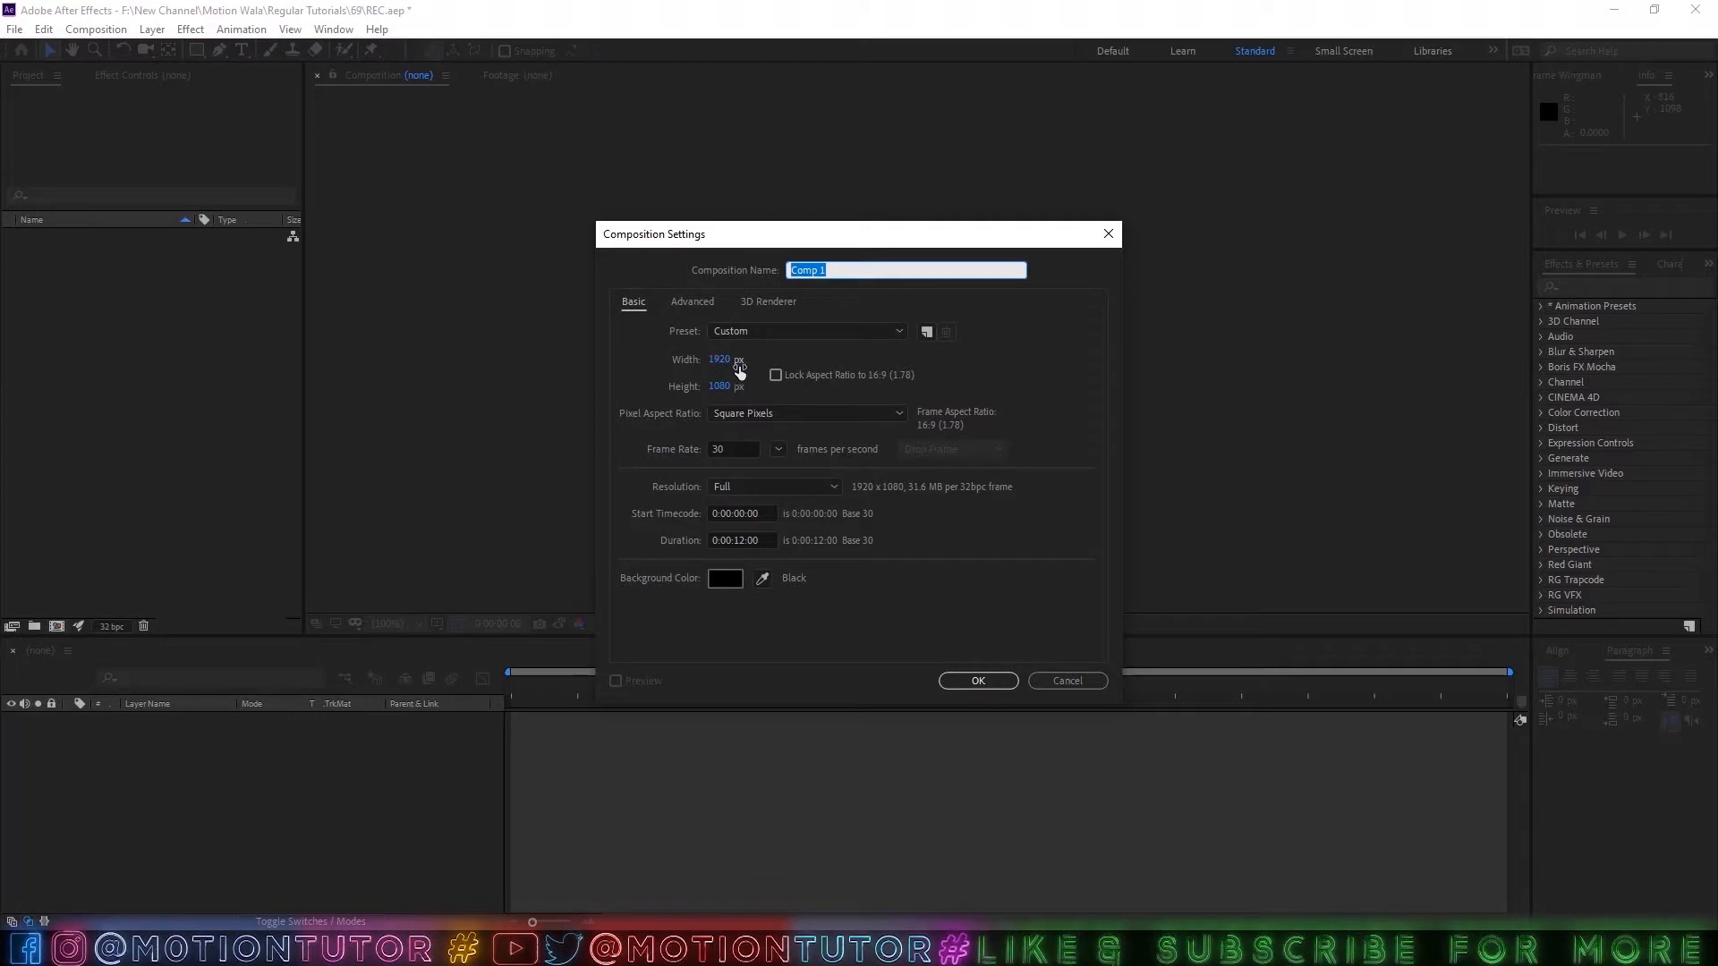
# Create a 1920 x 1080 composition named MAIN at 30 frames per second with a 12-second duration.
pyautogui.click(727, 449)
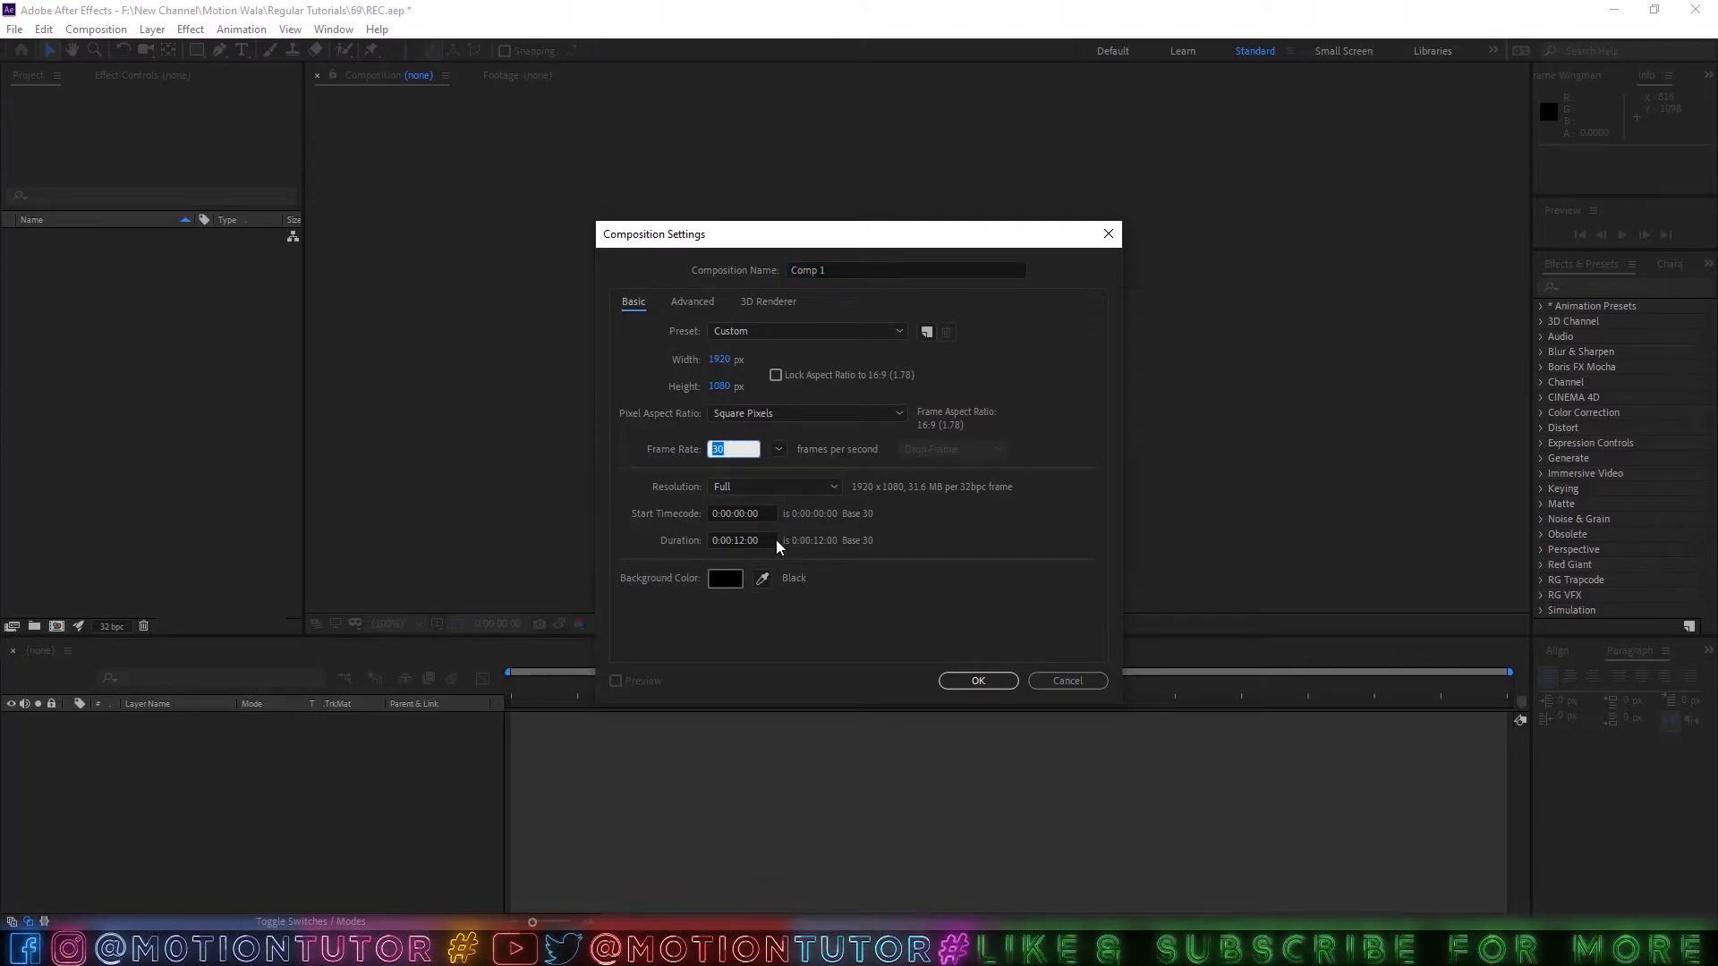
pyautogui.click(761, 469)
pyautogui.click(788, 269)
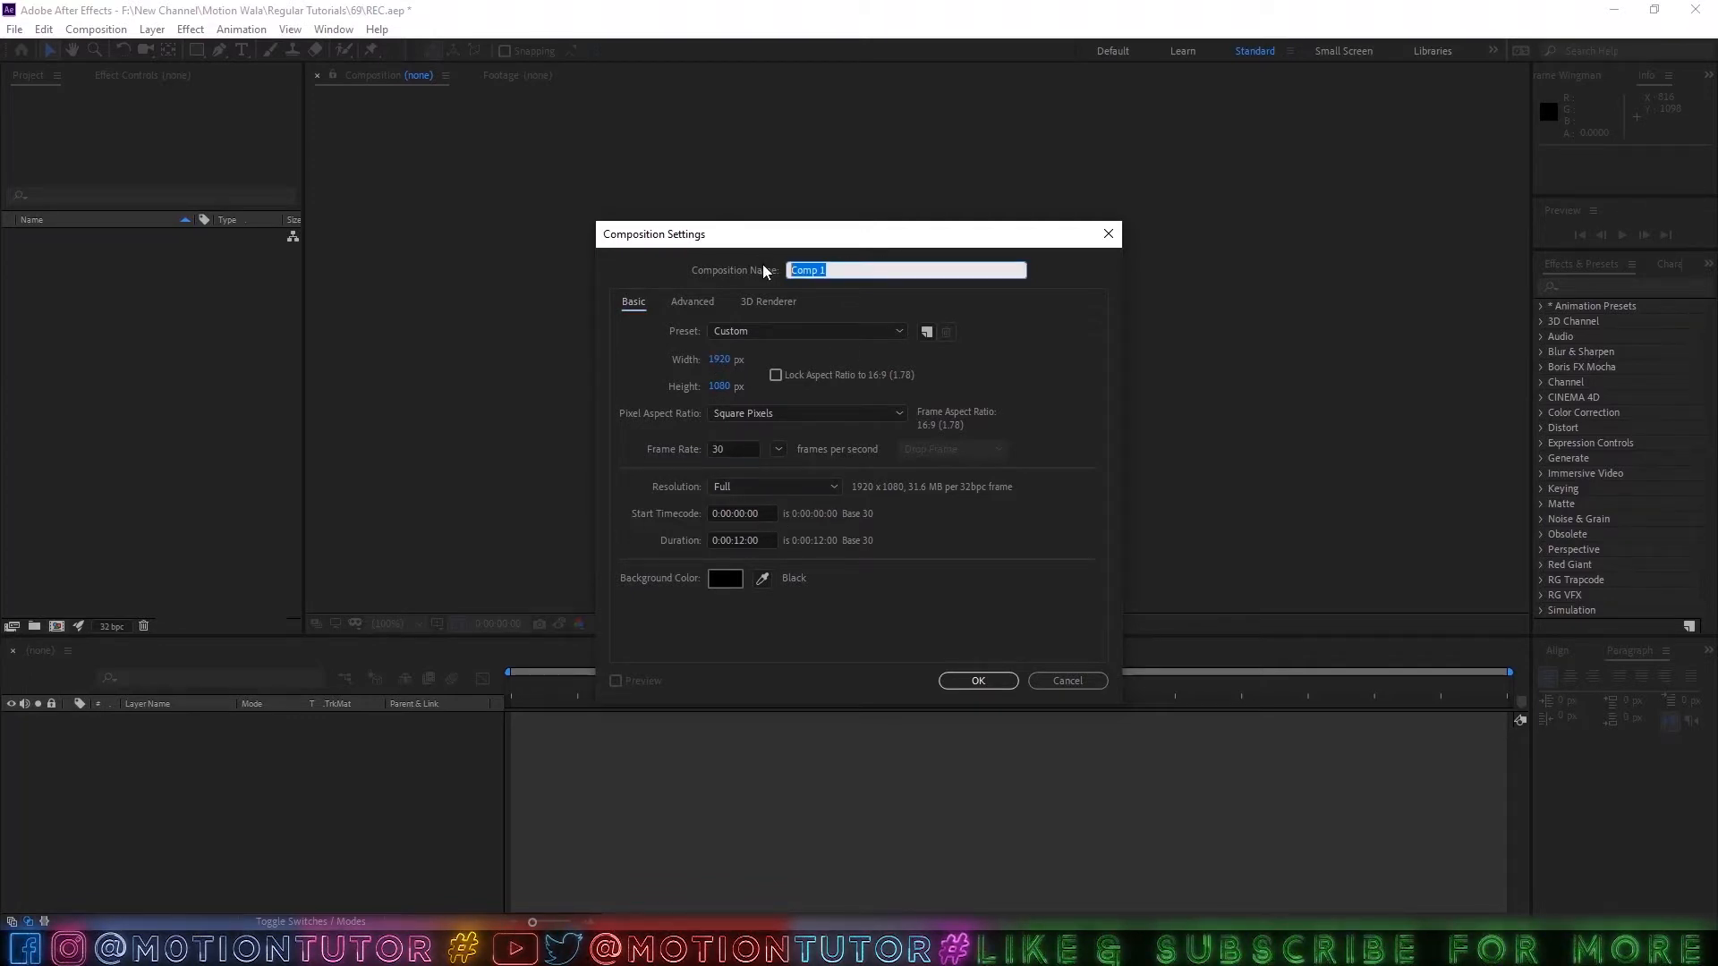
pyautogui.hotkey('ctrl', 'f')
pyautogui.write('MAIN')
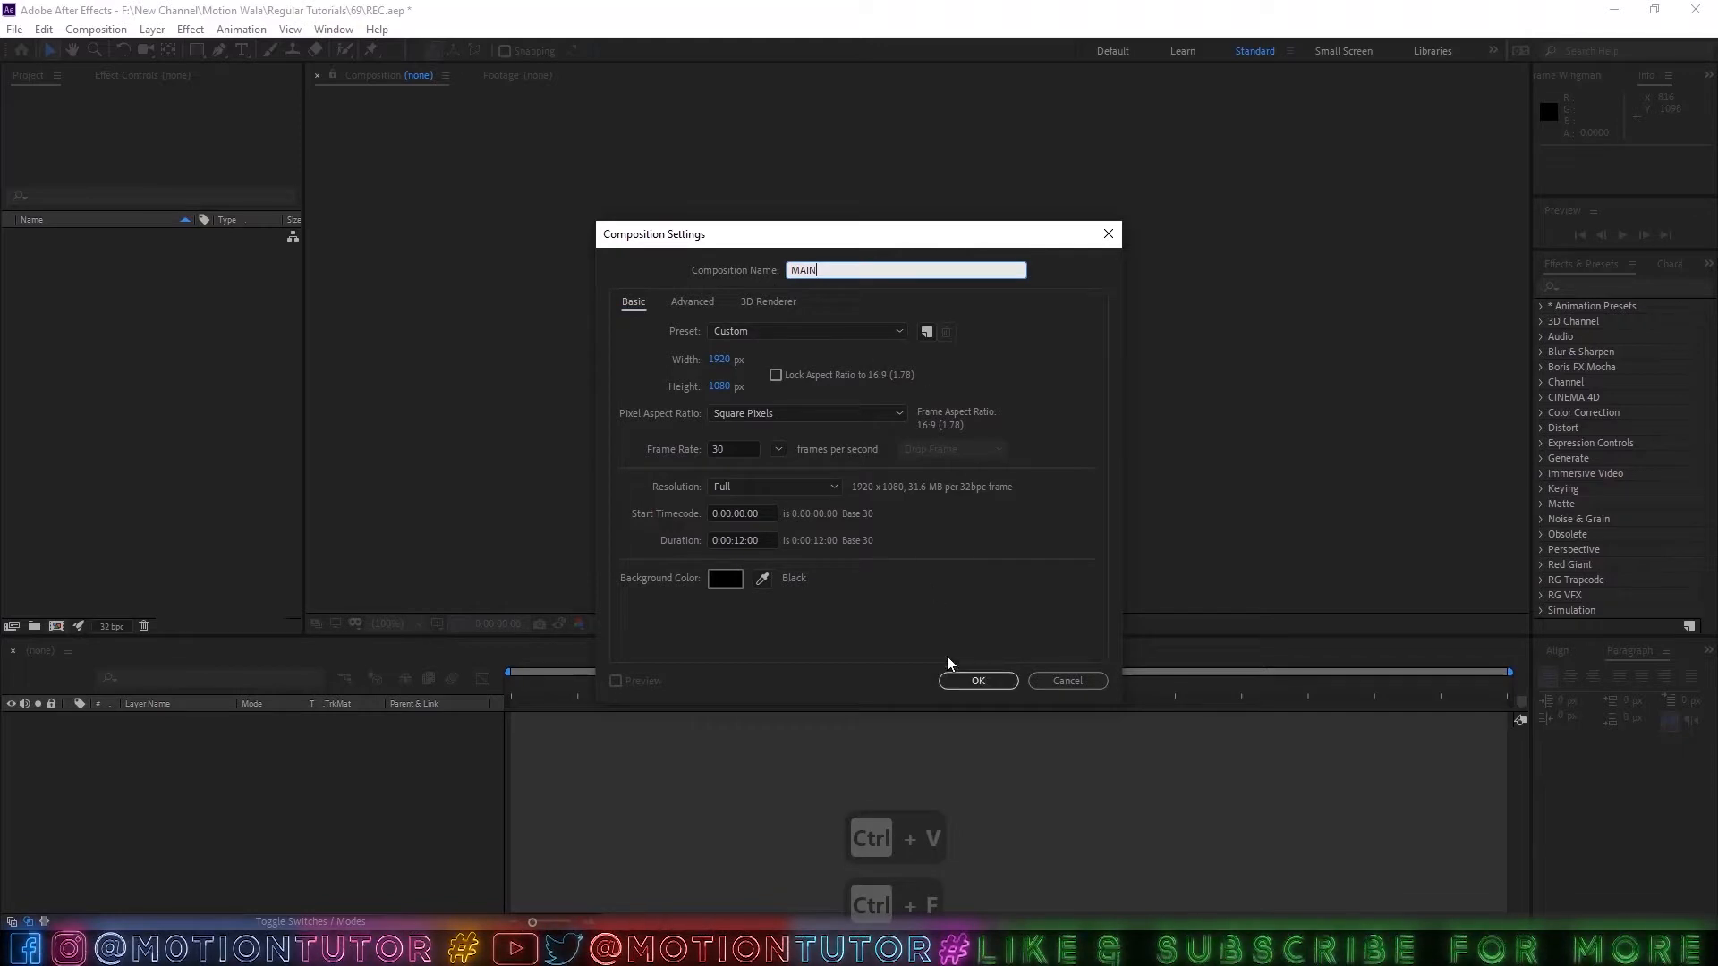
pyautogui.click(957, 680)
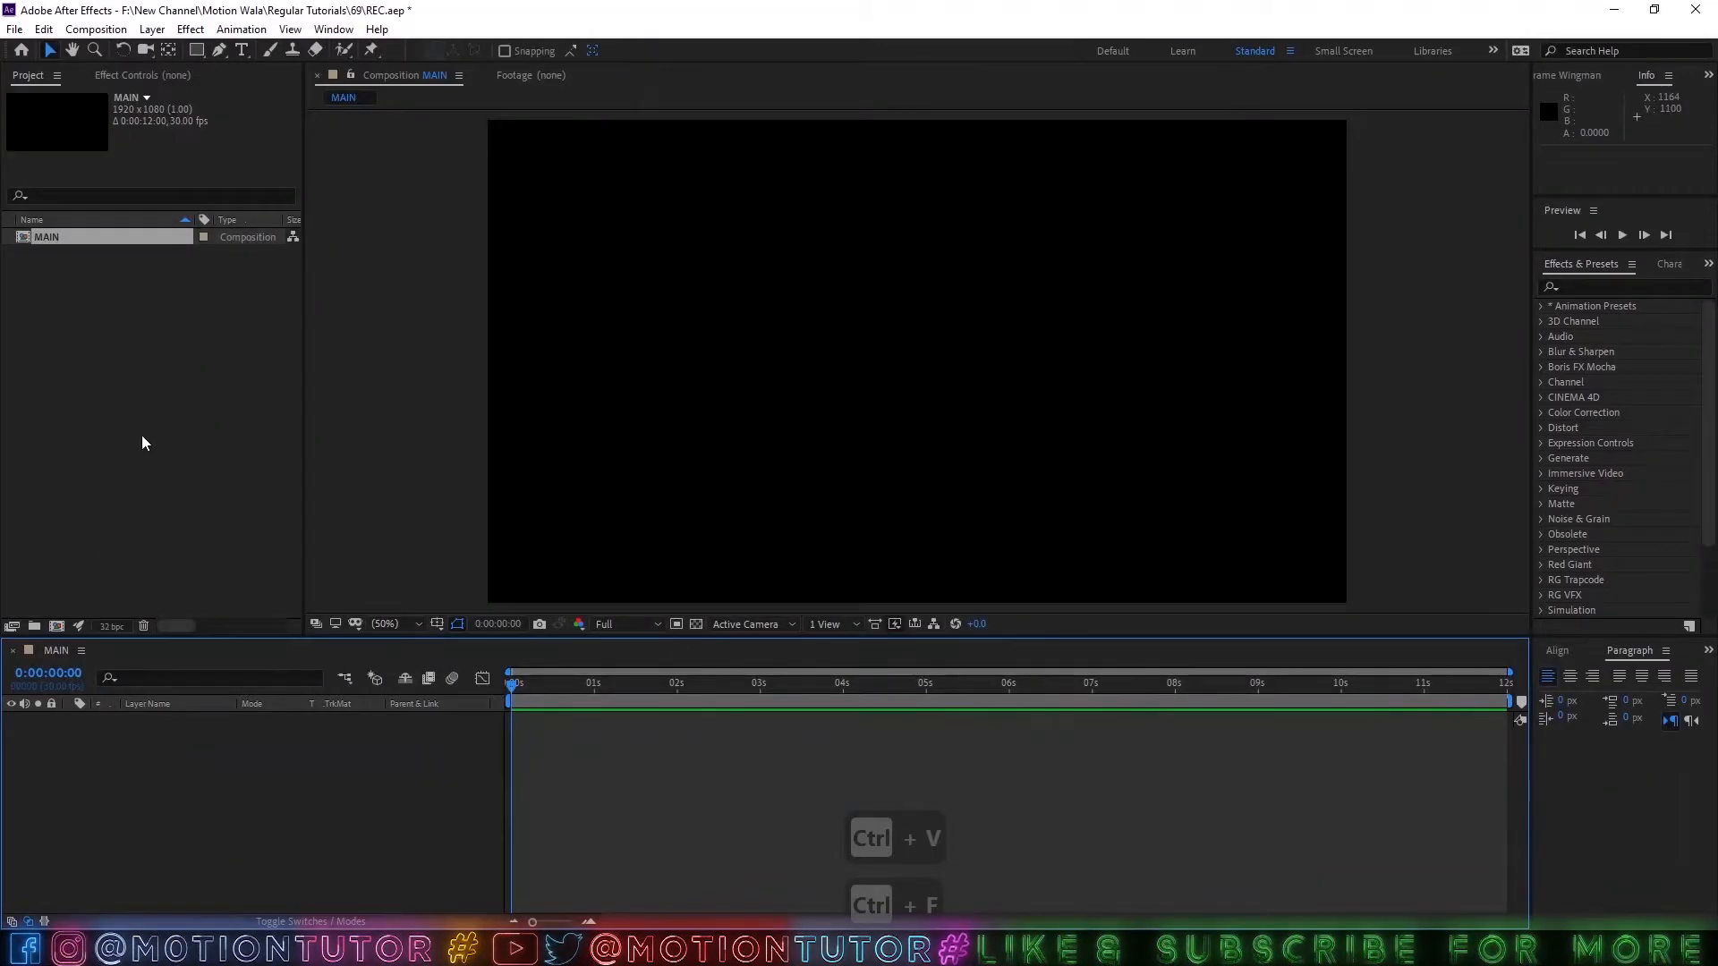
# Add a composition-sized black solid layer named BG.
pyautogui.click(153, 28)
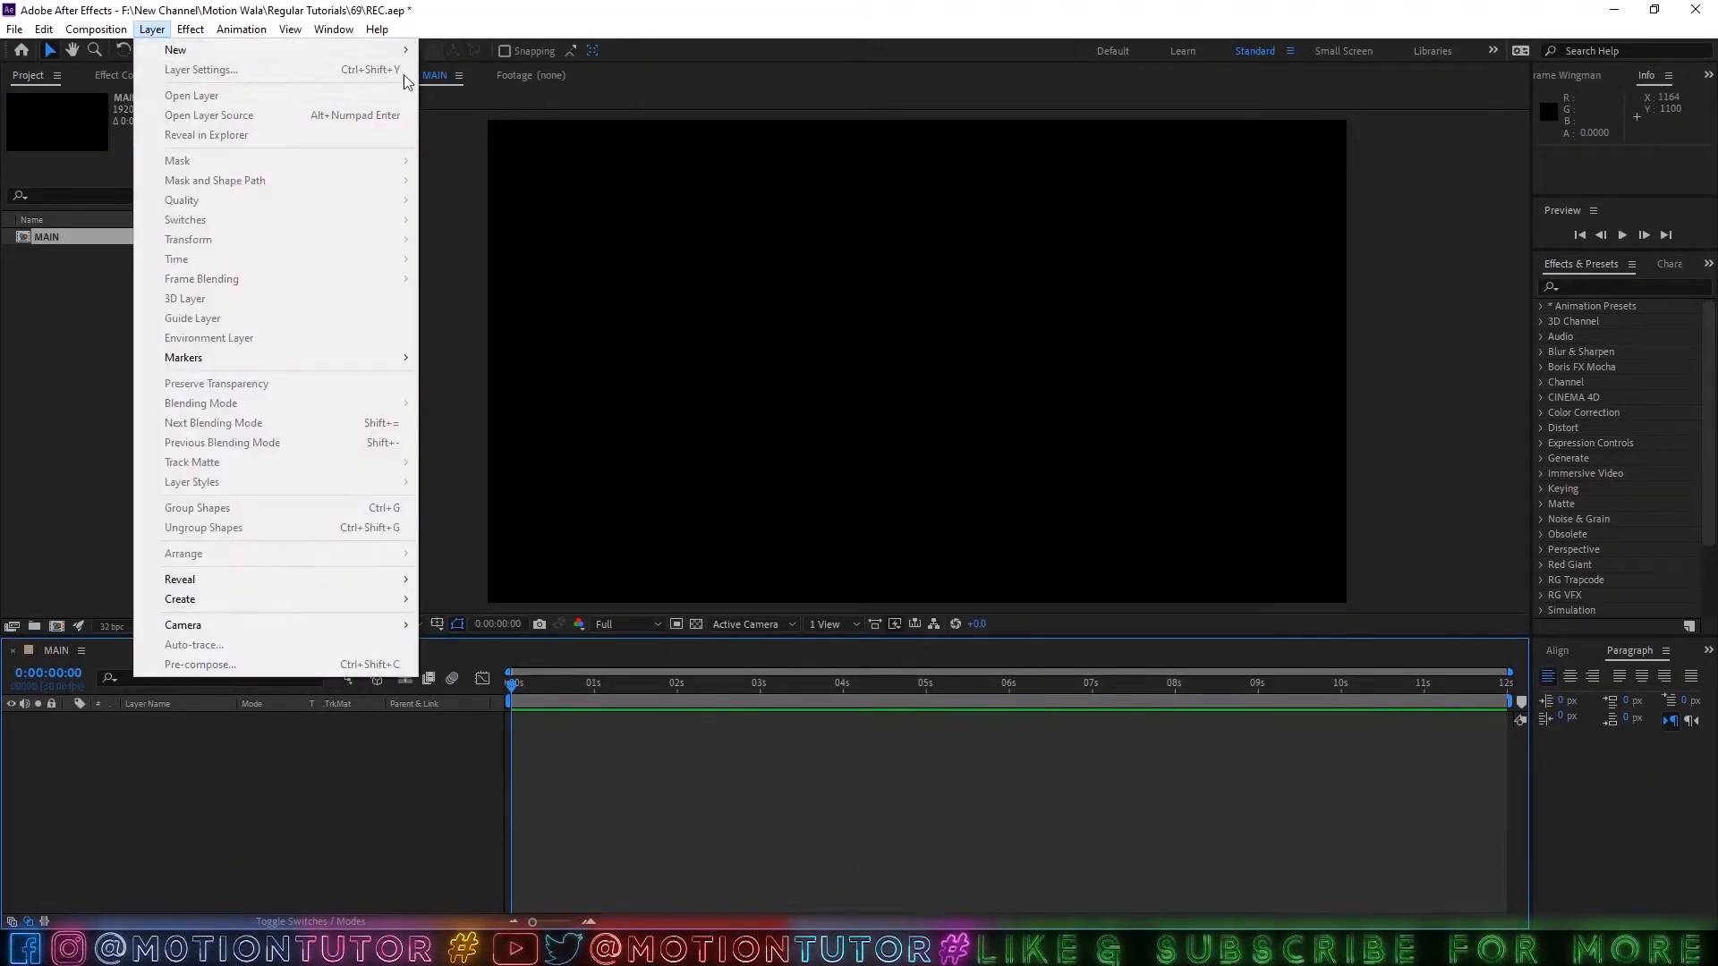
pyautogui.moveTo(373, 50)
pyautogui.click(461, 70)
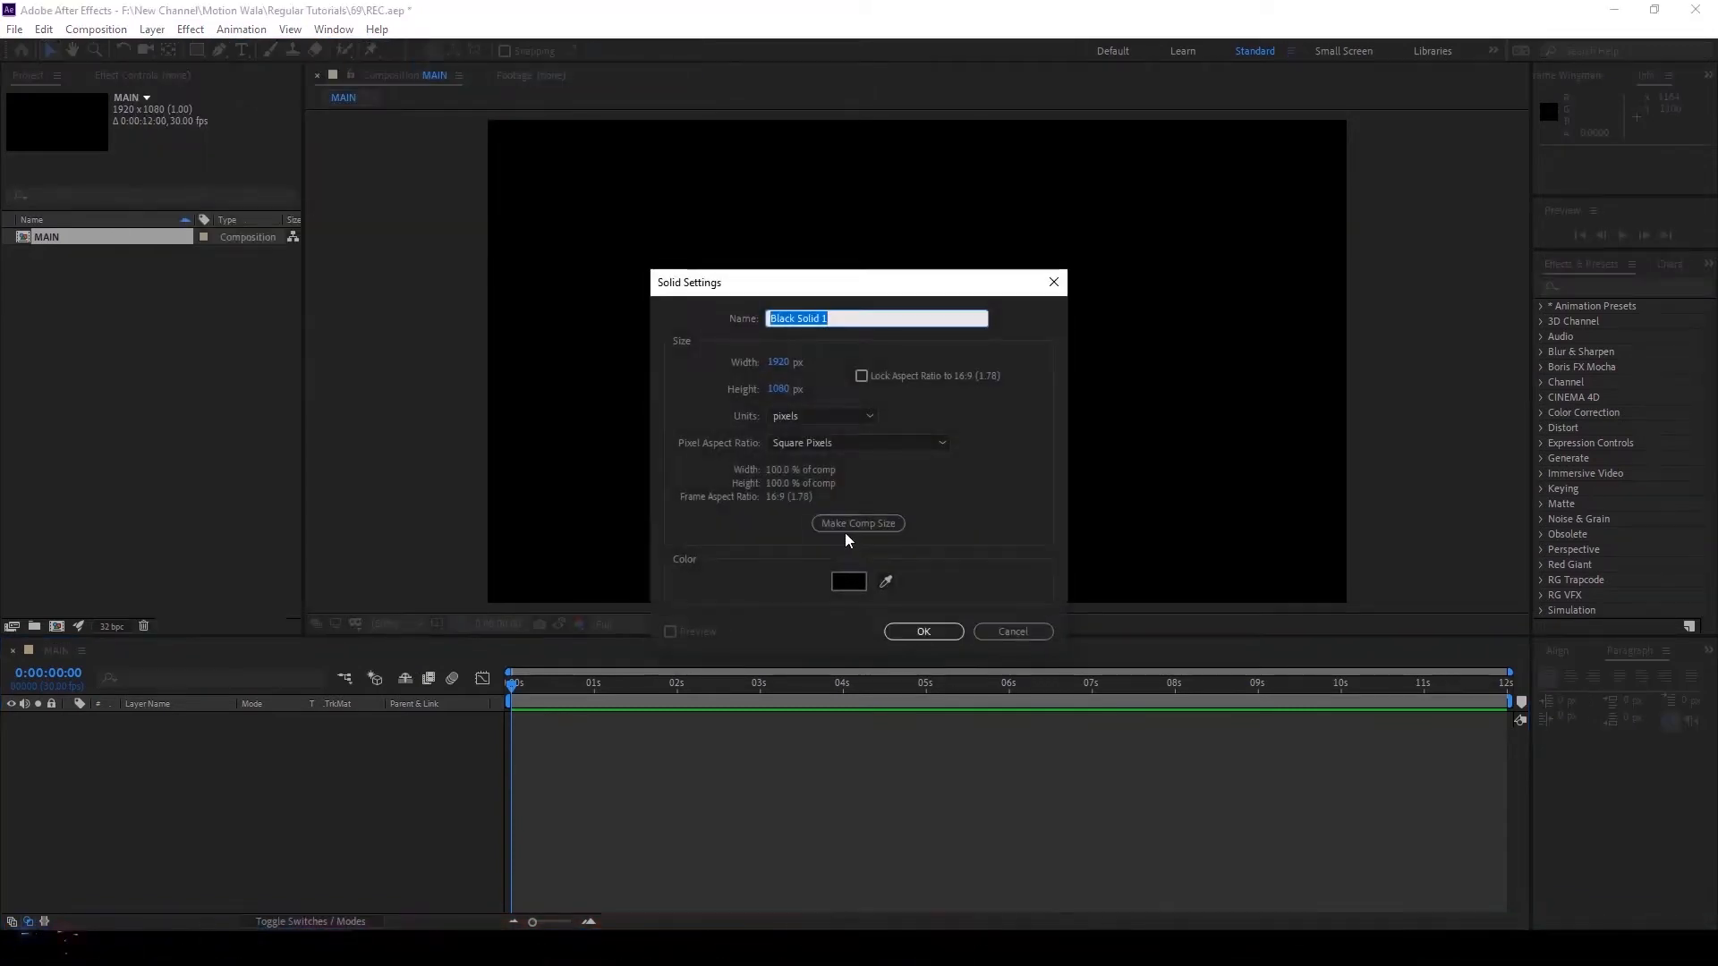
pyautogui.write('BG')
pyautogui.click(925, 631)
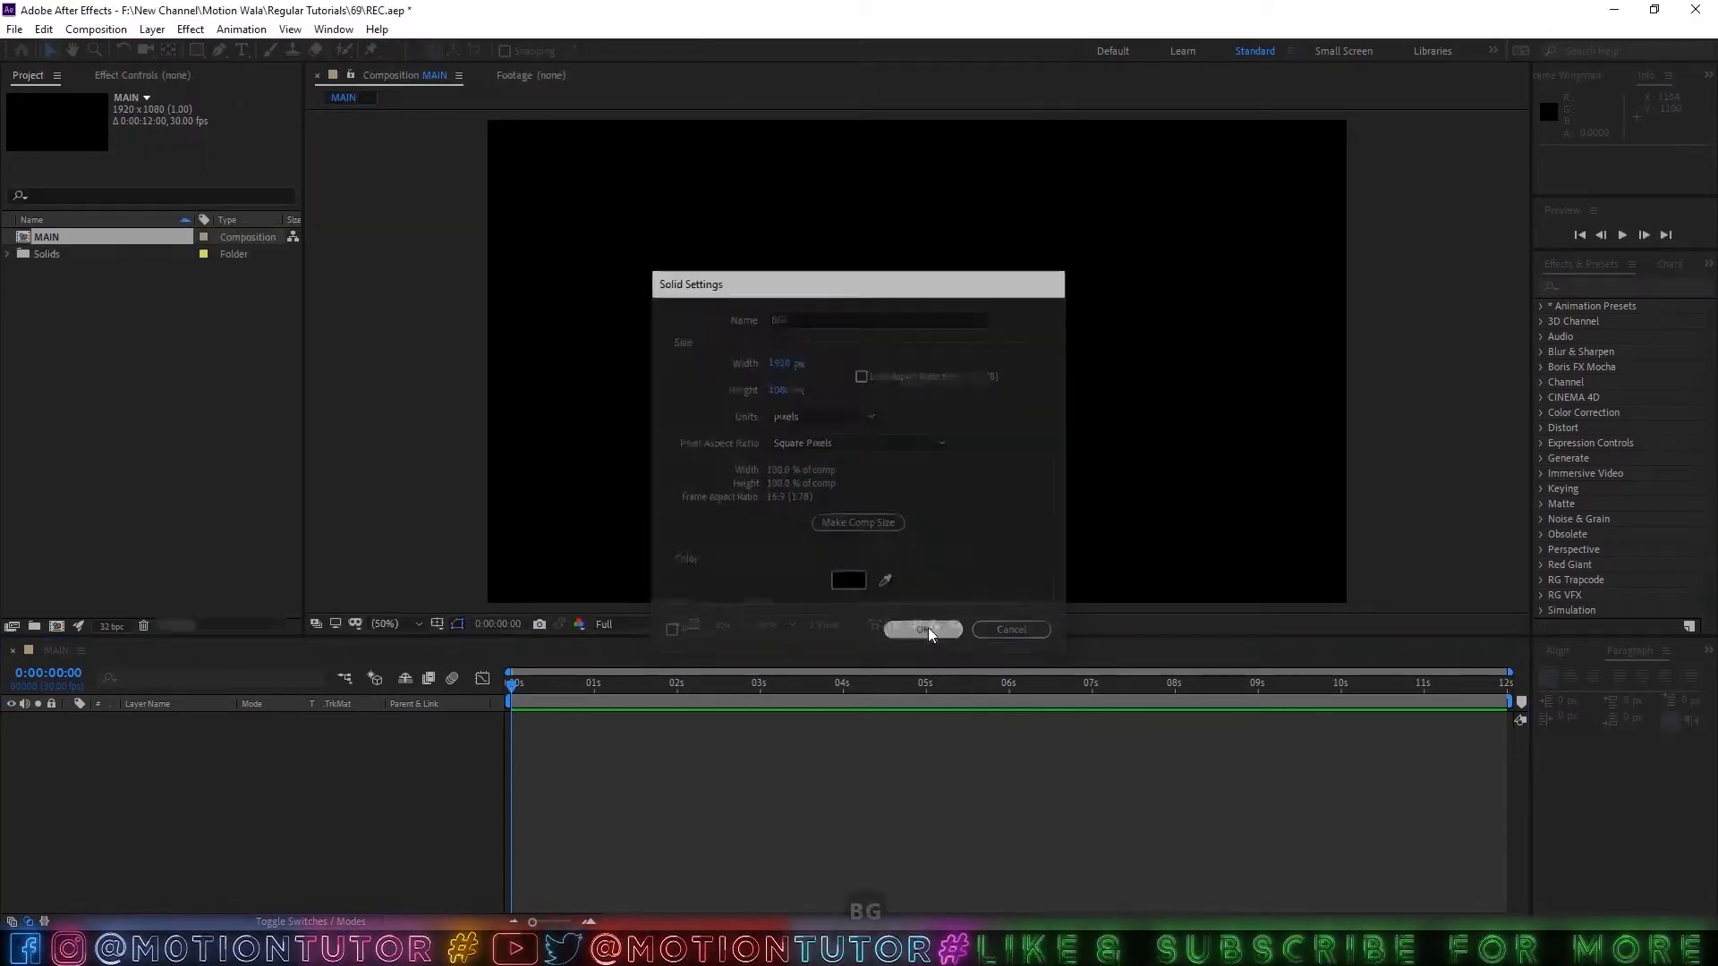
# Add a second composition-sized black solid named light above the BG layer.
pyautogui.click(354, 736)
pyautogui.hotkey('ctrl', 'y')
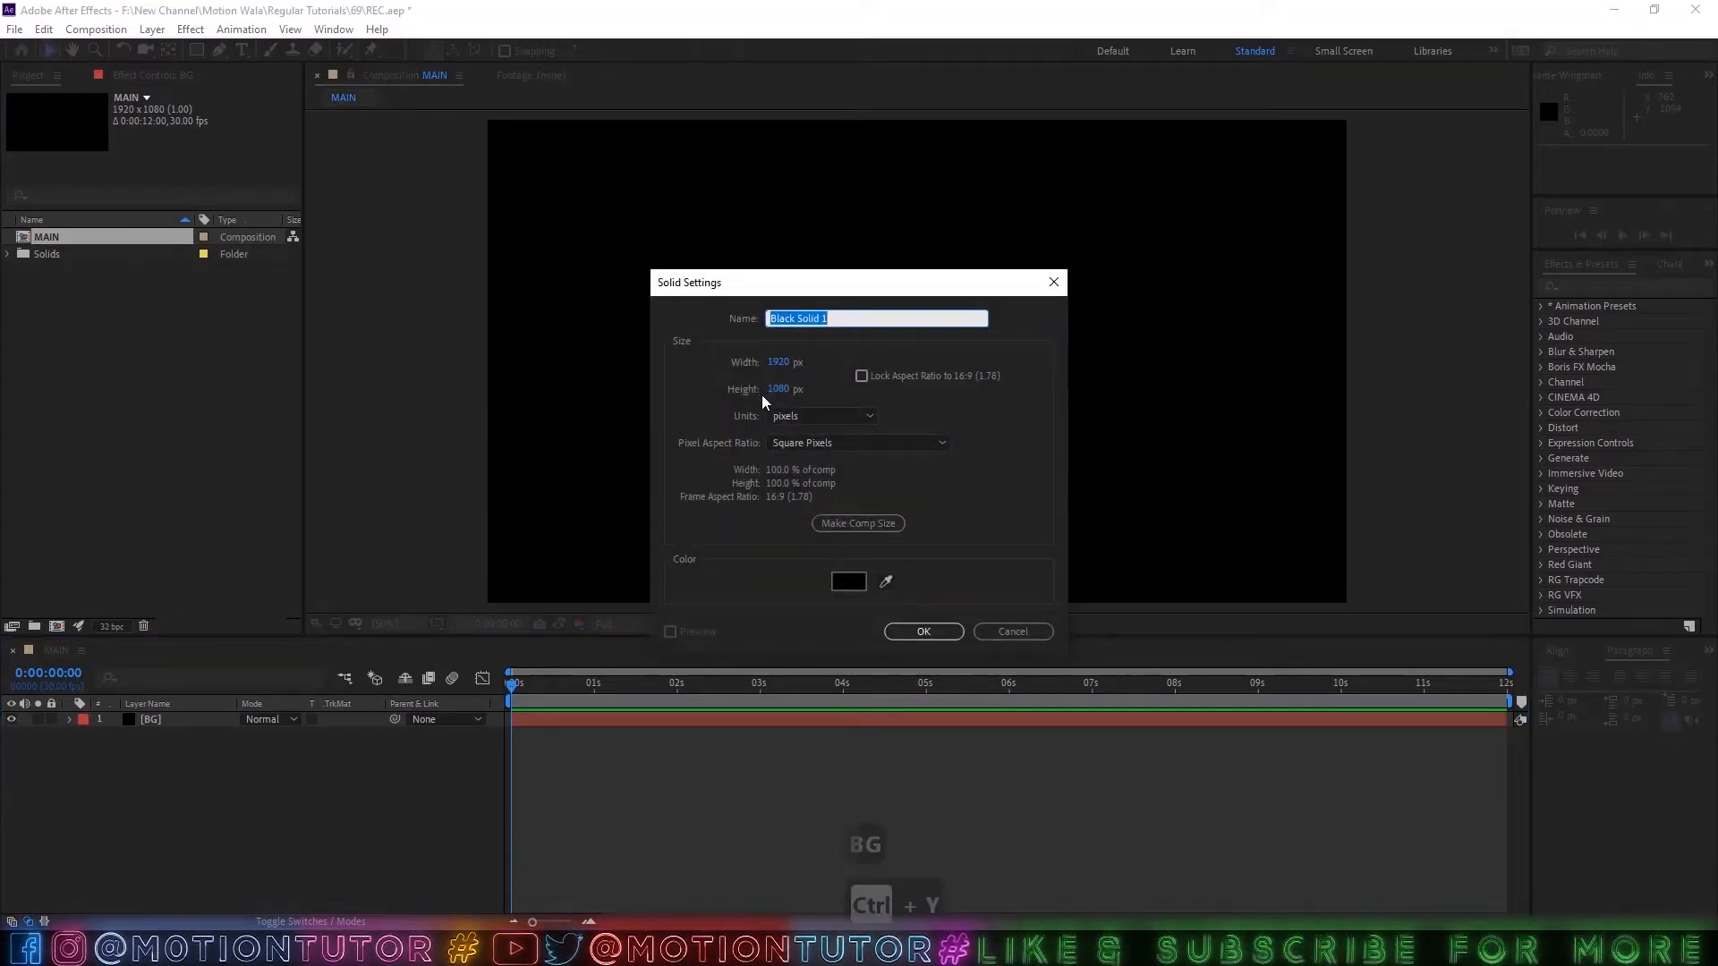
pyautogui.write('light')
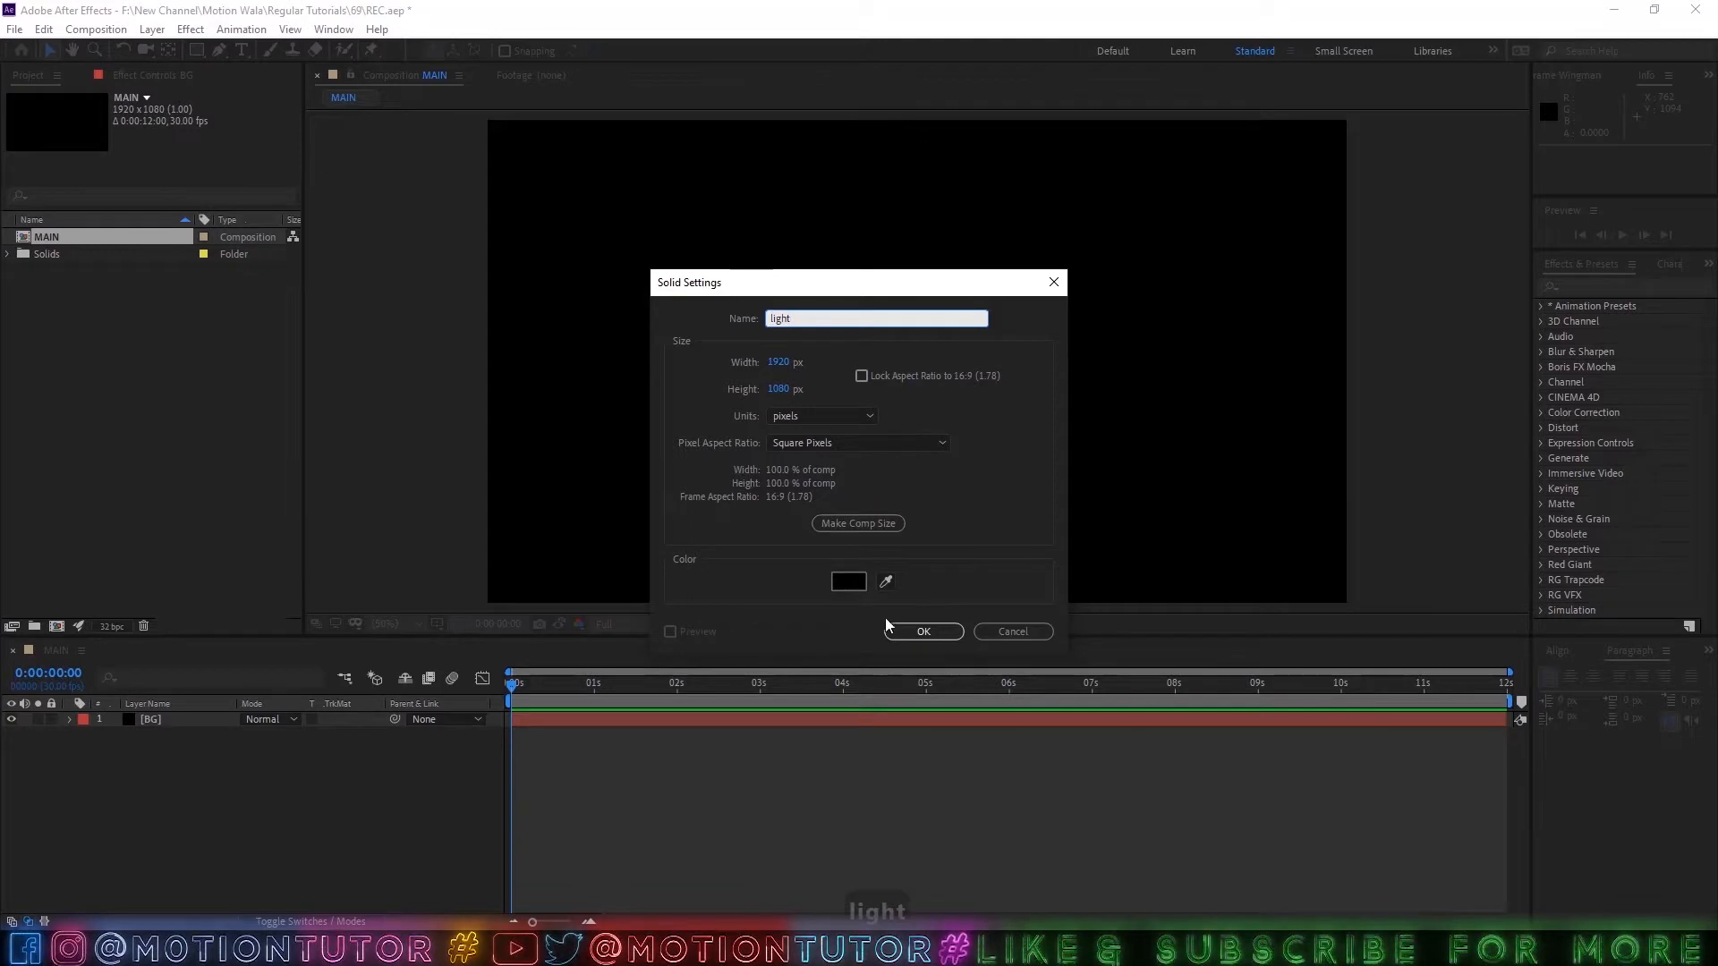
pyautogui.click(922, 631)
# Apply the Advanced Lightning effect to the light layer and set its lightning type to Omni.
pyautogui.click(1572, 286)
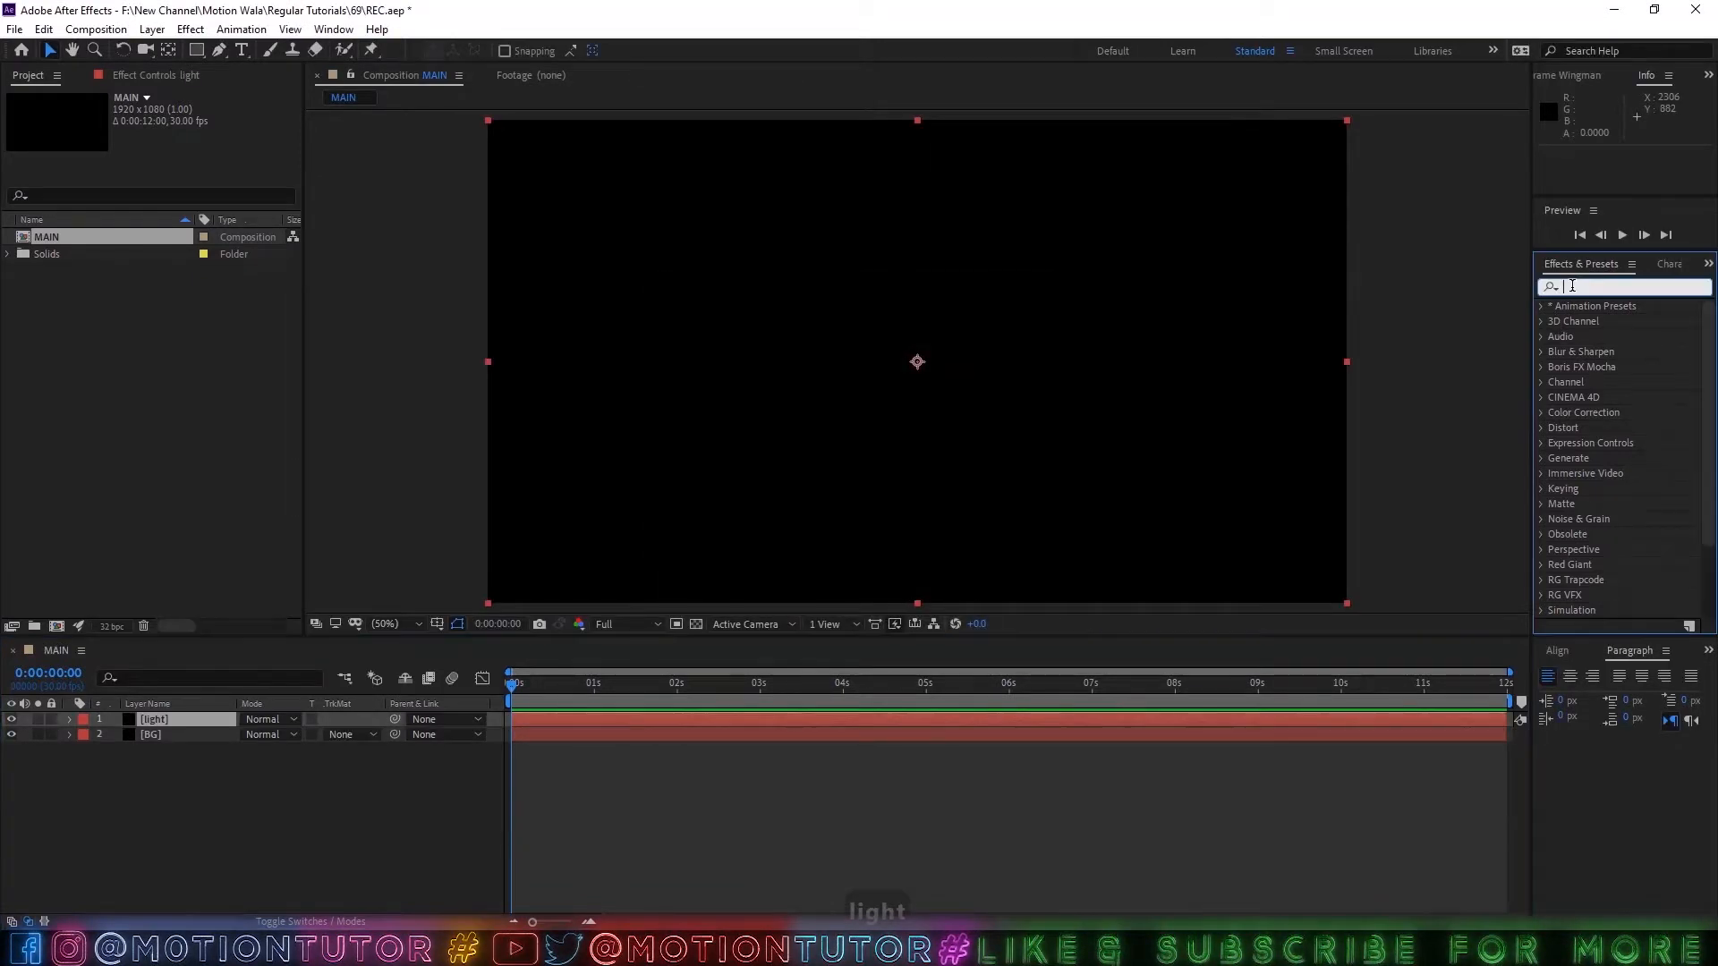
pyautogui.write('adv')
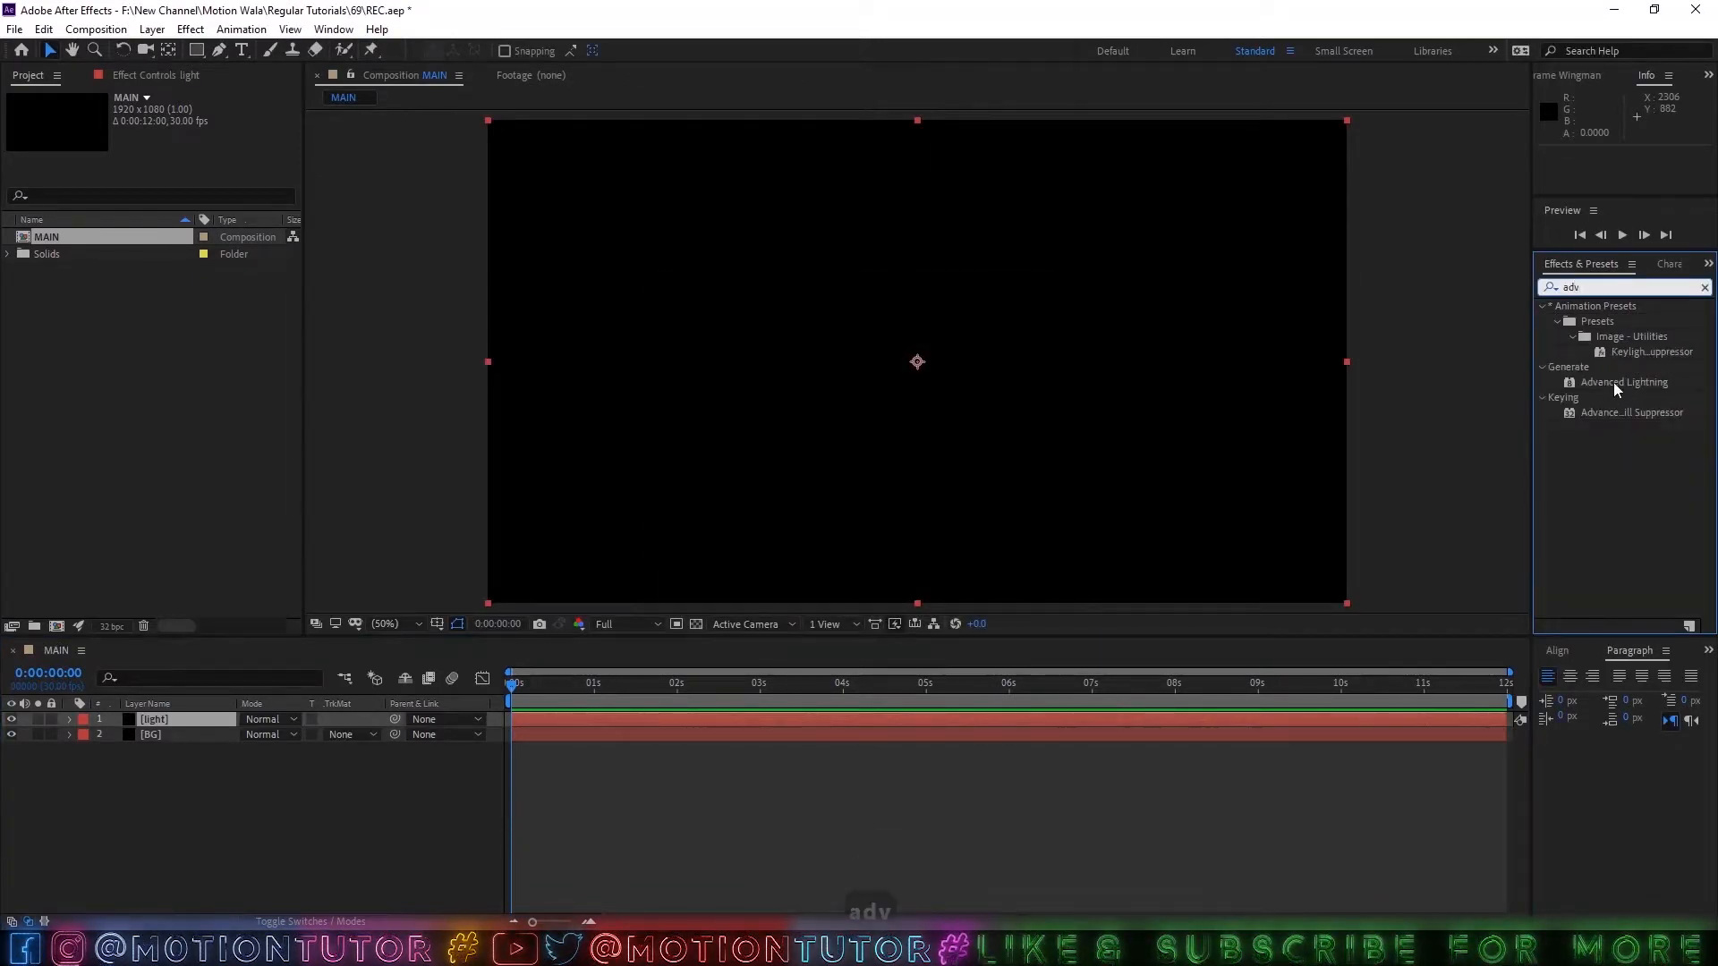
pyautogui.moveTo(1613, 383); pyautogui.dragTo(165, 716)
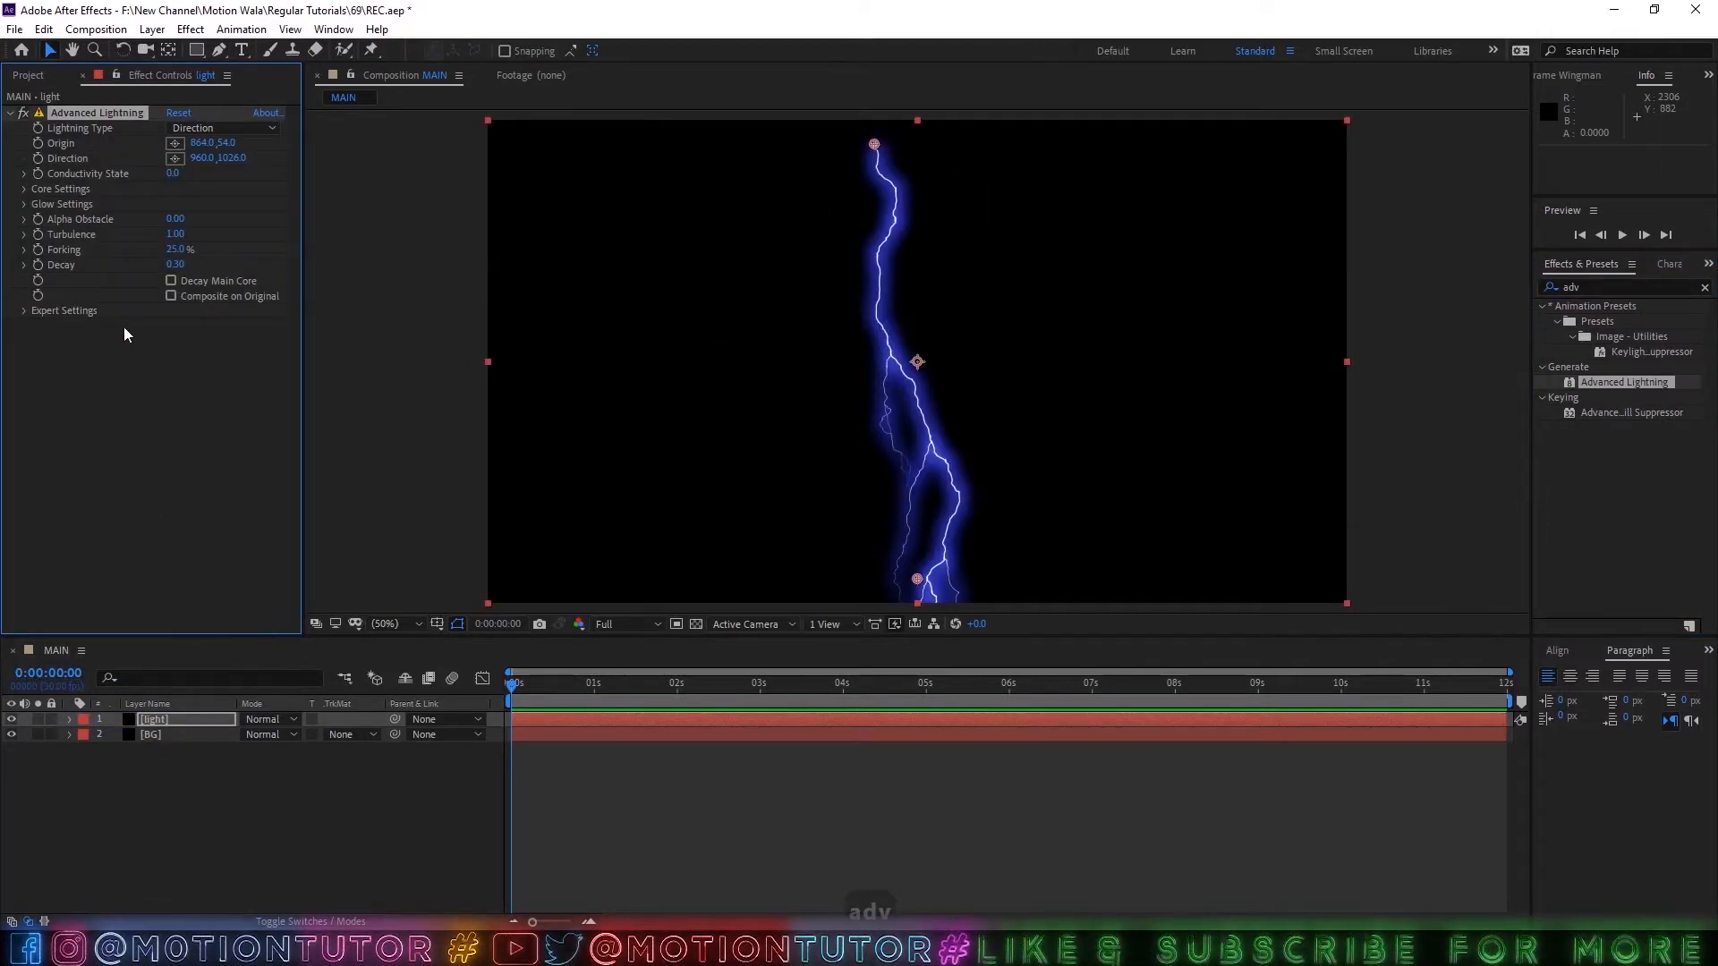
pyautogui.click(198, 127)
pyautogui.click(211, 232)
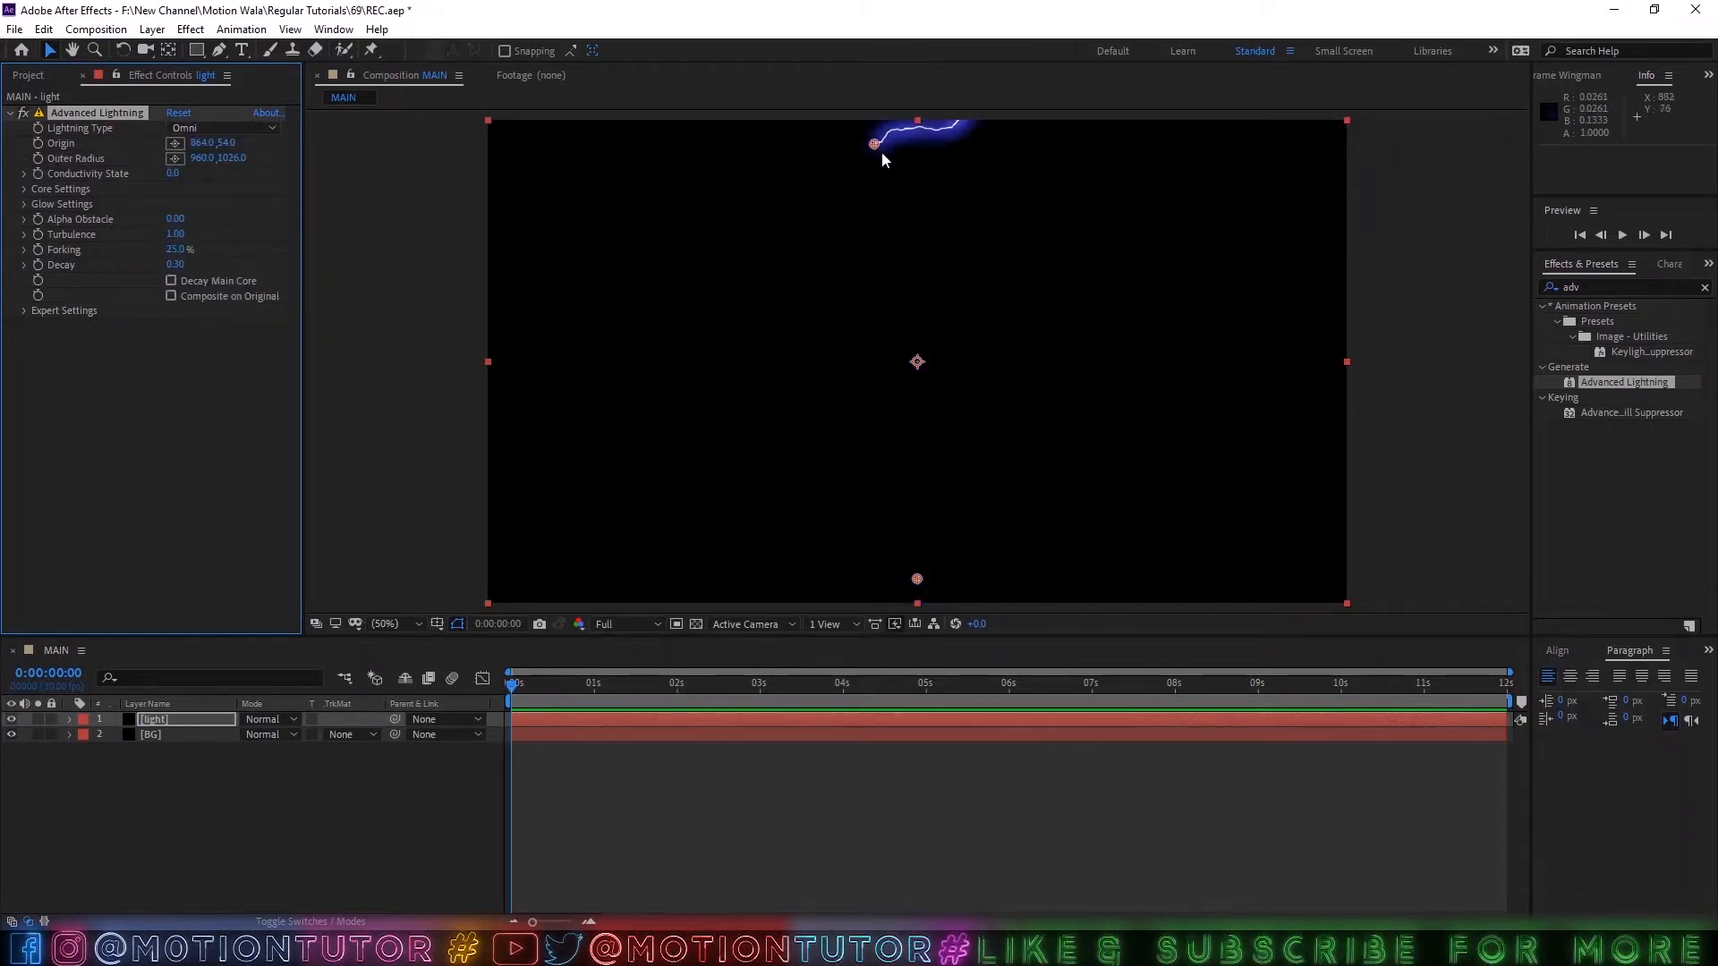
# Move the lightning origin to about 962, 538 at the frame's centre and the outer radius point to about -88, 1126.
pyautogui.moveTo(874, 144); pyautogui.dragTo(923, 363)
pyautogui.scroll(-2, 922, 360)
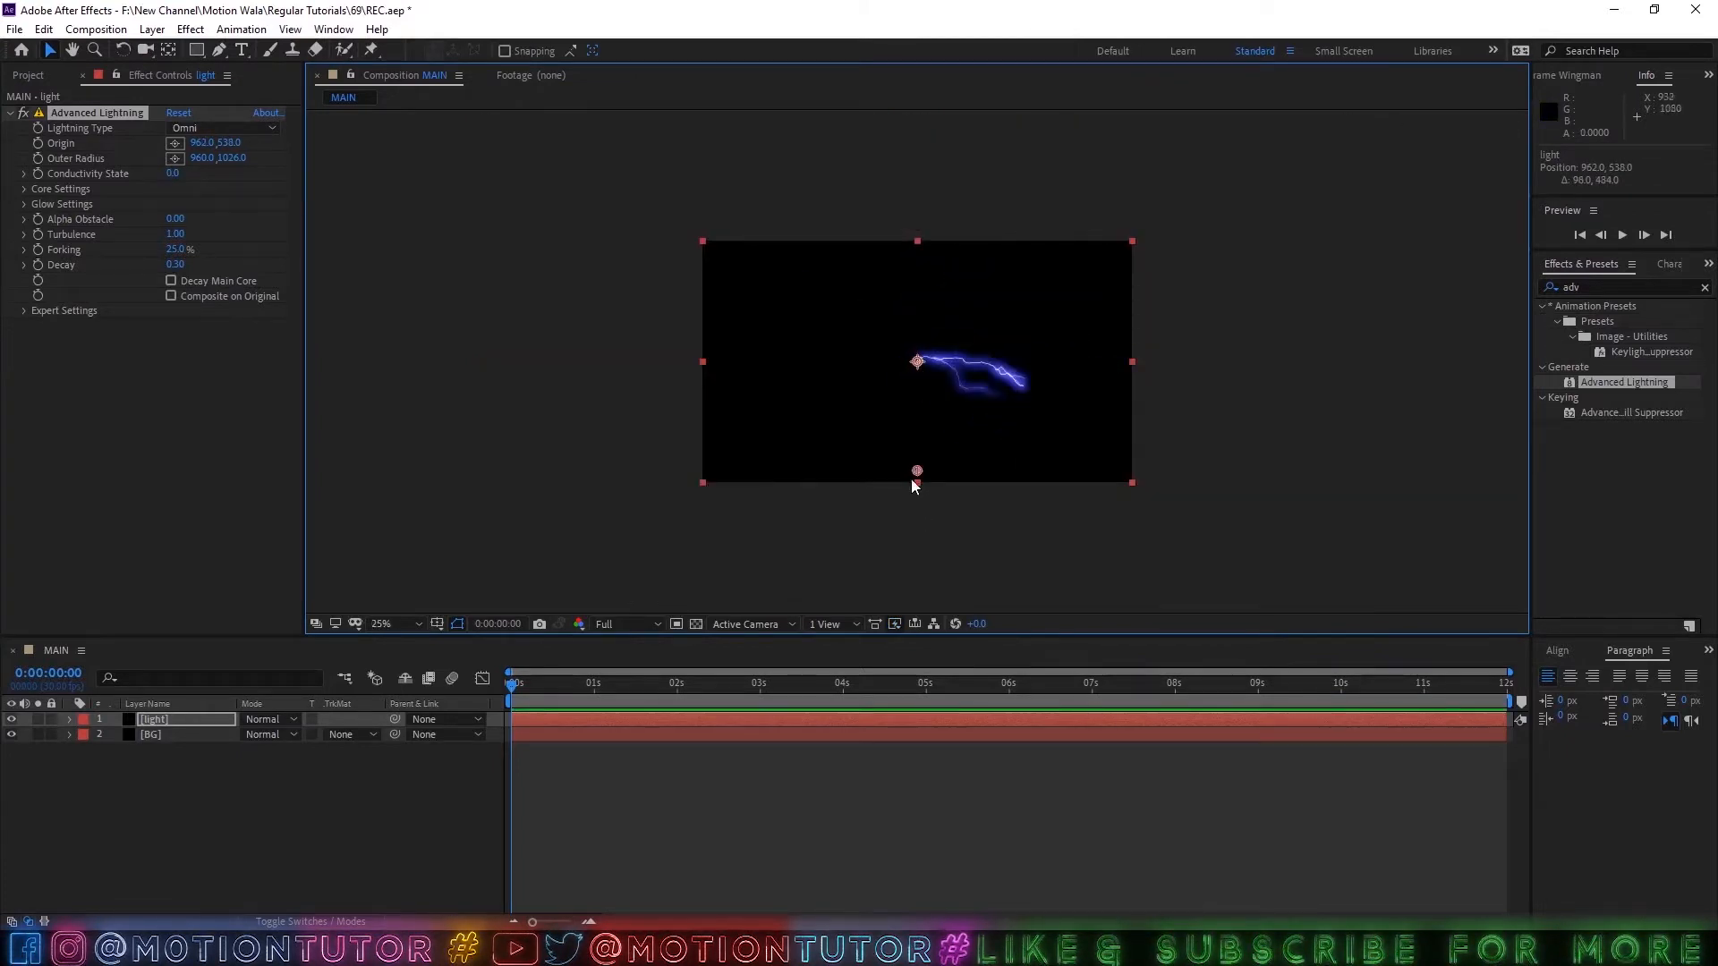
pyautogui.moveTo(914, 474); pyautogui.dragTo(684, 493)
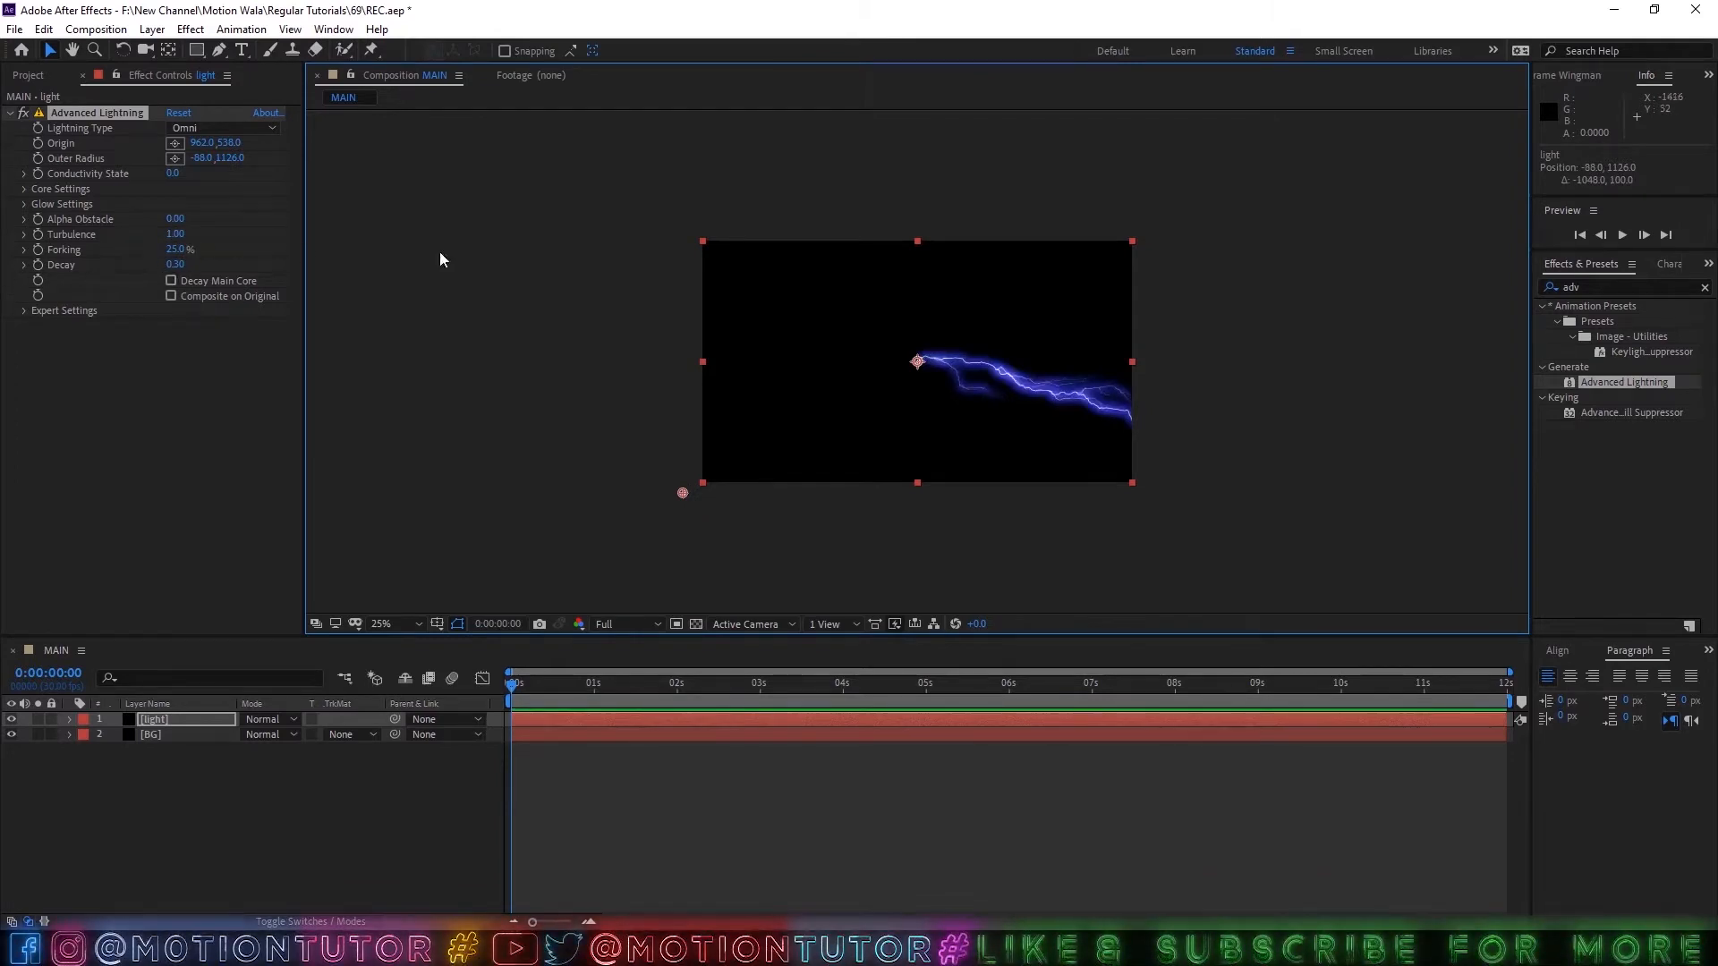
pyautogui.press('.')
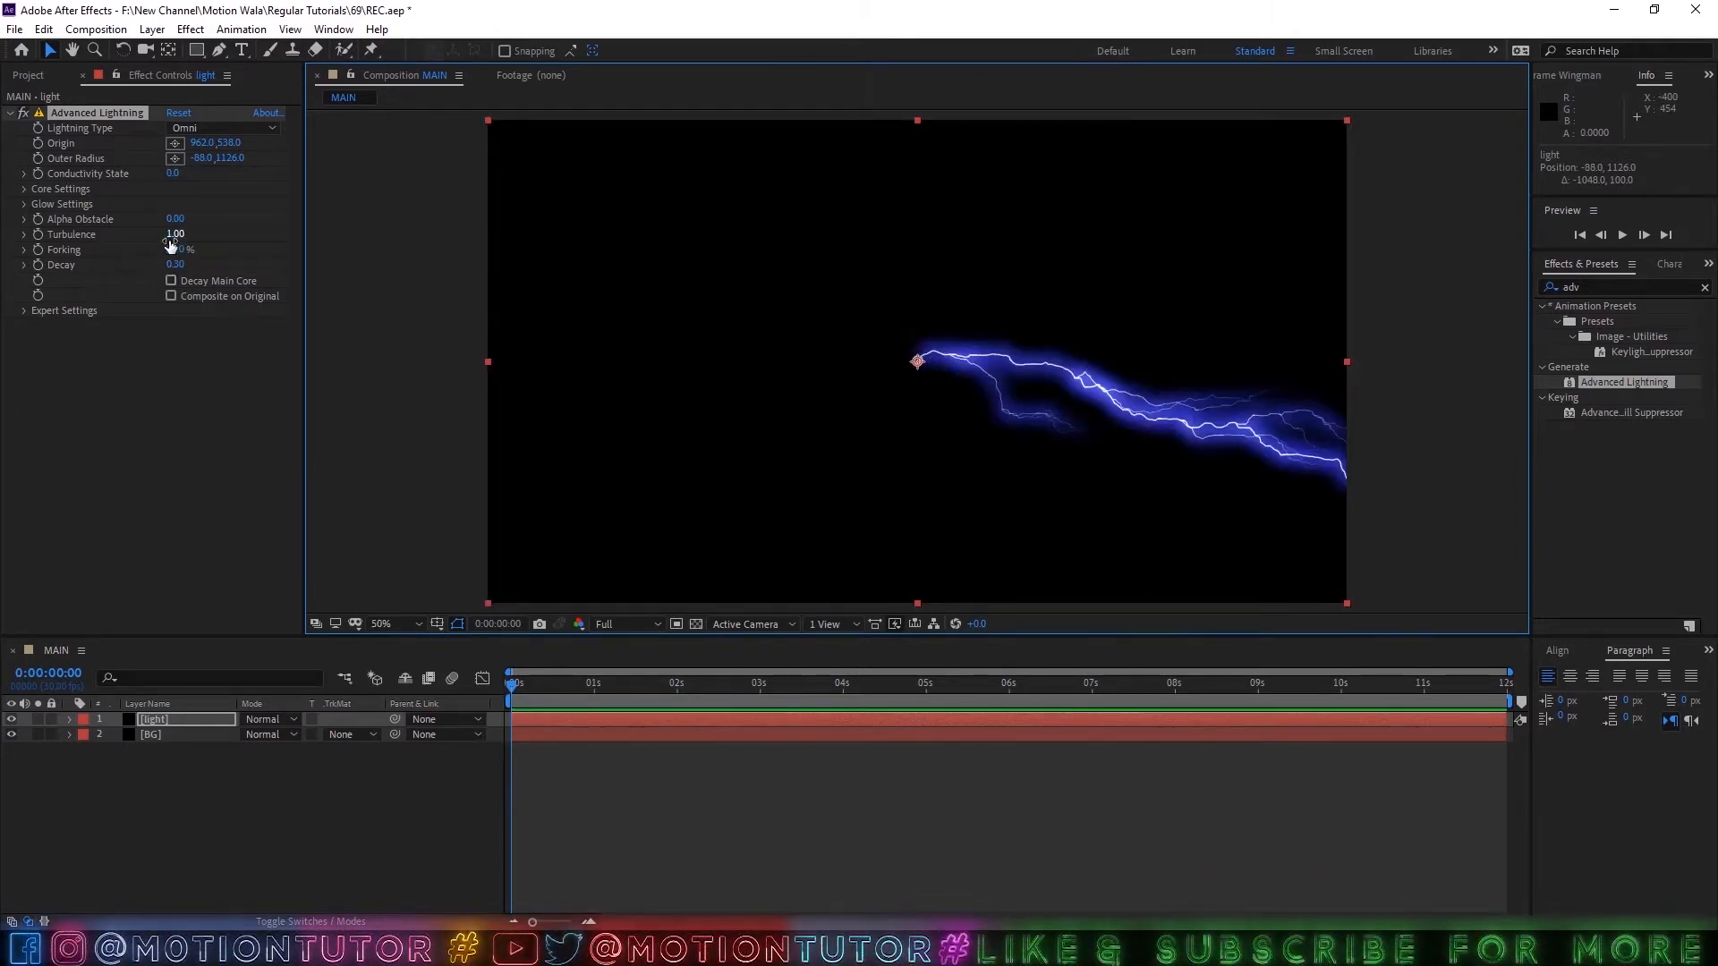
# Set the lightning's turbulence to 0.95, forking to 30% and decay to 0.28.
pyautogui.moveTo(174, 240); pyautogui.dragTo(121, 230)
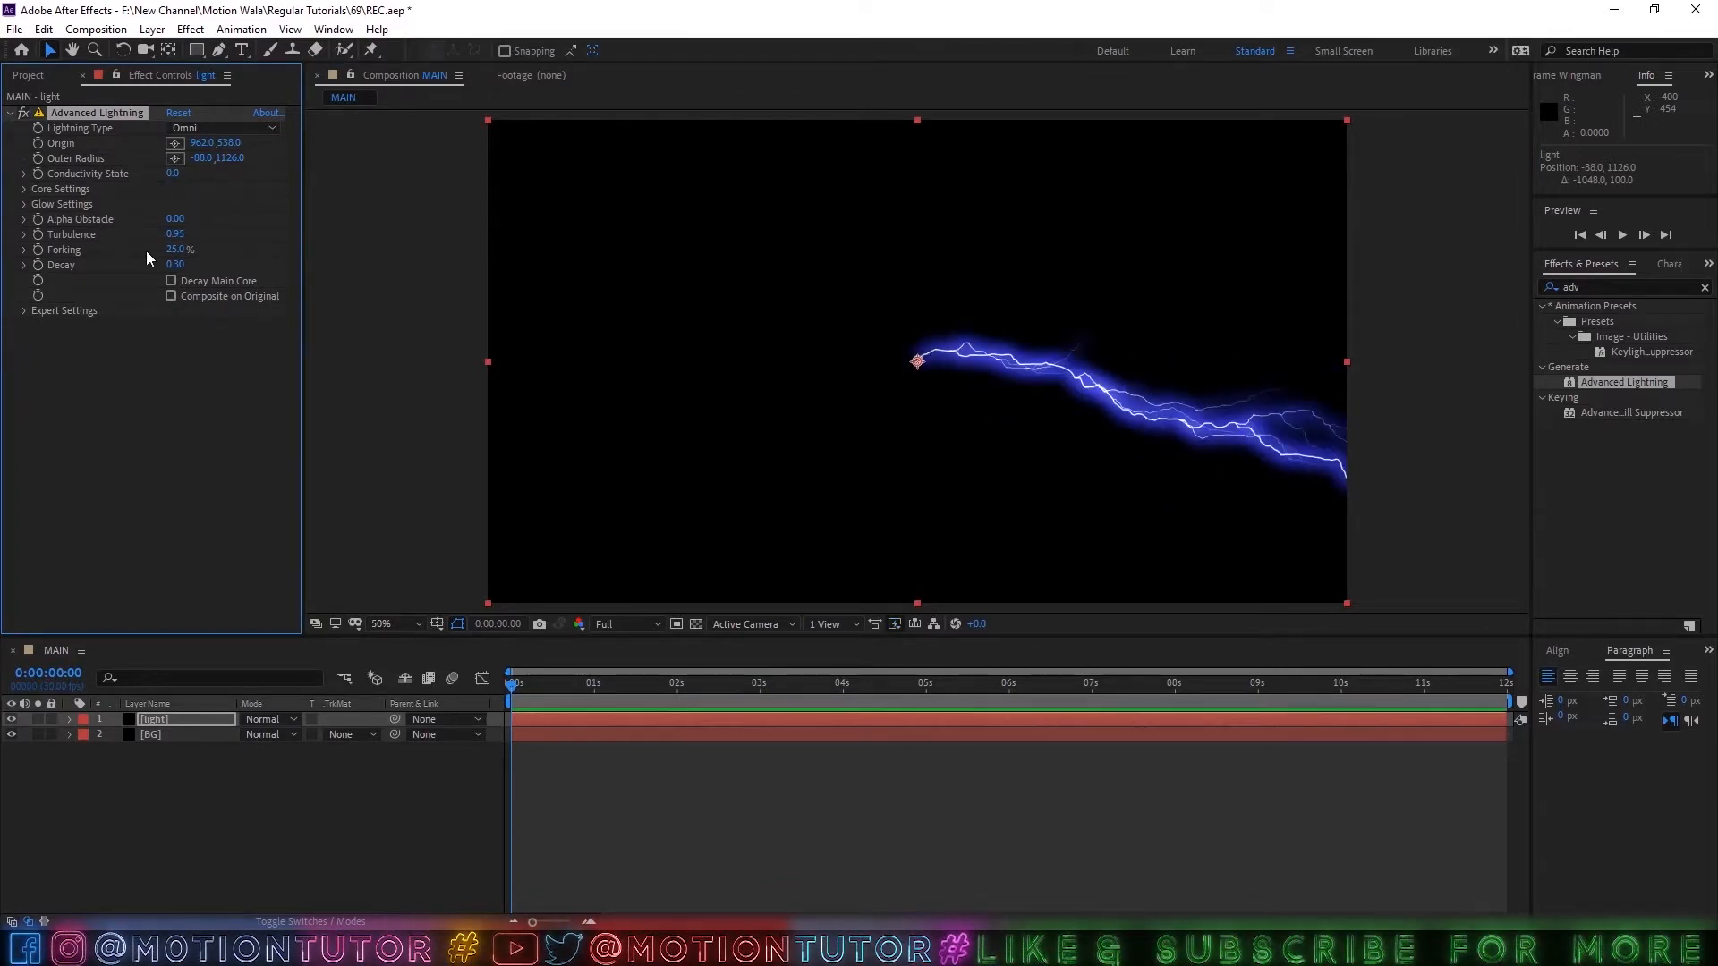
pyautogui.click(170, 264)
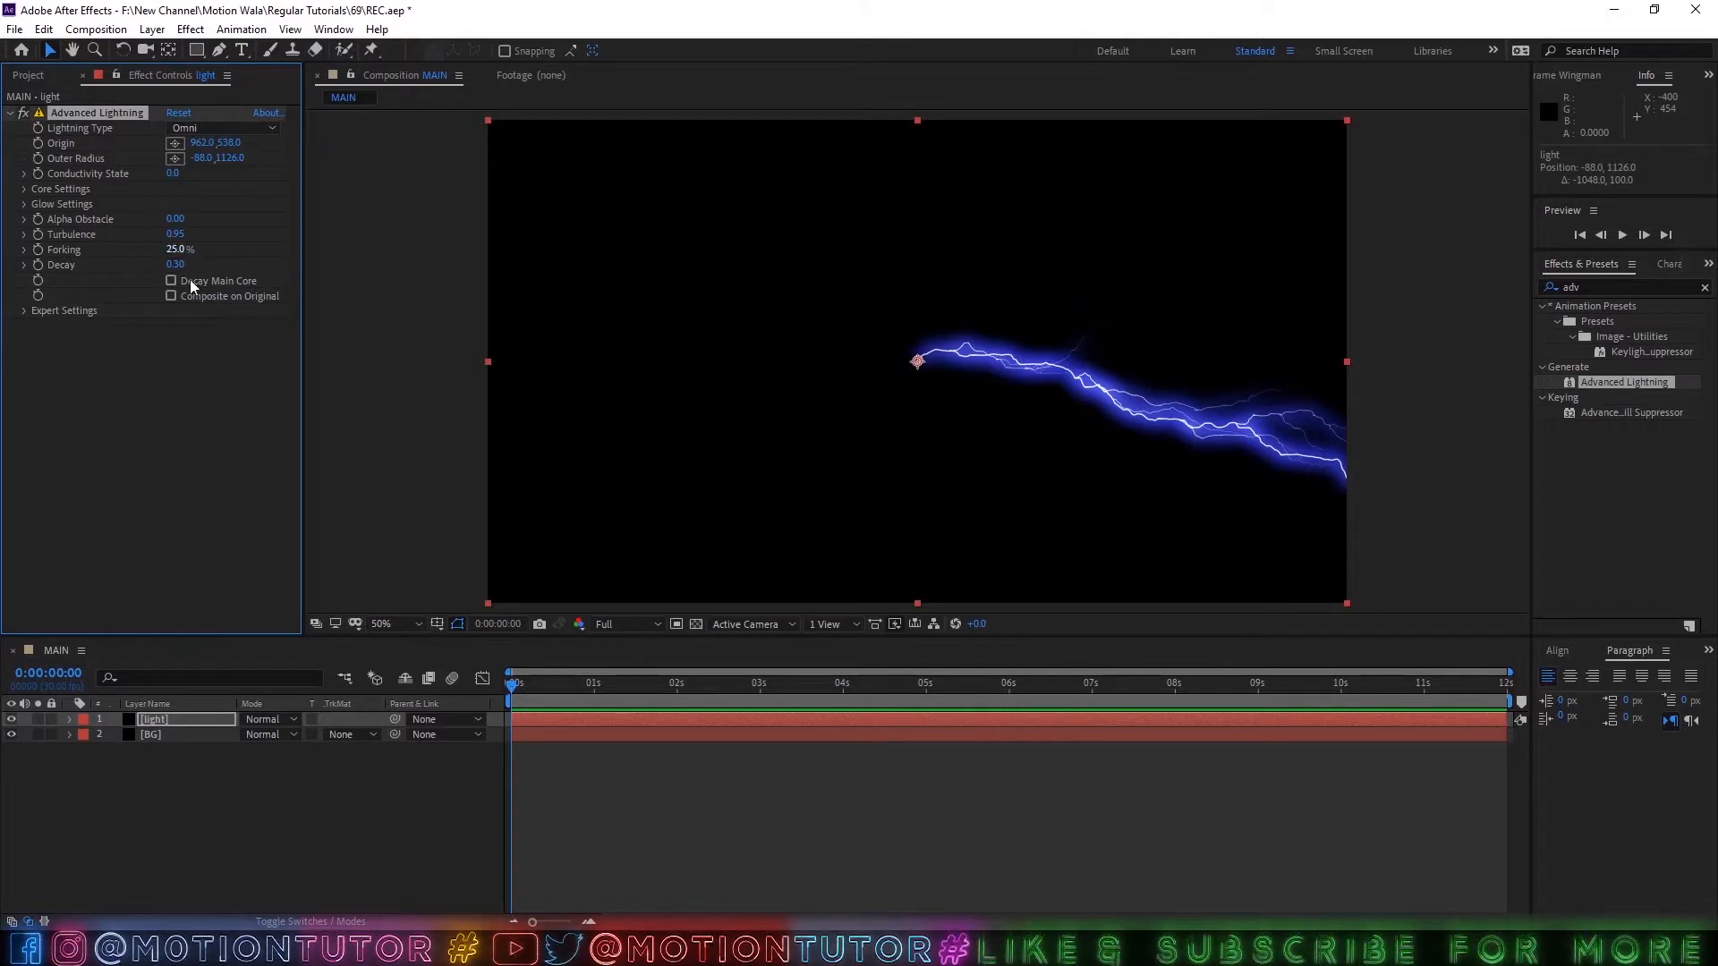
pyautogui.hotkey('shift', 'Tab')
pyautogui.write('3')
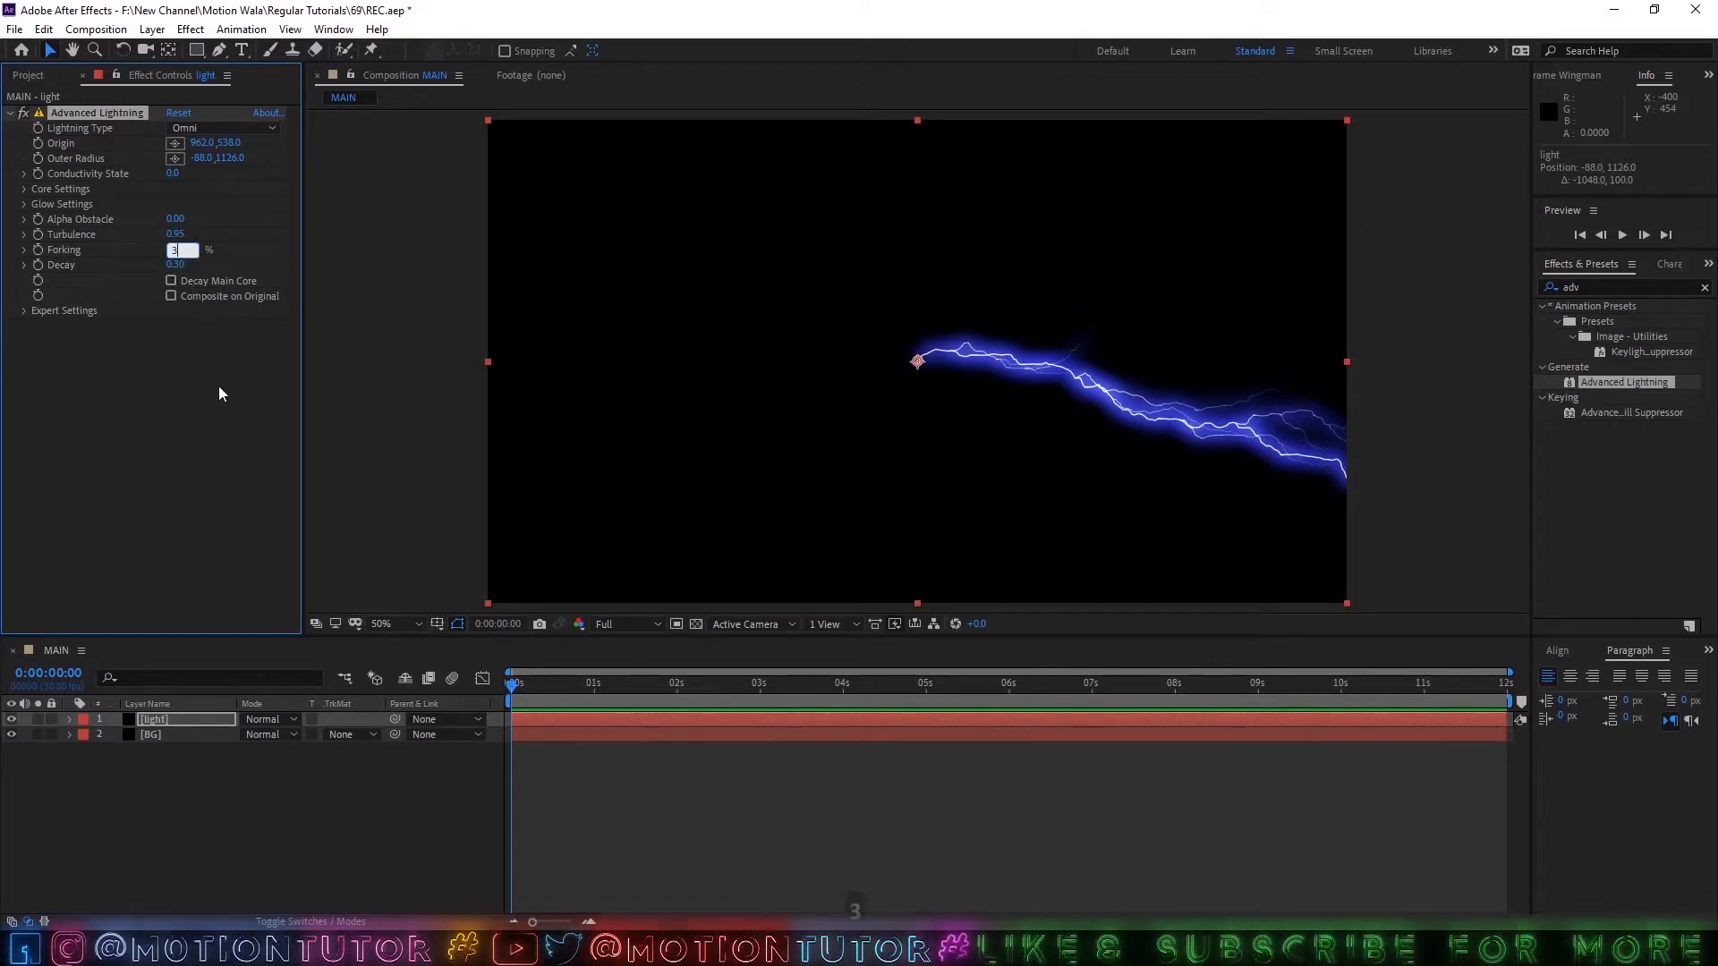
pyautogui.write('0')
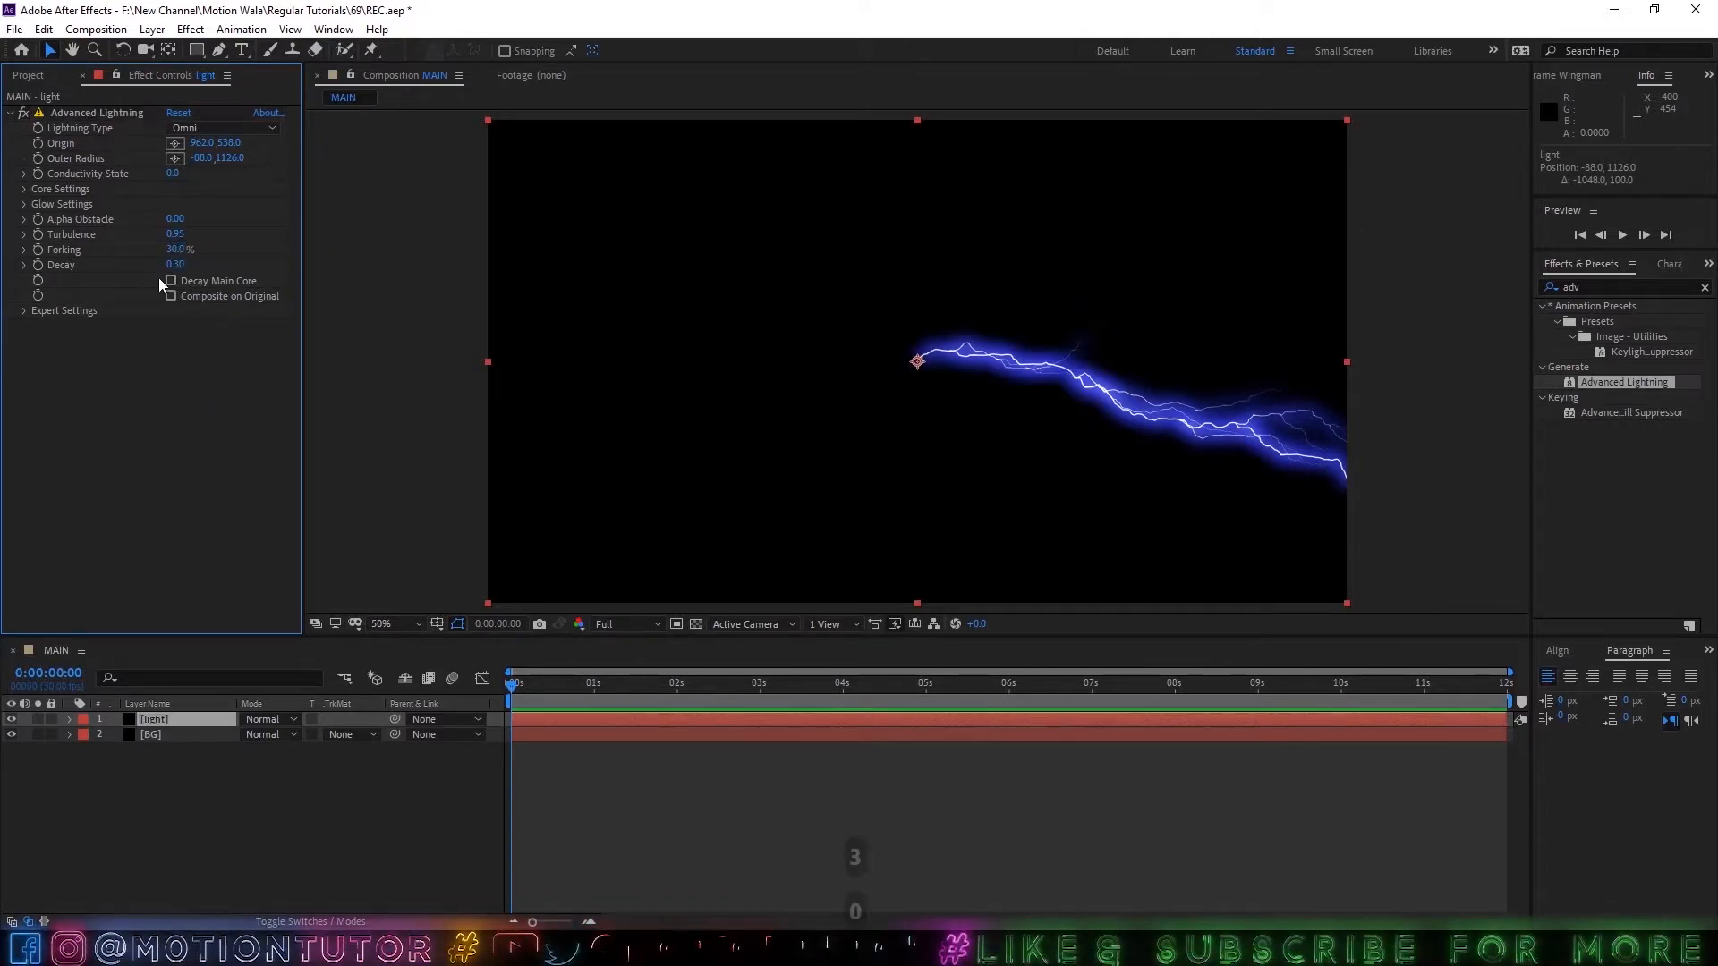
pyautogui.moveTo(174, 265)
pyautogui.mouseDown()
pyautogui.moveTo(132, 266)
pyautogui.moveTo(158, 266)
pyautogui.mouseUp()
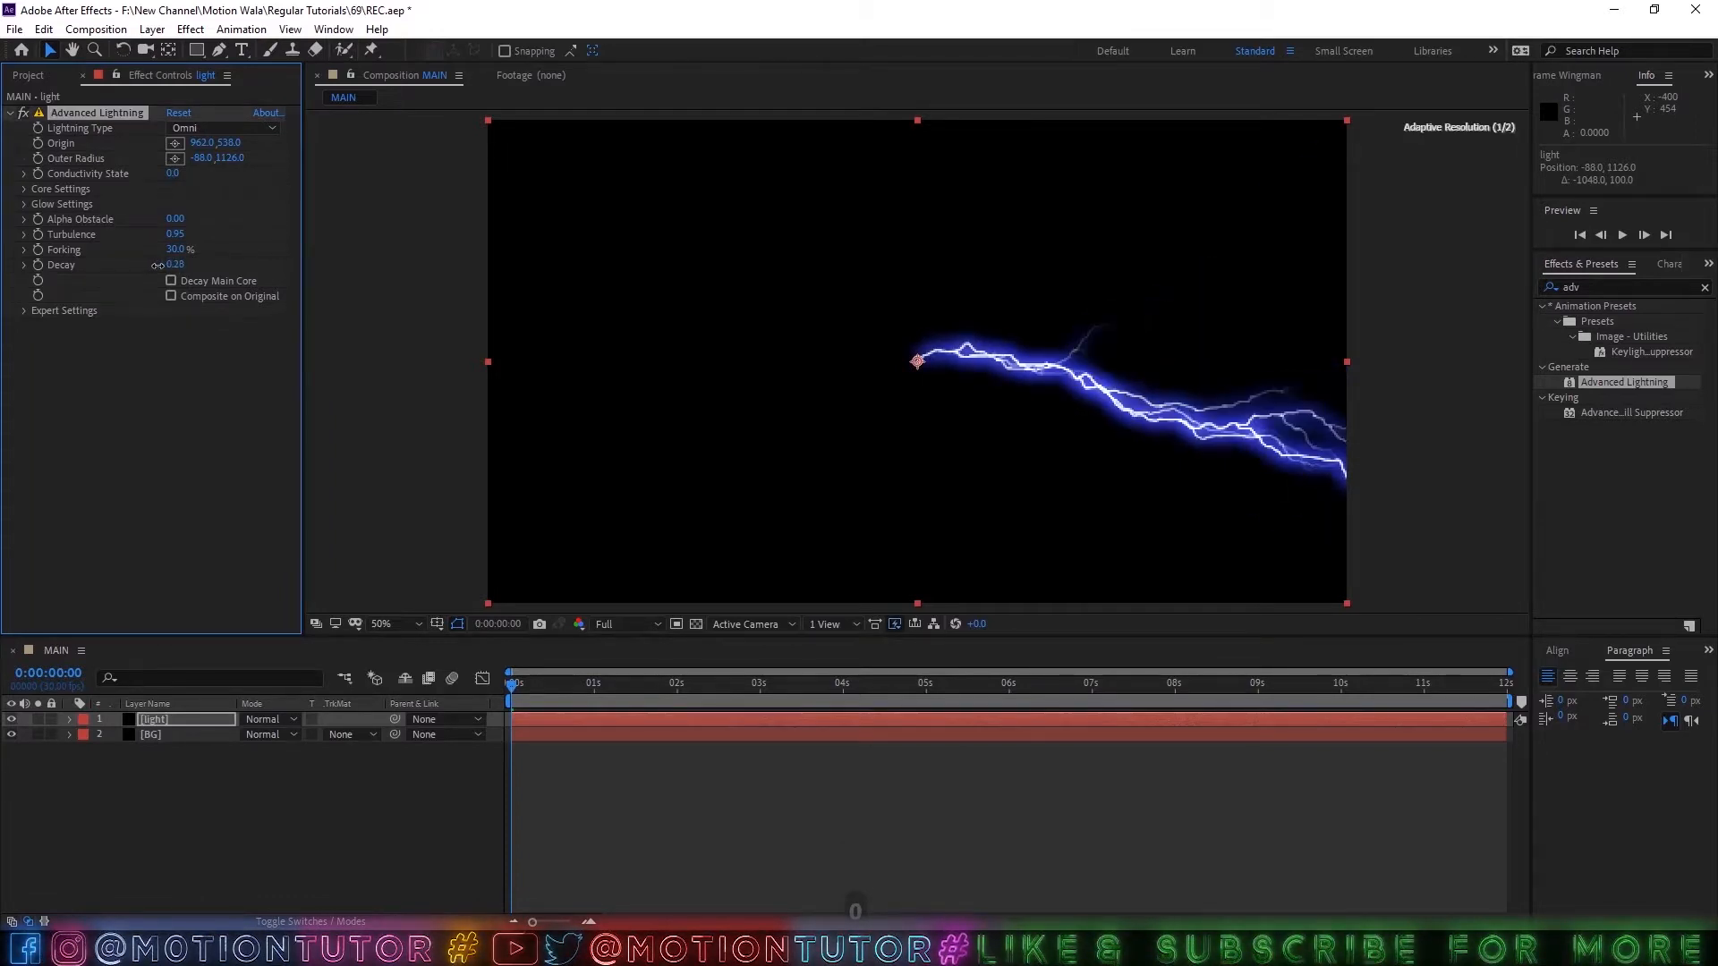
pyautogui.click(126, 314)
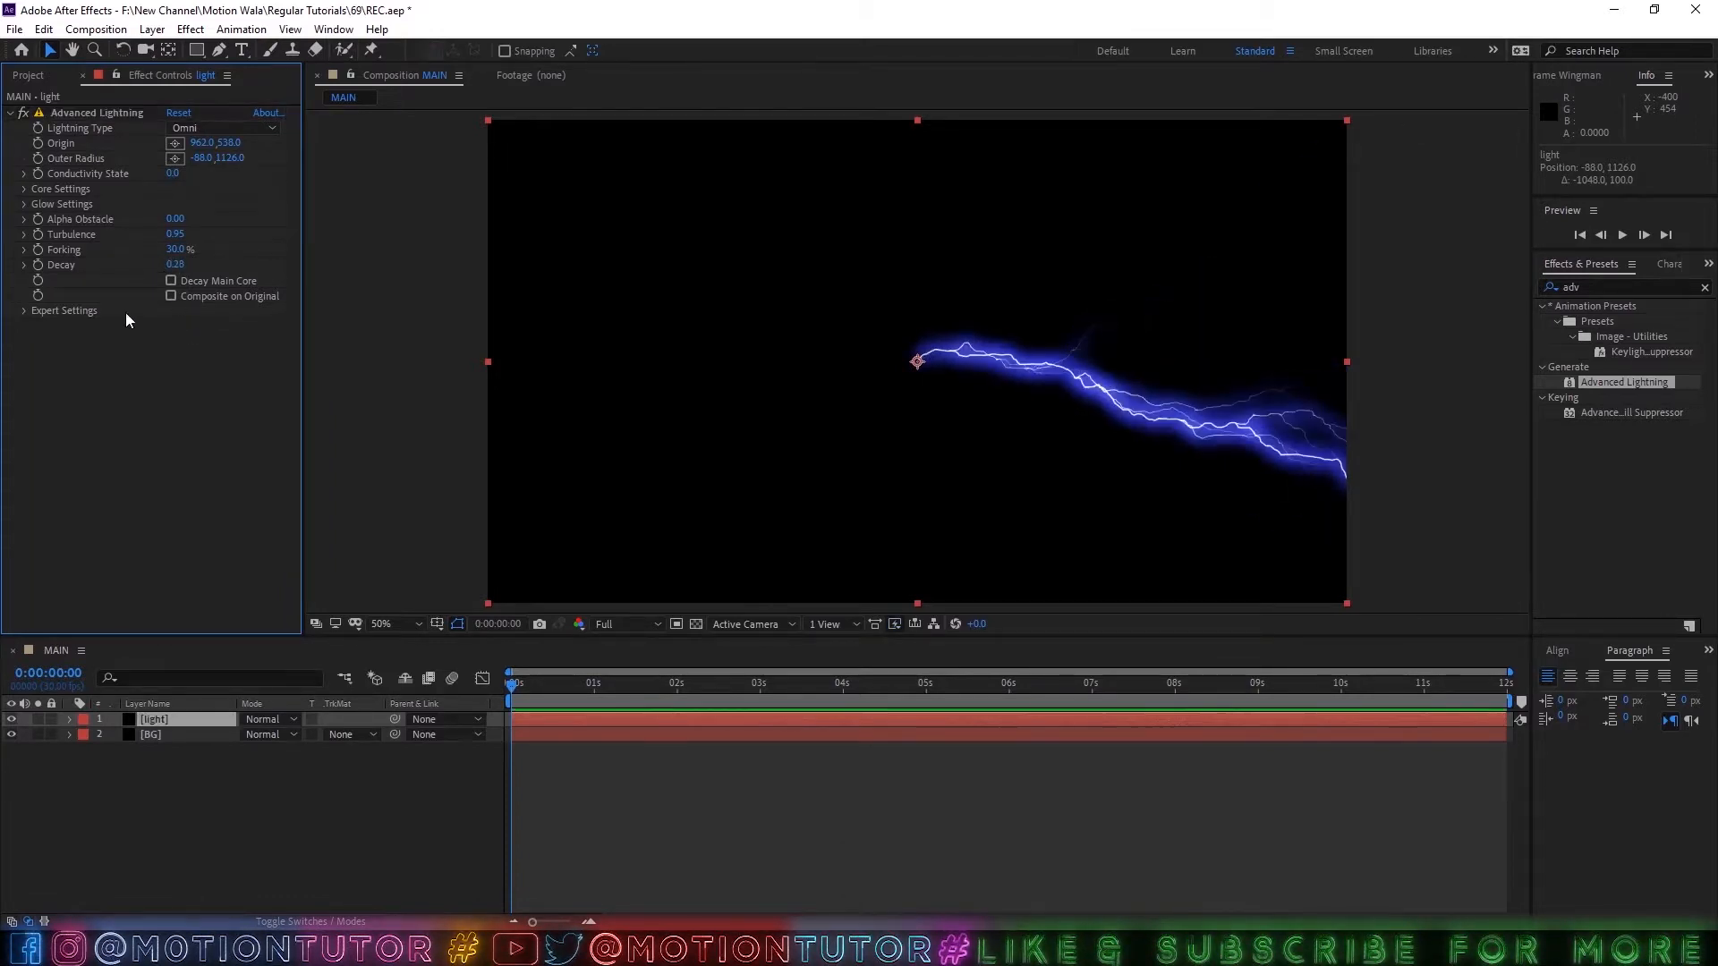
# Expand the lightning's expert and glow settings and set the glow opacity to 0%.
pyautogui.click(27, 310)
pyautogui.click(25, 204)
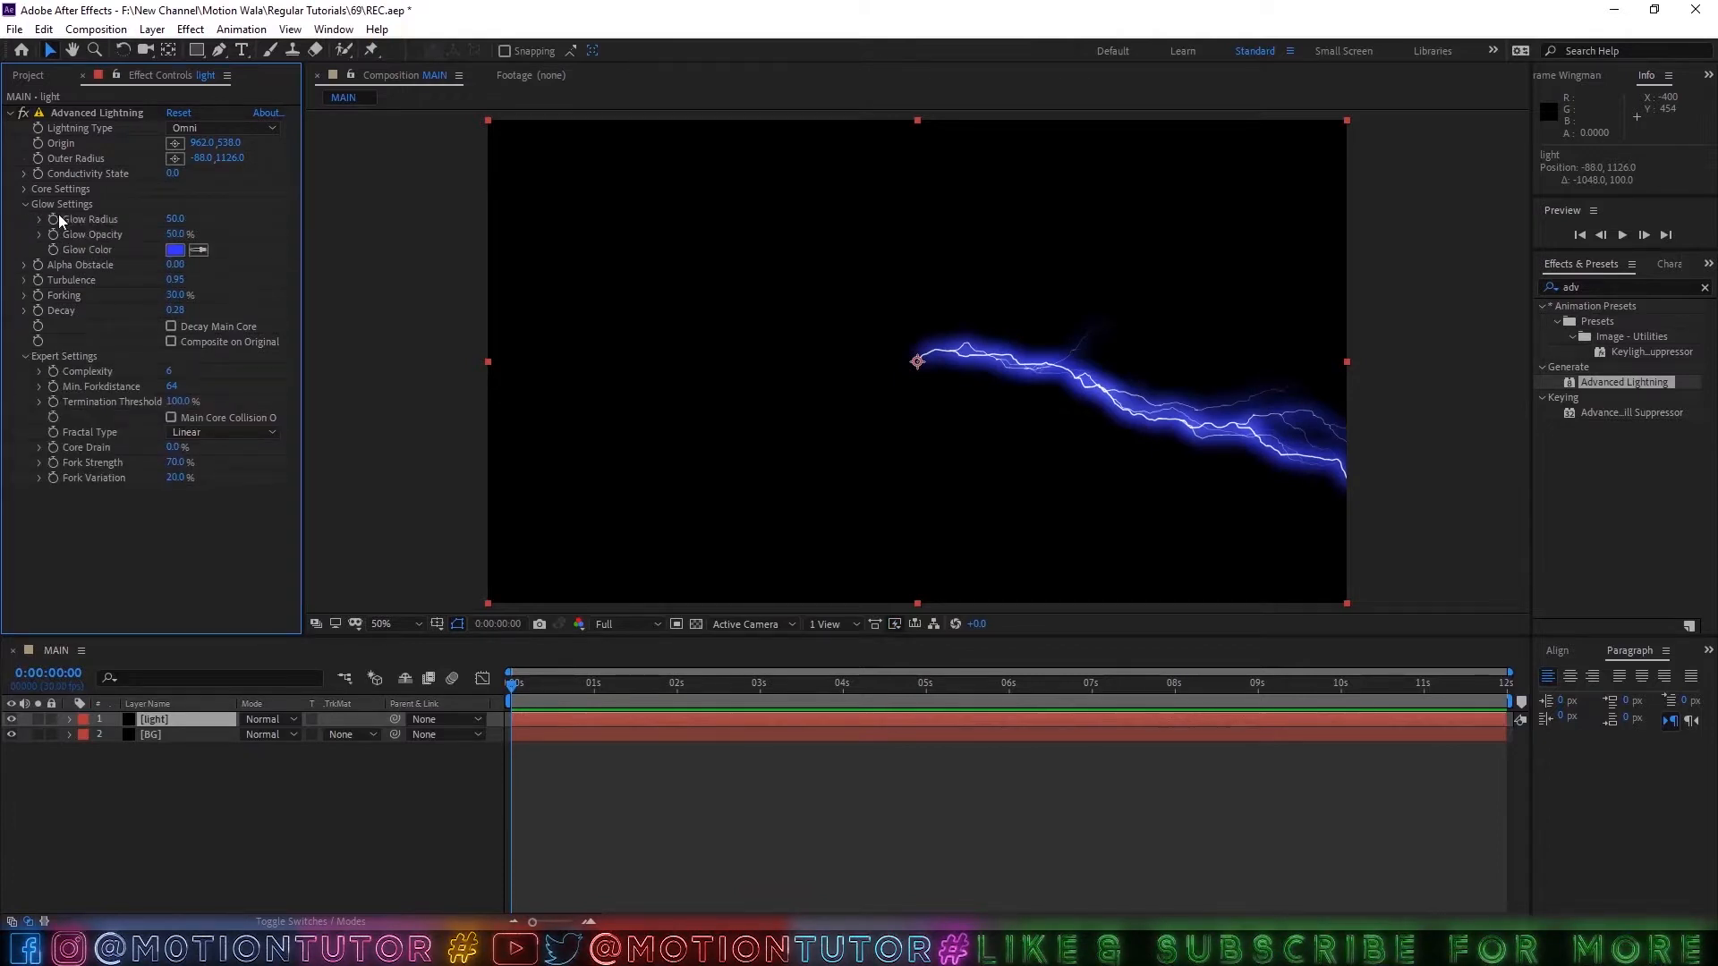
pyautogui.click(174, 234)
pyautogui.press('Return')
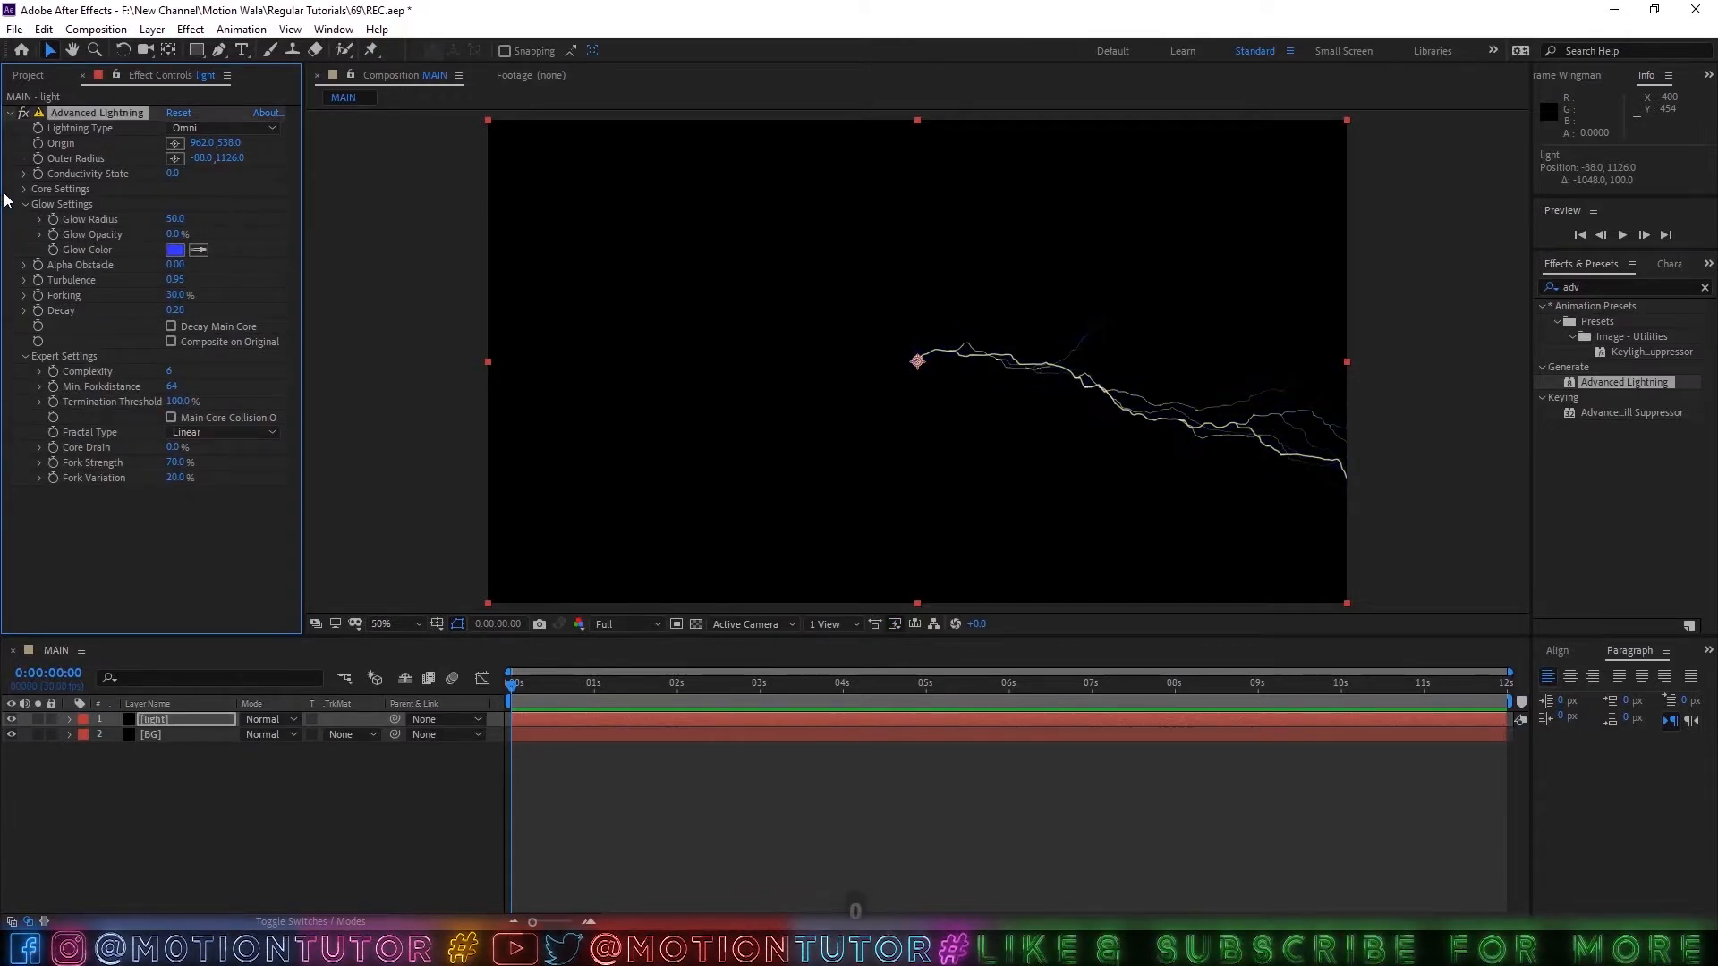
# Add the expression wiggle(4,8) to the lightning's core radius and scrub through the timeline to check the animation.
pyautogui.click(25, 190)
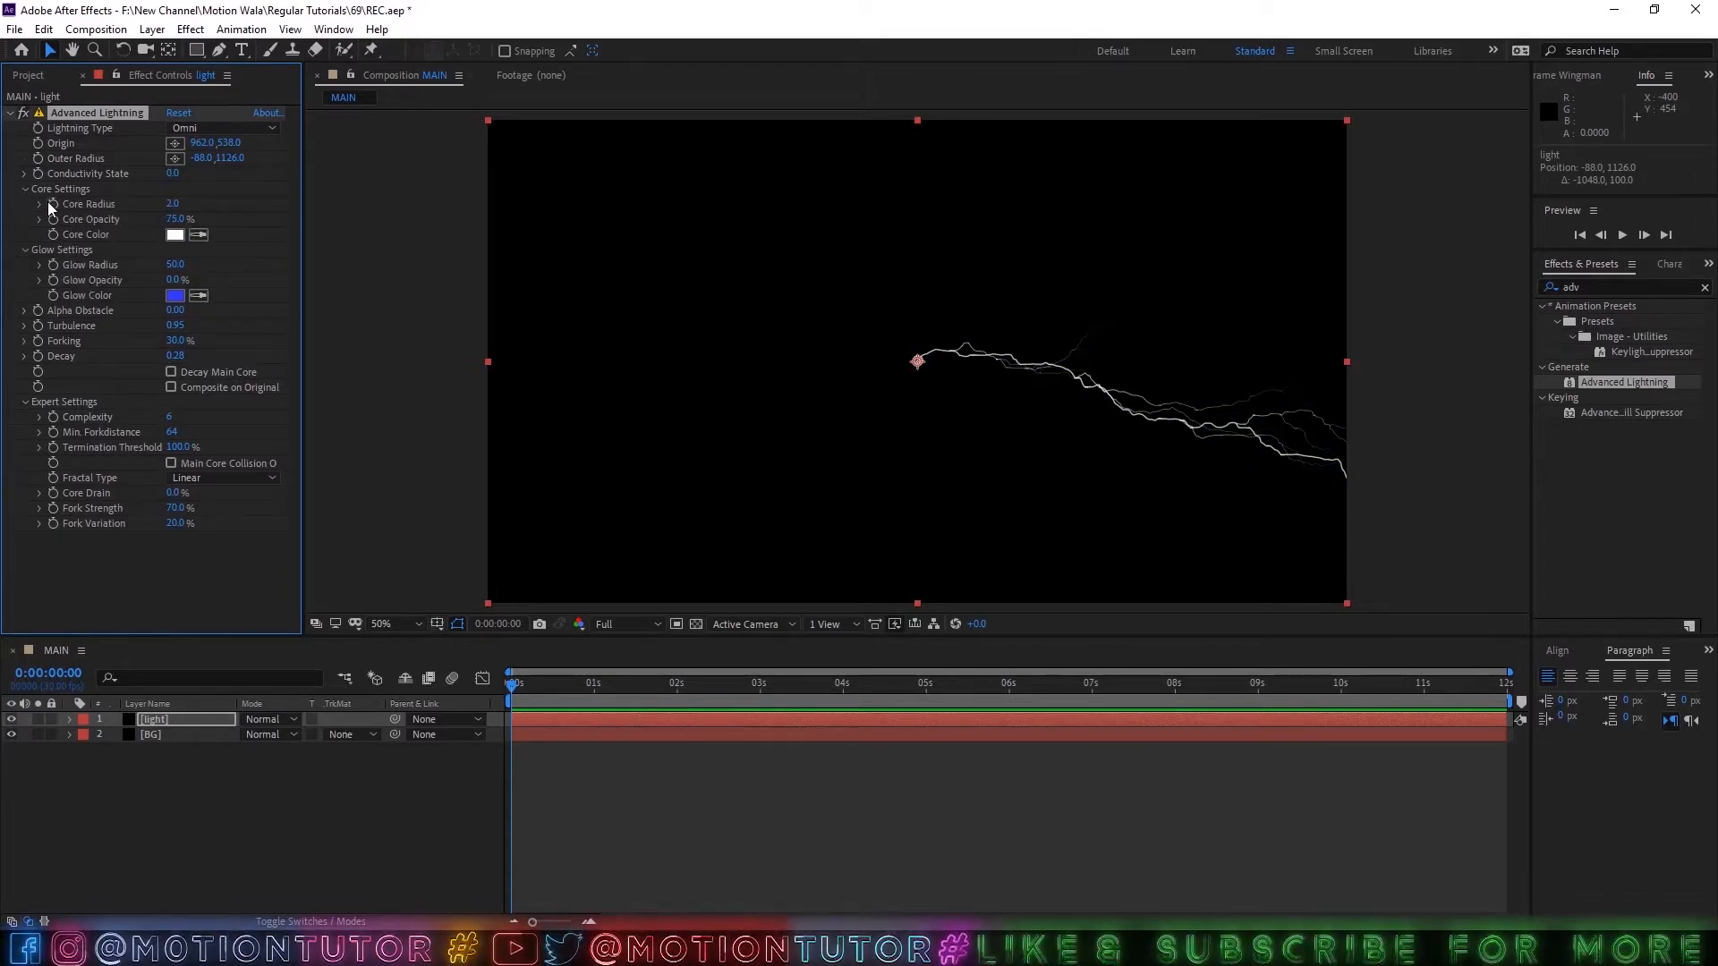
pyautogui.keyDown('alt'); pyautogui.click(54, 204); pyautogui.keyUp('alt')
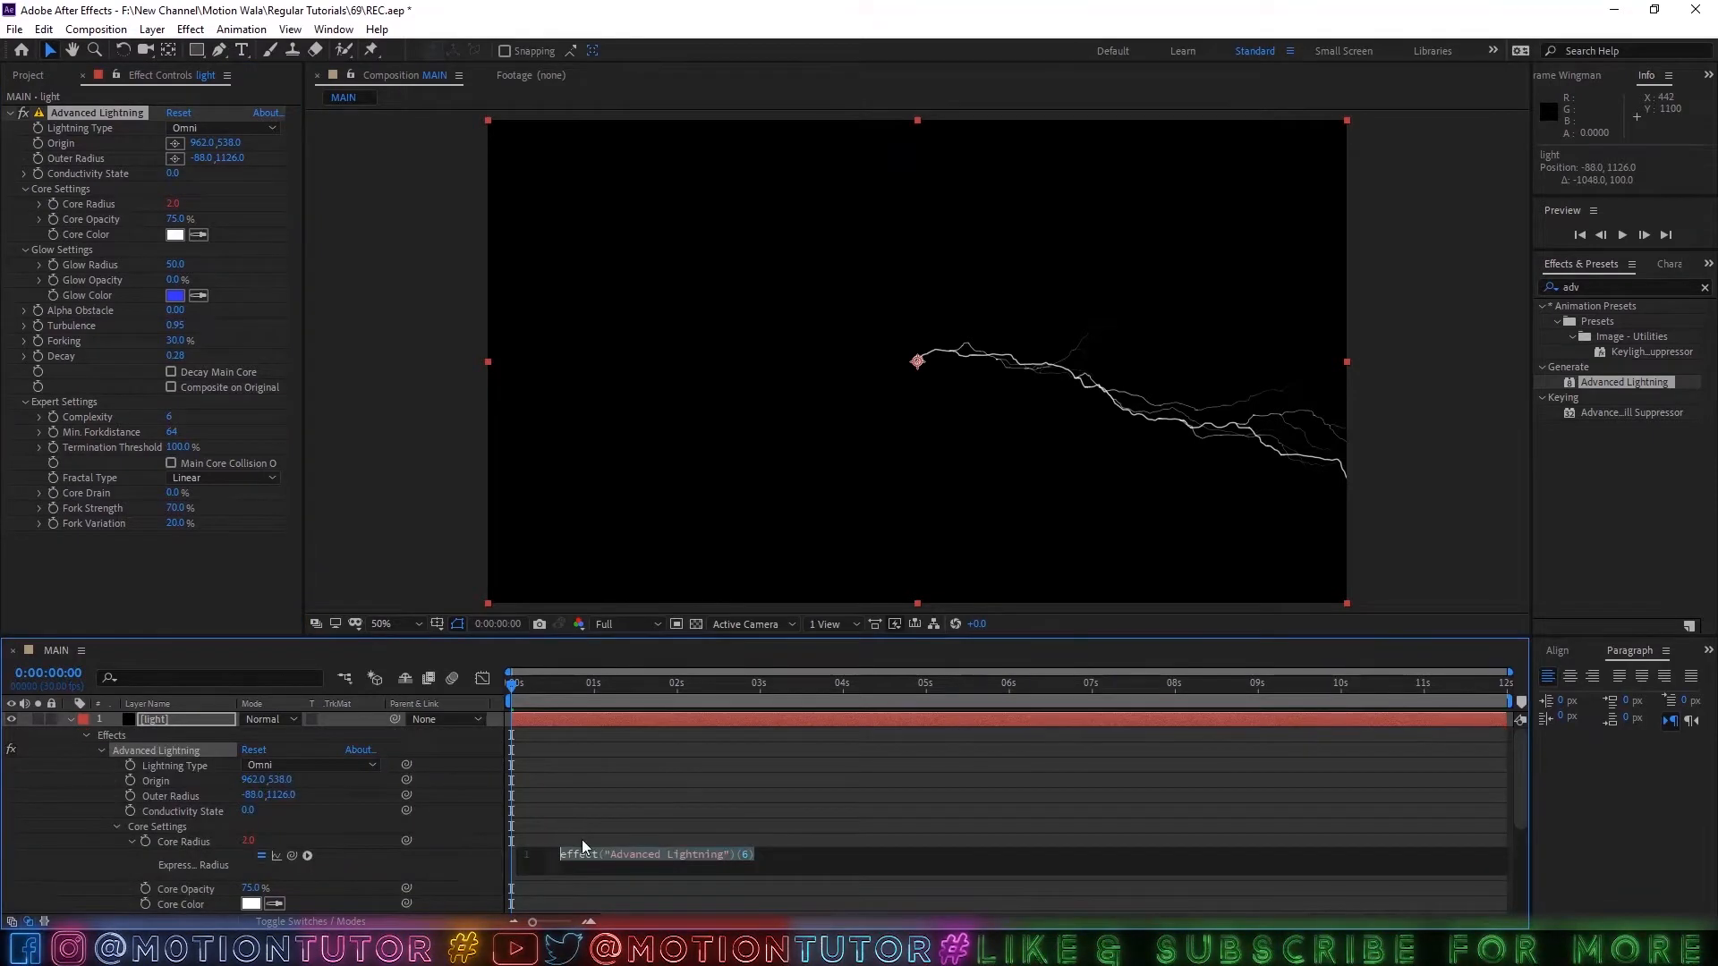
pyautogui.write('w')
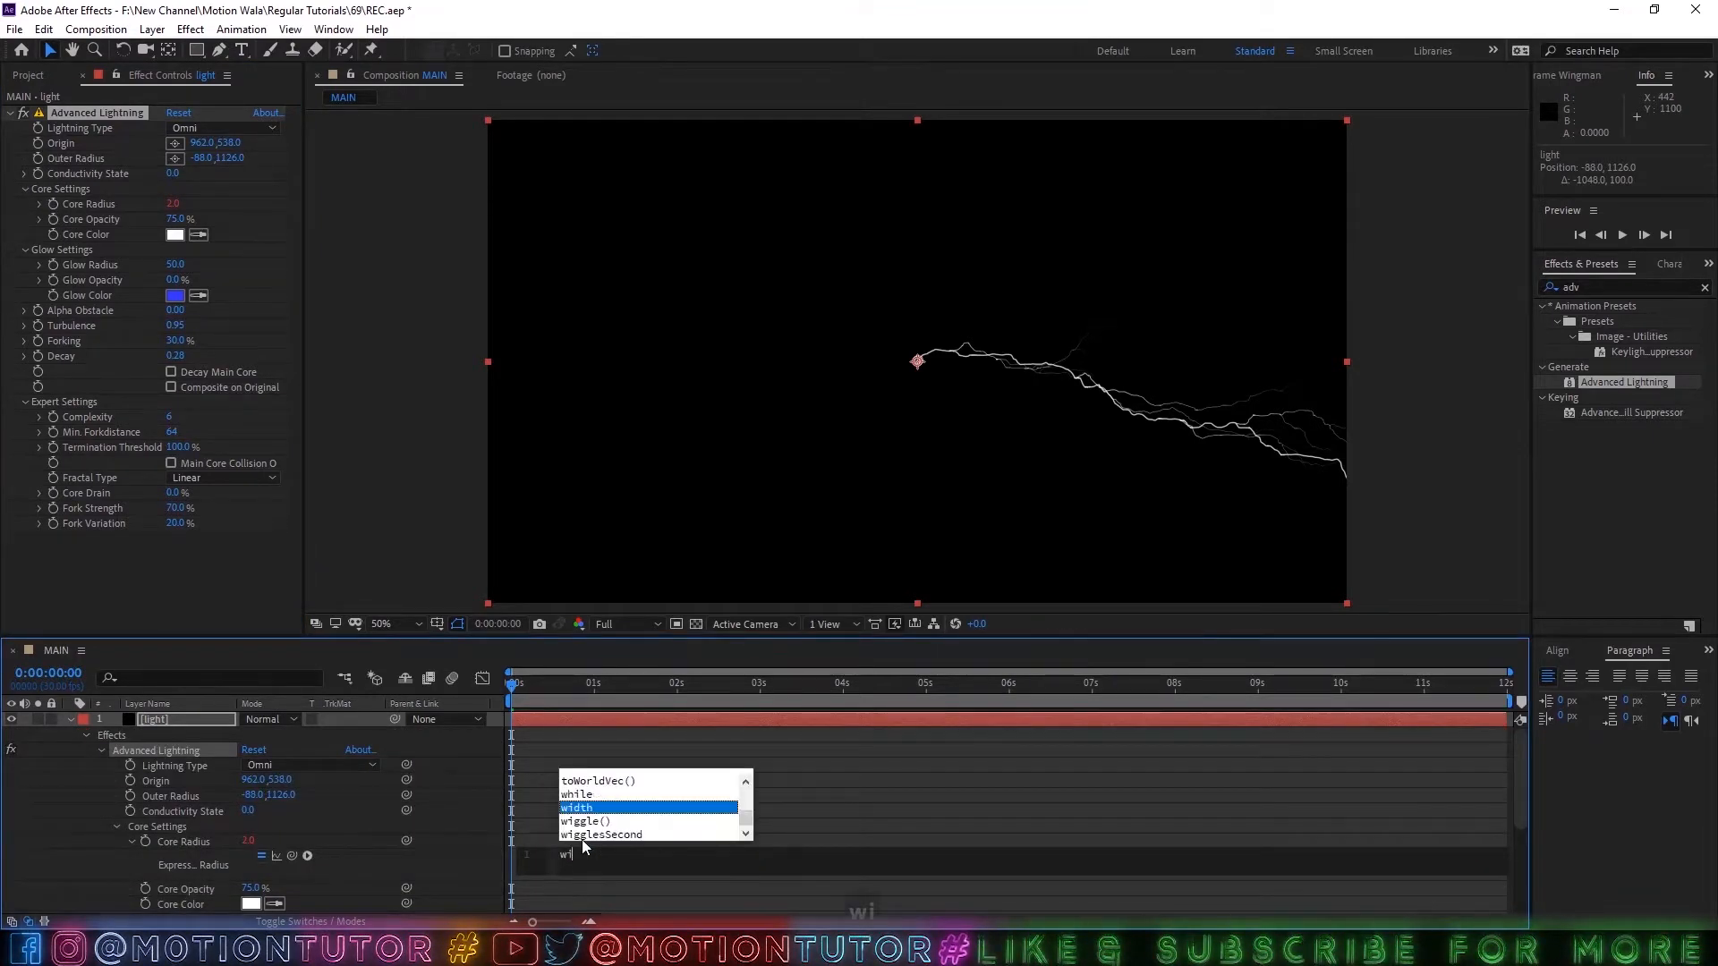
pyautogui.write('i')
pyautogui.press('Down')
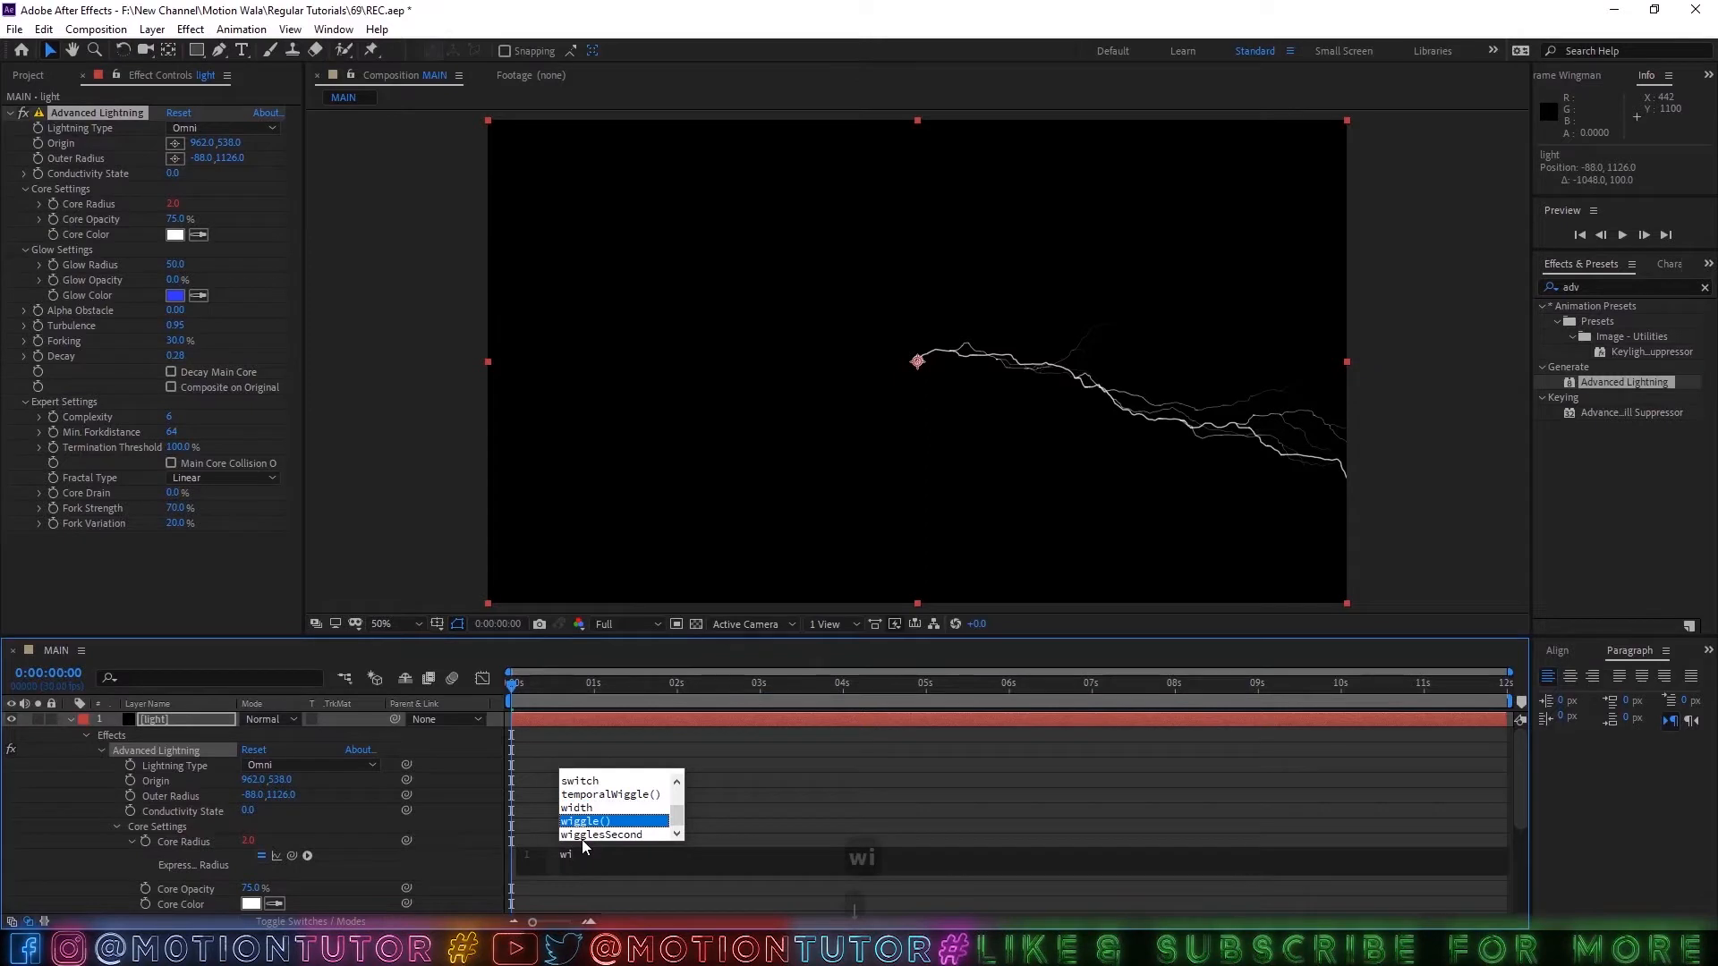
pyautogui.press('Return')
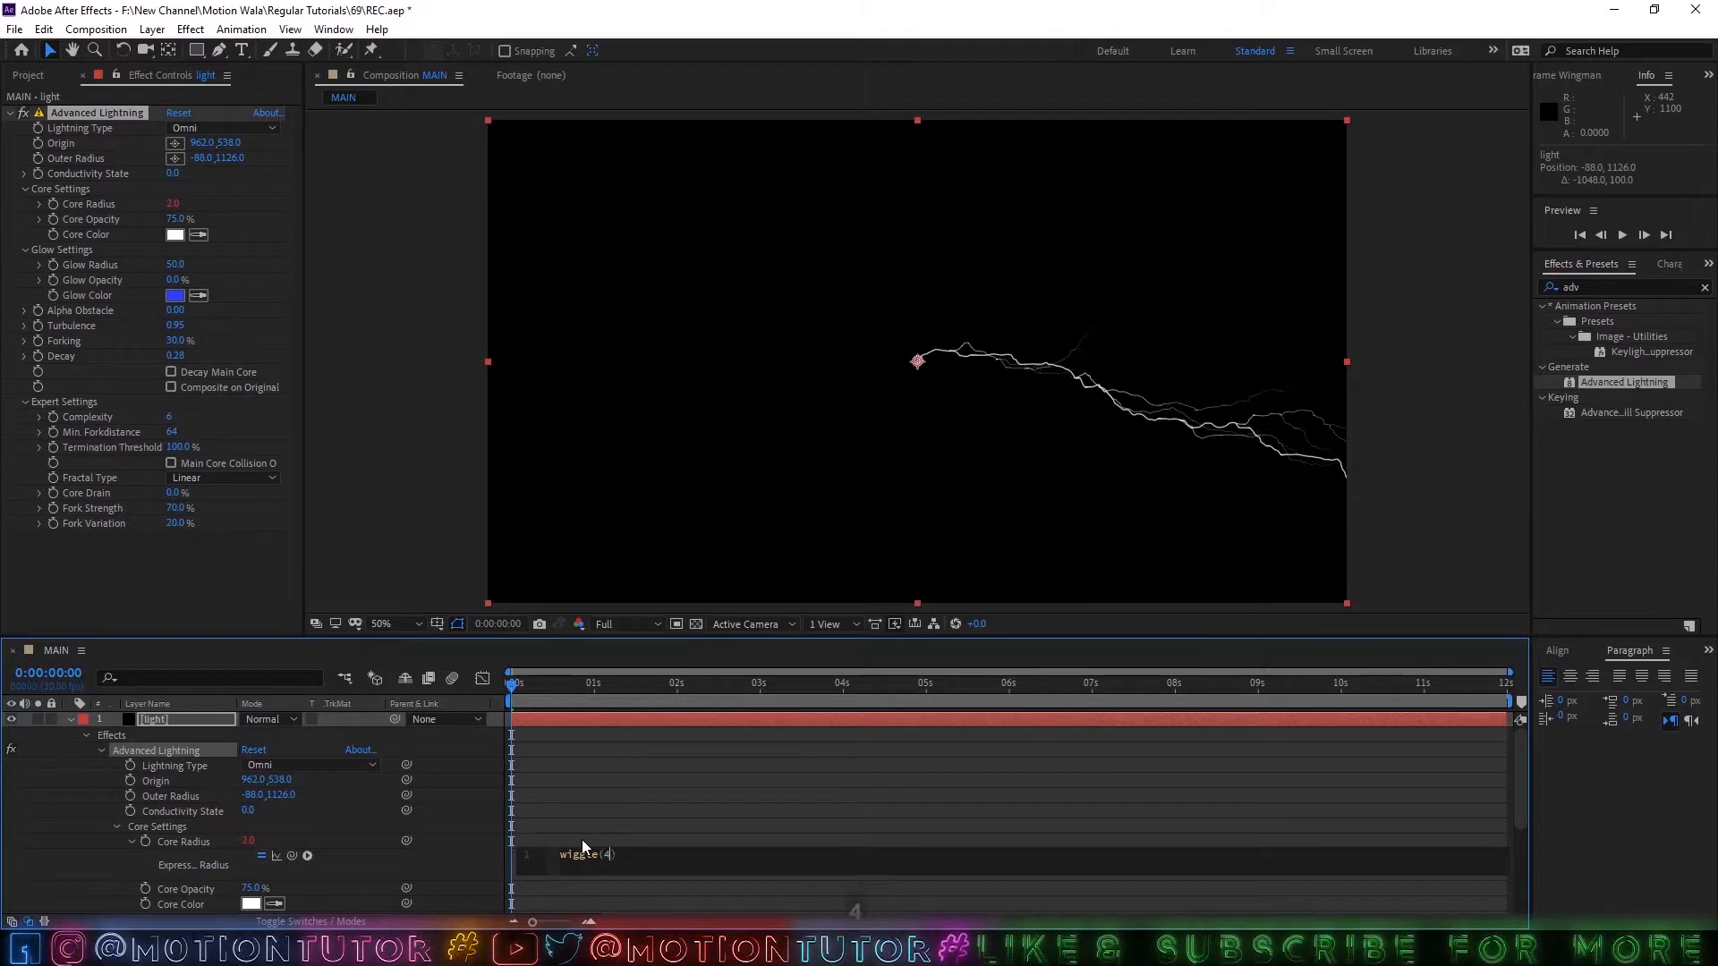
pyautogui.write('4,')
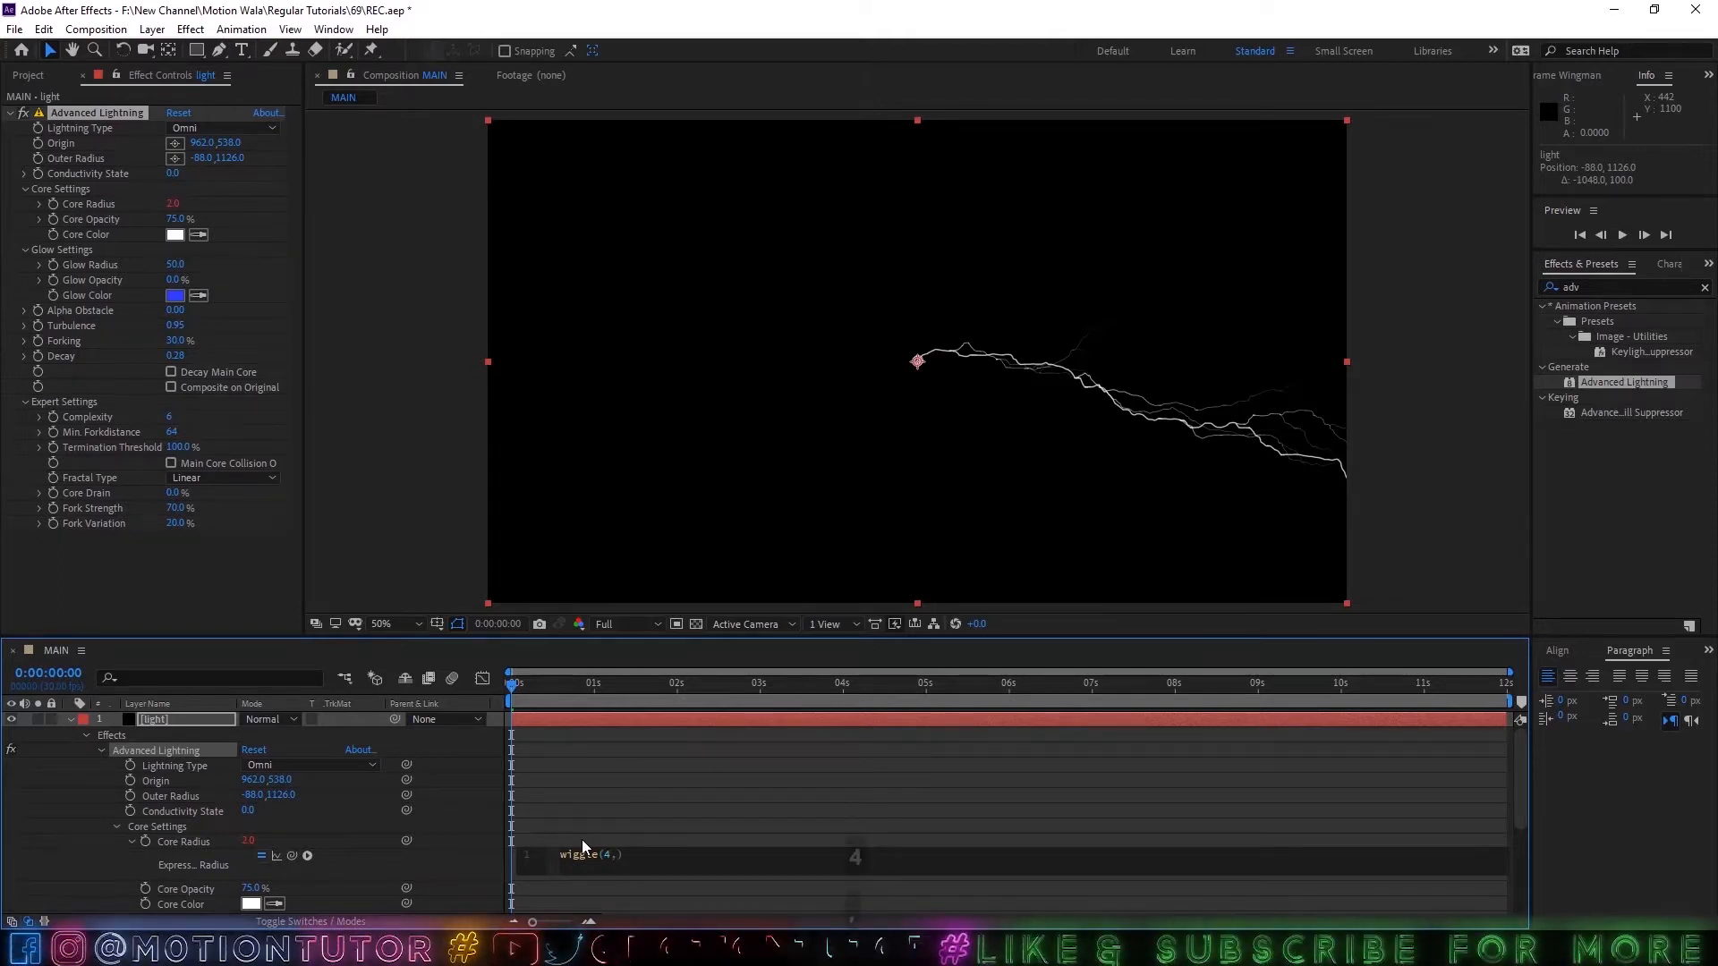
pyautogui.write('8')
pyautogui.click(177, 819)
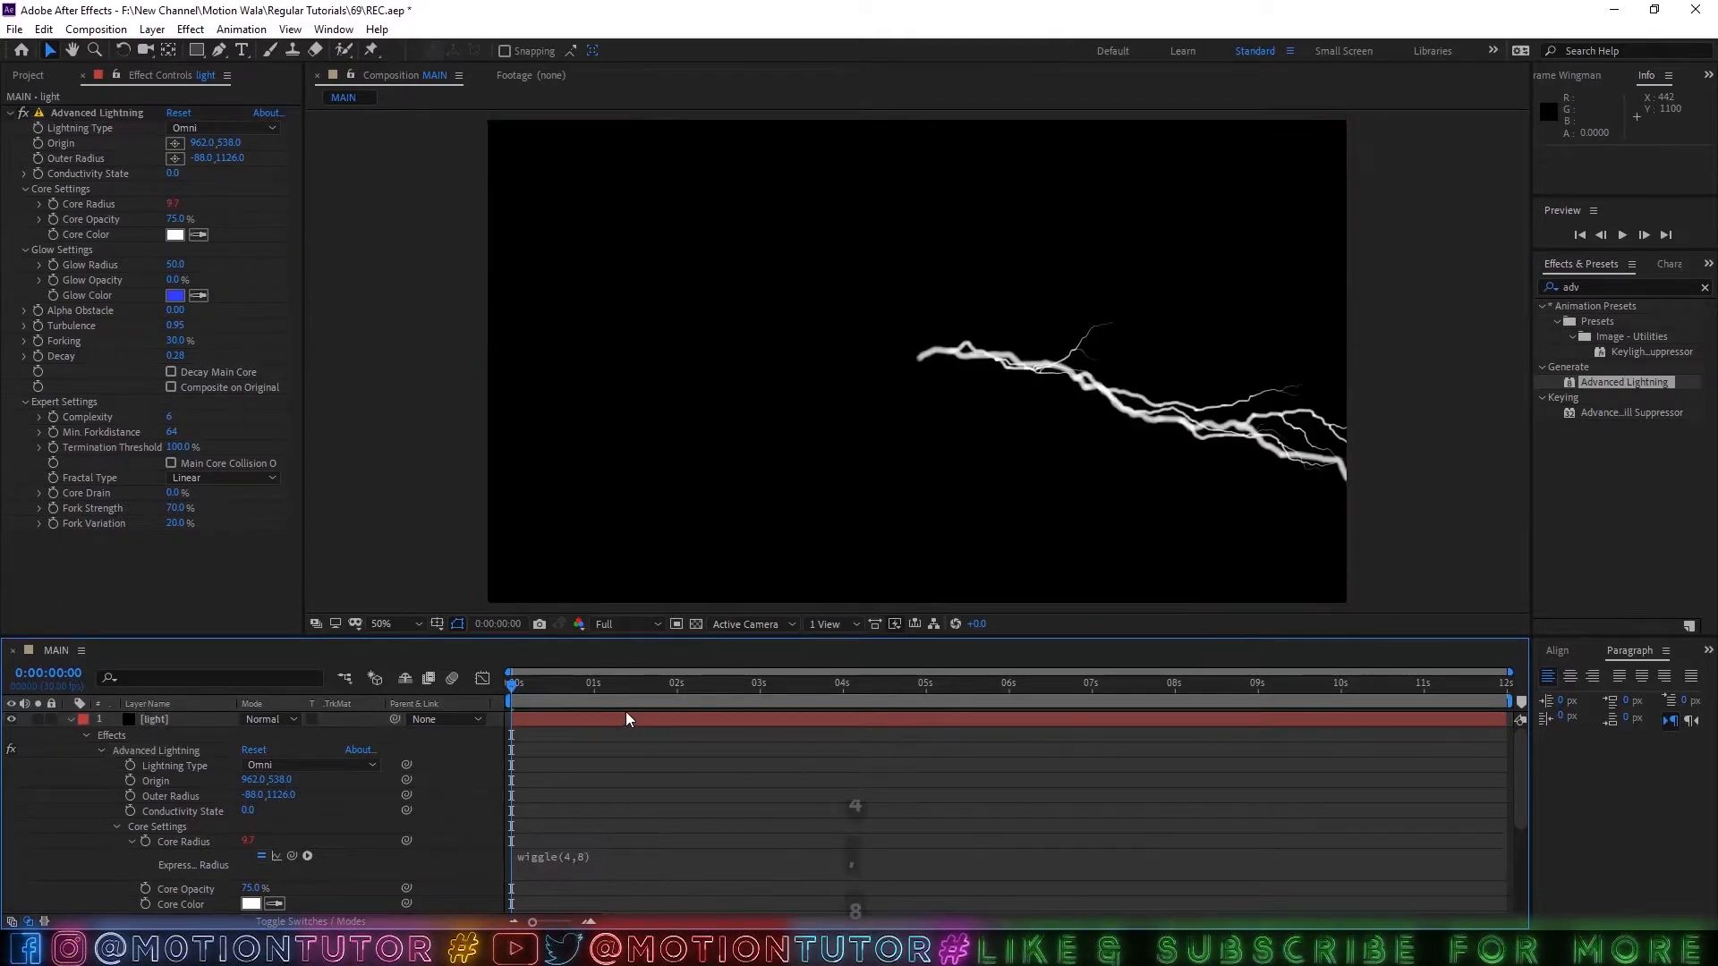
pyautogui.moveTo(680, 683); pyautogui.dragTo(641, 669)
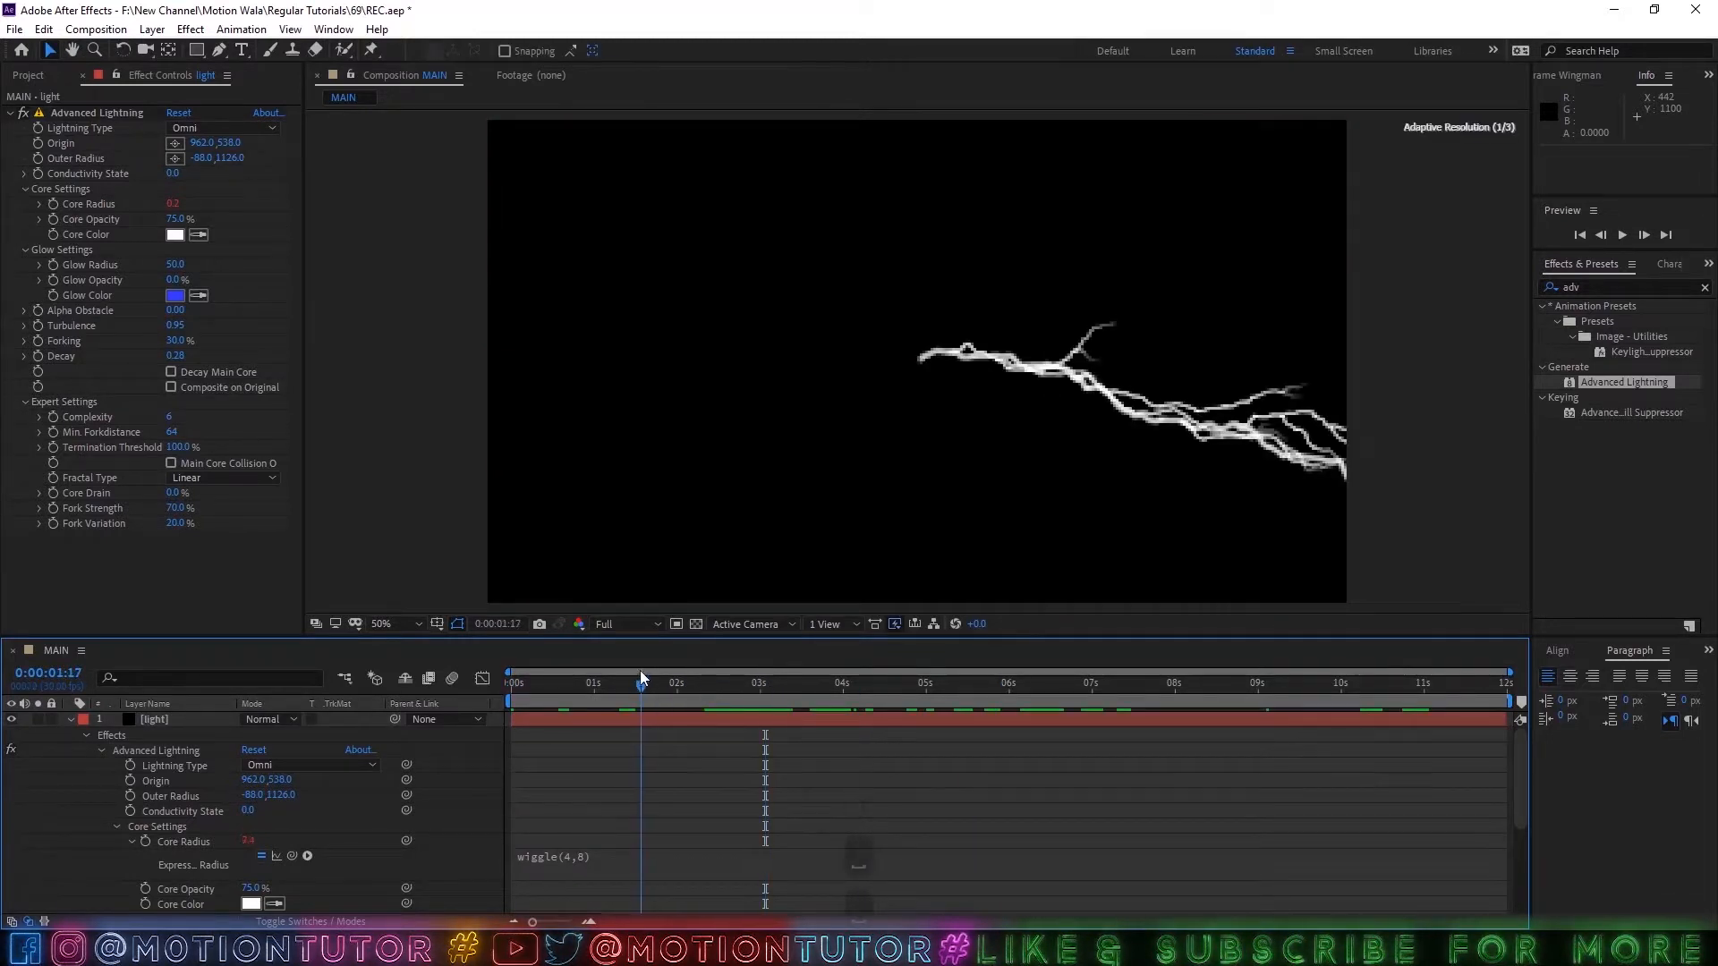
# Set a starting keyframe for the light layer's Conductivity State at 0:00:00:00 with the value 0.0.
pyautogui.click(60, 718)
pyautogui.click(143, 721)
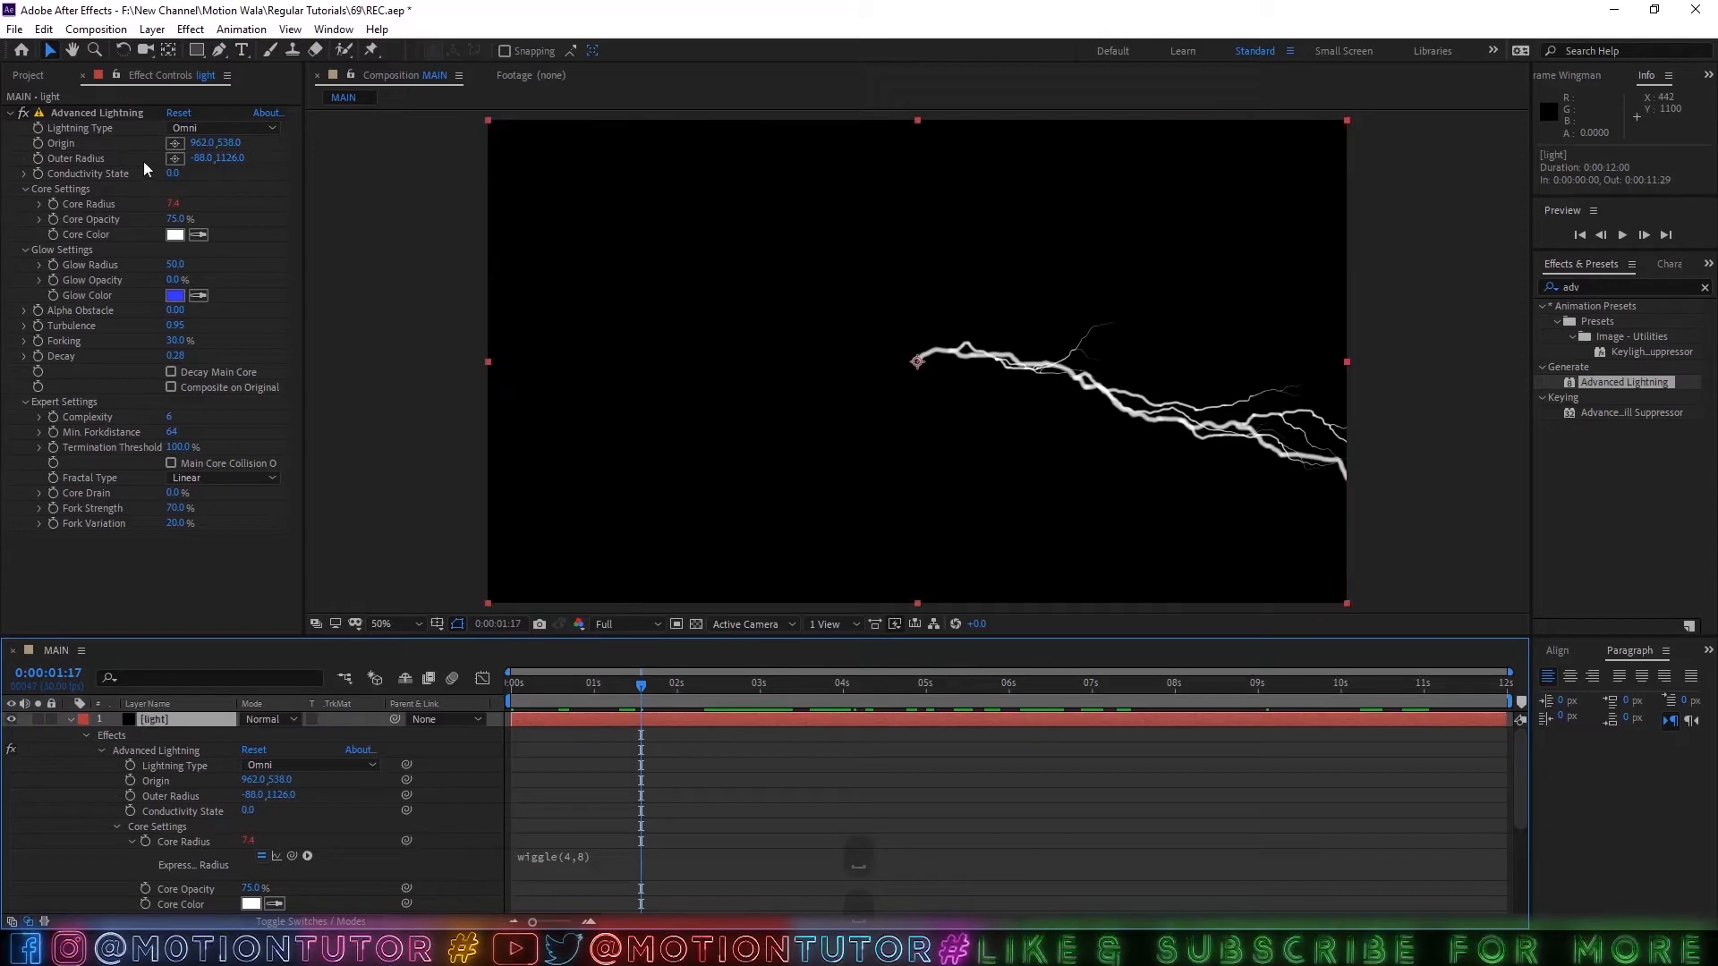
pyautogui.press('Home')
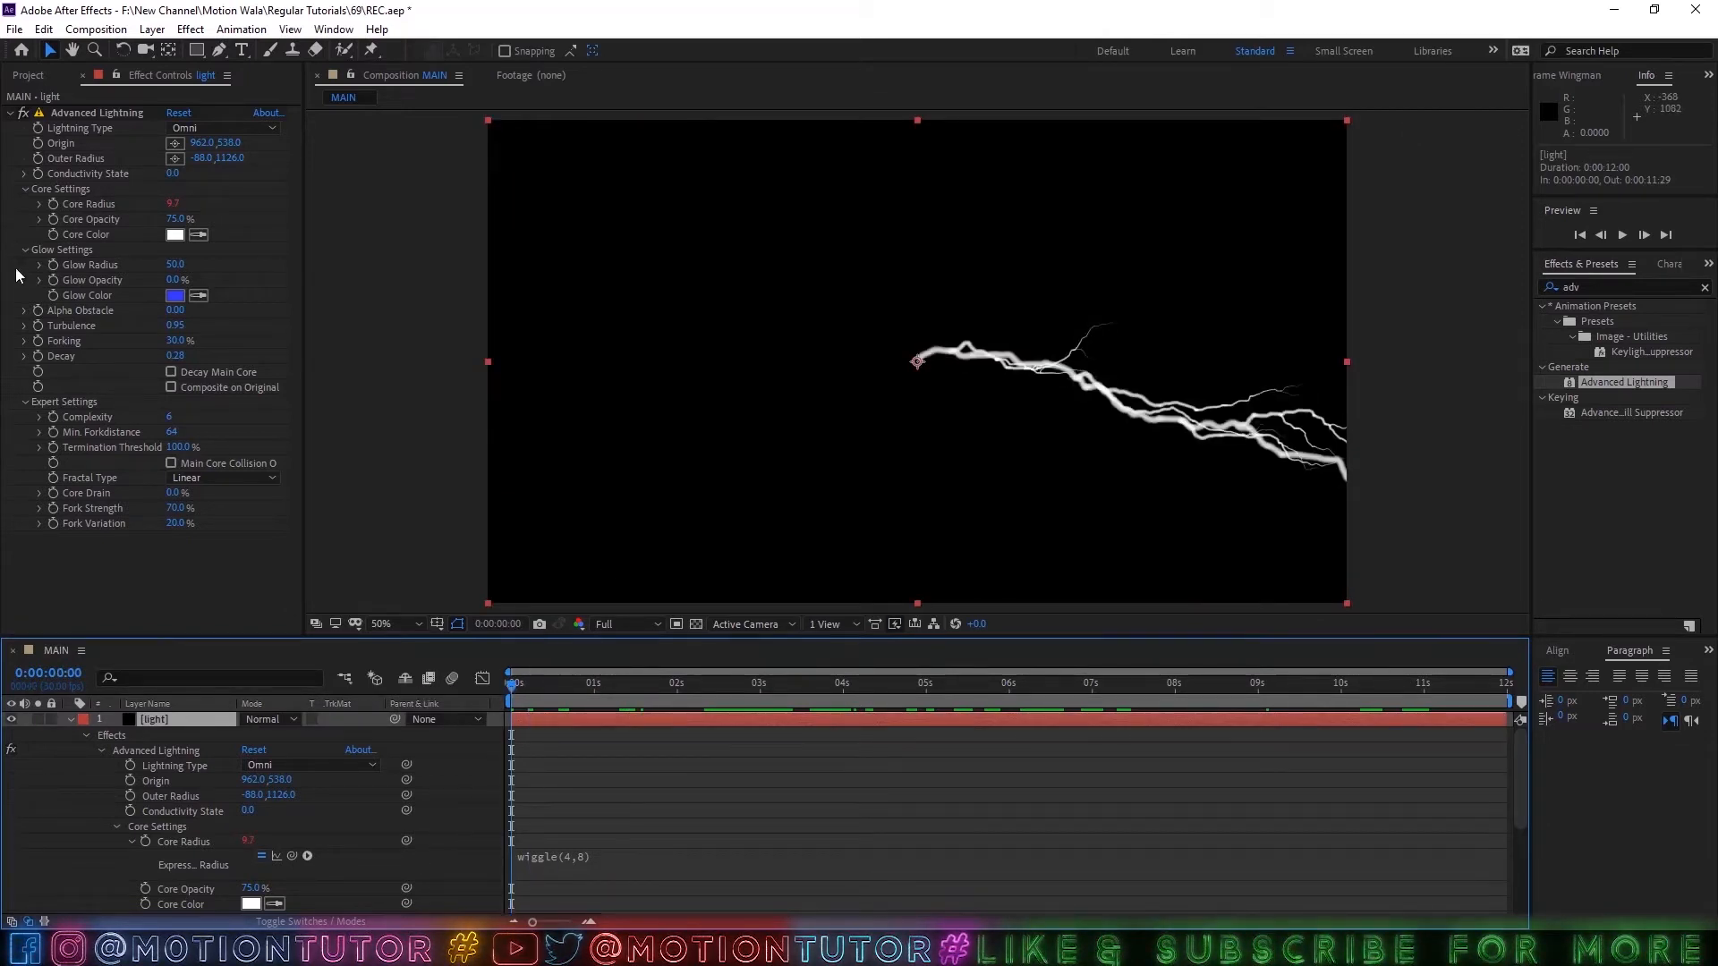
pyautogui.click(39, 173)
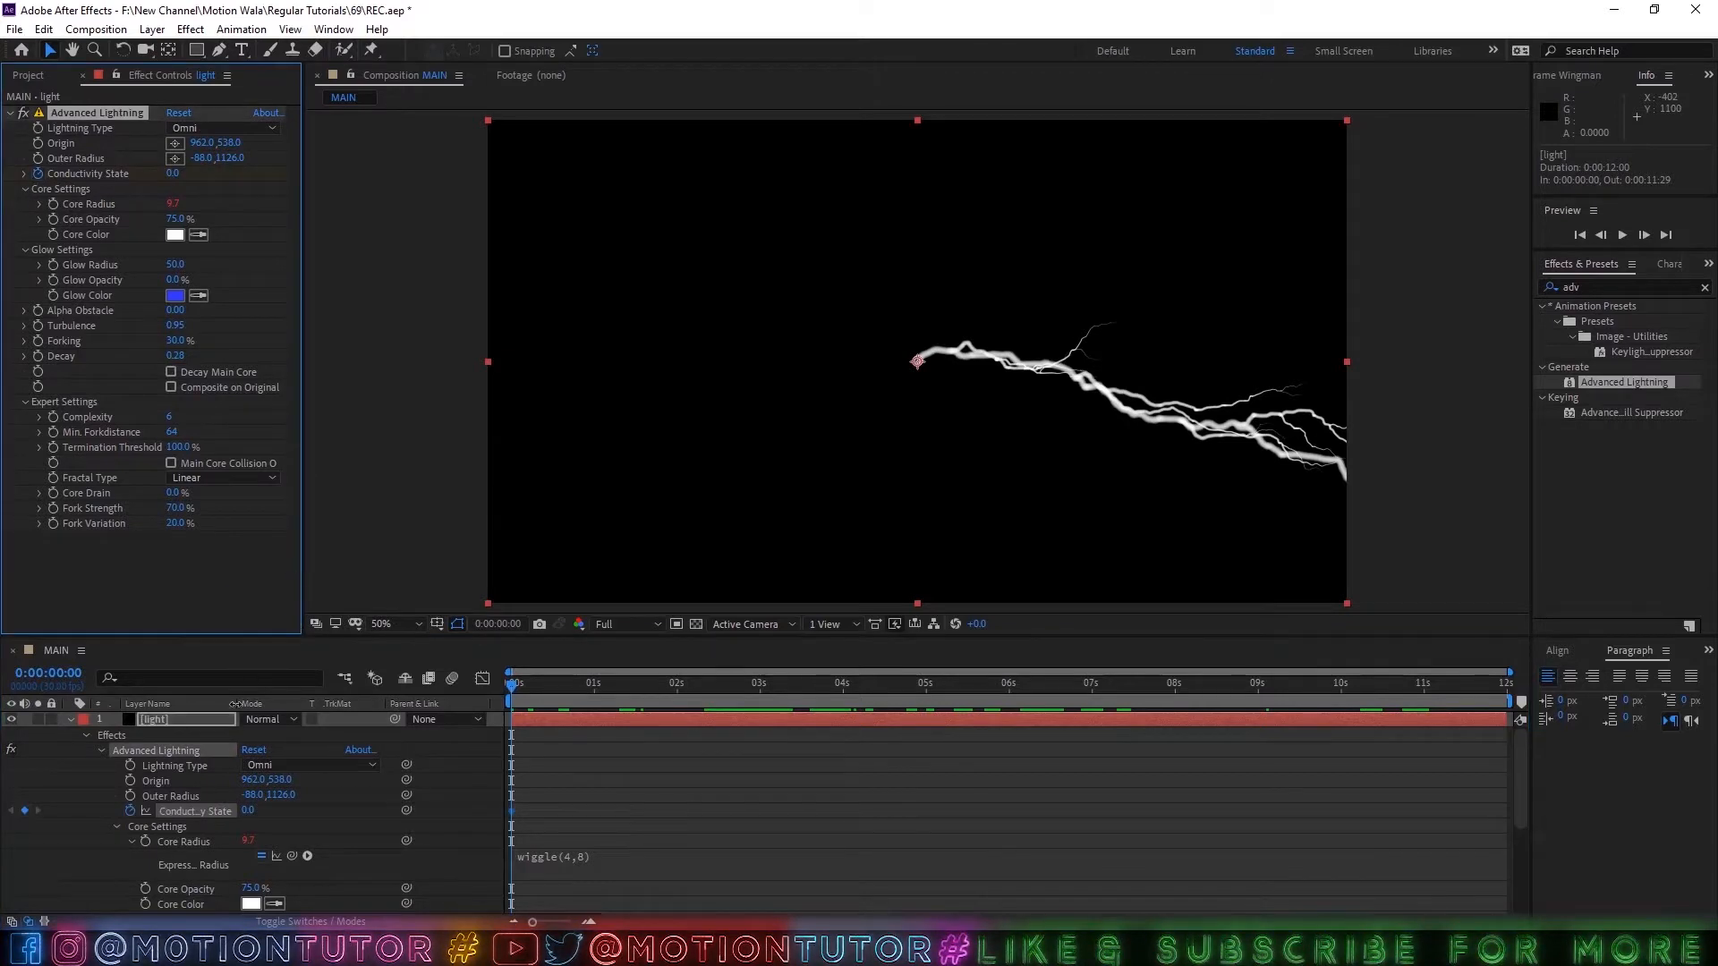
# Add a second Conductivity State keyframe on the light layer at 0:00:10:00 with the value 45.
pyautogui.press('u')
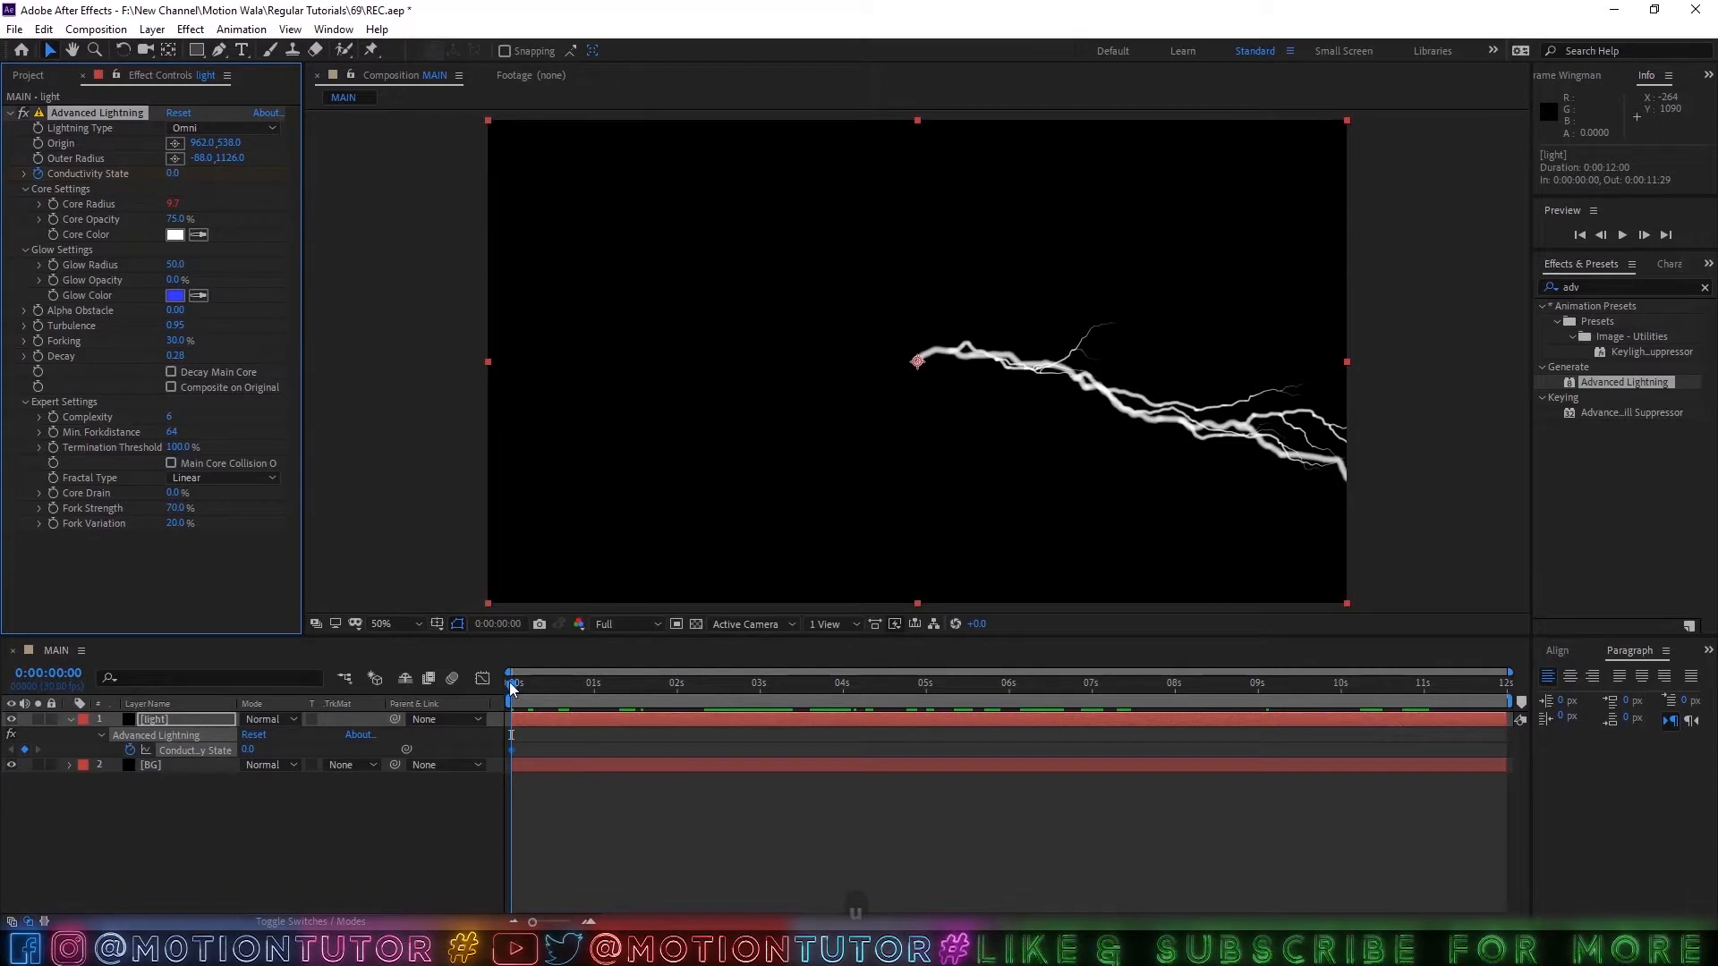
pyautogui.moveTo(512, 688); pyautogui.dragTo(1343, 700)
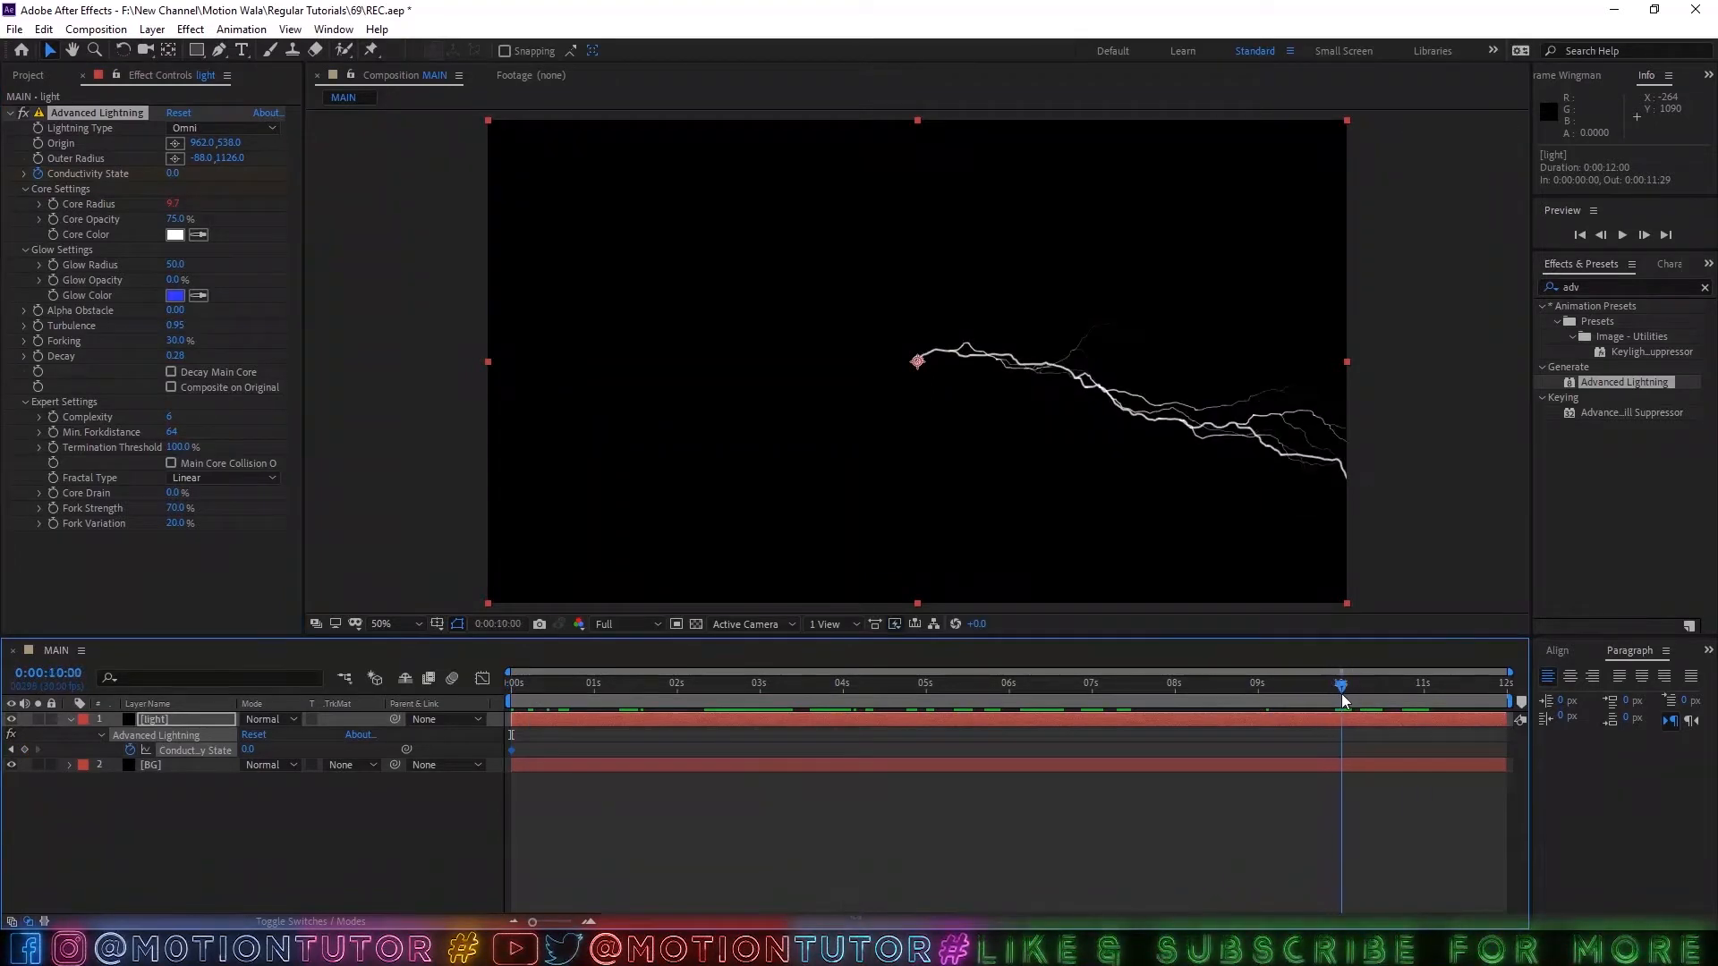
pyautogui.click(249, 750)
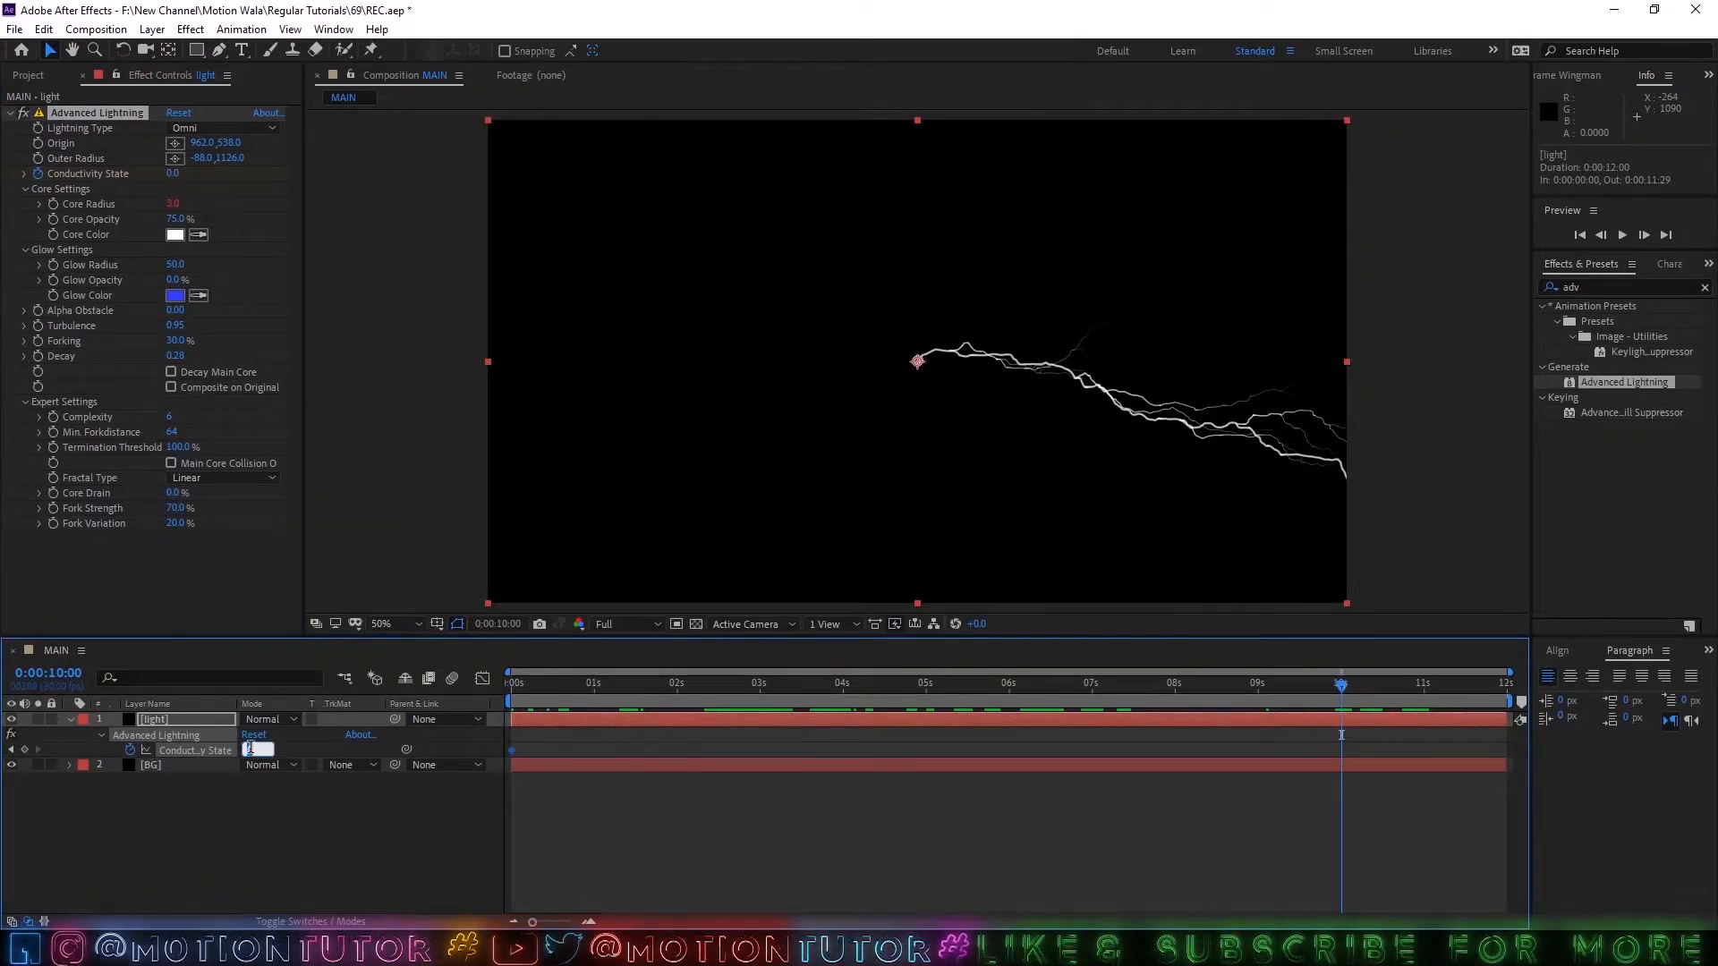
pyautogui.write('45')
pyautogui.press('Return')
pyautogui.moveTo(1340, 687); pyautogui.dragTo(263, 668)
# Set the light layer's Core Drain to 60% in the lightning's expert settings.
pyautogui.click(134, 720)
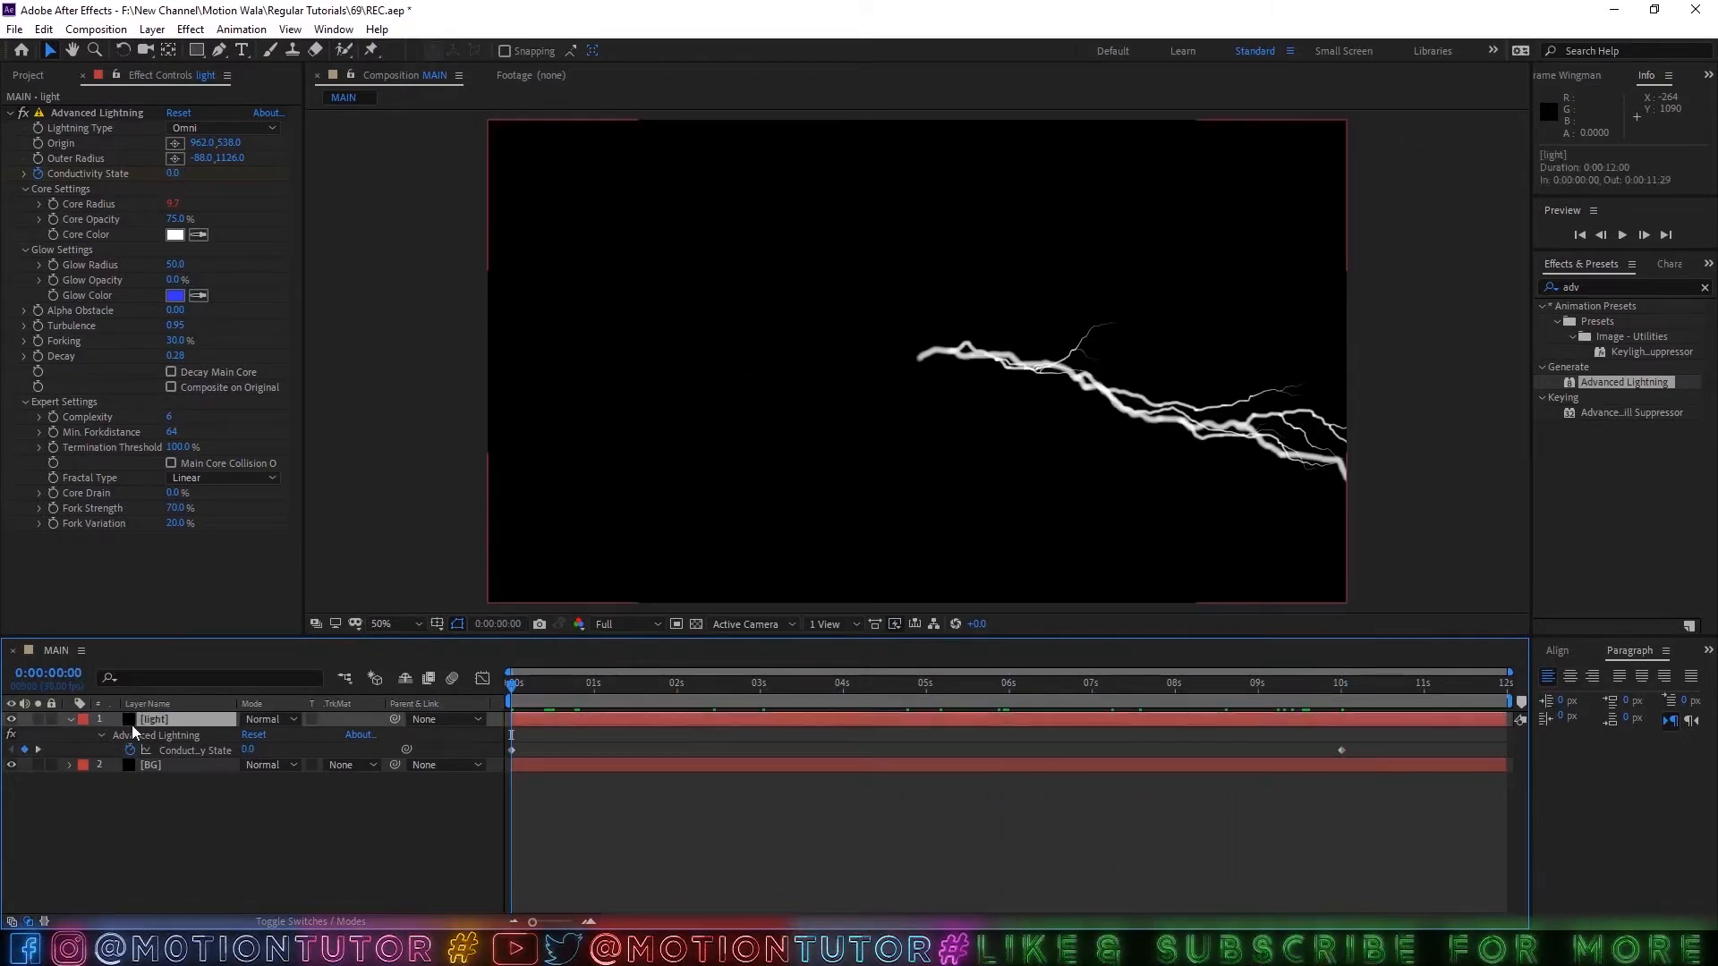
pyautogui.click(70, 400)
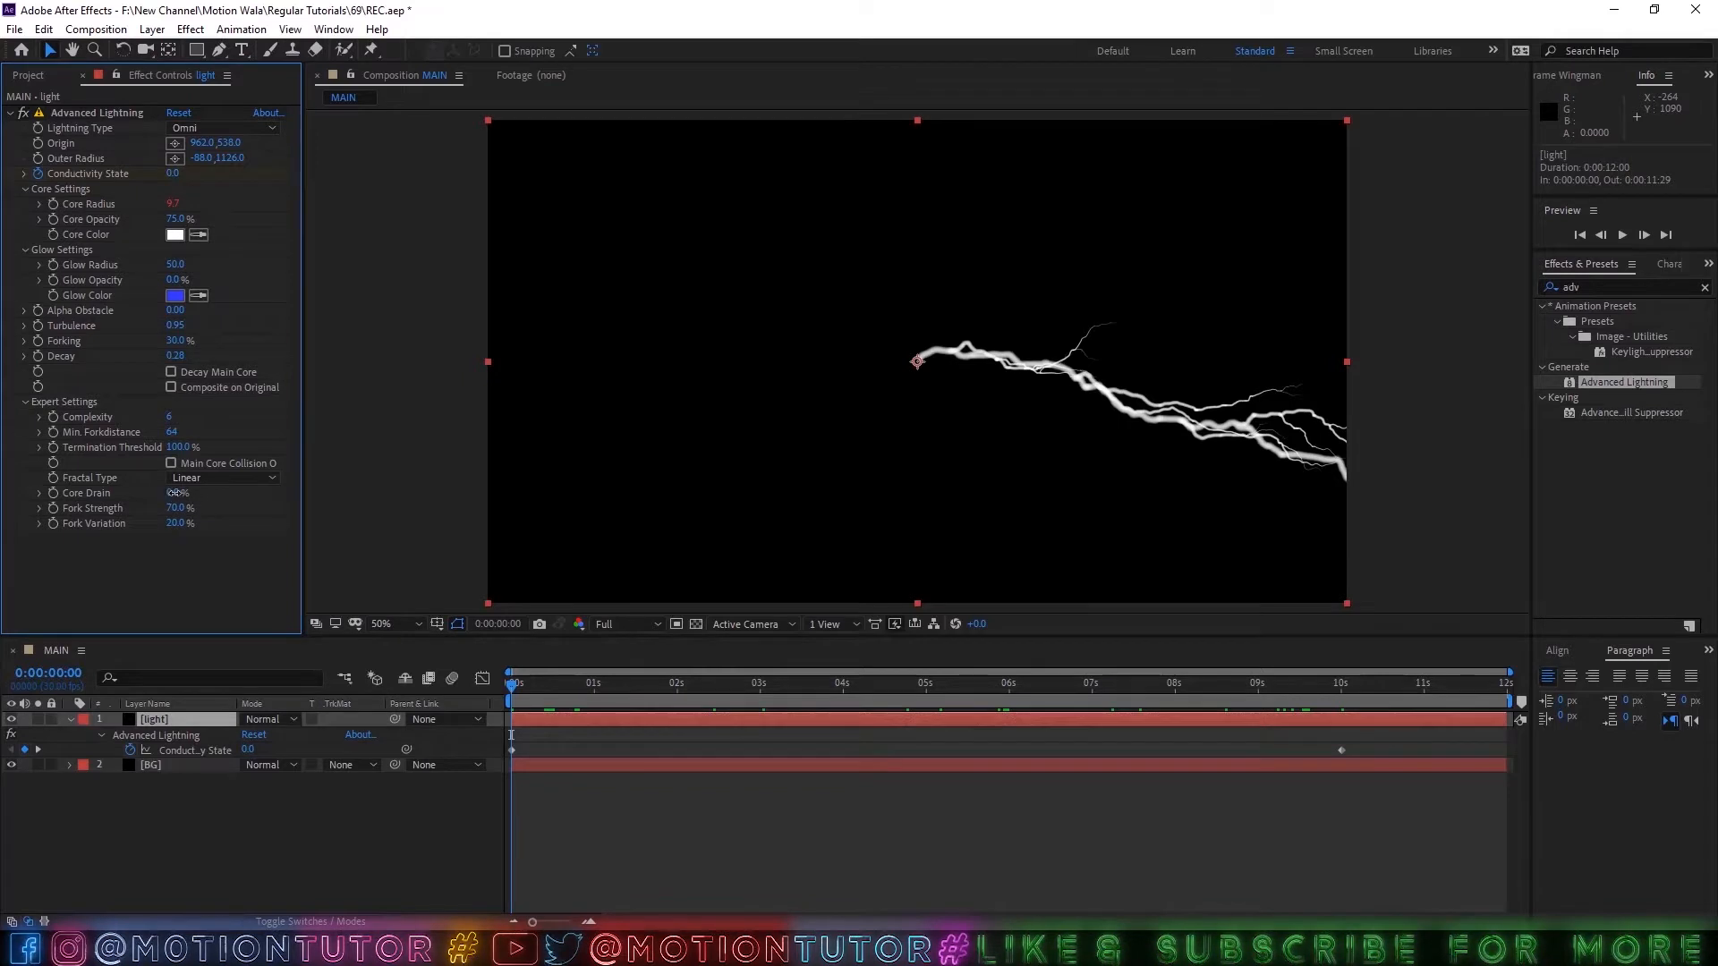
pyautogui.write('60')
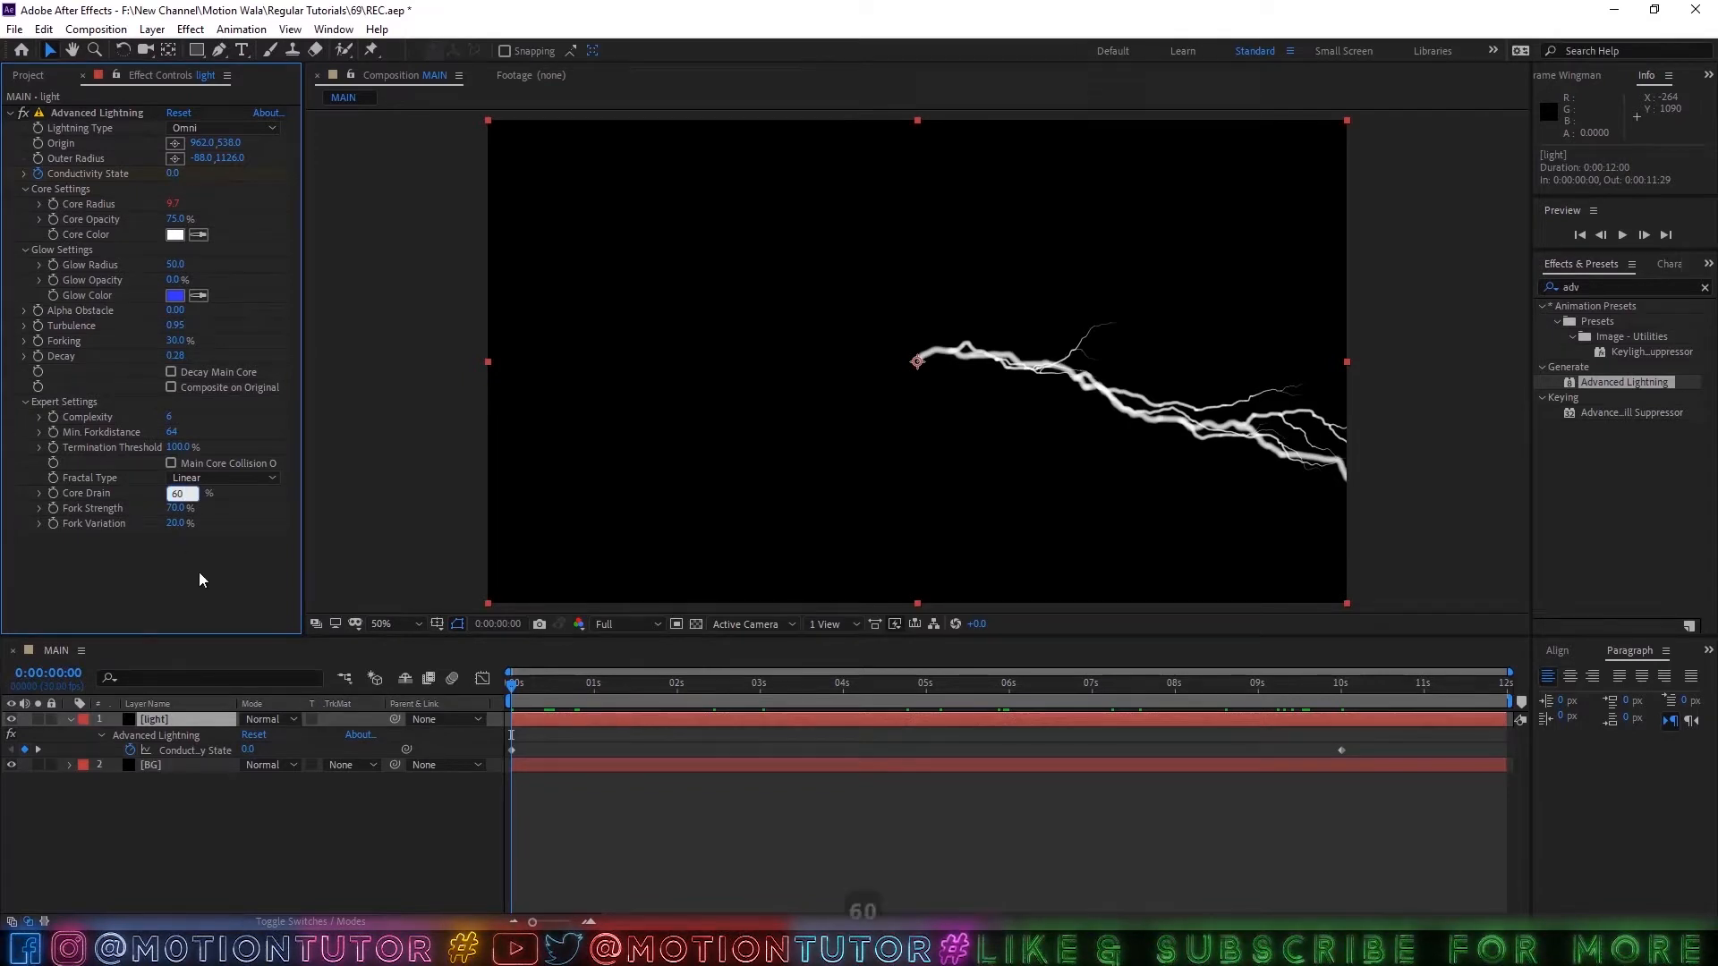
pyautogui.press('Return')
# Try a Fork Strength of 100% and a Fork Variation of 75% on the lightning and preview the animation.
pyautogui.click(170, 507)
pyautogui.write('100')
pyautogui.press('Return')
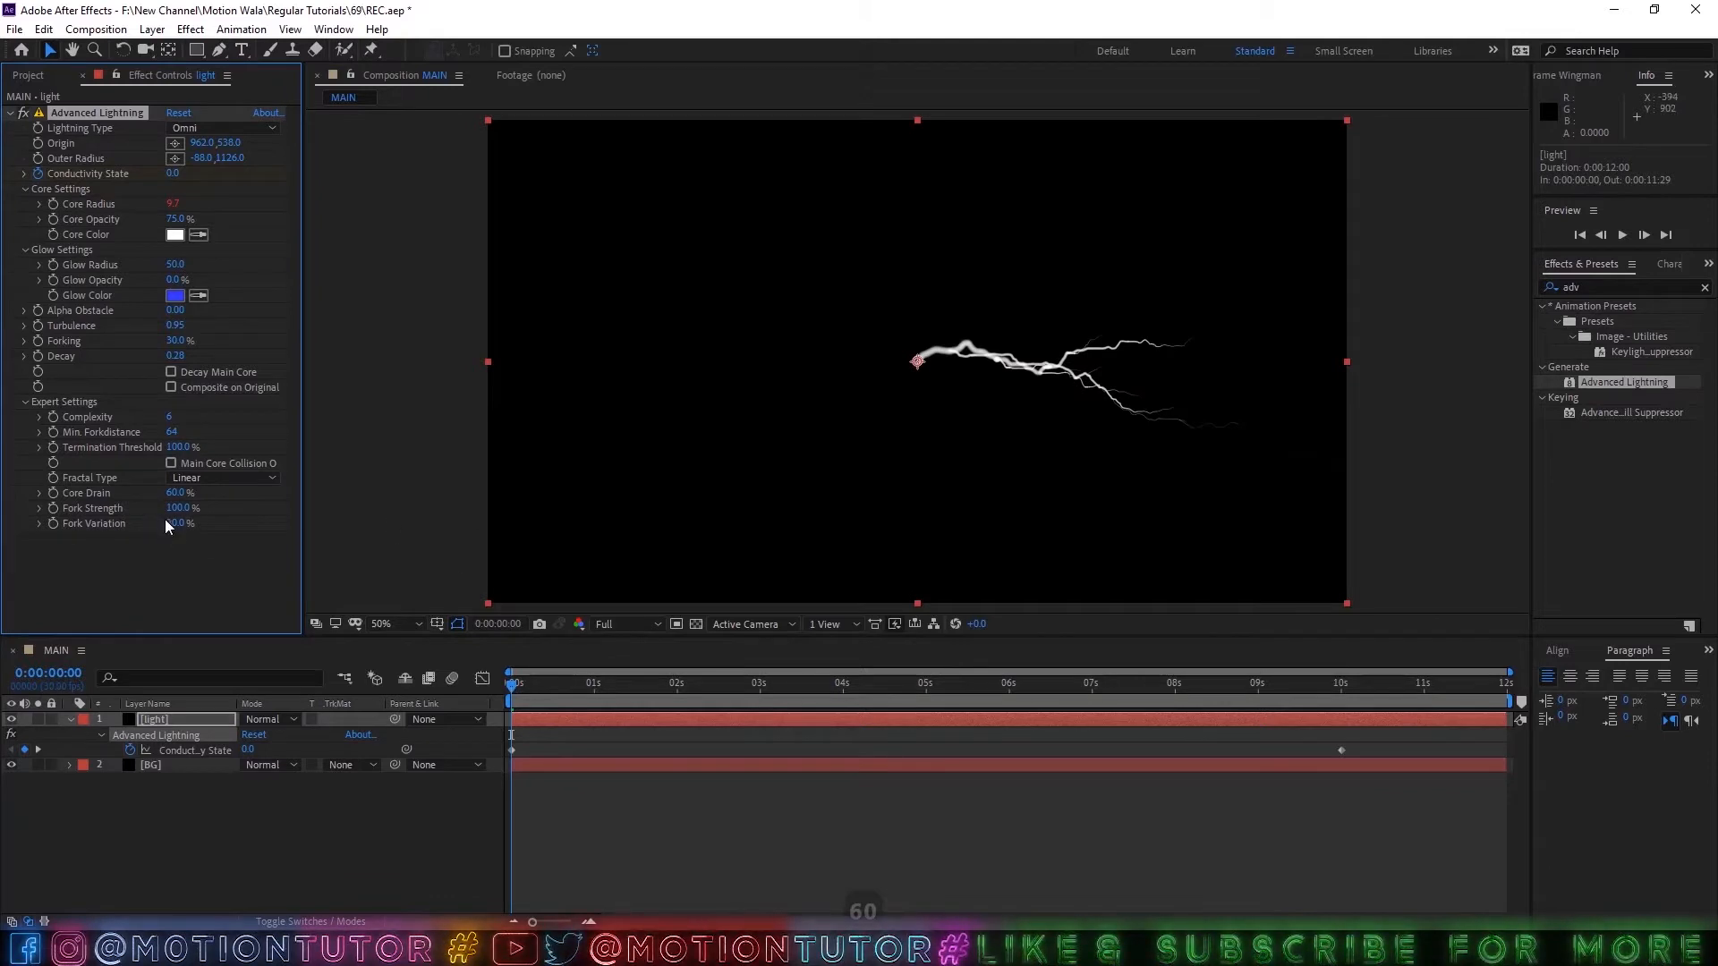
pyautogui.click(173, 523)
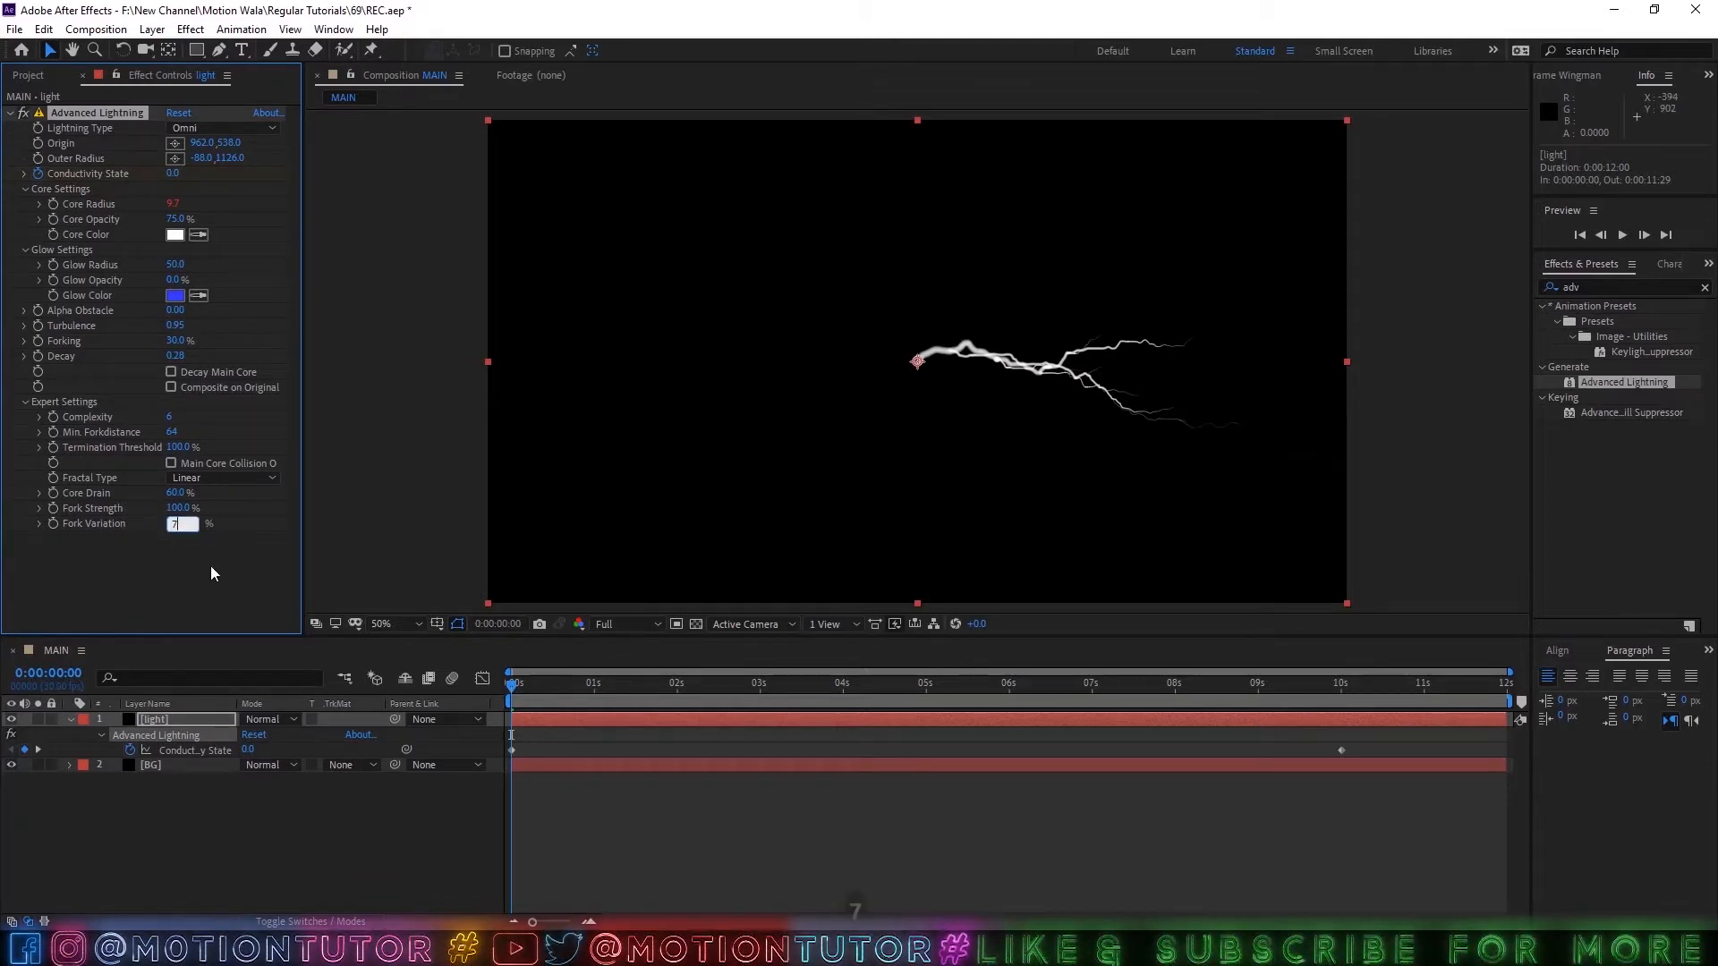
pyautogui.write('75')
pyautogui.press('Return')
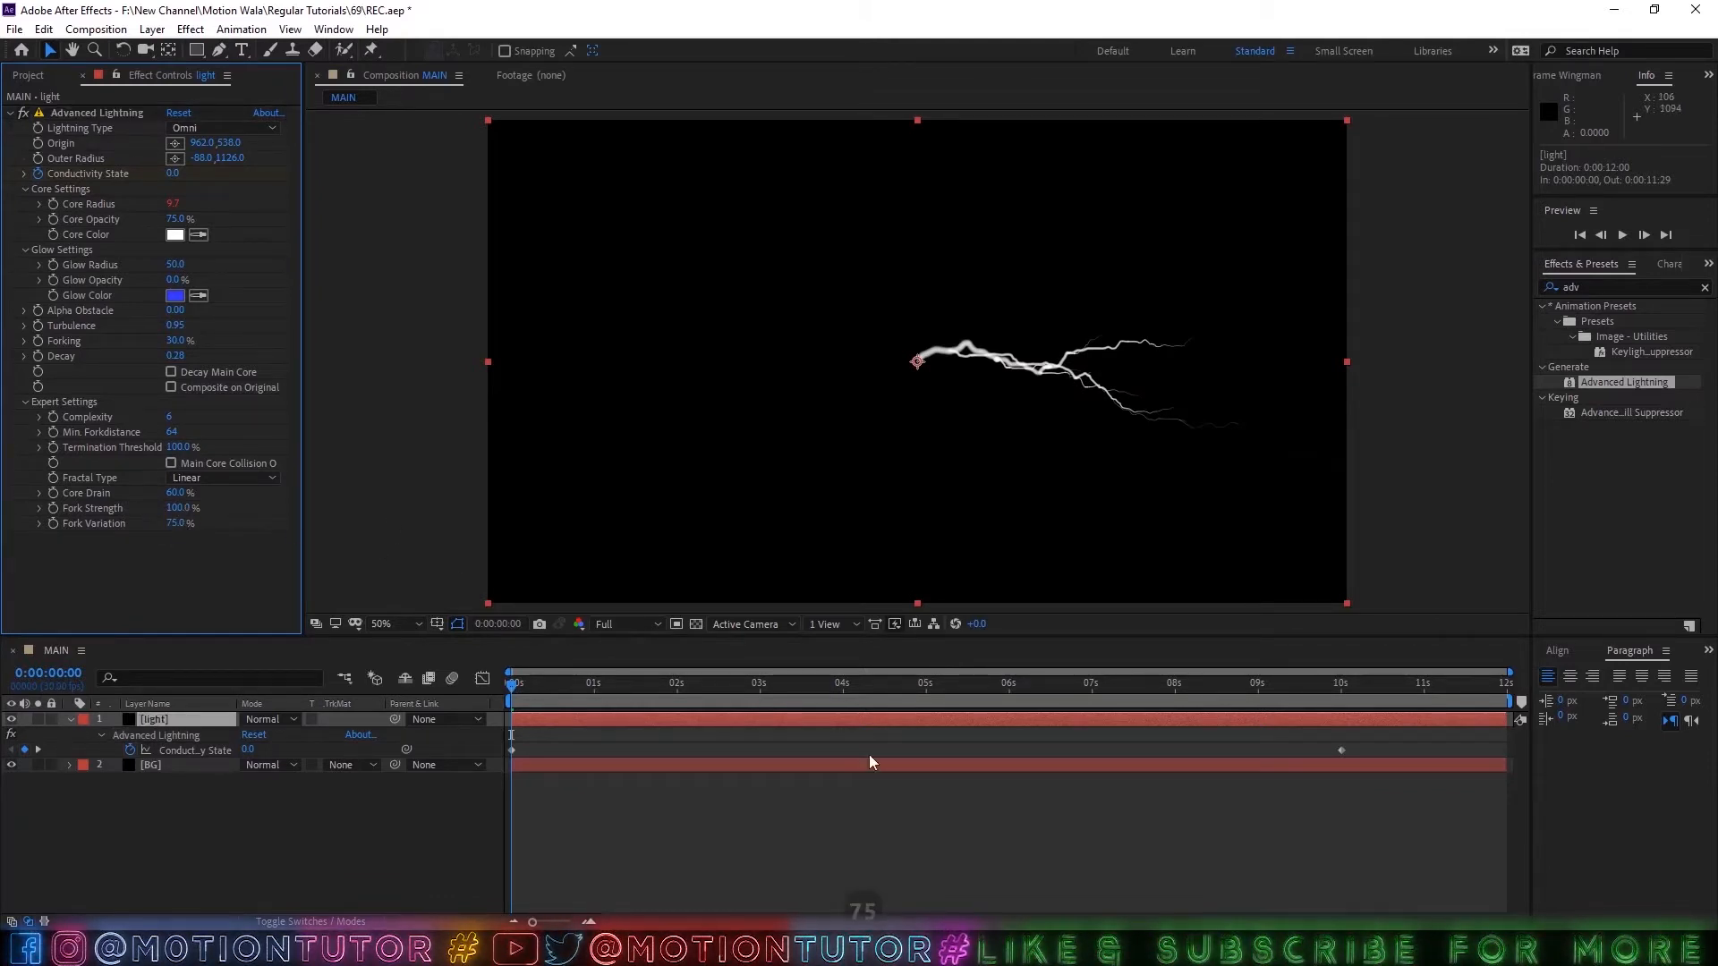
pyautogui.moveTo(702, 683); pyautogui.dragTo(743, 685)
pyautogui.press('space')
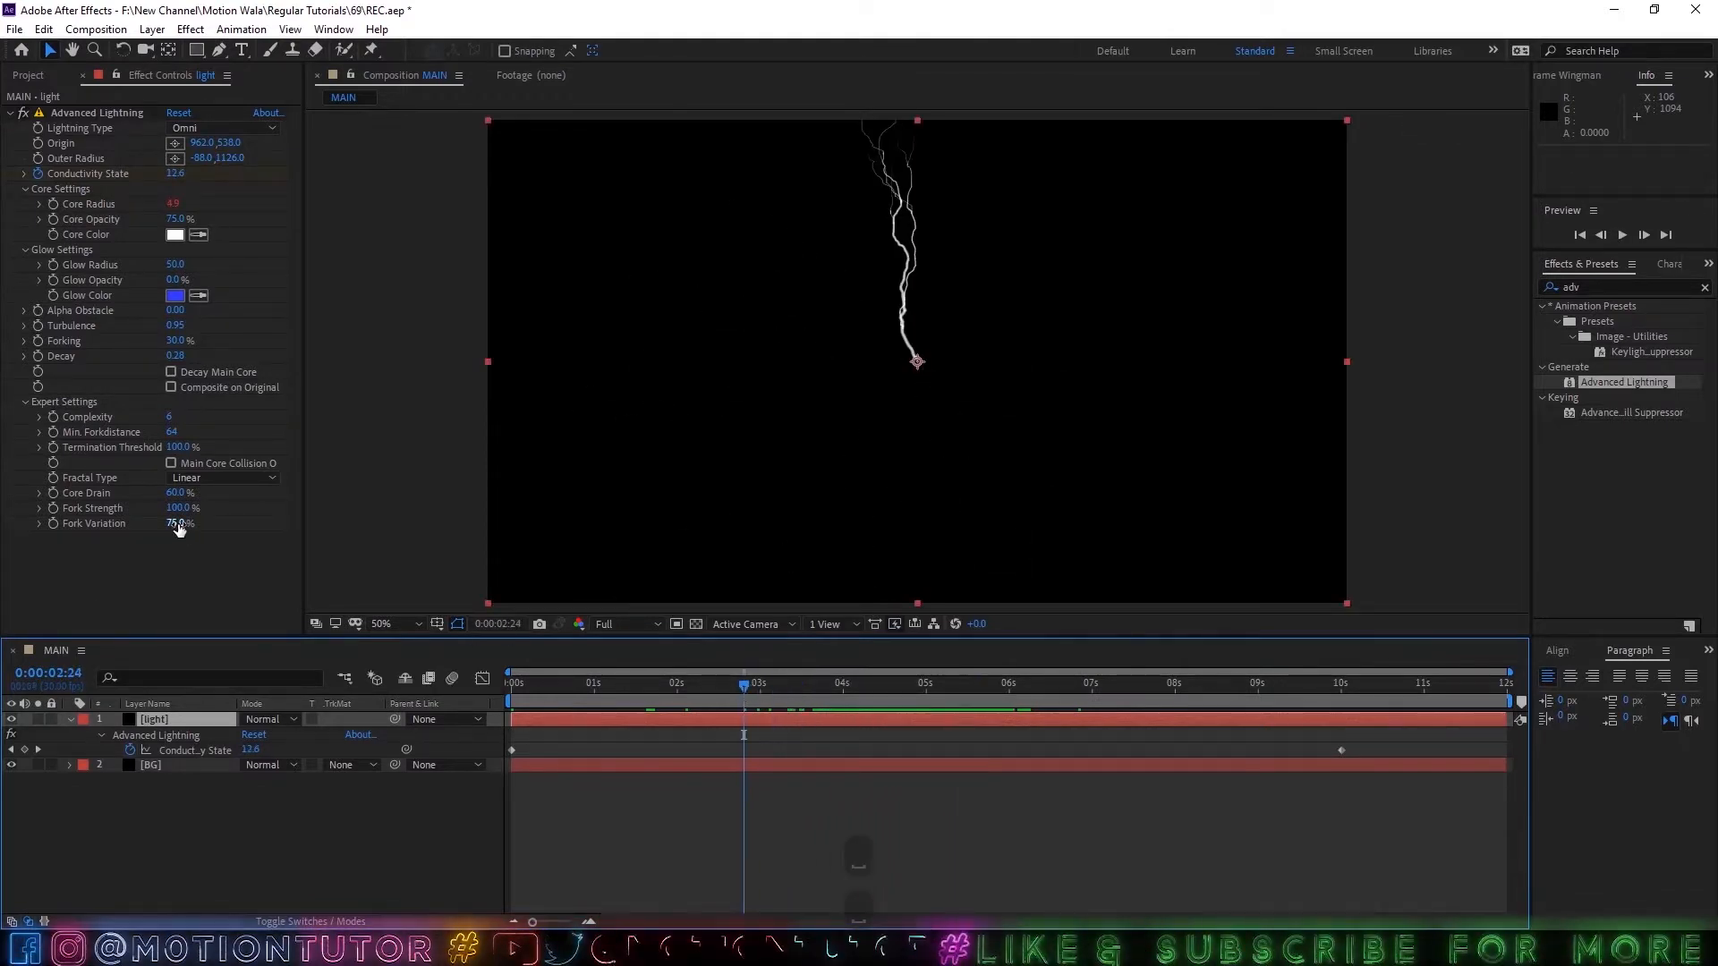
# Set the lightning's Fork Strength and Fork Variation both to 50%.
pyautogui.moveTo(178, 508); pyautogui.dragTo(104, 510)
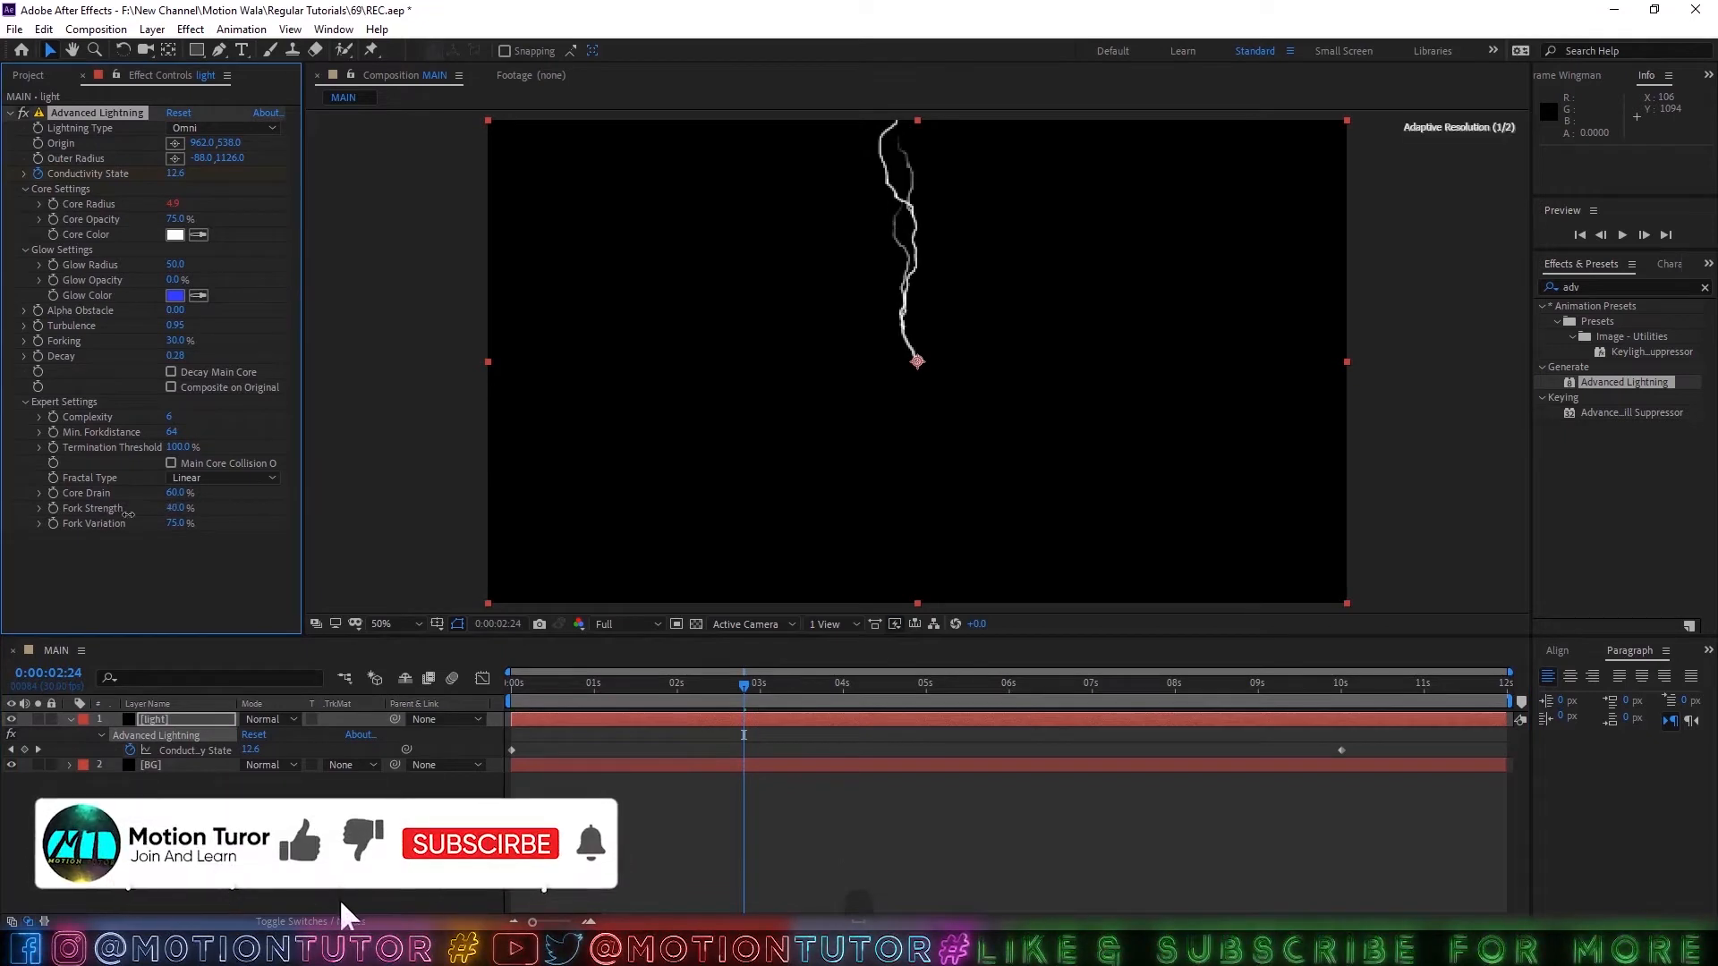
pyautogui.click(174, 508)
pyautogui.write('50')
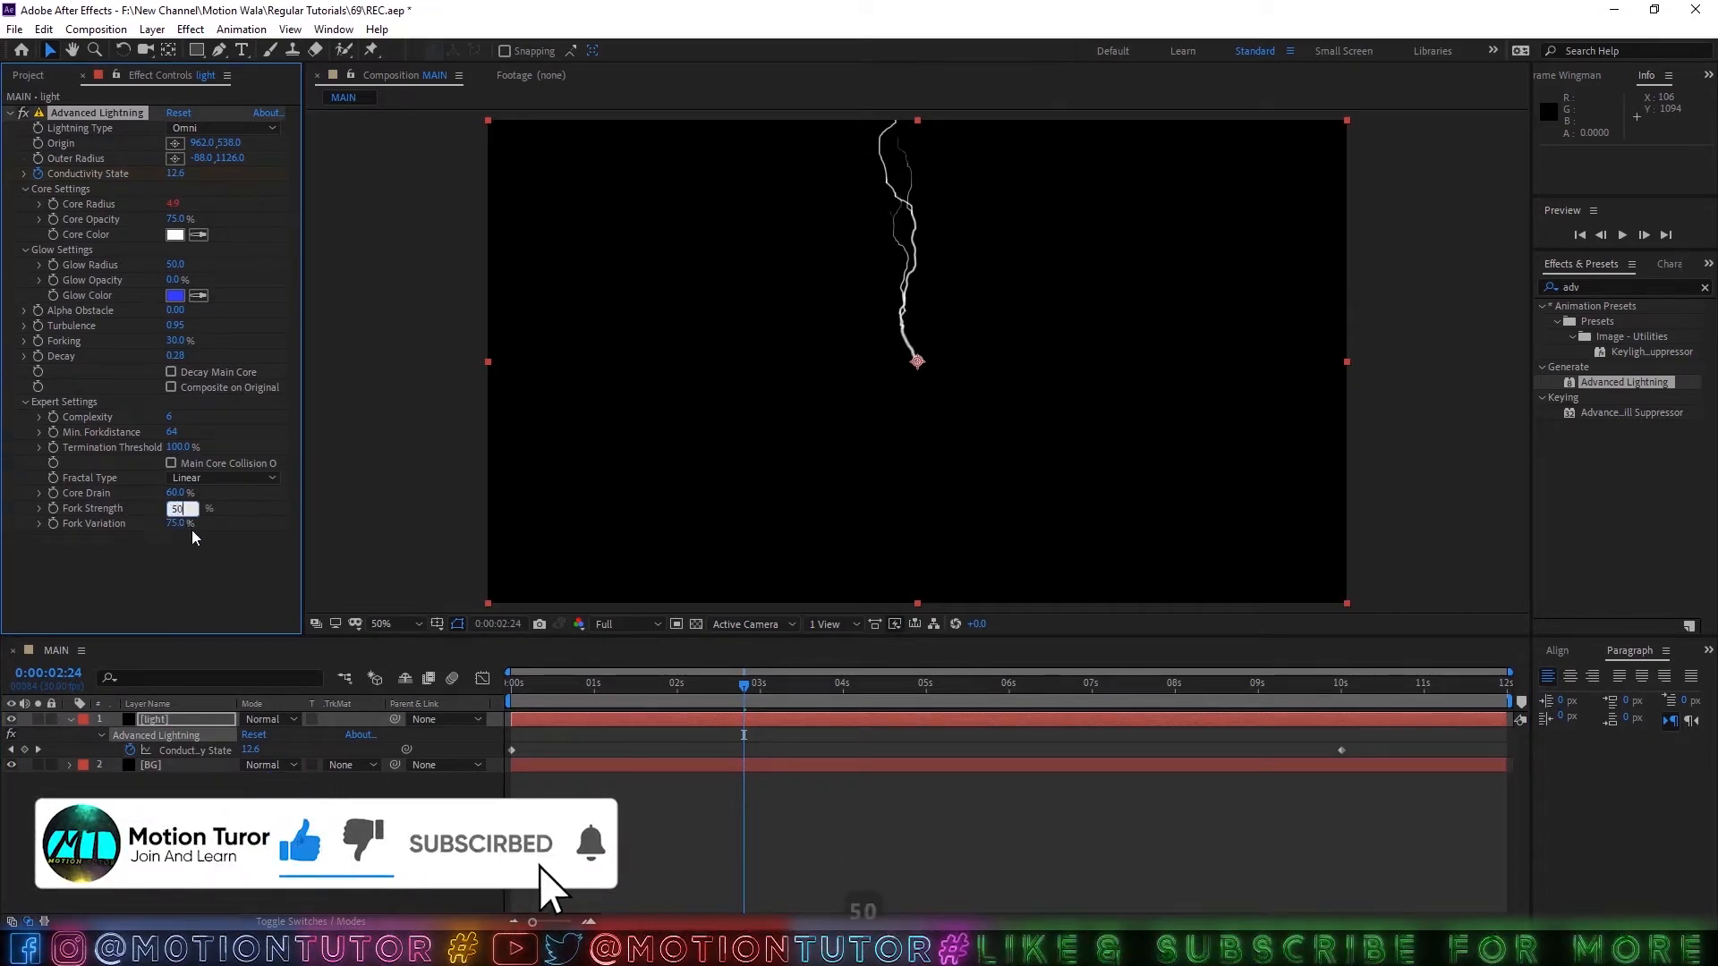
pyautogui.press('Return')
pyautogui.click(181, 523)
pyautogui.write('50')
pyautogui.click(209, 522)
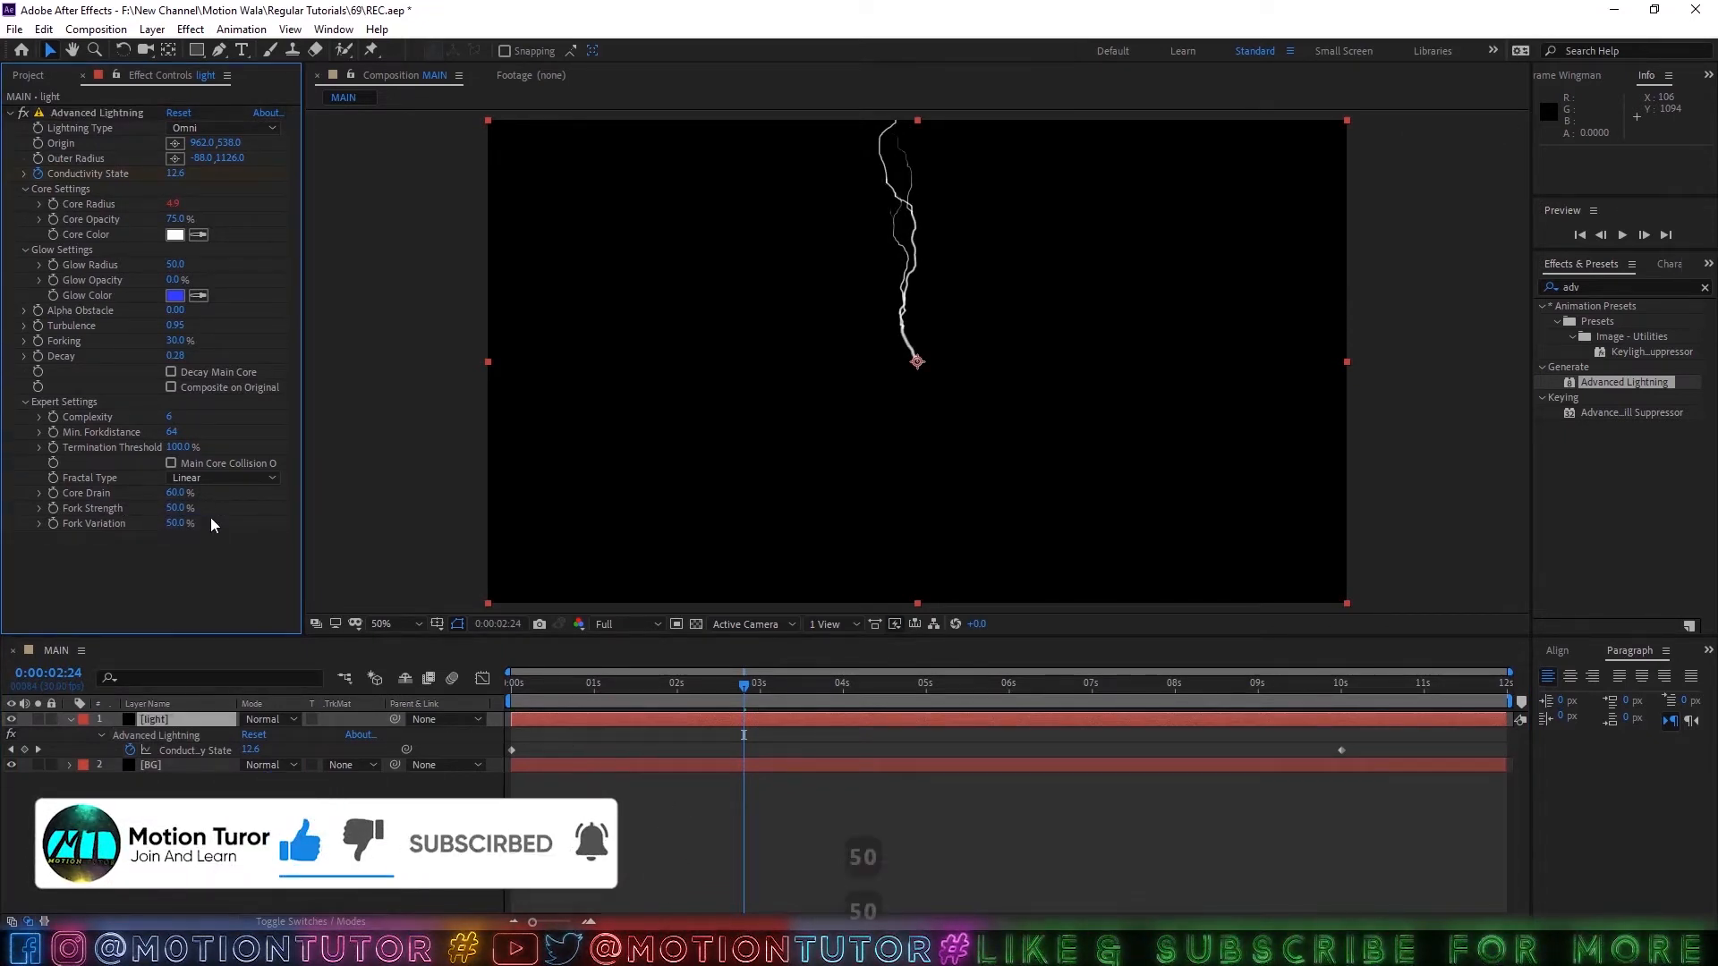
# Preview the lightning animation from about 0:00:03:05 and save the project.
pyautogui.moveTo(732, 694); pyautogui.dragTo(770, 692)
pyautogui.press('space')
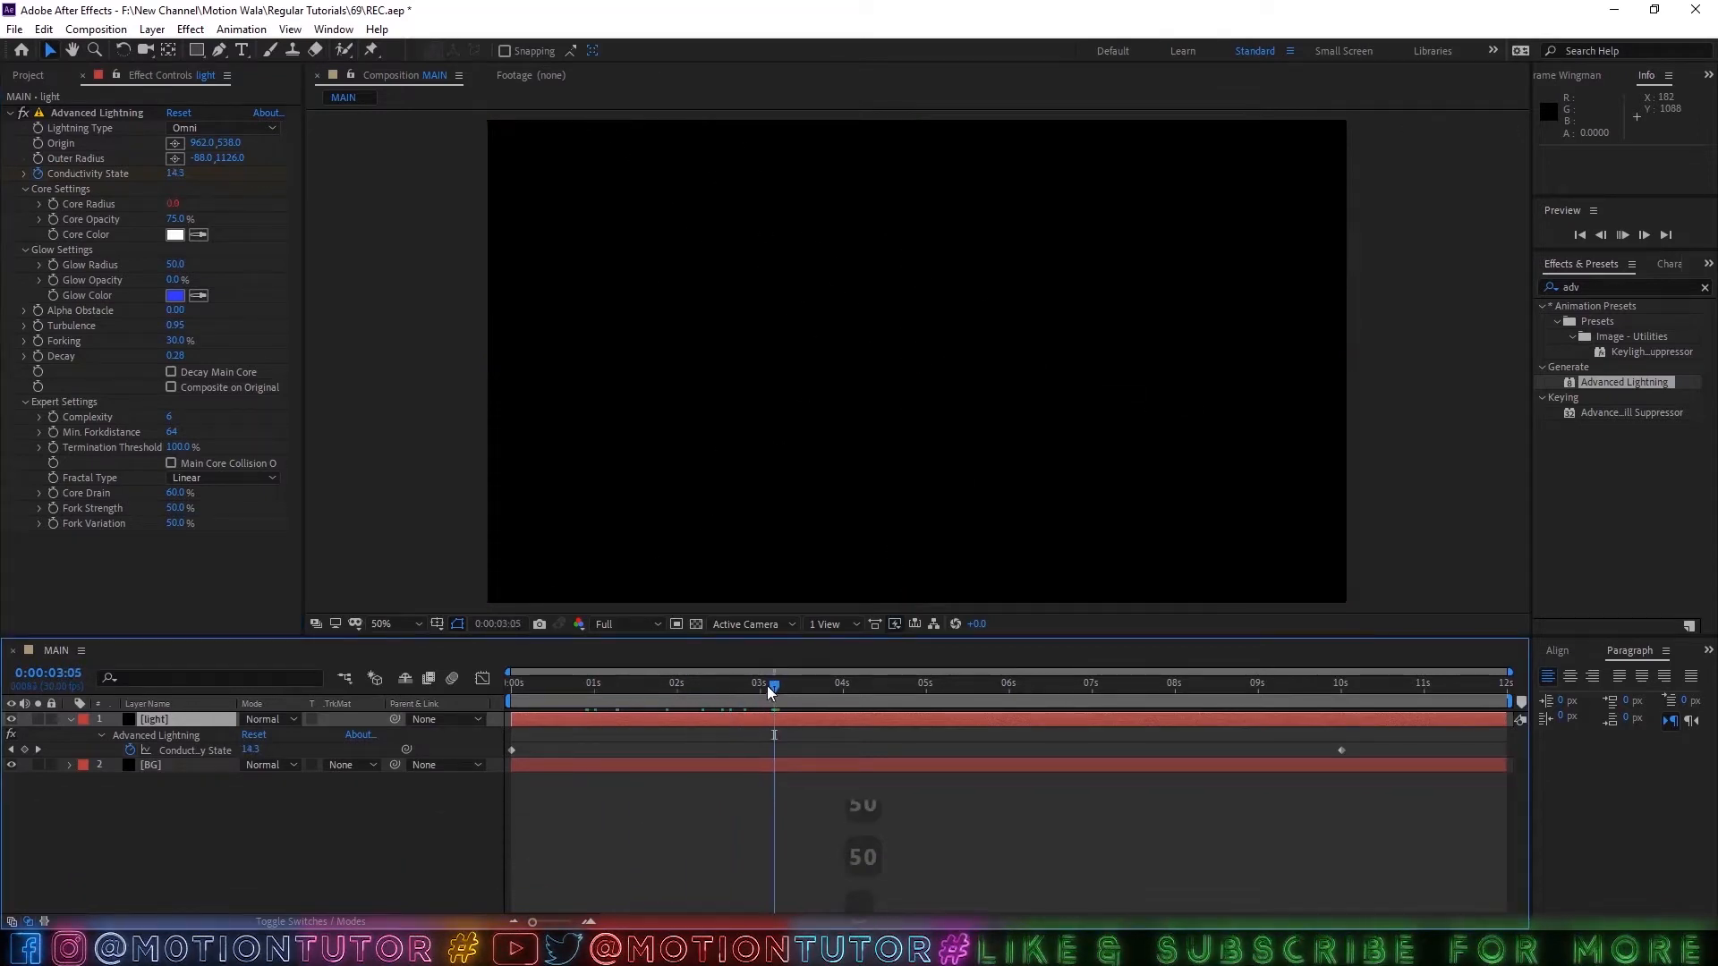
pyautogui.press('space')
pyautogui.hotkey('ctrl', 's')
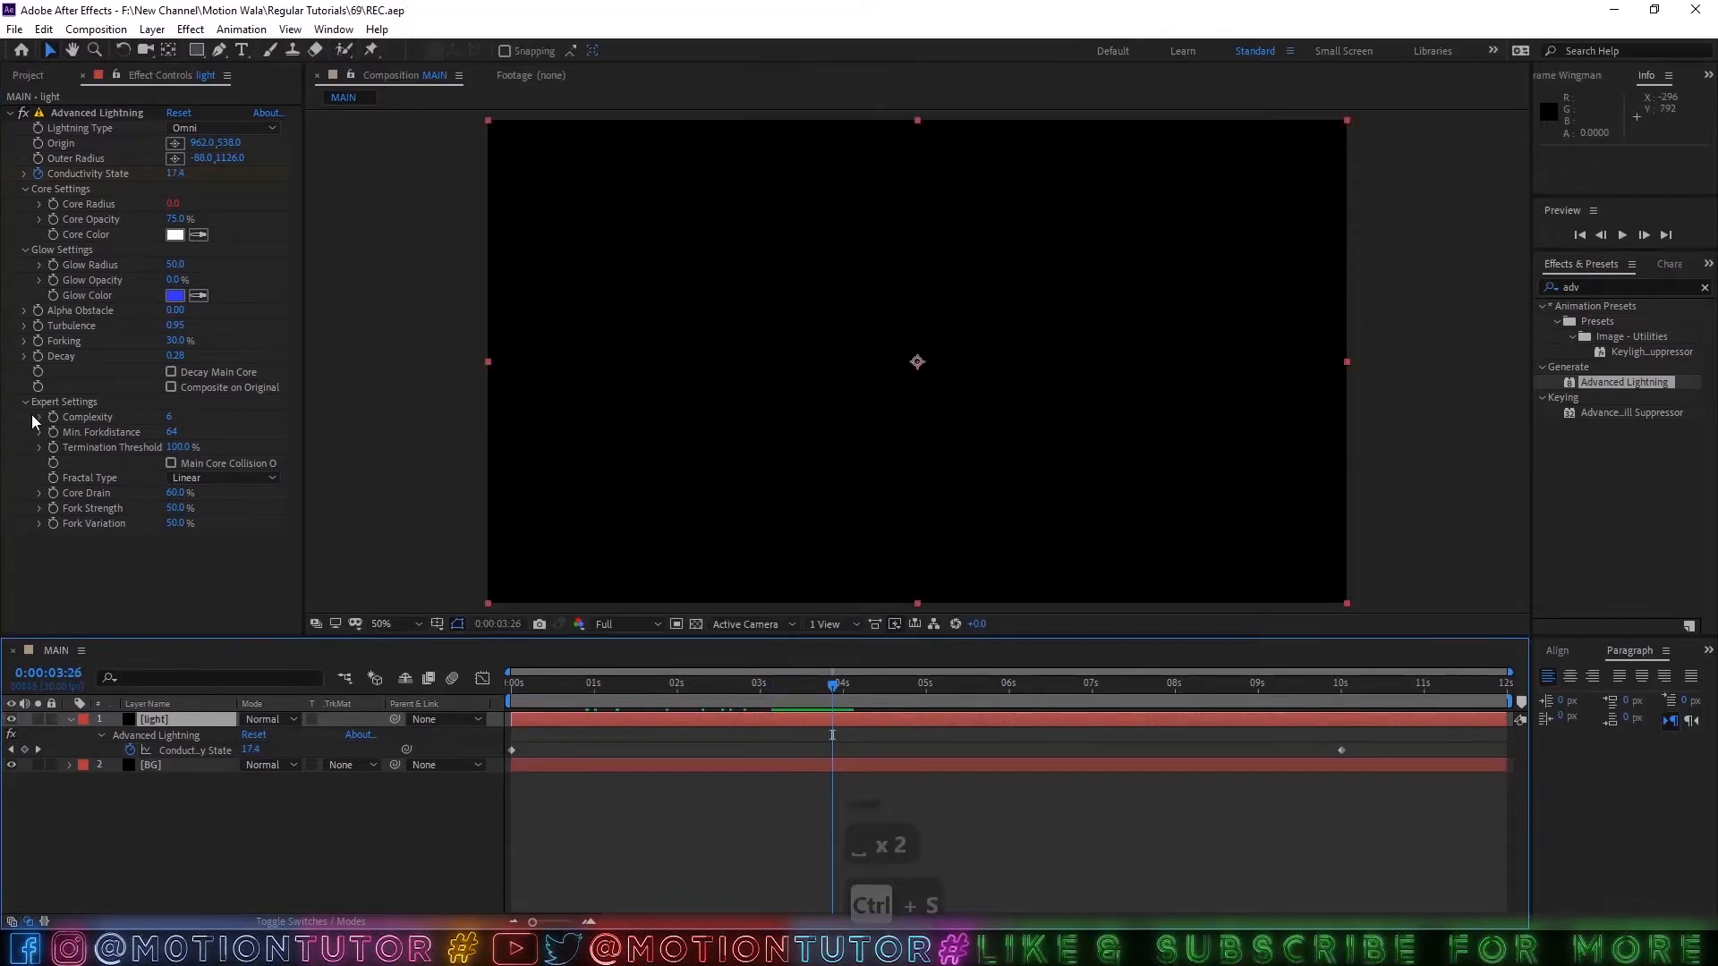
# Try a Min. Forkdistance of 200 on the lightning and check it at other points in the timeline.
pyautogui.click(782, 685)
pyautogui.moveTo(781, 685)
pyautogui.mouseDown()
pyautogui.moveTo(762, 674)
pyautogui.moveTo(801, 673)
pyautogui.mouseUp()
pyautogui.click(173, 434)
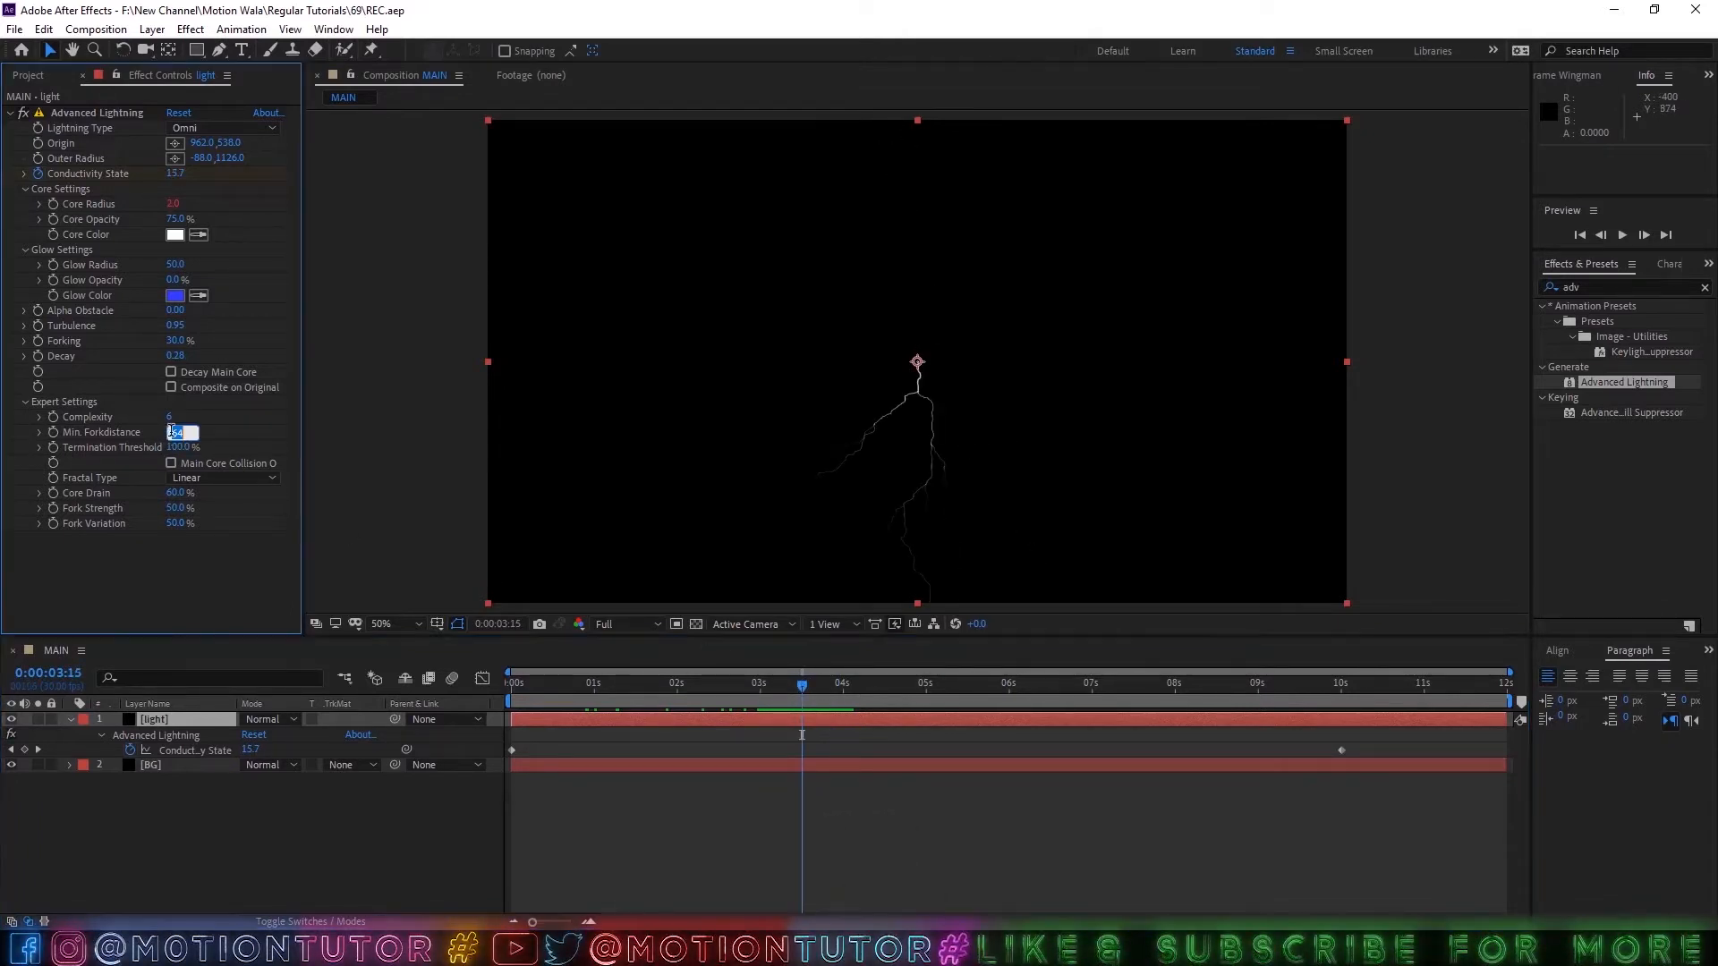
pyautogui.write('200')
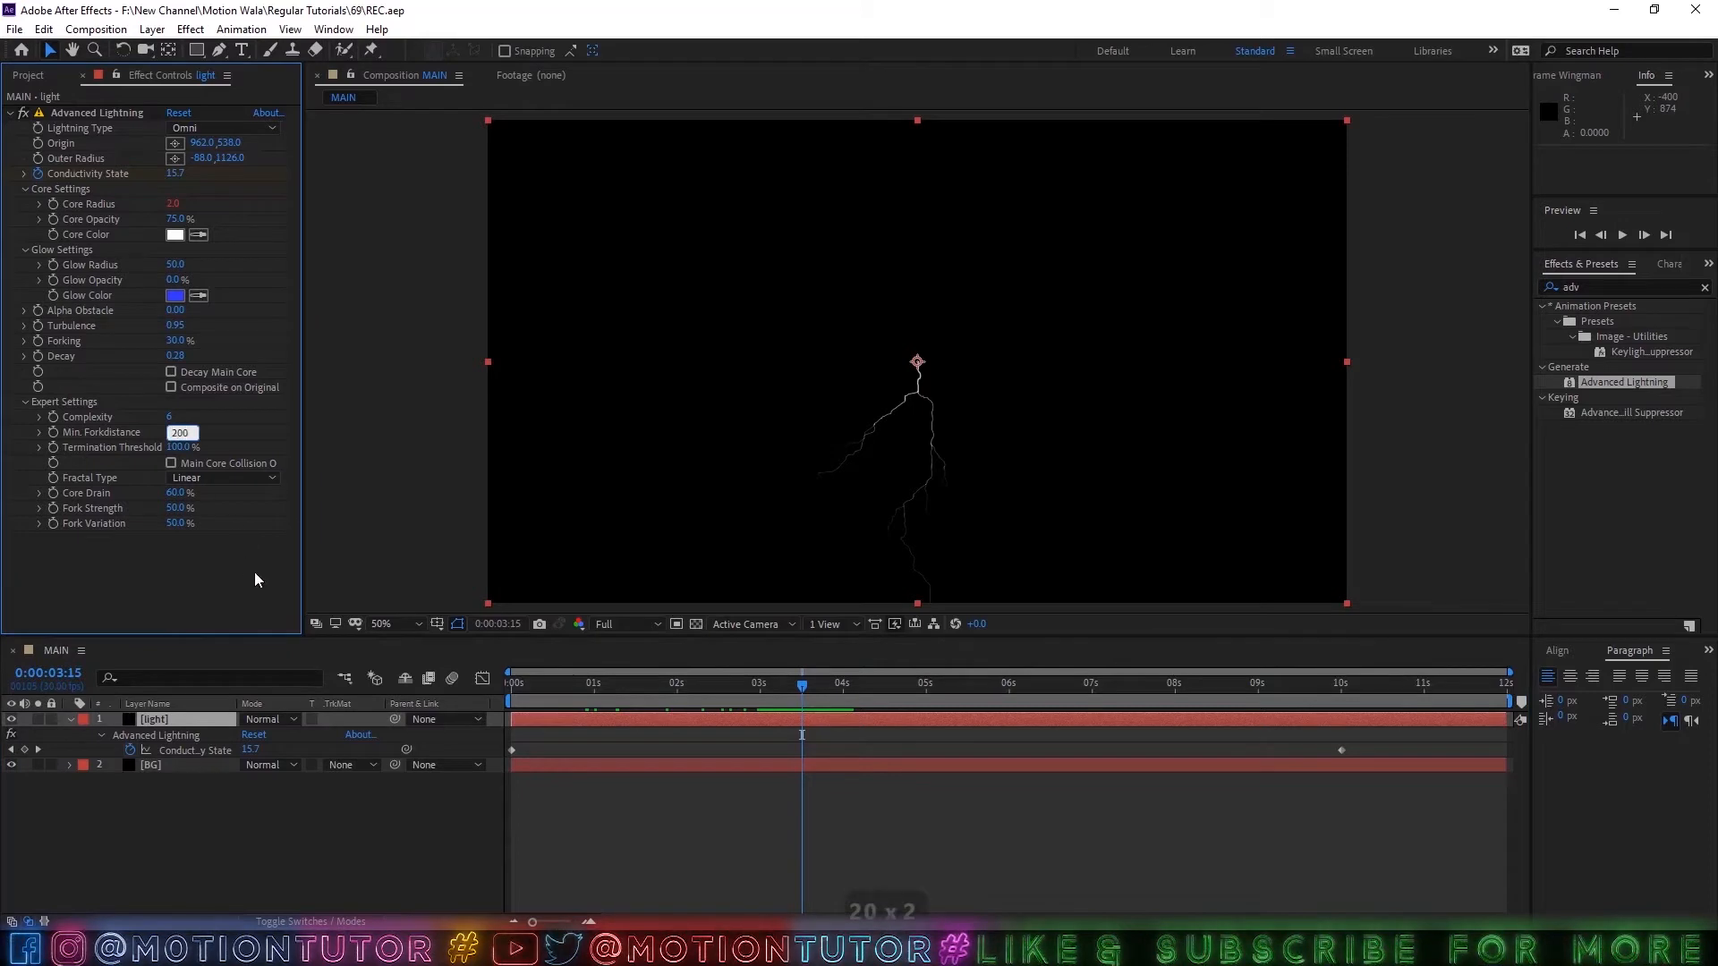
pyautogui.press('Return')
pyautogui.moveTo(785, 697); pyautogui.dragTo(663, 667)
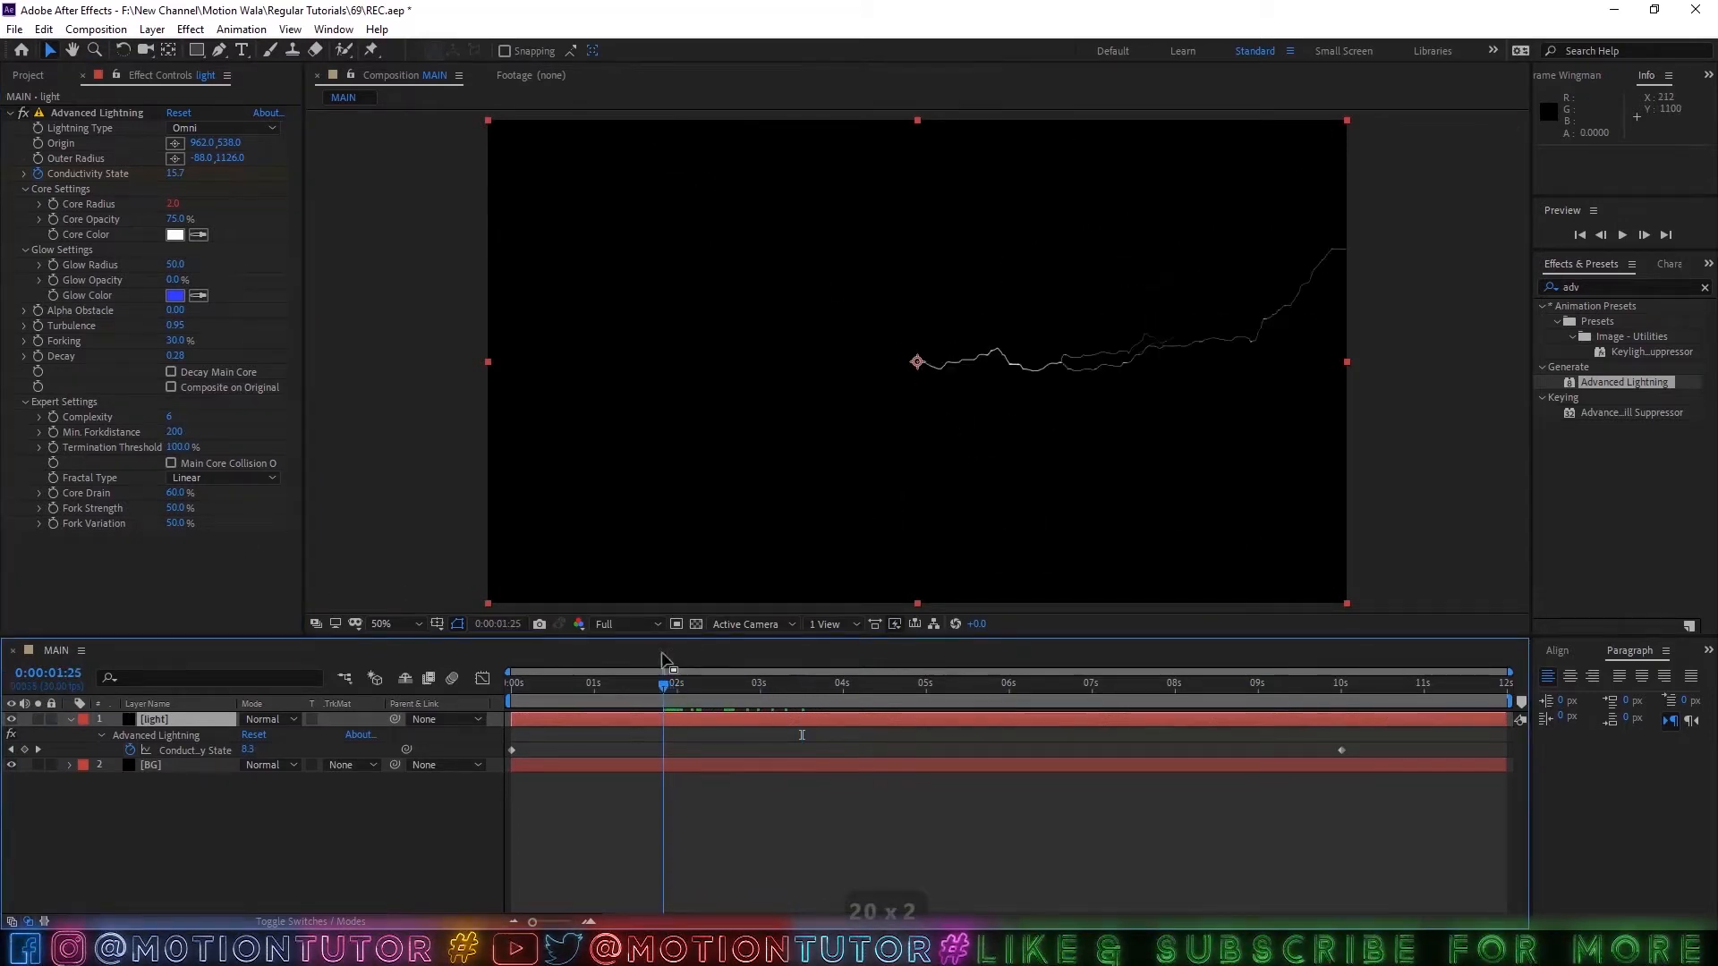
# Set the lightning's Min. Forkdistance to 150 and save the project.
pyautogui.click(176, 434)
pyautogui.write('150')
pyautogui.click(174, 528)
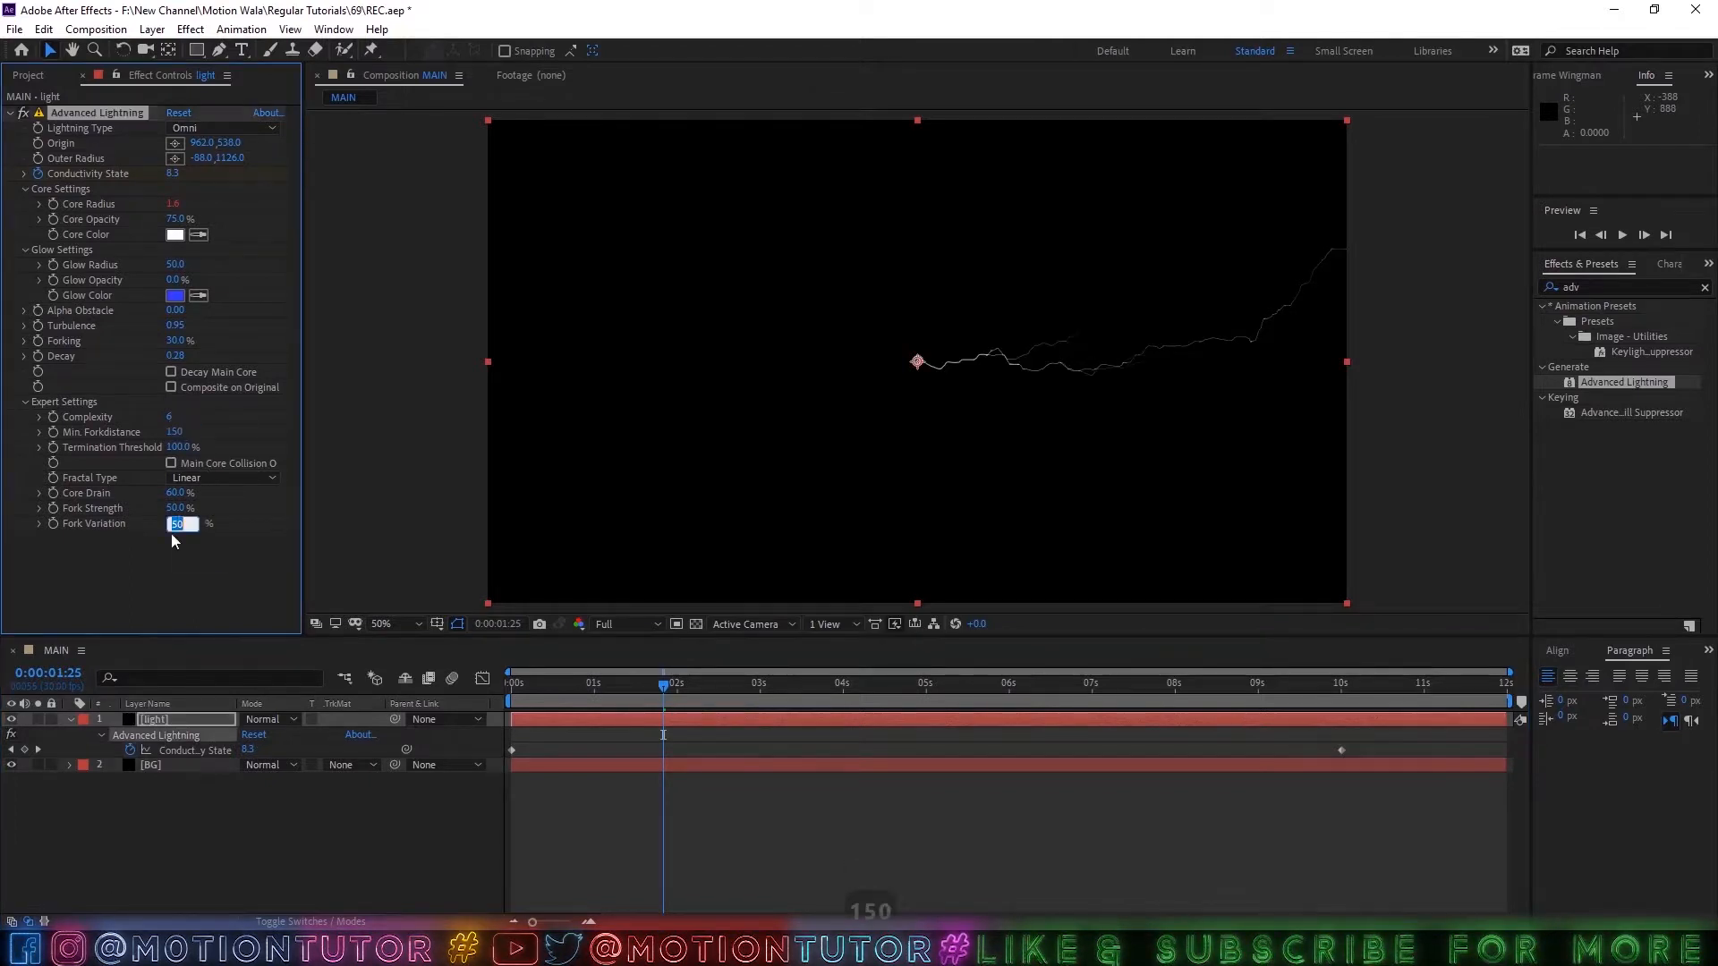
pyautogui.click(170, 546)
pyautogui.hotkey('ctrl', 's')
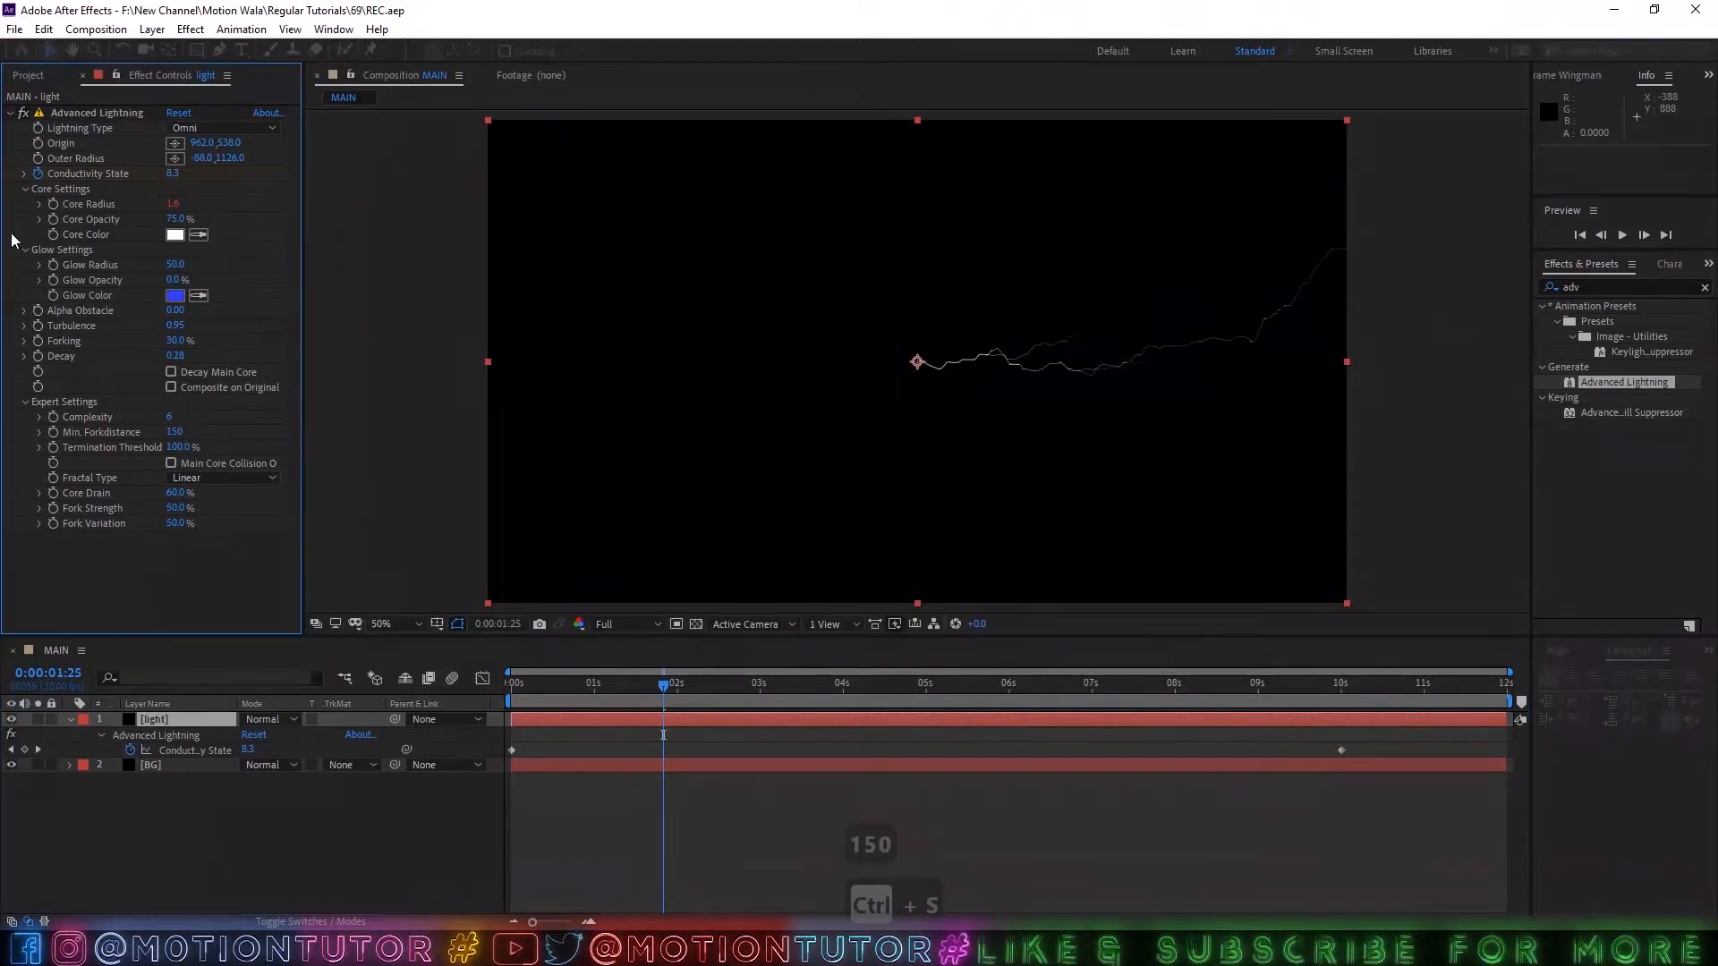
# Collapse the light layer's properties and duplicate the layer.
pyautogui.click(71, 719)
pyautogui.click(144, 734)
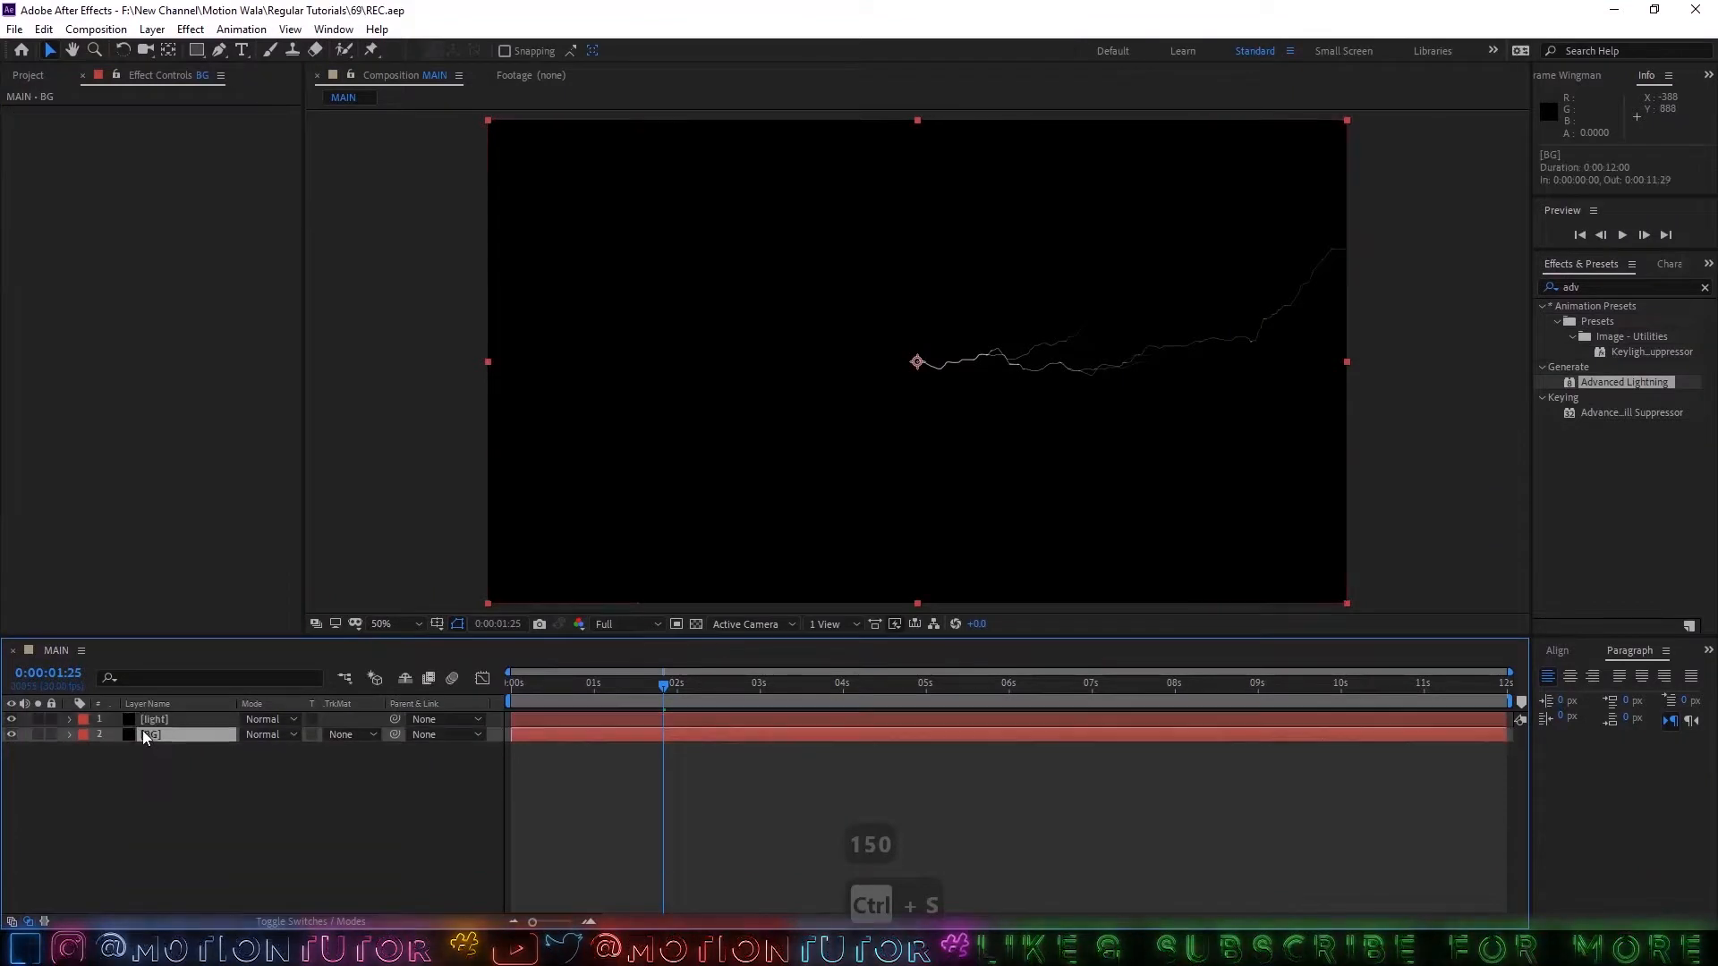
pyautogui.click(179, 721)
pyautogui.hotkey('ctrl', 'd')
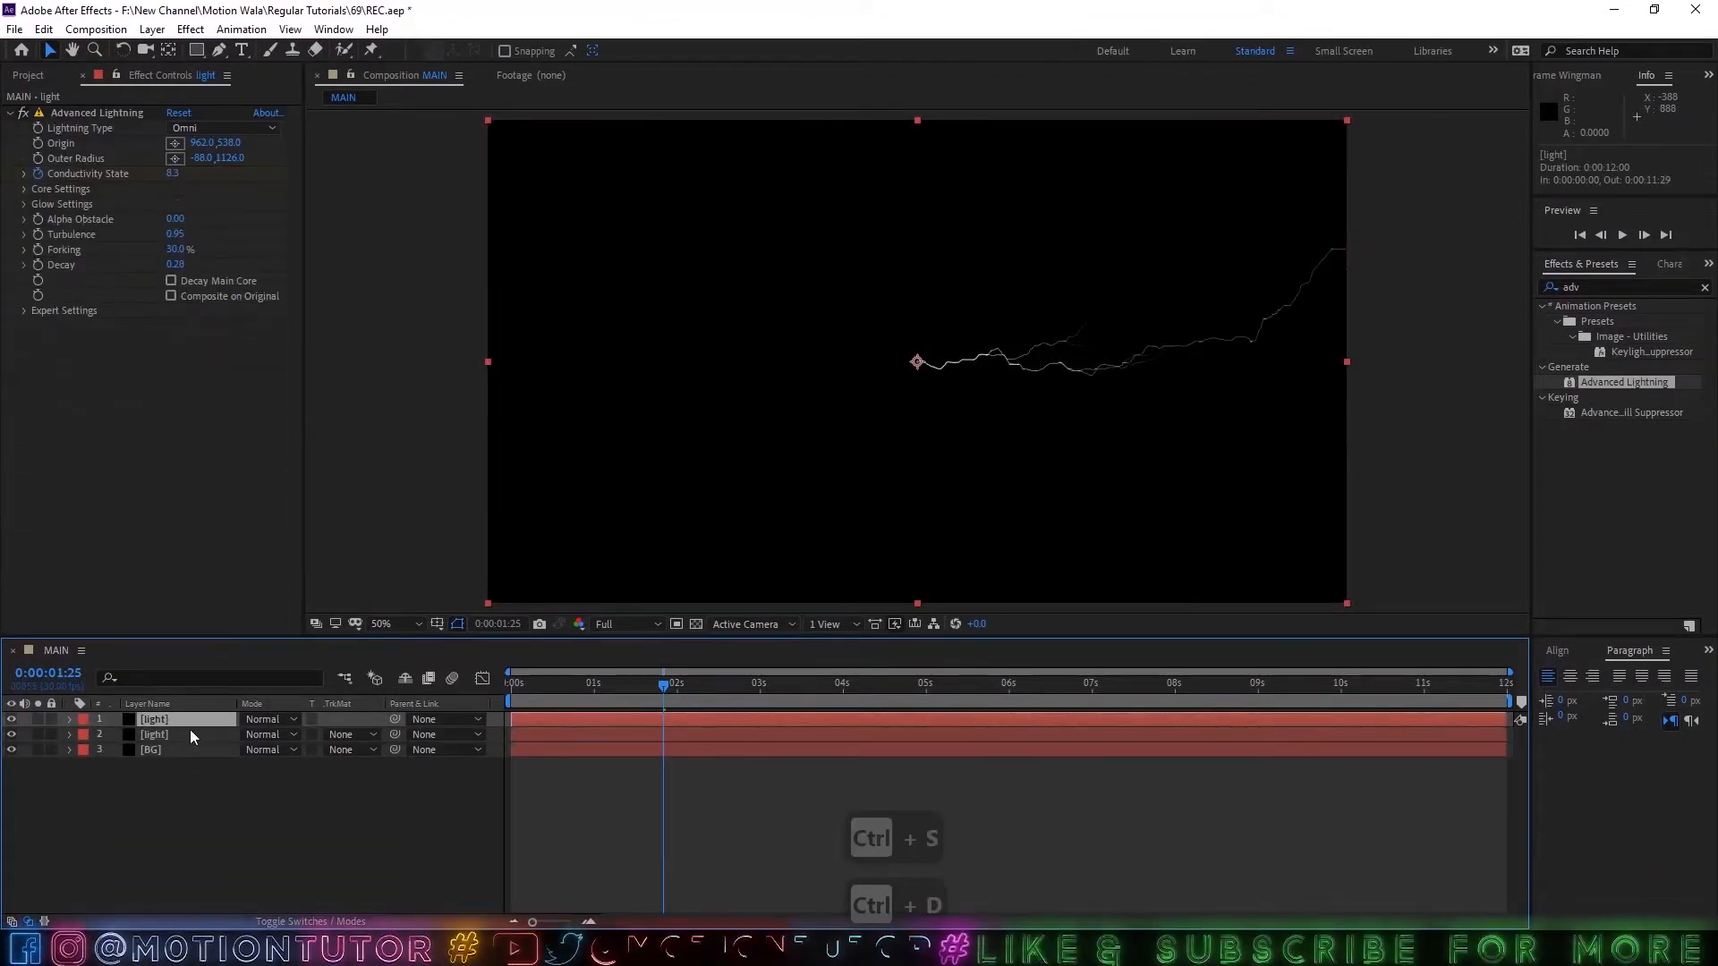
# Set the duplicated light layer's Conductivity State keyframe at 0:00:00:00 to 5.
pyautogui.press('u')
pyautogui.press('Home')
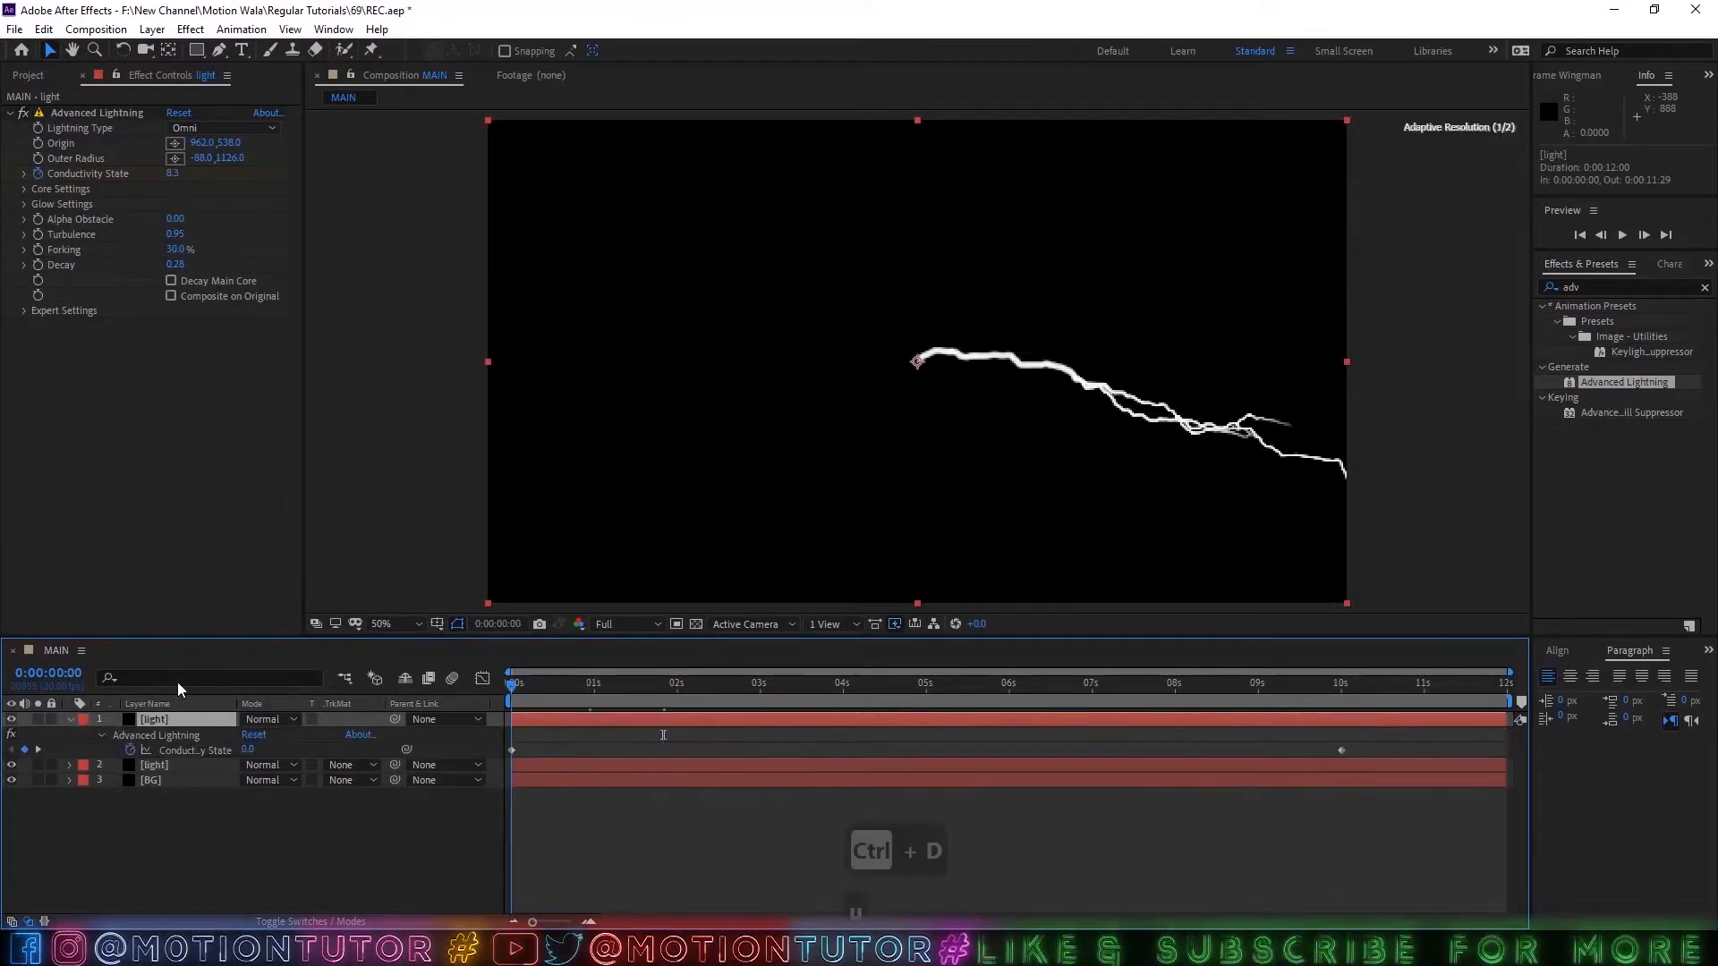
pyautogui.click(248, 750)
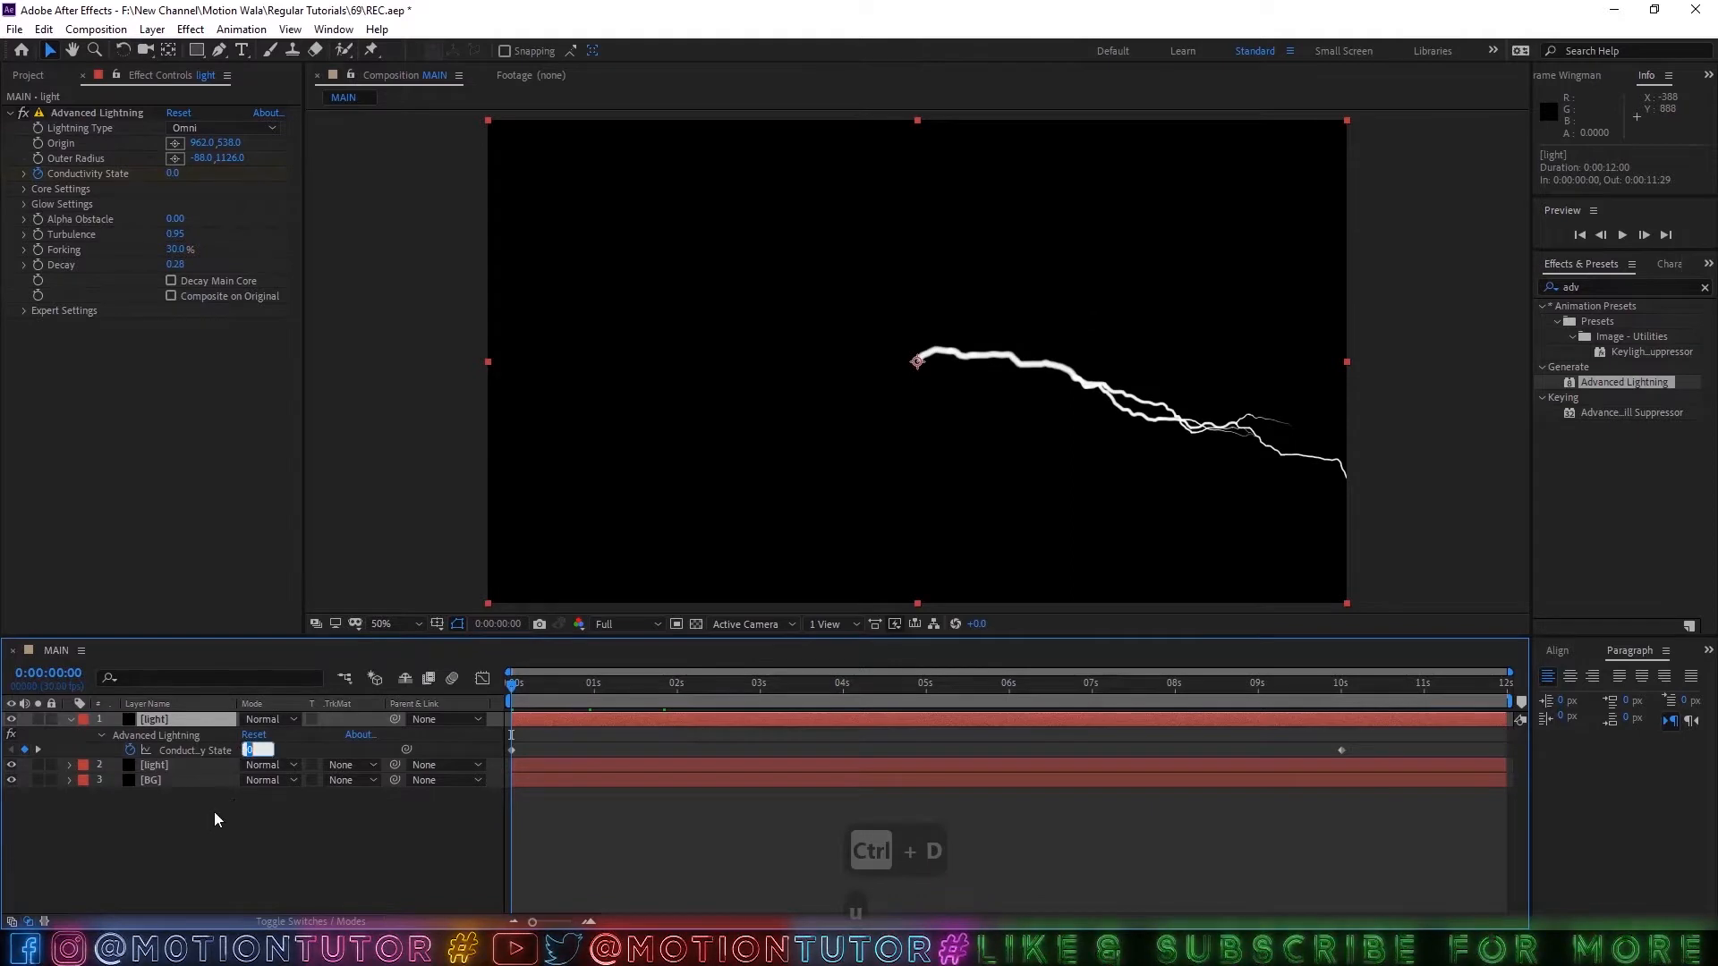
pyautogui.write('5')
pyautogui.click(206, 839)
# Set the duplicated light layer's Conductivity State keyframe at 0:00:10:00 to 50 and save the project.
pyautogui.moveTo(528, 685); pyautogui.dragTo(1342, 749)
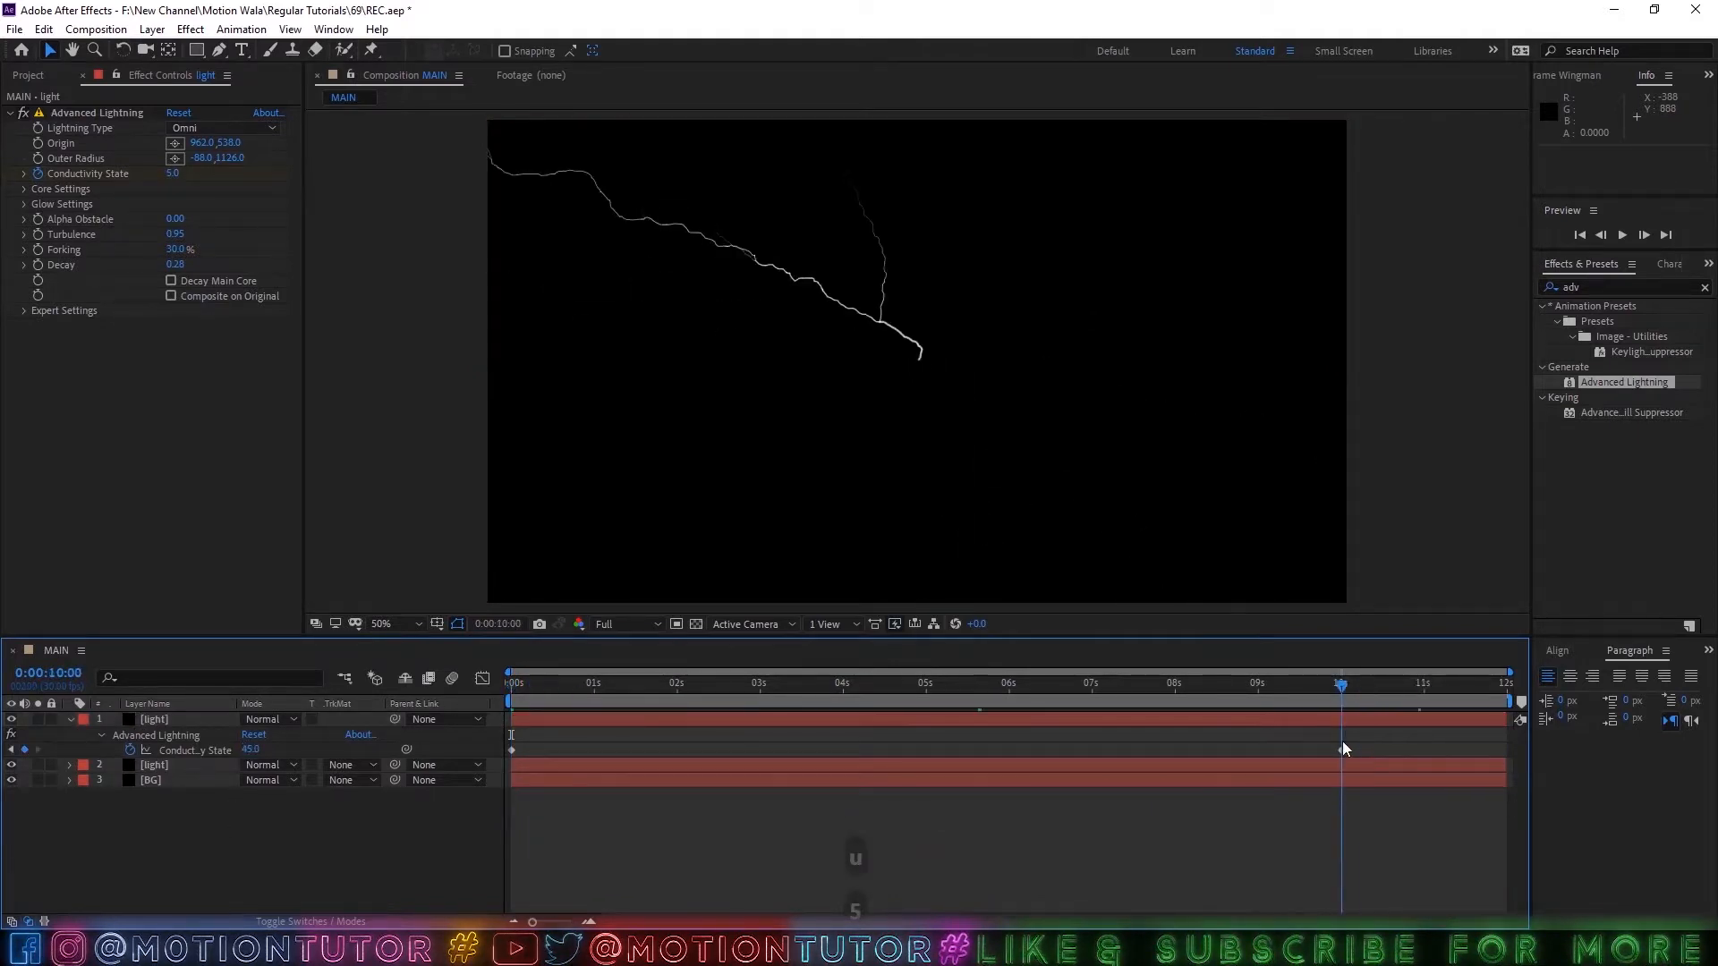
pyautogui.click(1342, 750)
pyautogui.click(248, 750)
pyautogui.write('5')
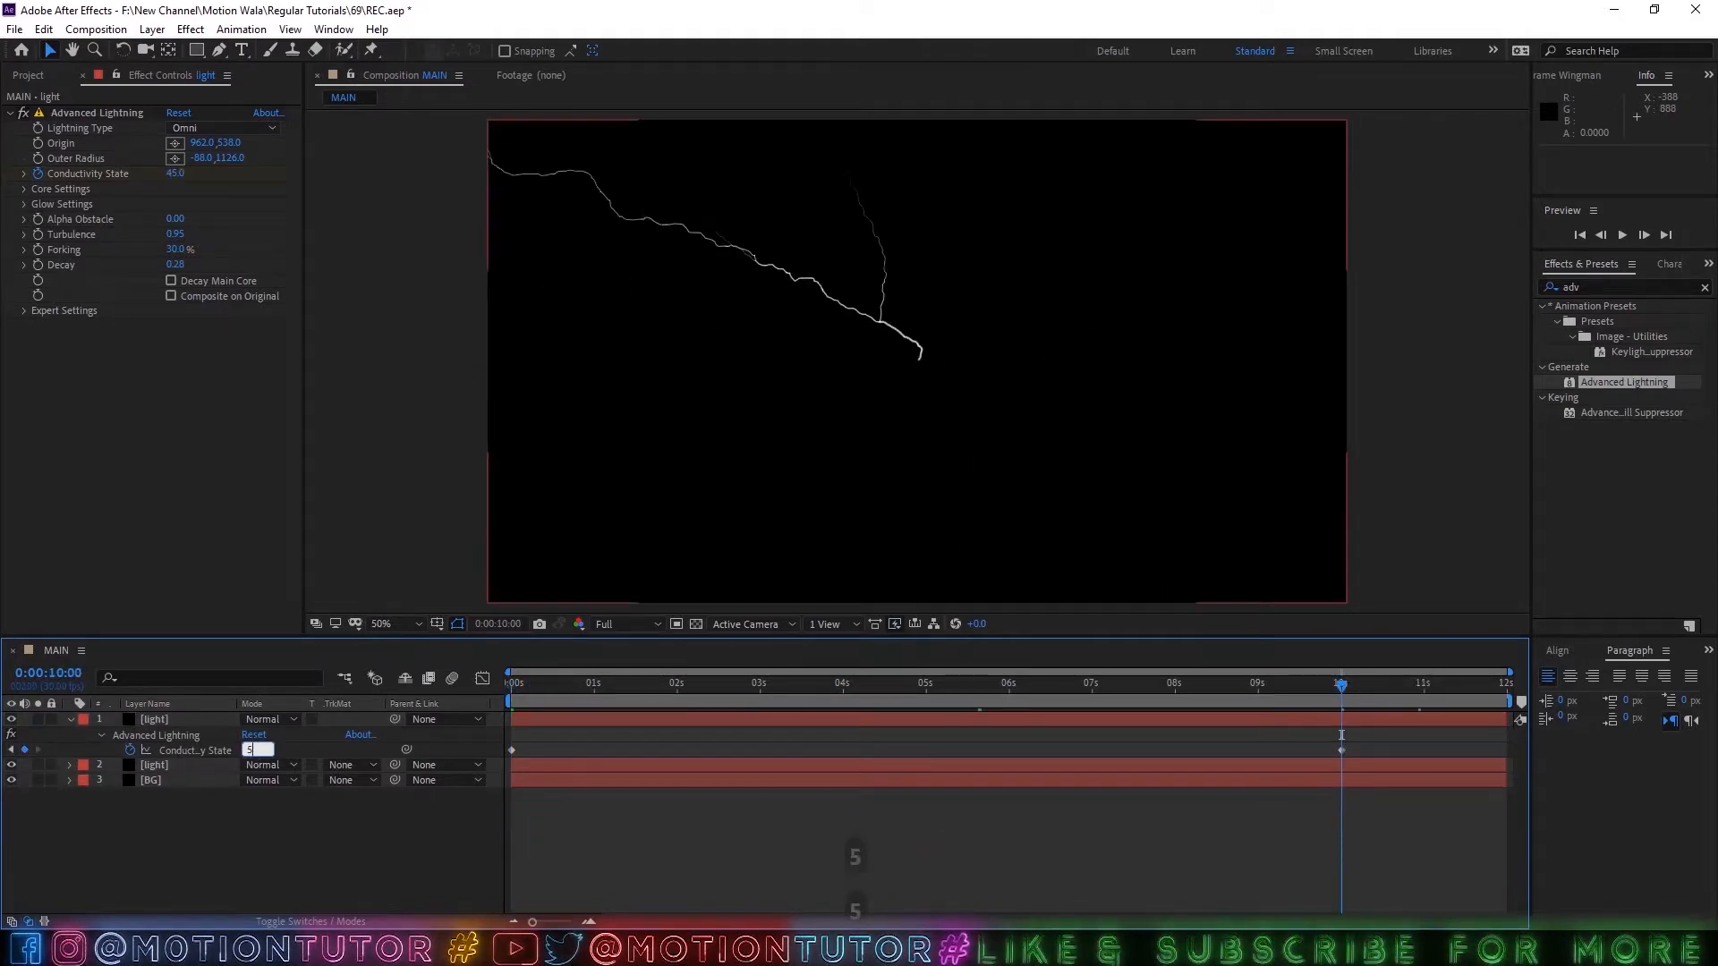
pyautogui.write('0')
pyautogui.click(260, 832)
pyautogui.moveTo(756, 682)
pyautogui.mouseDown()
pyautogui.moveTo(673, 685)
pyautogui.moveTo(741, 682)
pyautogui.mouseUp()
pyautogui.hotkey('ctrl', 's')
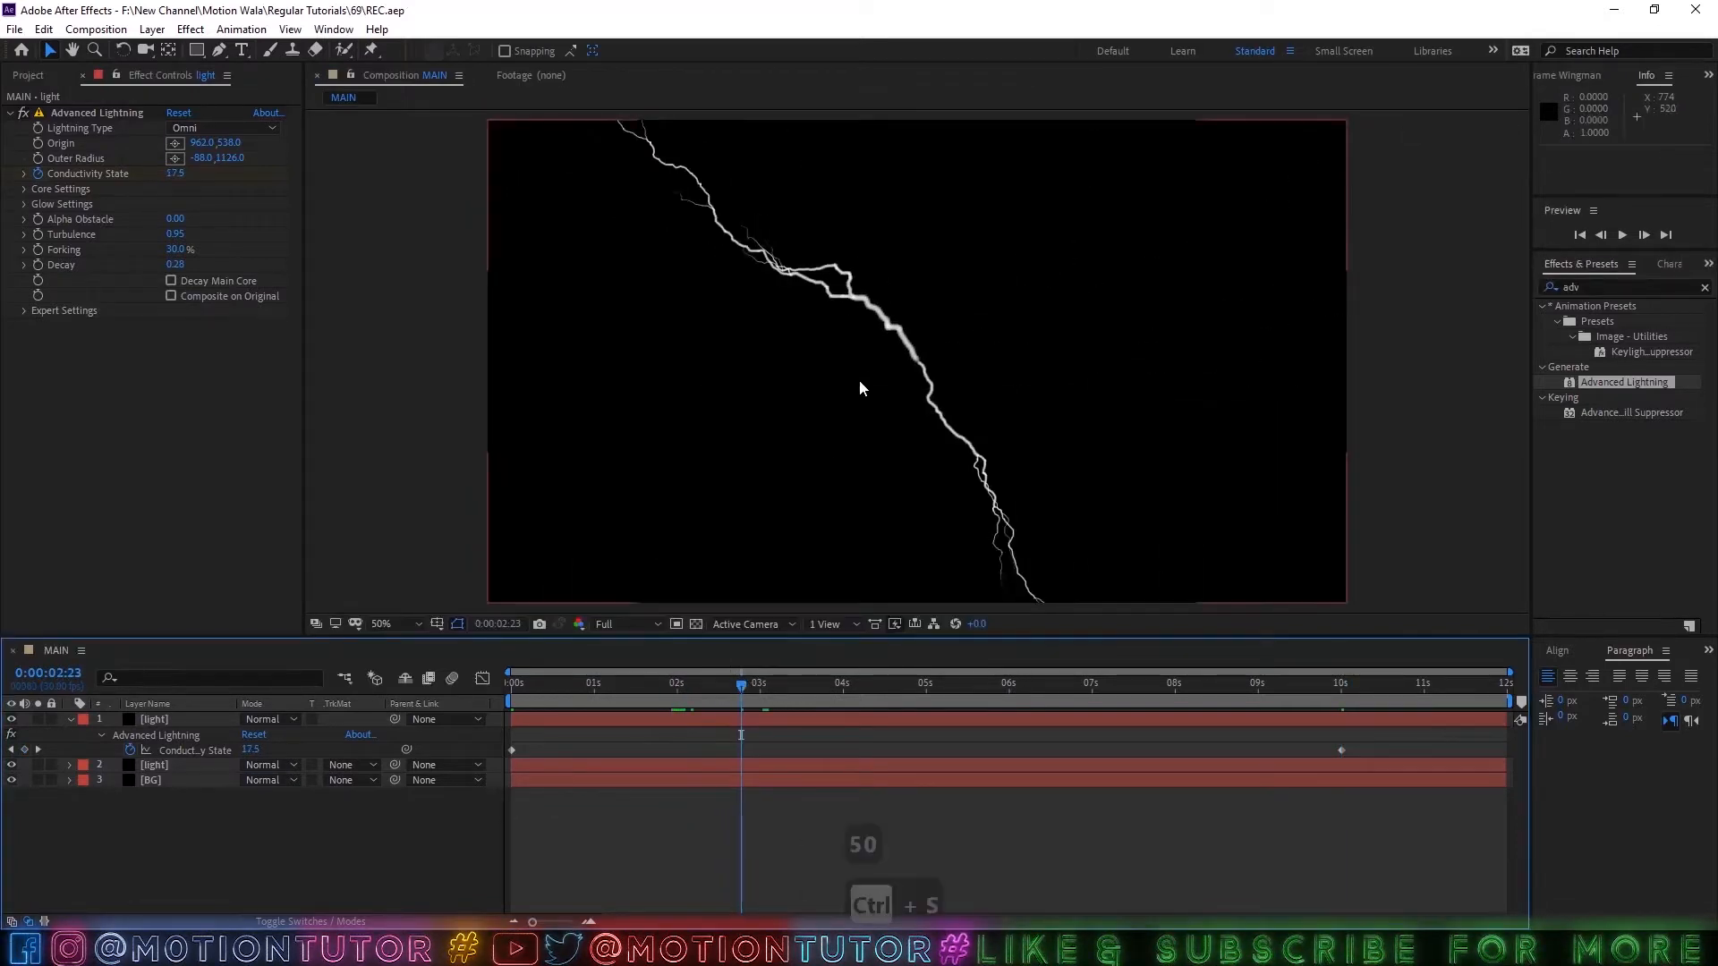
# Pre-compose the two light layers into a new composition named "light", moving all attributes into it.
pyautogui.click(71, 720)
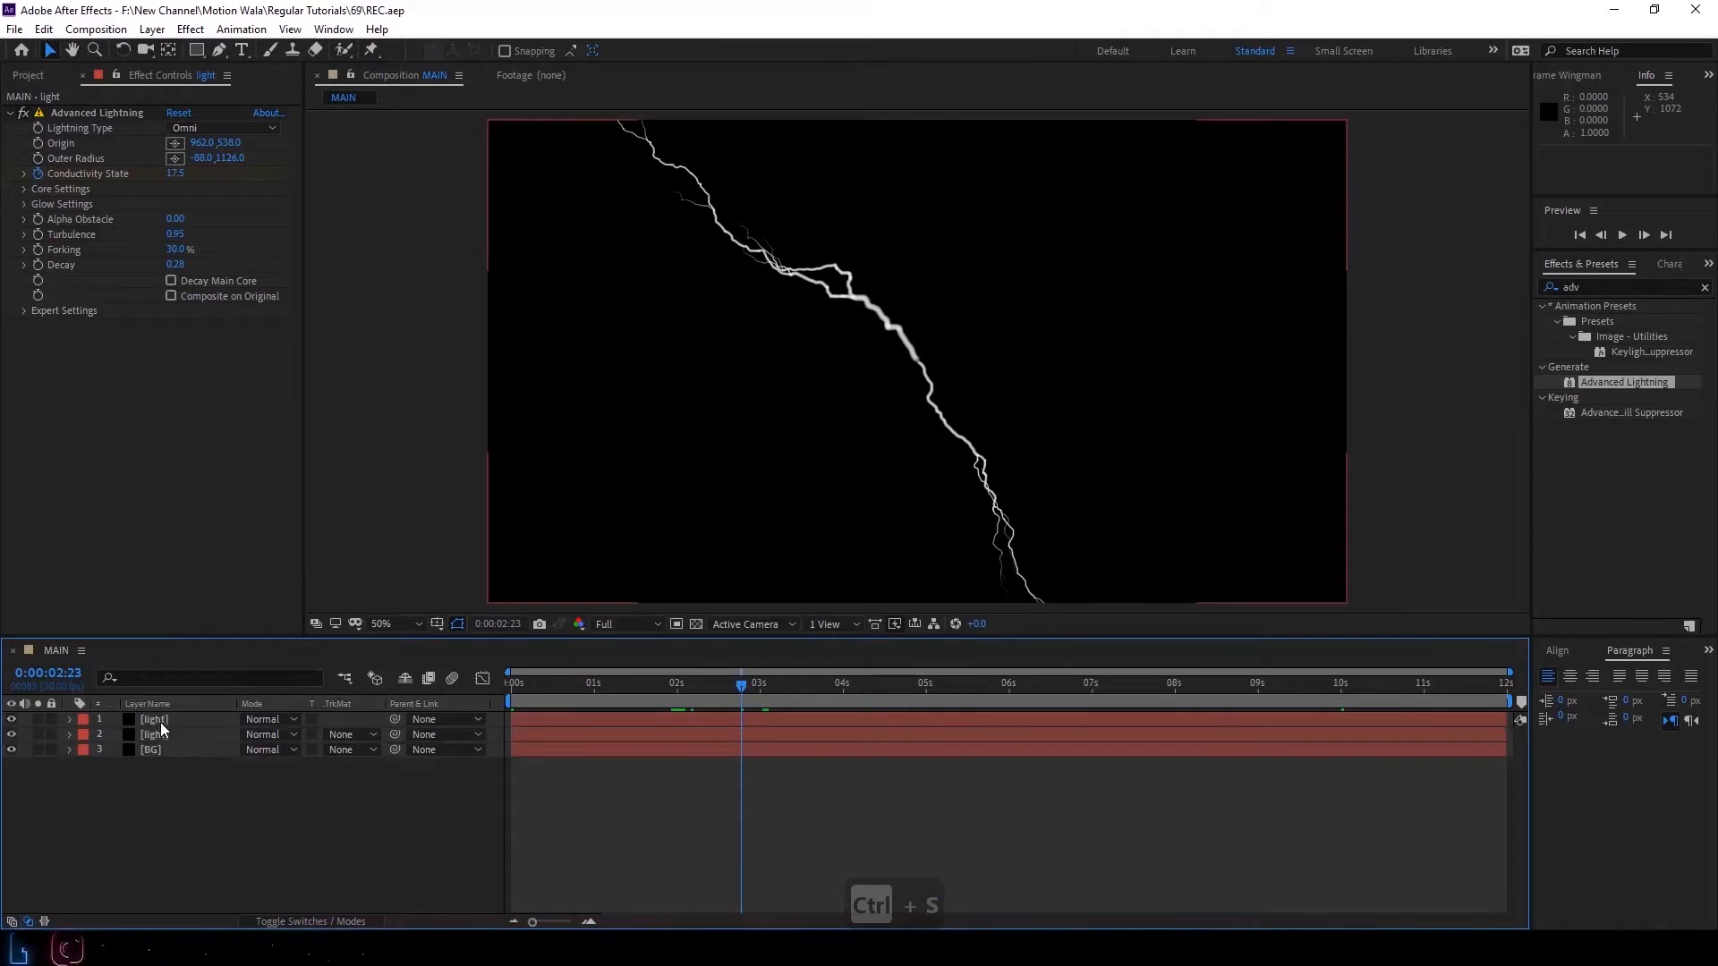
pyautogui.click(160, 721)
pyautogui.keyDown('ctrl'); pyautogui.click(149, 735); pyautogui.keyUp('ctrl')
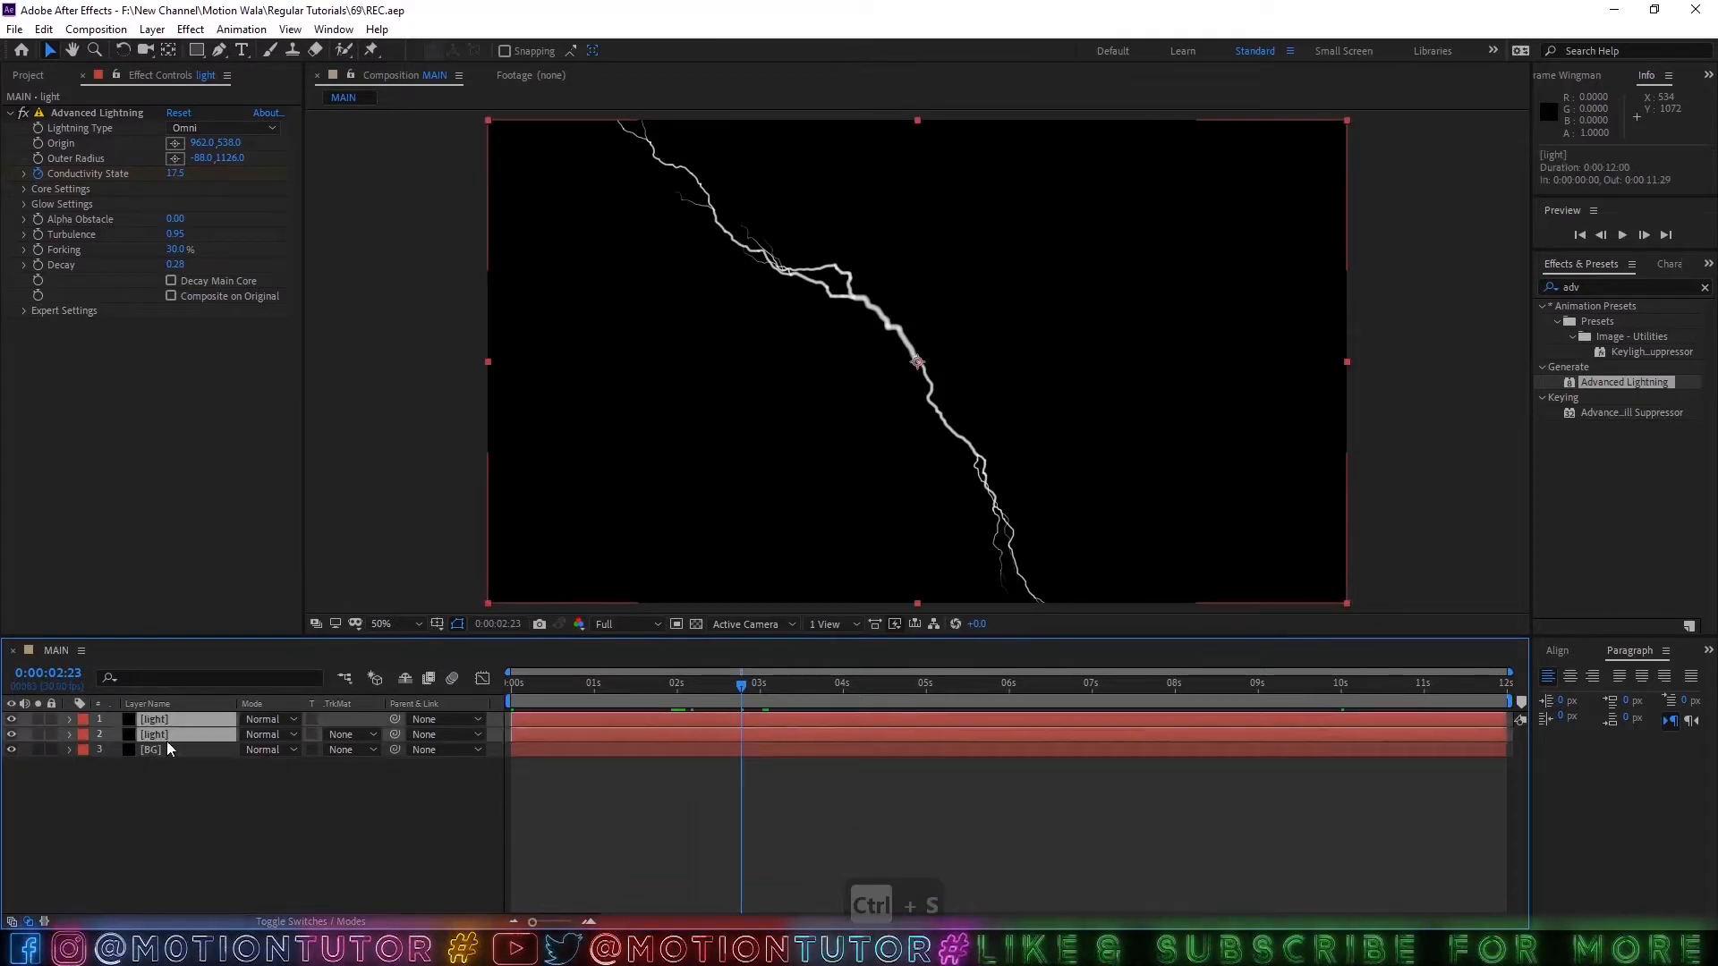
pyautogui.rightClick(145, 733)
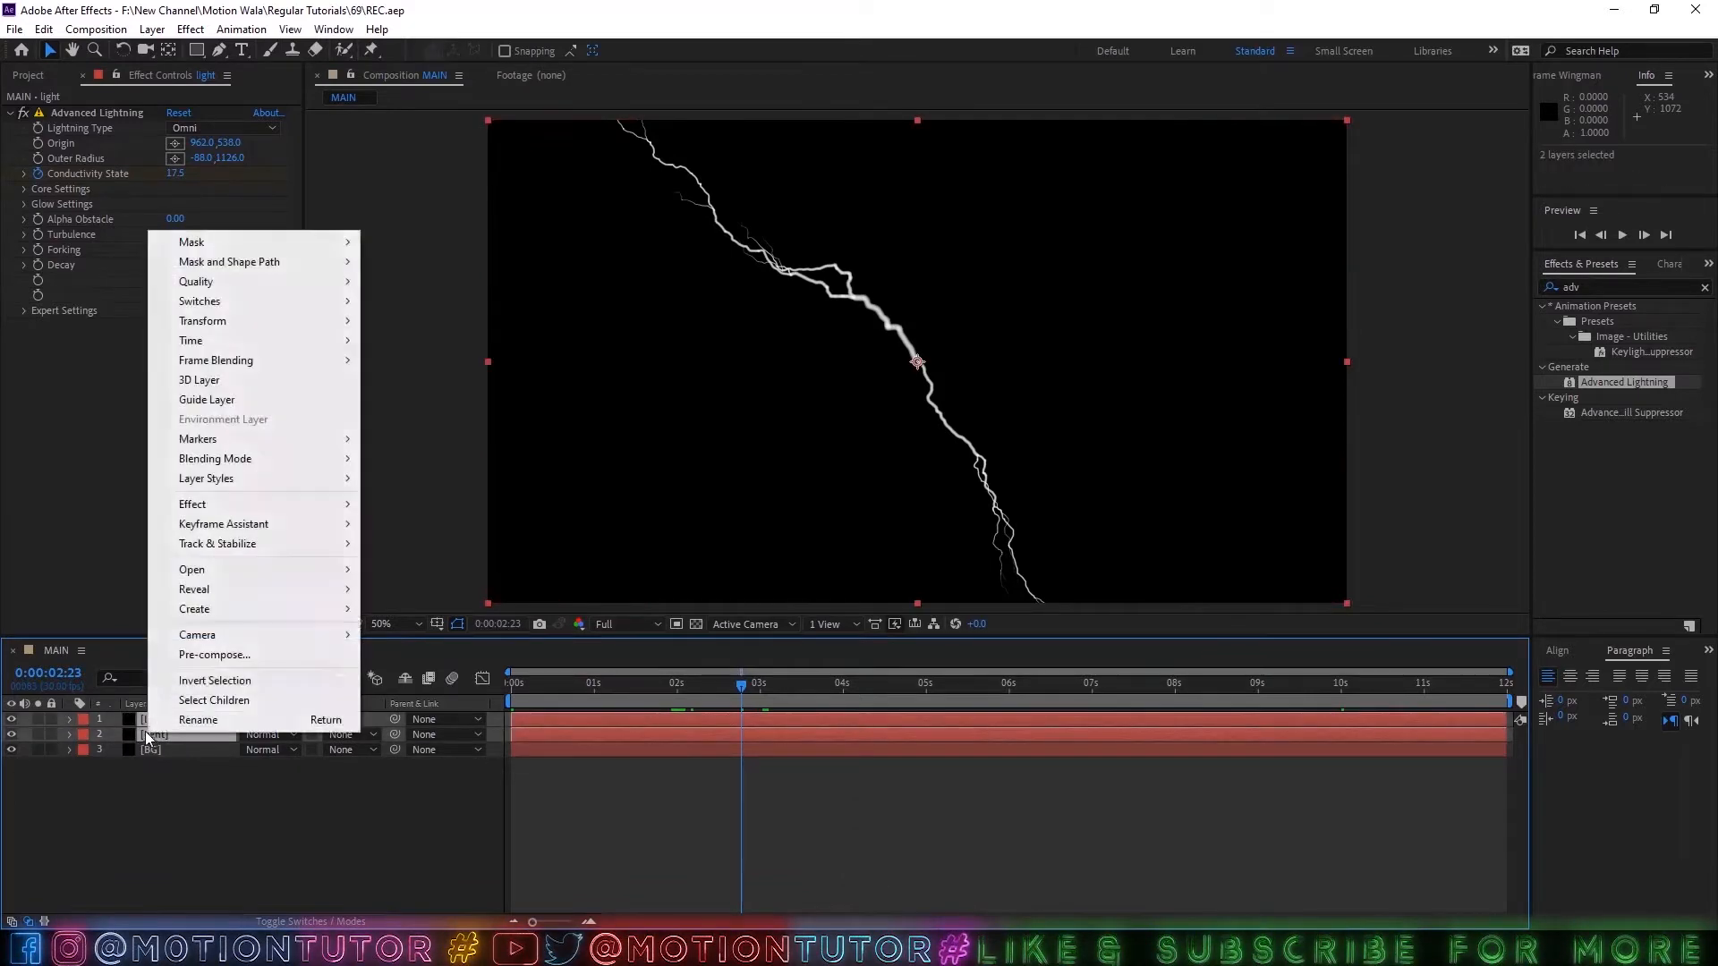
pyautogui.click(208, 654)
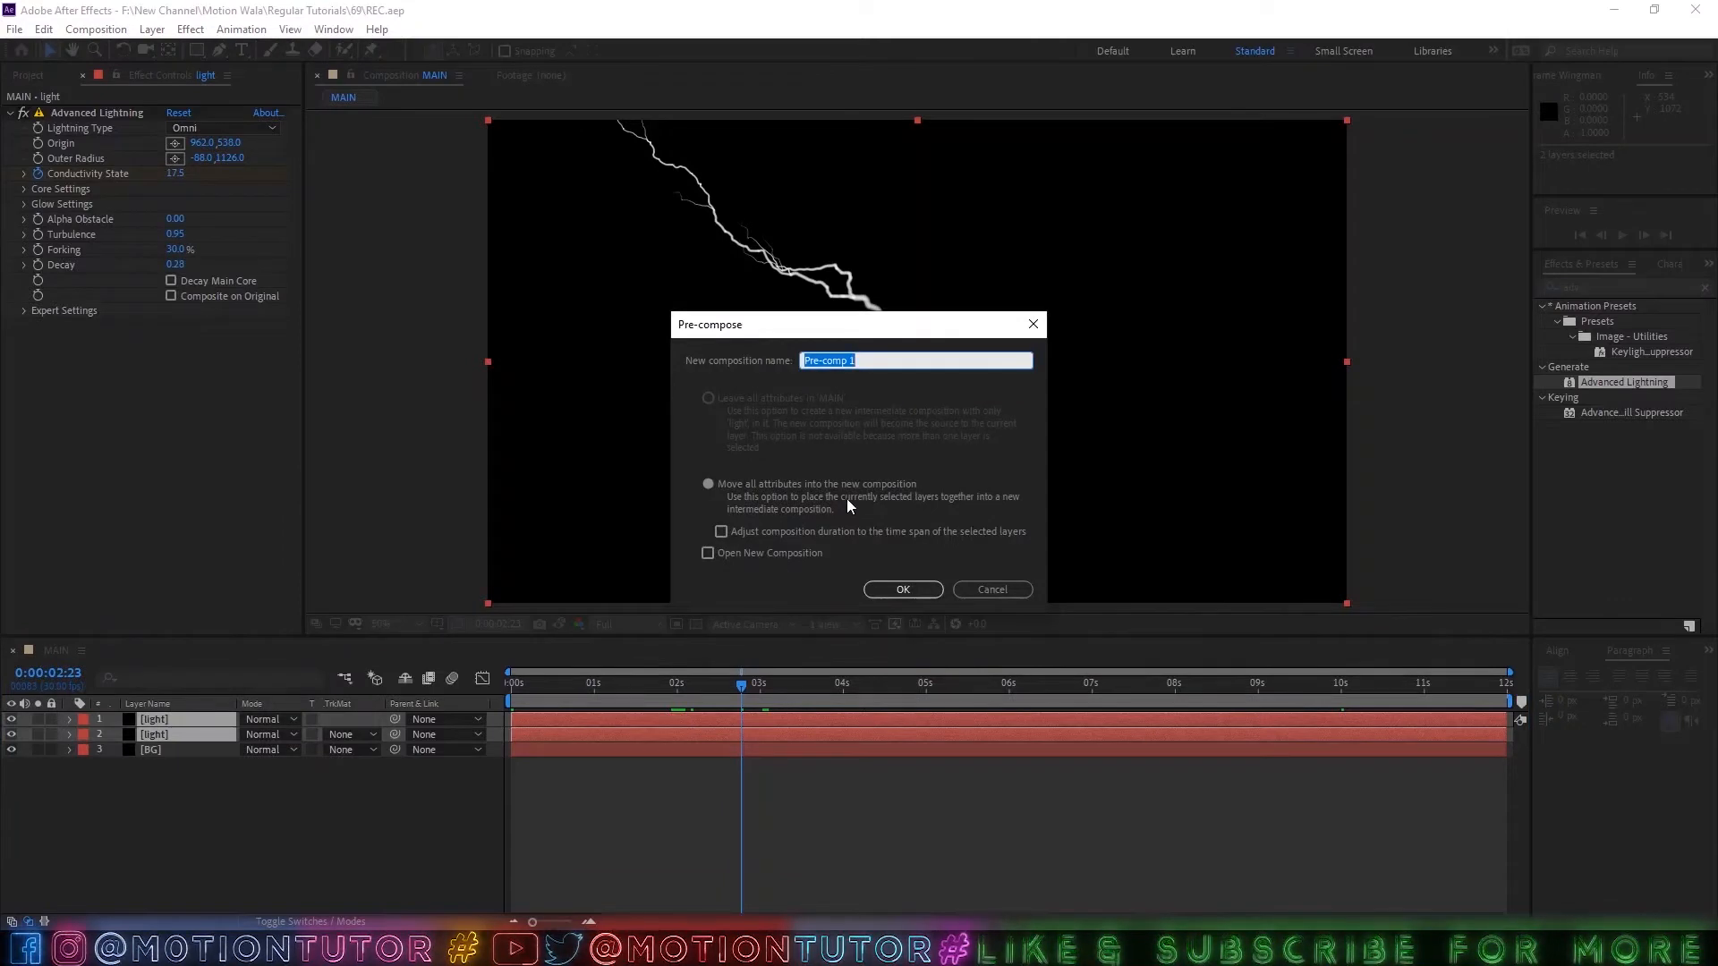
pyautogui.write('lih')
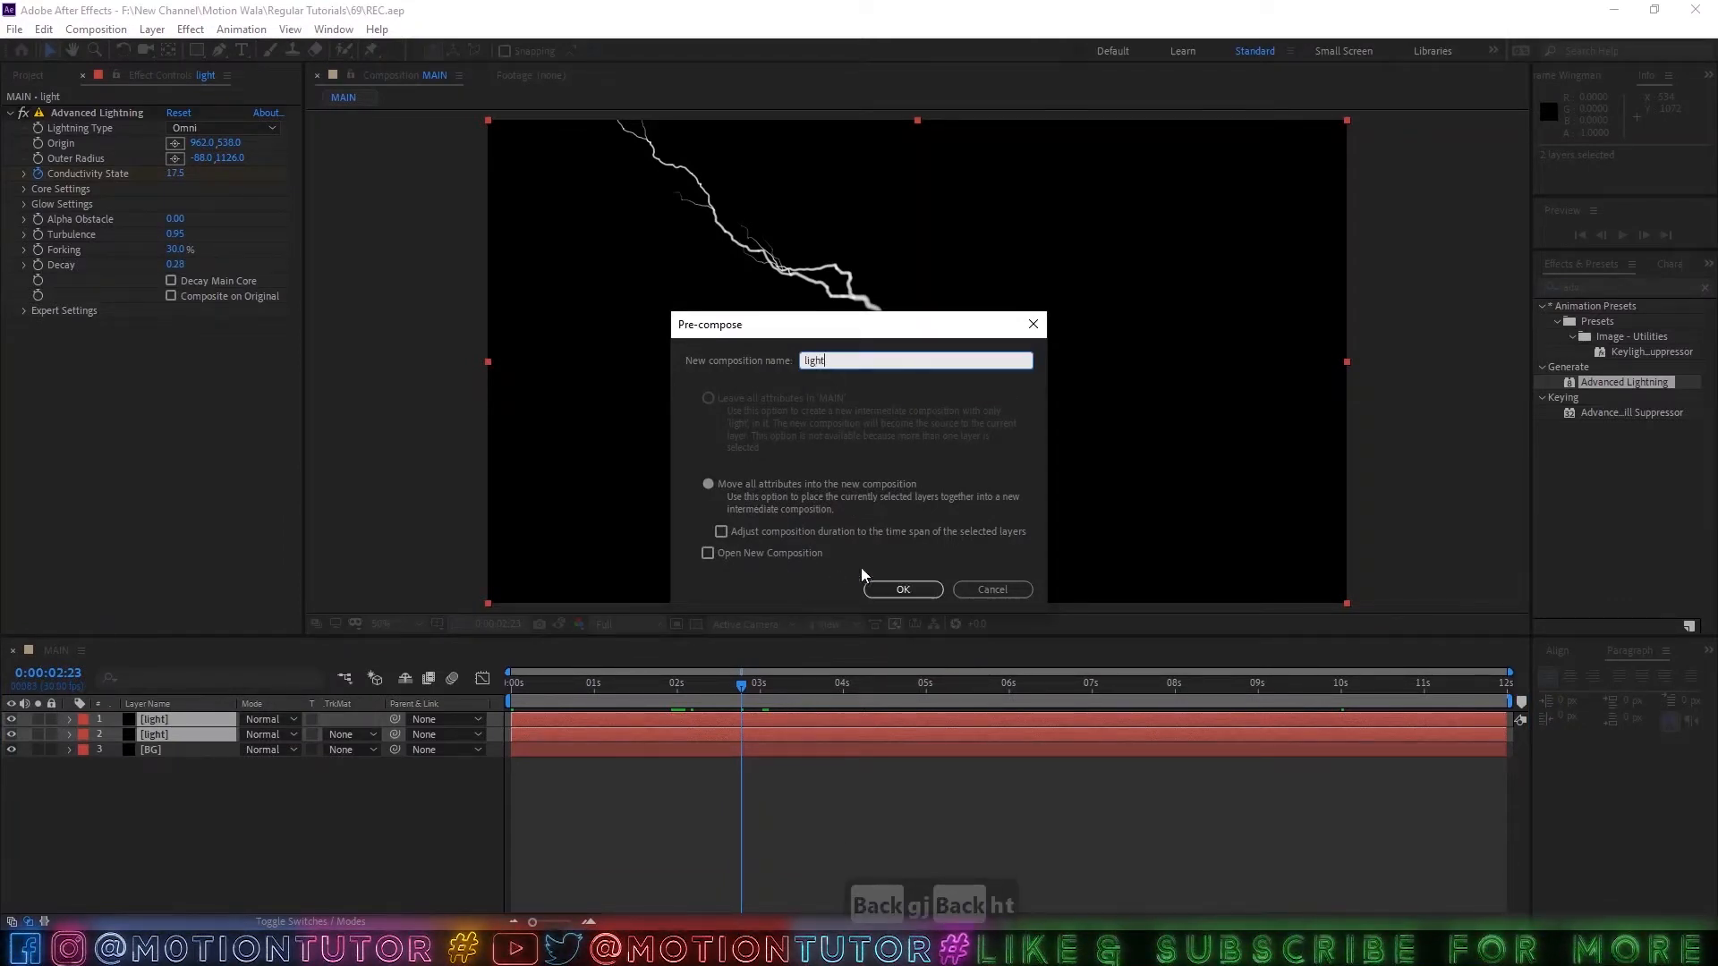
pyautogui.click(913, 587)
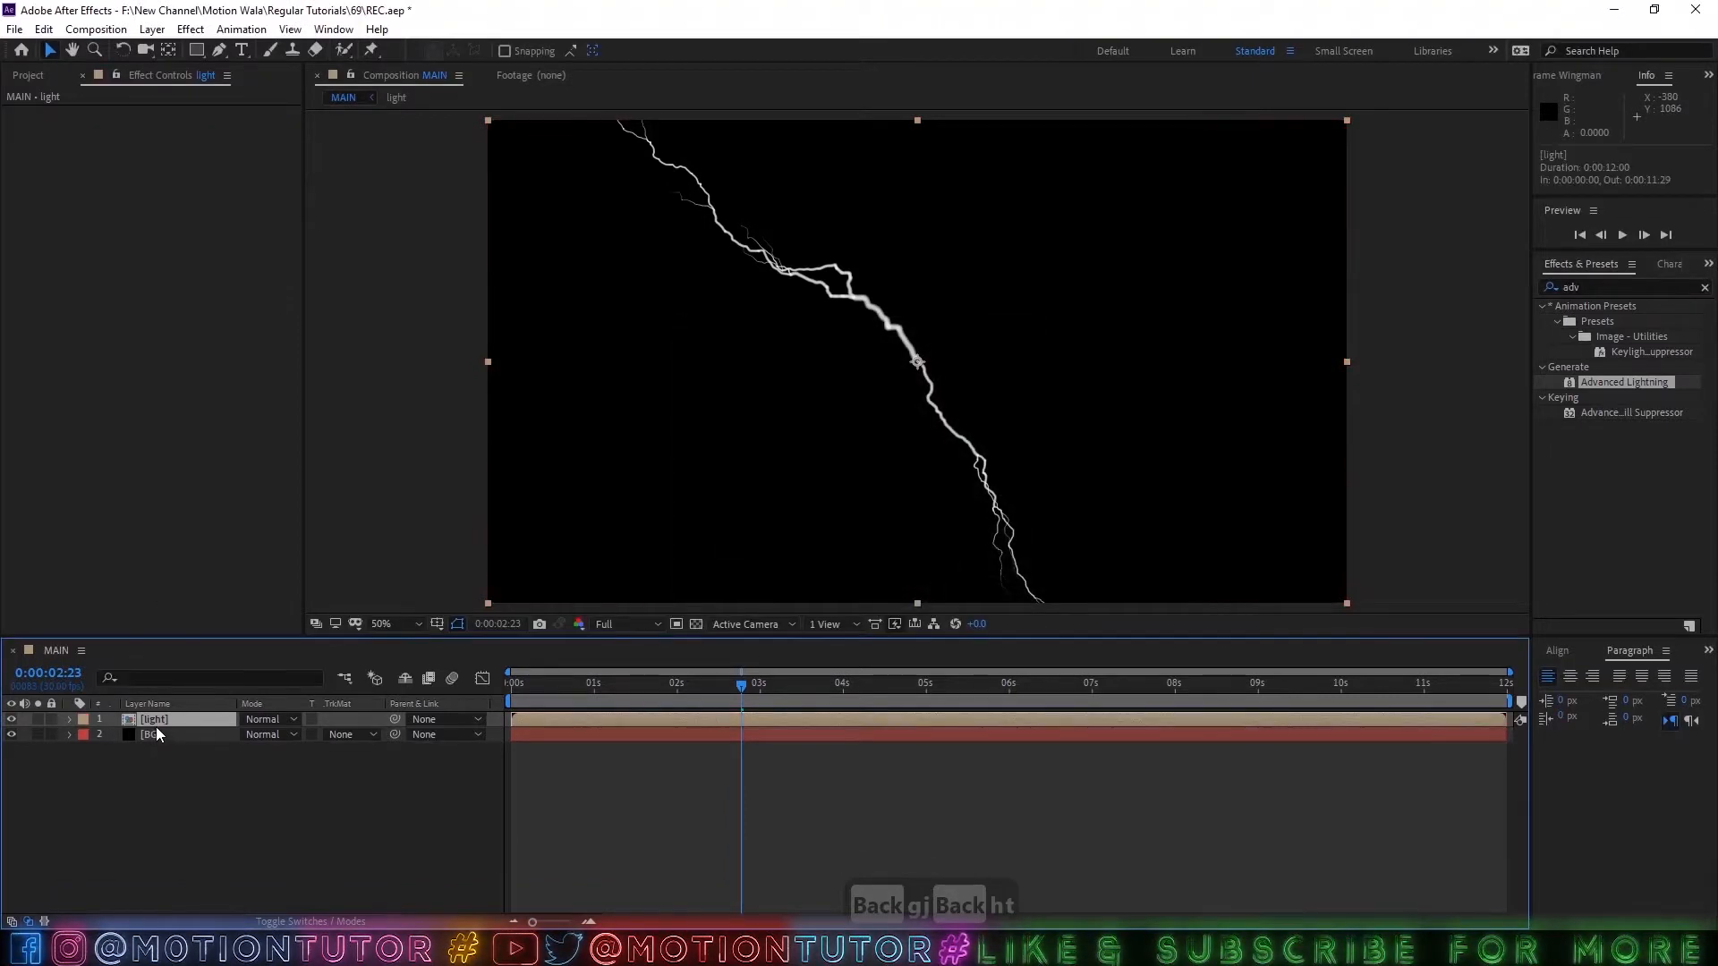
# Add a new adjustment layer above the light pre-composition in the MAIN composition.
pyautogui.click(185, 766)
pyautogui.click(152, 29)
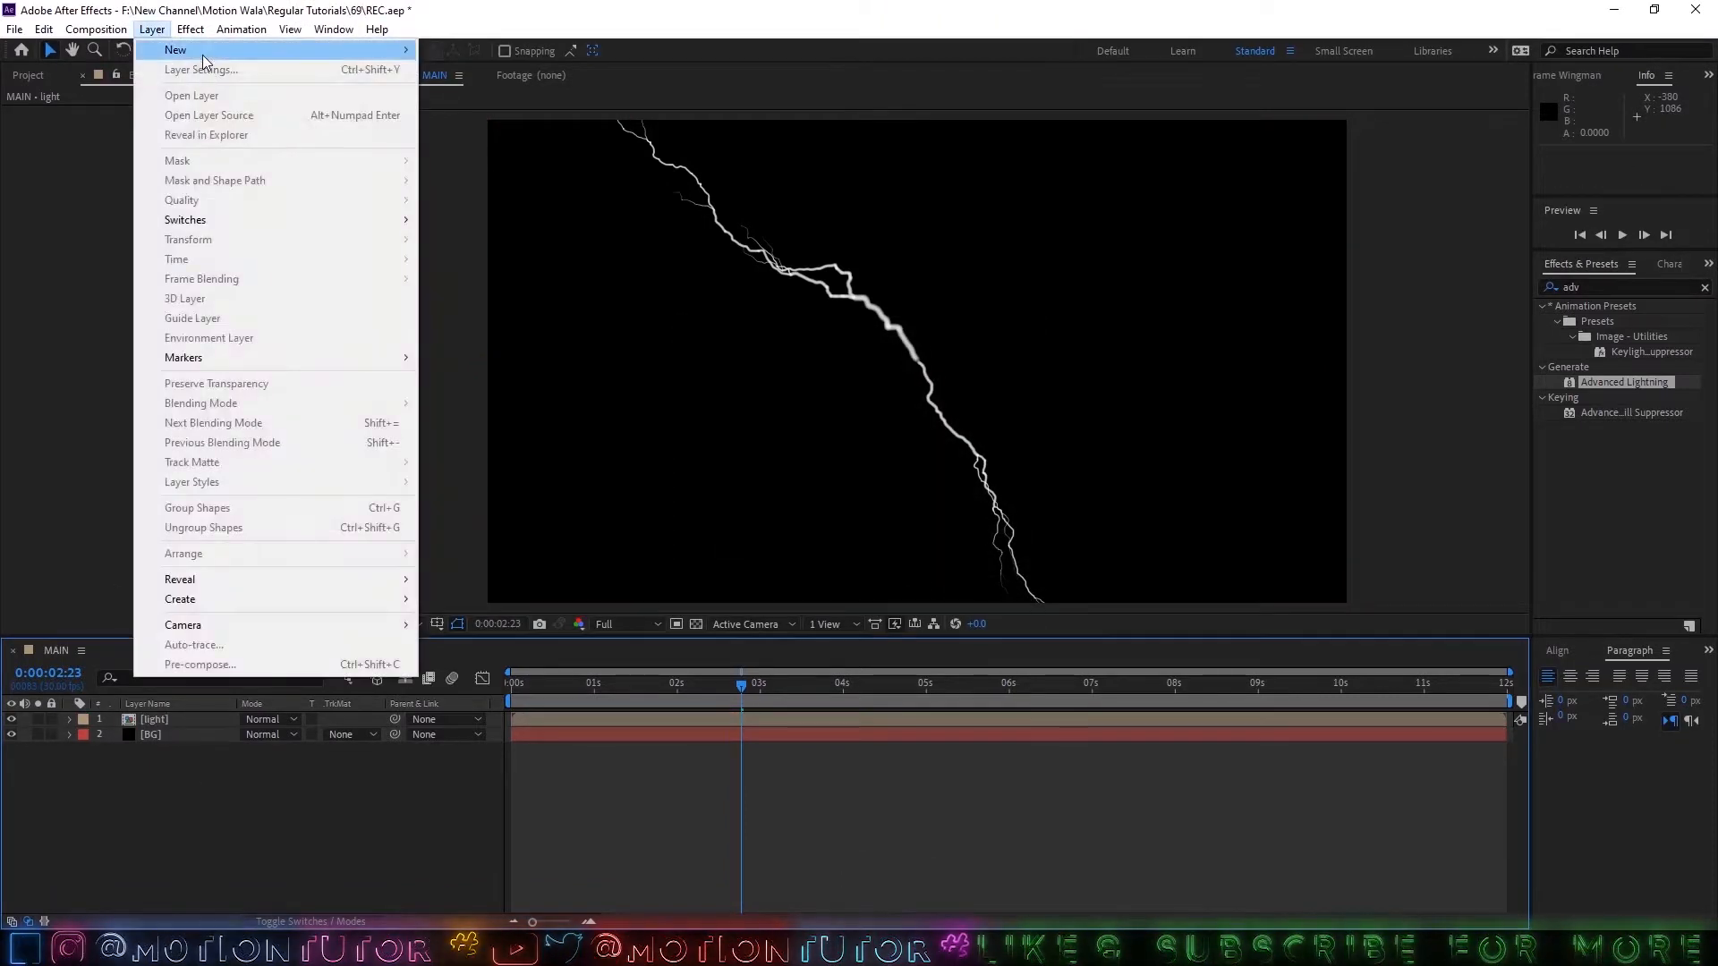
pyautogui.moveTo(210, 50)
pyautogui.click(497, 176)
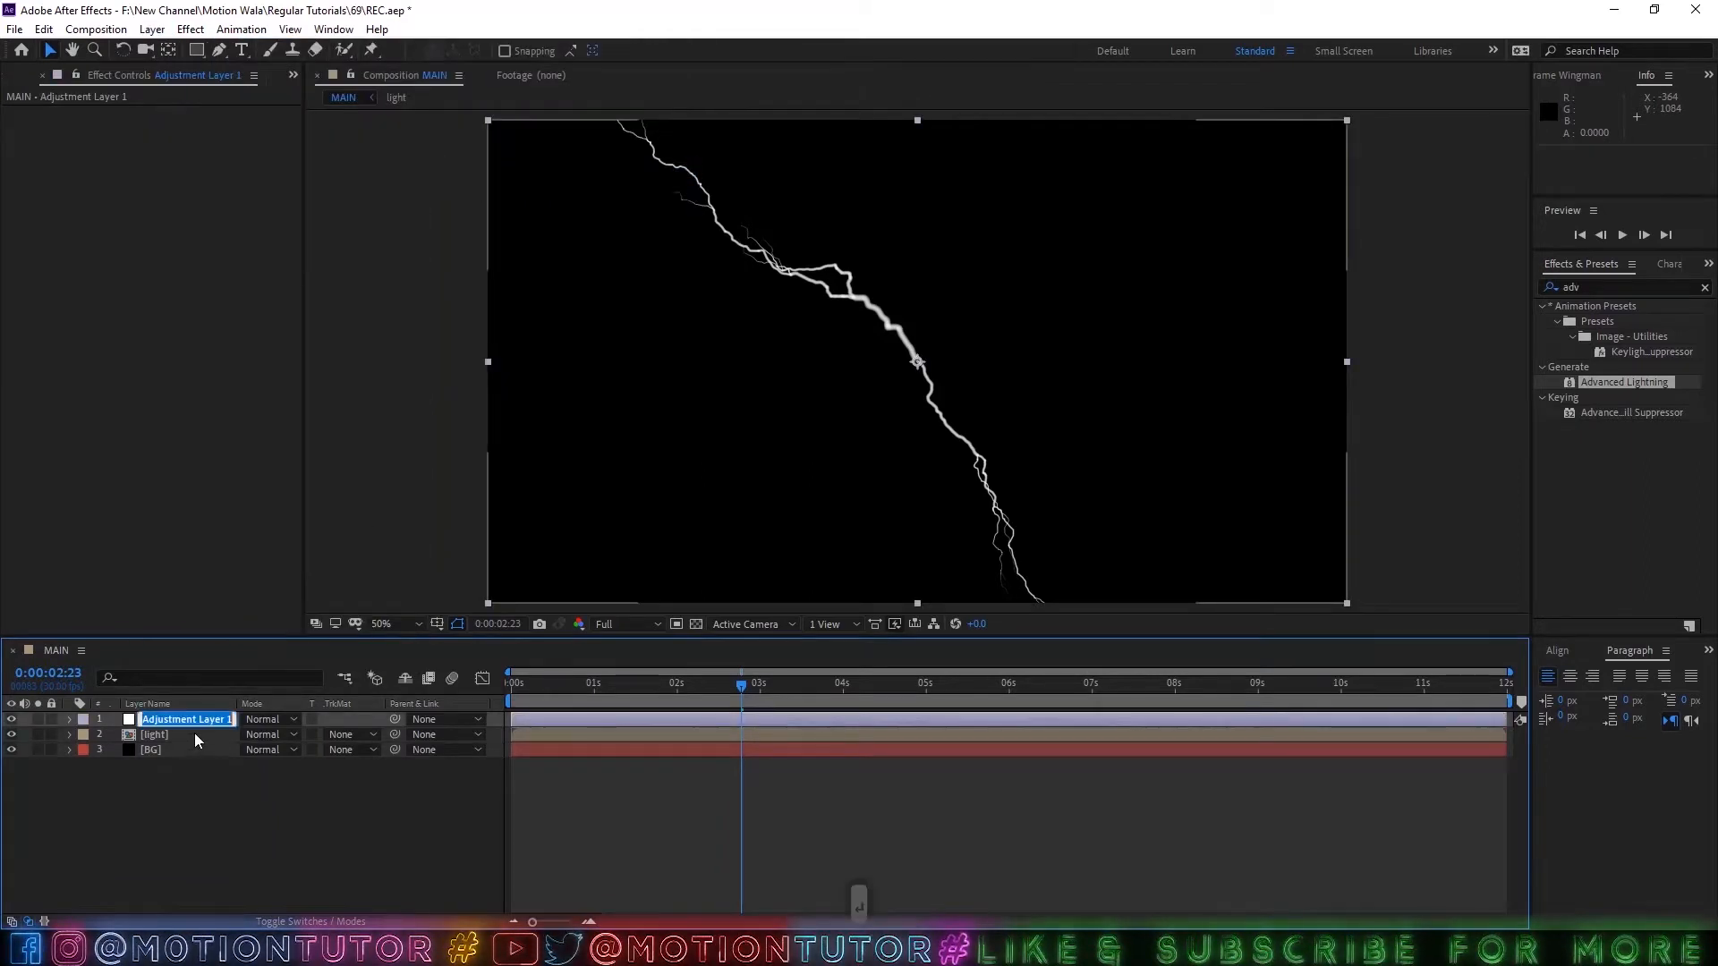
# Rename the adjustment layer to "Control".
pyautogui.write('Cont')
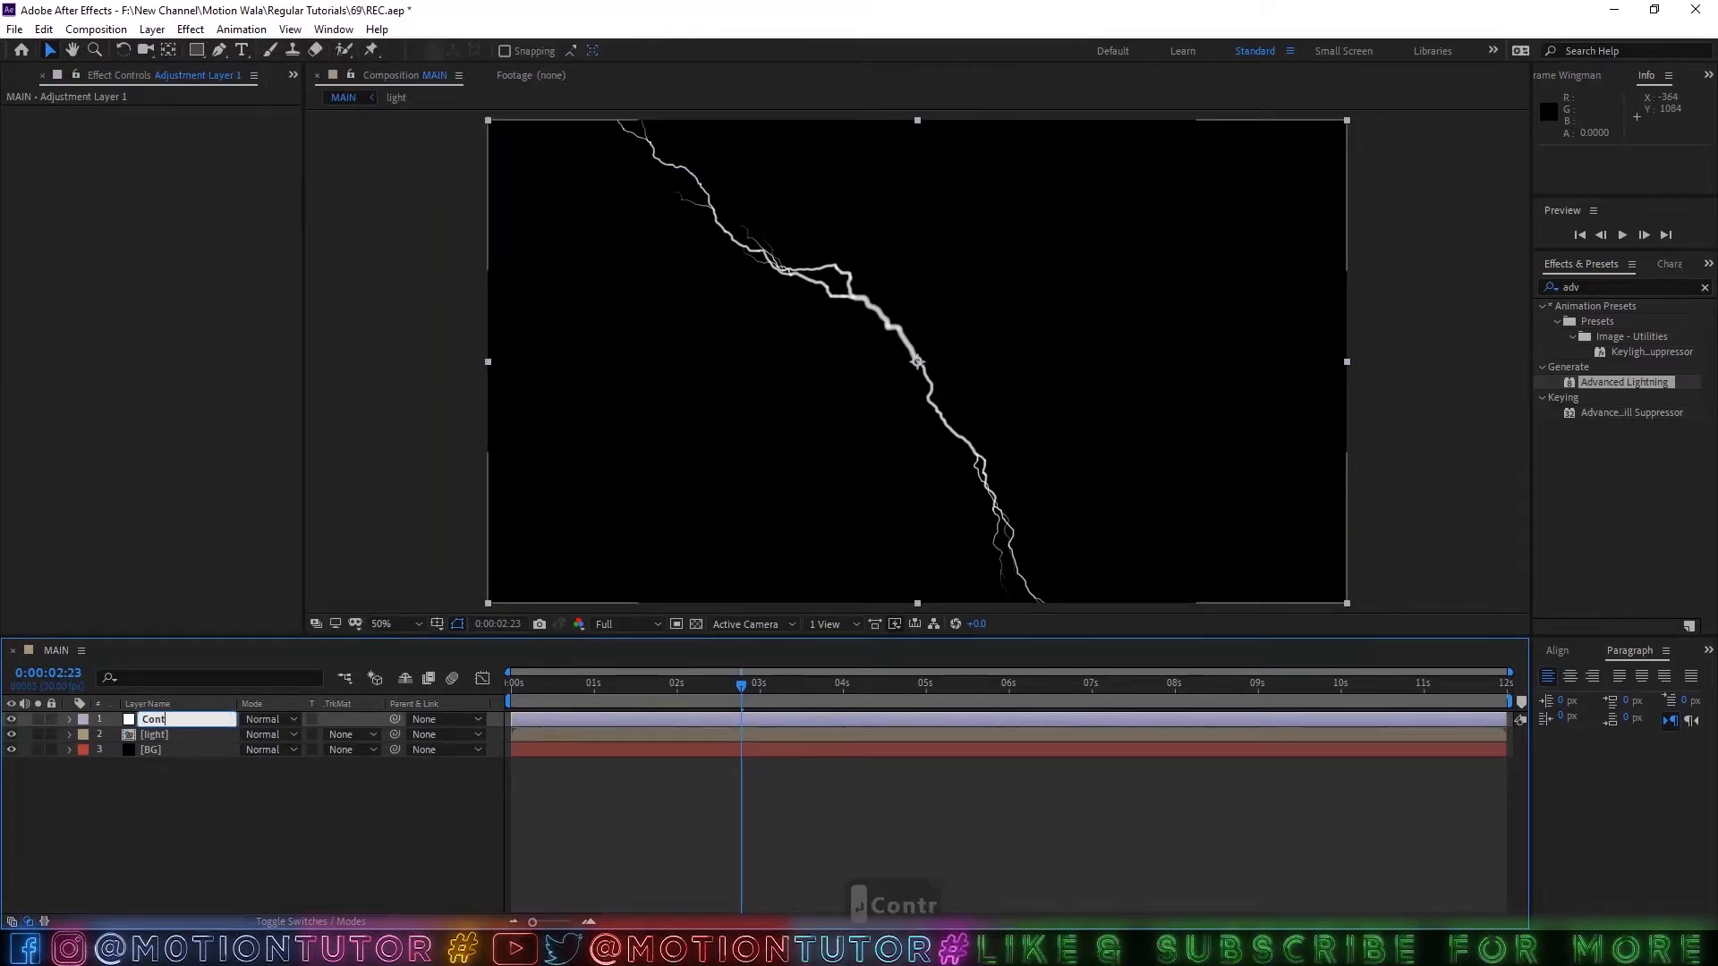
pyautogui.write('roal')
pyautogui.press('BackSpace')
pyautogui.press('BackSpace')
pyautogui.write('l')
pyautogui.click(79, 780)
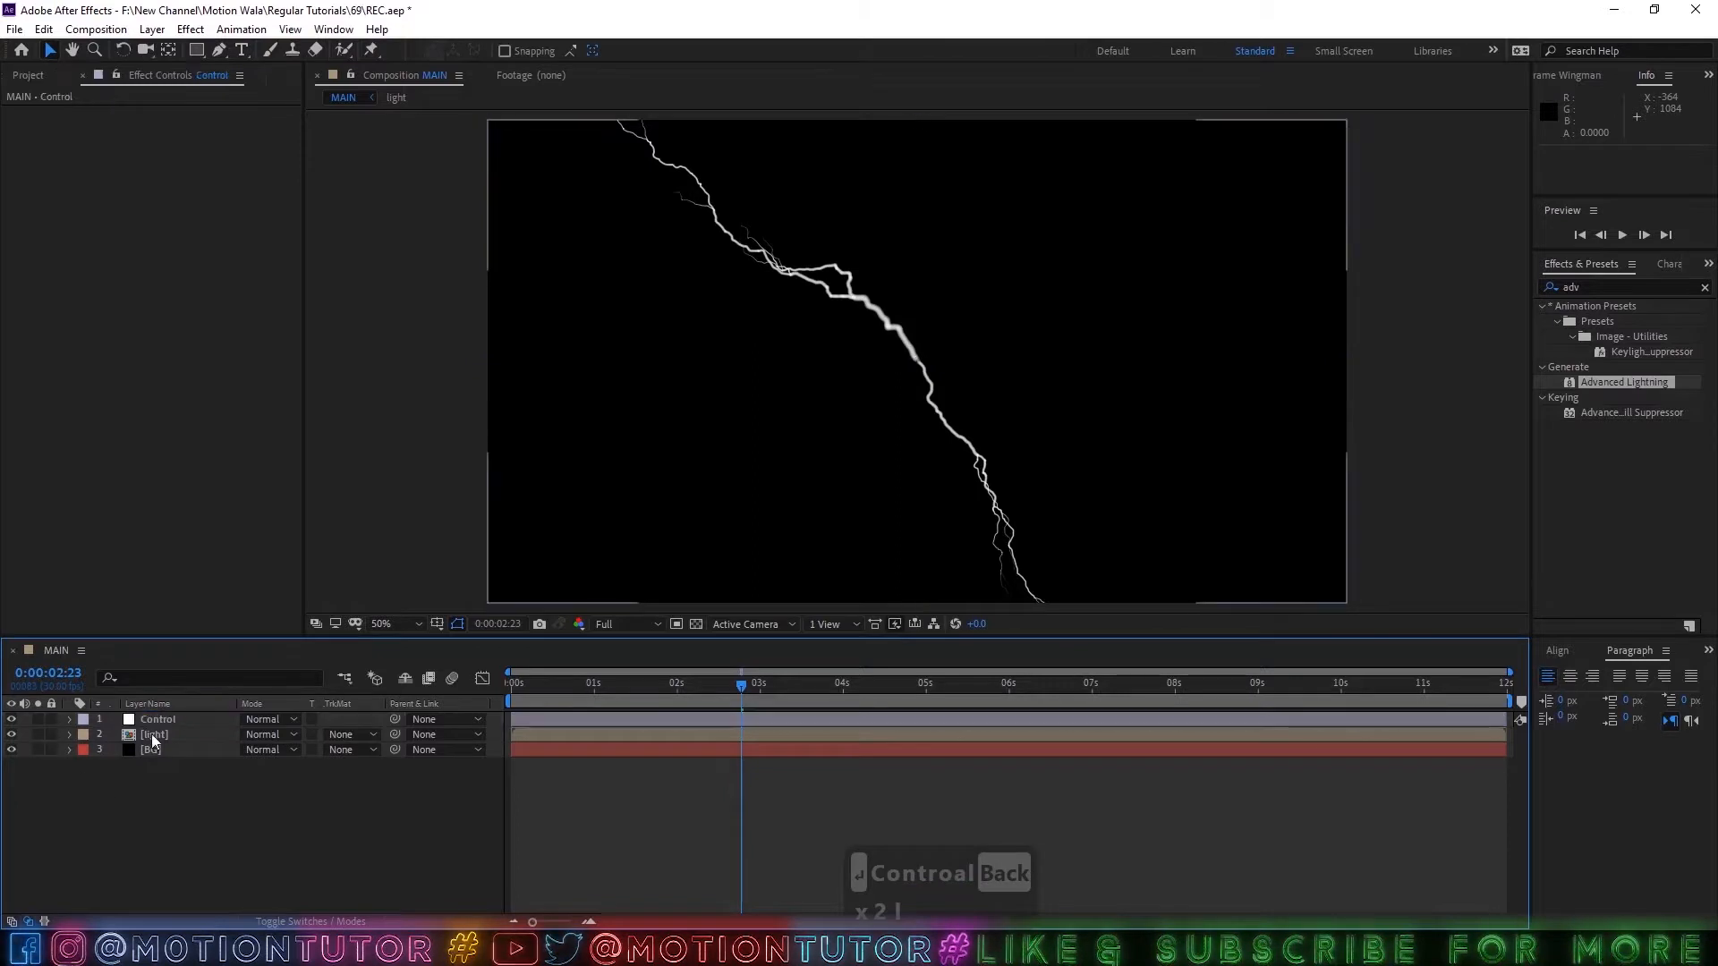
# Apply a Color Control expression effect to the Control layer and rename the effect "Color 01".
pyautogui.click(154, 723)
pyautogui.click(161, 29)
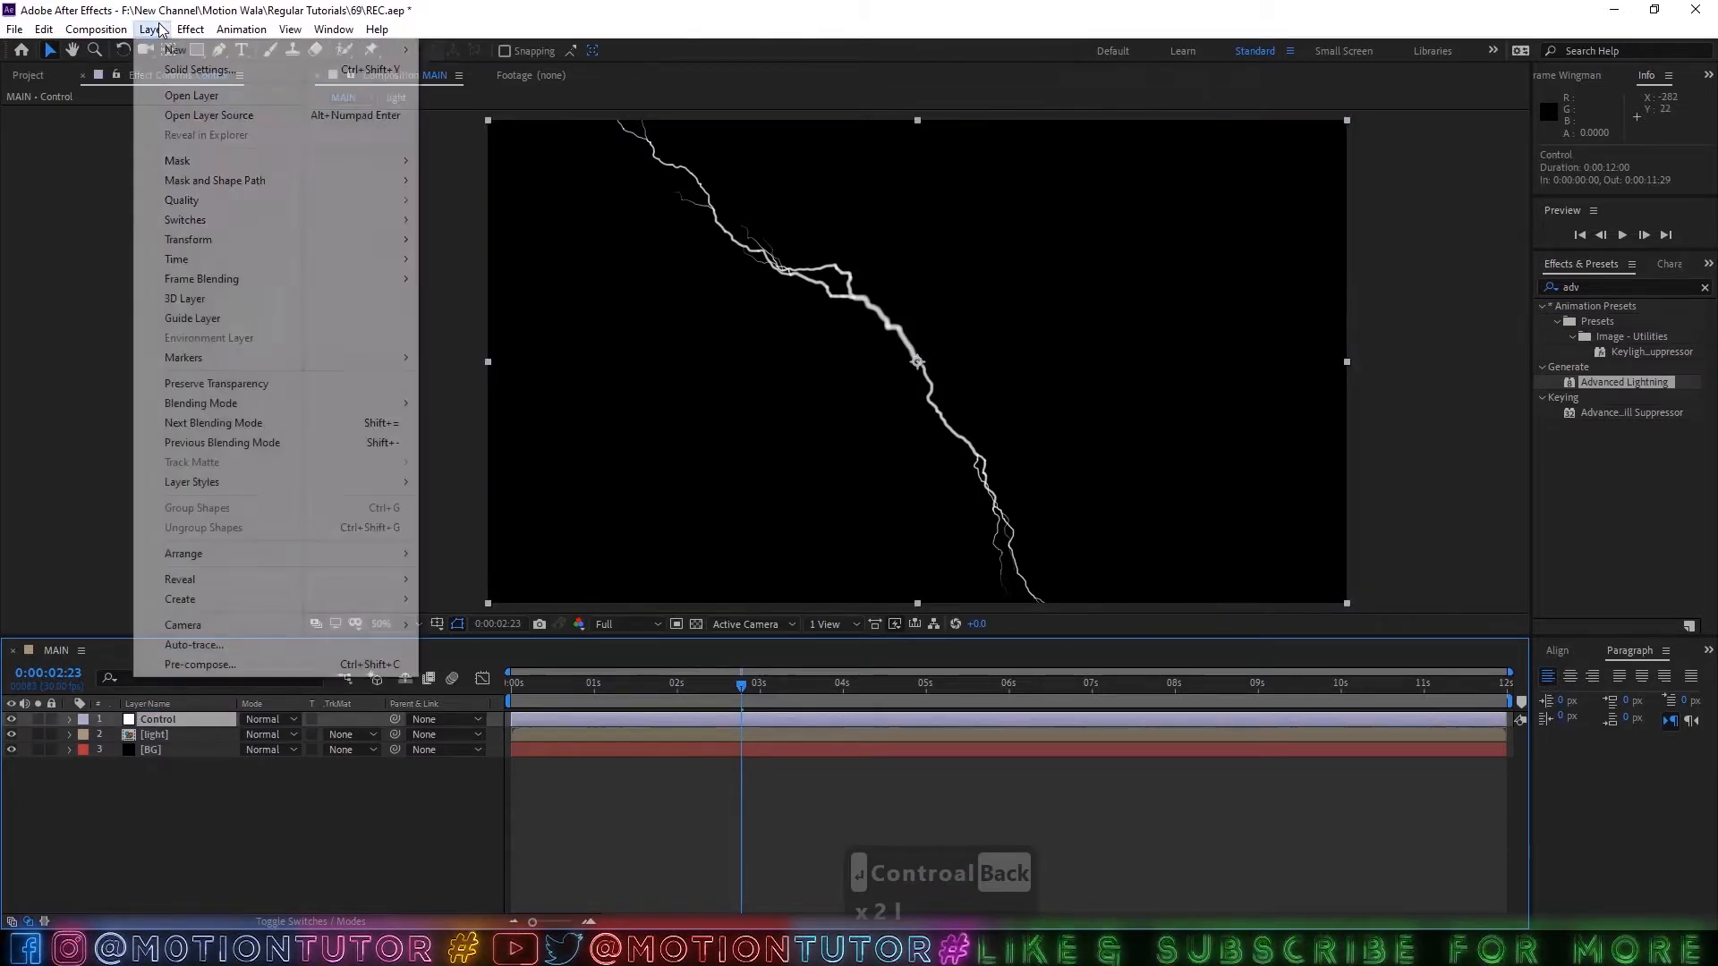
pyautogui.moveTo(182, 34)
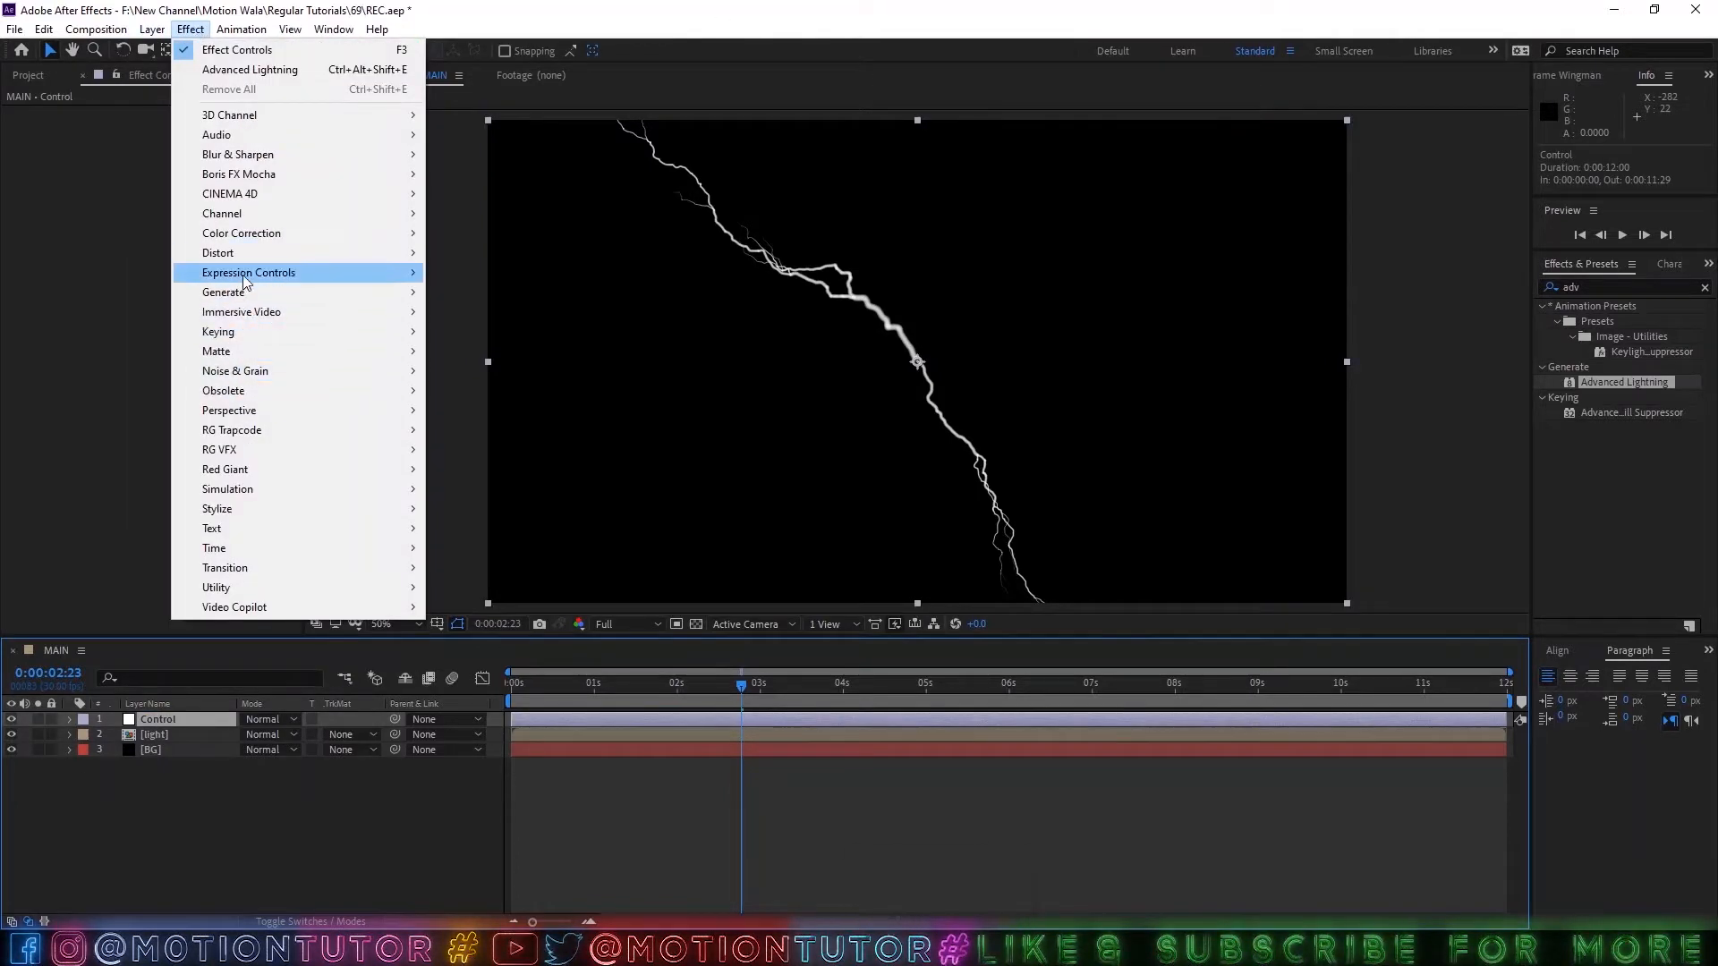
pyautogui.moveTo(249, 276)
pyautogui.click(466, 336)
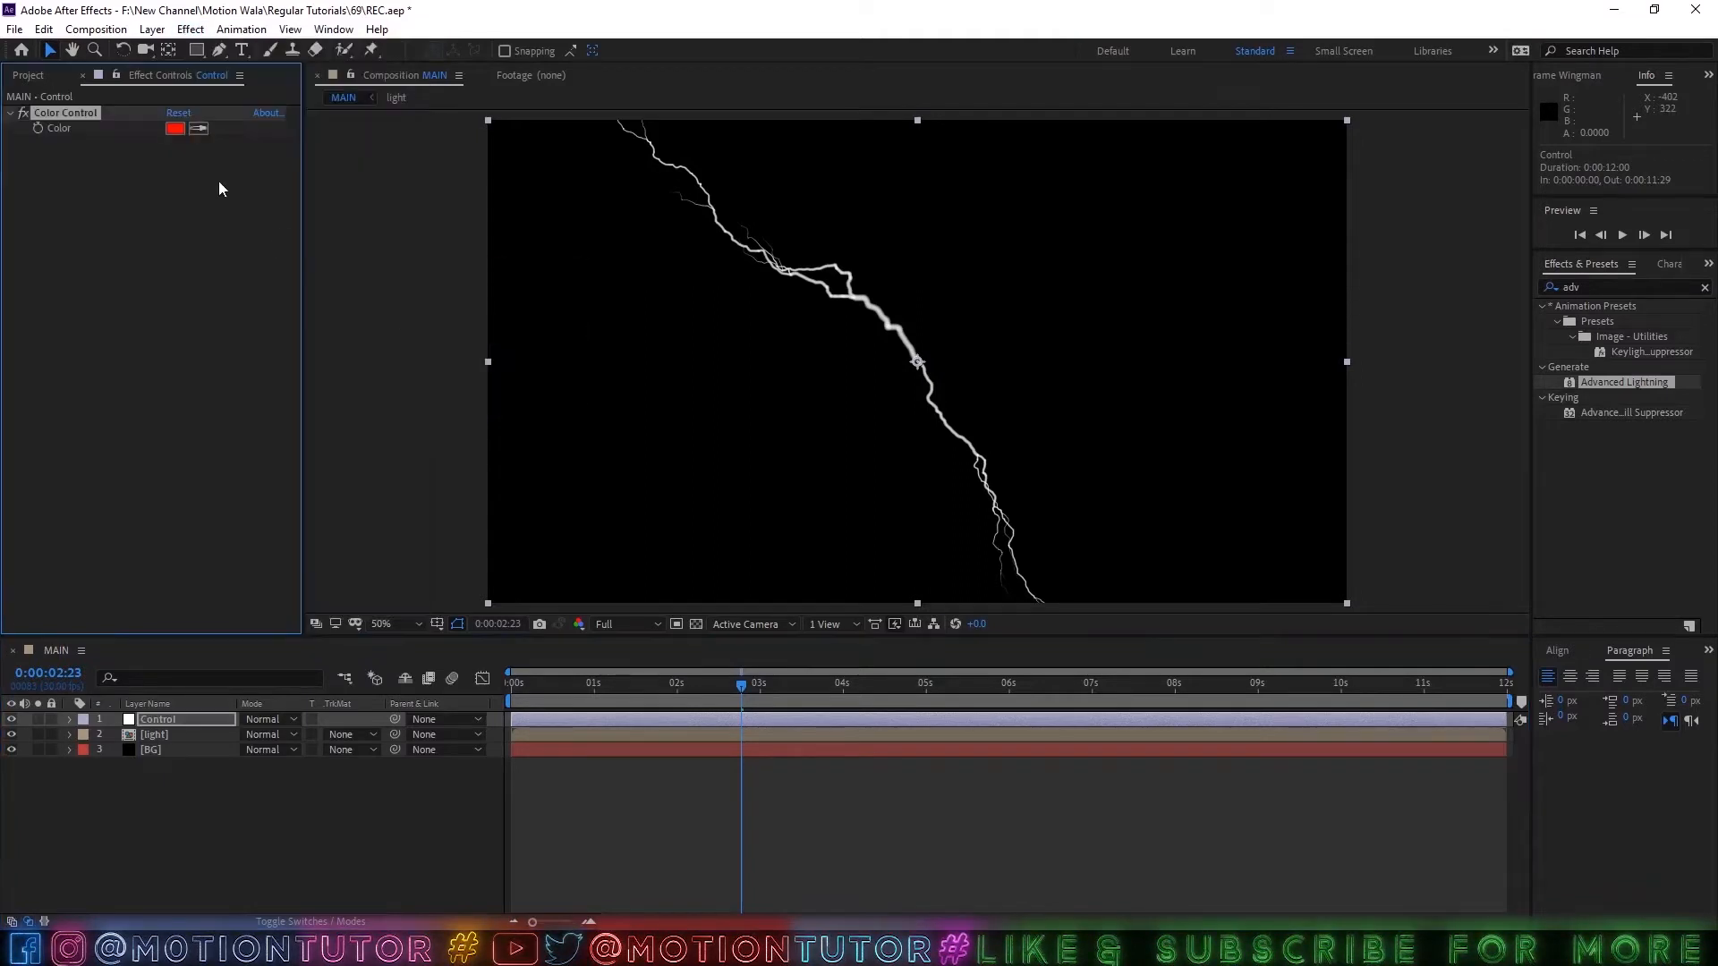
pyautogui.press('Return')
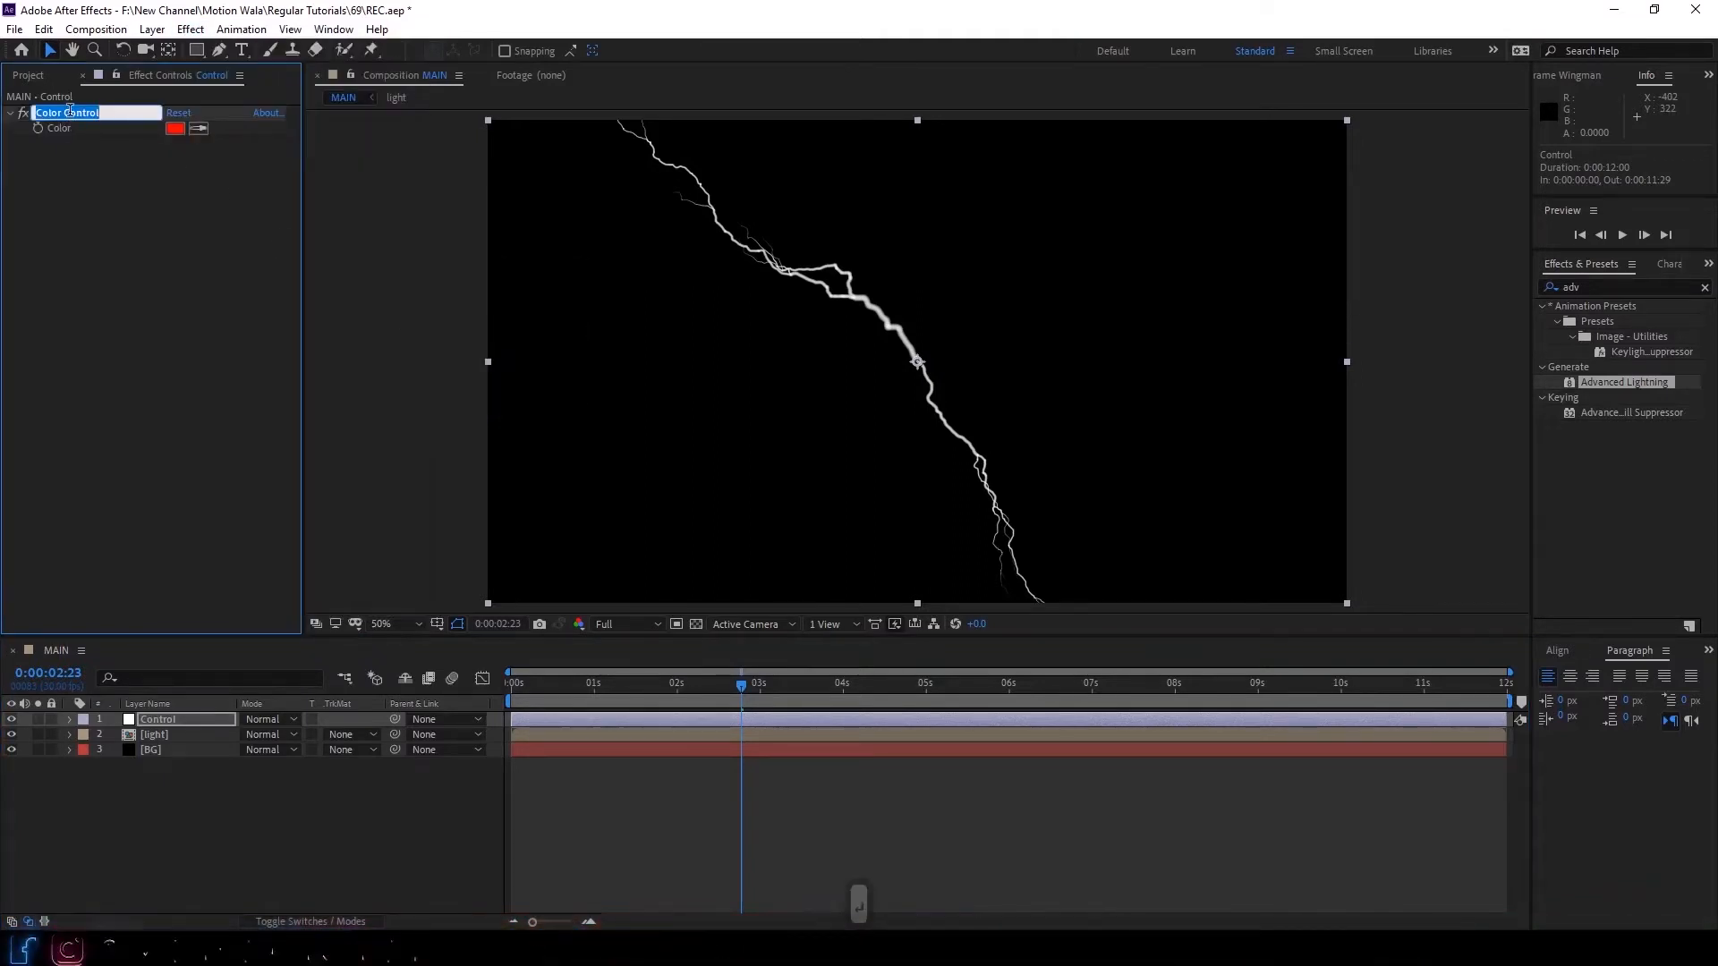
pyautogui.click(69, 111)
pyautogui.press('BackSpace')
pyautogui.press('BackSpace')
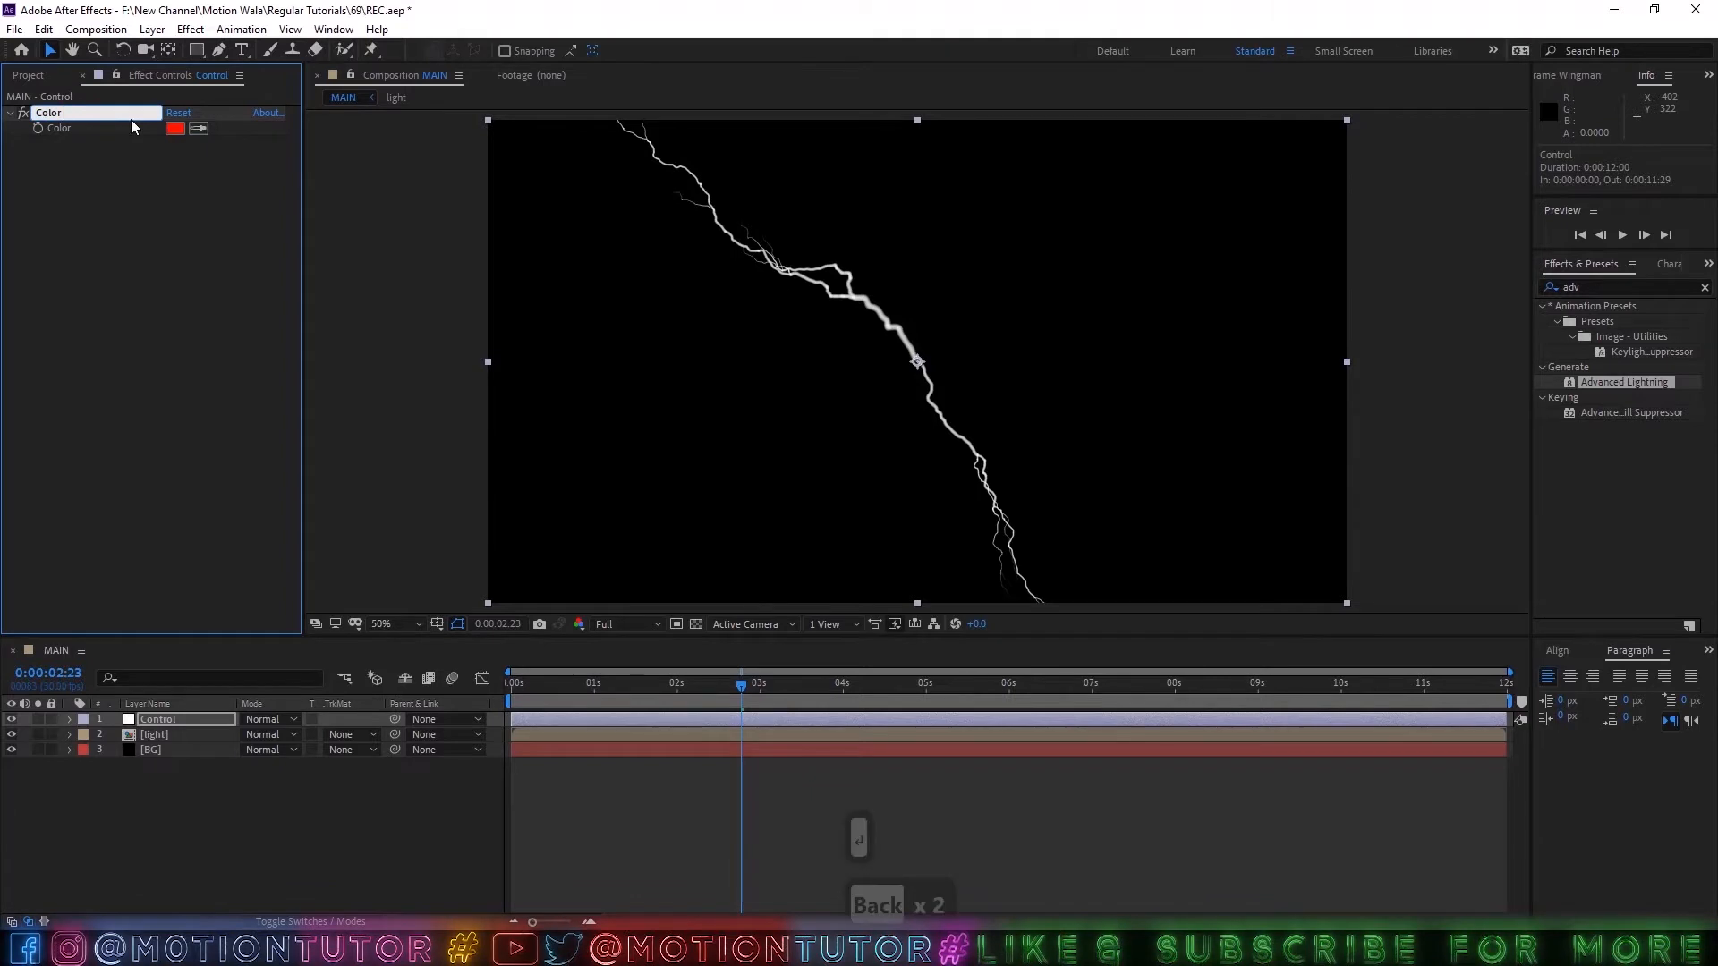
pyautogui.write('01')
pyautogui.click(82, 150)
# Duplicate the Color 01 effect on the Control layer and set the copy's color to blue.
pyautogui.click(62, 115)
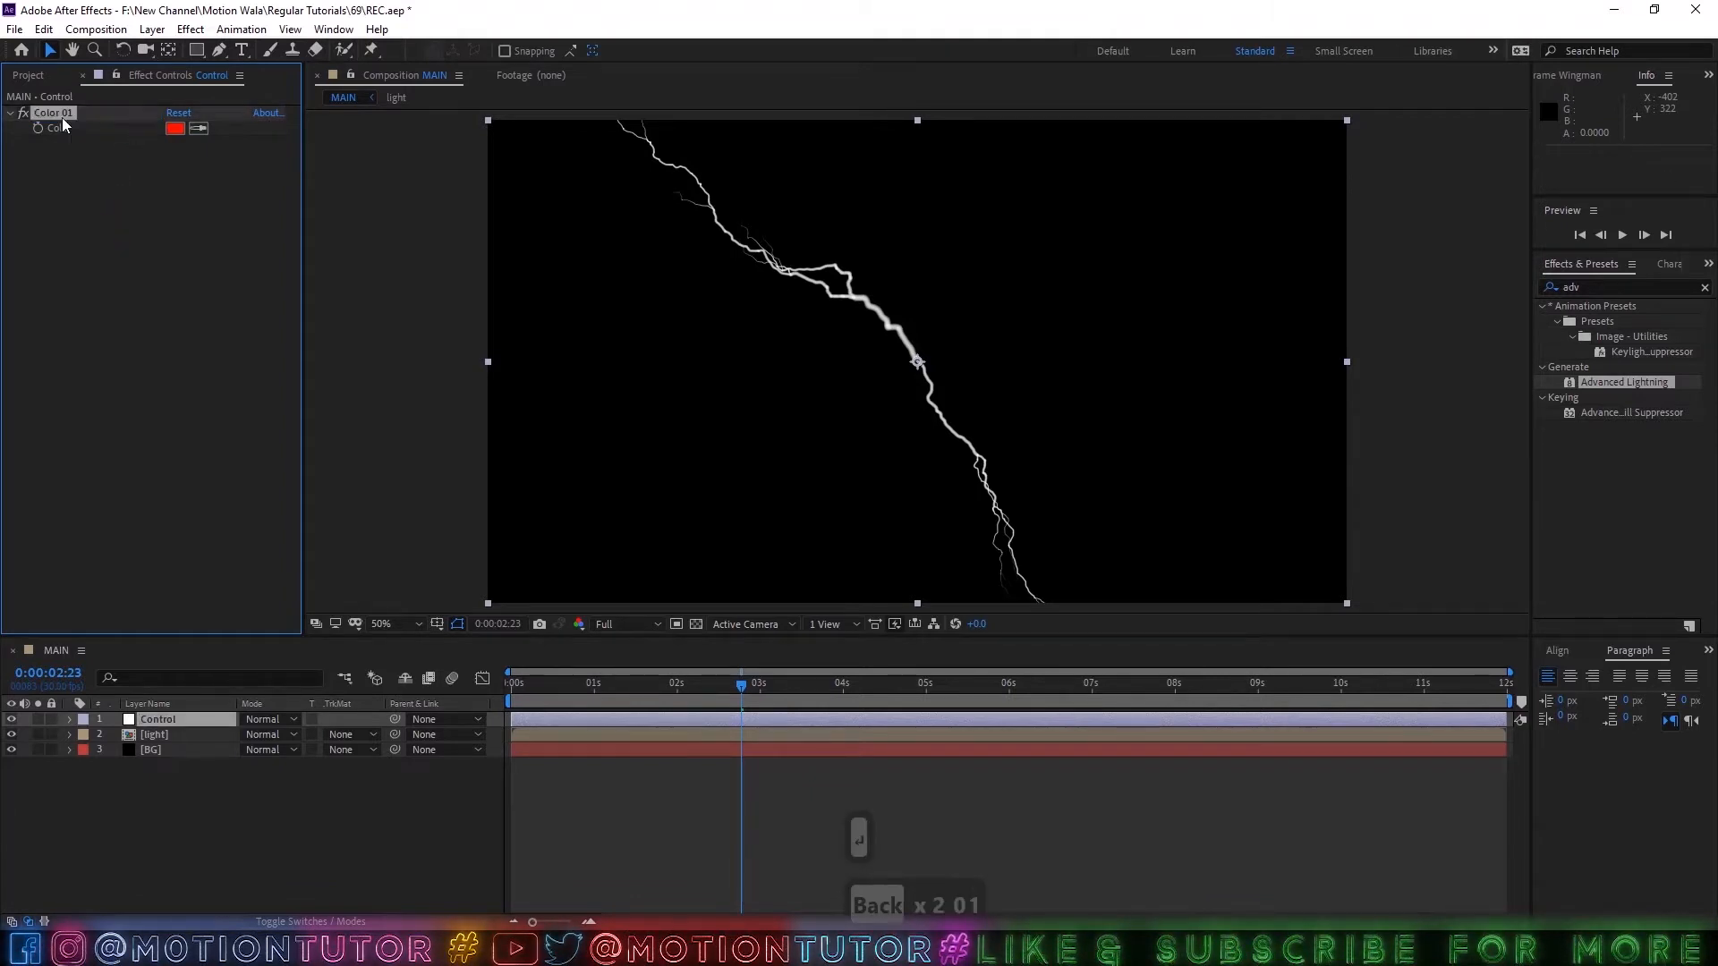
pyautogui.hotkey('ctrl', 'd')
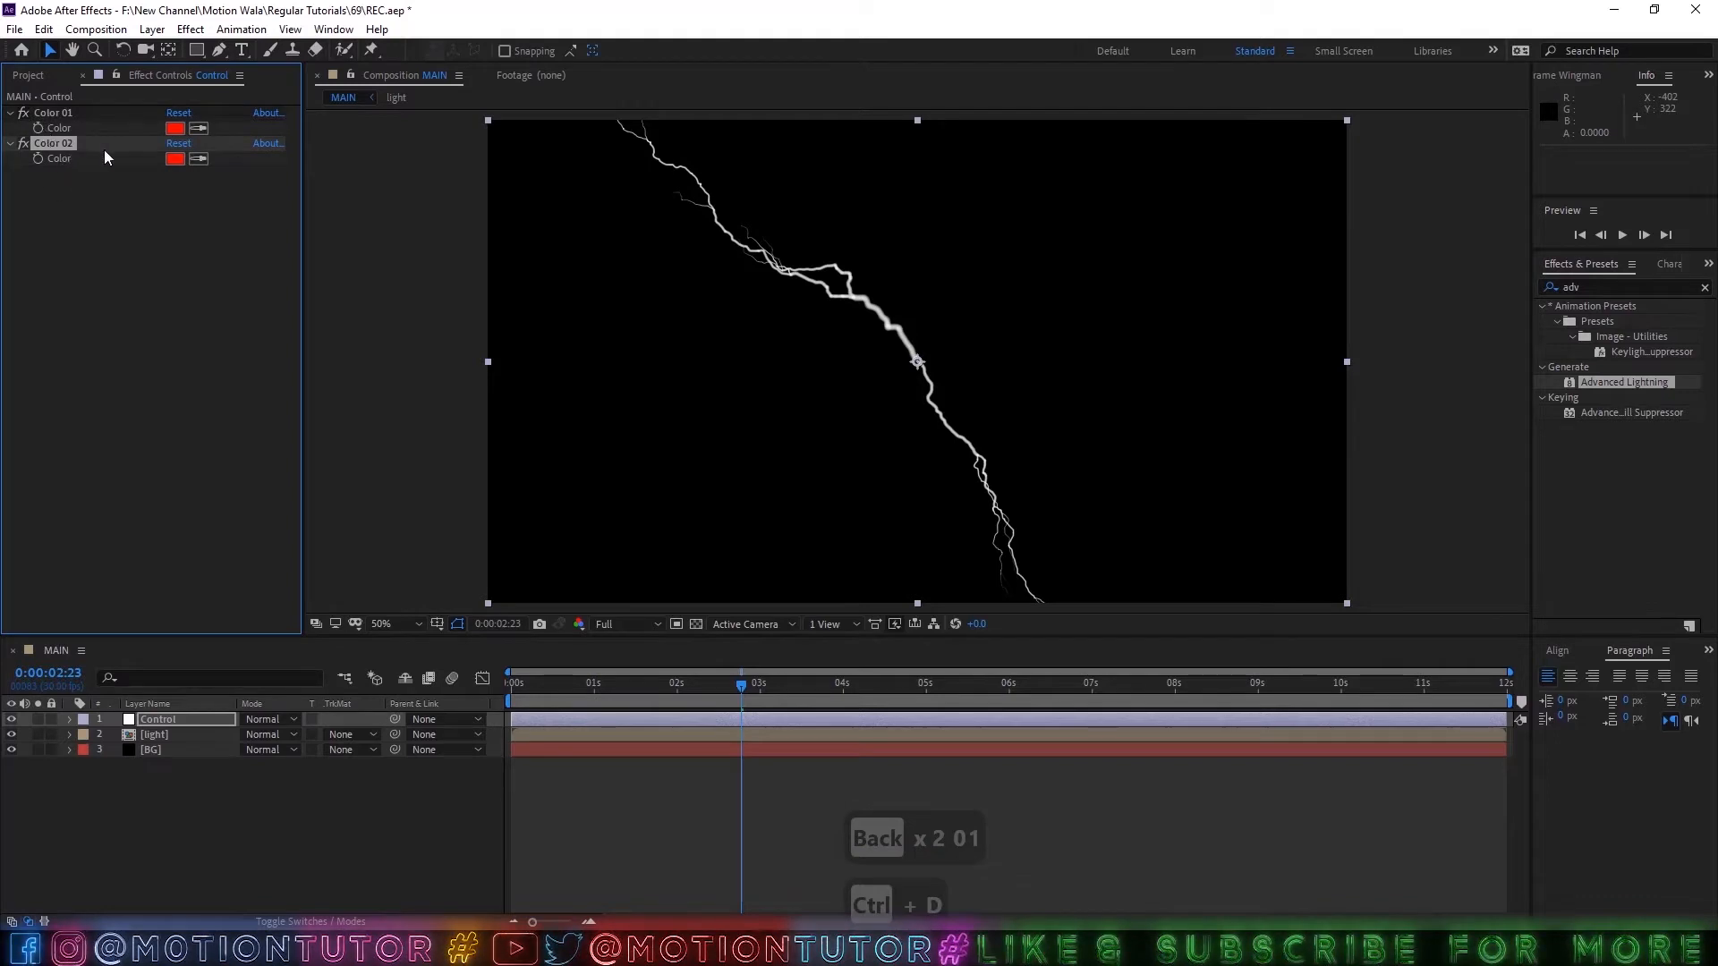
pyautogui.click(175, 159)
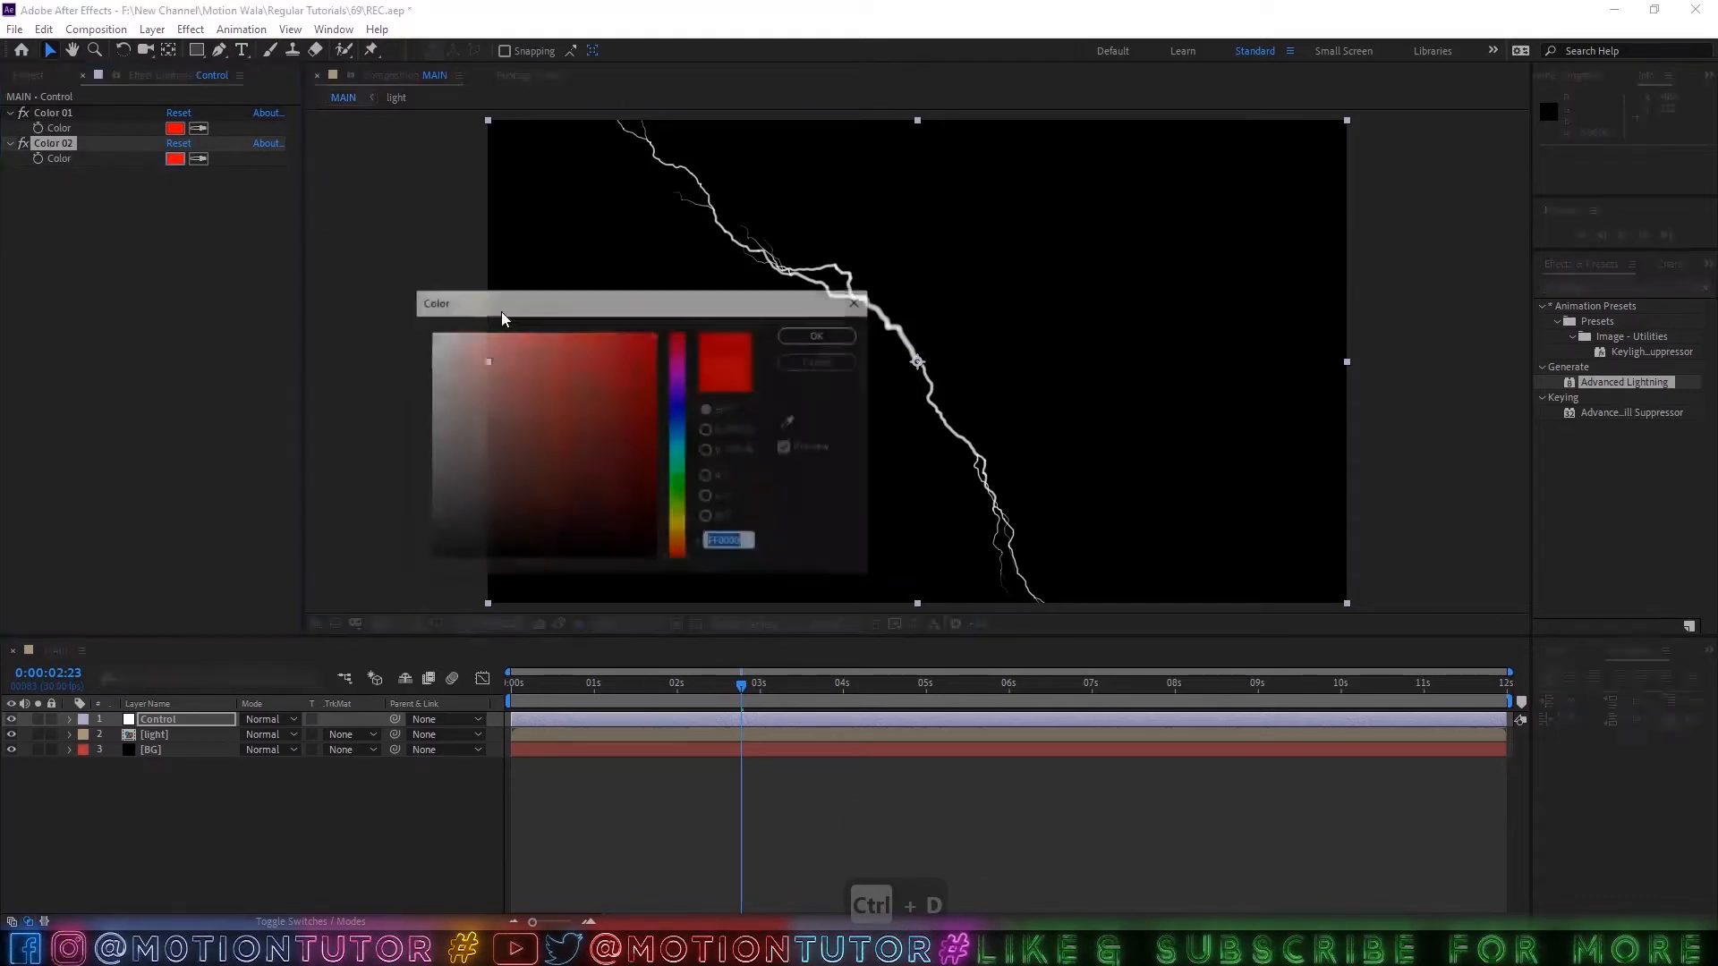
pyautogui.click(675, 422)
pyautogui.click(820, 334)
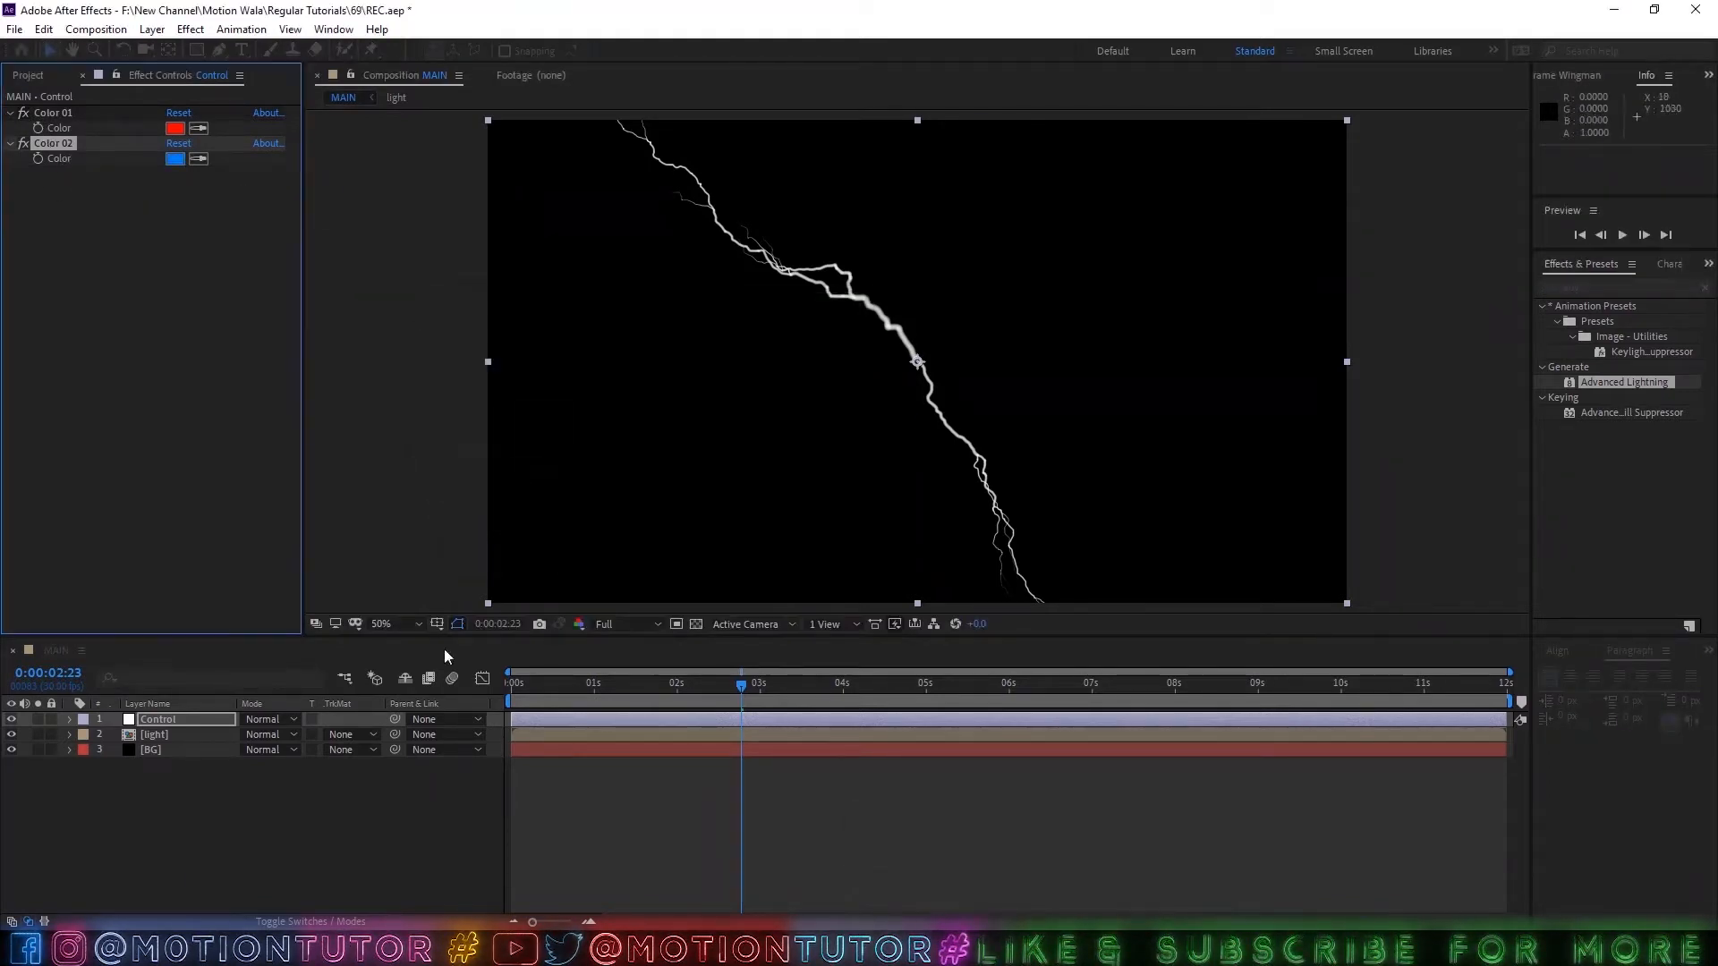
# Lock the effect controls view on the Control layer and open the light pre-composition.
pyautogui.click(134, 716)
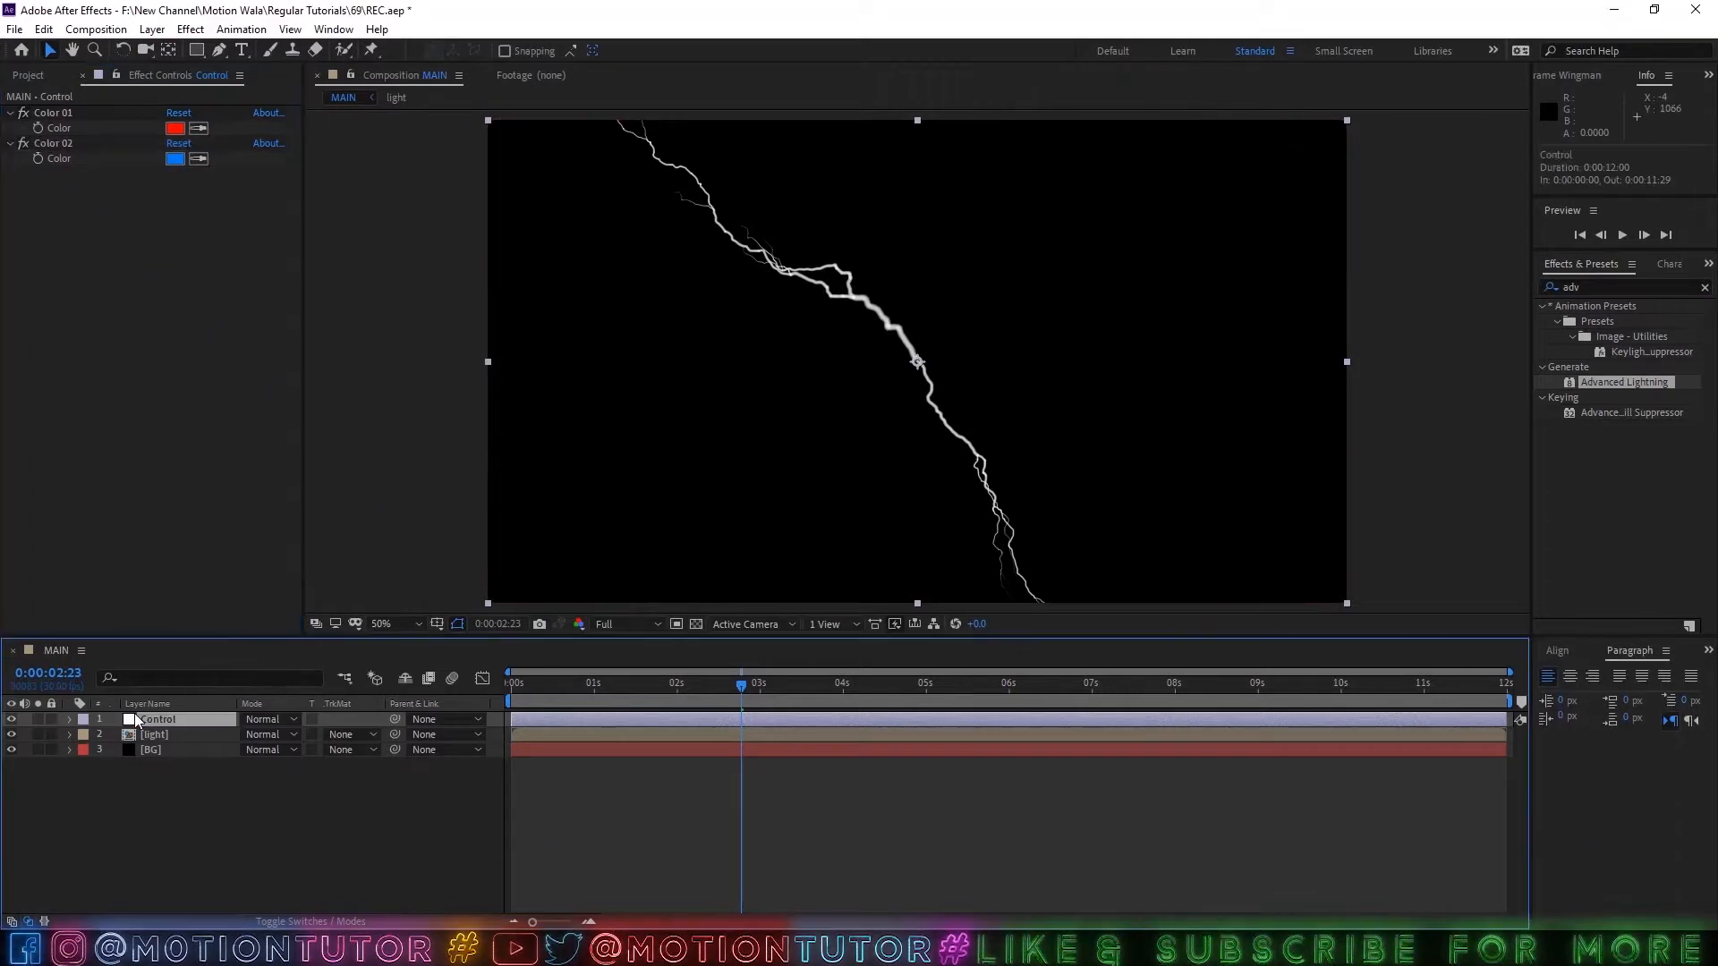
pyautogui.click(115, 77)
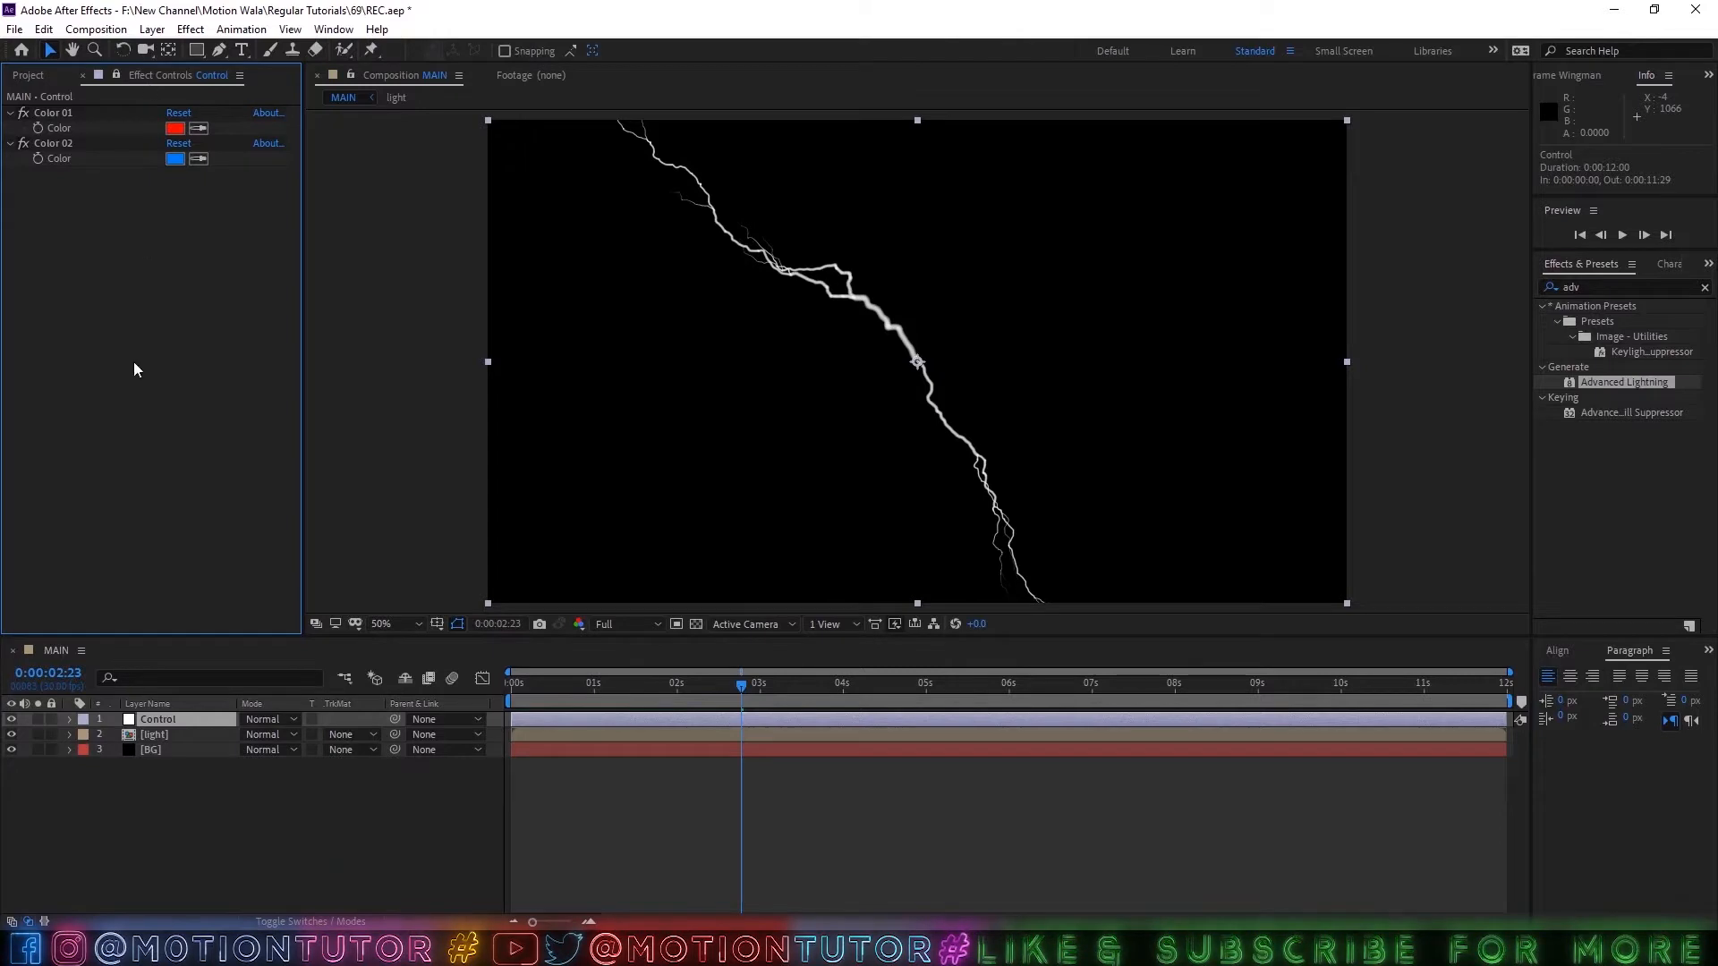
pyautogui.doubleClick(152, 736)
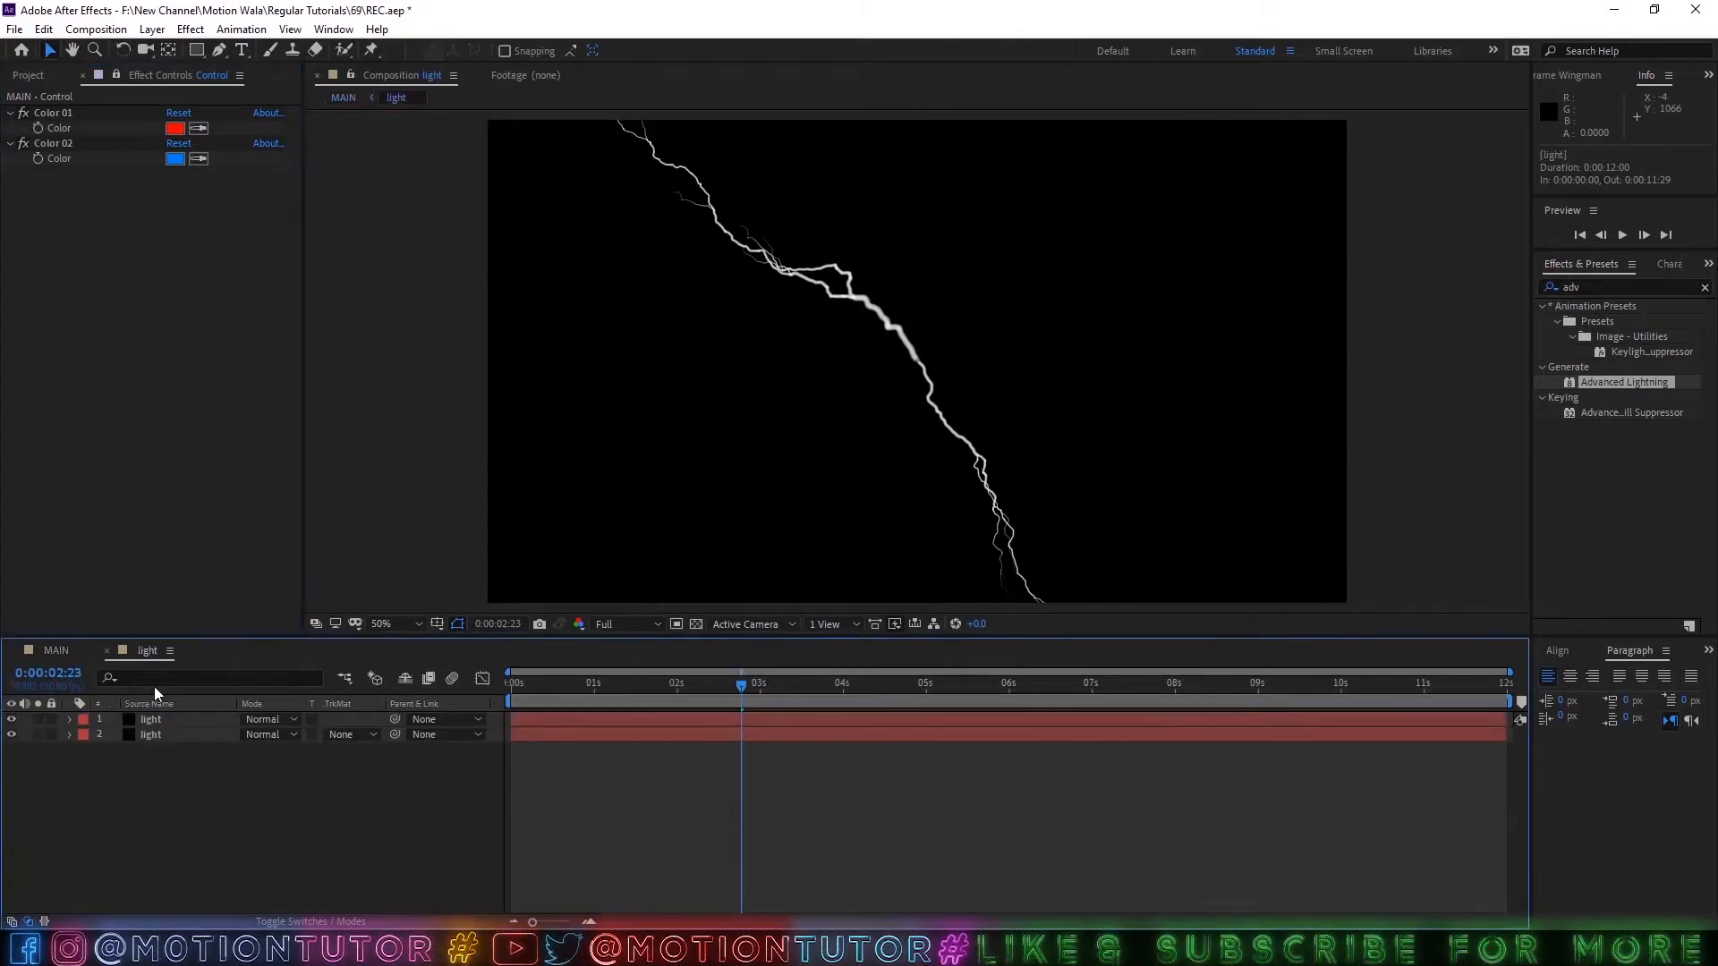
# Link the Core Color of the upper light layer's Advanced Lightning to the Control layer's Color 01 with an expression.
pyautogui.click(145, 716)
pyautogui.click(71, 718)
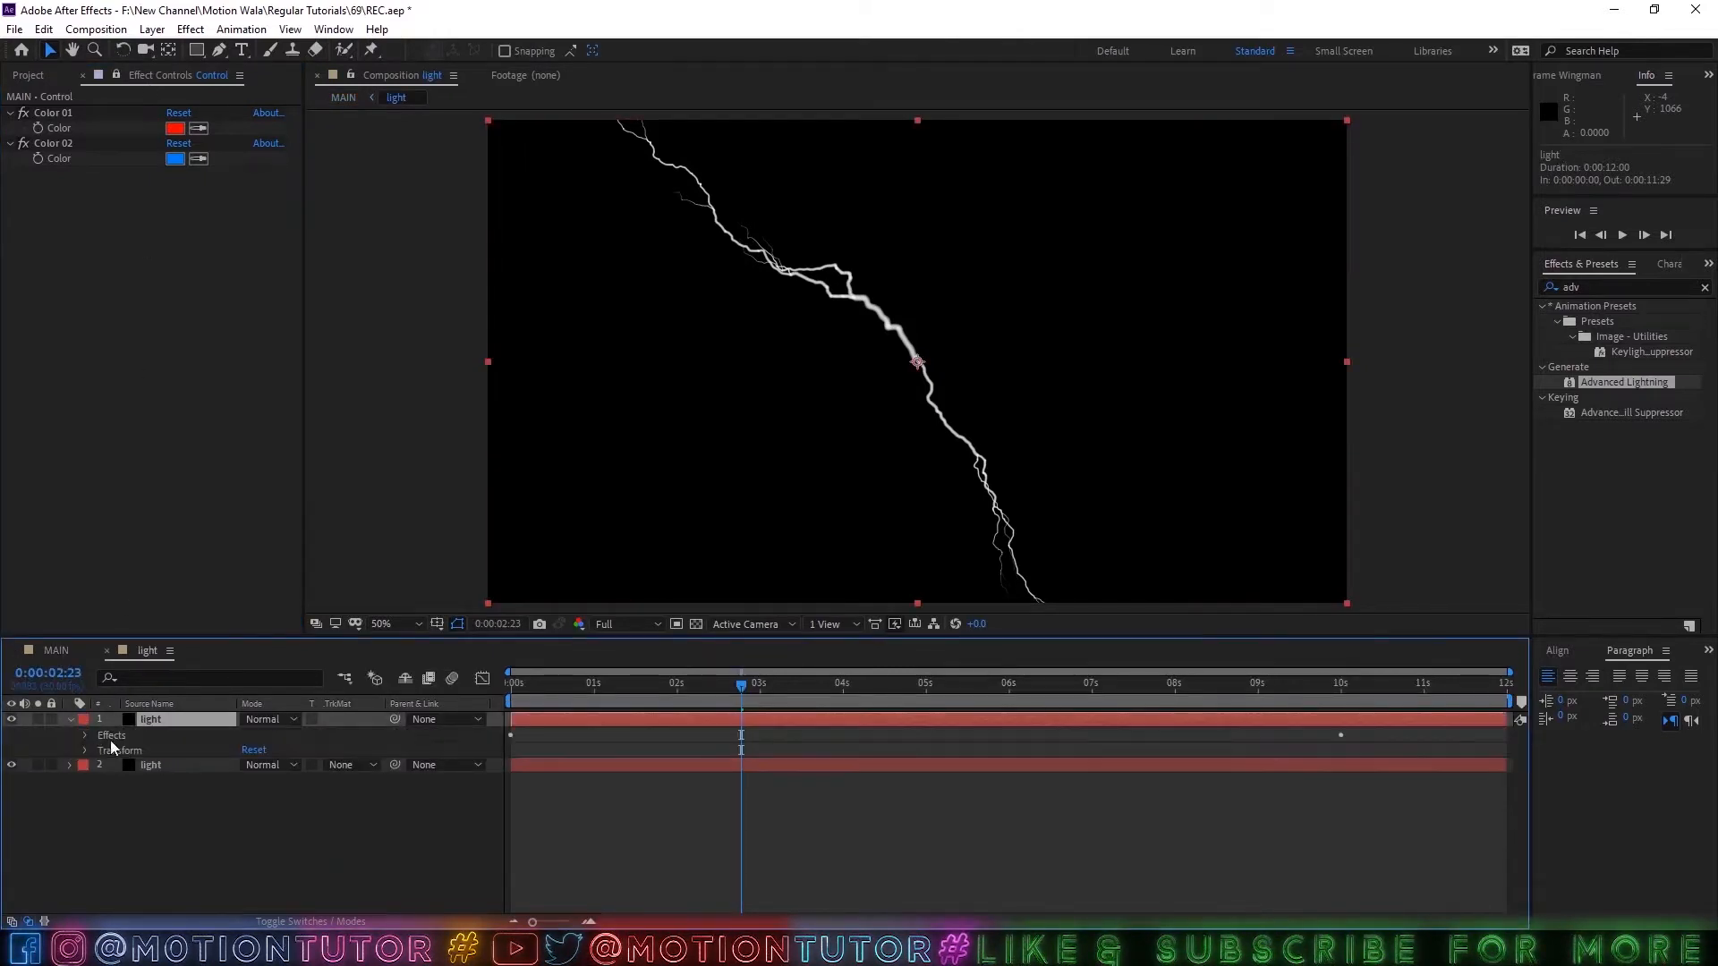
pyautogui.click(87, 734)
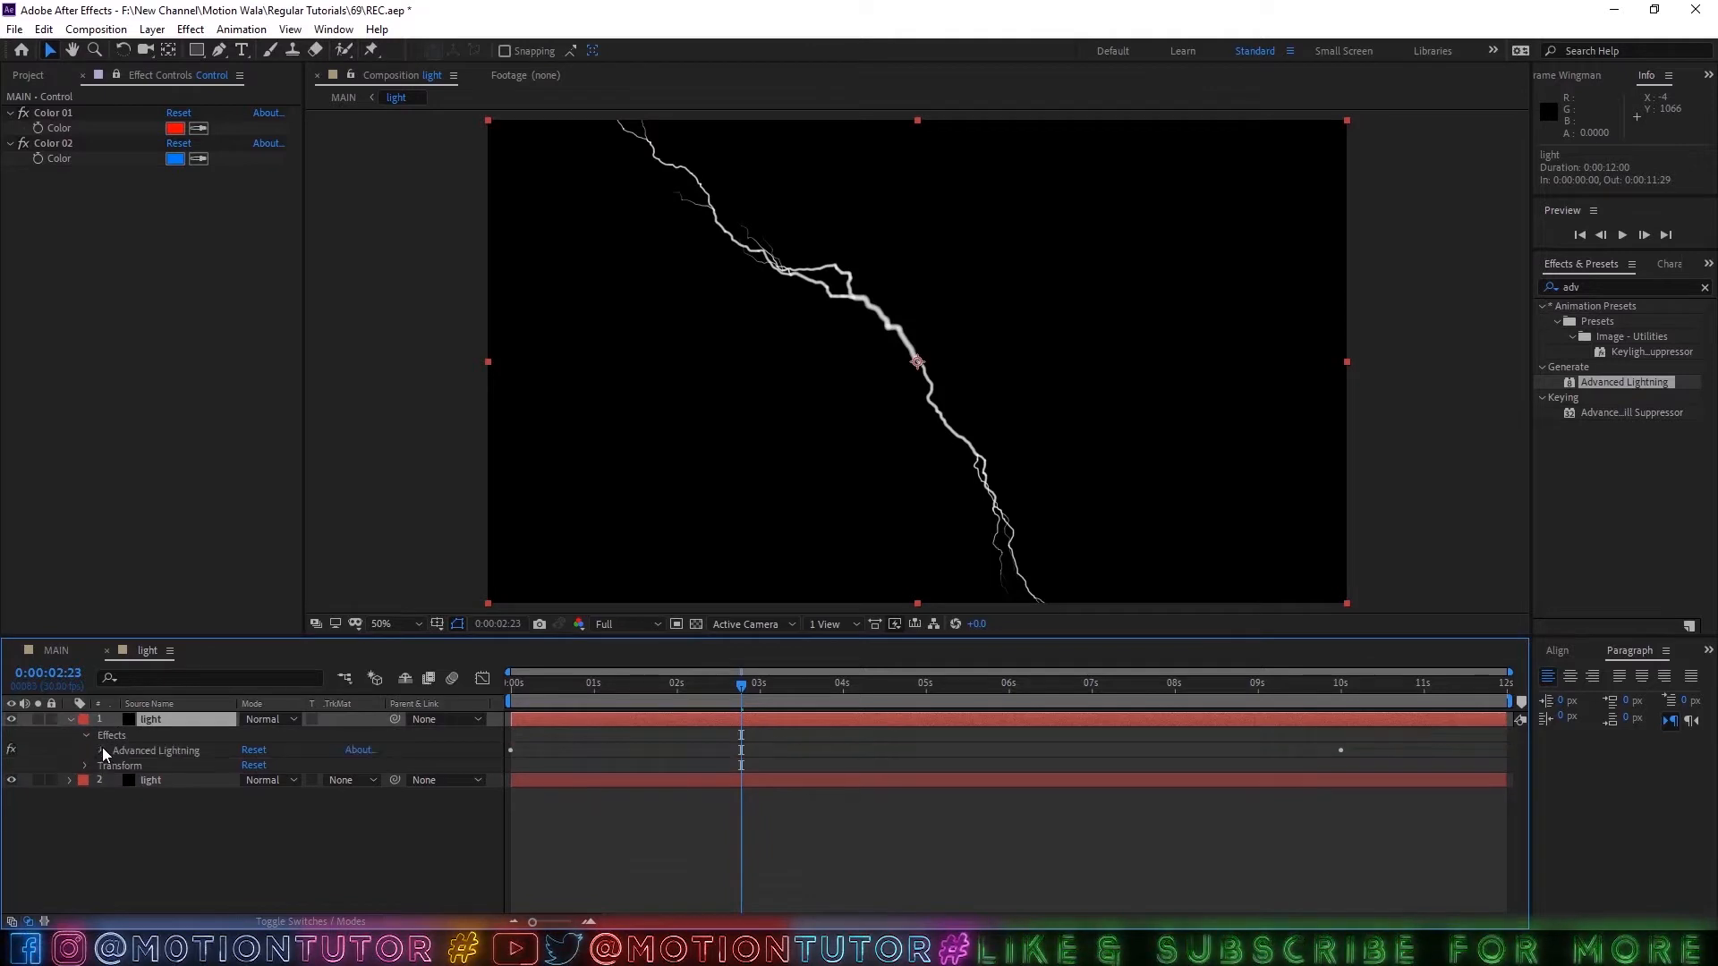
pyautogui.click(102, 748)
pyautogui.scroll(3, 159, 789)
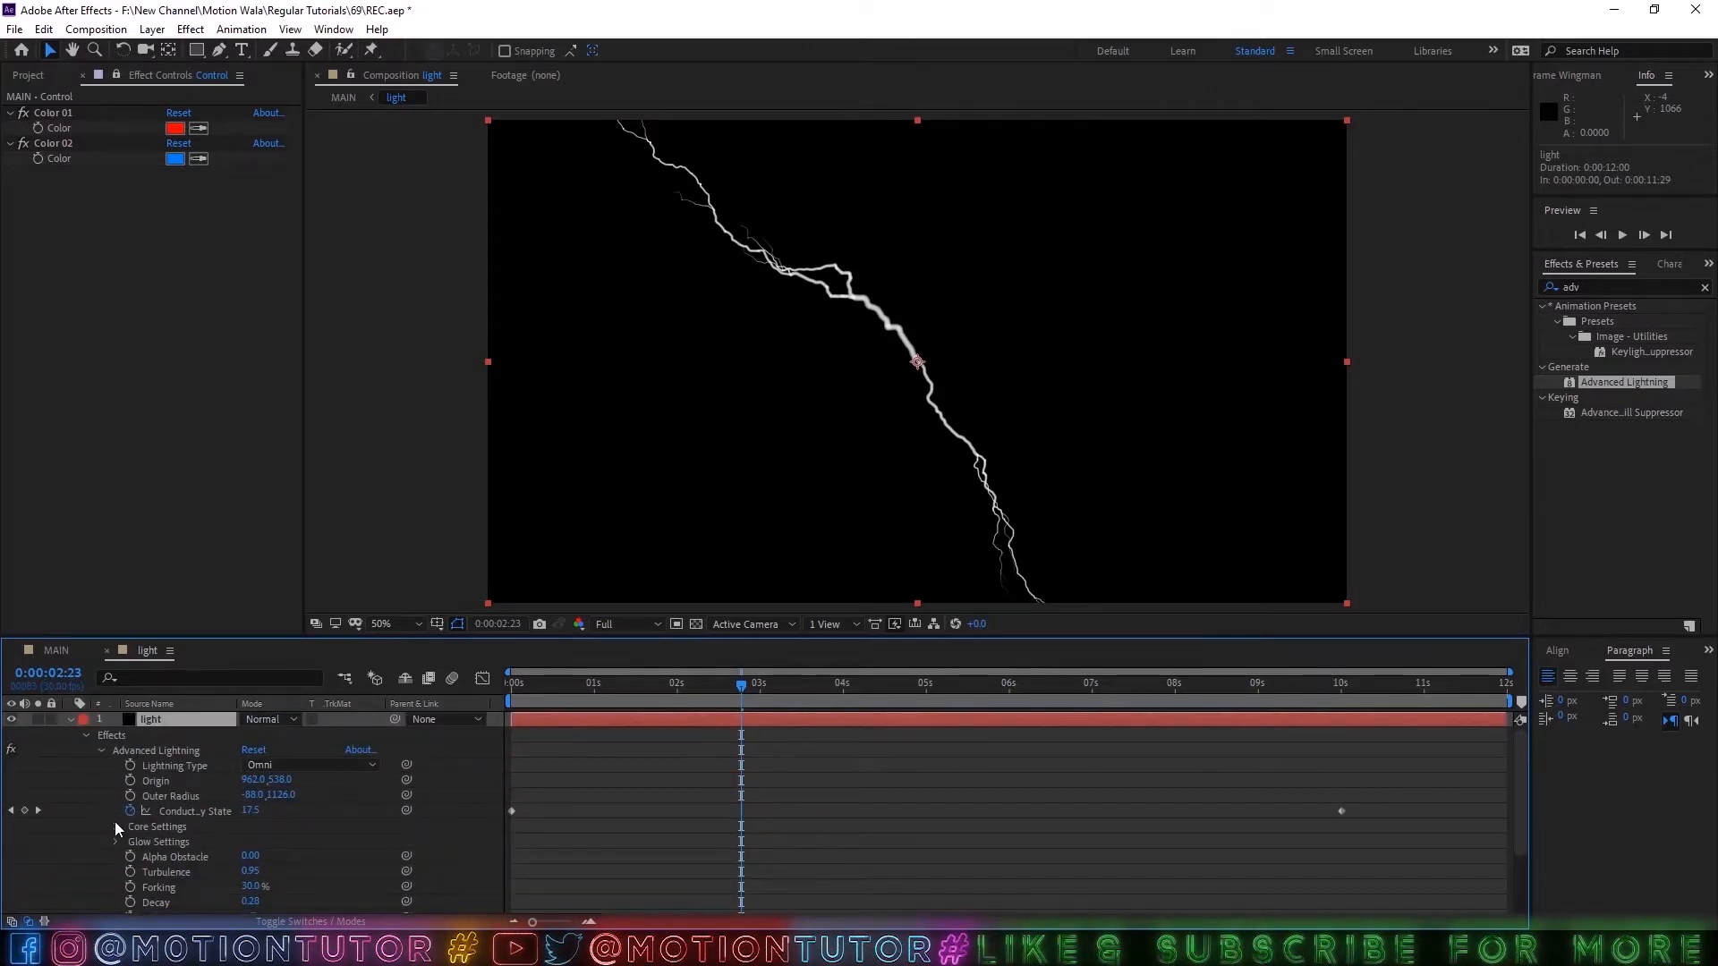
pyautogui.click(116, 824)
pyautogui.scroll(-2, 161, 828)
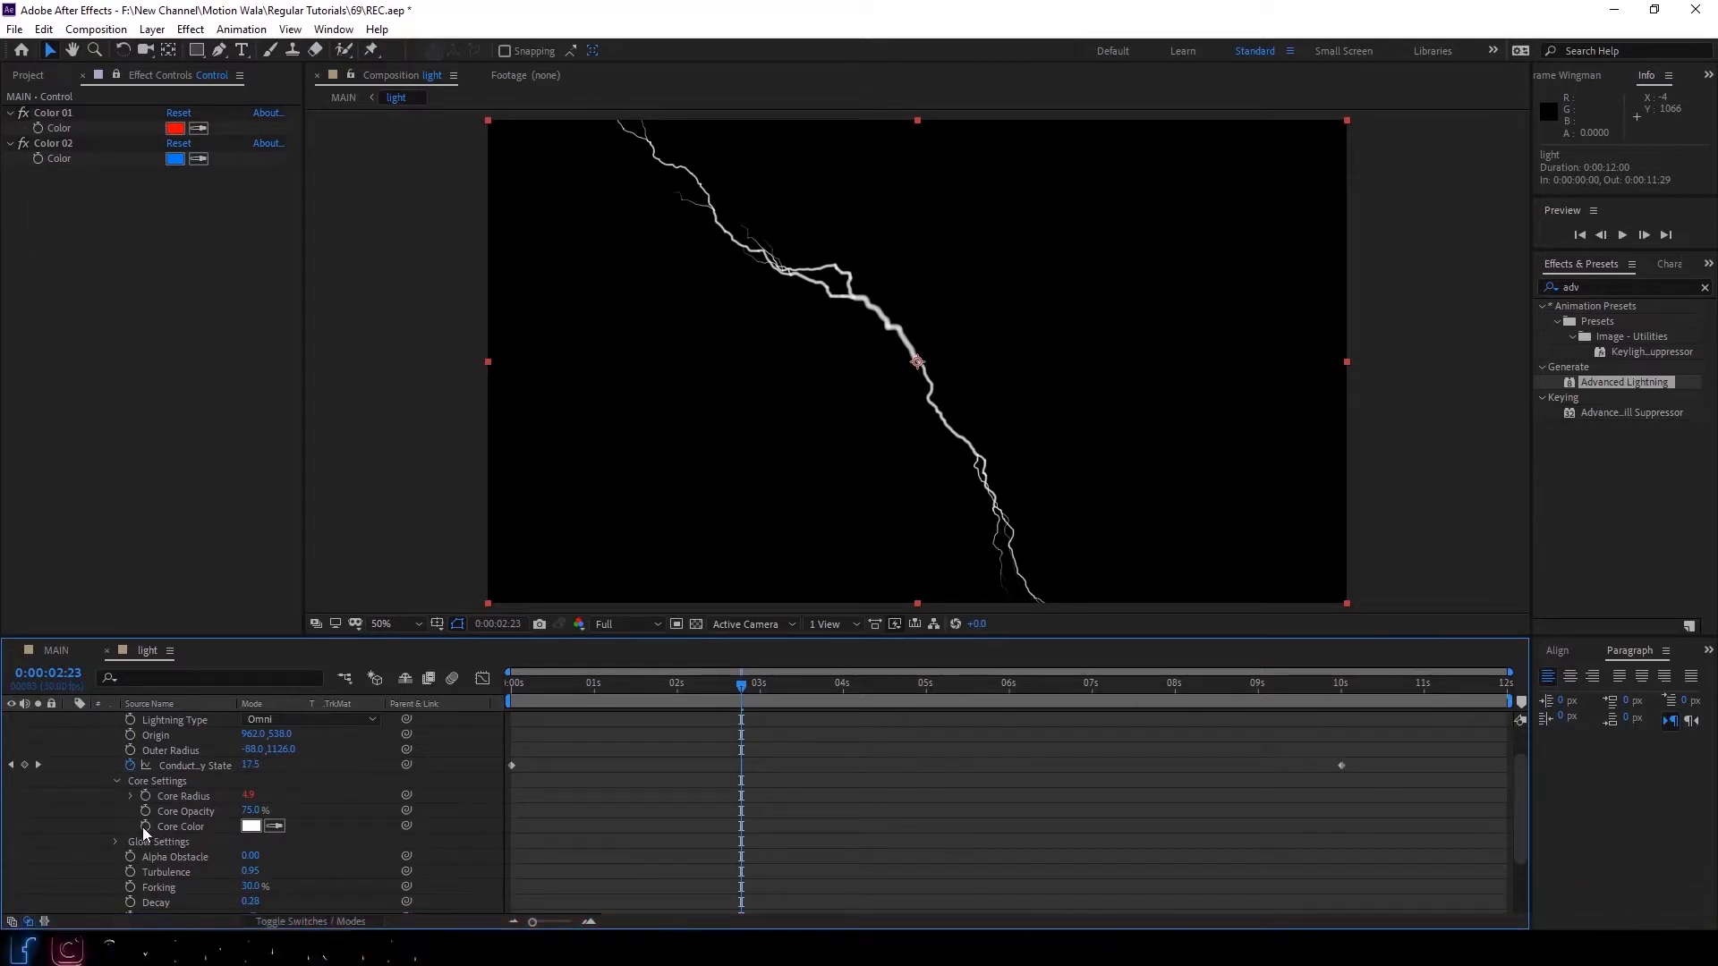
pyautogui.keyDown('alt'); pyautogui.click(147, 825); pyautogui.keyUp('alt')
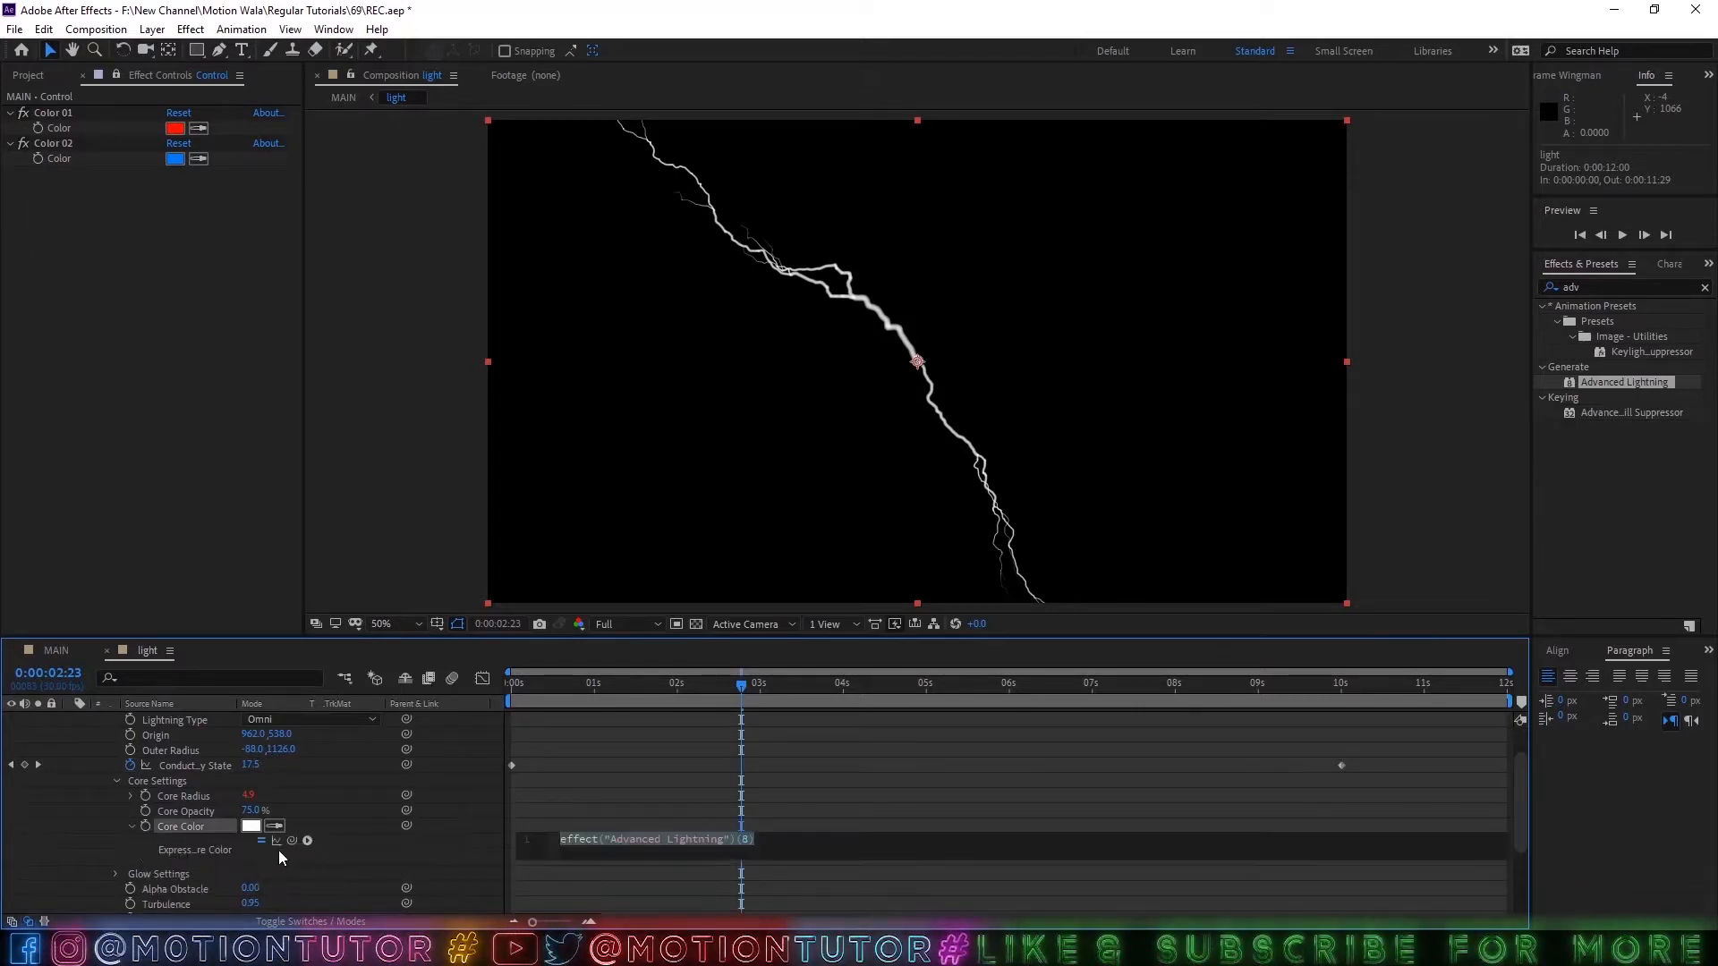
pyautogui.moveTo(292, 841); pyautogui.dragTo(72, 127)
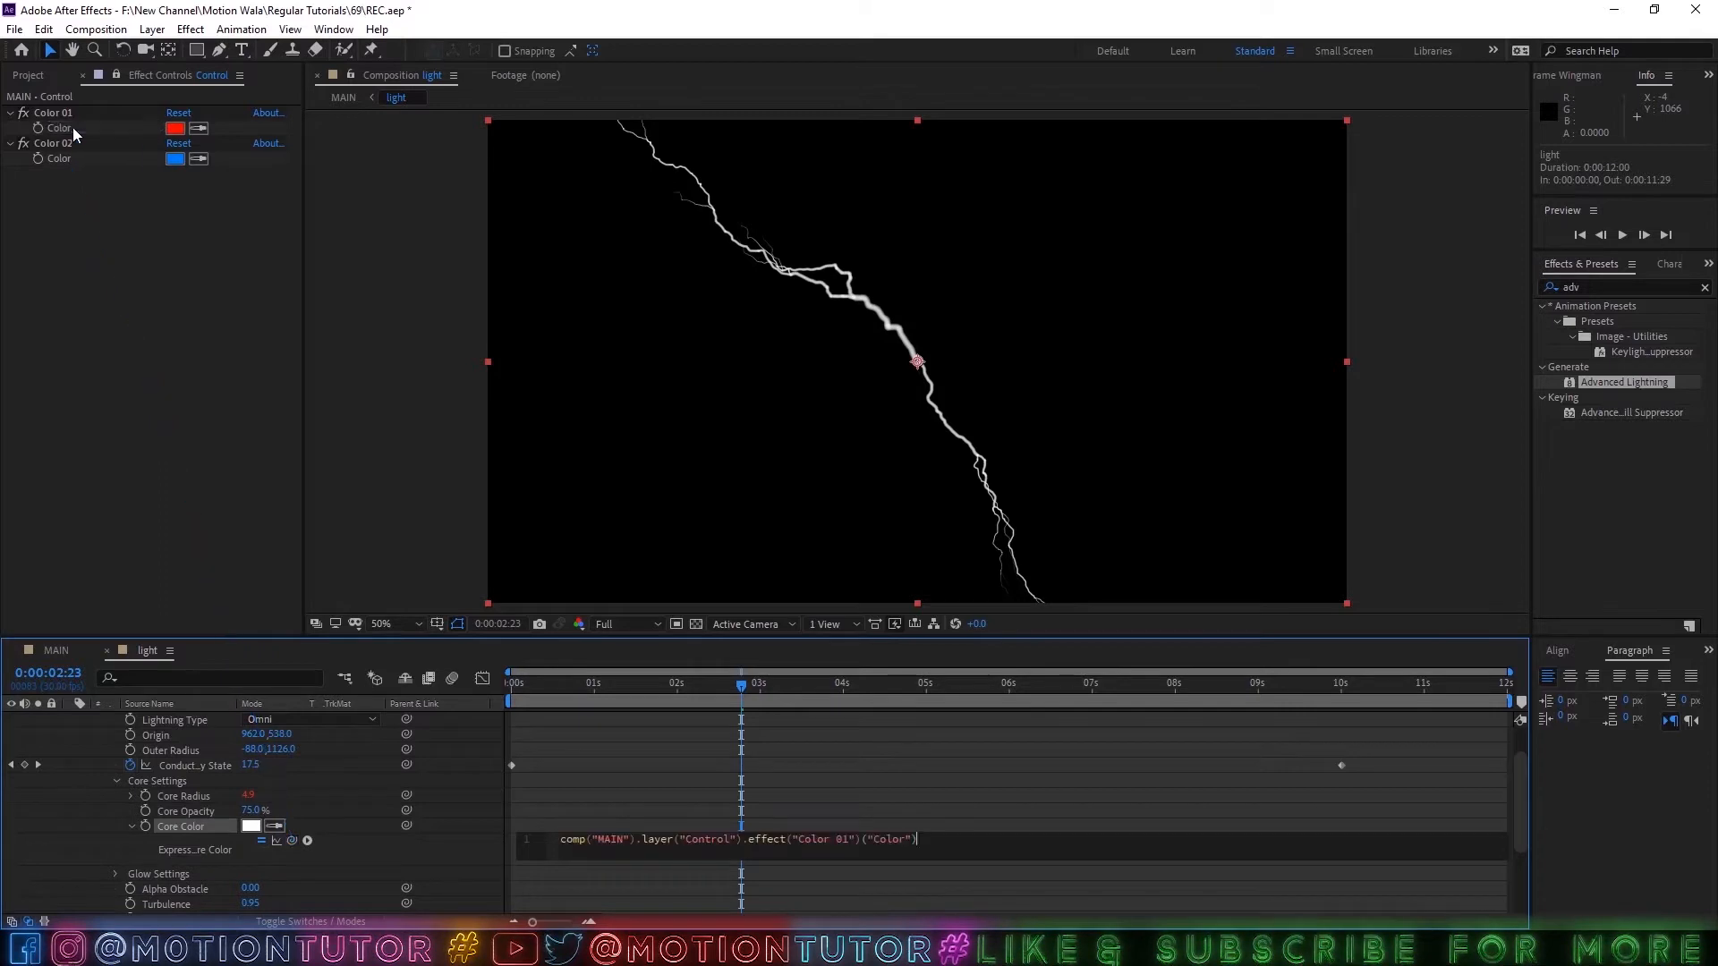
pyautogui.click(39, 791)
pyautogui.hotkey('ctrl', 'd')
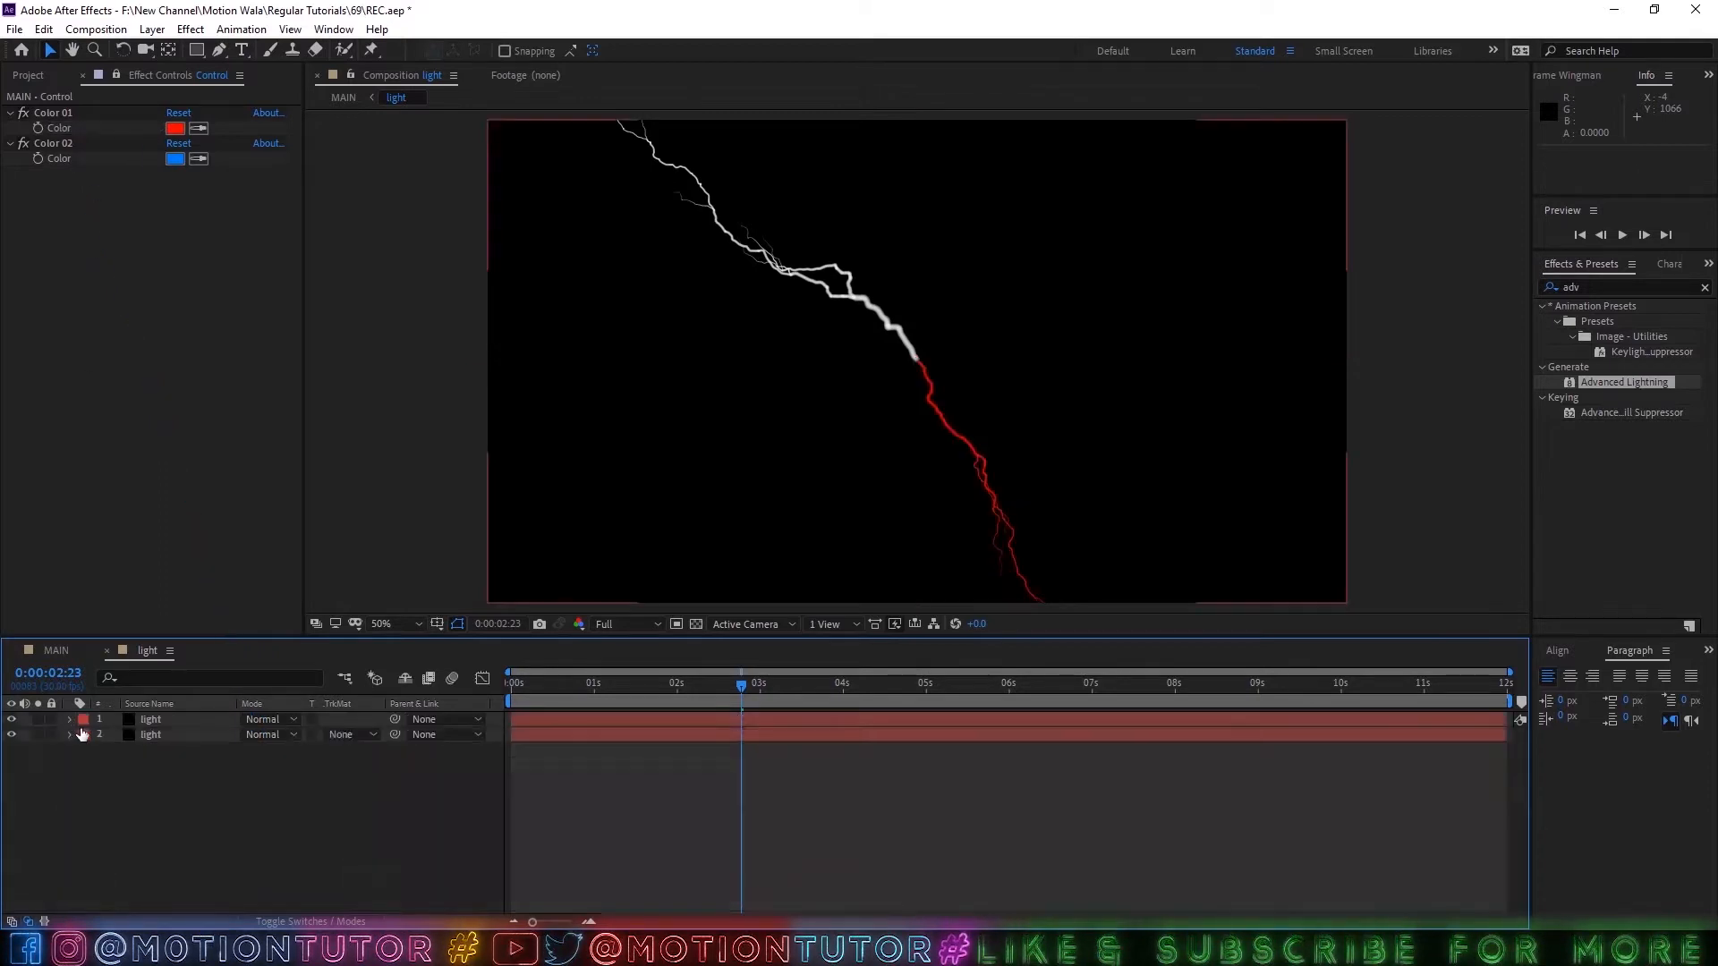
# Link the Core Color of the lower light layer's Advanced Lightning to the Control layer's Color 02 with an expression.
pyautogui.click(147, 735)
pyautogui.press('e')
pyautogui.click(97, 750)
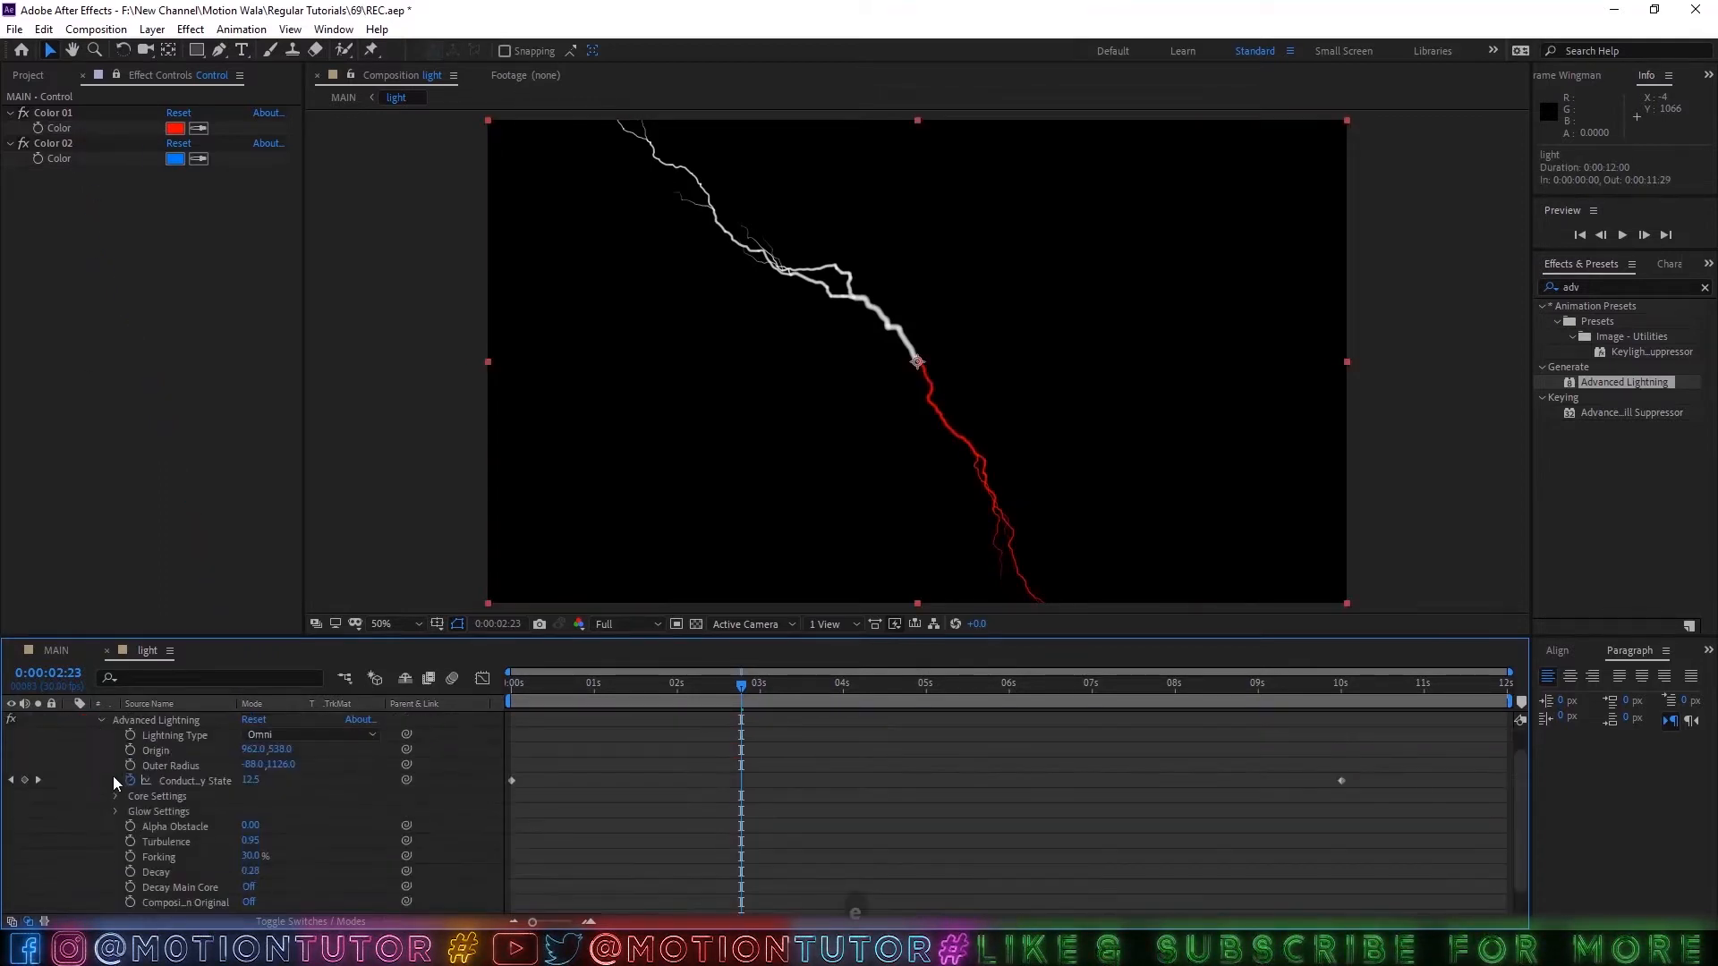
pyautogui.scroll(-2, 106, 779)
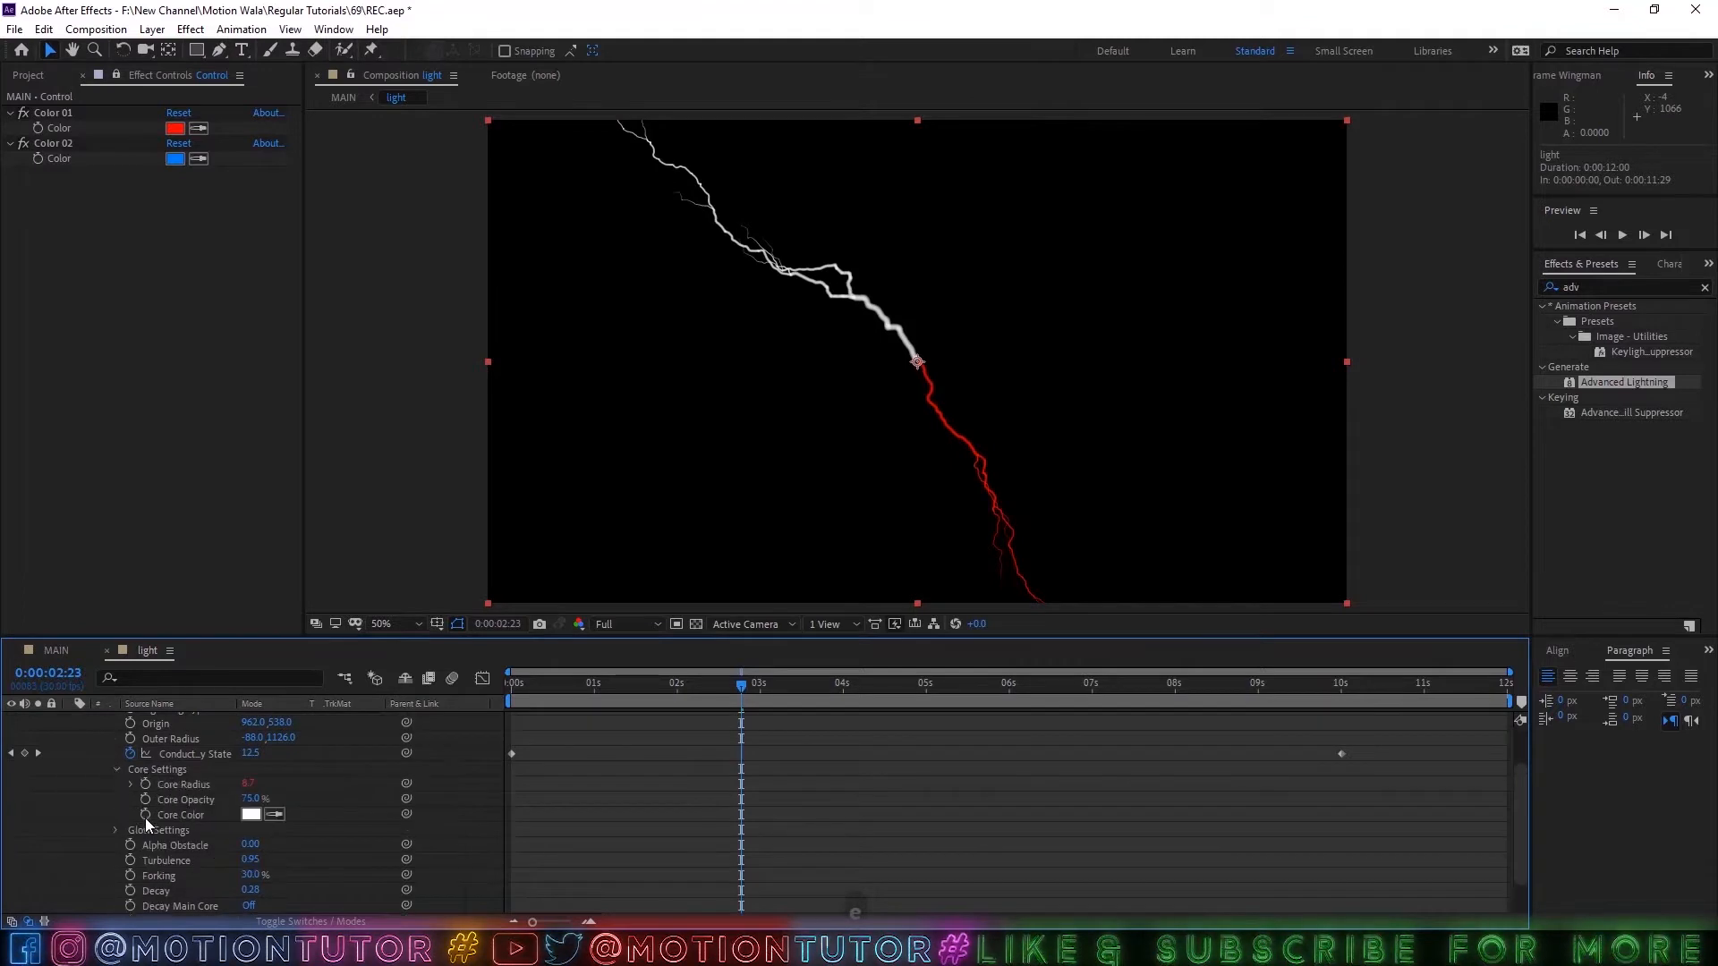
pyautogui.keyDown('alt'); pyautogui.click(145, 814); pyautogui.keyUp('alt')
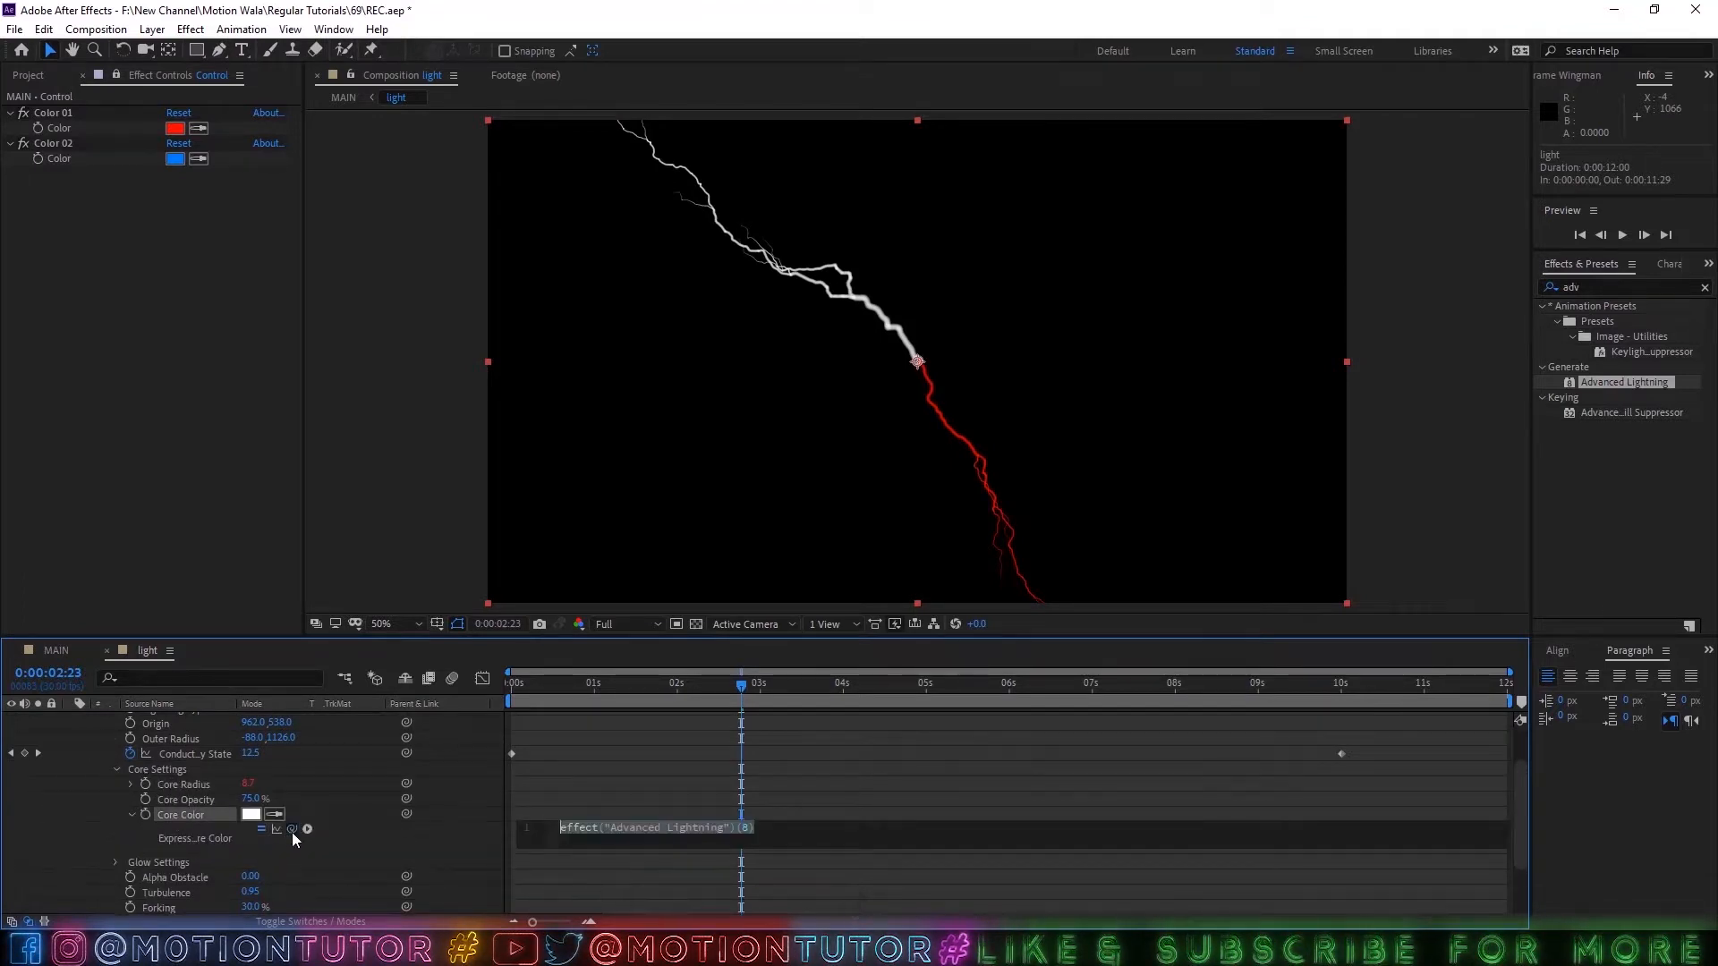
pyautogui.moveTo(291, 830); pyautogui.dragTo(79, 165)
pyautogui.click(74, 765)
pyautogui.scroll(2, 77, 757)
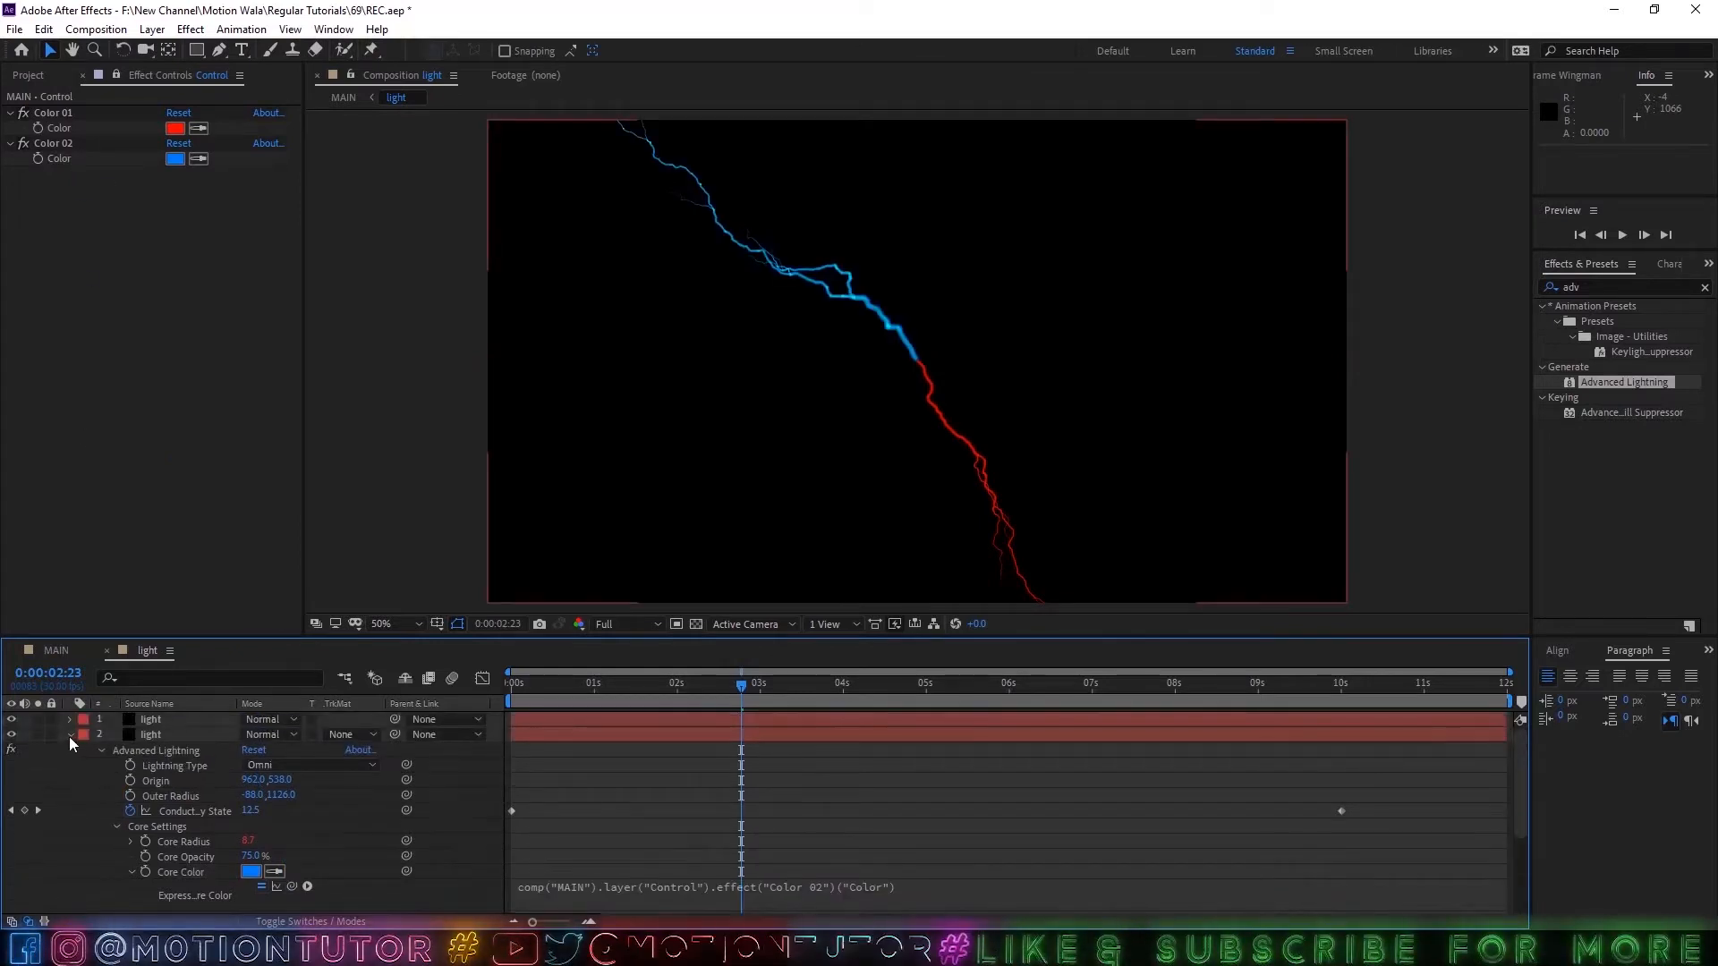
pyautogui.click(70, 734)
# Preview the two-colored lightning up to 0:00:01:24 and close the light composition to return to MAIN.
pyautogui.moveTo(741, 685); pyautogui.dragTo(646, 683)
pyautogui.press('space')
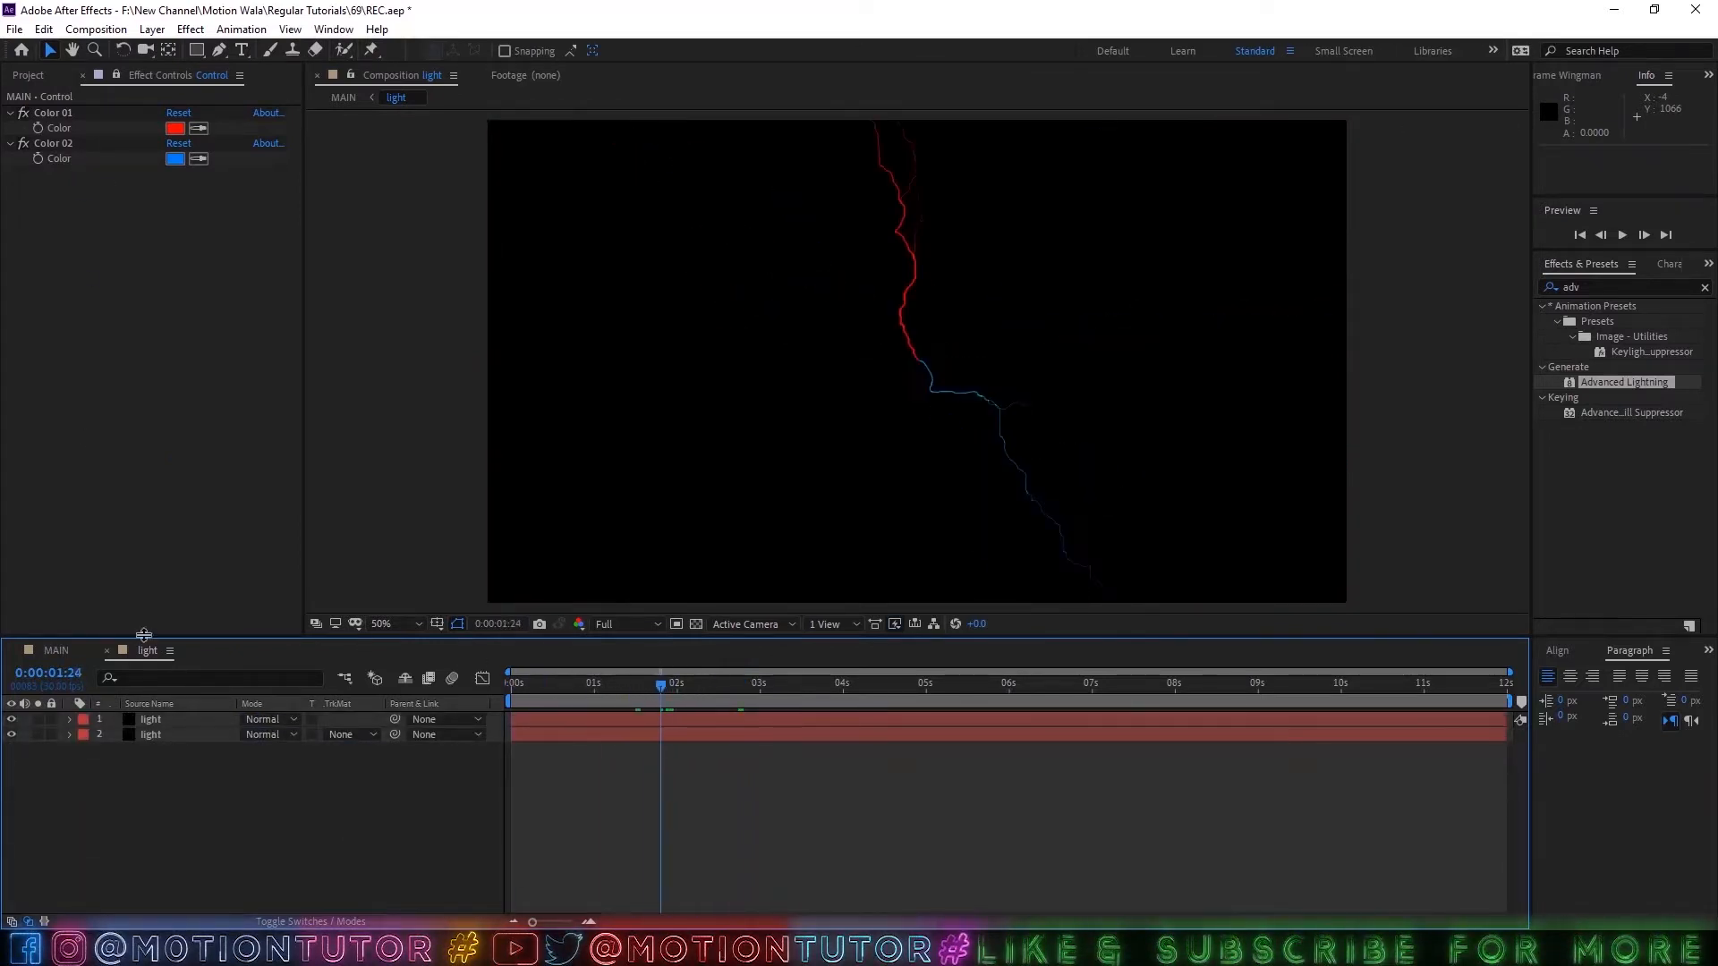
pyautogui.click(104, 650)
# Save the project and unlock the effect controls view from the Control layer.
pyautogui.hotkey('ctrl', 's')
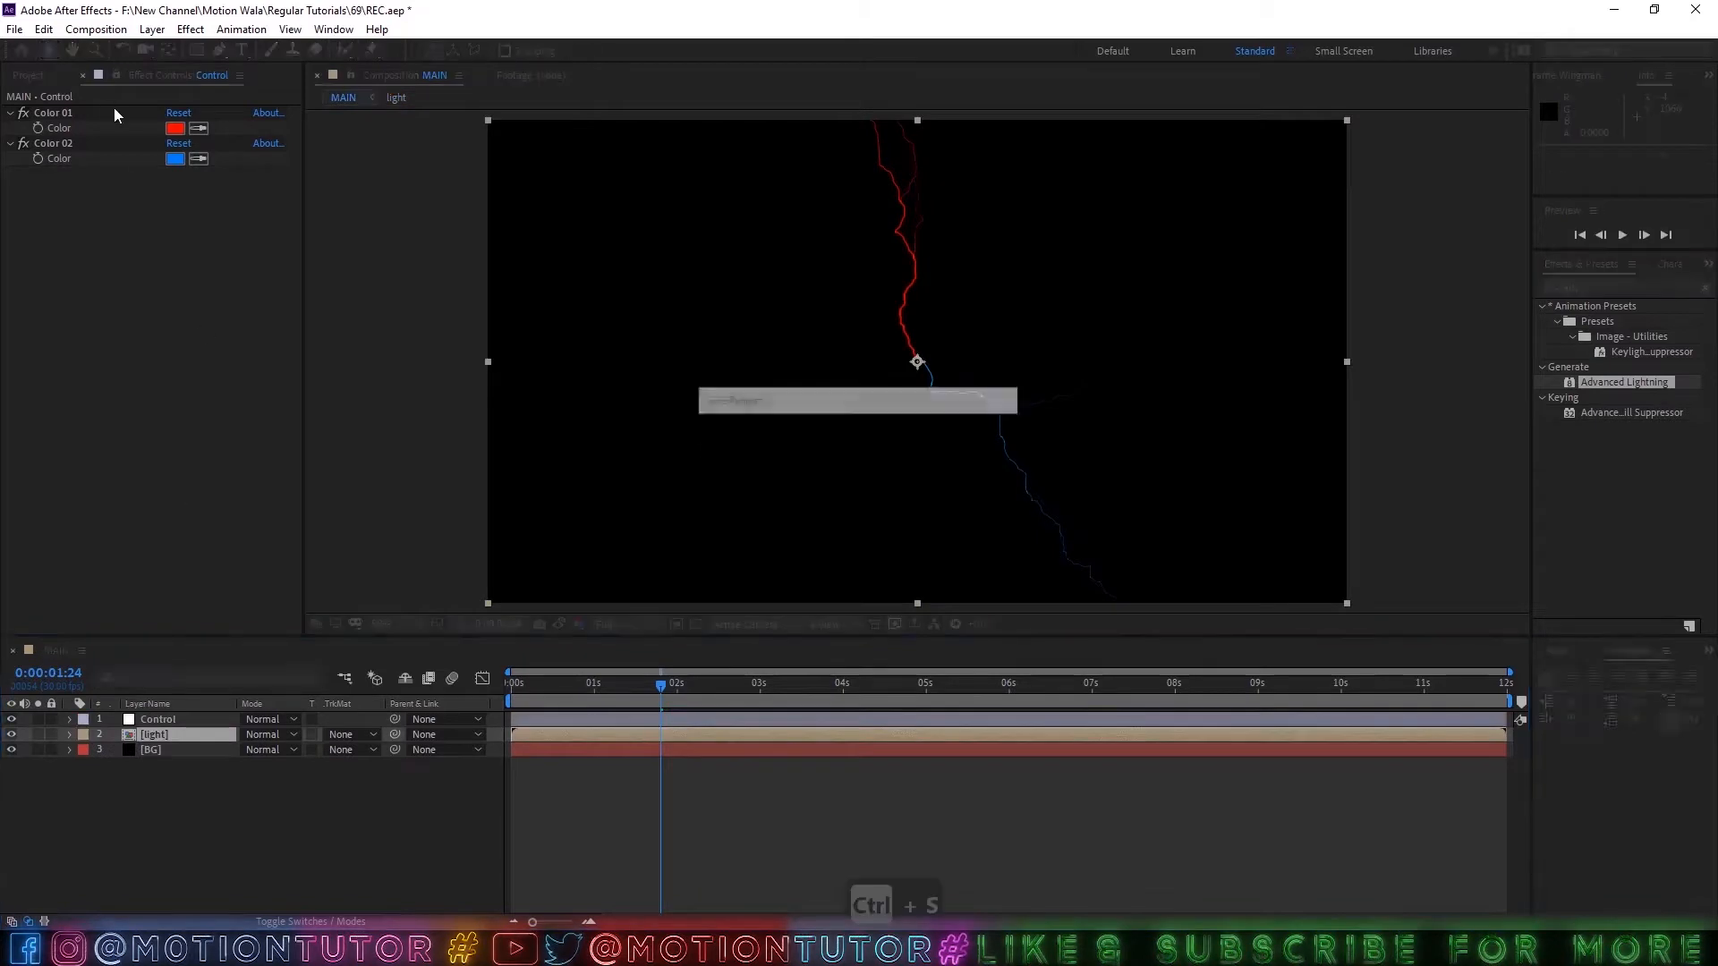
pyautogui.click(115, 76)
pyautogui.press('F2')
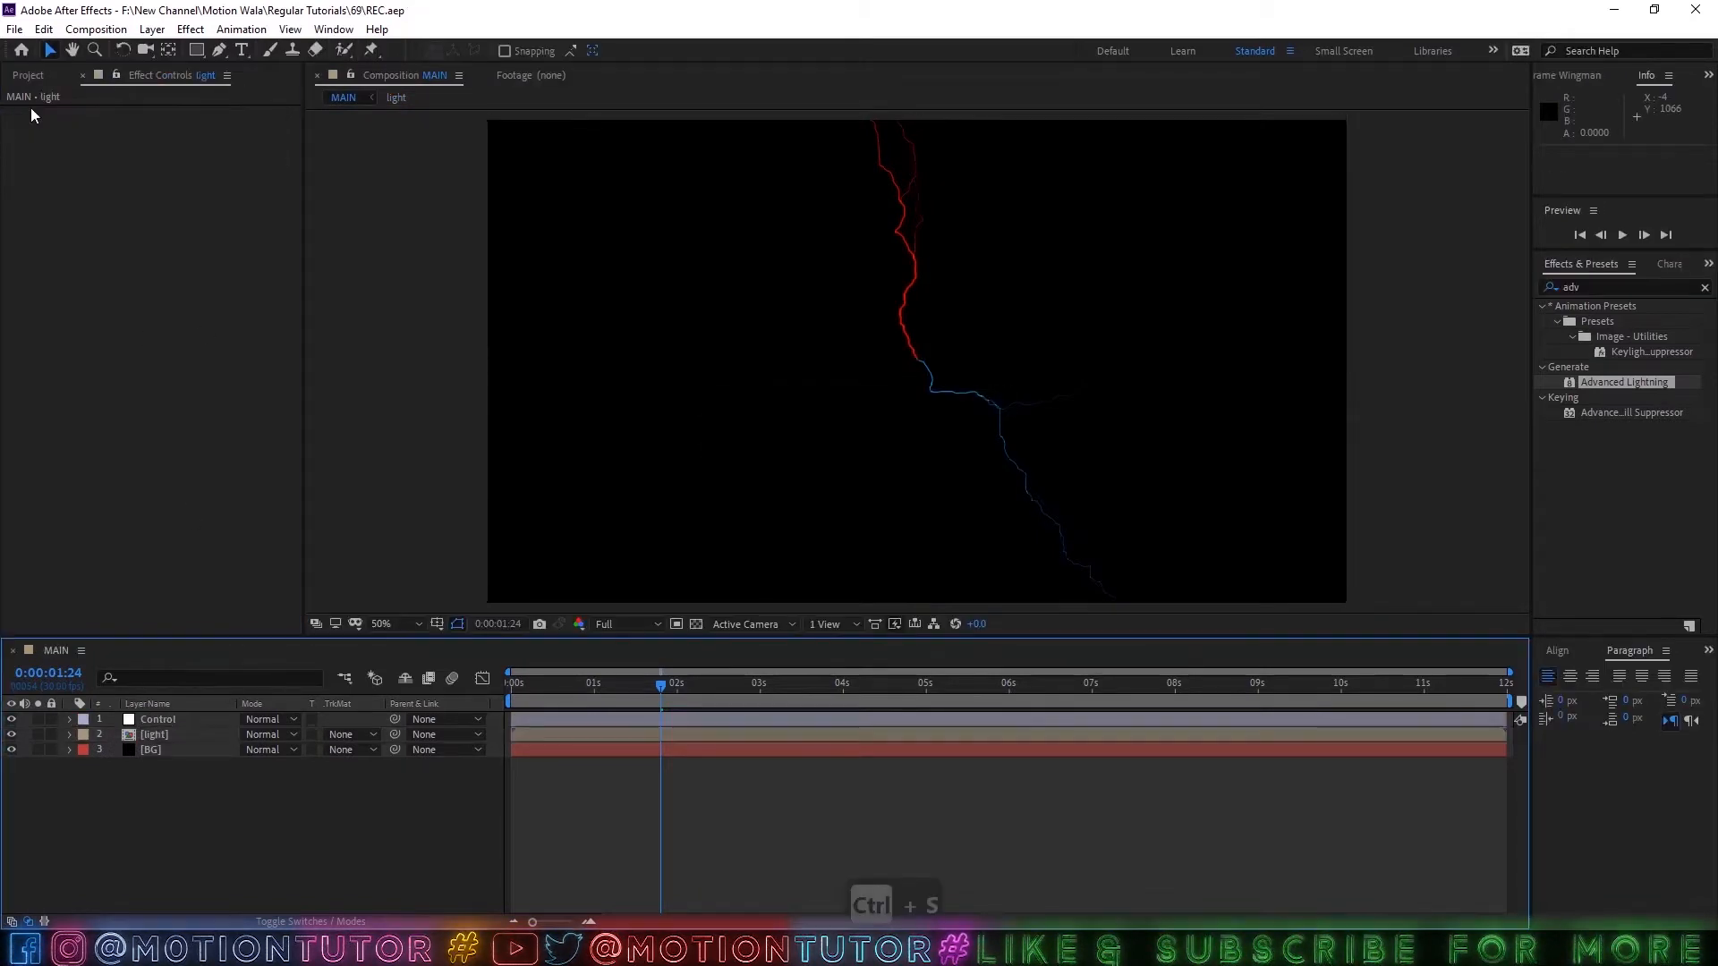
# Look through the cloud and texture images in the project's Files folder.
pyautogui.click(25, 77)
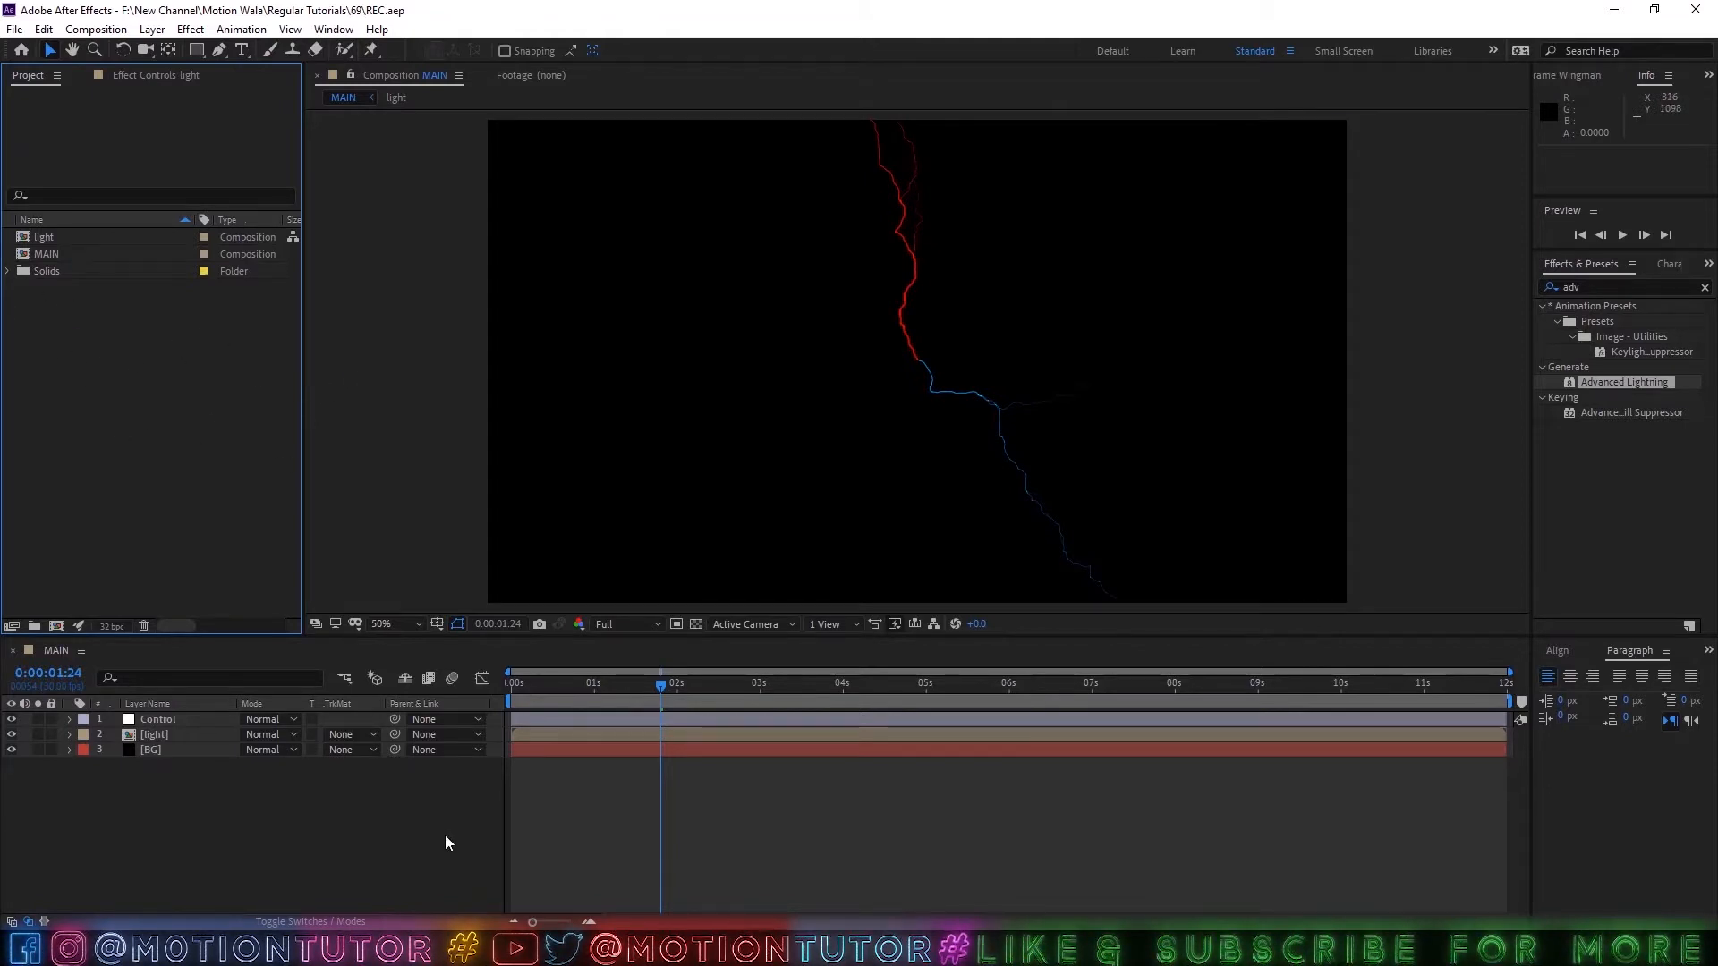
pyautogui.click(7, 237)
pyautogui.click(68, 255)
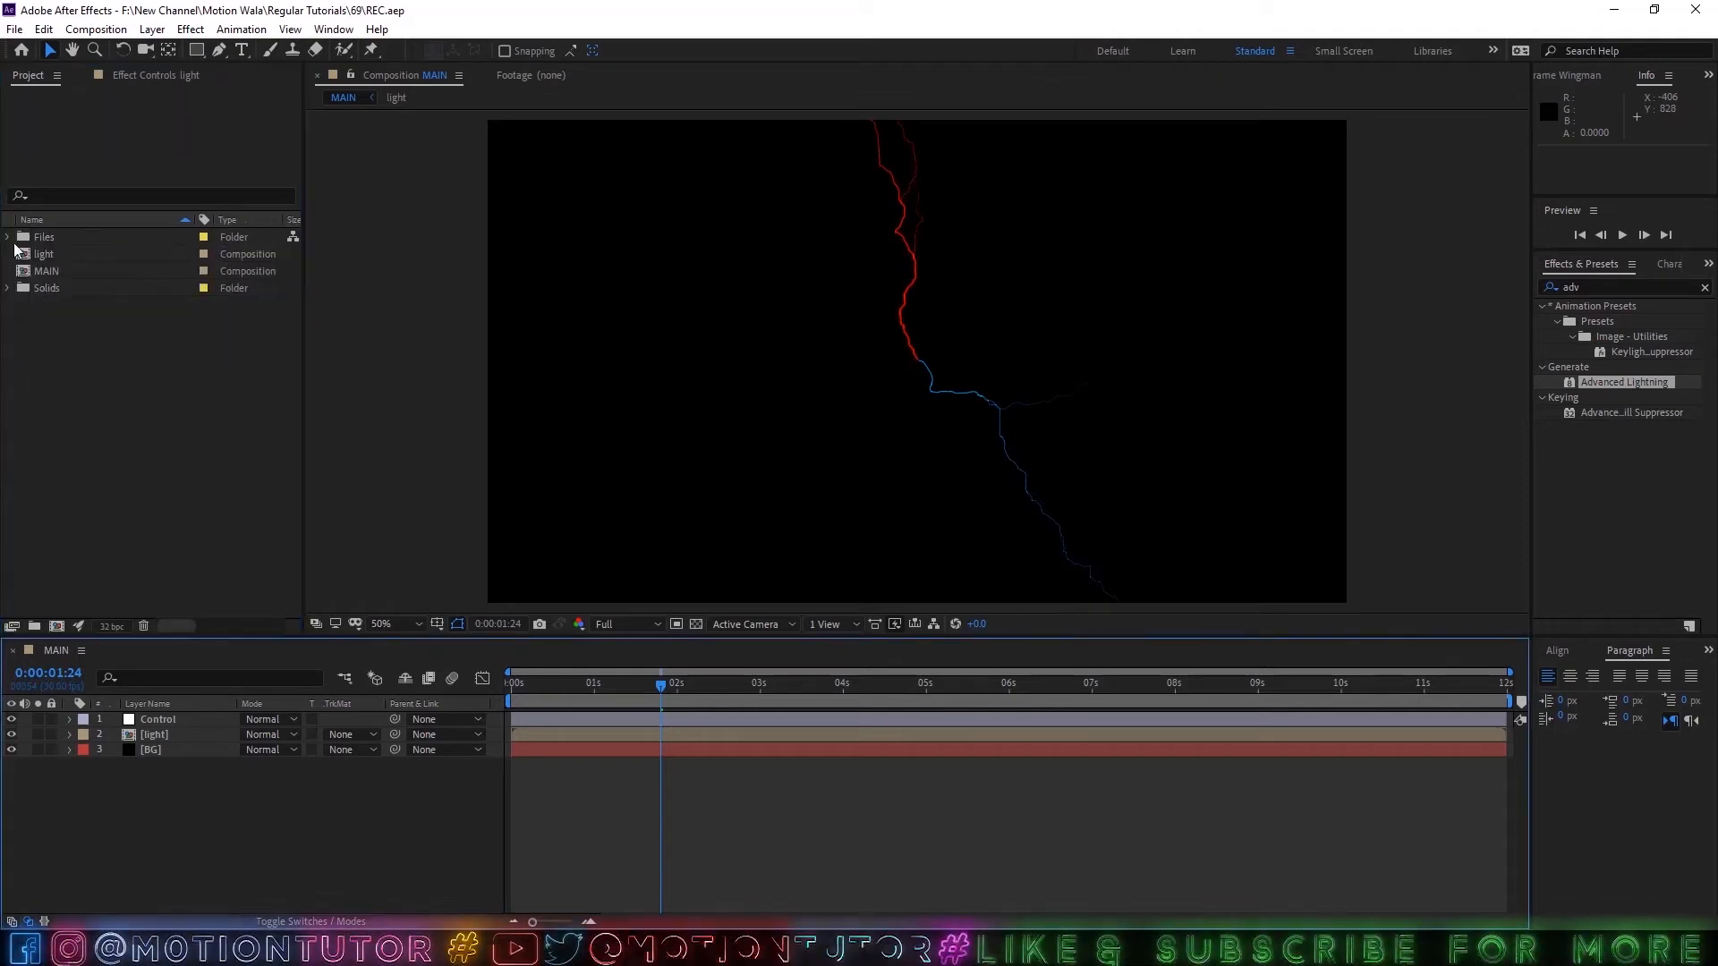
pyautogui.click(8, 237)
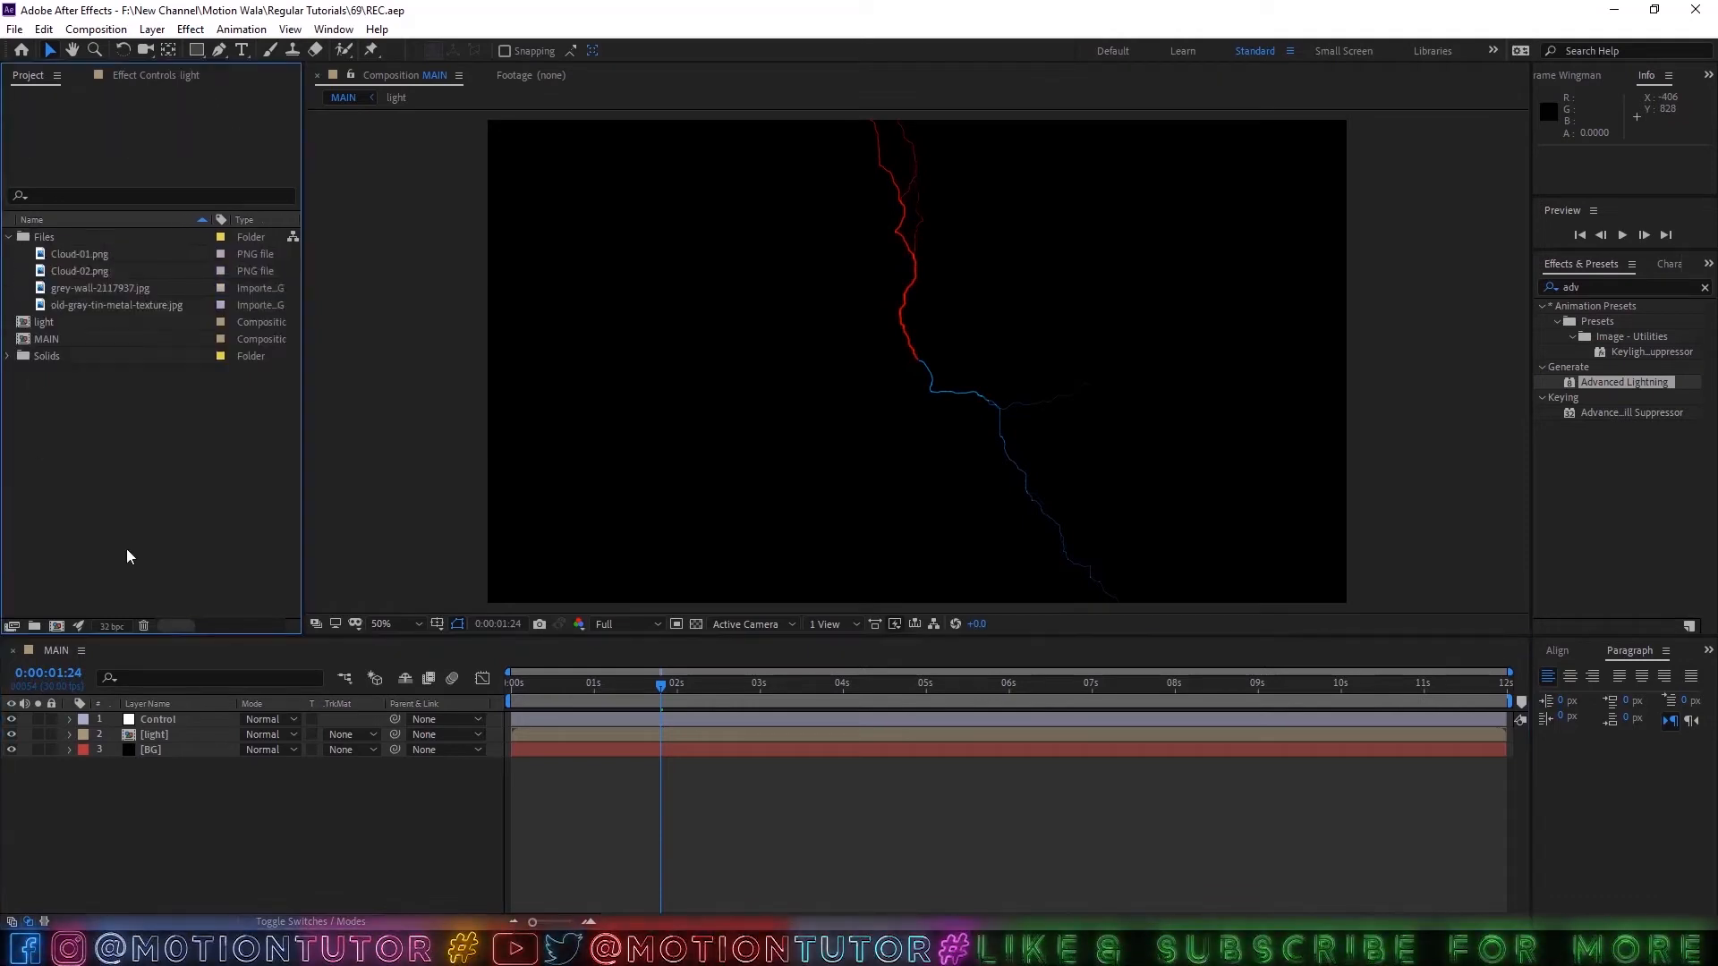
pyautogui.click(7, 237)
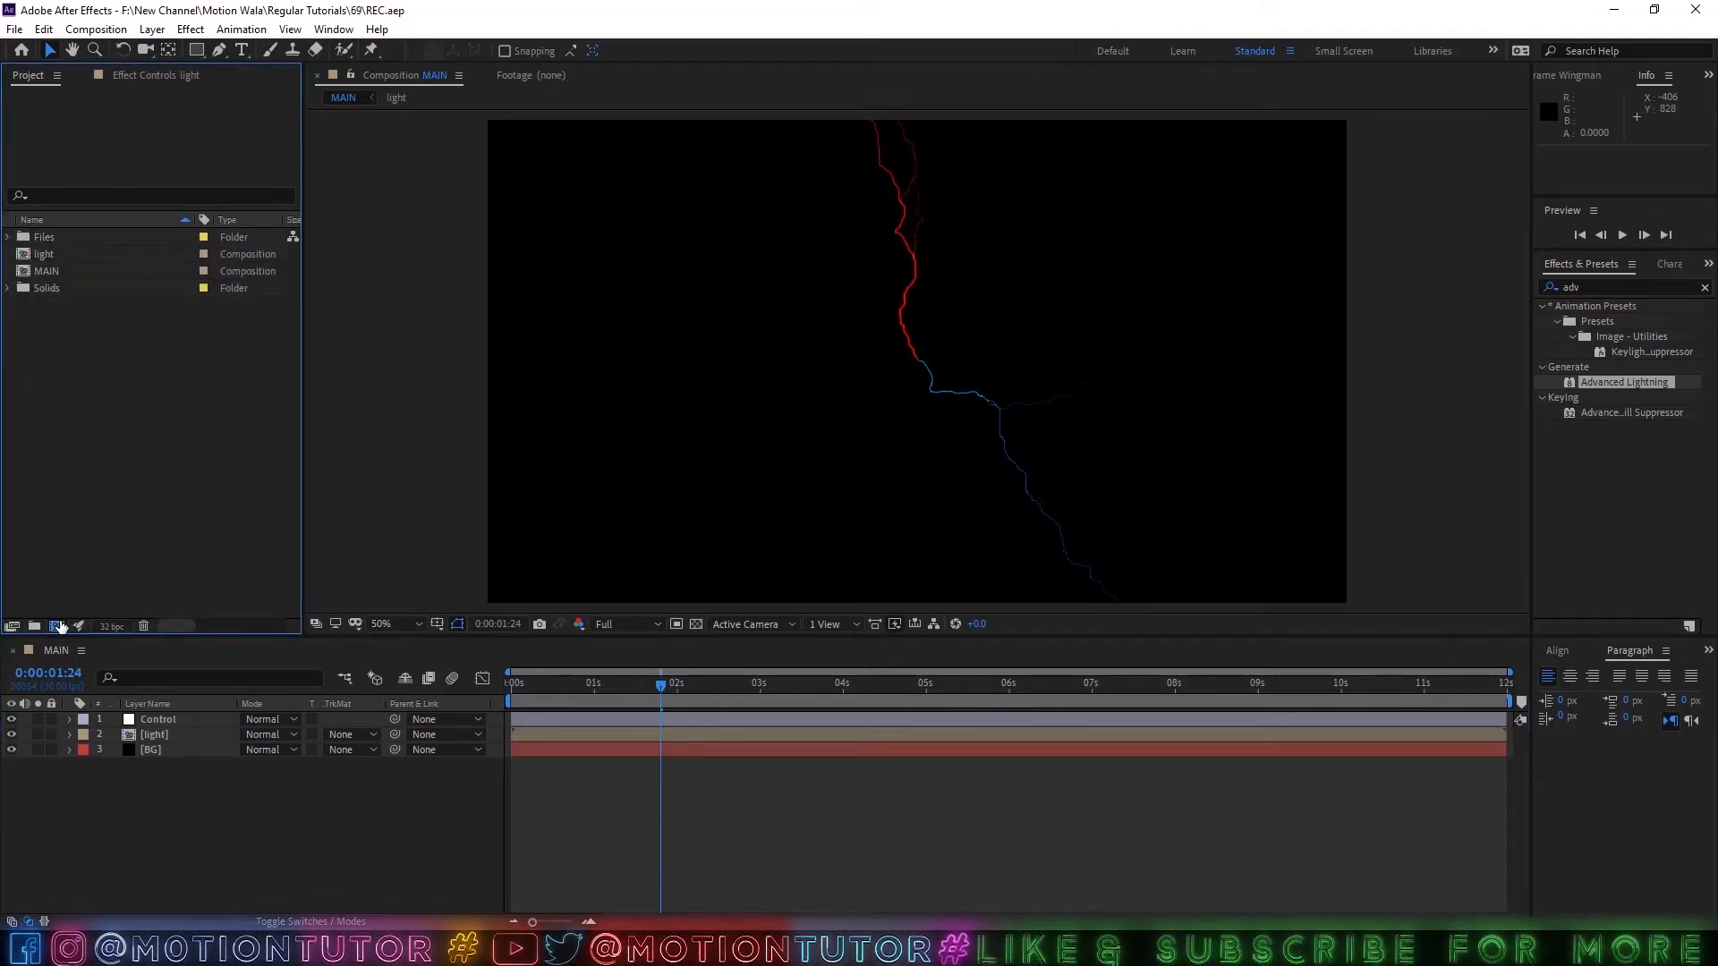
pyautogui.click(55, 626)
pyautogui.click(1106, 237)
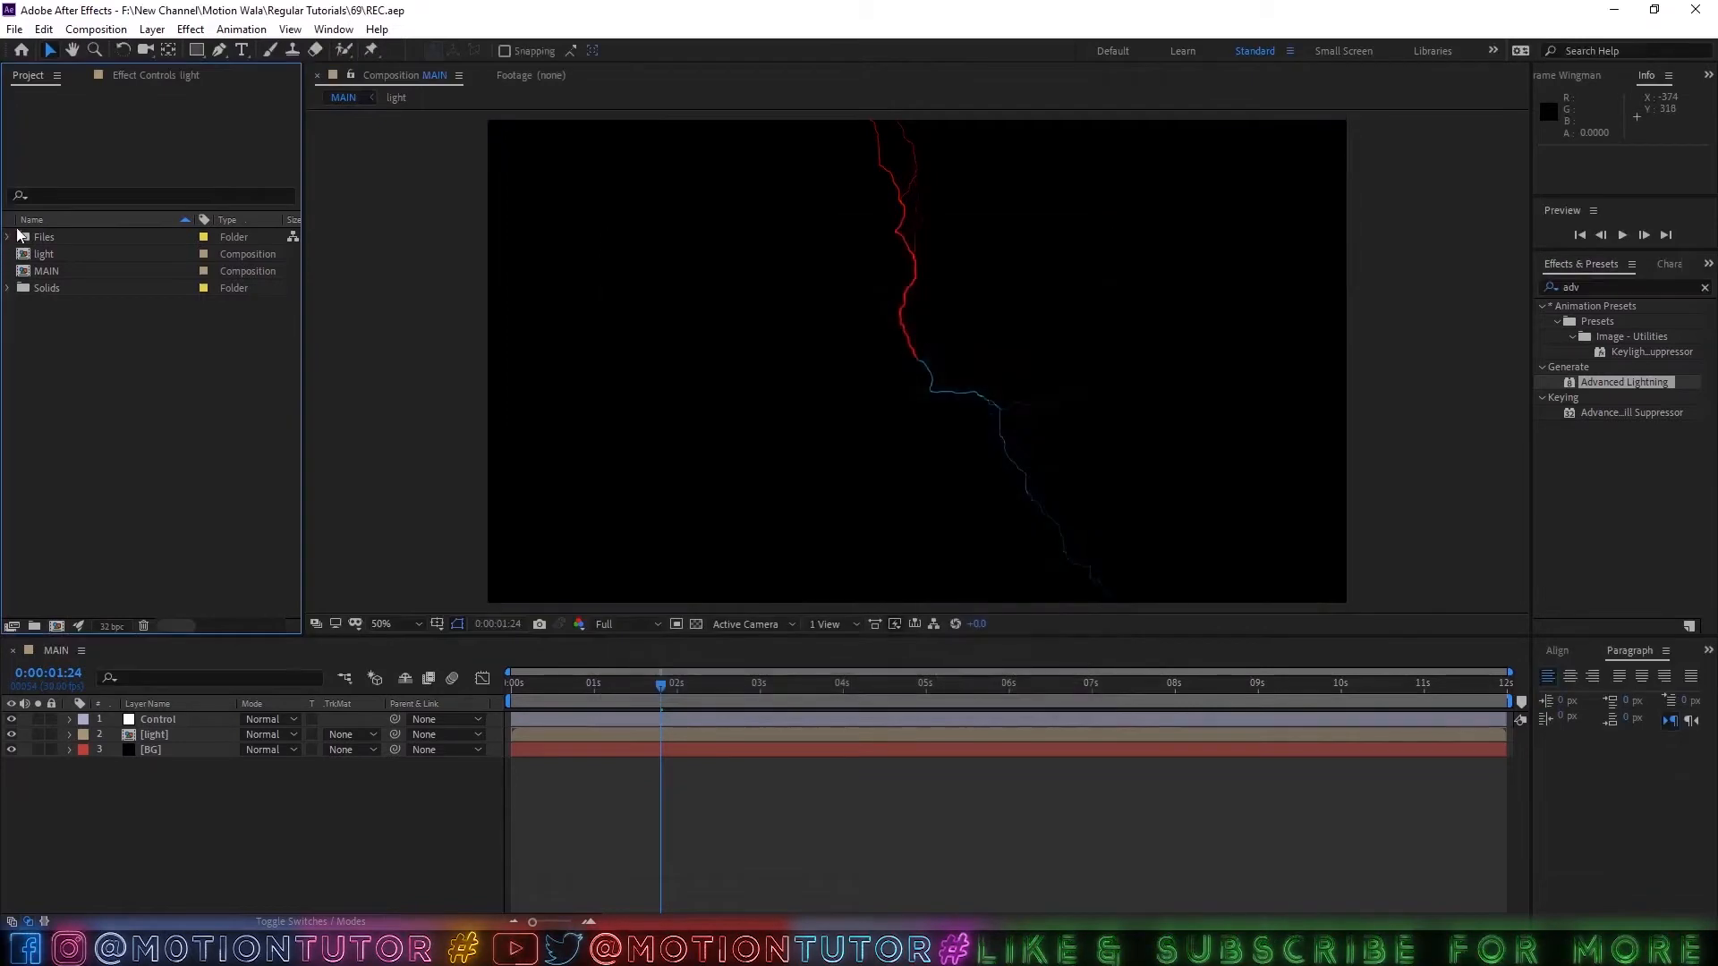
# Add Cloud-01.png and Cloud-02.png from the project's Files folder to the MAIN composition above the Control layer.
pyautogui.click(9, 237)
pyautogui.click(65, 255)
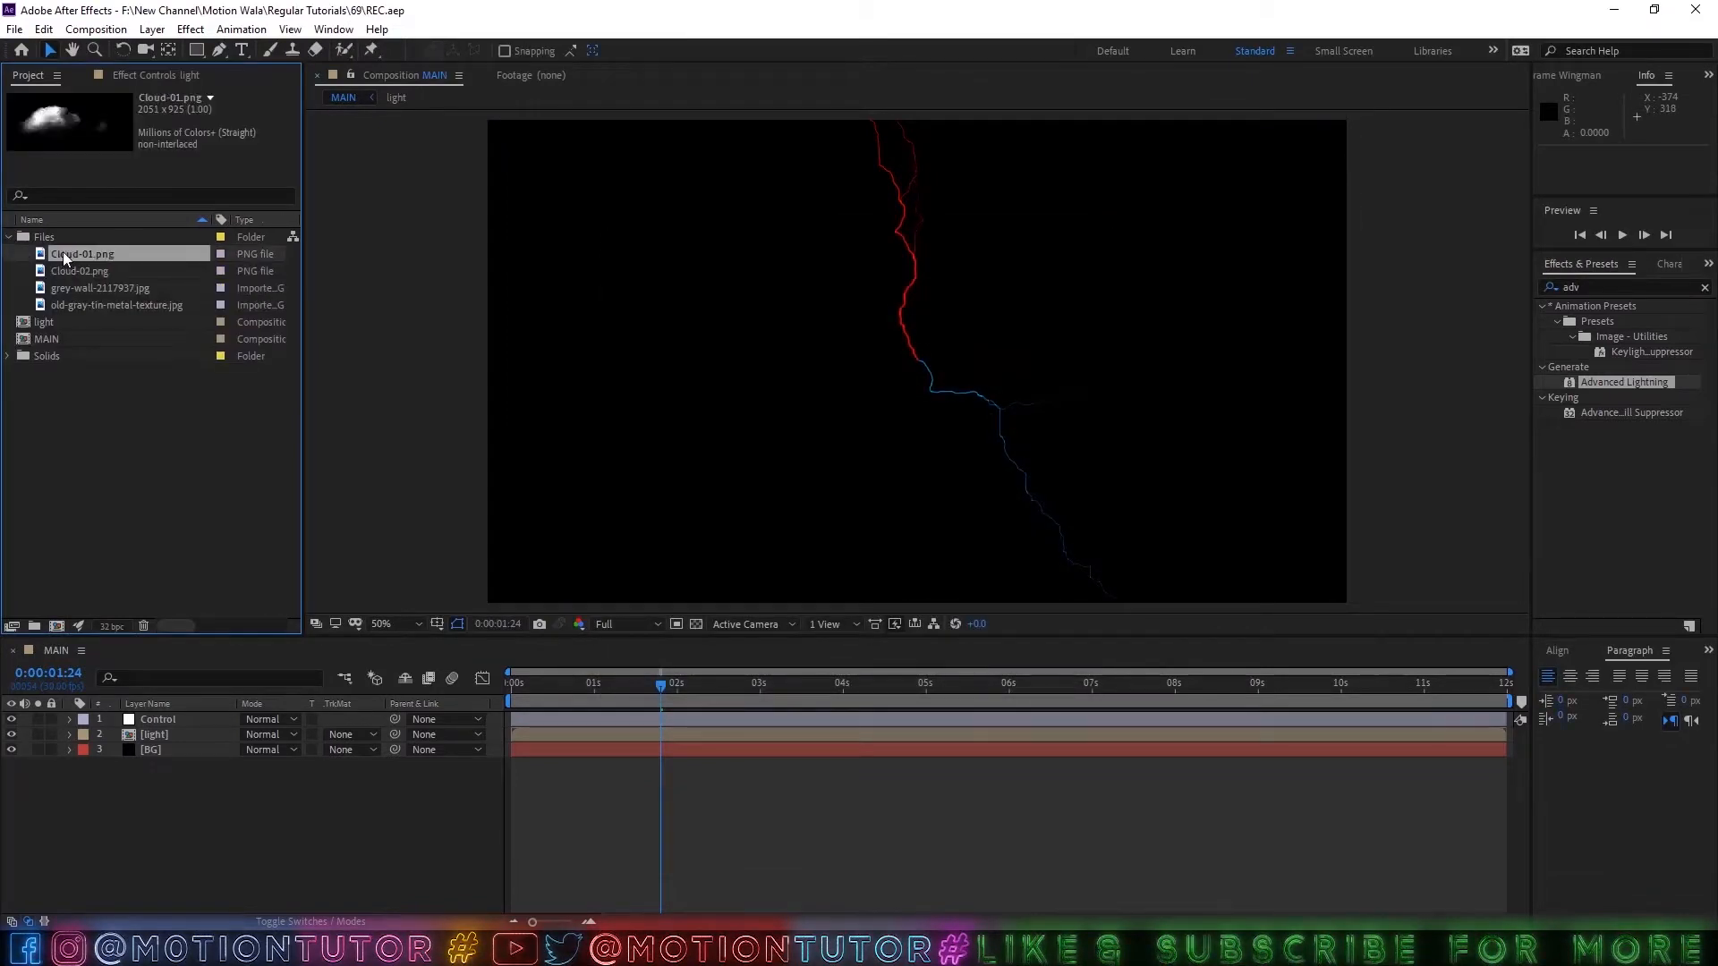
pyautogui.keyDown('shift'); pyautogui.click(79, 271); pyautogui.keyUp('shift')
pyautogui.moveTo(73, 256); pyautogui.dragTo(282, 726)
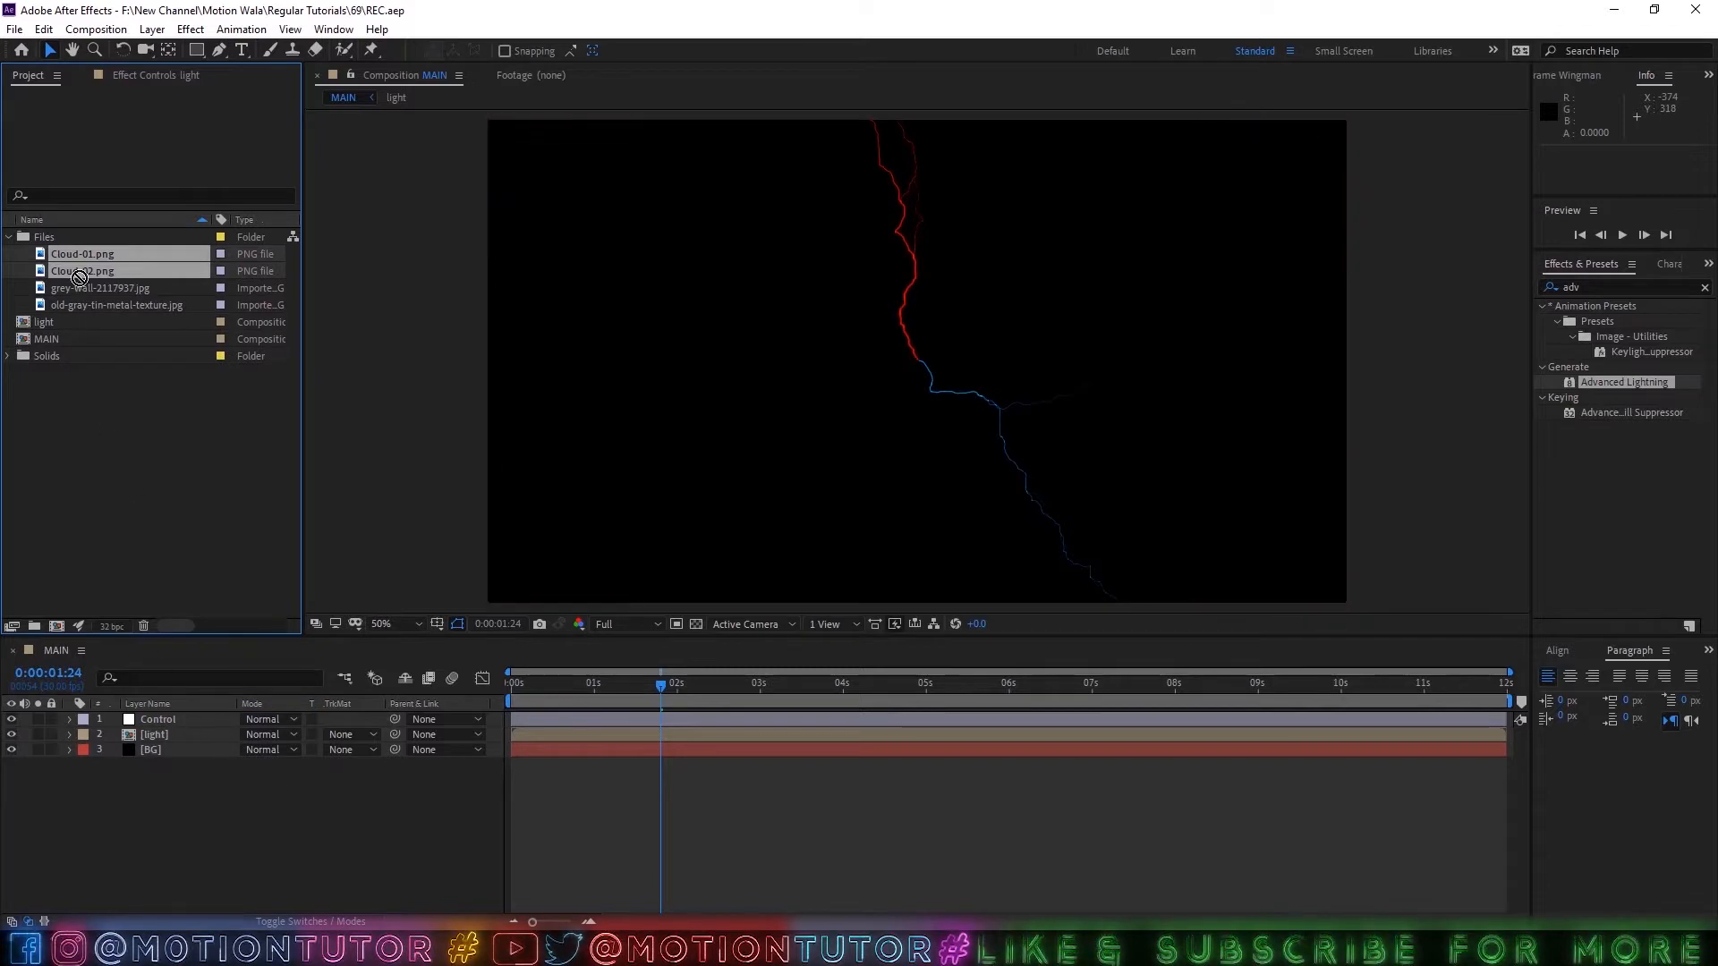
pyautogui.moveTo(78, 278); pyautogui.dragTo(149, 716)
# Set the Scale of both cloud layers to 75%.
pyautogui.press('s')
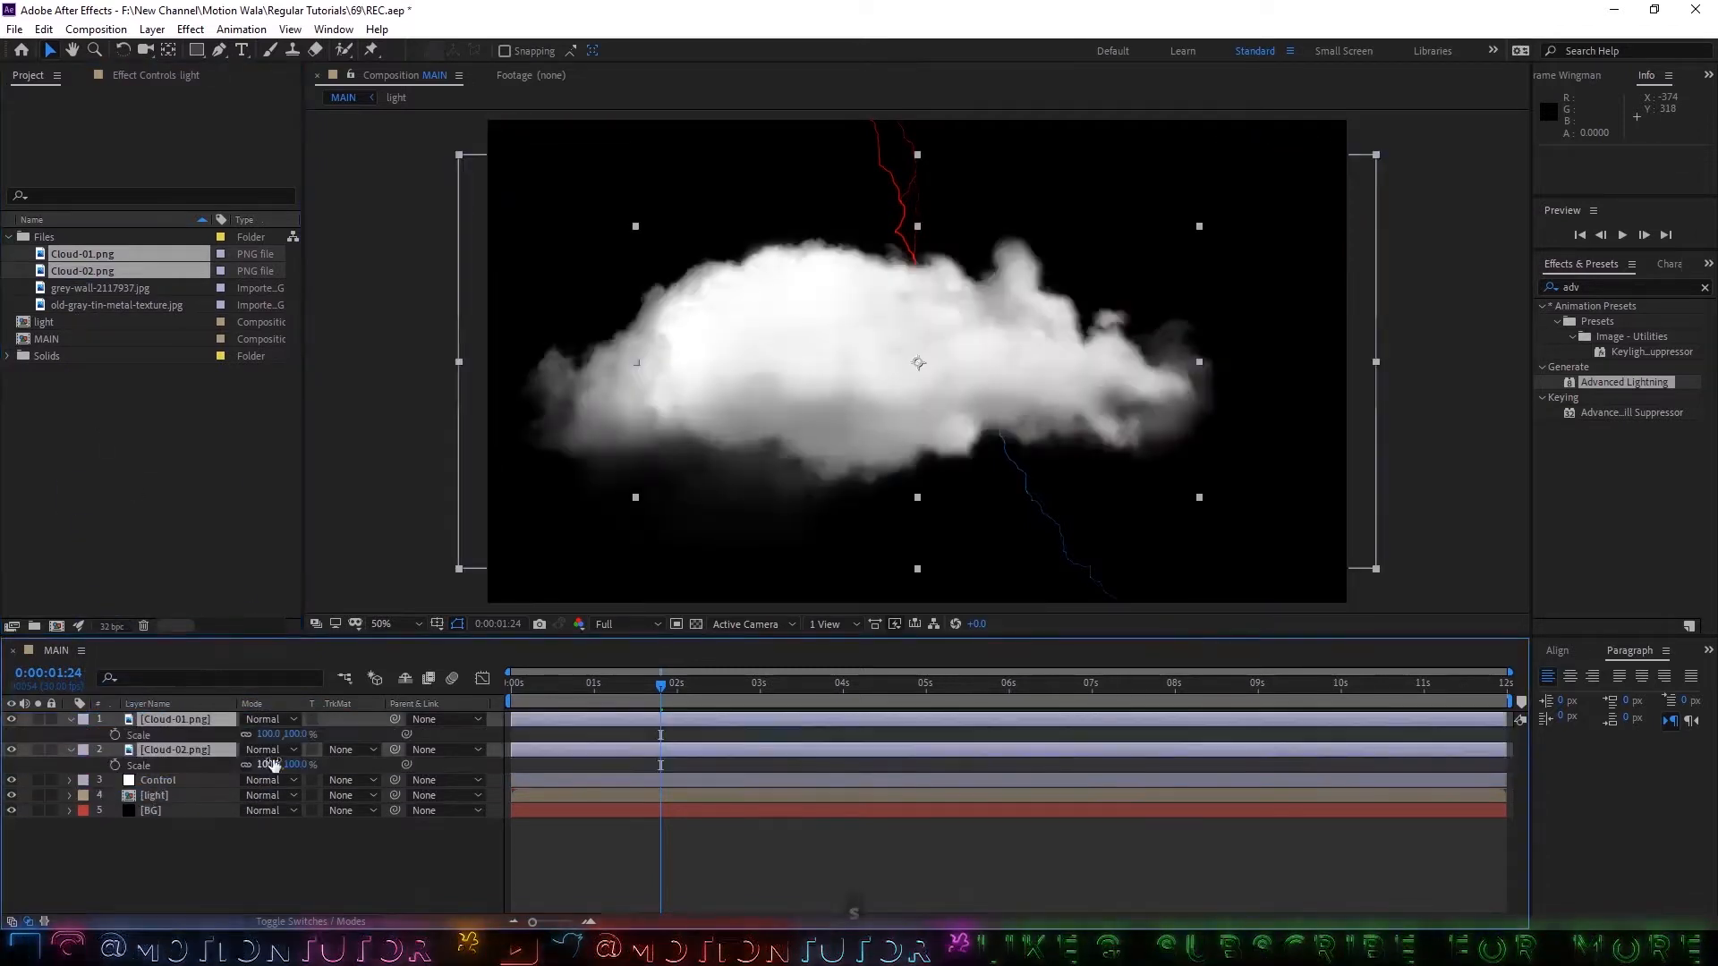
pyautogui.click(269, 733)
pyautogui.write('80')
pyautogui.press('Return')
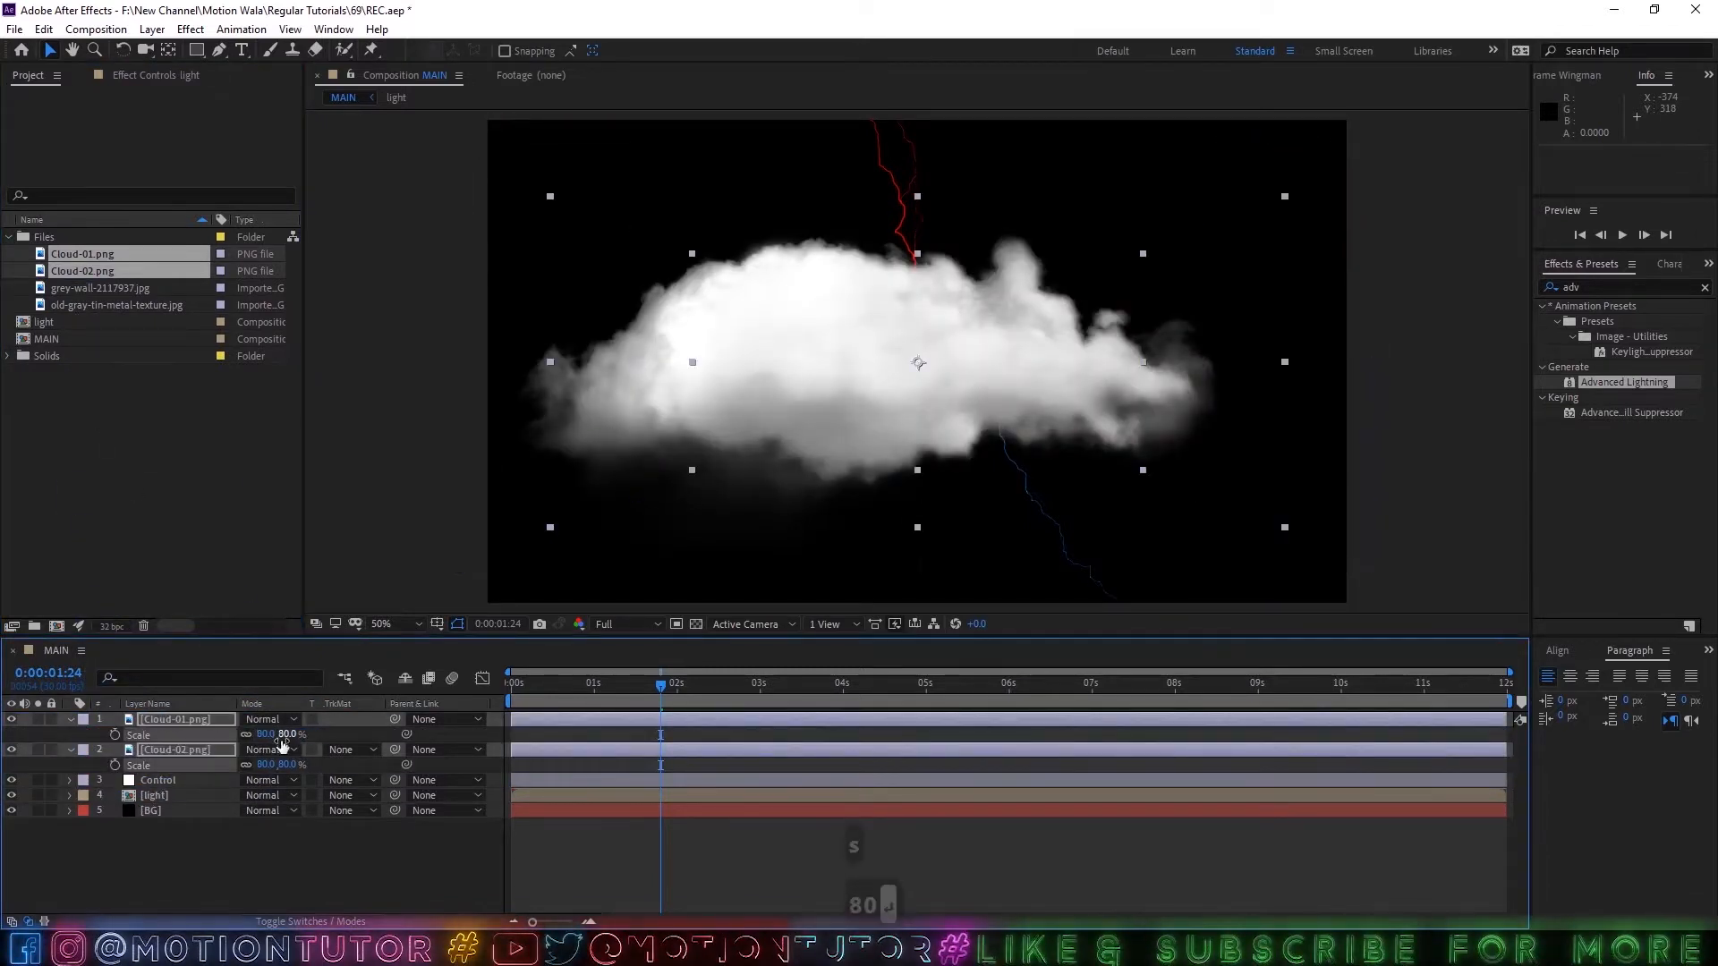
pyautogui.click(268, 733)
pyautogui.write('75')
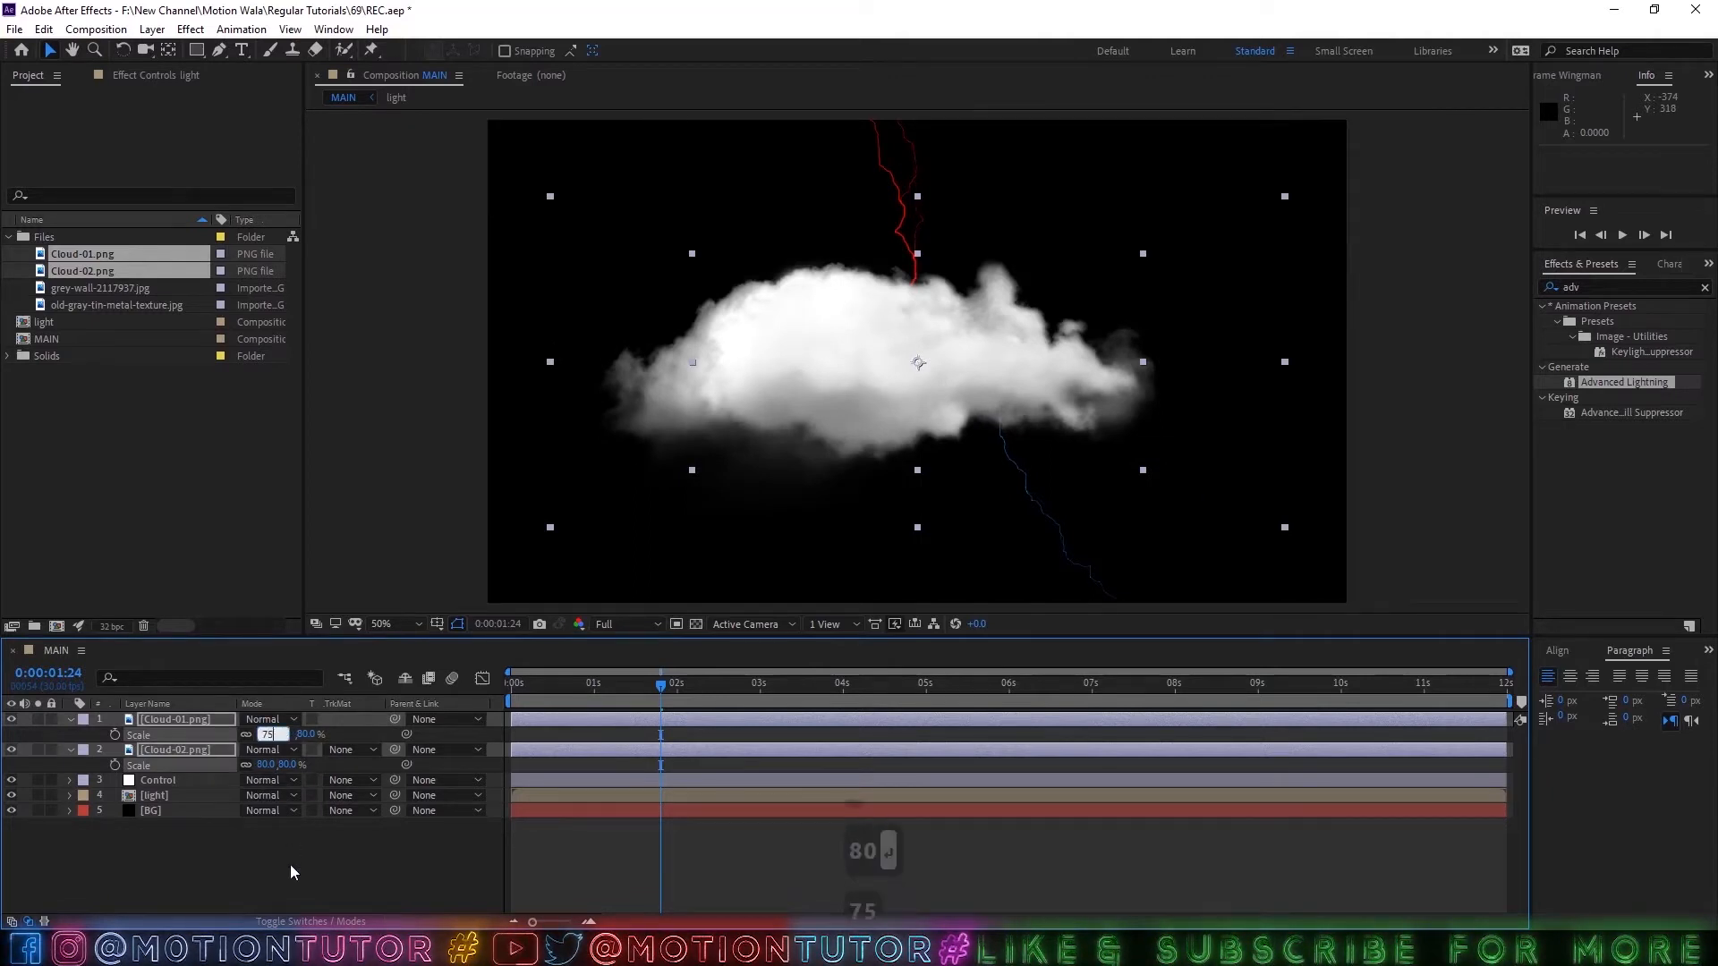
pyautogui.press('Return')
# Pre-compose the Cloud-01.png and Cloud-02.png layers into a new composition named CLOUD.
pyautogui.click(175, 719)
pyautogui.keyDown('shift'); pyautogui.click(188, 751); pyautogui.keyUp('shift')
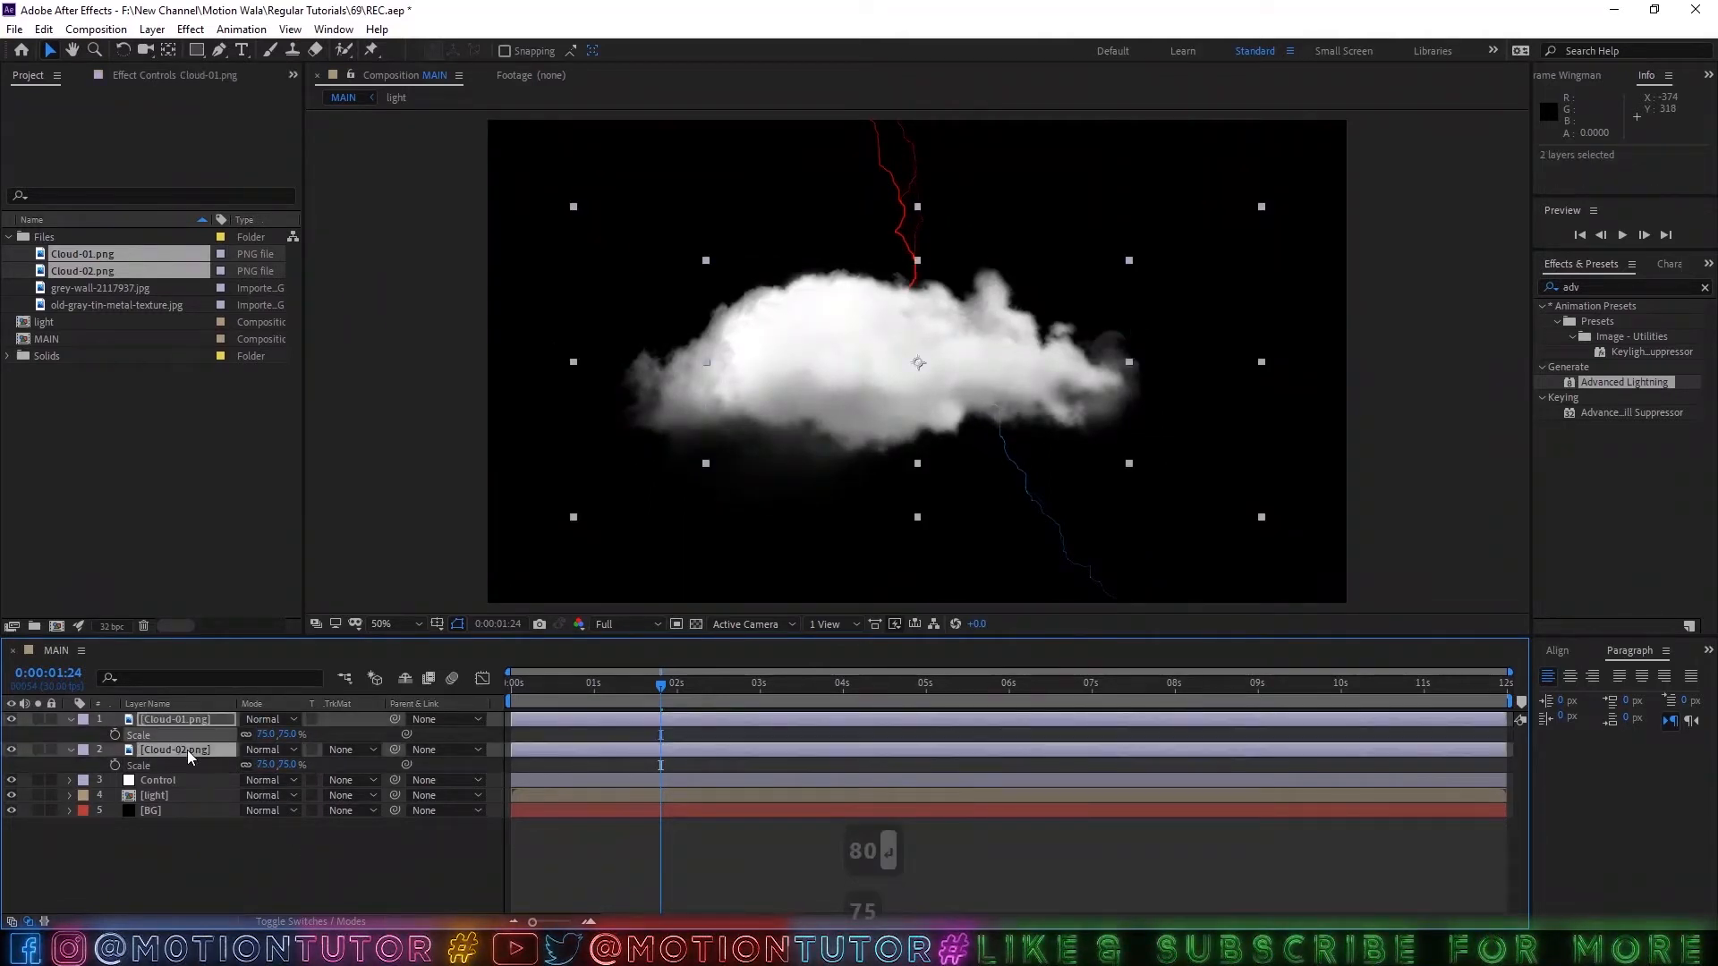
pyautogui.rightClick(190, 757)
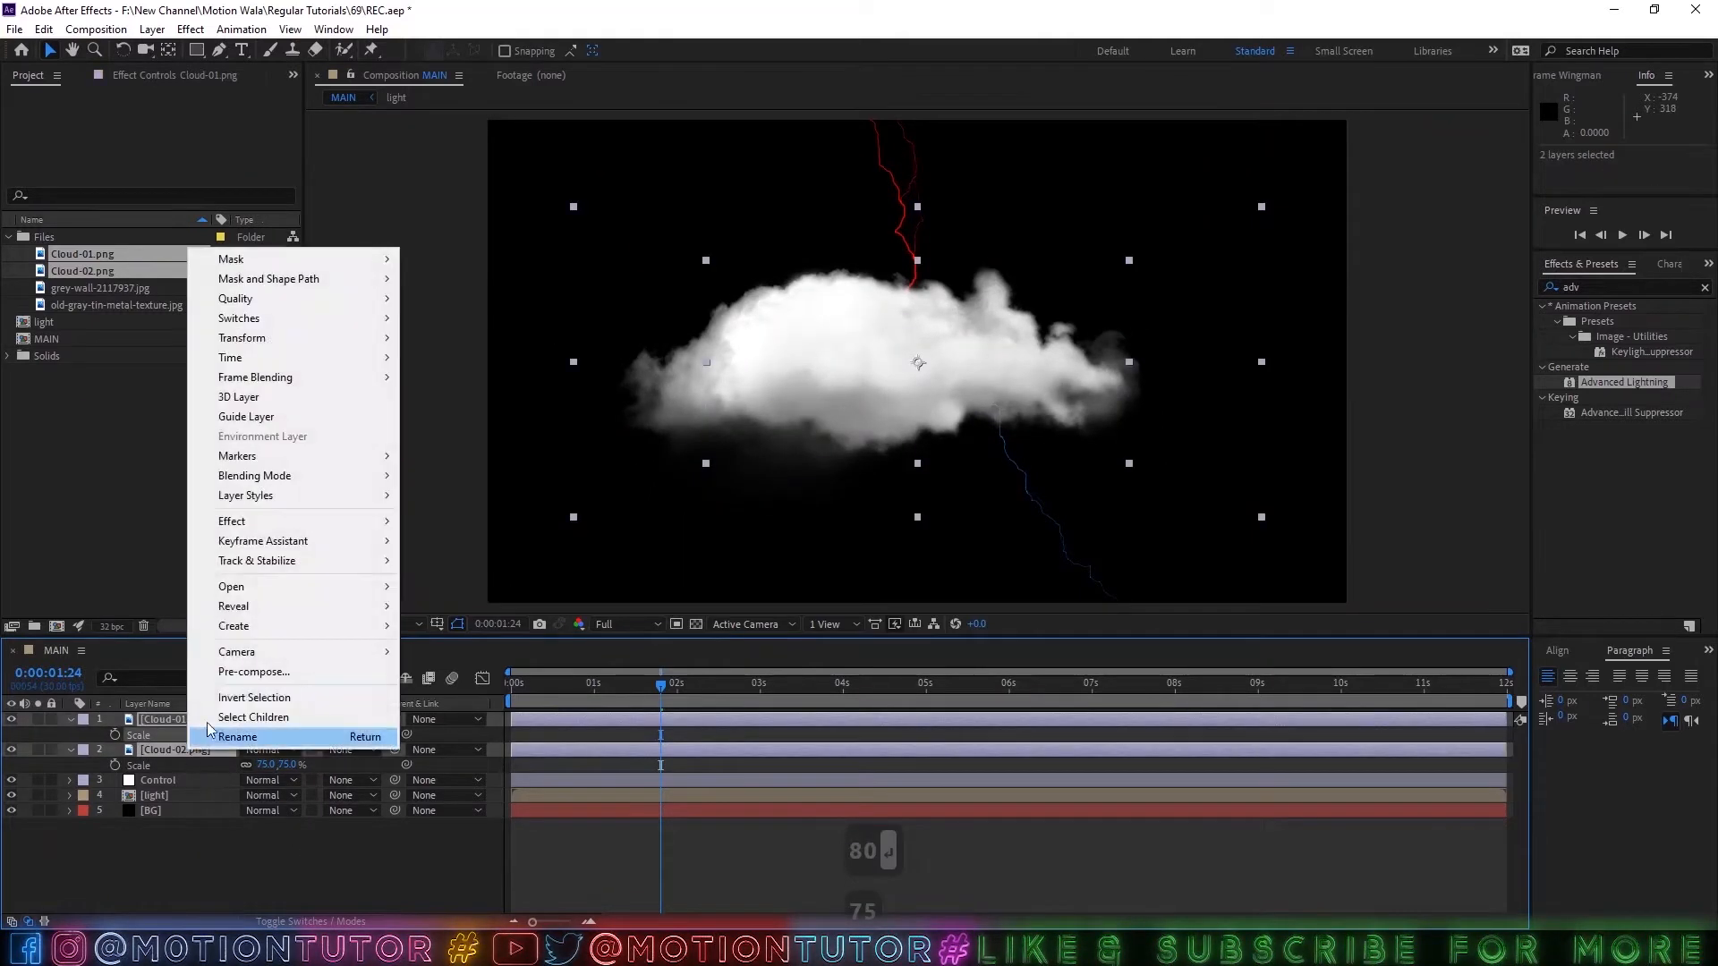
pyautogui.click(276, 673)
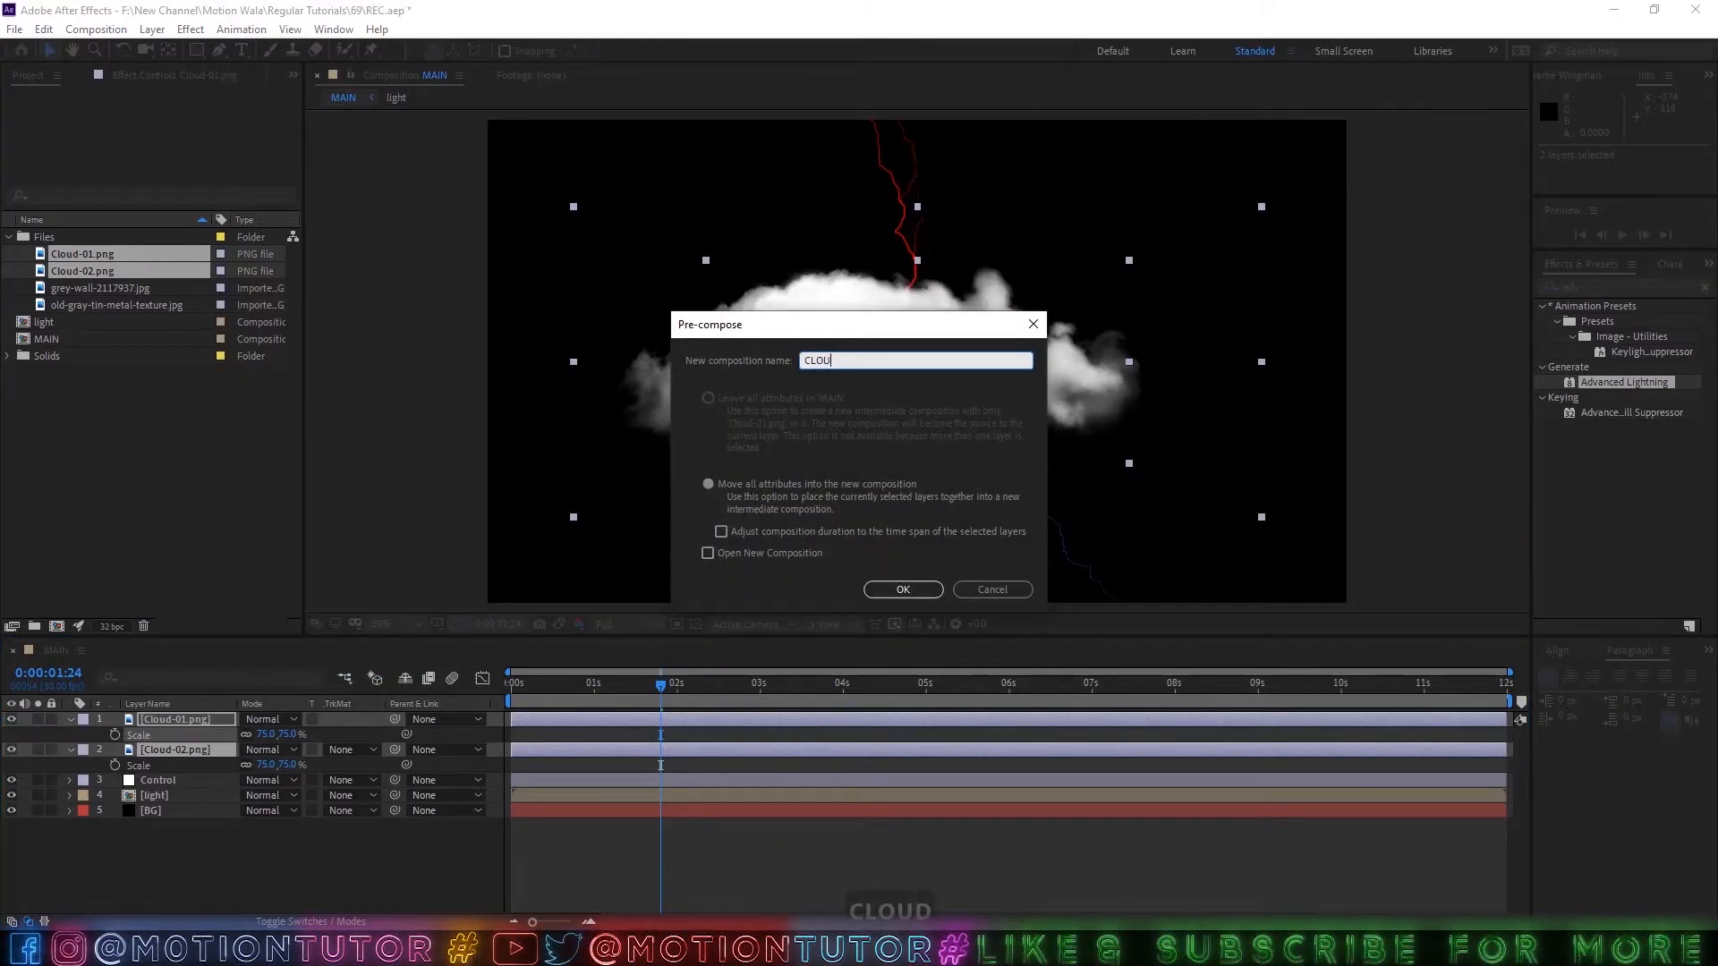
pyautogui.click(903, 589)
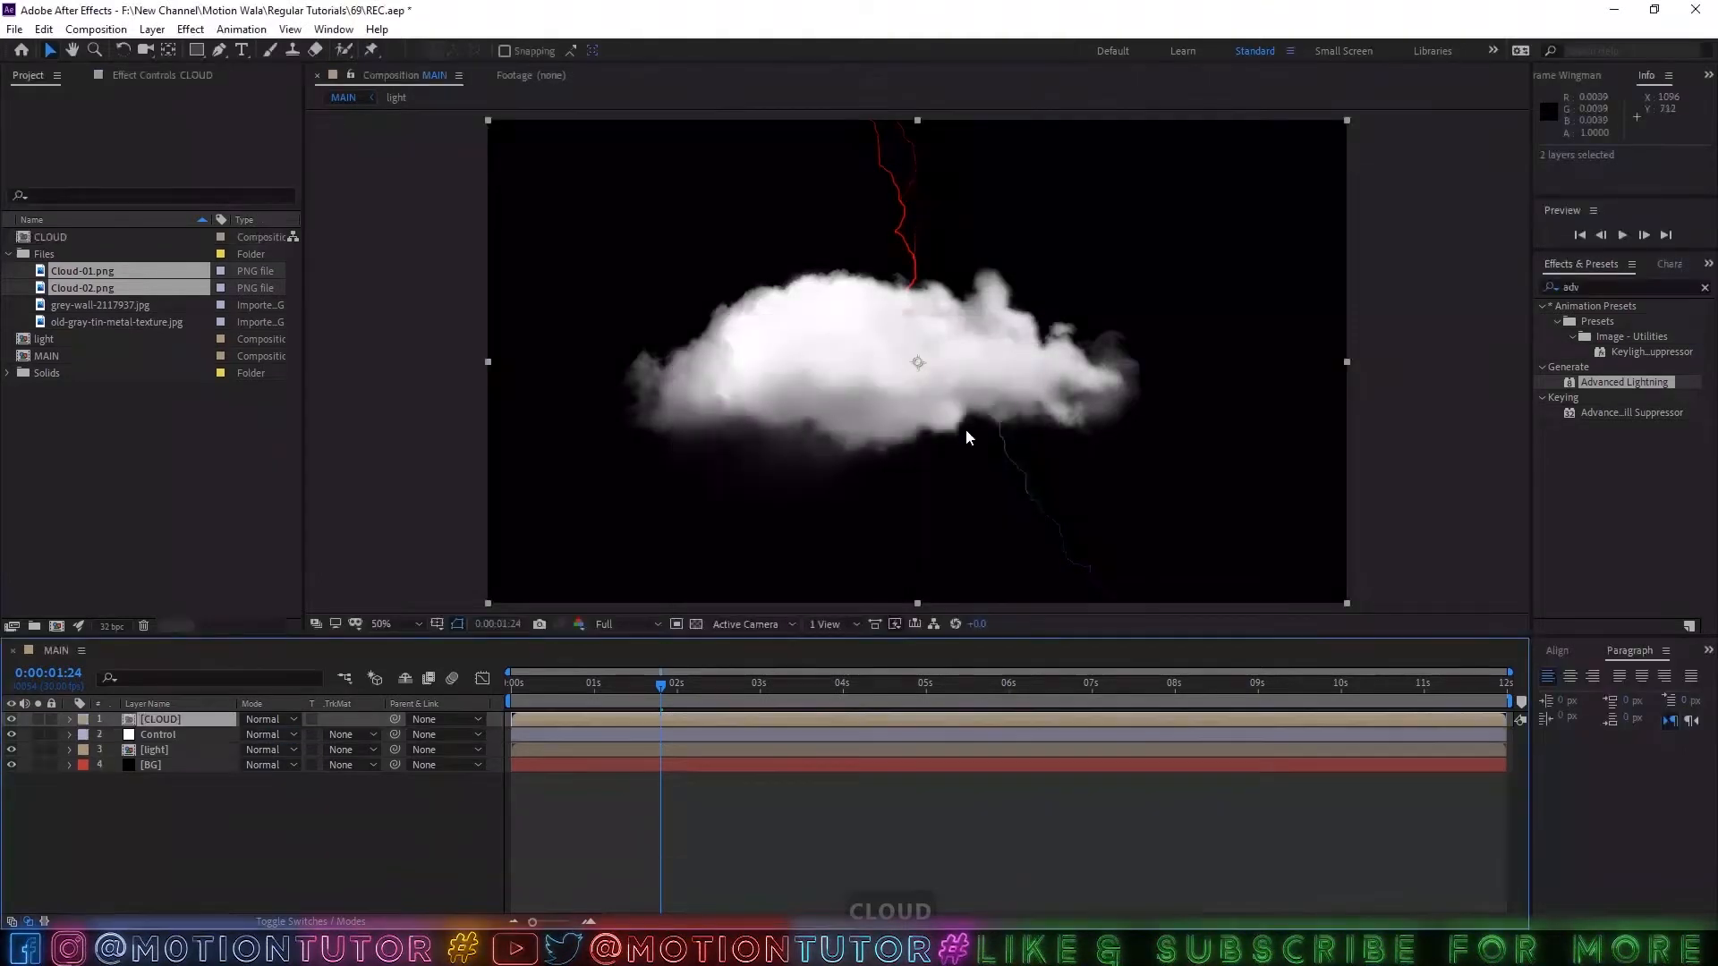
# Open the CLOUD composition and set Position and Rotation keyframes on both cloud layers at 0:00:00:00.
pyautogui.doubleClick(165, 723)
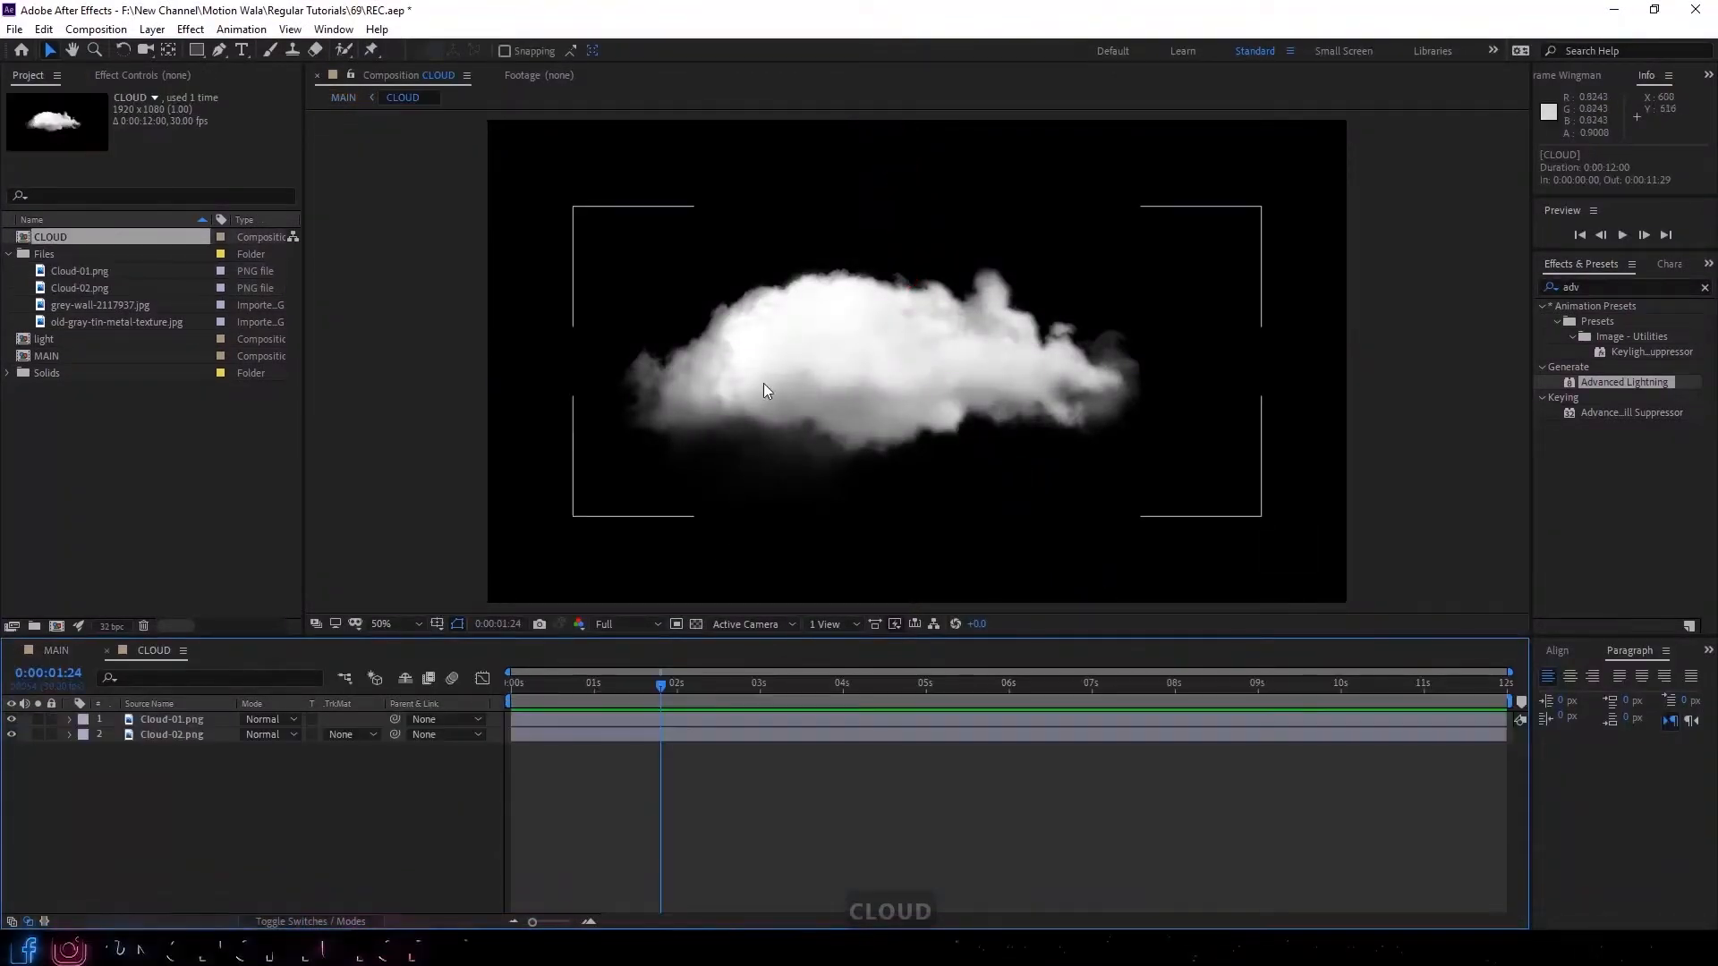
pyautogui.scroll(-2, 890, 342)
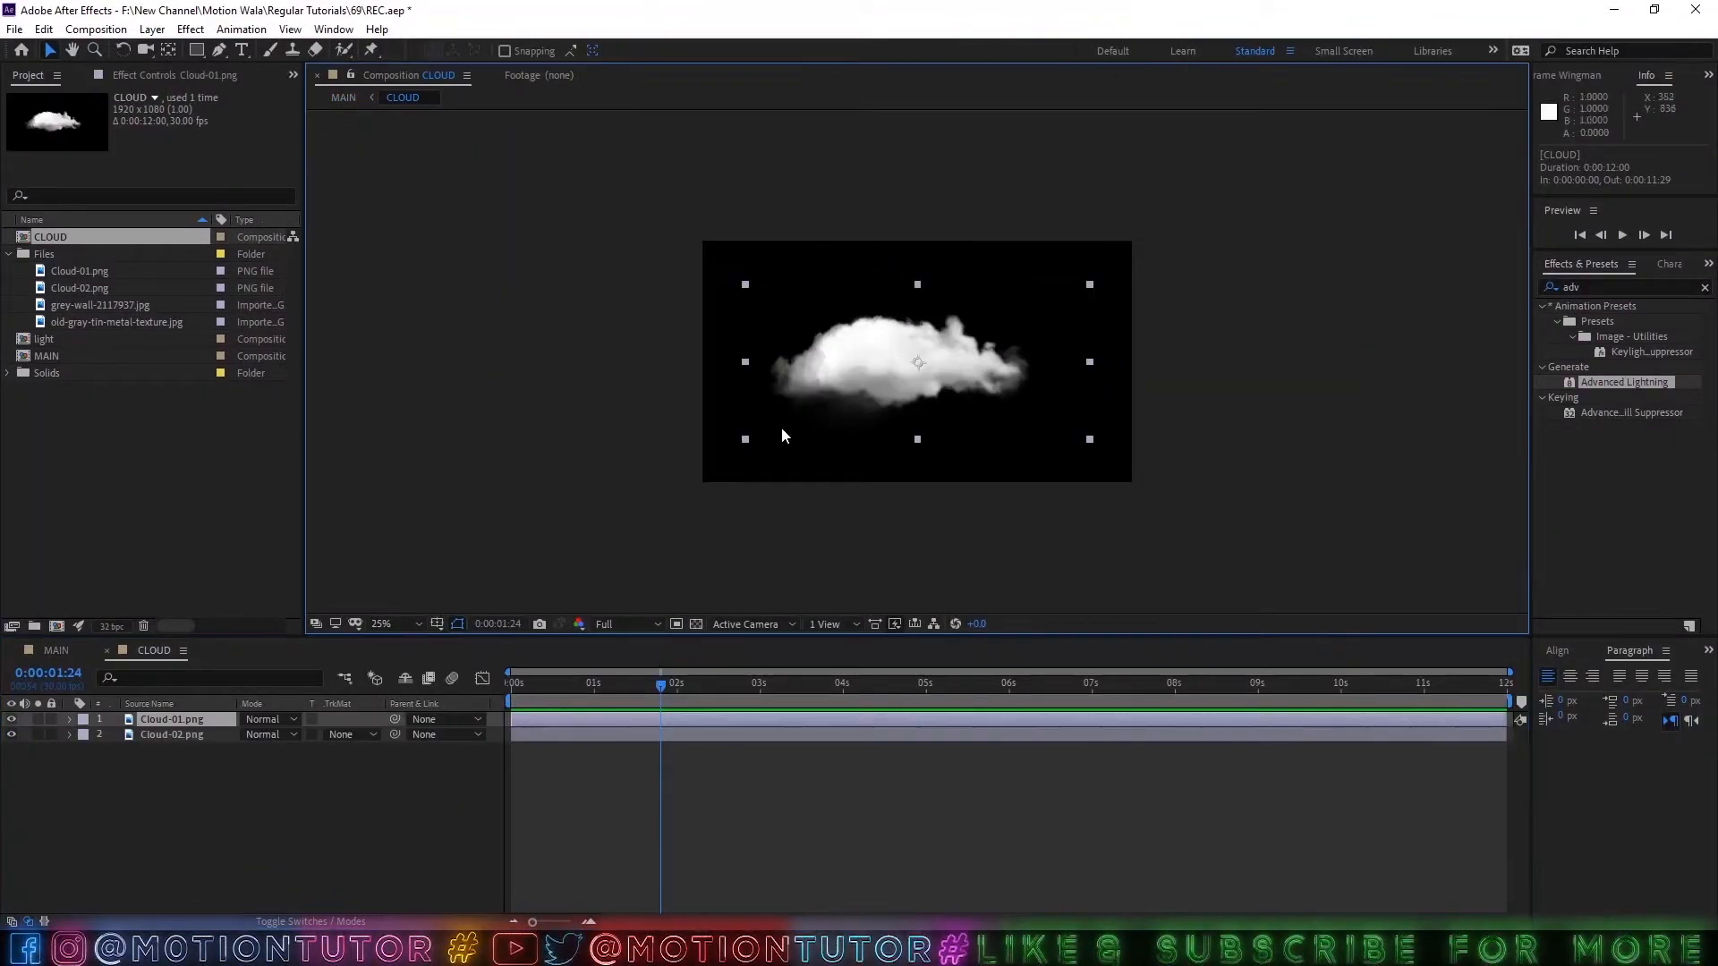
pyautogui.click(517, 691)
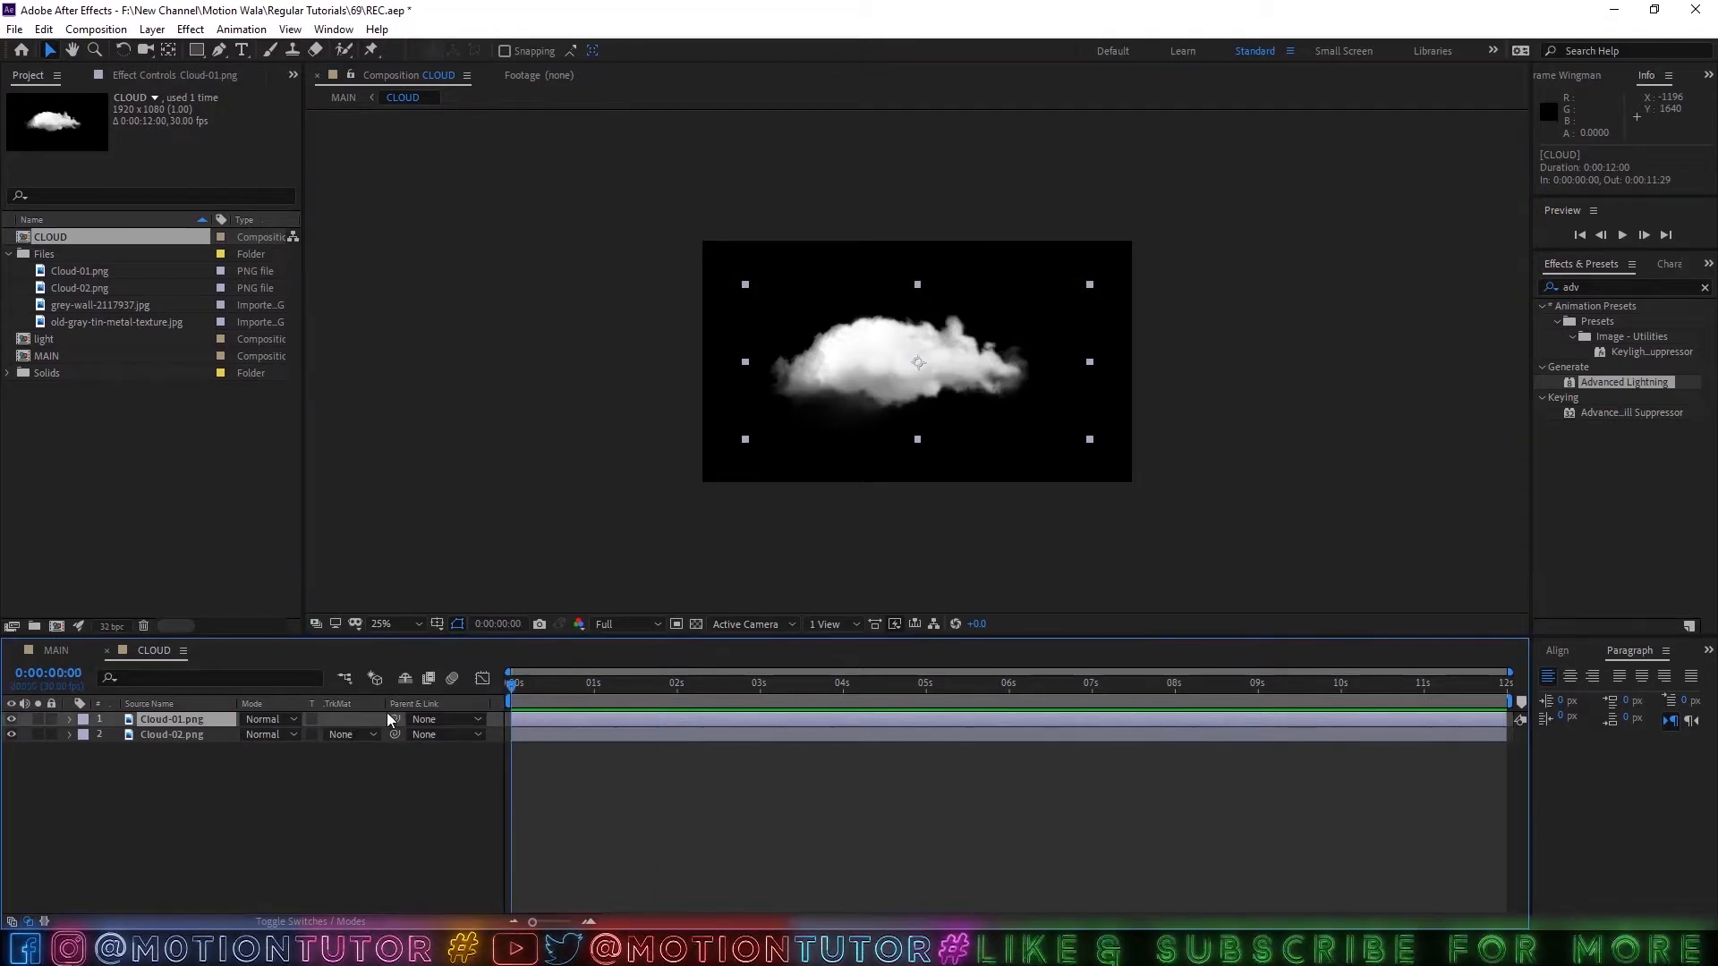
pyautogui.keyDown('shift'); pyautogui.click(170, 735); pyautogui.keyUp('shift')
pyautogui.press('p')
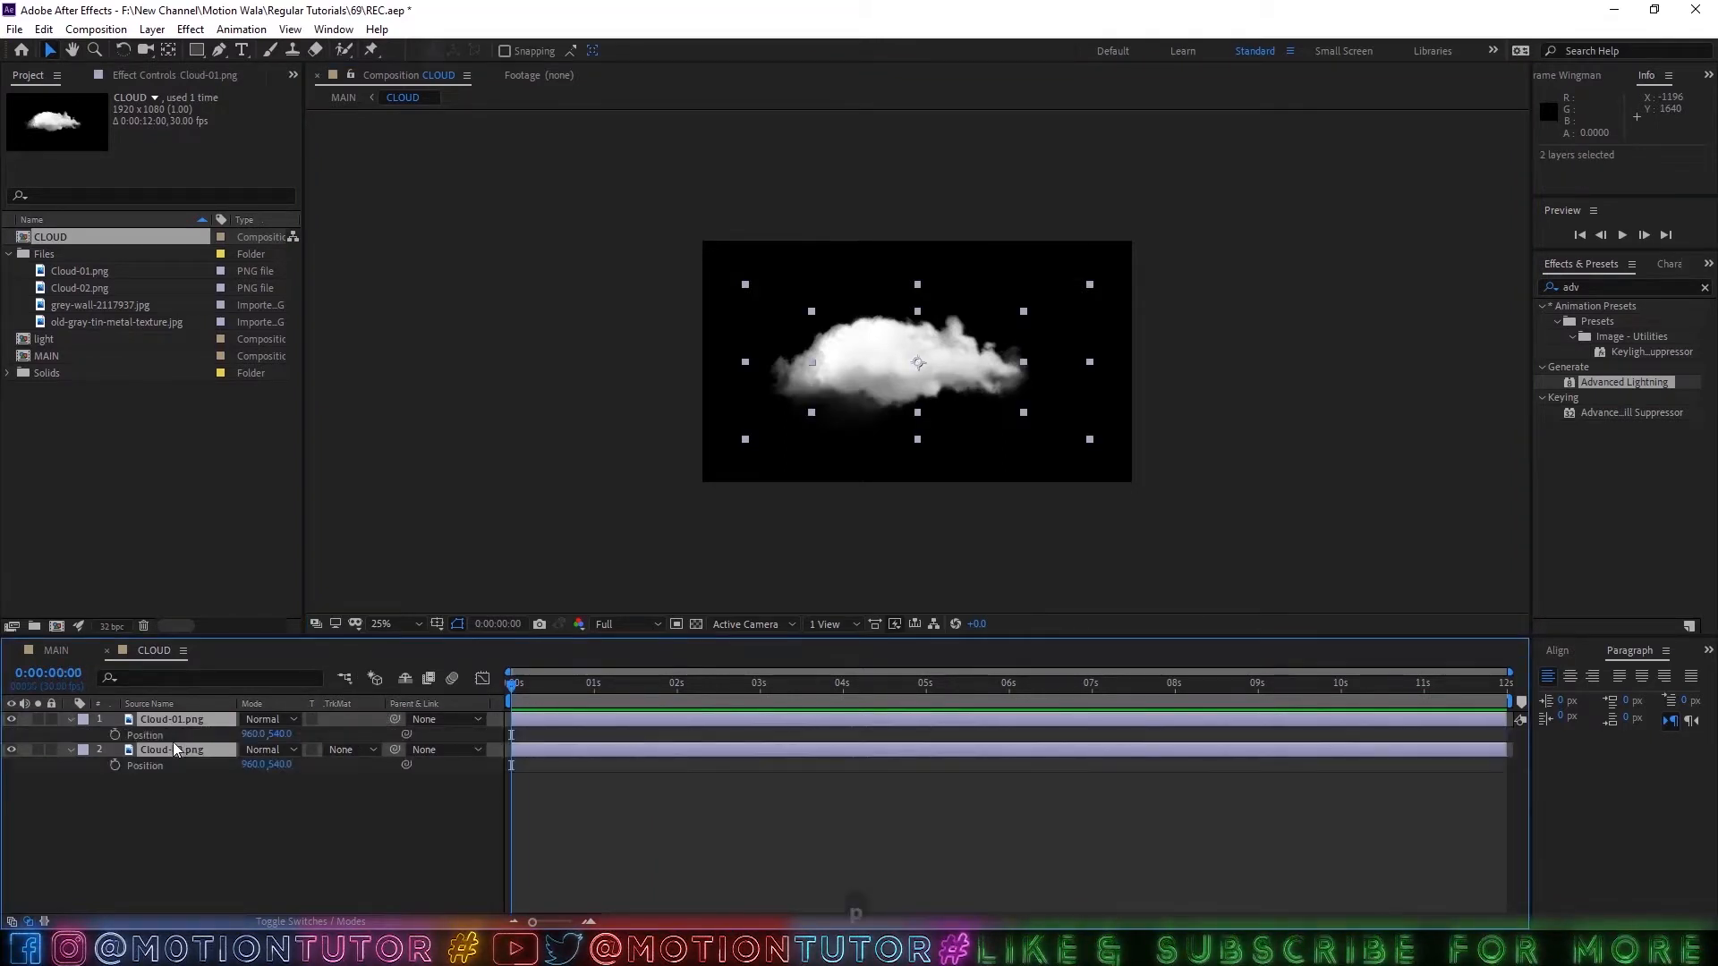
pyautogui.press('r')
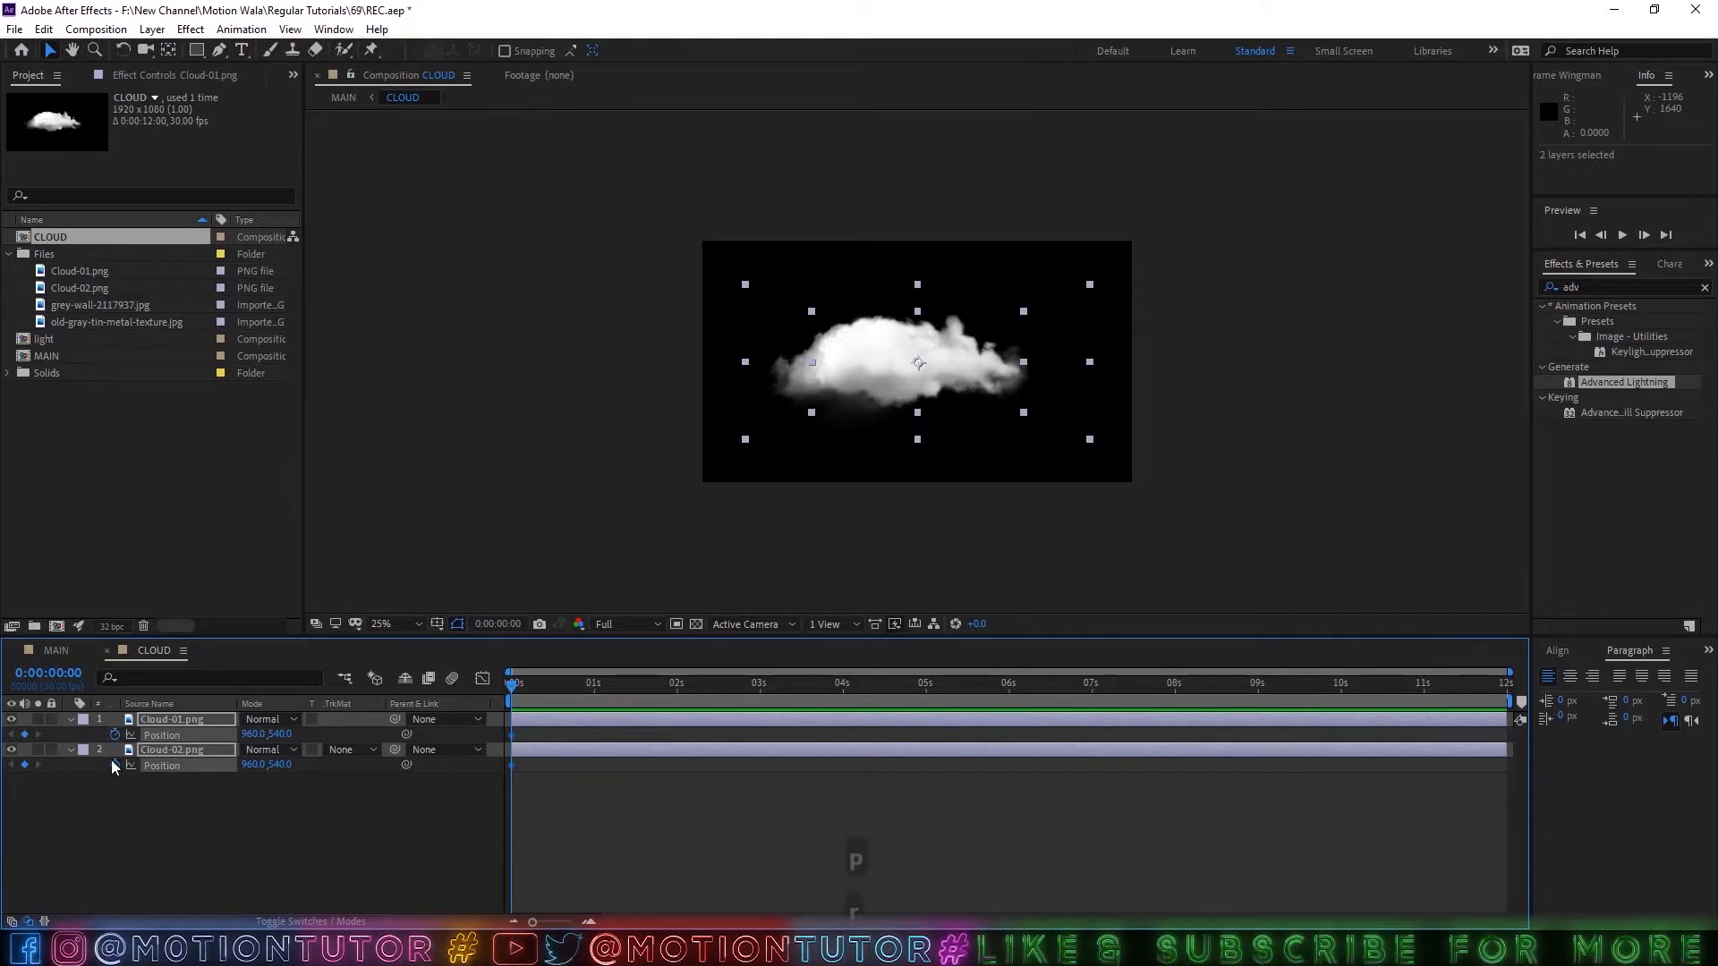
pyautogui.click(116, 734)
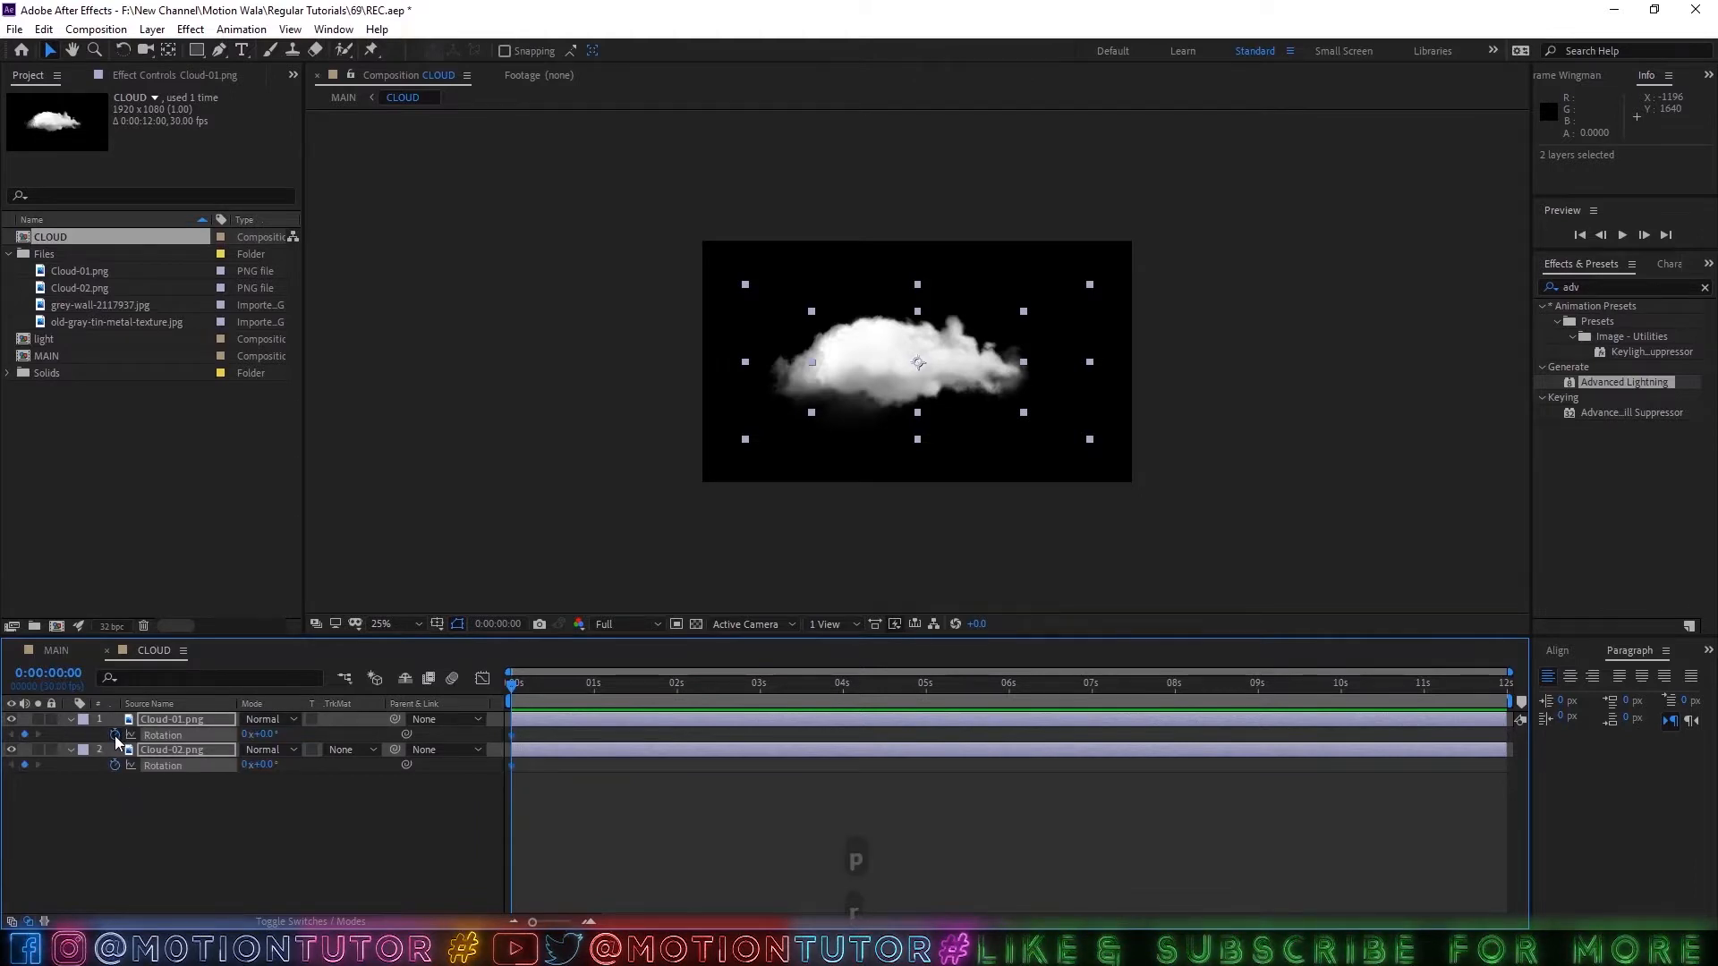
# Move the clouds toward the upper right of the frame and place overlapping duplicates of Cloud-01 and Cloud-02 around them.
pyautogui.click(183, 791)
pyautogui.moveTo(845, 357); pyautogui.dragTo(1033, 297)
pyautogui.hotkey('ctrl', 'd')
pyautogui.click(882, 288)
pyautogui.hotkey('ctrl', 'd')
pyautogui.moveTo(902, 293); pyautogui.dragTo(943, 244)
pyautogui.click(909, 363)
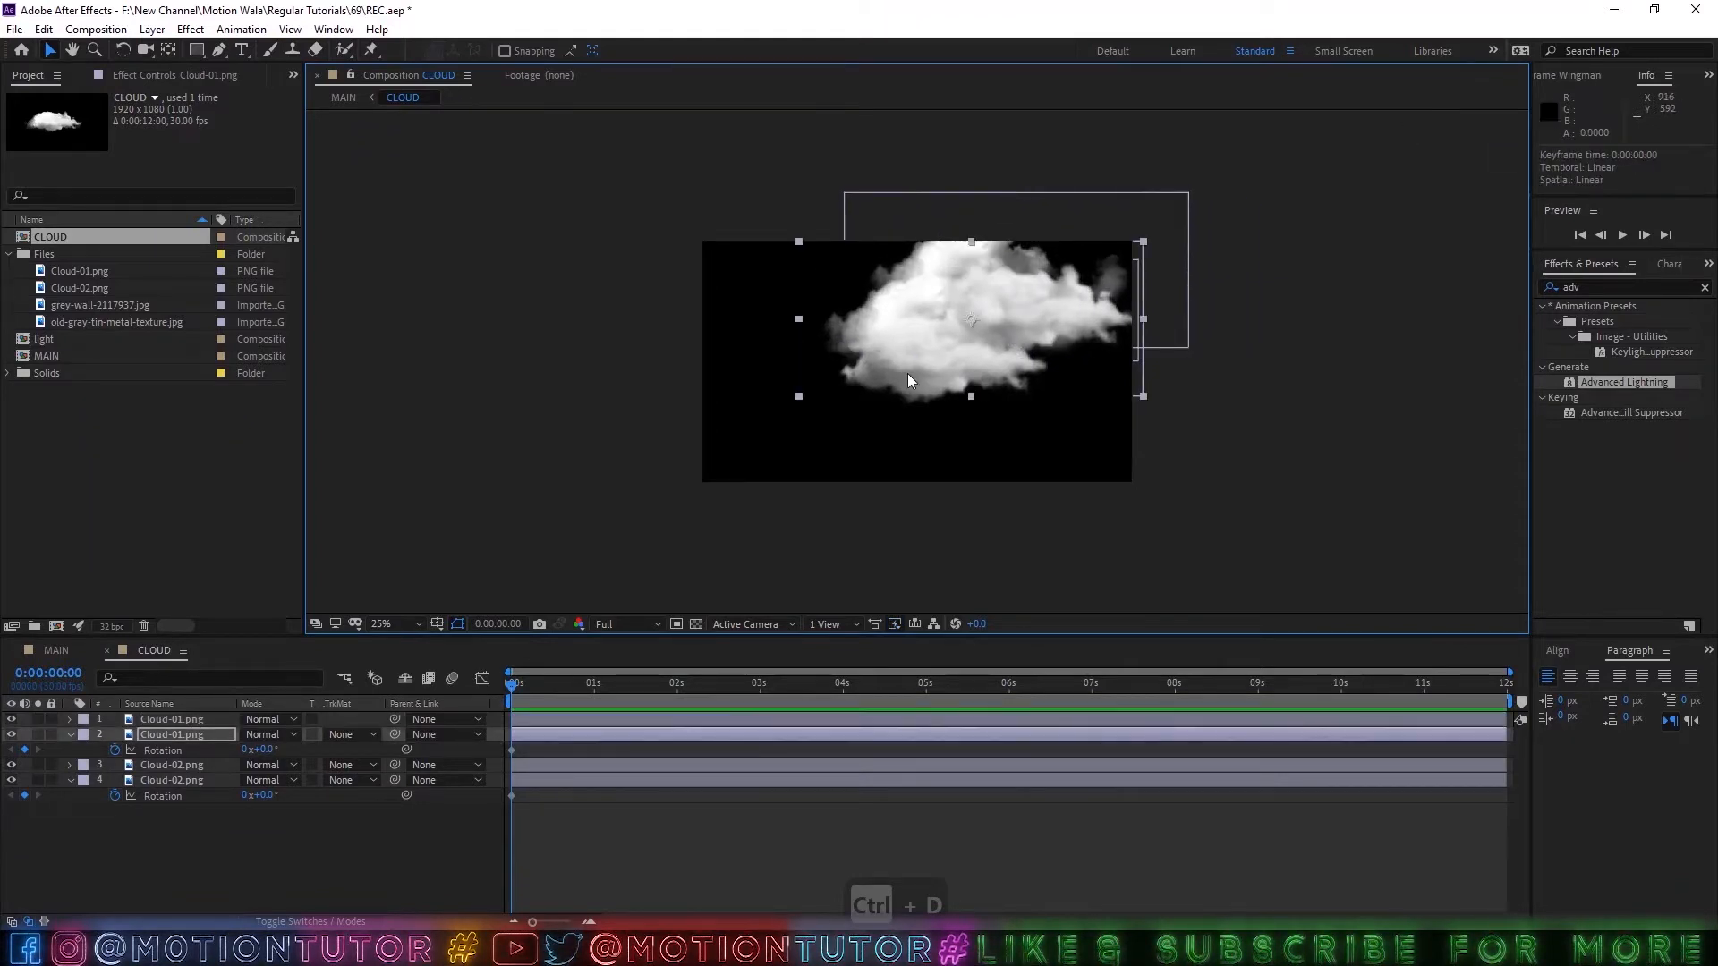
pyautogui.hotkey('ctrl', 'd')
pyautogui.moveTo(902, 351); pyautogui.dragTo(1056, 390)
pyautogui.hotkey('ctrl', 'd')
pyautogui.moveTo(927, 341)
pyautogui.mouseDown()
pyautogui.moveTo(934, 411)
pyautogui.moveTo(1007, 445)
pyautogui.moveTo(923, 372)
pyautogui.moveTo(881, 288)
pyautogui.moveTo(922, 321)
pyautogui.mouseUp()
pyautogui.moveTo(1052, 384); pyautogui.dragTo(1063, 259)
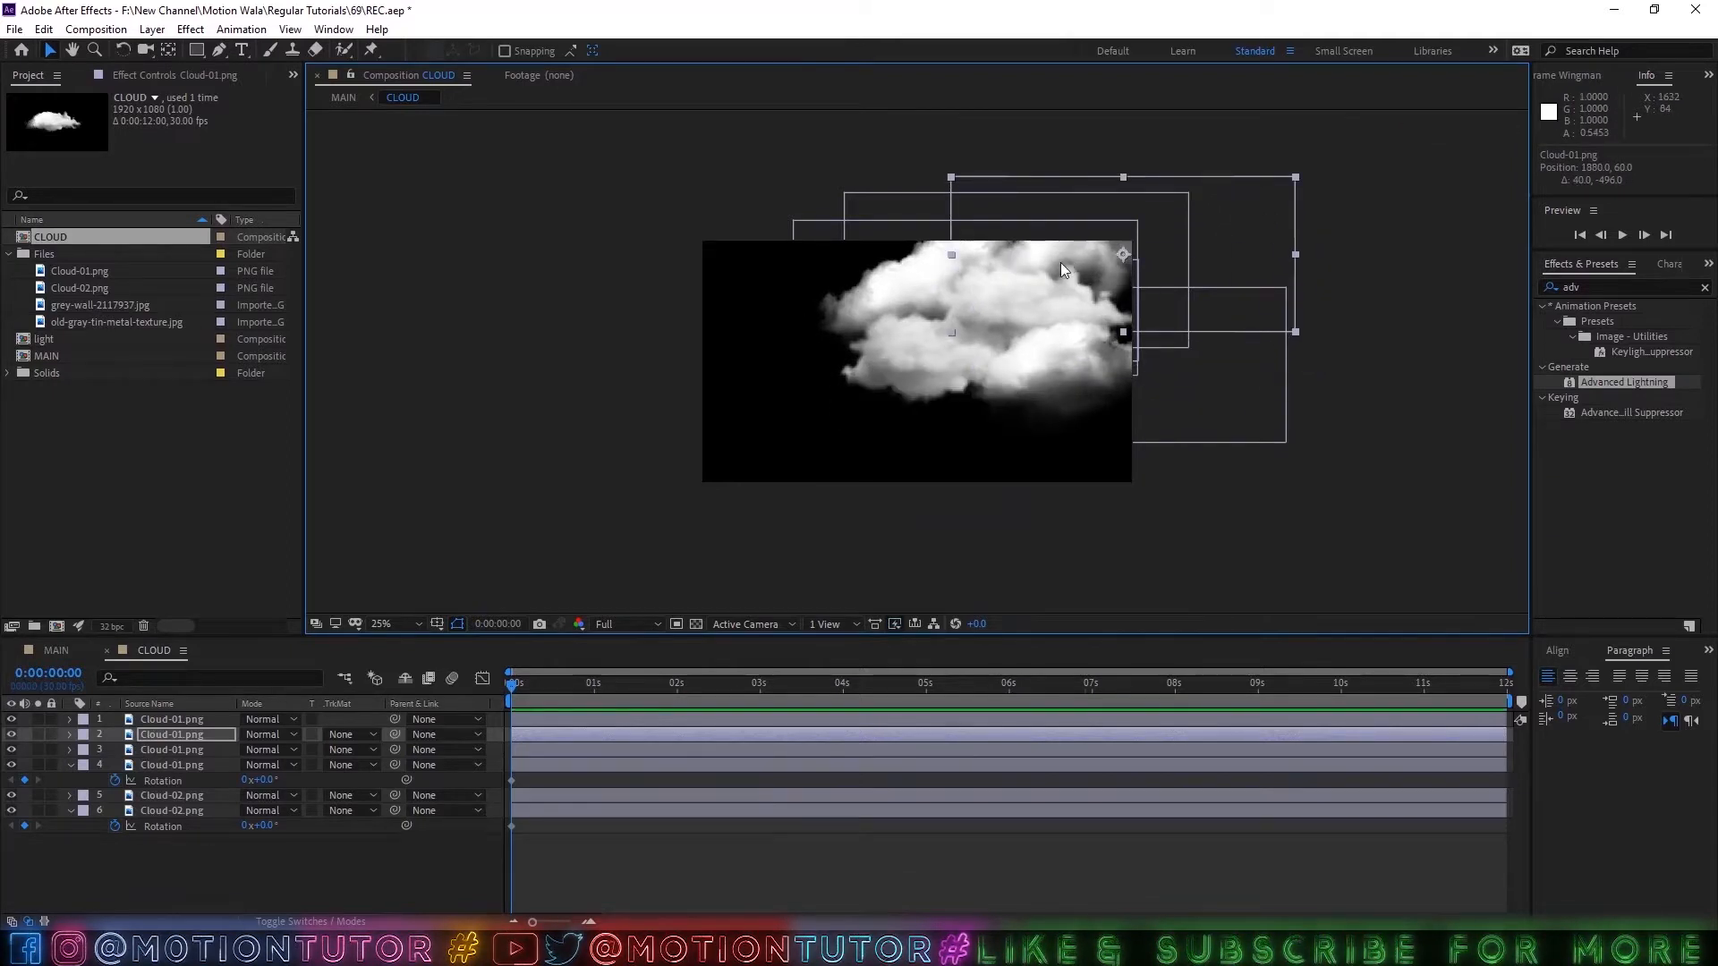
pyautogui.click(877, 380)
pyautogui.hotkey('ctrl', 'd')
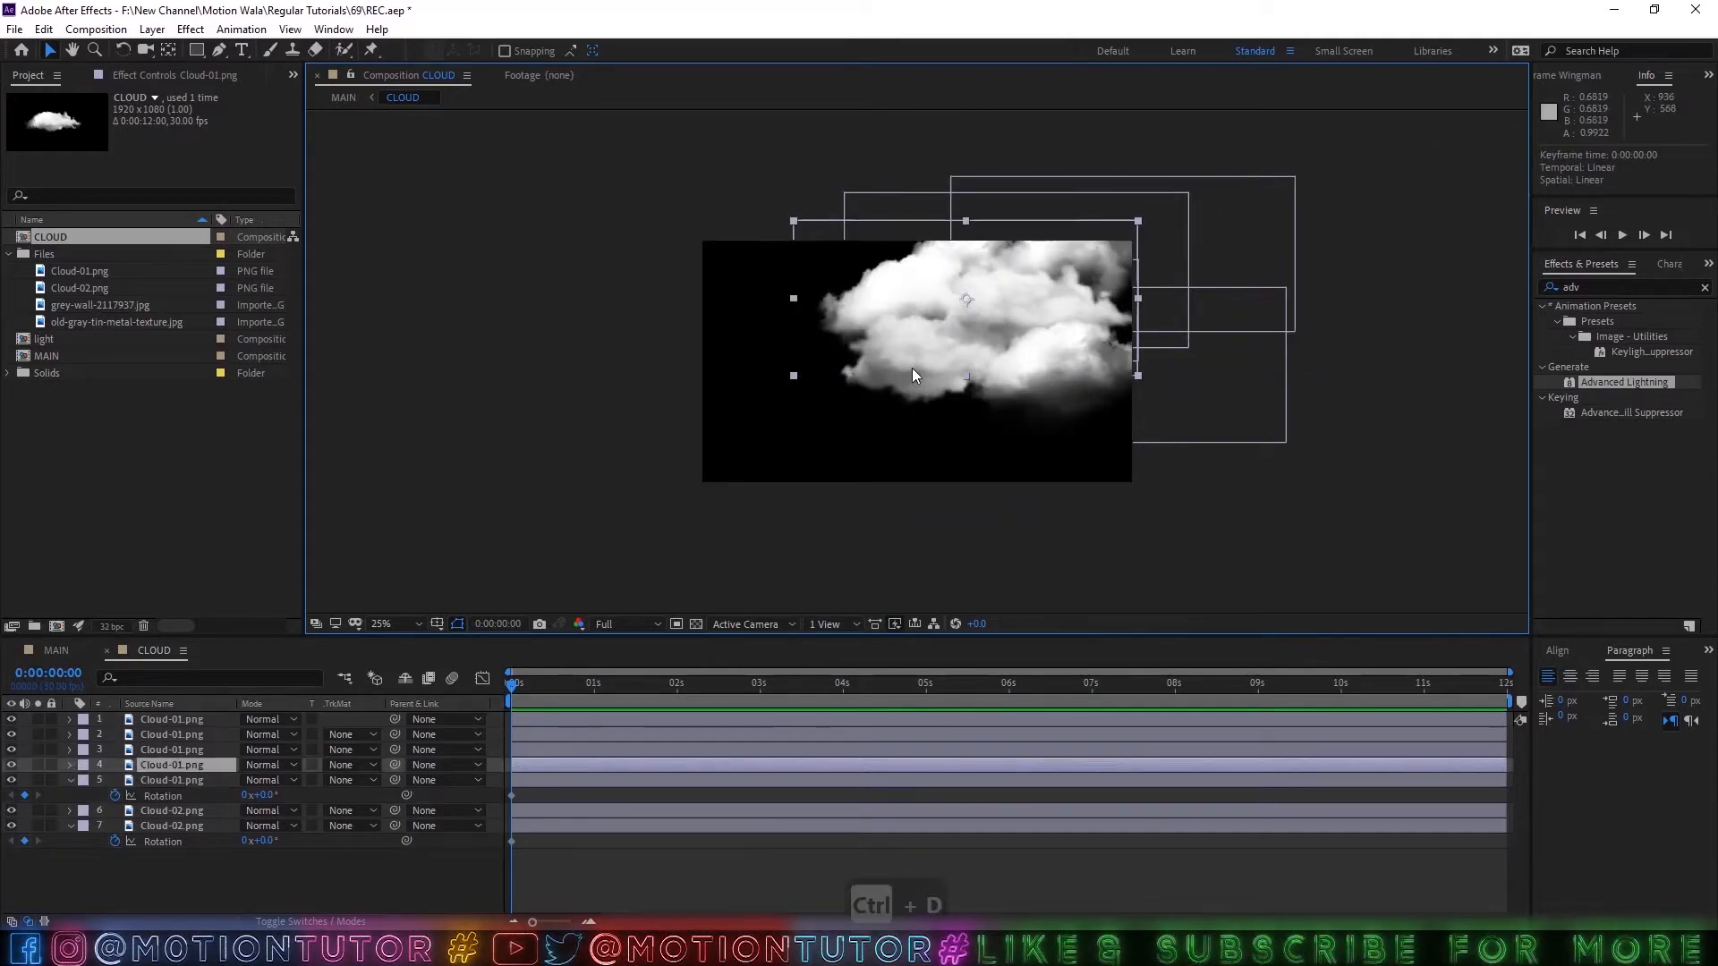
pyautogui.hotkey('ctrl', 'z')
# Duplicate a Cloud-02 and a Cloud-01 layer and place the copies lower in the right half of the frame.
pyautogui.click(856, 394)
pyautogui.hotkey('ctrl', 'd')
pyautogui.moveTo(856, 394); pyautogui.dragTo(913, 430)
pyautogui.click(1199, 226)
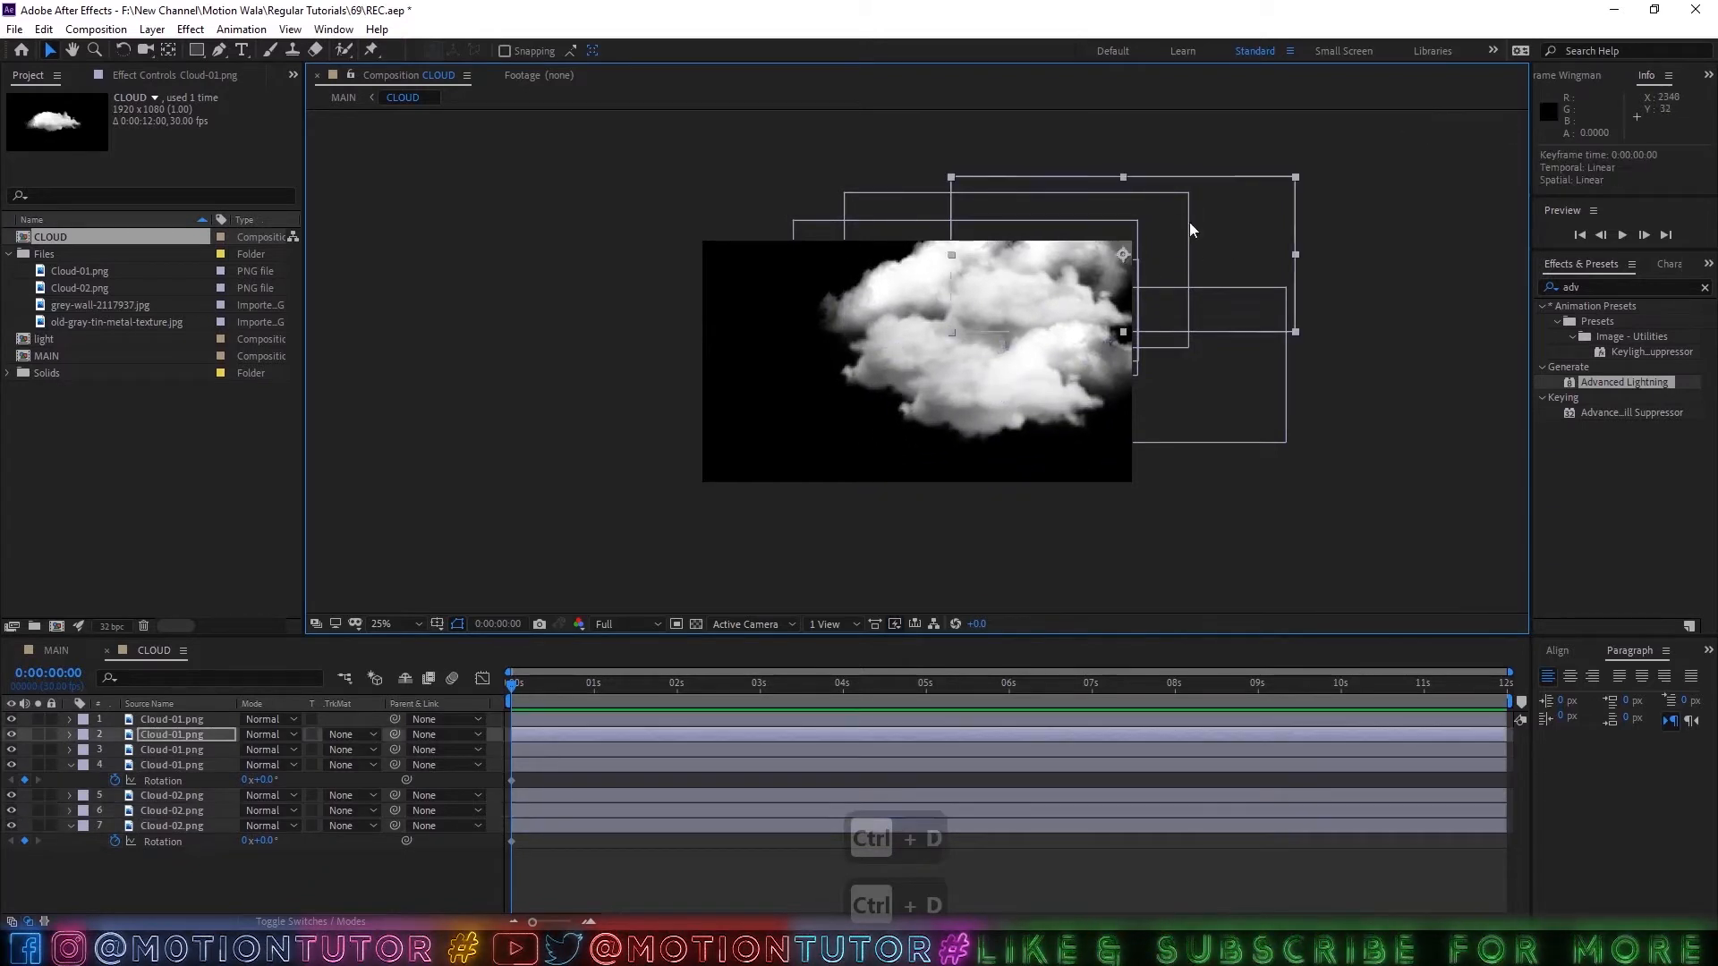
pyautogui.hotkey('ctrl', 'd')
pyautogui.moveTo(1199, 225); pyautogui.dragTo(1227, 378)
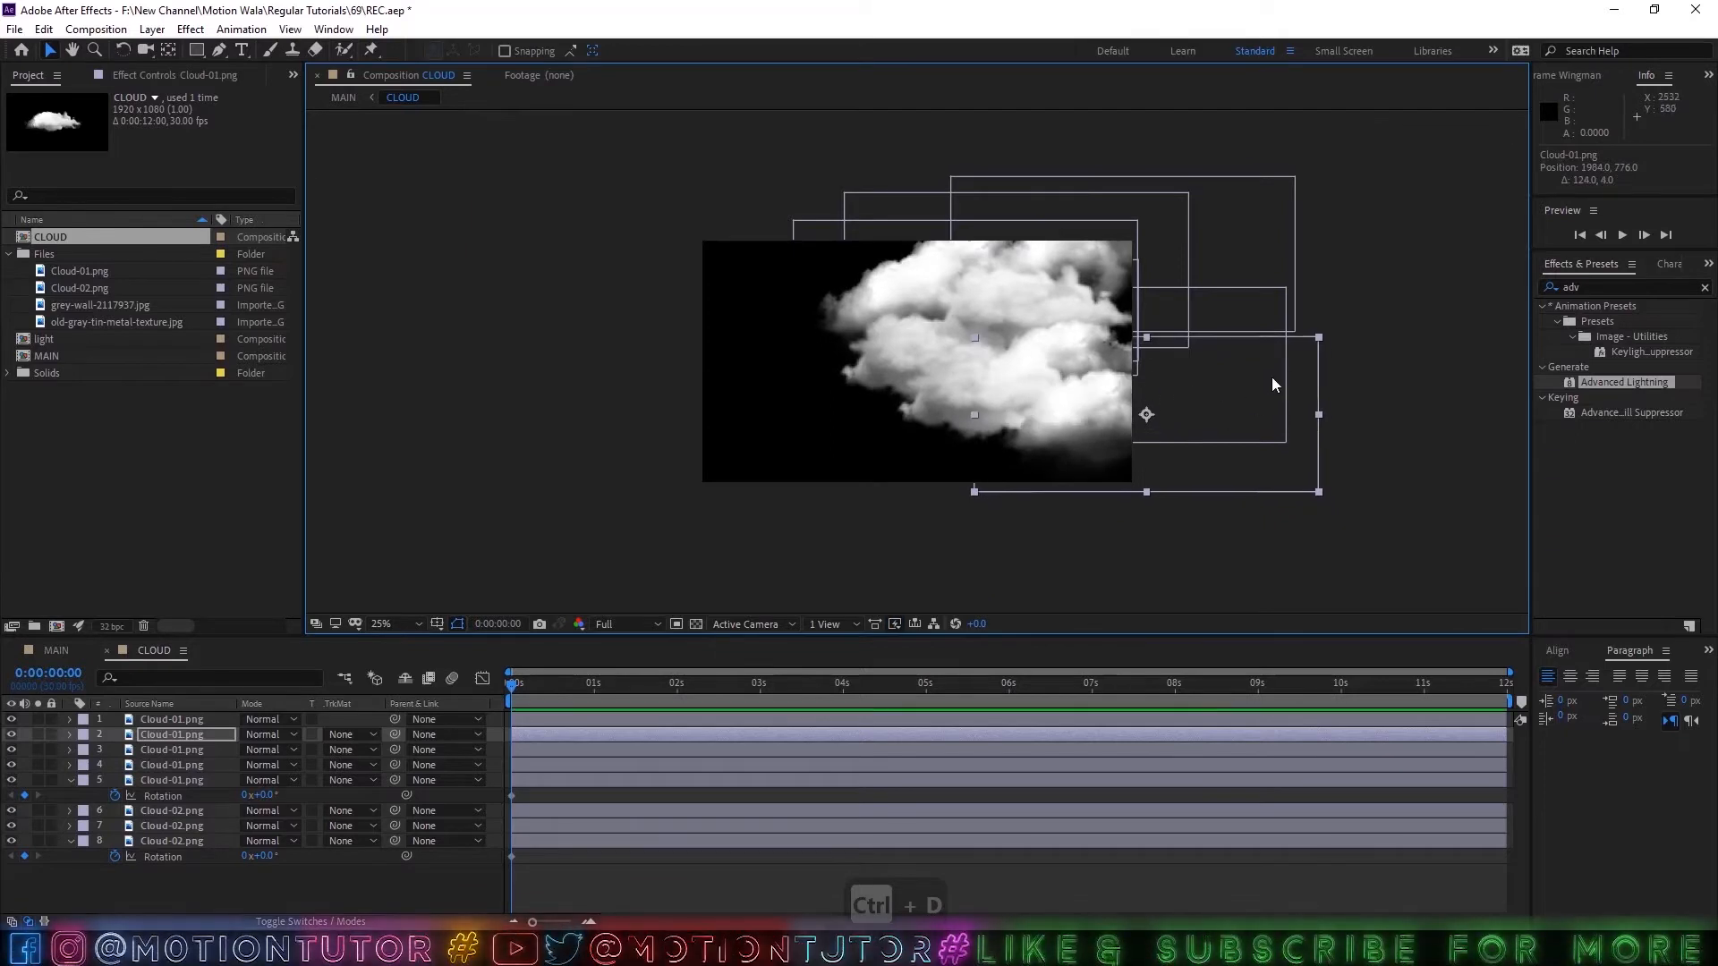
# Duplicate more clouds and place the copies along the lower middle and the upper left of the frame.
pyautogui.click(921, 360)
pyautogui.hotkey('ctrl', 'd')
pyautogui.moveTo(922, 360); pyautogui.dragTo(855, 458)
pyautogui.click(985, 447)
pyautogui.hotkey('ctrl', 'd')
pyautogui.moveTo(984, 447); pyautogui.dragTo(813, 346)
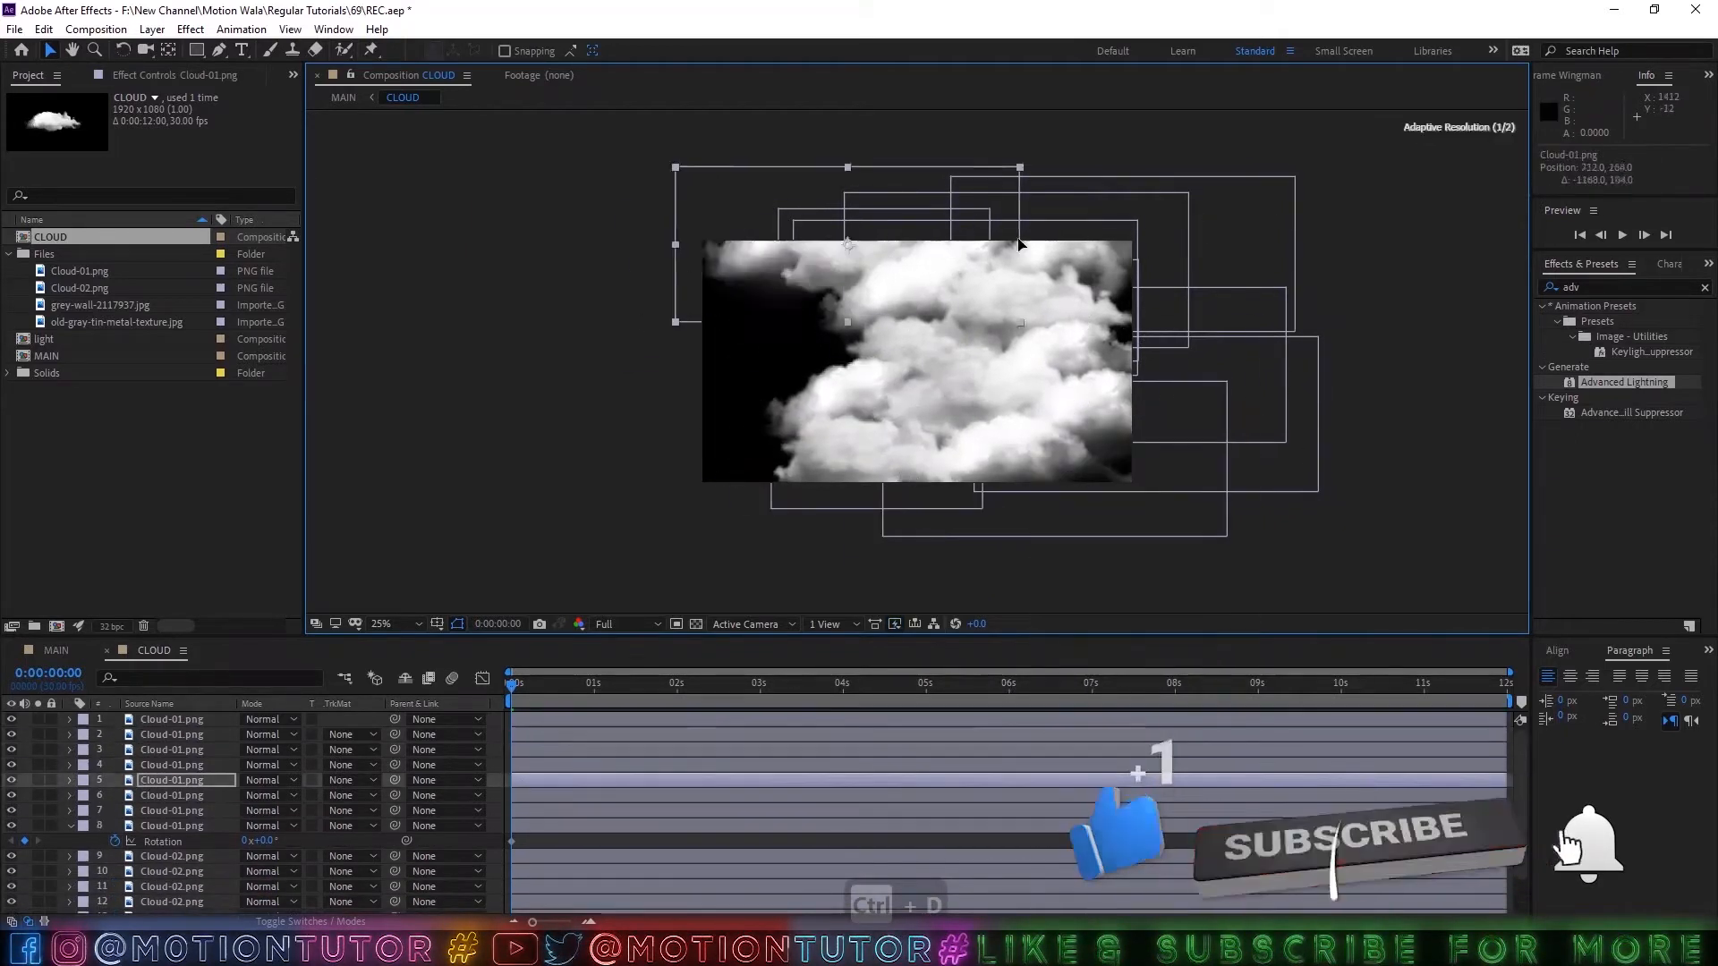
# Cover the remaining left side of the frame with further cloud duplicates.
pyautogui.hotkey('ctrl', 'd')
pyautogui.moveTo(936, 354); pyautogui.dragTo(775, 352)
pyautogui.hotkey('ctrl', 'd')
pyautogui.moveTo(979, 442); pyautogui.dragTo(736, 432)
pyautogui.moveTo(683, 488); pyautogui.dragTo(665, 436)
pyautogui.click(669, 319)
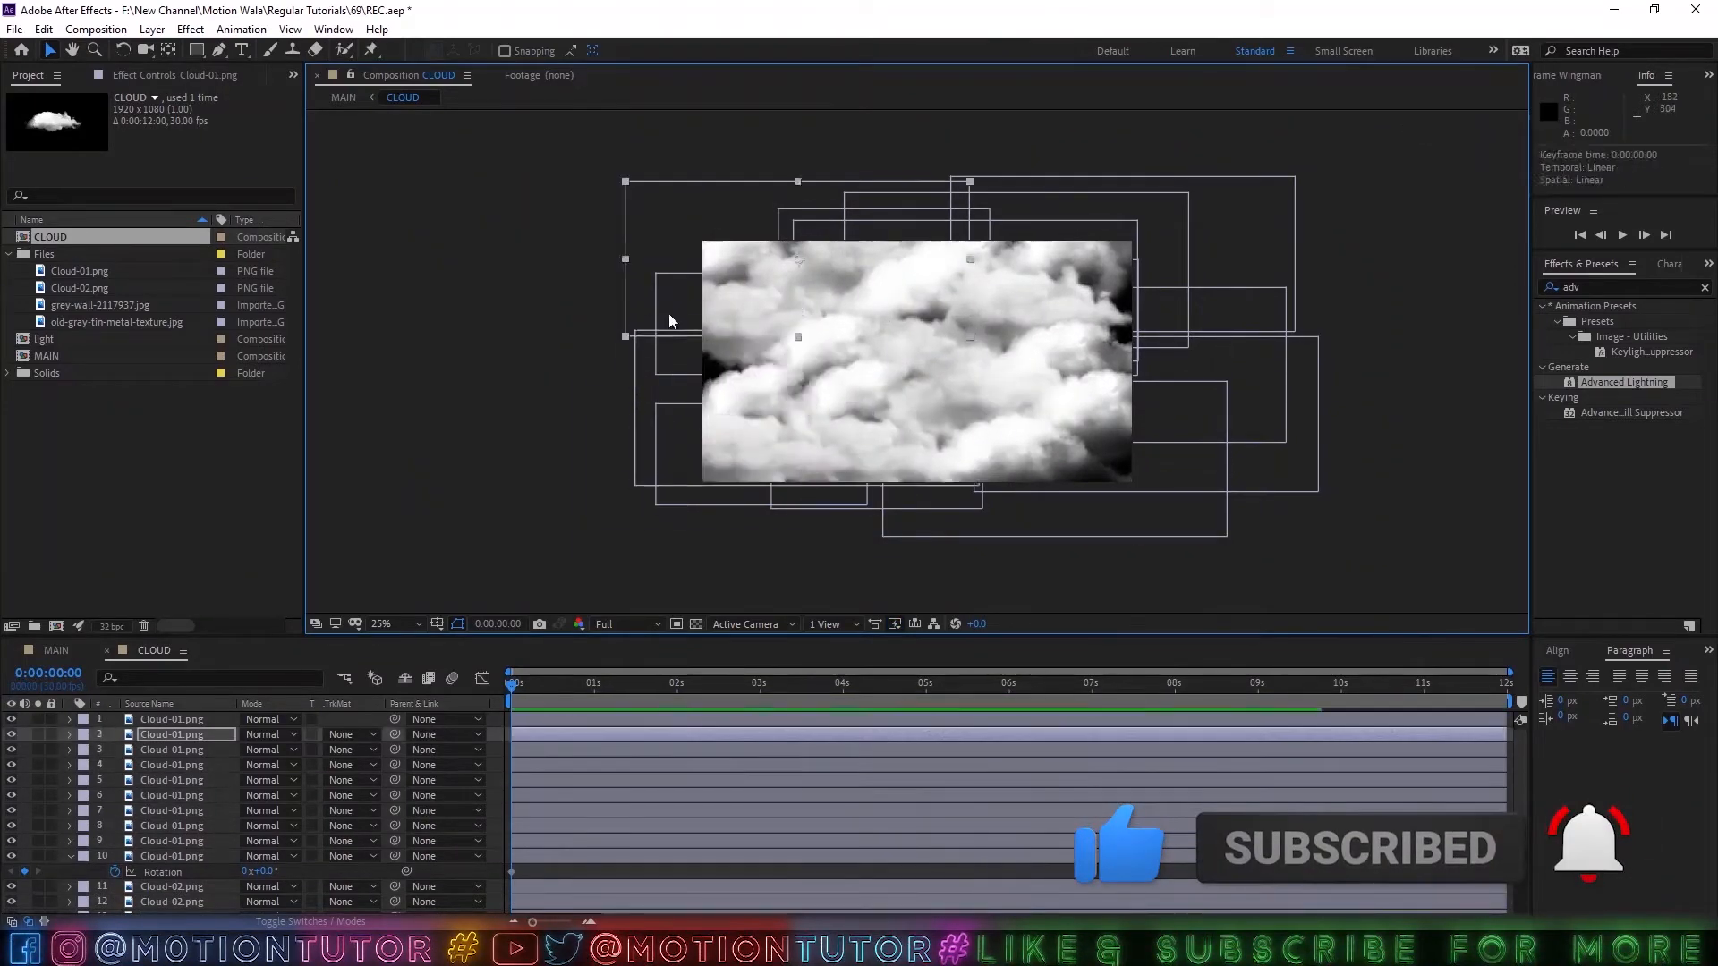
# Duplicate a group of clouds, place the copies beyond the frame's right edge, and save the project.
pyautogui.moveTo(1001, 303); pyautogui.dragTo(1029, 292)
pyautogui.moveTo(1377, 179); pyautogui.dragTo(1190, 527)
pyautogui.hotkey('ctrl', 'd')
pyautogui.moveTo(1169, 303); pyautogui.dragTo(1310, 303)
pyautogui.click(946, 457)
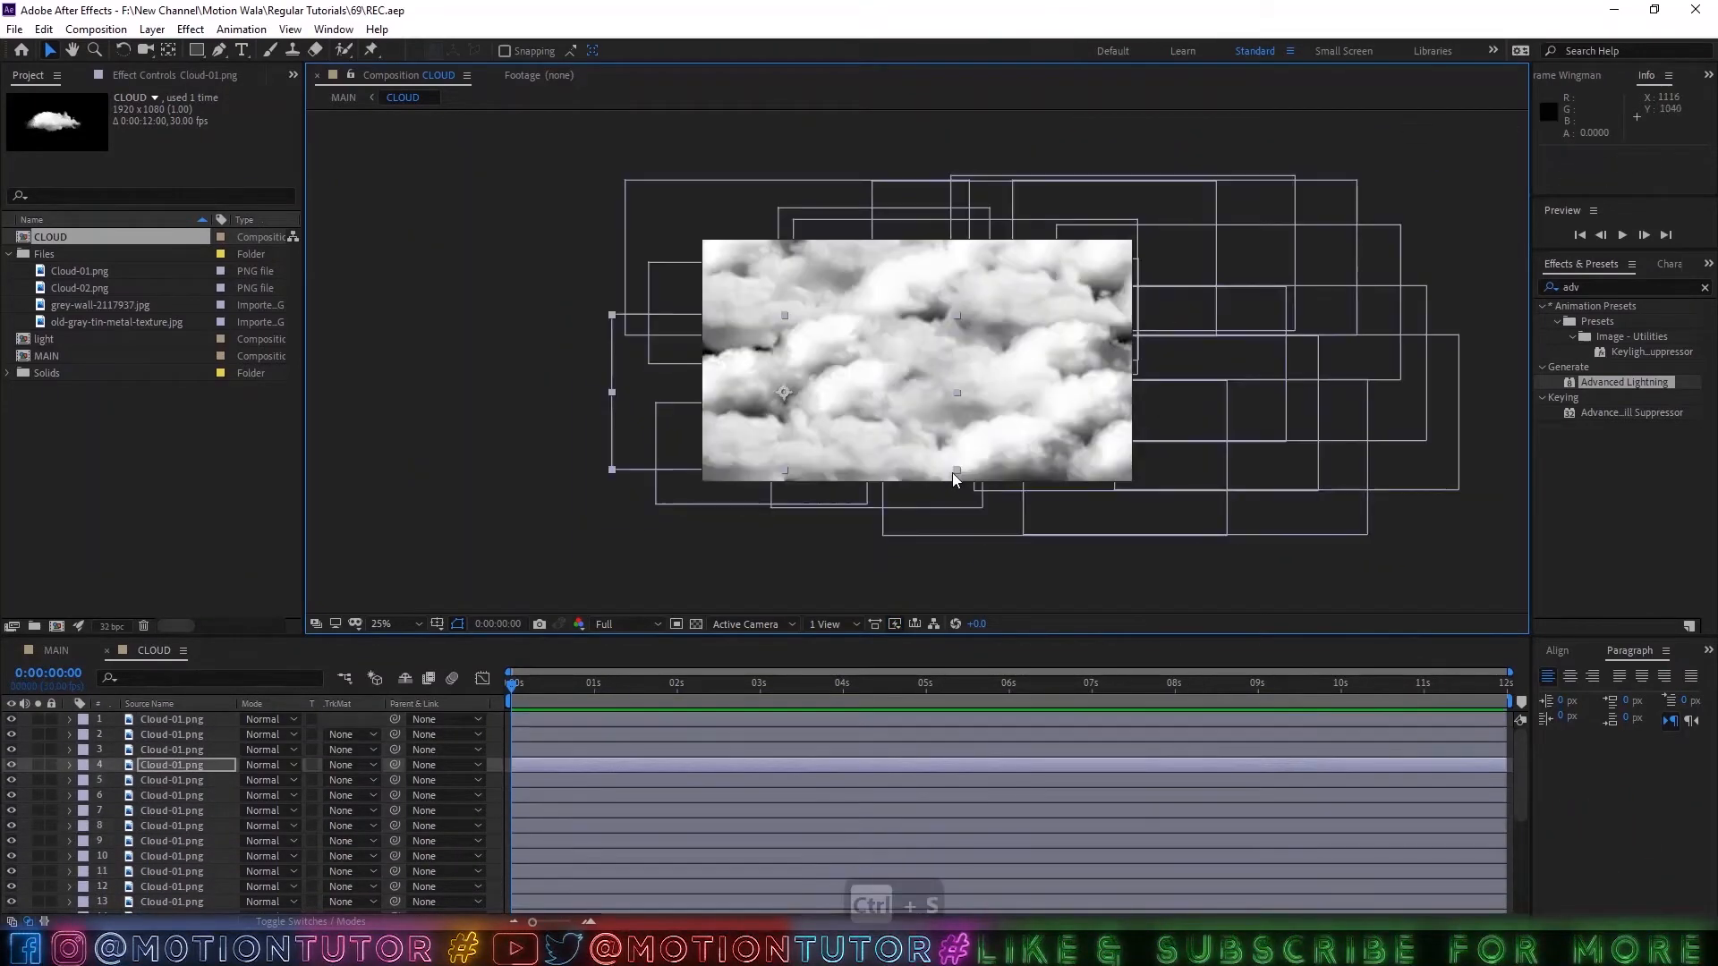
pyautogui.hotkey('ctrl', 's')
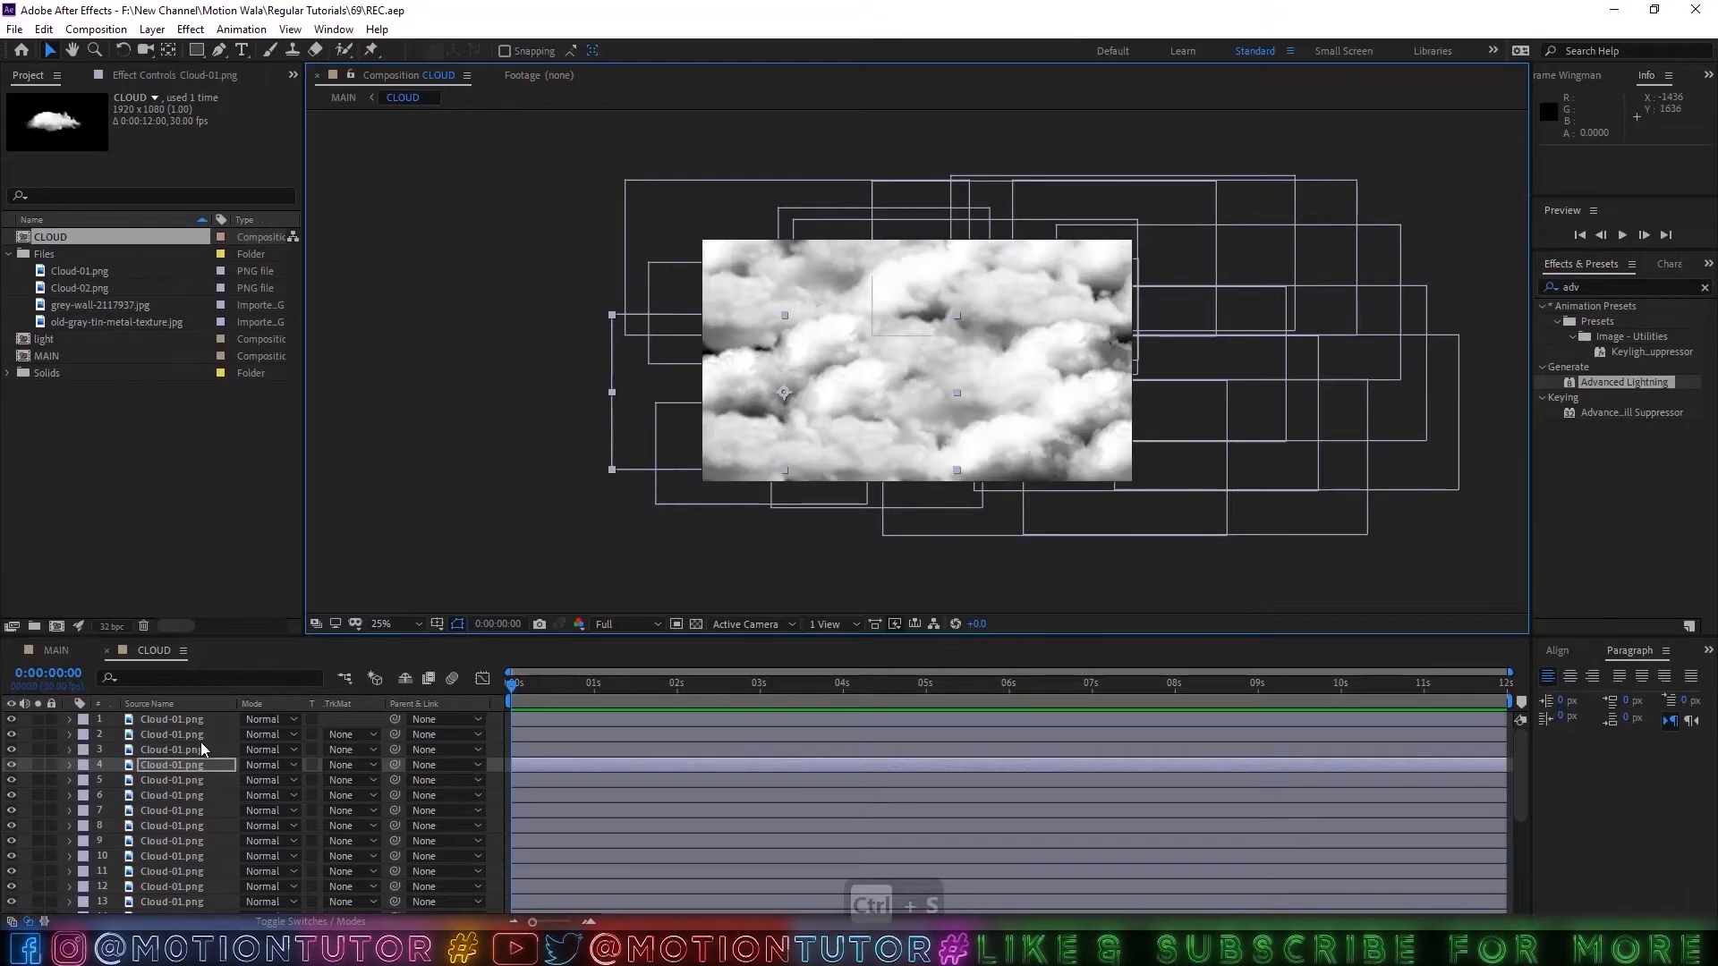
# Select all cloud layers in the CLOUD composition and reveal their keyframed Position and Rotation properties.
pyautogui.click(186, 721)
pyautogui.scroll(-5, 163, 762)
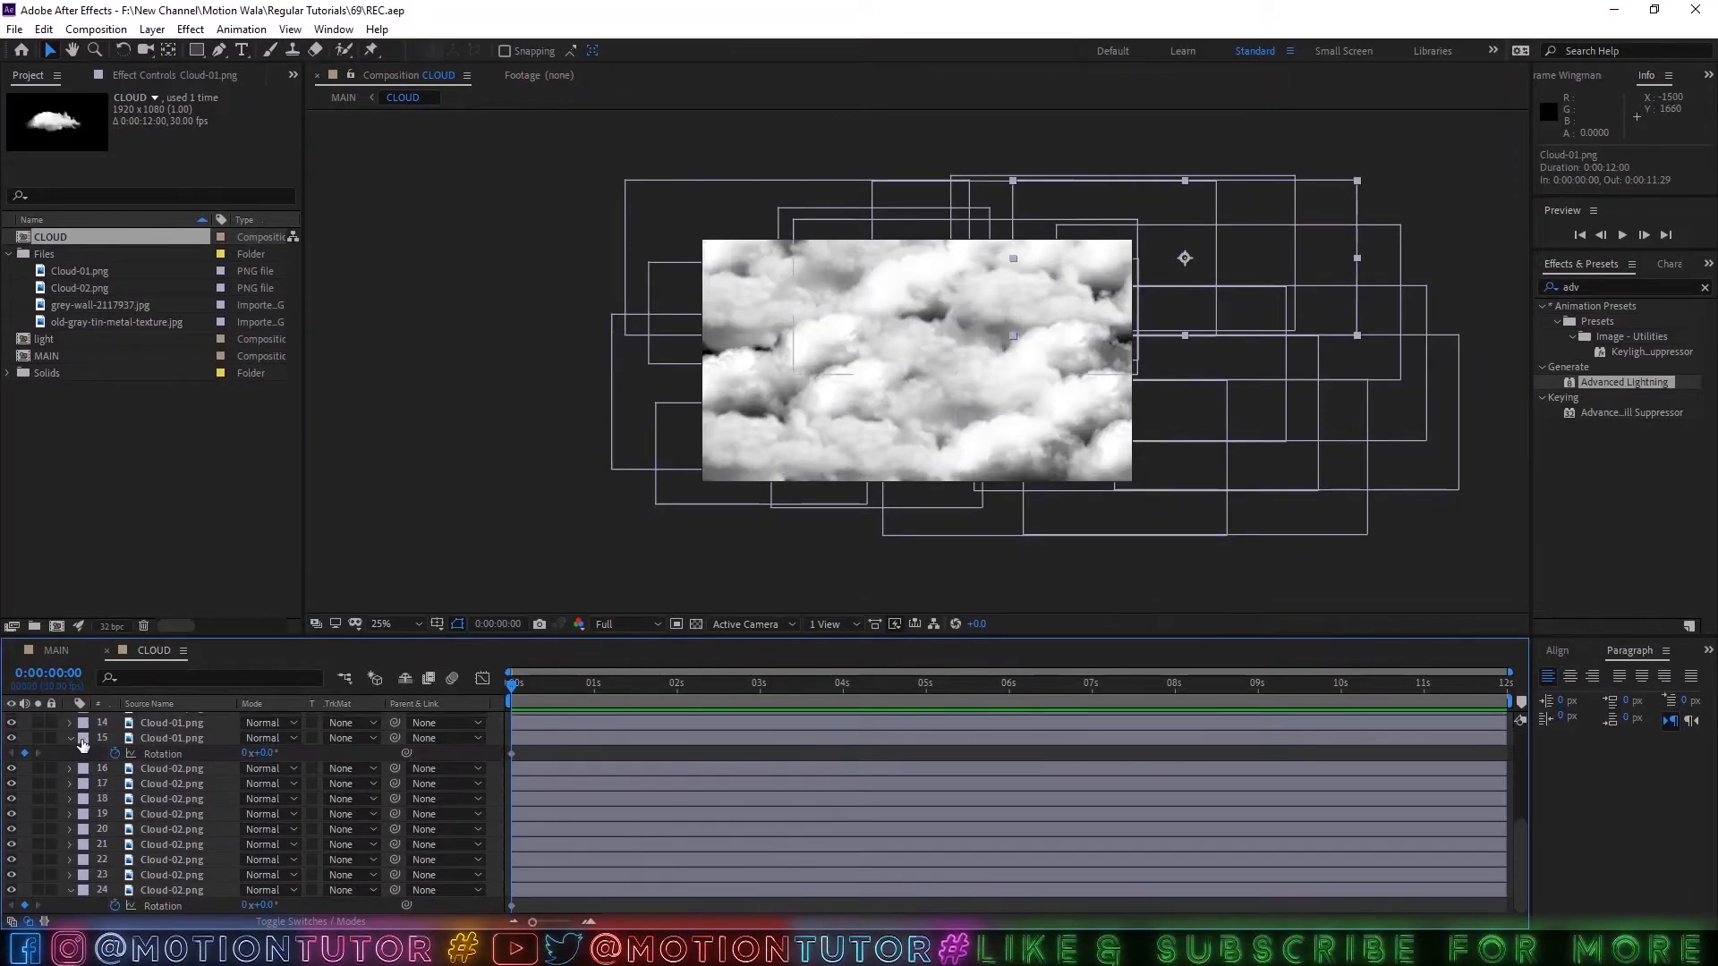
pyautogui.click(70, 739)
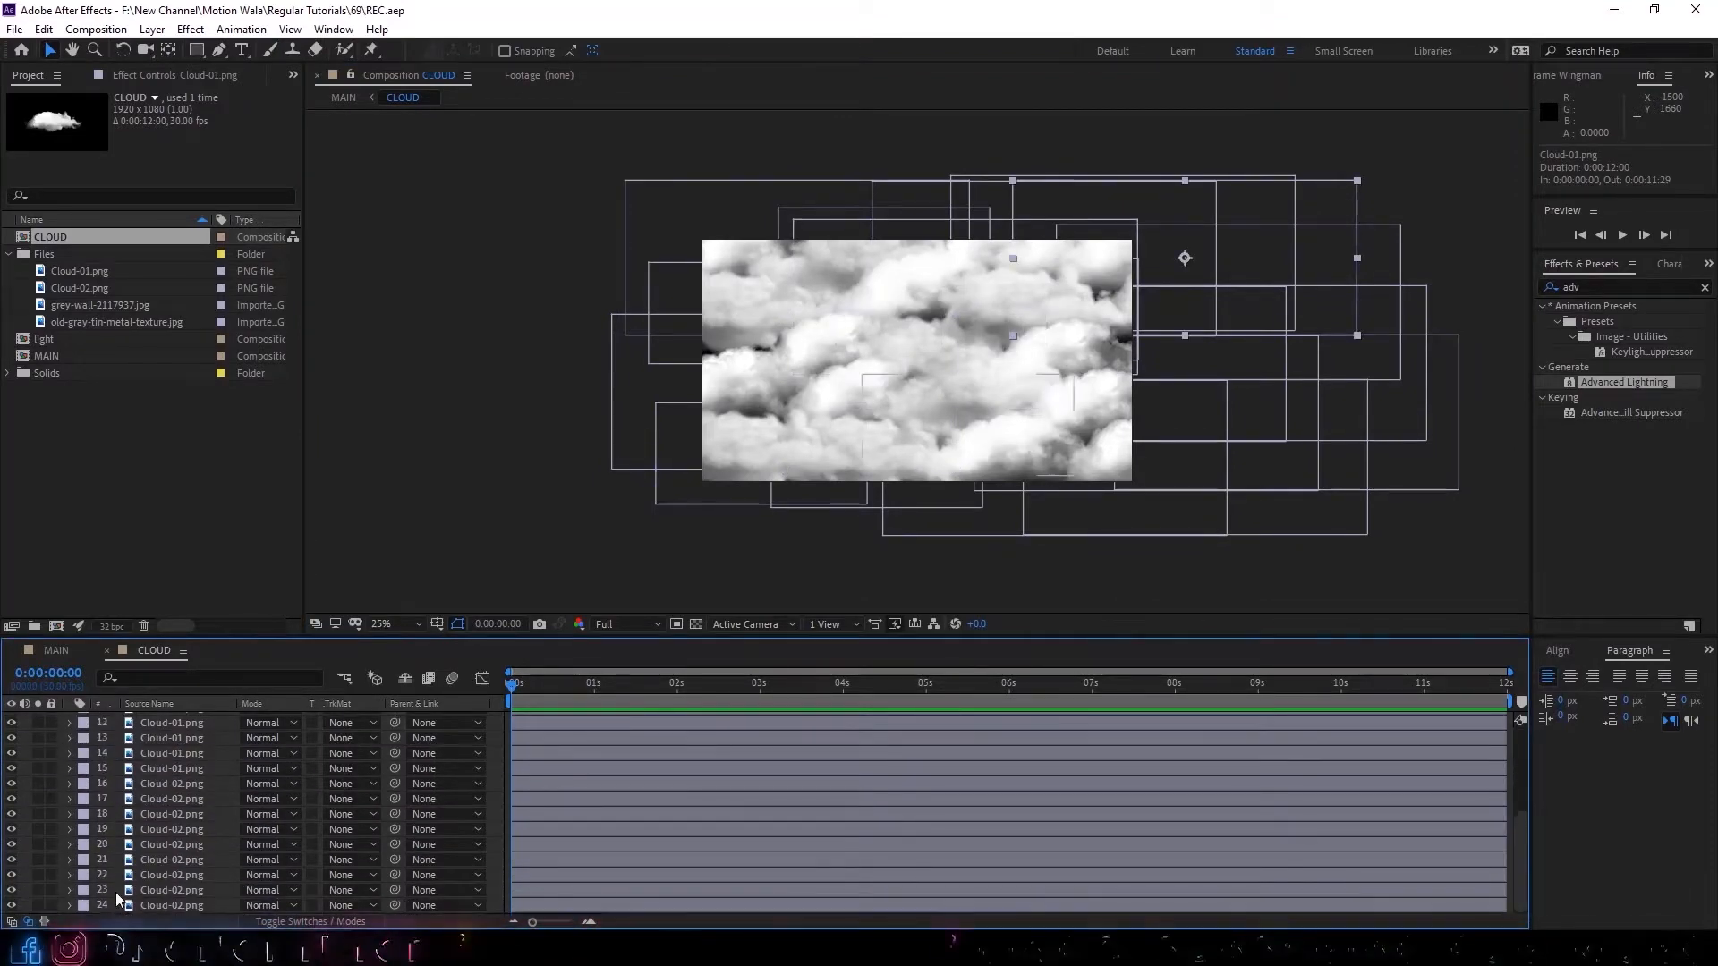
pyautogui.hotkey('ctrl', 'a')
pyautogui.scroll(5, 170, 830)
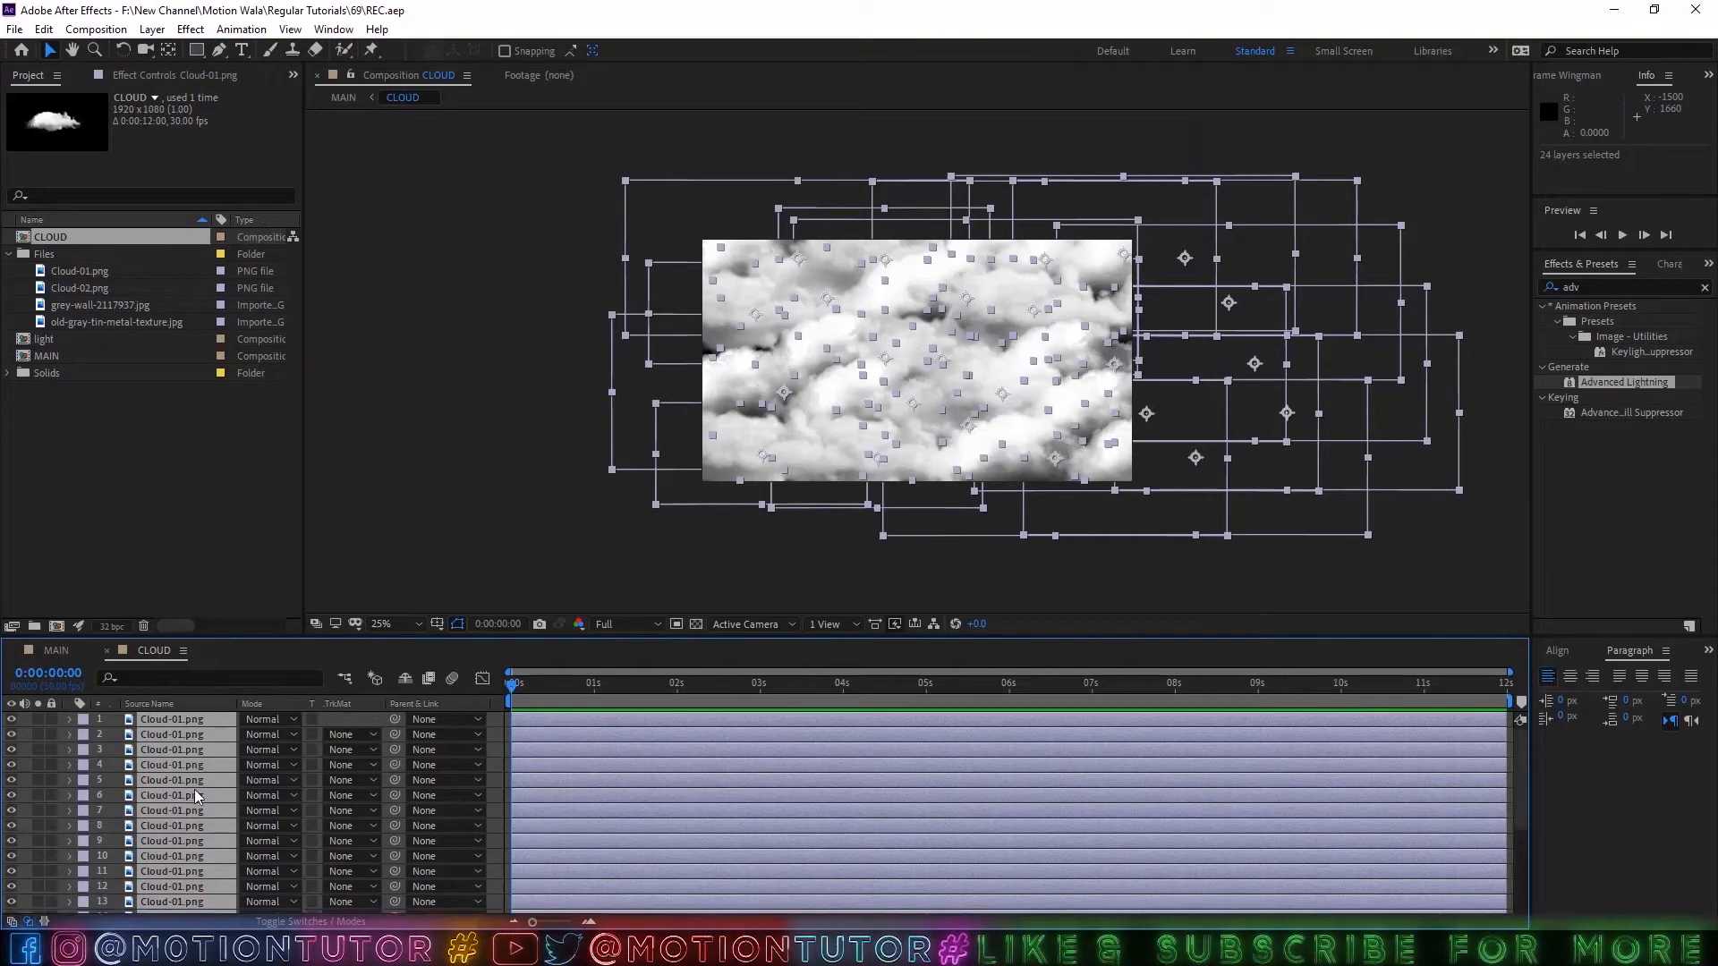
pyautogui.press('u')
pyautogui.scroll(-5, 201, 776)
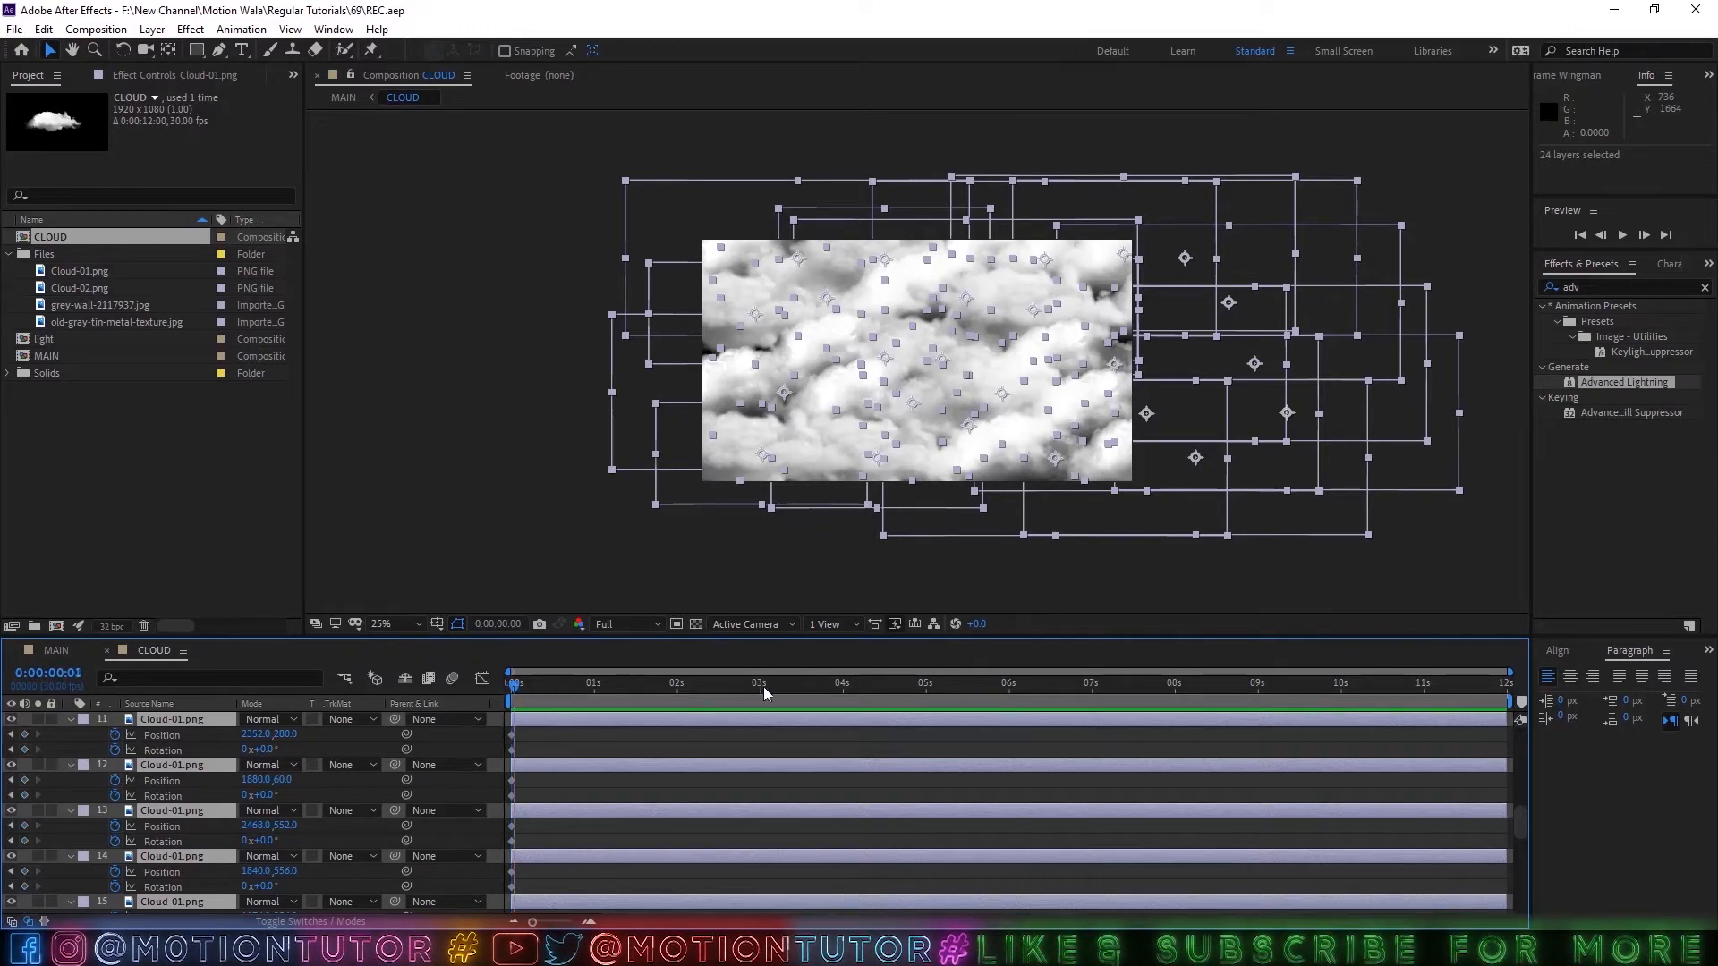
# End the work area at 0:00:10:00 and trim the CLOUD composition to it.
pyautogui.moveTo(764, 685); pyautogui.dragTo(1347, 705)
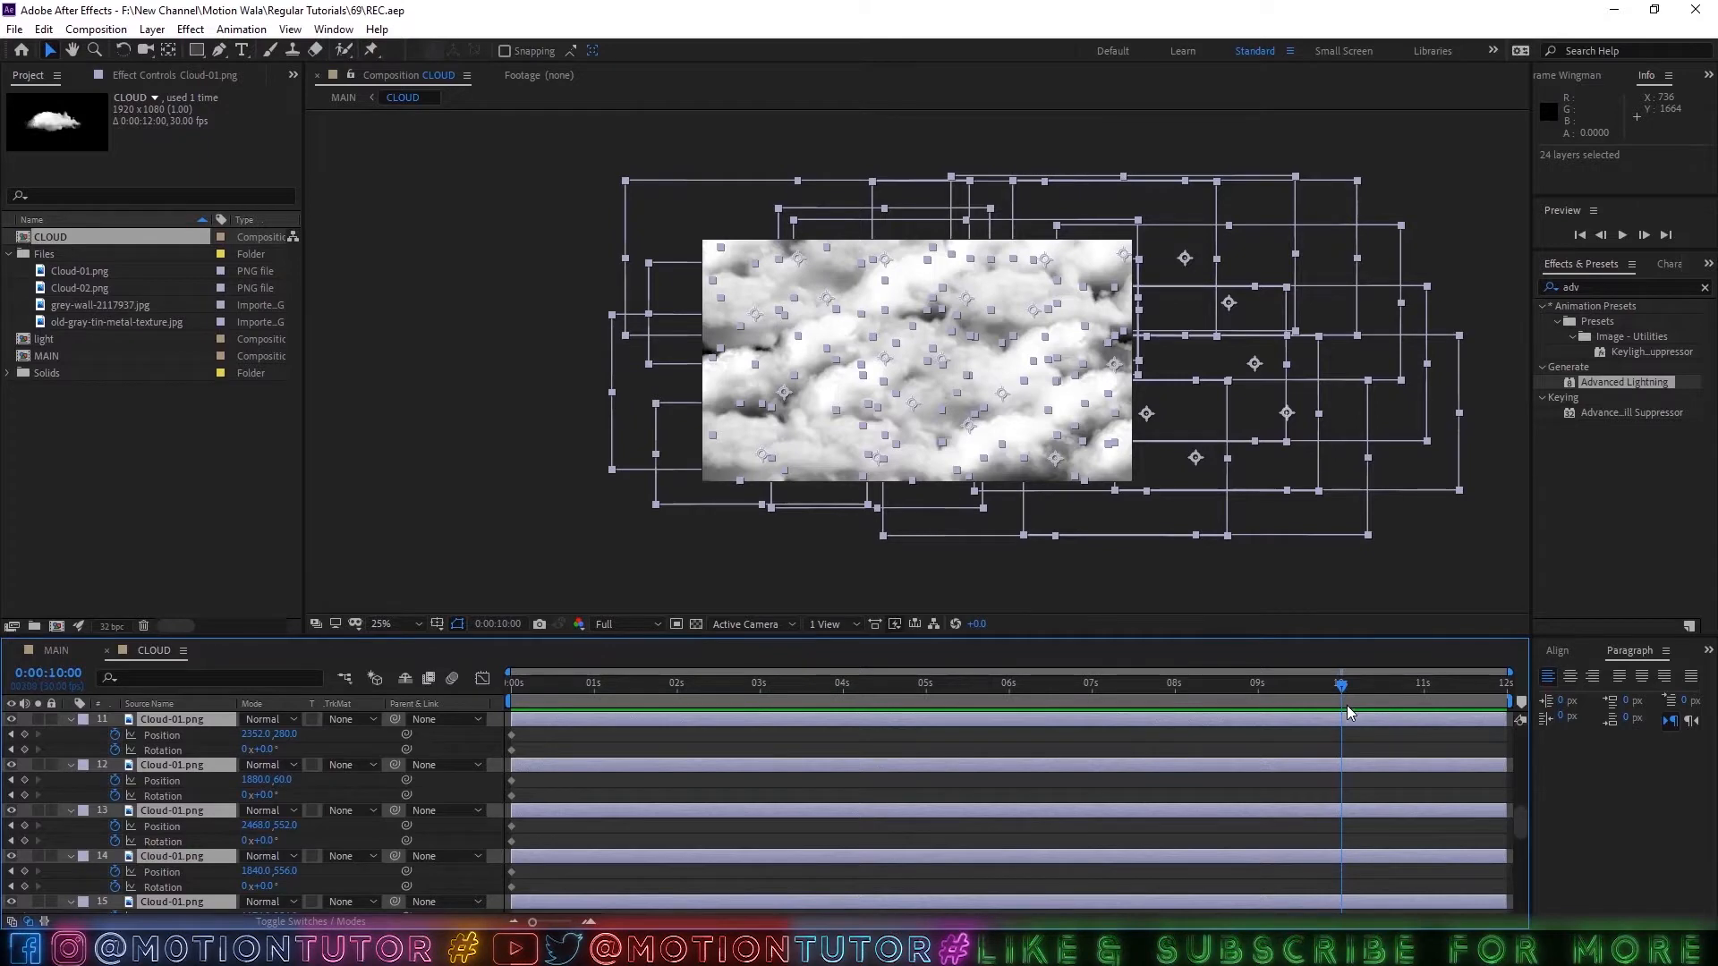
pyautogui.moveTo(1521, 709); pyautogui.dragTo(1349, 707)
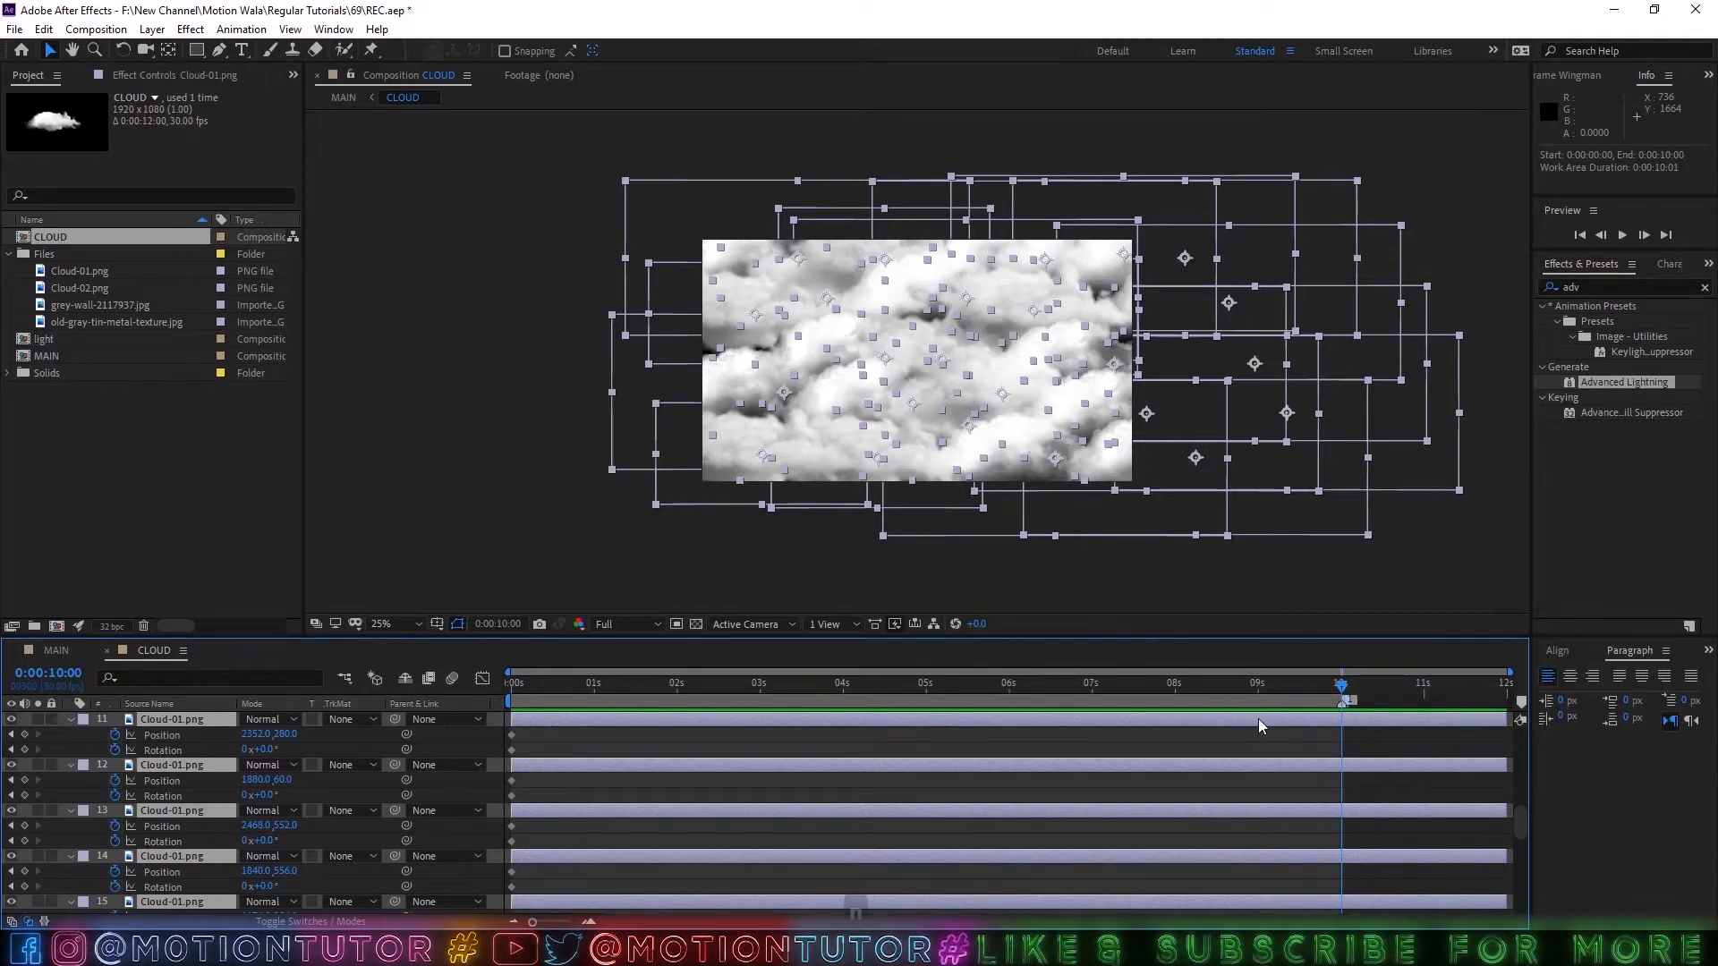
pyautogui.rightClick(1183, 697)
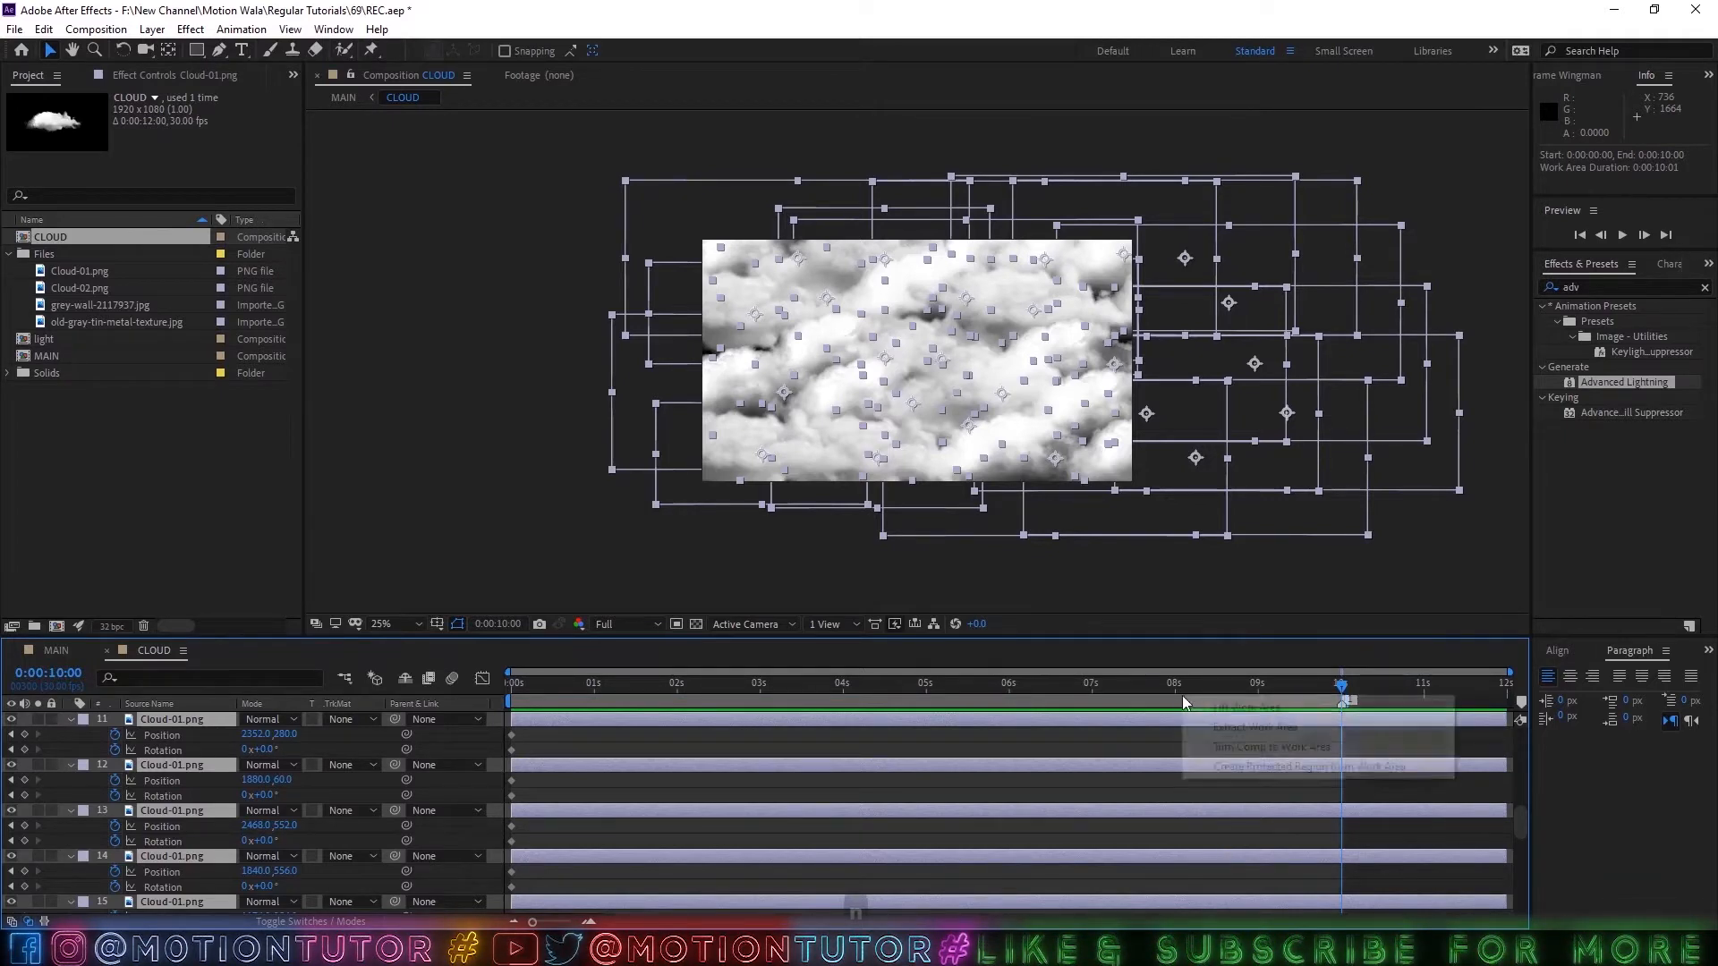
pyautogui.click(1231, 750)
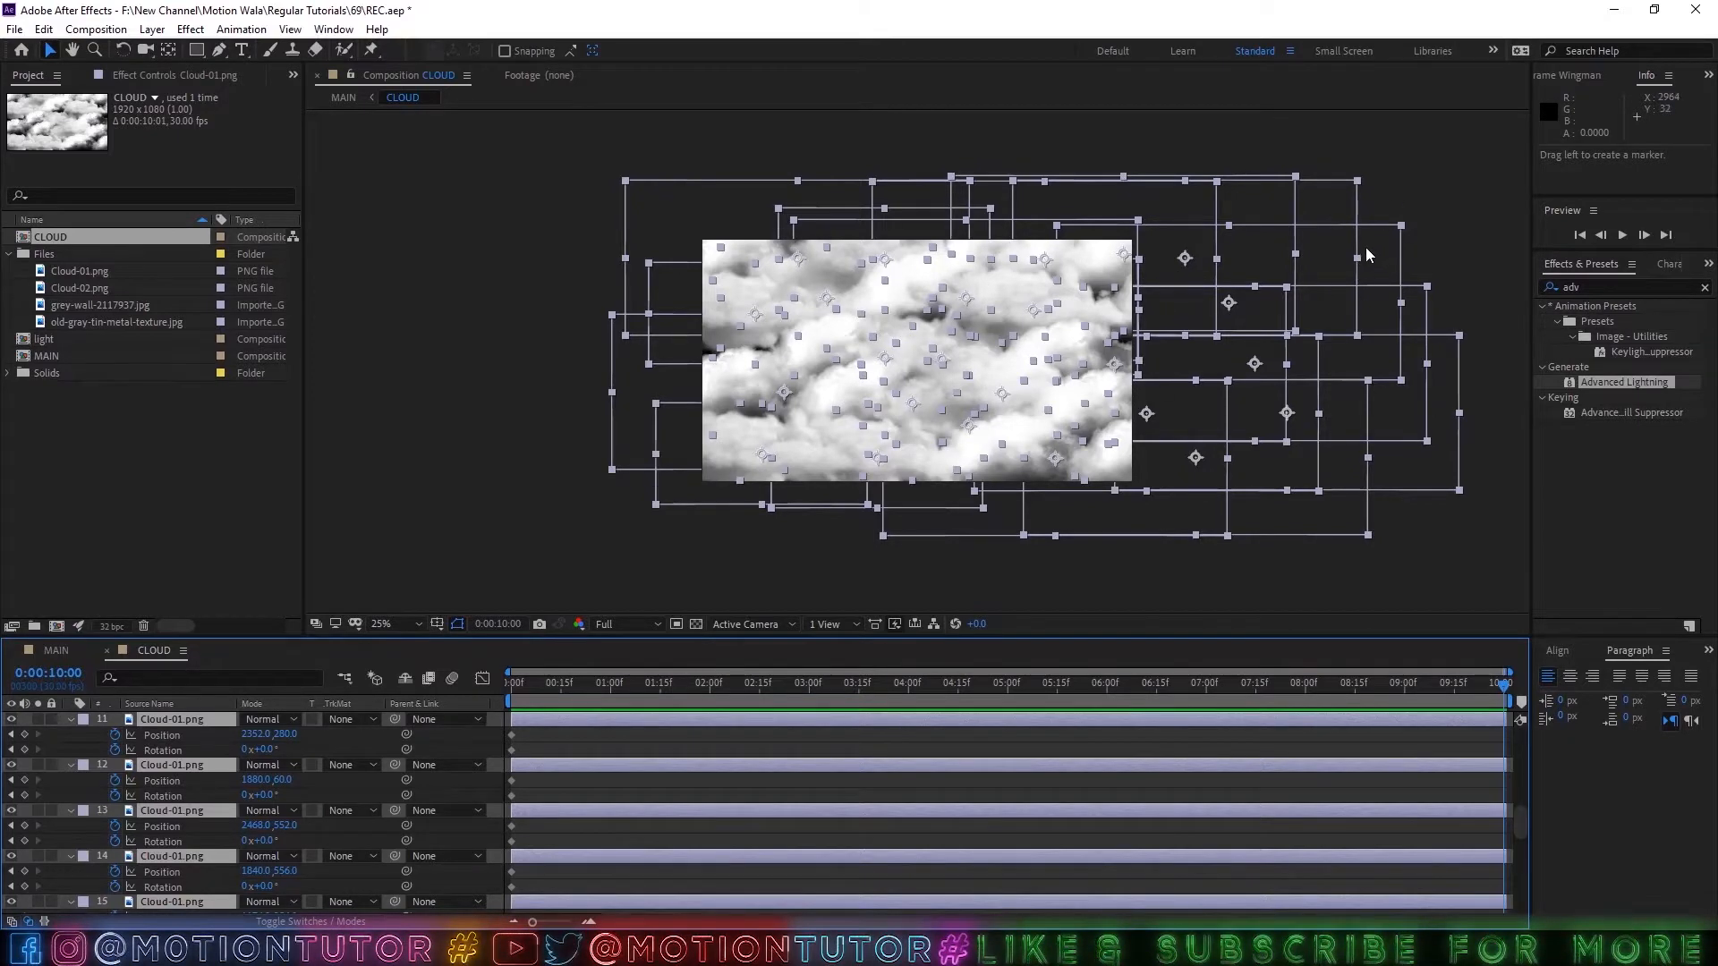
# Shift all cloud layers about 504 px left and 28 px up at 0:00:10:00, and scrub through the drift.
pyautogui.moveTo(1138, 309); pyautogui.dragTo(1000, 295)
pyautogui.click(1083, 691)
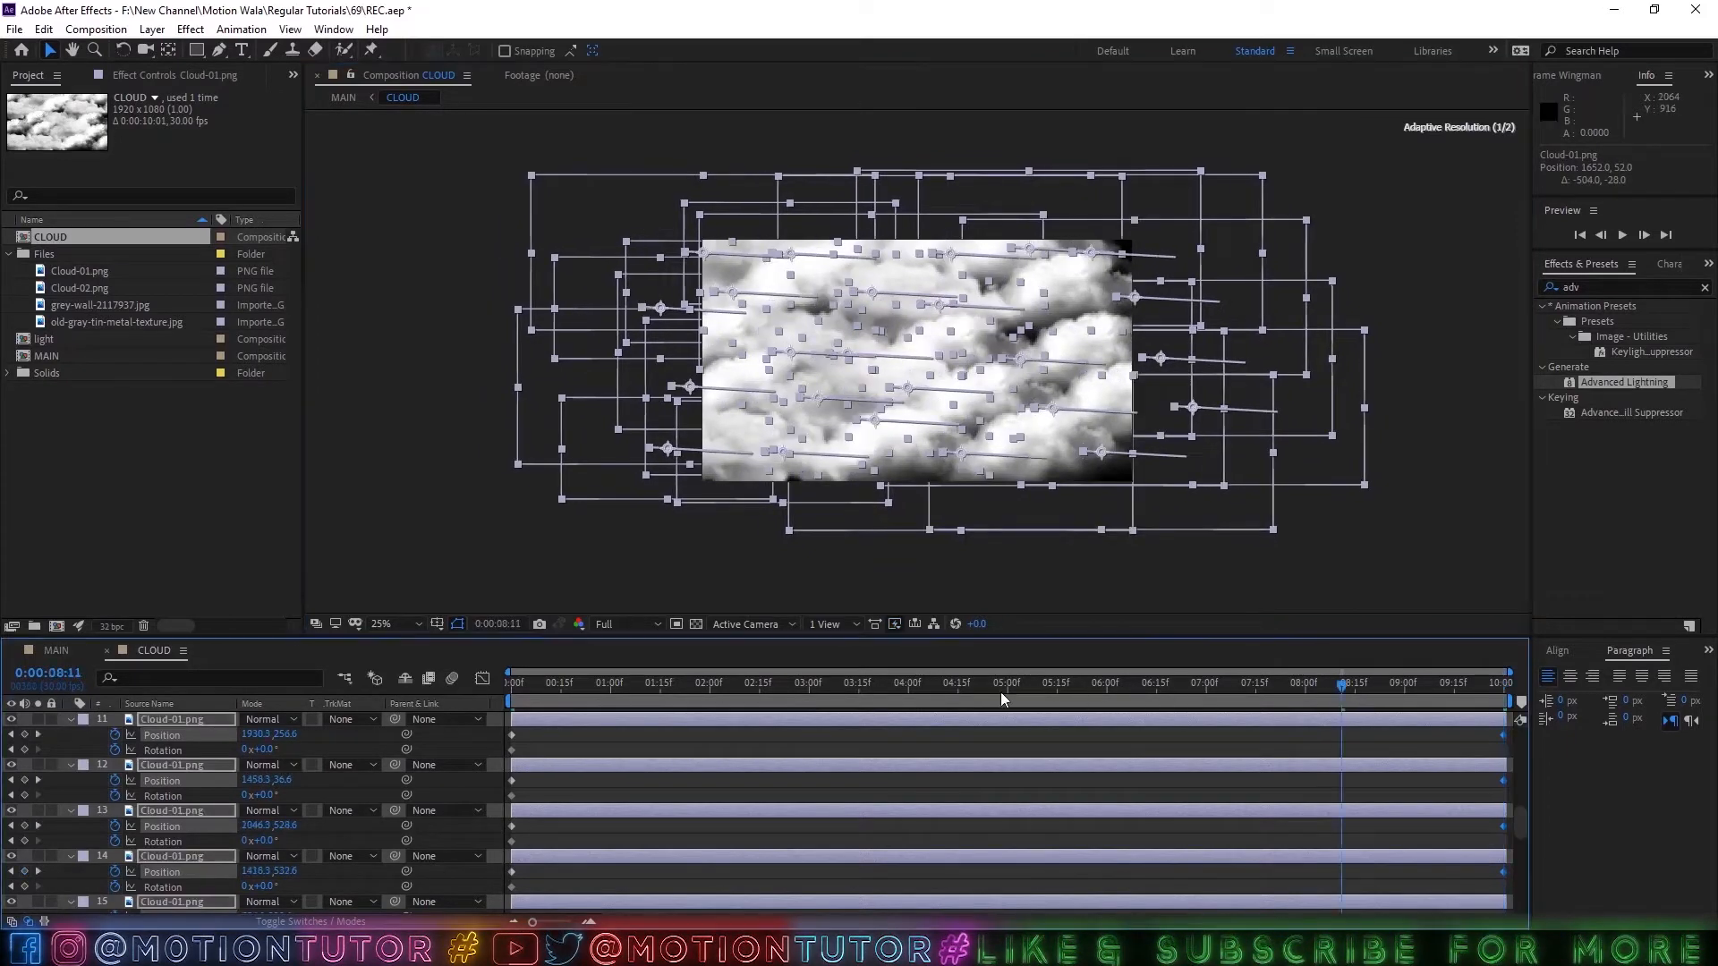
pyautogui.moveTo(647, 691); pyautogui.dragTo(1513, 729)
pyautogui.click(1464, 750)
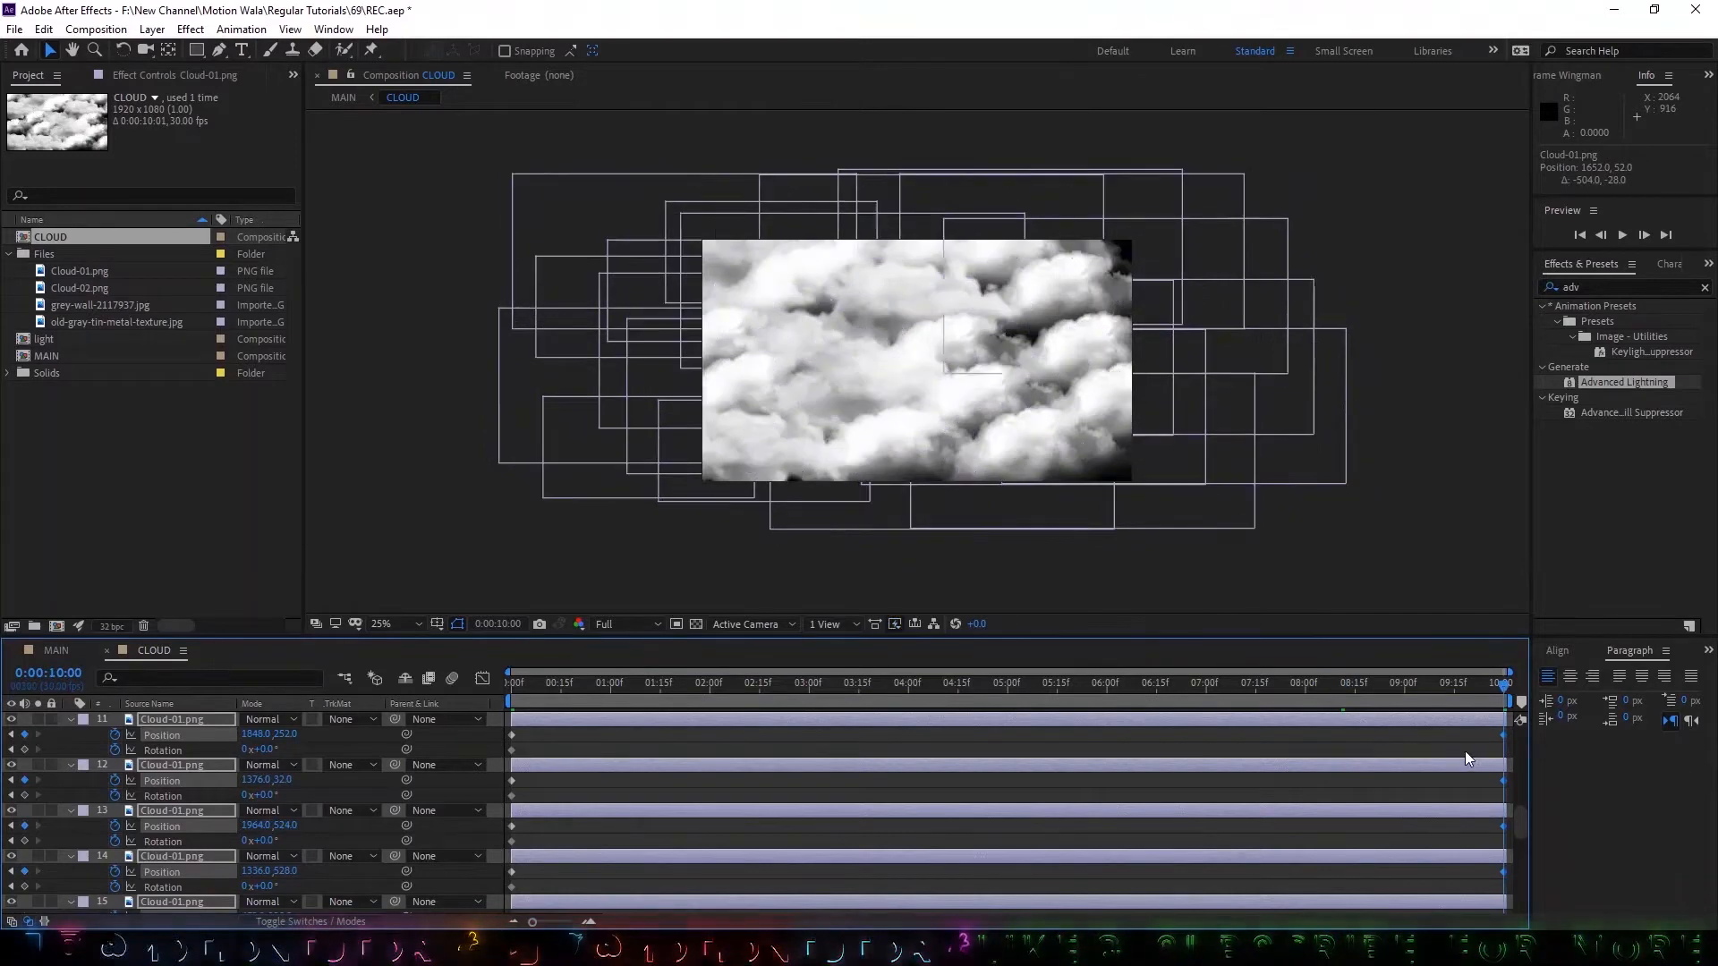
# Rotate several individual clouds in the frame by small, differing angles of about 2° to 9° at 0:00:10:00.
pyautogui.click(122, 51)
pyautogui.moveTo(1025, 384); pyautogui.dragTo(1038, 298)
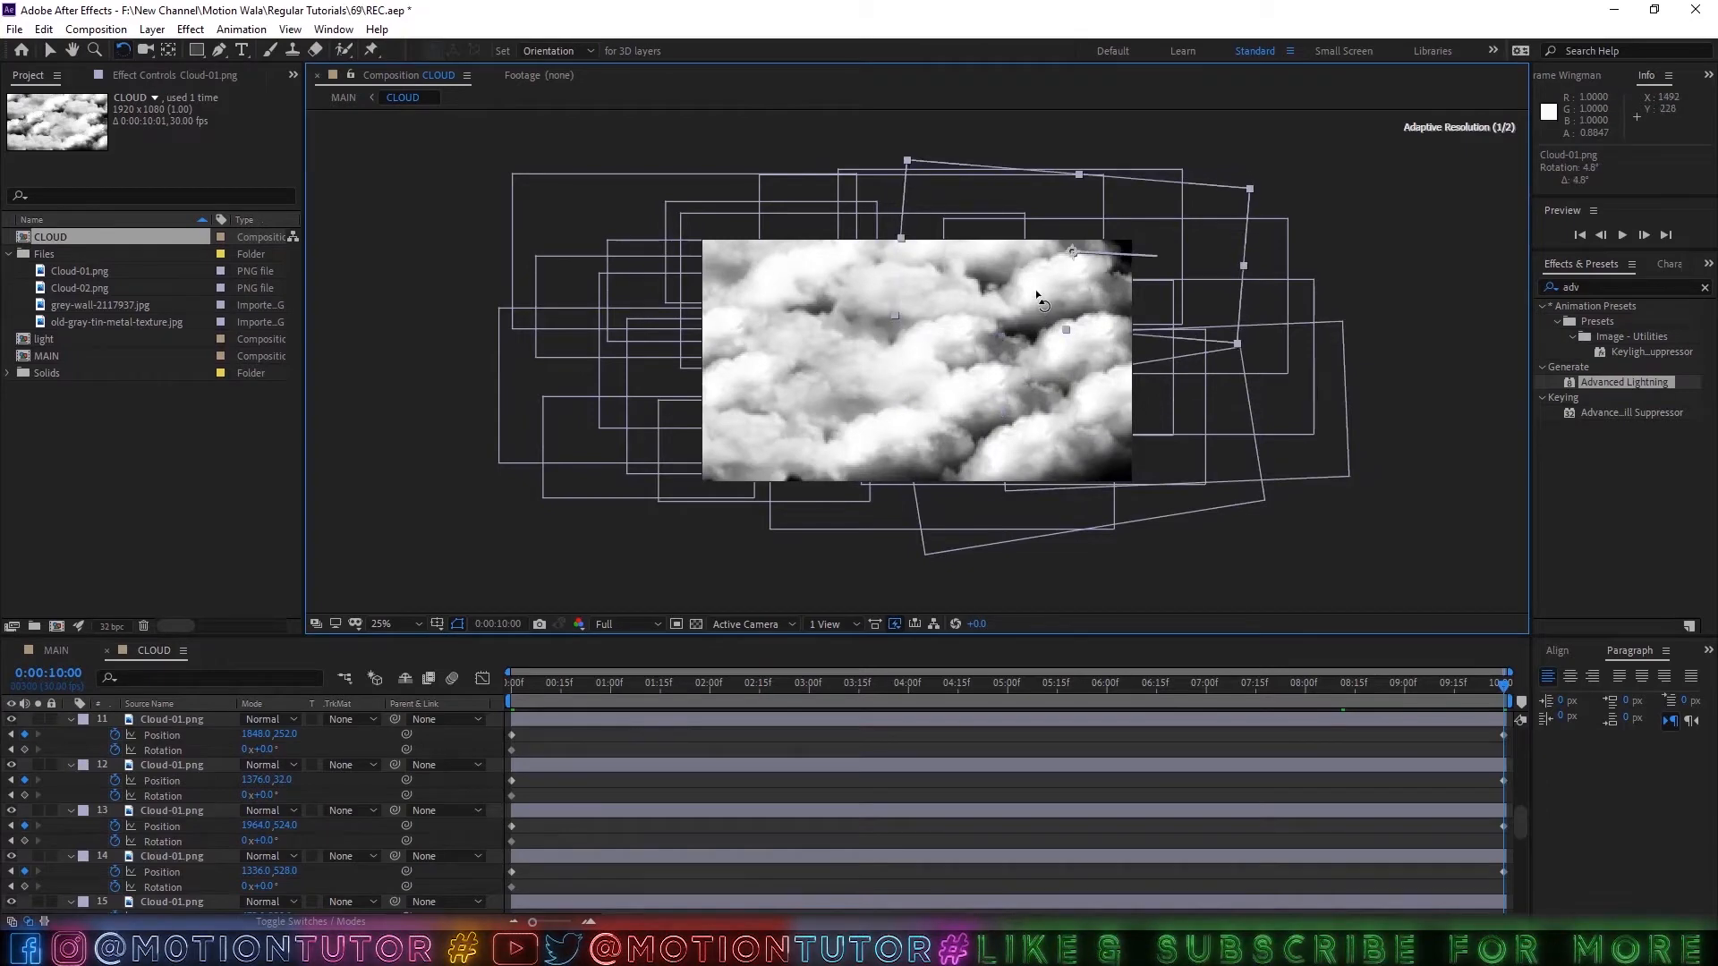
pyautogui.moveTo(926, 374); pyautogui.dragTo(967, 350)
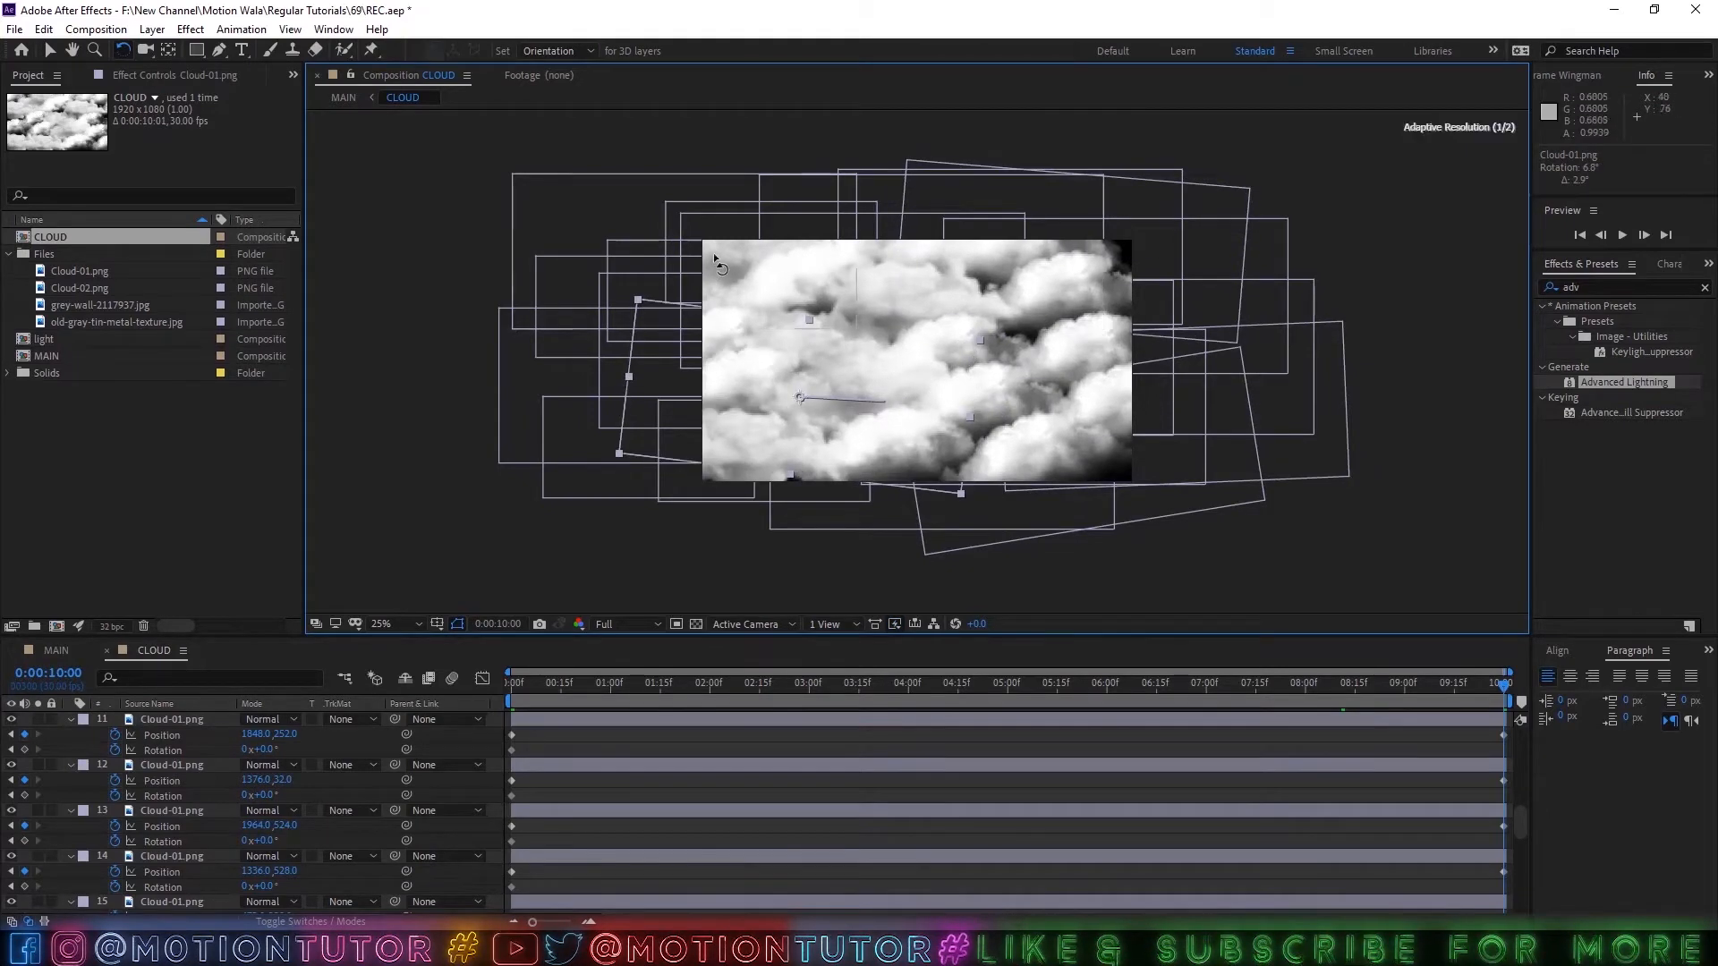
pyautogui.moveTo(714, 260); pyautogui.dragTo(721, 266)
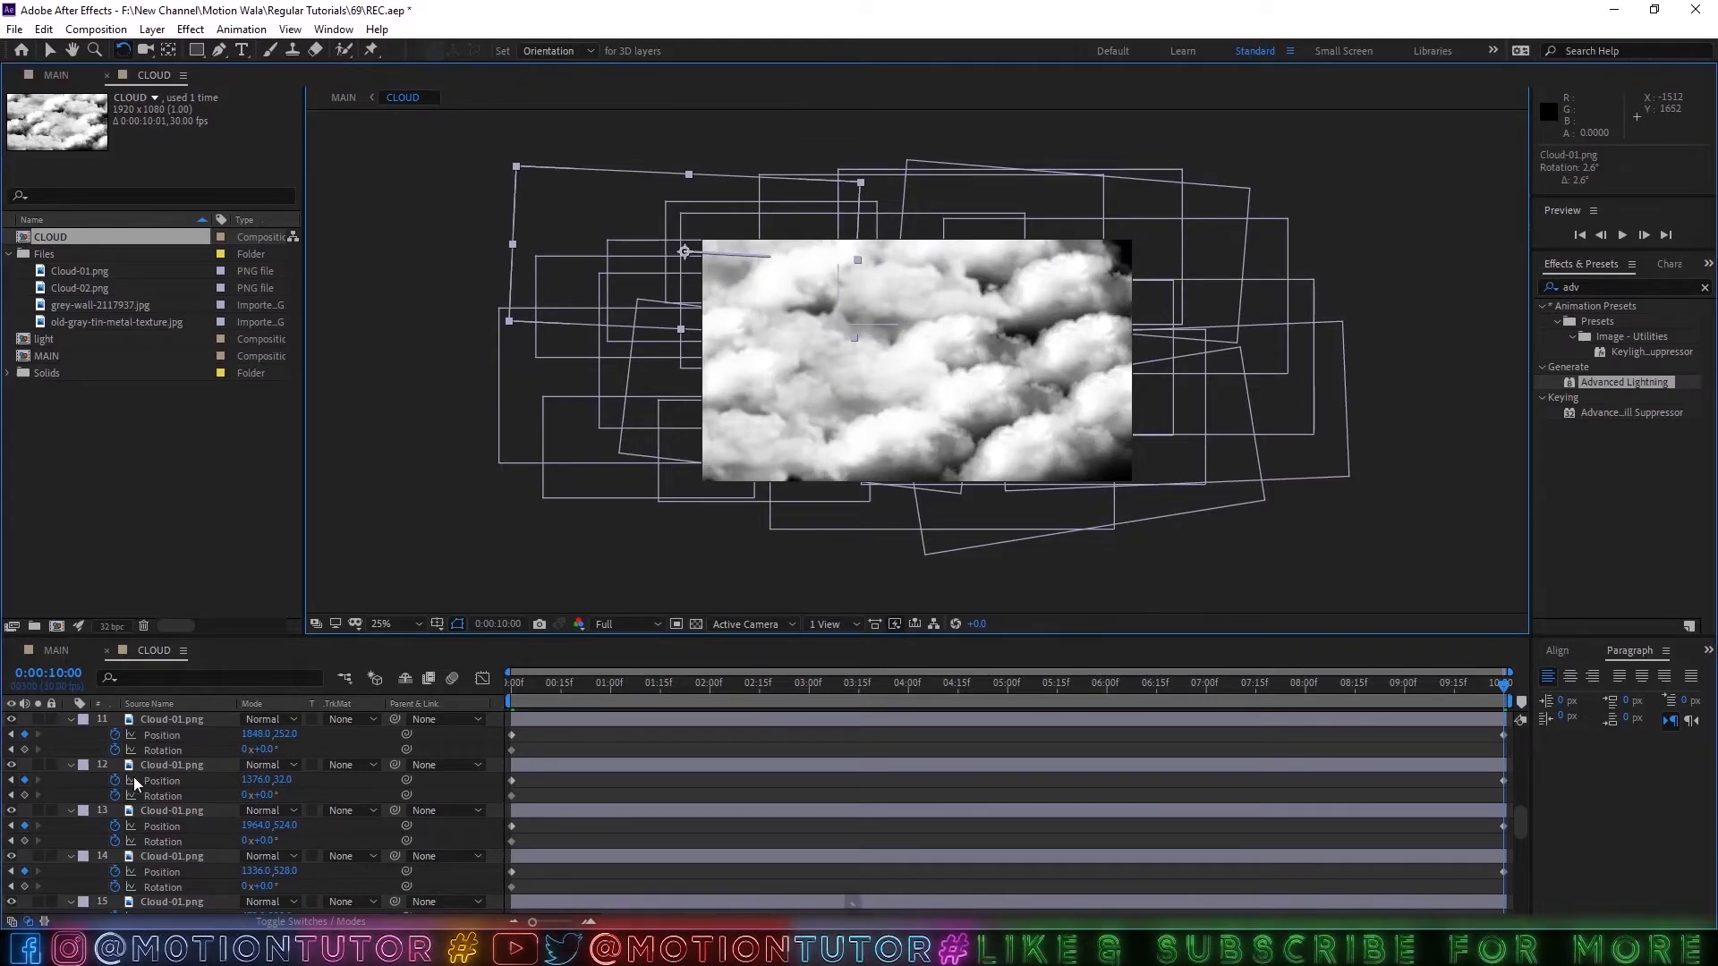
# At 0:00:10:00, set Rotation to 12° on cloud layer 2, 13° on layer 4 and -12° on layer 6.
pyautogui.press('`')
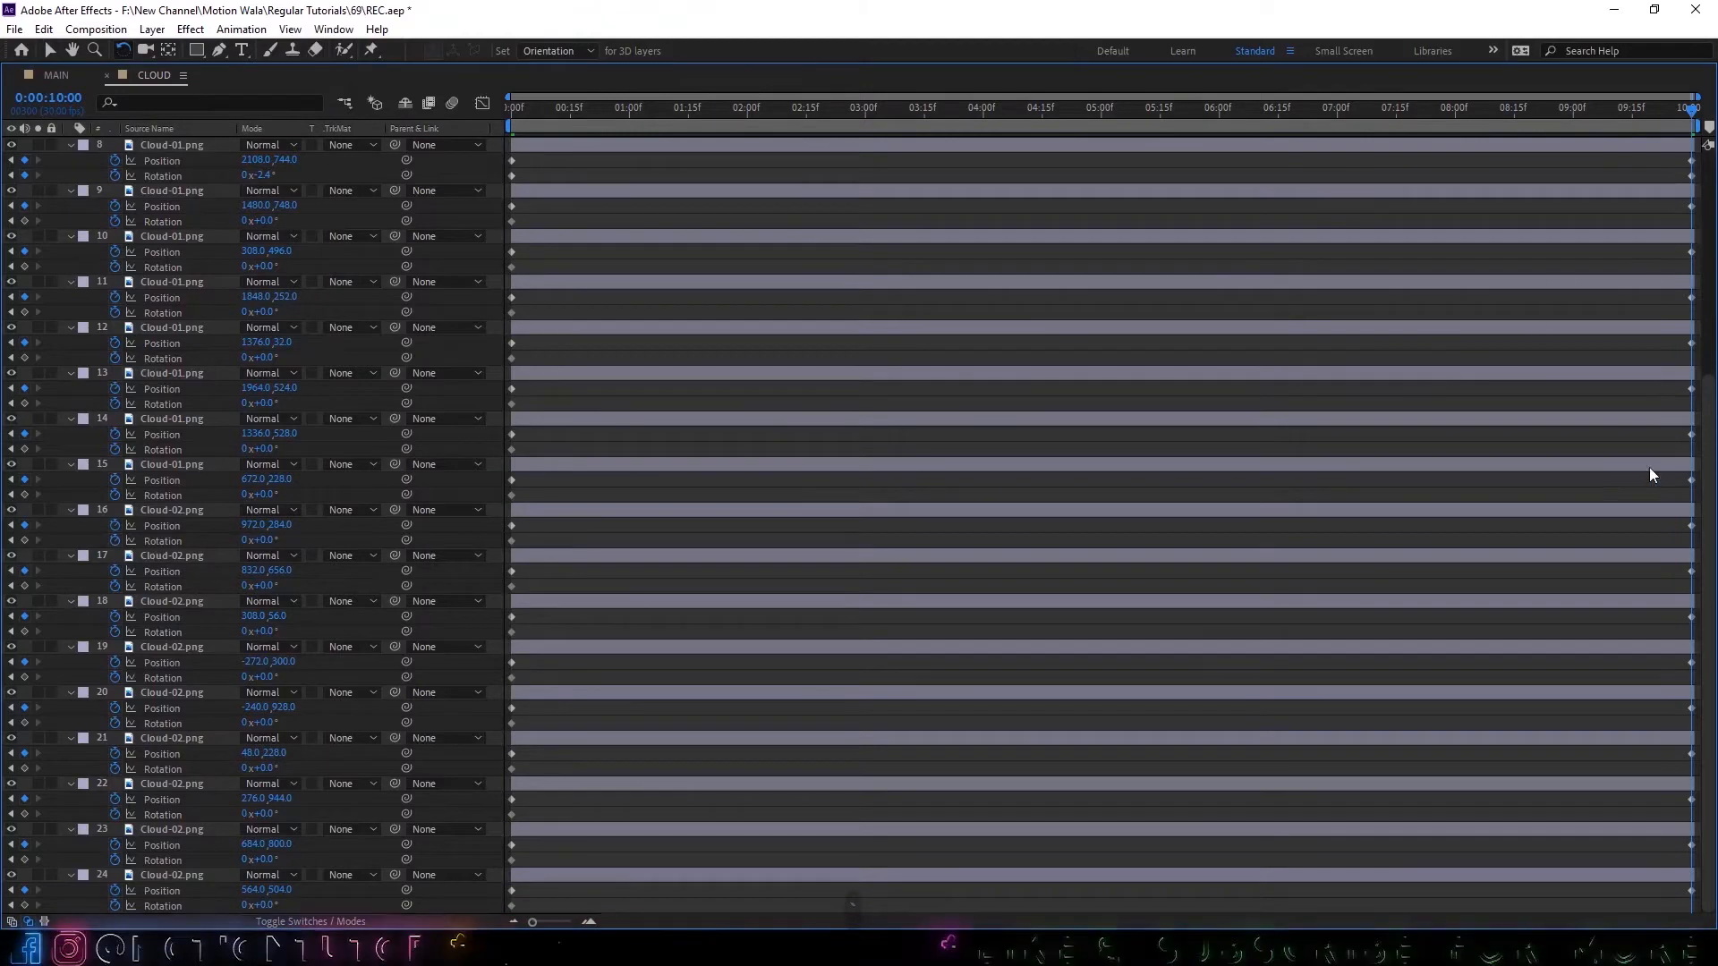
pyautogui.scroll(1, 334, 347)
pyautogui.scroll(6, 181, 175)
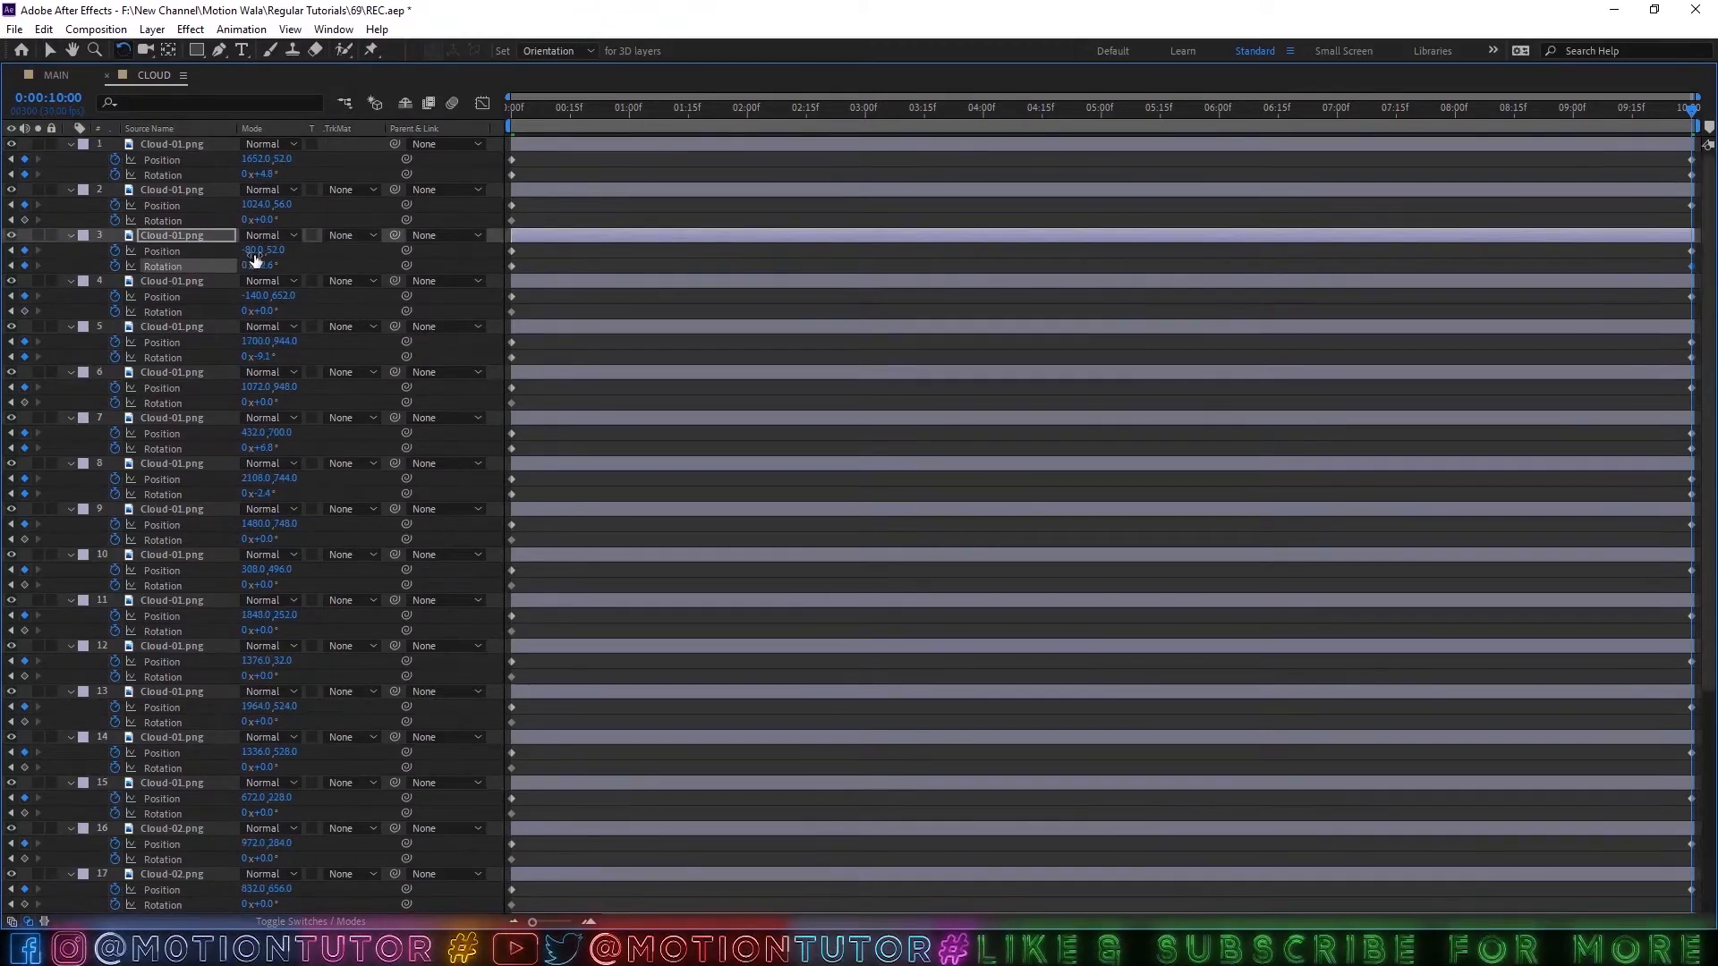
pyautogui.moveTo(271, 215); pyautogui.dragTo(284, 220)
pyautogui.click(269, 220)
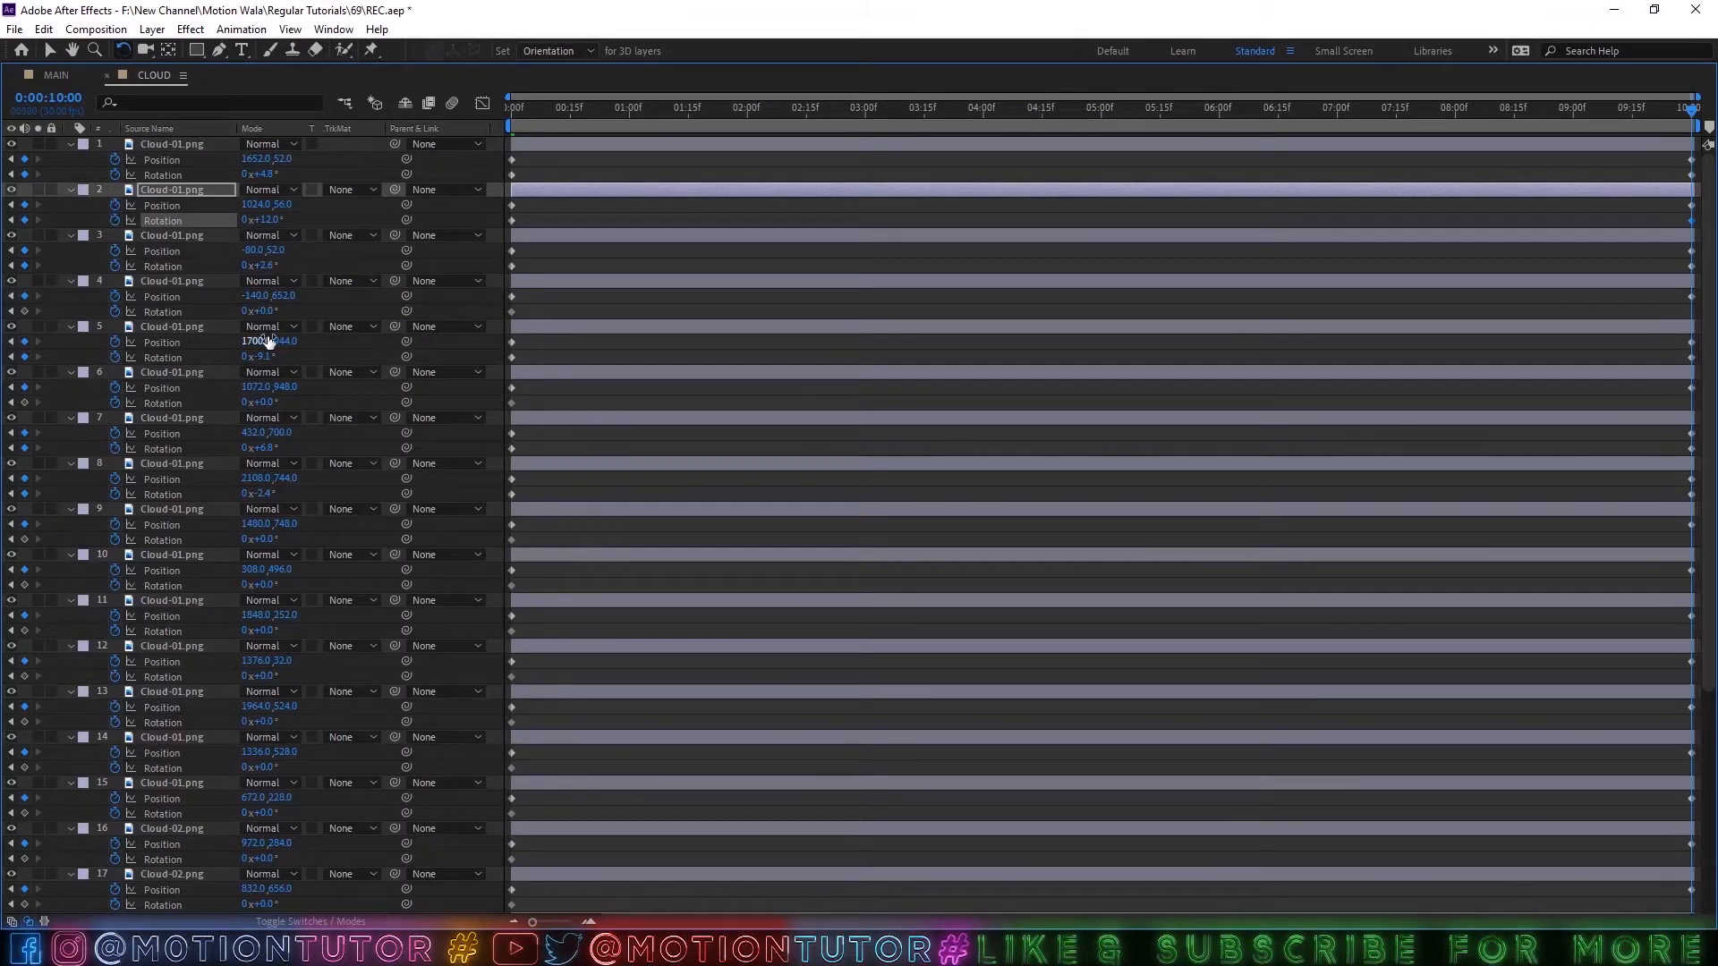
pyautogui.moveTo(263, 311); pyautogui.dragTo(299, 315)
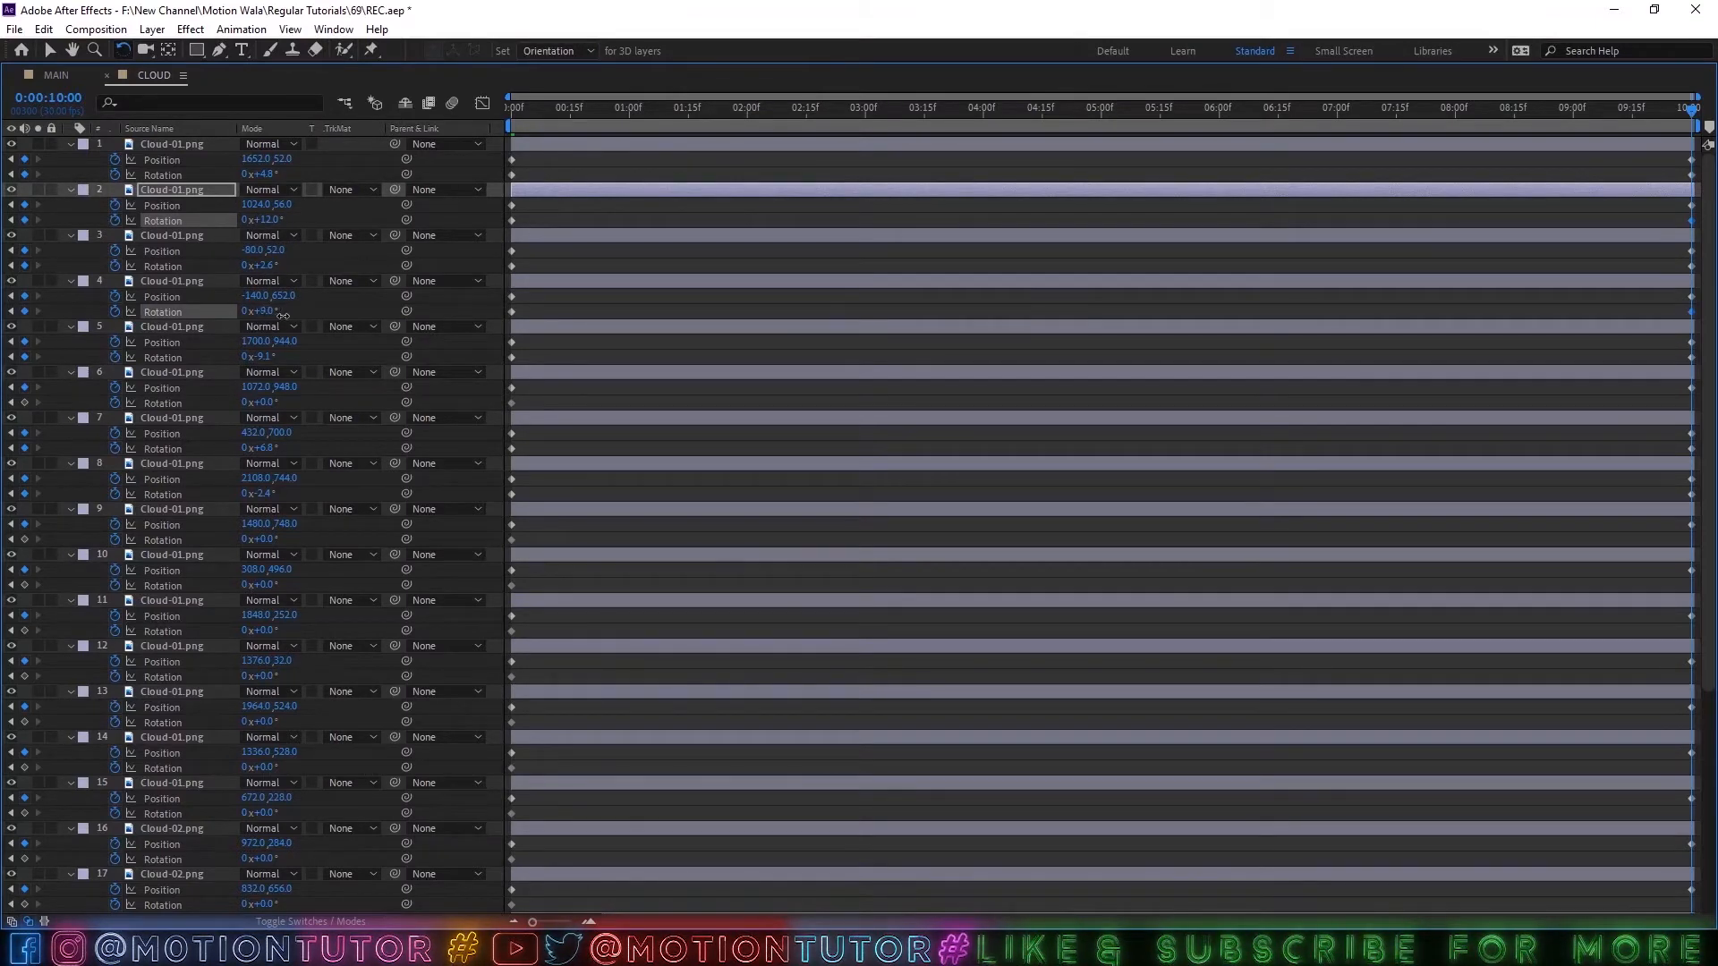
pyautogui.click(286, 316)
pyautogui.moveTo(269, 401); pyautogui.dragTo(258, 403)
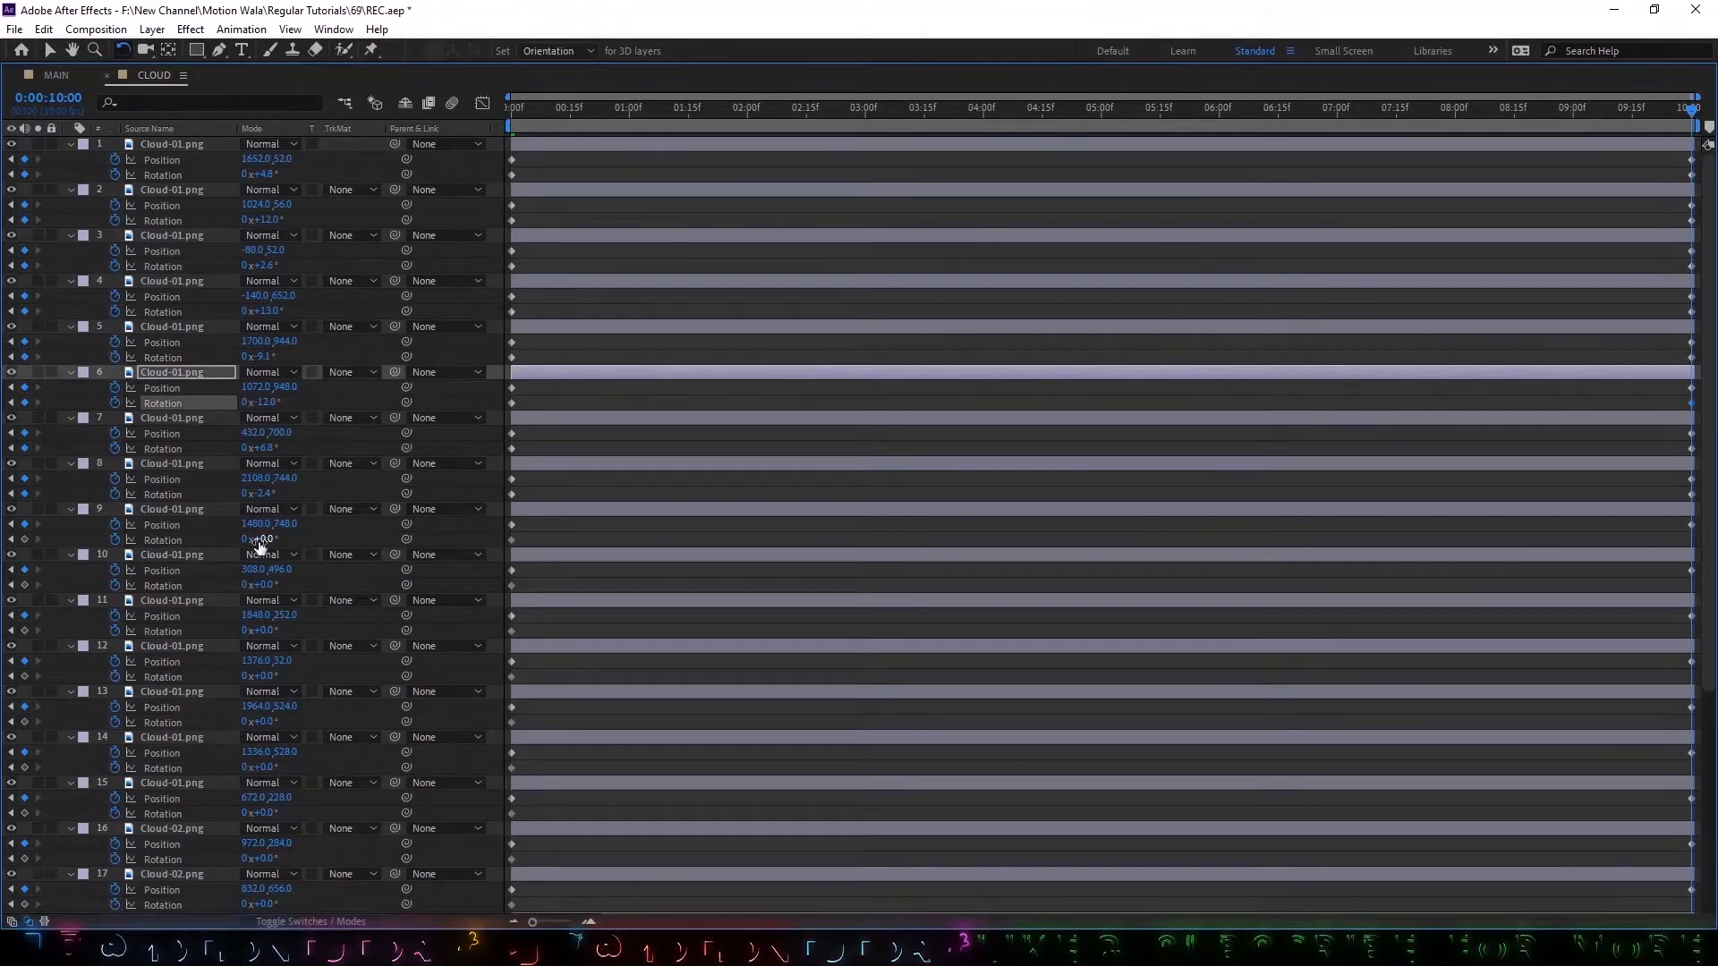
# Set varied Rotation values at 0:00:10:00 on the clouds from layer 8 down, including -14.4° on layer 8 and 17° on layer 9.
pyautogui.moveTo(260, 543); pyautogui.dragTo(257, 496)
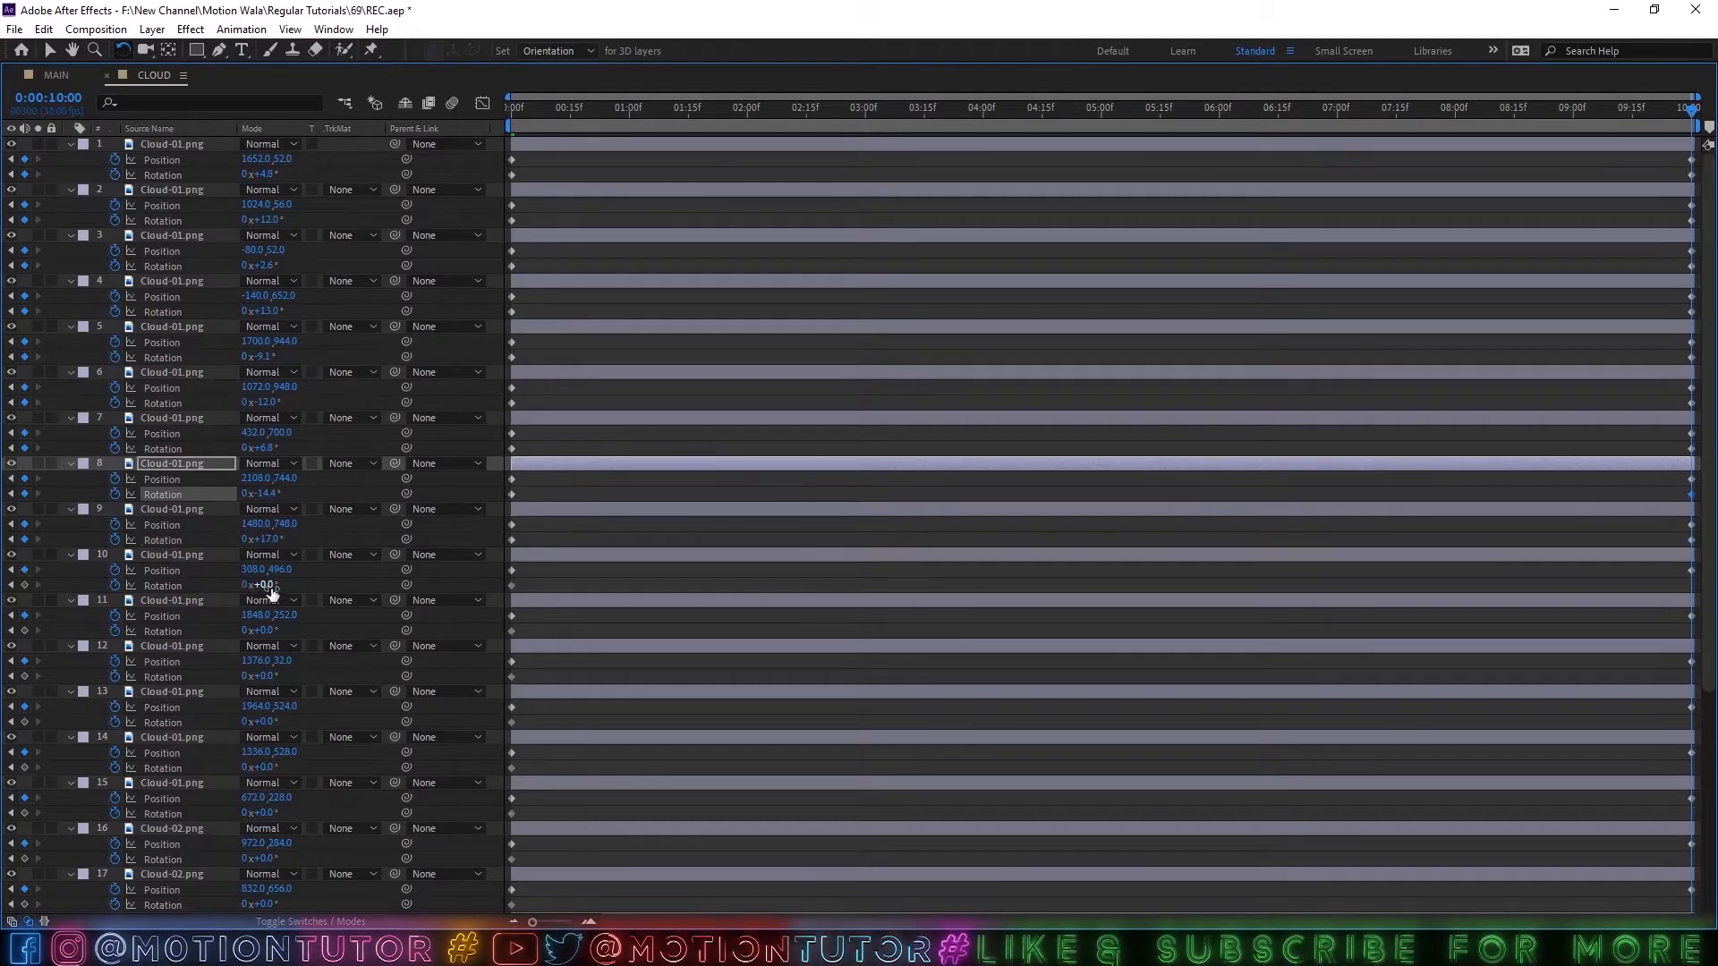
pyautogui.moveTo(272, 587); pyautogui.dragTo(259, 722)
pyautogui.moveTo(268, 768); pyautogui.dragTo(279, 769)
pyautogui.moveTo(269, 815); pyautogui.dragTo(281, 814)
pyautogui.scroll(-3, 272, 907)
pyautogui.scroll(-4, 272, 908)
pyautogui.moveTo(272, 907)
pyautogui.mouseDown()
pyautogui.moveTo(253, 906)
pyautogui.moveTo(296, 907)
pyautogui.mouseUp()
pyautogui.scroll(7, 292, 345)
pyautogui.press('`')
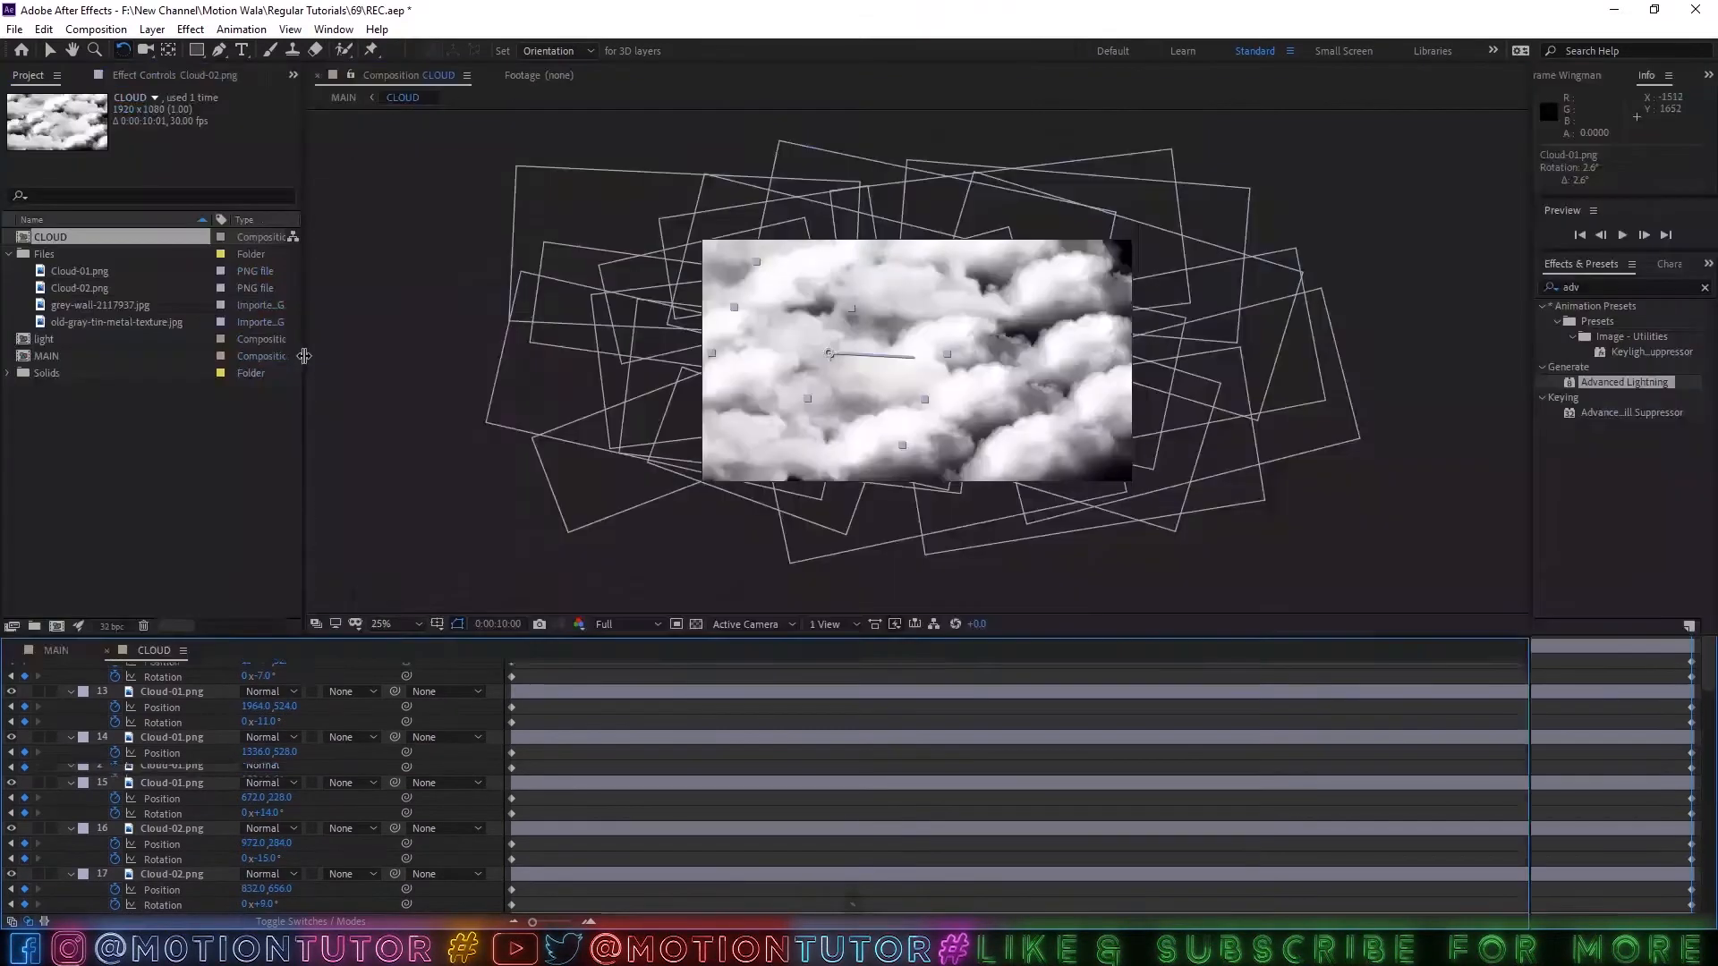
# Set the preview resolution to Quarter, play the cloud animation from the start, and scrub to 0:00:10:00.
pyautogui.click(608, 624)
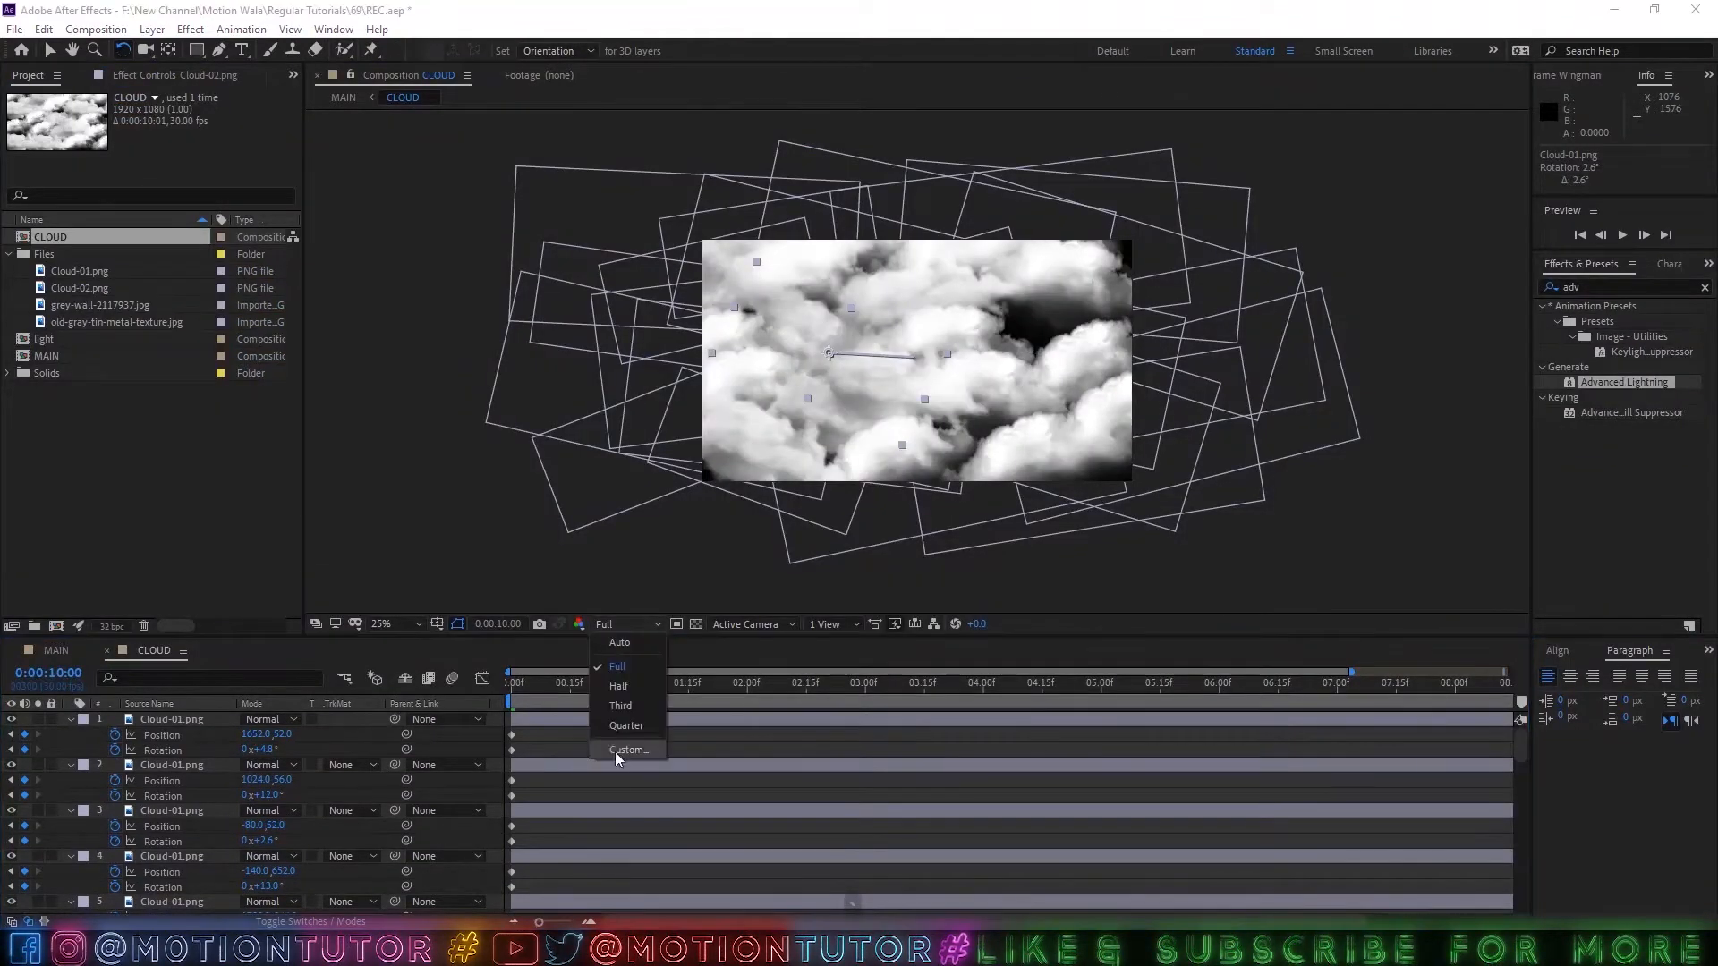
pyautogui.click(620, 728)
pyautogui.moveTo(642, 689); pyautogui.dragTo(443, 689)
pyautogui.press('space')
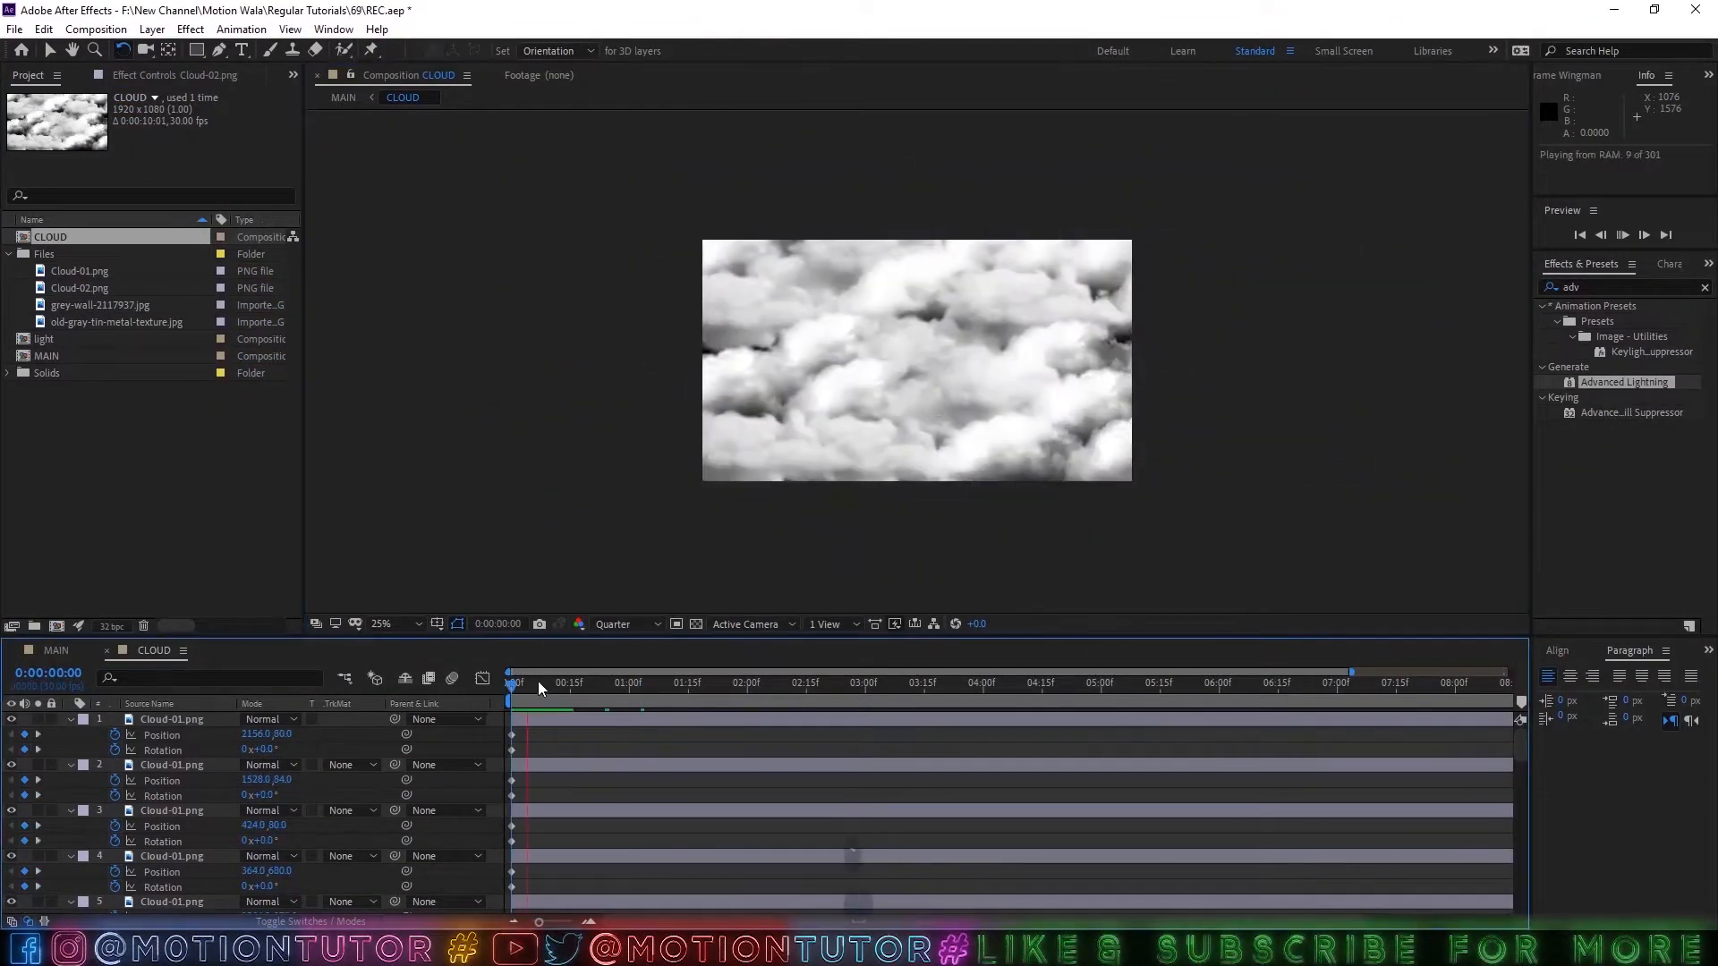
pyautogui.moveTo(686, 691); pyautogui.dragTo(1517, 689)
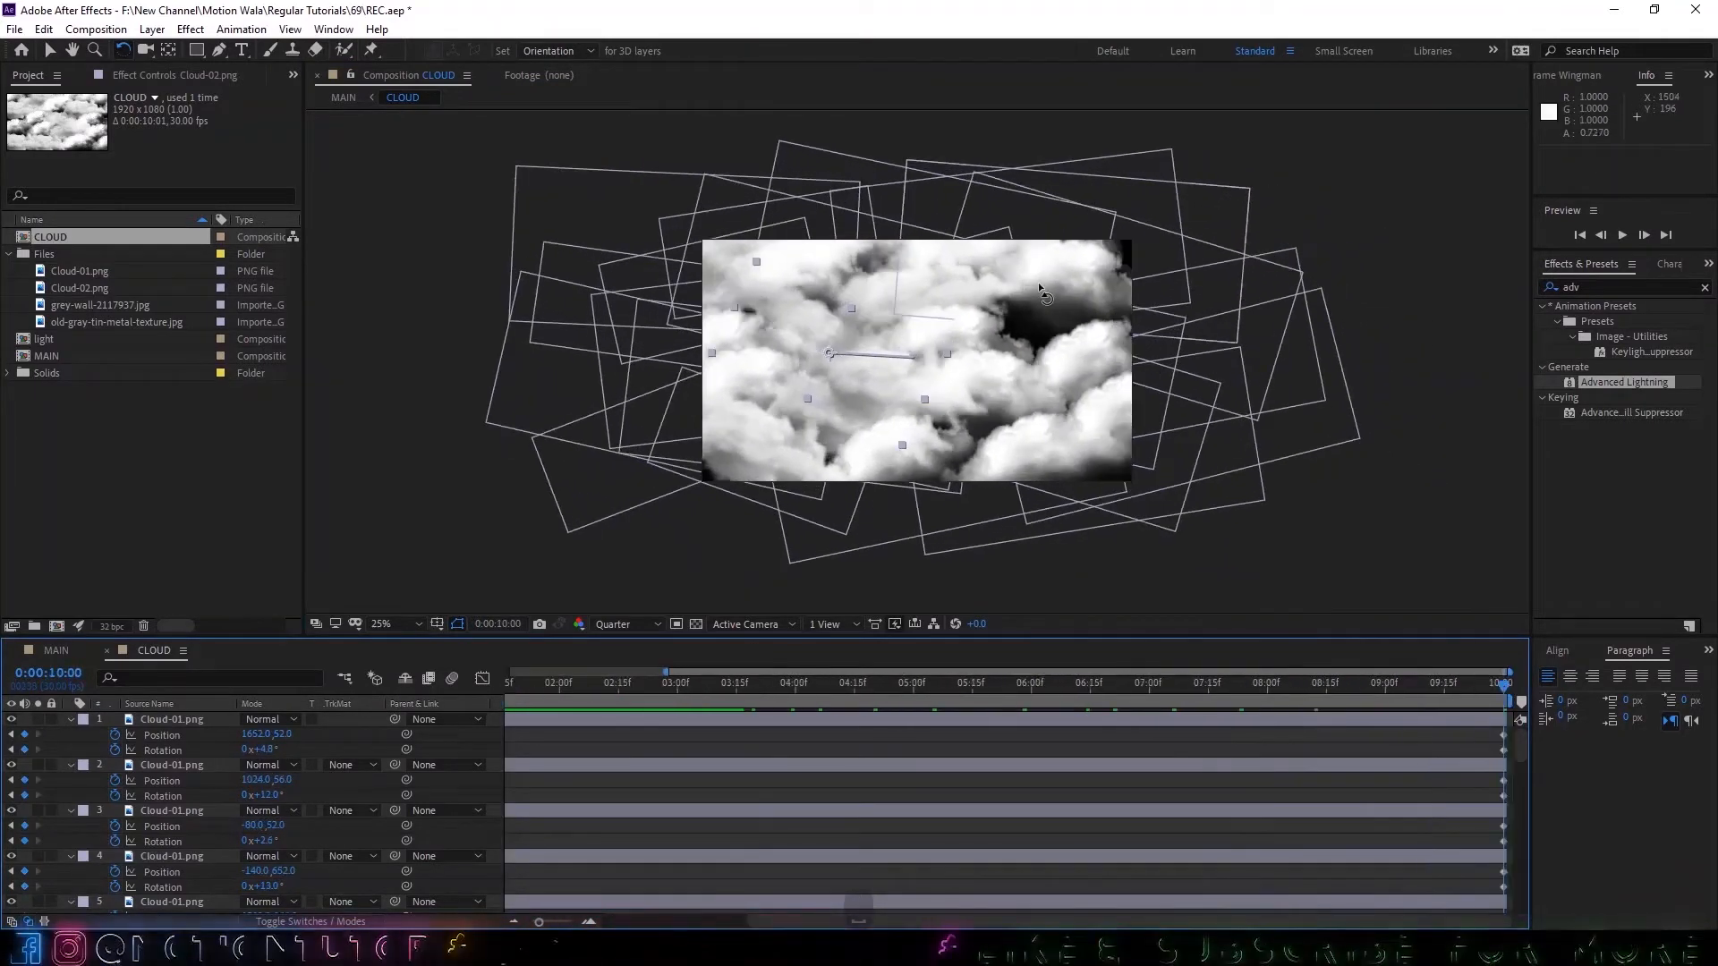
# Reposition the top cloud layer to about 1740, 428 at 0:00:10:00 and about 2452, 412 at 0:00:00:00.
pyautogui.press('v')
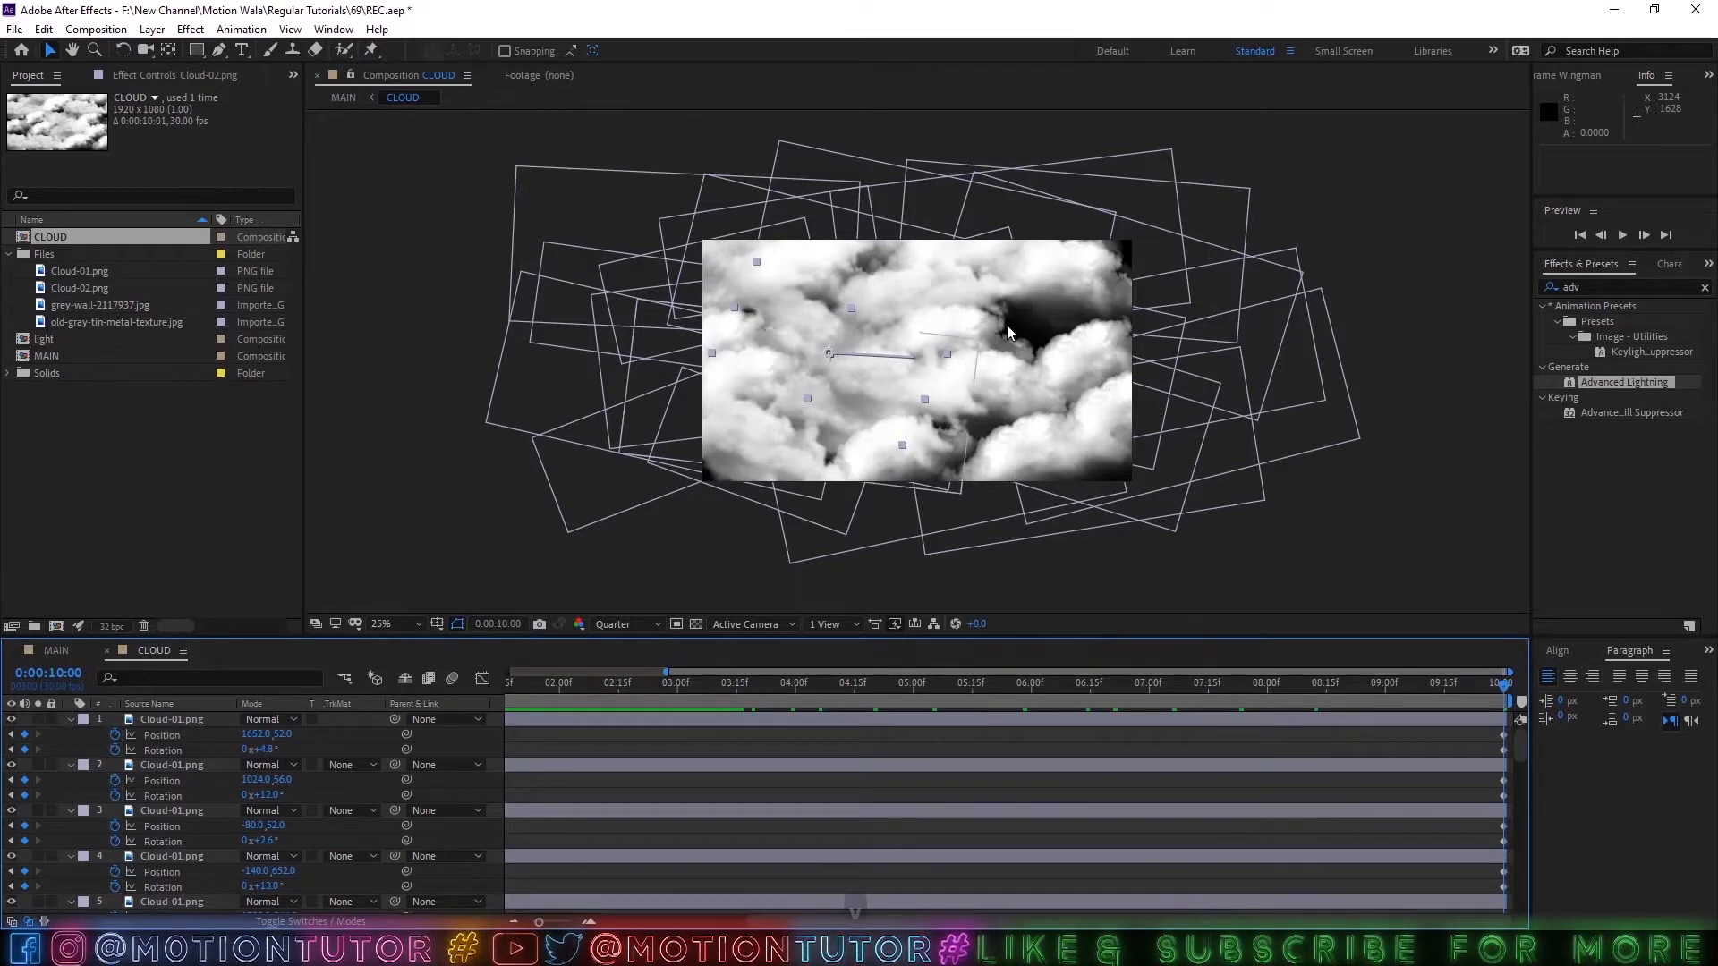
pyautogui.moveTo(1076, 279); pyautogui.dragTo(1096, 355)
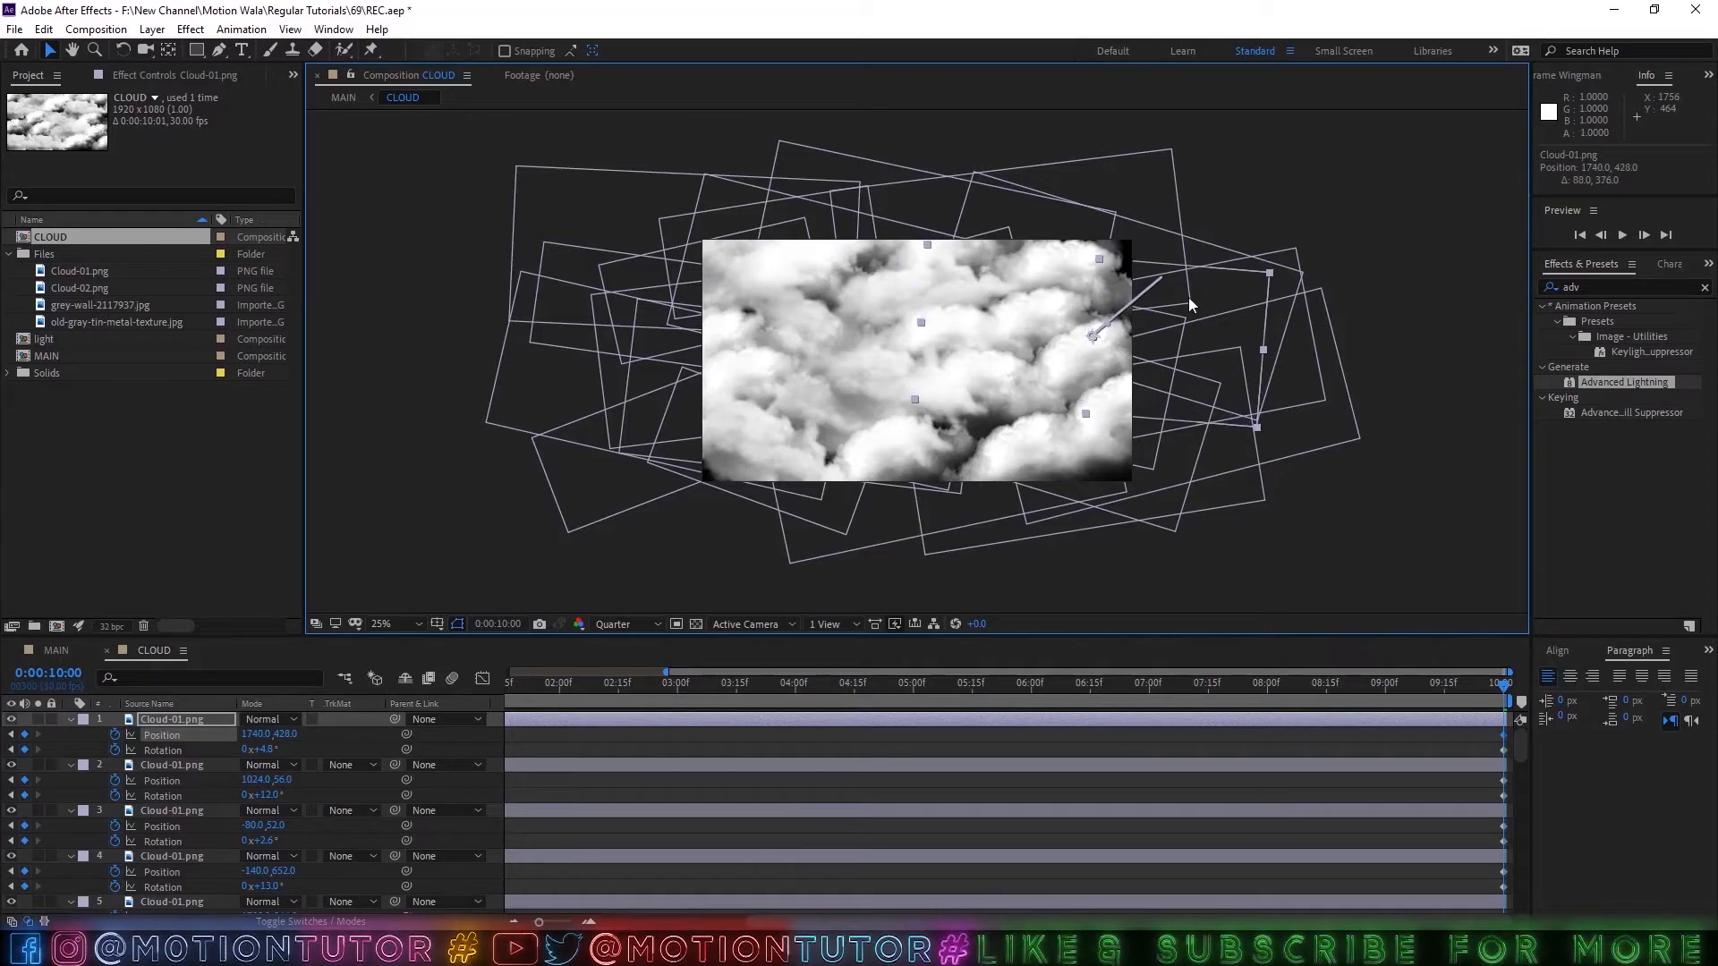
pyautogui.moveTo(1322, 700); pyautogui.dragTo(341, 626)
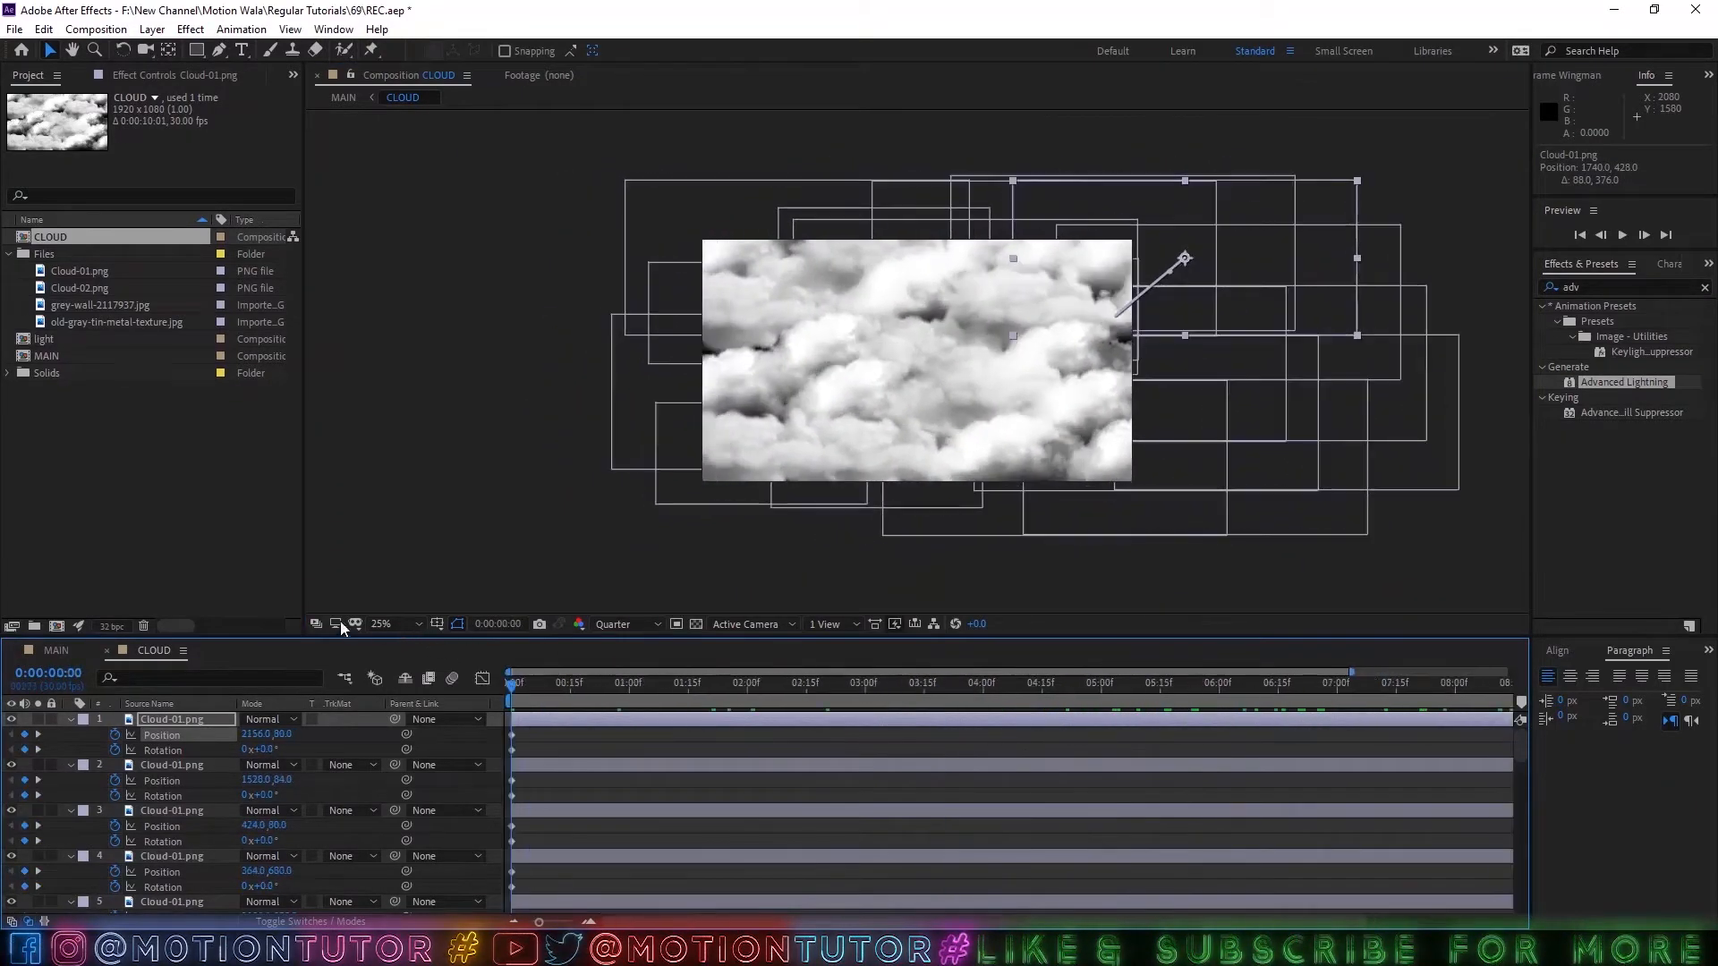
pyautogui.moveTo(1238, 251); pyautogui.dragTo(1307, 330)
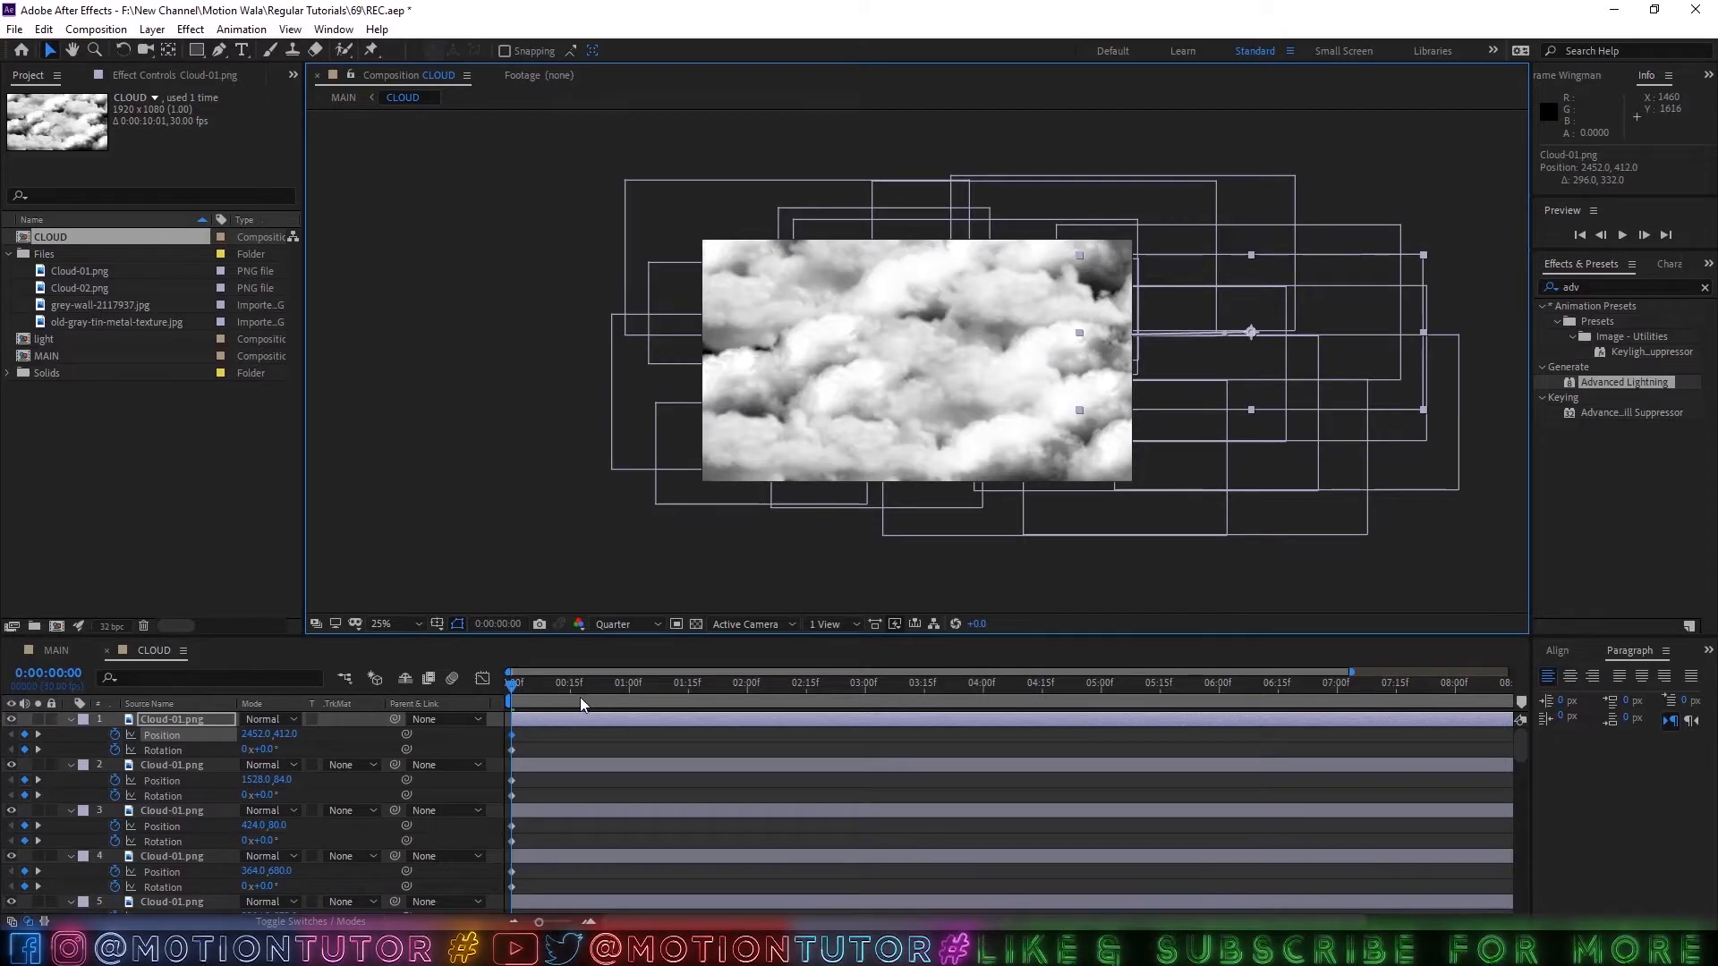
pyautogui.moveTo(579, 696); pyautogui.dragTo(1652, 676)
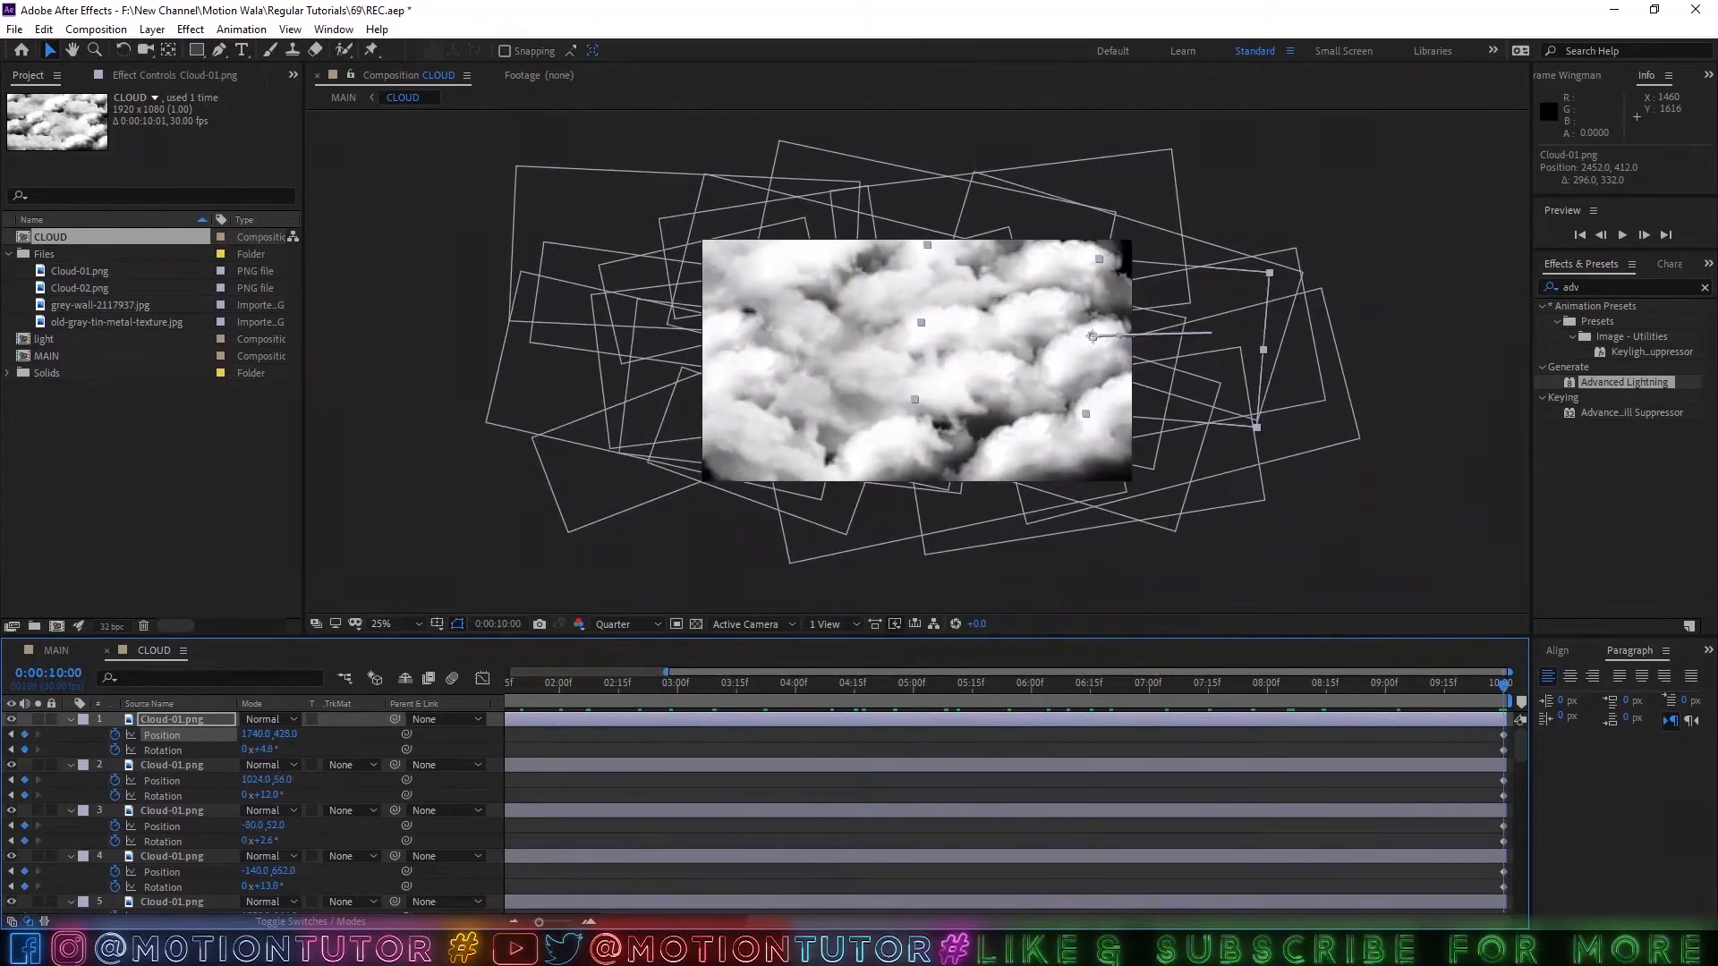
# Collapse the properties of all cloud layers and add an adjustment layer above the top cloud.
pyautogui.hotkey('ctrl', 'a')
pyautogui.click(71, 720)
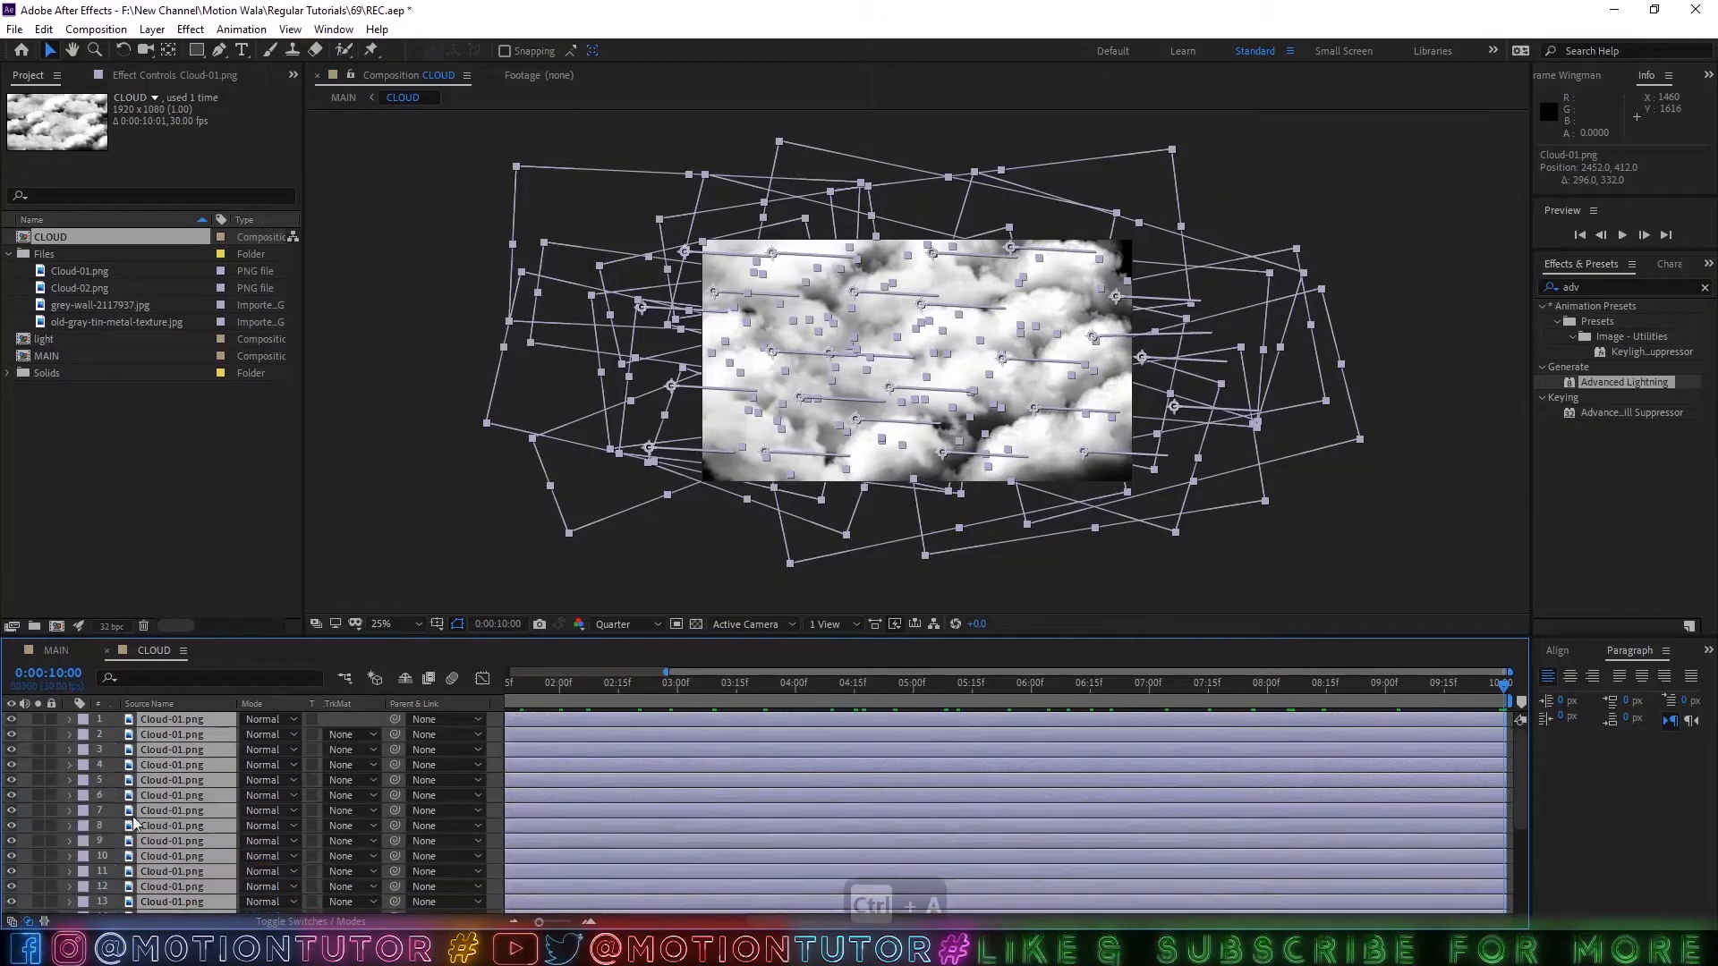
pyautogui.click(175, 722)
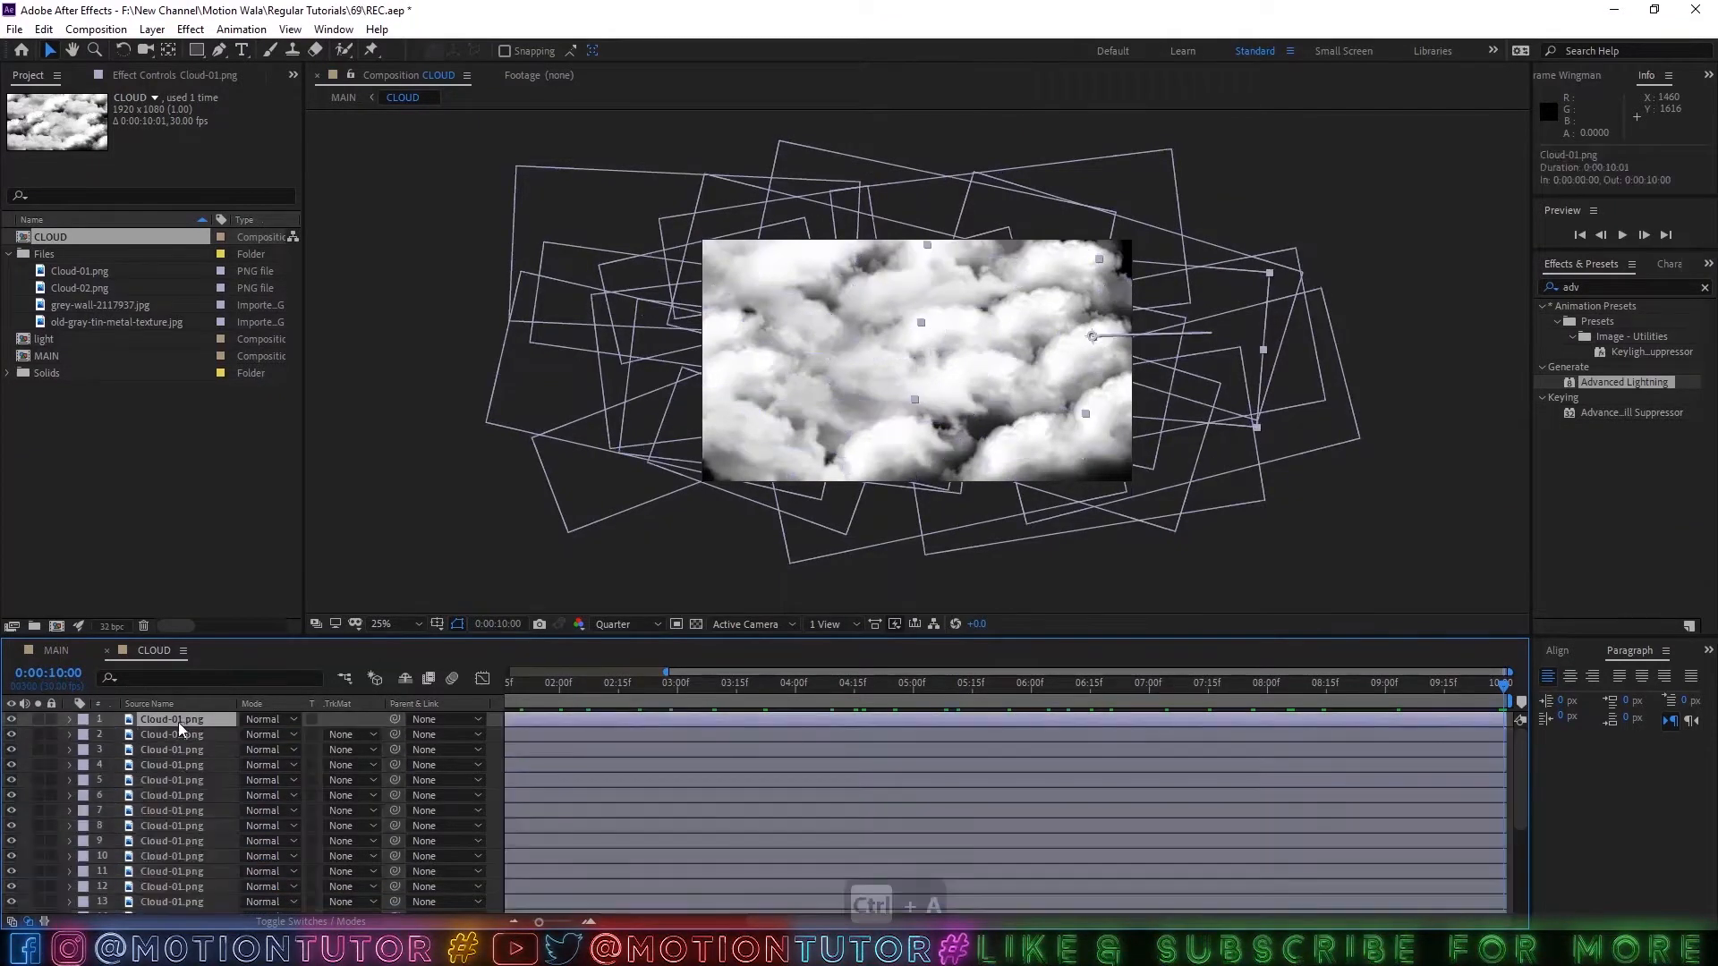
pyautogui.click(153, 29)
pyautogui.moveTo(268, 51)
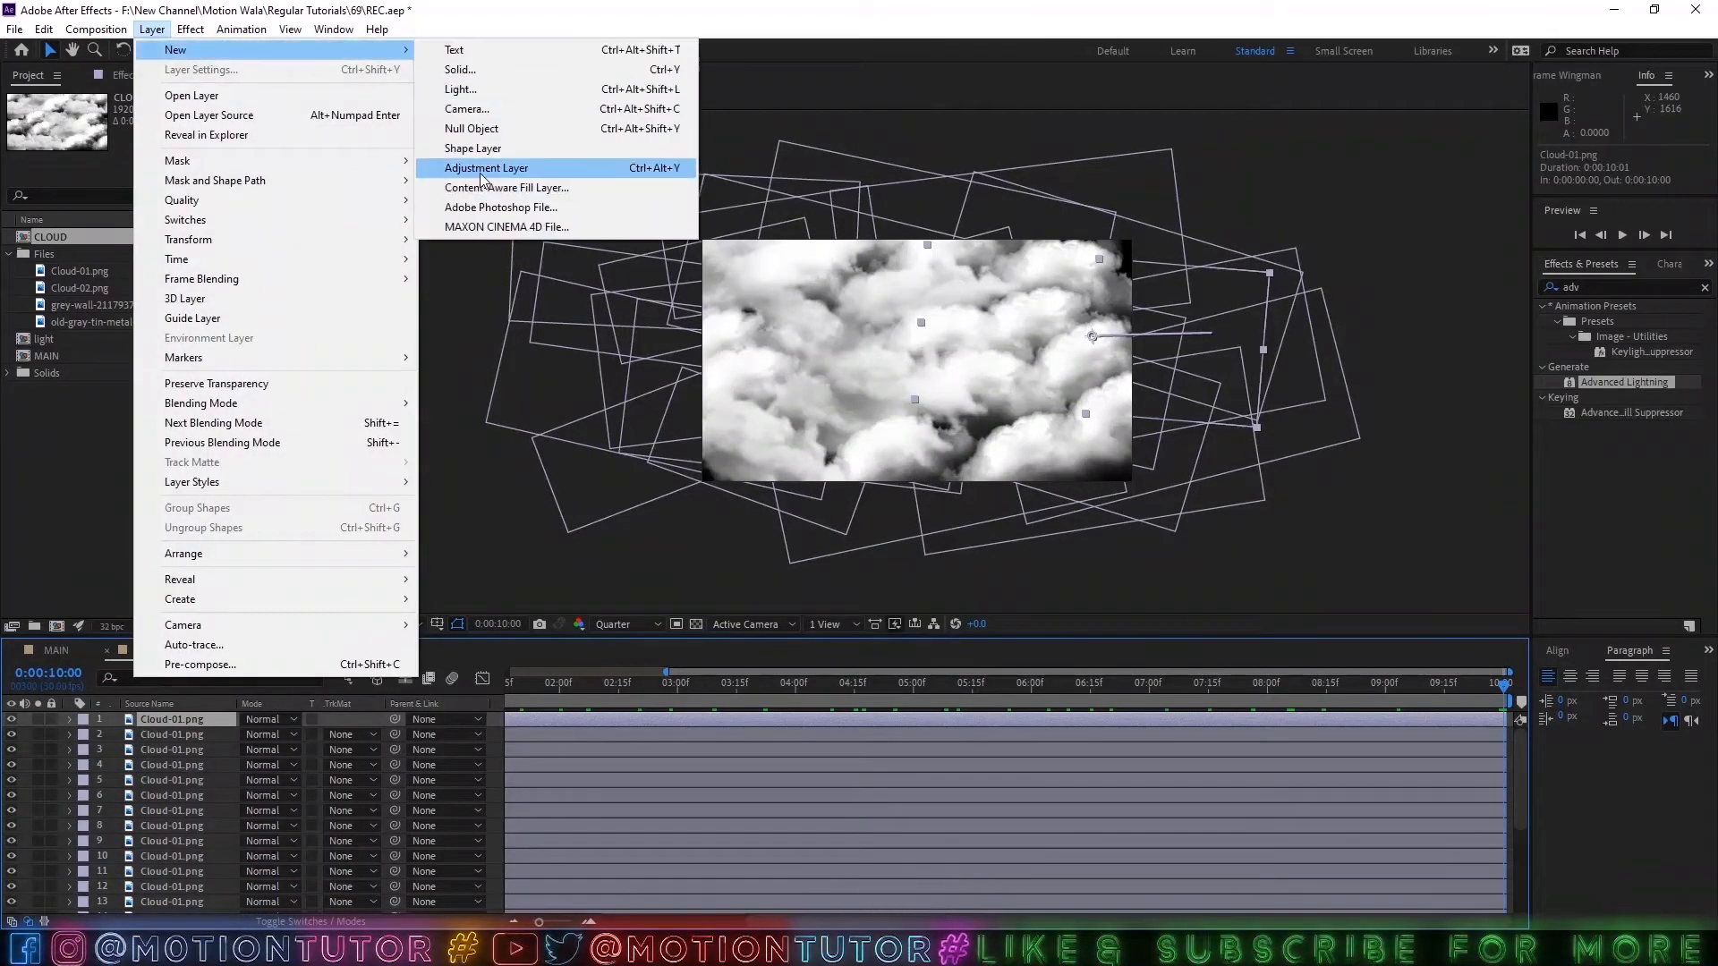
pyautogui.click(492, 168)
# Find the Curves effect and apply it to the new adjustment layer.
pyautogui.click(1613, 287)
pyautogui.write('cur')
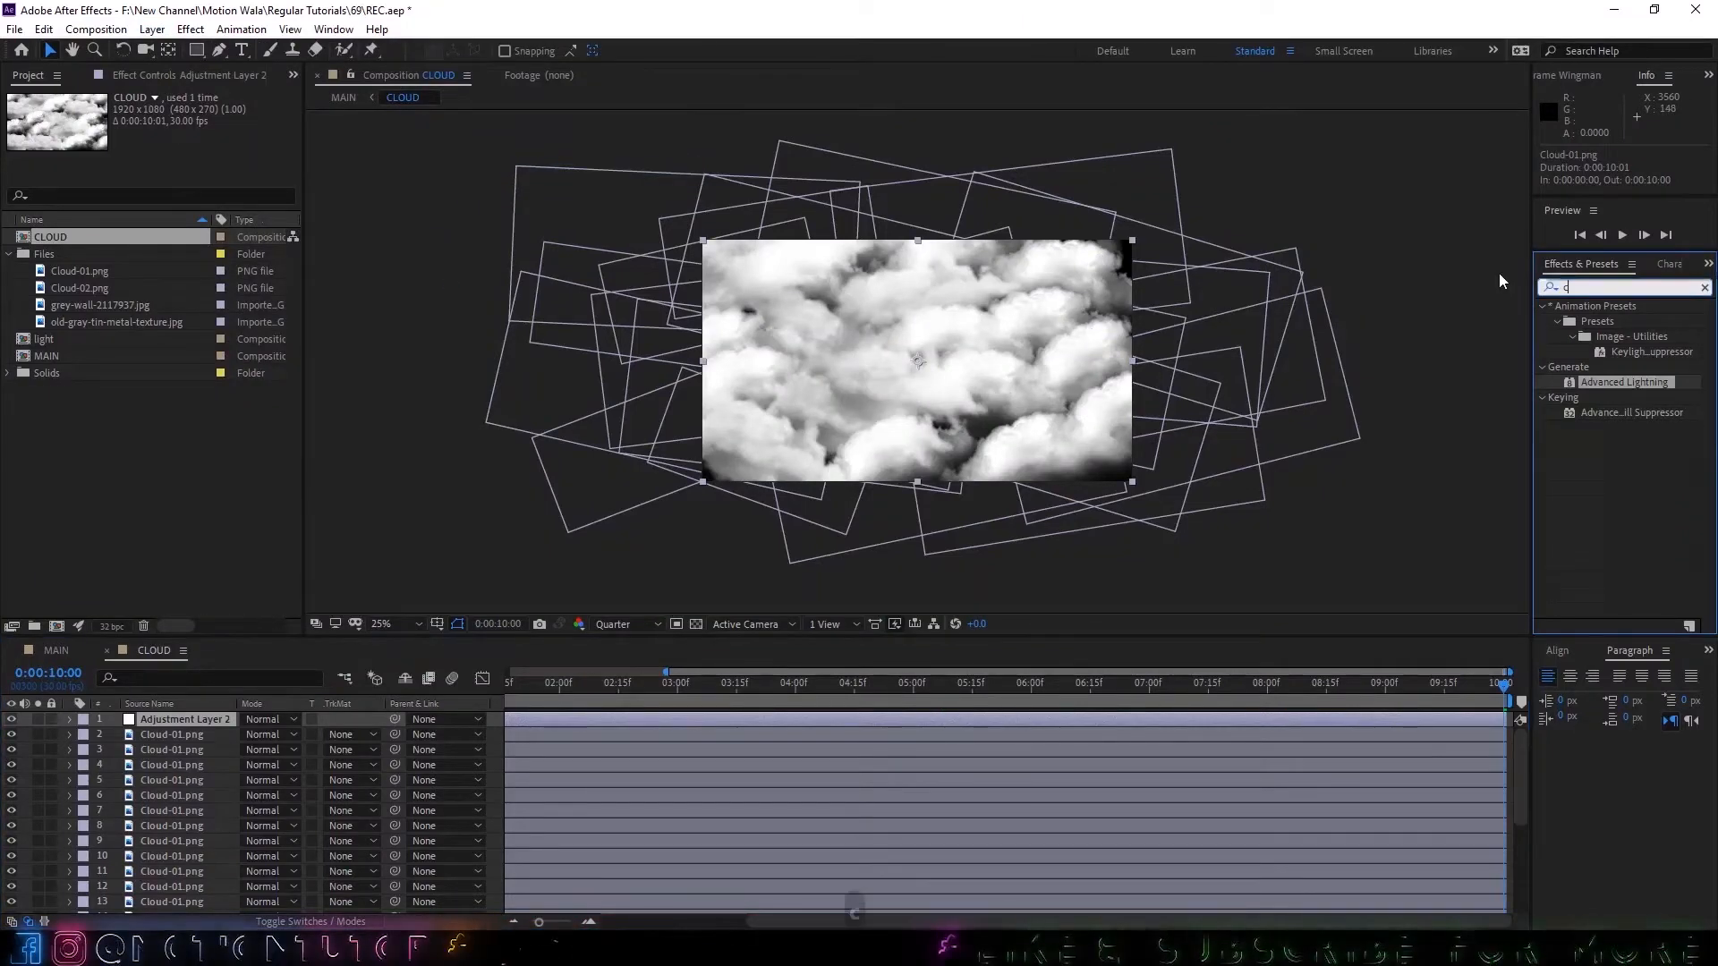
pyautogui.moveTo(1612, 504); pyautogui.dragTo(175, 720)
pyautogui.moveTo(126, 322); pyautogui.dragTo(145, 293)
pyautogui.hotkey('ctrl', 'z')
pyautogui.hotkey('ctrl', 'z')
pyautogui.hotkey('ctrl', 'z')
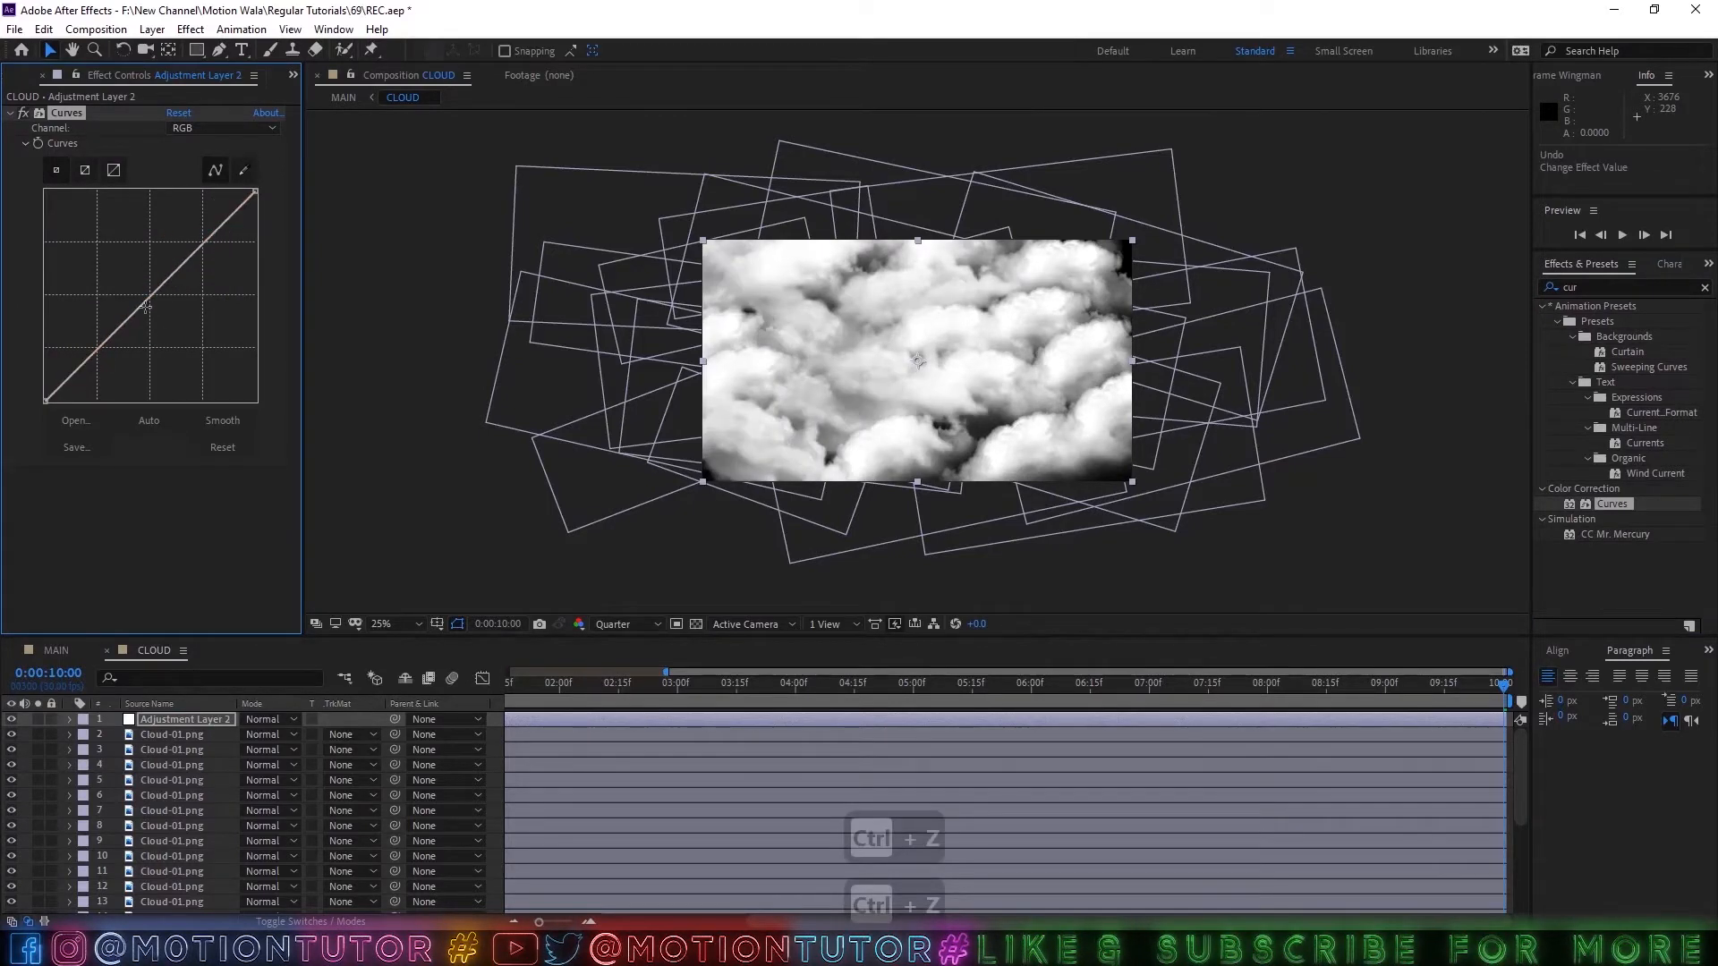
# Bend the adjustment layer's RGB curve downward in the midtones to darken the clouds, and scrub through the animation.
pyautogui.moveTo(145, 308); pyautogui.dragTo(183, 319)
pyautogui.click(398, 624)
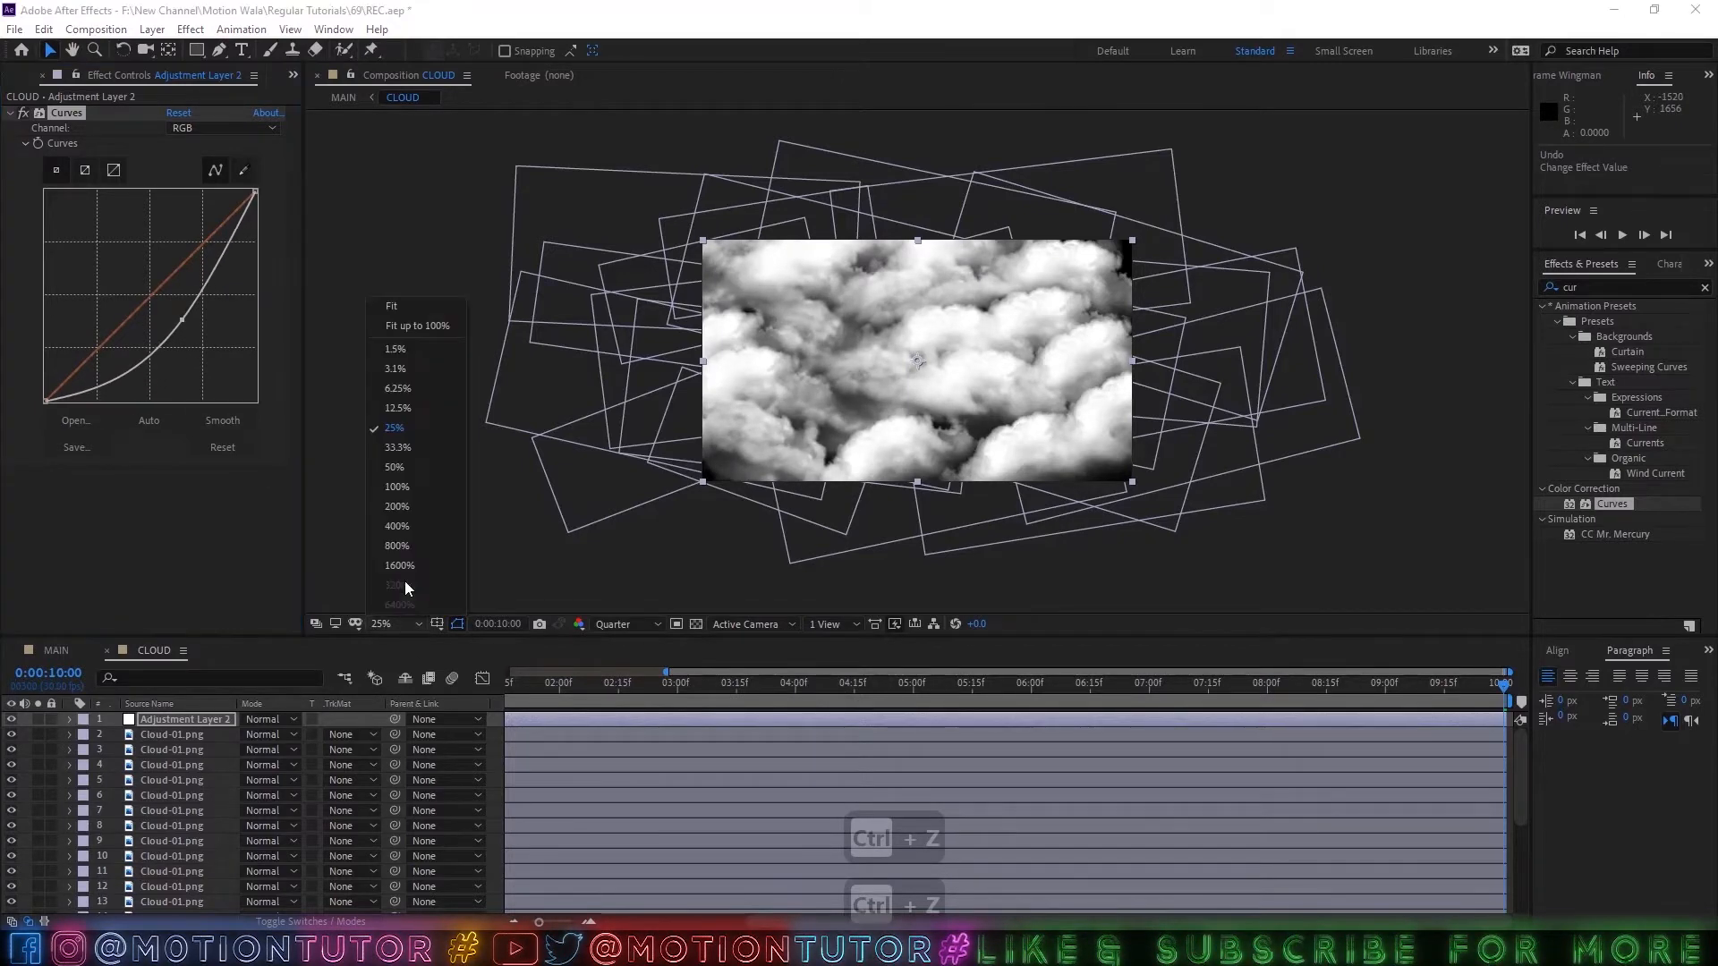
pyautogui.click(399, 335)
pyautogui.moveTo(653, 683); pyautogui.dragTo(1334, 685)
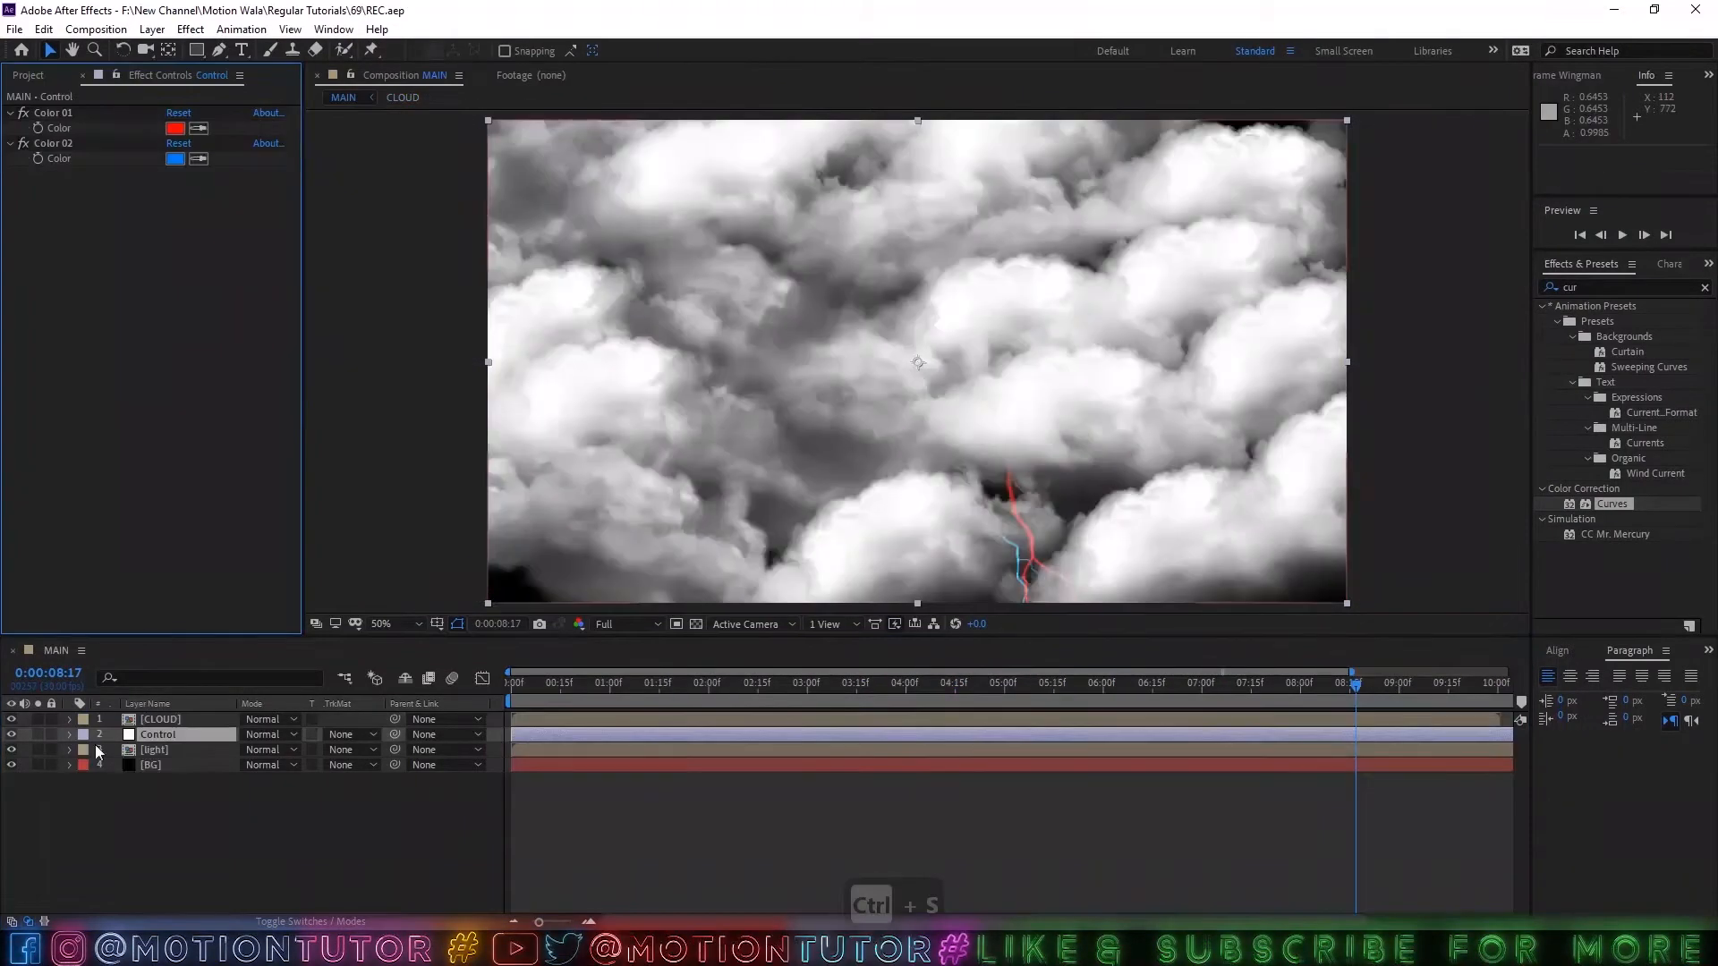
# In MAIN, move the CLOUD layer below Control and hide it.
pyautogui.moveTo(161, 719); pyautogui.dragTo(162, 743)
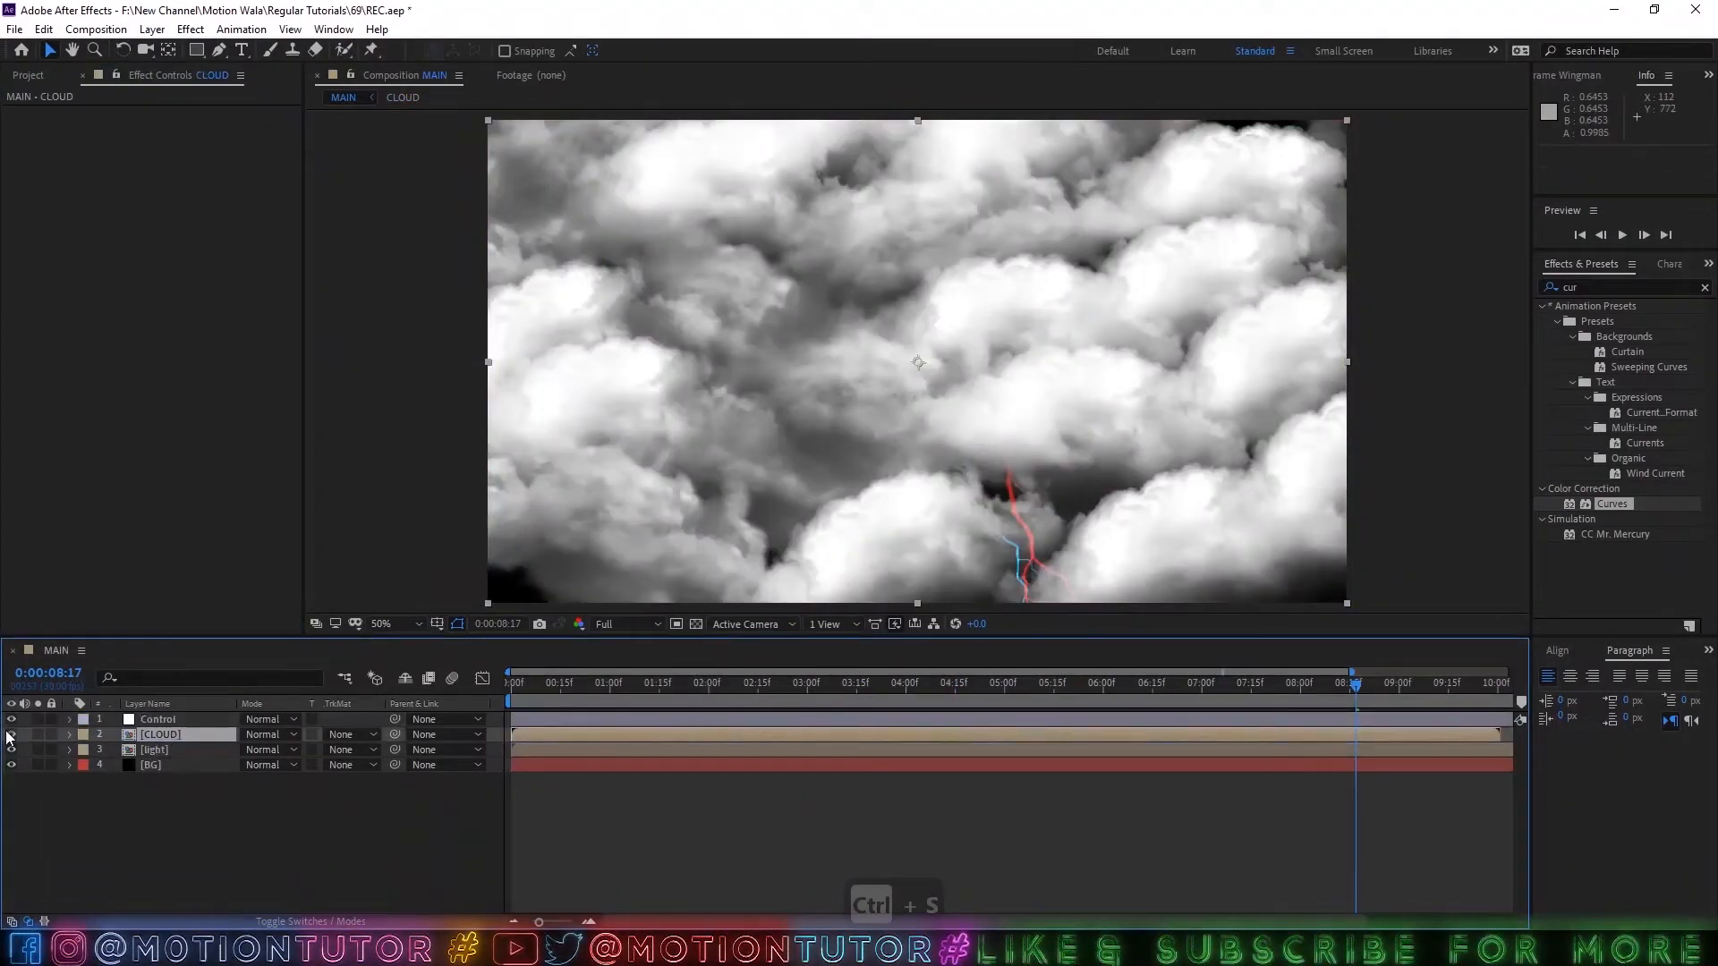
pyautogui.click(10, 735)
# Open the light composition and apply Solid Composite to the lower light layer, after Advanced Lightning.
pyautogui.doubleClick(150, 754)
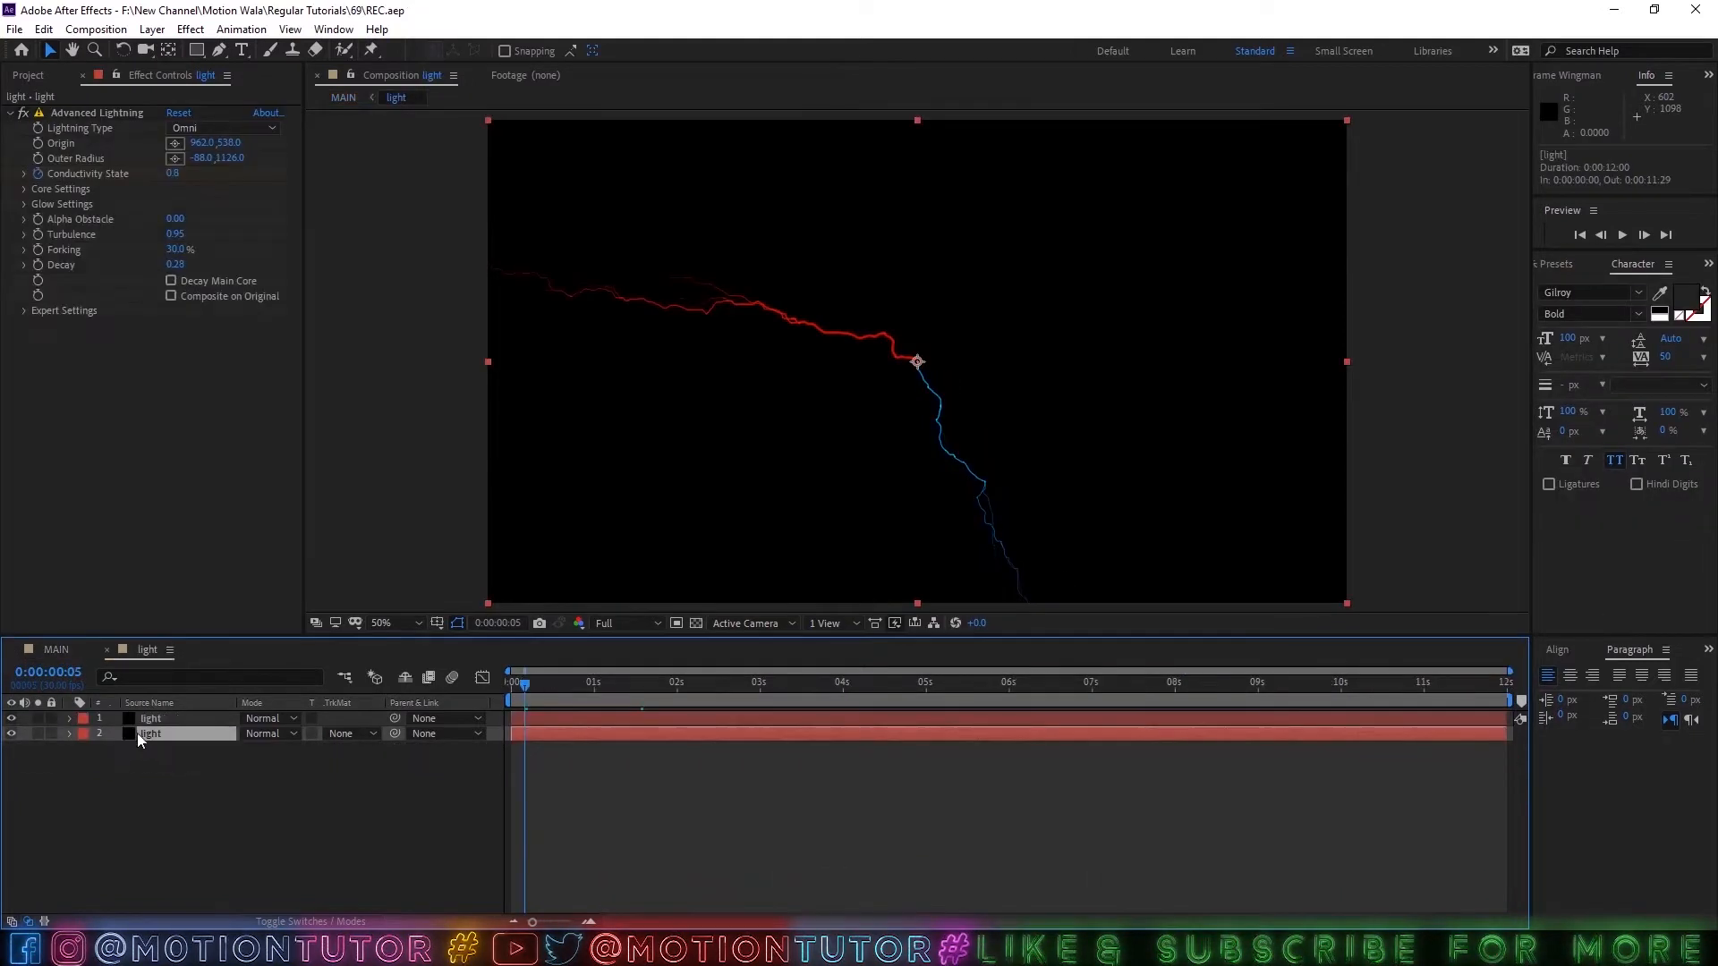
pyautogui.click(1561, 264)
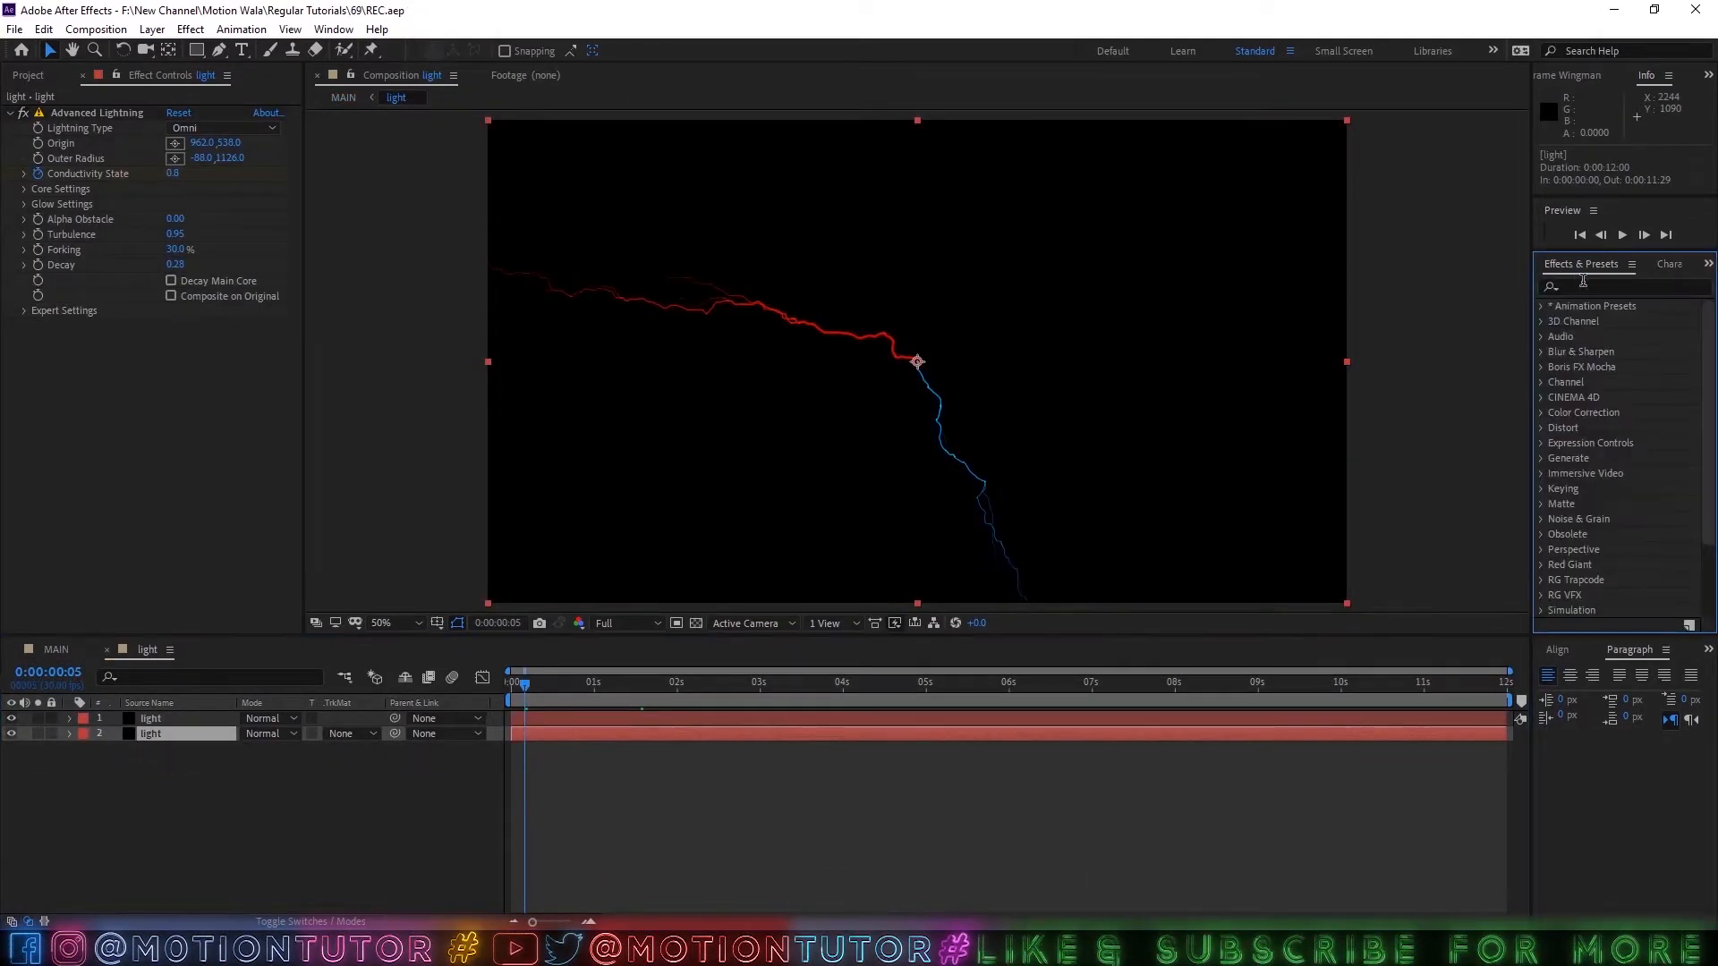
pyautogui.click(1590, 287)
pyautogui.write('solid')
pyautogui.moveTo(1592, 322); pyautogui.dragTo(157, 381)
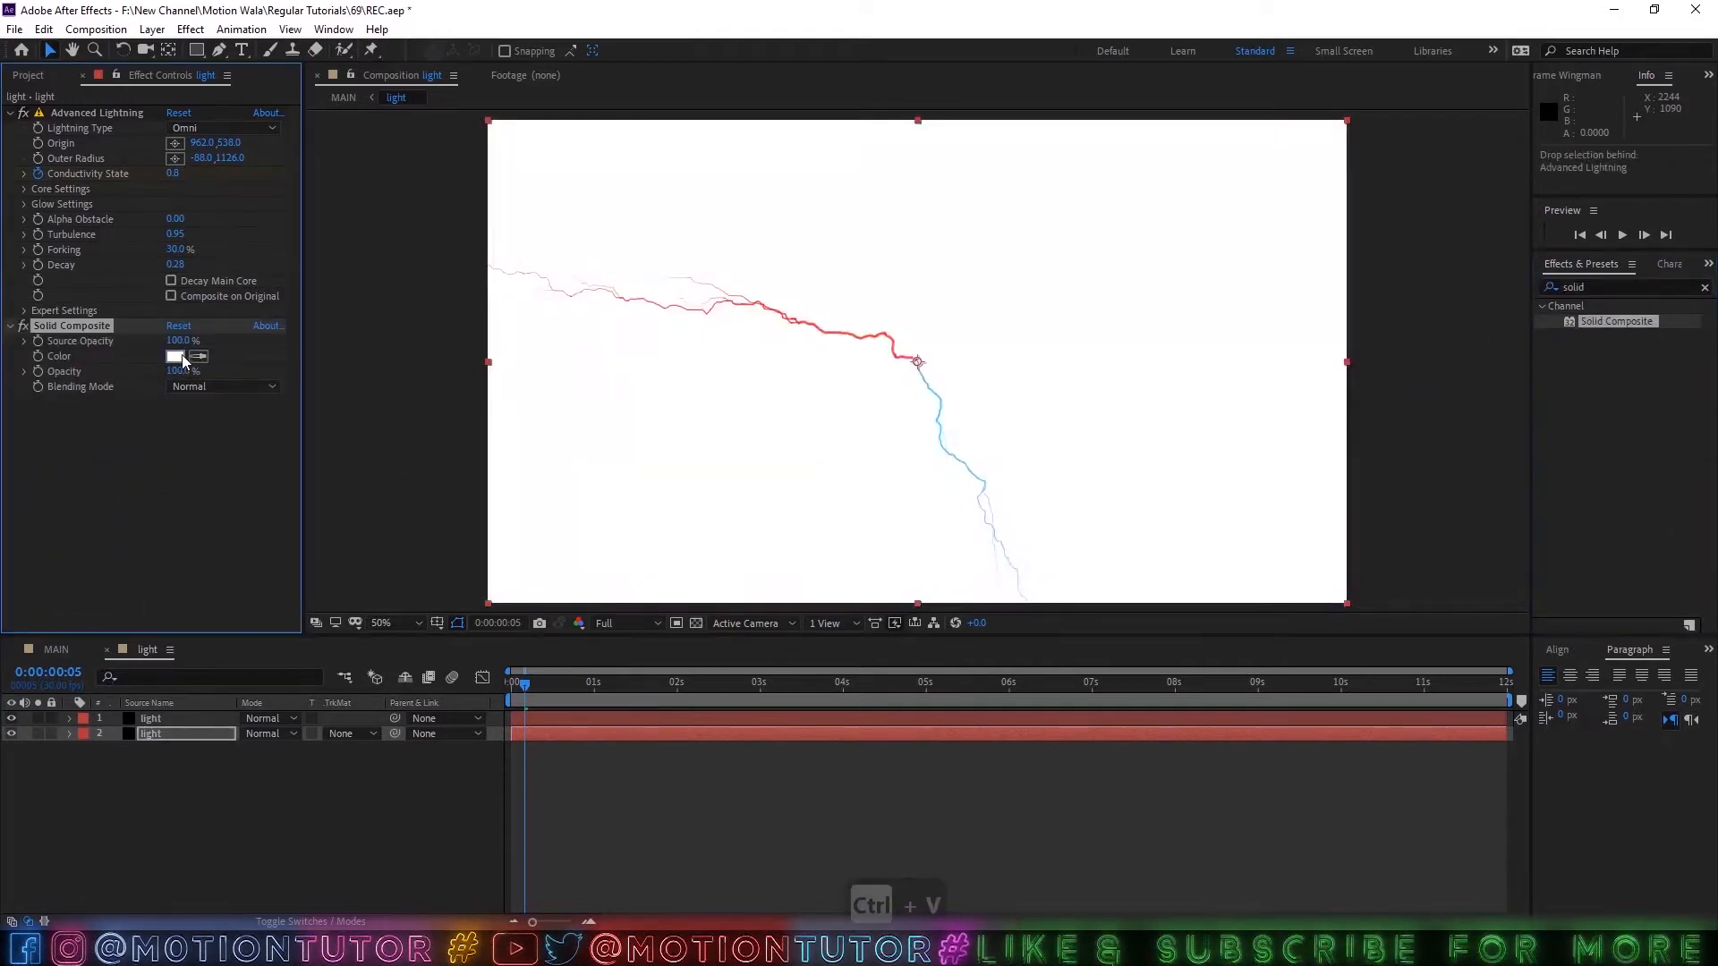
# Set the lower light layer's Solid Composite color to black (000000).
pyautogui.click(179, 357)
pyautogui.click(431, 557)
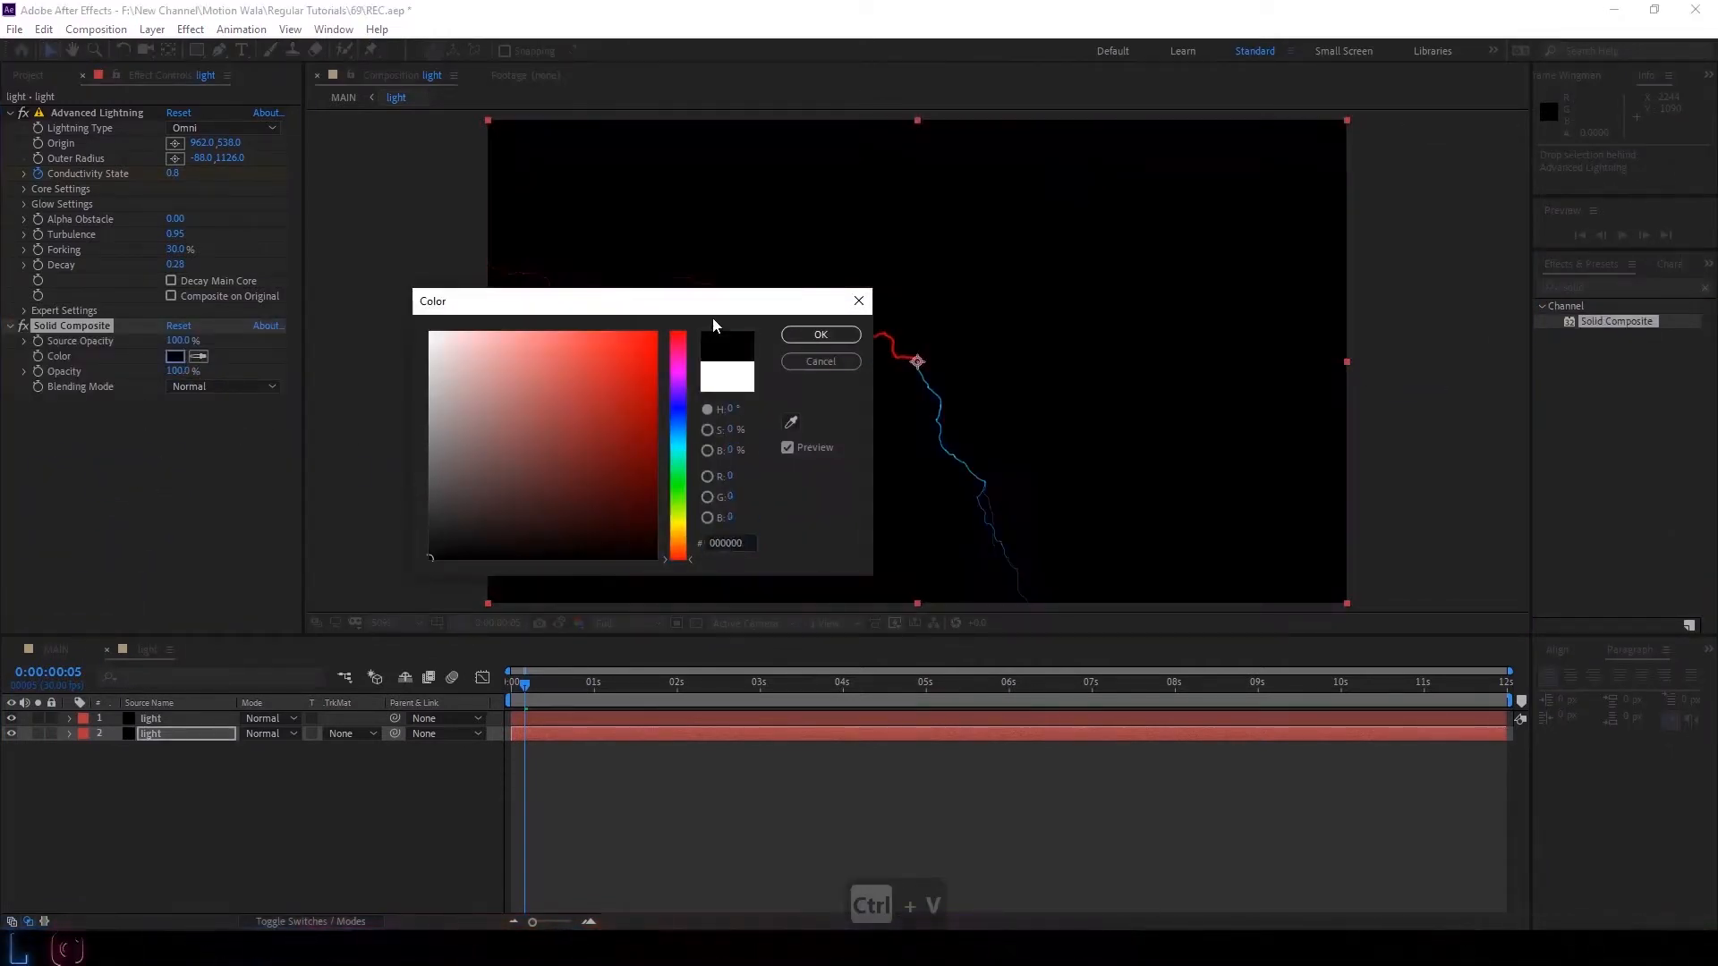
pyautogui.click(802, 335)
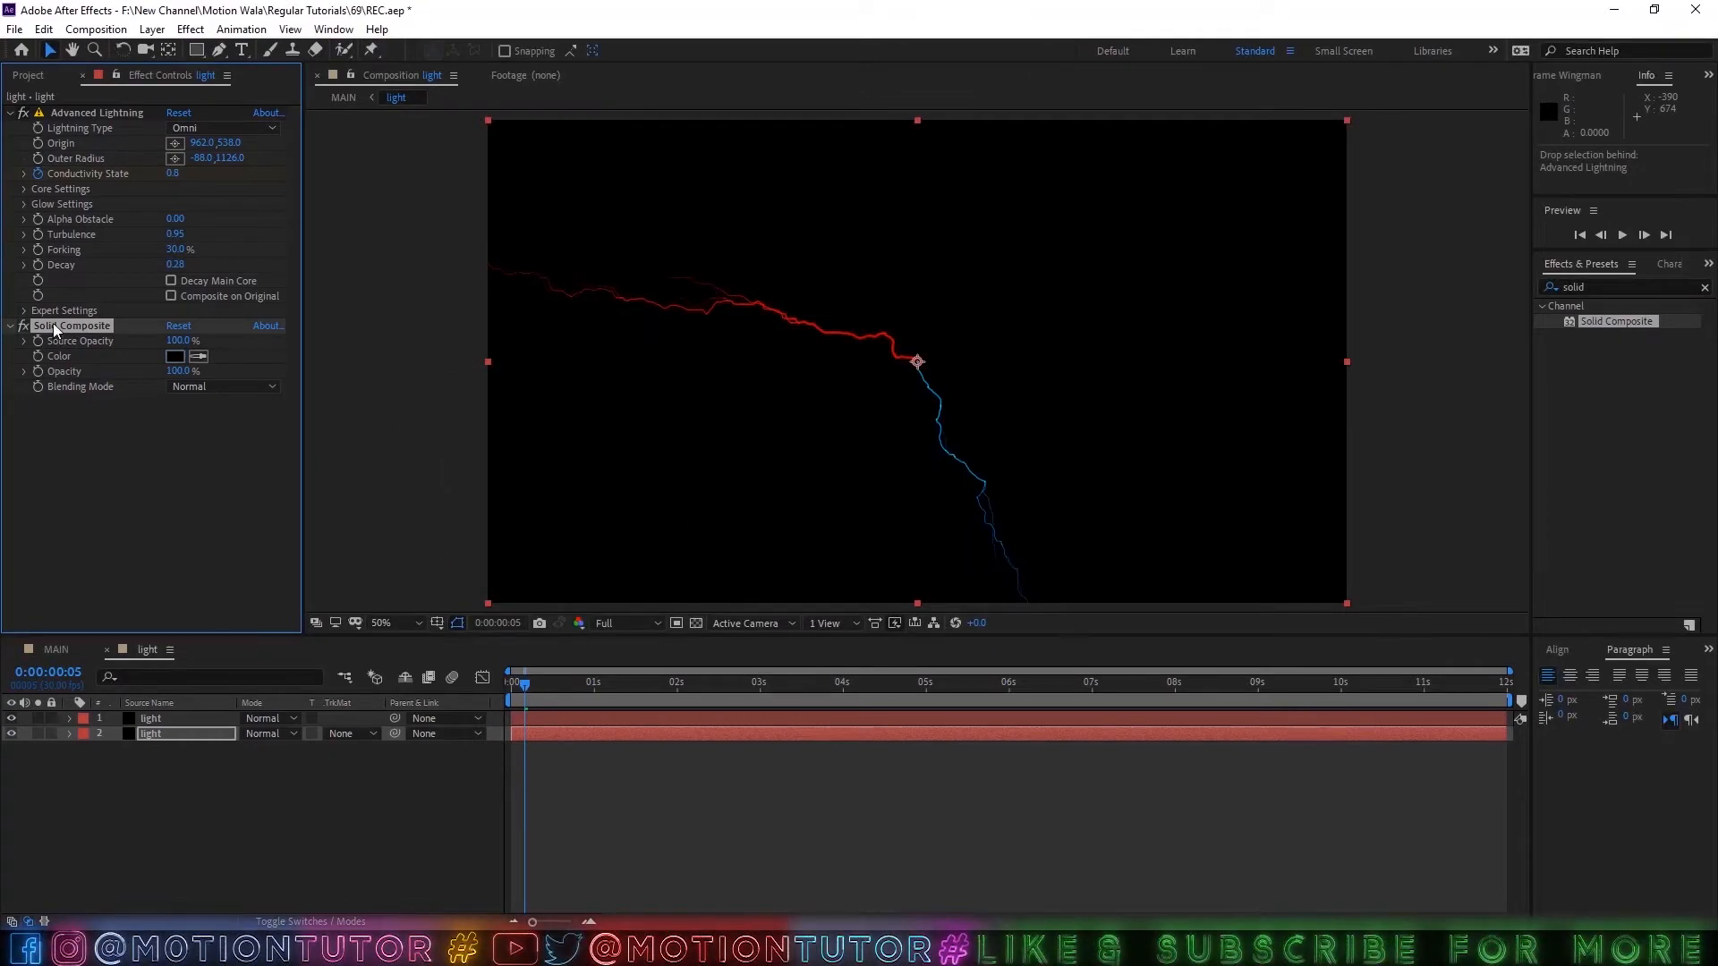
# Copy the black Solid Composite effect to the upper light layer and scrub to 0:00:02:21.
pyautogui.click(170, 719)
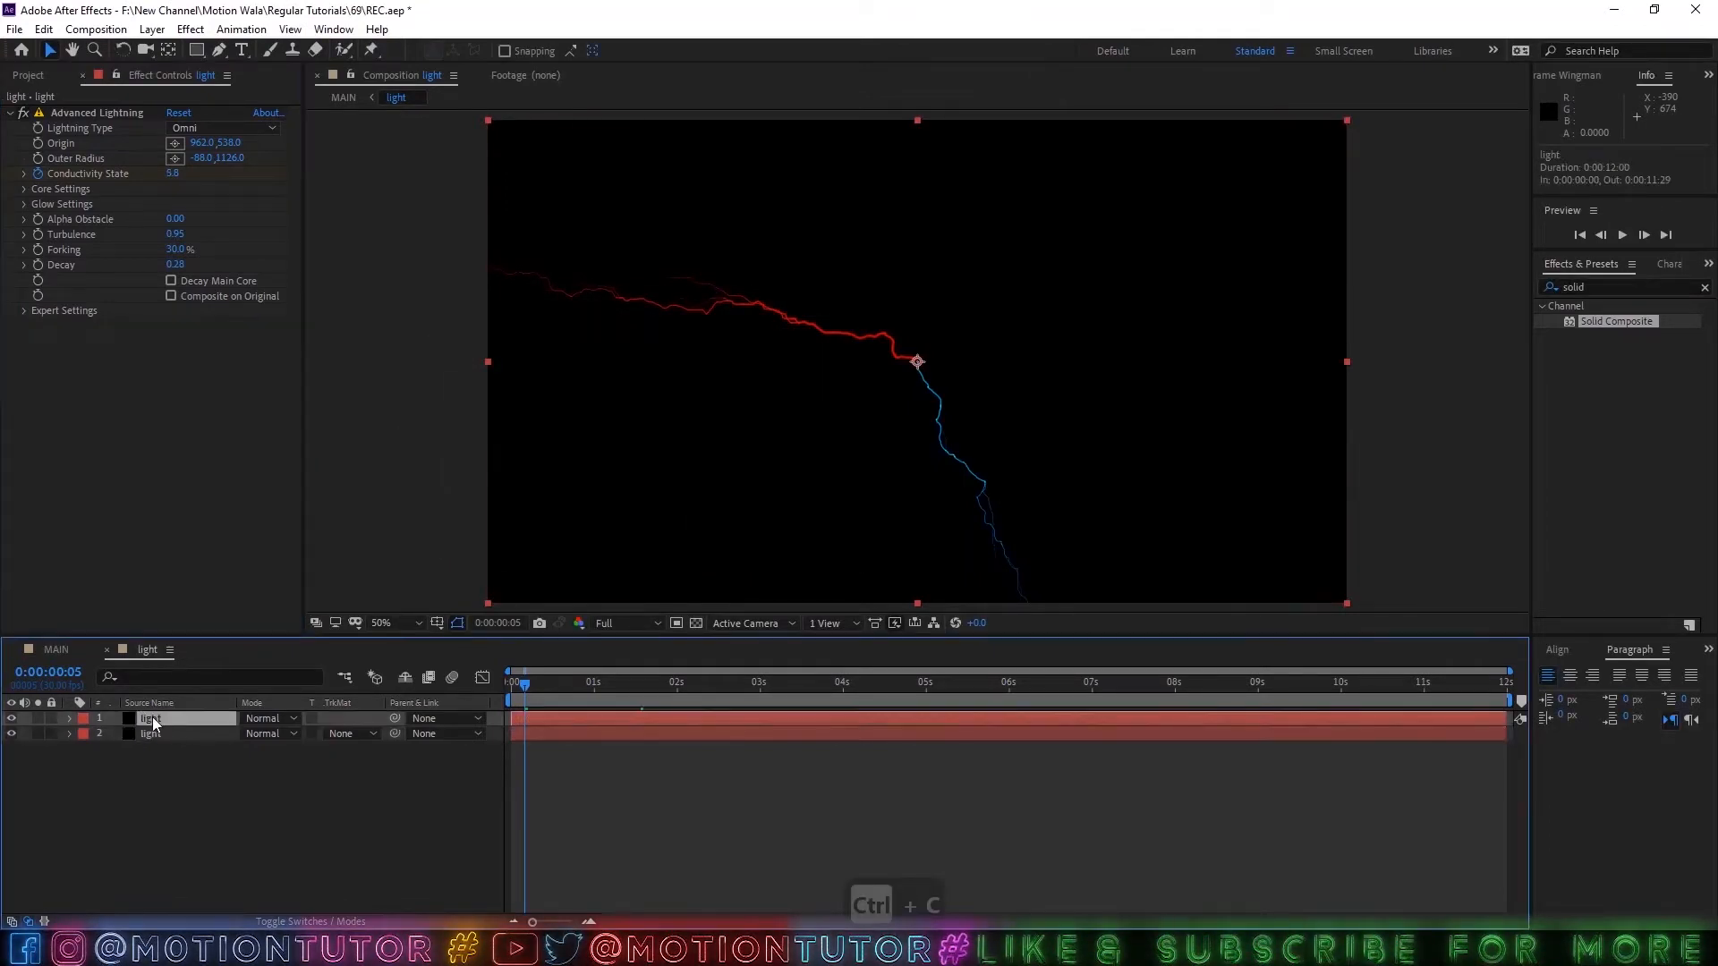
pyautogui.hotkey('ctrl', 'v')
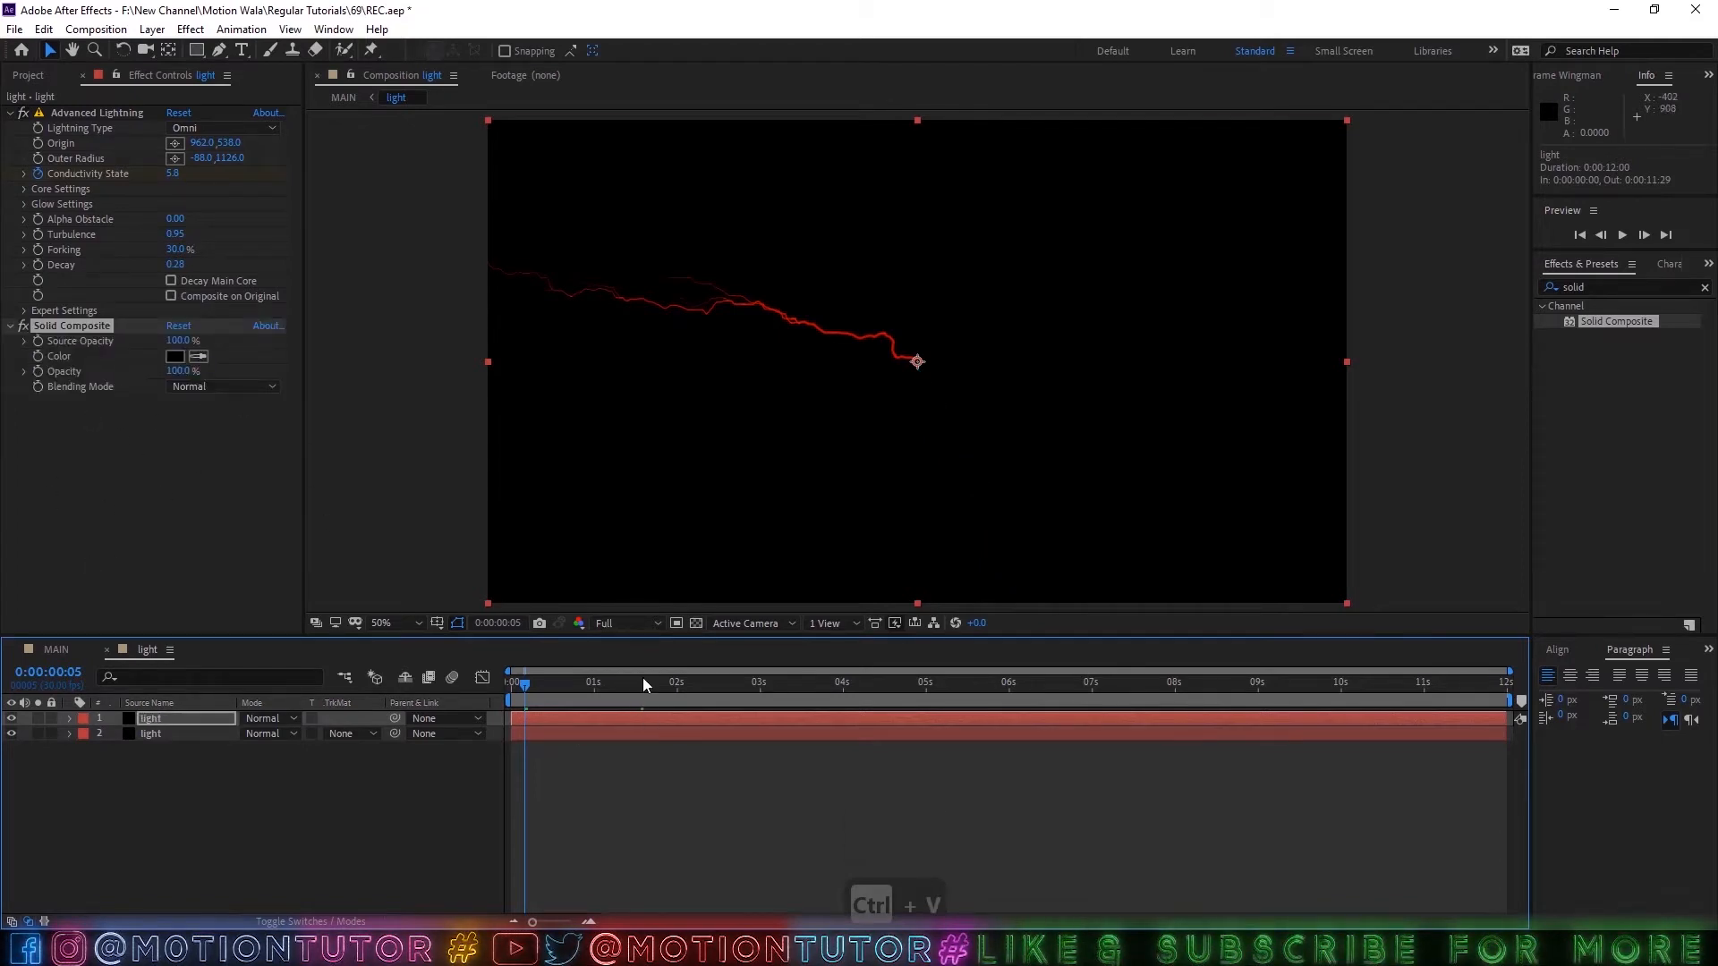
pyautogui.moveTo(642, 684); pyautogui.dragTo(734, 682)
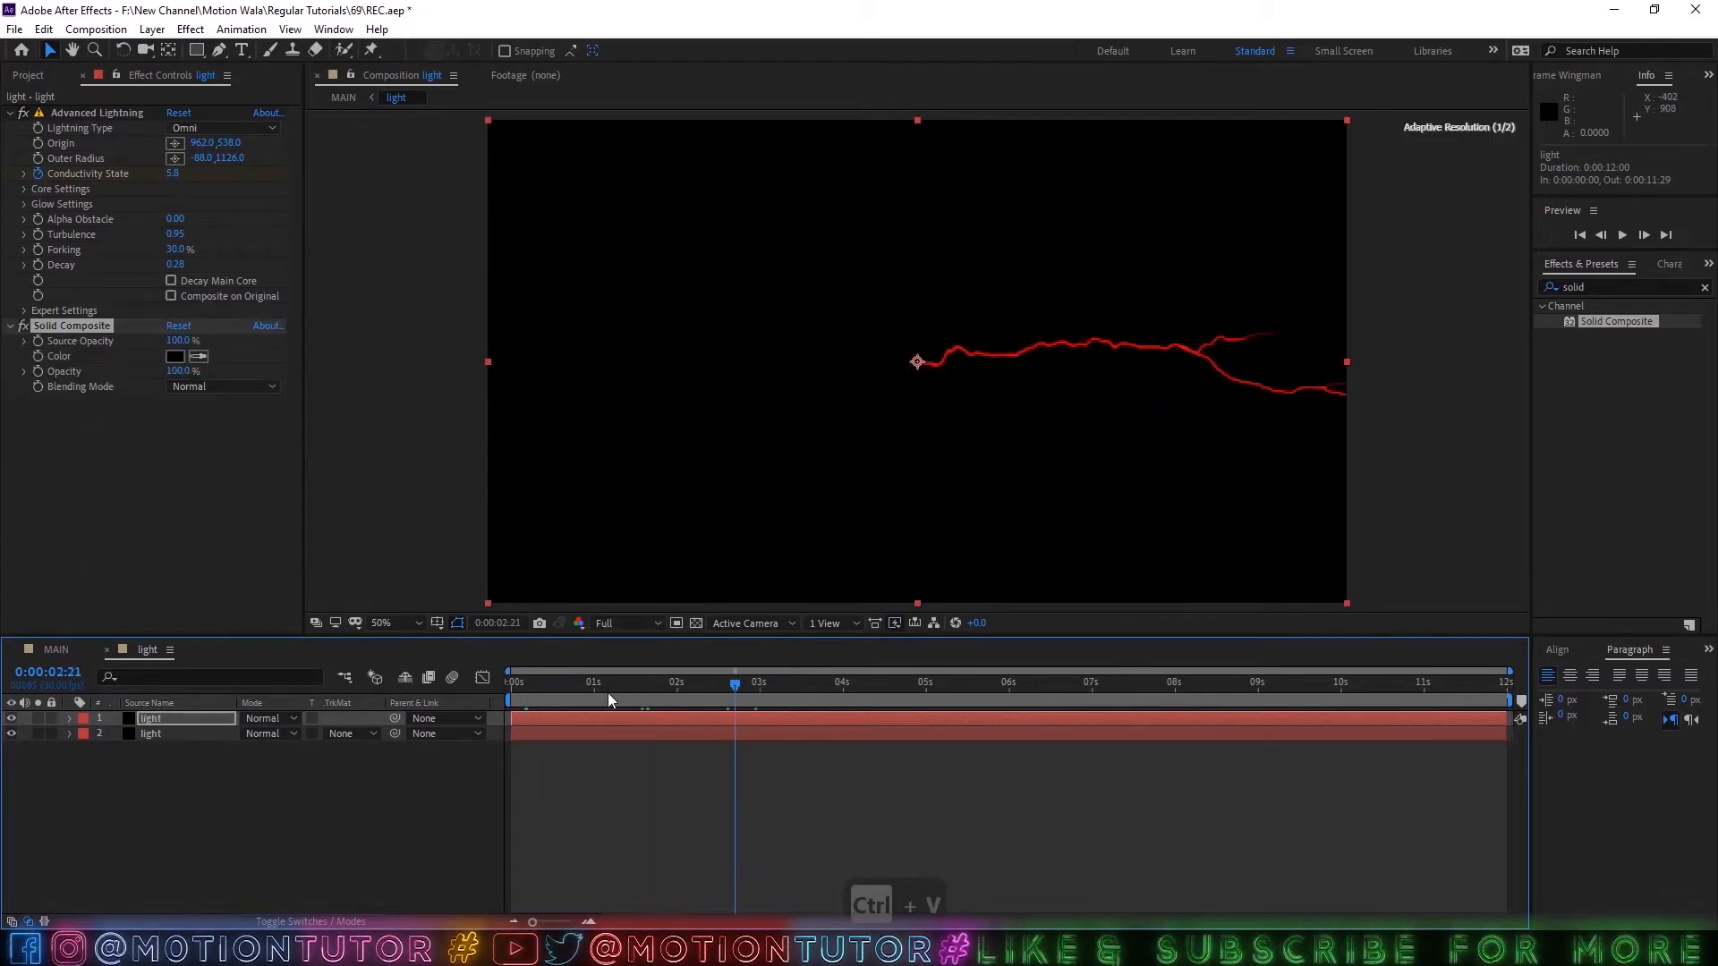
# Set the upper light layer's blending mode to Screen.
pyautogui.click(184, 720)
pyautogui.click(270, 722)
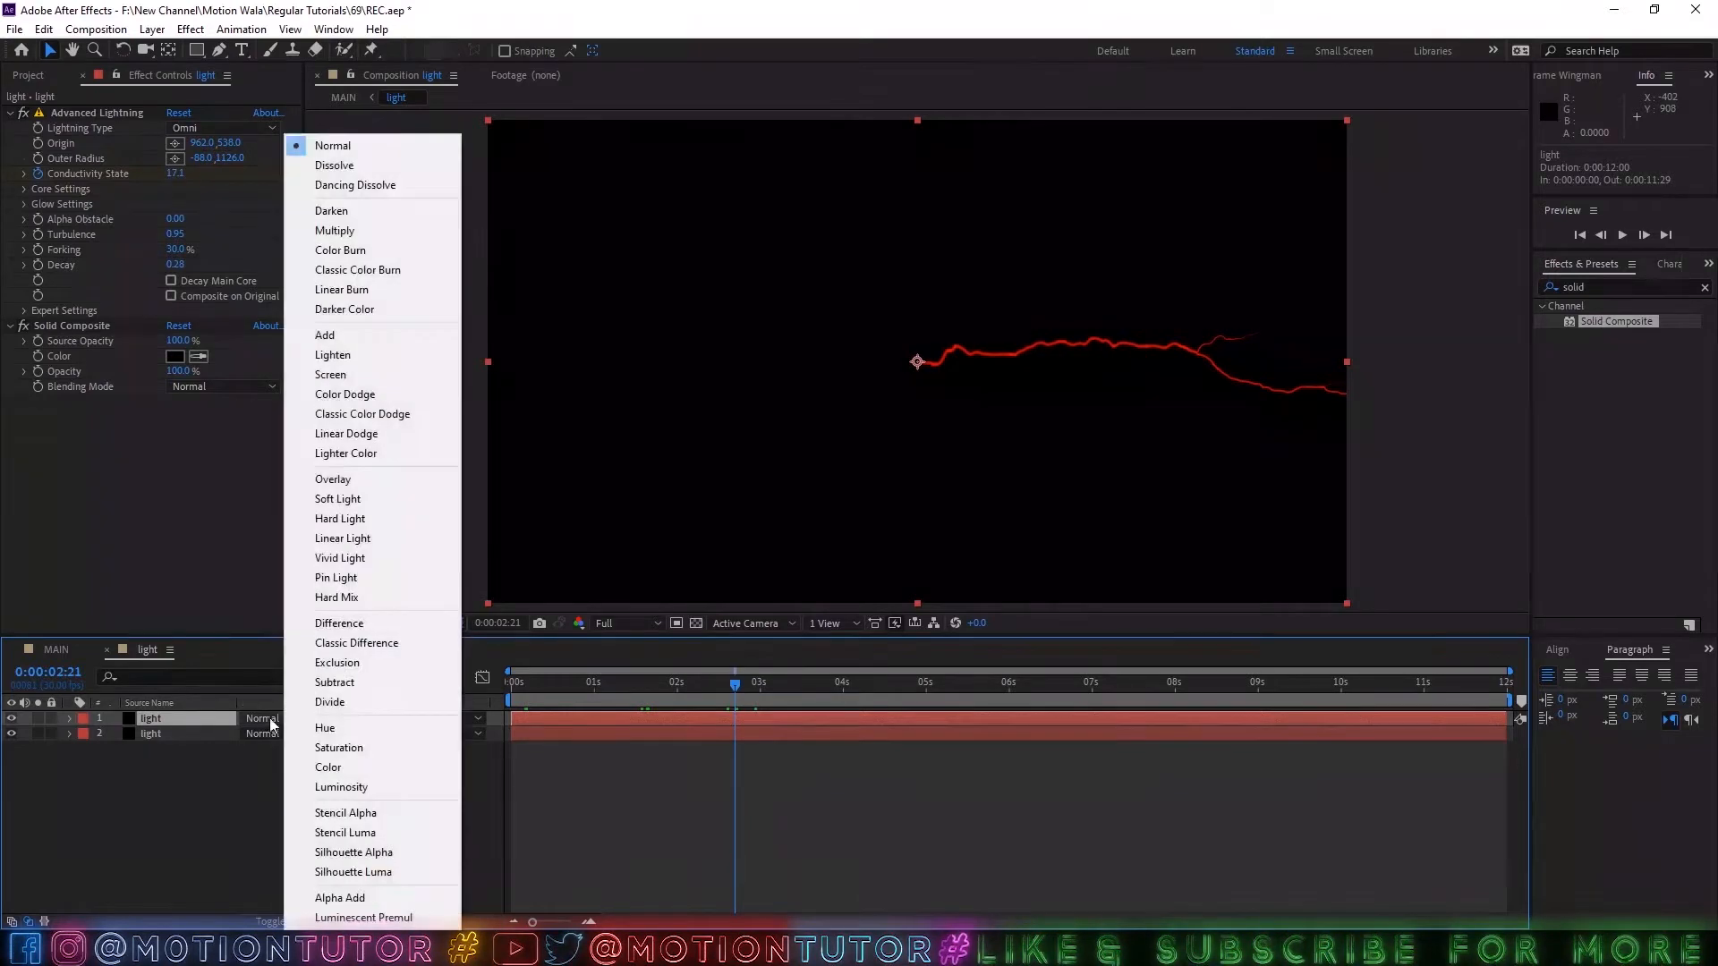
pyautogui.click(330, 377)
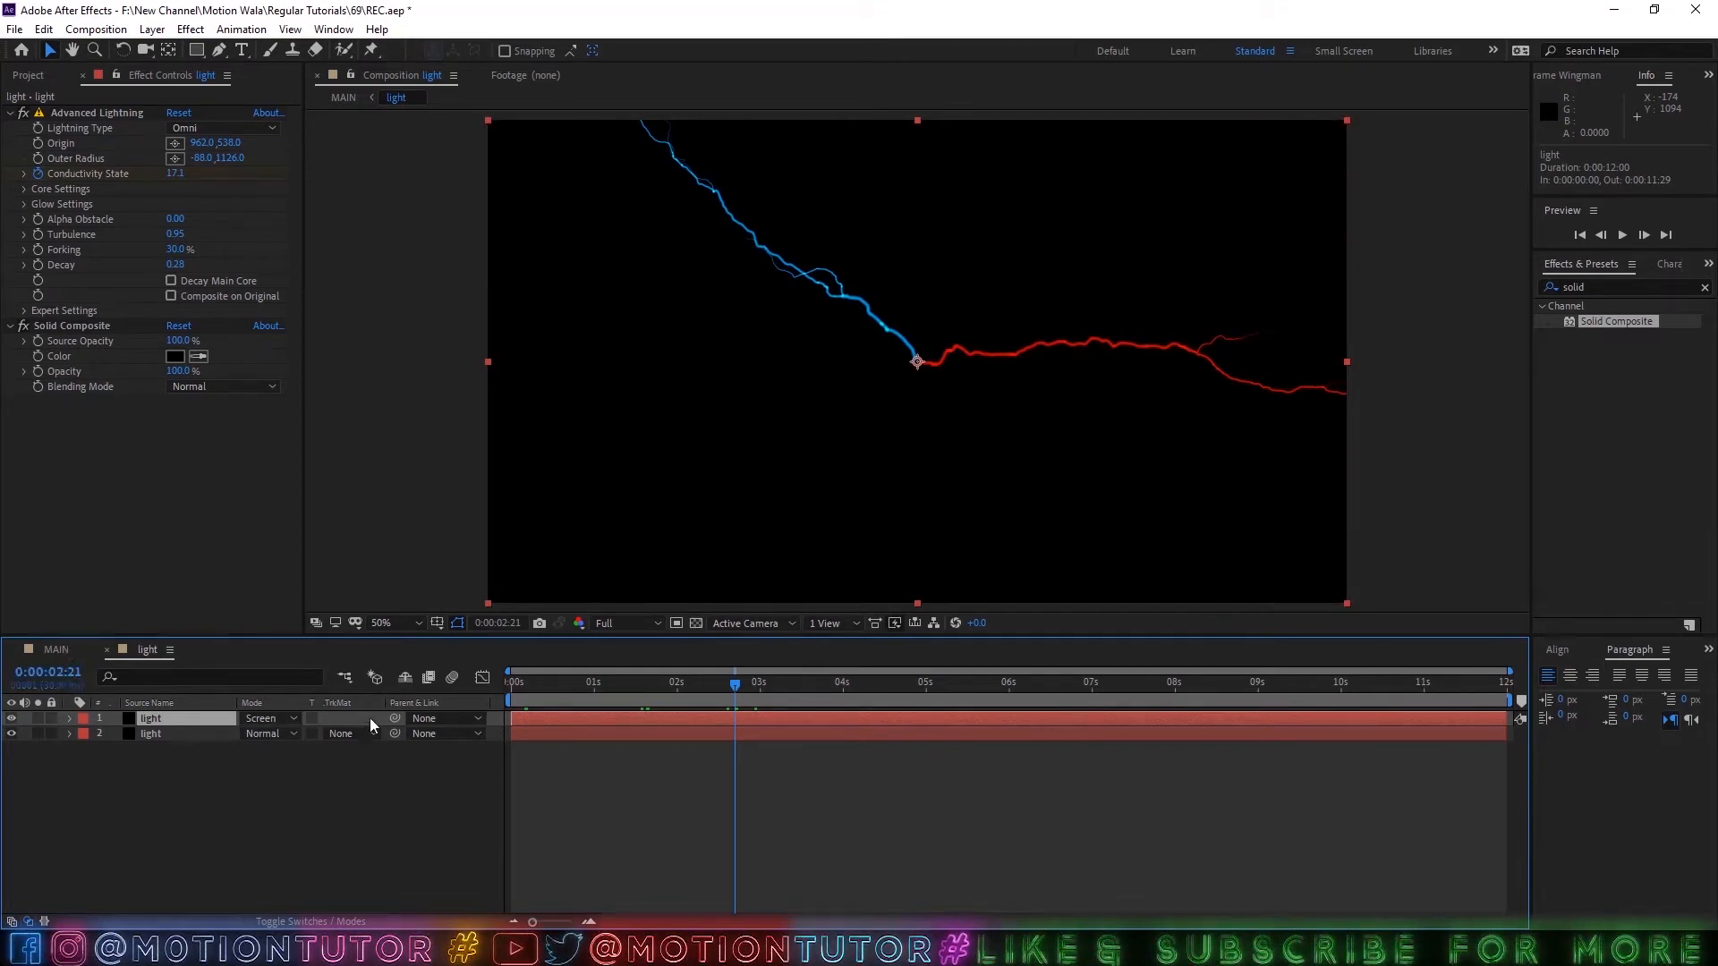
pyautogui.rightClick(265, 701)
pyautogui.moveTo(358, 755)
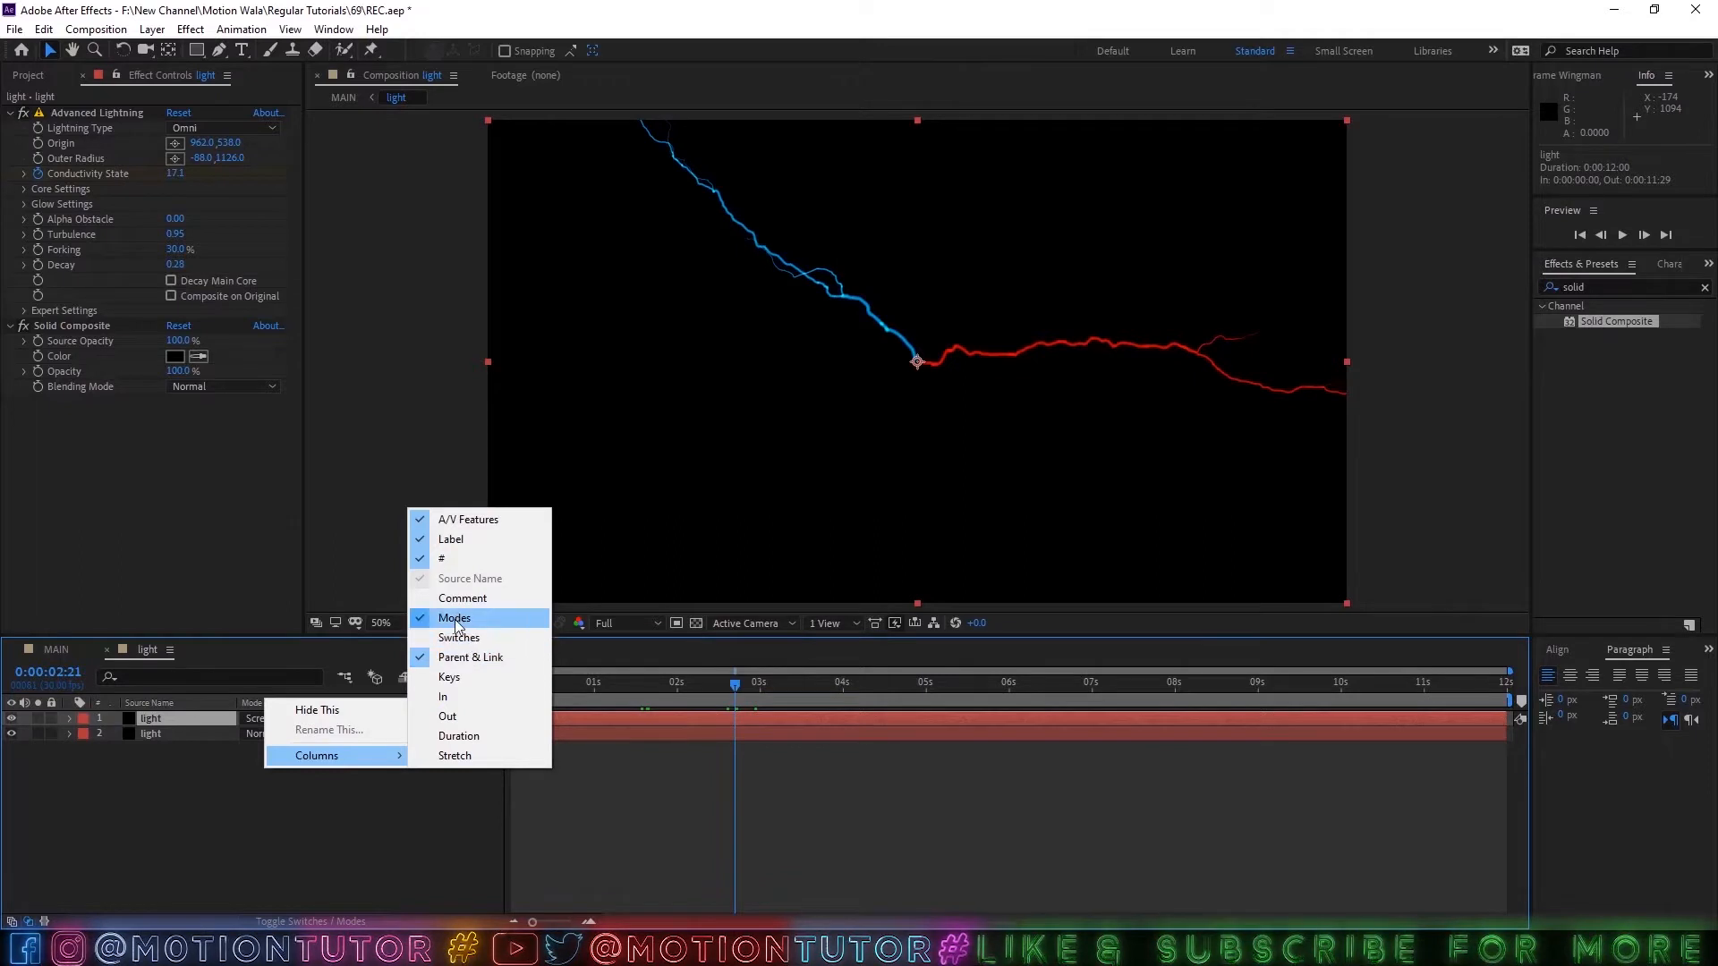
pyautogui.click(309, 830)
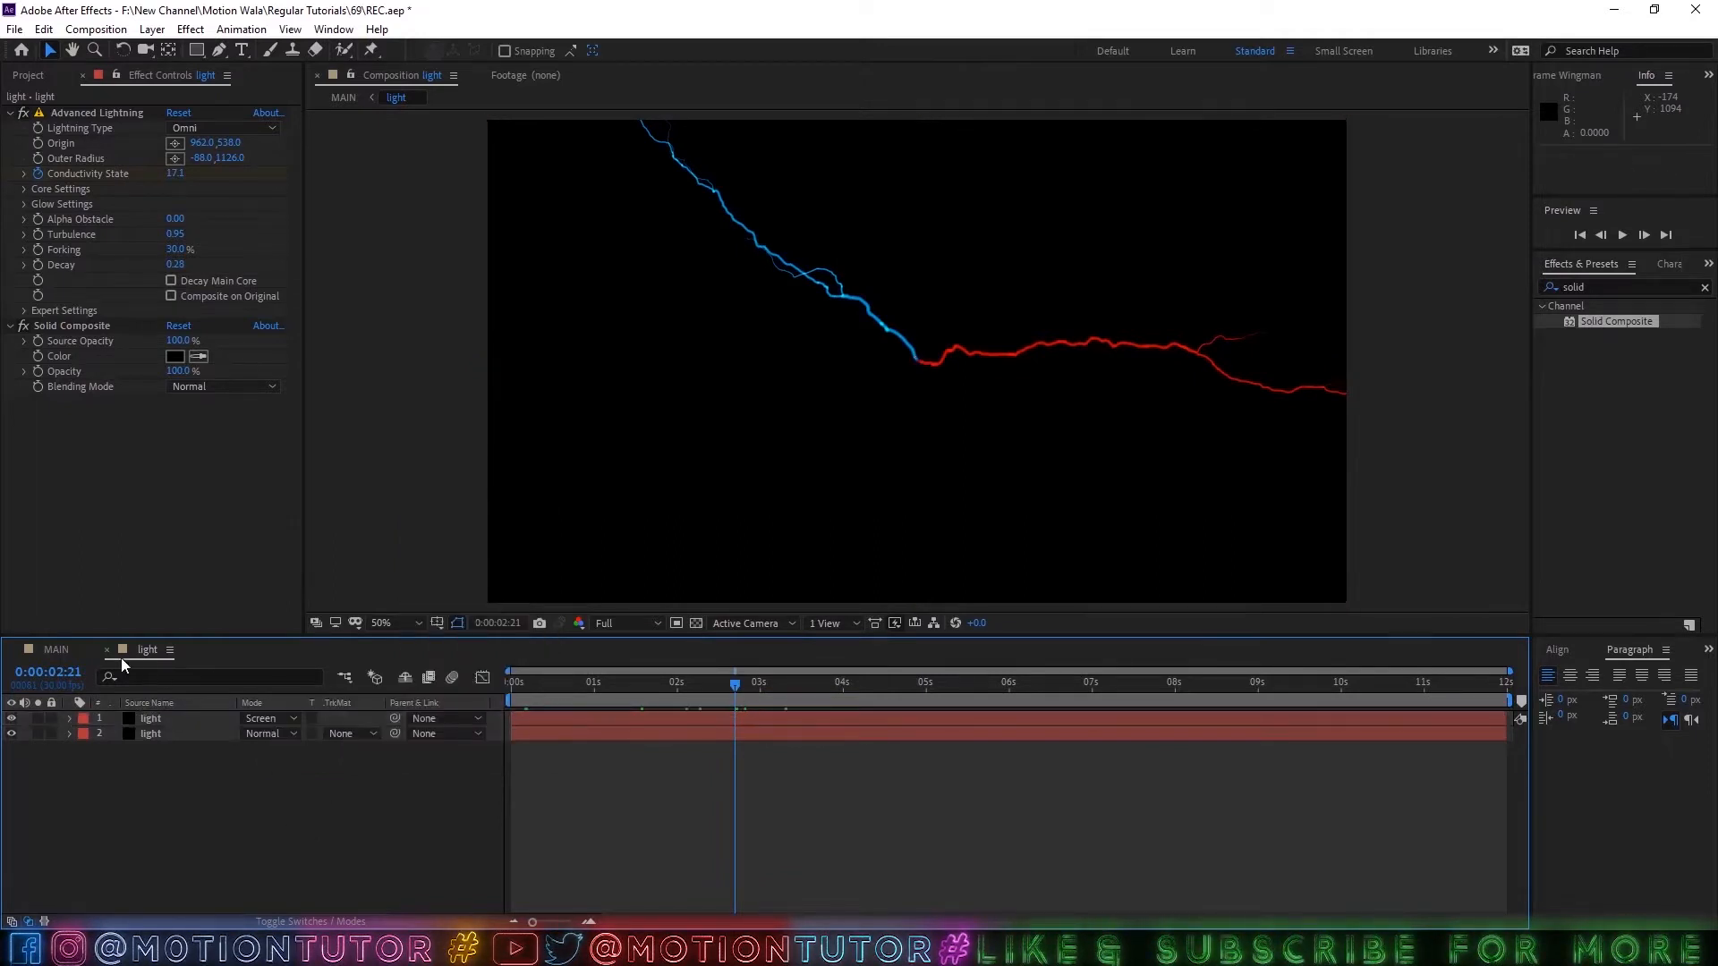
# In the MAIN composition, scrub to 0:00:04:21 and apply Fast Box Blur to the light layer.
pyautogui.click(59, 649)
pyautogui.moveTo(648, 689); pyautogui.dragTo(962, 693)
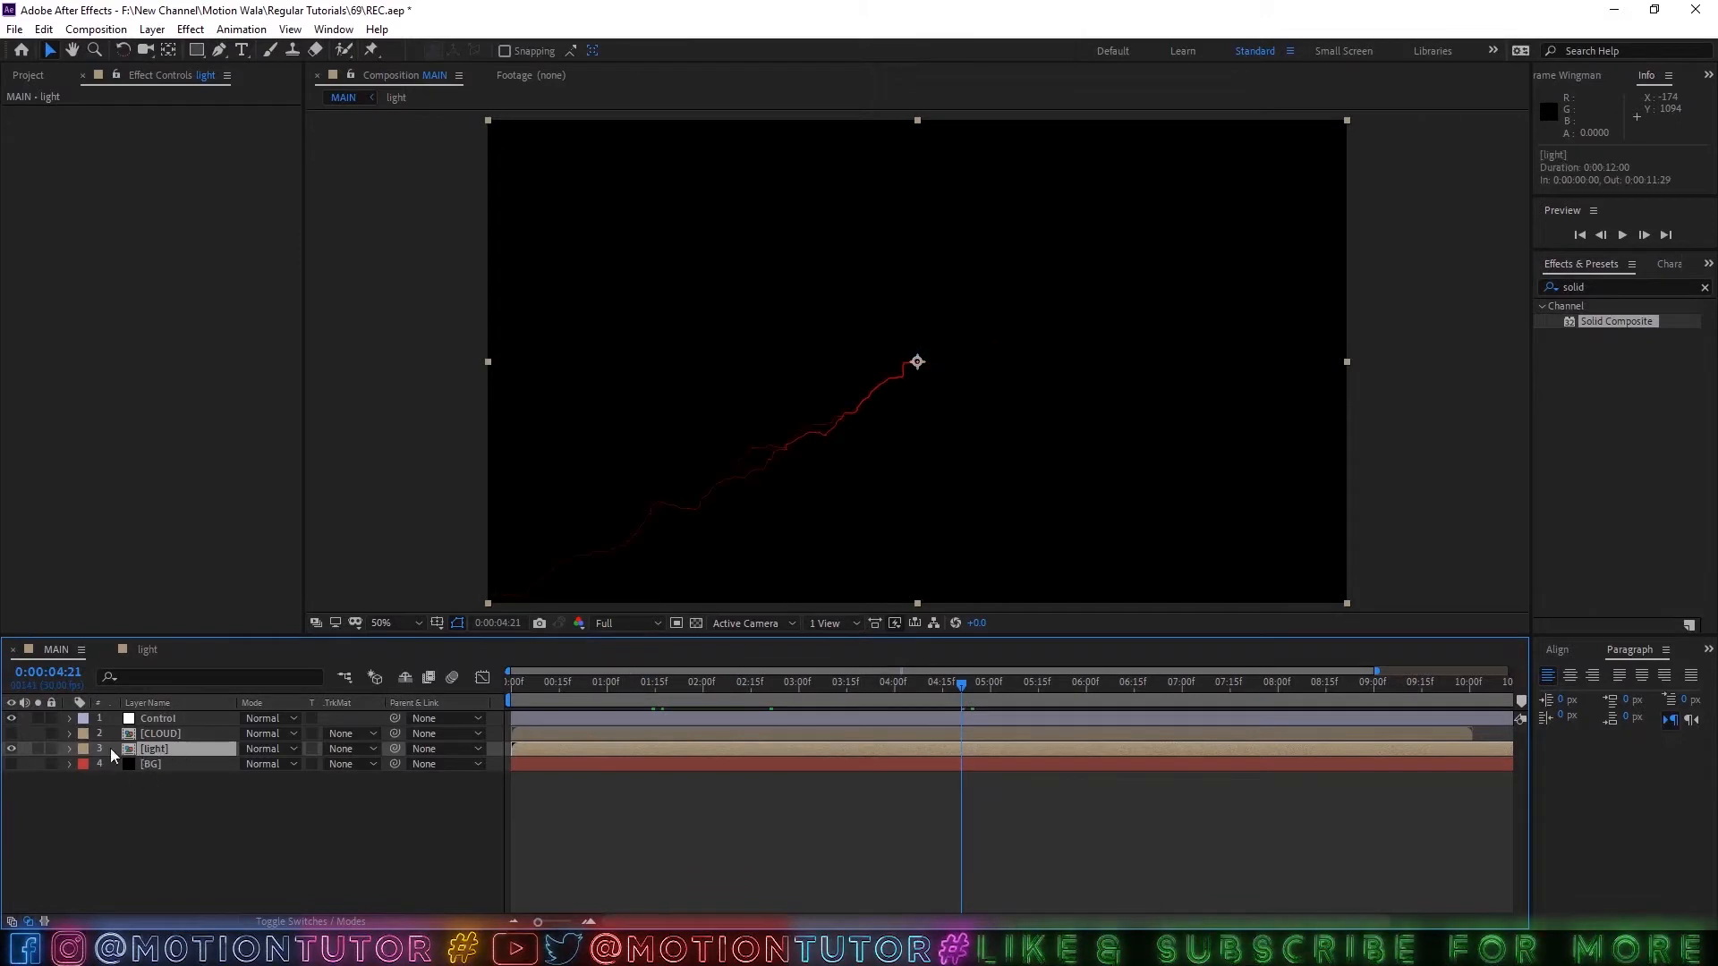
pyautogui.click(1612, 286)
pyautogui.hotkey('ctrl', 'a')
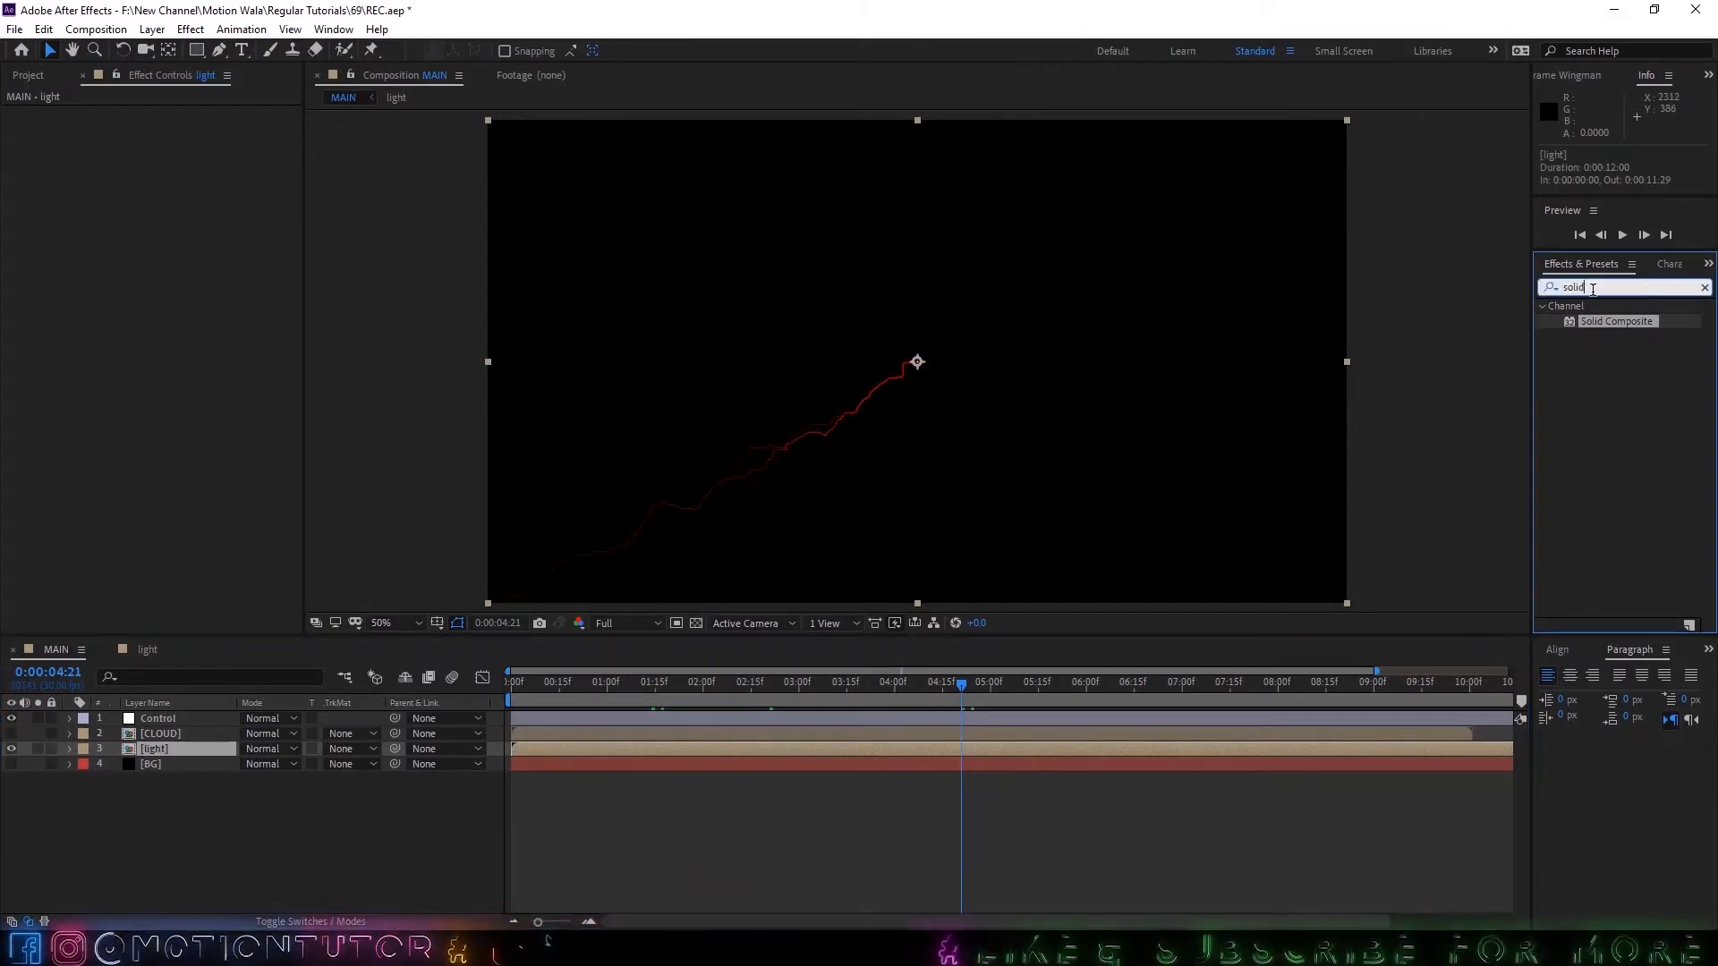
pyautogui.write('fas')
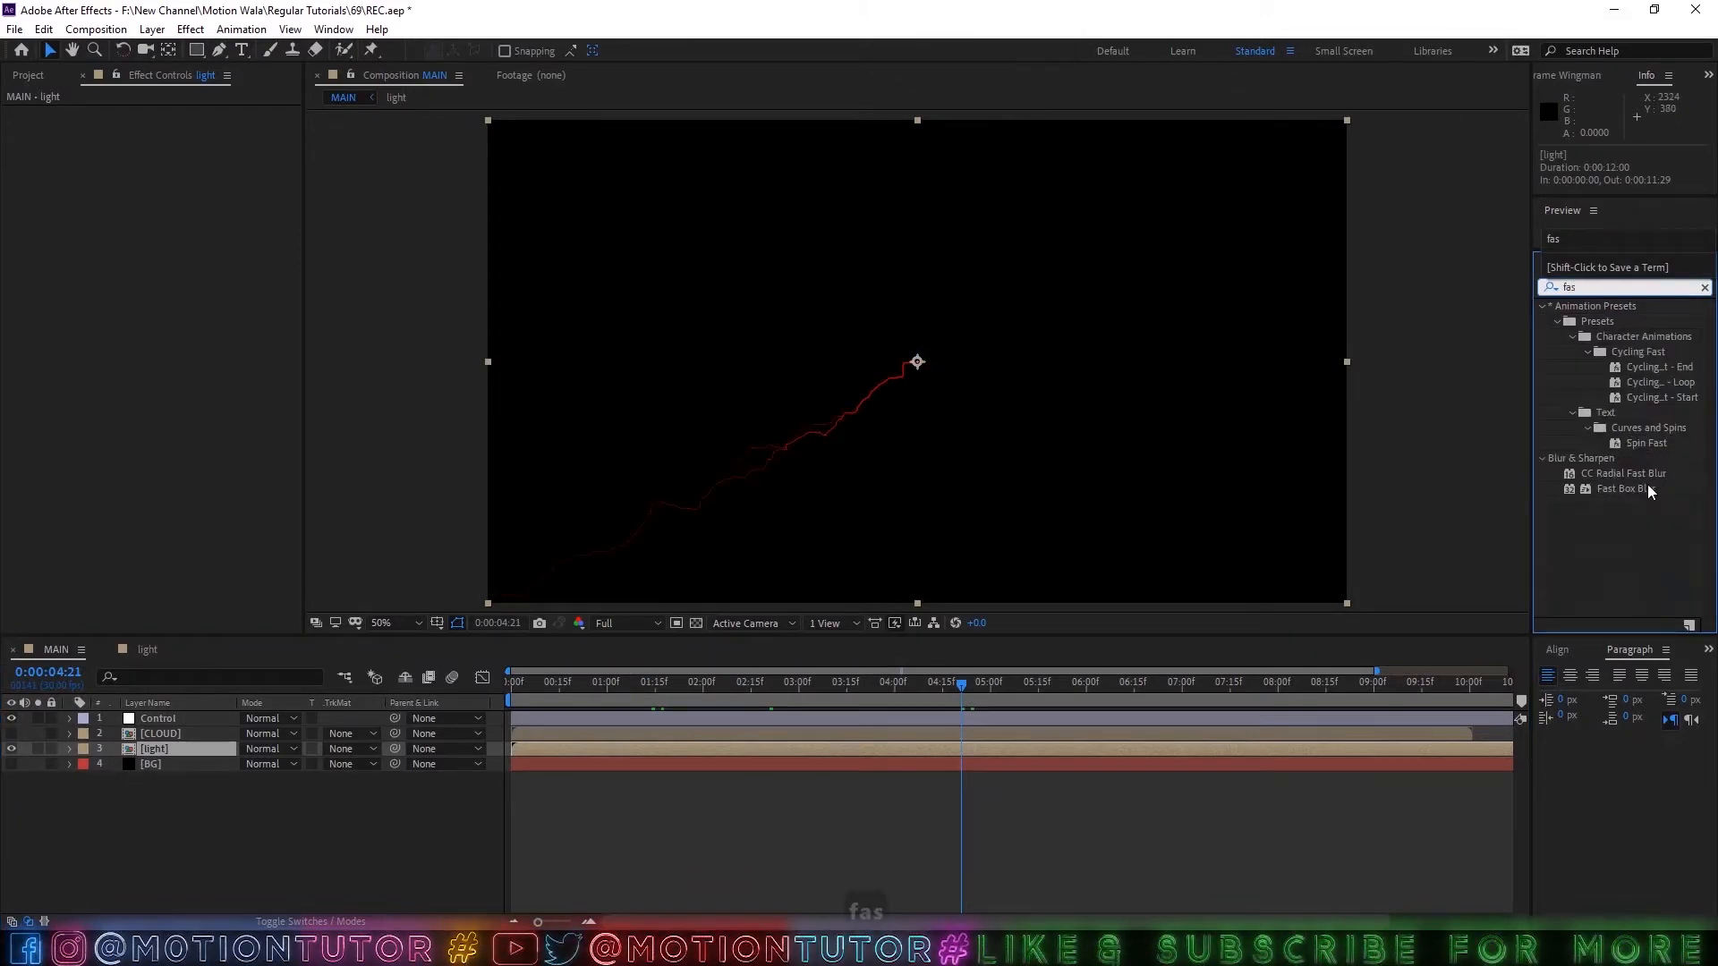
pyautogui.moveTo(1651, 491); pyautogui.dragTo(180, 756)
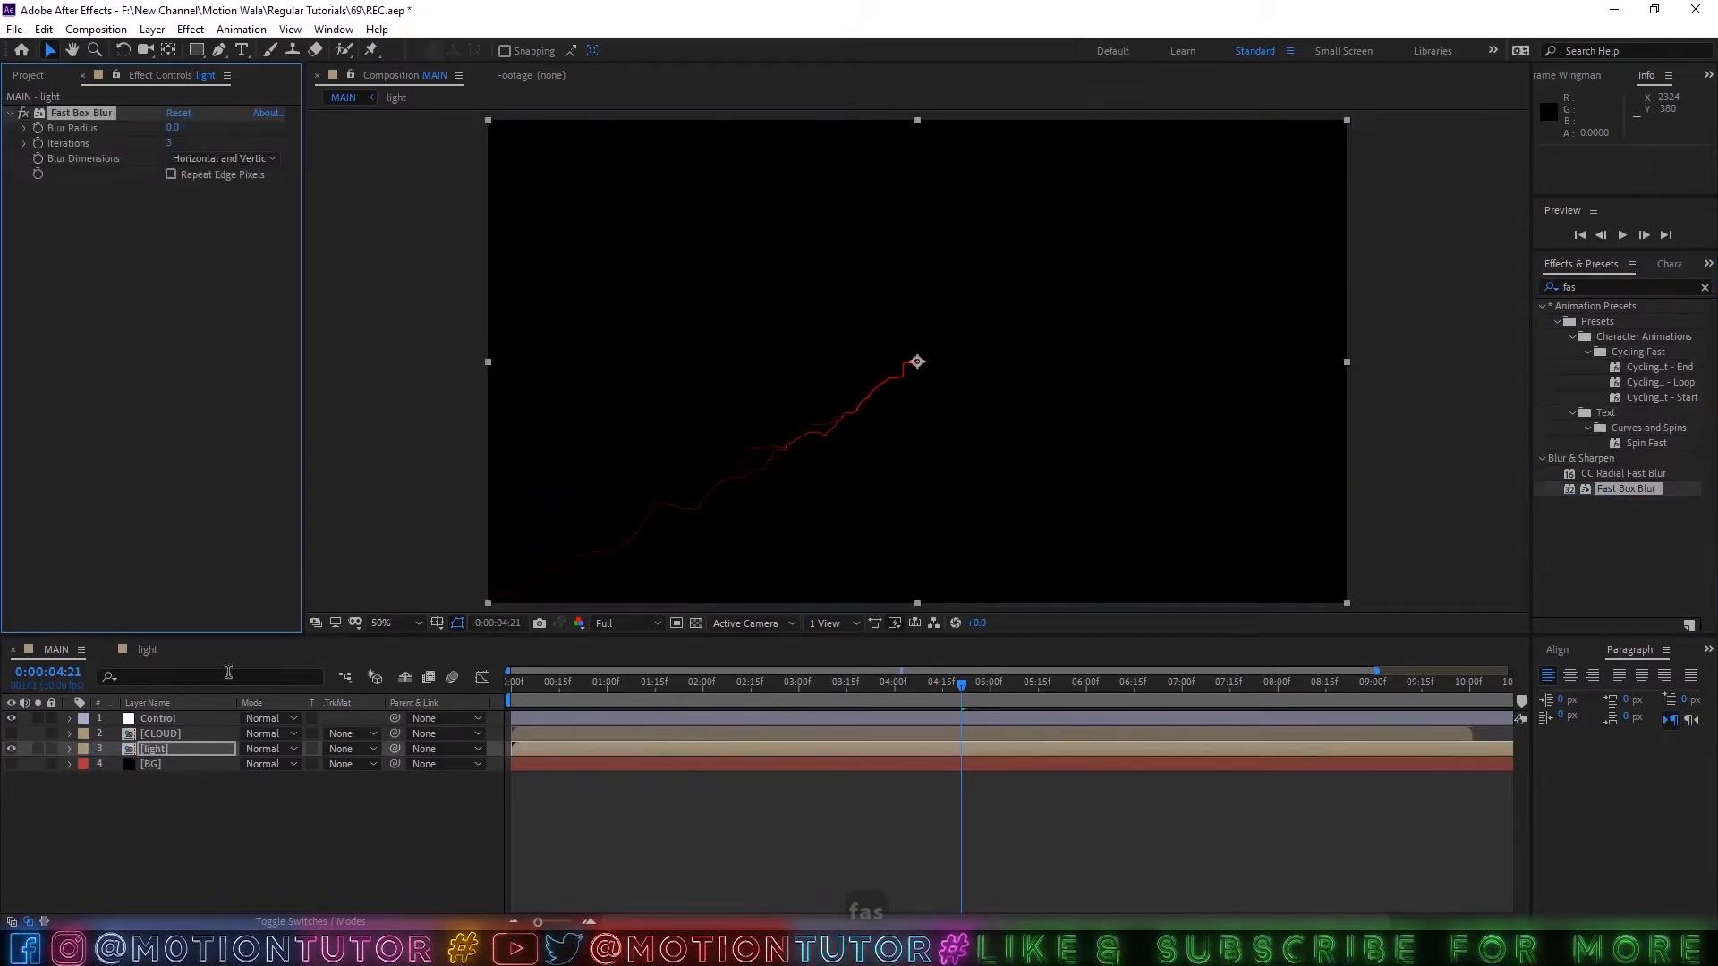
# Add Exposure and CC Composite to the light layer, in that order after Fast Box Blur.
pyautogui.click(1653, 291)
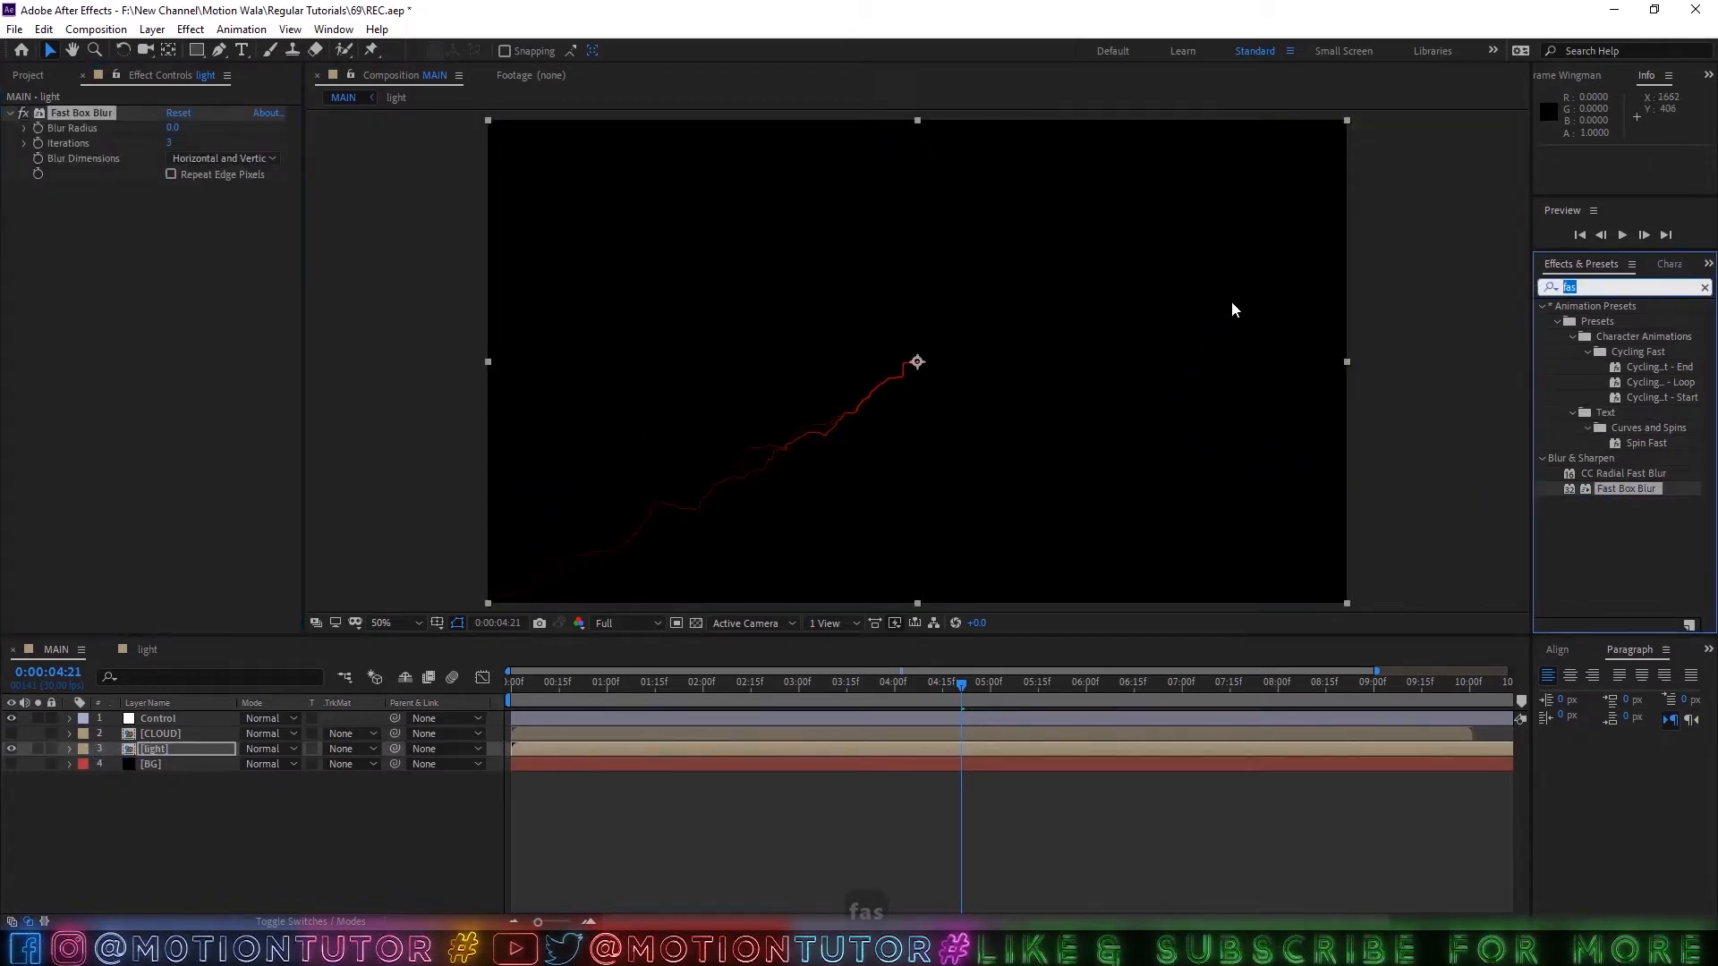
pyautogui.write('exp')
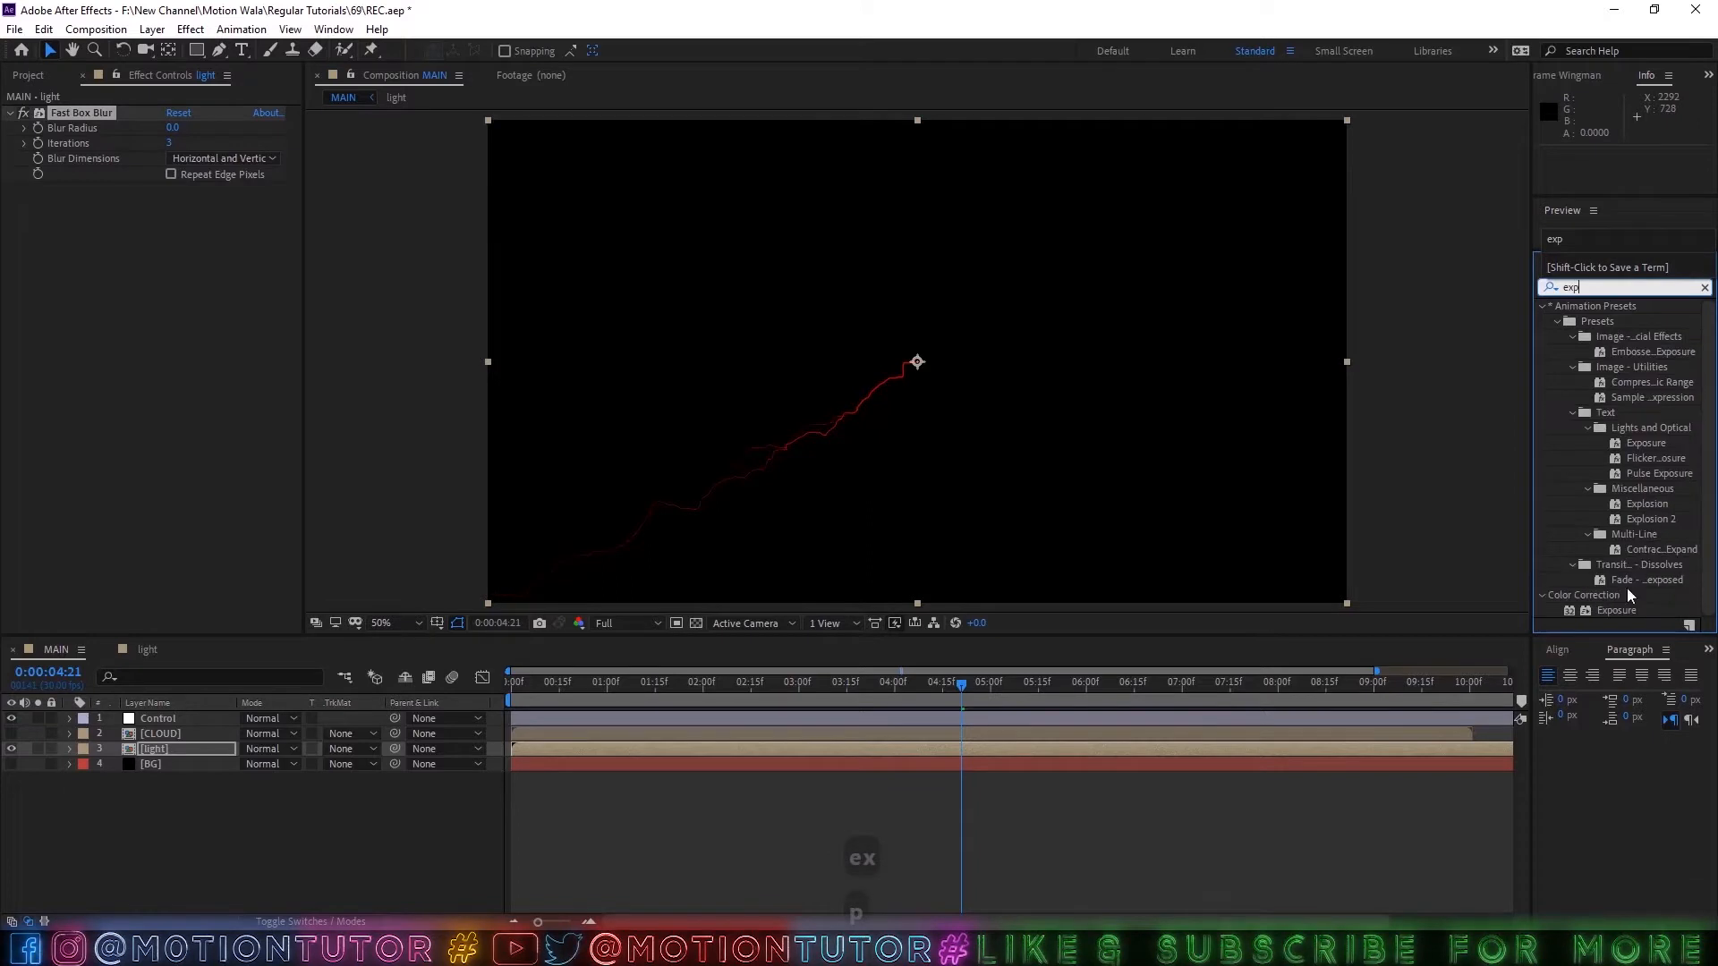
pyautogui.moveTo(1616, 609); pyautogui.dragTo(106, 372)
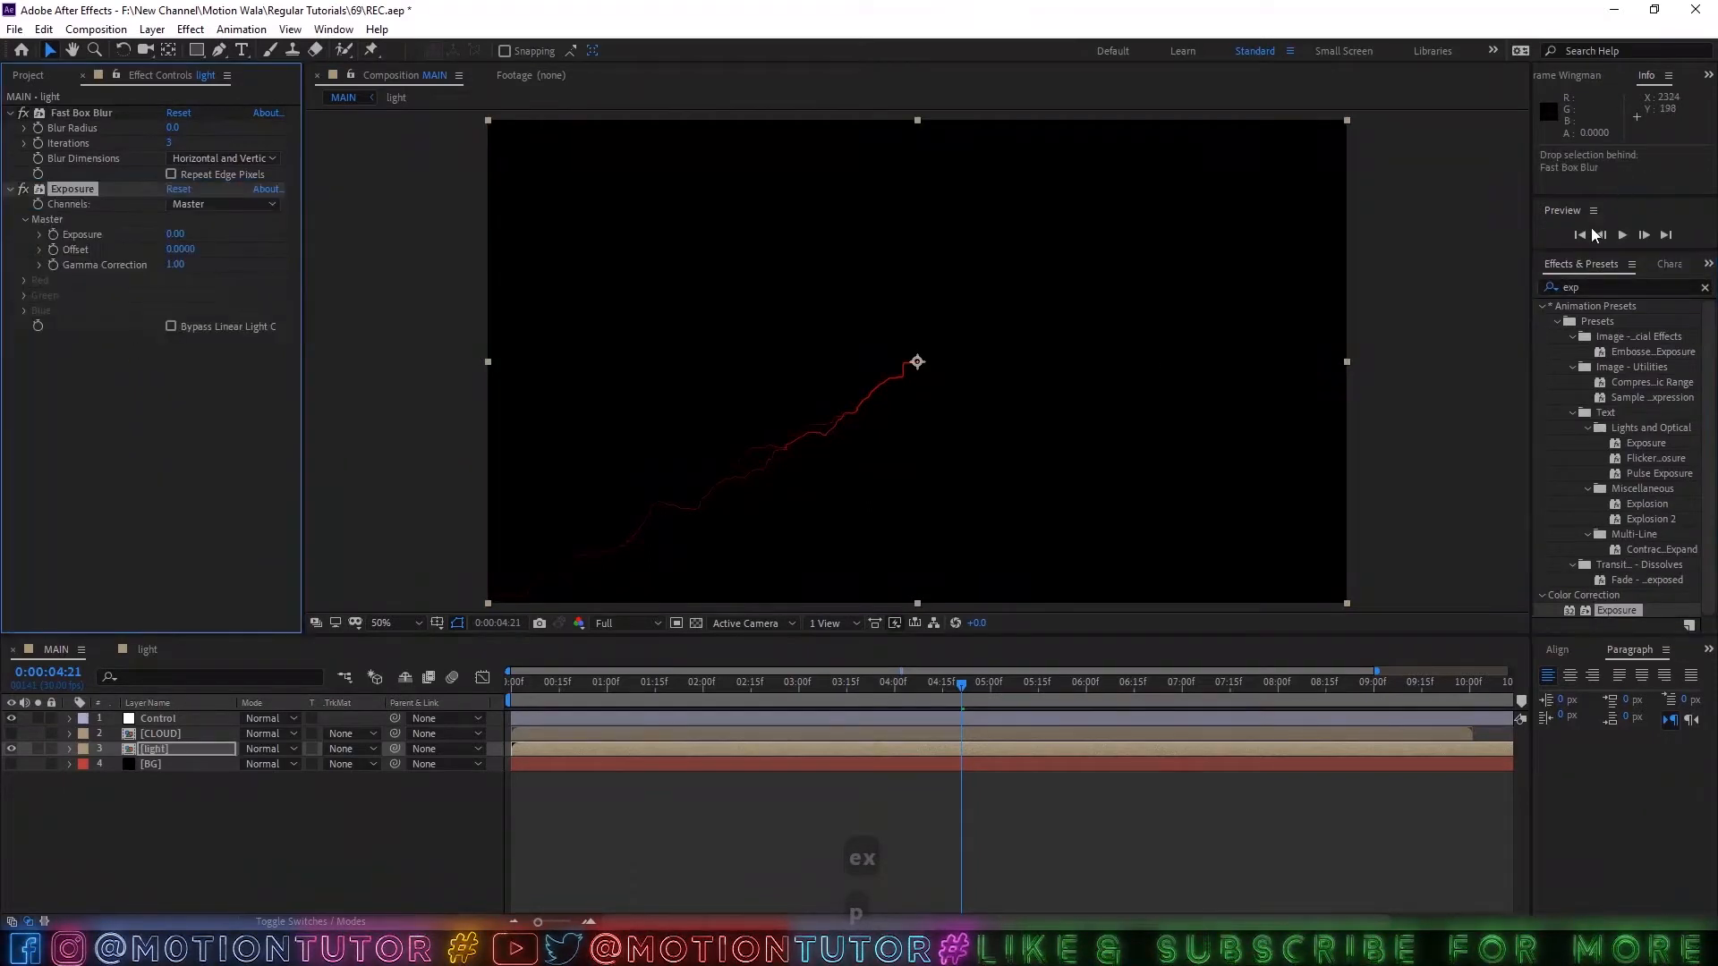
pyautogui.click(1570, 288)
pyautogui.write('cc')
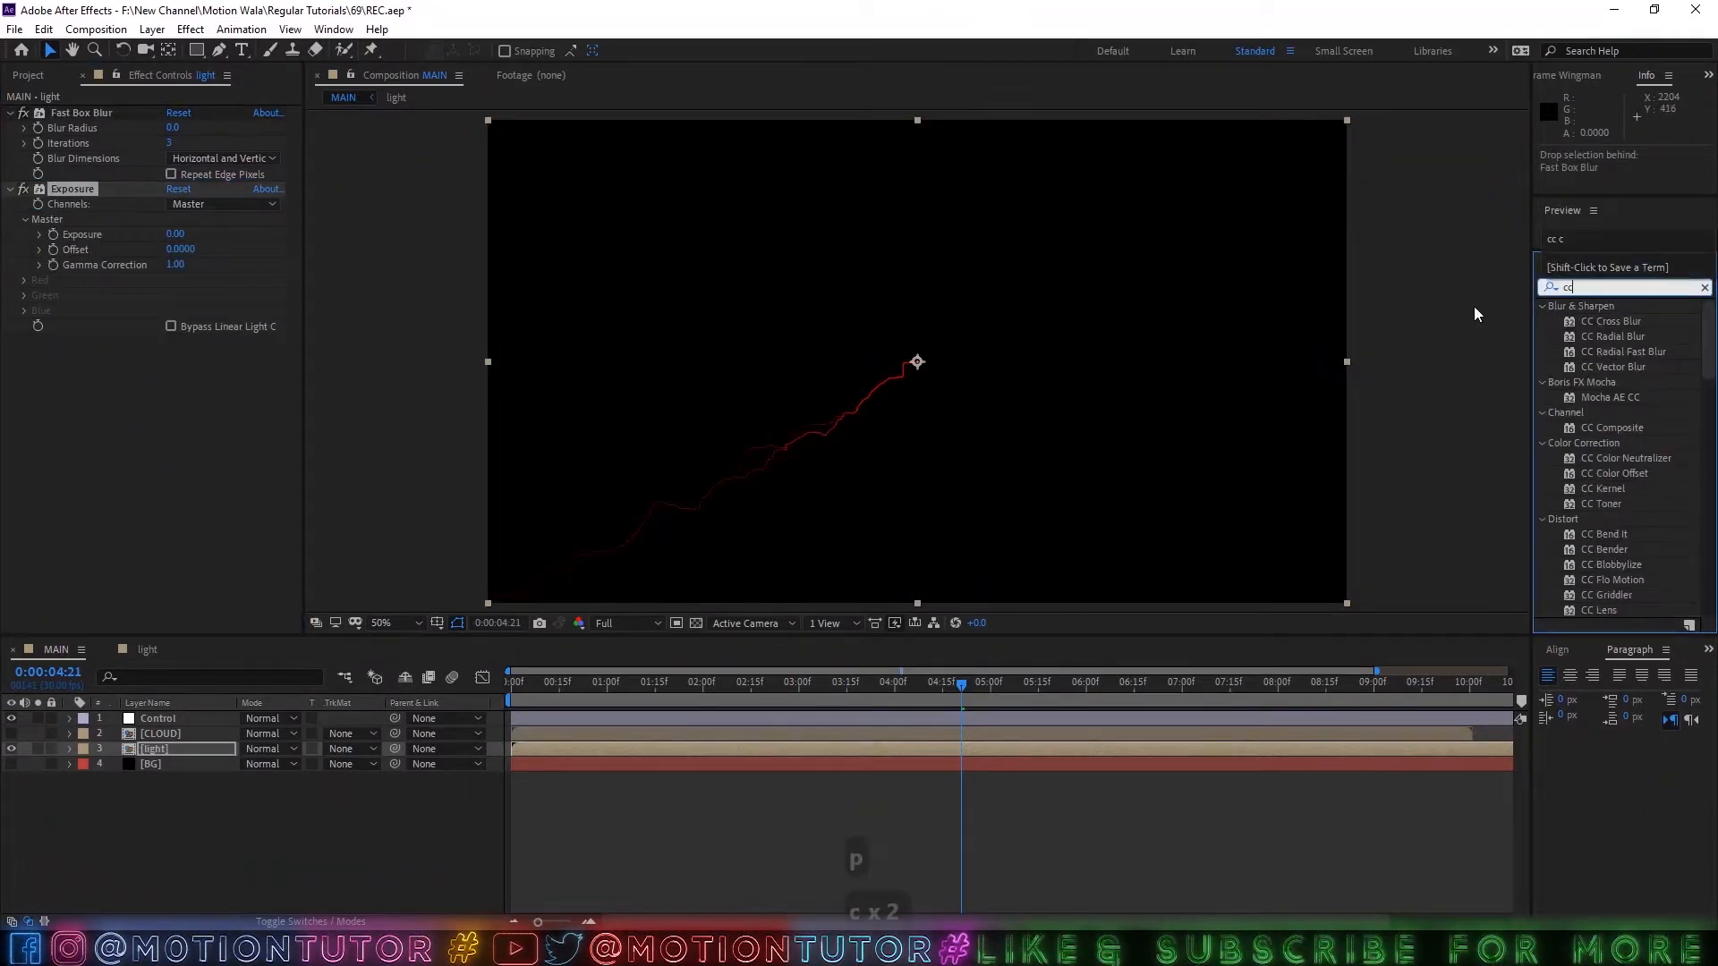
pyautogui.write(' c')
pyautogui.moveTo(1614, 356); pyautogui.dragTo(189, 448)
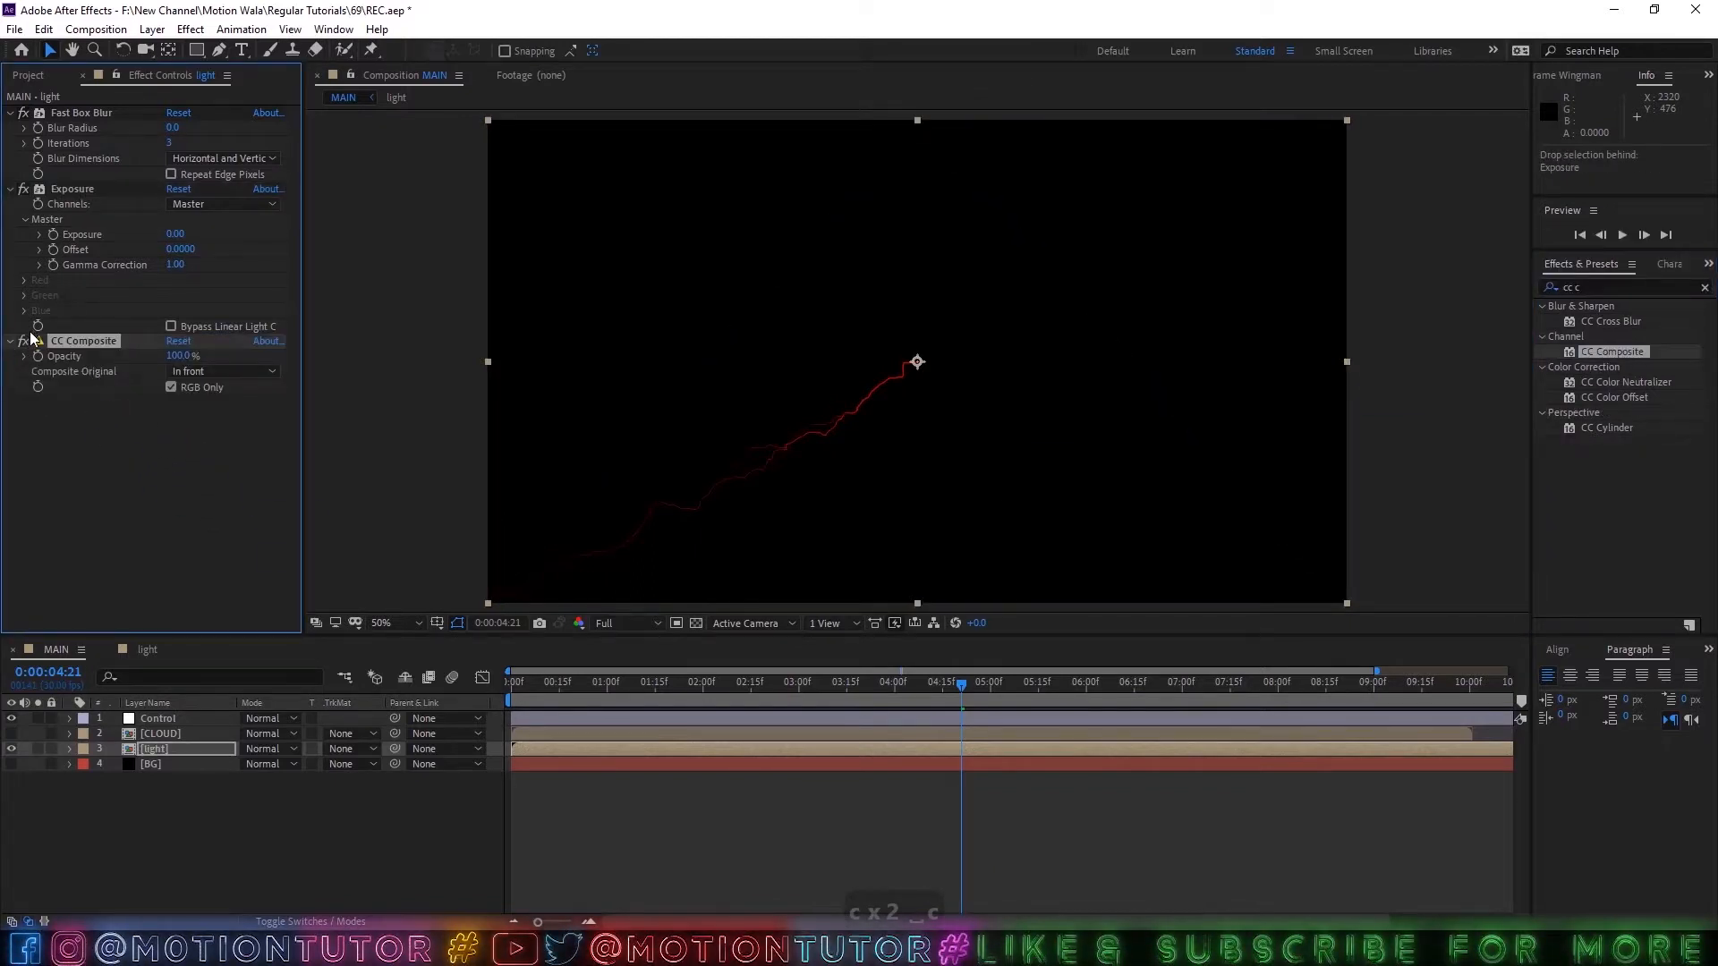
# Set the light layer's Fast Box Blur radius to 200, then enable Exposure with its master exposure at 12.
pyautogui.click(45, 114)
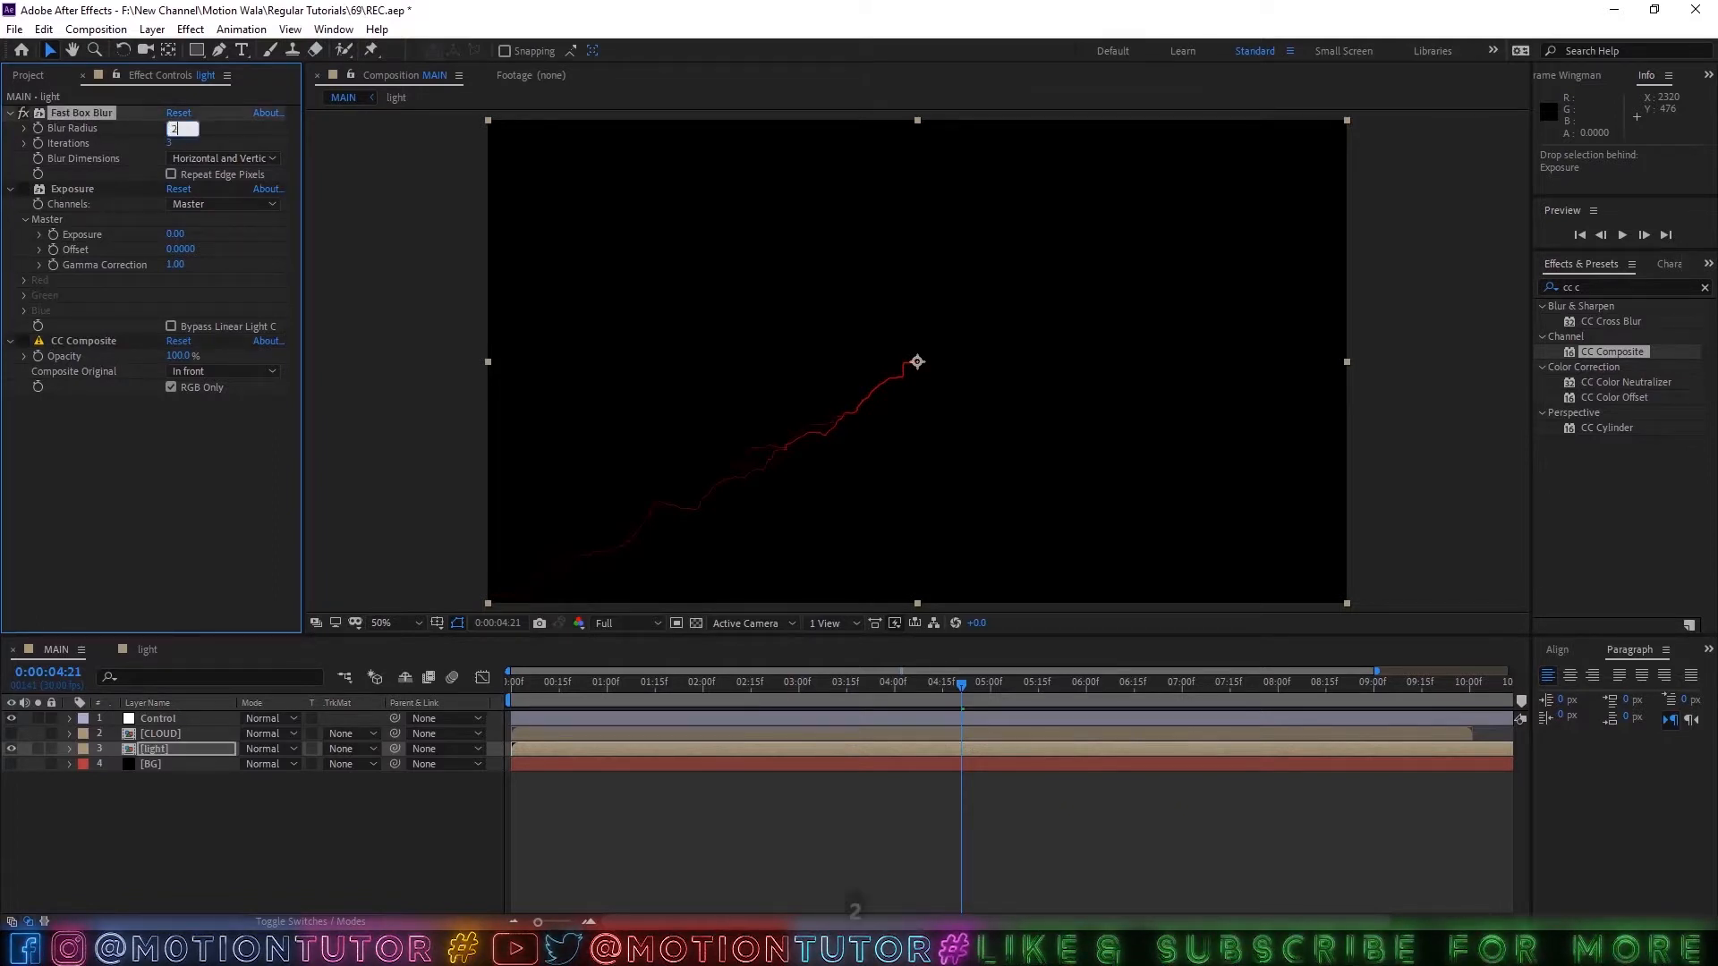
pyautogui.click(23, 190)
pyautogui.click(71, 189)
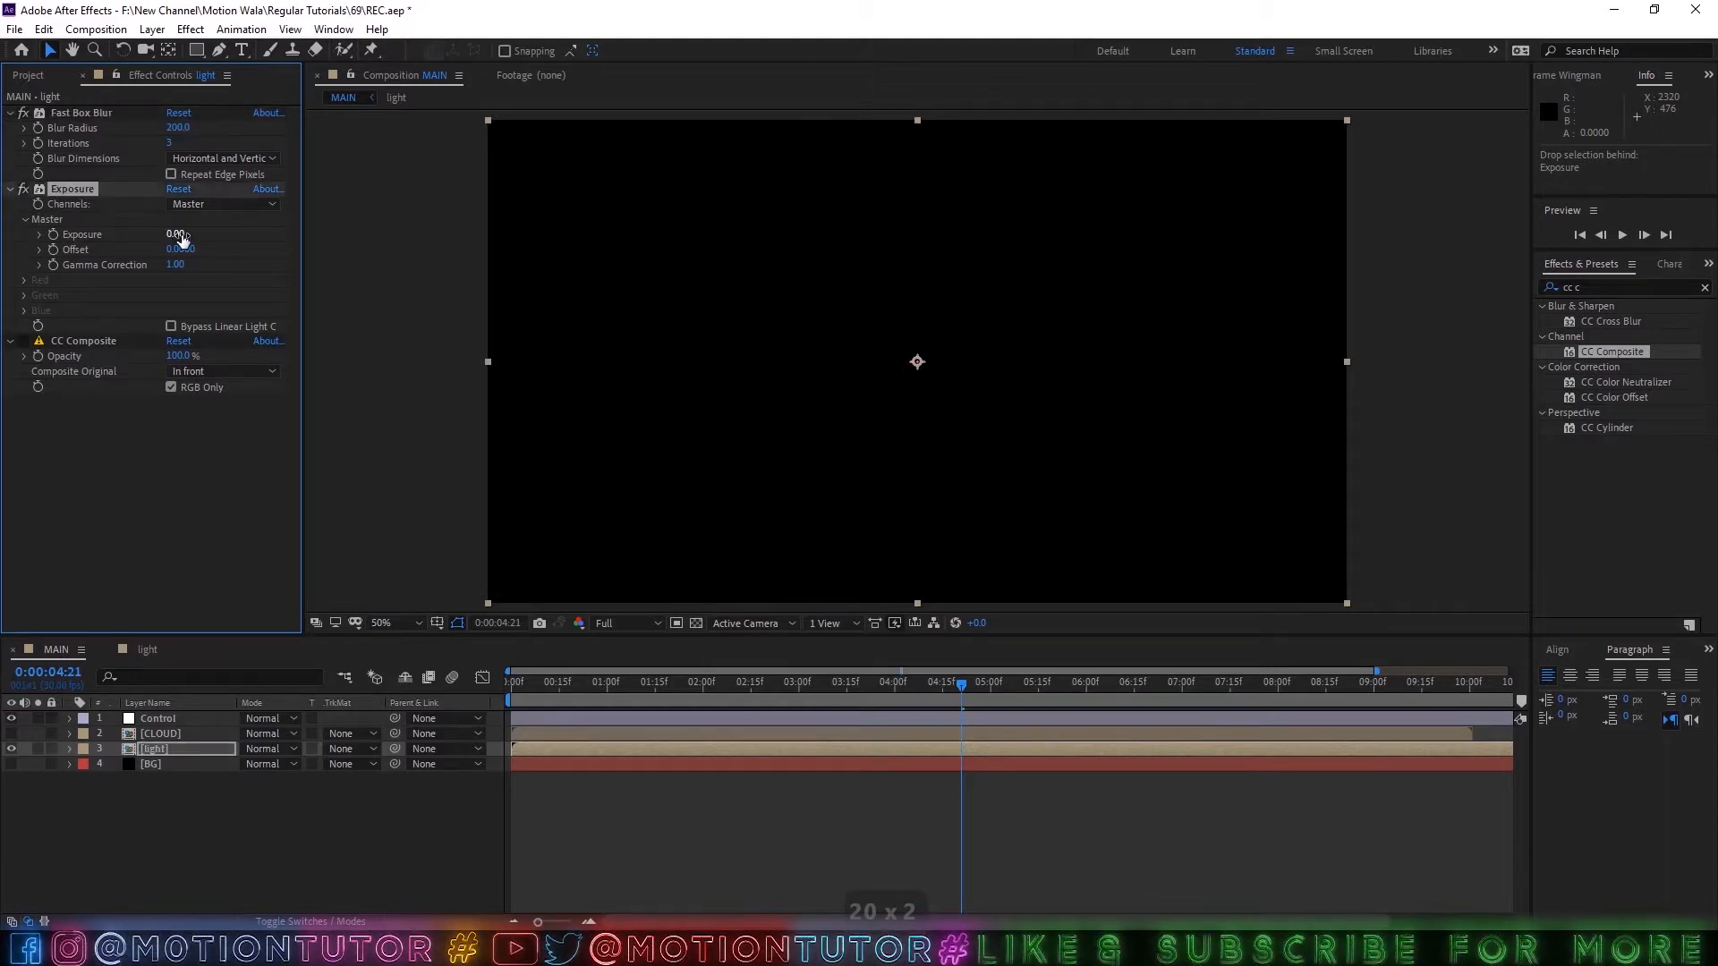
pyautogui.write('12')
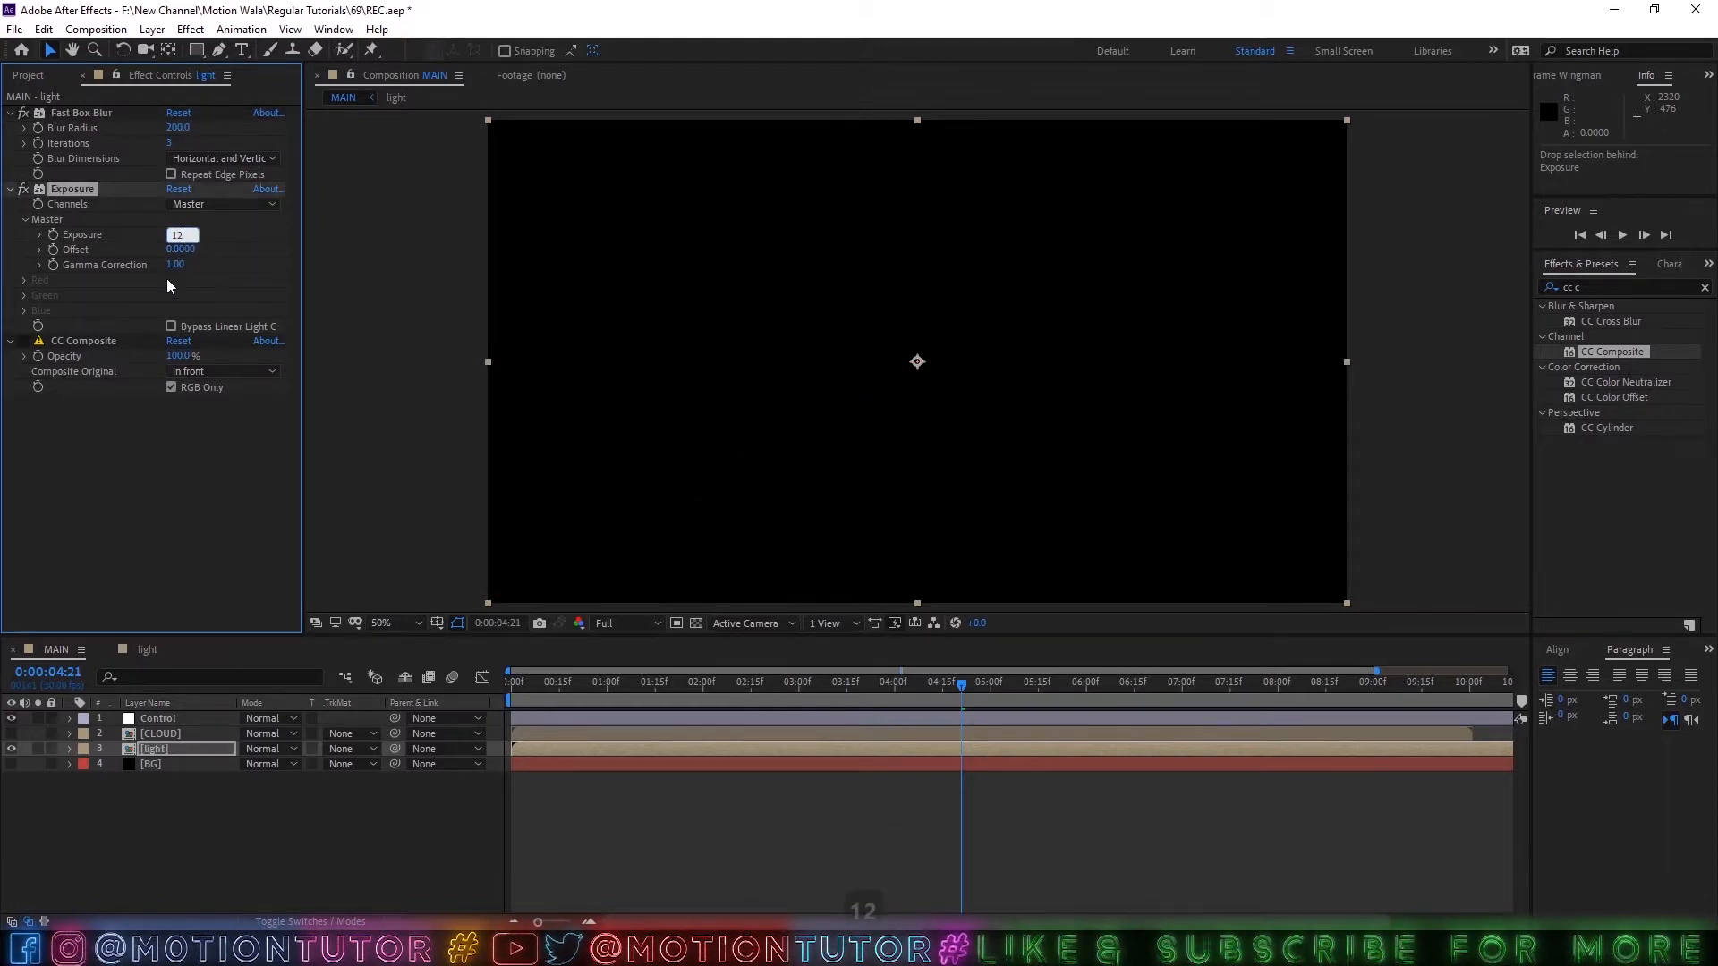
pyautogui.click(86, 421)
# Enable CC Composite with Composite Original set to Add, and scrub to 0:00:02:17.
pyautogui.click(69, 343)
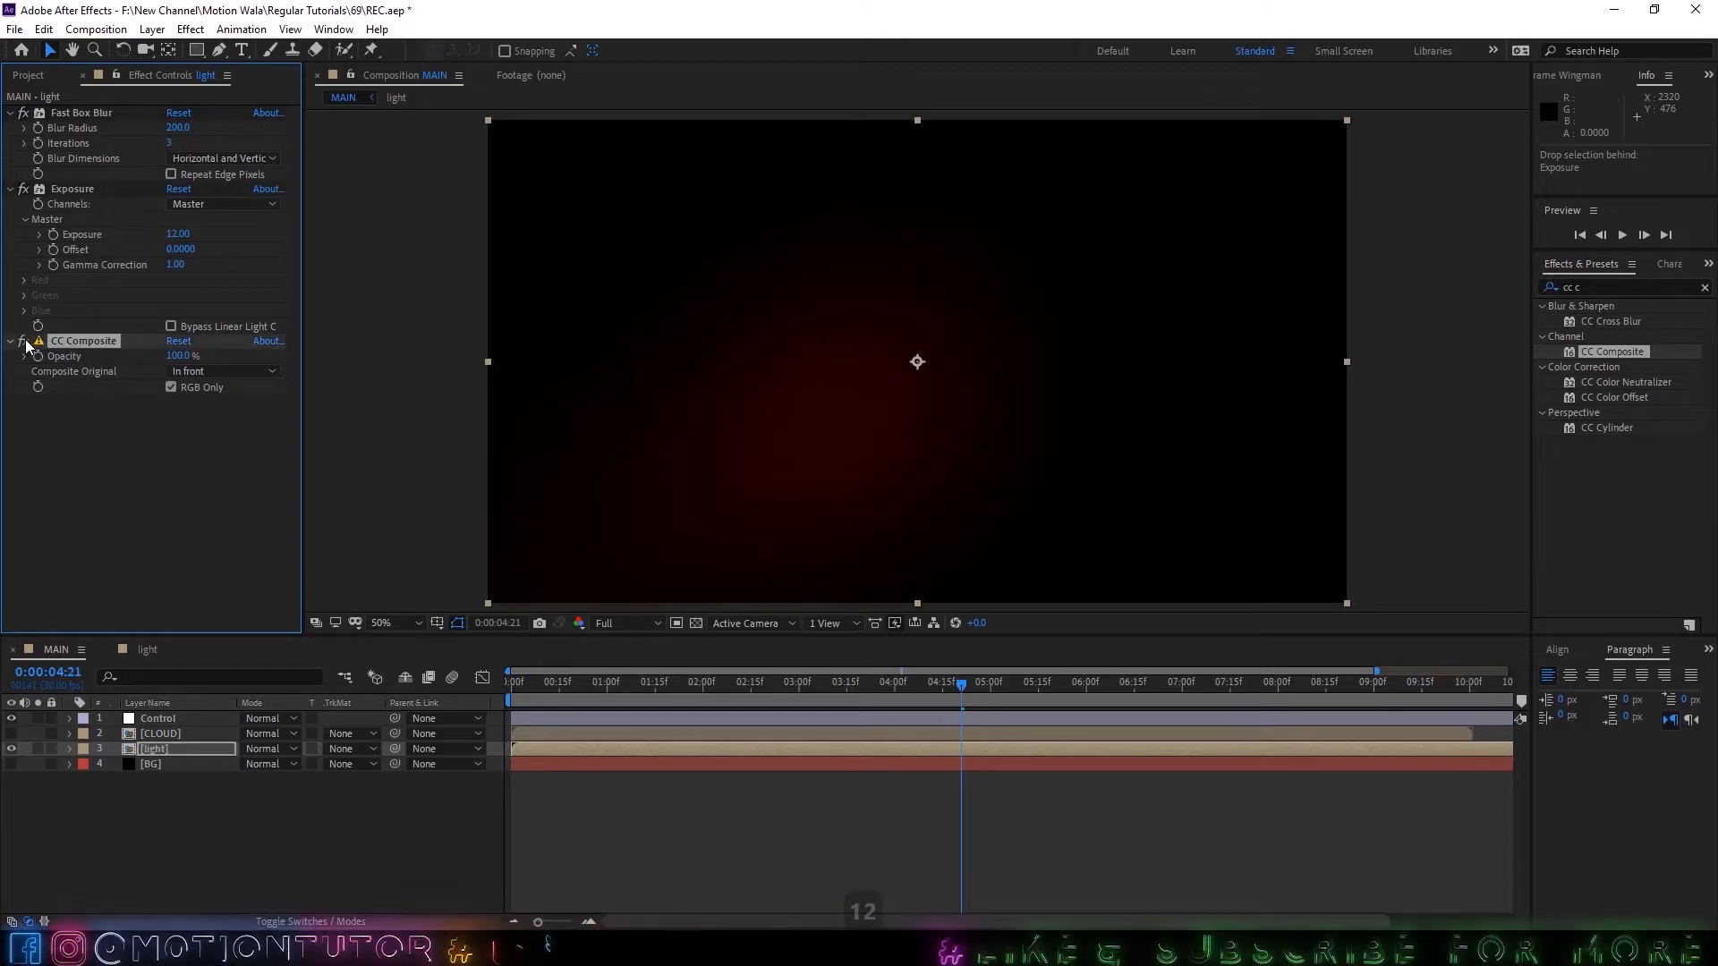
pyautogui.click(187, 372)
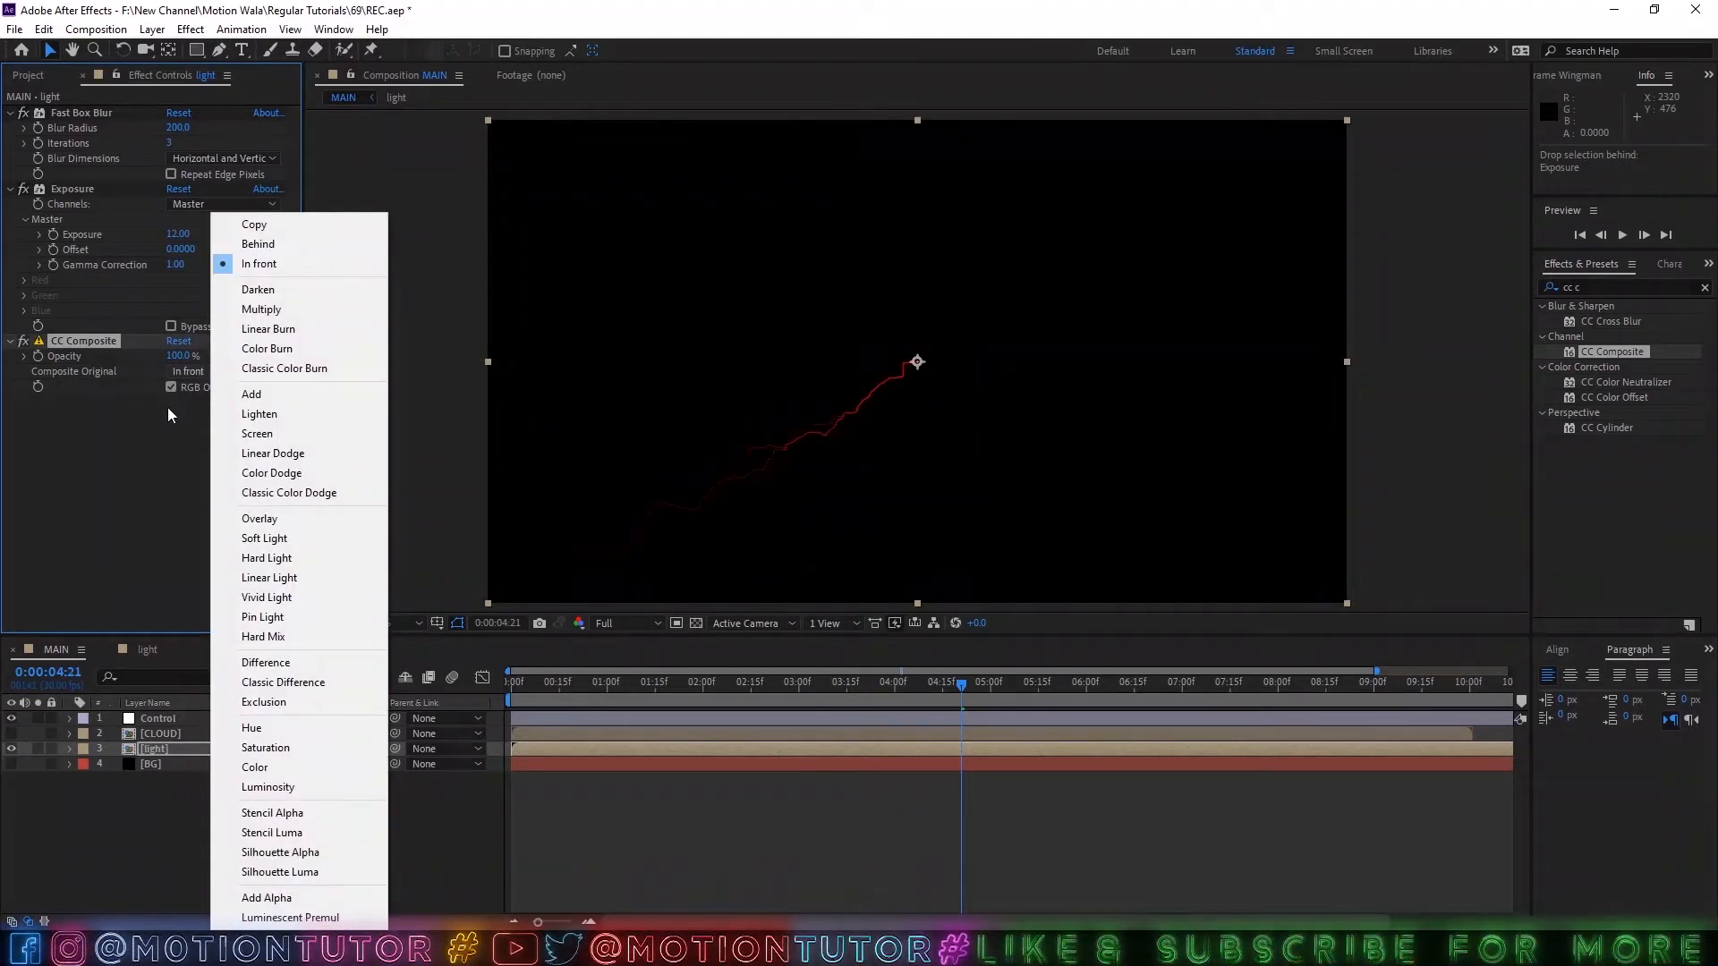
pyautogui.click(231, 397)
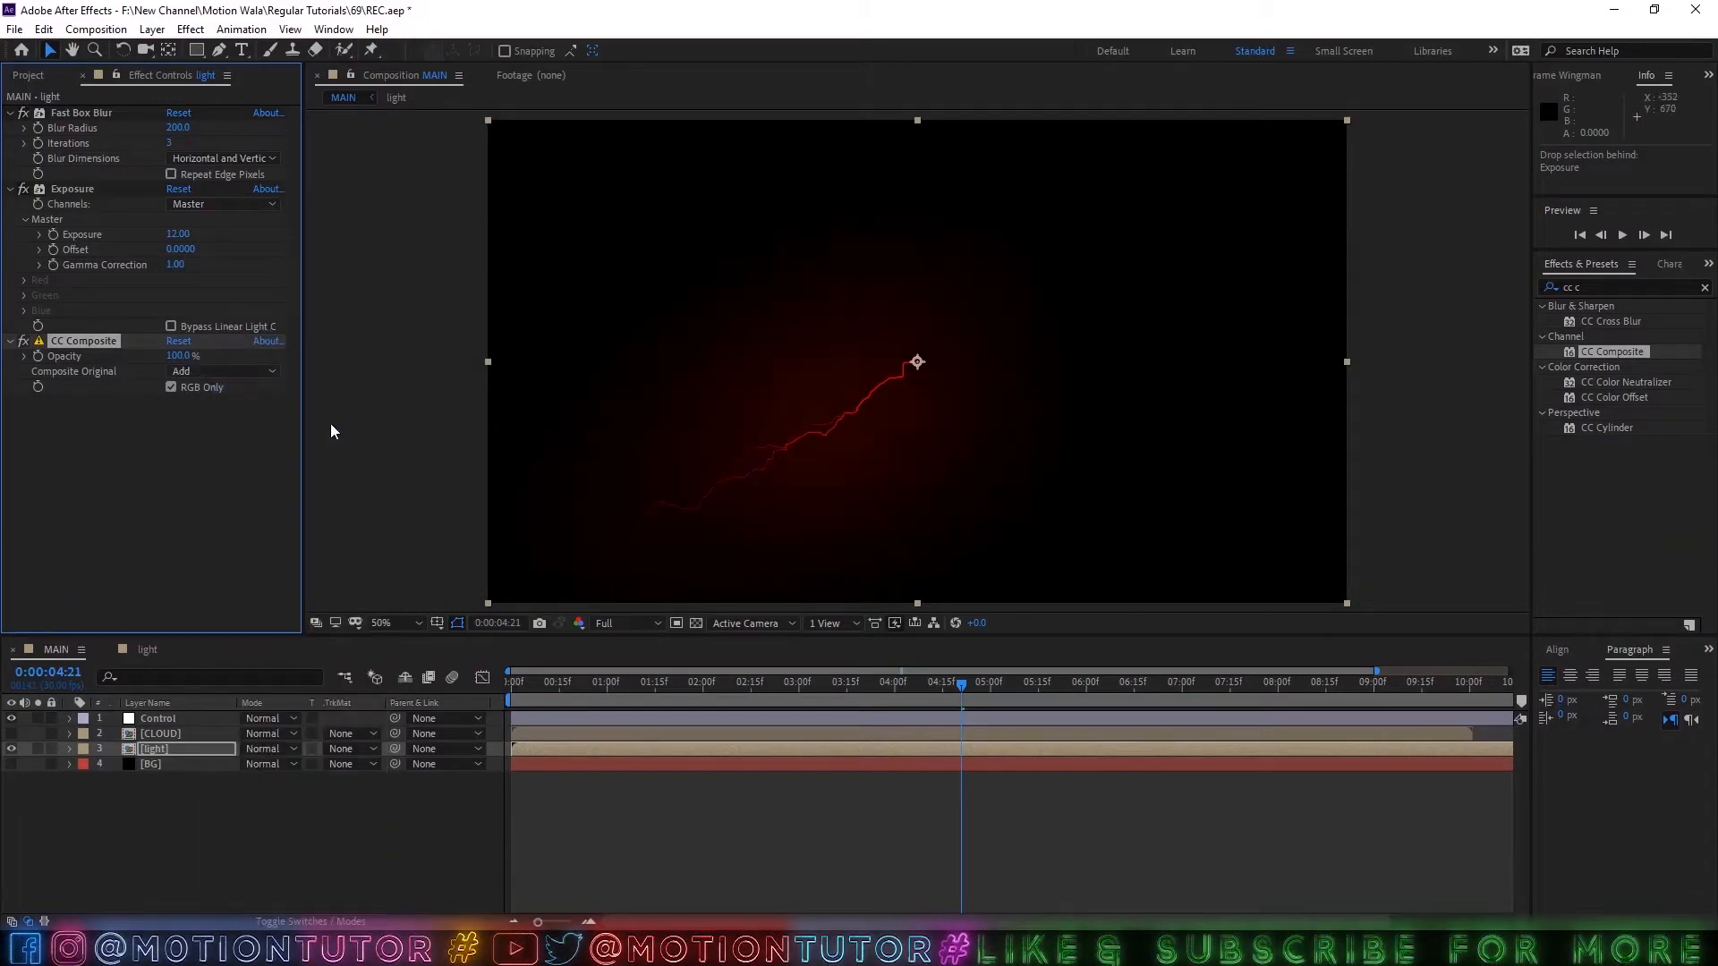
pyautogui.click(757, 682)
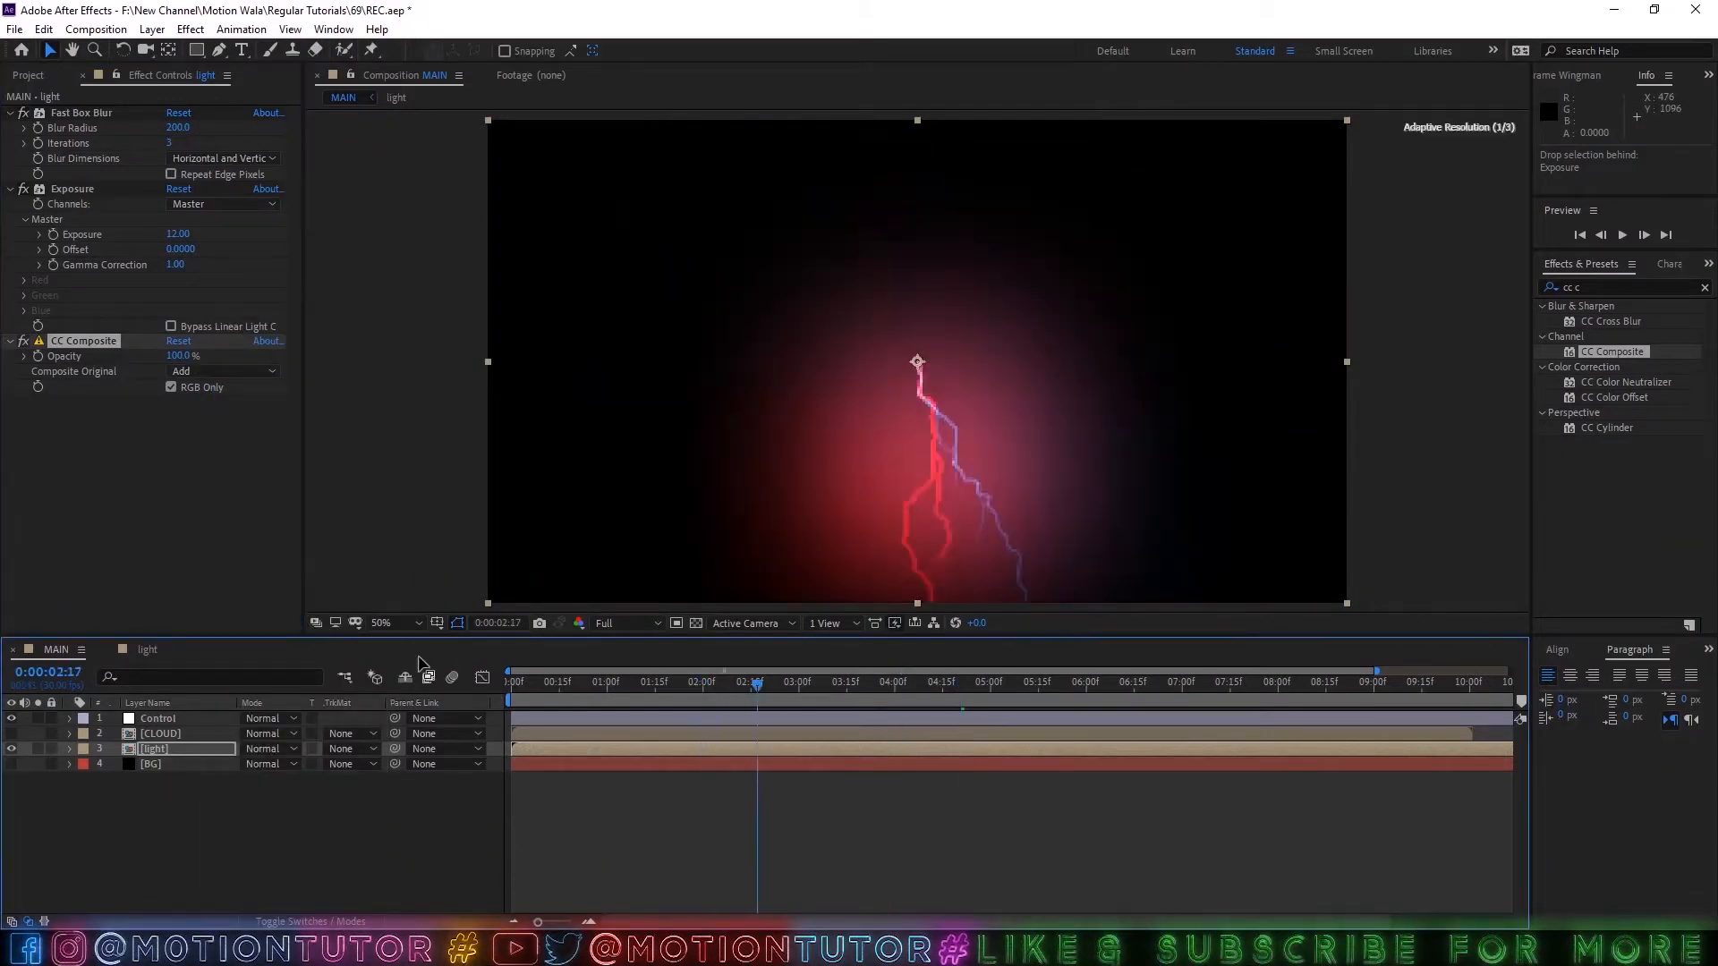
# Duplicate Fast Box Blur, Exposure and CC Composite, order the copies as a second group below the originals, and collapse the originals.
pyautogui.click(145, 476)
pyautogui.click(72, 340)
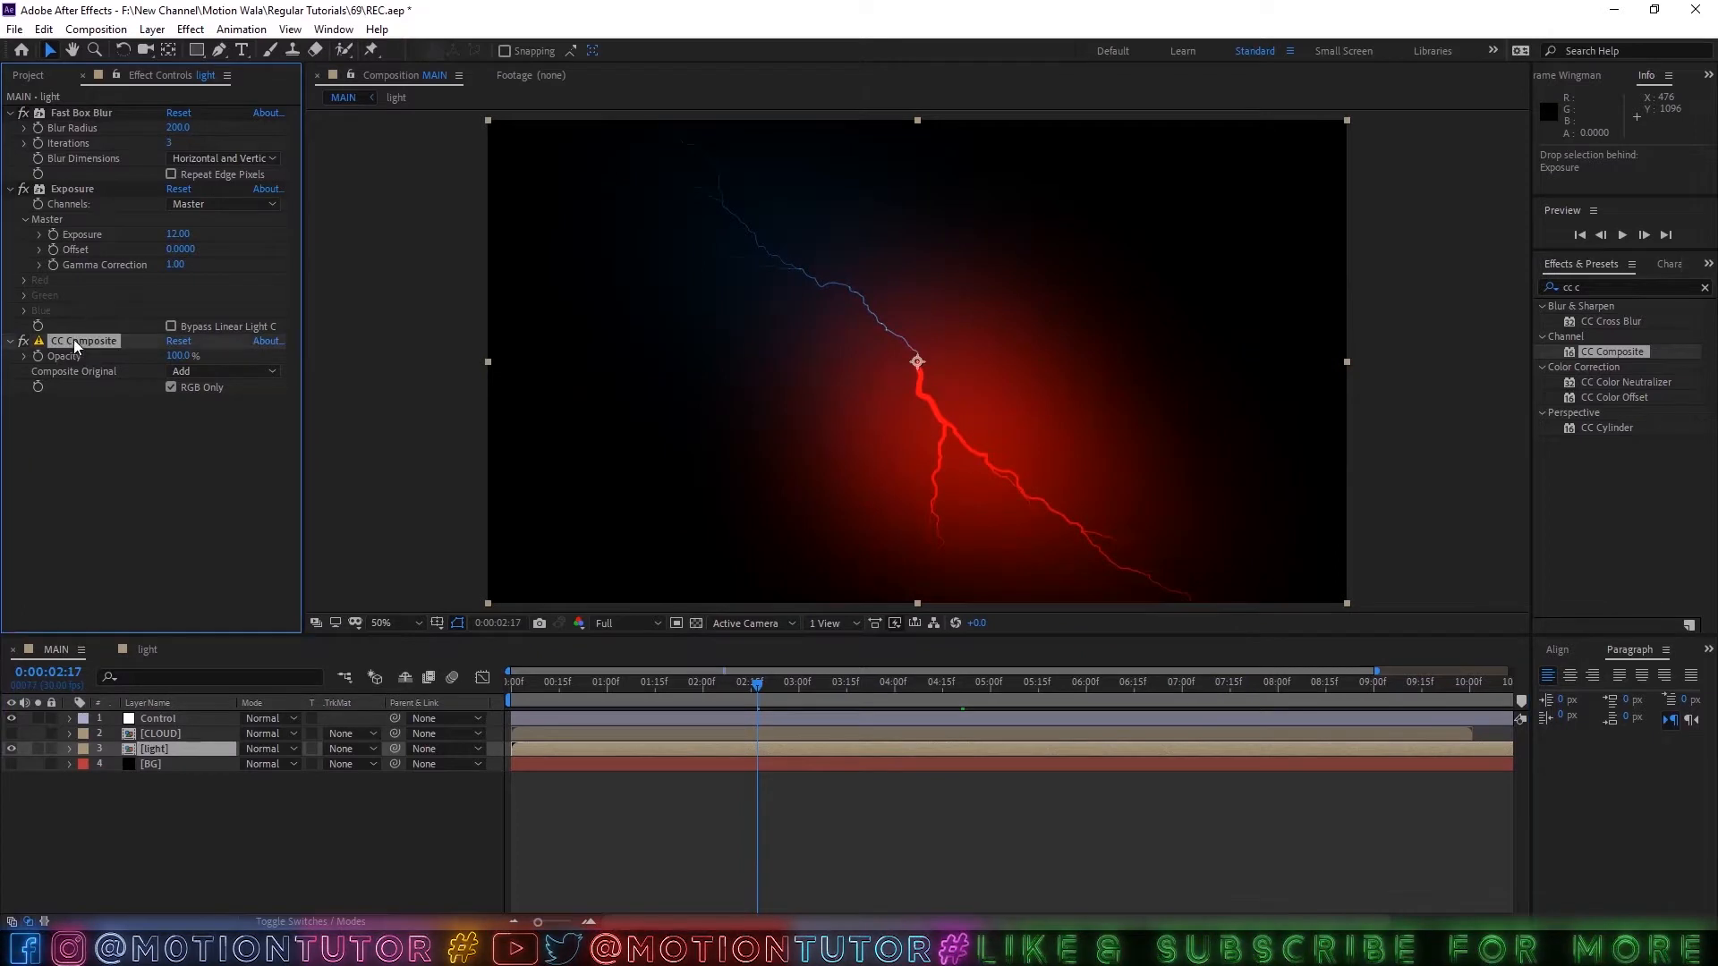
pyautogui.keyDown('shift'); pyautogui.click(82, 116); pyautogui.keyUp('shift')
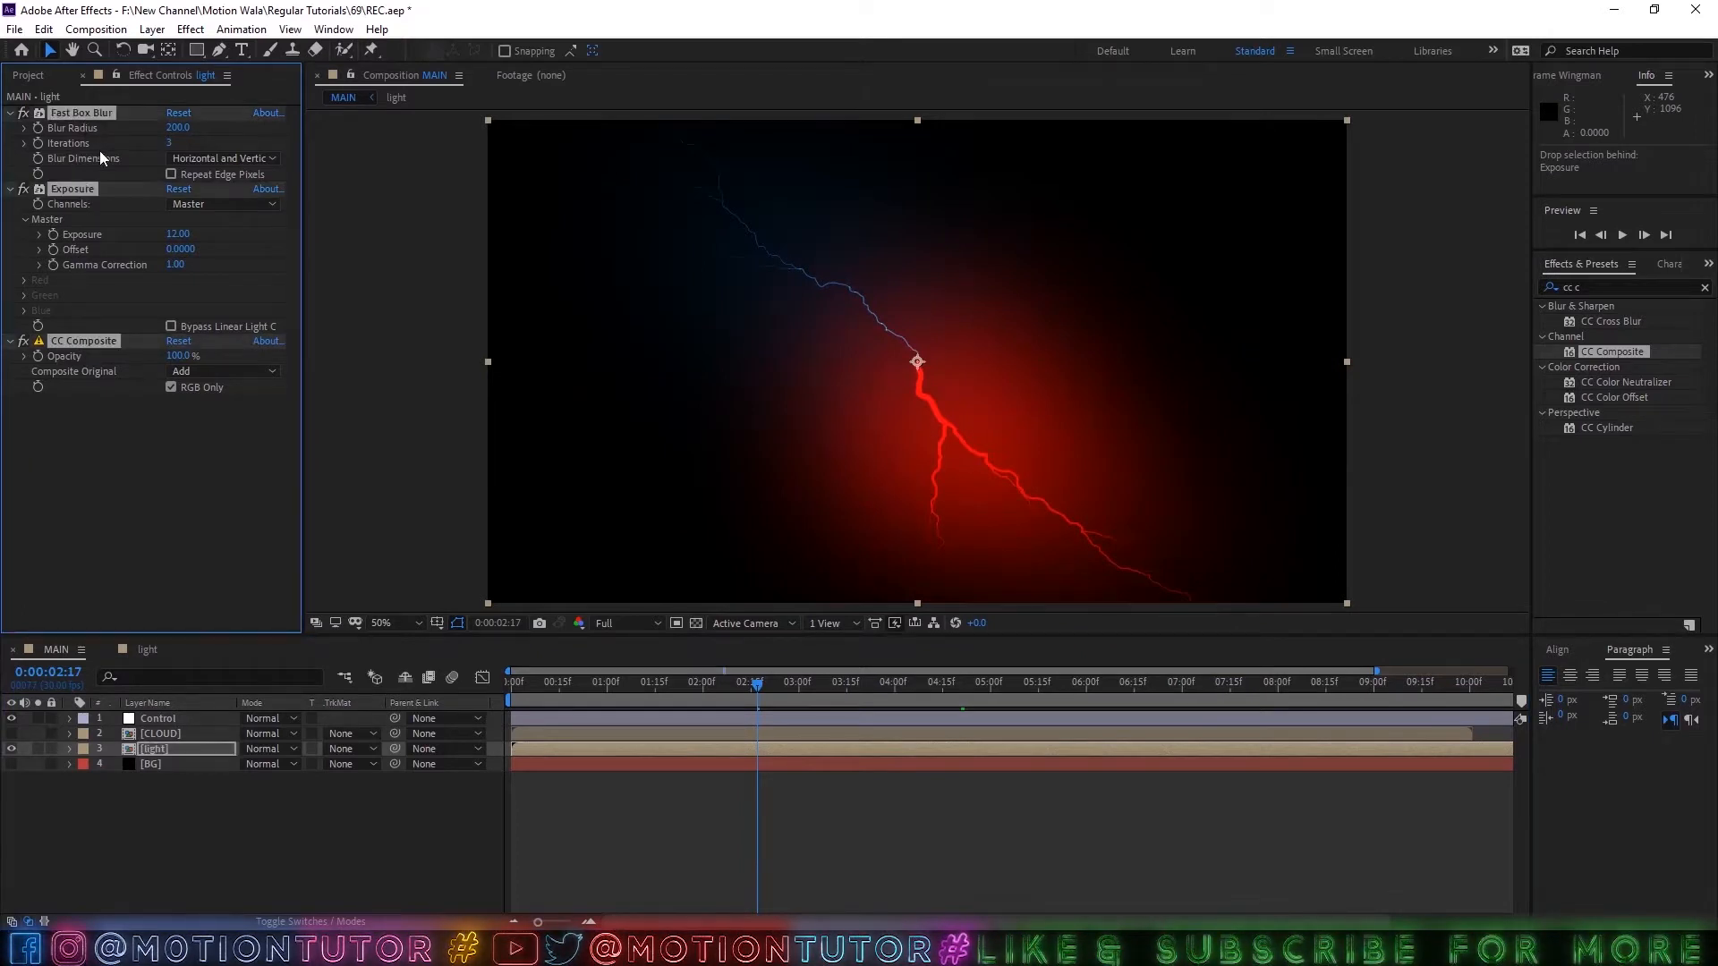
pyautogui.hotkey('ctrl', 'd')
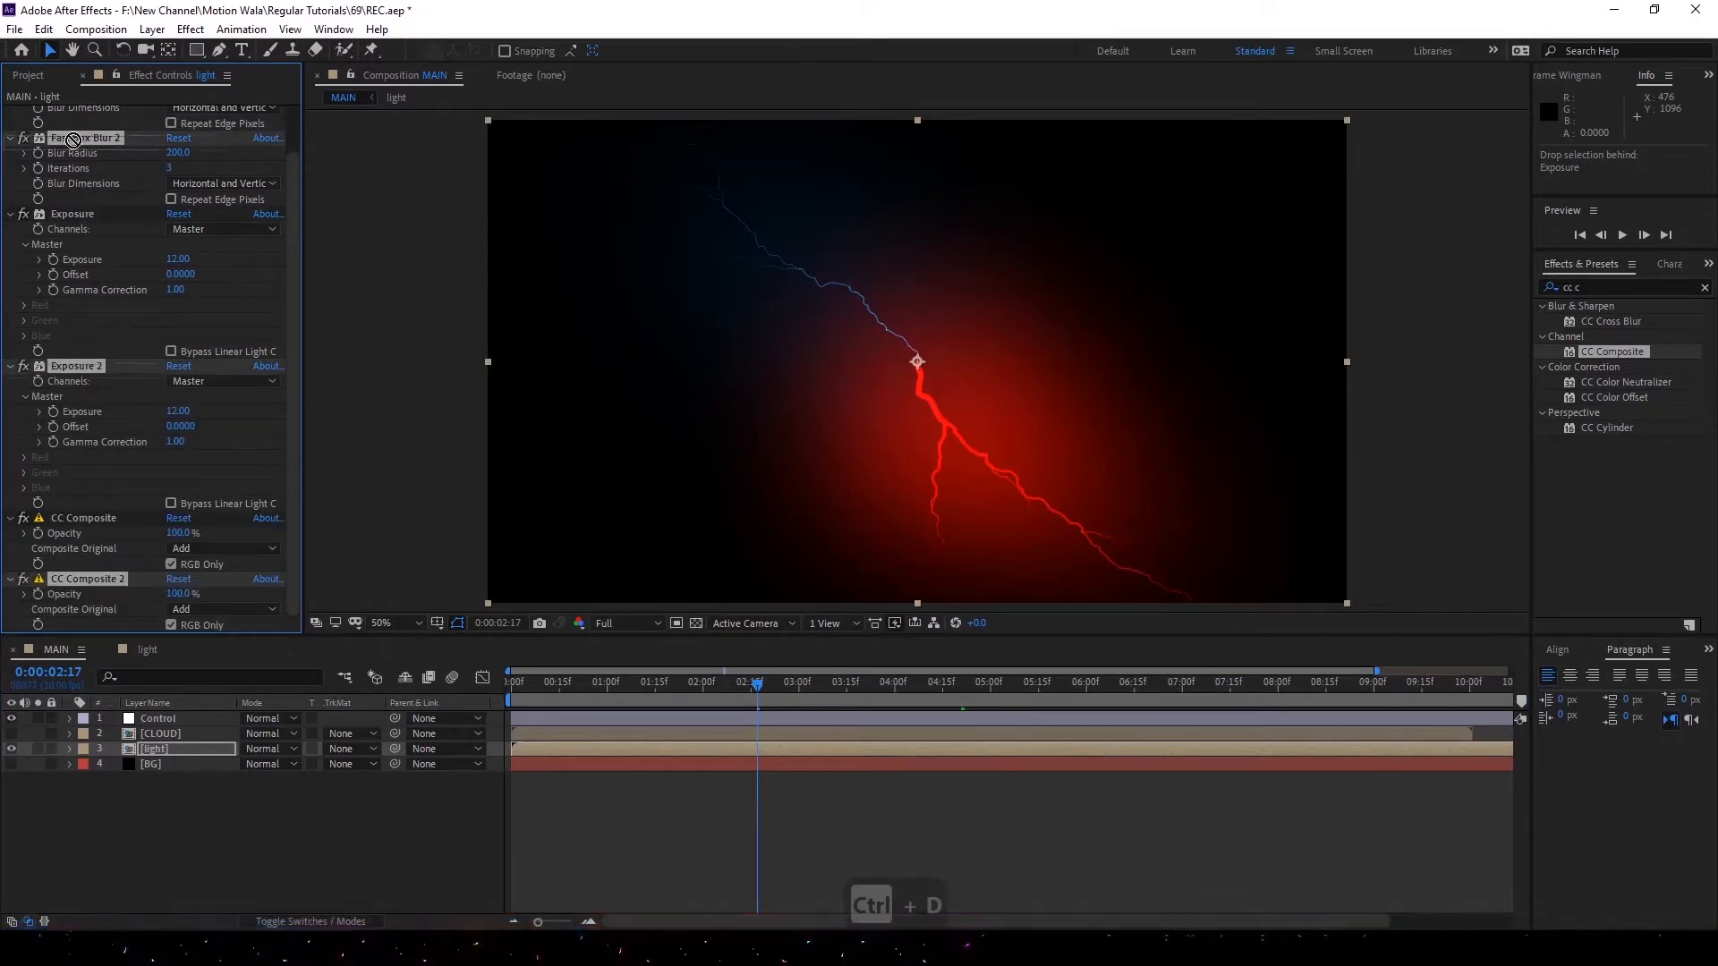
pyautogui.moveTo(73, 140); pyautogui.dragTo(101, 557)
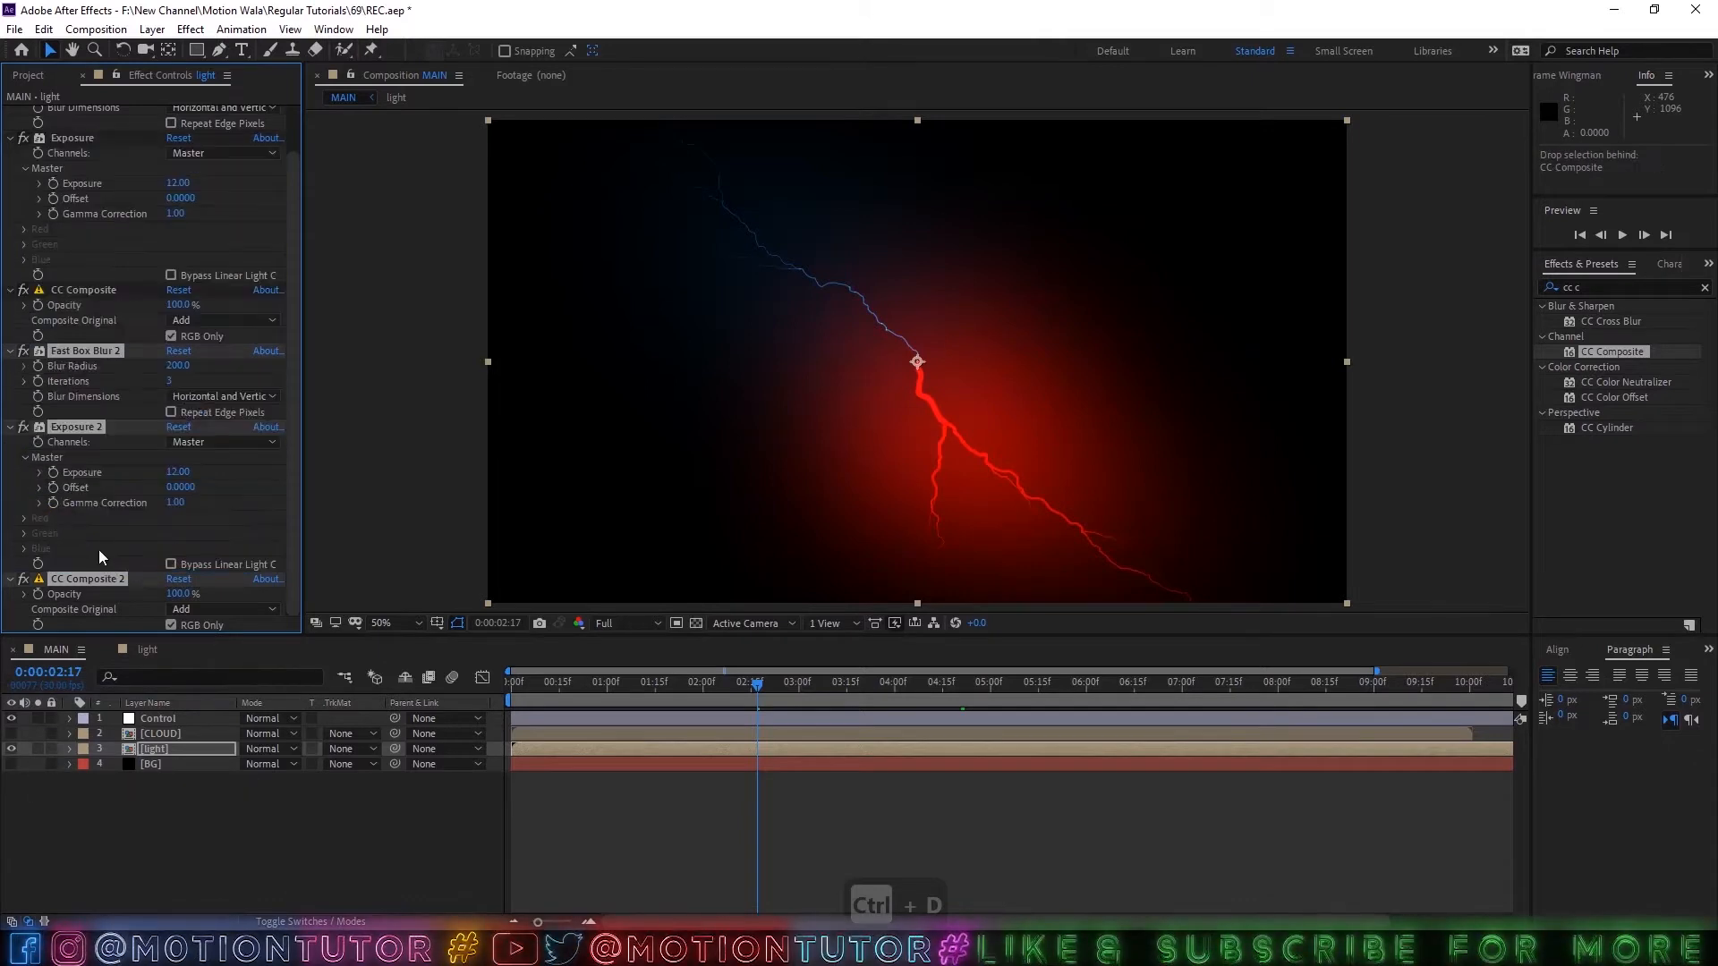
pyautogui.scroll(2, 63, 239)
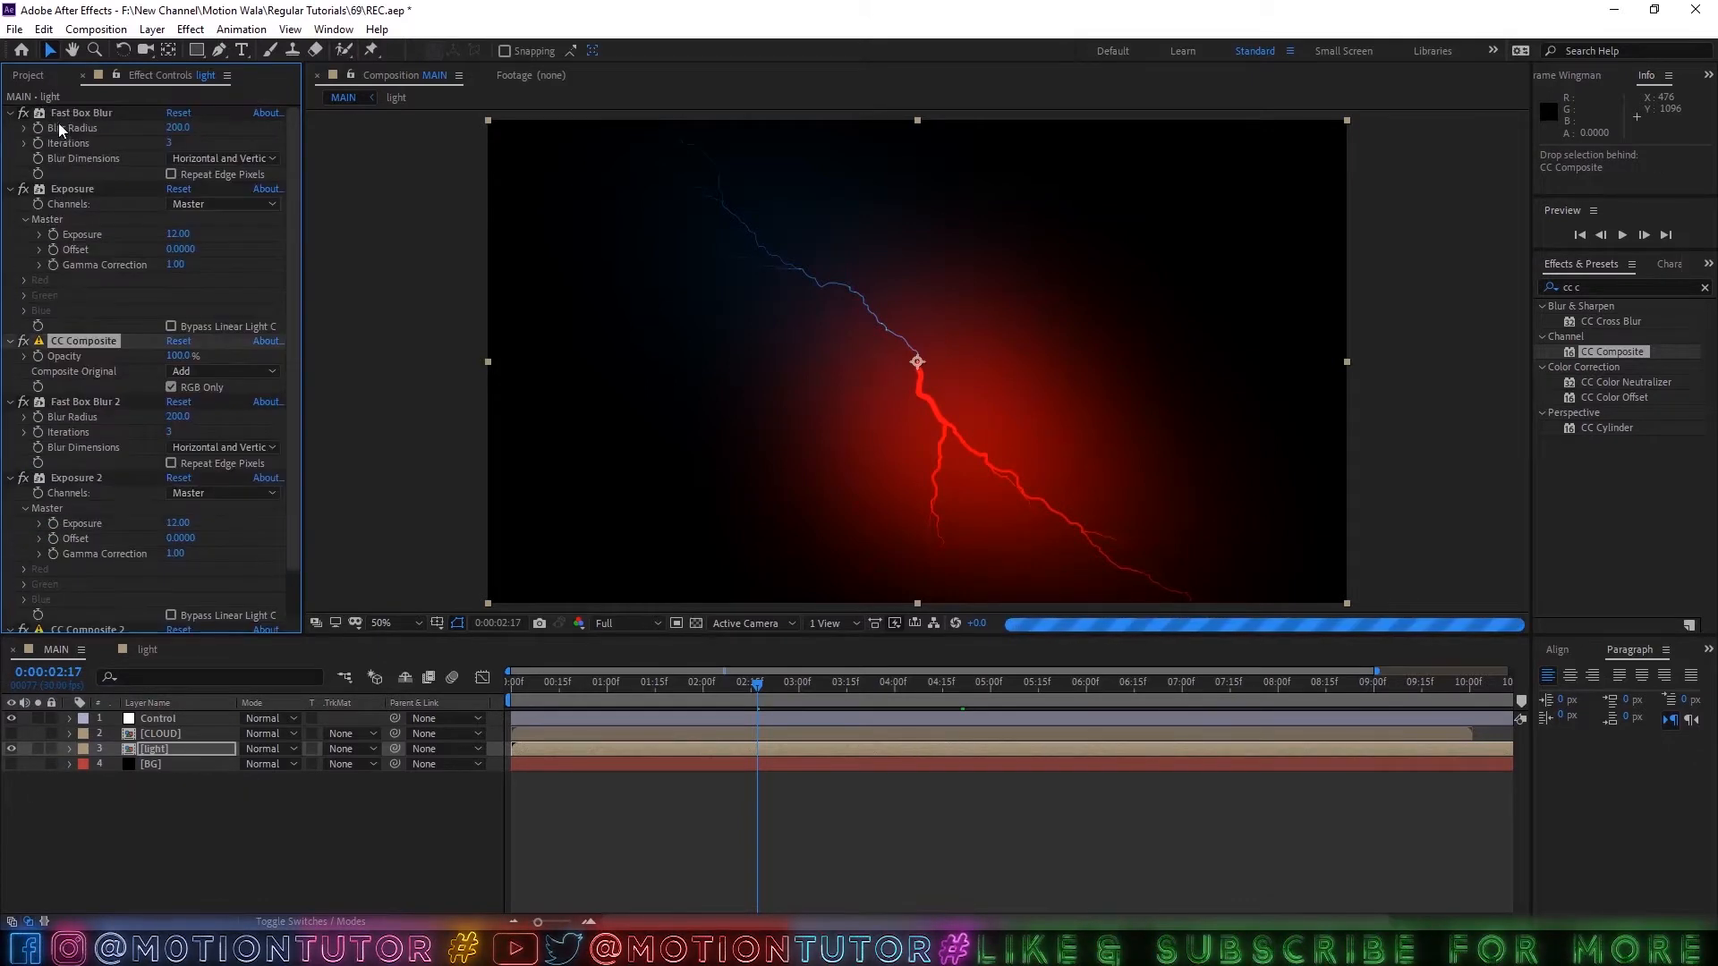
pyautogui.click(15, 115)
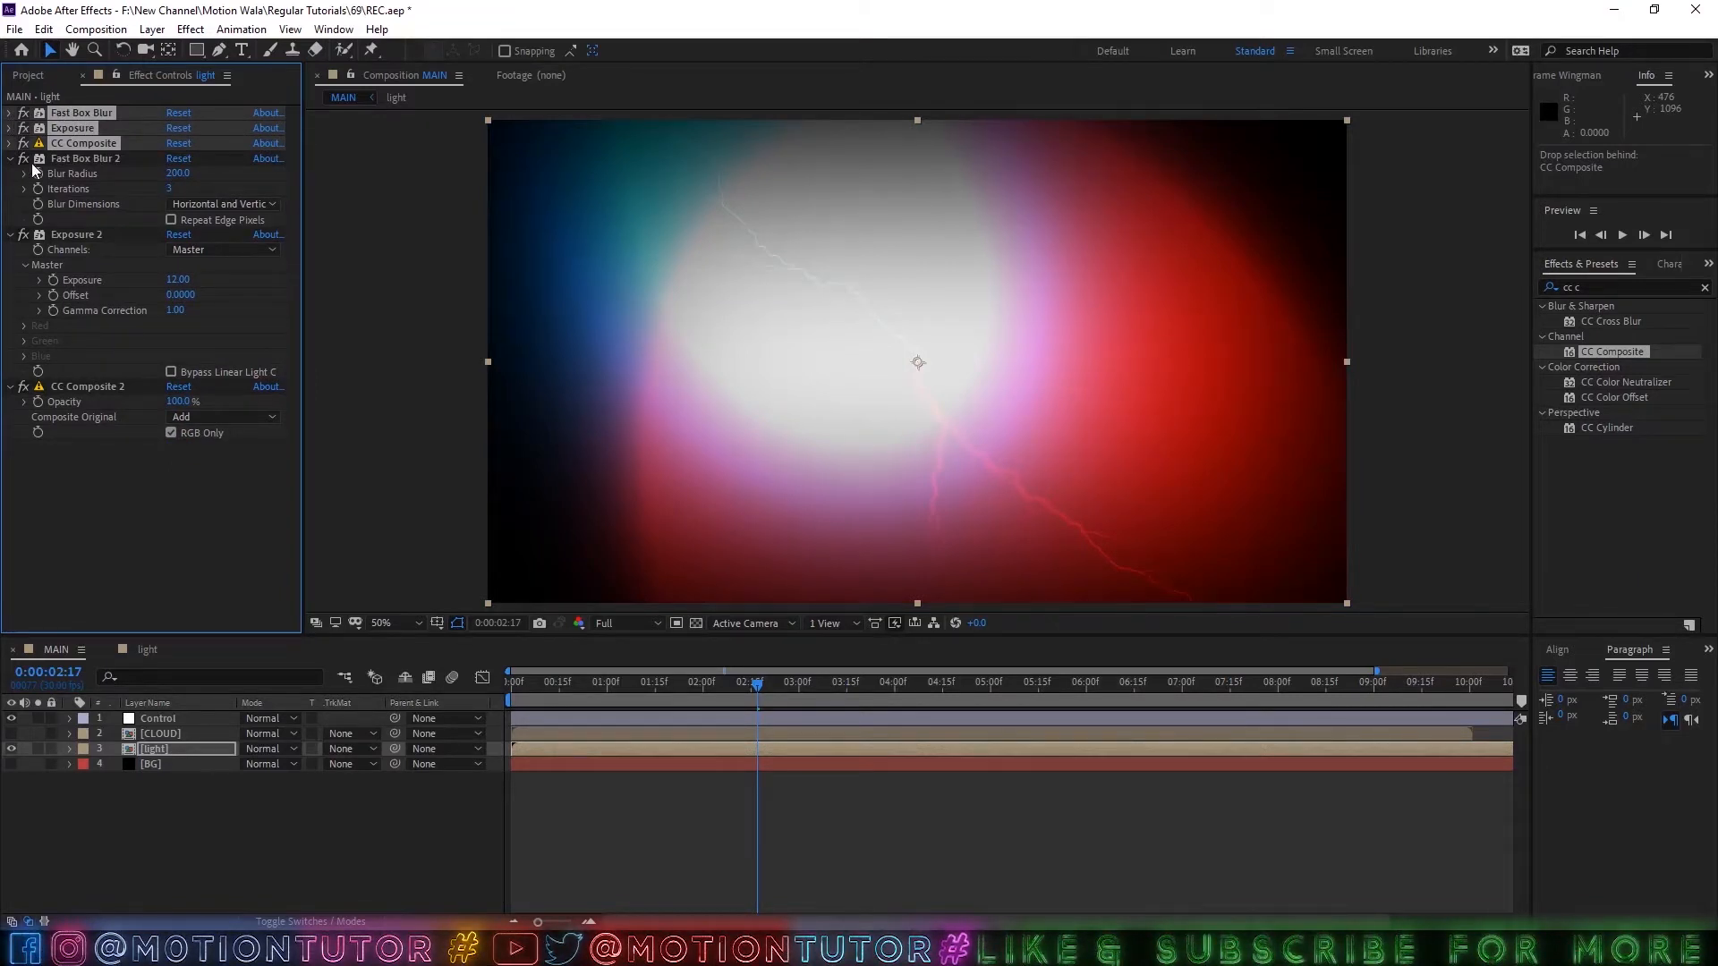
# Set Fast Box Blur 2's blur radius to 20 and Exposure 2's master exposure to 3.
pyautogui.click(60, 157)
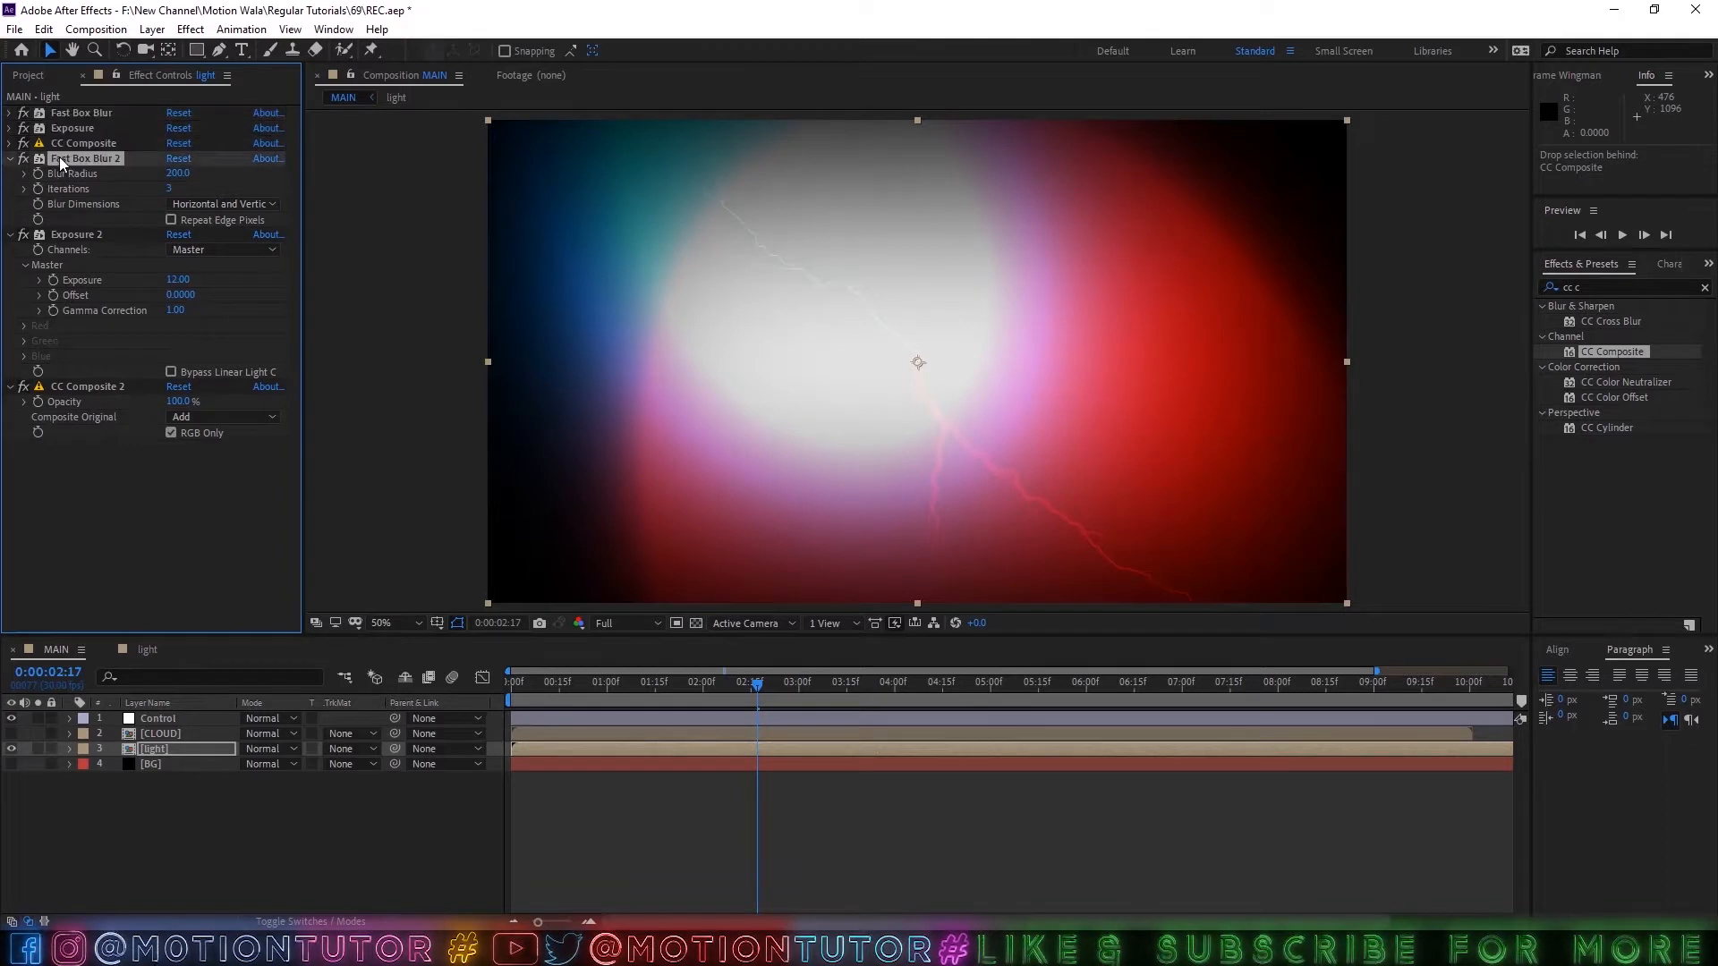
pyautogui.click(167, 178)
pyautogui.write('20')
pyautogui.click(223, 179)
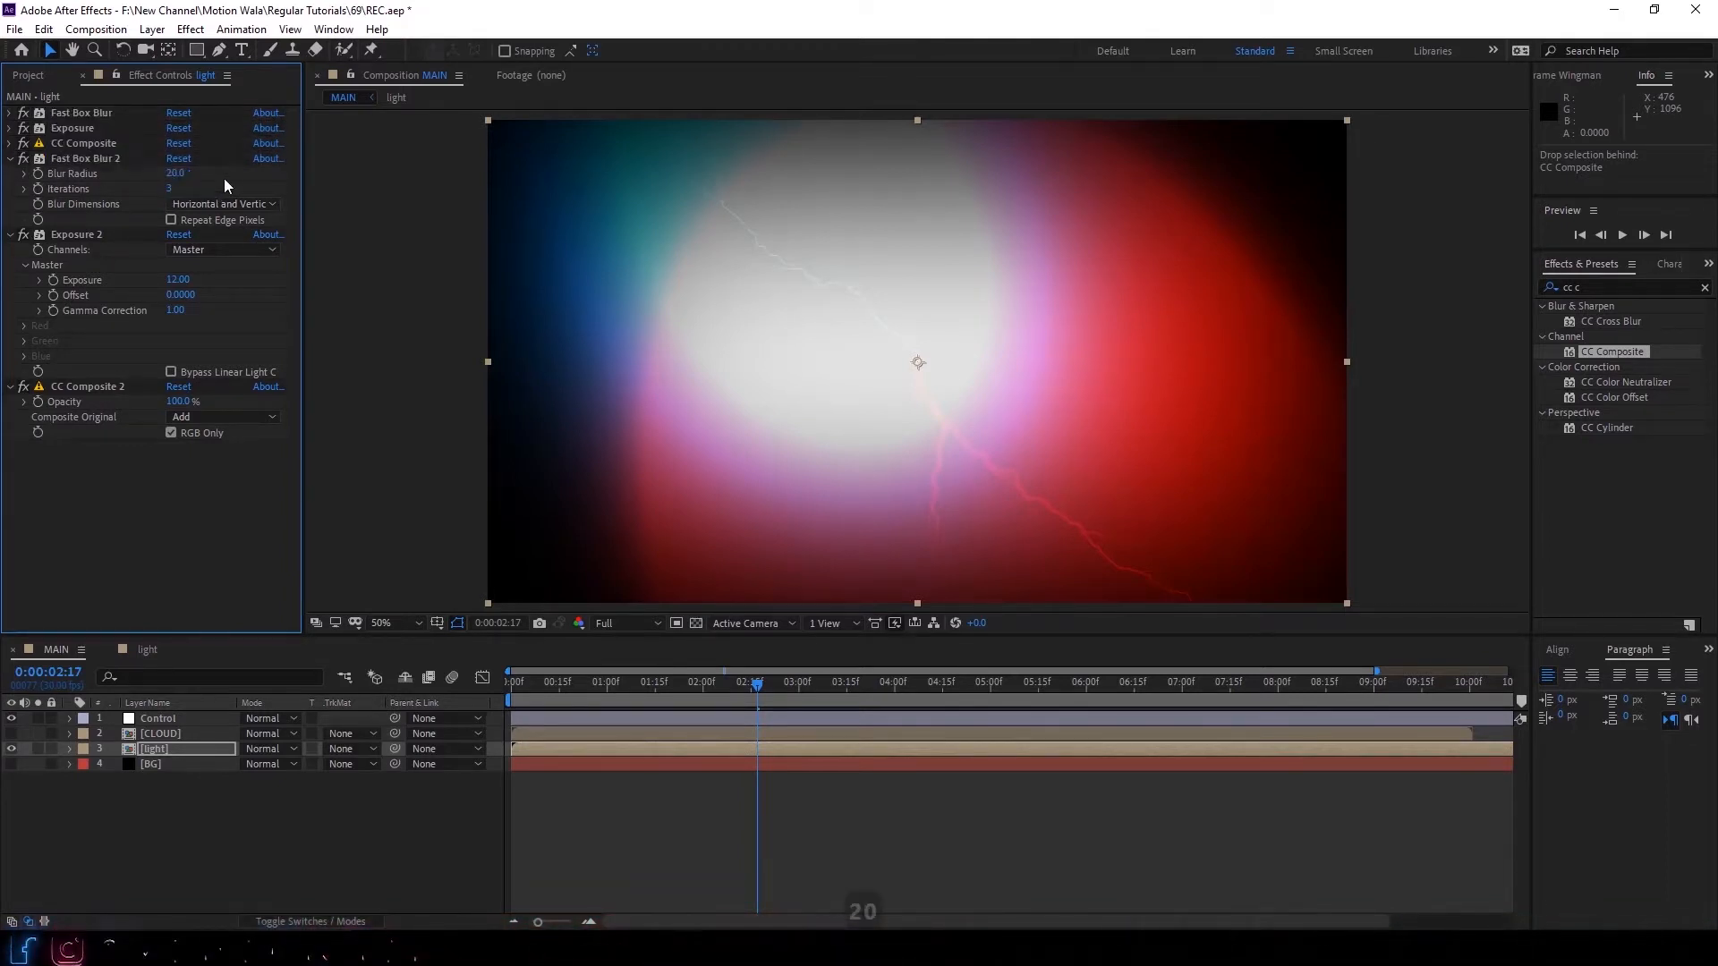
pyautogui.click(179, 280)
pyautogui.write('3')
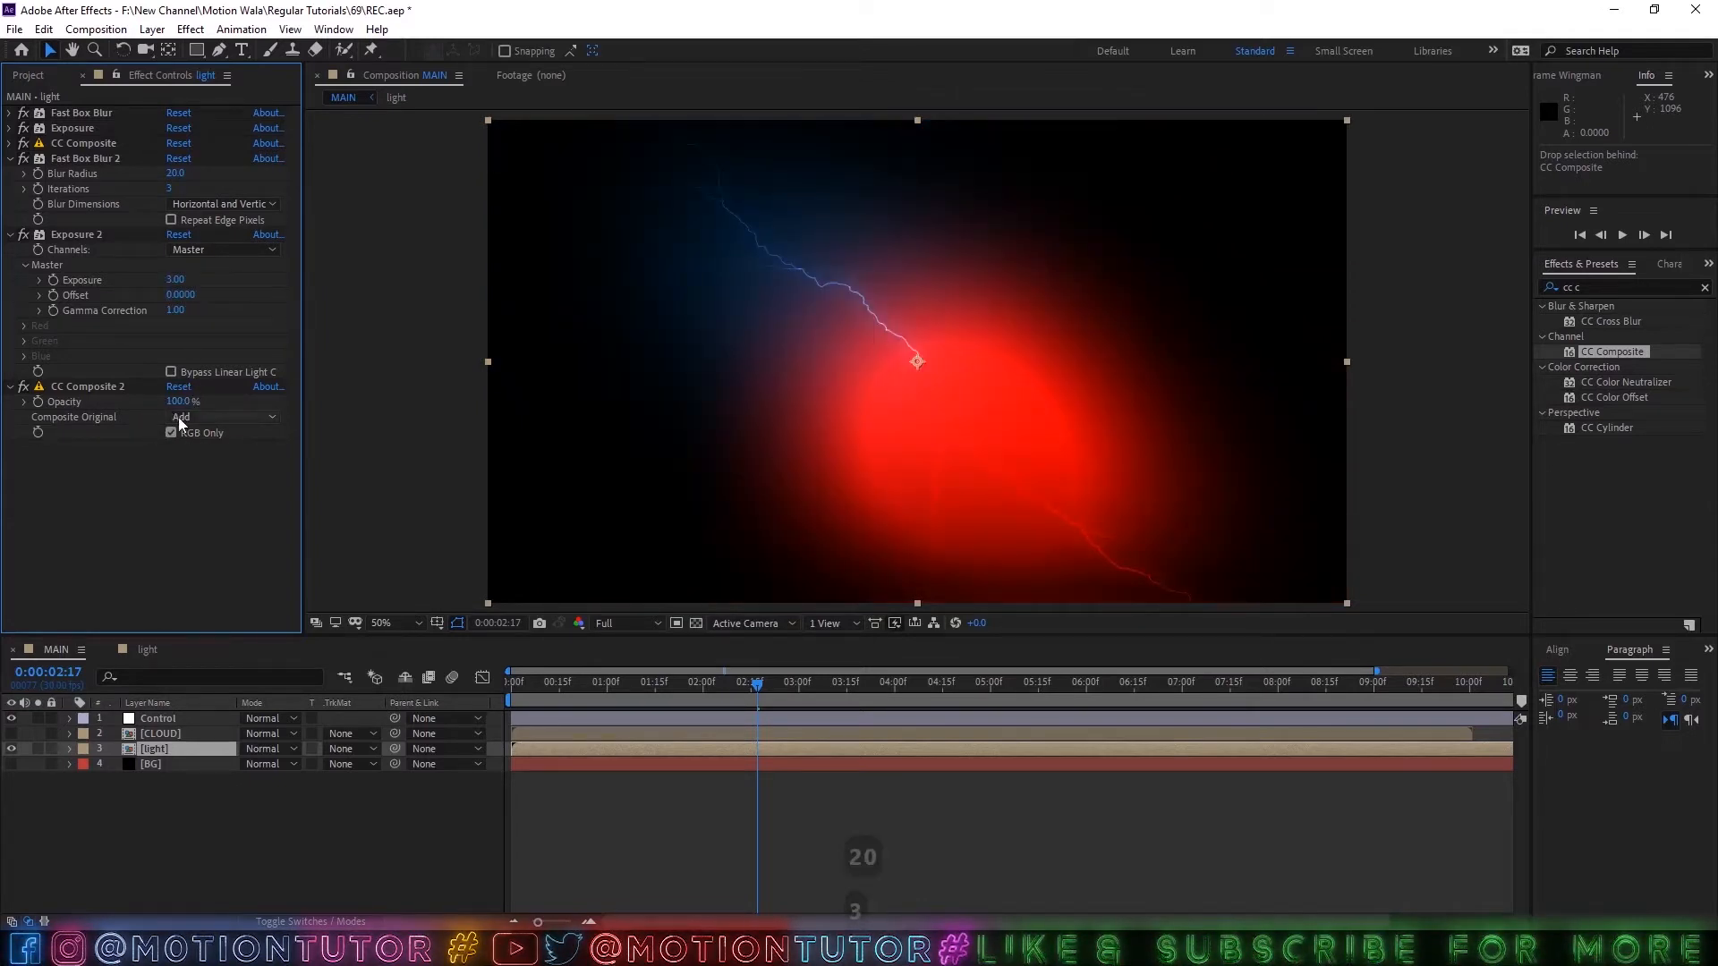
pyautogui.click(89, 386)
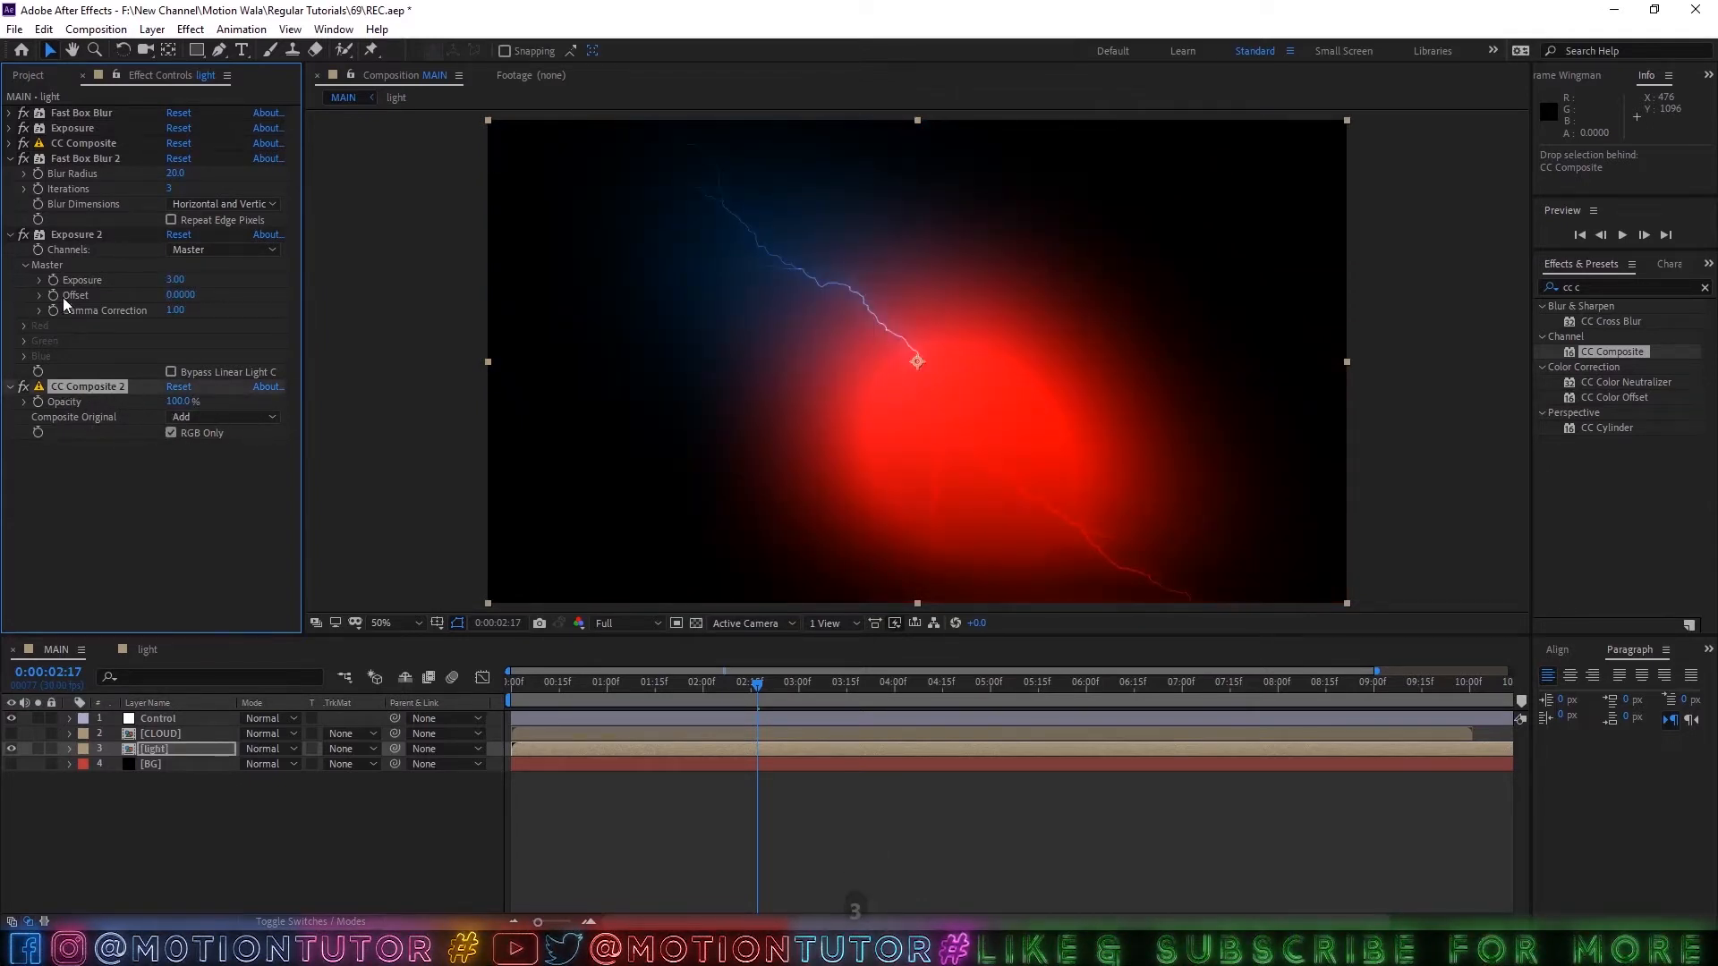
pyautogui.click(77, 235)
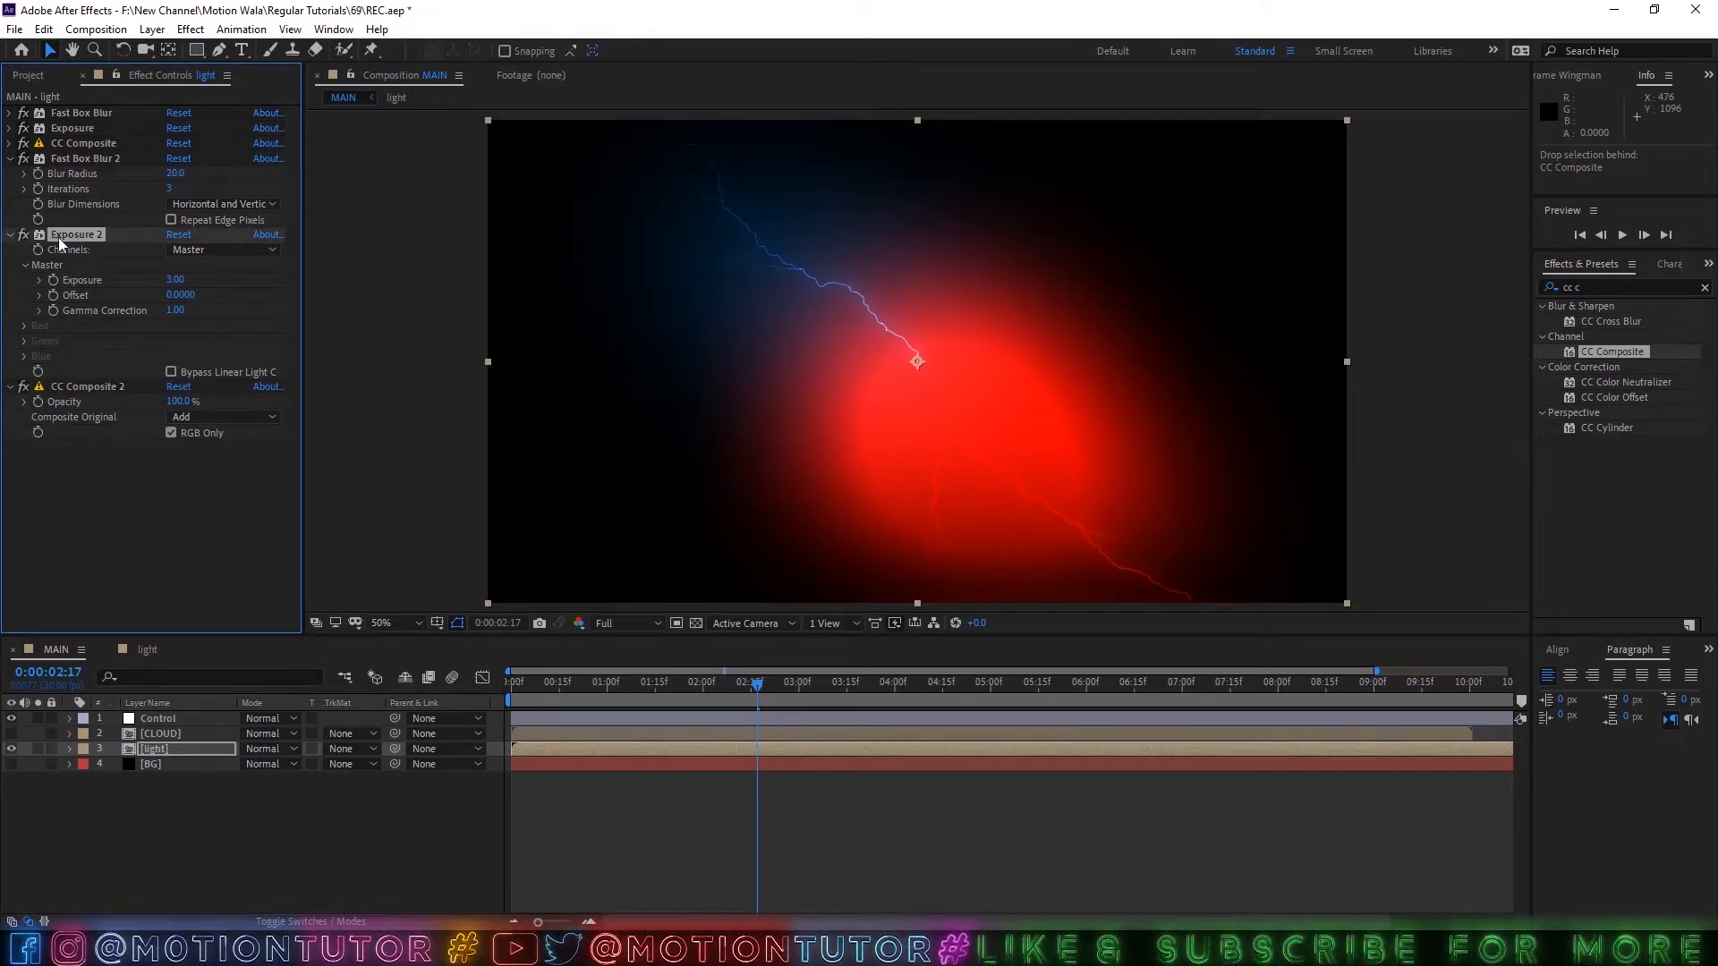
pyautogui.keyDown('ctrl'); pyautogui.click(63, 159); pyautogui.keyUp('ctrl')
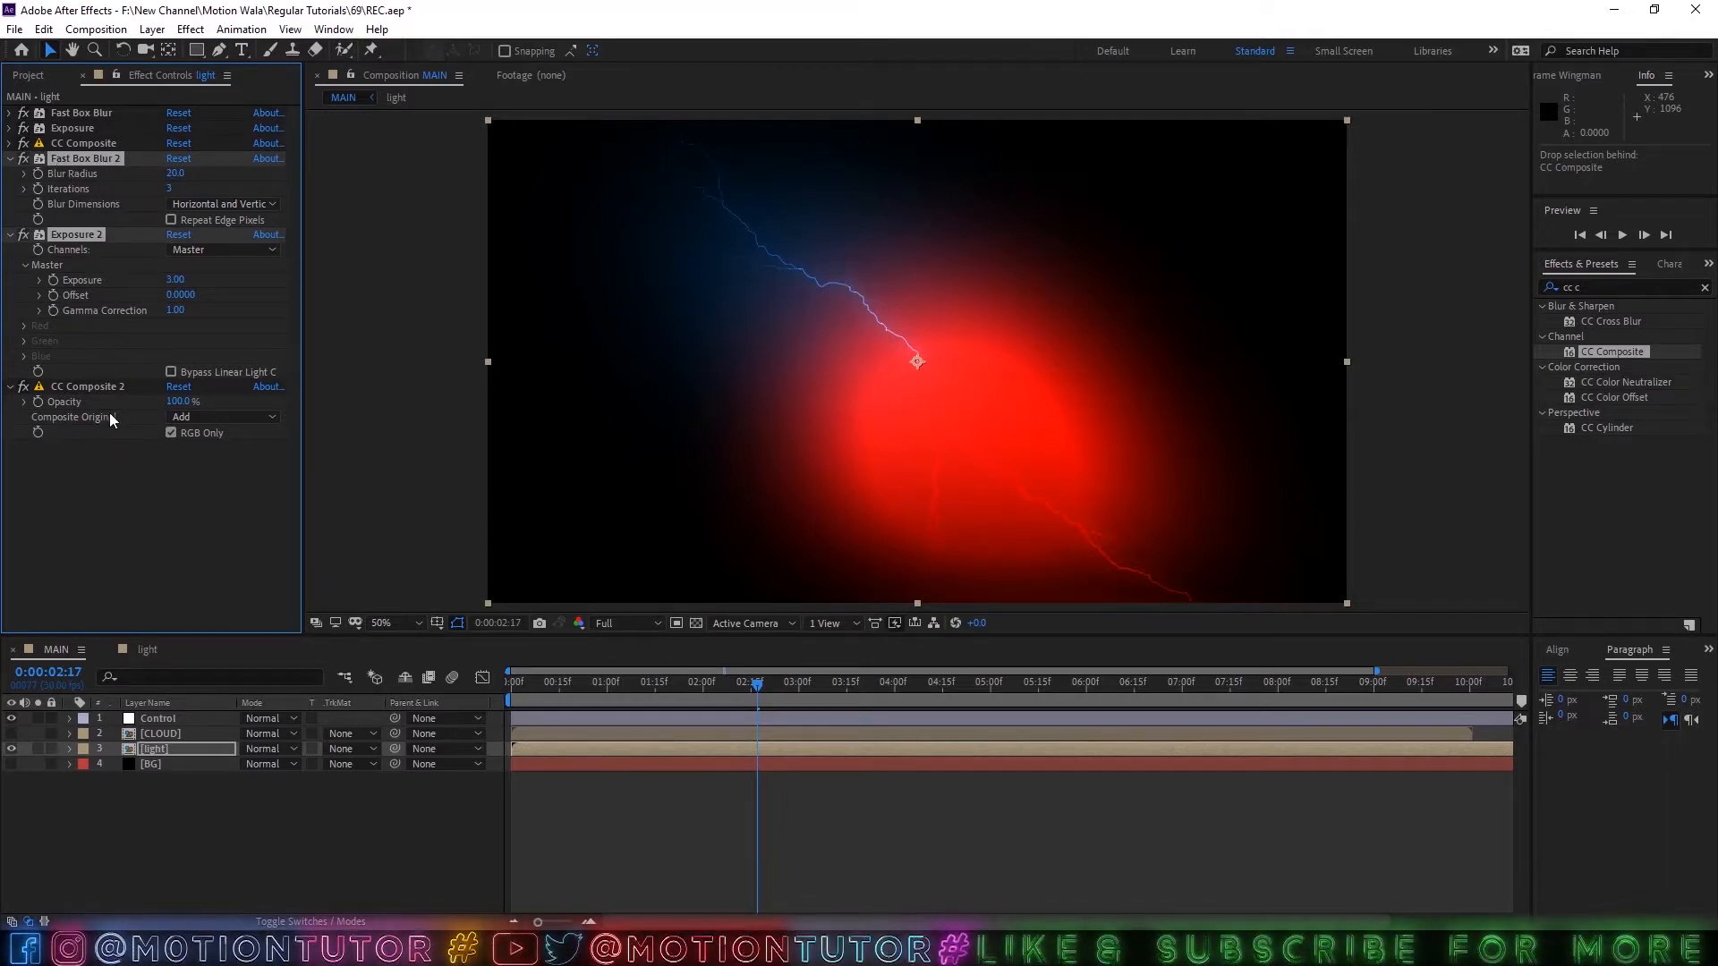
pyautogui.click(86, 385)
# Place a duplicate of Fast Box Blur 2 after CC Composite 2 with a blur radius of 7, and check the glow at 0:00:02:02.
pyautogui.click(97, 156)
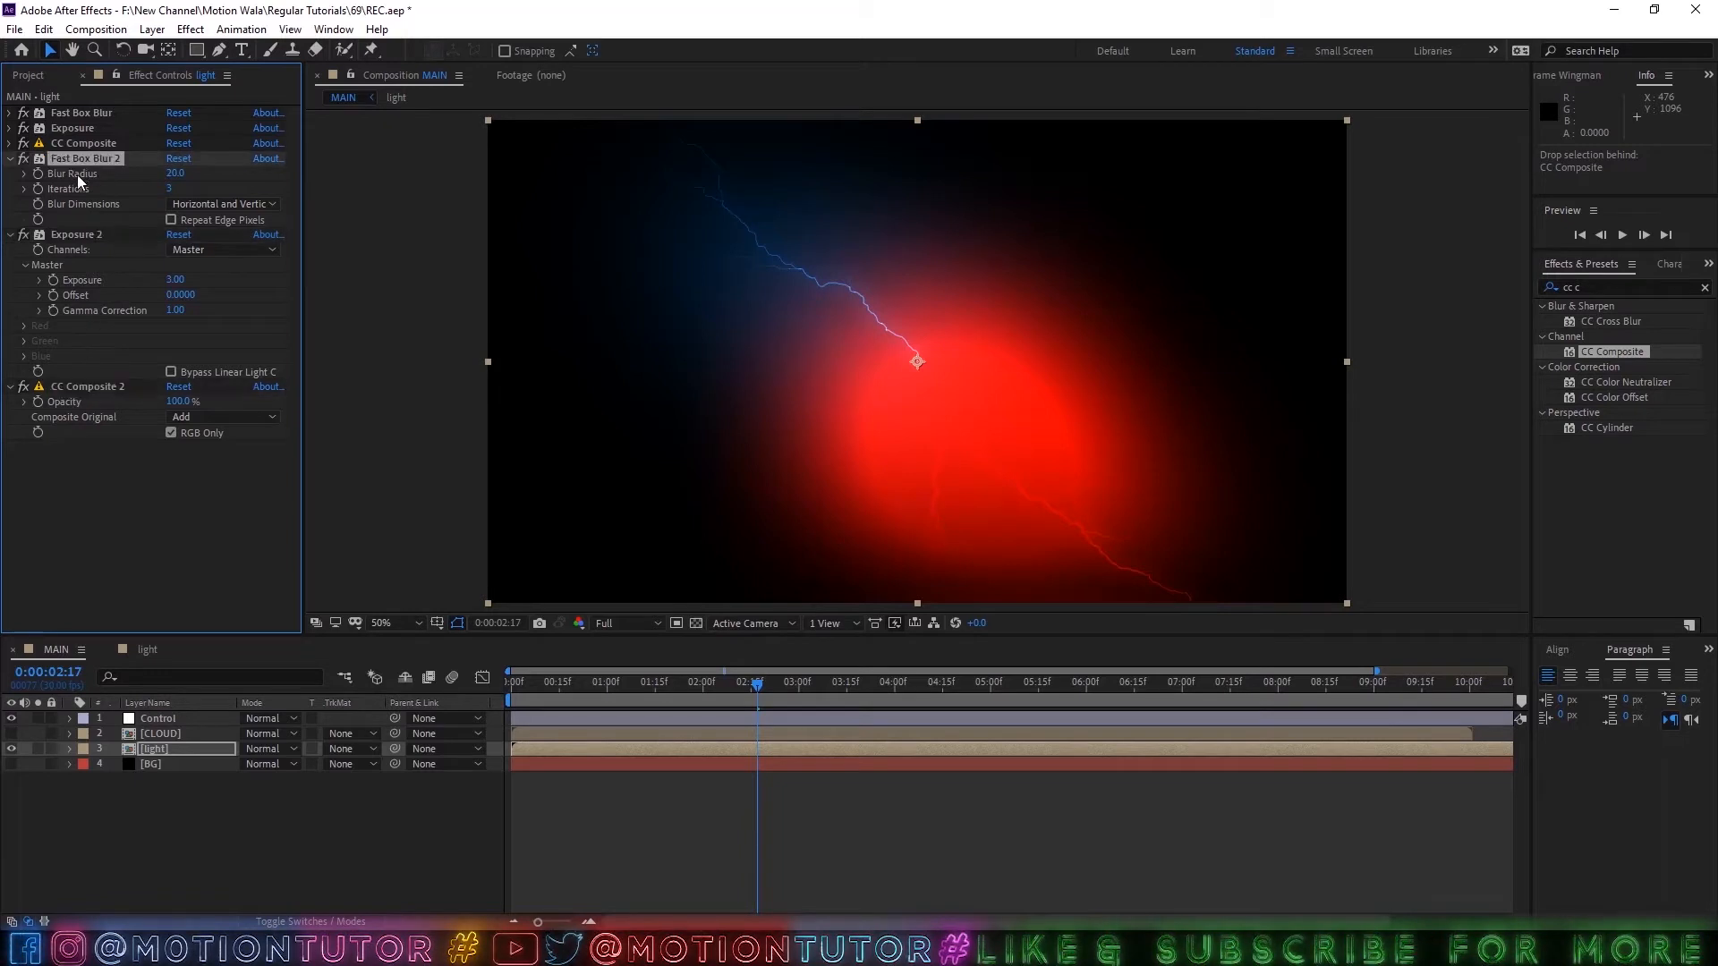
pyautogui.hotkey('ctrl', 'd')
pyautogui.moveTo(93, 236); pyautogui.dragTo(133, 549)
pyautogui.click(176, 462)
pyautogui.write('7')
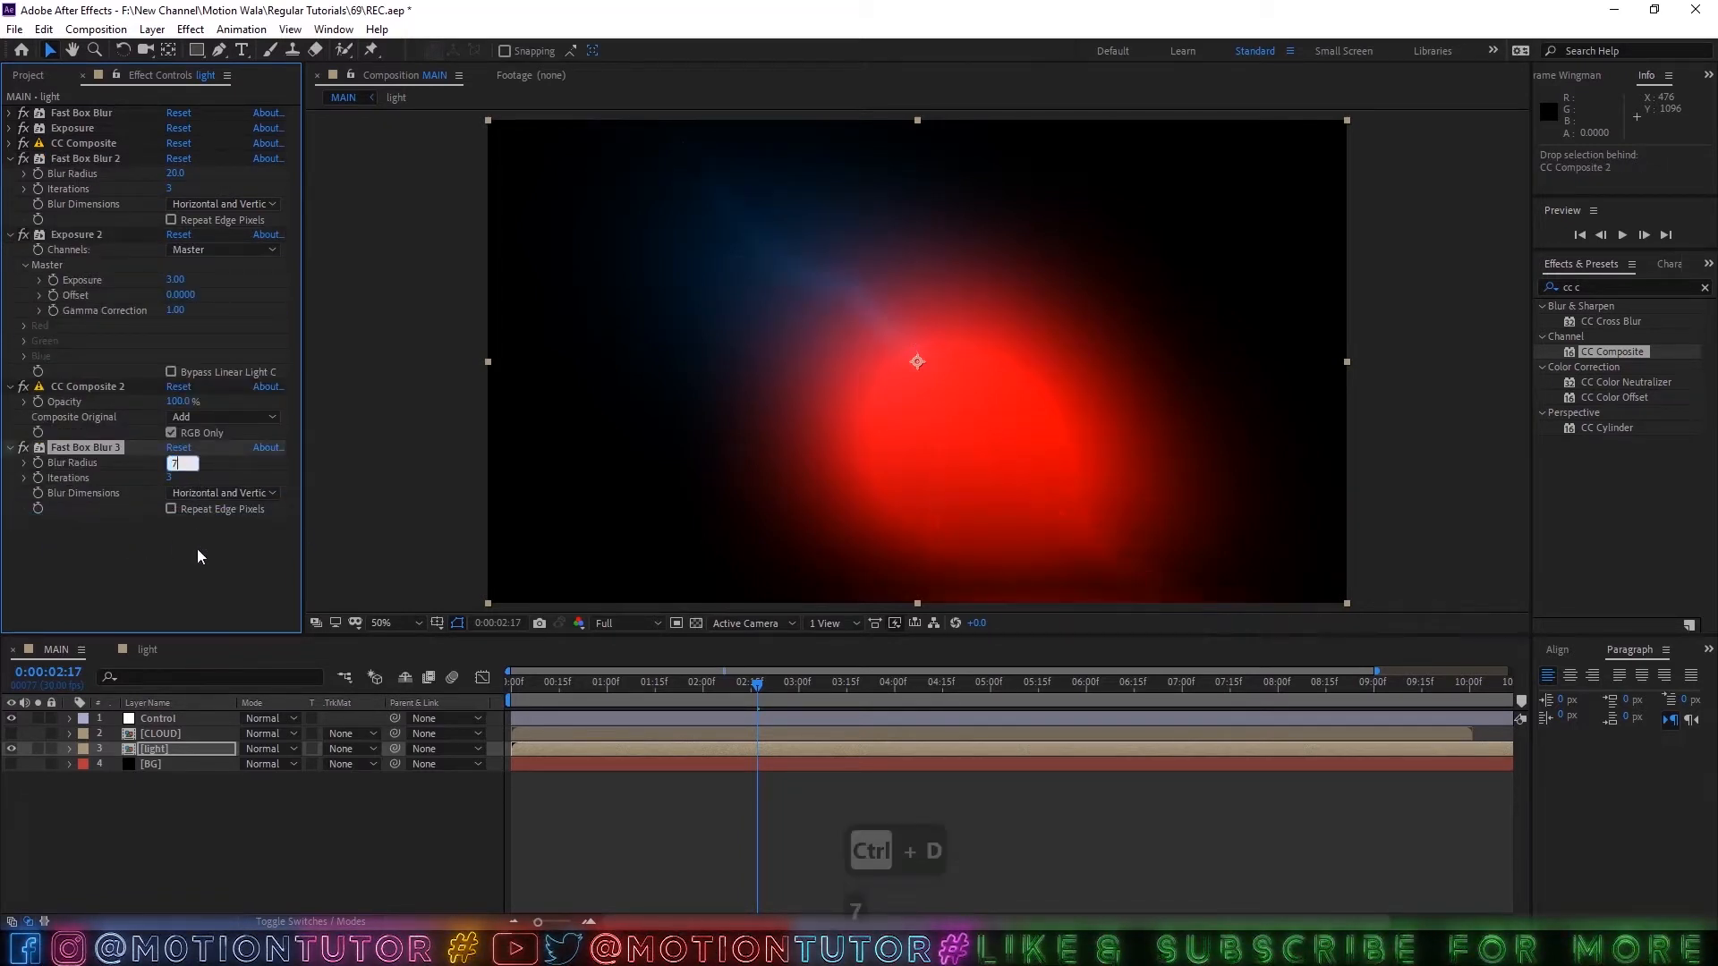
pyautogui.click(191, 549)
pyautogui.moveTo(676, 682); pyautogui.dragTo(712, 698)
pyautogui.press('v')
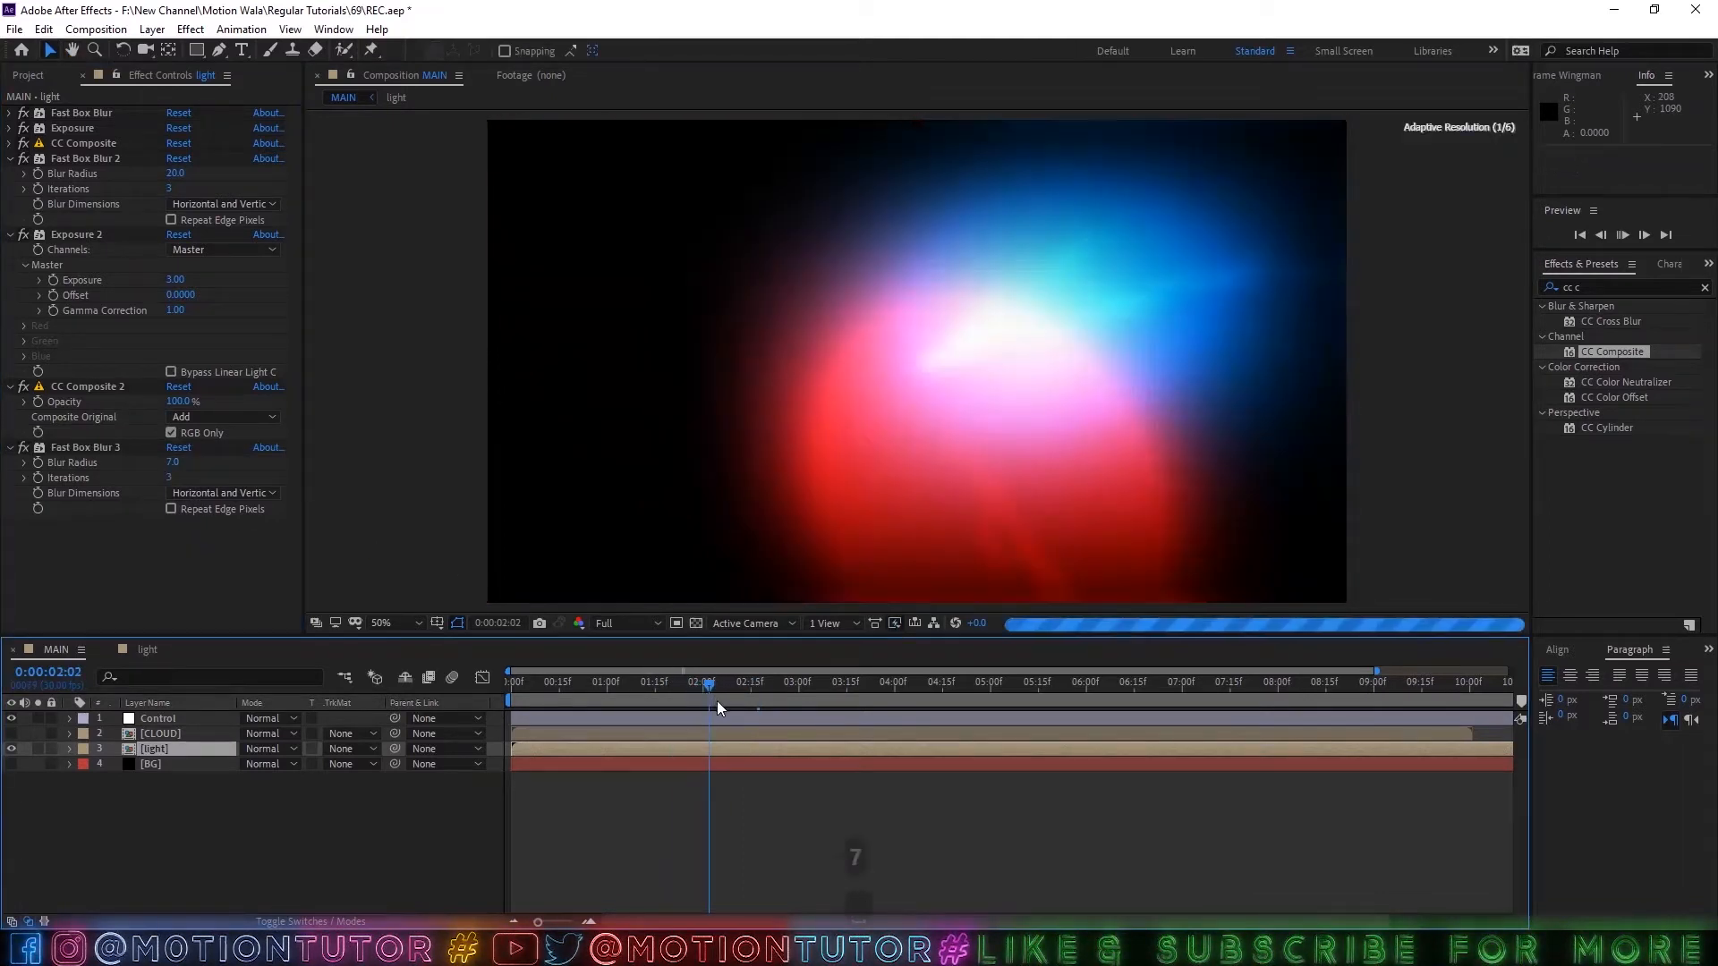
# Set the composition preview resolution to Quarter and play the lightning glow from 0:00:01:20.
pyautogui.click(617, 623)
pyautogui.click(632, 722)
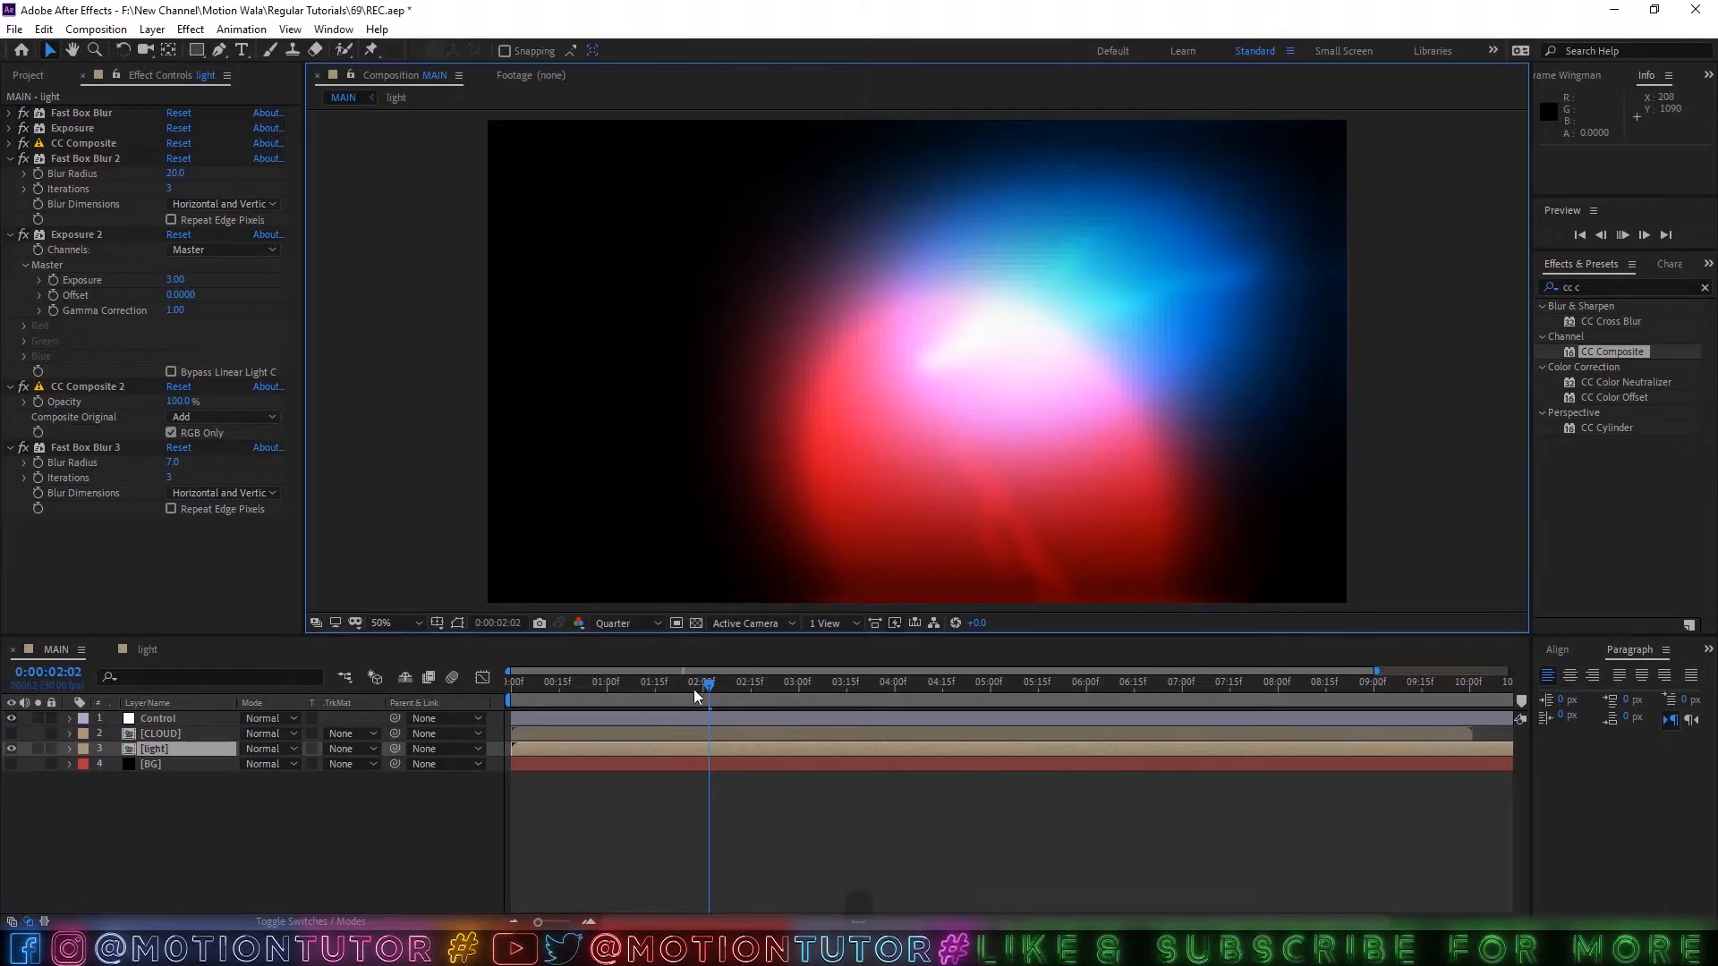
pyautogui.moveTo(694, 689)
pyautogui.mouseDown()
pyautogui.moveTo(608, 686)
pyautogui.moveTo(669, 689)
pyautogui.mouseUp()
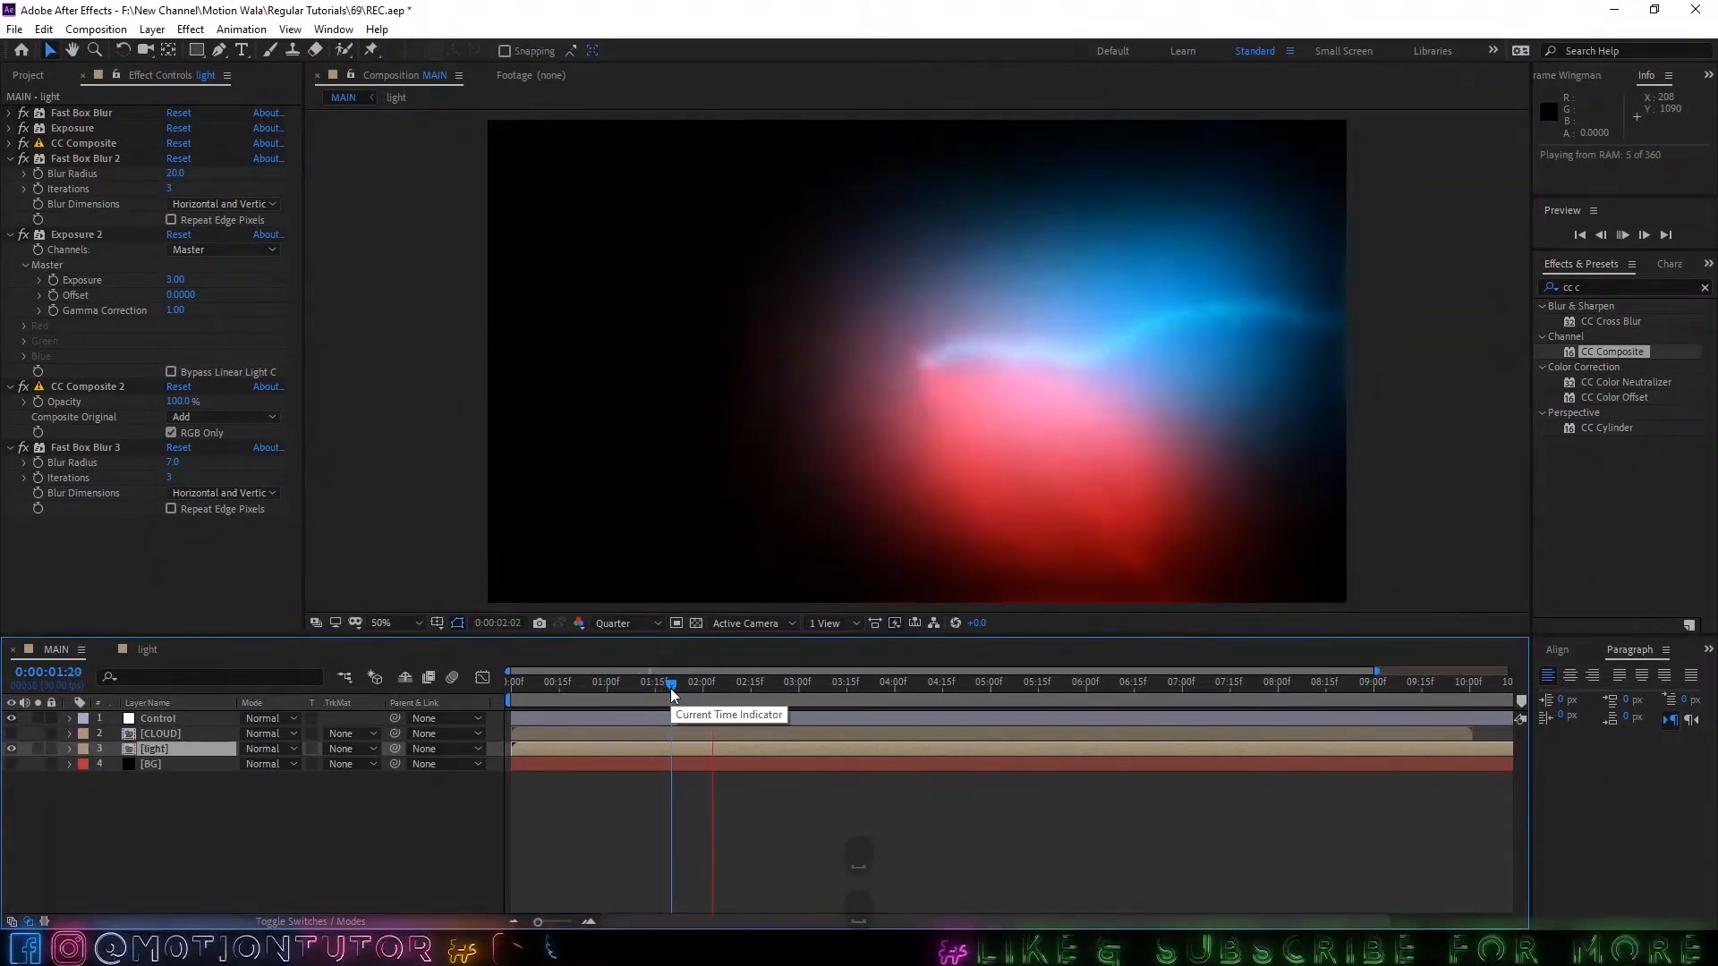
pyautogui.press('space')
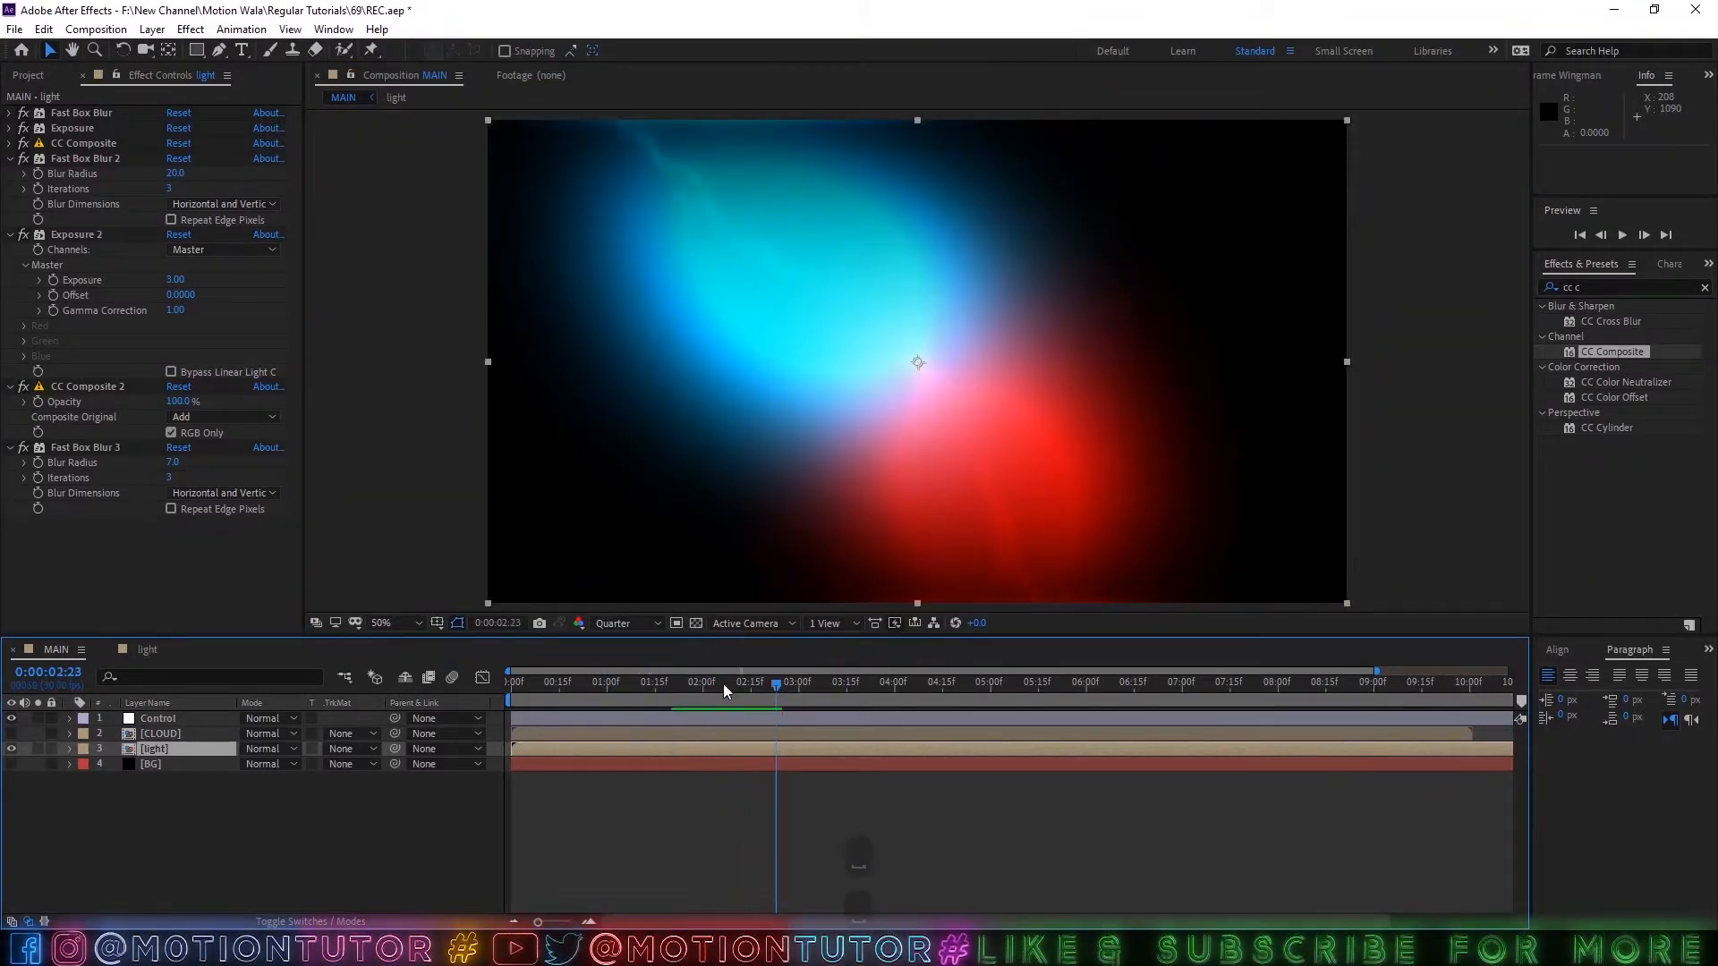
# Collapse the expanded effects on the light layer and compare the glow with the first Exposure effect switched off and back on.
pyautogui.click(11, 160)
pyautogui.click(9, 174)
pyautogui.click(9, 189)
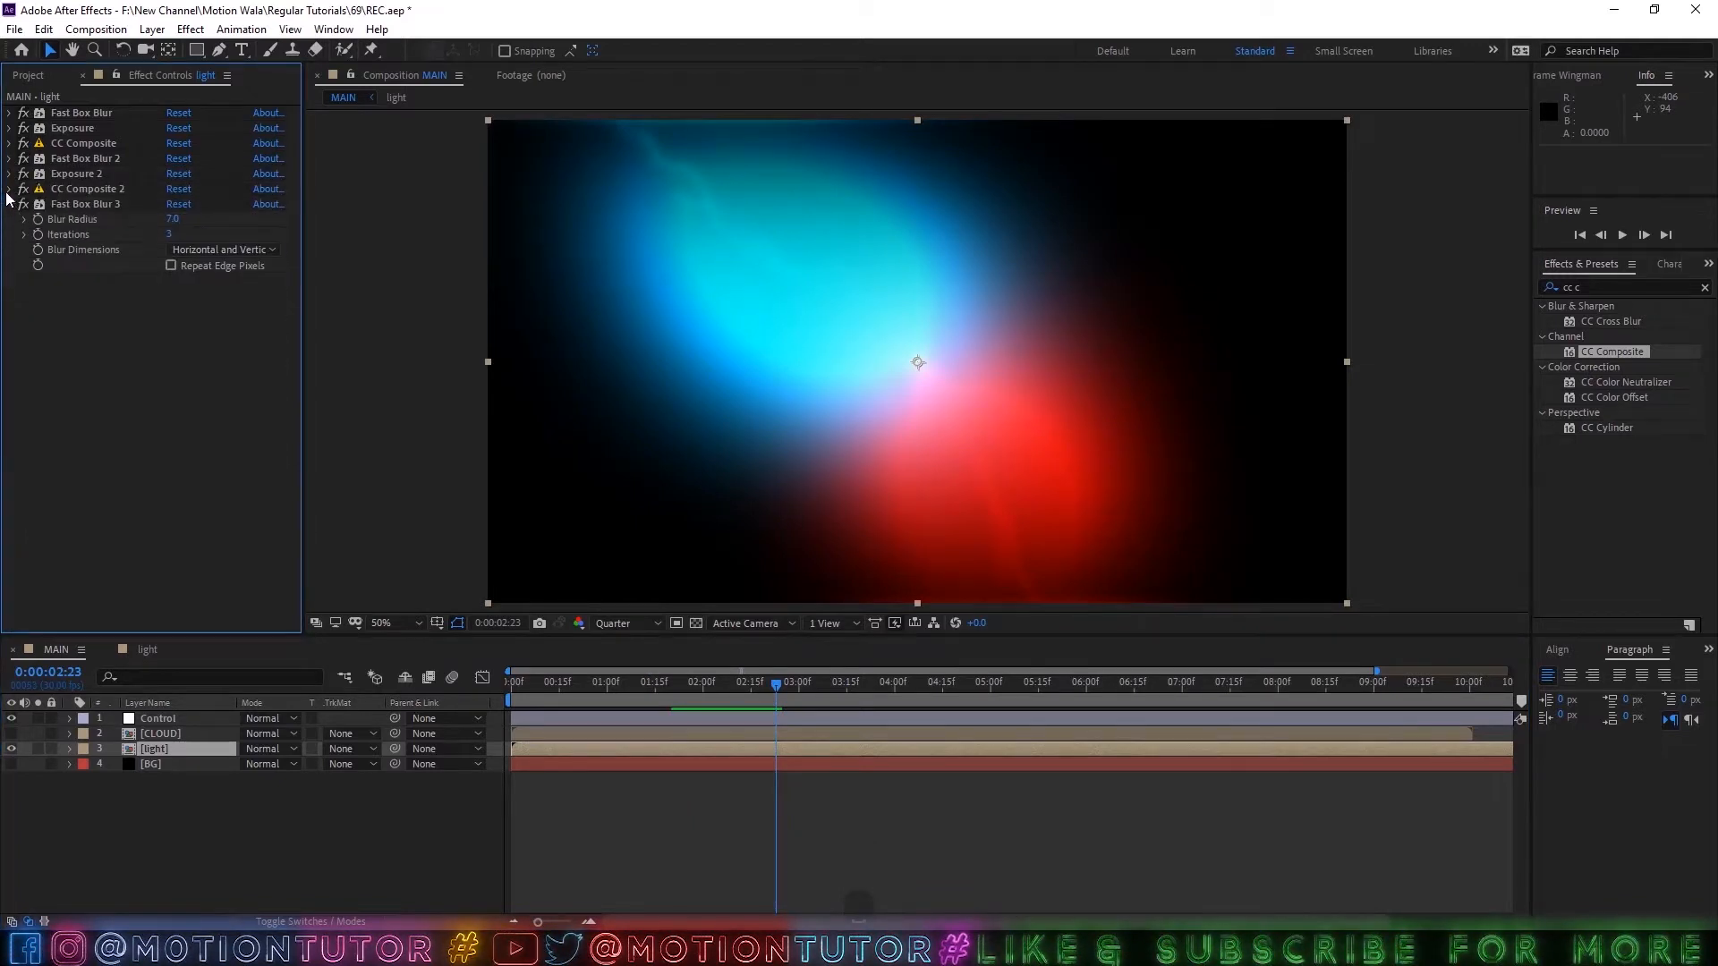
pyautogui.click(9, 205)
pyautogui.click(55, 128)
pyautogui.click(23, 129)
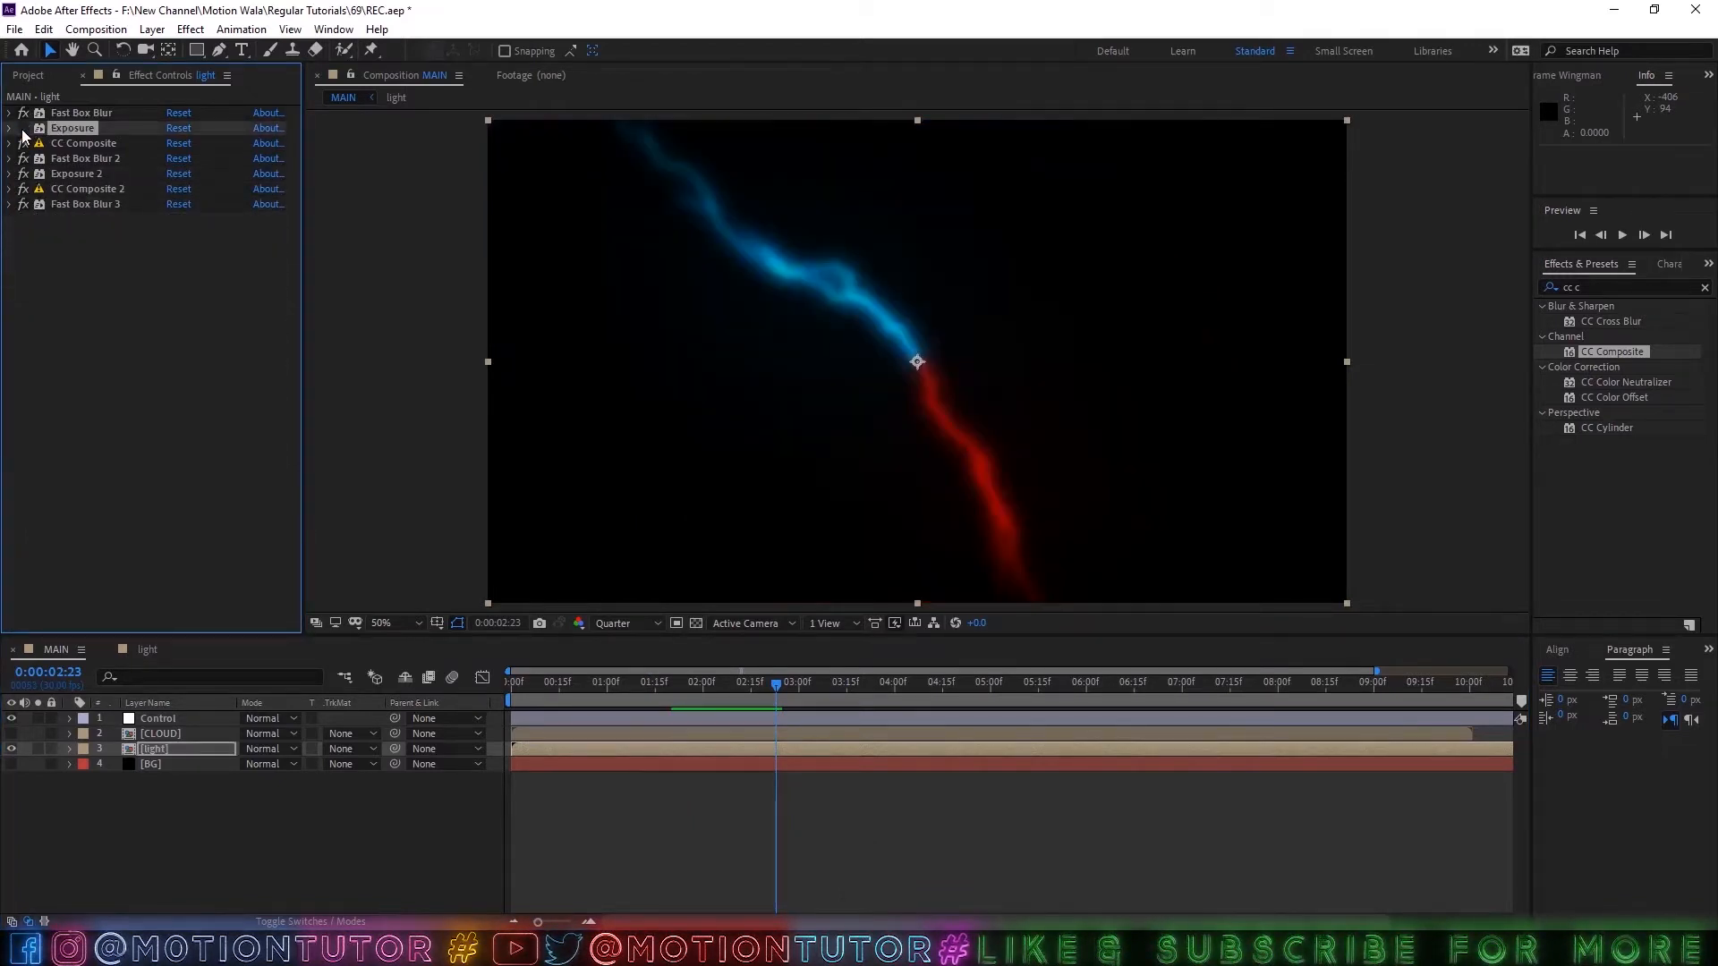
pyautogui.click(23, 128)
# Set Exposure 2's master exposure to 2 and preview the softer glow, scrubbing on to 0:00:04:24.
pyautogui.click(10, 160)
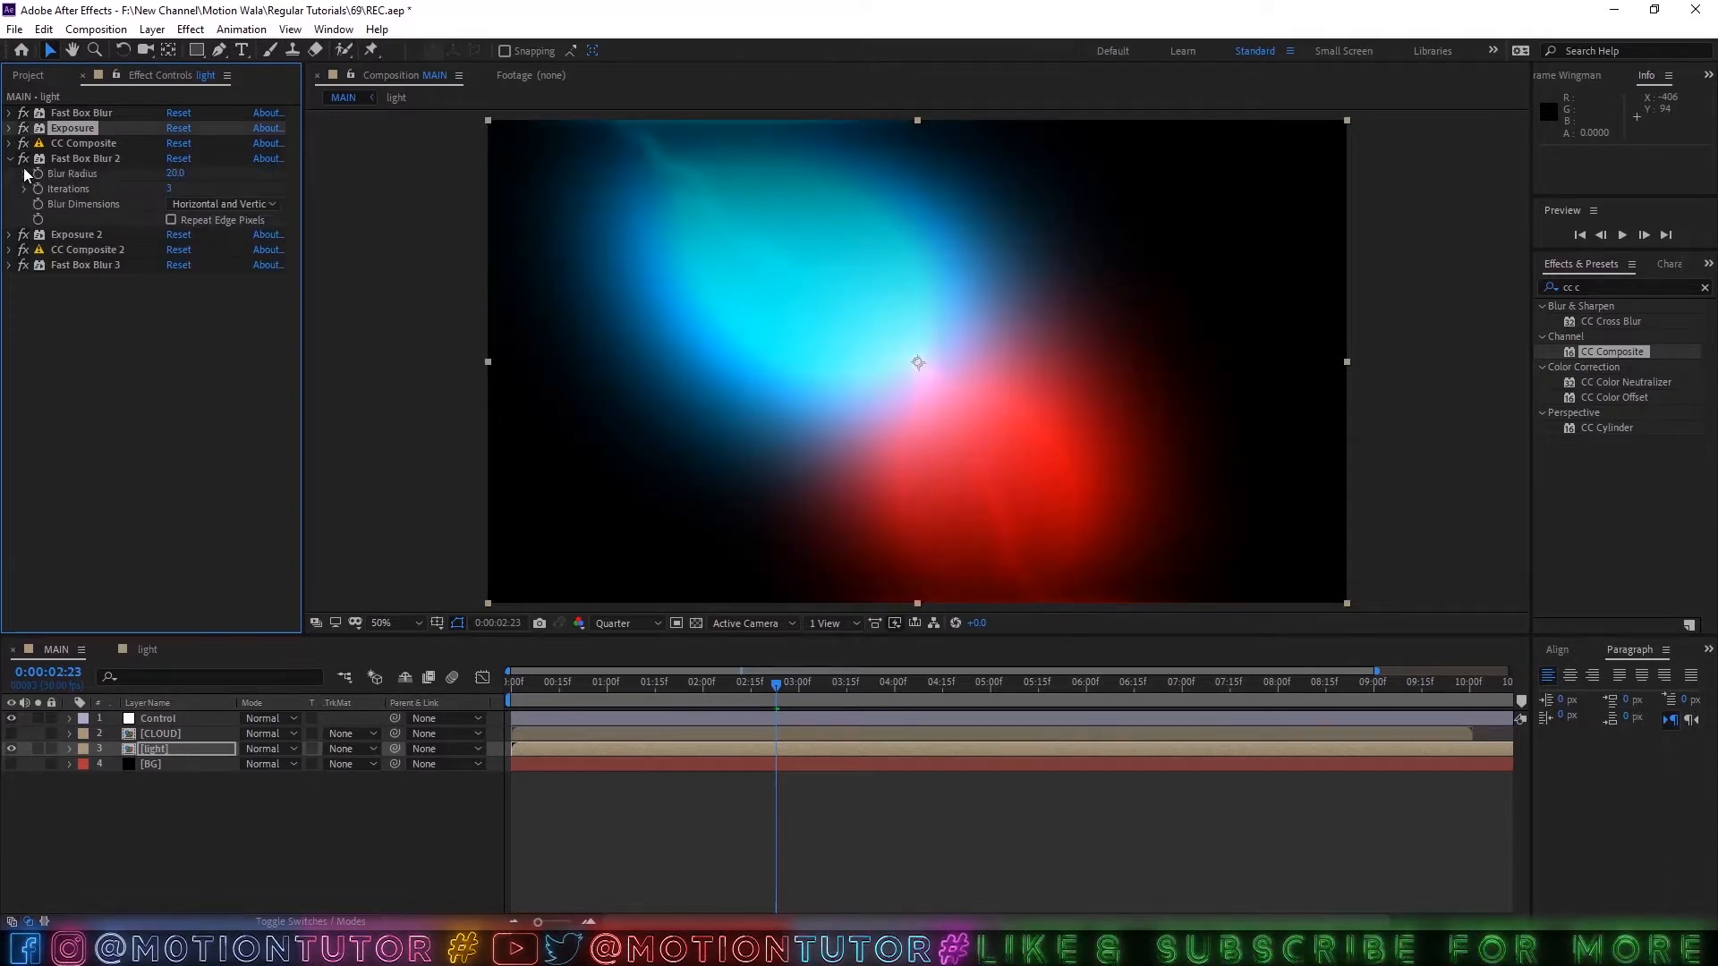
pyautogui.click(12, 234)
pyautogui.click(204, 432)
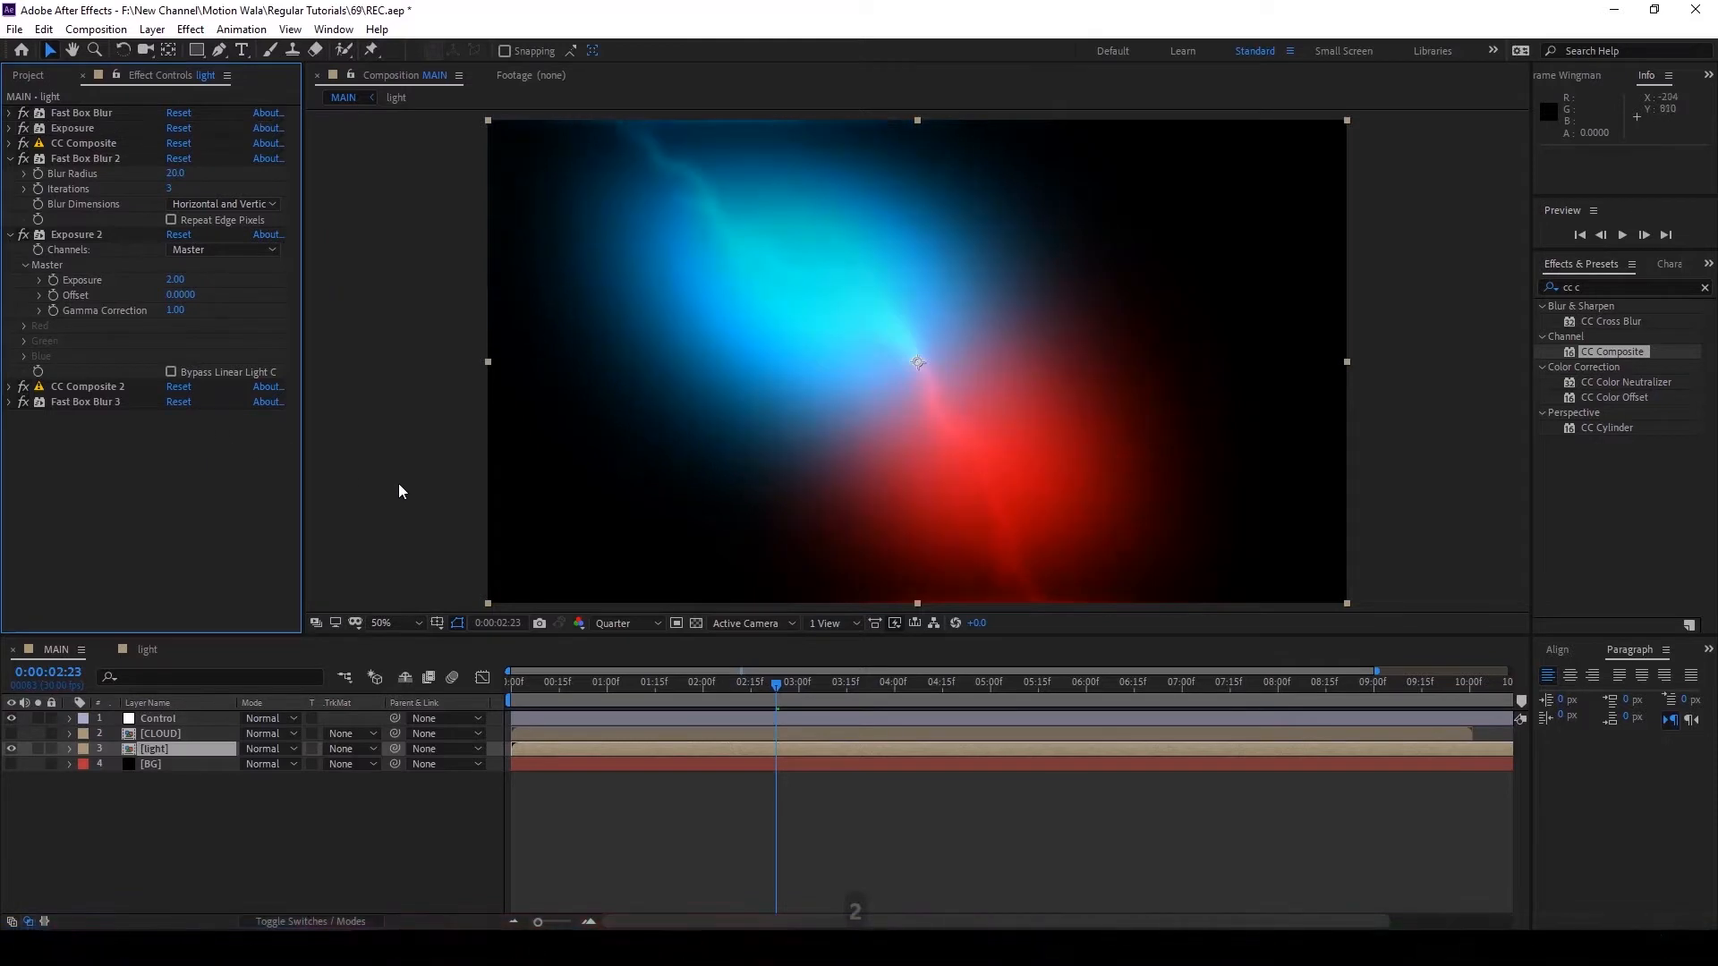
pyautogui.press('space')
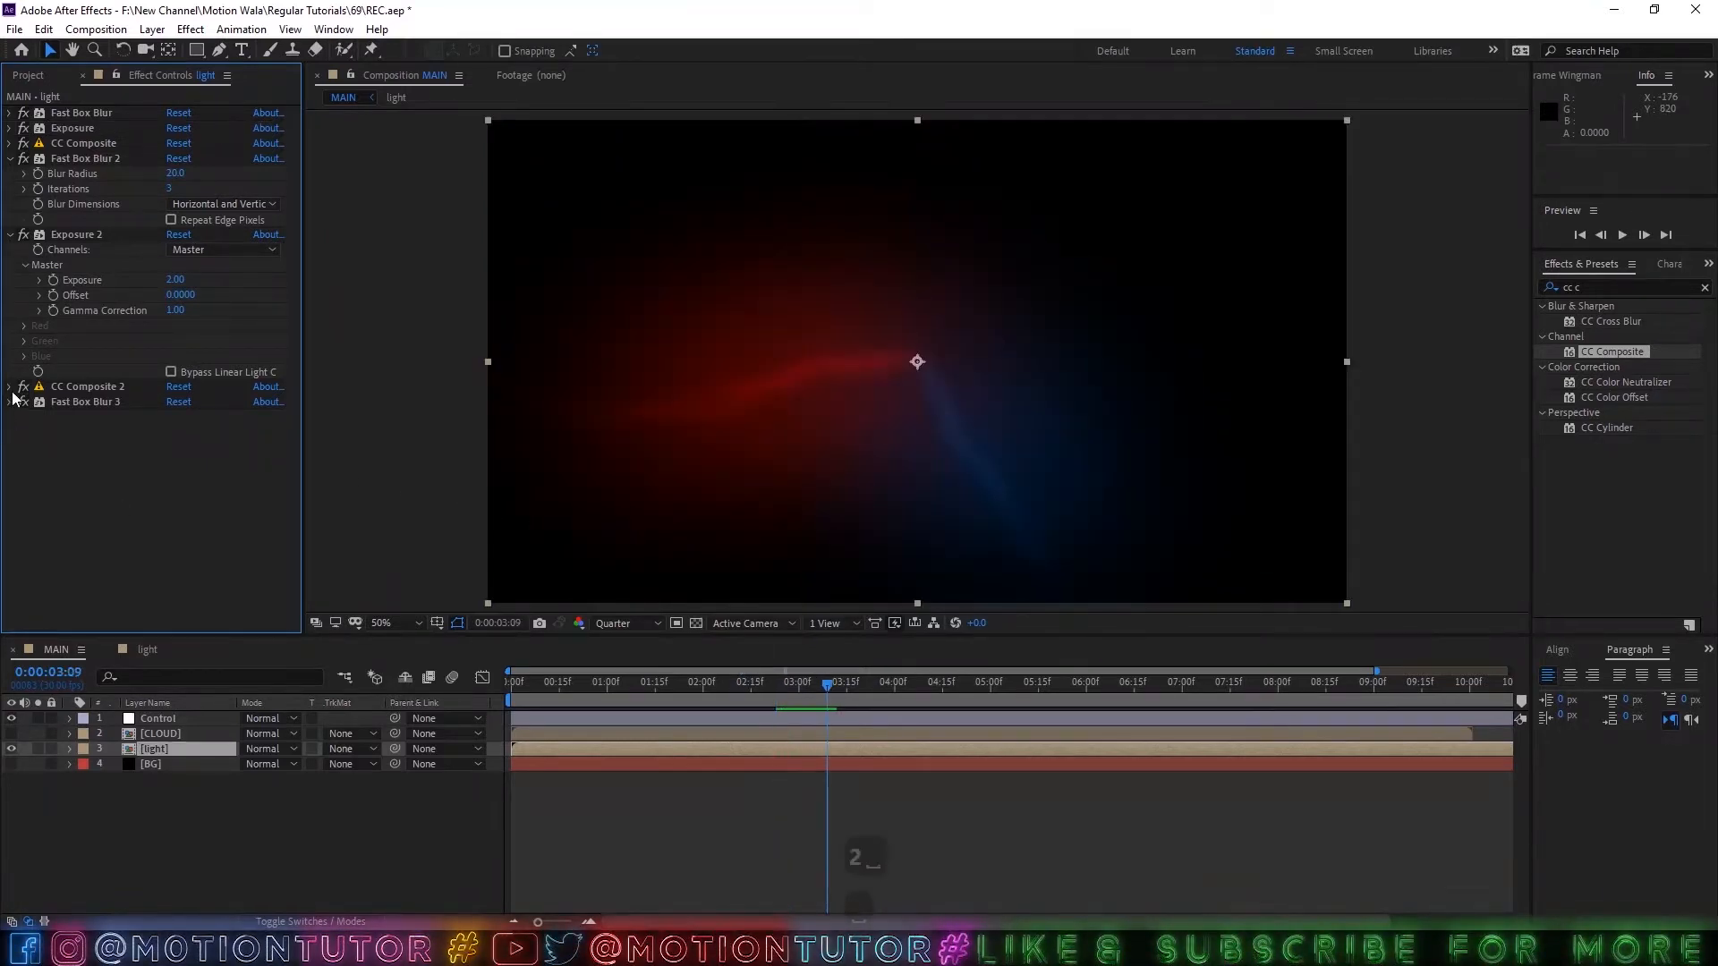
pyautogui.moveTo(846, 683); pyautogui.dragTo(971, 685)
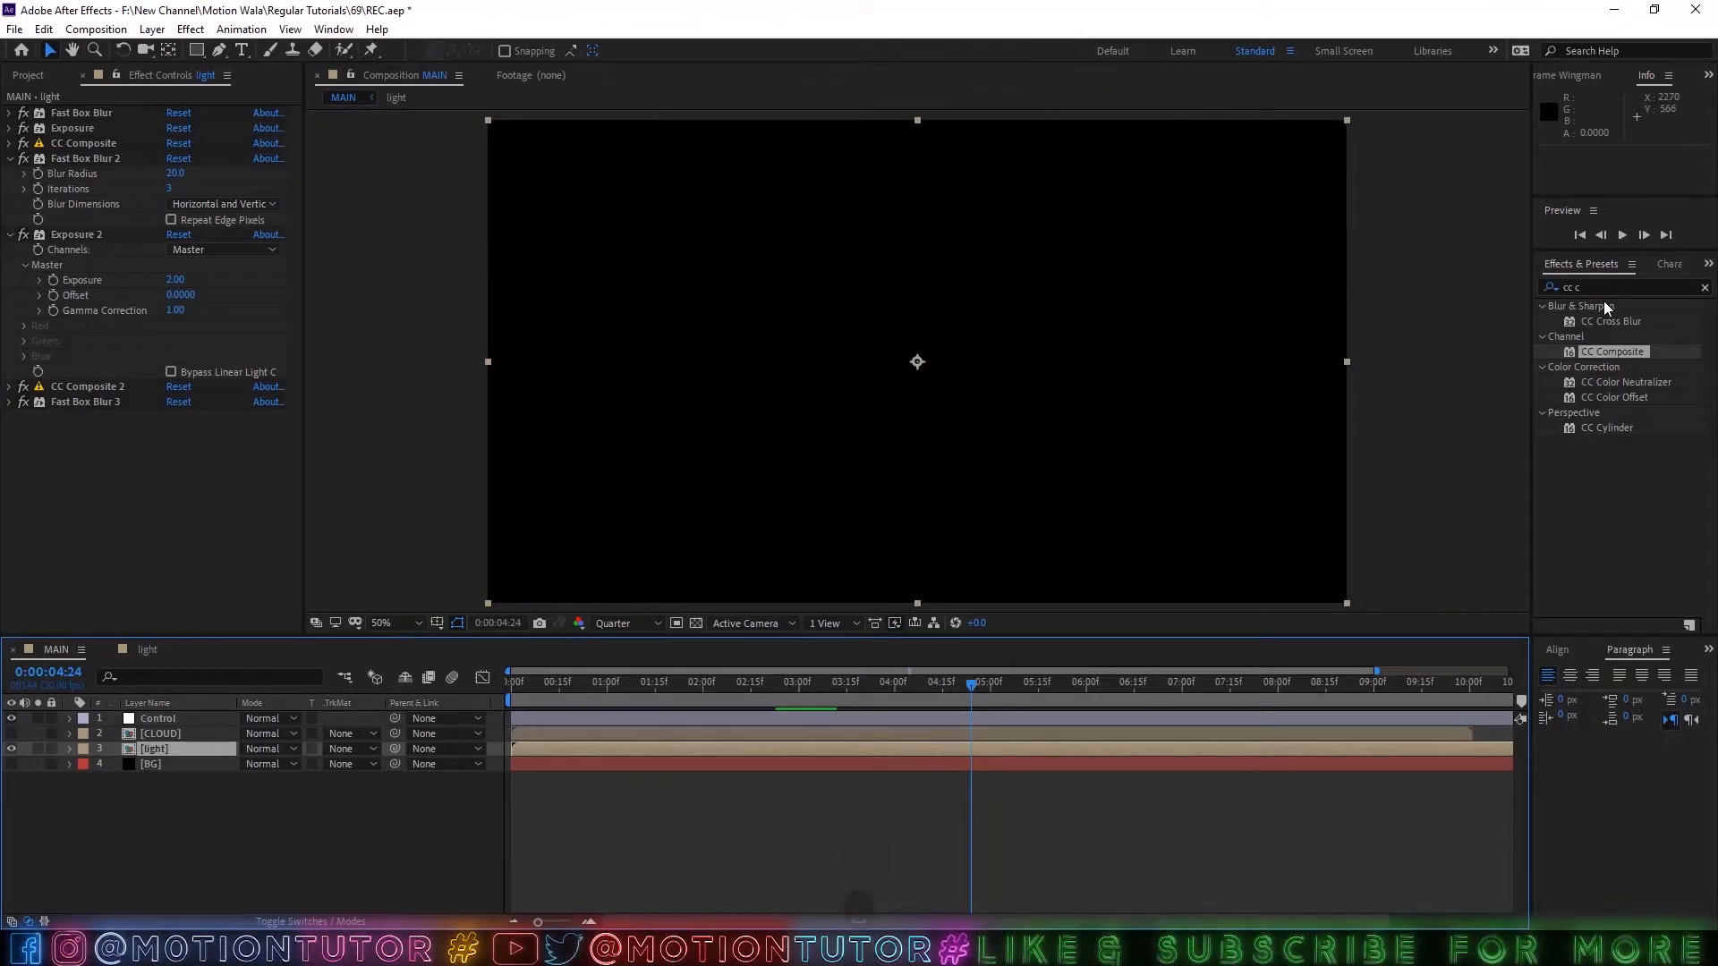
# Find the Set Matte effect and add it to the light layer after Fast Box Blur 3.
pyautogui.moveTo(1604, 288); pyautogui.dragTo(1307, 319)
pyautogui.write('se')
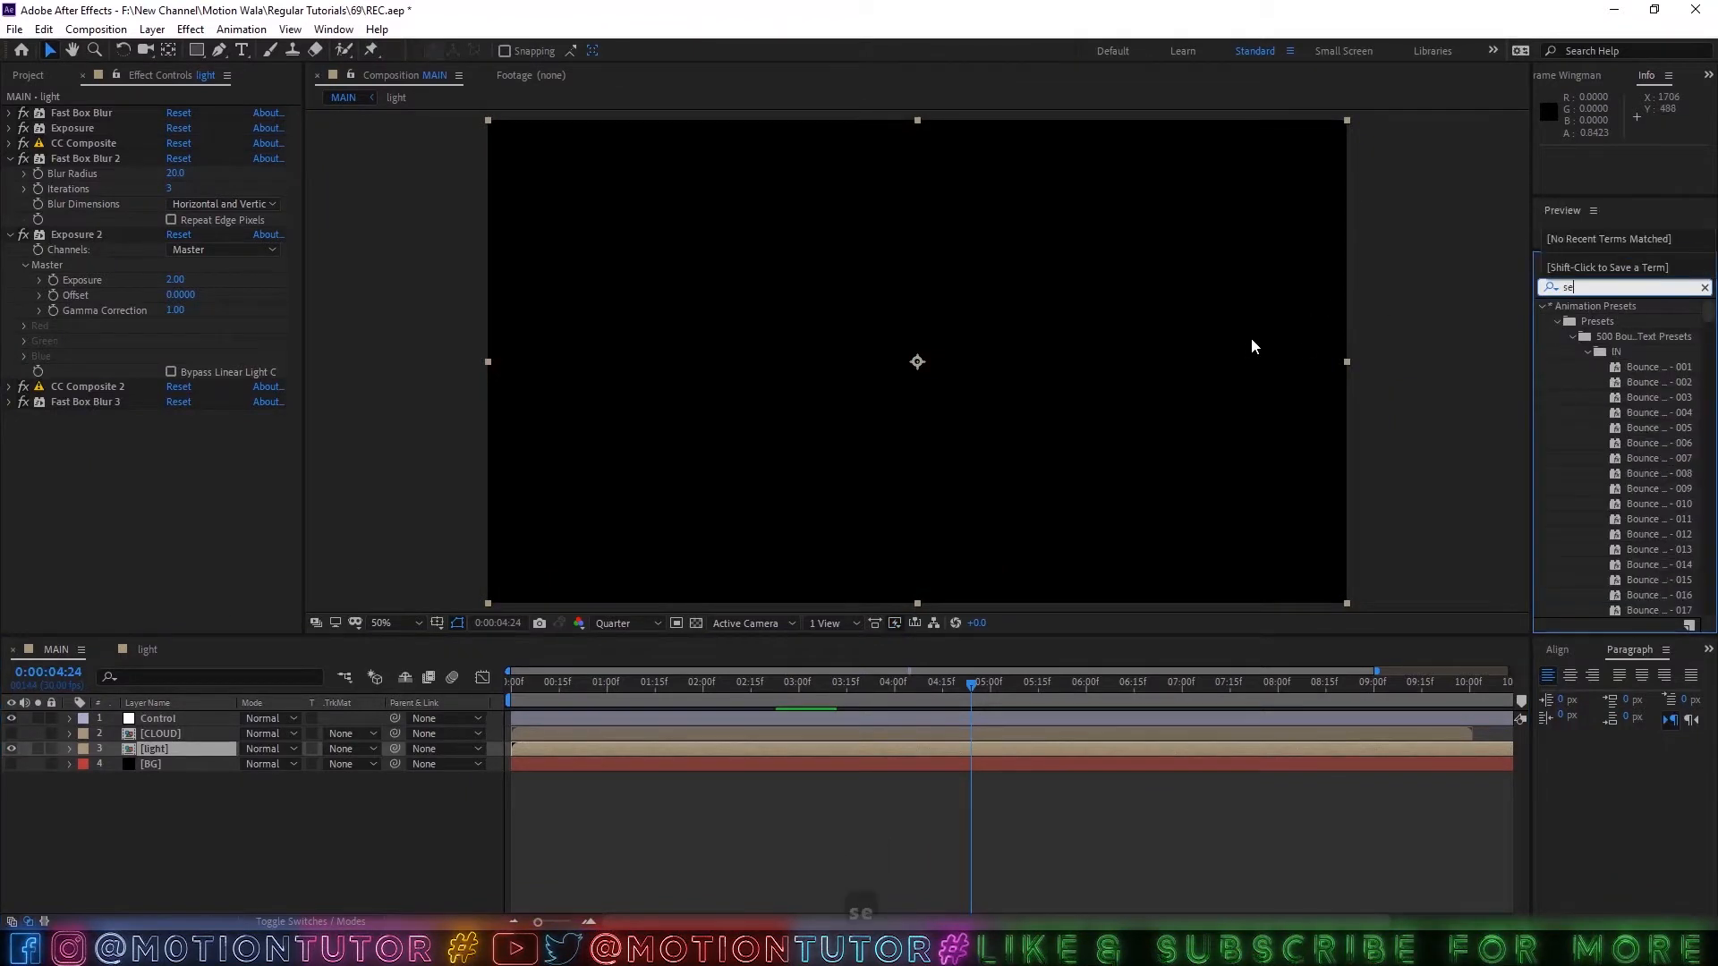
pyautogui.write('t m')
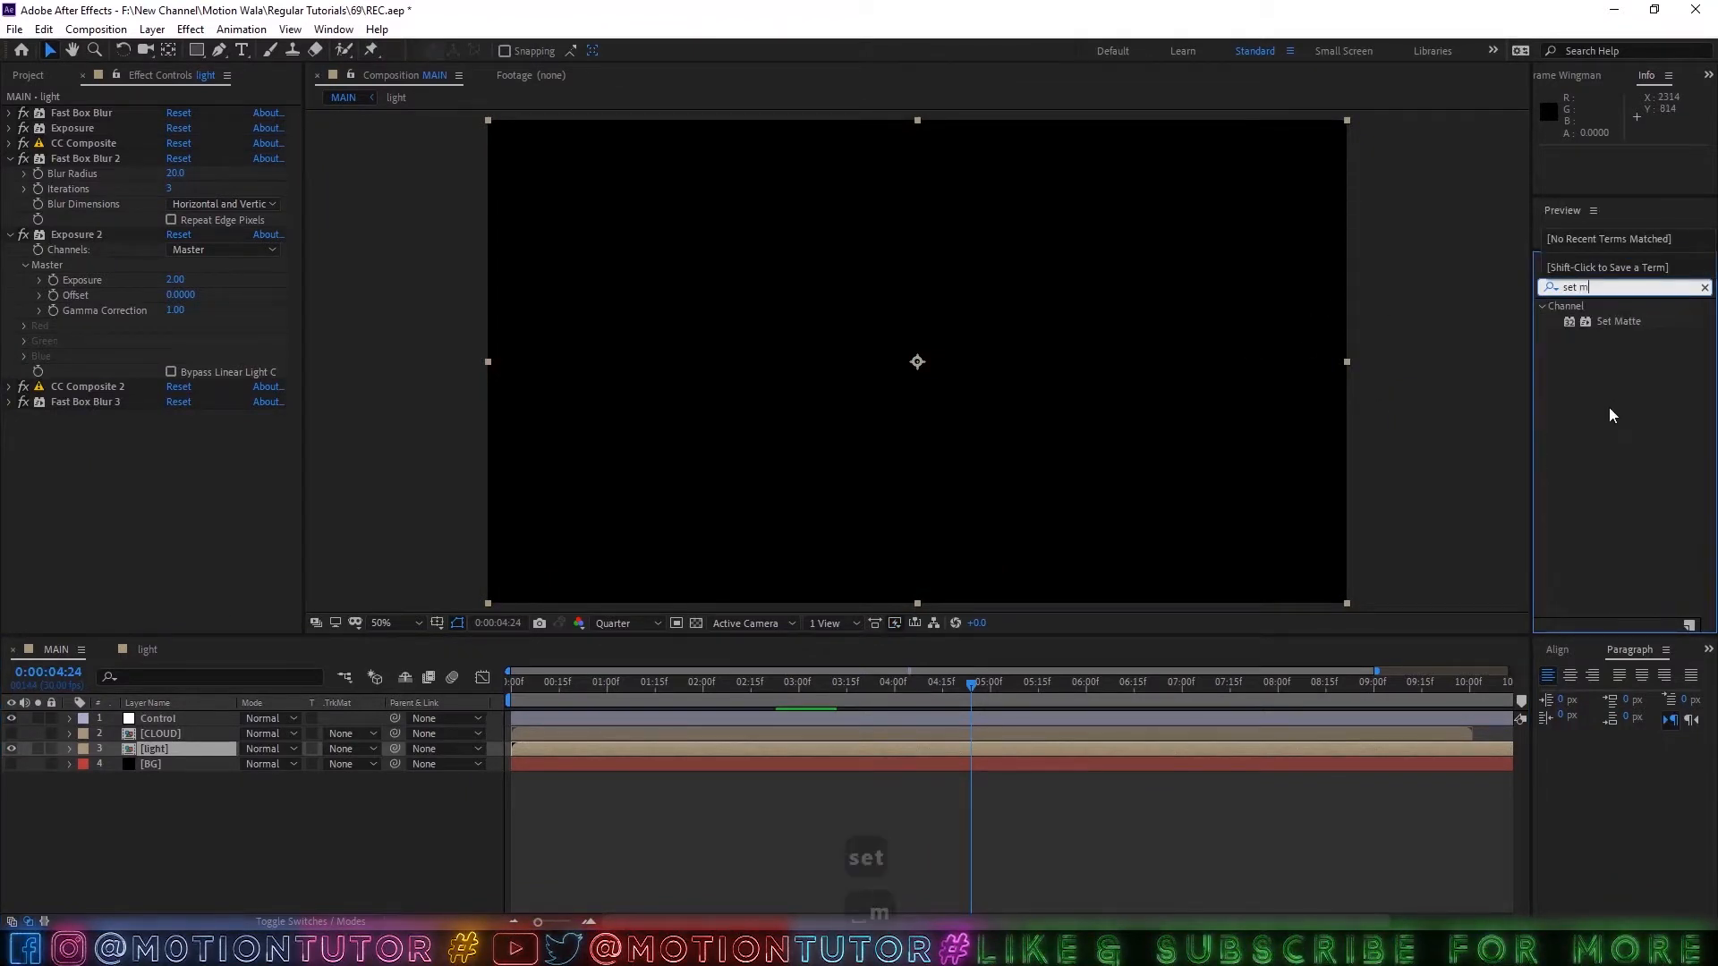
pyautogui.moveTo(1618, 323); pyautogui.dragTo(100, 463)
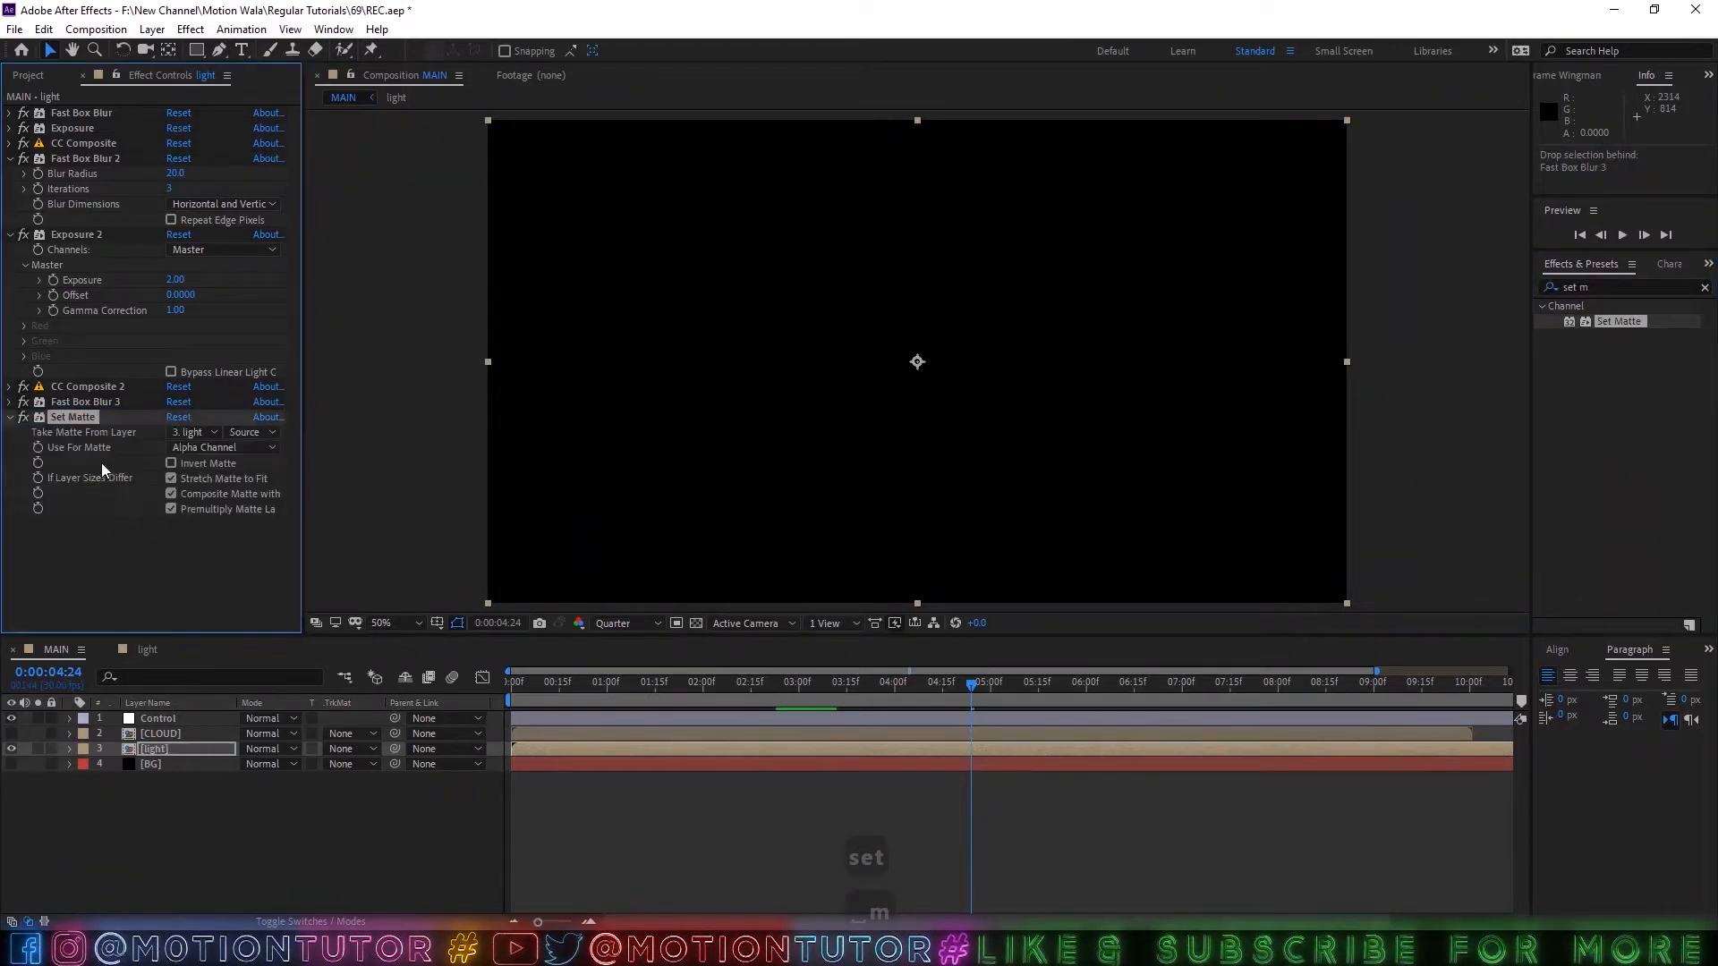
# Make Set Matte take its matte from the CLOUD layer using Luminance, and preview the result from 0:00:01:12.
pyautogui.click(186, 433)
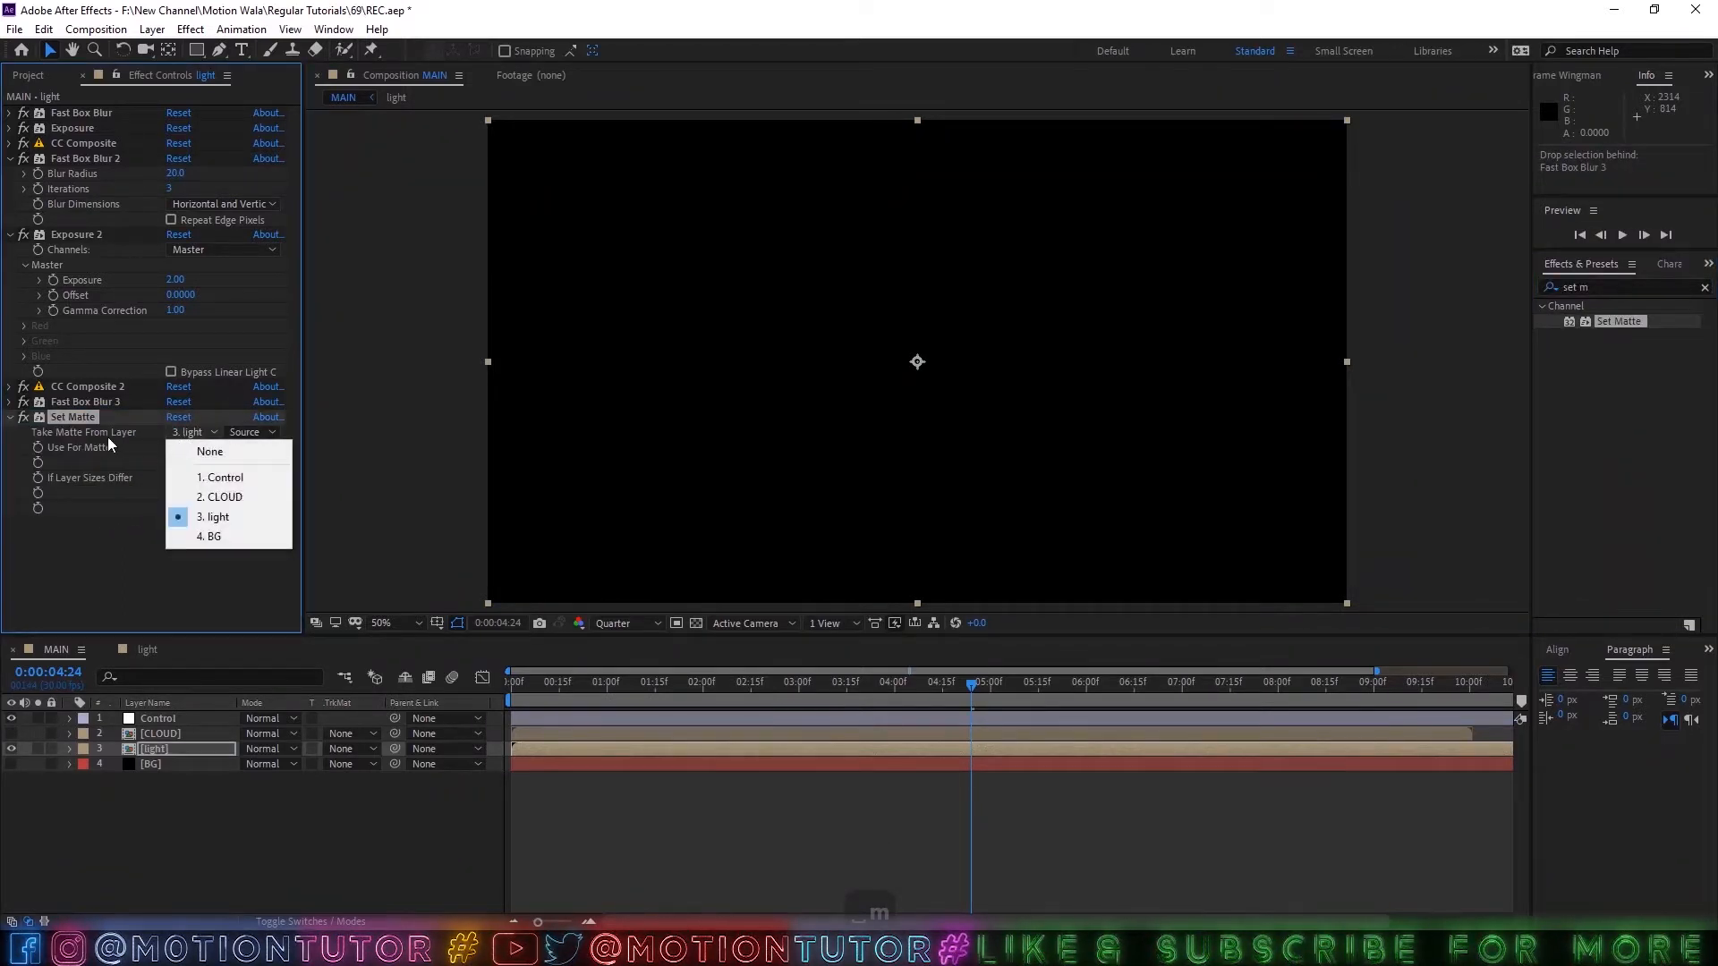
pyautogui.click(215, 501)
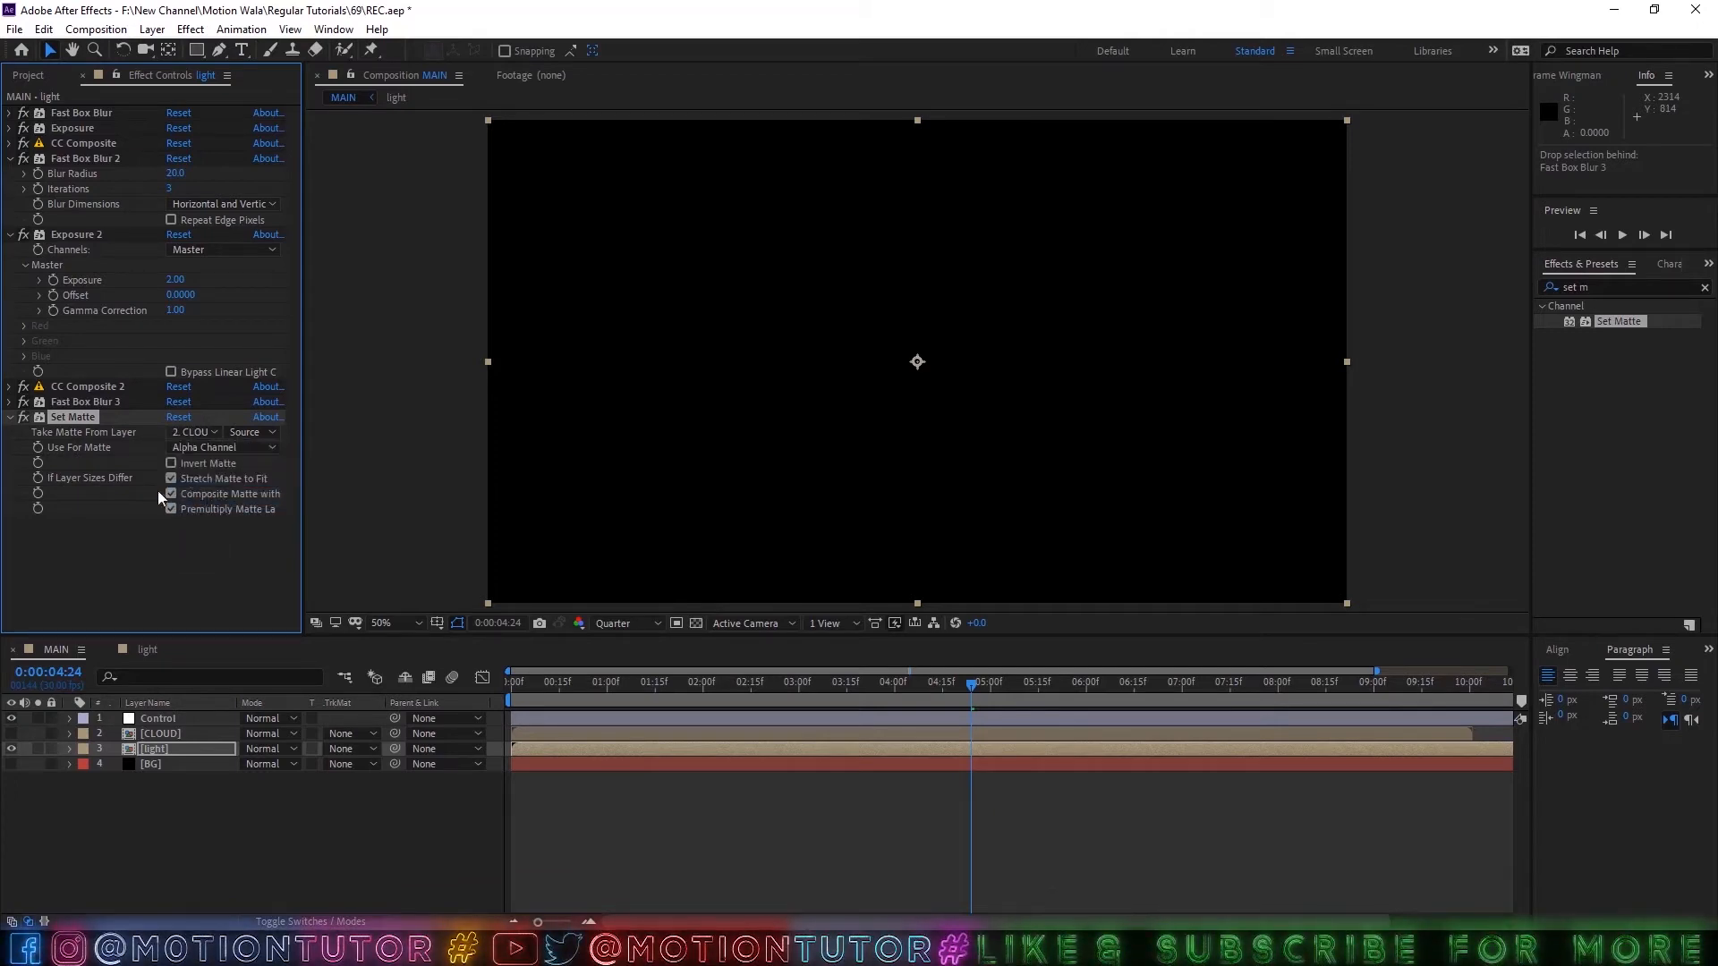
pyautogui.click(190, 449)
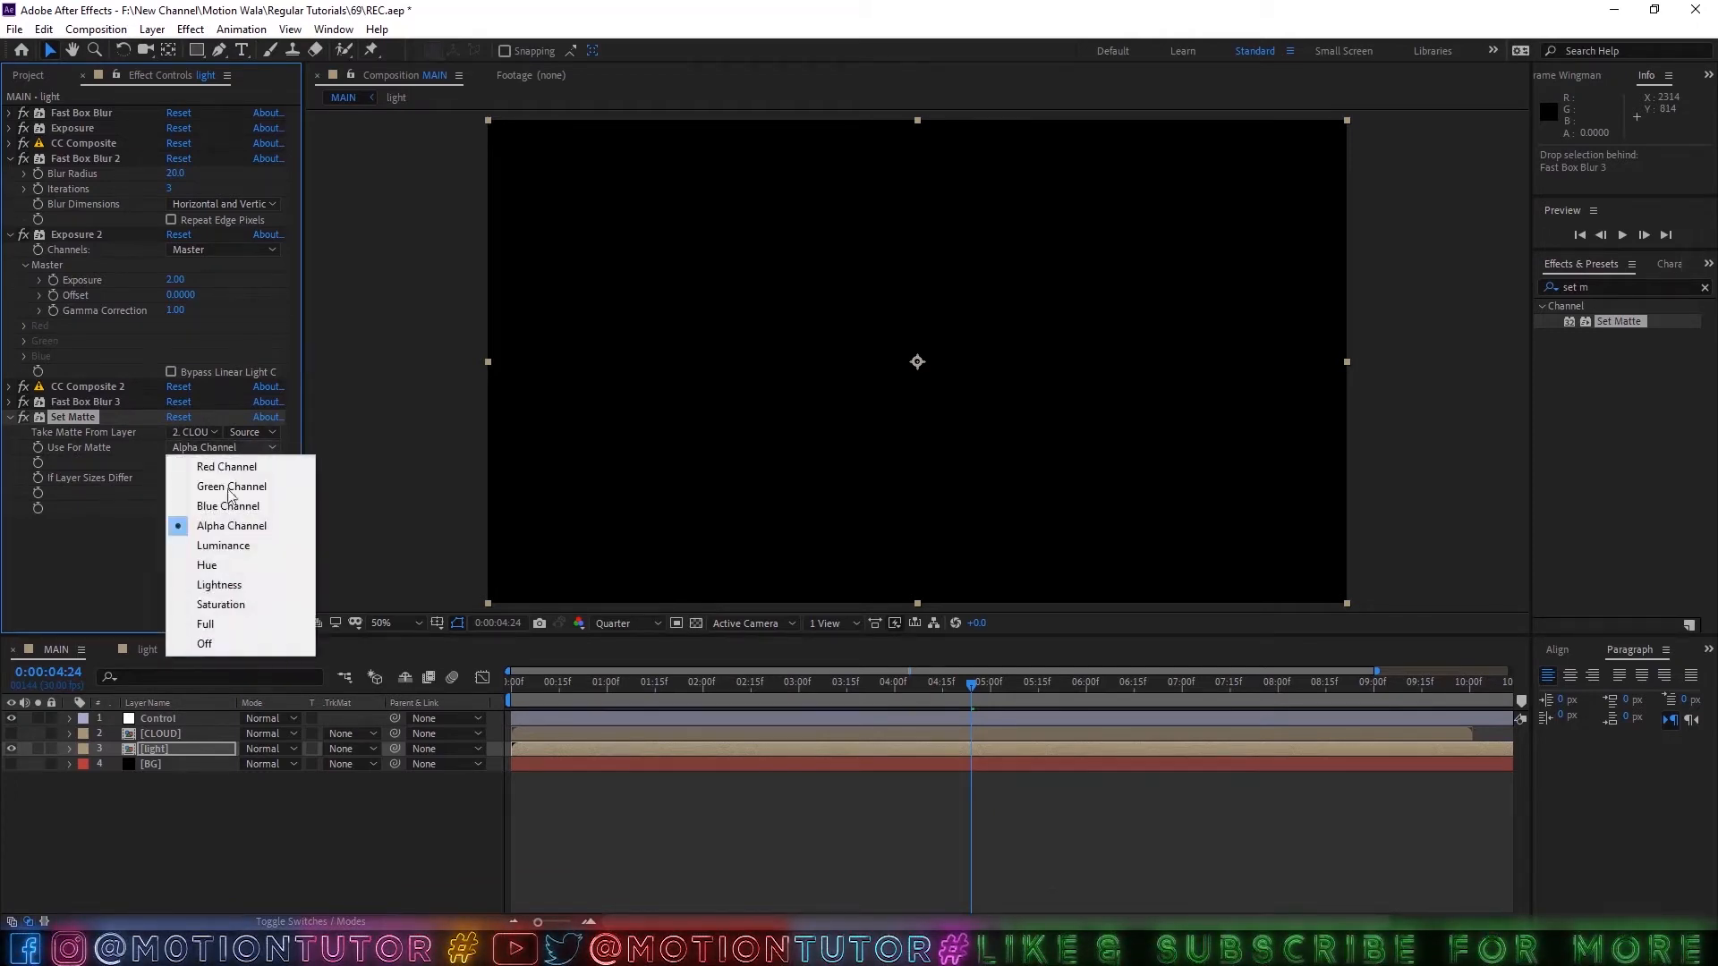
pyautogui.click(228, 545)
pyautogui.moveTo(768, 687); pyautogui.dragTo(646, 680)
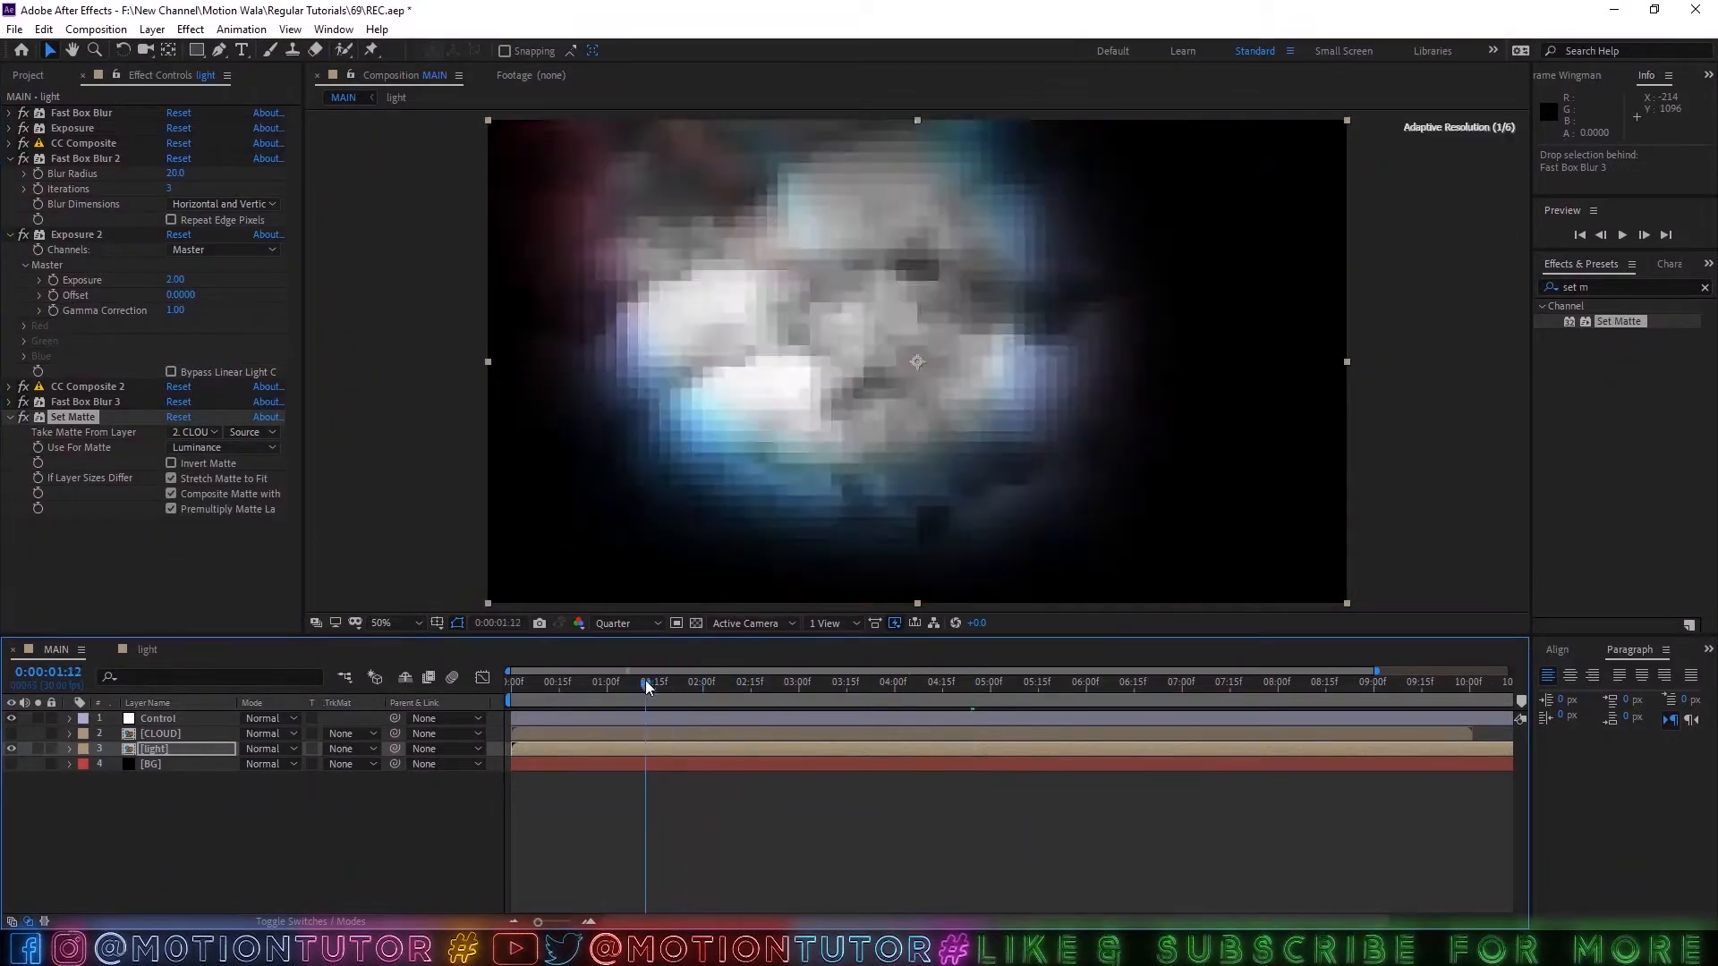
pyautogui.press('space')
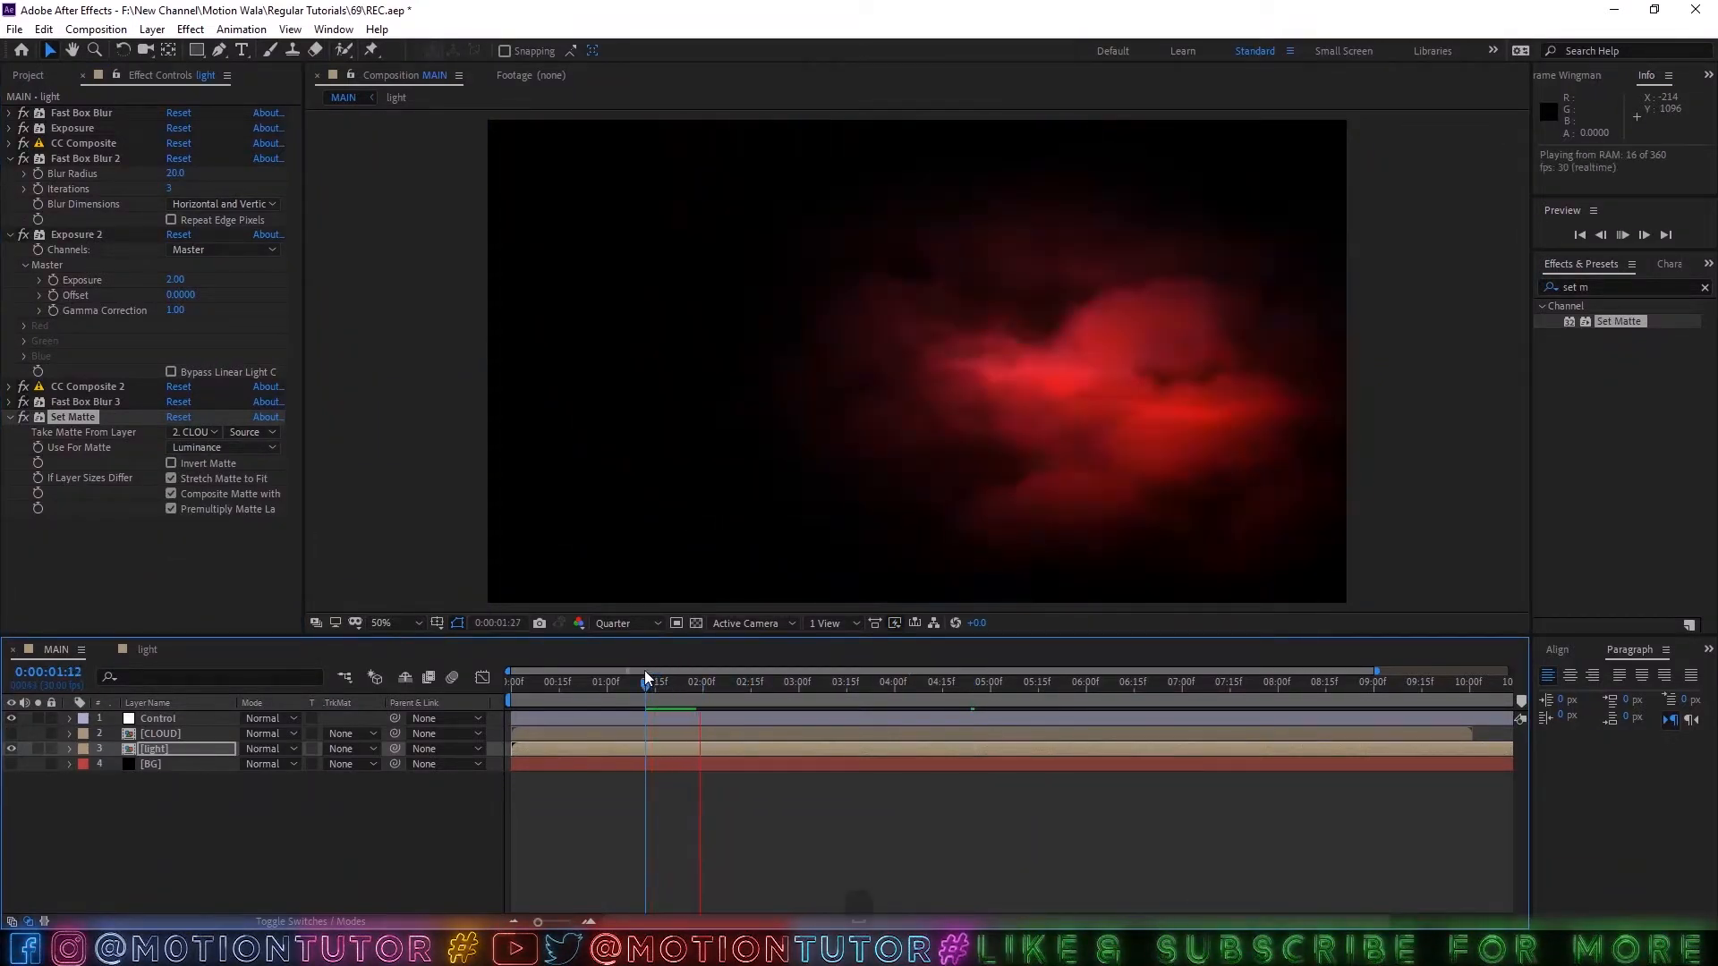
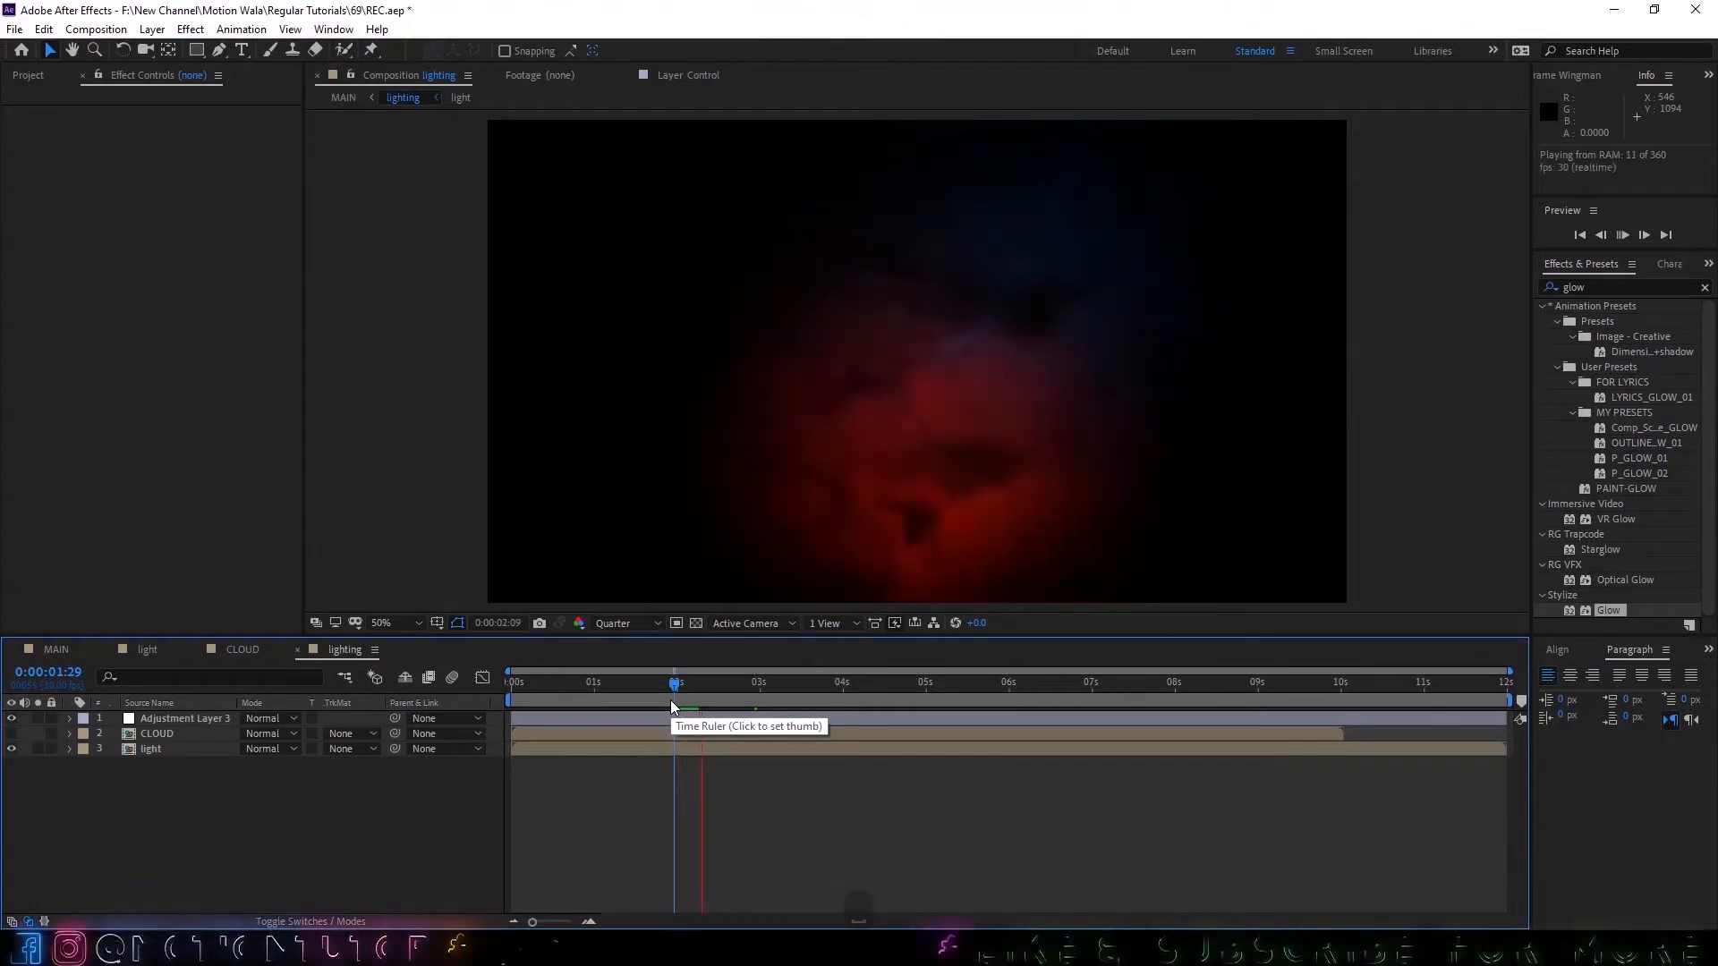
# Preview the cloud-matted lightning, moving ahead to play it from 0:00:04:12.
pyautogui.press('space')
pyautogui.moveTo(749, 684); pyautogui.dragTo(873, 674)
pyautogui.press('space')
pyautogui.press('space')
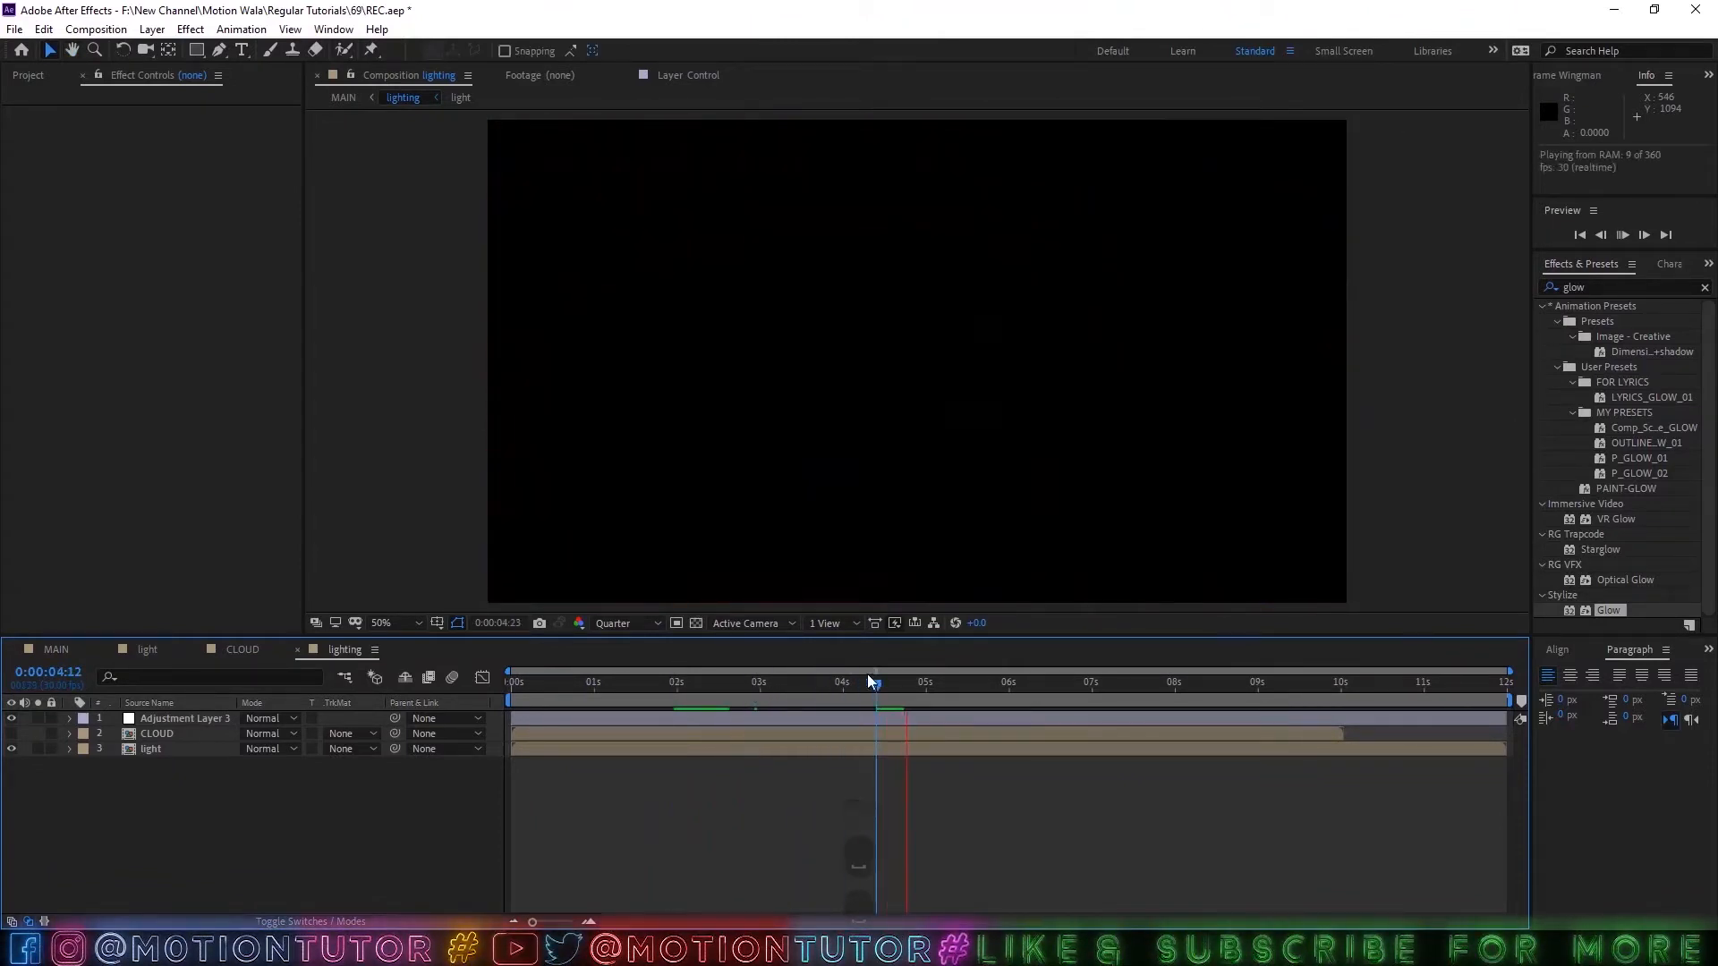
# Set the light layer's Exposure 2 master exposure to 2.5 and preview the glow.
pyautogui.click(184, 736)
pyautogui.click(161, 748)
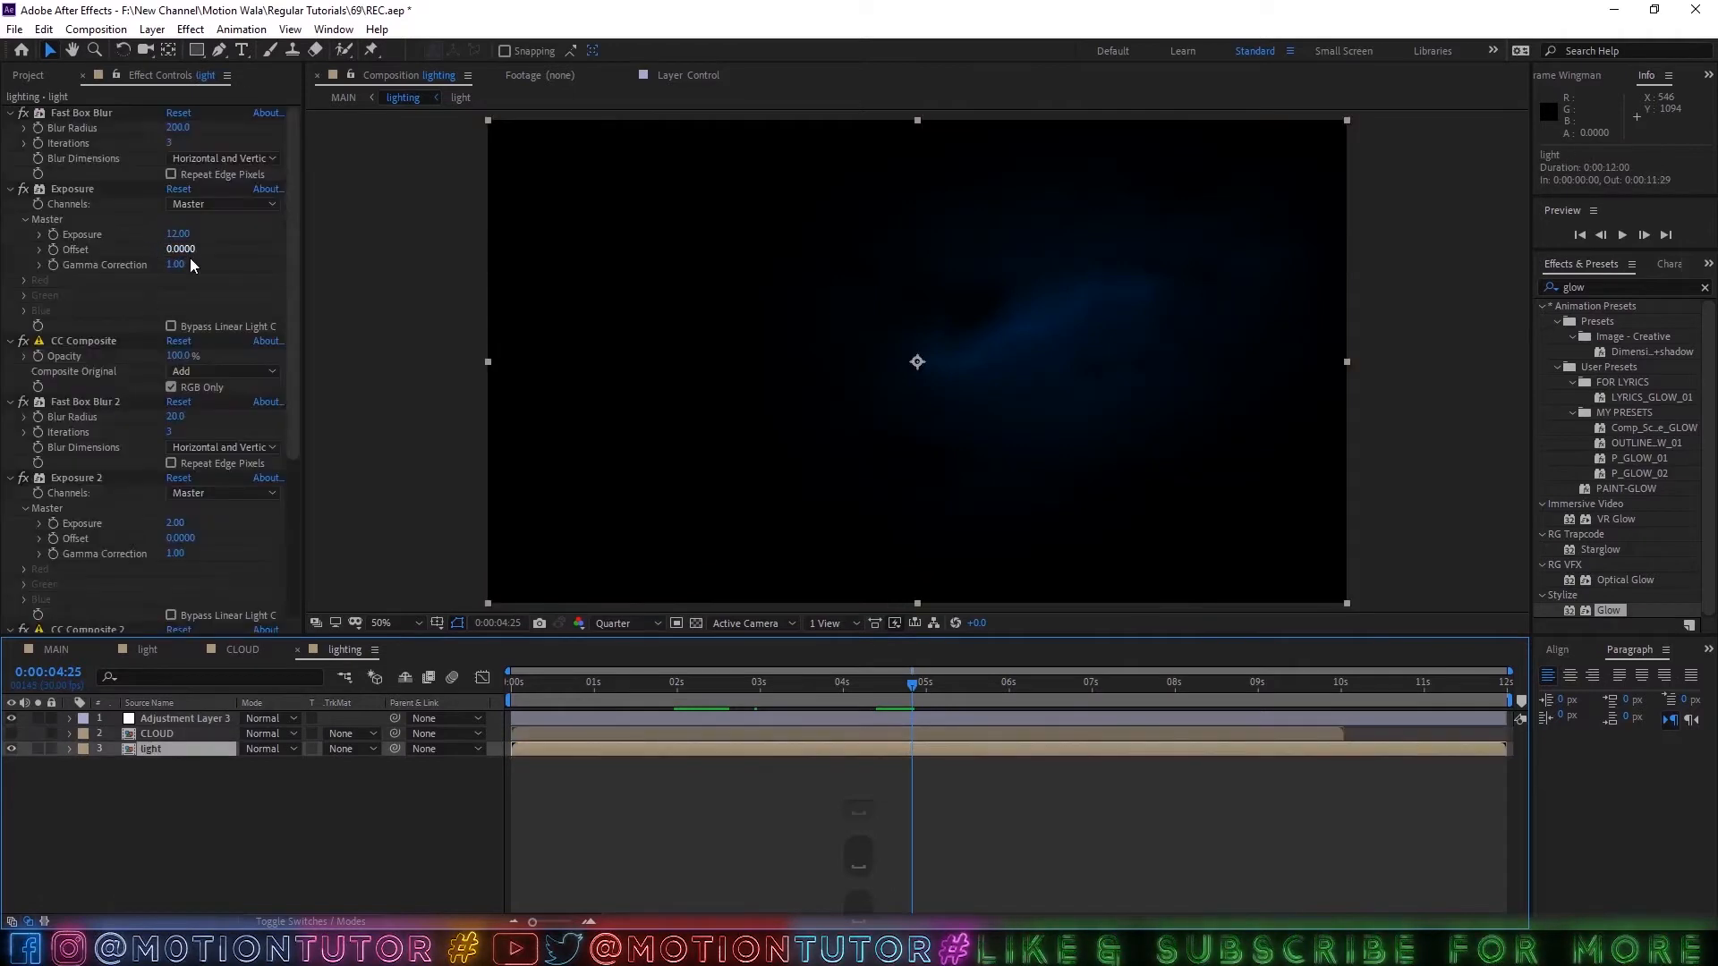
pyautogui.click(175, 524)
pyautogui.write('2.5')
pyautogui.click(327, 817)
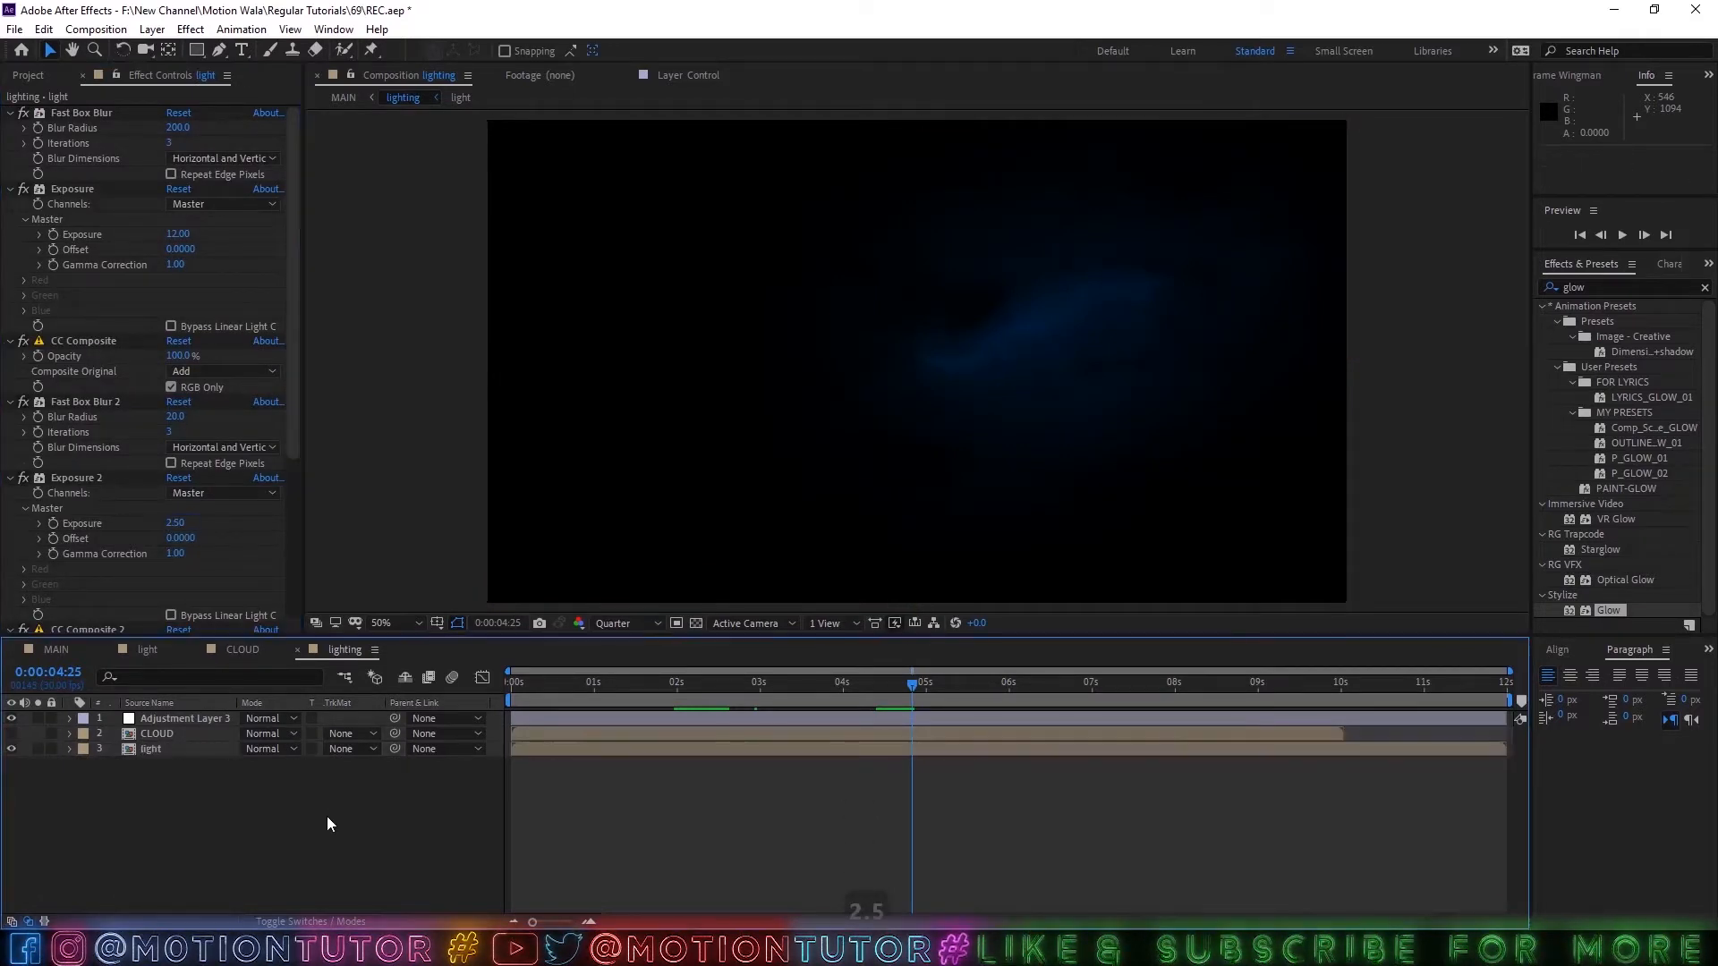
pyautogui.press('space')
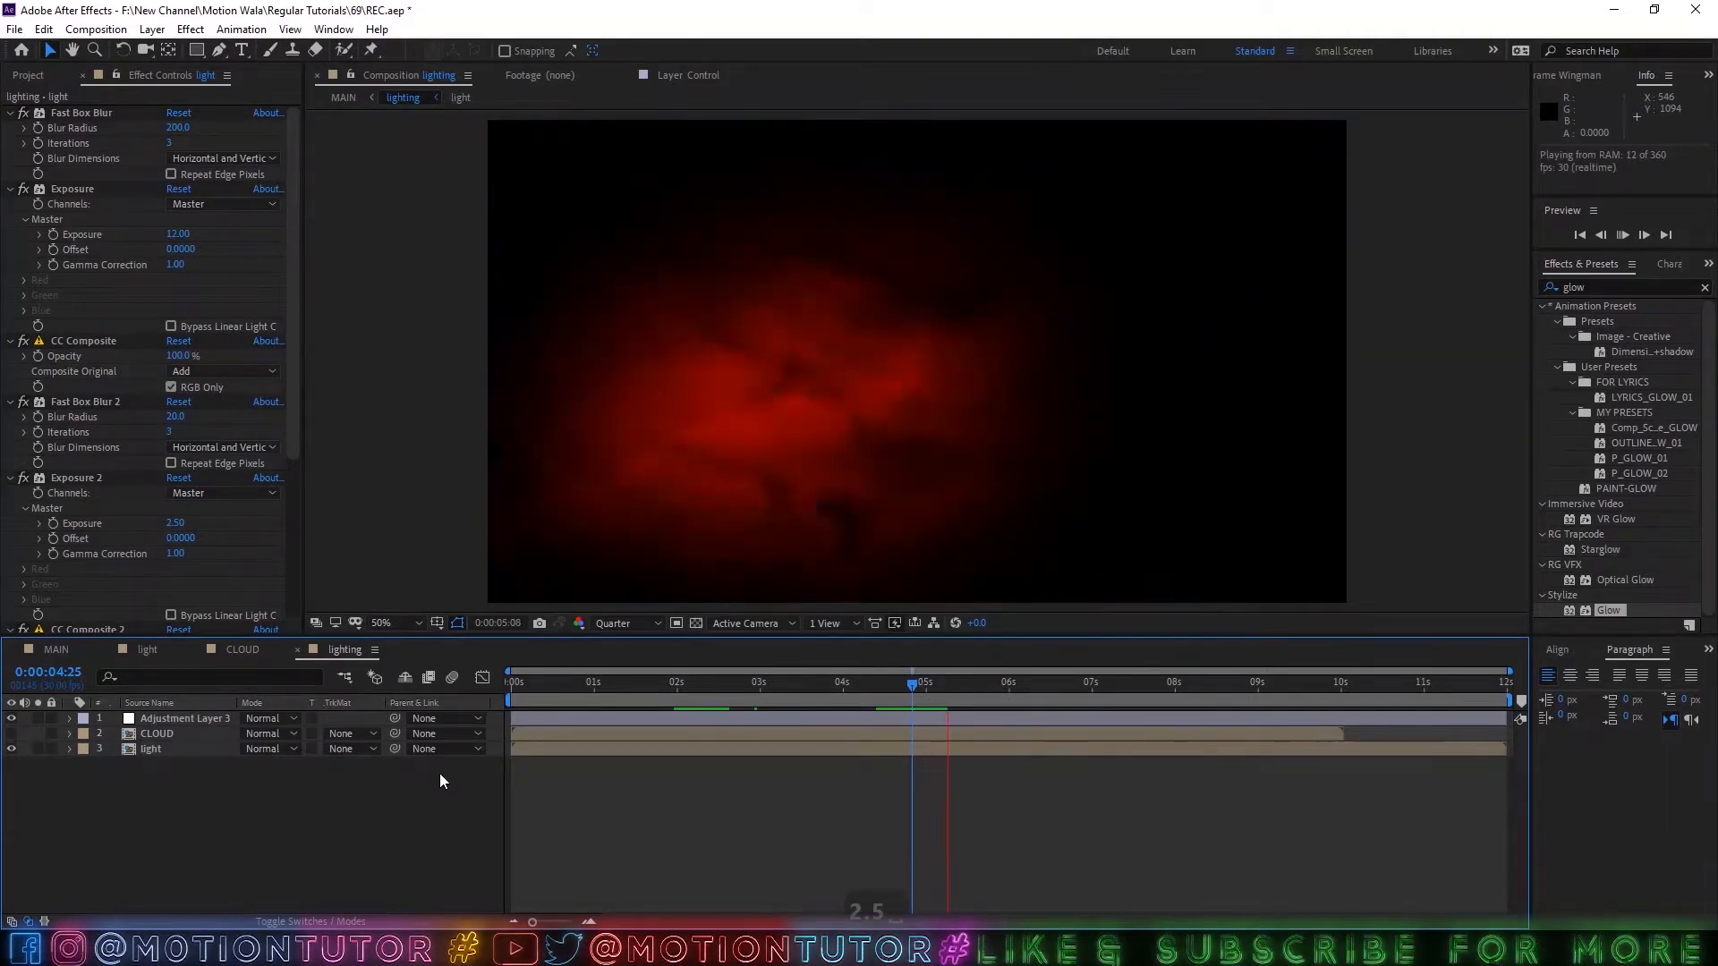
pyautogui.press('space')
# Reduce Fast Box Blur 3's blur radius on the light layer to 6, preview the result and save the project.
pyautogui.scroll(-2, 163, 582)
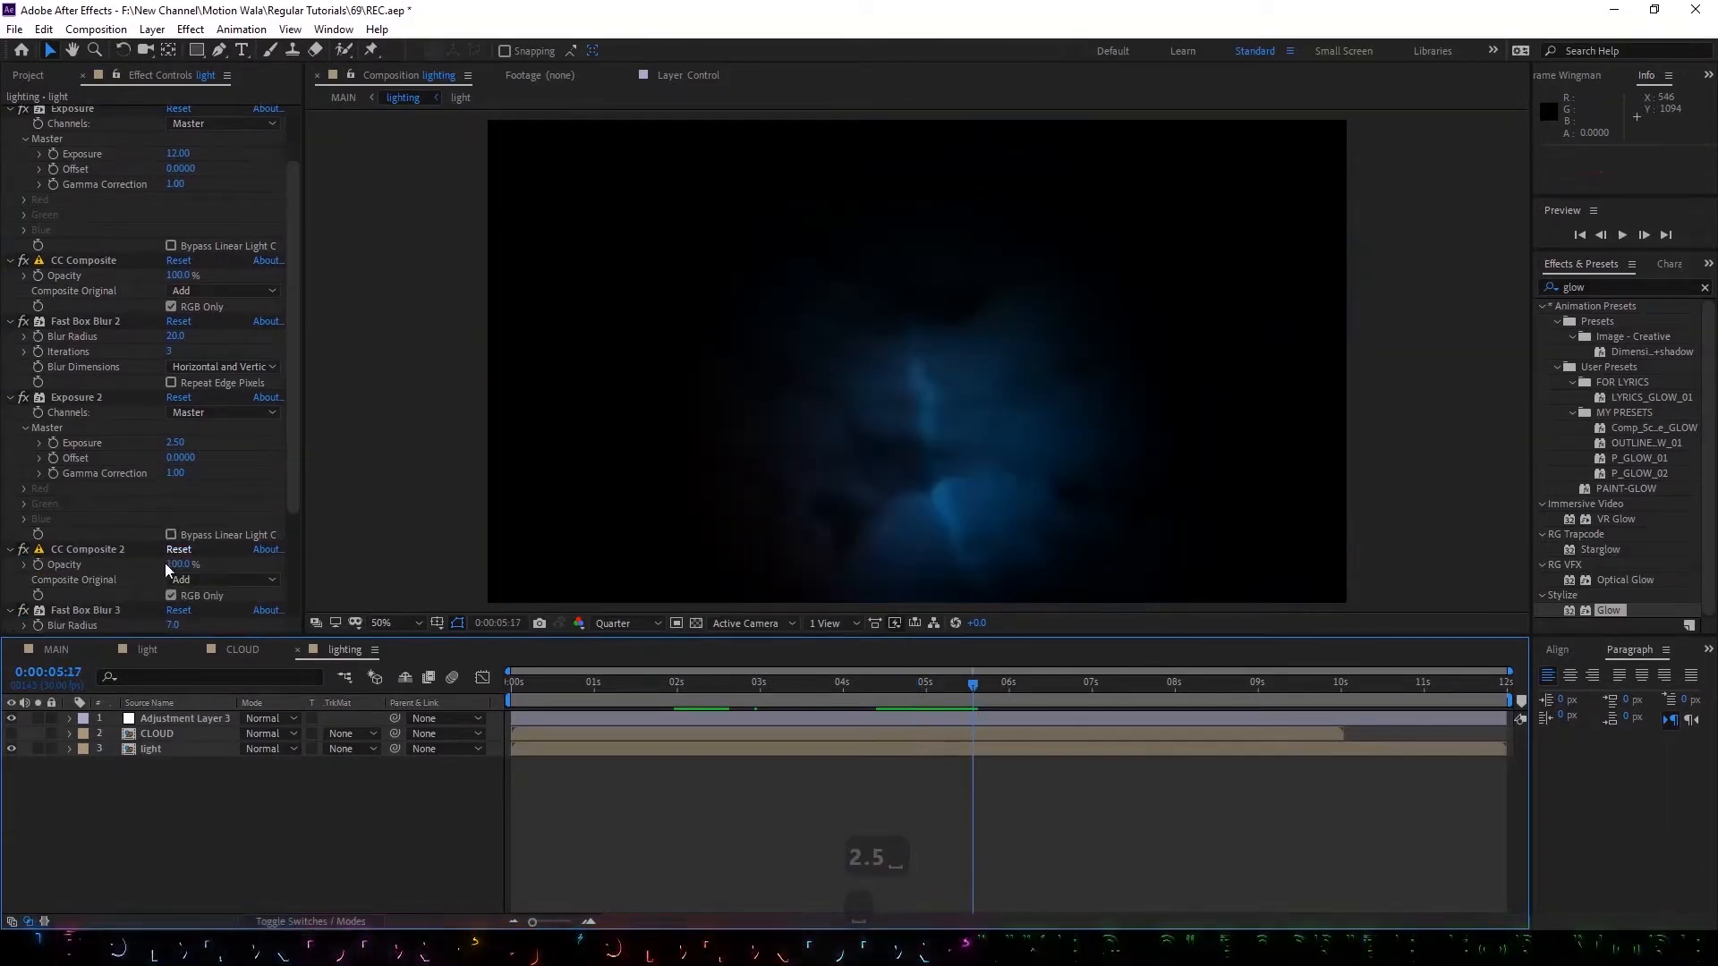
pyautogui.scroll(-2, 127, 584)
pyautogui.click(75, 530)
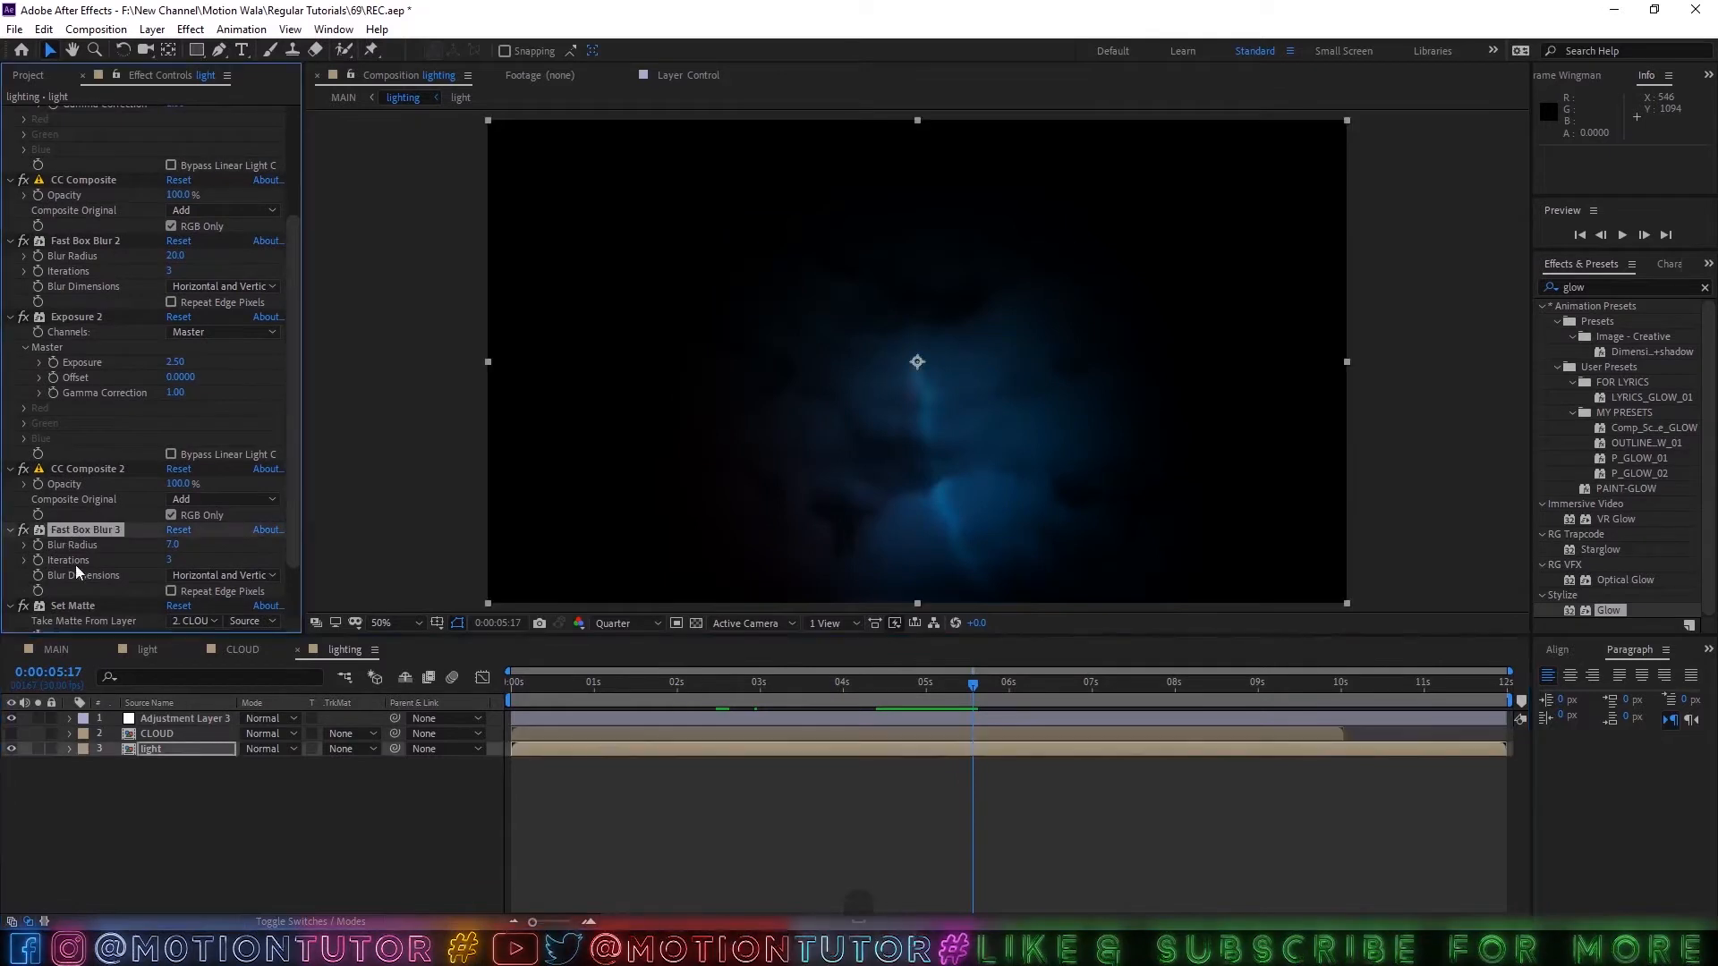
pyautogui.click(175, 545)
pyautogui.press('Return')
pyautogui.click(229, 776)
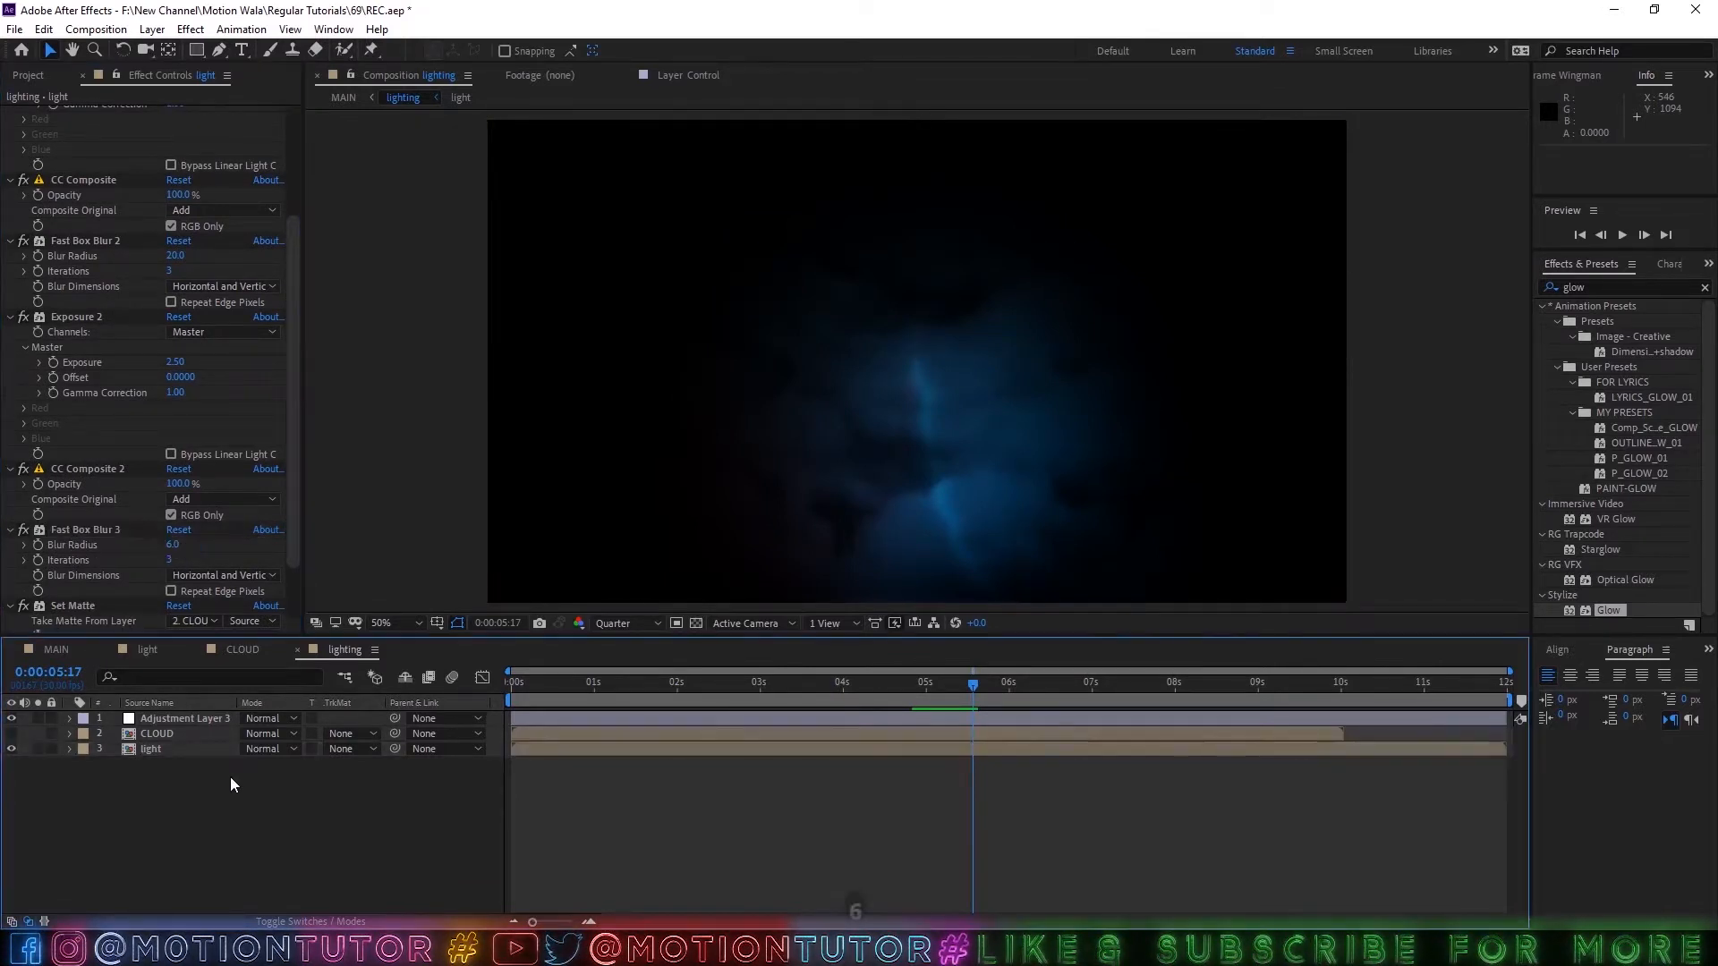
pyautogui.press('space')
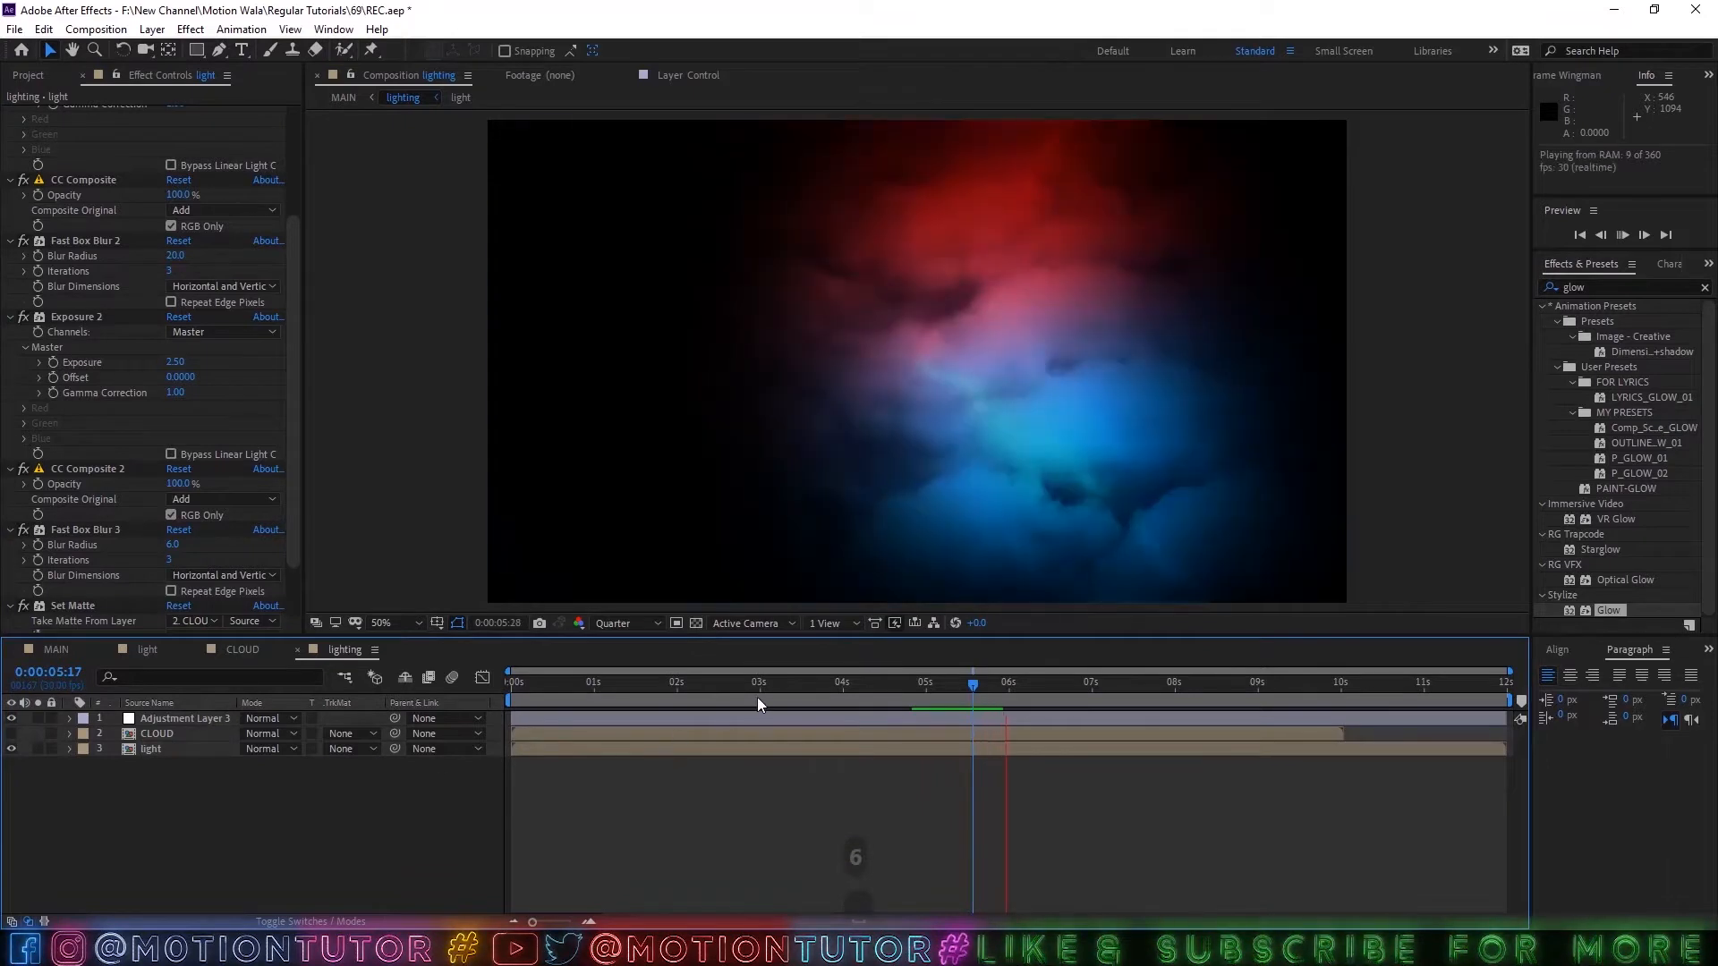
pyautogui.hotkey('ctrl', 's')
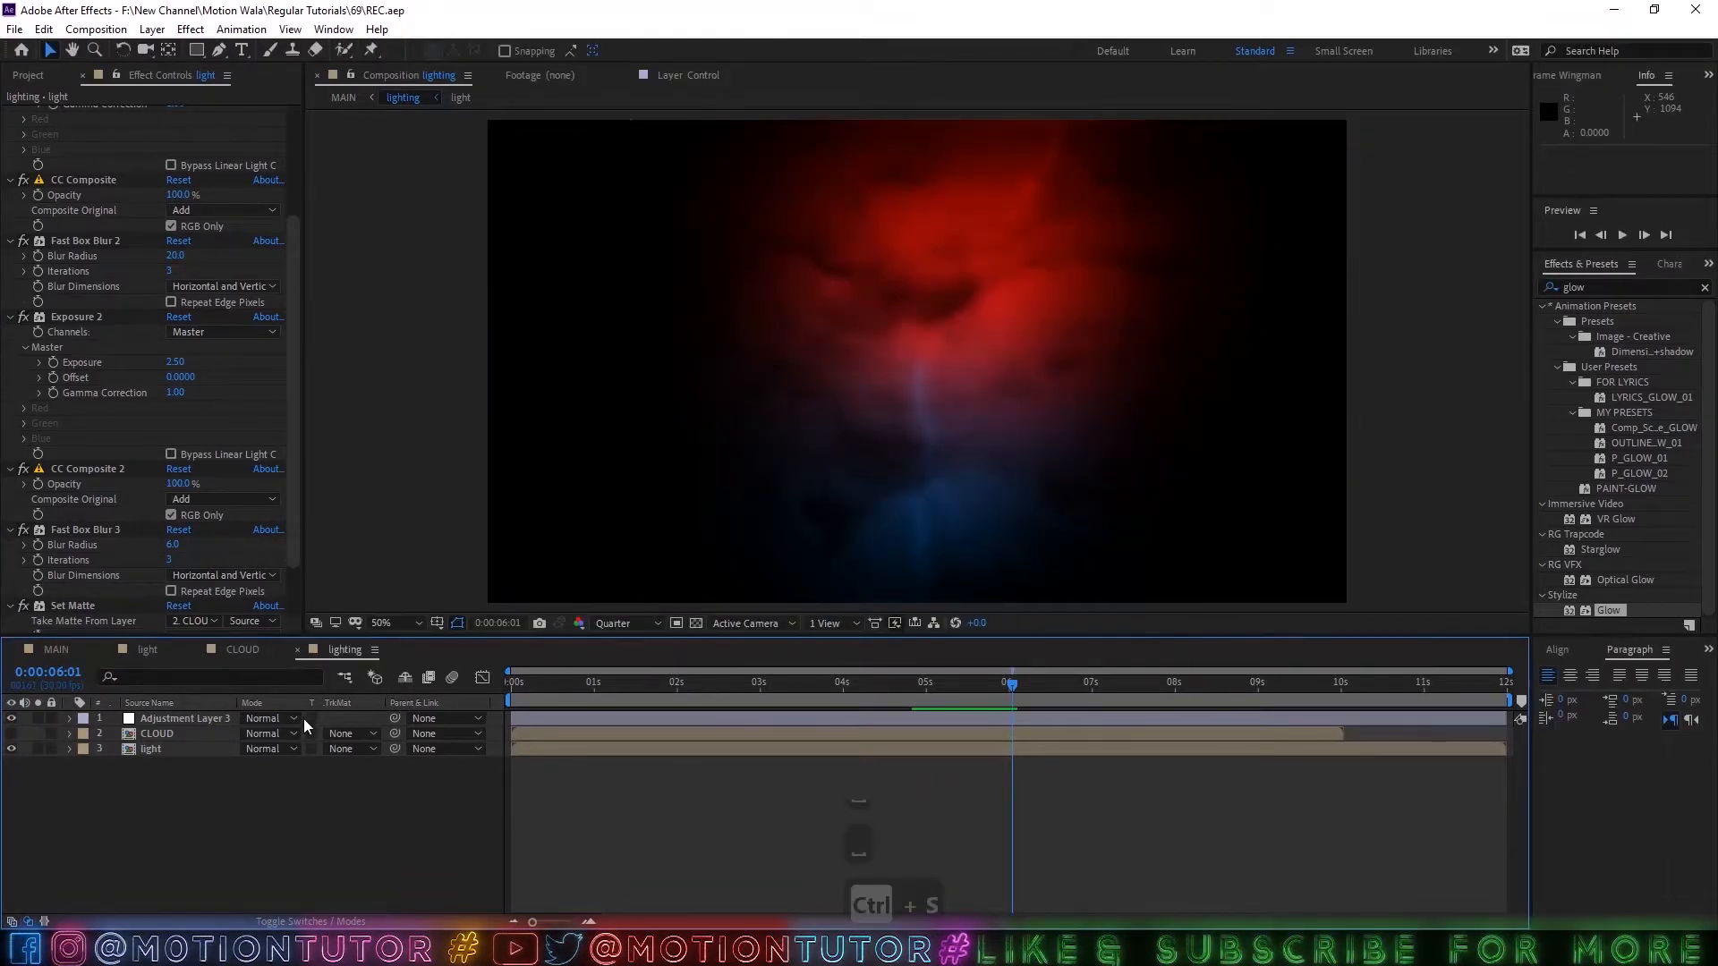
# Return to MAIN and create a new 1920 × 1080, 30 fps, 12-second composition named LOGO.
pyautogui.click(132, 652)
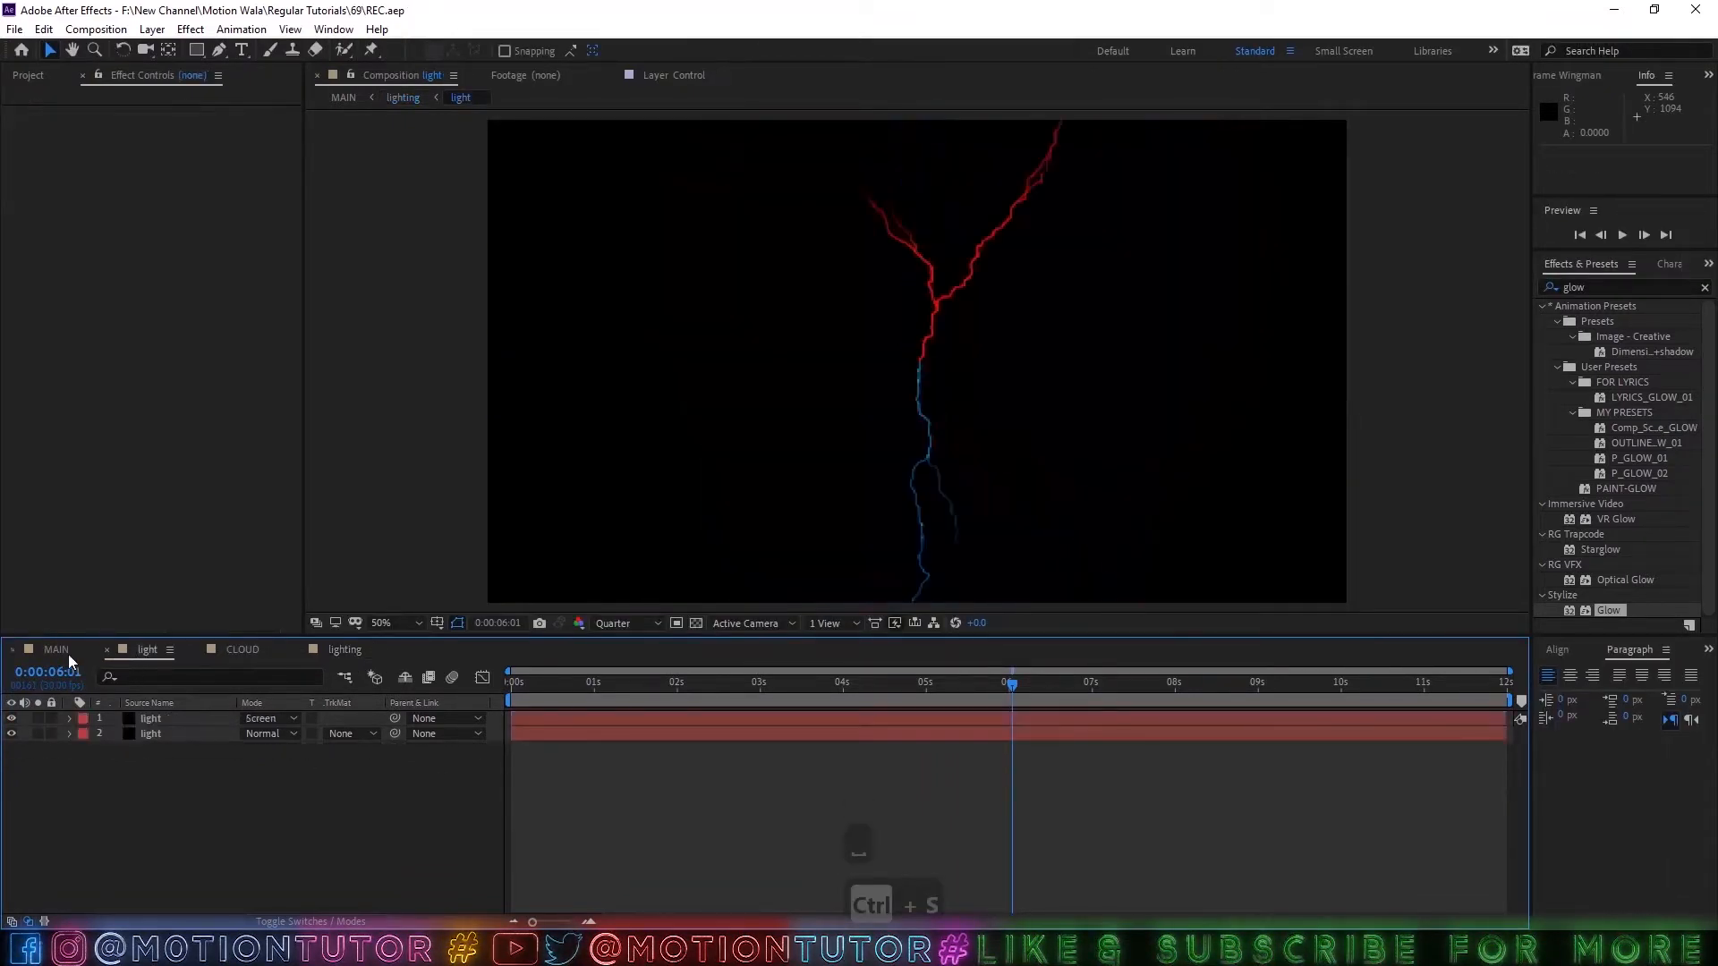
pyautogui.click(68, 652)
pyautogui.click(202, 799)
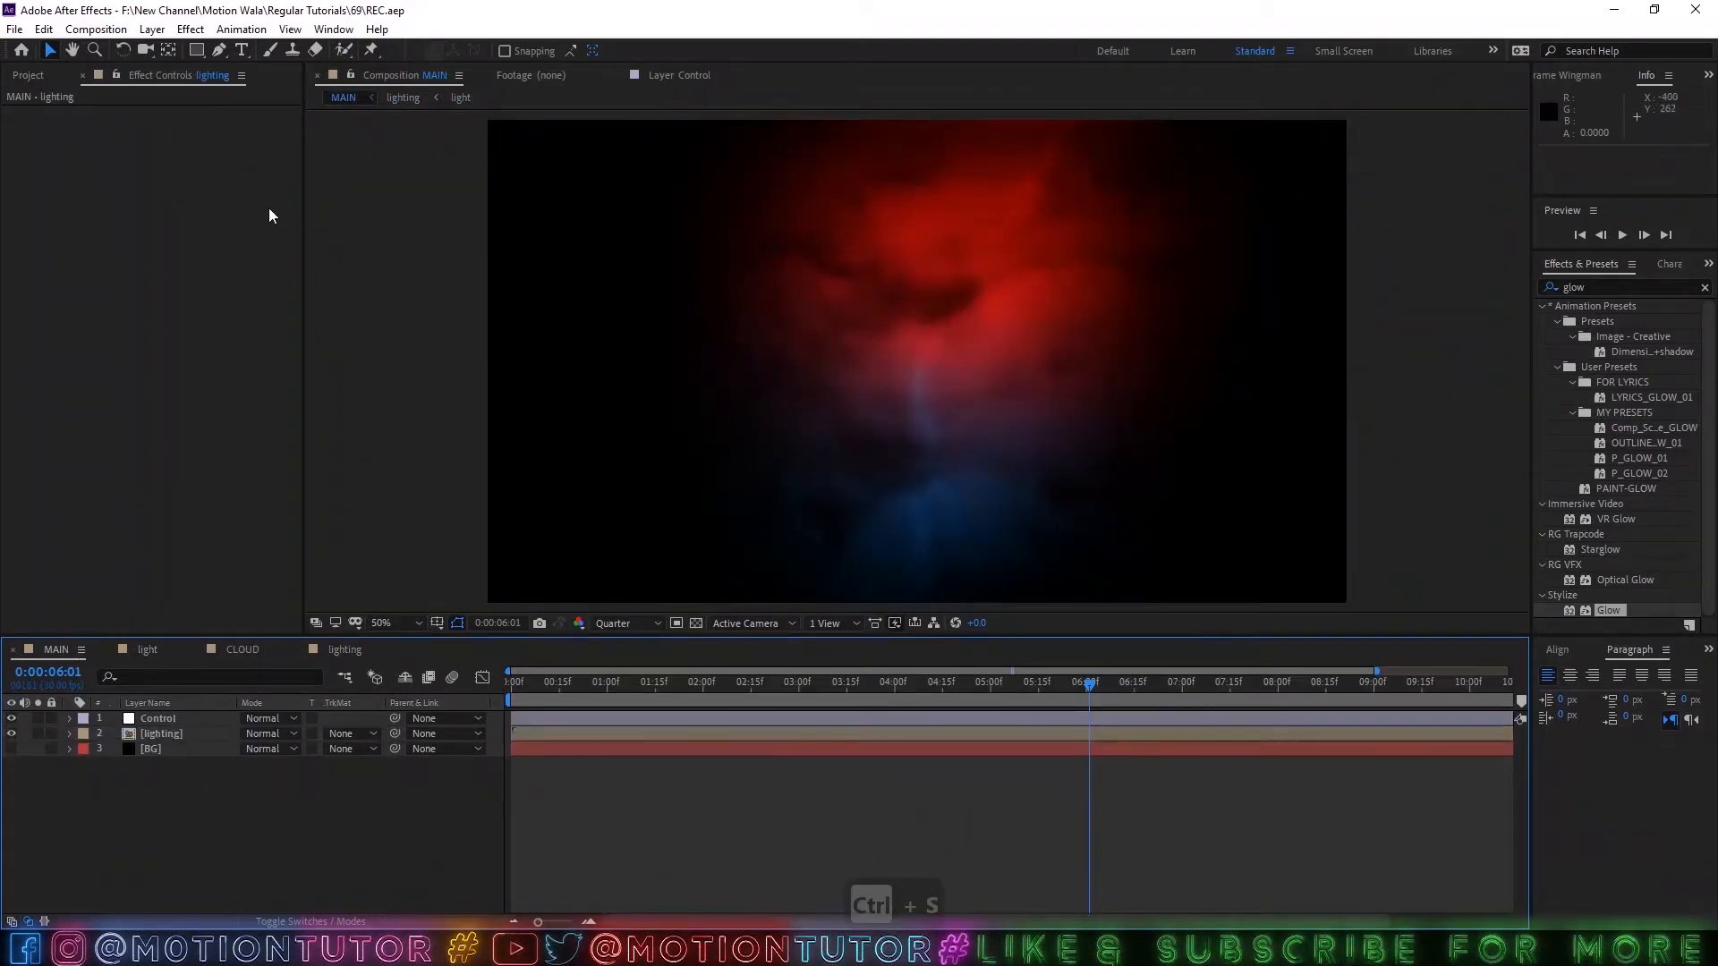
pyautogui.click(28, 76)
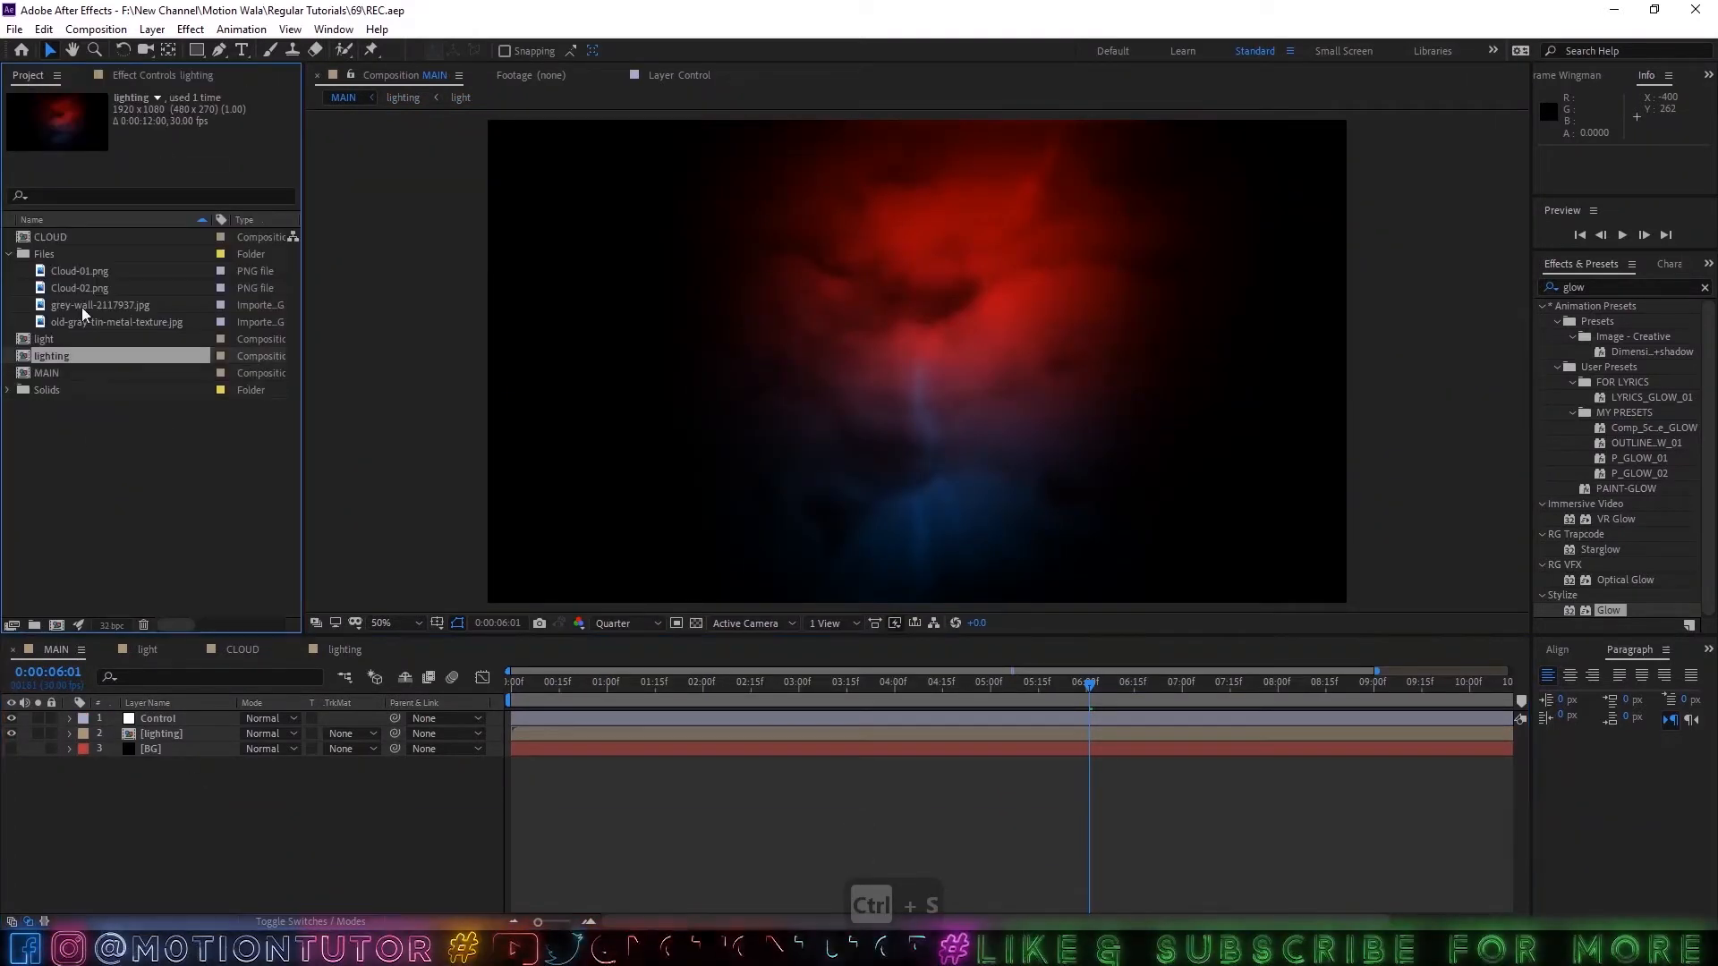
pyautogui.click(55, 620)
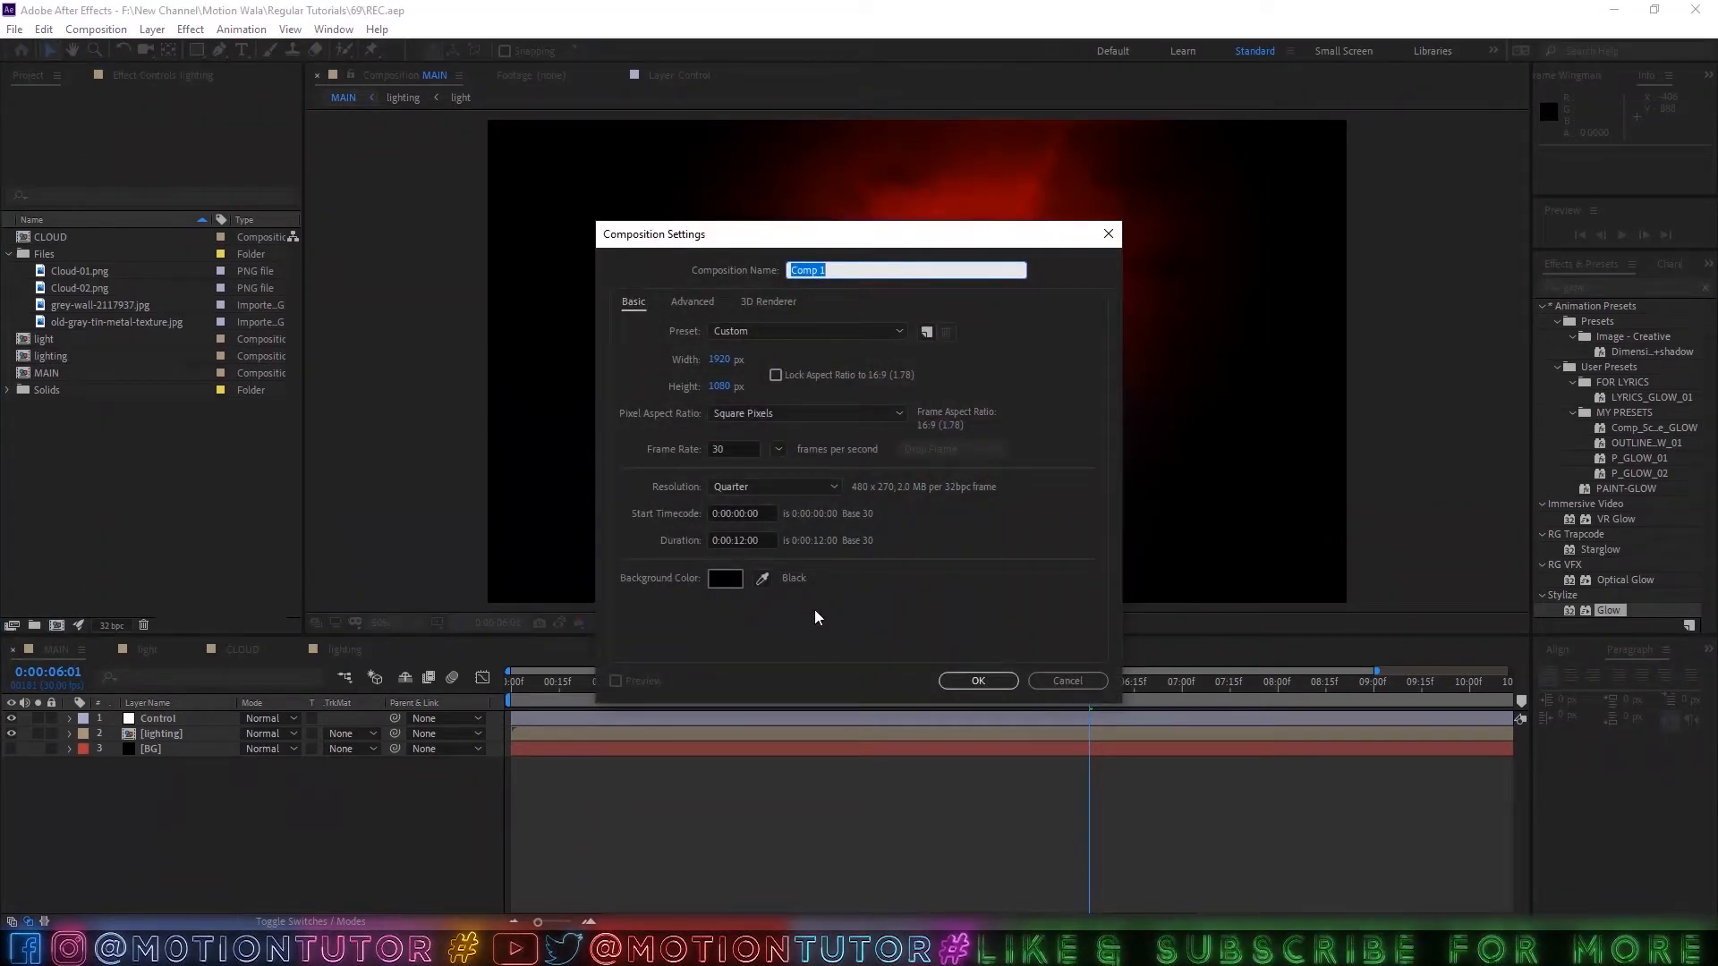
pyautogui.write('LOGO')
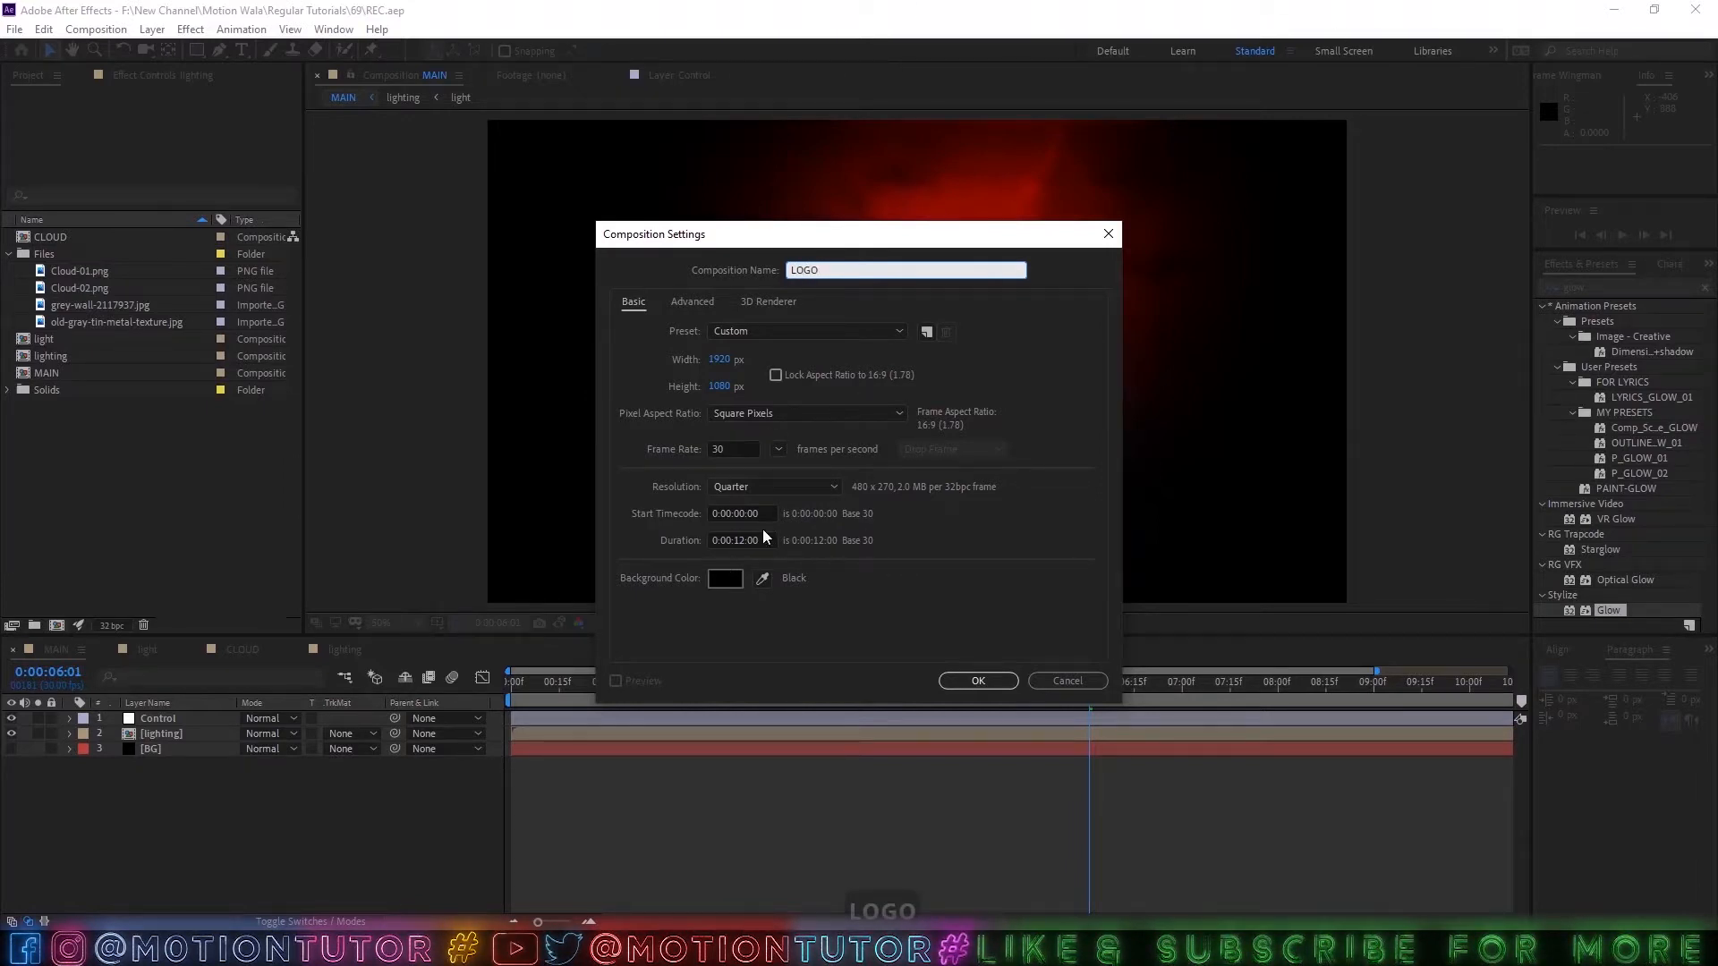
pyautogui.moveTo(838, 265); pyautogui.dragTo(757, 279)
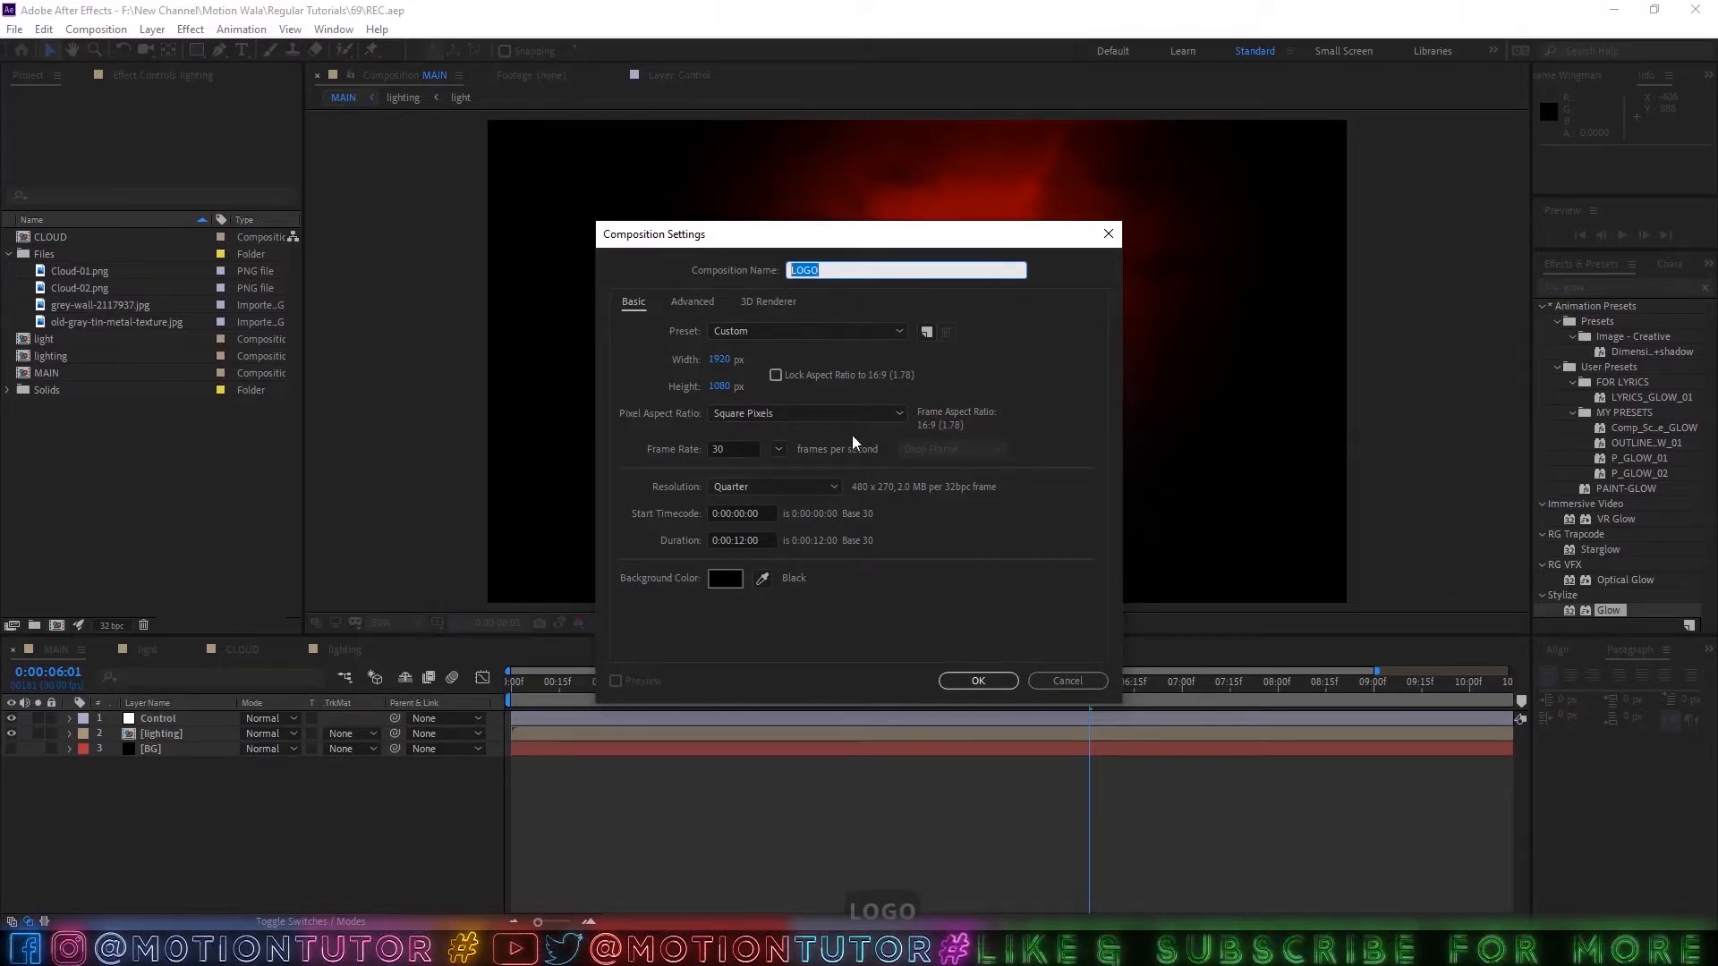
pyautogui.click(977, 681)
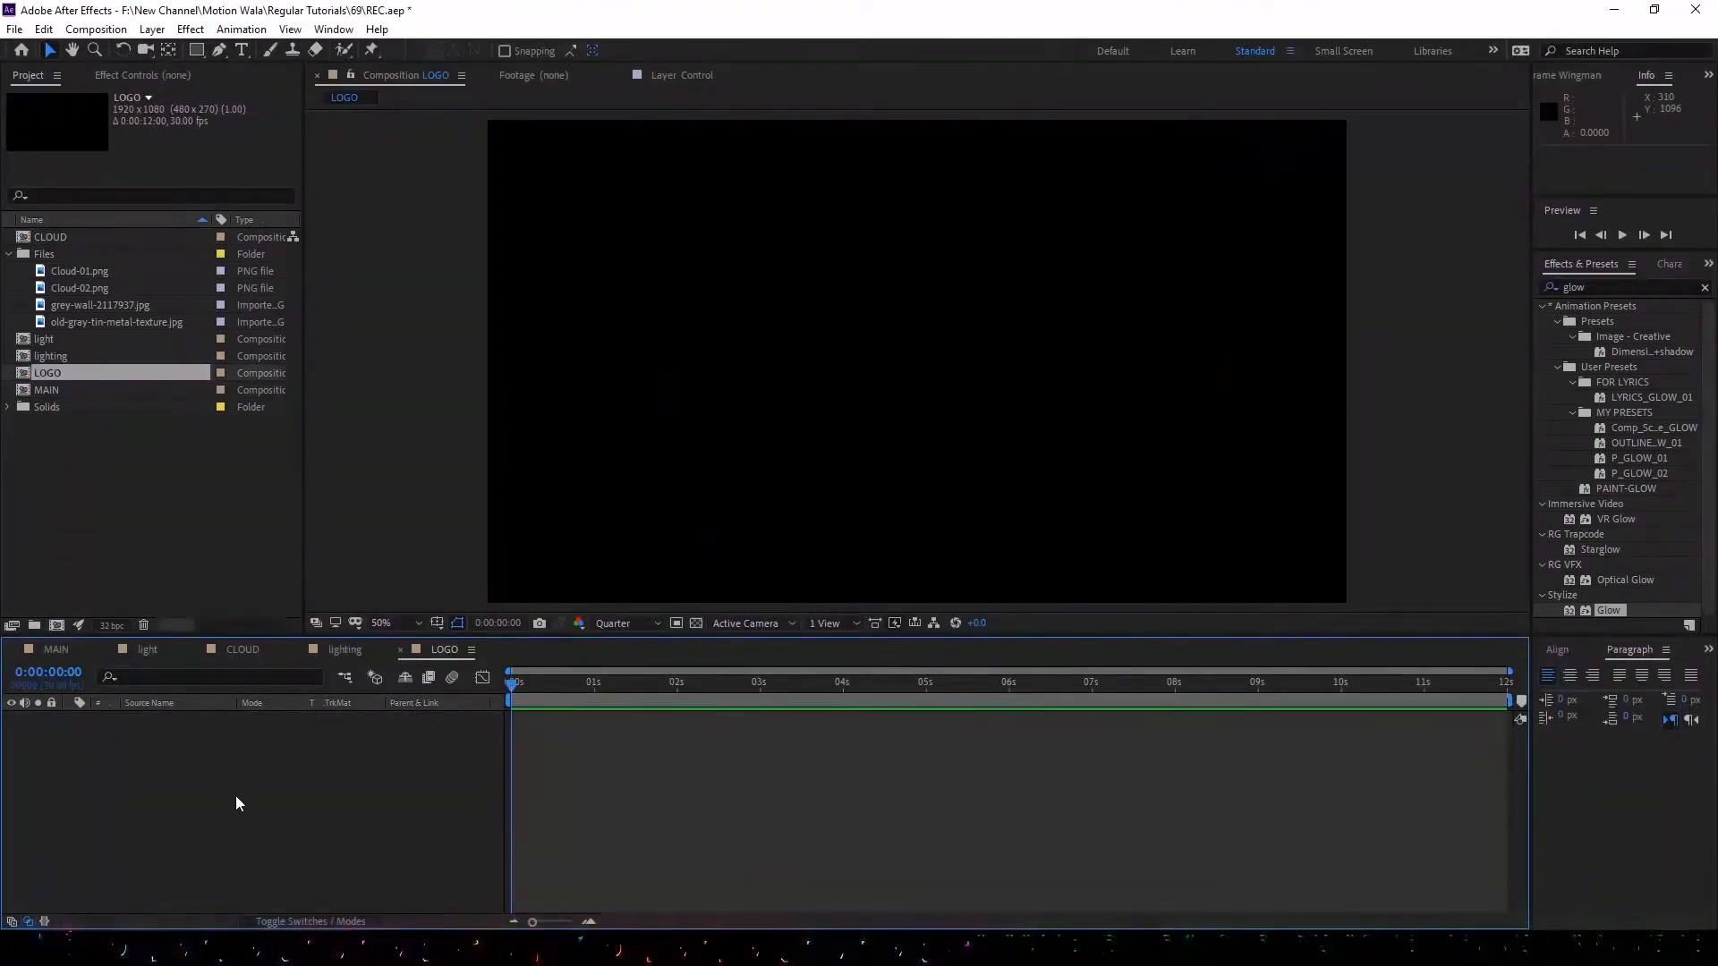
# Add the white text LOGO in Impact Regular at 300 px, centred in the composition.
pyautogui.click(240, 50)
pyautogui.click(703, 295)
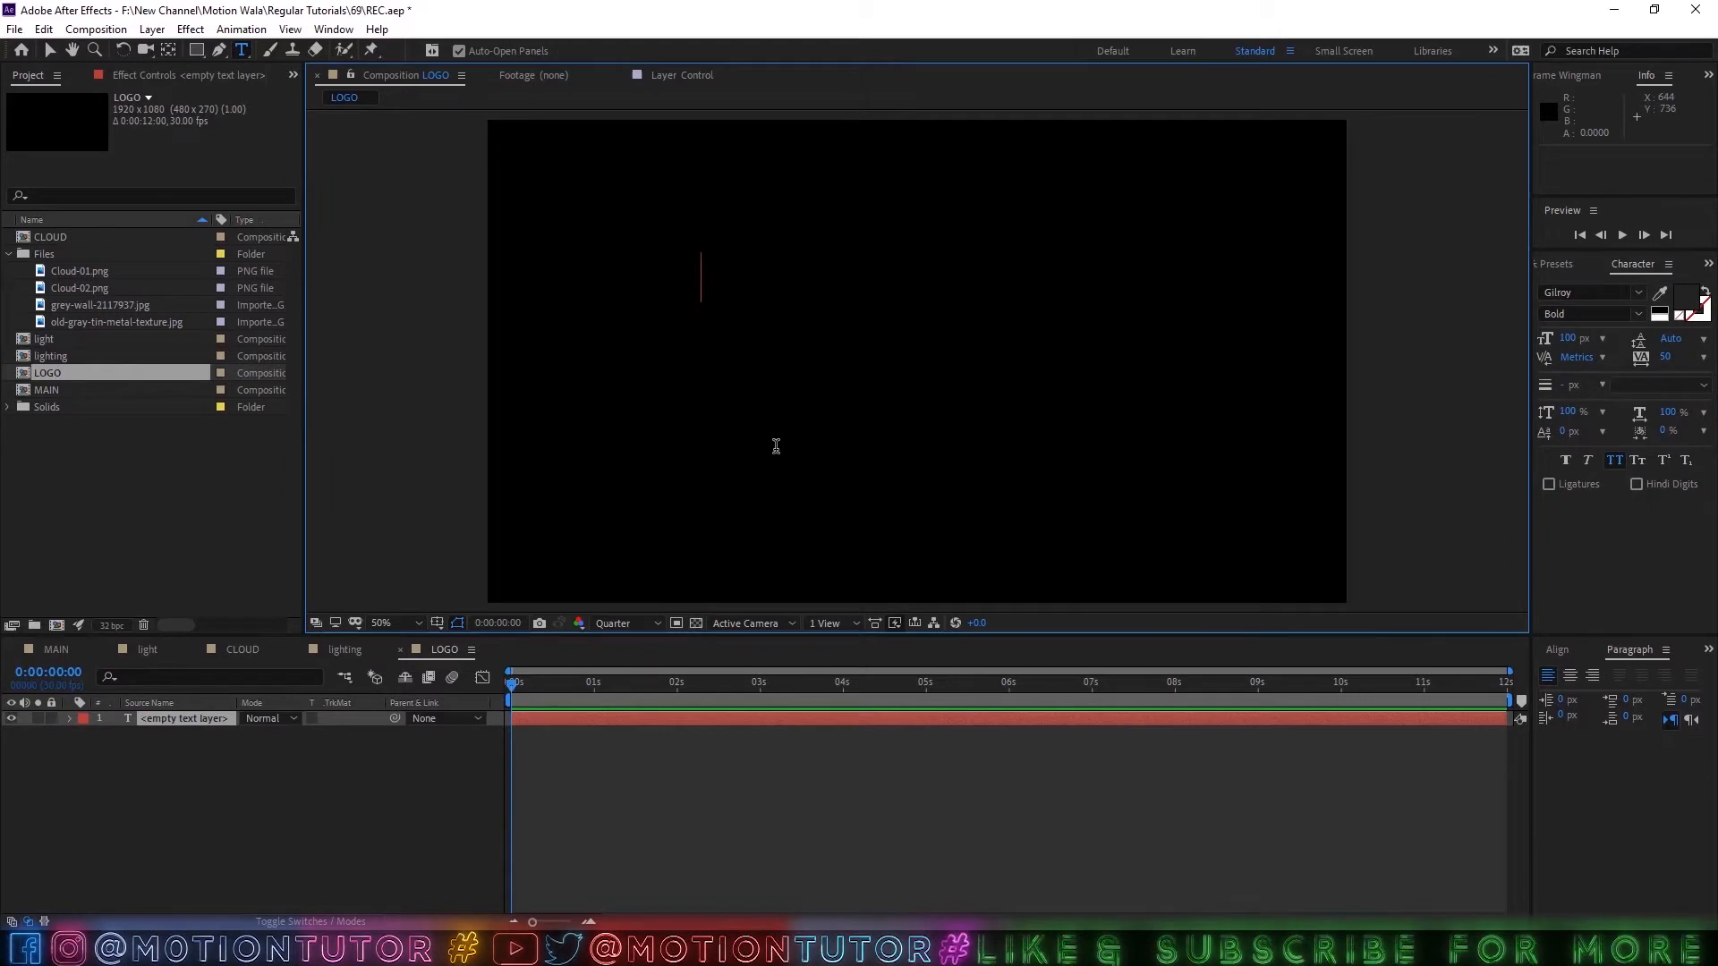
pyautogui.write('LOG')
pyautogui.write('O')
pyautogui.hotkey('ctrl', 'a')
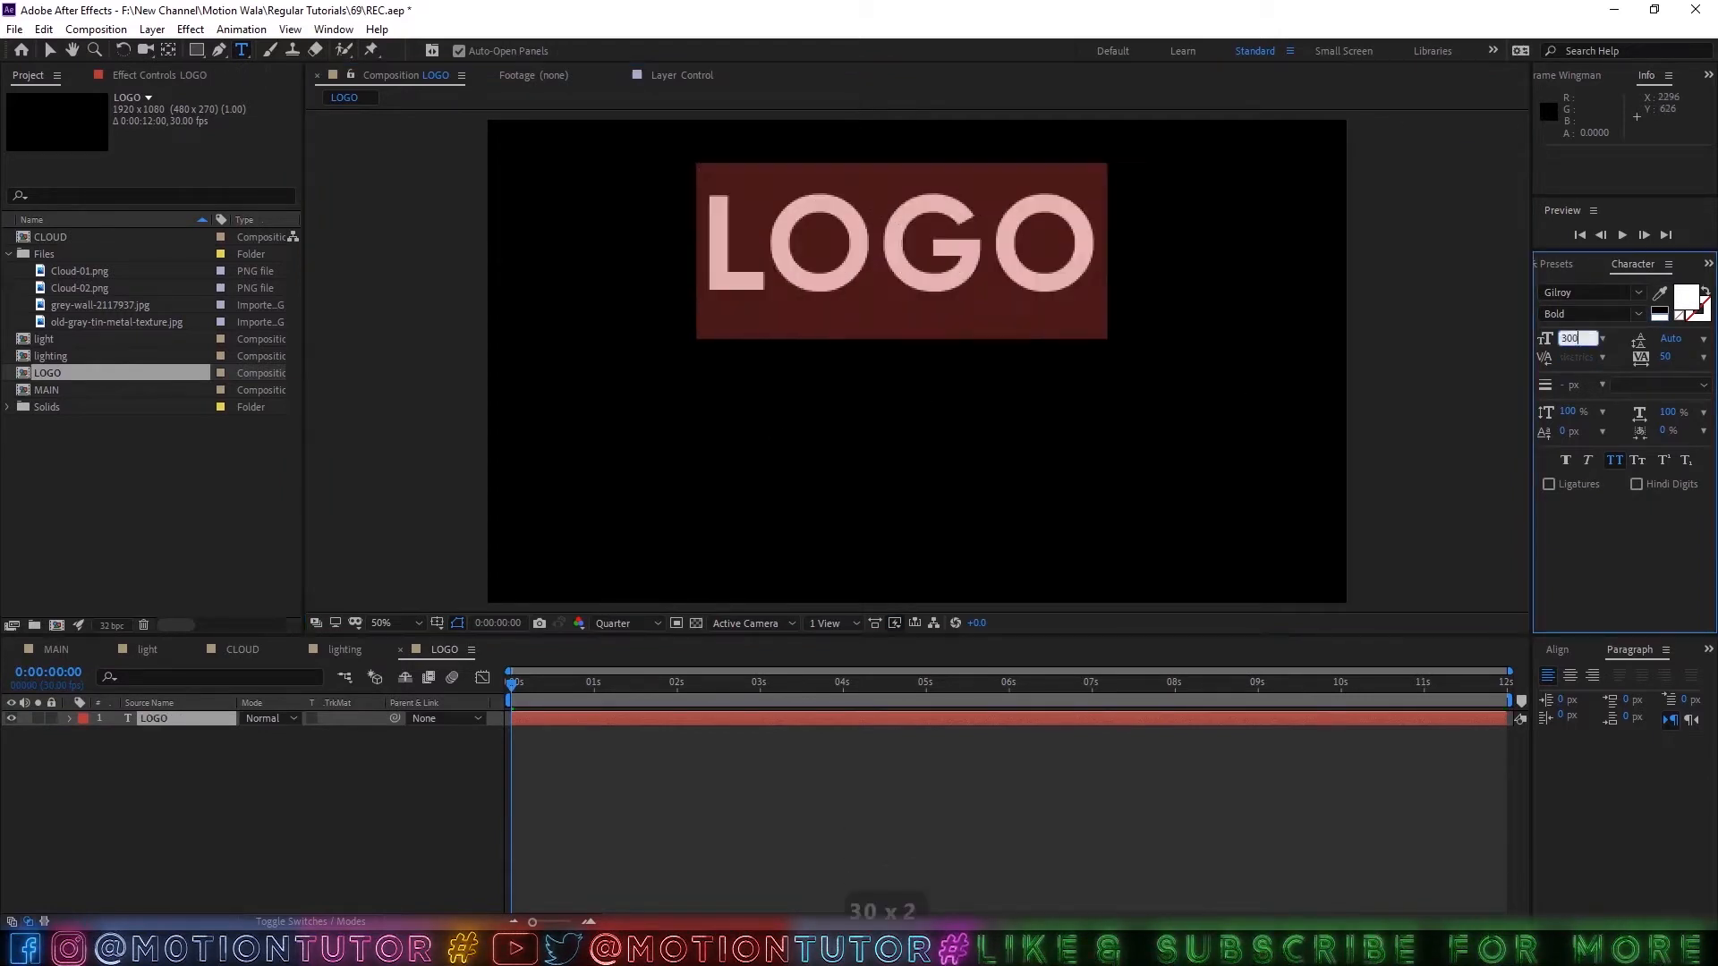
pyautogui.press('Escape')
pyautogui.press('v')
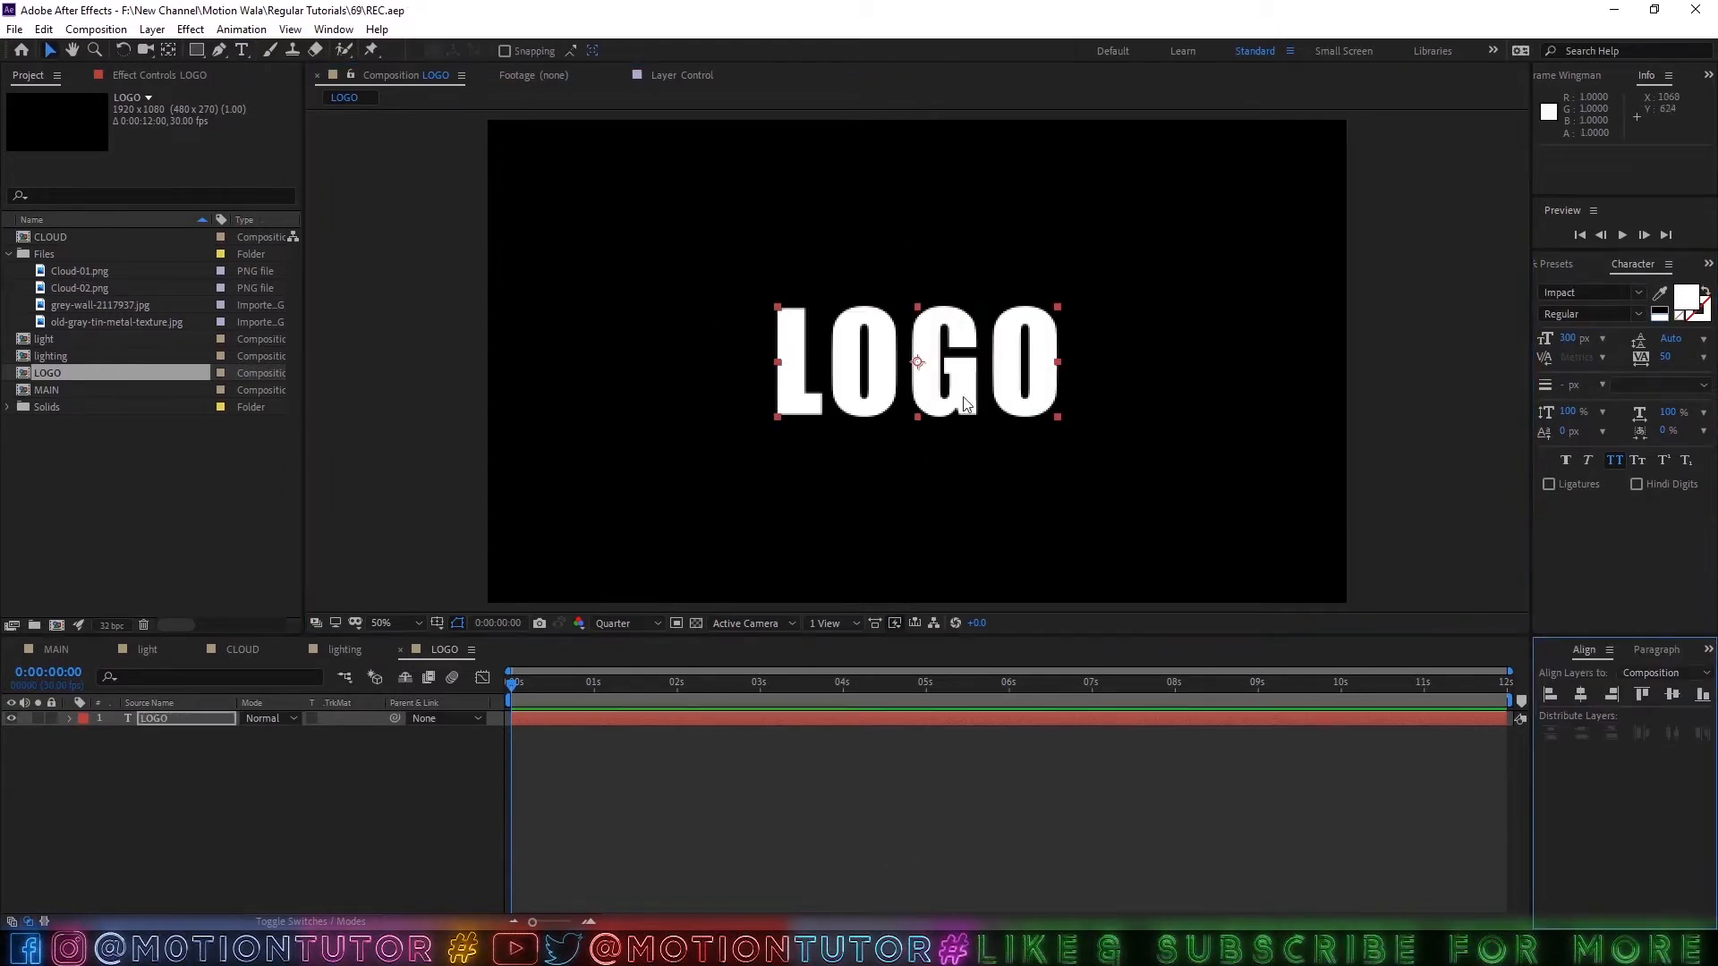
# Nest the LOGO composition in a new composition of its own and rename that composition BEVEl.
pyautogui.click(48, 378)
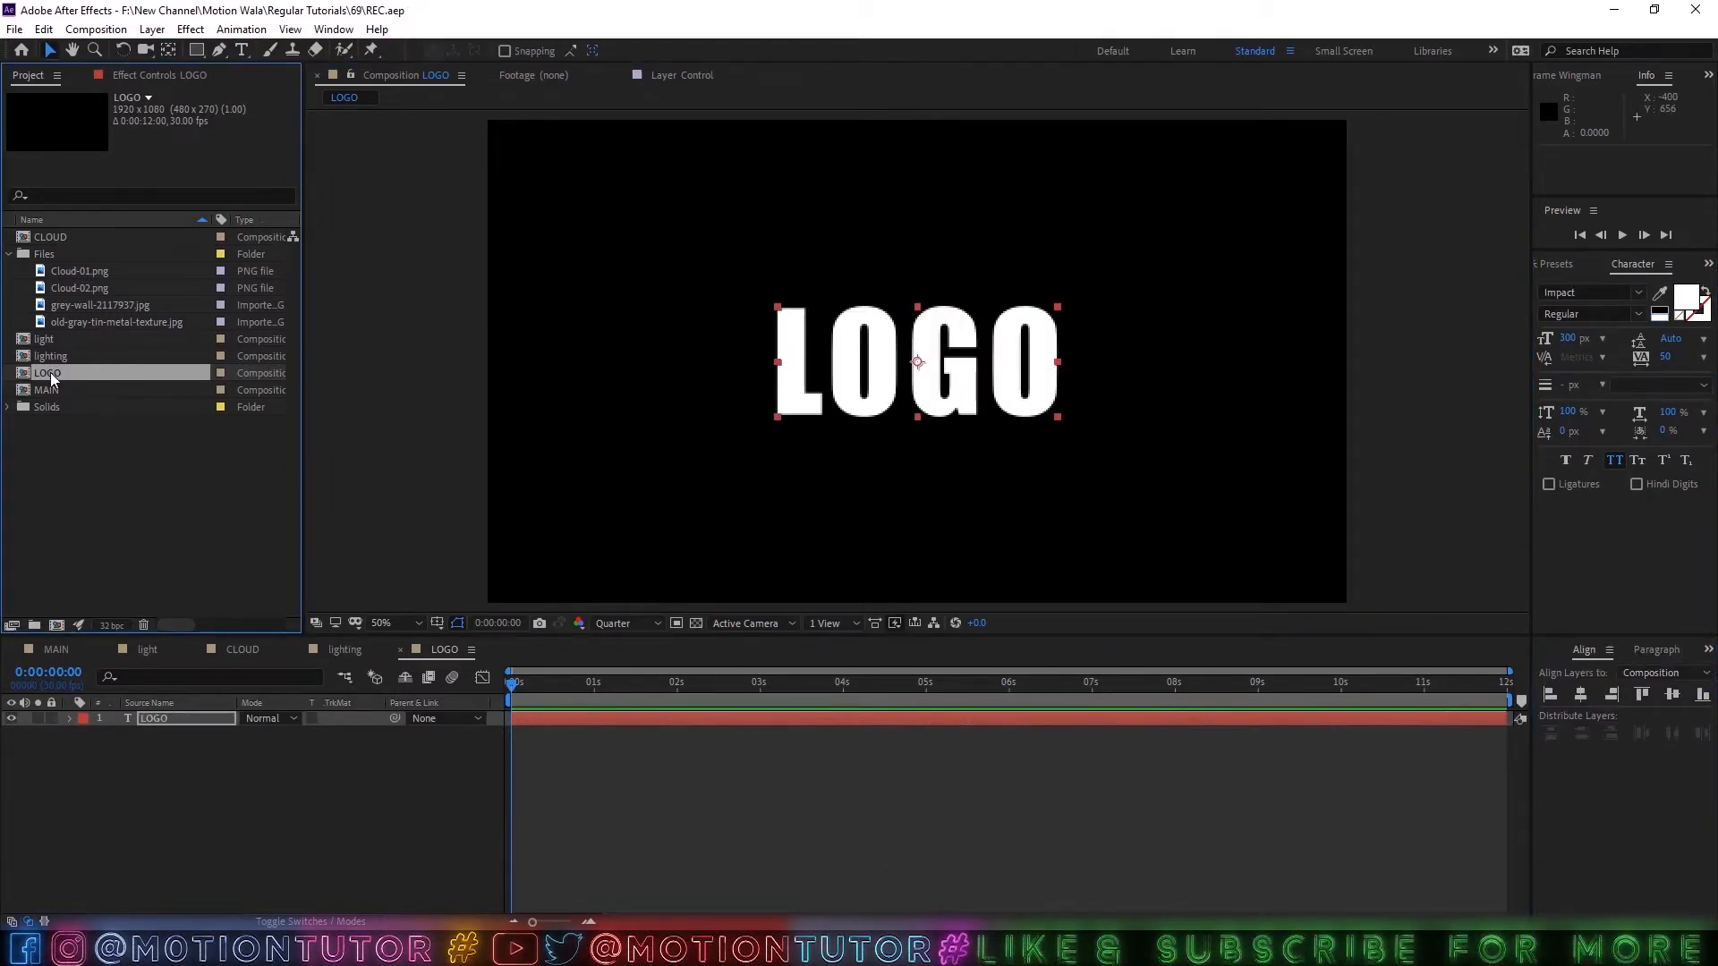
pyautogui.hotkey('ctrl', 'd')
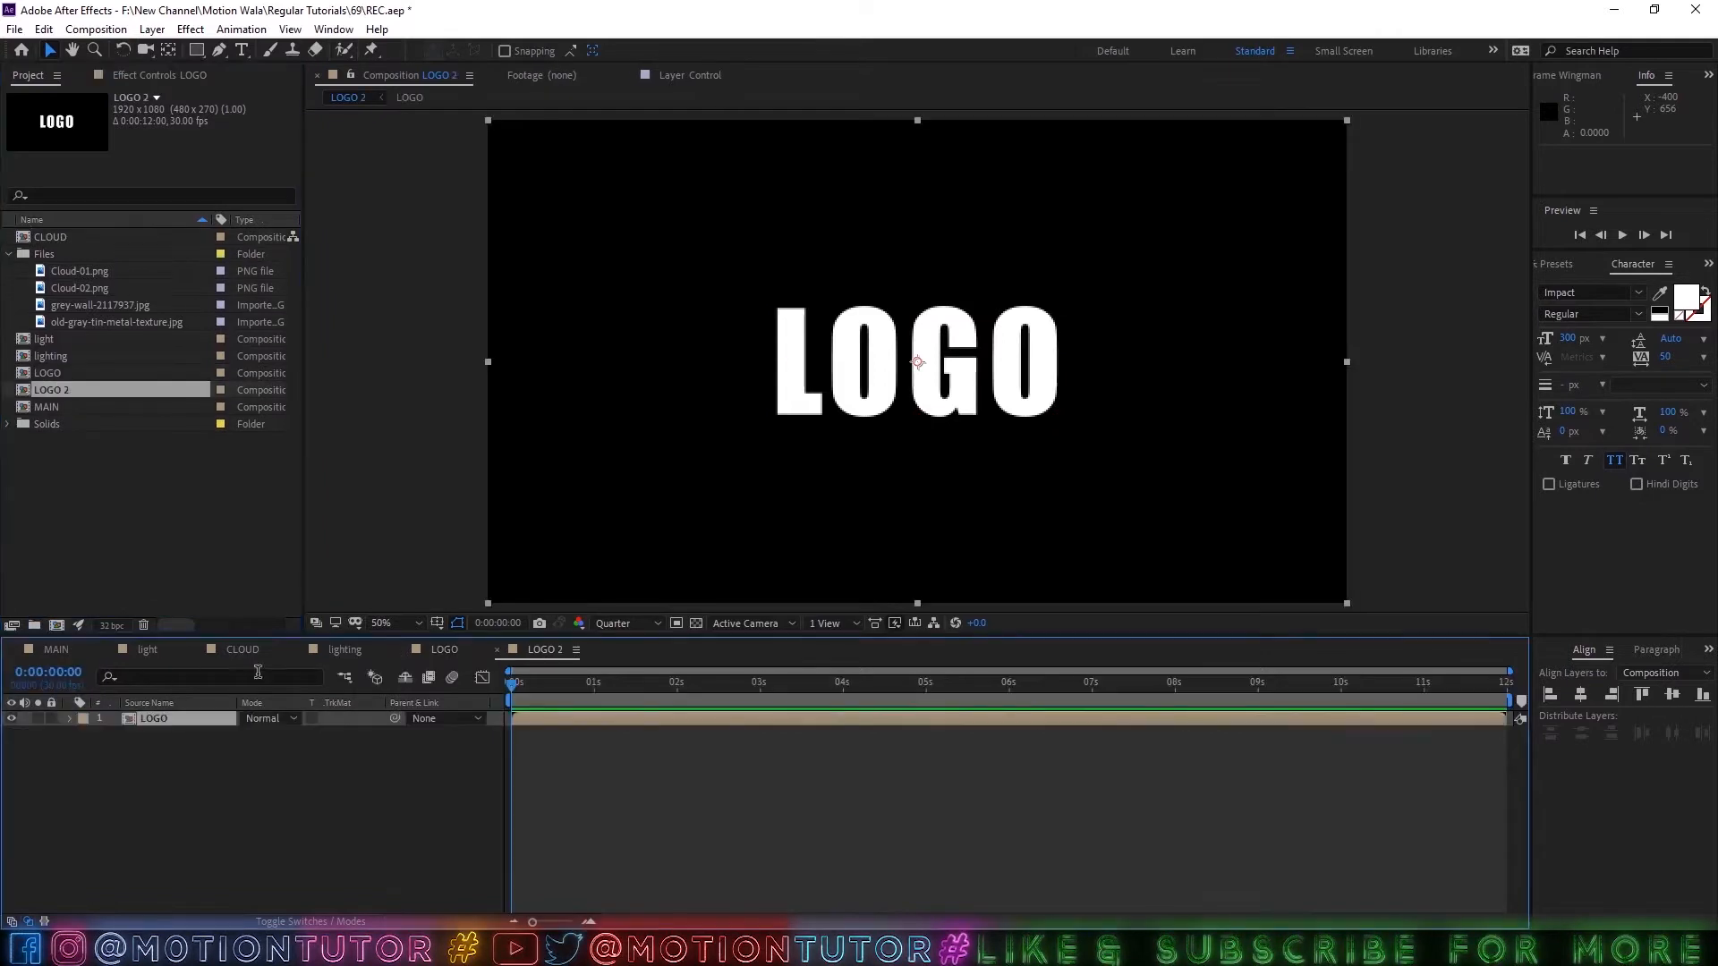
pyautogui.click(690, 820)
pyautogui.hotkey('ctrl', 'k')
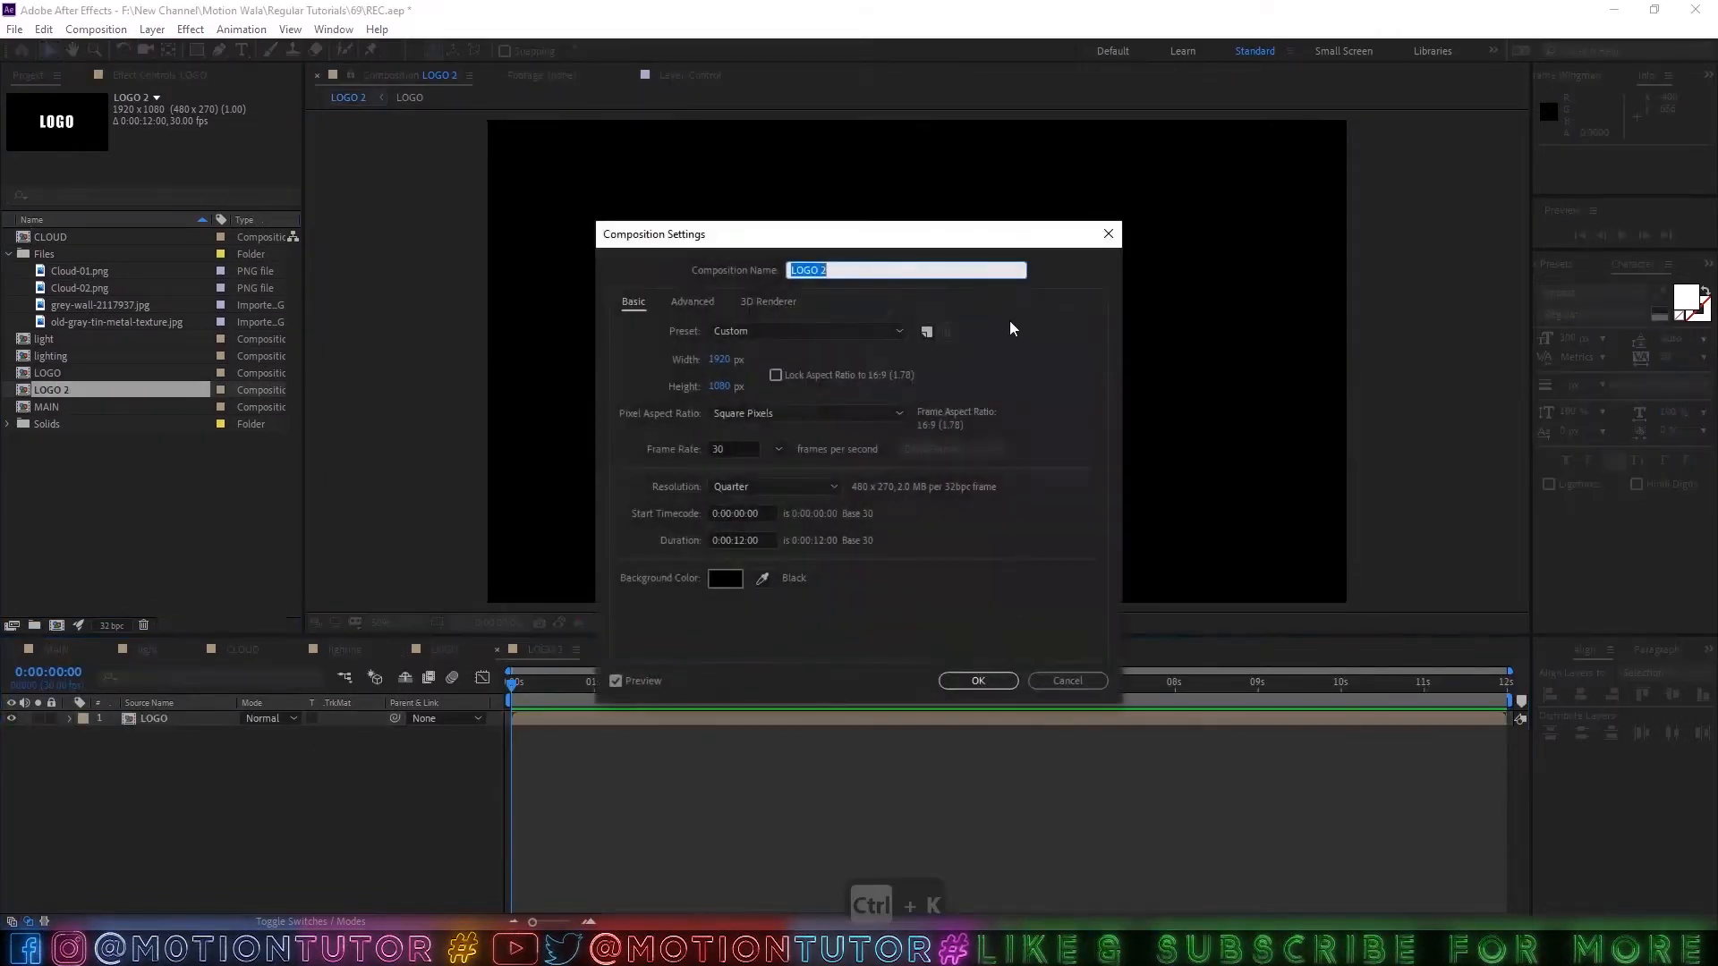
pyautogui.write('BE')
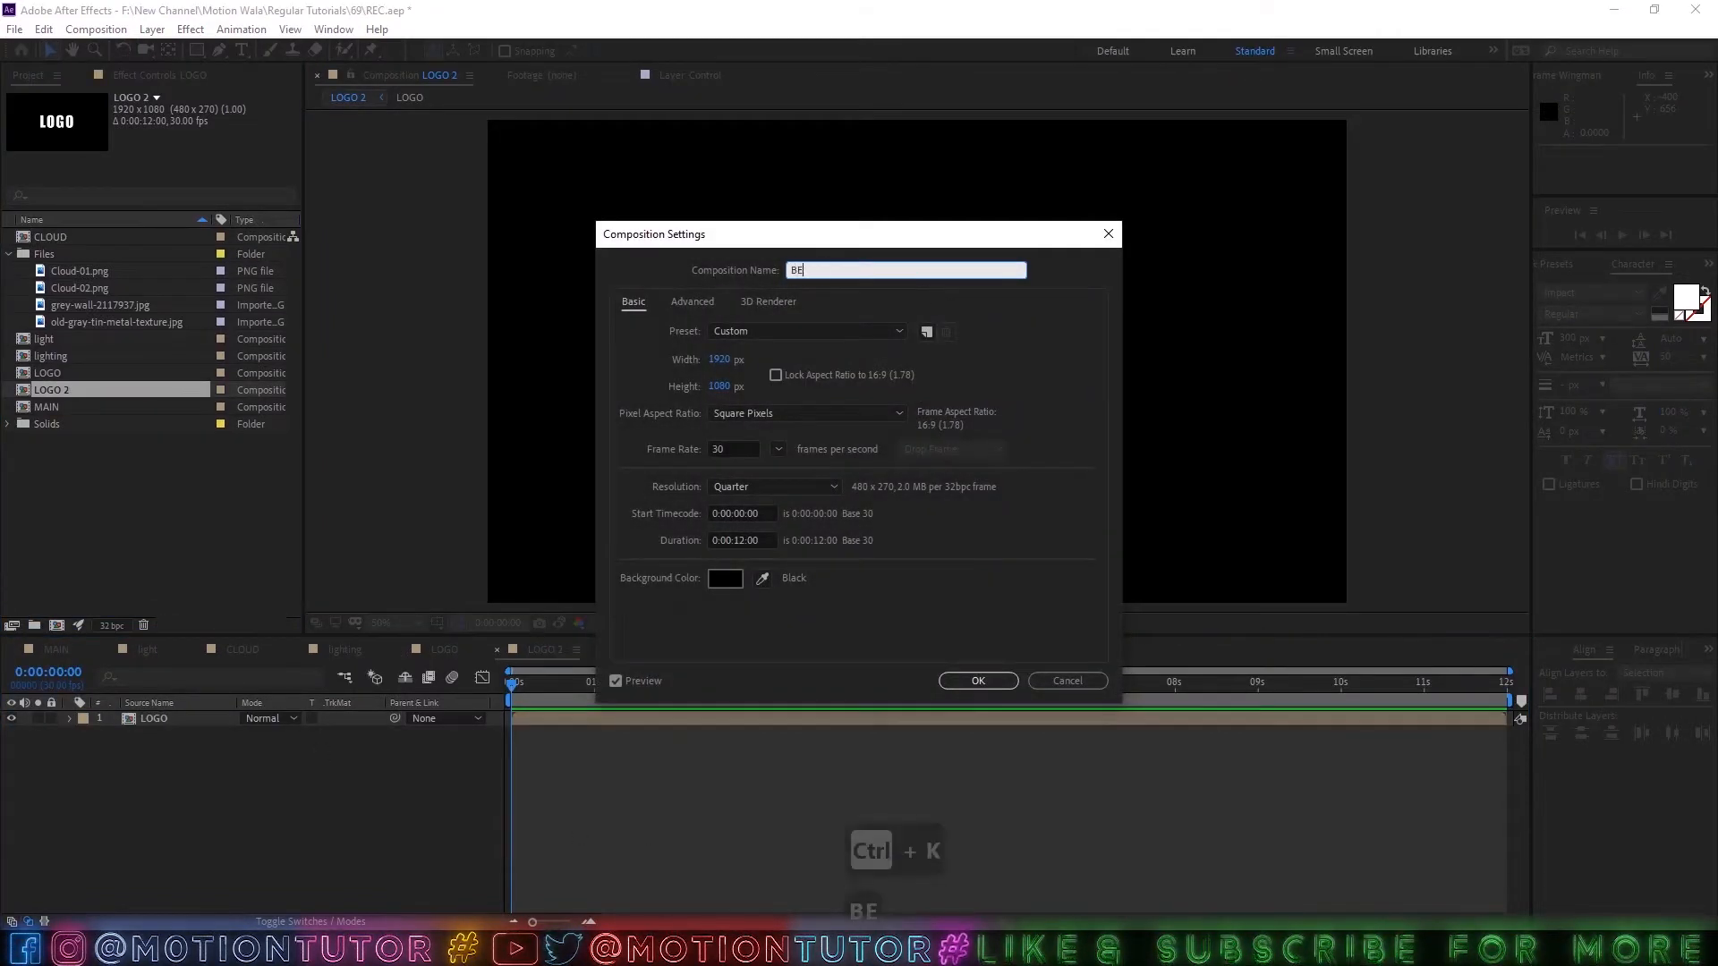
pyautogui.write('VEl')
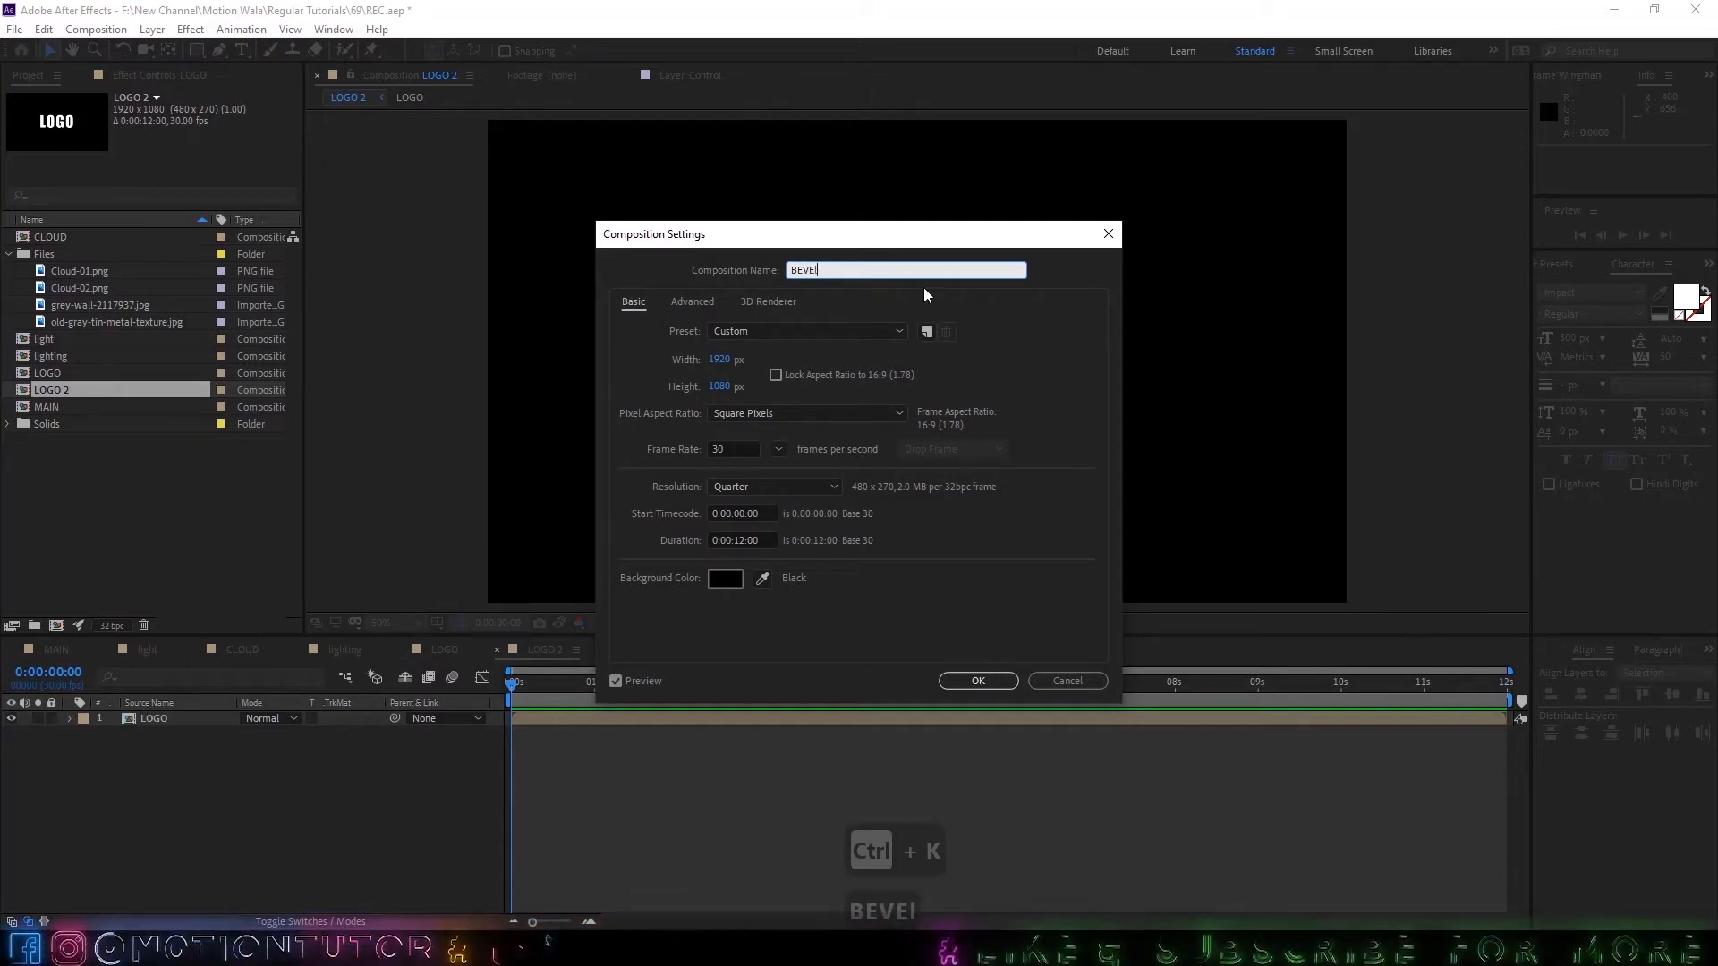
pyautogui.click(978, 681)
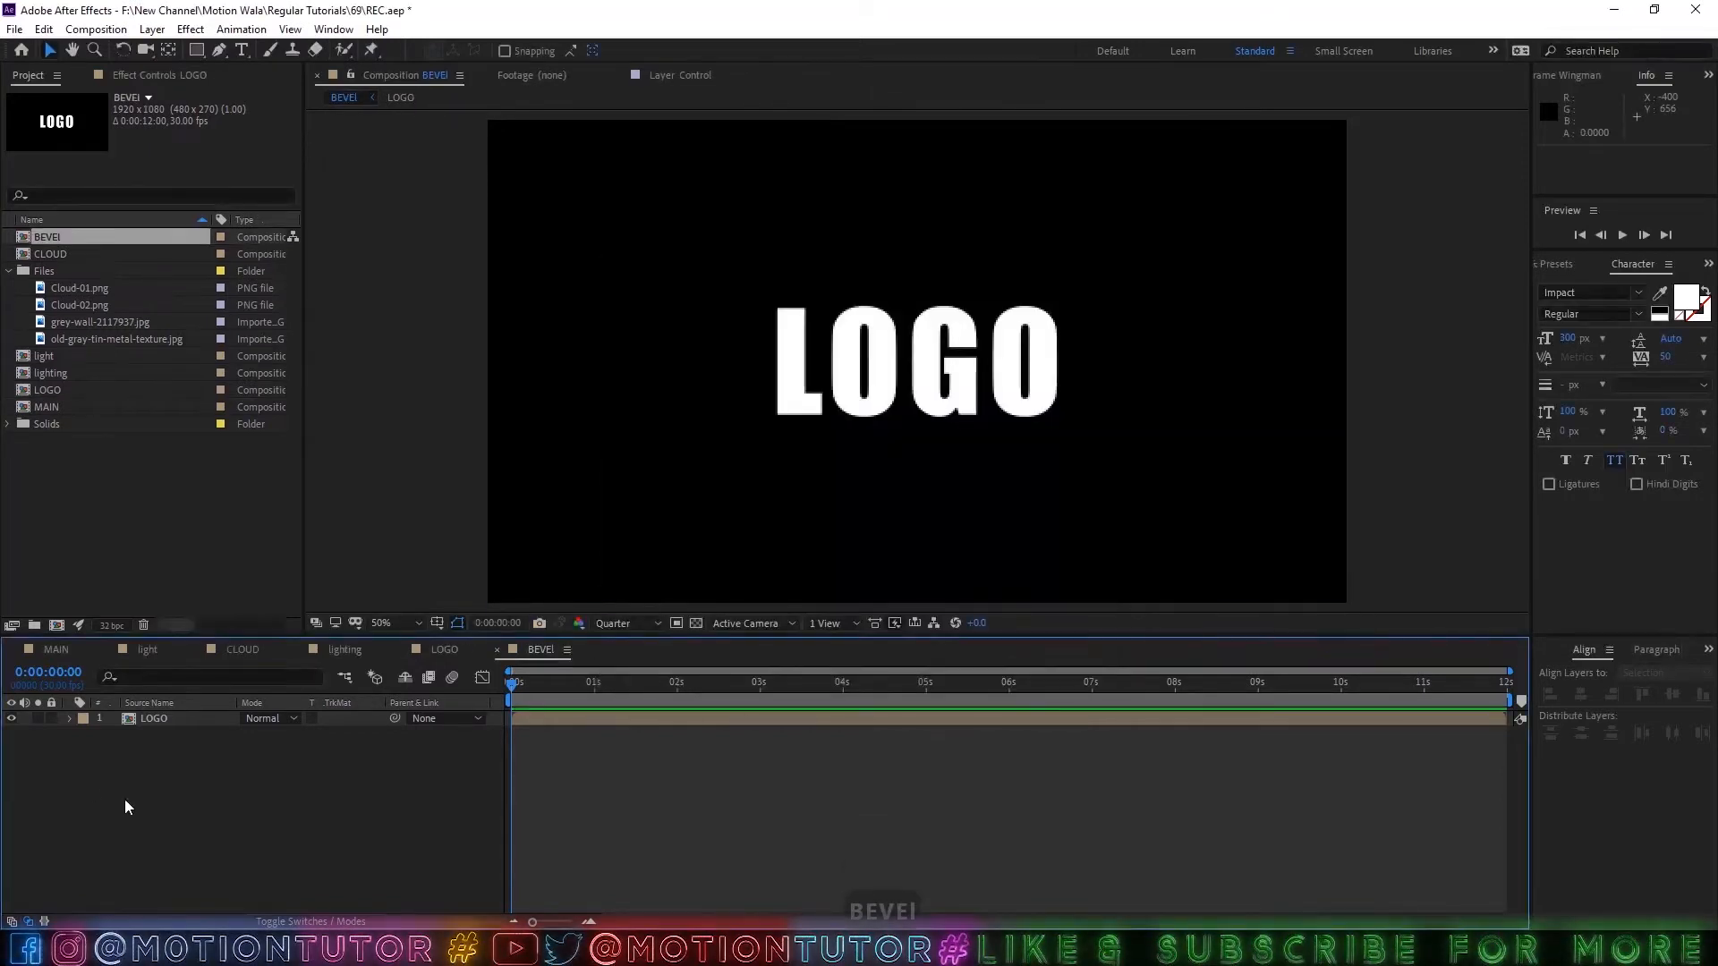
# Add an Inner Glow layer style to the LOGO layer in the BEVEl composition.
pyautogui.click(132, 718)
pyautogui.rightClick(165, 727)
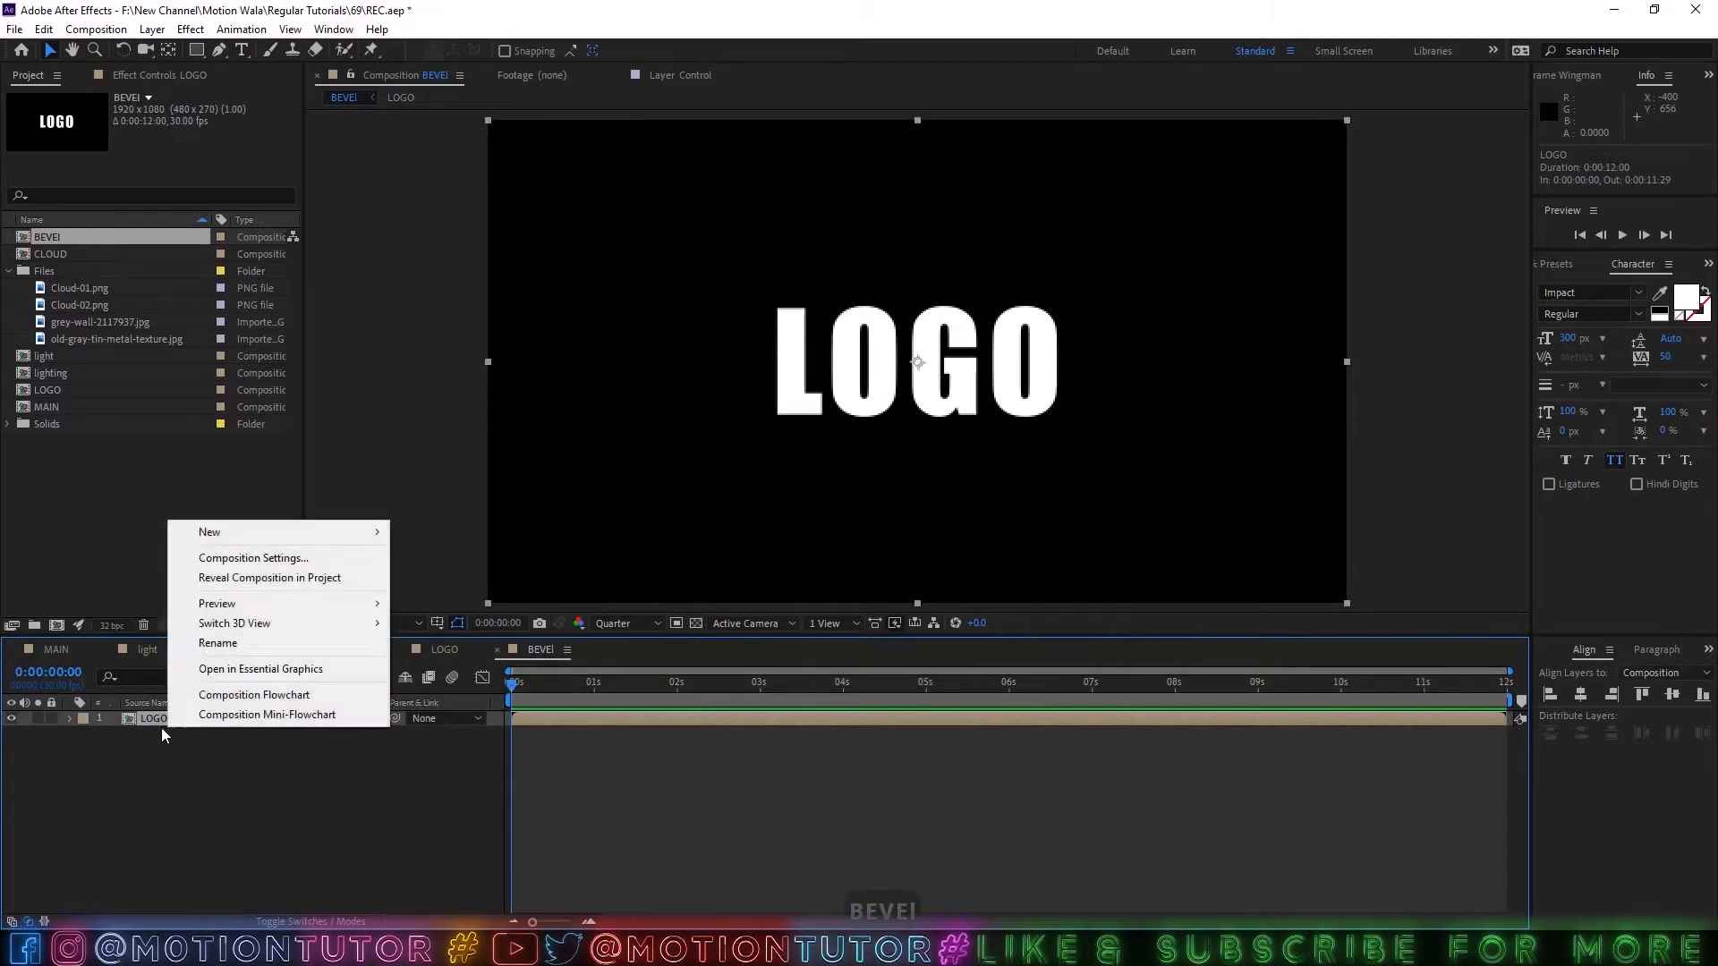
pyautogui.rightClick(143, 719)
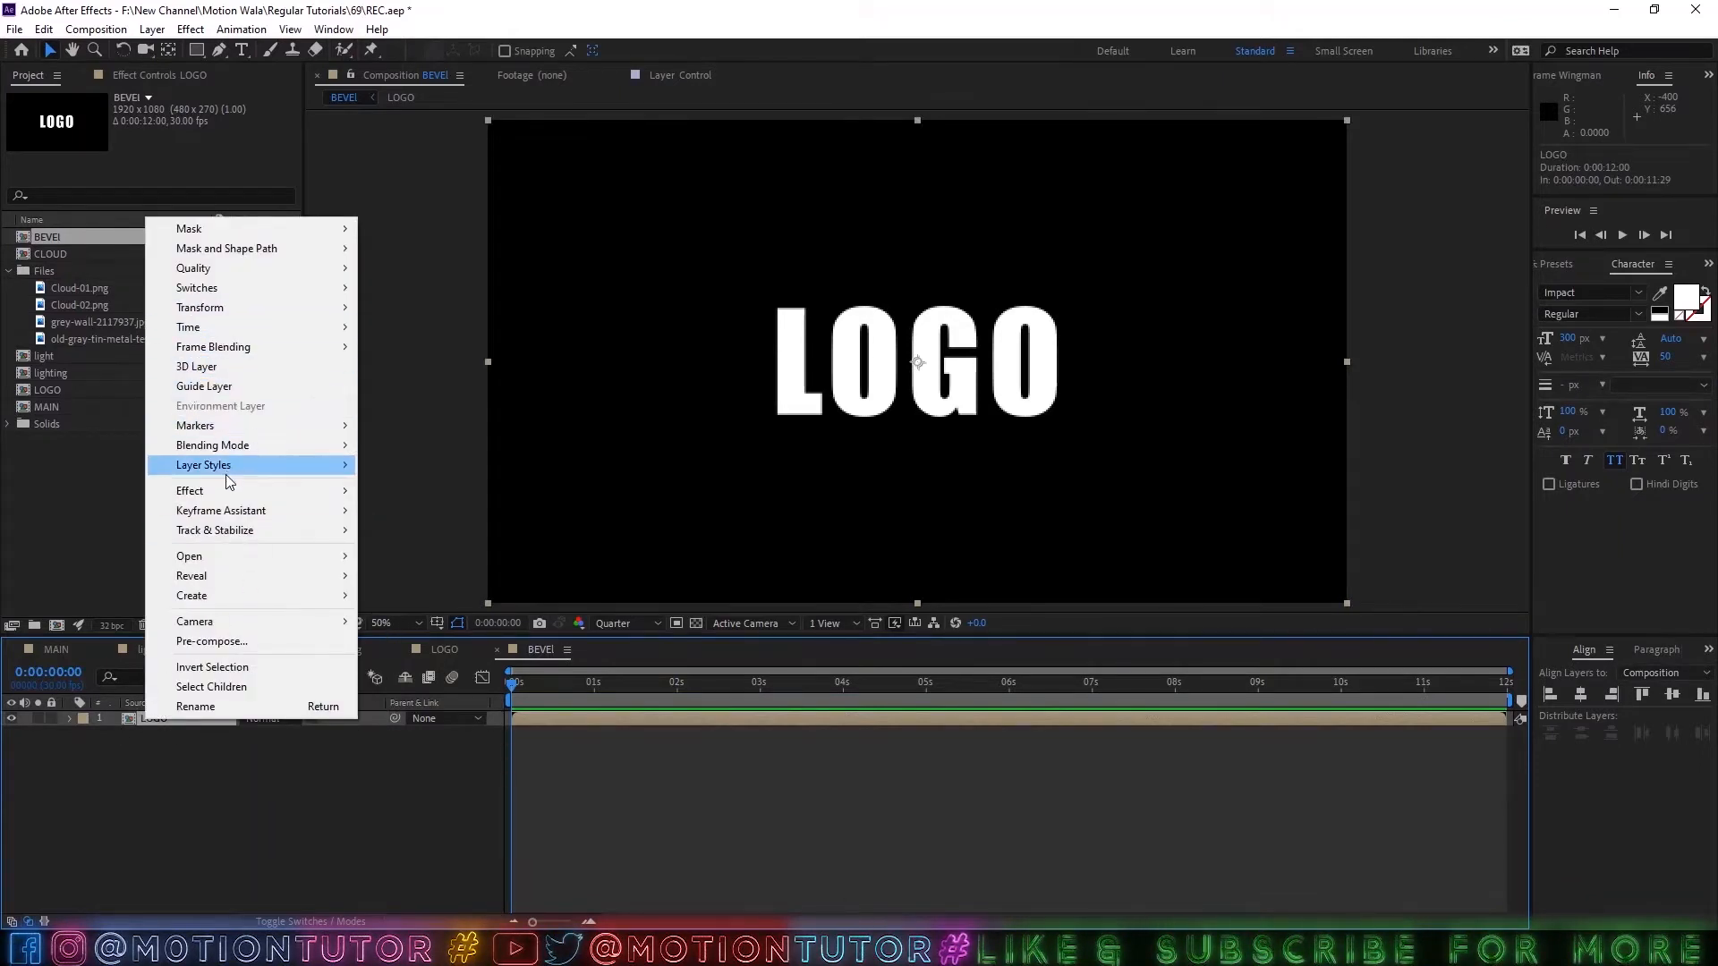
pyautogui.moveTo(226, 471)
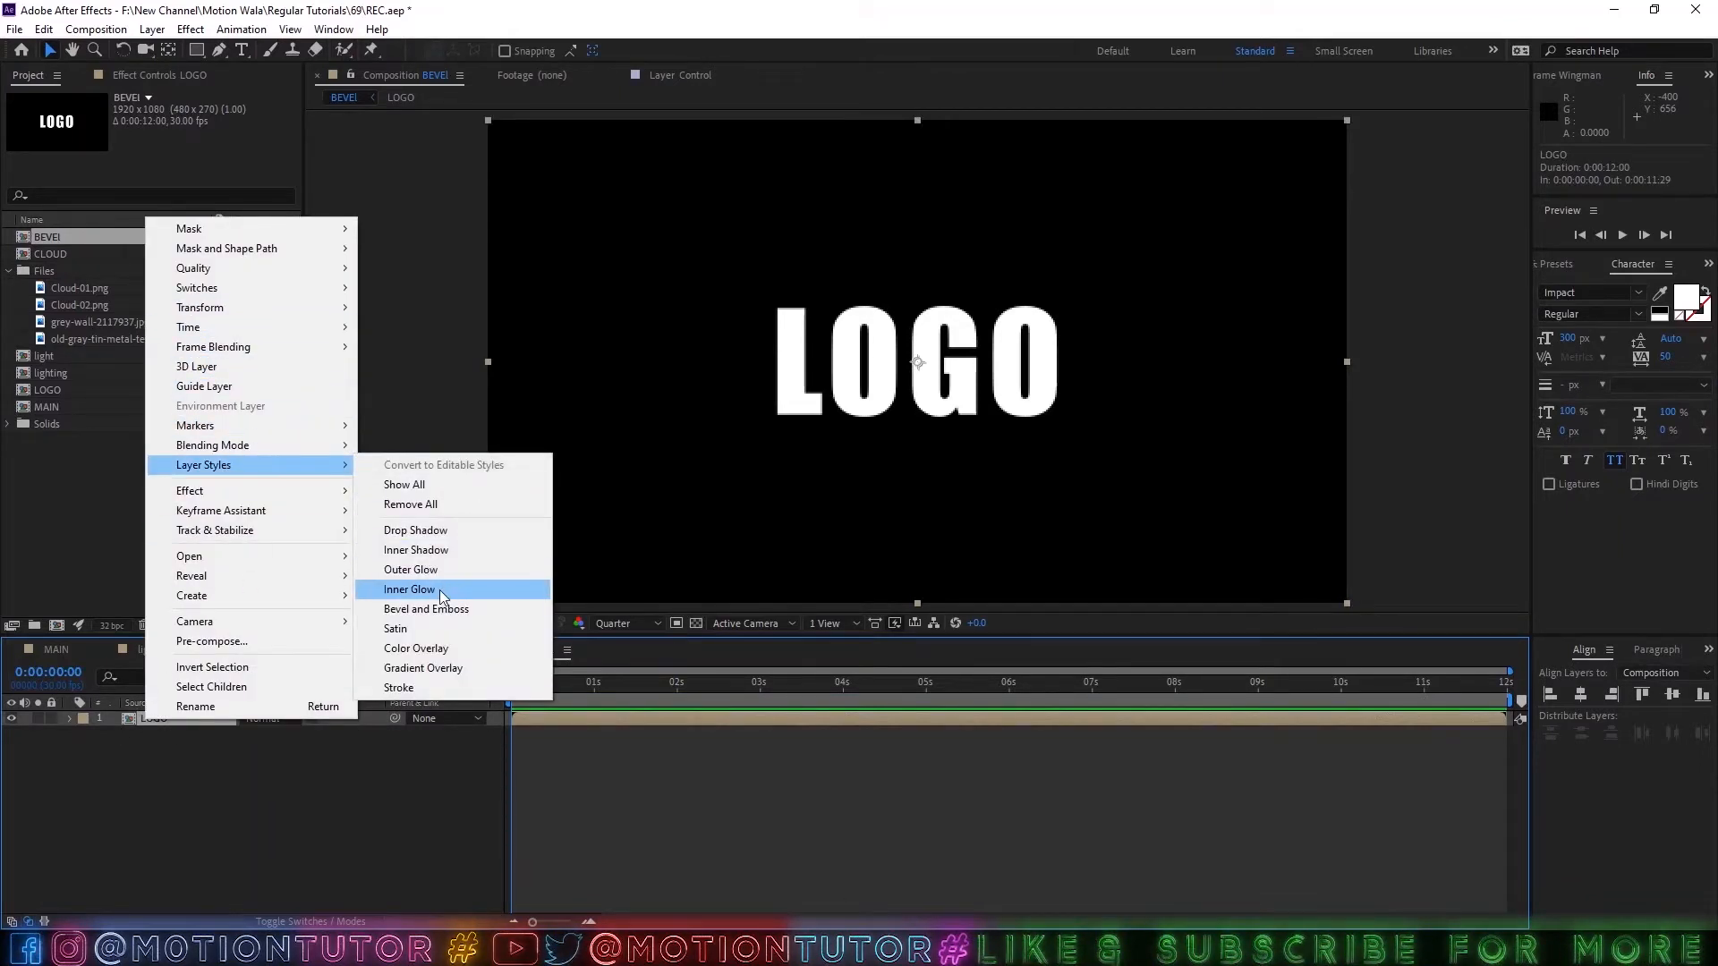
pyautogui.click(442, 589)
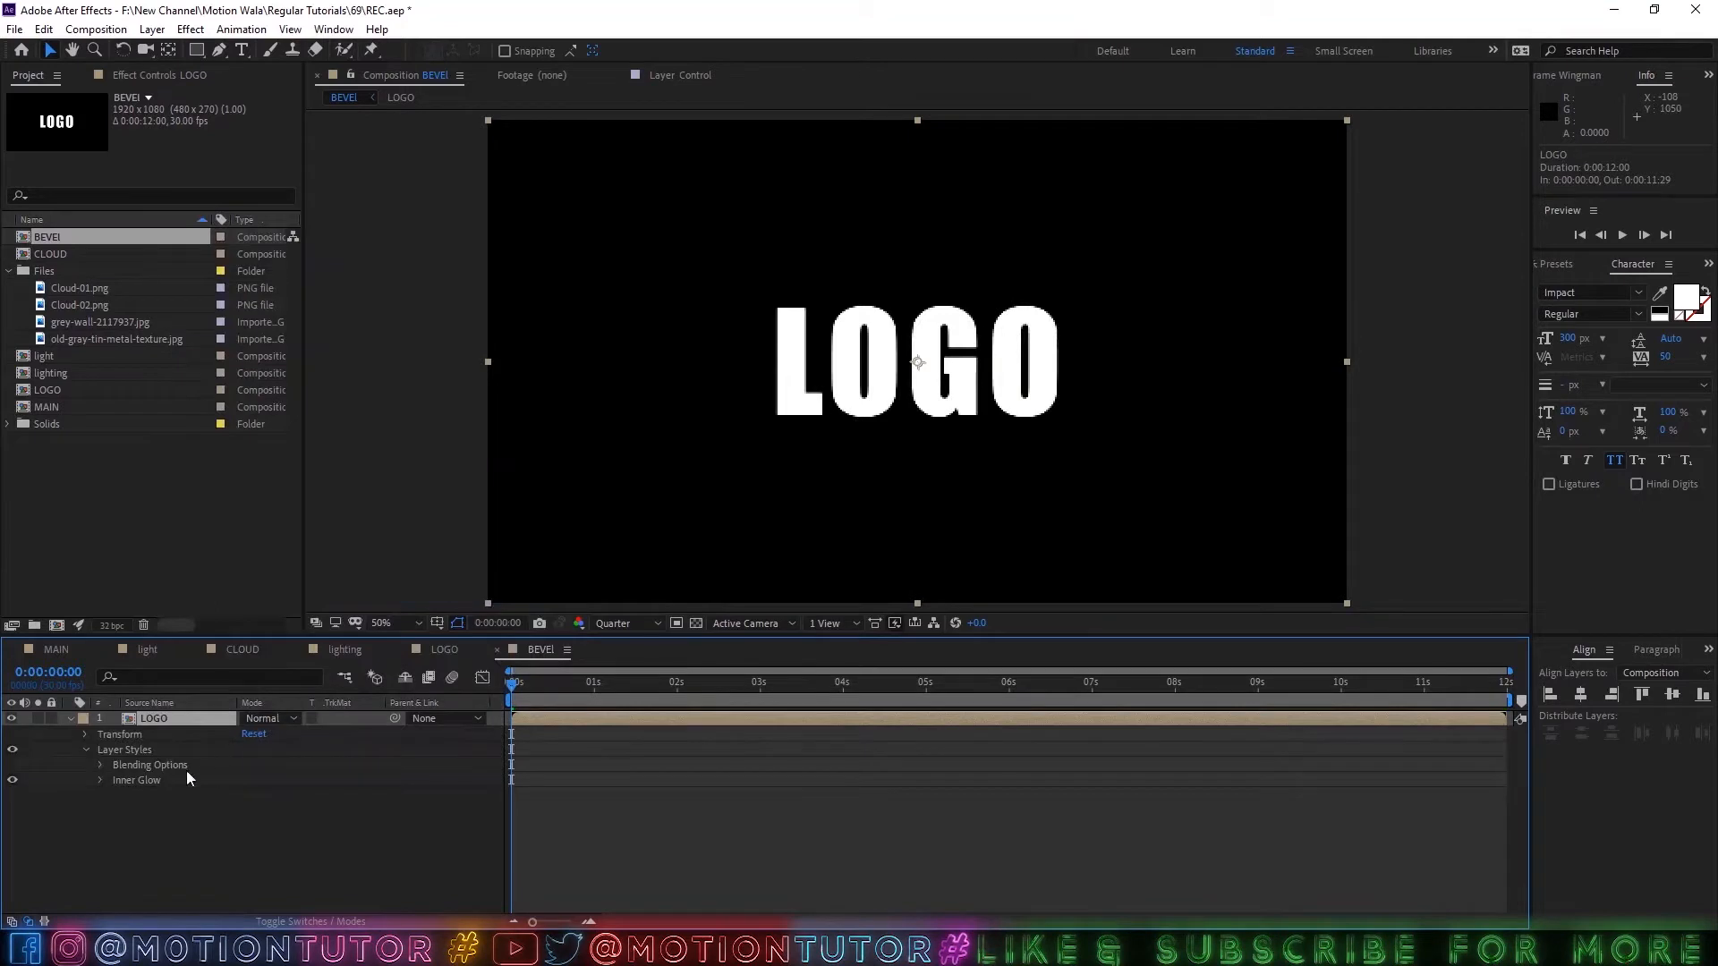
# Set the Inner Glow to Normal blend mode with a black color and 100% opacity.
pyautogui.click(101, 778)
pyautogui.scroll(-2, 258, 749)
pyautogui.click(262, 734)
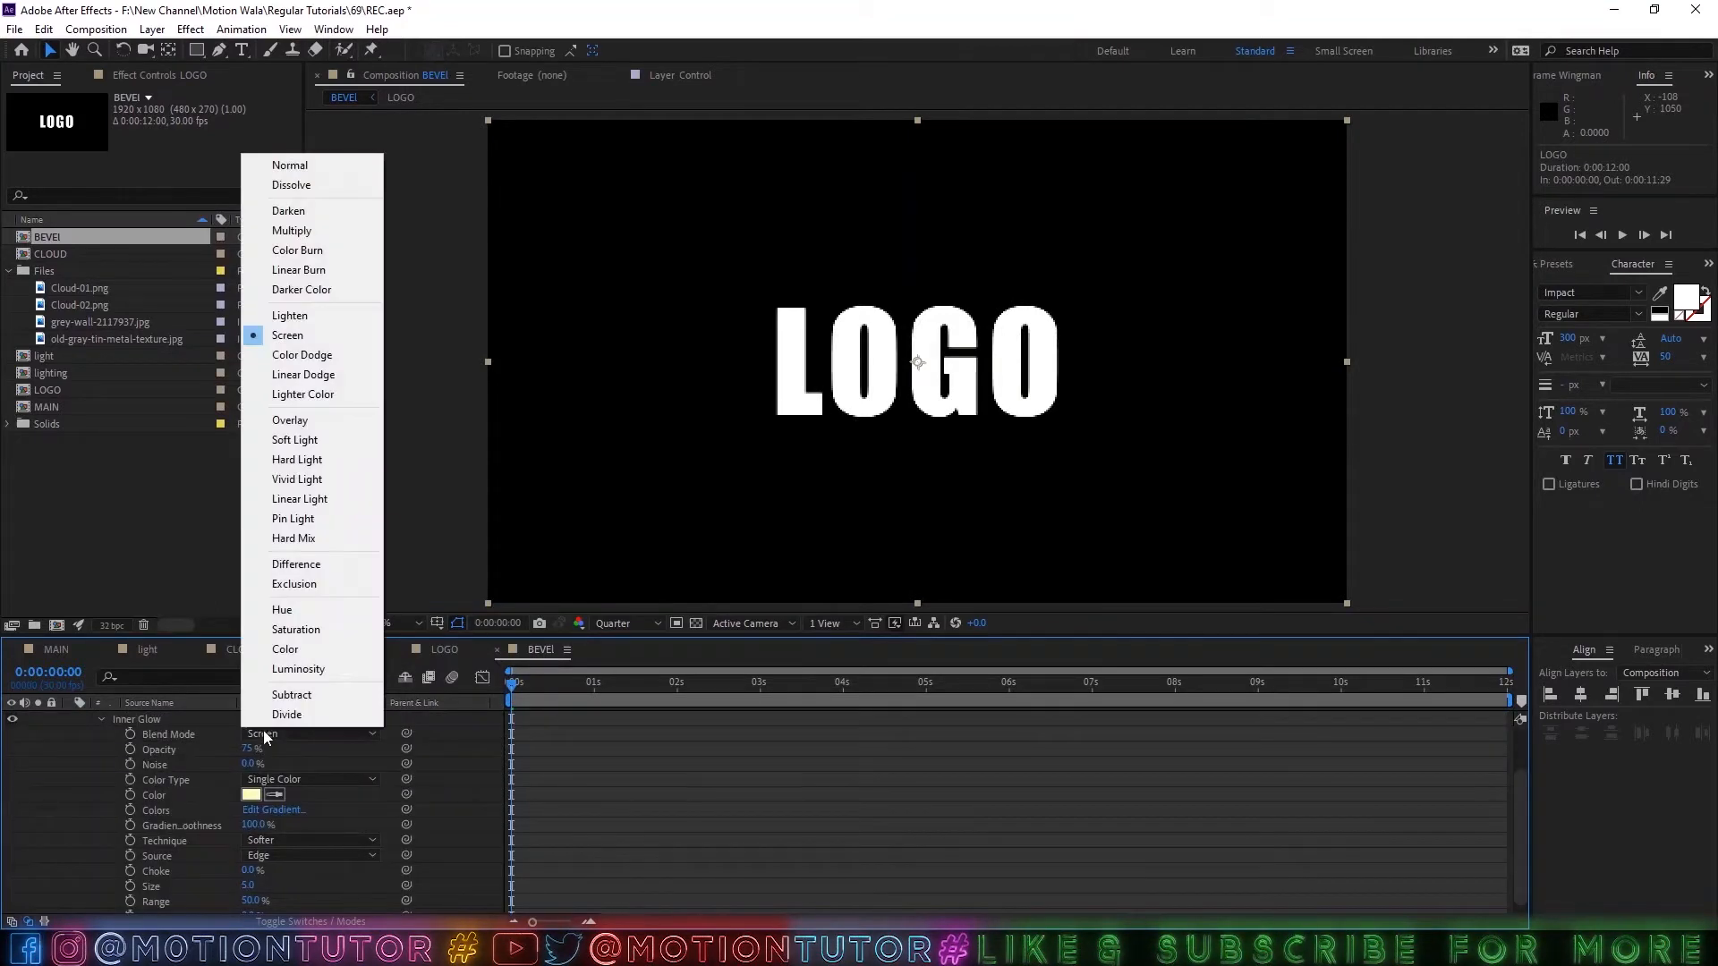
pyautogui.click(329, 169)
pyautogui.click(253, 796)
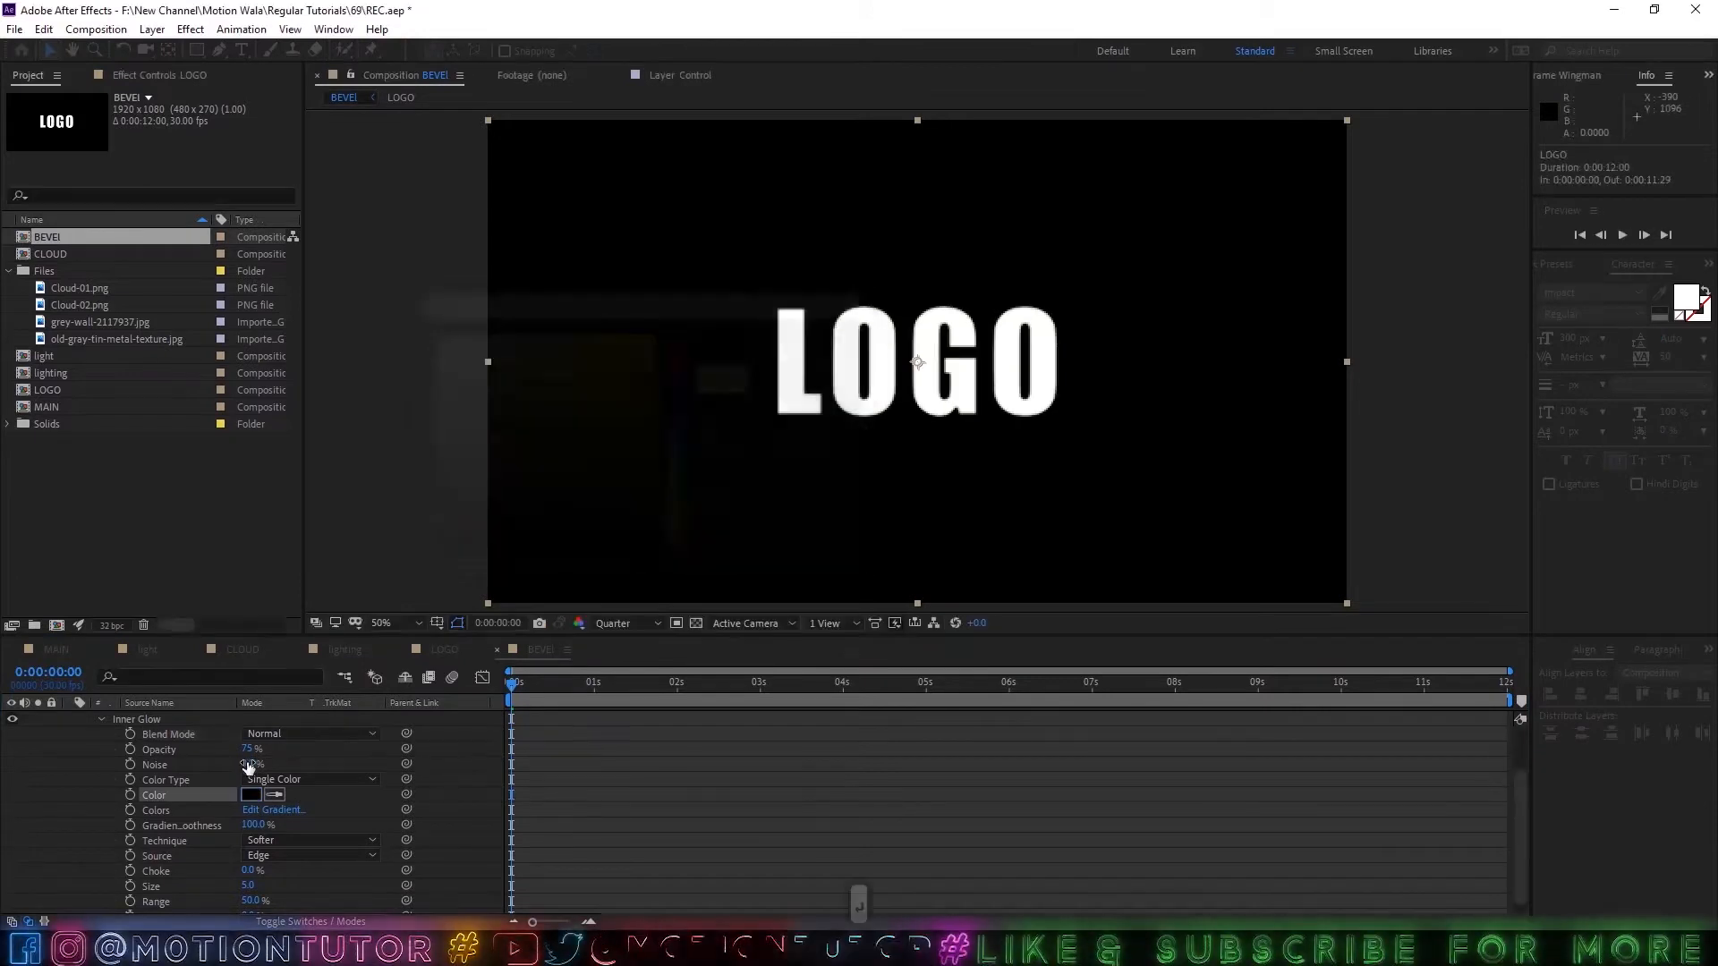
pyautogui.moveTo(248, 750); pyautogui.dragTo(684, 766)
# Change the Inner Glow technique to Precise and set its size to 12.
pyautogui.click(302, 845)
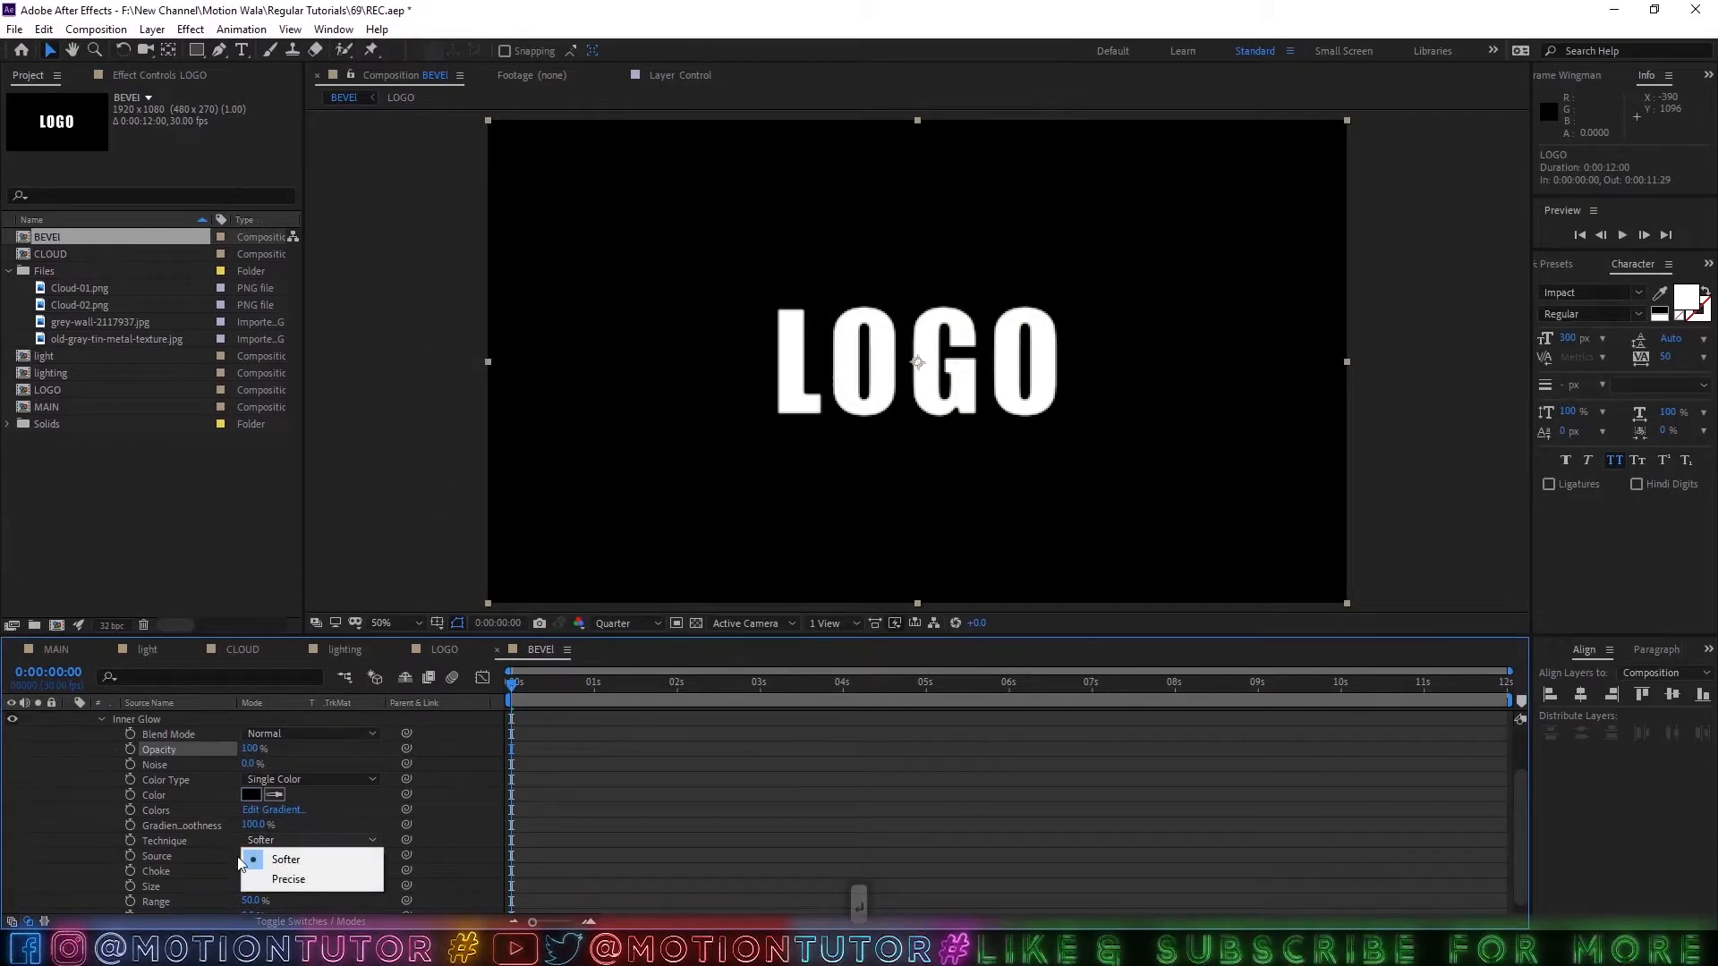
pyautogui.click(295, 881)
pyautogui.click(249, 885)
pyautogui.write('12')
pyautogui.press('Return')
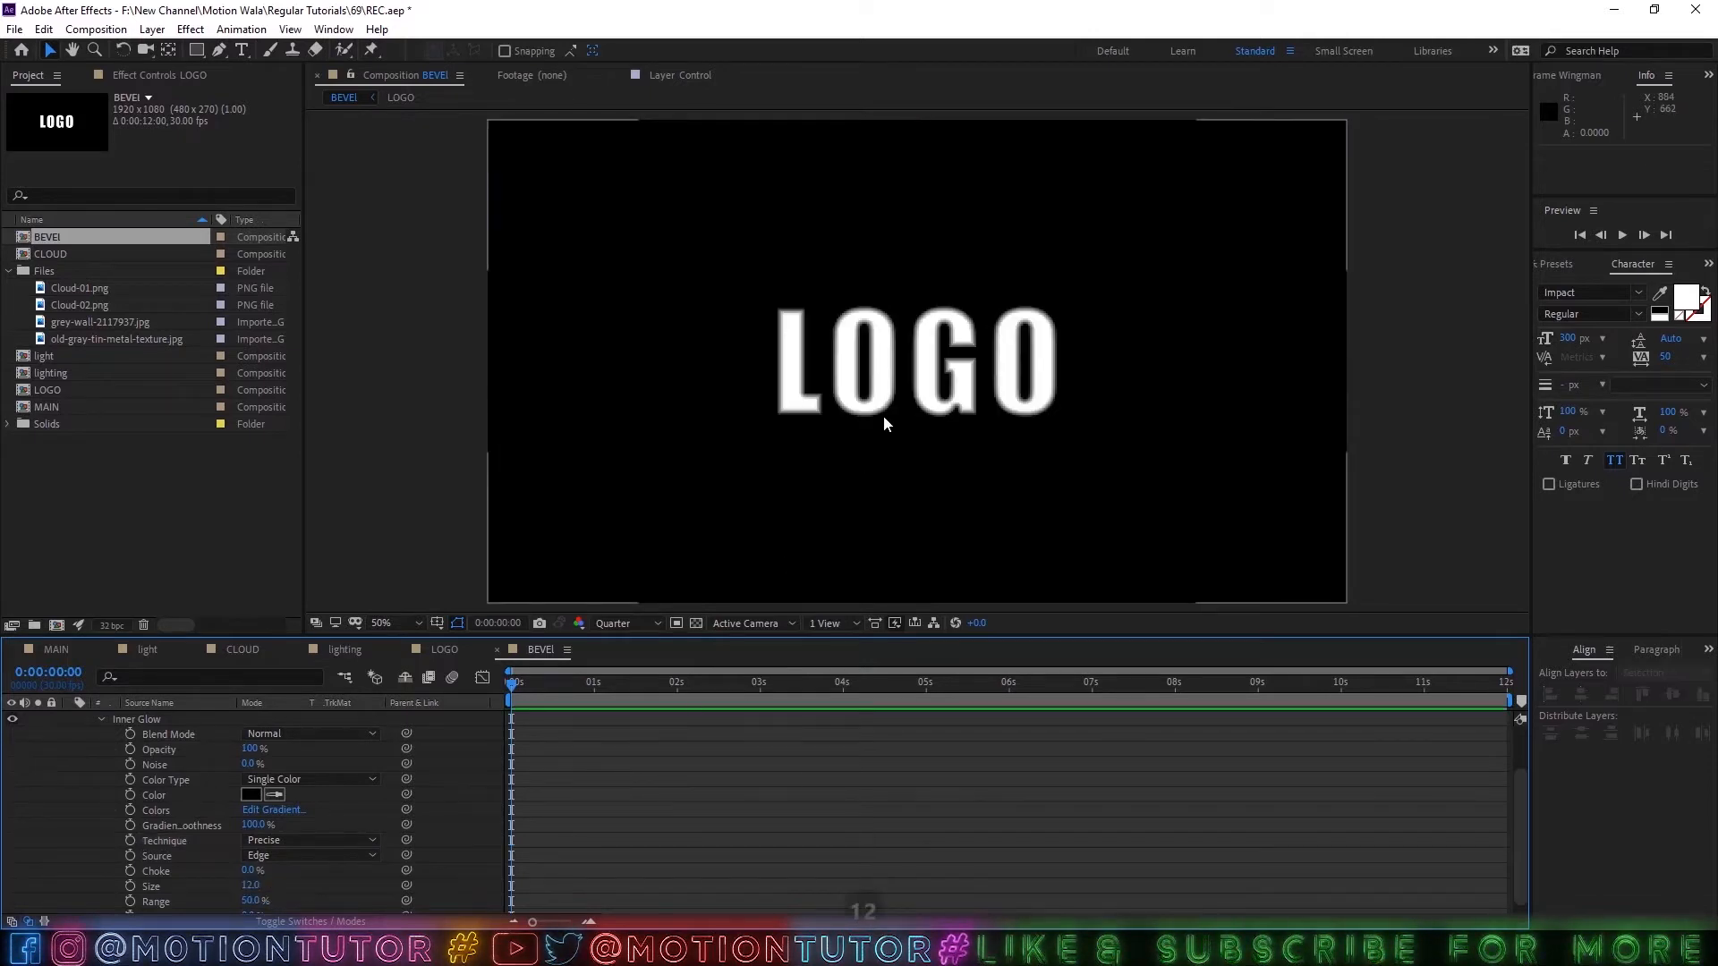
# Set the preview resolution to Half at 100% magnification and collapse the LOGO layer's properties.
pyautogui.scroll(2, 883, 415)
pyautogui.click(626, 623)
pyautogui.click(618, 685)
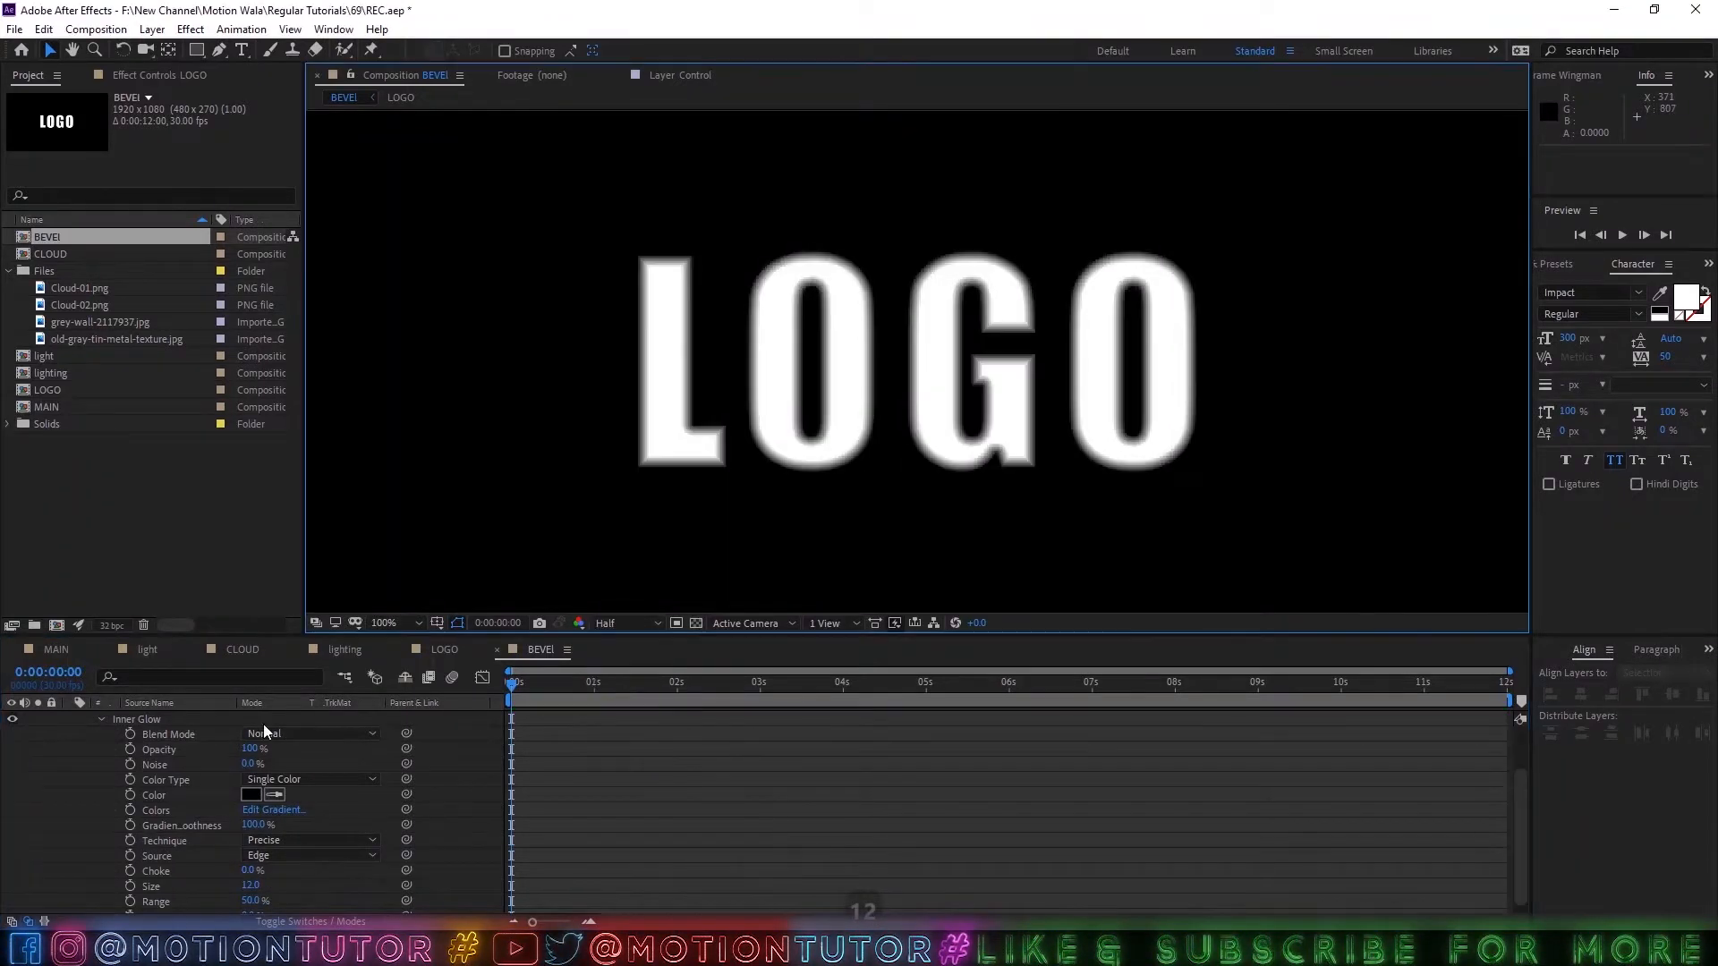
pyautogui.scroll(4, 63, 765)
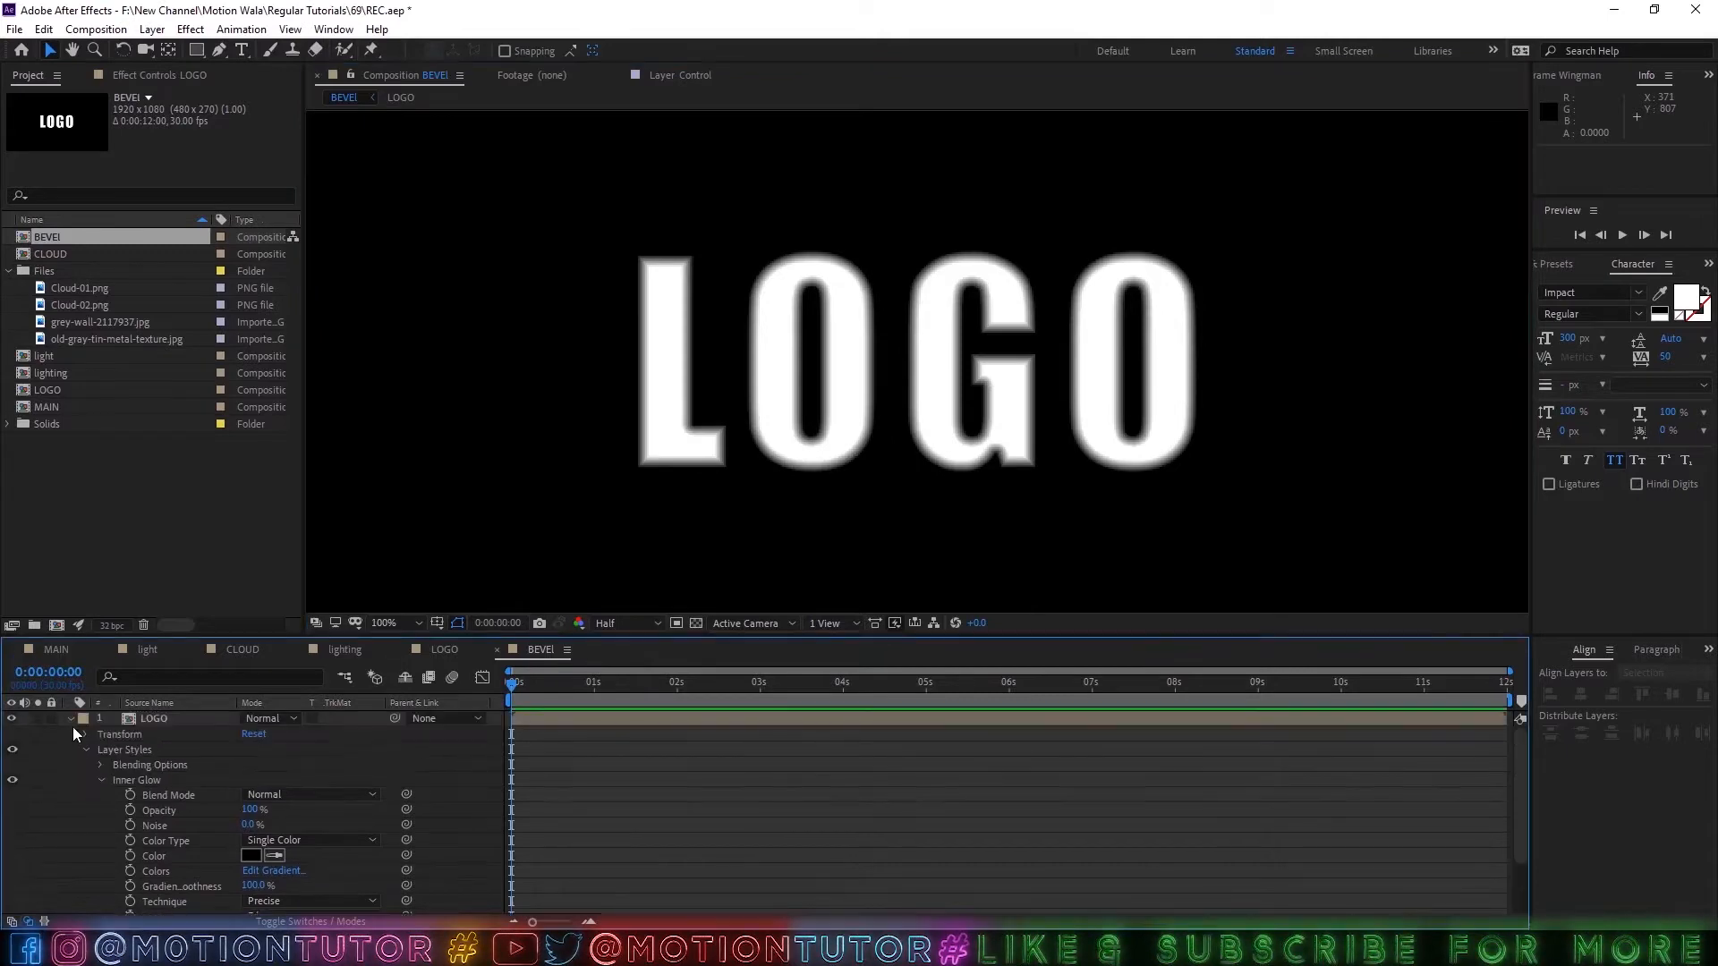
pyautogui.click(70, 720)
# Add a composition-sized black solid above the LOGO layer in BEVEl and apply the Fractal Noise effect to it.
pyautogui.hotkey('ctrl', 'y')
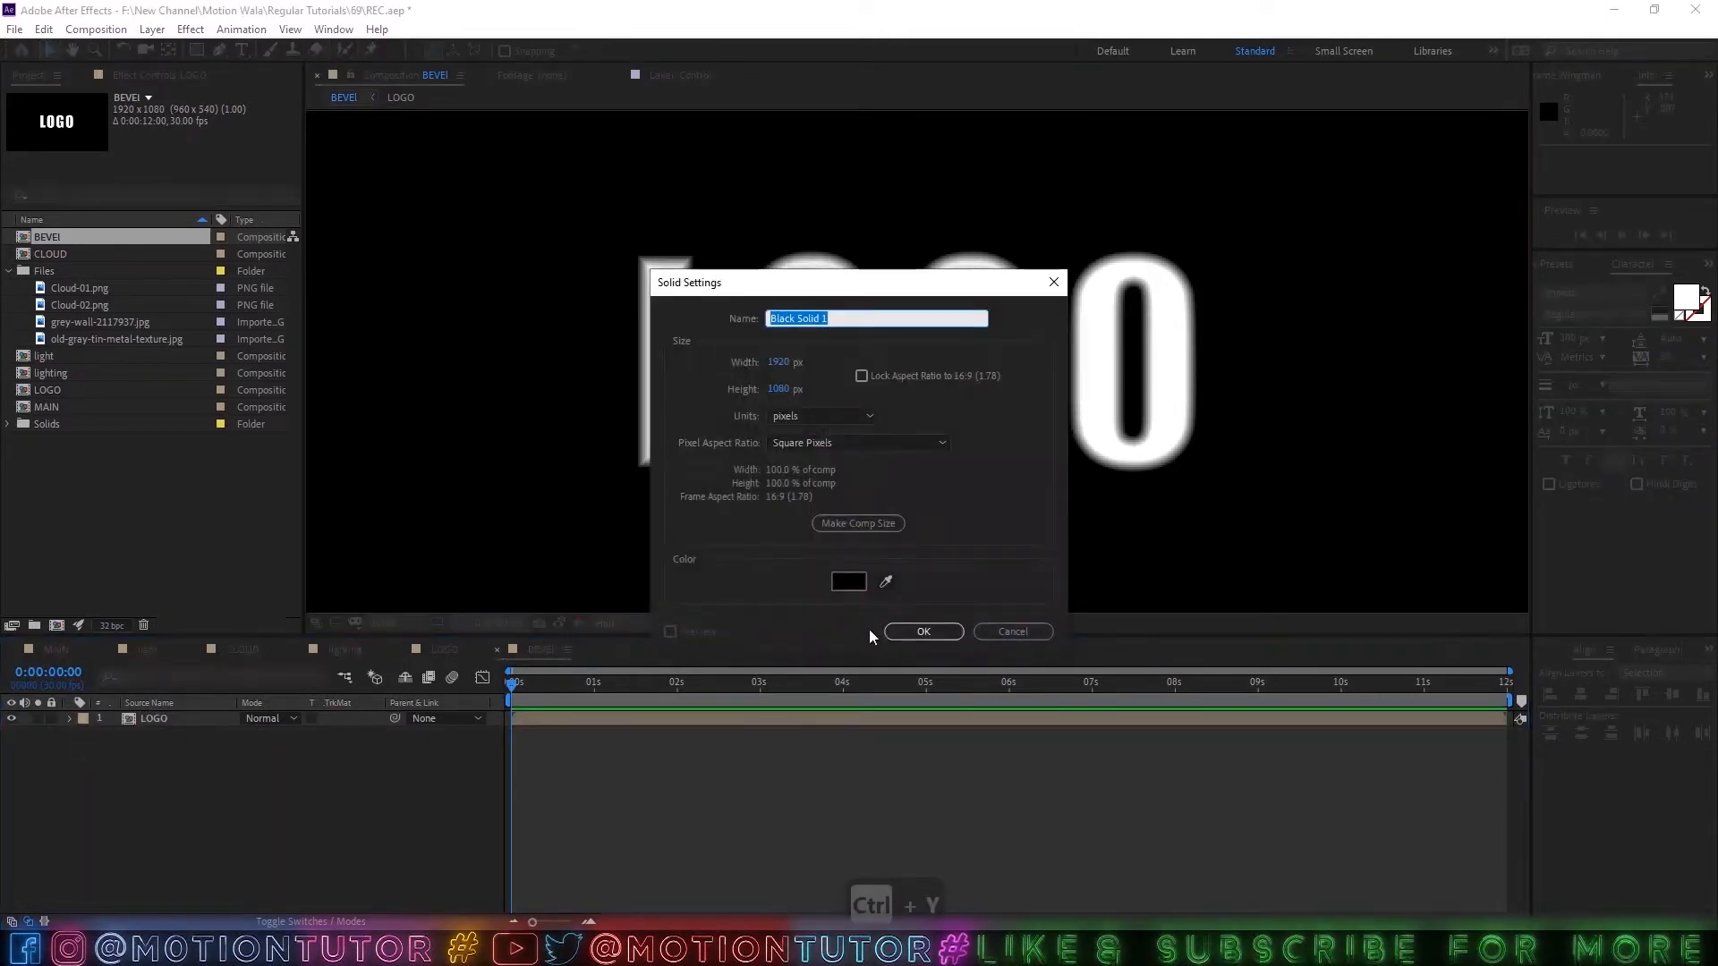
pyautogui.click(908, 630)
pyautogui.click(1580, 263)
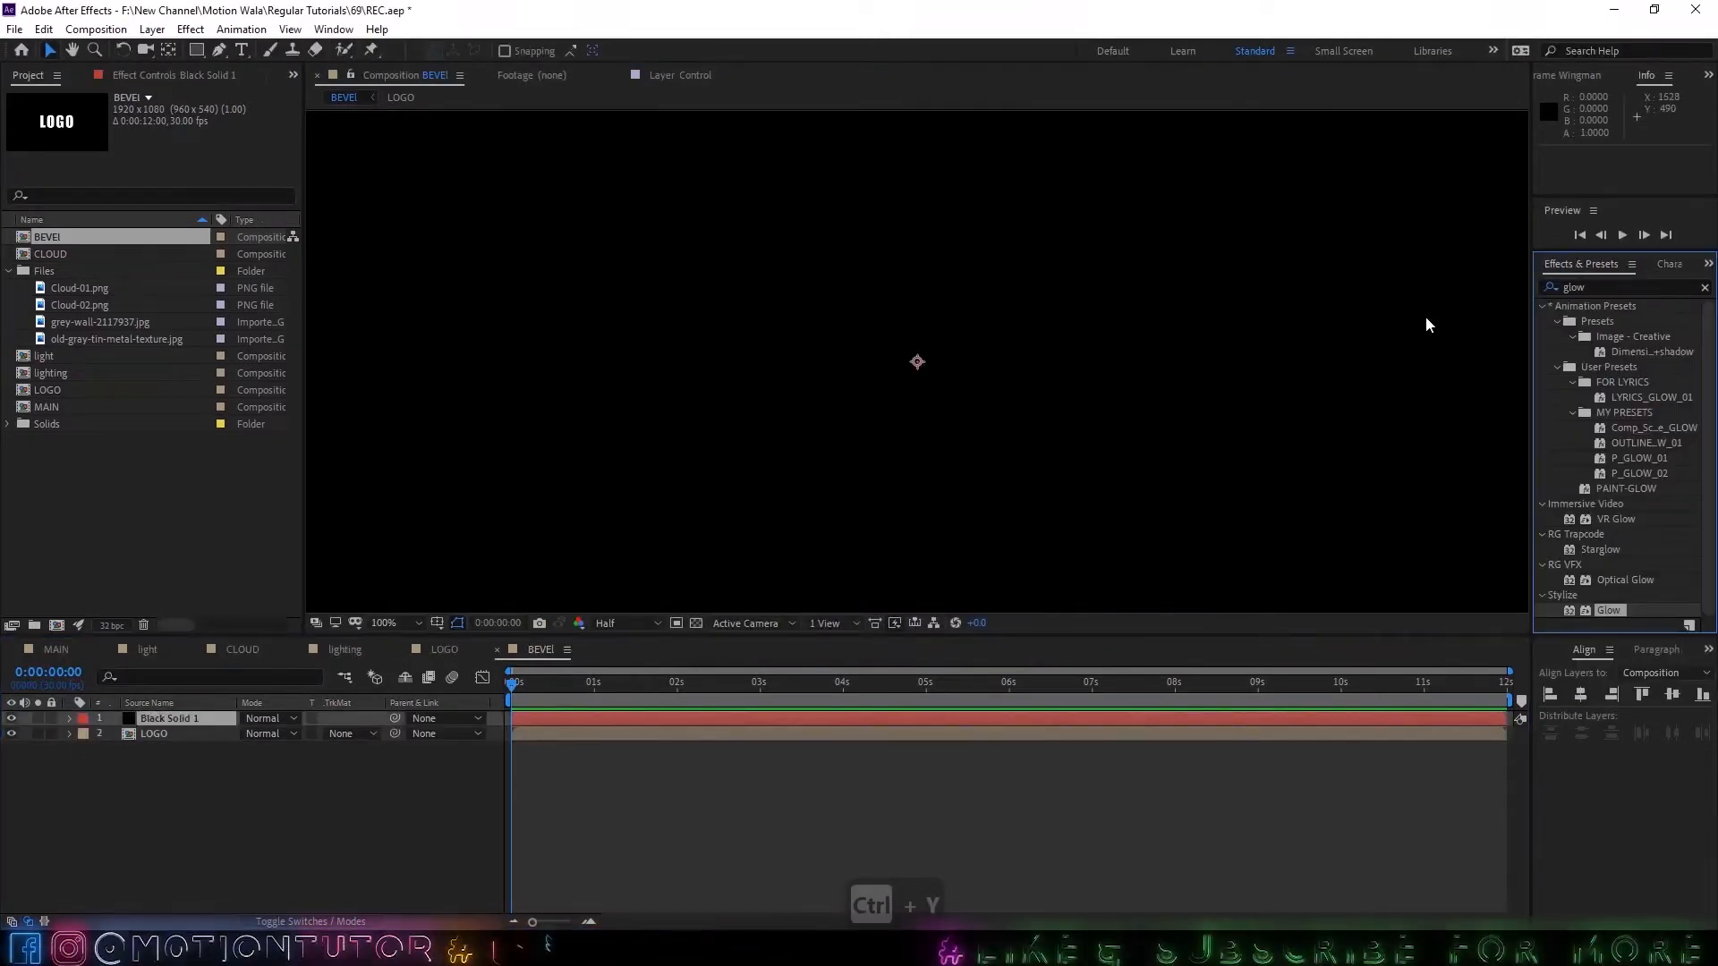
pyautogui.doubleClick(1608, 286)
pyautogui.write('fra')
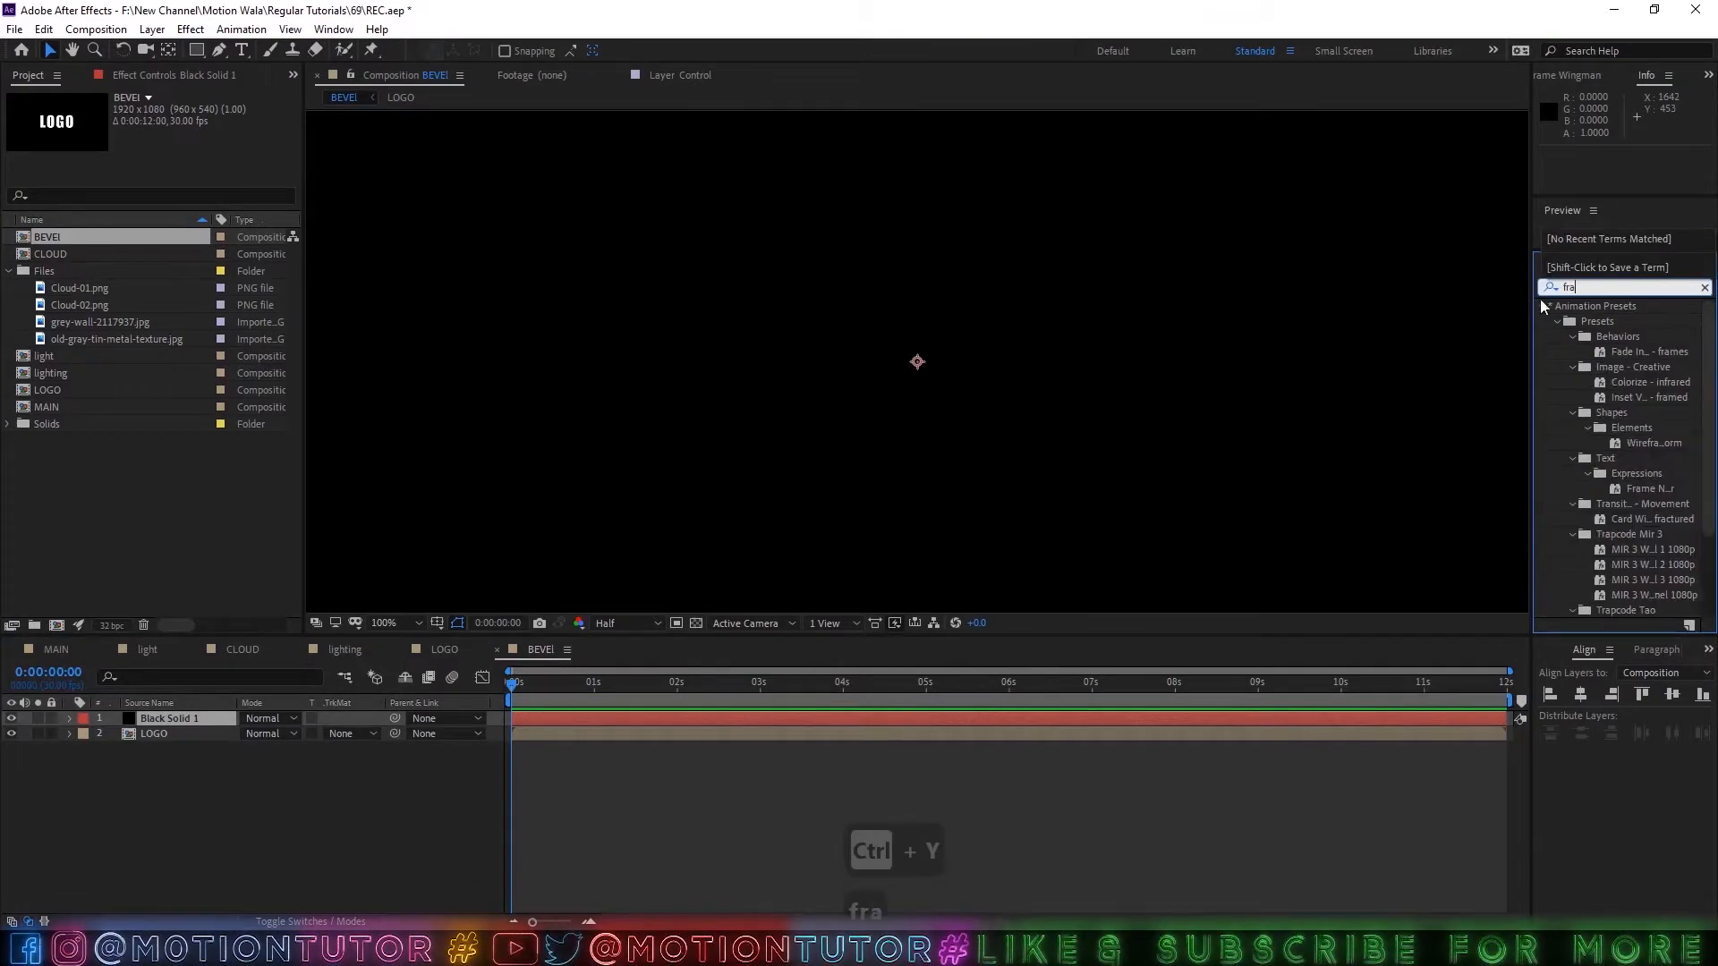
pyautogui.scroll(-3, 1630, 537)
pyautogui.moveTo(1625, 605); pyautogui.dragTo(165, 721)
pyautogui.press(',')
pyautogui.press(',')
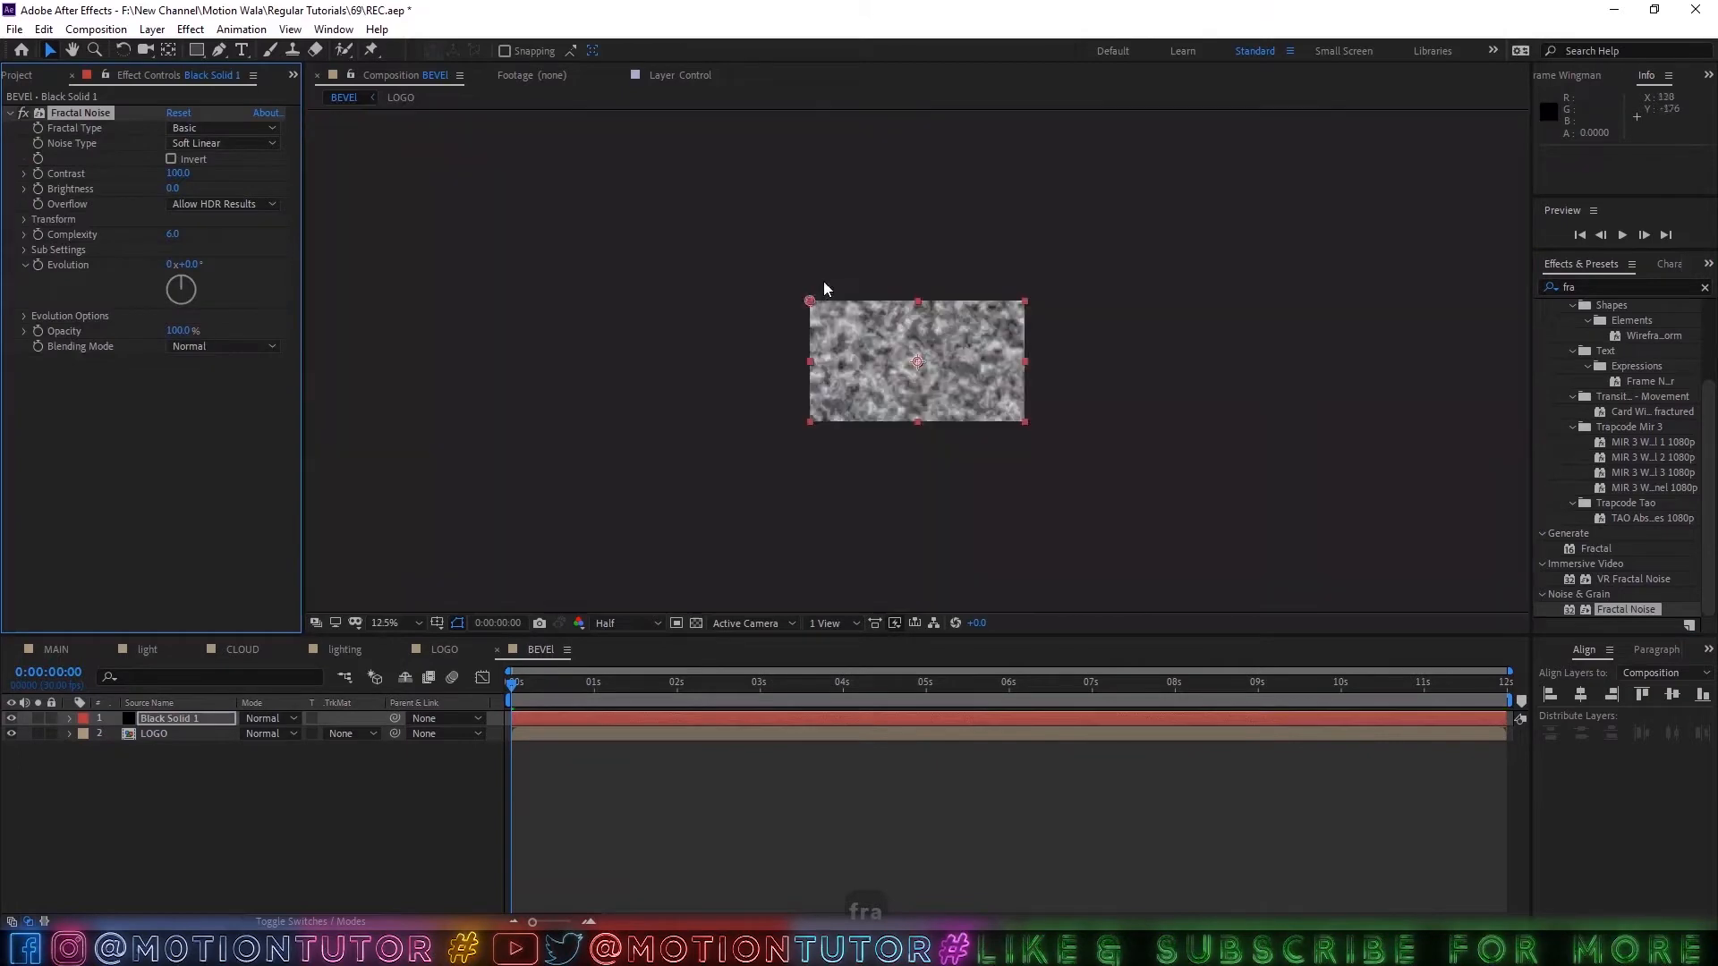
# Try the Swirly fractal type on the solid's Fractal Noise effect.
pyautogui.click(194, 133)
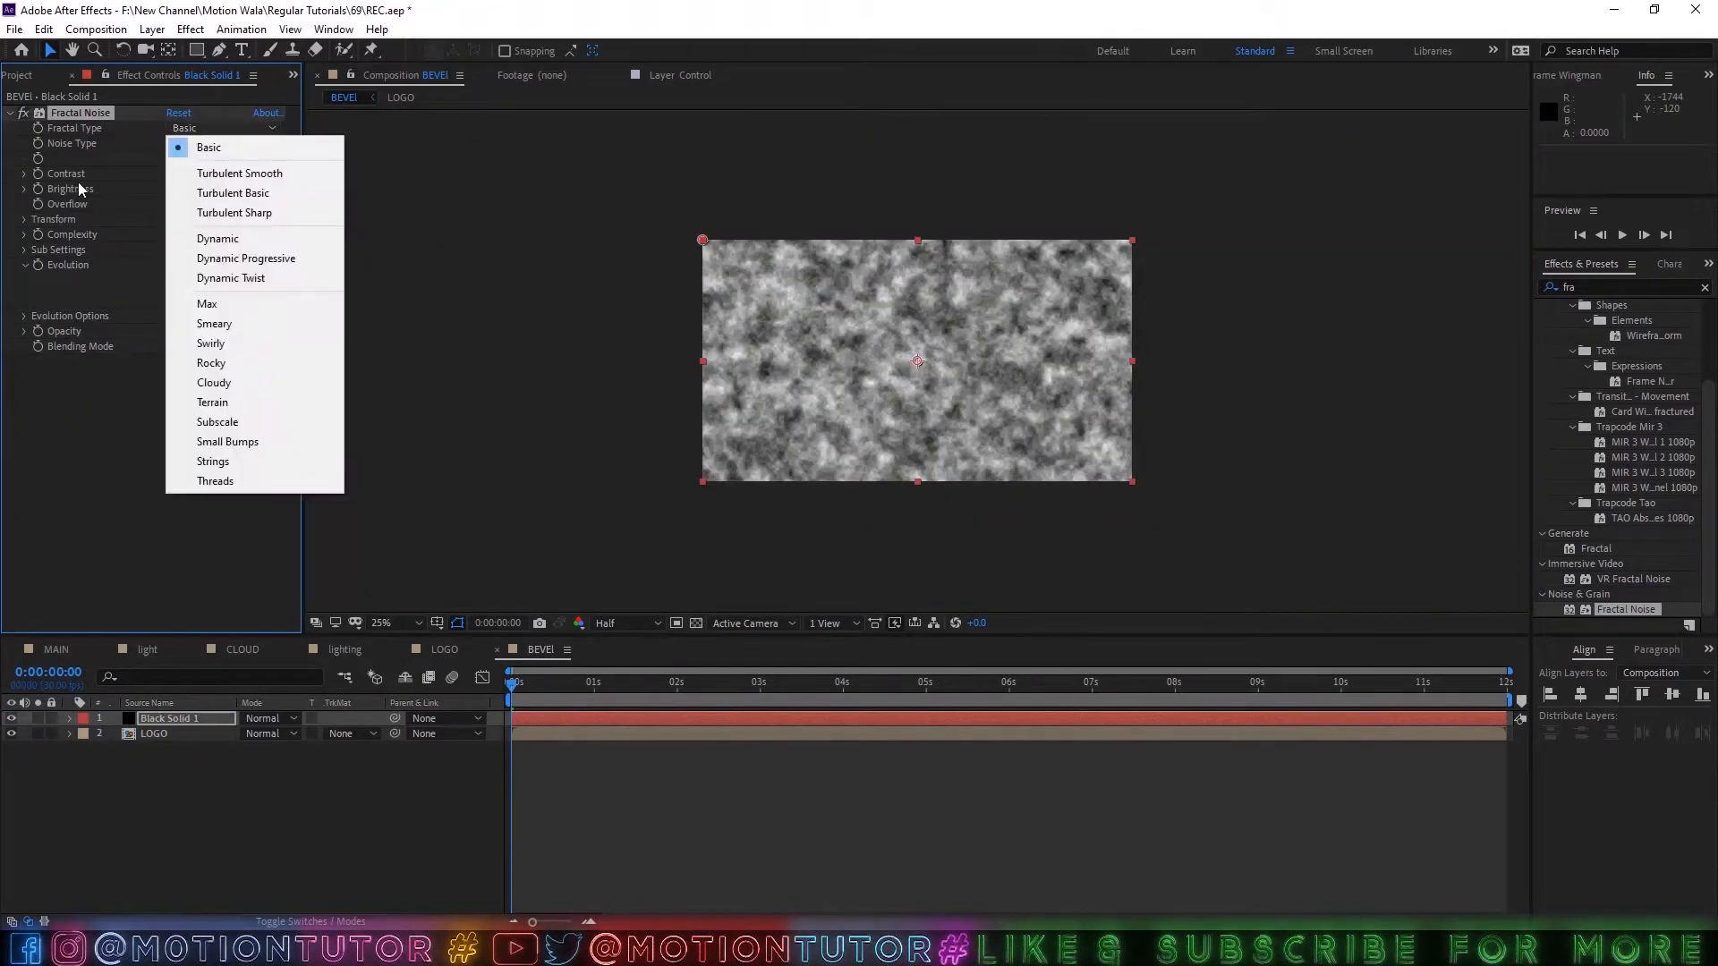
pyautogui.click(238, 342)
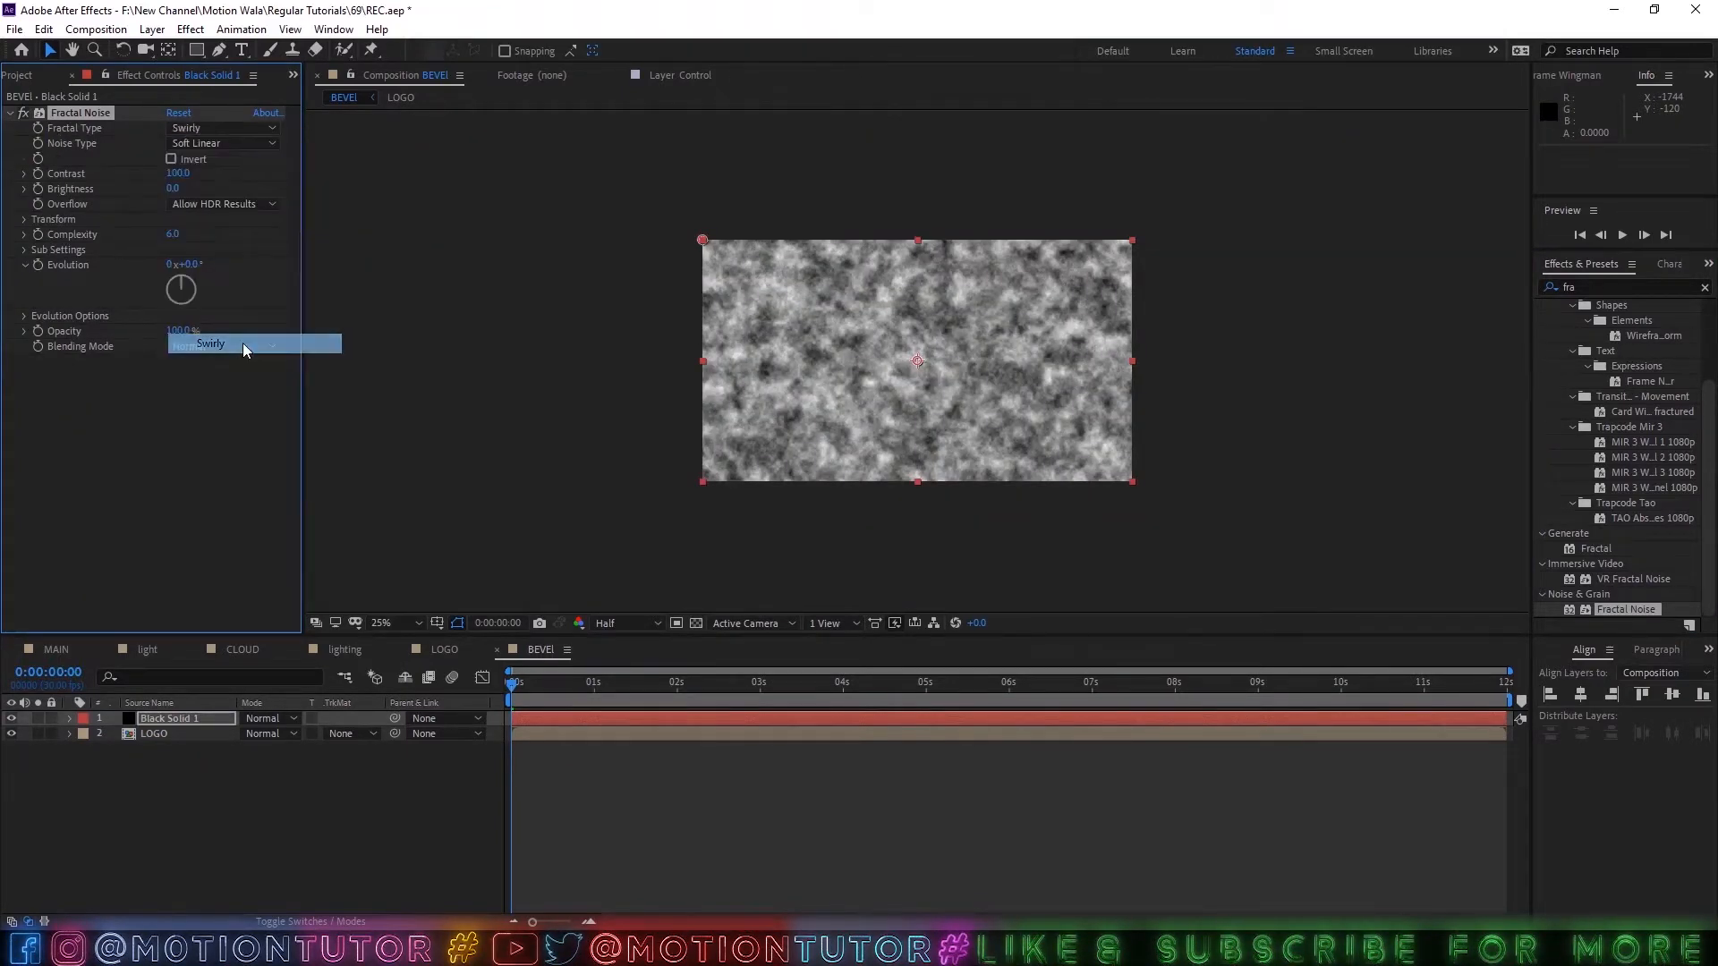
pyautogui.press('.')
# Set the Fractal Noise effect's fractal type to Smeary and its complexity to 20.
pyautogui.click(192, 132)
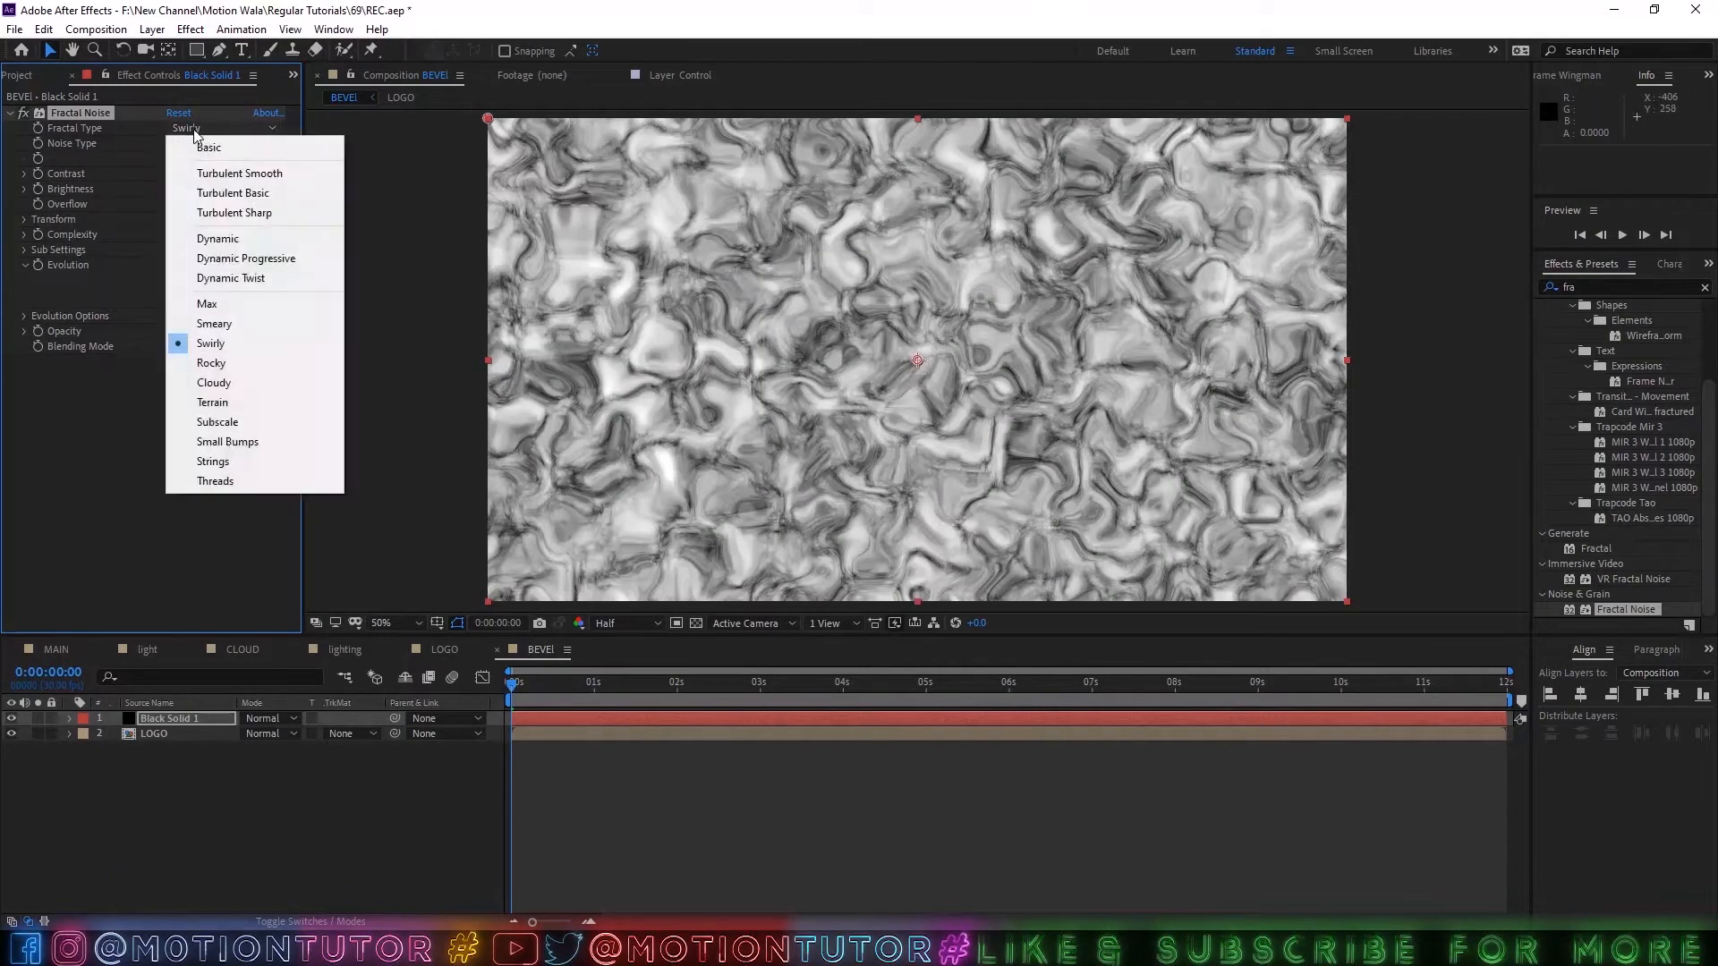
pyautogui.click(222, 325)
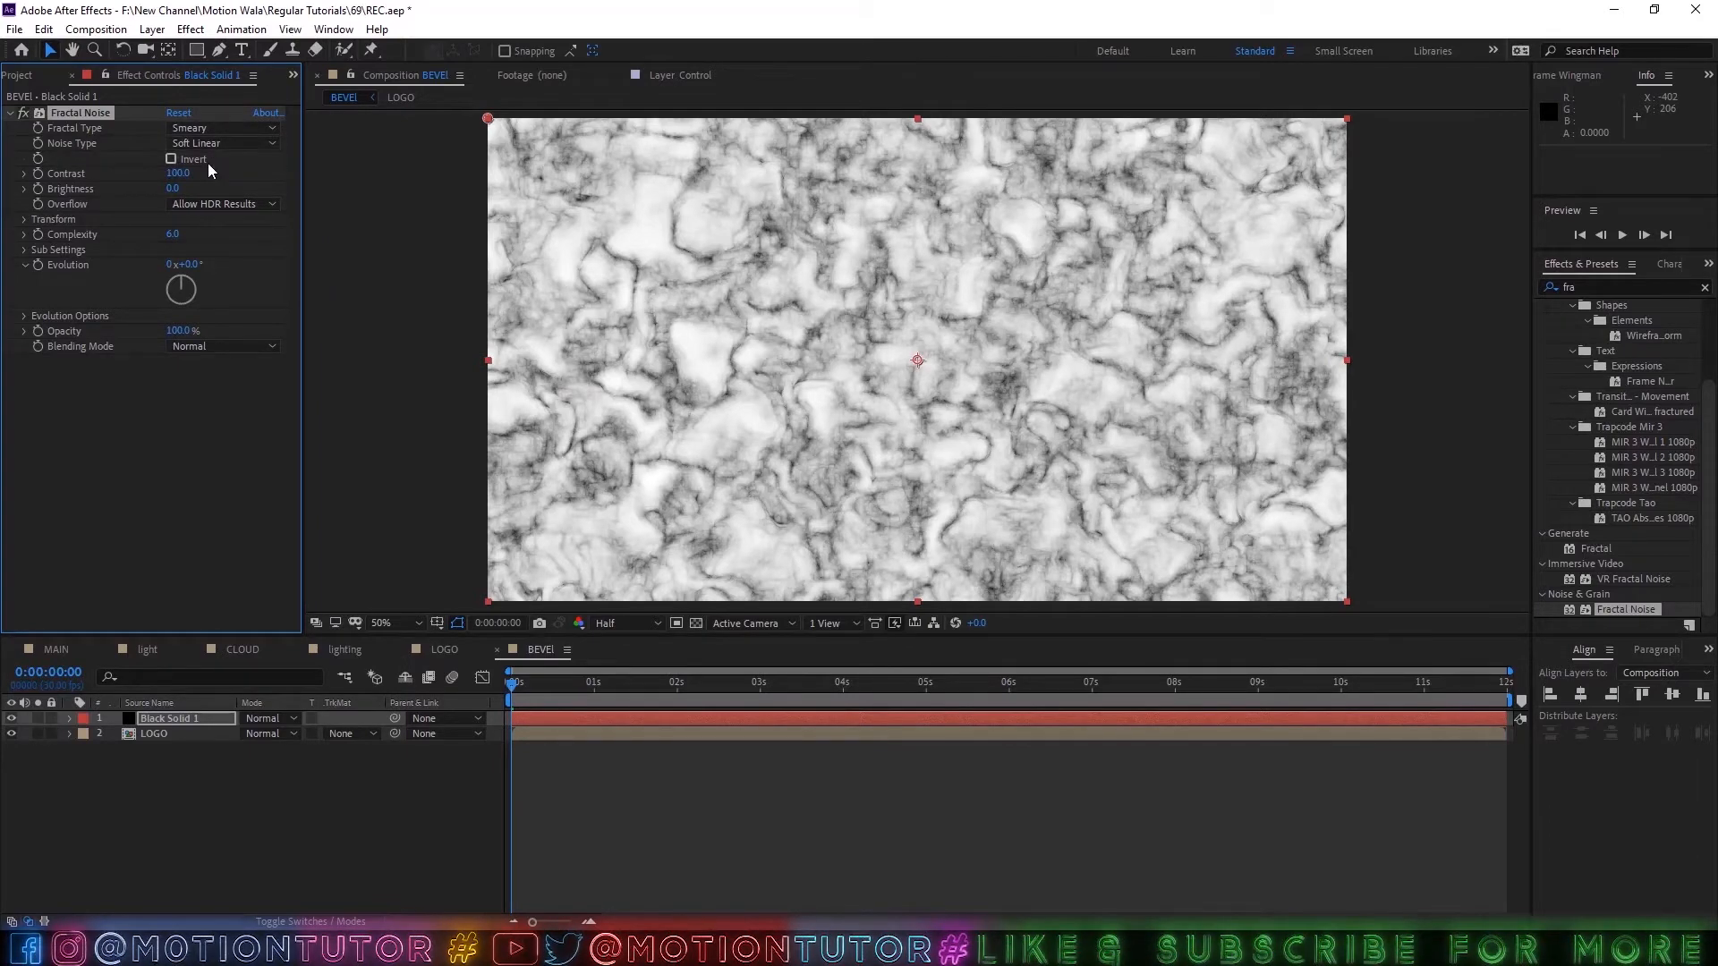
pyautogui.click(188, 129)
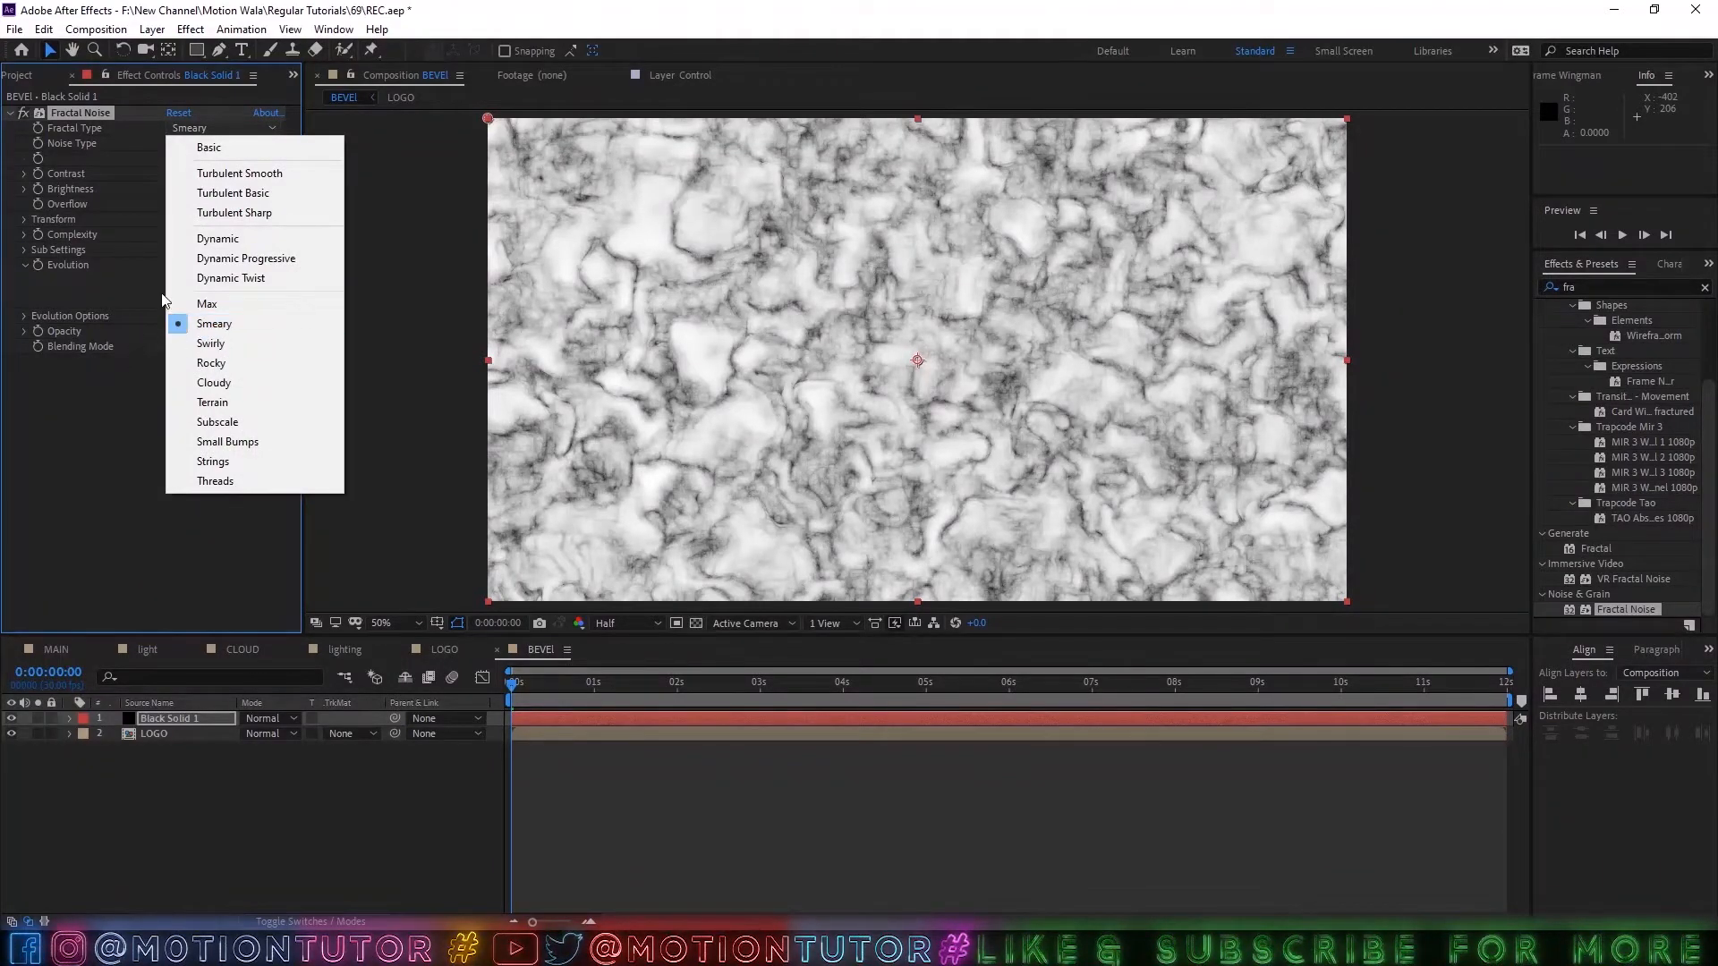
pyautogui.click(215, 324)
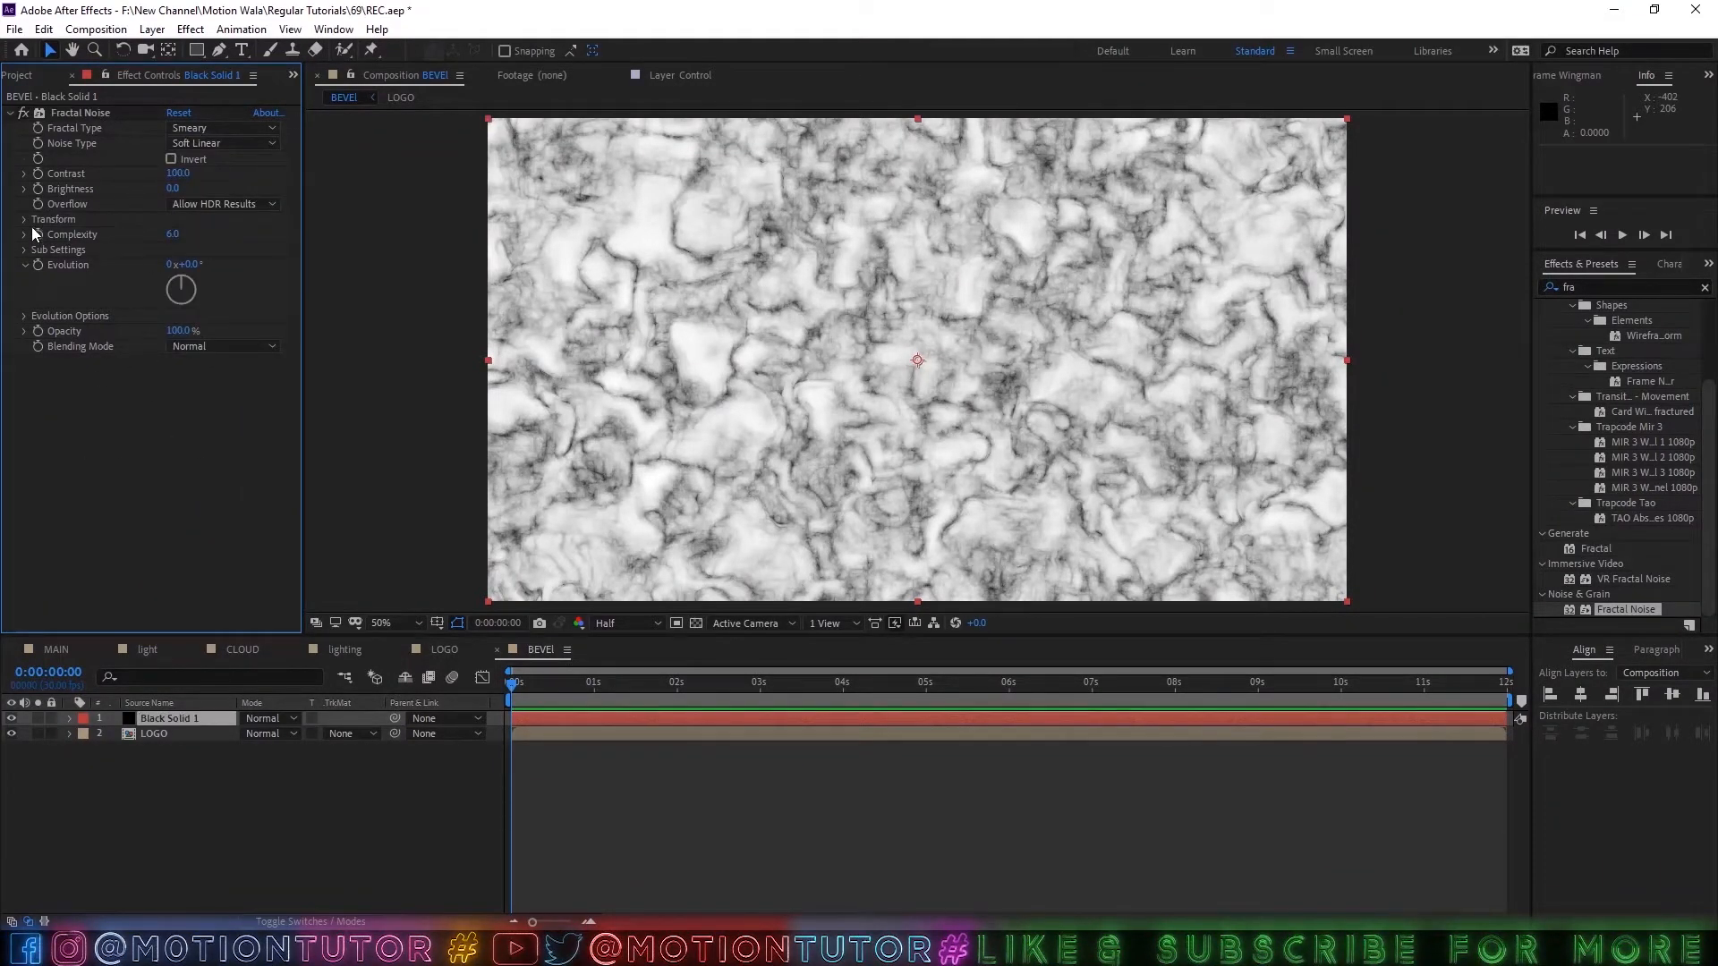
pyautogui.click(174, 235)
pyautogui.write('20')
pyautogui.press('Return')
# Set the noise solid's blending mode to Add and leave the current time at 0:00:00:17.
pyautogui.moveTo(663, 687); pyautogui.dragTo(937, 687)
pyautogui.click(263, 718)
pyautogui.click(340, 336)
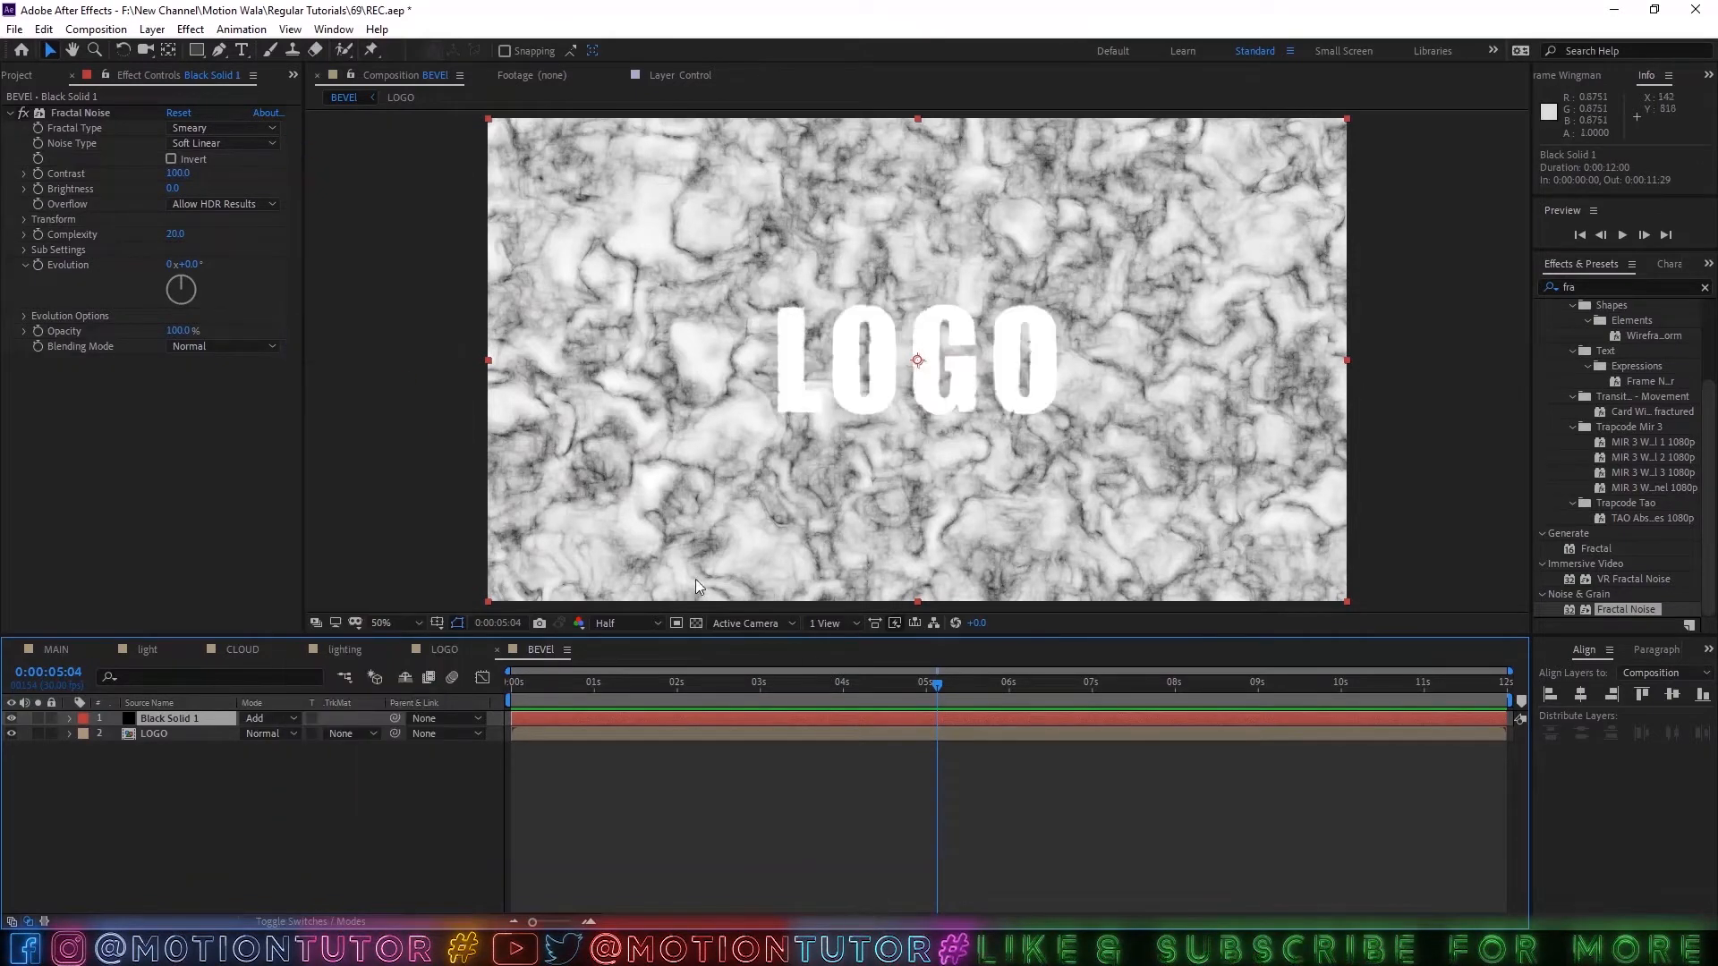
pyautogui.moveTo(936, 687); pyautogui.dragTo(559, 685)
# Create an adjustment layer and place it between the noise solid and the LOGO layer.
pyautogui.click(173, 736)
pyautogui.click(181, 783)
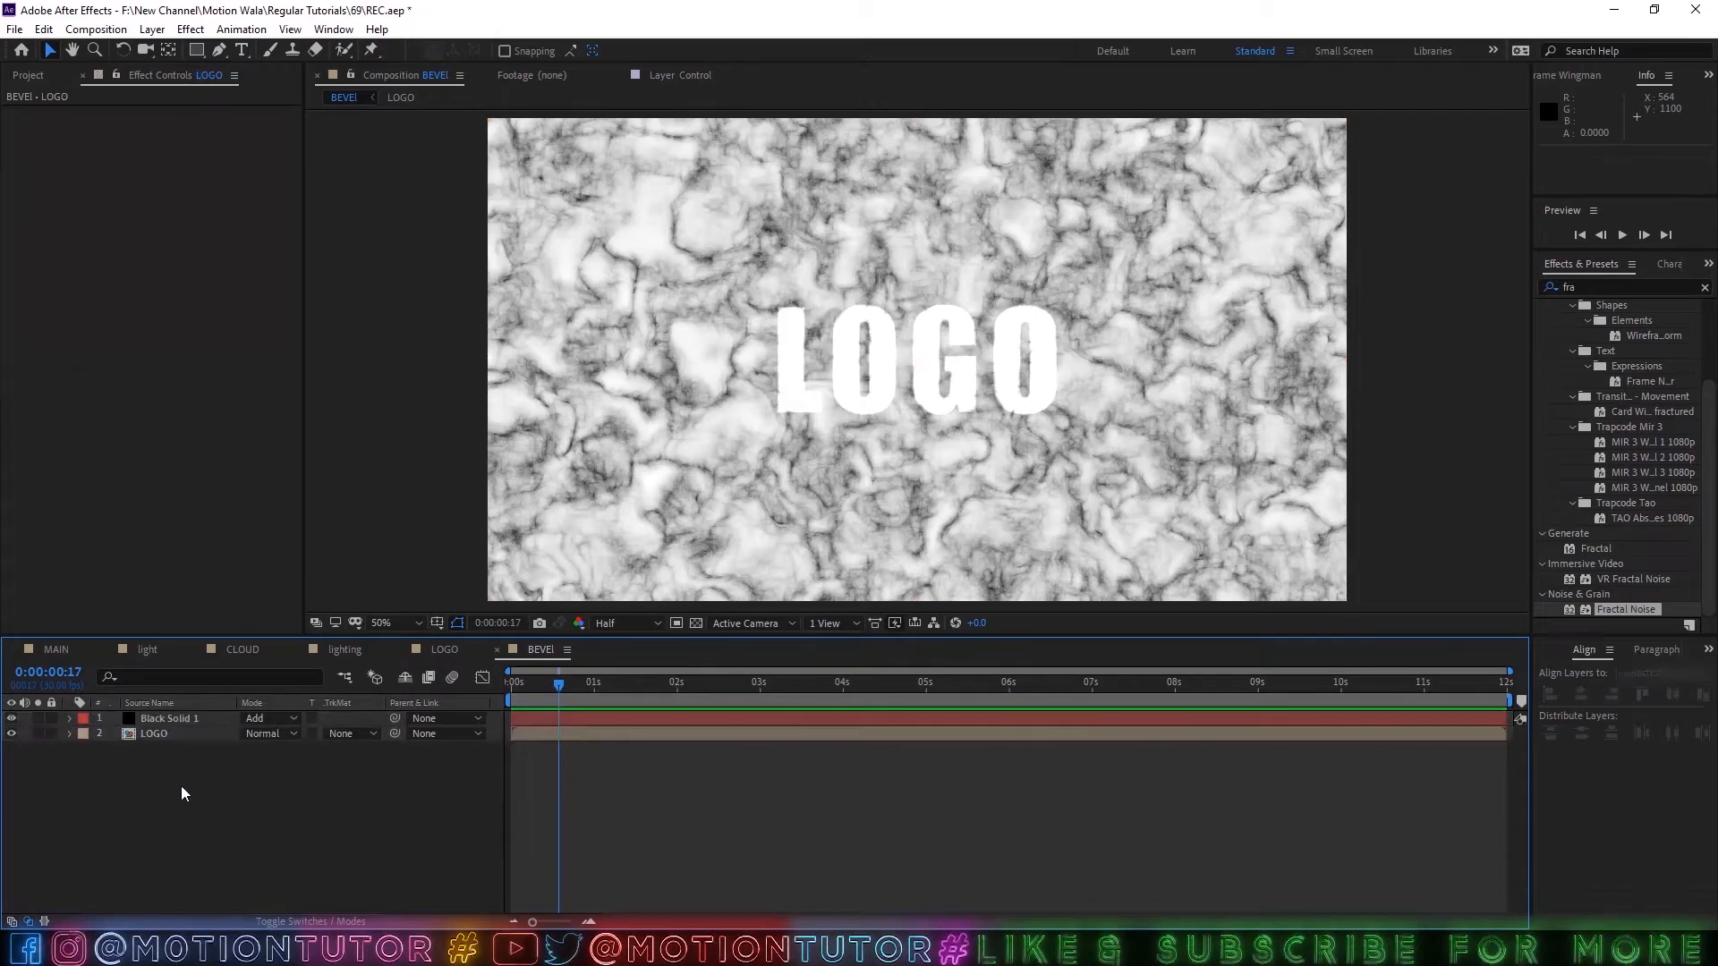
pyautogui.rightClick(181, 786)
pyautogui.moveTo(265, 597)
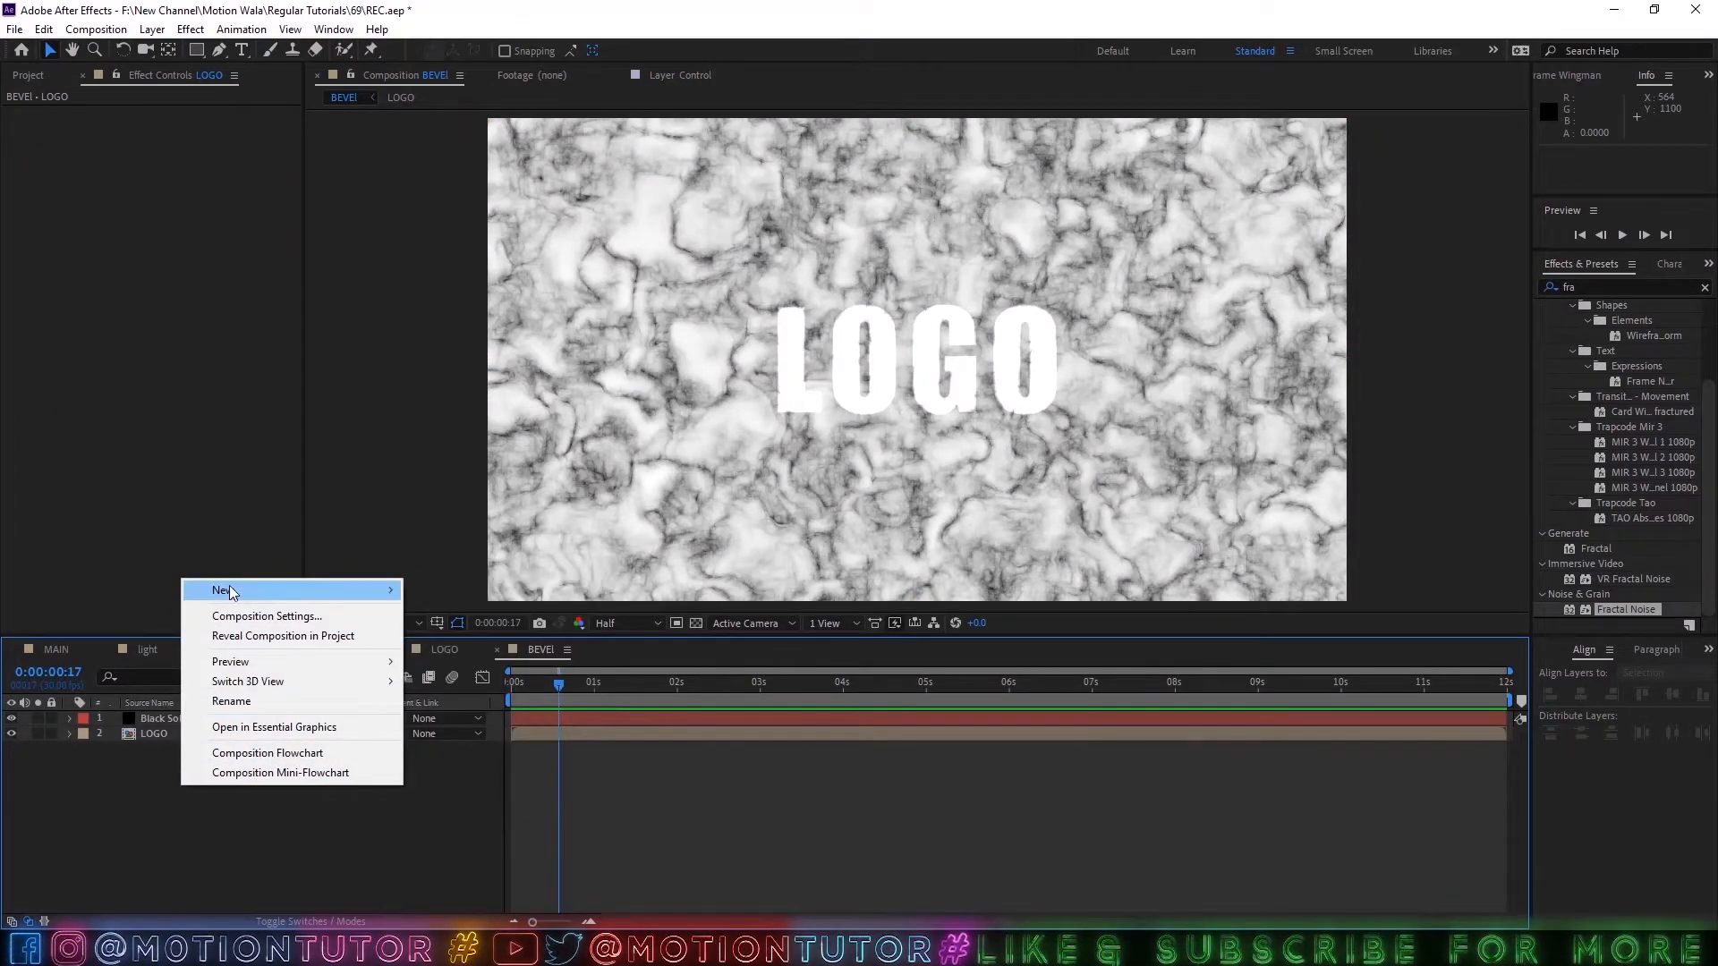
pyautogui.click(471, 734)
pyautogui.moveTo(180, 719); pyautogui.dragTo(177, 737)
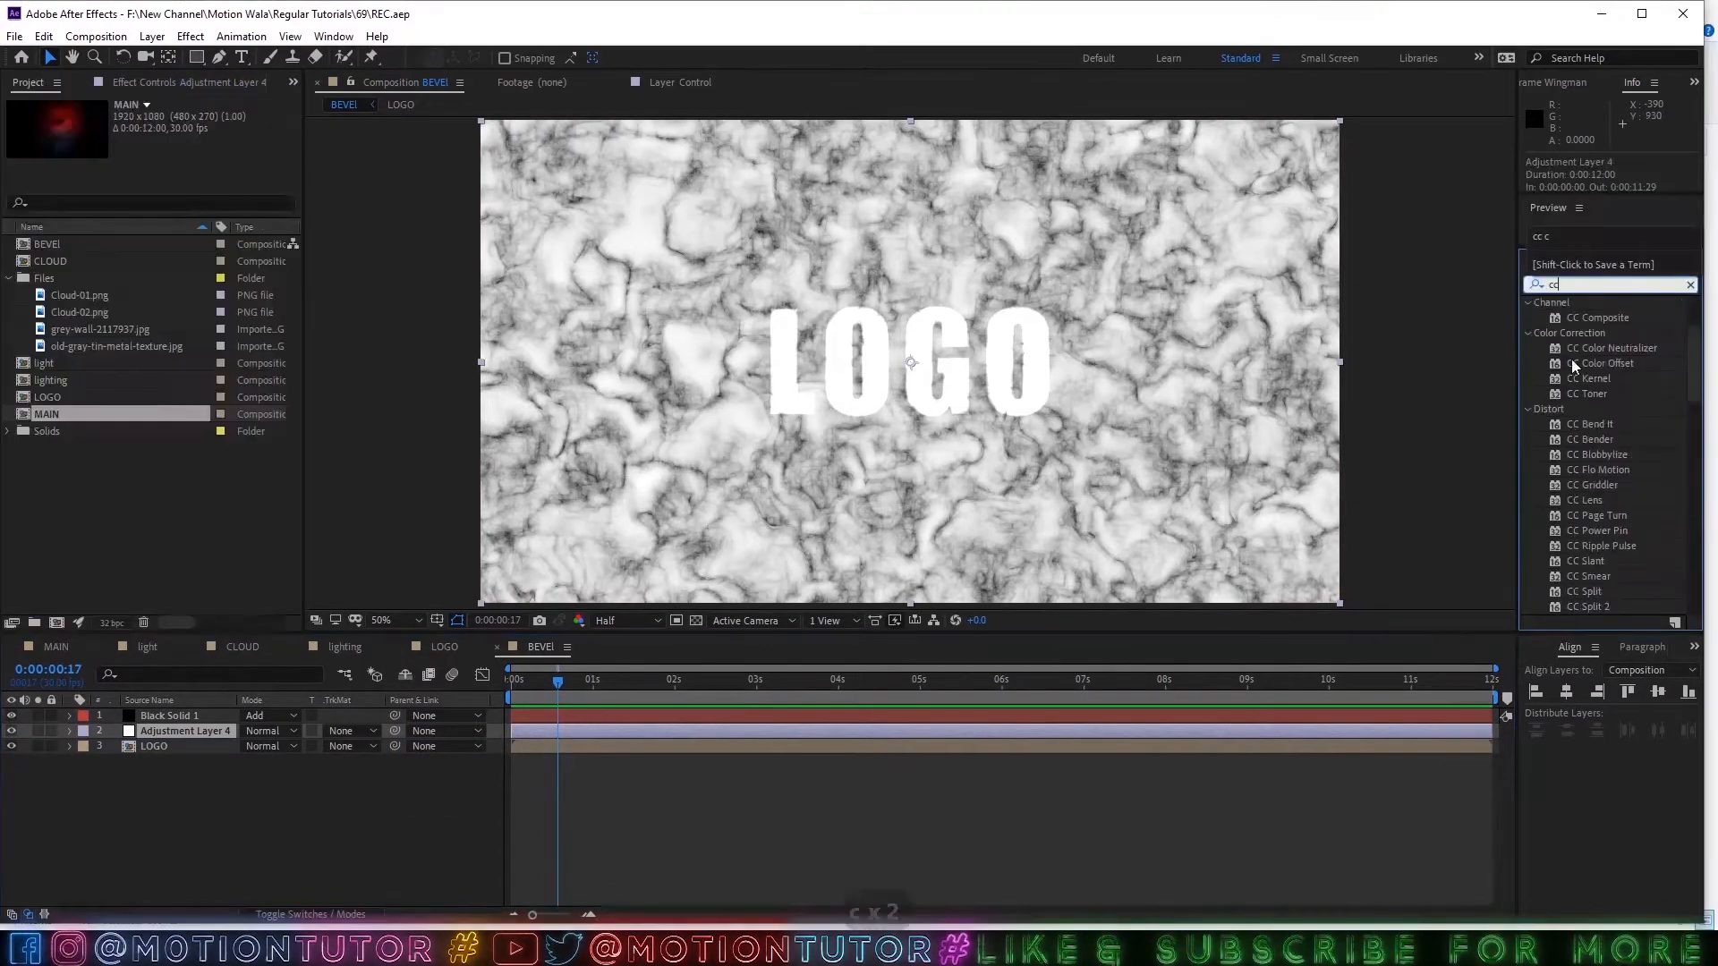
# Apply the Solid Composite effect to the adjustment layer with its color set to black, and maximize the program window.
pyautogui.hotkey('ctrl', 'a')
pyautogui.write('sol')
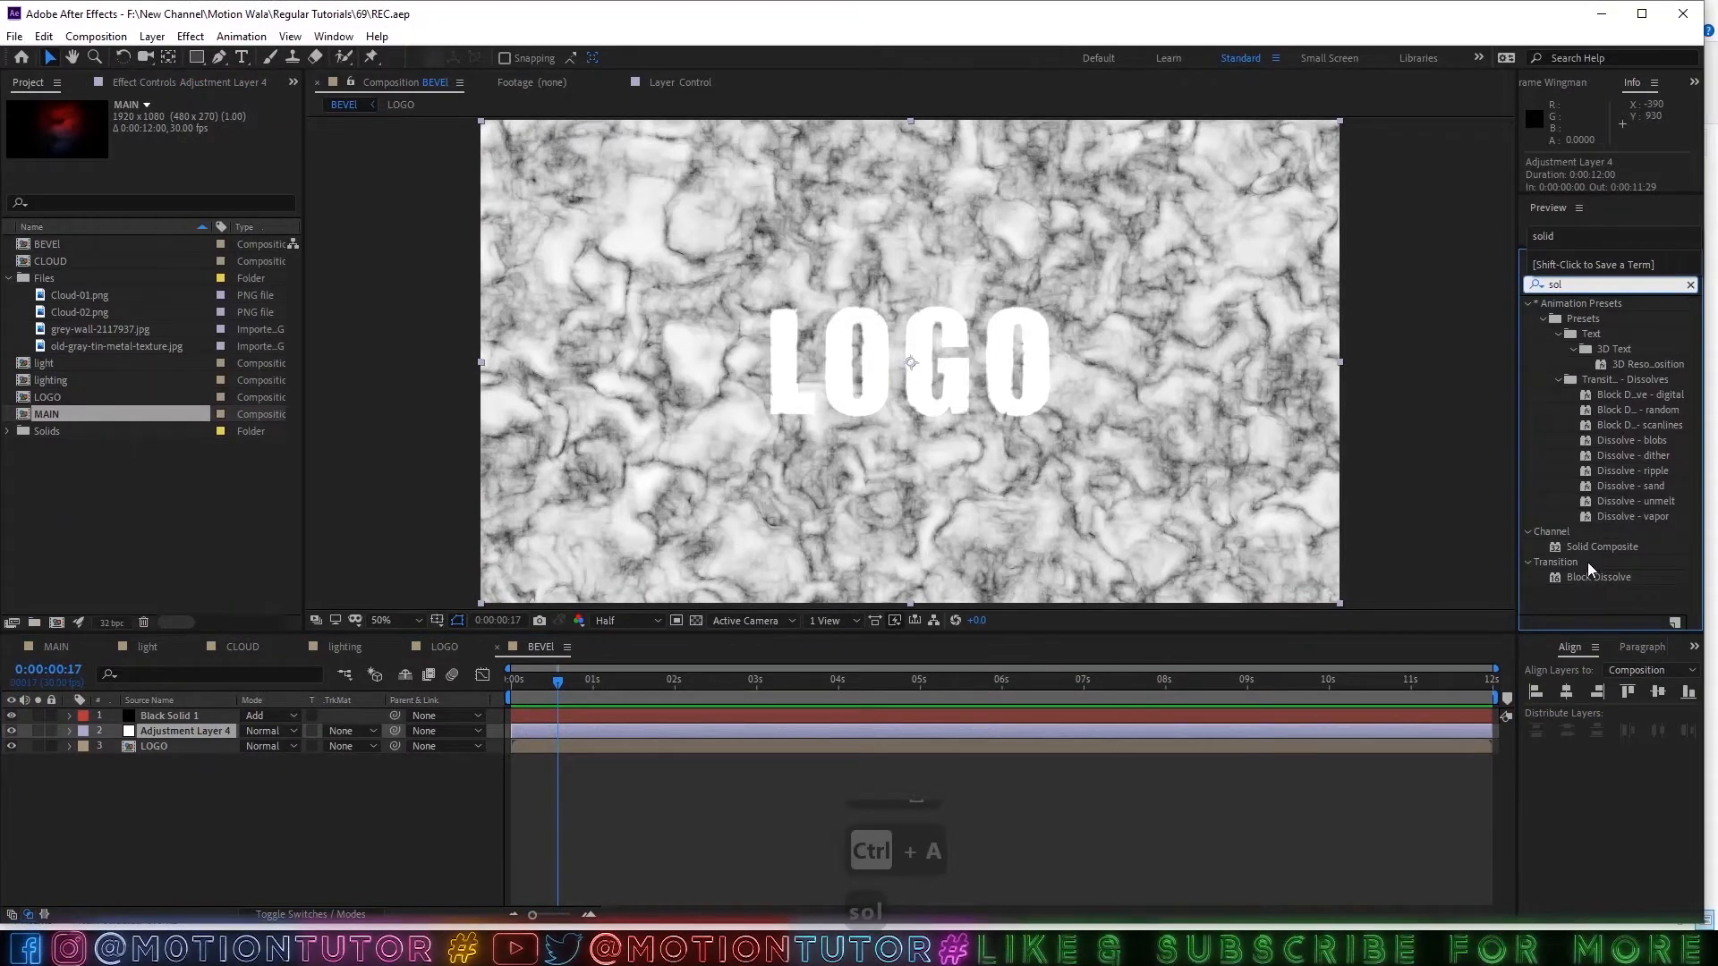
pyautogui.moveTo(1594, 547); pyautogui.dragTo(149, 733)
pyautogui.click(174, 153)
pyautogui.moveTo(491, 455); pyautogui.dragTo(501, 577)
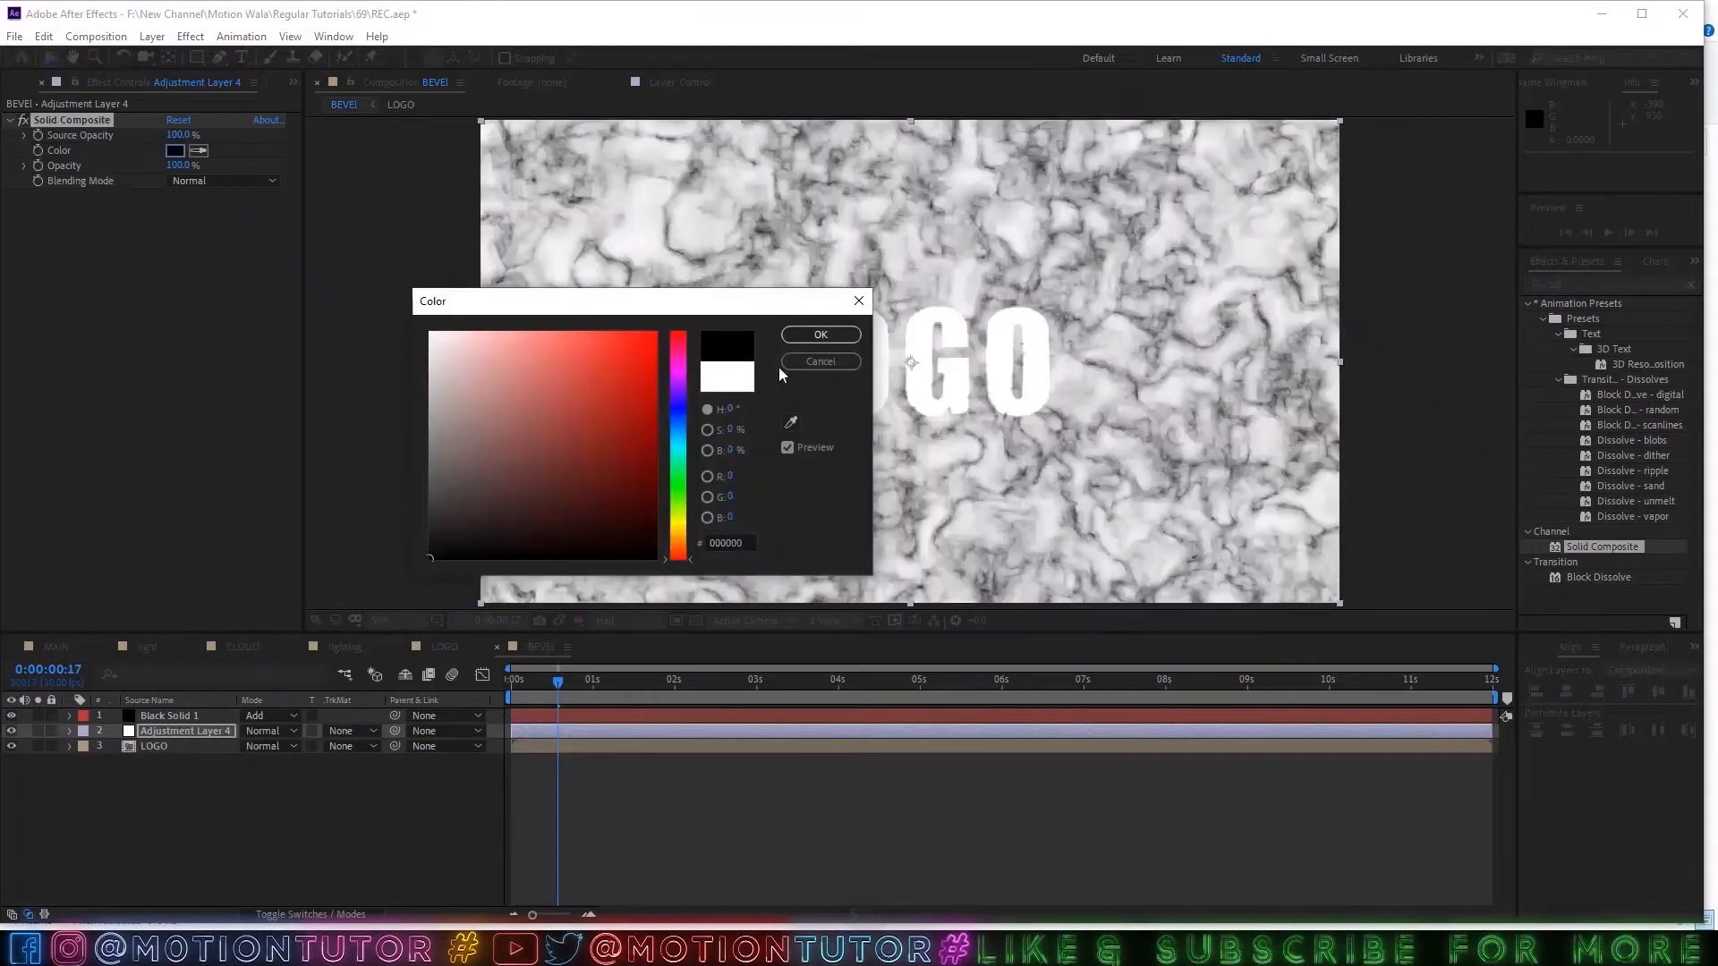
pyautogui.click(816, 334)
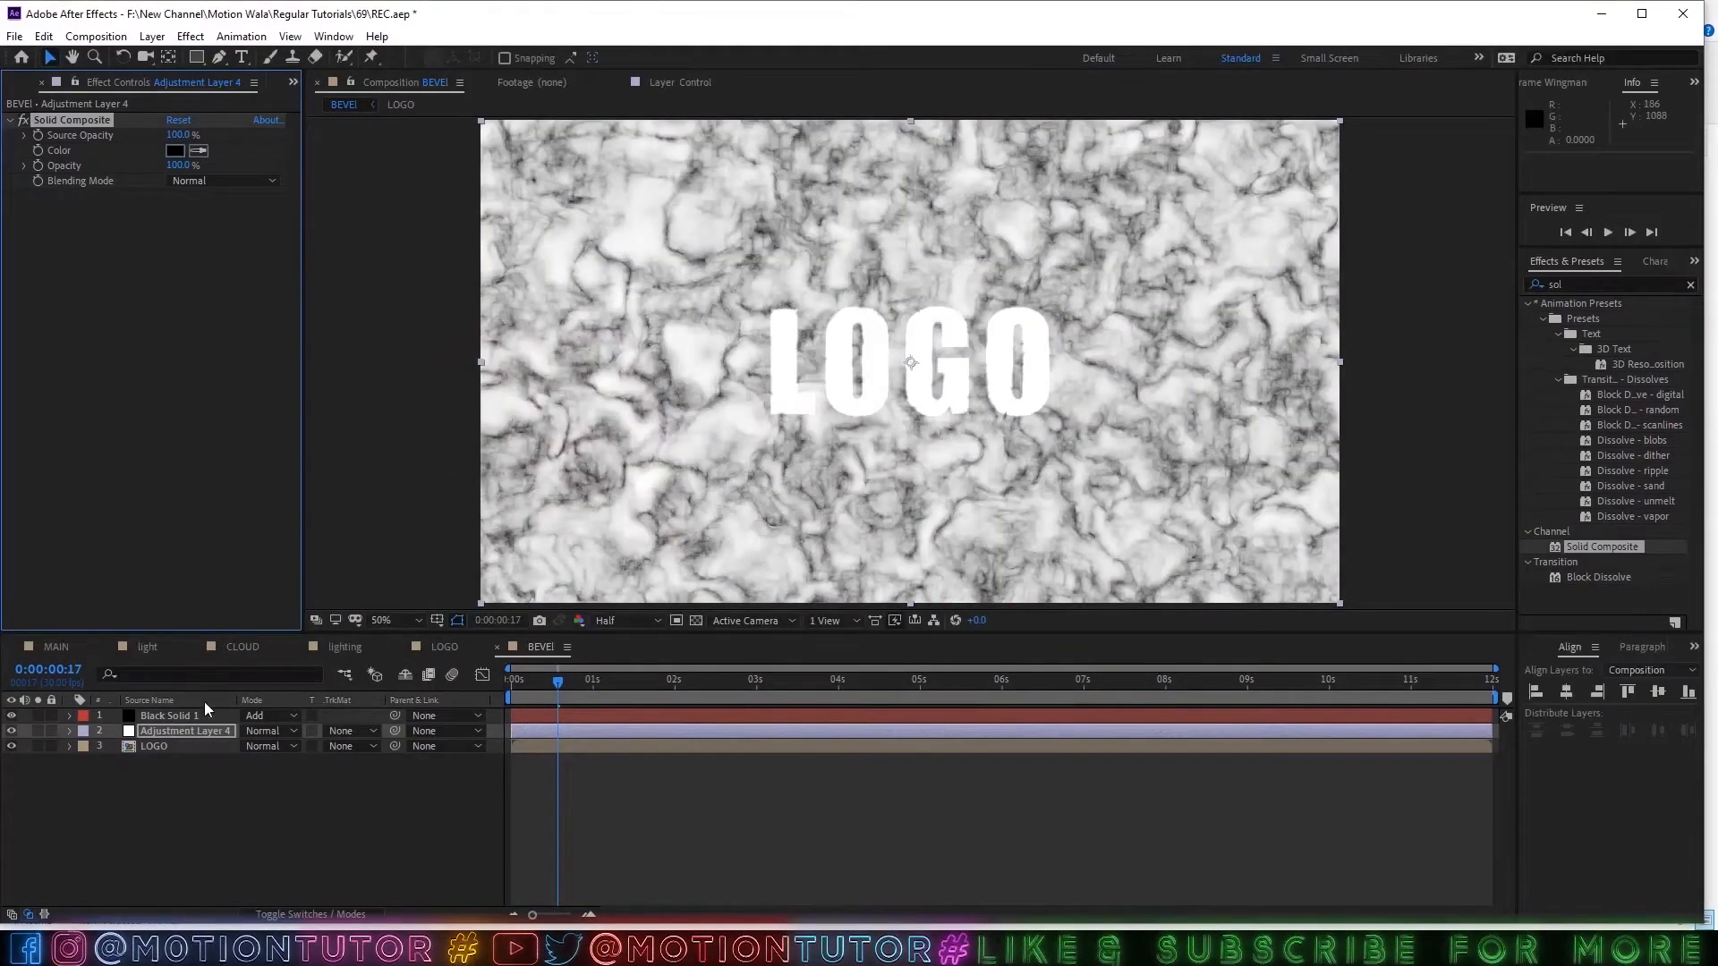
pyautogui.click(1644, 13)
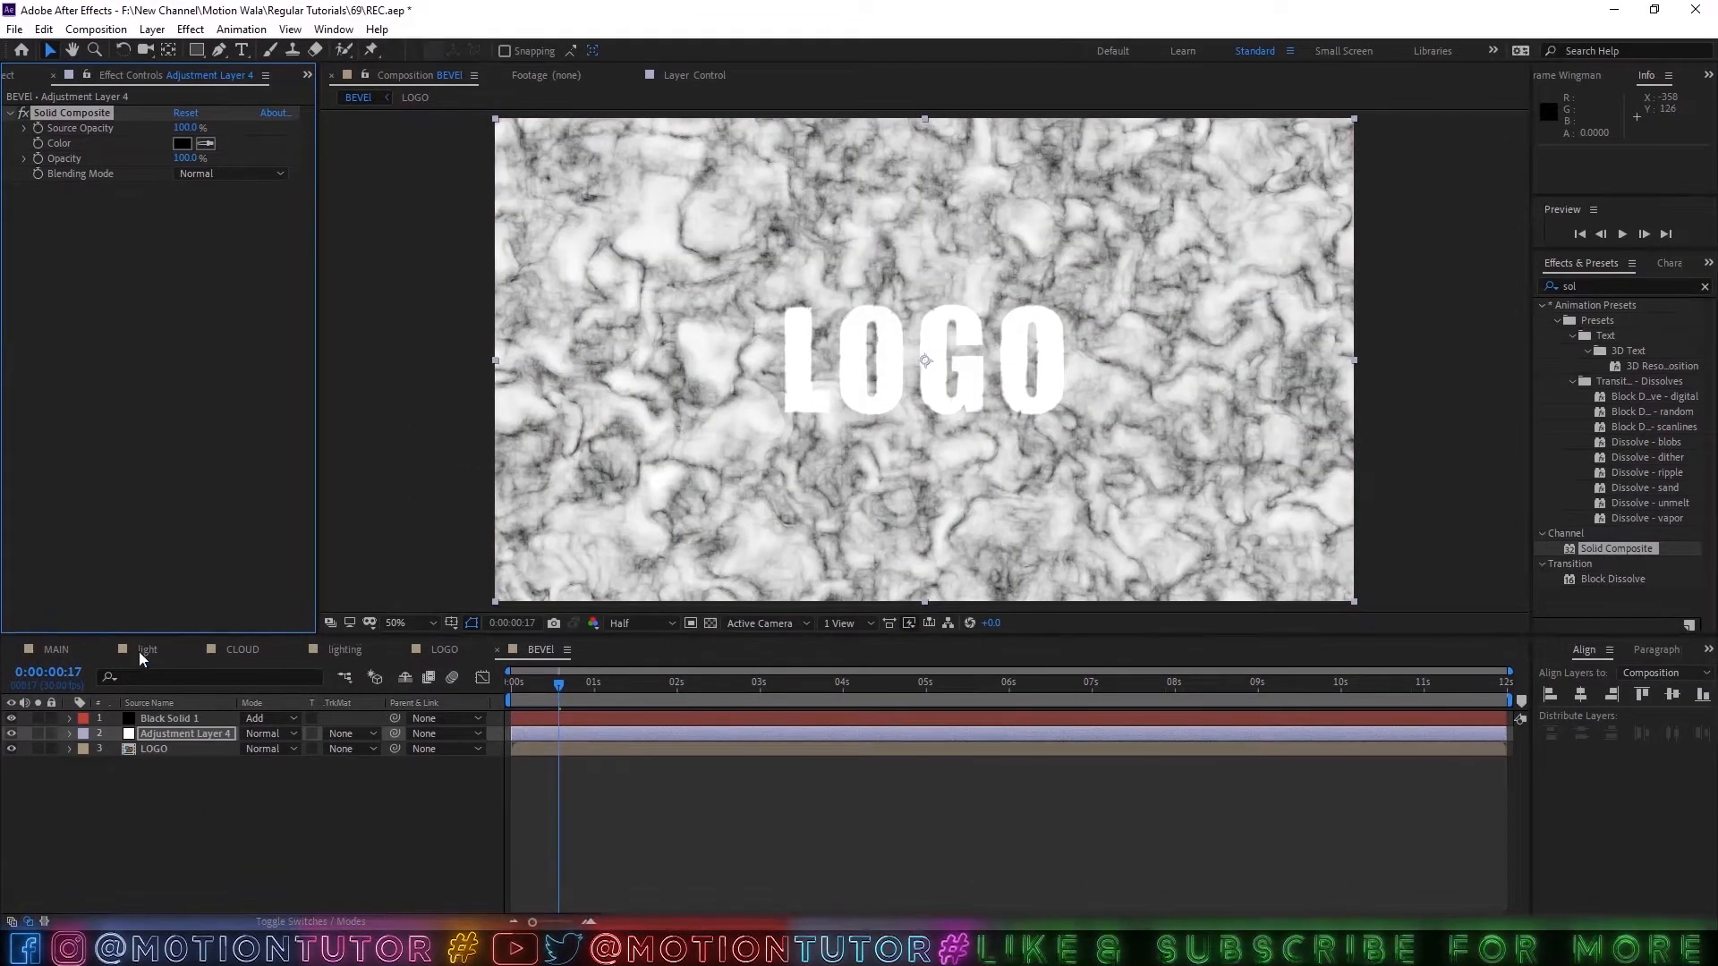
# Create a new composition from BEVEl, name it 3D, and move its current time to 0:00:01:22.
pyautogui.click(9, 75)
pyautogui.click(65, 490)
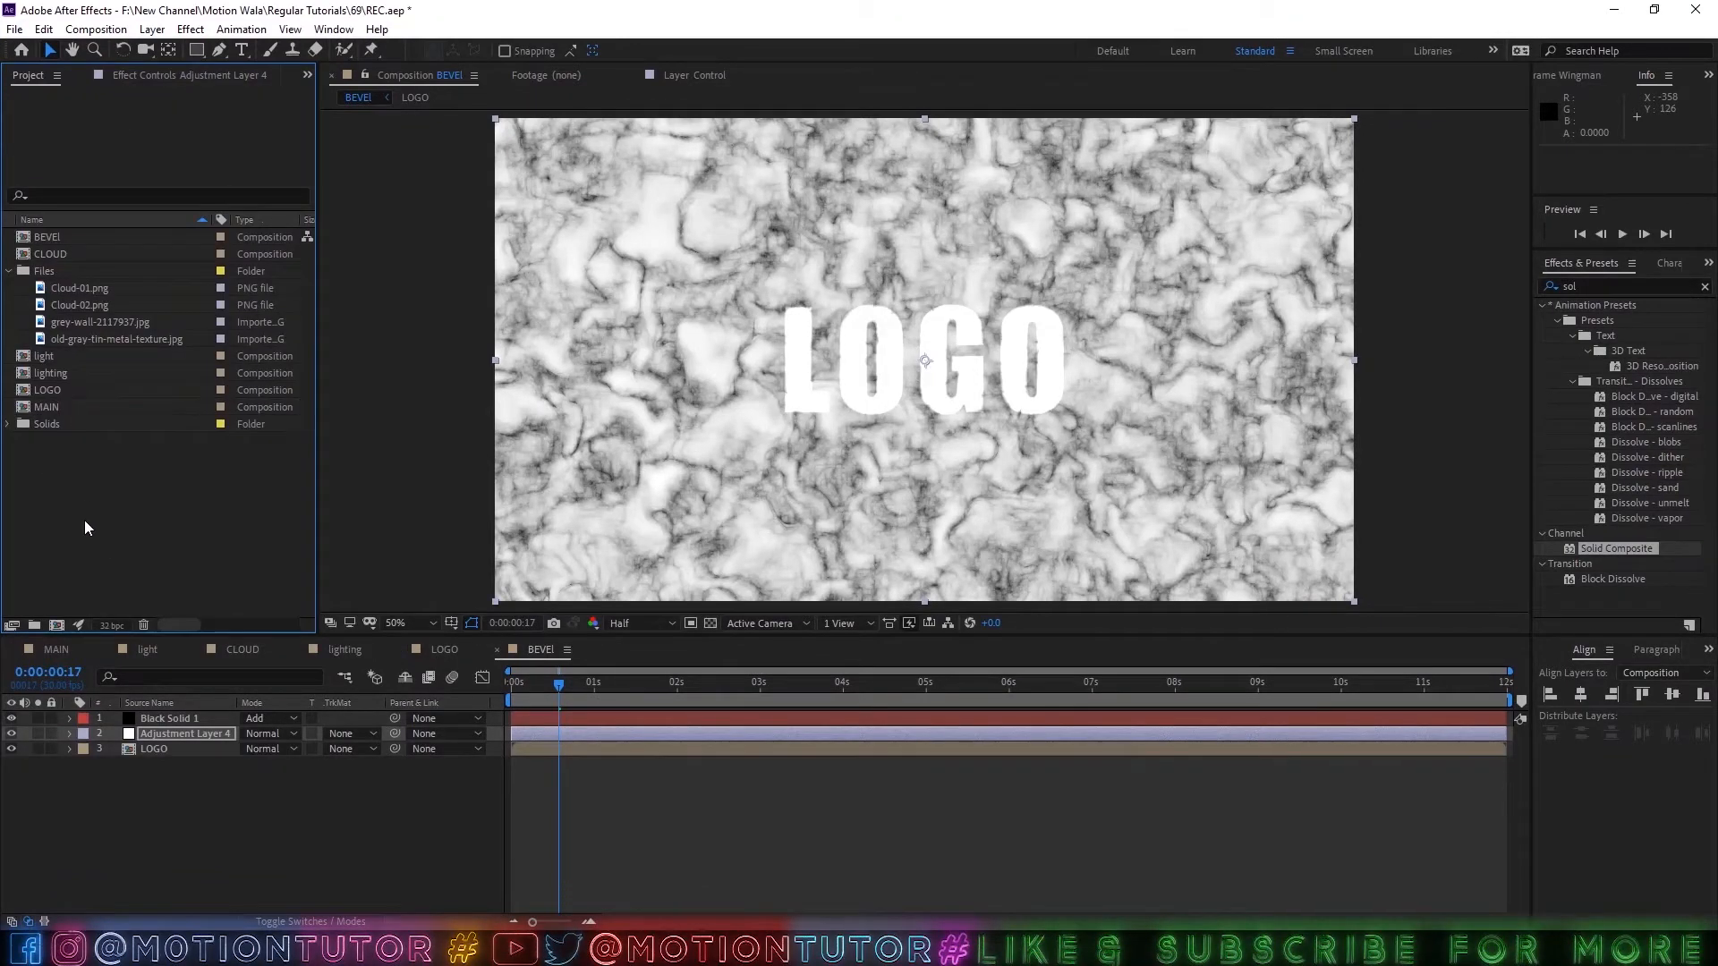
pyautogui.click(50, 239)
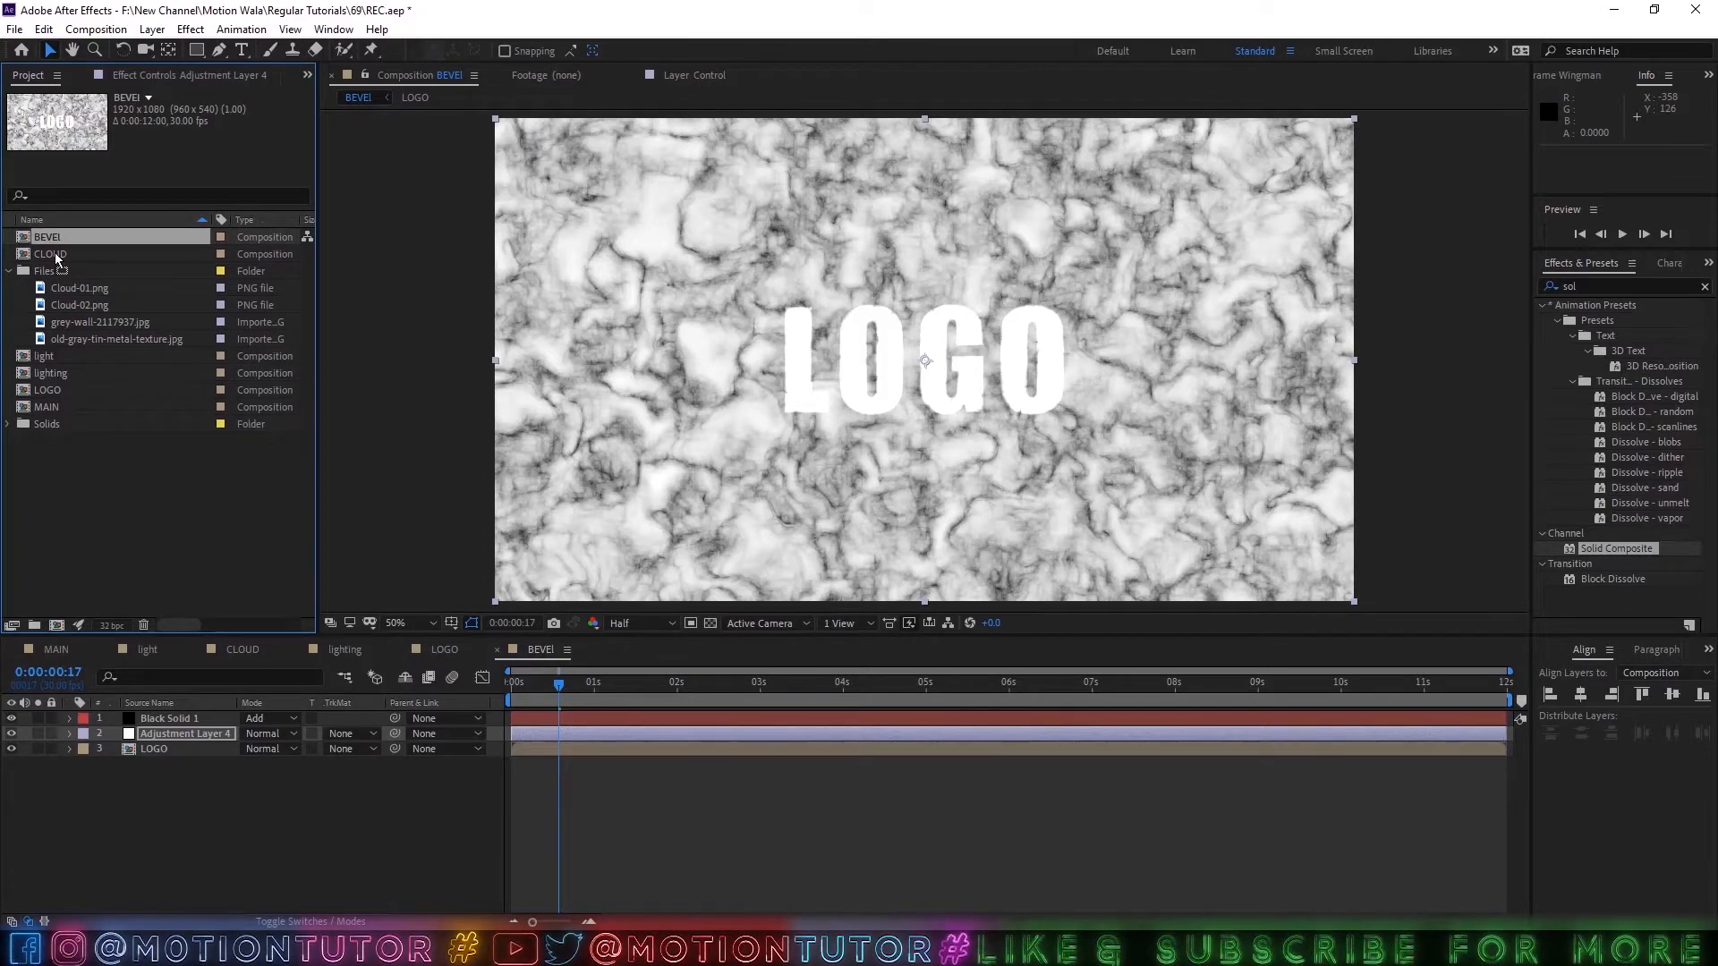
pyautogui.click(57, 625)
pyautogui.moveTo(555, 680); pyautogui.dragTo(657, 692)
pyautogui.hotkey('ctrl', 'k')
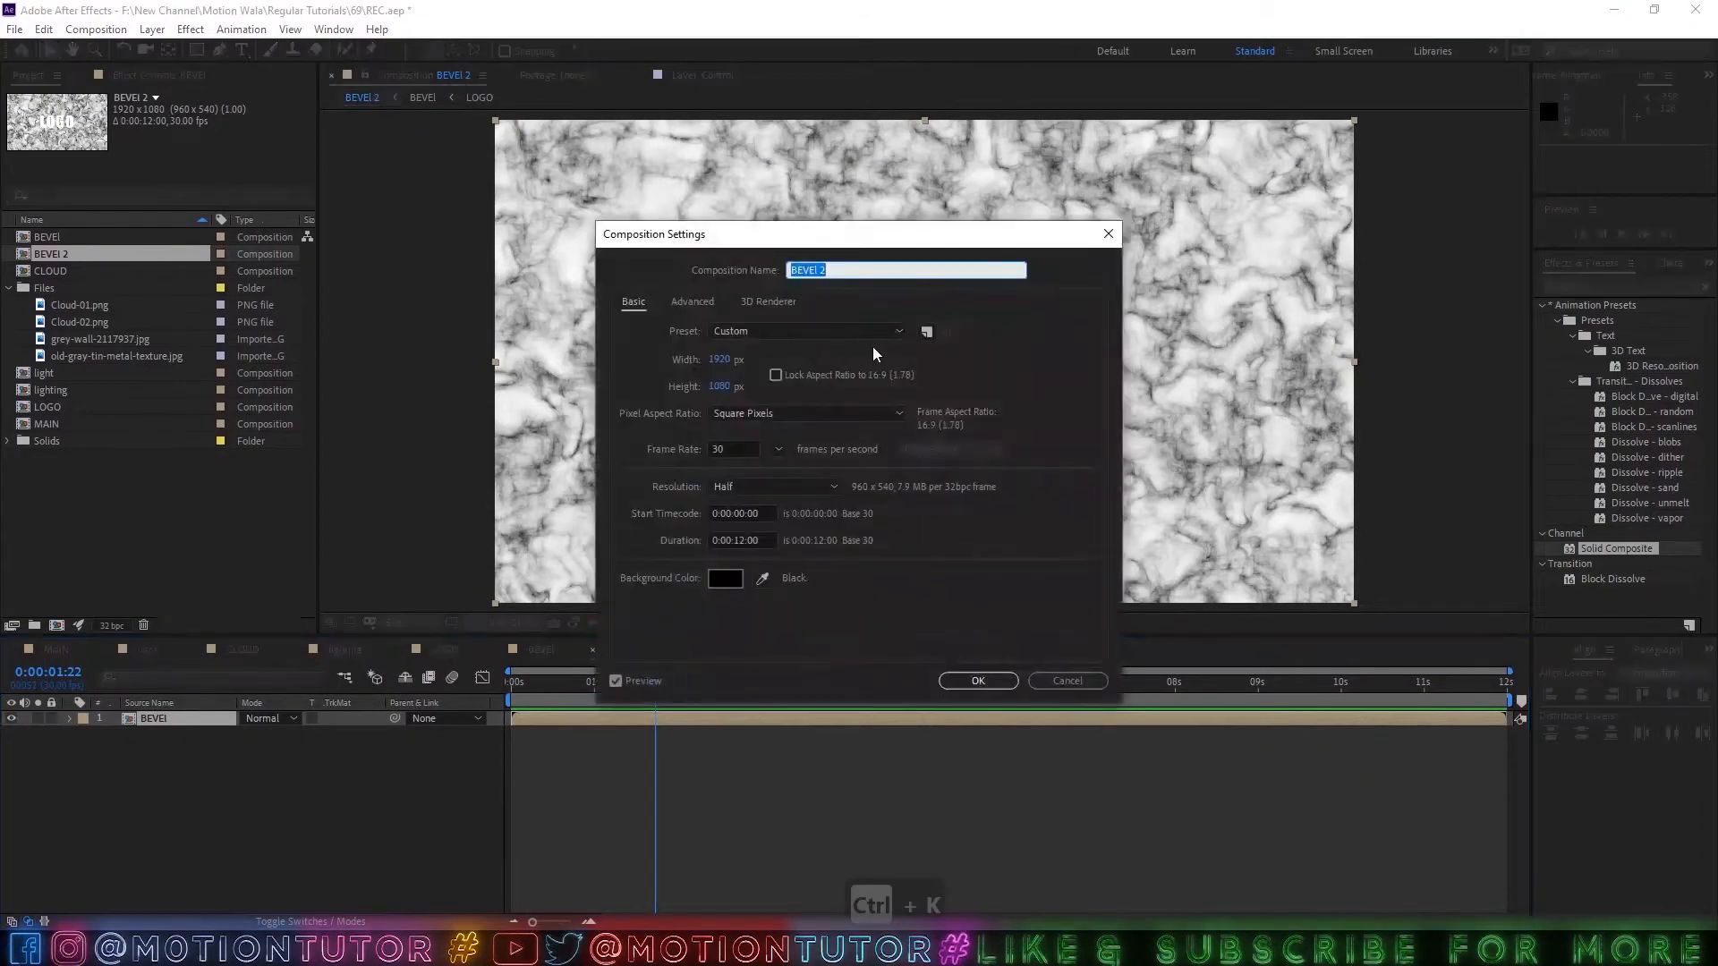
pyautogui.write('3D')
pyautogui.click(978, 681)
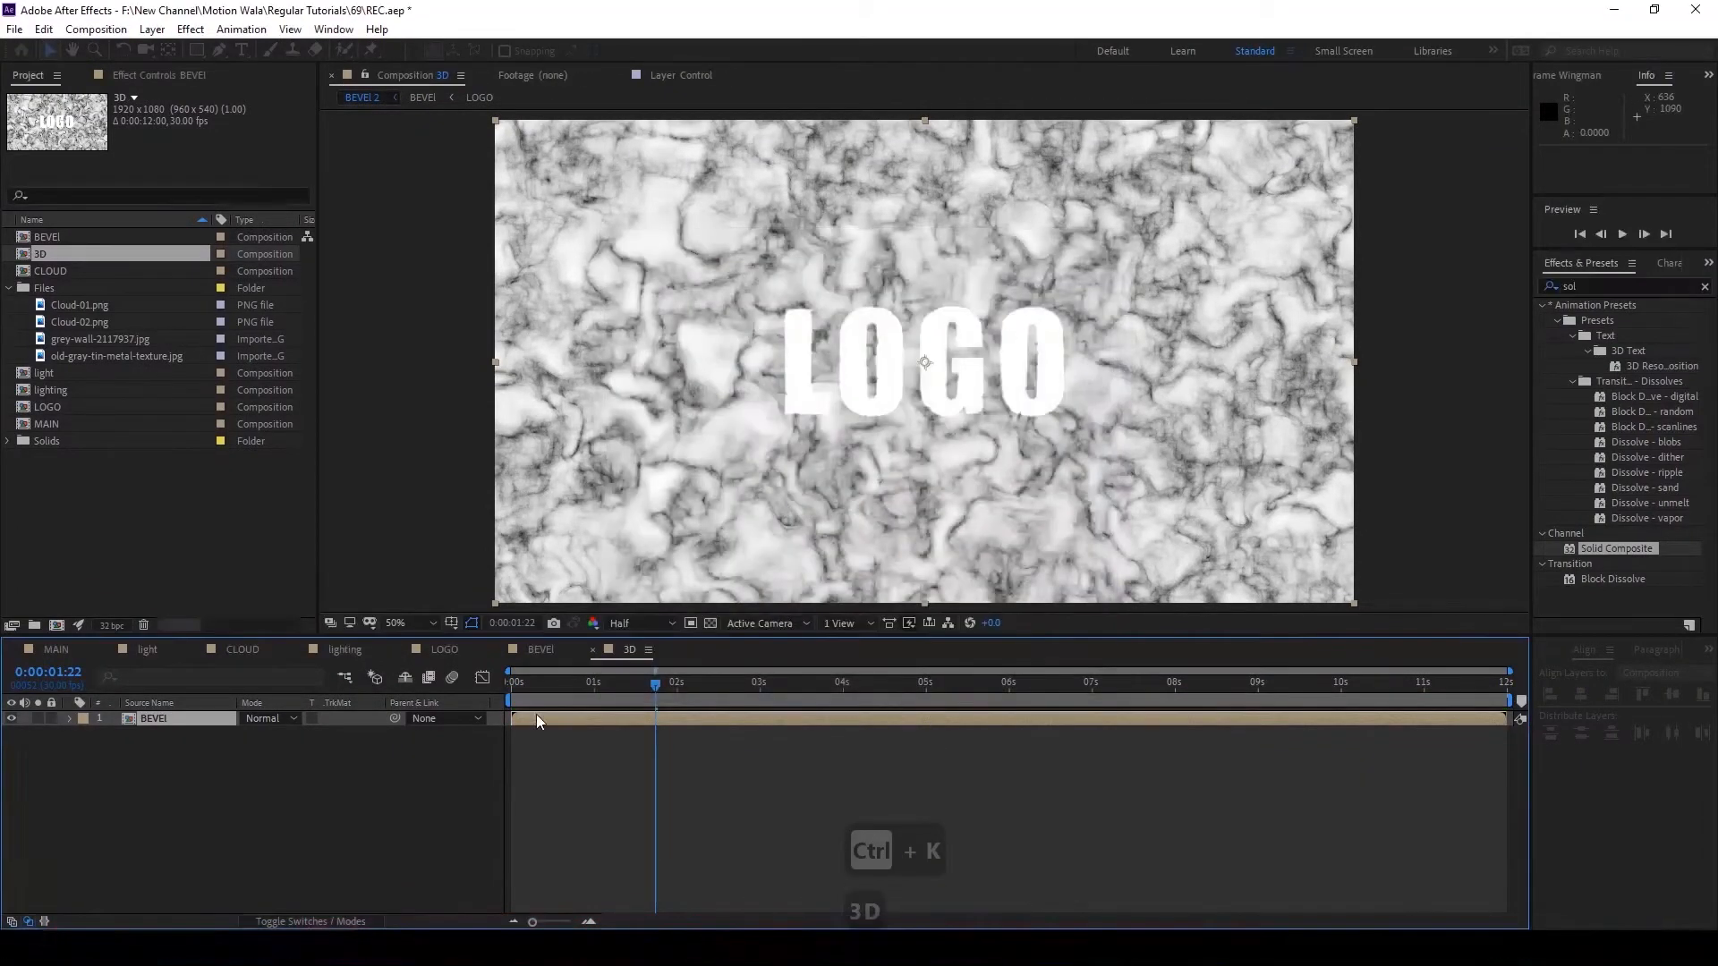
# Hide the BEVEl layer in the 3D composition, and add the LOGO composition beneath it as another hidden layer.
pyautogui.click(154, 729)
pyautogui.click(106, 723)
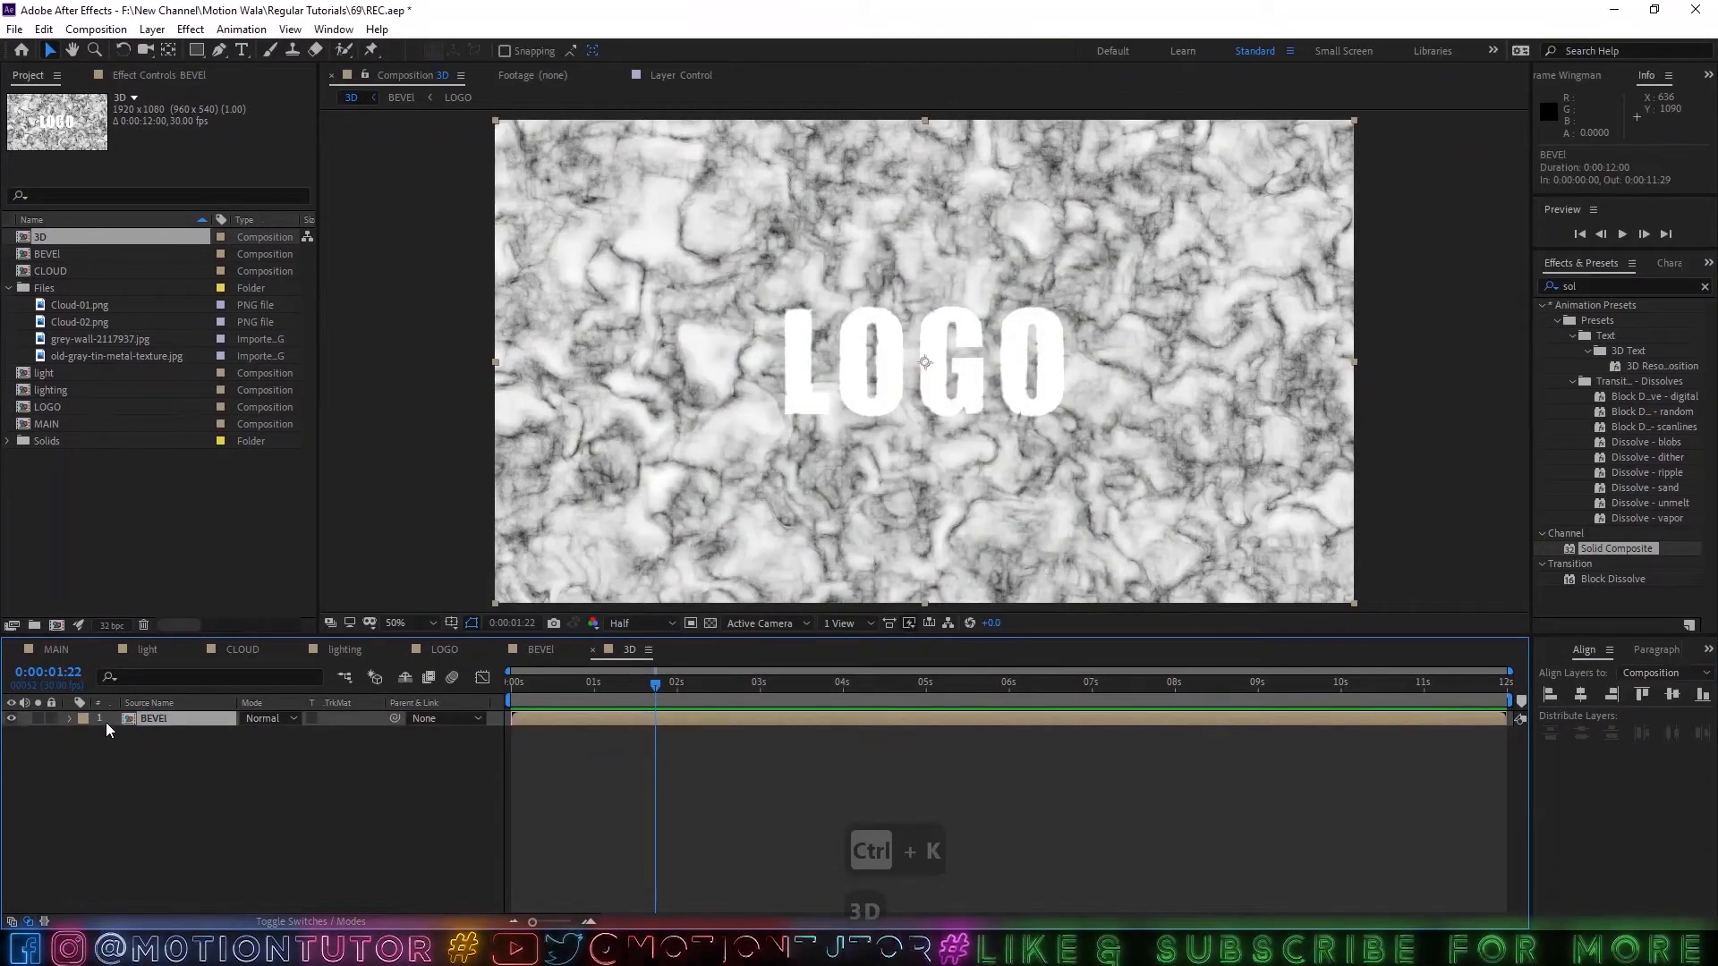
pyautogui.click(10, 718)
pyautogui.moveTo(47, 407); pyautogui.dragTo(175, 760)
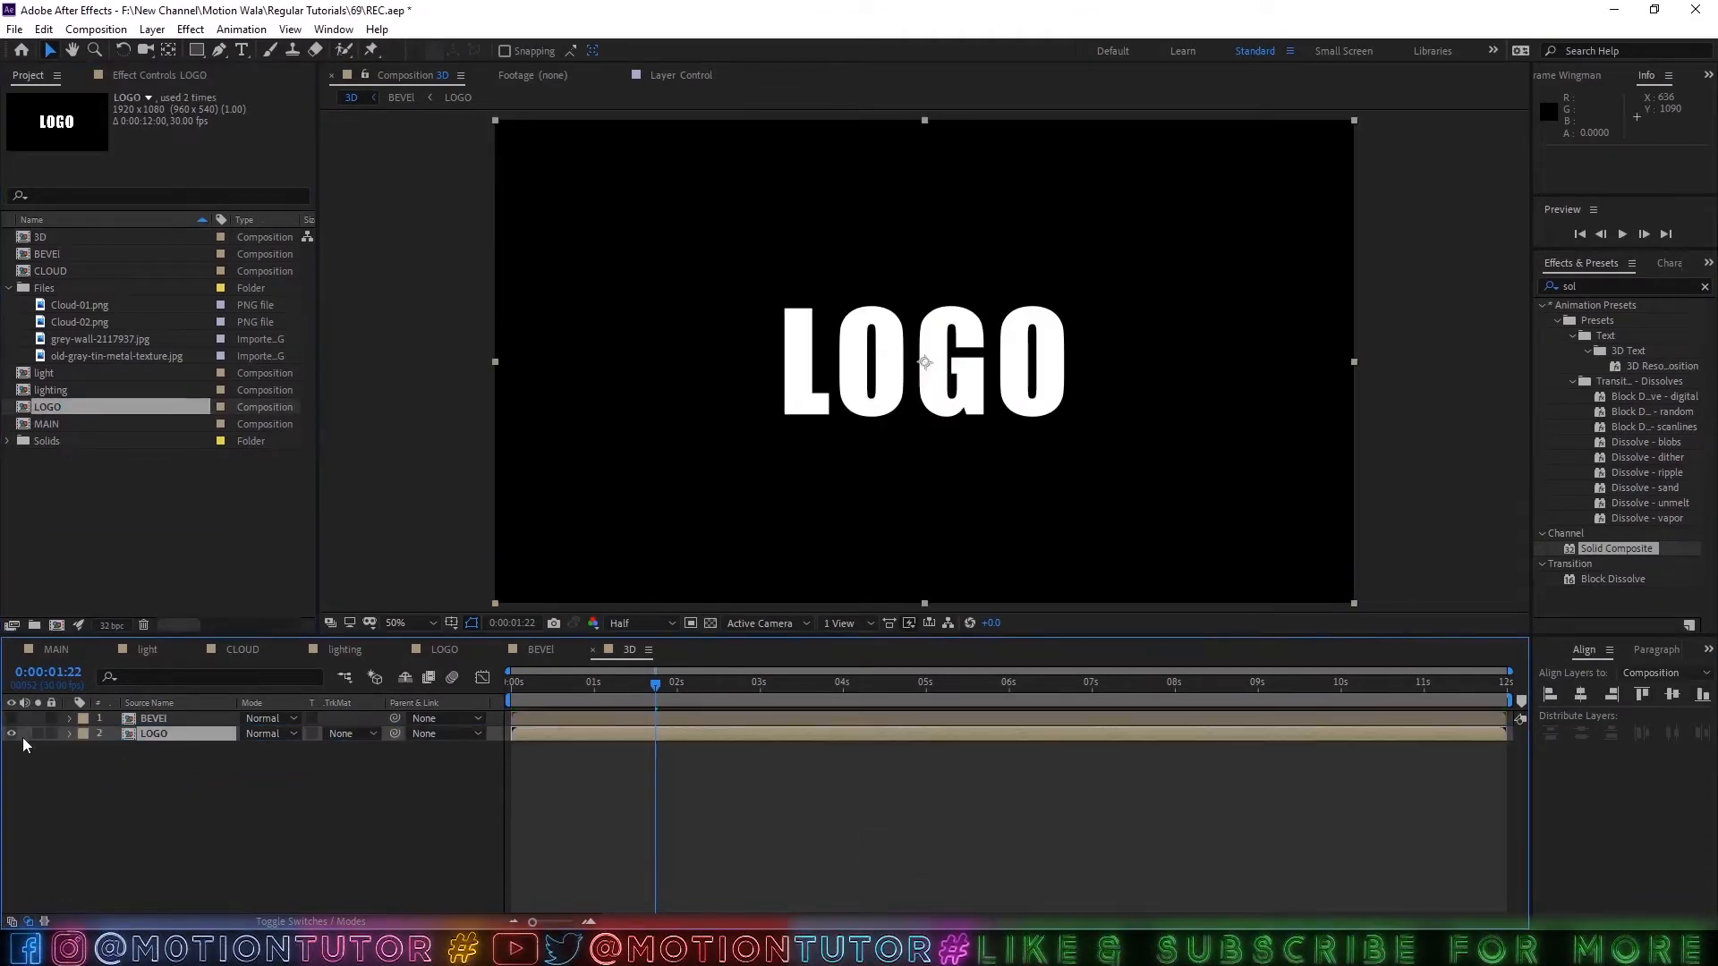
pyautogui.click(11, 733)
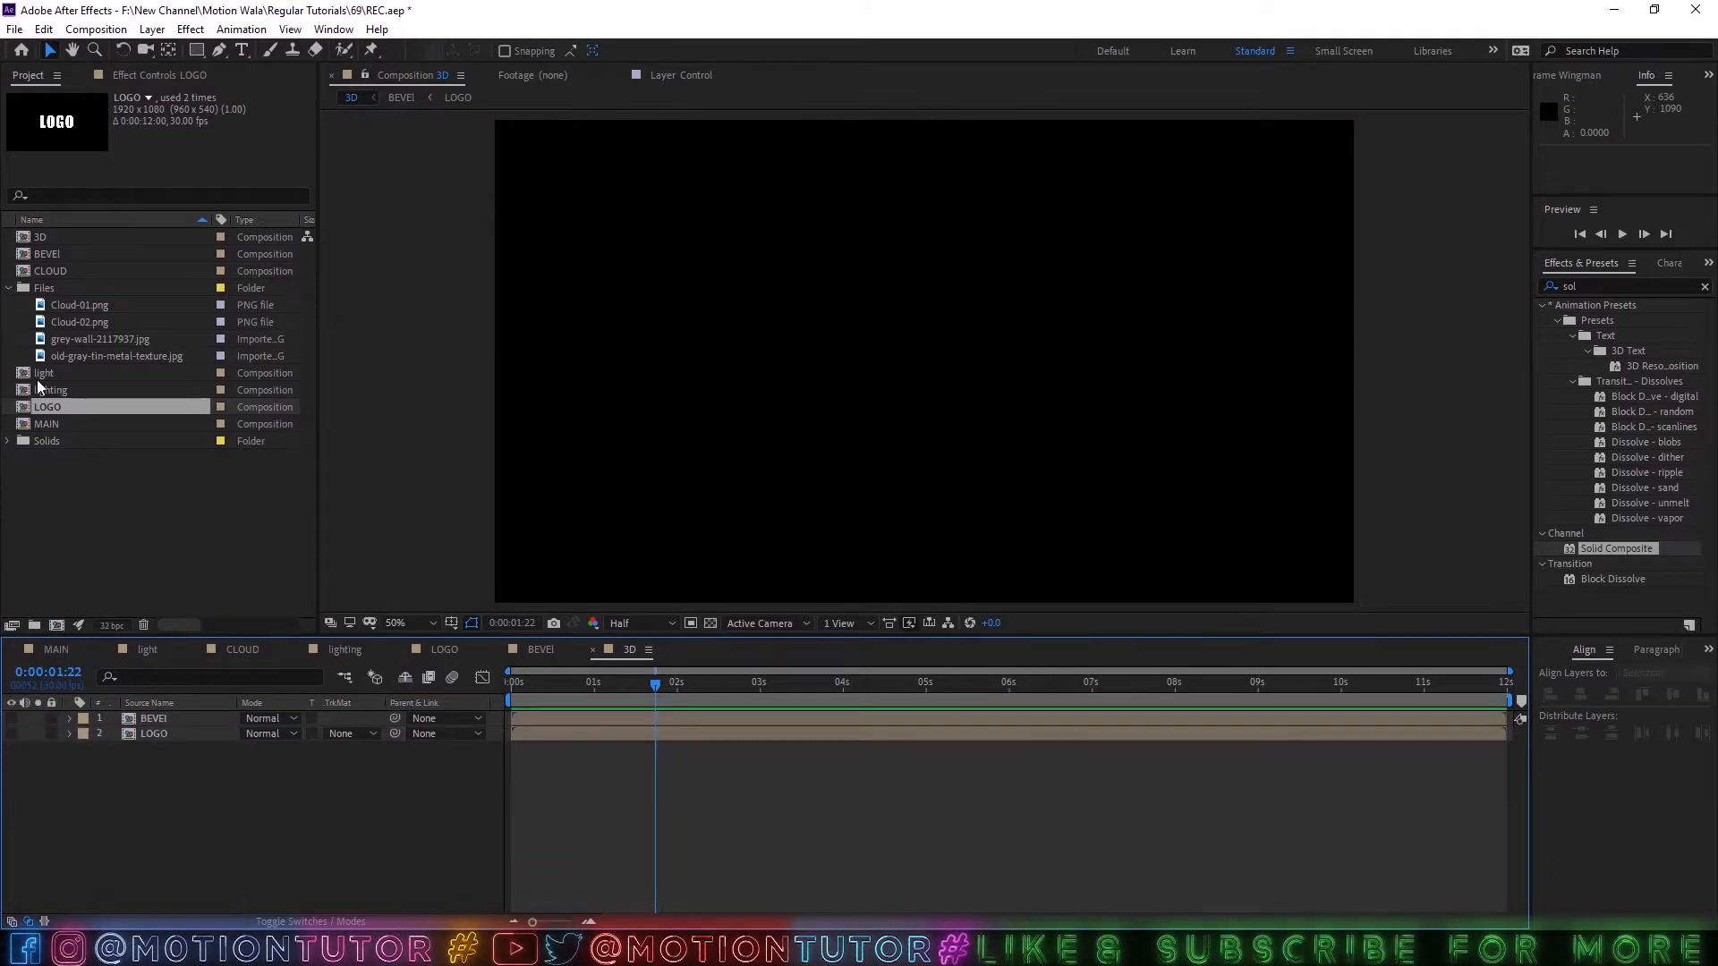
# Preview both texture images and add old-gray-tin-metal-texture.jpg as the top layer of the 3D composition, fitted to the composition's width.
pyautogui.click(88, 357)
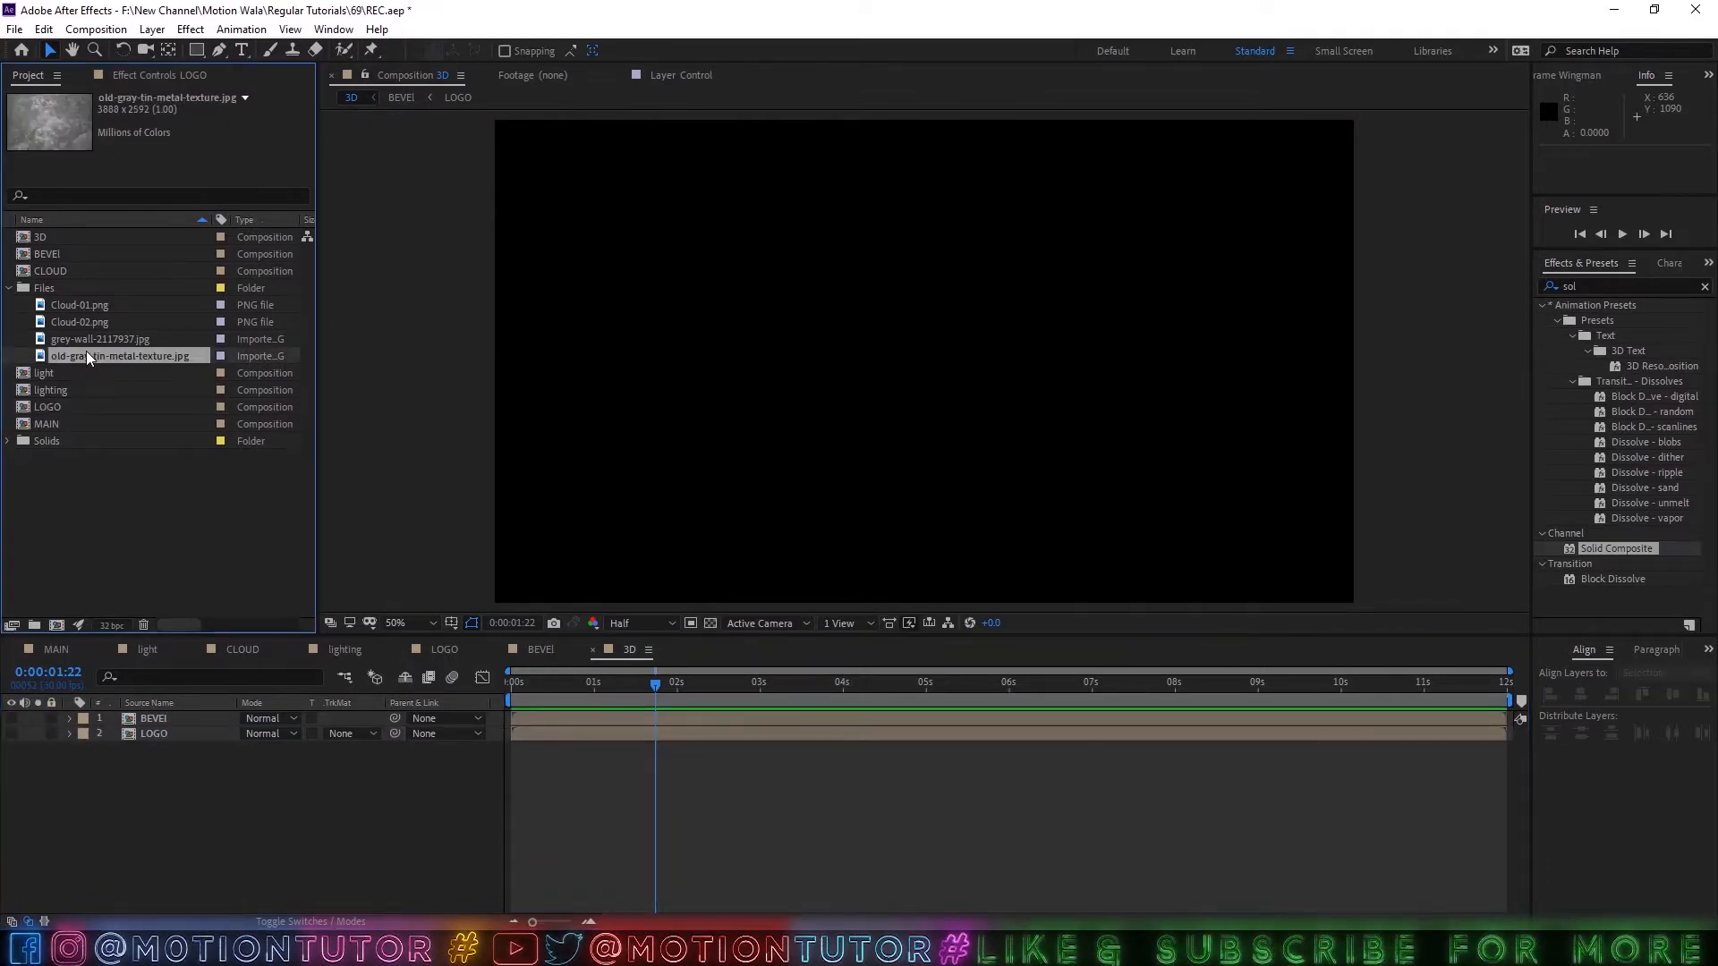
pyautogui.doubleClick(87, 350)
pyautogui.scroll(-2, 827, 371)
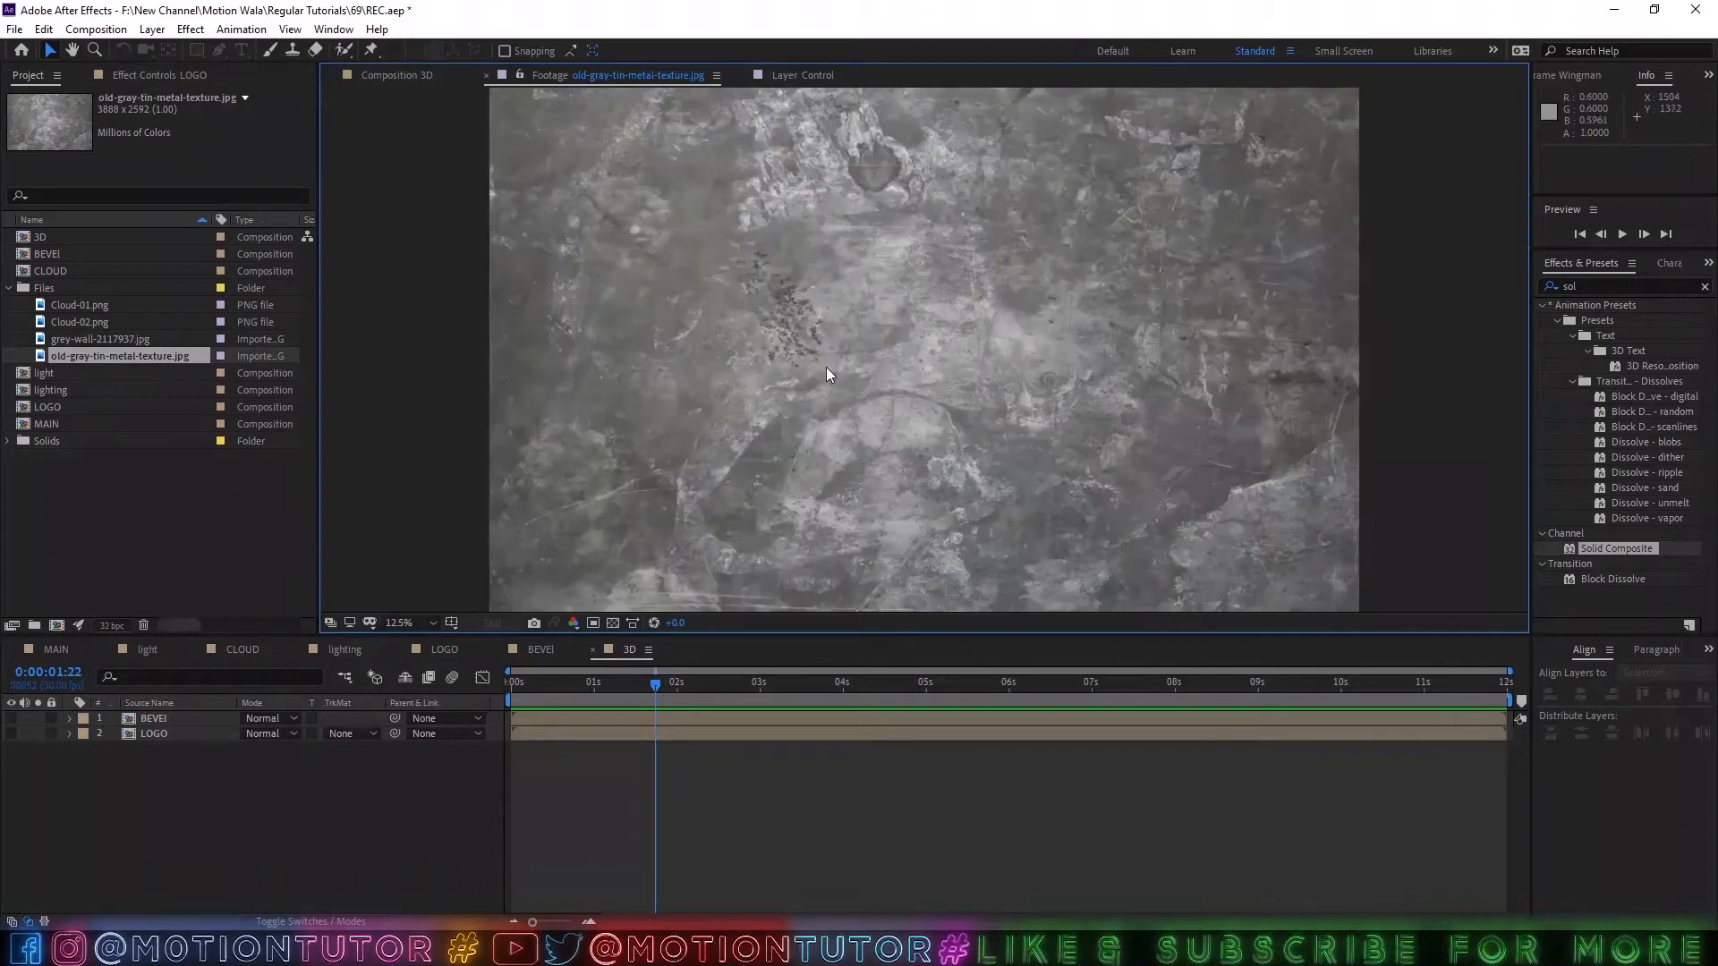
pyautogui.doubleClick(104, 341)
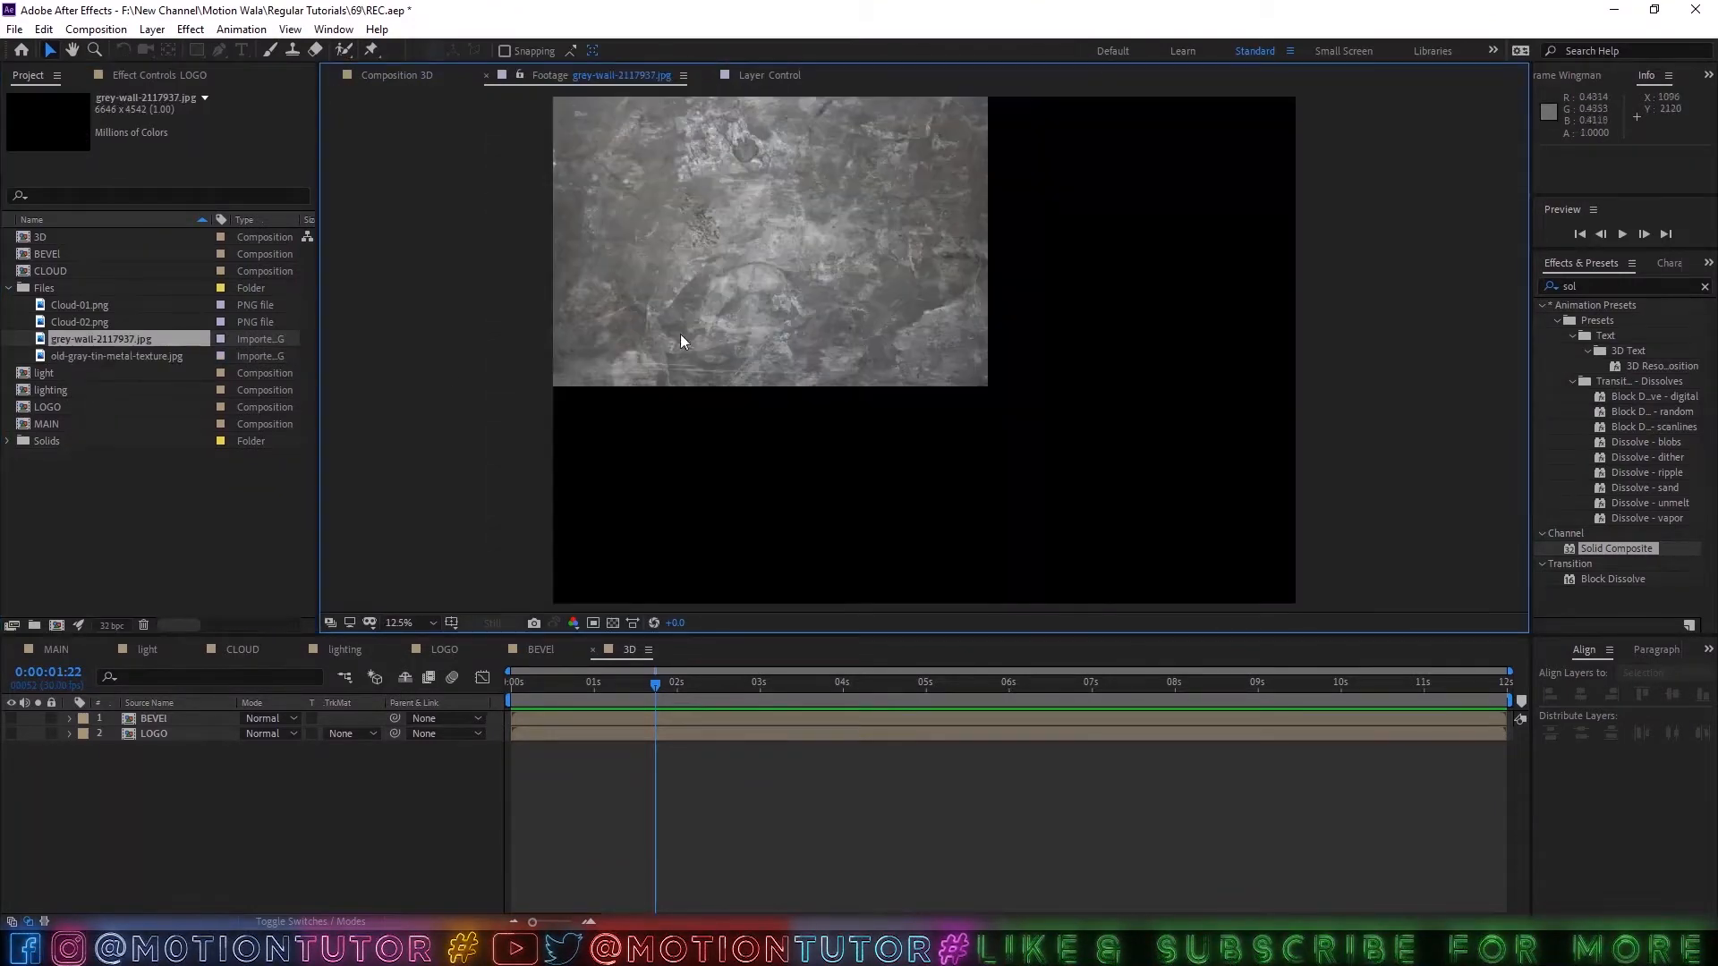
pyautogui.click(76, 361)
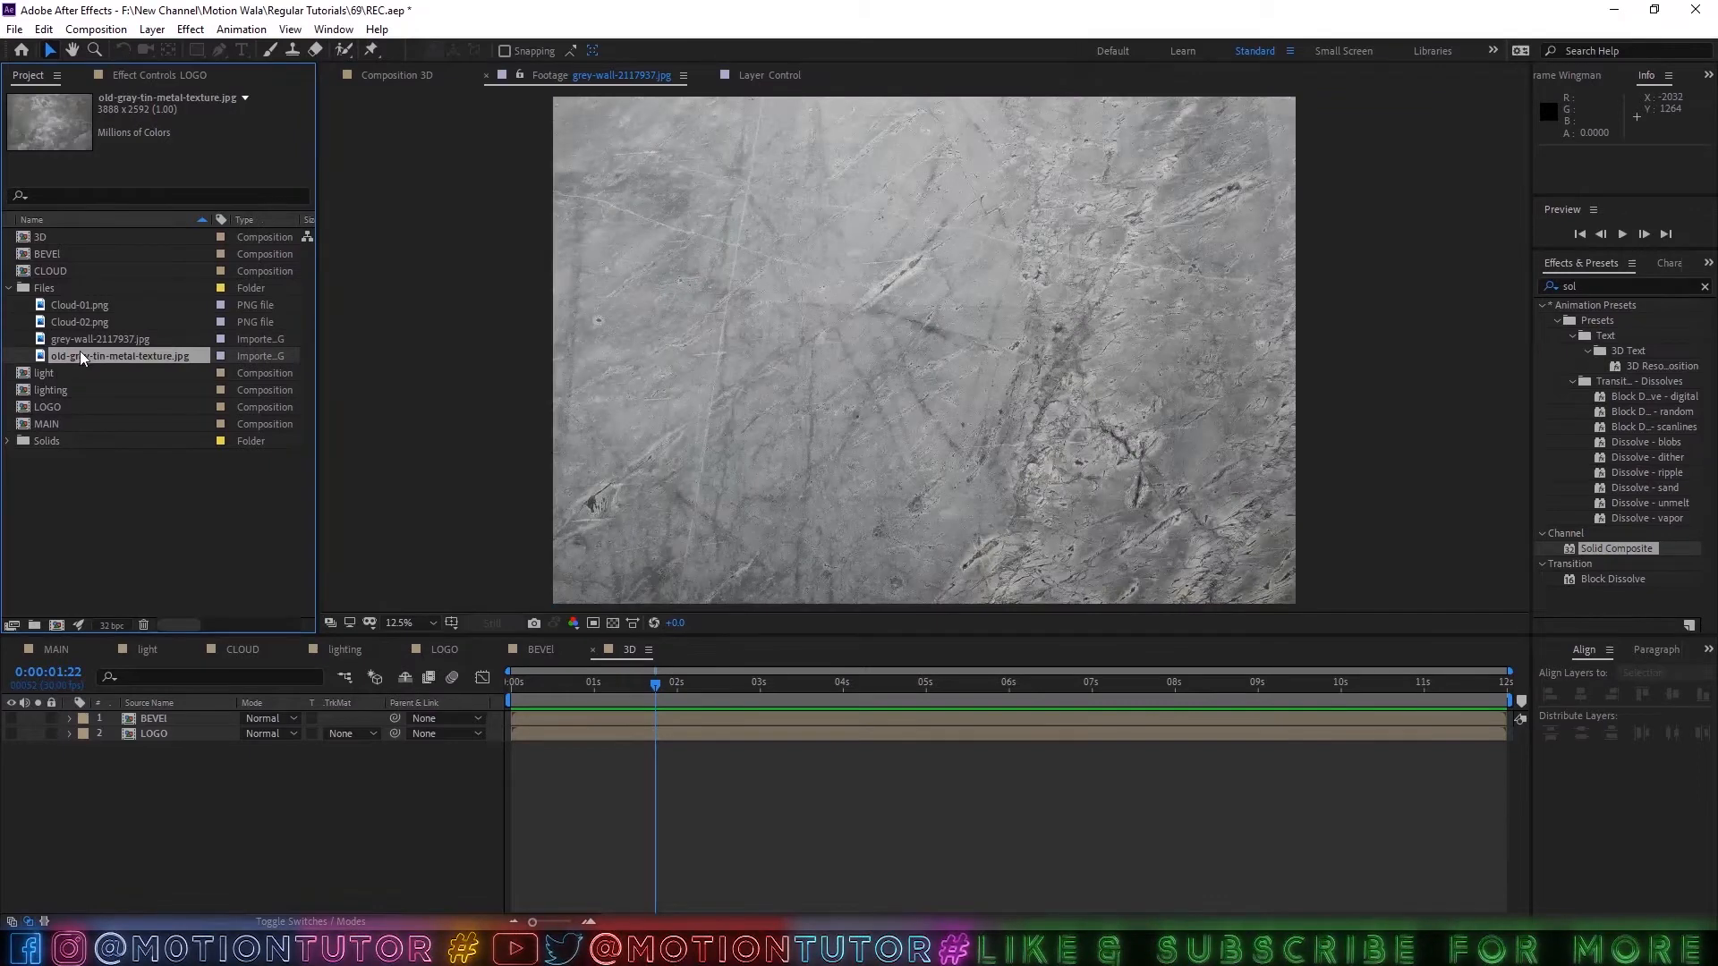
pyautogui.moveTo(86, 358); pyautogui.dragTo(149, 716)
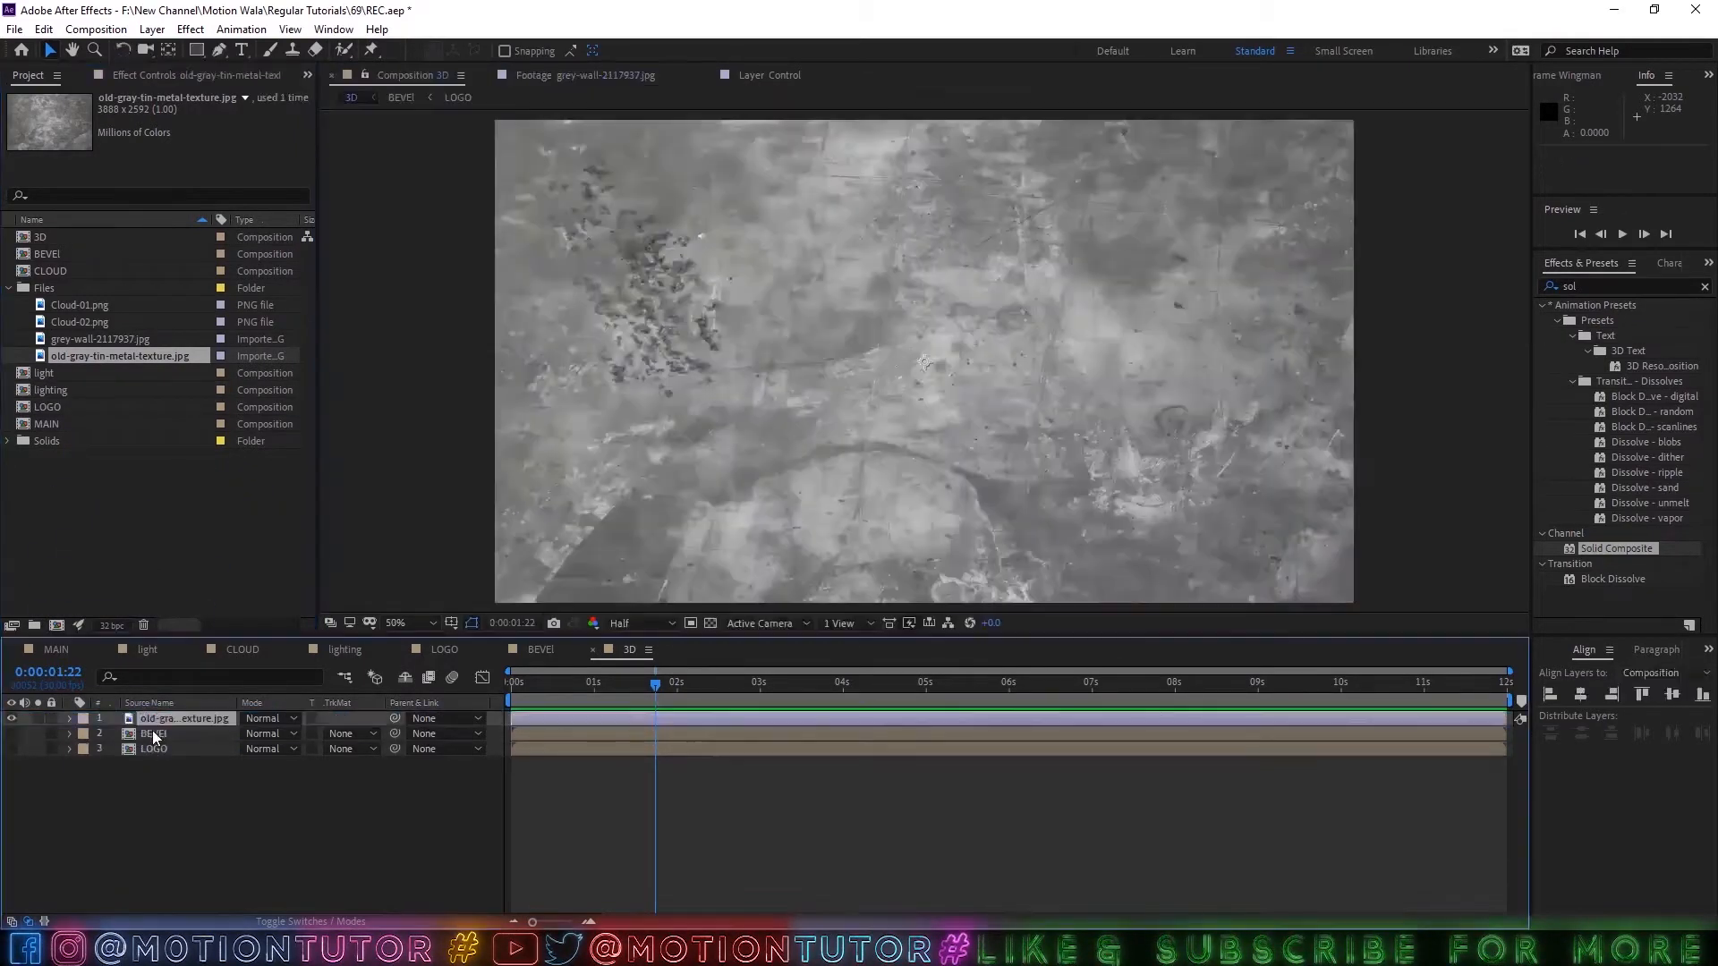
pyautogui.hotkey('ctrl', 'alt', 'shift', 'h')
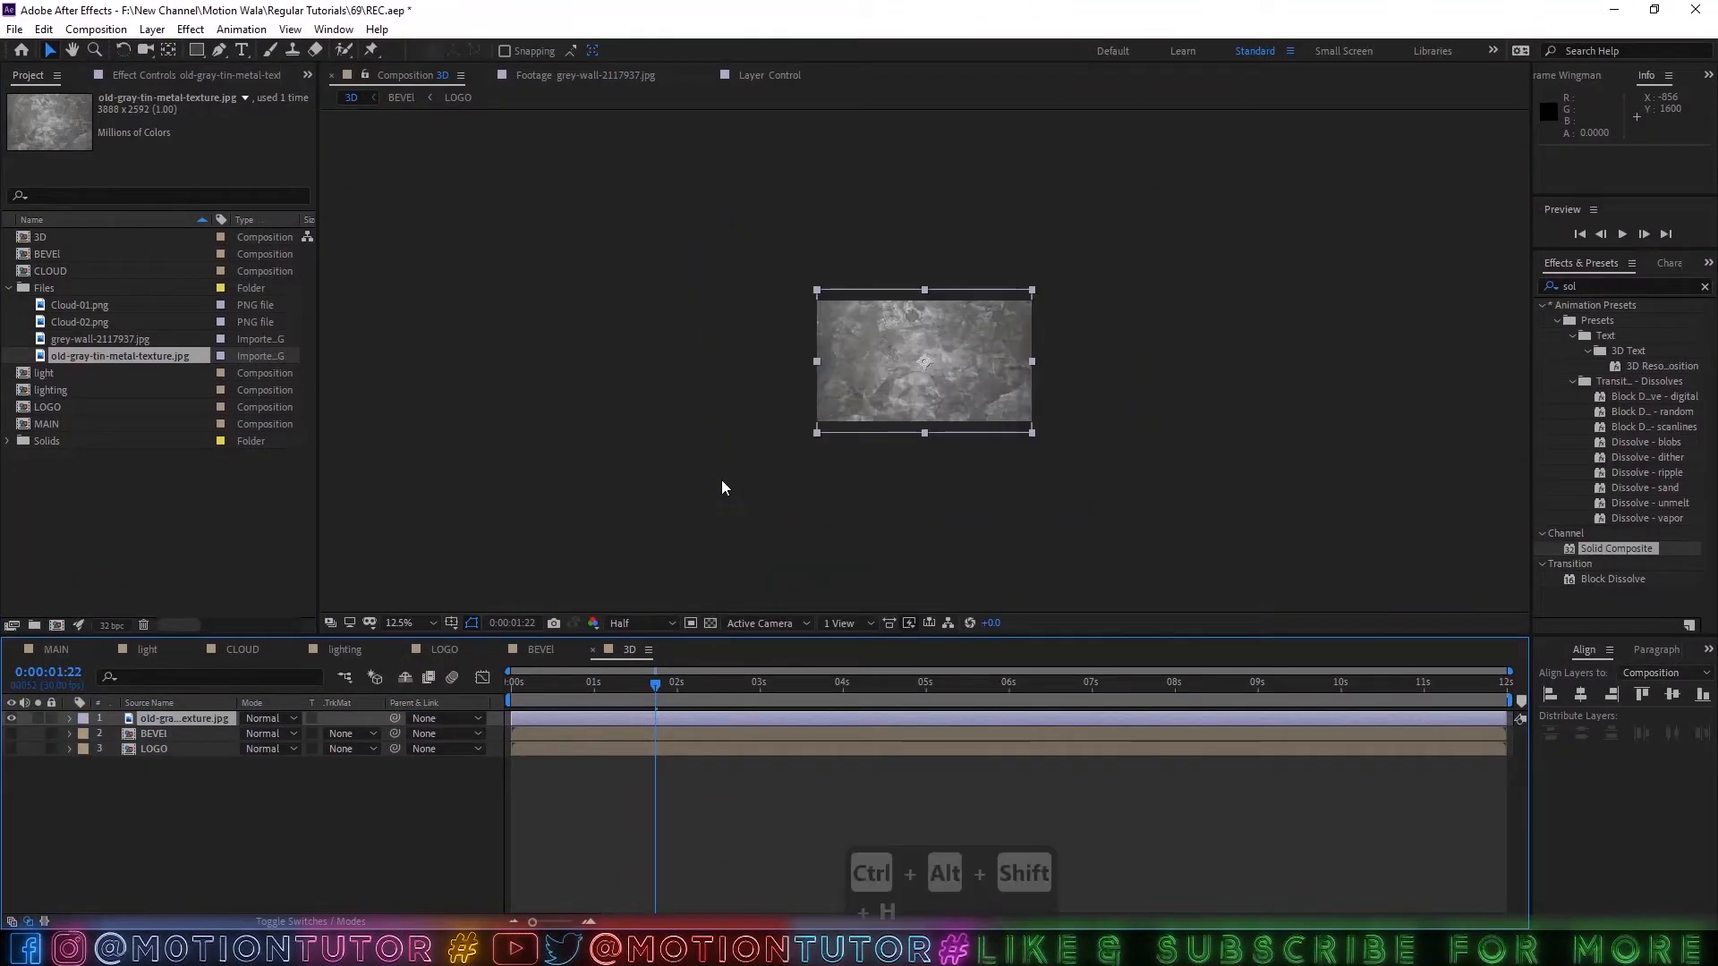
pyautogui.press('.')
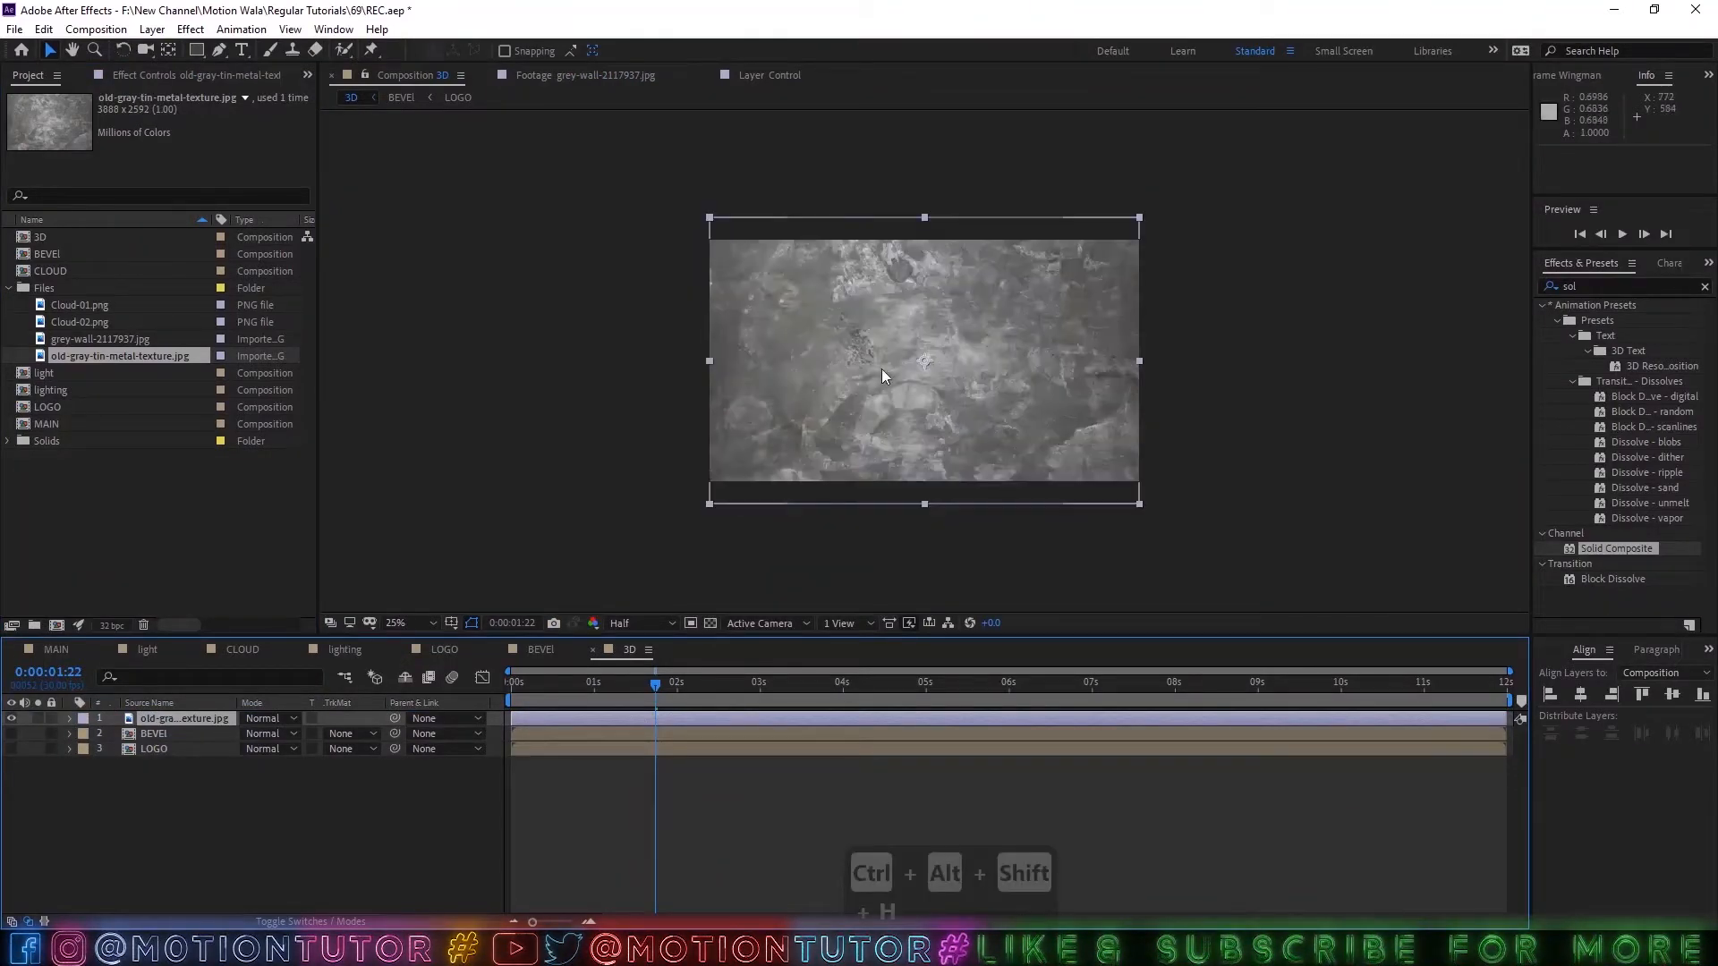
# Pre-compose the metal texture layer under its default name, moving all attributes into the new composition.
pyautogui.click(167, 722)
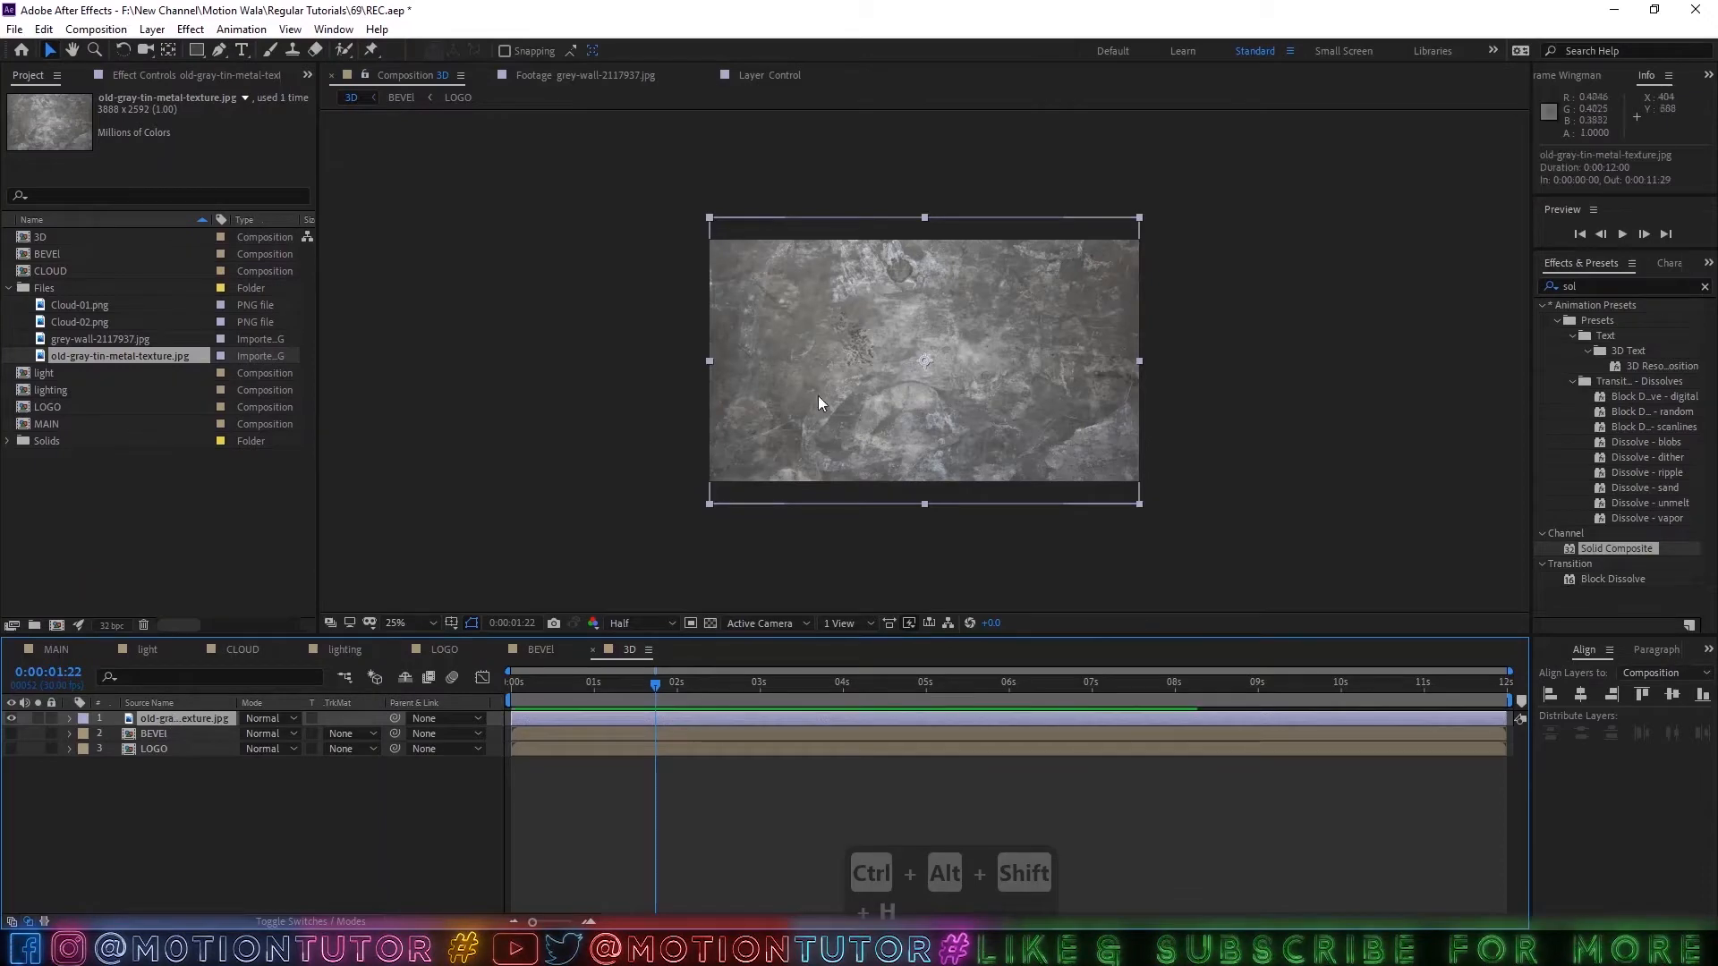
pyautogui.rightClick(175, 711)
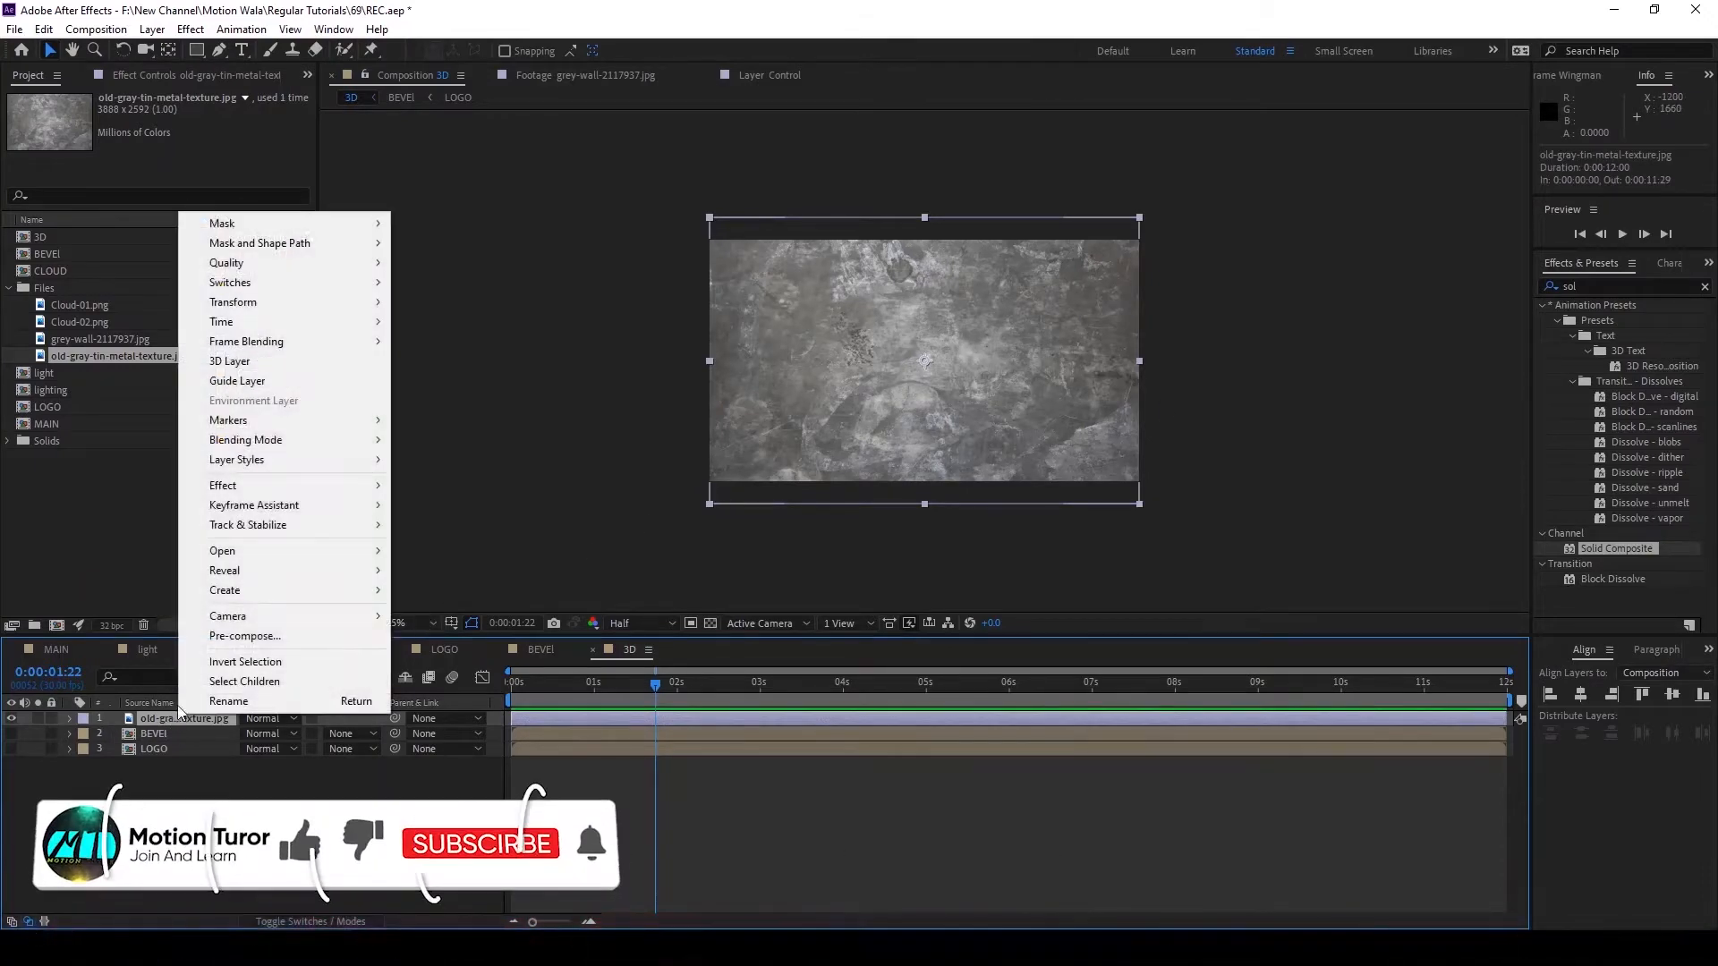
pyautogui.click(240, 641)
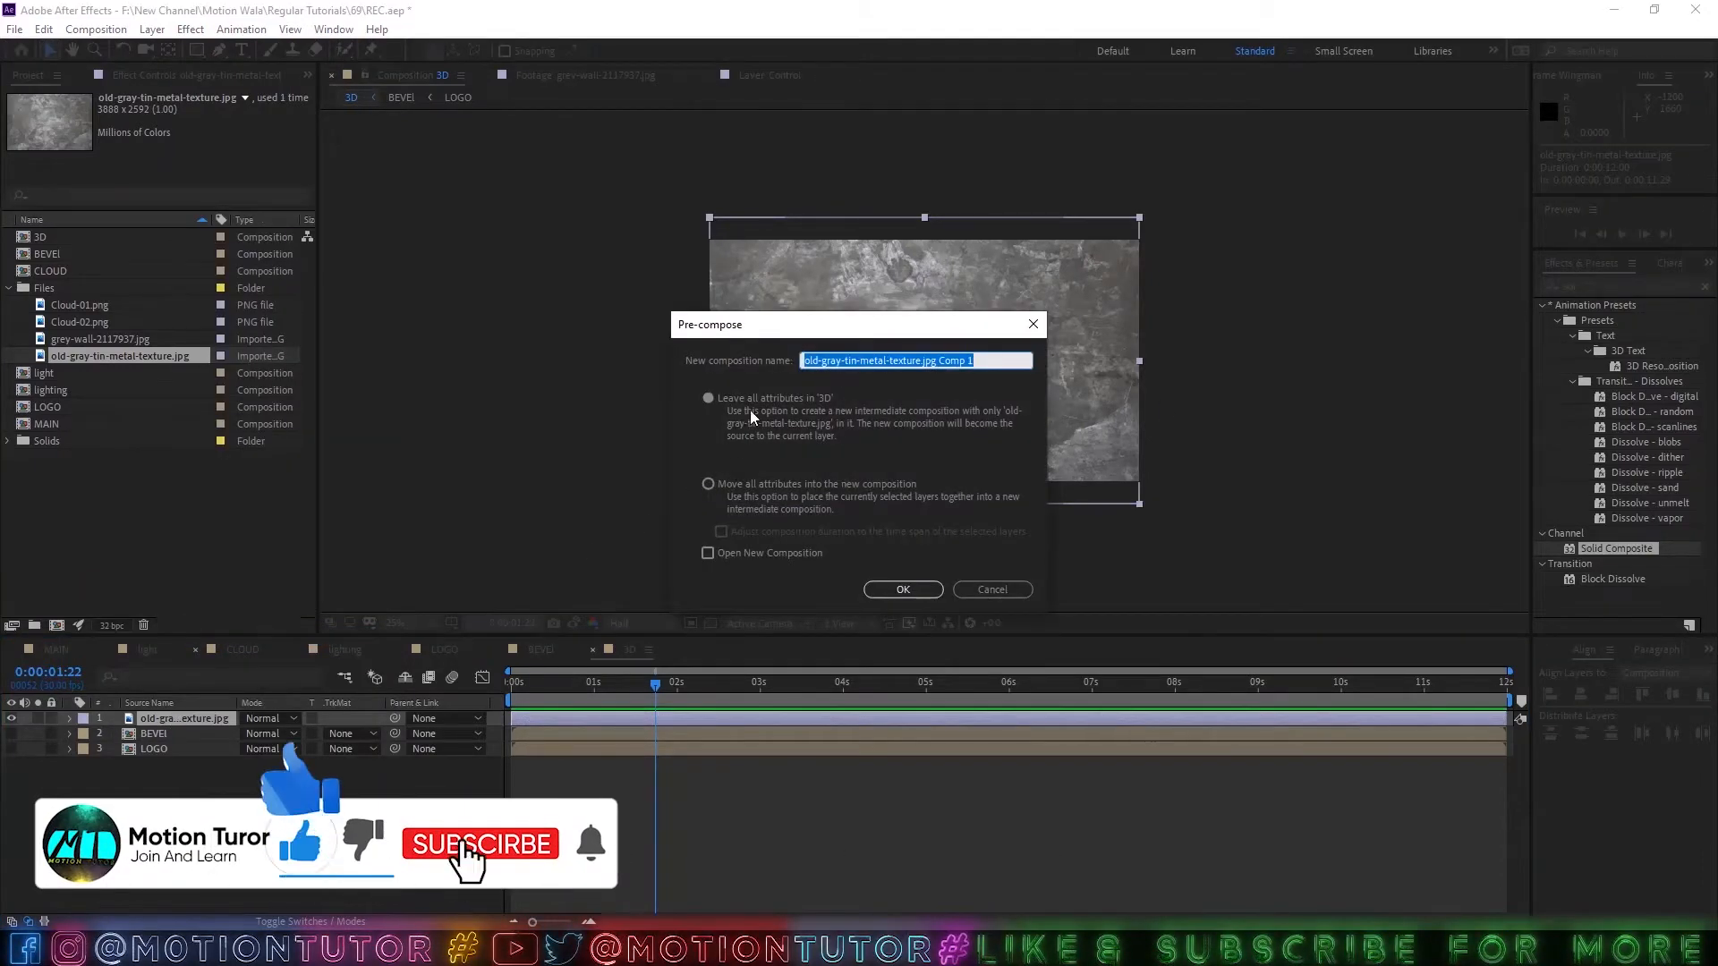
pyautogui.click(732, 483)
pyautogui.click(903, 589)
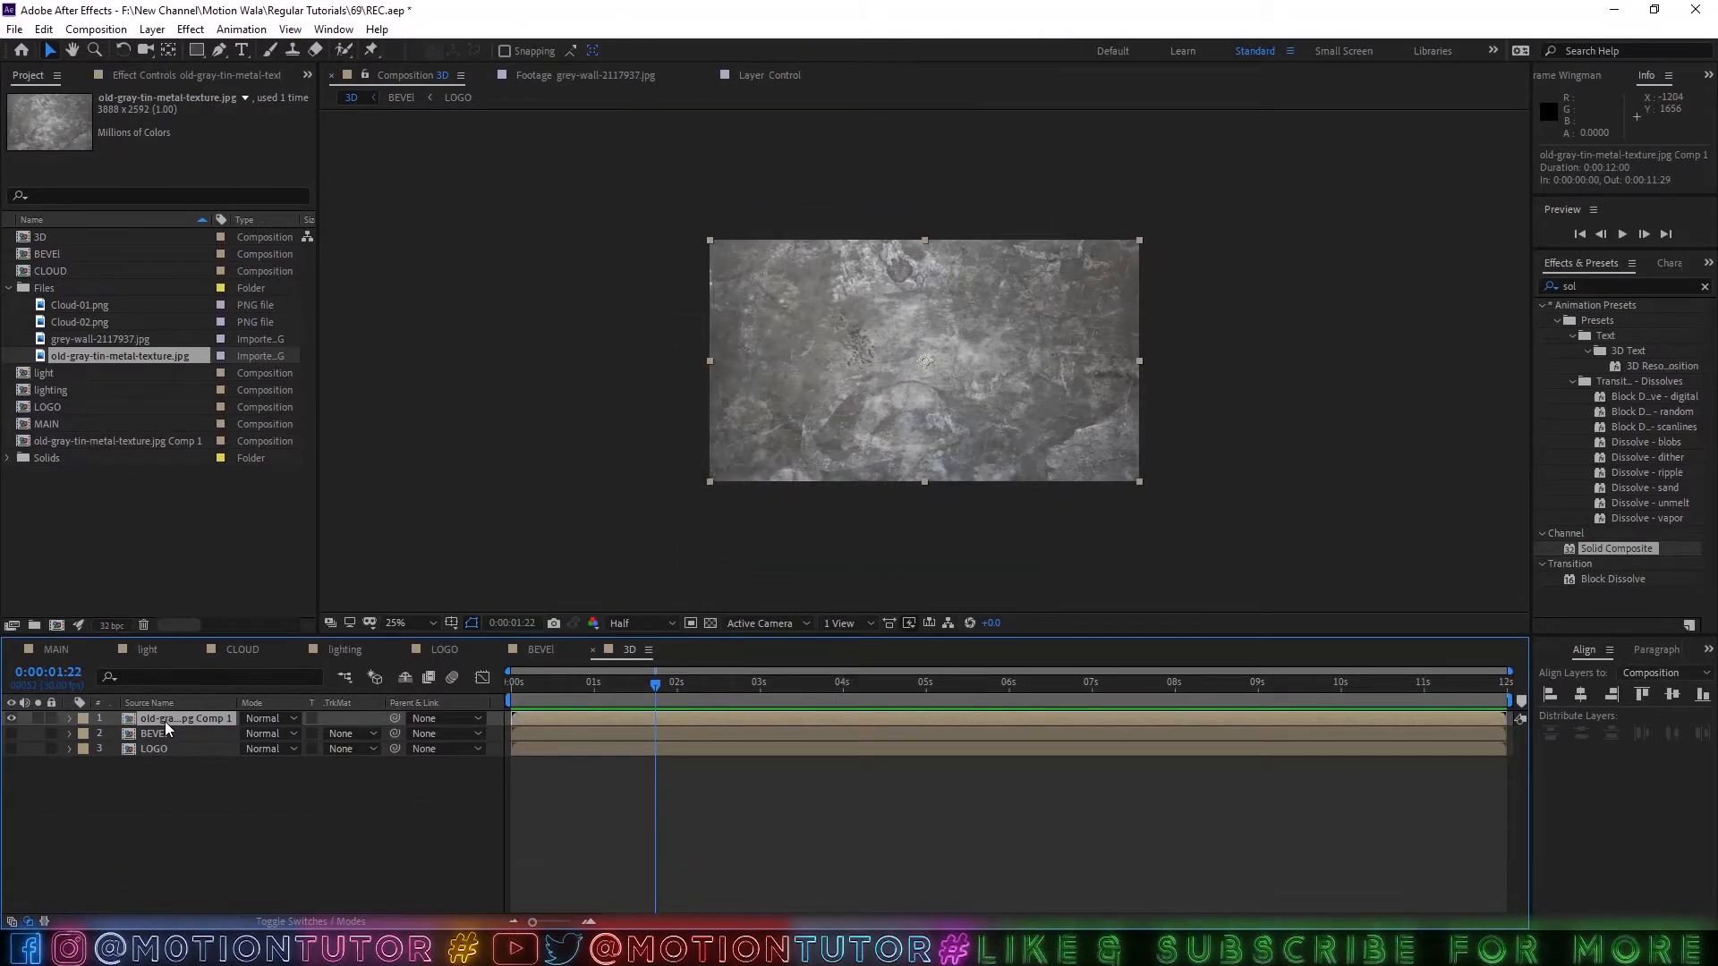
# Open the pre-composed metal texture, rename its composition TEXTUE, and return to the 3D composition.
pyautogui.doubleClick(165, 721)
pyautogui.hotkey('ctrl', 'k')
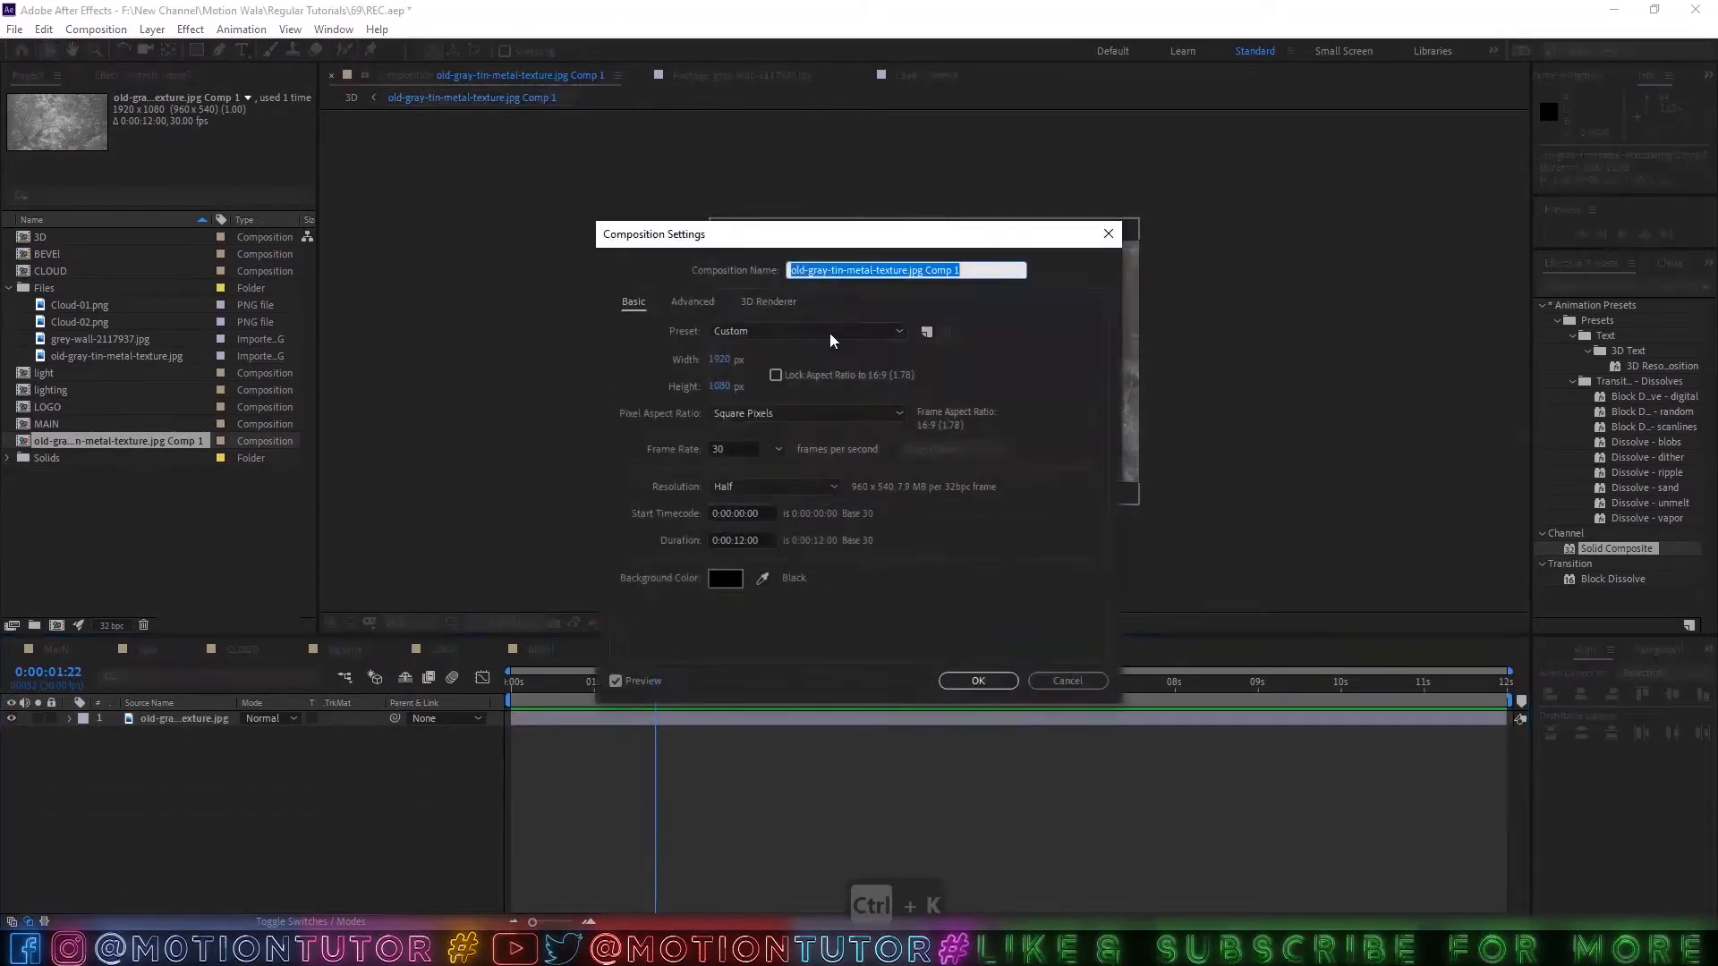
pyautogui.write('TEXTUY')
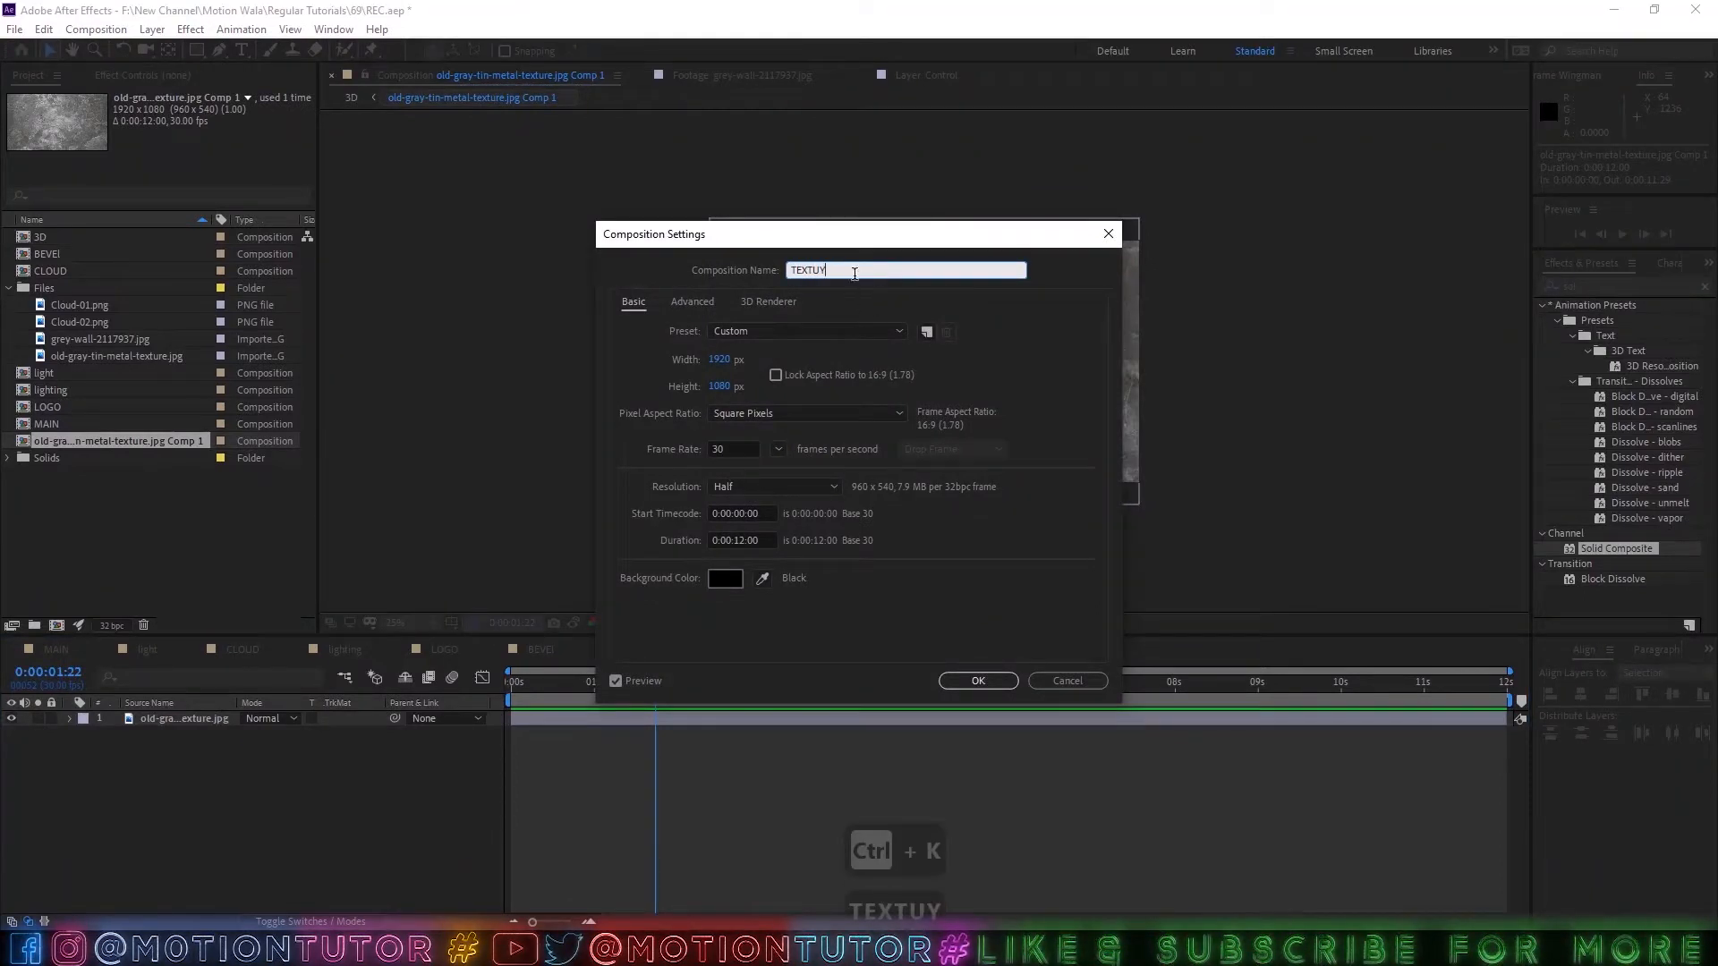
pyautogui.press('BackSpace')
pyautogui.write('E')
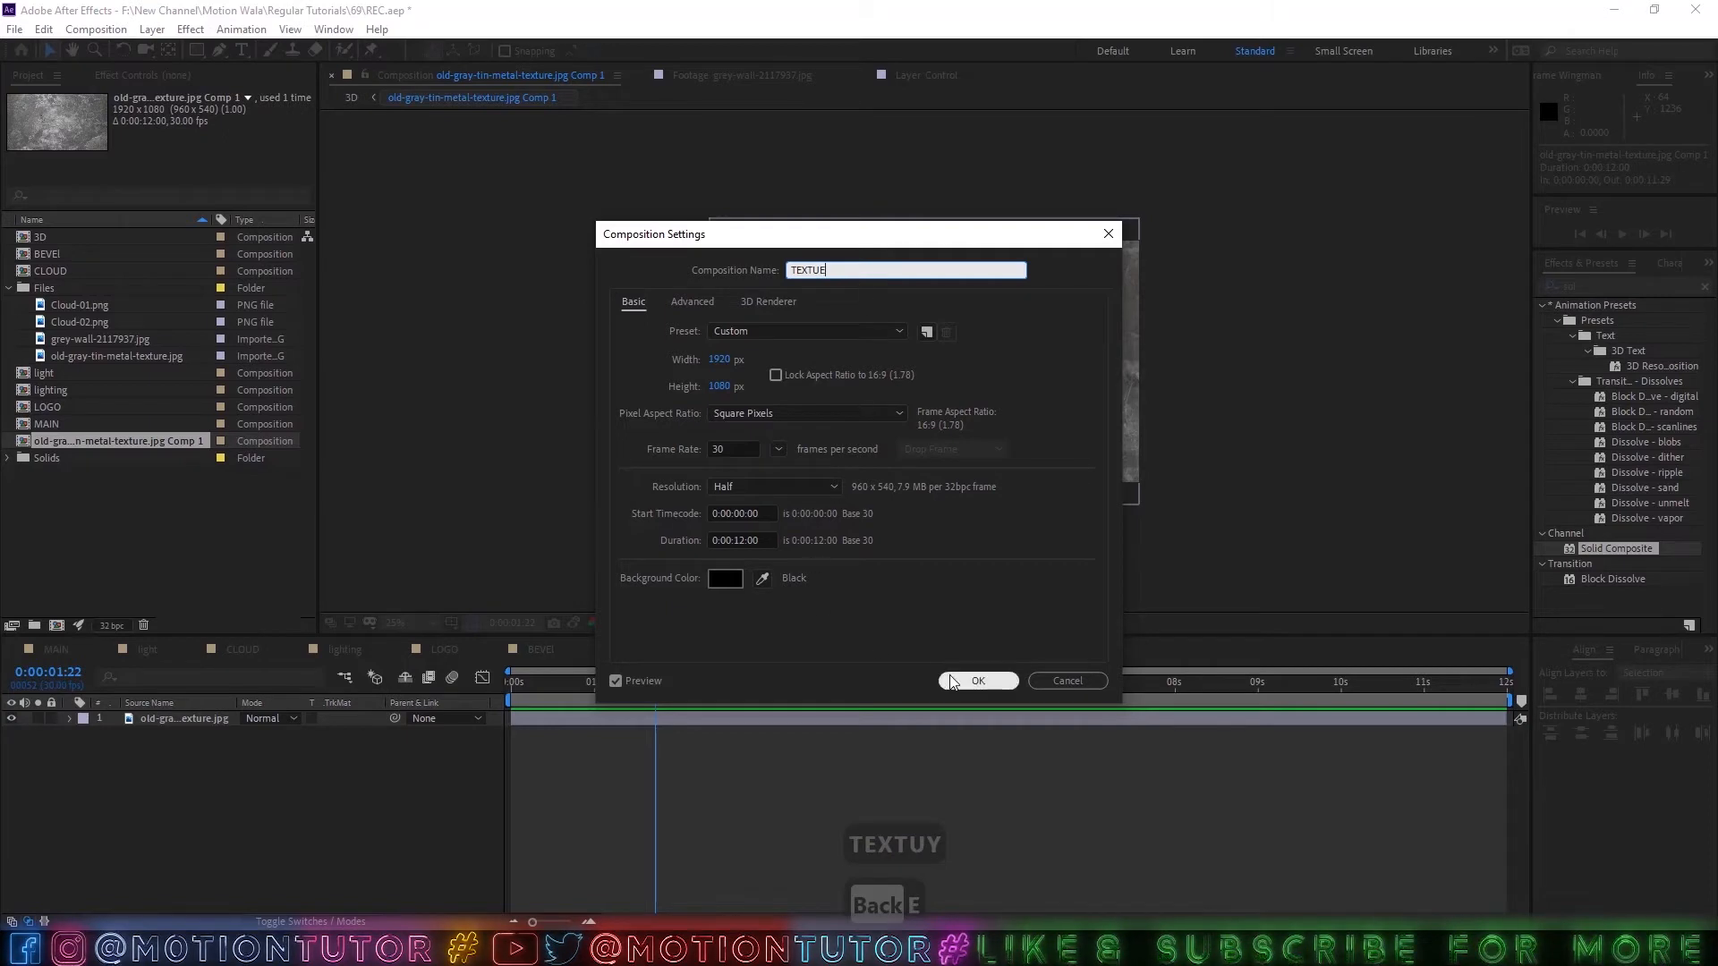
pyautogui.click(978, 681)
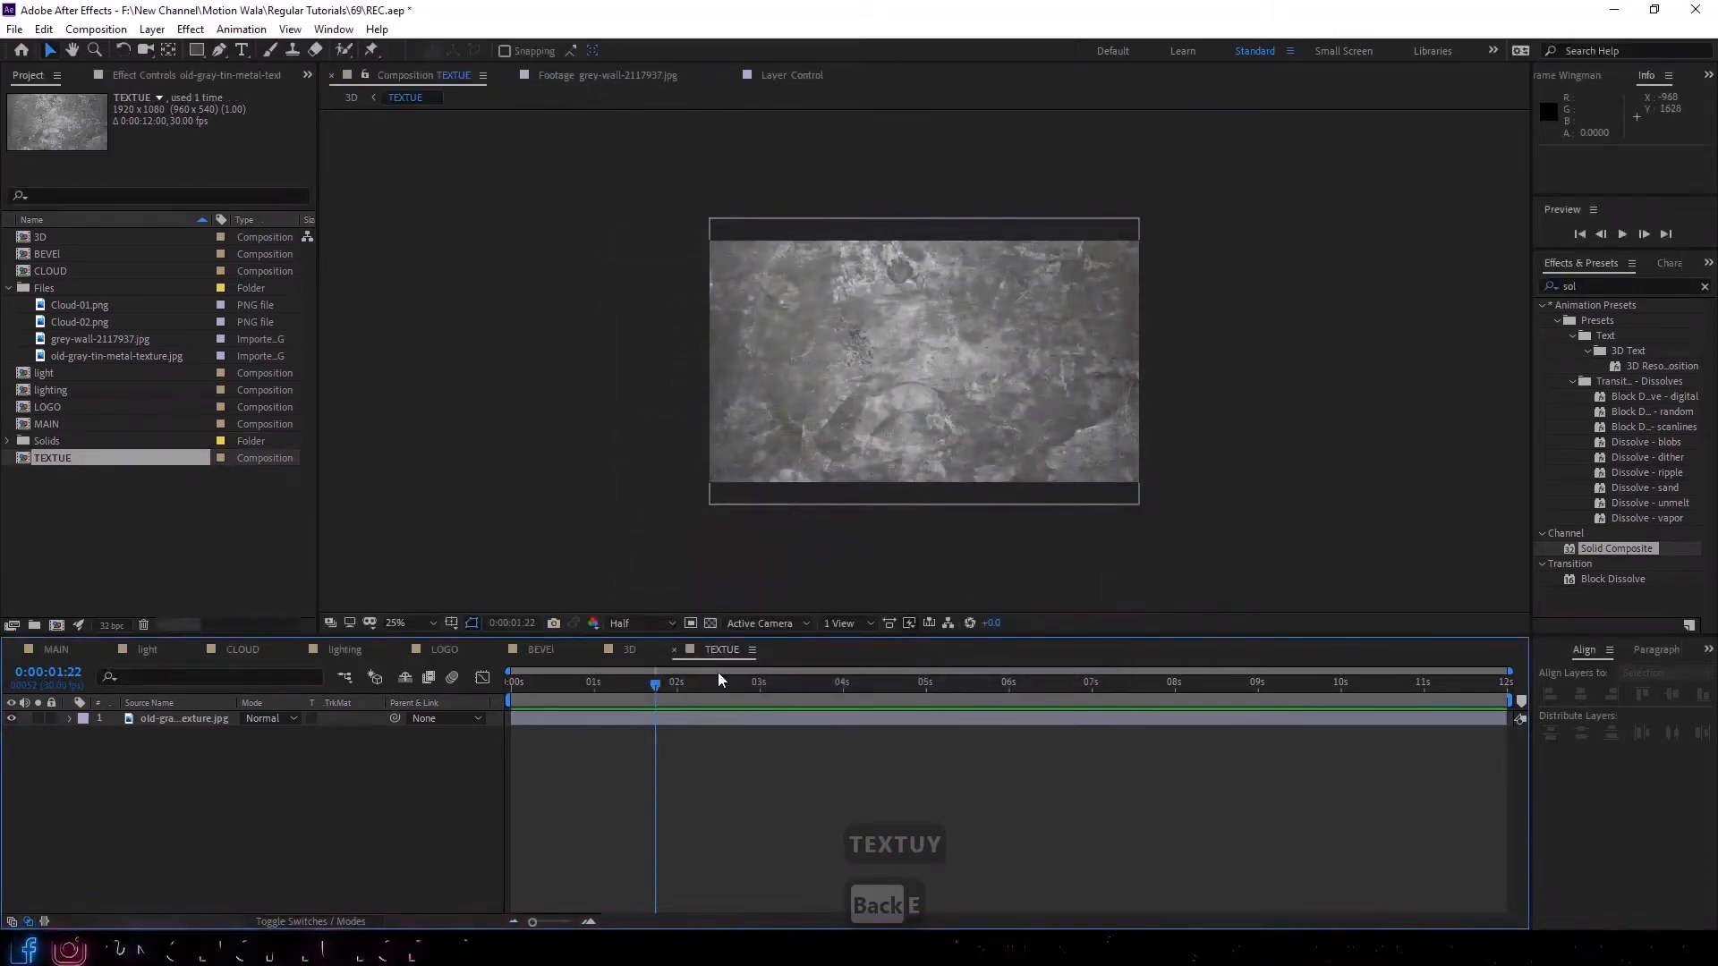
pyautogui.click(673, 649)
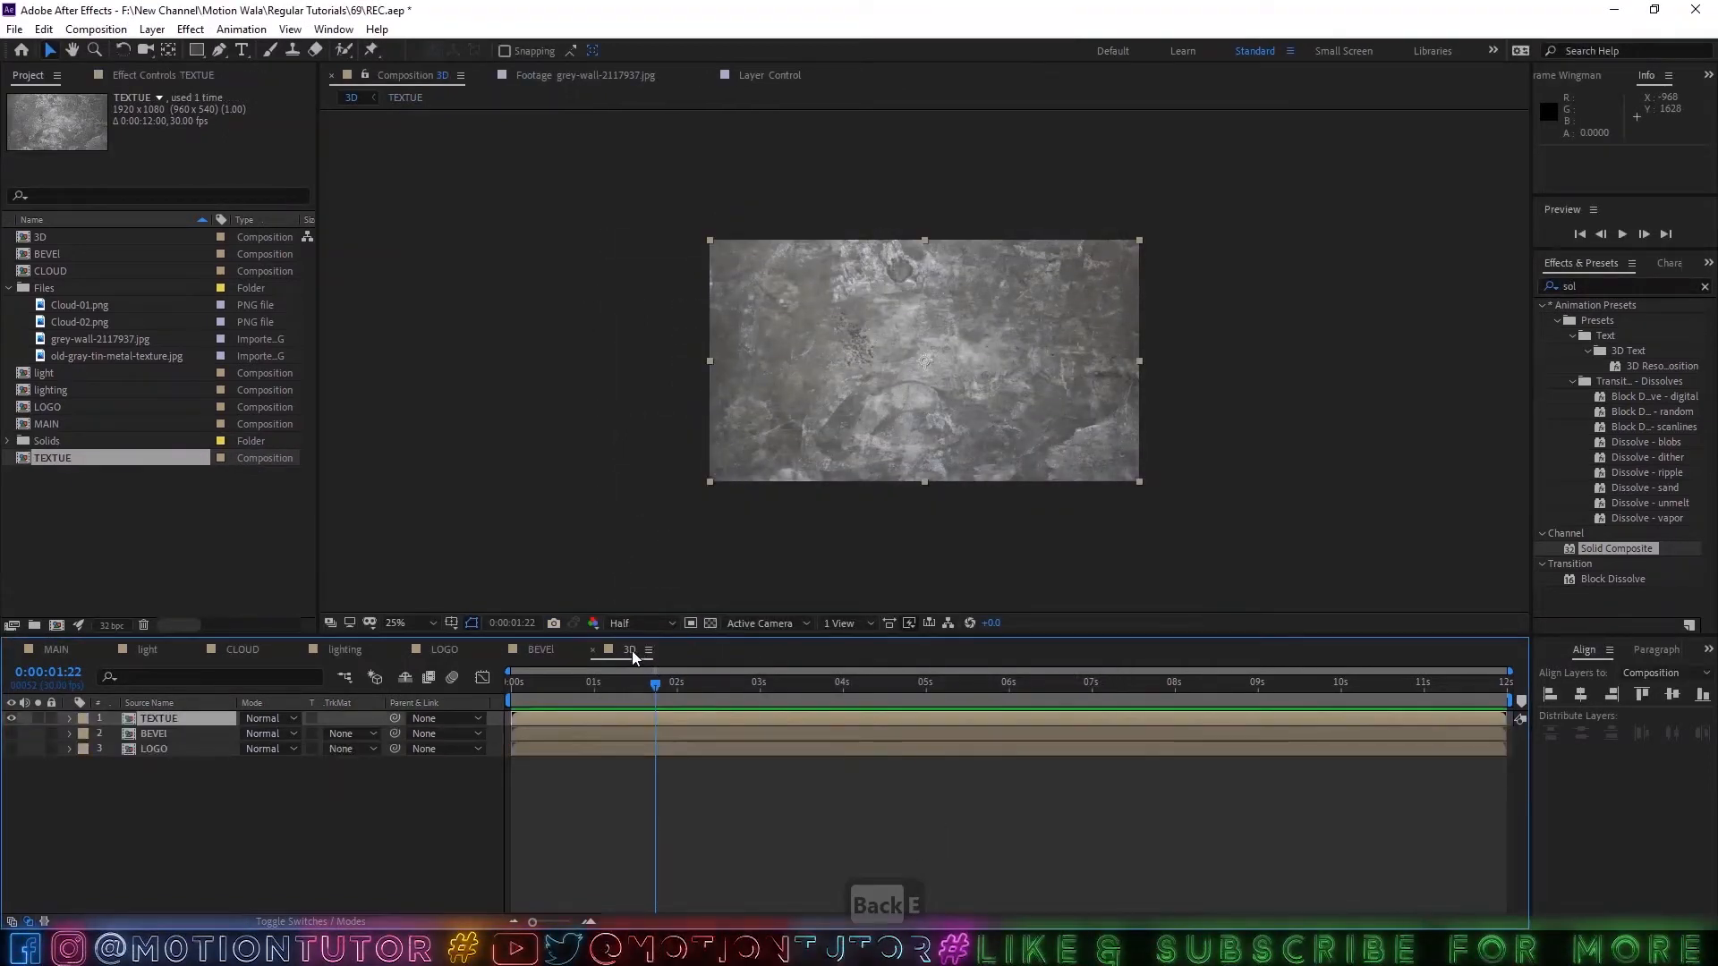
# Apply the CC Glass effect to the TEXTUE layer and leave the layer visible.
pyautogui.click(10, 719)
pyautogui.click(409, 623)
pyautogui.click(448, 348)
pyautogui.click(1612, 298)
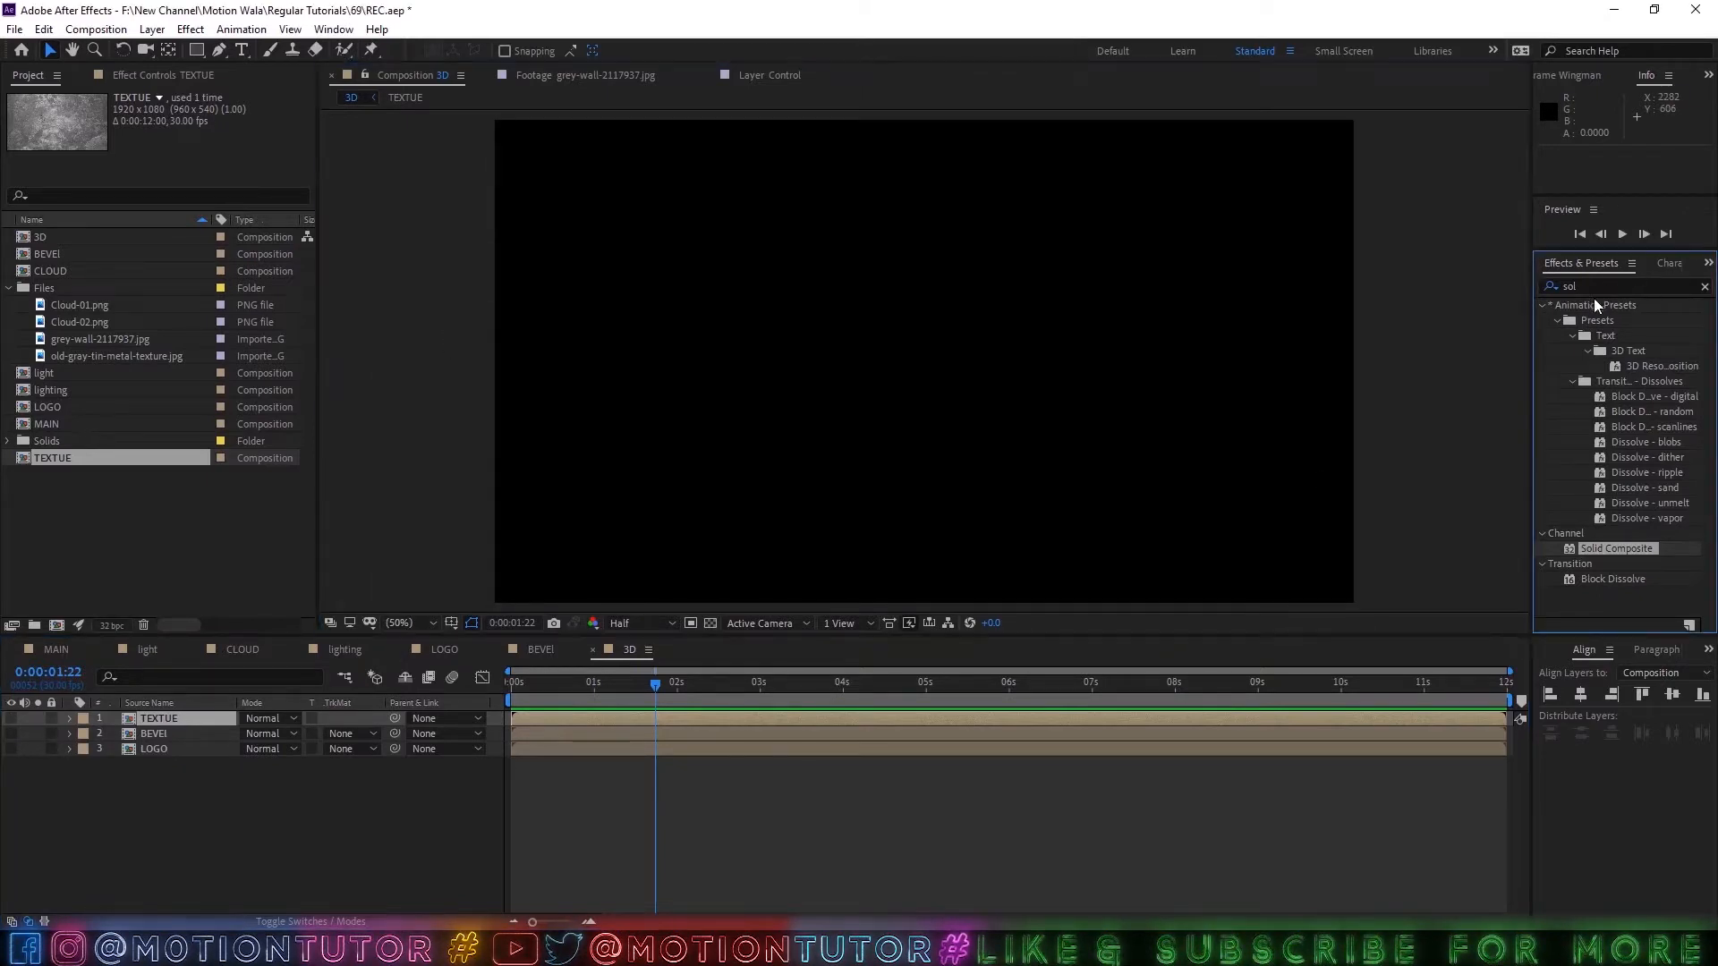
pyautogui.write('cc')
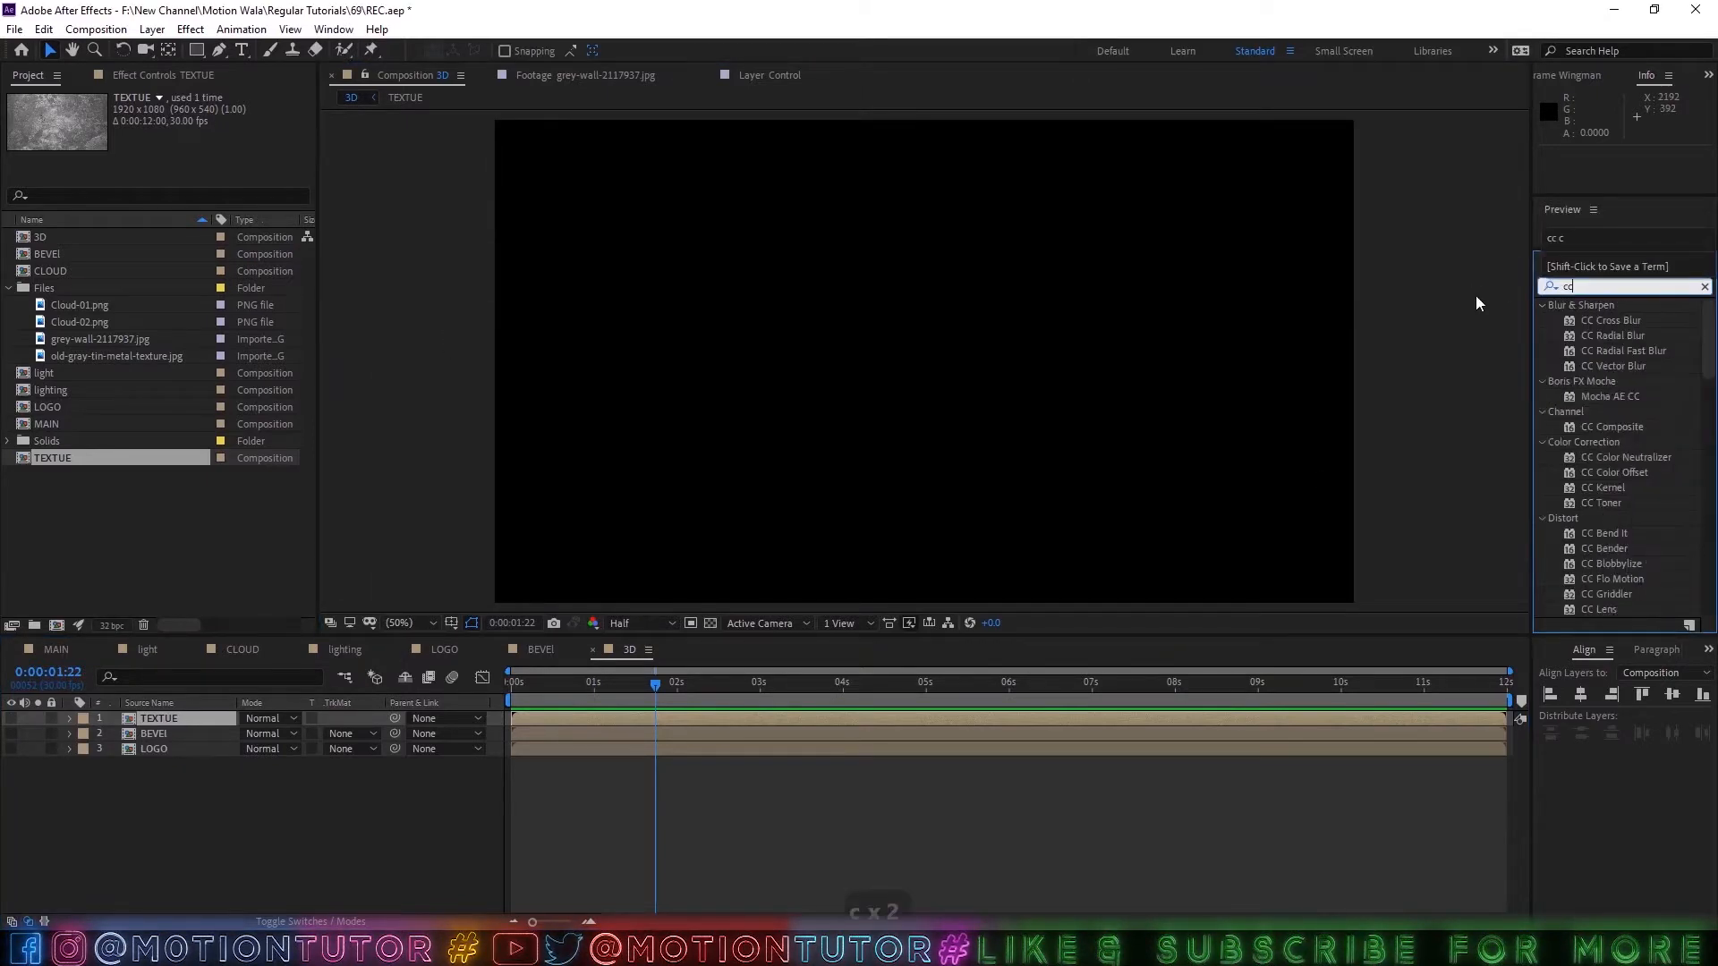
pyautogui.write(' gl')
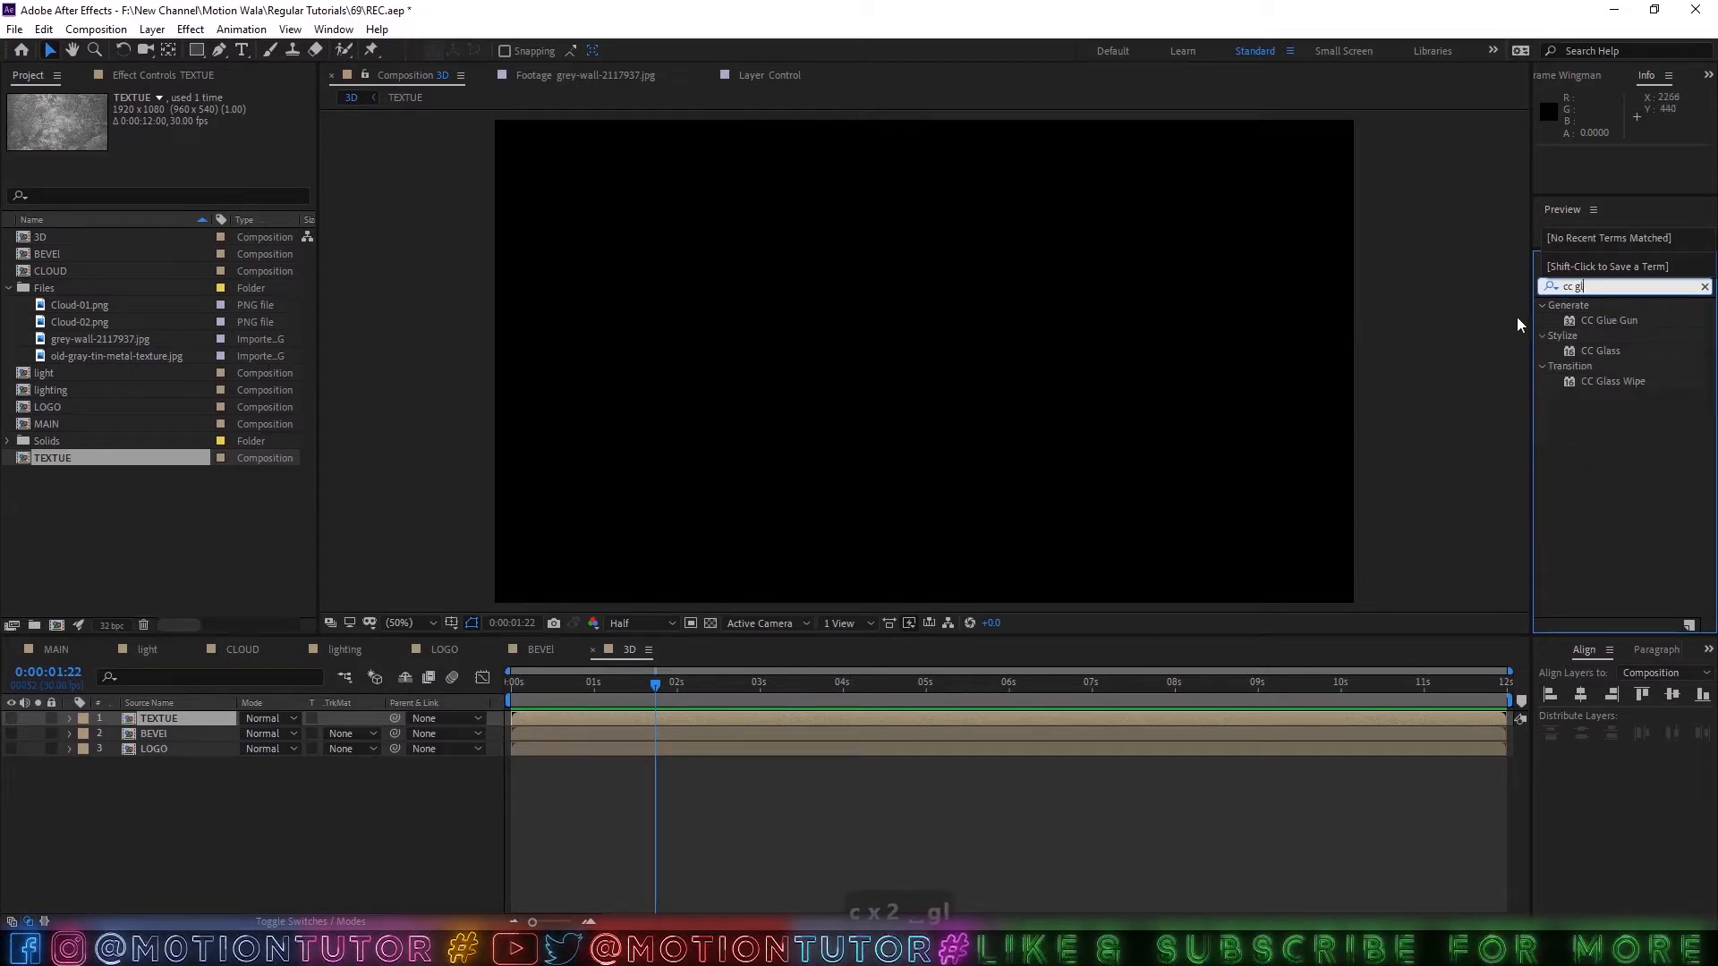
pyautogui.moveTo(1613, 353); pyautogui.dragTo(196, 717)
pyautogui.click(196, 718)
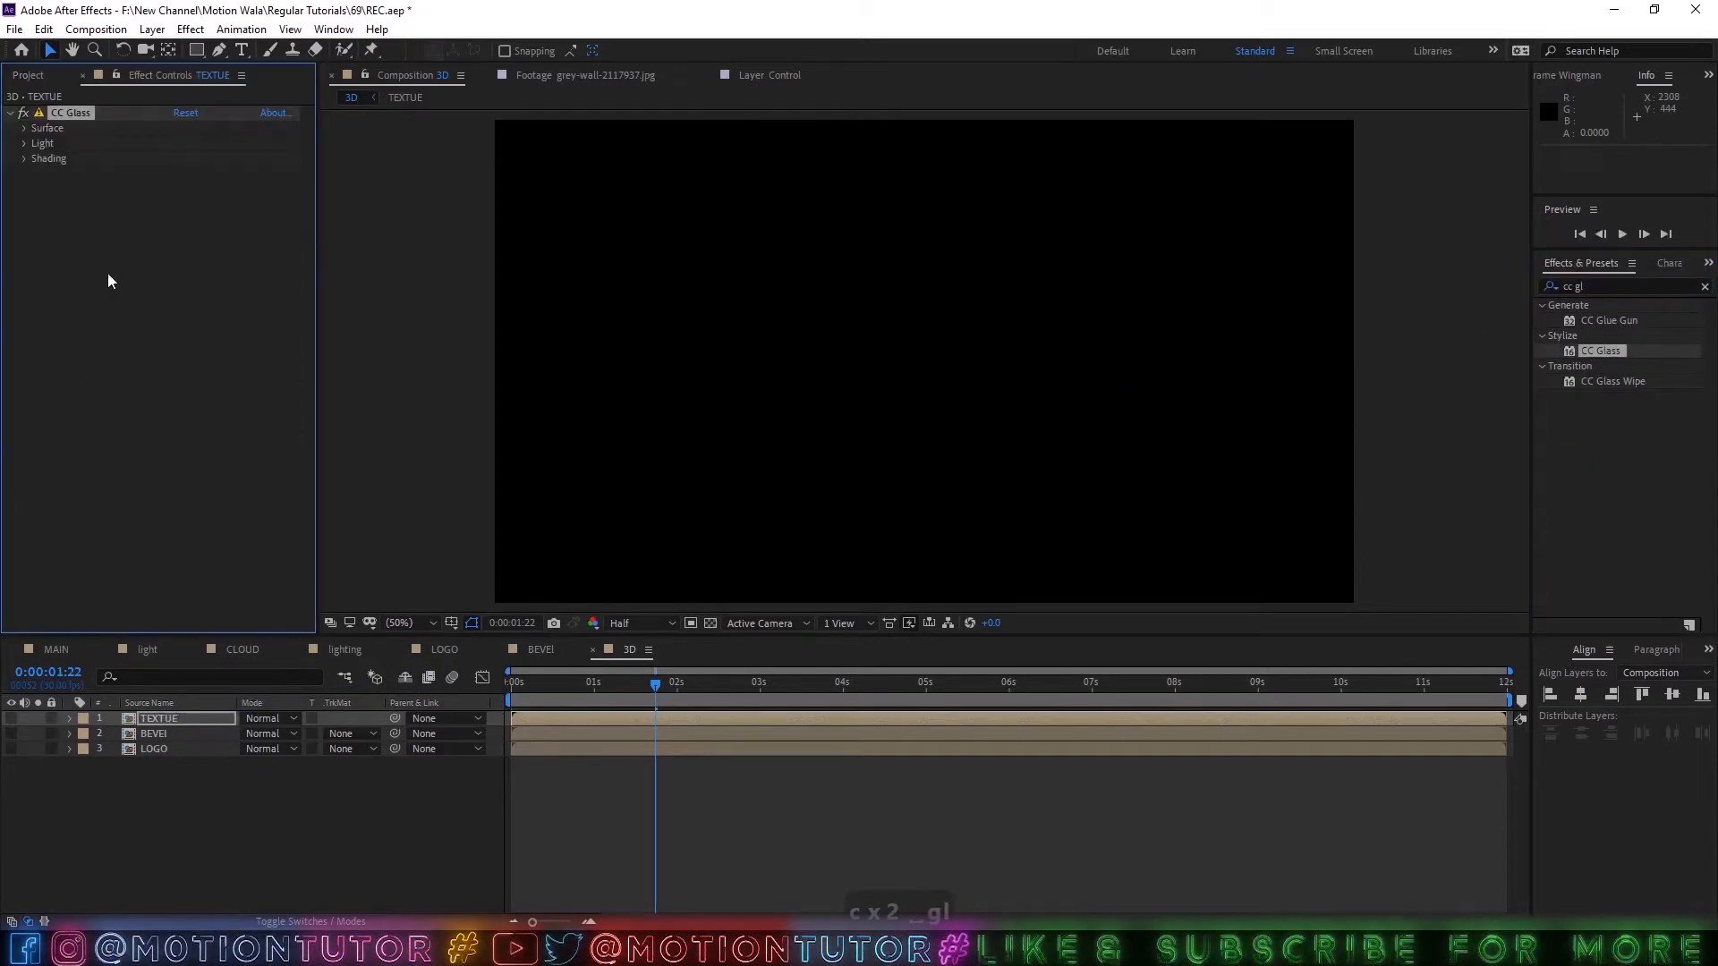
pyautogui.click(11, 718)
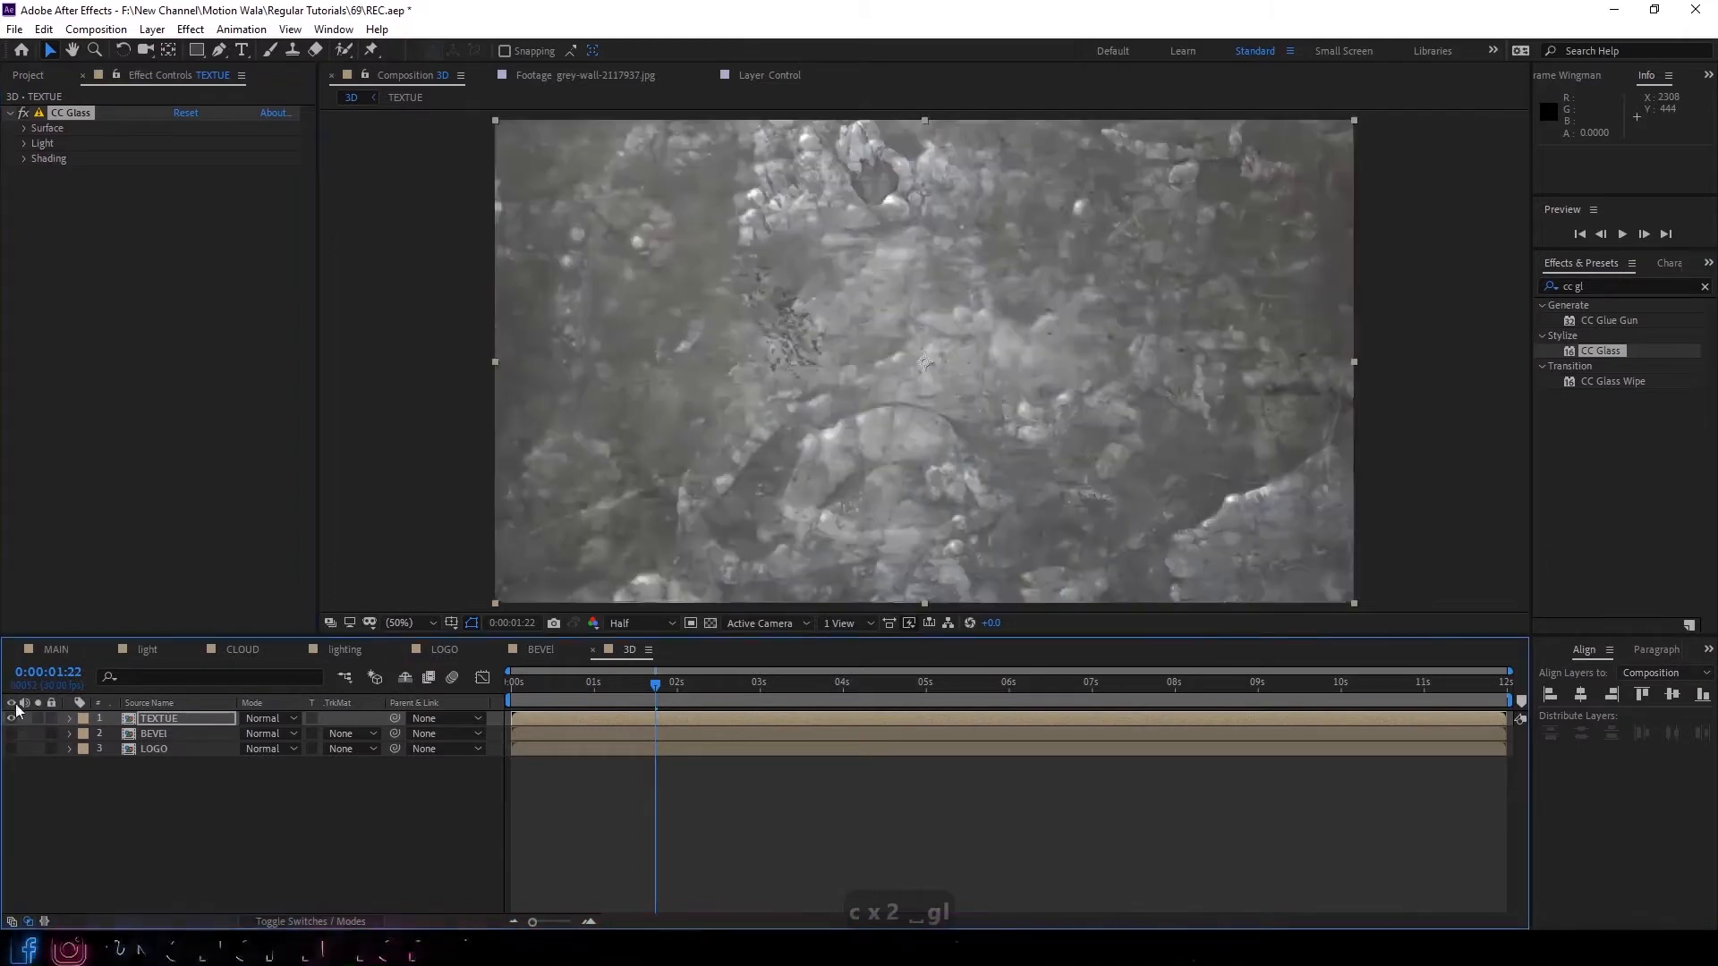
# Set CC Glass to use the BEVEl layer as its bump map, with Softness 0 and Displacement 0.
pyautogui.click(43, 132)
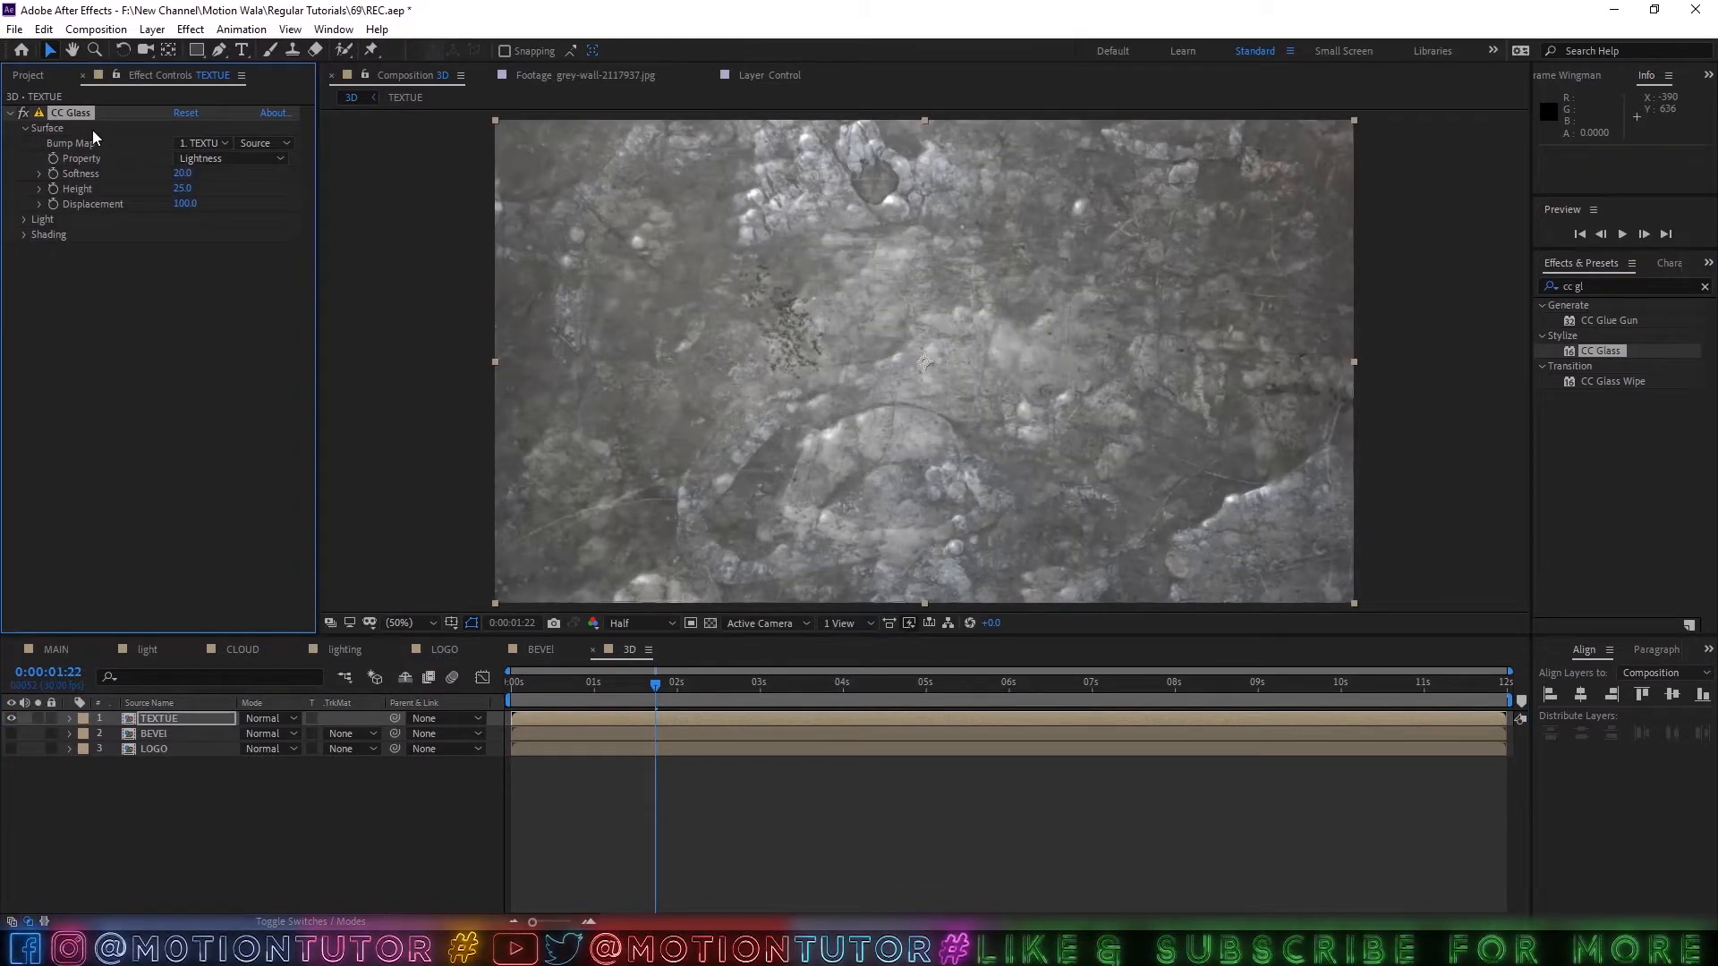
pyautogui.click(220, 148)
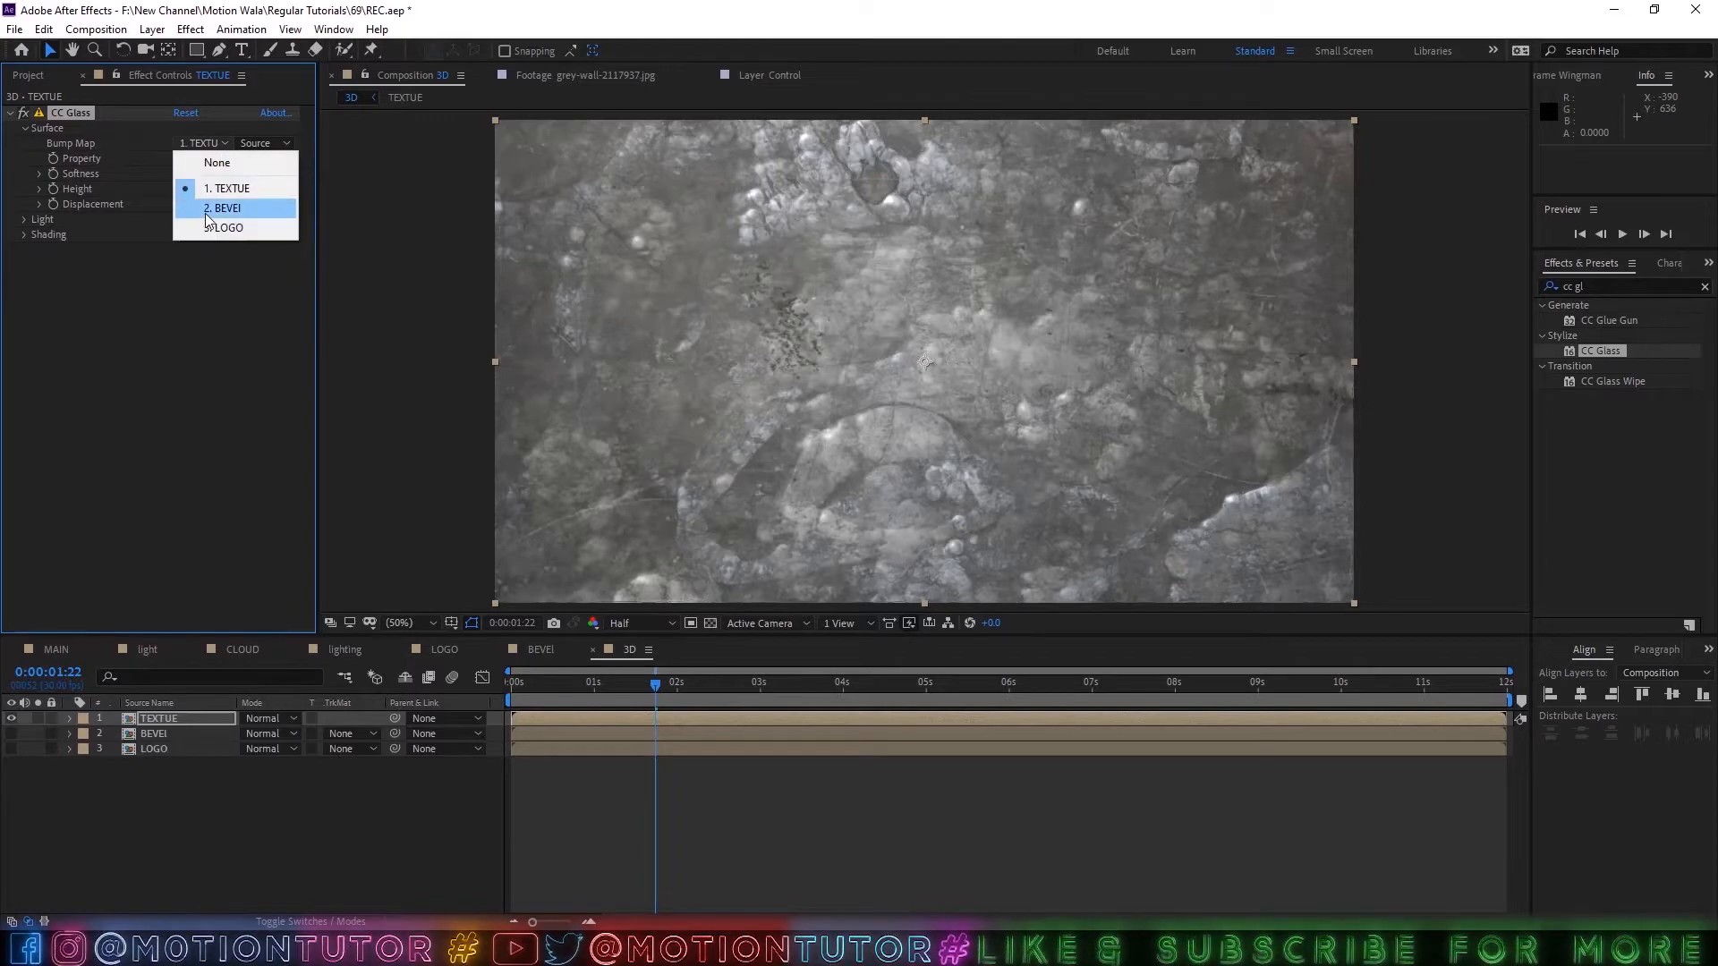
pyautogui.click(206, 212)
pyautogui.click(183, 173)
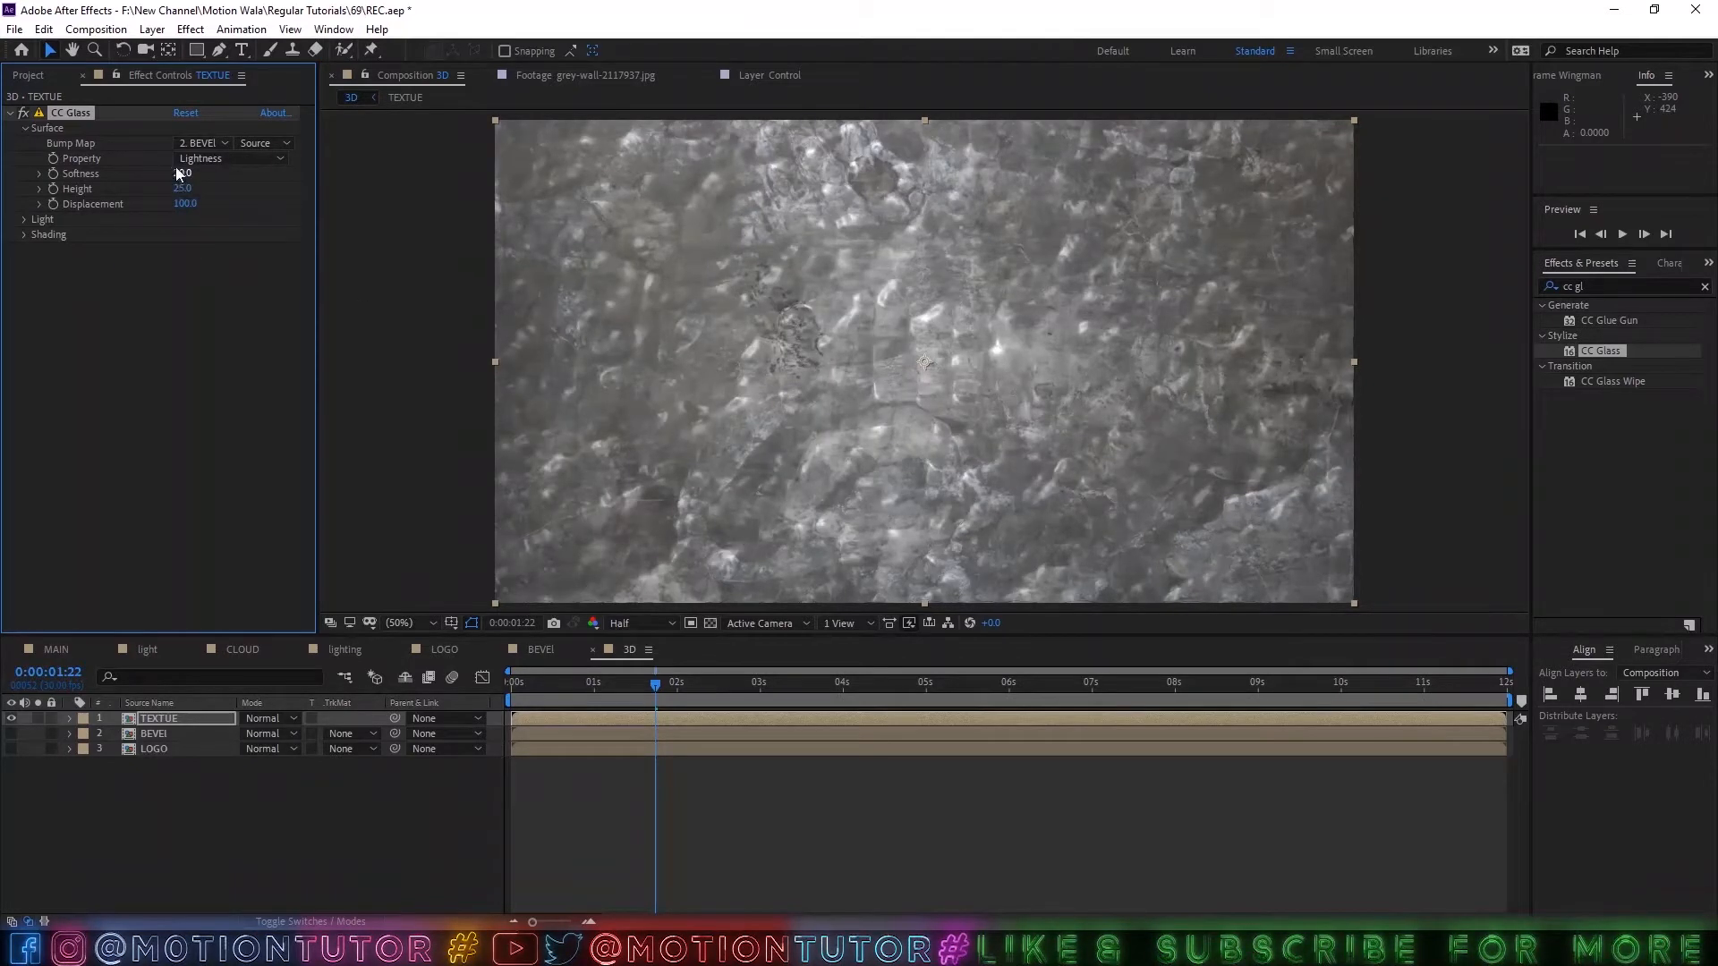
pyautogui.write('0')
pyautogui.press('Tab')
pyautogui.press('Tab')
pyautogui.write('0')
pyautogui.press('Return')
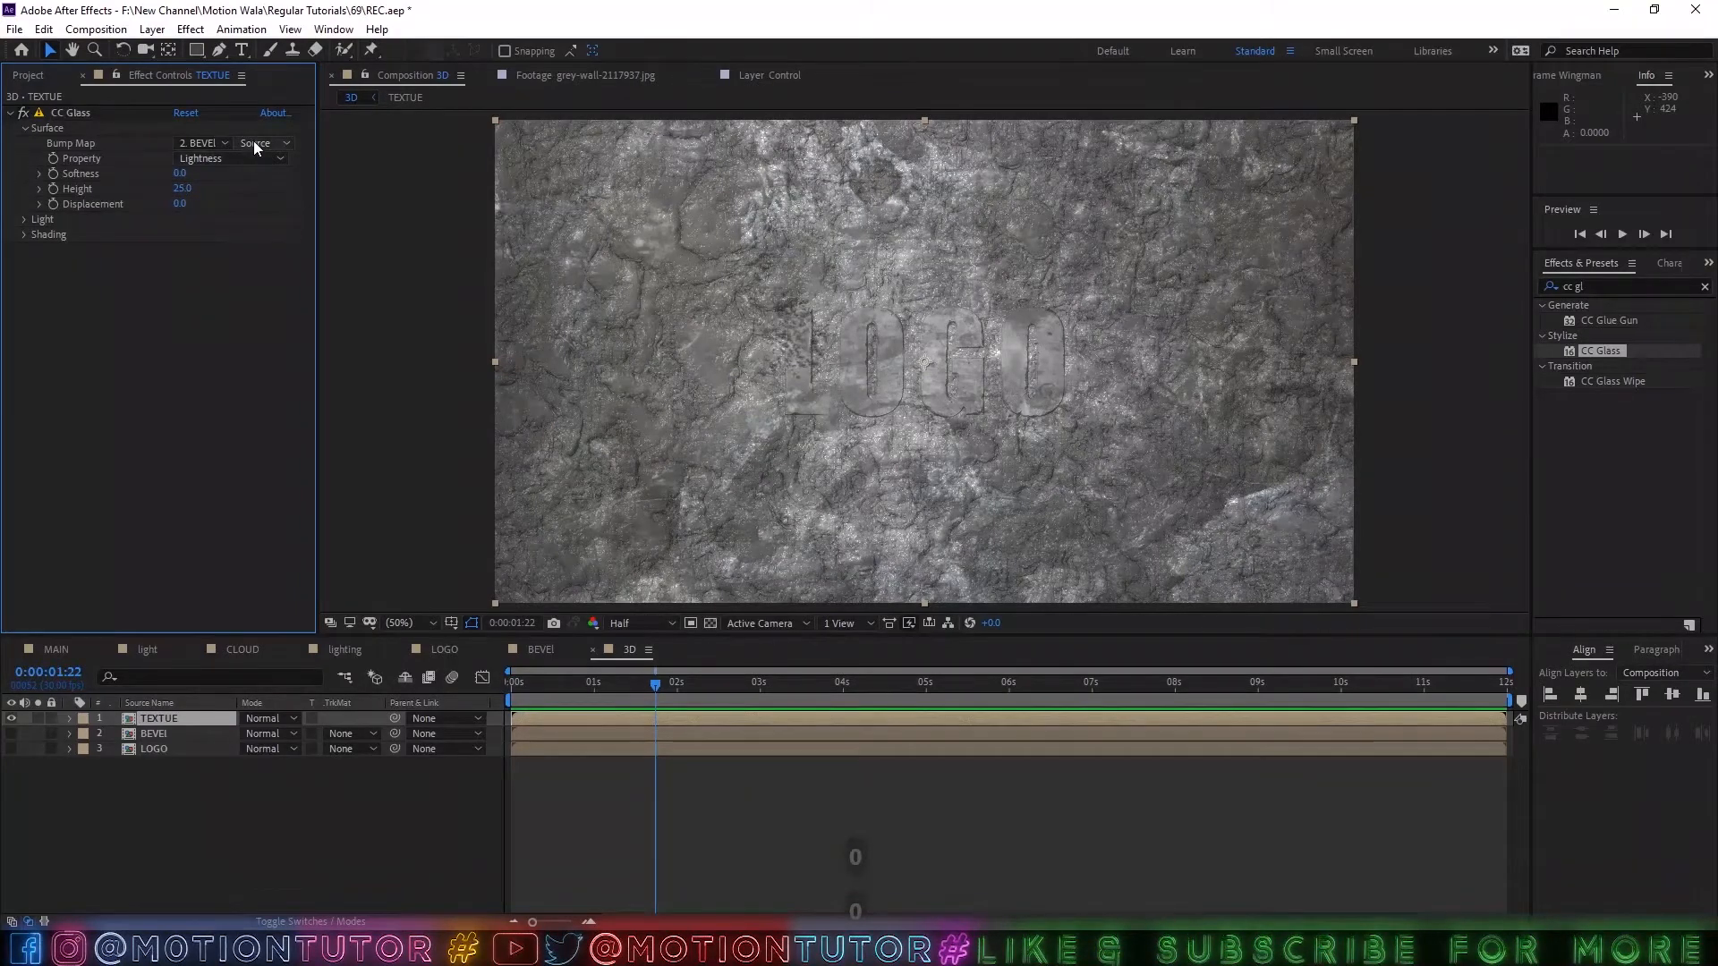
# Switch the CC Glass light source to AE Lights and expand the effect's shading properties.
pyautogui.click(25, 220)
pyautogui.click(234, 235)
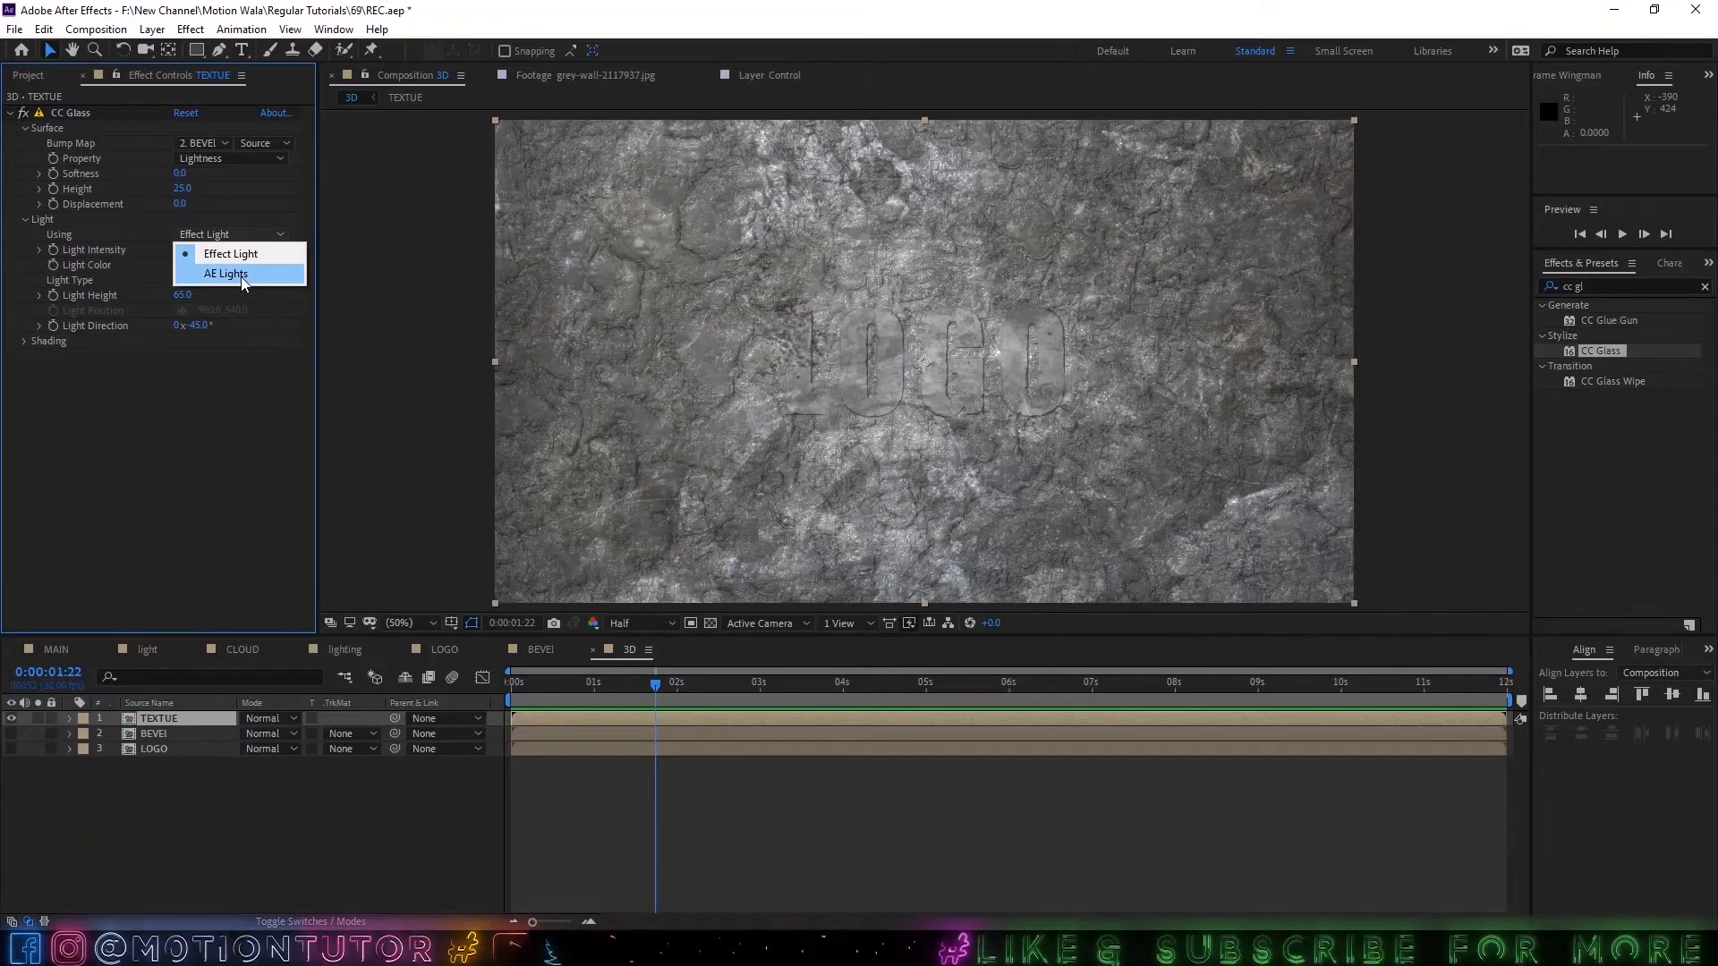
pyautogui.click(228, 274)
pyautogui.click(25, 341)
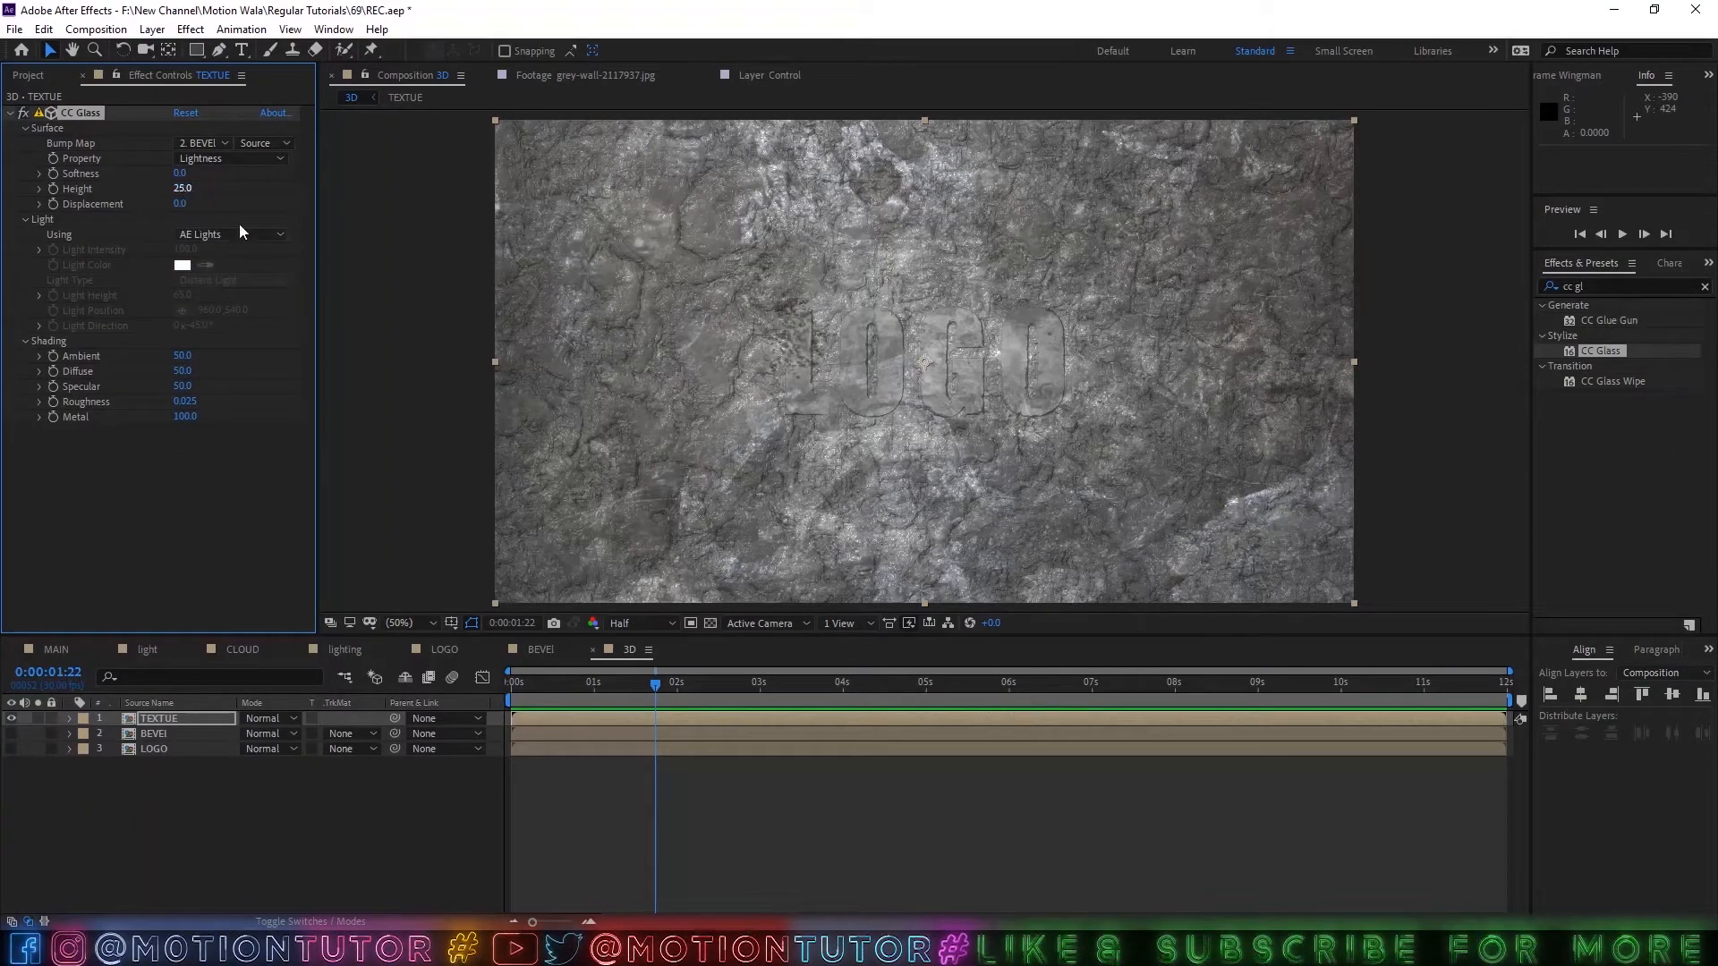
# Add a Set Matte effect below CC Glass on the TEXTUE layer and take its matte from the LOGO layer.
pyautogui.click(1555, 288)
pyautogui.write('set')
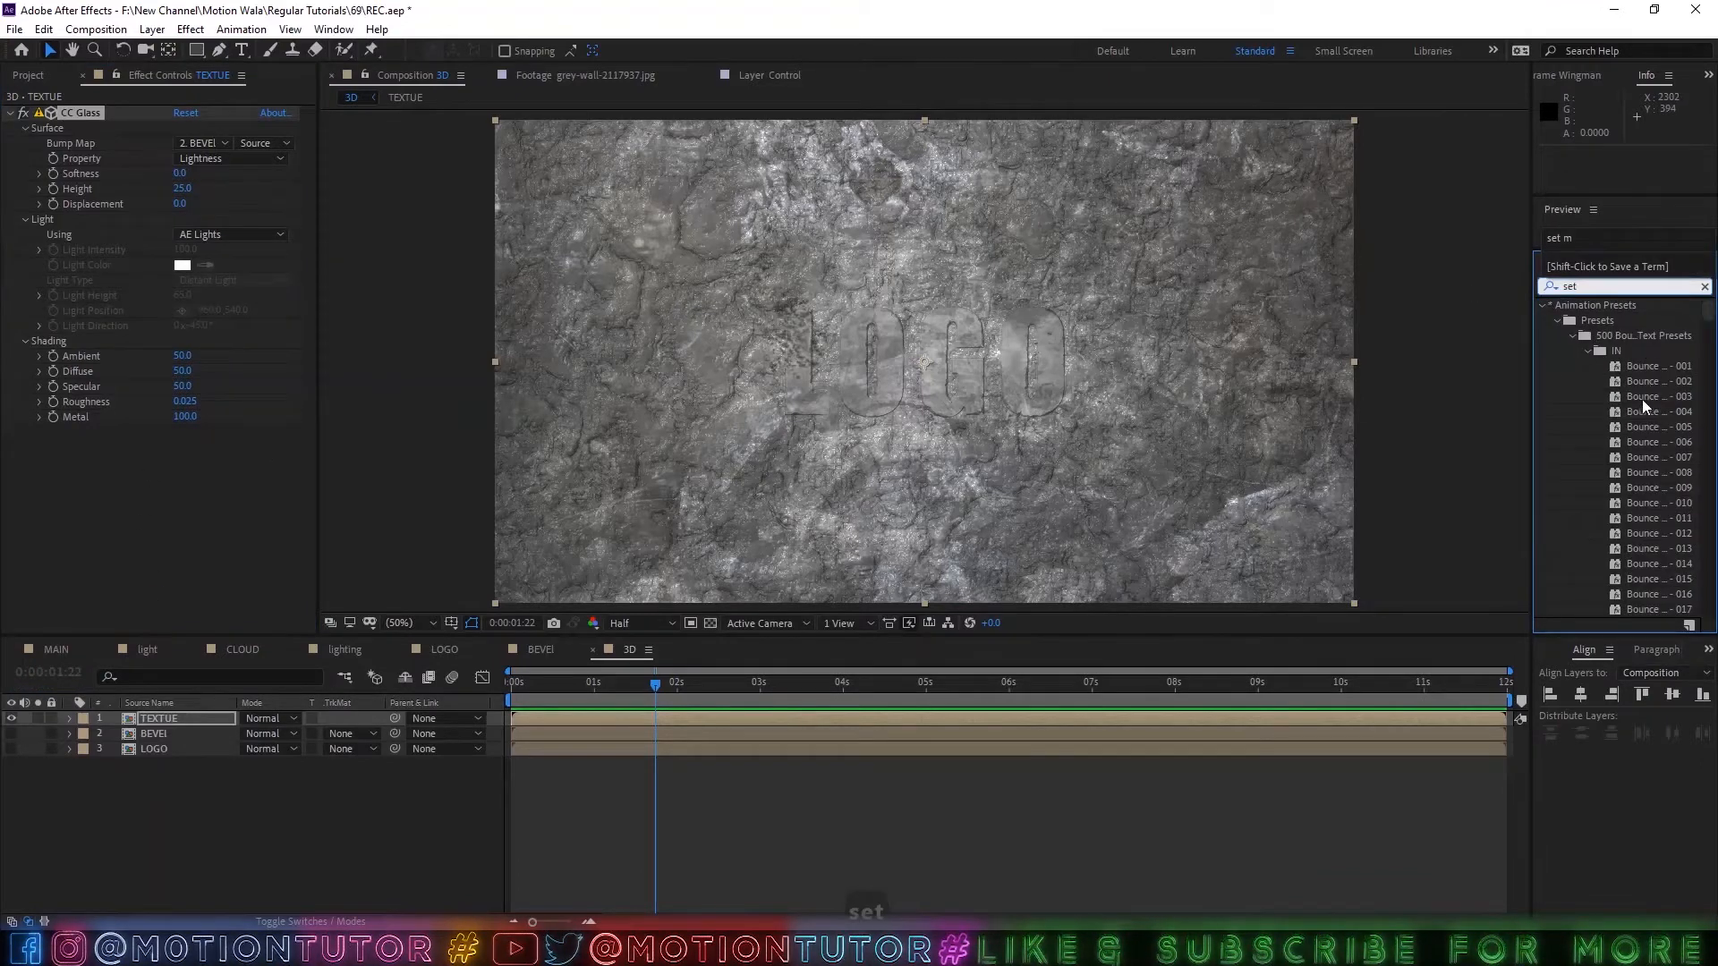
pyautogui.write(' m')
pyautogui.moveTo(1616, 320); pyautogui.dragTo(69, 506)
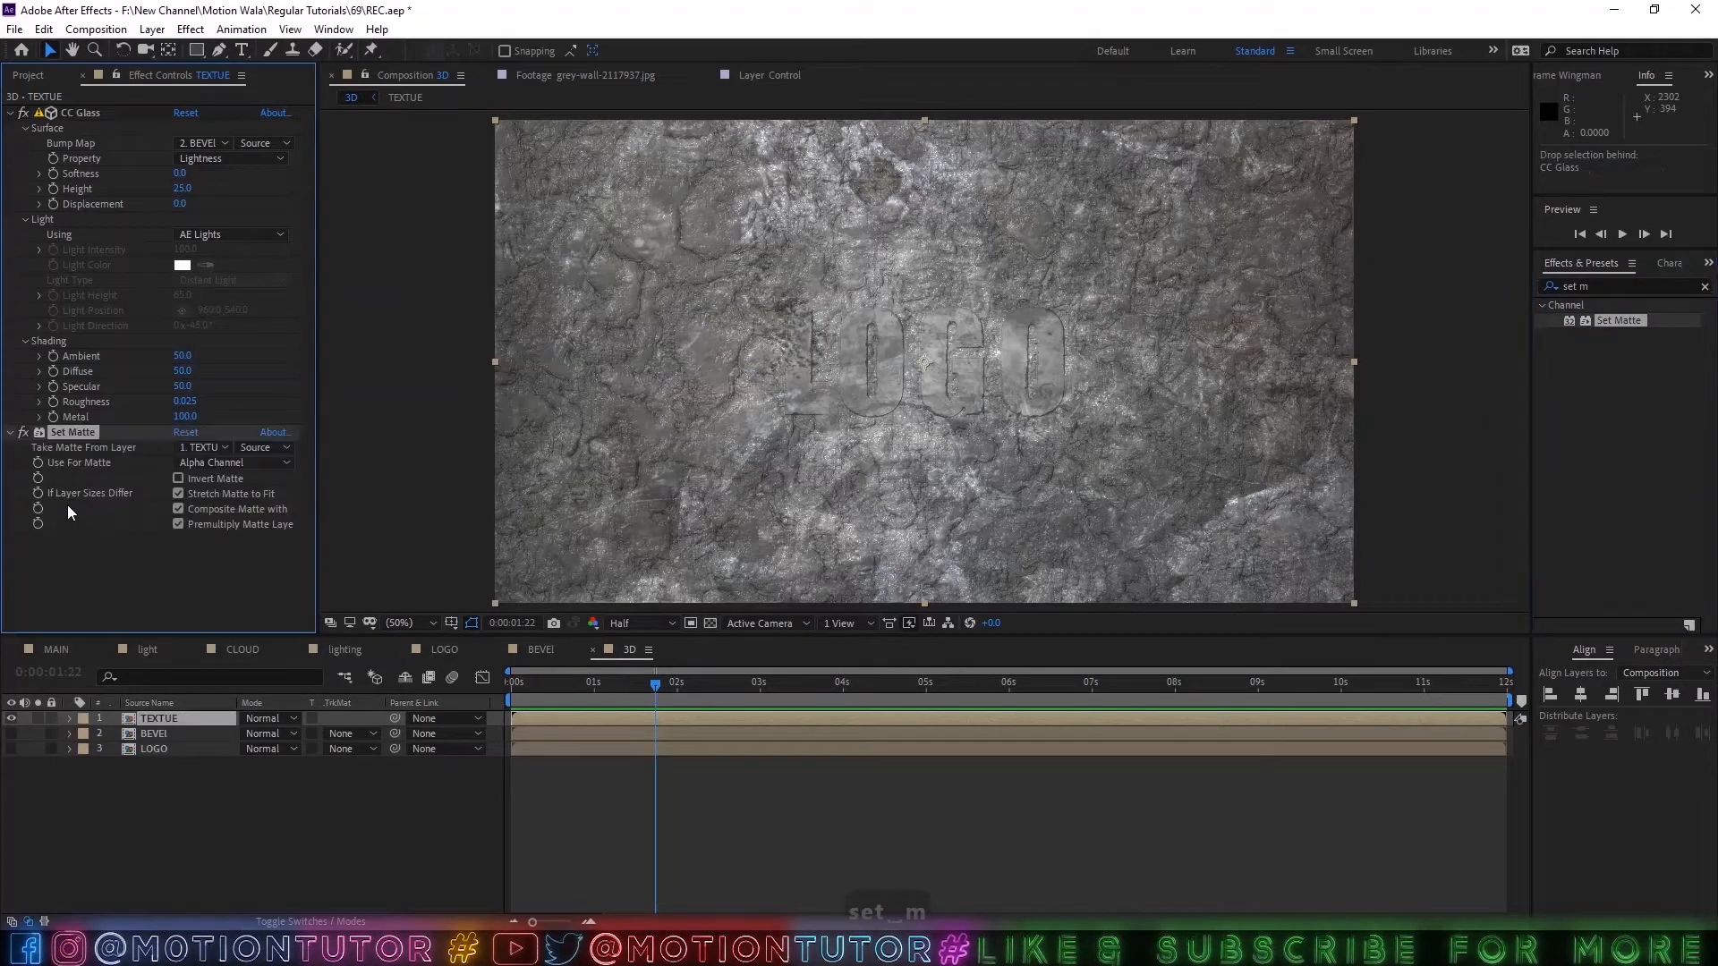
pyautogui.click(184, 447)
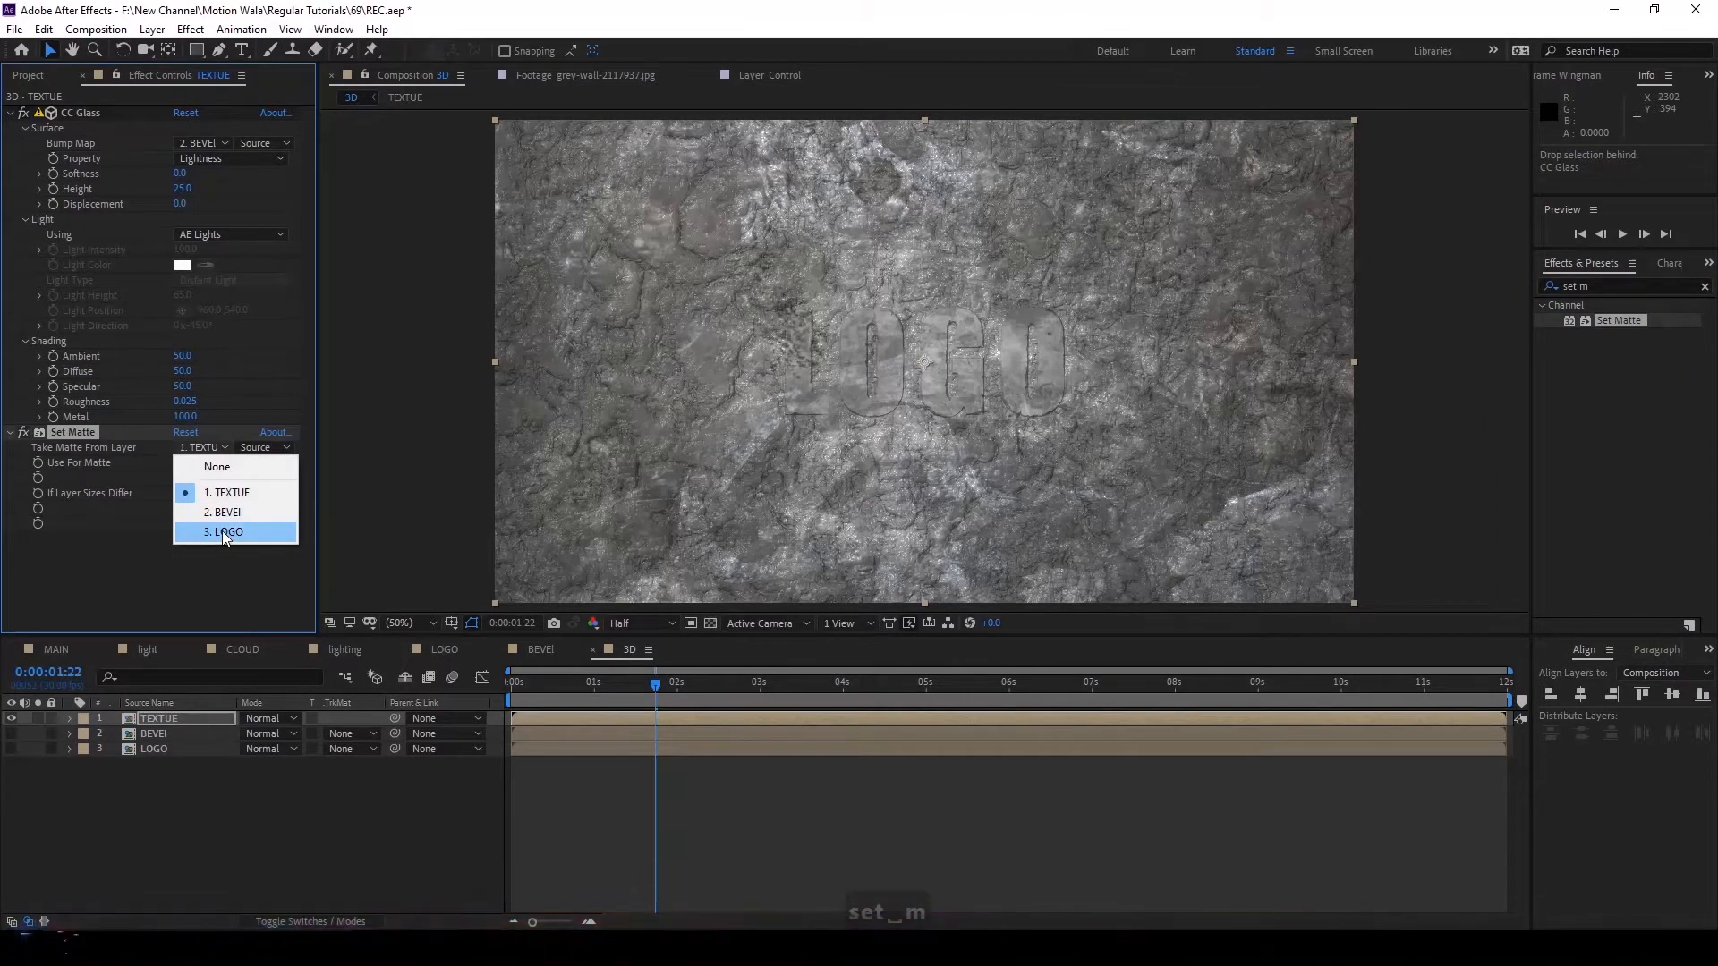
pyautogui.click(222, 529)
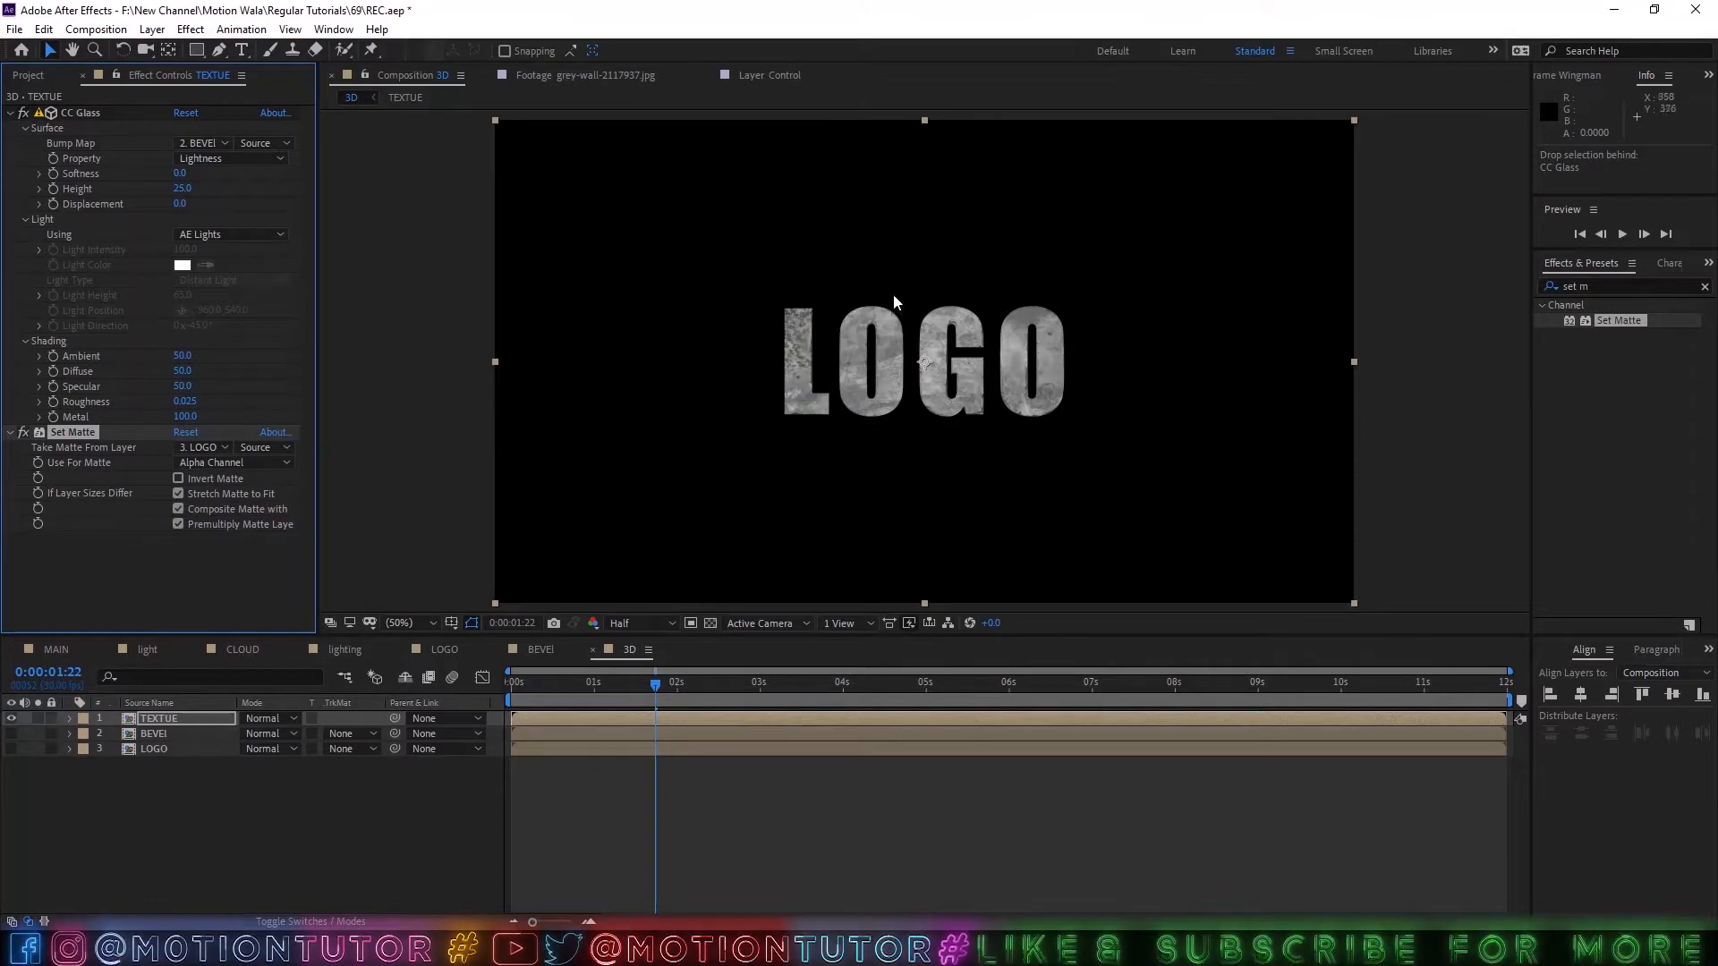
# Examine the textured logo's surface and edges up close at full and half preview resolution.
pyautogui.scroll(4, 894, 340)
pyautogui.scroll(-2, 1138, 313)
pyautogui.click(640, 623)
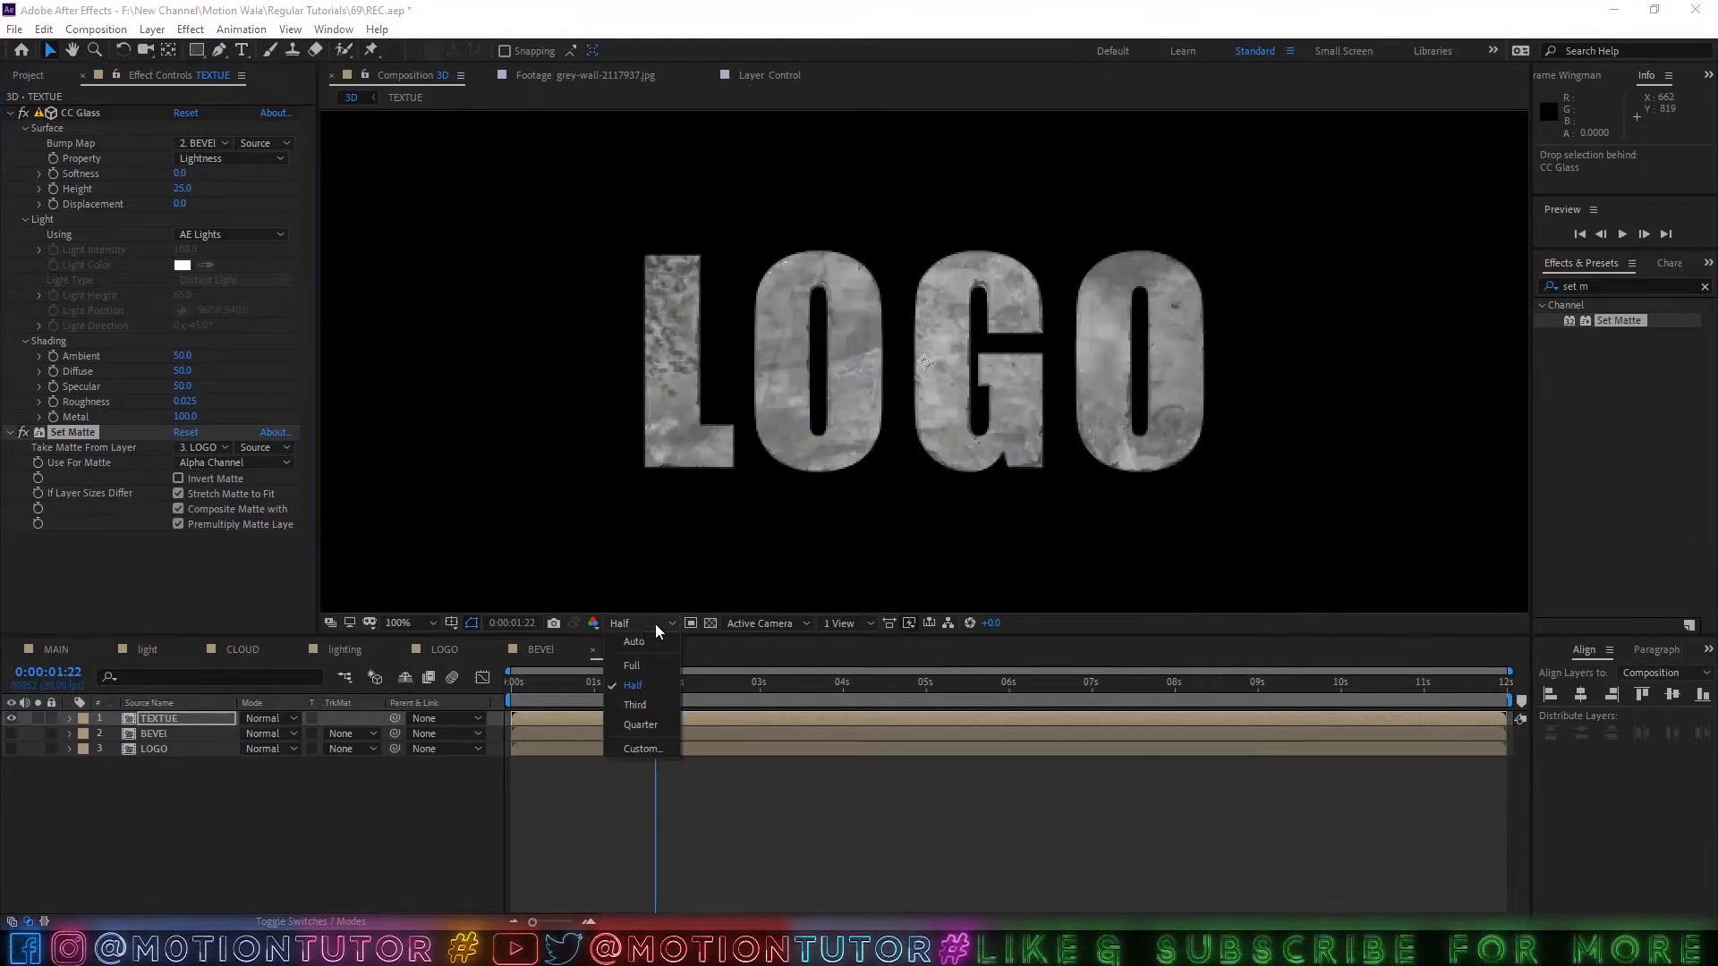
pyautogui.click(633, 664)
pyautogui.scroll(2, 1024, 364)
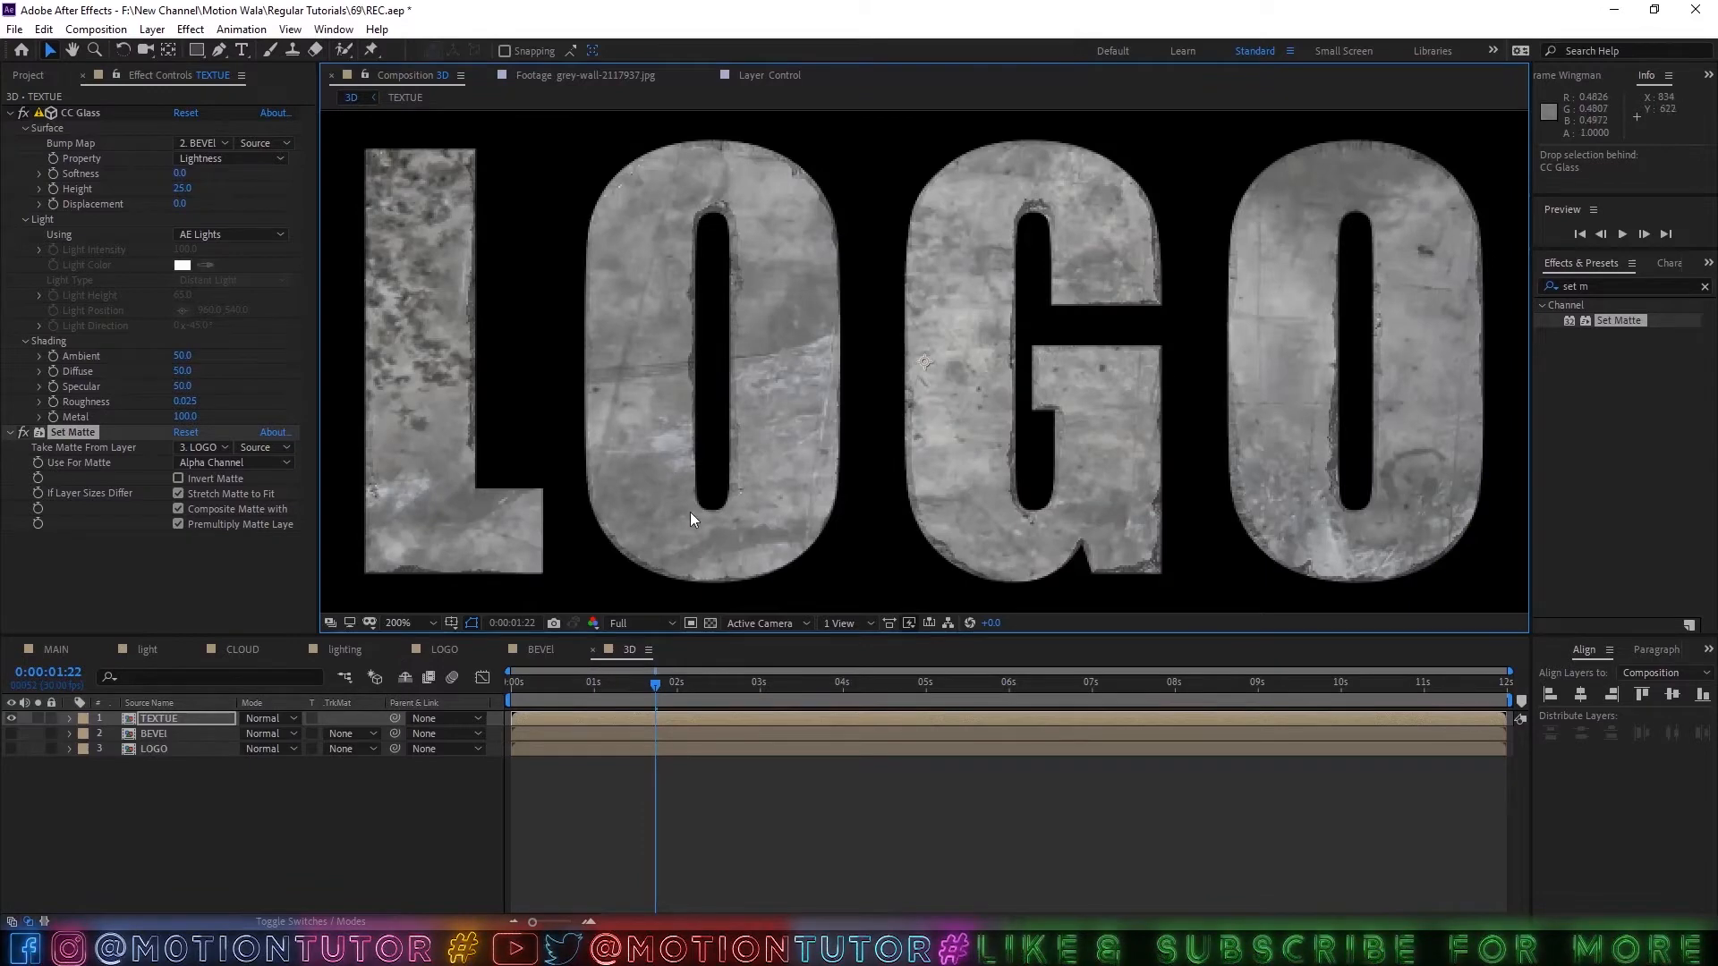
pyautogui.click(616, 628)
pyautogui.click(636, 693)
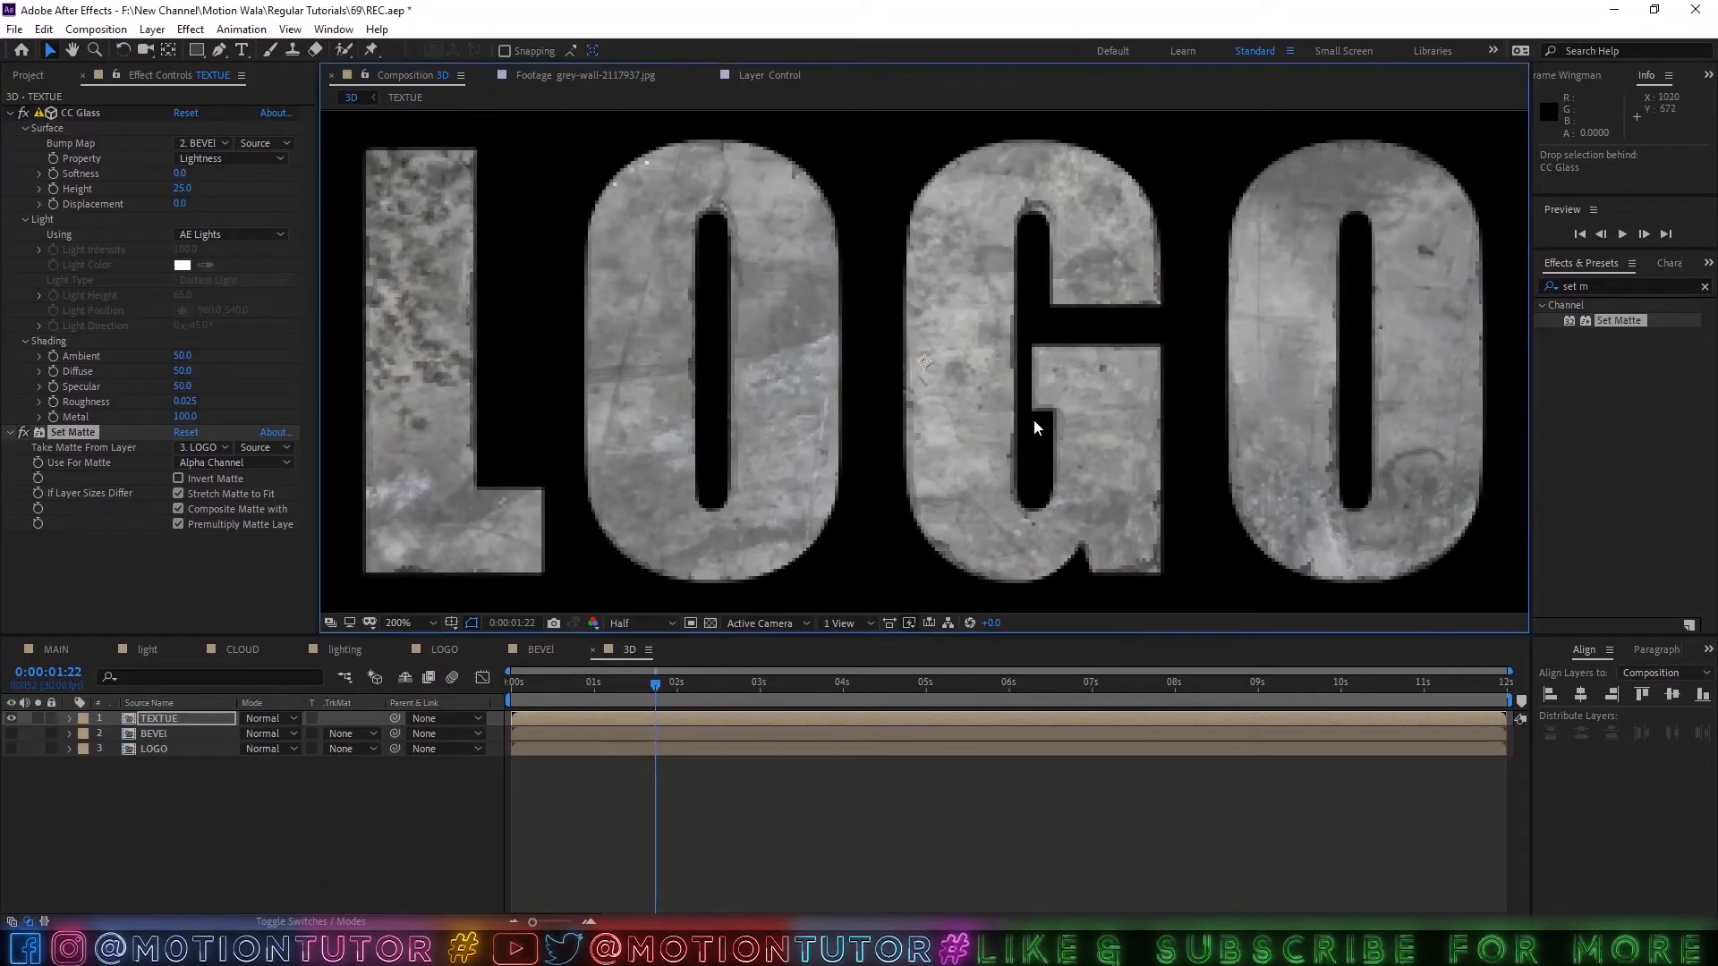
pyautogui.scroll(-1, 1033, 423)
# Save the project and add a red spot light named Spot Light 1 with 100% intensity to the 3D composition.
pyautogui.hotkey('ctrl', 's')
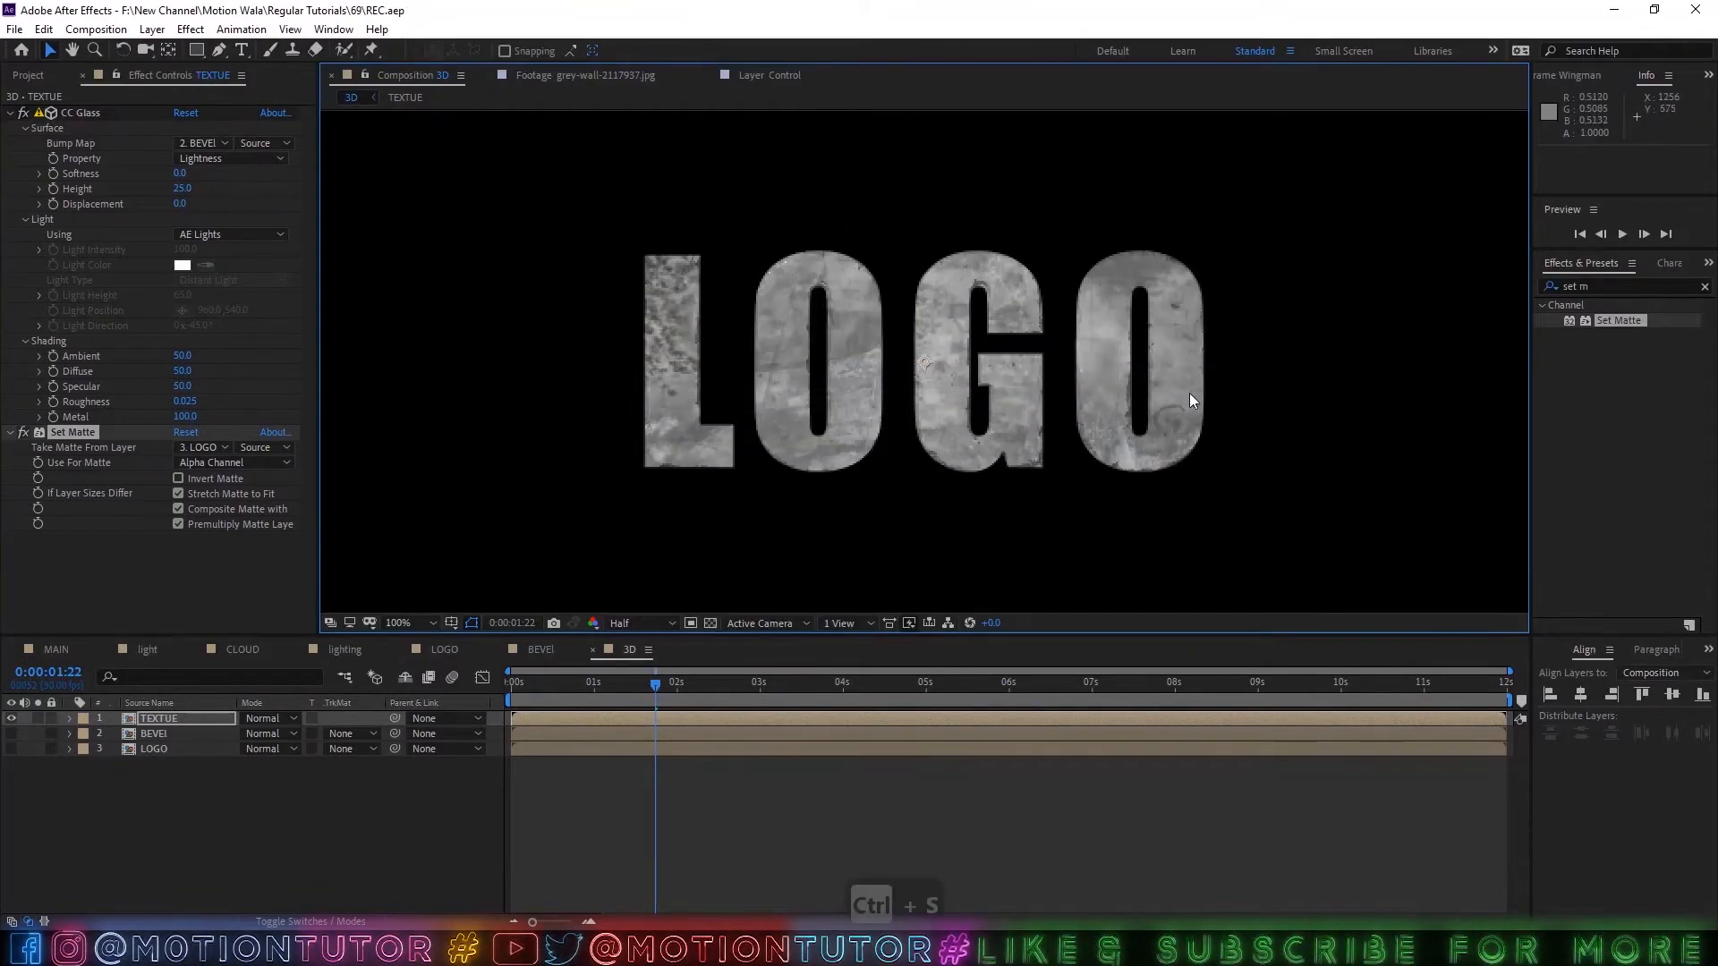
pyautogui.rightClick(246, 780)
pyautogui.moveTo(282, 578)
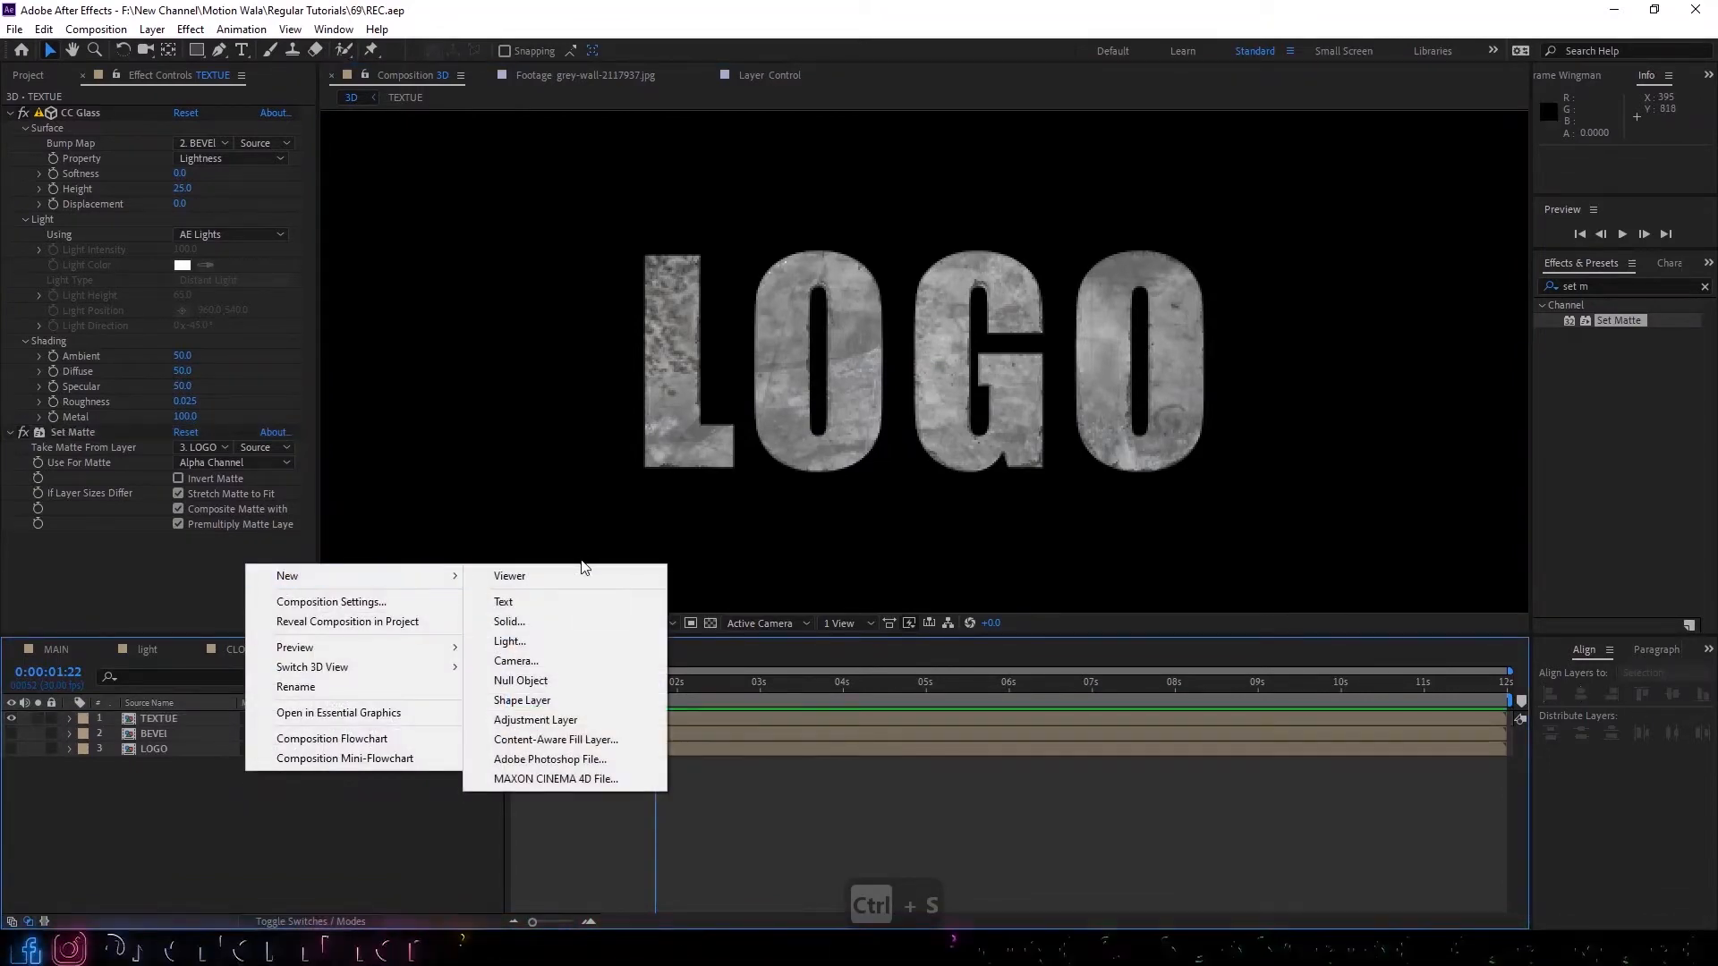
pyautogui.click(503, 640)
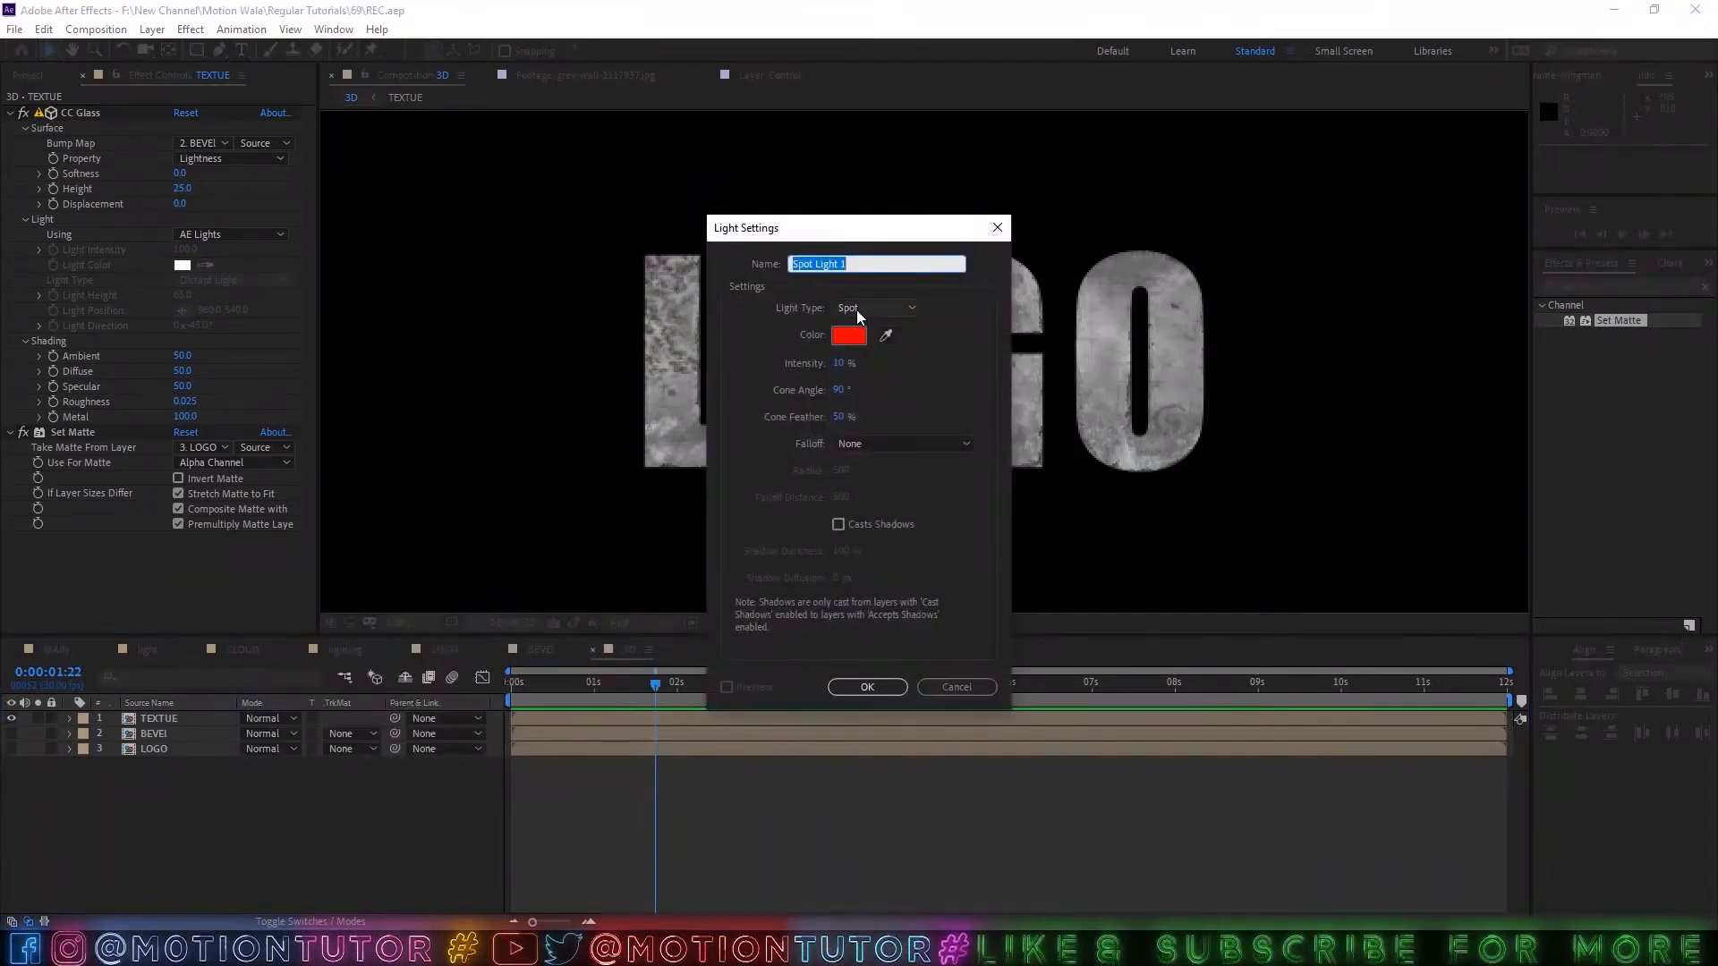
pyautogui.click(838, 363)
pyautogui.write('100')
pyautogui.click(827, 410)
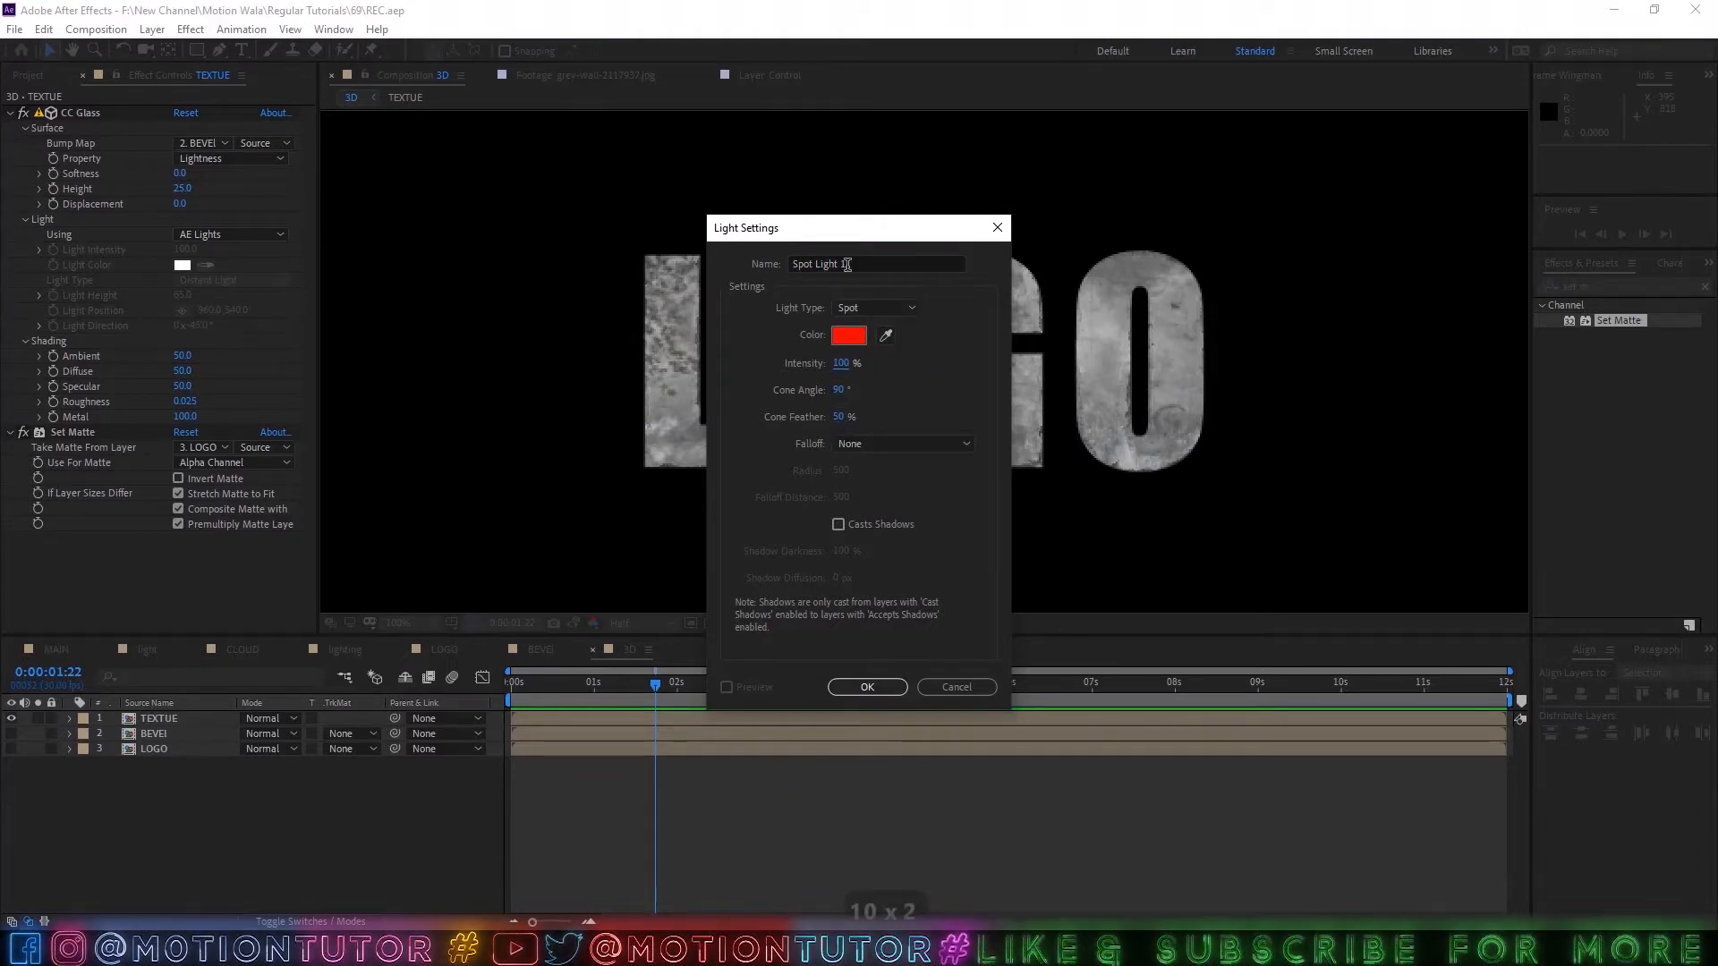
pyautogui.click(868, 687)
# Move the spot light to the lower left of the logo and lock the TEXTUE layer against accidental moves.
pyautogui.scroll(-1, 963, 300)
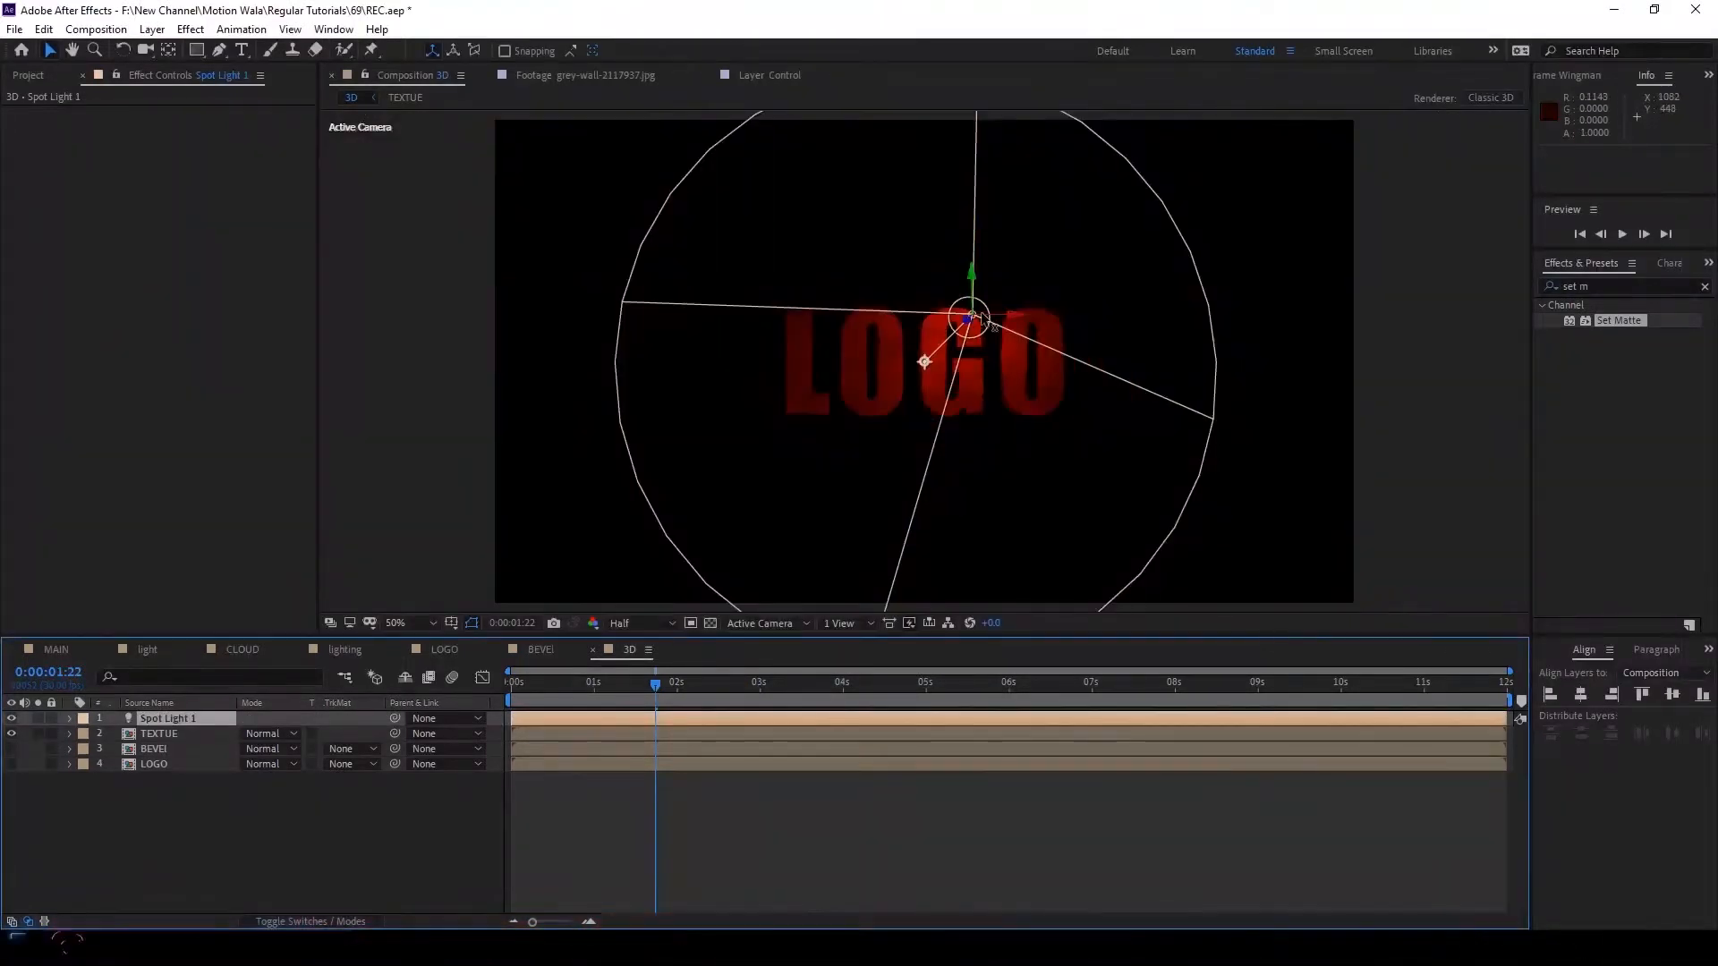
pyautogui.moveTo(971, 322); pyautogui.dragTo(693, 438)
pyautogui.moveTo(732, 511); pyautogui.dragTo(817, 446)
pyautogui.hotkey('ctrl', 'z')
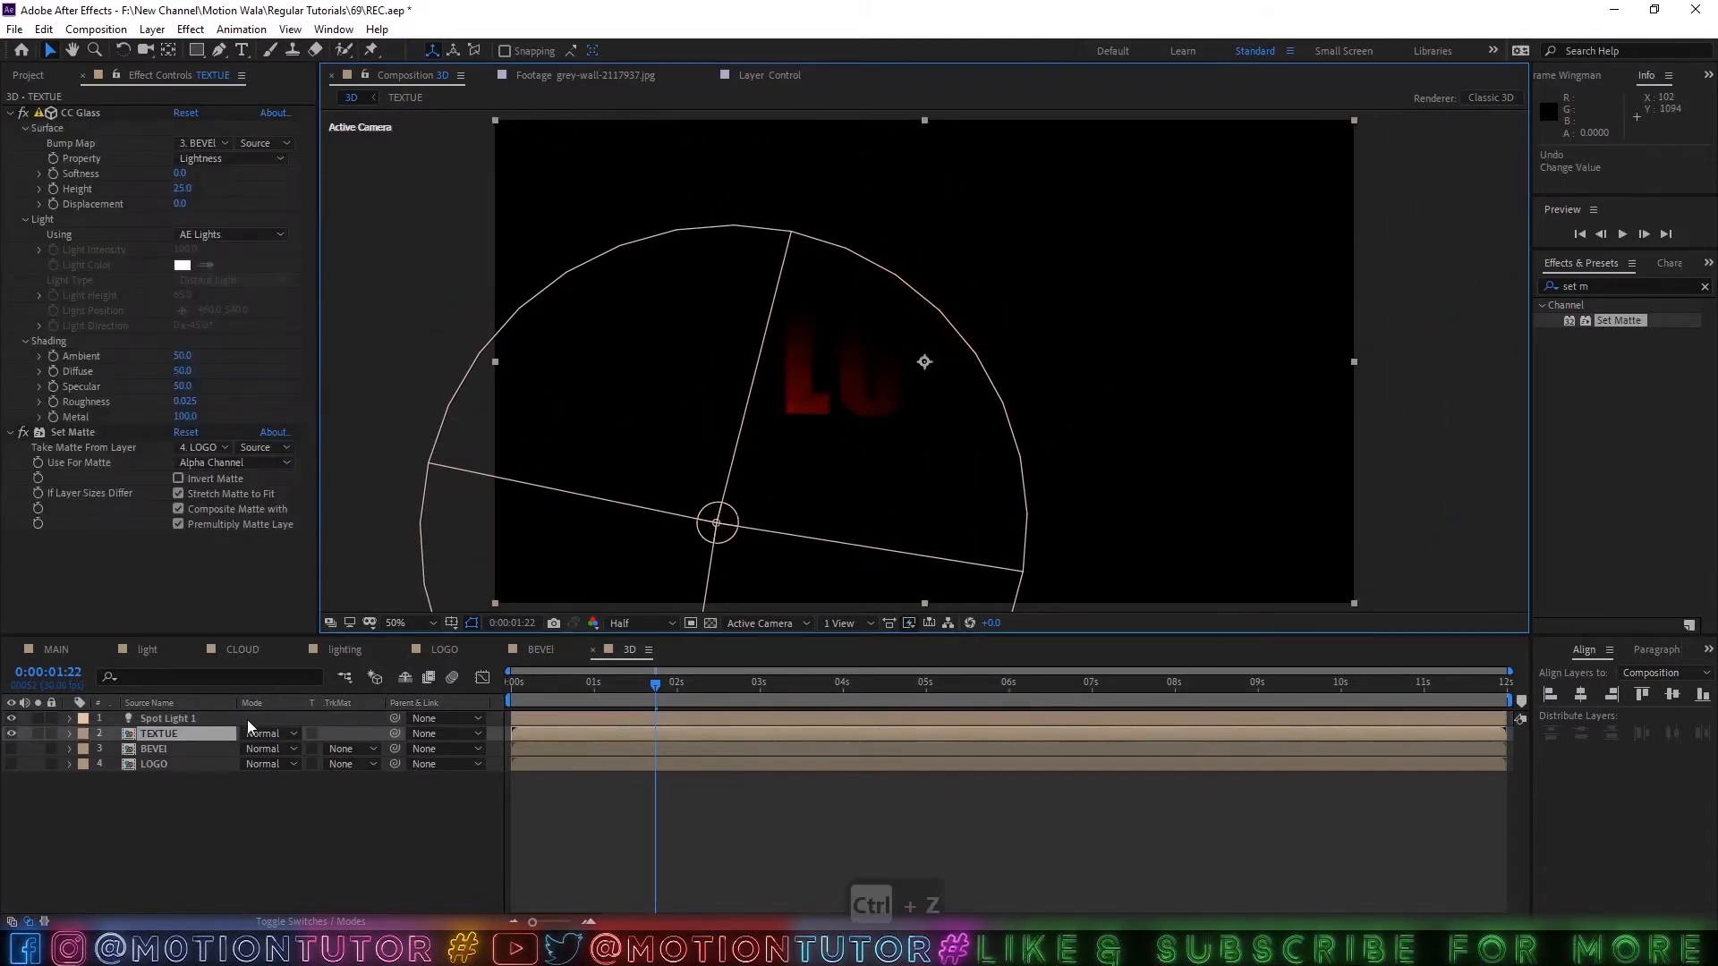
pyautogui.click(51, 734)
# Reposition the spot light to about -472, 978, -65 and shift its point of interest to the lower left of the logo.
pyautogui.click(710, 548)
pyautogui.moveTo(735, 514); pyautogui.dragTo(1011, 285)
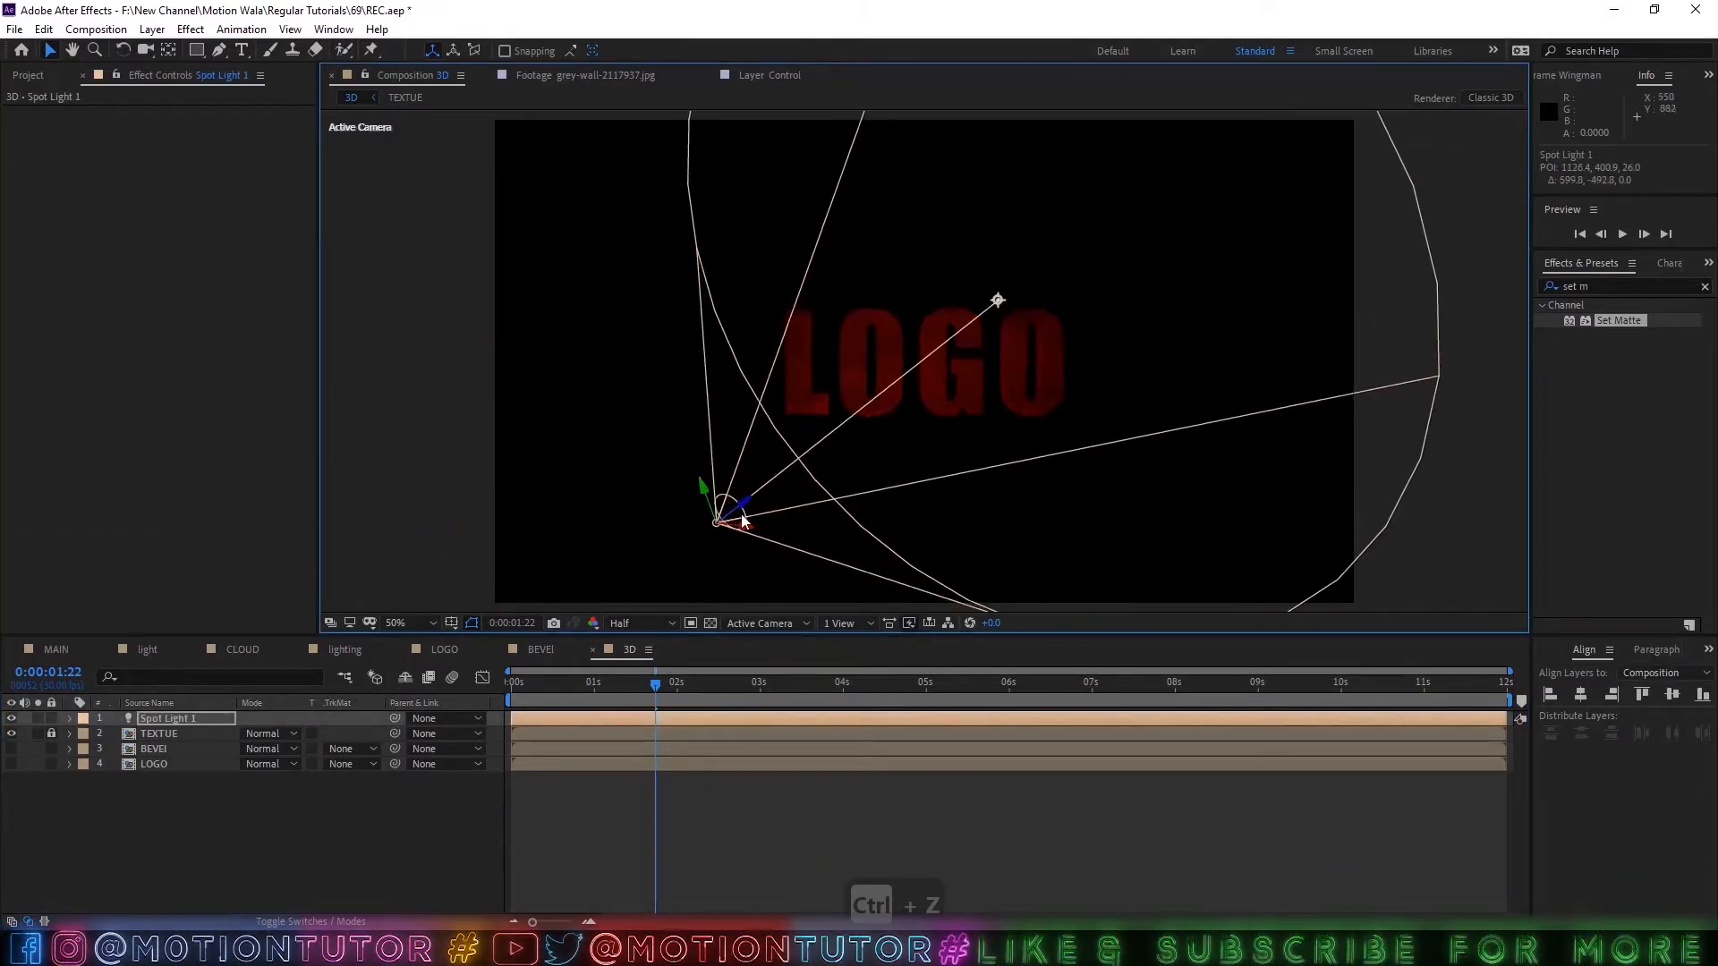
pyautogui.moveTo(746, 501); pyautogui.dragTo(631, 548)
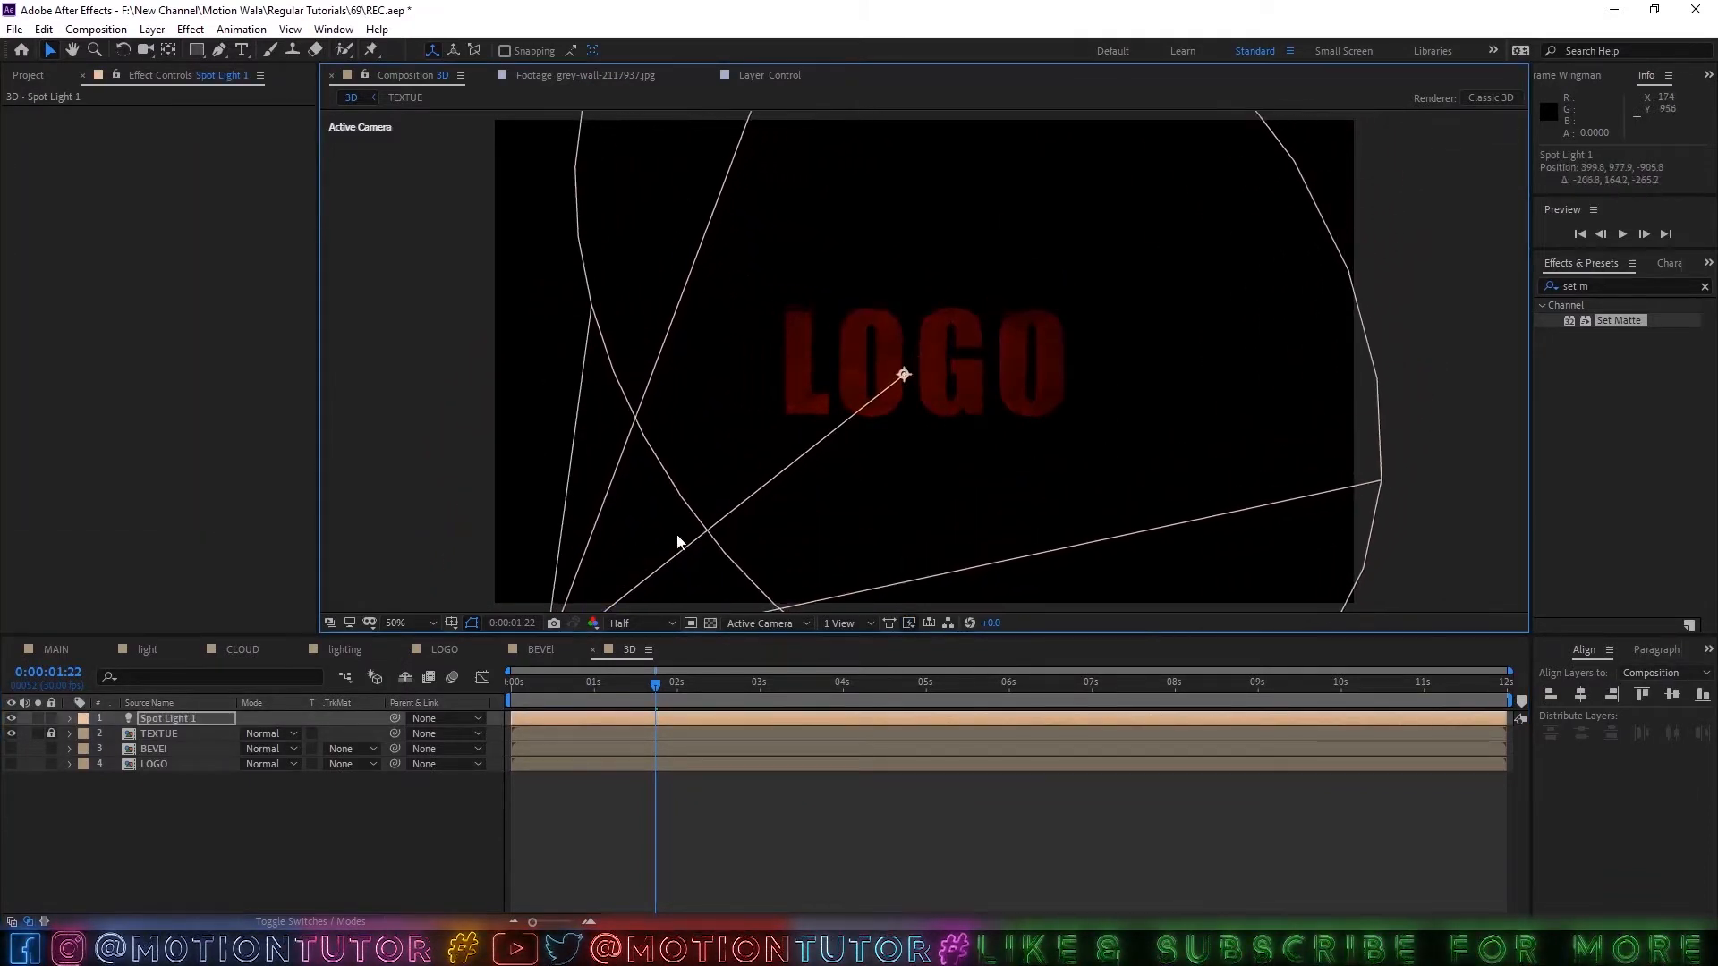
pyautogui.scroll(-2, 755, 554)
pyautogui.moveTo(746, 509); pyautogui.dragTo(618, 481)
pyautogui.moveTo(786, 368); pyautogui.dragTo(882, 394)
pyautogui.moveTo(616, 478); pyautogui.dragTo(545, 406)
pyautogui.scroll(3, 959, 403)
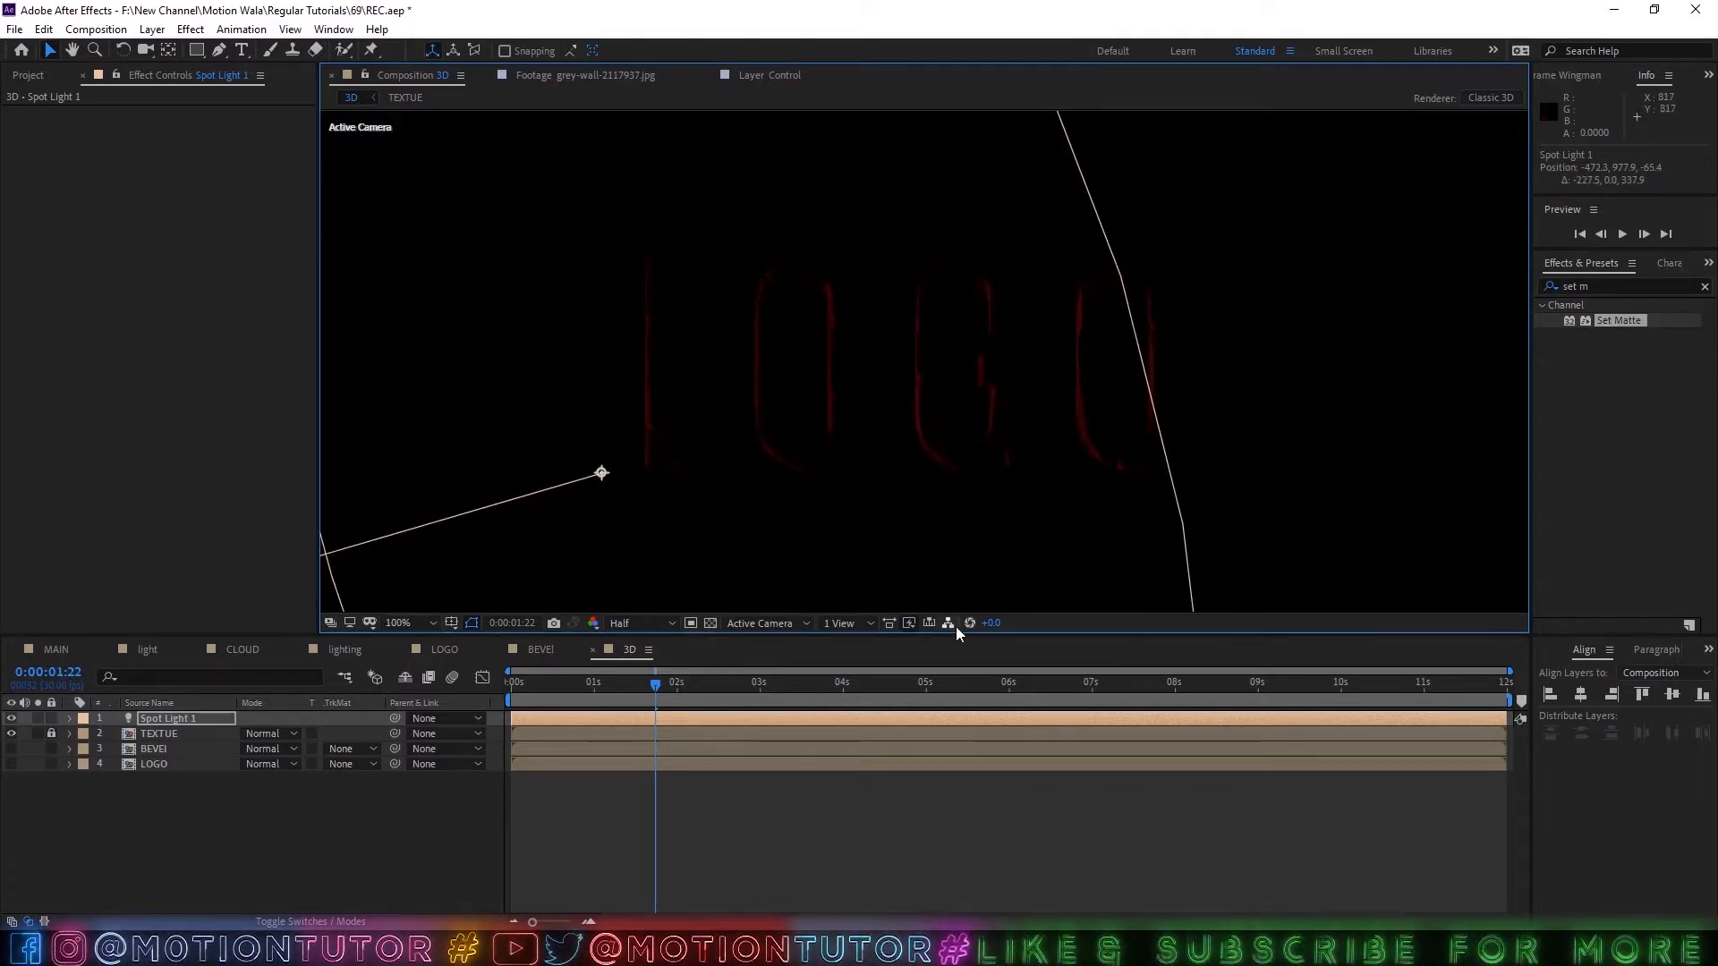
# Raise the preview exposure to +8.2 to judge the lit edges, and move the spot light to about -588, 978, 107.
pyautogui.moveTo(985, 625); pyautogui.dragTo(1067, 620)
pyautogui.scroll(-4, 924, 385)
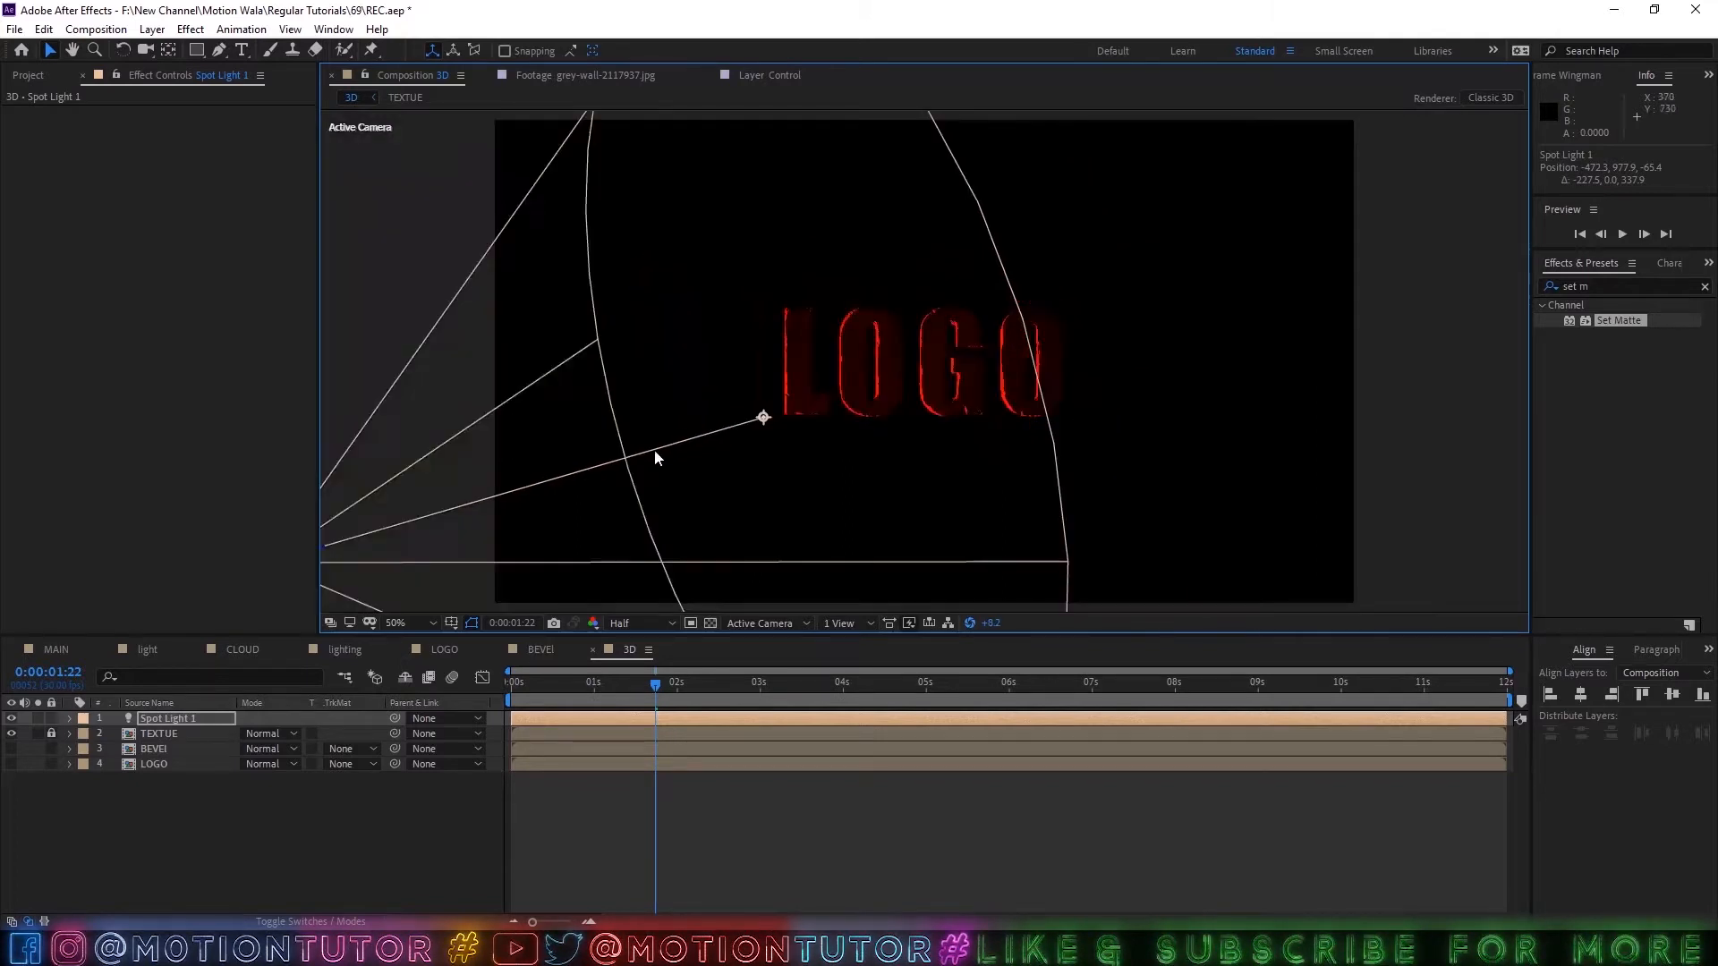
pyautogui.moveTo(597, 466); pyautogui.dragTo(562, 437)
pyautogui.scroll(1, 785, 431)
pyautogui.scroll(-1, 864, 418)
pyautogui.scroll(2, 865, 418)
pyautogui.scroll(1, 868, 418)
pyautogui.scroll(-1, 867, 418)
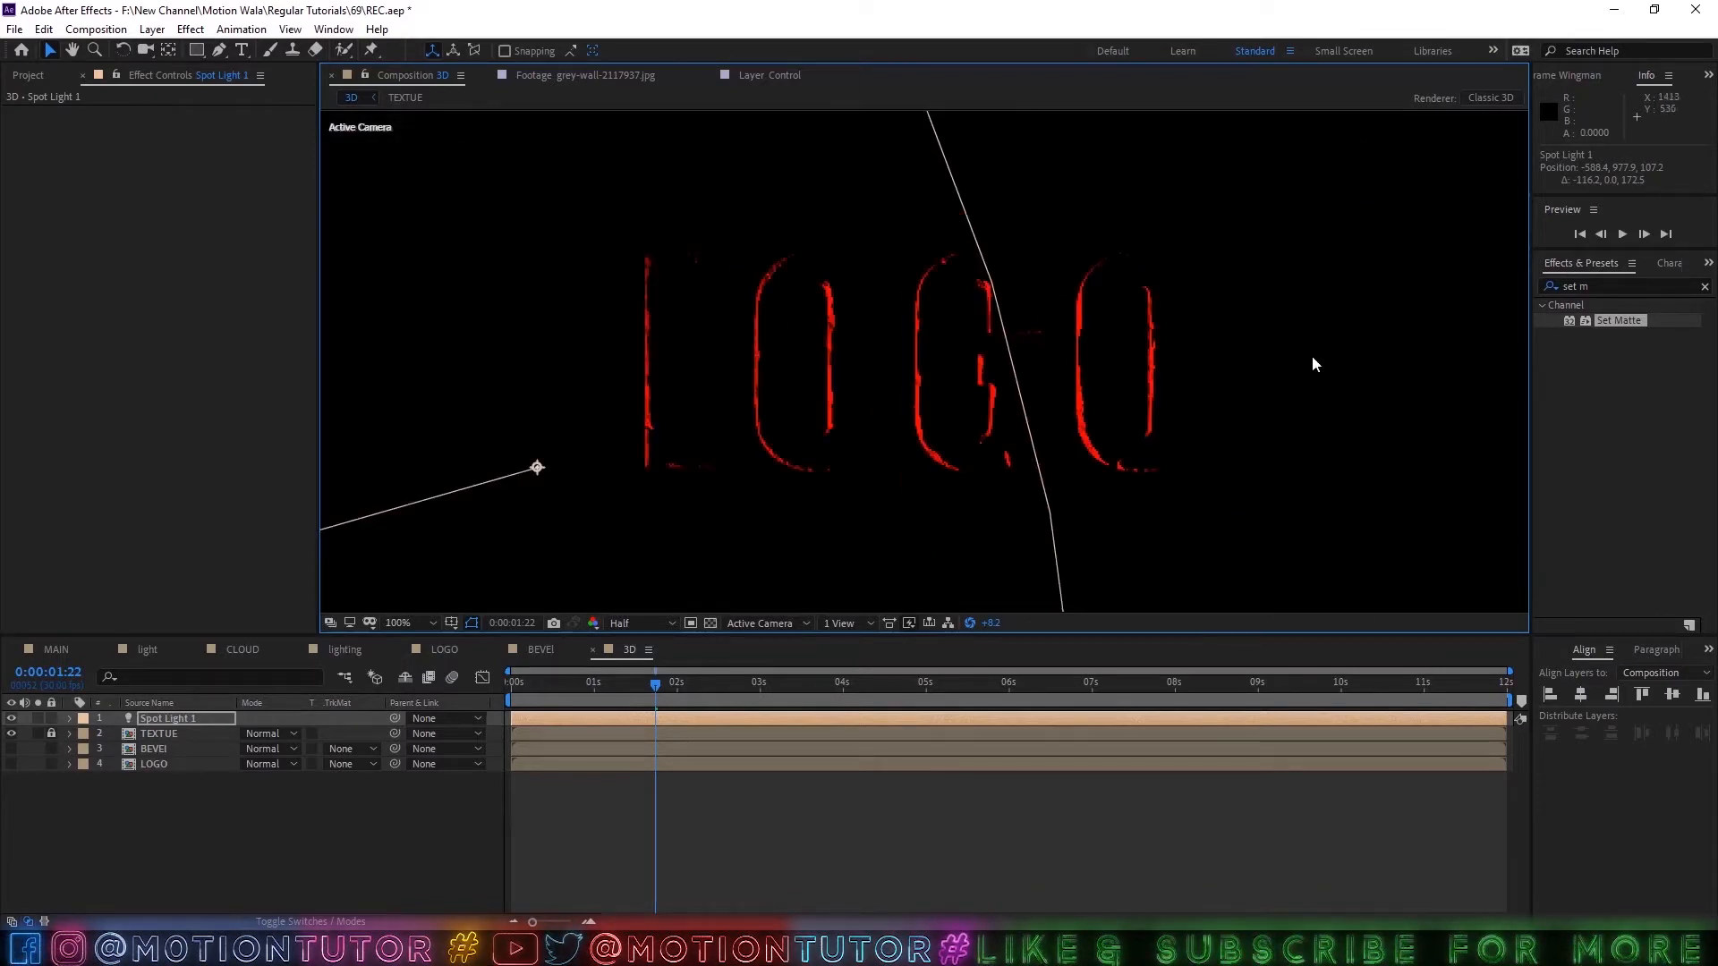
pyautogui.scroll(-1, 1151, 351)
pyautogui.scroll(-1, 424, 482)
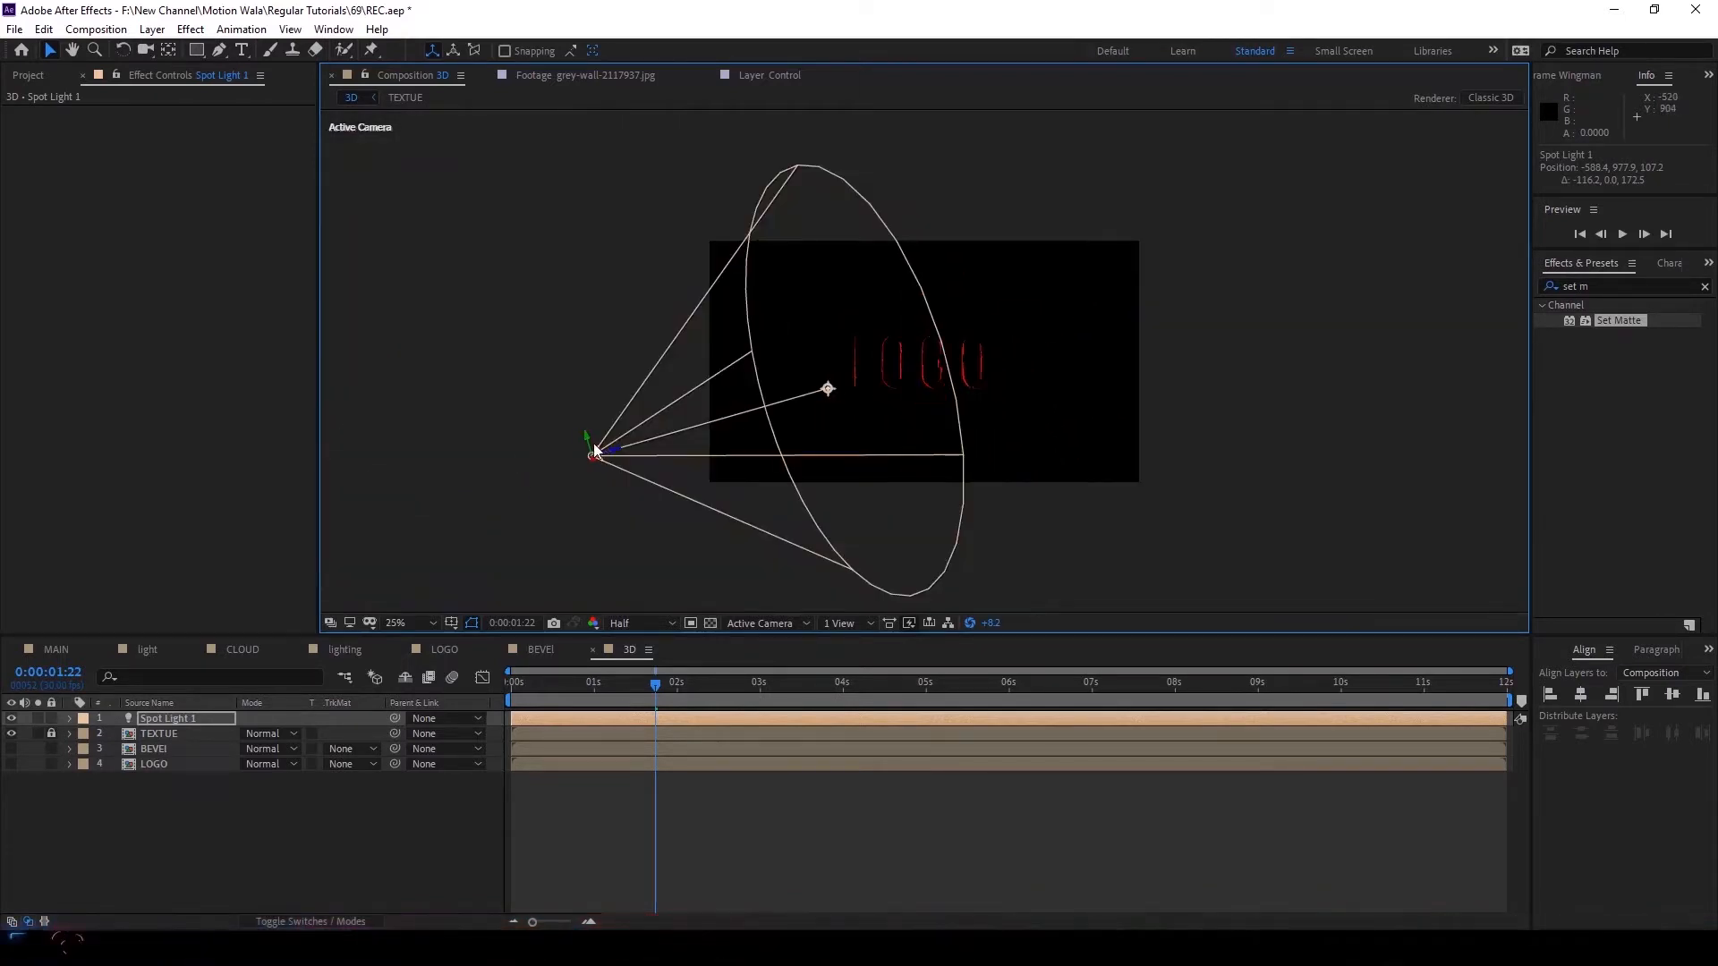
# Lower the spot light to about -647, 1231, 68 and reset the preview exposure.
pyautogui.moveTo(594, 450); pyautogui.dragTo(587, 511)
pyautogui.click(720, 827)
pyautogui.scroll(4, 888, 389)
pyautogui.click(970, 622)
pyautogui.scroll(-4, 462, 480)
pyautogui.scroll(2, 462, 479)
# Duplicate Spot Light 1 and reveal the copy's Position property.
pyautogui.click(170, 718)
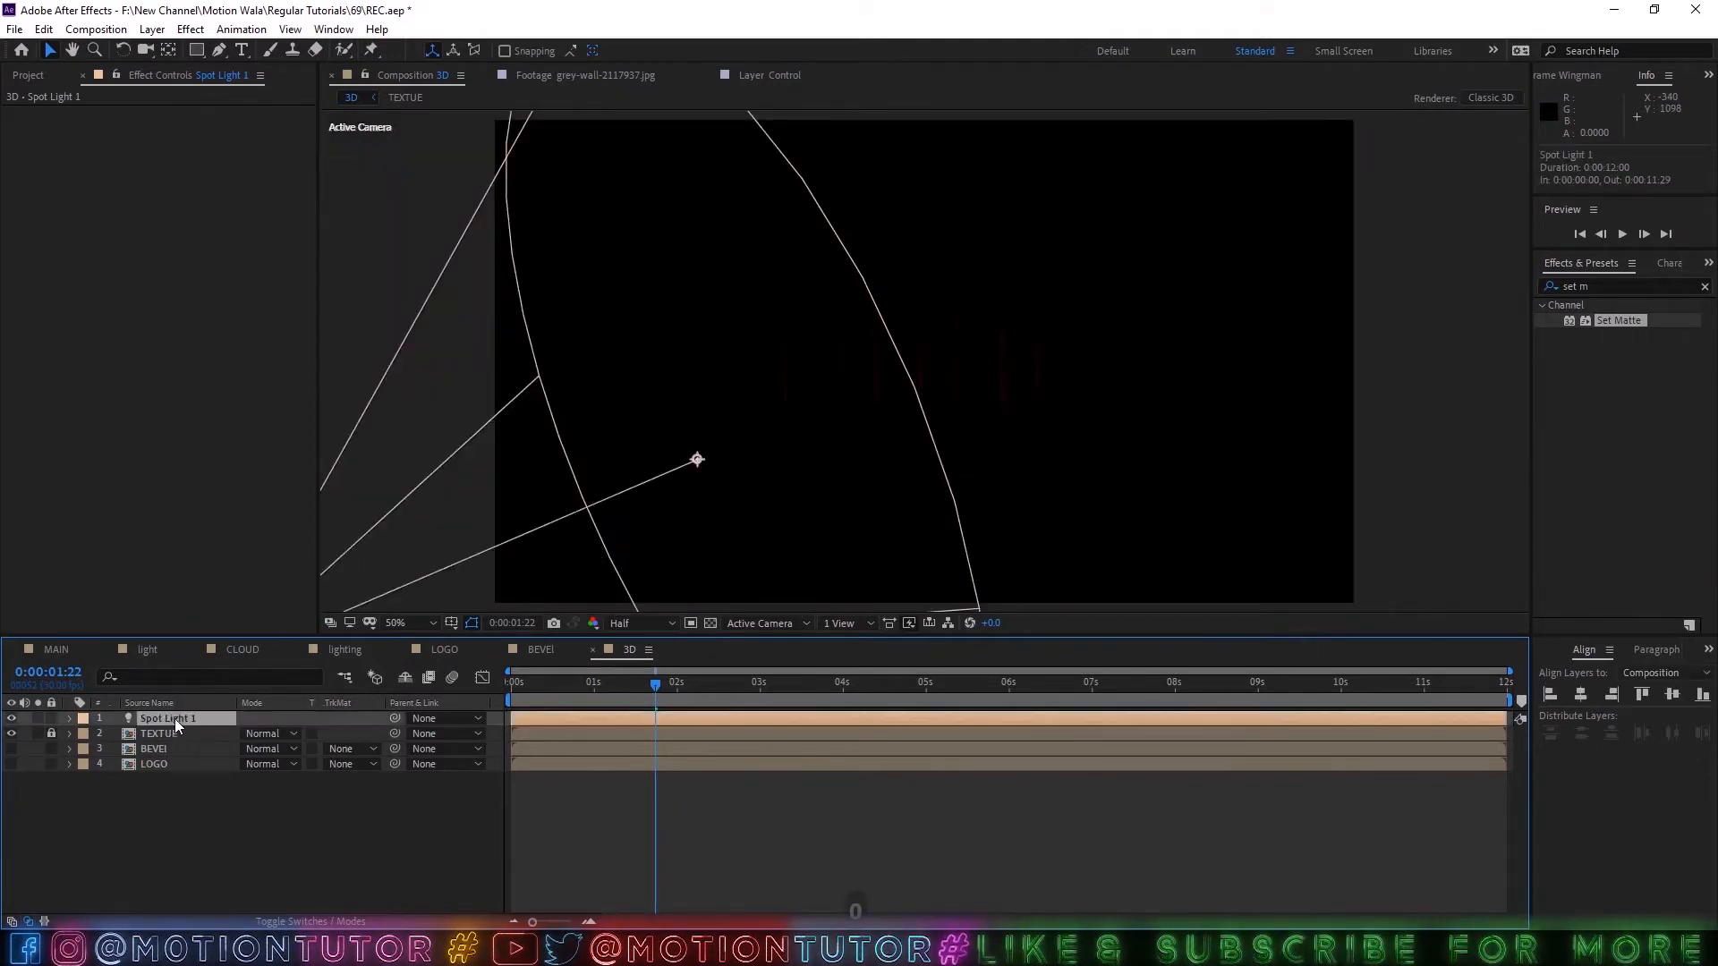
pyautogui.hotkey('ctrl', 'd')
pyautogui.scroll(-4, 737, 480)
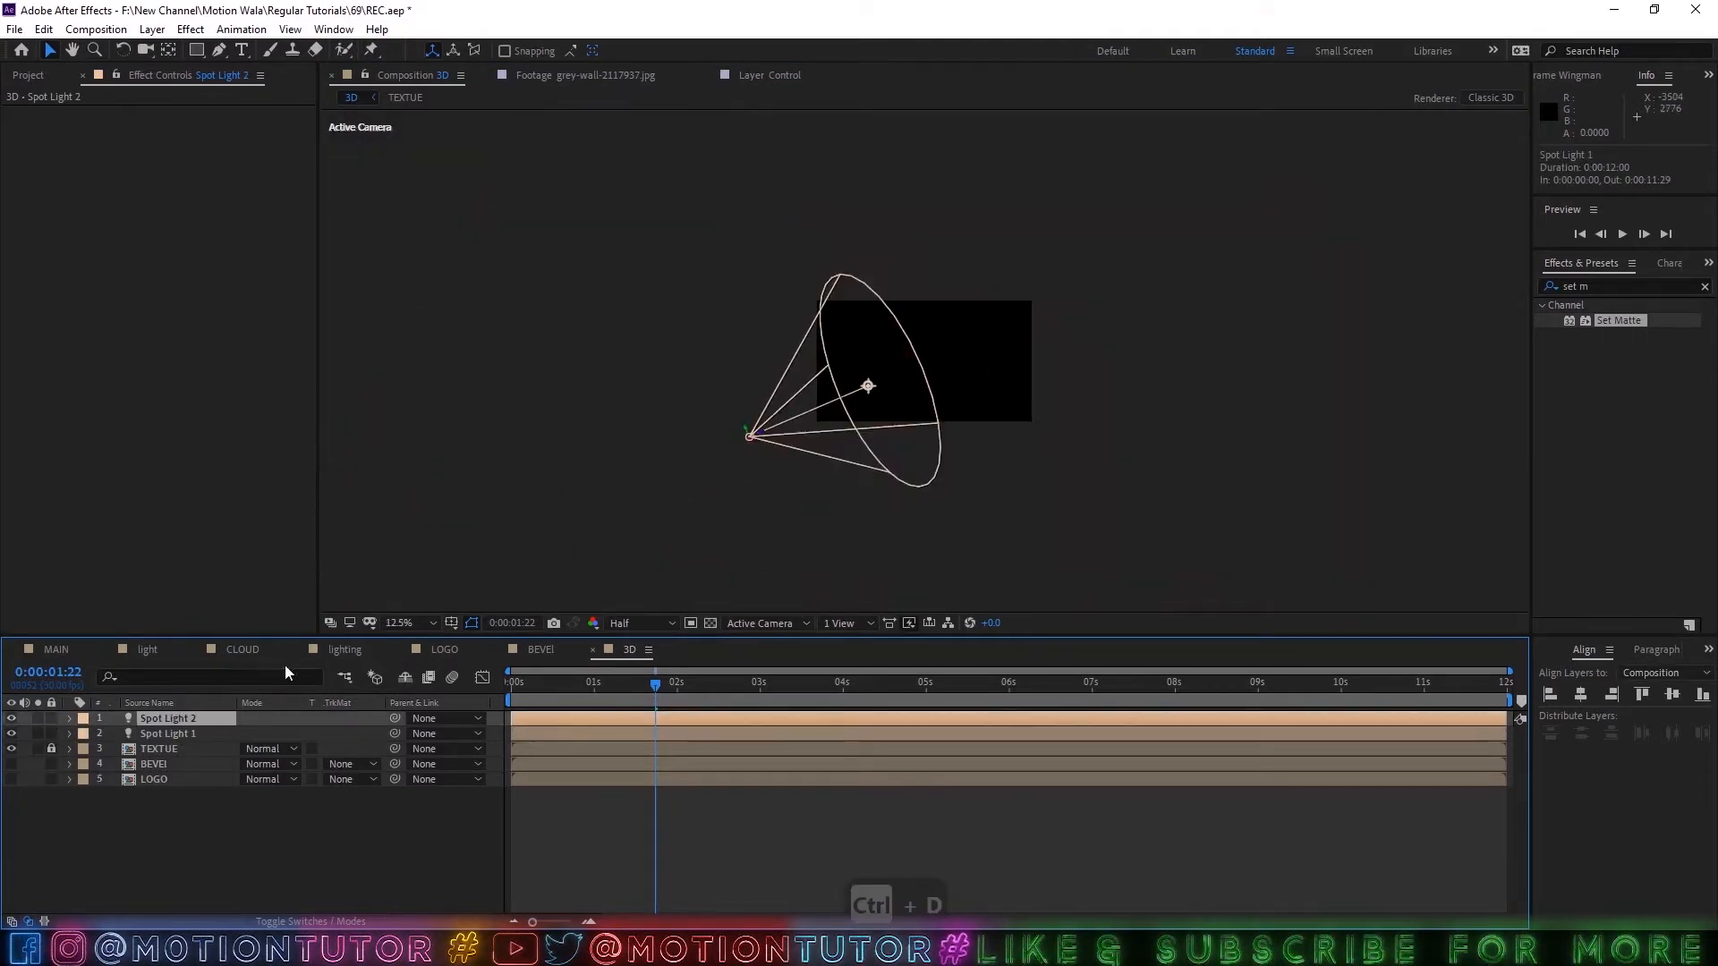
pyautogui.press('p')
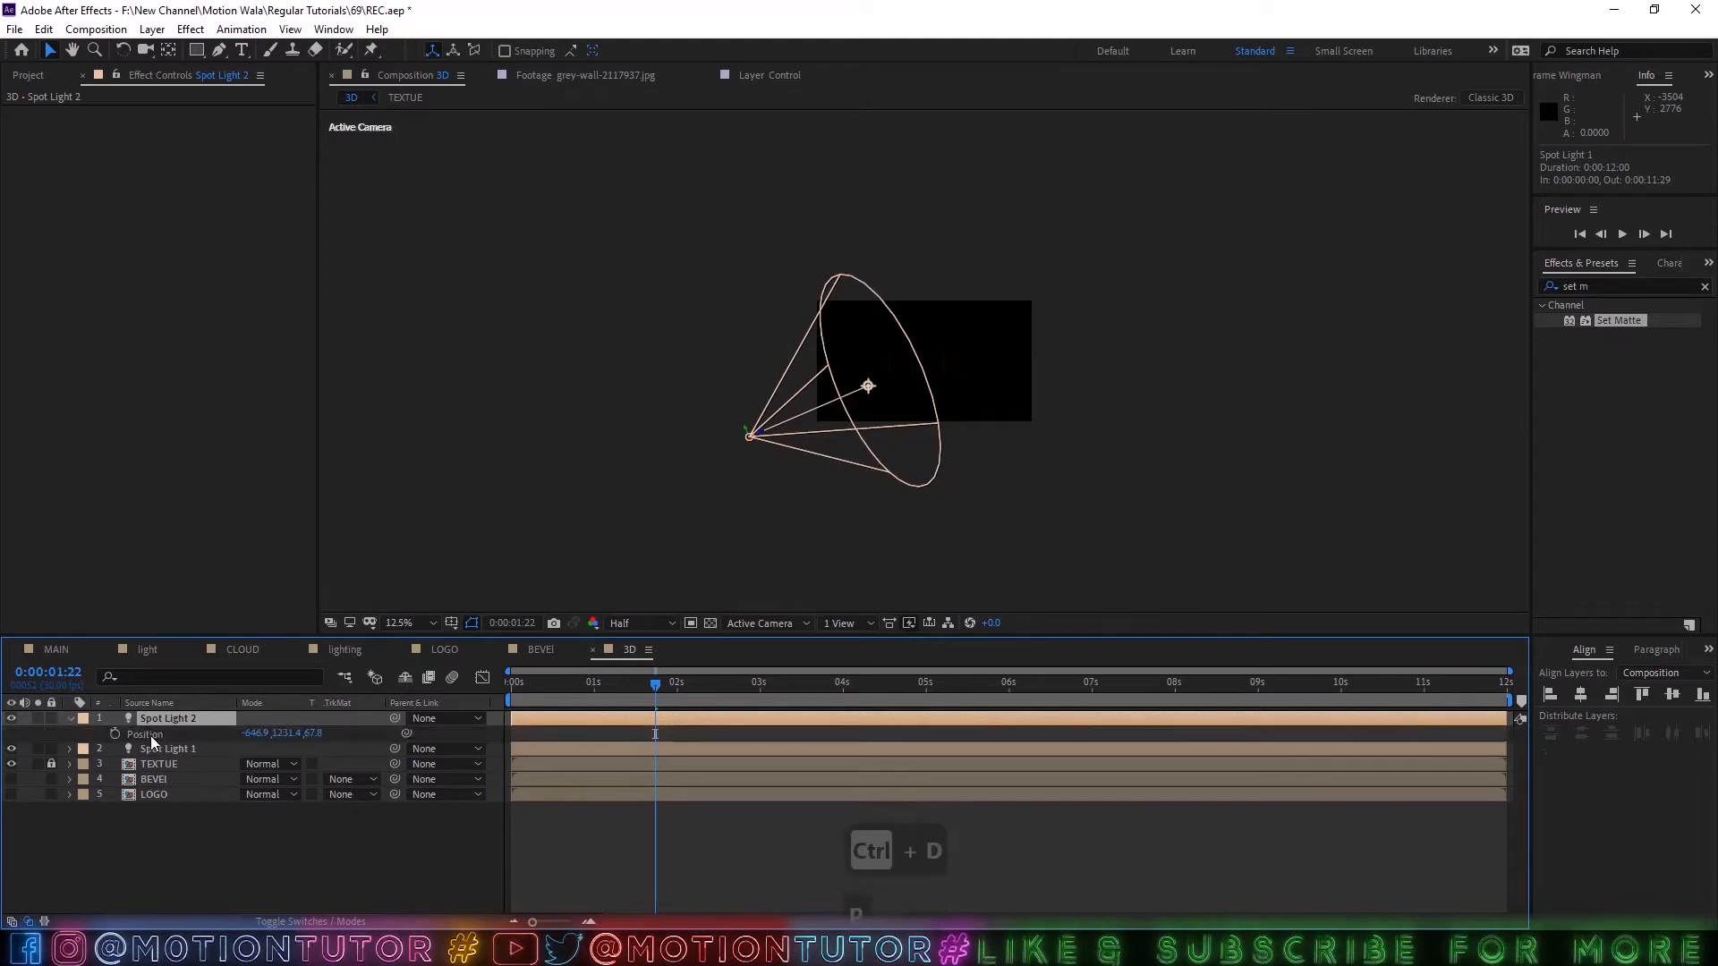
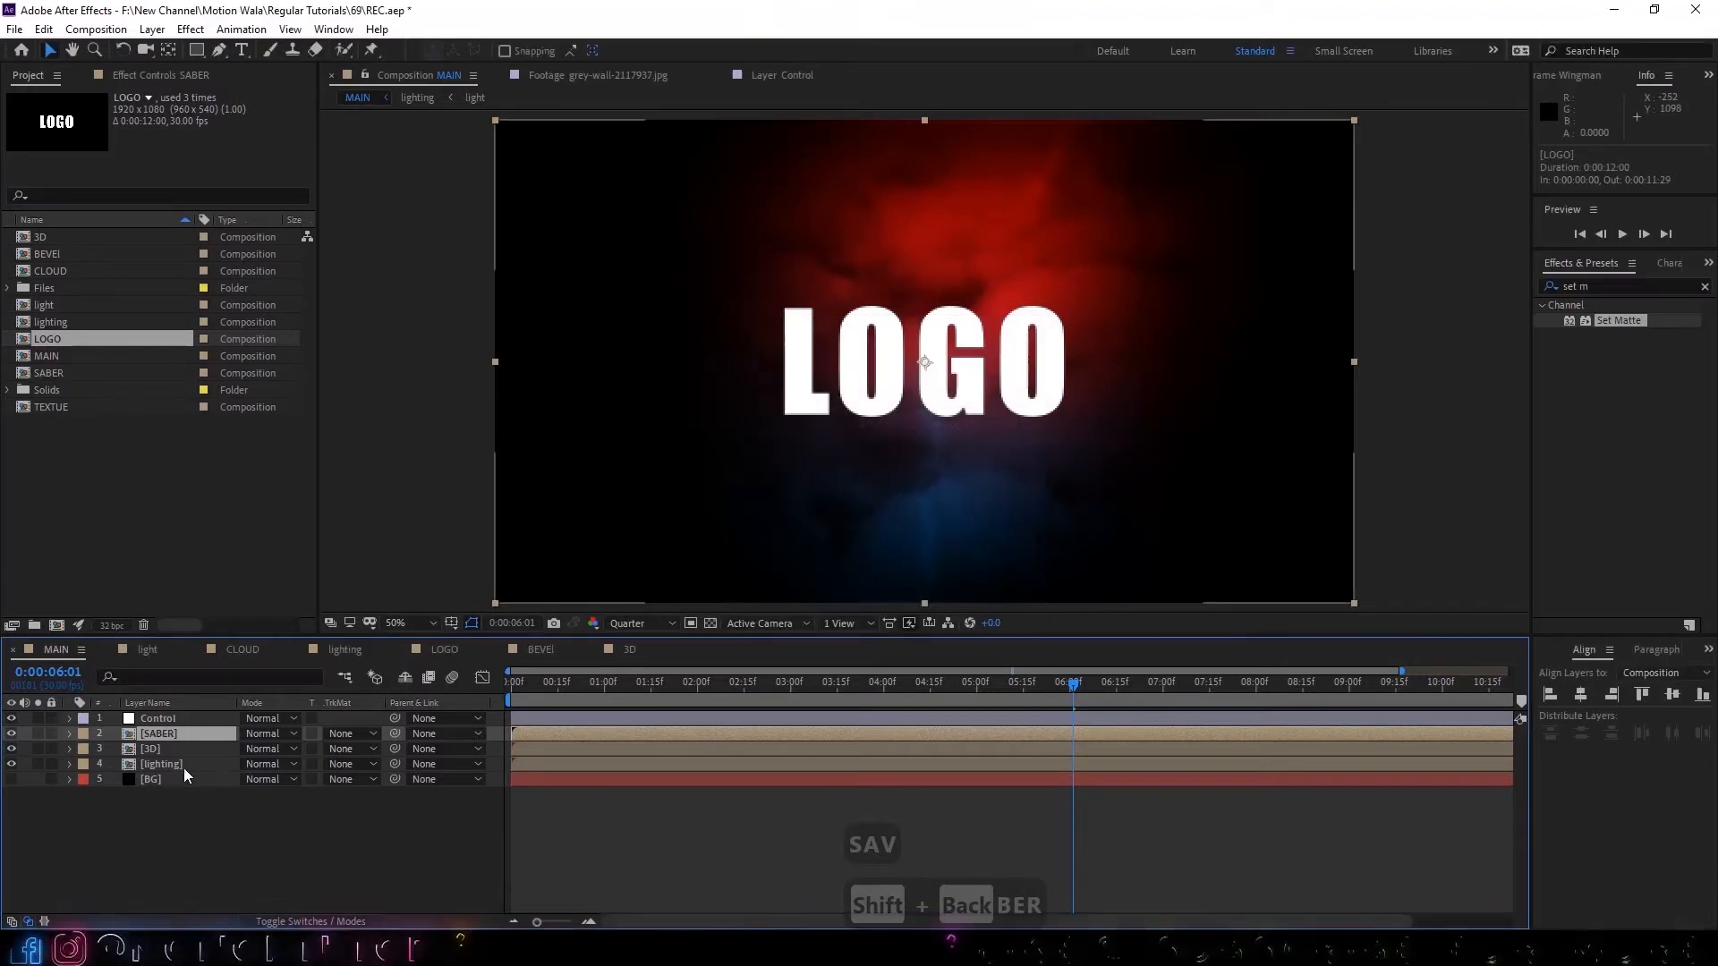
# Open the SABER composition and set its preview resolution to Half.
pyautogui.doubleClick(158, 733)
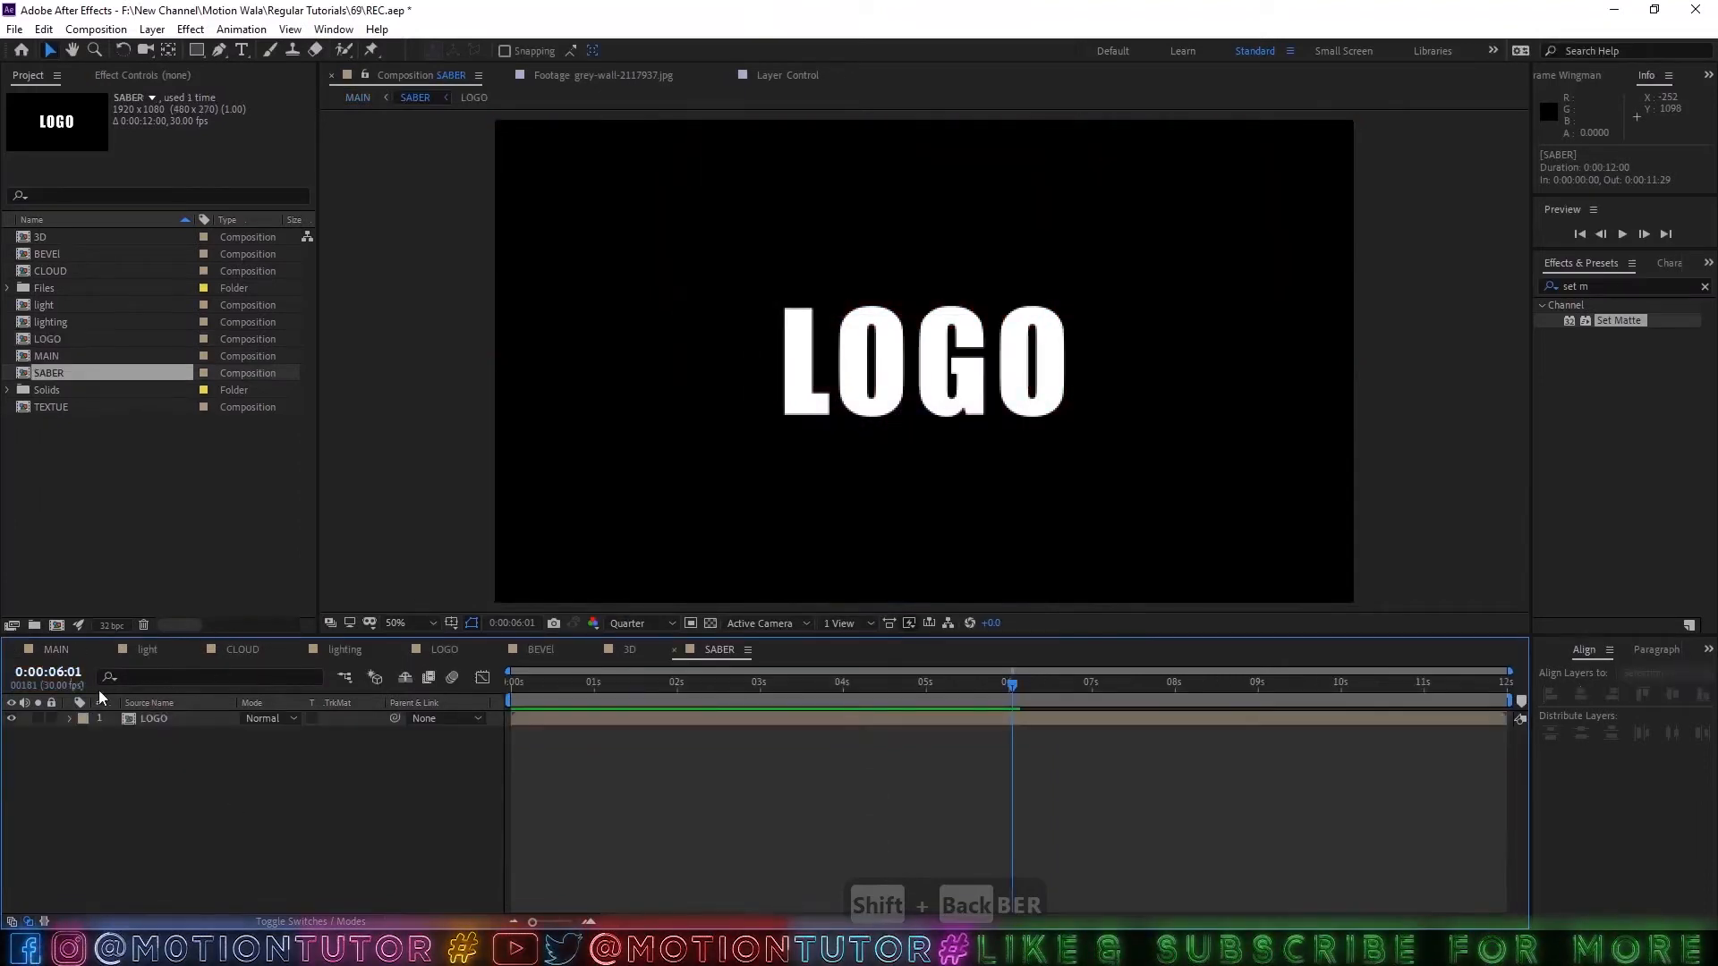
pyautogui.click(630, 623)
pyautogui.click(633, 684)
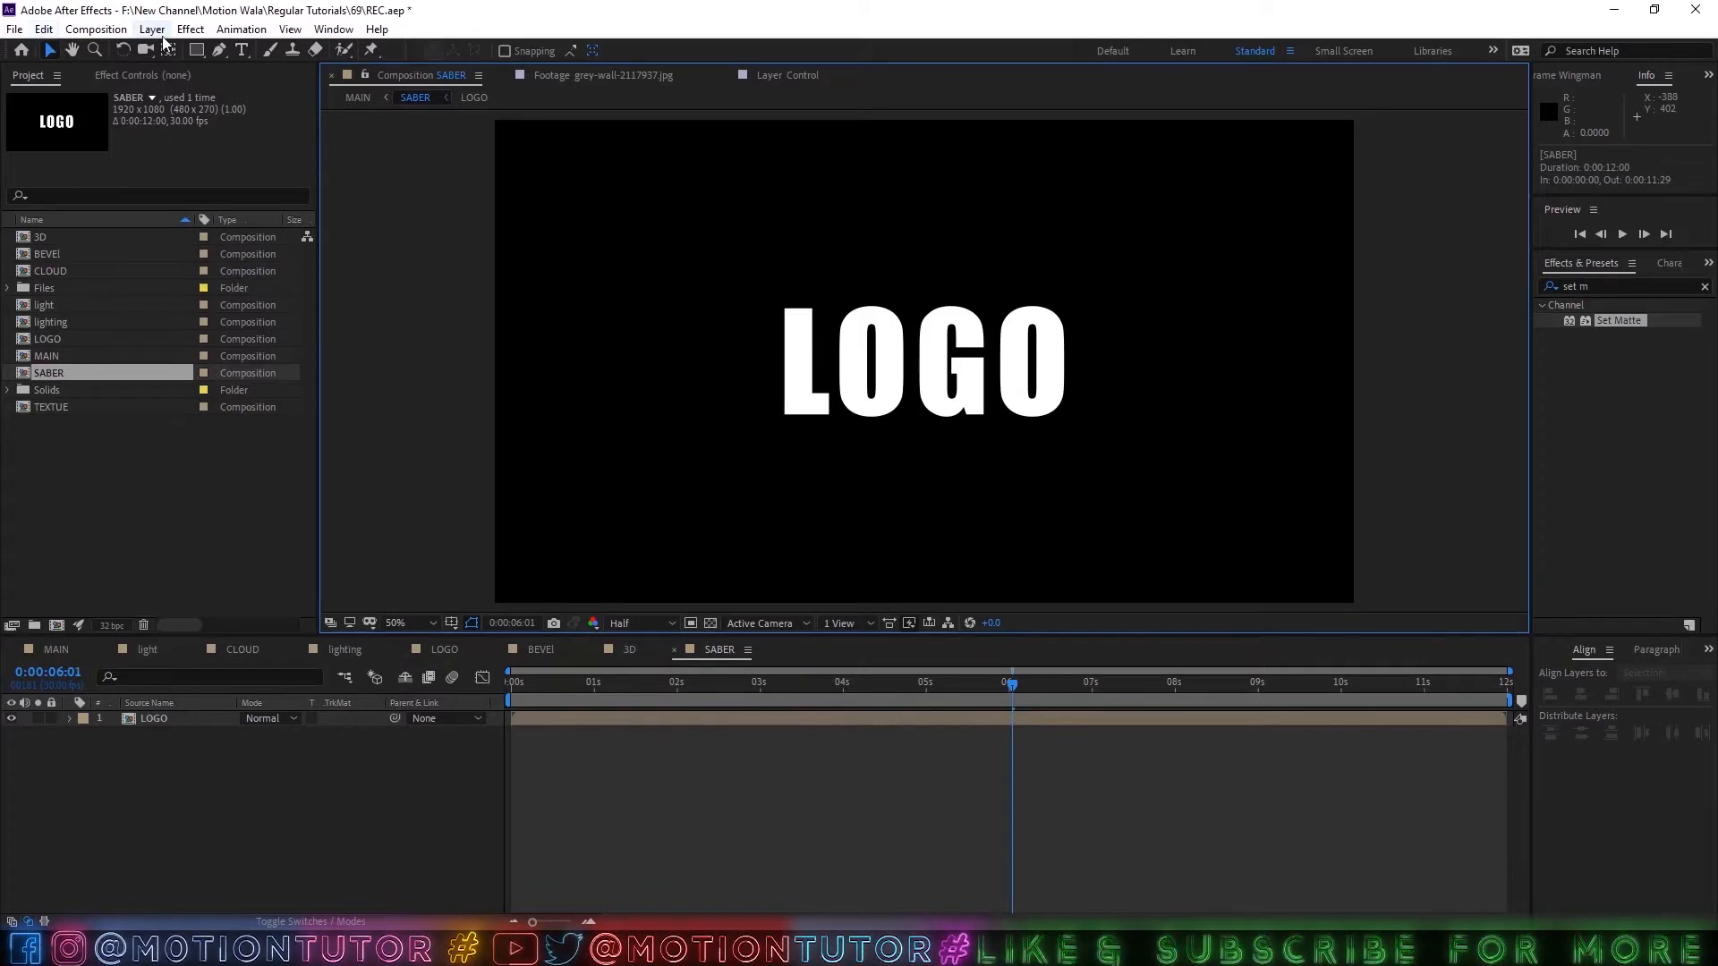
# Auto-trace the LOGO layer's alpha channel at the current frame, keeping the traced masks on the same layer.
pyautogui.click(164, 735)
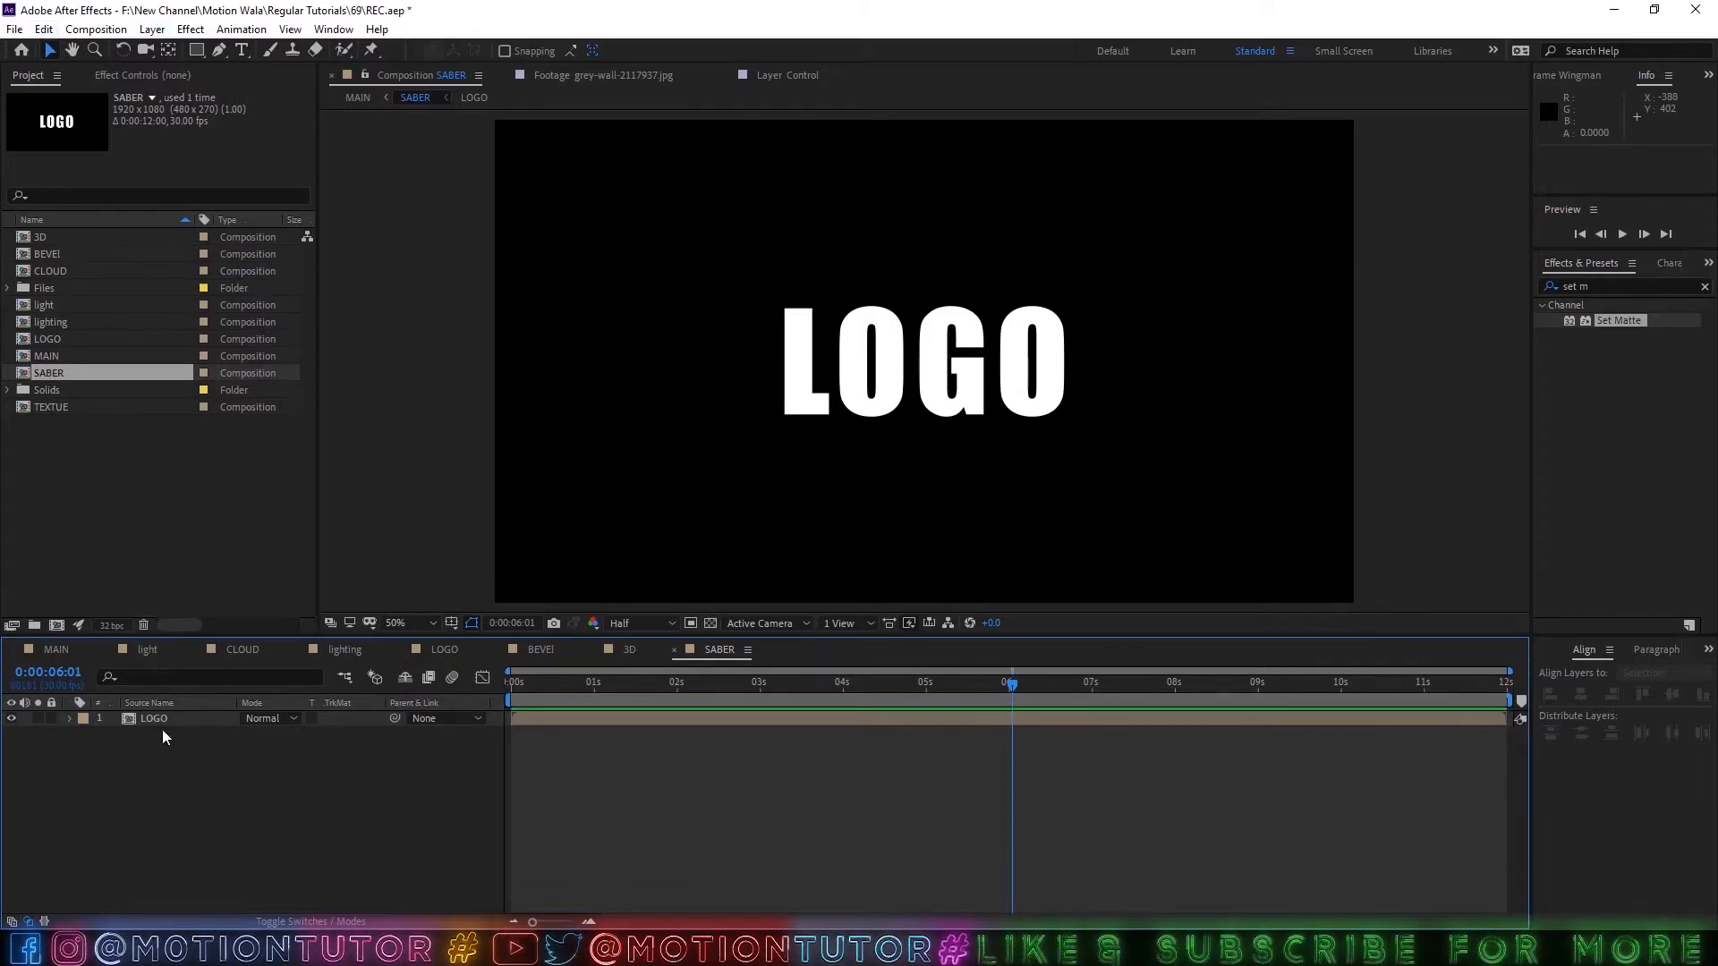
pyautogui.click(162, 726)
pyautogui.click(153, 29)
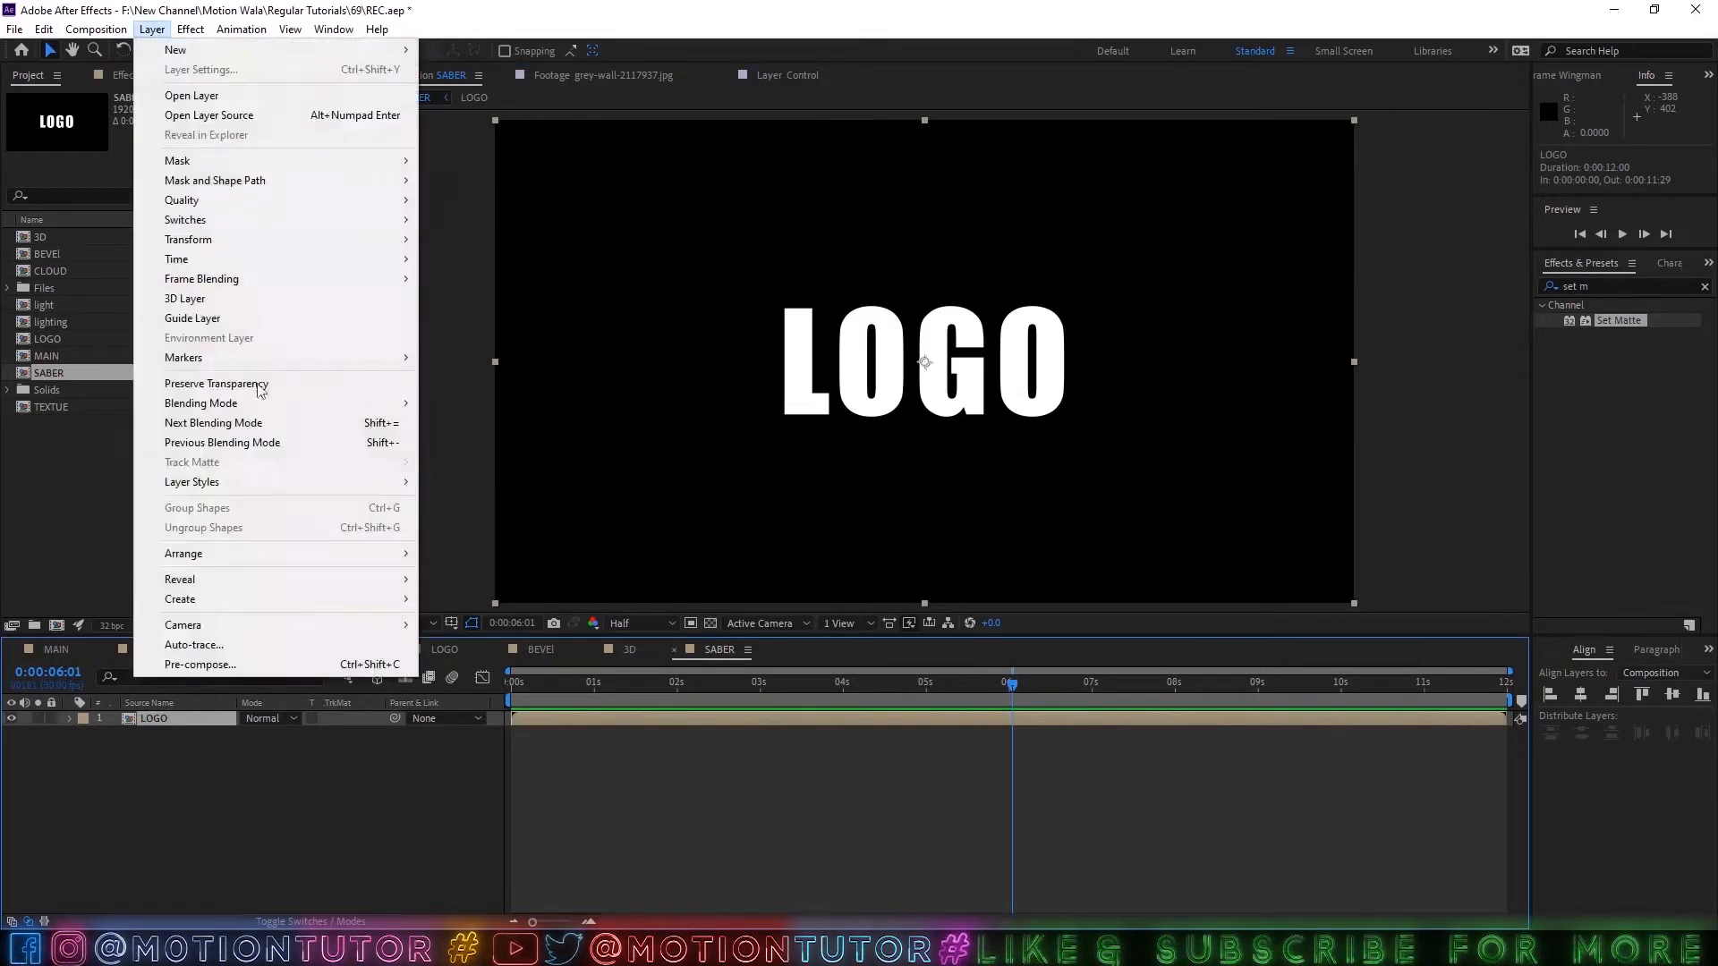
pyautogui.click(195, 644)
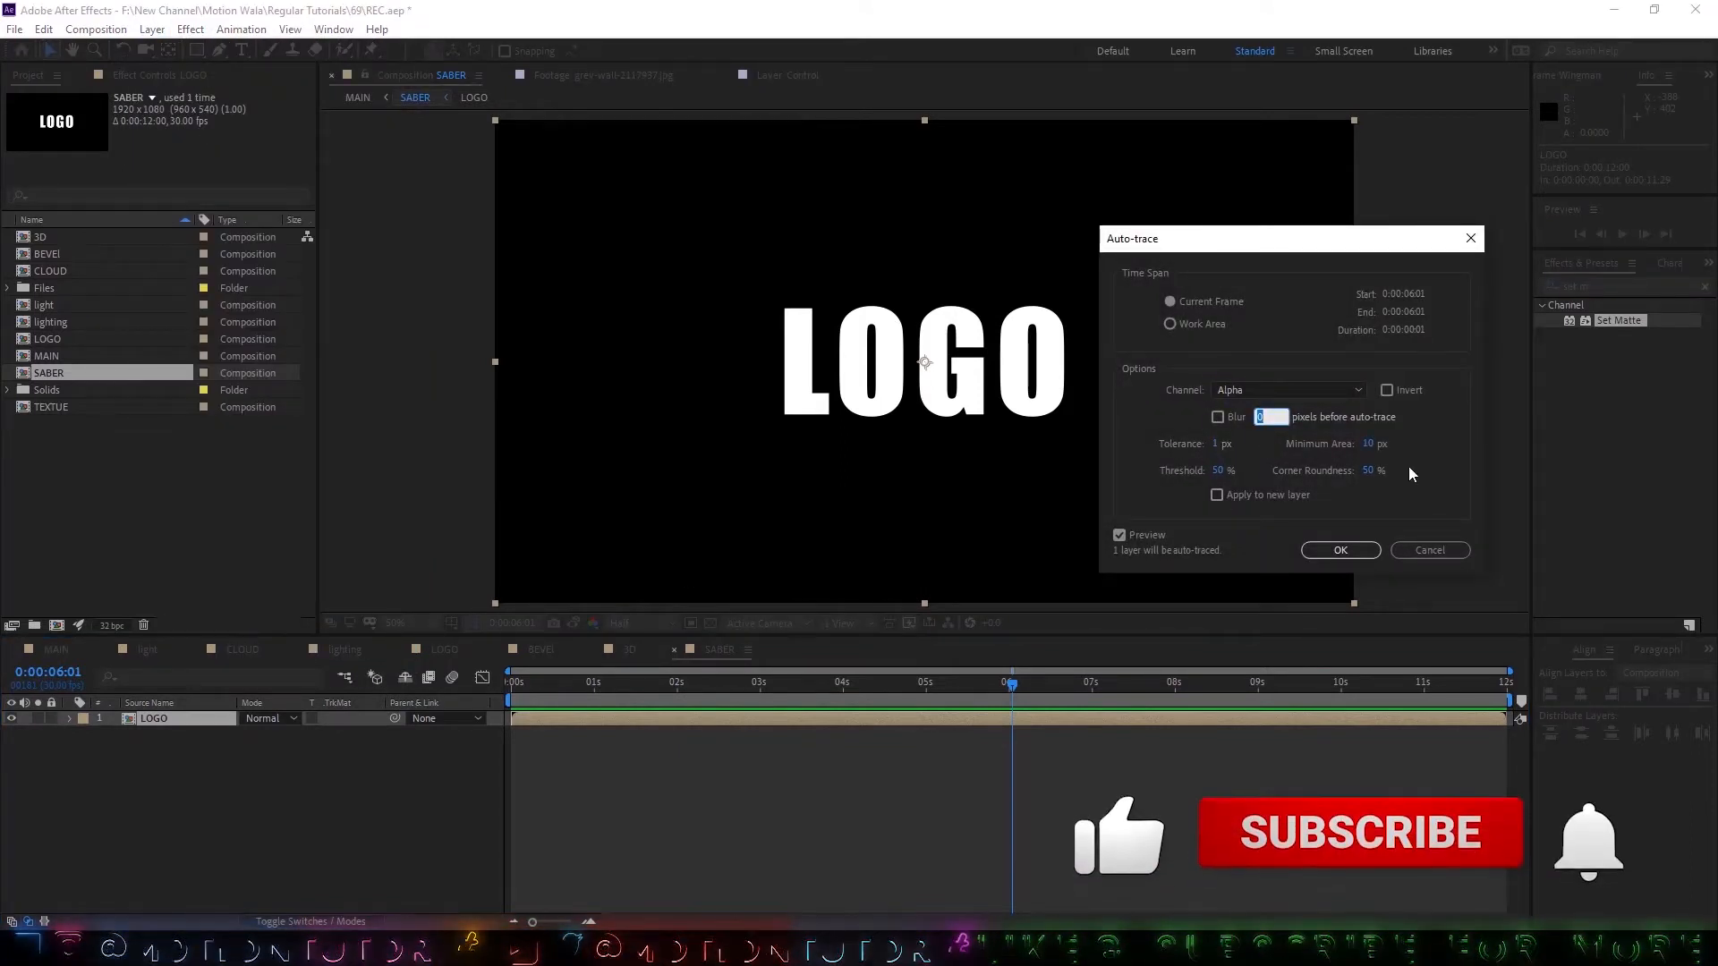
pyautogui.moveTo(1270, 238); pyautogui.dragTo(1095, 295)
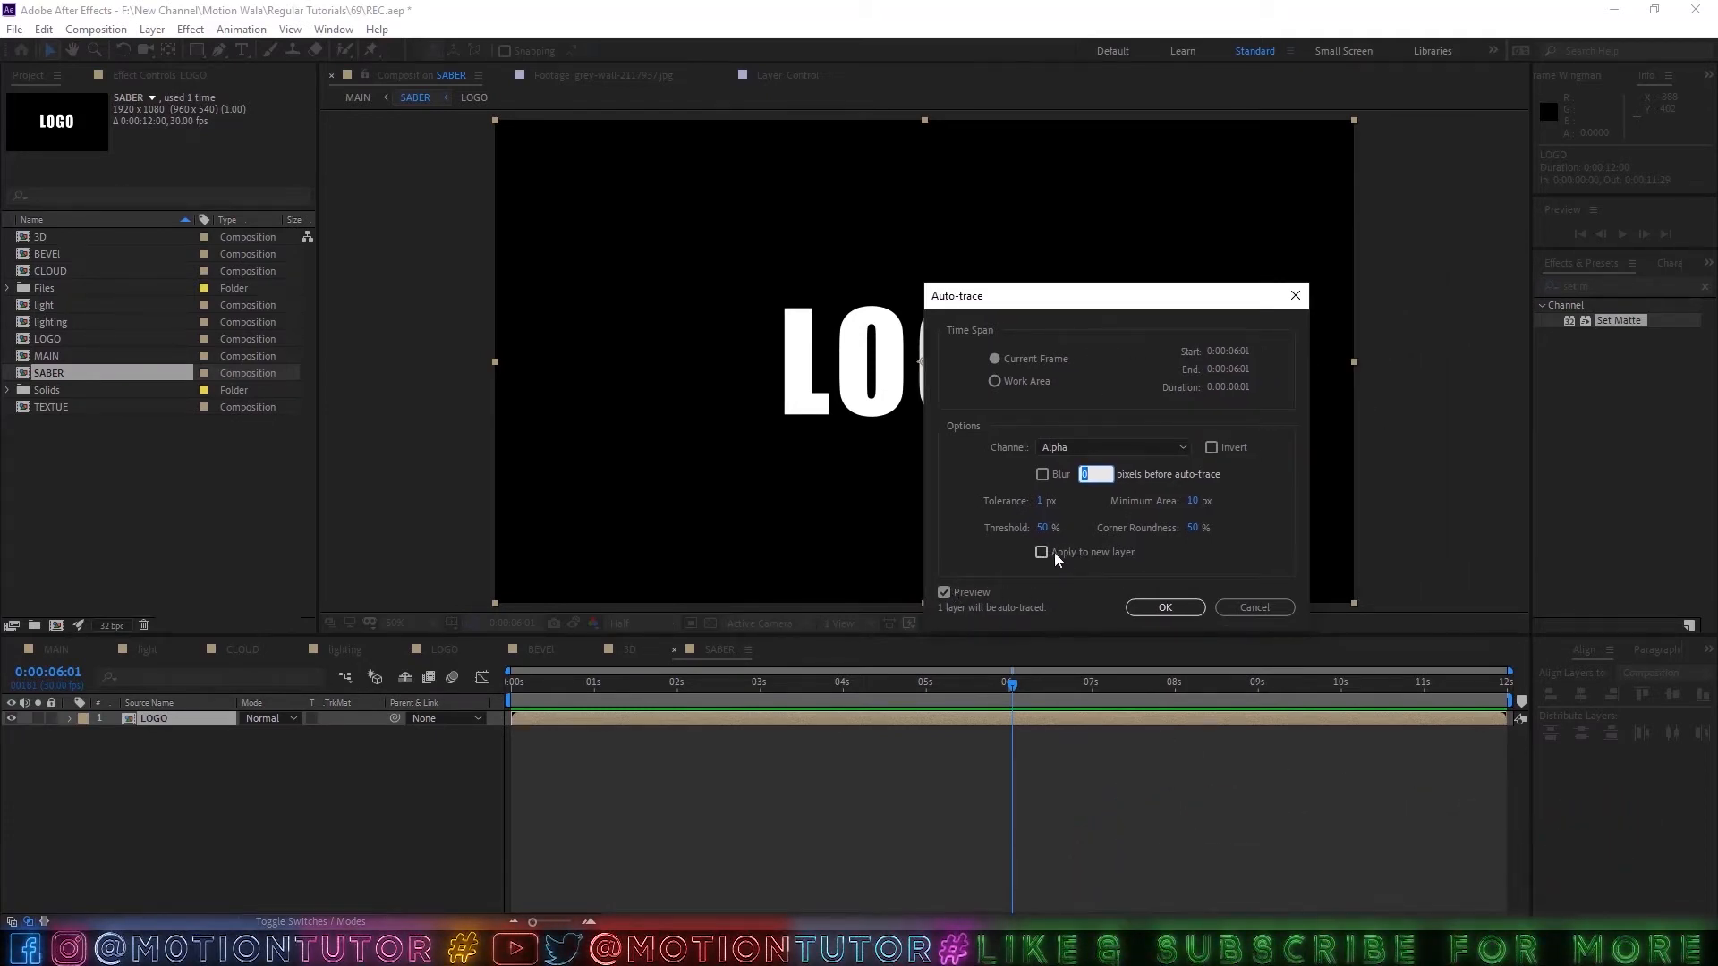
pyautogui.click(1165, 606)
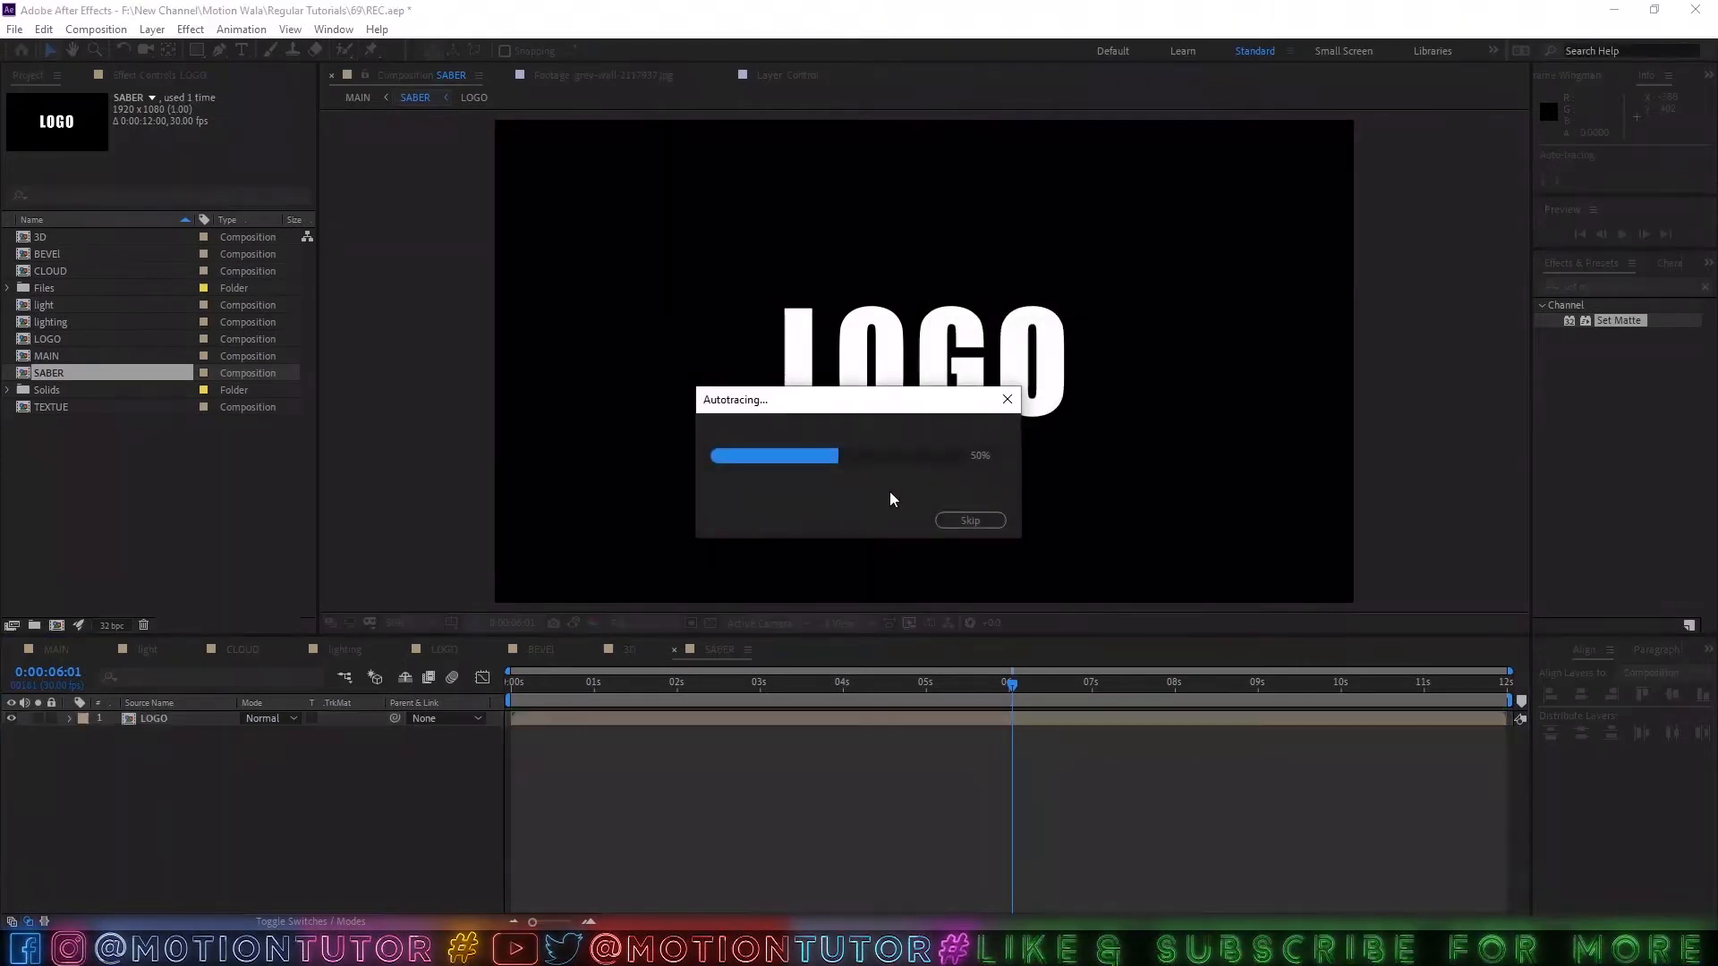
pyautogui.press('/')
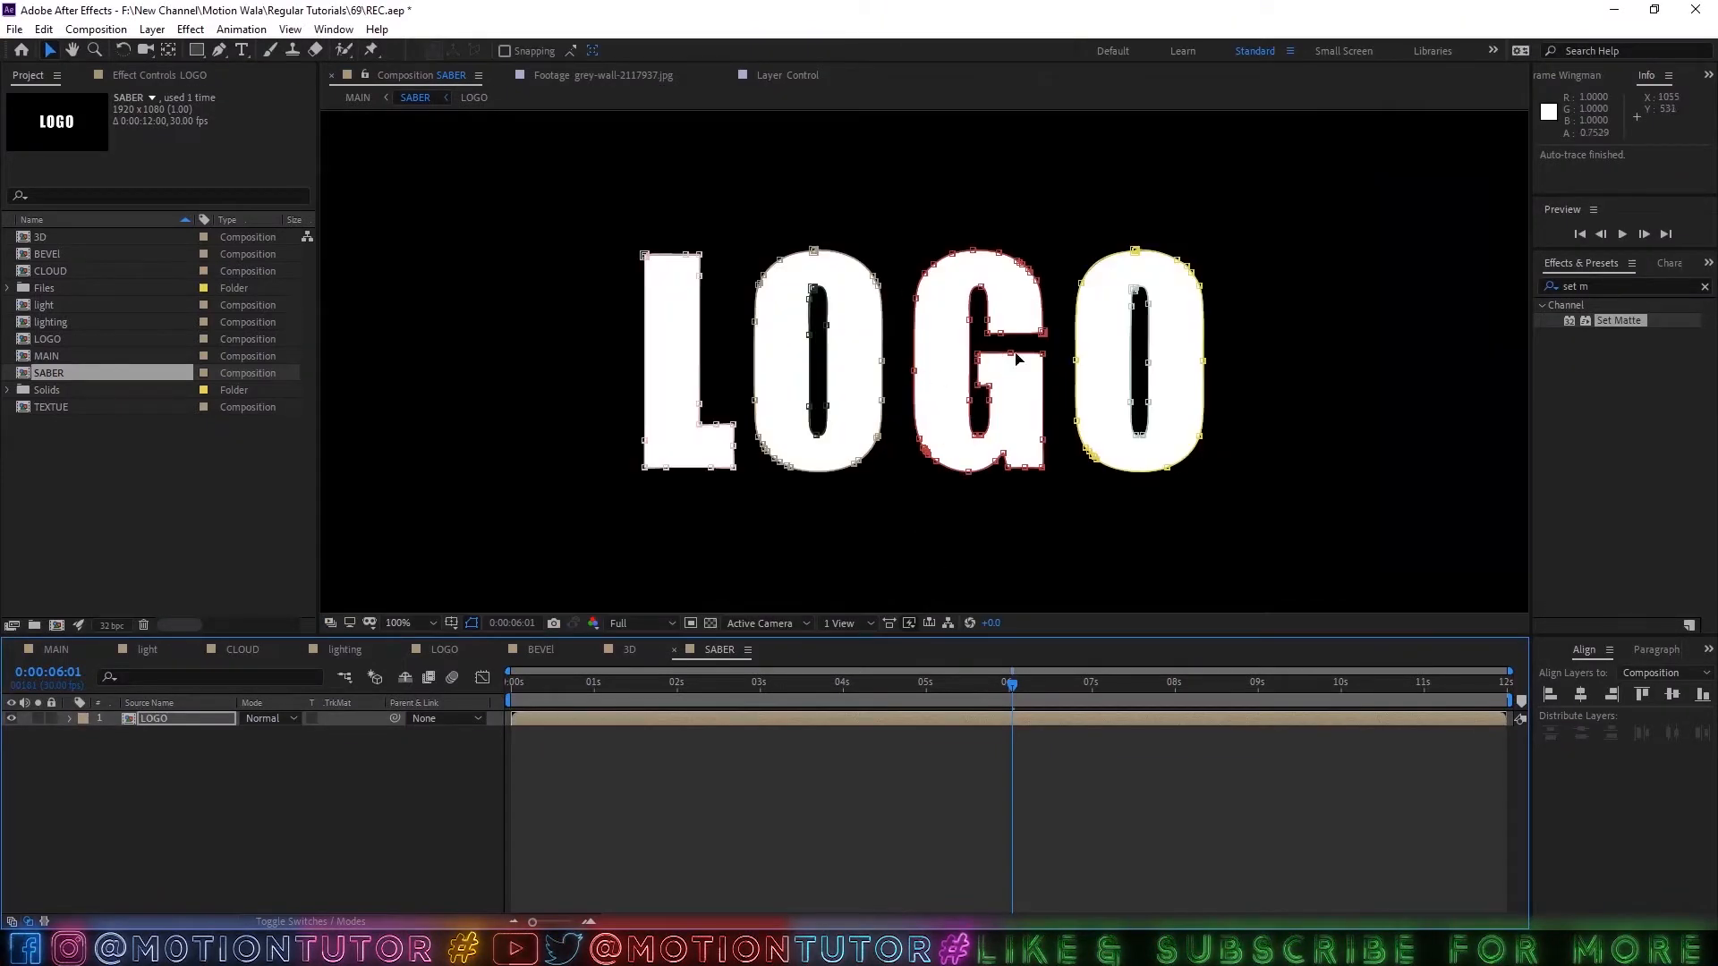
# Find the Saber effect and apply it to the LOGO layer.
pyautogui.click(148, 726)
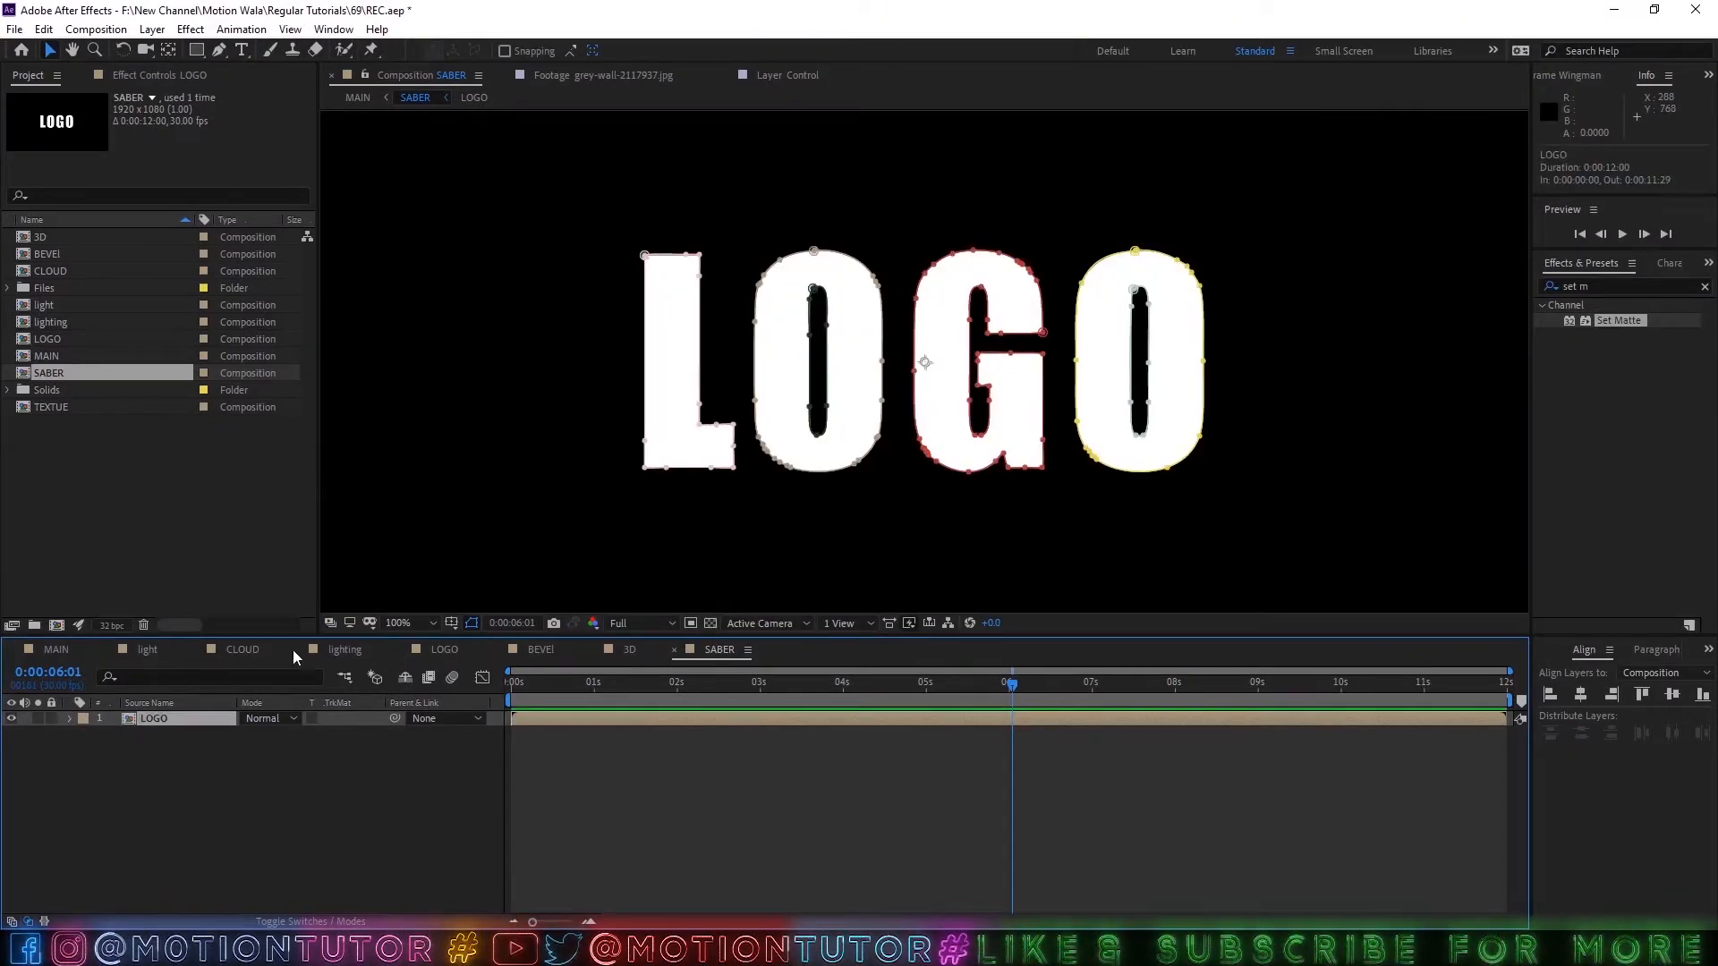
pyautogui.click(1606, 288)
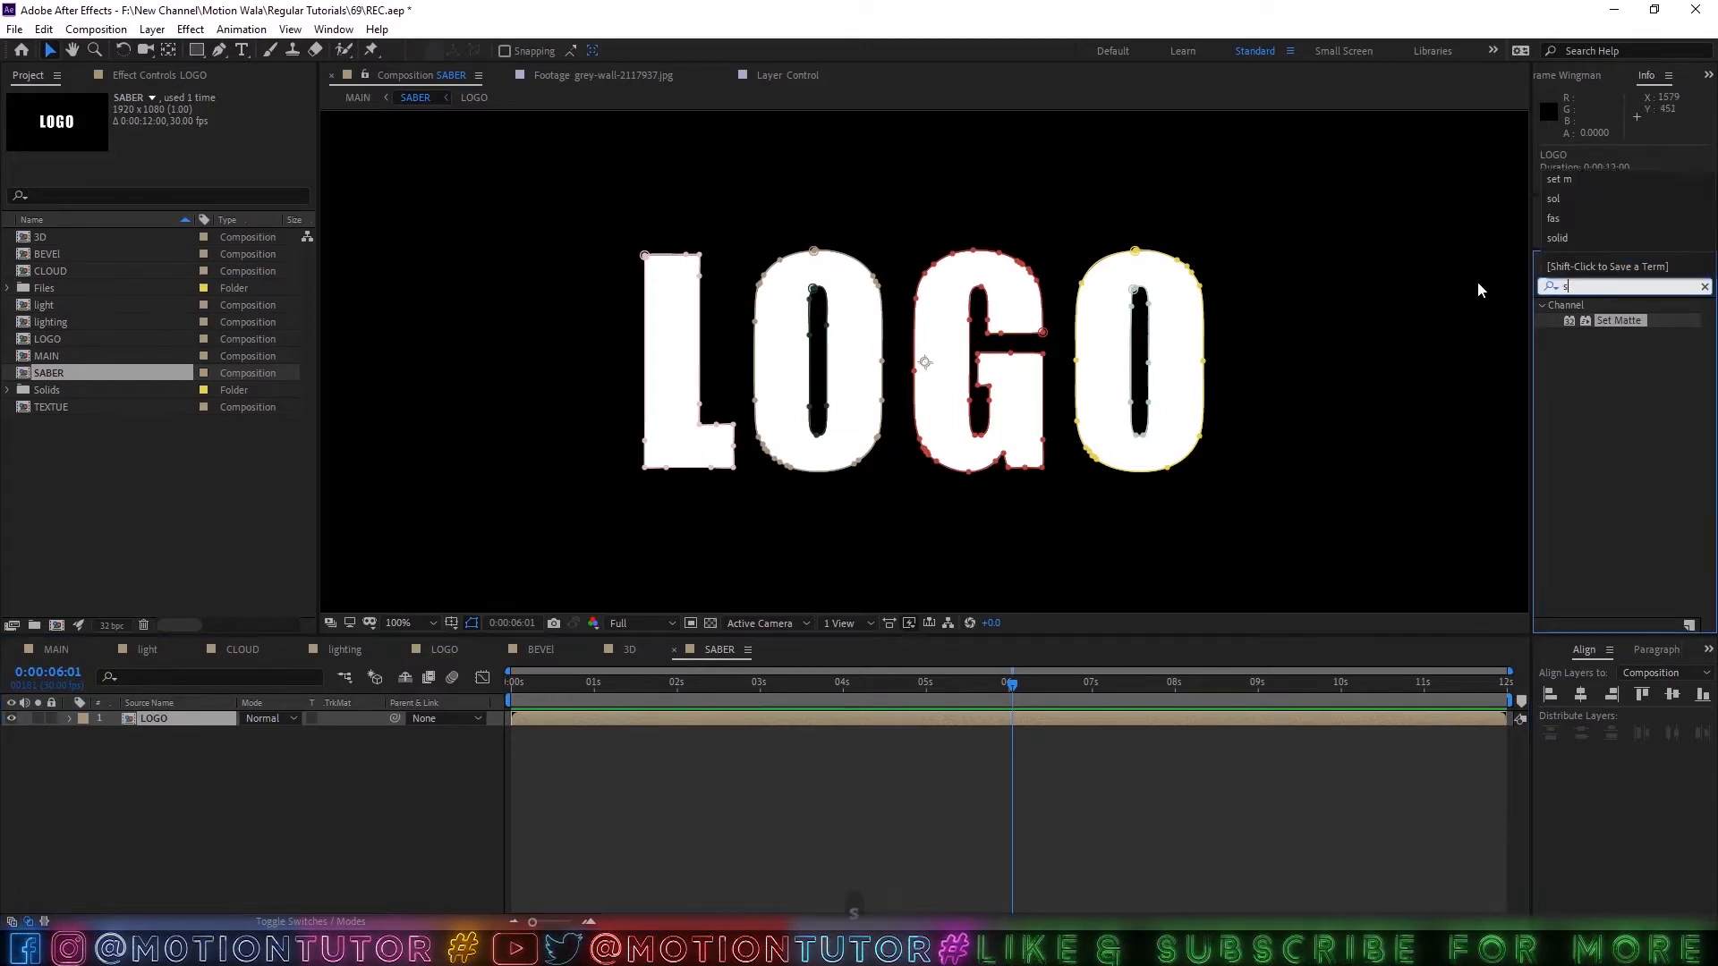
pyautogui.write('saber')
pyautogui.moveTo(1593, 396); pyautogui.dragTo(169, 714)
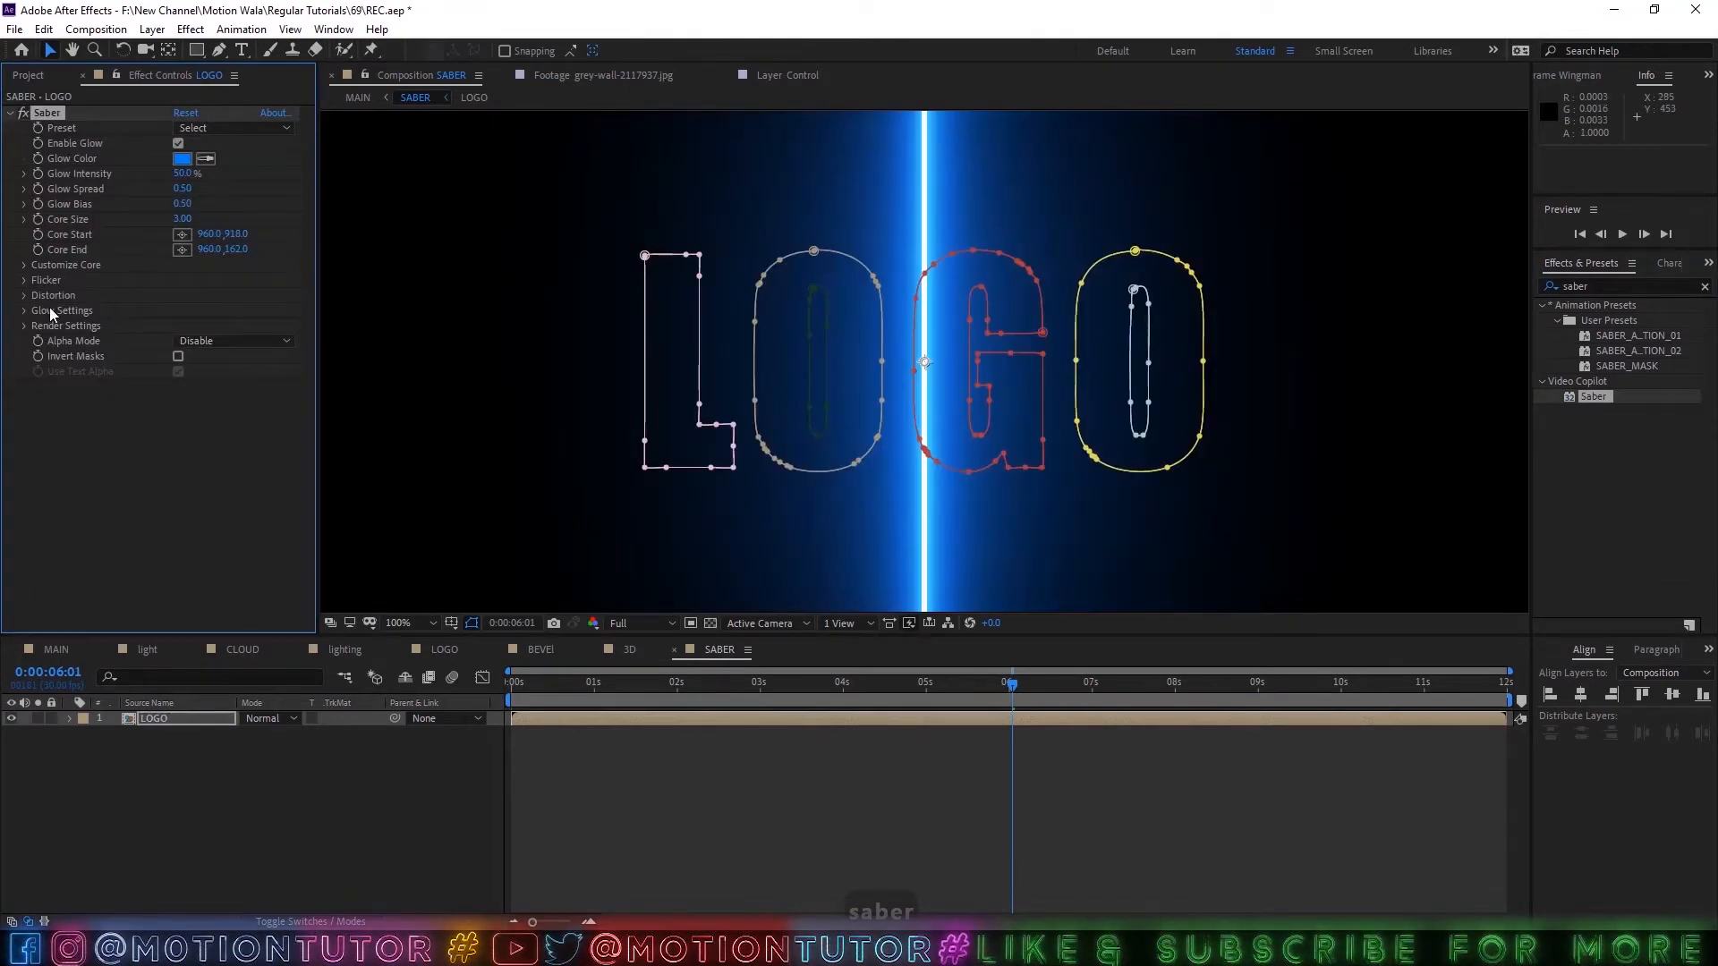
# Set the Saber preset to Electric and its core type to Layer Masks so the glow follows the logo outline.
pyautogui.click(25, 264)
pyautogui.click(204, 277)
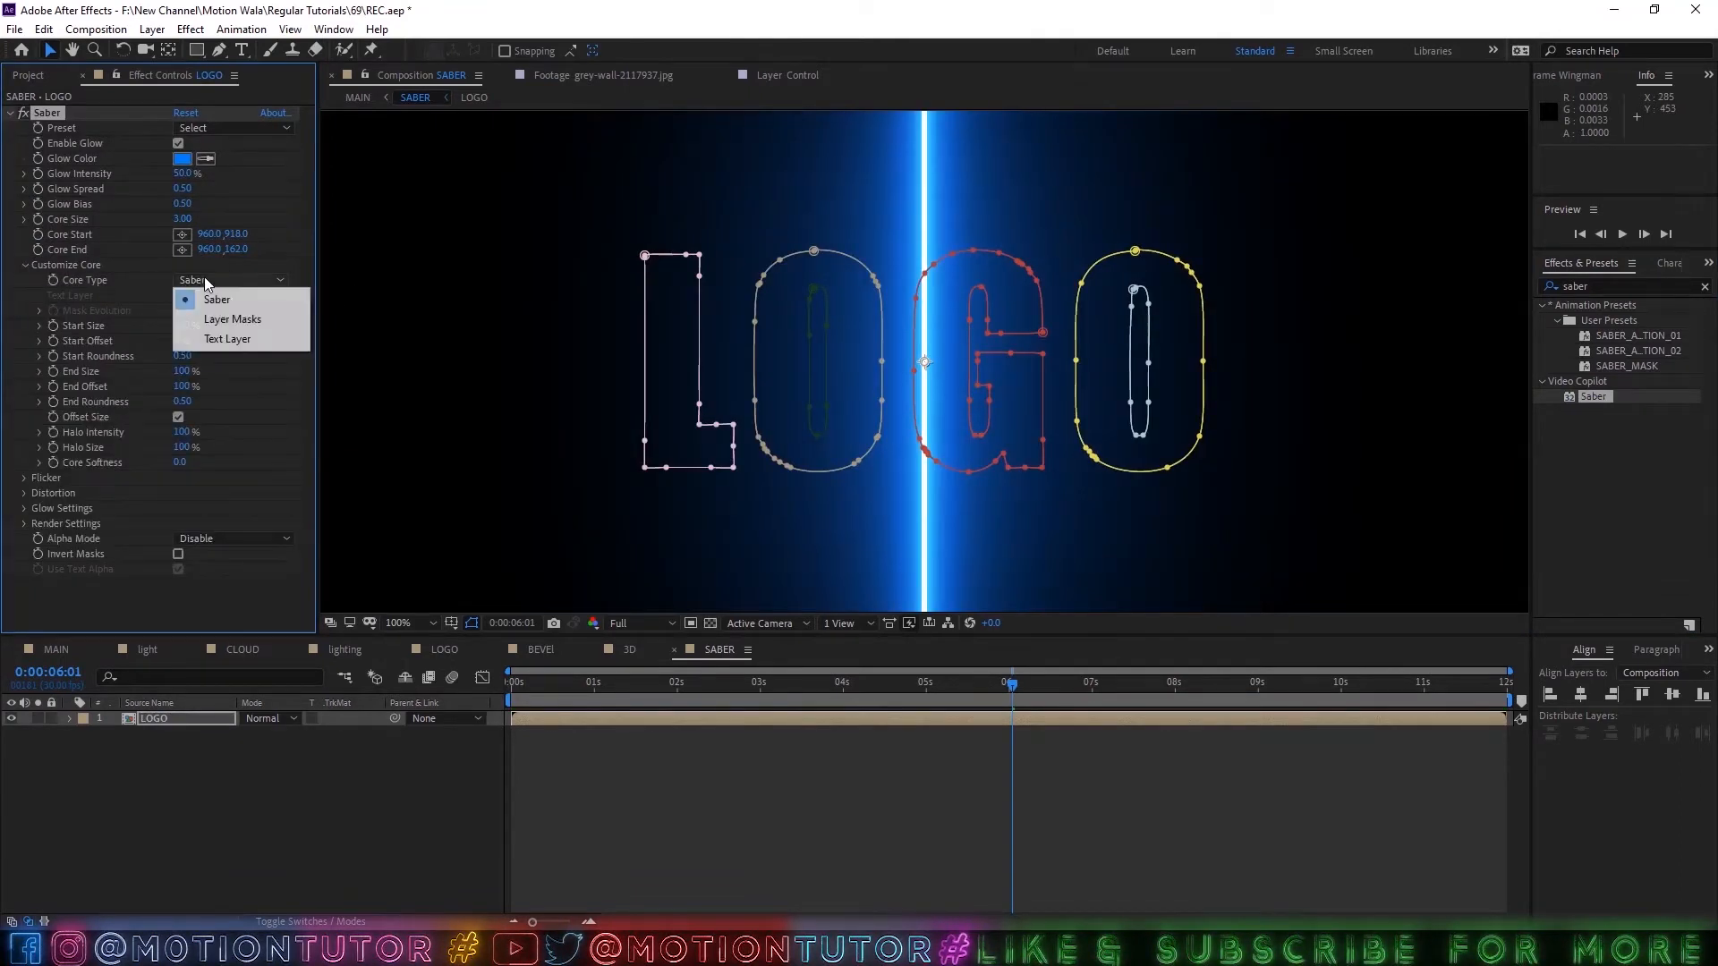
pyautogui.click(28, 276)
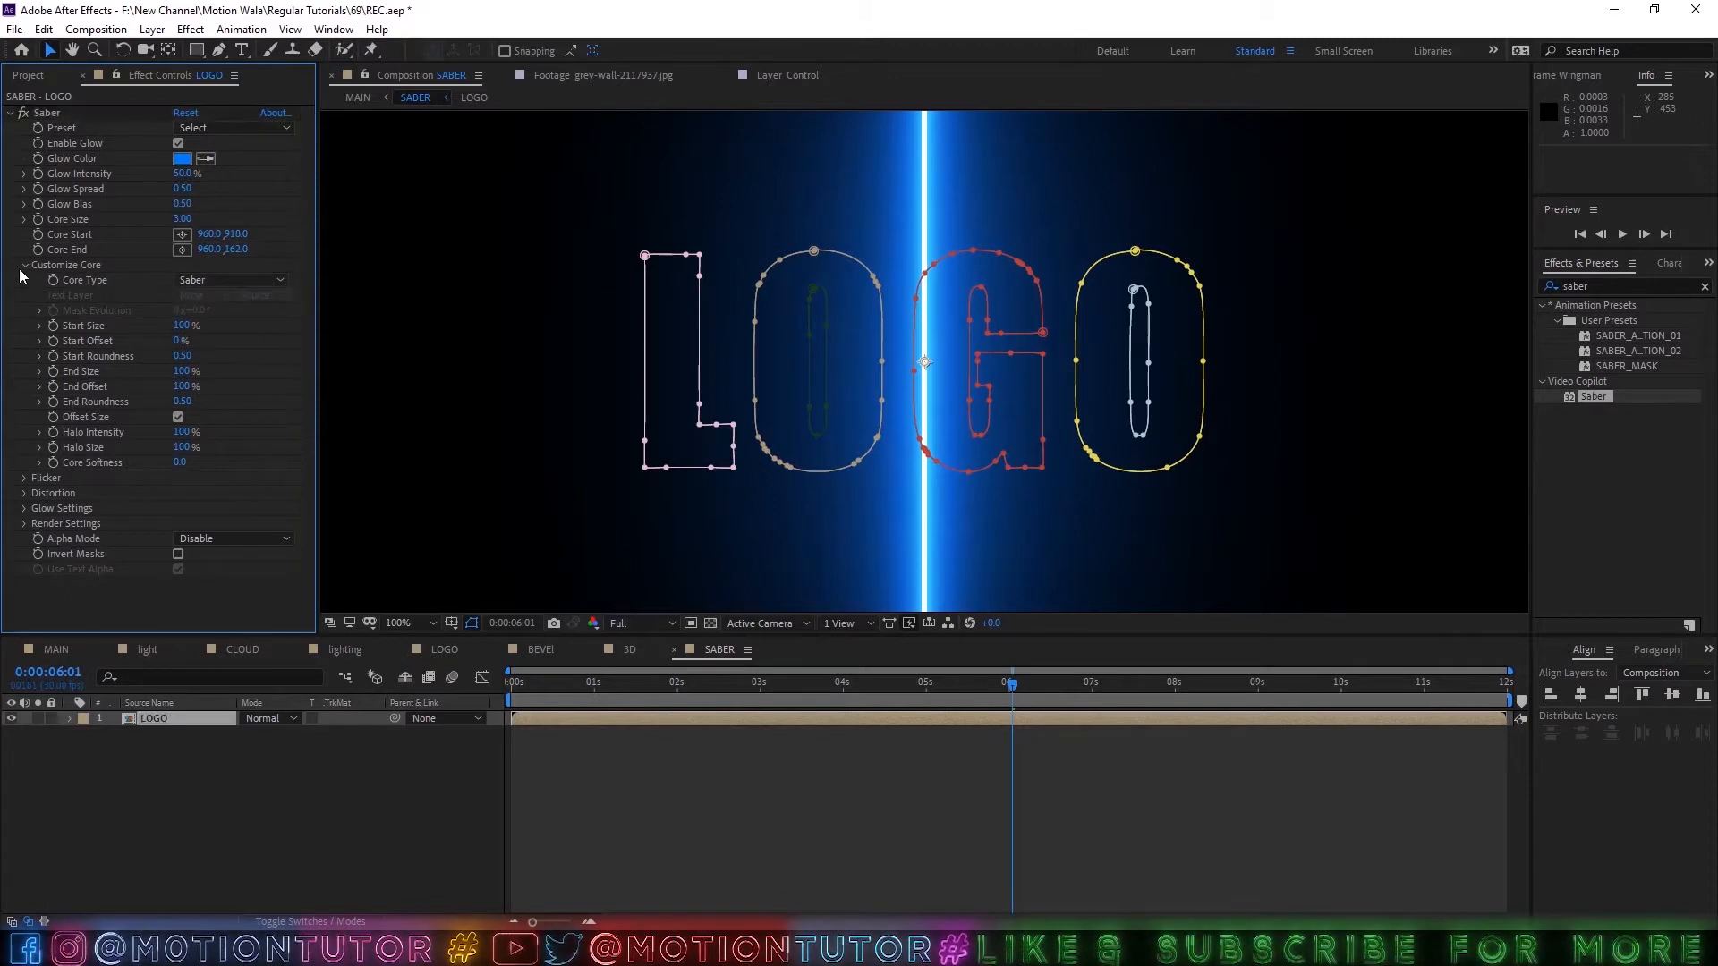
pyautogui.click(23, 265)
pyautogui.click(24, 265)
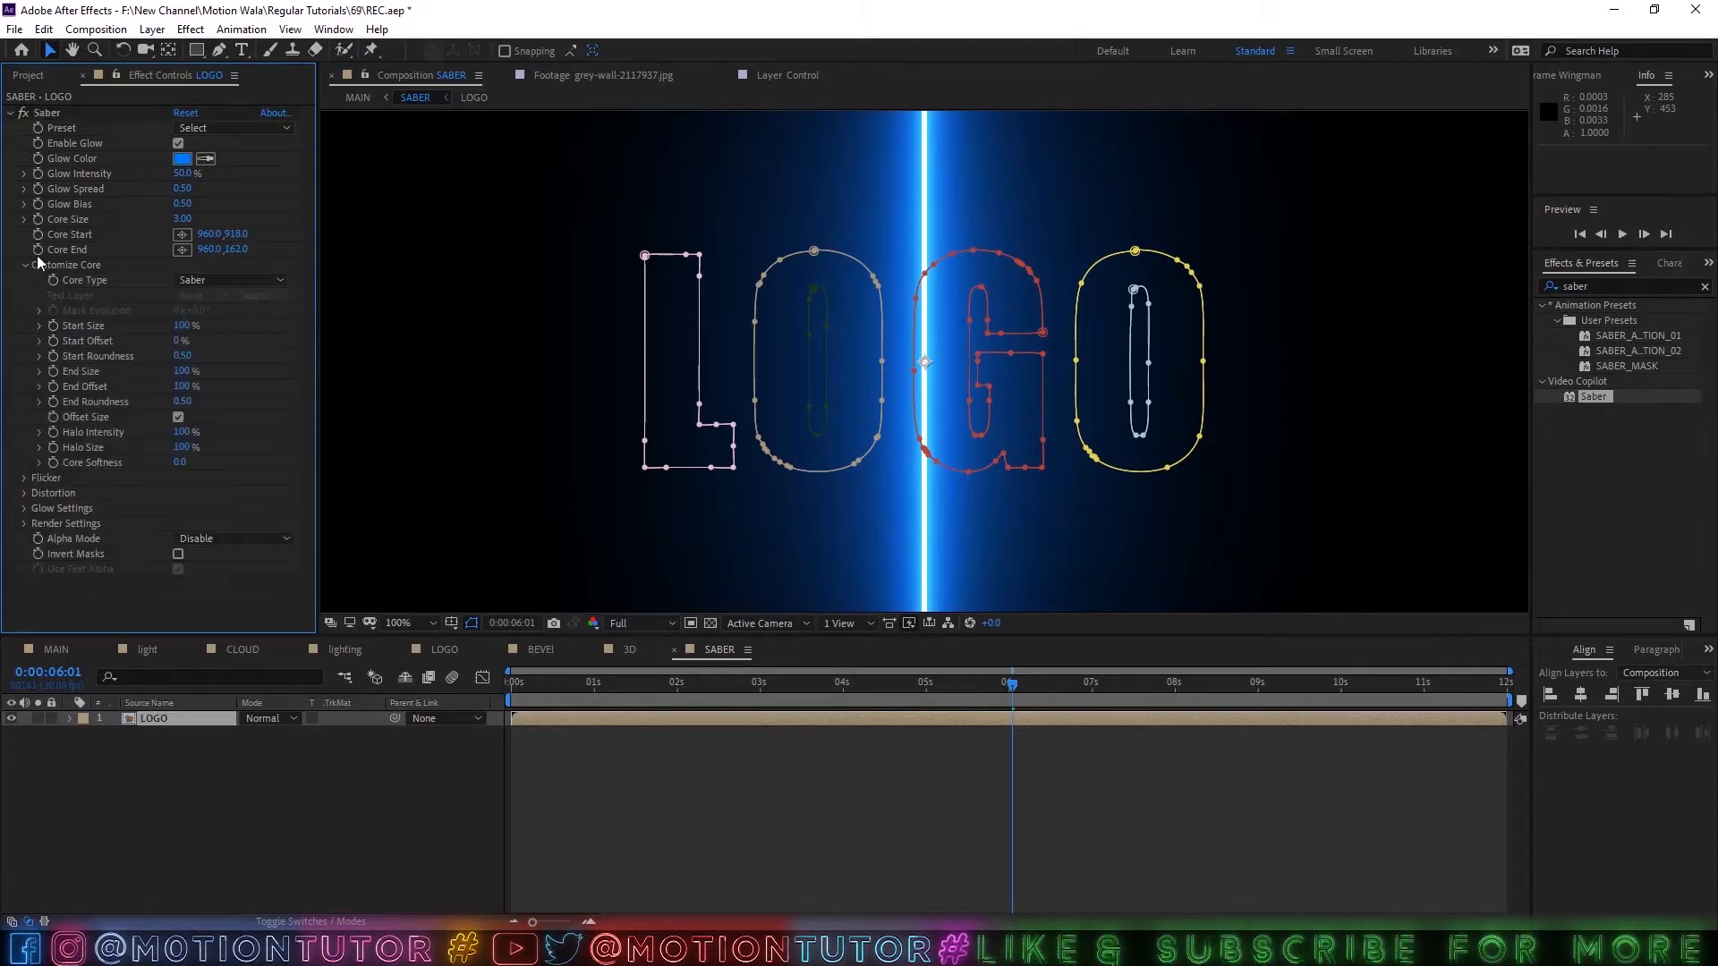
pyautogui.click(183, 128)
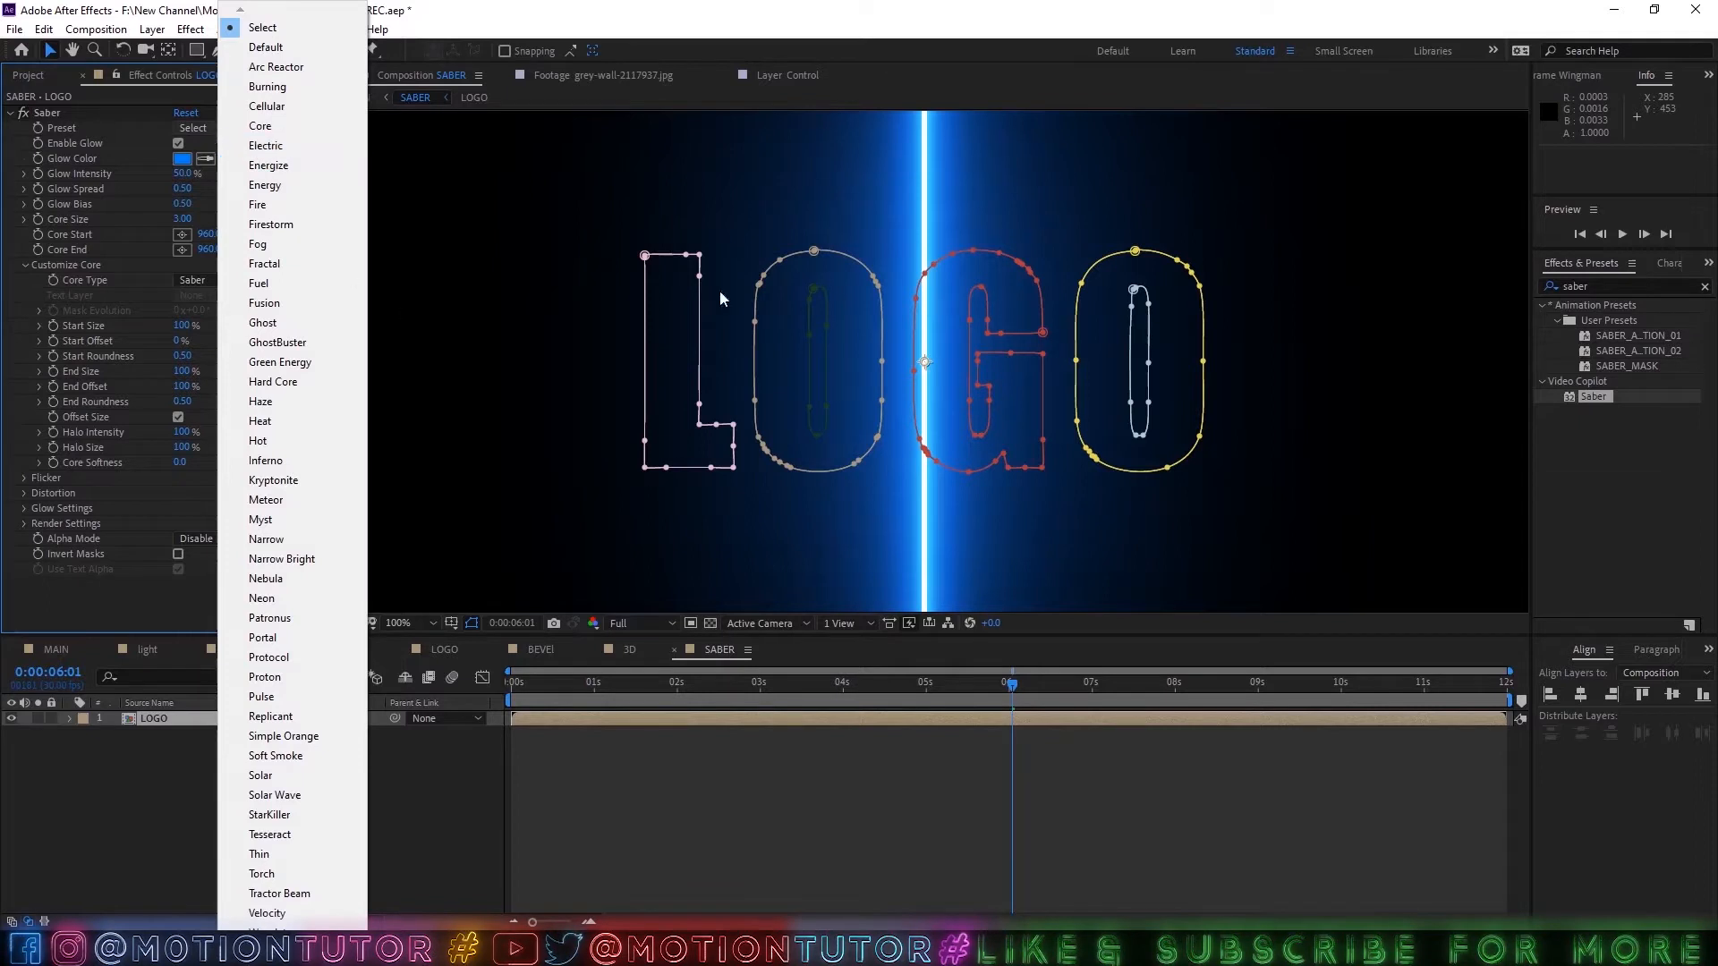
pyautogui.click(253, 149)
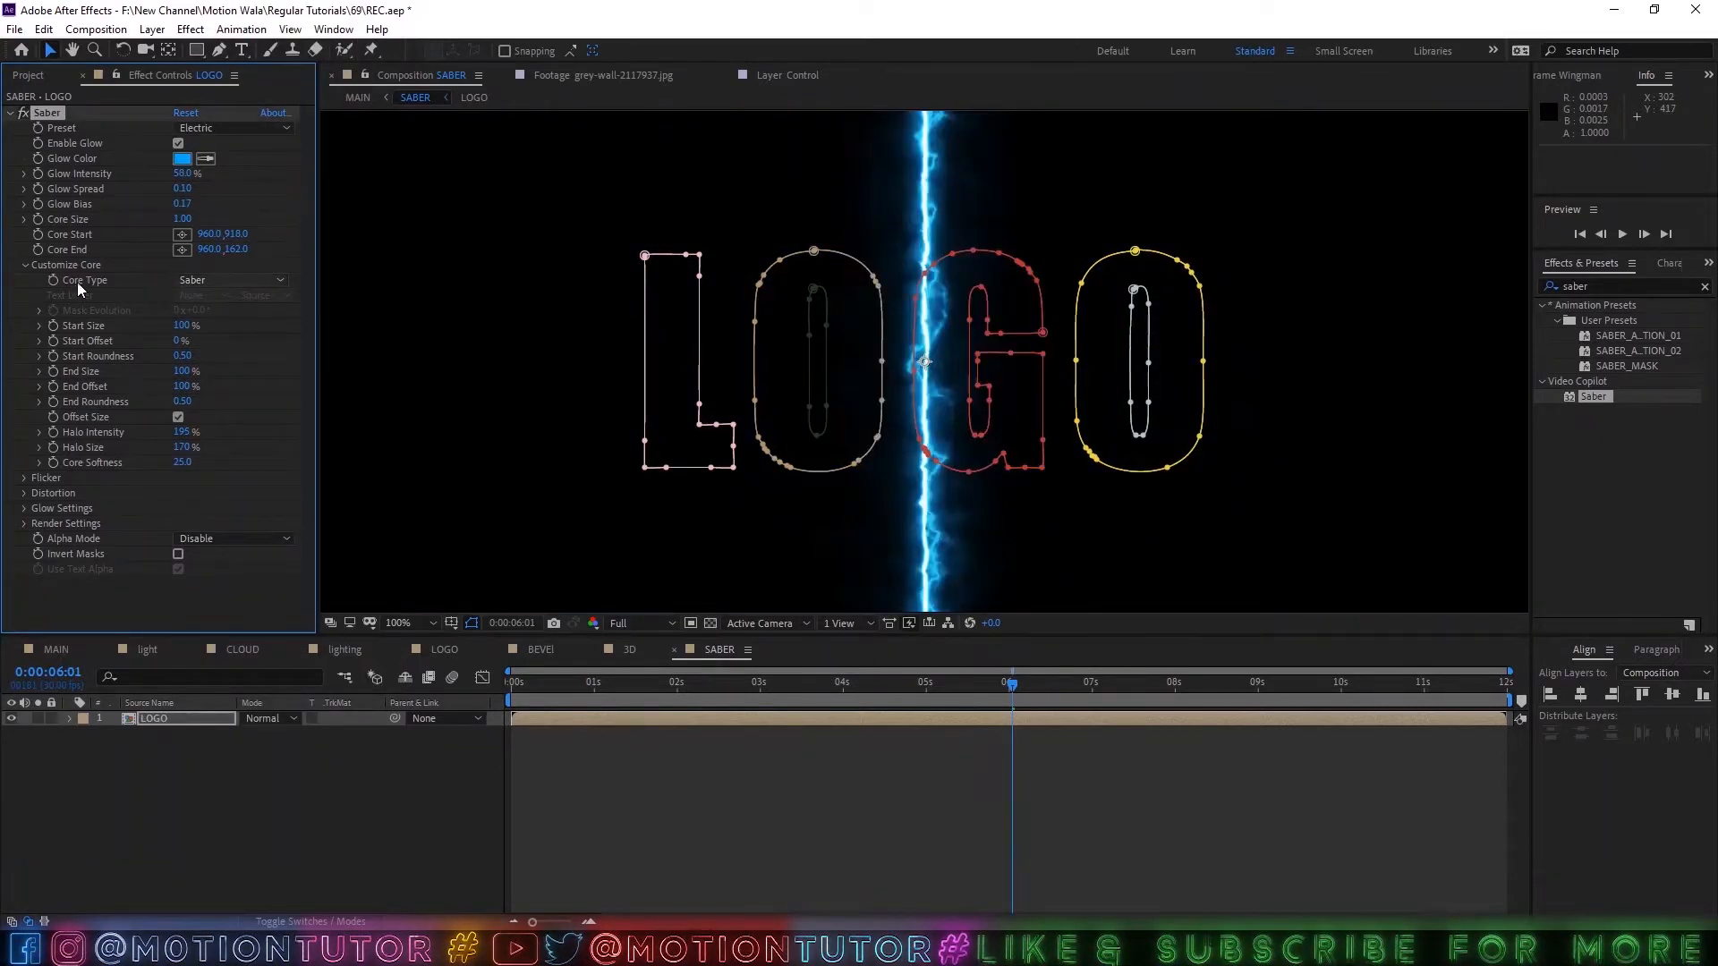
pyautogui.click(173, 279)
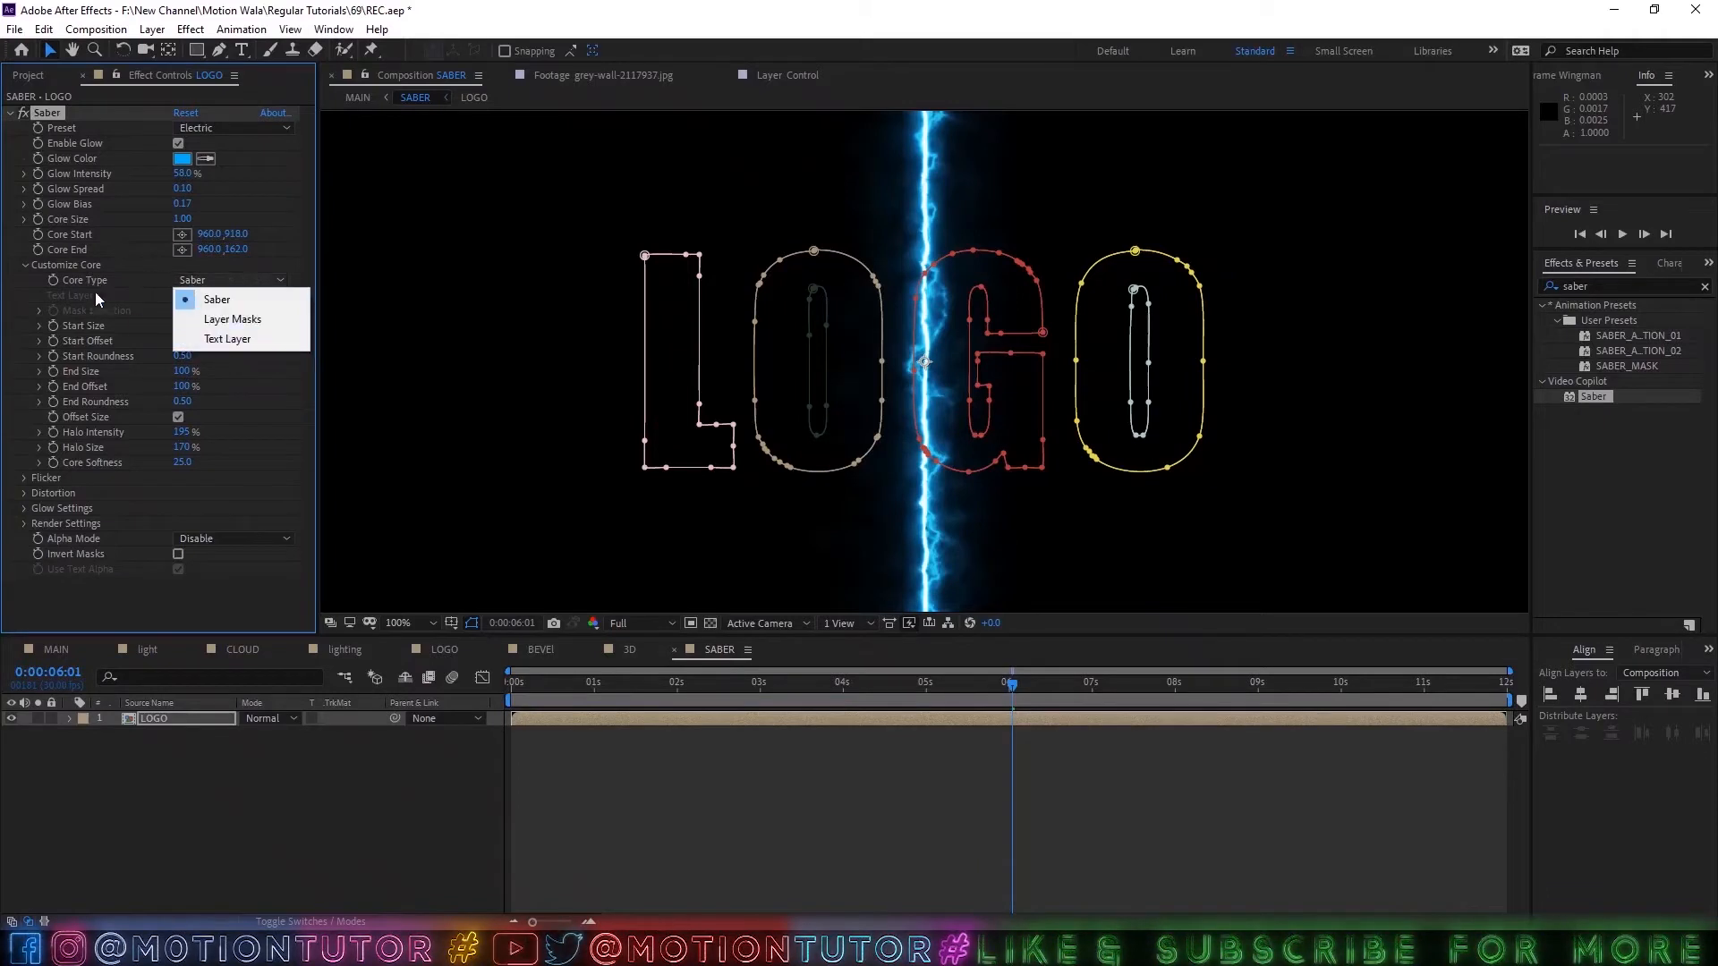
pyautogui.click(197, 320)
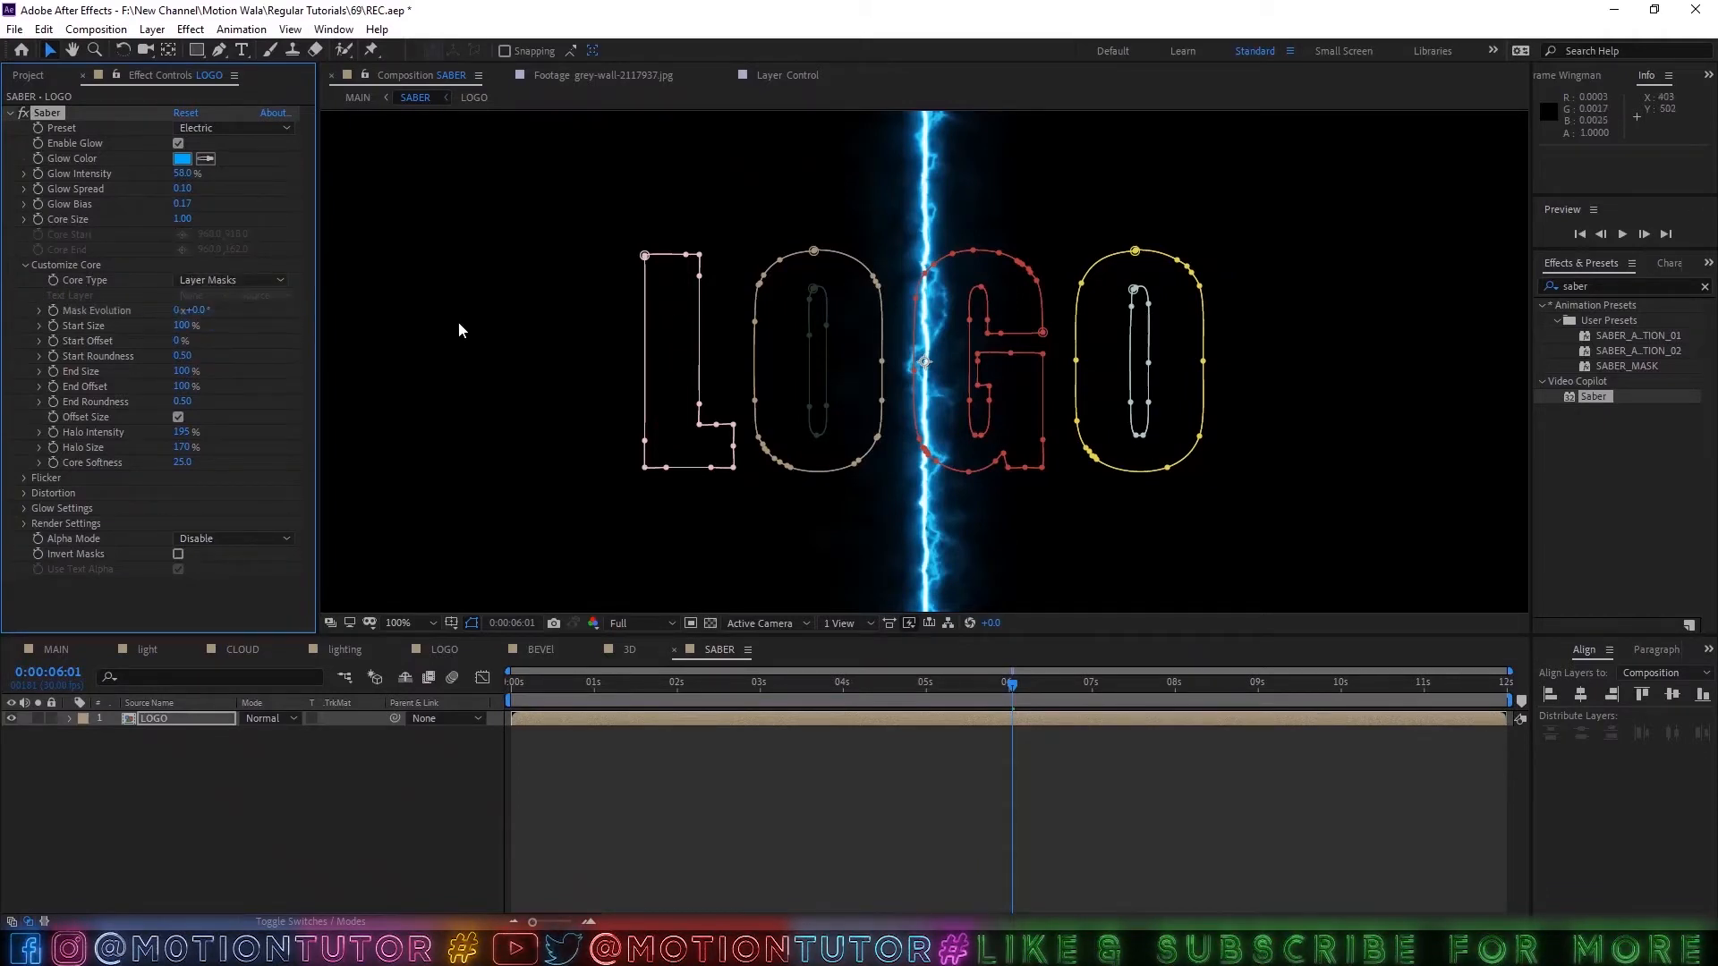
pyautogui.click(845, 526)
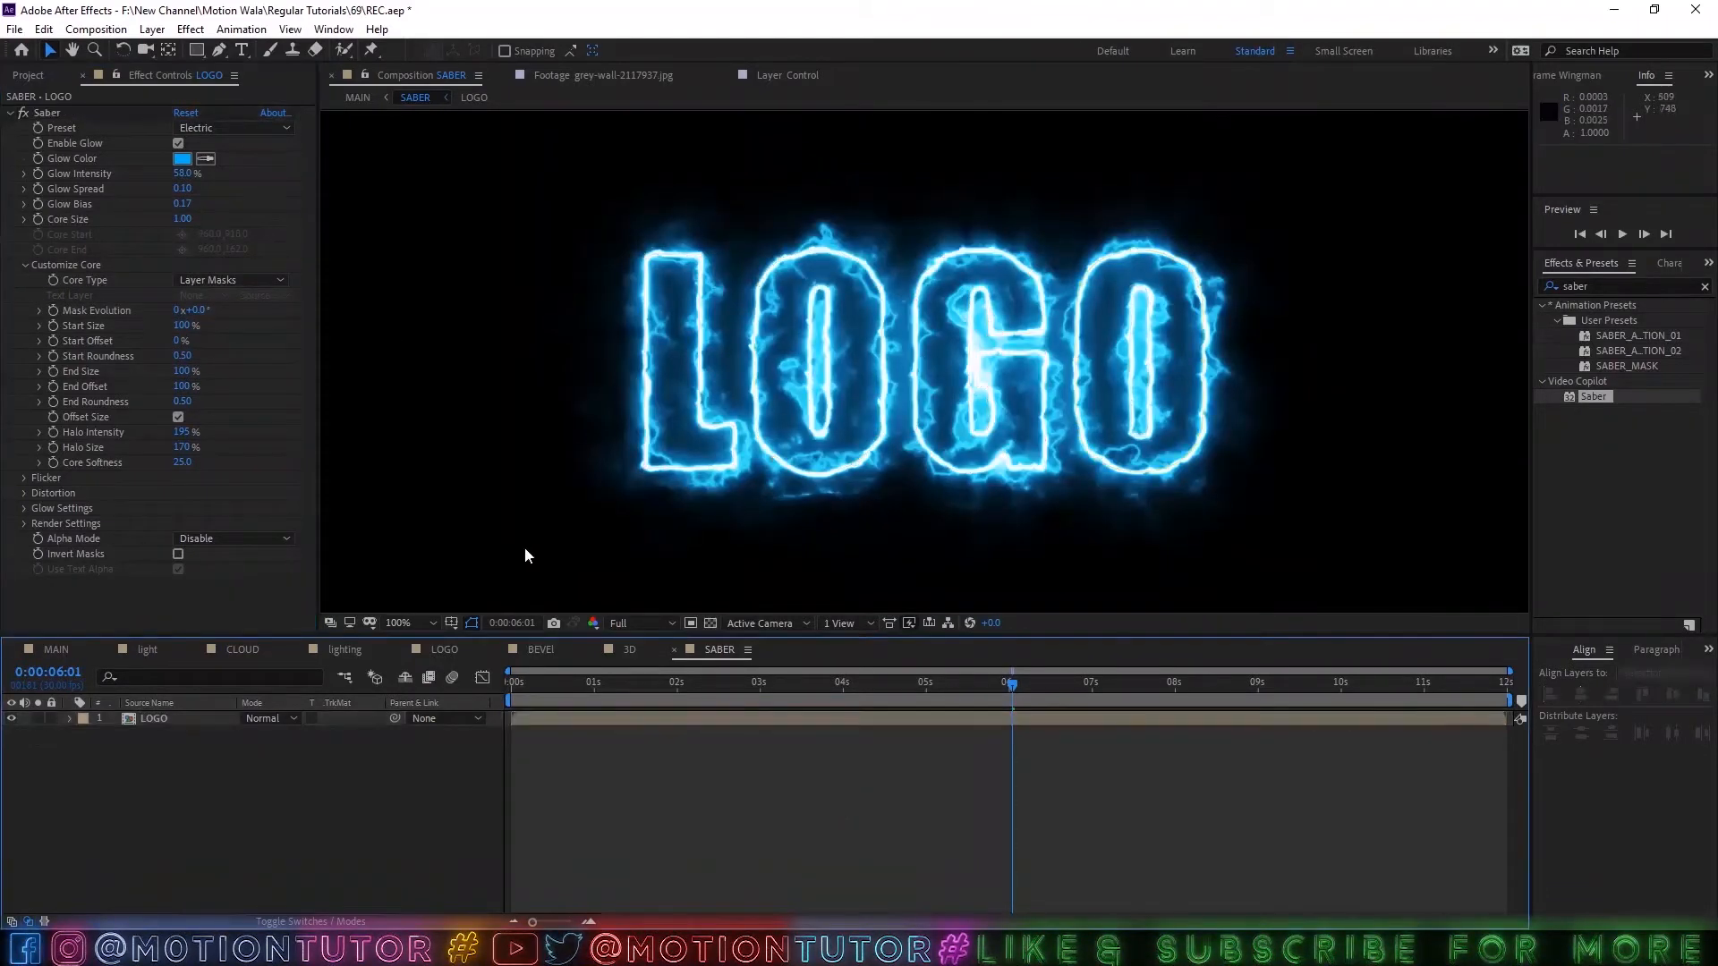
# Lower the preview resolution to Half and switch the Saber preset to Arc Reactor.
pyautogui.click(644, 623)
pyautogui.click(640, 684)
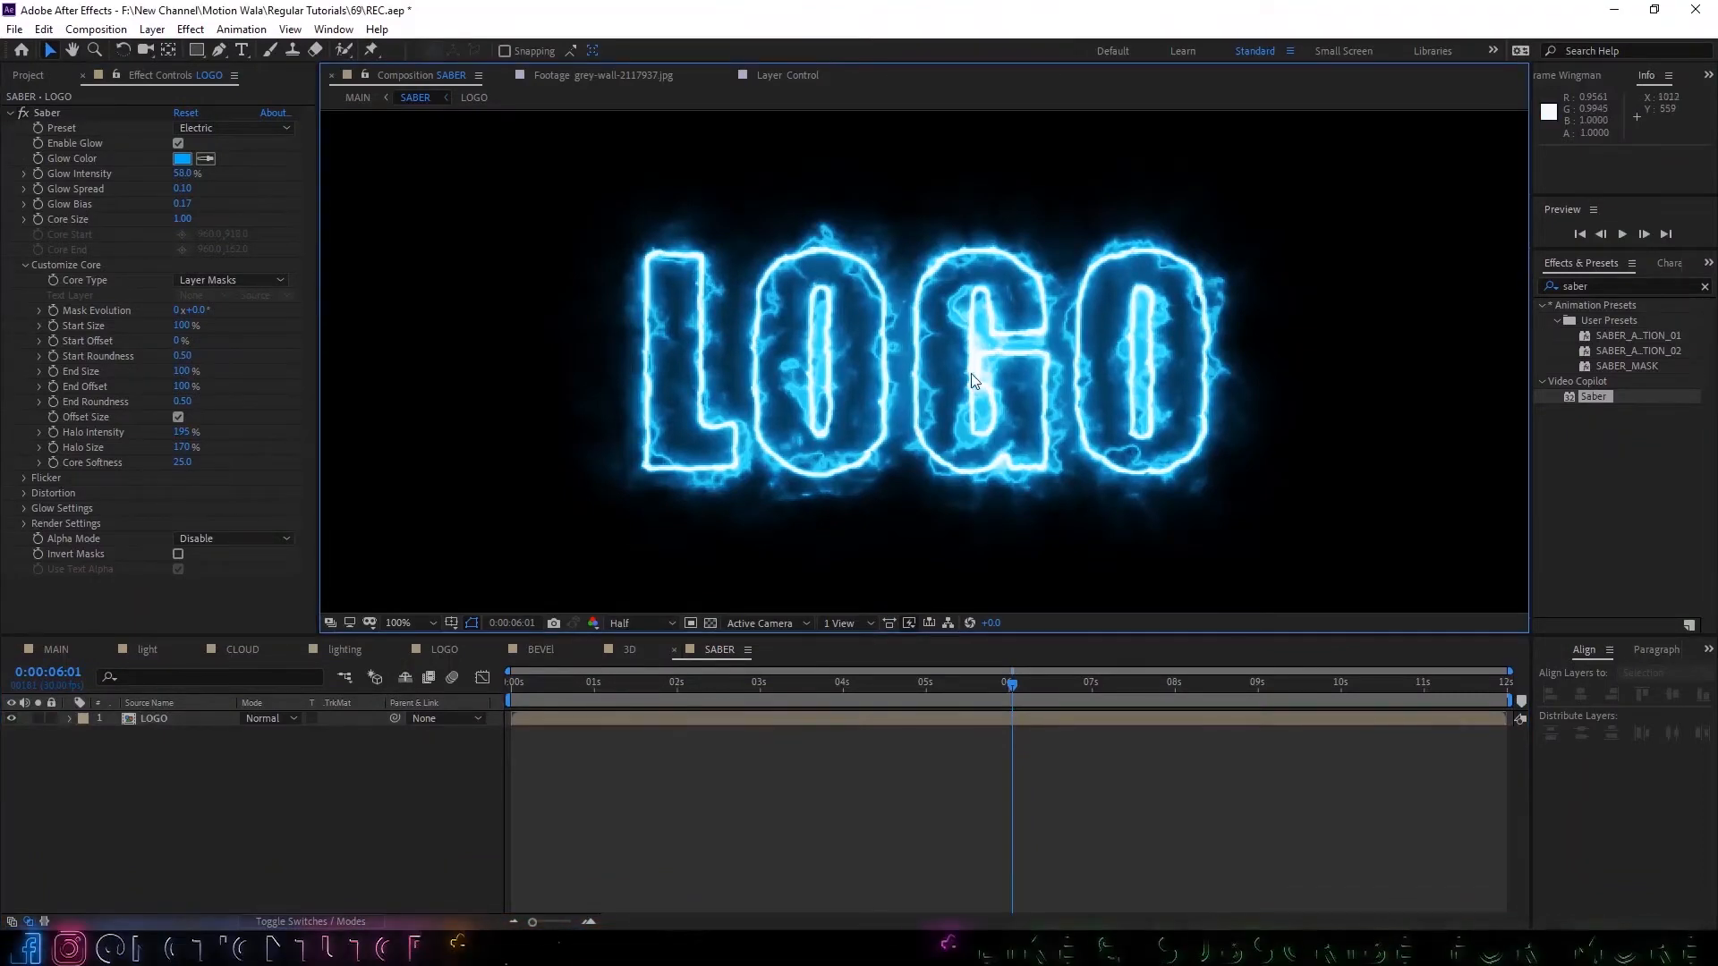
pyautogui.click(213, 127)
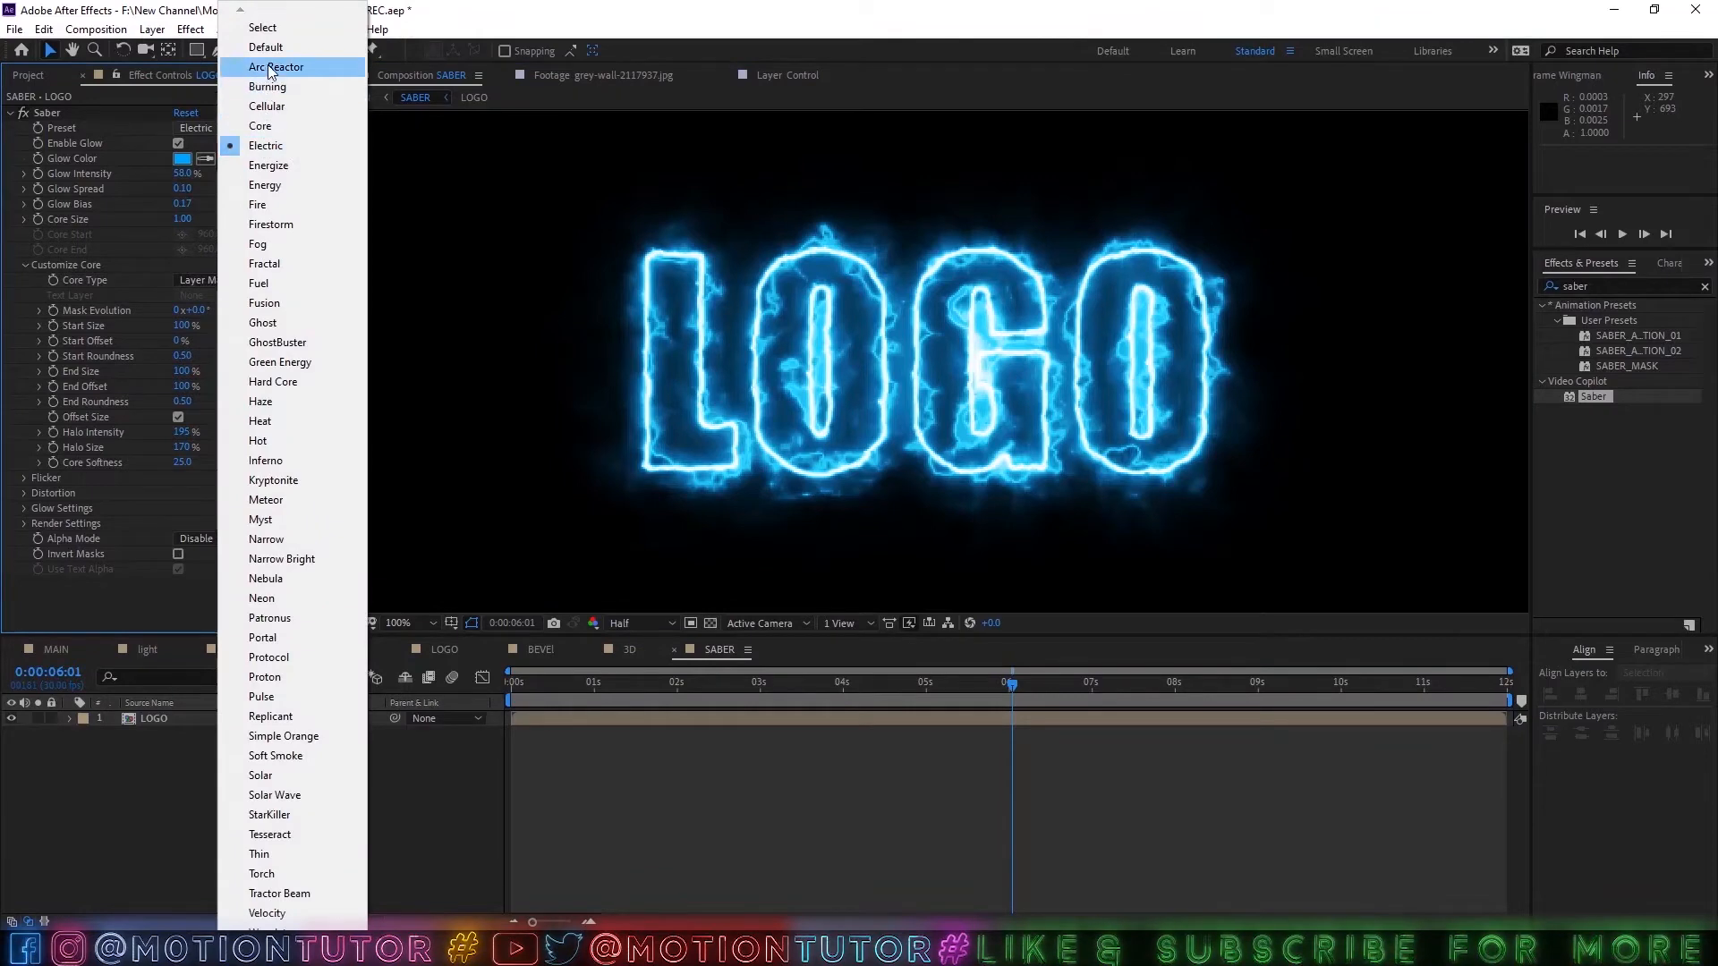
pyautogui.click(269, 66)
pyautogui.click(774, 753)
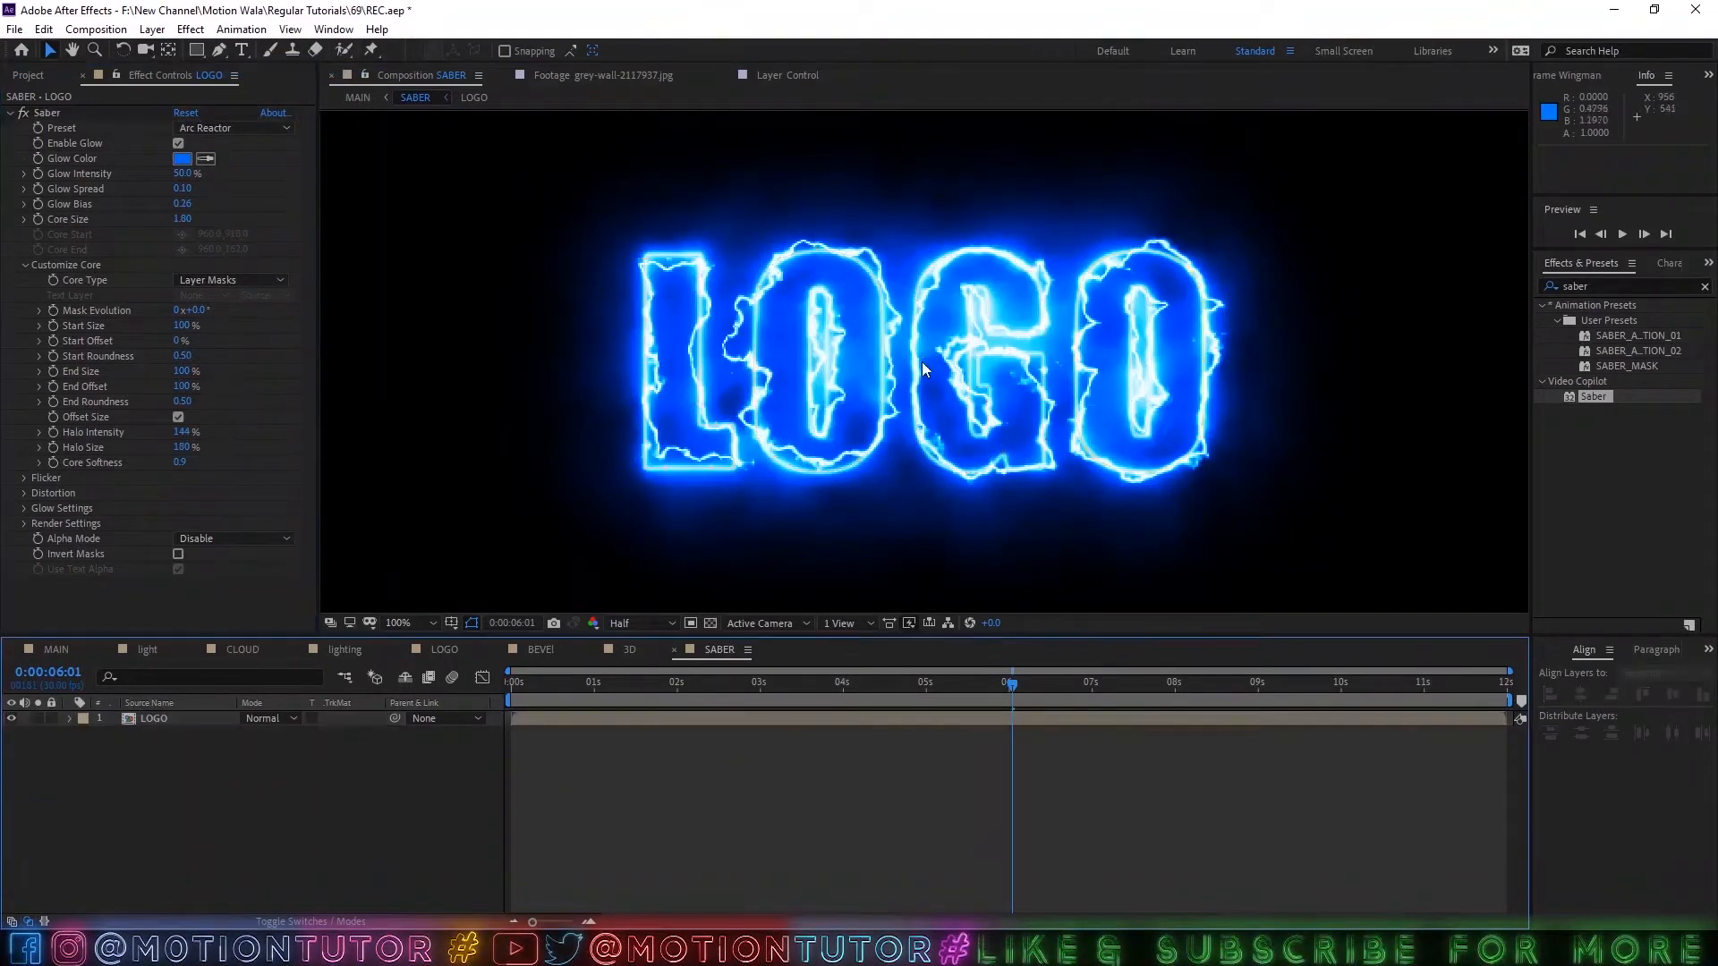
# Set Saber's core size to 1.2 after trying 1 and 1.1.
pyautogui.click(182, 220)
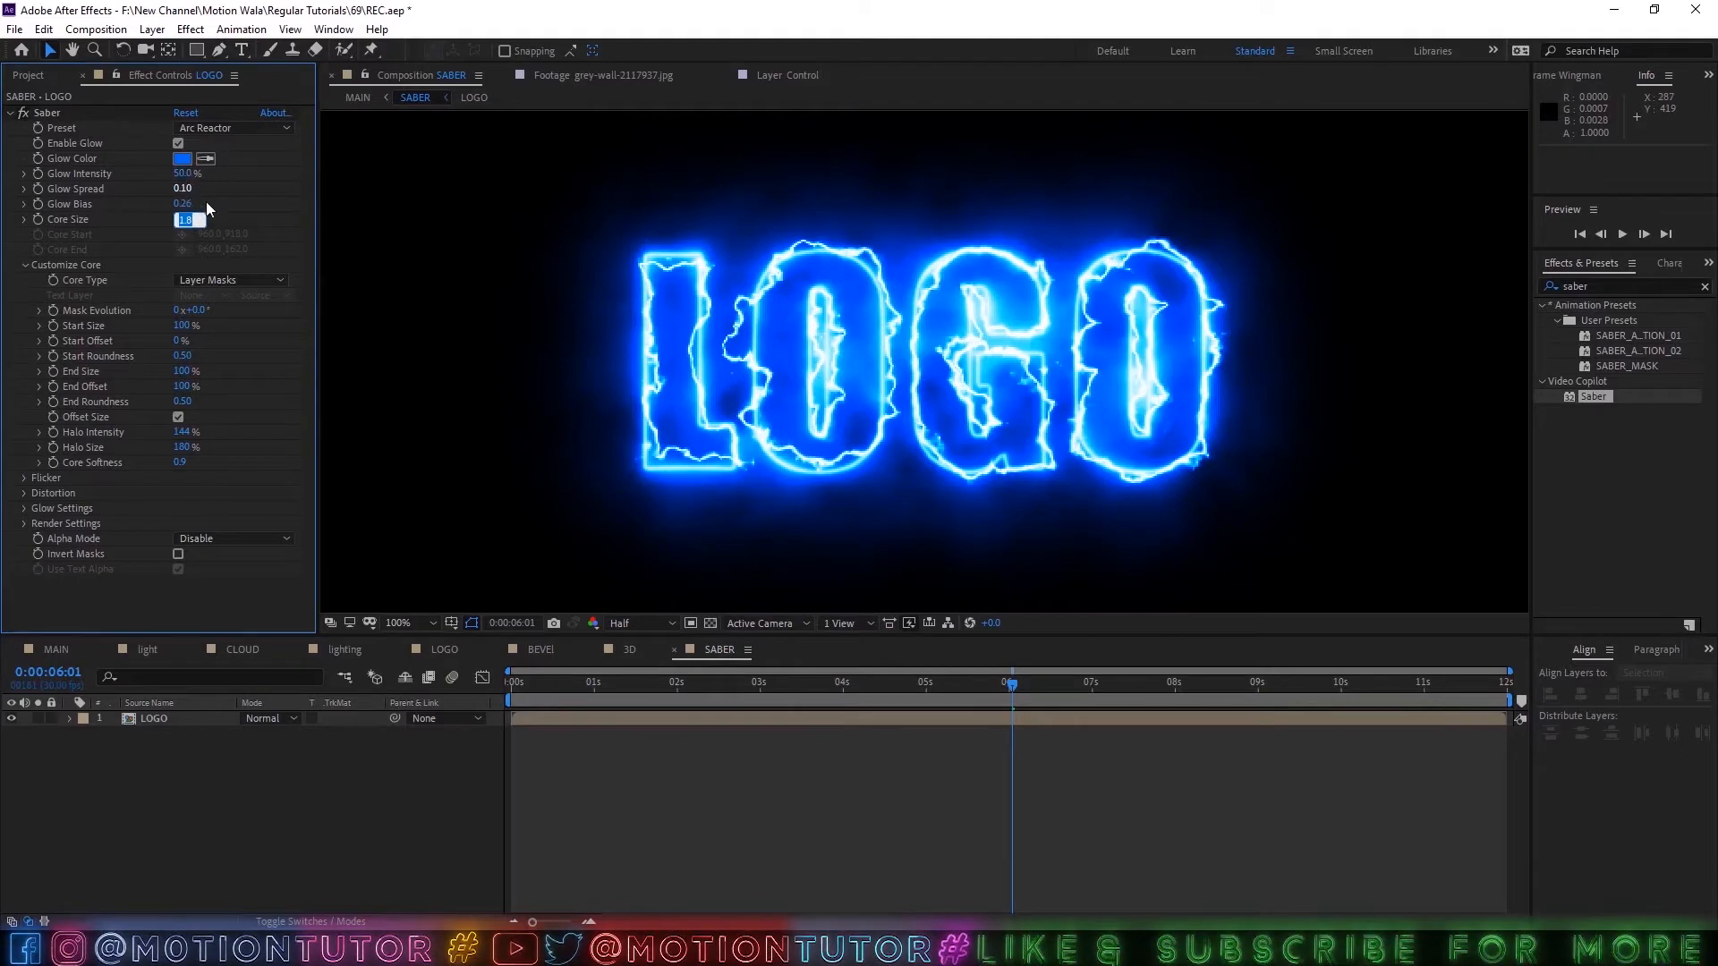
pyautogui.write('1')
pyautogui.press('Return')
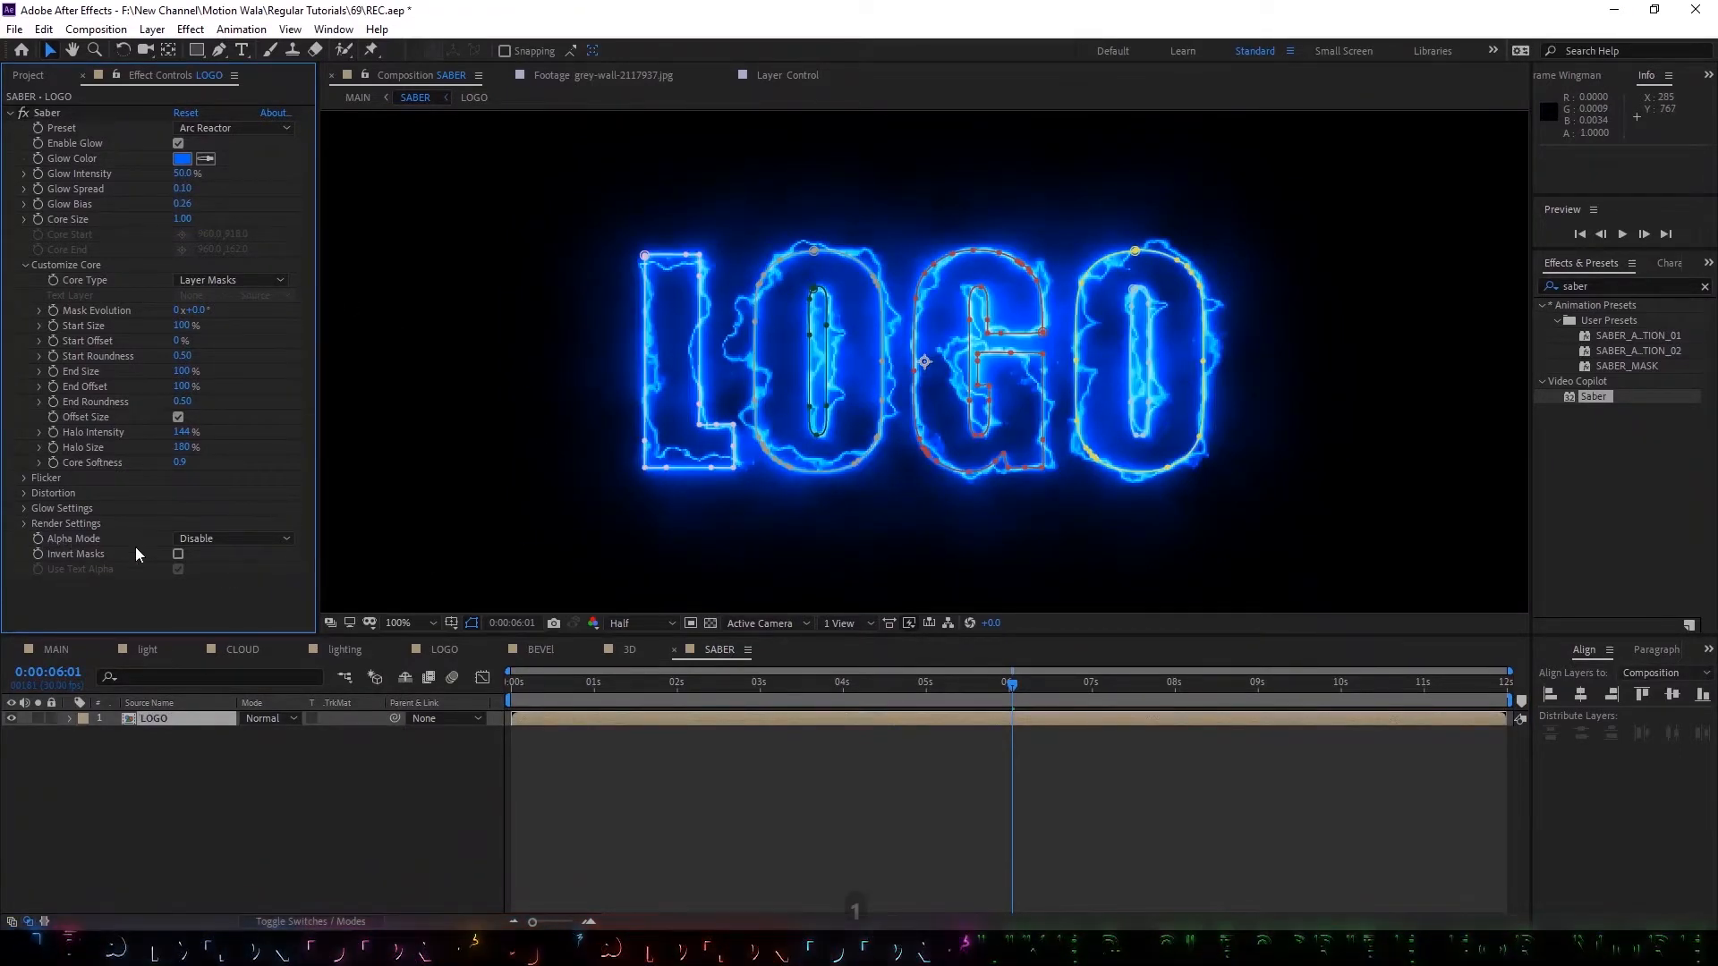
pyautogui.click(189, 219)
pyautogui.write('1.1')
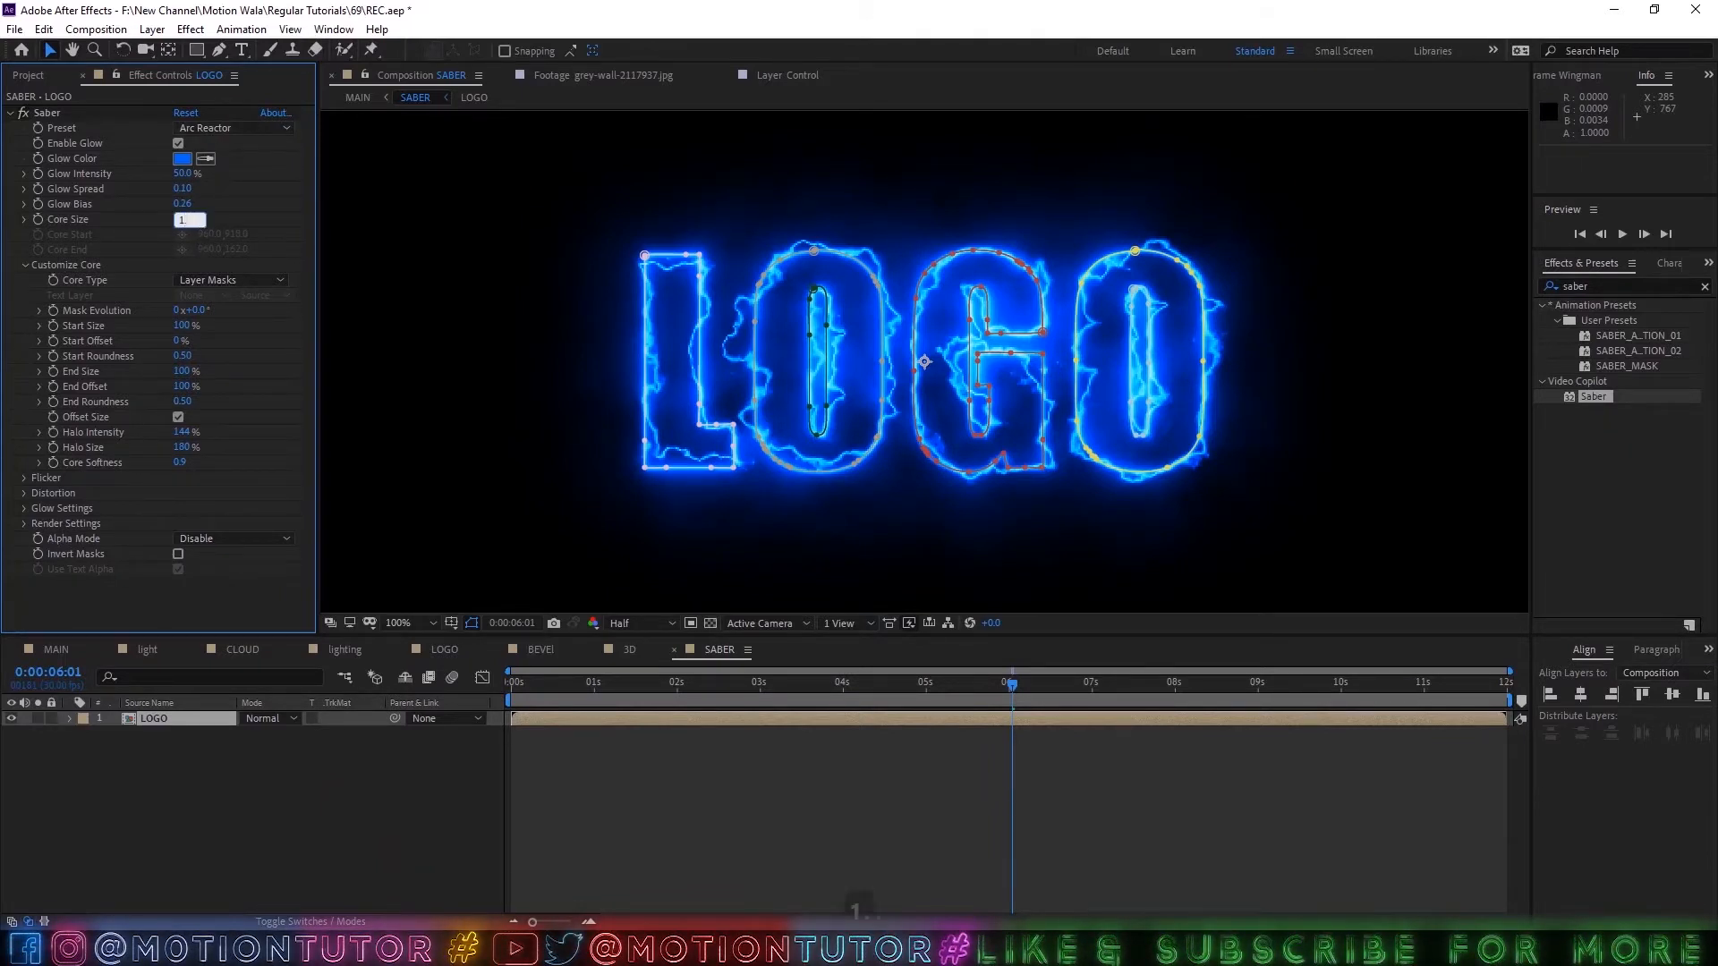
pyautogui.press('Return')
pyautogui.click(181, 219)
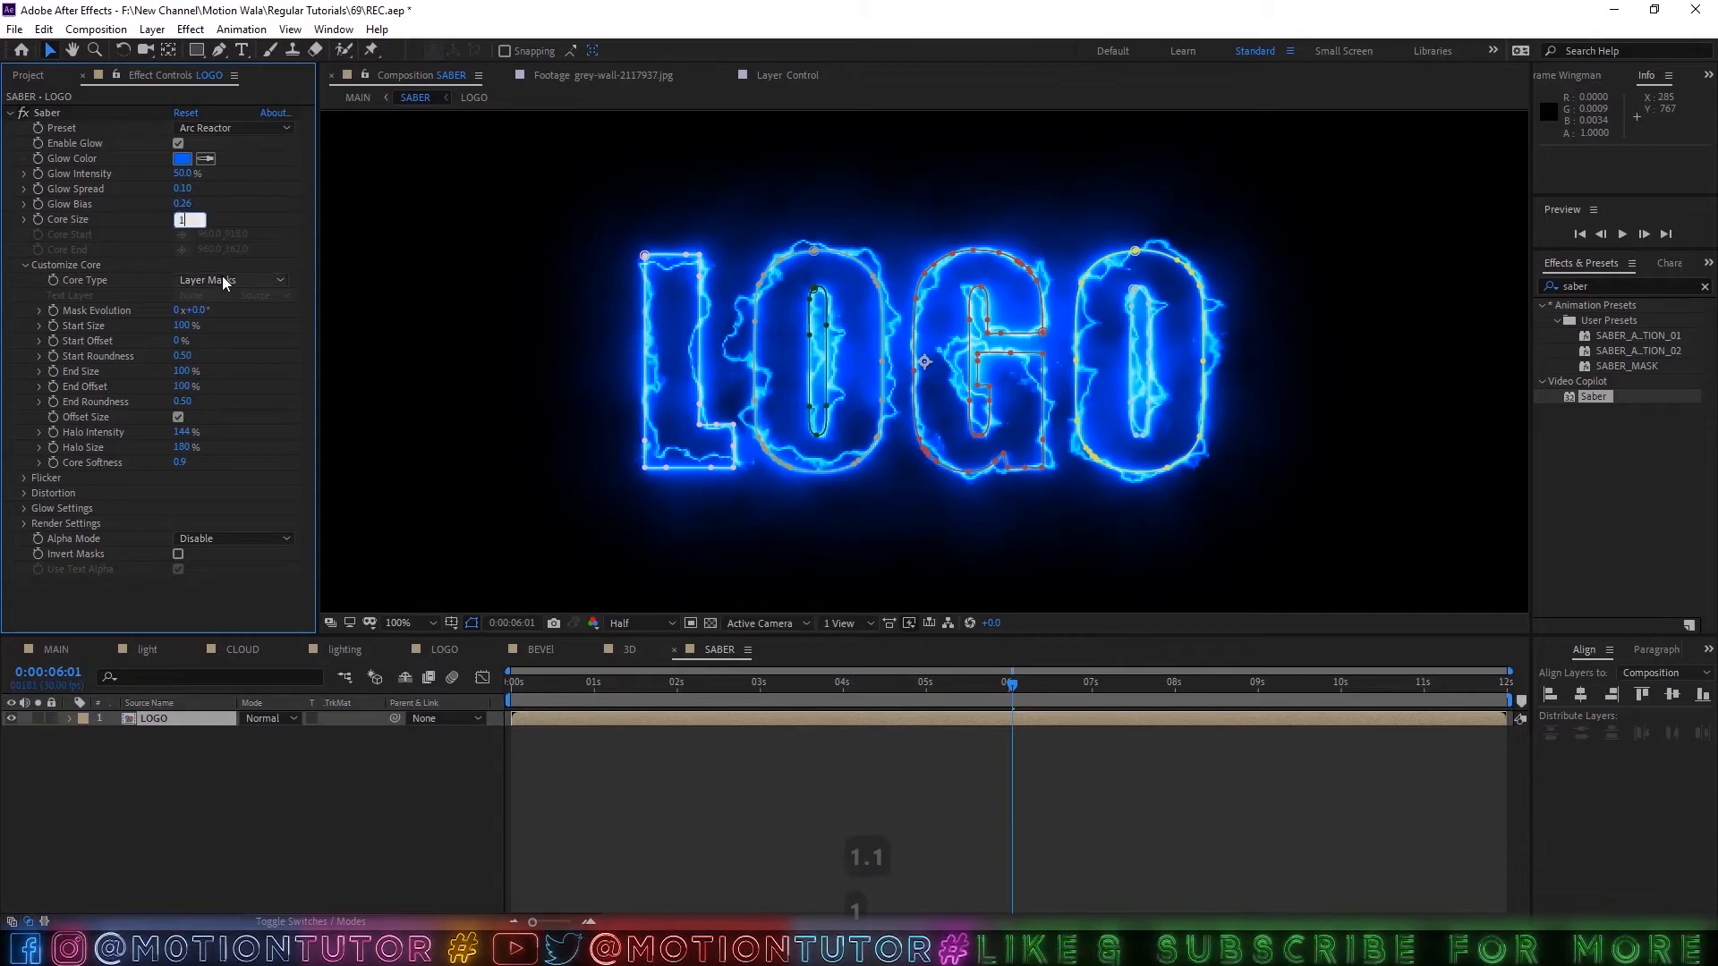
pyautogui.write('1')
pyautogui.press('Return')
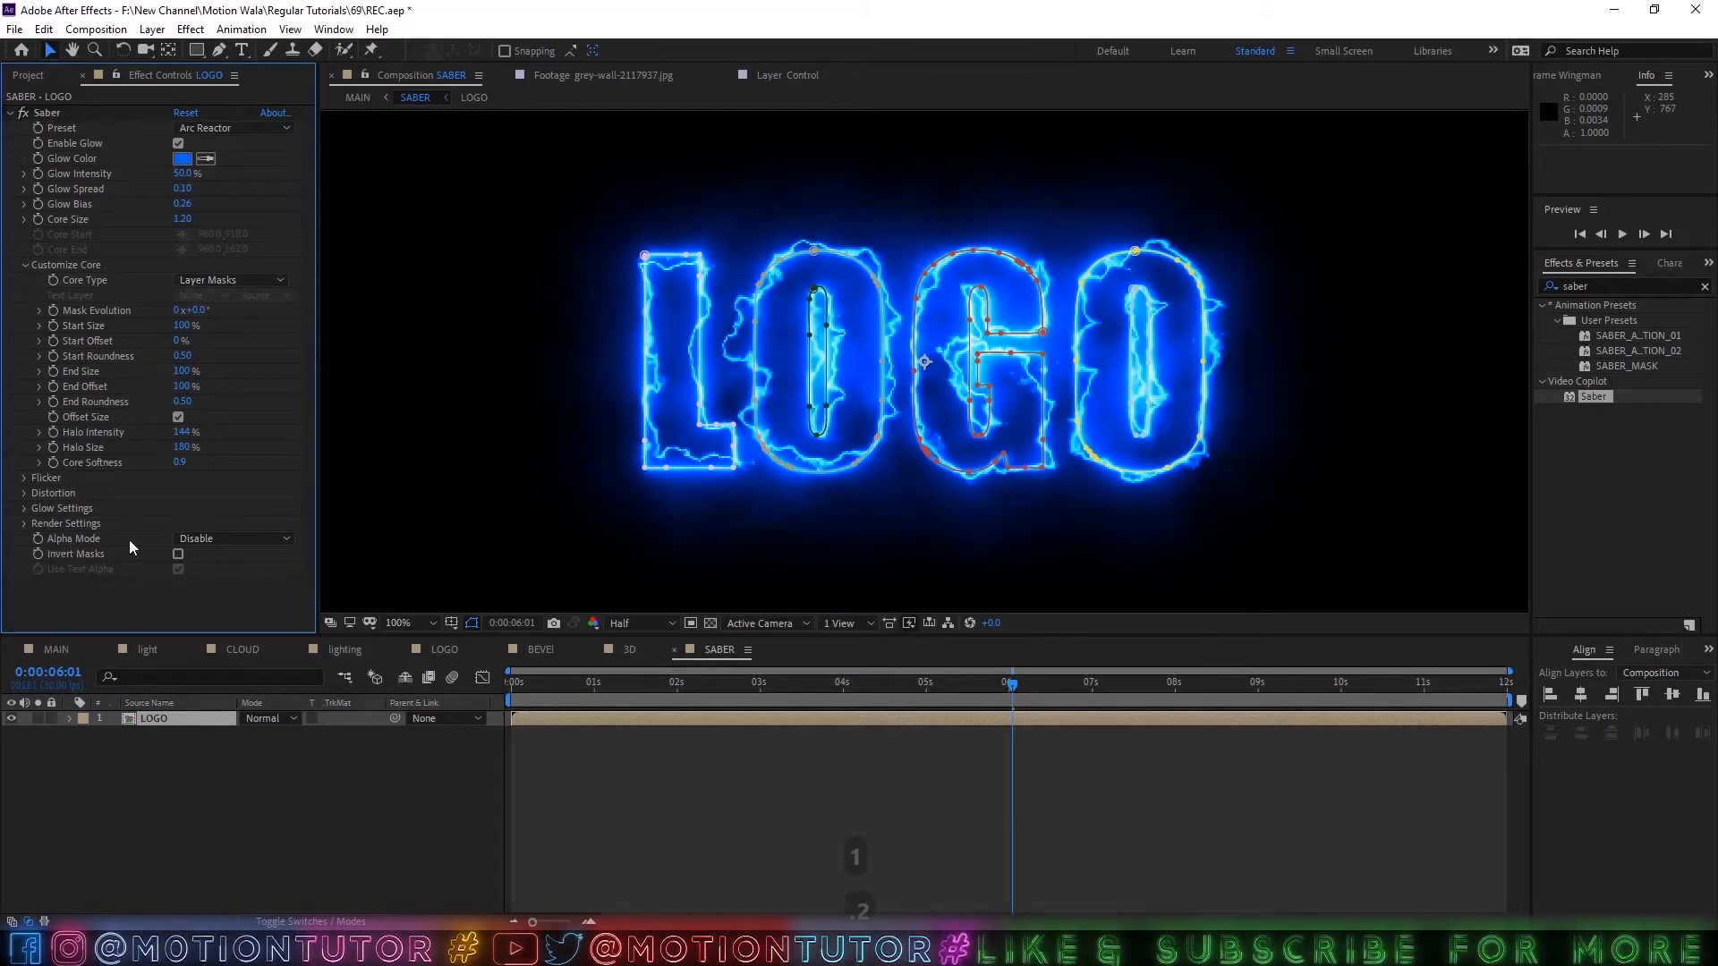
# Set Saber's alpha mode to Mask Core and hide the mask outlines to inspect the glow inside the letters.
pyautogui.click(235, 538)
pyautogui.click(229, 580)
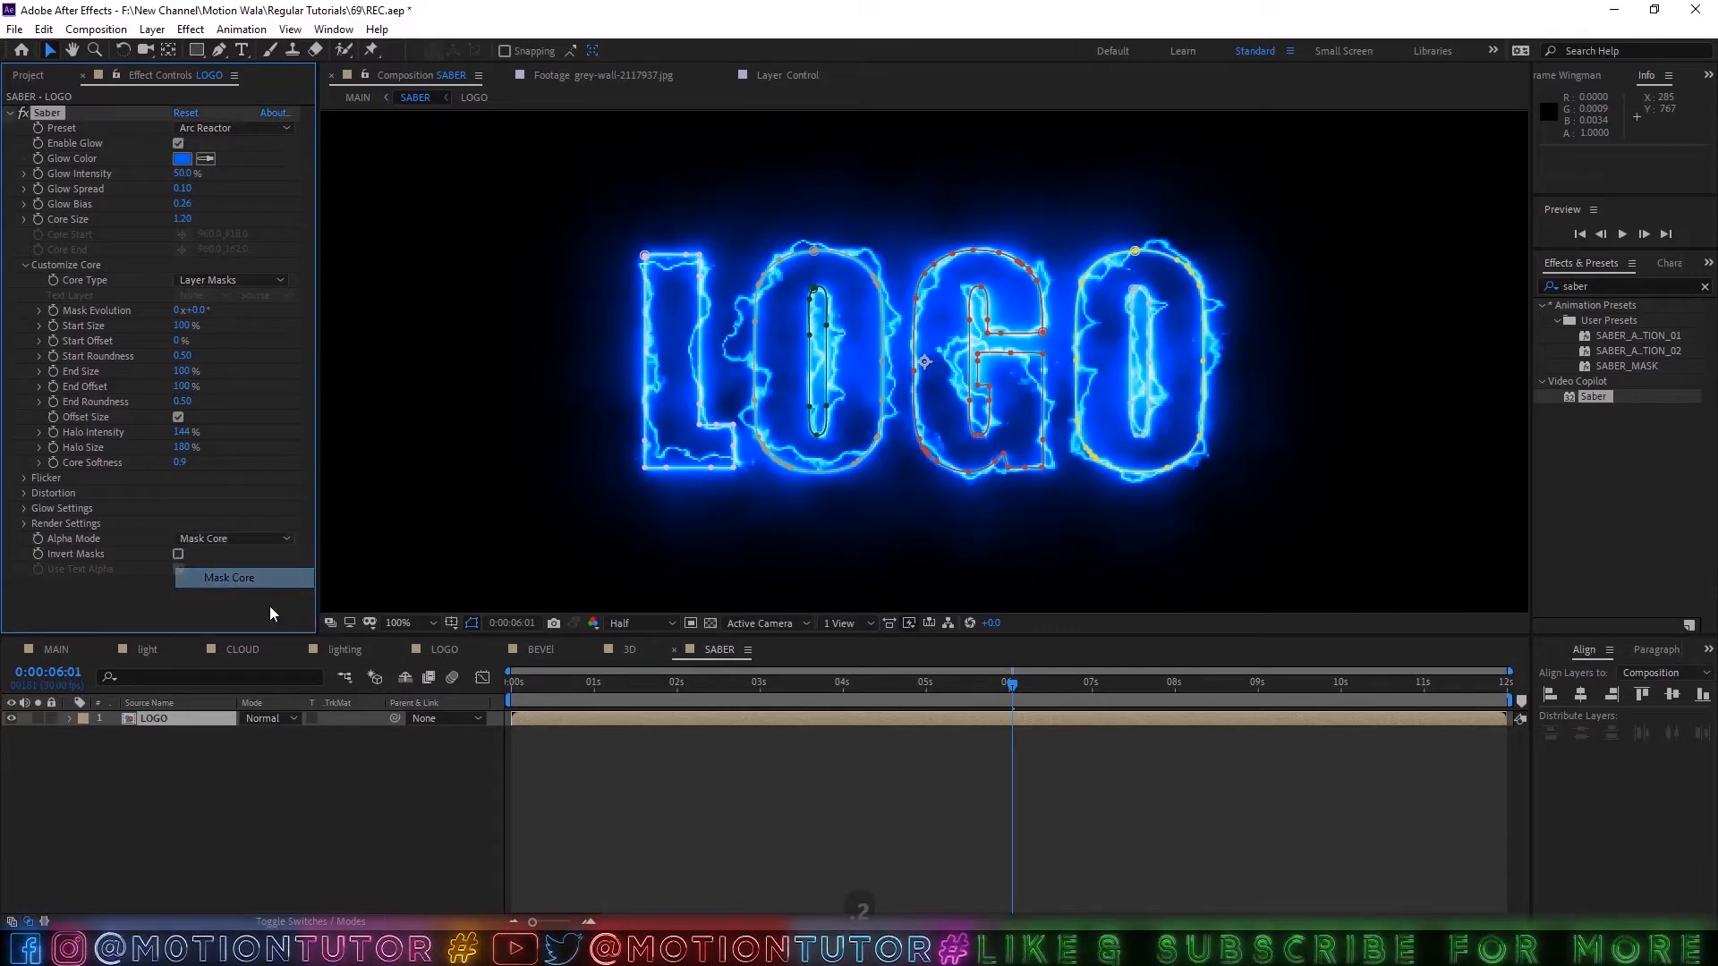
pyautogui.click(213, 720)
pyautogui.click(472, 623)
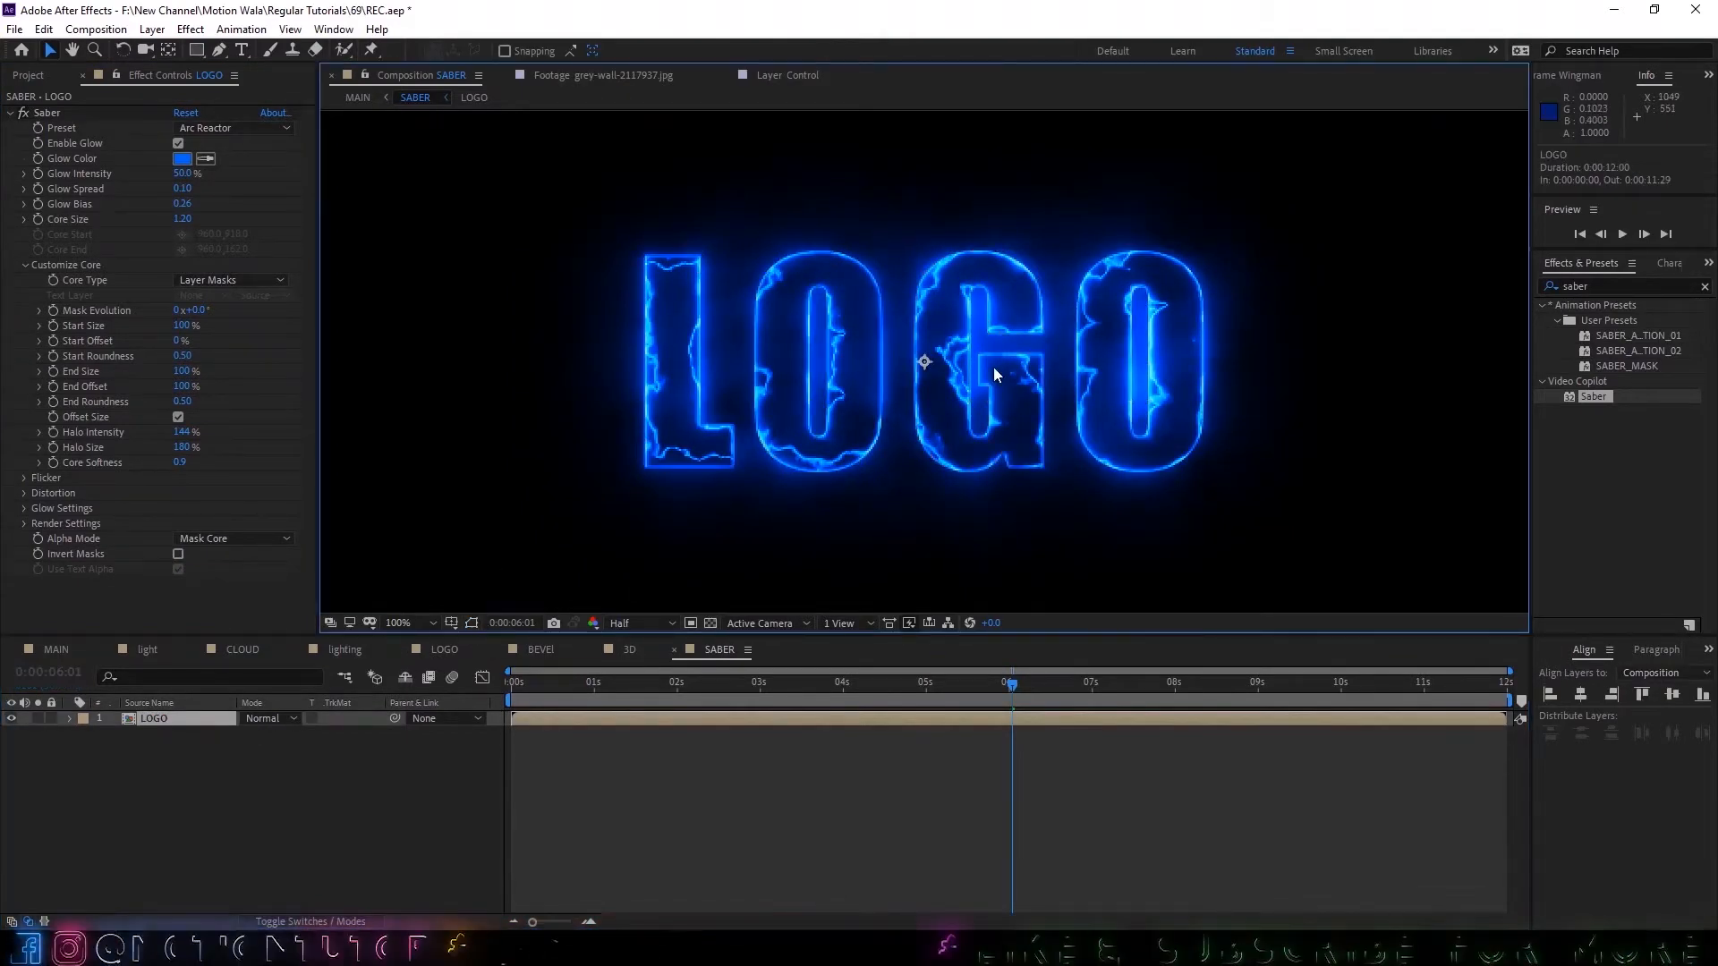
pyautogui.press(',')
pyautogui.press('.')
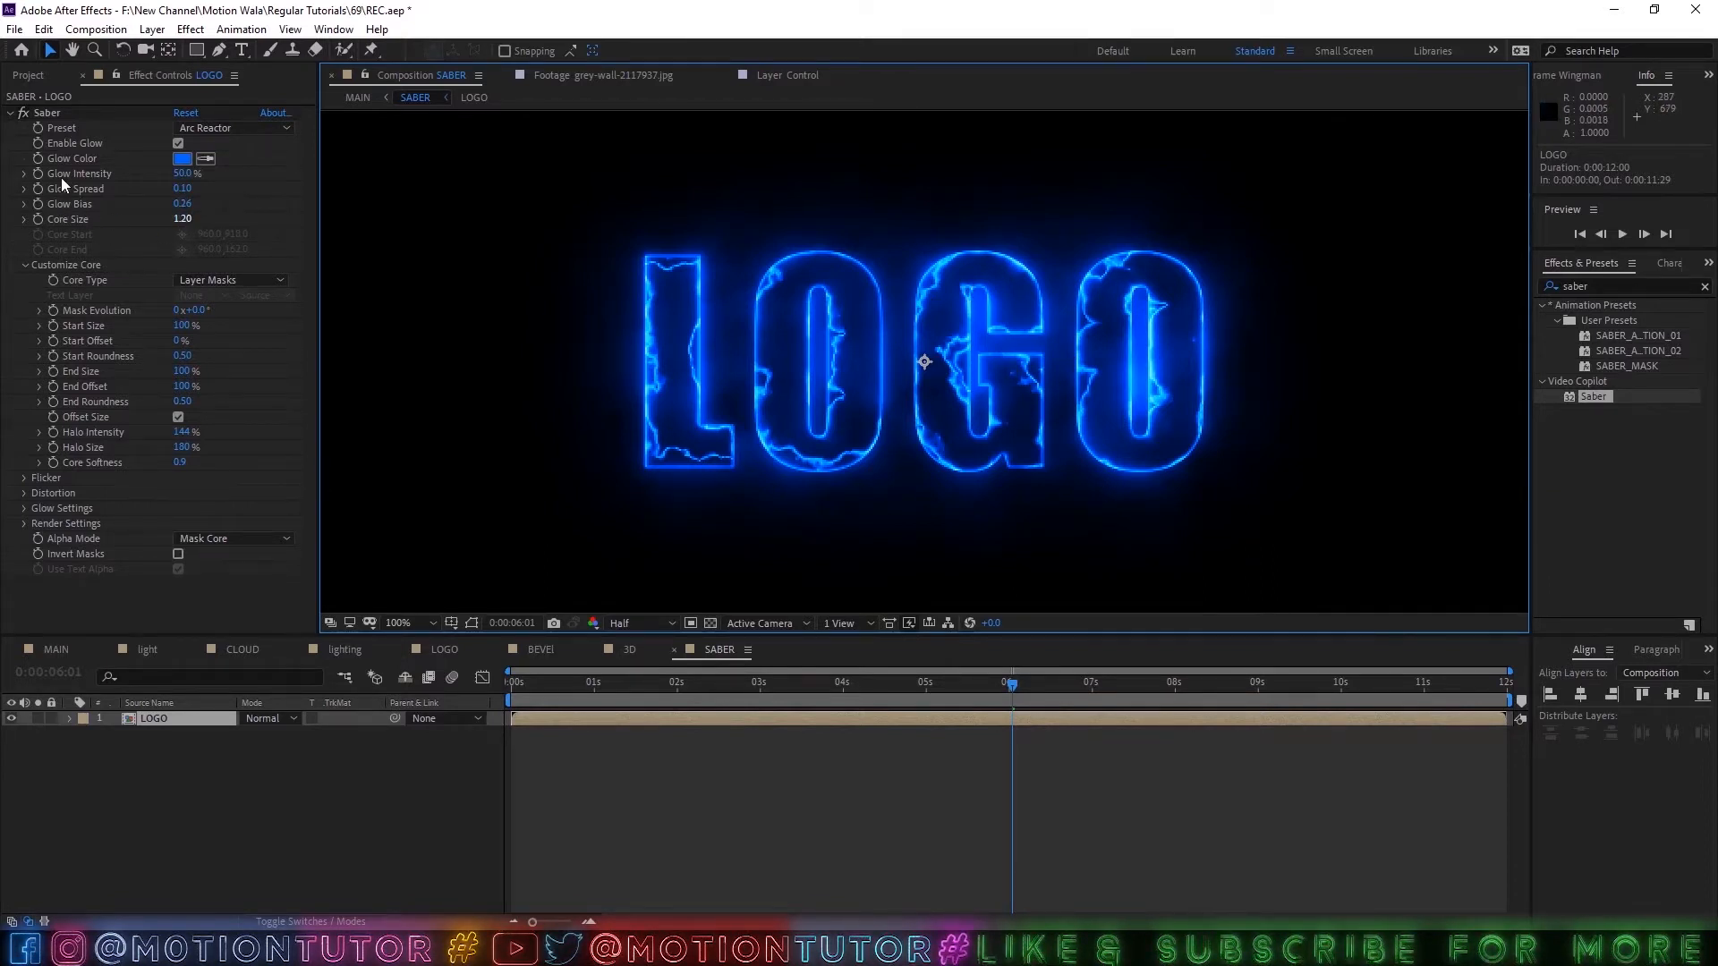
# Add keyframes for Saber's Start Offset and Mask Evolution at 0:00:00:00.
pyautogui.moveTo(598, 687); pyautogui.dragTo(470, 697)
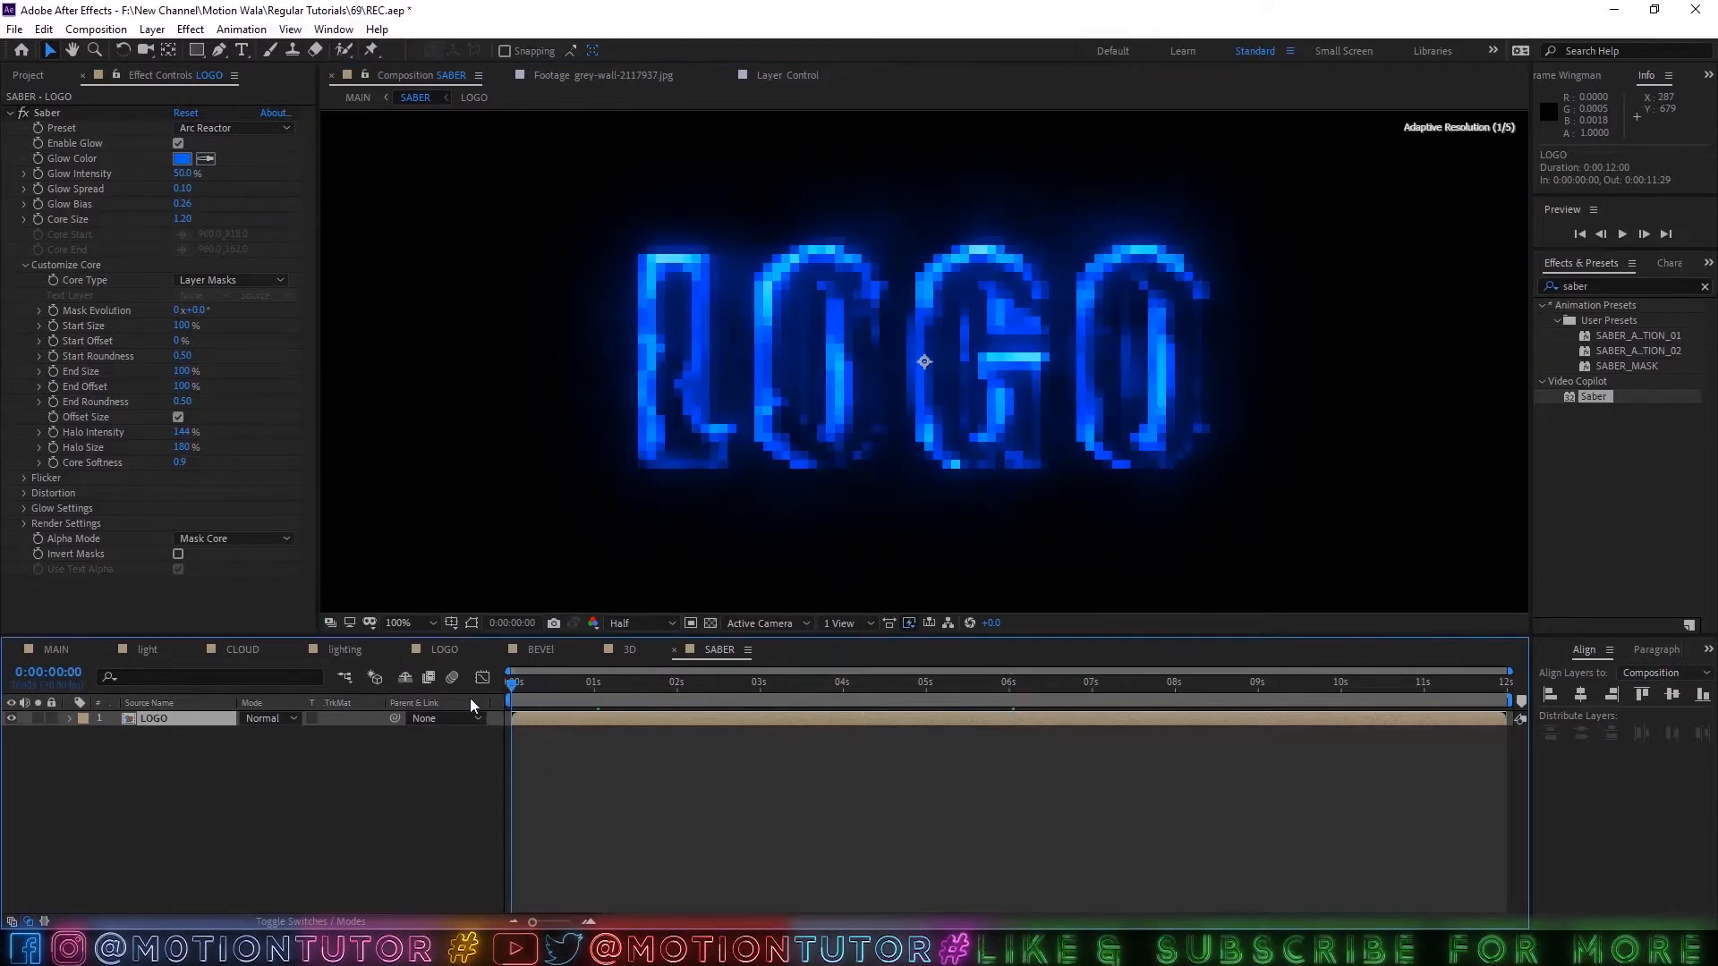
pyautogui.click(50, 343)
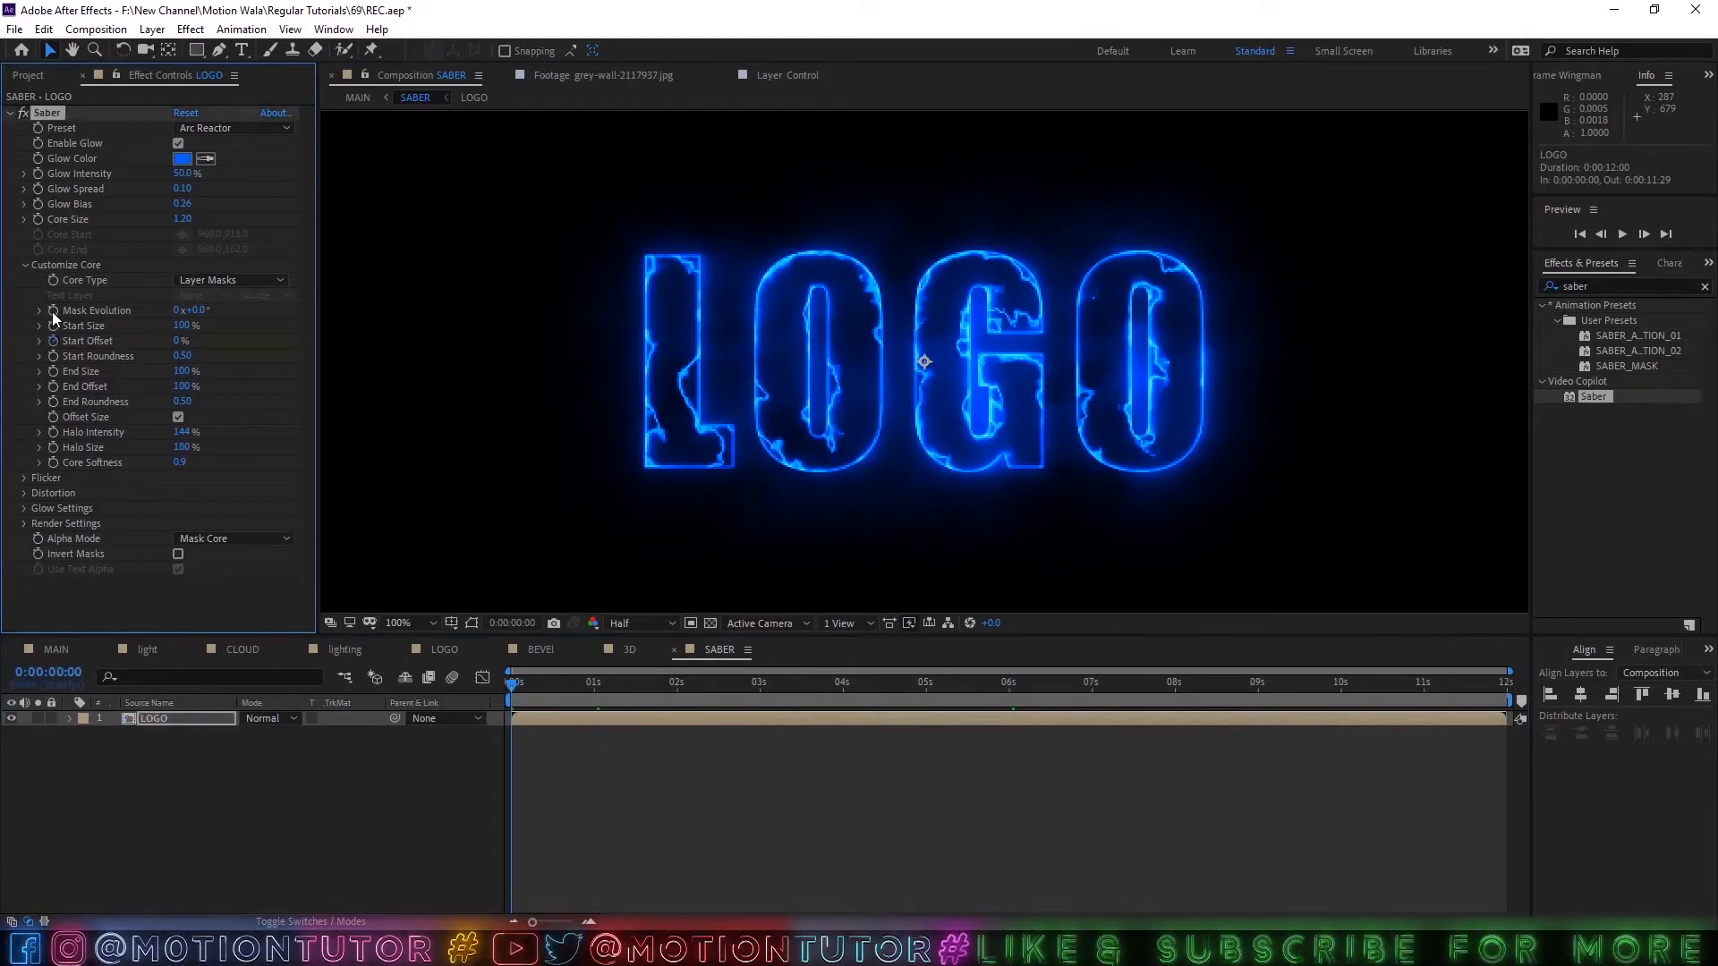
pyautogui.click(53, 311)
# Delete the Mask Path keyframes from all the LOGO layer's masks and reveal the layer's modified properties.
pyautogui.press('m')
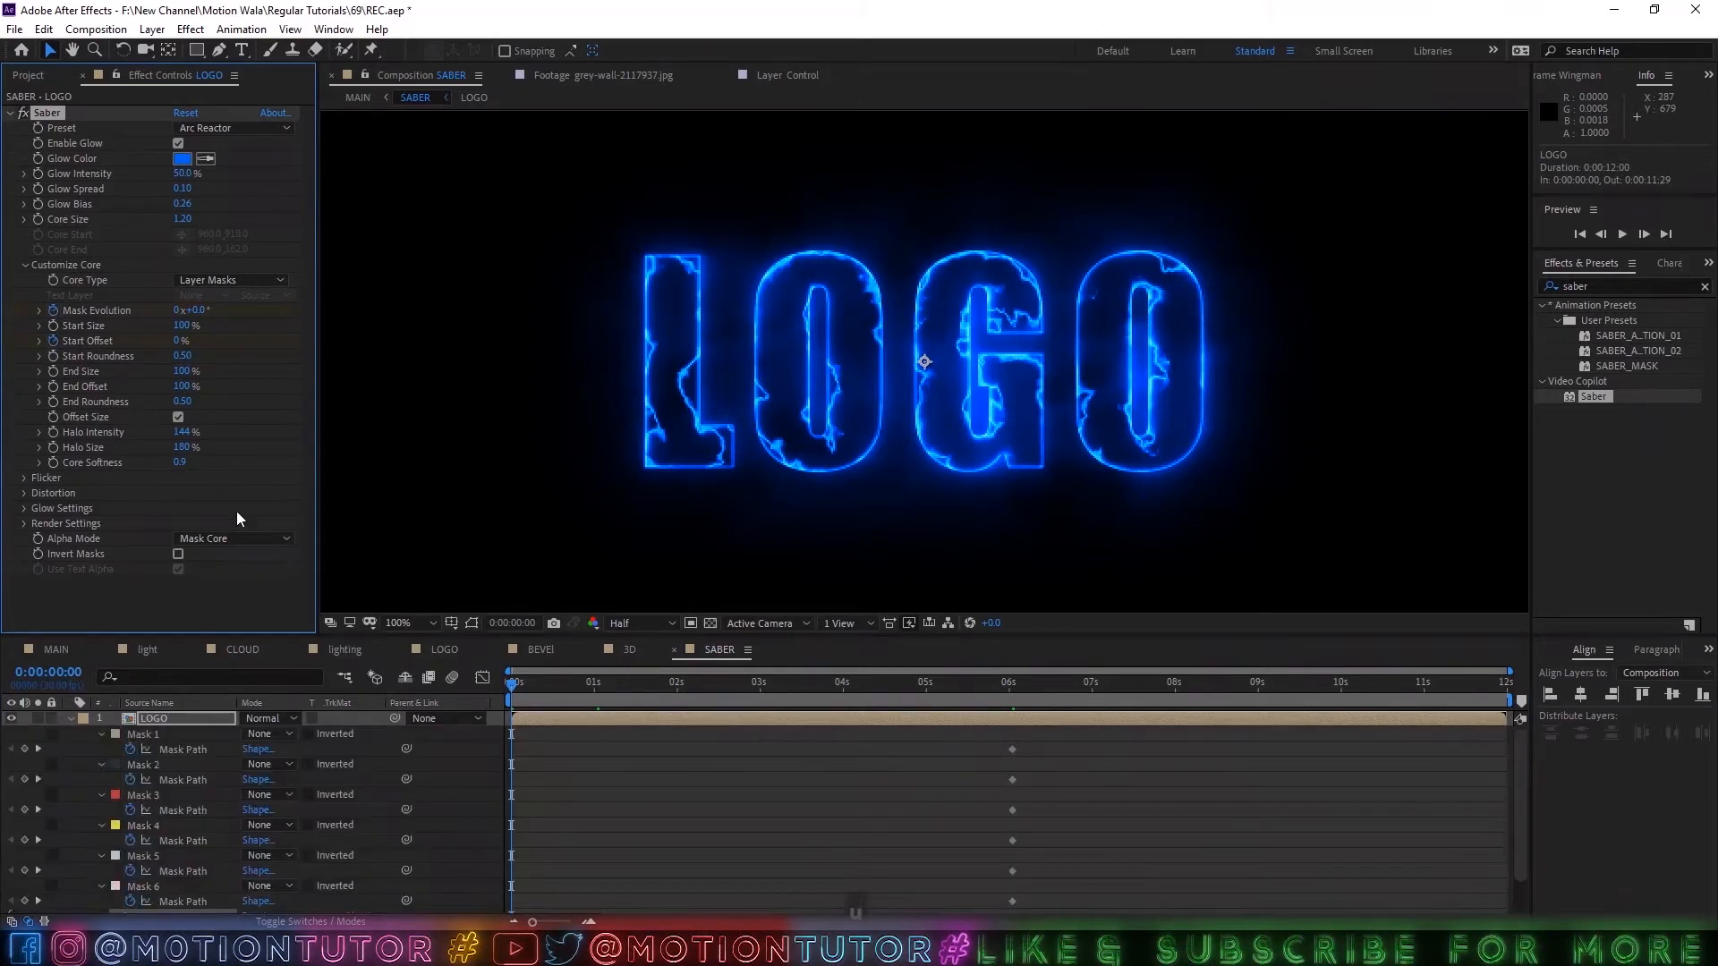
pyautogui.moveTo(1061, 754); pyautogui.dragTo(927, 912)
pyautogui.press('Delete')
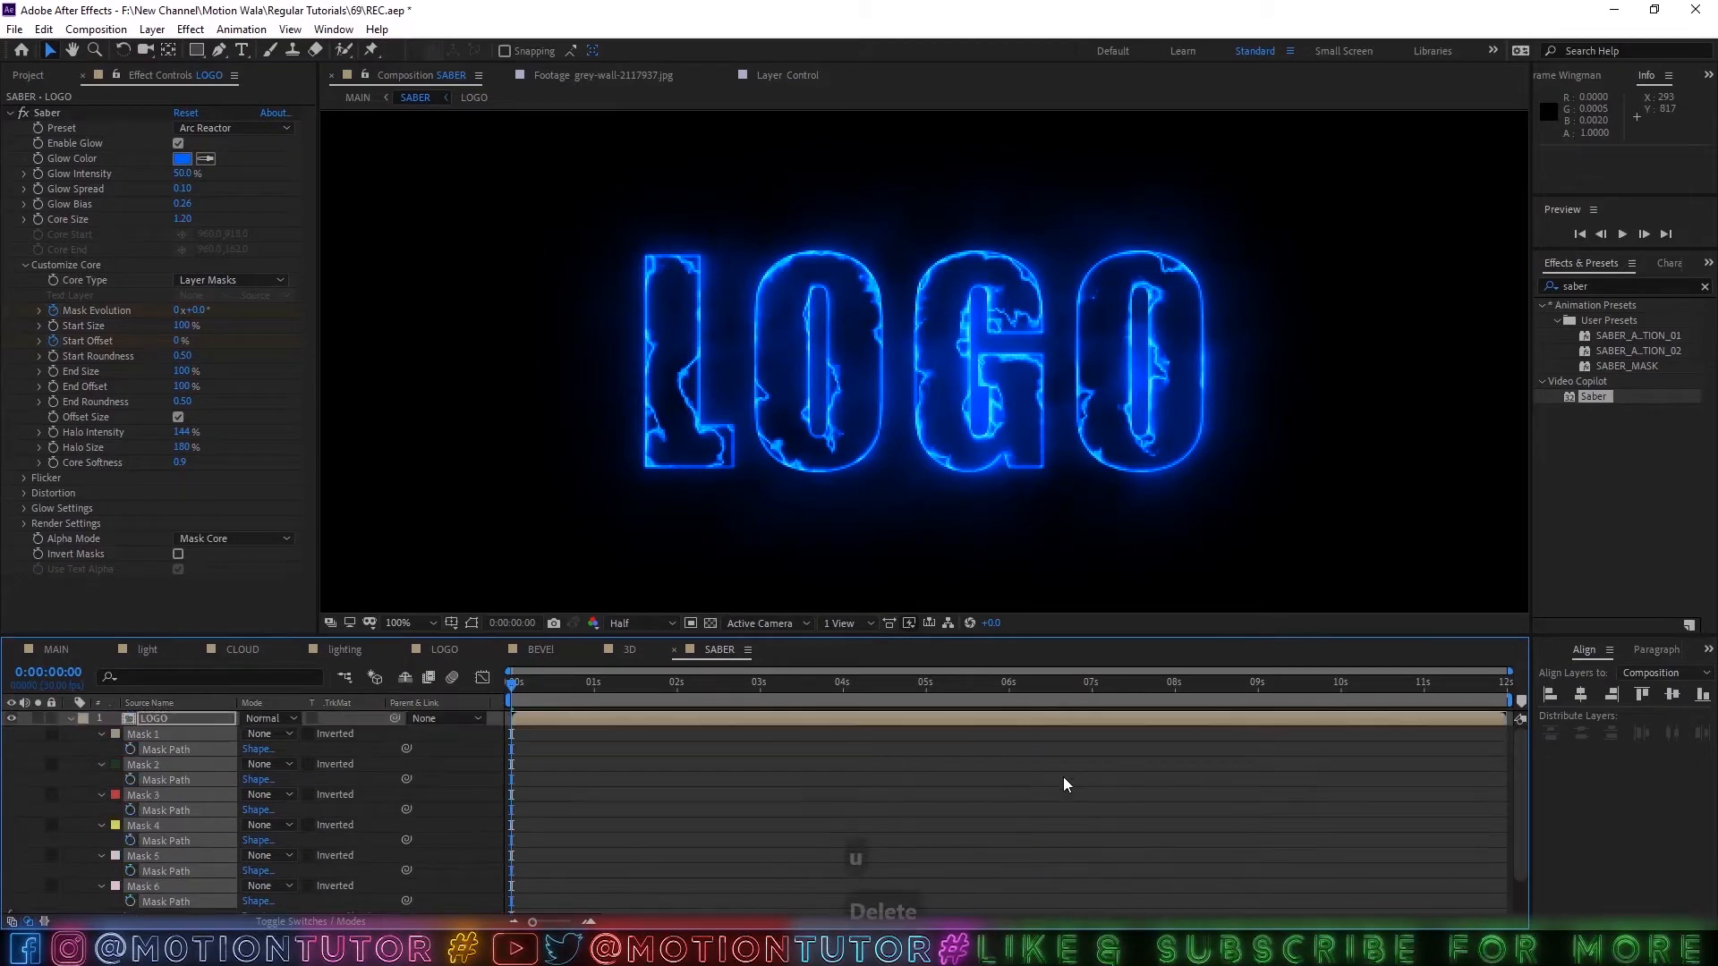
pyautogui.press('u')
# Show only the LOGO layer's keyframed properties and try Saber Start Offset values of 6% and 55% at 0:00:00:20.
pyautogui.press('u')
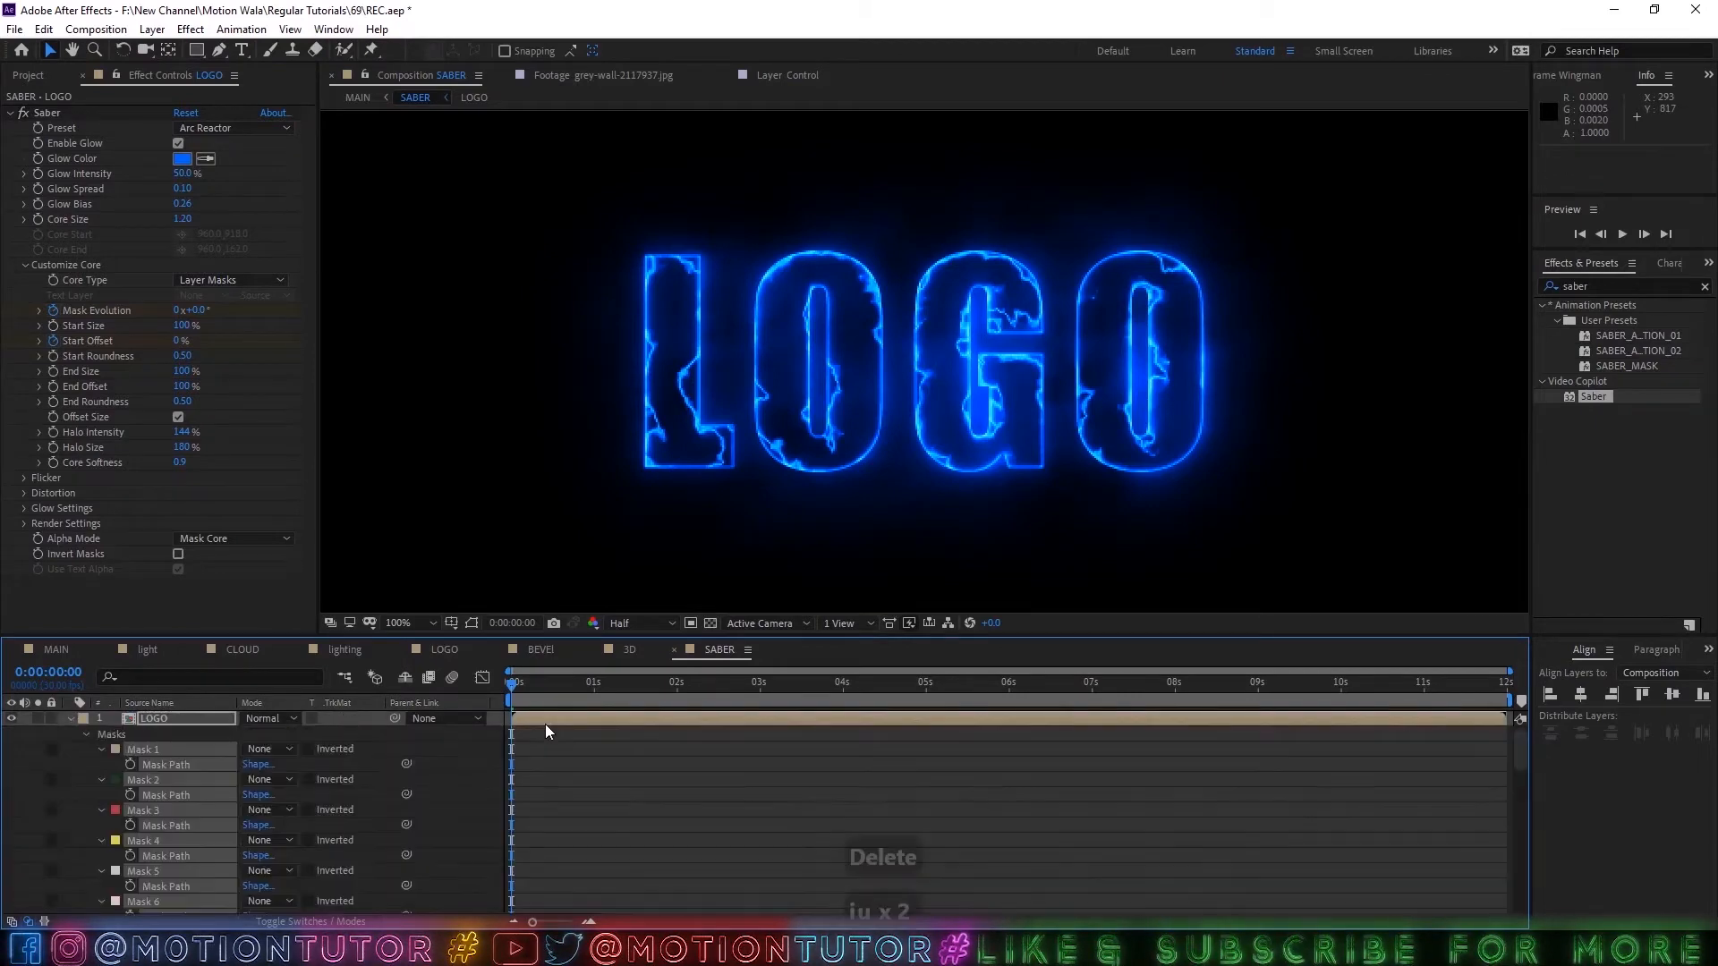
pyautogui.press('u')
pyautogui.press('u')
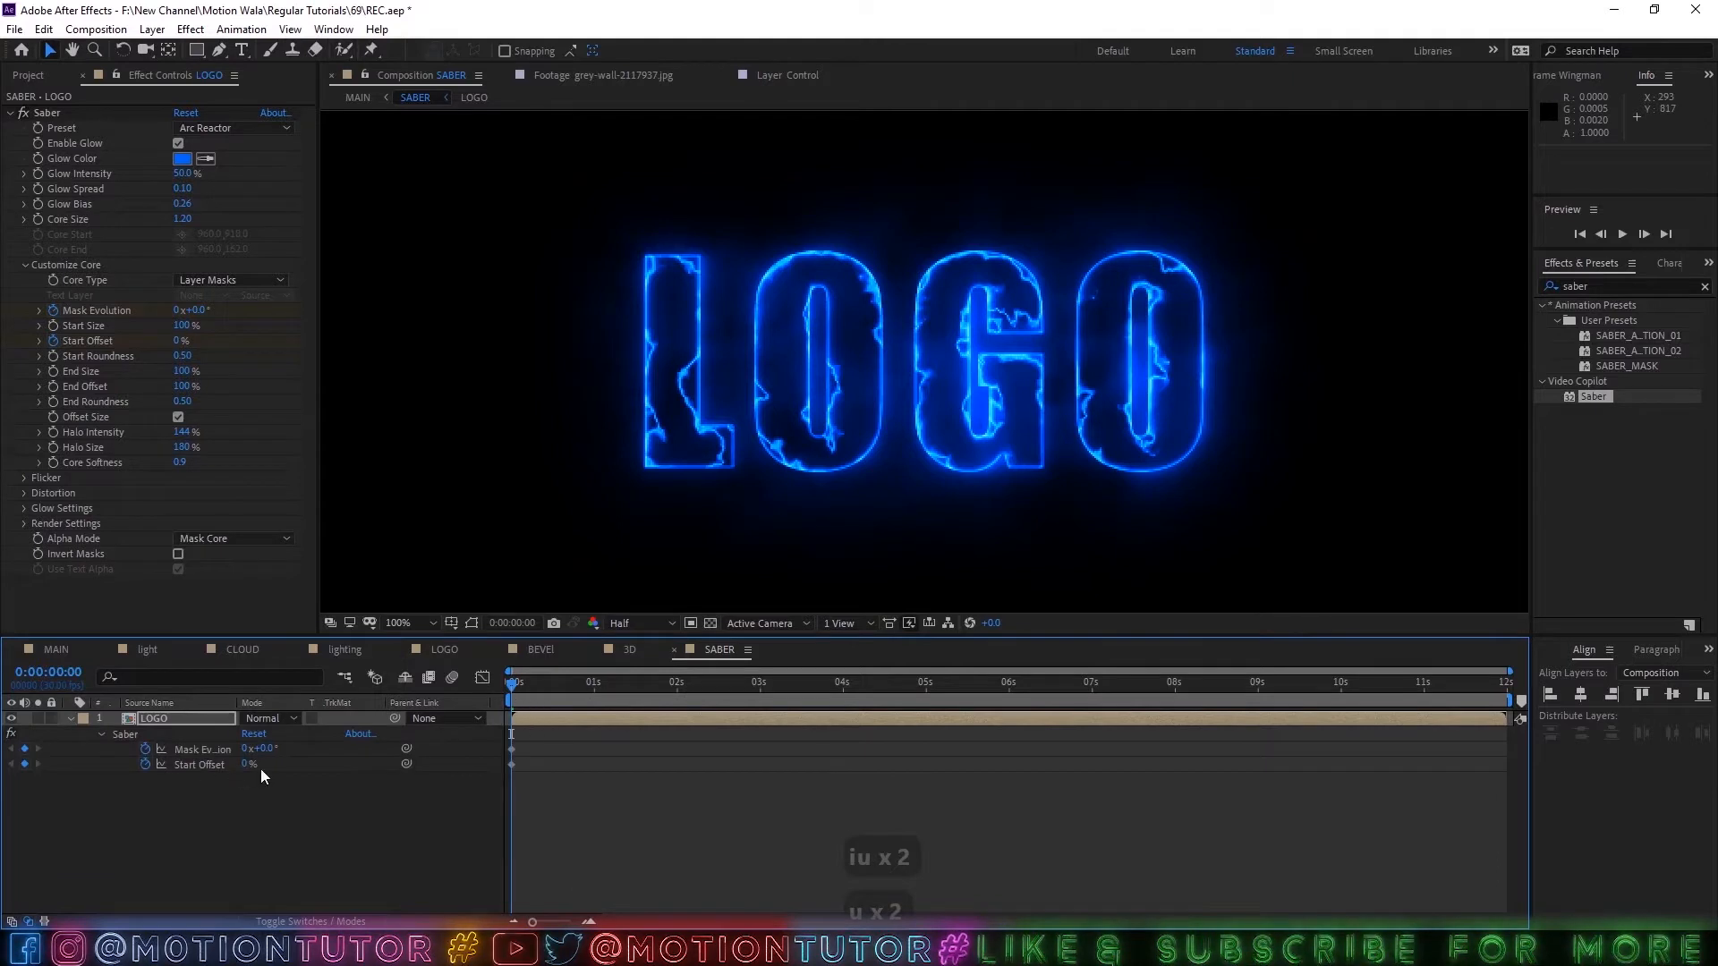
pyautogui.click(553, 690)
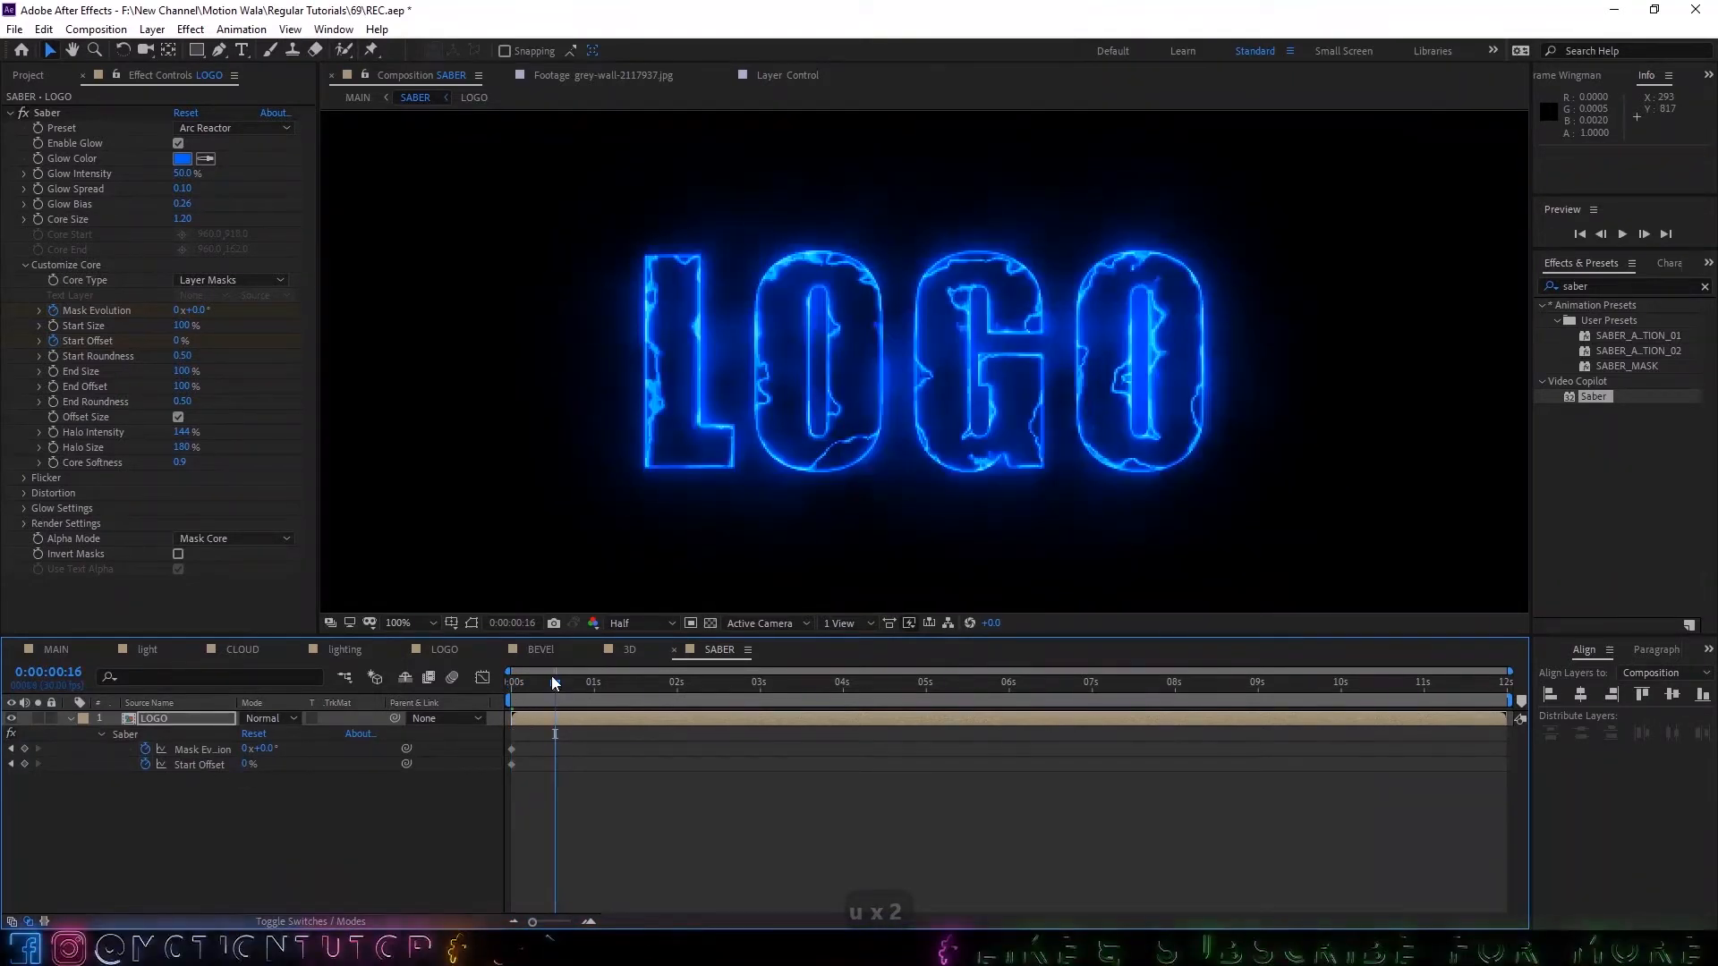
pyautogui.press('pagedown')
pyautogui.press('pagedown')
pyautogui.press('pagedown')
pyautogui.press('pagedown')
pyautogui.press('pagedown')
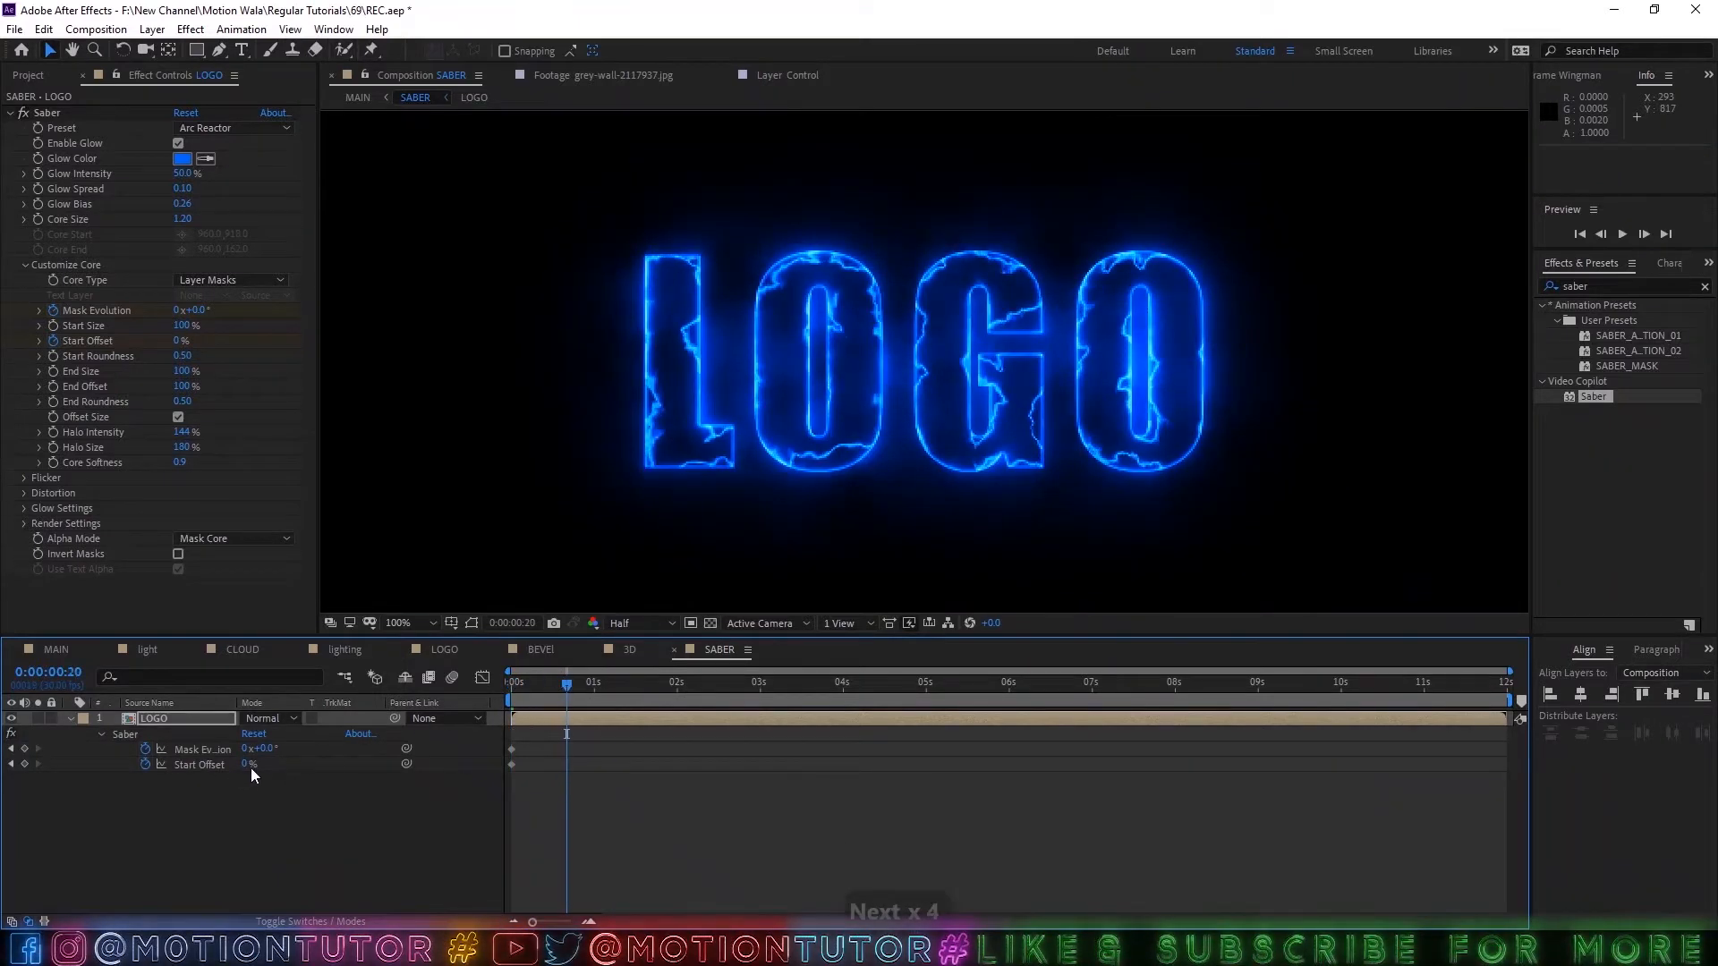
pyautogui.click(248, 765)
pyautogui.write('6')
pyautogui.click(288, 788)
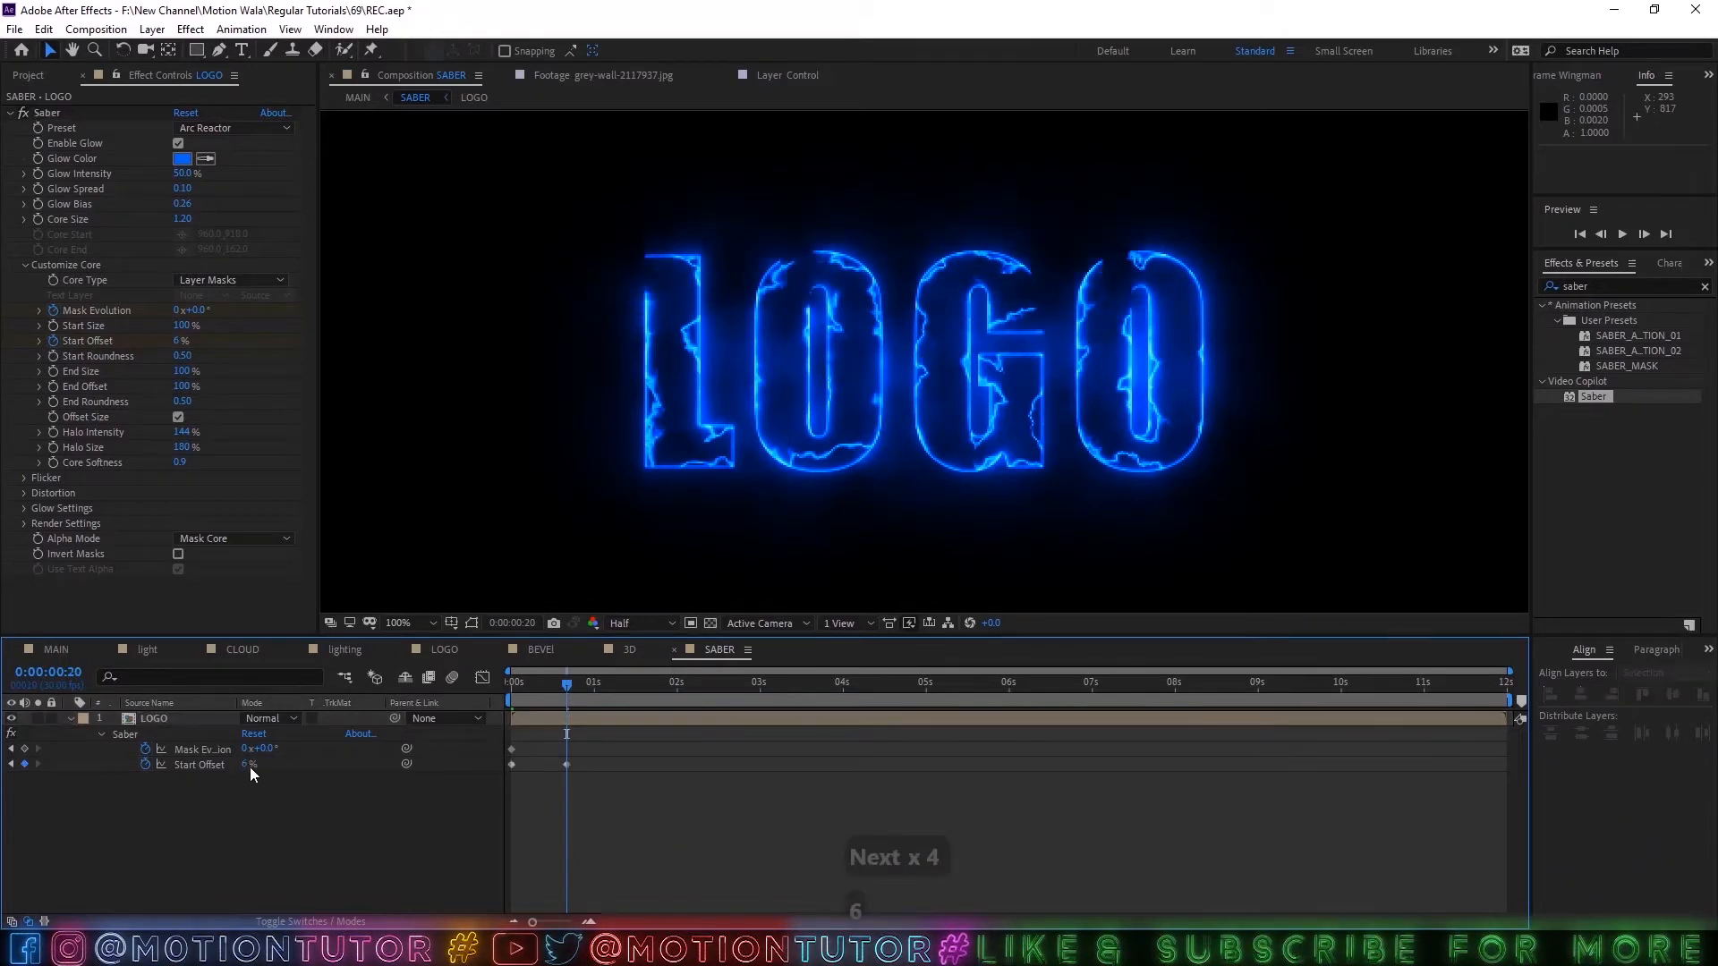
pyautogui.click(249, 766)
pyautogui.write('55')
pyautogui.click(325, 802)
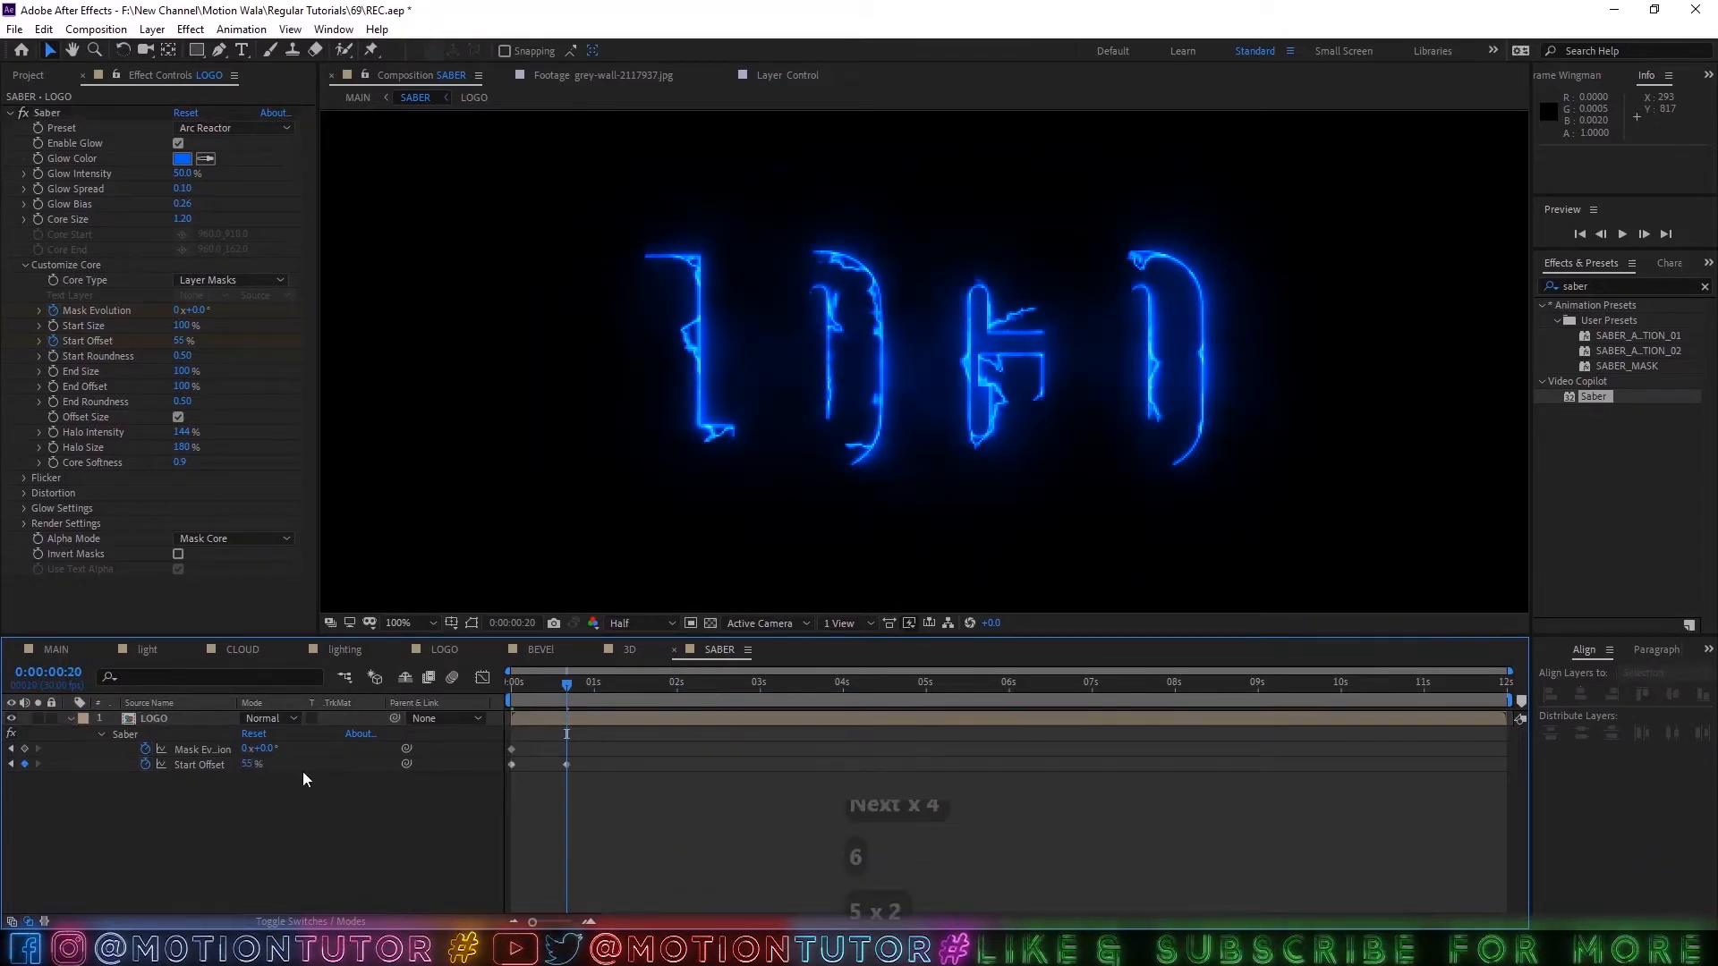
# Set Saber's Start Offset to 50% at 0:00:00:20 and to 100% at 0:00:00:00.
pyautogui.click(248, 764)
pyautogui.write('50')
pyautogui.click(320, 854)
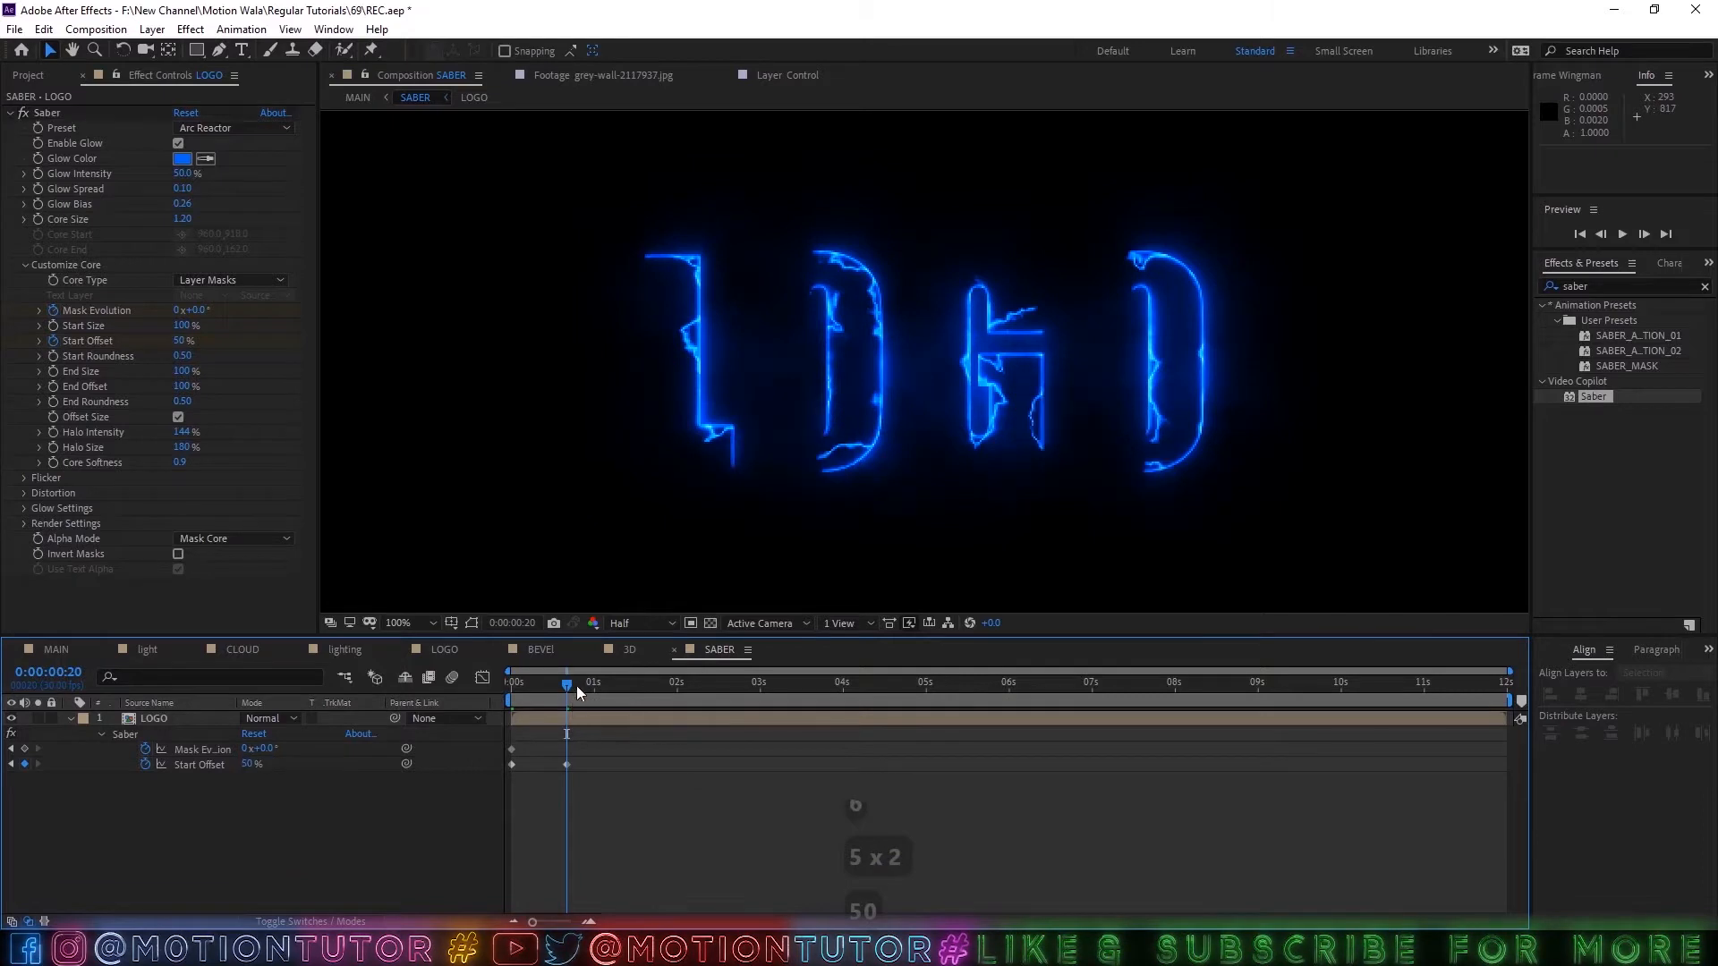
pyautogui.moveTo(570, 686); pyautogui.dragTo(170, 703)
pyautogui.moveTo(244, 764); pyautogui.dragTo(1342, 694)
# End the work area at 0:00:10:00 and trim the SABER composition to the work area.
pyautogui.moveTo(512, 685); pyautogui.dragTo(1342, 692)
pyautogui.press('n')
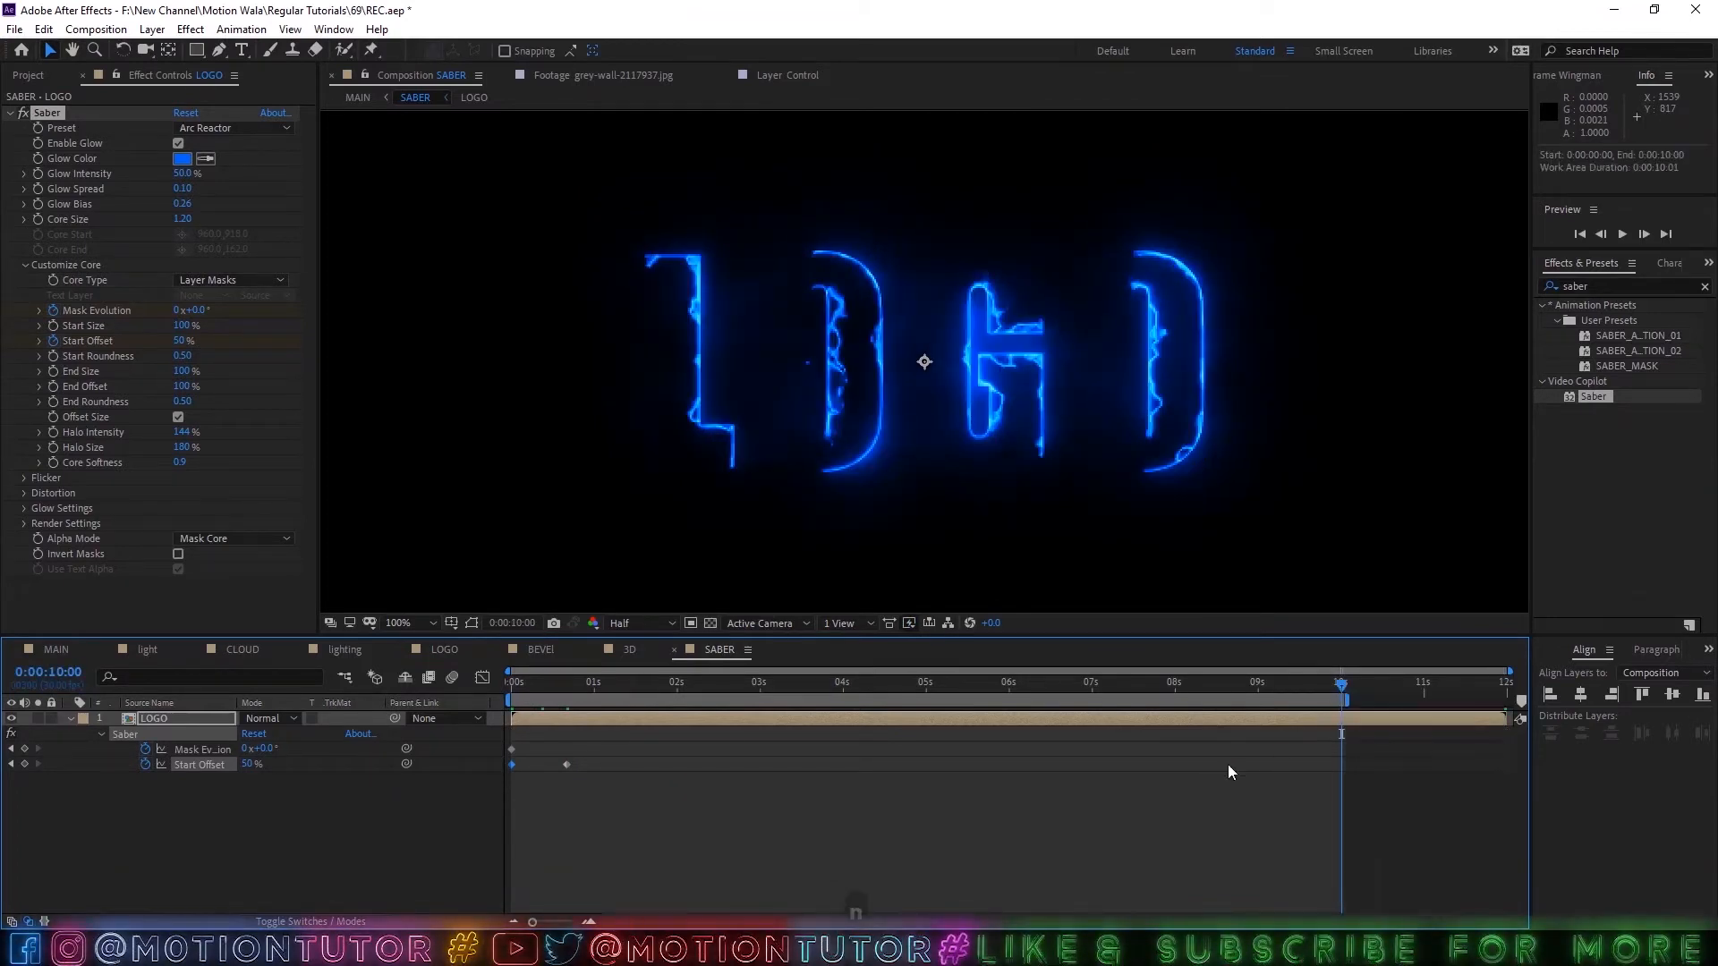
pyautogui.rightClick(1308, 704)
pyautogui.click(1338, 750)
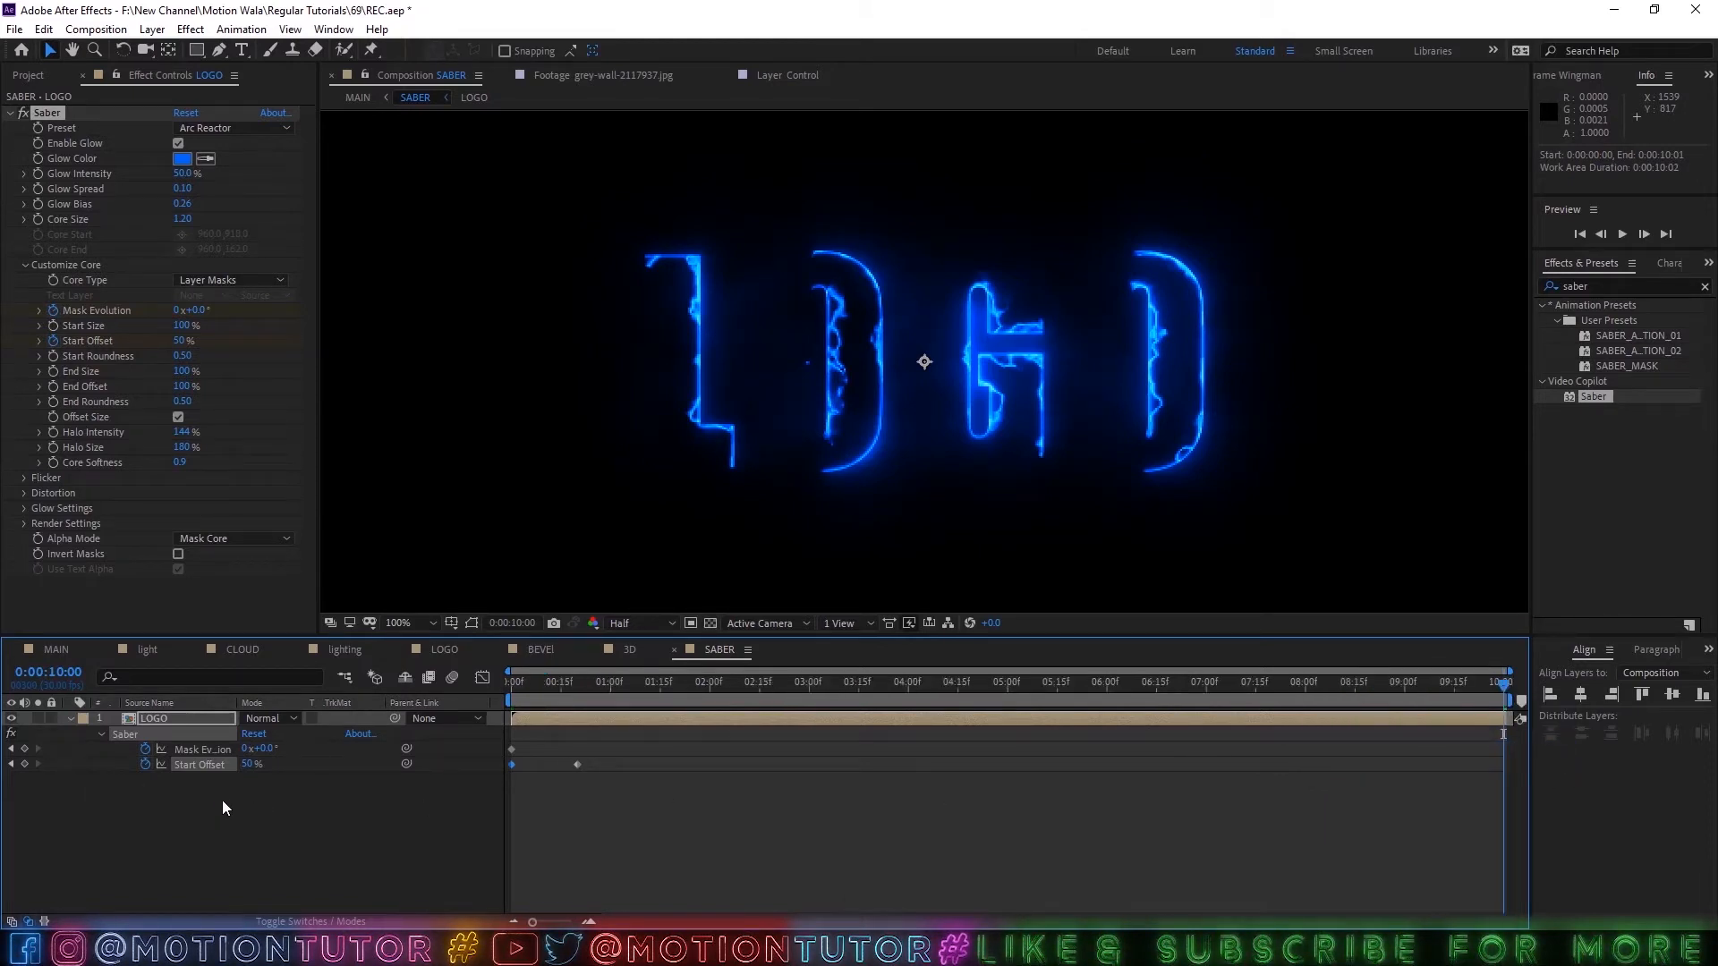
# Set Saber's Mask Evolution to 1.5 revolutions at 0:00:10:00 after trying 4 and 2.
pyautogui.click(252, 766)
pyautogui.click(270, 767)
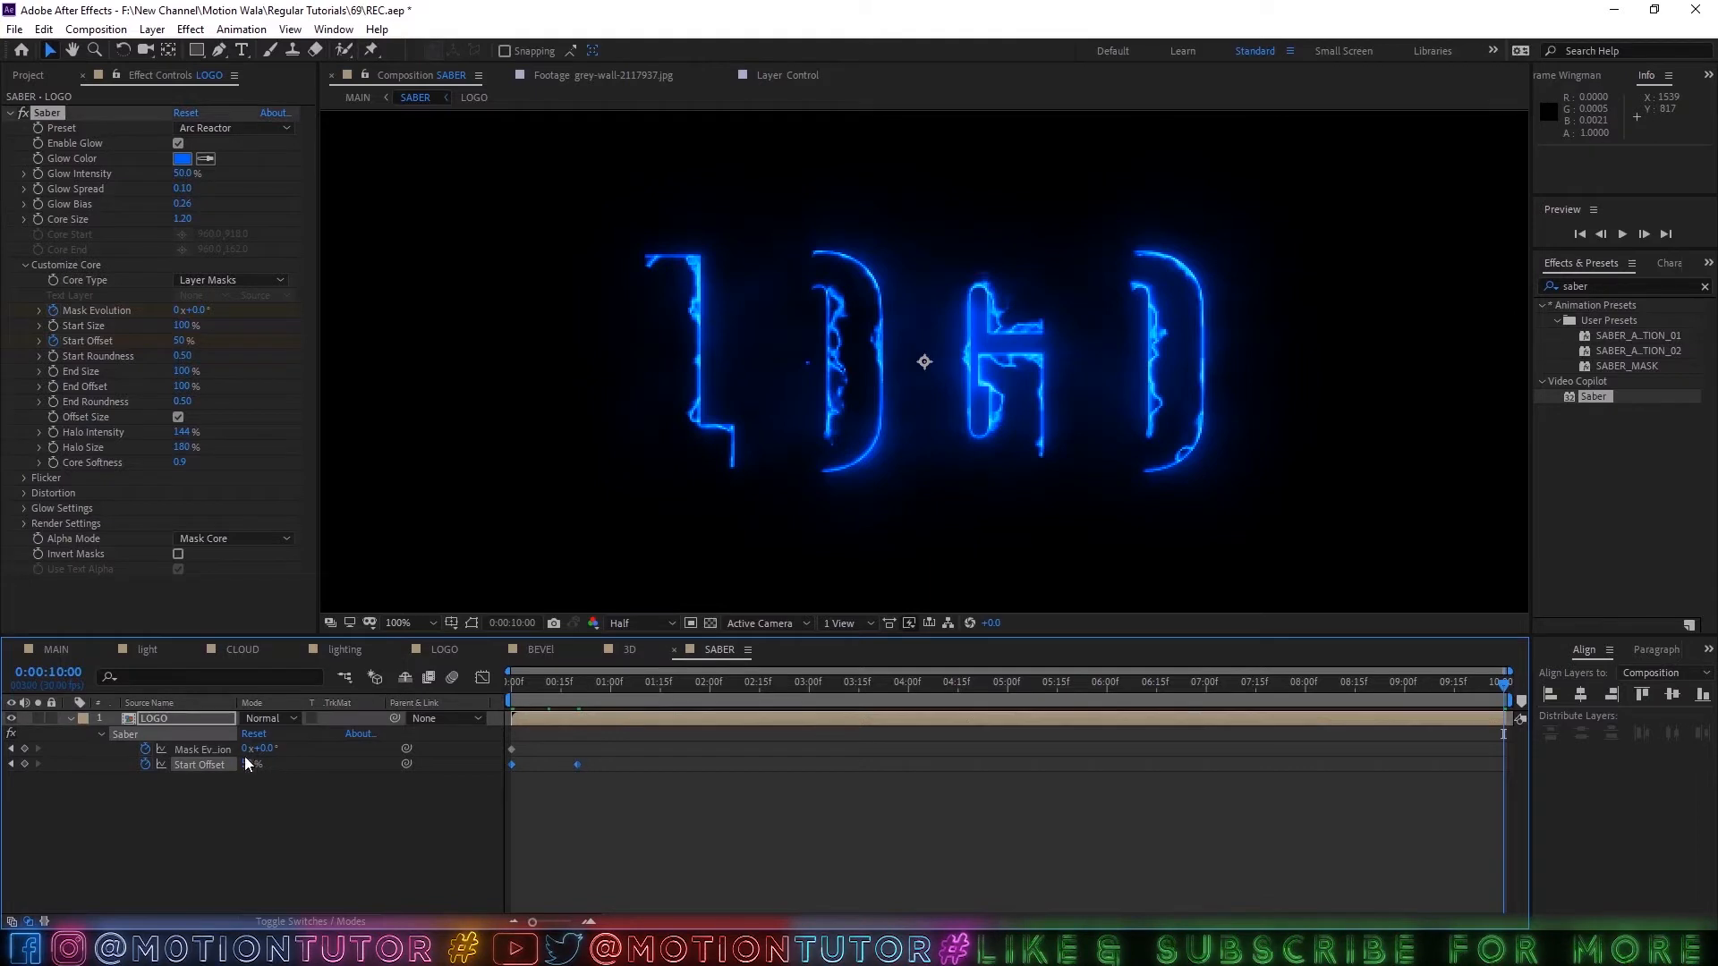
pyautogui.click(253, 749)
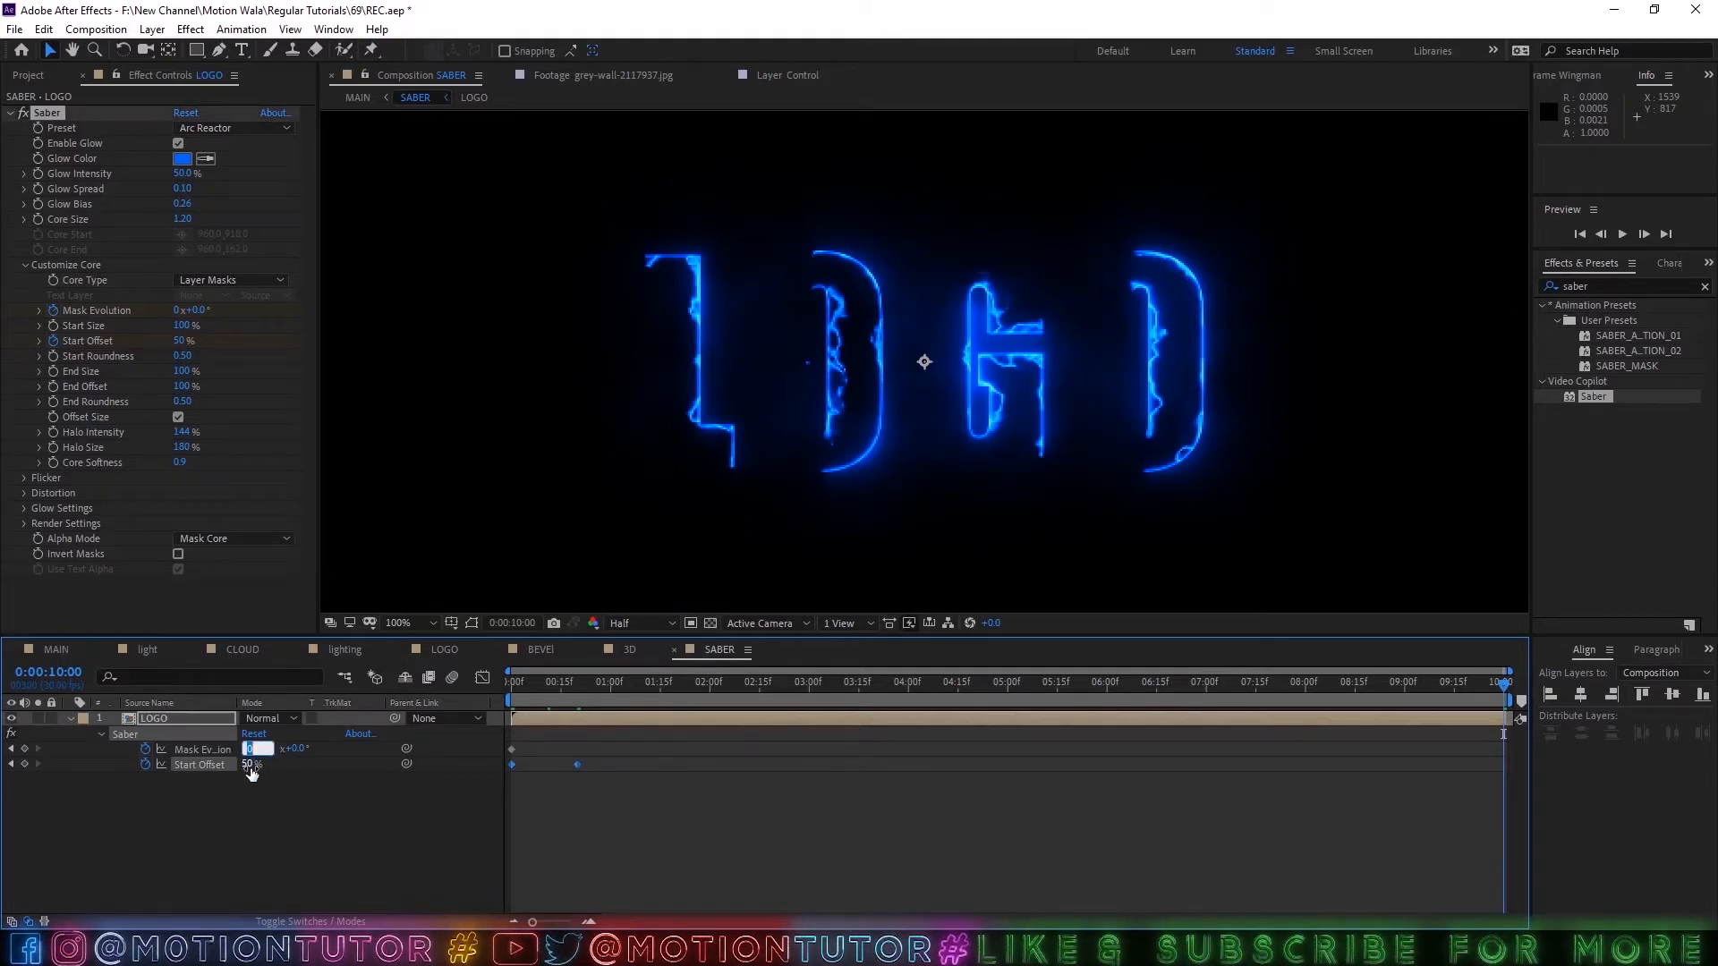
pyautogui.write('4')
pyautogui.press('Return')
pyautogui.click(242, 749)
pyautogui.write('2')
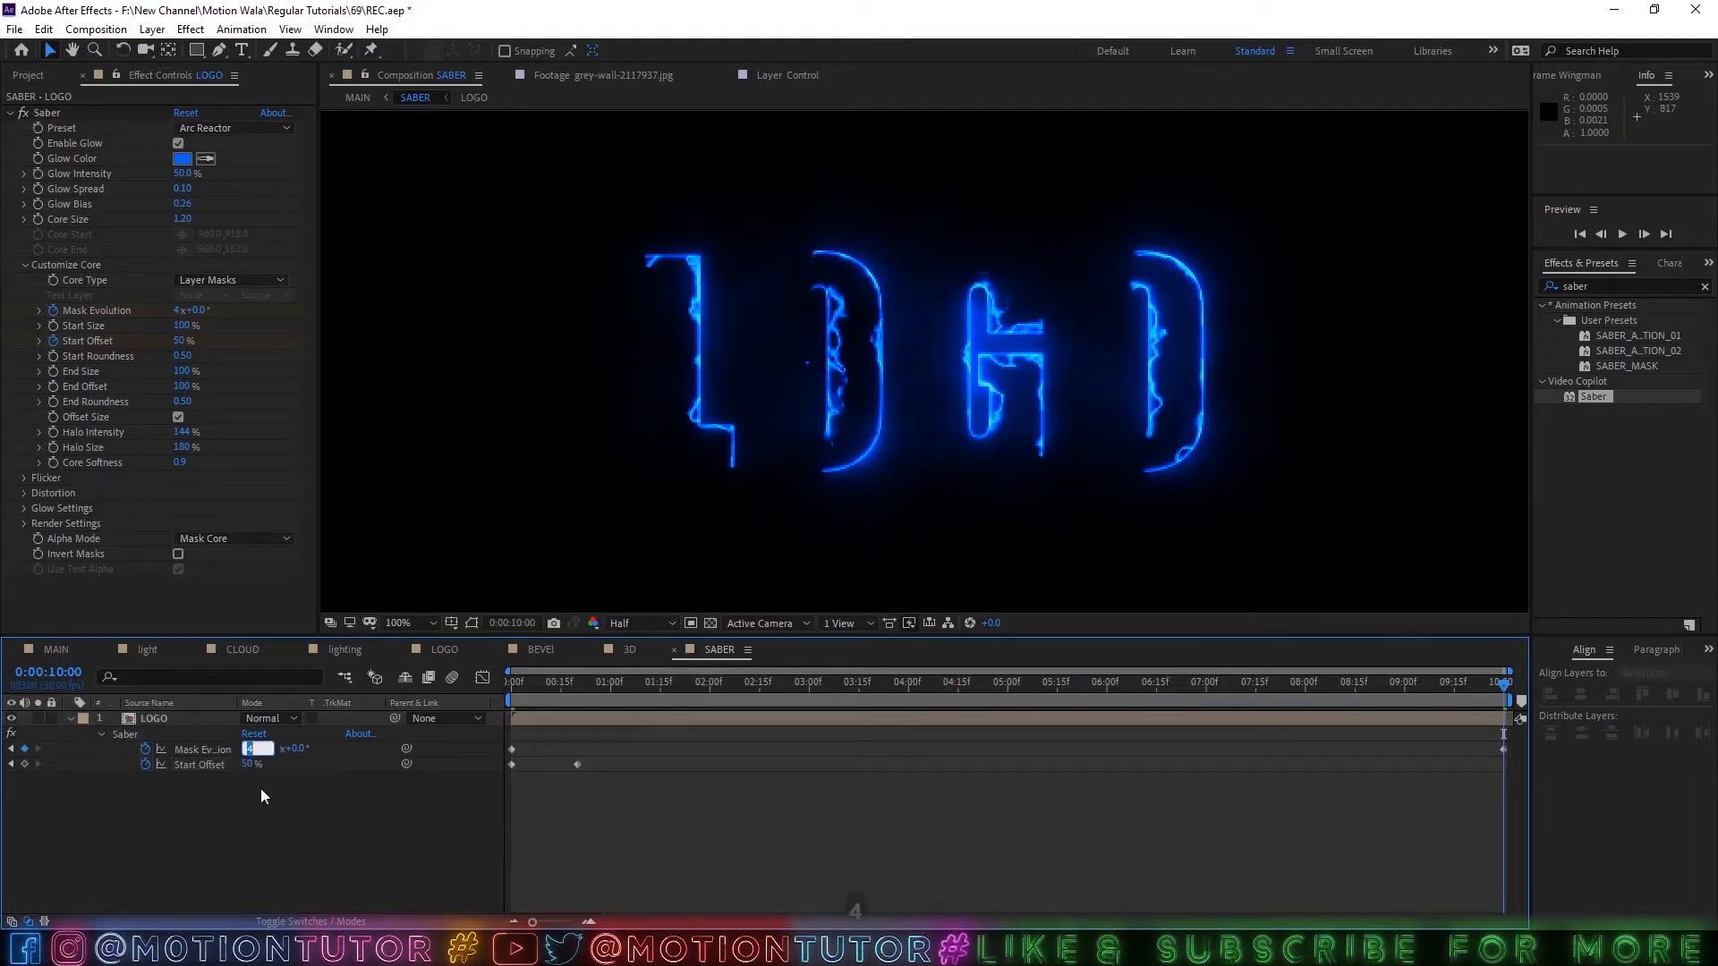
pyautogui.click(243, 748)
pyautogui.write('1')
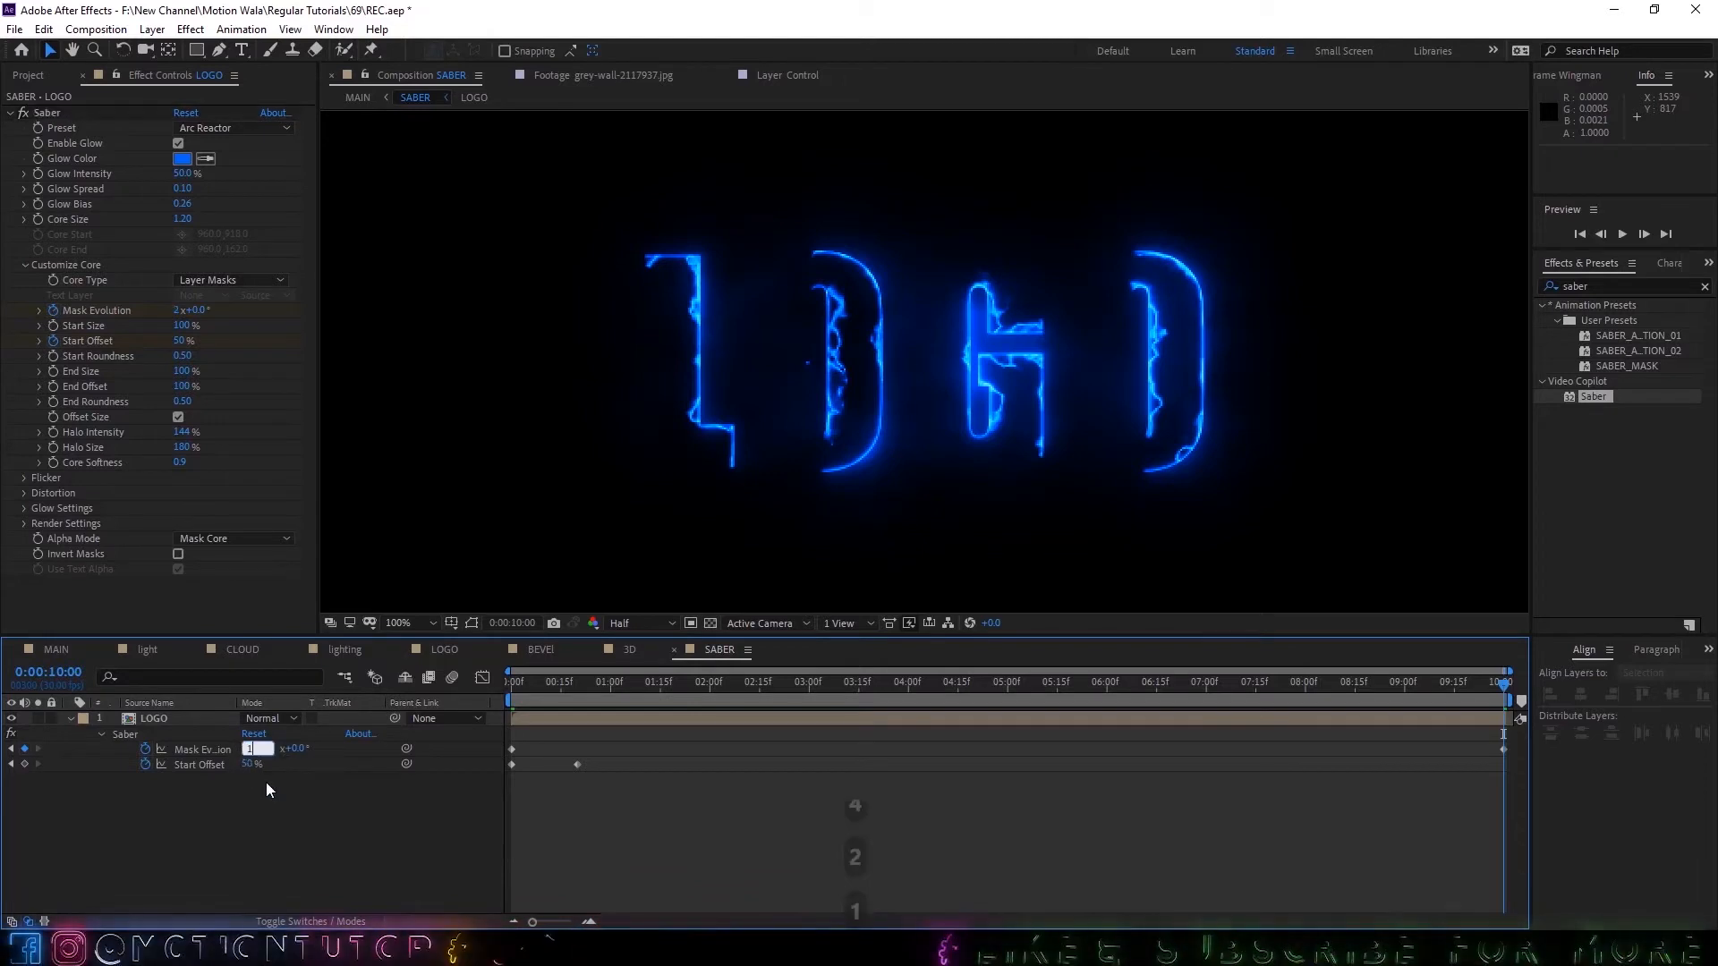
pyautogui.write('.5')
pyautogui.press('Return')
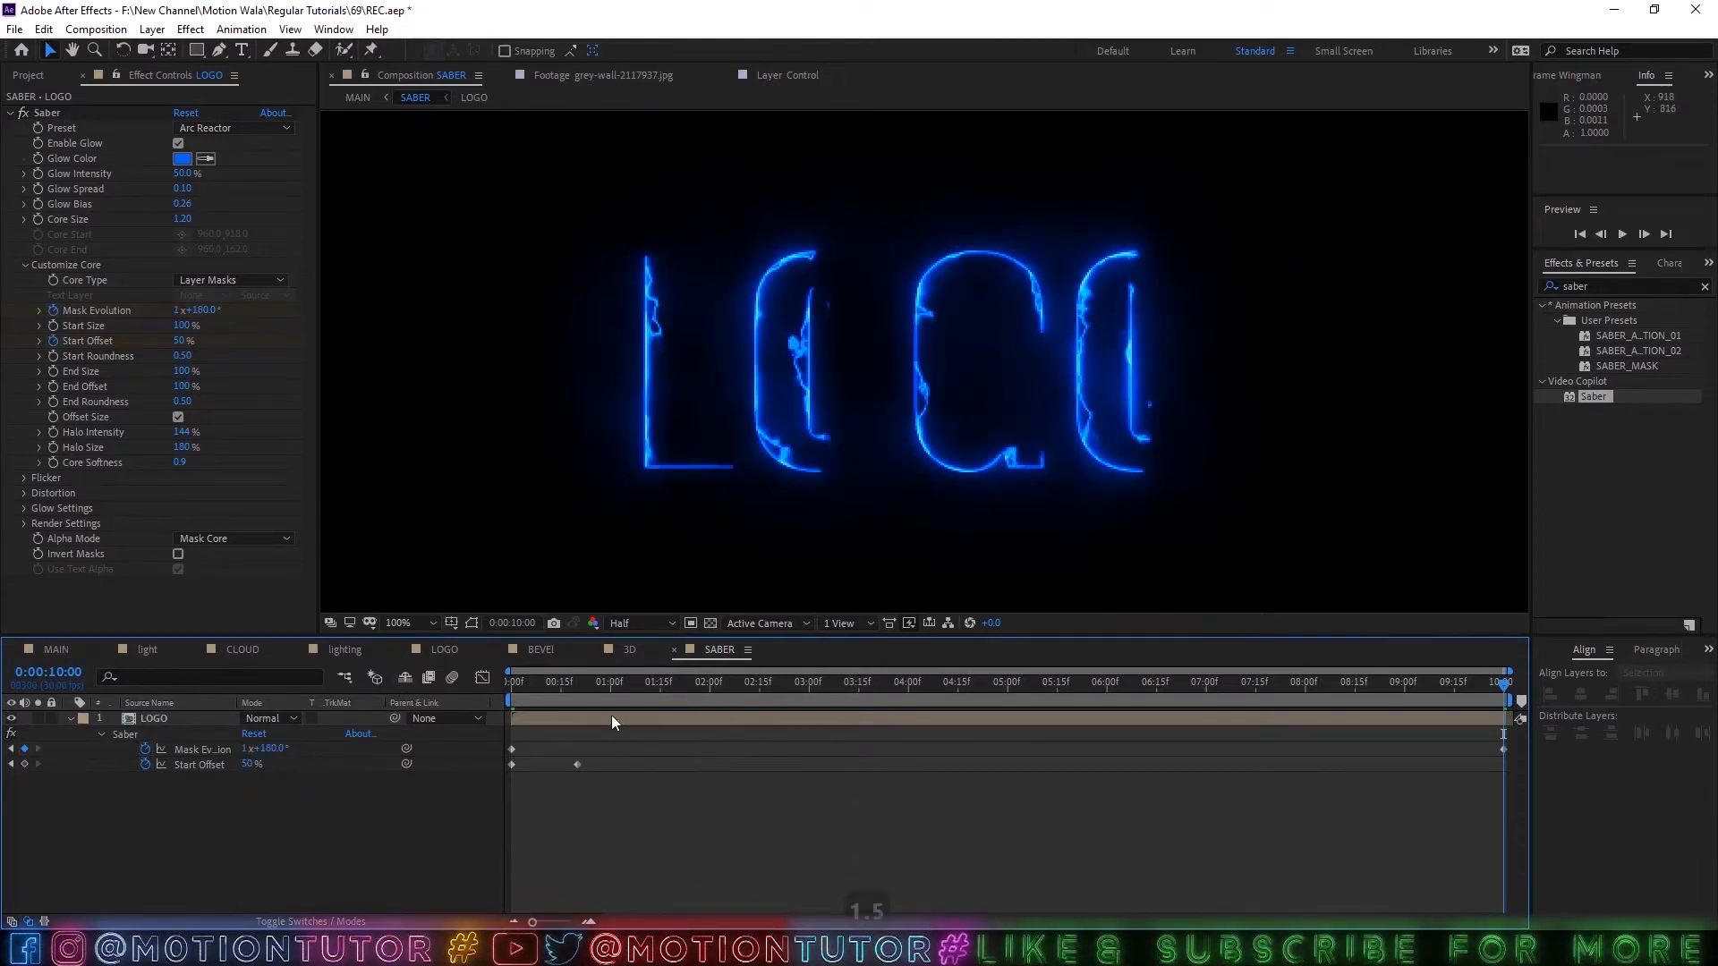
# Duplicate the LOGO layer, collapse the original's properties and reveal the keyframed properties of the copy.
pyautogui.press('Home')
pyautogui.click(148, 723)
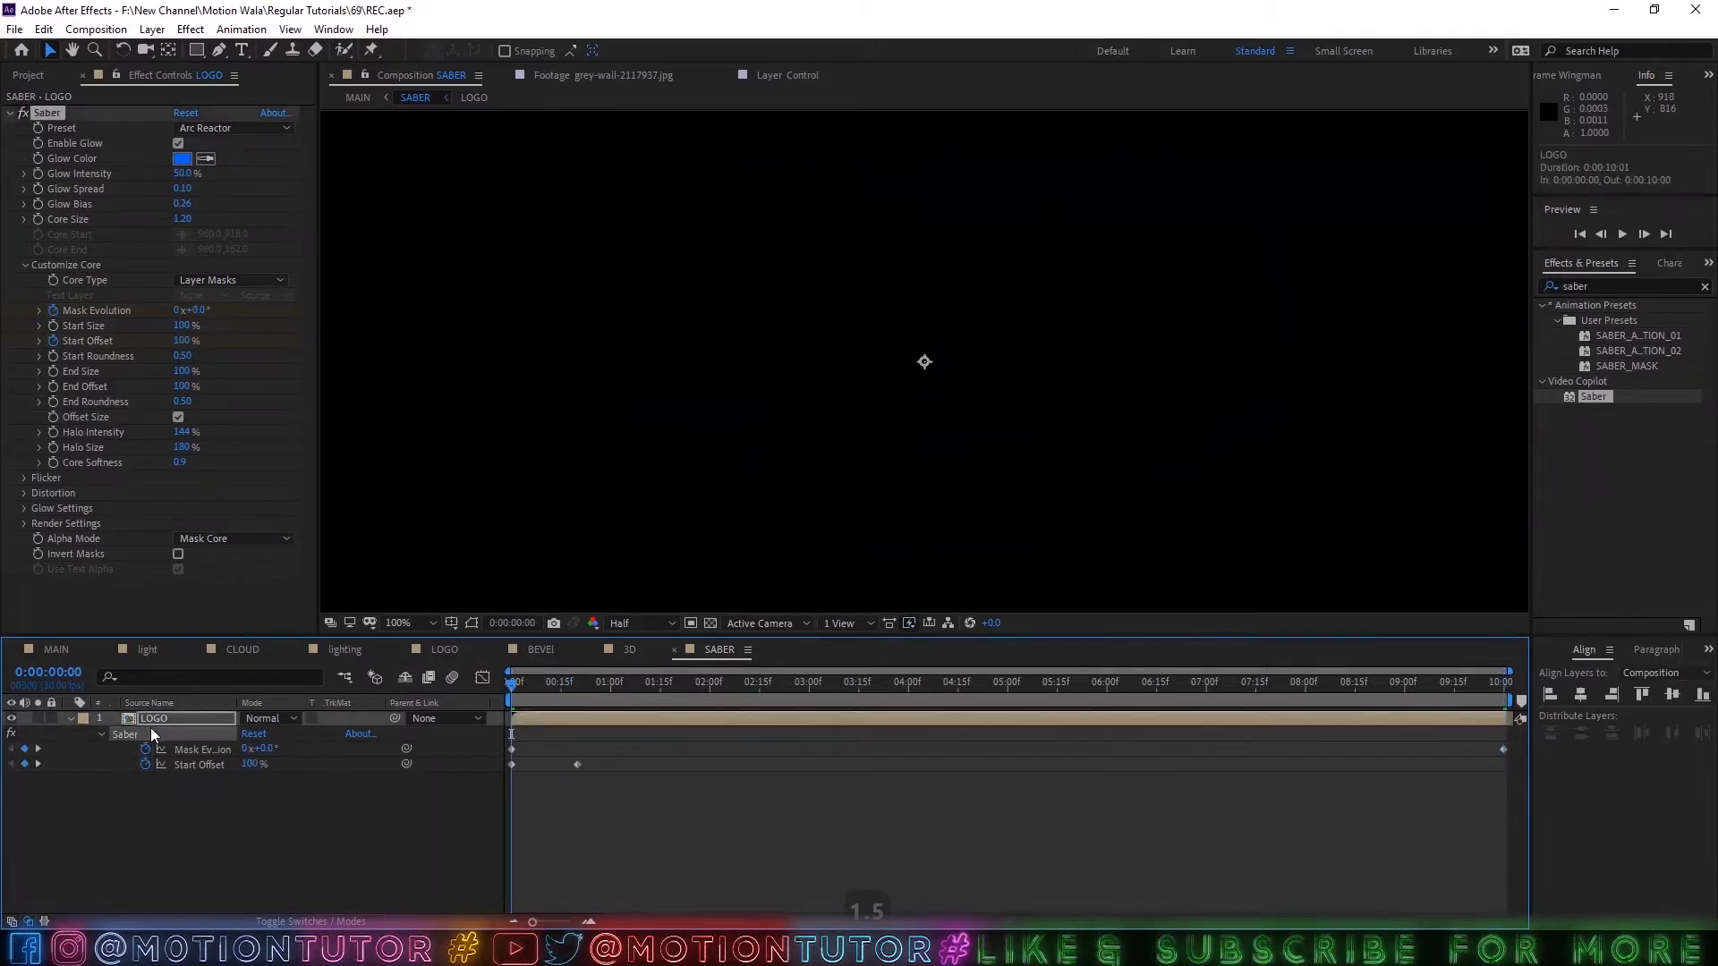
pyautogui.hotkey('ctrl', 'd')
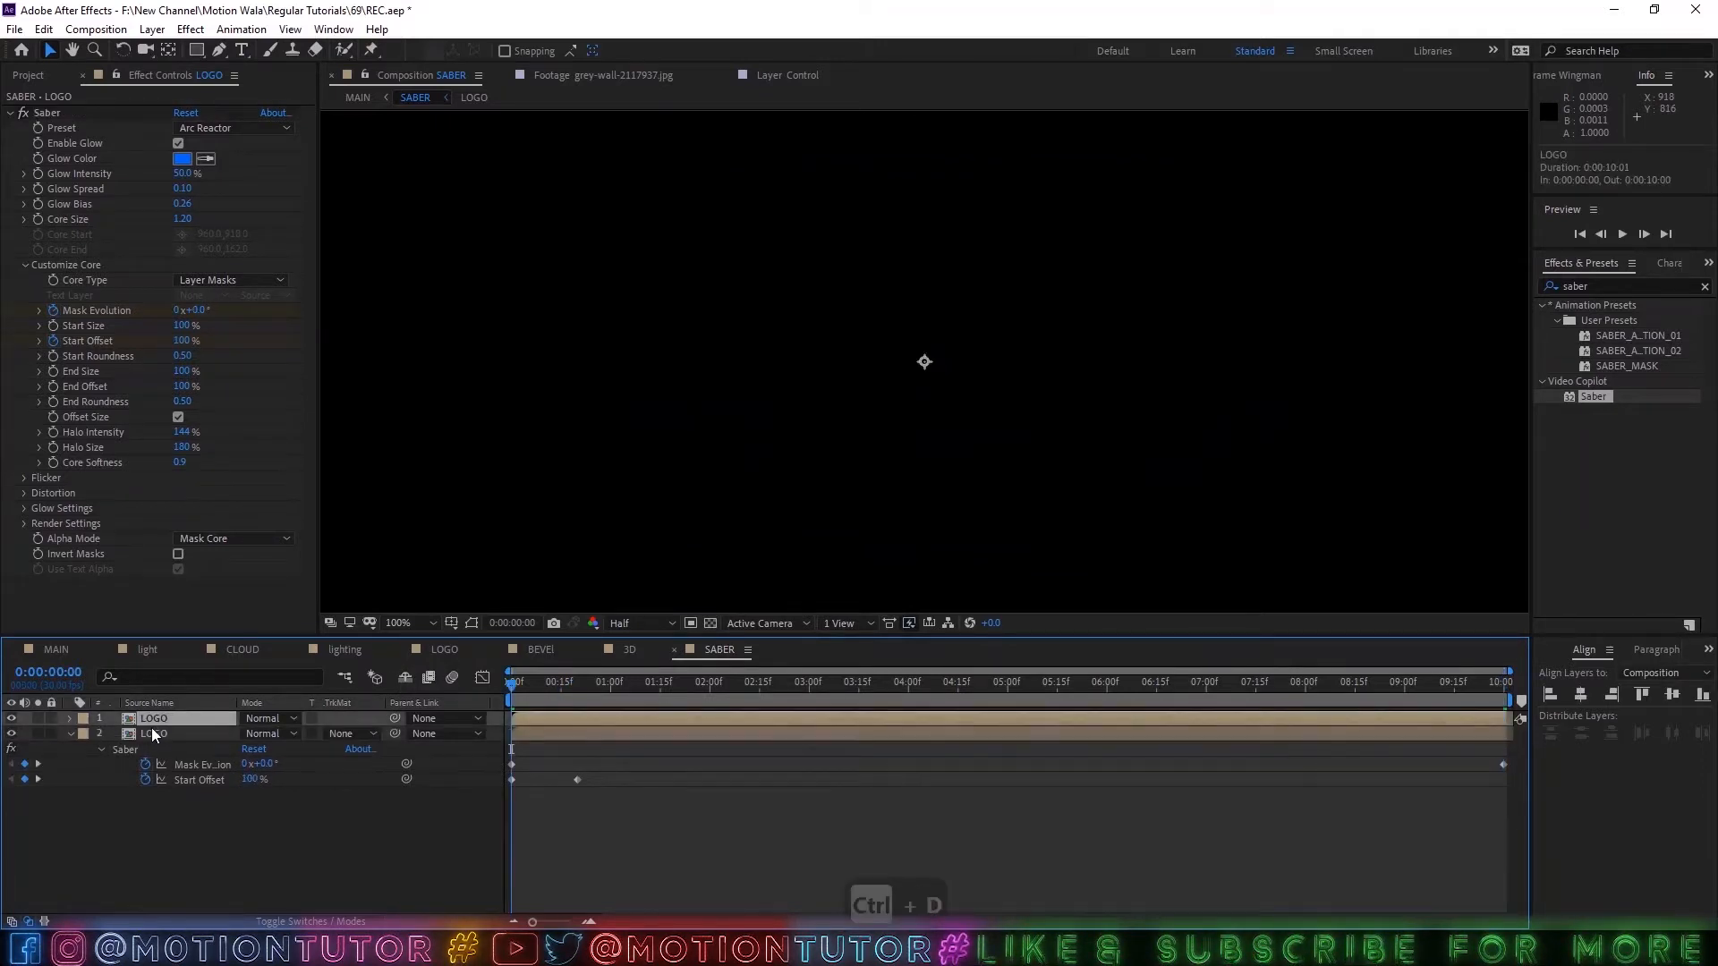
pyautogui.click(68, 733)
pyautogui.press('u')
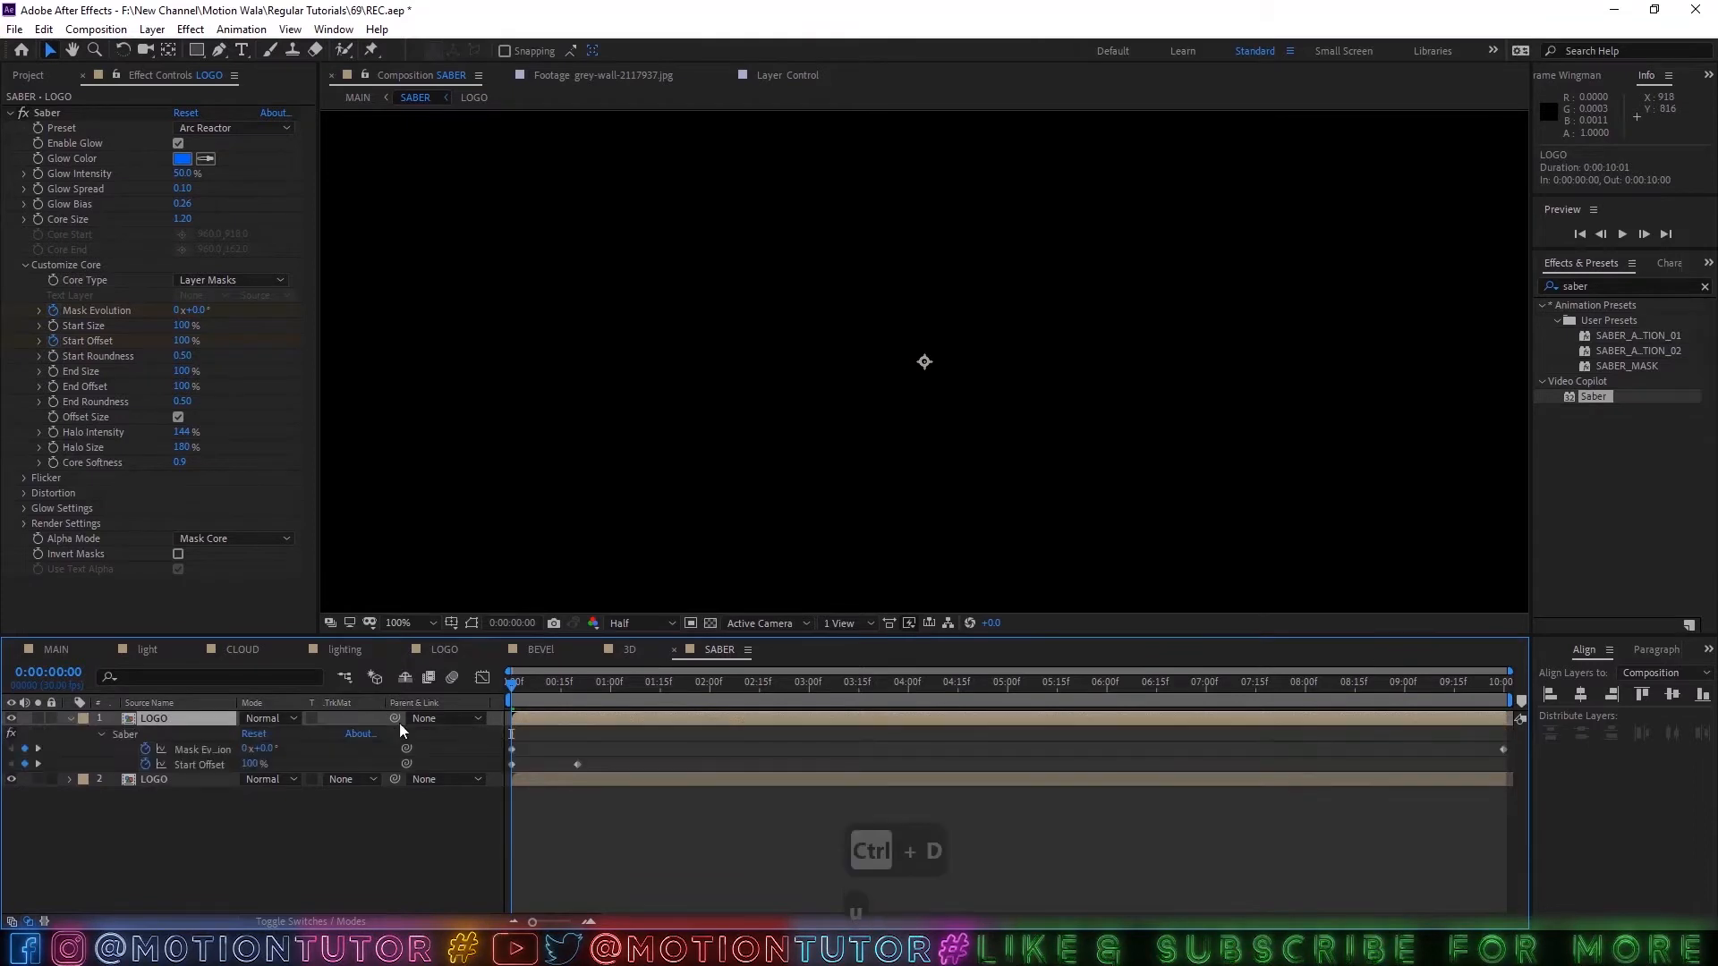
# Remove all Start Offset keyframes from the upper LOGO layer's Saber effect and reset Start Offset to its default.
pyautogui.click(531, 694)
pyautogui.moveTo(556, 695); pyautogui.dragTo(492, 701)
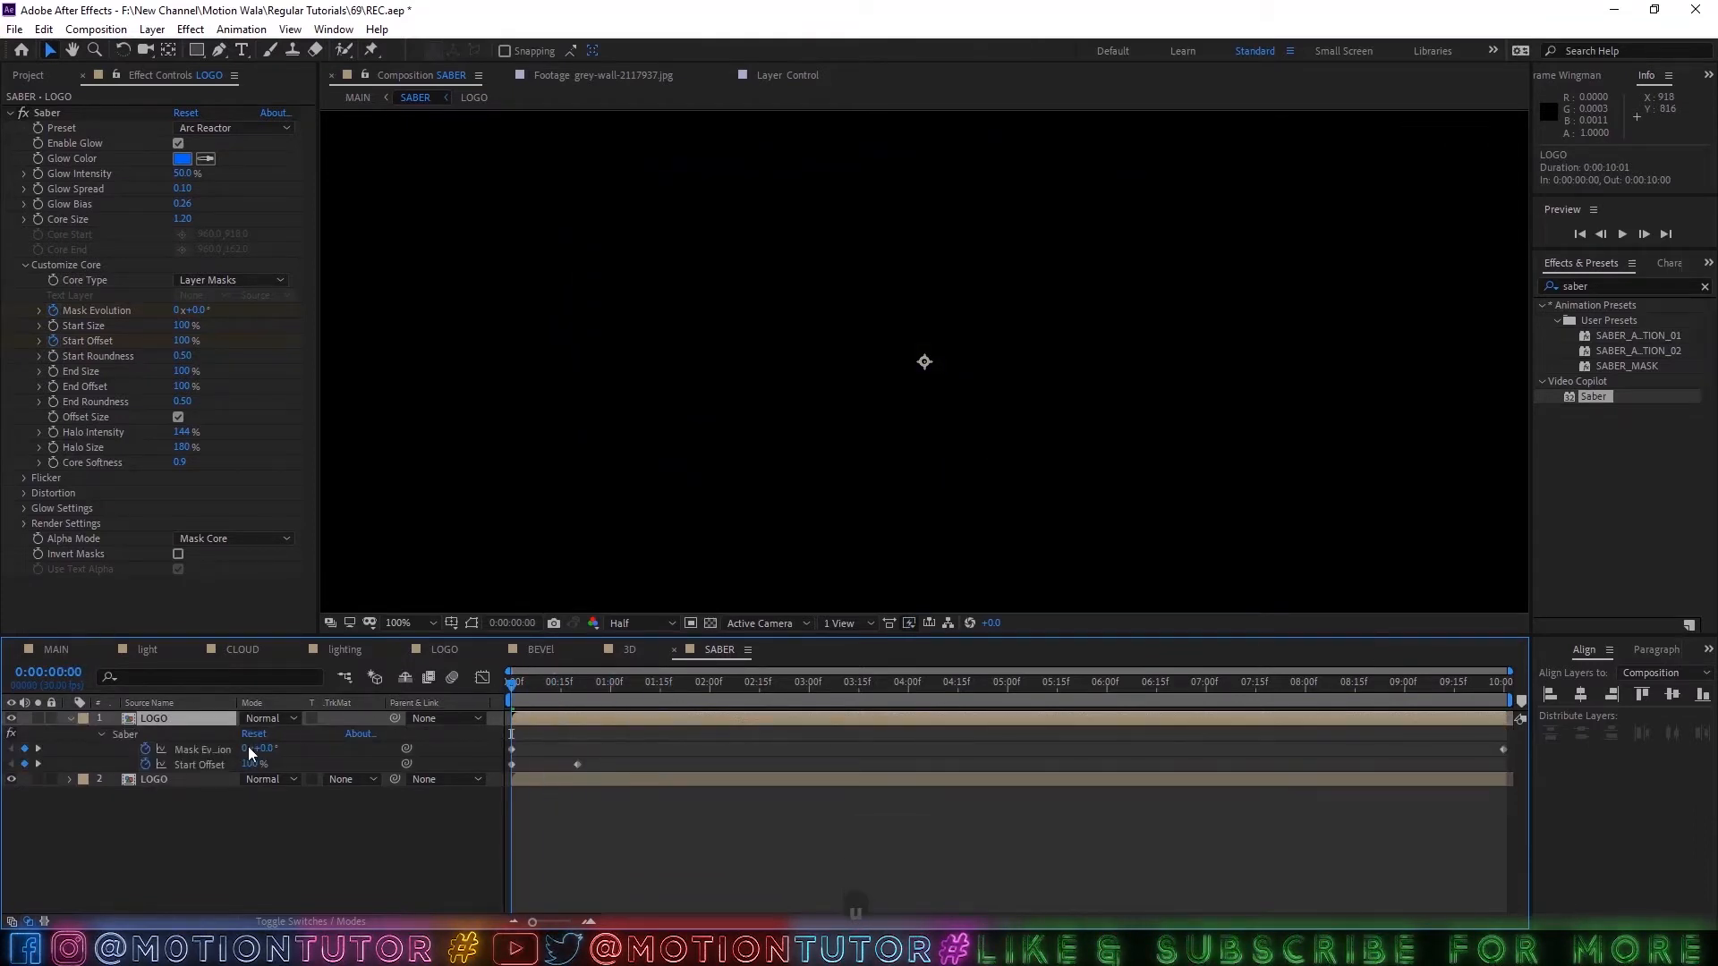
pyautogui.click(593, 680)
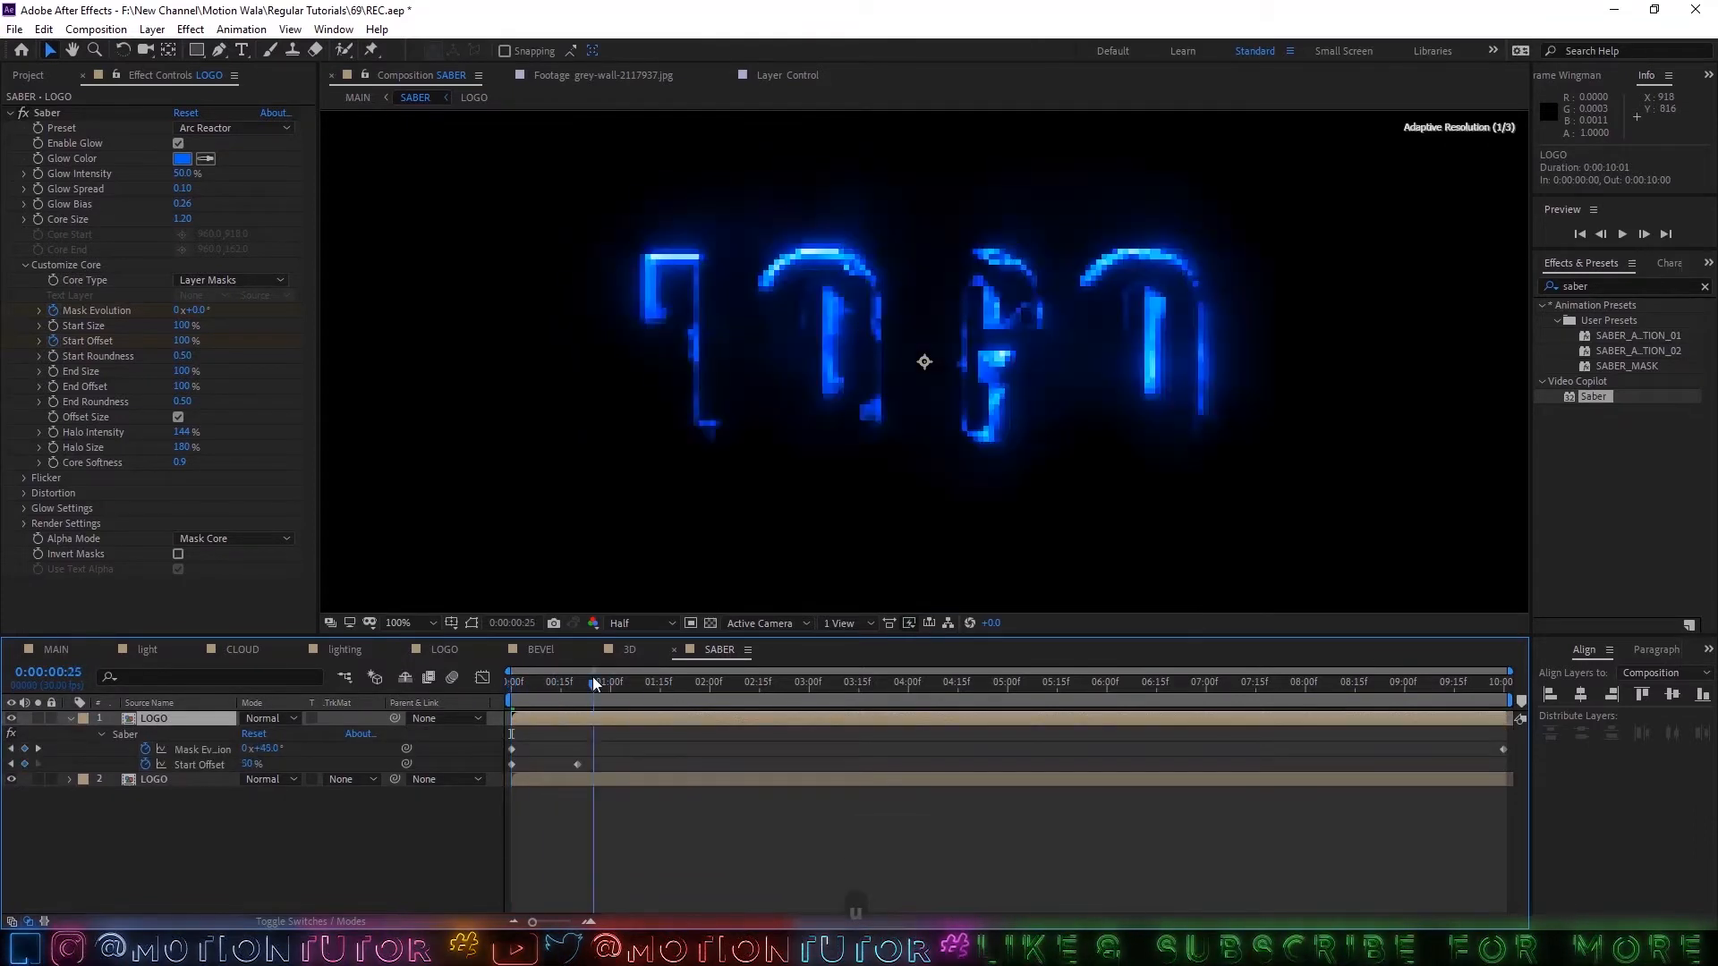
pyautogui.click(146, 764)
pyautogui.rightClick(191, 769)
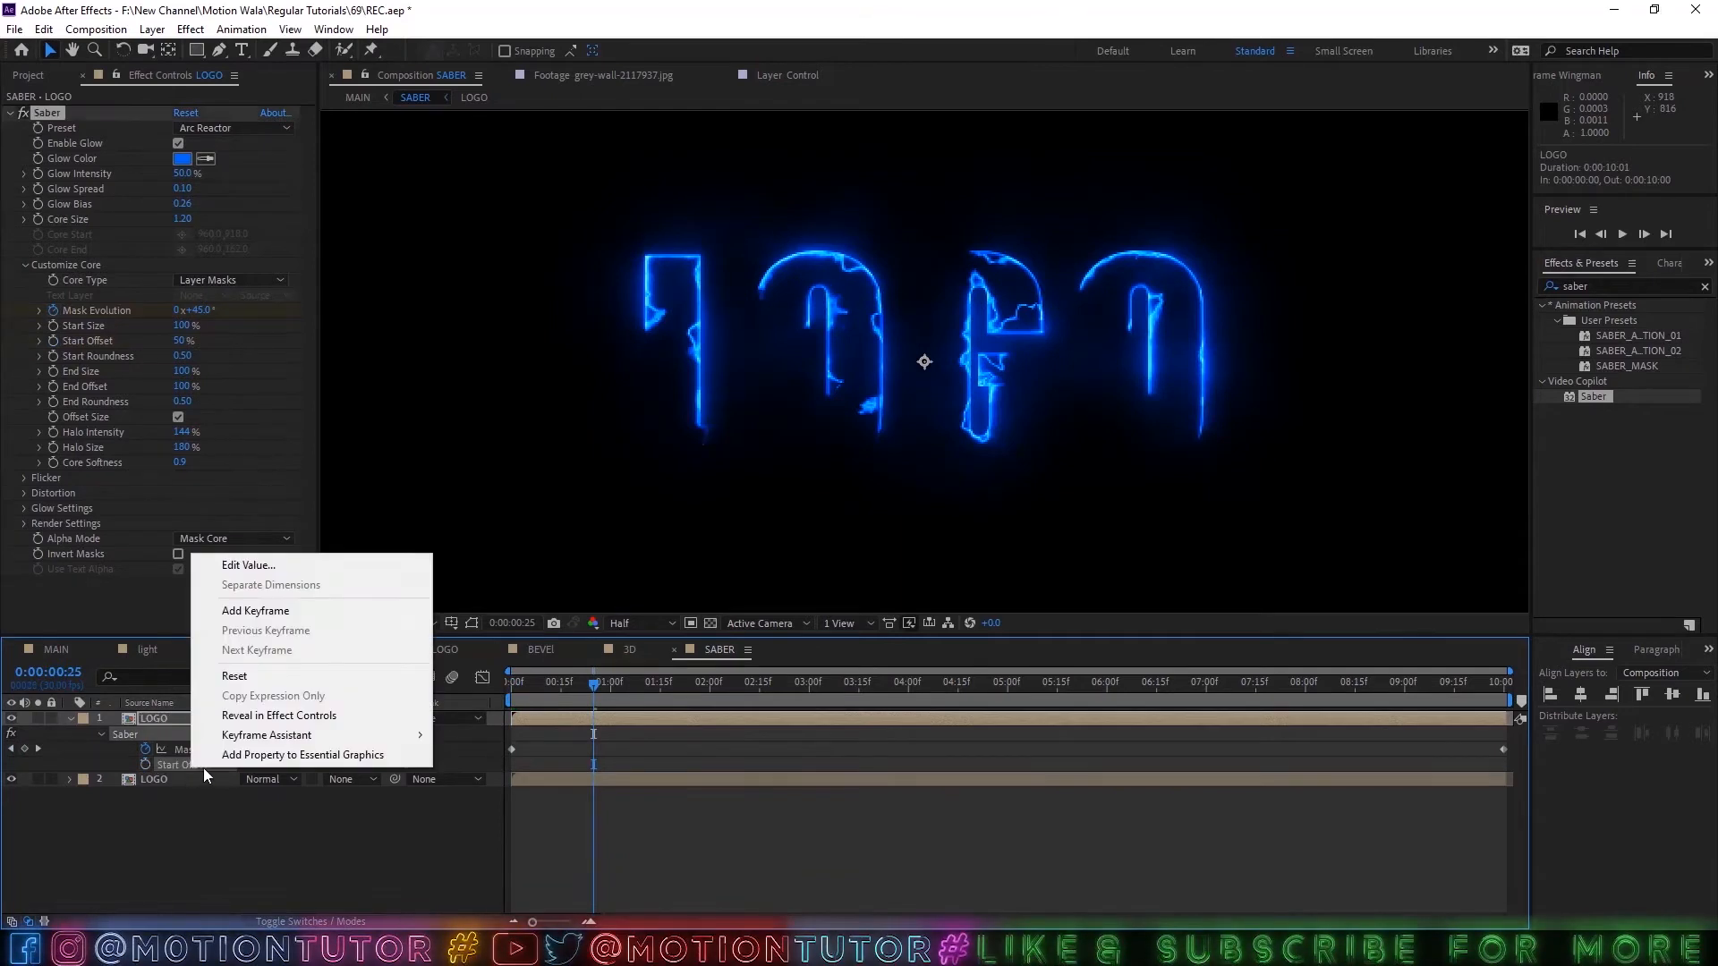
pyautogui.click(235, 676)
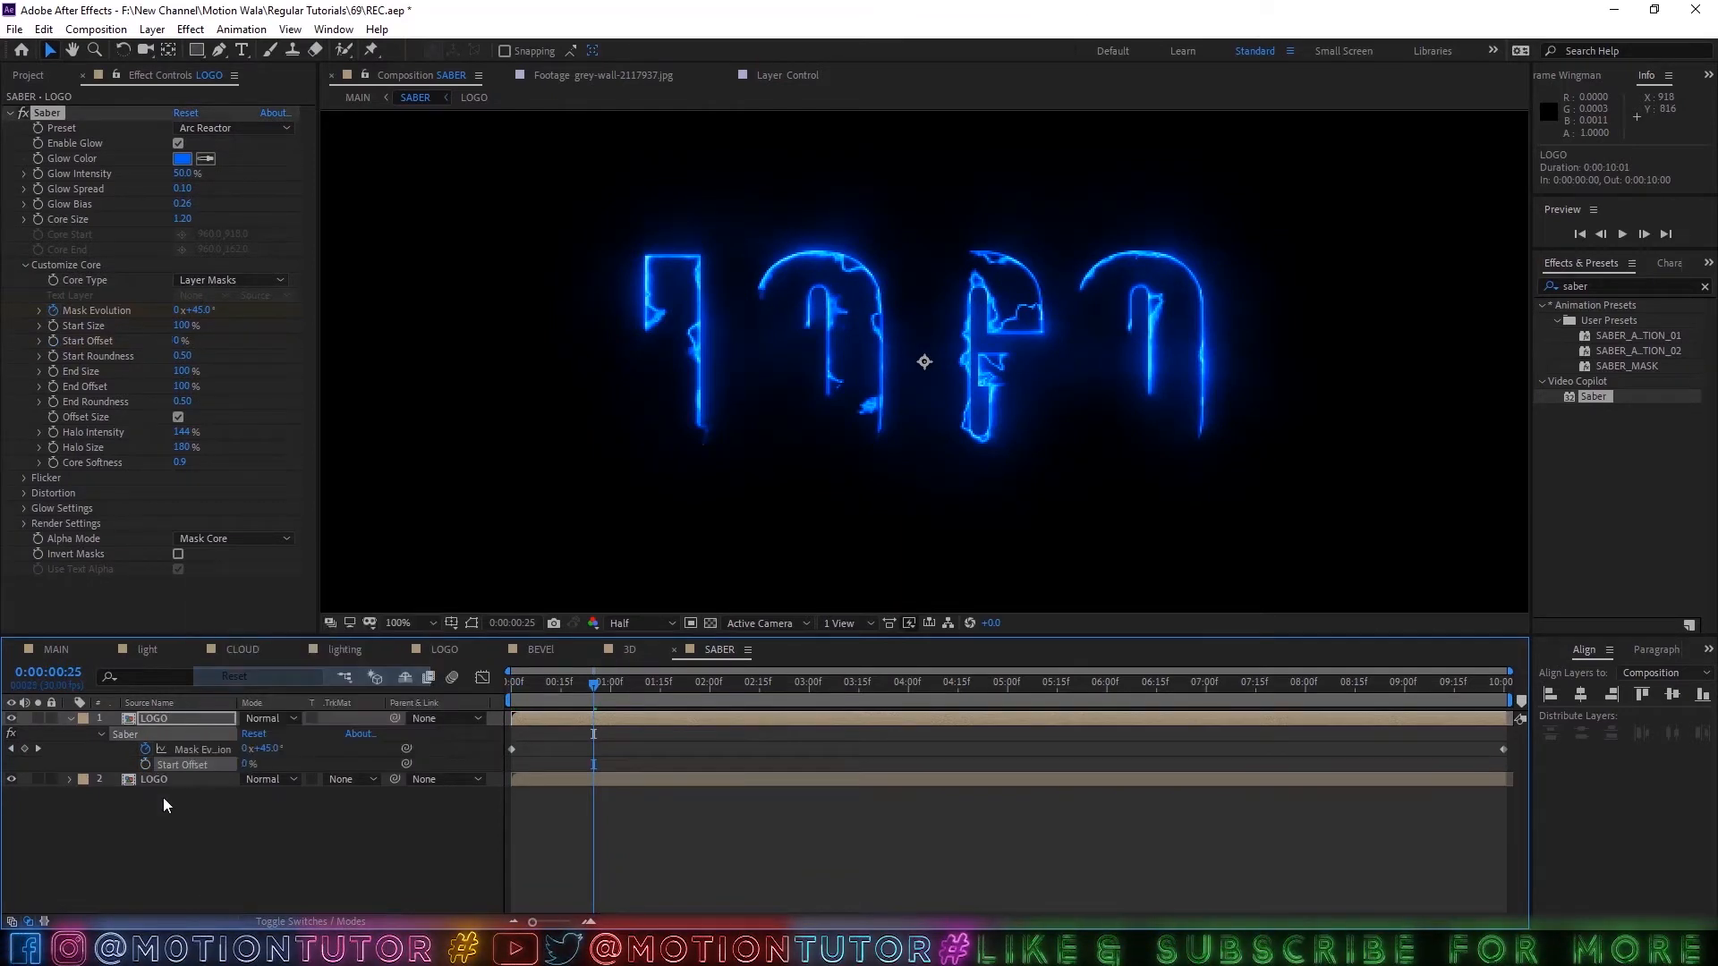
# Keyframe End Offset on the upper LOGO layer, show both layers' keyframes, and align the End Offset keyframe to 0:00:00:20.
pyautogui.click(54, 387)
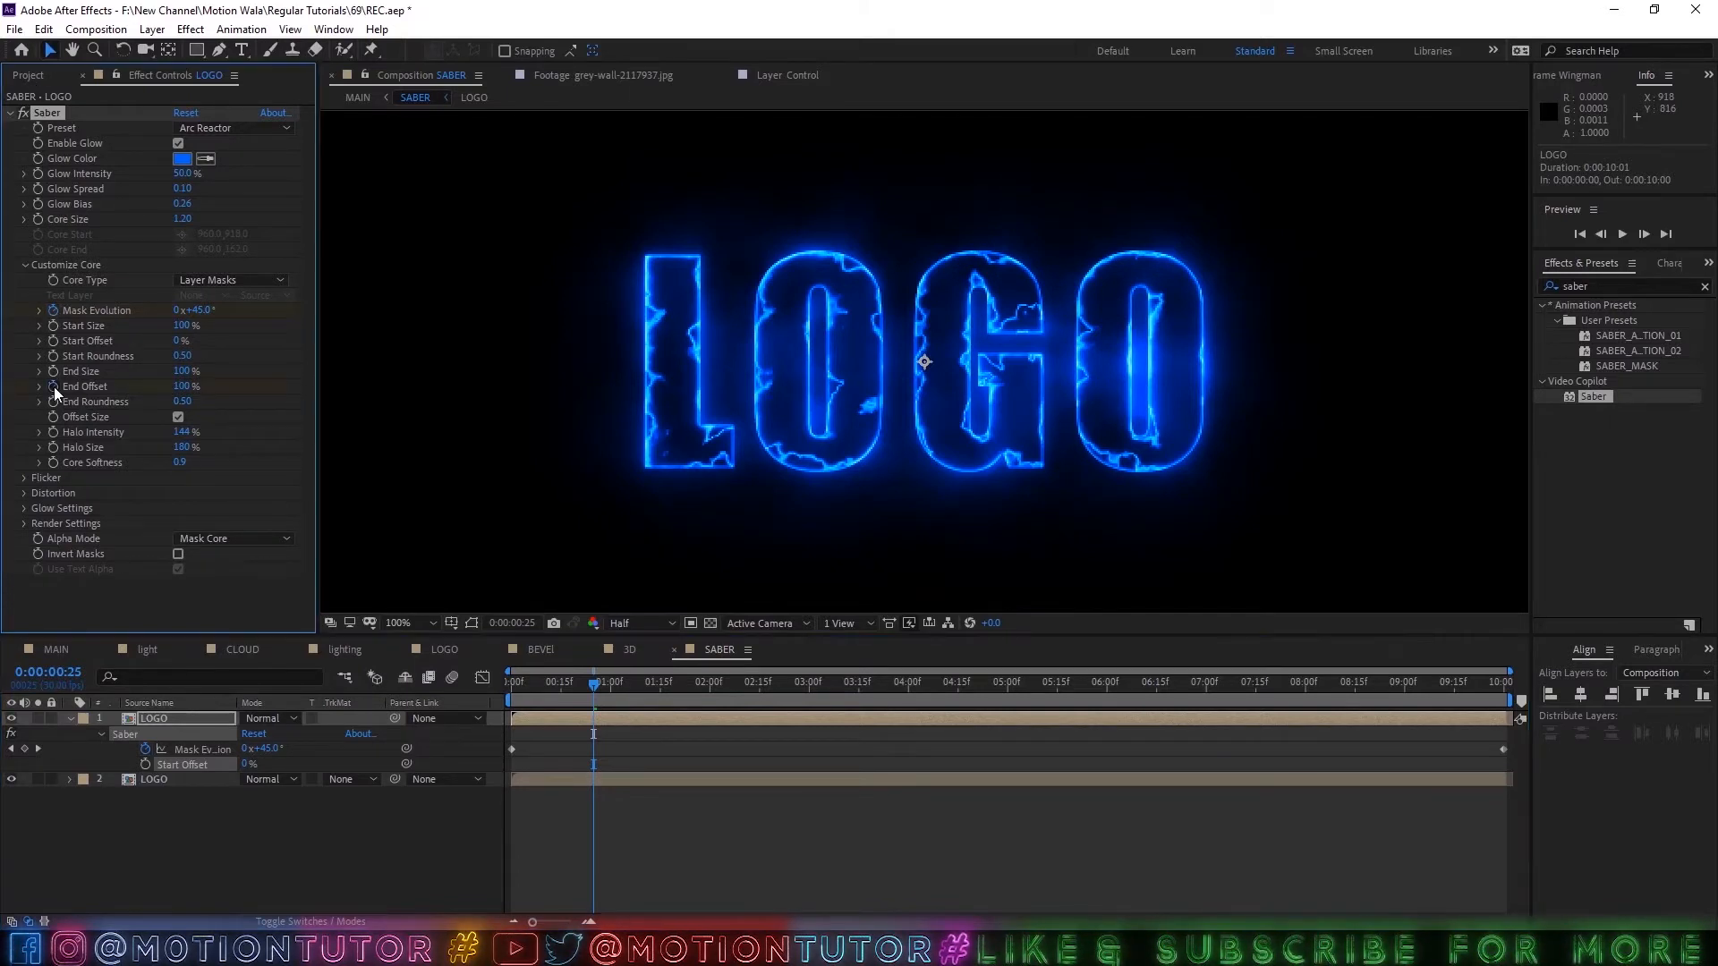
pyautogui.press('u')
pyautogui.press('u')
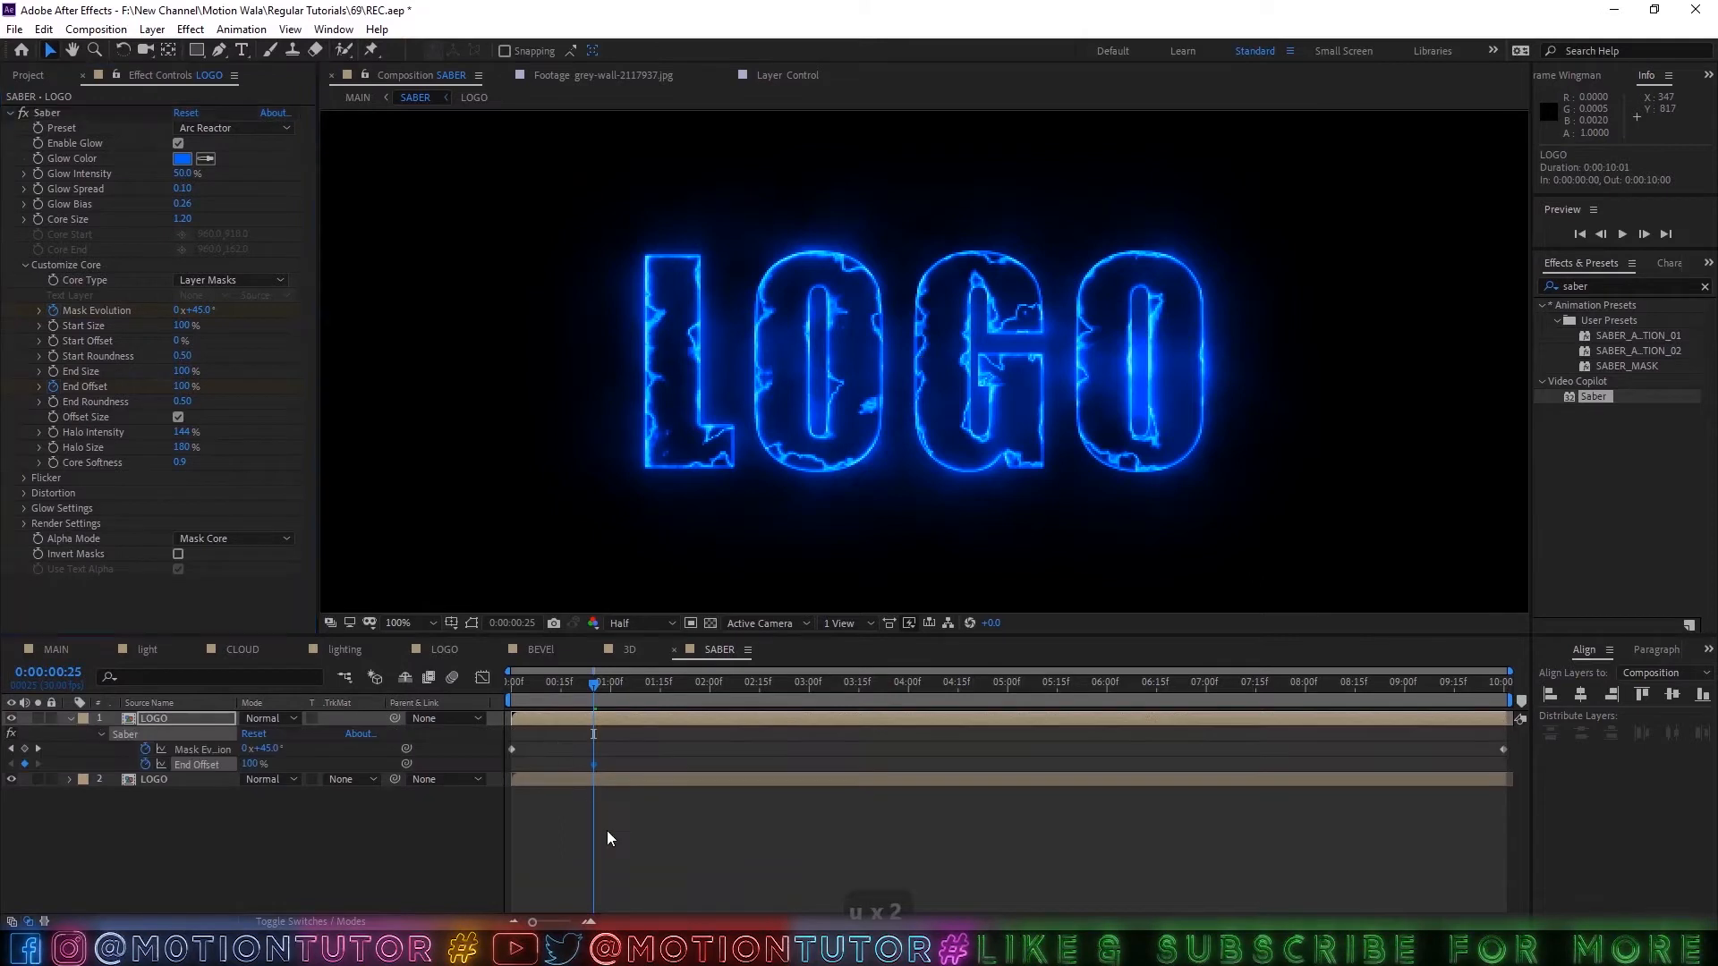
pyautogui.press('u')
pyautogui.press('u')
pyautogui.press('u')
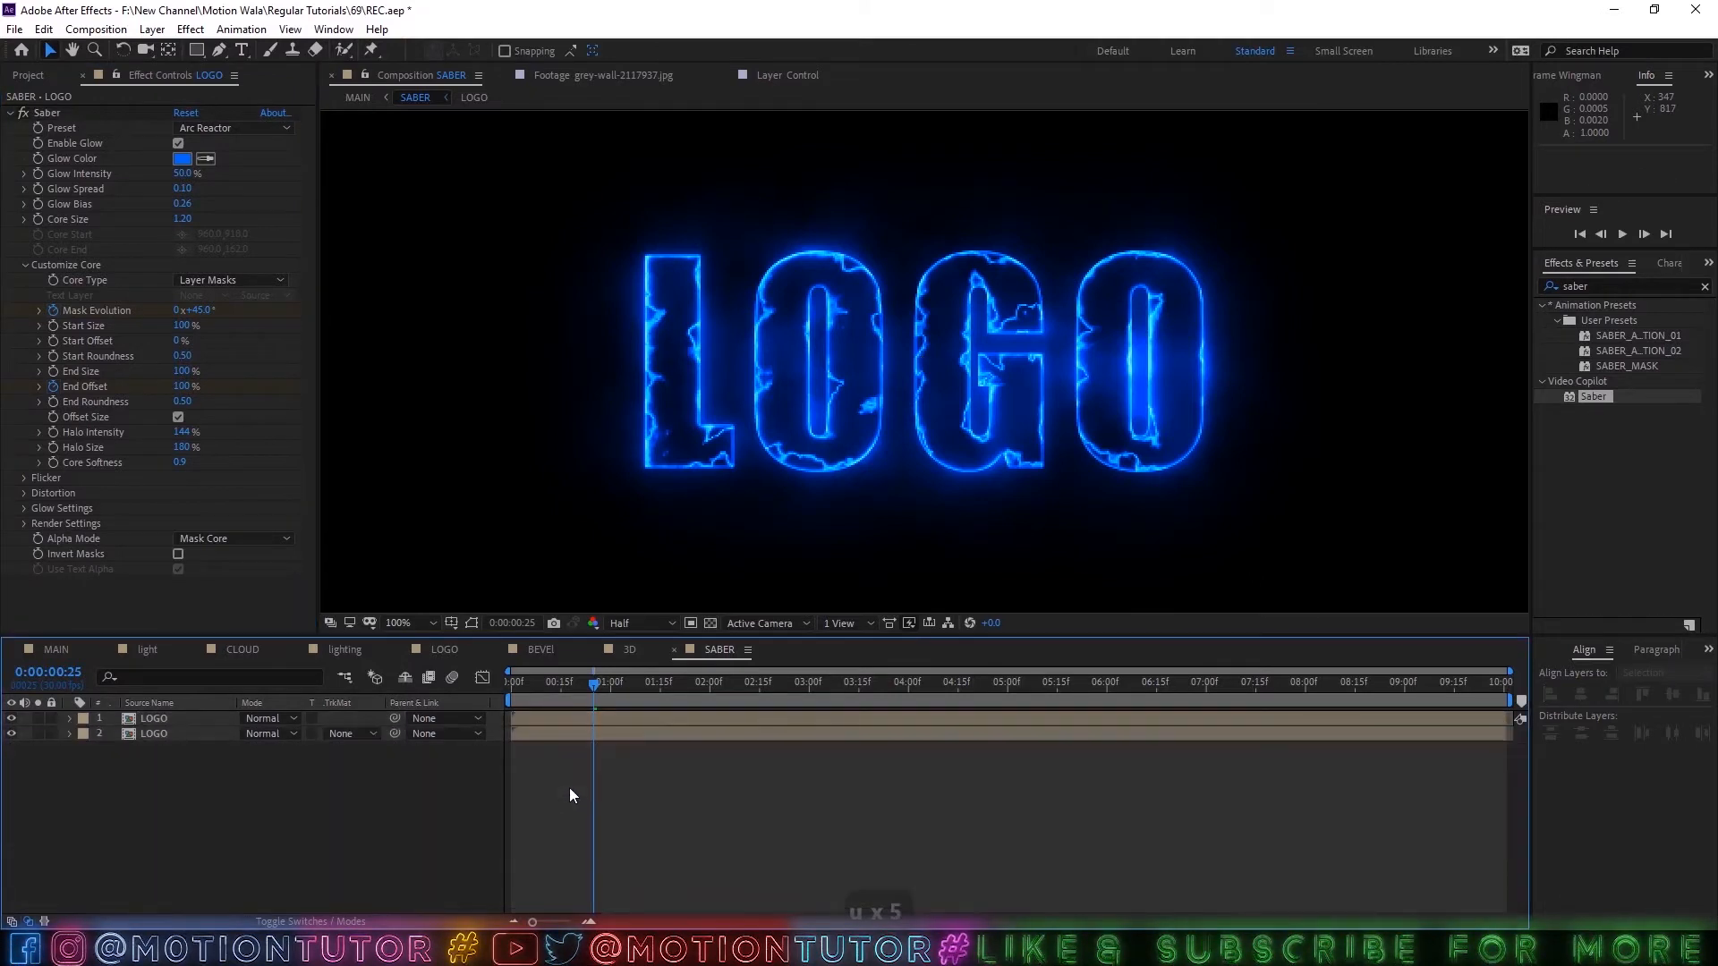
pyautogui.press('u')
pyautogui.click(576, 681)
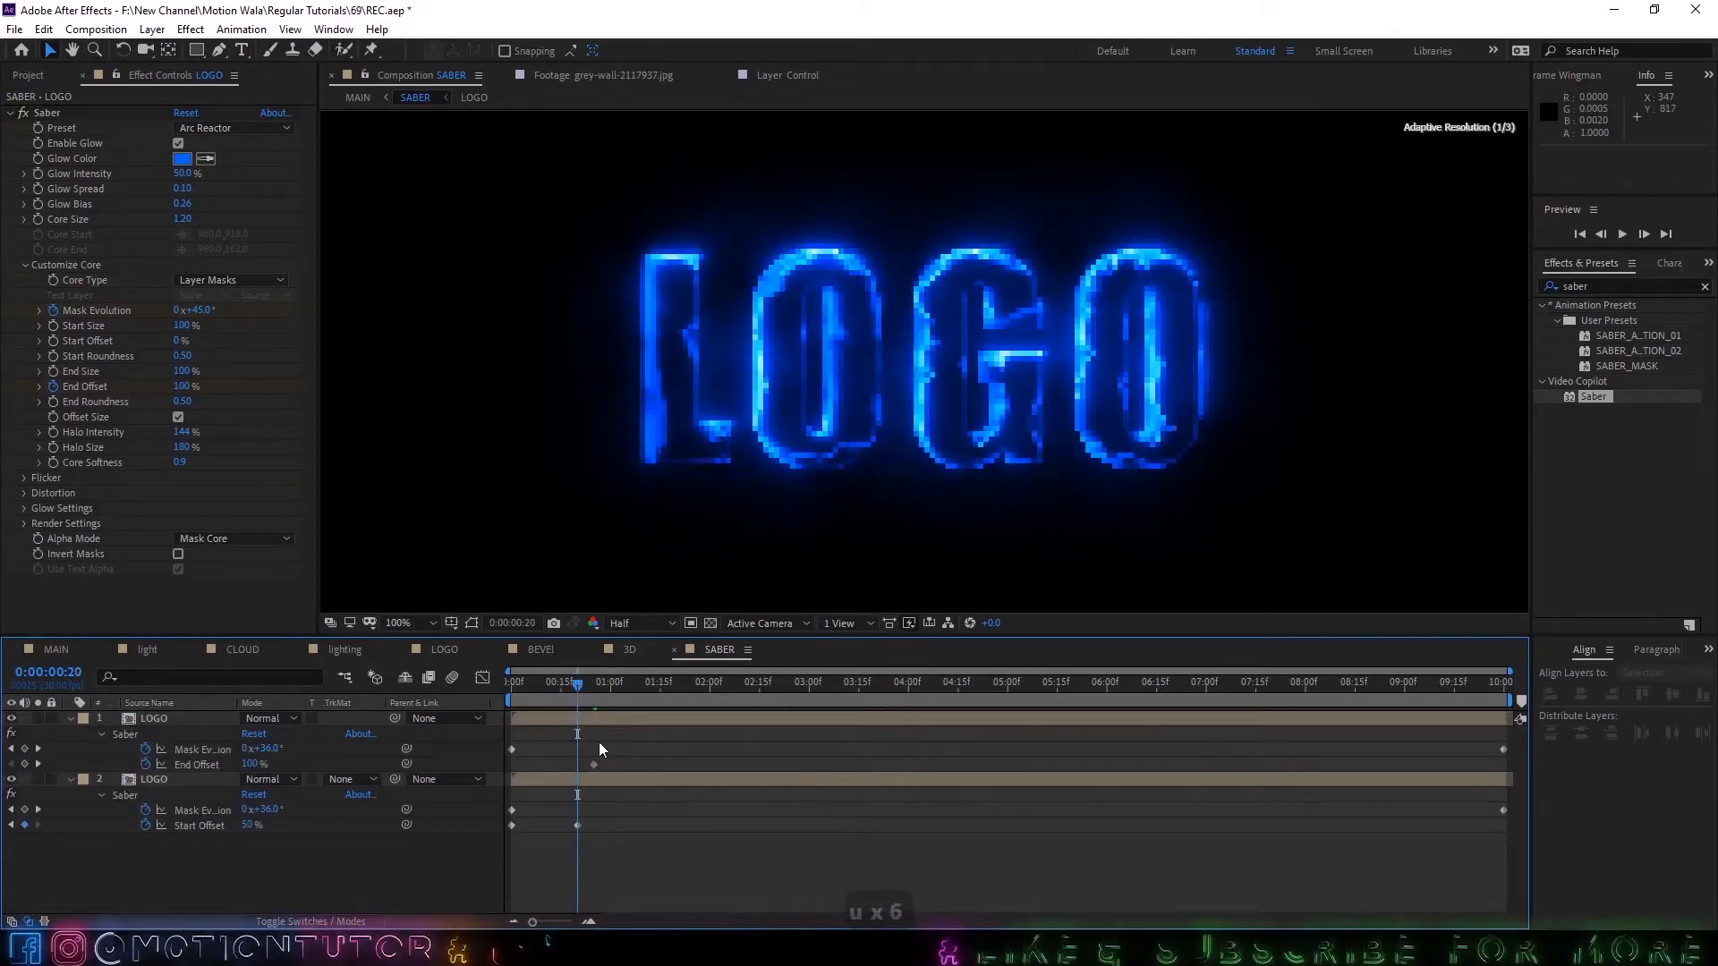
pyautogui.moveTo(592, 764); pyautogui.dragTo(576, 765)
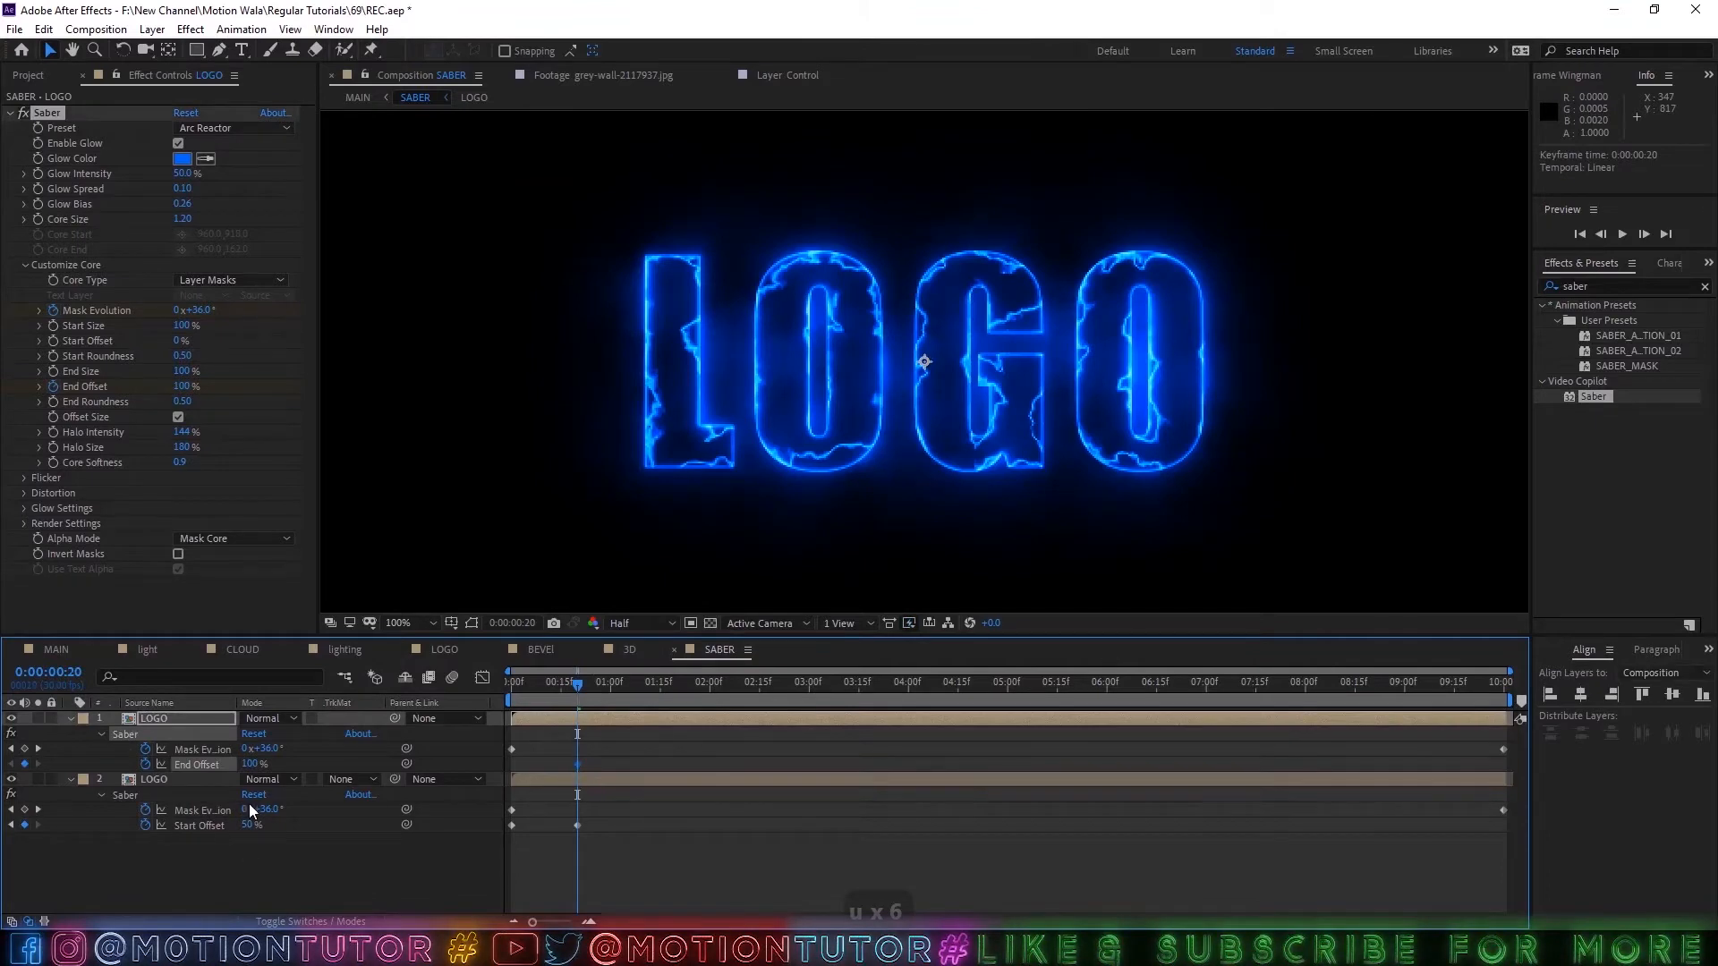
# Set the upper LOGO layer's End Offset to 50% at 0:00:00:20 and to 0% at 0:00:00:00.
pyautogui.click(251, 764)
pyautogui.write('50')
pyautogui.press('Return')
pyautogui.click(587, 819)
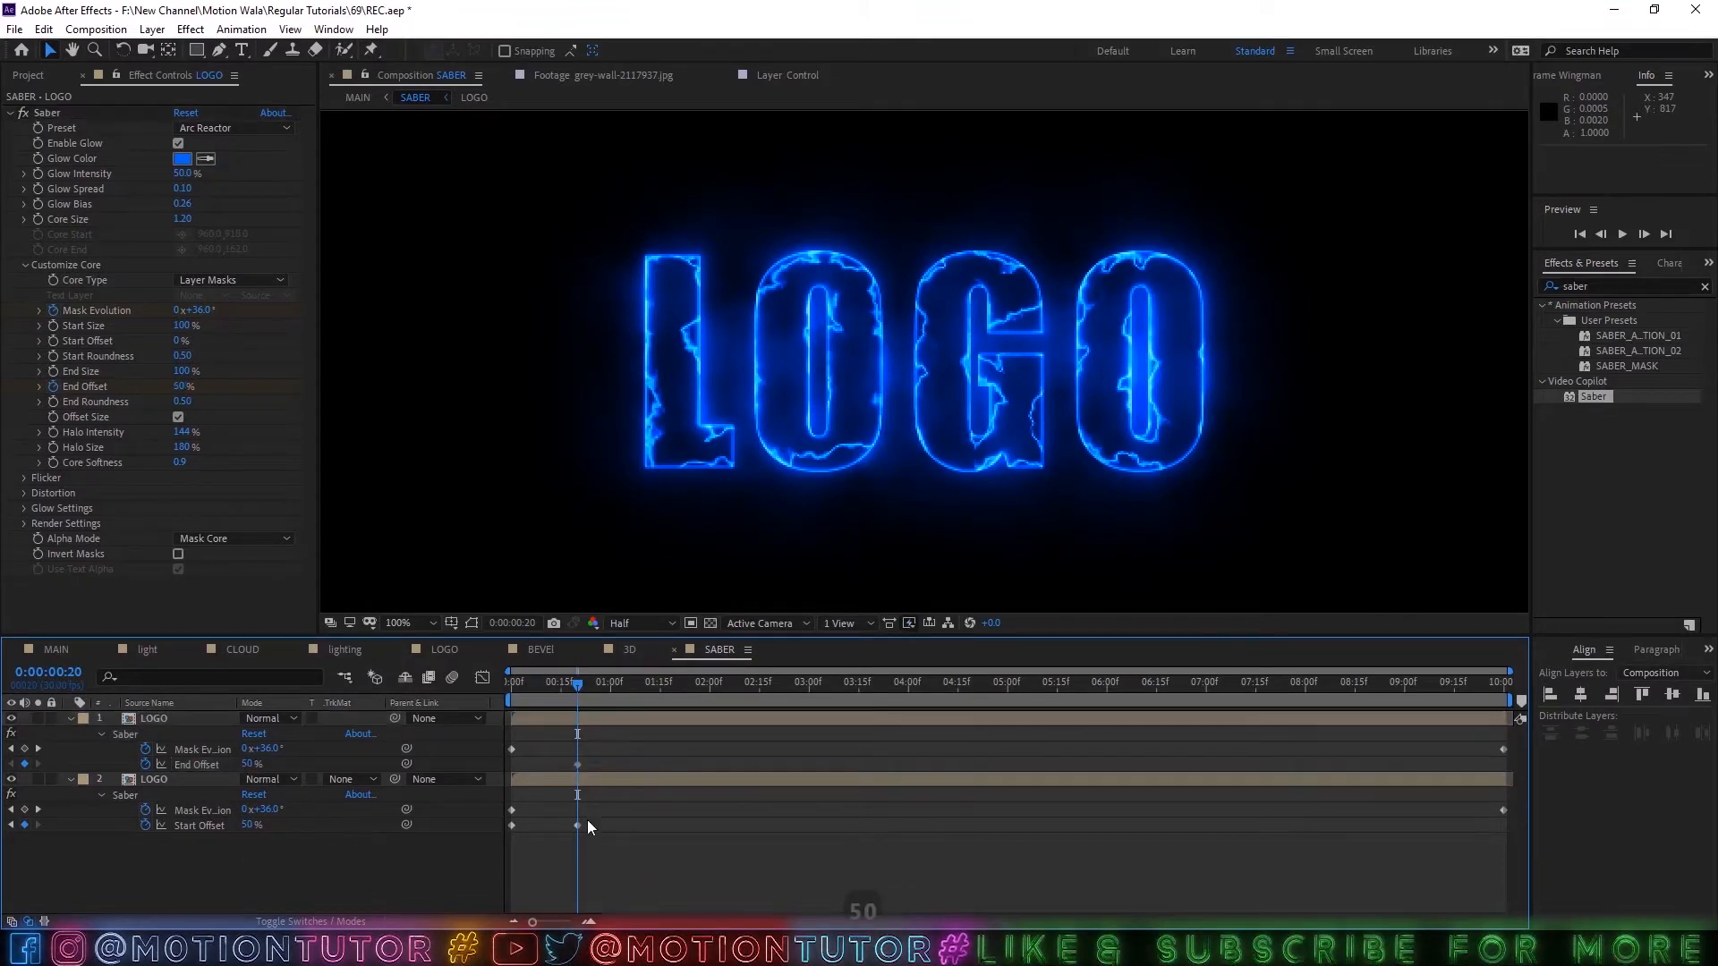
pyautogui.moveTo(577, 687); pyautogui.dragTo(153, 703)
pyautogui.moveTo(248, 765); pyautogui.dragTo(2, 763)
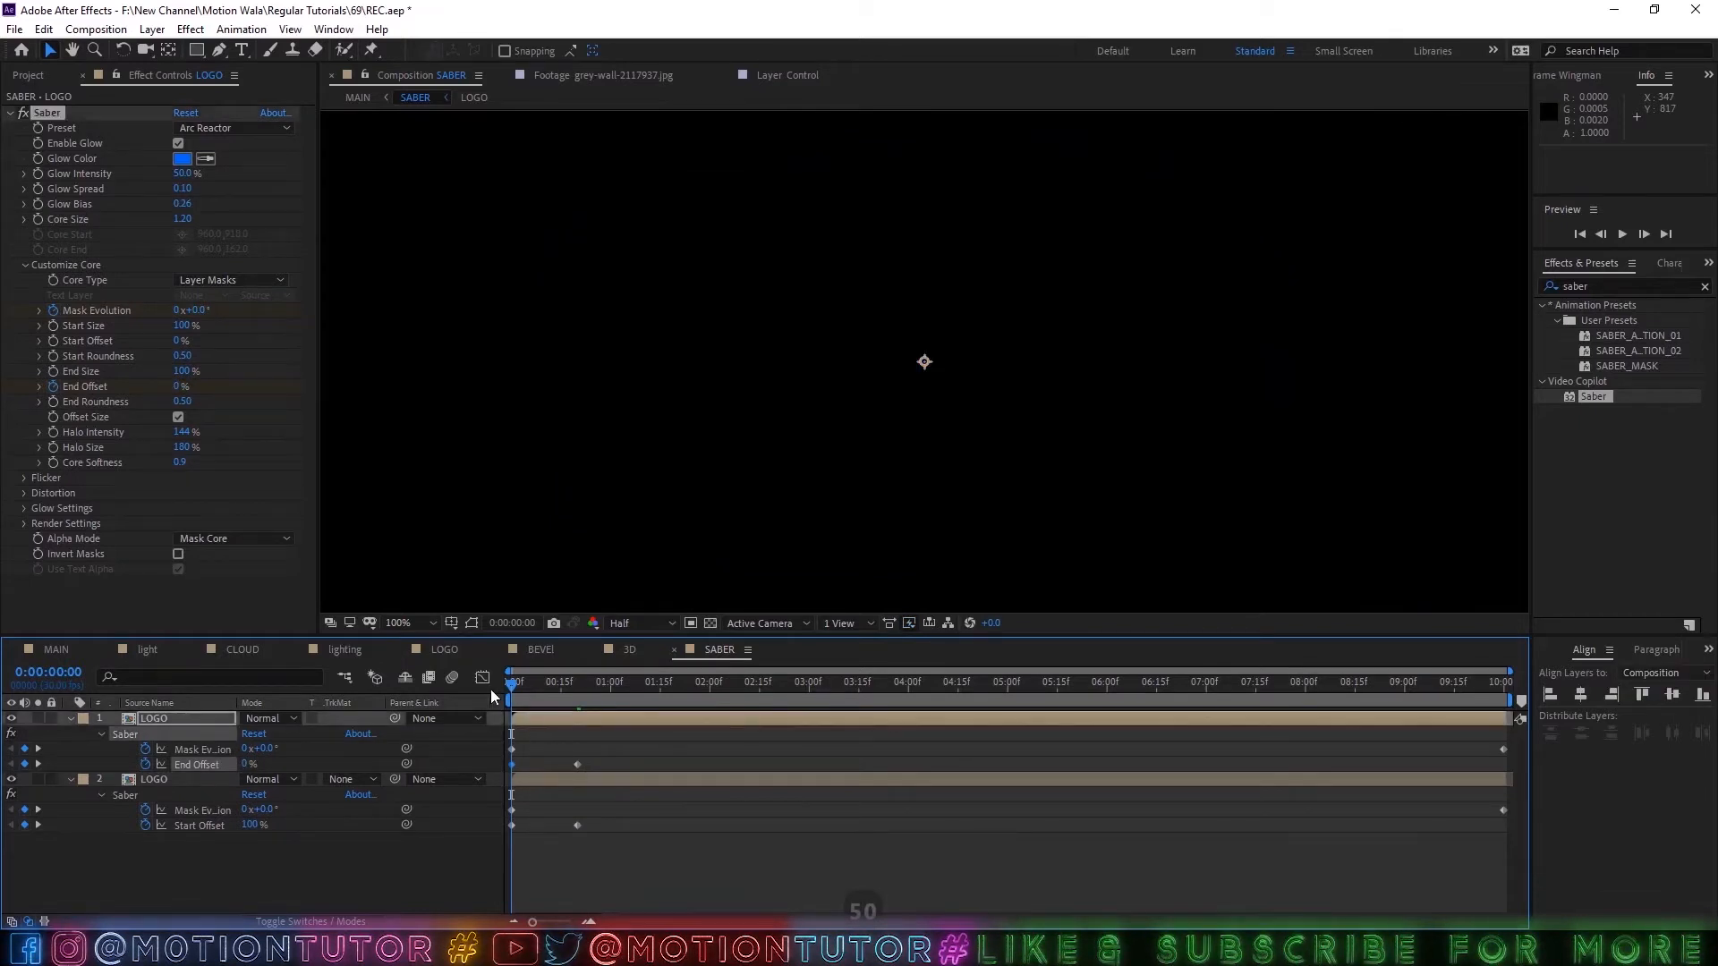
# Save the project and scrub through the SABER composition to check the outline animation of both layers.
pyautogui.moveTo(512, 685); pyautogui.dragTo(889, 684)
pyautogui.hotkey('ctrl', 's')
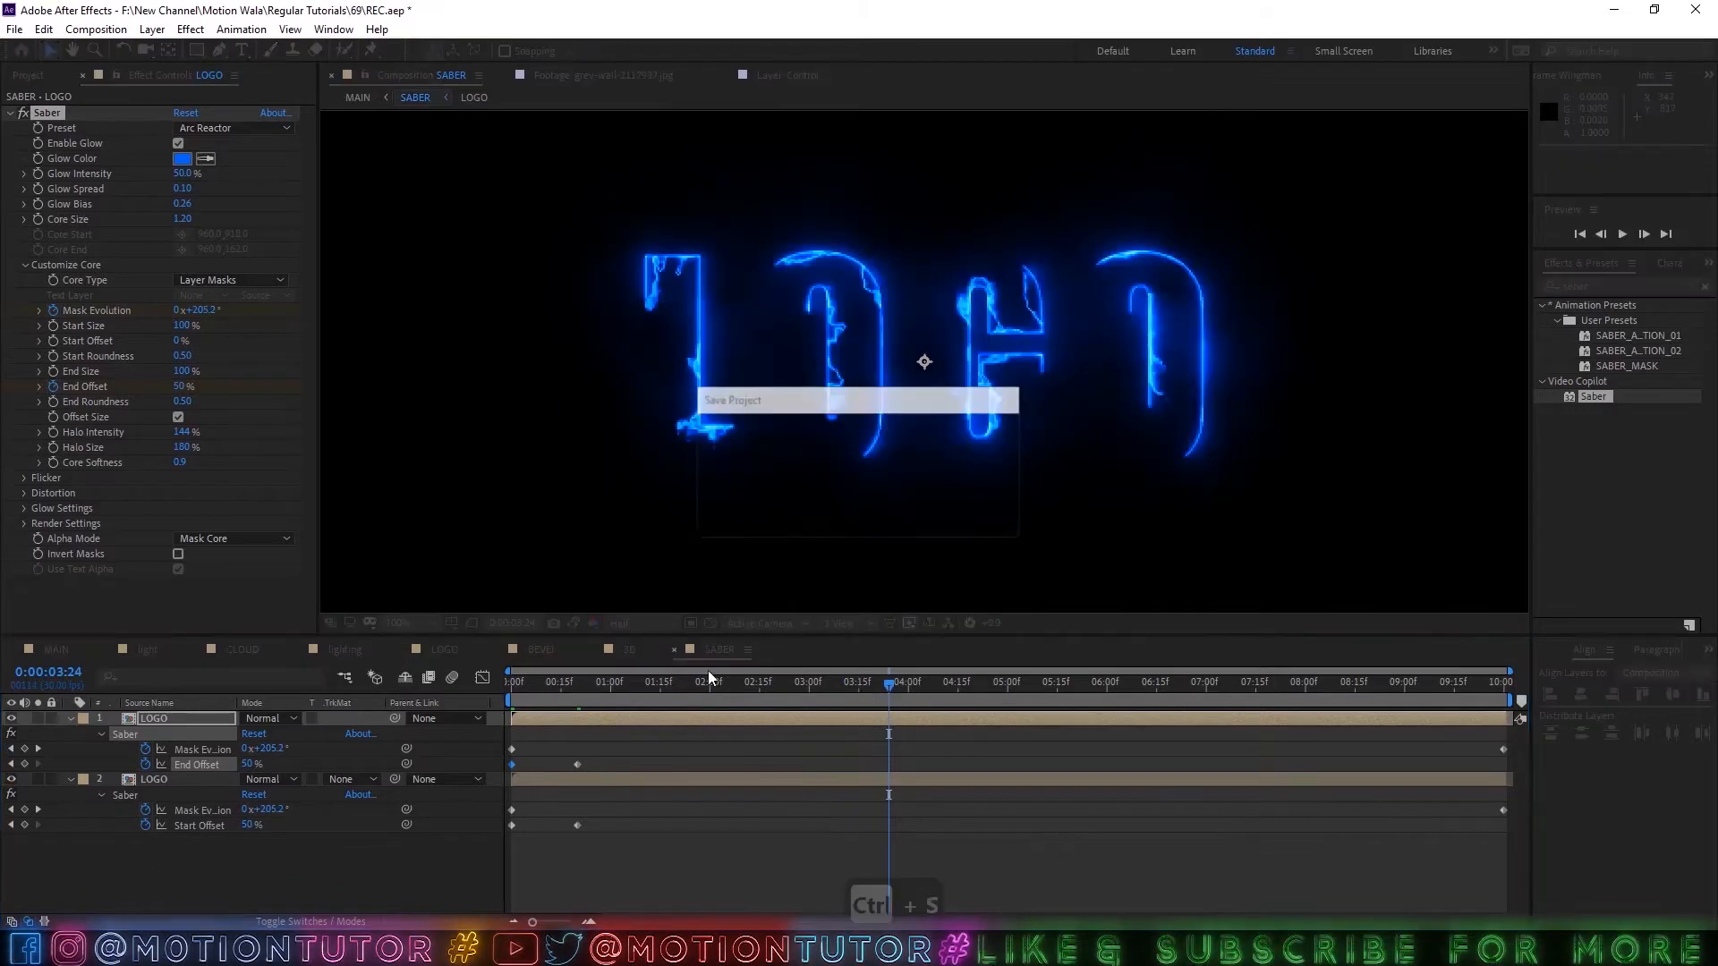
pyautogui.click(542, 688)
pyautogui.click(576, 684)
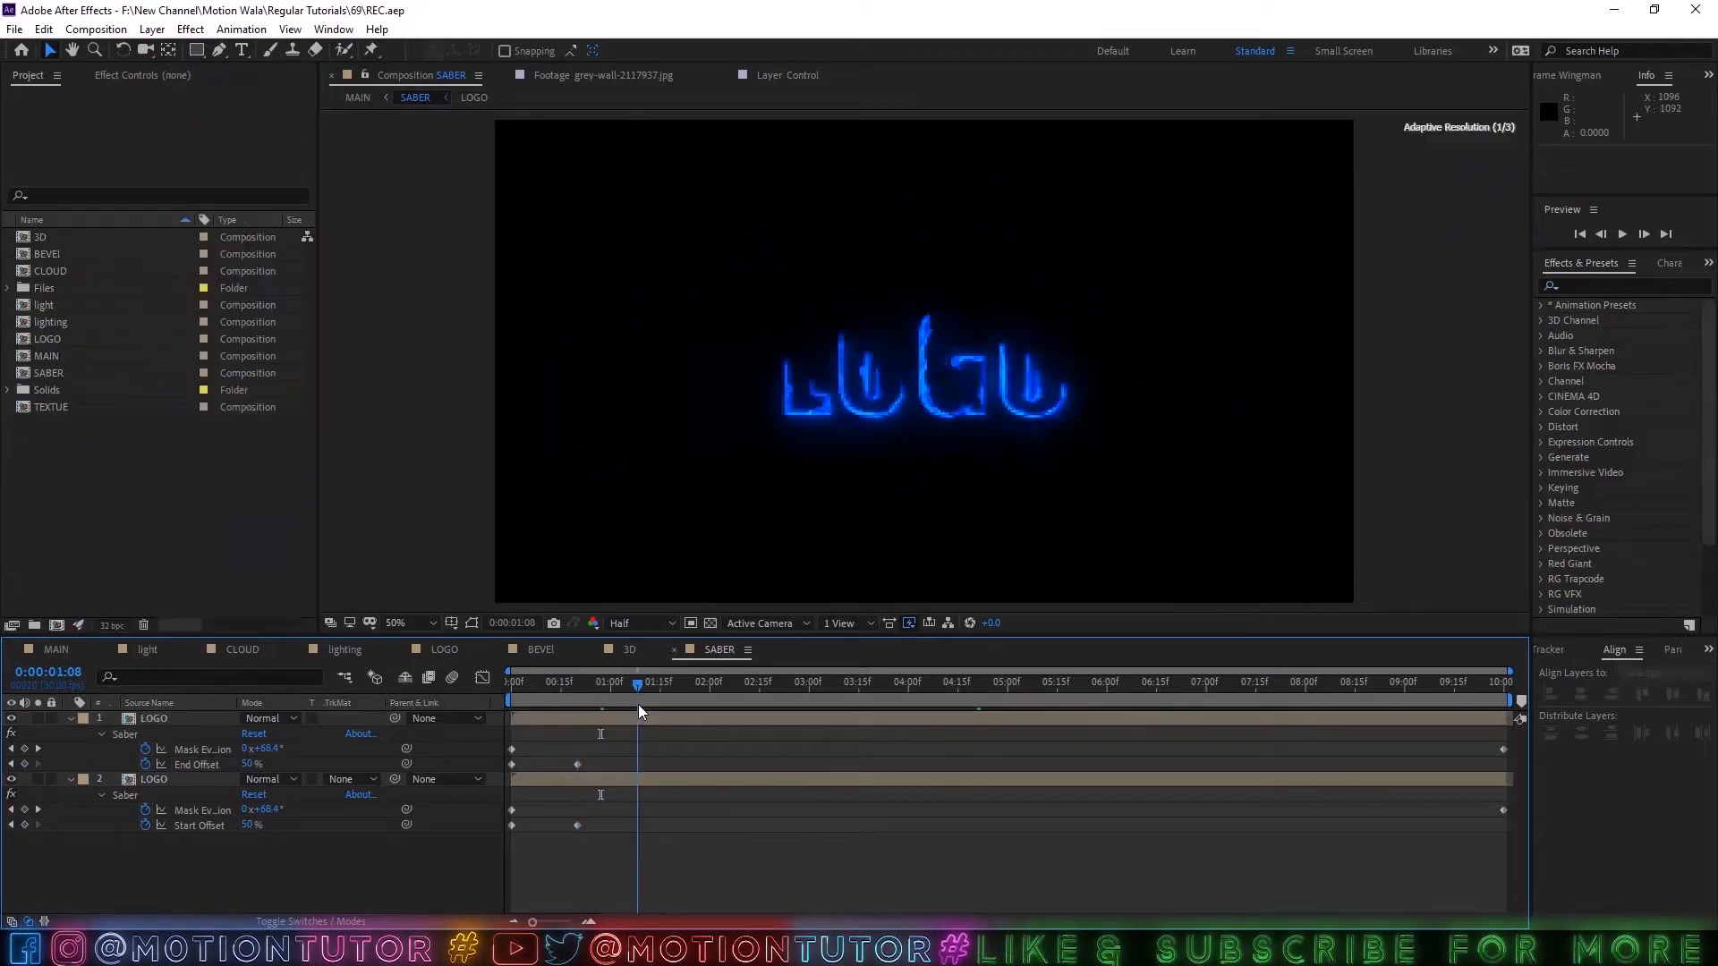
pyautogui.moveTo(637, 705); pyautogui.dragTo(628, 699)
pyautogui.moveTo(603, 698); pyautogui.dragTo(632, 697)
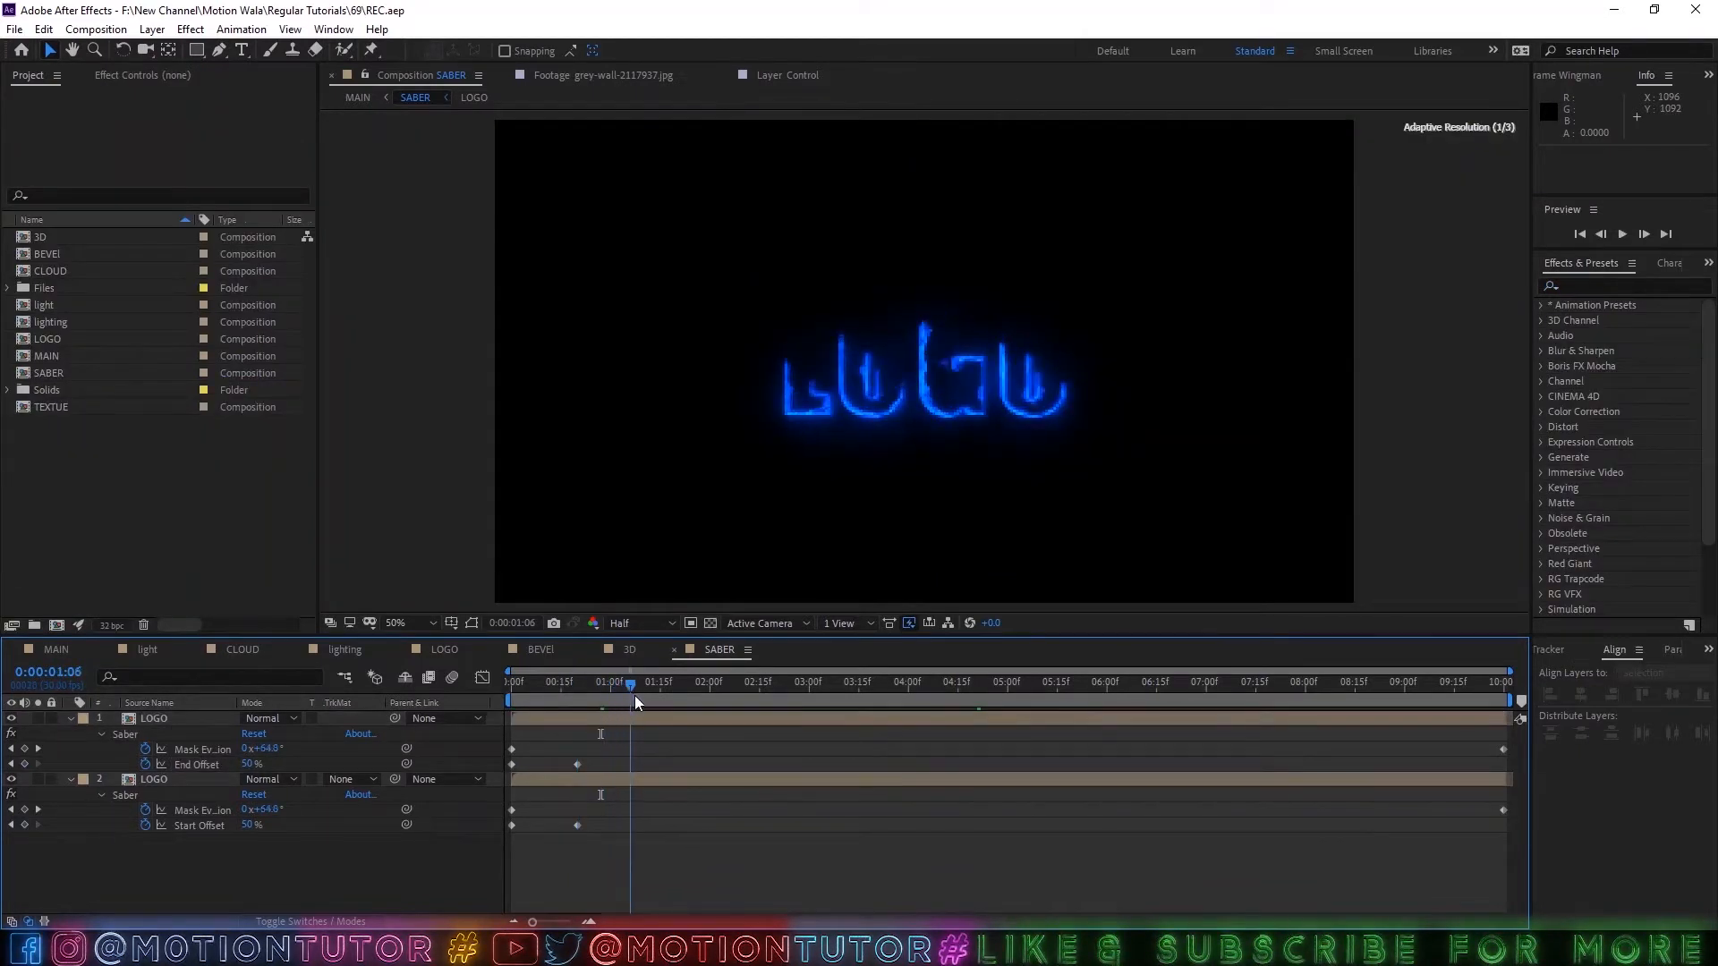
# Set the upper LOGO layer's blending mode to Screen.
pyautogui.click(147, 718)
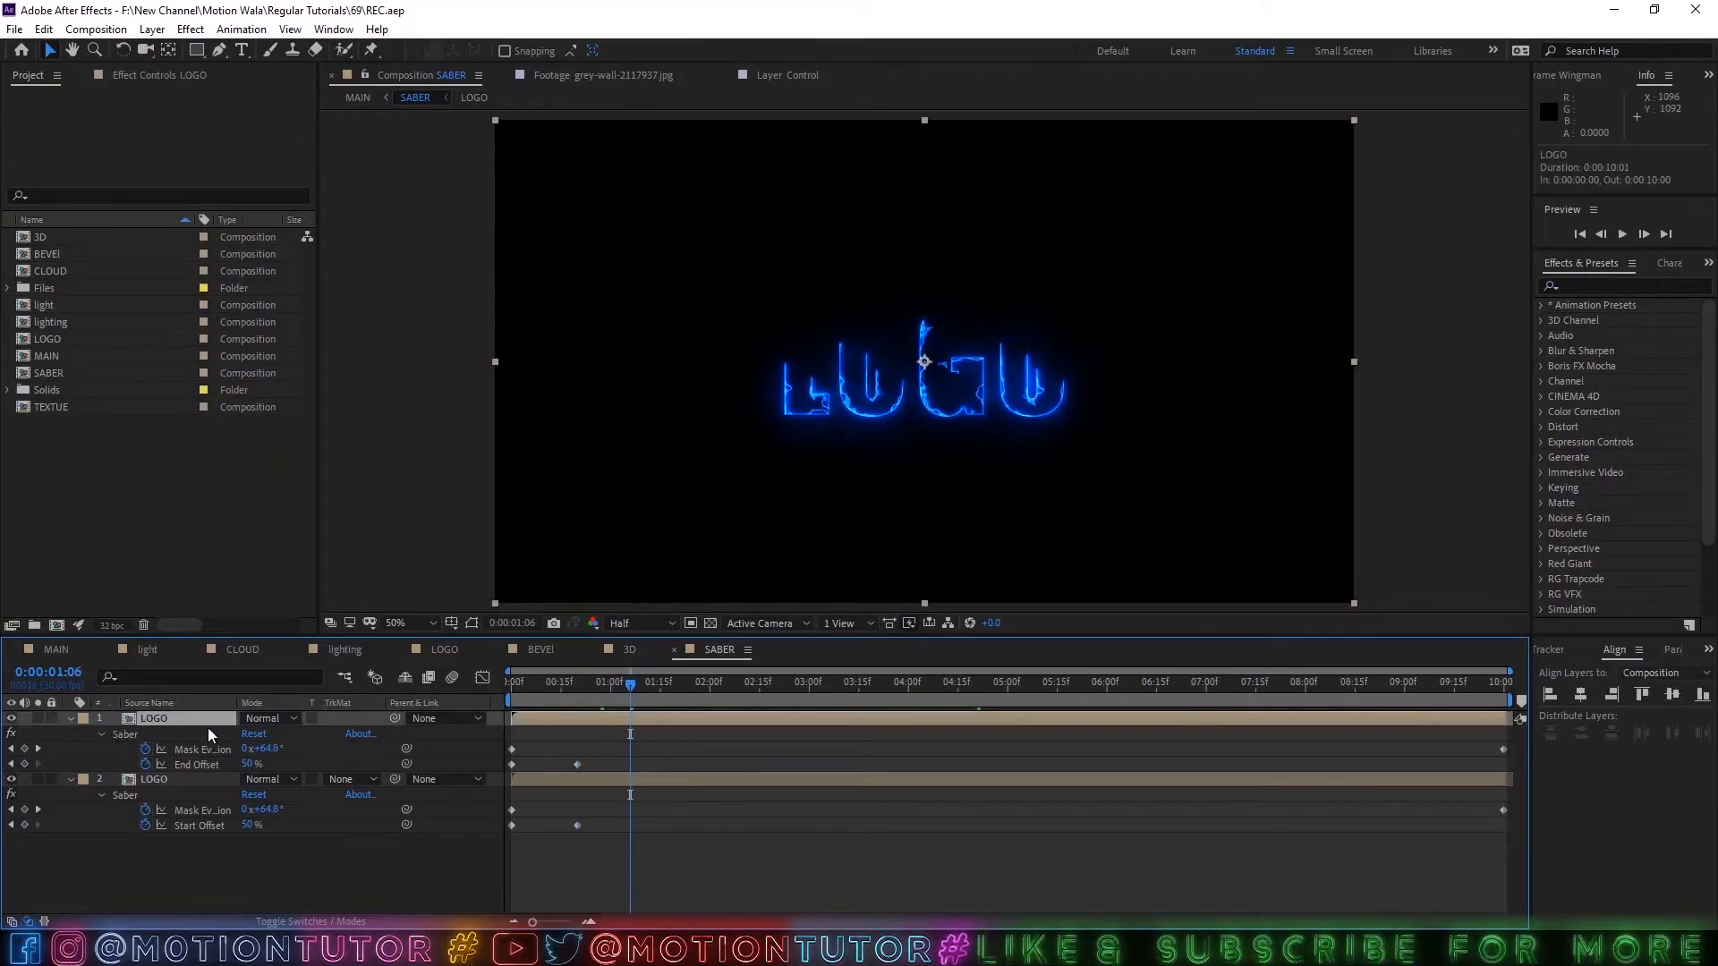
pyautogui.click(264, 720)
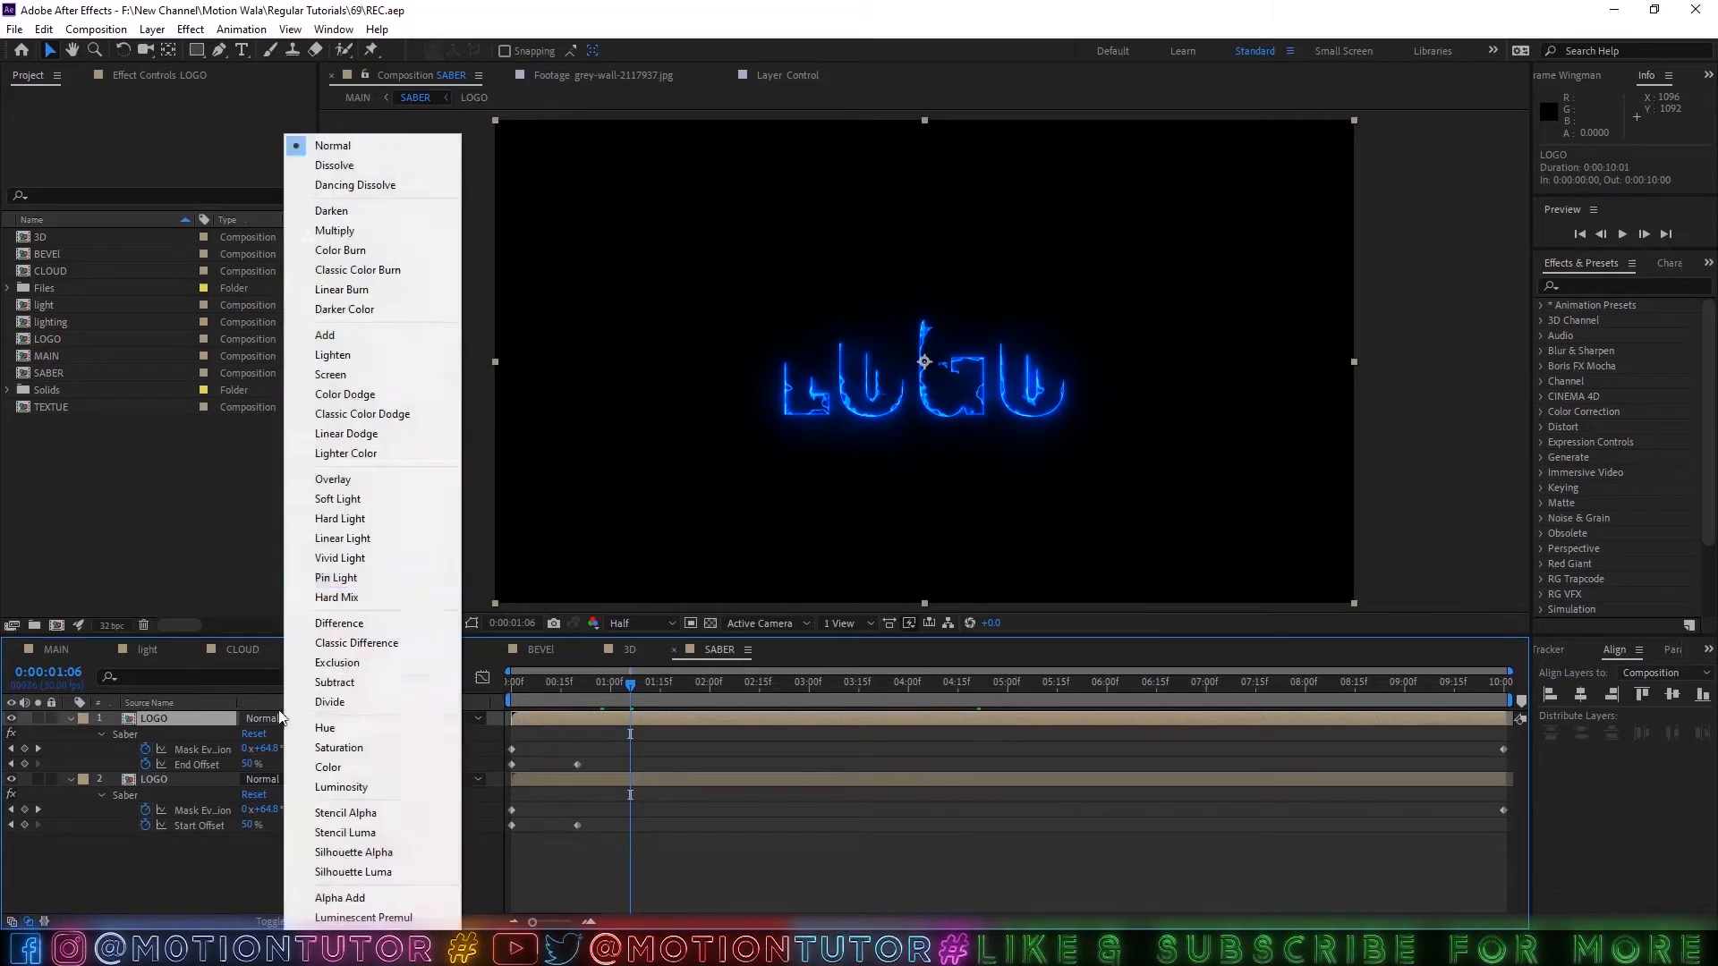
pyautogui.click(330, 375)
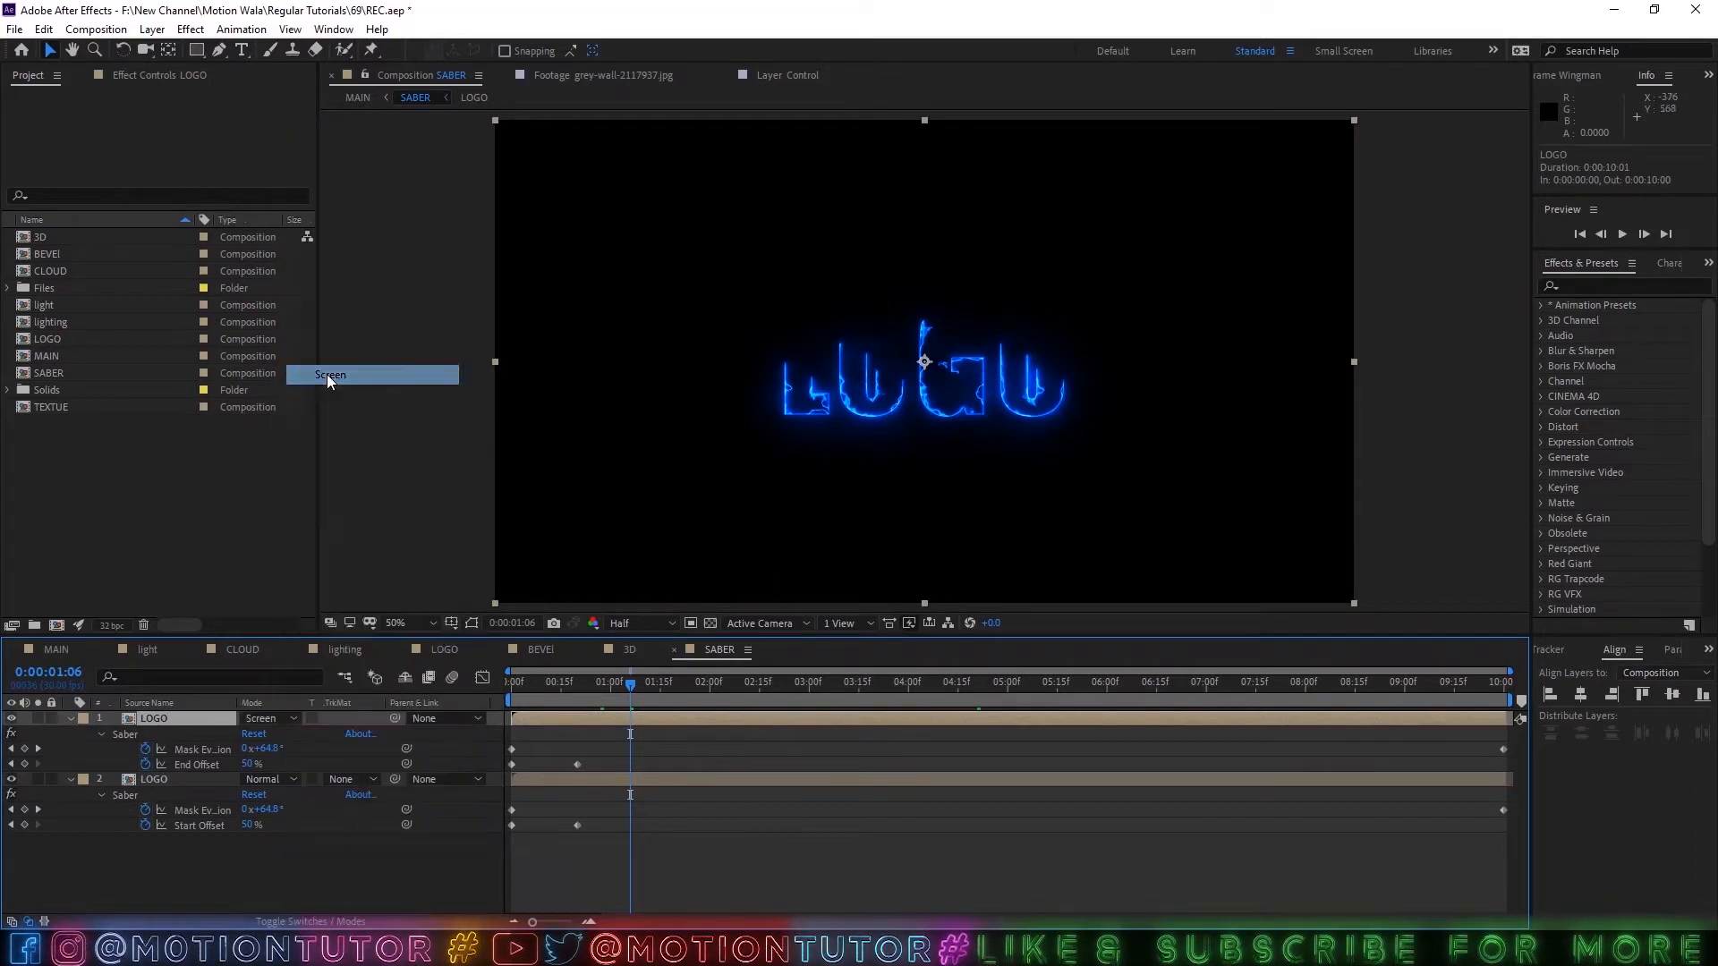
pyautogui.rightClick(247, 699)
pyautogui.moveTo(304, 757)
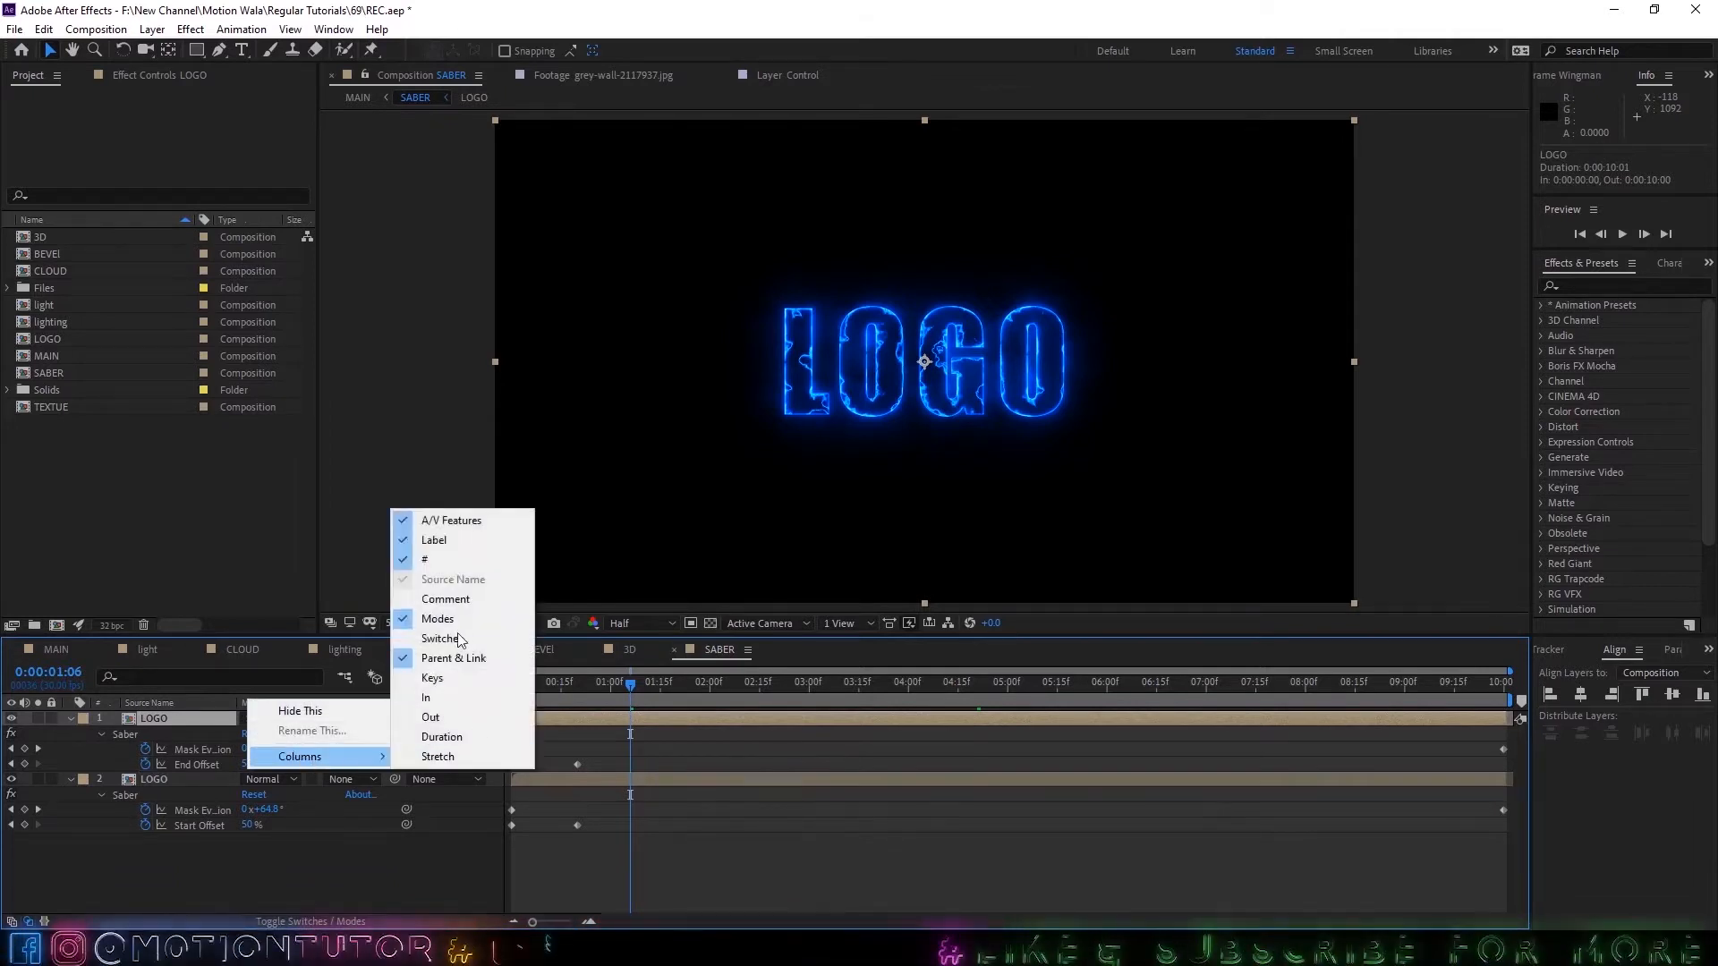
pyautogui.click(711, 826)
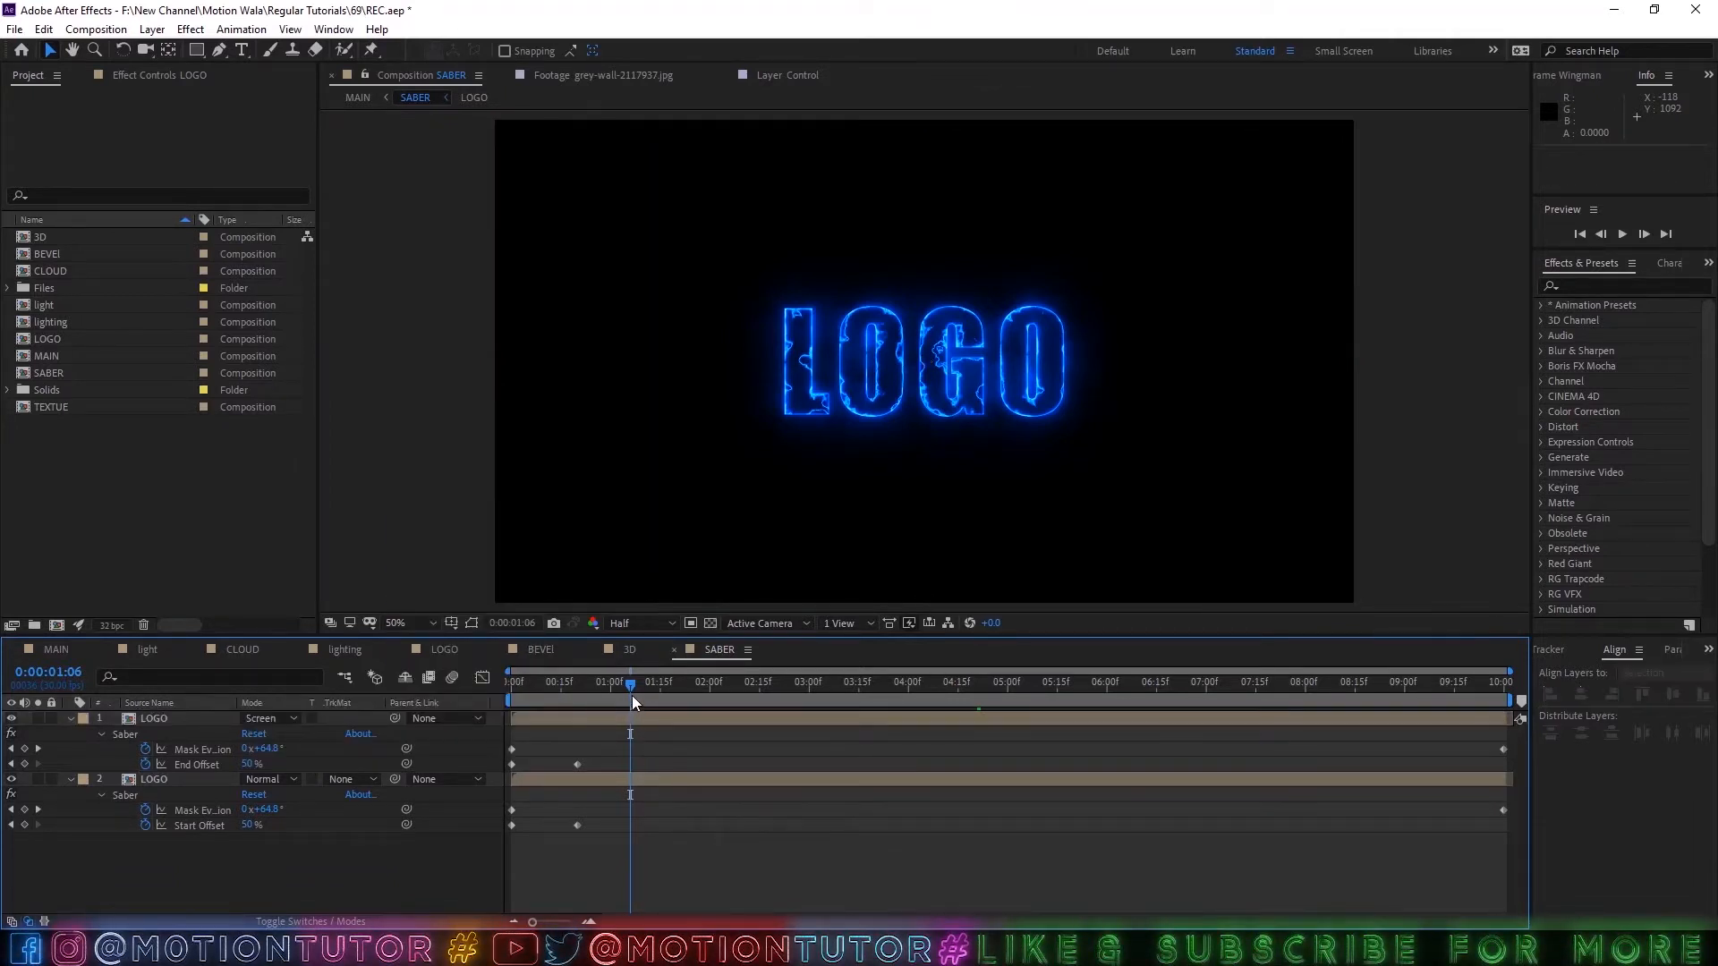
# Scrub the SABER outline animation to 0:00:01:25 and collapse the properties of both LOGO layers.
pyautogui.moveTo(631, 696); pyautogui.dragTo(692, 696)
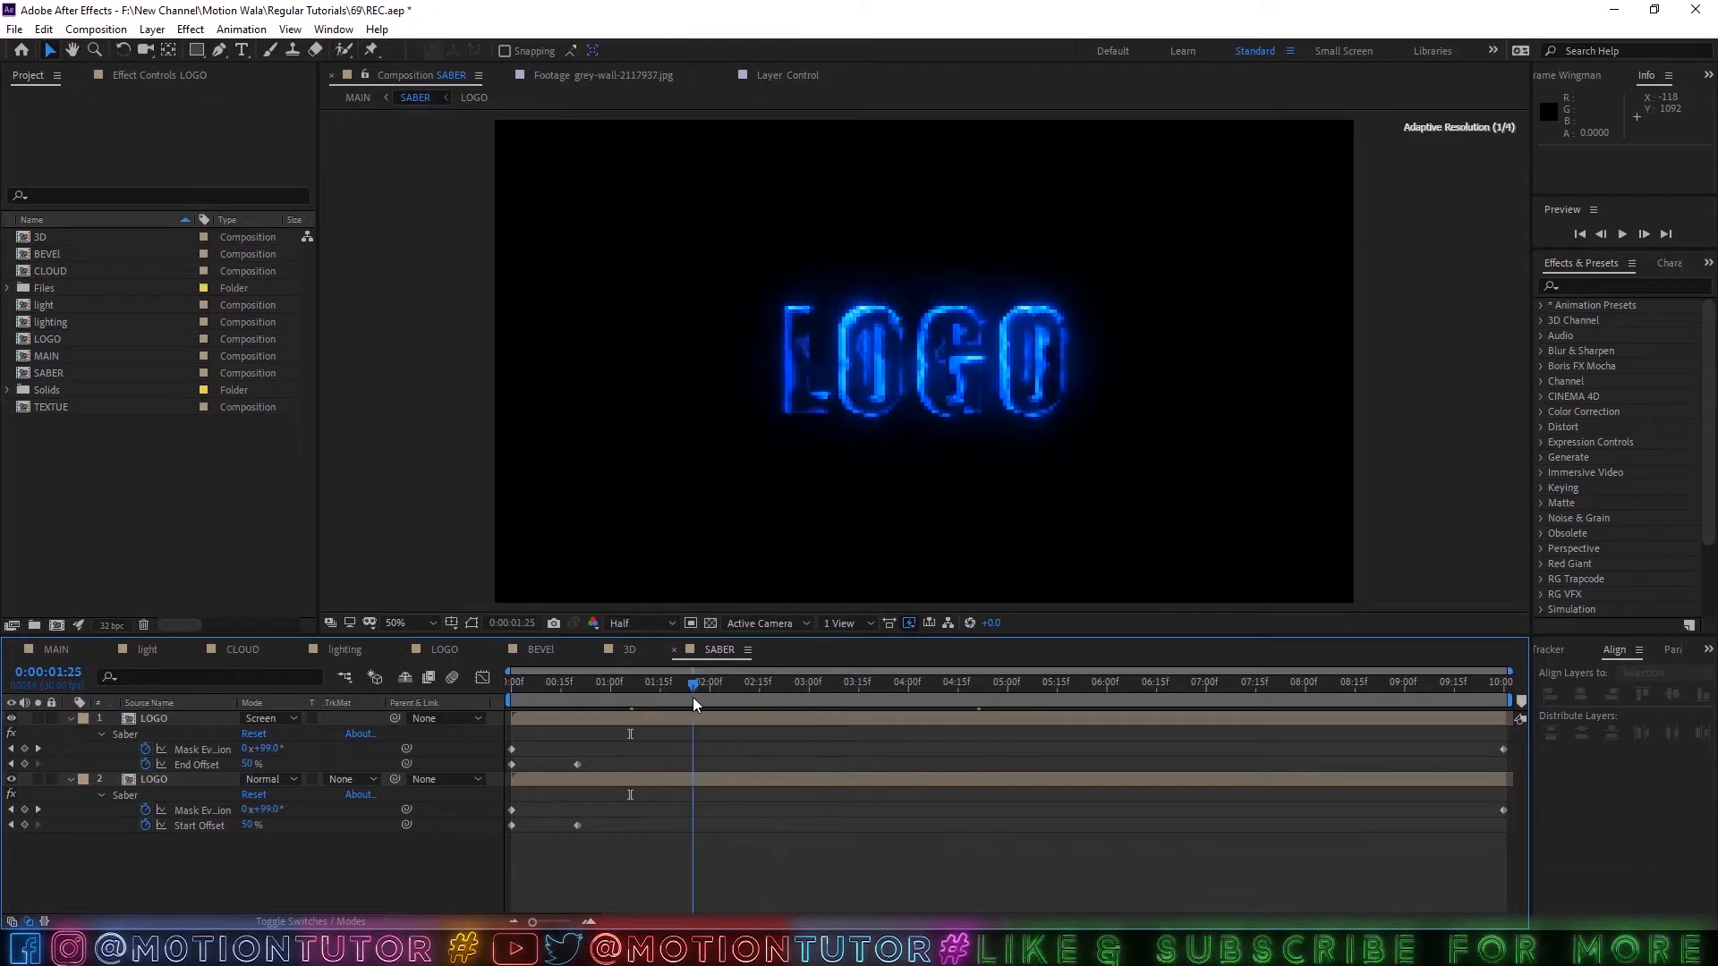
pyautogui.click(71, 719)
pyautogui.click(70, 733)
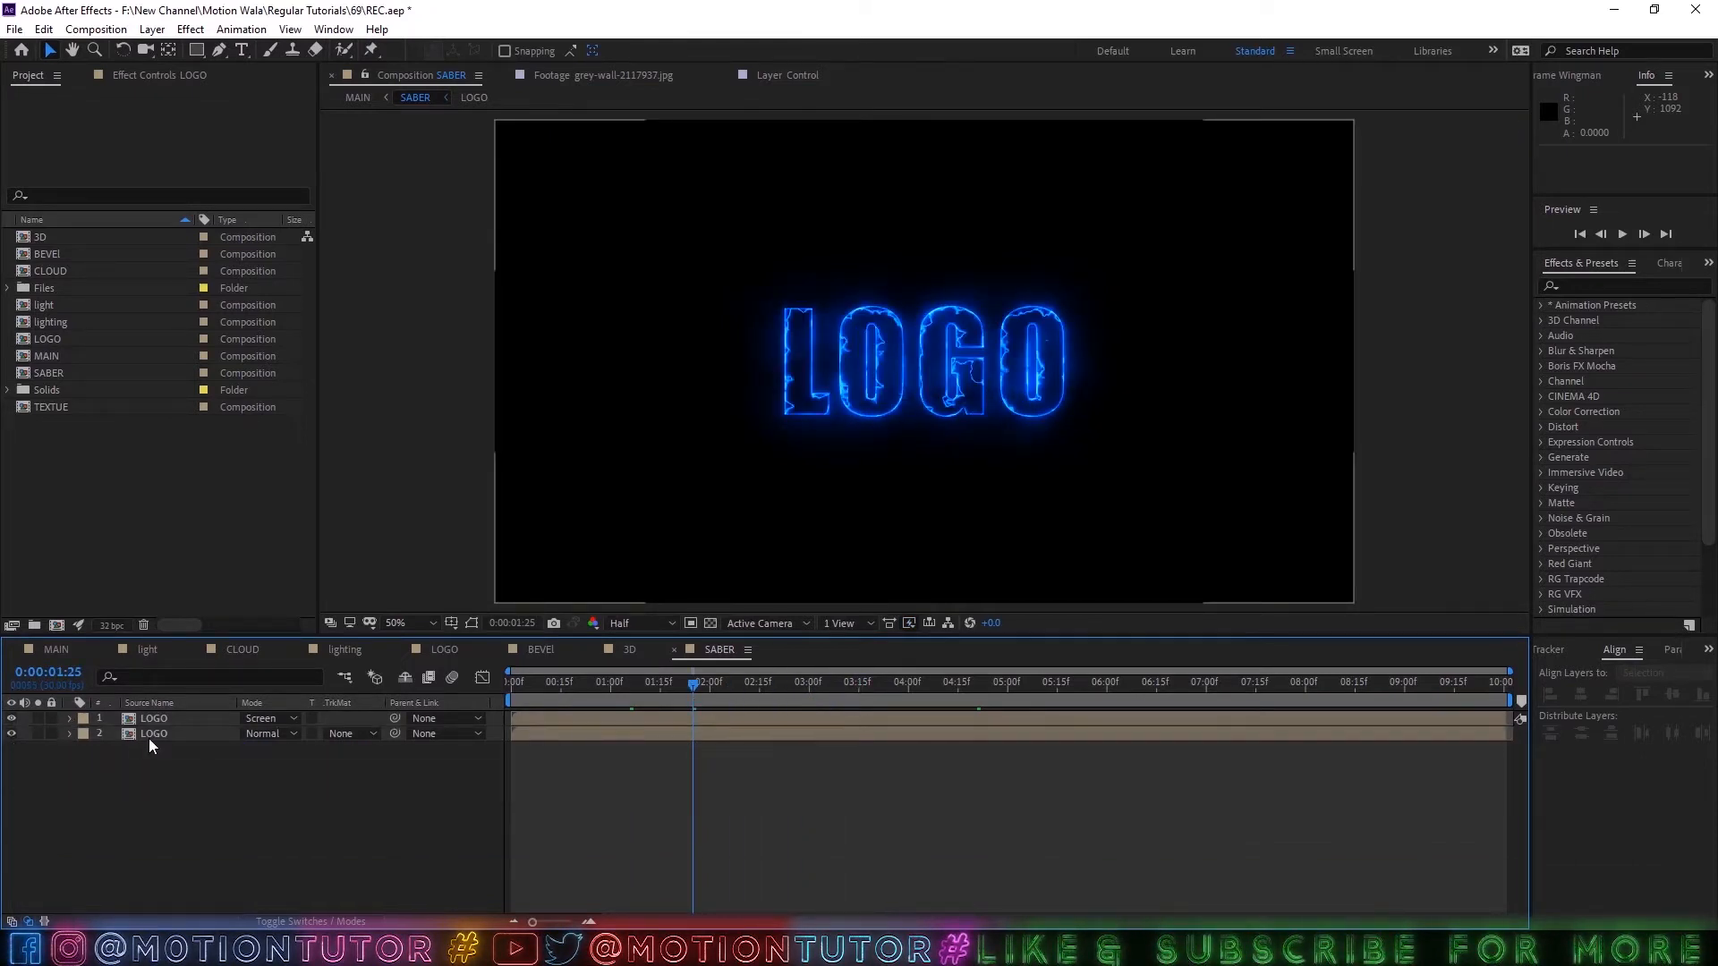
# Show the effect settings of the Control layer in the MAIN composition and lock that display.
pyautogui.click(56, 650)
pyautogui.click(163, 719)
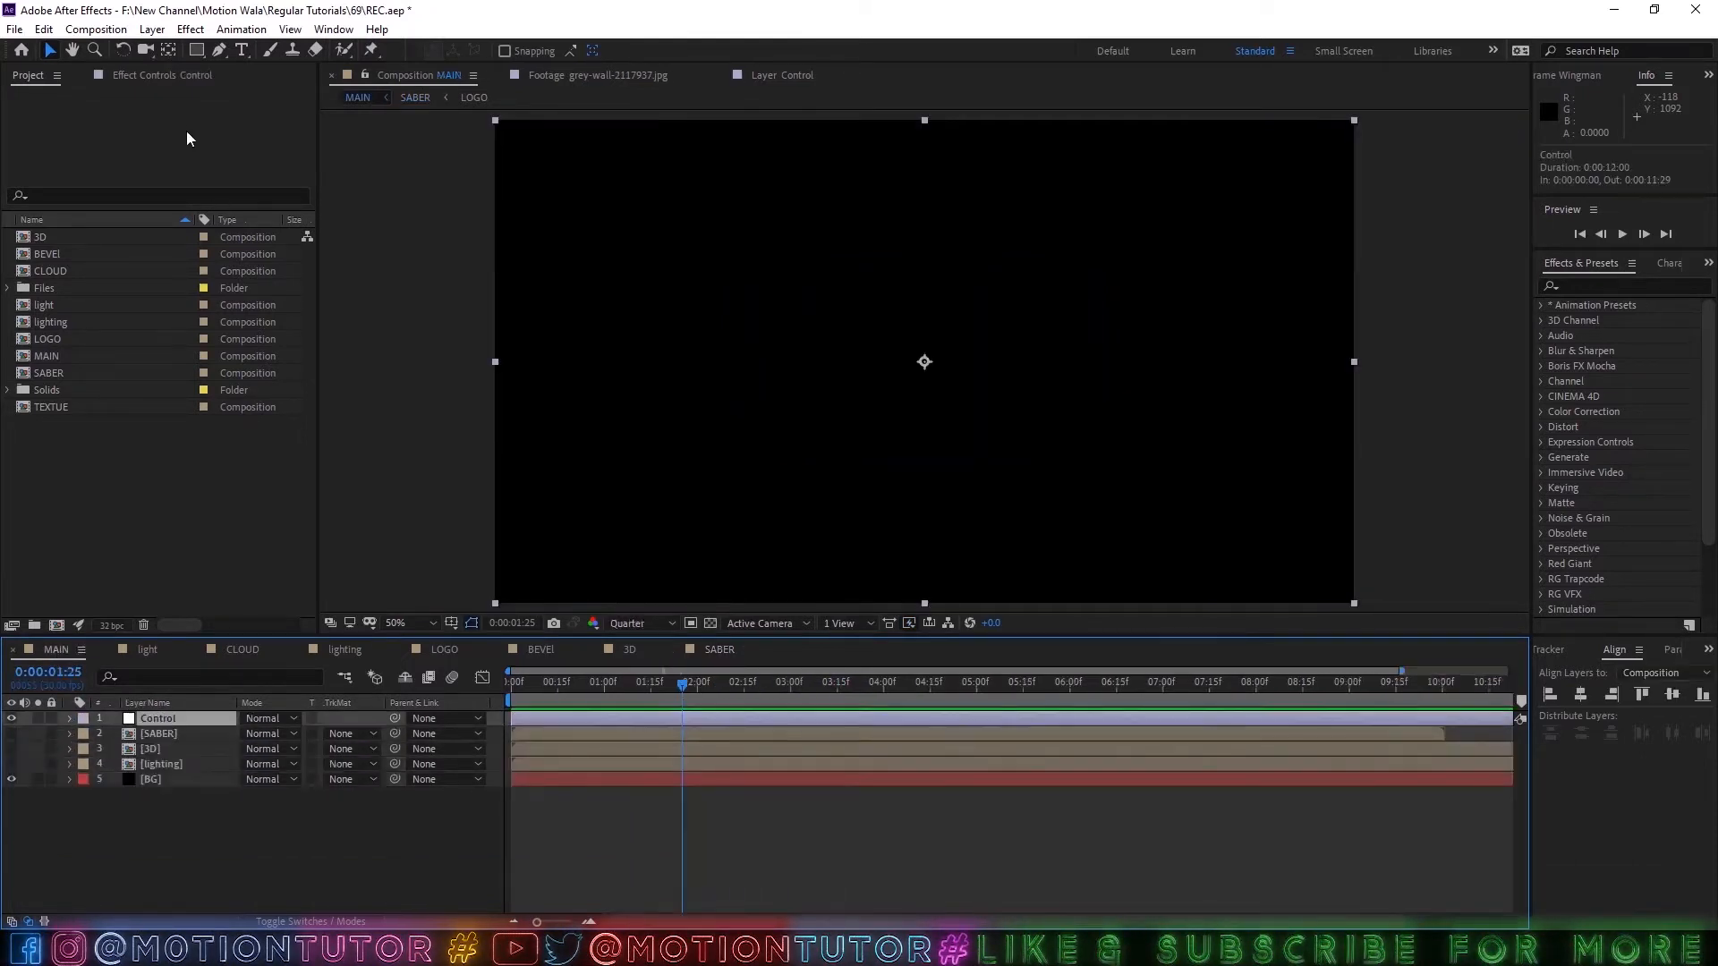
pyautogui.click(163, 84)
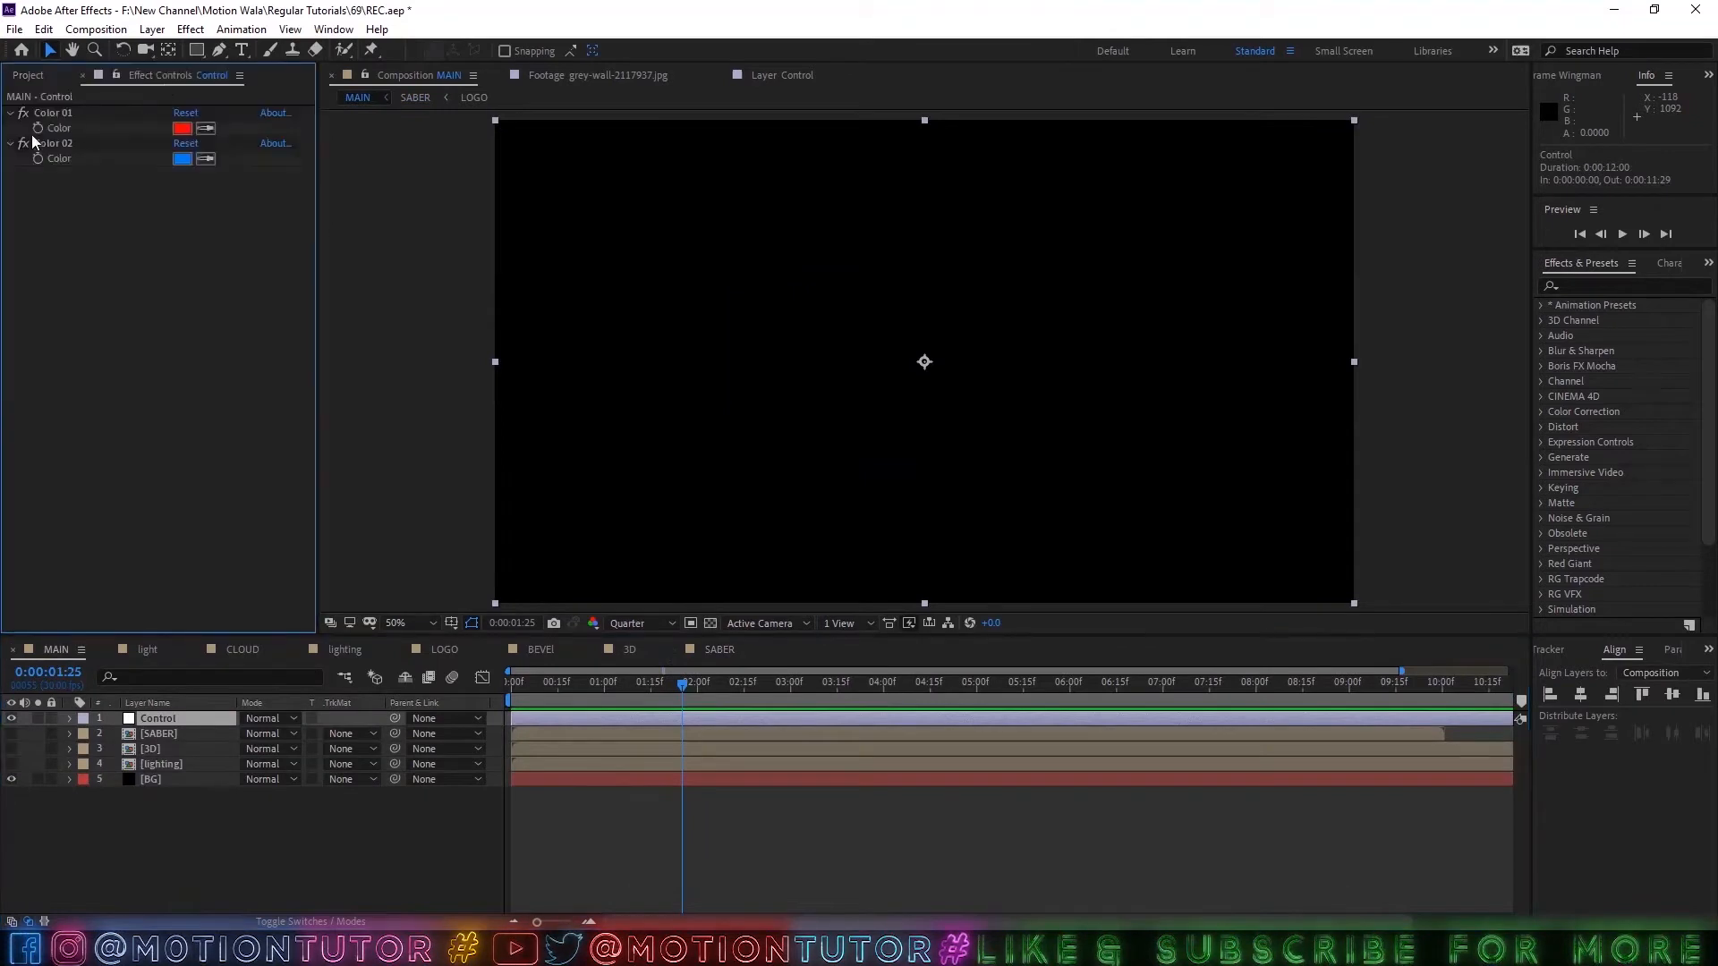
pyautogui.click(116, 75)
# In the SABER composition, link the lower LOGO layer's Saber Glow Color to the Control layer's Color 02 with an expression.
pyautogui.click(714, 649)
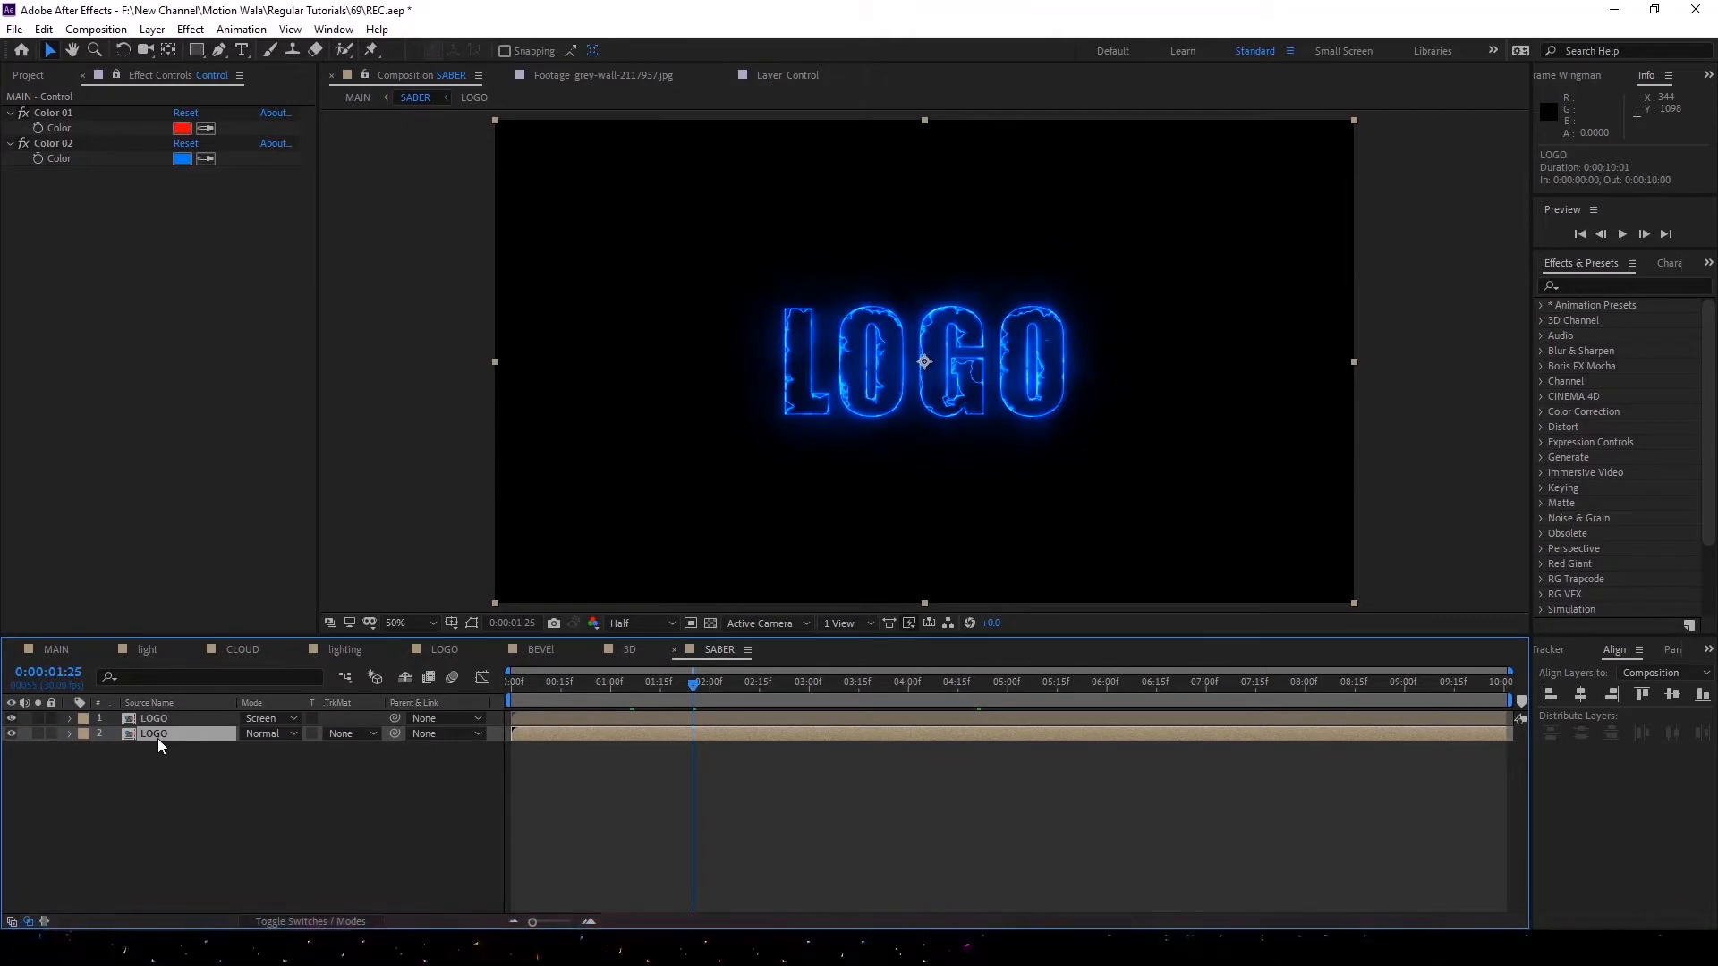
pyautogui.press('e')
pyautogui.click(100, 750)
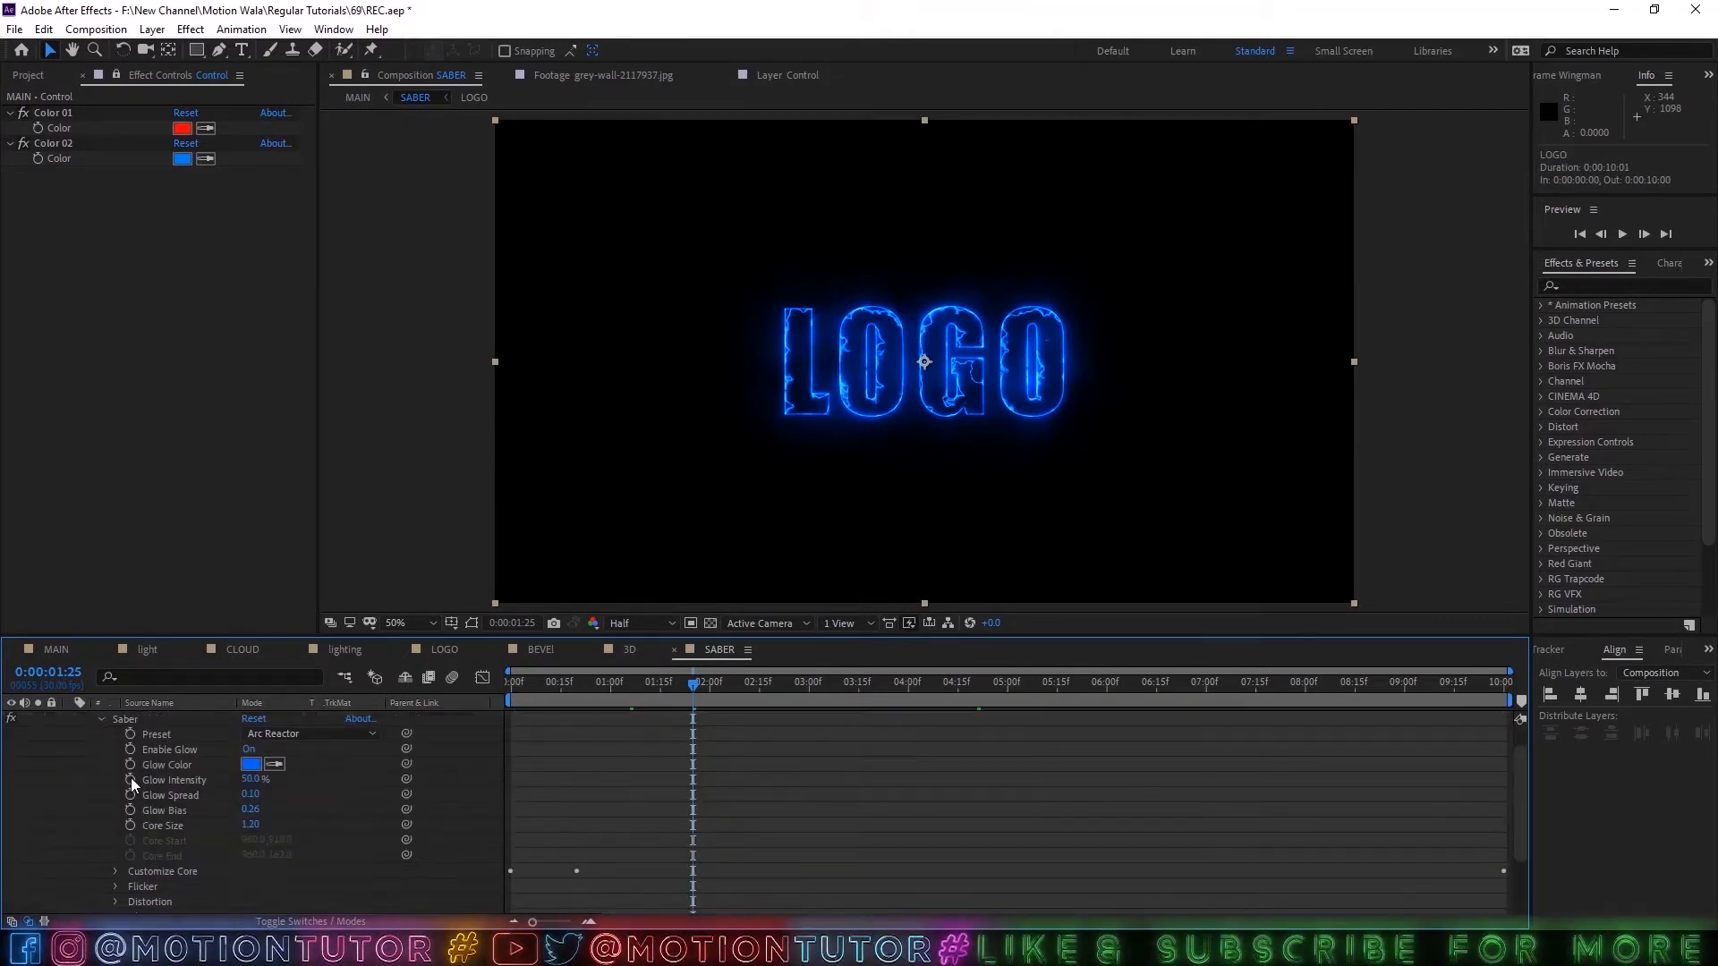
pyautogui.keyDown('alt'); pyautogui.click(131, 766); pyautogui.keyUp('alt')
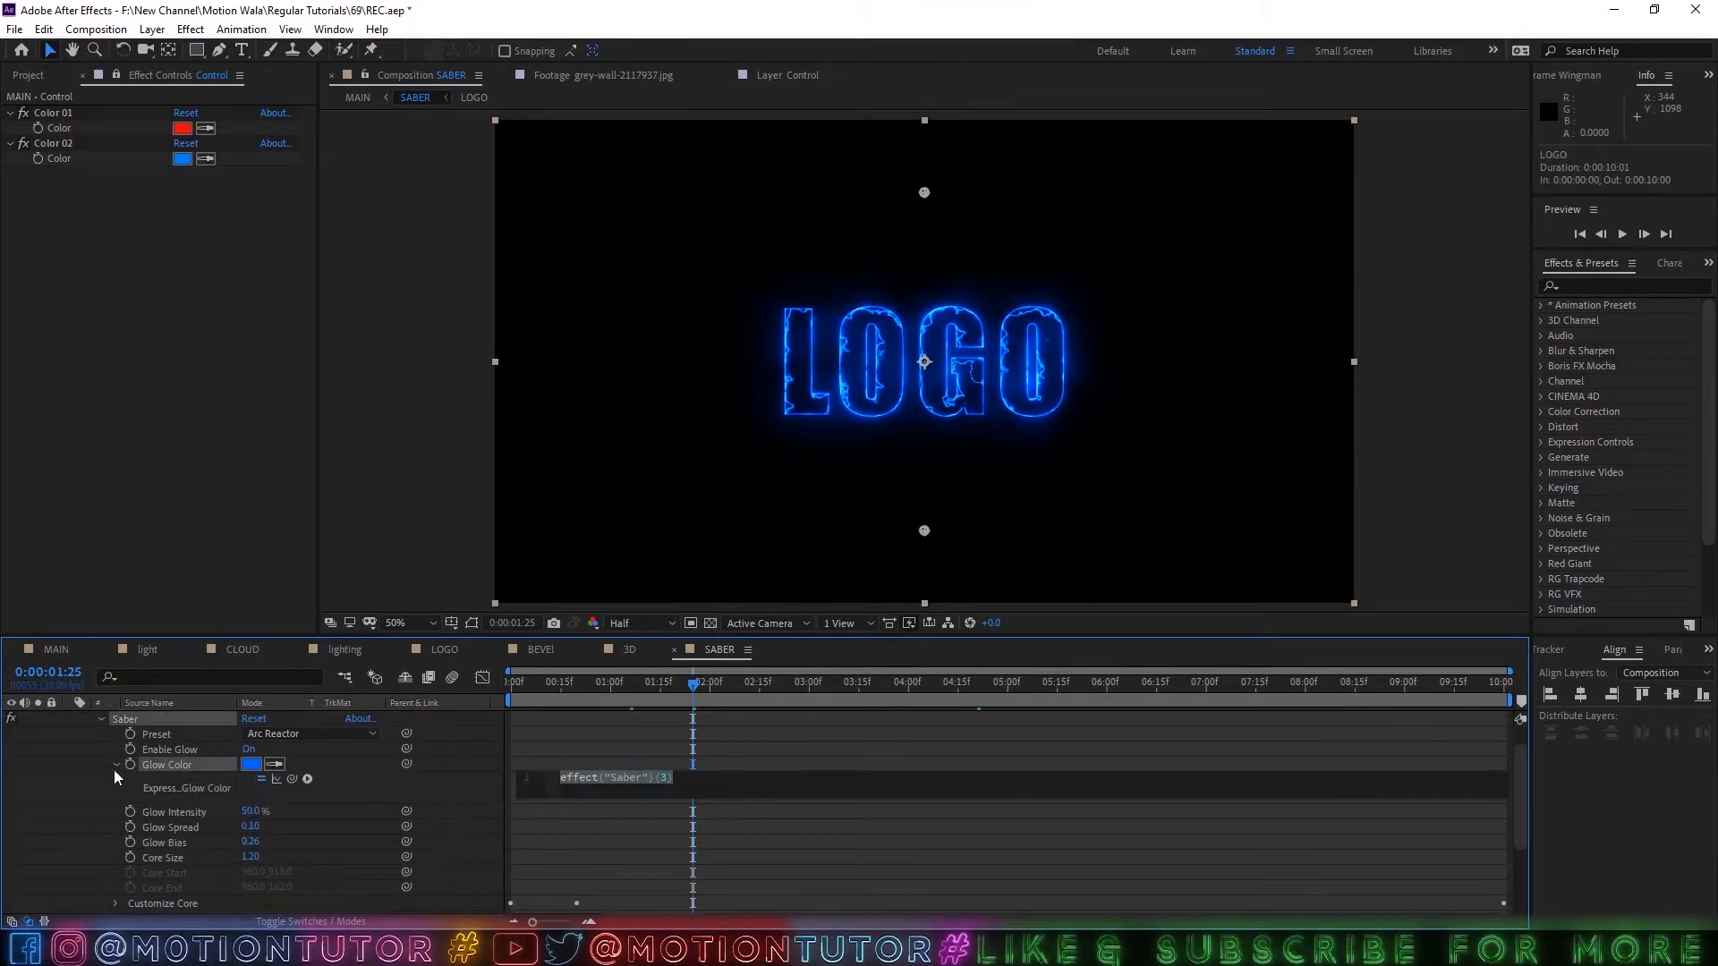
pyautogui.moveTo(292, 779); pyautogui.dragTo(62, 159)
pyautogui.click(57, 760)
pyautogui.scroll(2, 57, 760)
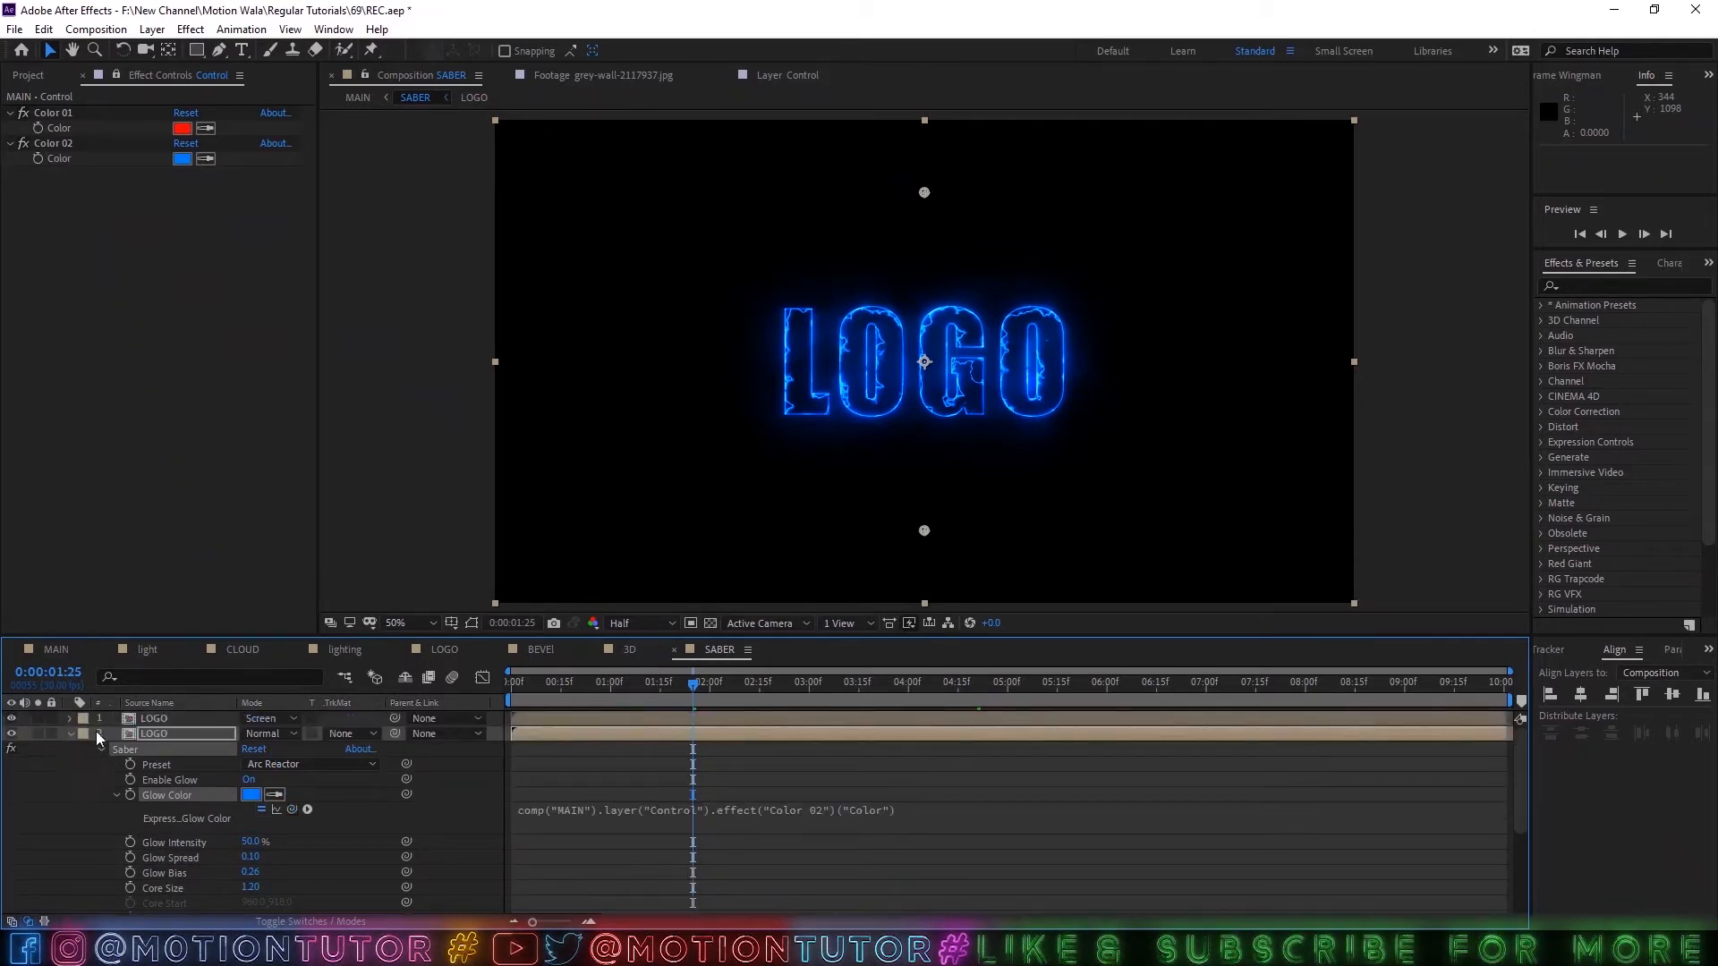
# Link the upper LOGO layer's Saber Glow Color to the Control layer's Color 01 with an expression.
pyautogui.click(143, 719)
pyautogui.press('e')
pyautogui.click(105, 734)
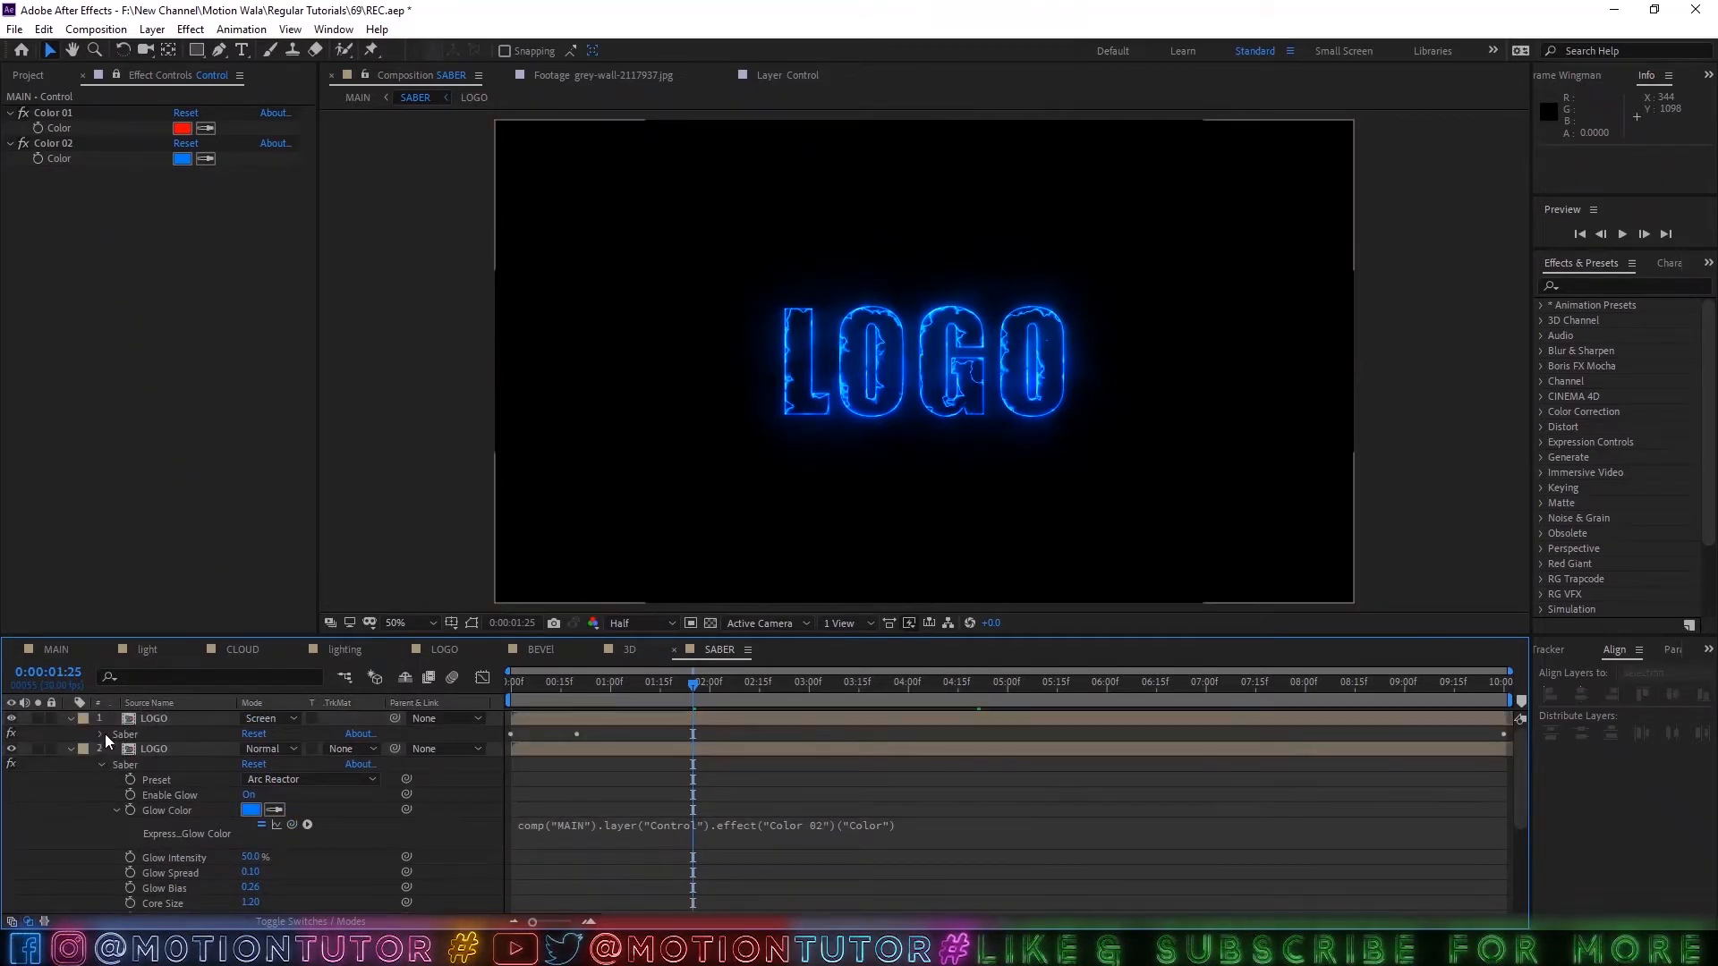
pyautogui.click(101, 735)
pyautogui.keyDown('alt'); pyautogui.click(130, 765); pyautogui.keyUp('alt')
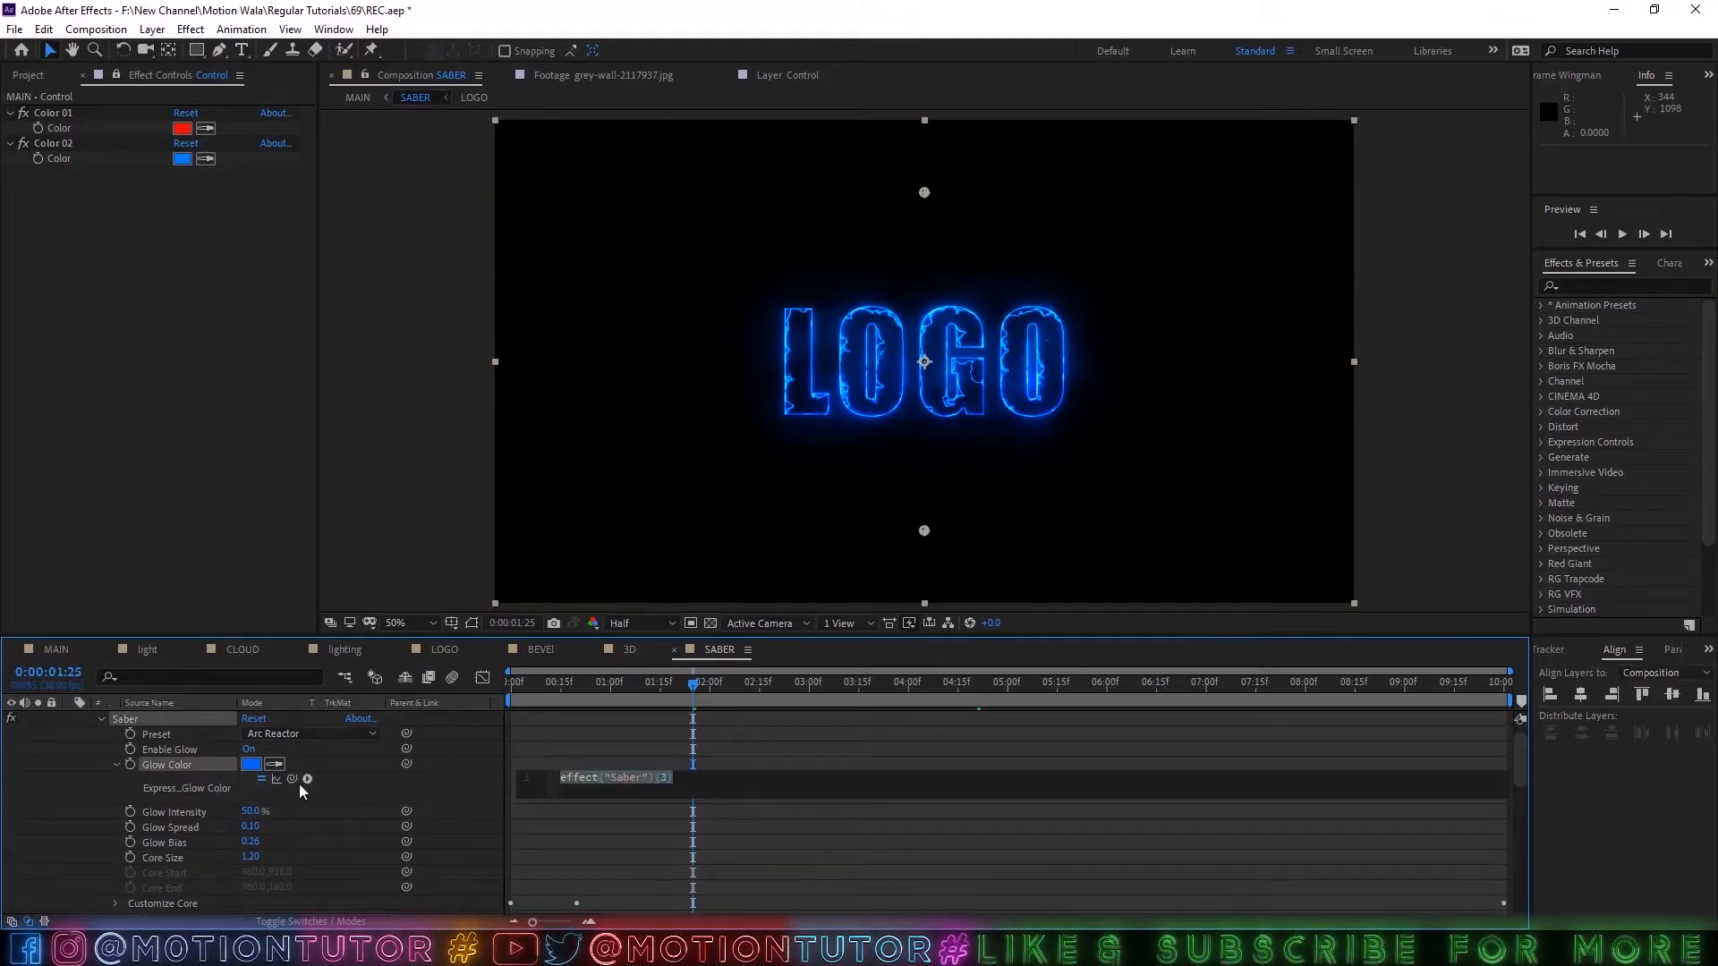
pyautogui.moveTo(292, 779); pyautogui.dragTo(47, 128)
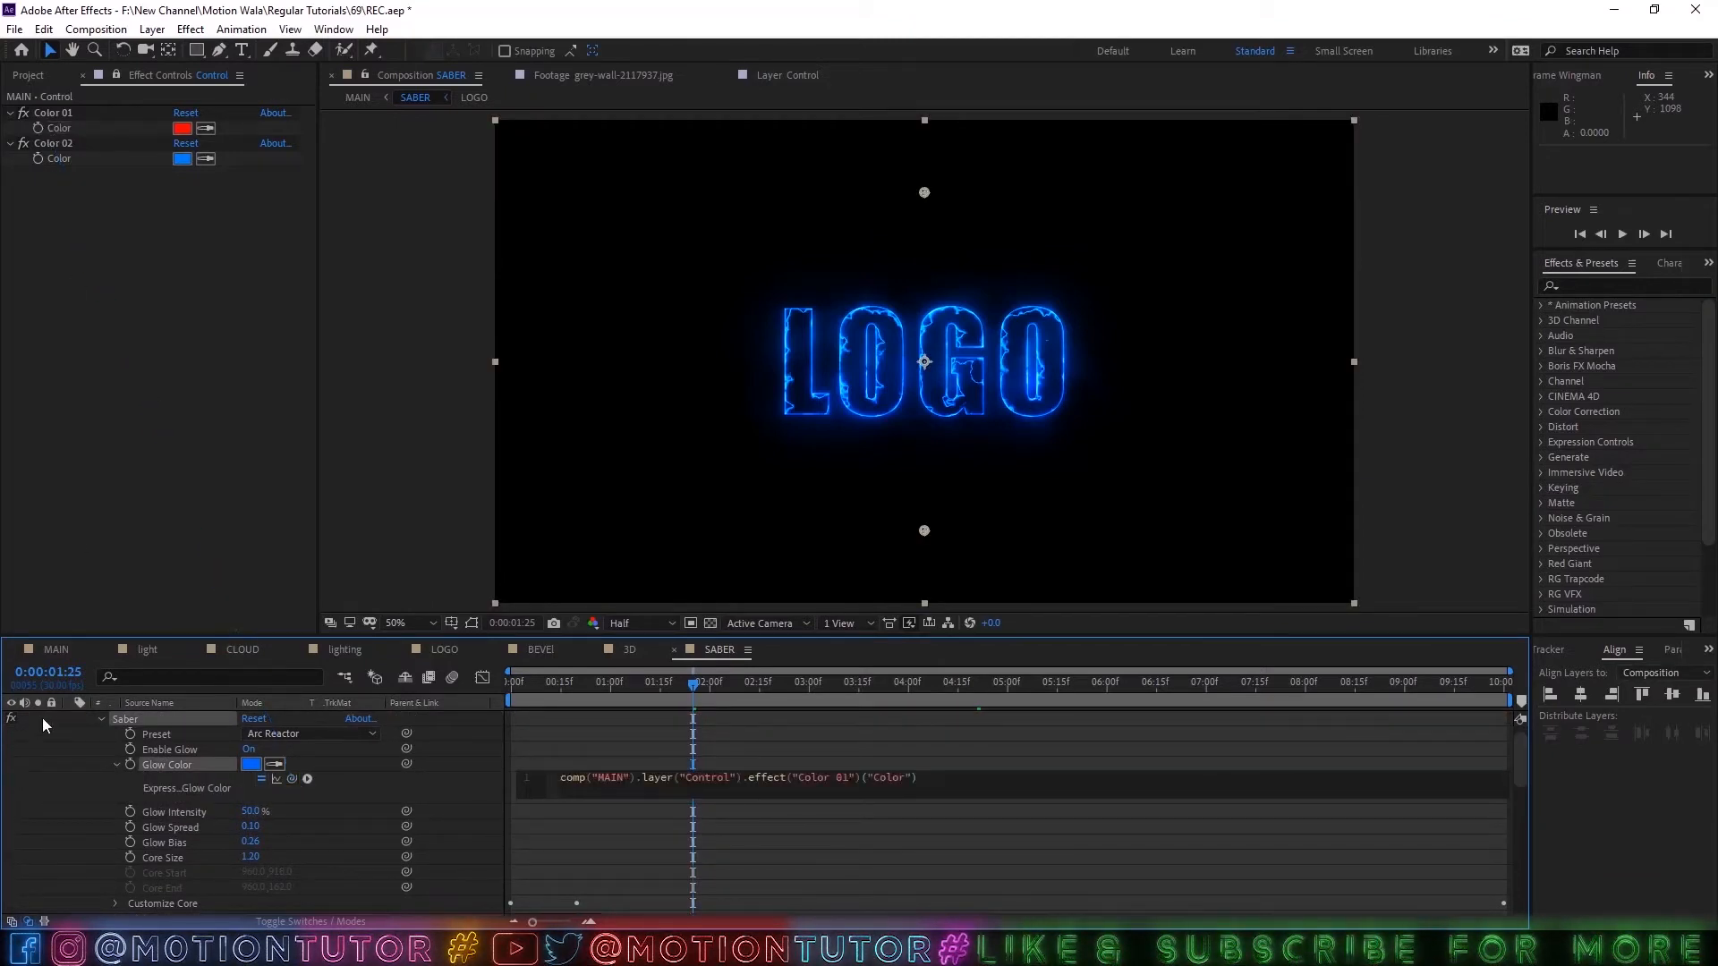
pyautogui.click(68, 791)
# Preview the two-color outline at 0:00:02:02 and change the Control layer's Color 01 to a slightly lighter red.
pyautogui.moveTo(655, 683); pyautogui.dragTo(716, 684)
pyautogui.scroll(2, 925, 337)
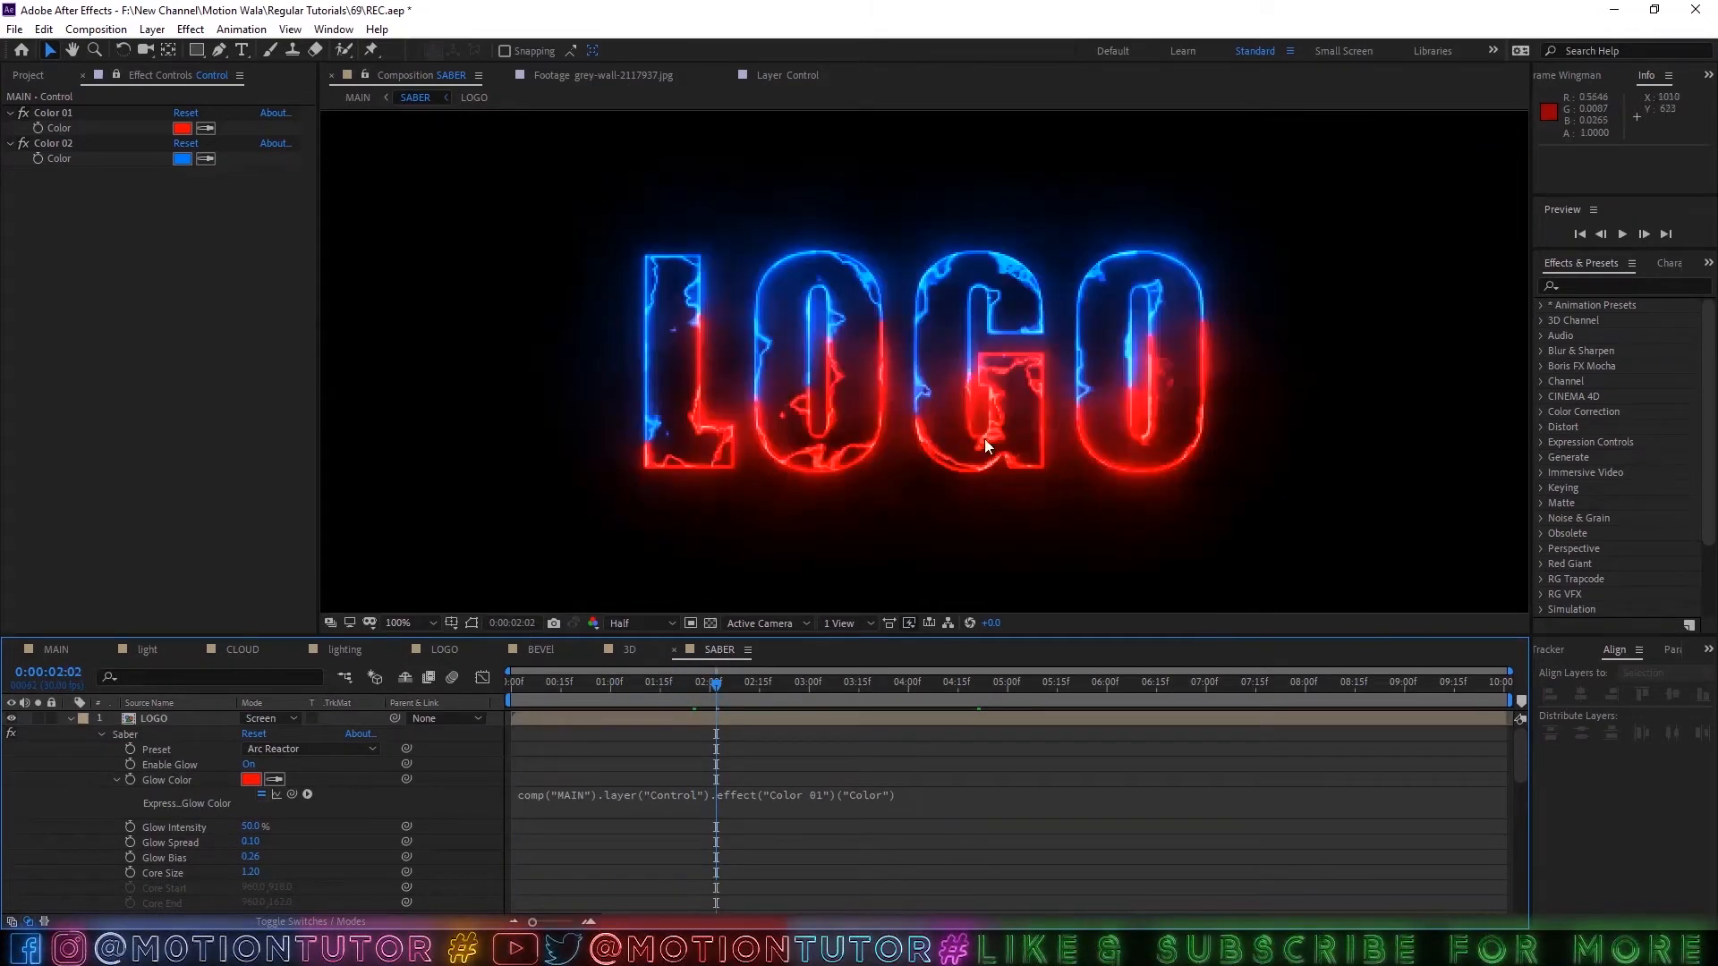
pyautogui.click(181, 128)
pyautogui.moveTo(622, 354); pyautogui.dragTo(609, 352)
pyautogui.click(820, 336)
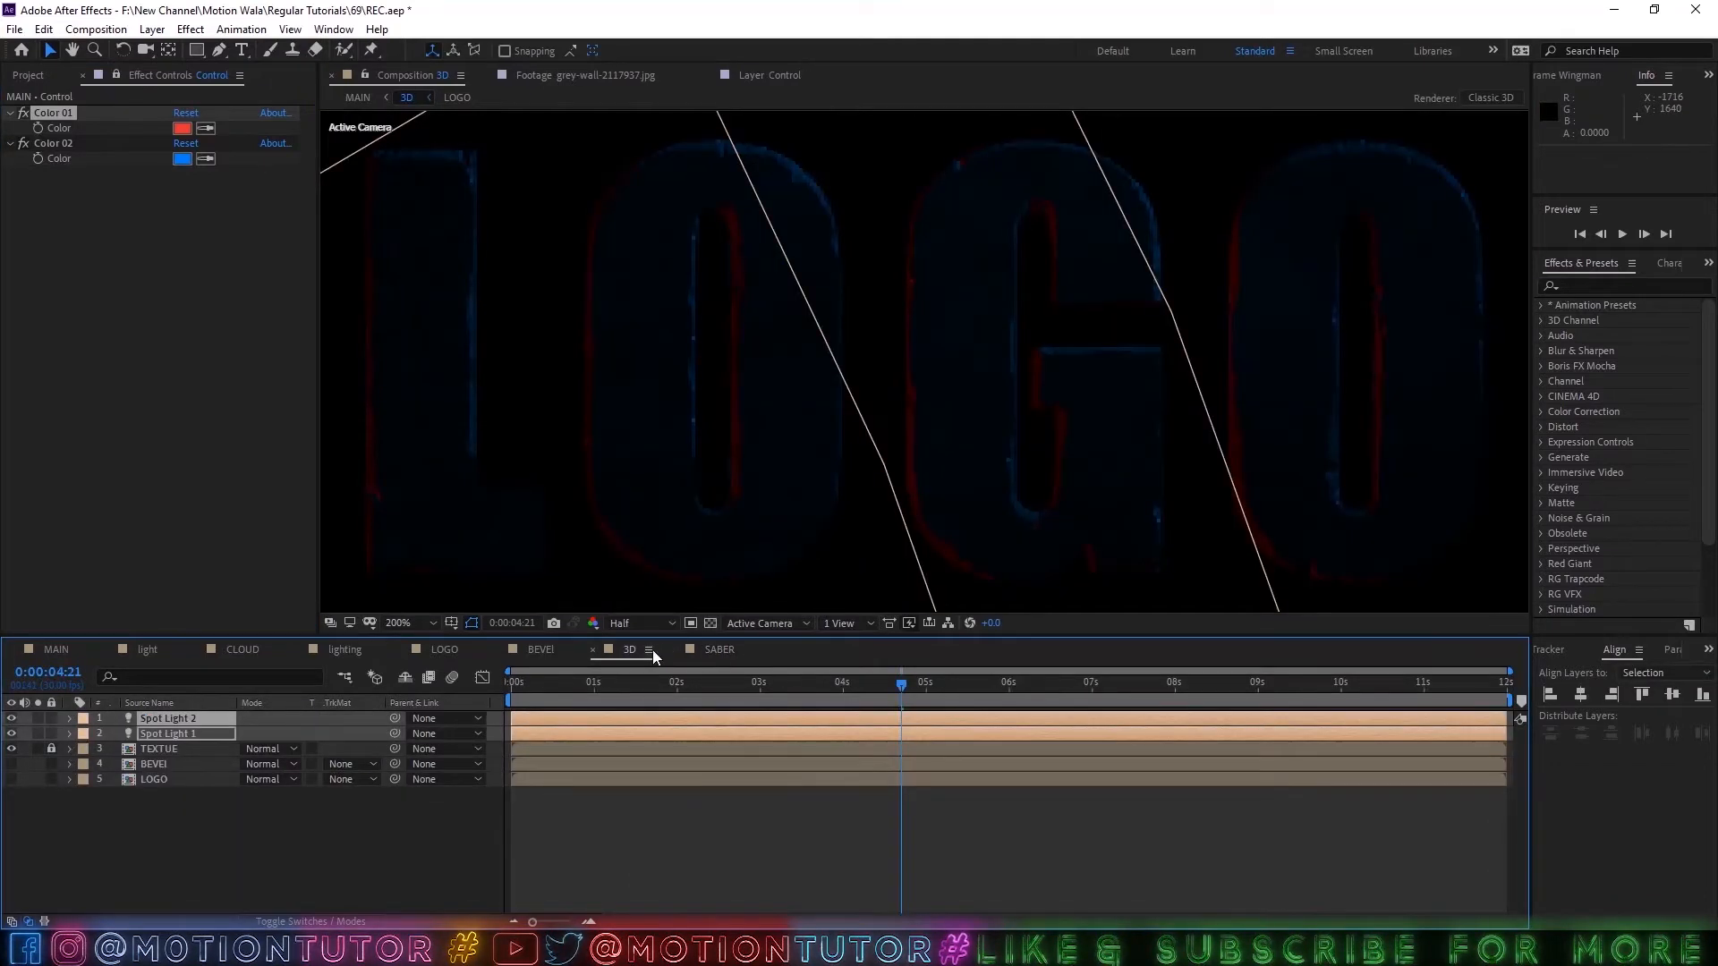
# In the 3D composition, link Spot Light 1's Color to the Control layer's Color 01 with an expression.
pyautogui.scroll(-4, 943, 374)
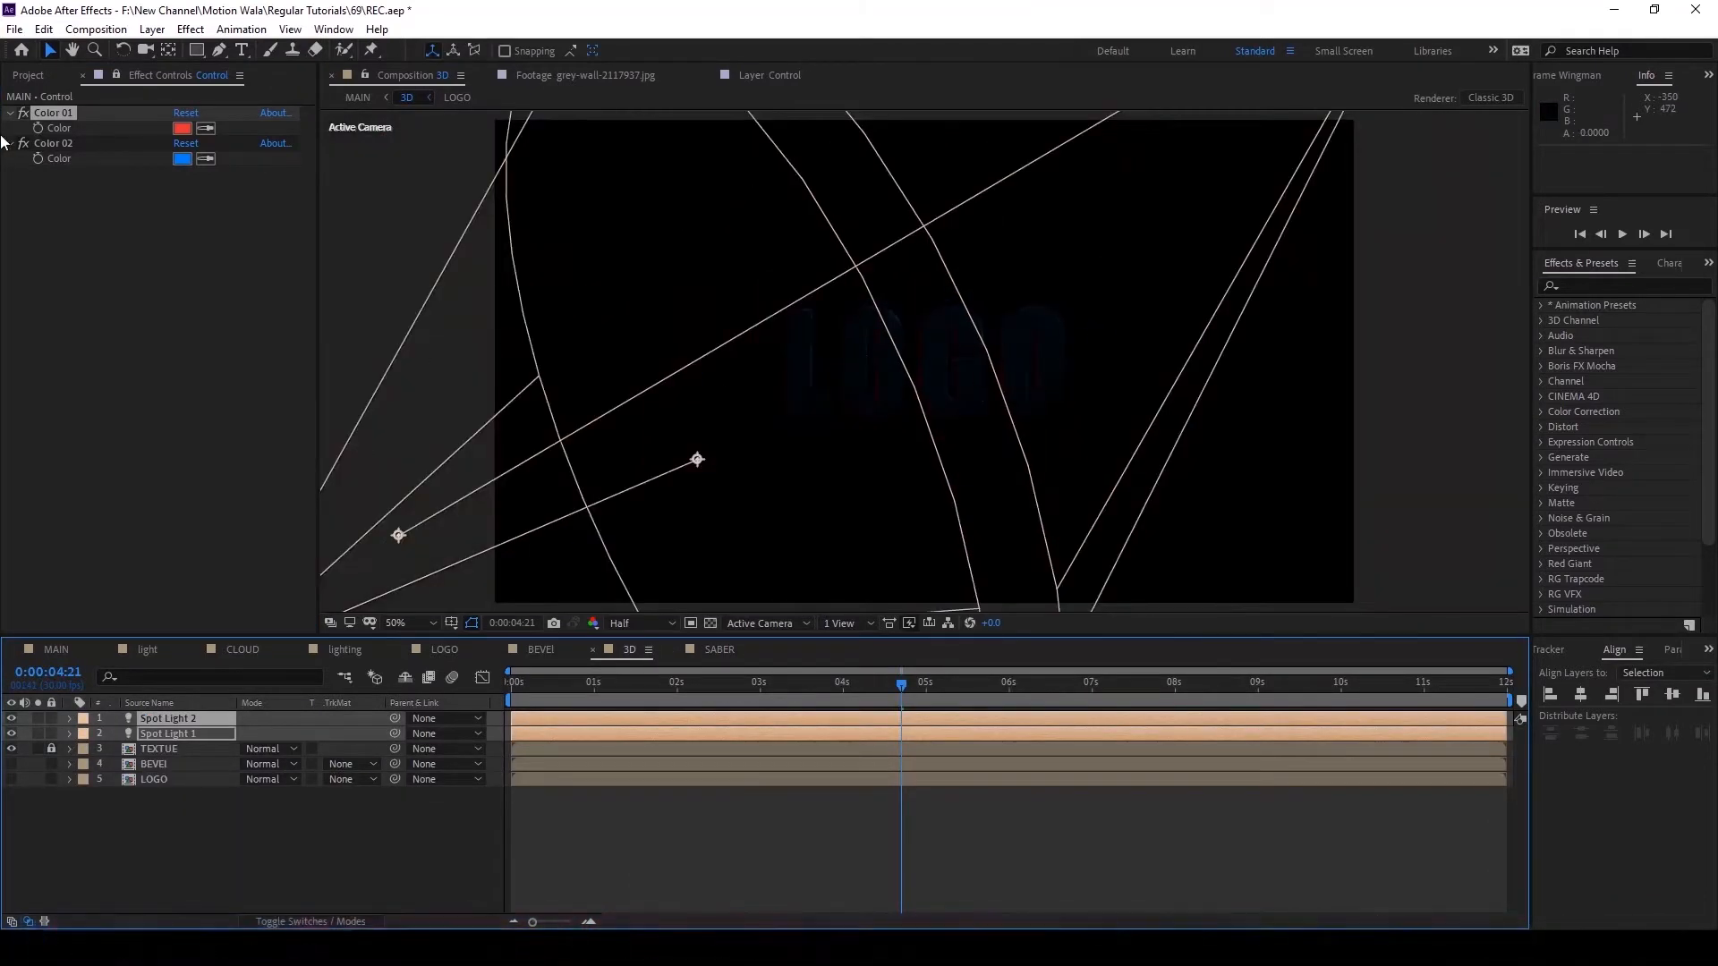
pyautogui.click(190, 796)
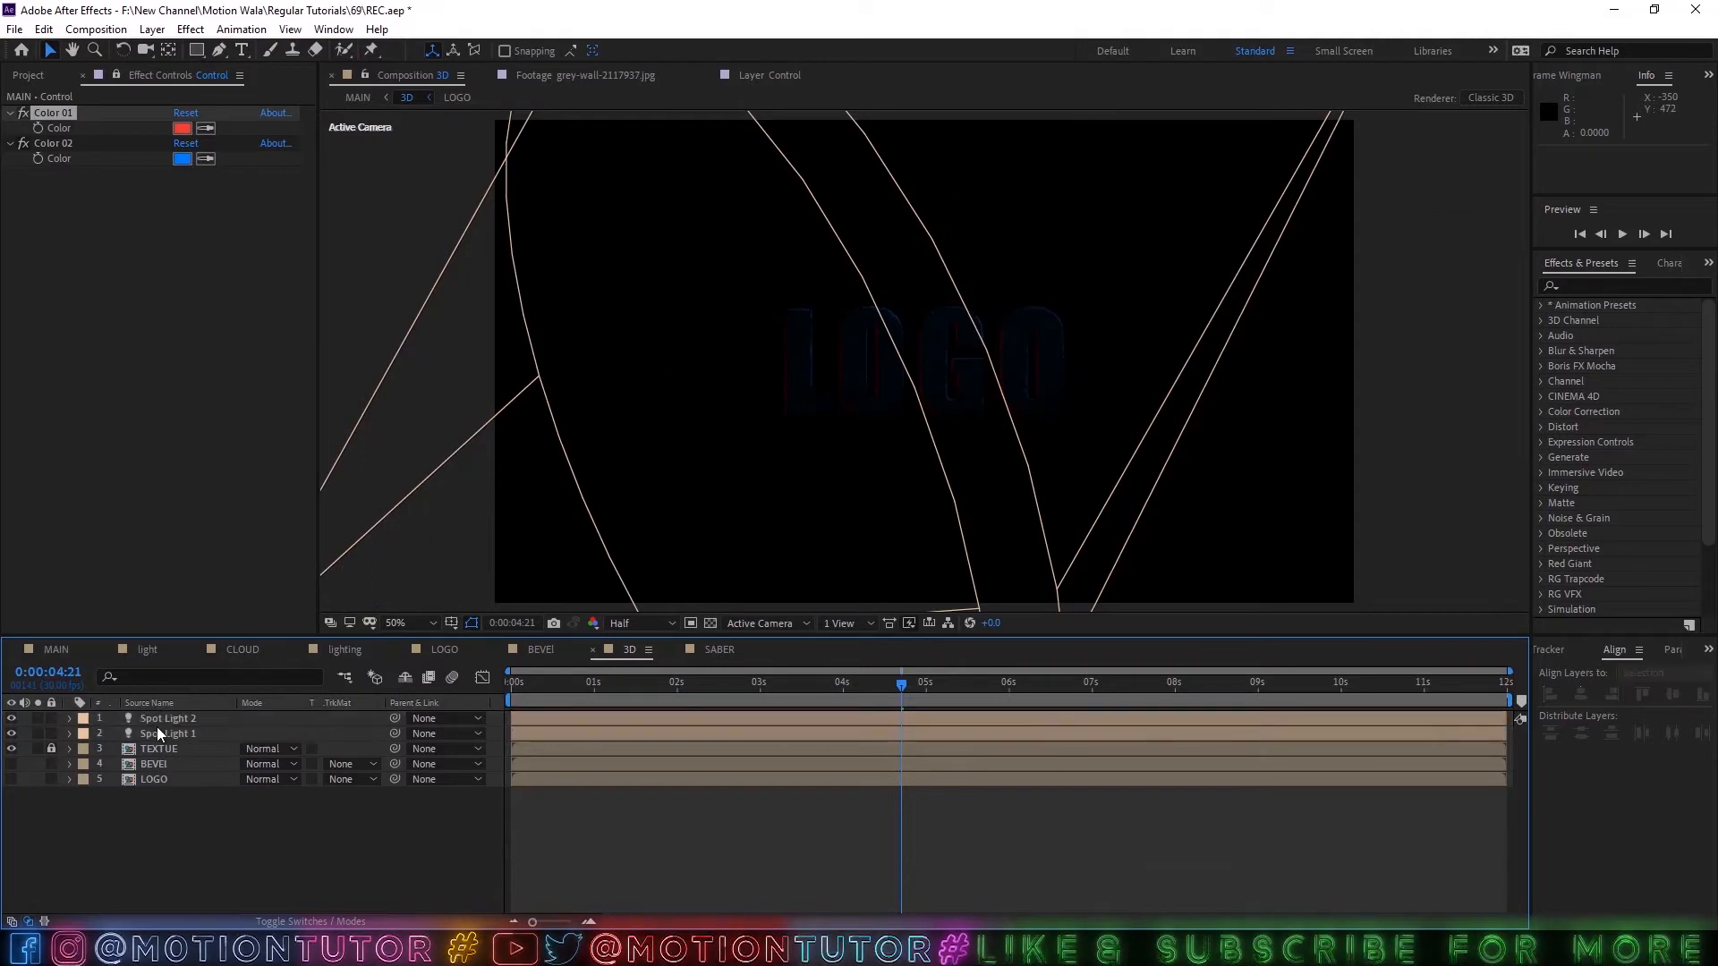
pyautogui.click(161, 732)
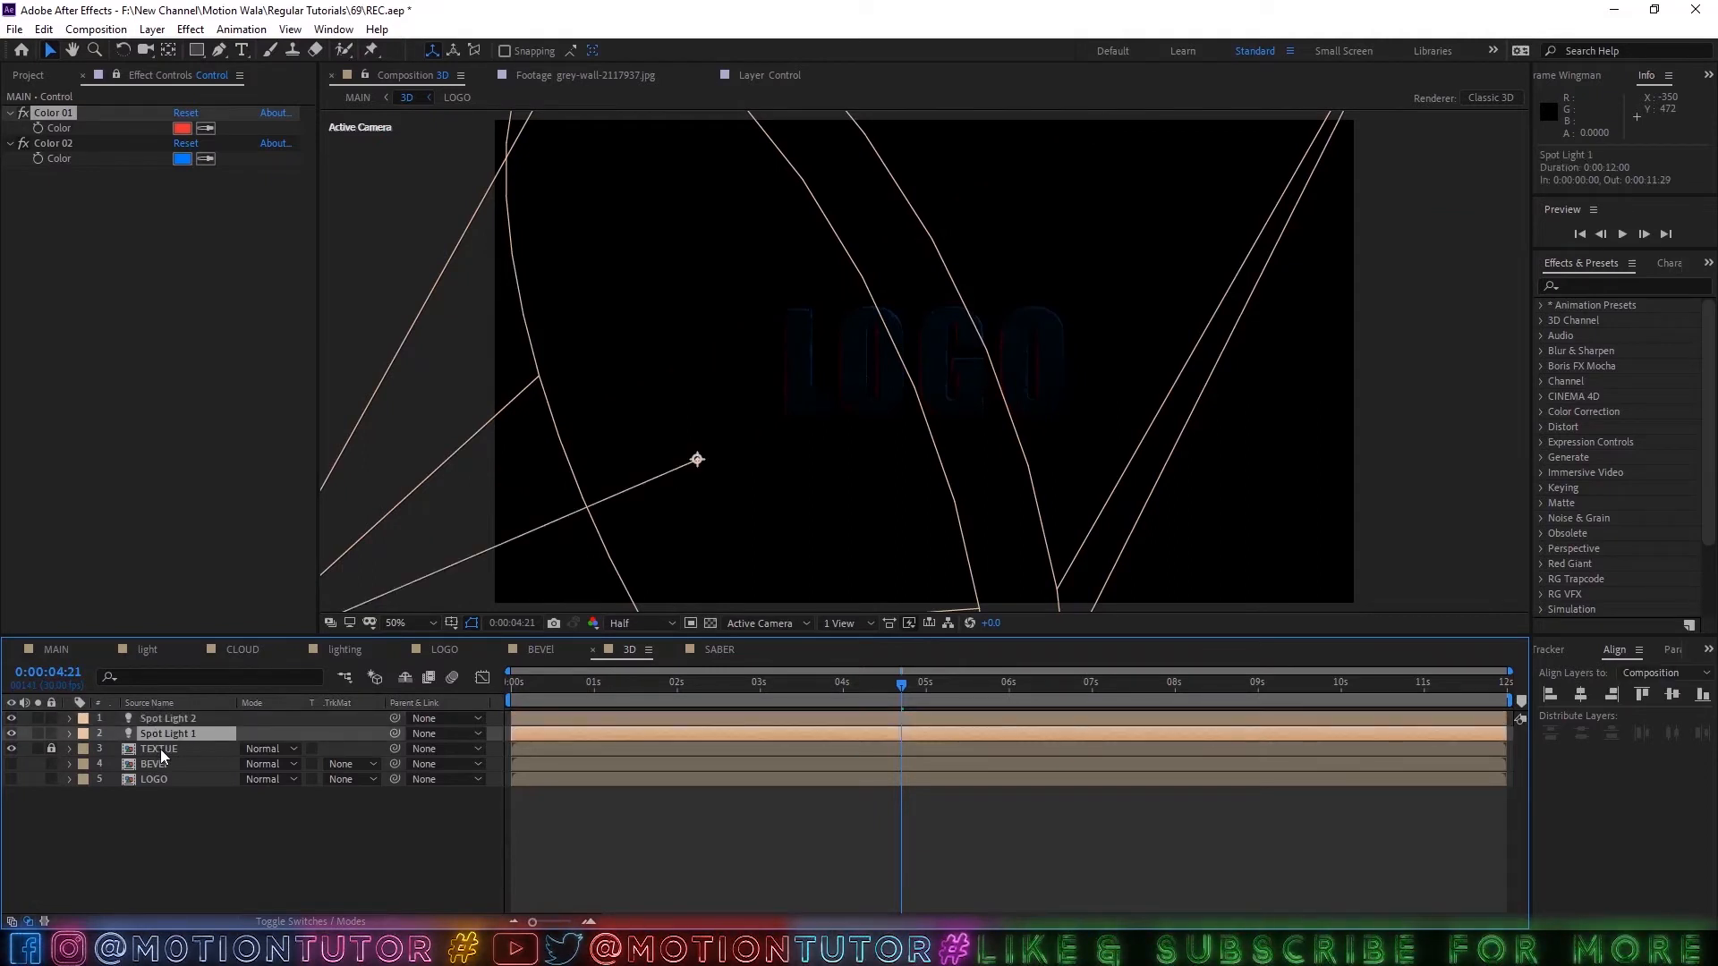
pyautogui.press('a')
pyautogui.press('a')
pyautogui.click(118, 782)
pyautogui.keyDown('alt'); pyautogui.click(115, 781); pyautogui.keyUp('alt')
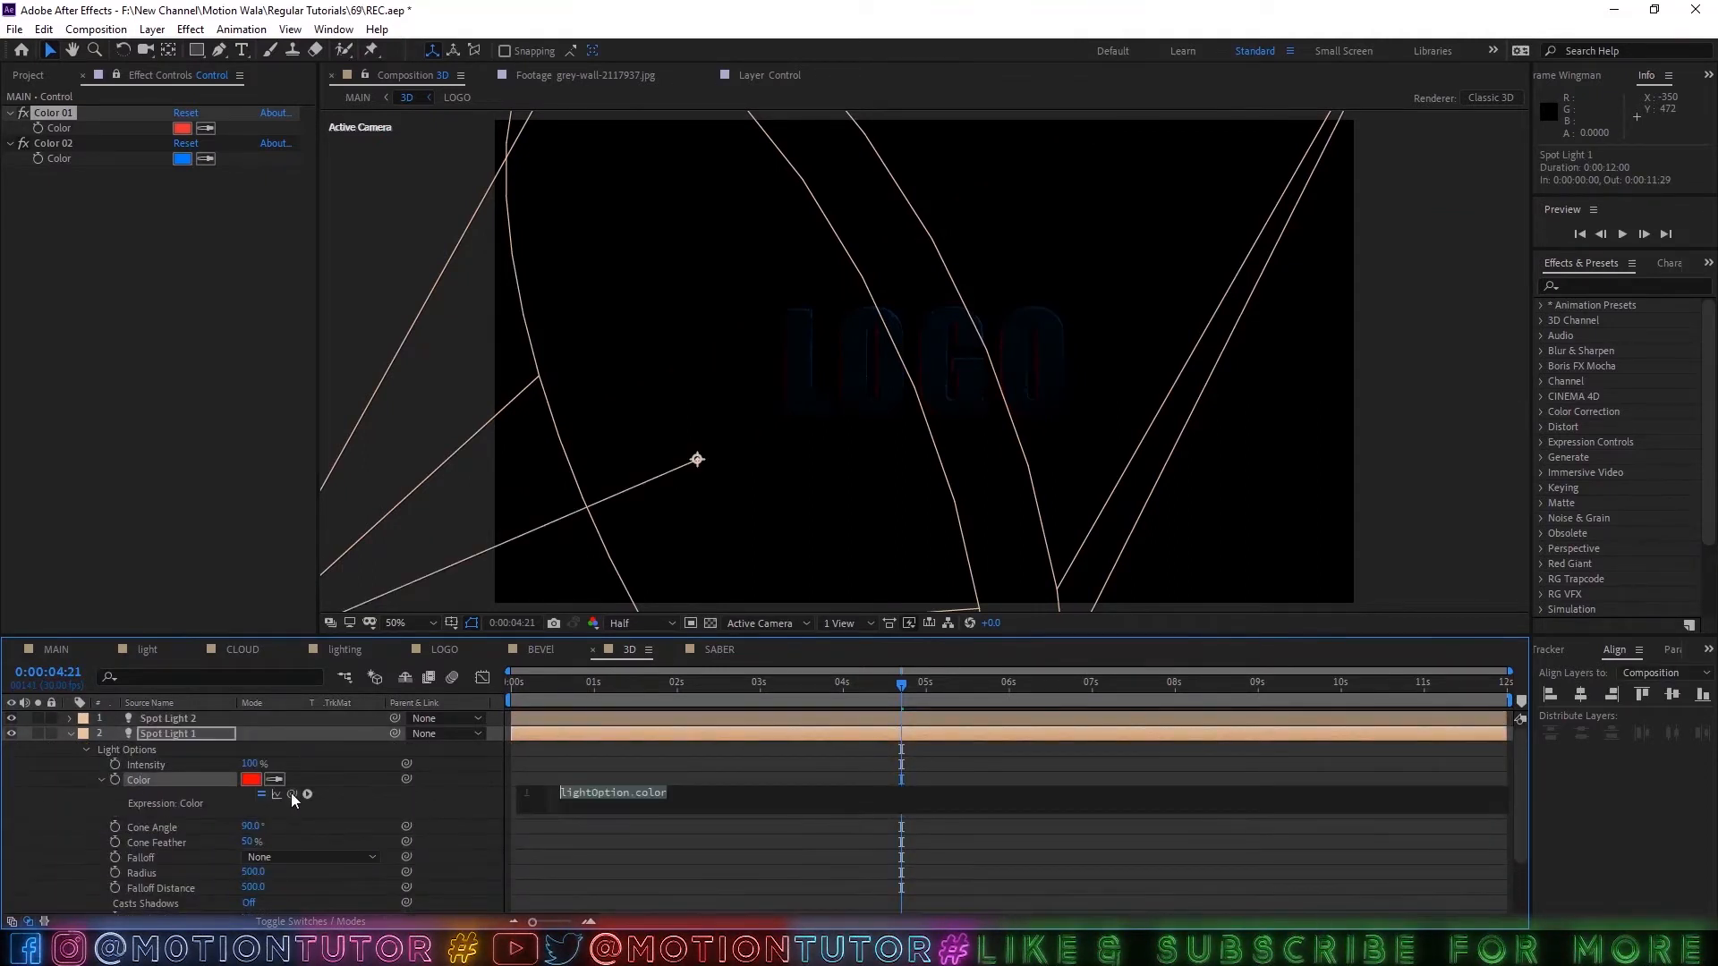
pyautogui.moveTo(292, 793); pyautogui.dragTo(54, 128)
pyautogui.click(70, 883)
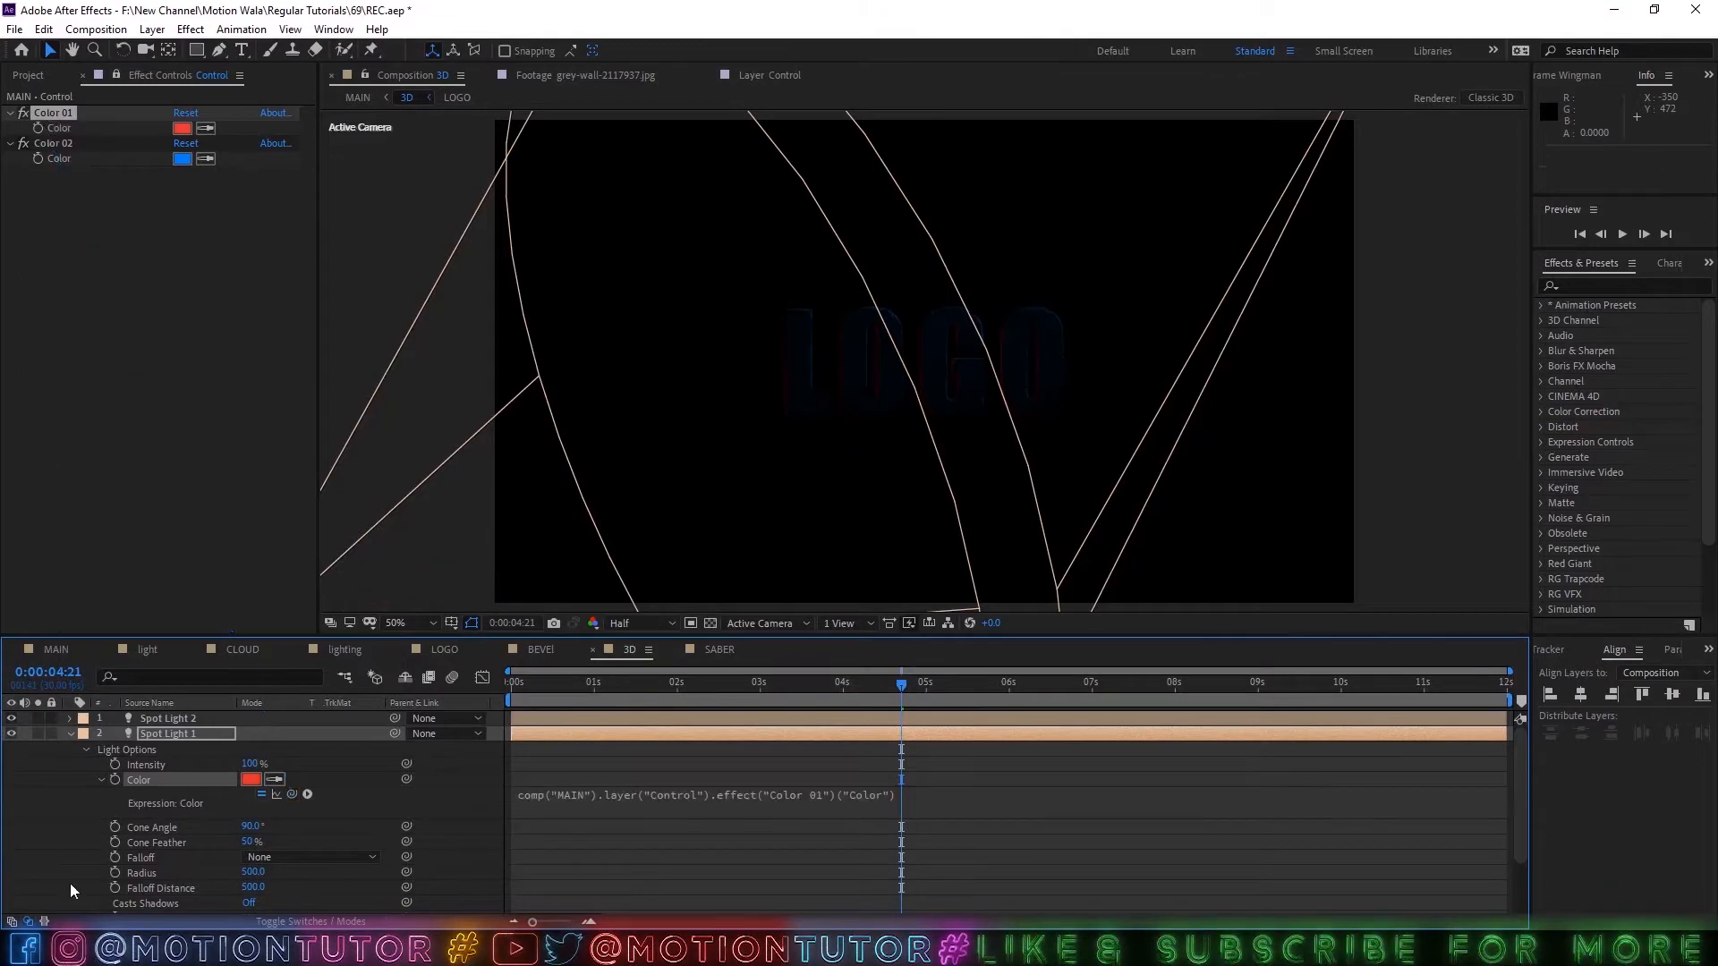
# Link Spot Light 2's Color to the Control layer's Color 02 with an expression, and collapse the light's properties.
pyautogui.click(168, 721)
pyautogui.press('a')
pyautogui.press('a')
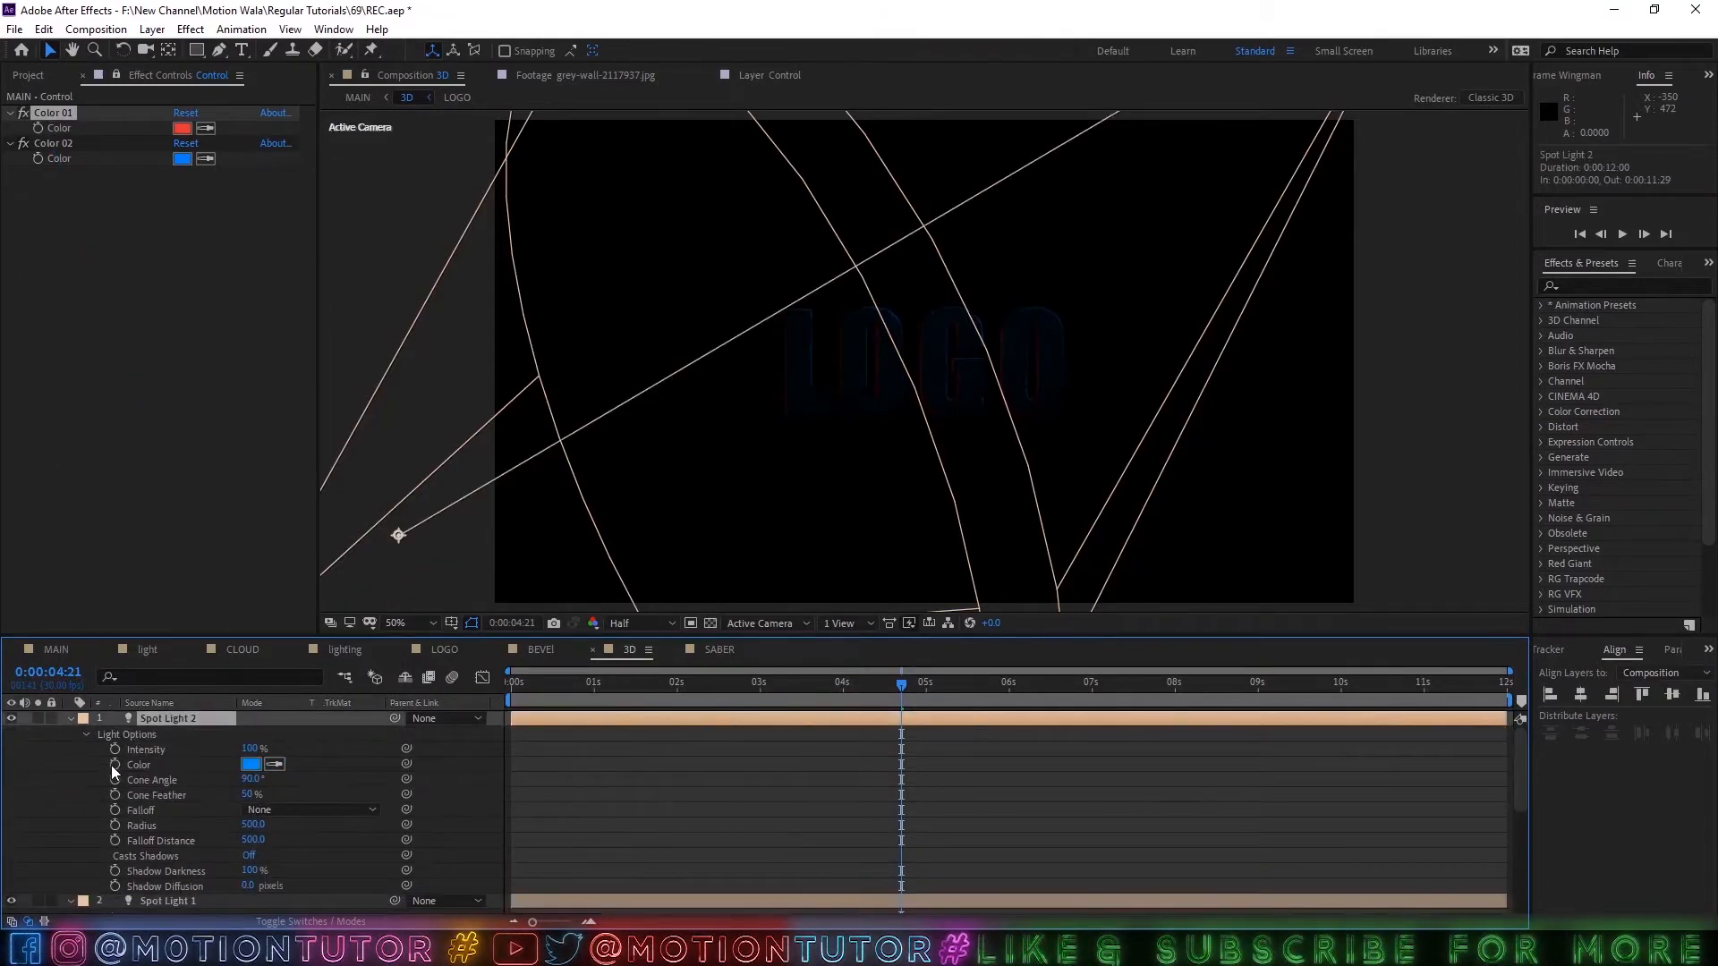
pyautogui.keyDown('alt'); pyautogui.click(114, 764); pyautogui.keyUp('alt')
pyautogui.moveTo(291, 779); pyautogui.dragTo(53, 159)
pyautogui.click(41, 749)
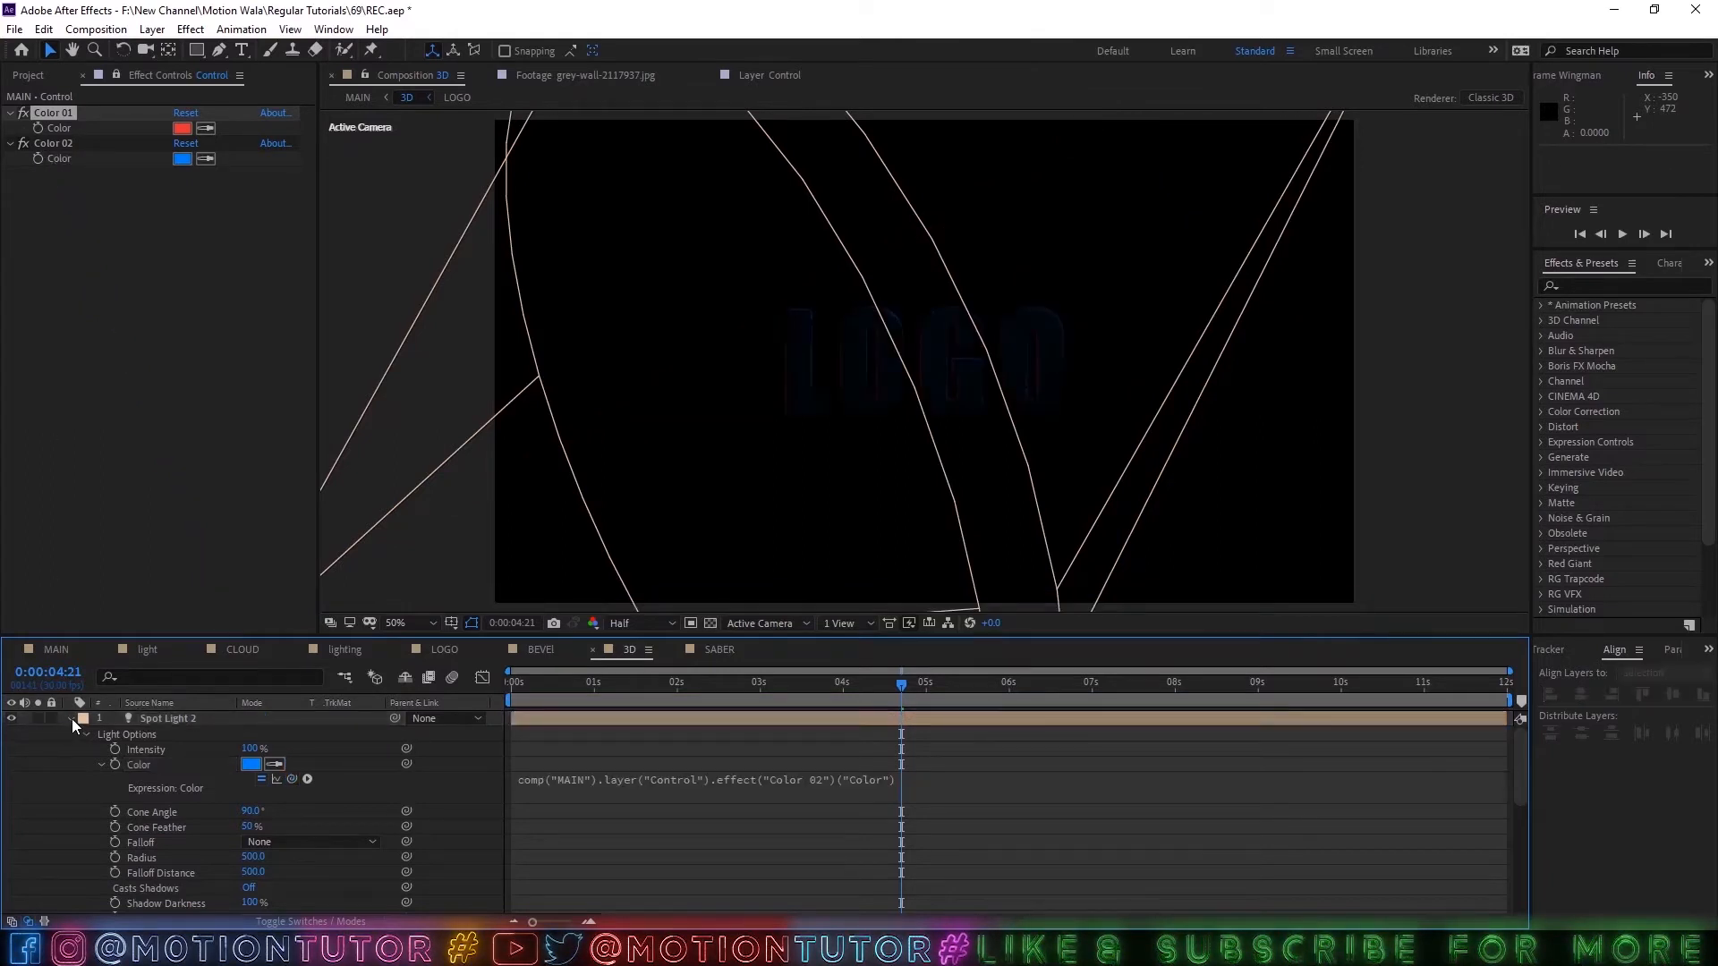
pyautogui.click(70, 718)
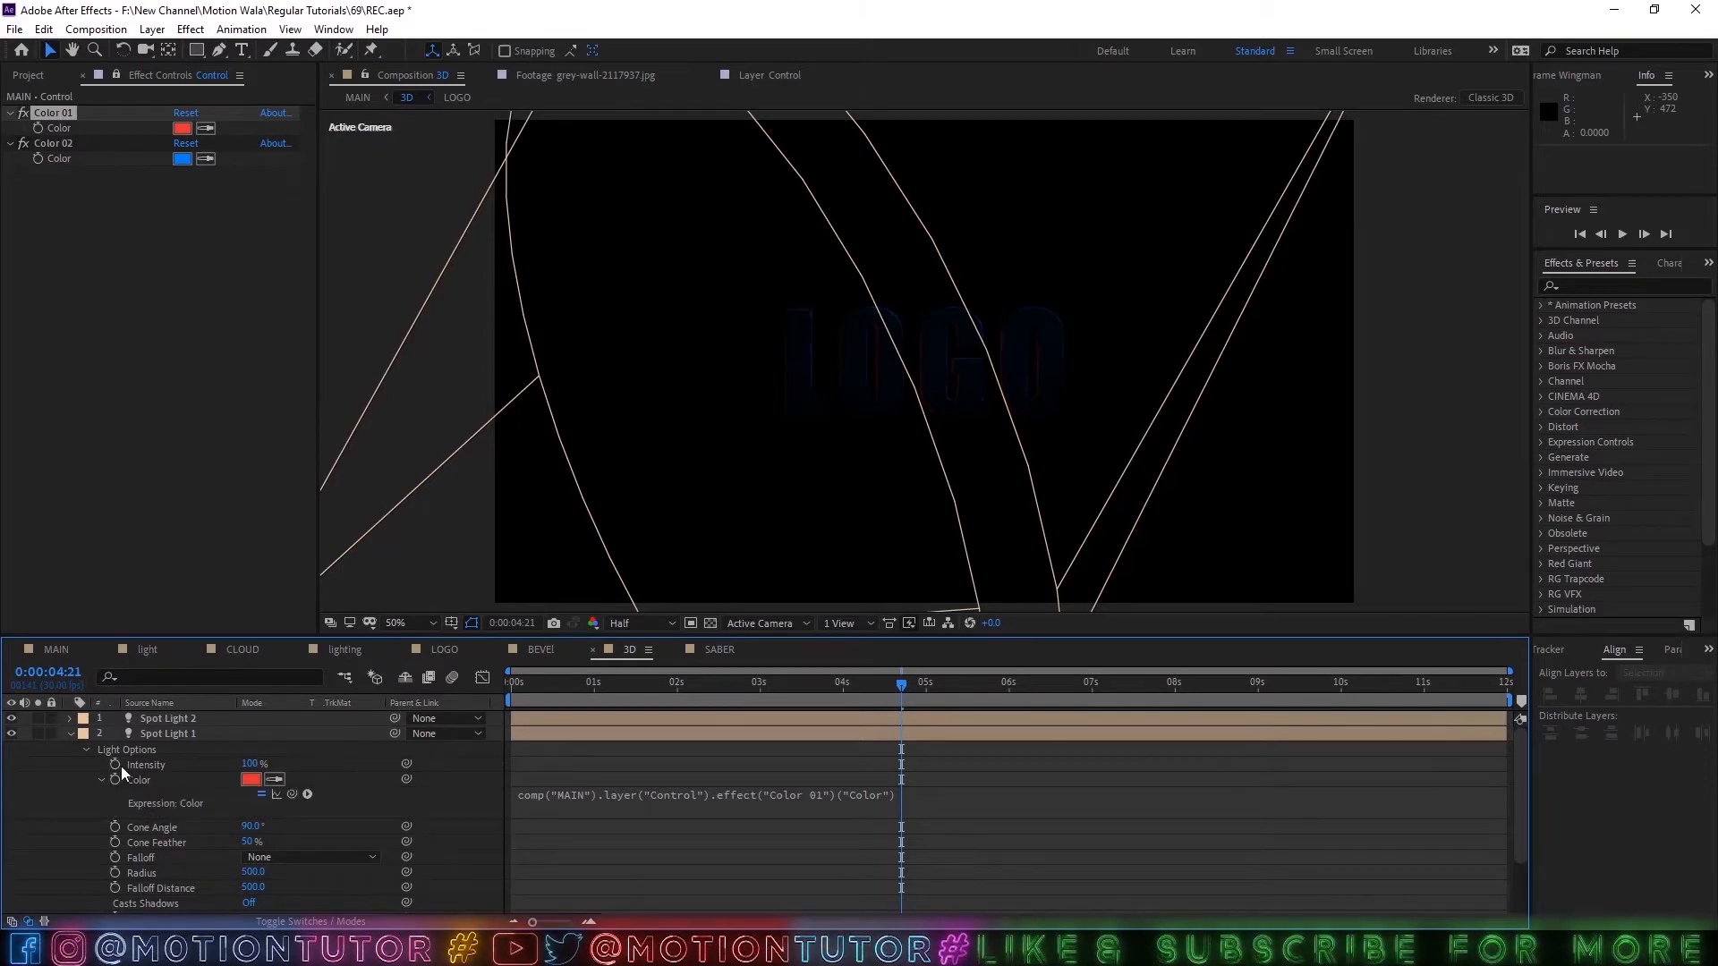
# Add the expression wiggle(5,30) to Spot Light 1's Intensity and scrub to check the flicker.
pyautogui.keyDown('alt'); pyautogui.click(114, 766); pyautogui.keyUp('alt')
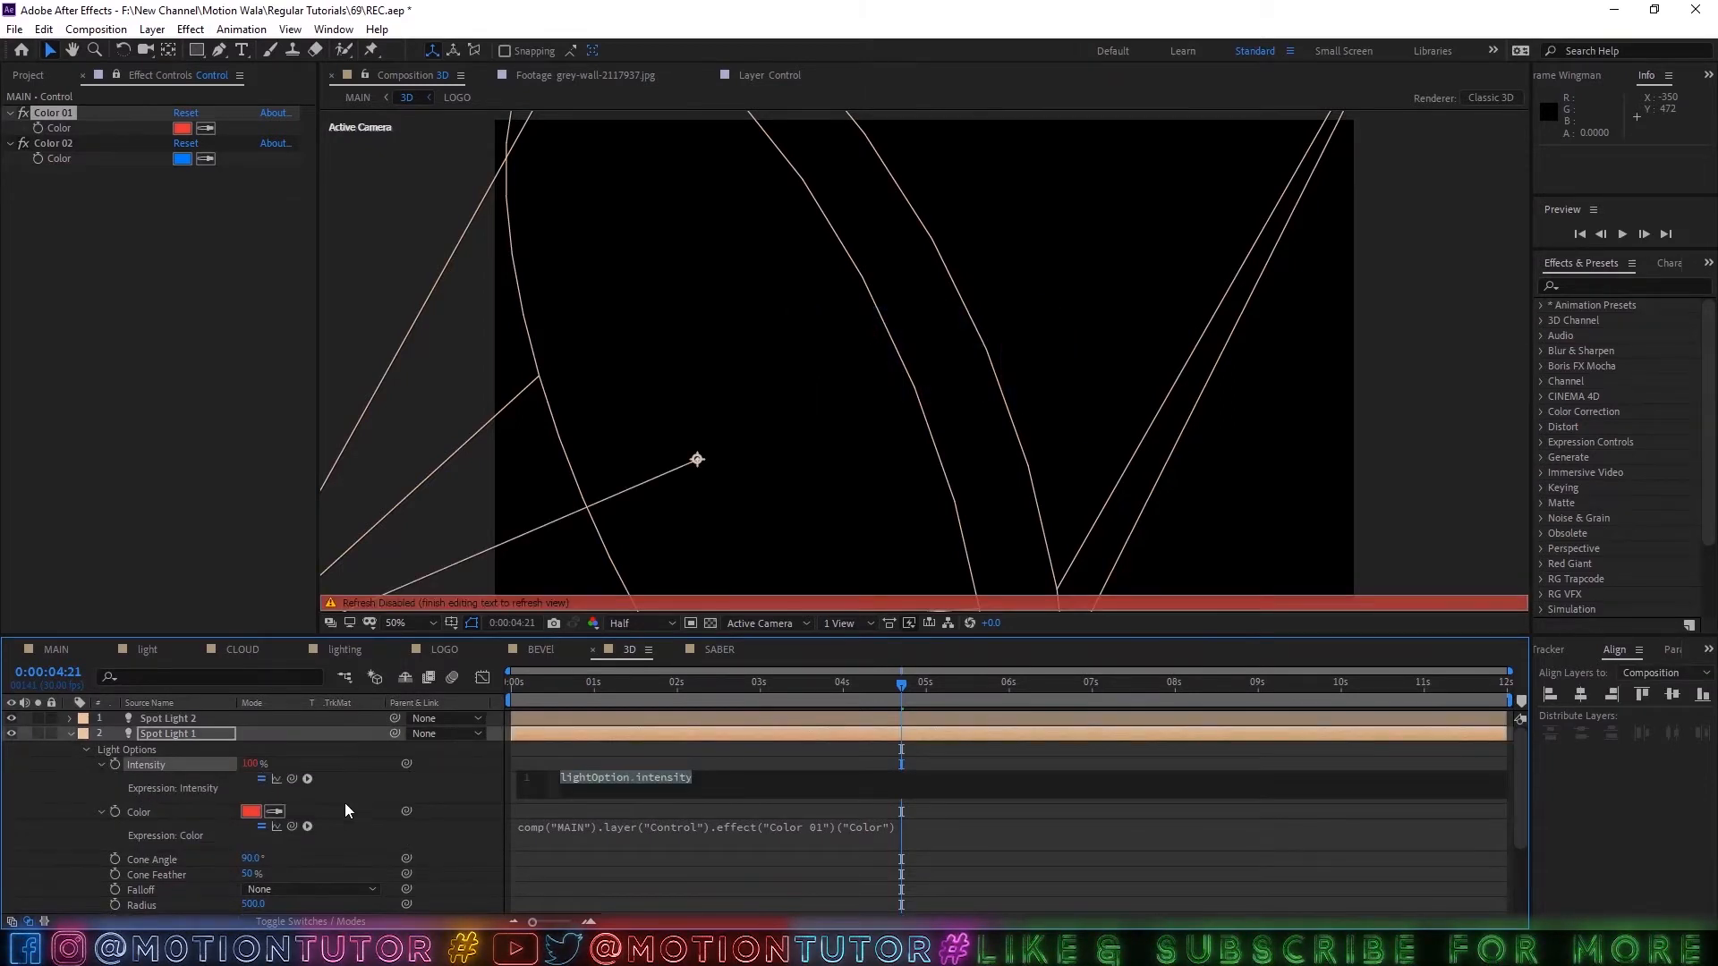
pyautogui.write('wi')
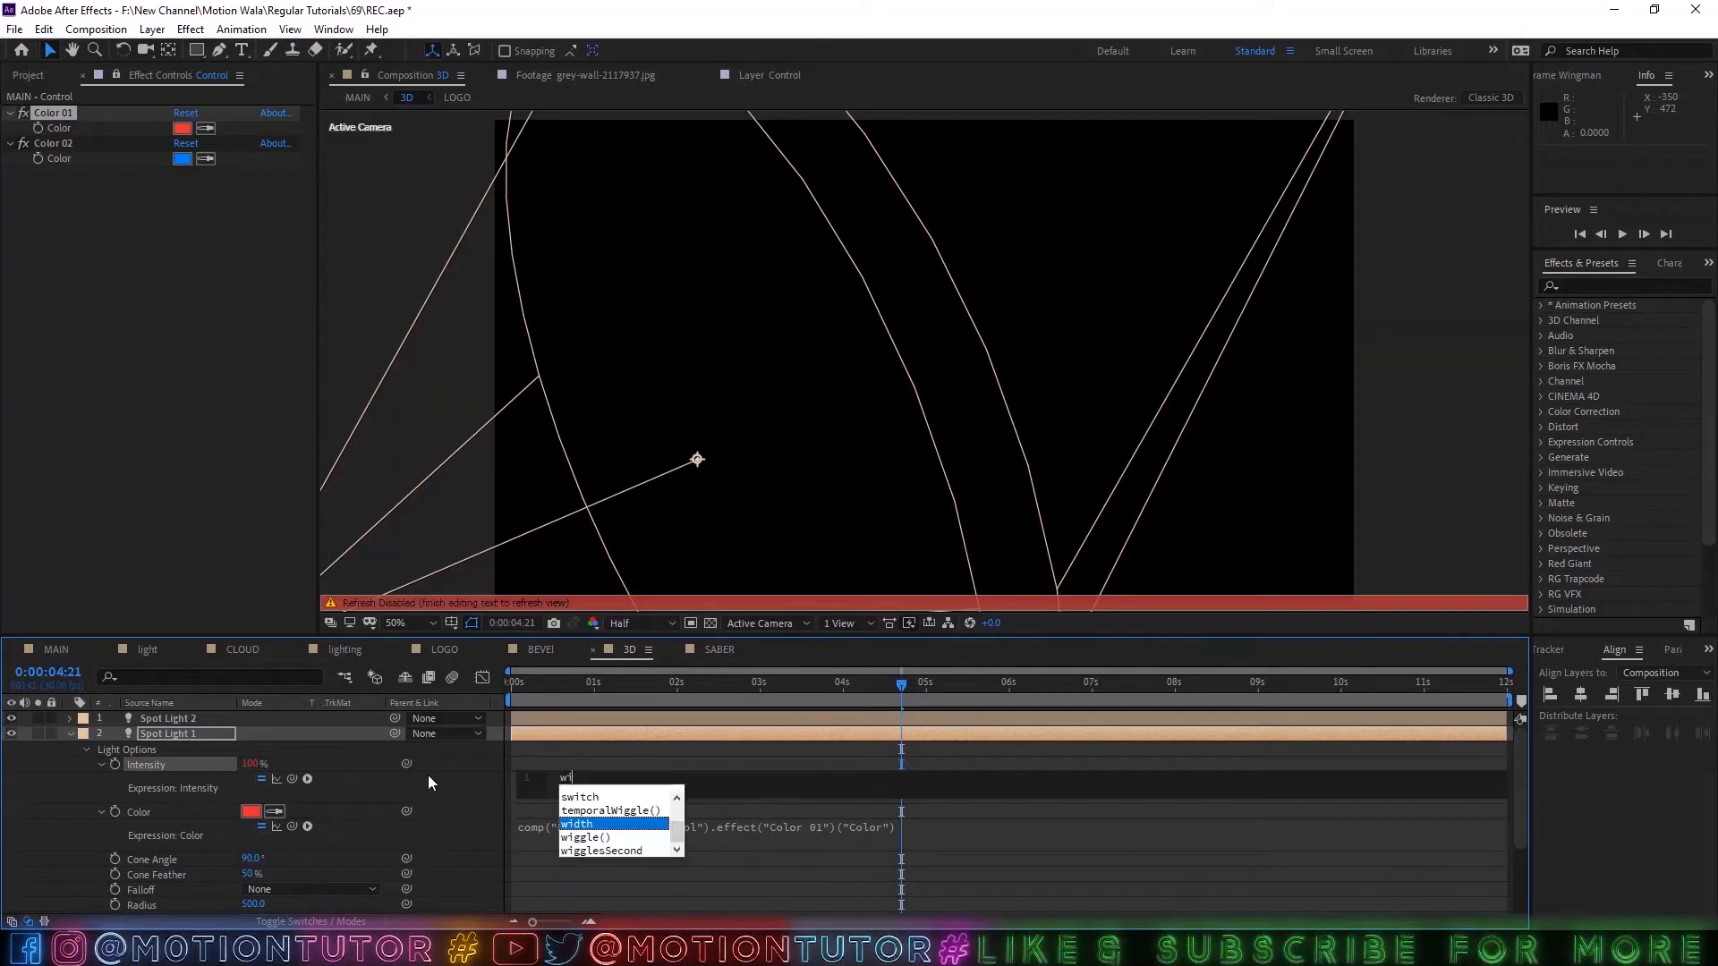
pyautogui.click(599, 839)
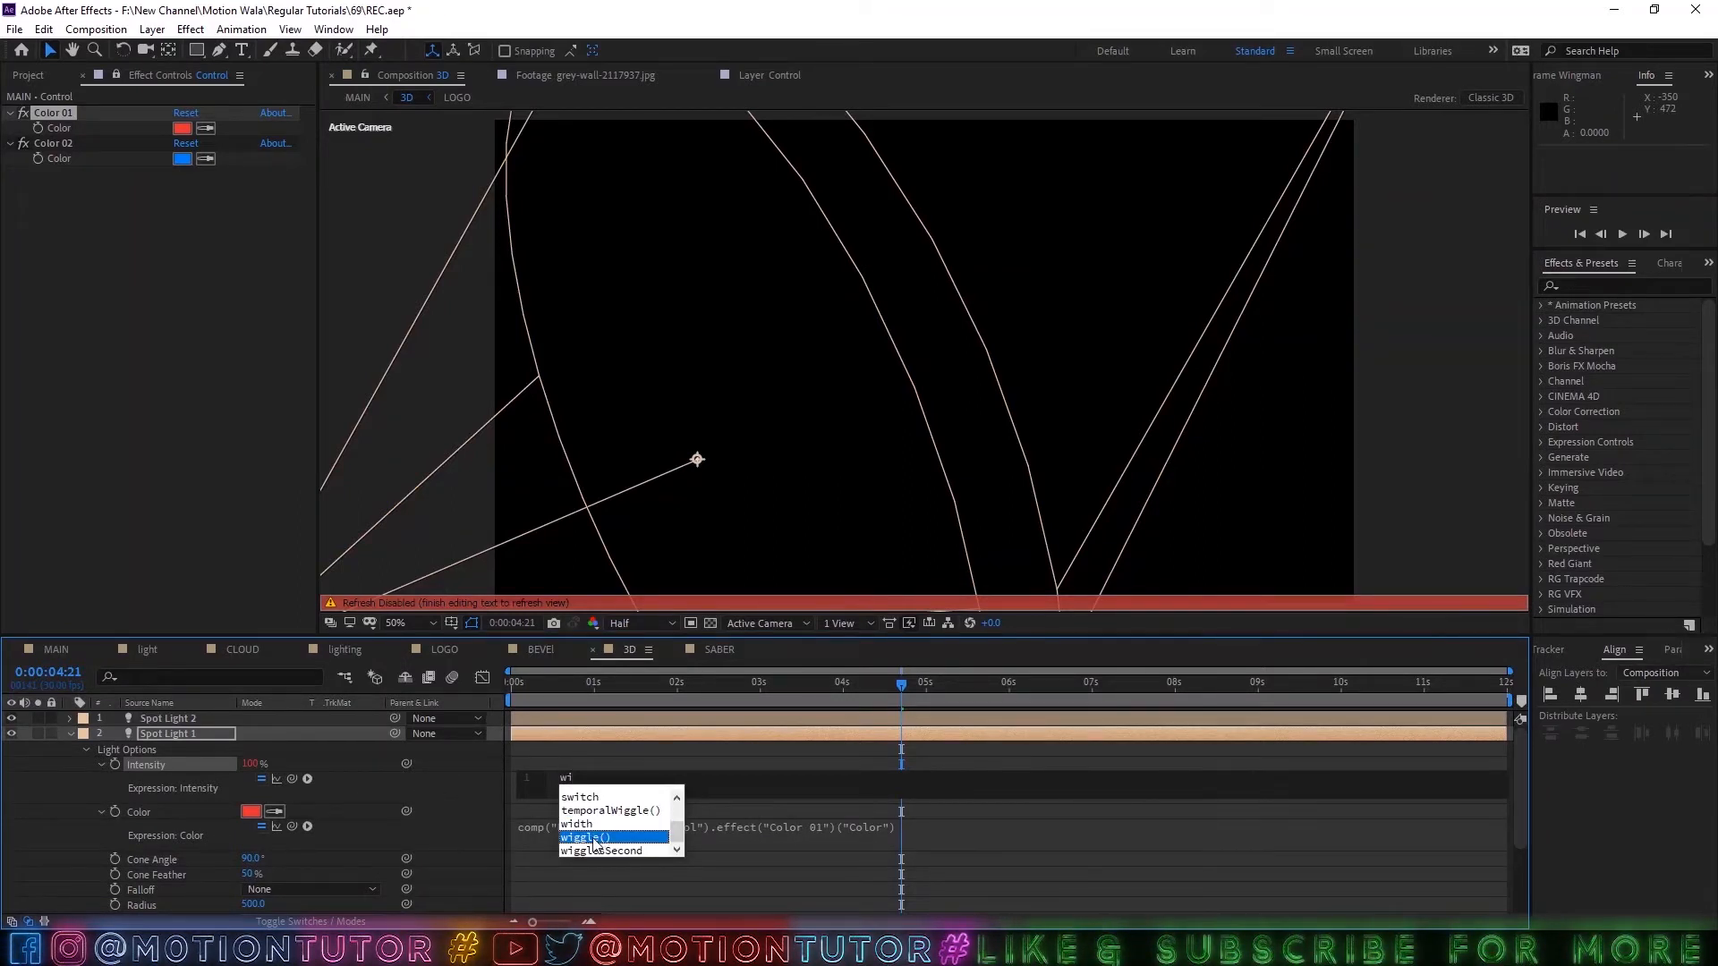
pyautogui.click(597, 843)
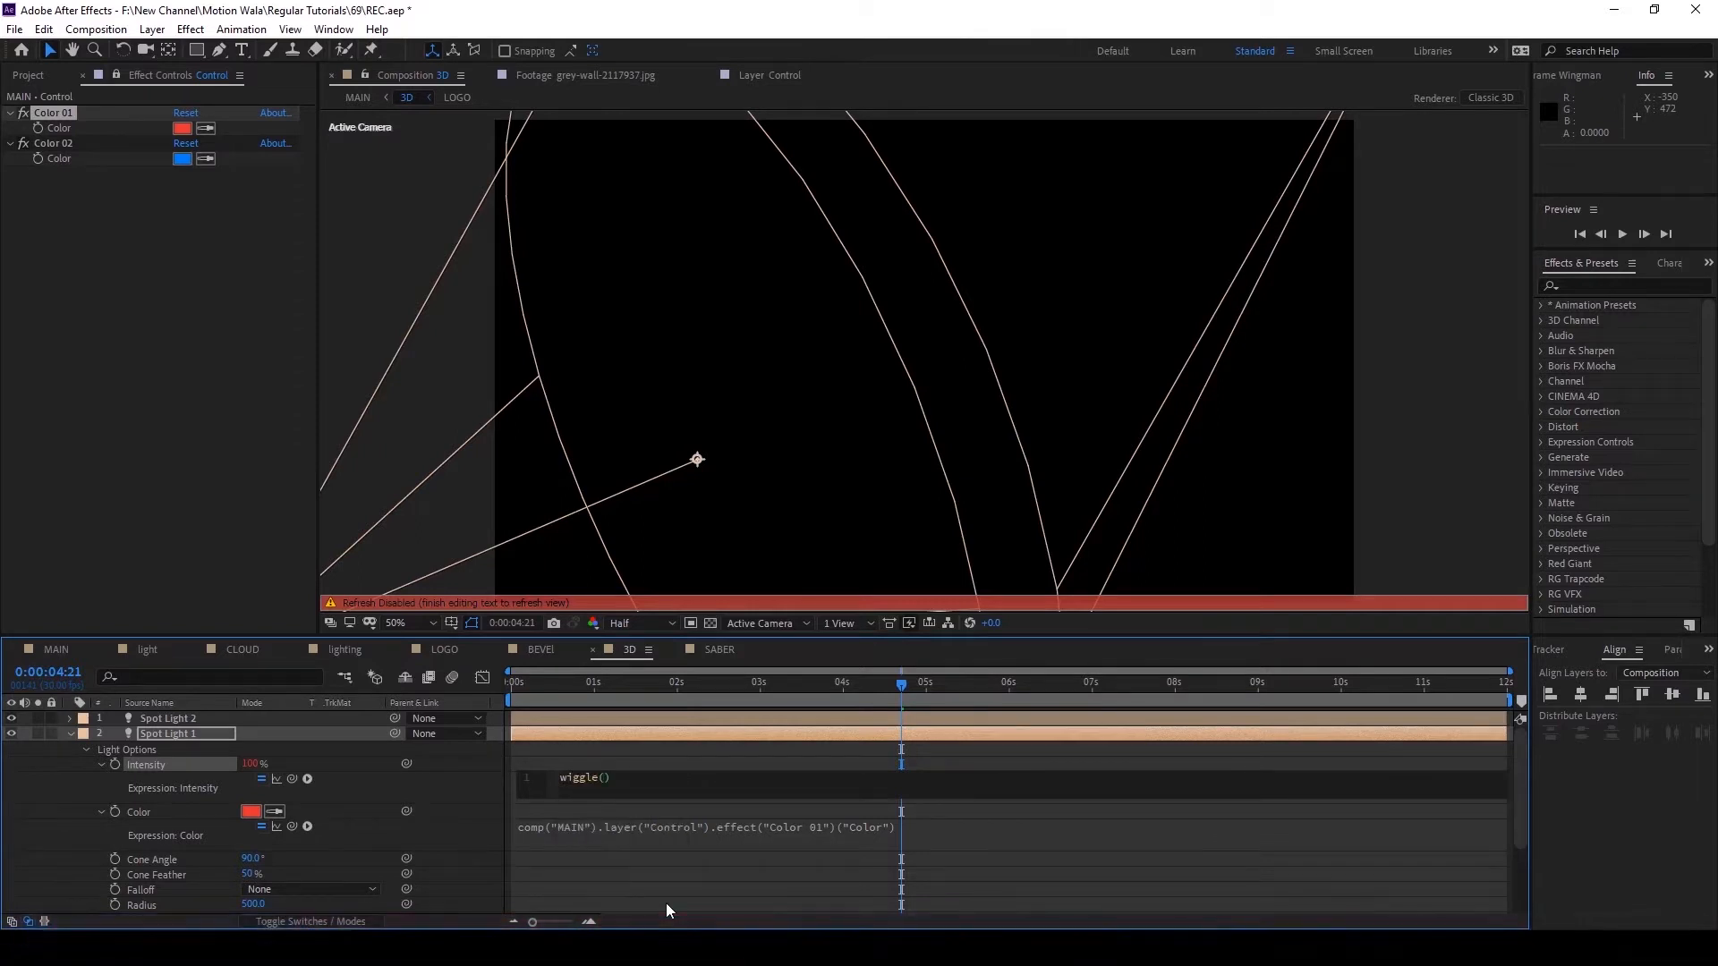
pyautogui.write('4')
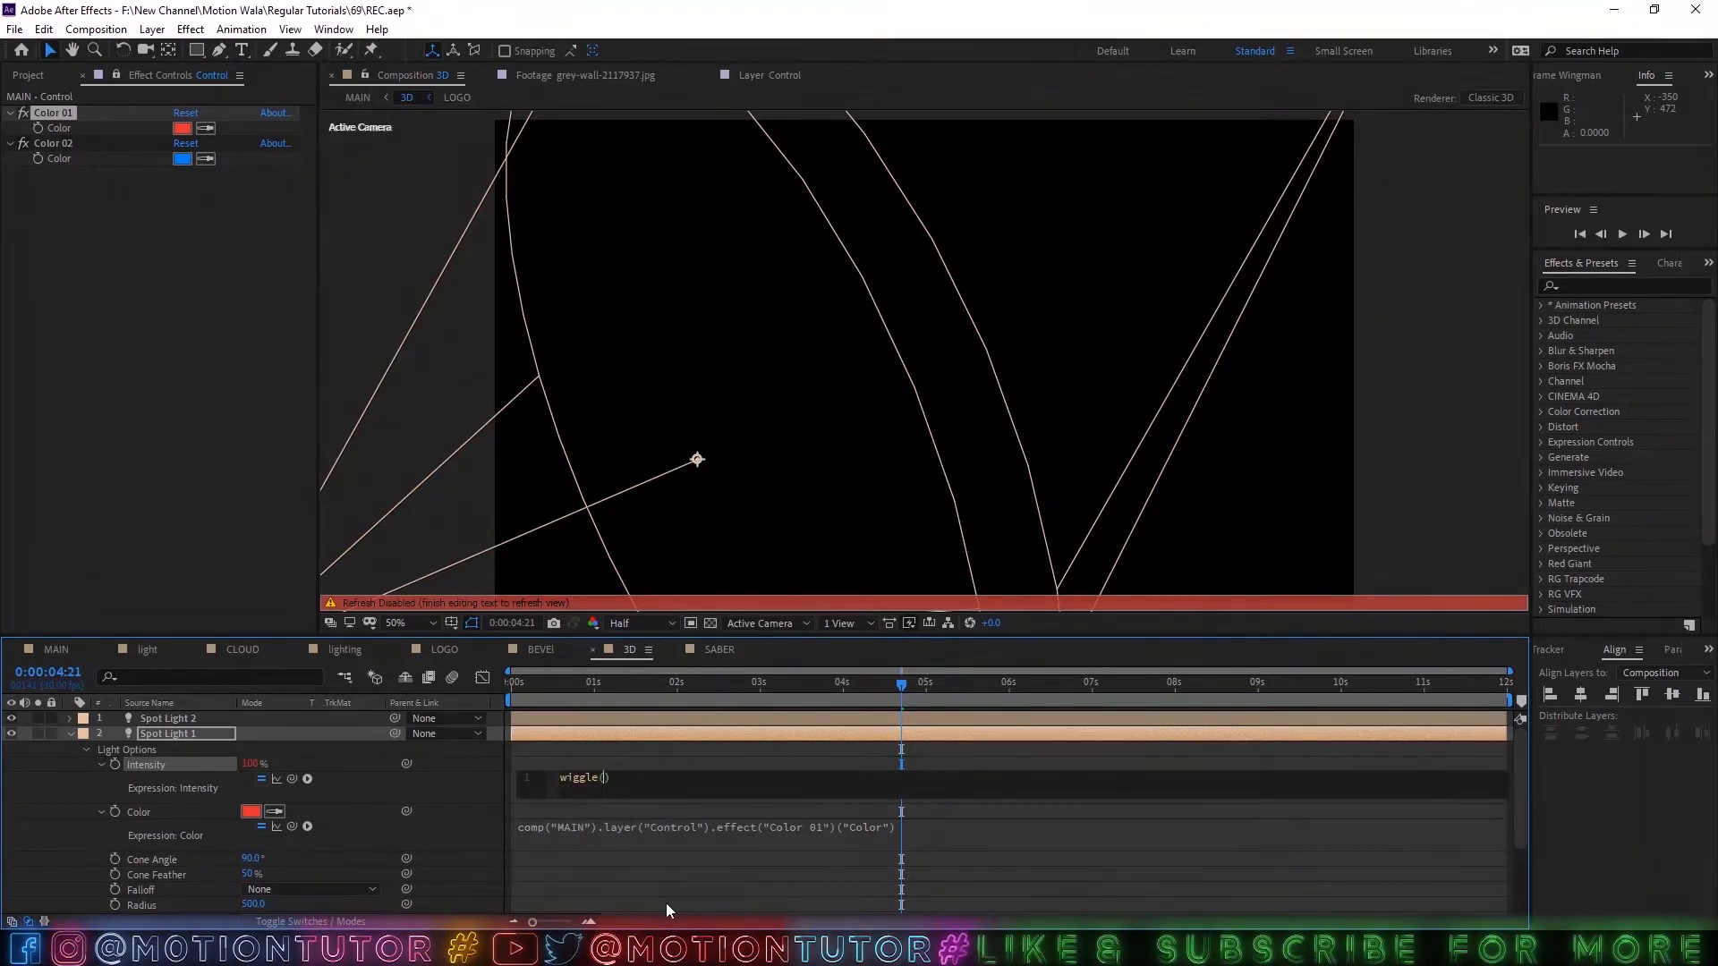
pyautogui.press('BackSpace')
pyautogui.write('5.')
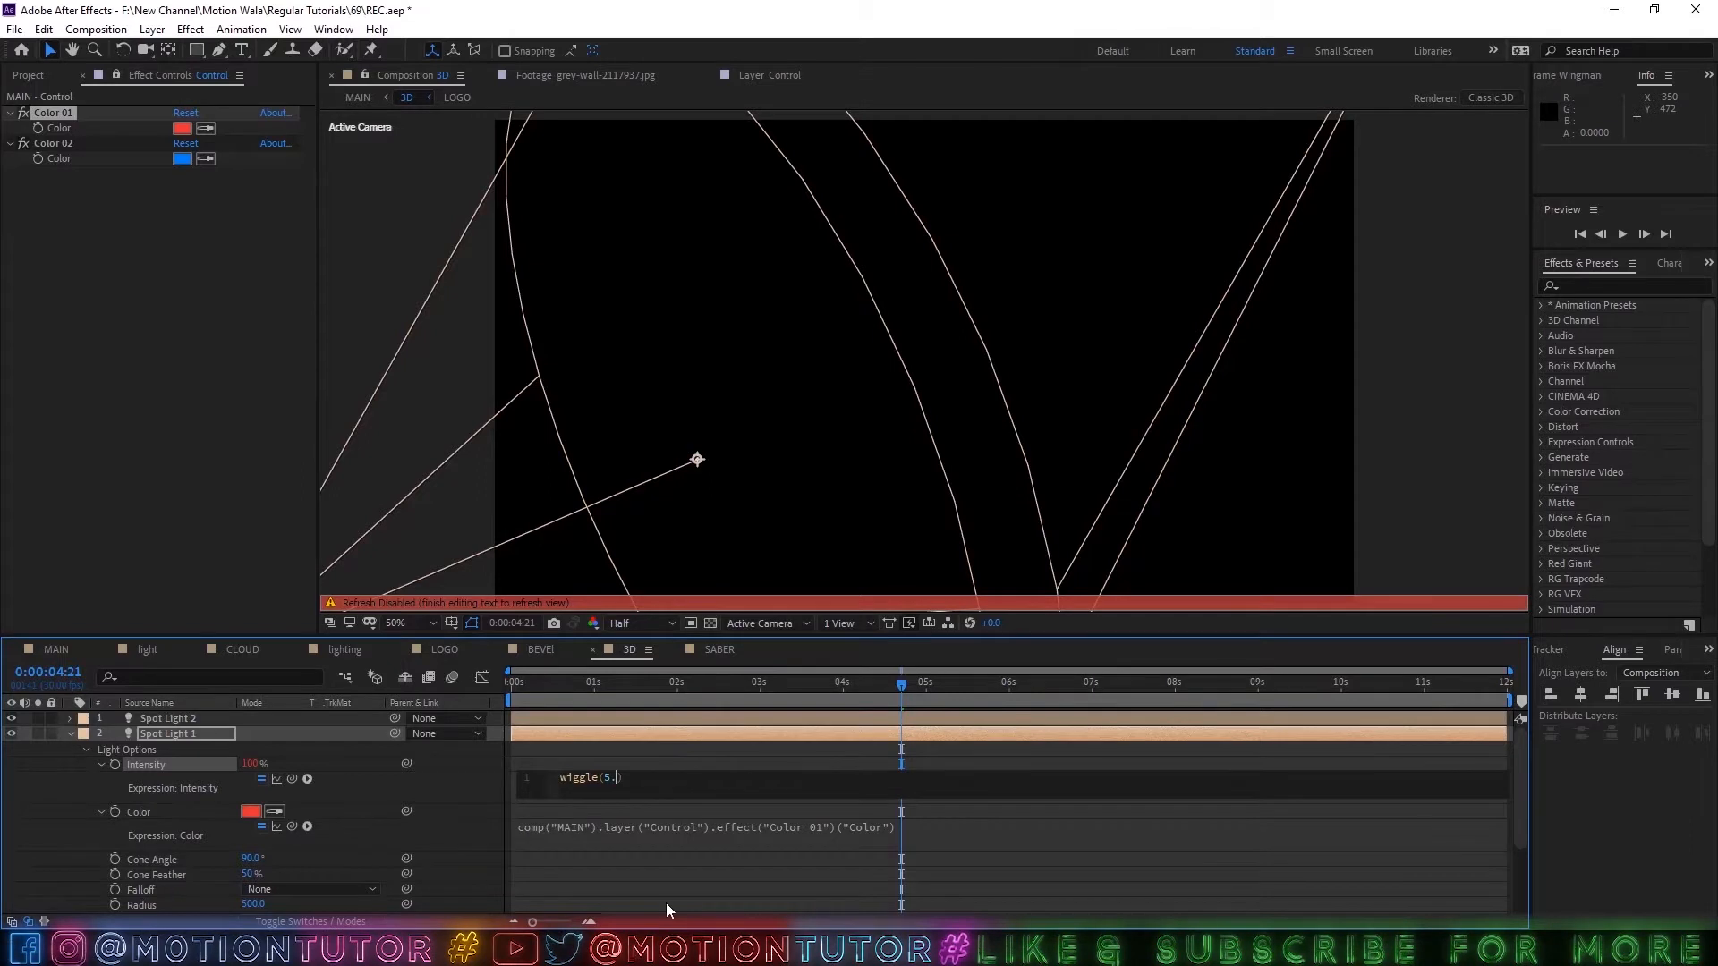
pyautogui.write(',')
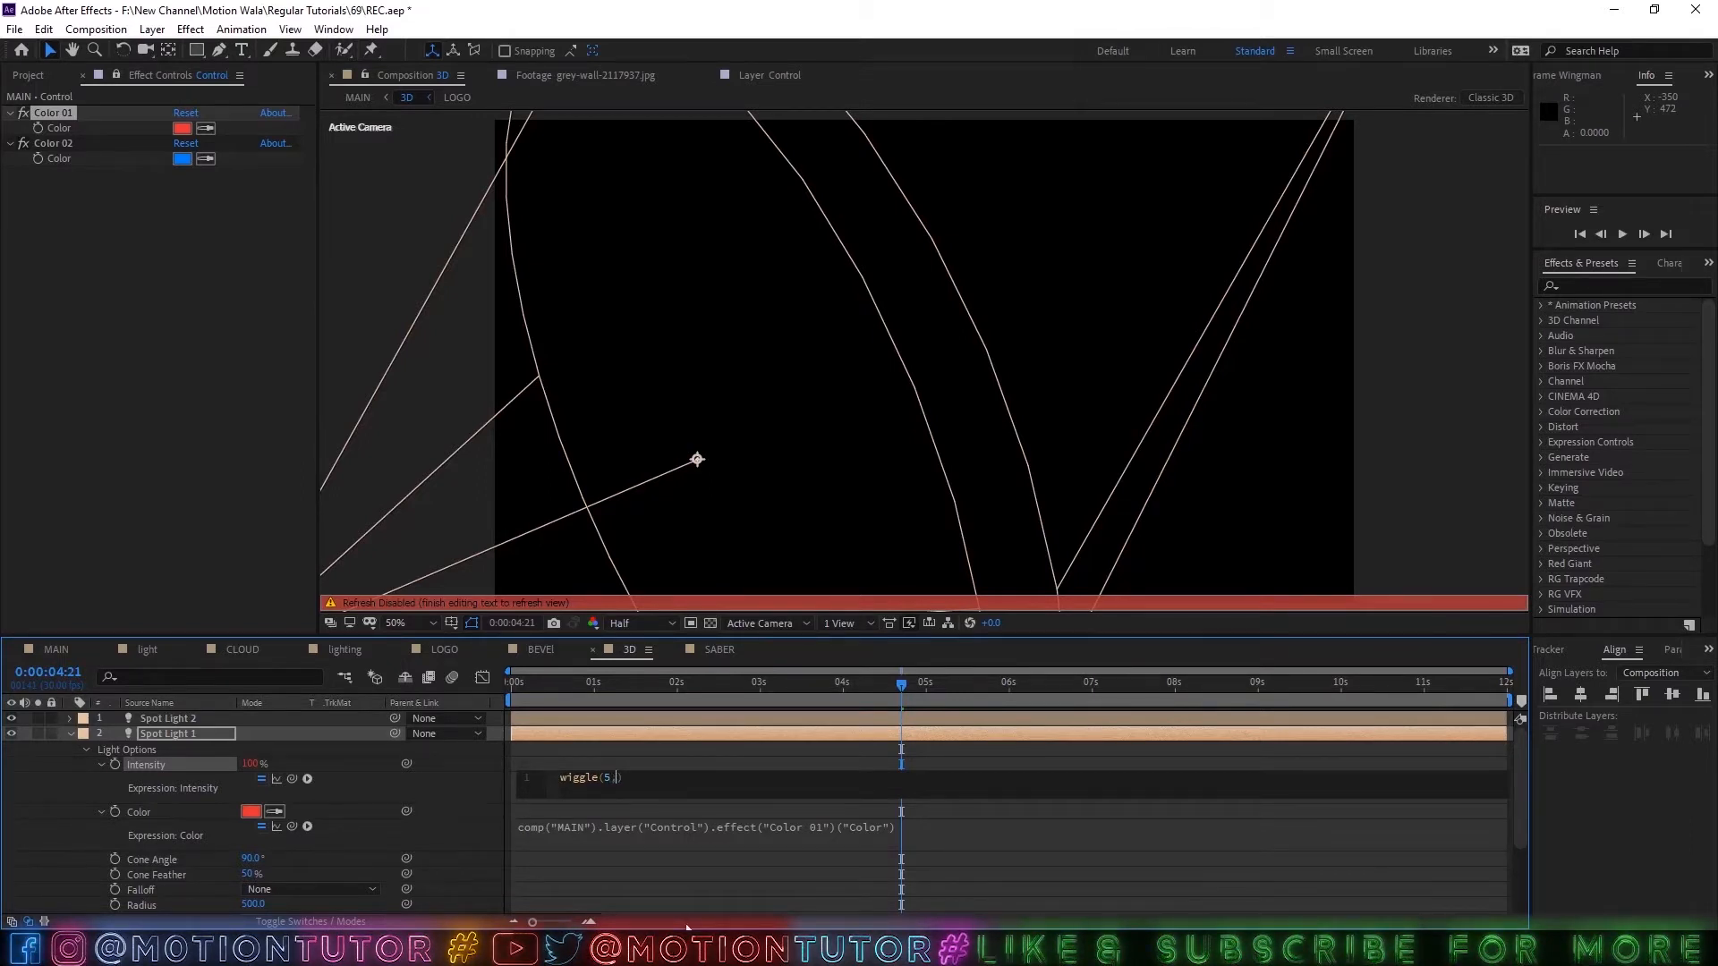
pyautogui.write('30')
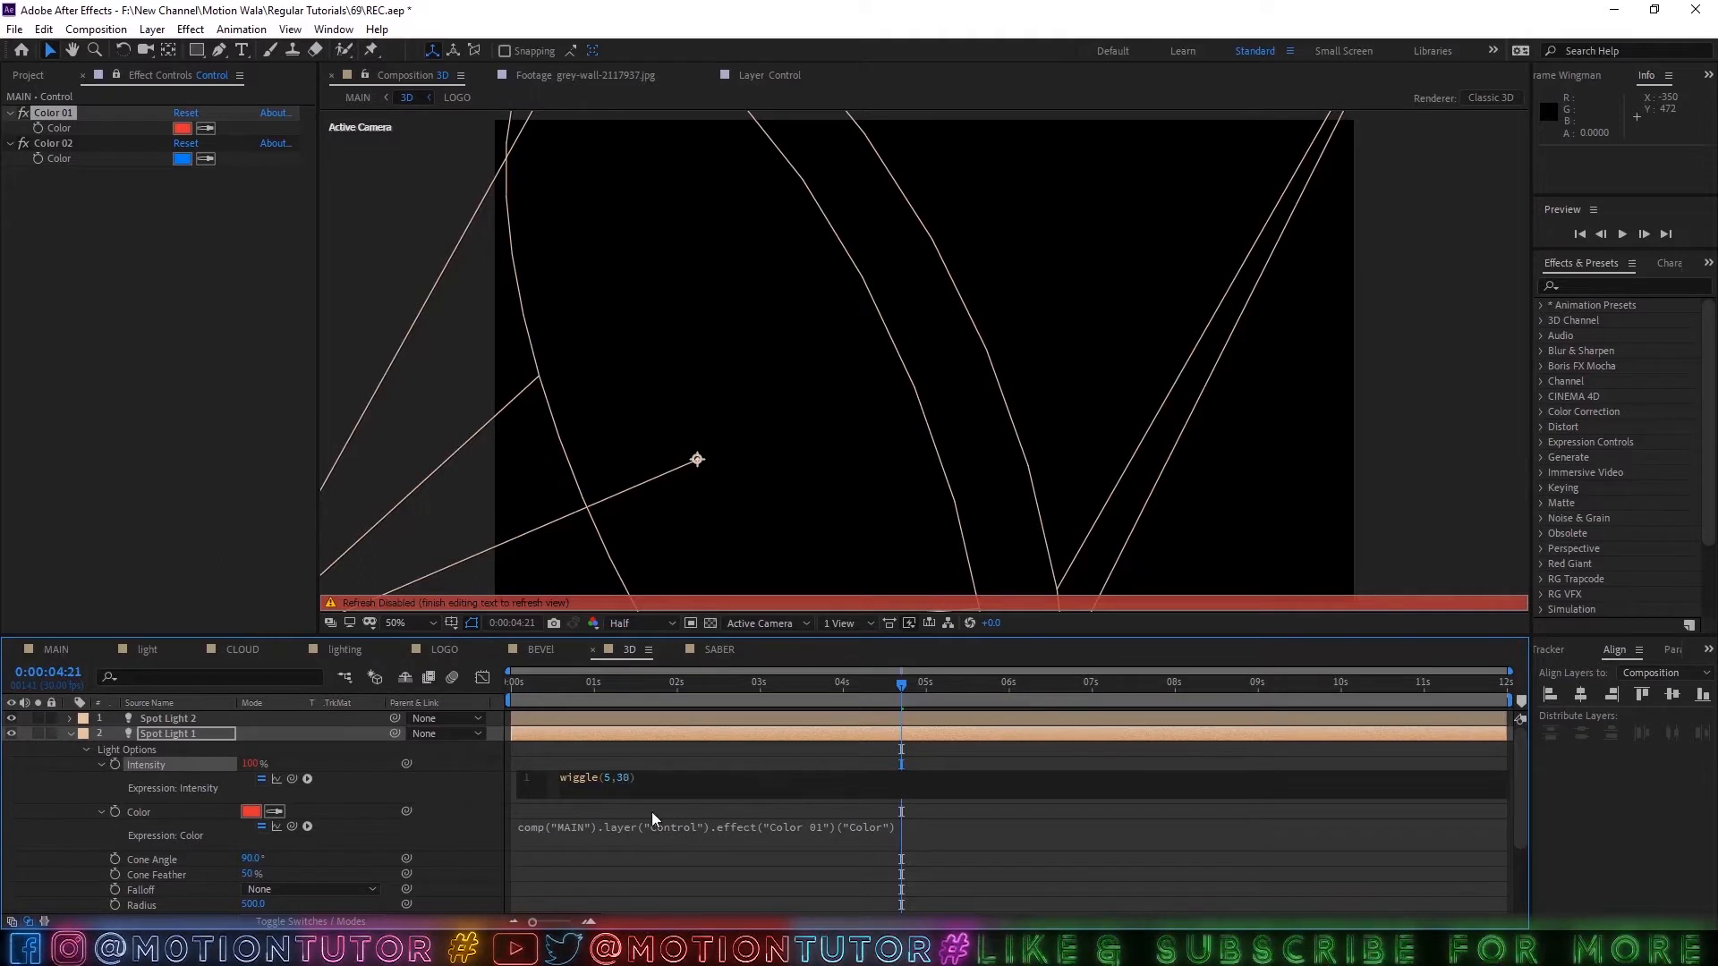
pyautogui.click(619, 723)
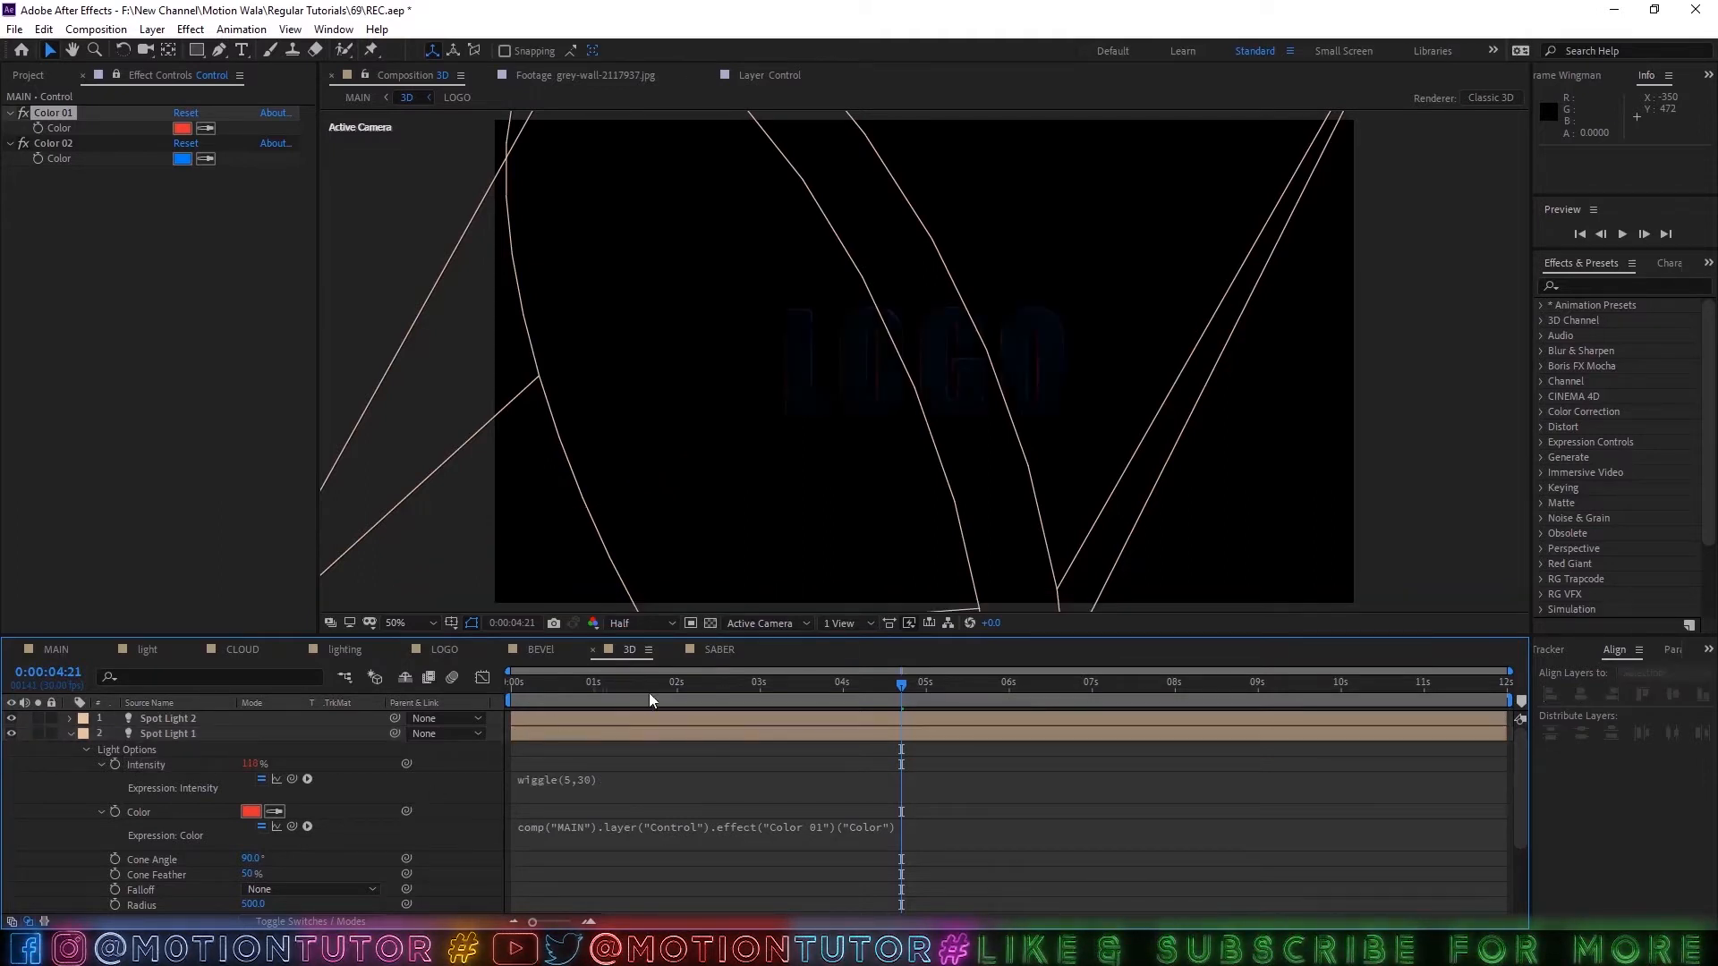
pyautogui.moveTo(648, 693); pyautogui.dragTo(603, 709)
# Copy Spot Light 1's wiggle(5,30) Intensity expression to Spot Light 2's Intensity and scrub to check the flicker.
pyautogui.click(590, 780)
pyautogui.hotkey('ctrl', 'c')
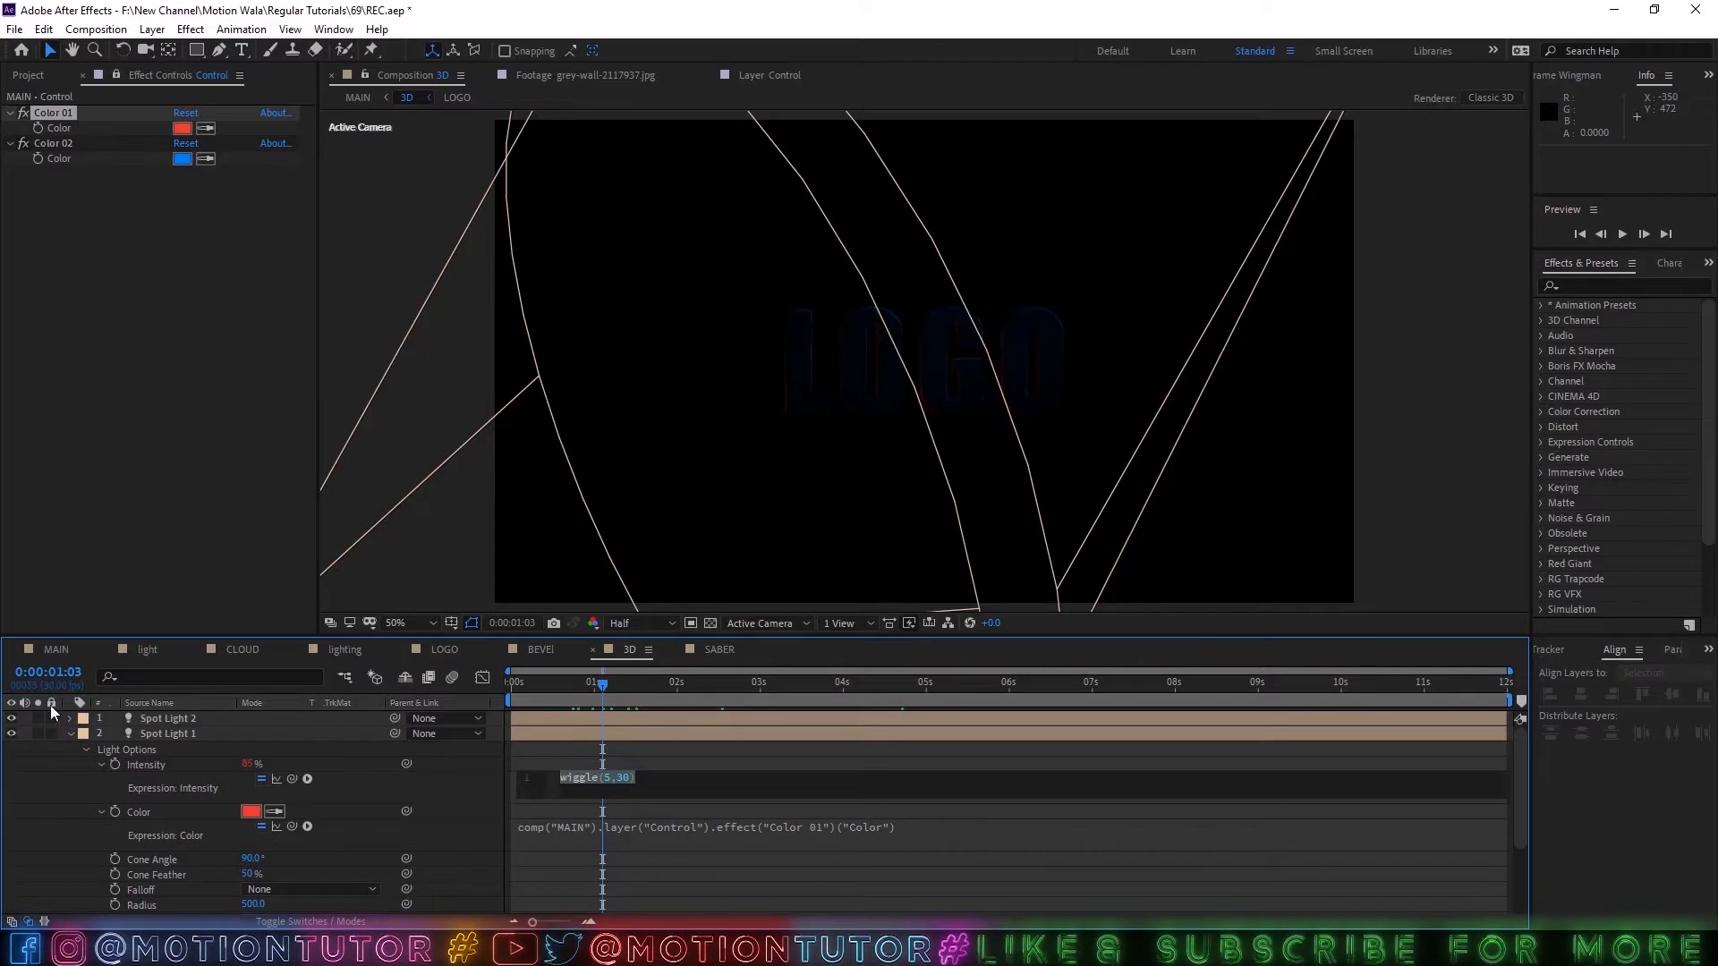
pyautogui.click(69, 734)
pyautogui.click(168, 719)
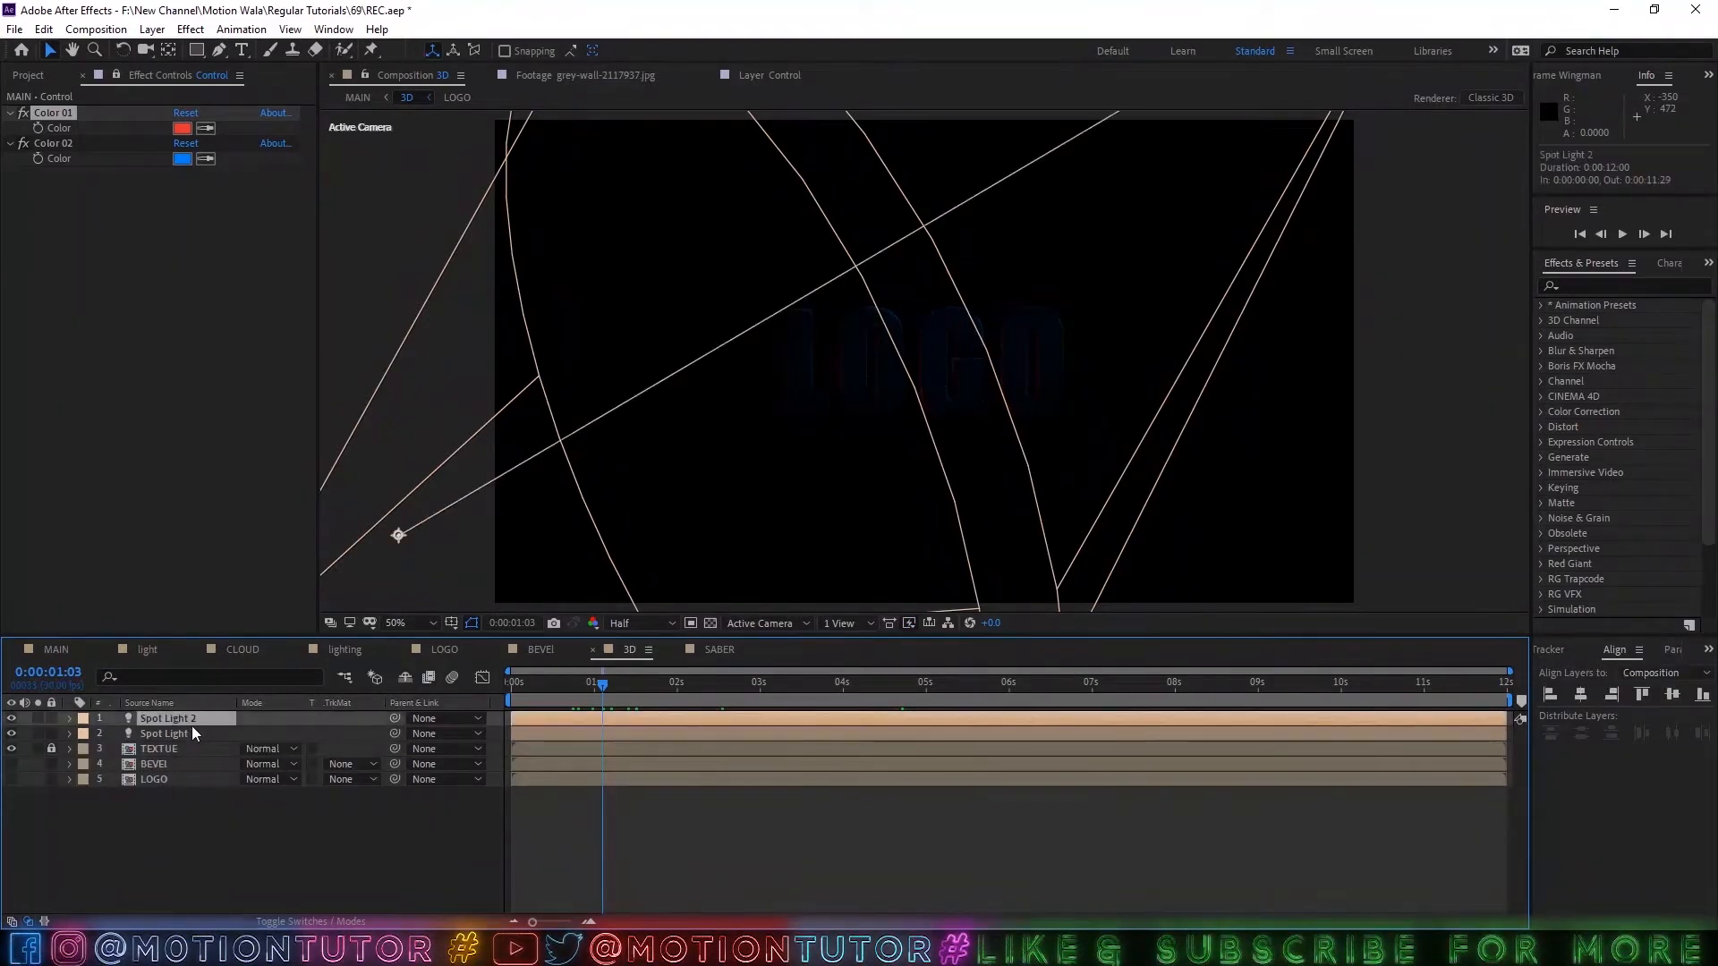
pyautogui.press('e')
pyautogui.press('e')
pyautogui.keyDown('alt'); pyautogui.click(115, 749); pyautogui.keyUp('alt')
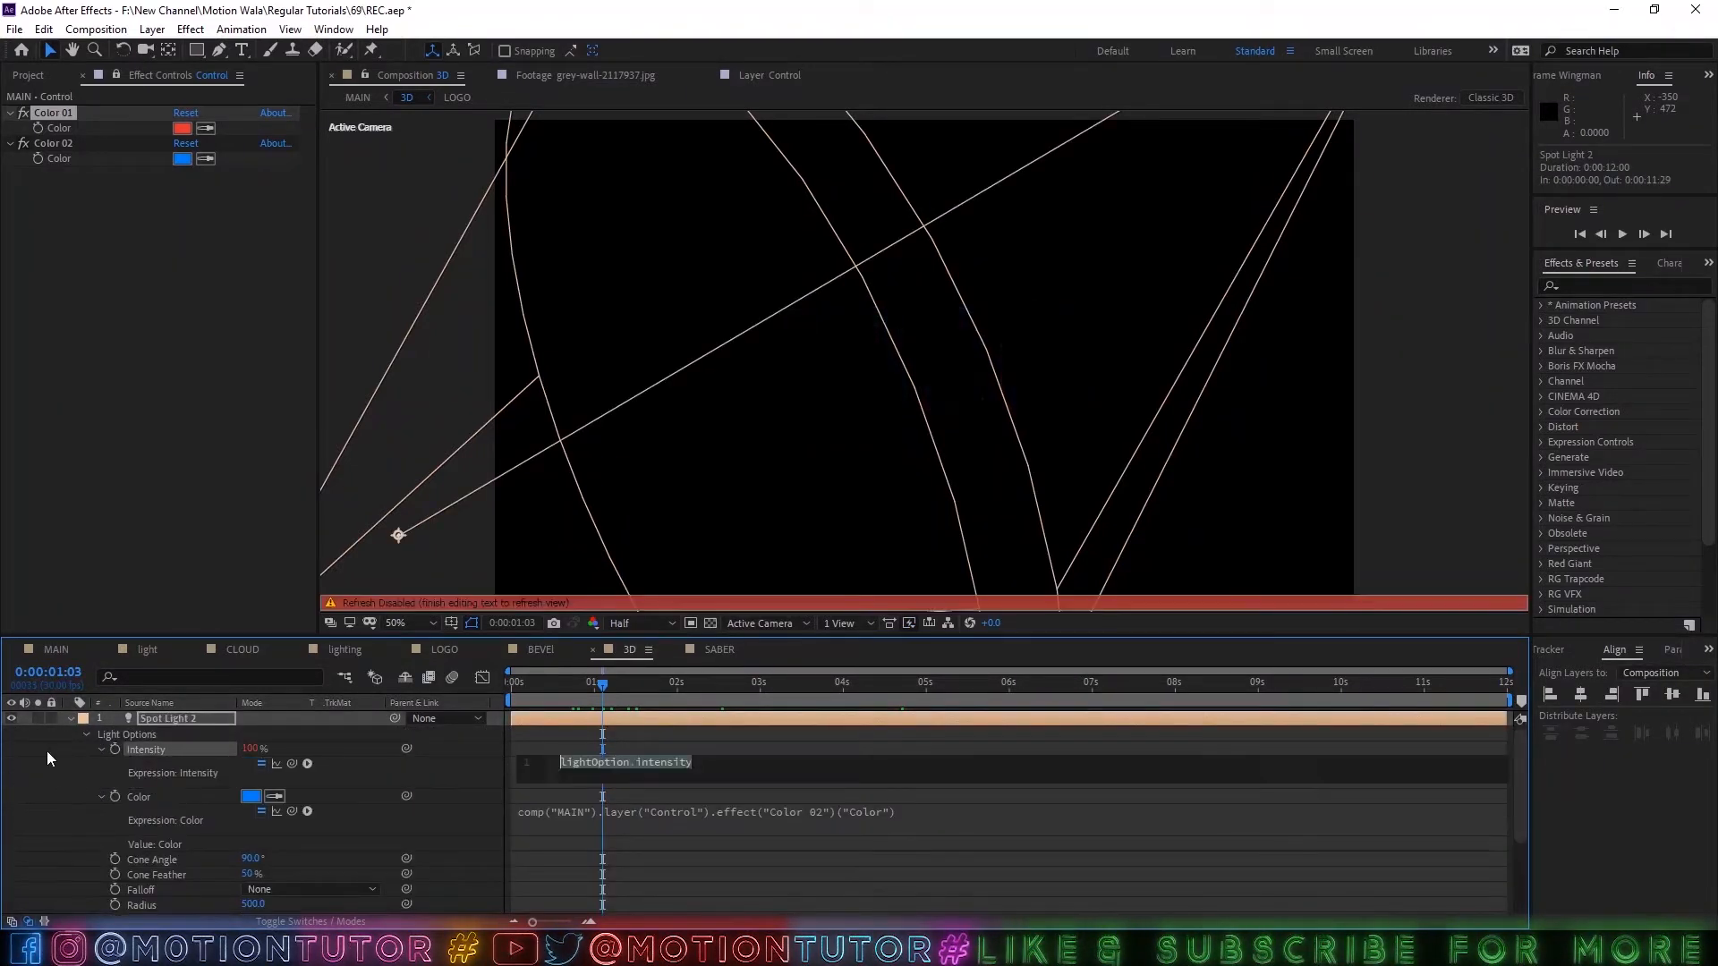
pyautogui.hotkey('ctrl', 'v')
pyautogui.click(72, 759)
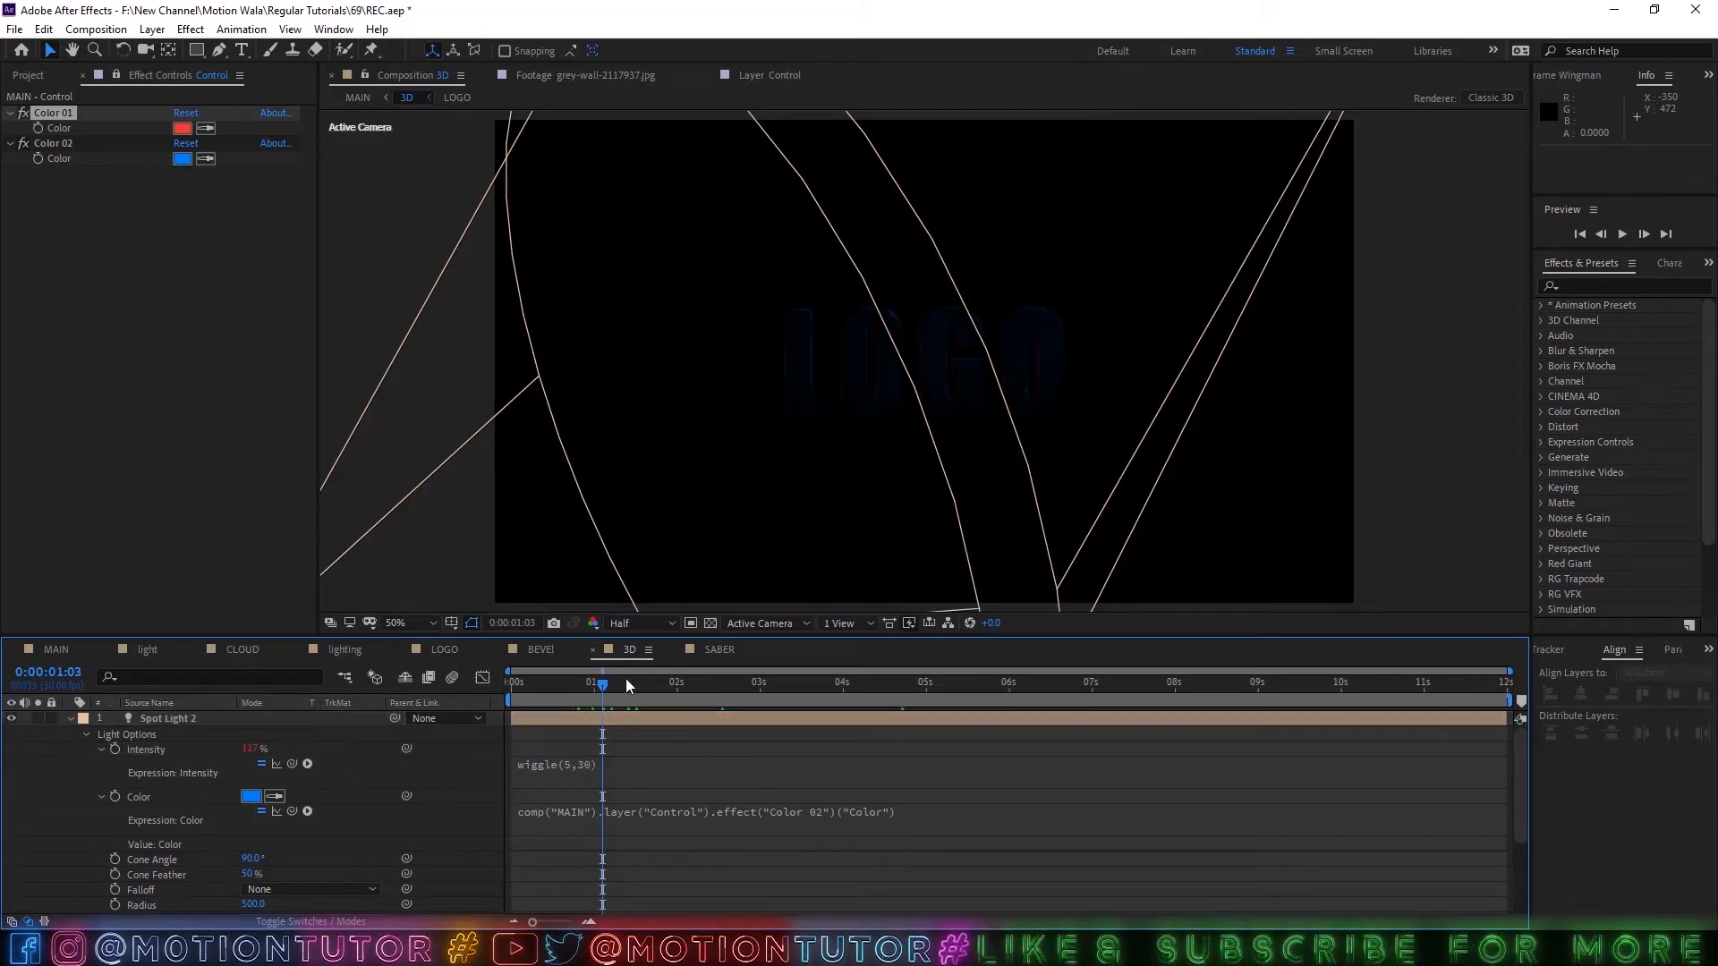
pyautogui.moveTo(626, 683); pyautogui.dragTo(810, 698)
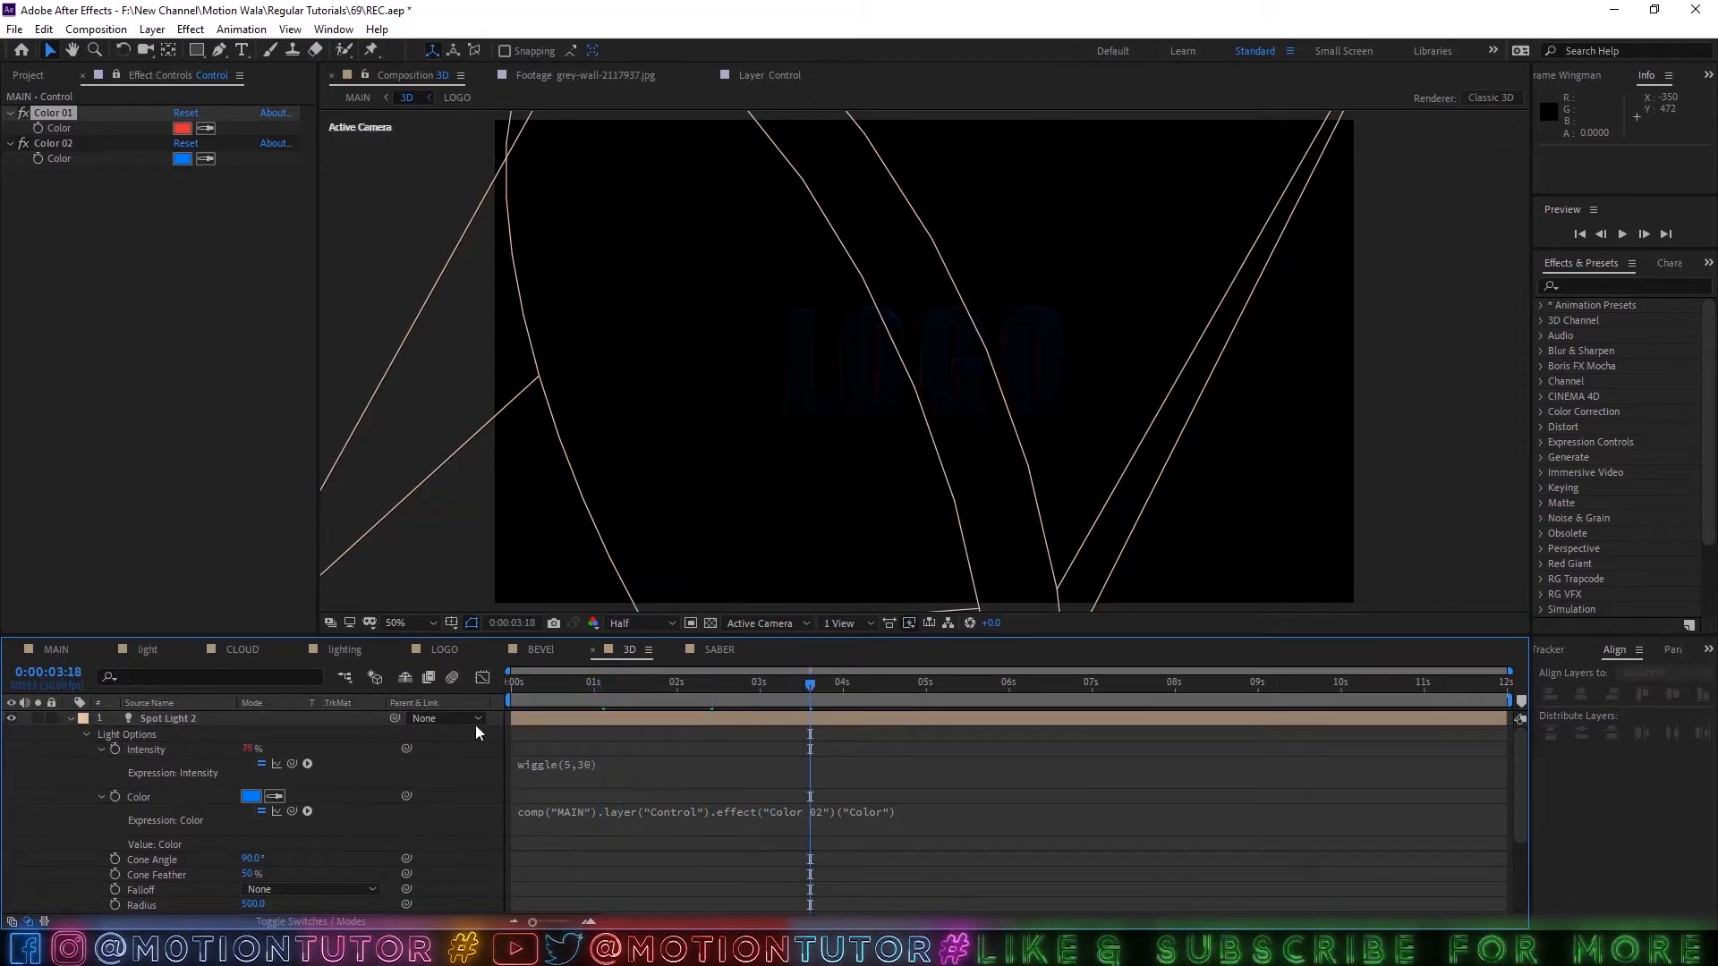
# Temporarily raise the viewer exposure to +2.2 to check the spot light flicker, reset it to 0, and collapse Spot Light 2's properties.
pyautogui.moveTo(990, 622); pyautogui.dragTo(1012, 630)
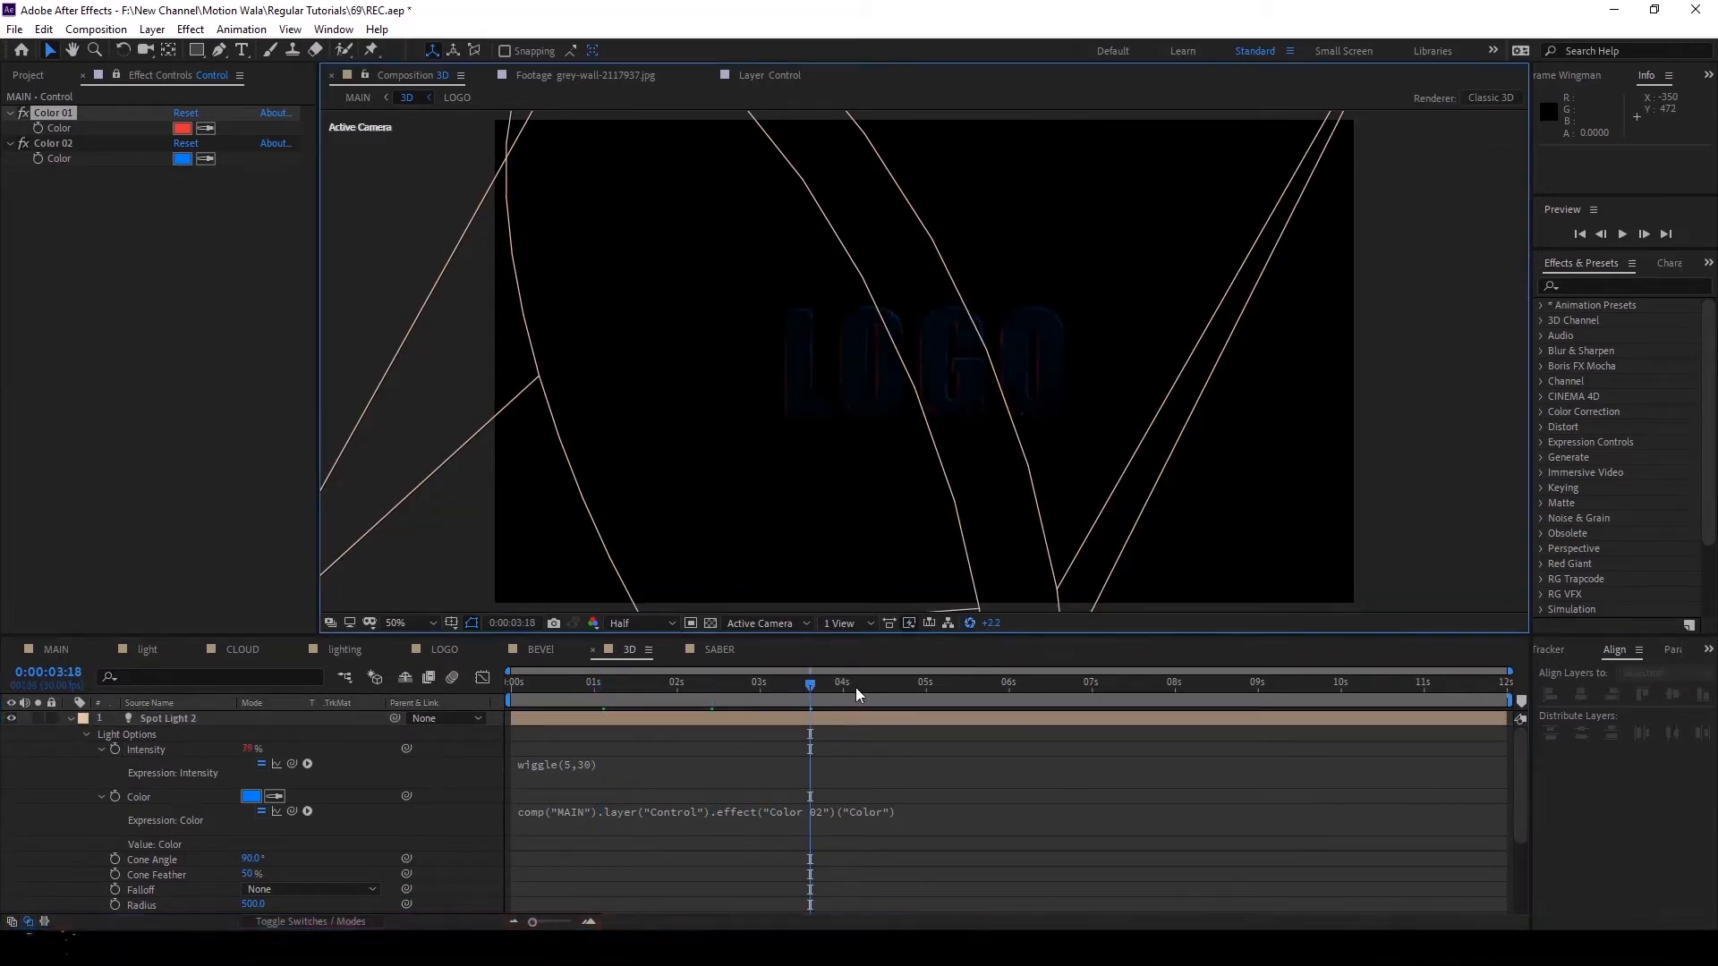
pyautogui.moveTo(856, 687); pyautogui.dragTo(928, 685)
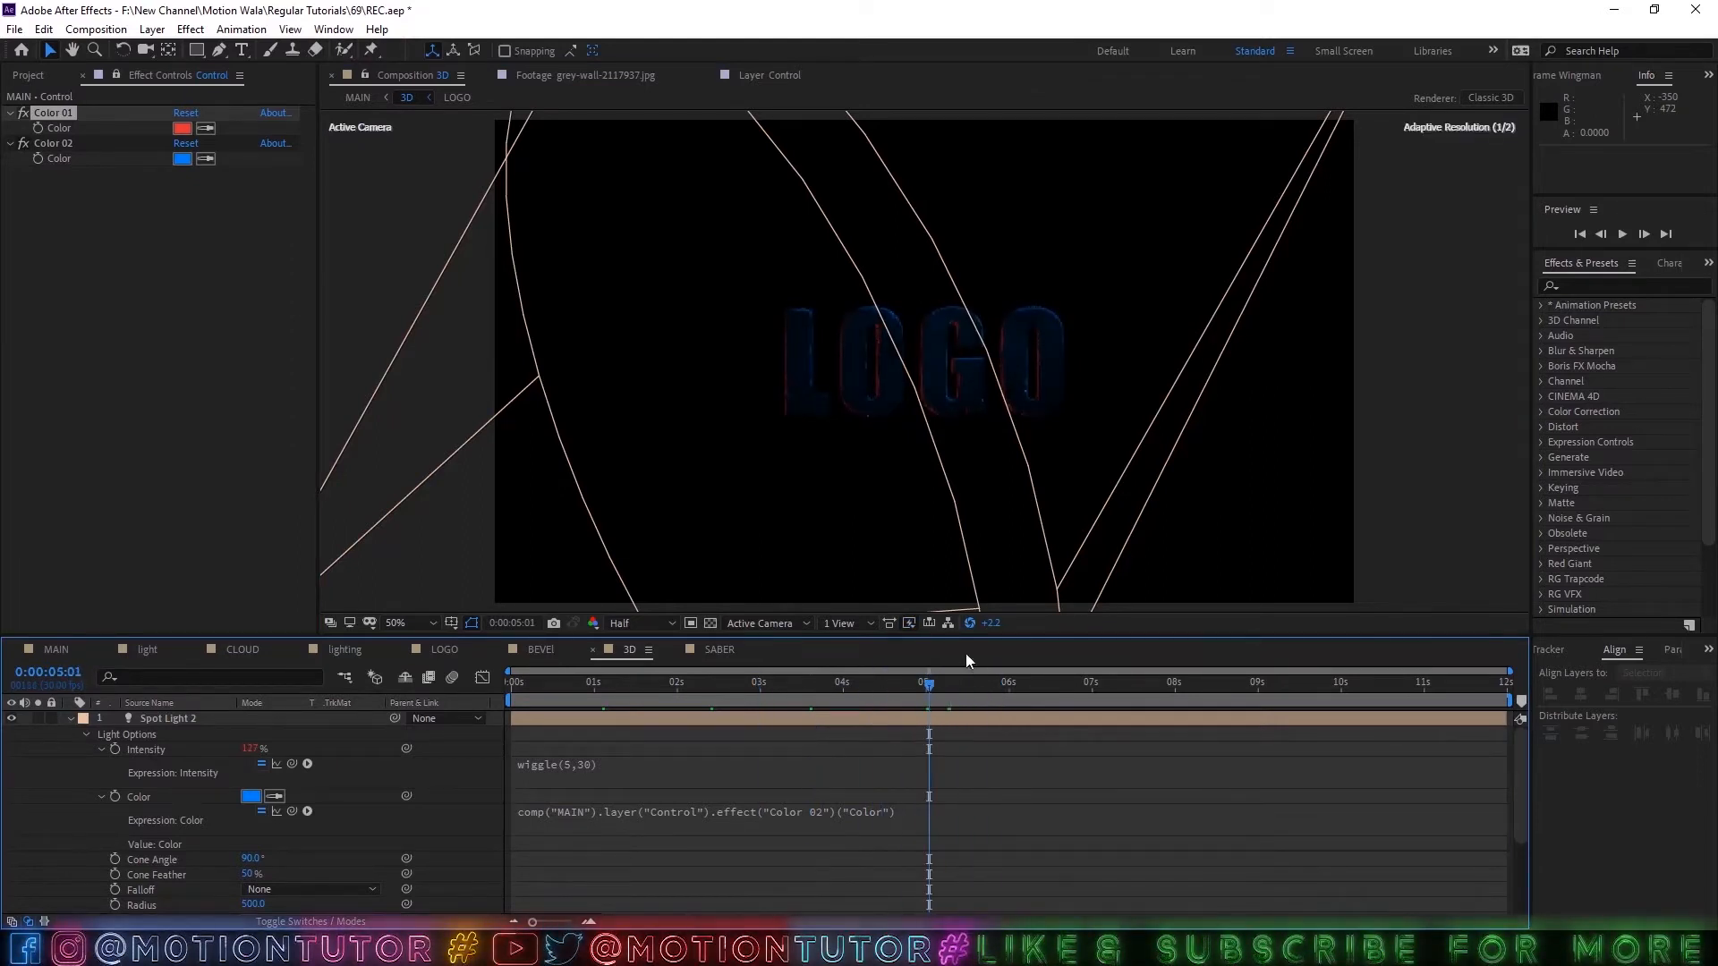
pyautogui.click(988, 623)
pyautogui.write('0')
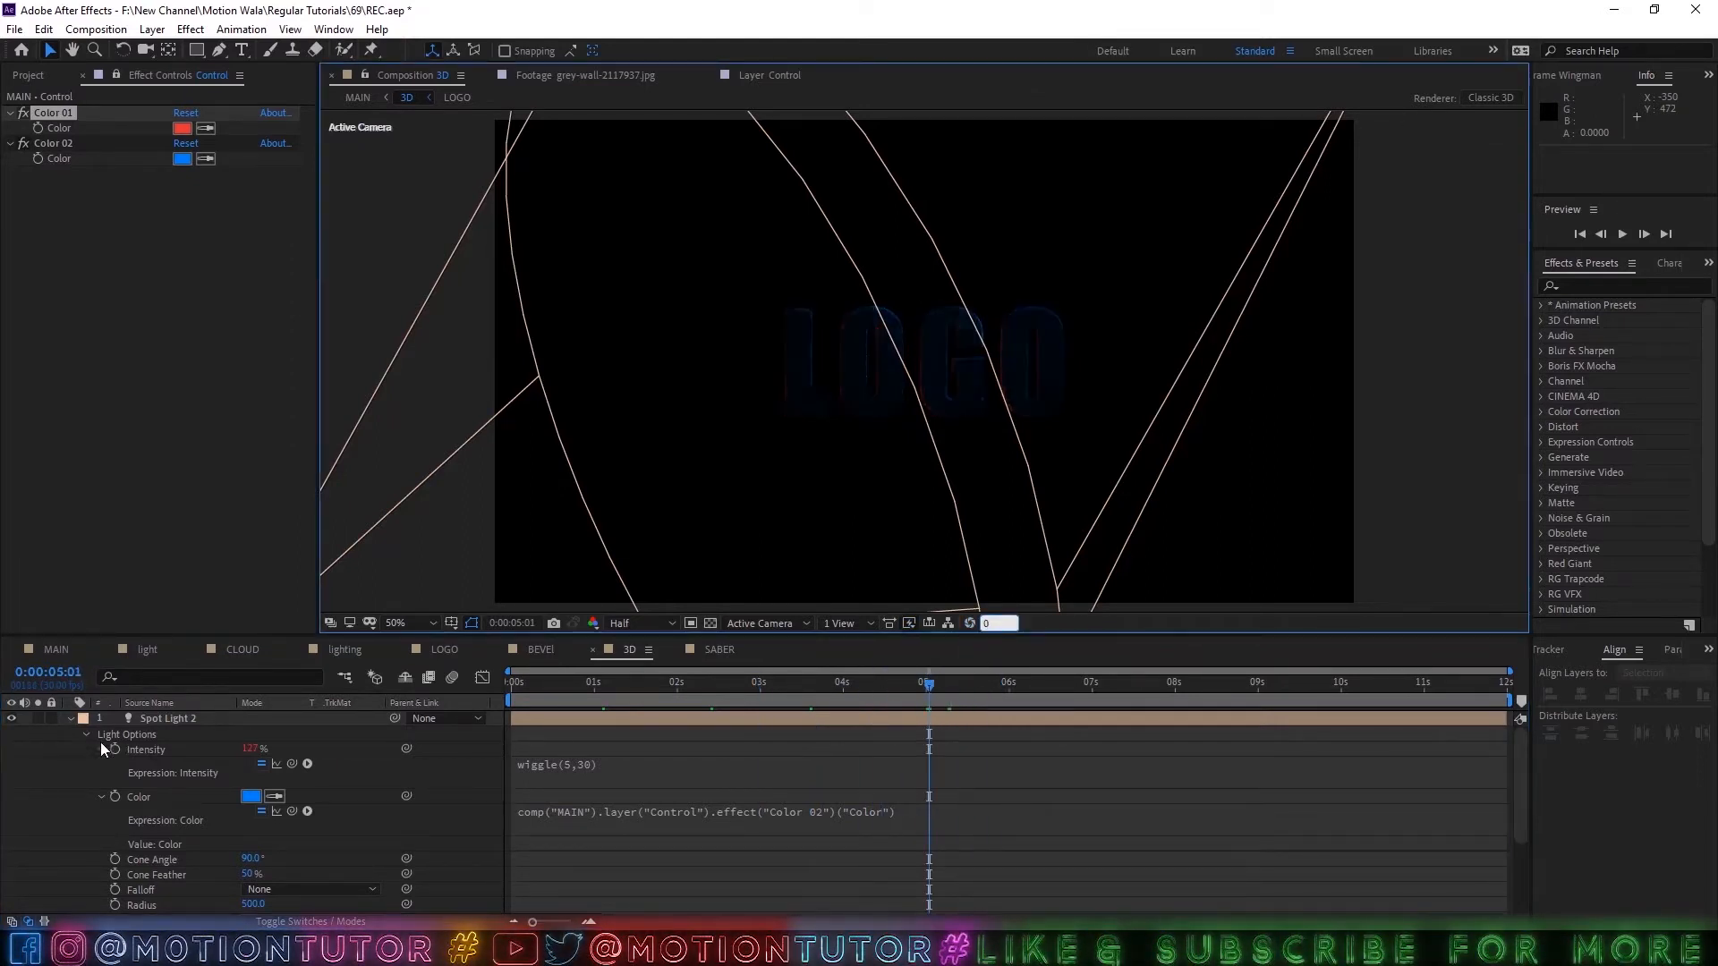
pyautogui.click(68, 717)
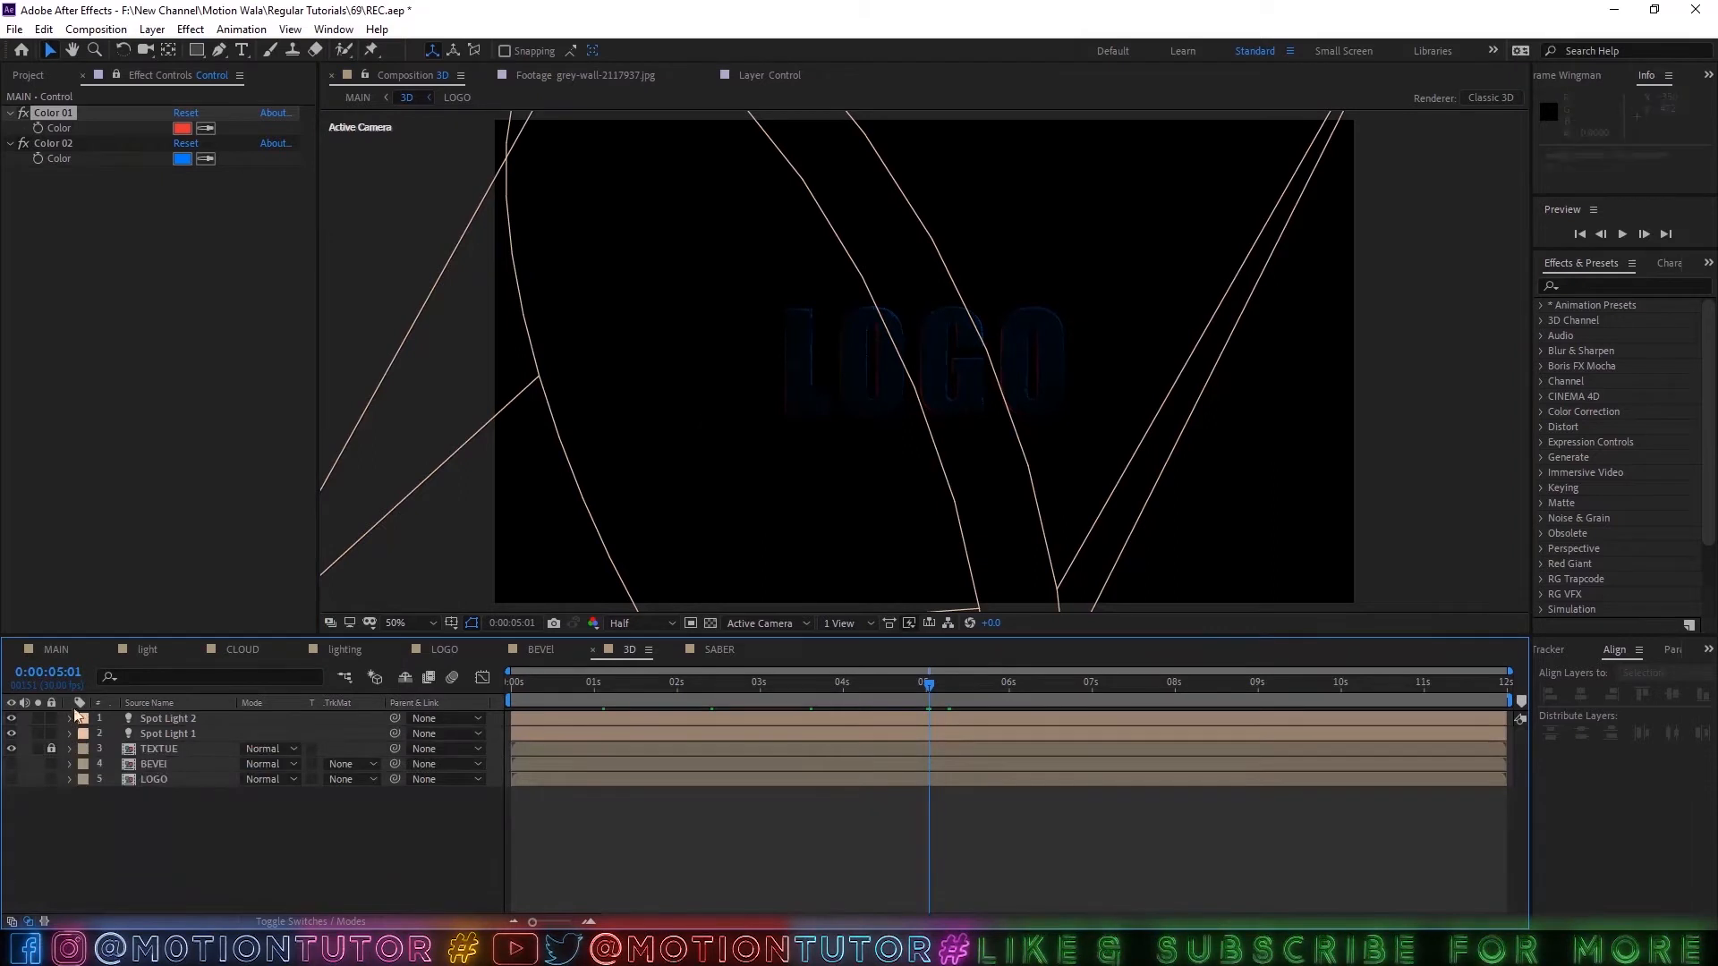
# Add the SOUND footage to the MAIN composition beneath the BG layer.
pyautogui.click(56, 649)
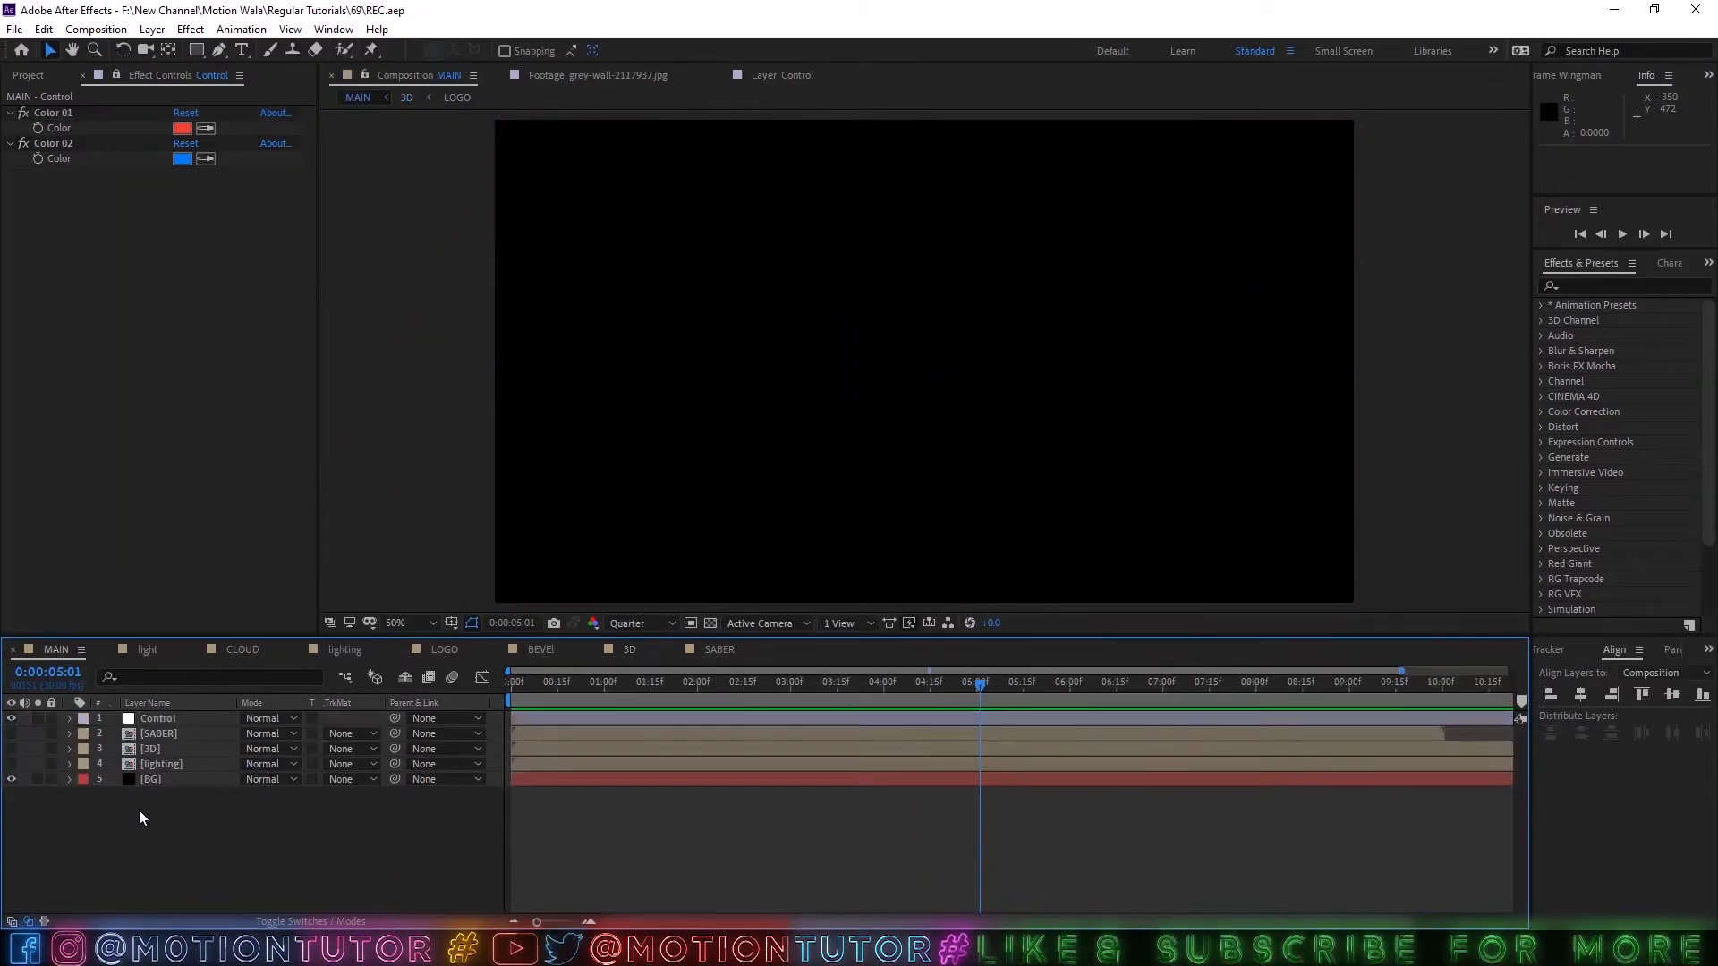
pyautogui.hotkey('ctrl', '0')
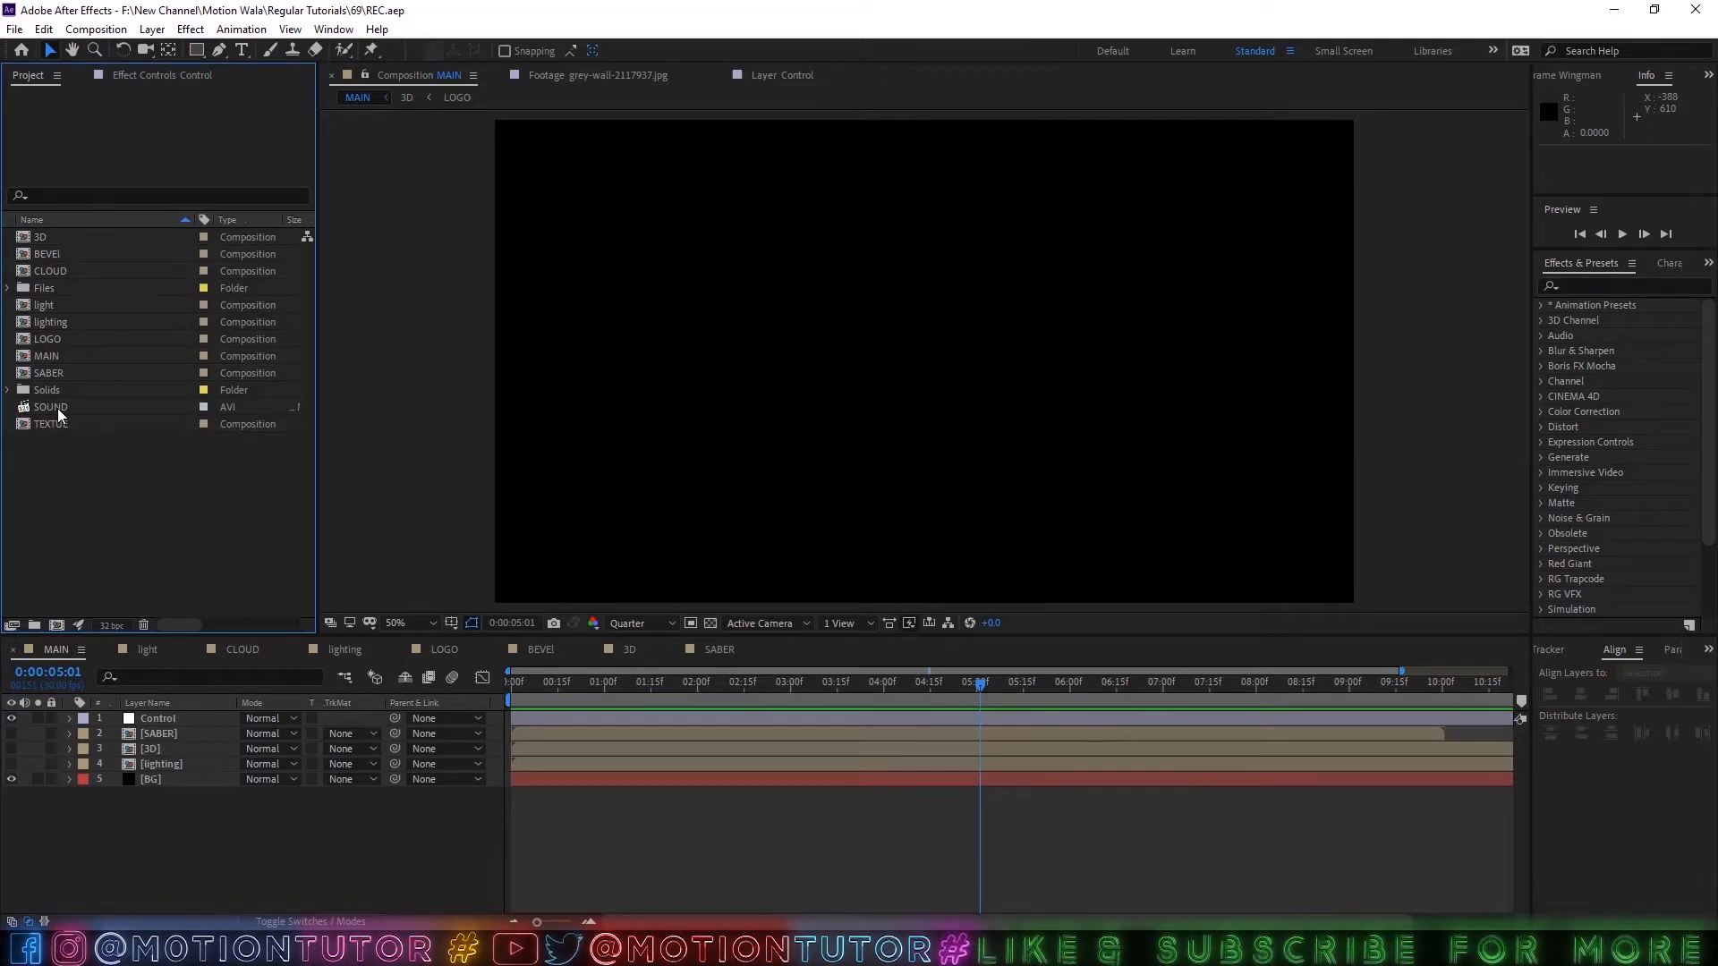
pyautogui.click(58, 408)
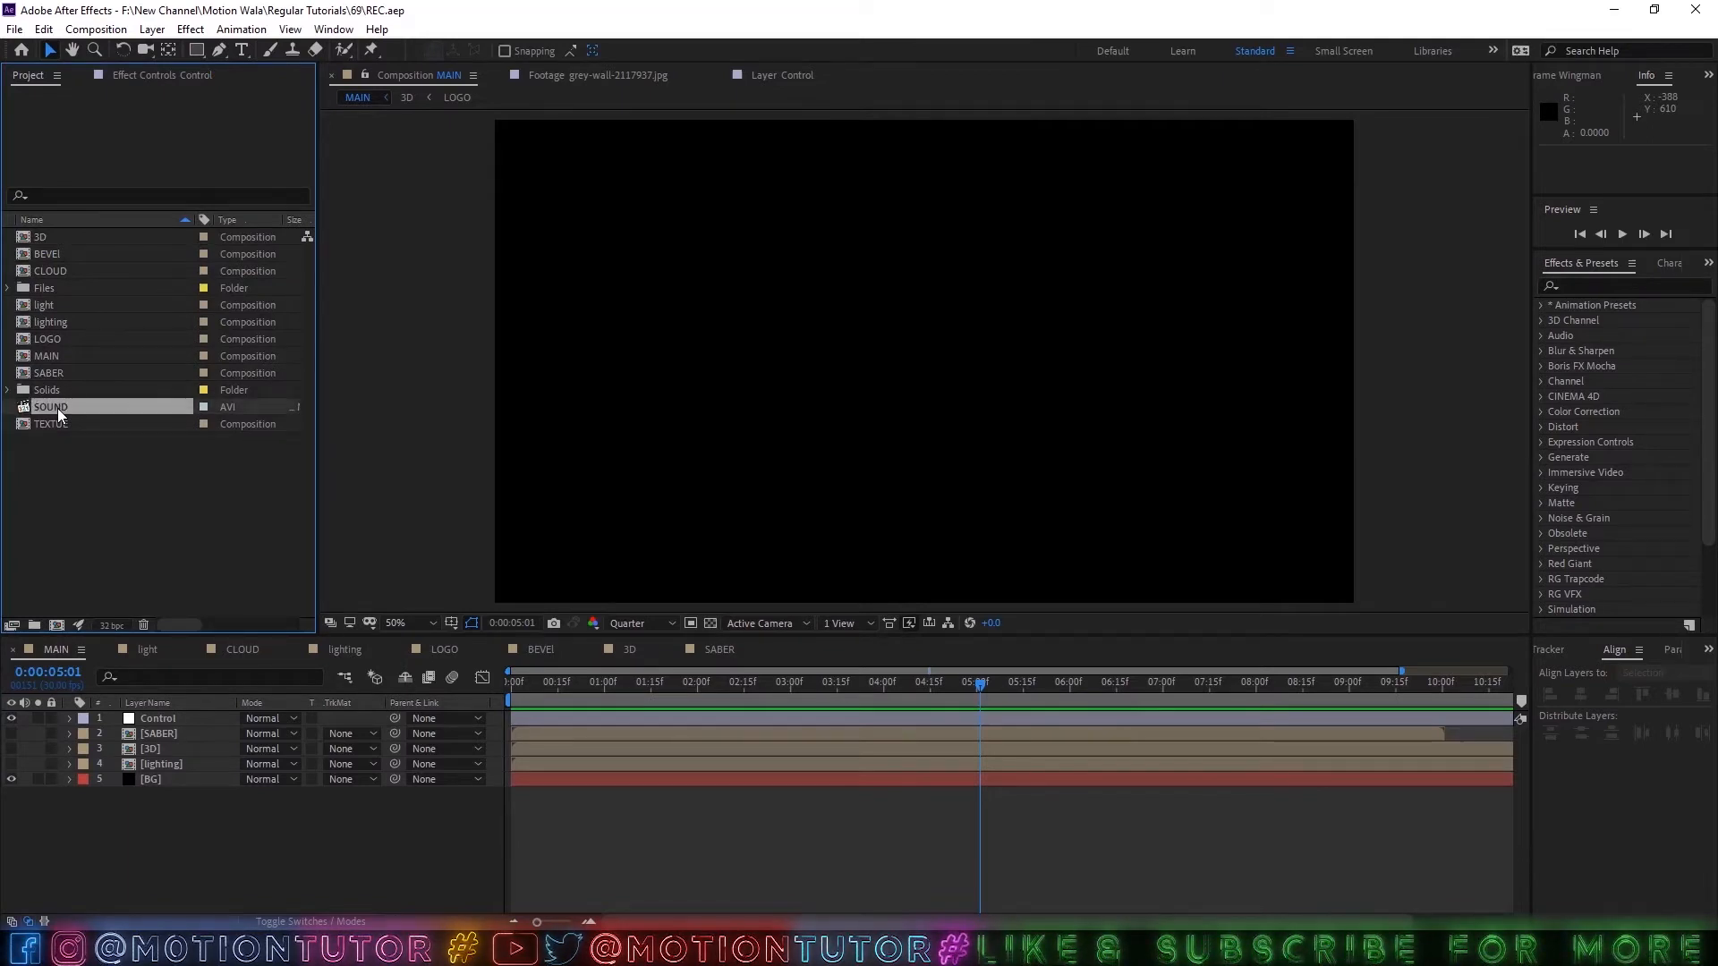
pyautogui.moveTo(57, 408); pyautogui.dragTo(147, 814)
pyautogui.click(161, 792)
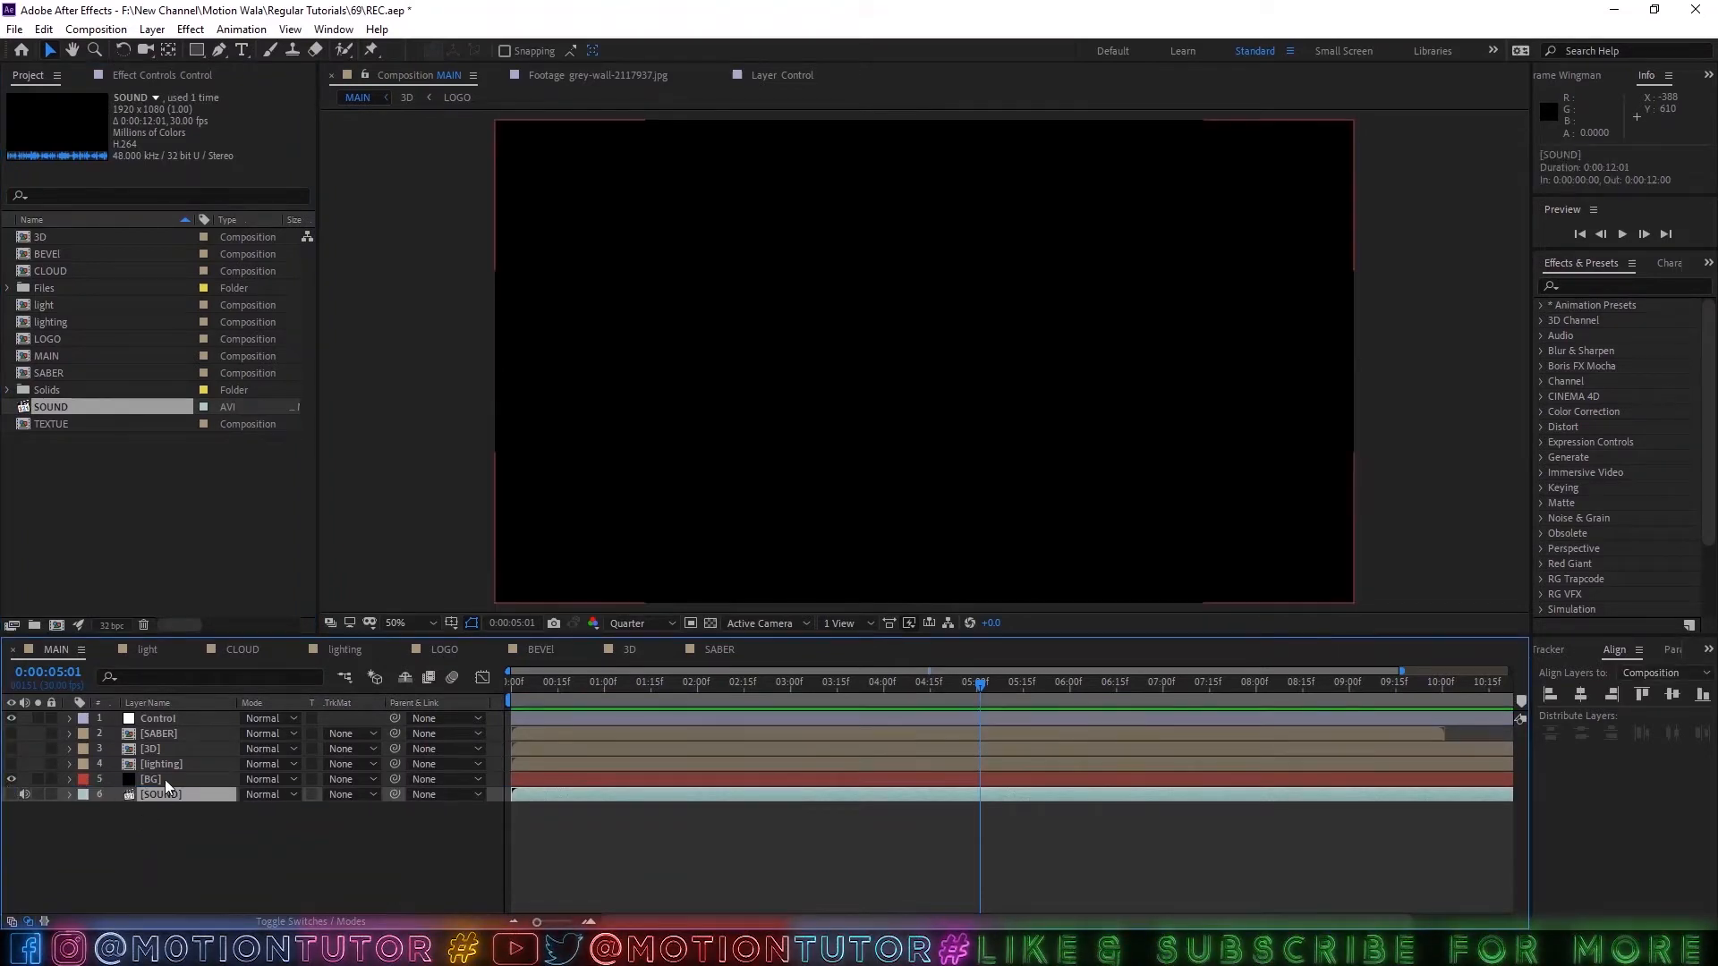
# Reveal the SOUND layer's audio waveform and preview the composition from about 0:00:02:18.
pyautogui.press('l')
pyautogui.press('l')
pyautogui.press('l')
pyautogui.press('l')
pyautogui.press('l')
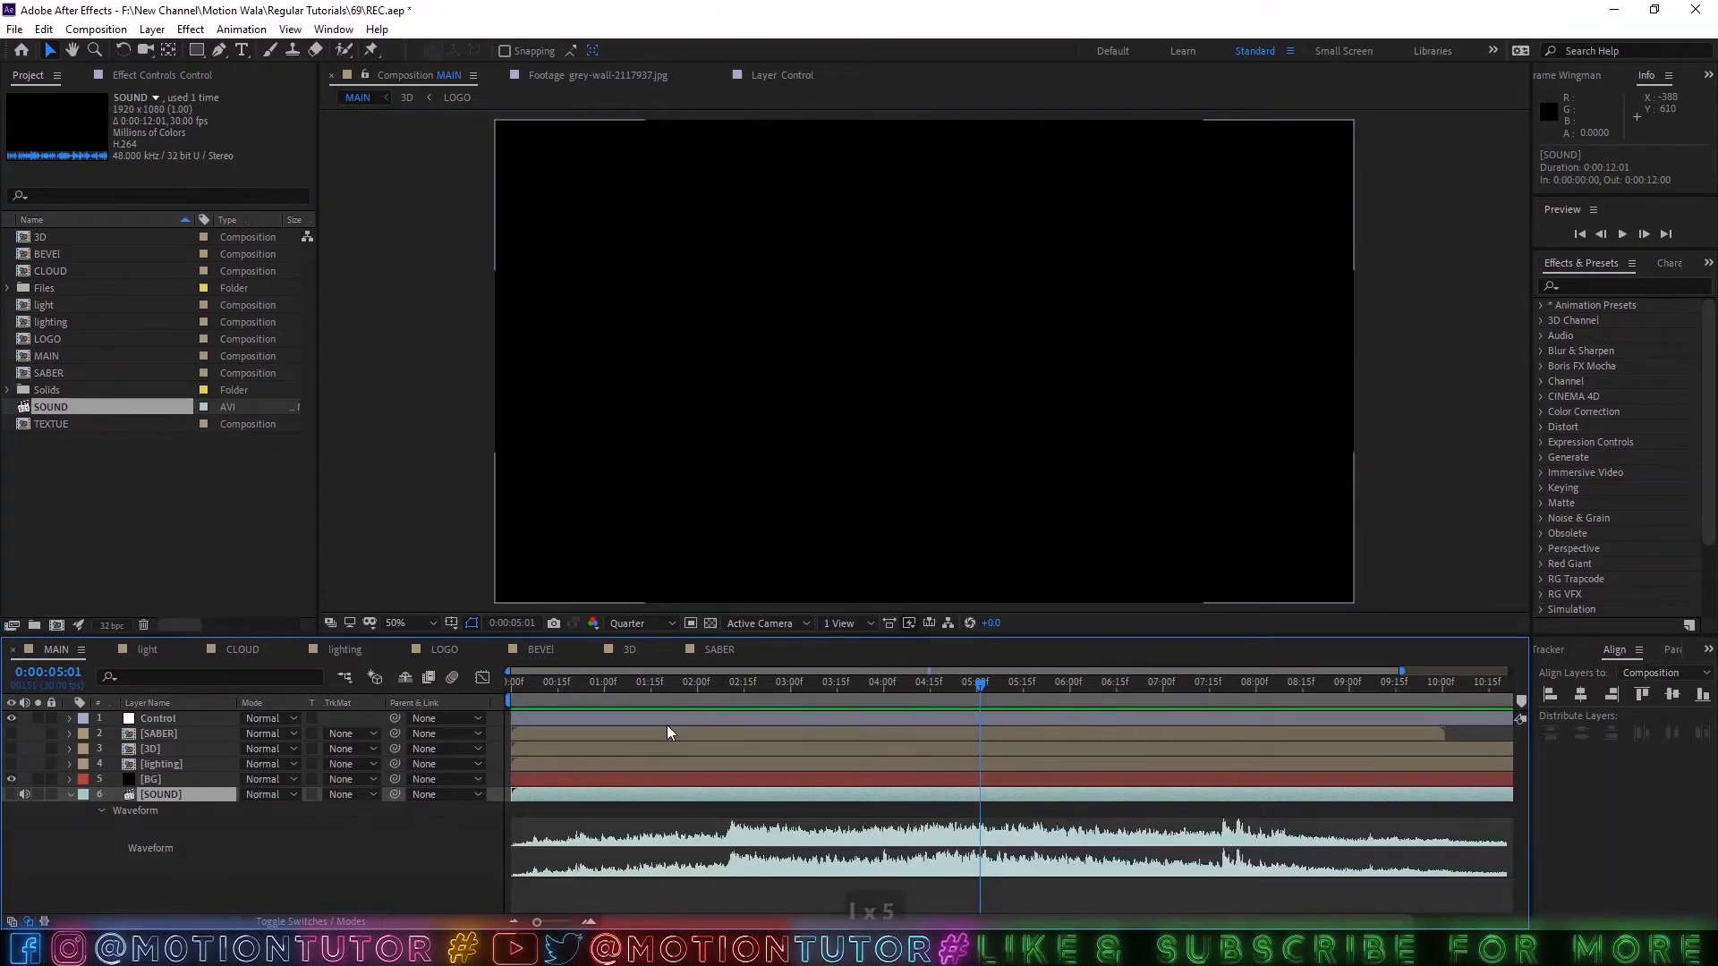
pyautogui.moveTo(984, 684); pyautogui.dragTo(756, 747)
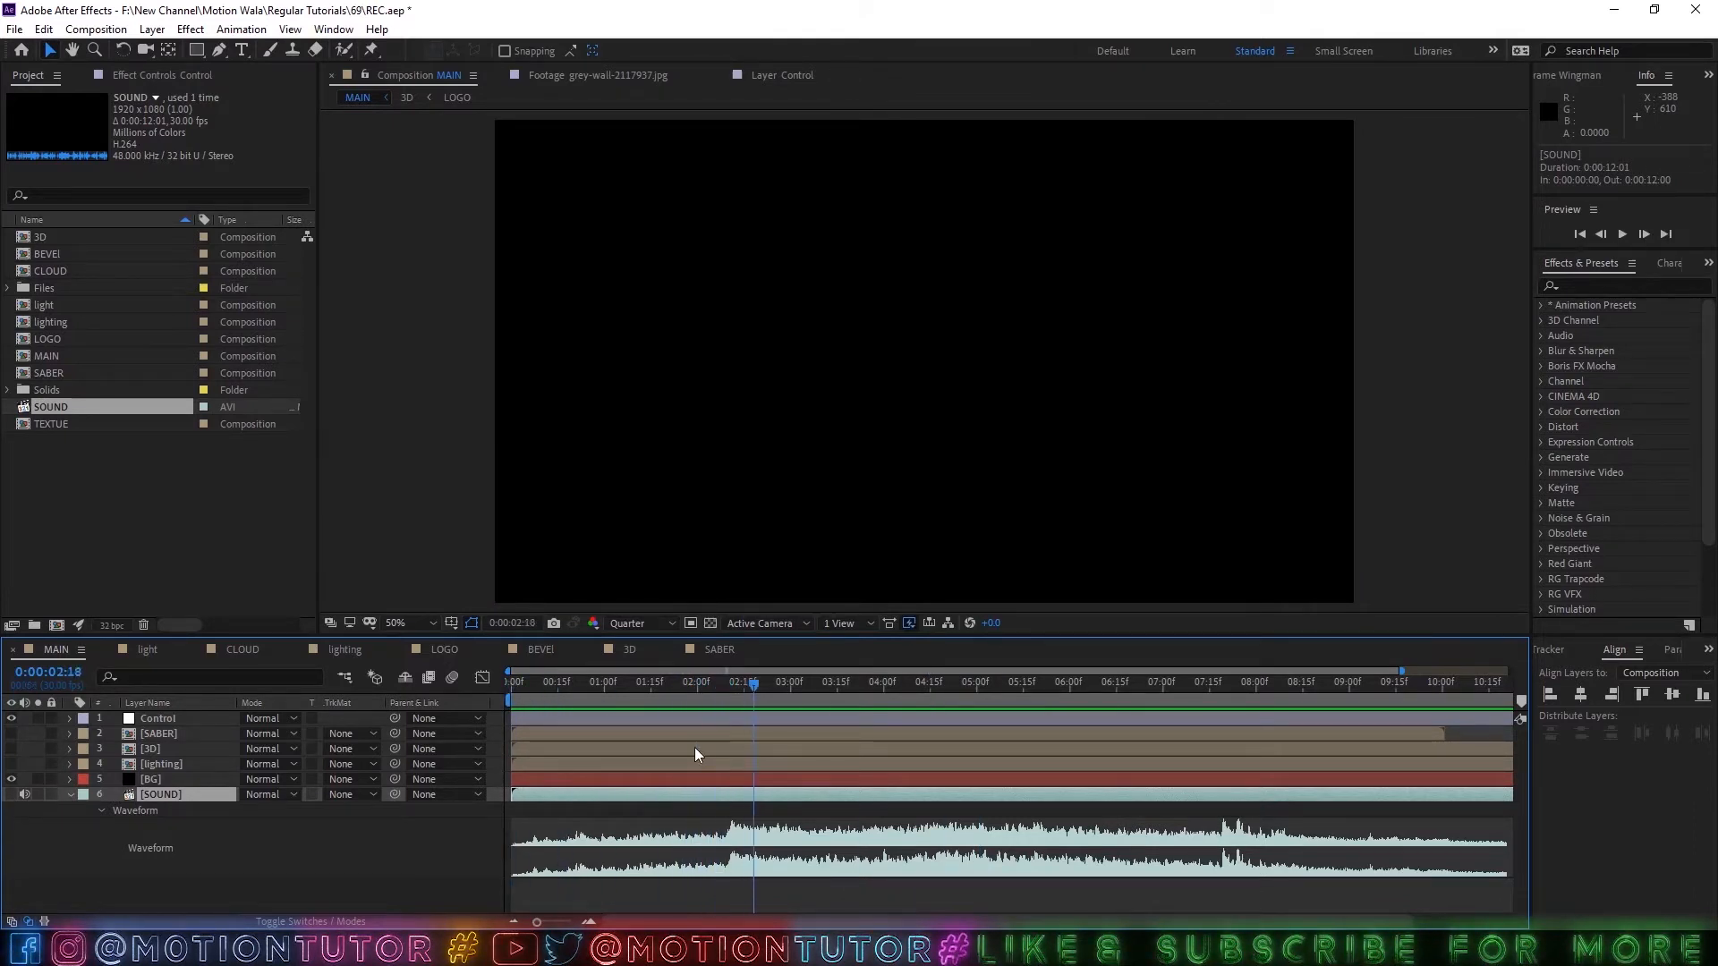
pyautogui.press('space')
pyautogui.press('space')
# Make the lighting layer visible and set the current time to 0:00:02:11, where the waveform first jumps.
pyautogui.moveTo(932, 755); pyautogui.dragTo(691, 720)
pyautogui.scroll(-1, 730, 812)
pyautogui.click(11, 764)
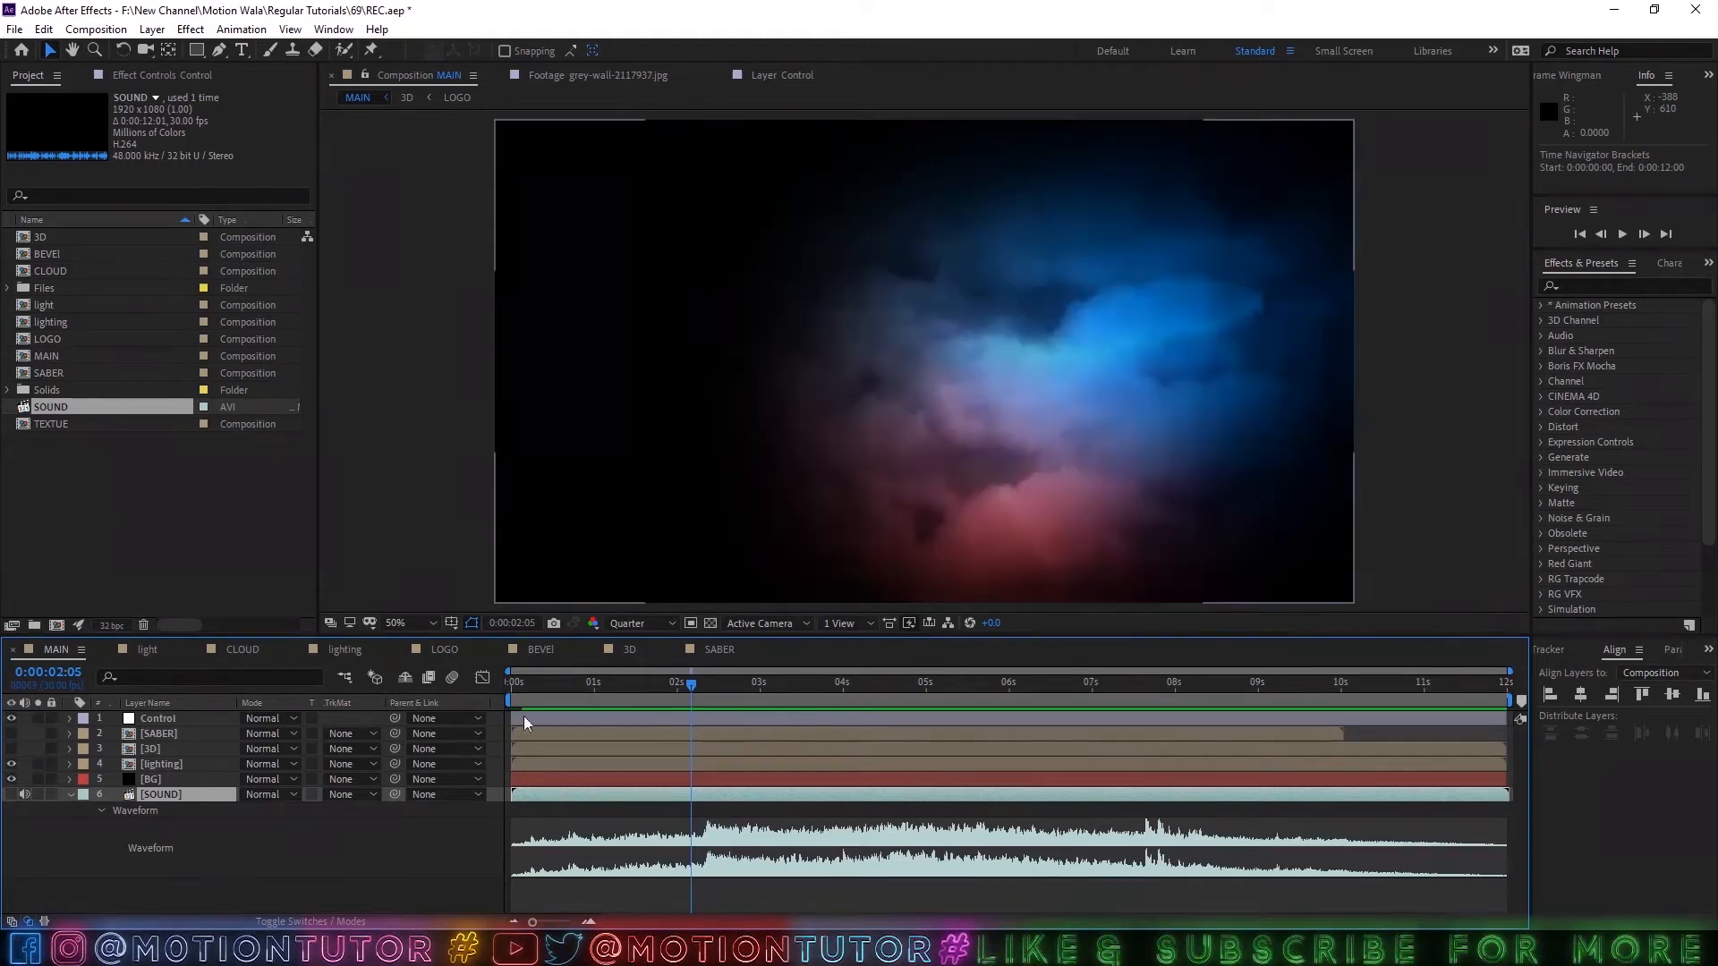
pyautogui.moveTo(676, 683); pyautogui.dragTo(711, 696)
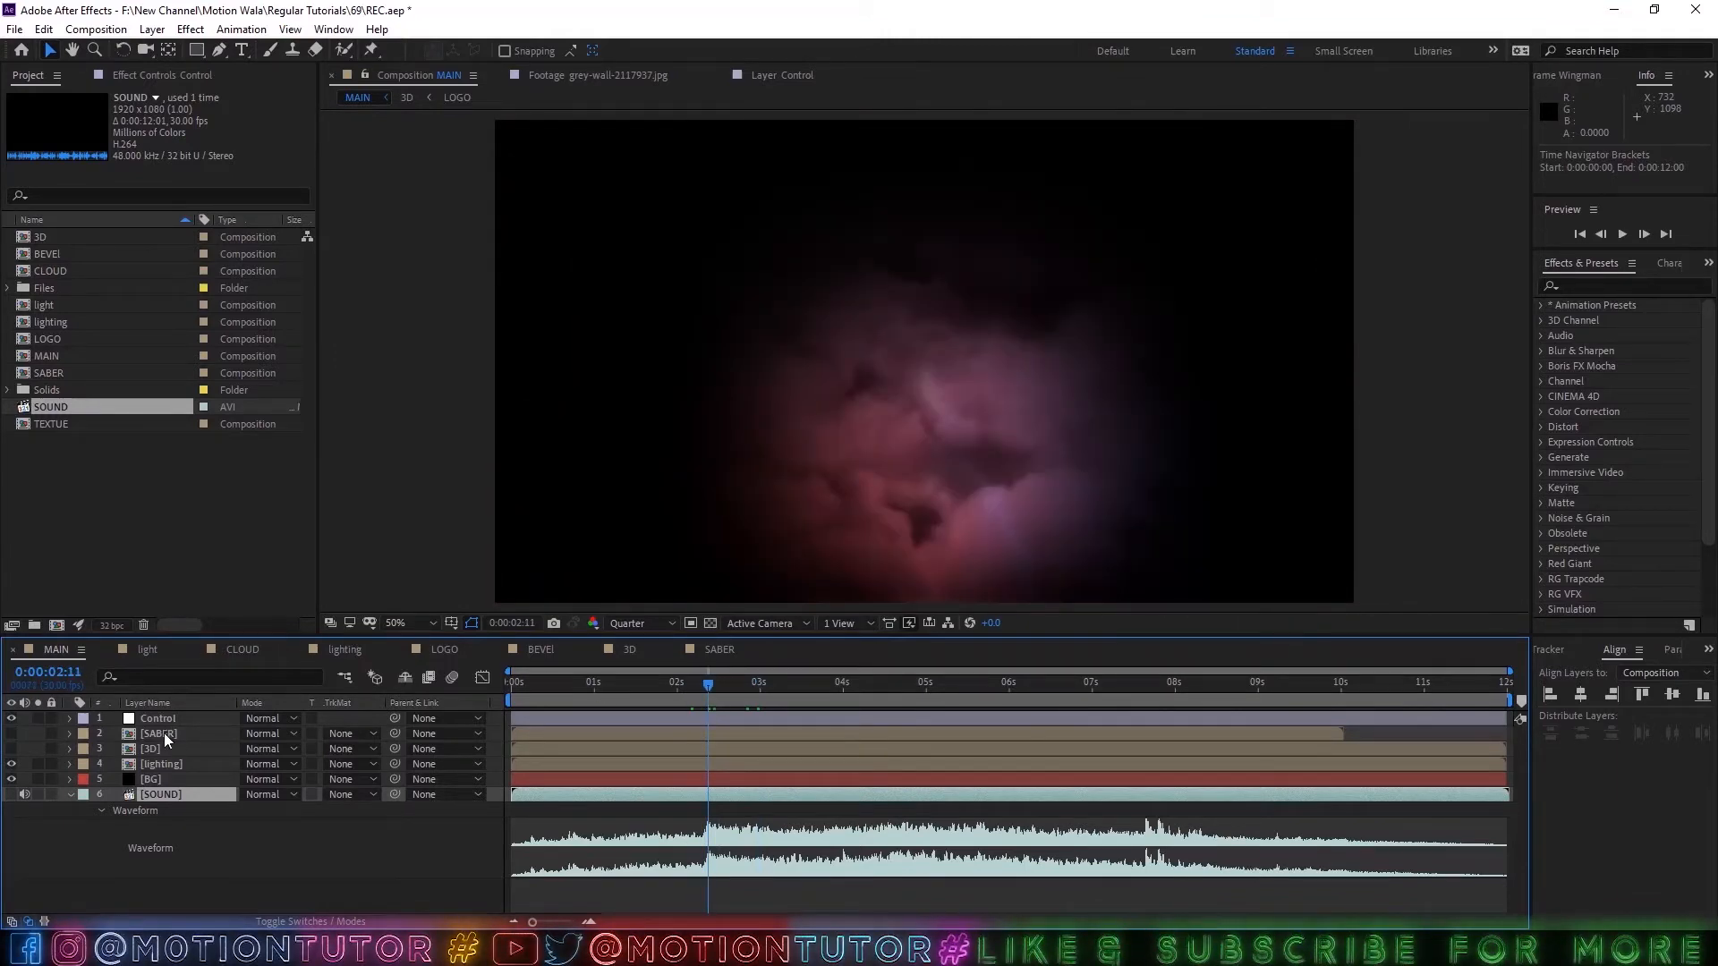
# Place the SABER layer below 3D, make it visible, and shift it to start at 0:00:02:09.
pyautogui.moveTo(164, 733); pyautogui.dragTo(161, 753)
pyautogui.click(12, 752)
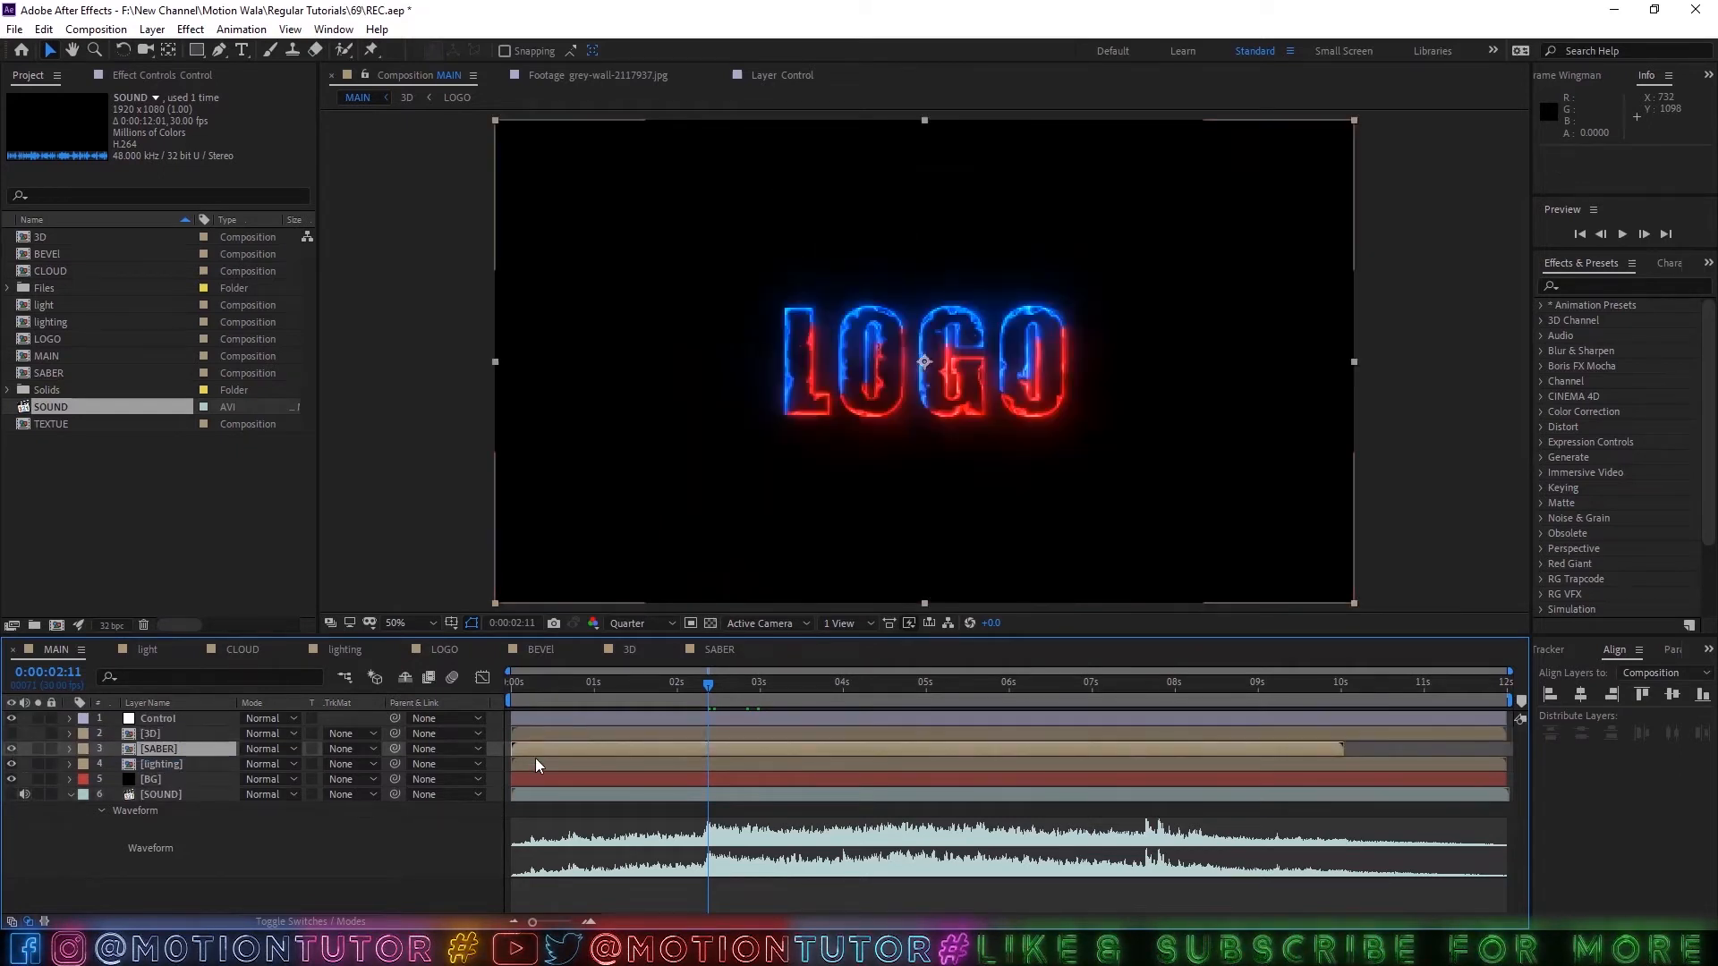
pyautogui.moveTo(567, 750); pyautogui.dragTo(750, 753)
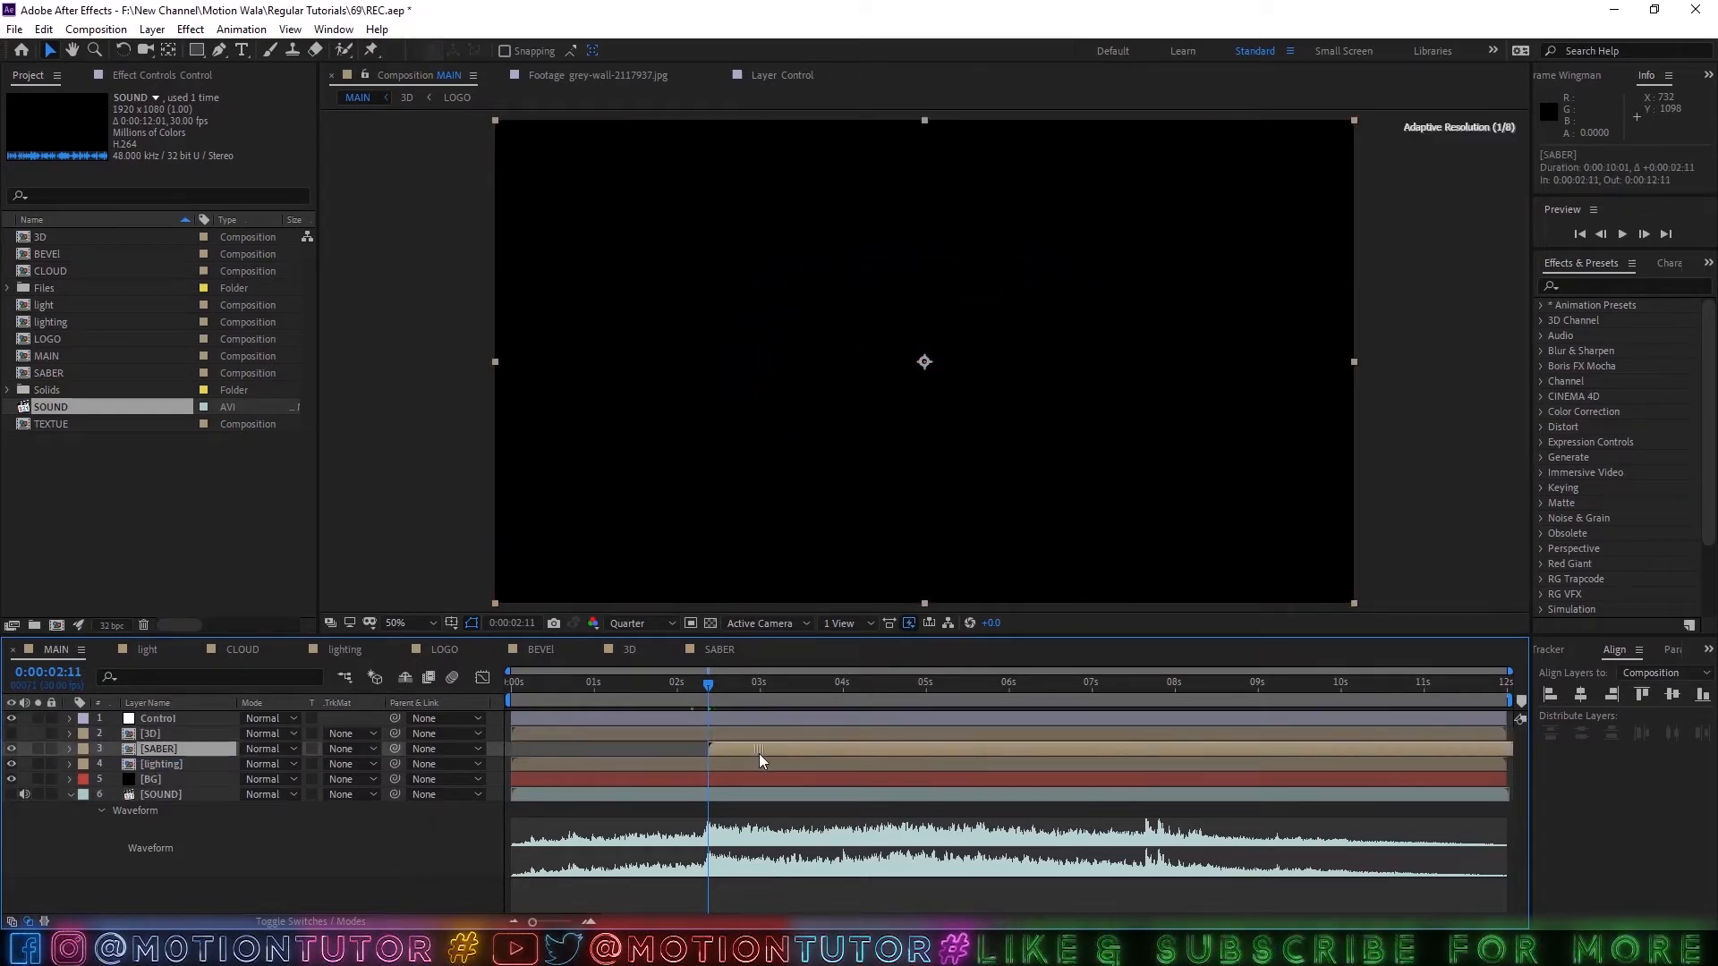
pyautogui.click(702, 693)
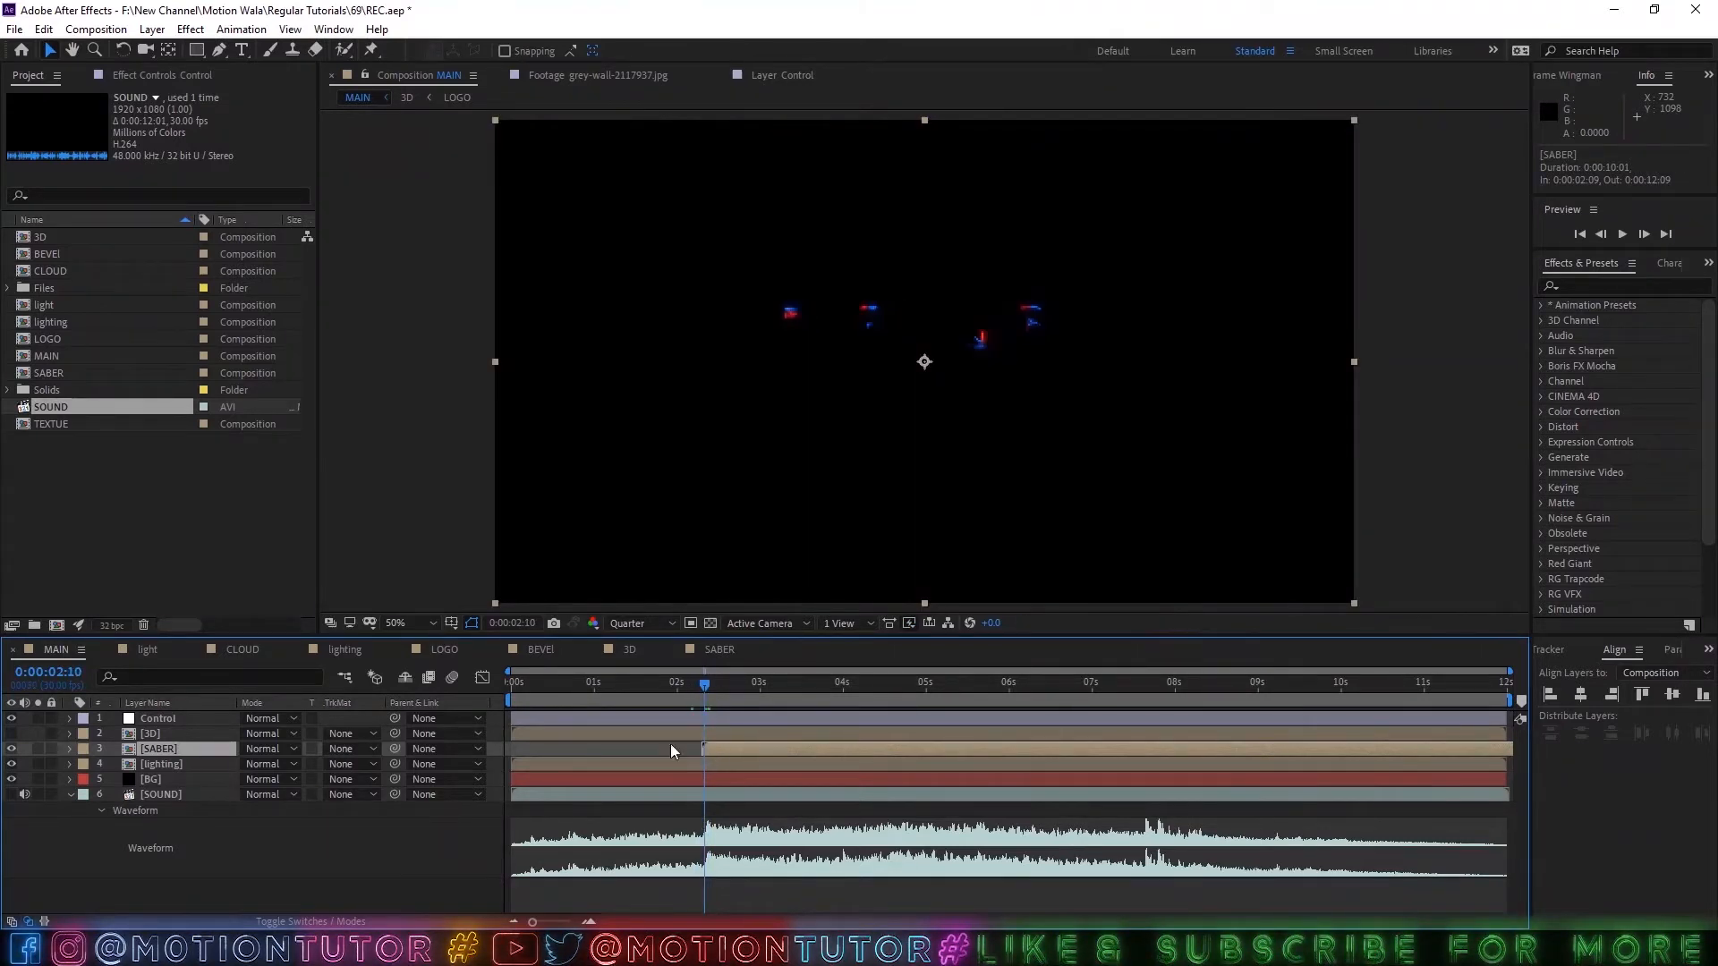
# Set the SABER layer's blending mode to Add, check the glow at 0:00:03:09, and save the project.
pyautogui.click(259, 748)
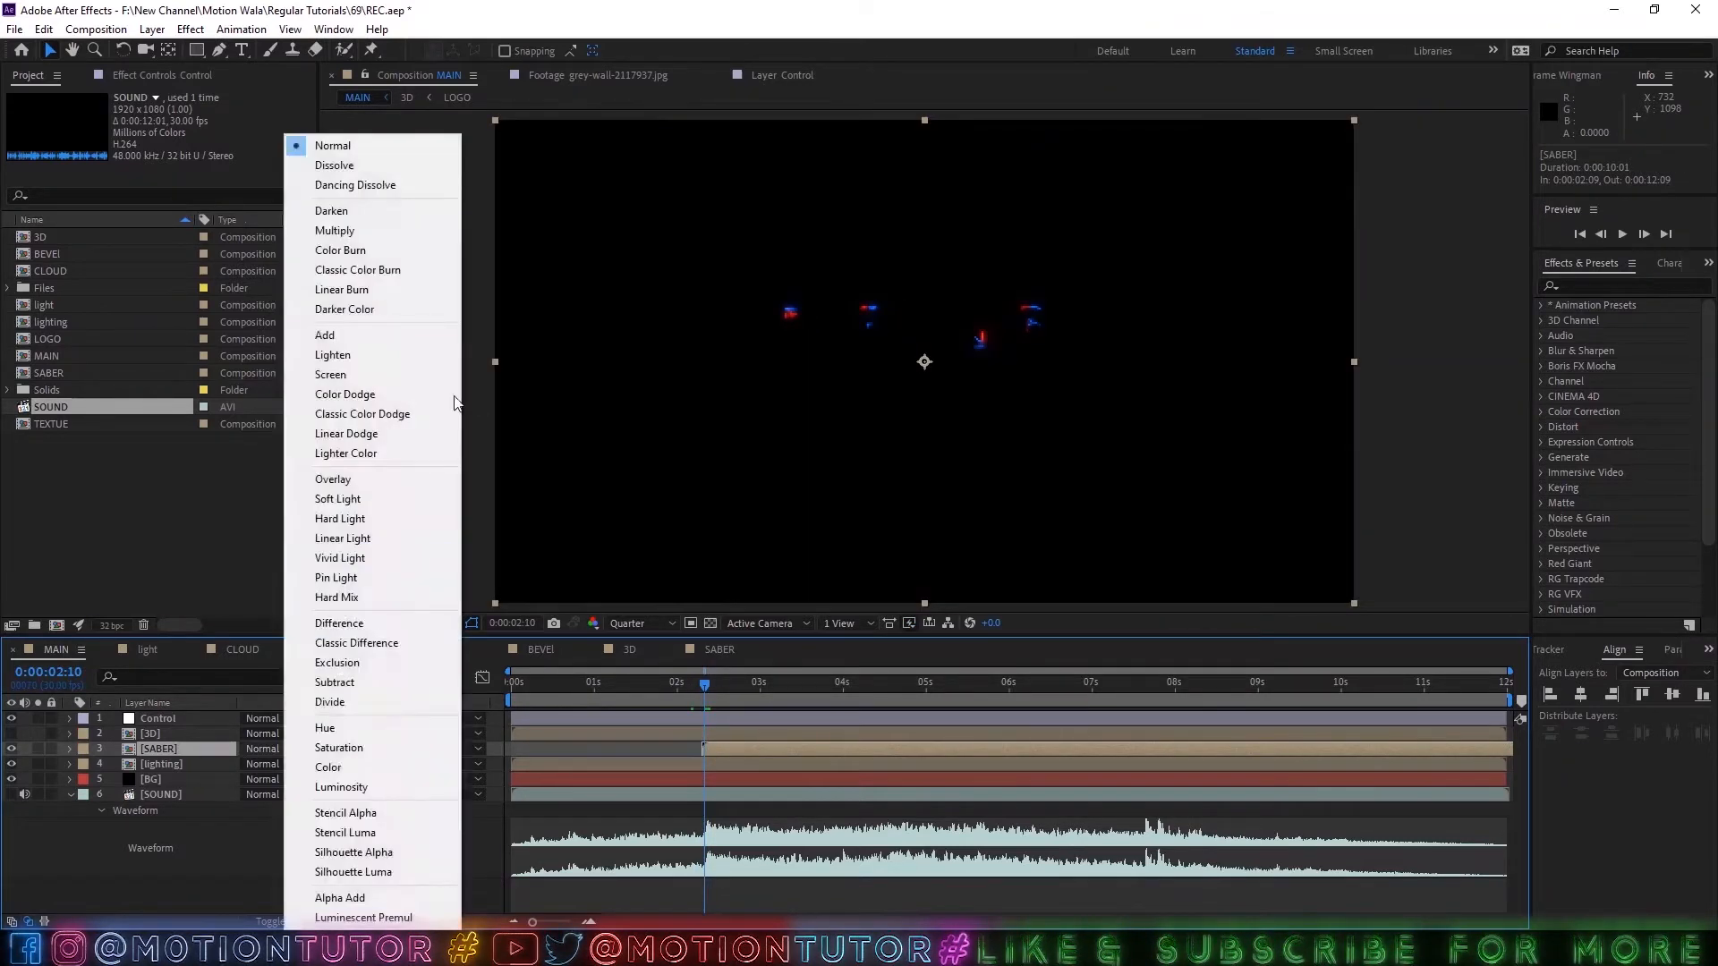
pyautogui.click(379, 372)
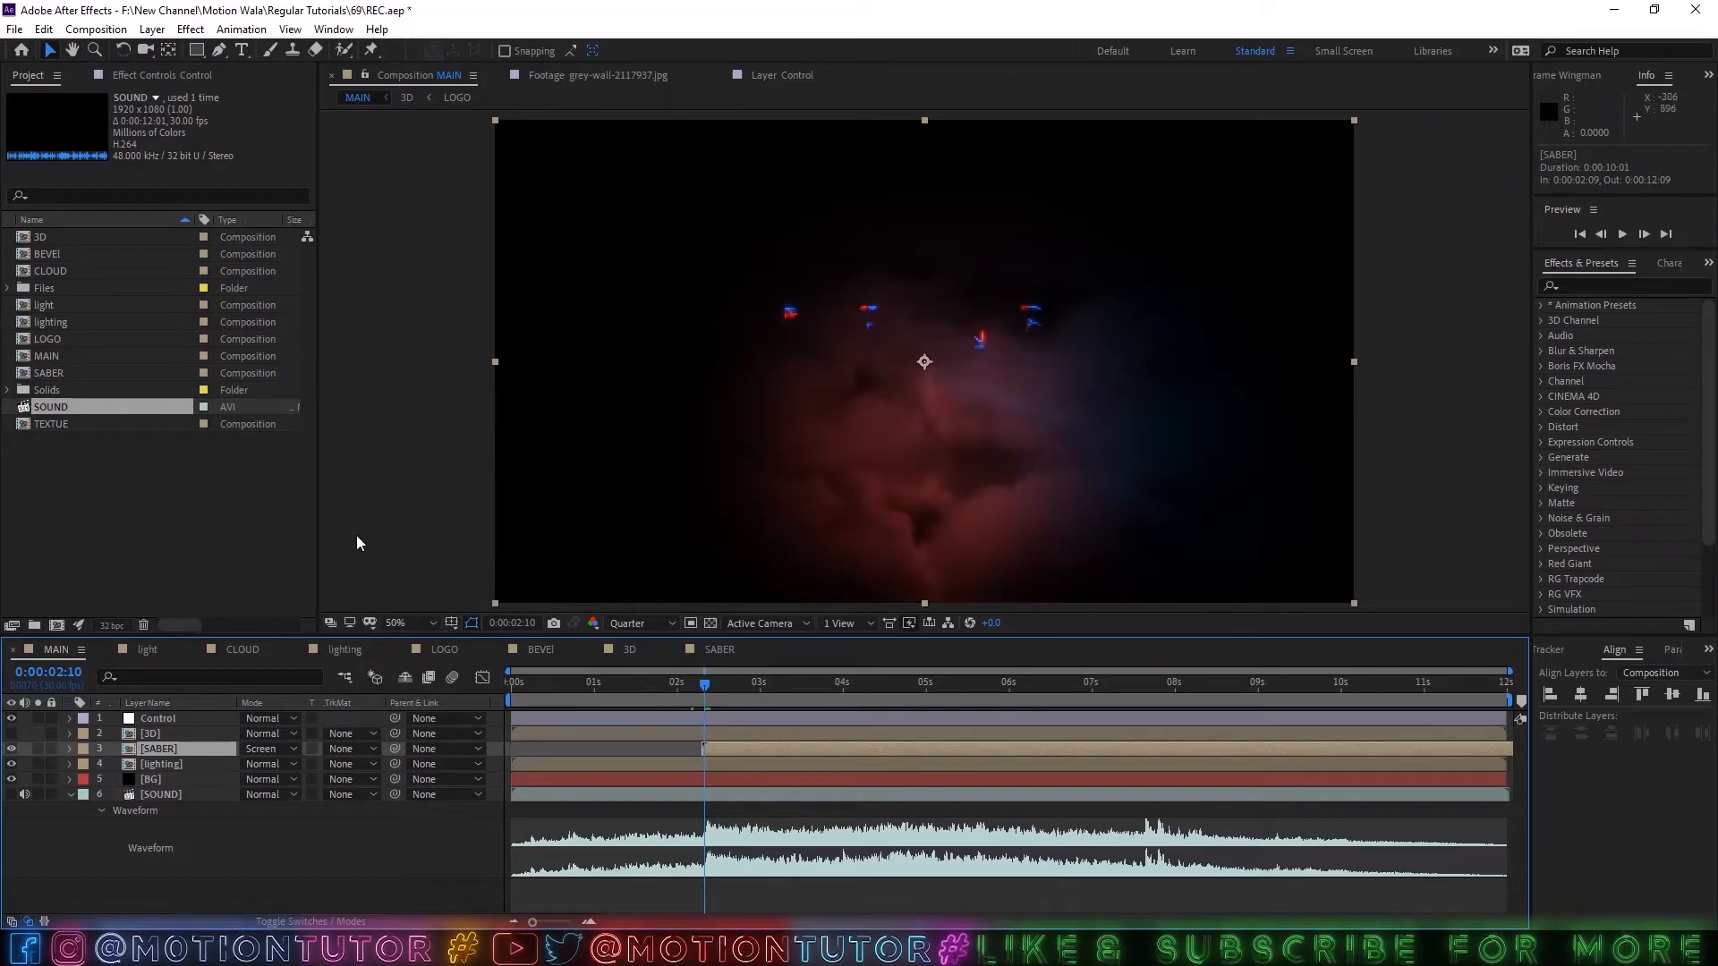
pyautogui.click(295, 748)
pyautogui.click(279, 749)
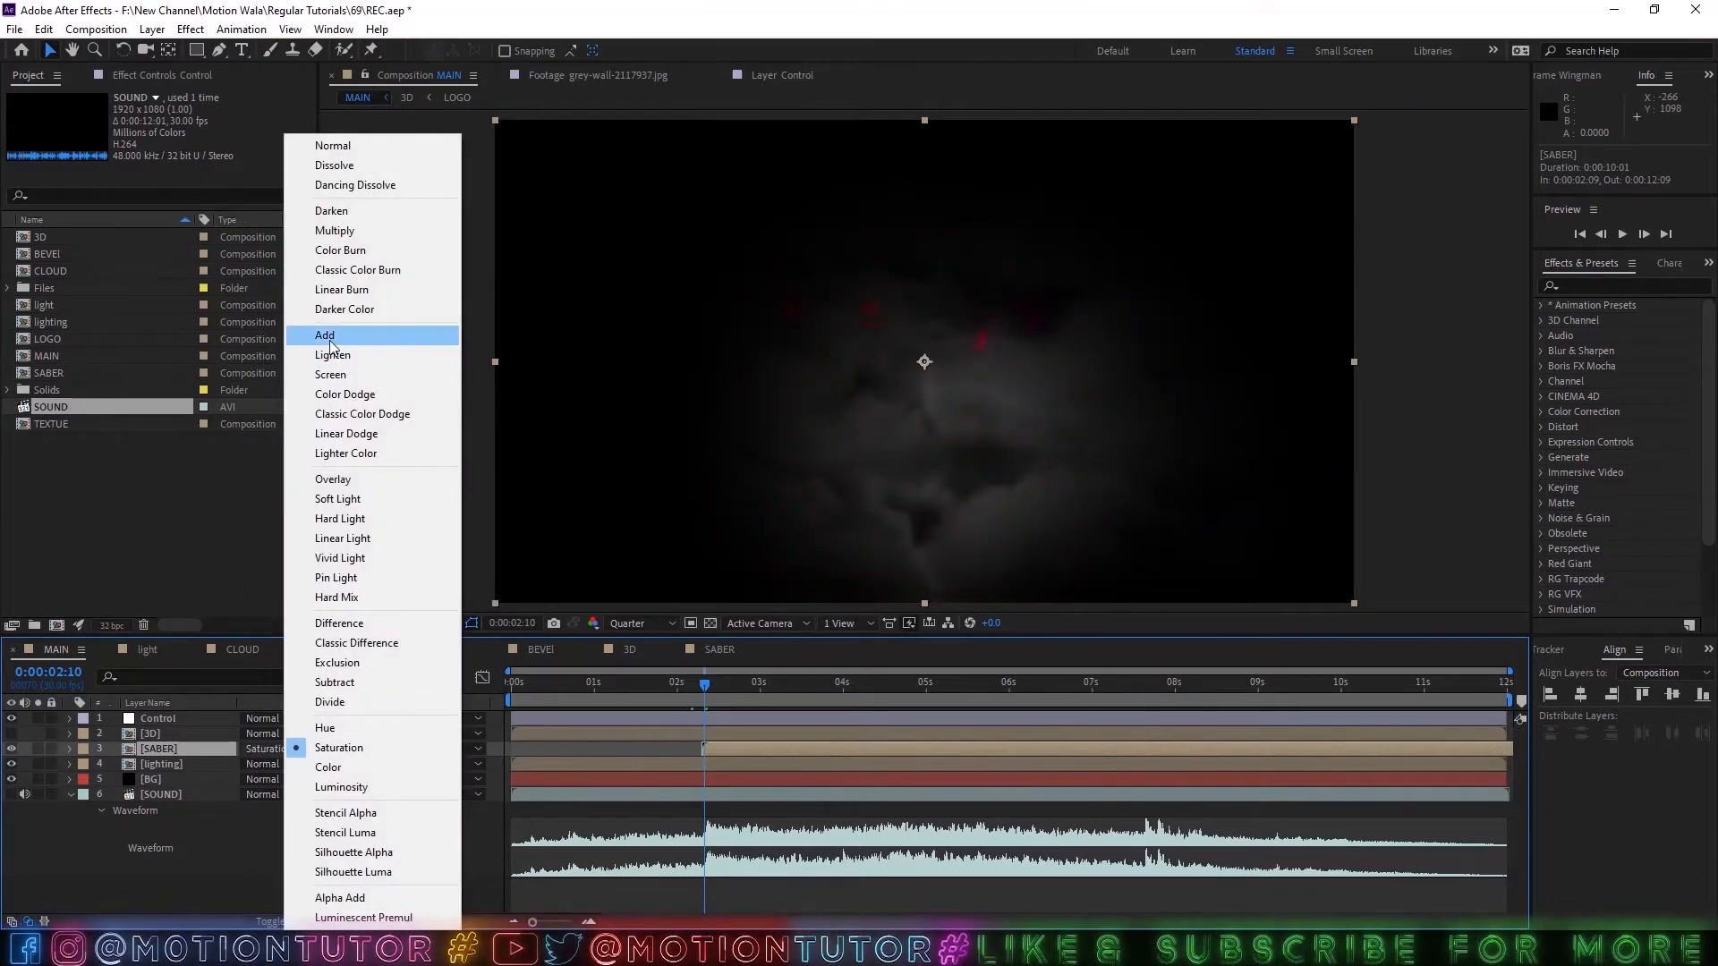
pyautogui.click(331, 335)
pyautogui.click(787, 683)
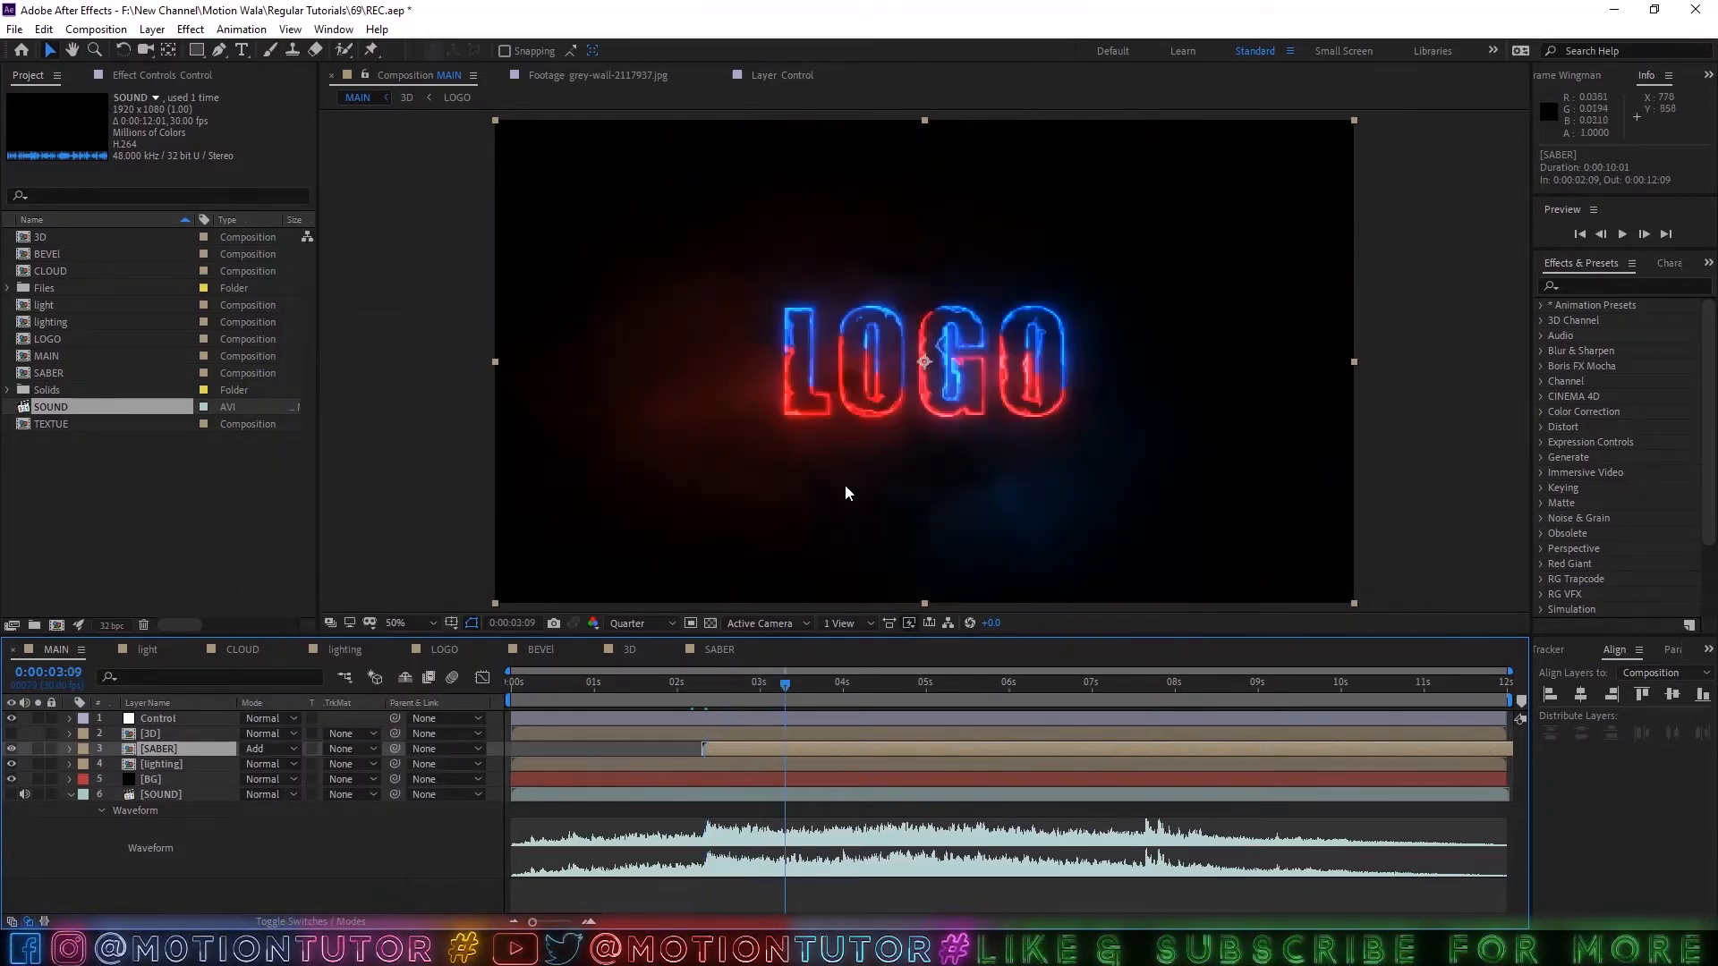
pyautogui.hotkey('ctrl', 's')
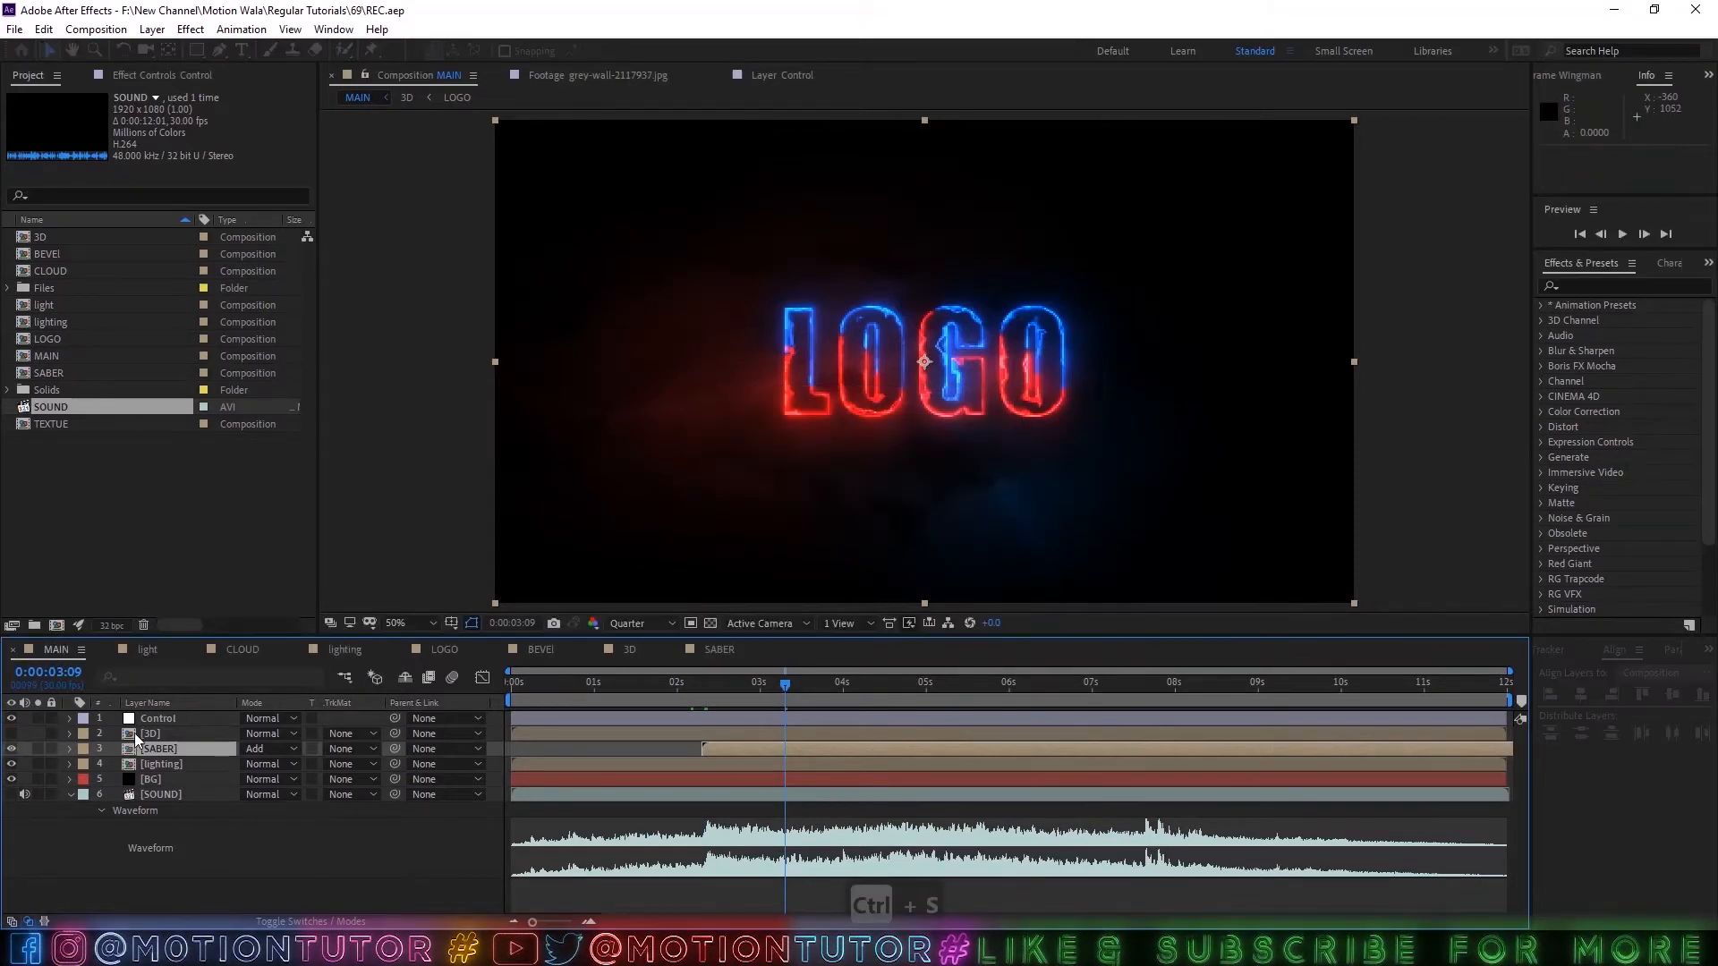
# Shift the 3D layer to start at 0:00:07:20, on the second peak of the sound waveform.
pyautogui.click(143, 734)
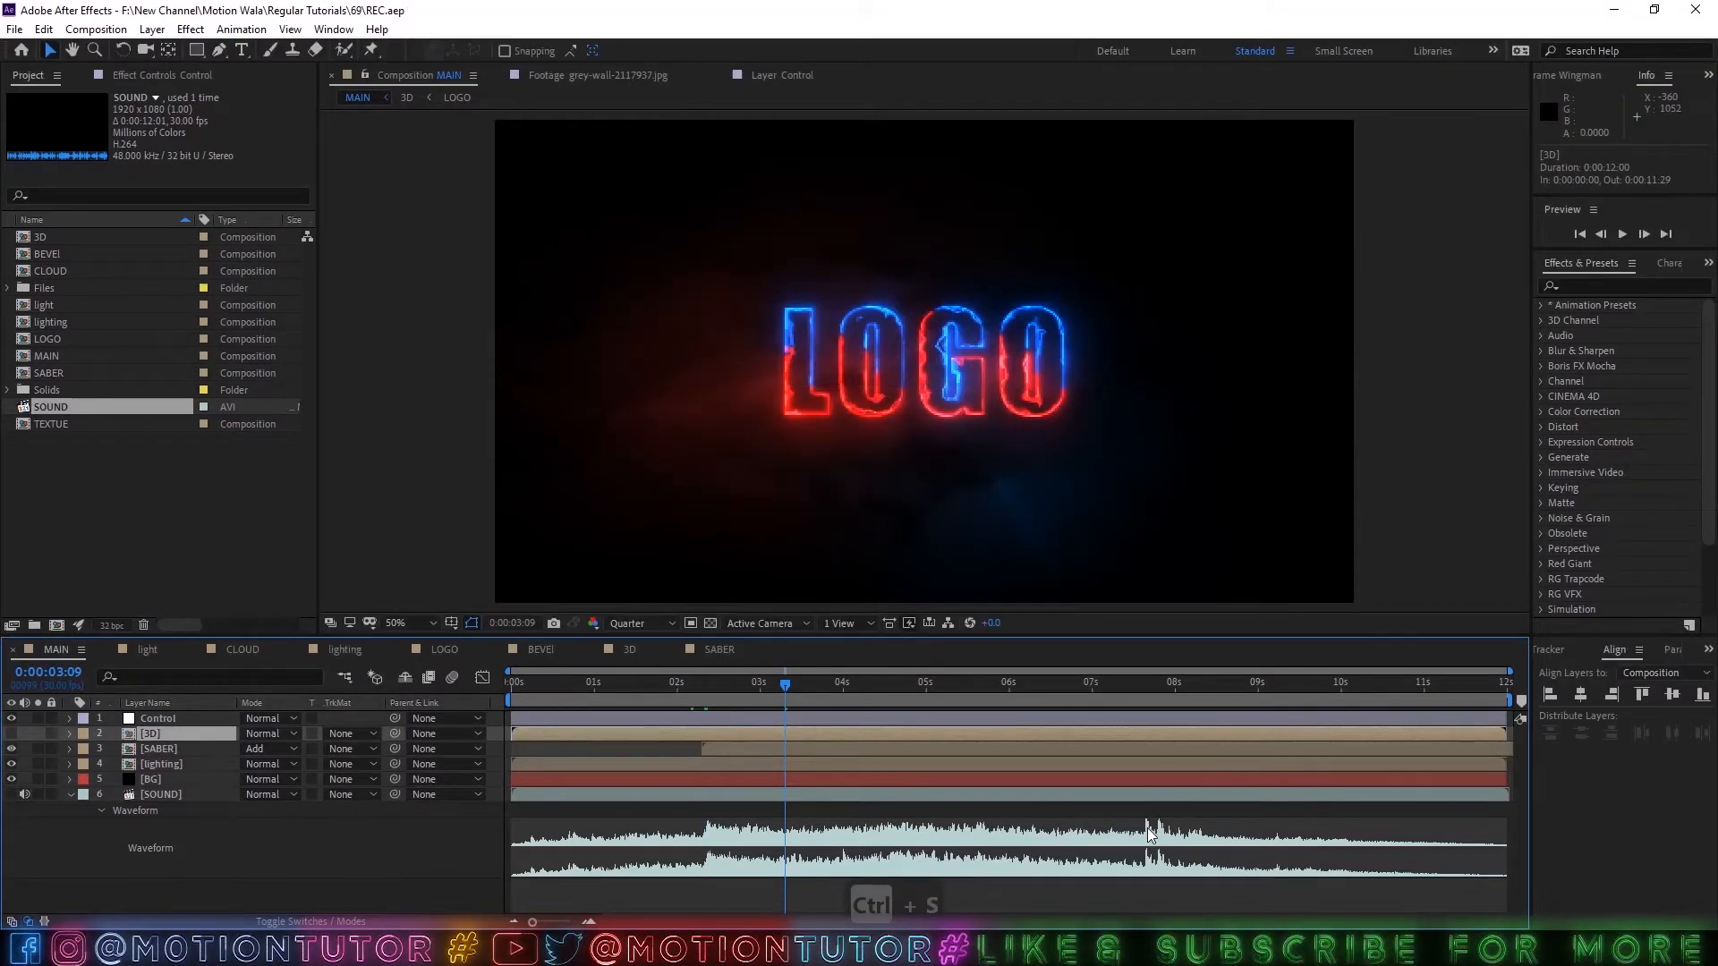
pyautogui.click(1147, 703)
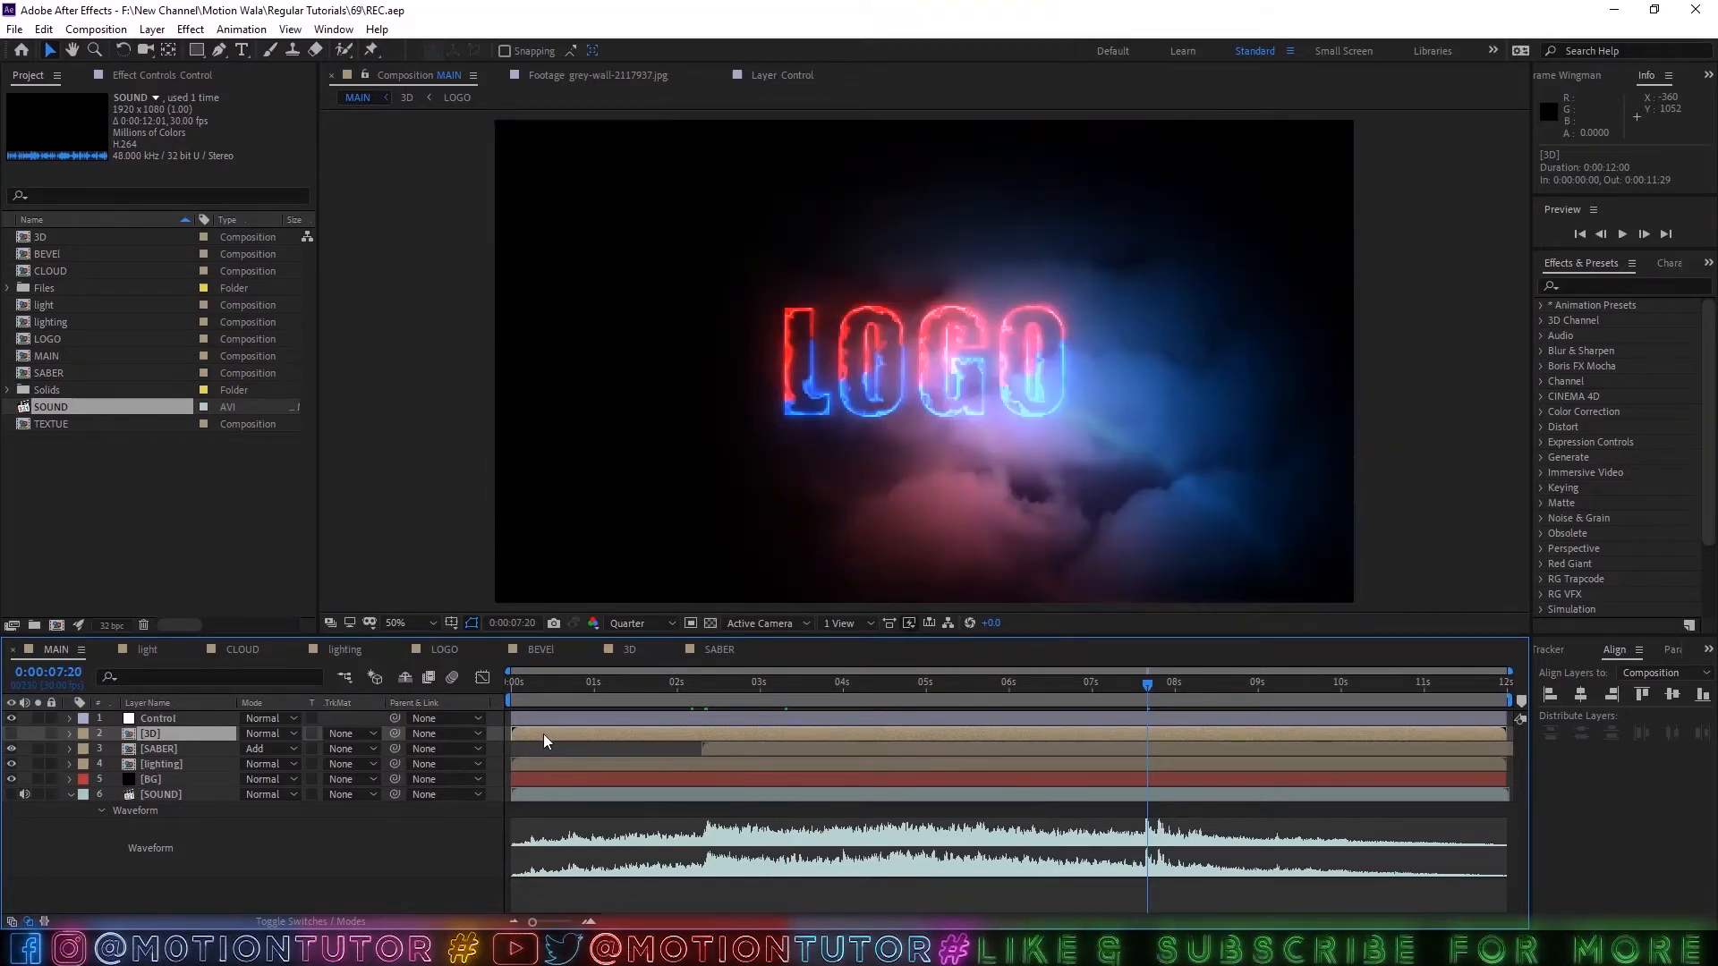
pyautogui.moveTo(538, 732); pyautogui.dragTo(1174, 769)
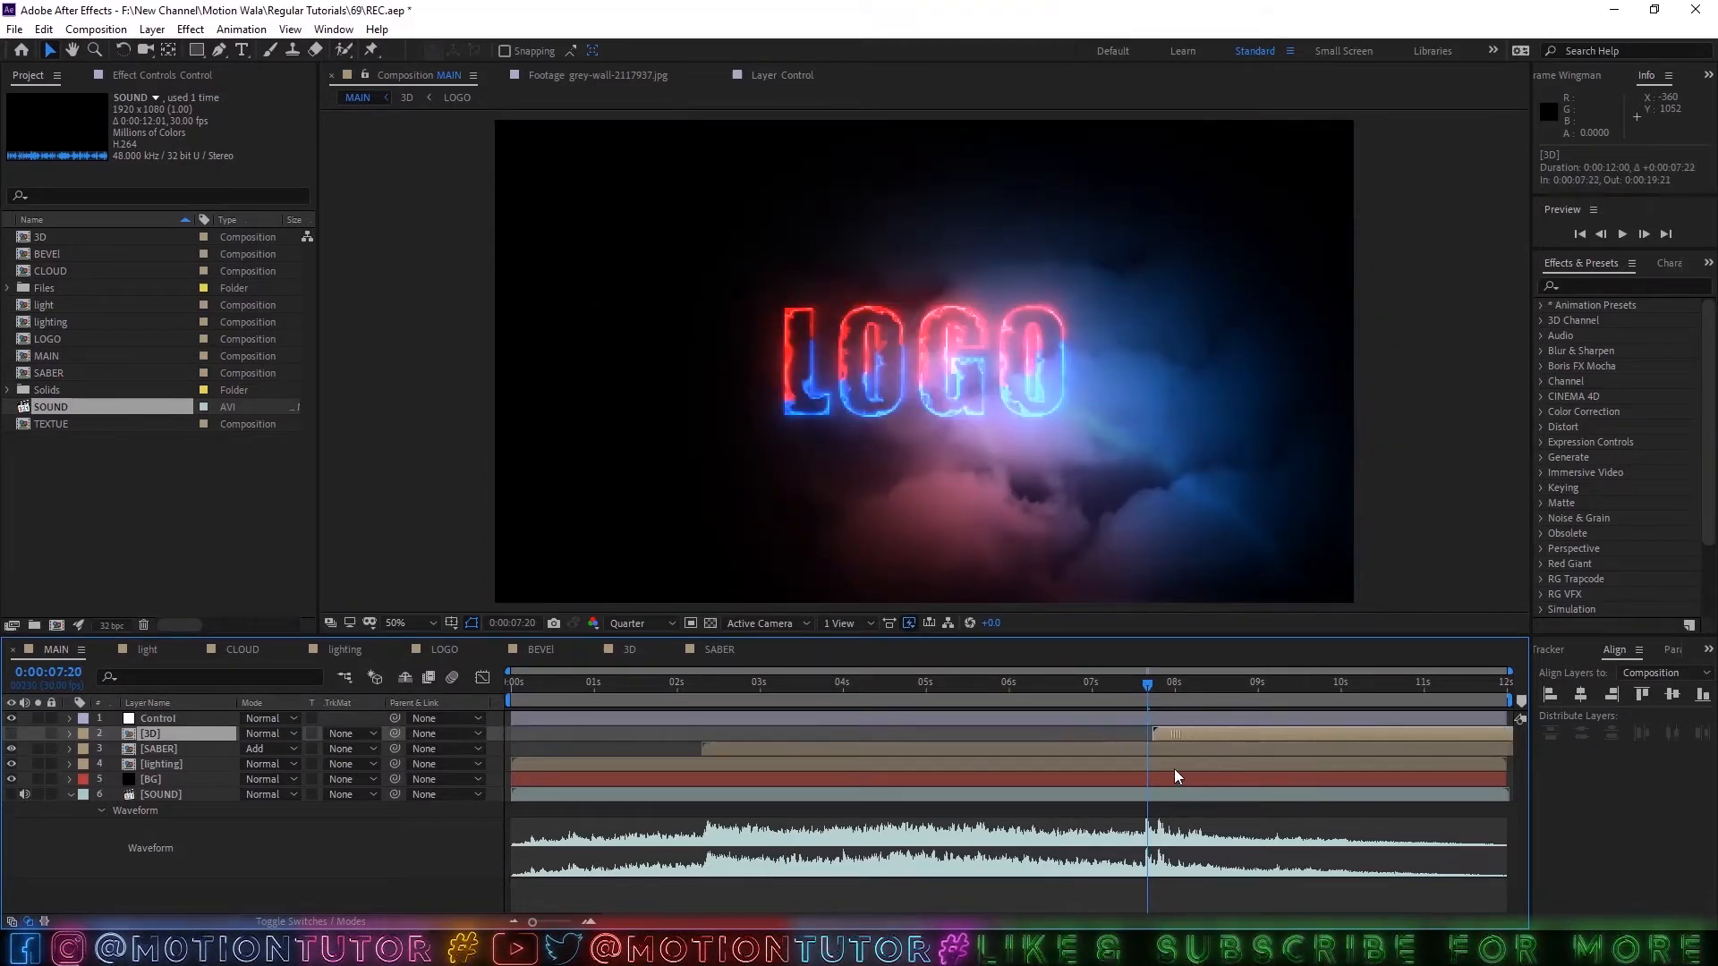
# Trim the SABER layer's end to 0:00:07:19, where the 3D layer begins, and make the 3D layer visible.
pyautogui.click(1158, 751)
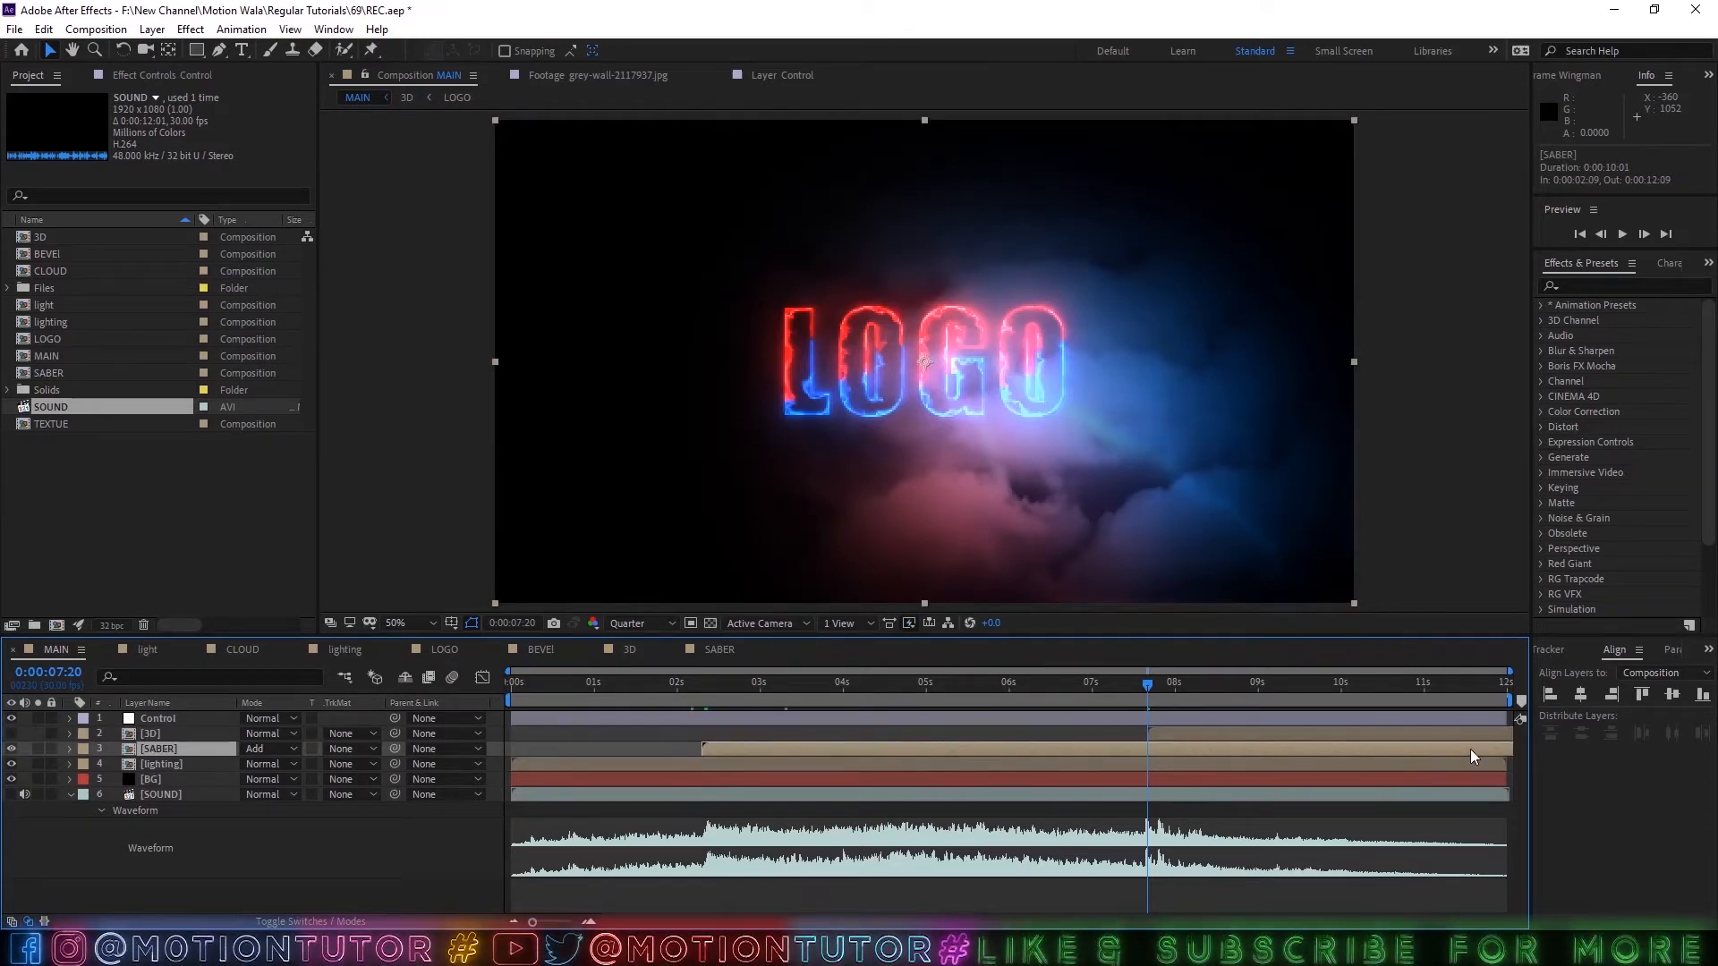
pyautogui.hotkey('alt', ']')
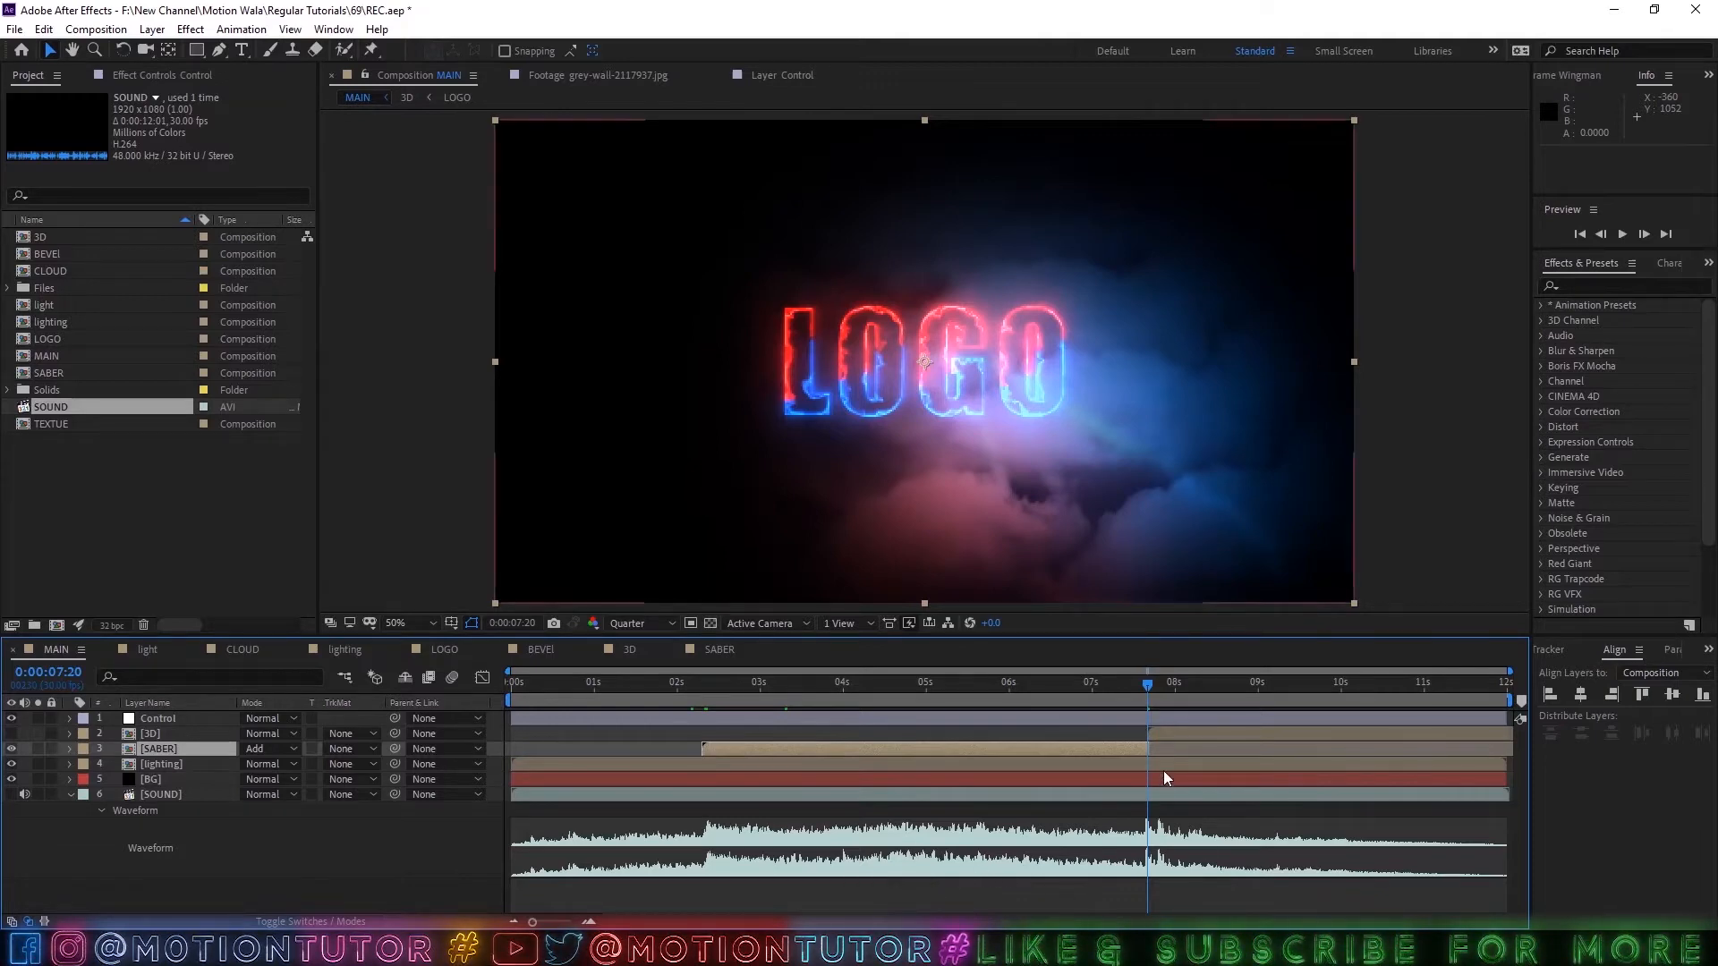
pyautogui.scroll(3, 1159, 759)
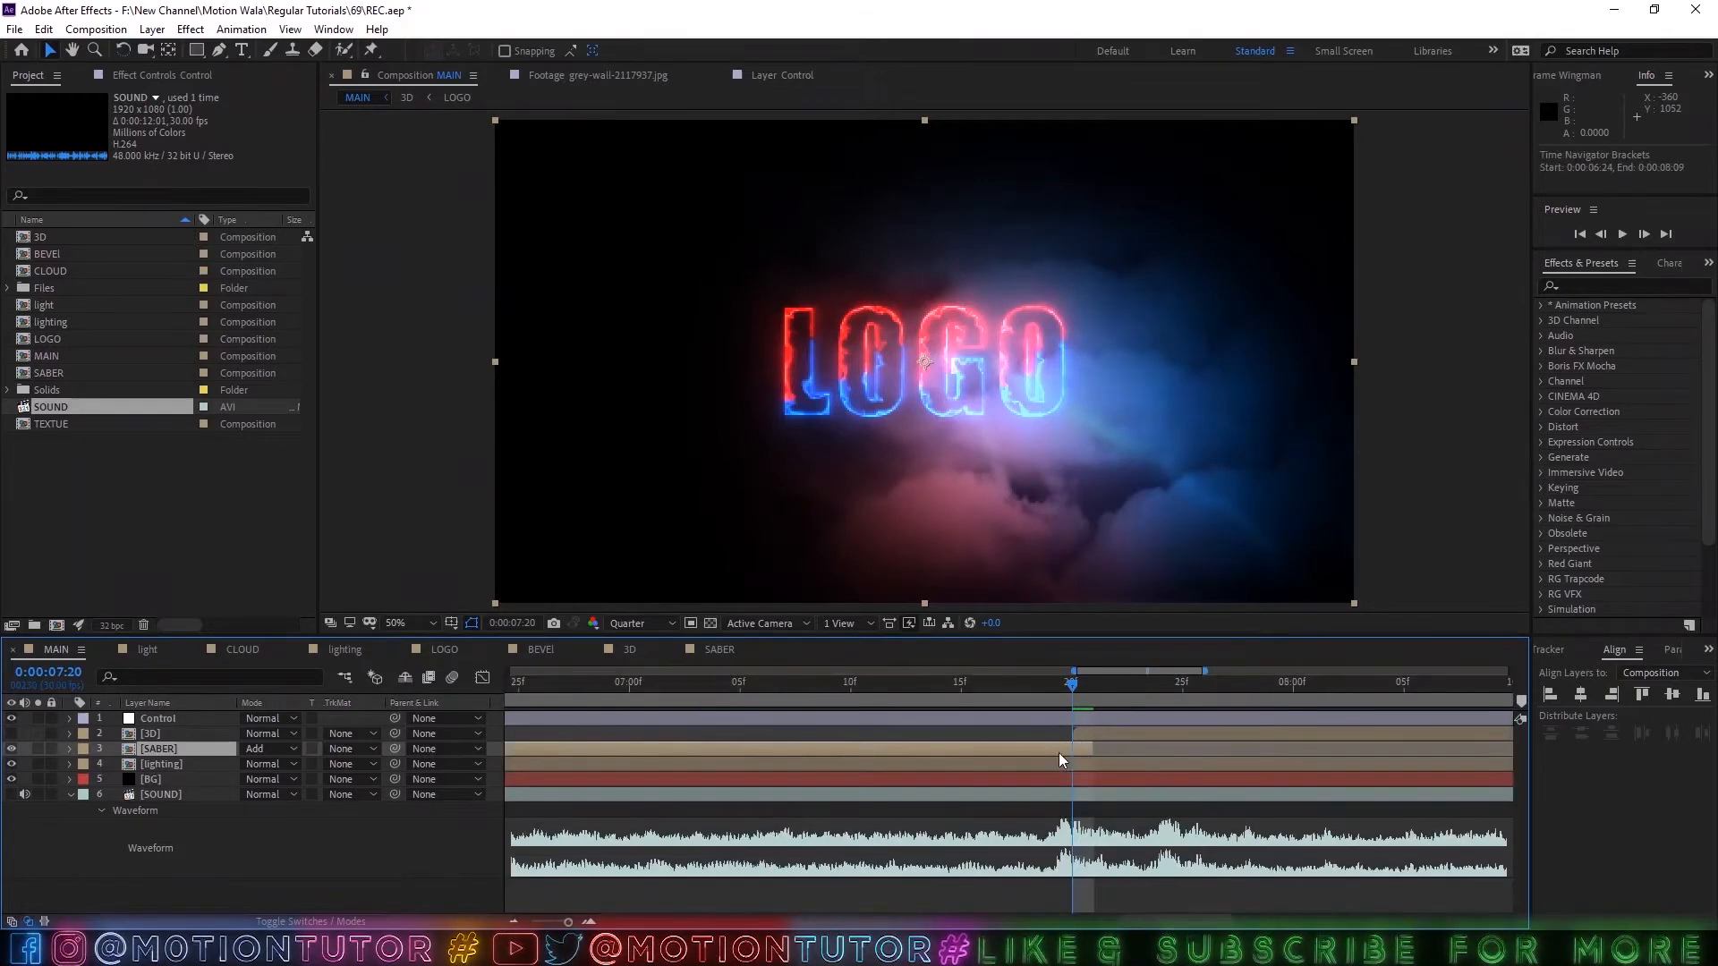
pyautogui.moveTo(1093, 749); pyautogui.dragTo(1075, 749)
pyautogui.moveTo(1073, 696); pyautogui.dragTo(1160, 696)
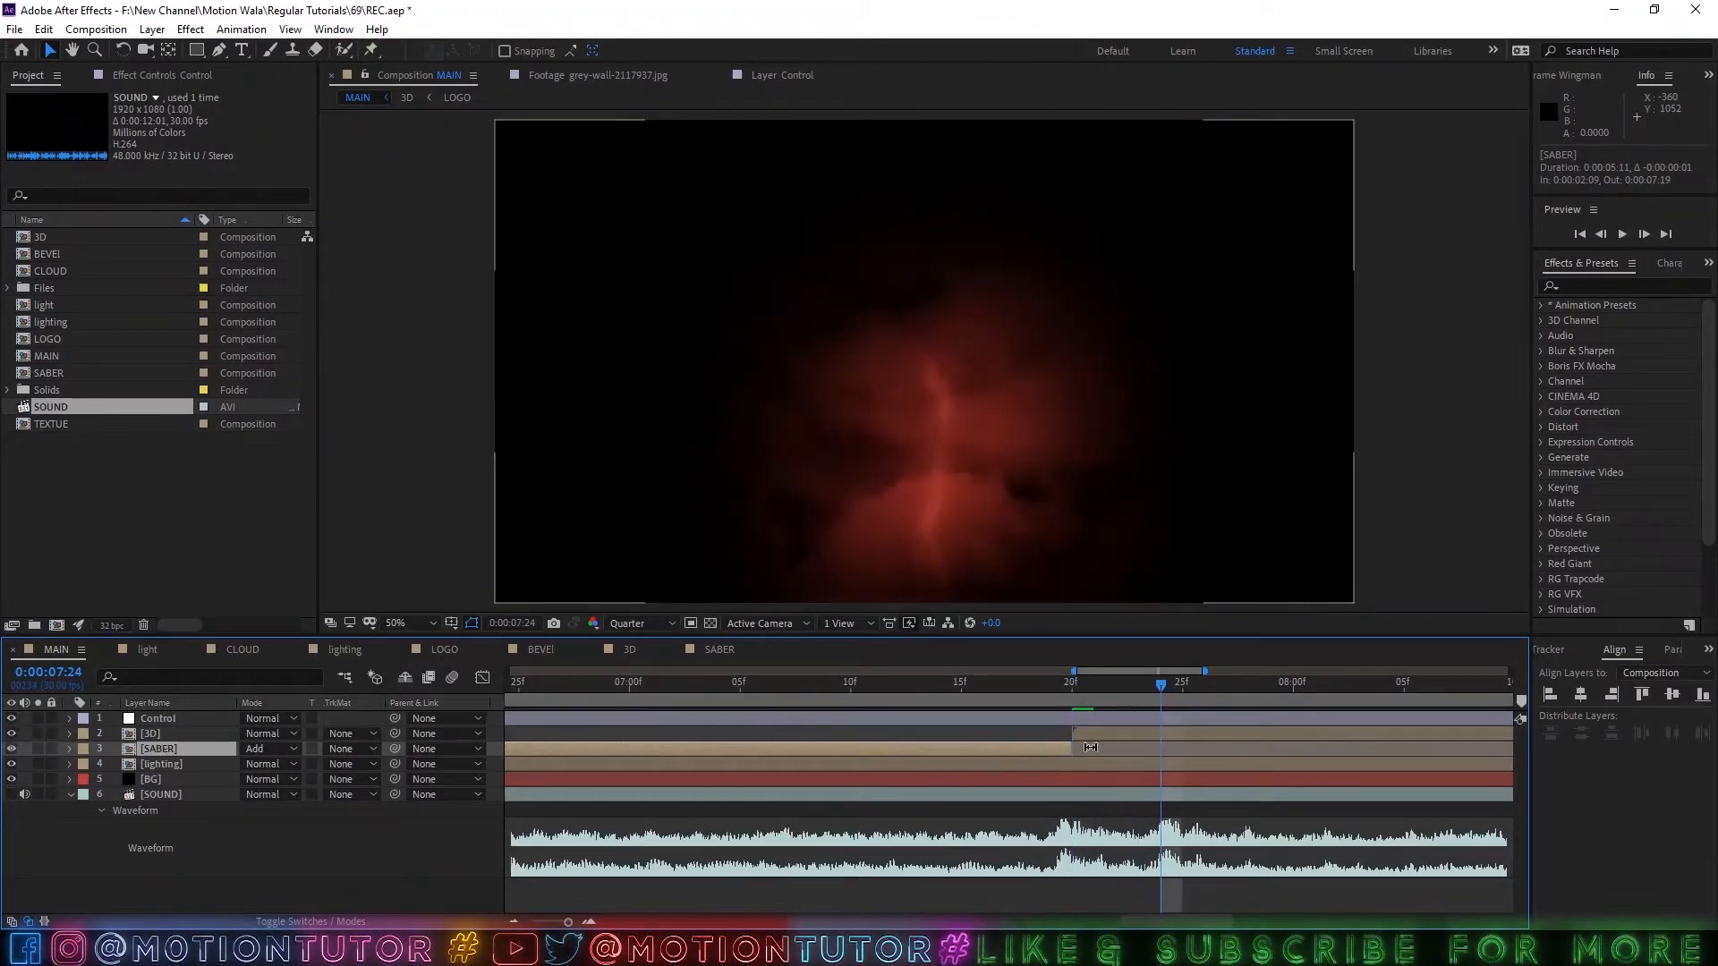
pyautogui.click(1124, 684)
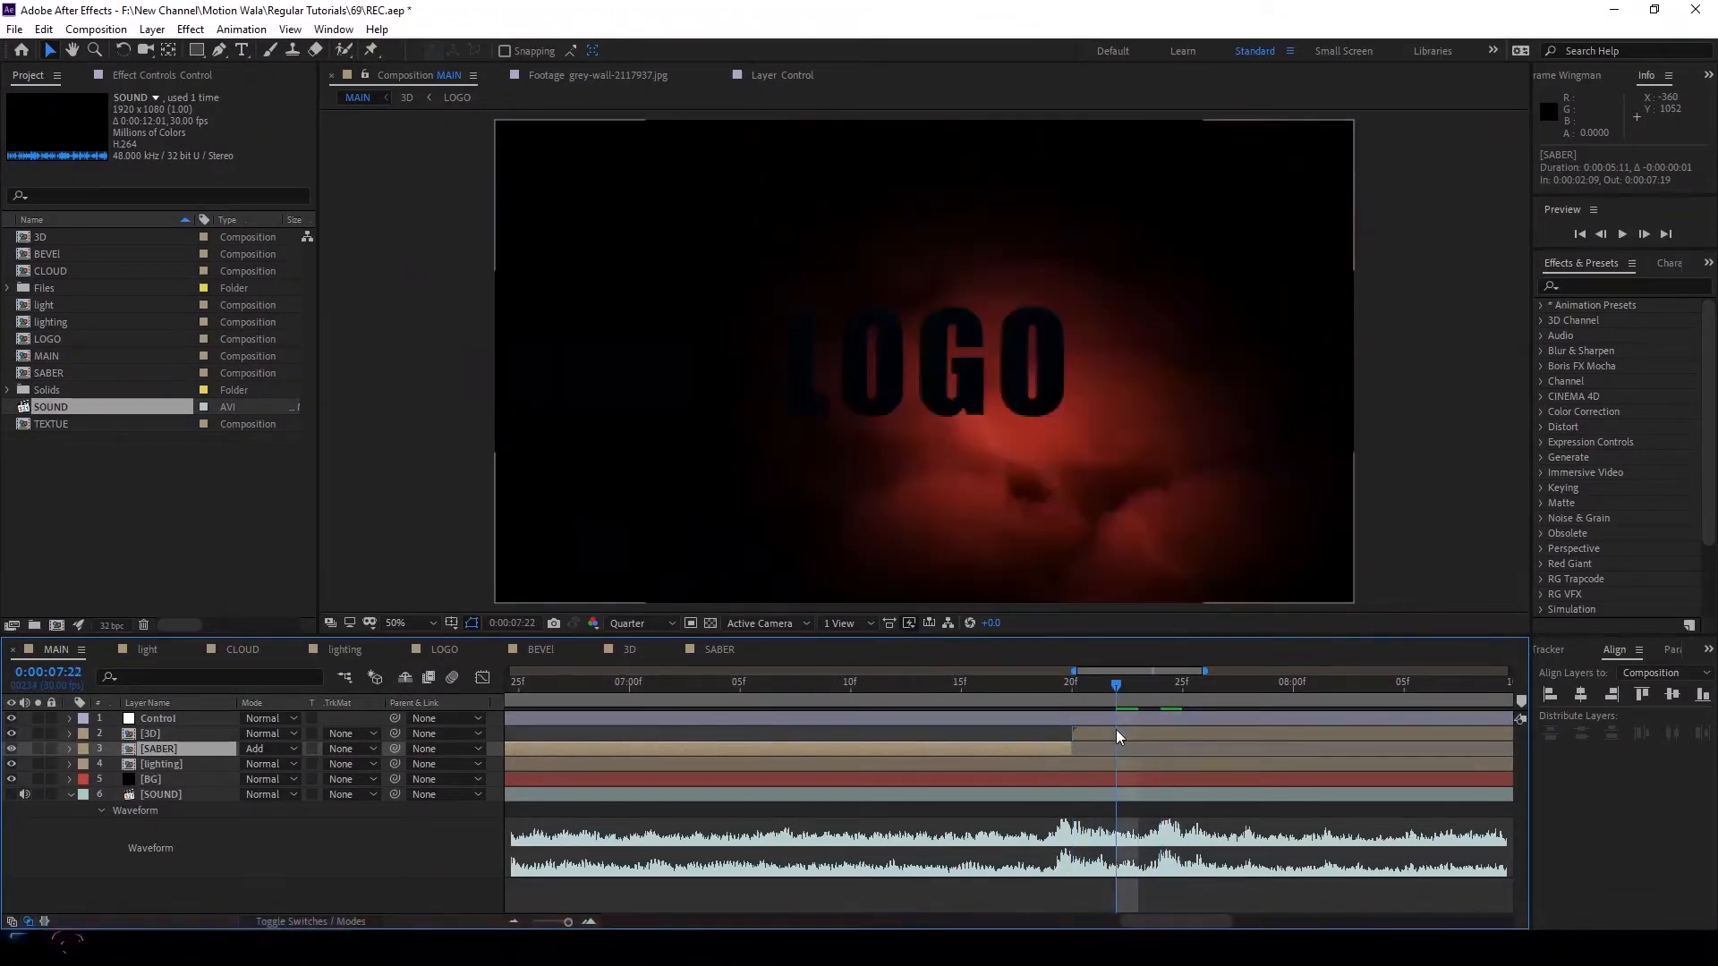
# Apply the Color Correction Exposure effect to the 3D layer.
pyautogui.click(1115, 730)
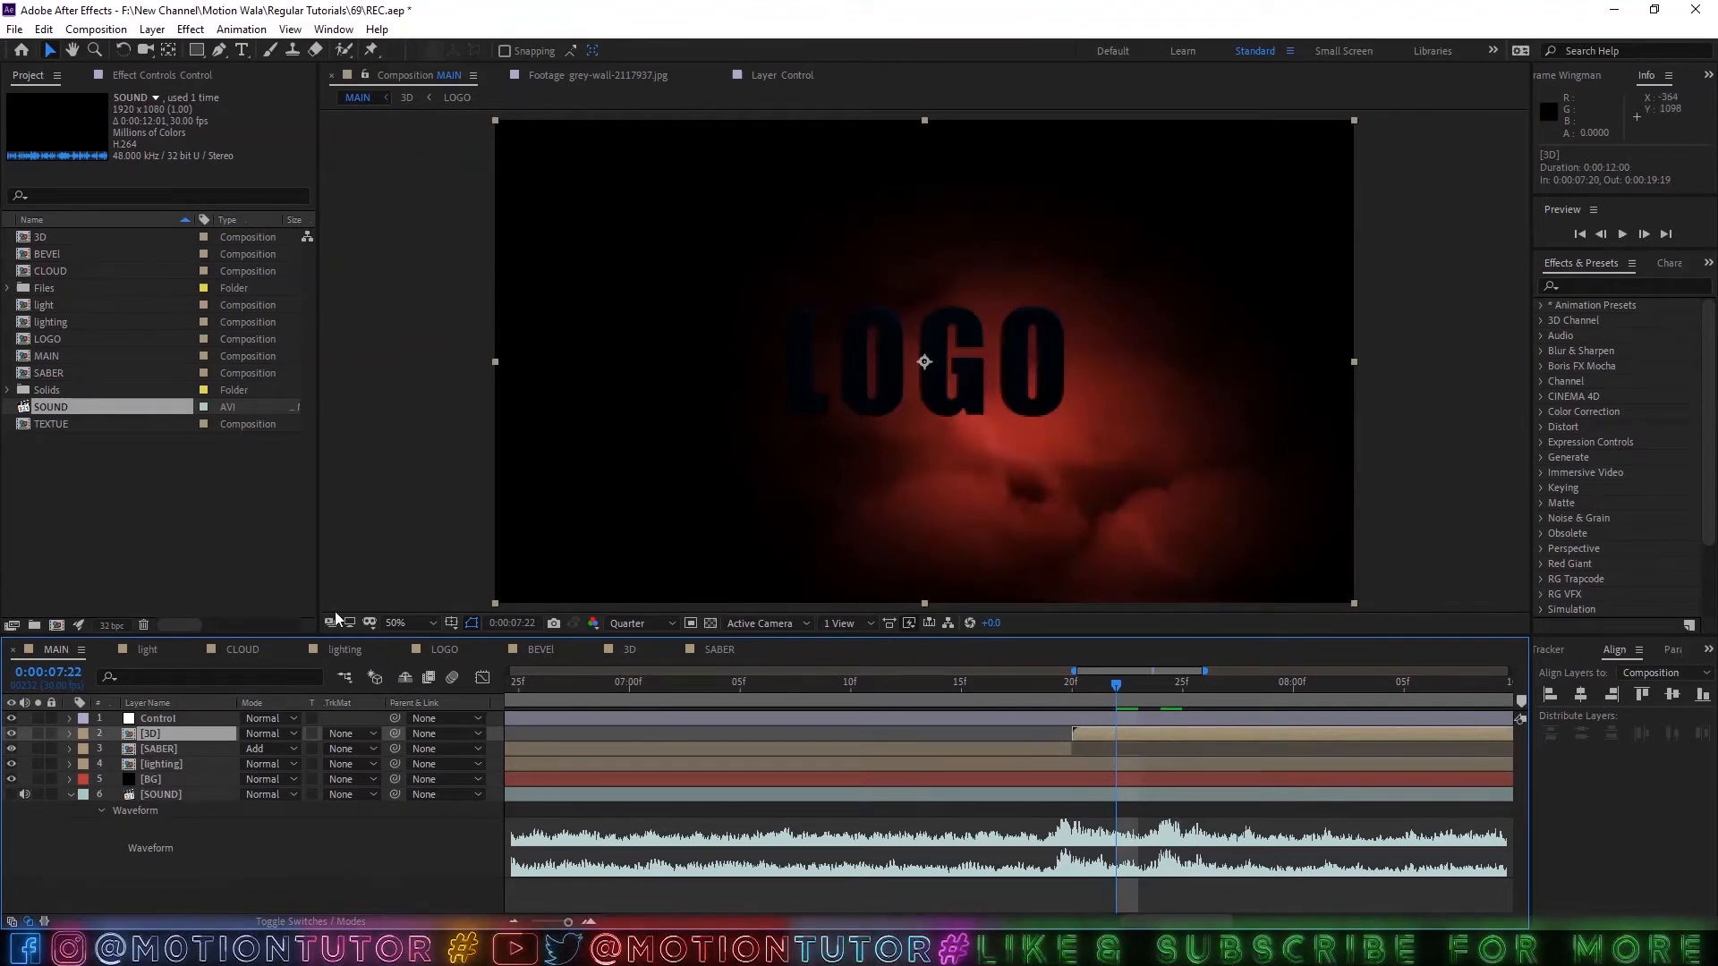
pyautogui.hotkey('ctrl', 'space')
pyautogui.click(1632, 285)
pyautogui.write('e')
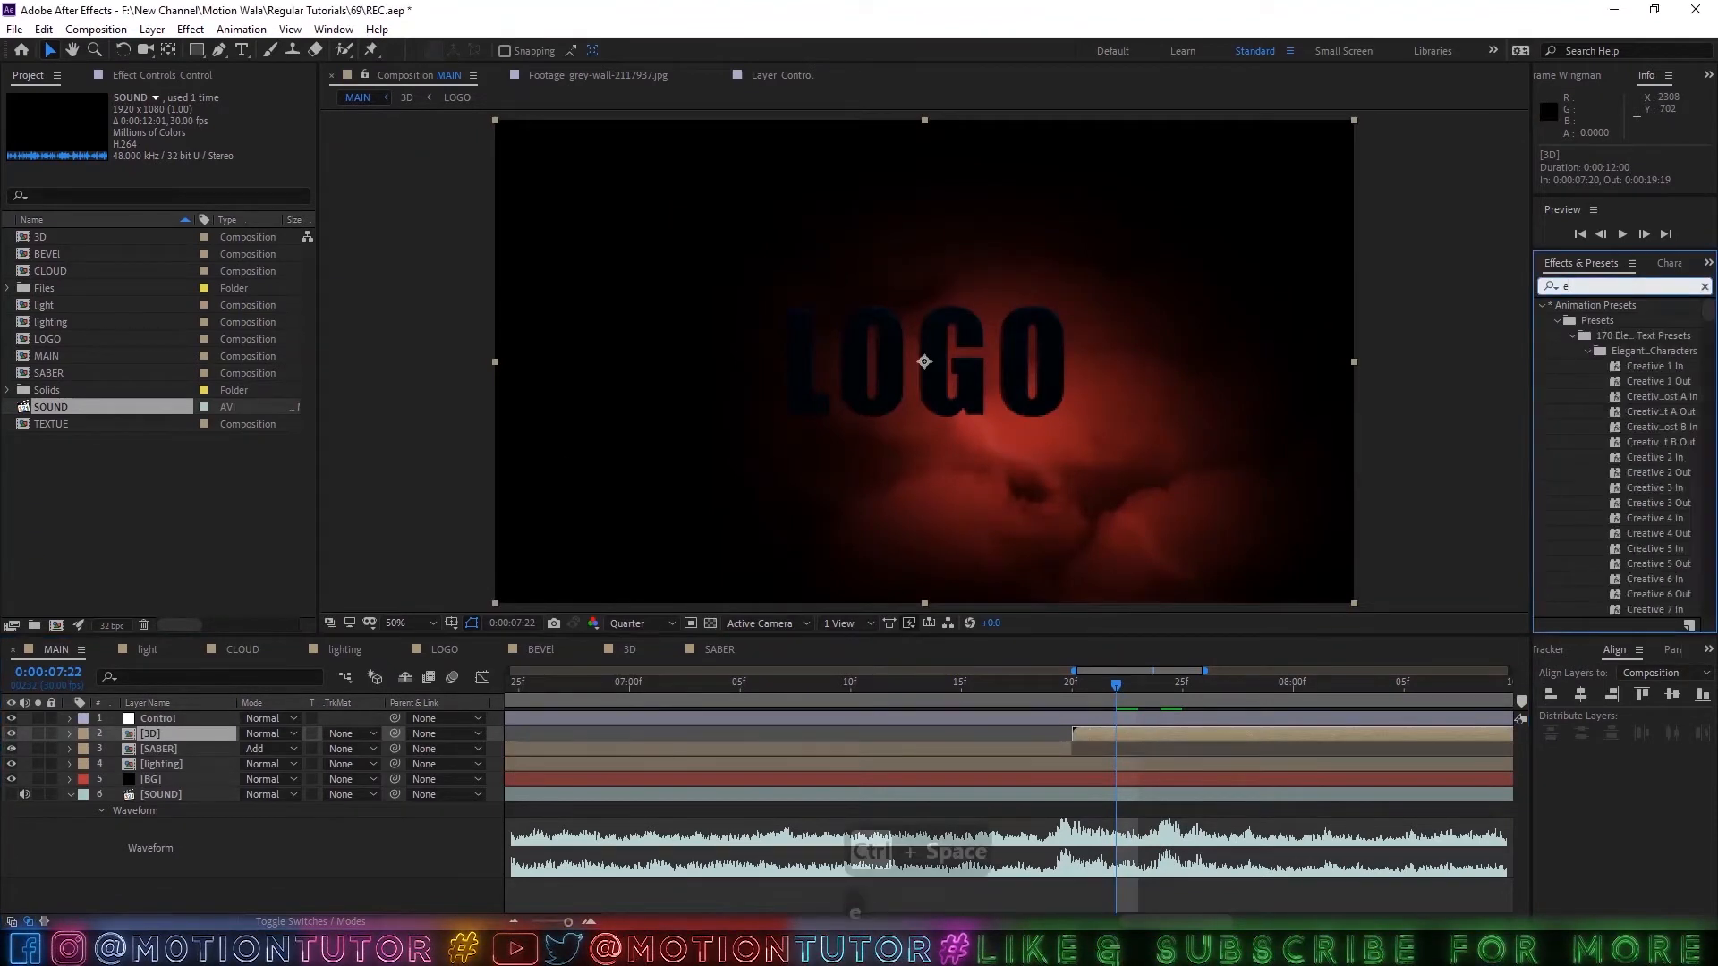
pyautogui.write('xp')
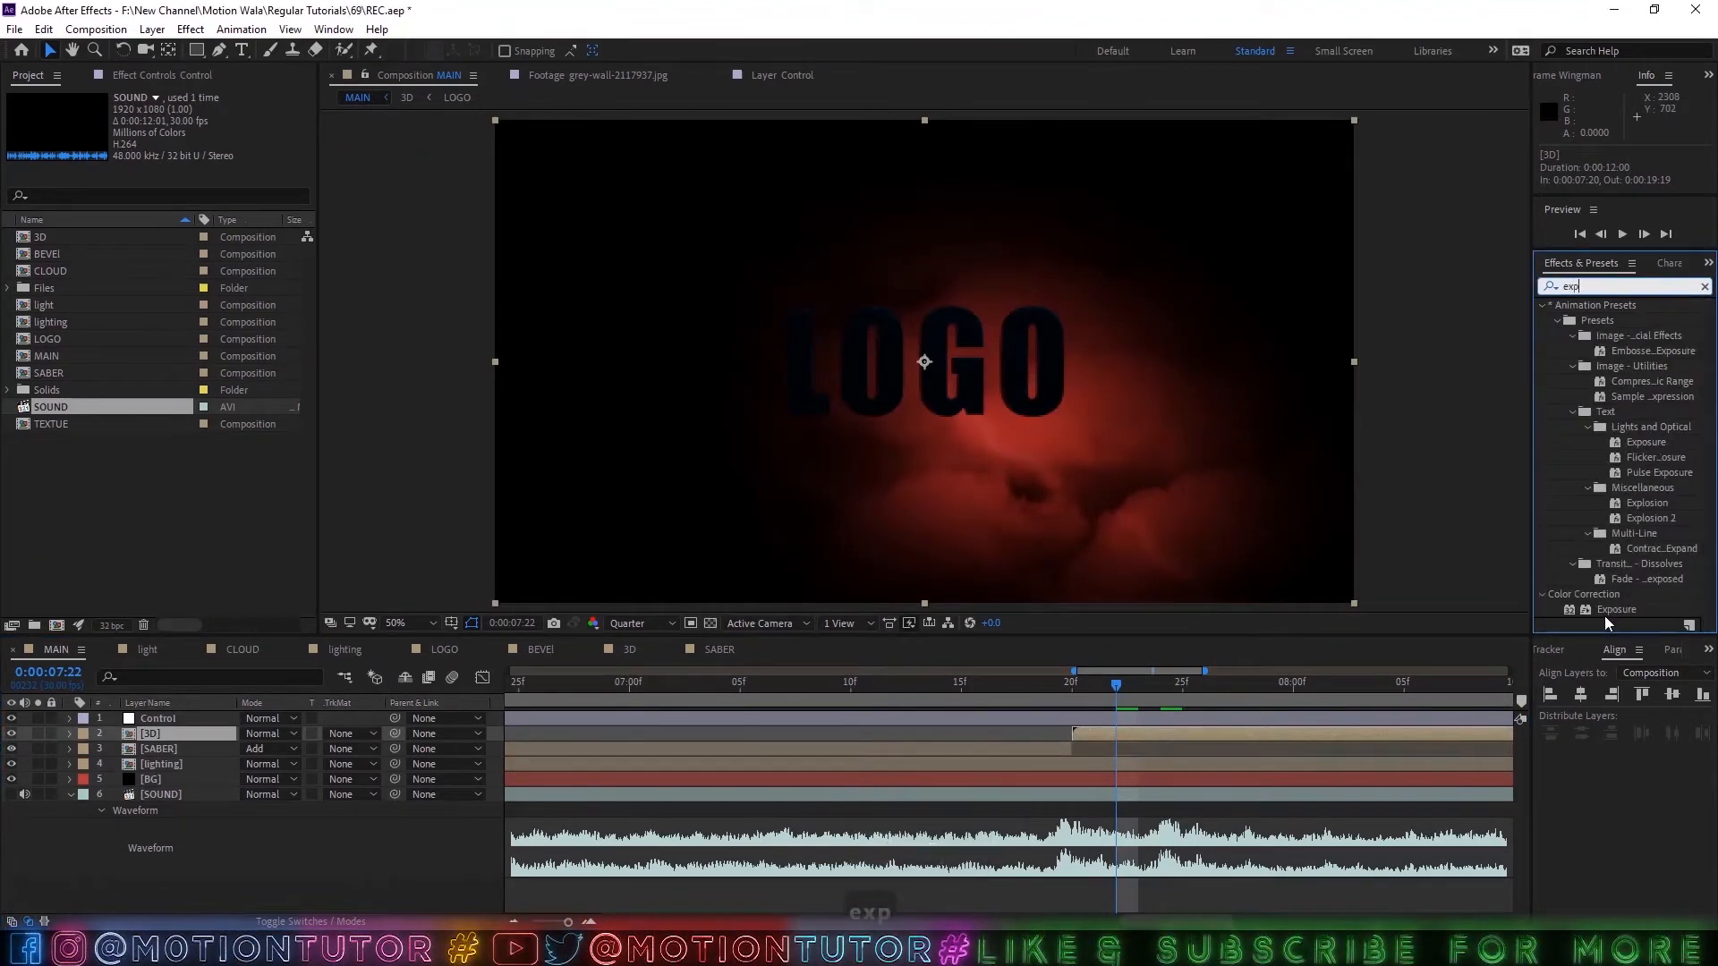
pyautogui.moveTo(1582, 617); pyautogui.dragTo(1120, 735)
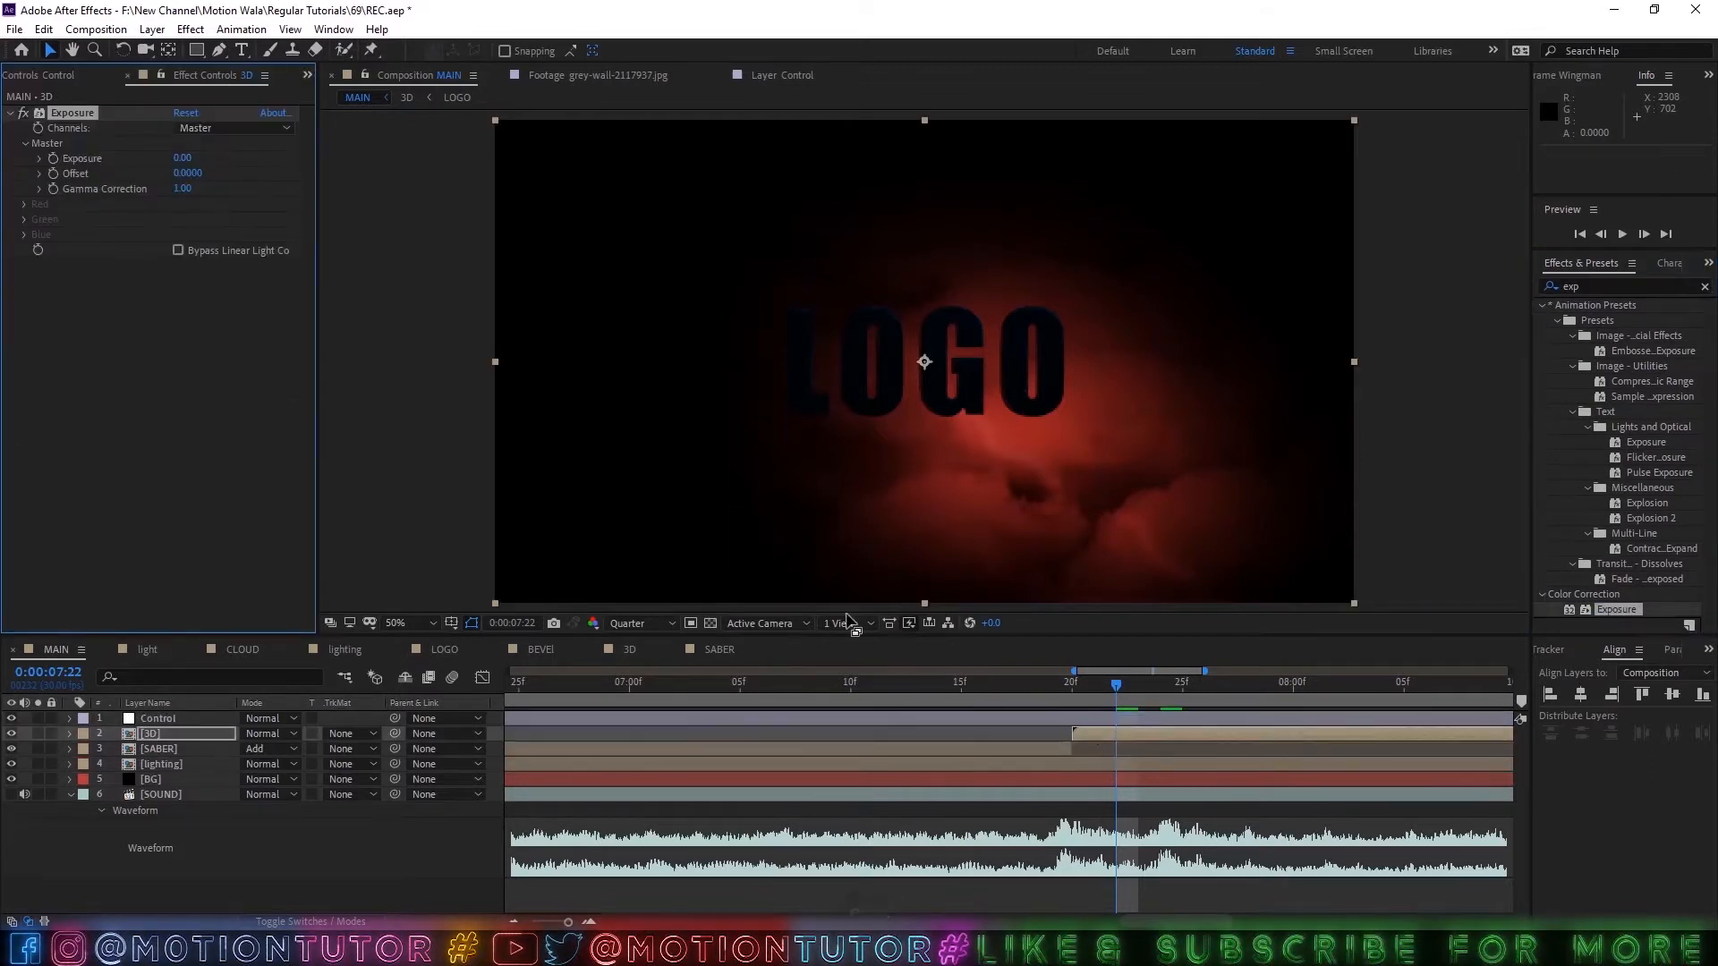
# Apply the Curves effect to the 3D layer.
pyautogui.doubleClick(1570, 286)
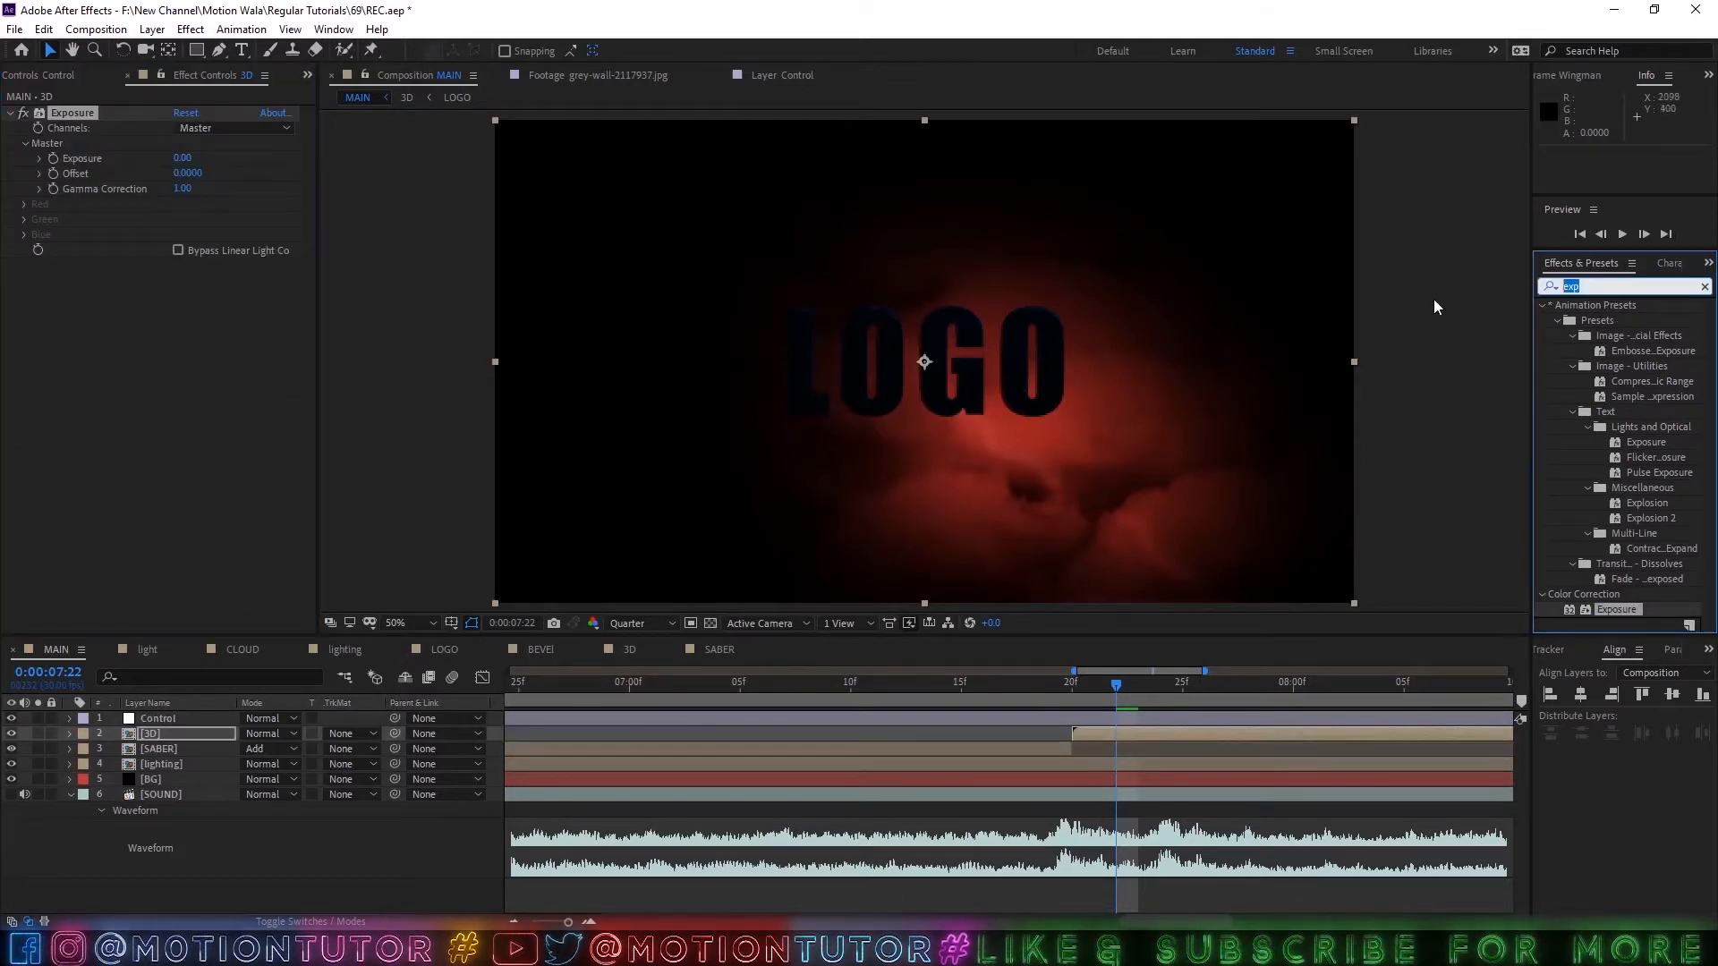
pyautogui.write('cur')
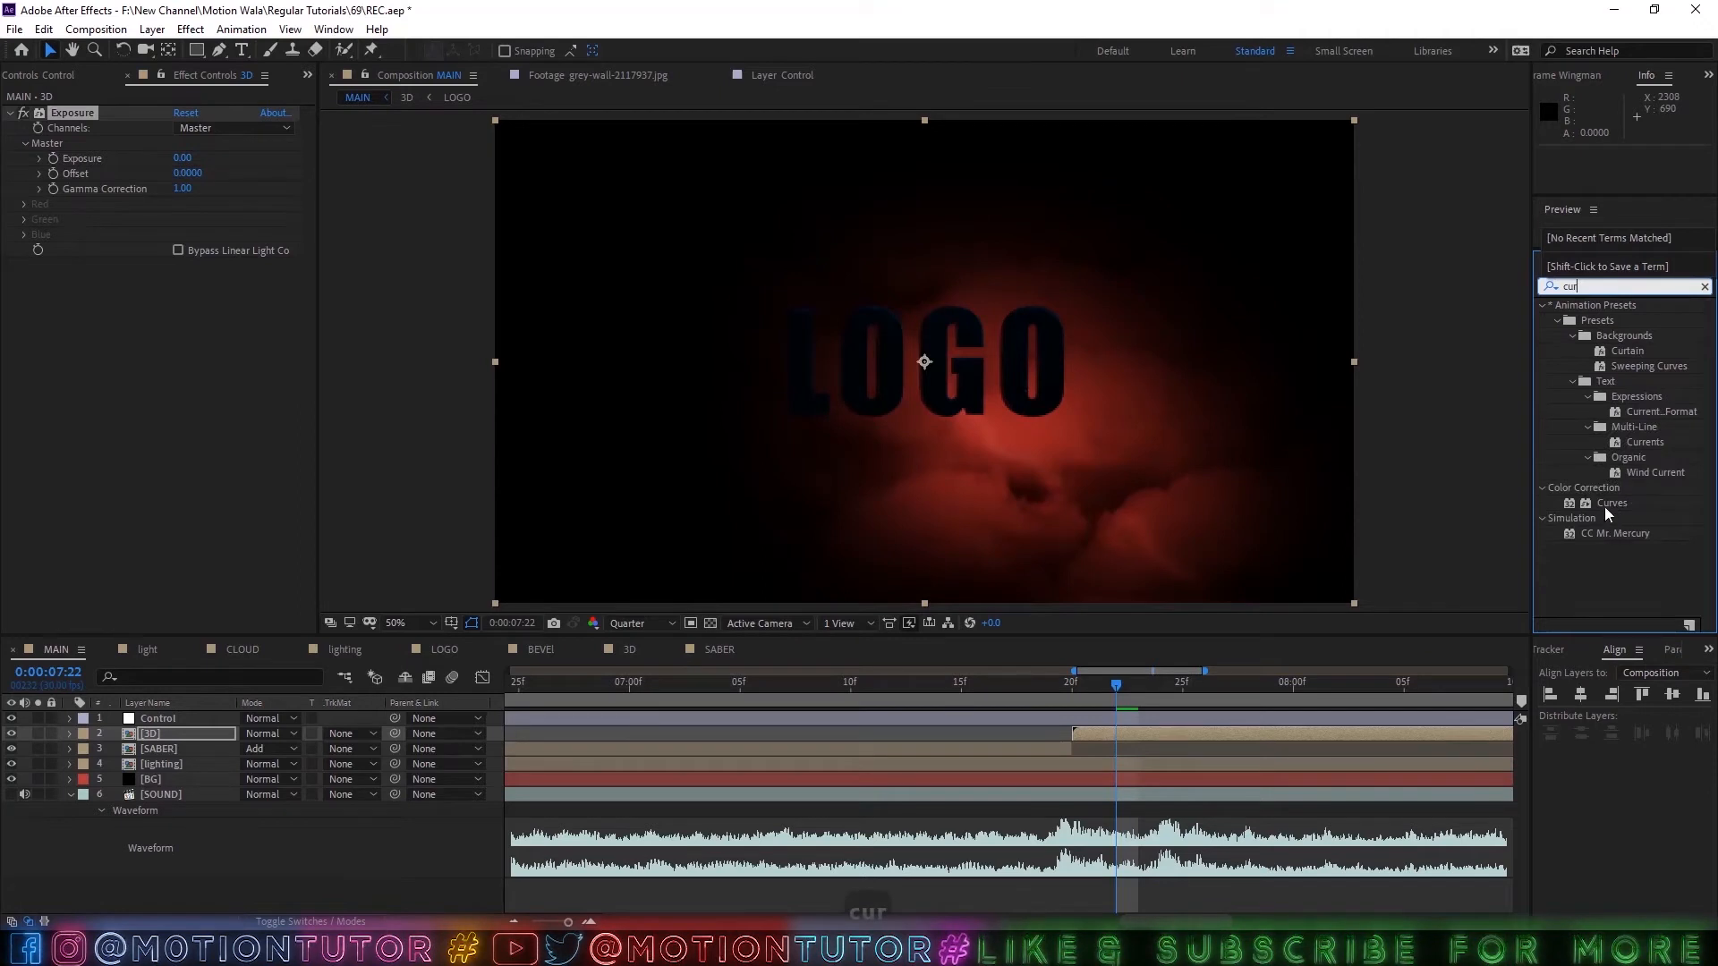
pyautogui.moveTo(1607, 506); pyautogui.dragTo(1130, 739)
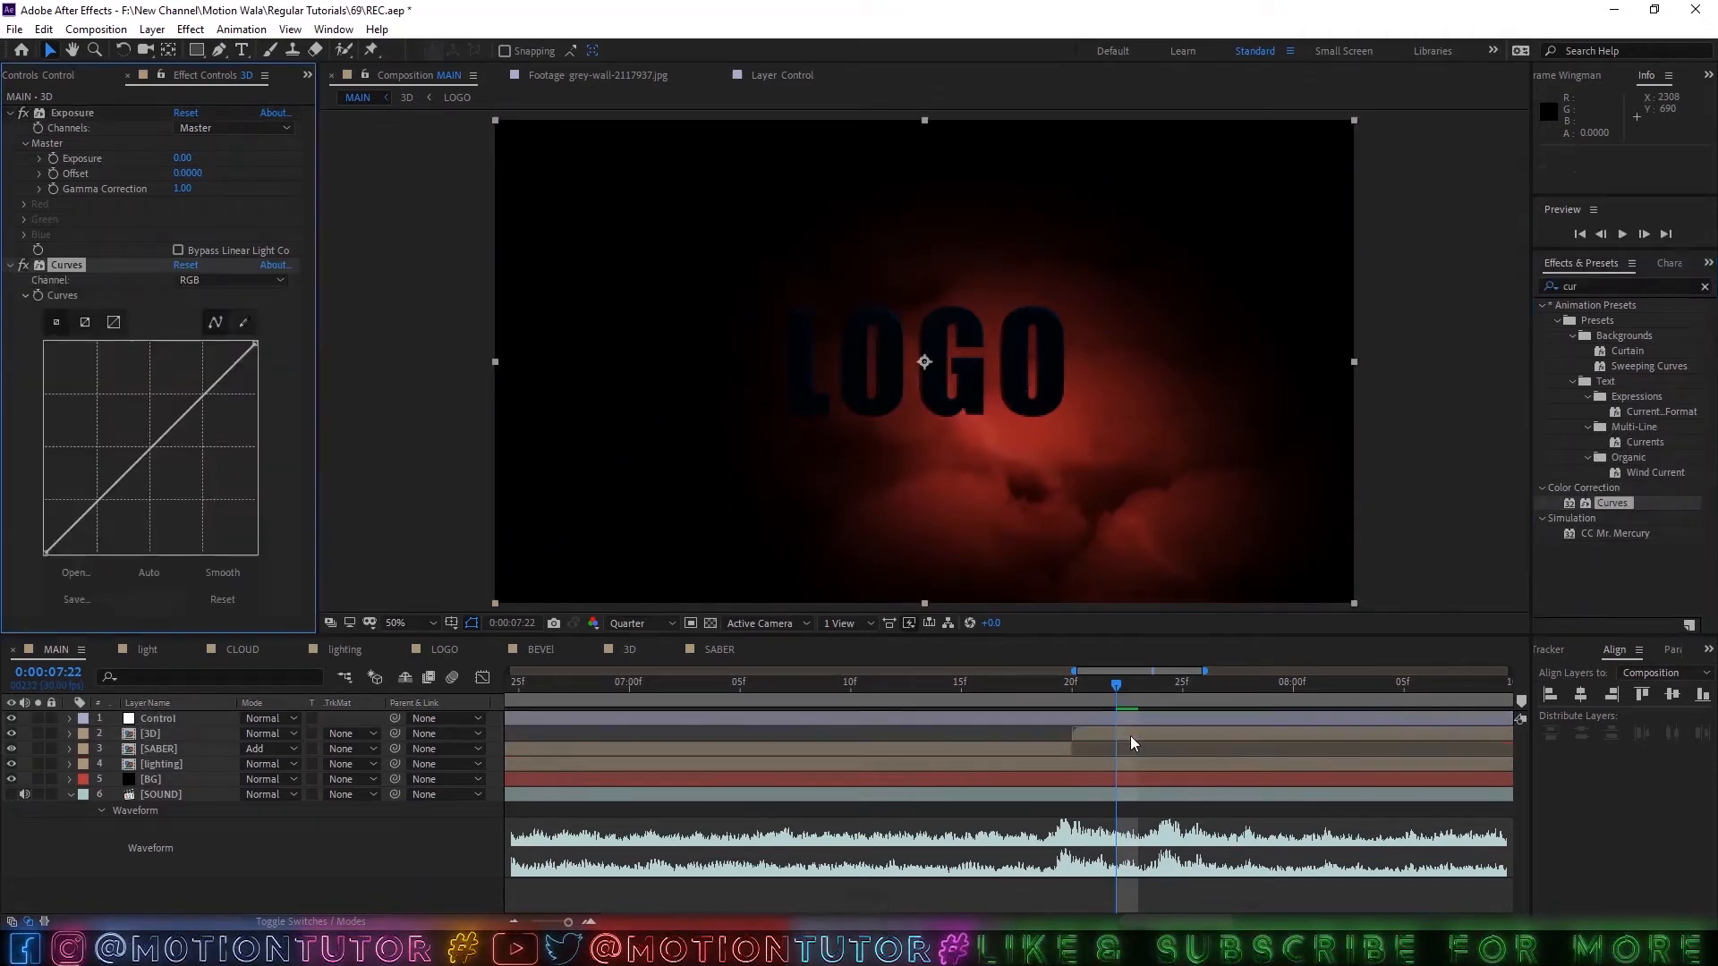
# Save the project and set the Exposure effect's master exposure on the 3D layer to 4.
pyautogui.hotkey('ctrl', 's')
pyautogui.moveTo(183, 159); pyautogui.dragTo(216, 162)
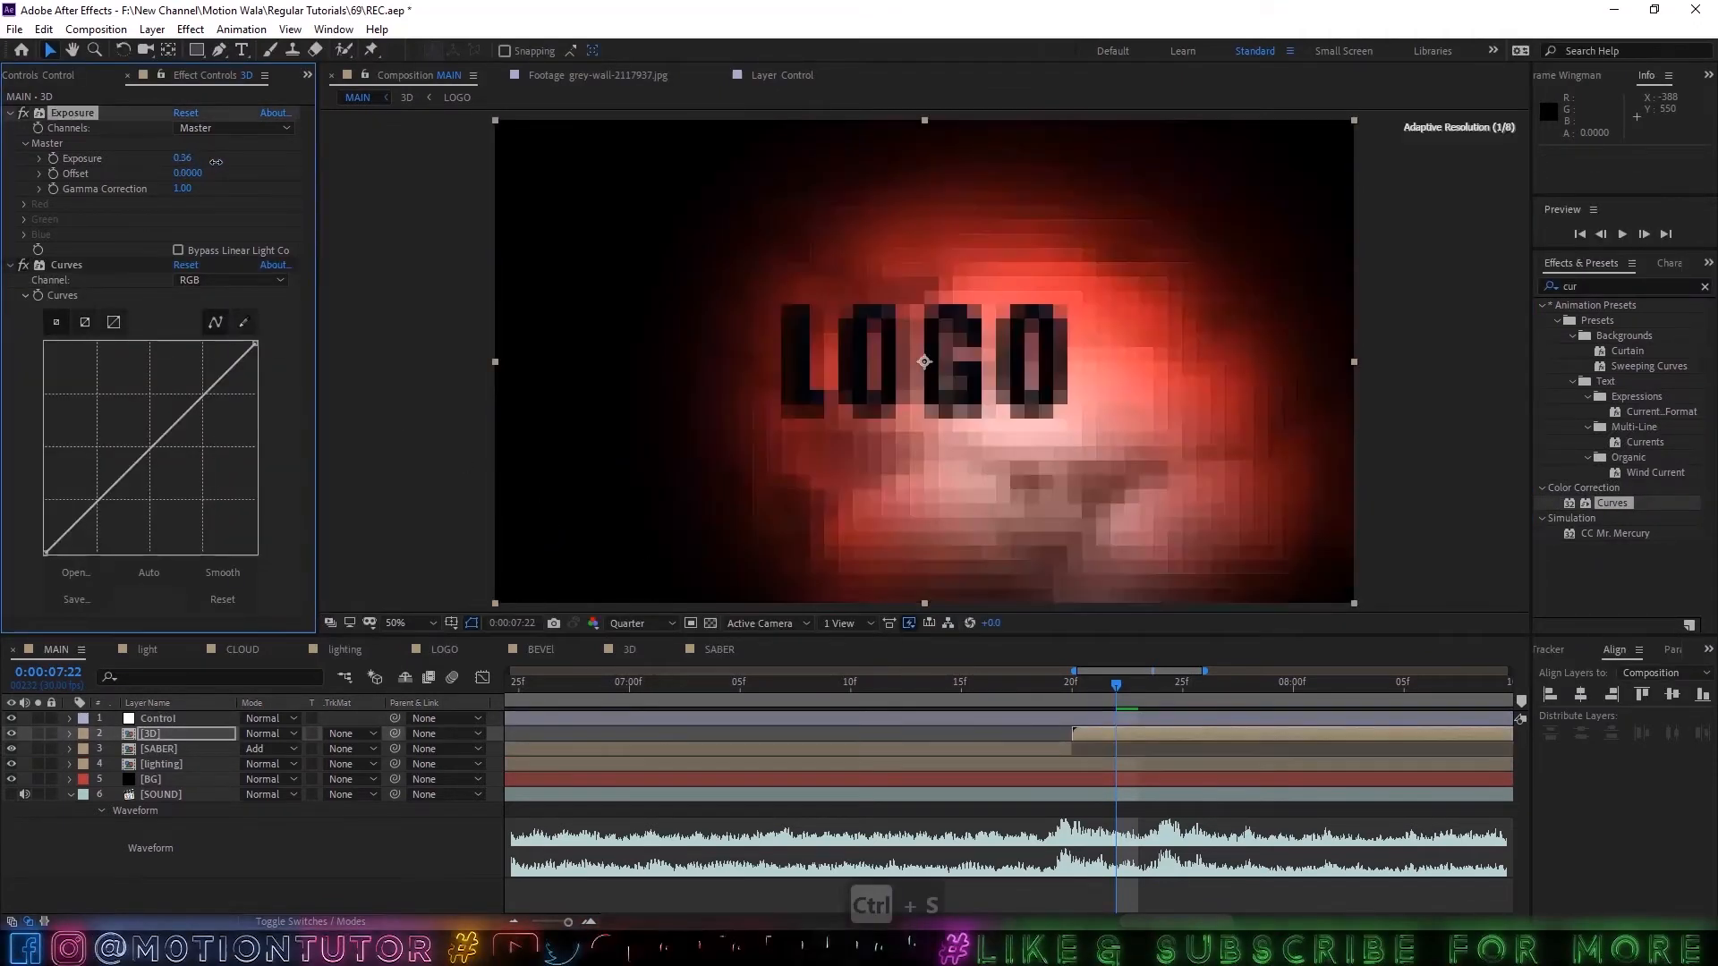
pyautogui.moveTo(361, 173); pyautogui.dragTo(362, 175)
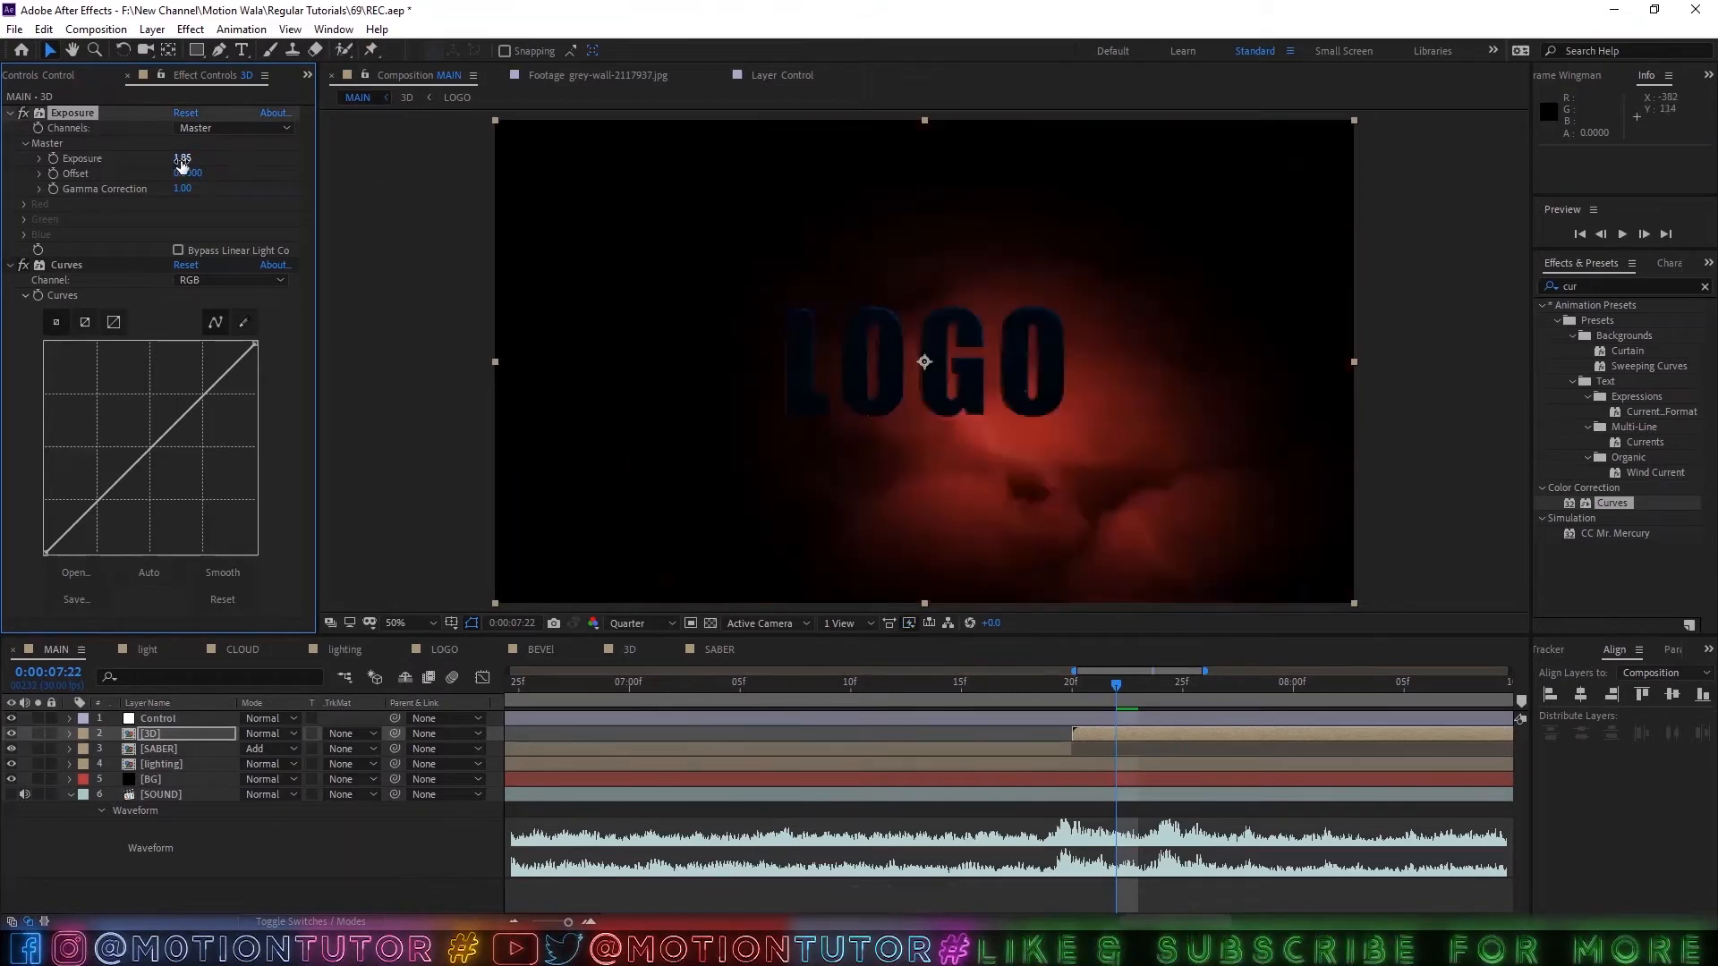
pyautogui.moveTo(183, 160); pyautogui.dragTo(433, 165)
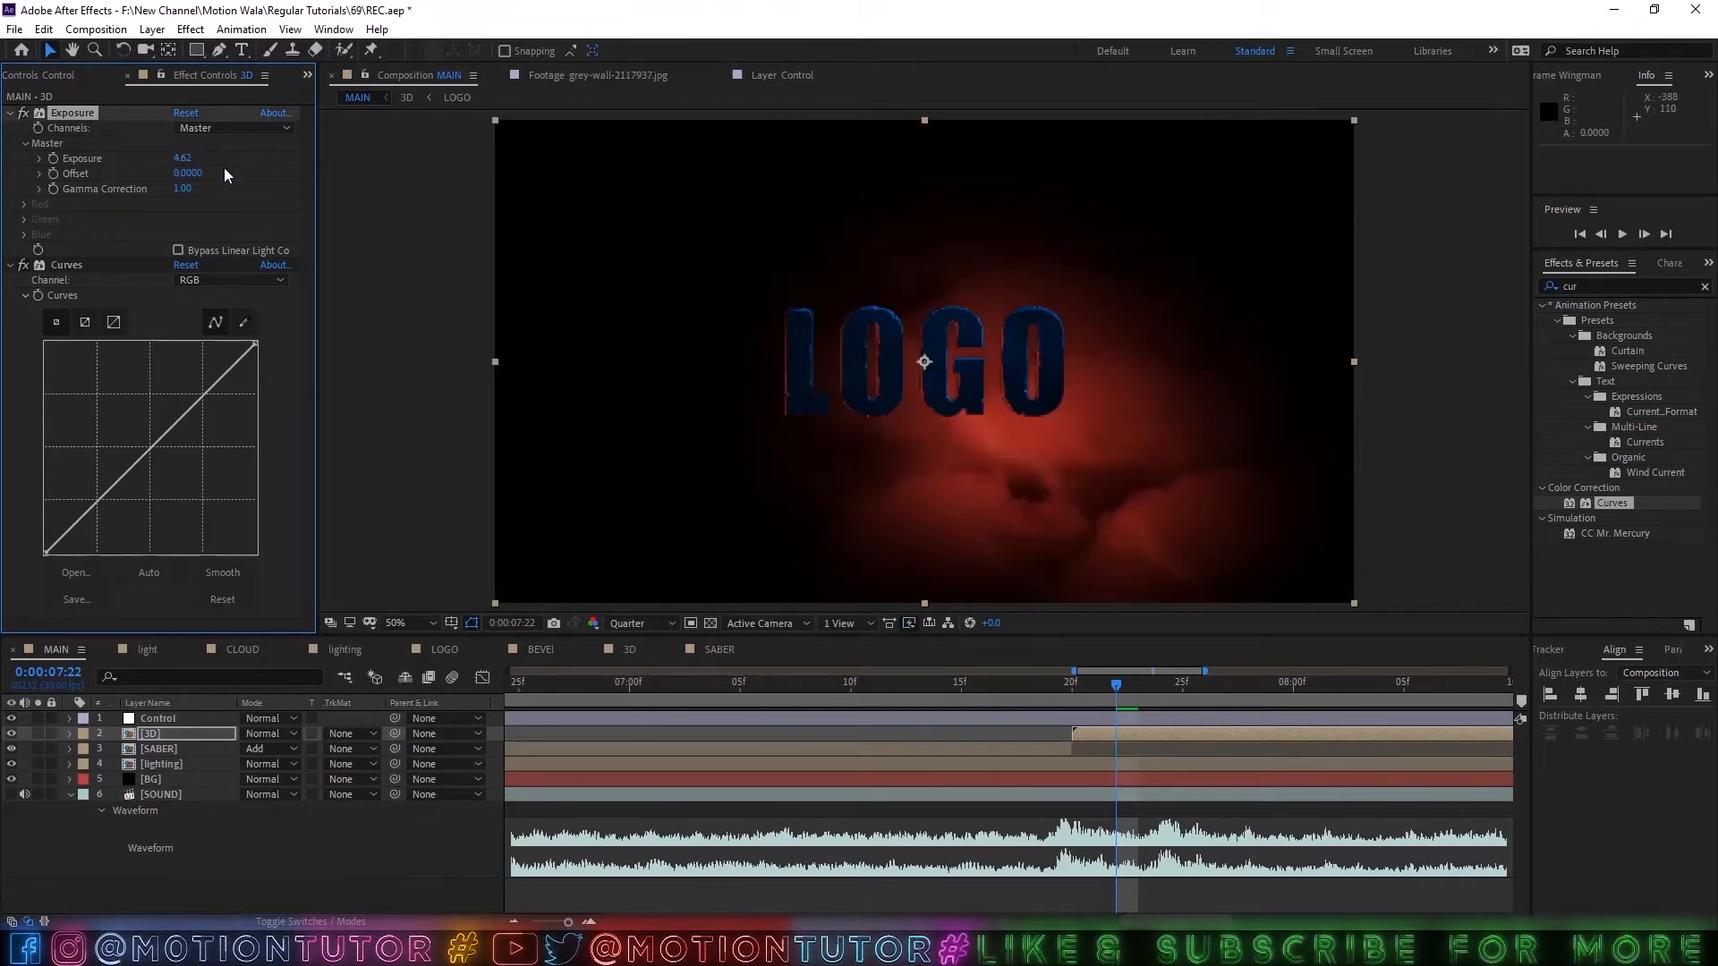
pyautogui.click(182, 158)
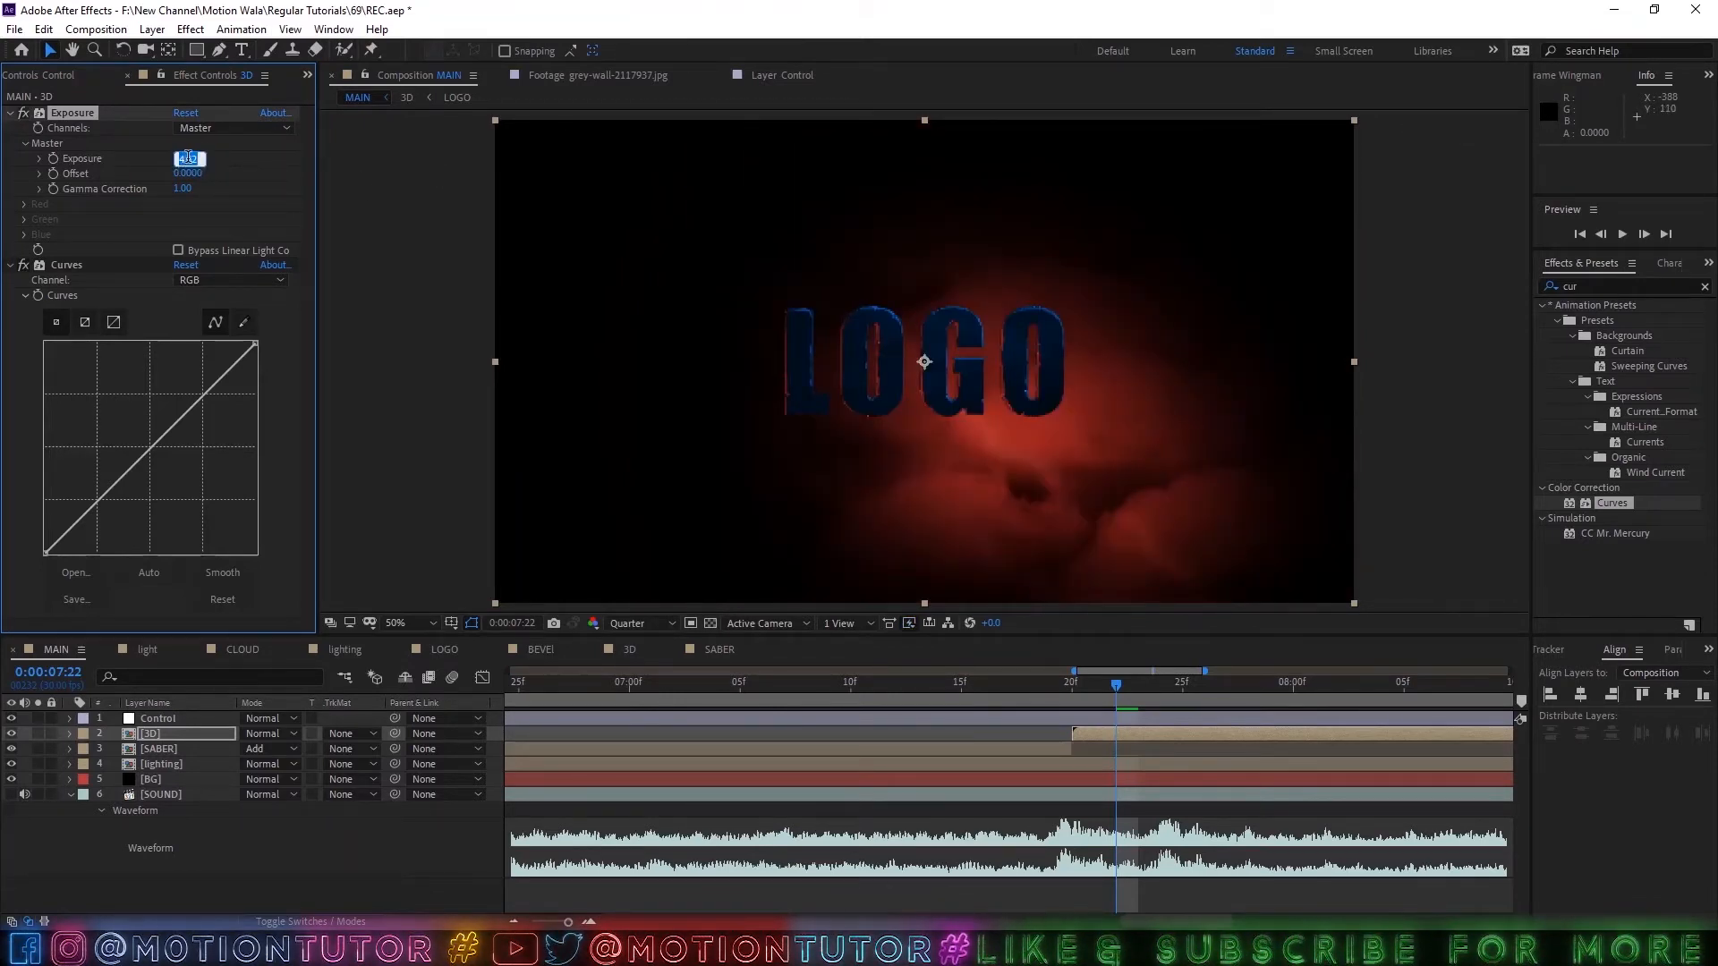
pyautogui.write('4')
pyautogui.press('Return')
# Bend the 3D layer's RGB curve upward to brighten the logo, and set the composition preview resolution to Half.
pyautogui.moveTo(191, 404); pyautogui.dragTo(132, 419)
pyautogui.hotkey('ctrl', 'z')
pyautogui.press('/')
pyautogui.click(617, 624)
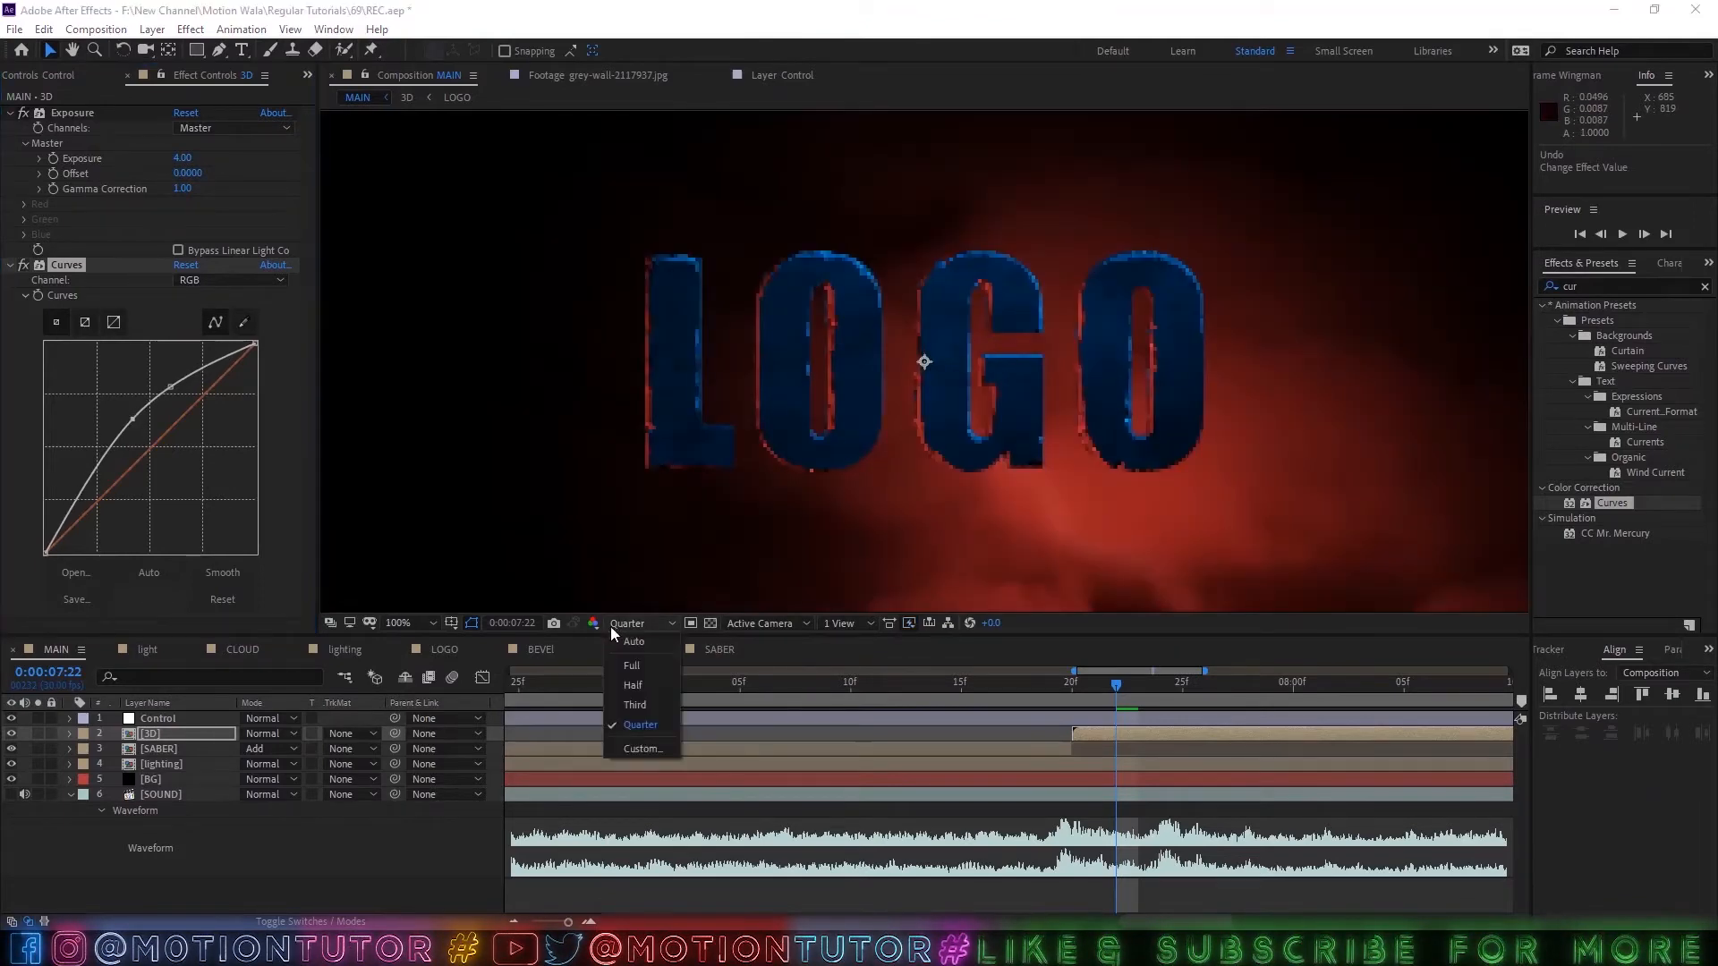
pyautogui.click(628, 684)
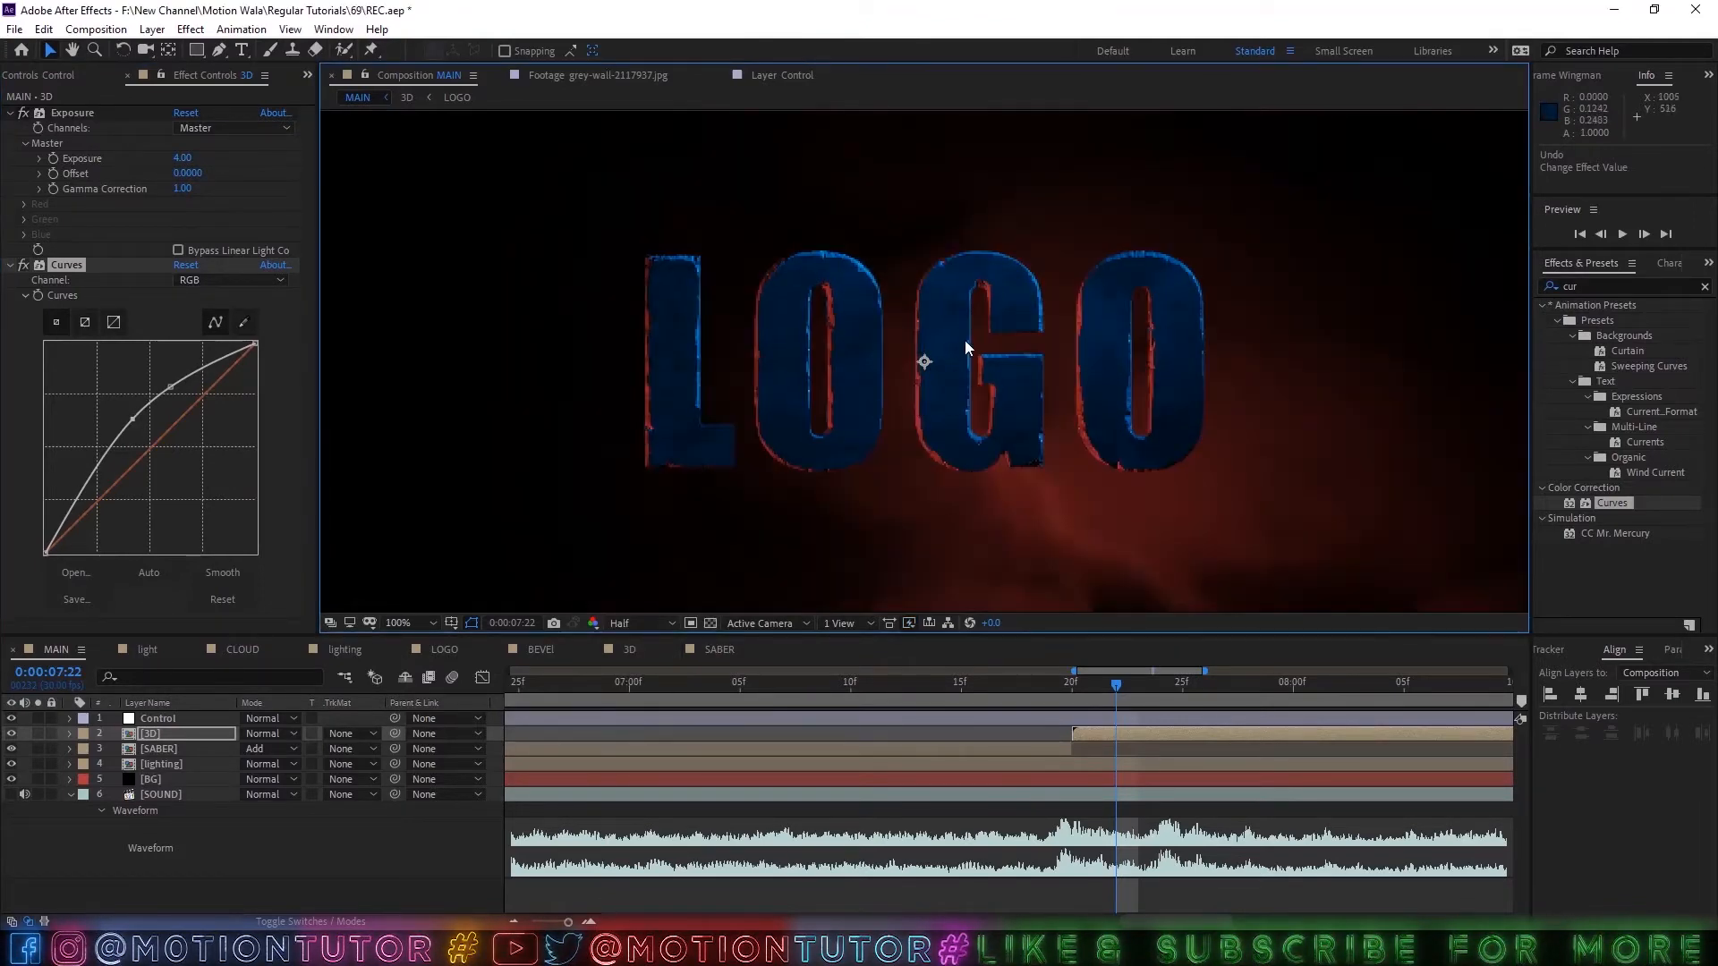
pyautogui.hotkey('shift', '/')
pyautogui.hotkey('ctrl', 's')
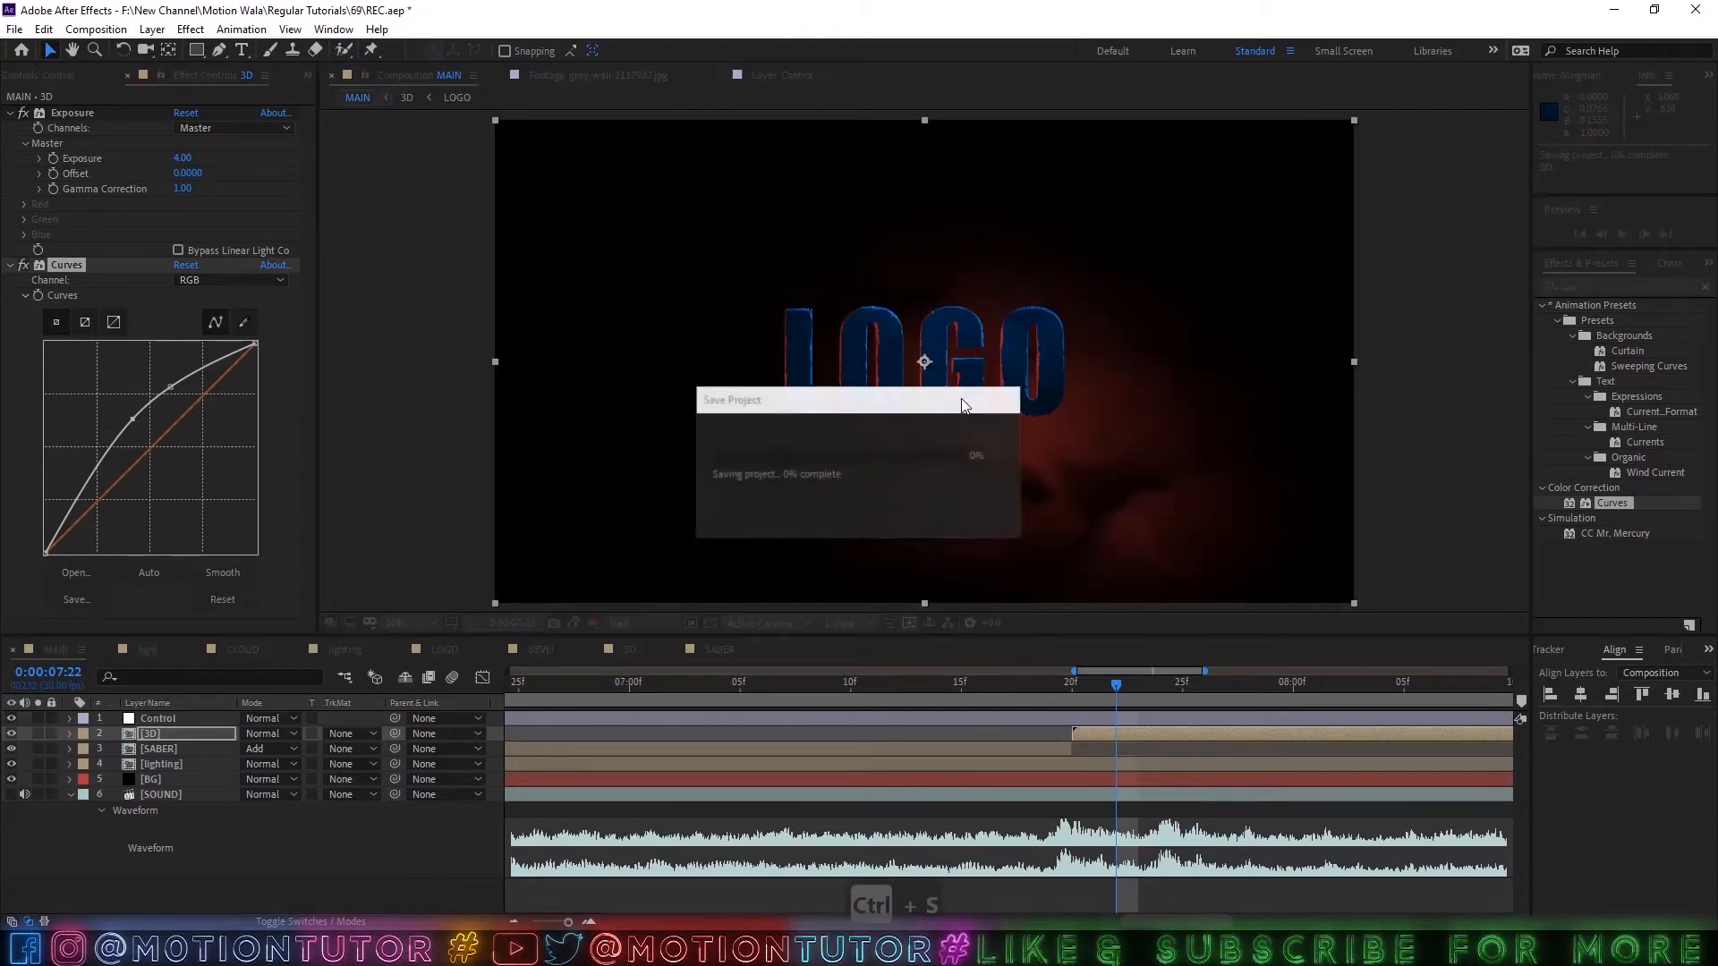
# Collapse the Exposure and Curves settings of the 3D layer and save the project.
pyautogui.click(95, 121)
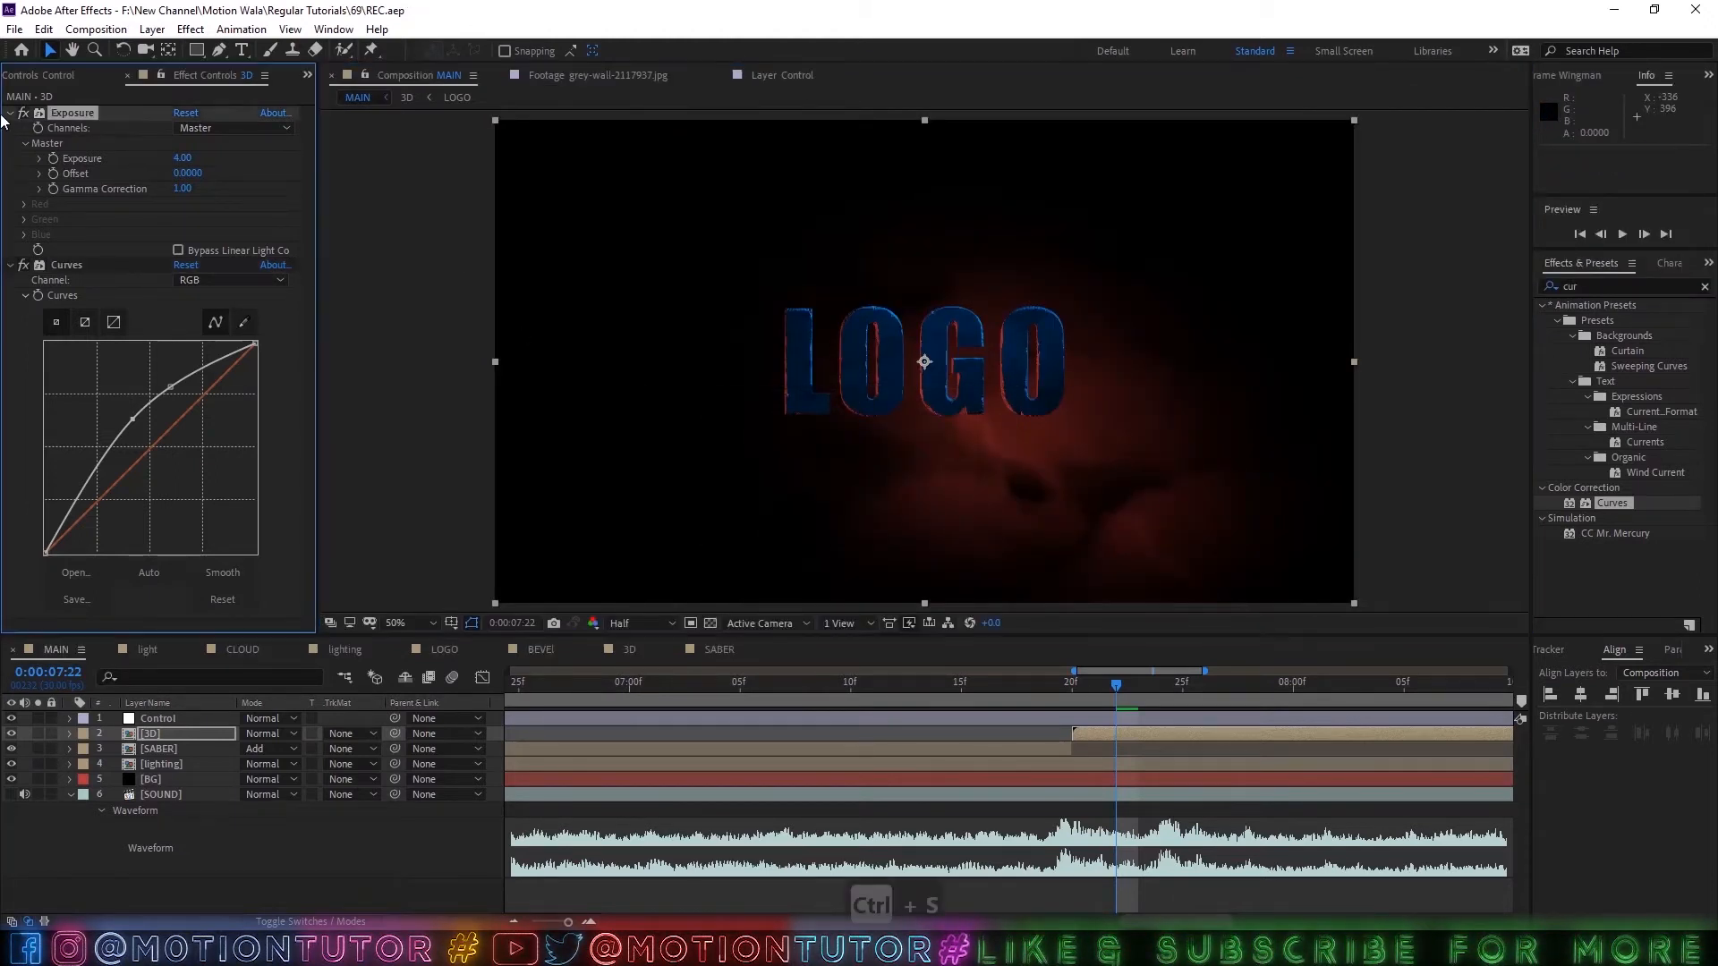
pyautogui.click(9, 113)
pyautogui.click(9, 128)
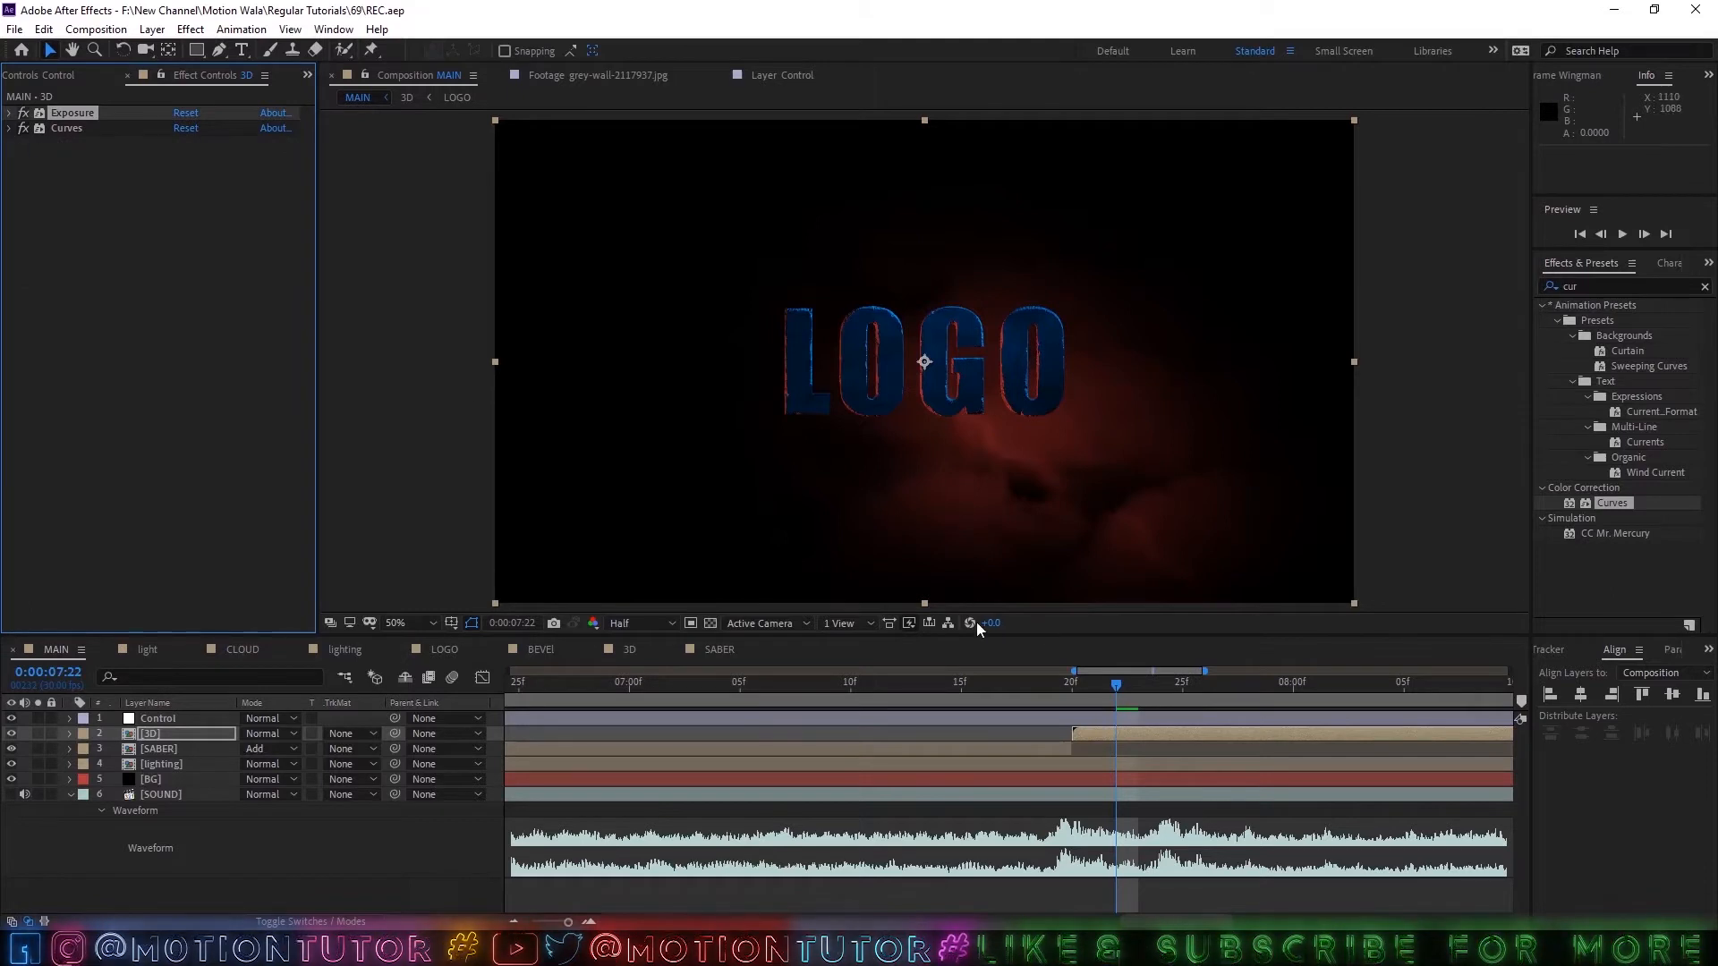
pyautogui.hotkey('ctrl', 's')
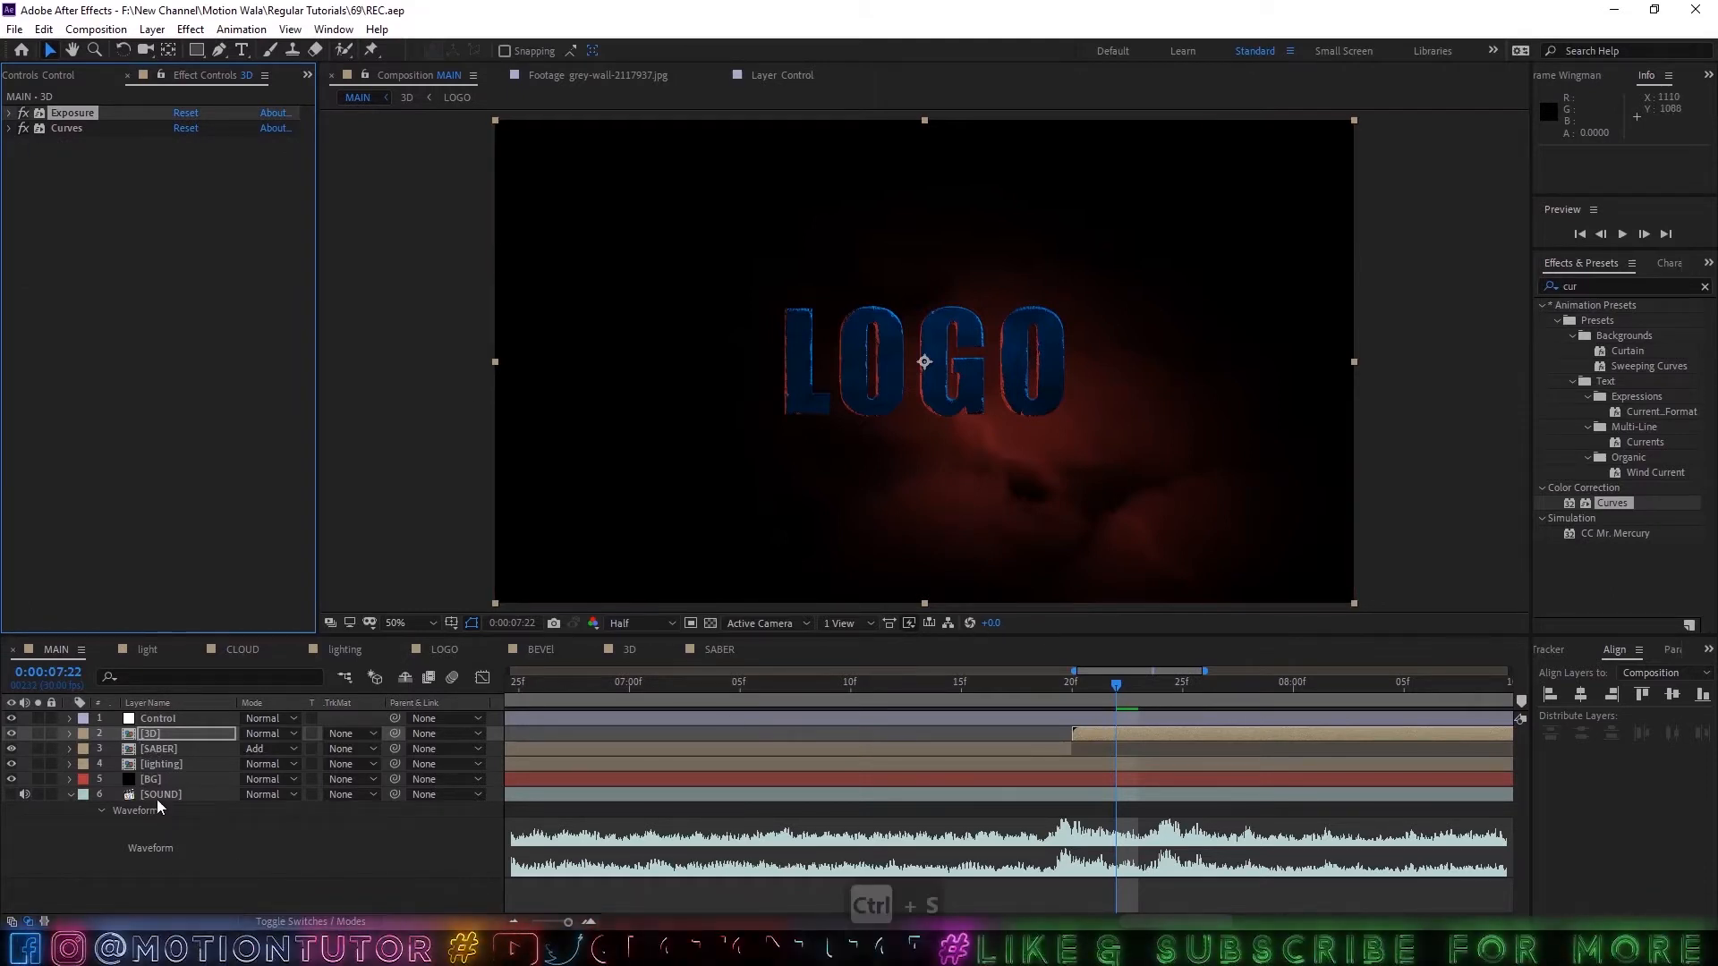
# Move the current time to 0:00:02:07, just before the SABER layer begins.
pyautogui.scroll(-3, 1002, 677)
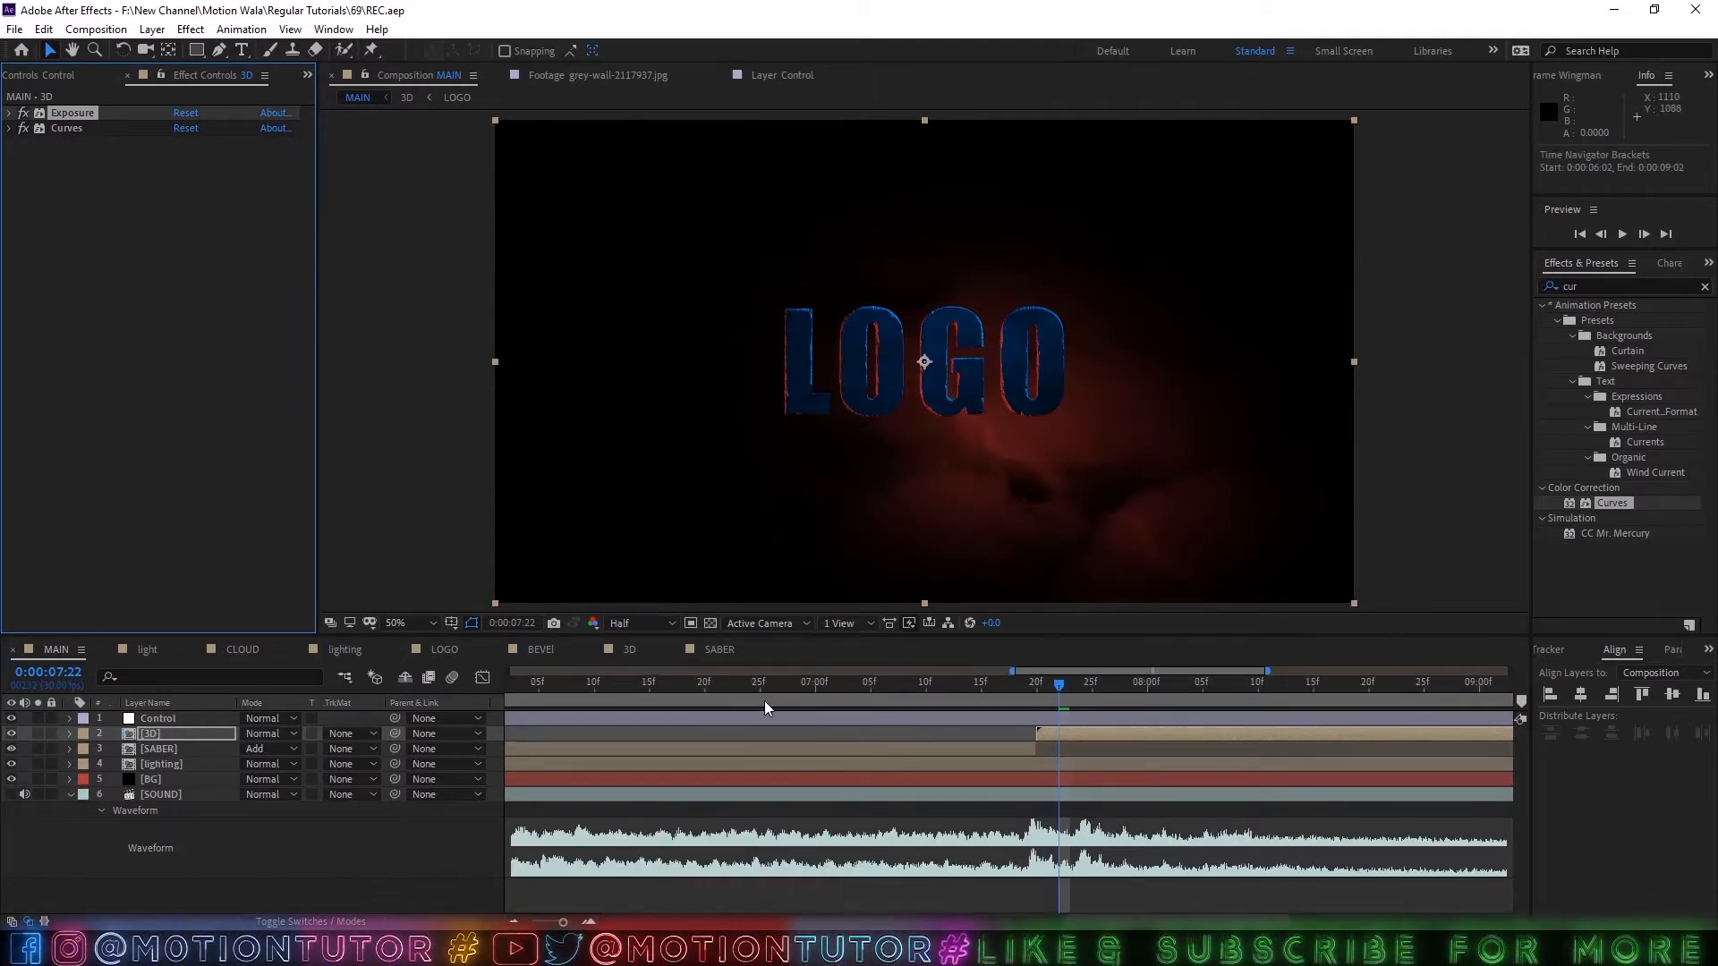
pyautogui.scroll(-1, 764, 701)
pyautogui.scroll(-2, 685, 759)
pyautogui.scroll(-2, 567, 788)
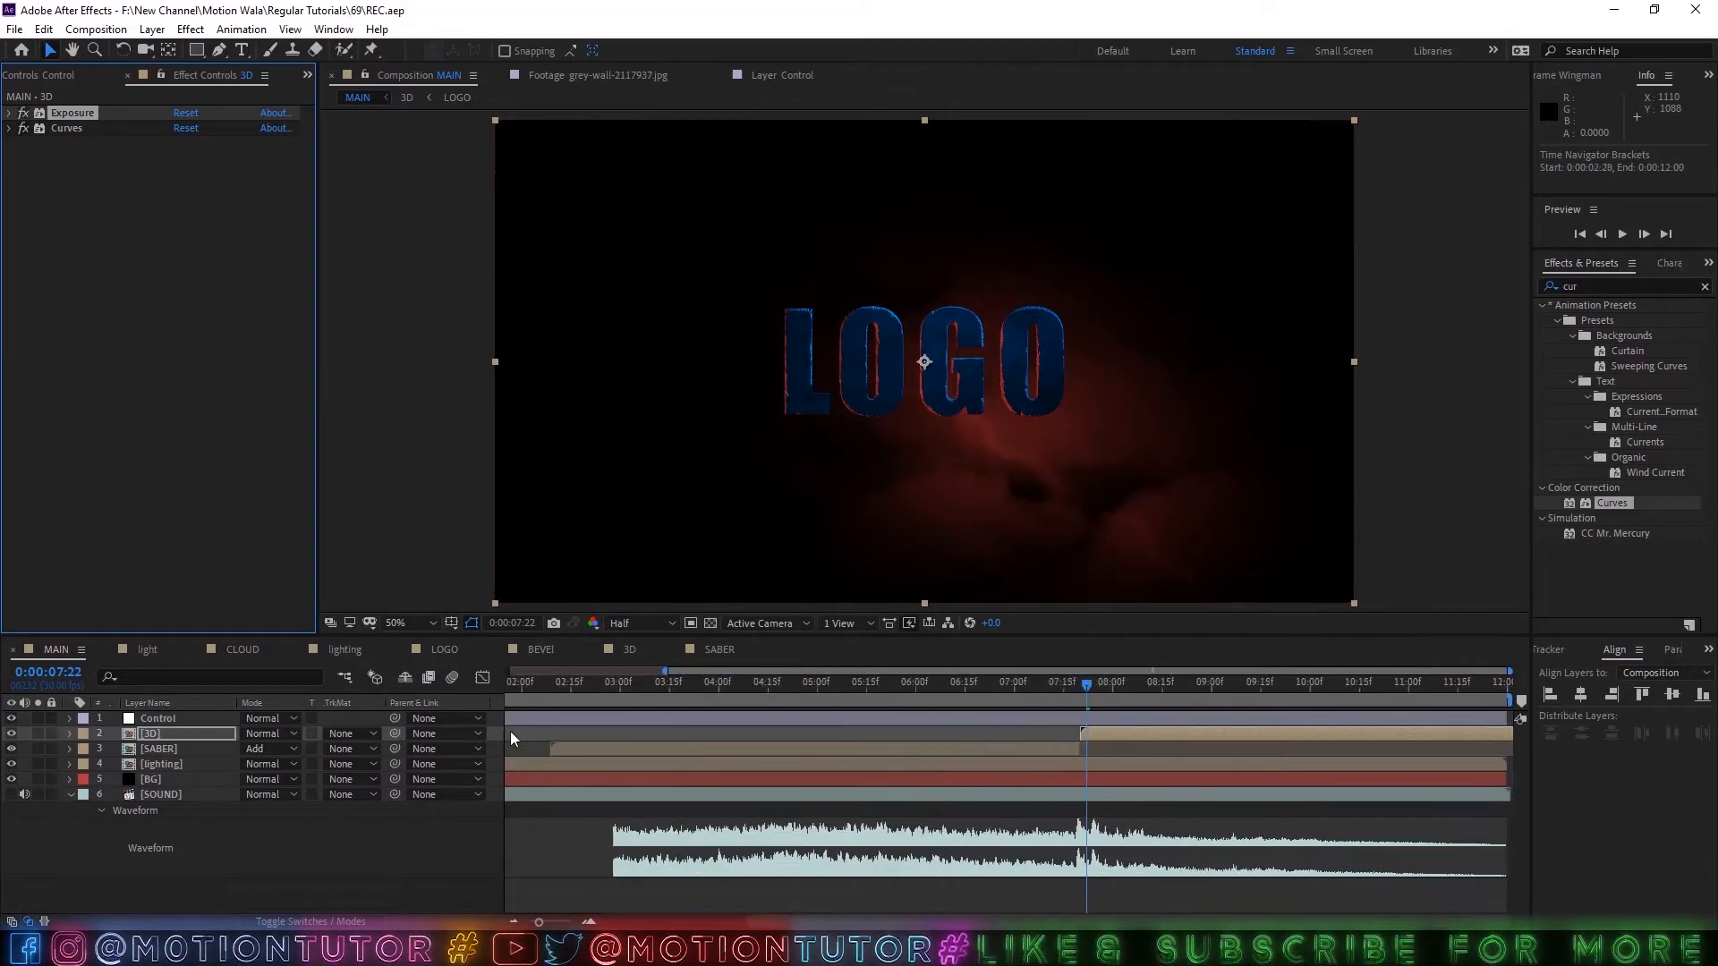
pyautogui.click(276, 841)
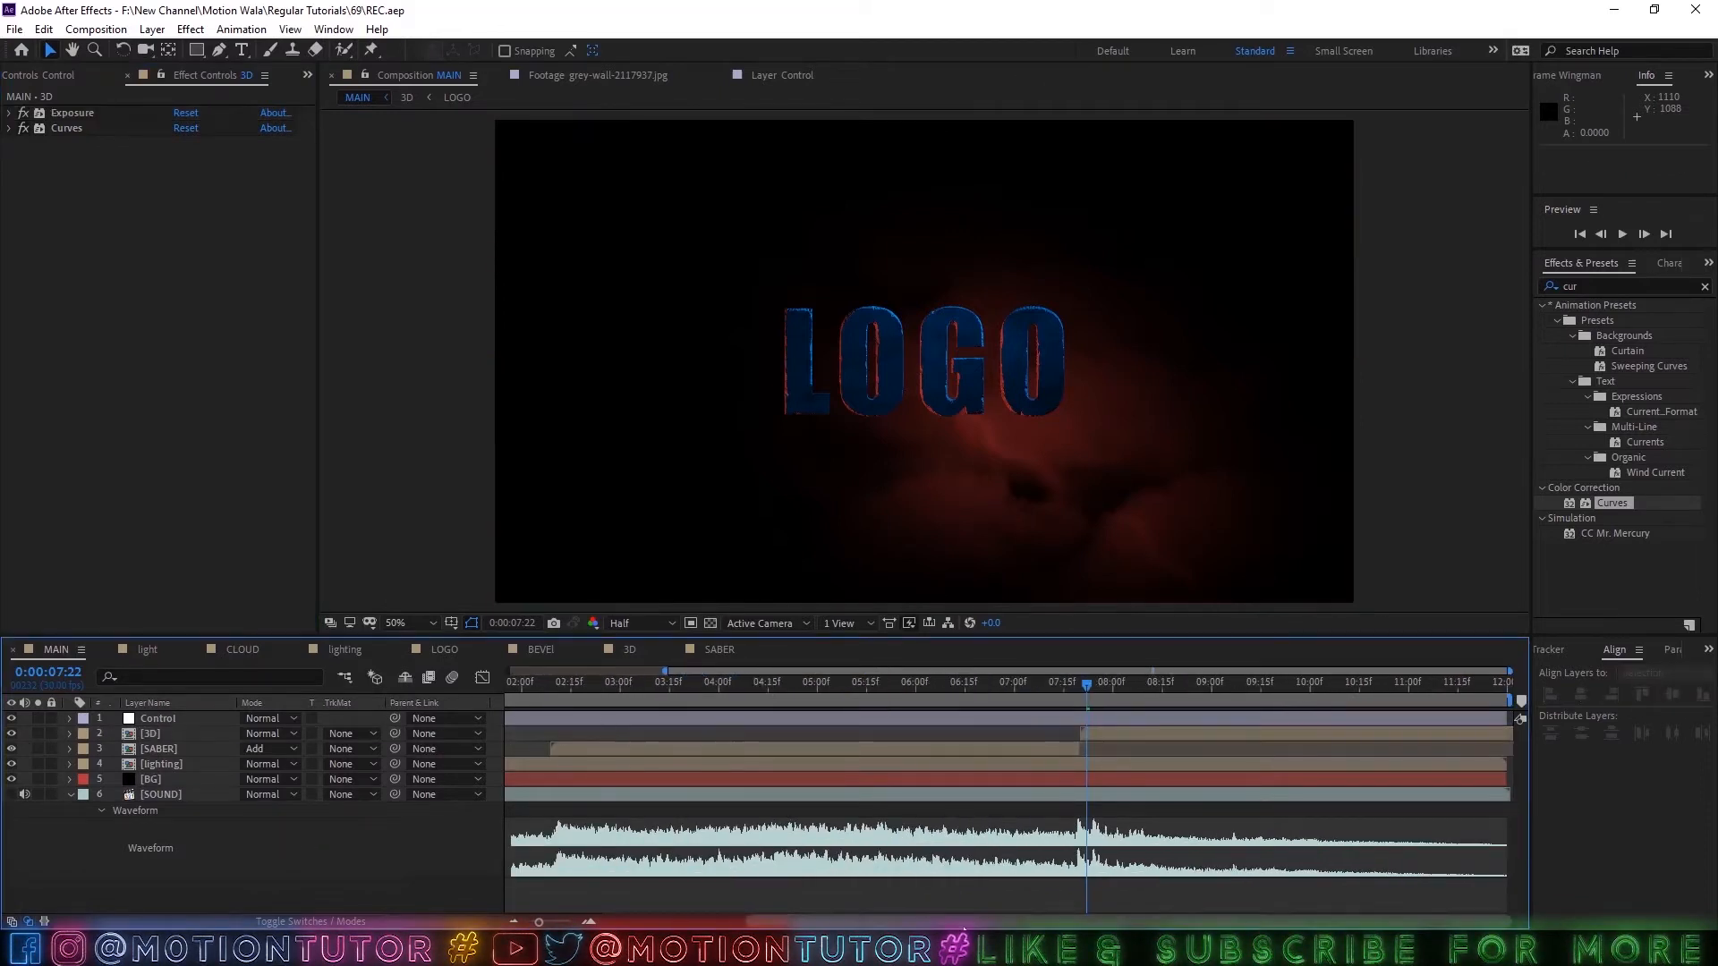
pyautogui.moveTo(925, 911); pyautogui.dragTo(723, 905)
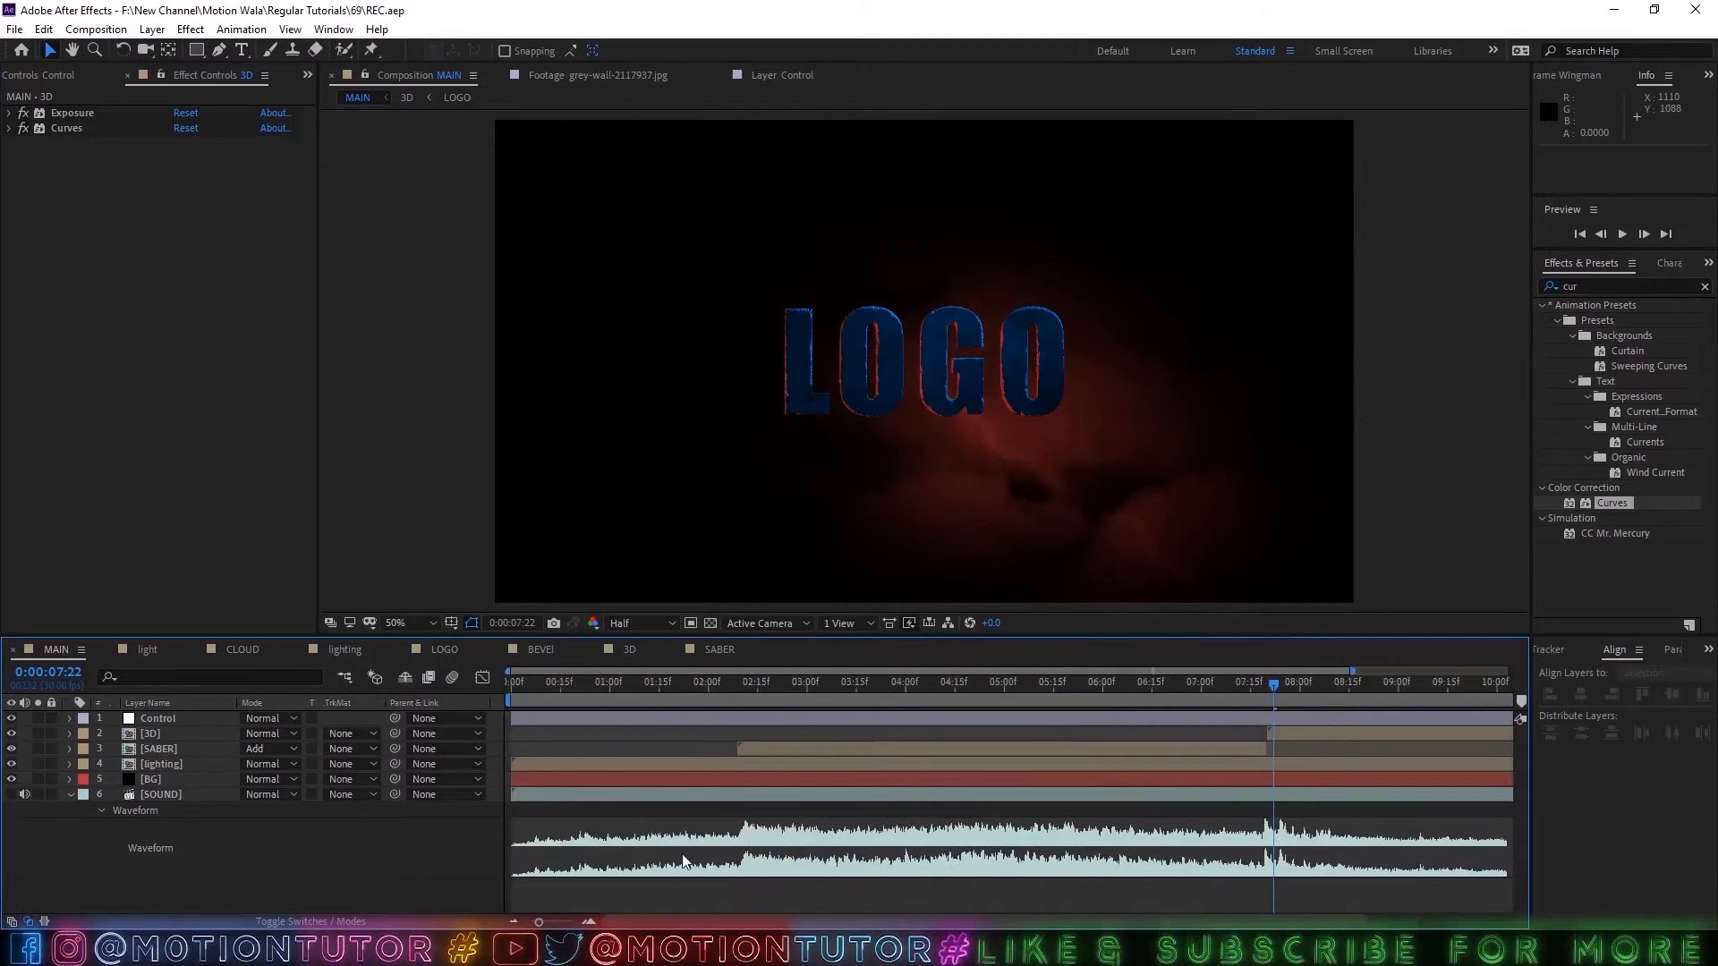
pyautogui.moveTo(723, 694)
pyautogui.mouseDown()
pyautogui.moveTo(814, 700)
pyautogui.moveTo(777, 728)
pyautogui.moveTo(731, 706)
pyautogui.mouseUp()
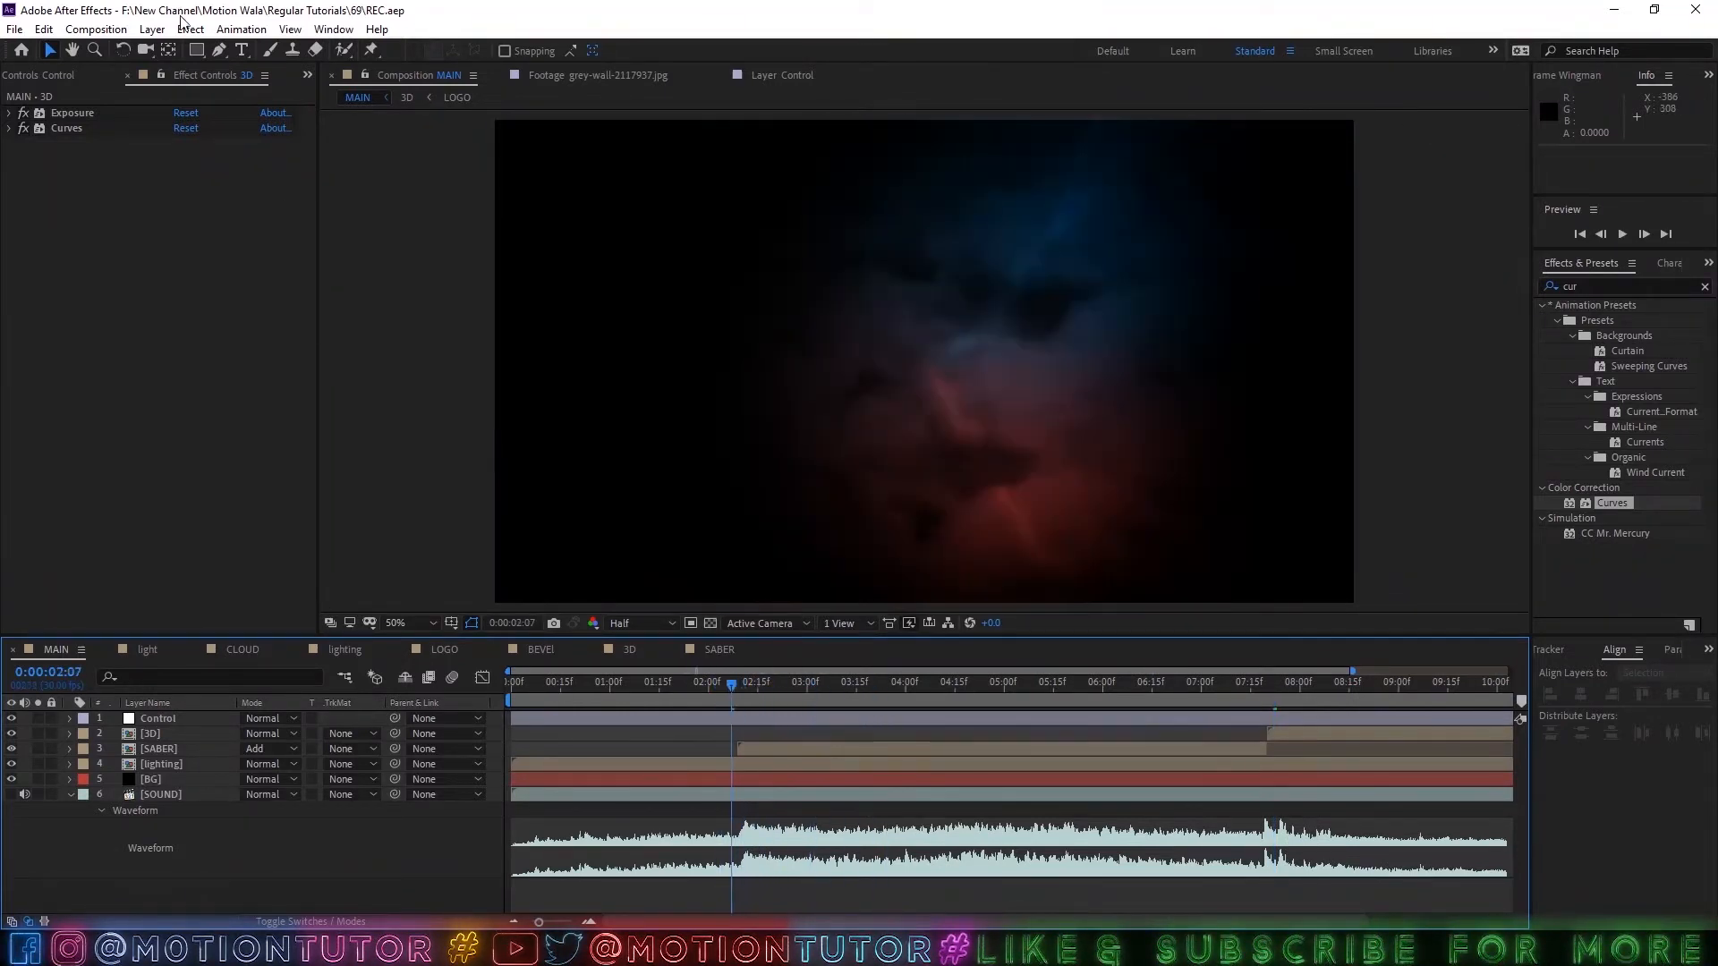
# Create a black 1920 x 1080 px solid layer named Light-01 in the MAIN composition.
pyautogui.hotkey('ctrl', 'y')
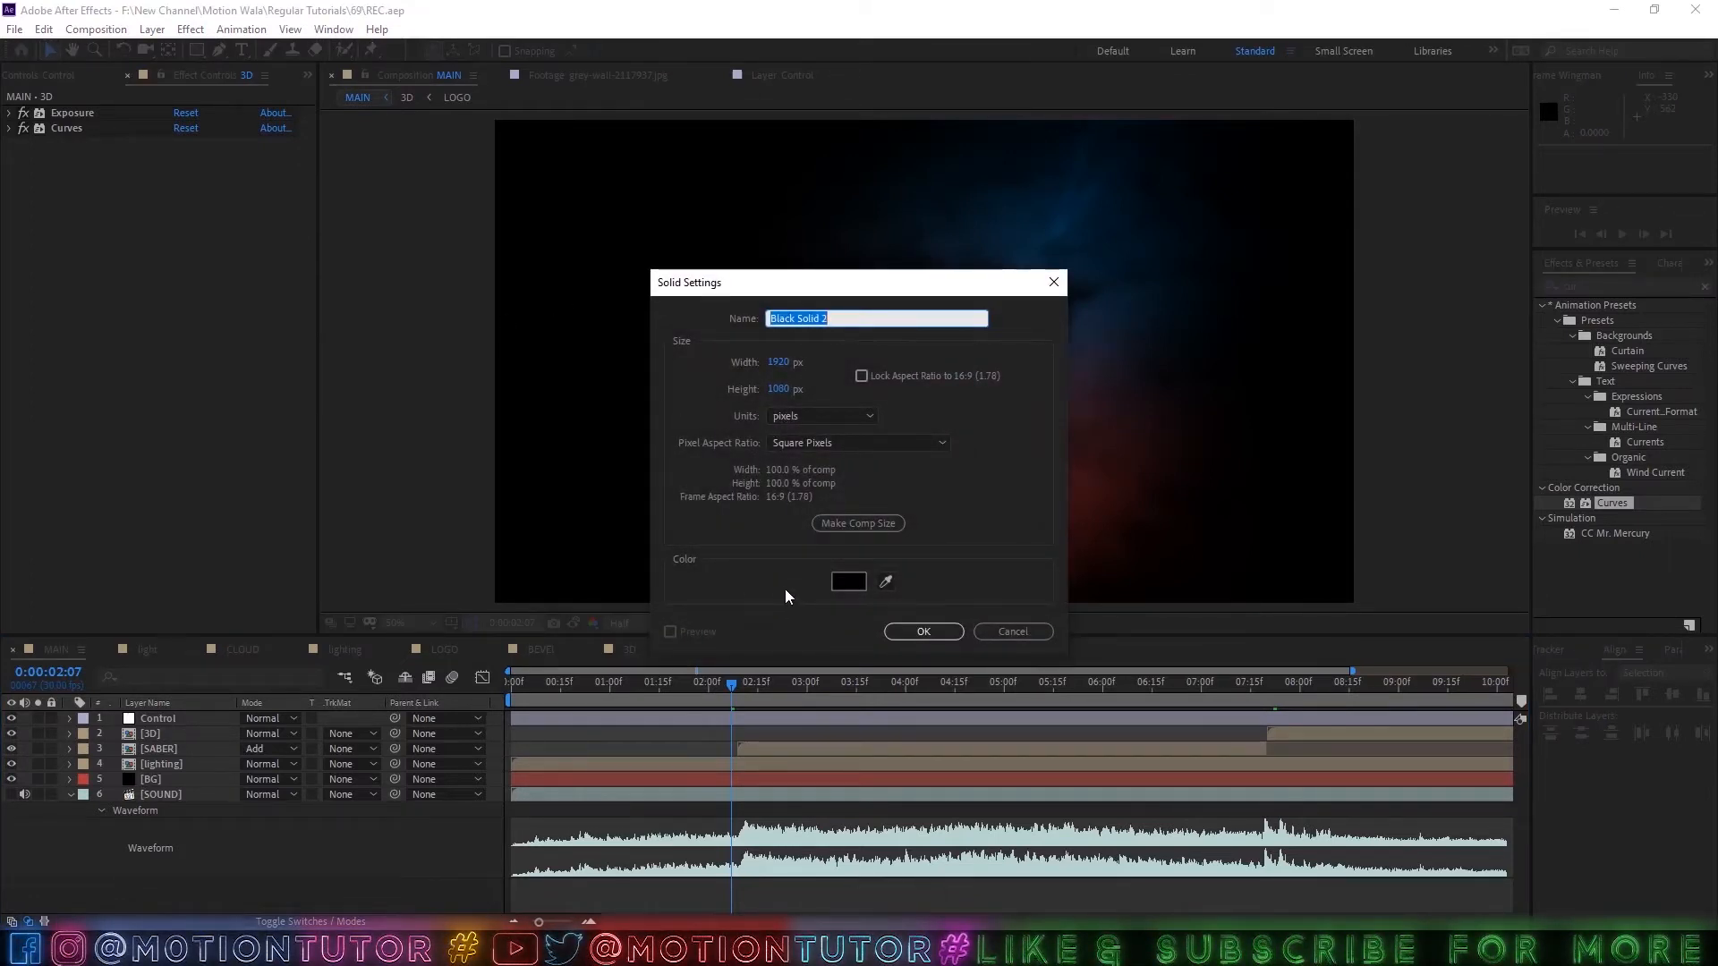
pyautogui.write('LIO')
pyautogui.press('BackSpace')
pyautogui.press('BackSpace')
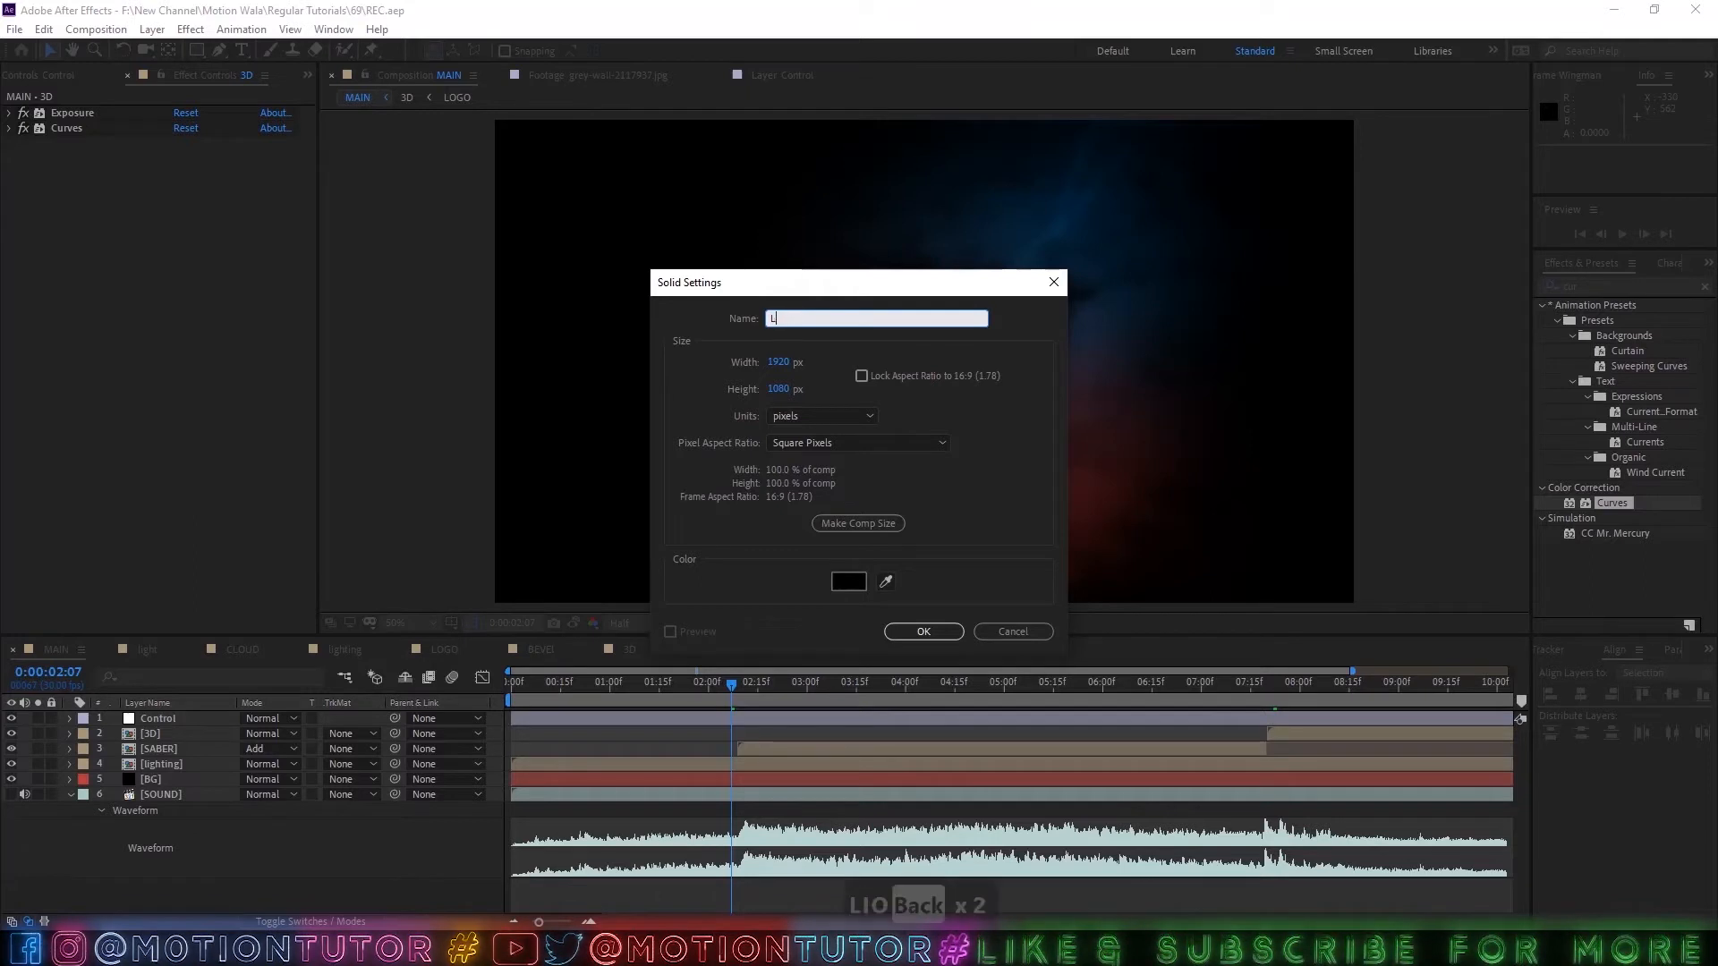
pyautogui.write('iG')
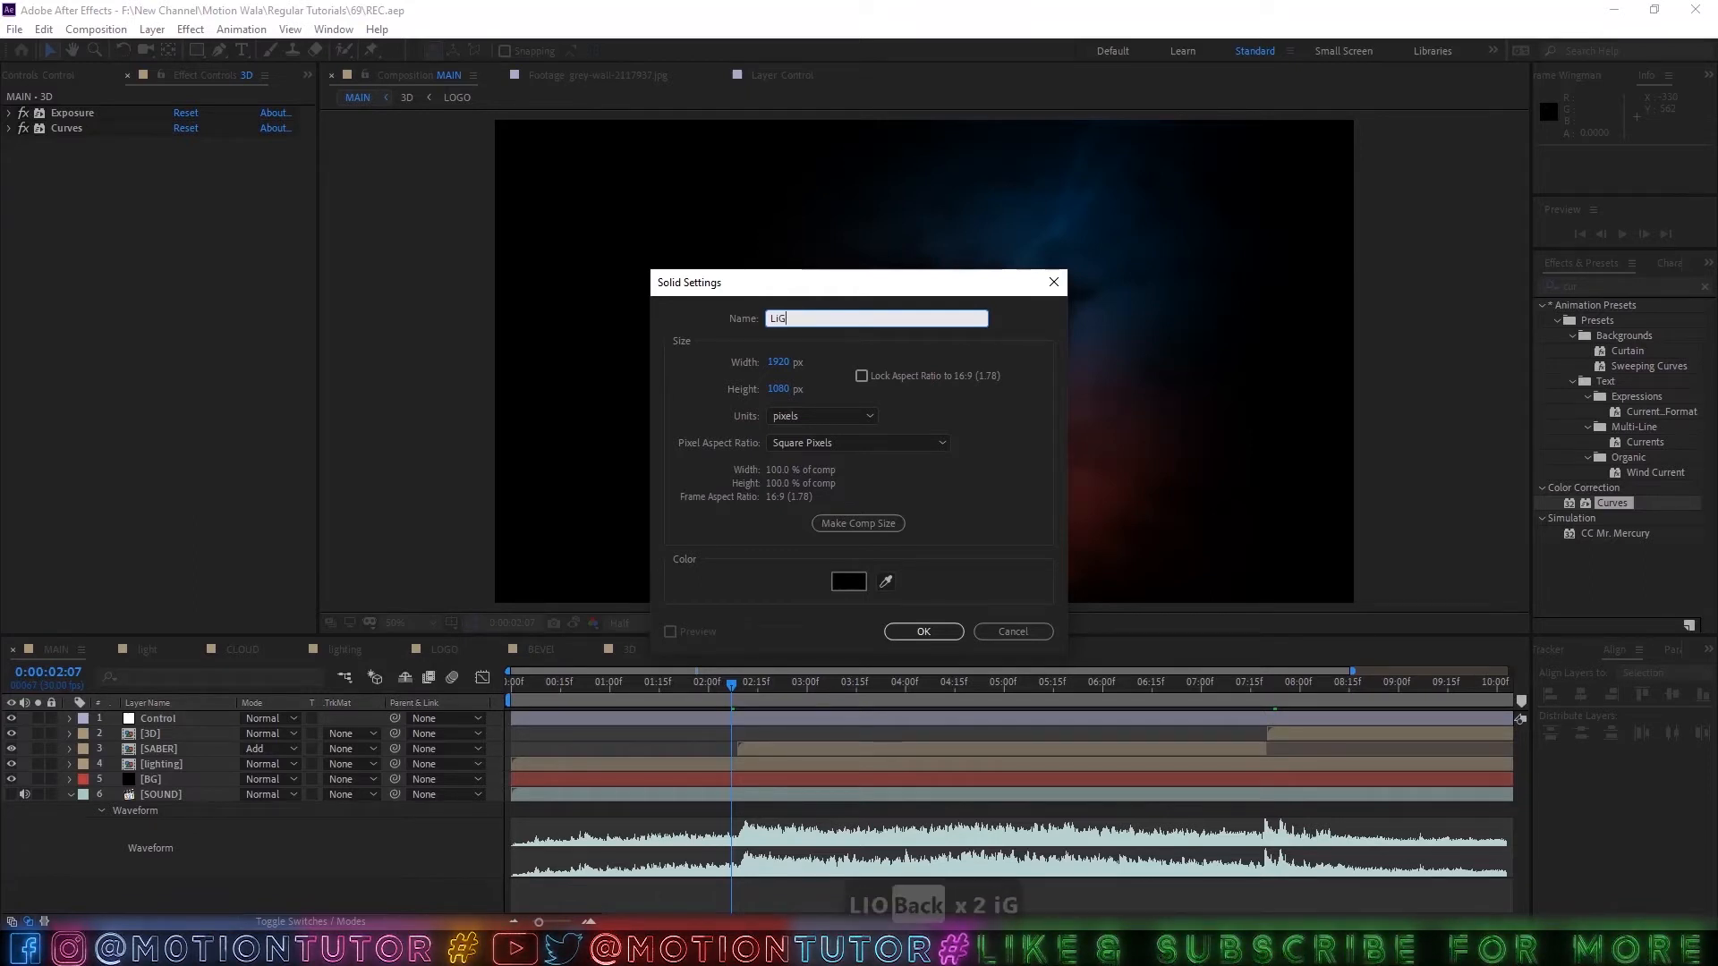
pyautogui.hotkey('shift', 'BackSpace')
pyautogui.hotkey('shift', 'BackSpace')
pyautogui.write('ight-01')
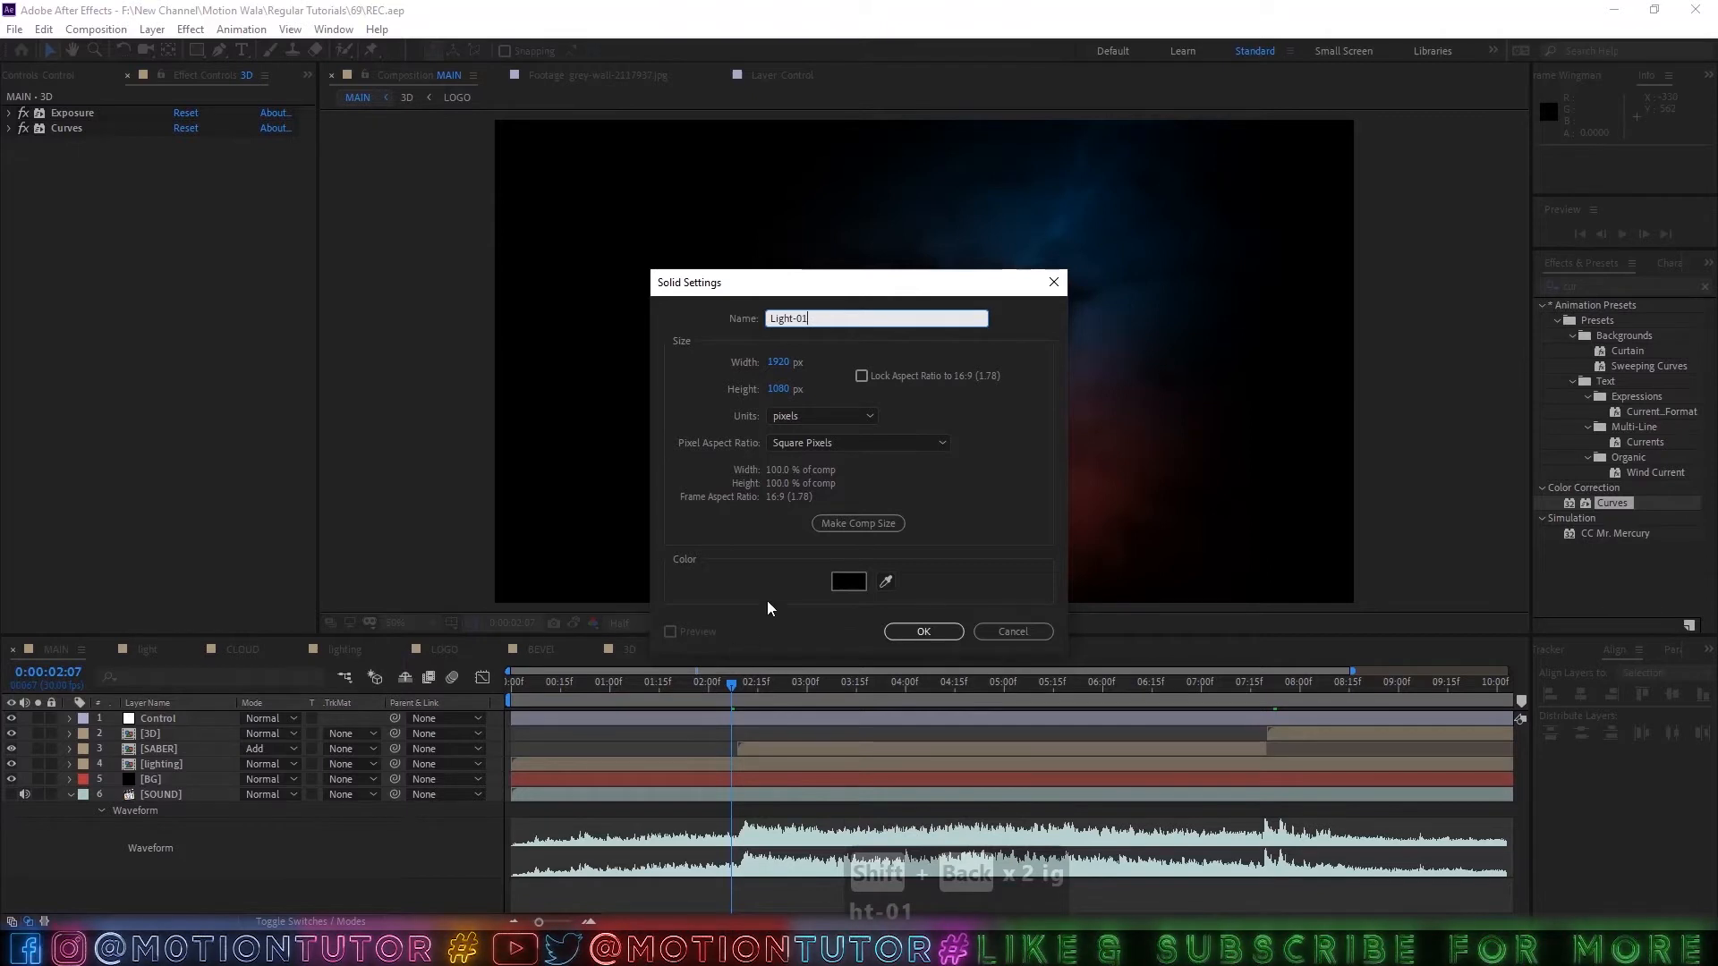
pyautogui.click(905, 632)
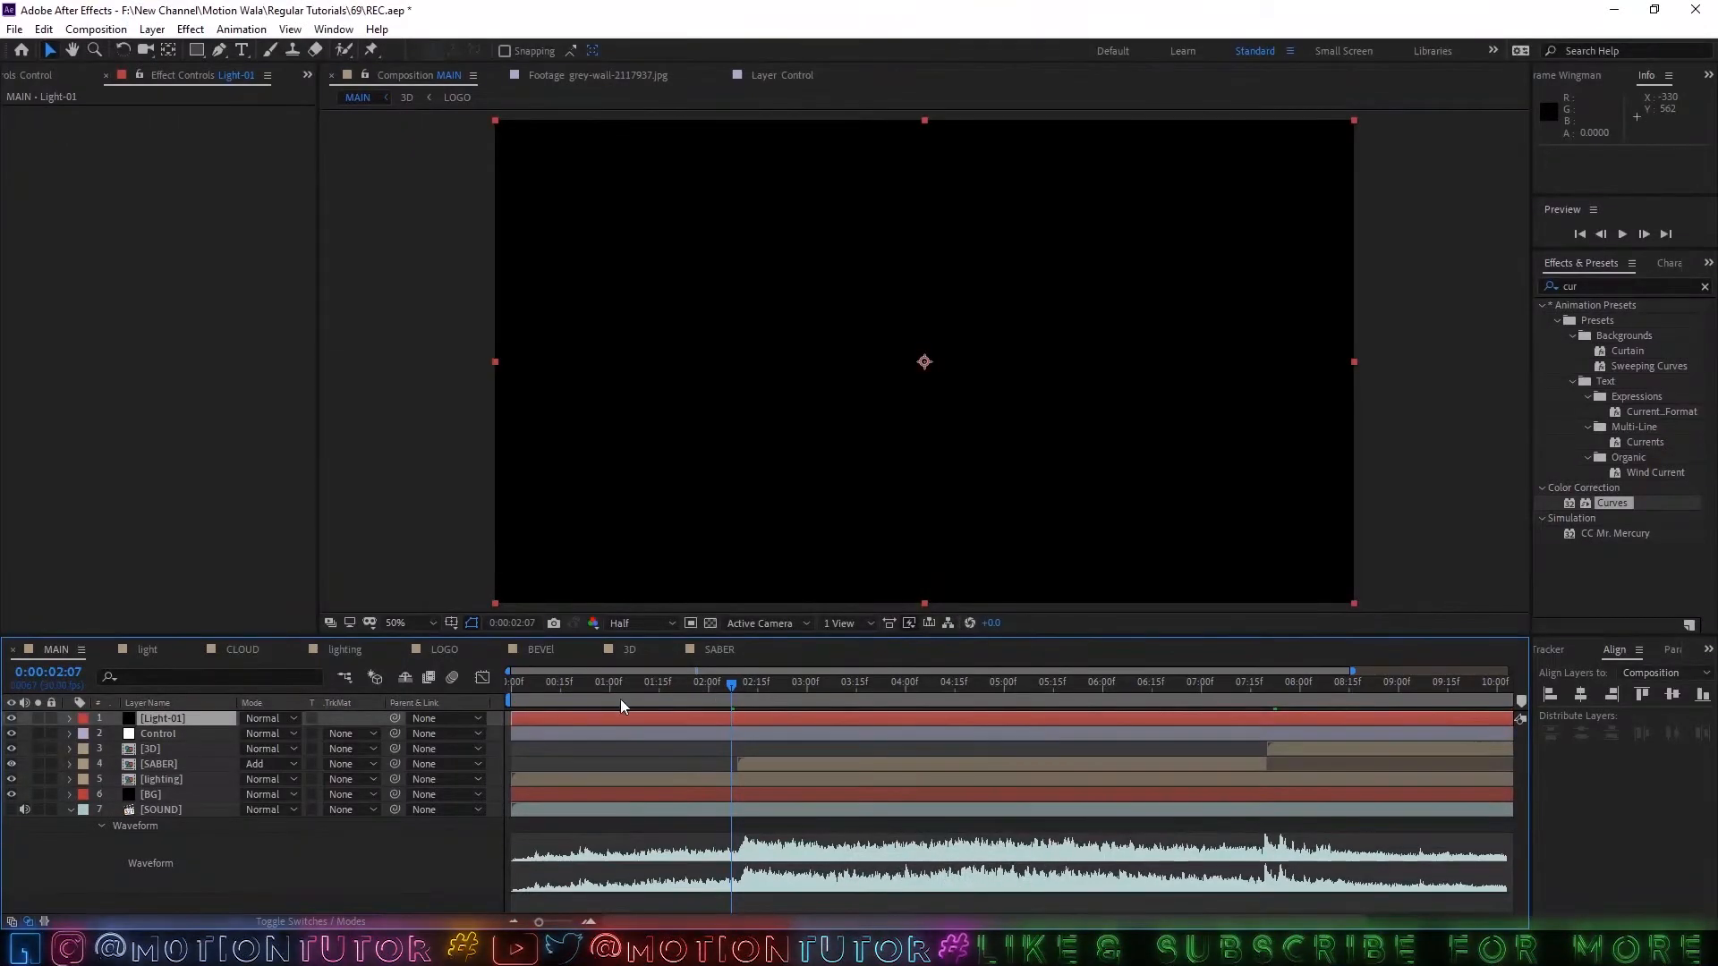
# Trim the Light-01 layer to run from 0:00:02:07 to 0:00:03:04 and save the project.
pyautogui.moveTo(515, 713); pyautogui.dragTo(730, 725)
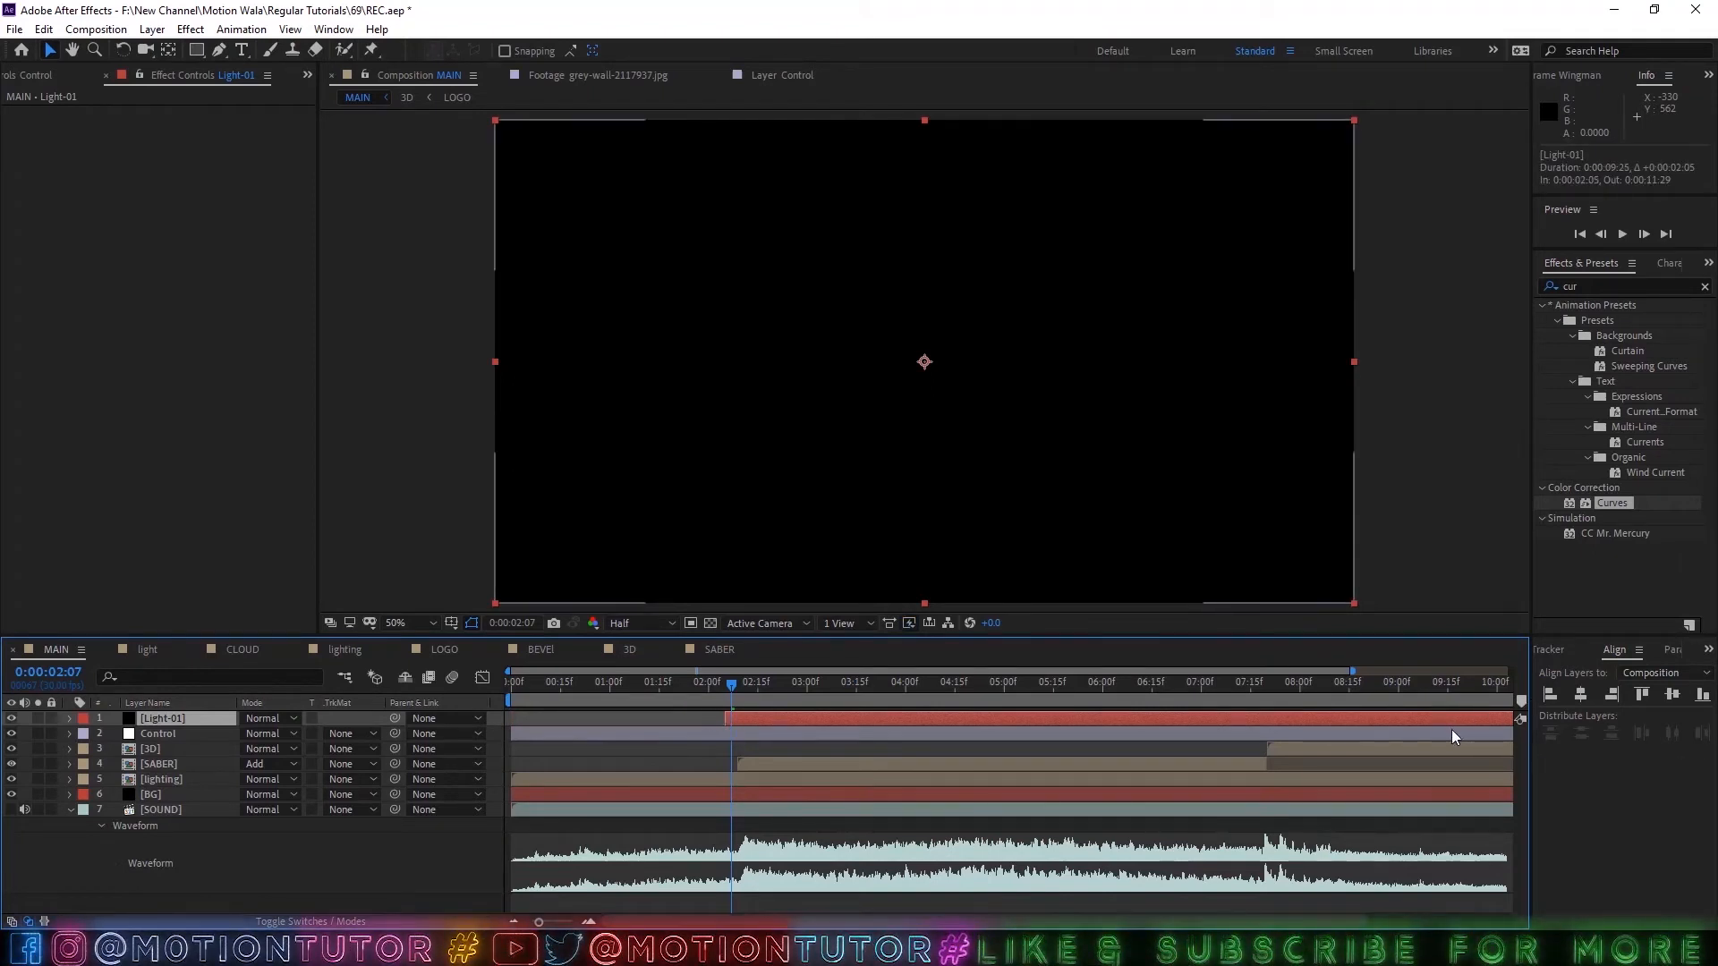
pyautogui.scroll(-3, 1454, 729)
pyautogui.moveTo(1506, 716); pyautogui.dragTo(786, 718)
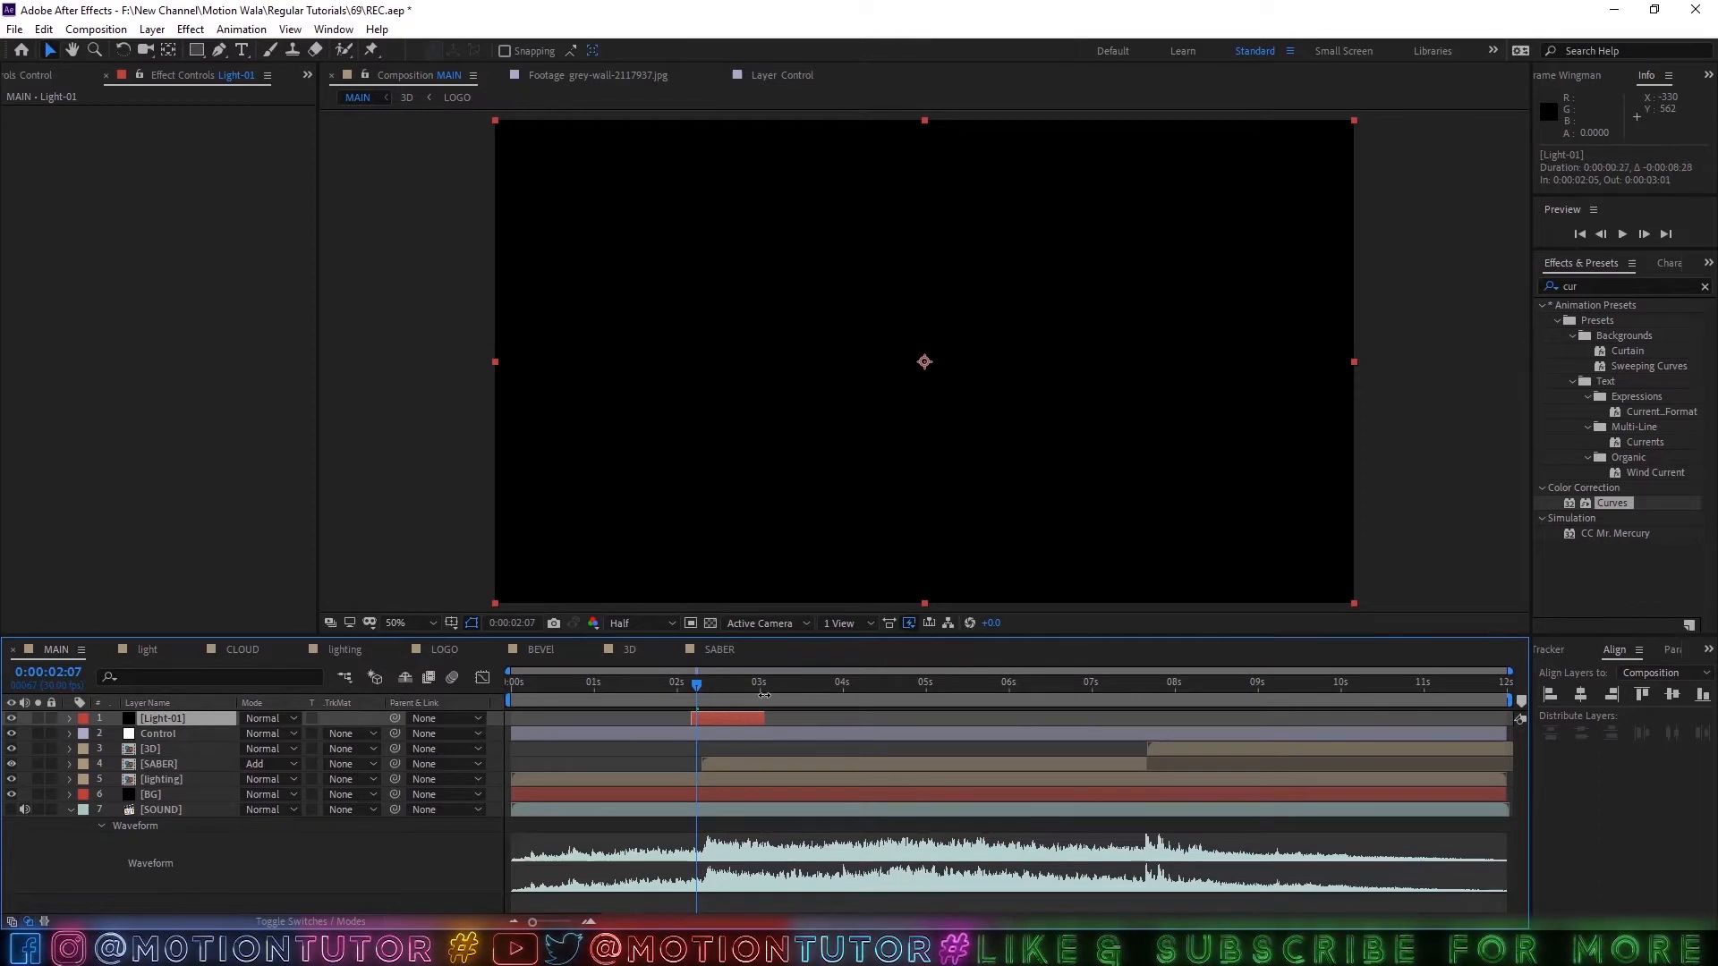
pyautogui.scroll(3, 696, 732)
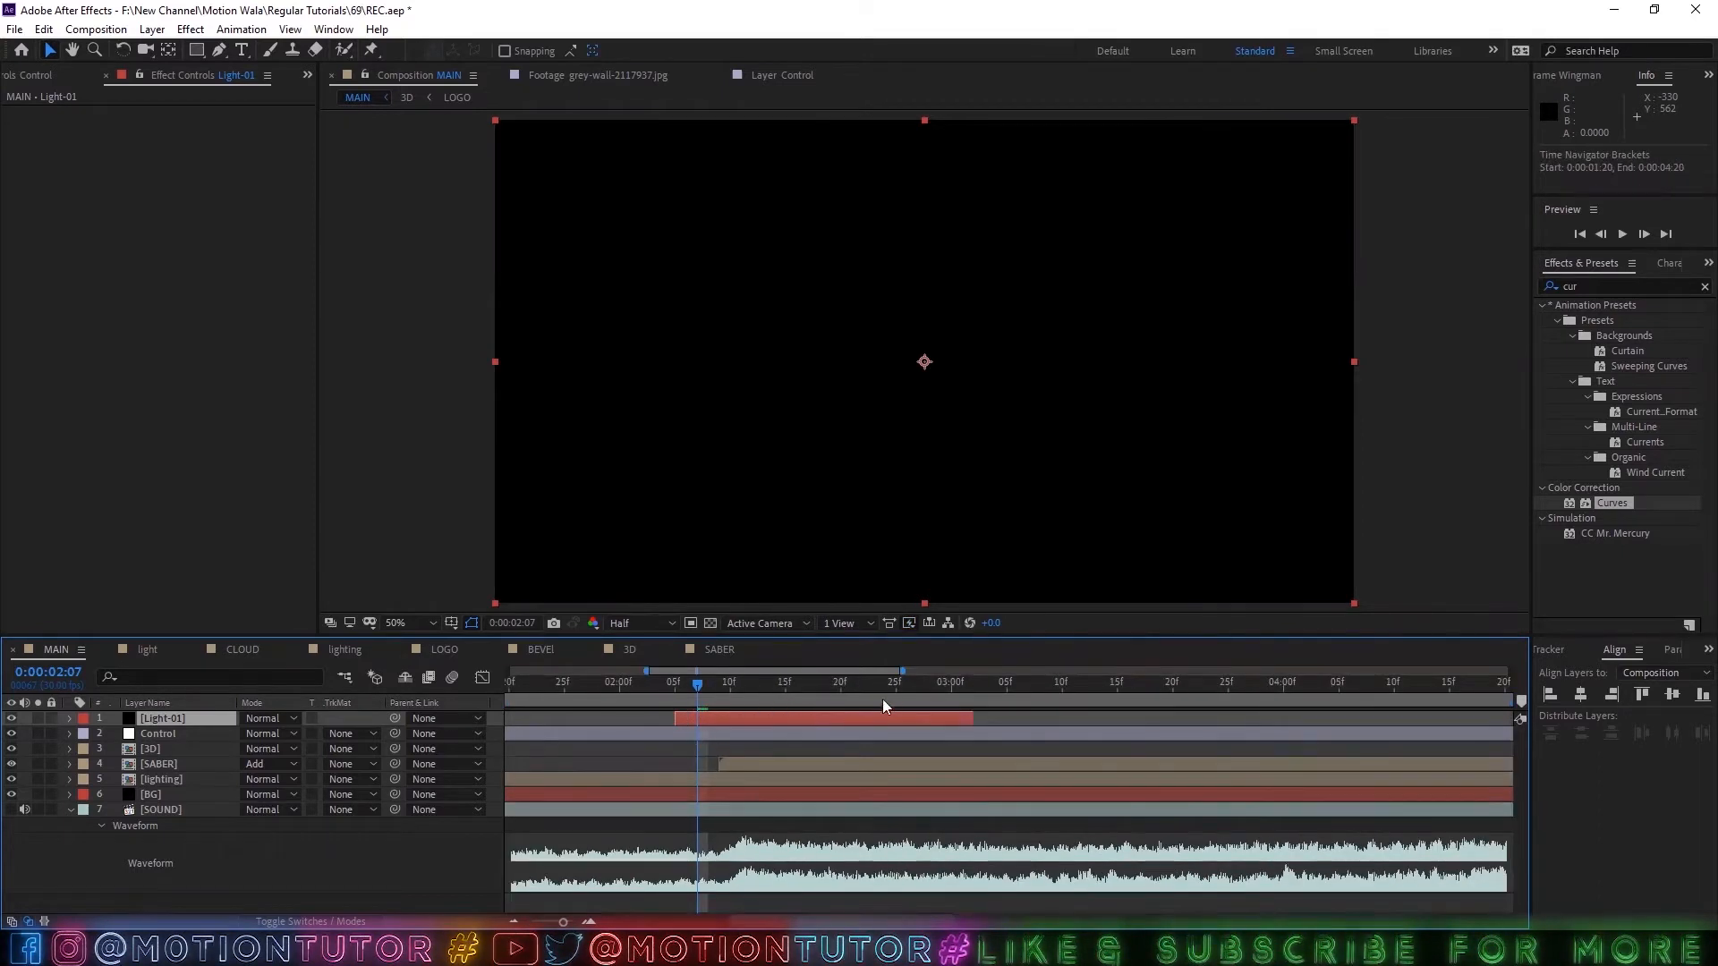
pyautogui.click(985, 691)
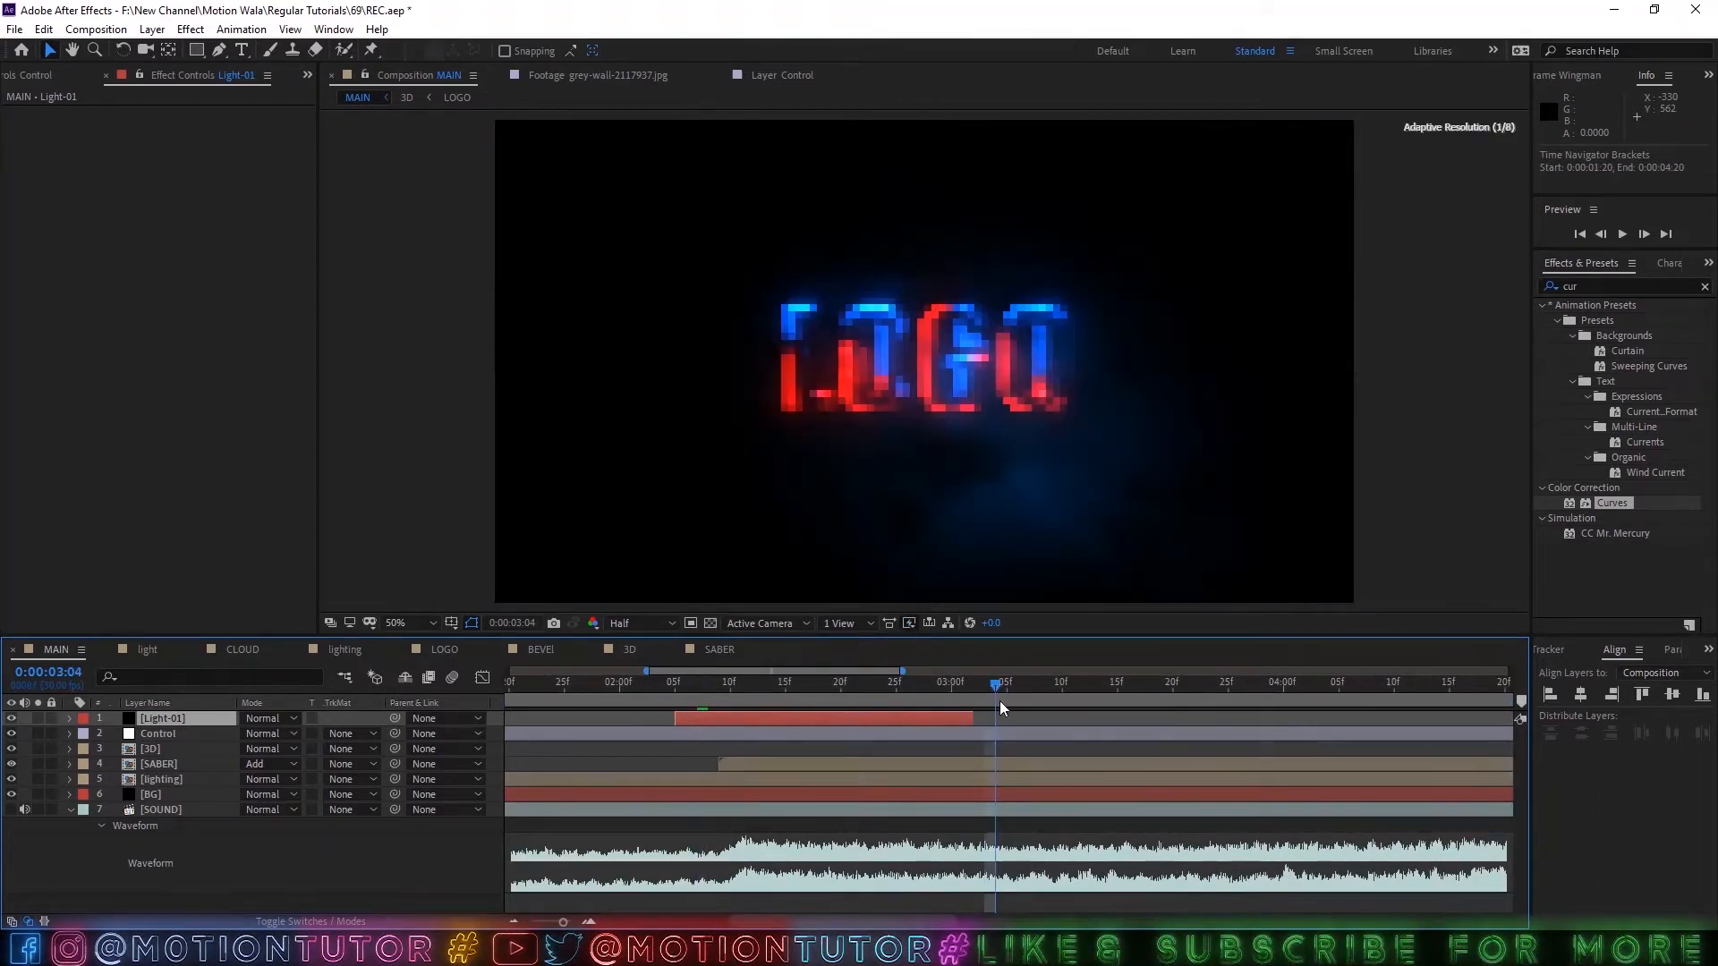
pyautogui.moveTo(973, 718); pyautogui.dragTo(1008, 720)
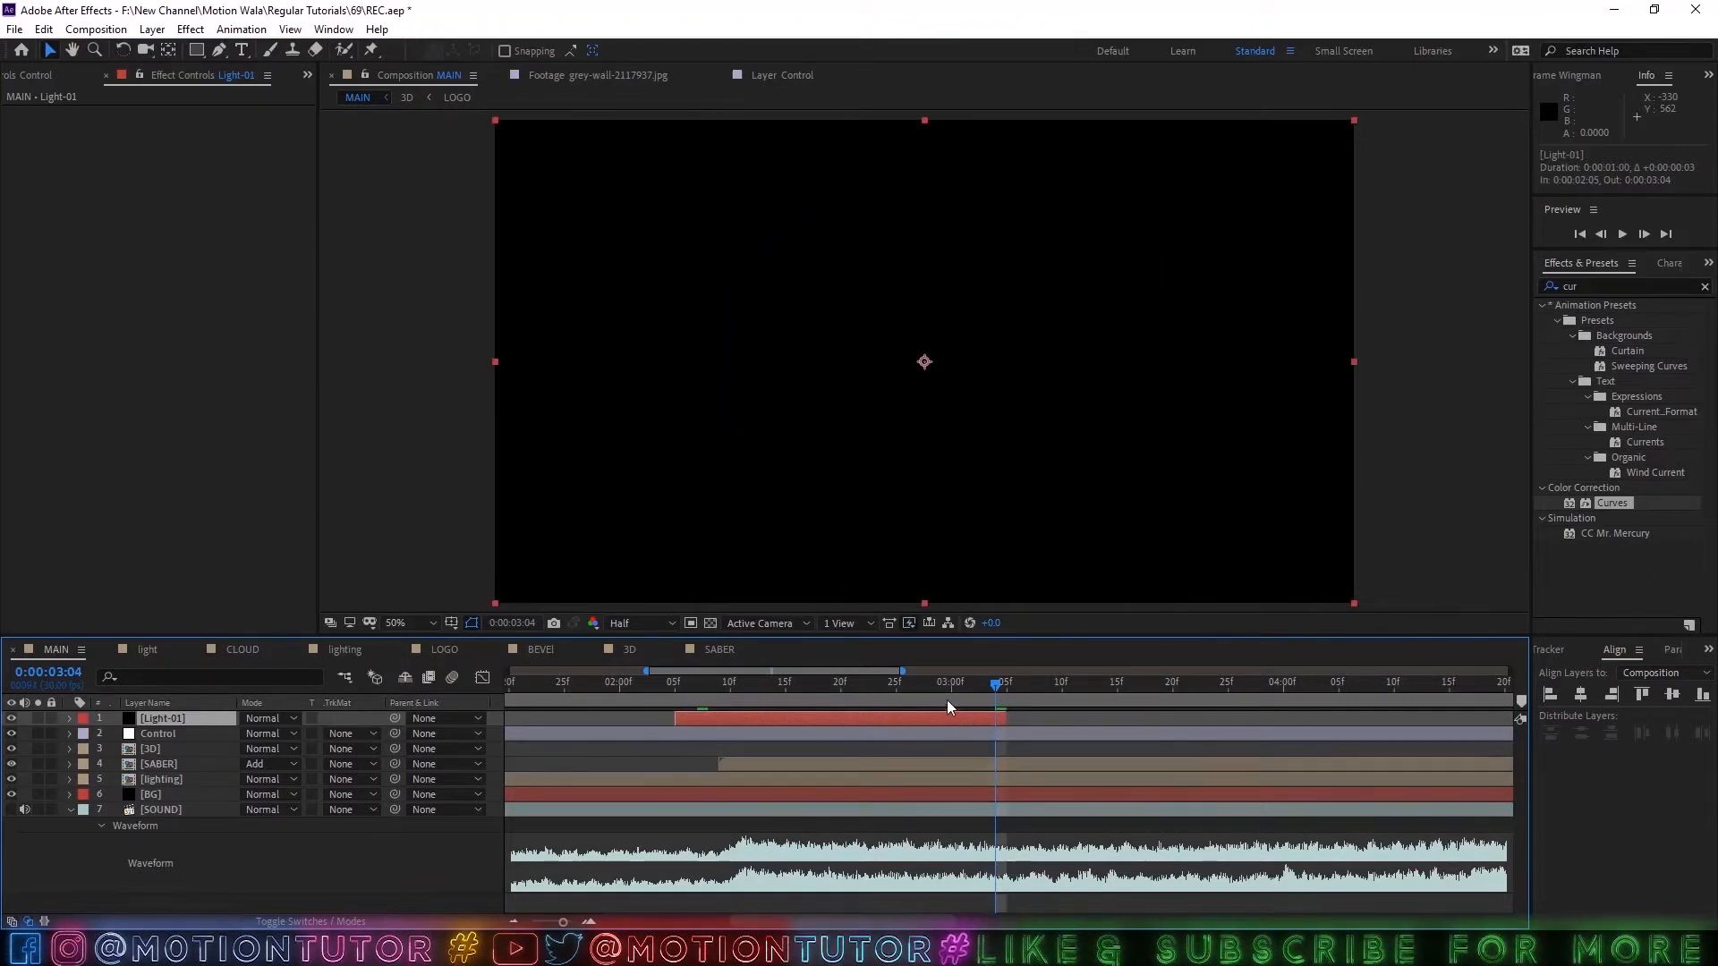
pyautogui.moveTo(775, 687); pyautogui.dragTo(702, 718)
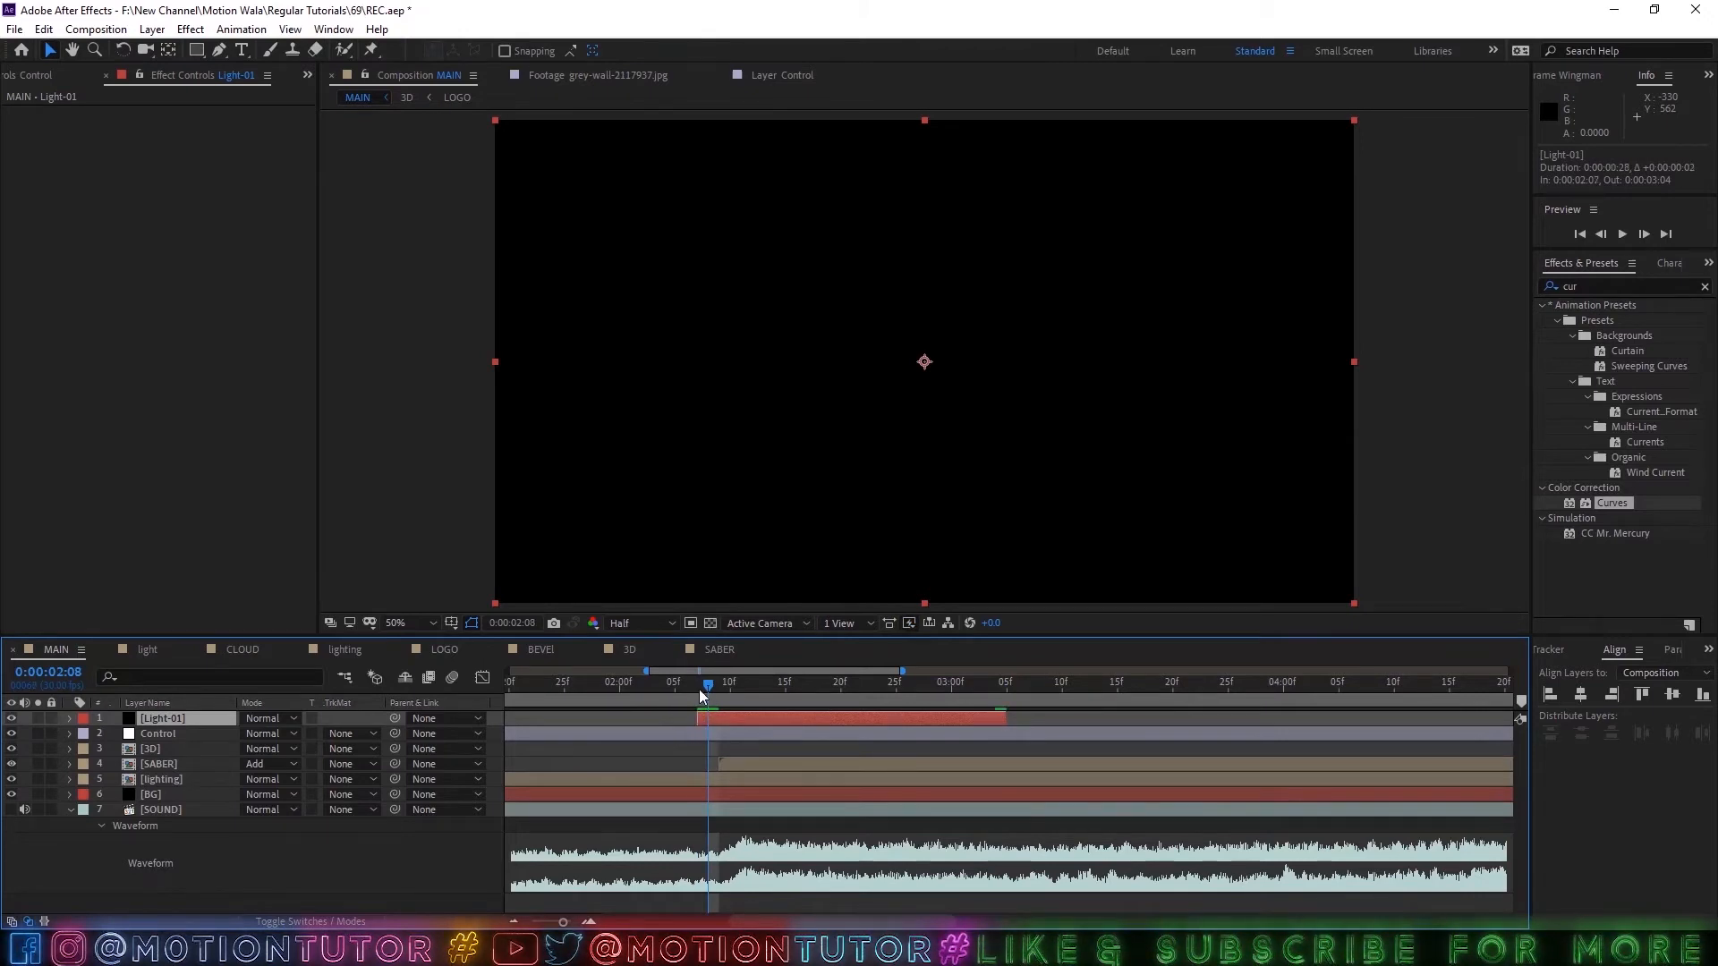
pyautogui.click(695, 688)
pyautogui.hotkey('ctrl', 's')
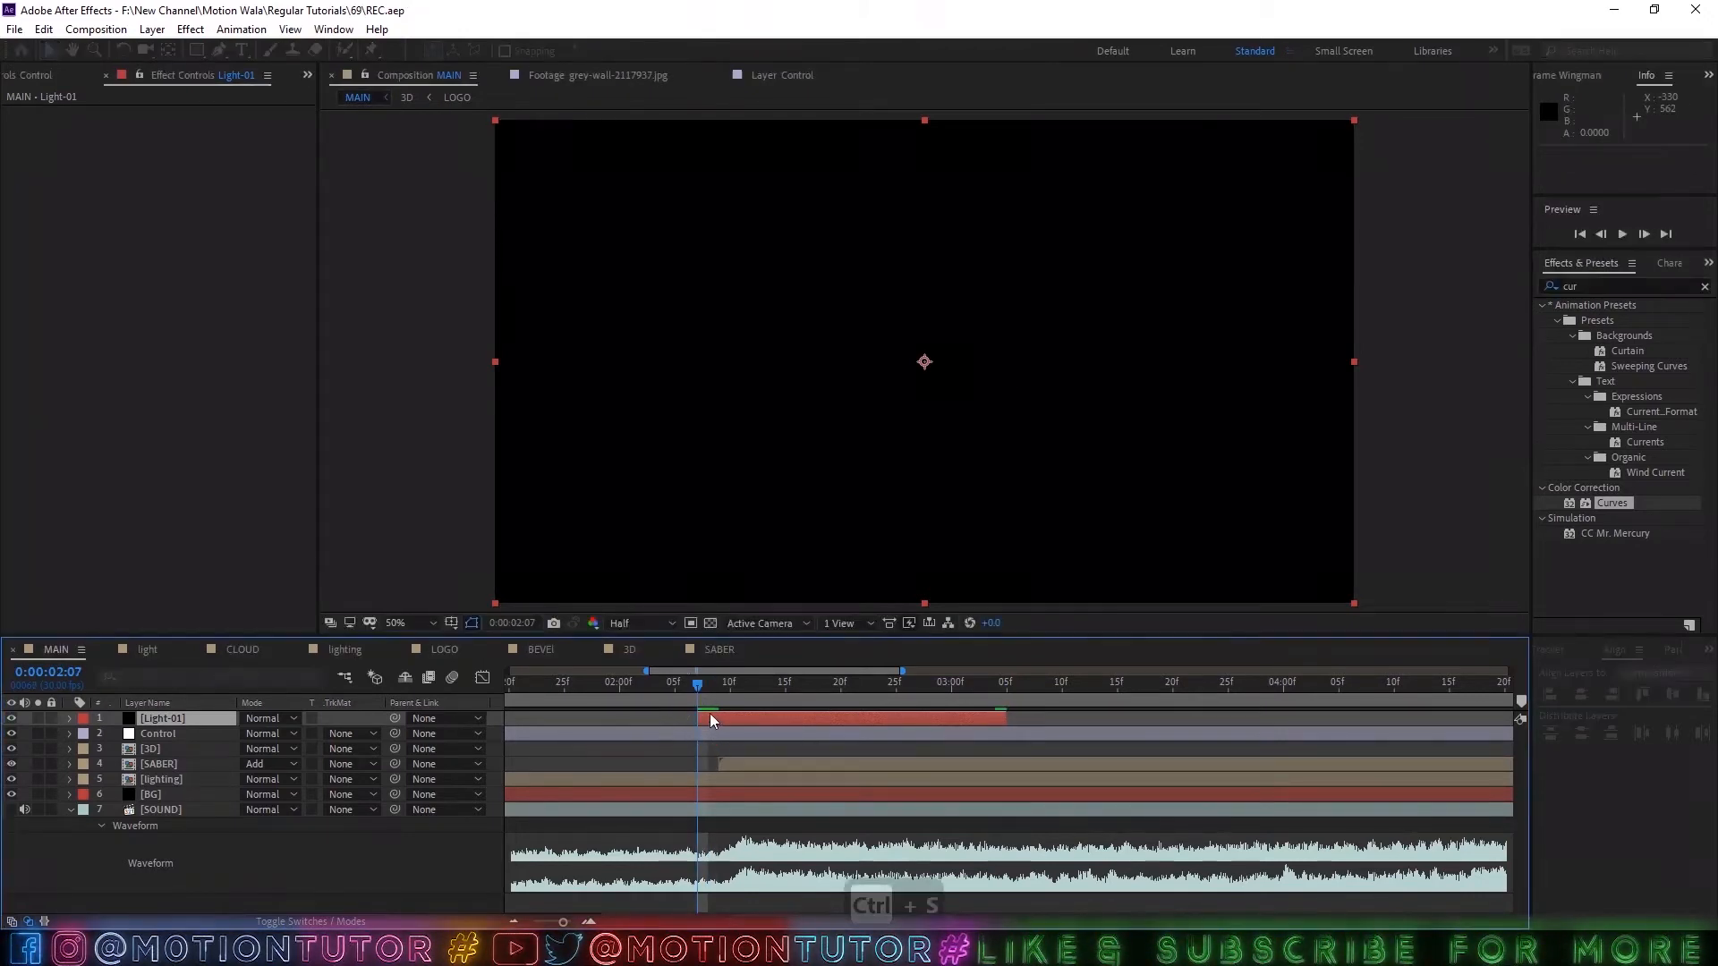
# Apply the Advanced Lightning effect to the Light-01 layer, and solo that layer.
pyautogui.moveTo(1599, 286); pyautogui.dragTo(1445, 284)
pyautogui.write('adv')
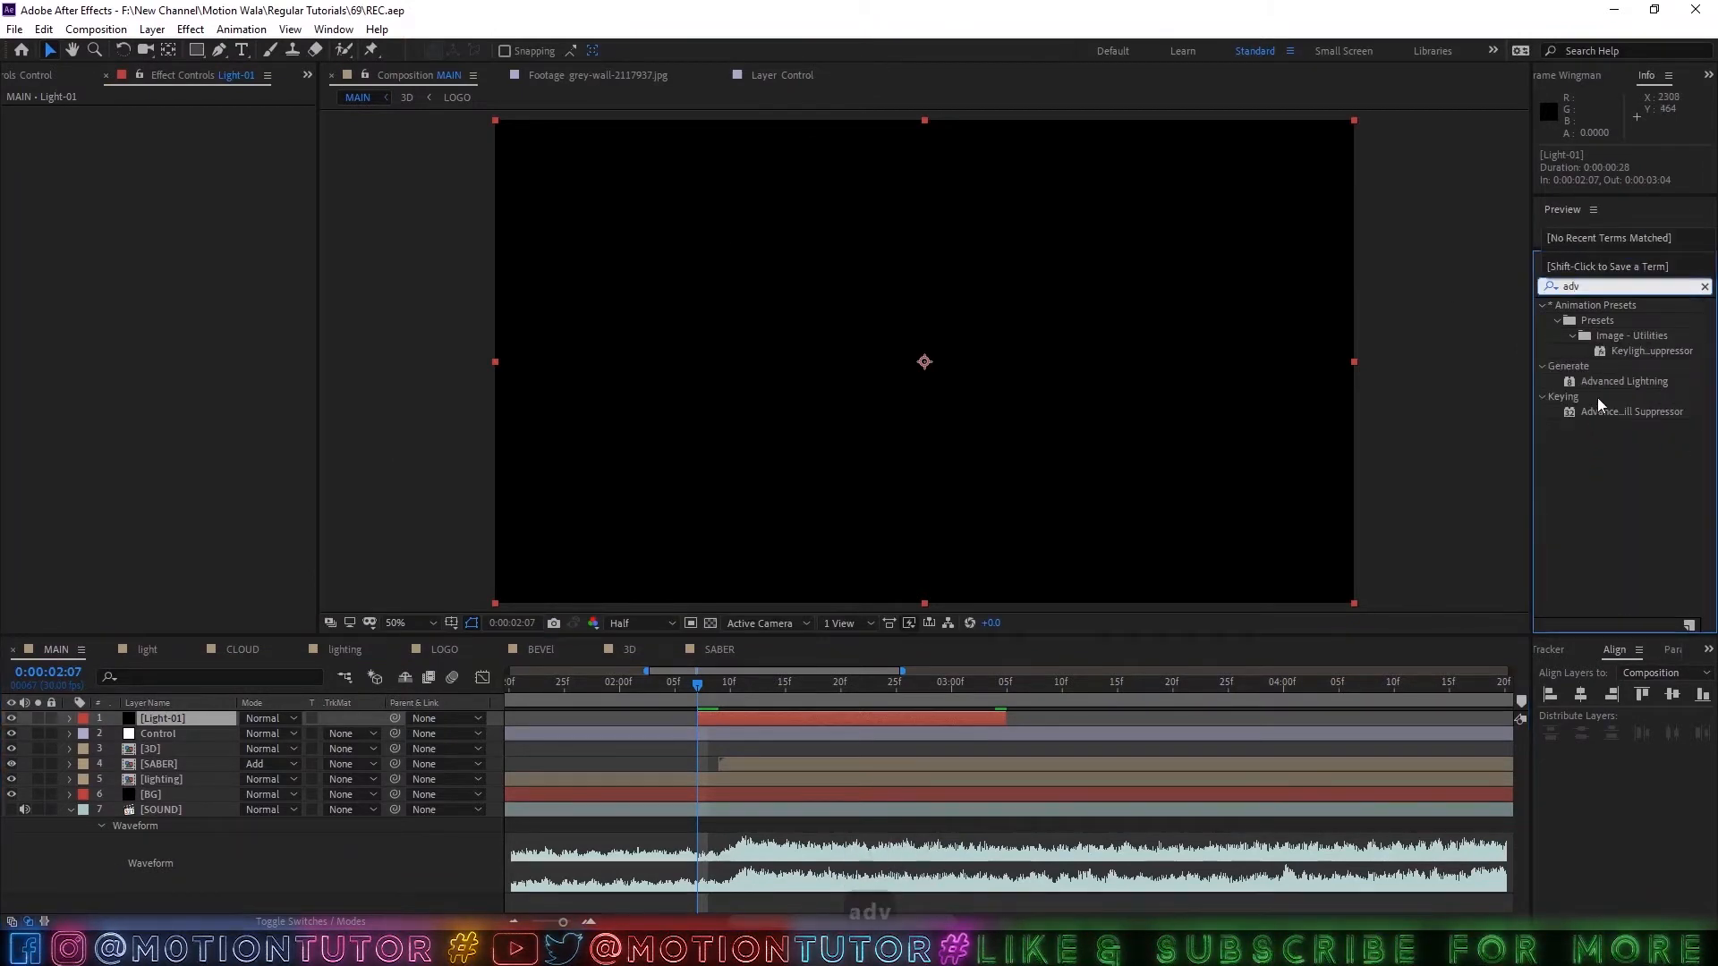
pyautogui.moveTo(1606, 382); pyautogui.dragTo(723, 694)
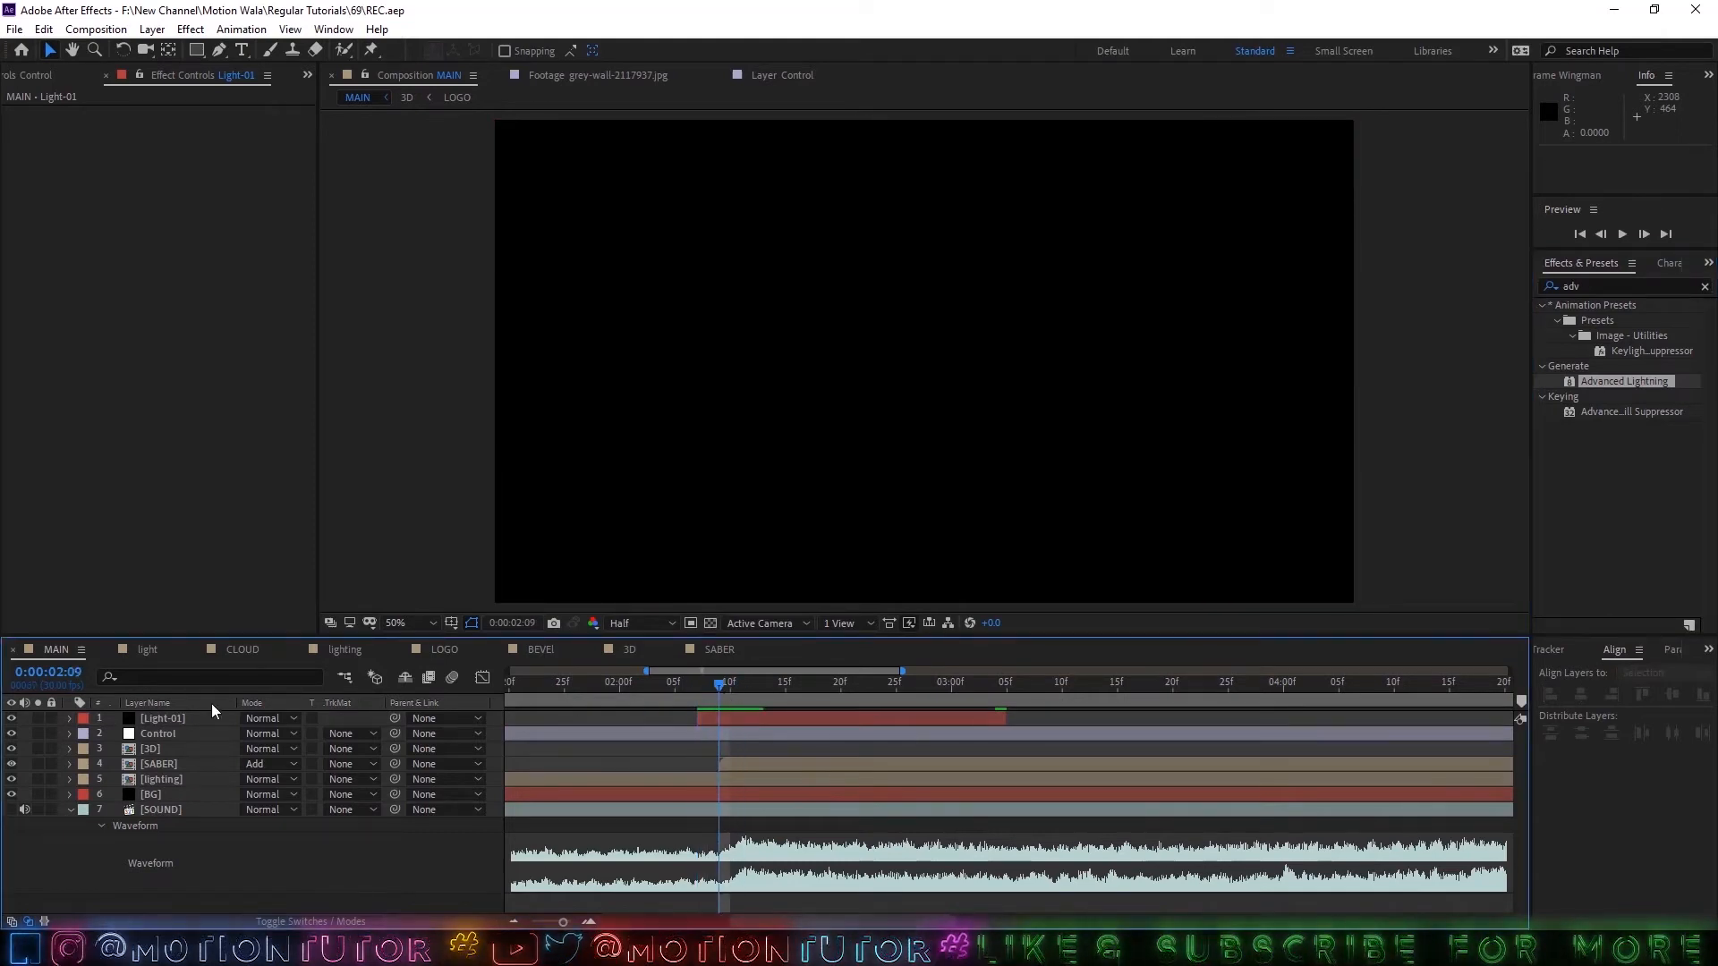
pyautogui.click(163, 719)
pyautogui.moveTo(1588, 384); pyautogui.dragTo(737, 717)
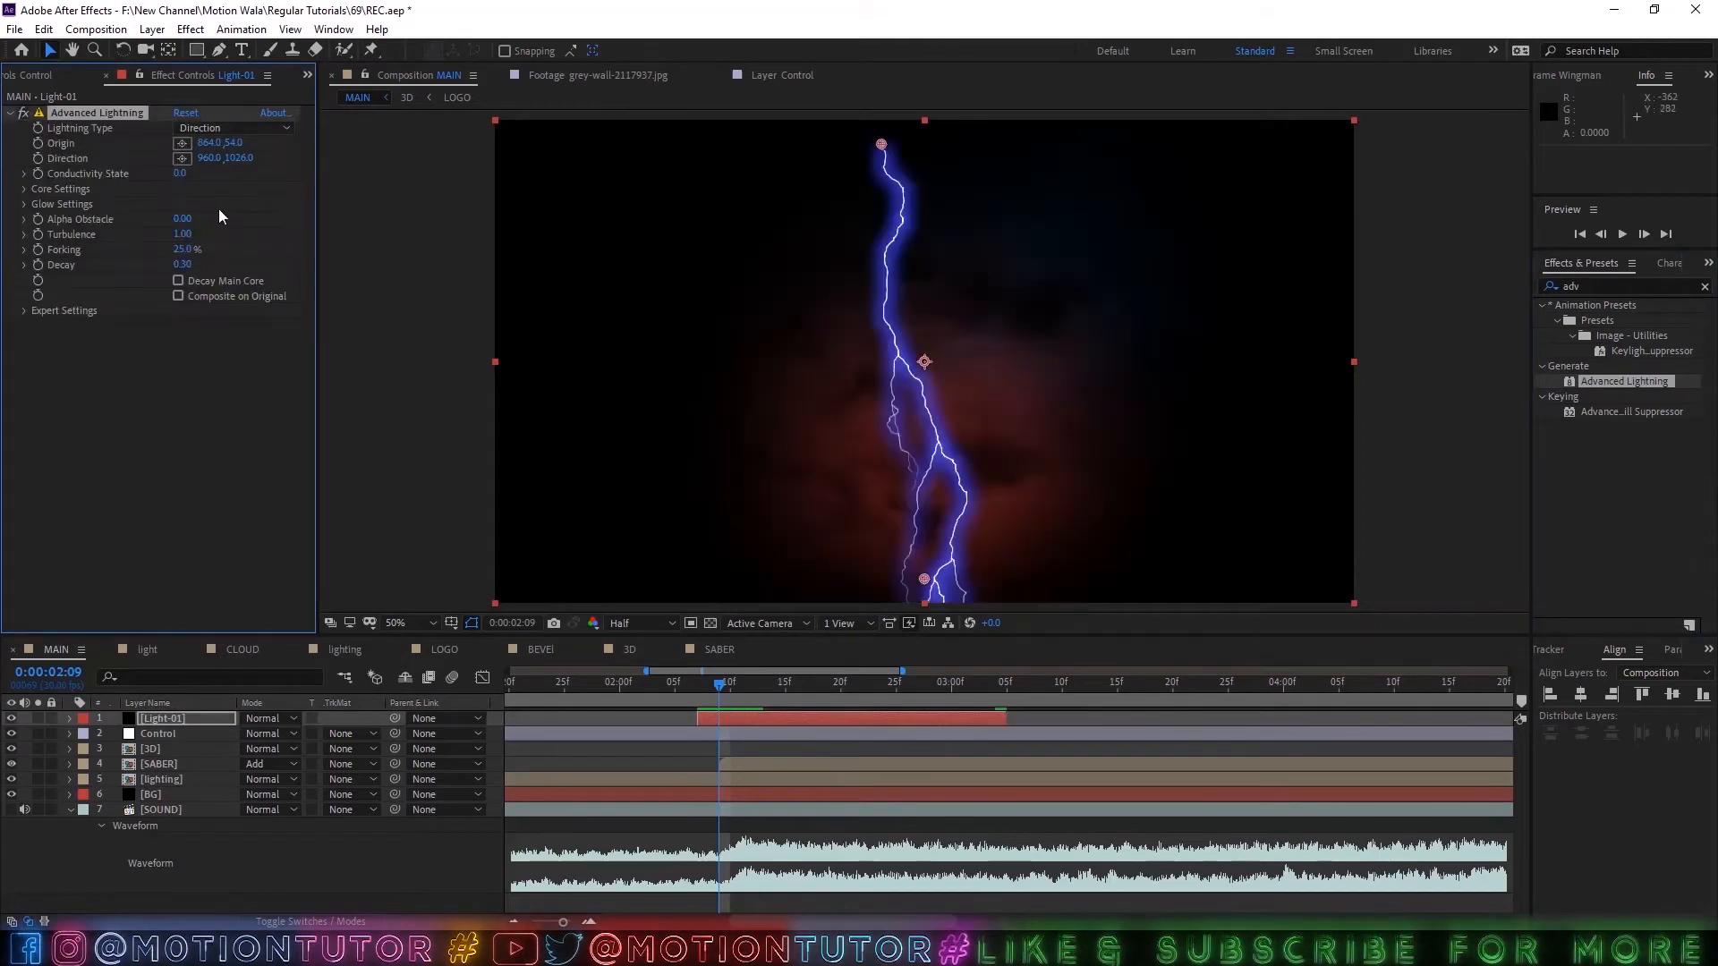
pyautogui.click(36, 719)
pyautogui.hotkey('ctrl', 's')
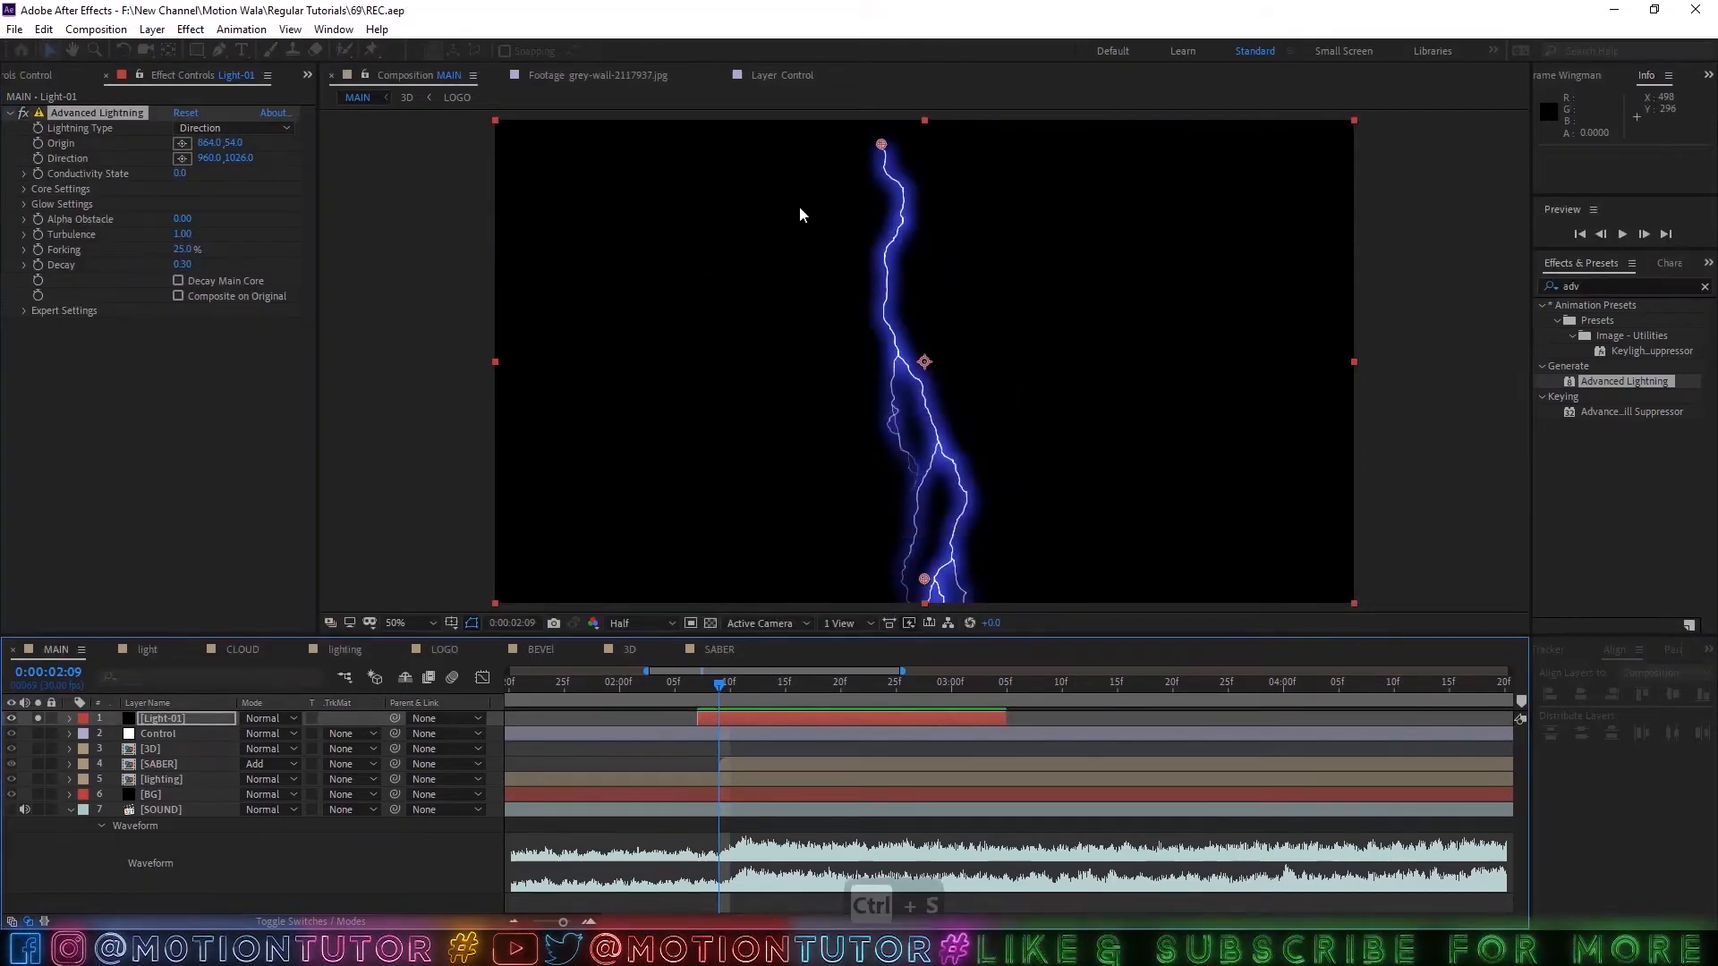
# Place the lightning's origin at 360, -142 and its direction point at 472, 262, with the lightning type set to Strike.
pyautogui.press(',')
pyautogui.press(',')
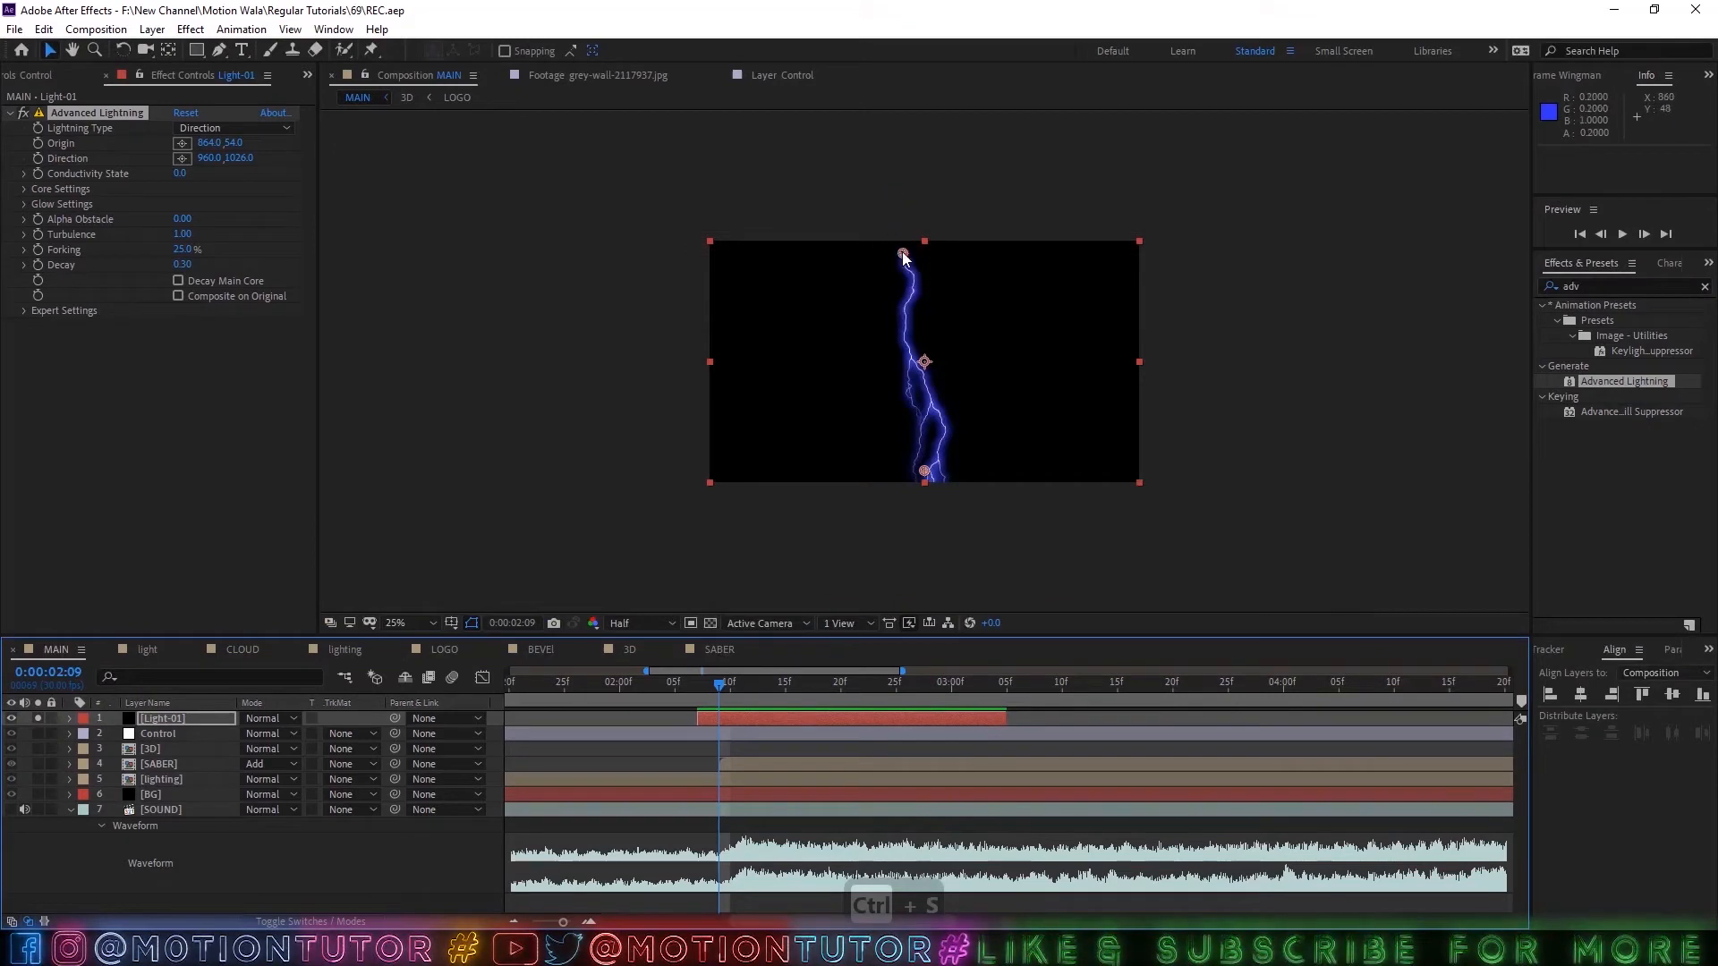
pyautogui.moveTo(901, 253); pyautogui.dragTo(790, 210)
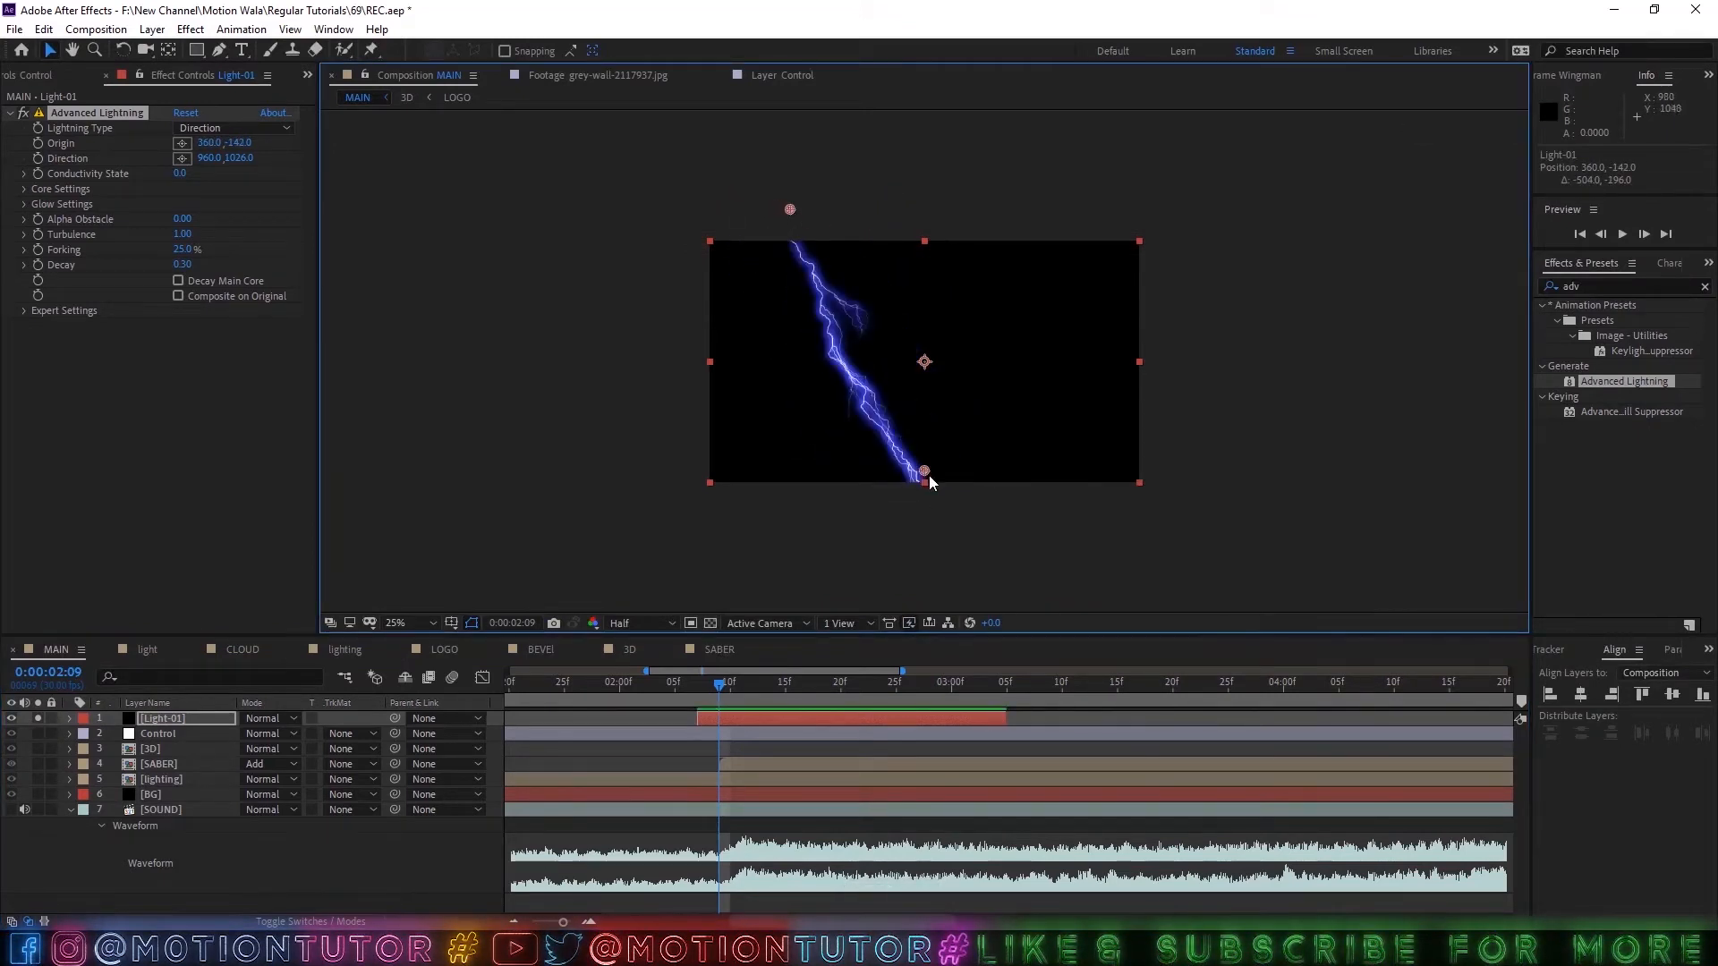
pyautogui.moveTo(924, 472); pyautogui.dragTo(820, 306)
pyautogui.click(219, 128)
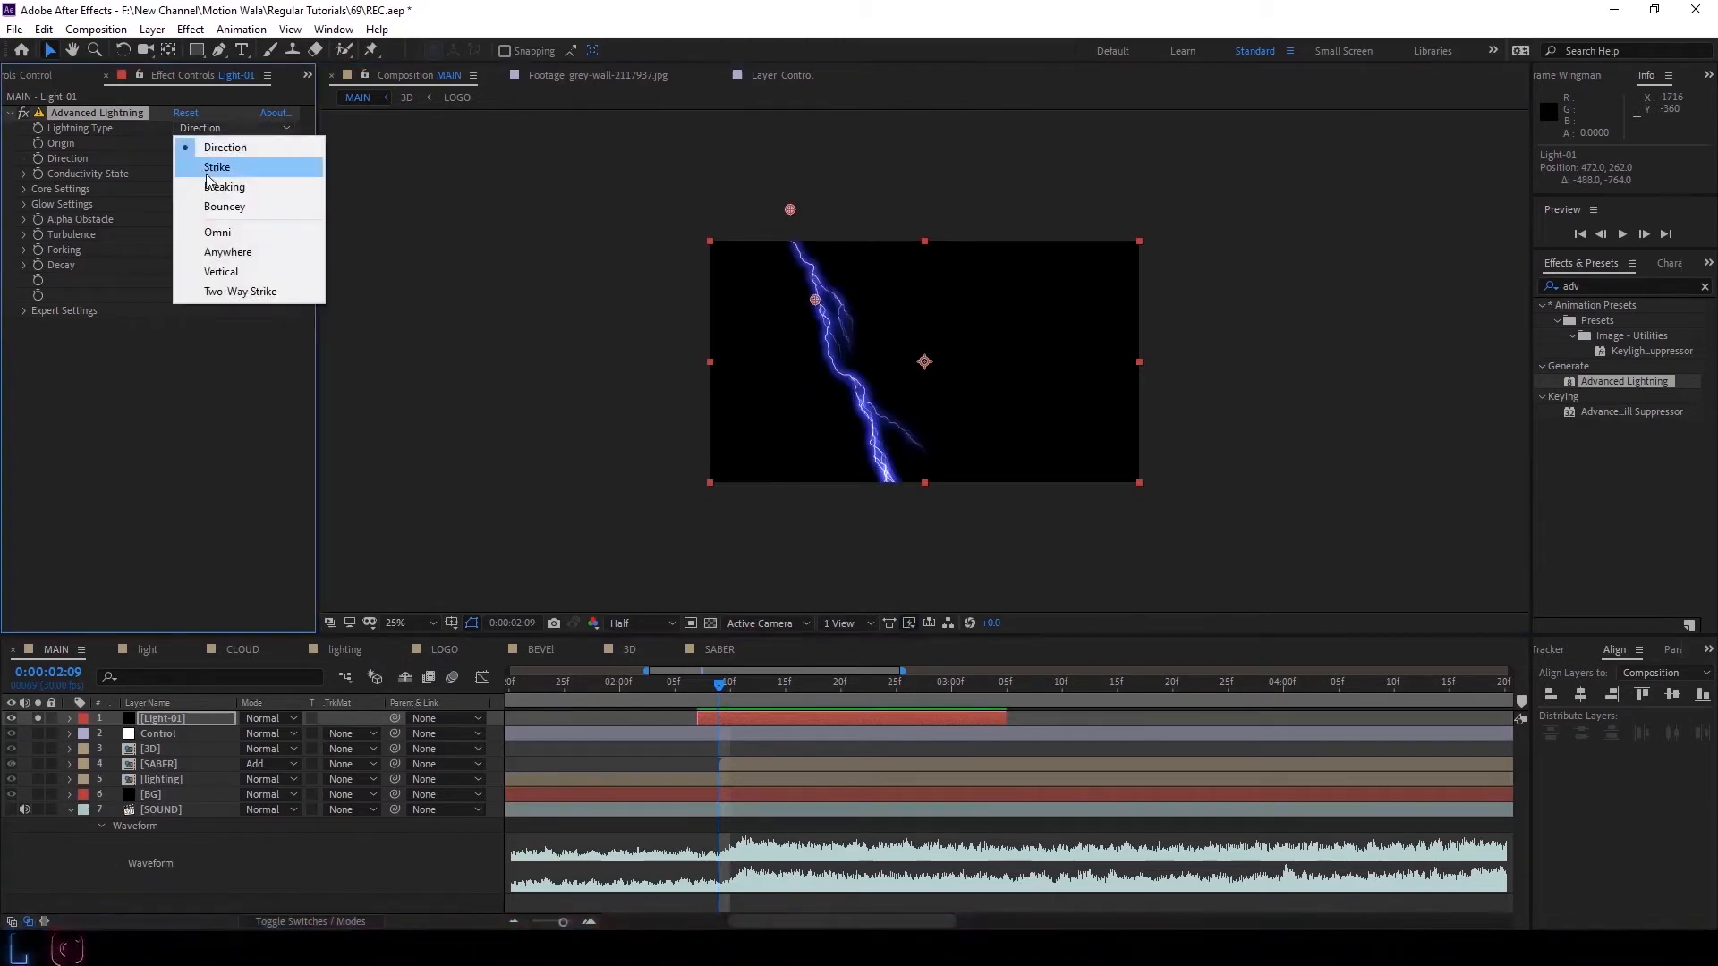
pyautogui.click(216, 167)
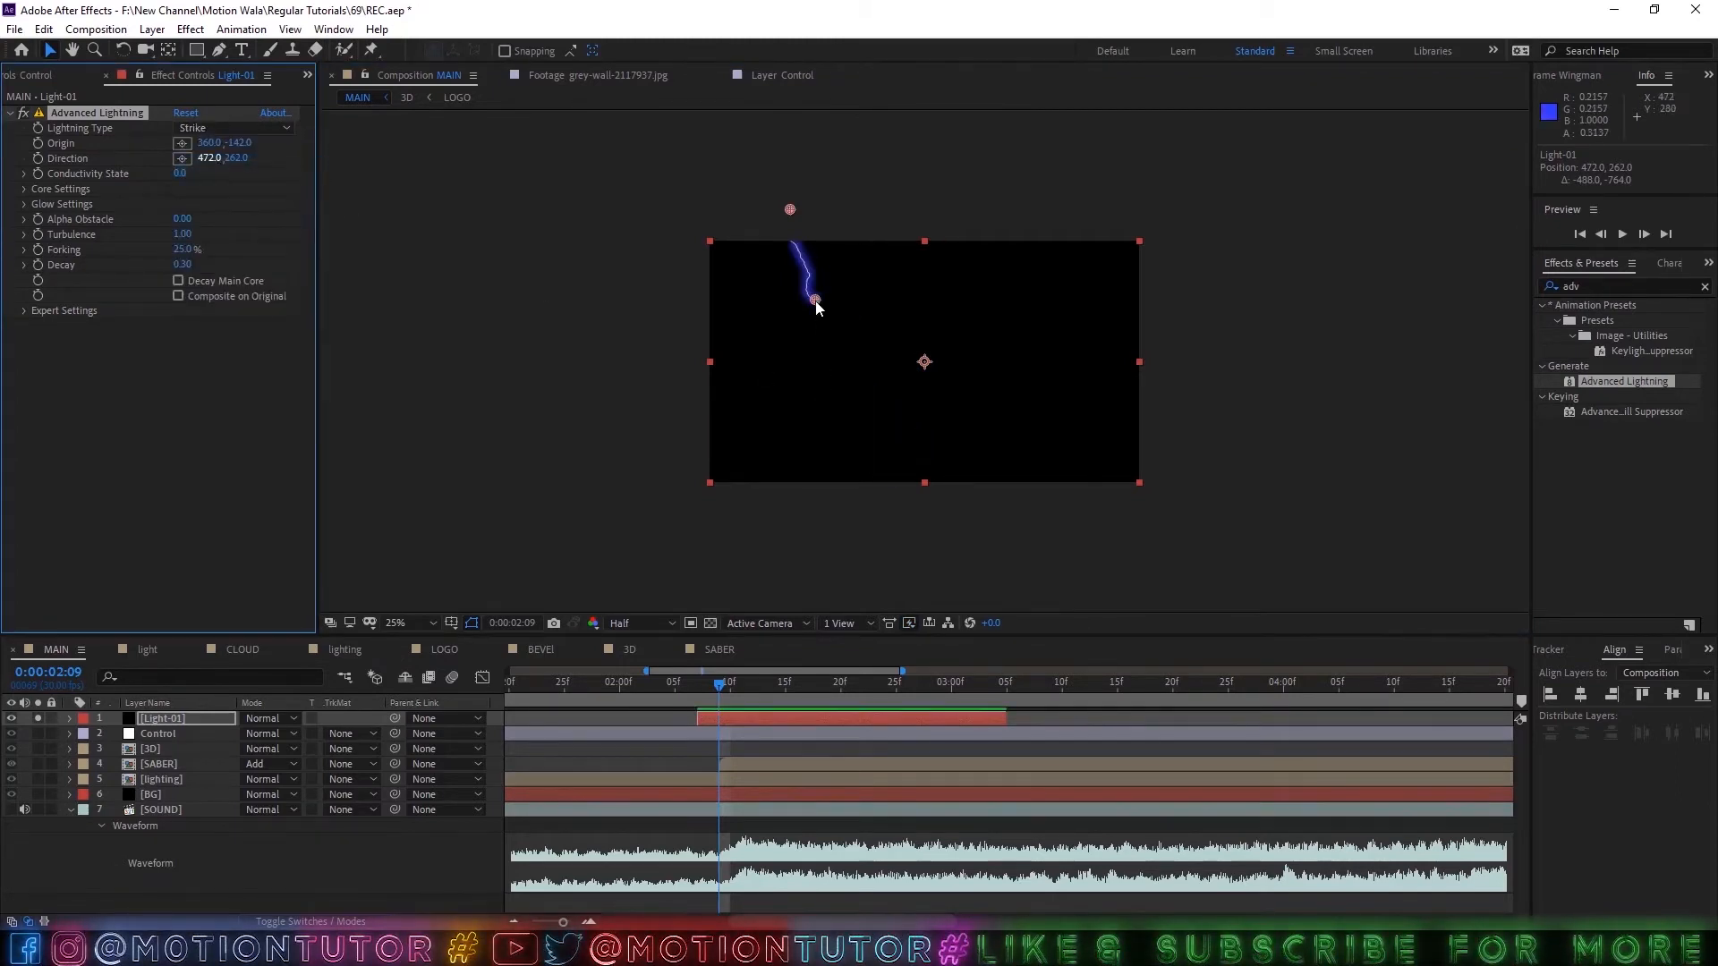
# Move the lightning's direction point to 544, 358 and start keyframing Direction, Conductivity State and Core Radius on Light-01 at 0:00:02:09.
pyautogui.moveTo(816, 303)
pyautogui.mouseDown()
pyautogui.moveTo(844, 337)
pyautogui.moveTo(832, 321)
pyautogui.mouseUp()
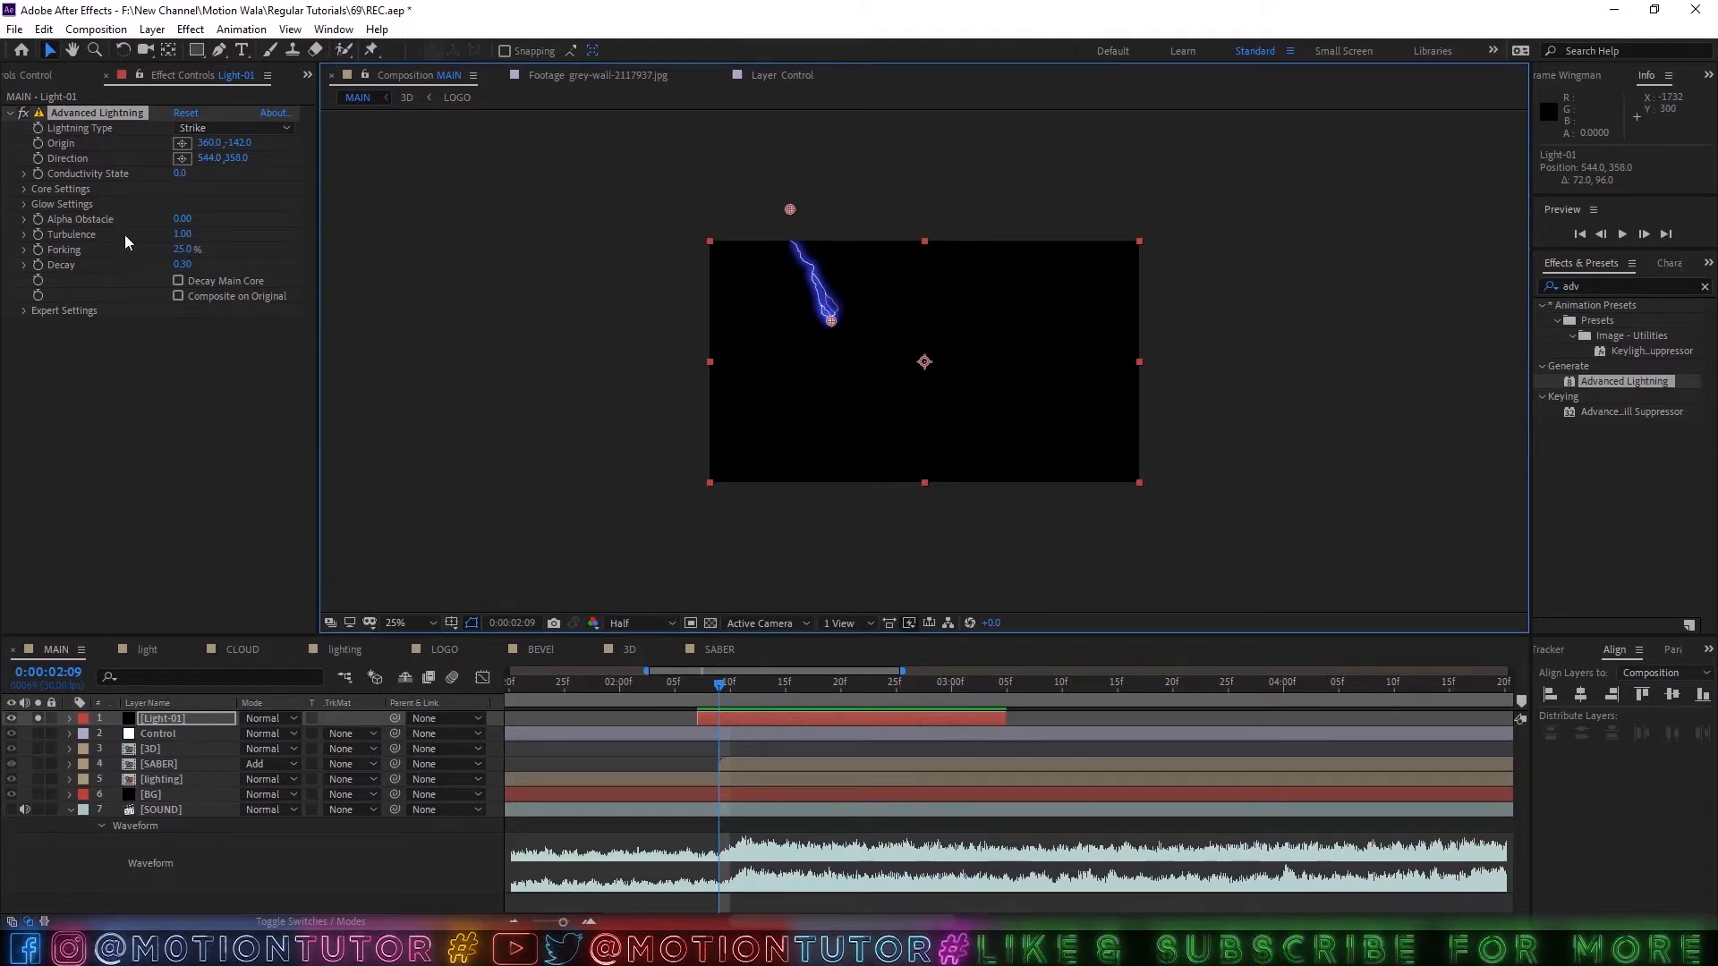
pyautogui.click(38, 158)
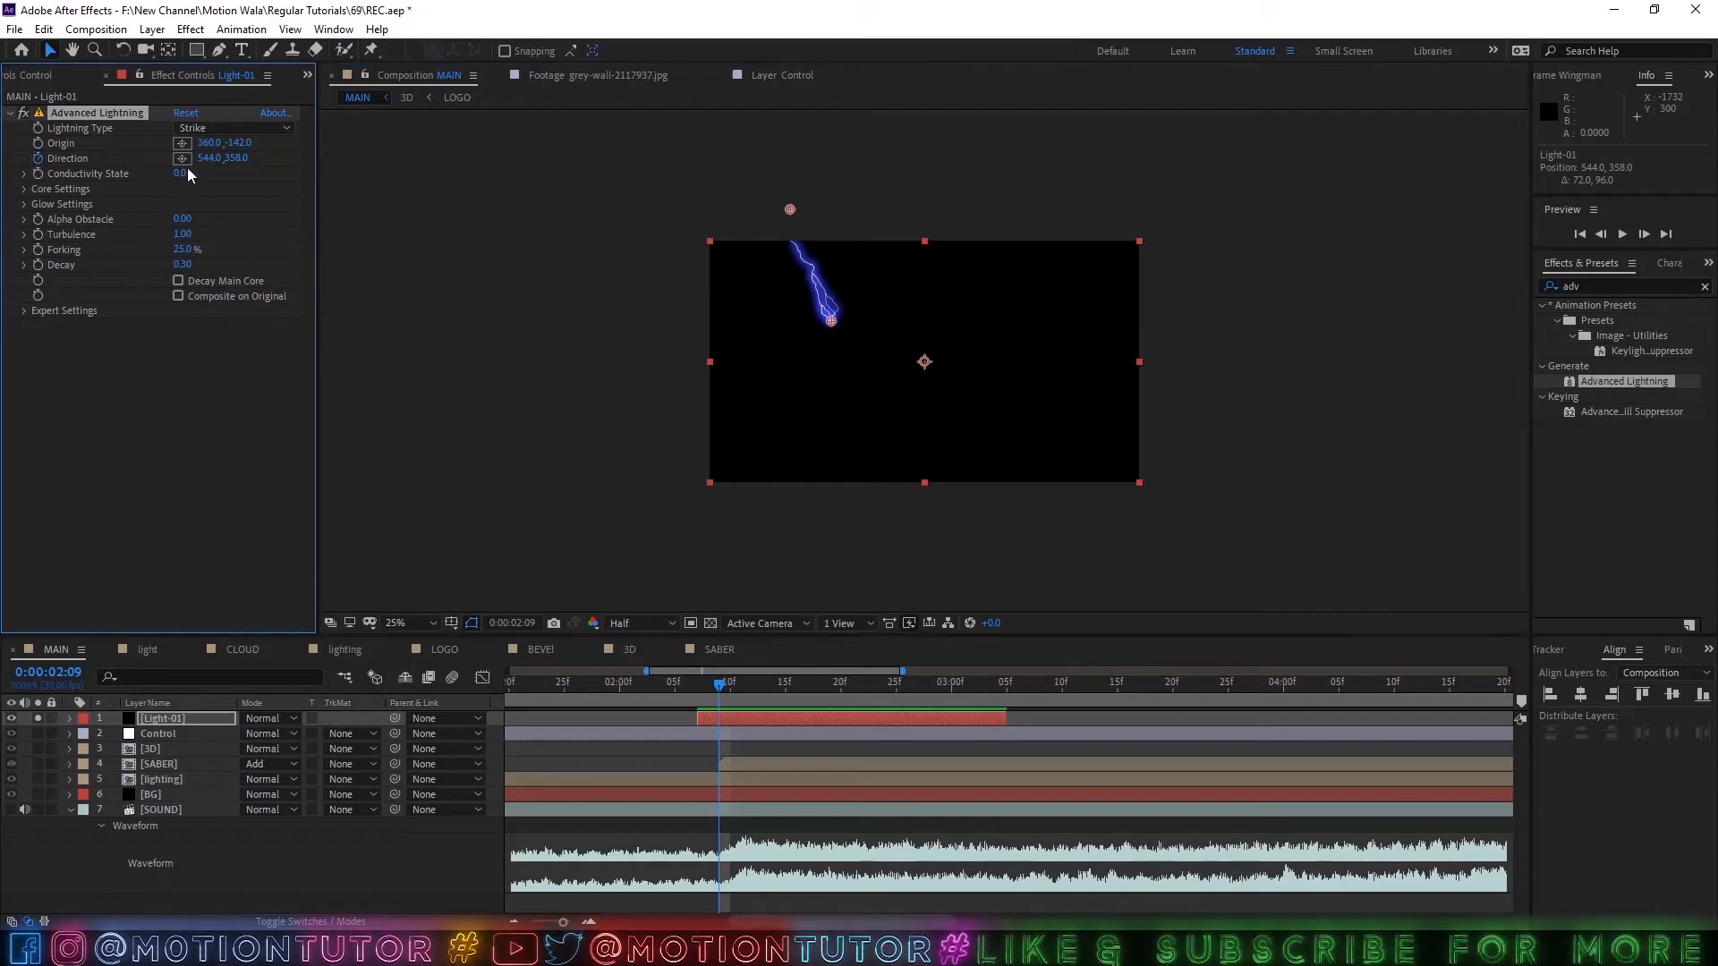
pyautogui.click(24, 188)
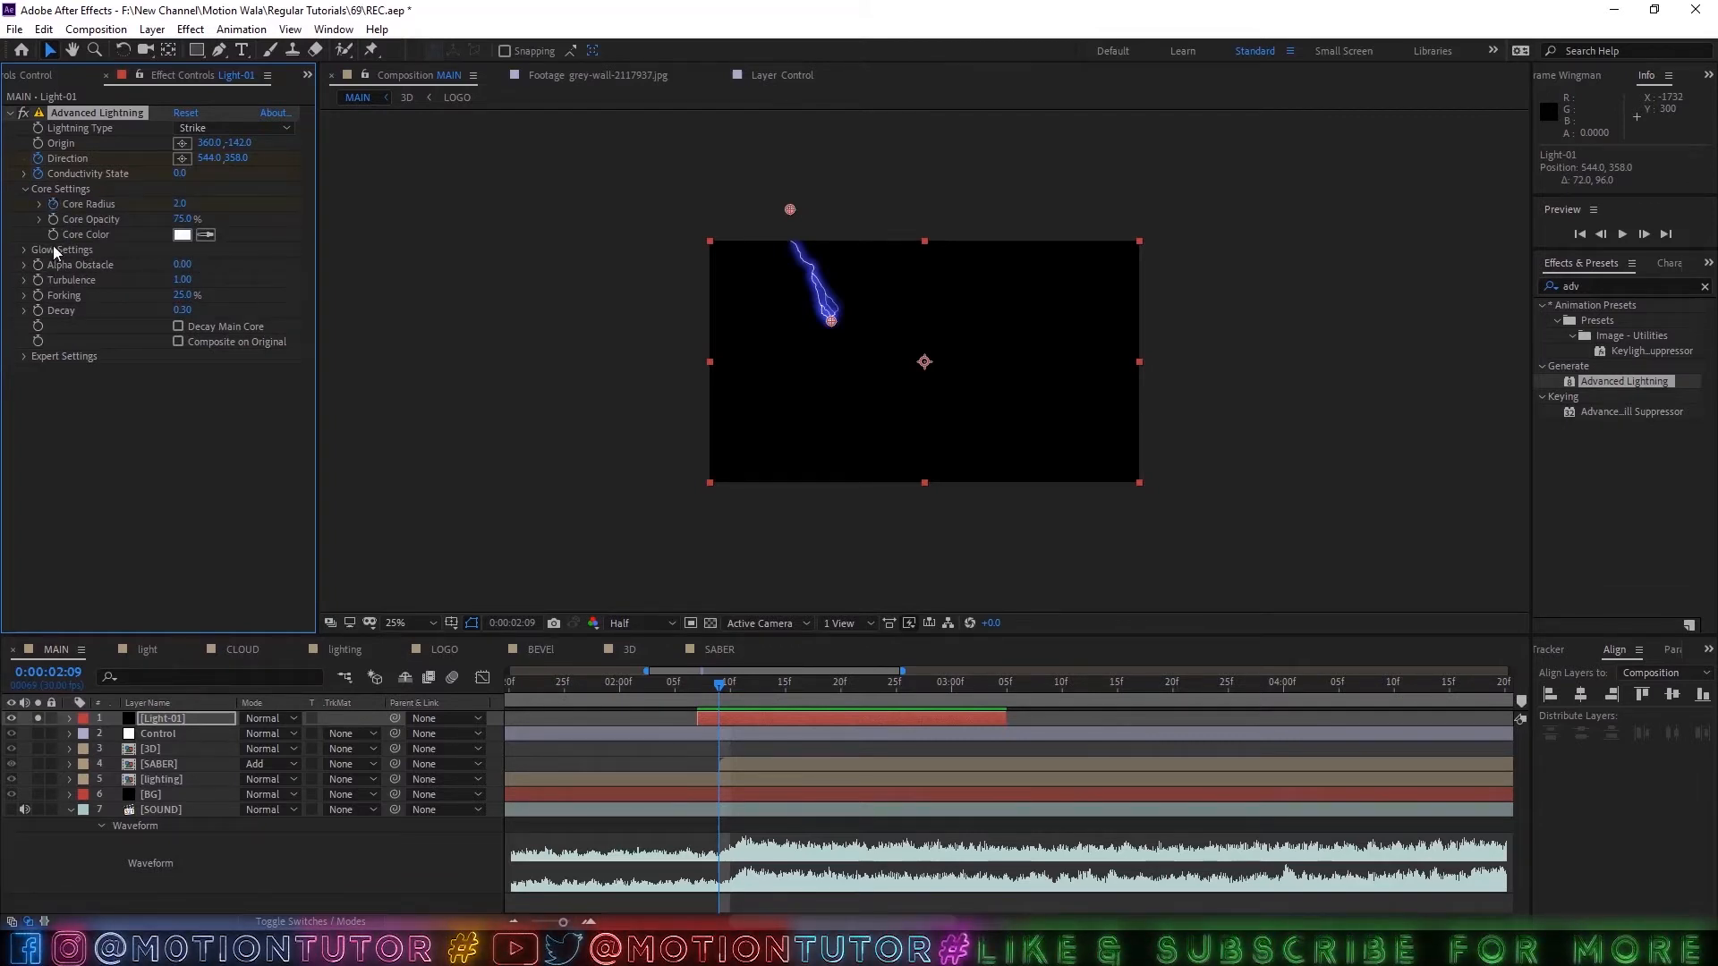
pyautogui.click(138, 733)
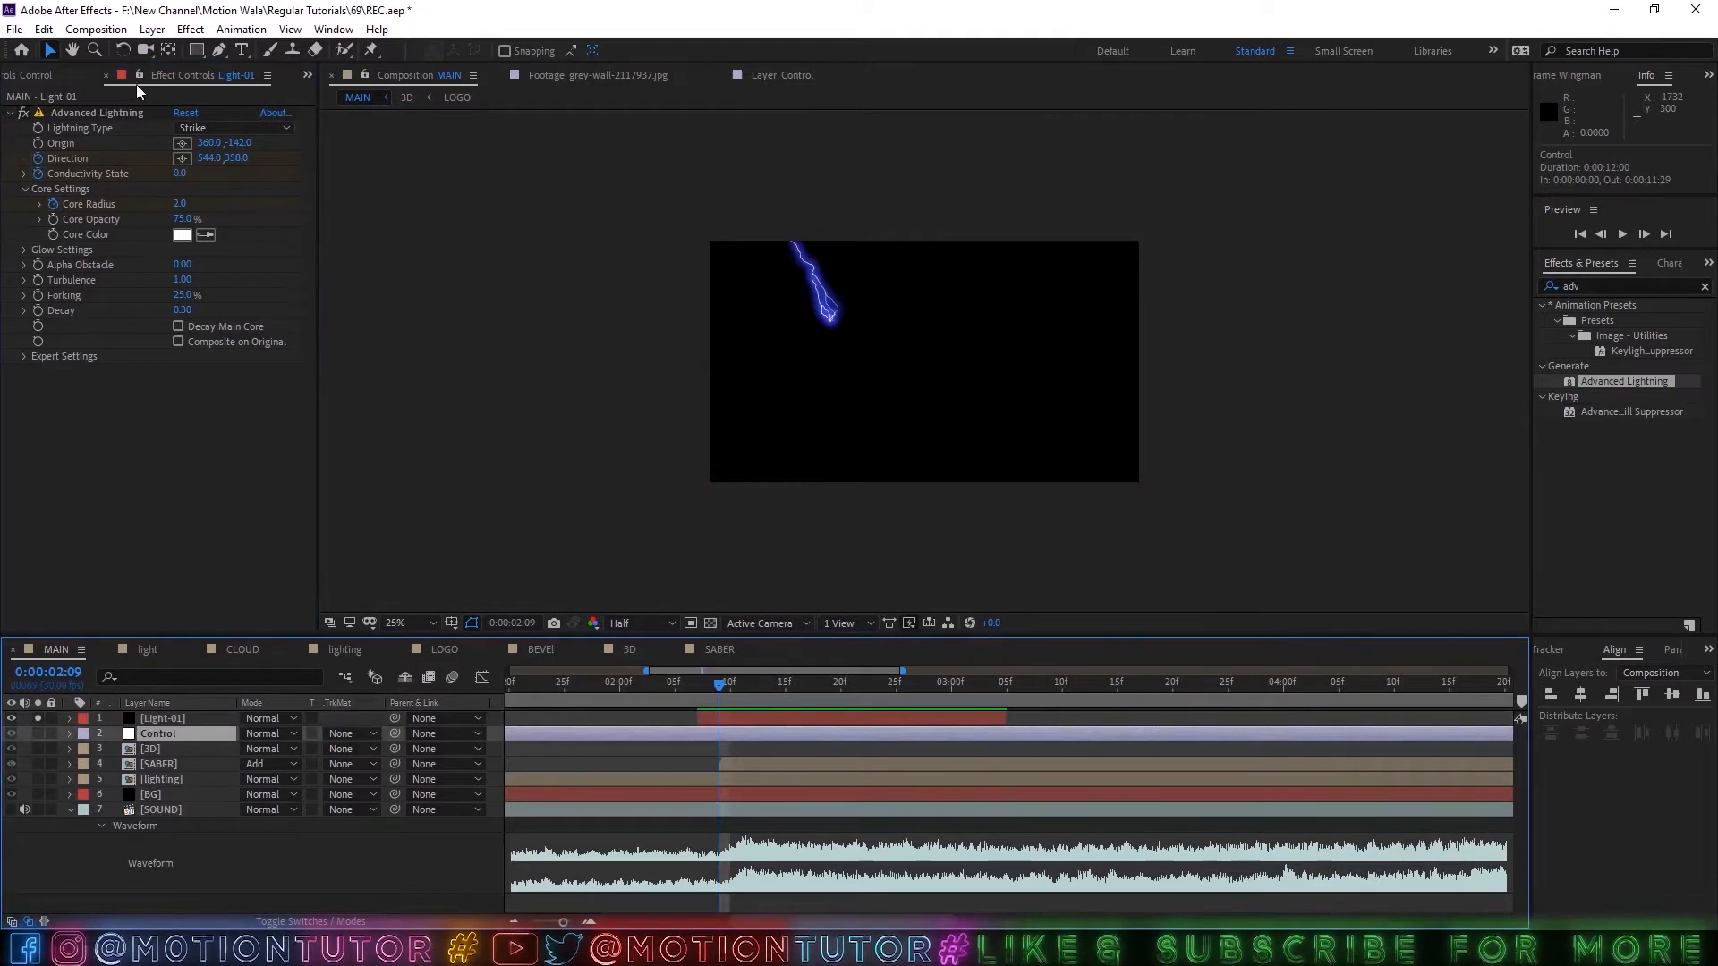
pyautogui.click(169, 717)
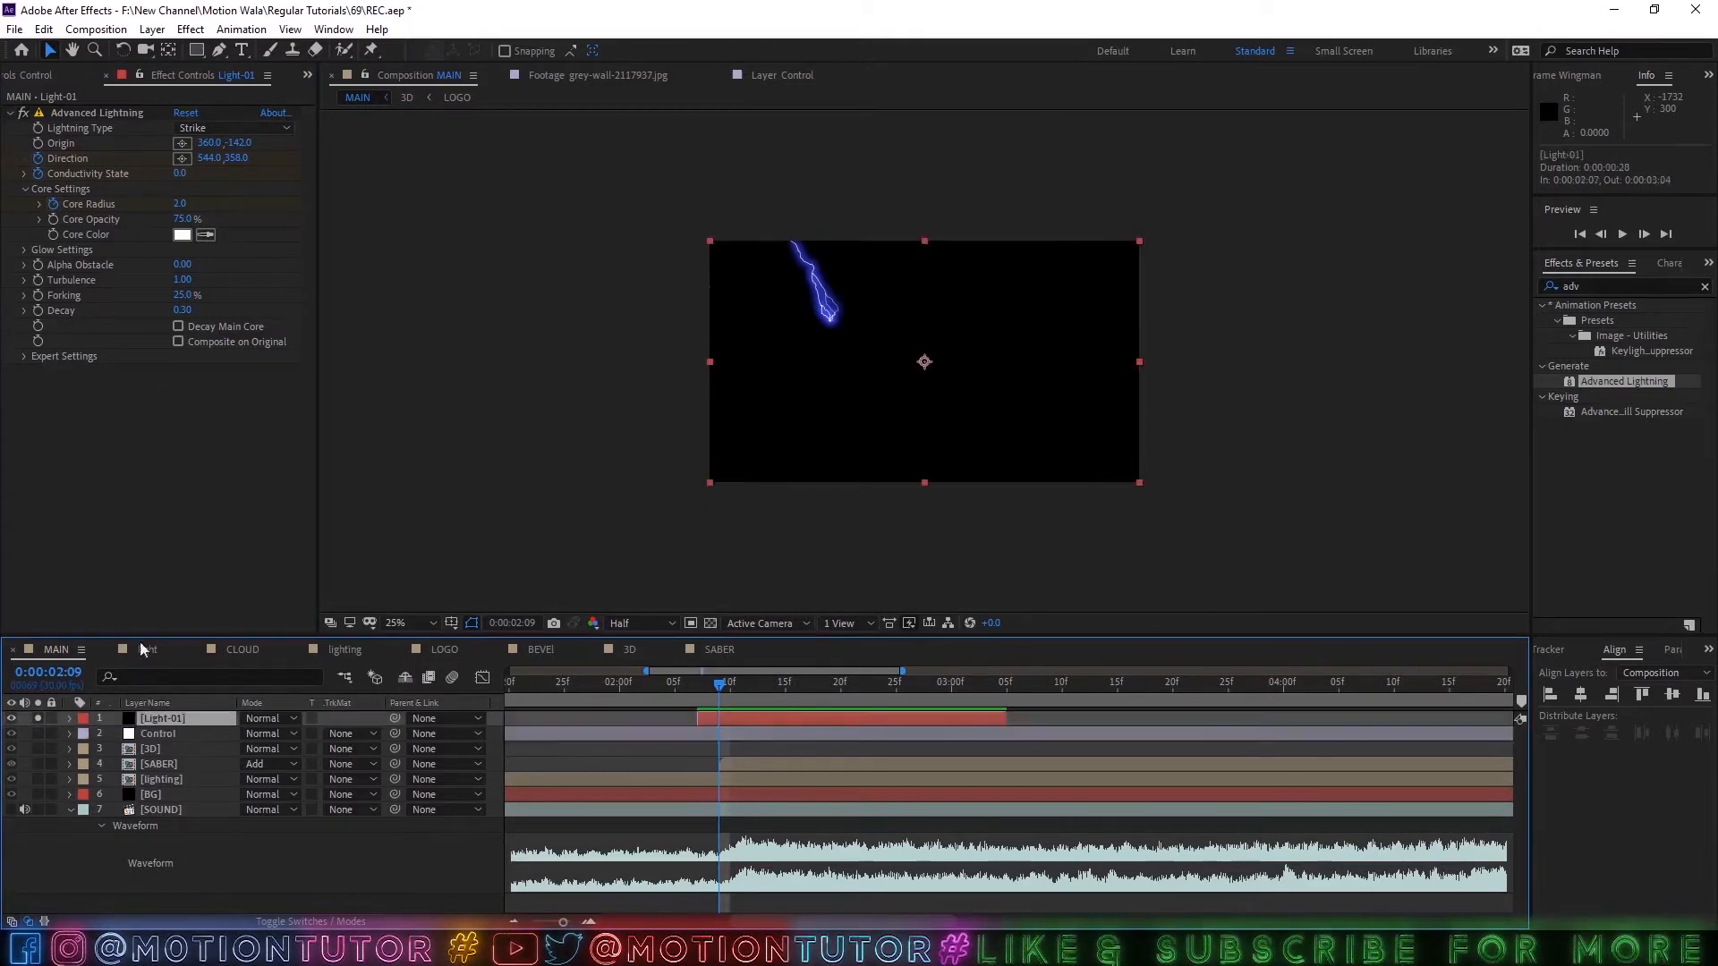
pyautogui.press('u')
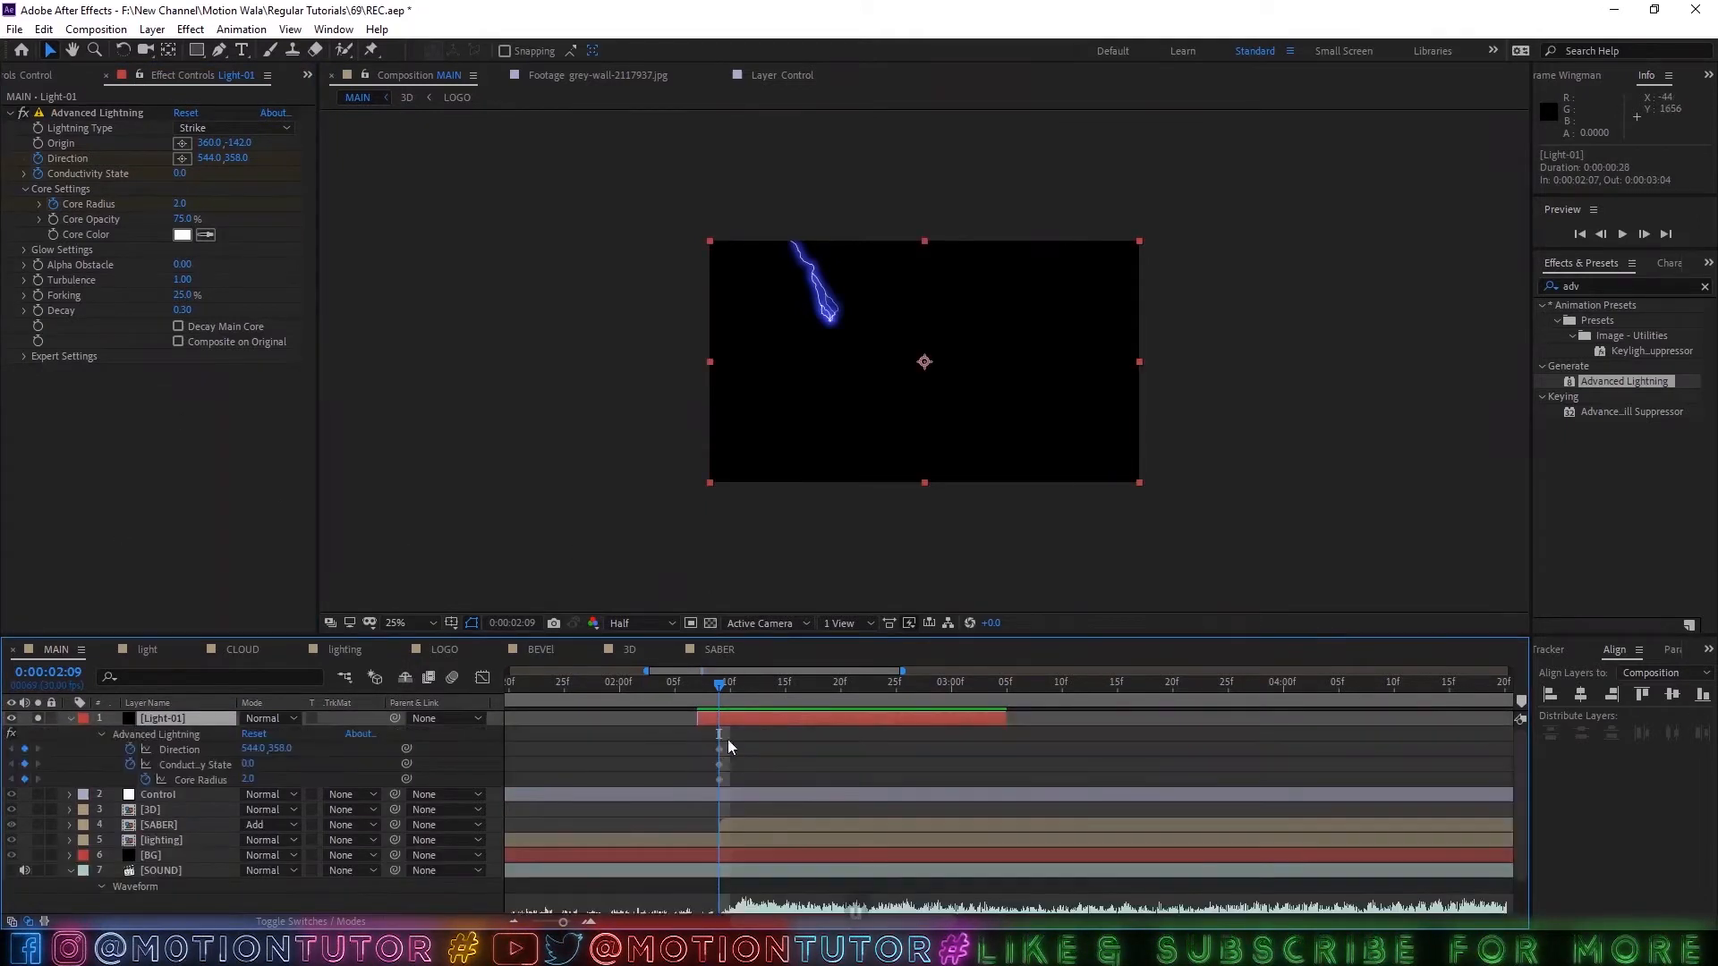
# Shift the Direction, Conductivity State and Core Radius keyframes to the Light-01 layer's start at 0:00:02:07, and fit the composition in view.
pyautogui.scroll(3, 723, 787)
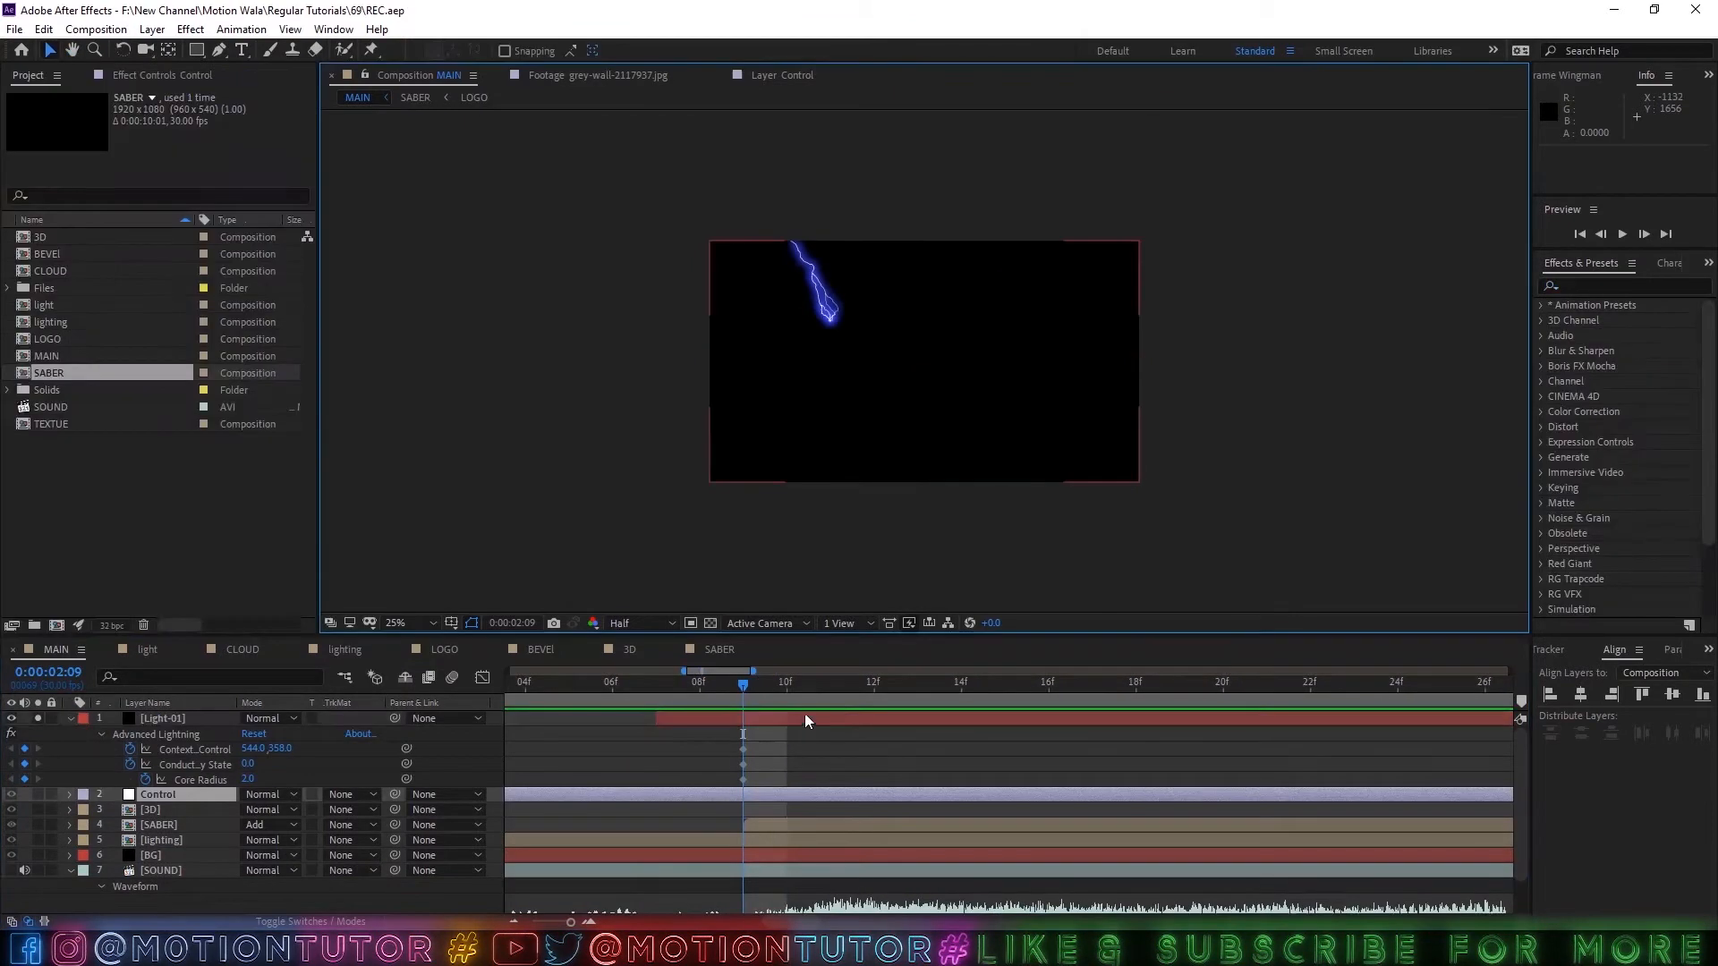
pyautogui.moveTo(777, 738); pyautogui.dragTo(664, 747)
pyautogui.click(407, 623)
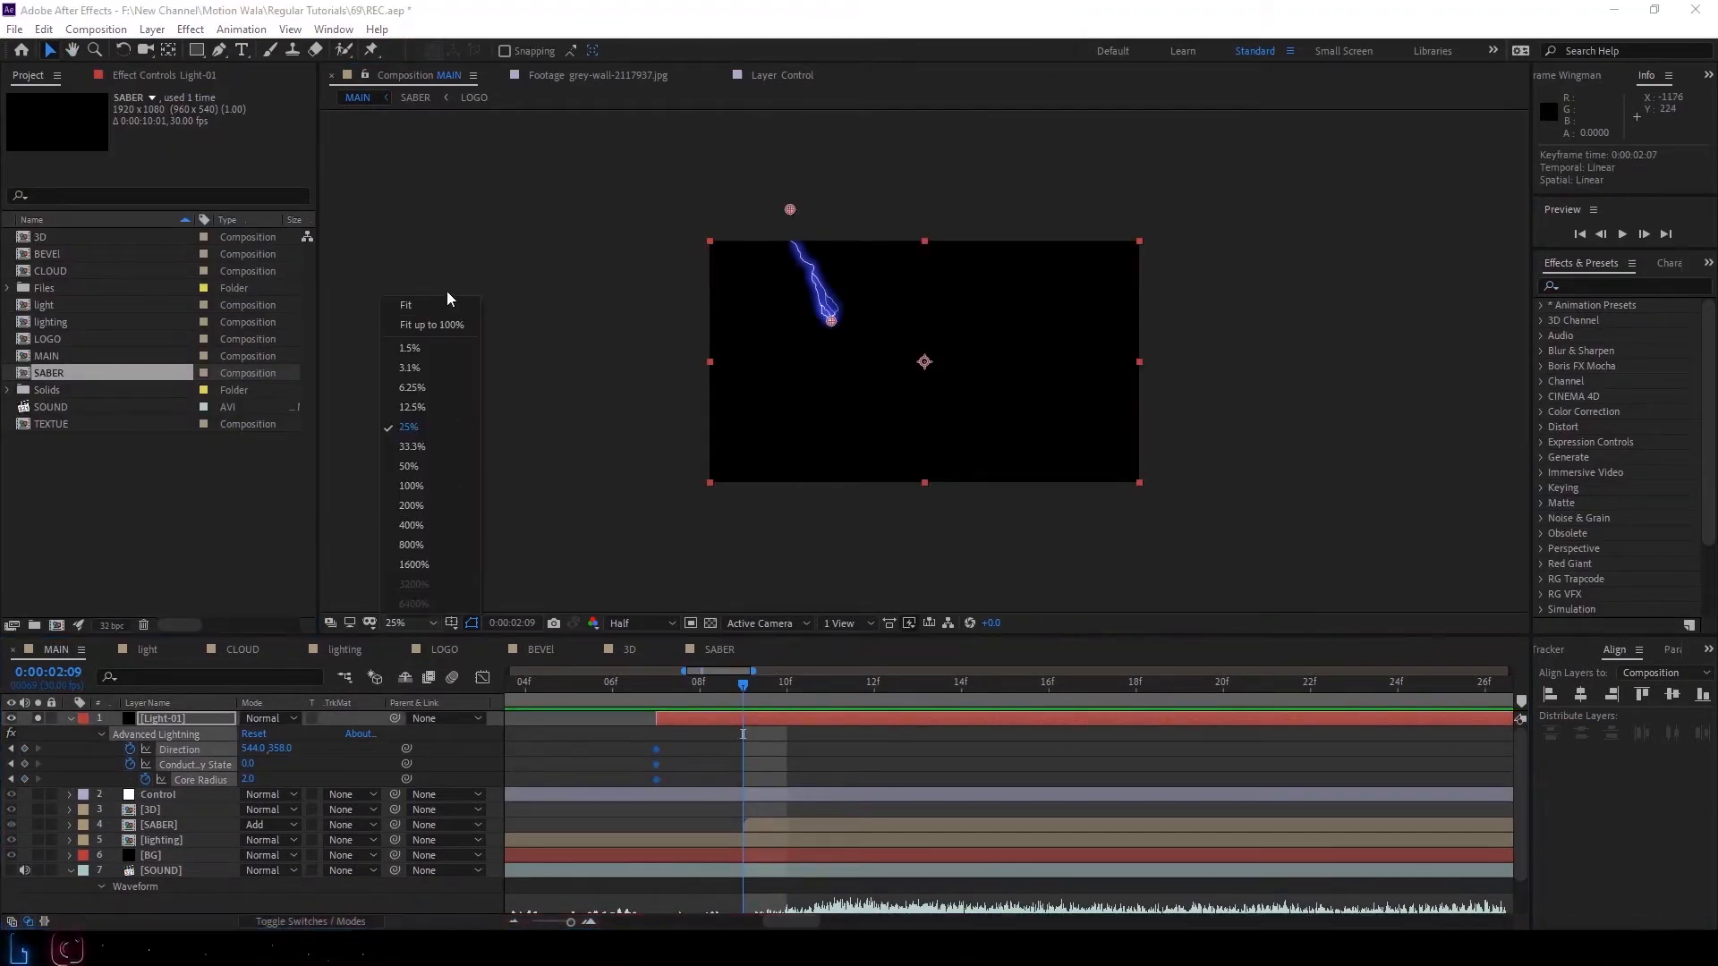
pyautogui.click(440, 325)
pyautogui.click(702, 775)
pyautogui.click(657, 707)
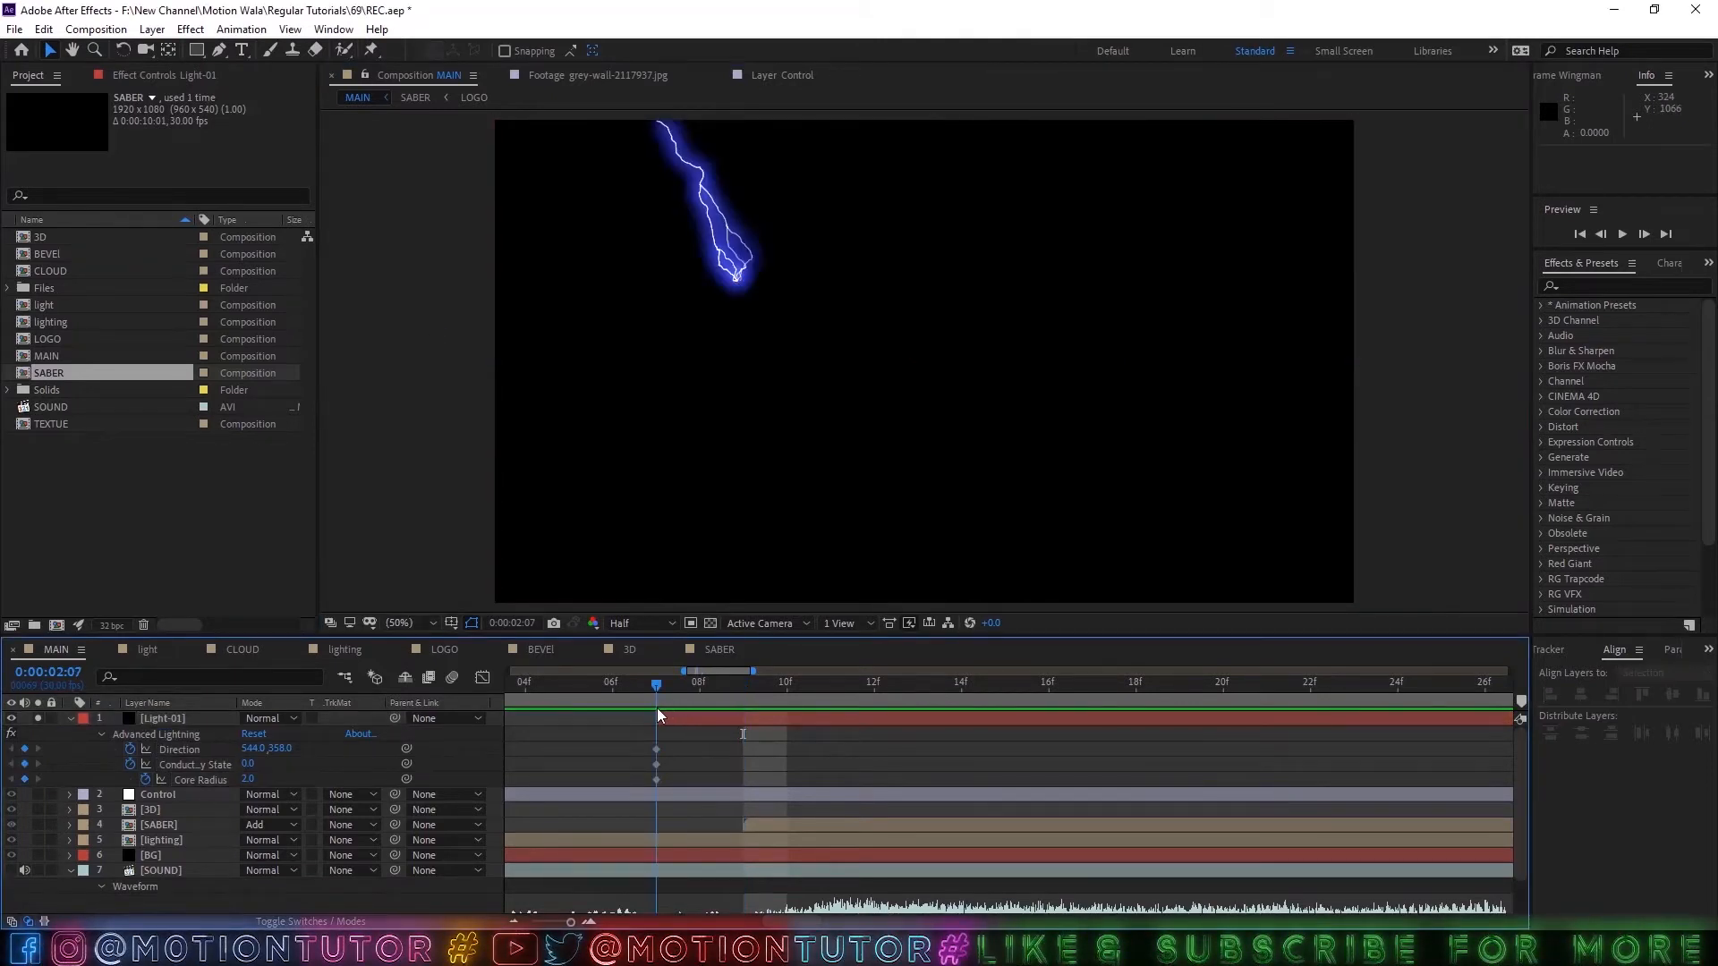
# Keyframe Light-01's Conductivity State at 15 at 0:00:03:04.
pyautogui.scroll(-2, 736, 762)
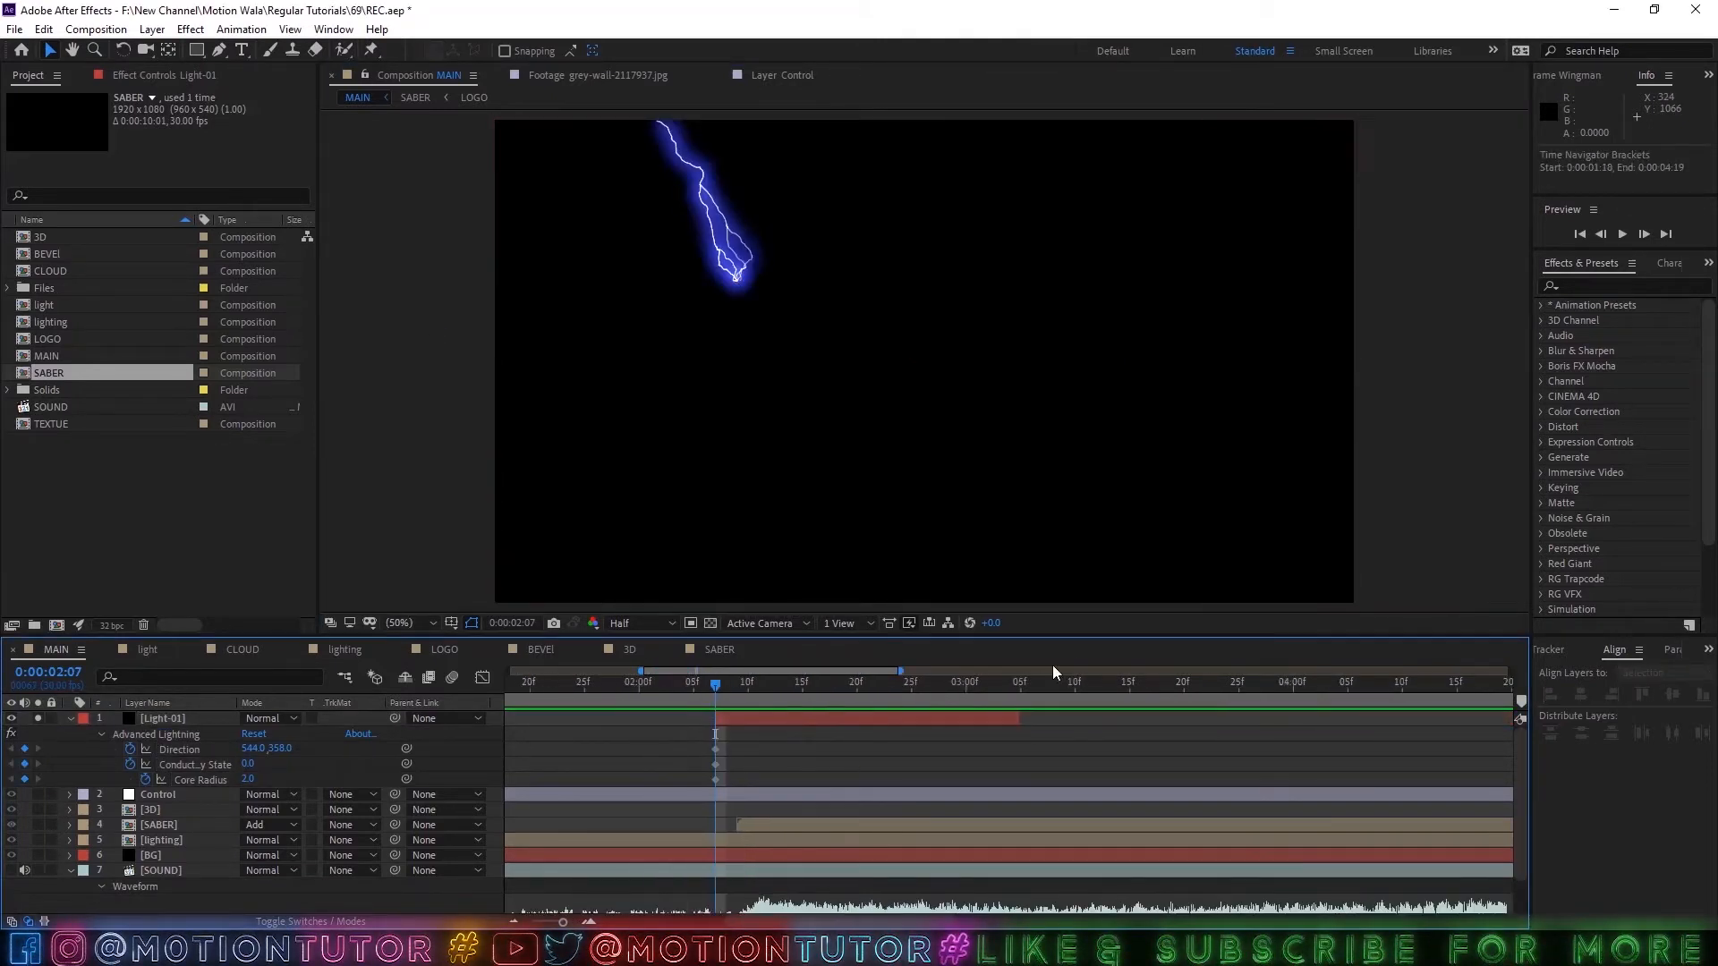
pyautogui.click(1016, 687)
pyautogui.click(184, 762)
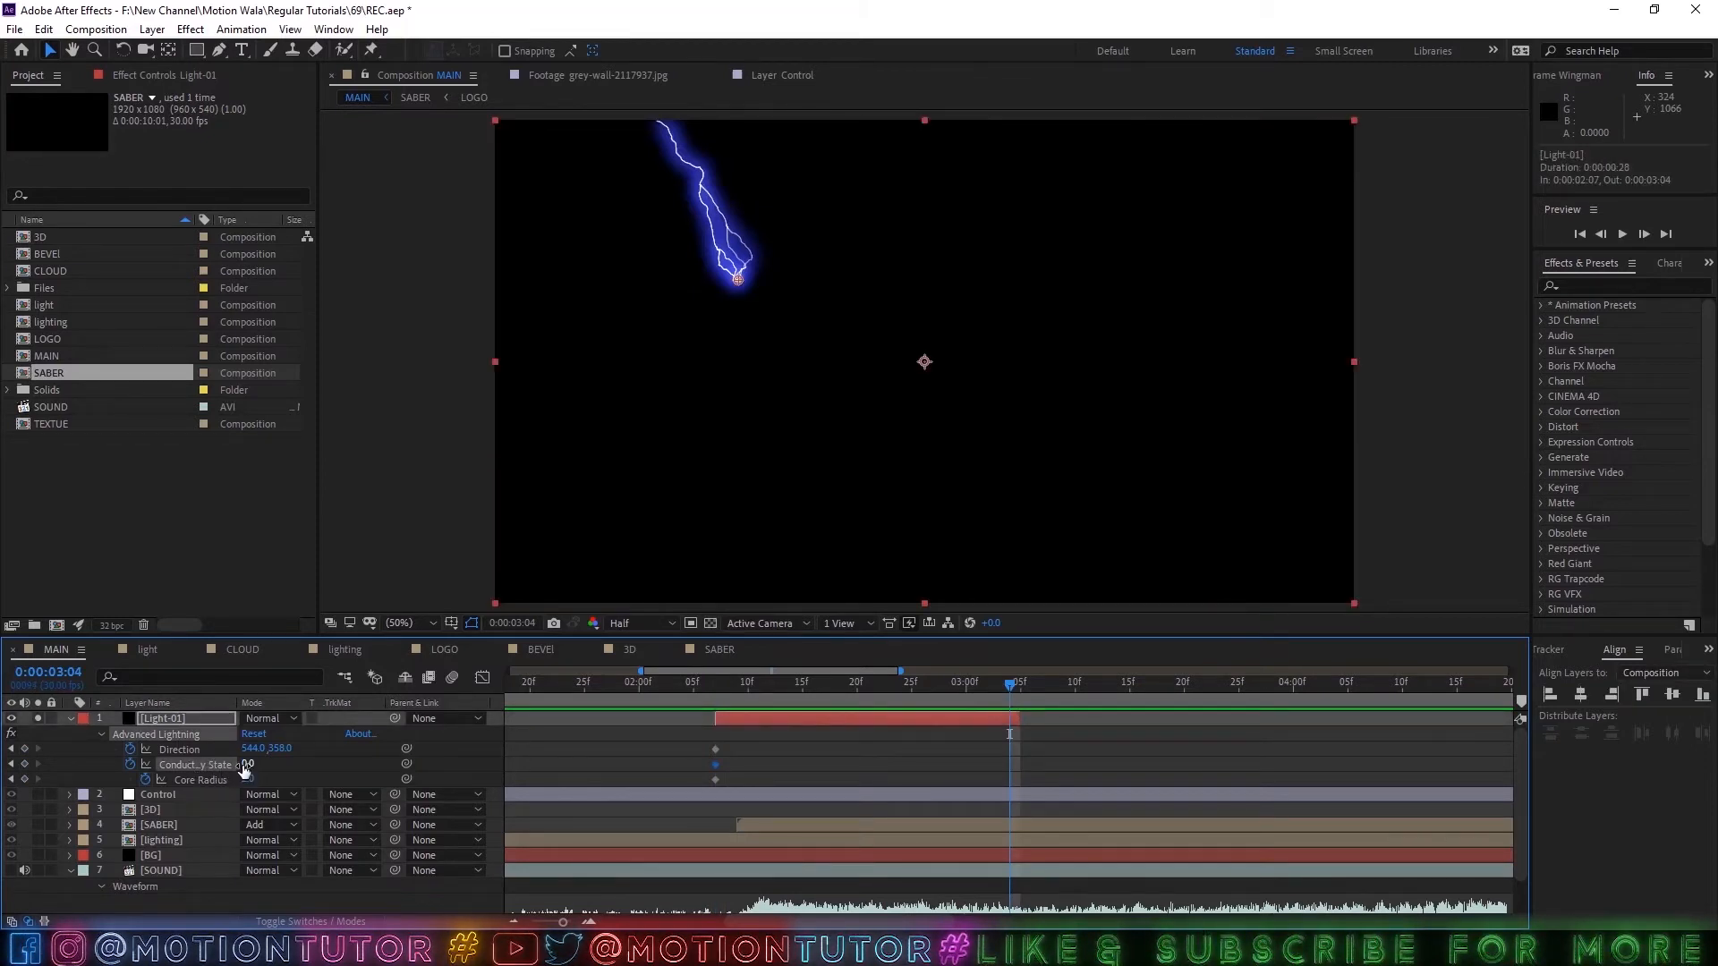
pyautogui.write('15')
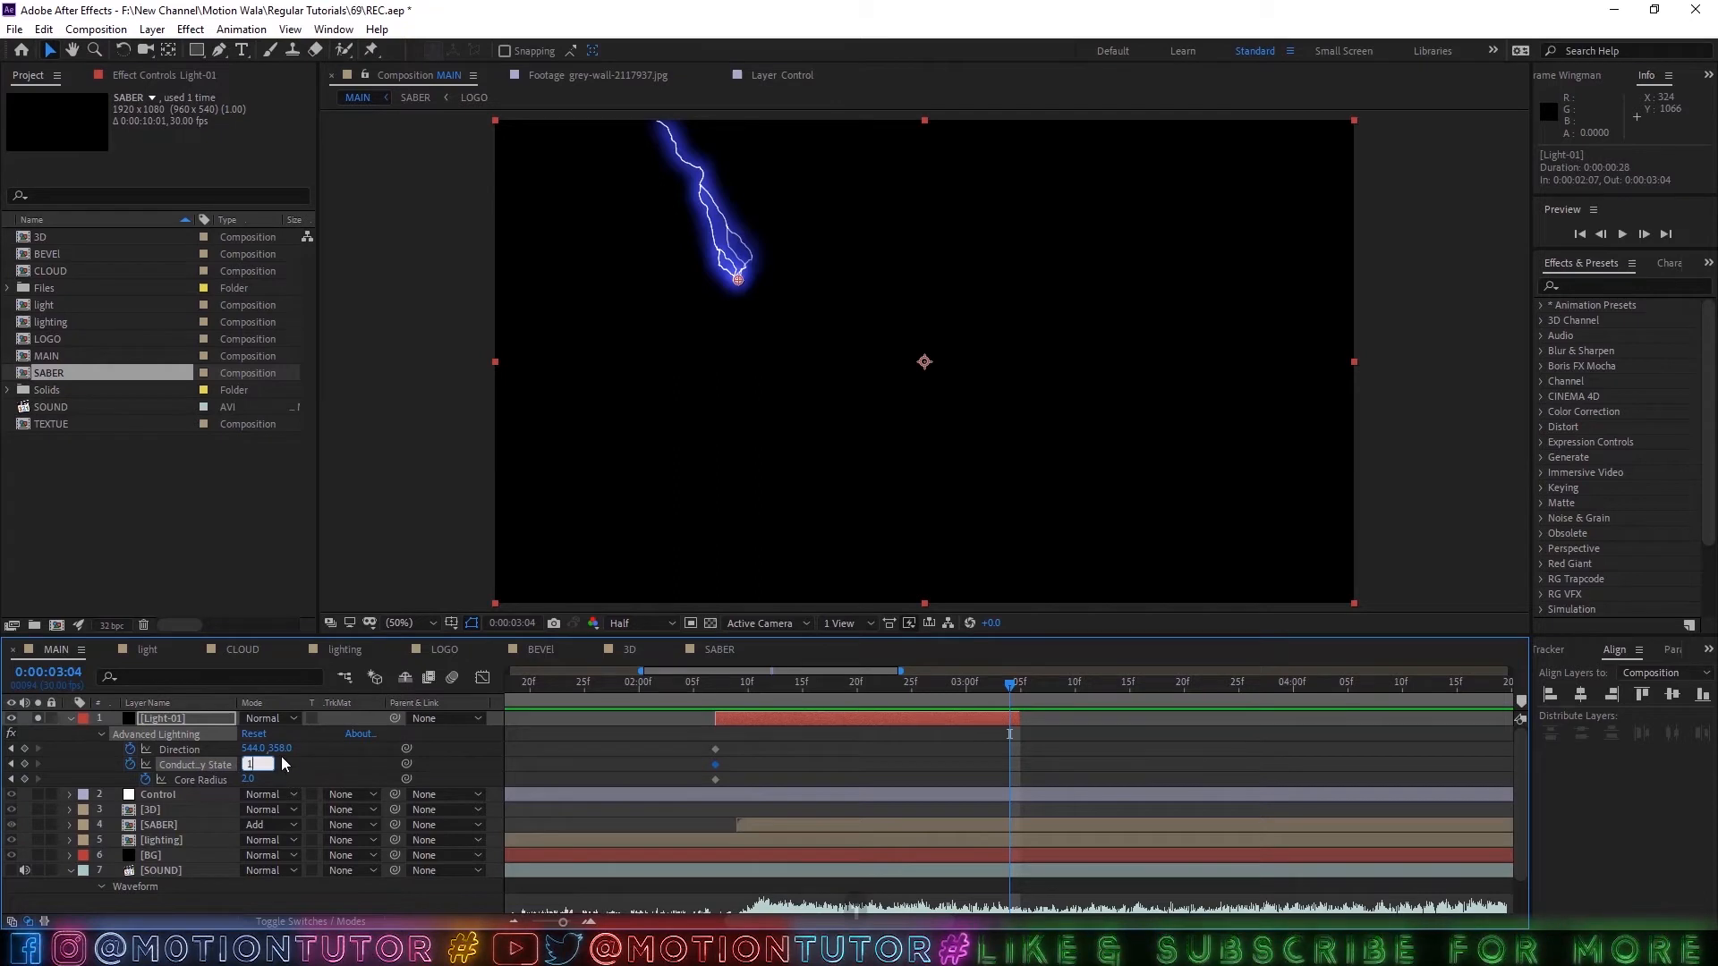
pyautogui.click(537, 780)
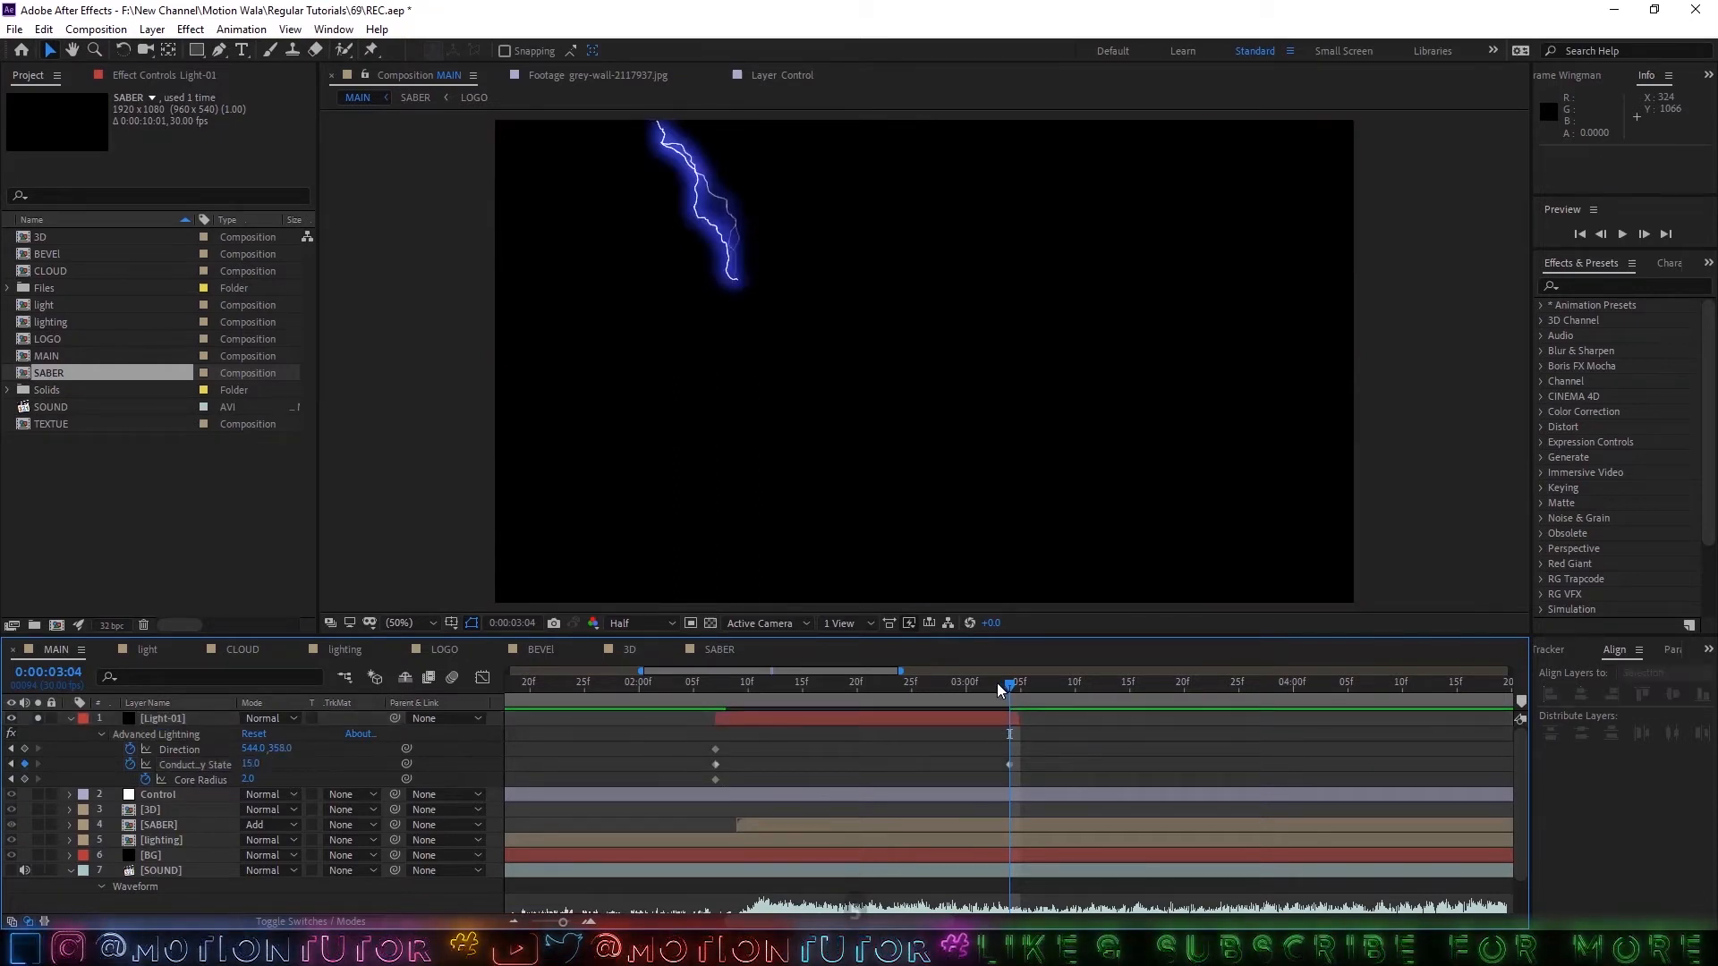
# Move the Direction and Core Radius keyframes of Light-01 to 0:00:02:09, where the SABER layer starts.
pyautogui.moveTo(997, 683); pyautogui.dragTo(739, 701)
pyautogui.scroll(3, 717, 785)
pyautogui.moveTo(699, 780); pyautogui.dragTo(777, 766)
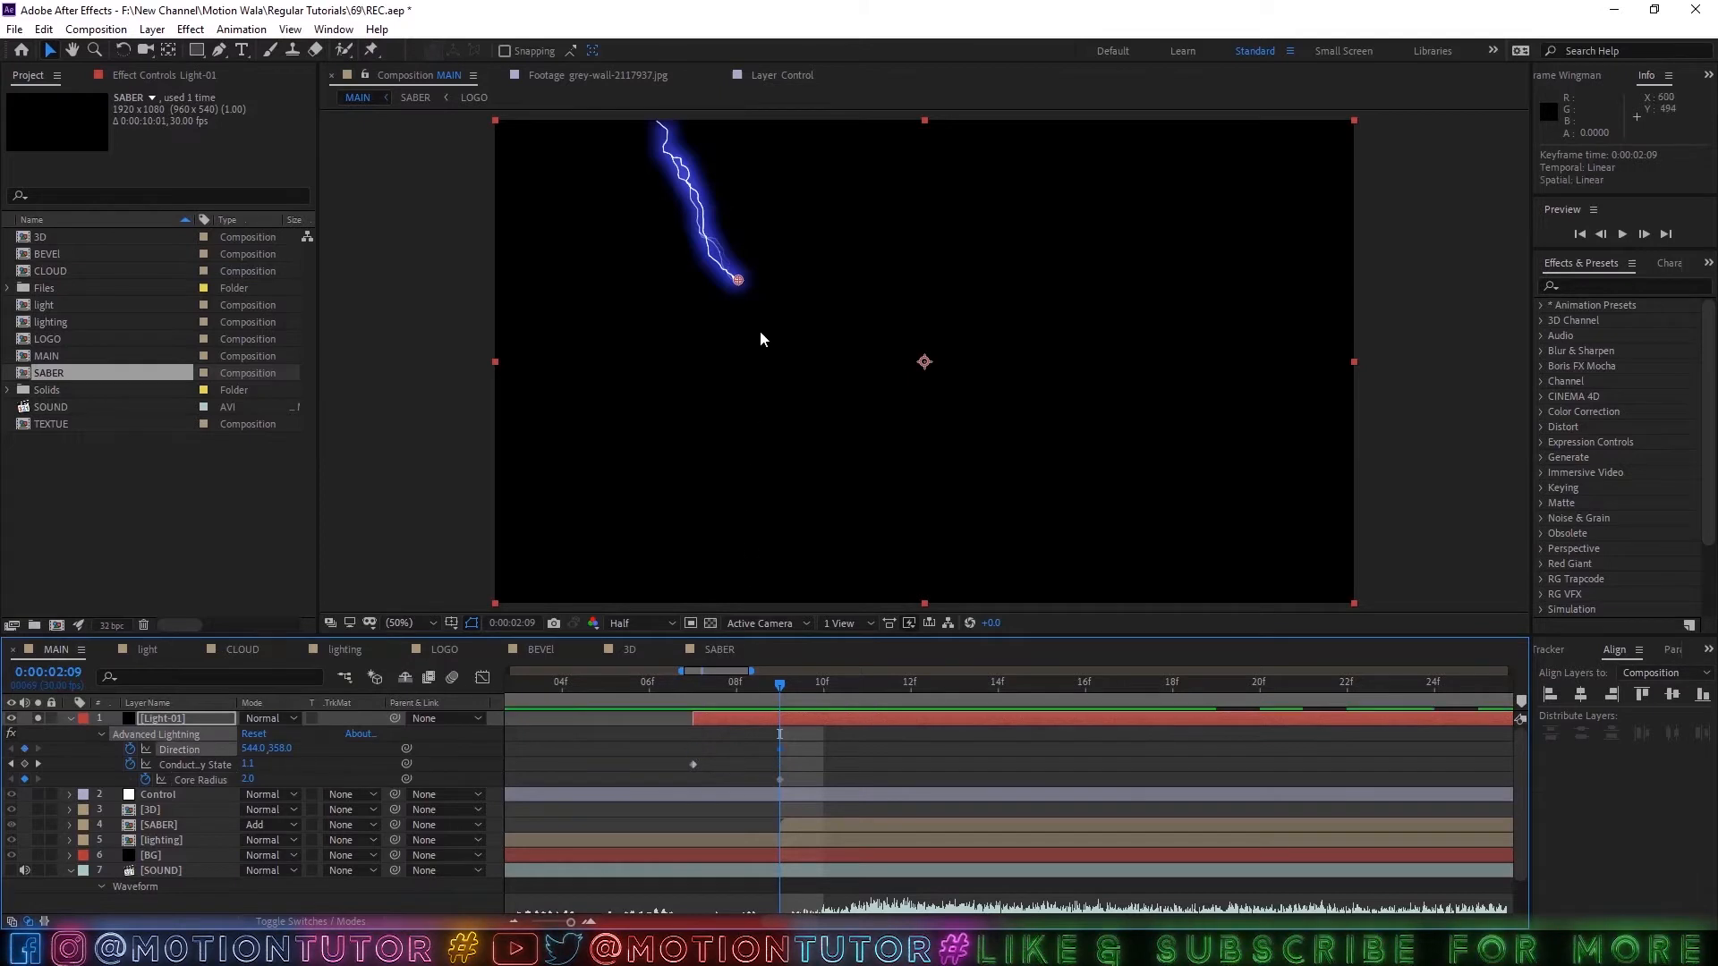
# Keyframe the lightning's Direction at 390, -73 at 0:00:02:07 and at 391, 38 at 0:00:02:09.
pyautogui.scroll(-4, 749, 317)
pyautogui.moveTo(856, 398); pyautogui.dragTo(841, 354)
pyautogui.scroll(6, 841, 354)
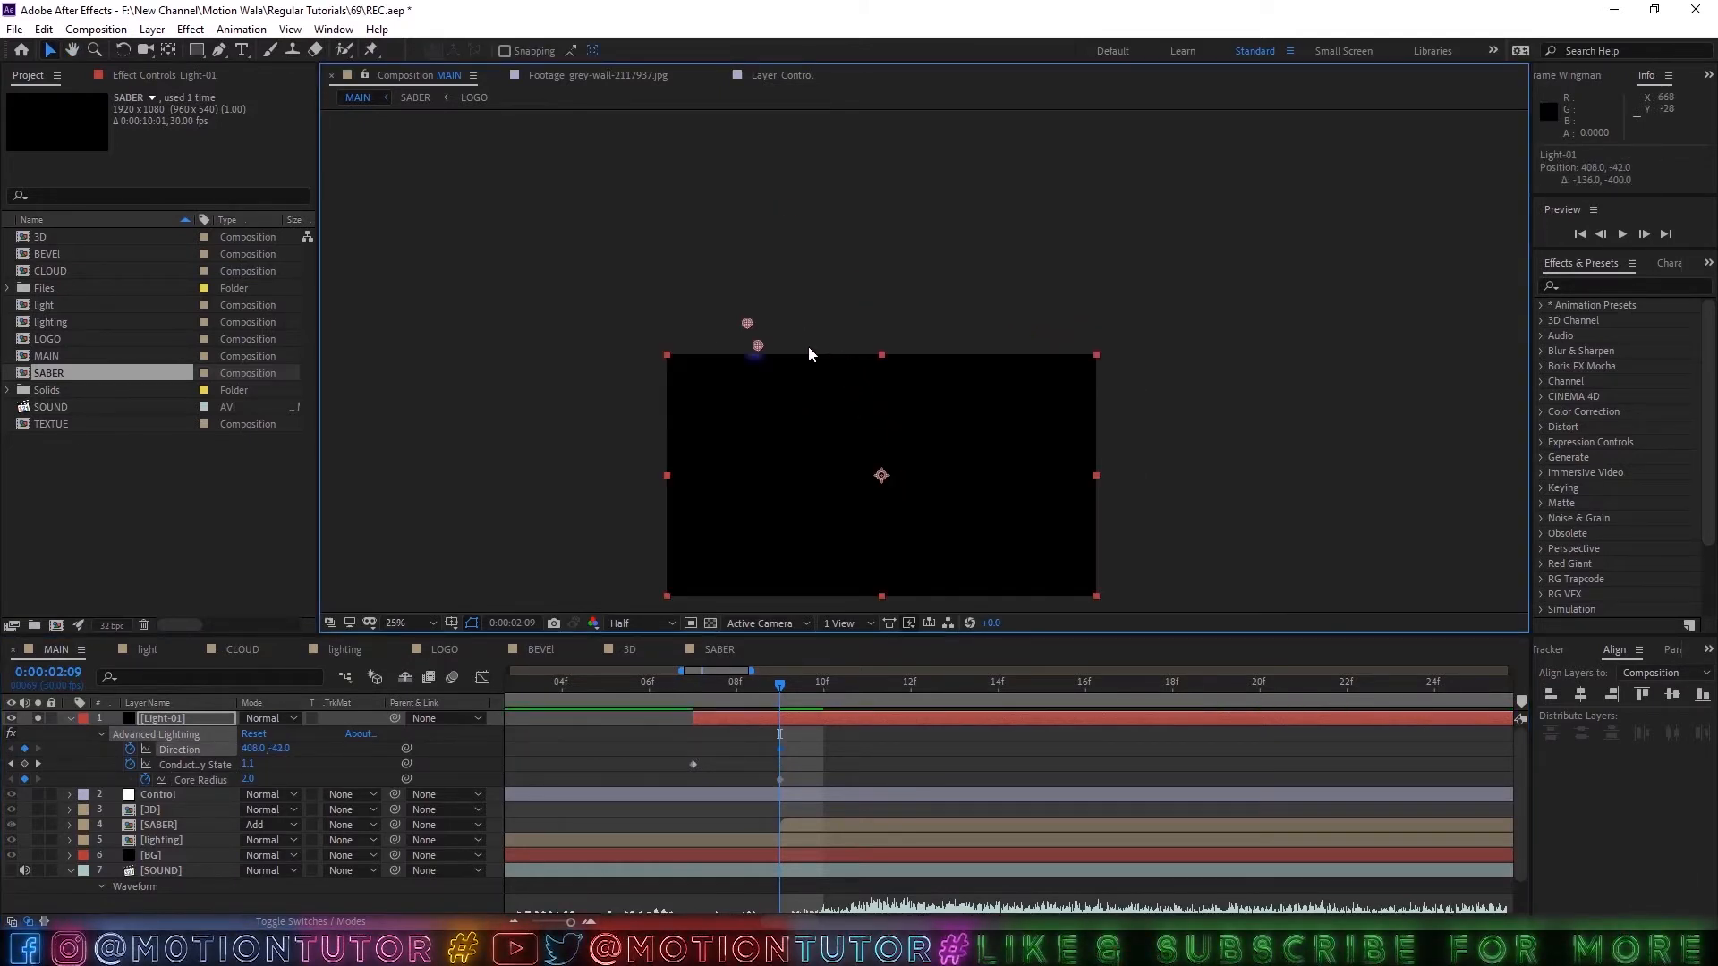
pyautogui.moveTo(690, 295); pyautogui.dragTo(874, 164)
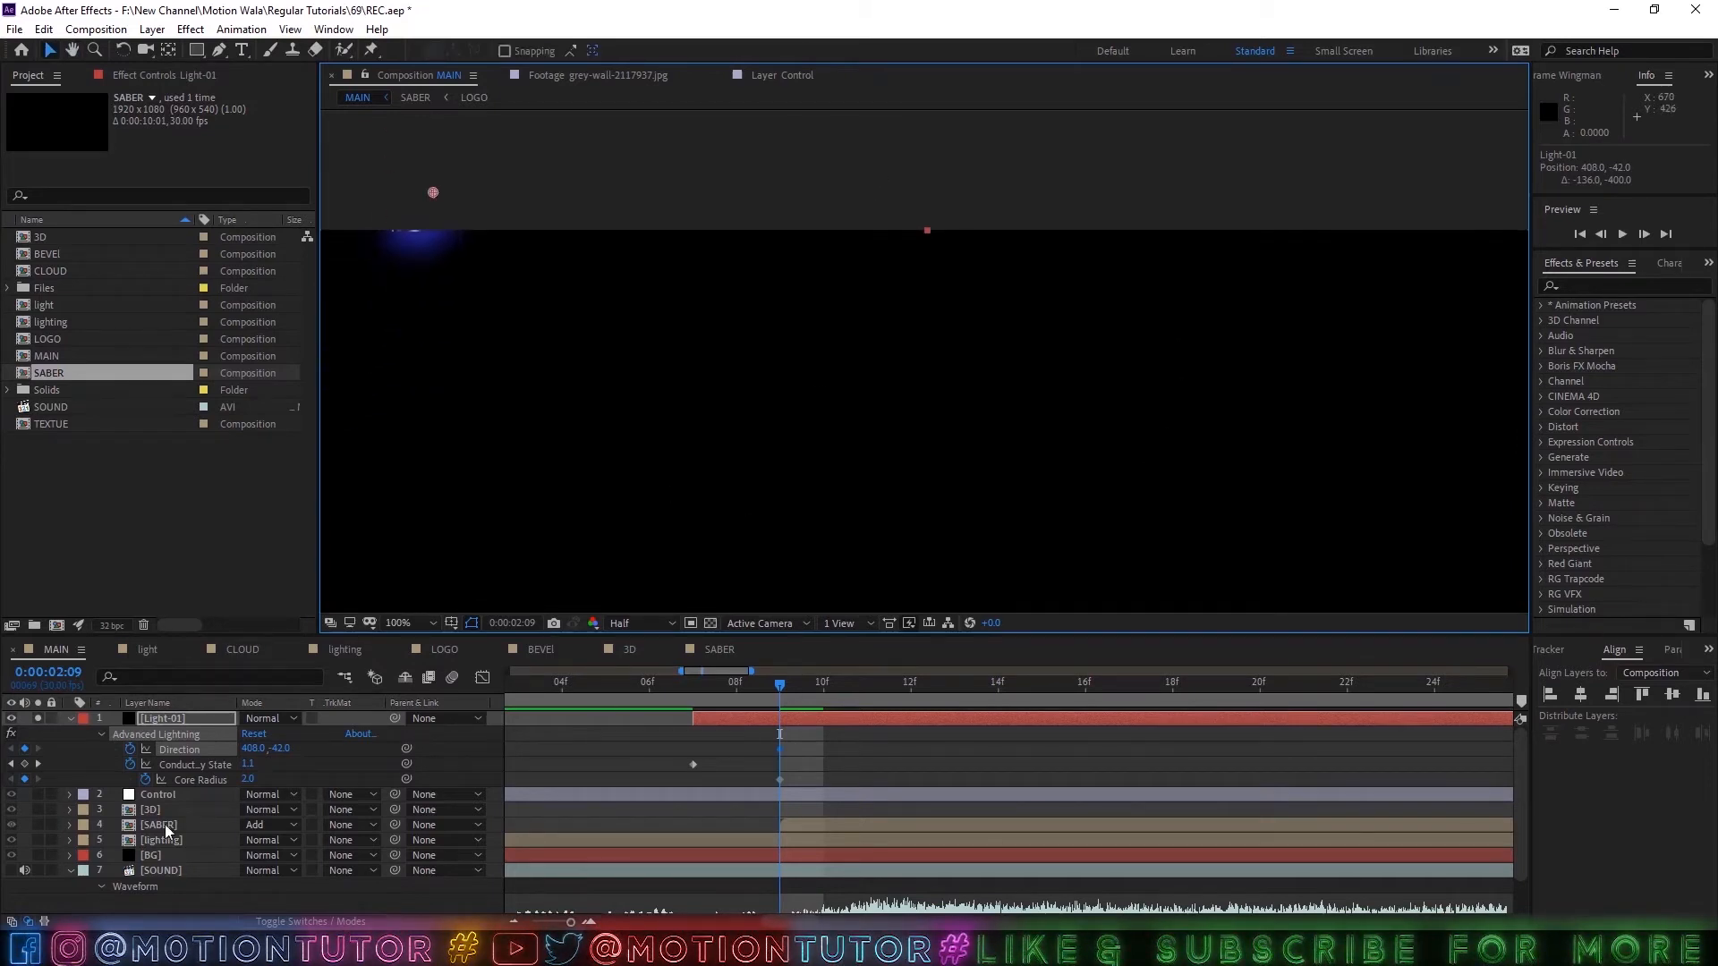
pyautogui.moveTo(513, 525); pyautogui.dragTo(828, 486)
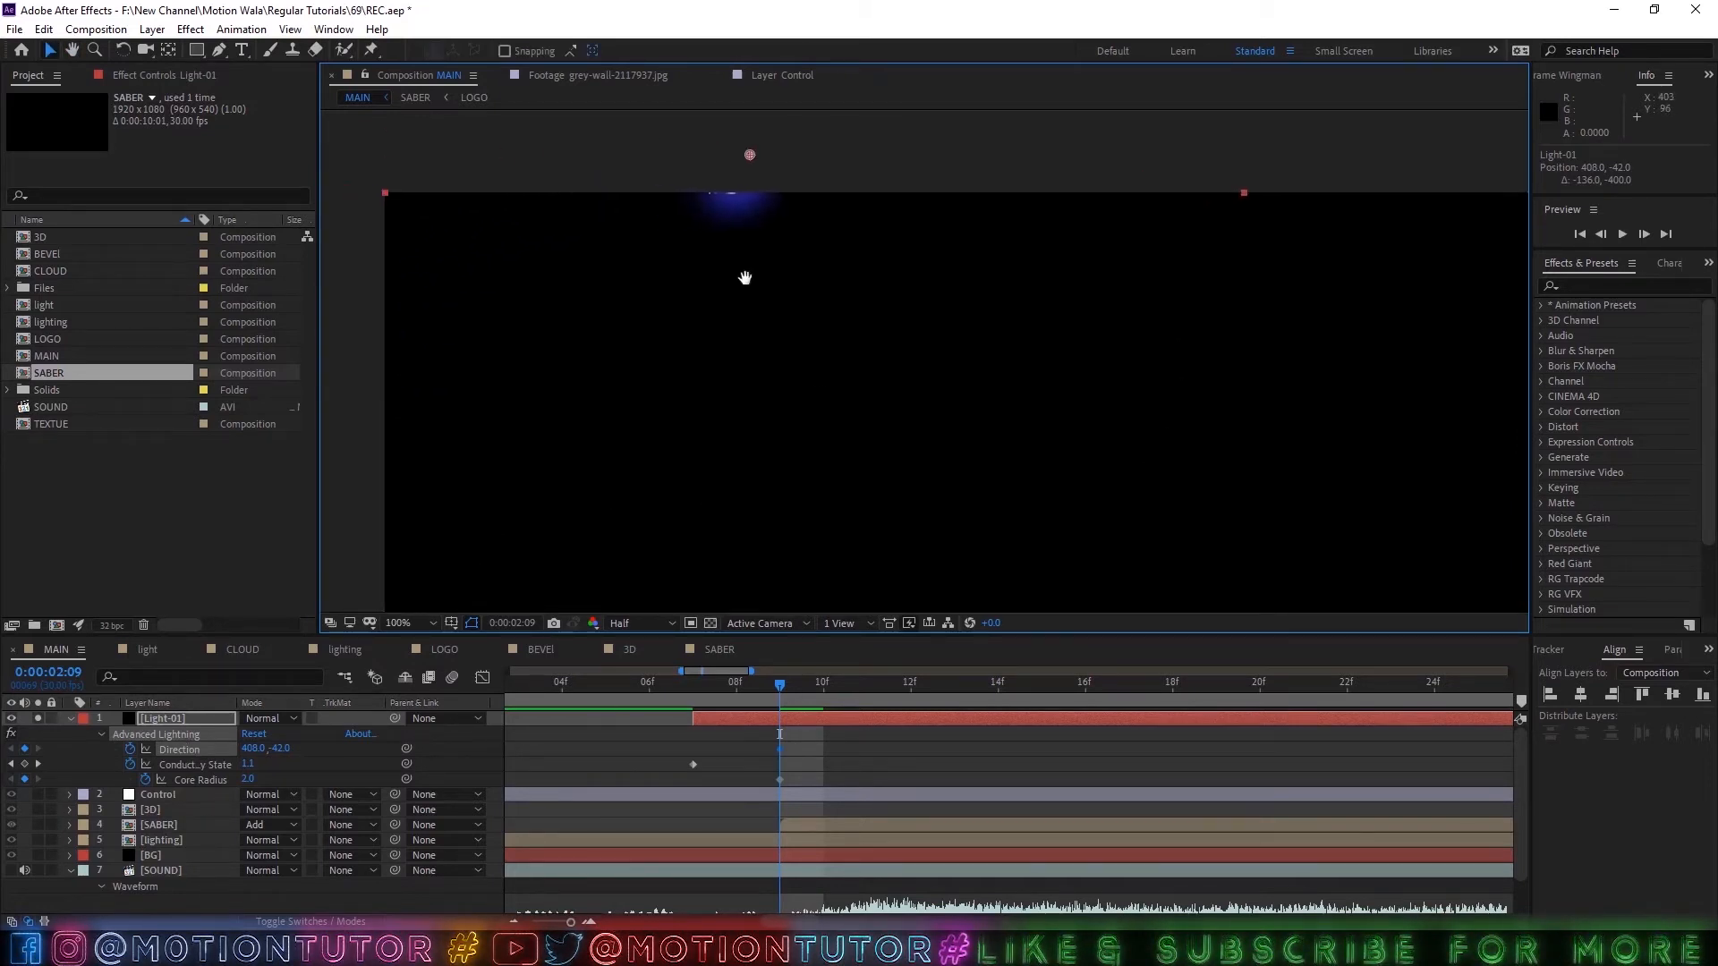
pyautogui.moveTo(744, 277); pyautogui.dragTo(786, 370)
pyautogui.moveTo(785, 242); pyautogui.dragTo(769, 212)
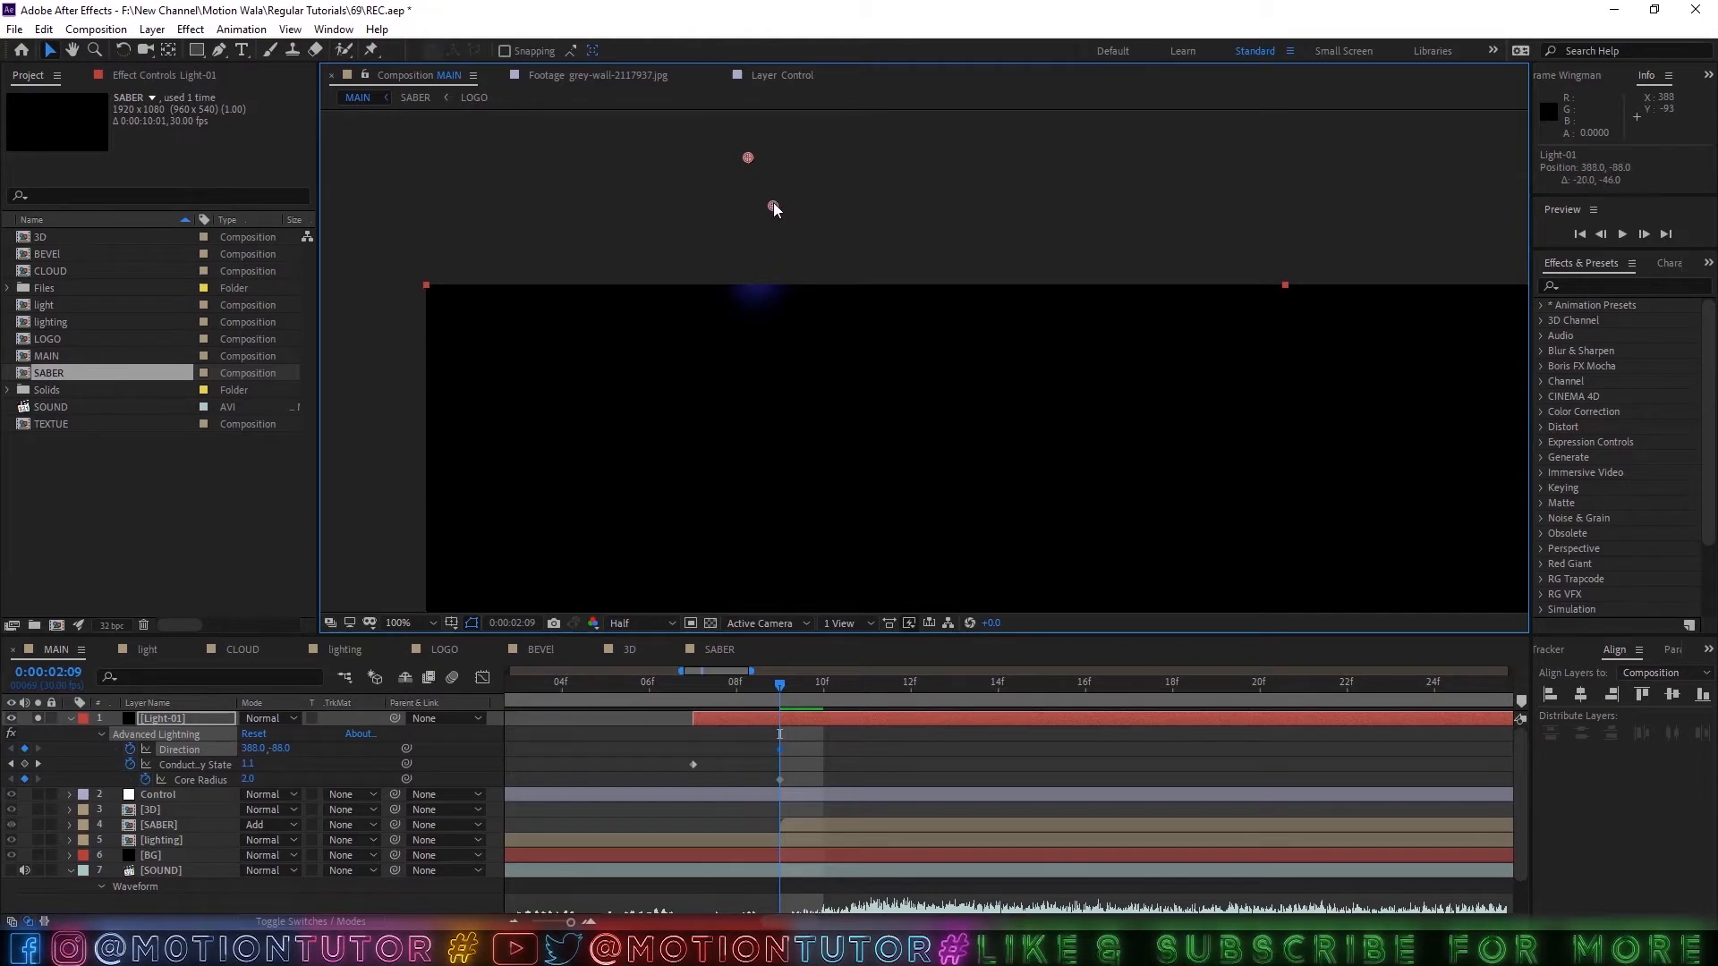
pyautogui.moveTo(778, 749); pyautogui.dragTo(693, 749)
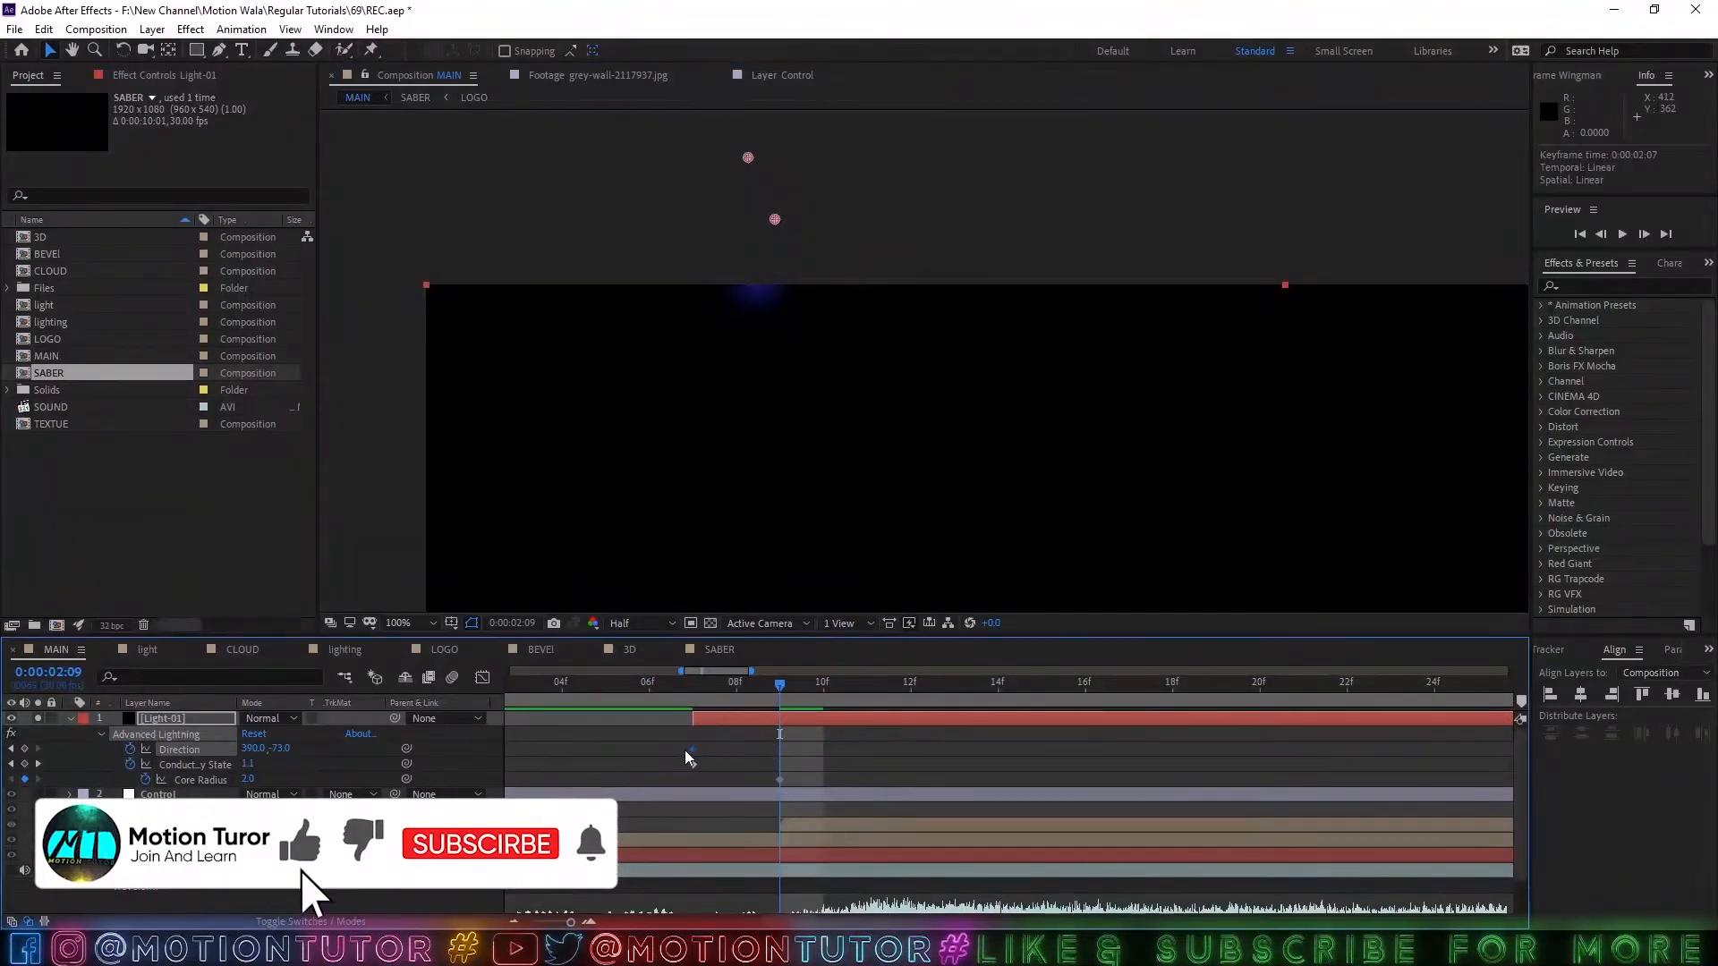
pyautogui.moveTo(780, 235); pyautogui.dragTo(780, 333)
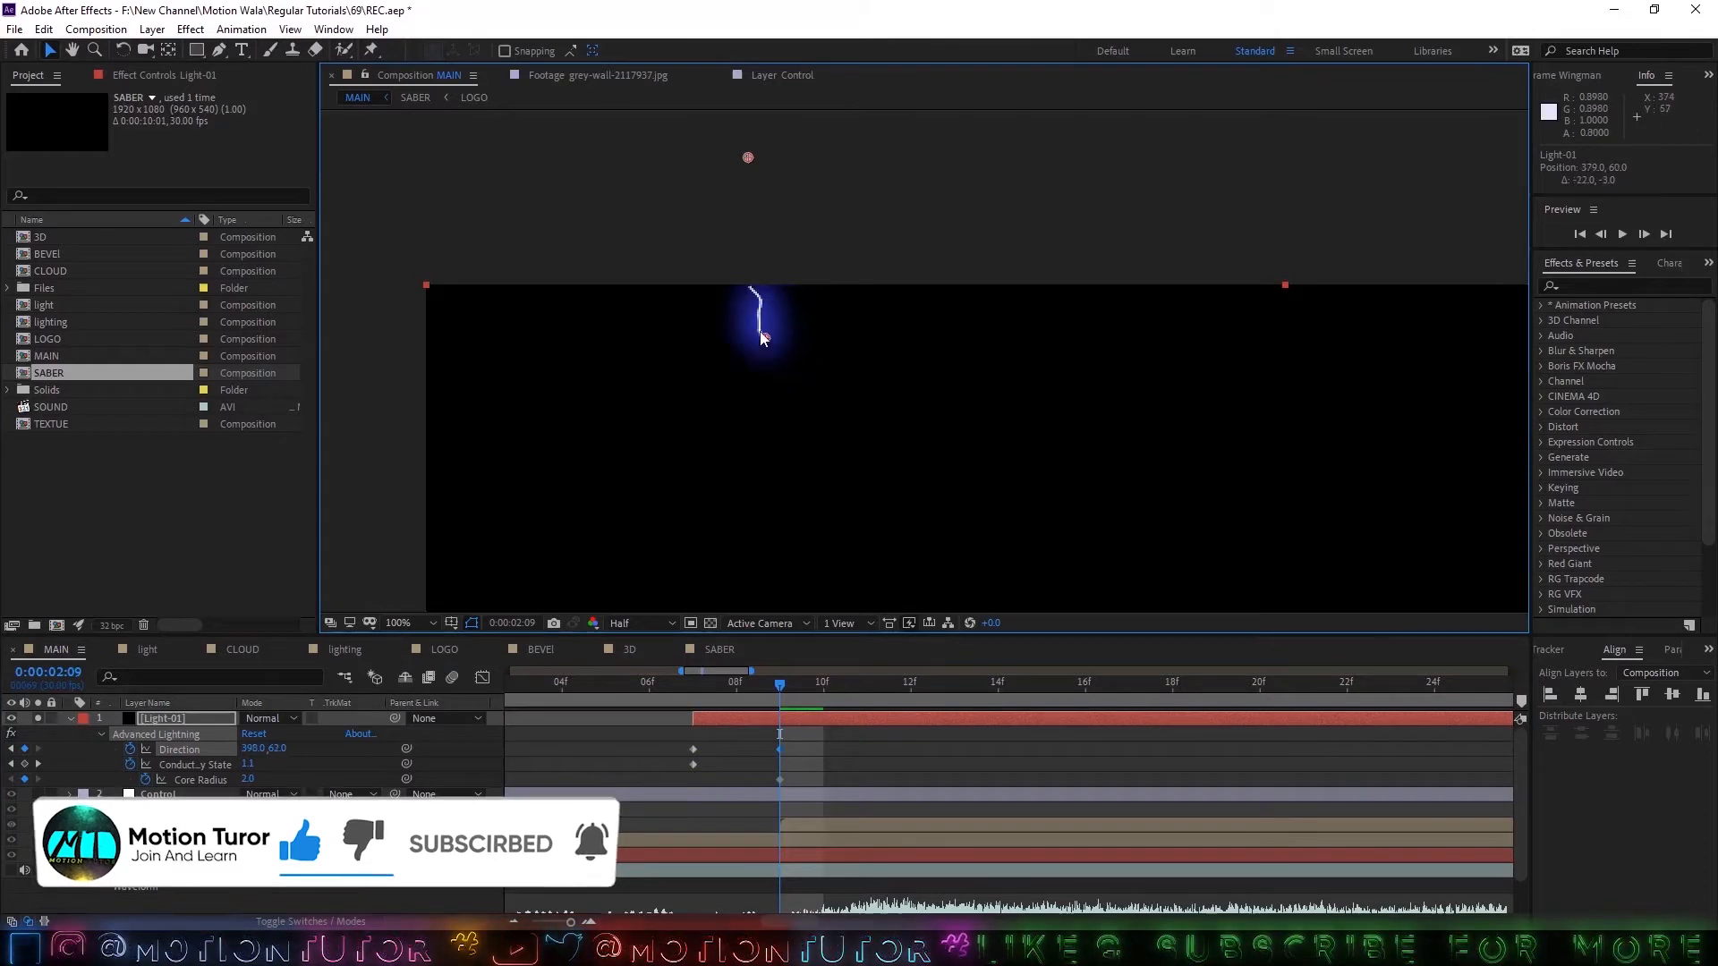
# Extend the strike by keyframing the lightning's Direction at 603, 402 at 0:00:02:14.
pyautogui.moveTo(784, 687); pyautogui.dragTo(980, 694)
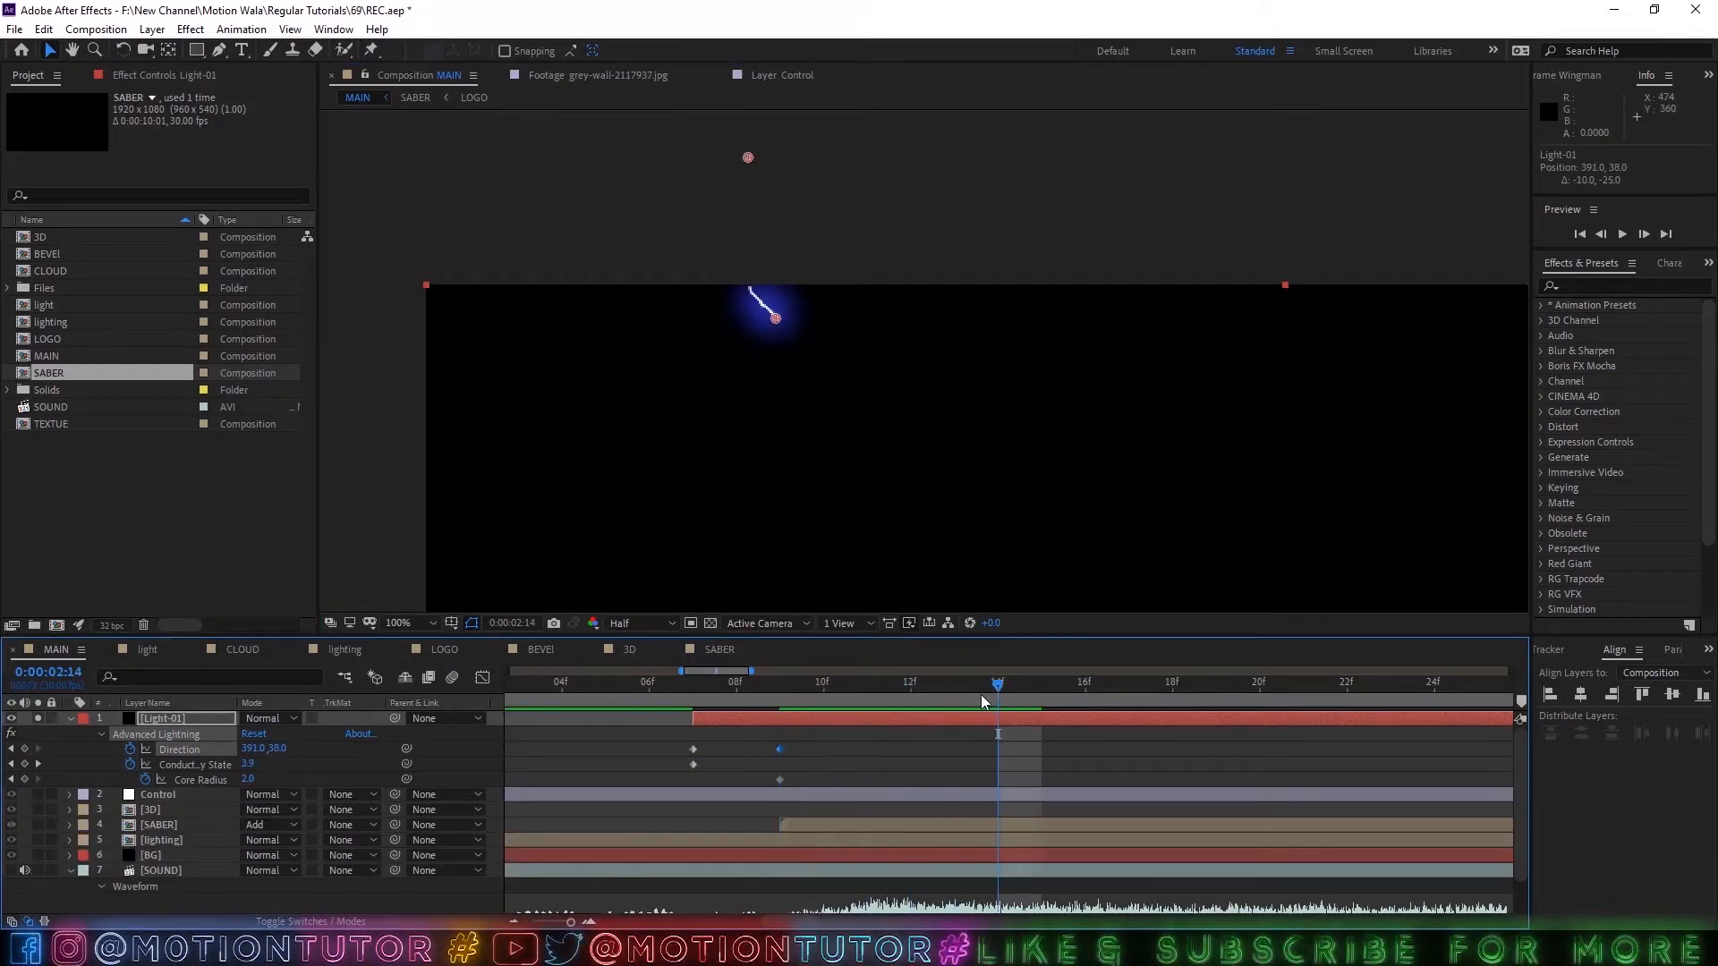
pyautogui.scroll(-2, 812, 486)
pyautogui.scroll(-1, 812, 486)
pyautogui.moveTo(887, 350); pyautogui.dragTo(938, 431)
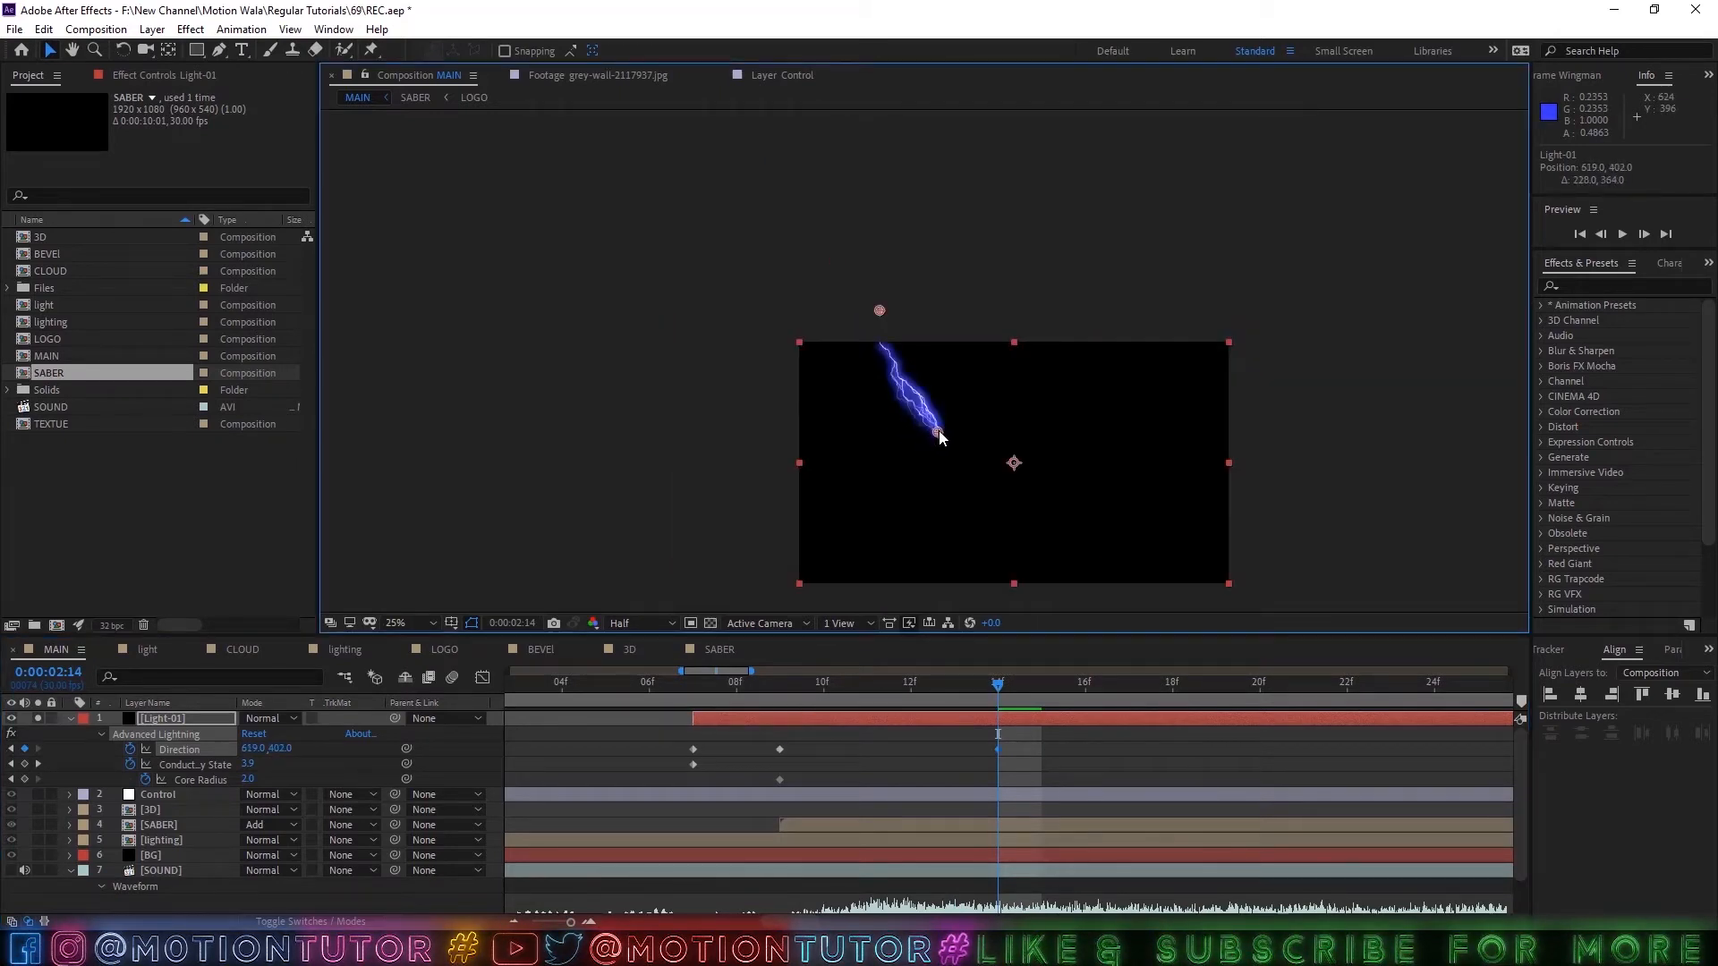
# Keyframe the lightning's Core Radius at 8 at 0:00:02:14.
pyautogui.click(247, 781)
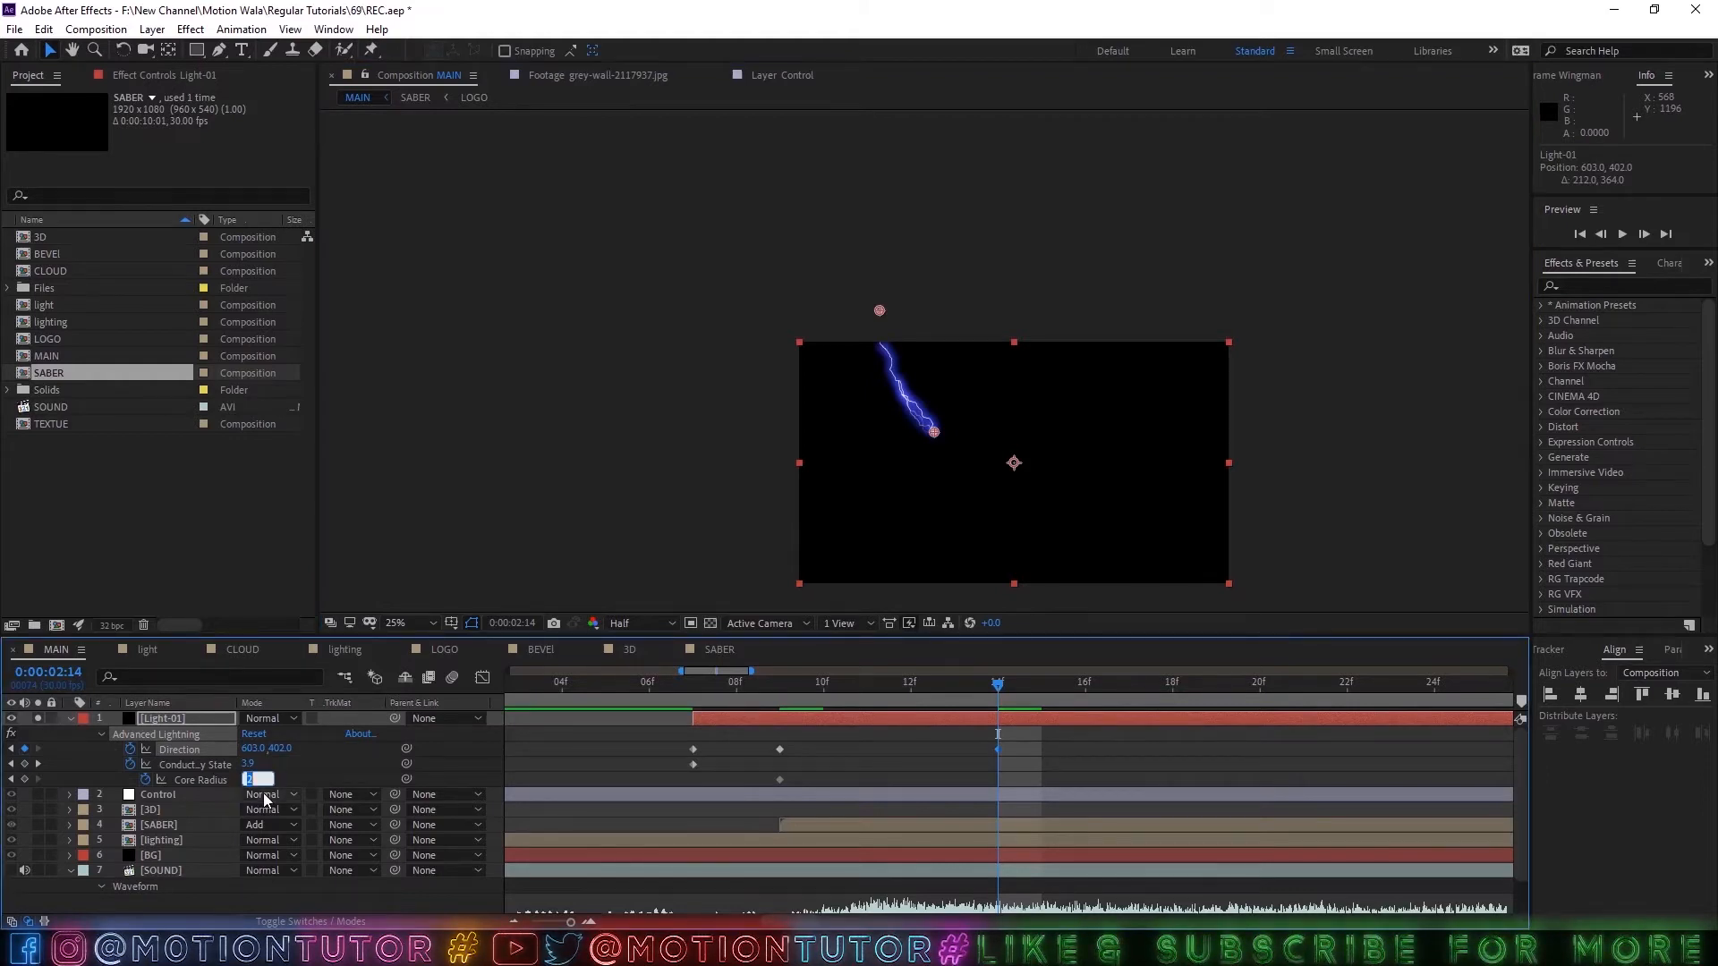
pyautogui.write('8')
pyautogui.press('Return')
pyautogui.click(561, 770)
pyautogui.scroll(1, 946, 464)
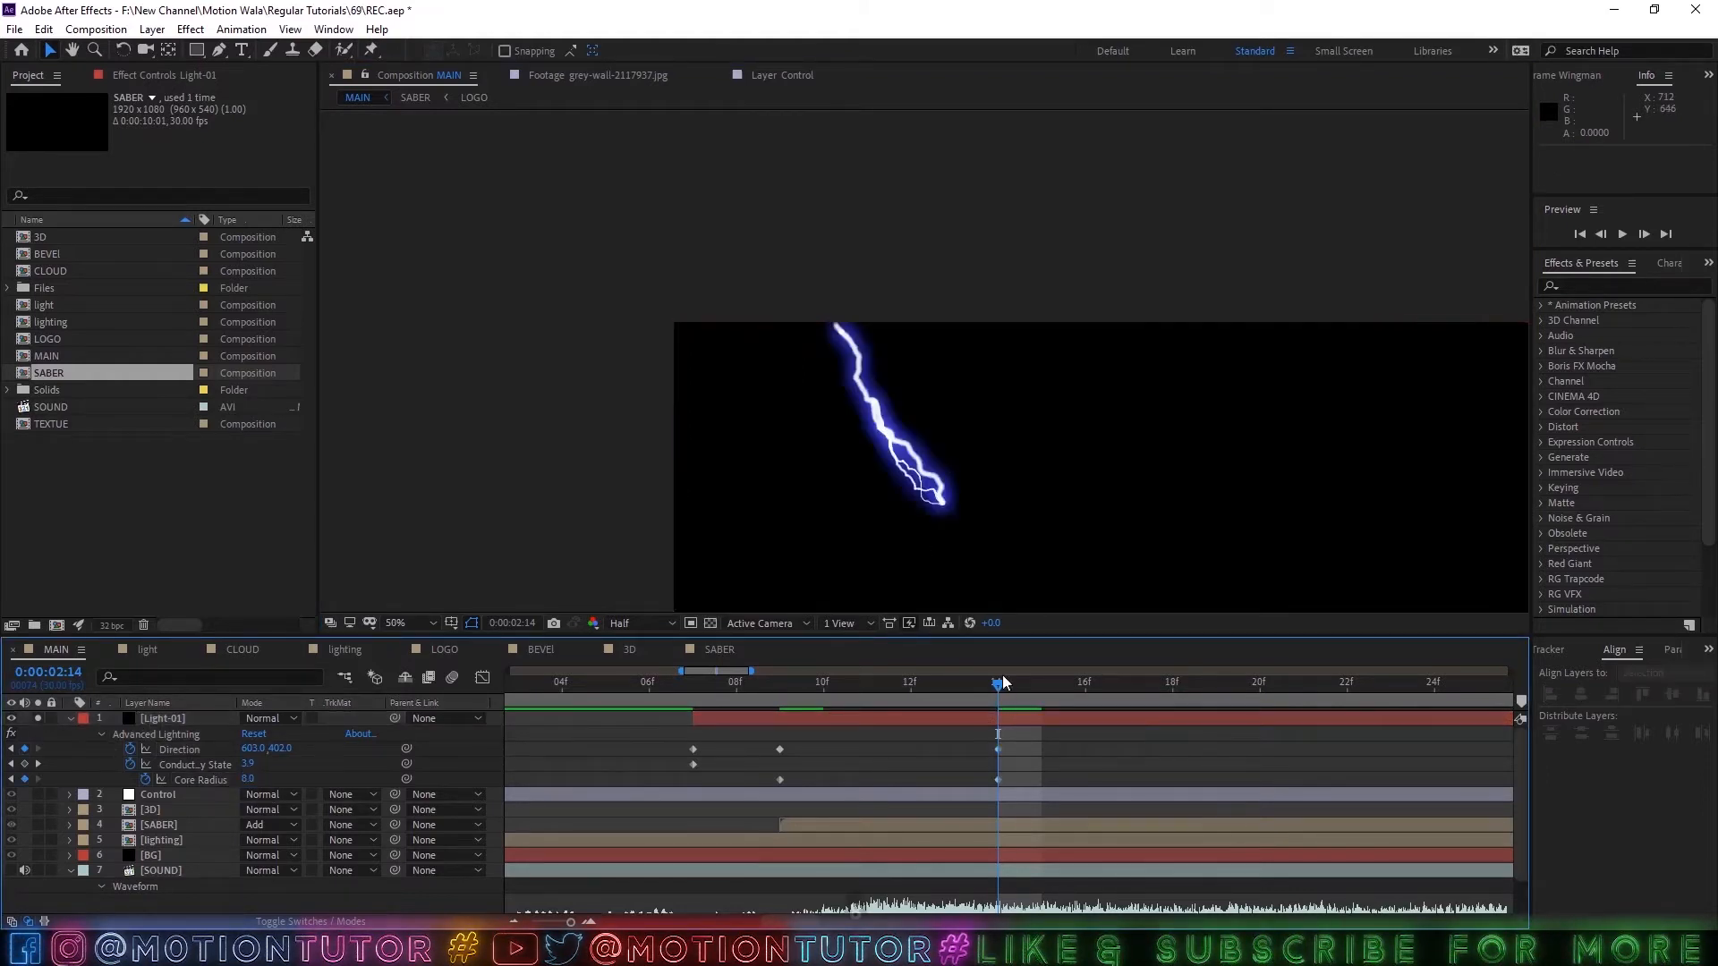
# Keyframe the lightning's Core Radius at 3 at 0:00:02:18.
pyautogui.moveTo(1002, 689); pyautogui.dragTo(1172, 688)
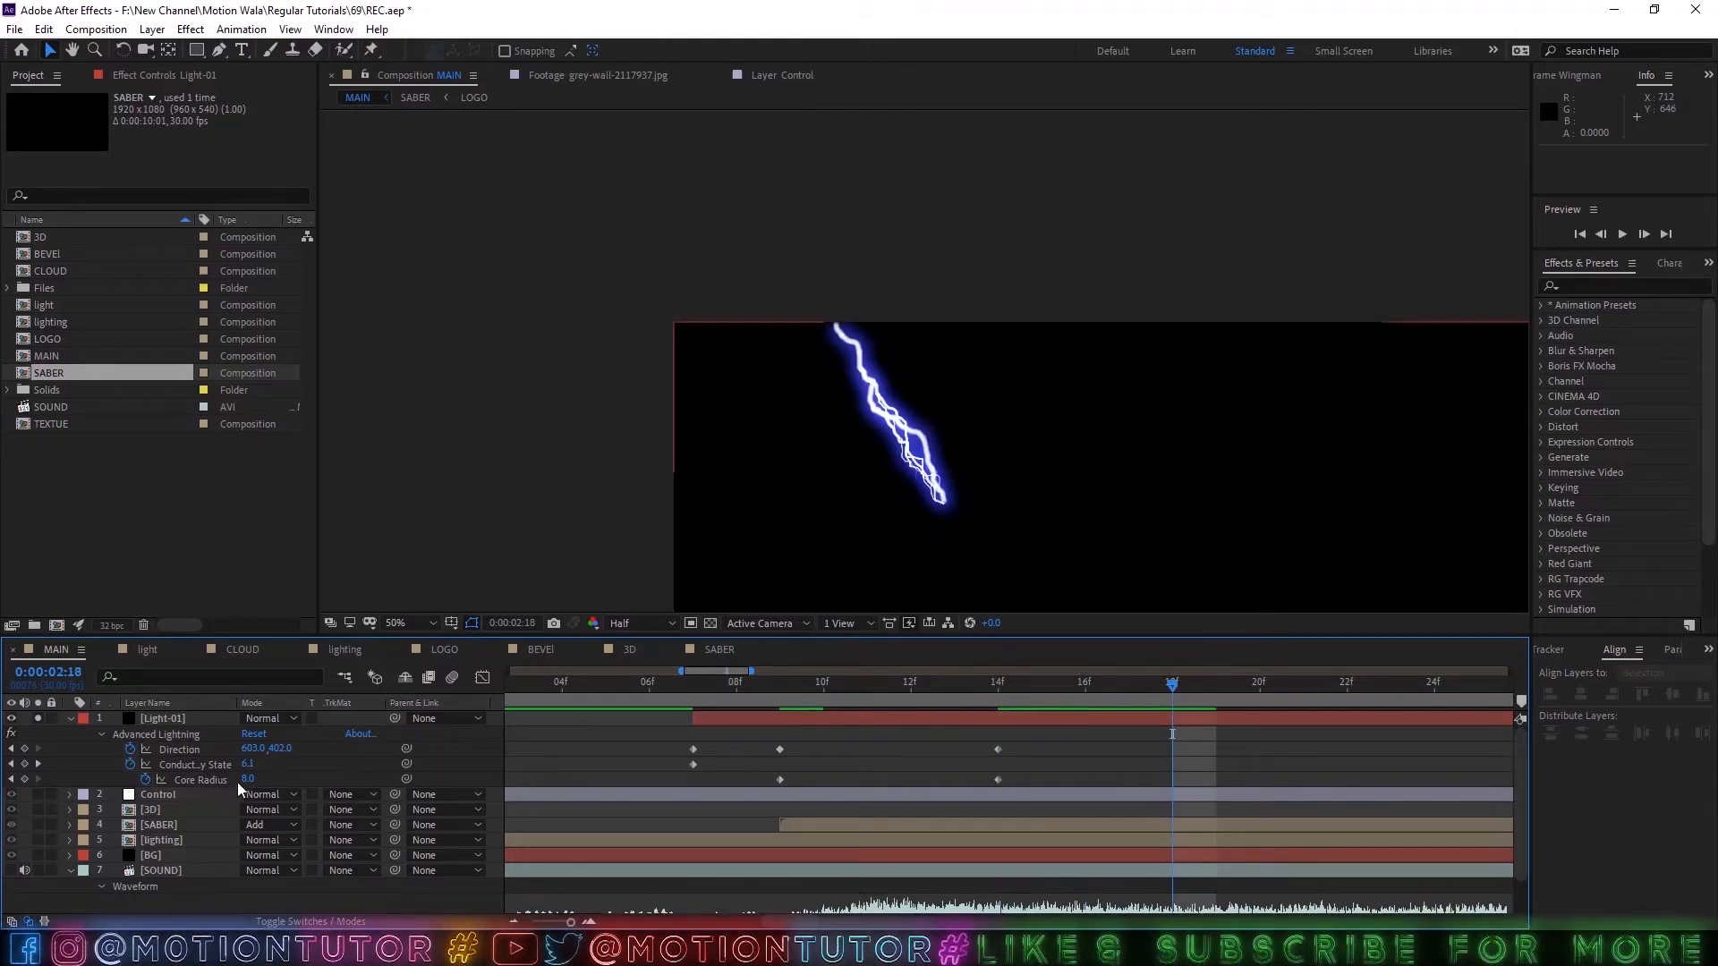
pyautogui.click(262, 780)
pyautogui.write('3')
pyautogui.press('Return')
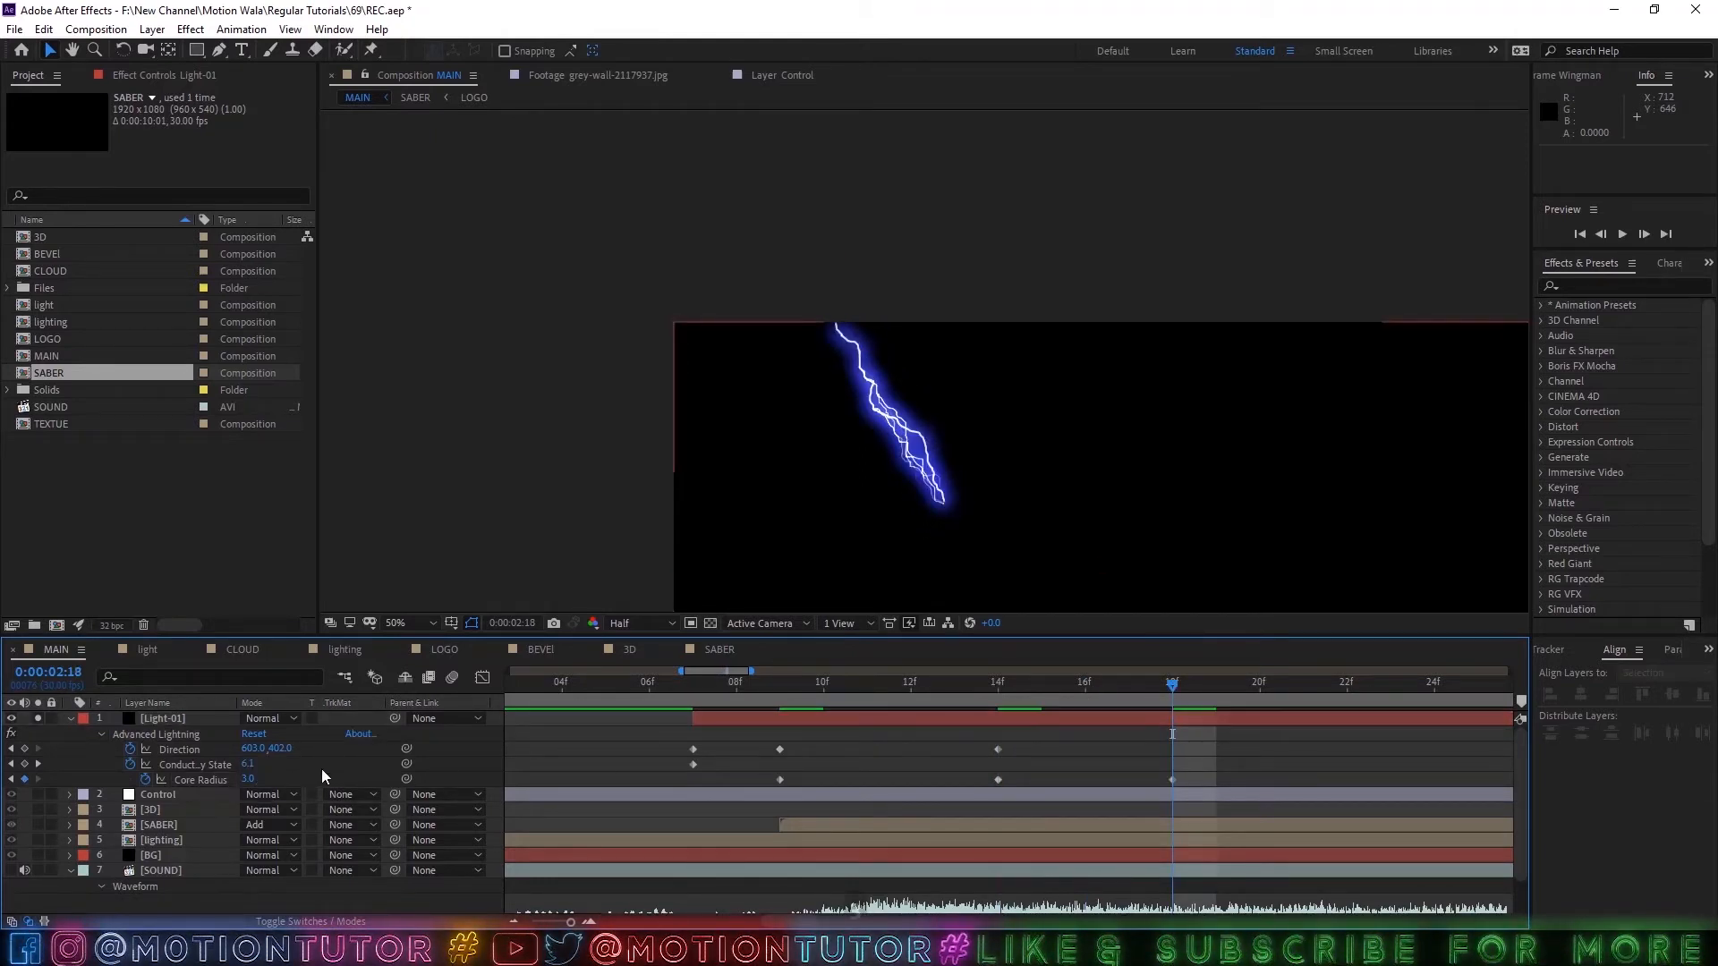
# Pull the lightning back by keyframing its Direction at 551, 286 at 0:00:02:18, and fit the composition in view.
pyautogui.click(174, 746)
pyautogui.moveTo(944, 501); pyautogui.dragTo(923, 455)
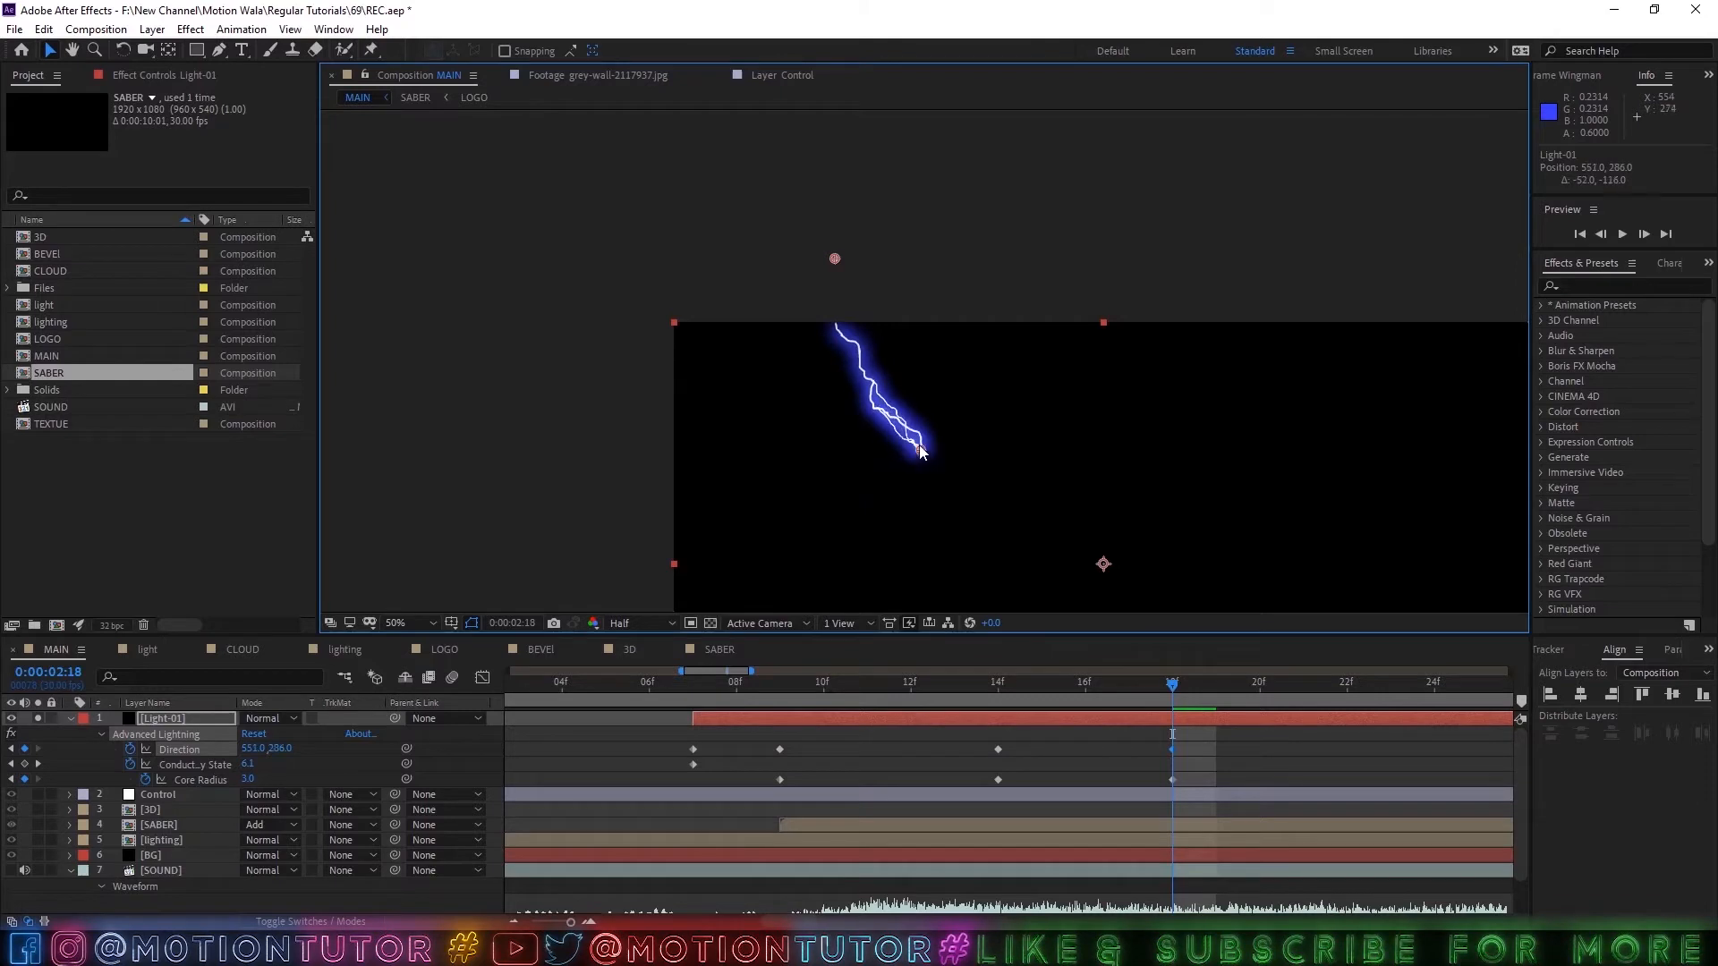
pyautogui.click(431, 622)
pyautogui.click(445, 326)
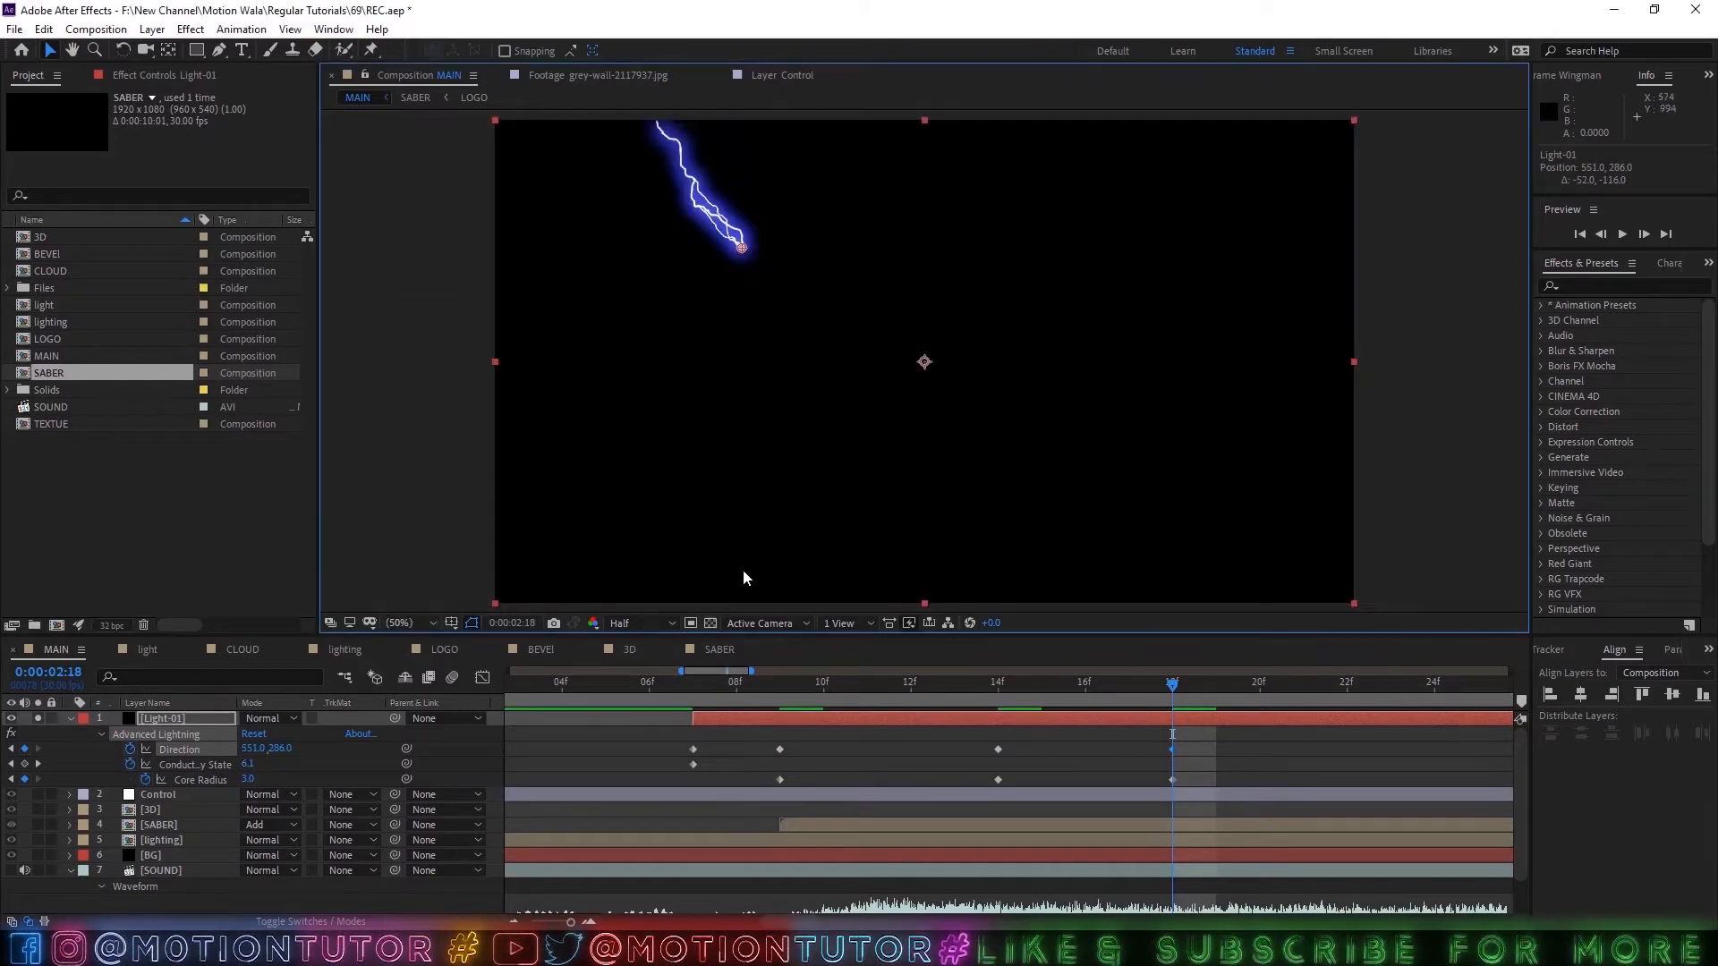
# Solo the SABER layer alongside Light-01, mute the SOUND layer, and preview the animation from 0:00:02:07.
pyautogui.click(143, 825)
pyautogui.click(37, 825)
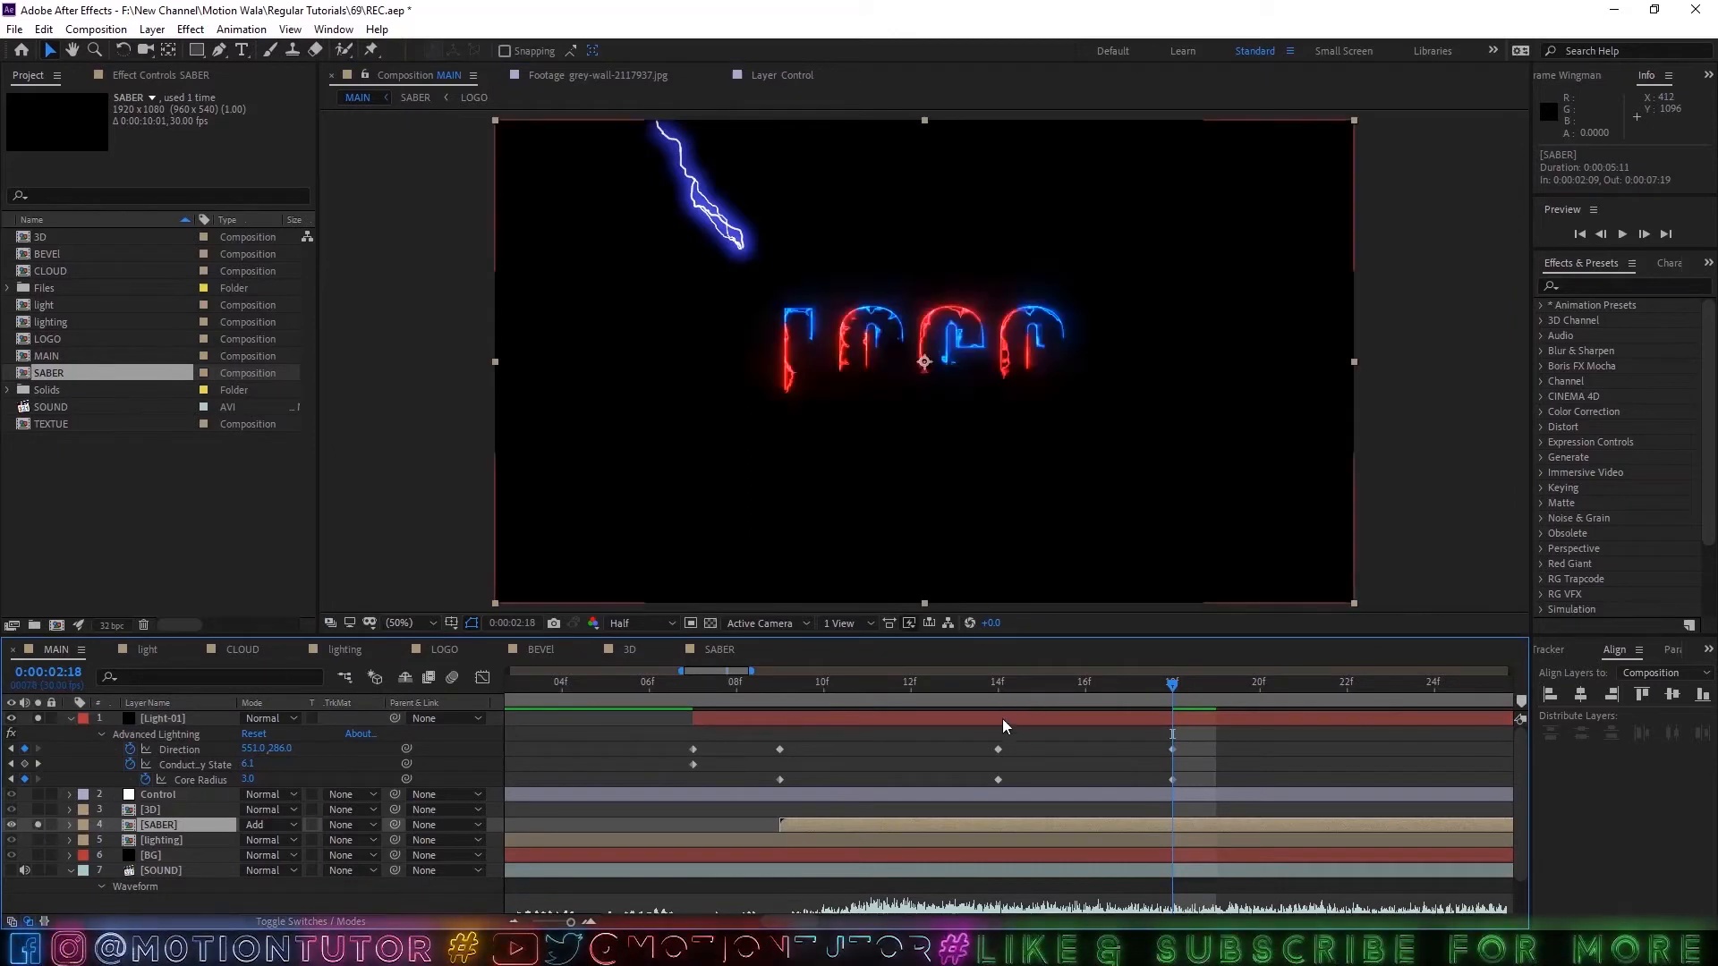
pyautogui.moveTo(1026, 685); pyautogui.dragTo(705, 694)
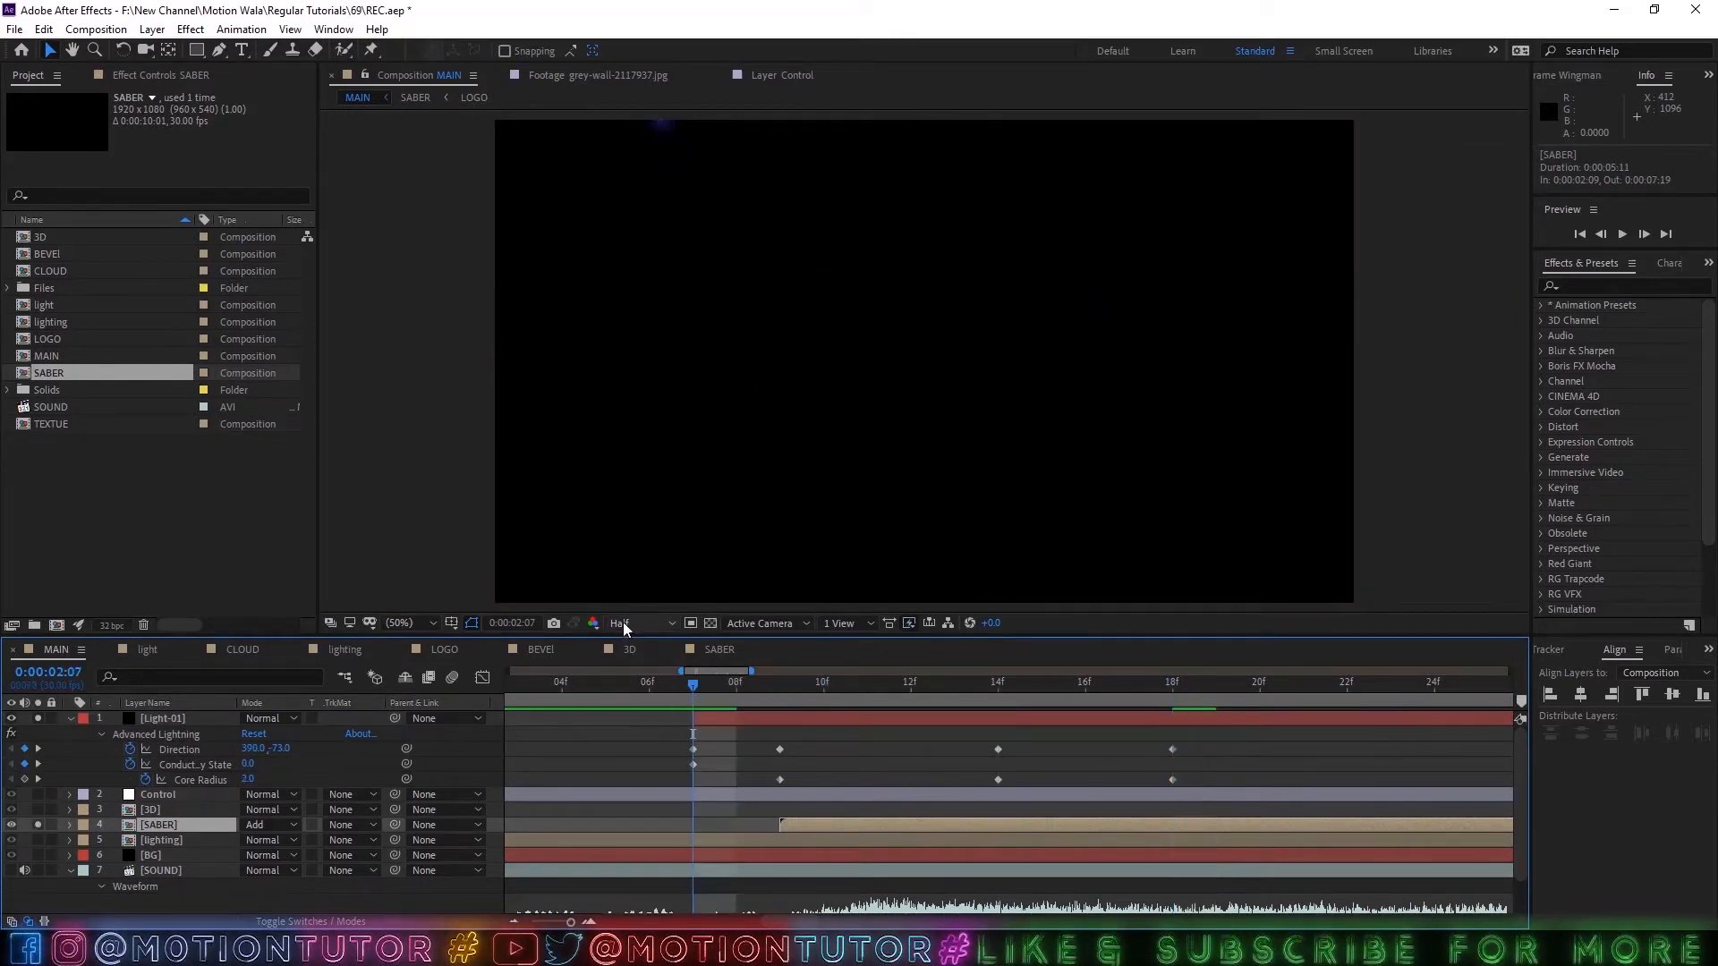
pyautogui.click(24, 871)
pyautogui.press('space')
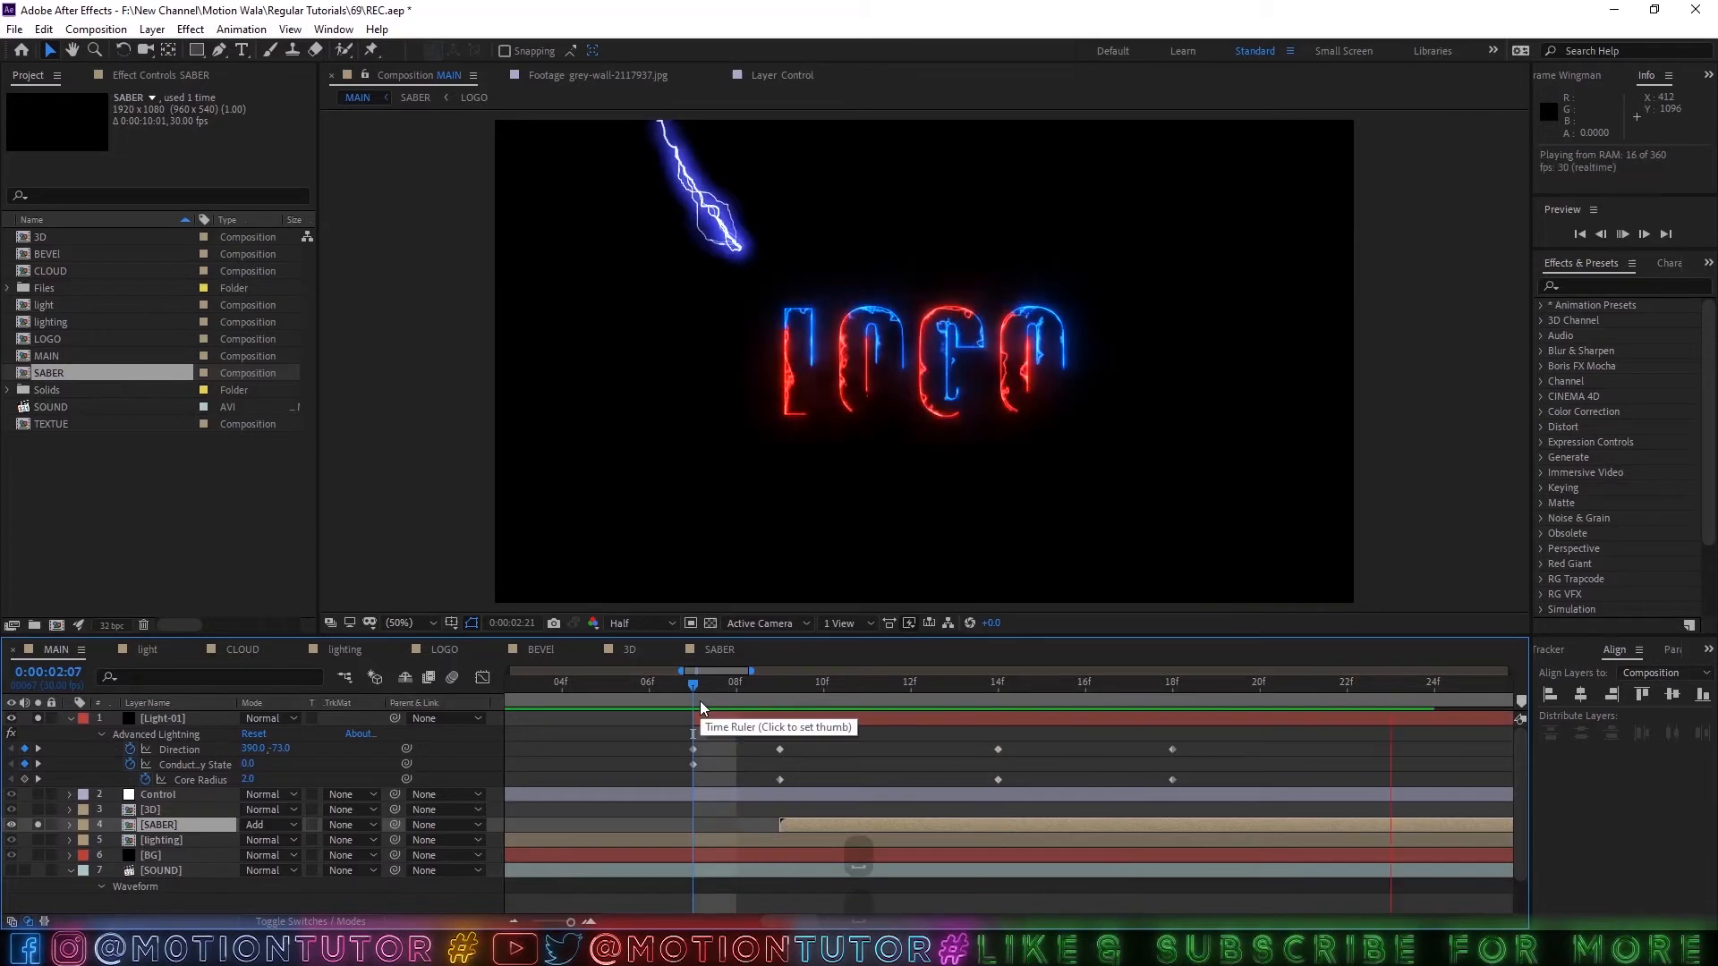
pyautogui.press('space')
# Add an Opacity keyframe of 100% to the Light-01 layer at 0:00:03:04.
pyautogui.scroll(-1, 990, 751)
pyautogui.moveTo(1170, 756); pyautogui.dragTo(981, 753)
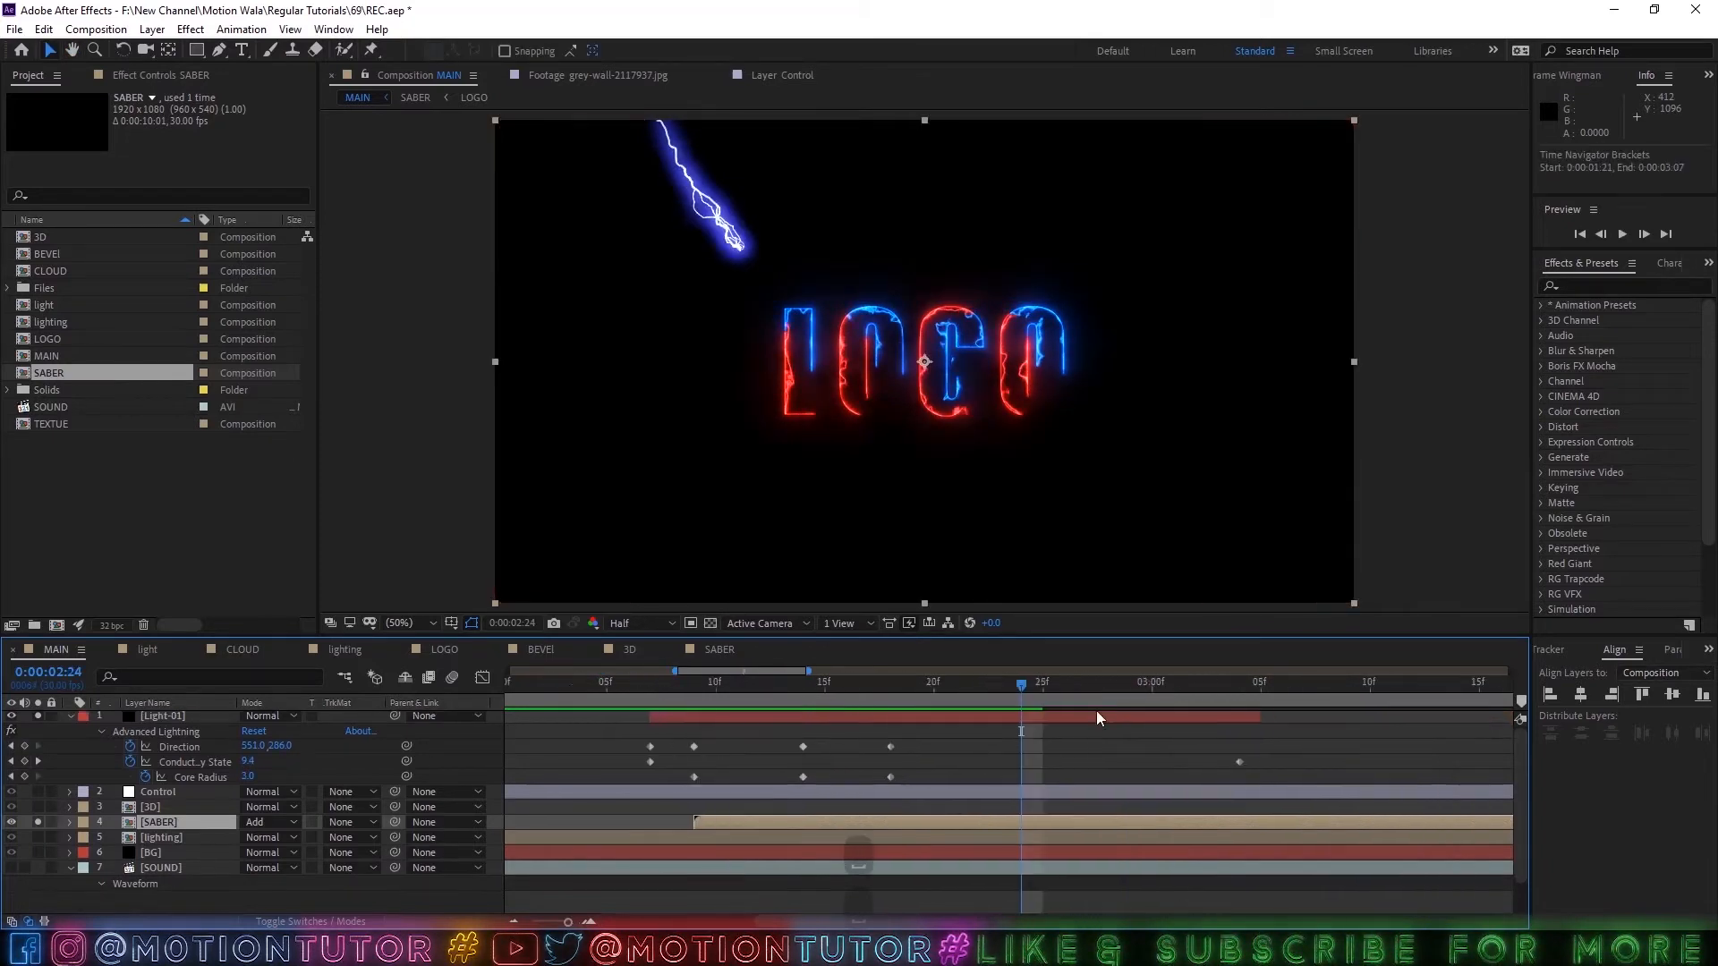
pyautogui.moveTo(1032, 689); pyautogui.dragTo(1242, 693)
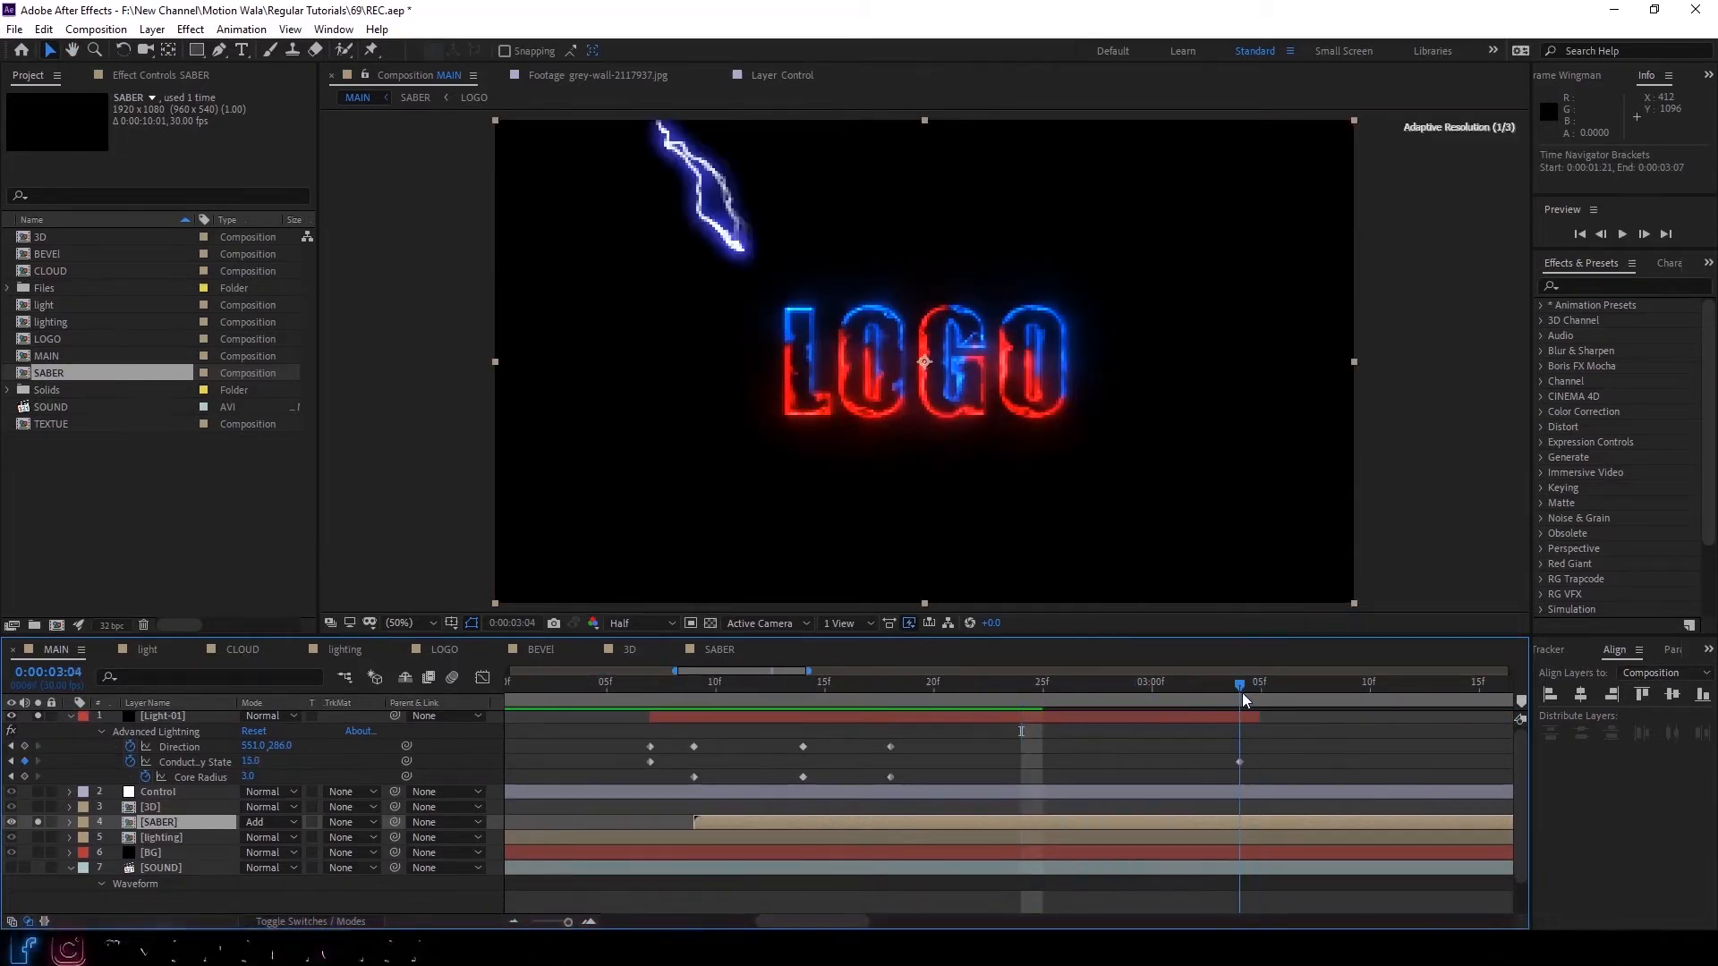
pyautogui.click(167, 718)
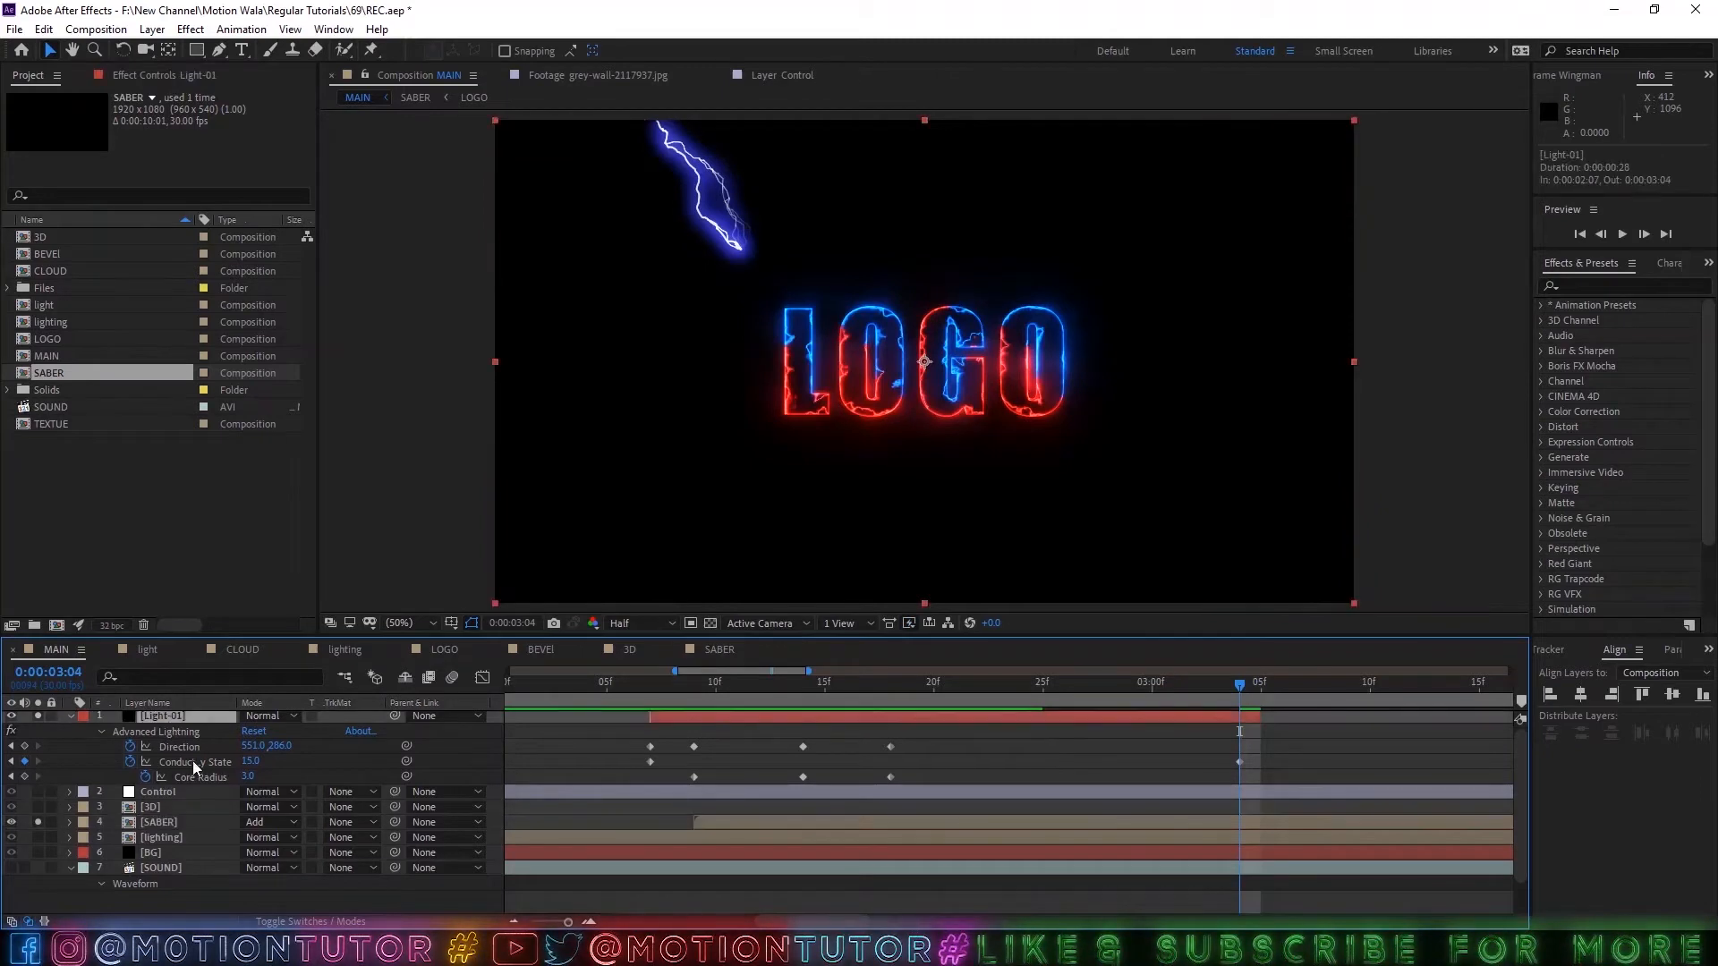
pyautogui.press('t')
pyautogui.click(115, 735)
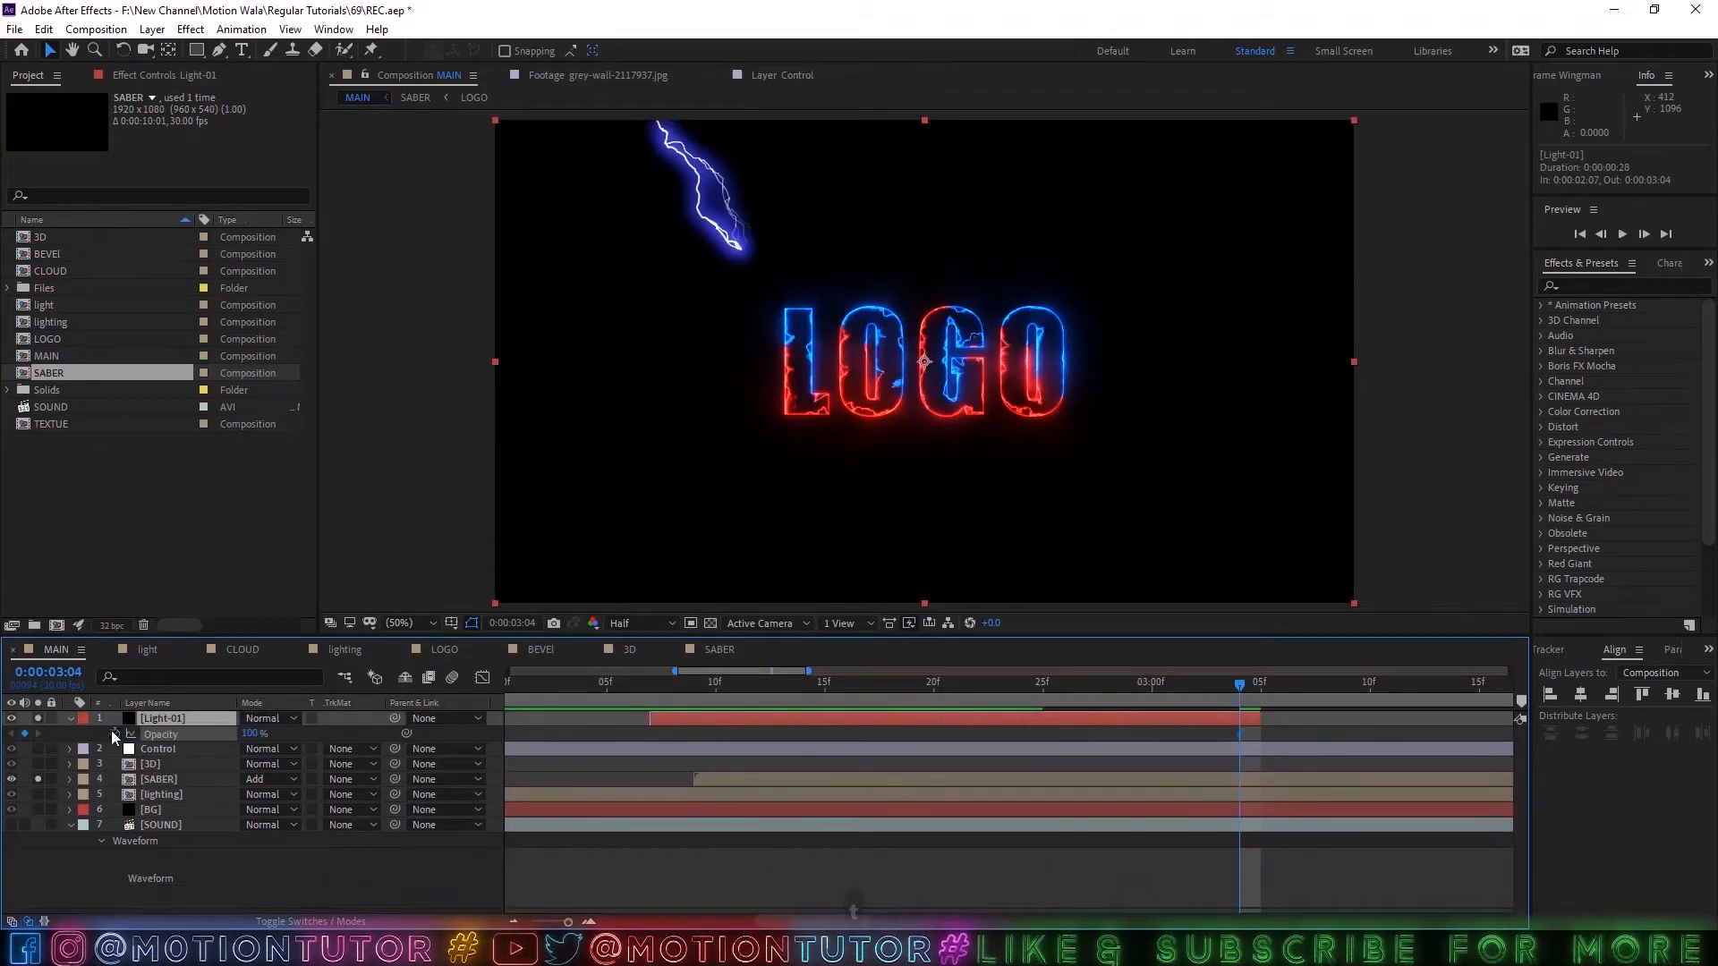
# Move Light-01's 100% Opacity keyframe to 0:00:03:03, add a 0% Opacity keyframe at 0:00:03:04, and check the fade.
pyautogui.press('u')
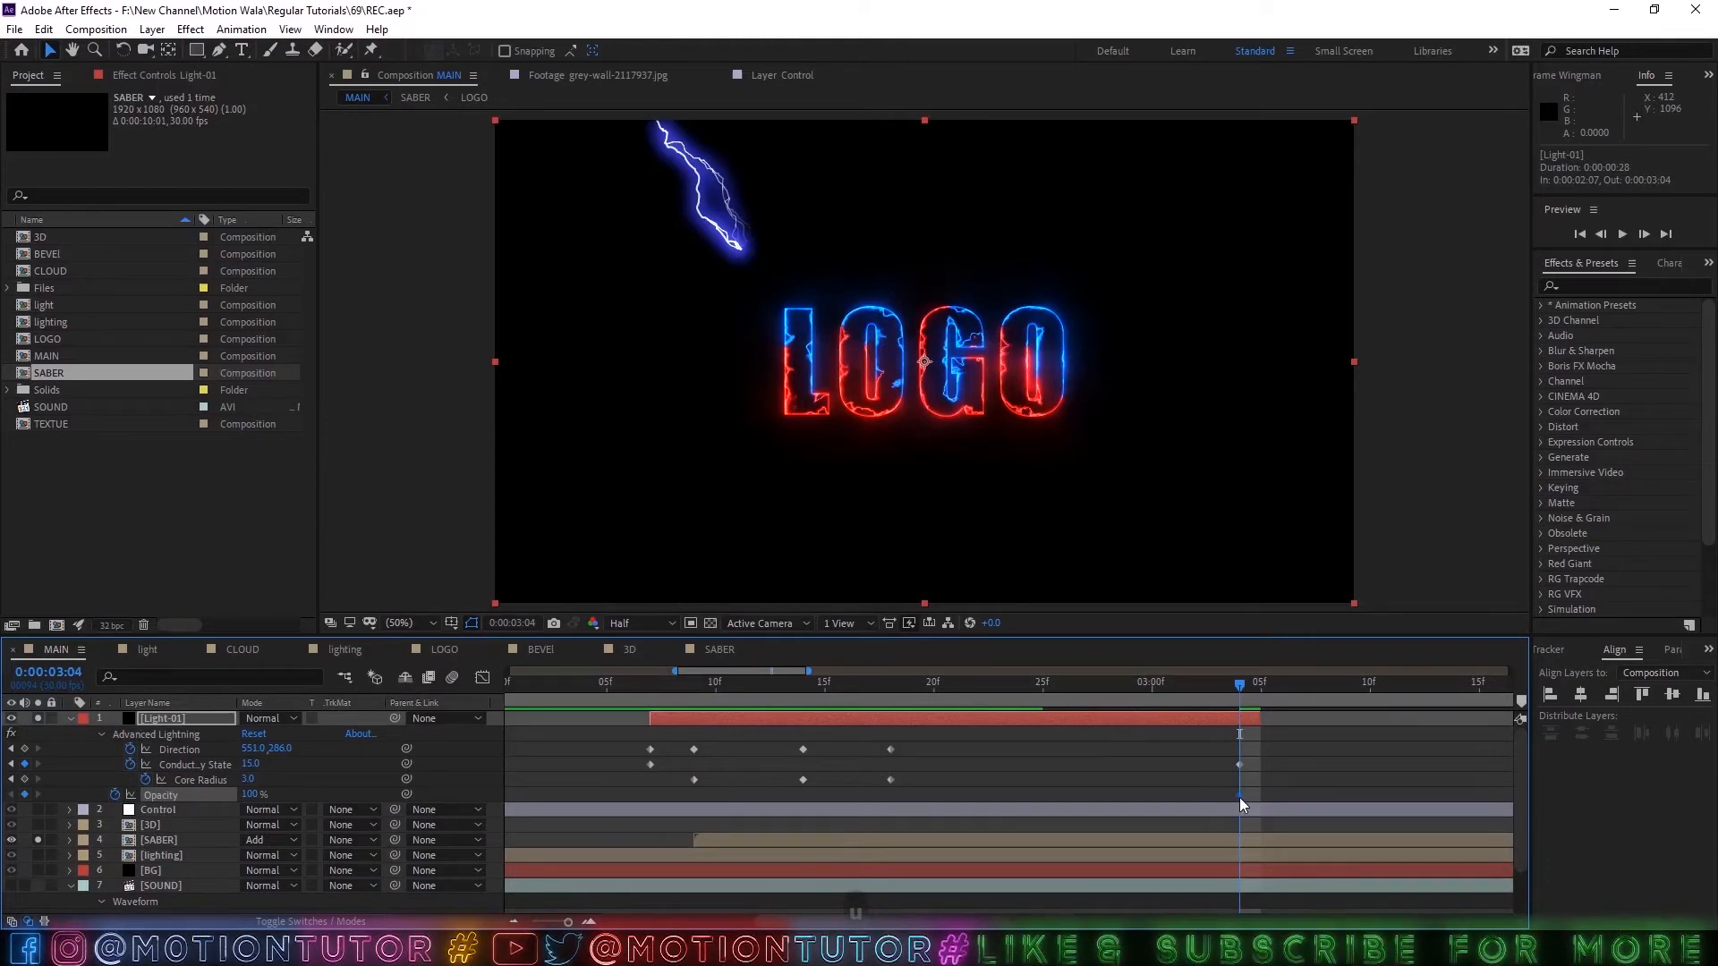
pyautogui.moveTo(1238, 797)
pyautogui.mouseDown()
pyautogui.moveTo(1204, 797)
pyautogui.moveTo(1226, 801)
pyautogui.mouseUp()
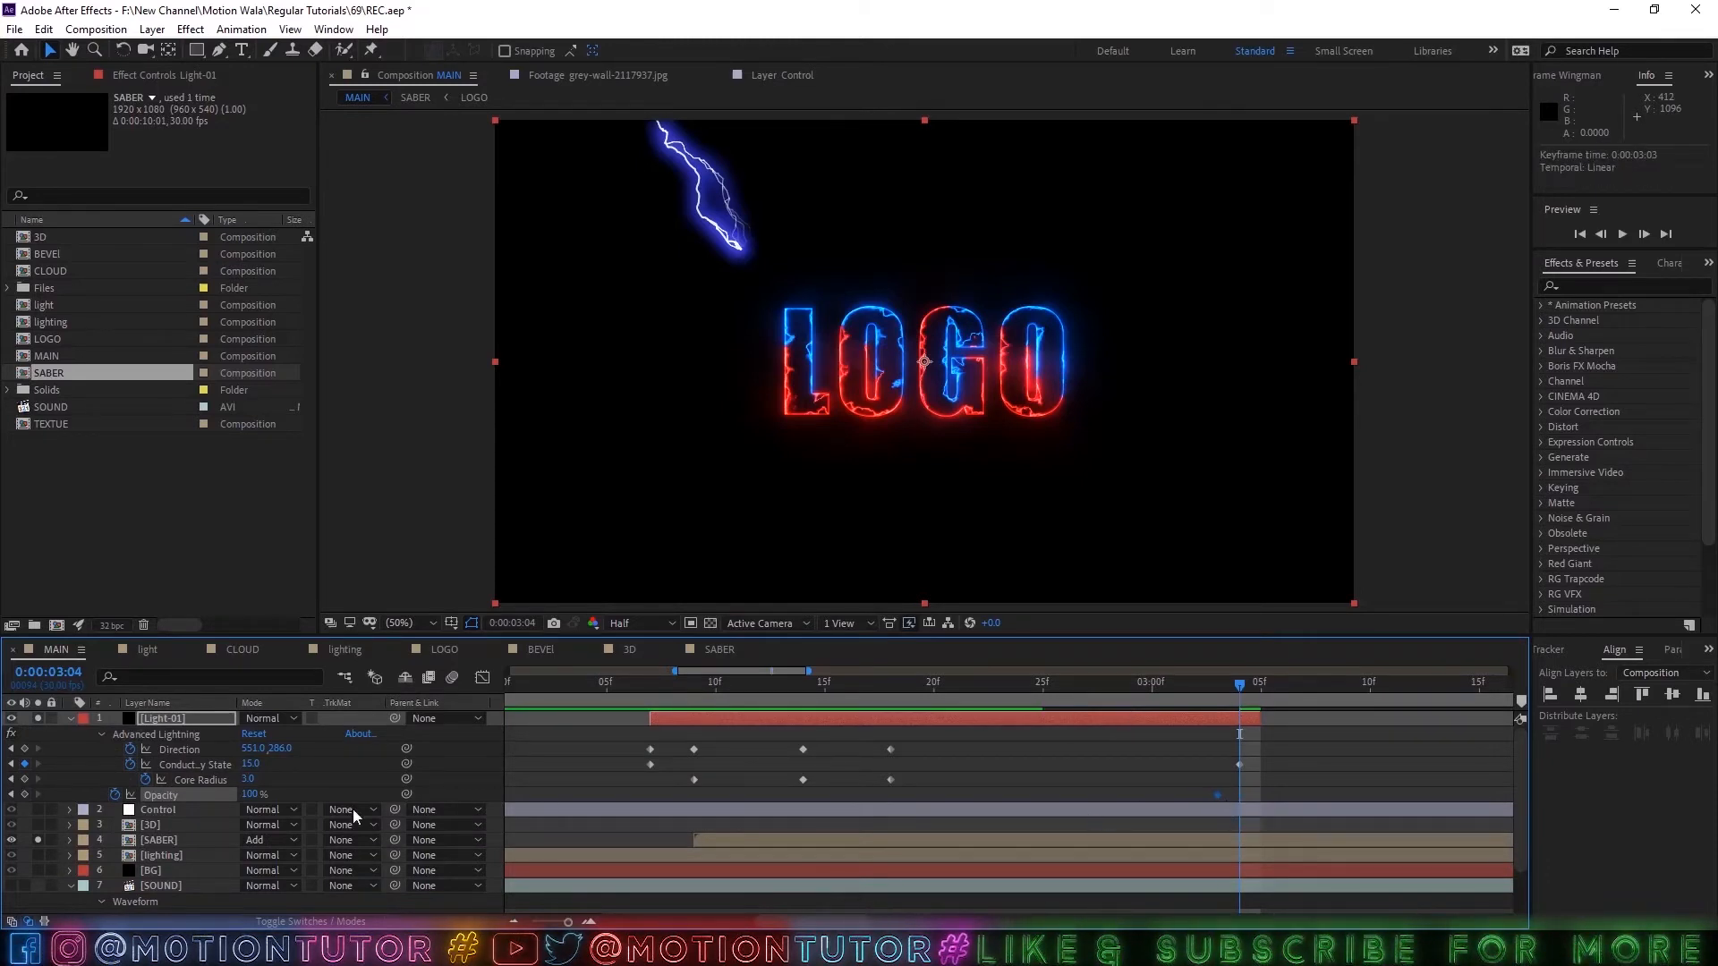
pyautogui.write('0')
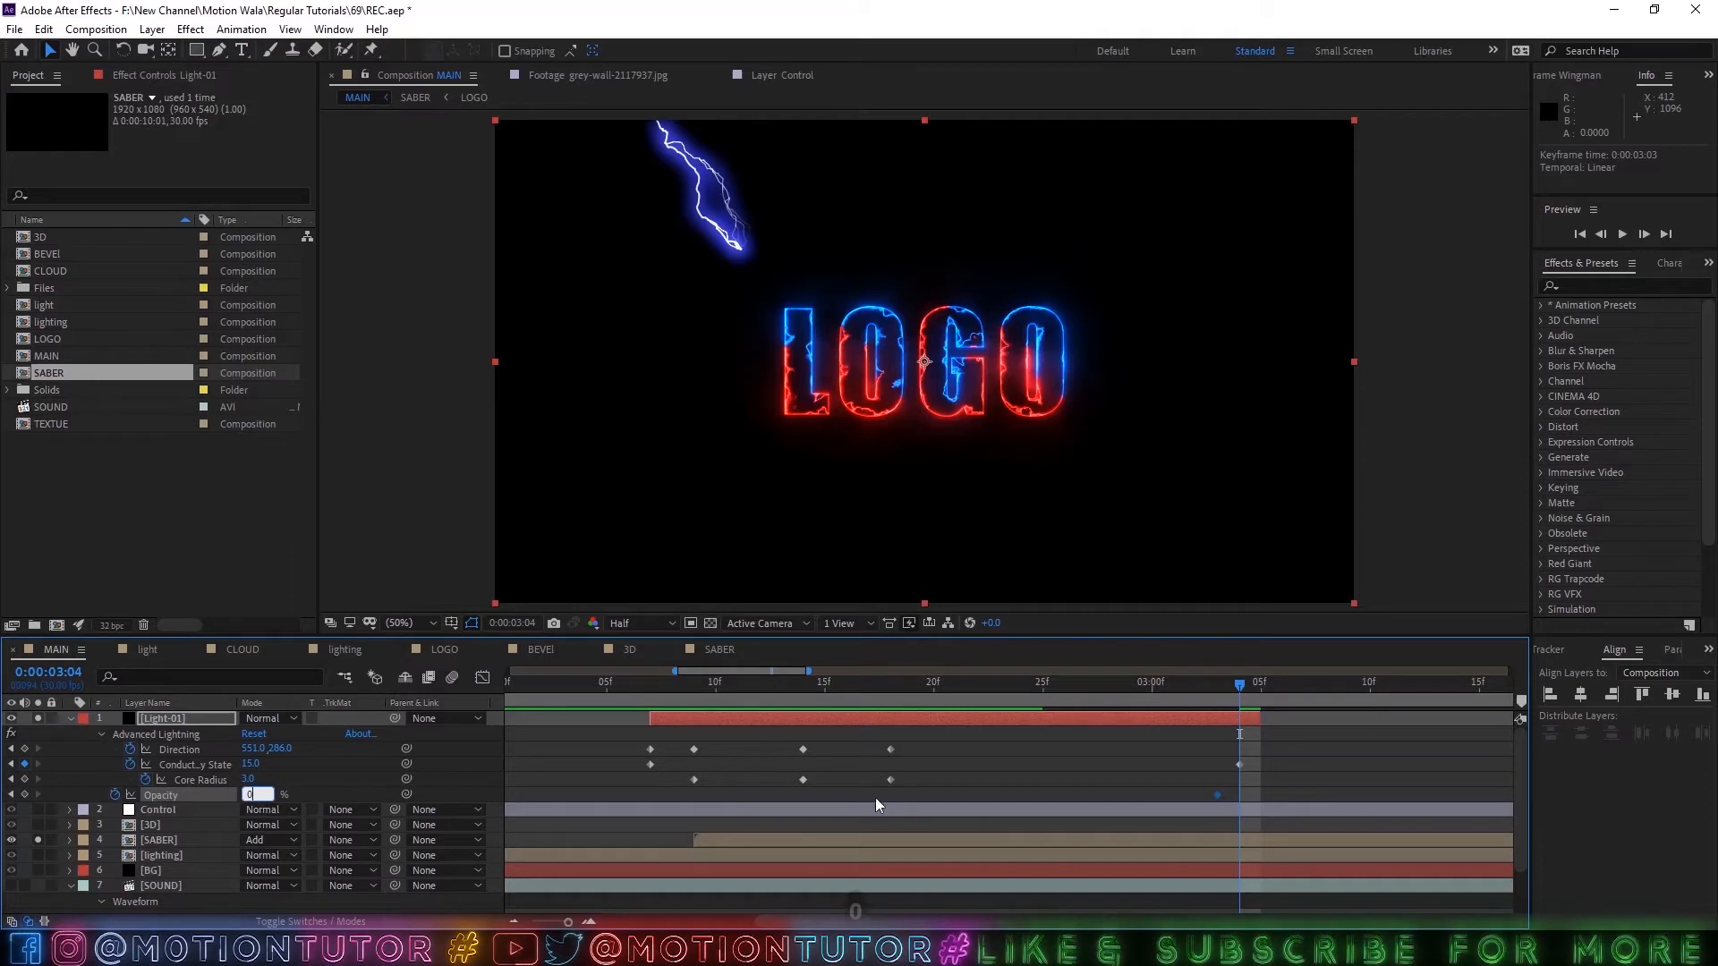
pyautogui.click(1228, 699)
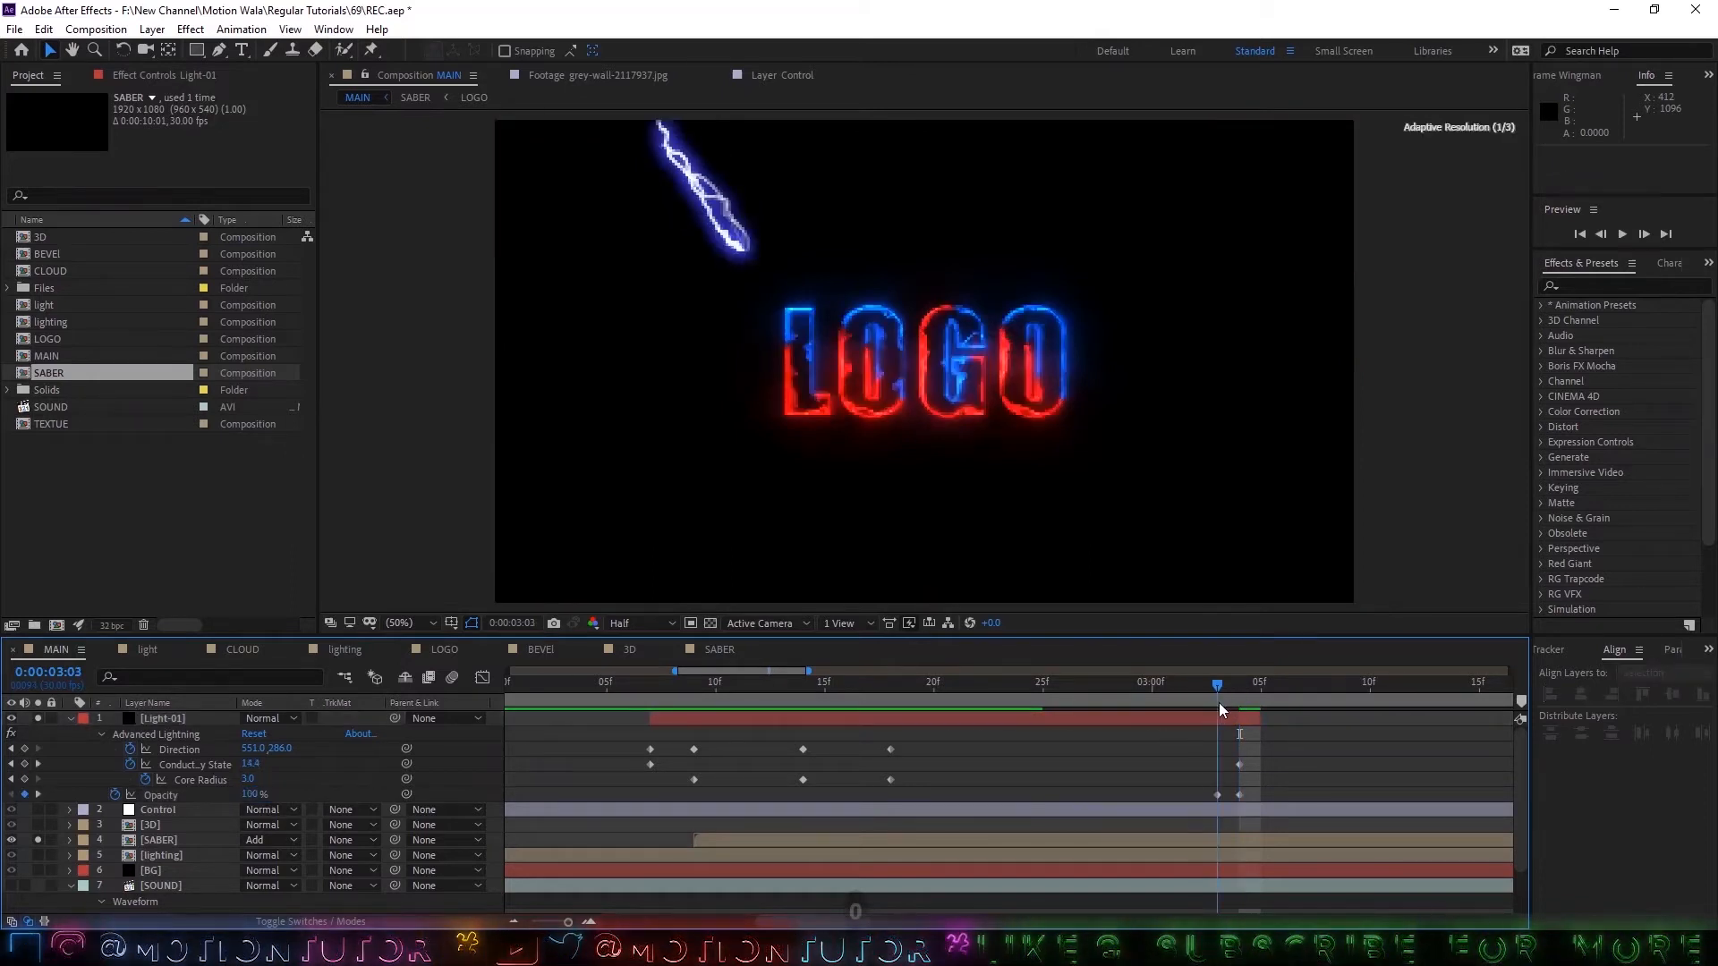
pyautogui.click(1278, 687)
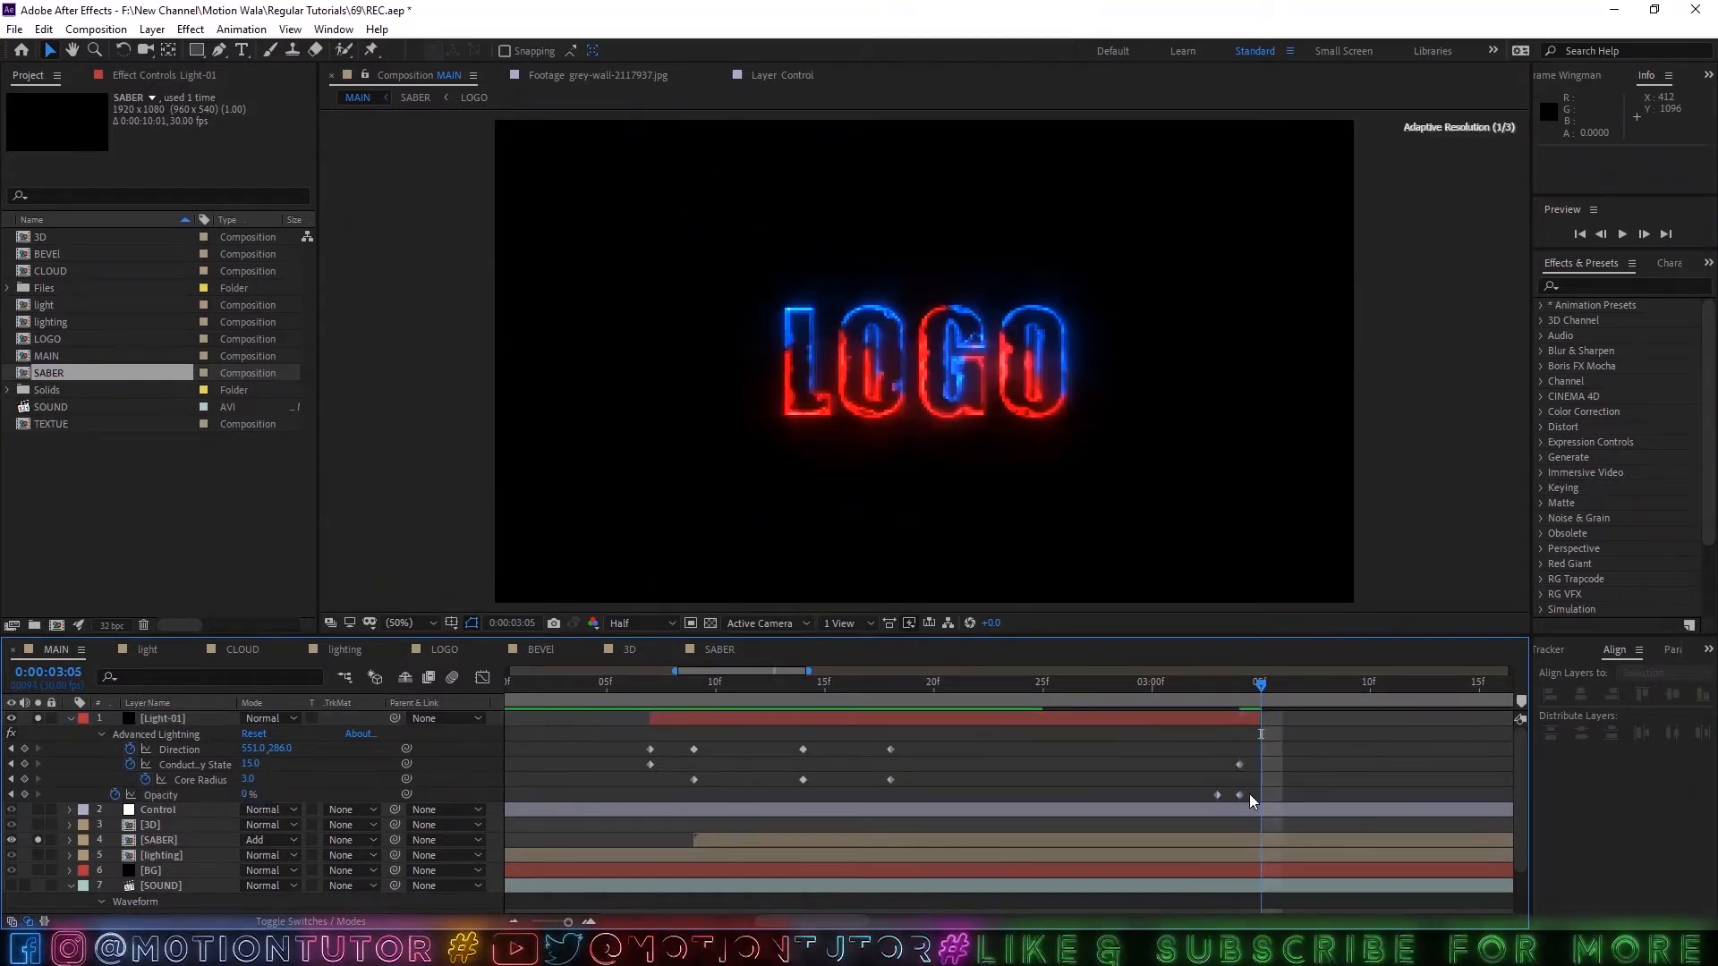
# Delete both Opacity keyframes from the Light-01 layer.
pyautogui.click(1223, 703)
pyautogui.moveTo(1193, 787); pyautogui.dragTo(1316, 828)
pyautogui.press('Delete')
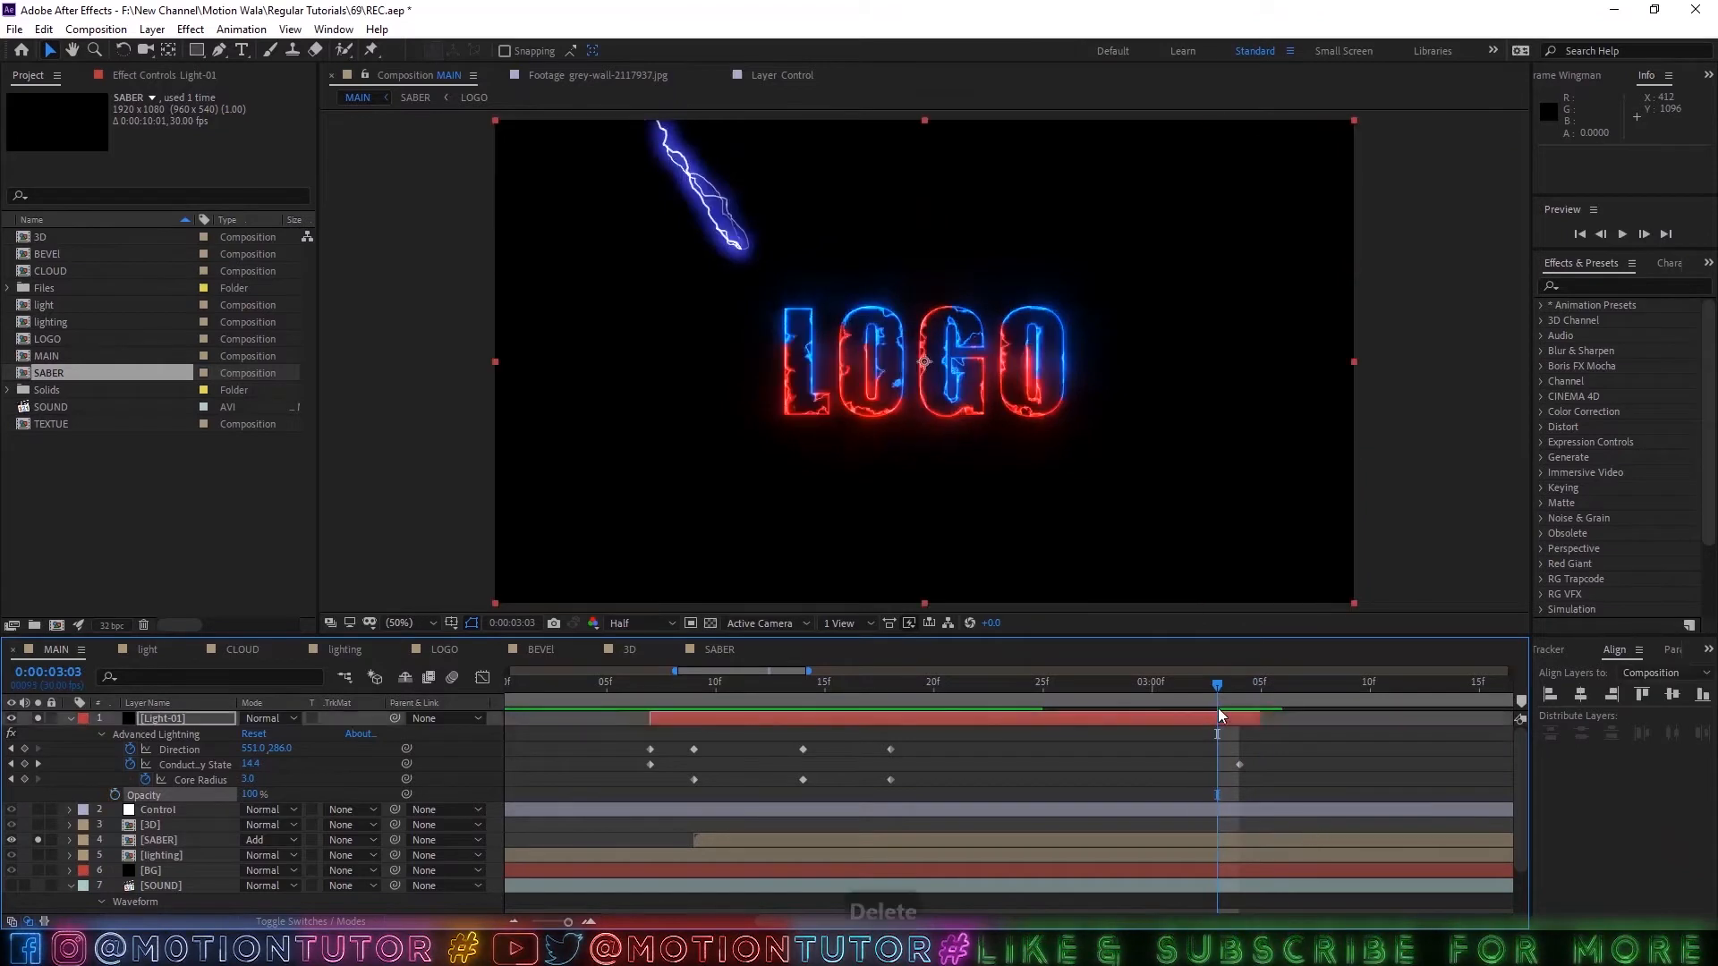
# Preview the lightning strike and outline reveal repeatedly, starting from around 0:00:02:07.
pyautogui.moveTo(1218, 705); pyautogui.dragTo(646, 718)
pyautogui.press('space')
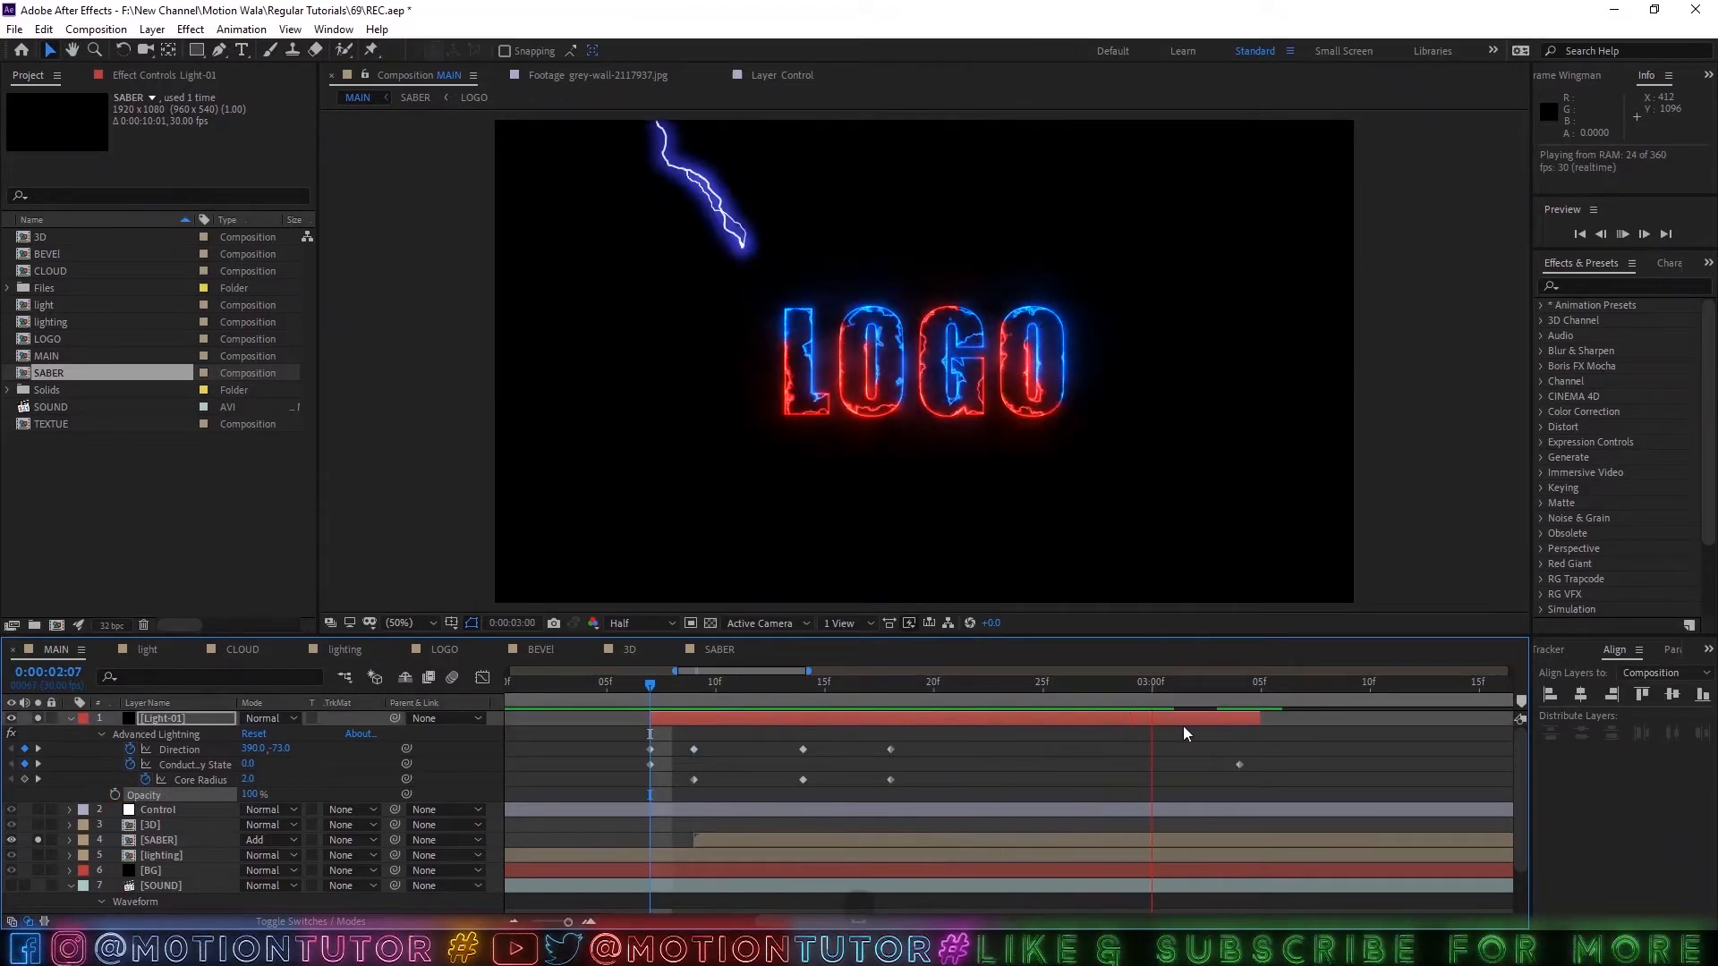
pyautogui.press('space')
pyautogui.moveTo(1191, 687); pyautogui.dragTo(586, 714)
pyautogui.press('space')
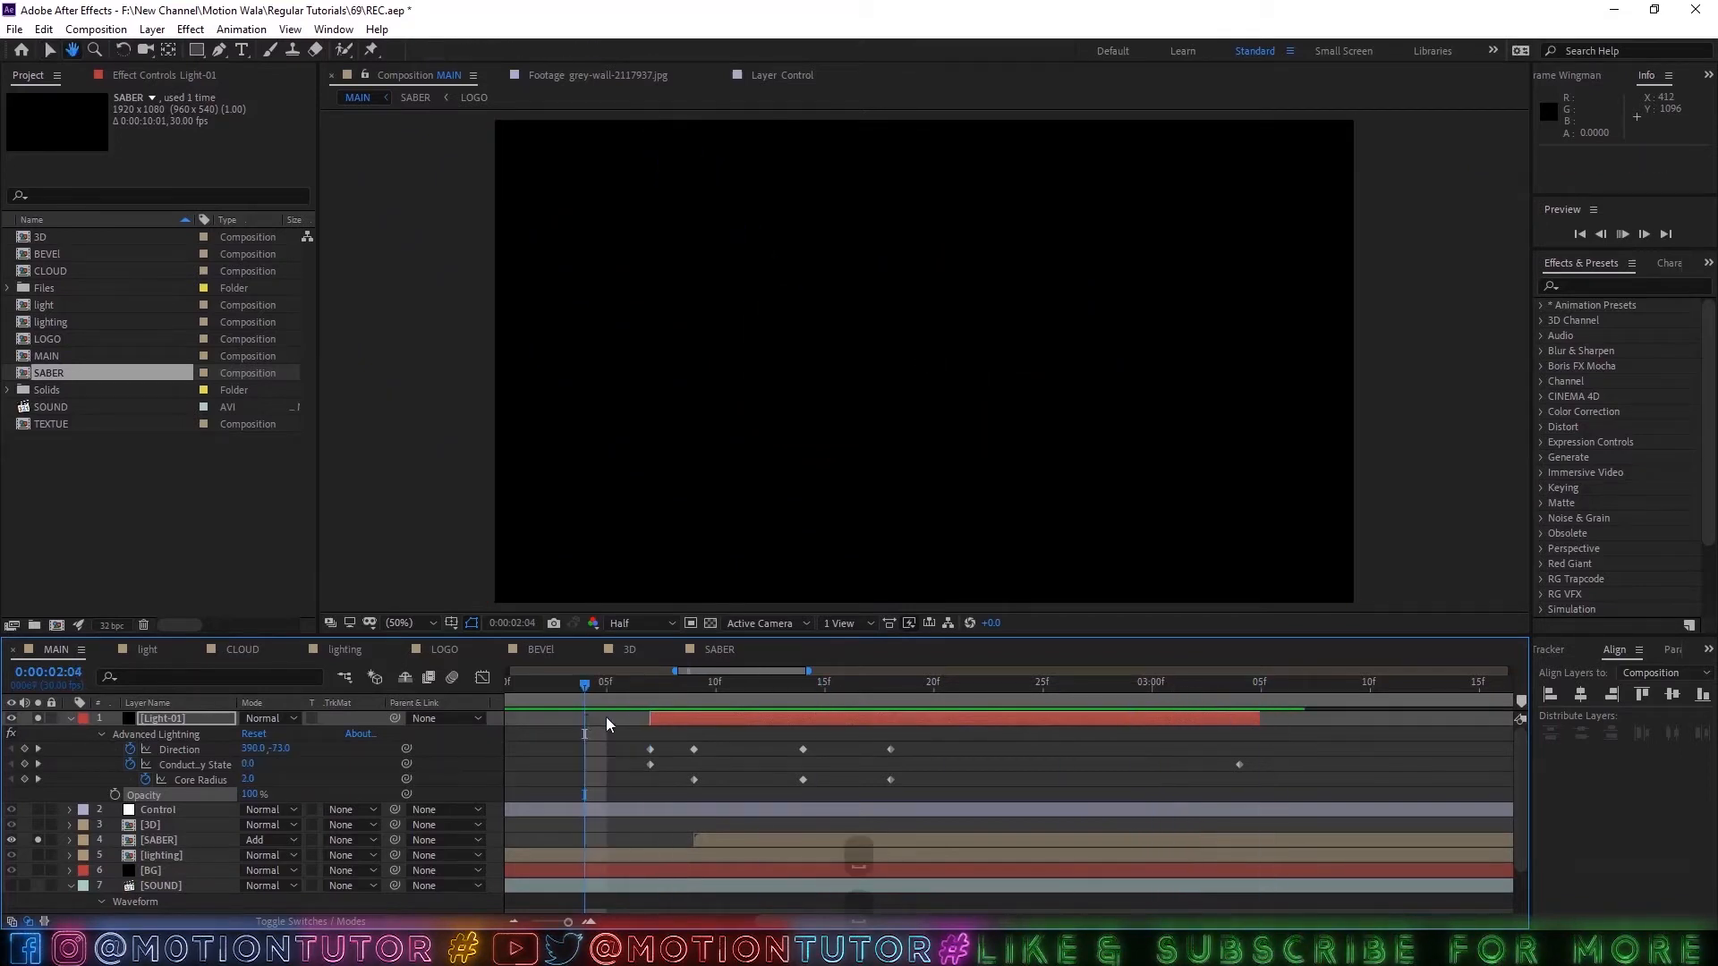
pyautogui.click(608, 684)
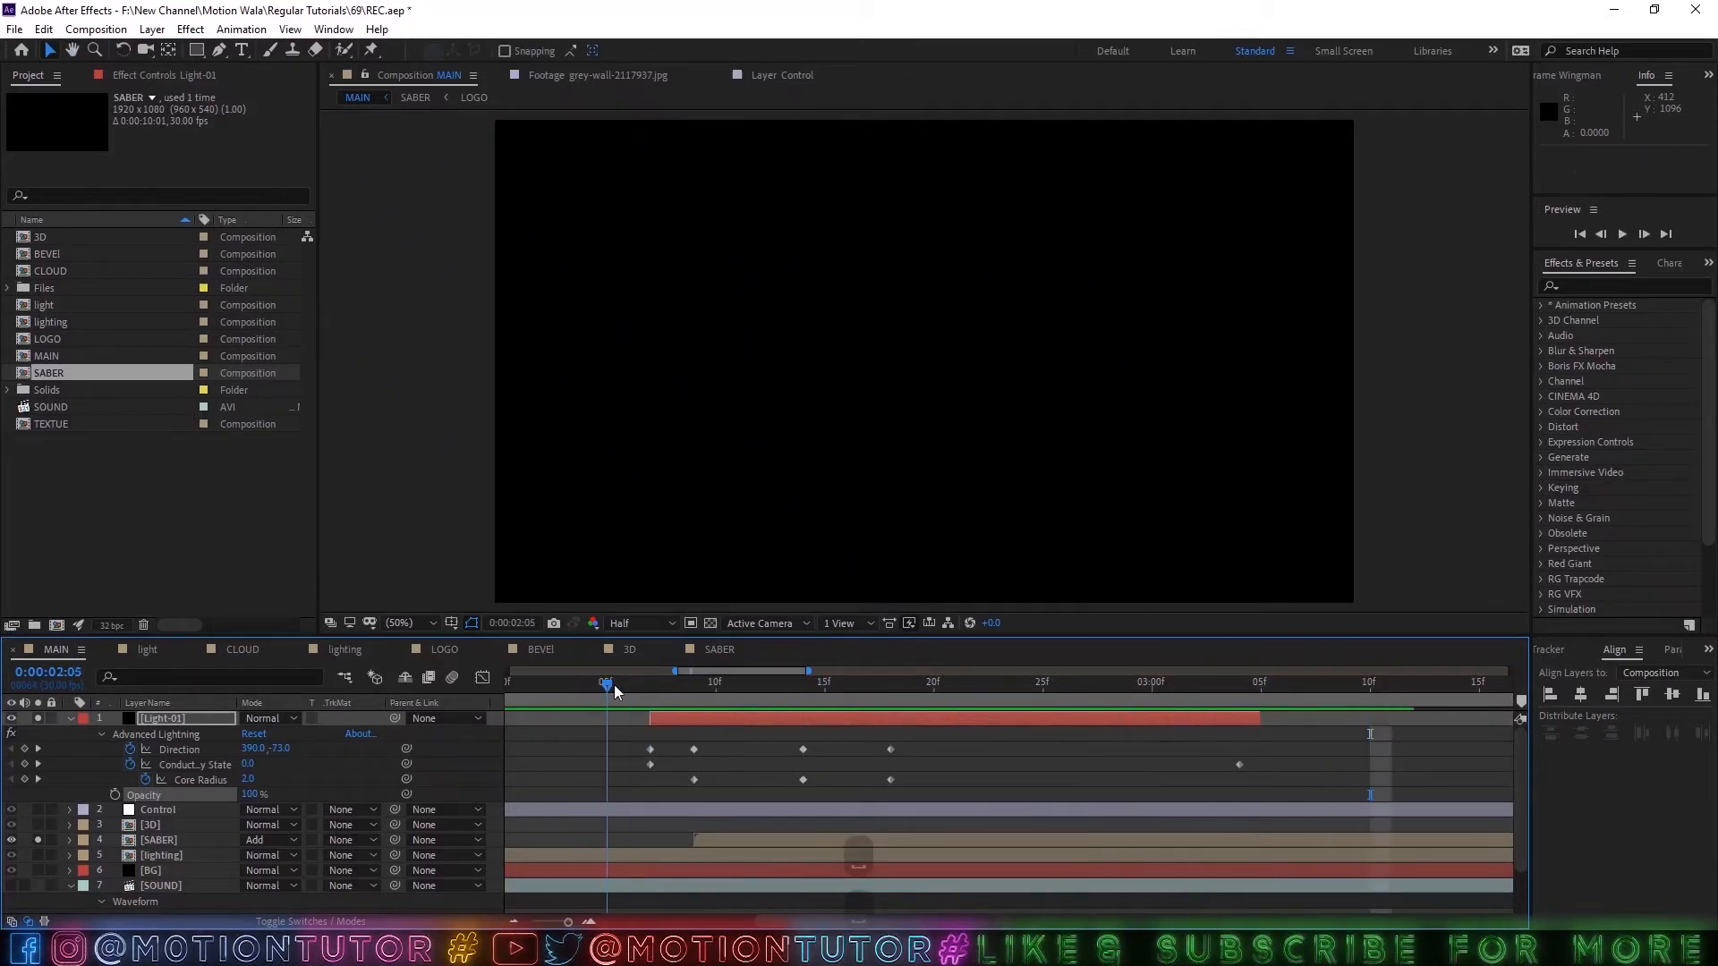
pyautogui.scroll(-2, 769, 775)
pyautogui.press('space')
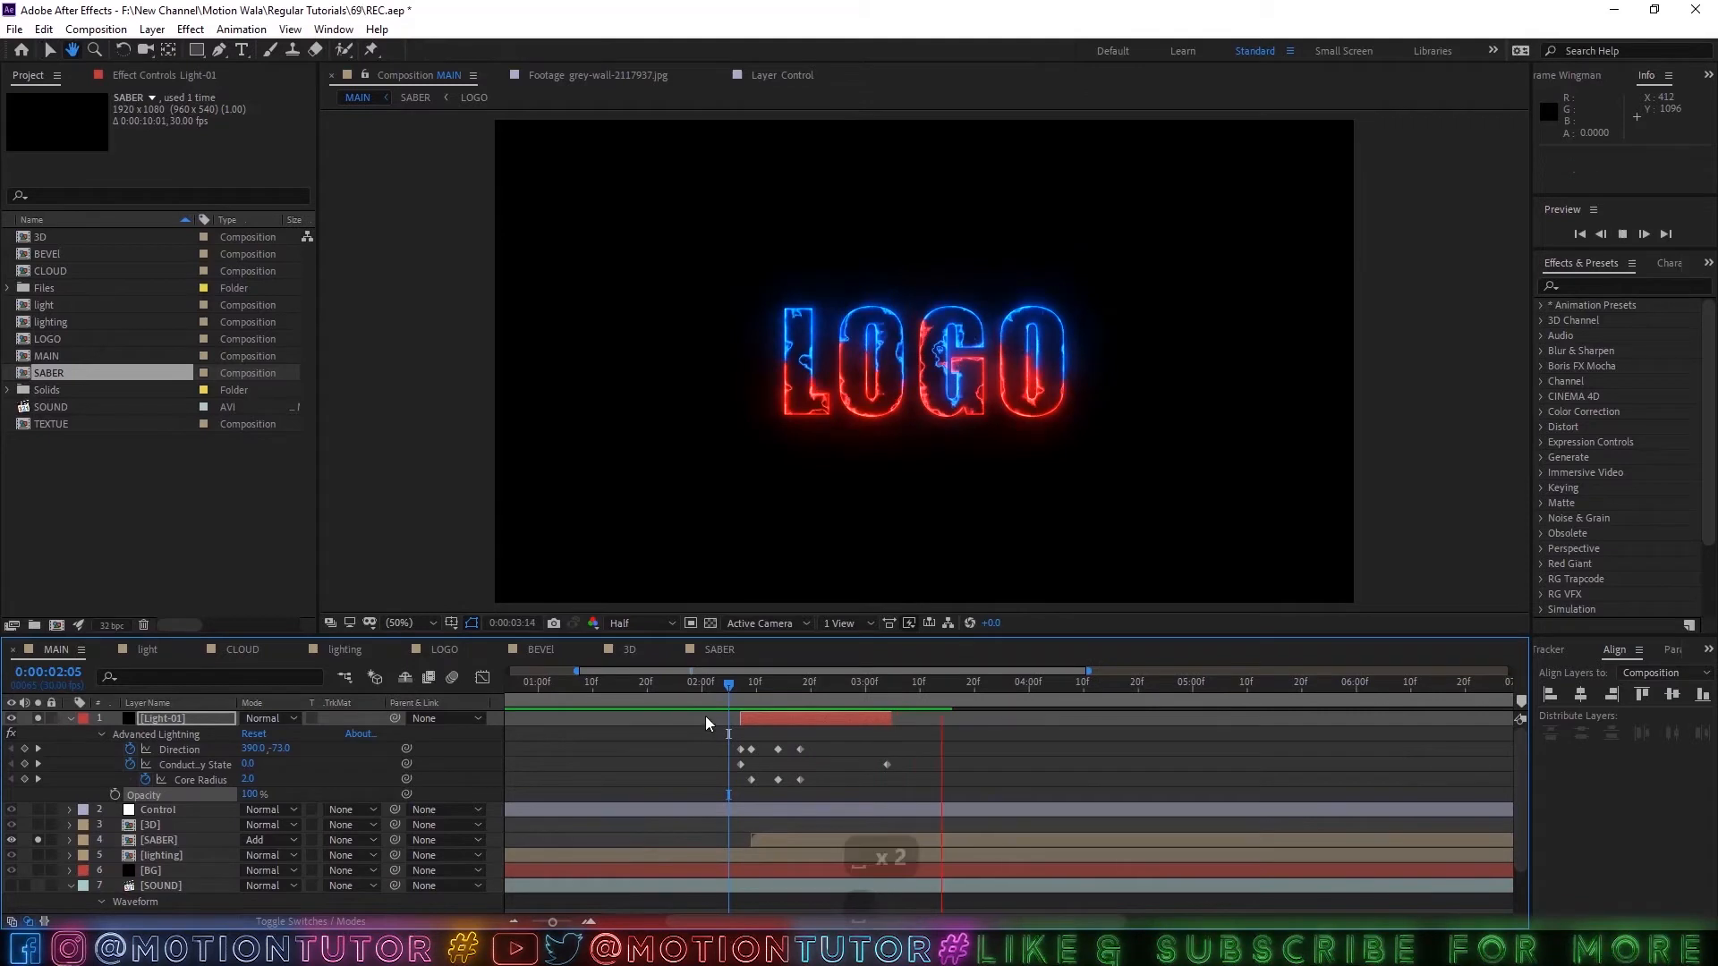
pyautogui.click(742, 691)
pyautogui.press('space')
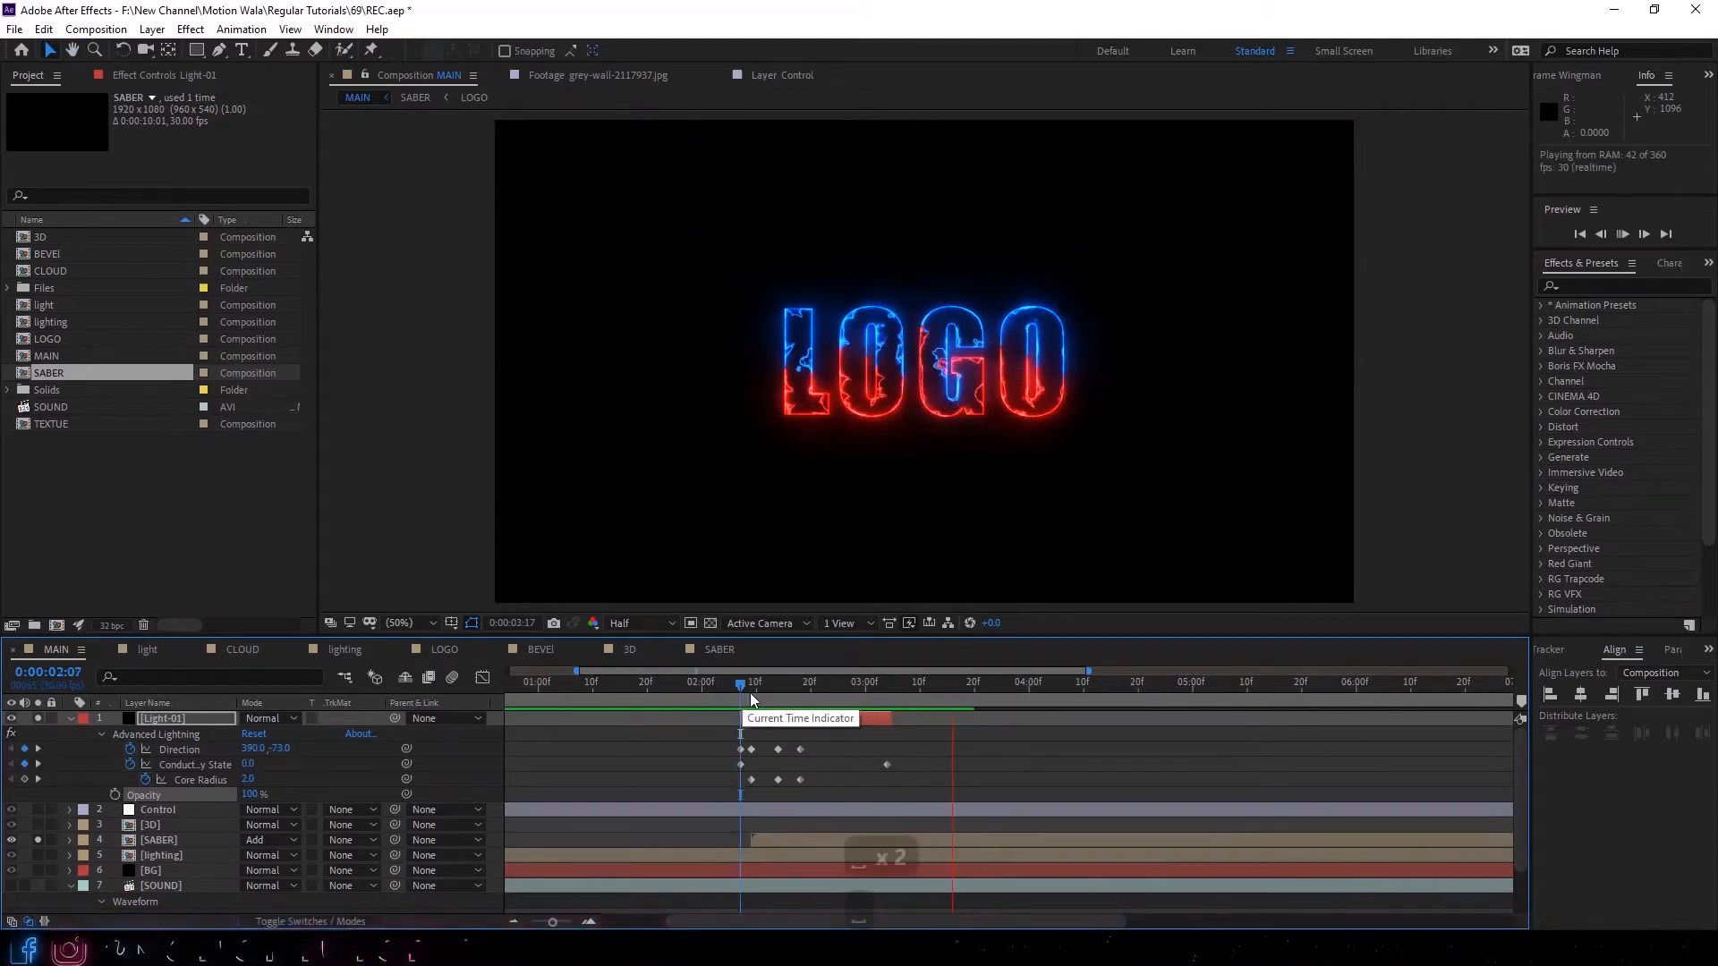
# At 0:00:02:15, set the Advanced Lightning Core Drain to 100% and Glow Opacity to 35%.
pyautogui.click(733, 685)
pyautogui.moveTo(734, 686); pyautogui.dragTo(782, 687)
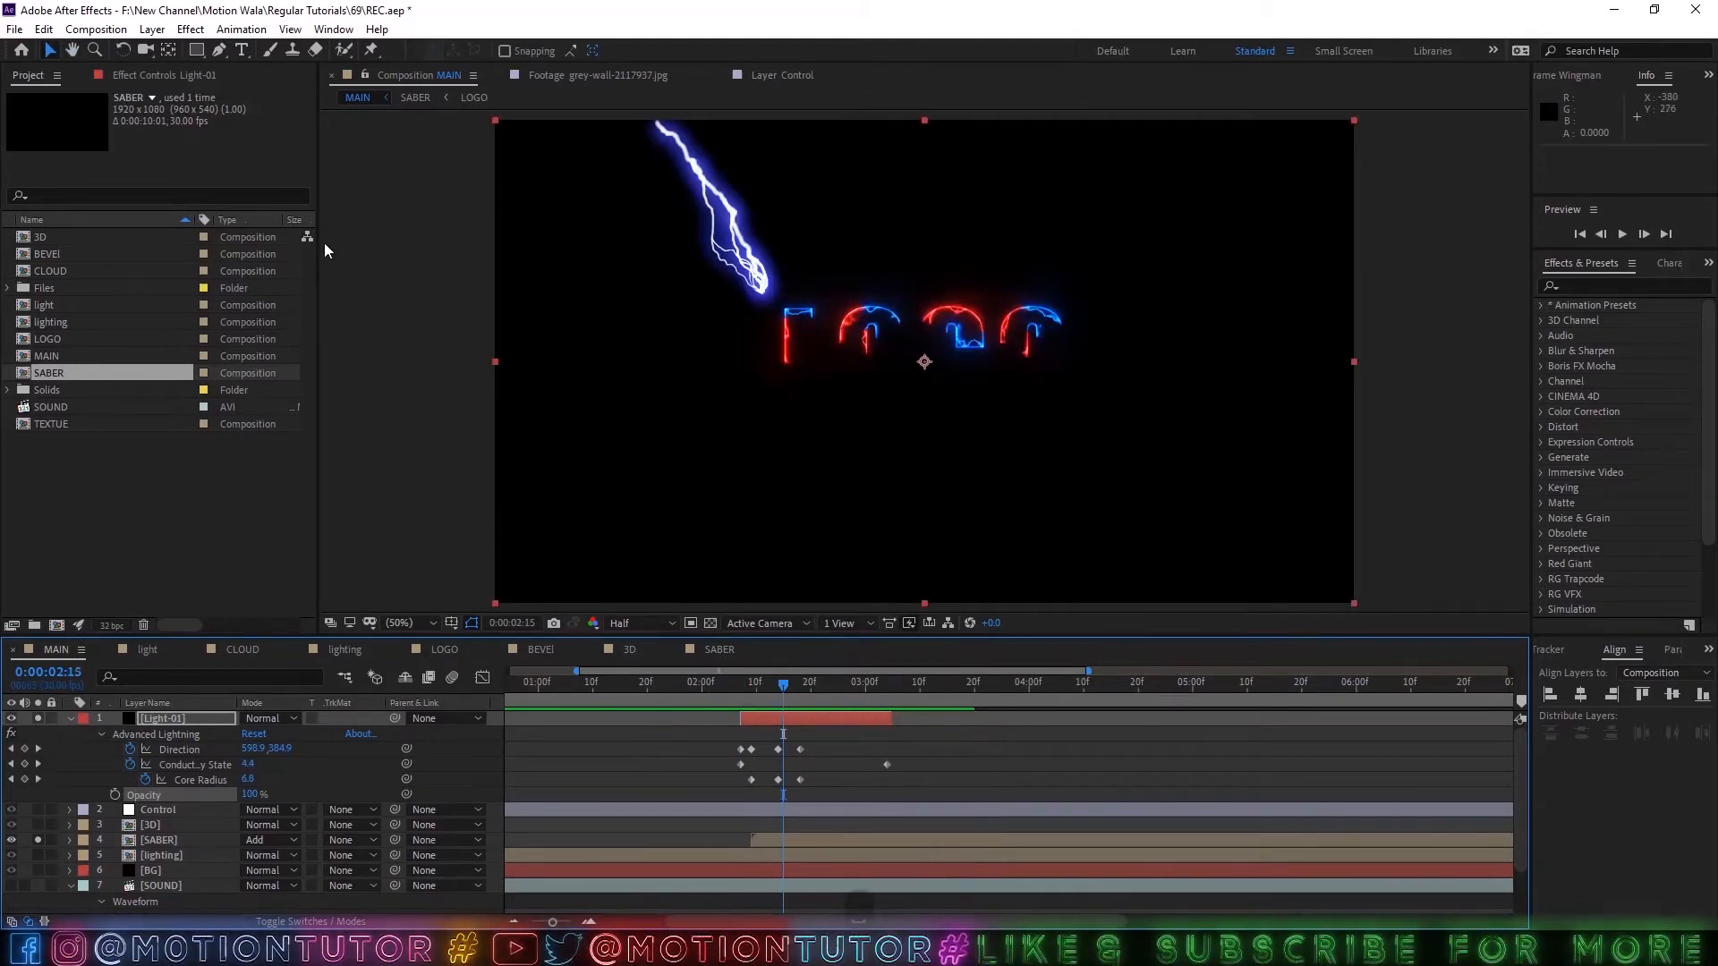
pyautogui.click(168, 77)
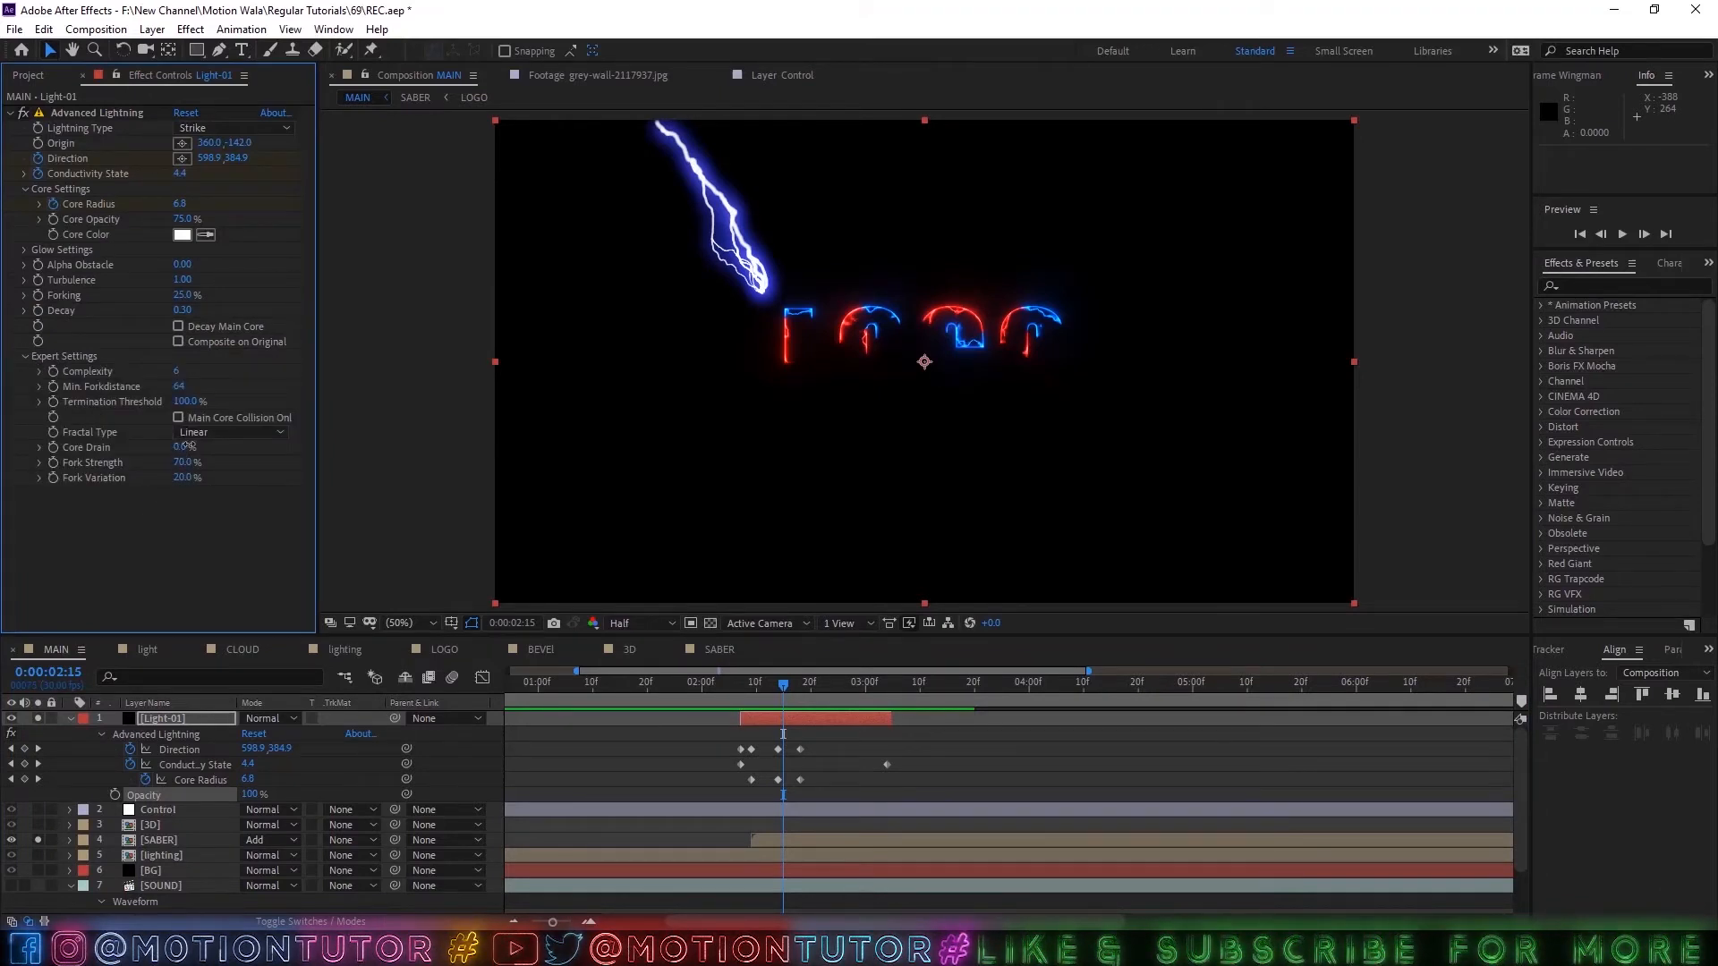
pyautogui.moveTo(188, 446); pyautogui.dragTo(518, 430)
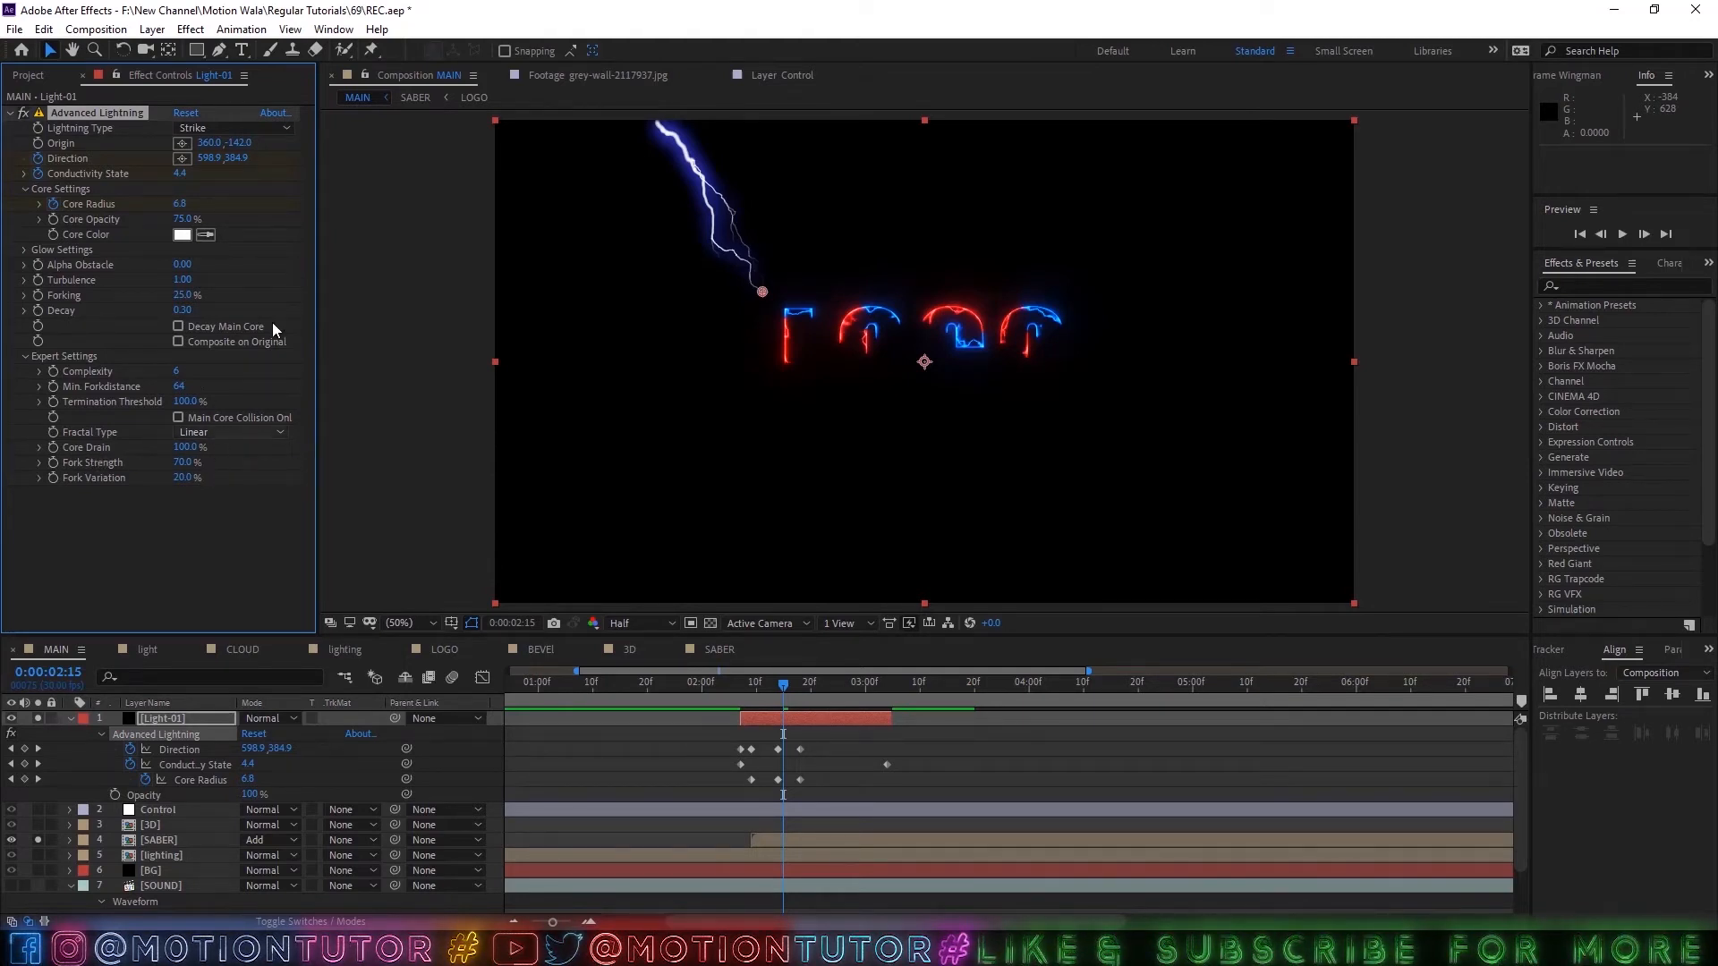
pyautogui.click(23, 249)
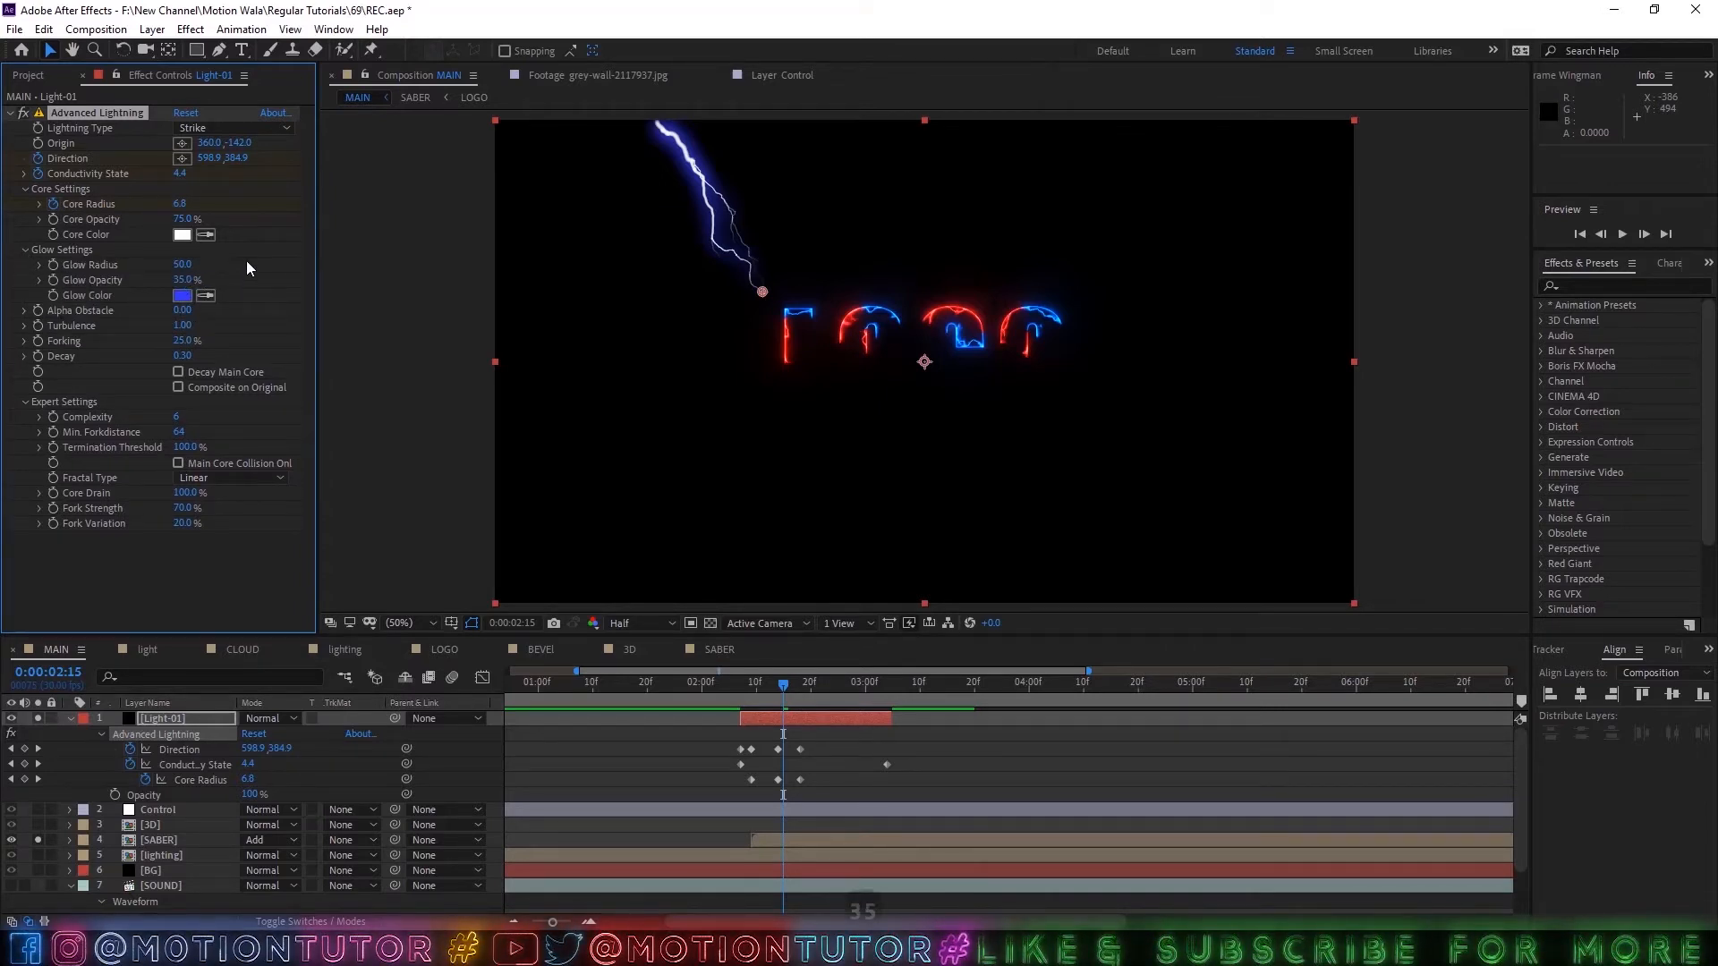
# Apply Fast Box Blur to the Light-01 layer with a Blur Radius of 1.
pyautogui.click(164, 714)
pyautogui.click(1614, 285)
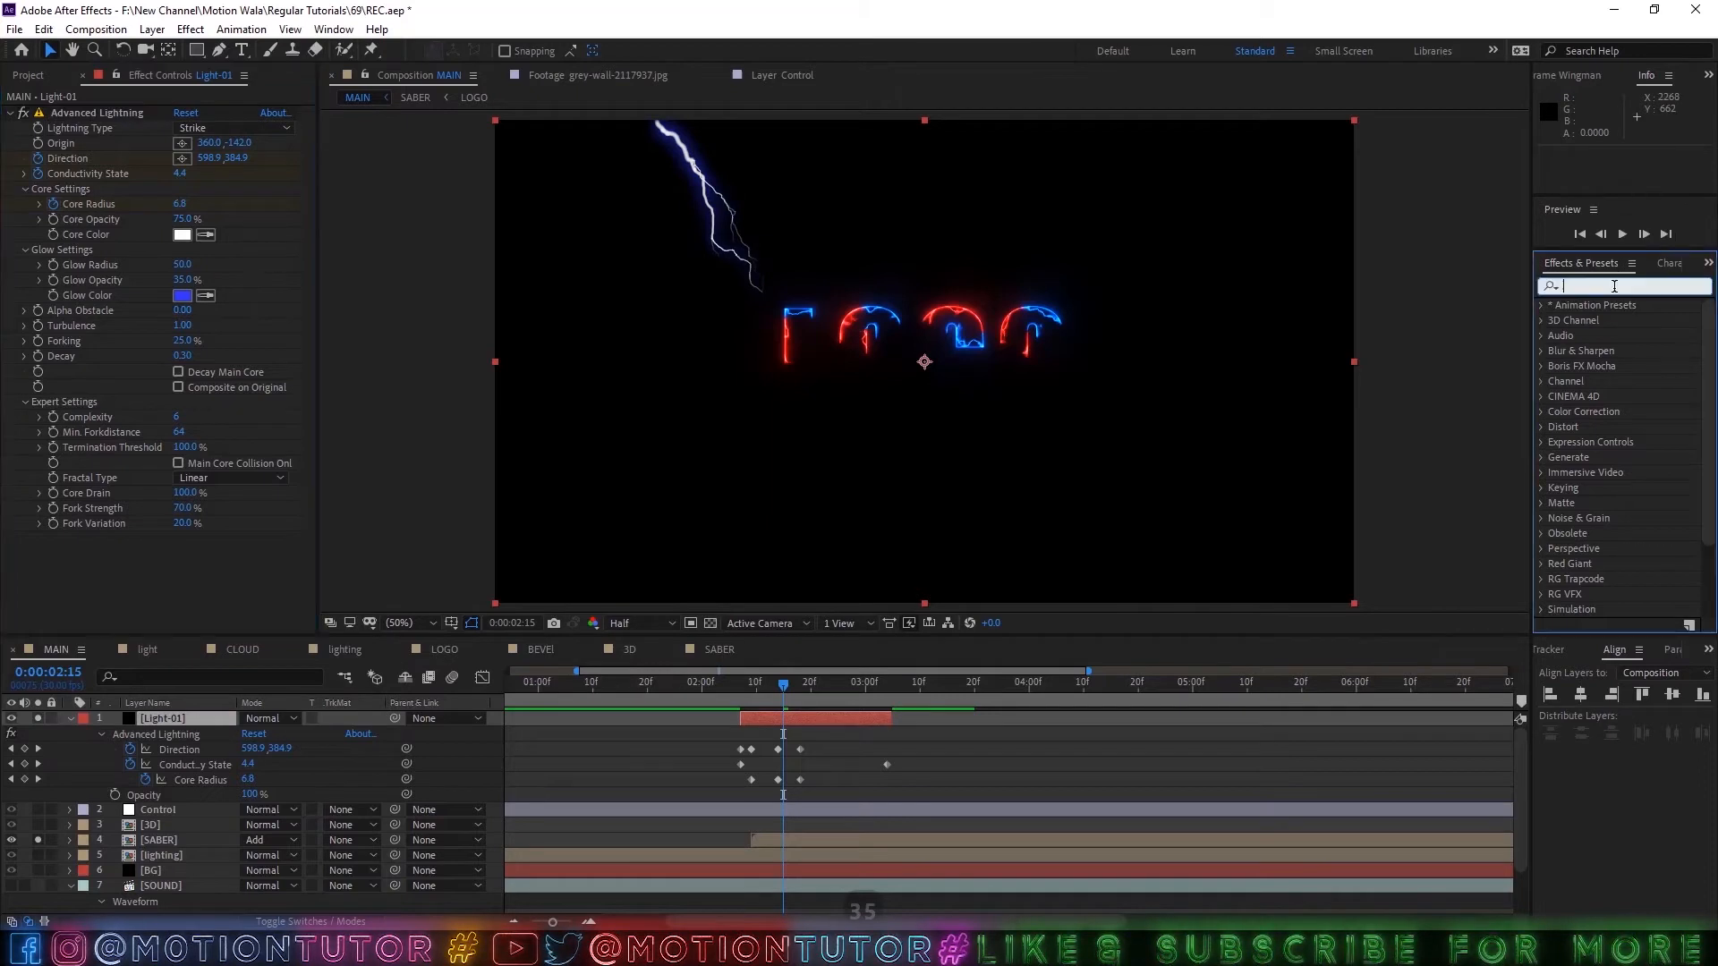
pyautogui.write('d')
pyautogui.press('BackSpace')
pyautogui.write('fas')
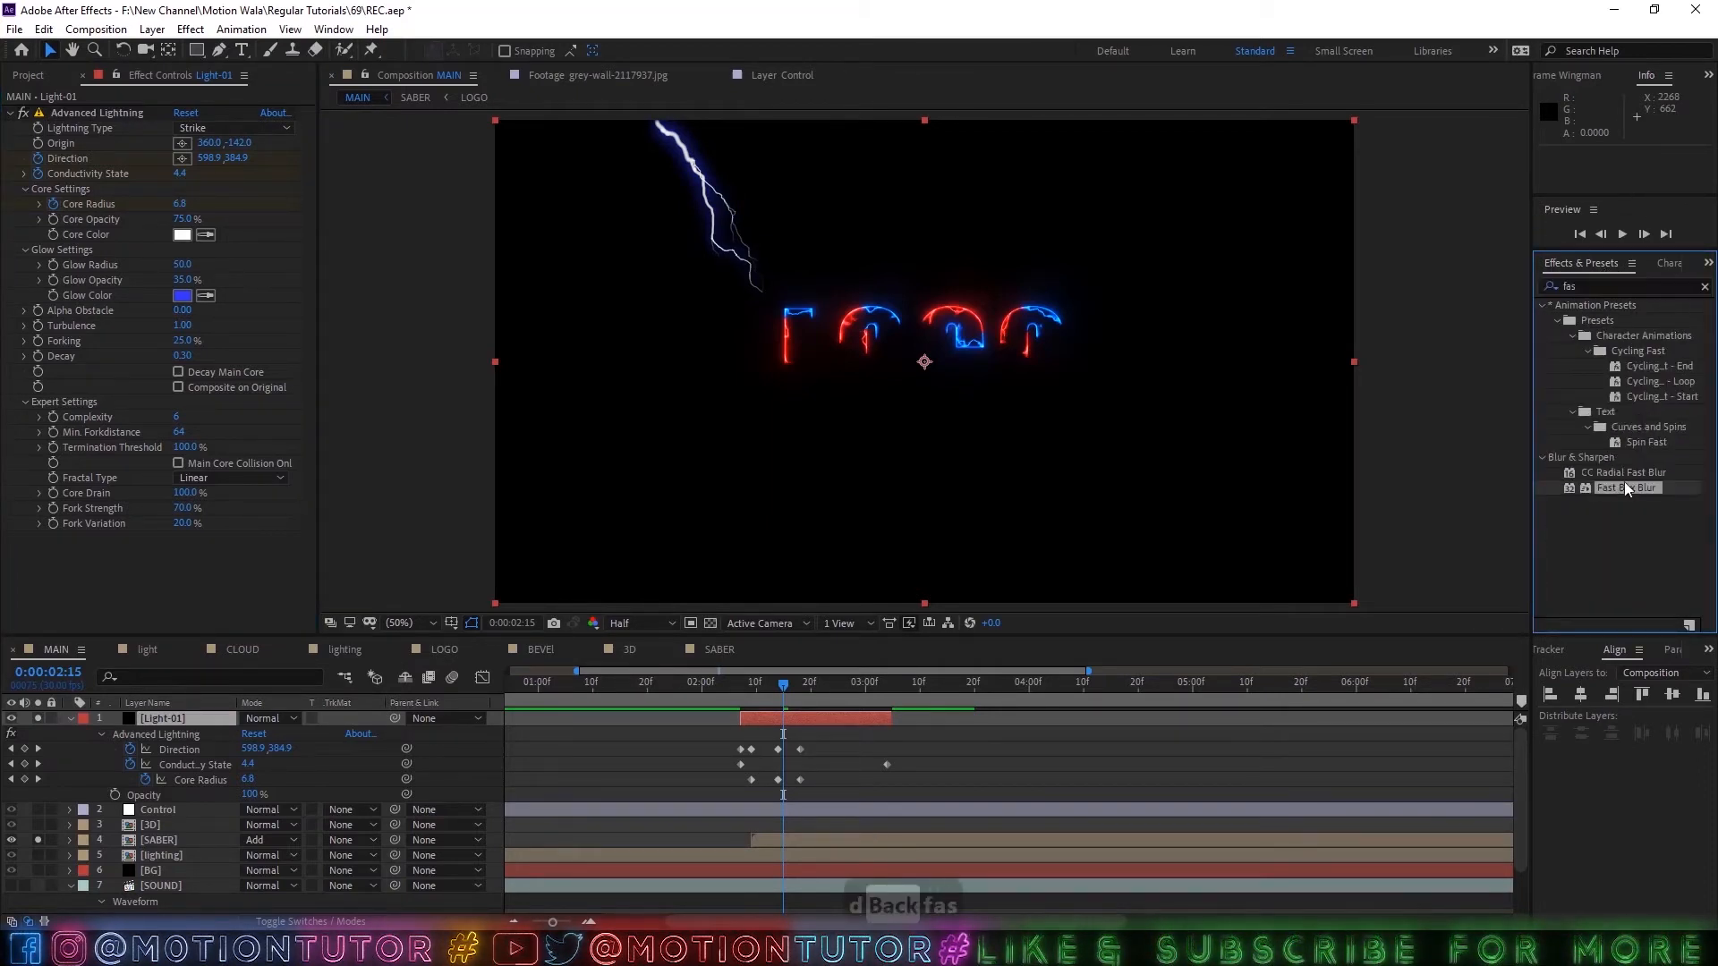
pyautogui.moveTo(1624, 485); pyautogui.dragTo(185, 556)
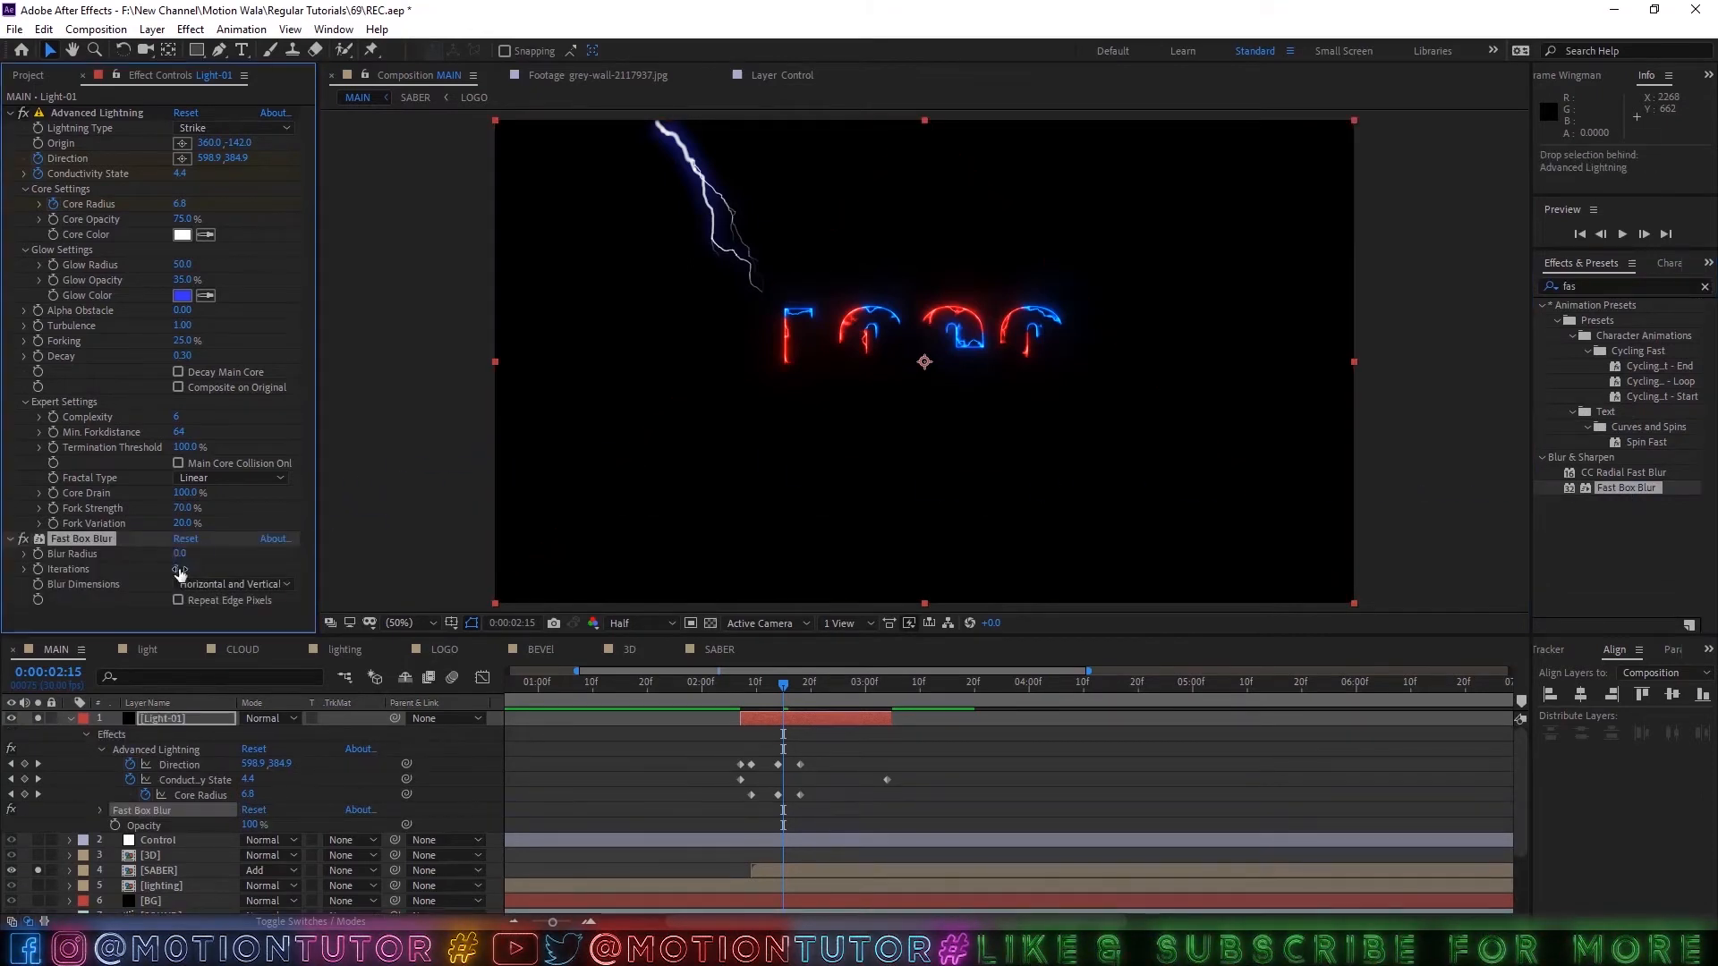
pyautogui.press('Return')
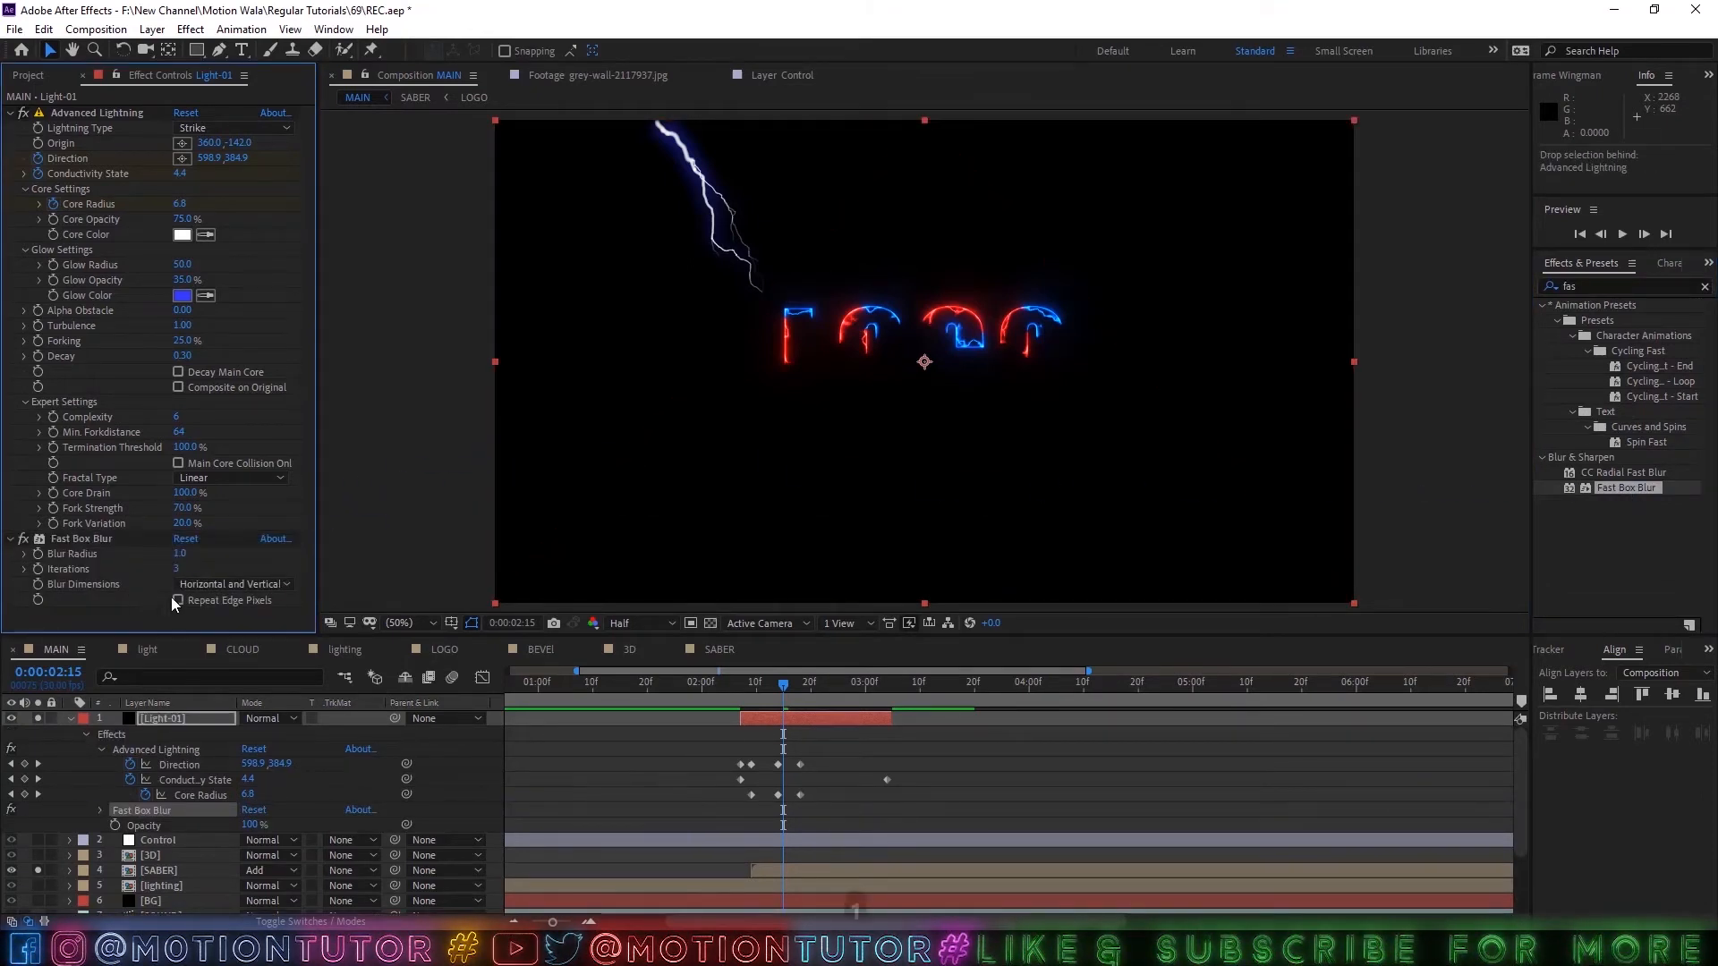
# Check the blurred strike, save the project, and preview the animation from 0:00:01:29.
pyautogui.click(782, 695)
pyautogui.press('space')
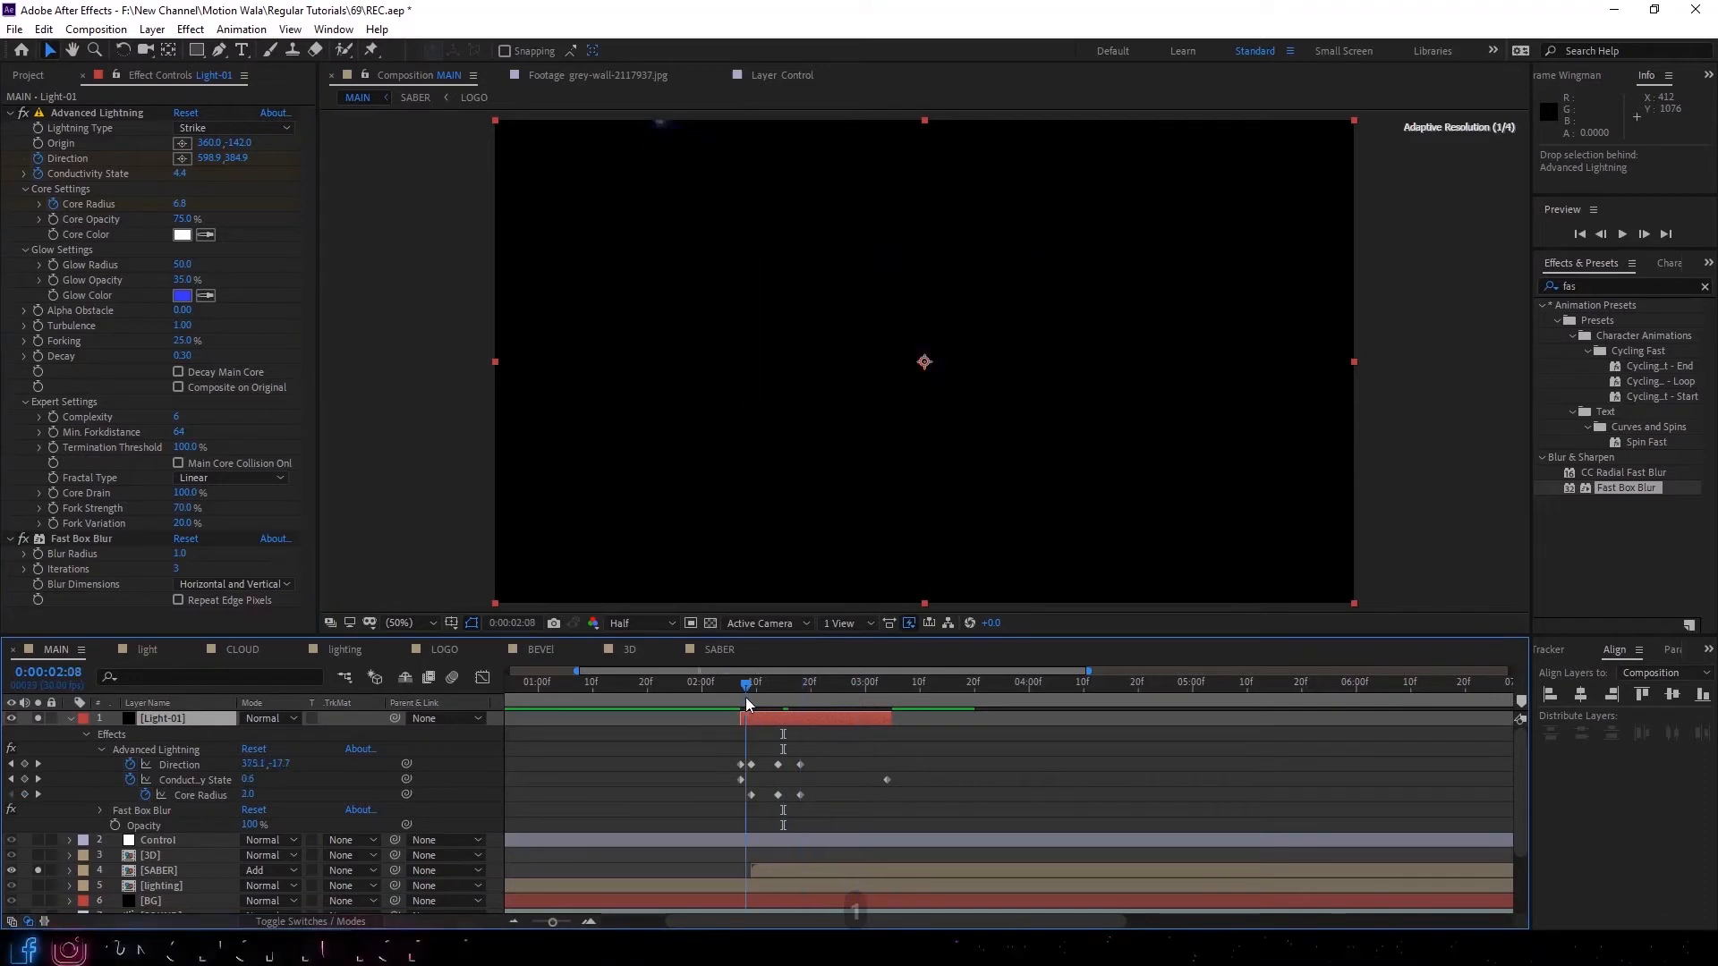
pyautogui.hotkey('ctrl', 's')
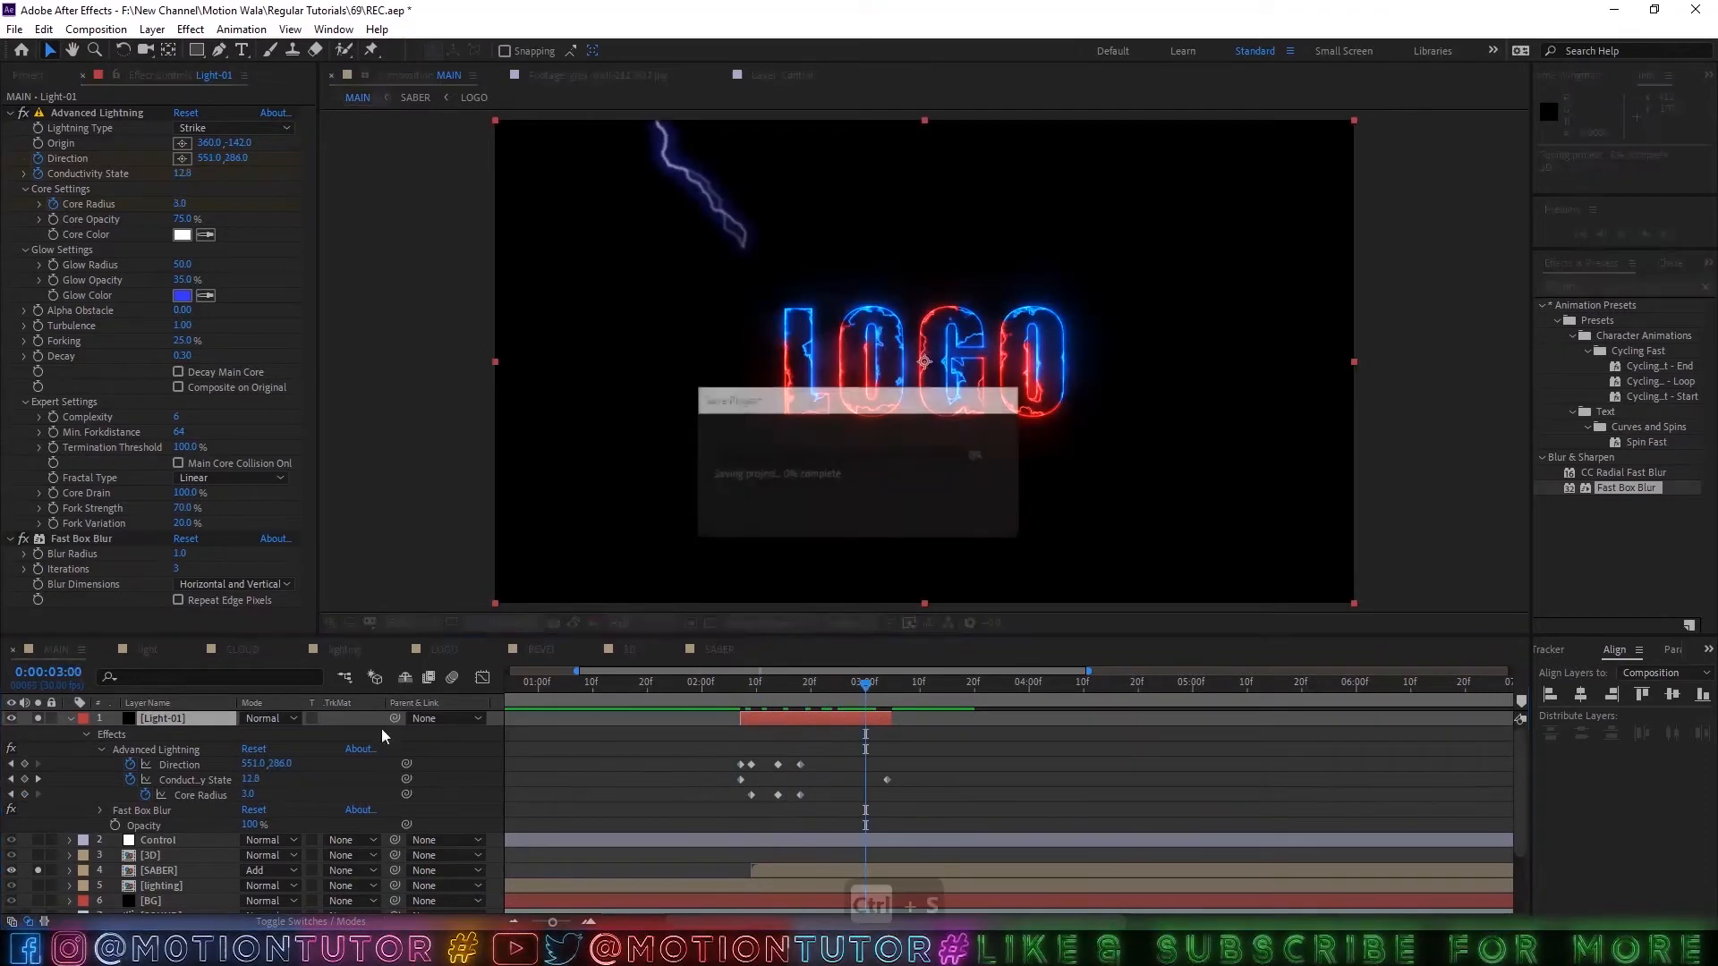
pyautogui.click(696, 695)
pyautogui.press('space')
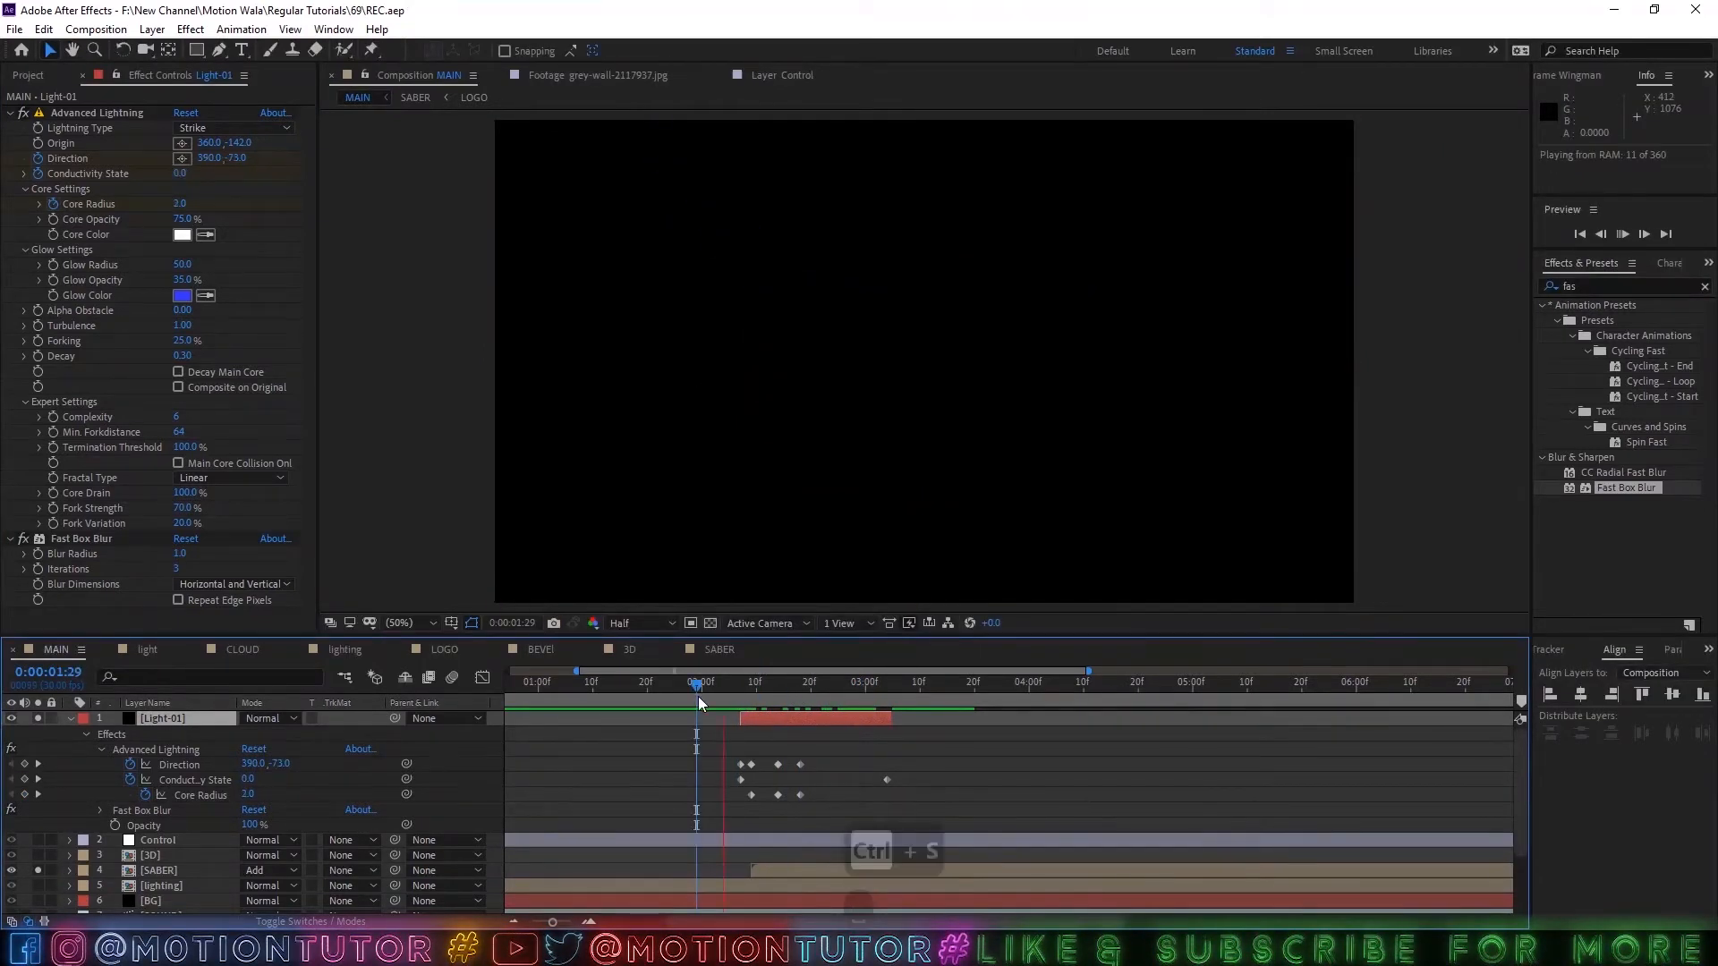
pyautogui.press('space')
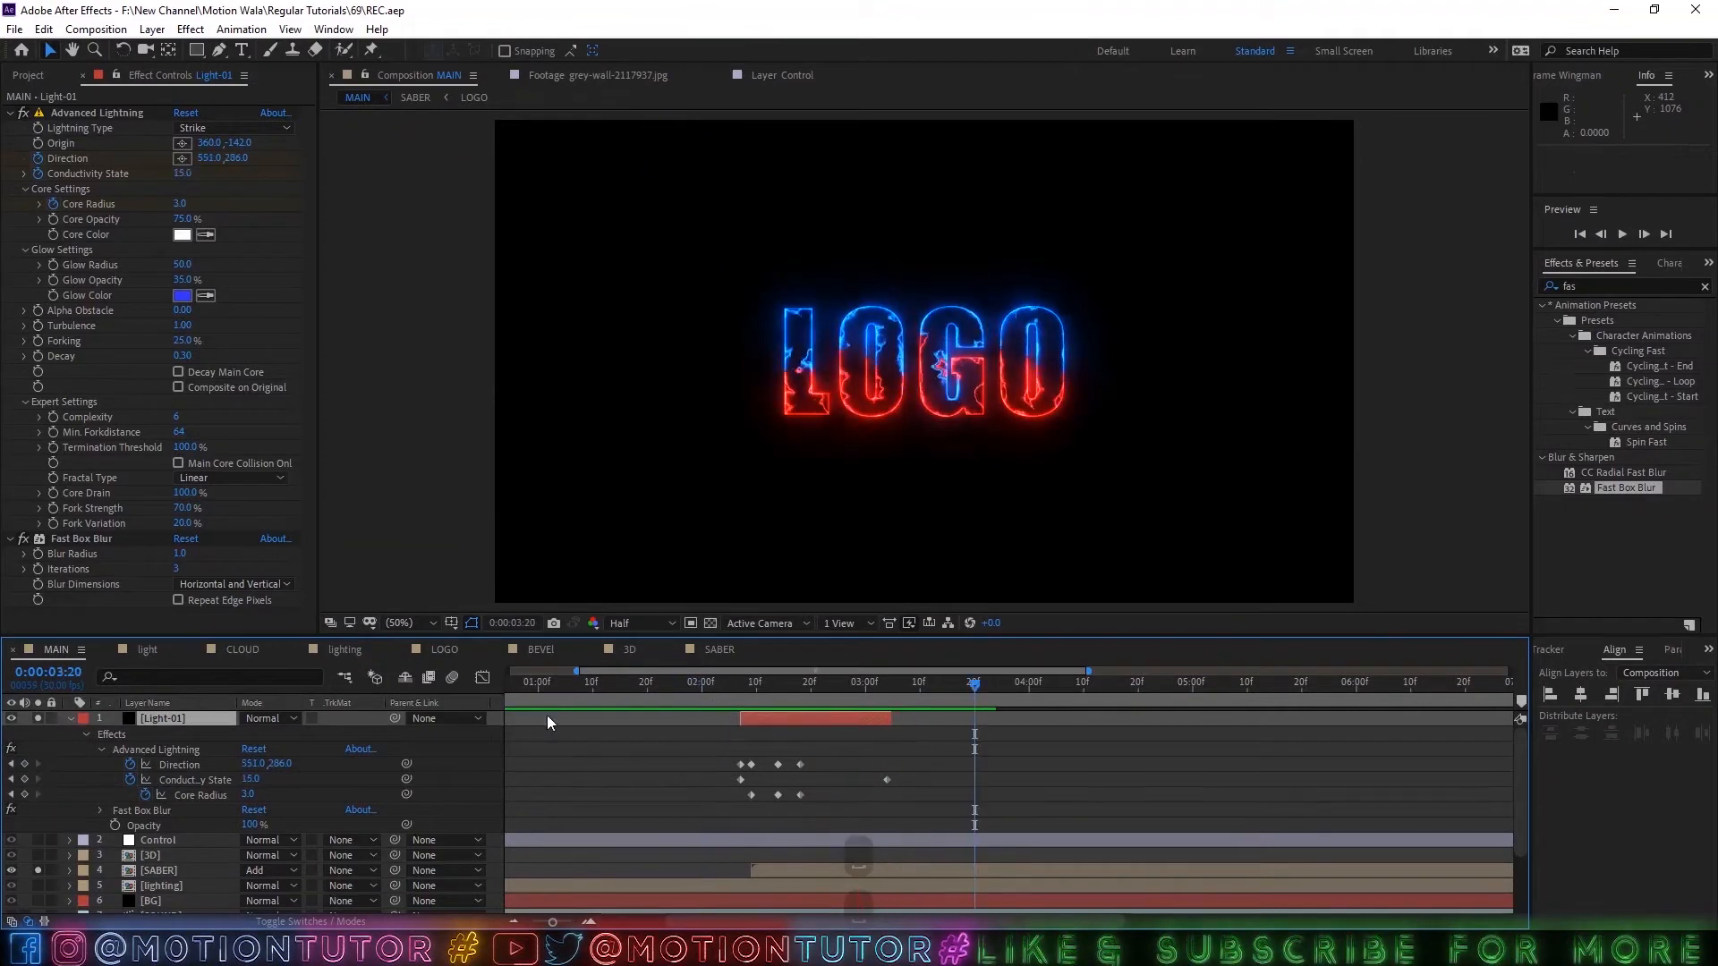
# Show the Control layer's Color 01 and Color 02 effects and lock their effect controls view.
pyautogui.click(152, 723)
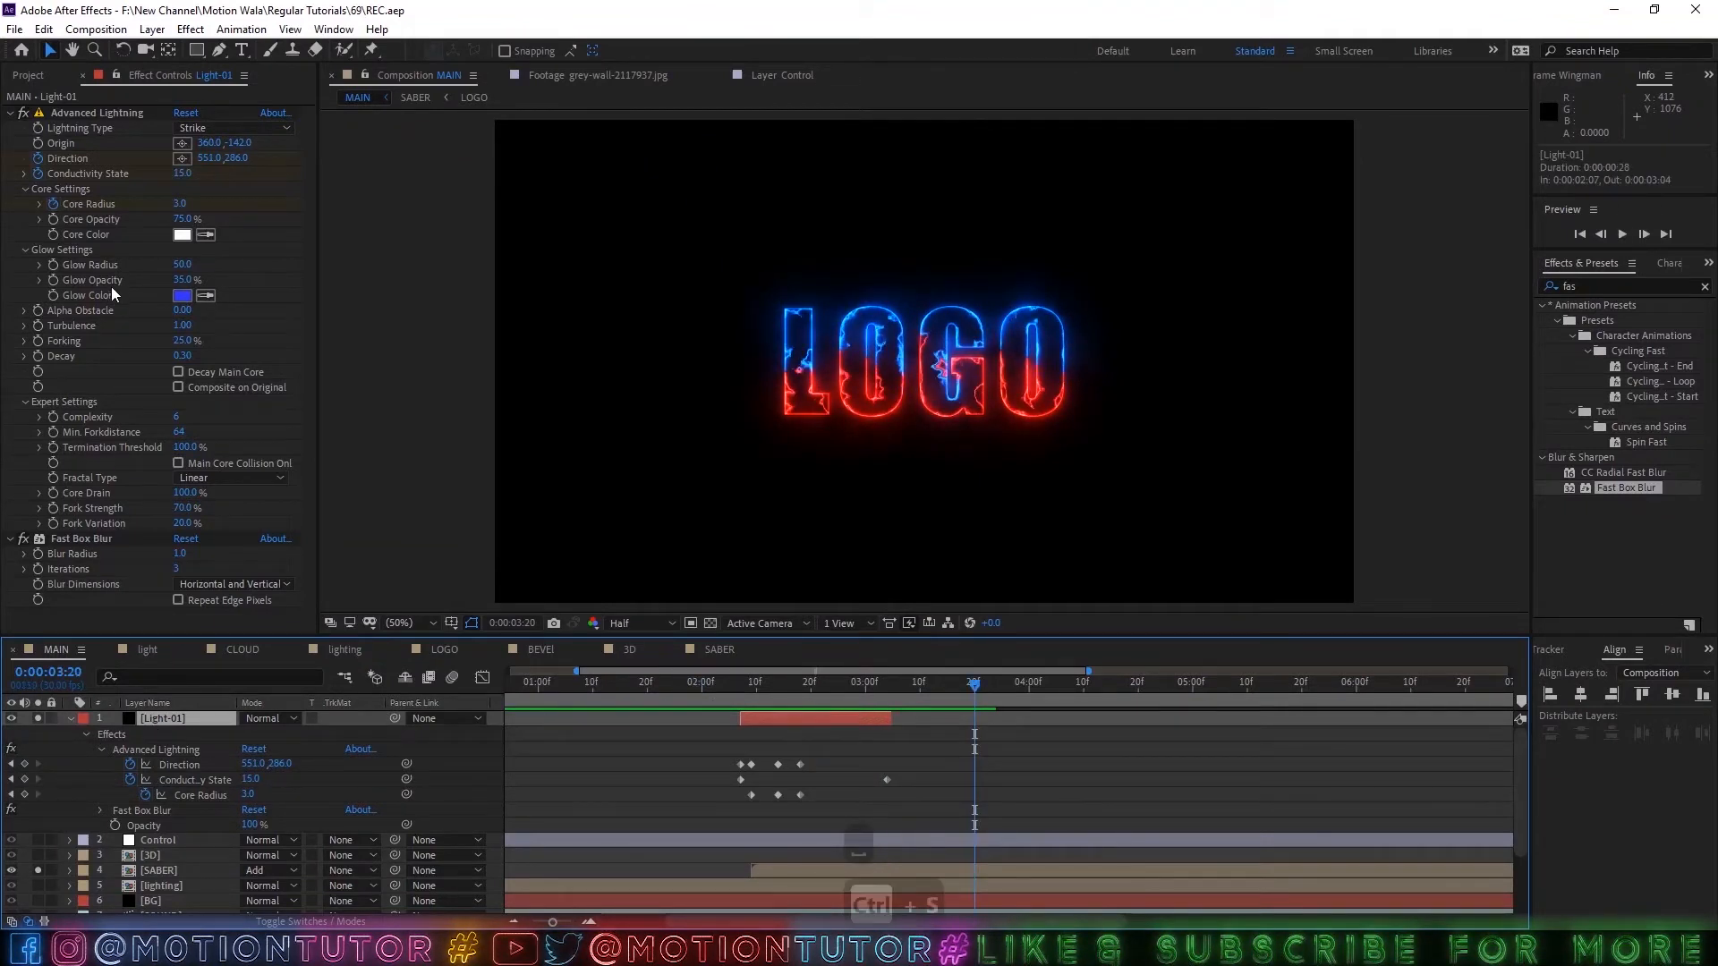
pyautogui.click(143, 841)
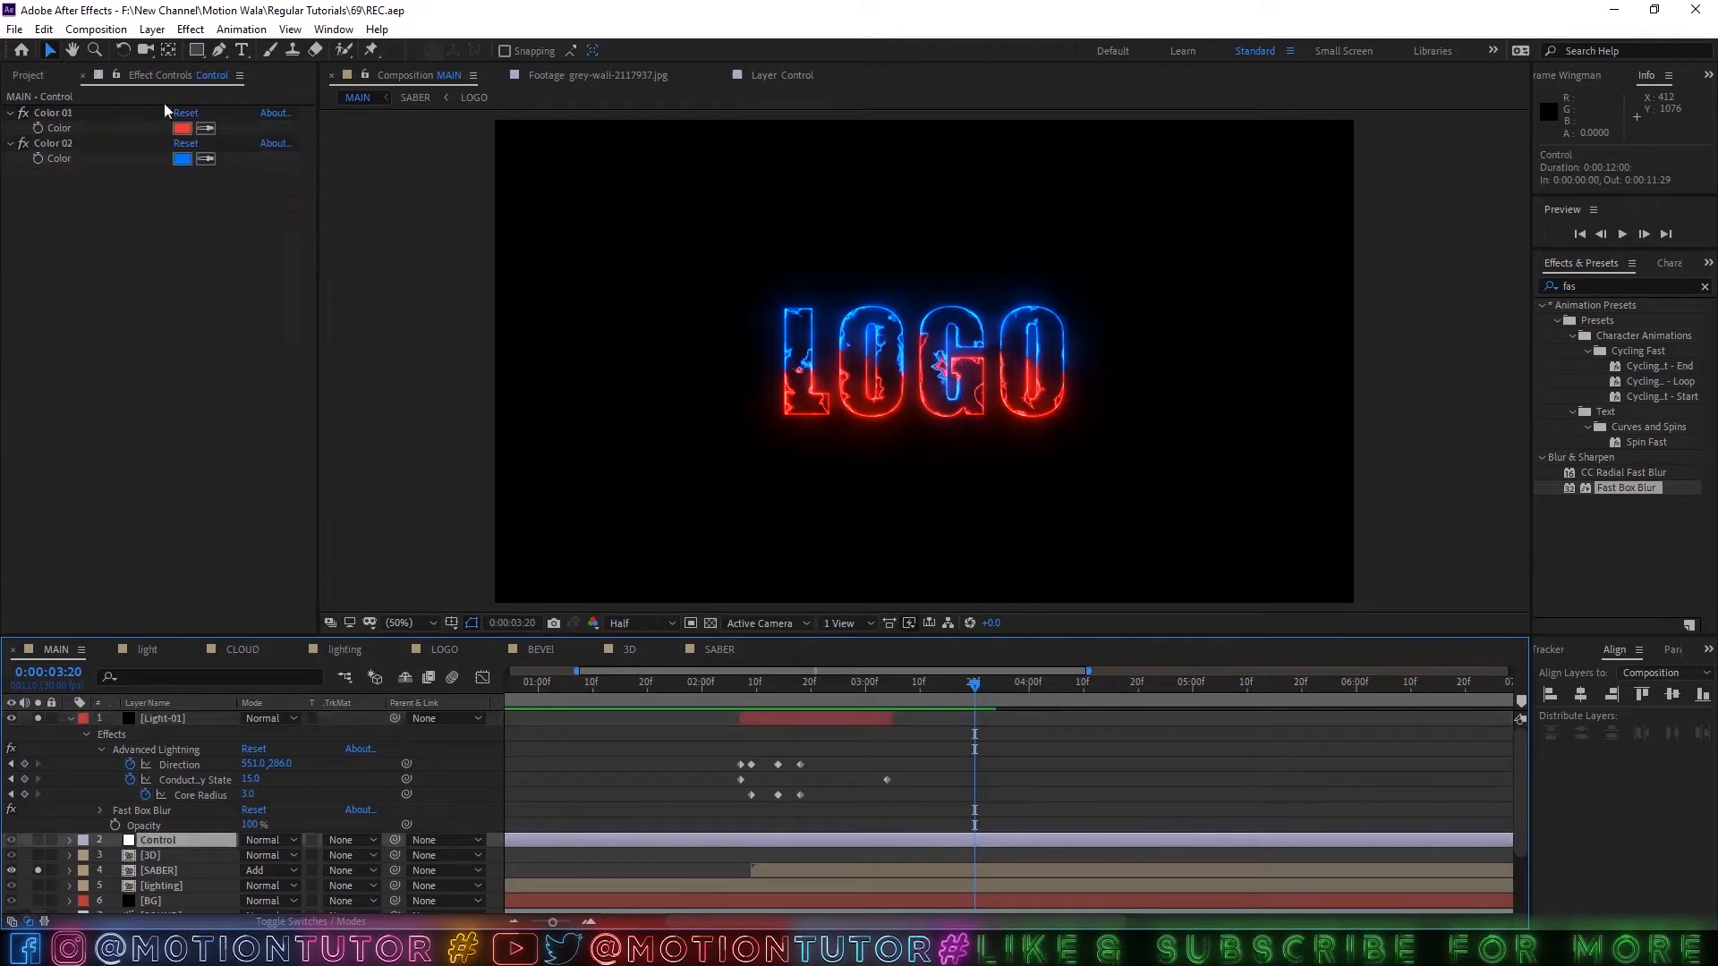
pyautogui.click(116, 75)
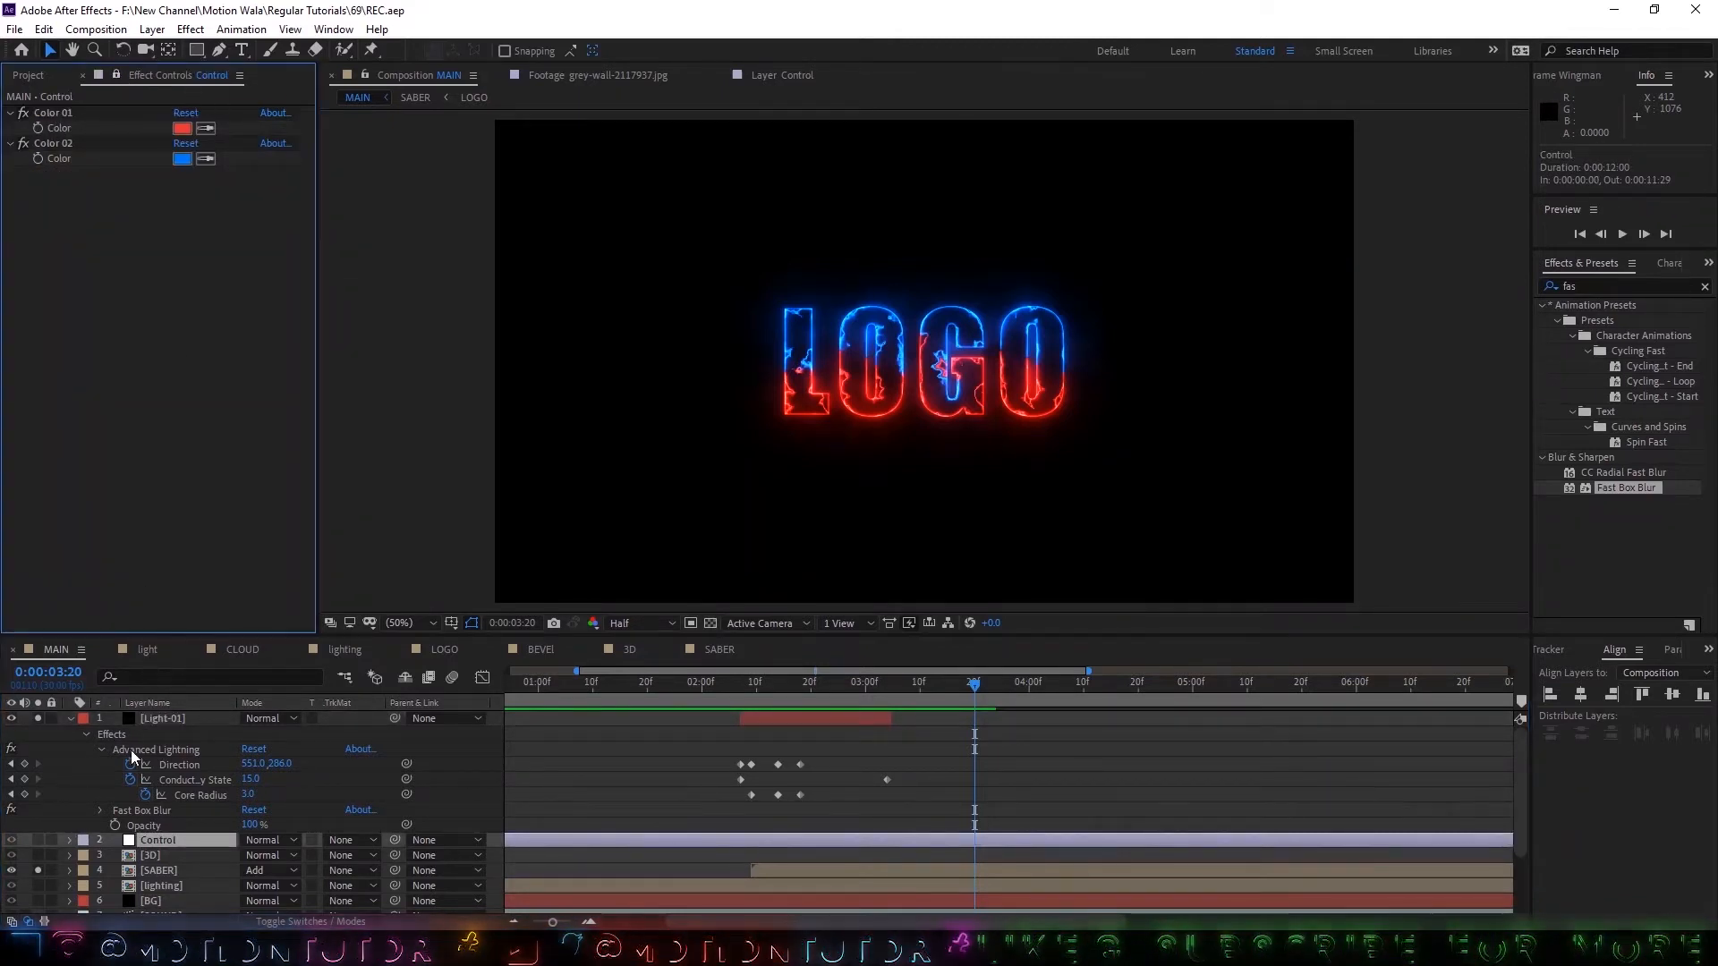
# Link the Glow Color of Light-01's Advanced Lightning to the Control layer's Color 02 with an expression.
pyautogui.click(145, 718)
pyautogui.press('w')
pyautogui.press('e')
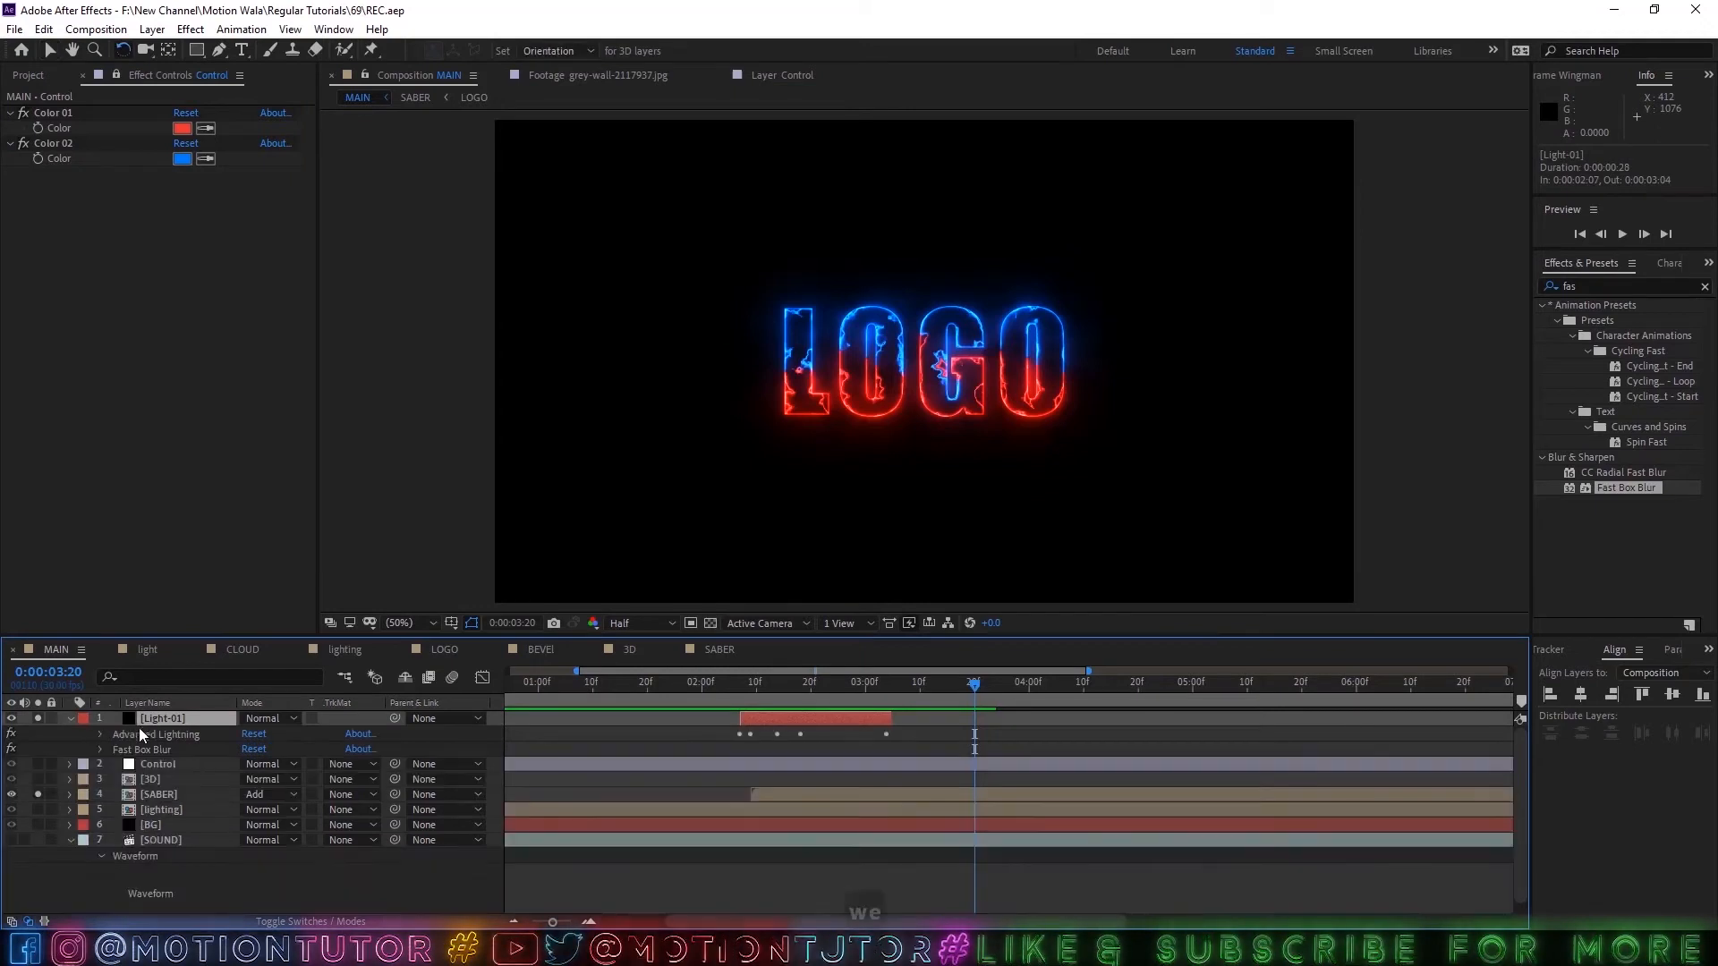
pyautogui.click(106, 737)
pyautogui.click(102, 735)
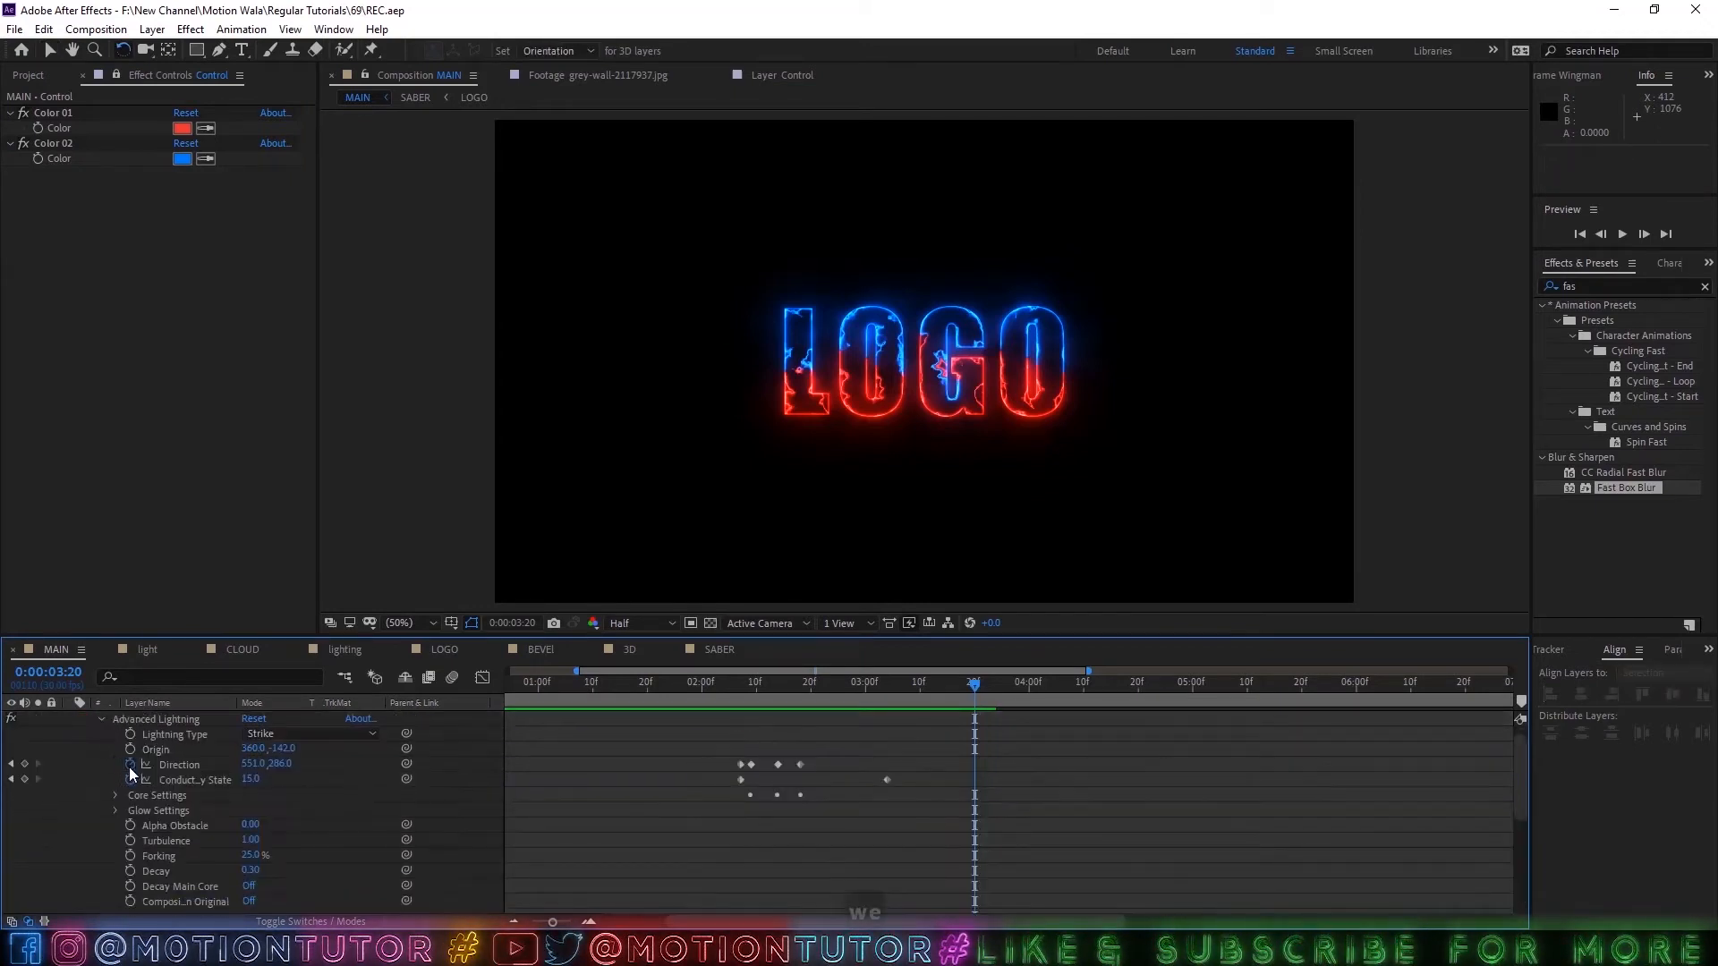
pyautogui.click(116, 796)
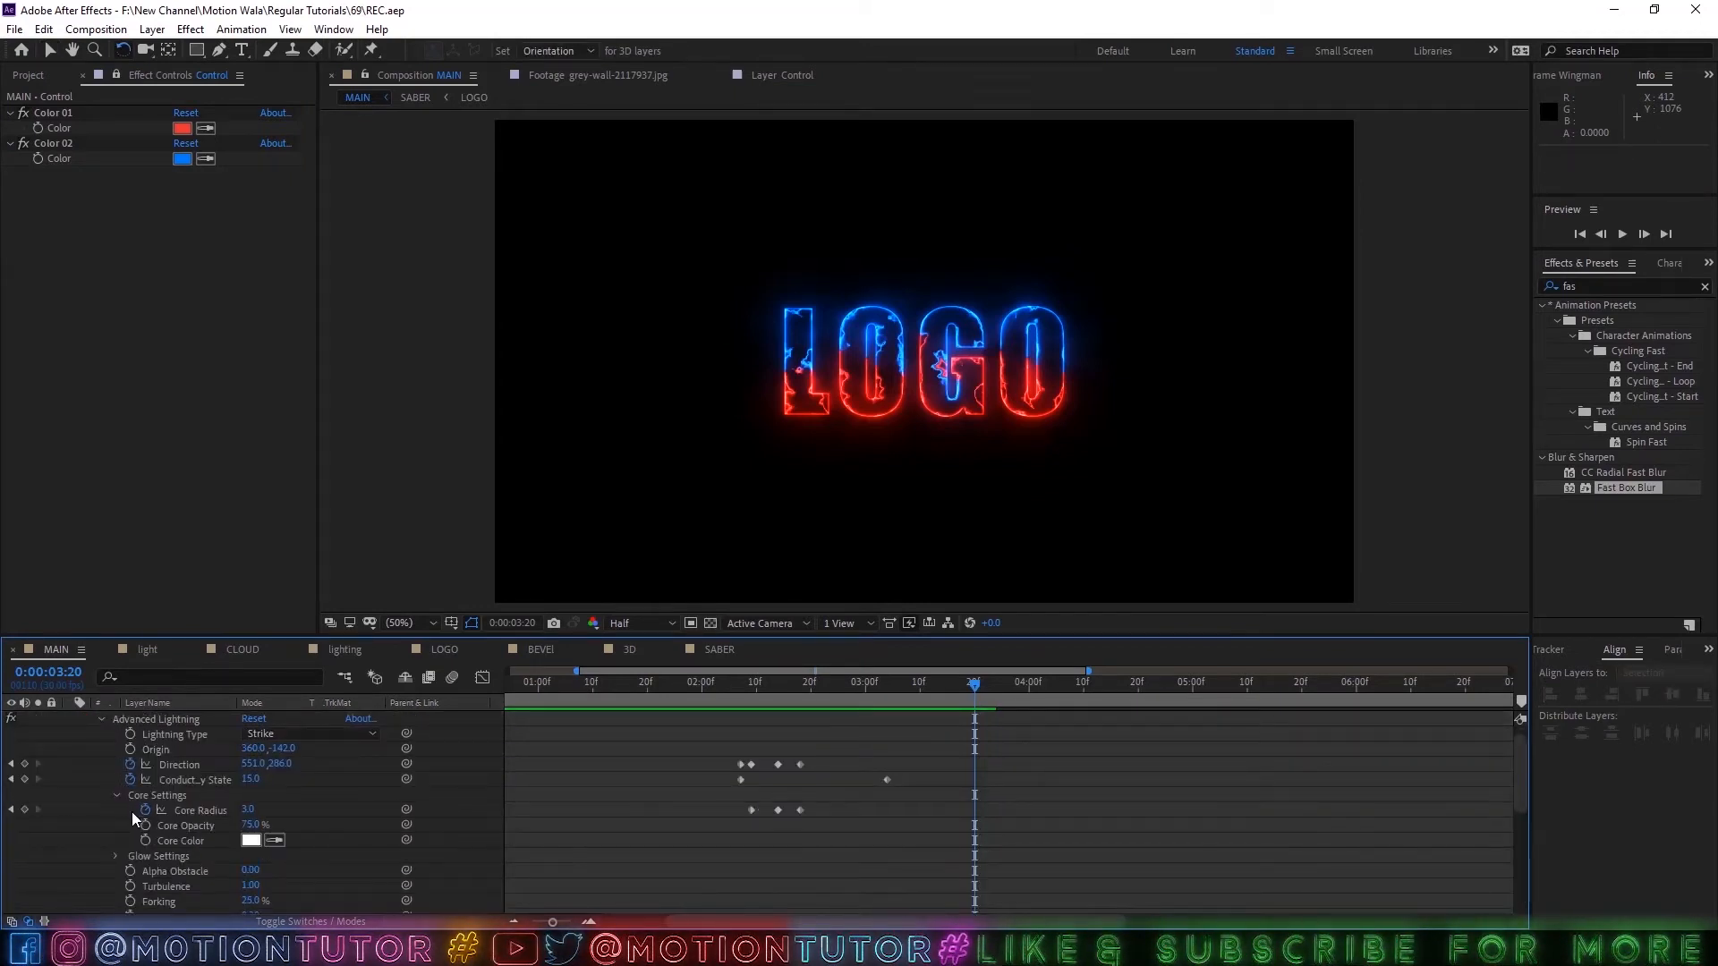
pyautogui.click(117, 857)
pyautogui.scroll(-1, 105, 794)
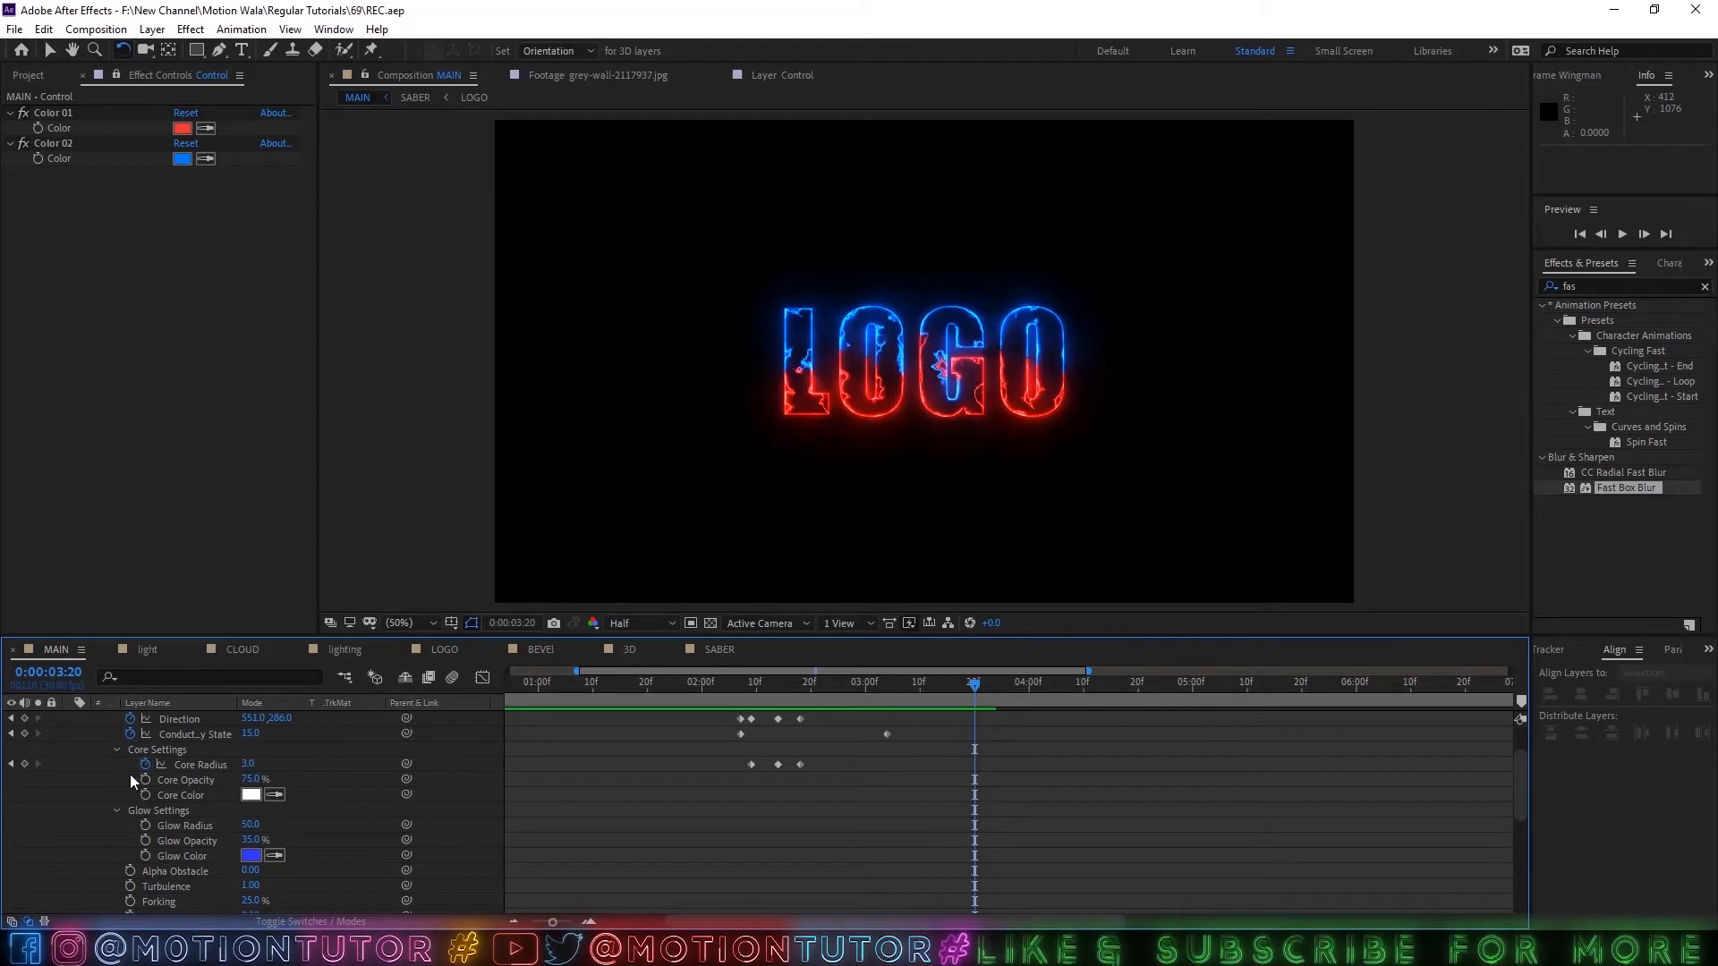
pyautogui.click(141, 855)
pyautogui.keyDown('alt'); pyautogui.click(141, 855); pyautogui.keyUp('alt')
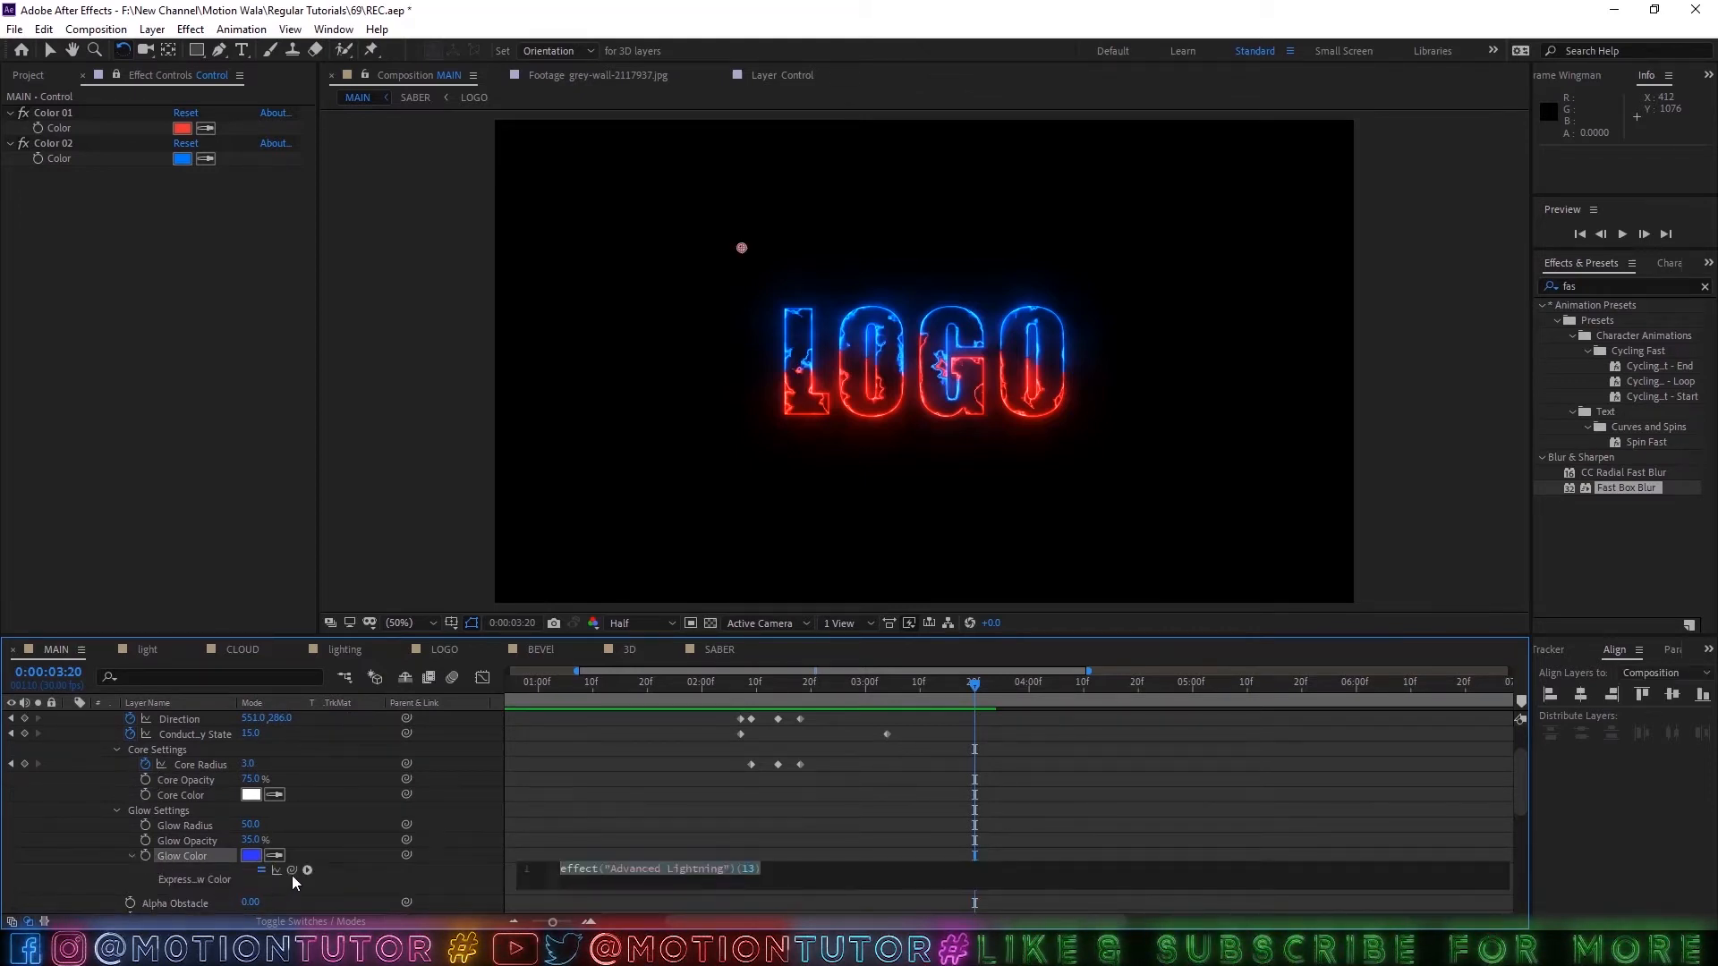
pyautogui.moveTo(292, 870); pyautogui.dragTo(52, 155)
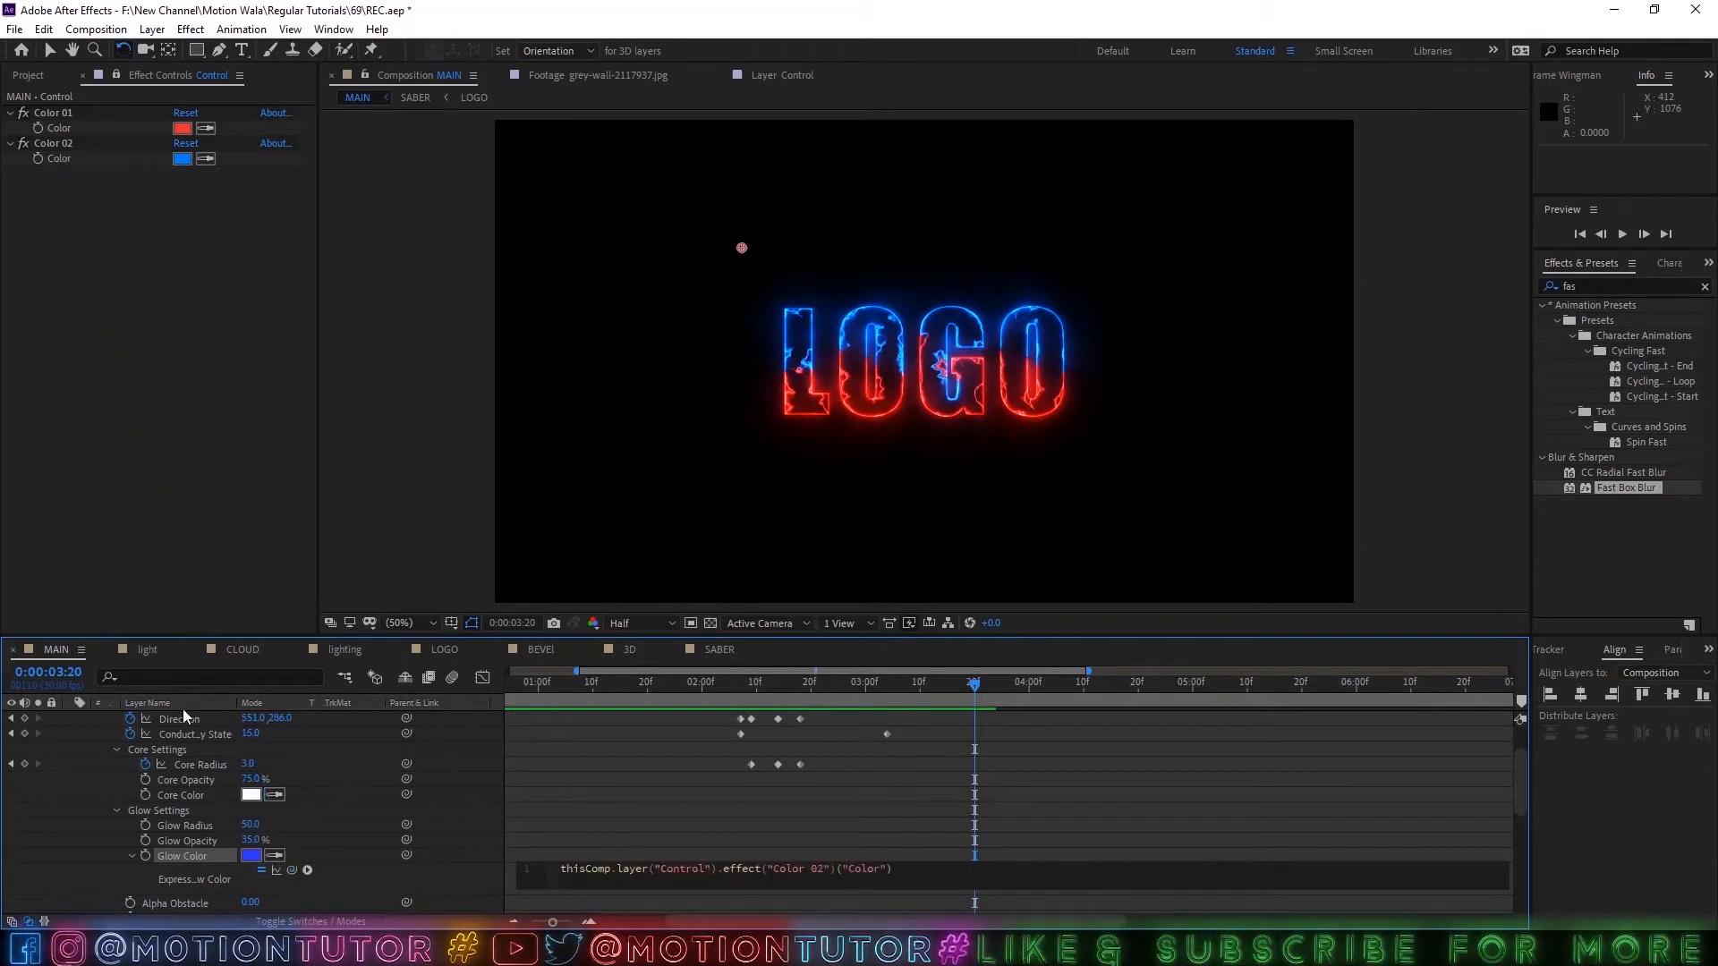
# Link the lightning's Core Color to the Control layer's Color 02 by expression and check the strike at 0:00:02:26.
pyautogui.keyDown('alt'); pyautogui.click(144, 795); pyautogui.keyUp('alt')
pyautogui.moveTo(298, 807); pyautogui.dragTo(63, 165)
pyautogui.click(115, 775)
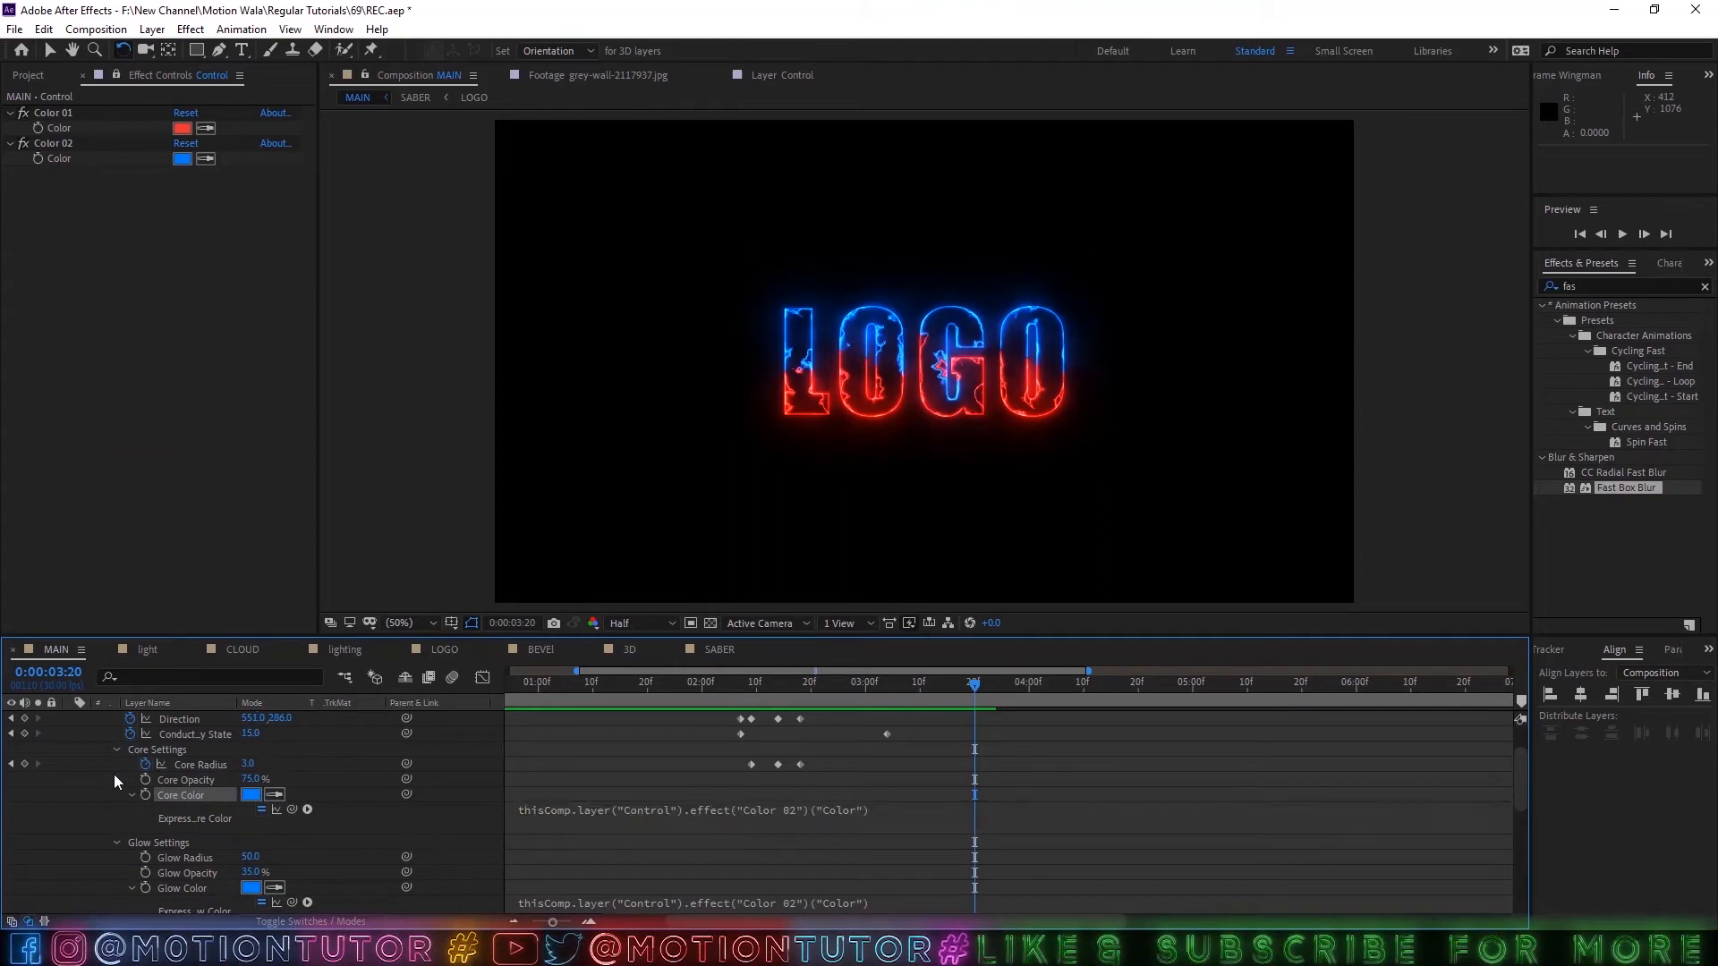
pyautogui.moveTo(898, 680); pyautogui.dragTo(843, 690)
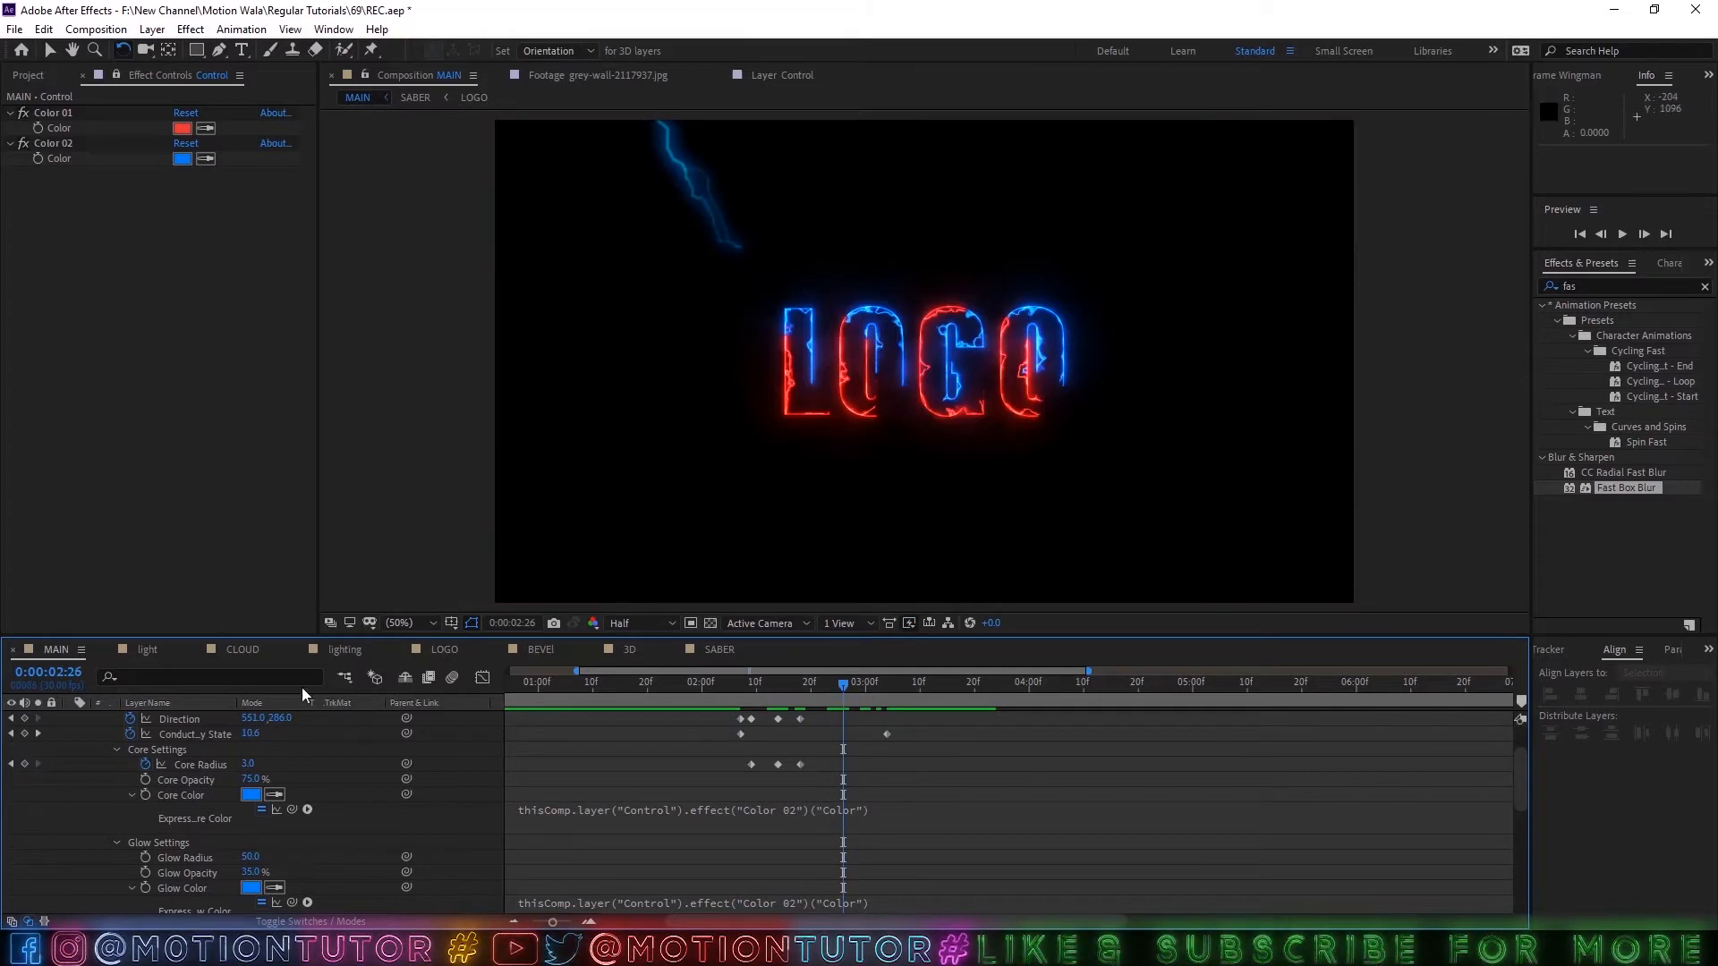
# Collapse Light-01's expanded properties and unlock the Control layer's effect controls view.
pyautogui.scroll(2, 193, 770)
pyautogui.click(159, 719)
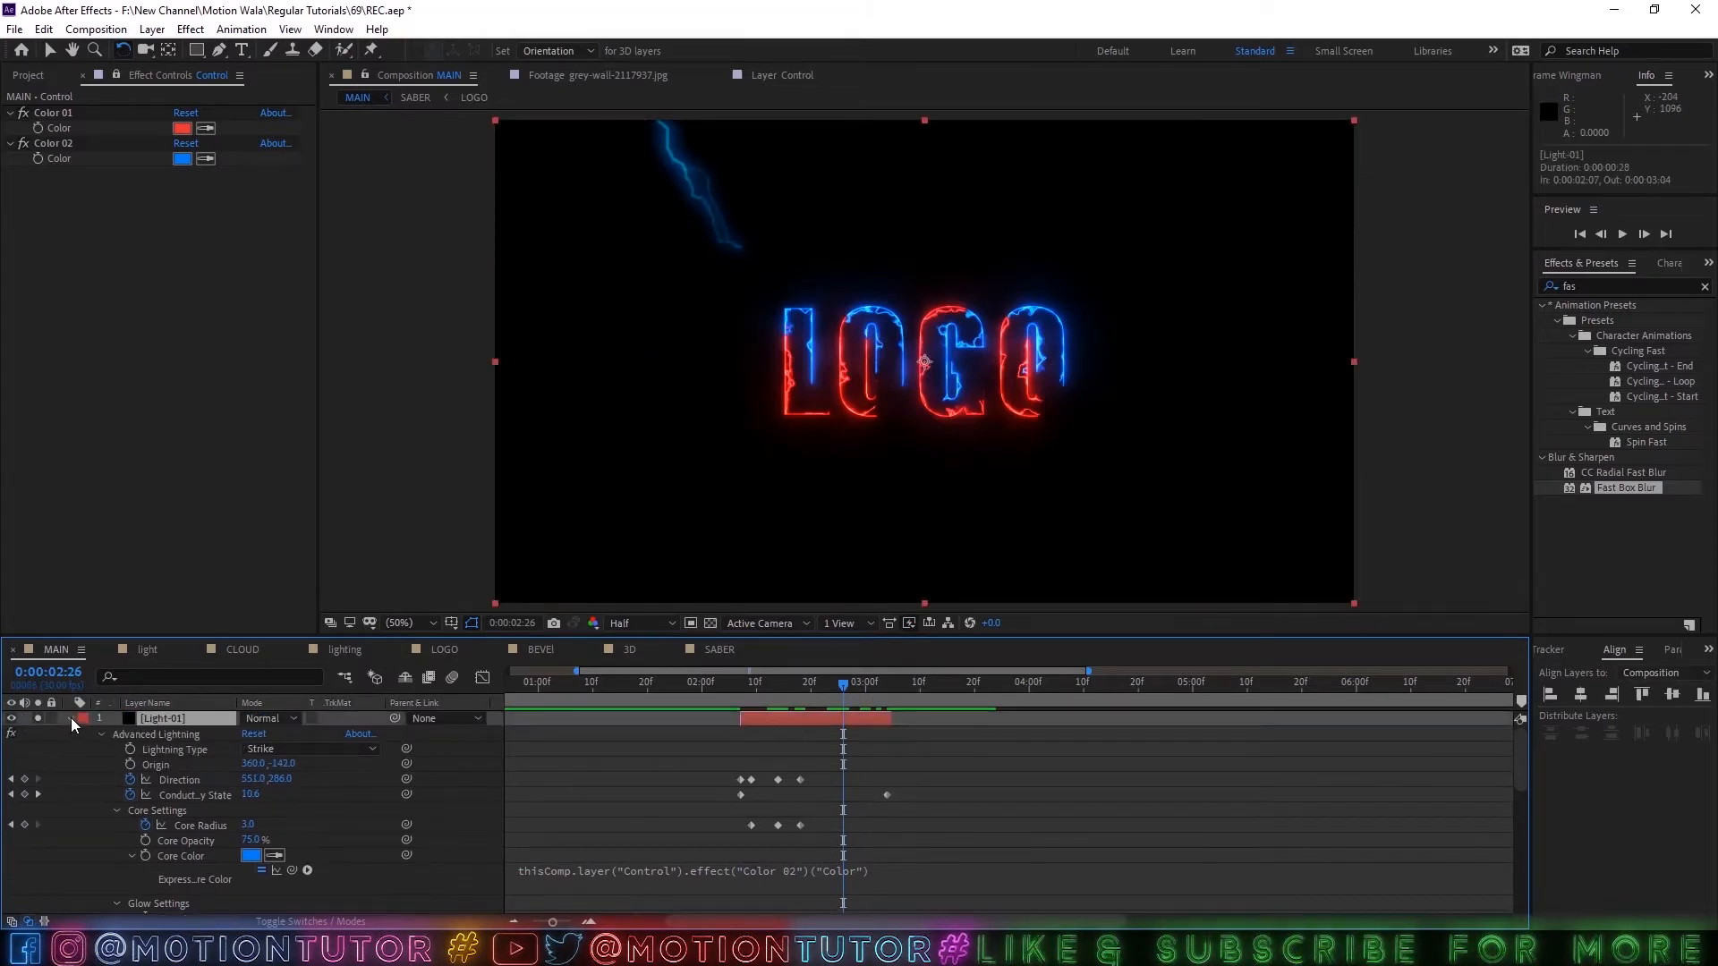
pyautogui.click(71, 718)
pyautogui.click(175, 733)
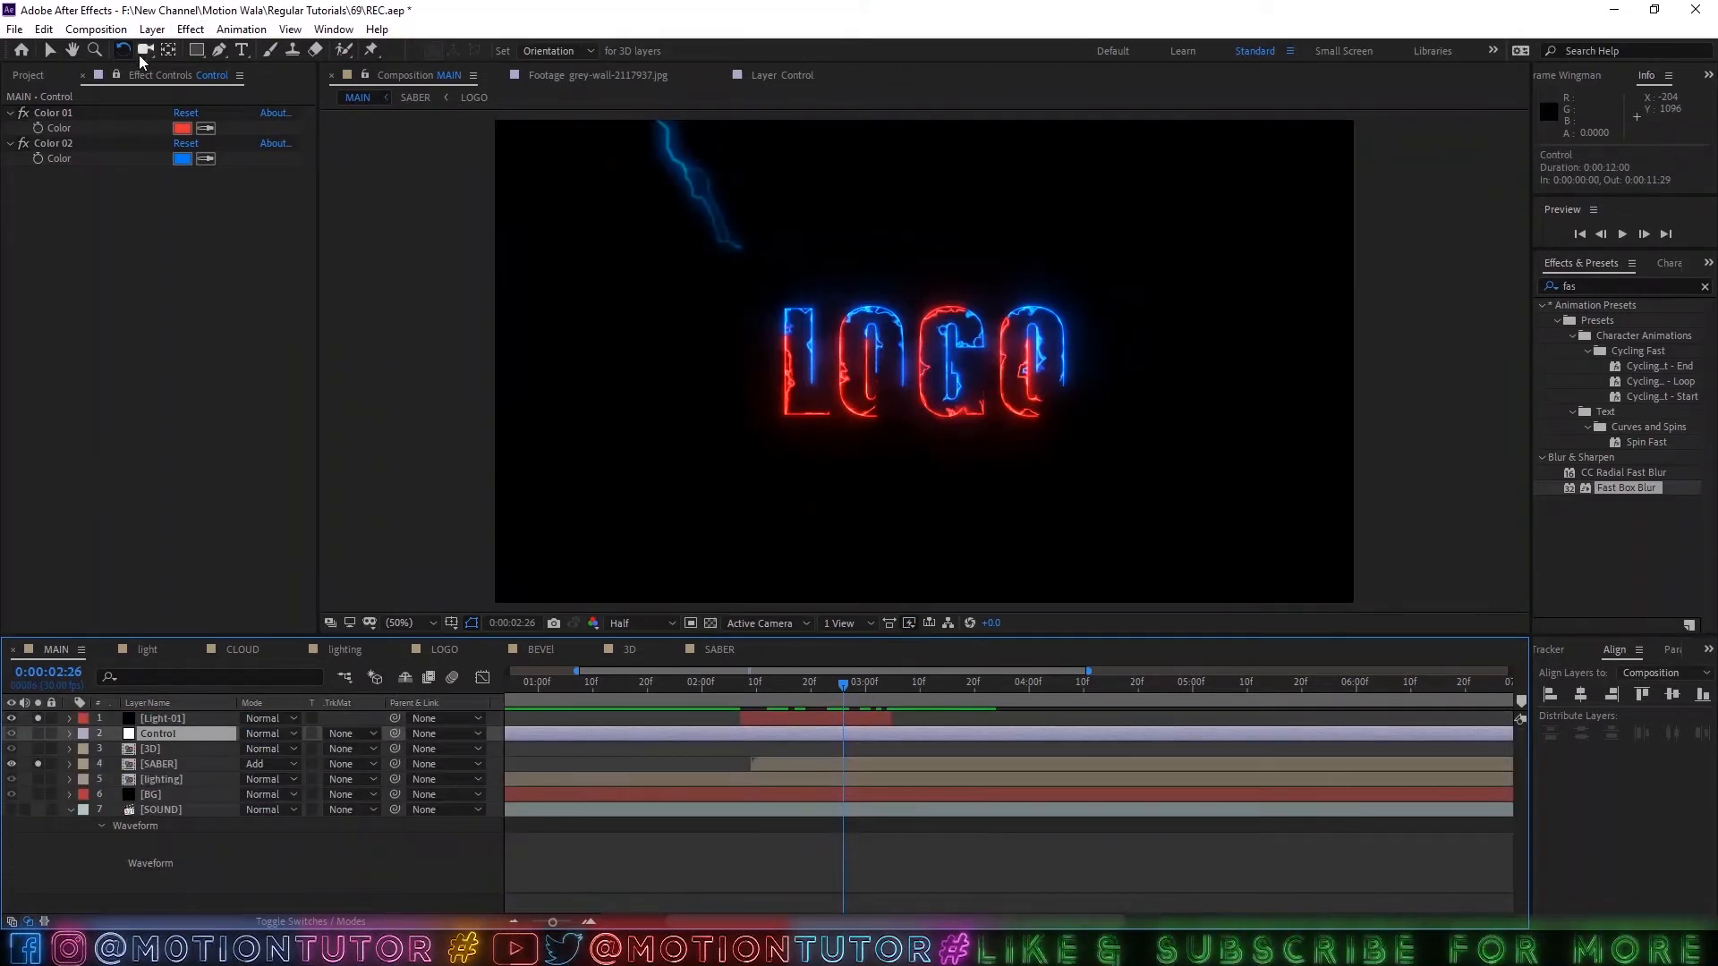
pyautogui.click(117, 75)
# Duplicate the Light-01 lightning layer and show the copy's keyframed properties.
pyautogui.click(180, 720)
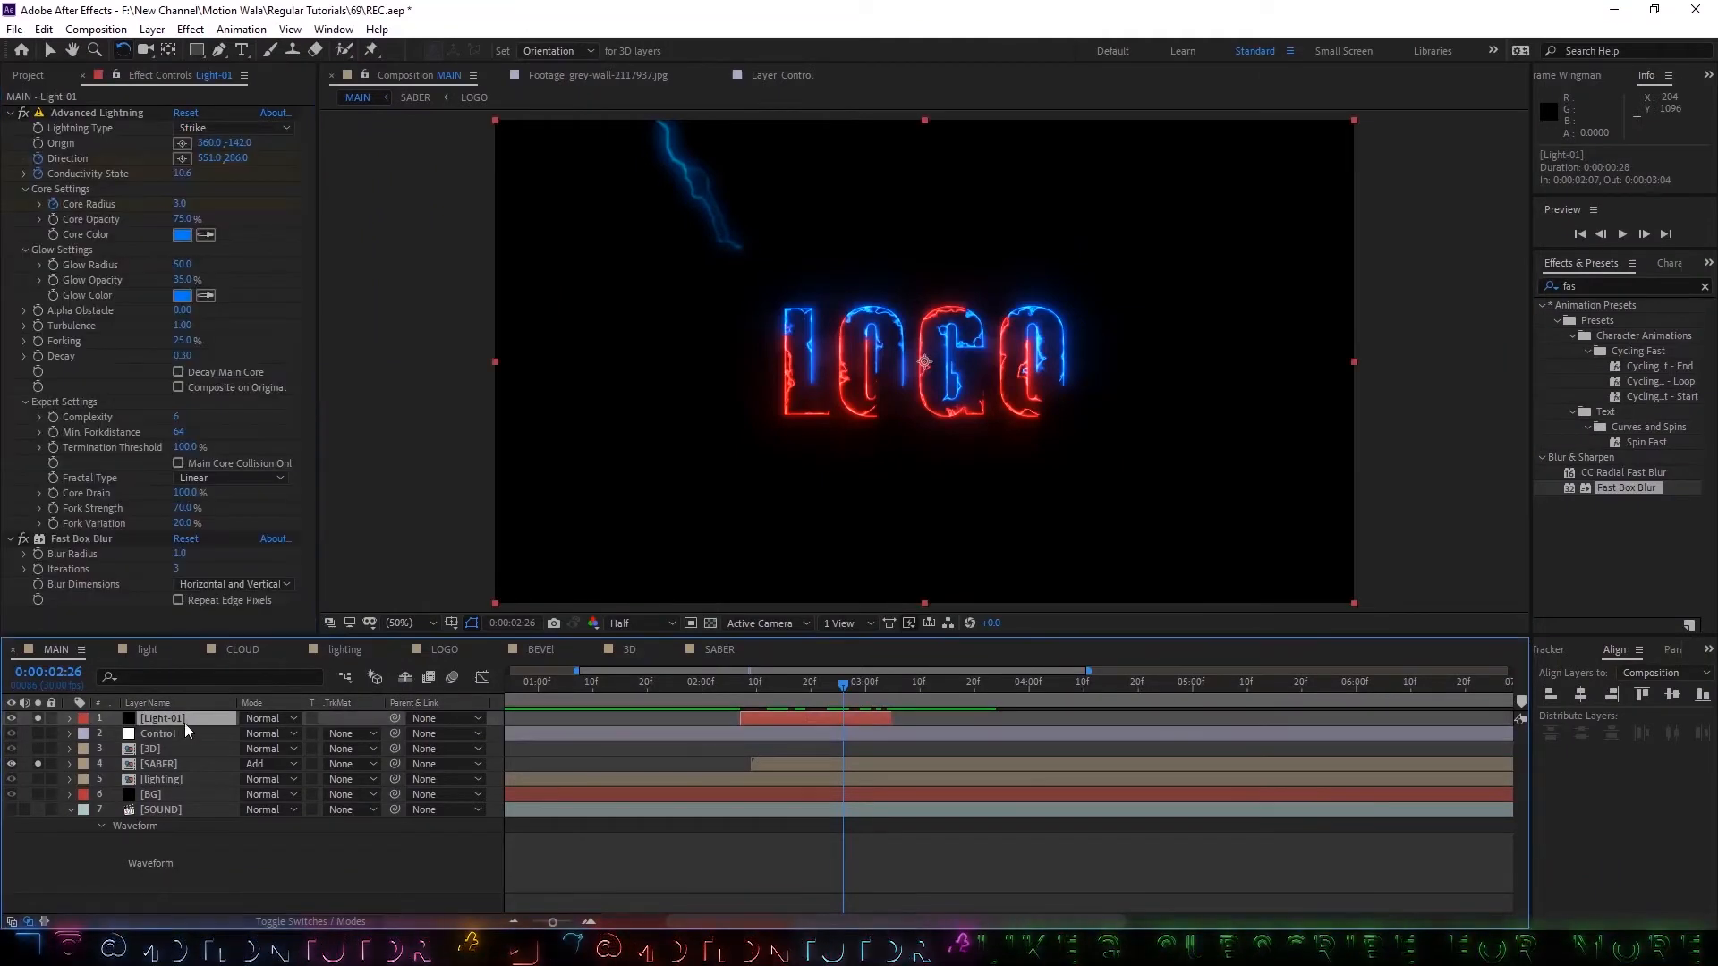
pyautogui.hotkey('ctrl', 'd')
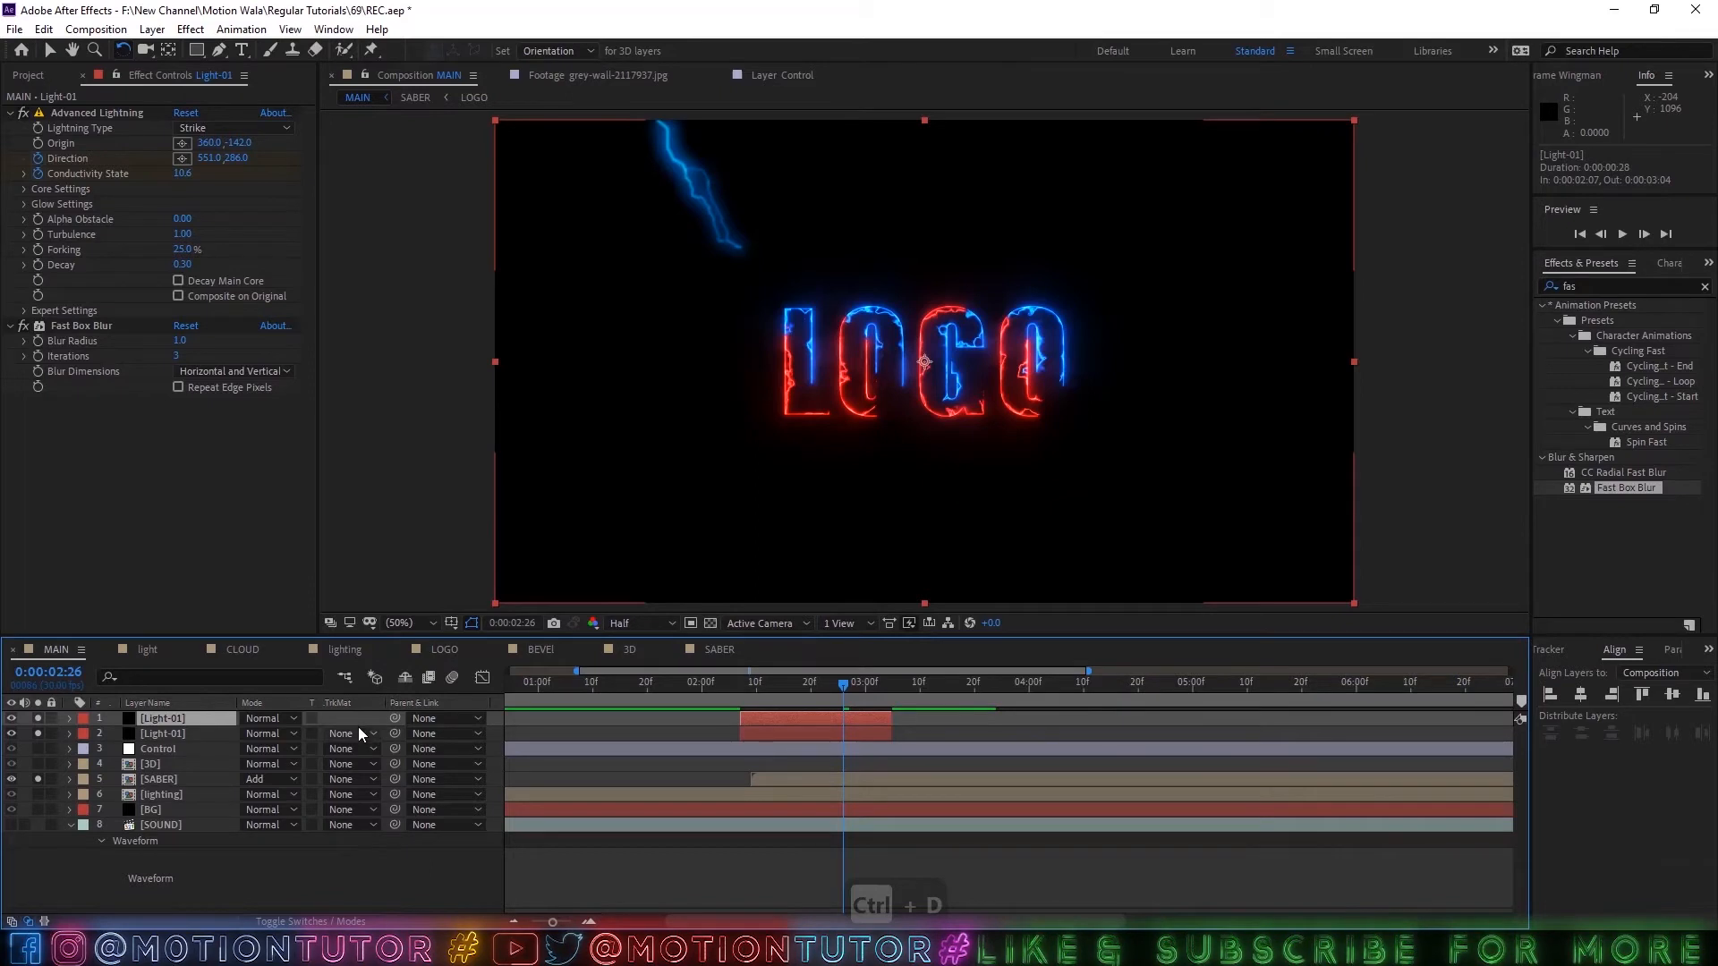
pyautogui.press('u')
pyautogui.scroll(2, 742, 760)
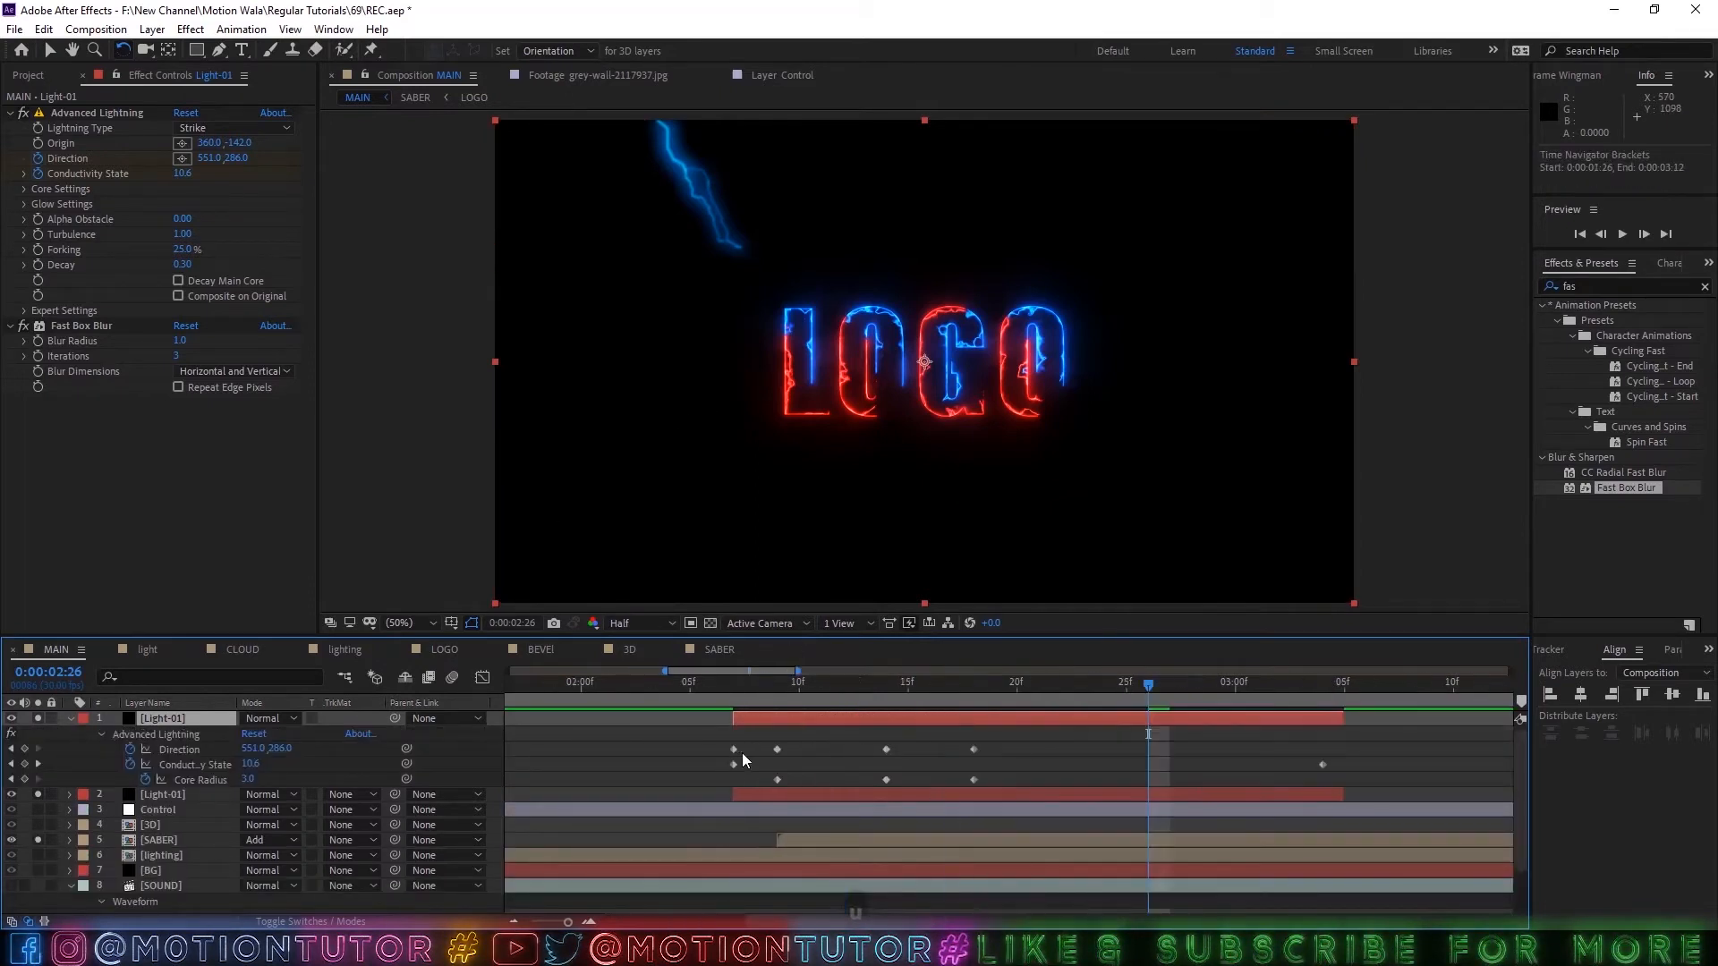
# At 0:00:02:09, move the copied lightning's Origin to about 718, -88 and its Direction to about 703, 60.
pyautogui.moveTo(799, 691); pyautogui.dragTo(776, 691)
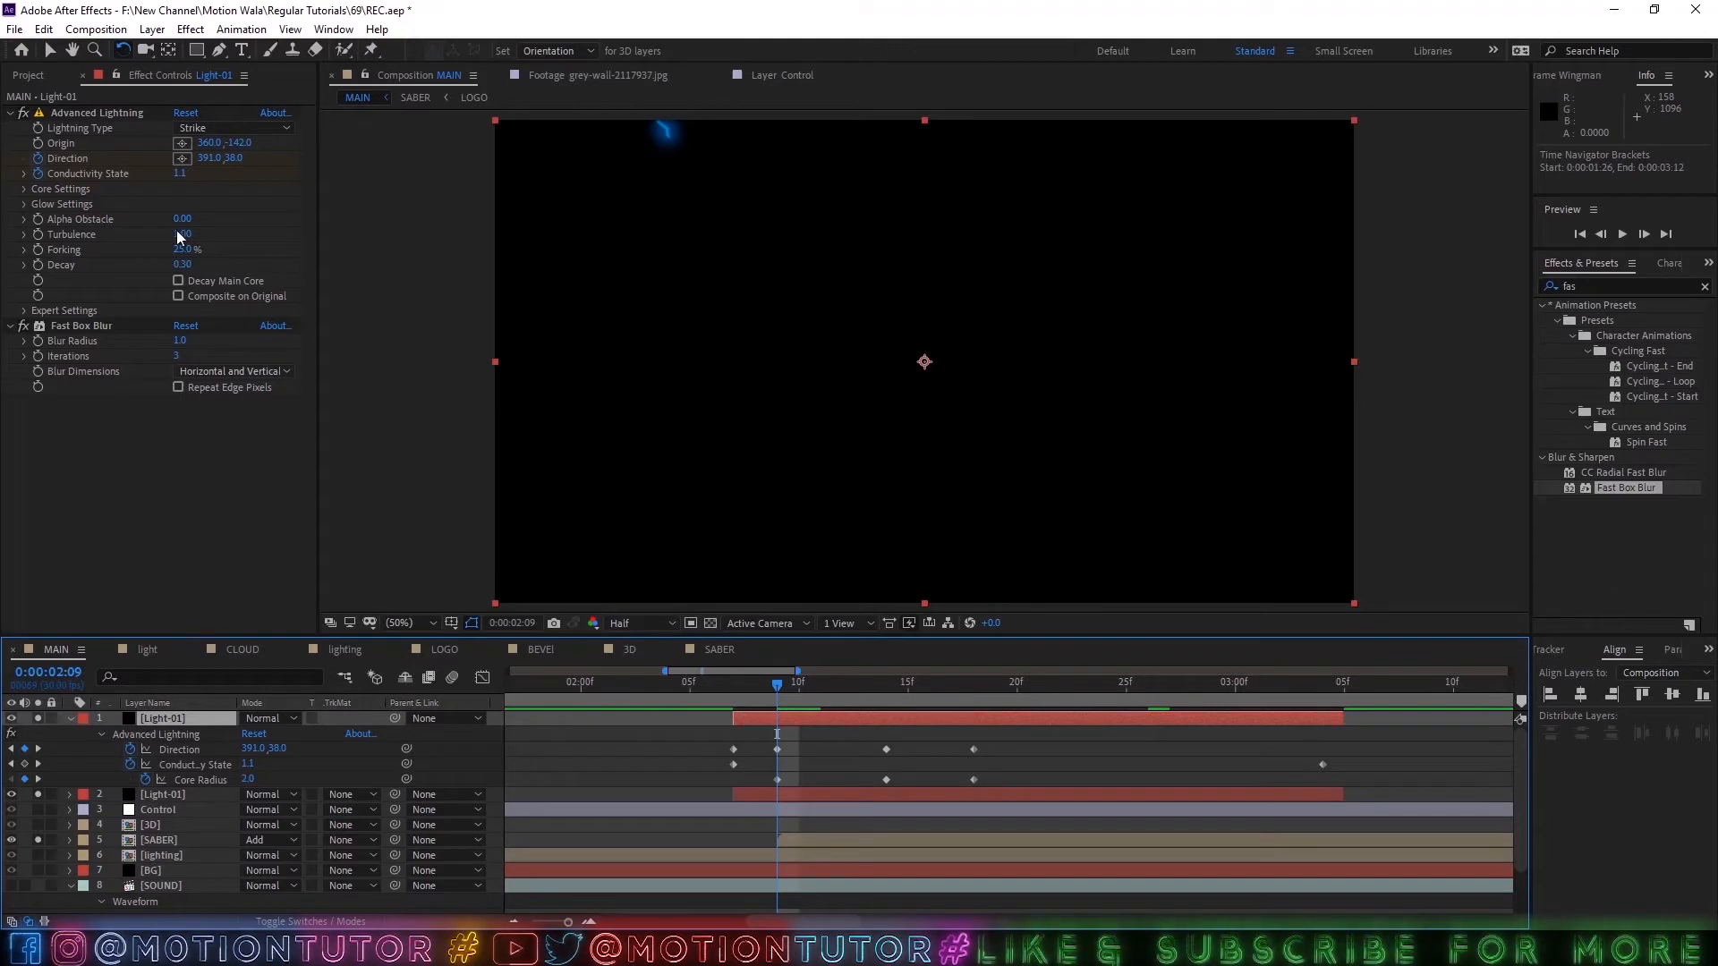
pyautogui.click(85, 114)
pyautogui.scroll(-2, 594, 200)
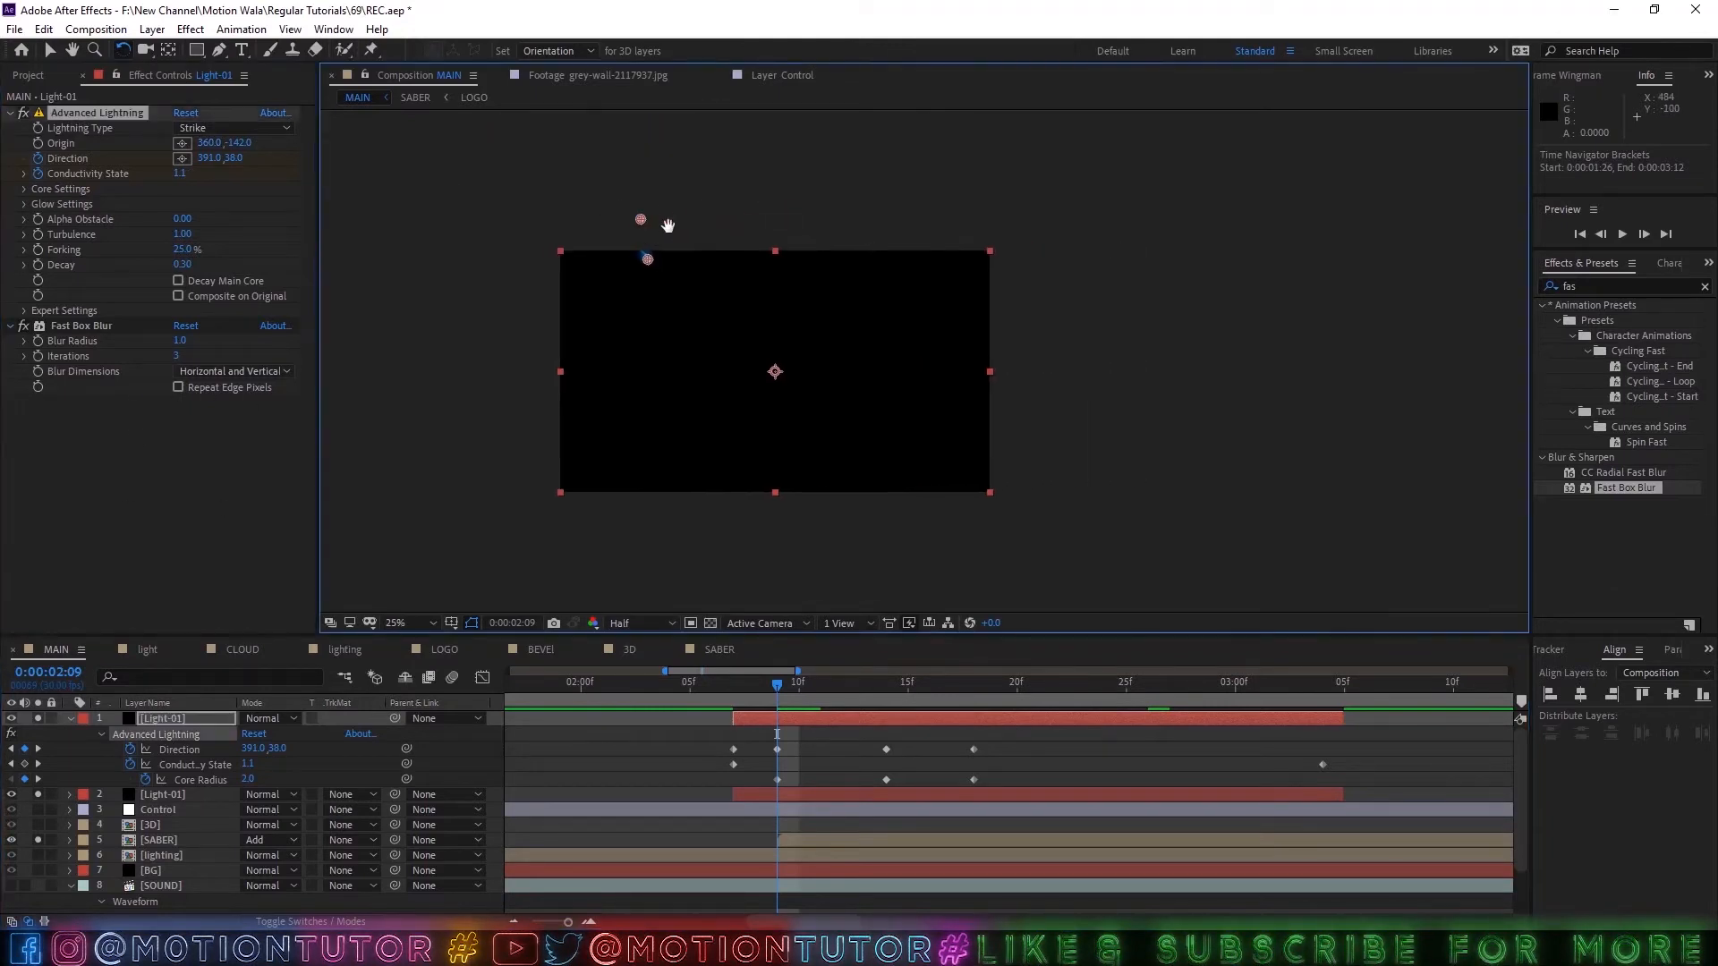
pyautogui.press('v')
pyautogui.scroll(2, 644, 236)
pyautogui.moveTo(633, 276); pyautogui.dragTo(820, 431)
pyautogui.moveTo(534, 235); pyautogui.dragTo(762, 247)
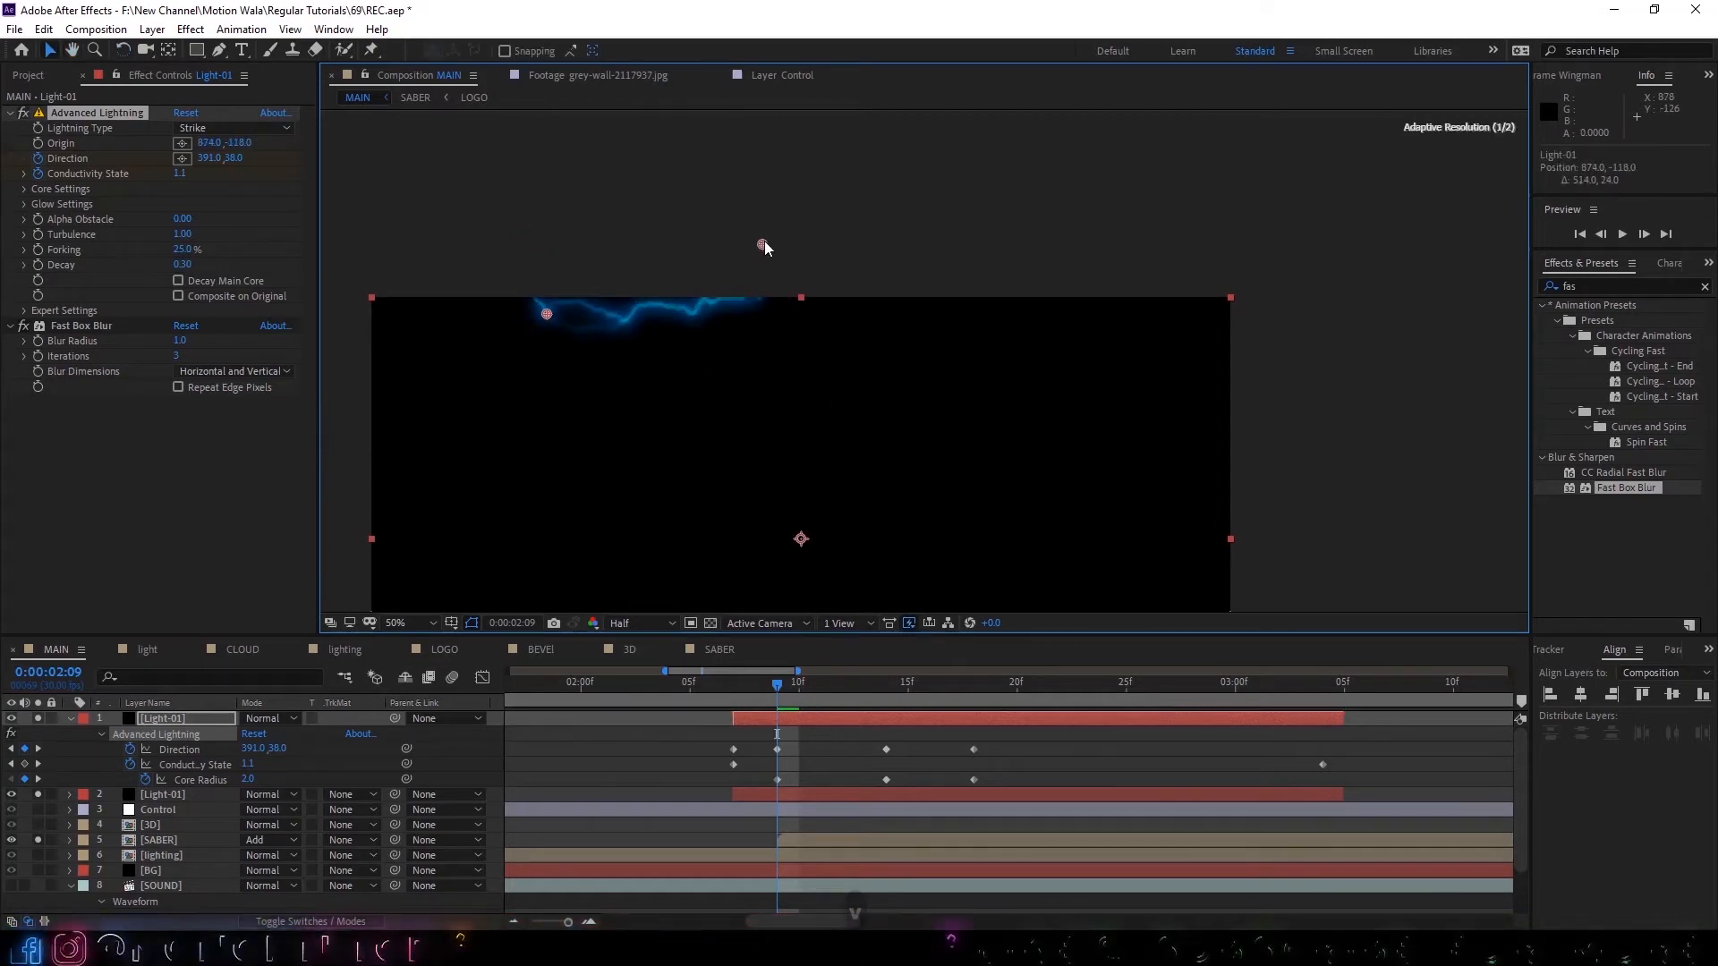
pyautogui.moveTo(552, 314); pyautogui.dragTo(741, 308)
pyautogui.moveTo(762, 247); pyautogui.dragTo(675, 254)
pyautogui.moveTo(726, 316); pyautogui.dragTo(695, 326)
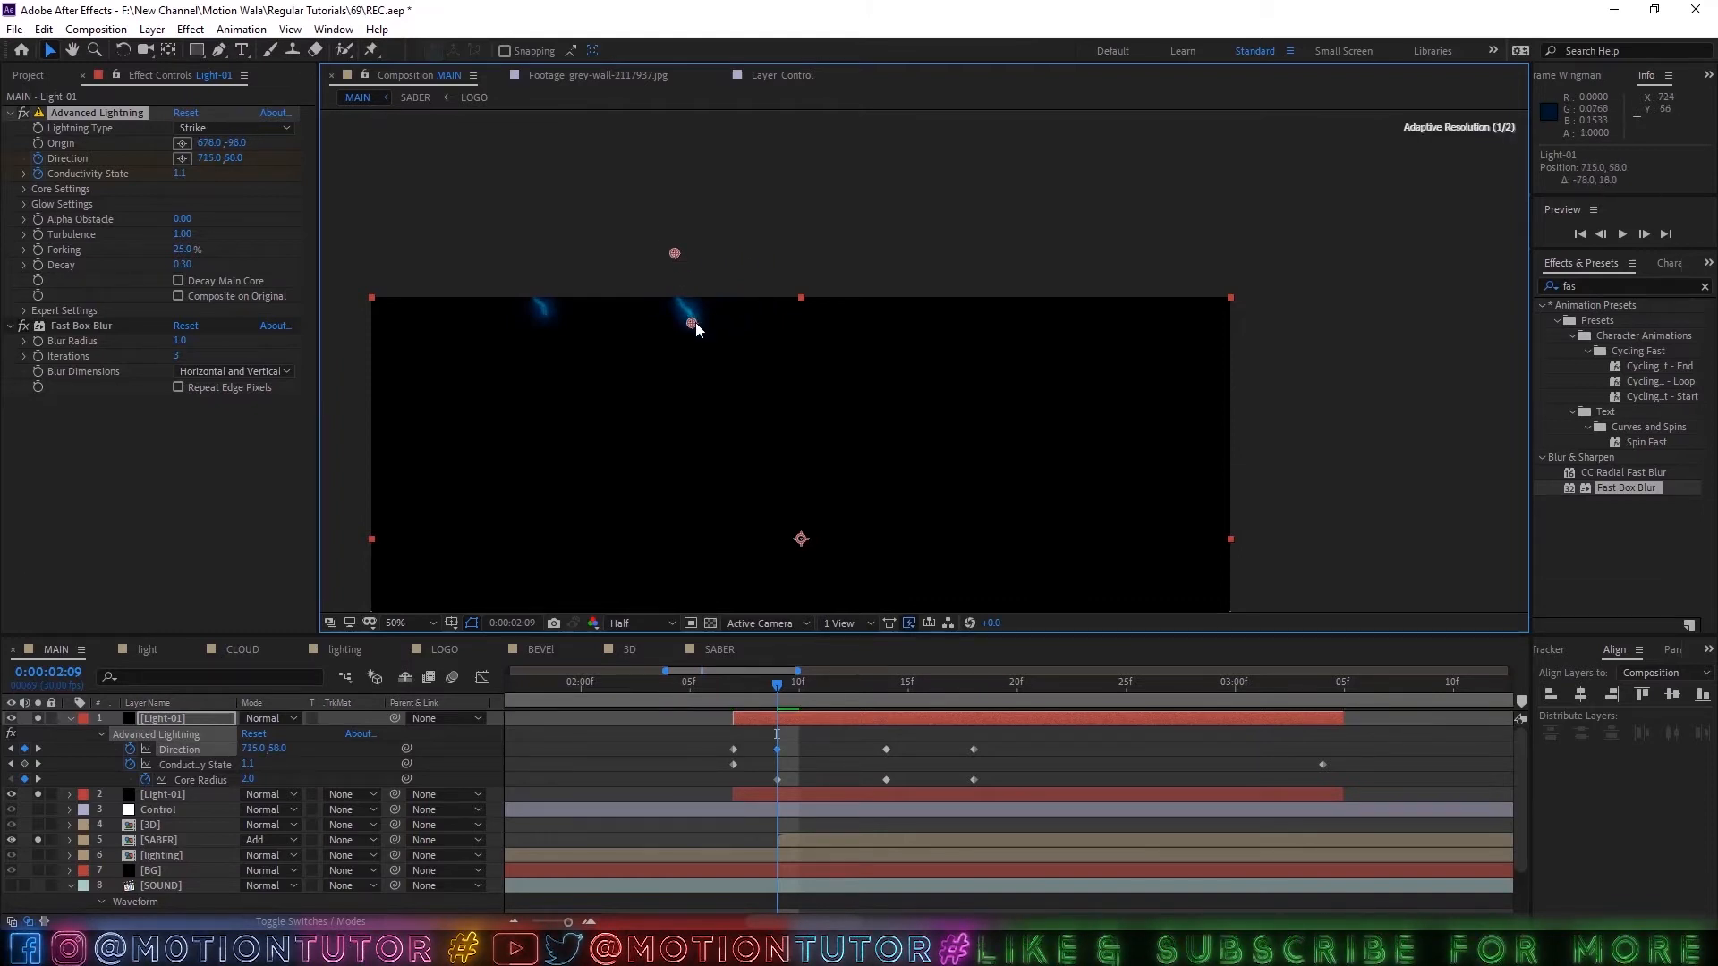
pyautogui.moveTo(674, 255); pyautogui.dragTo(694, 259)
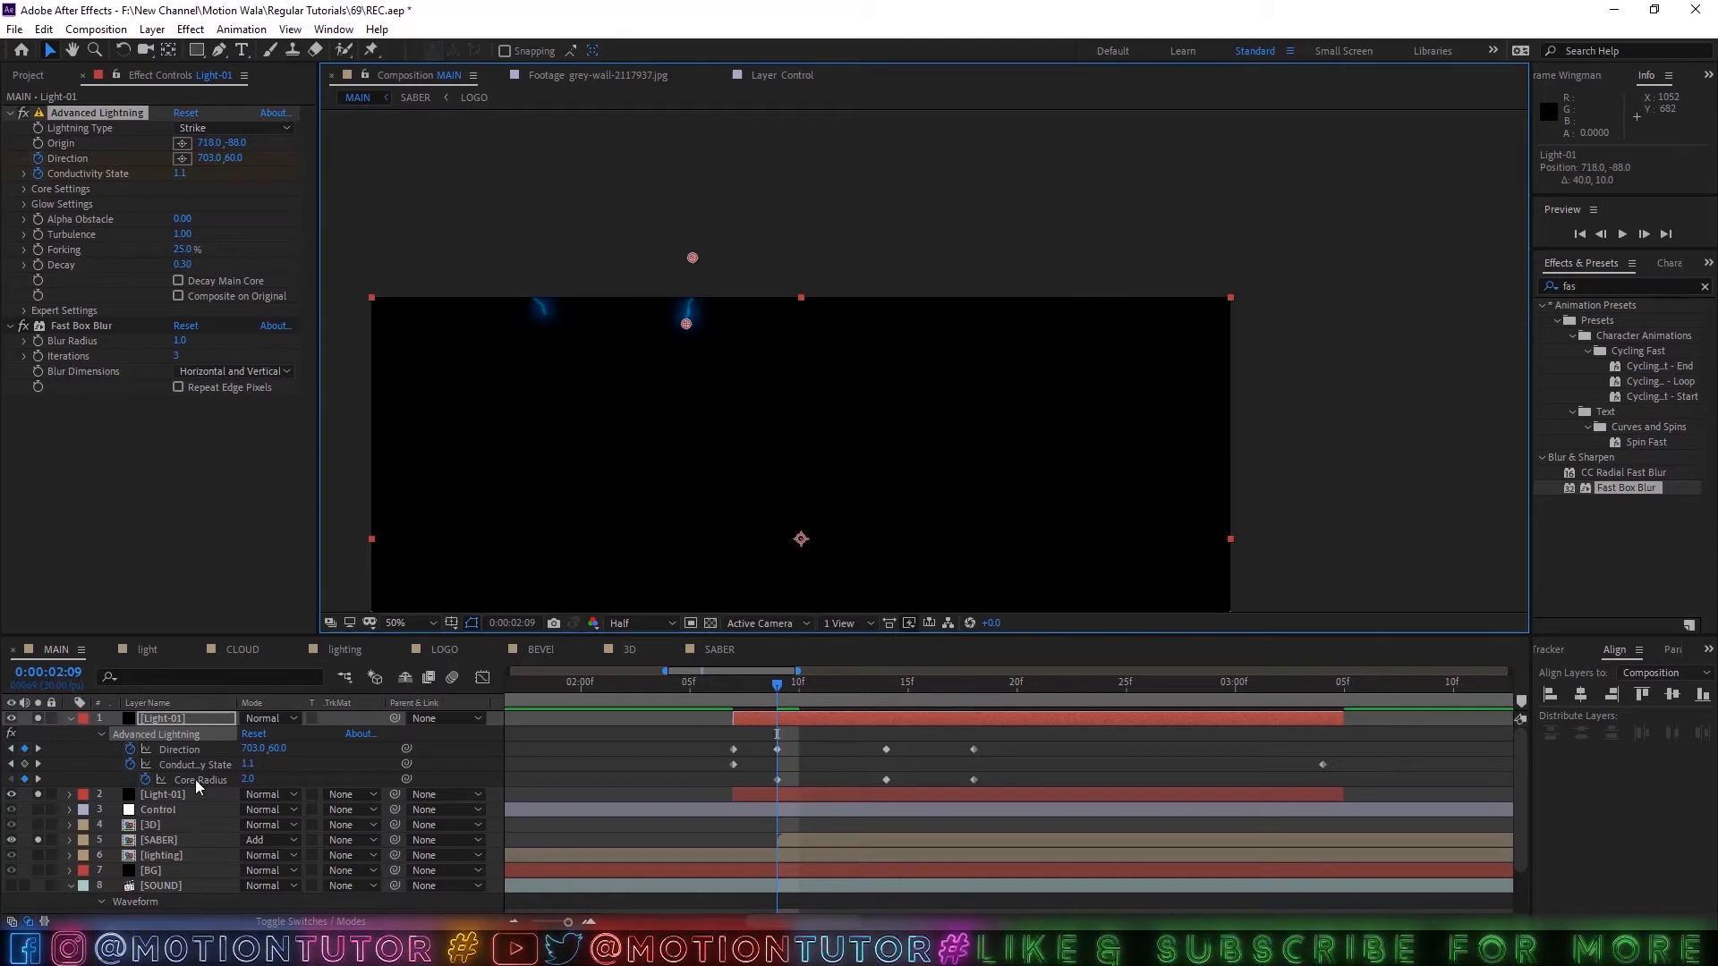
# Move the copied lightning's Direction to about 704, -35 at 0:00:02:07 and about 823, 318 at 0:00:02:14.
pyautogui.moveTo(777, 702); pyautogui.dragTo(734, 697)
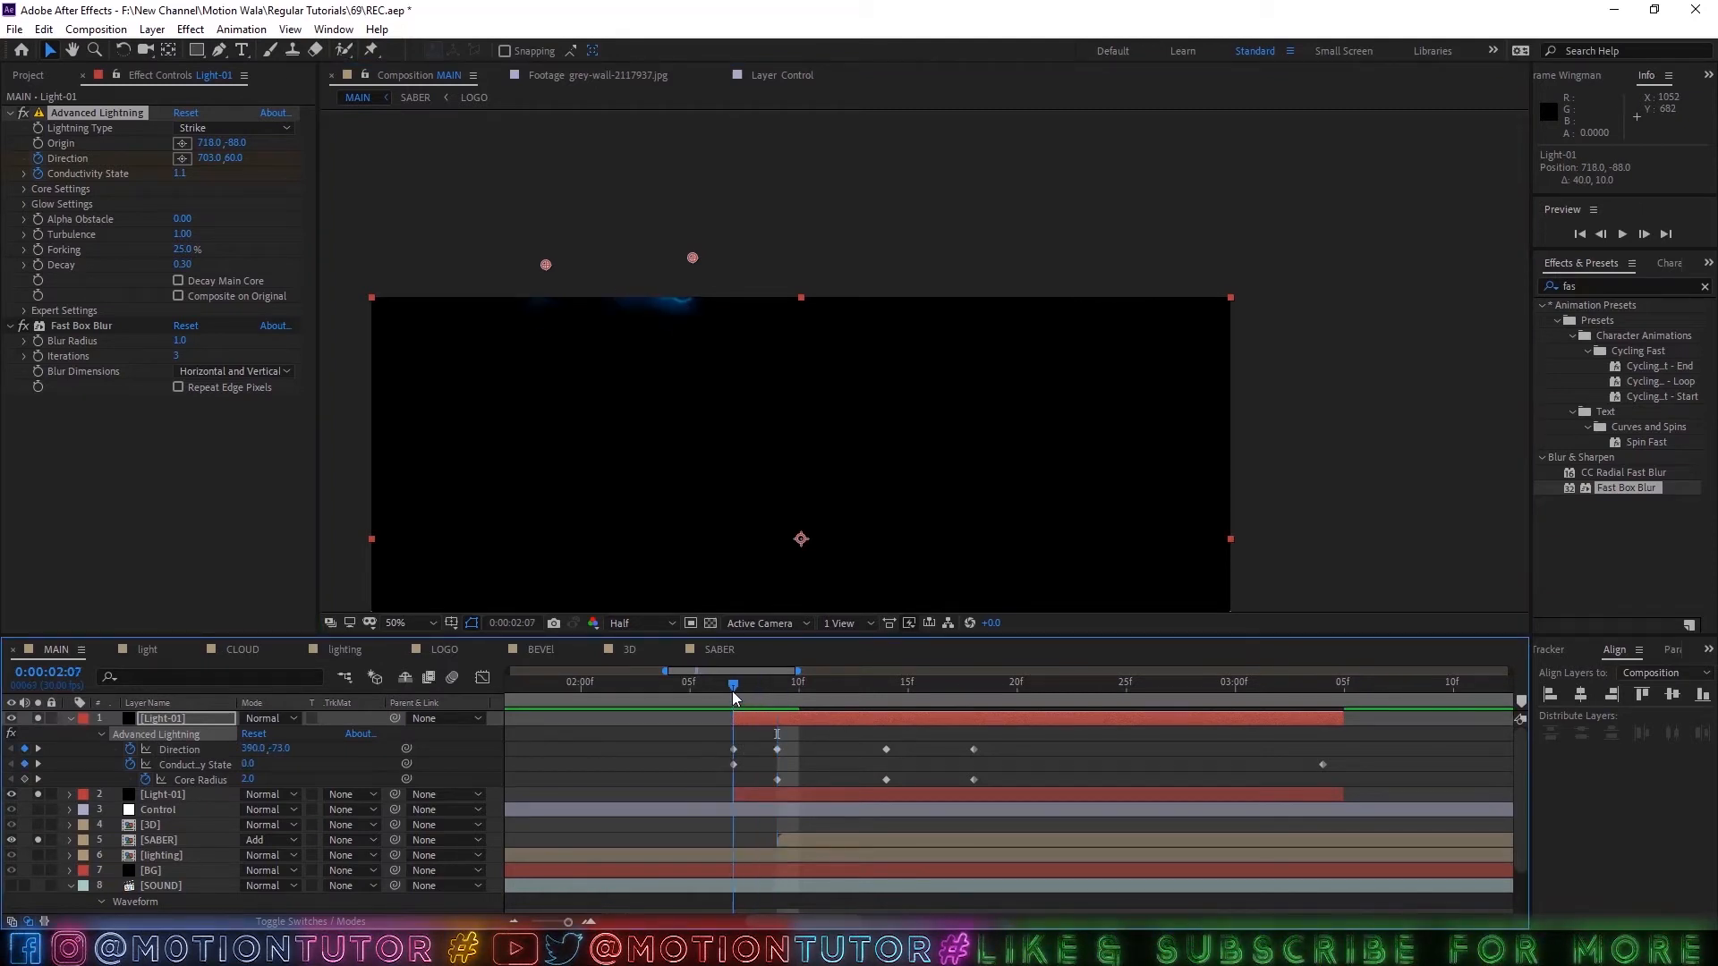
pyautogui.moveTo(544, 267); pyautogui.dragTo(689, 288)
pyautogui.moveTo(744, 702); pyautogui.dragTo(898, 719)
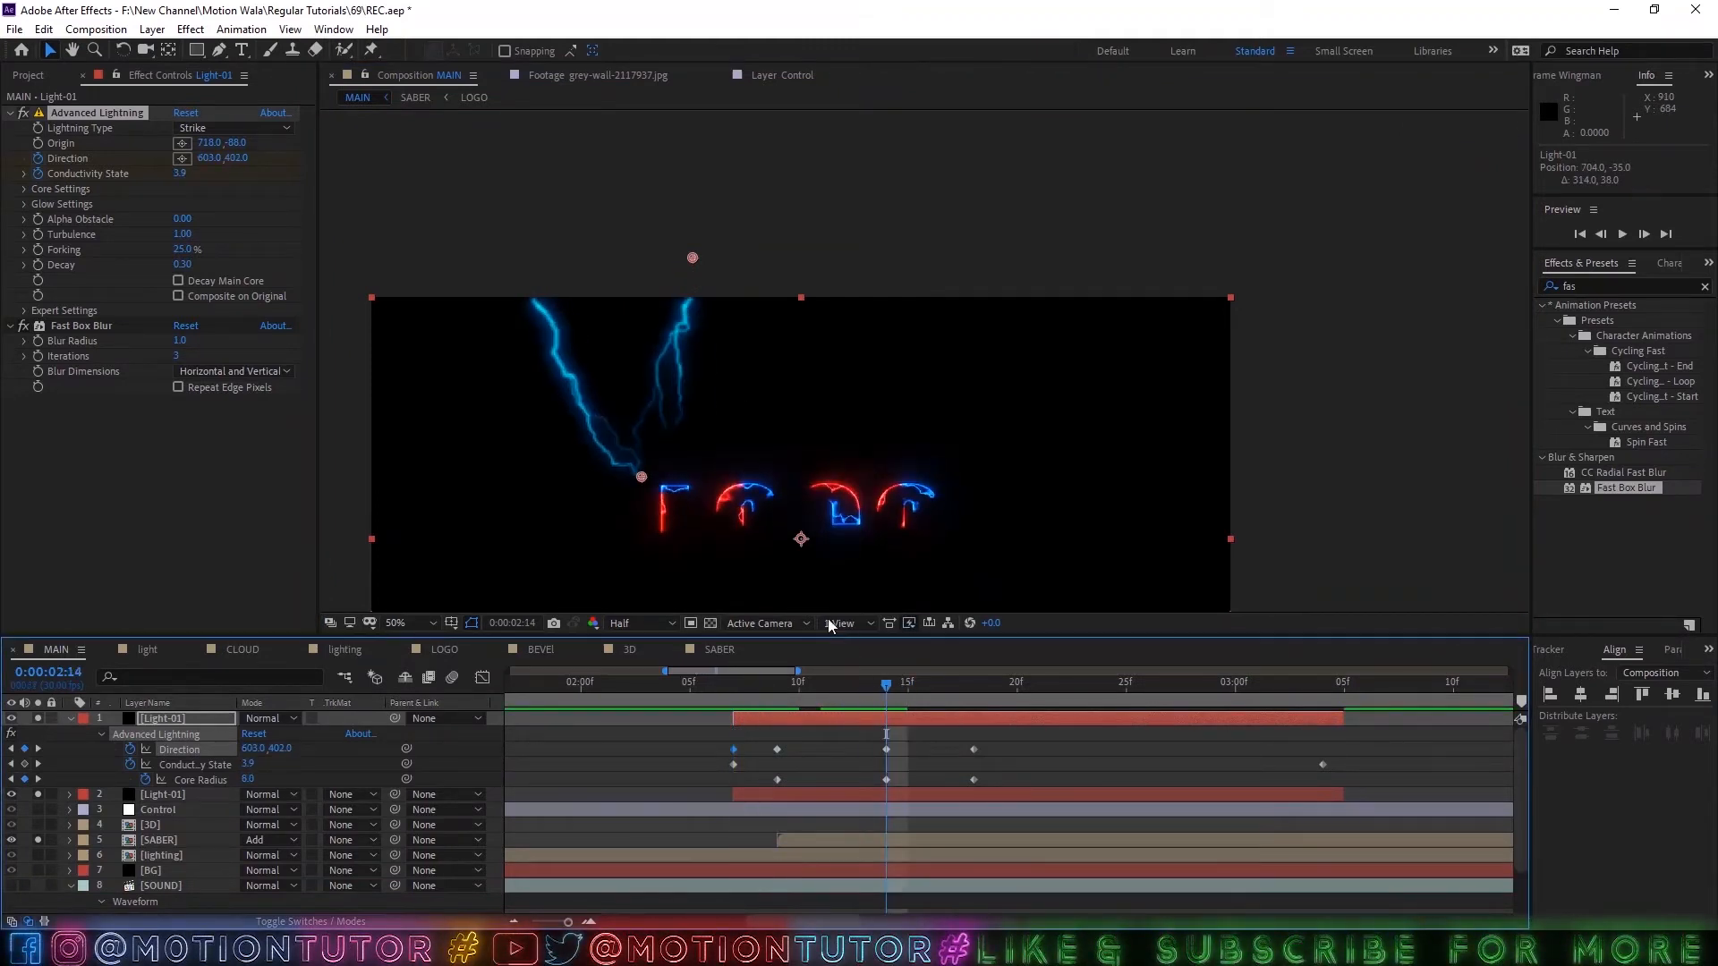
pyautogui.moveTo(642, 477); pyautogui.dragTo(747, 447)
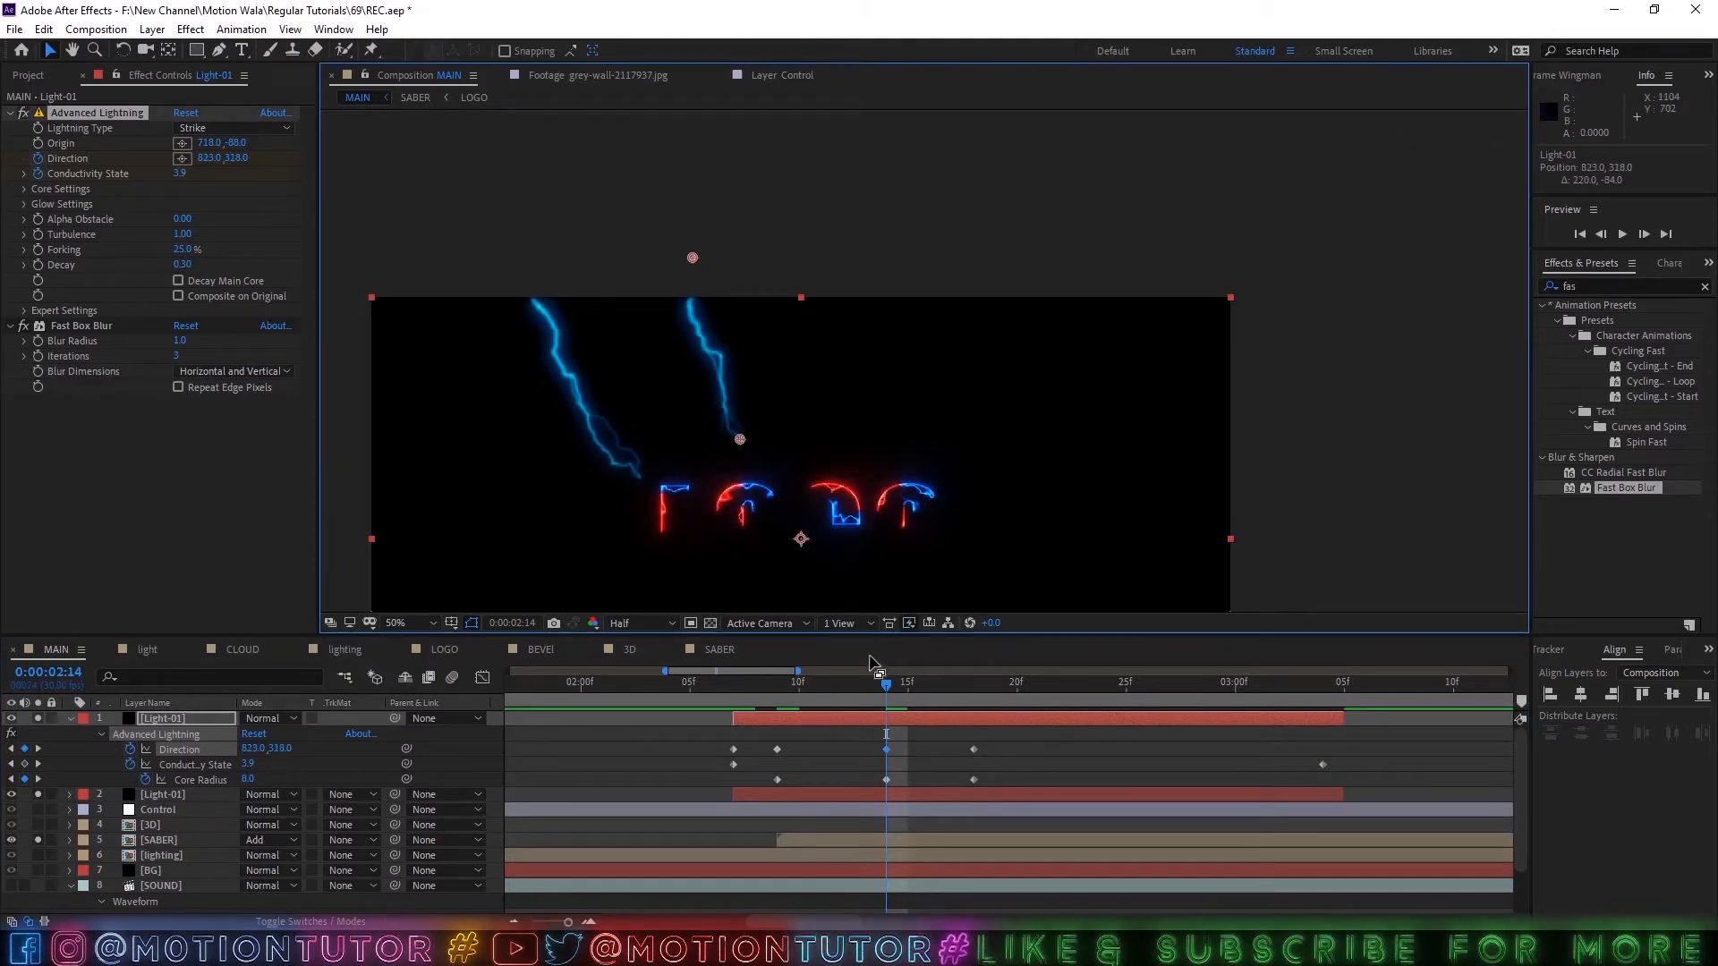
# Move the copied lightning's Direction to about 837, 242 at 0:00:02:18, previewing the strike to refine it.
pyautogui.moveTo(887, 683); pyautogui.dragTo(988, 699)
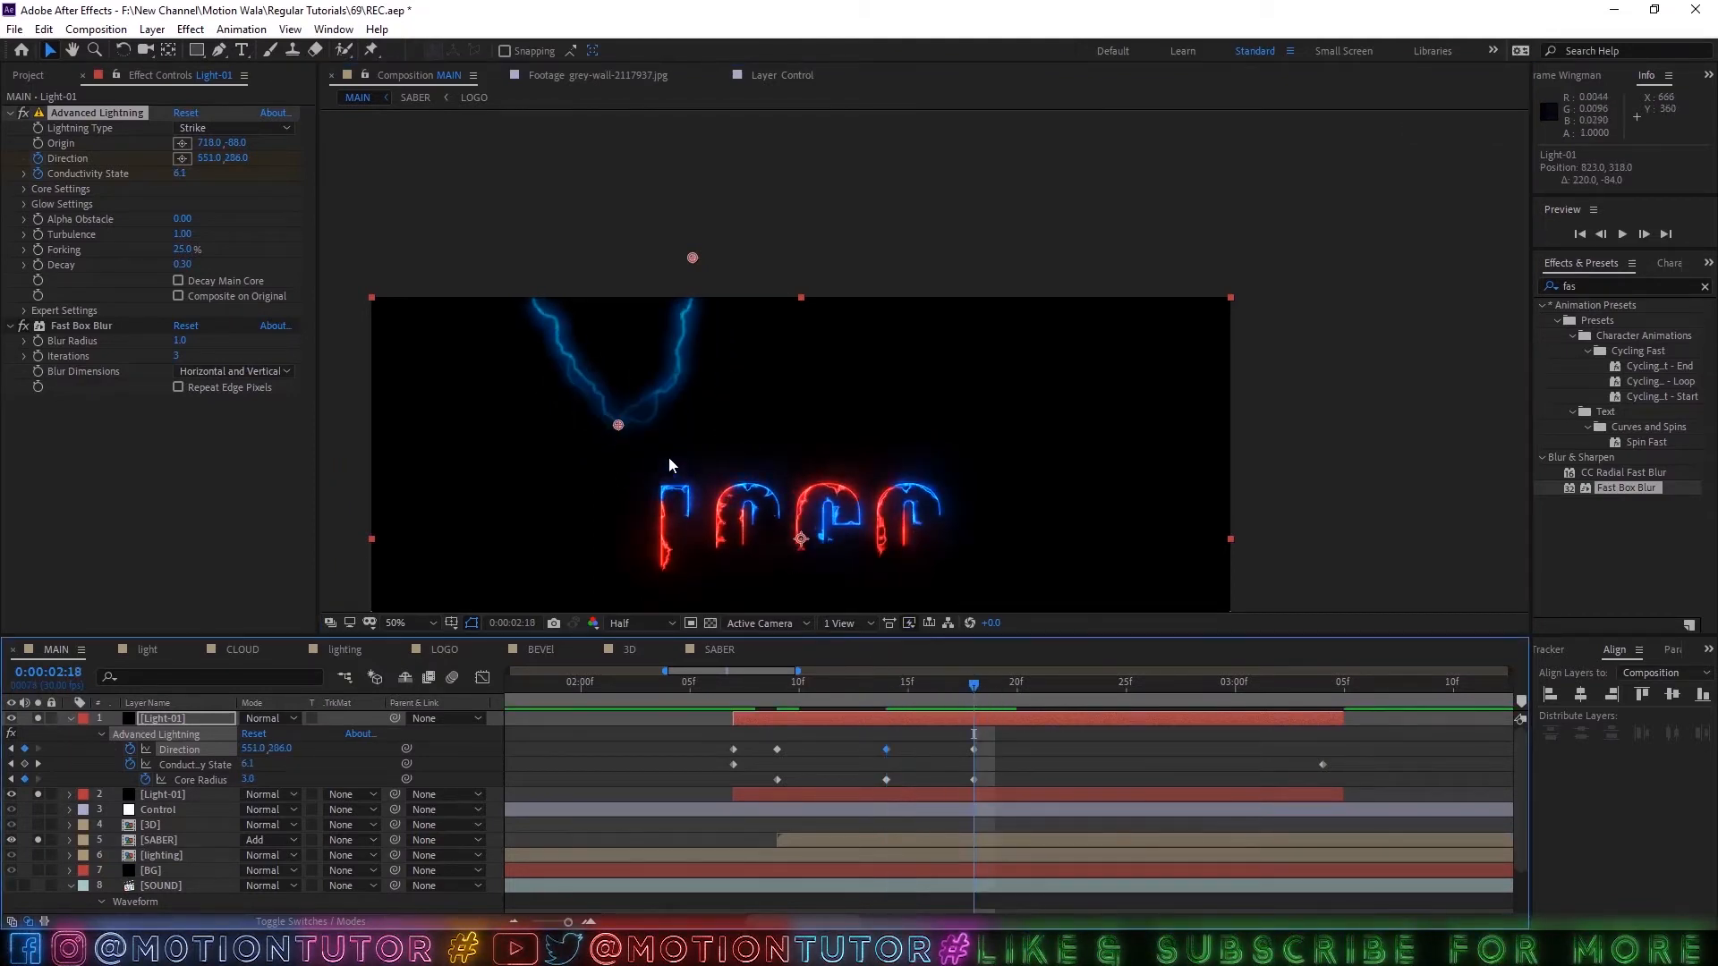
pyautogui.moveTo(618, 428); pyautogui.dragTo(748, 415)
pyautogui.click(977, 702)
pyautogui.press('space')
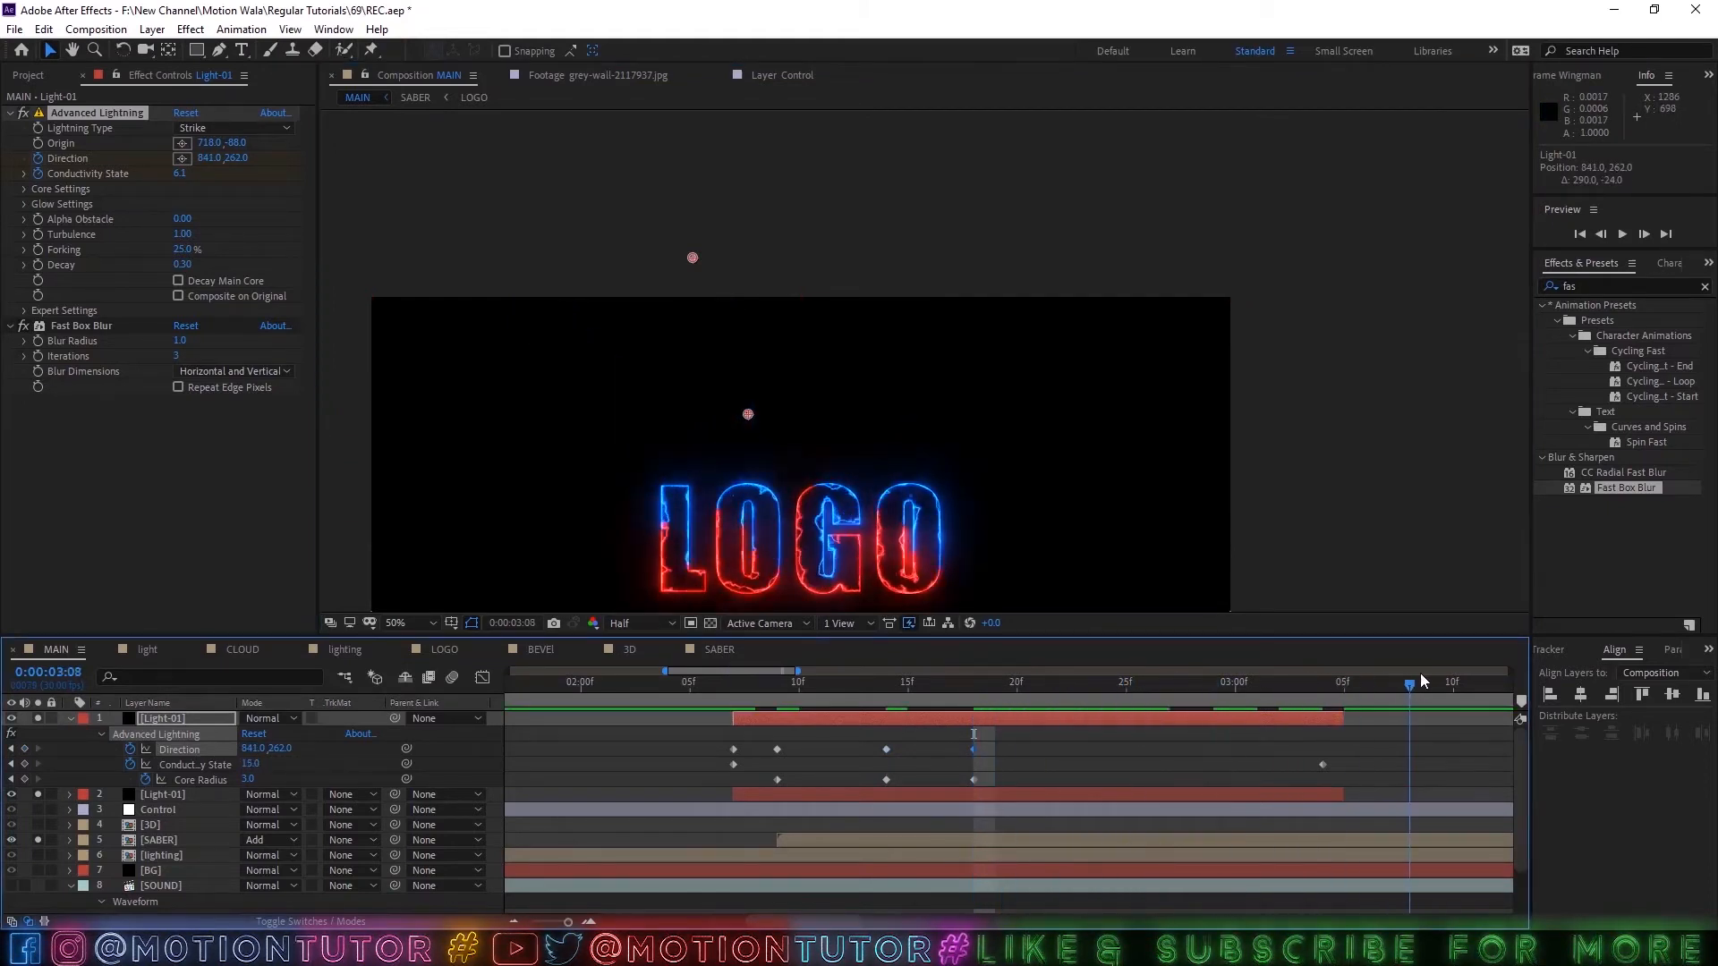
pyautogui.press('space')
pyautogui.moveTo(748, 416); pyautogui.dragTo(746, 407)
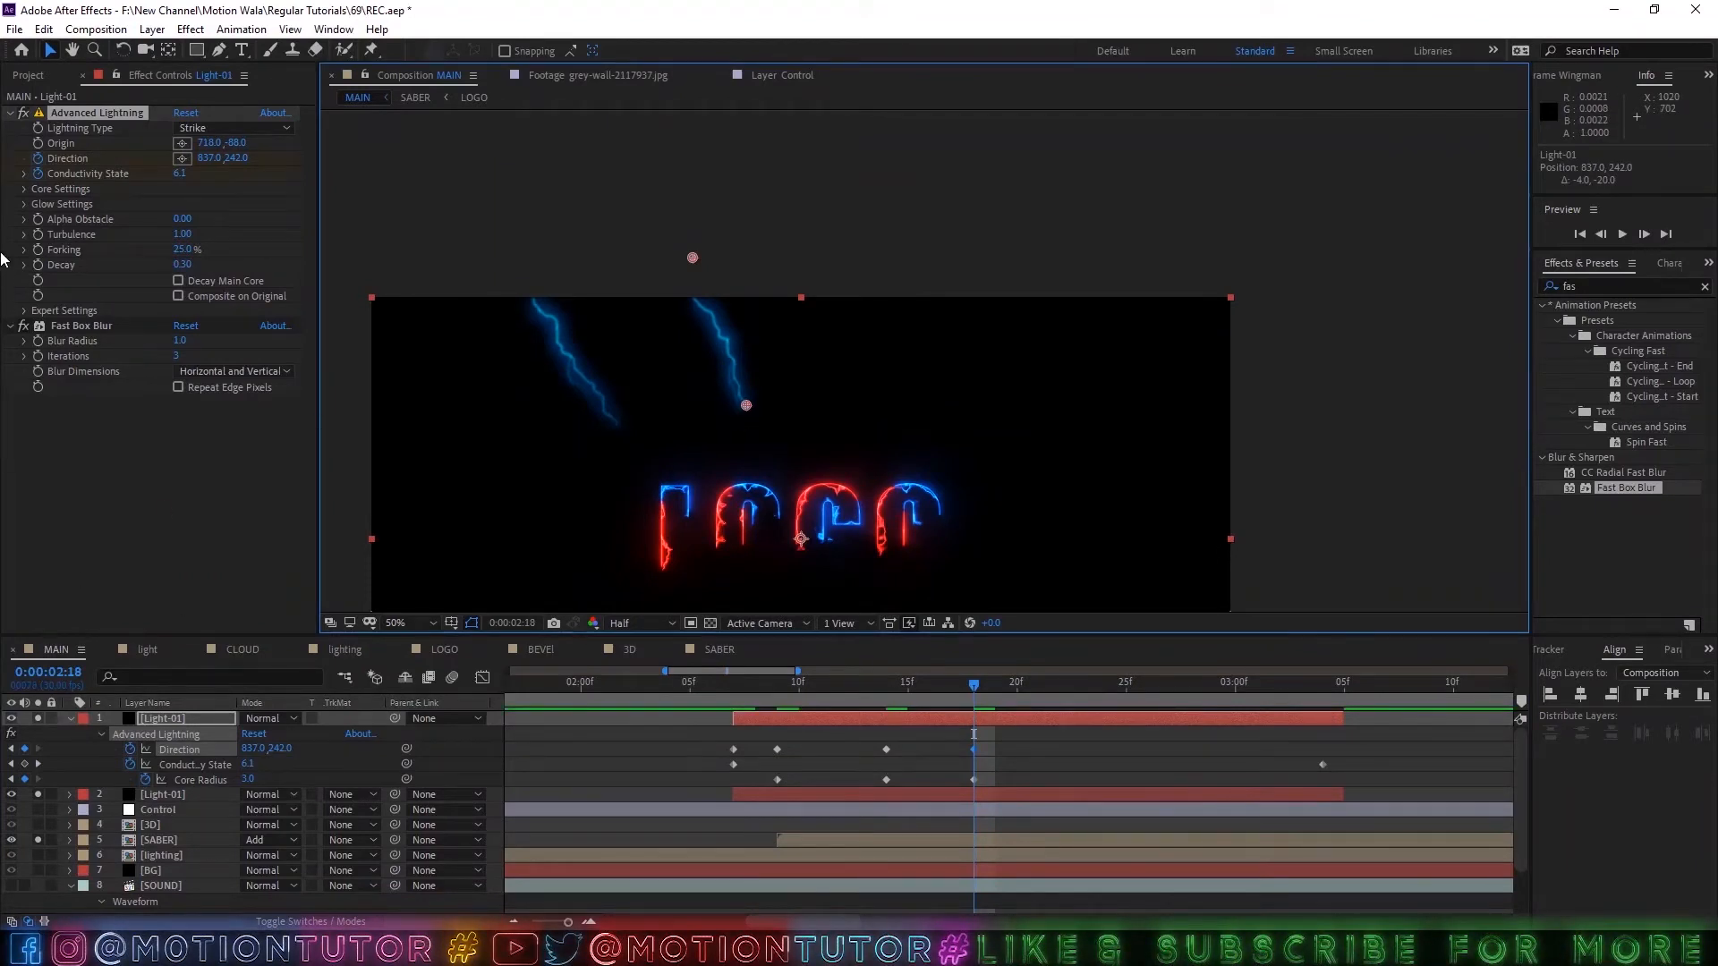
# Set the copied lightning's Turbulence to 0.96 and undo the extra value changes.
pyautogui.moveTo(190, 234); pyautogui.dragTo(152, 229)
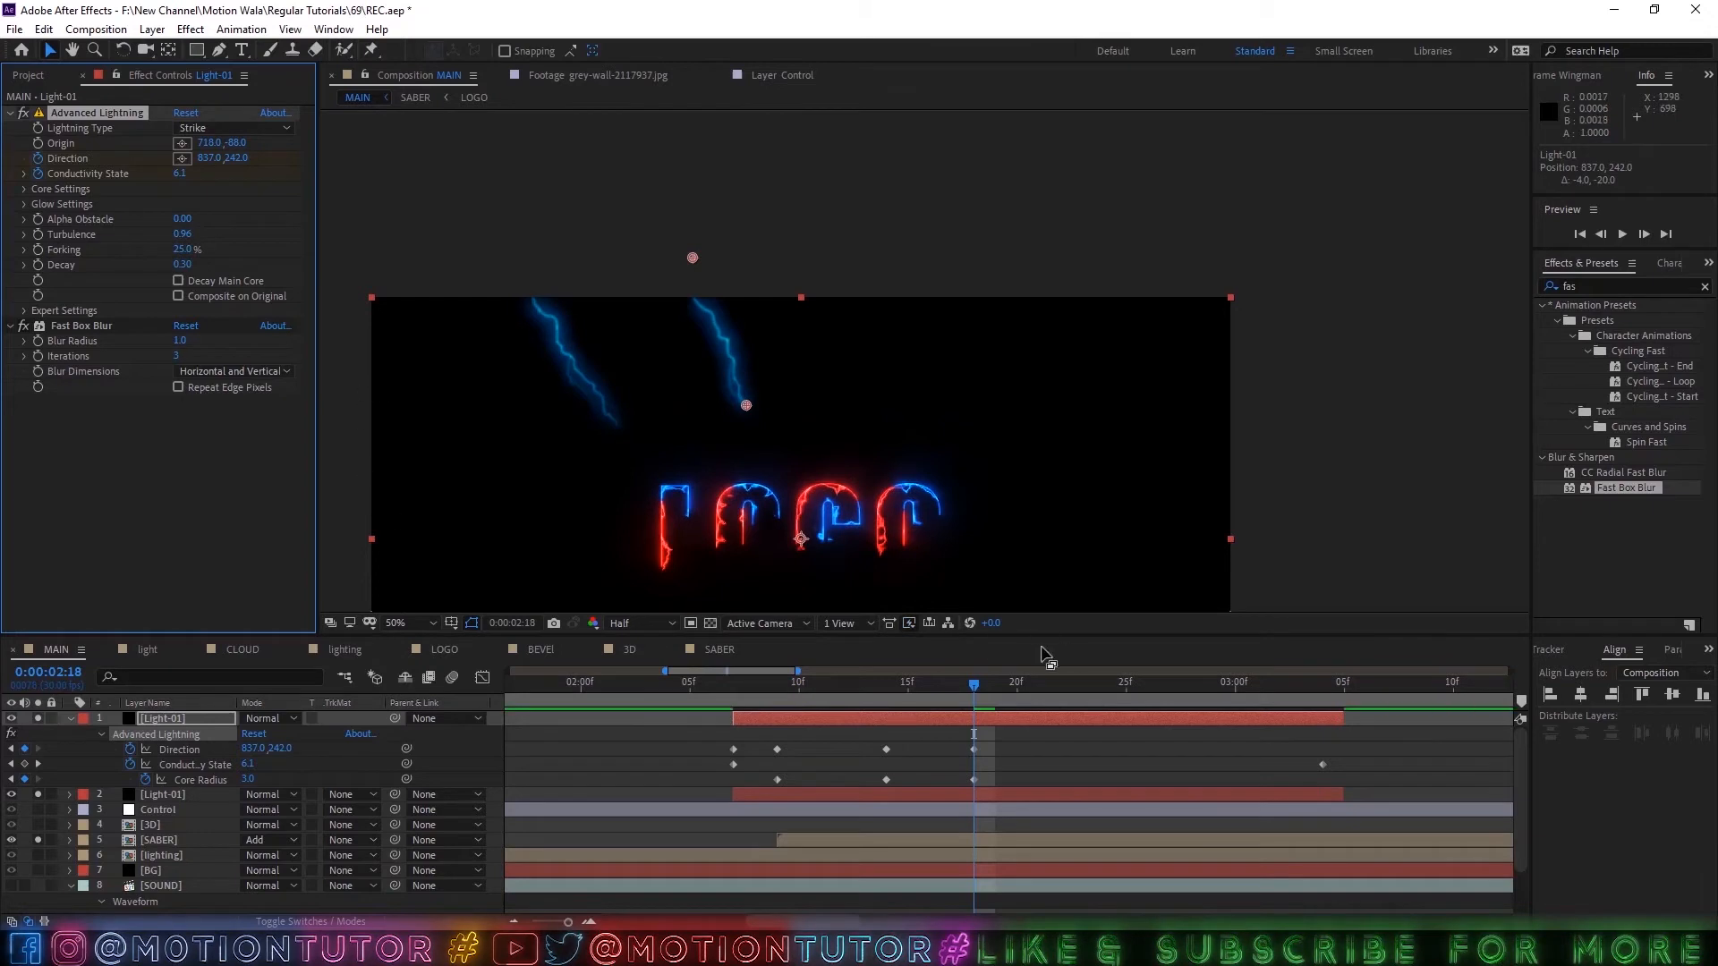
pyautogui.hotkey('ctrl', 'z')
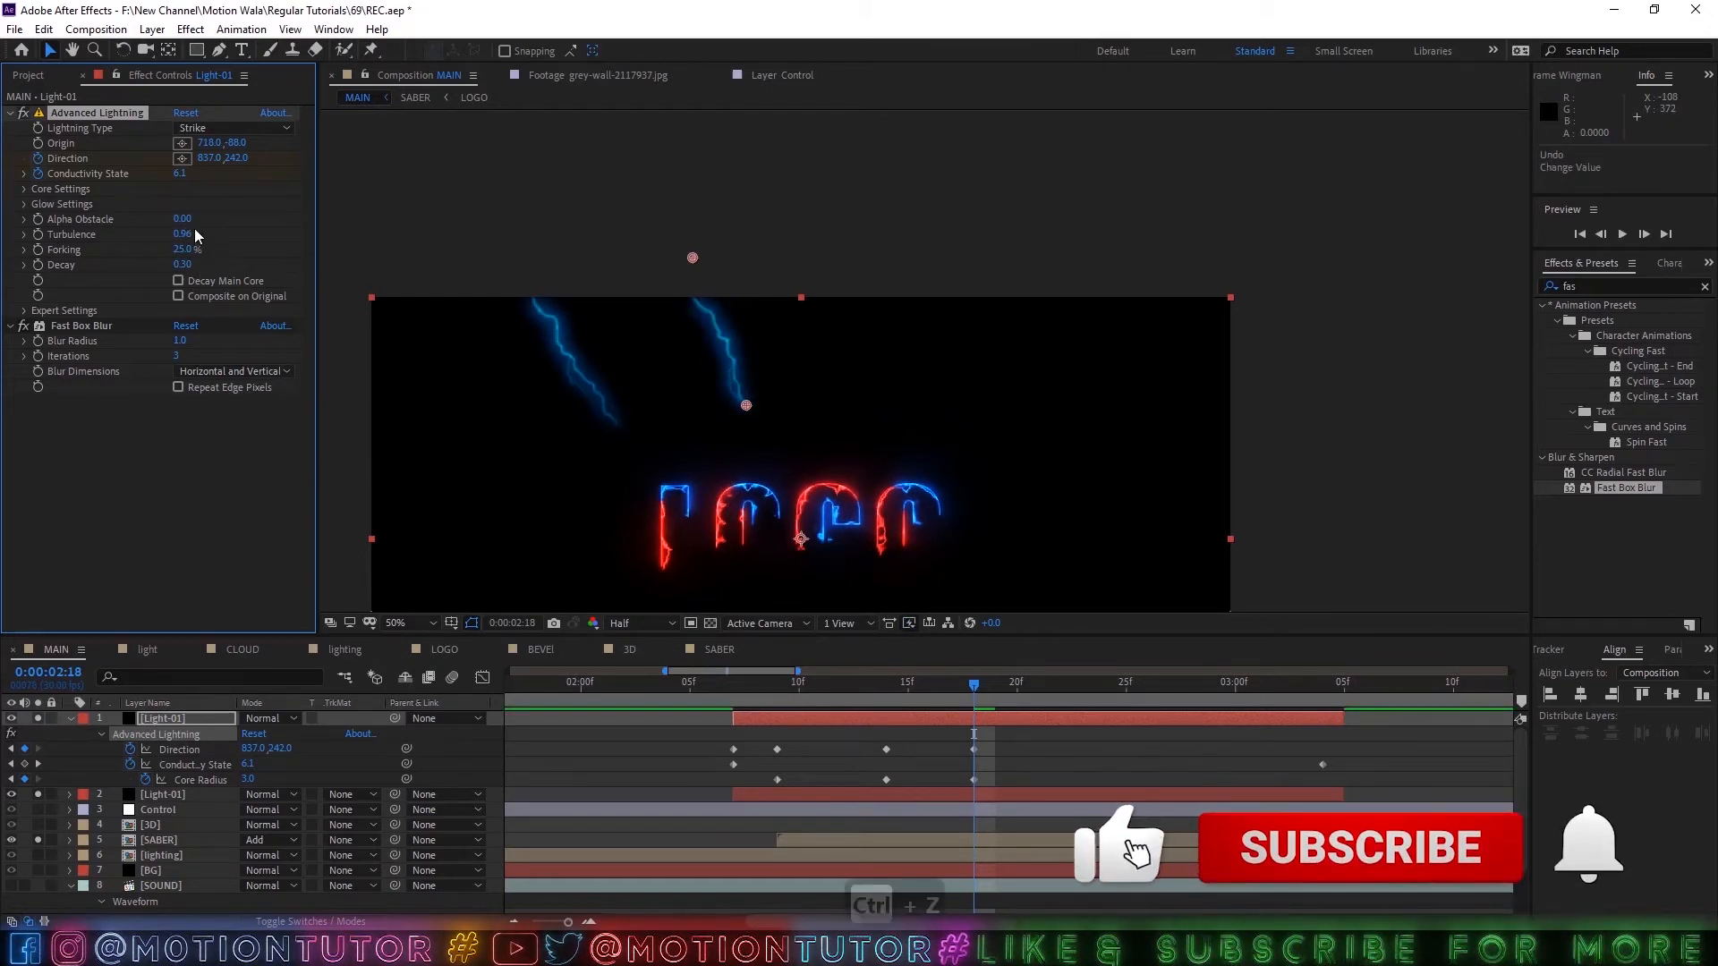
pyautogui.hotkey('ctrl', 'z')
pyautogui.hotkey('ctrl', 'z')
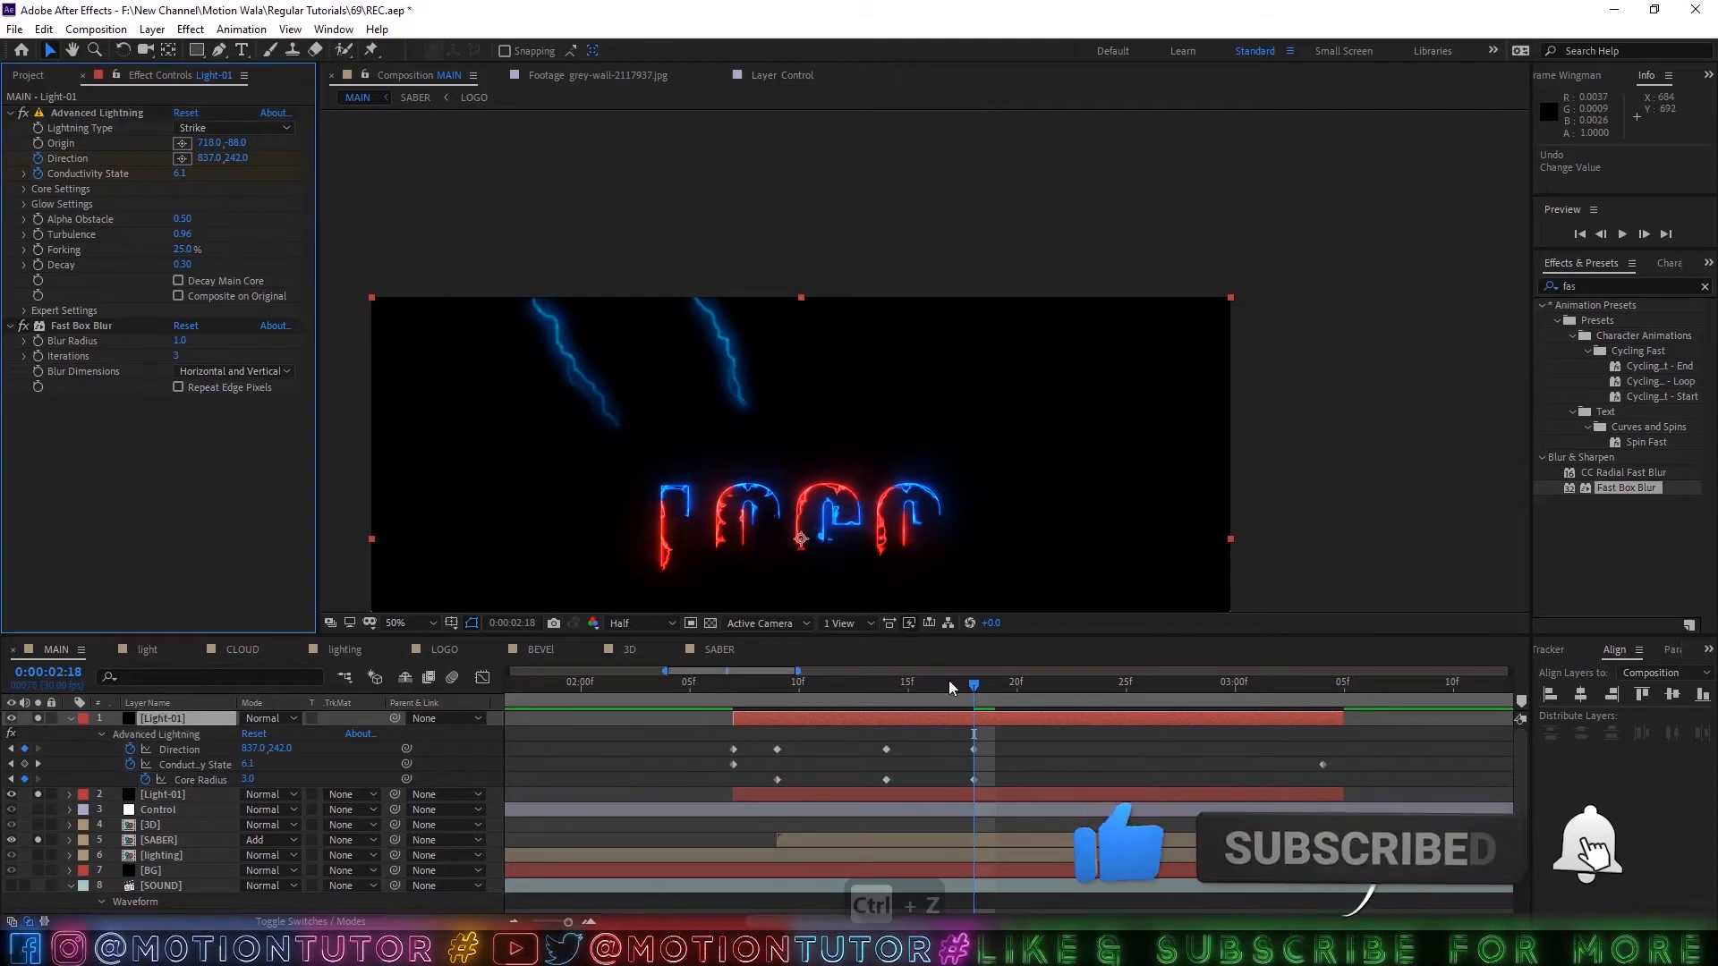
# Preview the second strike from 0:00:02:06 and set its Alpha Obstacle to 0.
pyautogui.press('space')
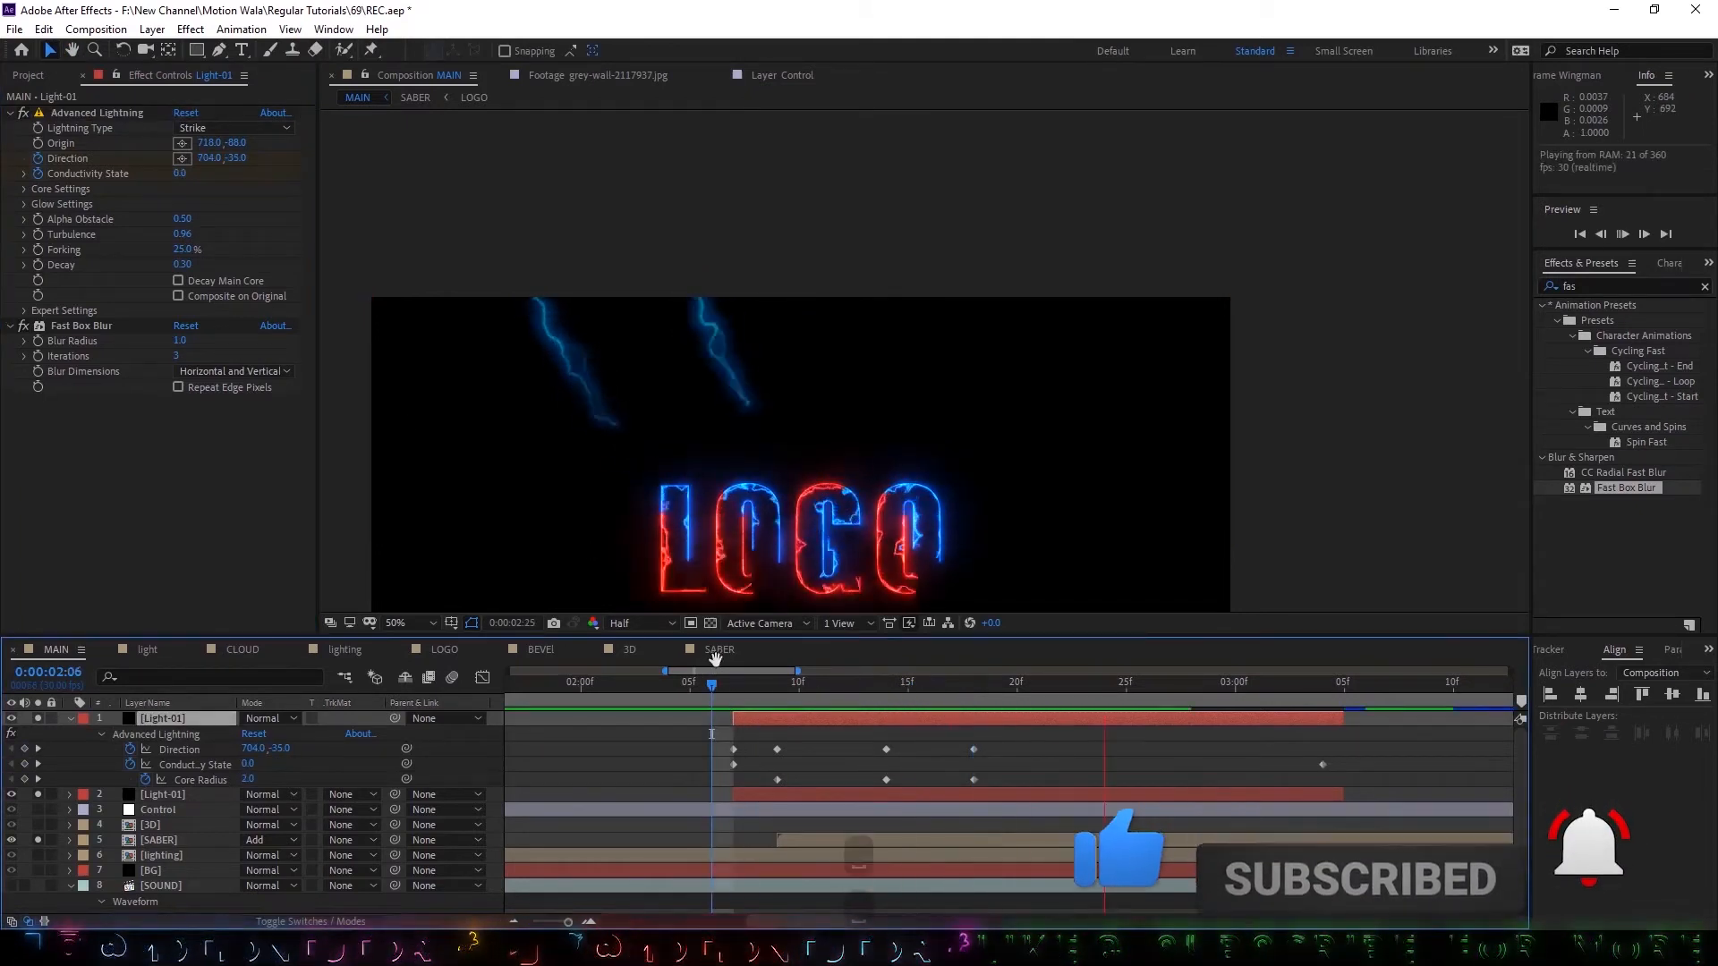
pyautogui.press('space')
pyautogui.click(185, 218)
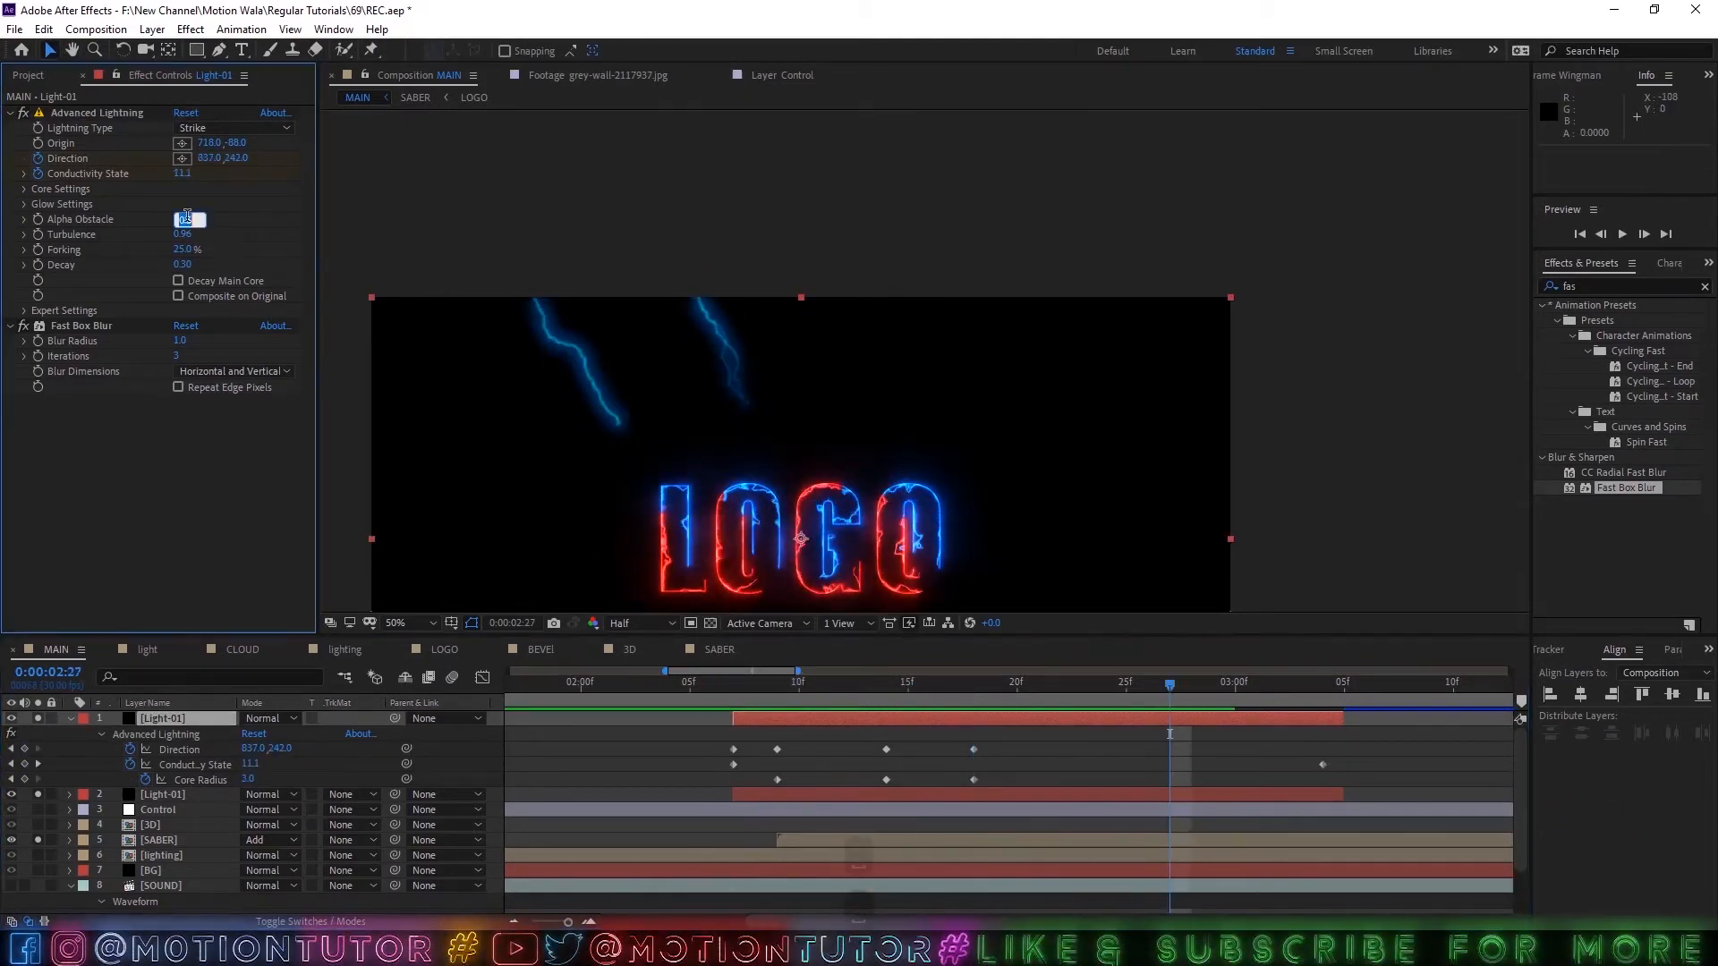
pyautogui.write('0')
# Reveal the copied layer's color expressions and lock the effect controls view on the Control layer.
pyautogui.click(162, 721)
pyautogui.press('e')
pyautogui.press('e')
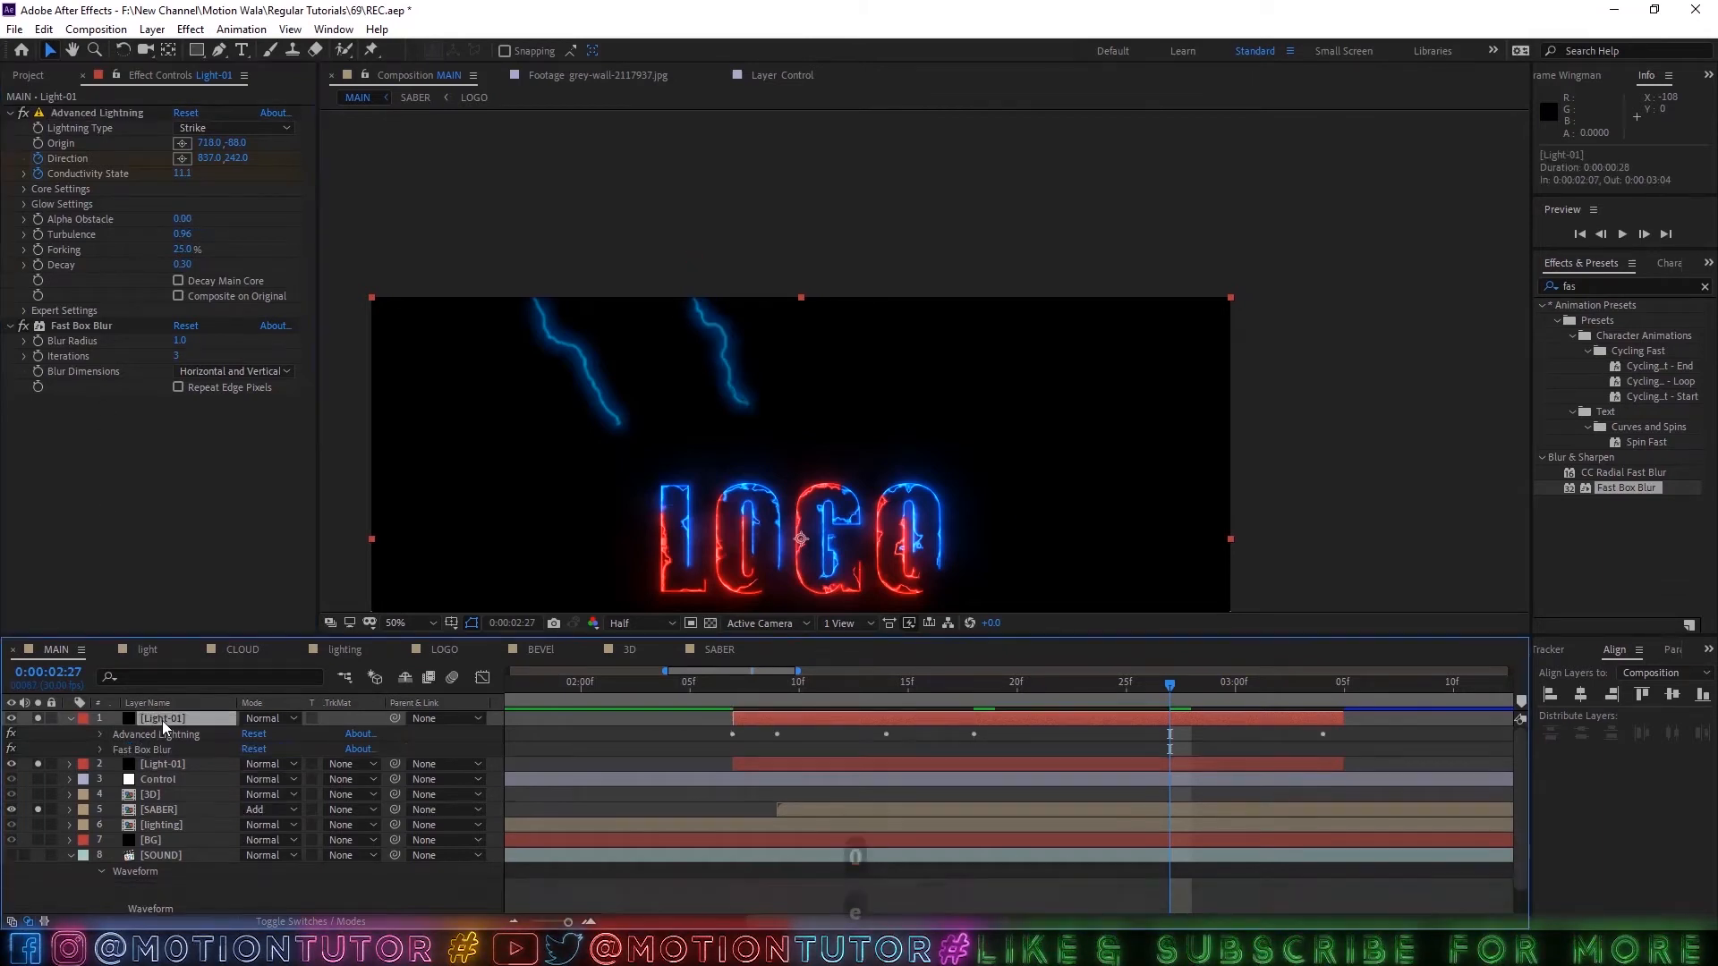
pyautogui.click(164, 856)
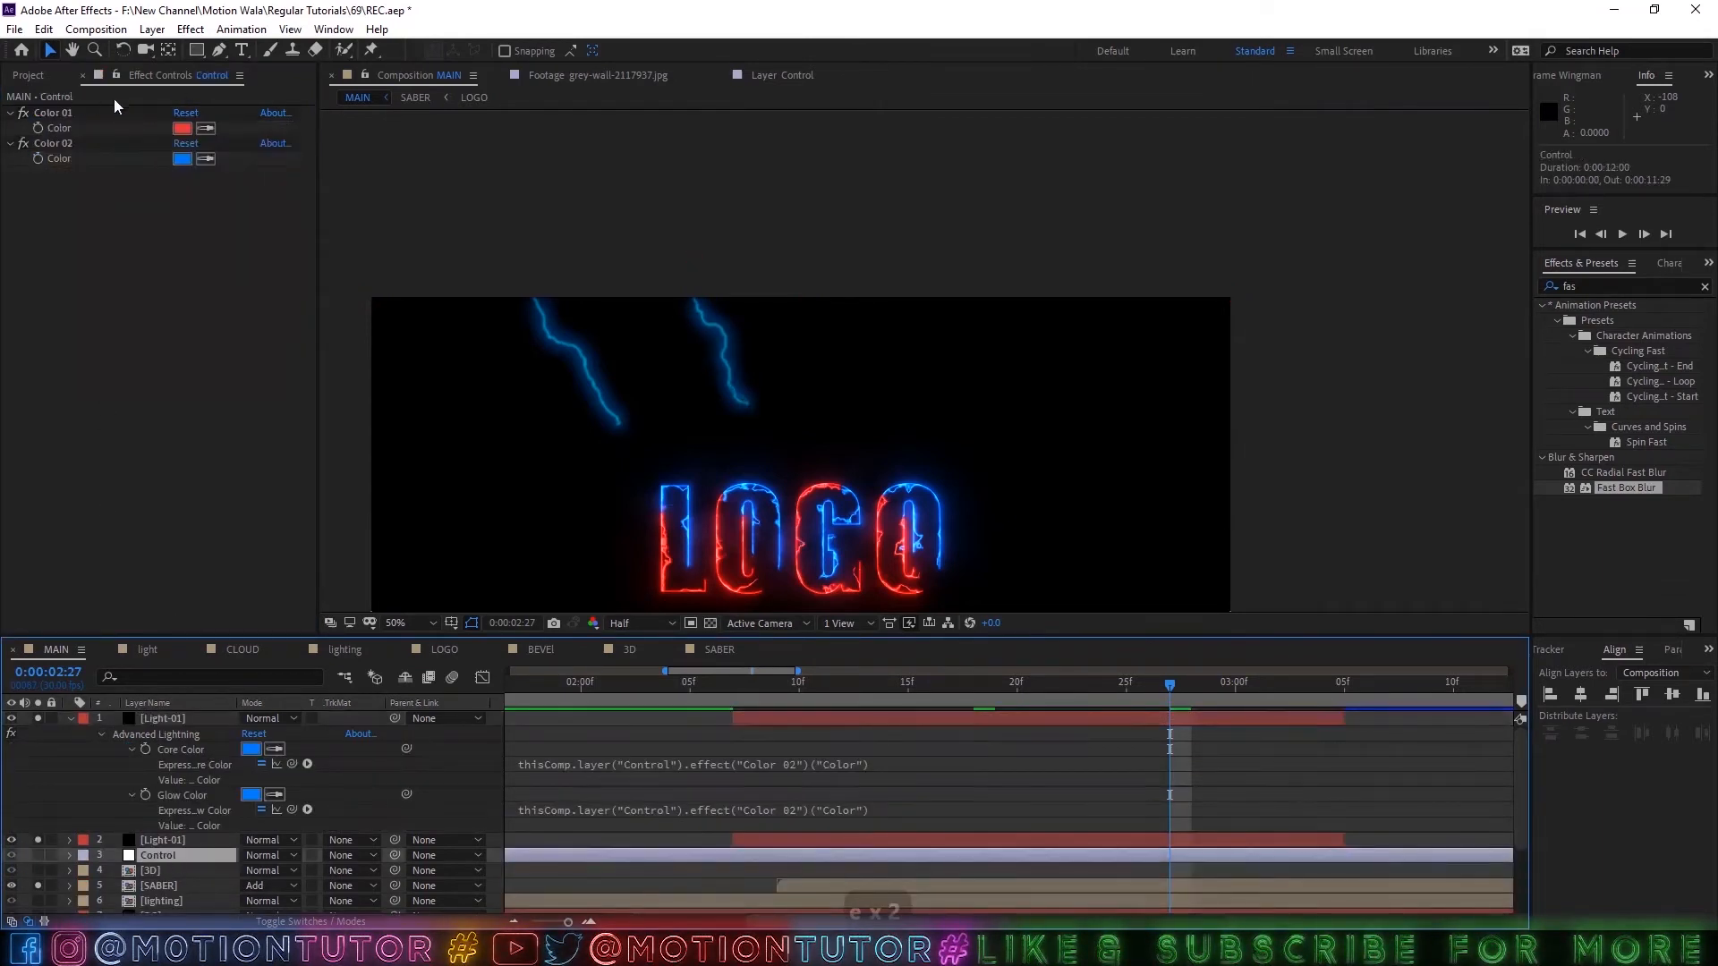
pyautogui.click(121, 77)
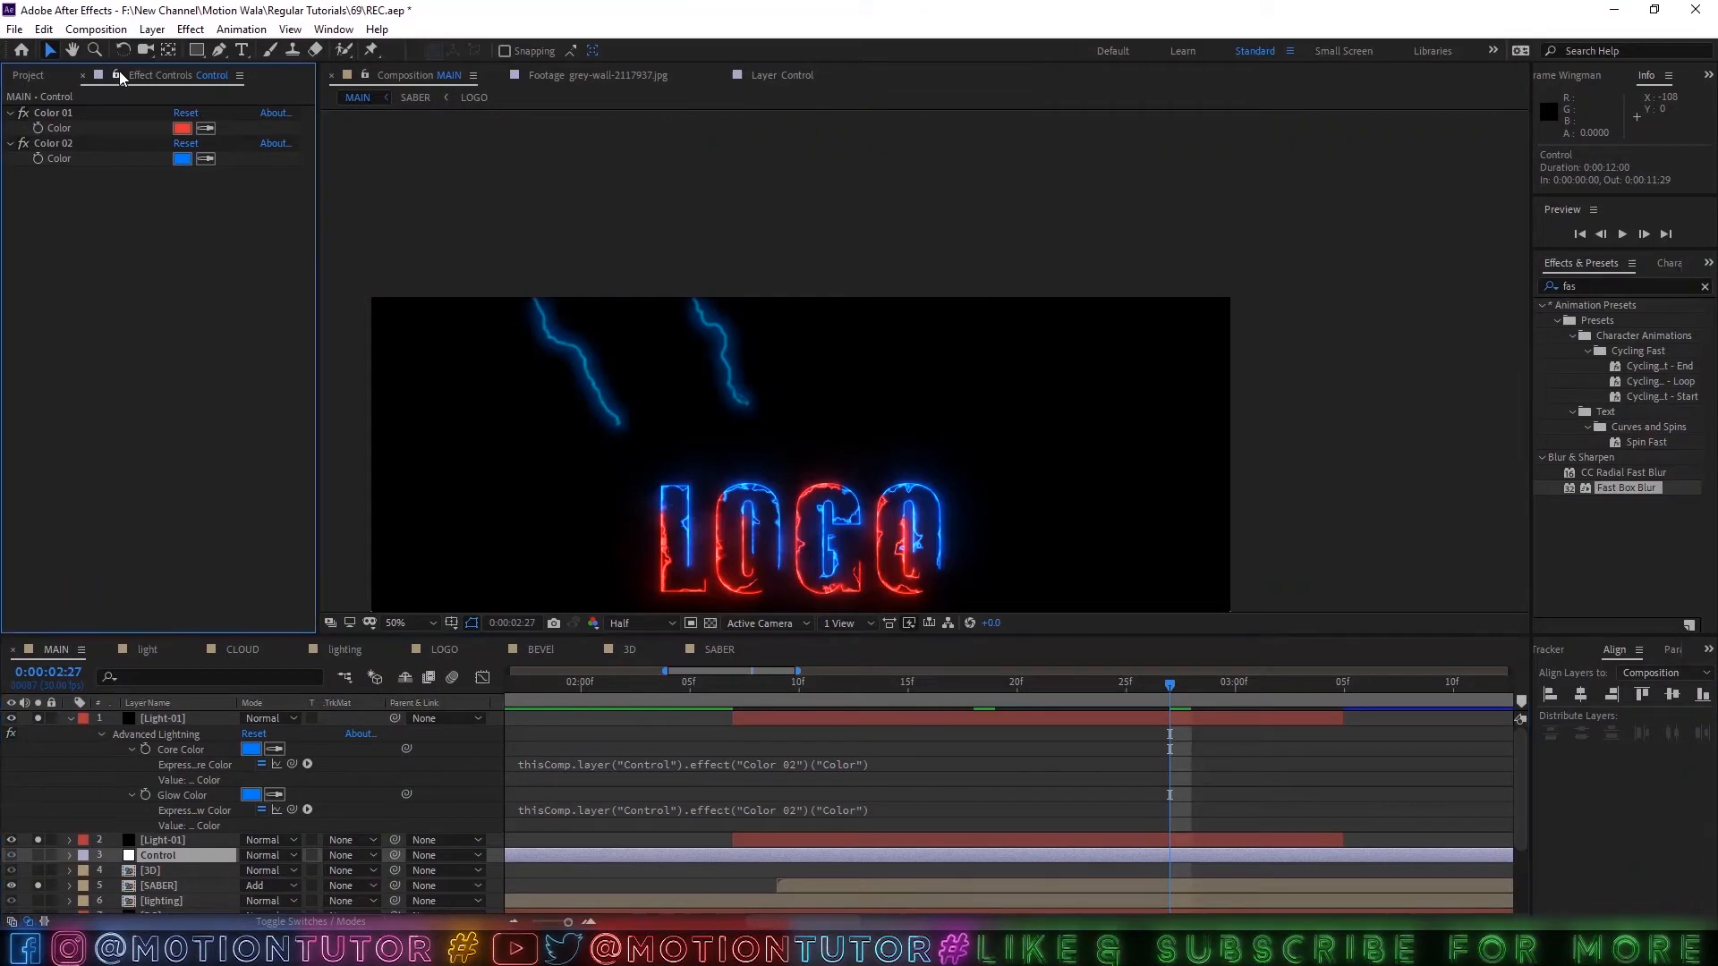
# Link the copied lightning's Core Color and Glow Color to the Control layer's Color 01 by expression.
pyautogui.moveTo(291, 765); pyautogui.dragTo(58, 128)
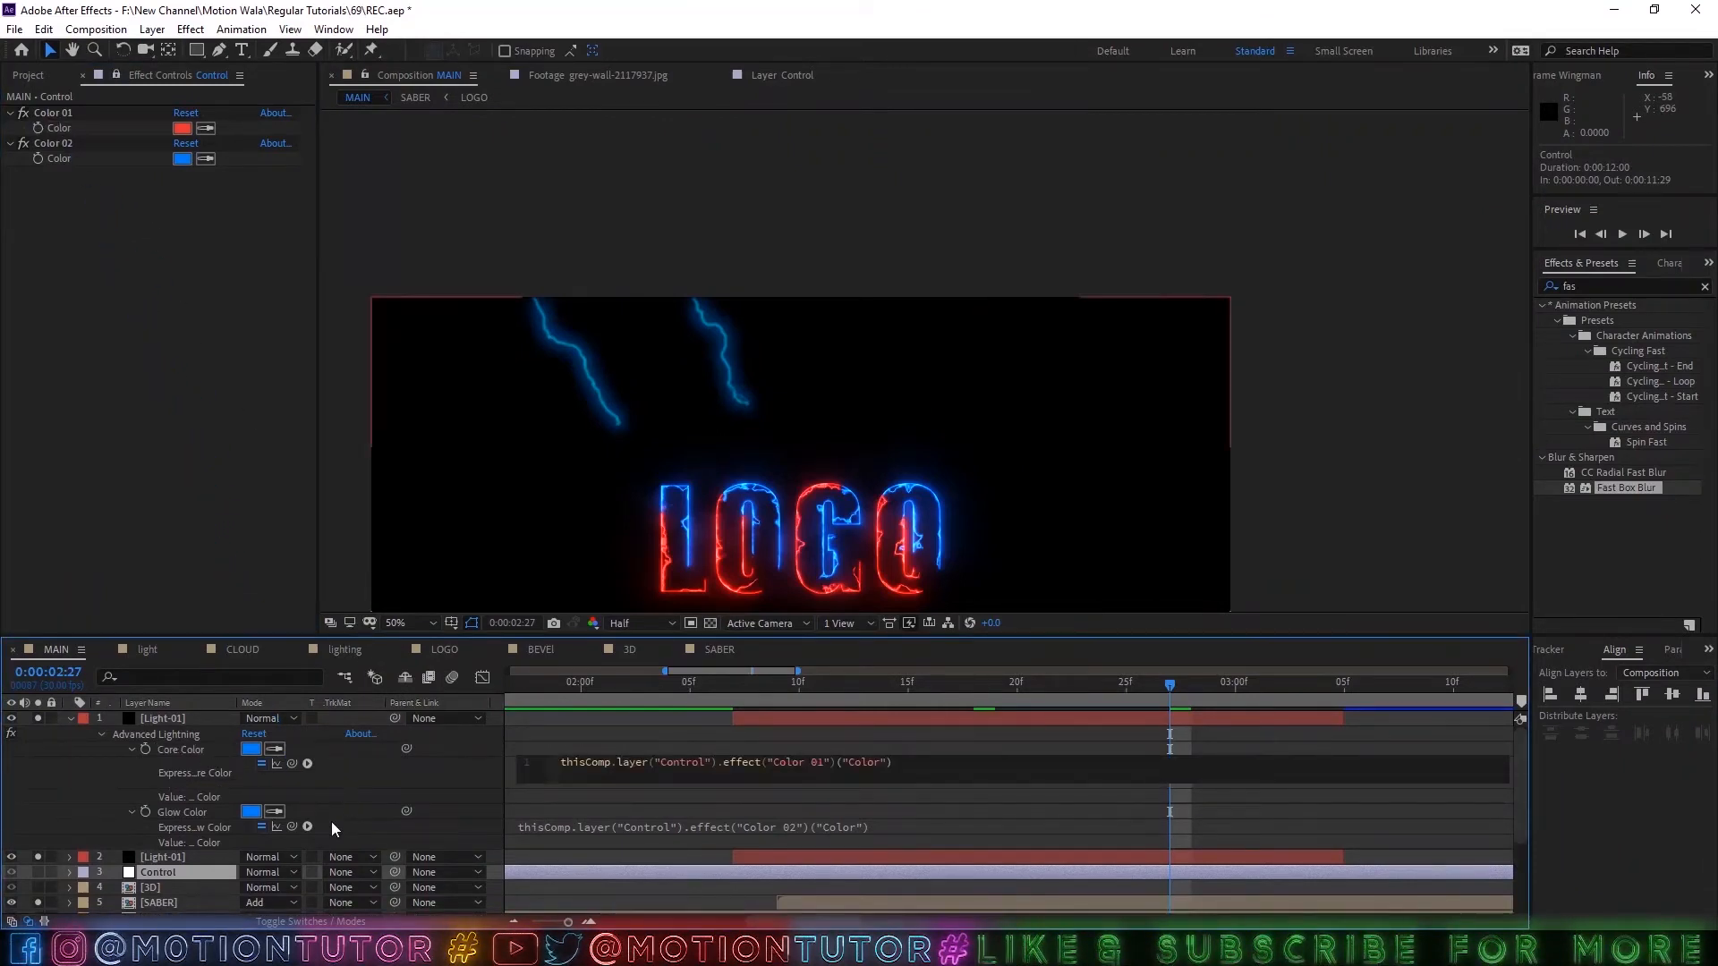
pyautogui.moveTo(292, 827); pyautogui.dragTo(60, 154)
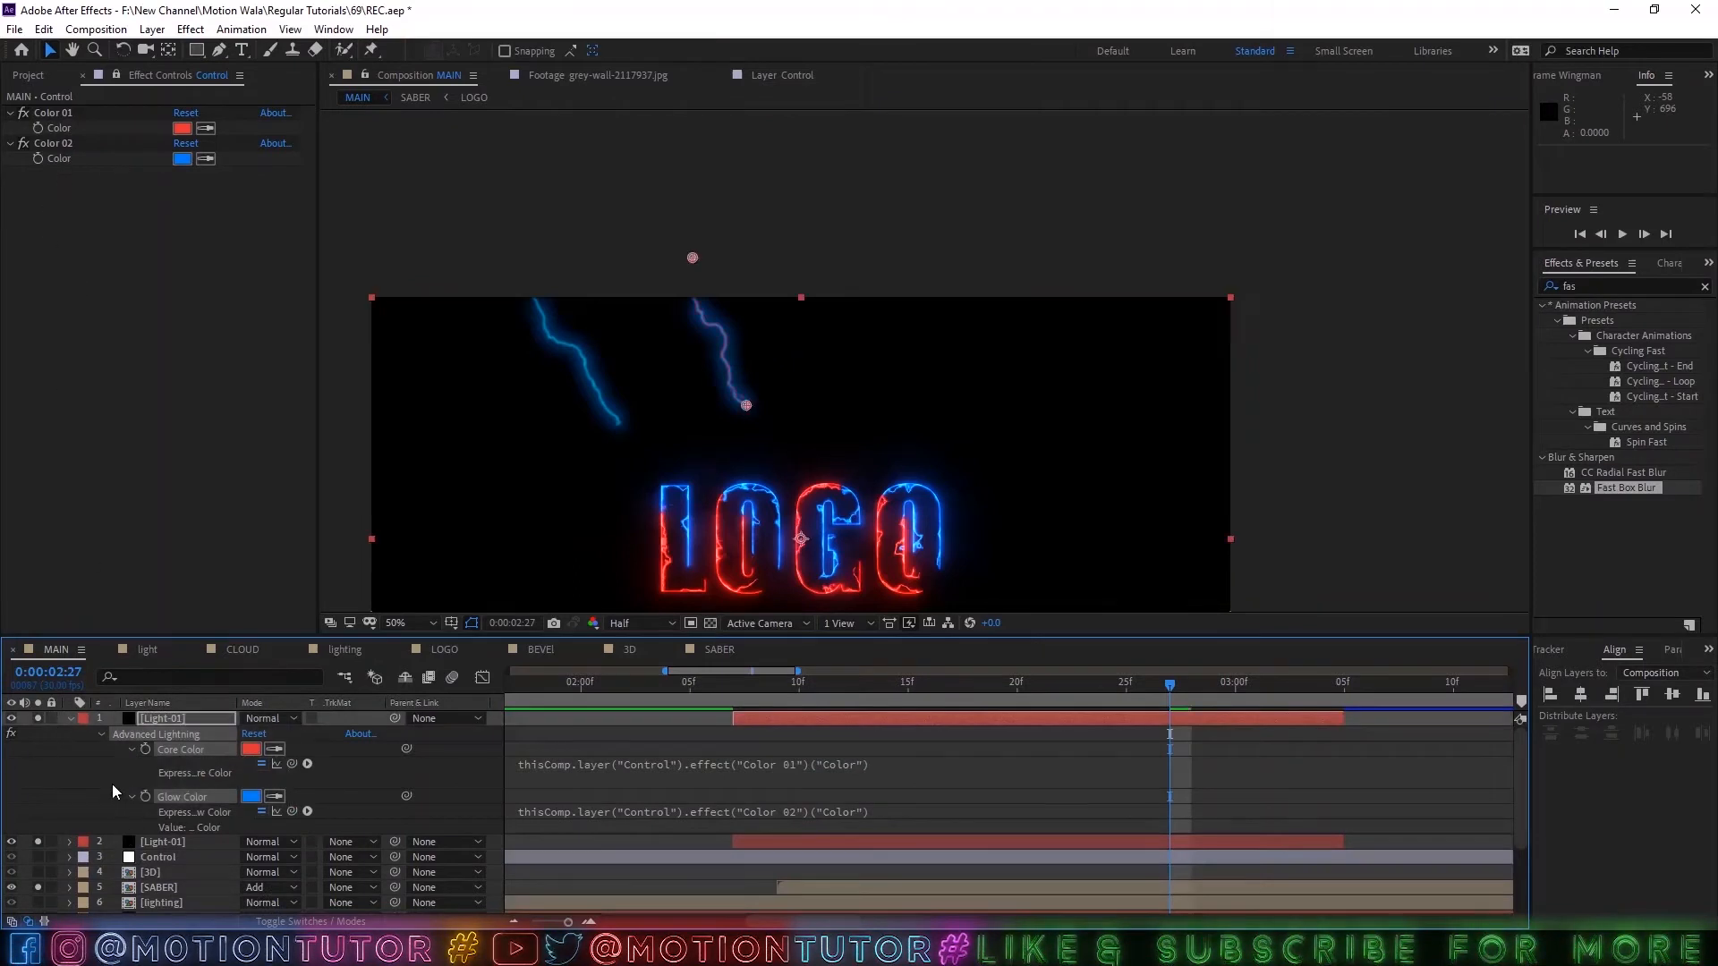
pyautogui.moveTo(292, 812); pyautogui.dragTo(59, 128)
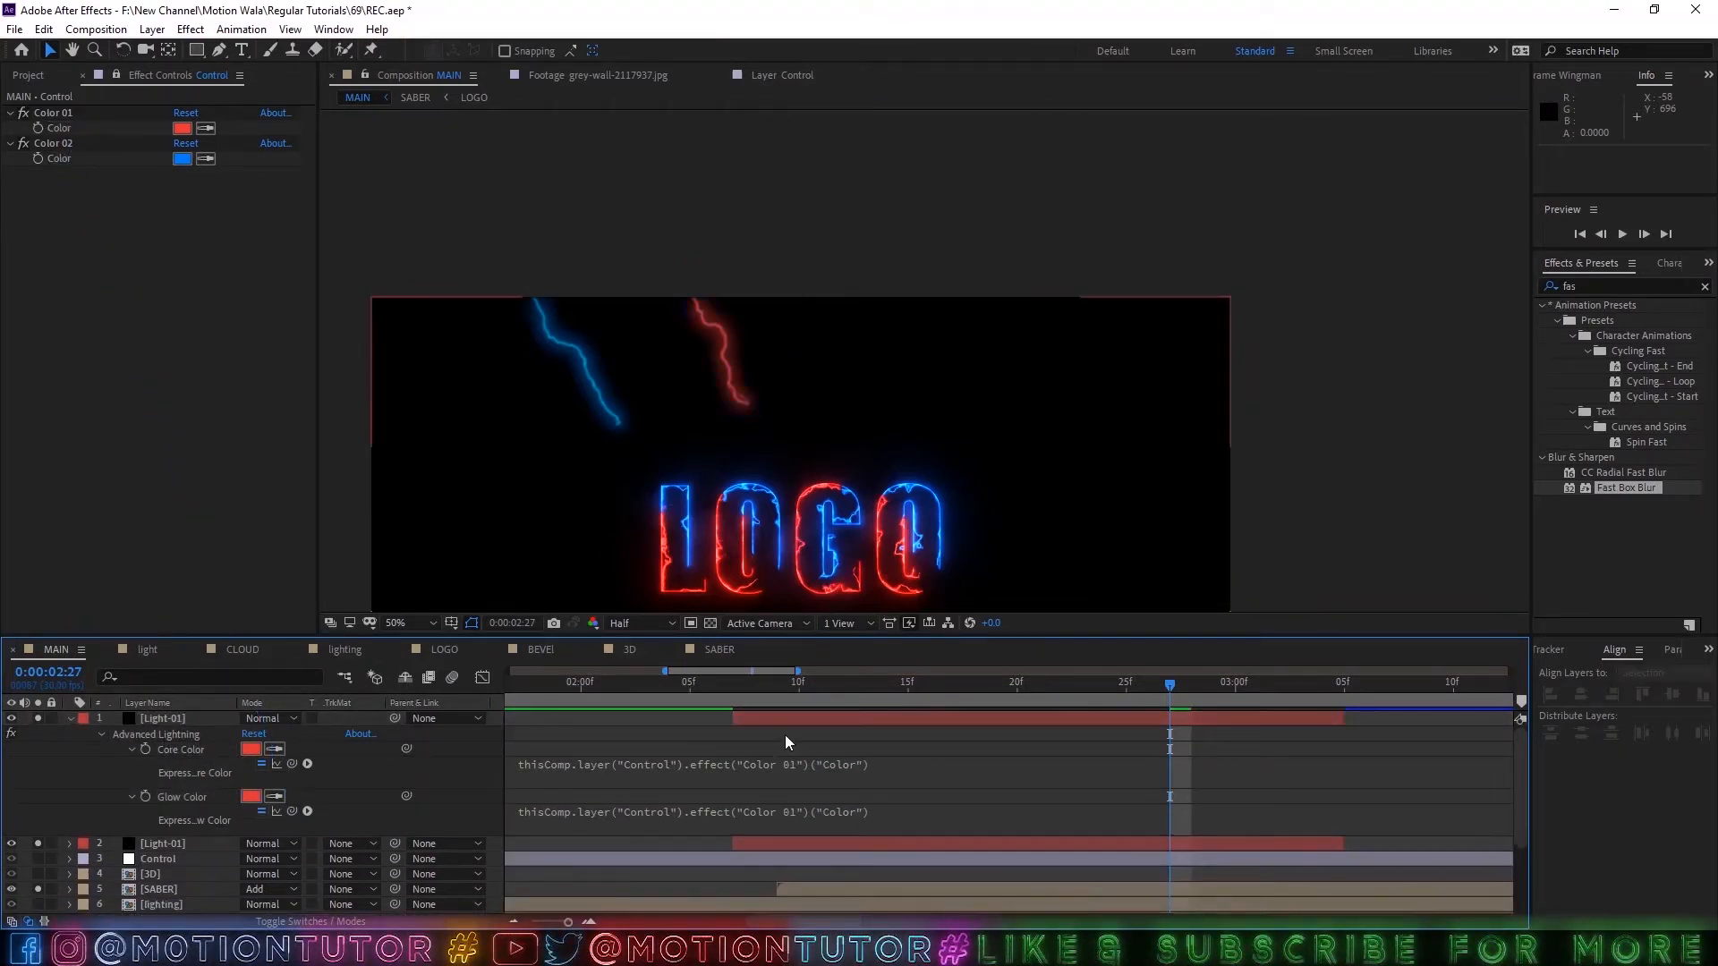
# Preview both strikes from 0:00:02:06 and save the project.
pyautogui.click(712, 685)
pyautogui.press('space')
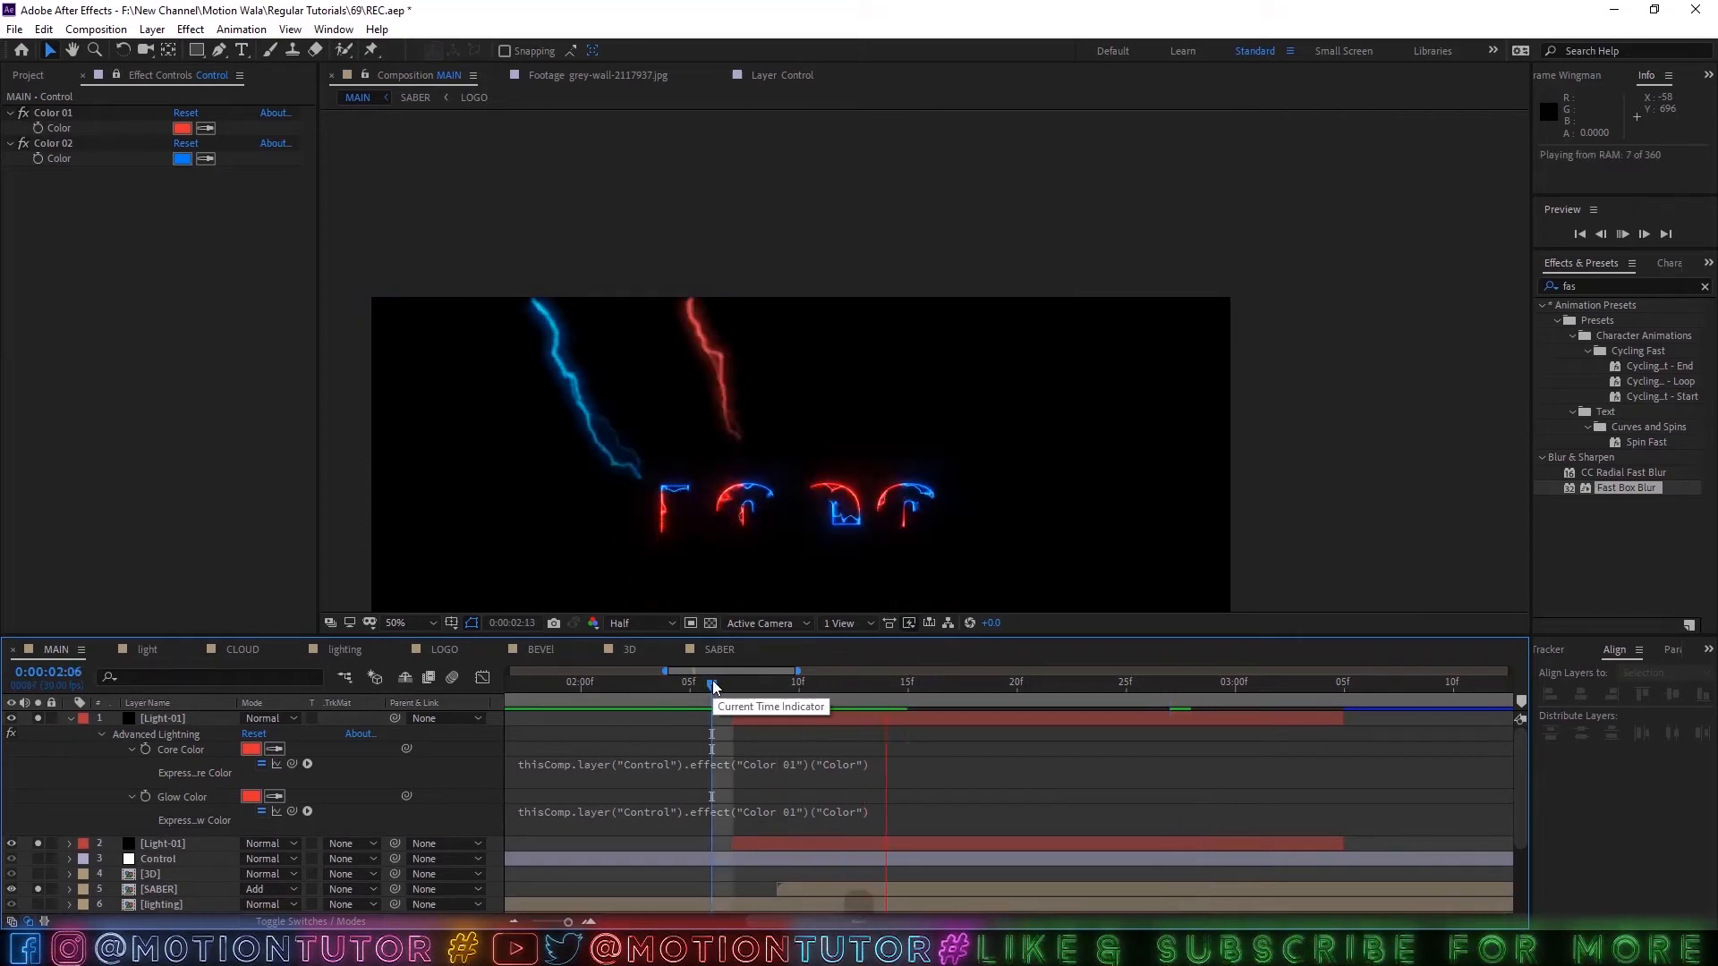
pyautogui.scroll(-1, 855, 756)
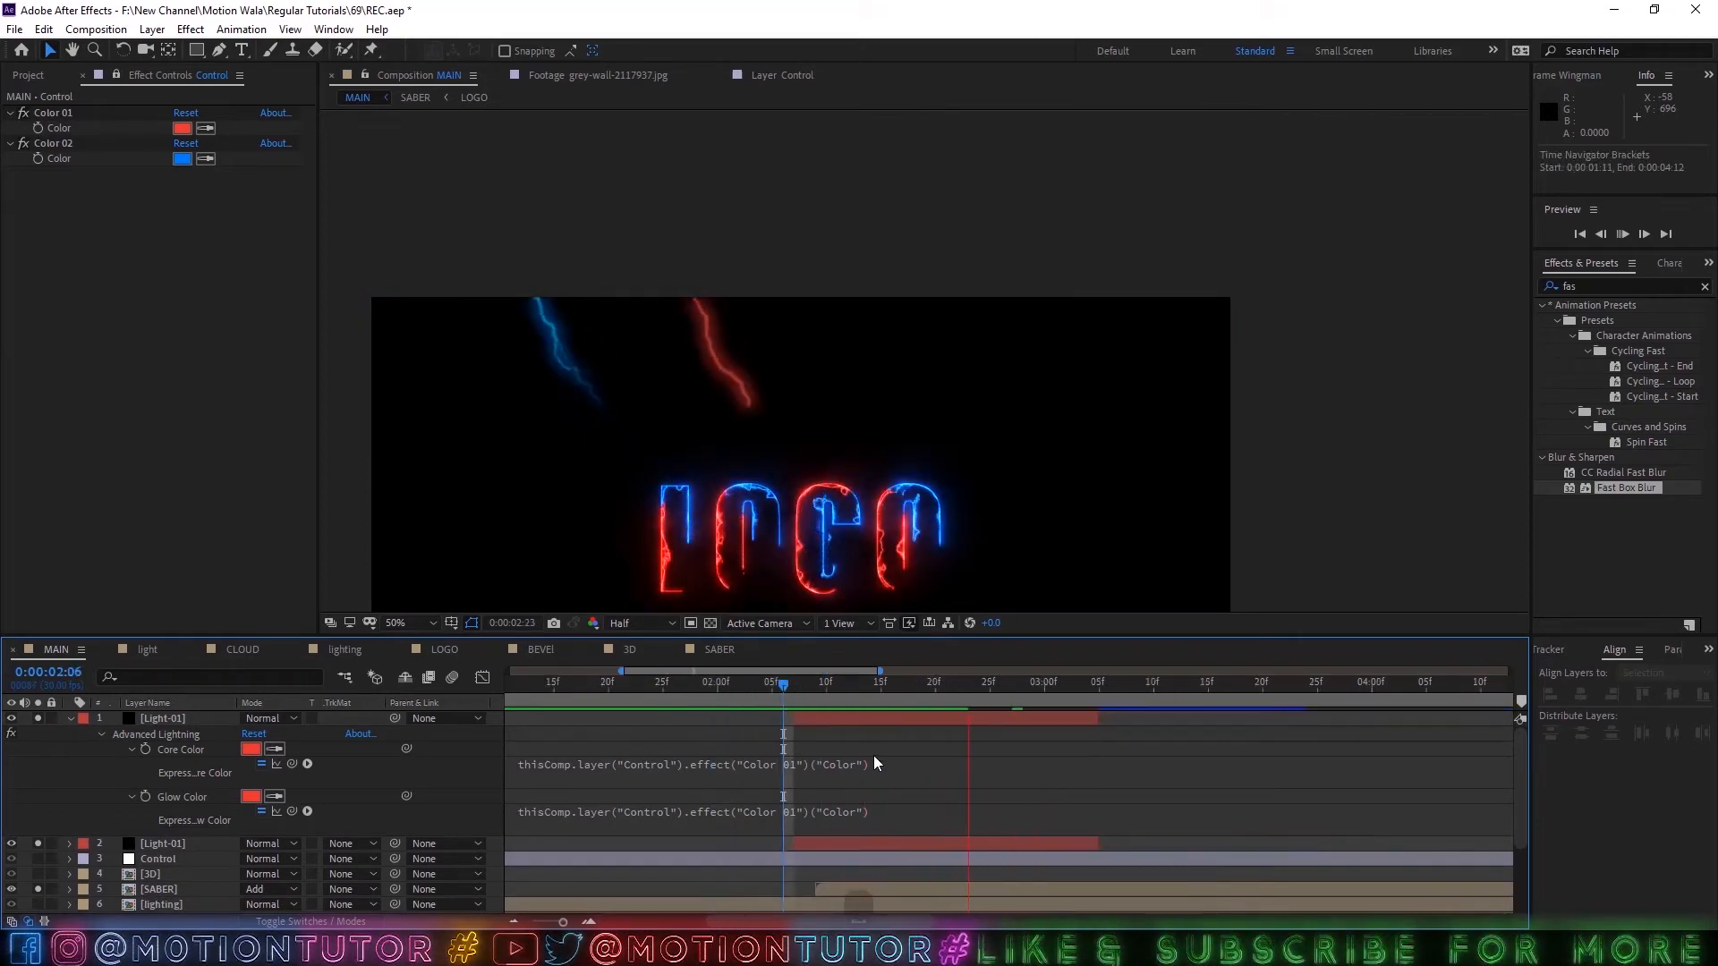
pyautogui.hotkey('ctrl', 's')
# Rename the copied lightning layer as Light-RED-01.
pyautogui.click(170, 718)
pyautogui.press('Return')
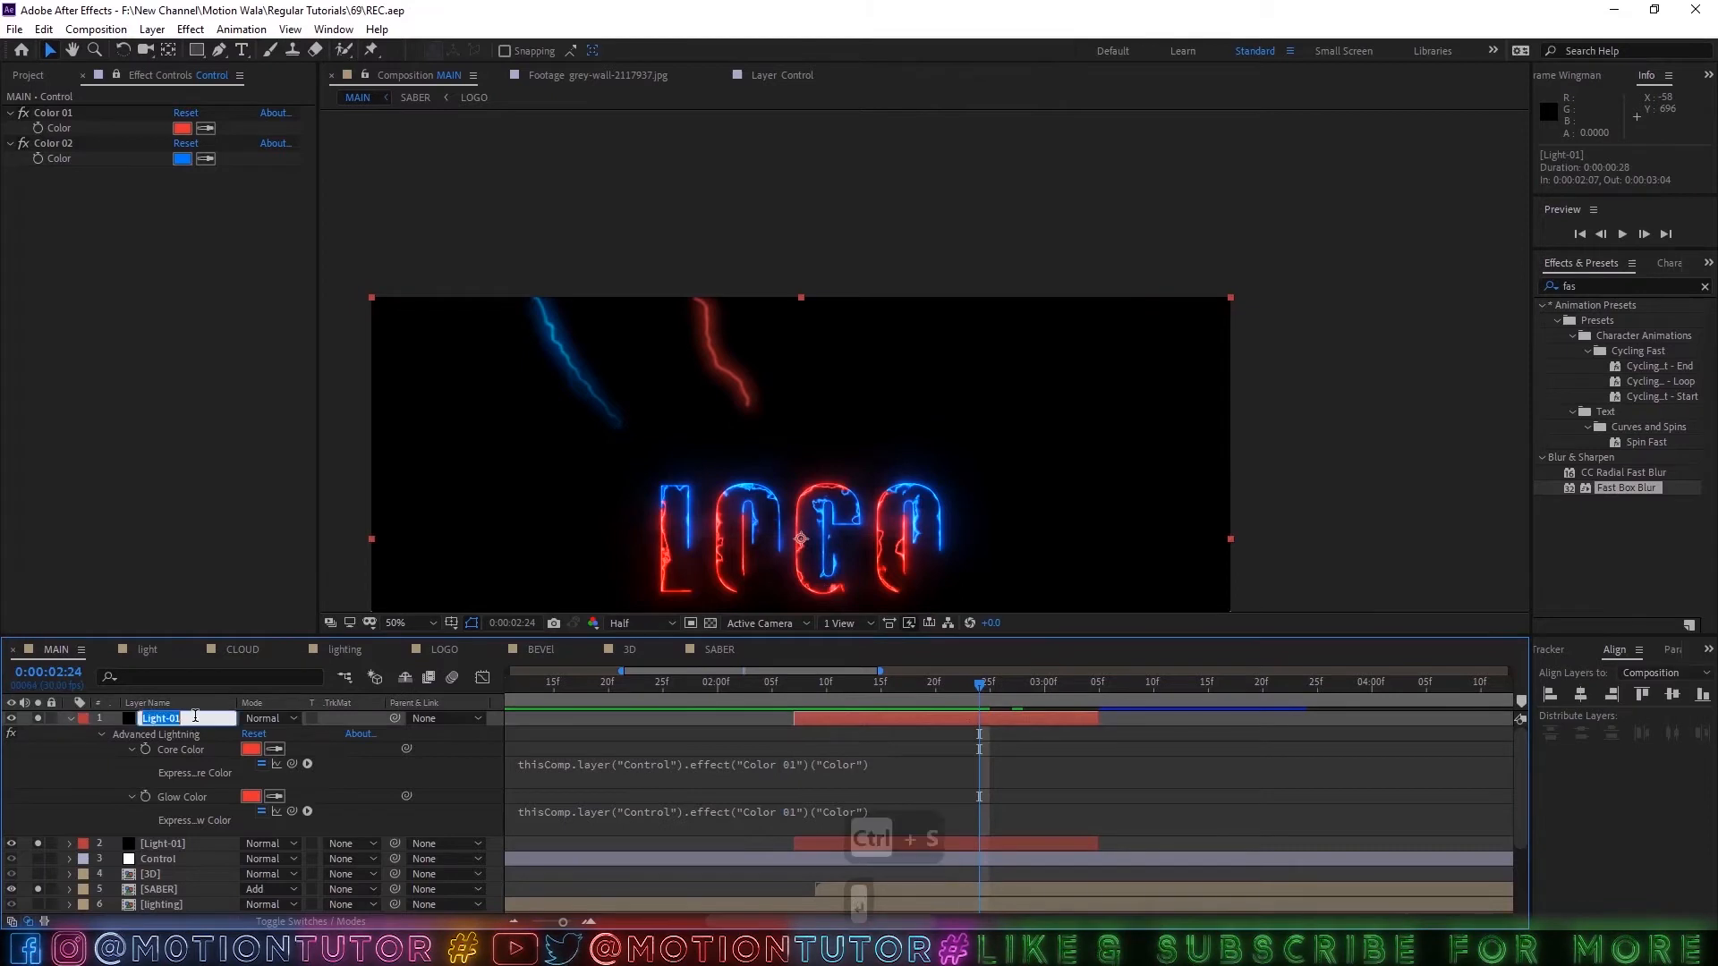
pyautogui.press('BackSpace')
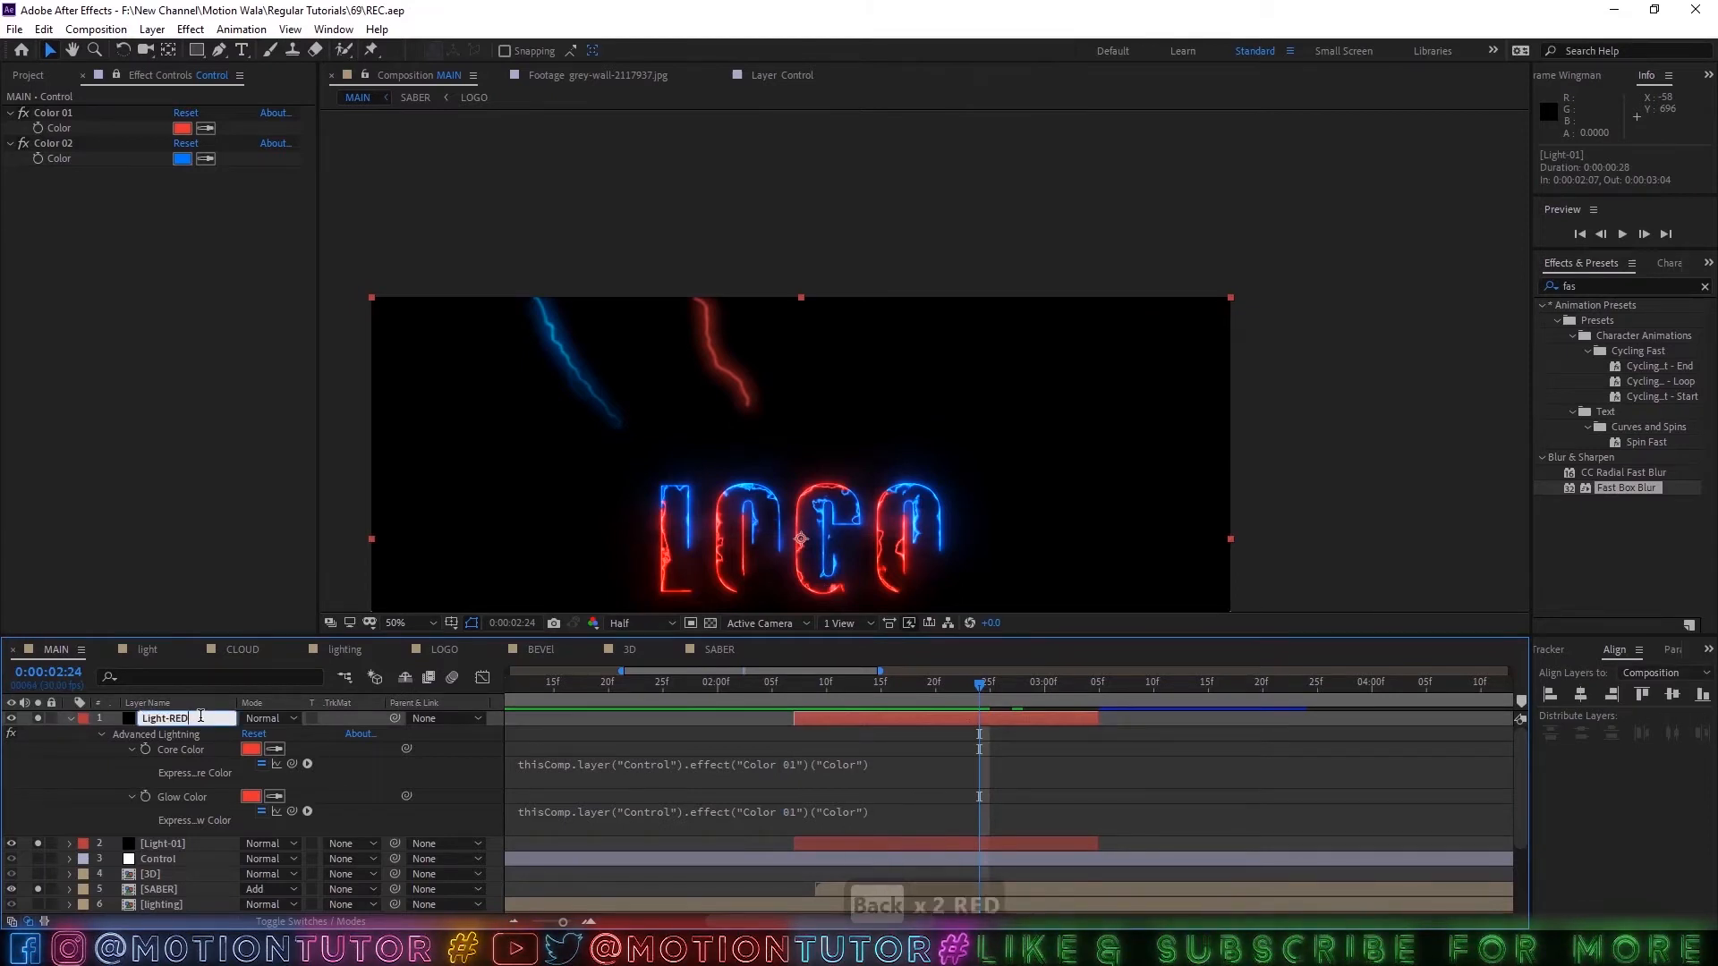
pyautogui.write('RED-01')
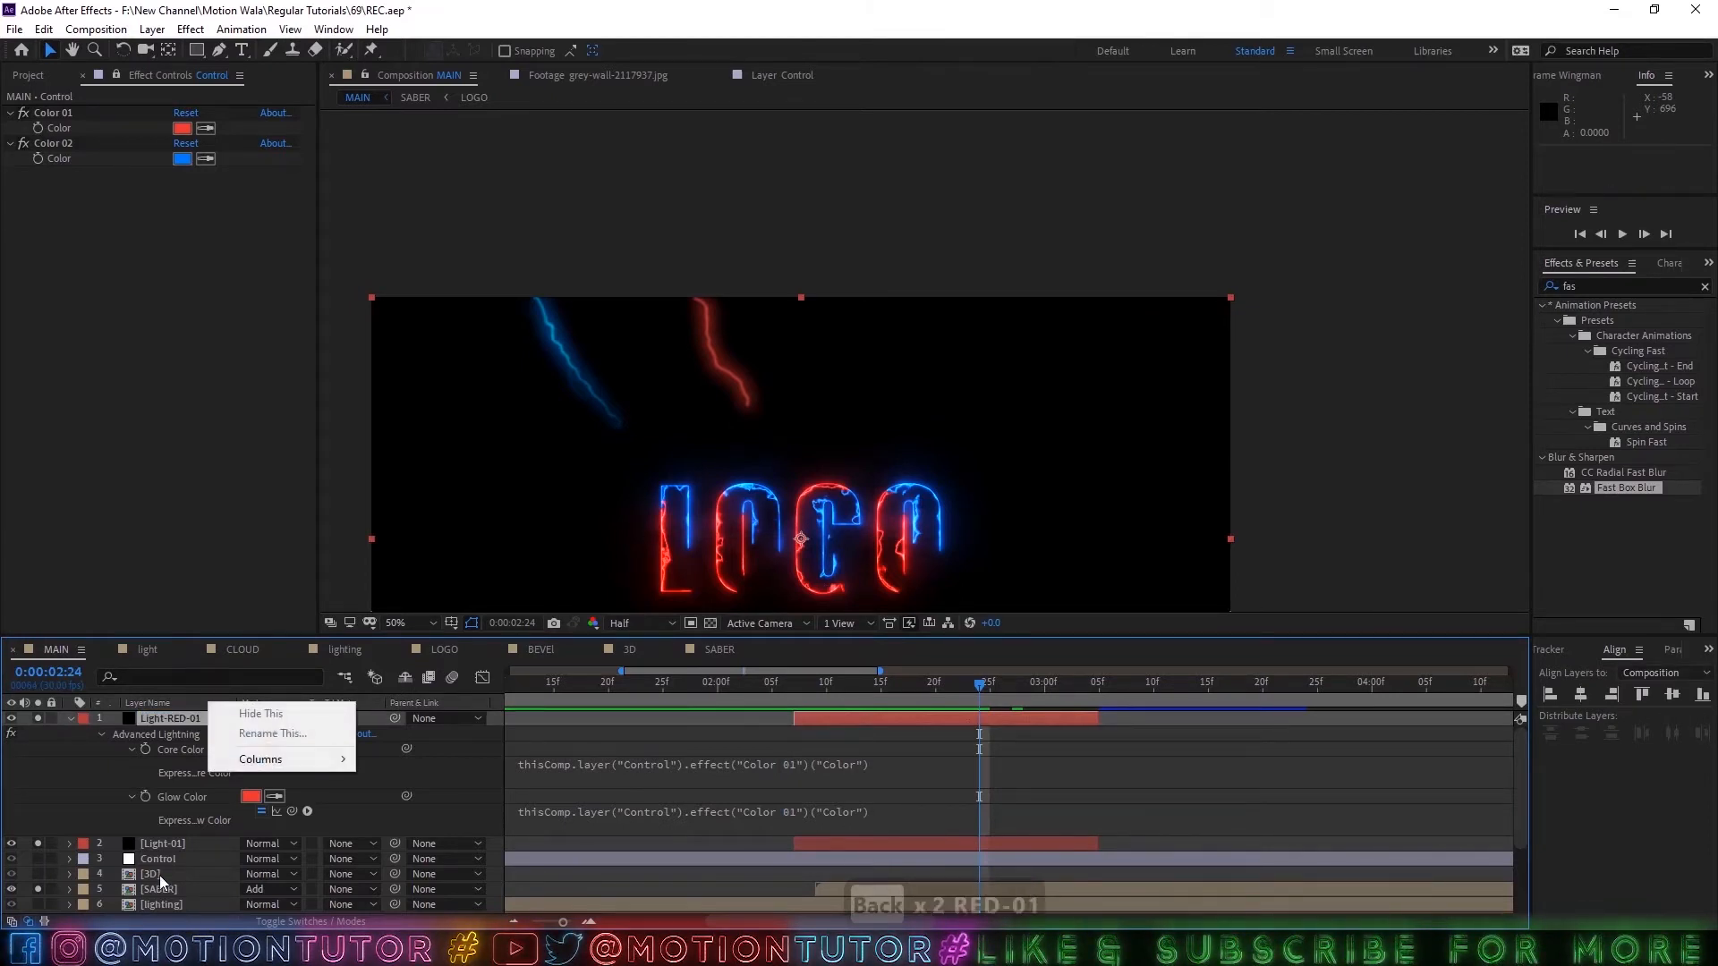
# Rename the original Light-01 layer as Light-BLUE-01 and collapse the red lightning layer's properties.
pyautogui.click(161, 843)
pyautogui.press('Return')
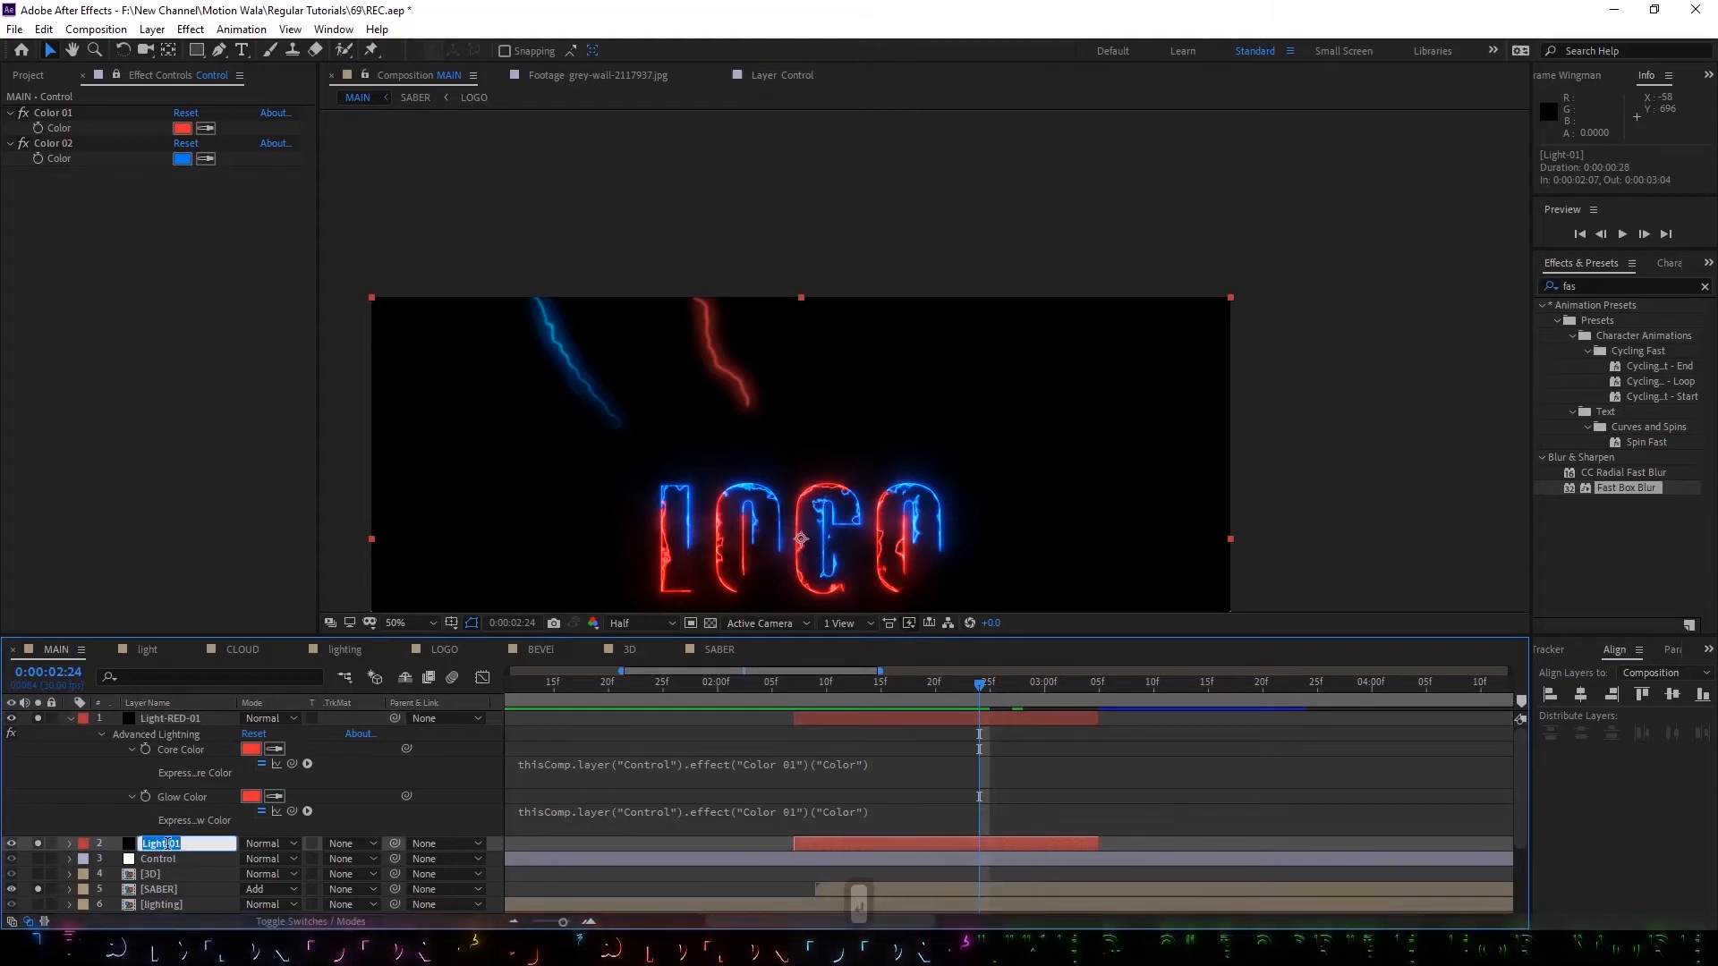
pyautogui.click(169, 845)
pyautogui.write('BN')
pyautogui.press('BackSpace')
pyautogui.write('LUE-')
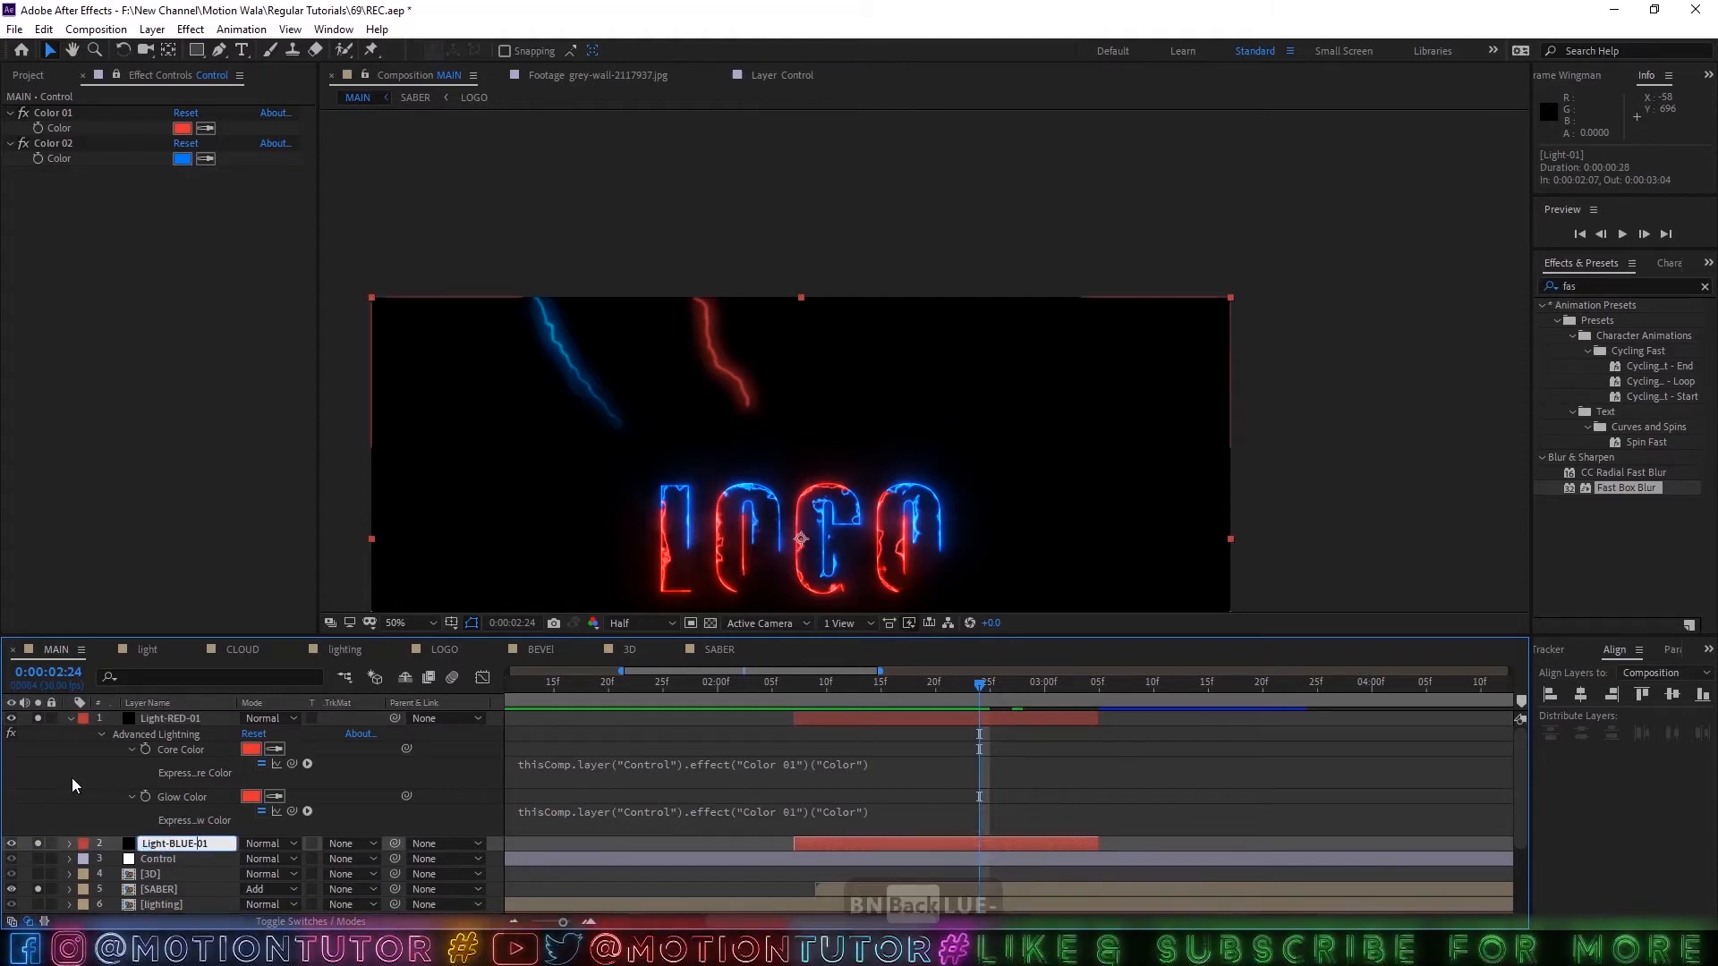
pyautogui.press('Return')
pyautogui.click(71, 719)
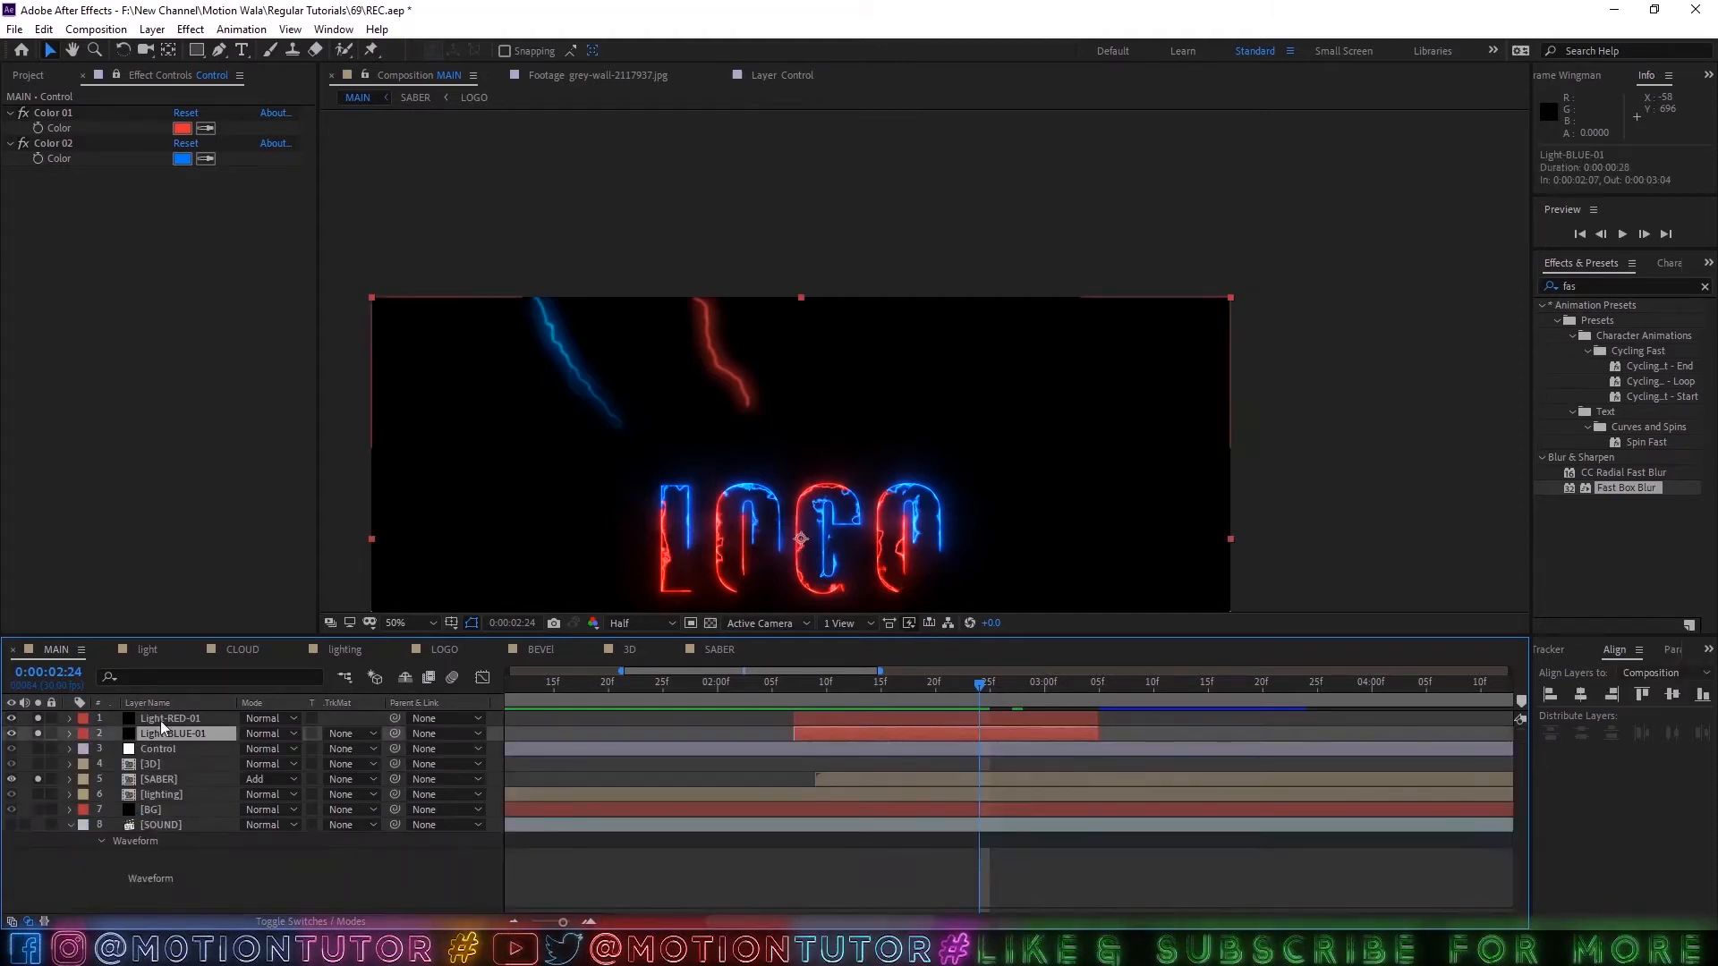
# Duplicate Light-RED-01 and Light-BLUE-01, stack both copies above the originals and save the project.
pyautogui.keyDown('ctrl'); pyautogui.click(163, 719); pyautogui.keyUp('ctrl')
pyautogui.hotkey('ctrl', 'd')
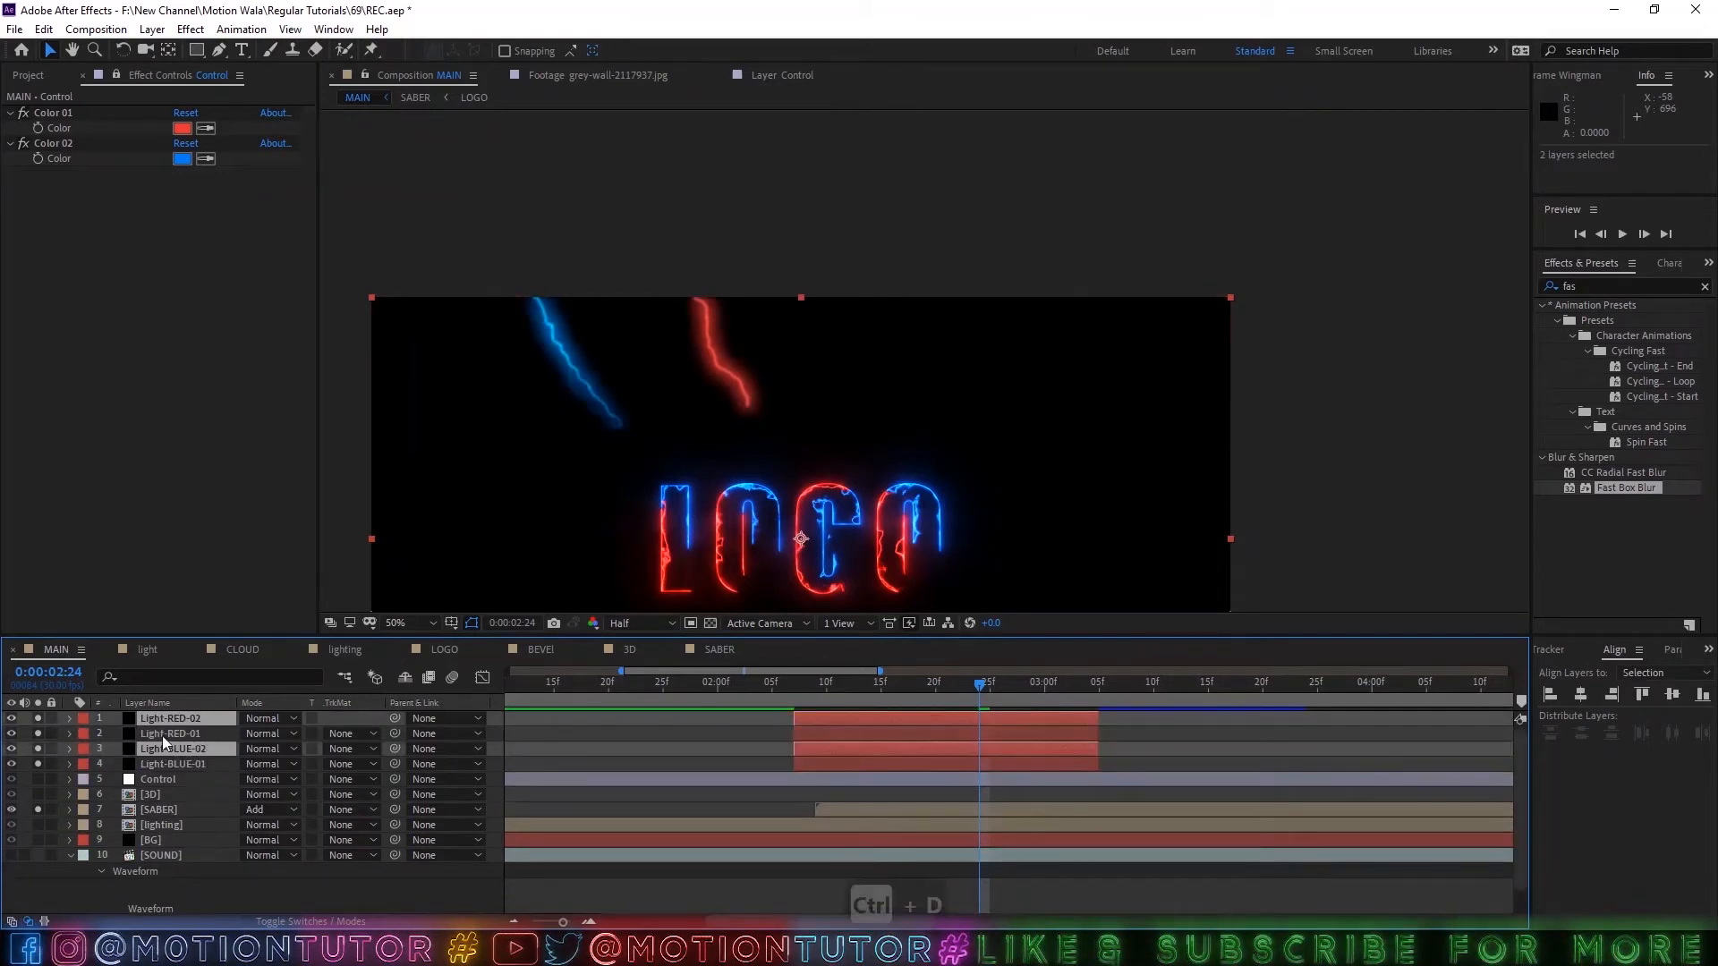
pyautogui.moveTo(163, 743); pyautogui.dragTo(180, 727)
pyautogui.hotkey('ctrl', 's')
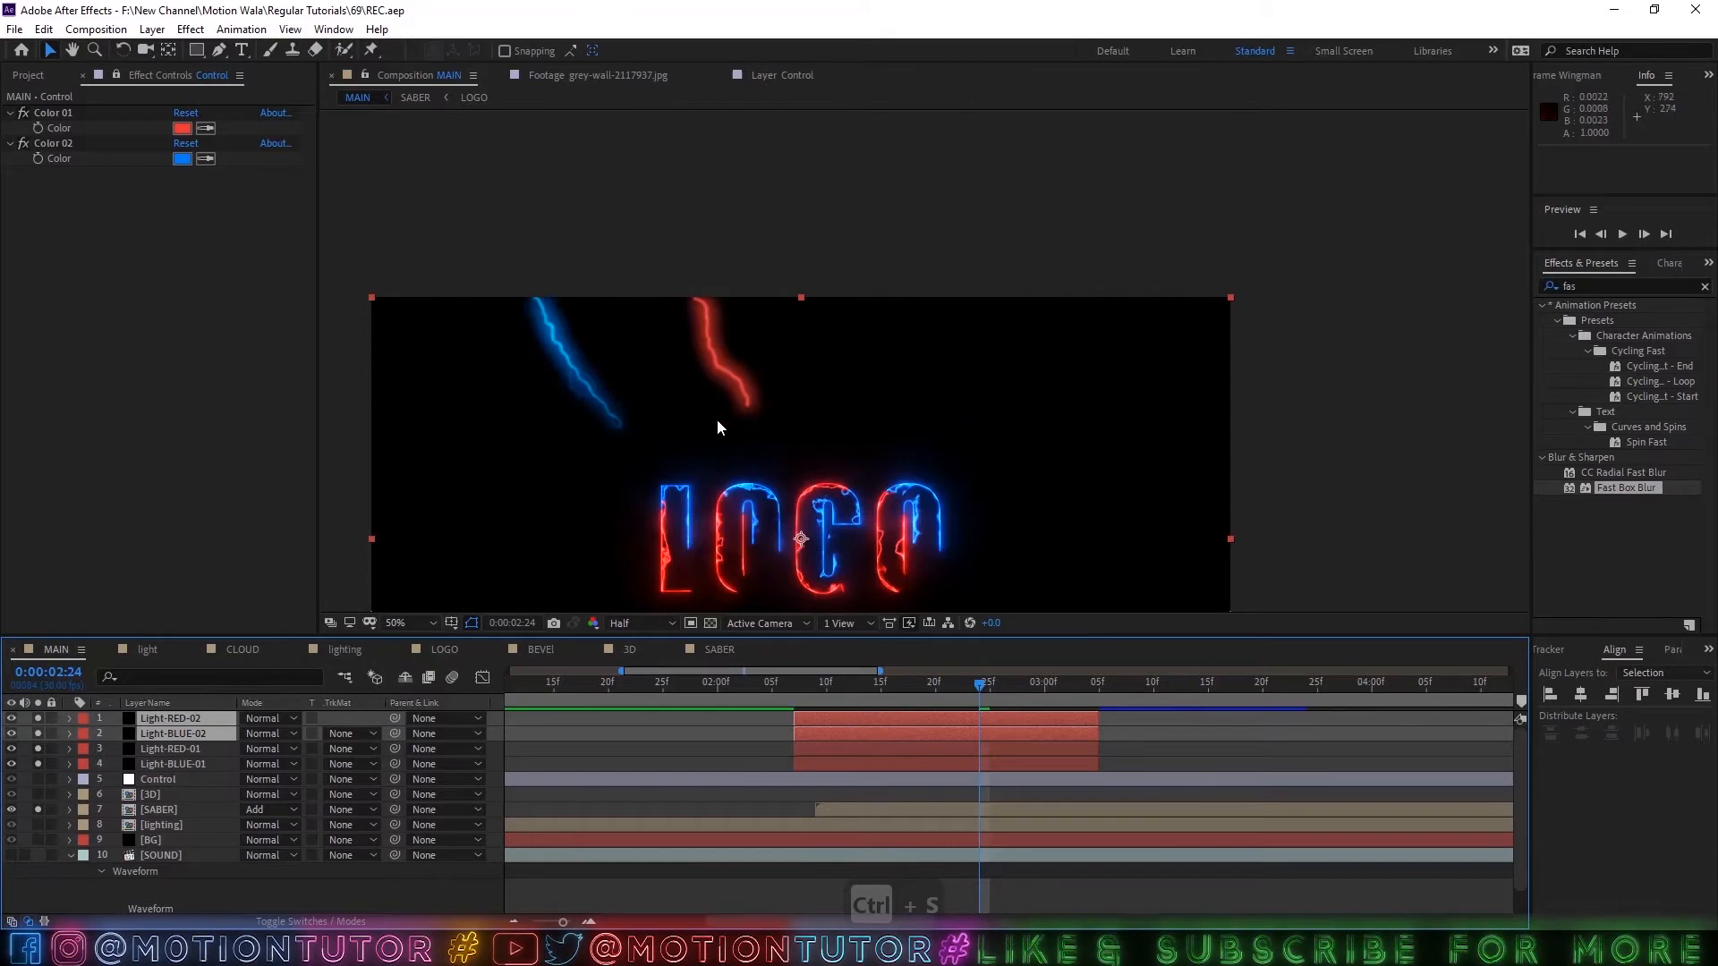
# Reveal the keyframes of Light-RED-02 and Light-BLUE-02 and go to the Direction keyframe at 0:00:02:09.
pyautogui.press('u')
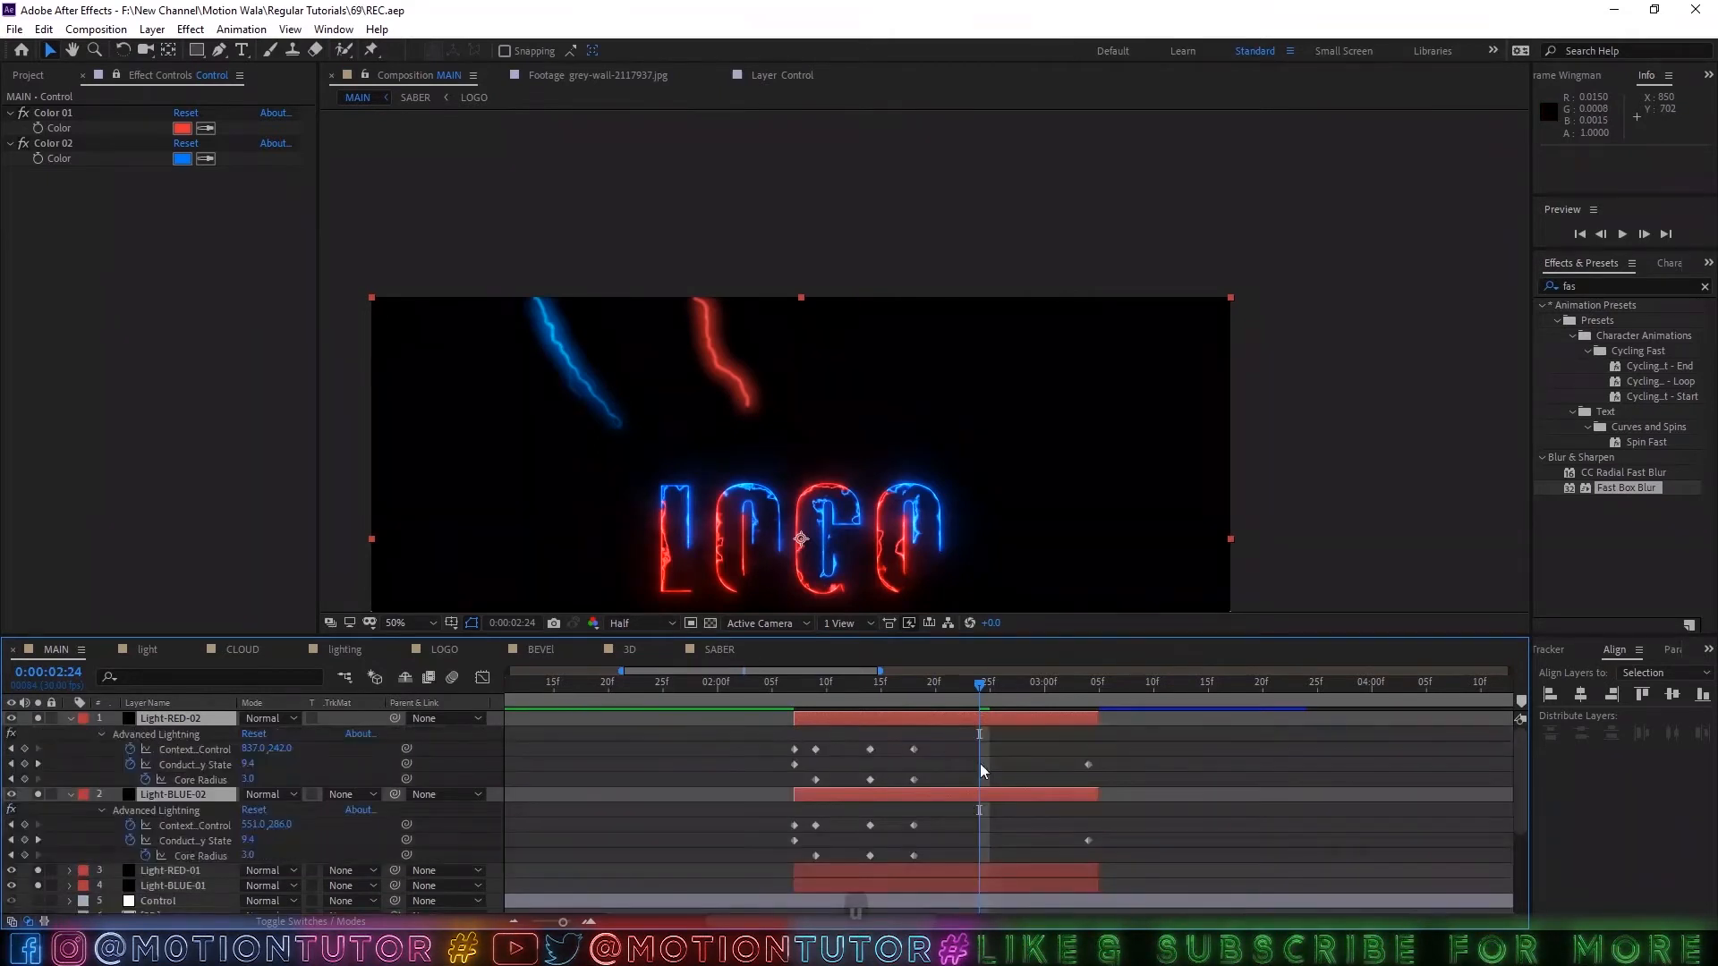
pyautogui.hotkey('ctrl', 's')
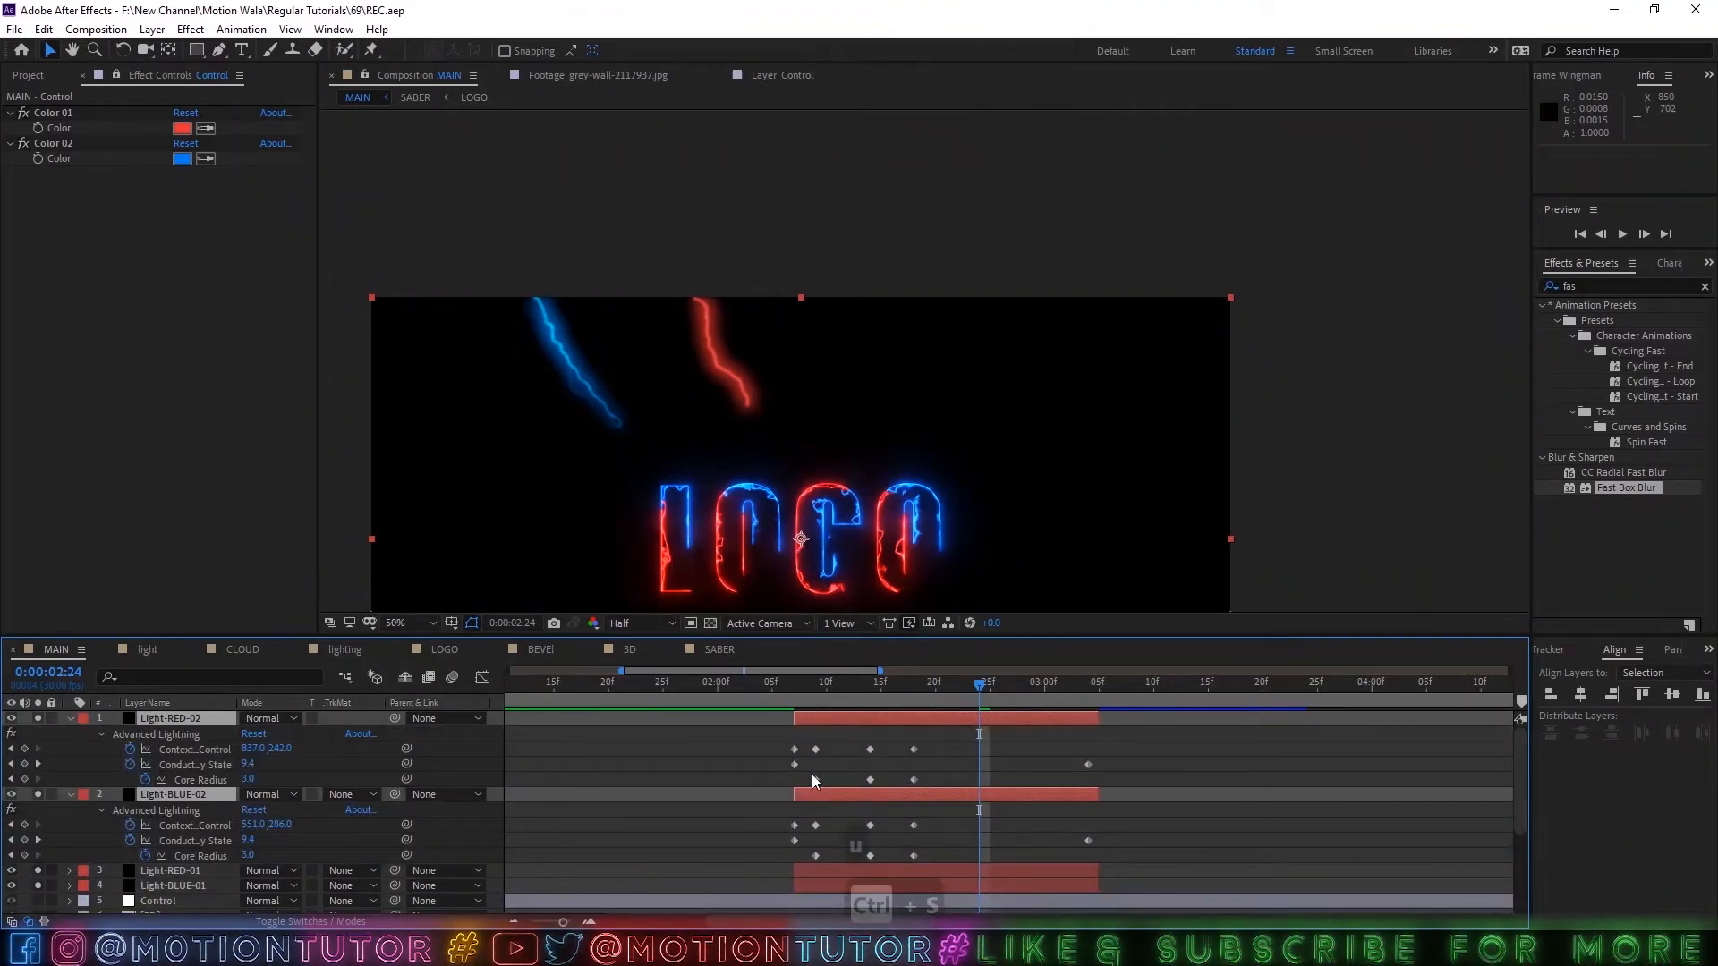
pyautogui.click(810, 702)
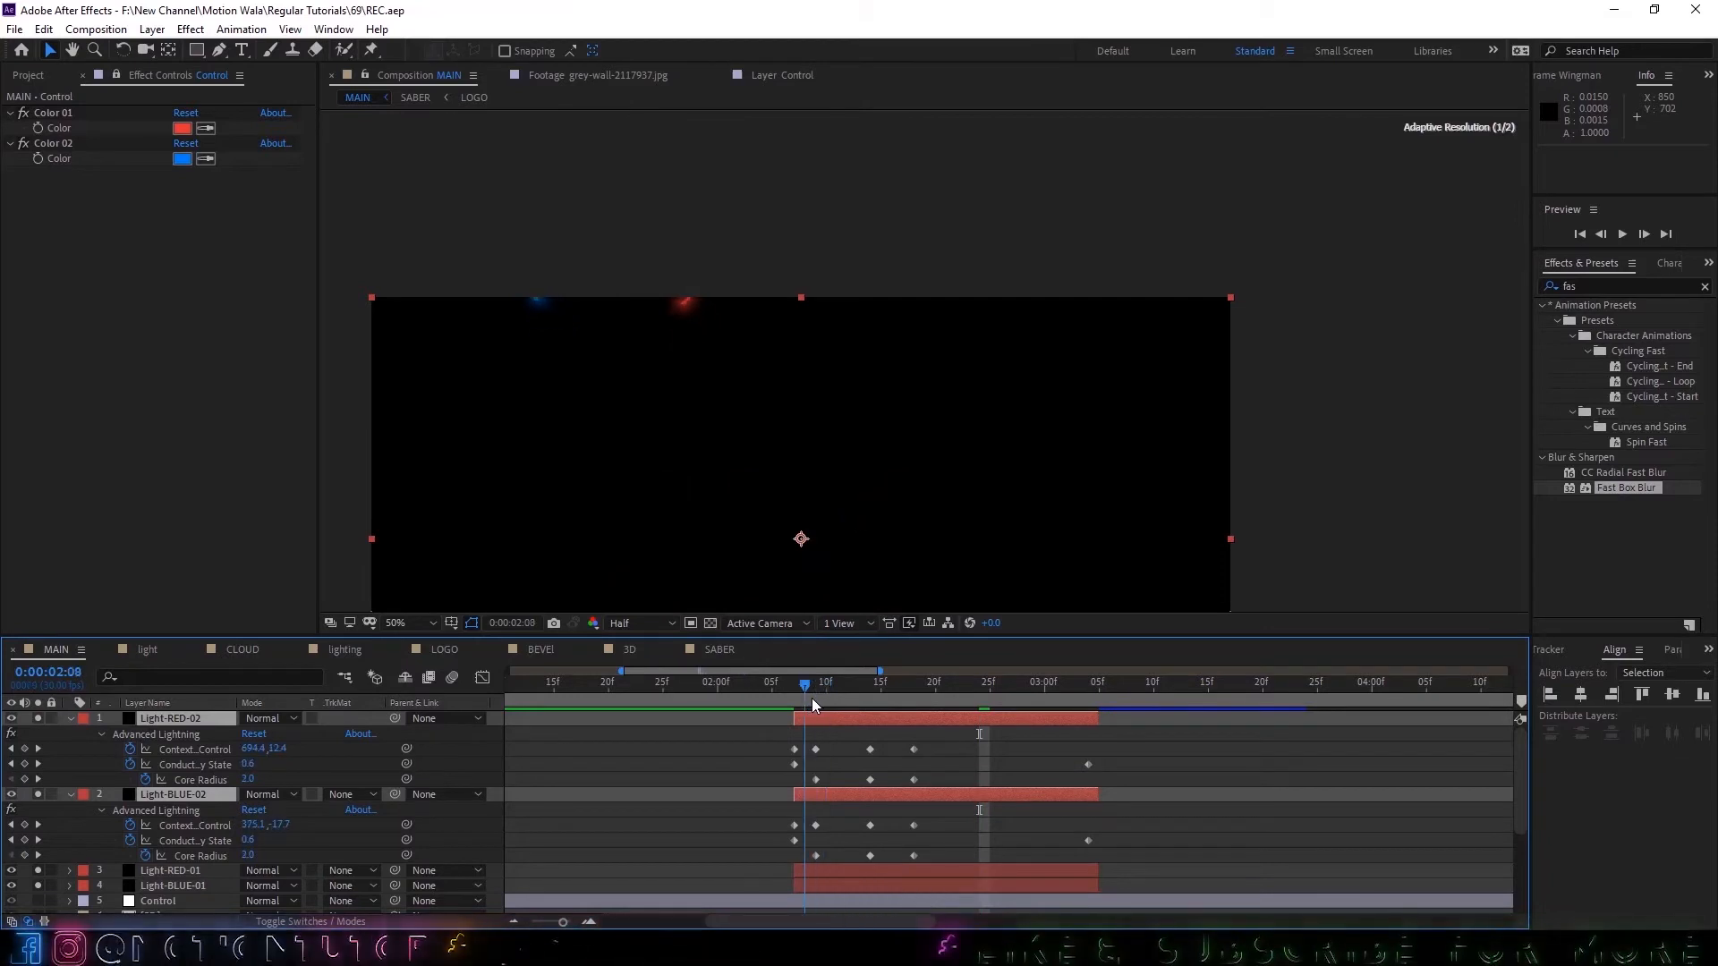
pyautogui.moveTo(813, 698); pyautogui.dragTo(818, 701)
pyautogui.click(531, 772)
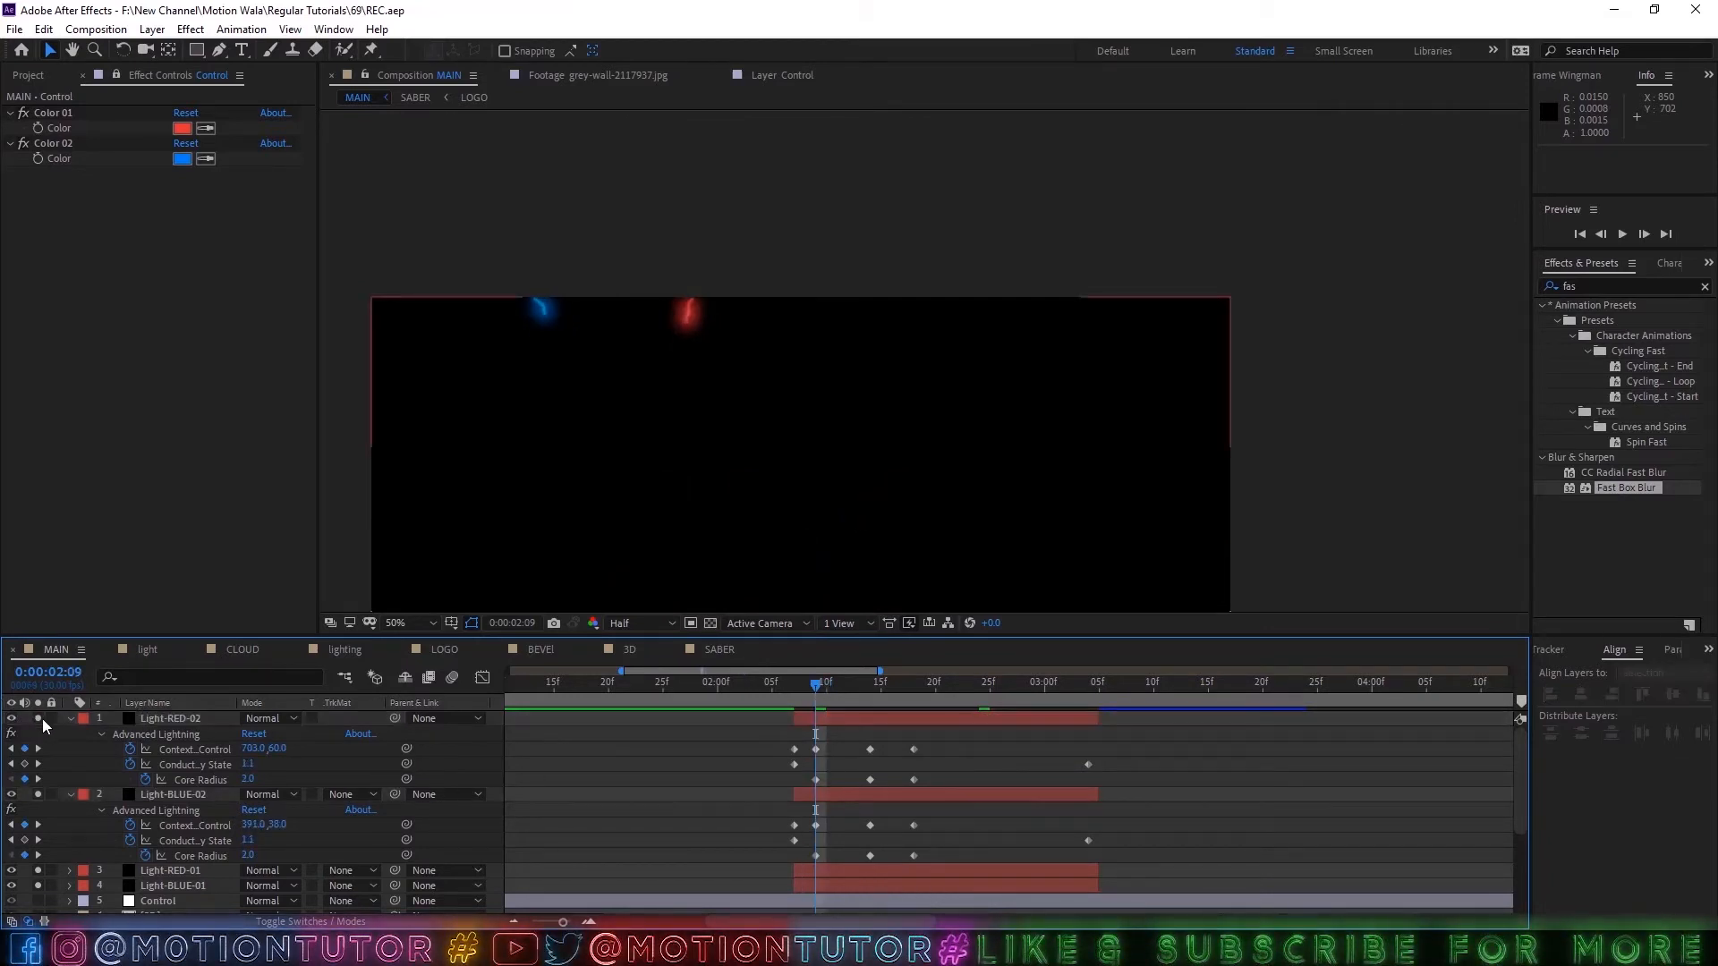
# Reposition Light-BLUE-02's Advanced Lightning, with Origin at about 1278, -94 and Direction at 0:00:02:09 at about 1215, 70.
pyautogui.click(163, 792)
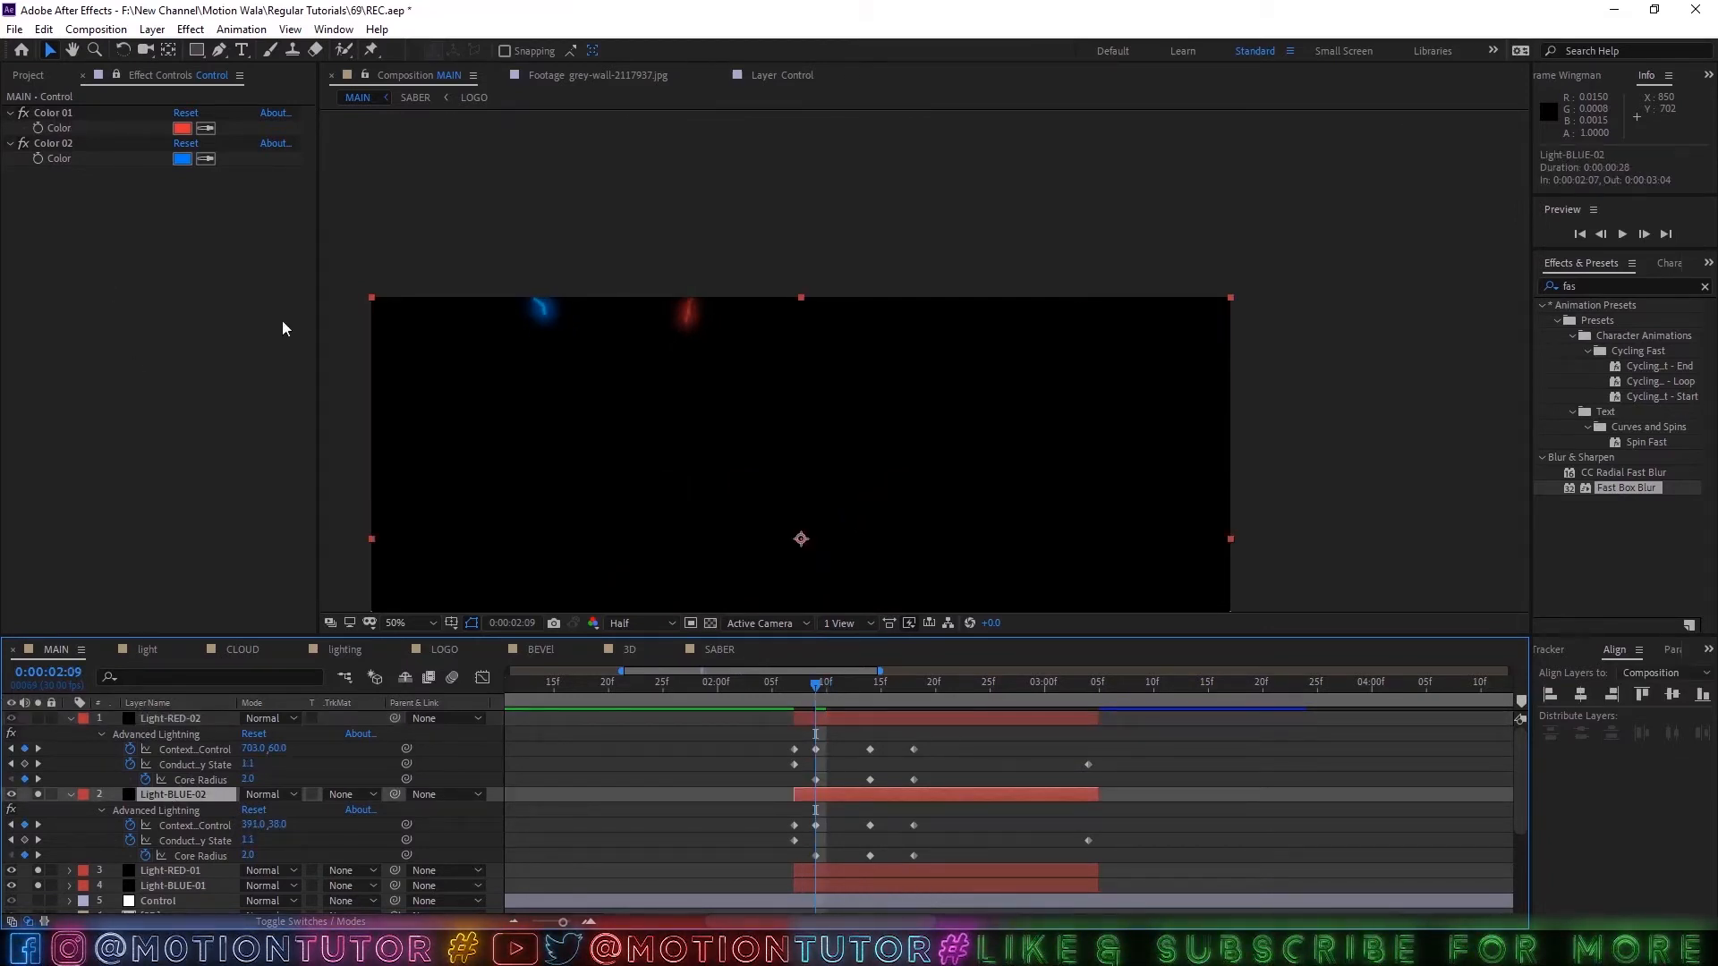
pyautogui.click(114, 78)
pyautogui.click(83, 114)
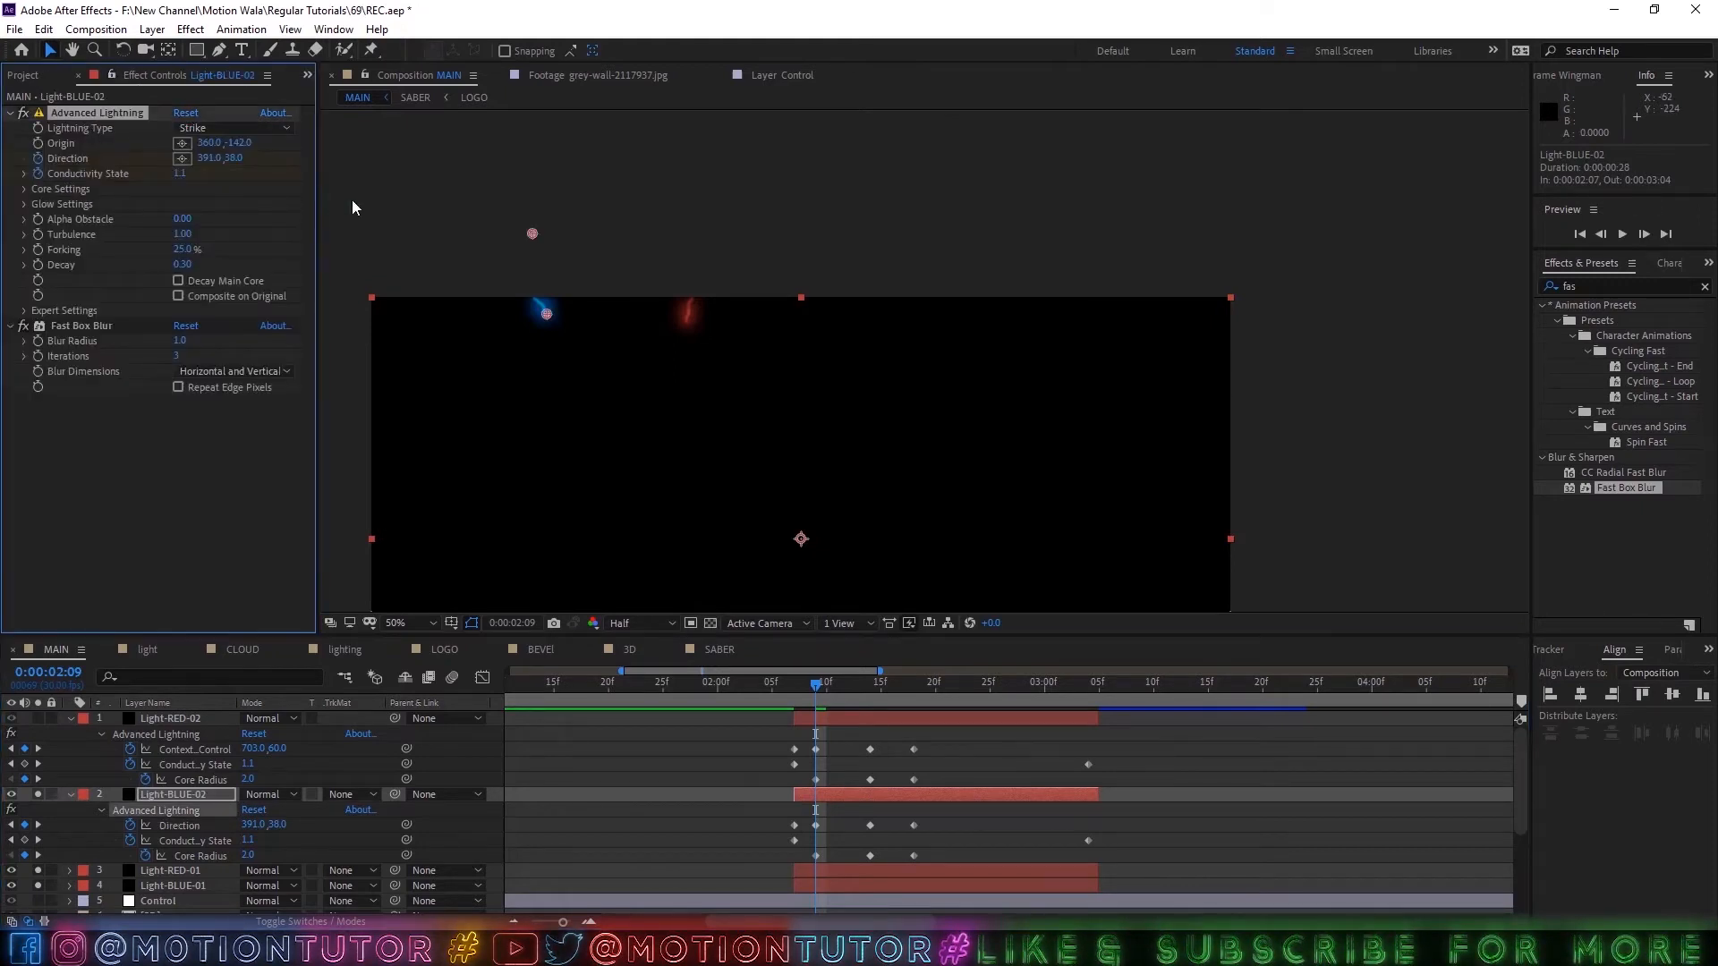
pyautogui.moveTo(530, 233); pyautogui.dragTo(942, 257)
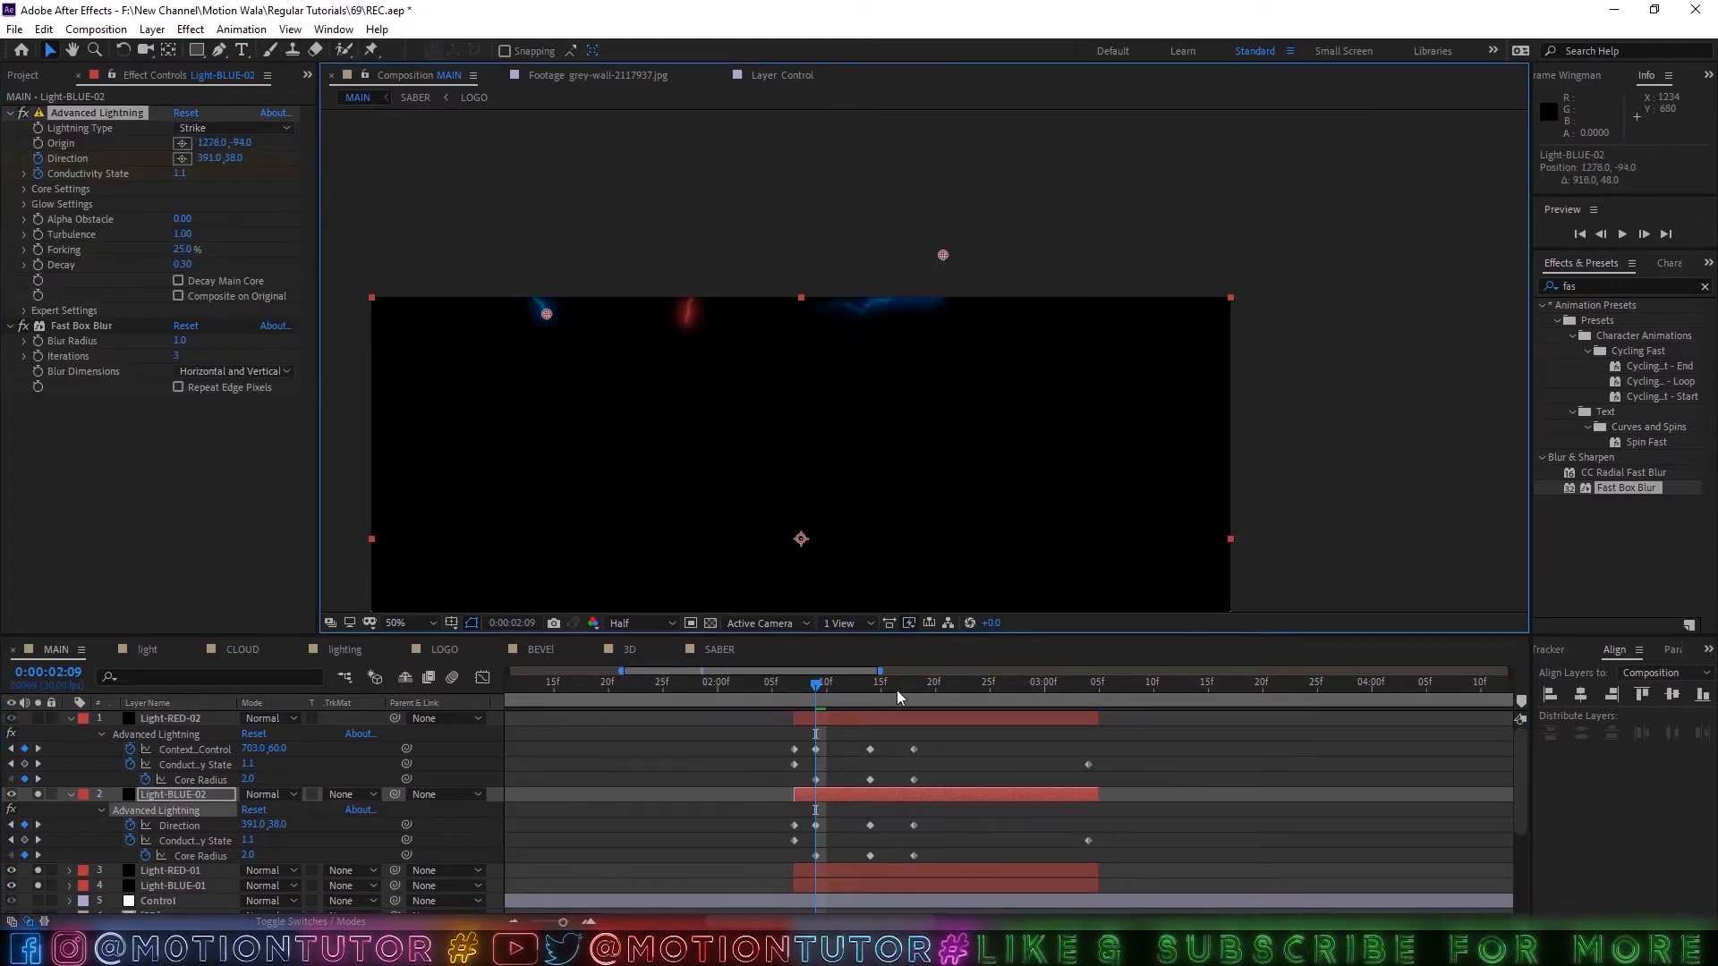
pyautogui.scroll(3, 771, 684)
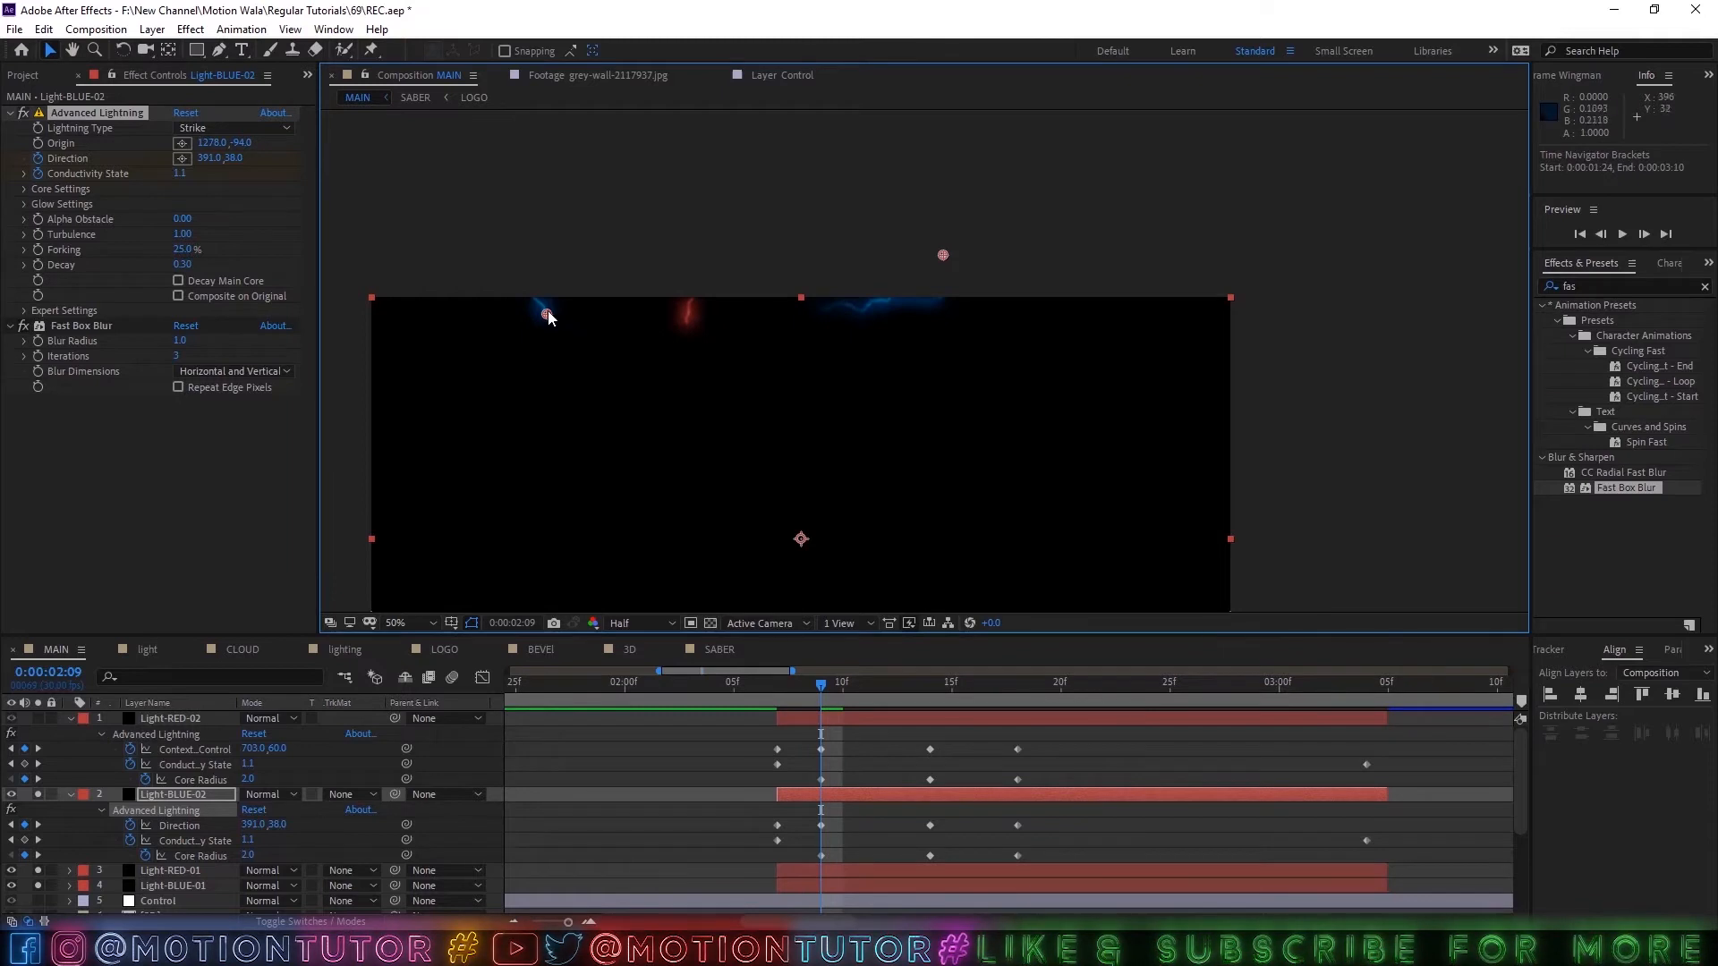
pyautogui.moveTo(548, 317); pyautogui.dragTo(907, 345)
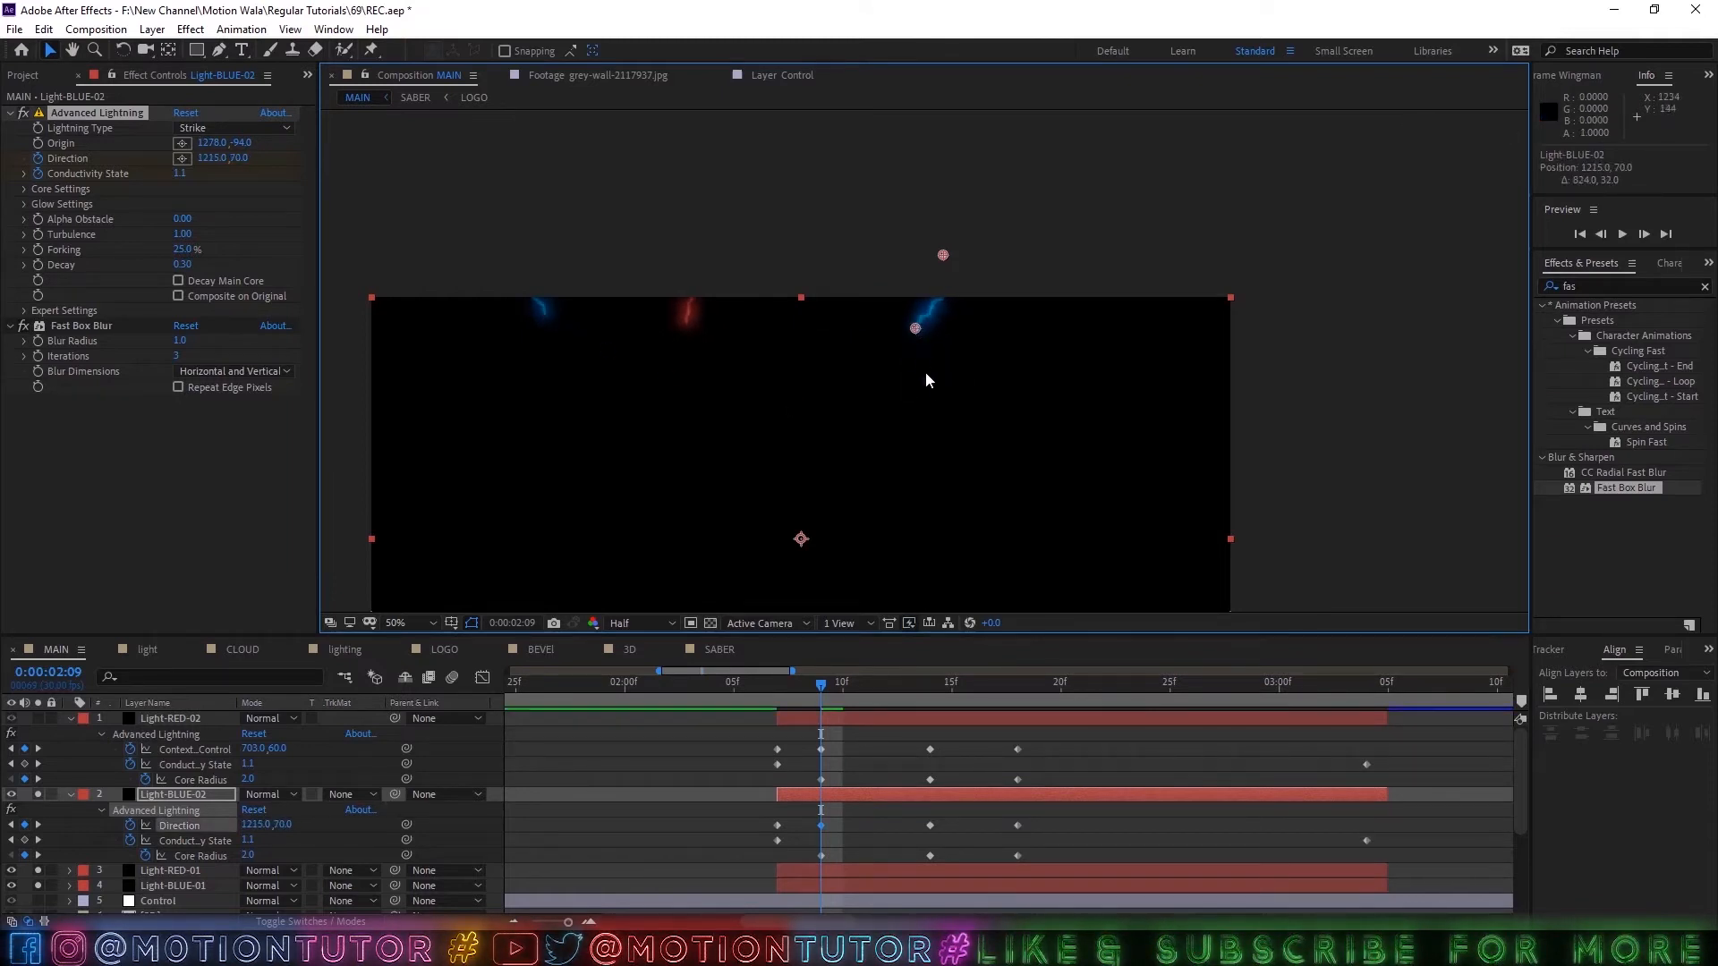
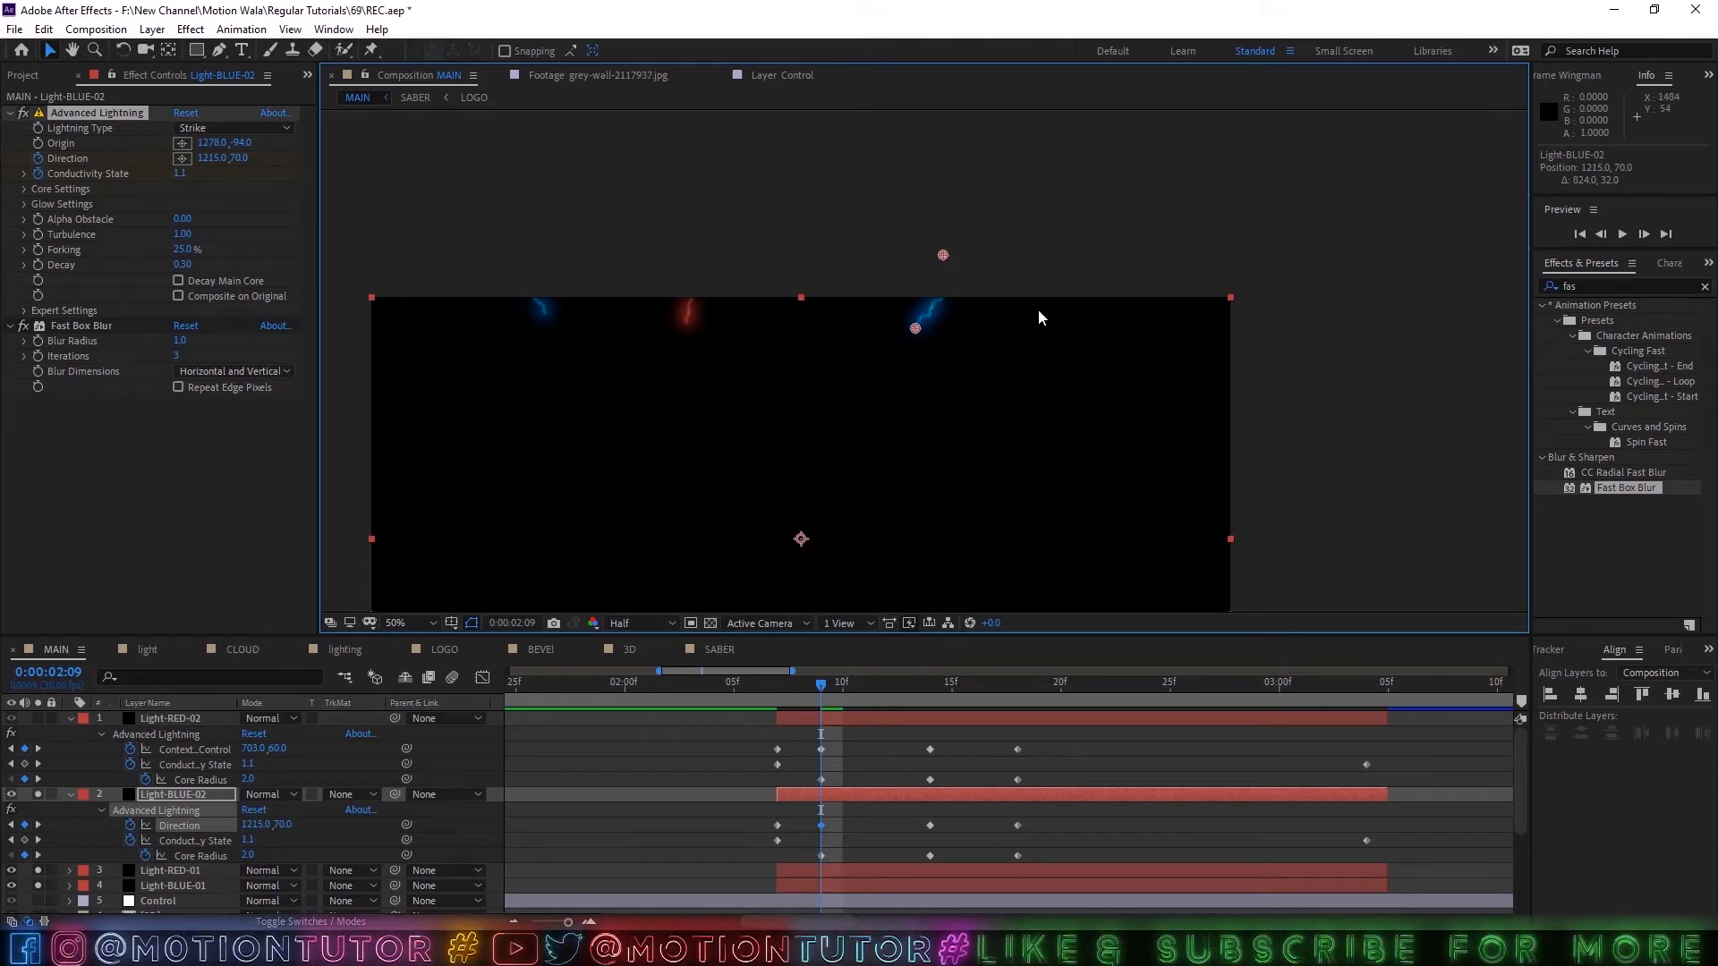
# Move Light-BLUE-02's Advanced Lightning Origin to about 1090, -124 and adjust its Direction keyframes, using about 1043, 322 at 0:00:02:14.
pyautogui.moveTo(943, 255); pyautogui.dragTo(858, 241)
pyautogui.moveTo(914, 328); pyautogui.dragTo(851, 326)
pyautogui.moveTo(820, 686); pyautogui.dragTo(929, 686)
pyautogui.moveTo(740, 468); pyautogui.dragTo(837, 446)
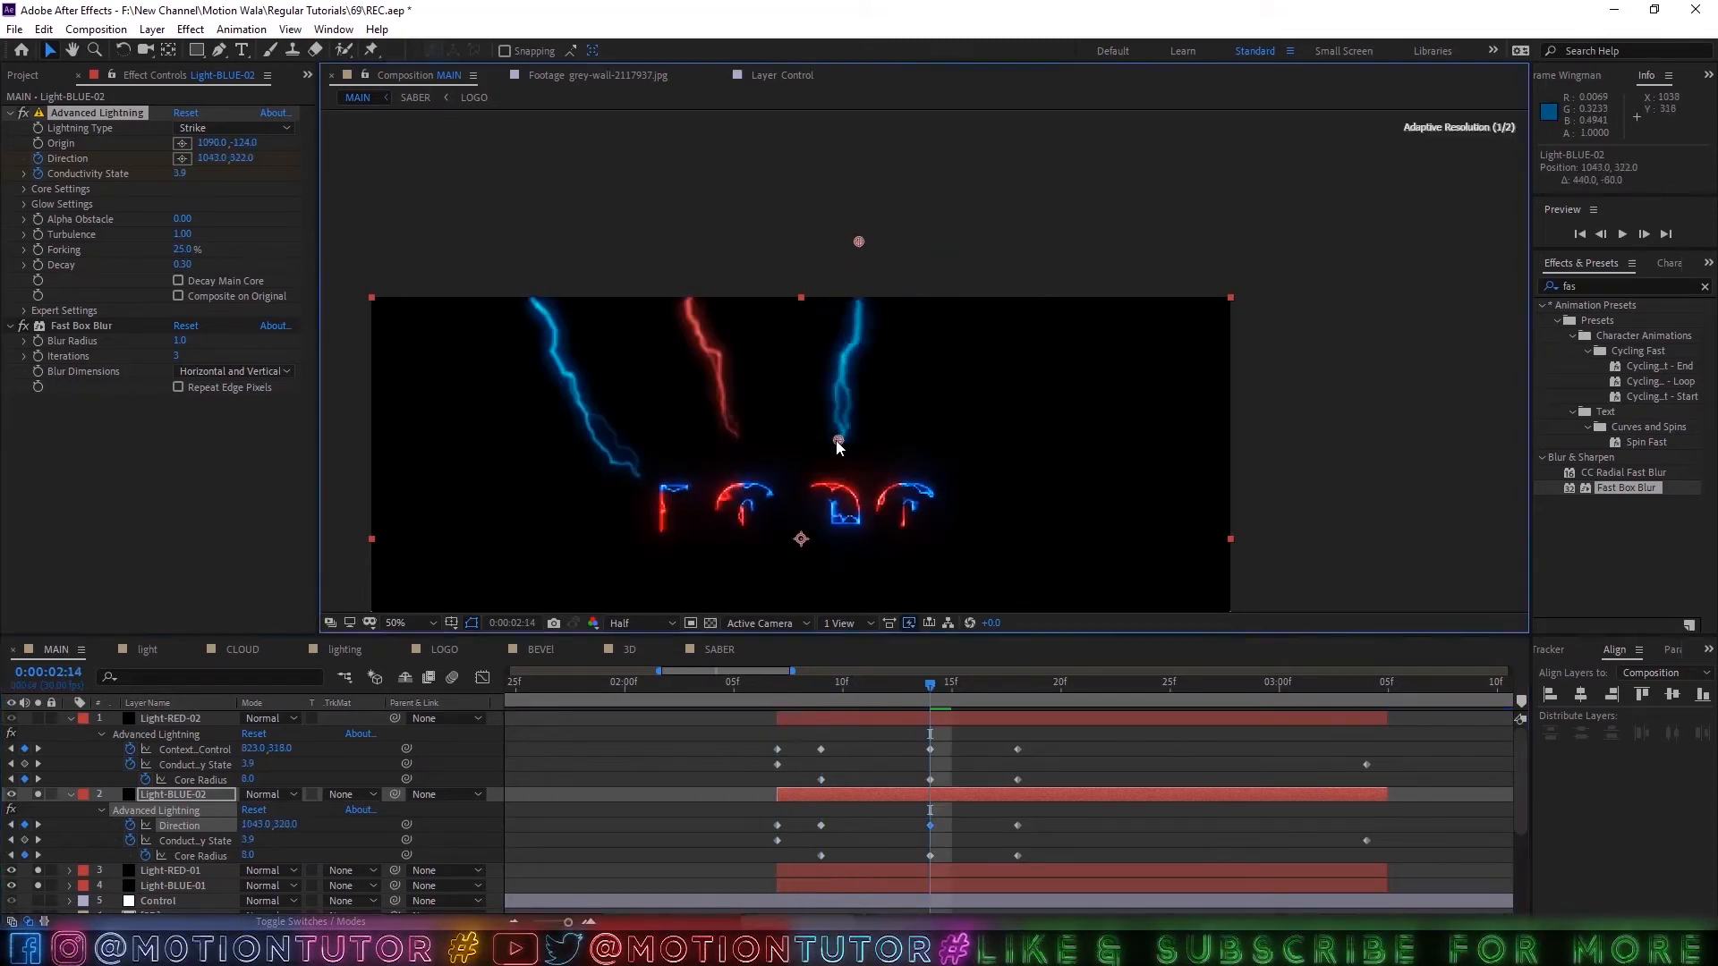
pyautogui.moveTo(929, 685); pyautogui.dragTo(1060, 766)
# Solo Light-RED-02 and move its Advanced Lightning Origin to about 1448, -80 and its Direction at 0:00:02:14 to about 1293, 352.
pyautogui.click(37, 719)
pyautogui.click(170, 719)
pyautogui.click(89, 116)
pyautogui.moveTo(745, 406); pyautogui.dragTo(974, 433)
pyautogui.moveTo(693, 257); pyautogui.dragTo(1093, 254)
pyautogui.moveTo(729, 434); pyautogui.dragTo(957, 462)
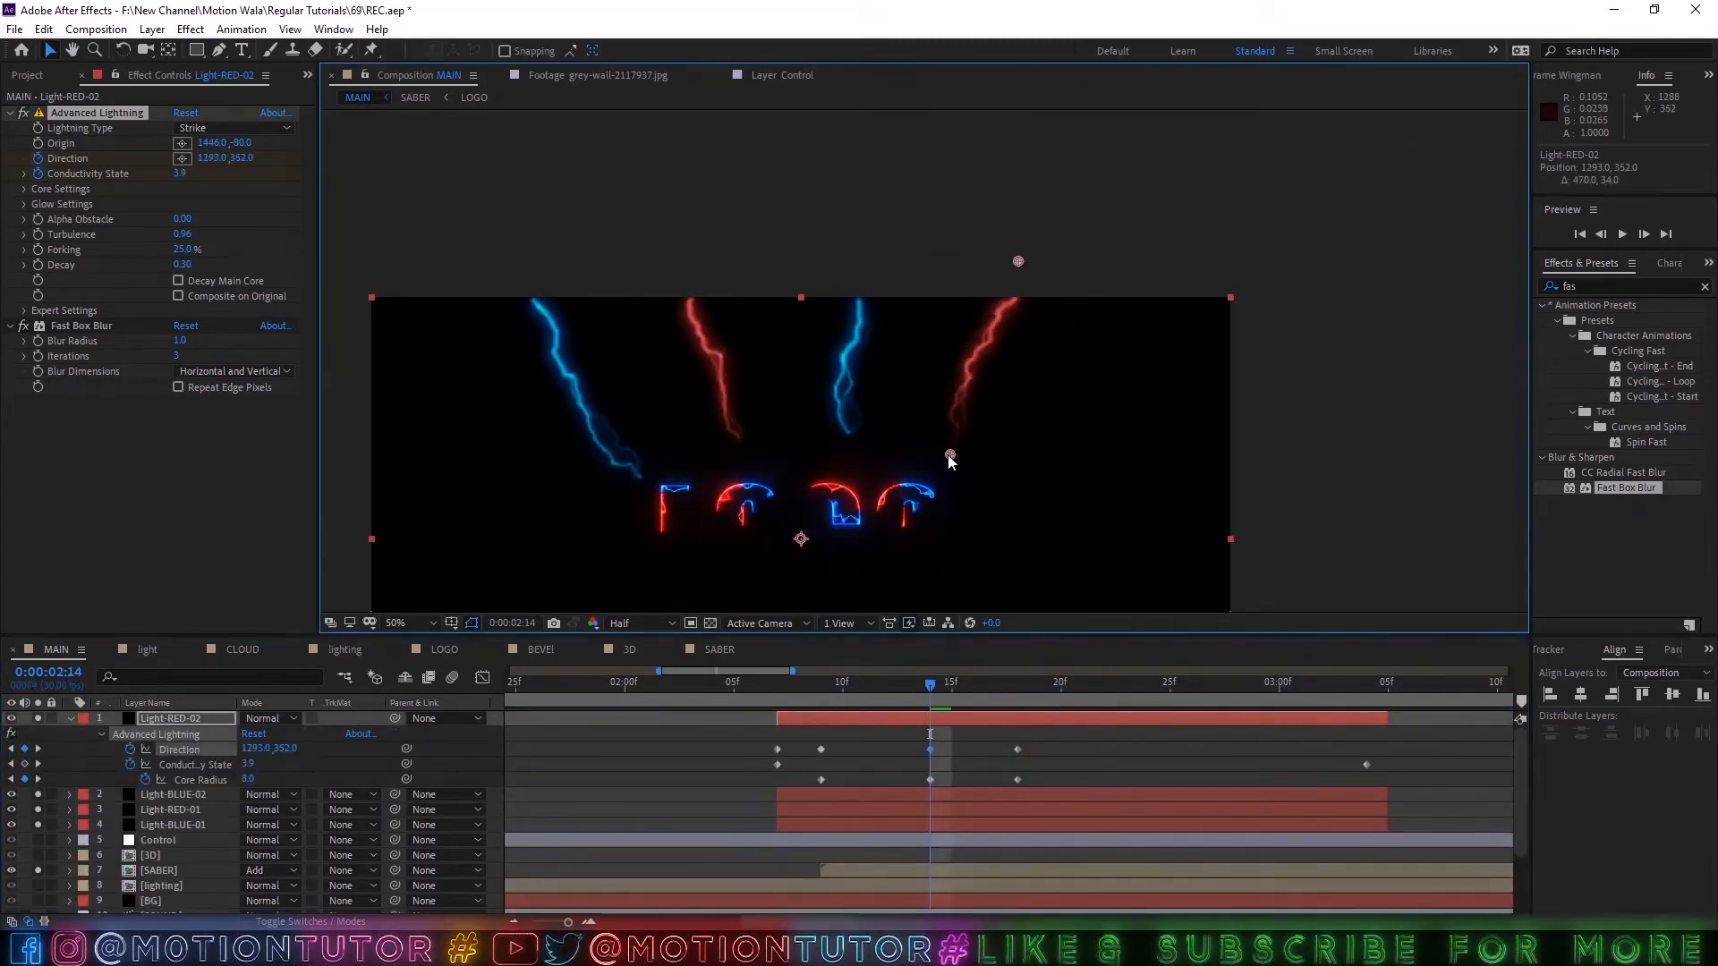
# Reposition Light-RED-02's earlier Direction keyframes, with about 1434, -43 for the first one, and move its Origin to about 1448, -44.
pyautogui.moveTo(929, 686); pyautogui.dragTo(821, 685)
pyautogui.moveTo(691, 331); pyautogui.dragTo(1011, 334)
pyautogui.moveTo(686, 281); pyautogui.dragTo(1013, 277)
pyautogui.moveTo(778, 685); pyautogui.dragTo(995, 710)
pyautogui.scroll(-2, 825, 392)
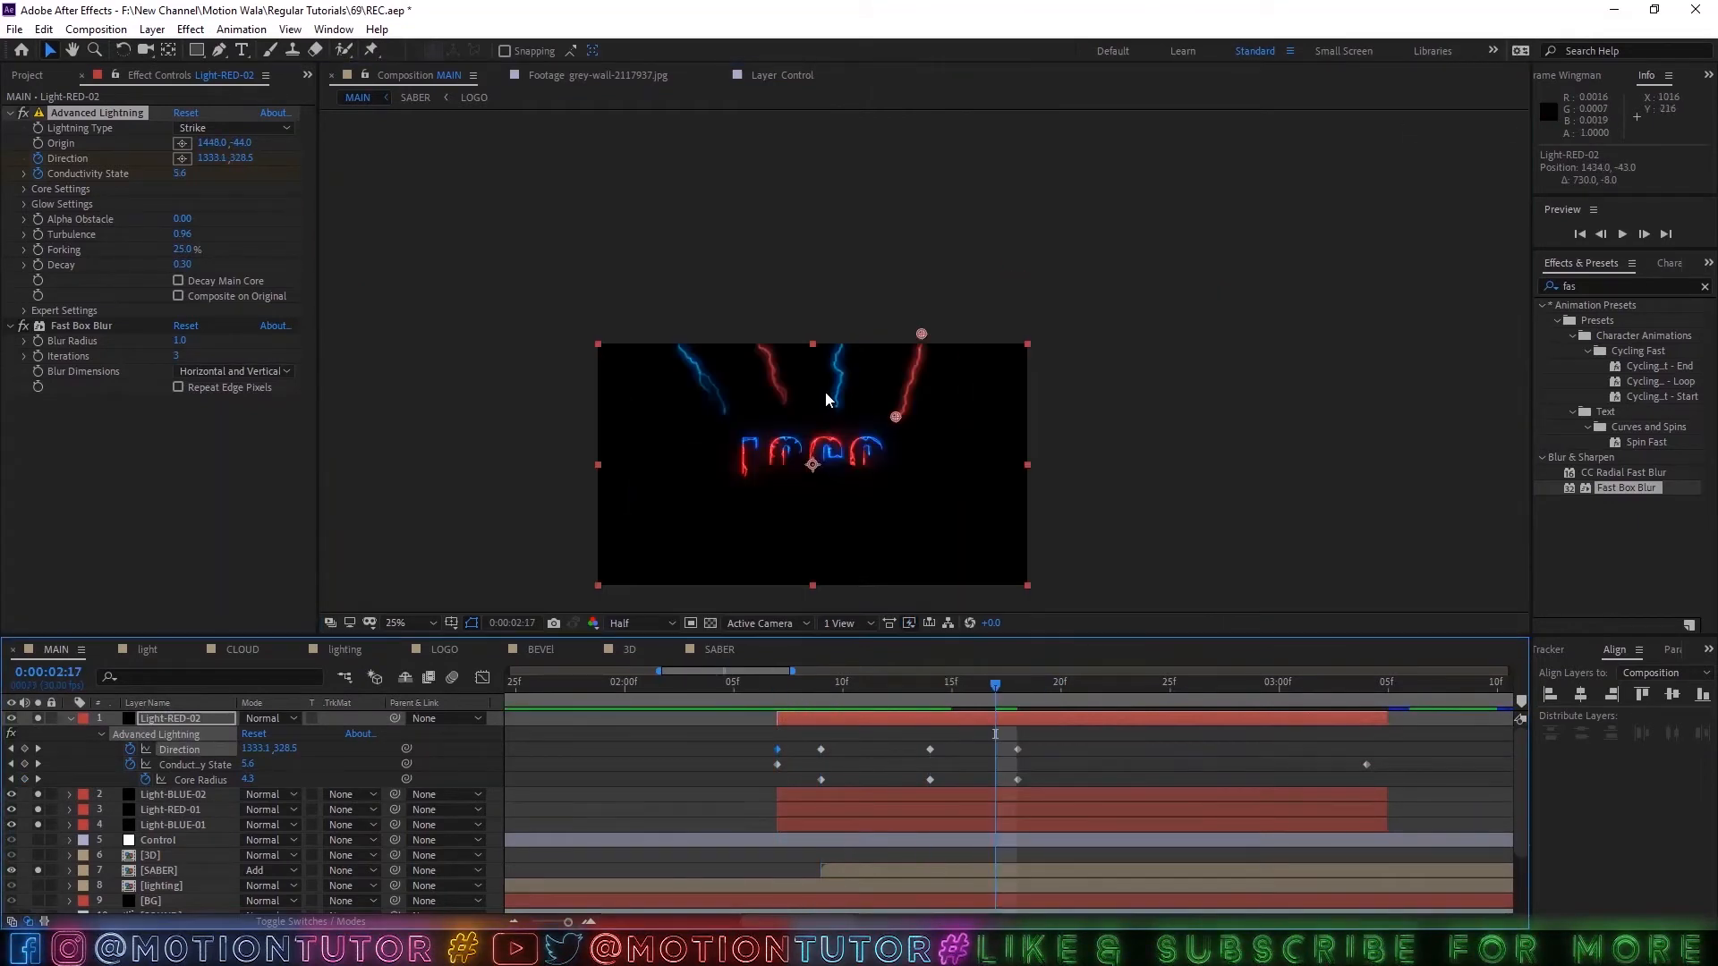
pyautogui.scroll(2, 825, 386)
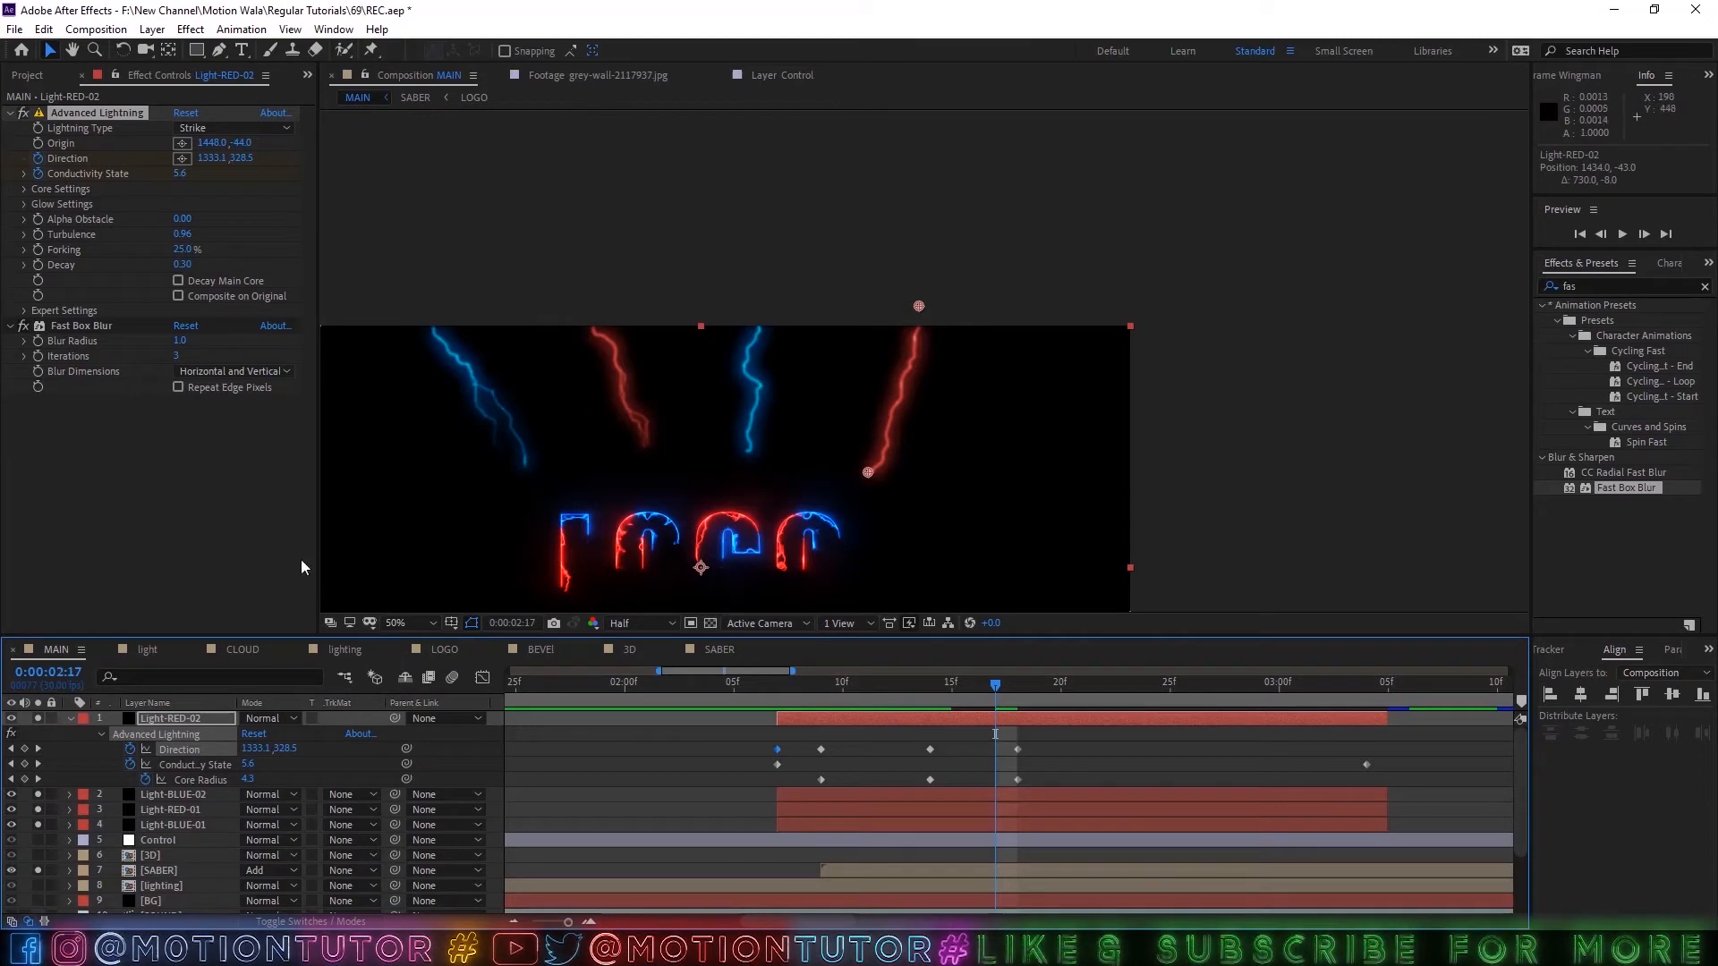
# Collapse Light-RED-02, fit the composition in the viewer and preview the lightning strikes from 0:00:02:07.
pyautogui.click(71, 720)
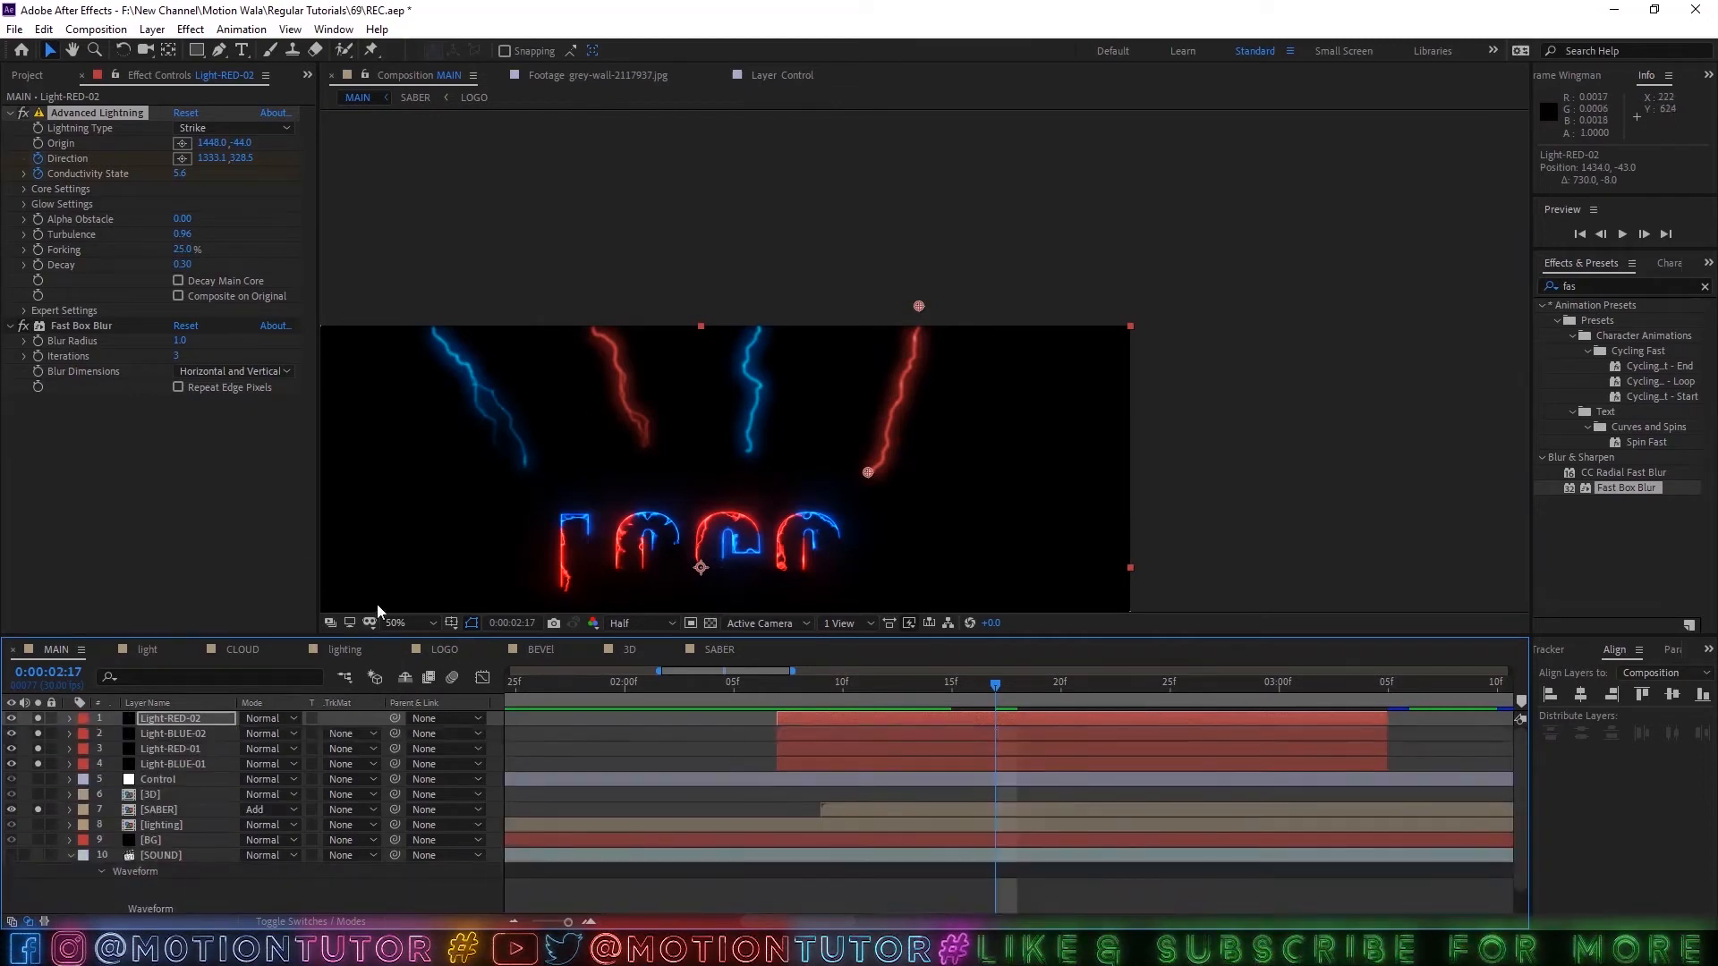
pyautogui.click(396, 622)
pyautogui.click(422, 340)
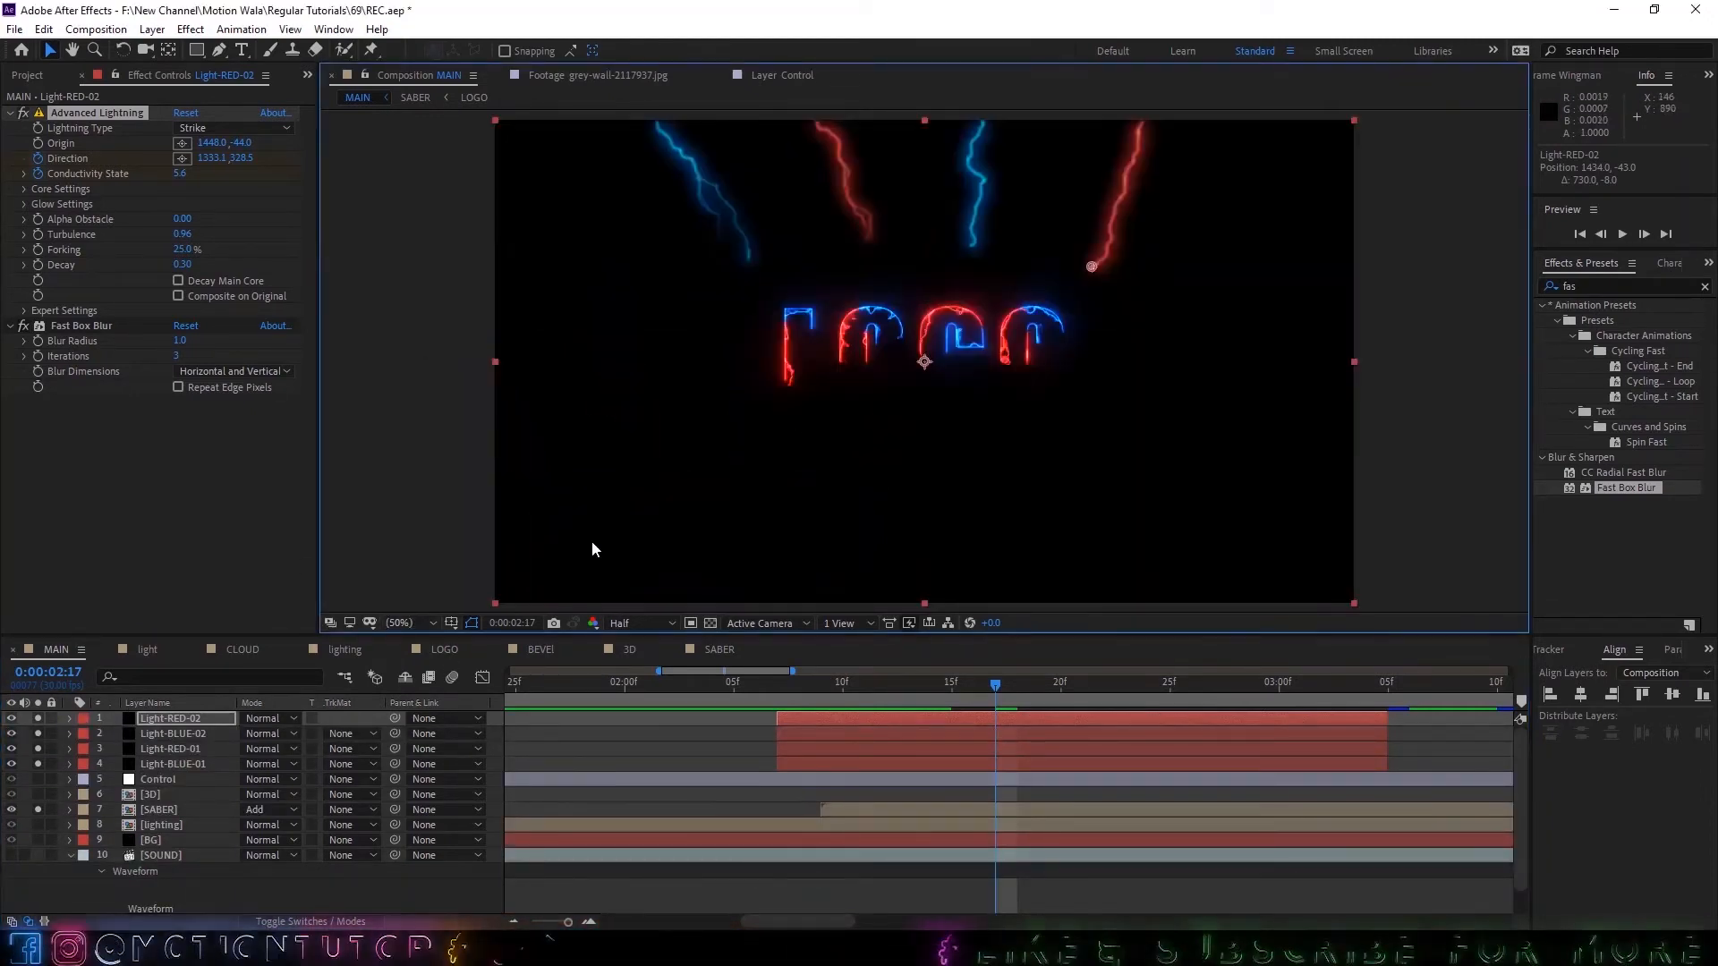
pyautogui.click(775, 689)
pyautogui.press('space')
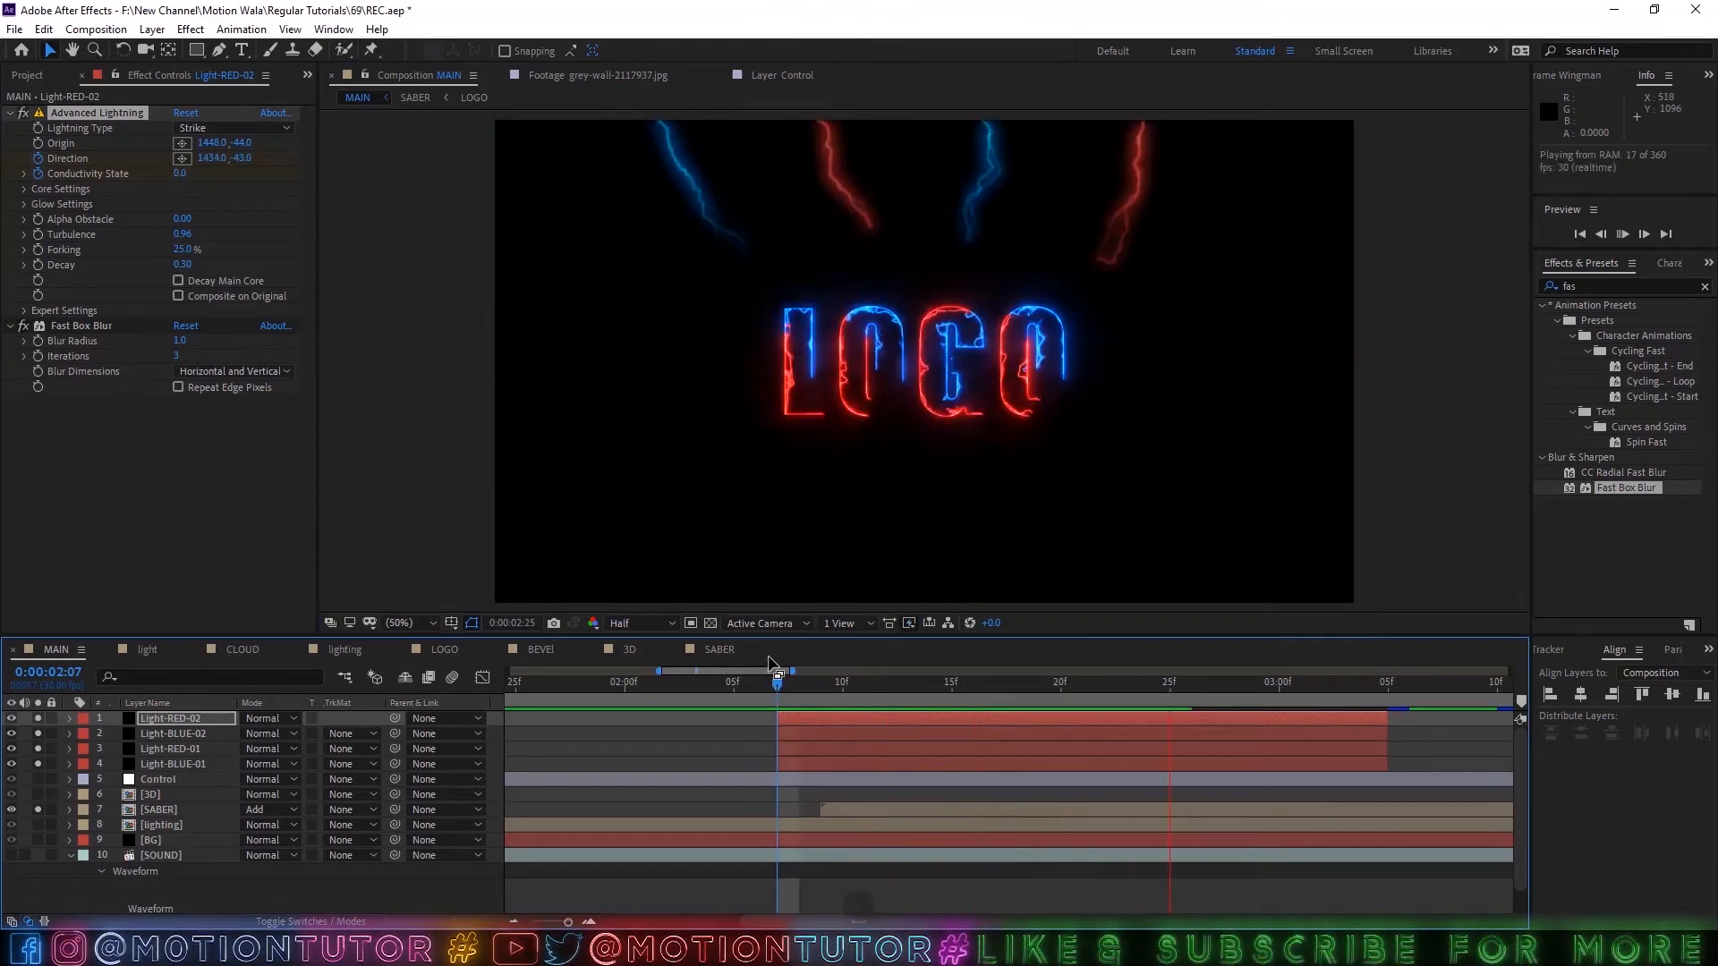
pyautogui.press('-')
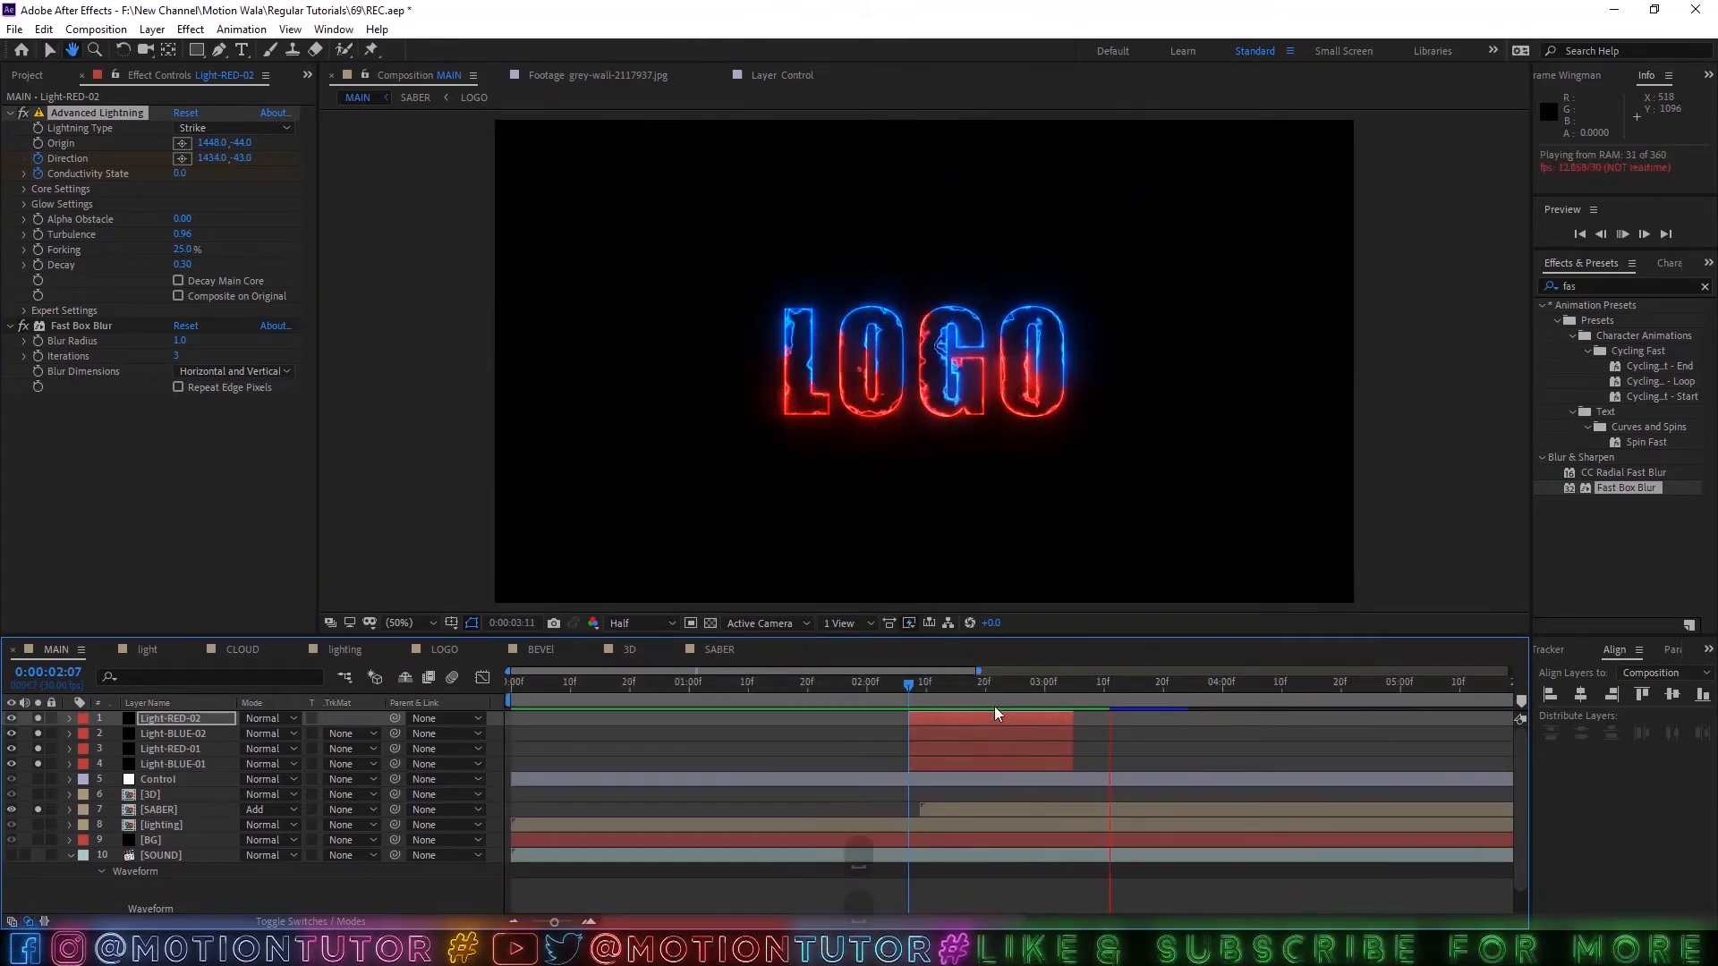
# Save the project and turn off soloing for the four lightning layers and the SABER layer.
pyautogui.hotkey('ctrl', 's')
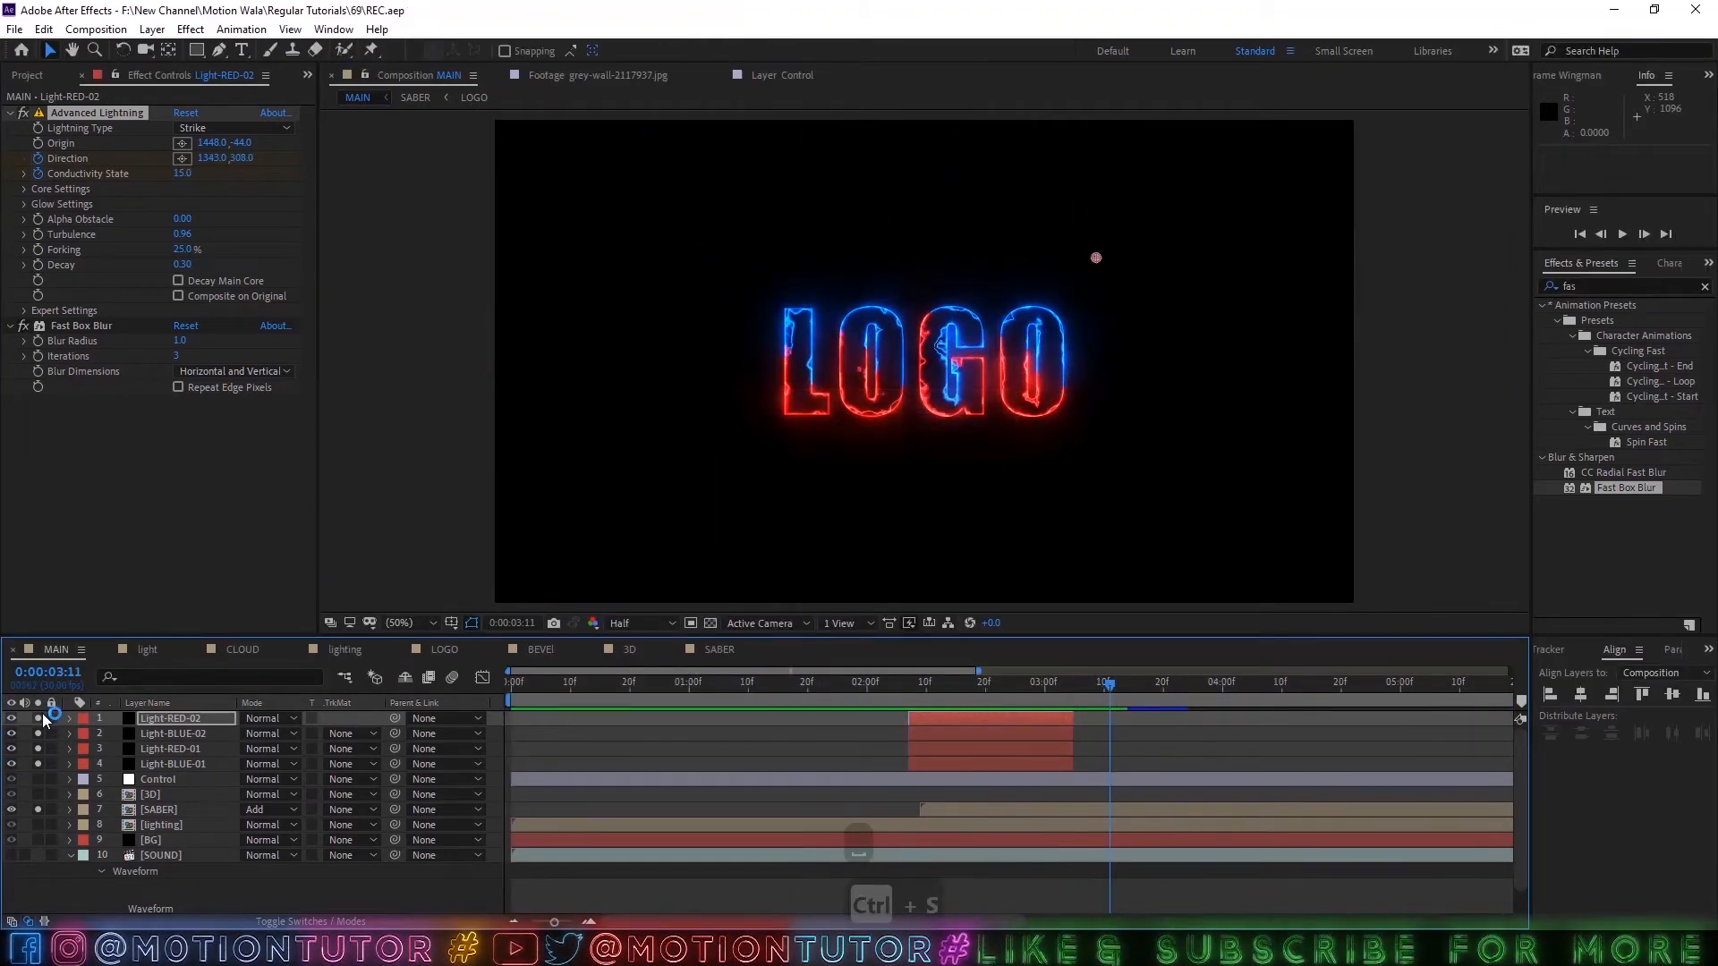
pyautogui.moveTo(41, 716); pyautogui.dragTo(35, 808)
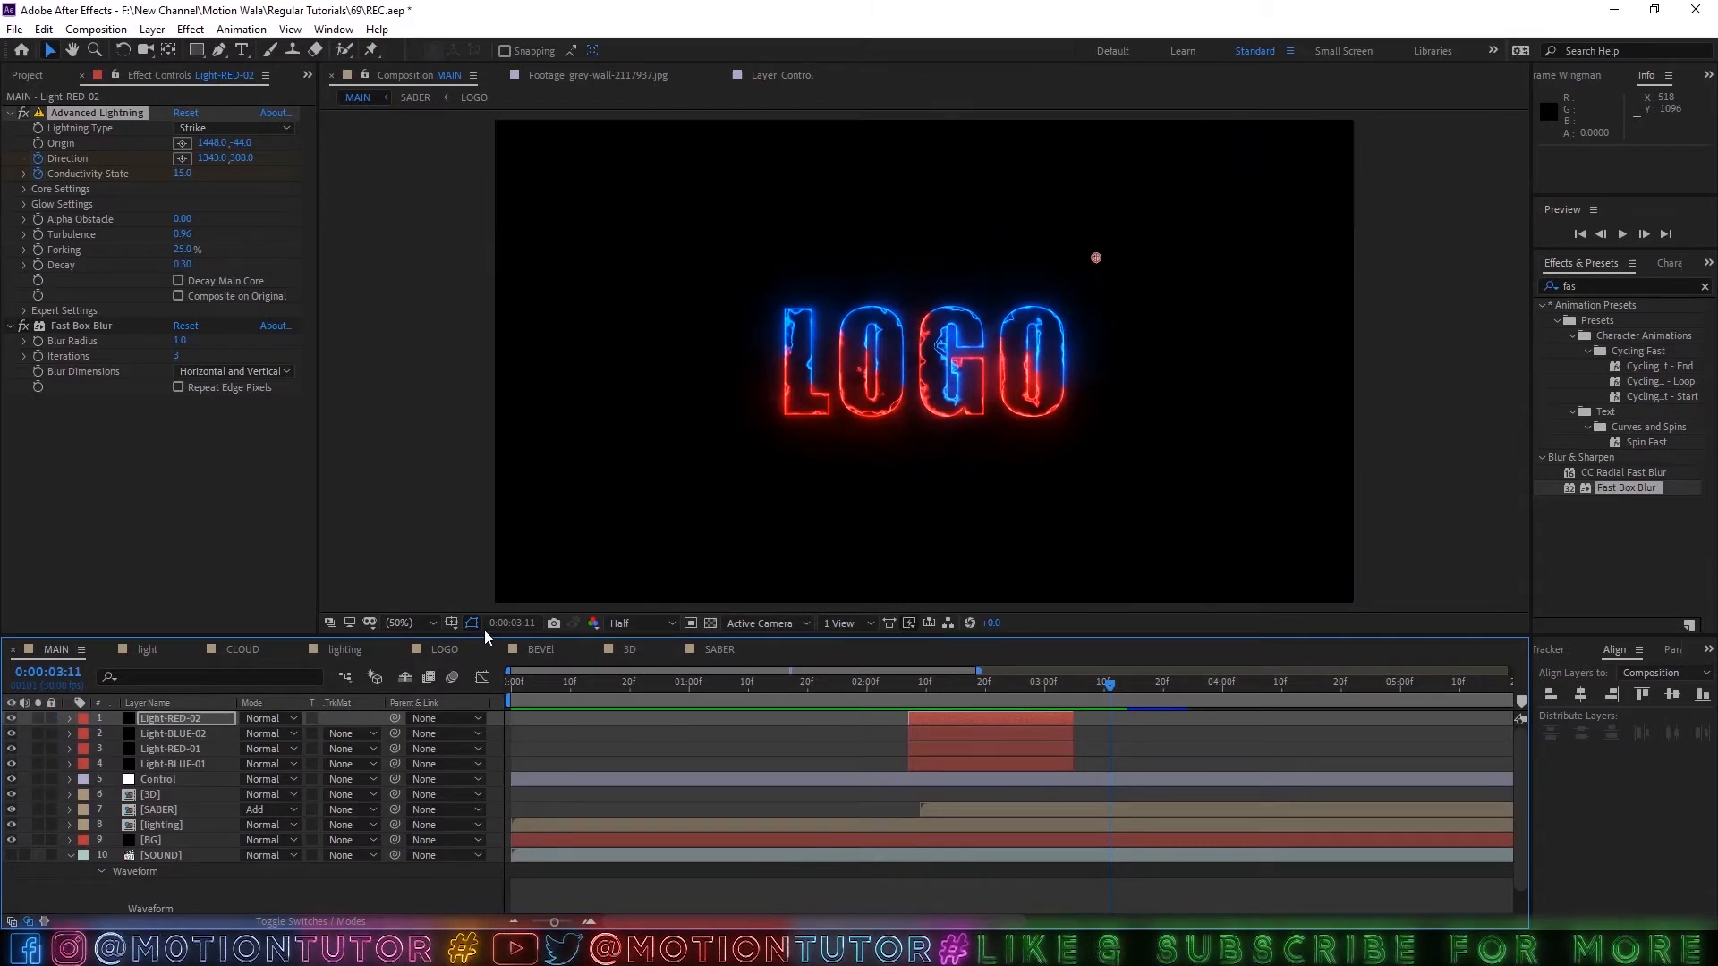
# Go to 0:00:02:08 and create a white 1920 x 1080 solid named White Solid 1.
pyautogui.moveTo(953, 695); pyautogui.dragTo(915, 689)
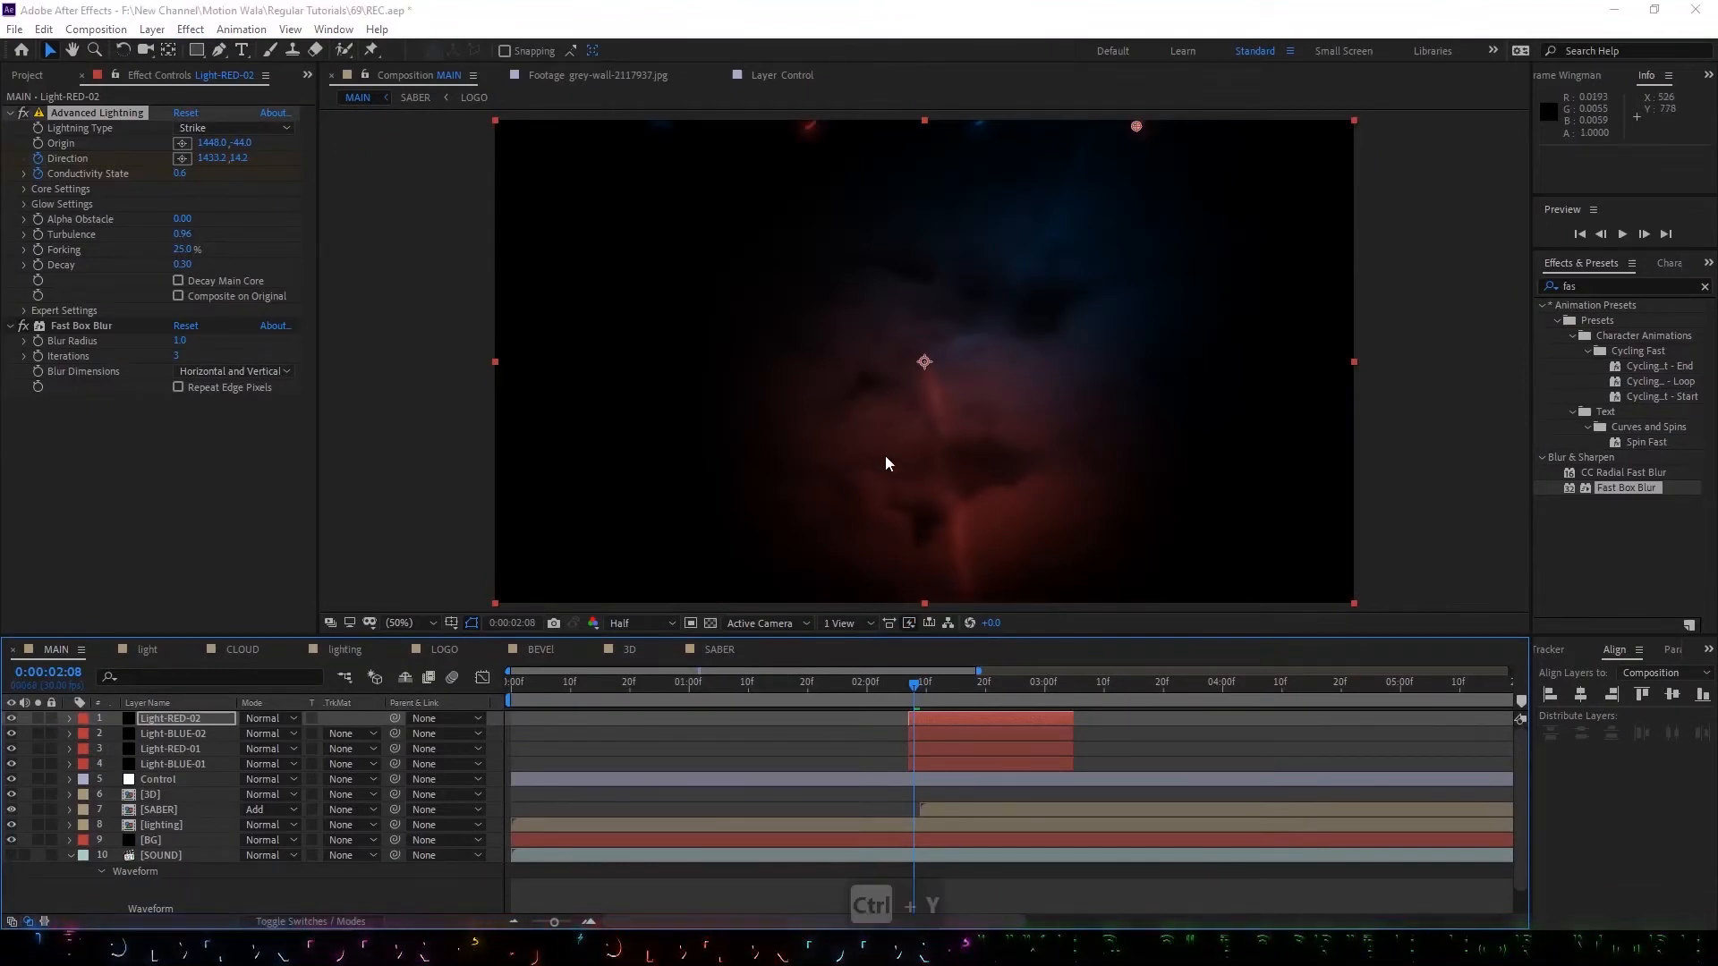
pyautogui.hotkey('ctrl', 'y')
pyautogui.click(857, 582)
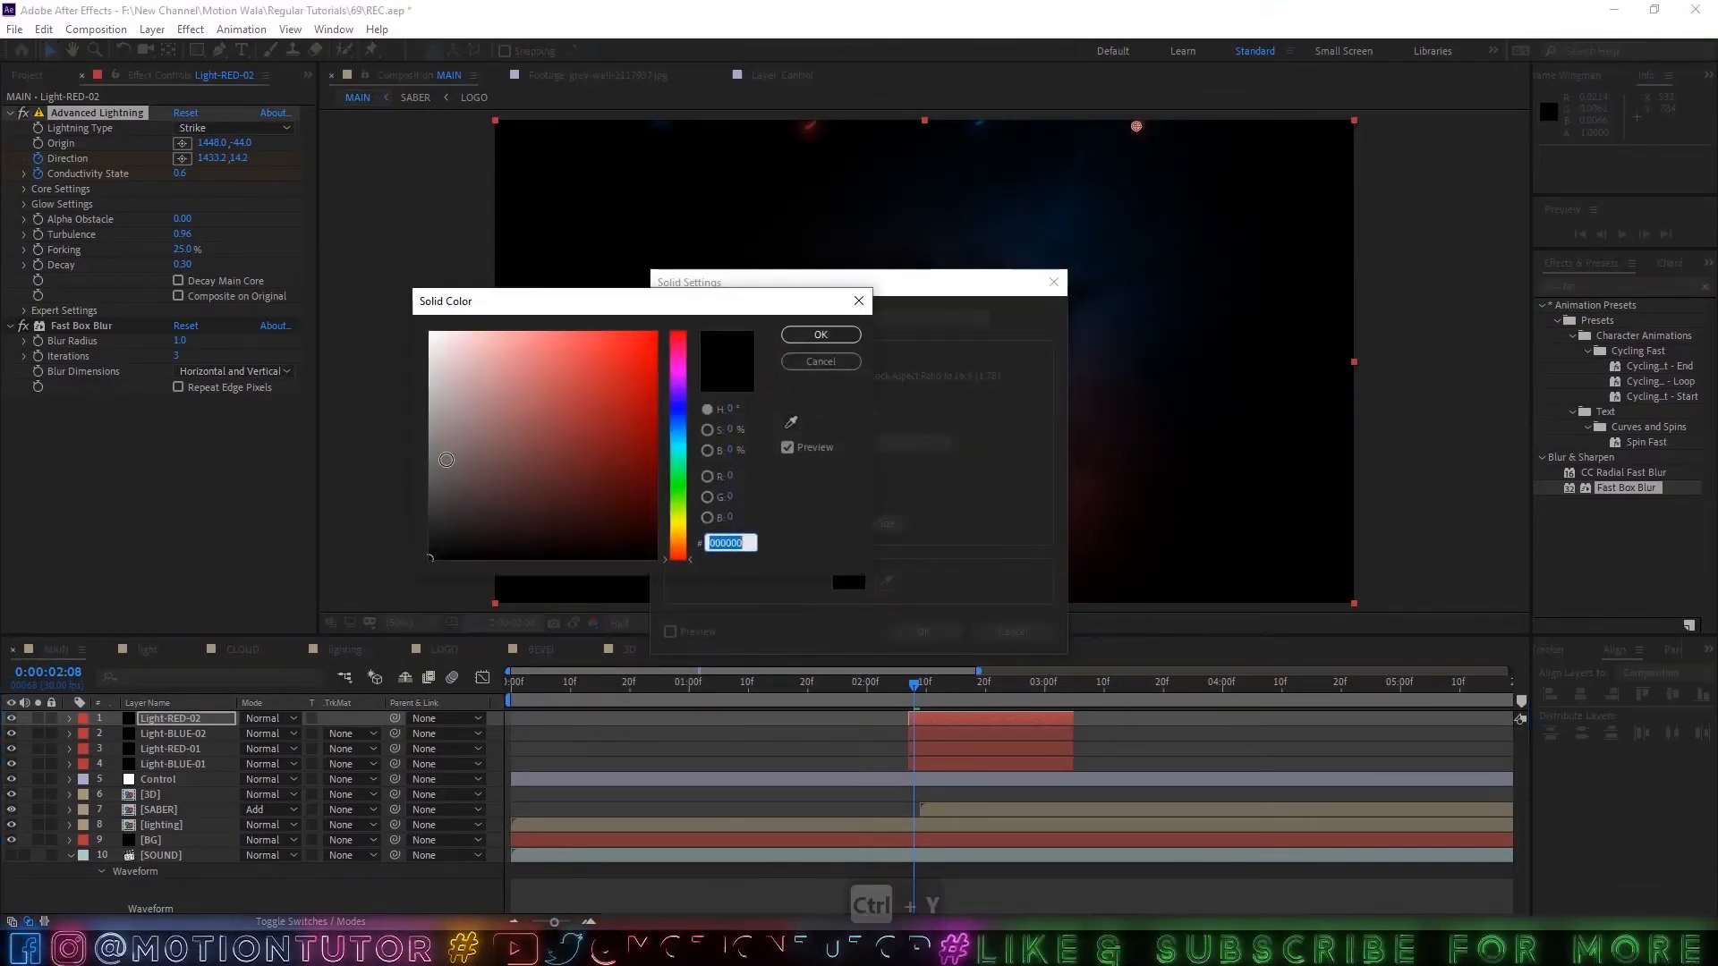
pyautogui.click(431, 333)
pyautogui.click(816, 334)
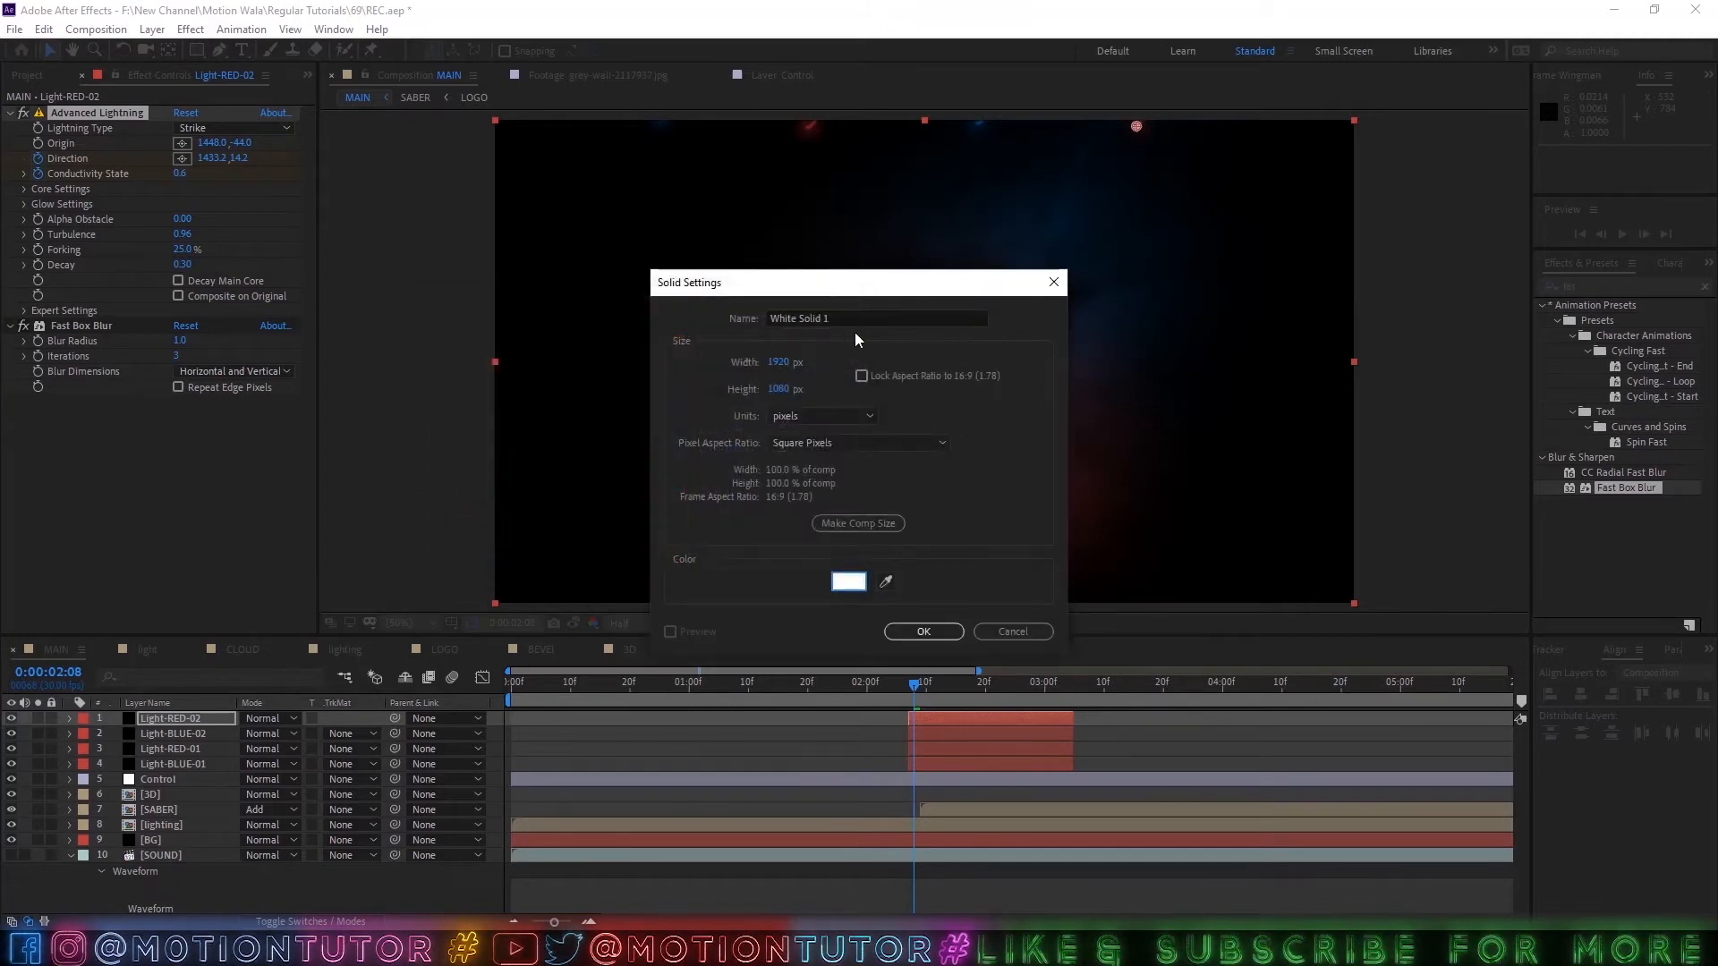
pyautogui.click(925, 632)
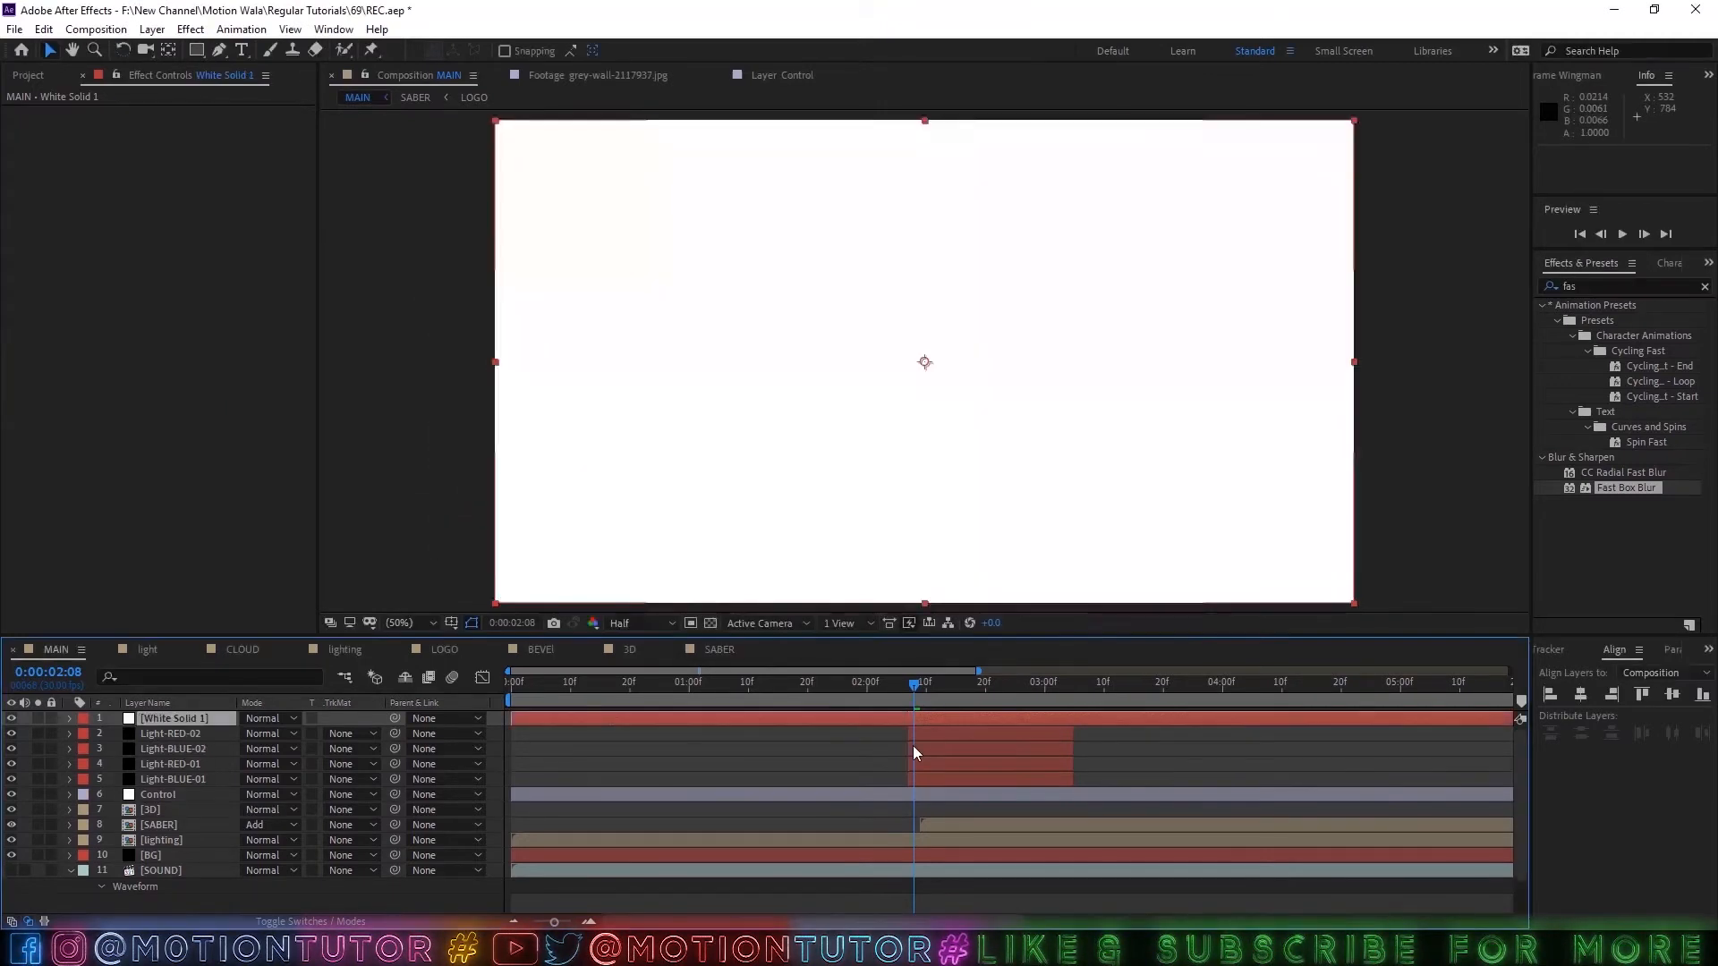
# Trim White Solid 1 so it runs only from 0:00:02:08 to 0:00:02:14.
pyautogui.scroll(-2, 574, 719)
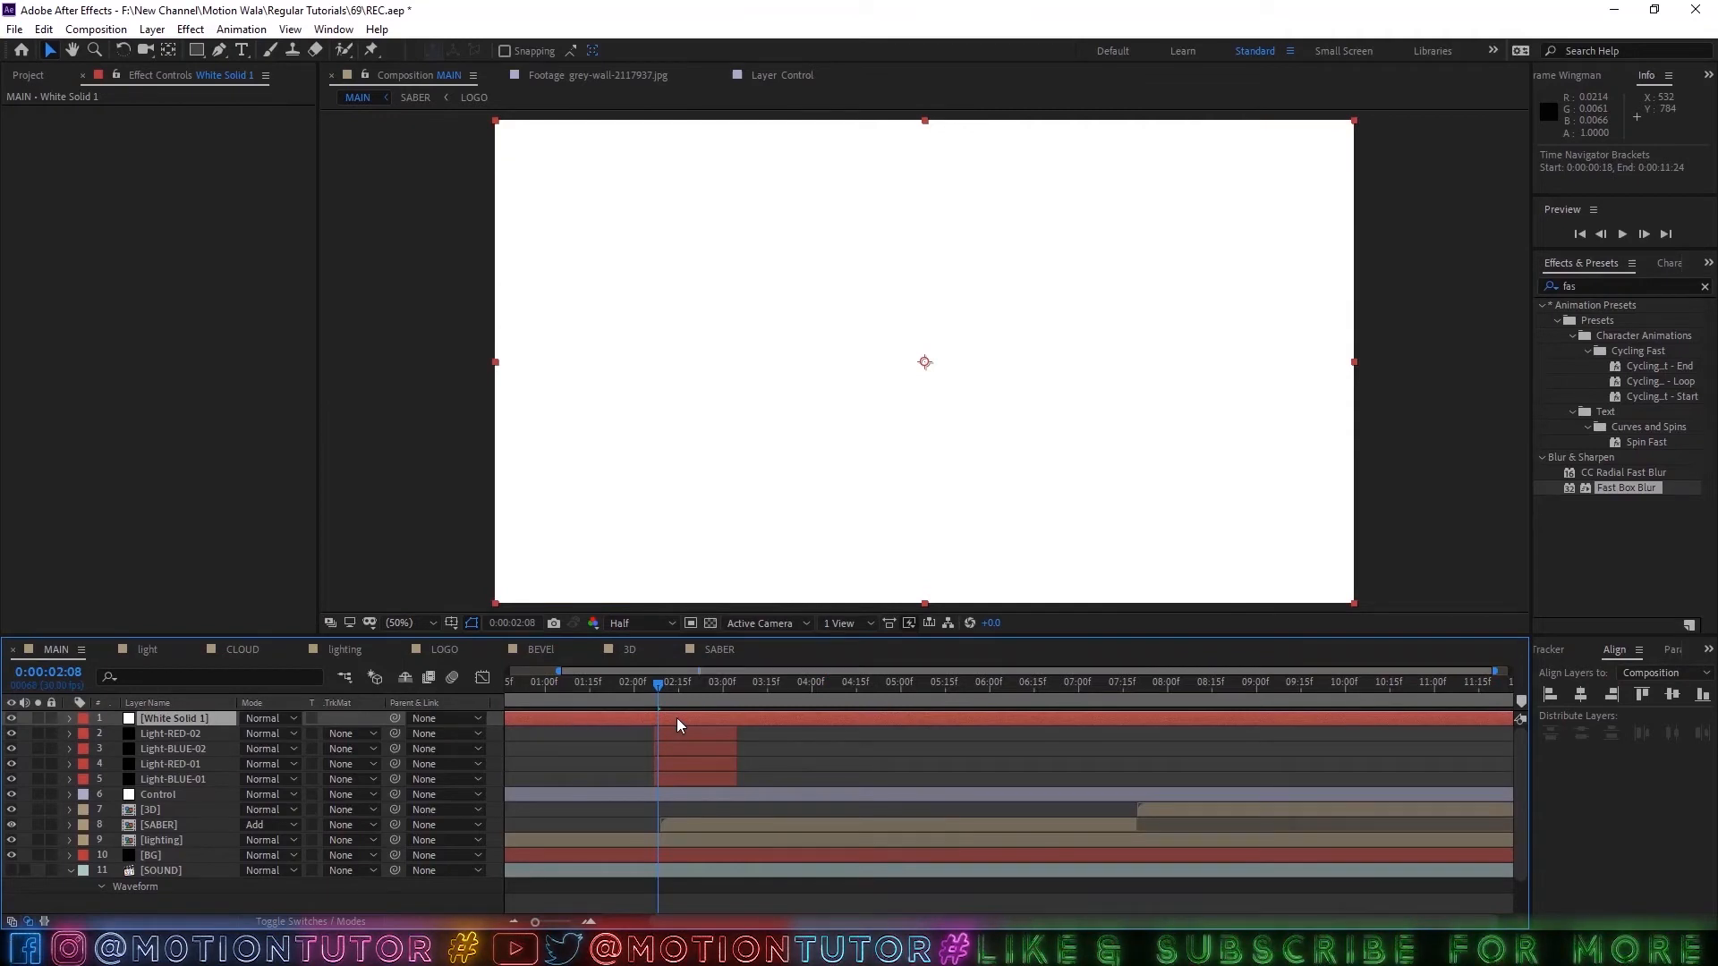
pyautogui.scroll(-2, 677, 718)
pyautogui.moveTo(1505, 718); pyautogui.dragTo(538, 719)
pyautogui.moveTo(703, 730); pyautogui.dragTo(808, 700)
pyautogui.scroll(3, 699, 744)
pyautogui.click(706, 683)
pyautogui.moveTo(906, 719); pyautogui.dragTo(841, 719)
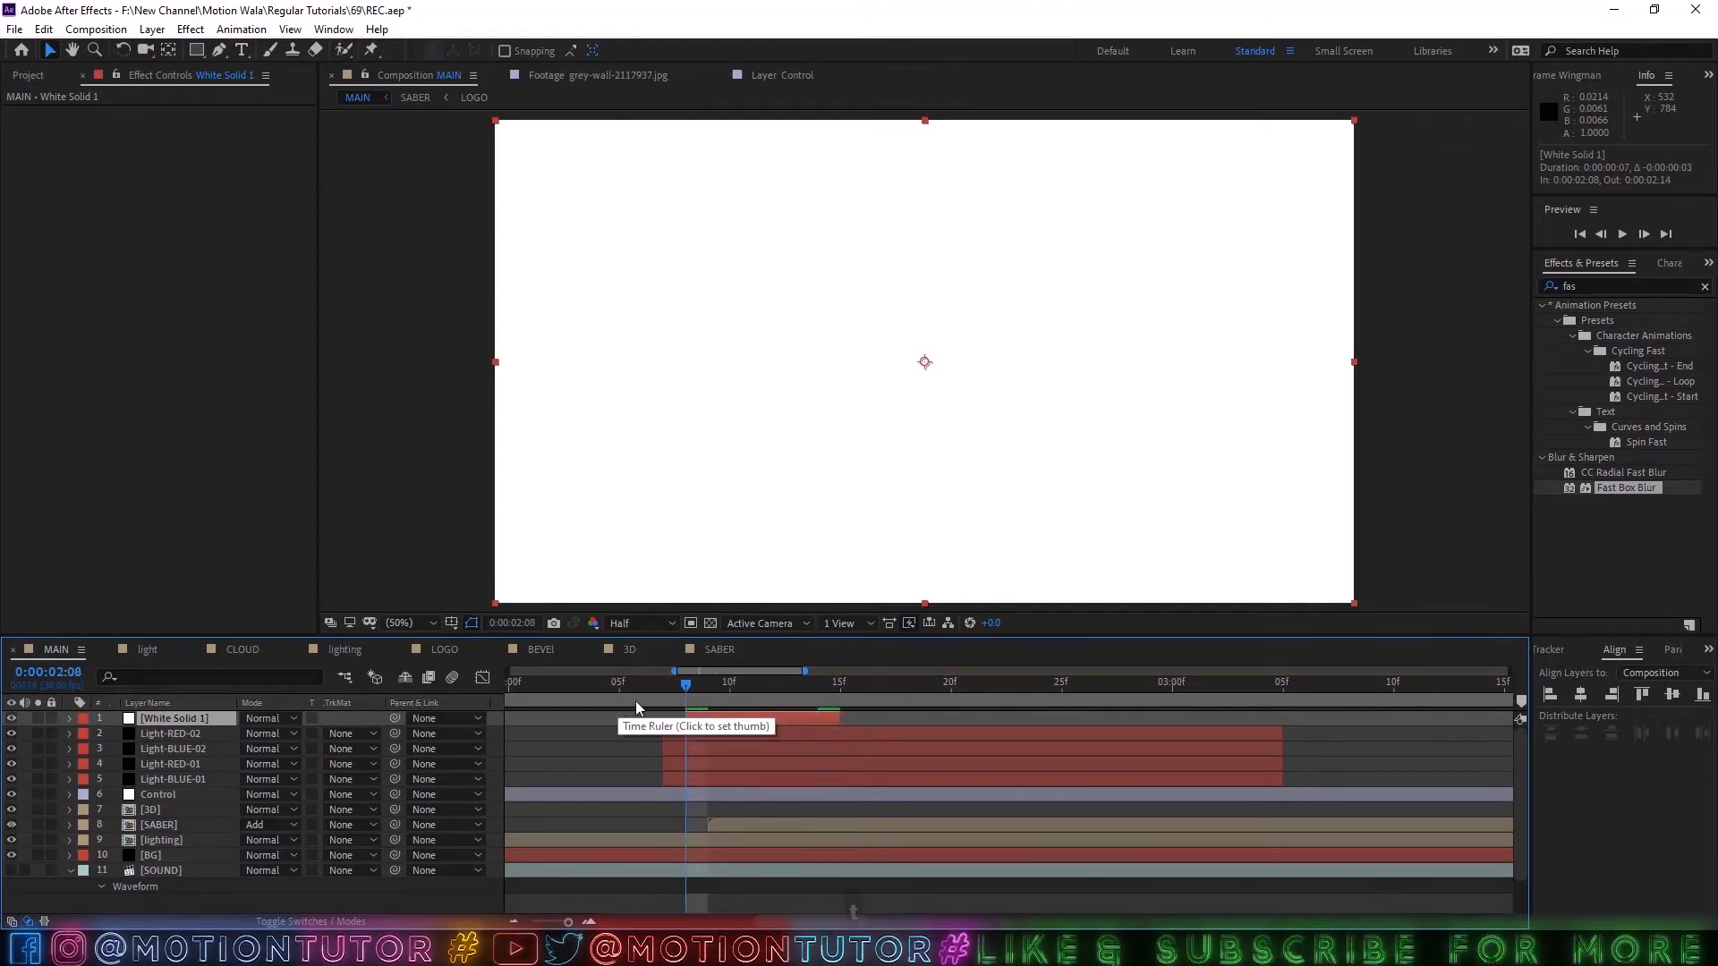
# Keyframe White Solid 1's Opacity at 0% on 0:00:02:08, 100% on 0:00:02:10 and 0% on 0:00:02:14.
pyautogui.press('t')
pyautogui.click(114, 733)
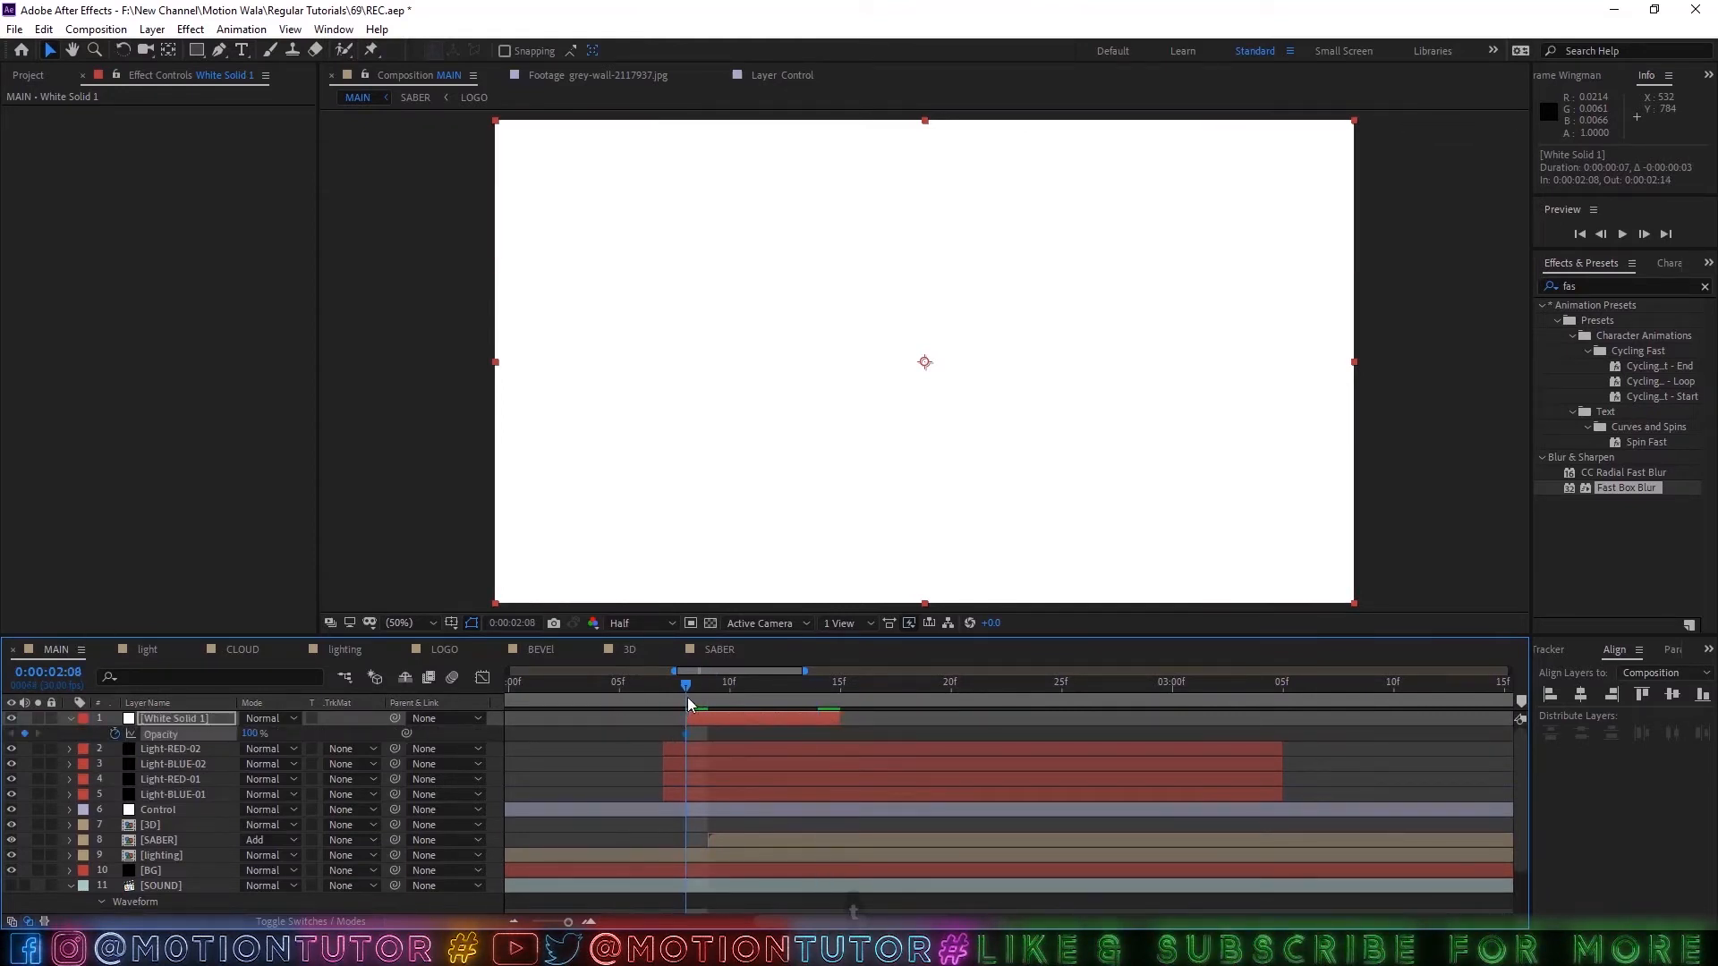
pyautogui.moveTo(687, 699); pyautogui.dragTo(729, 699)
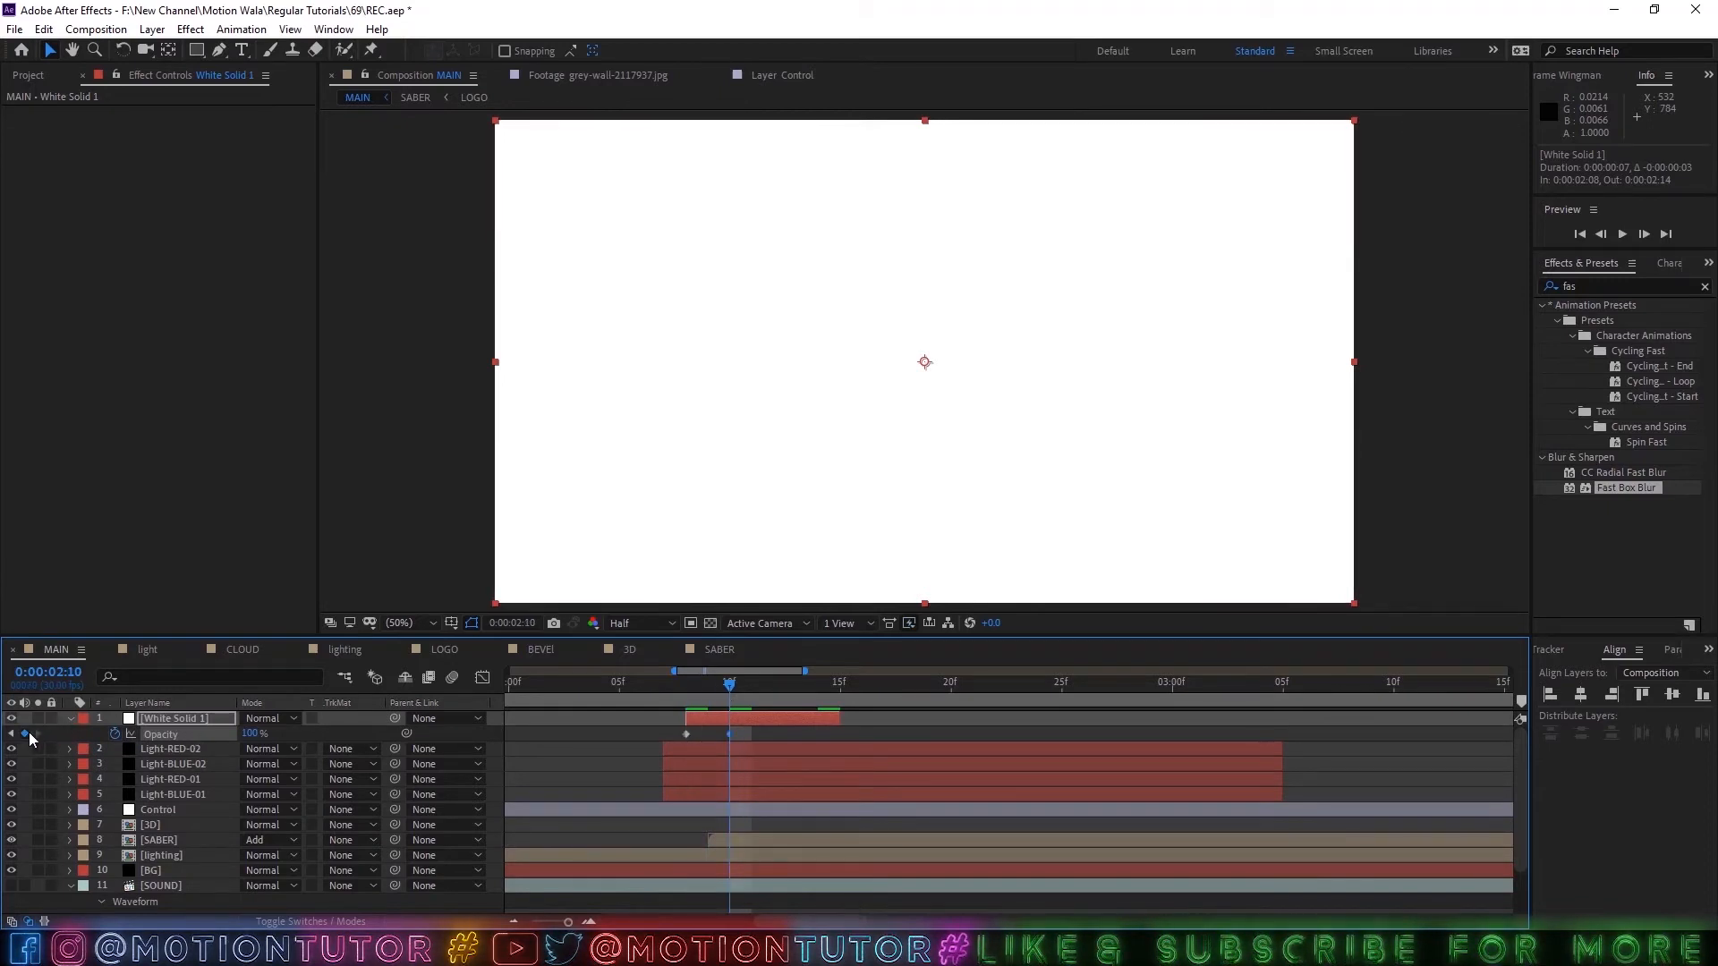
pyautogui.press('j')
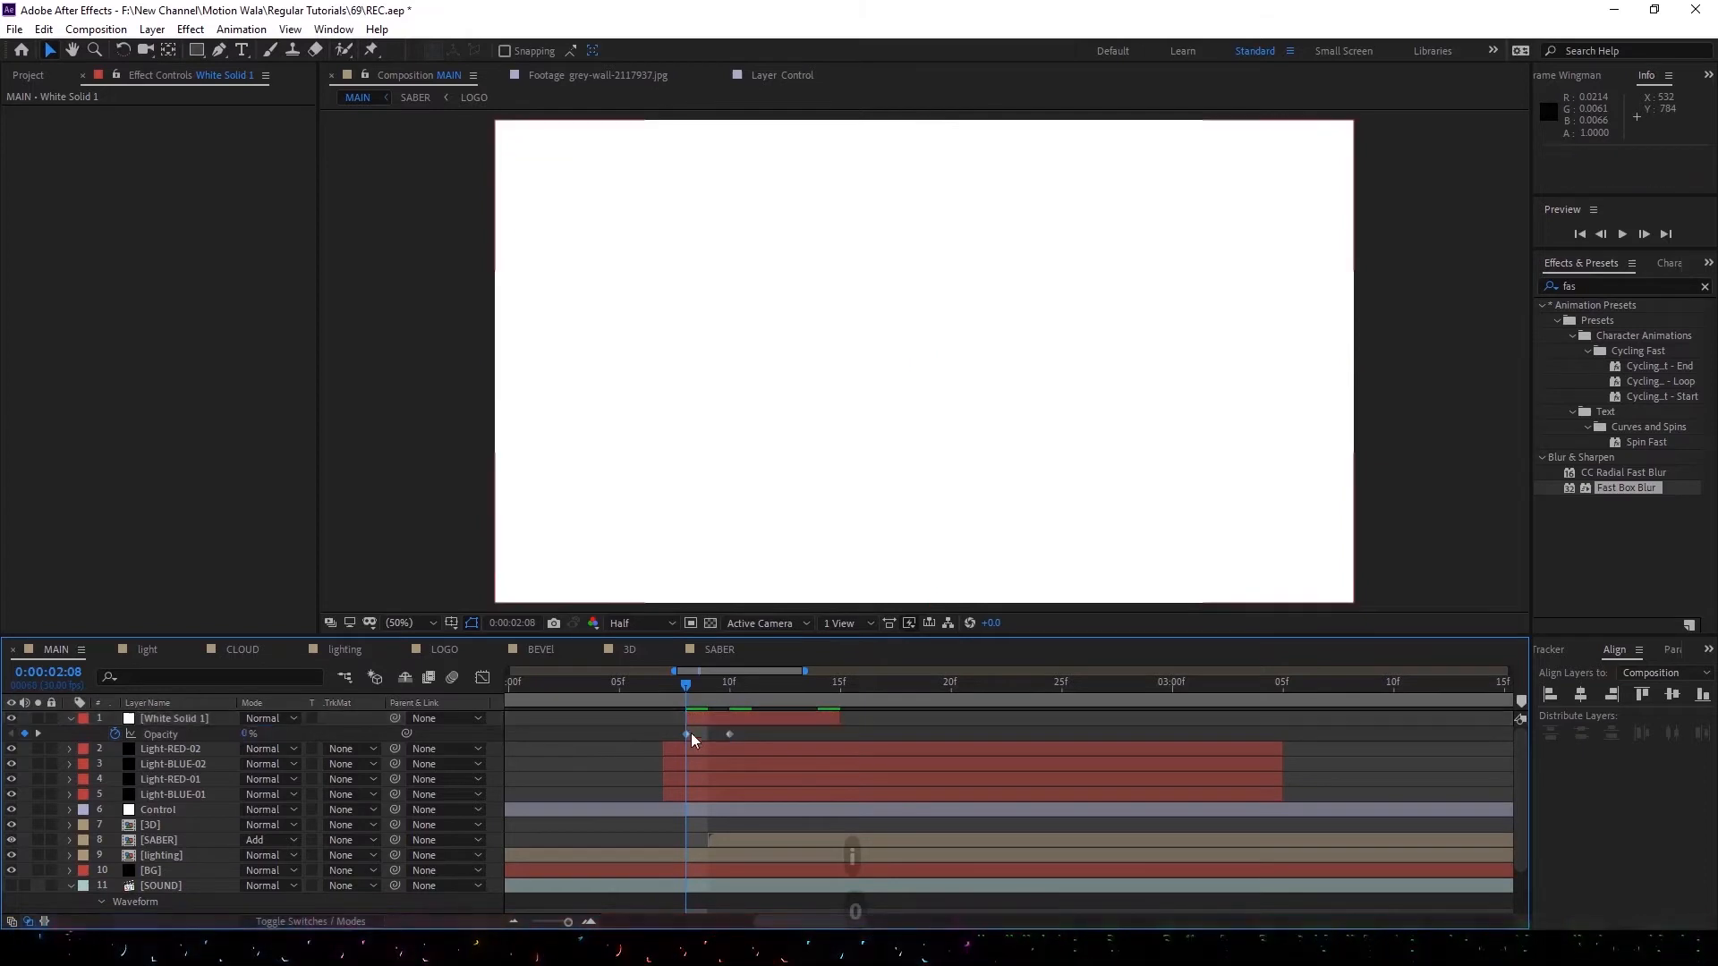
pyautogui.click(686, 690)
pyautogui.moveTo(685, 690); pyautogui.dragTo(825, 699)
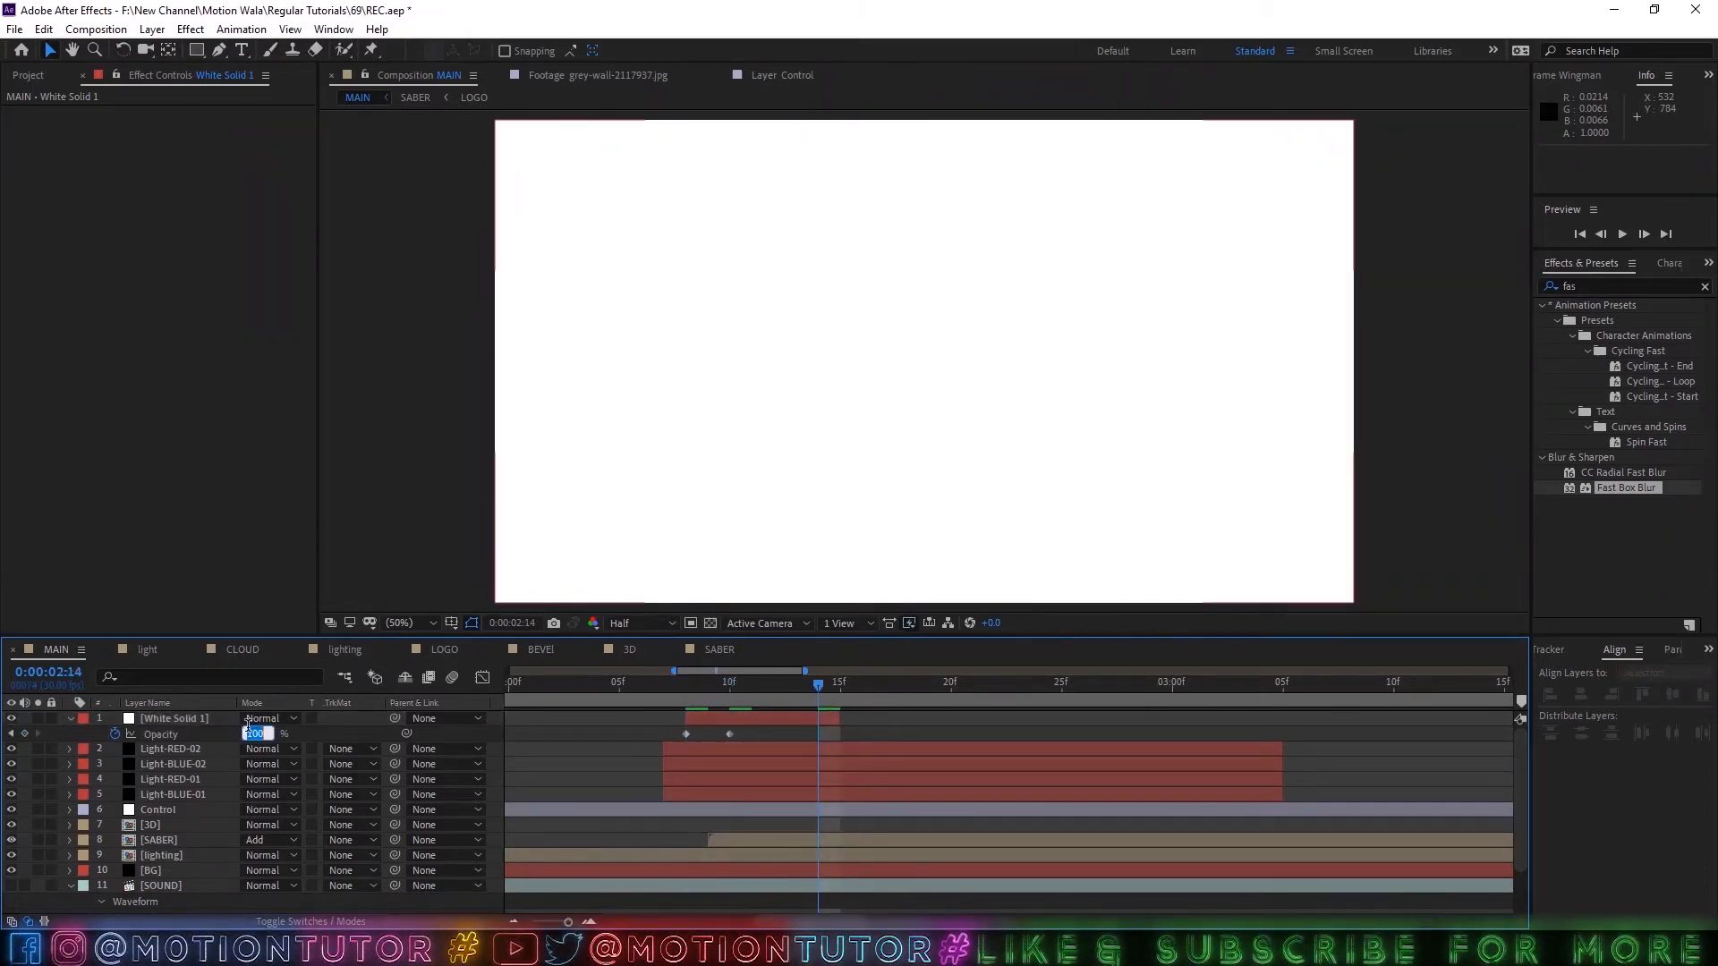
pyautogui.press('Return')
# Shift White Solid 1 one frame earlier to start at 0:00:02:07 and preview the flash.
pyautogui.moveTo(771, 695); pyautogui.dragTo(715, 718)
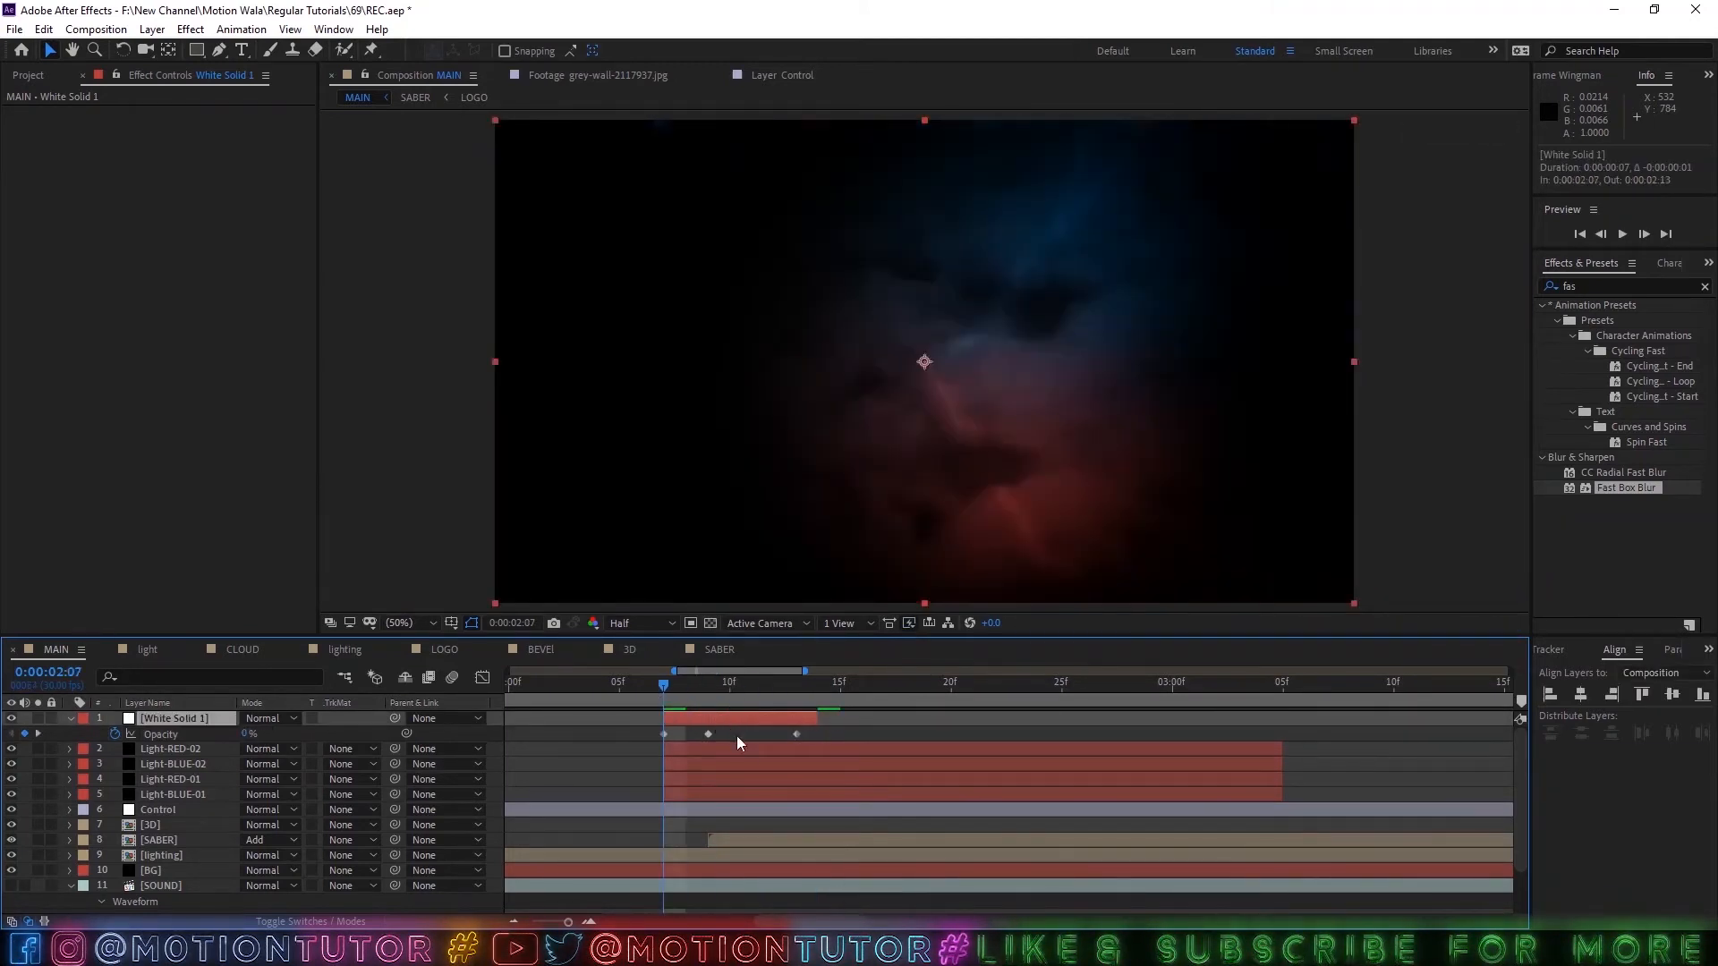
pyautogui.press('space')
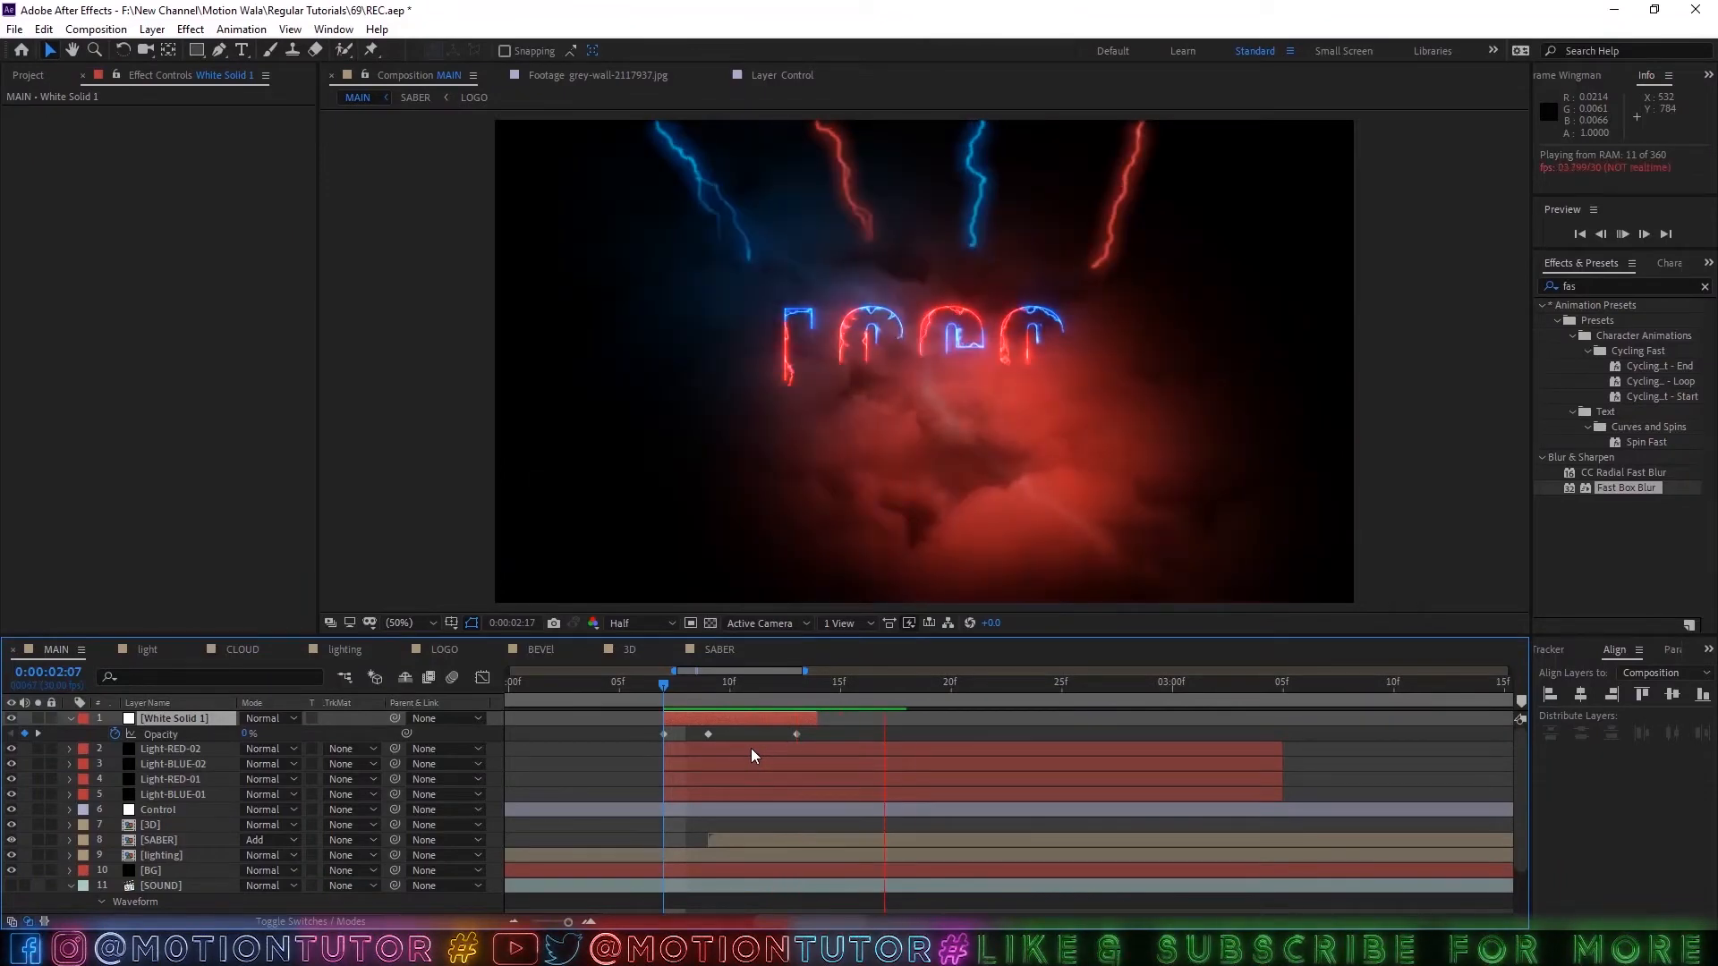
pyautogui.press('space')
# Save the project and show only the keyframed Saber properties of both LOGO layers in the SABER composition.
pyautogui.click(715, 652)
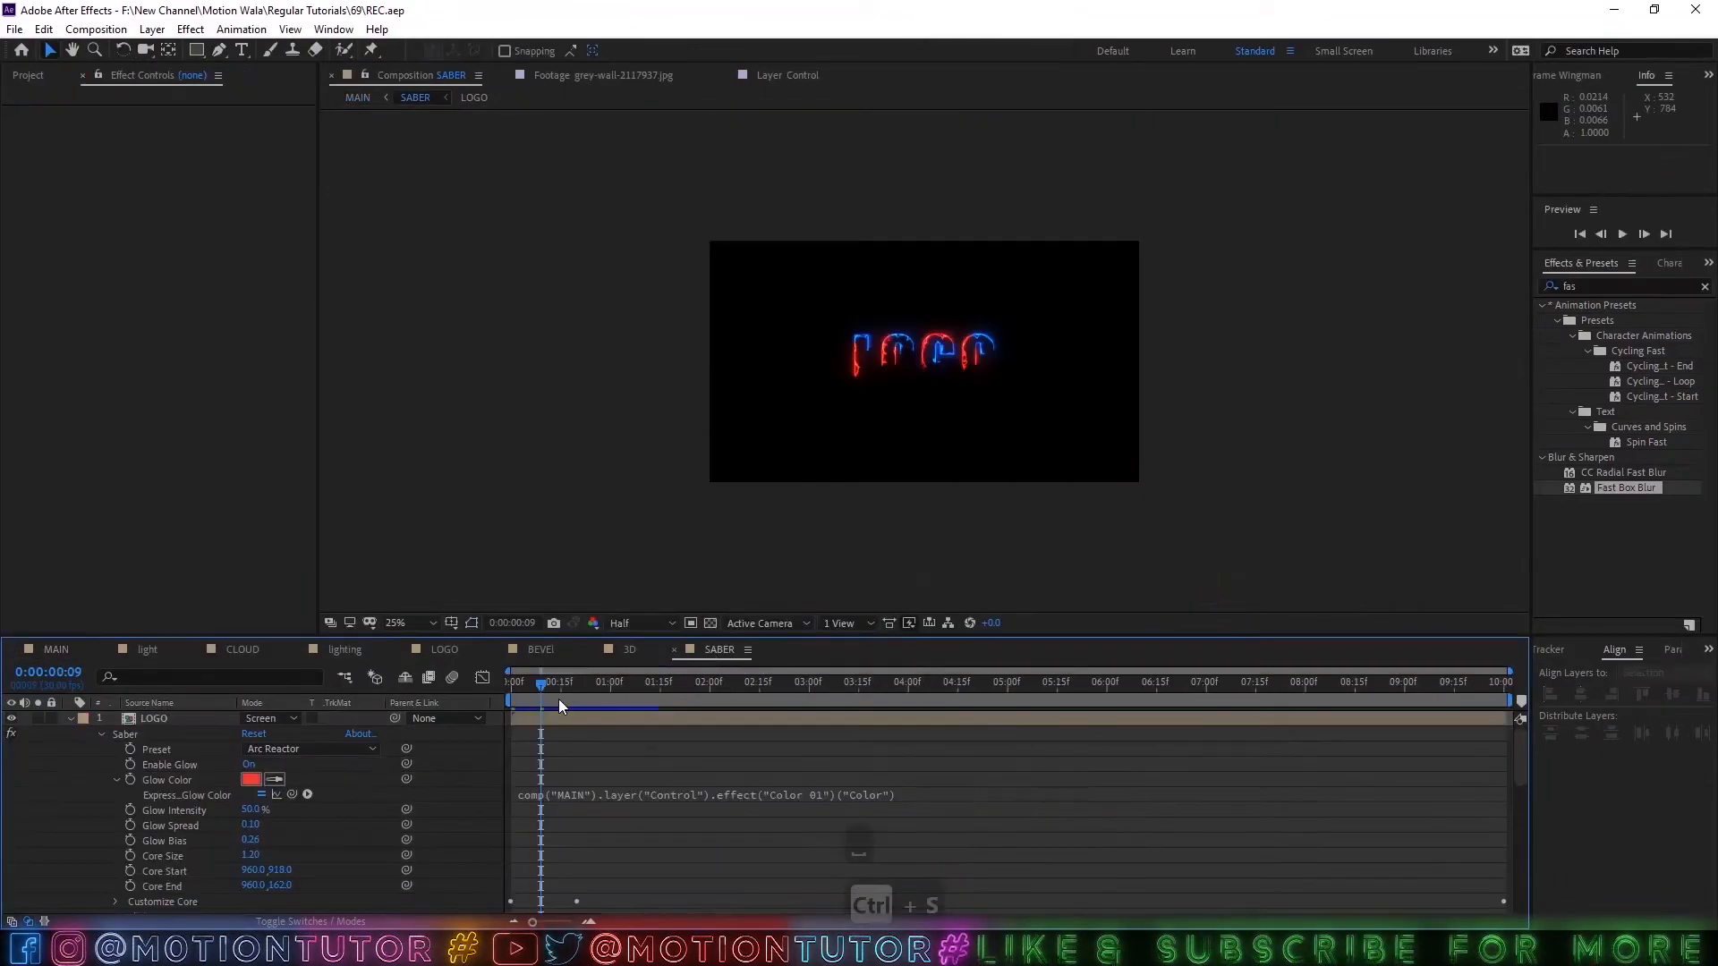
pyautogui.hotkey('ctrl', 's')
pyautogui.click(71, 720)
pyautogui.click(72, 734)
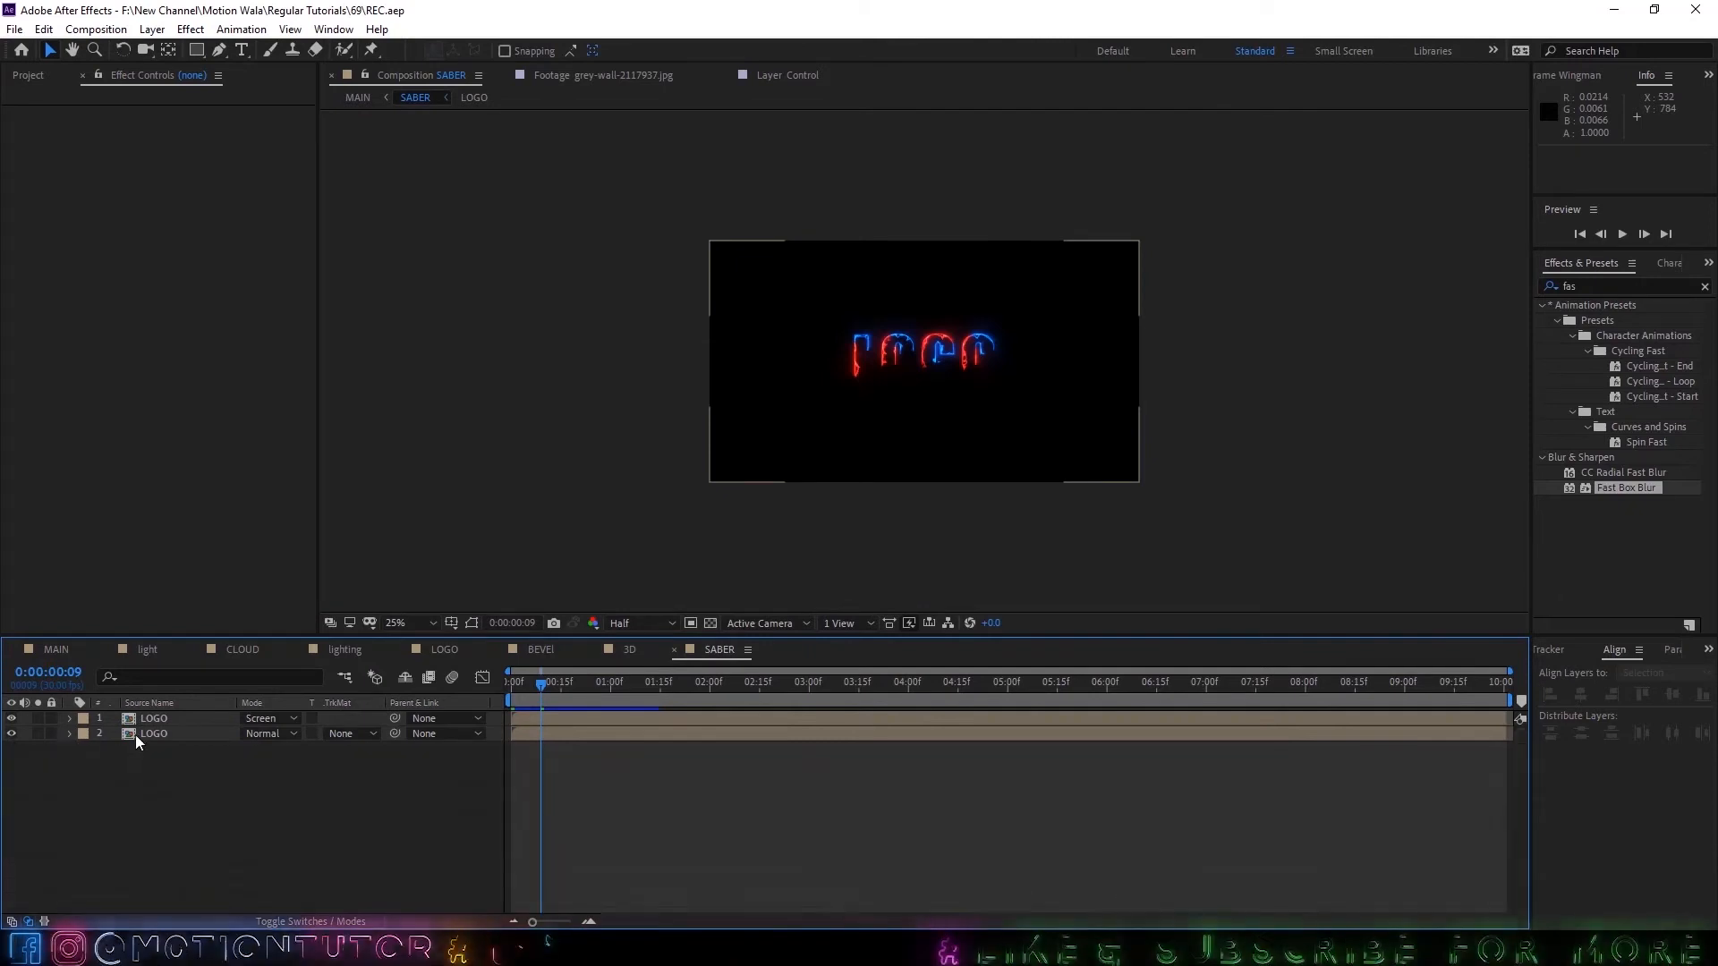
pyautogui.click(141, 734)
pyautogui.keyDown('shift'); pyautogui.click(147, 719); pyautogui.keyUp('shift')
pyautogui.press('u')
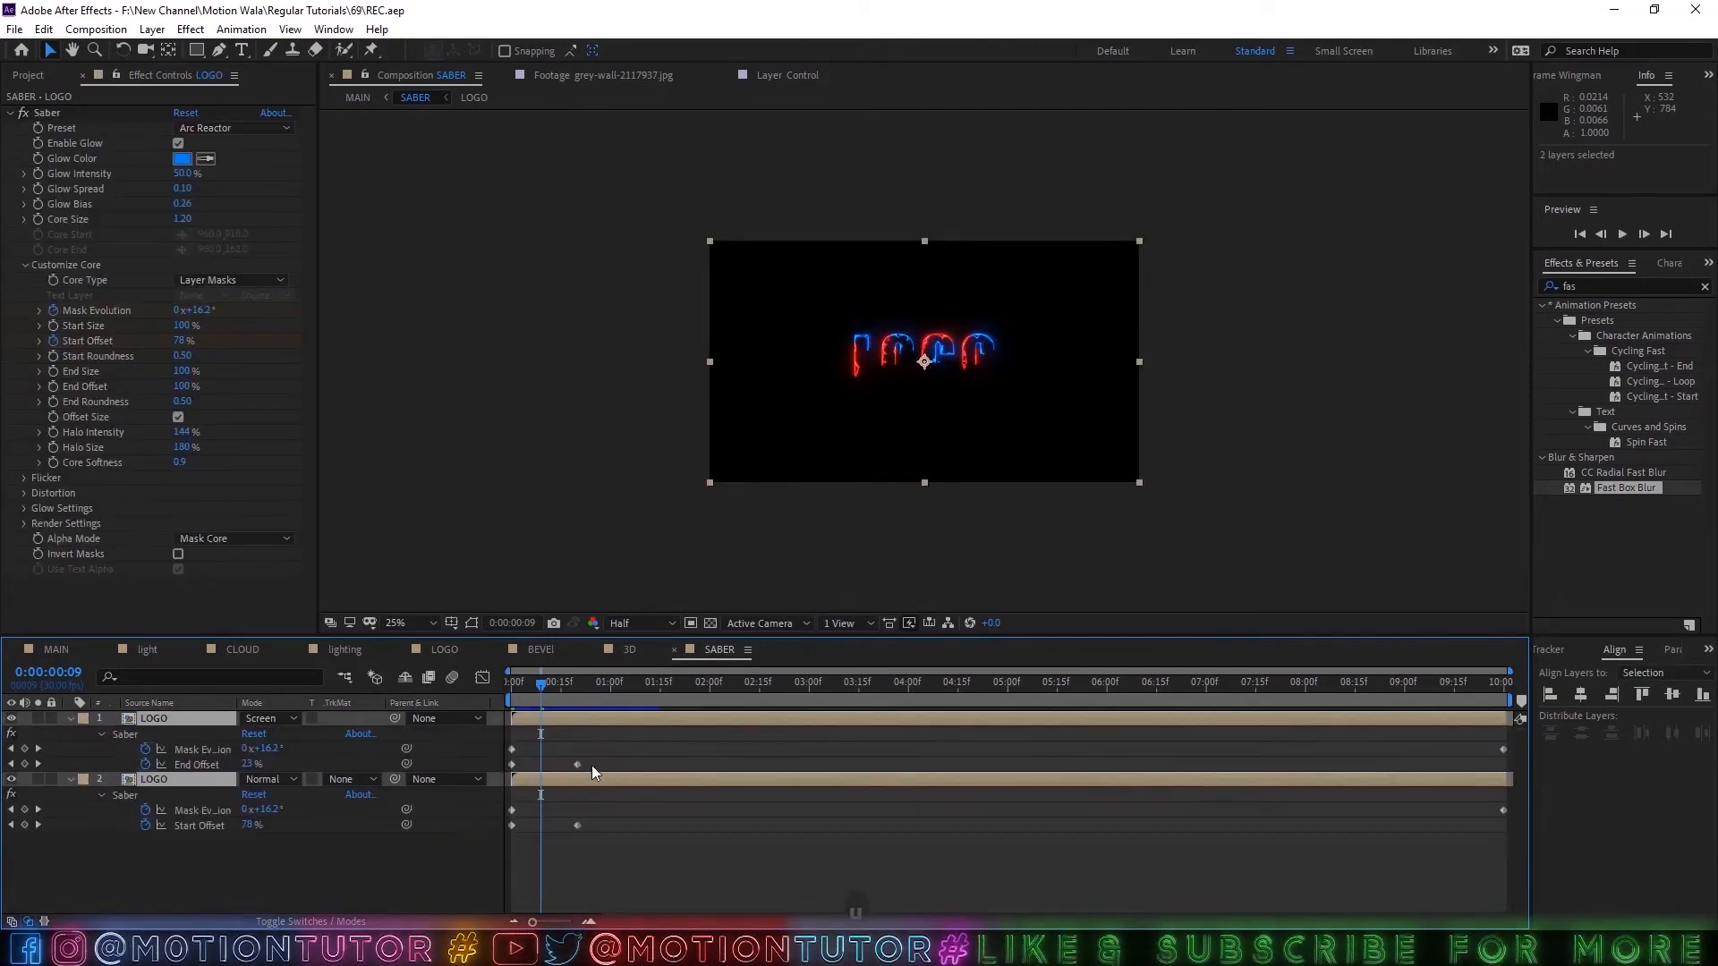
# Return to the MAIN composition, turn on the SOUND layer's audio and preview the reveal from 0:00:02:05.
pyautogui.click(54, 651)
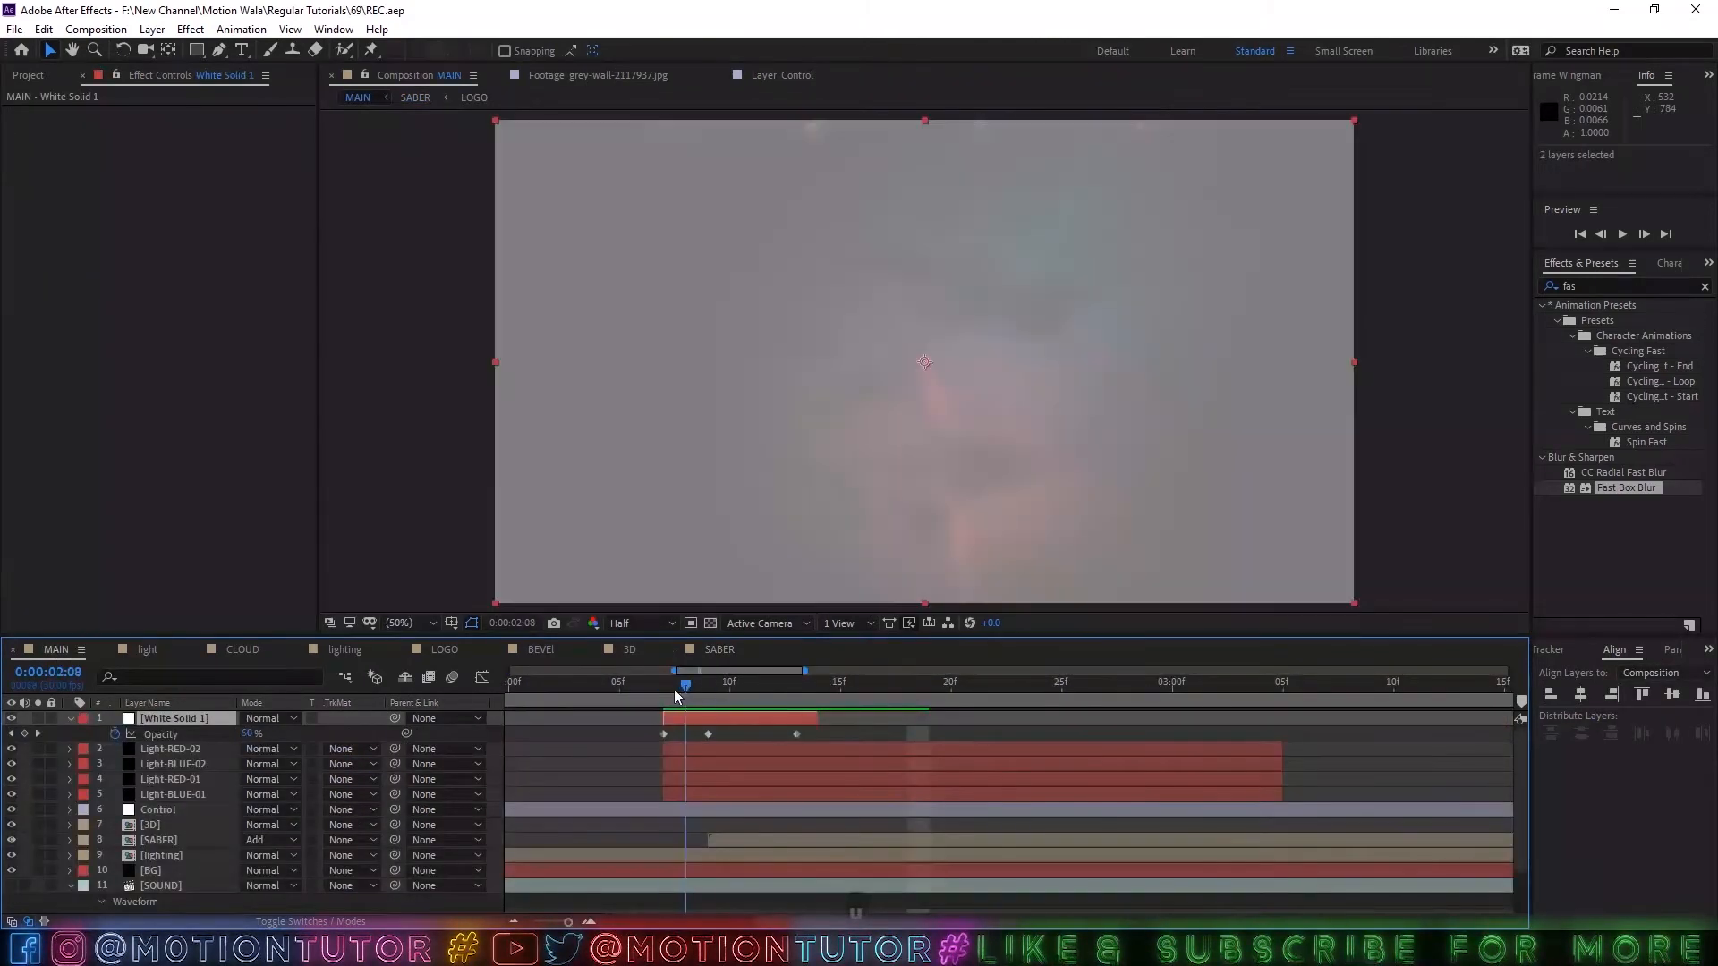
pyautogui.click(642, 689)
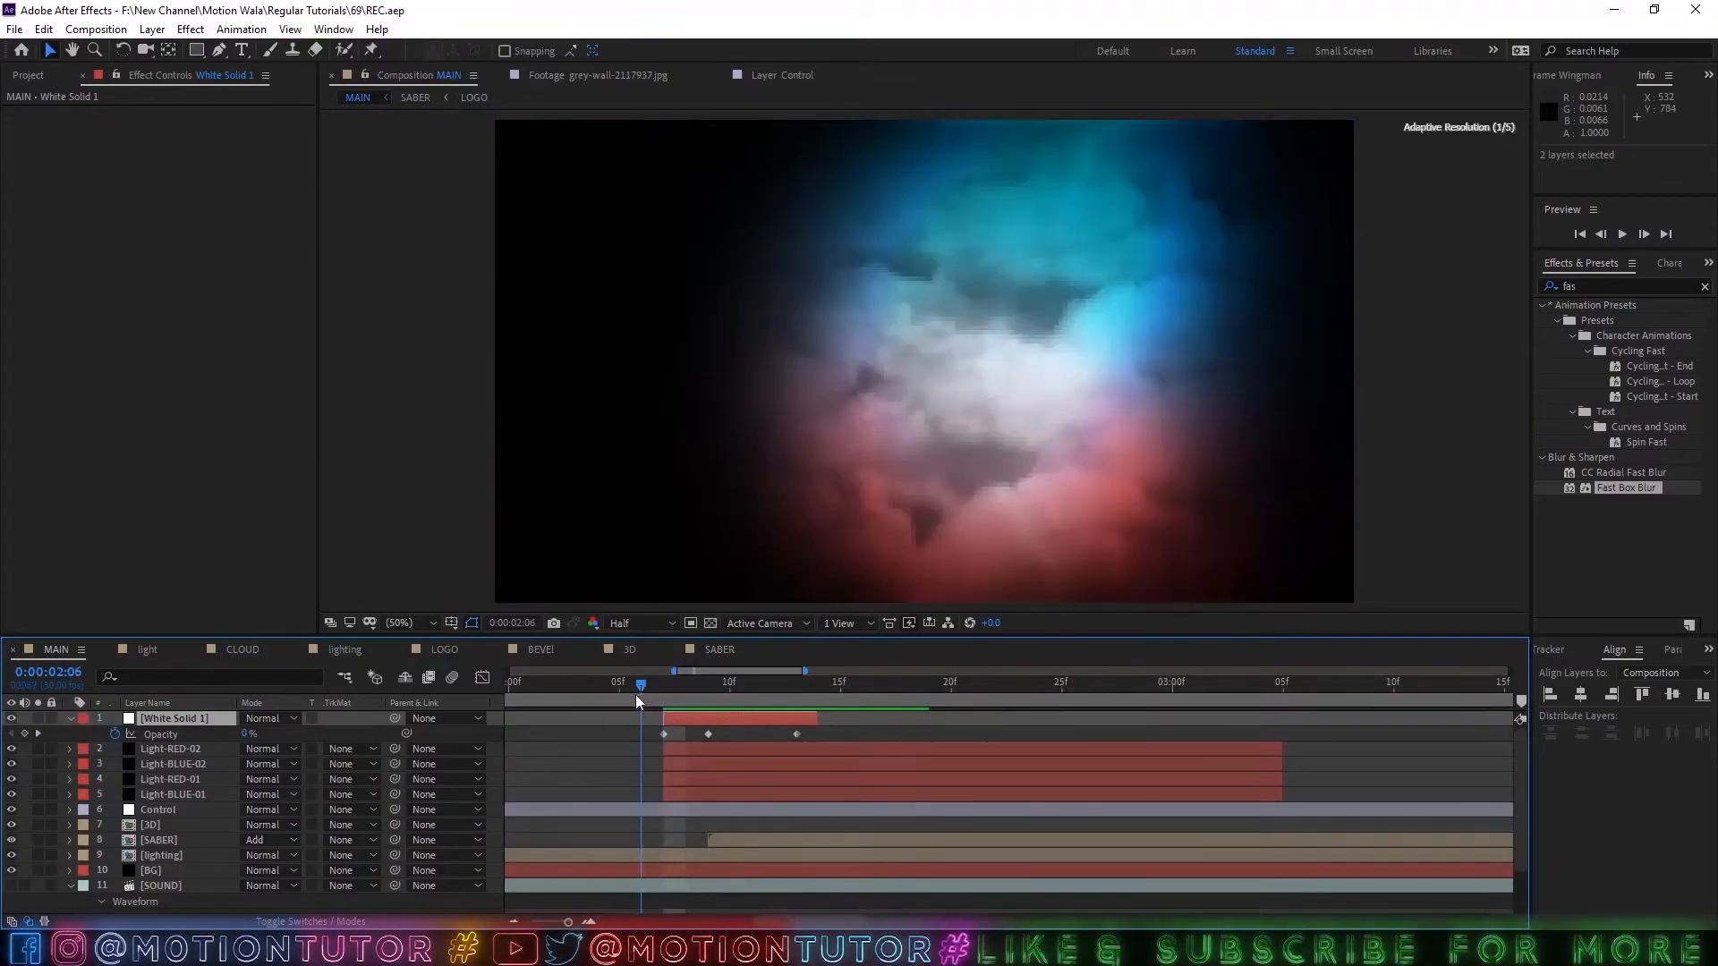
pyautogui.click(620, 687)
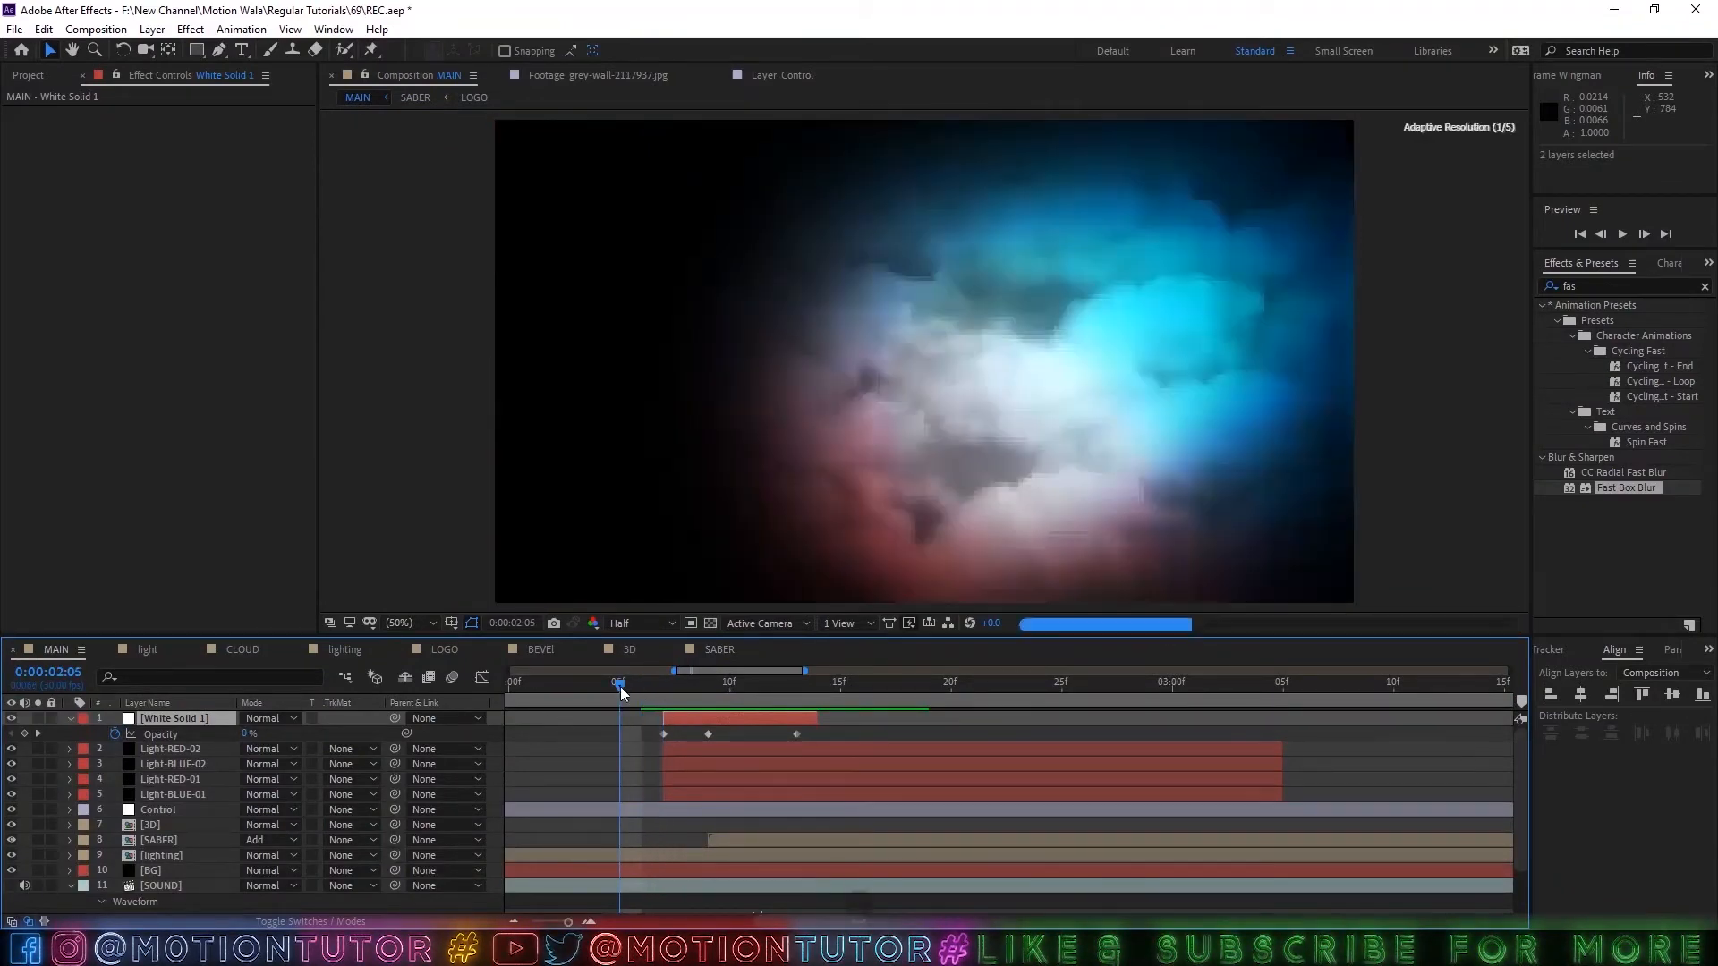
pyautogui.press('space')
pyautogui.press('space')
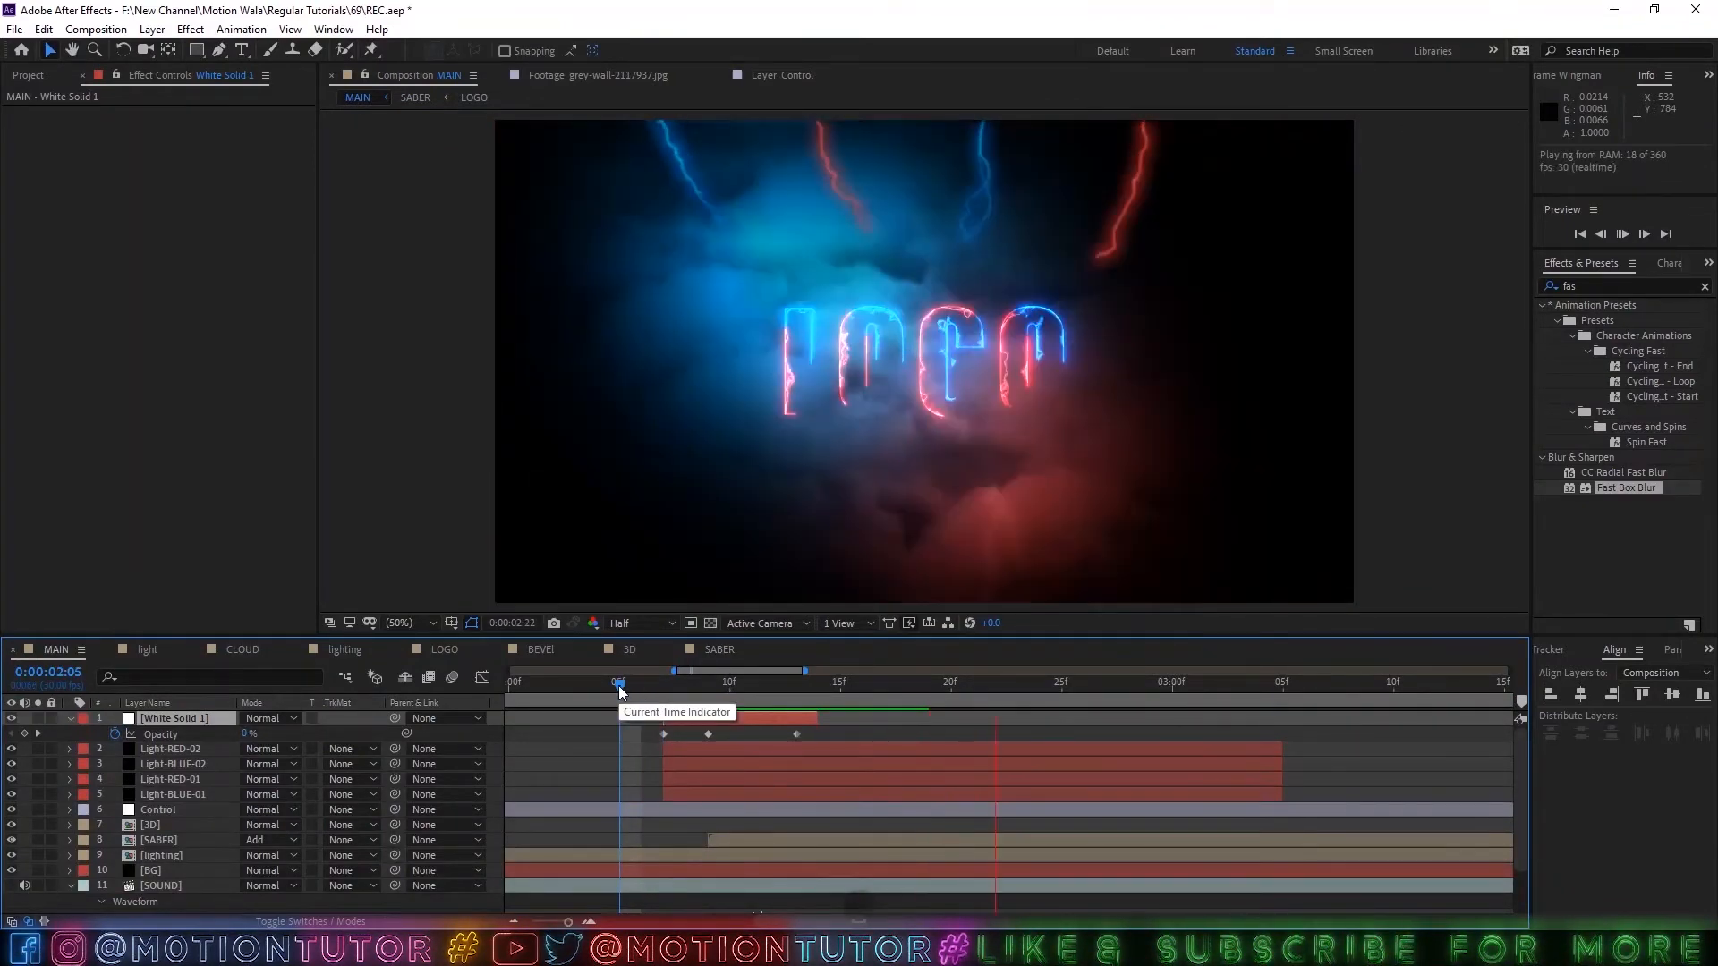
pyautogui.scroll(-1, 620, 689)
pyautogui.press('space')
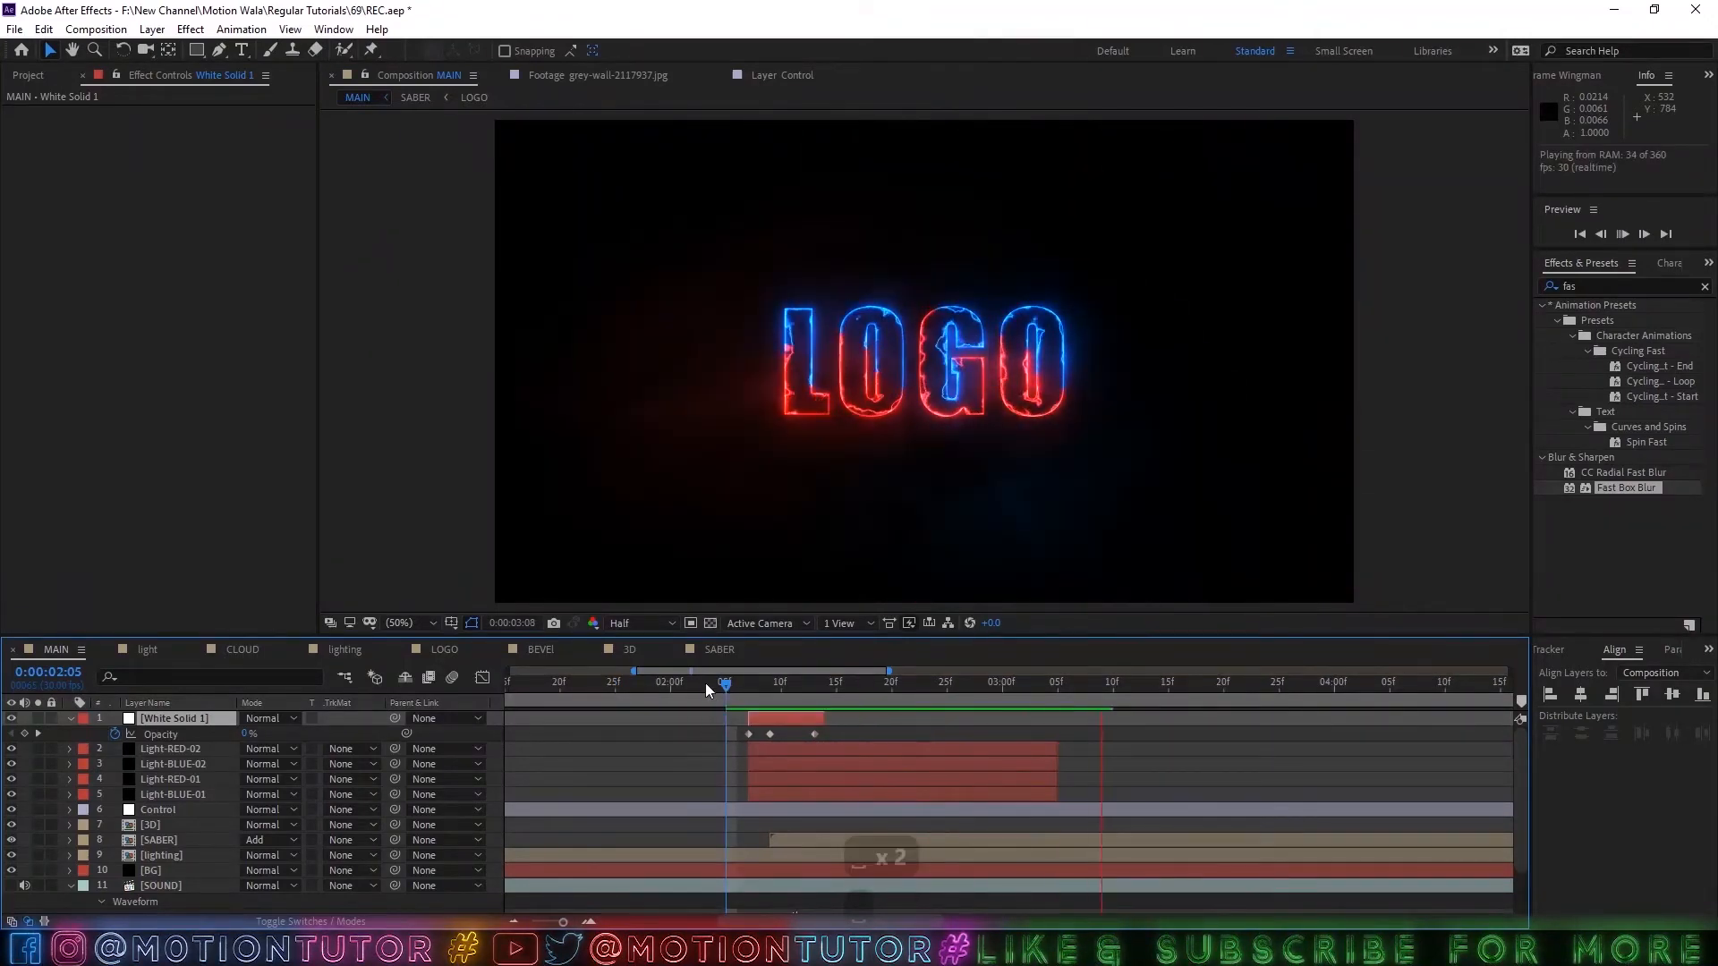
# Save the project and collapse White Solid 1's Opacity property.
pyautogui.hotkey('ctrl', 's')
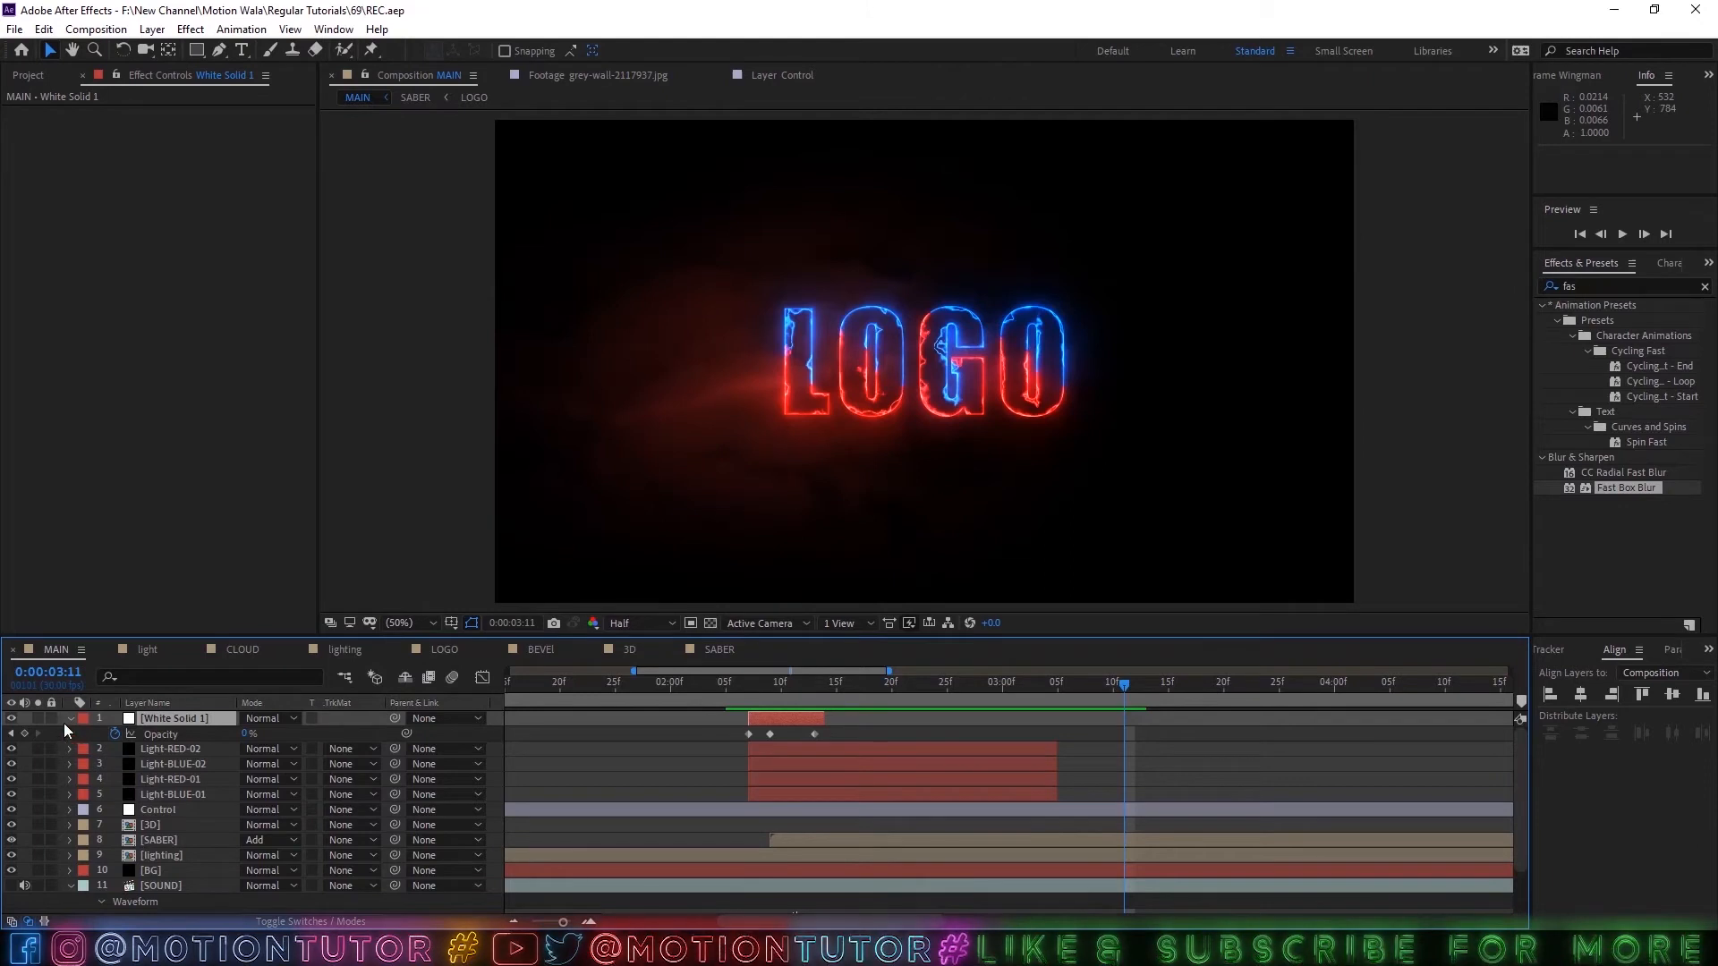
pyautogui.press('u')
pyautogui.hscroll(1, 775, 759)
pyautogui.scroll(-2, 856, 775)
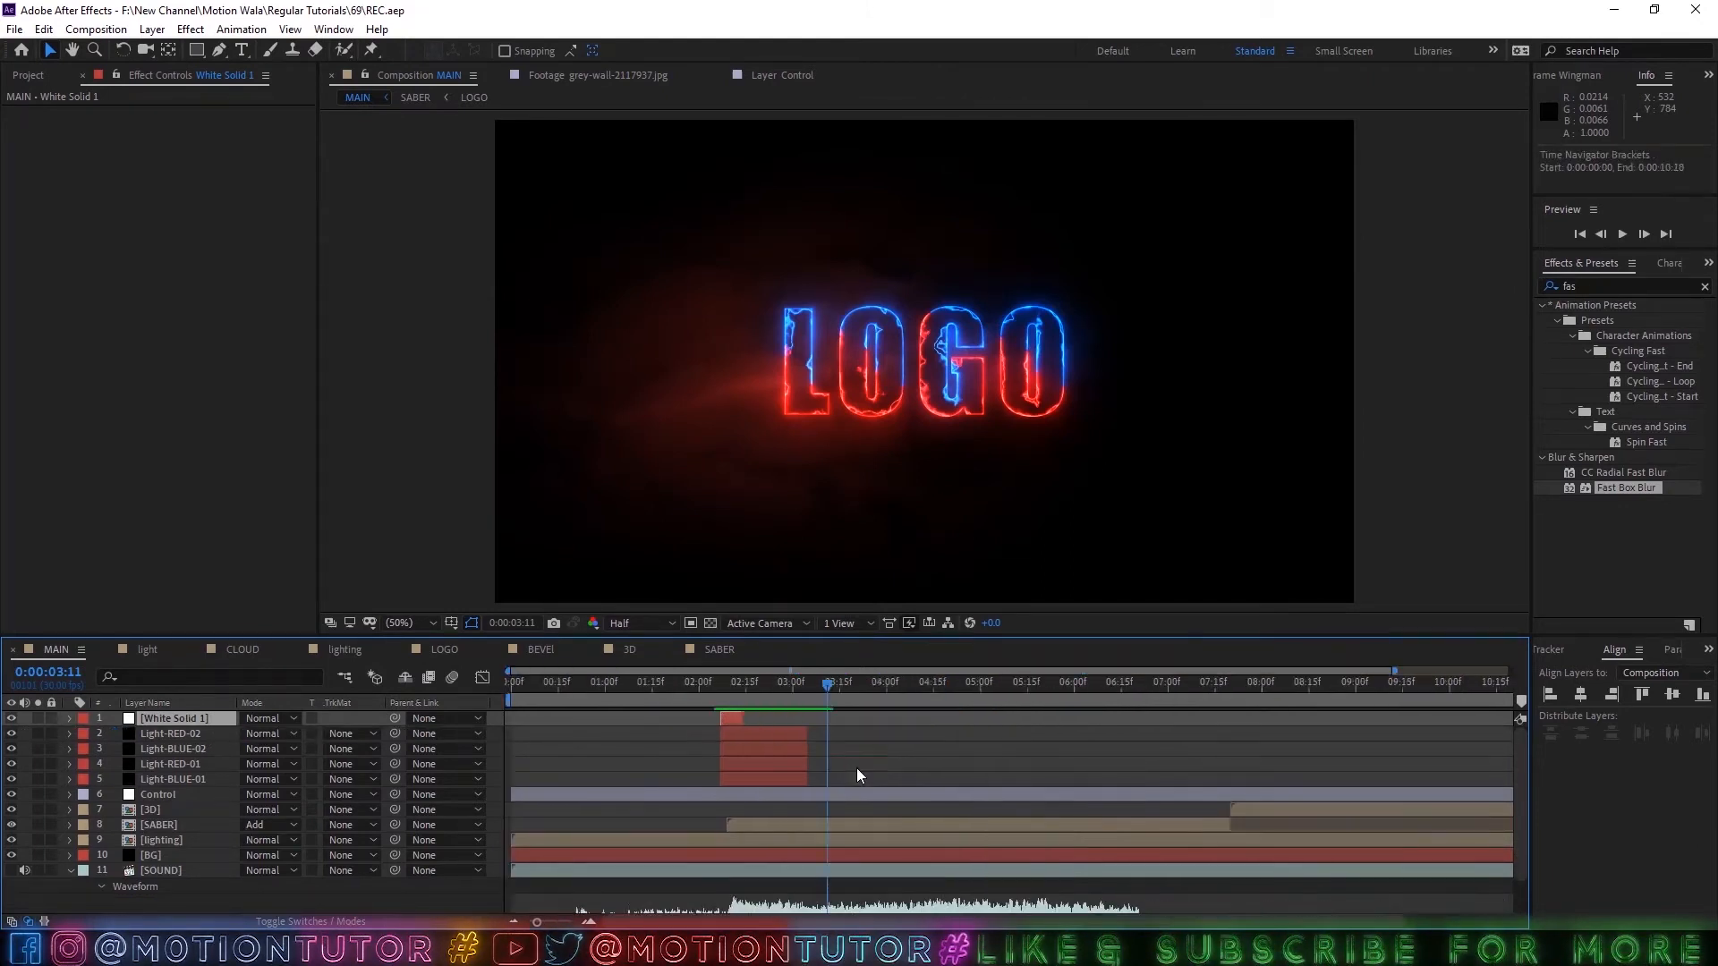
# Go to 0:00:02:25 and duplicate White Solid 1 together with the four red and blue lightning layers.
pyautogui.moveTo(775, 684)
pyautogui.mouseDown()
pyautogui.moveTo(760, 683)
pyautogui.moveTo(776, 684)
pyautogui.mouseUp()
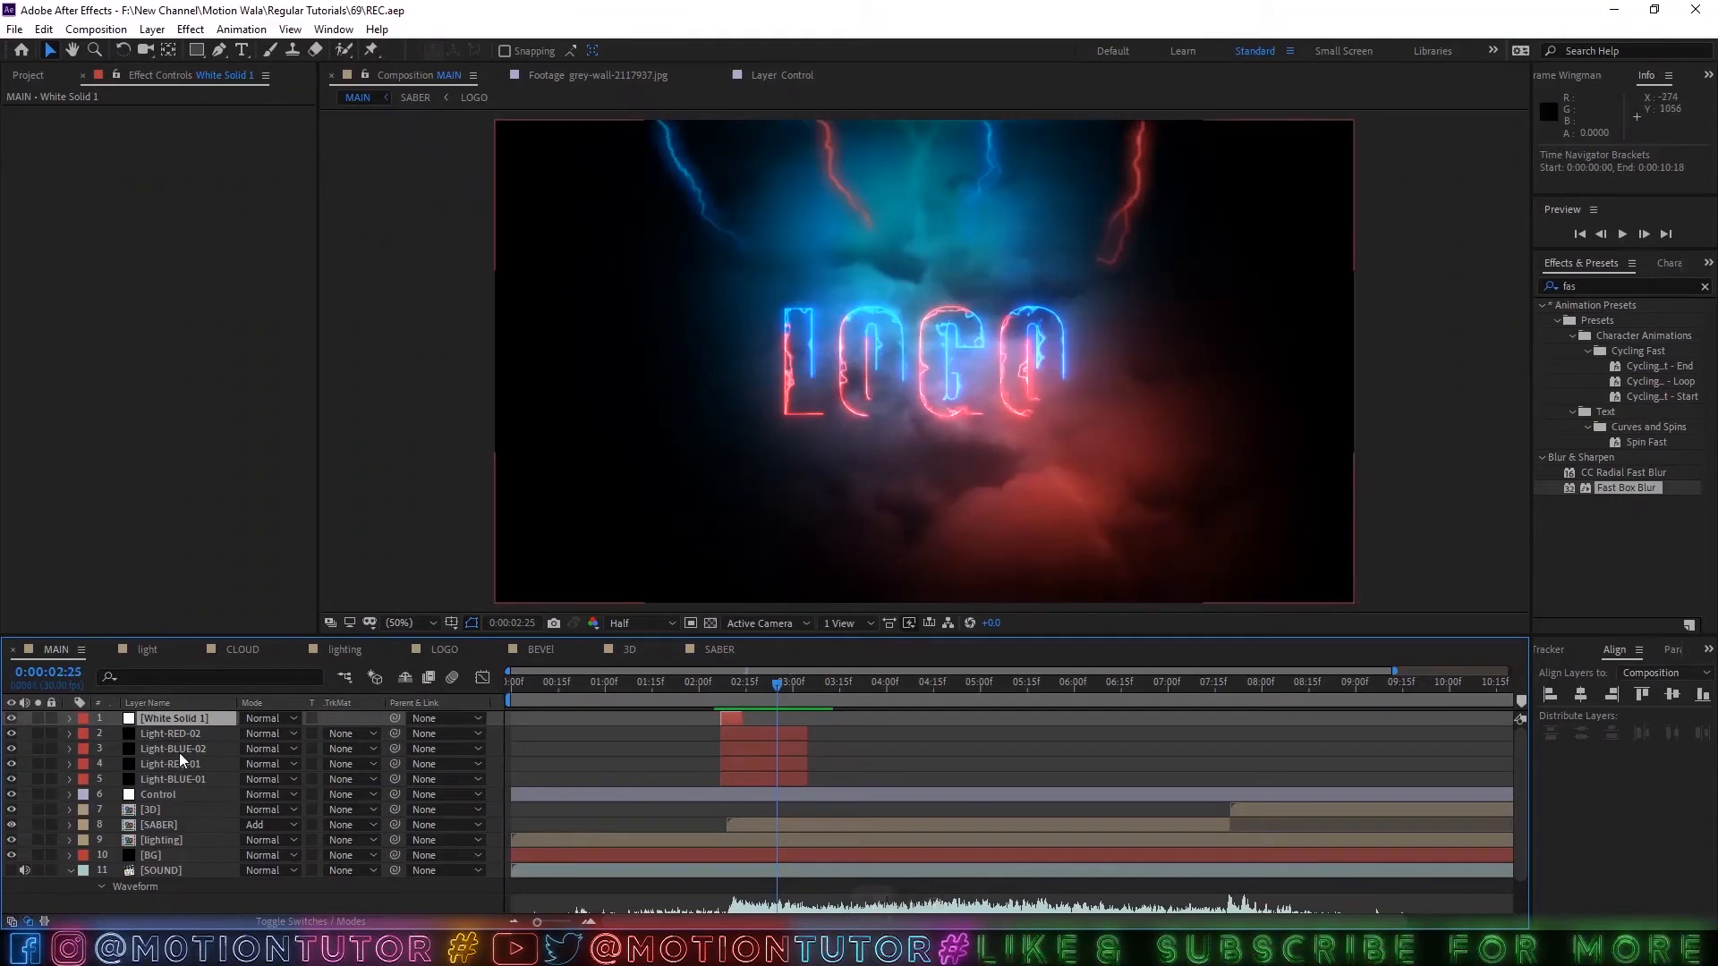
pyautogui.keyDown('shift'); pyautogui.click(176, 781); pyautogui.keyUp('shift')
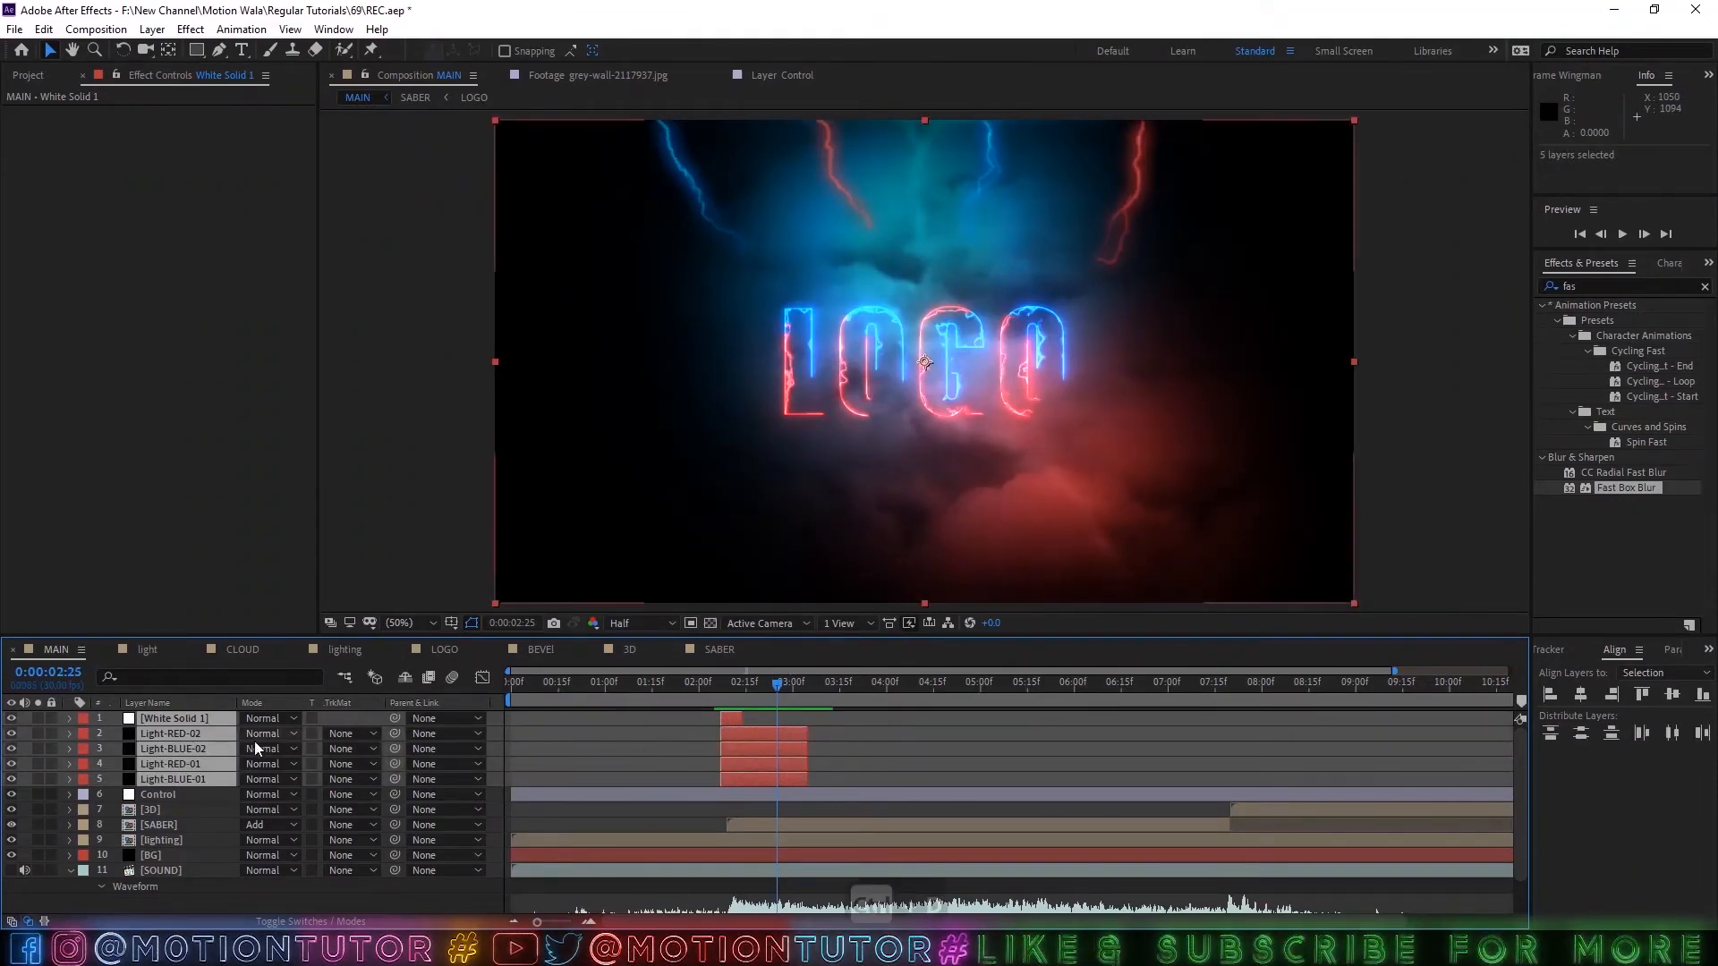
pyautogui.hotkey('ctrl', 'd')
# Try to restack the duplicated lightning layers and undo the moves.
pyautogui.click(195, 770)
pyautogui.click(204, 749)
pyautogui.hotkey('ctrl', 'z')
pyautogui.hotkey('ctrl', 'z')
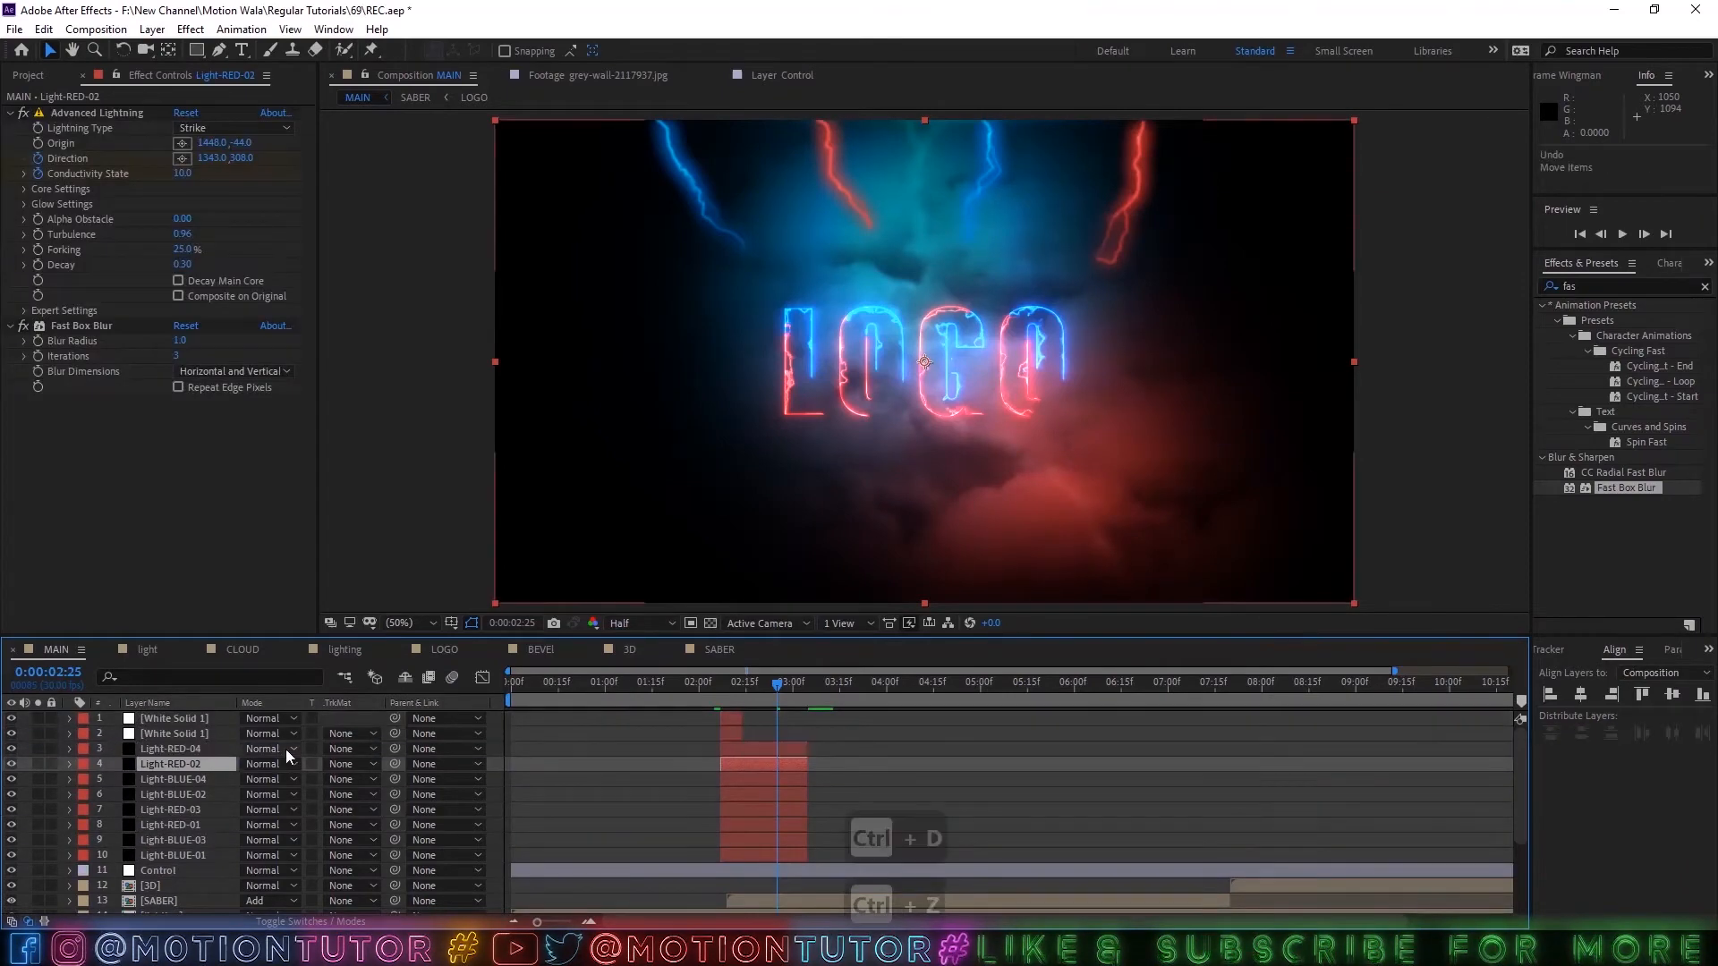
# Duplicate White Solid 1 and the four lightning layers again, stacking the copies as a group above the originals.
pyautogui.hotkey('ctrl', 'd')
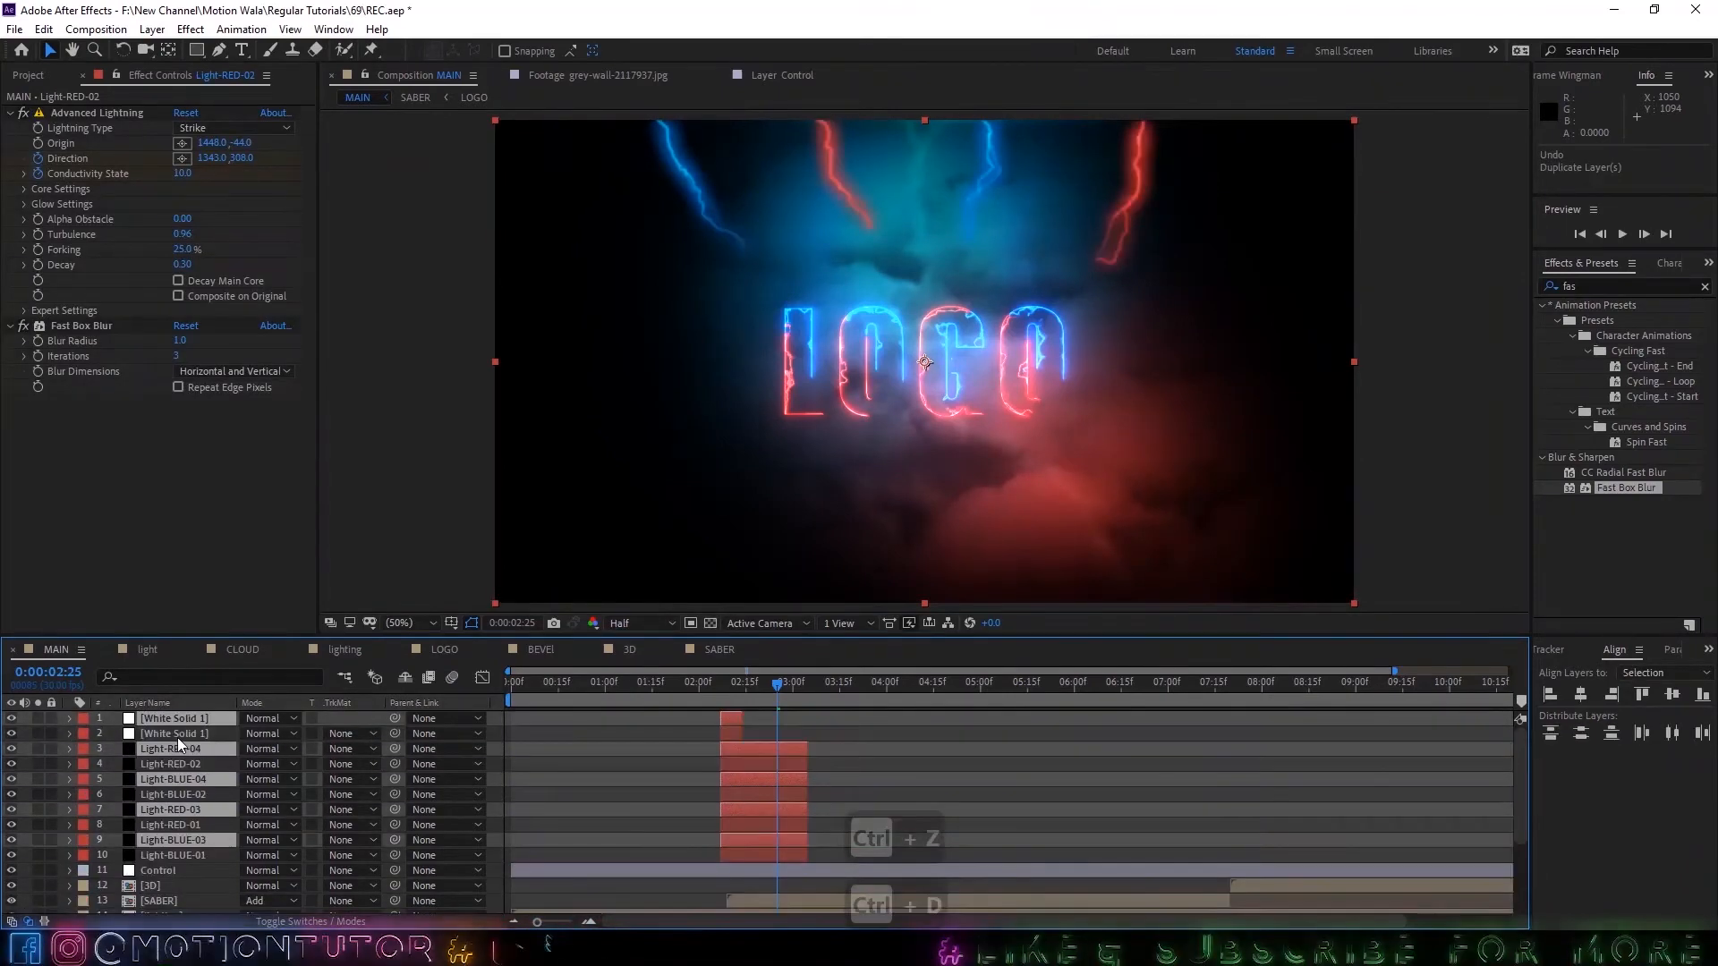
pyautogui.scroll(-1, 767, 737)
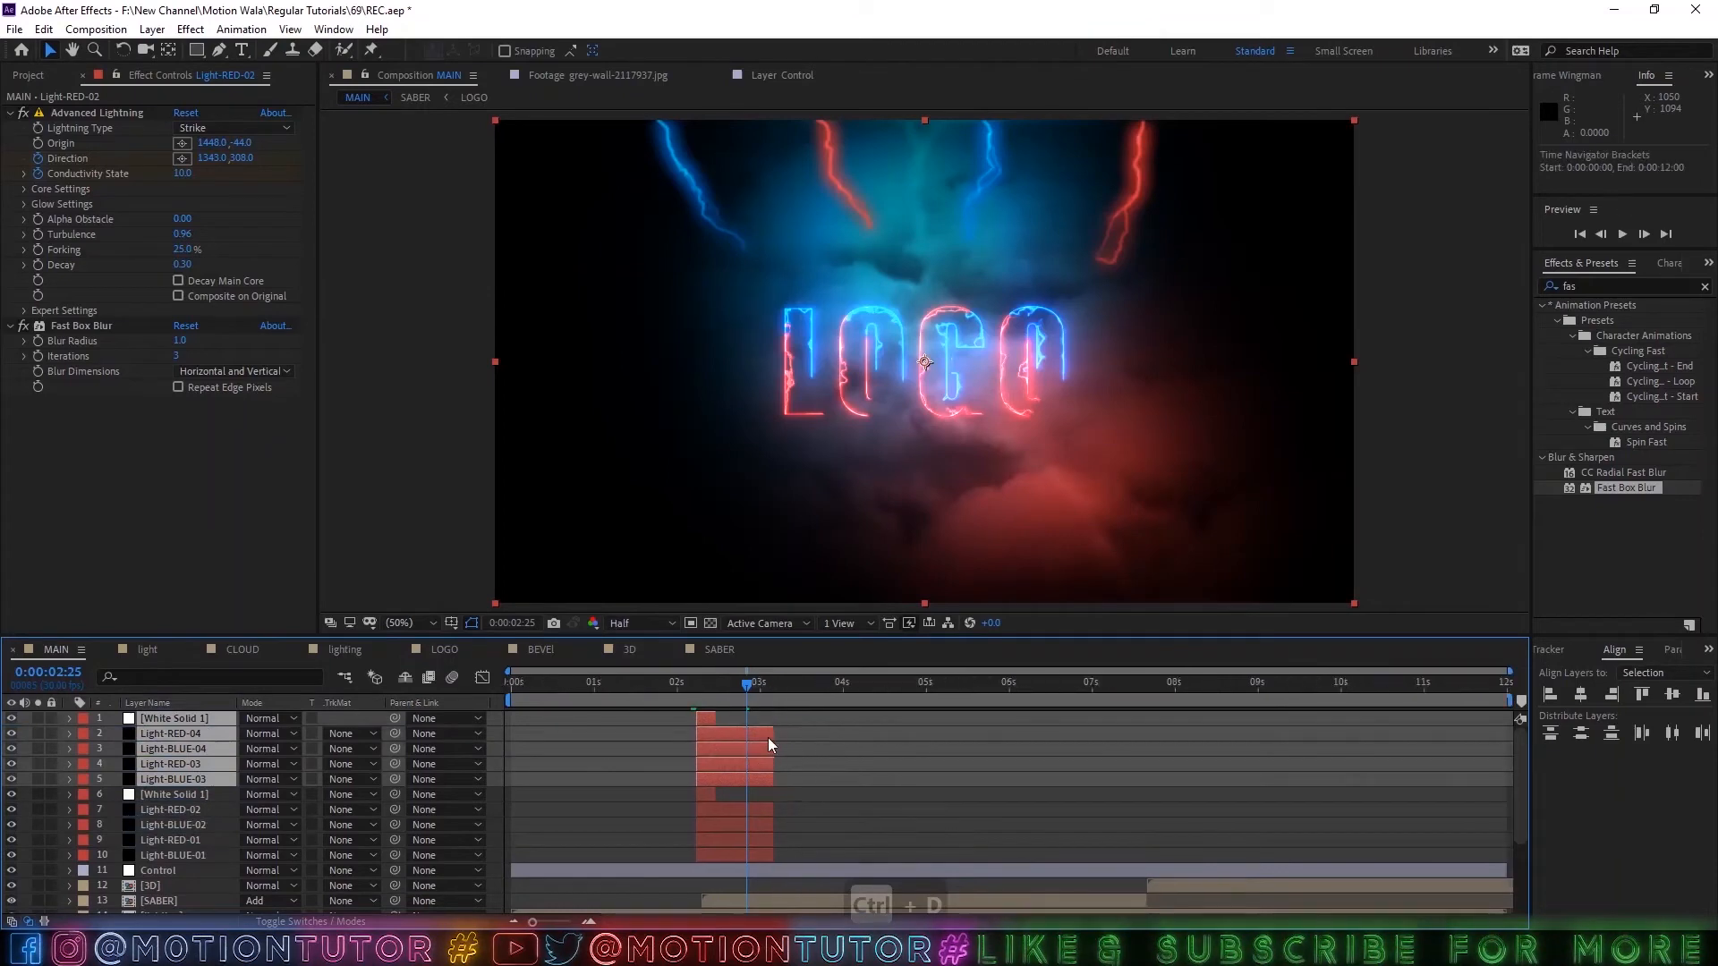
pyautogui.scroll(-2, 869, 741)
pyautogui.scroll(2, 739, 771)
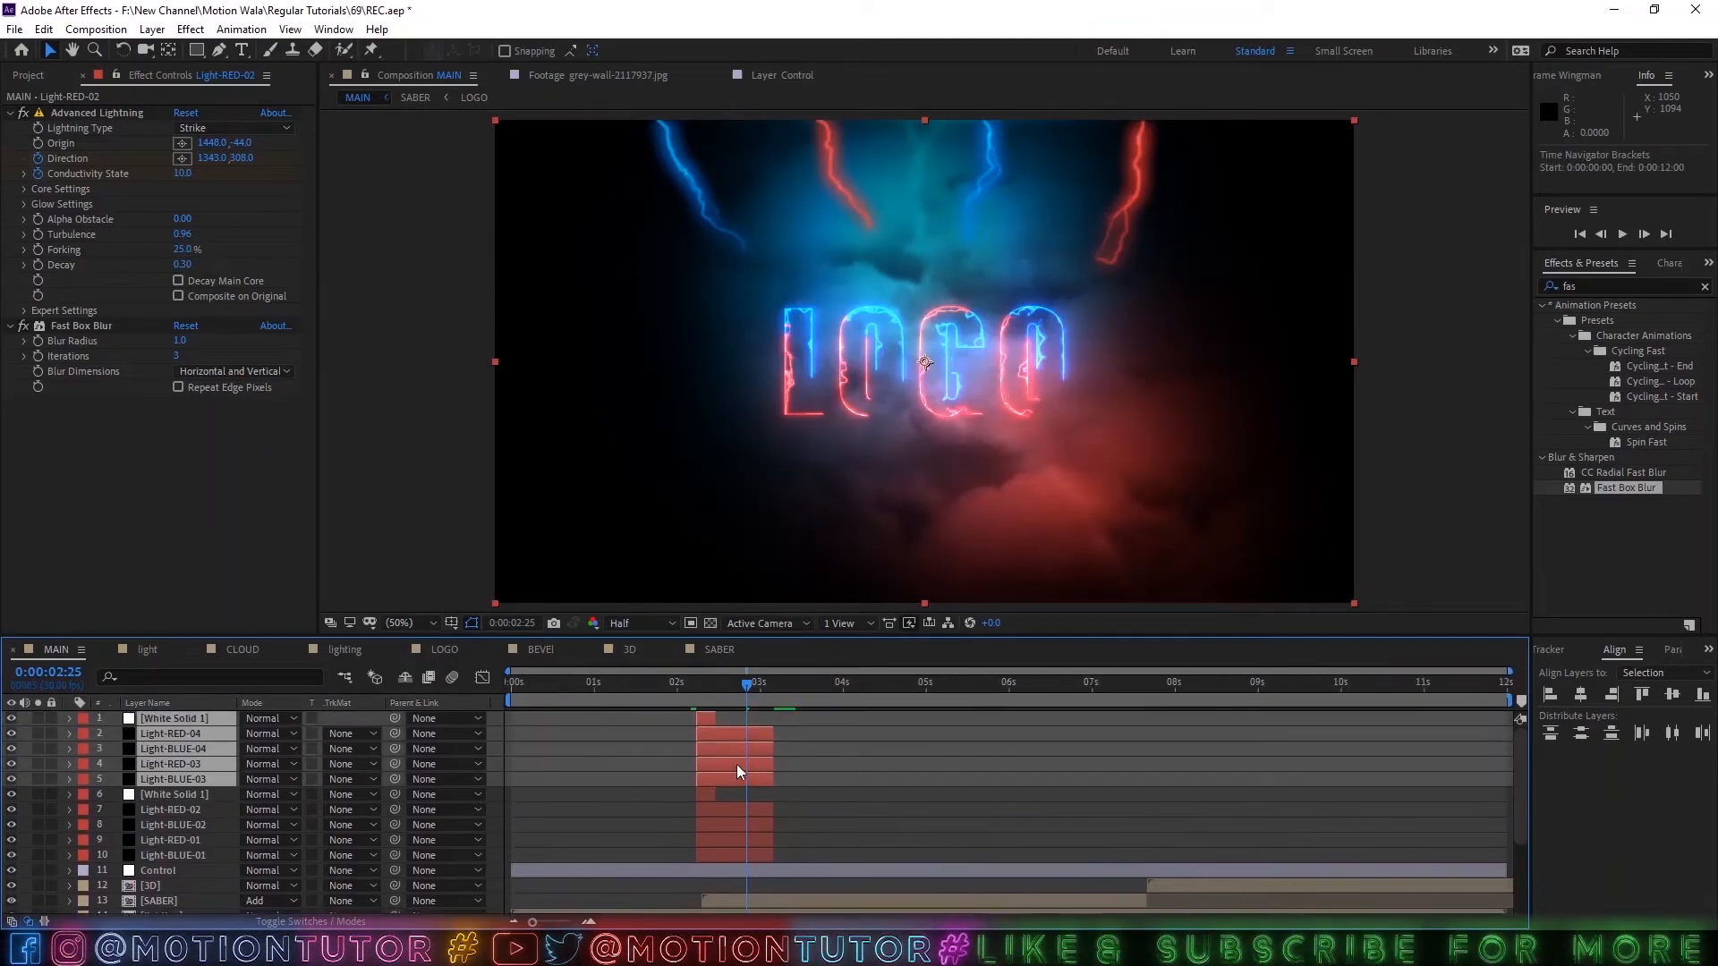
# Move the copied flash and lightning layers to start at 0:00:07:17 for the second sound hit, and save the project.
pyautogui.moveTo(717, 775); pyautogui.dragTo(1182, 808)
pyautogui.scroll(-2, 1169, 807)
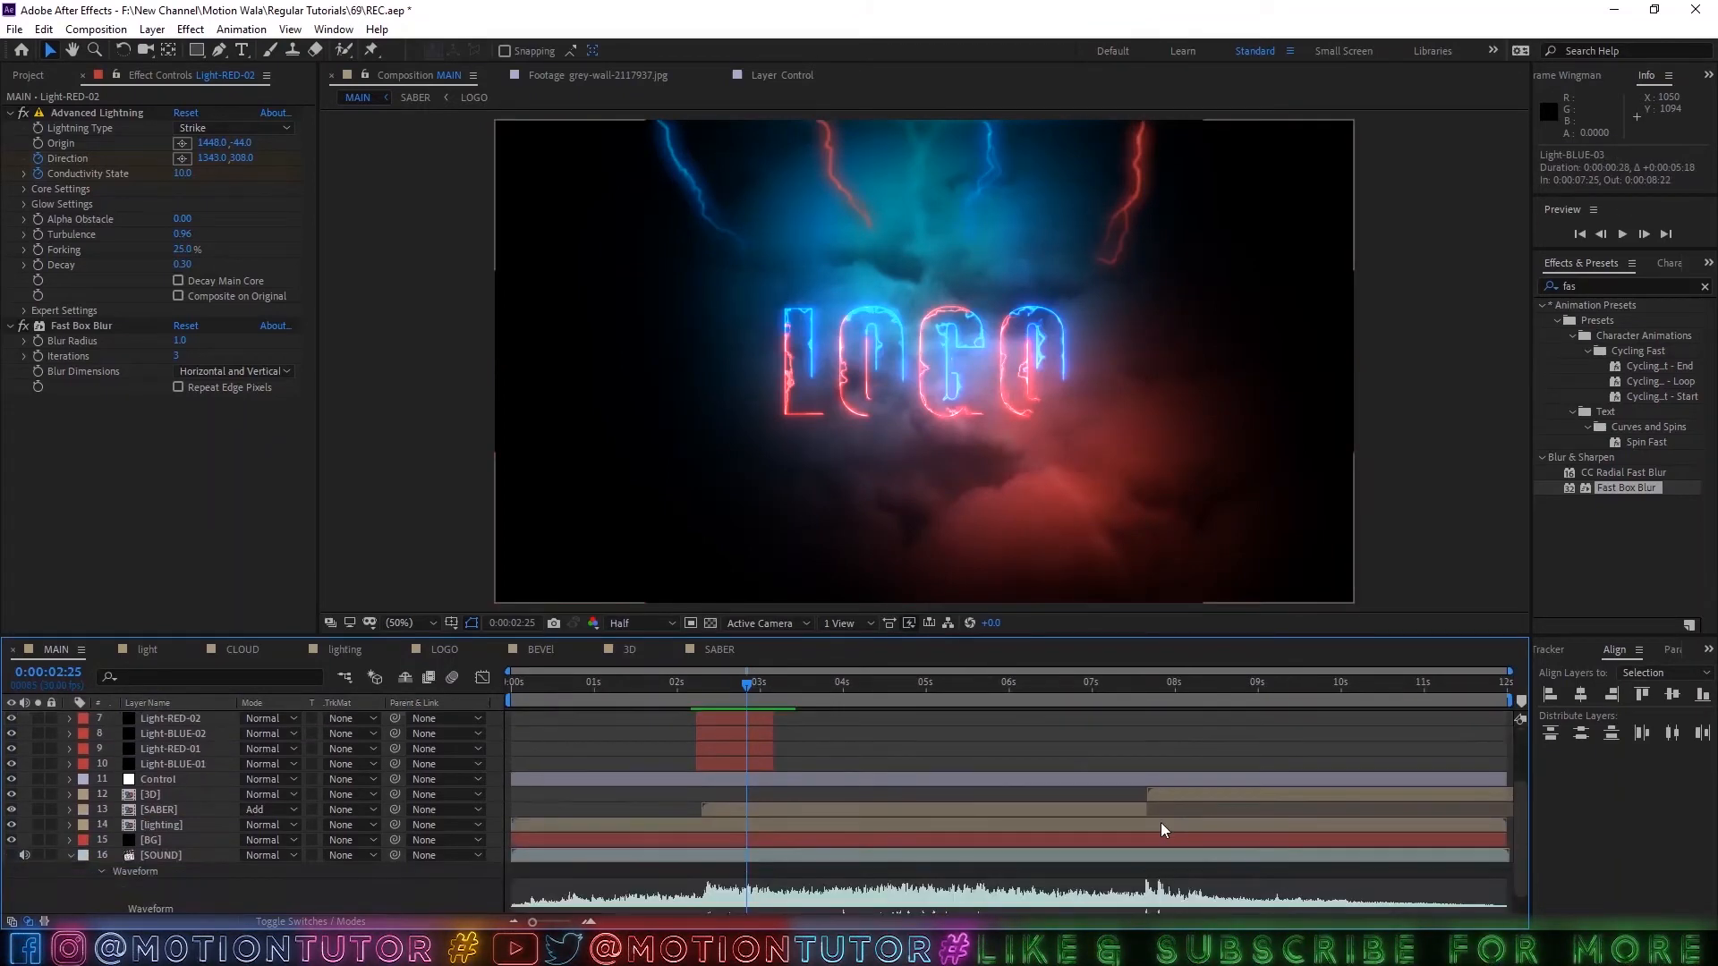
pyautogui.scroll(1, 1161, 823)
pyautogui.click(1129, 696)
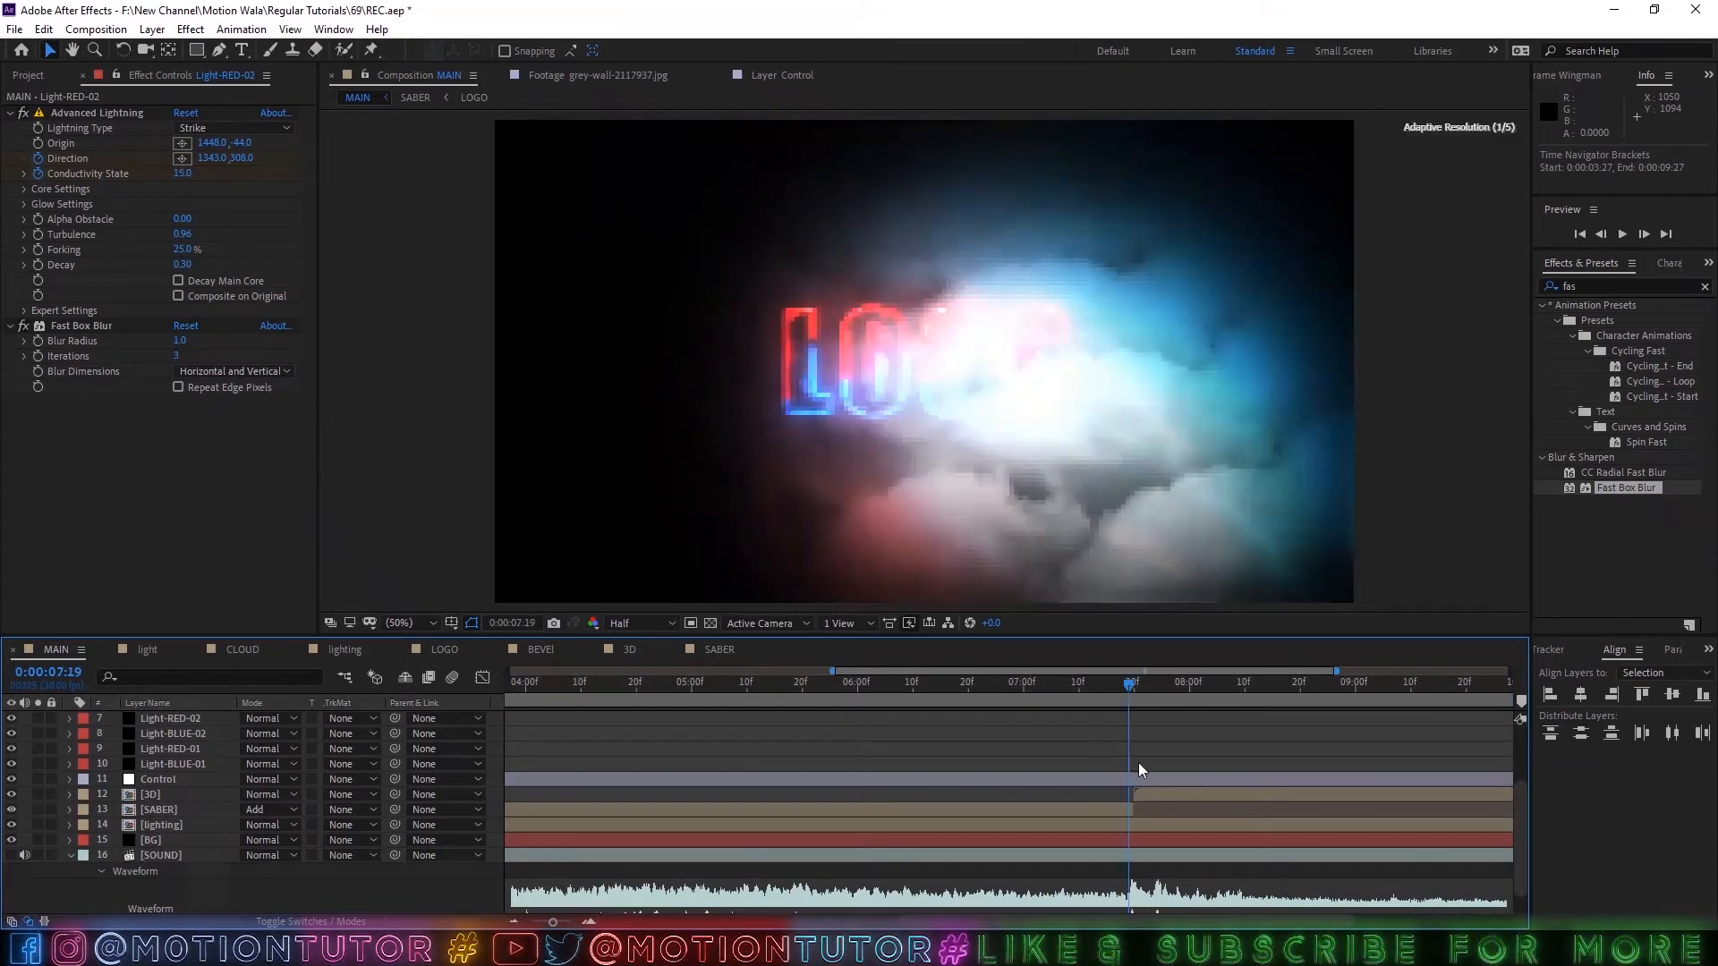
pyautogui.scroll(2, 1138, 762)
pyautogui.moveTo(1199, 782); pyautogui.dragTo(1157, 778)
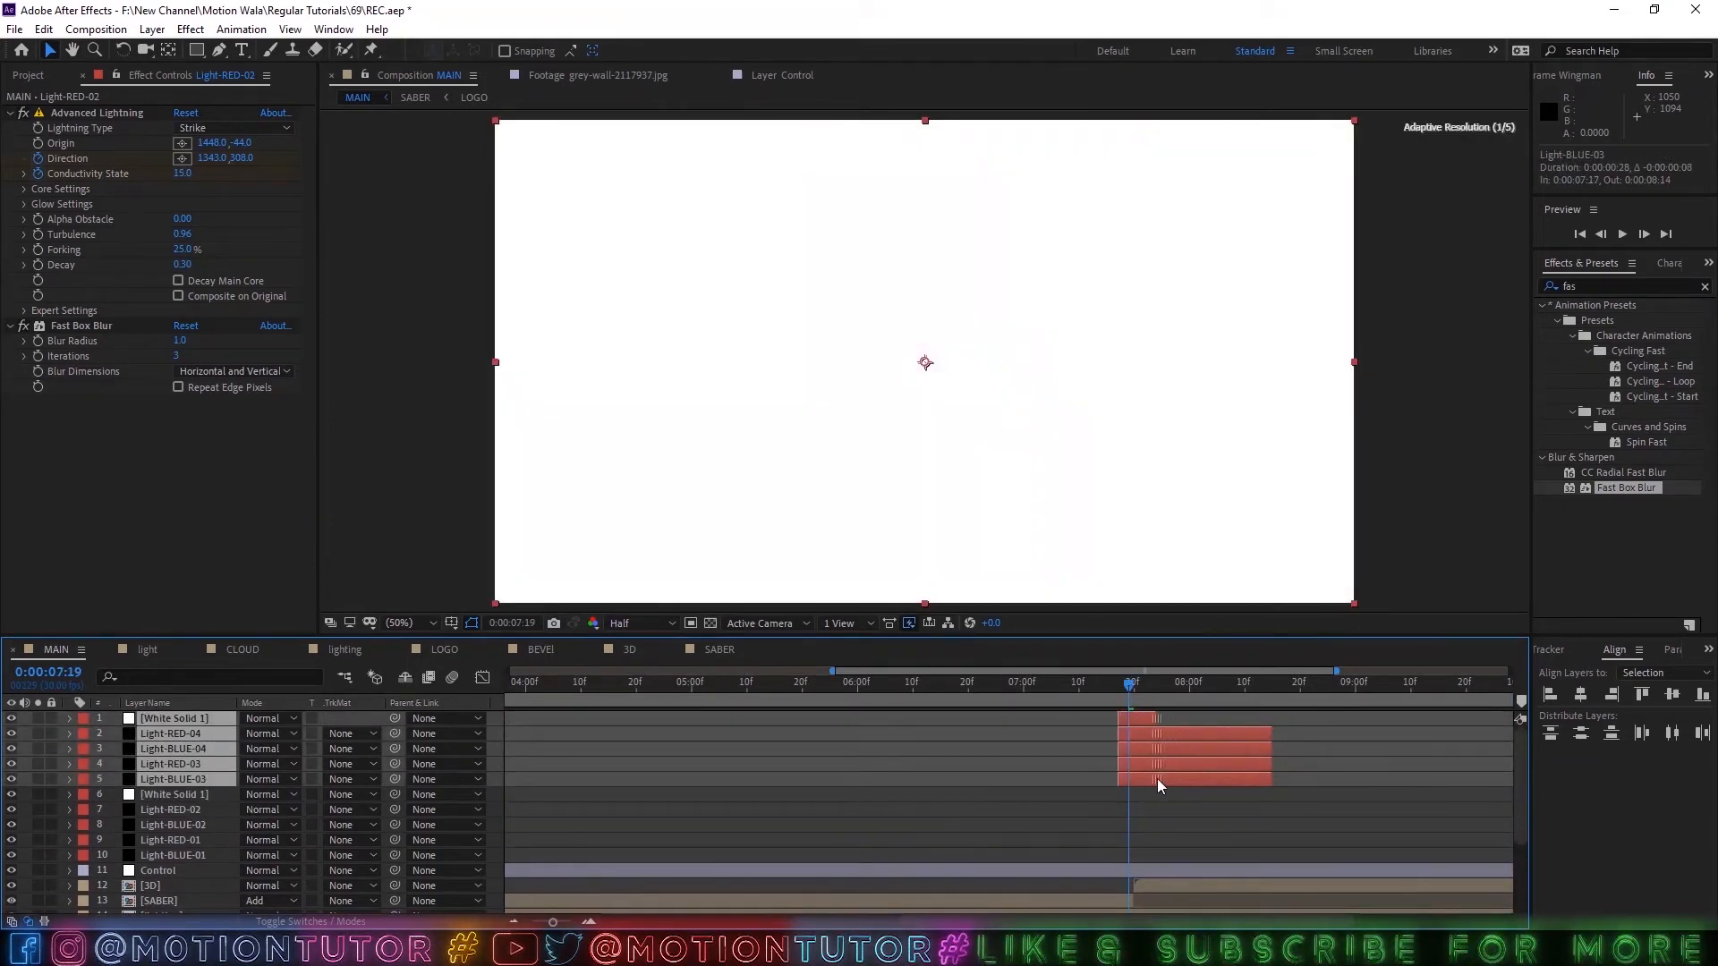
pyautogui.click(1175, 700)
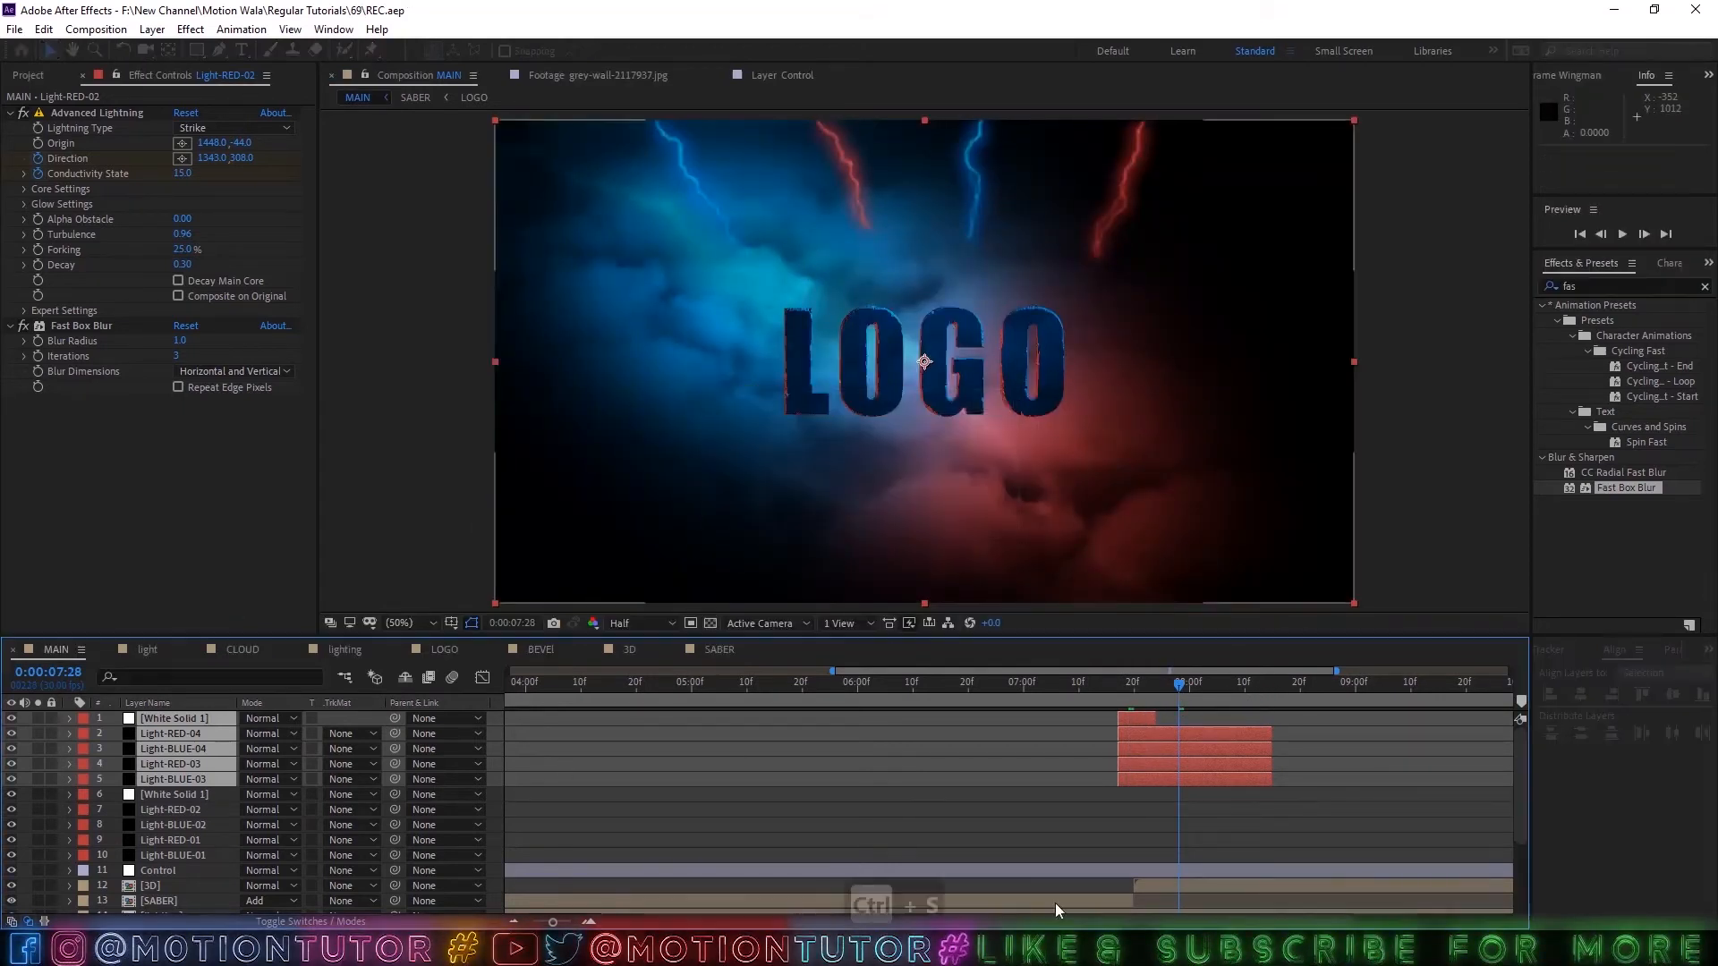
pyautogui.hotkey('ctrl', 's')
# Reset the 3D layer's Curves effect and shape its RGB curve into a gentle S with raised highlights and slightly lowered shadows.
pyautogui.click(1180, 887)
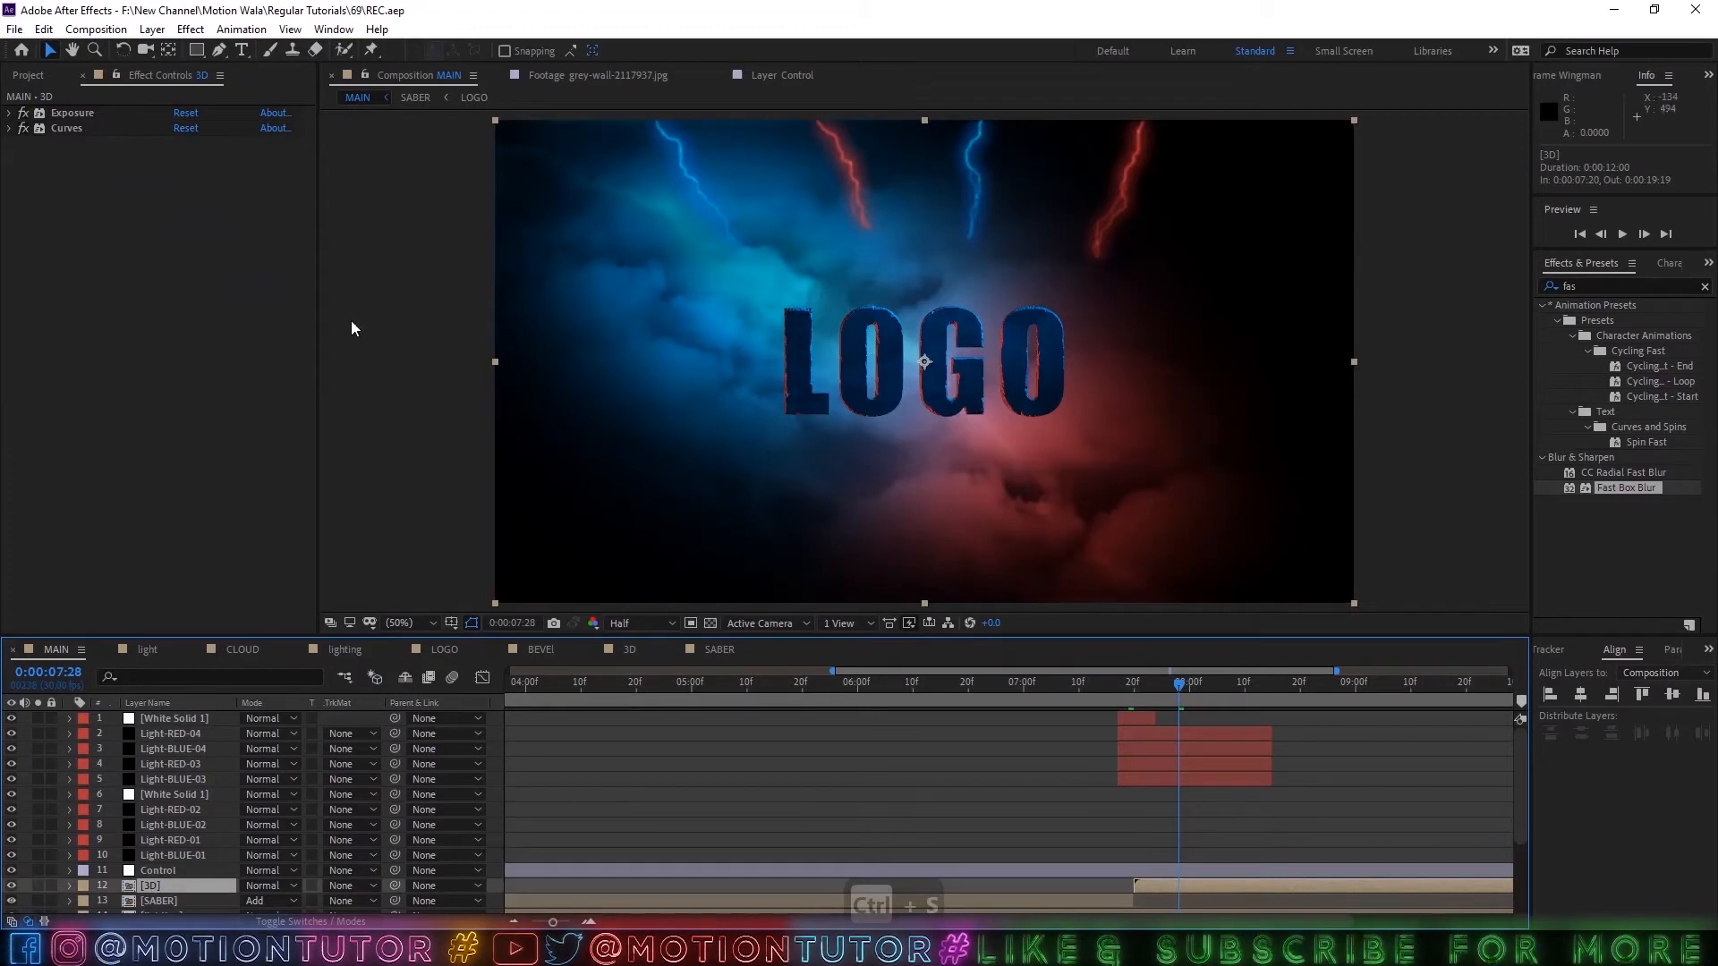
pyautogui.click(9, 128)
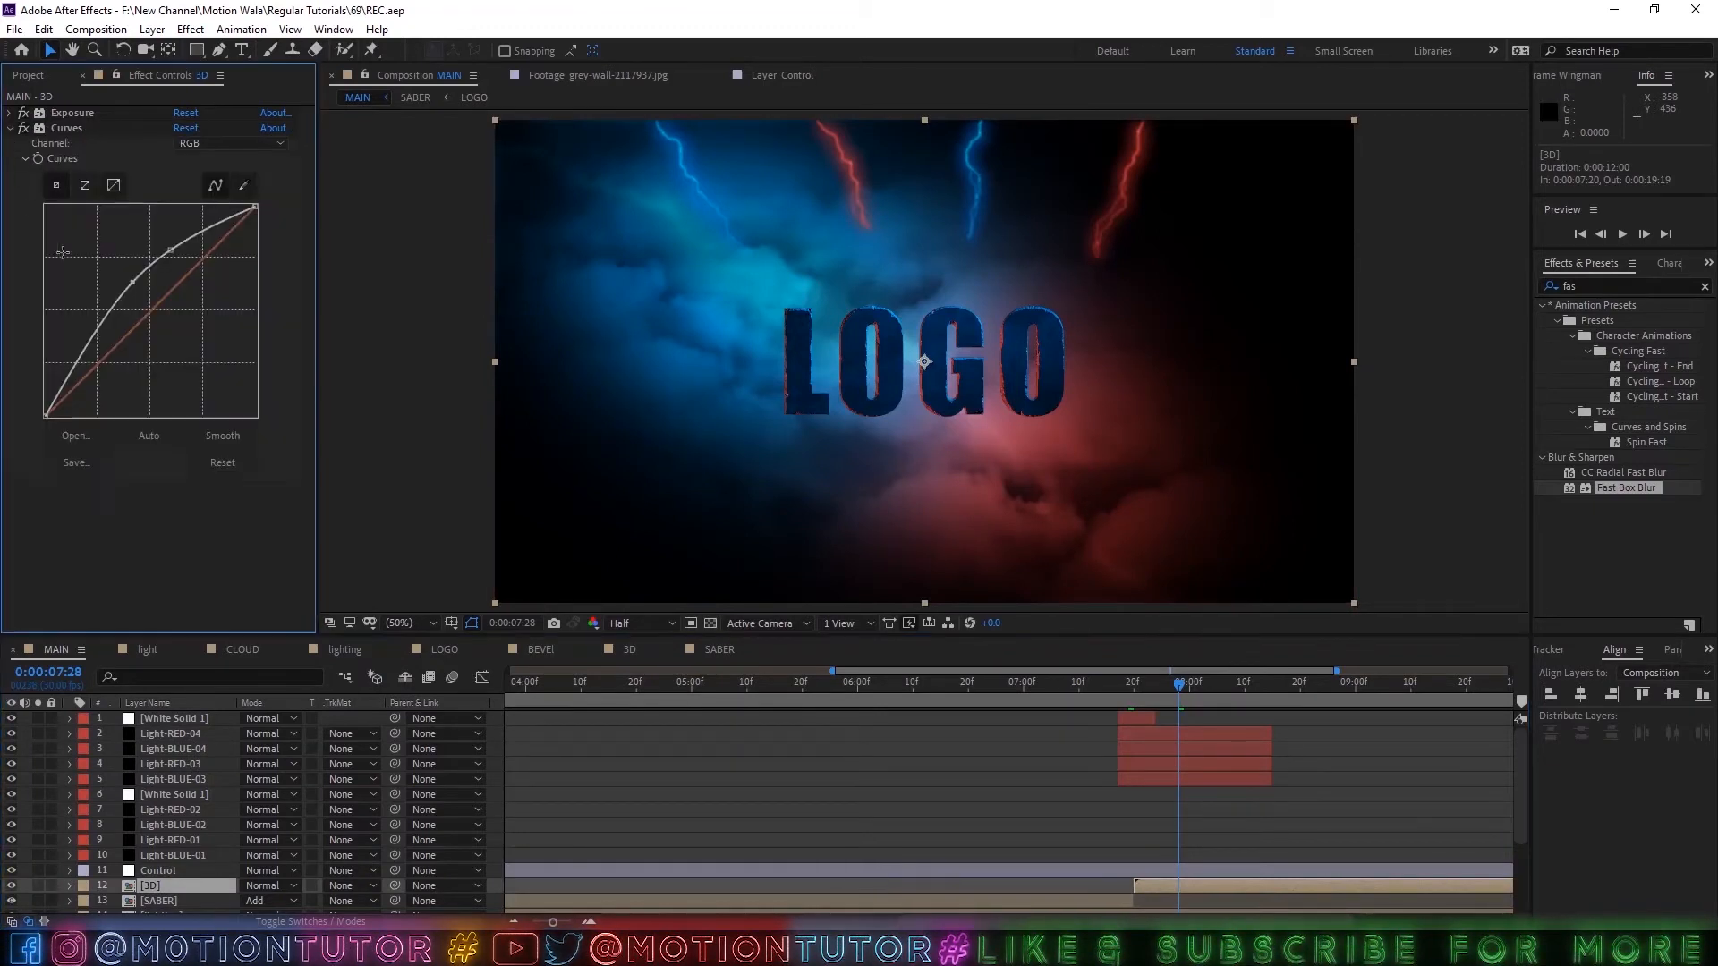
pyautogui.click(186, 132)
pyautogui.moveTo(204, 259); pyautogui.dragTo(192, 245)
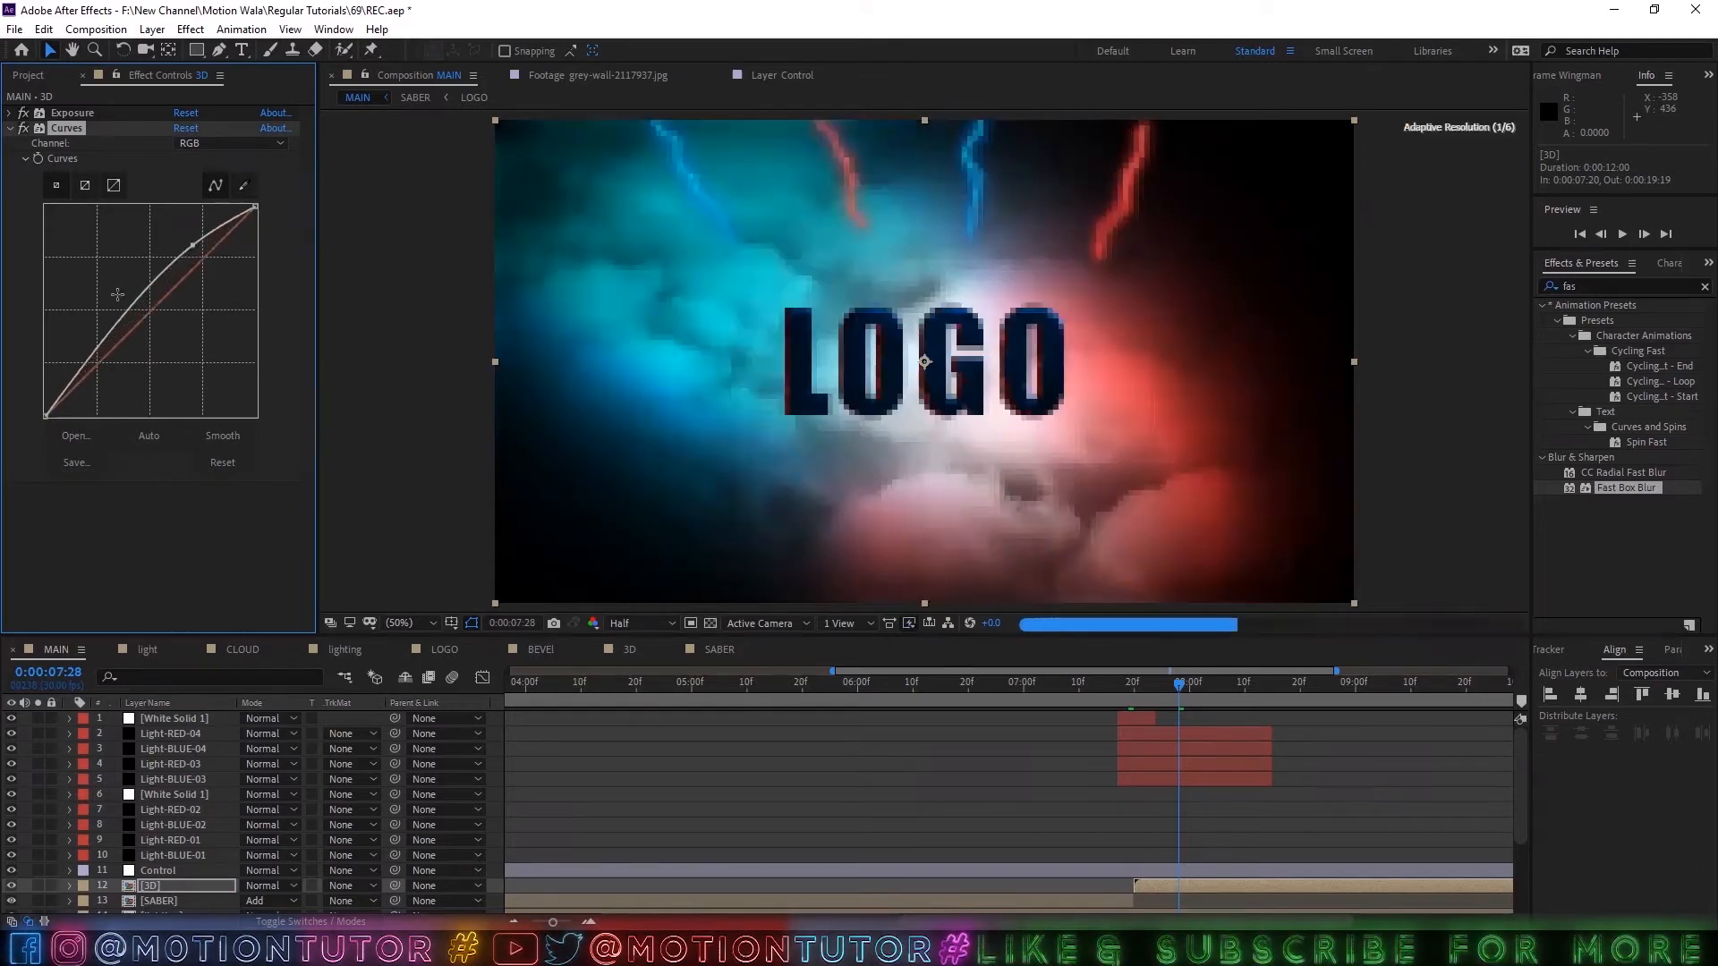
pyautogui.moveTo(104, 331); pyautogui.dragTo(108, 349)
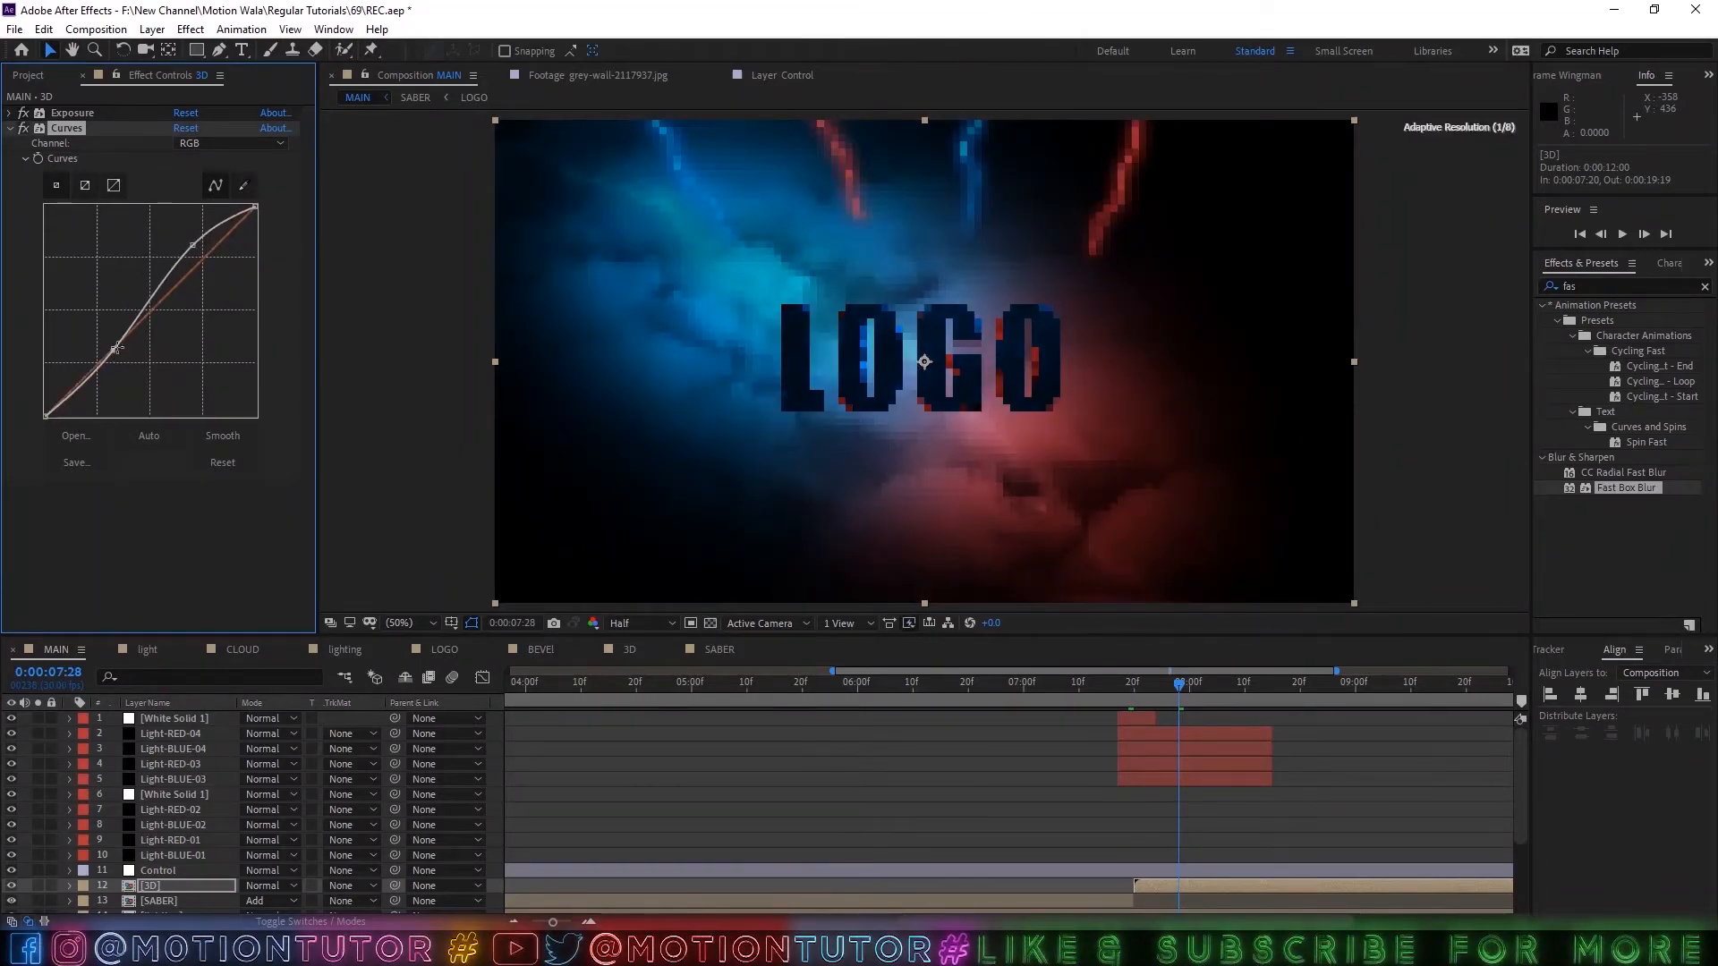
pyautogui.scroll(4, 1002, 363)
pyautogui.scroll(-2, 956, 372)
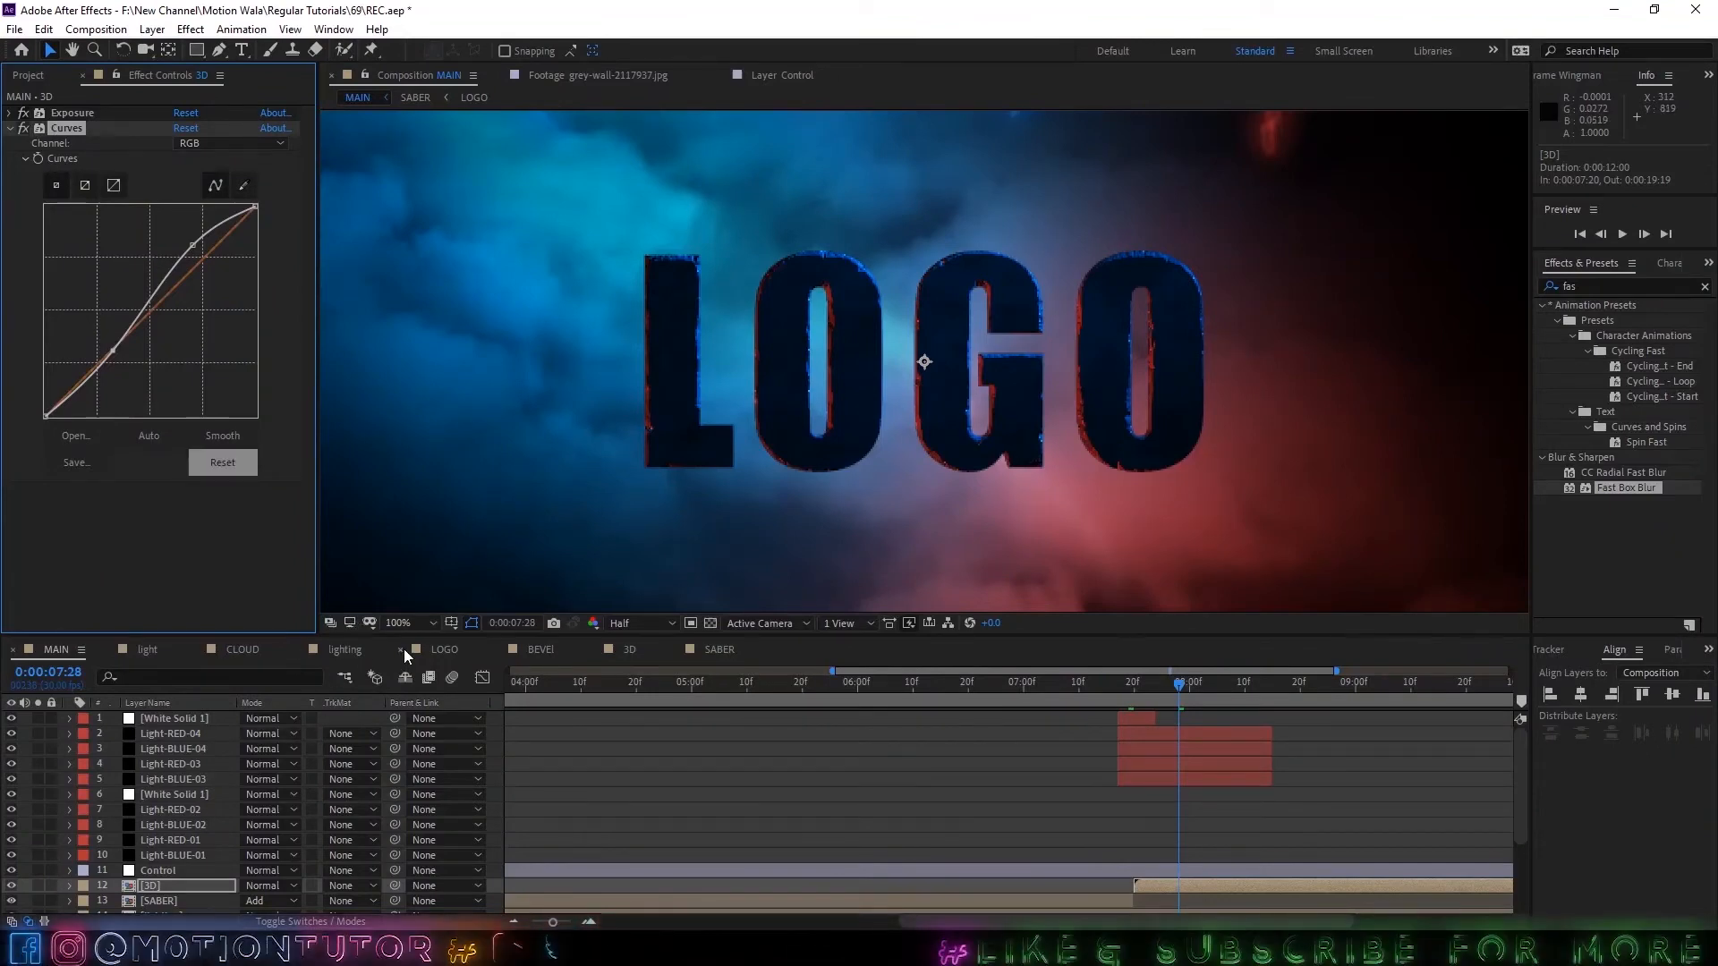
# In the 3D composition, move Spot Light 1 to about -468, 1231, -189.
pyautogui.click(620, 648)
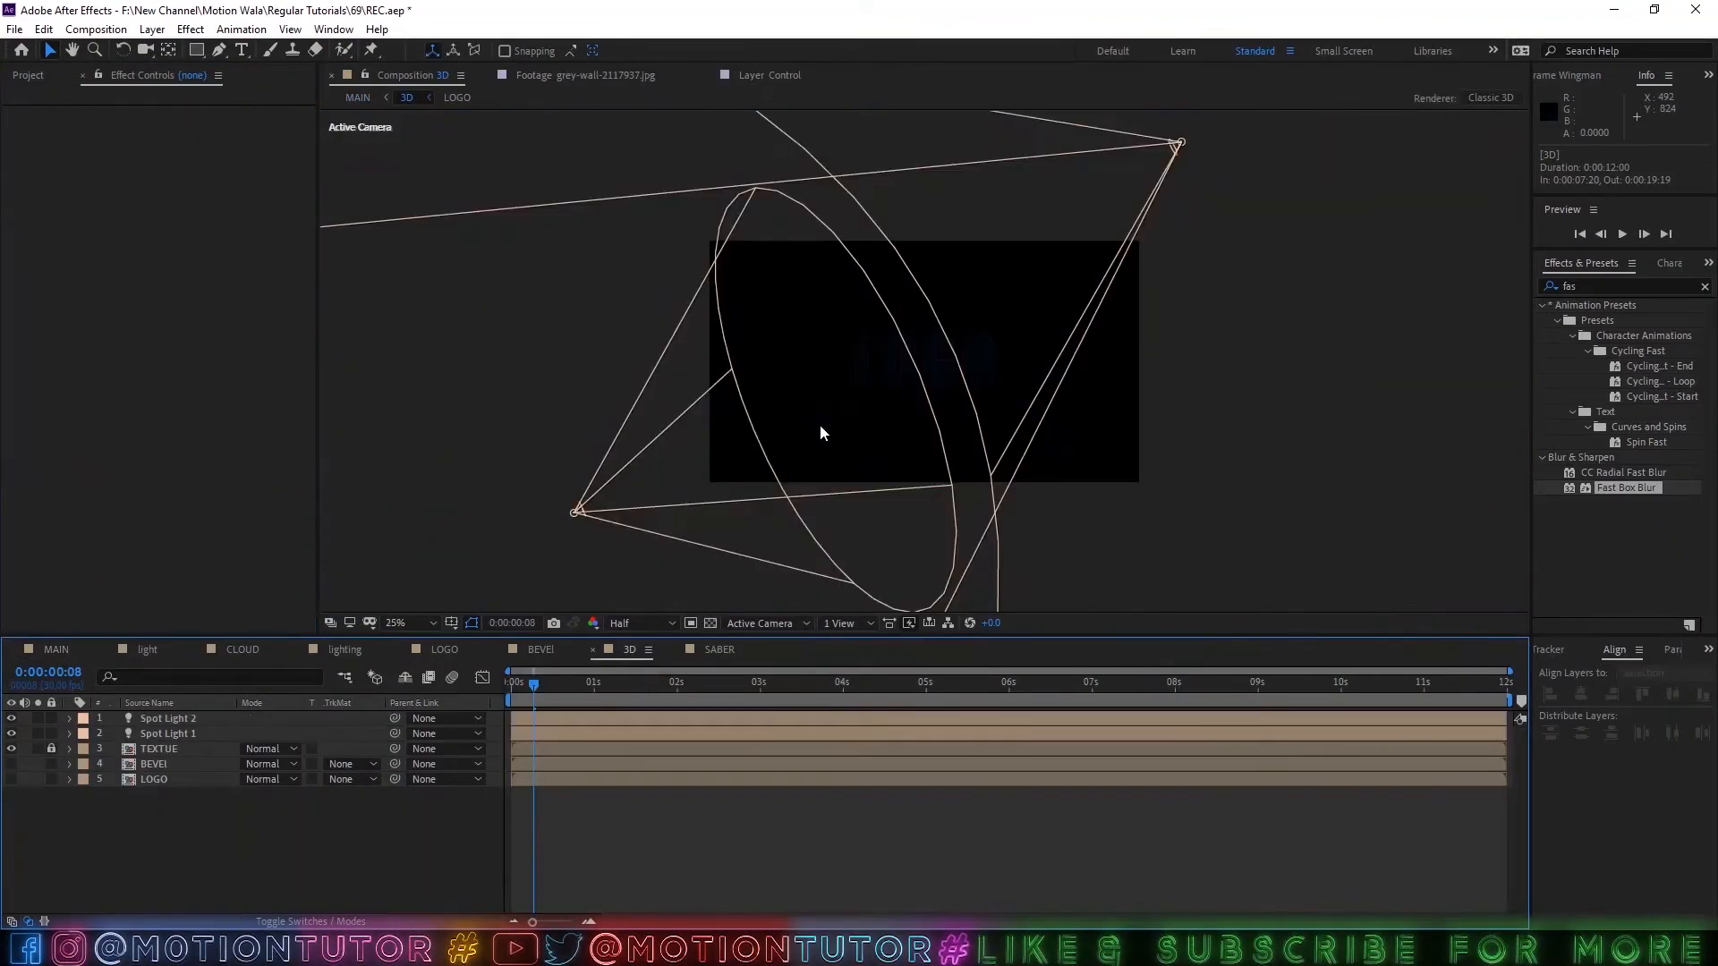
pyautogui.click(159, 734)
pyautogui.press(',')
pyautogui.press(',')
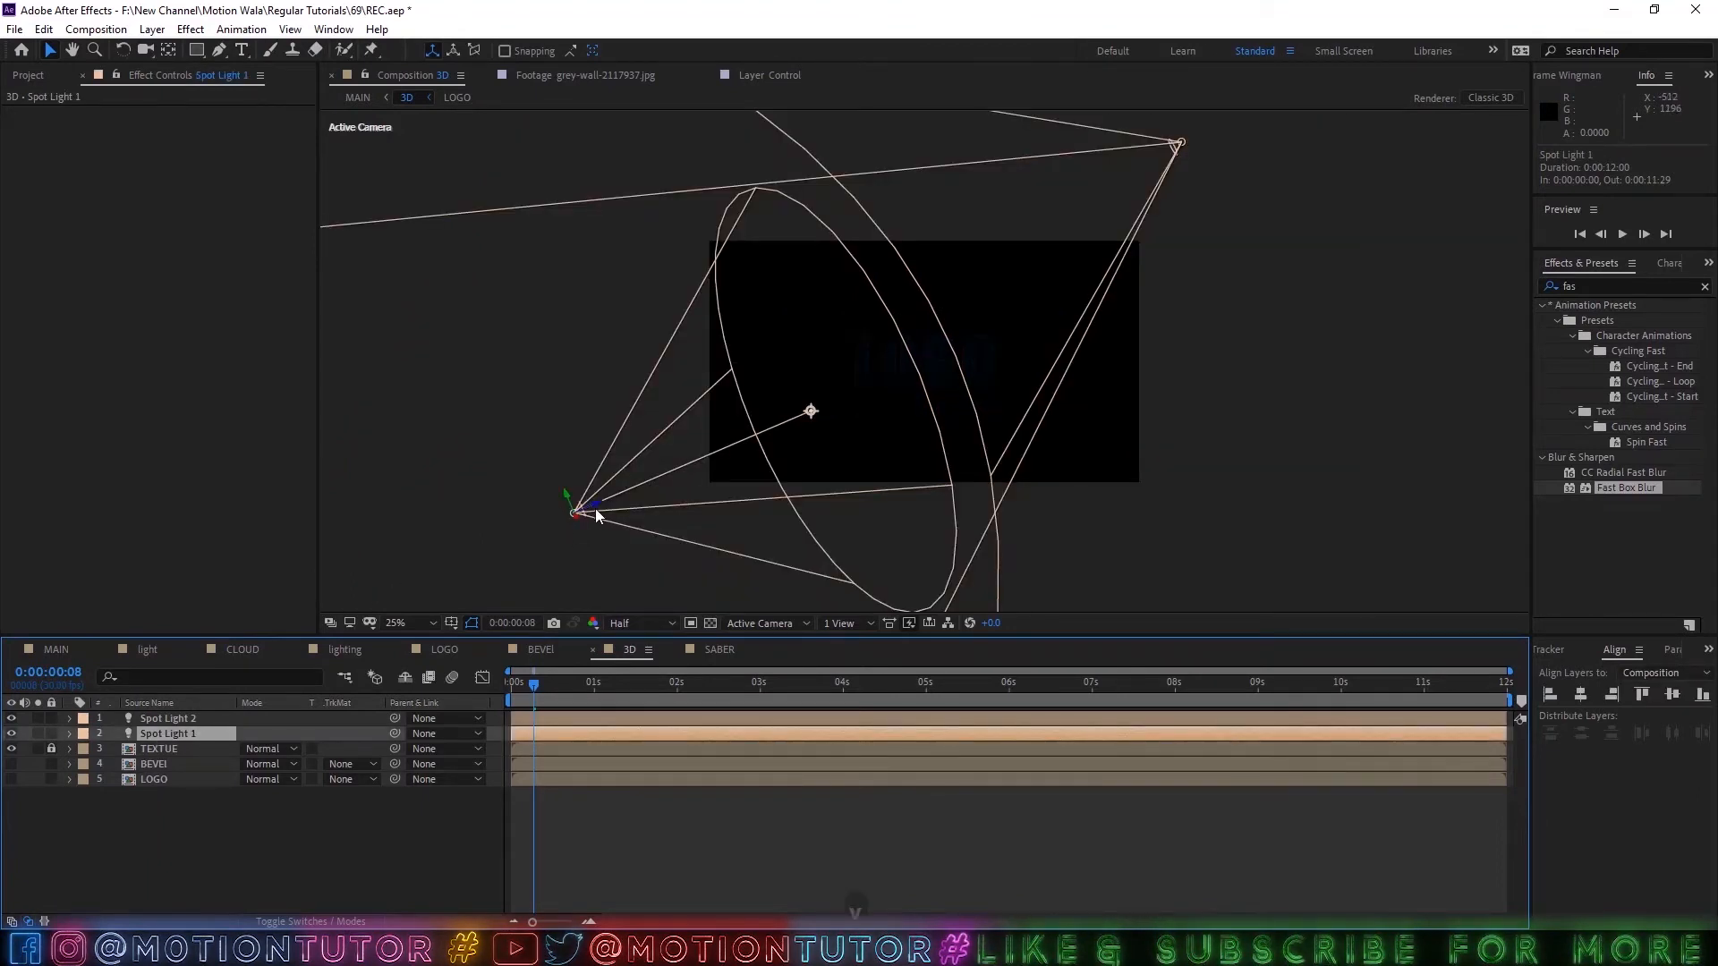
pyautogui.moveTo(592, 517); pyautogui.dragTo(621, 570)
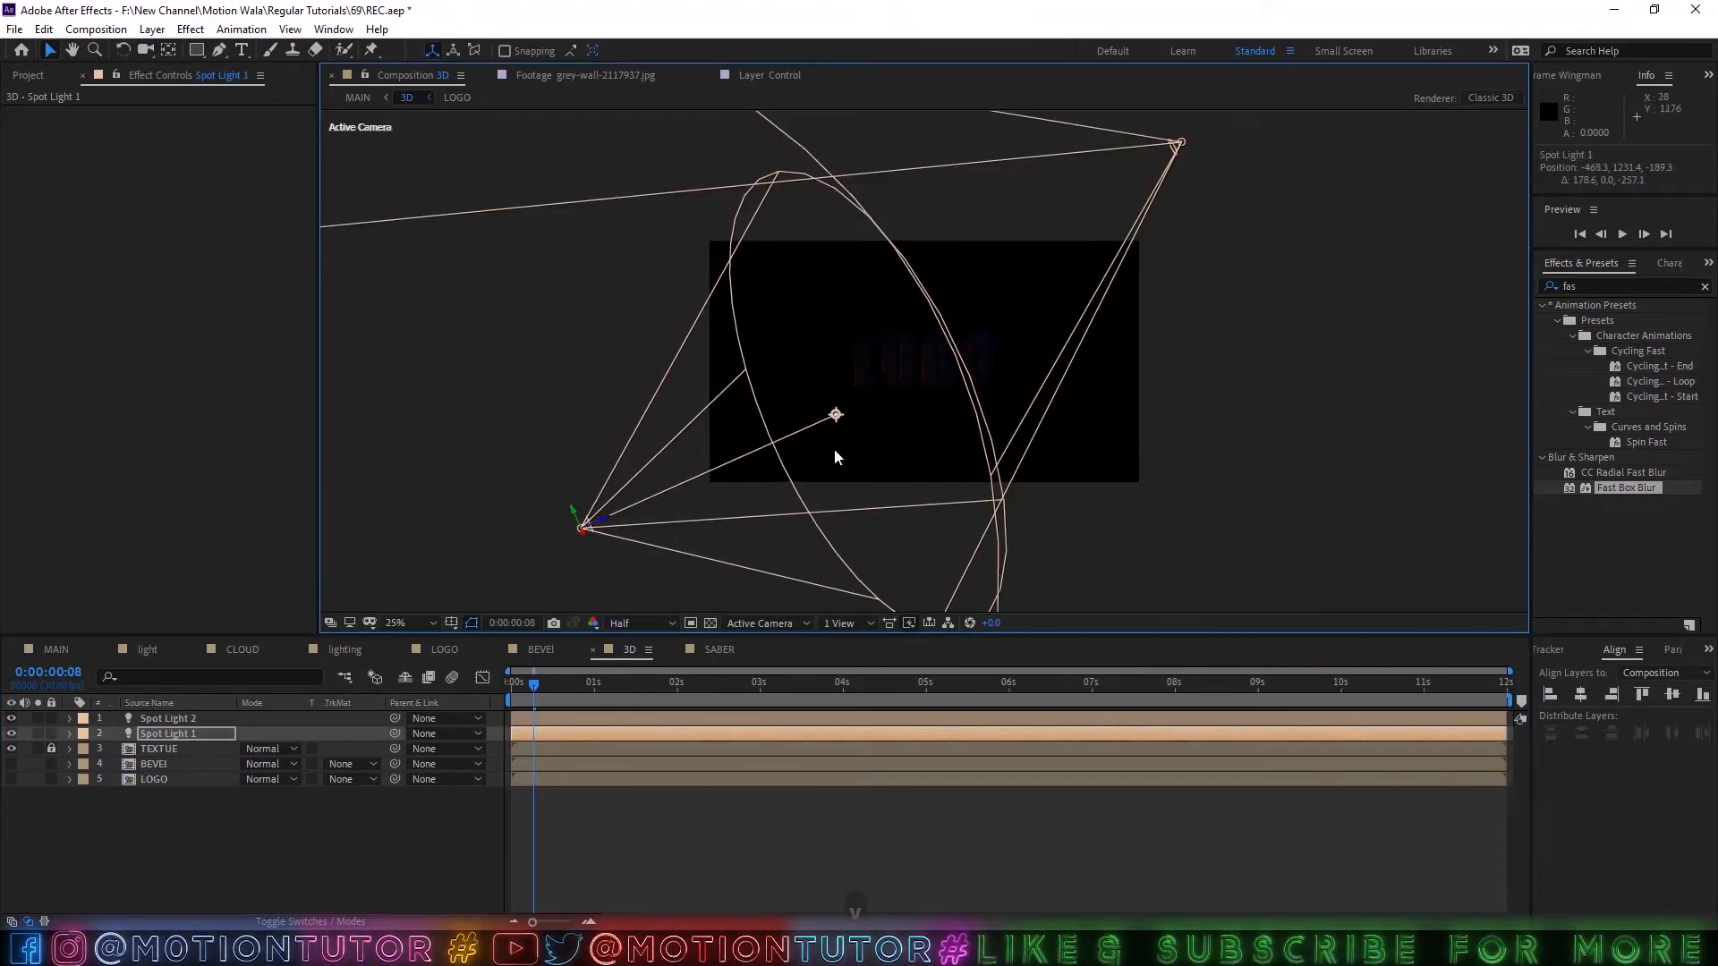
pyautogui.press('.')
pyautogui.press('.')
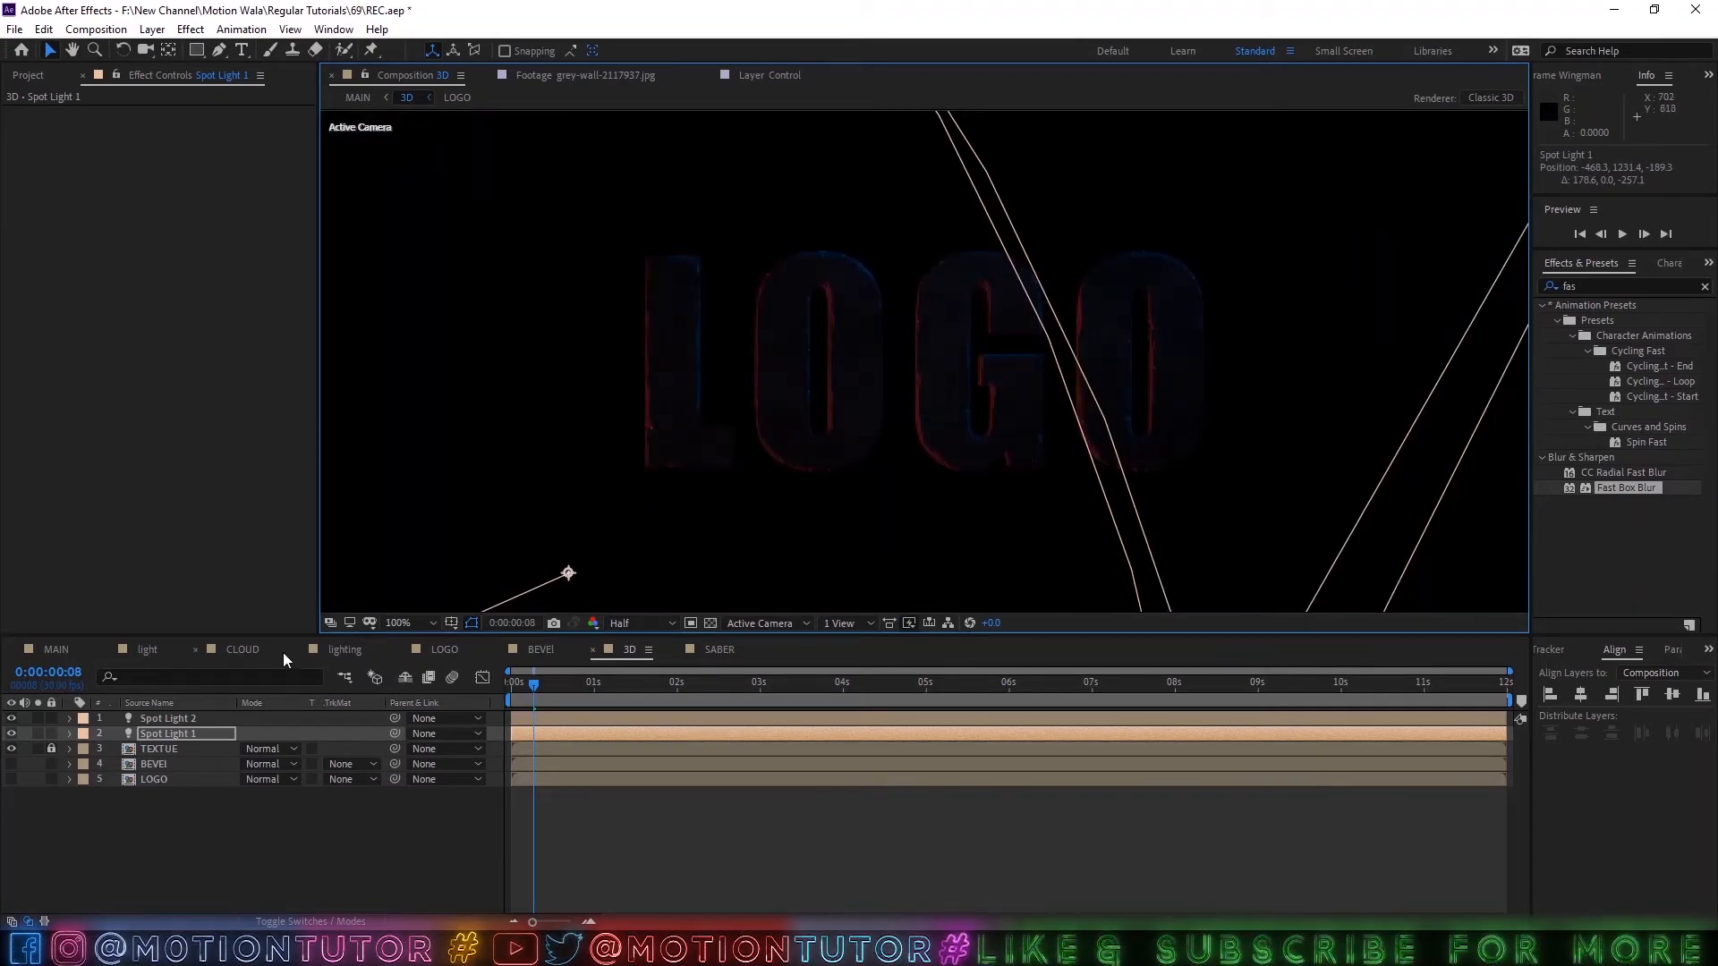
# Return to the MAIN composition, set the preview resolution to Full and inspect the logo's edges up close.
pyautogui.click(56, 648)
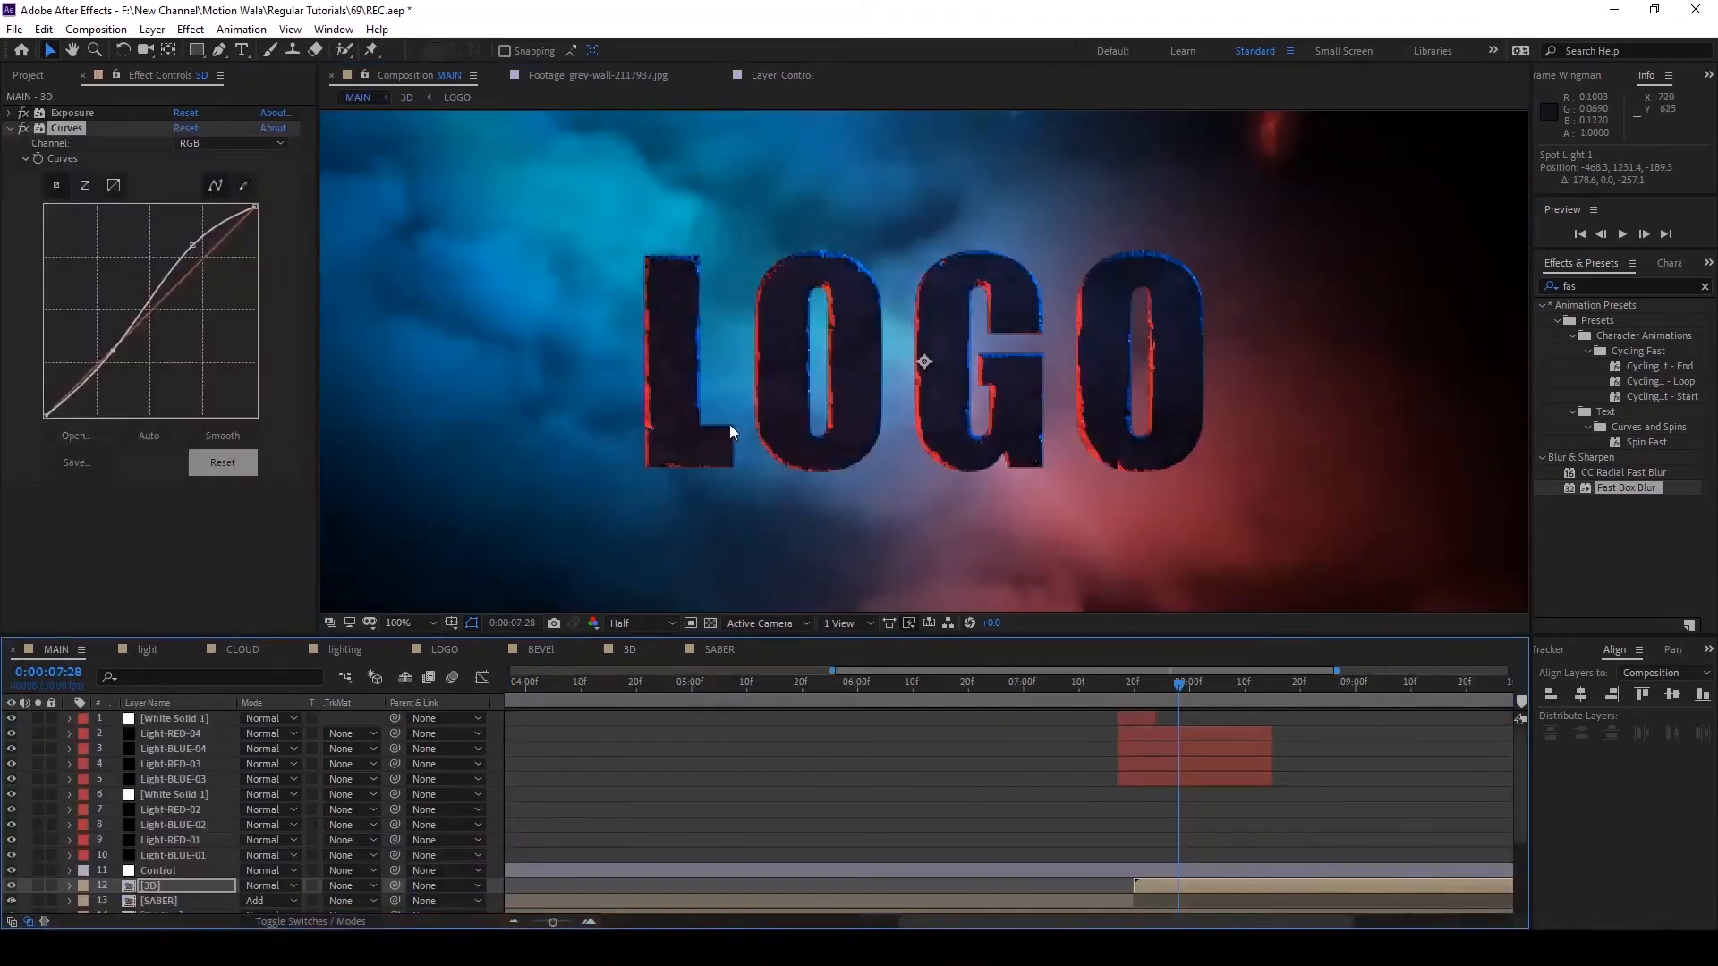
pyautogui.click(646, 625)
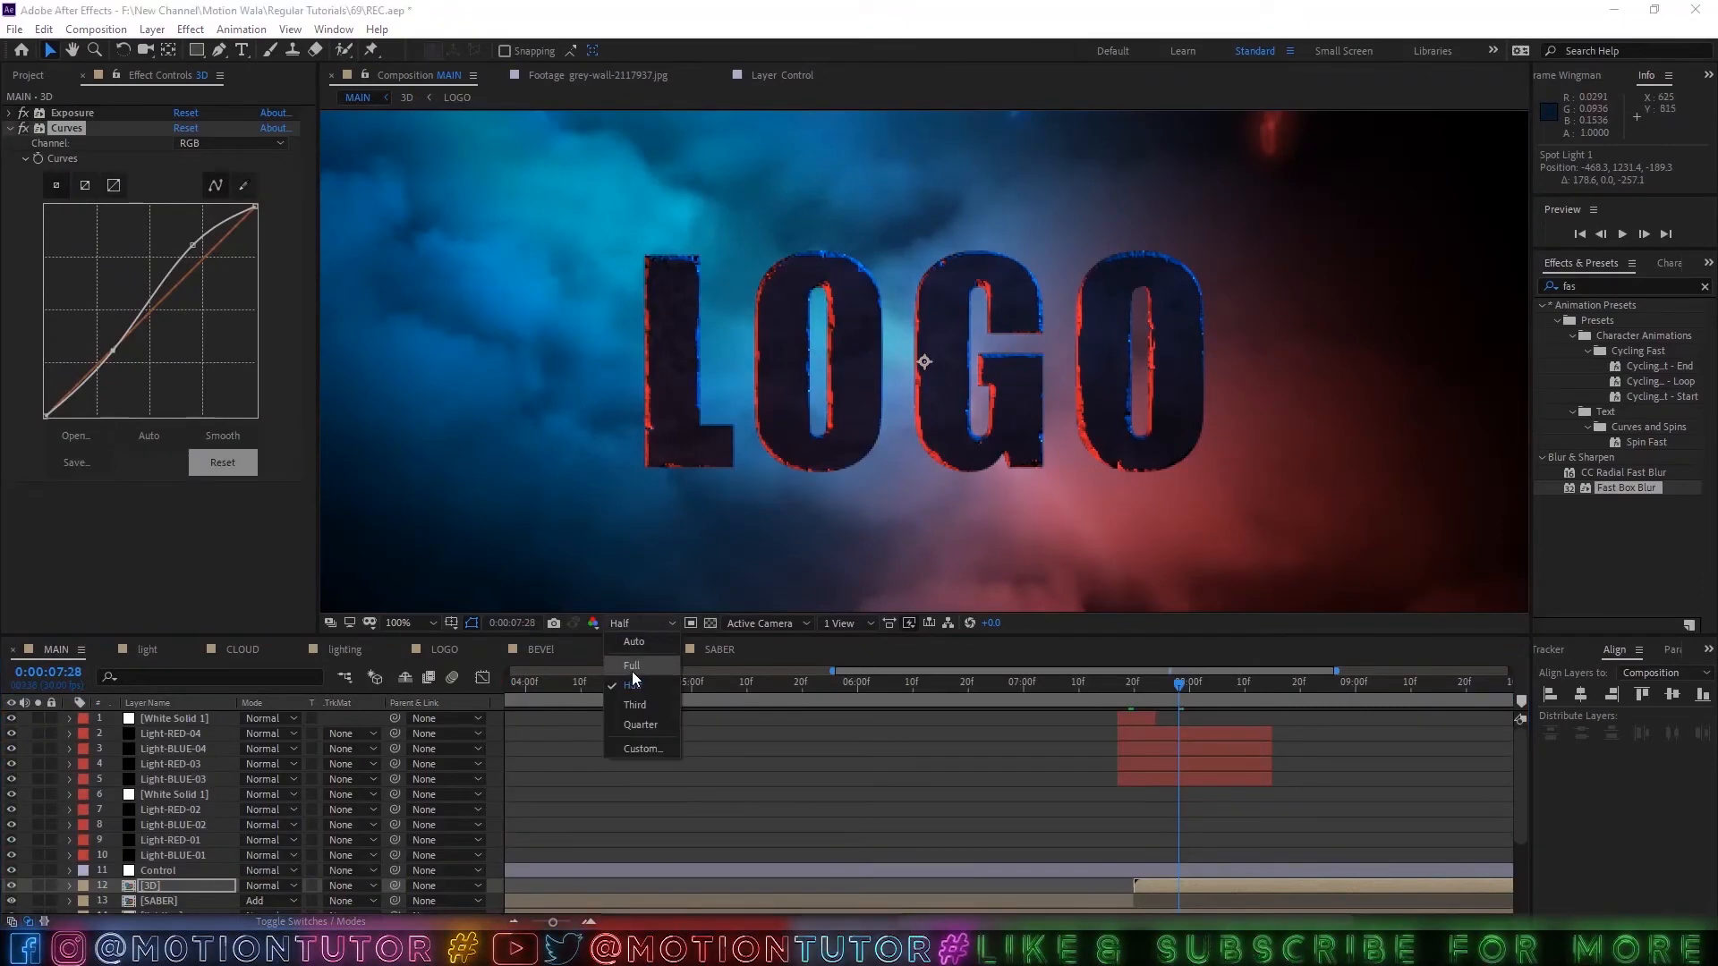
pyautogui.click(631, 671)
pyautogui.press('.')
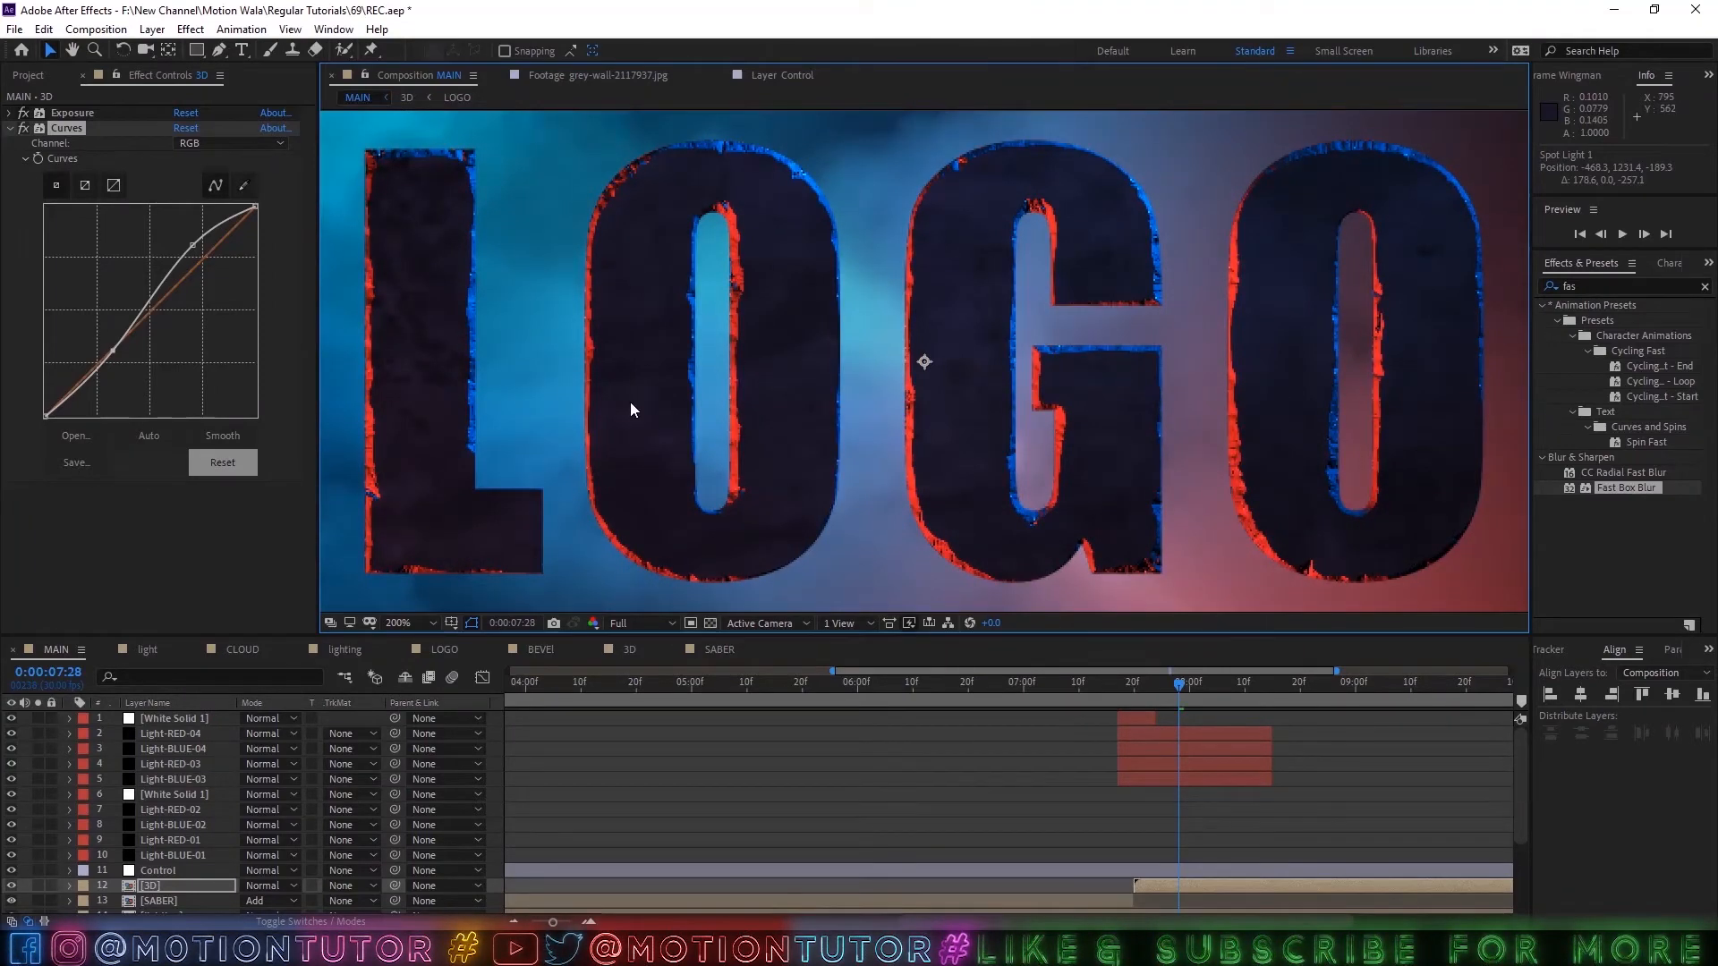
pyautogui.press(',')
# Set the 3D layer's Exposure value to 3.00.
pyautogui.click(11, 113)
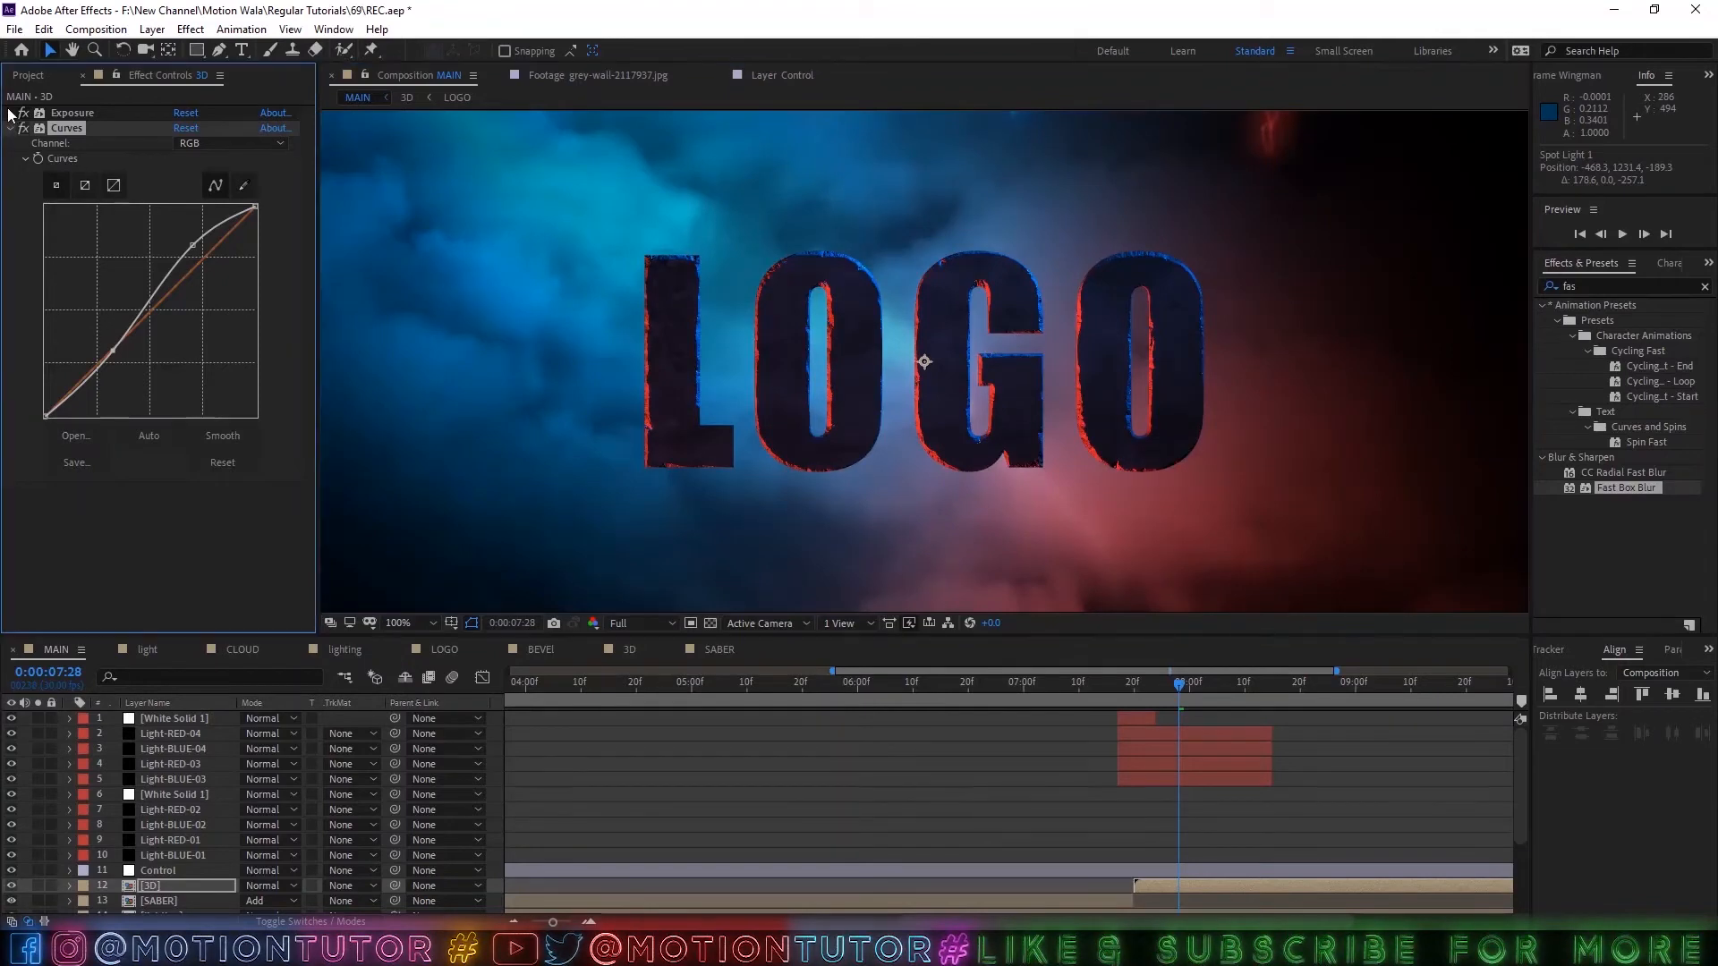
pyautogui.moveTo(183, 157); pyautogui.dragTo(238, 163)
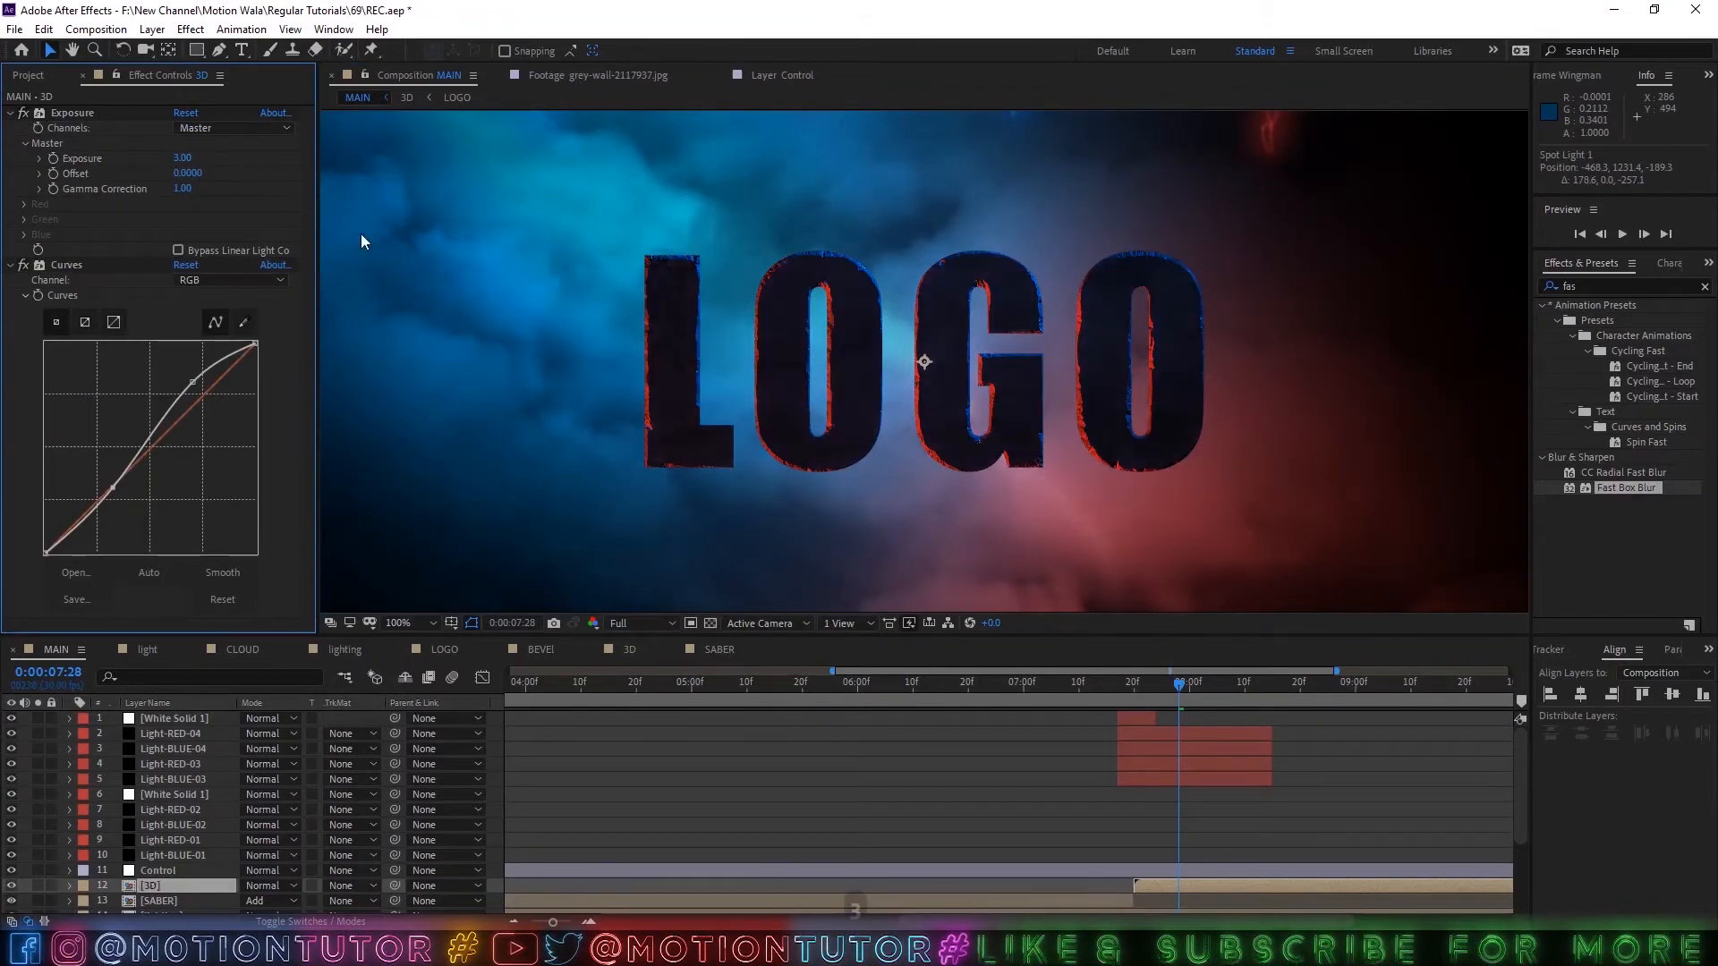
pyautogui.press(',')
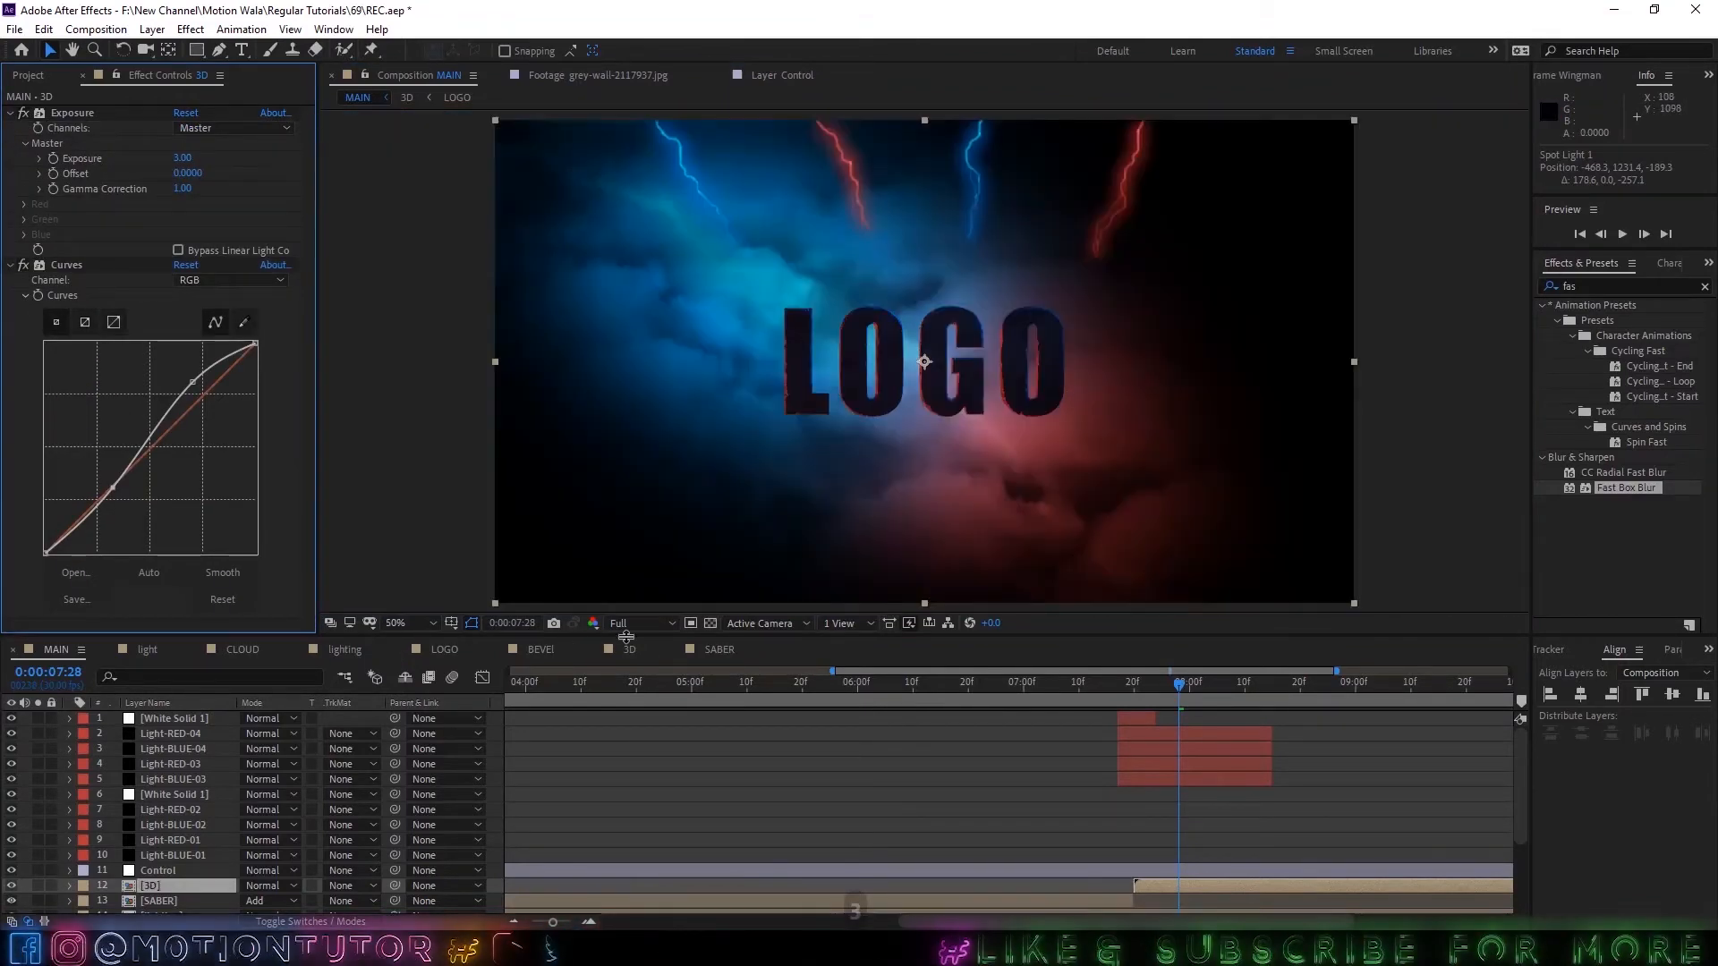
# Go back to the 3D composition and move Spot Light 2 to about 1805, -350, -476.
pyautogui.click(716, 650)
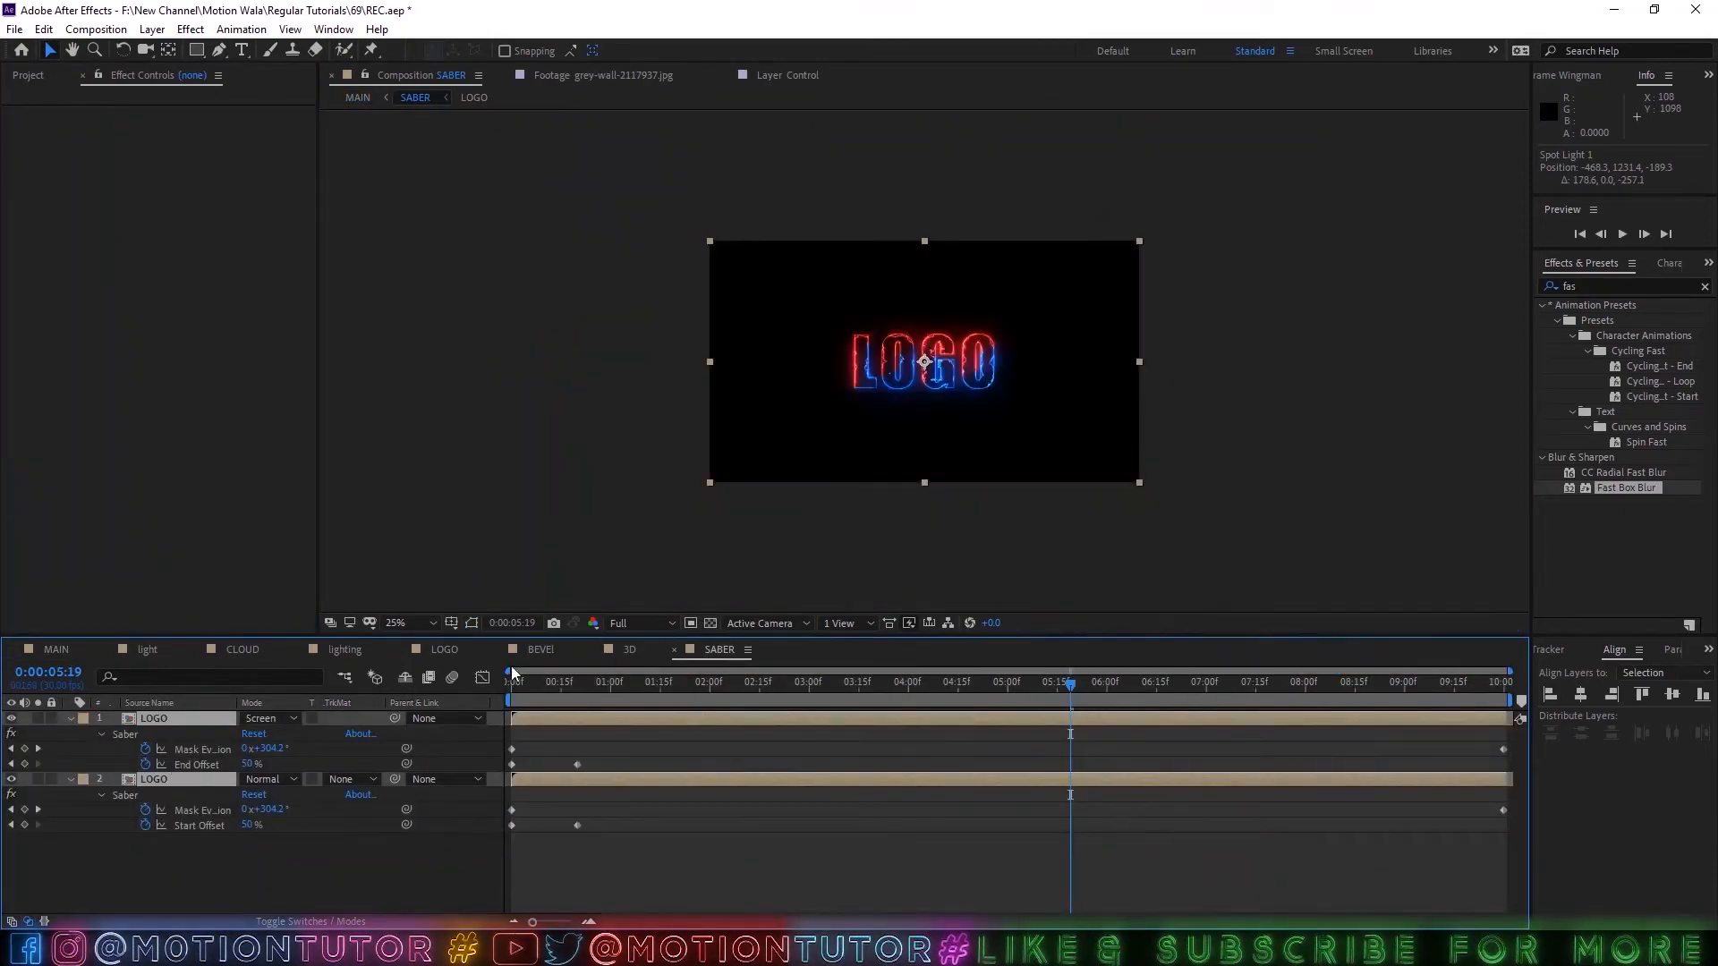
pyautogui.click(627, 650)
pyautogui.click(797, 843)
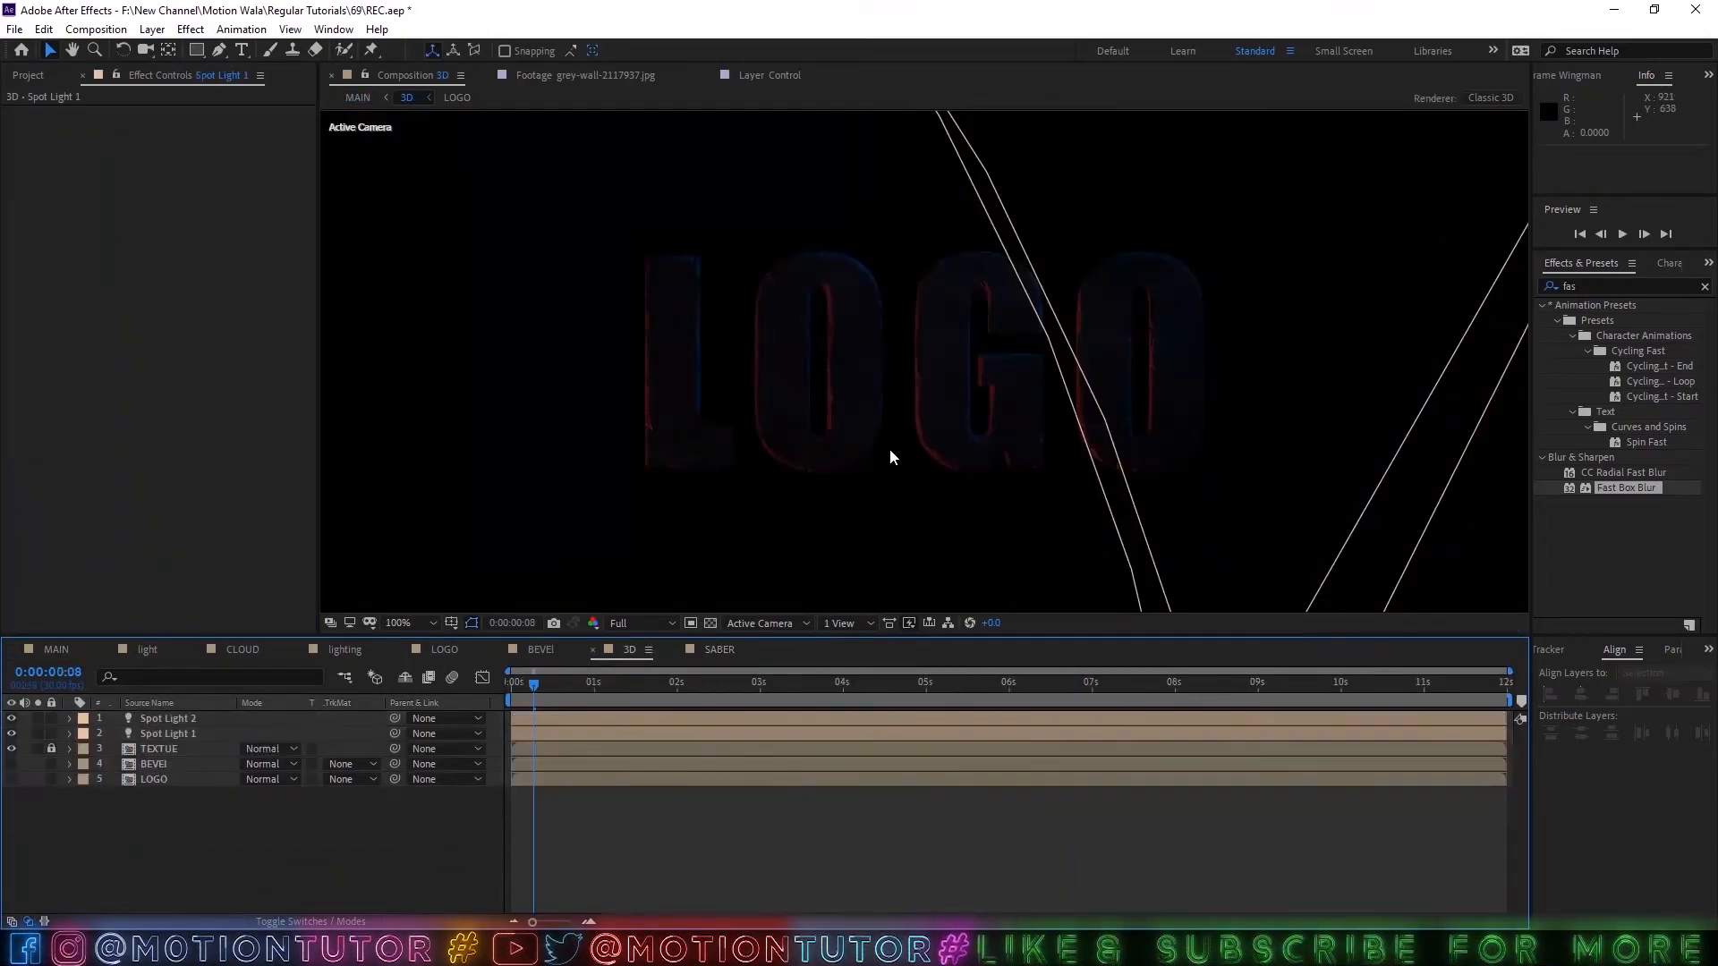
pyautogui.press(',')
pyautogui.click(1181, 140)
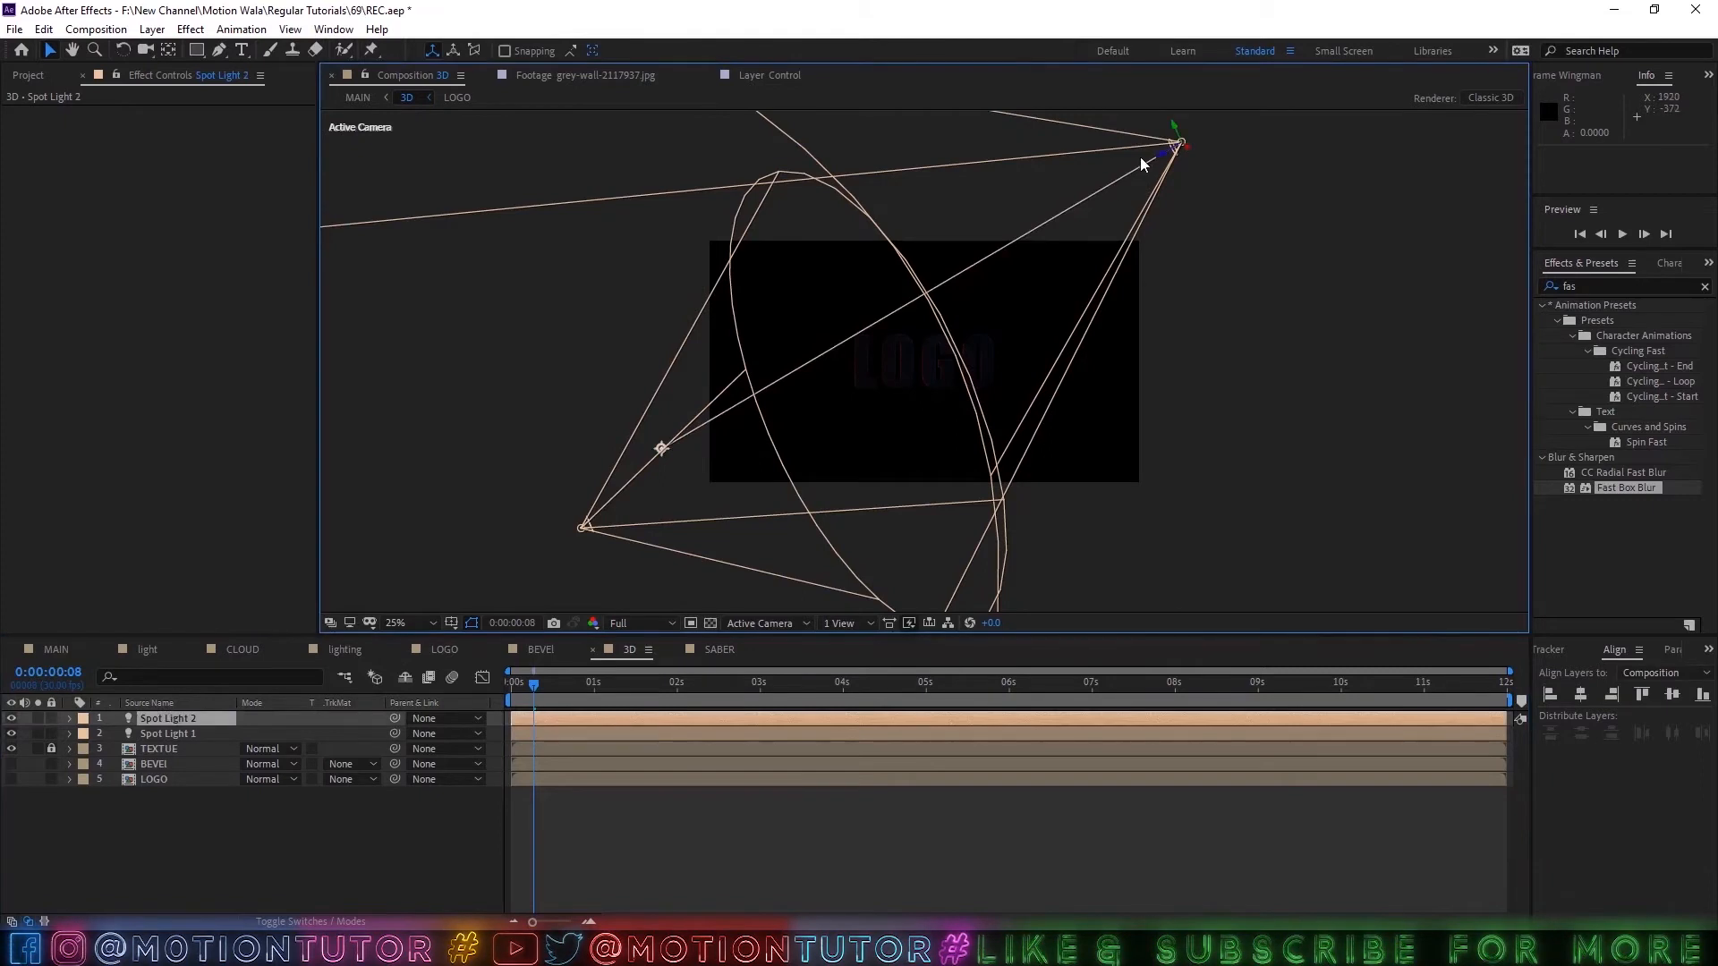
pyautogui.moveTo(1193, 152); pyautogui.dragTo(1146, 116)
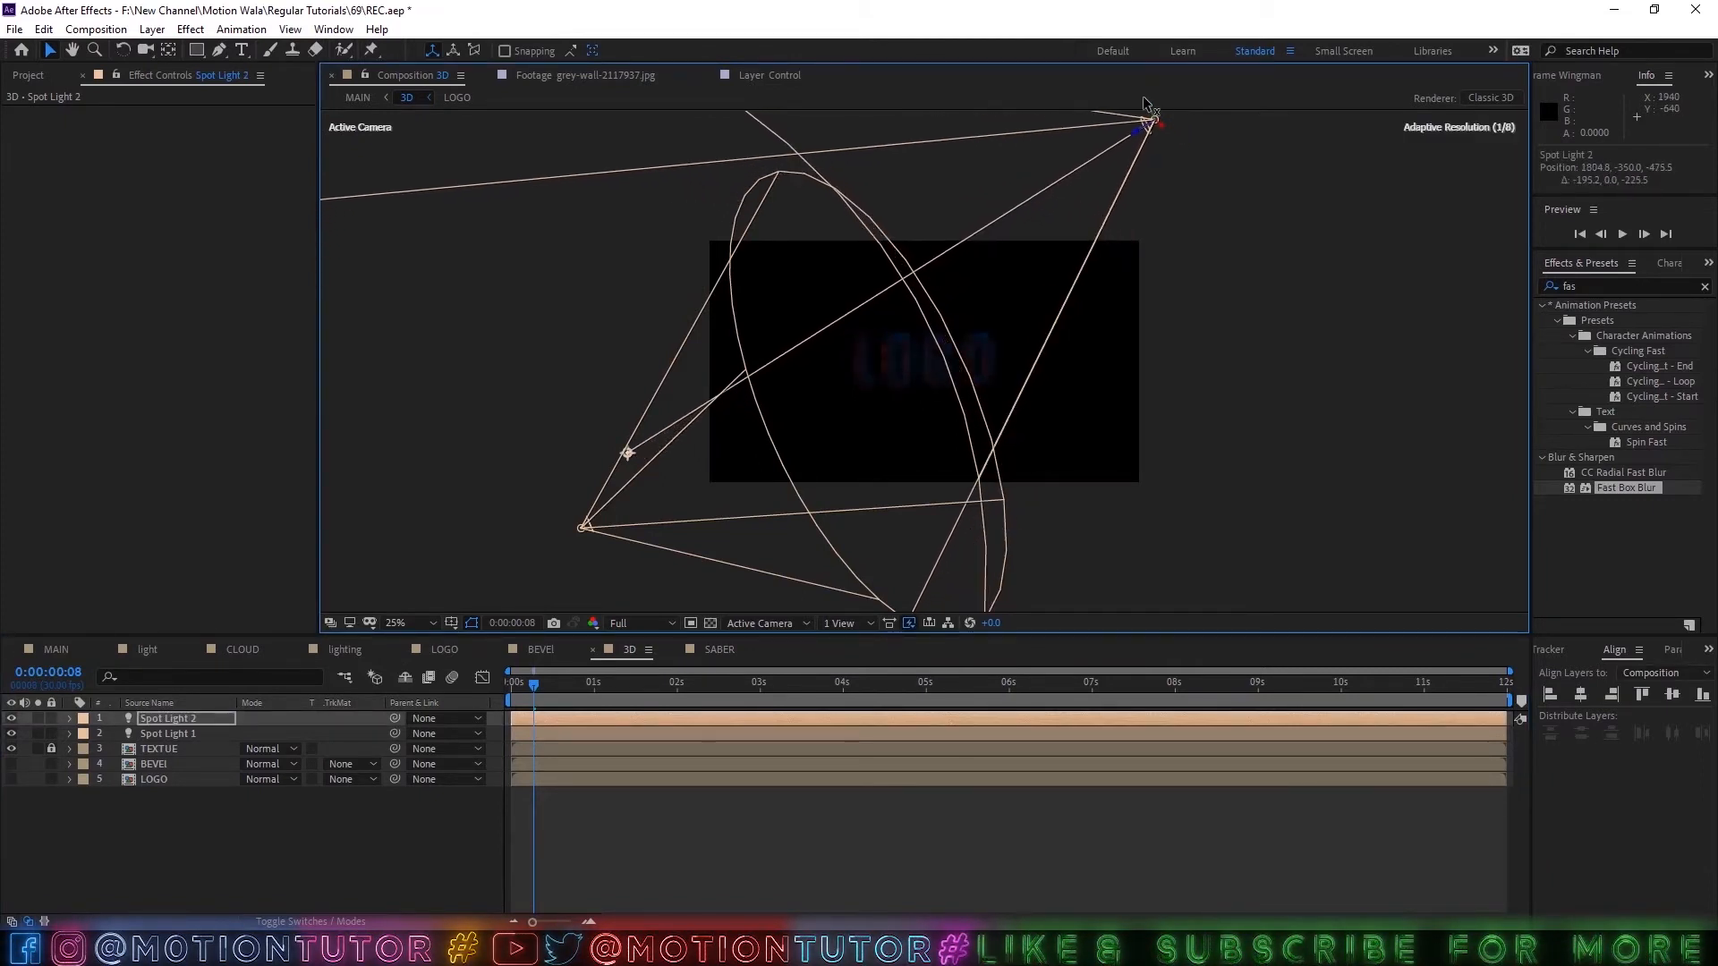
# Shift Spot Light 2's point of interest by about 963 in X and -42 in Y, and check the logo's lighting in MAIN.
pyautogui.press('.')
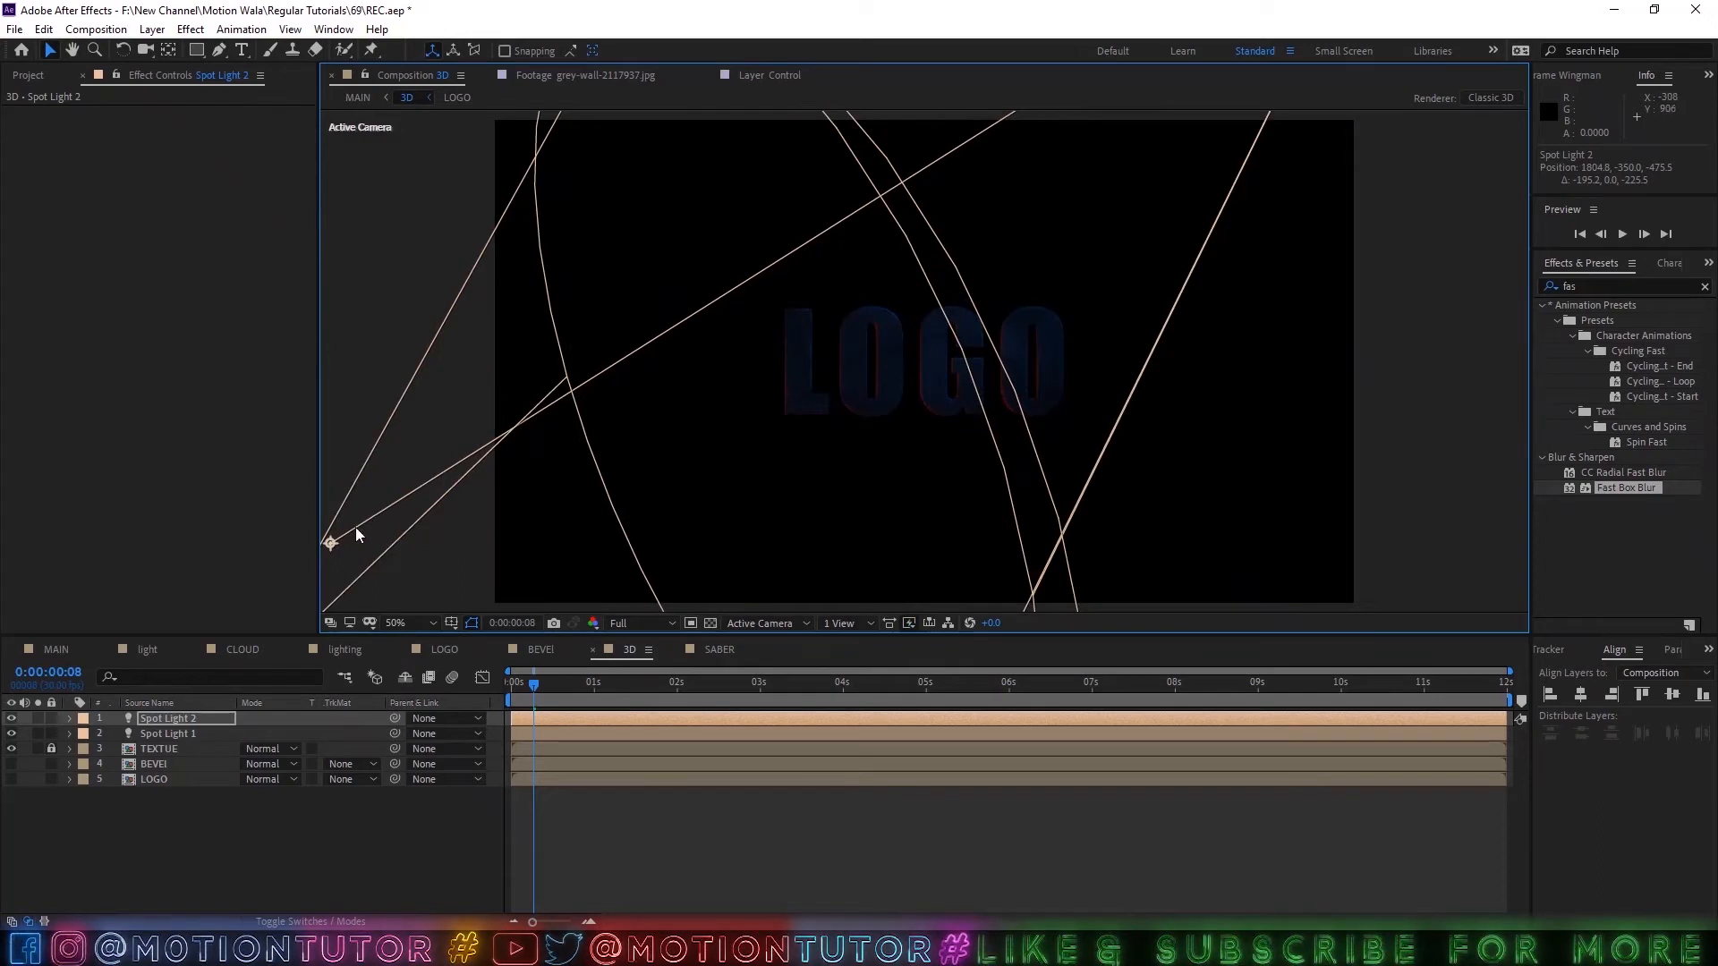
pyautogui.moveTo(331, 541); pyautogui.dragTo(556, 533)
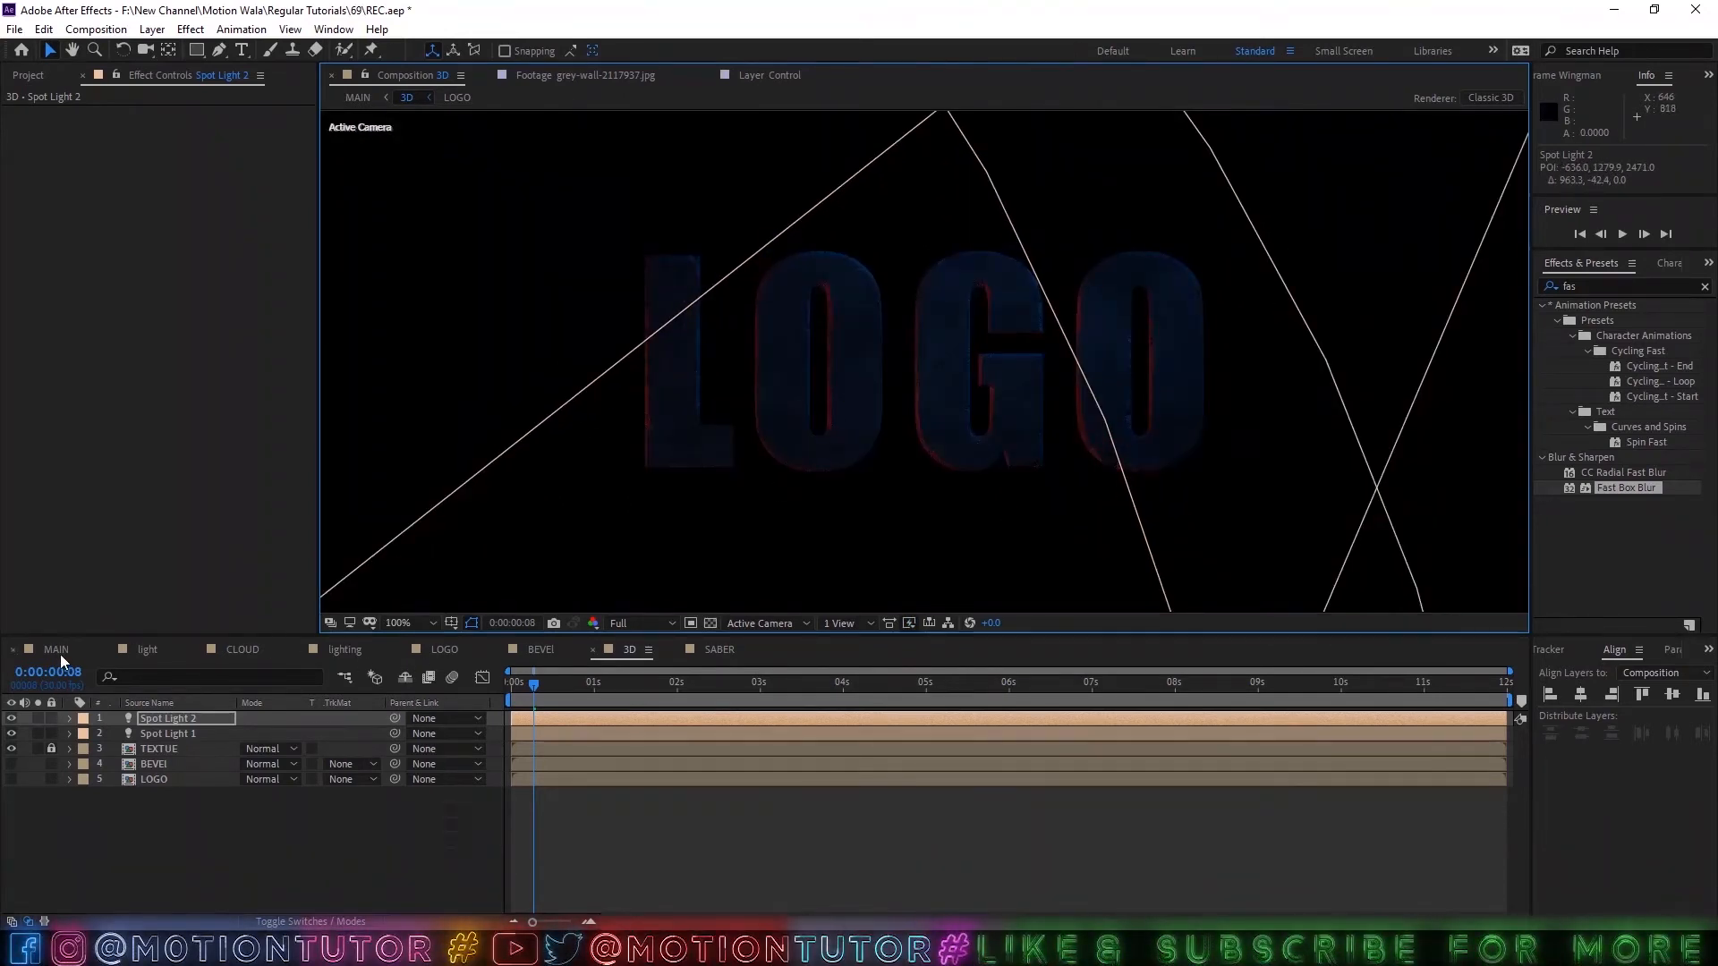
pyautogui.click(57, 651)
pyautogui.press('/')
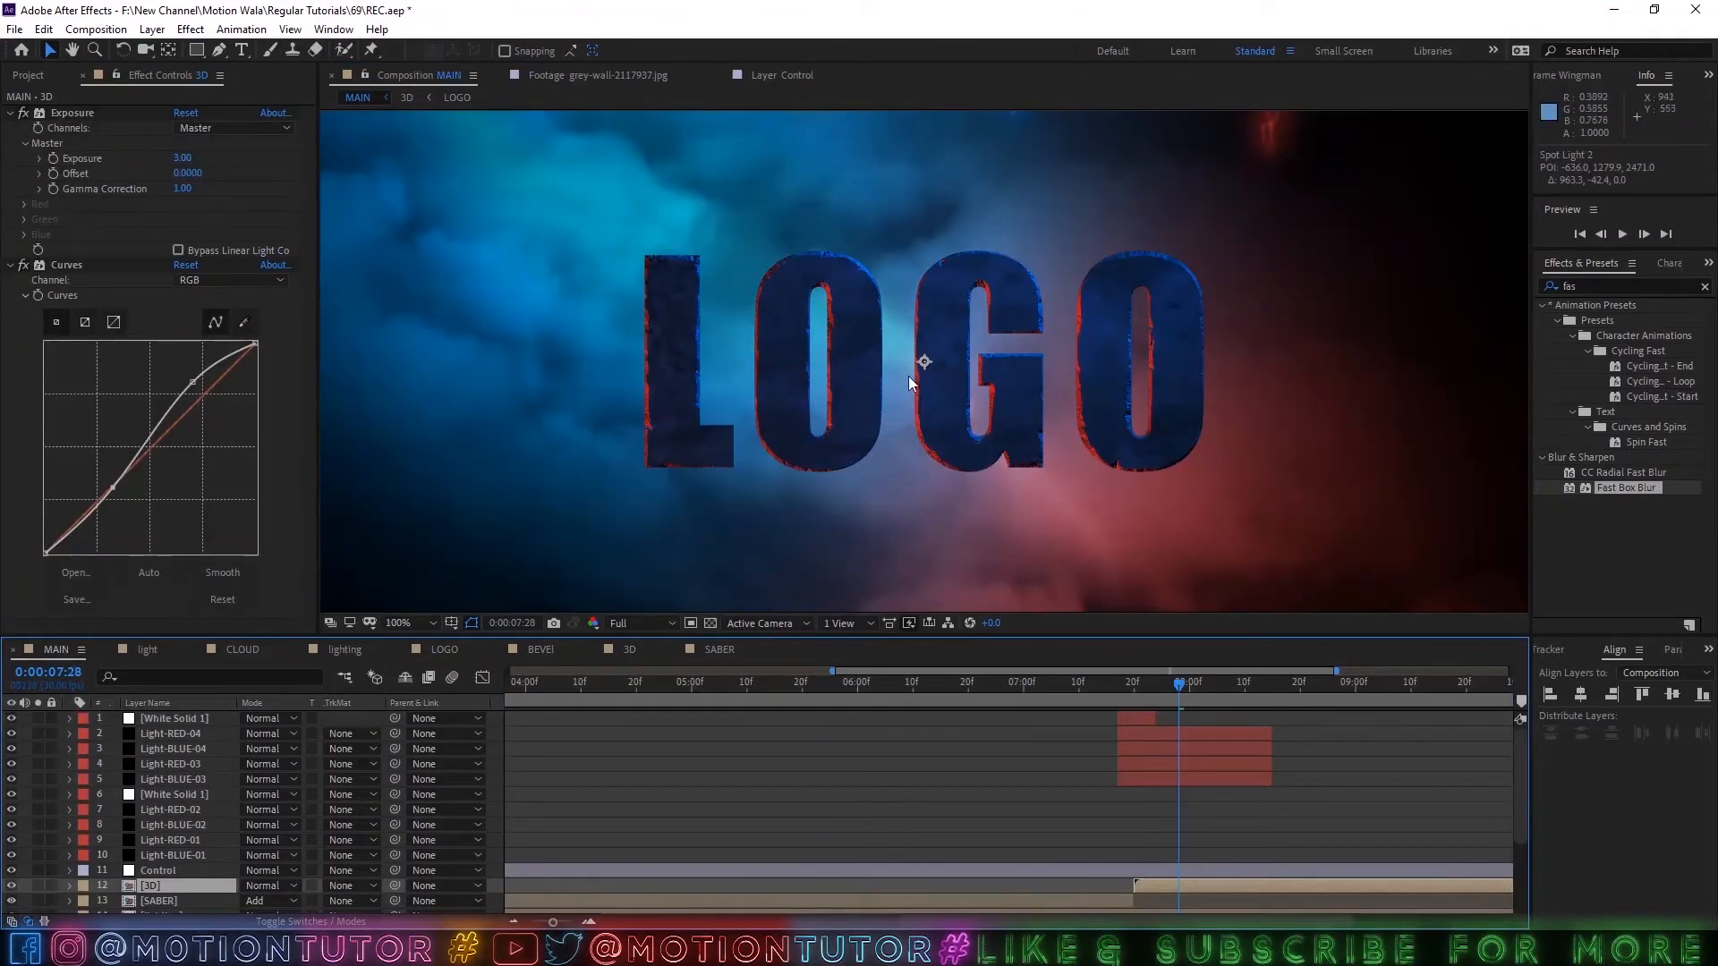
pyautogui.press('.')
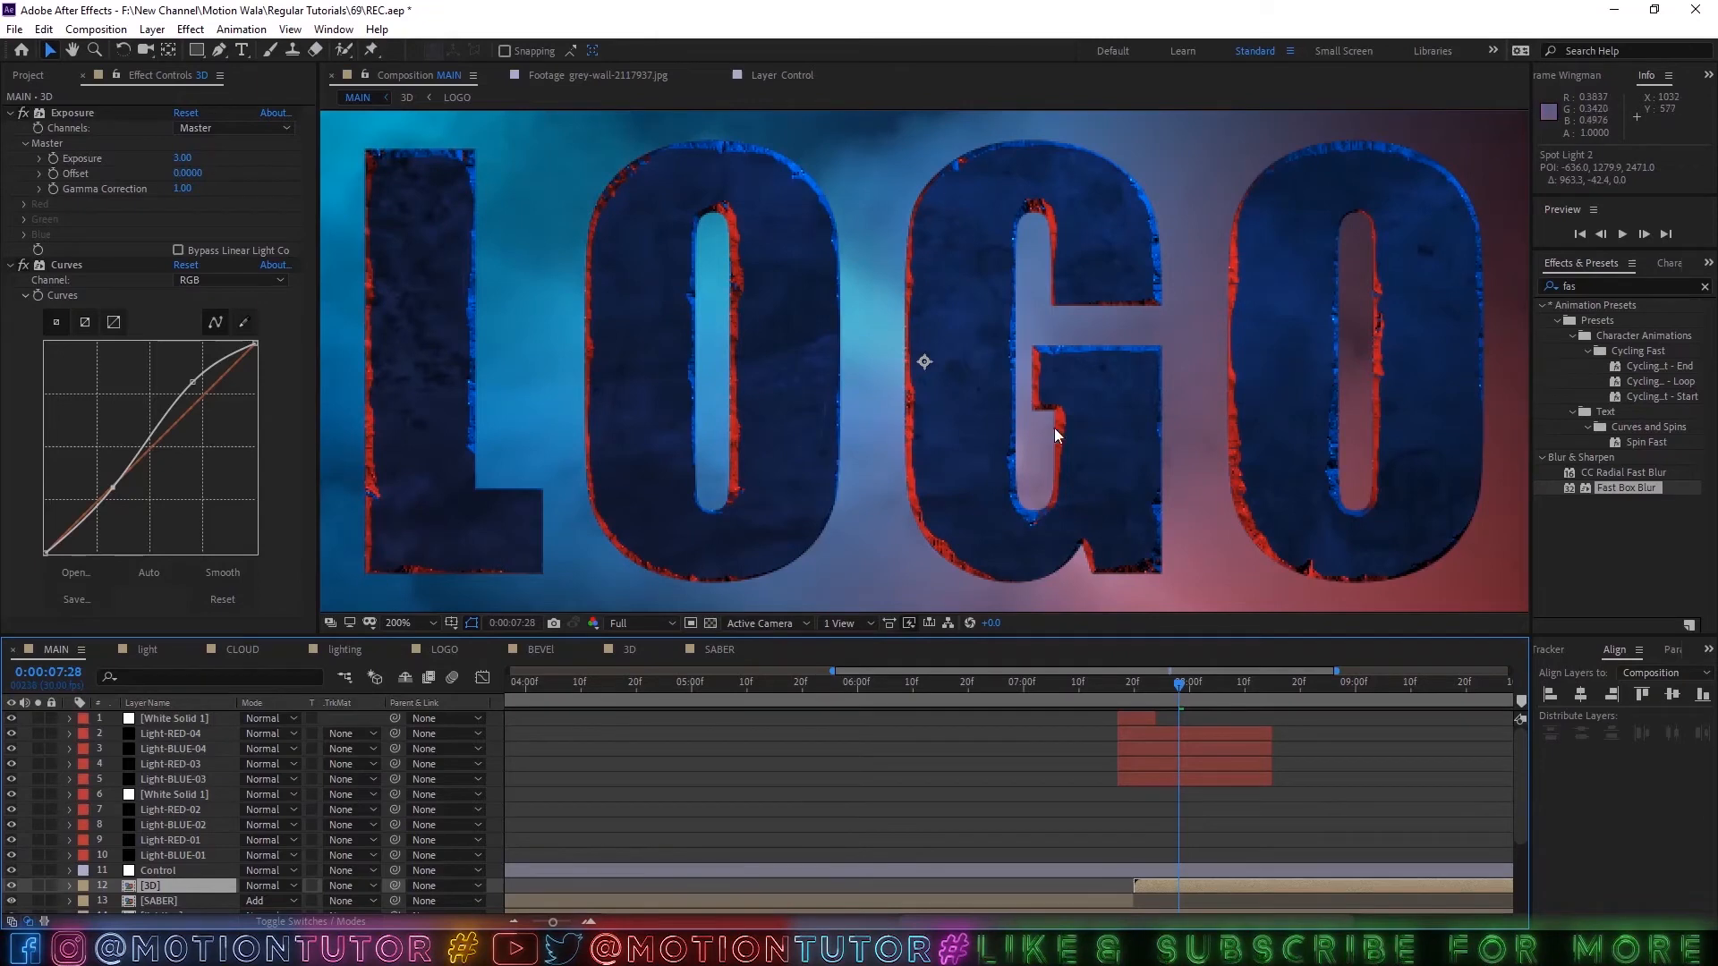
pyautogui.press(',')
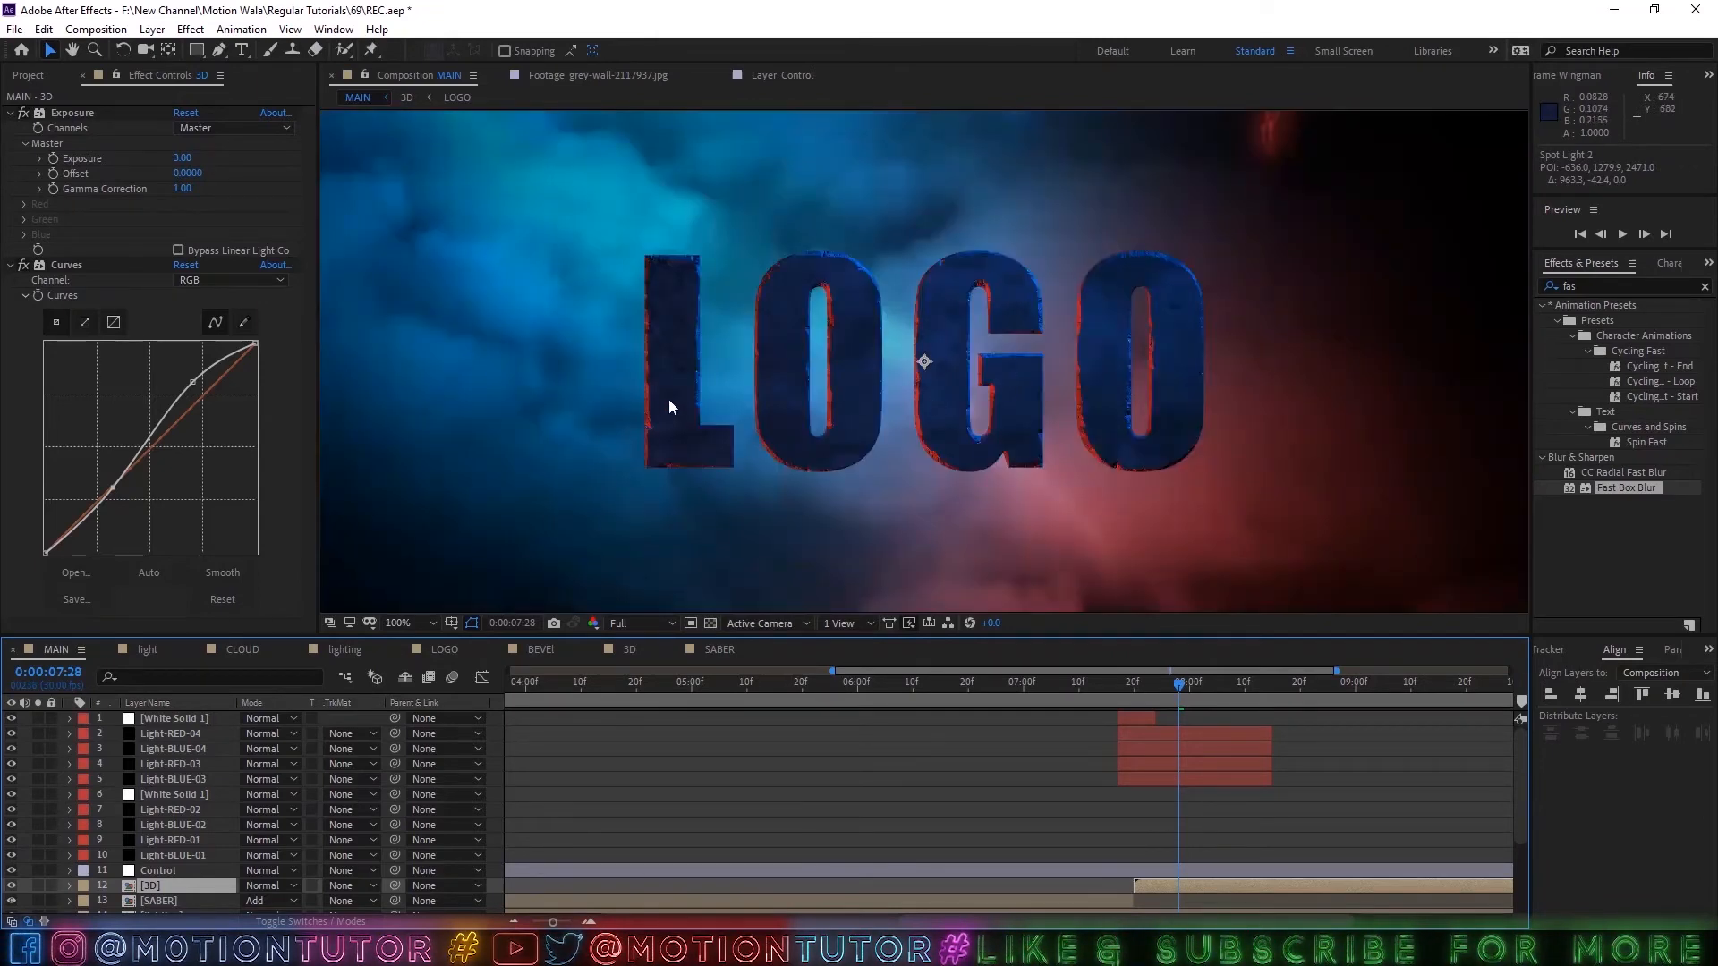
pyautogui.scroll(-3, 1074, 369)
pyautogui.scroll(2, 948, 394)
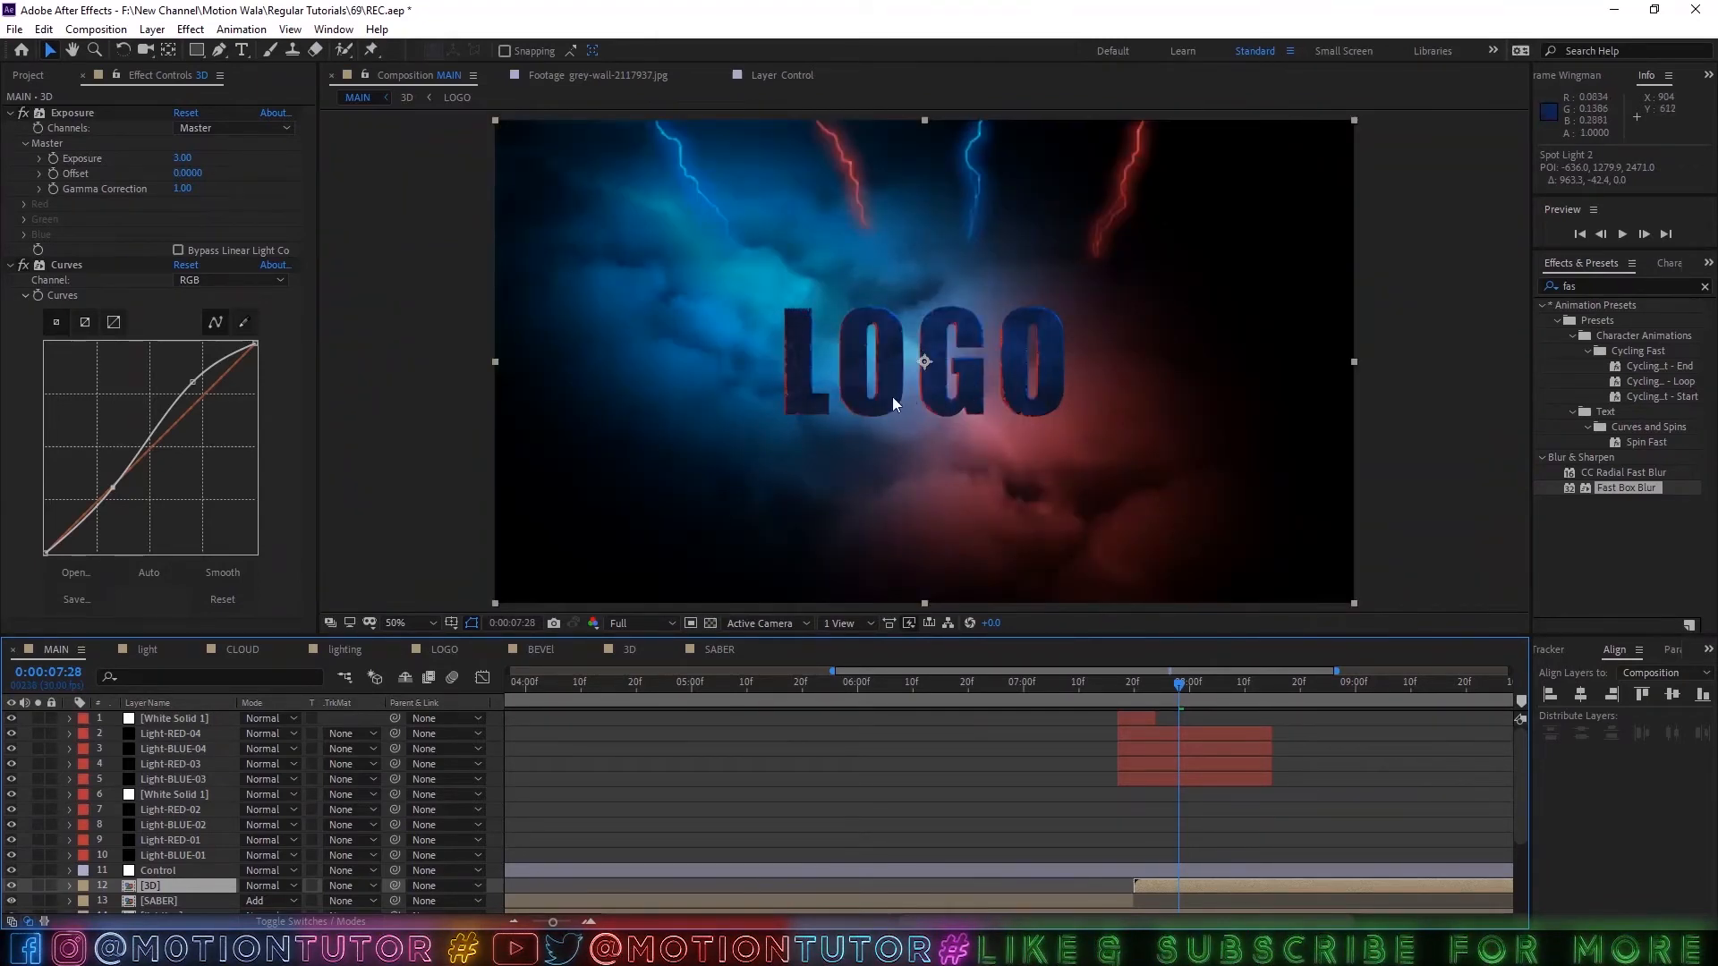
# Move Spot Light 1 to about -522, 1231, -113 in the 3D composition and check the logo's lighting up close in MAIN.
pyautogui.click(629, 649)
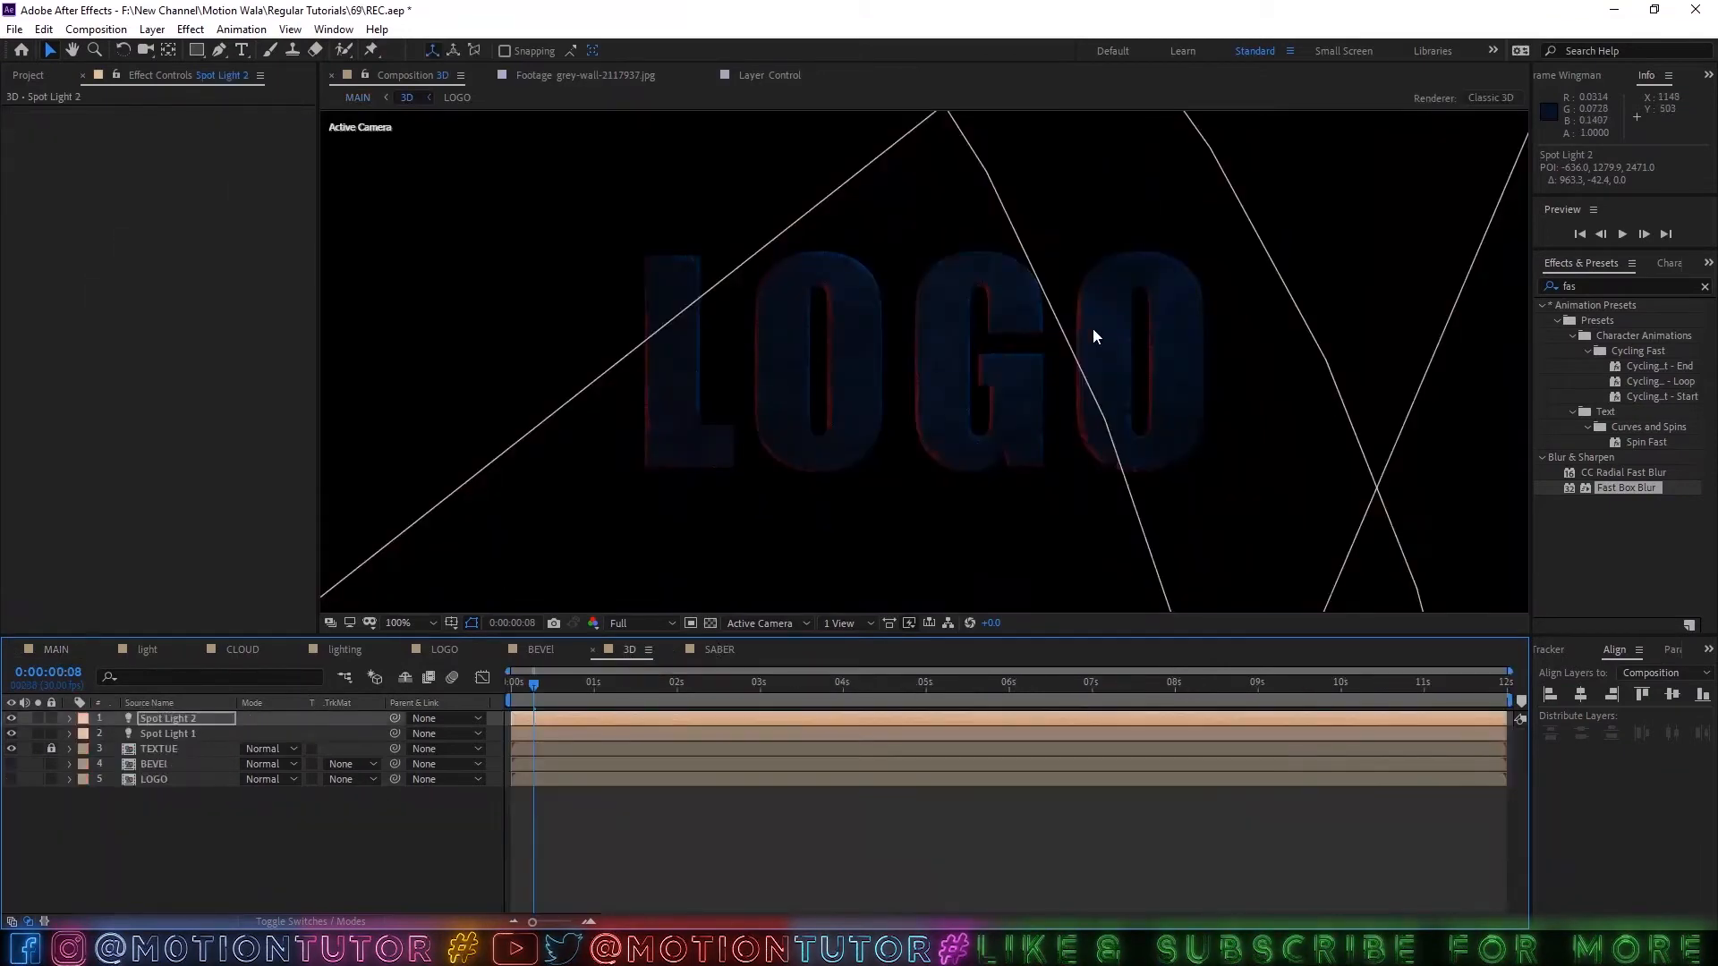
pyautogui.scroll(-4, 1029, 340)
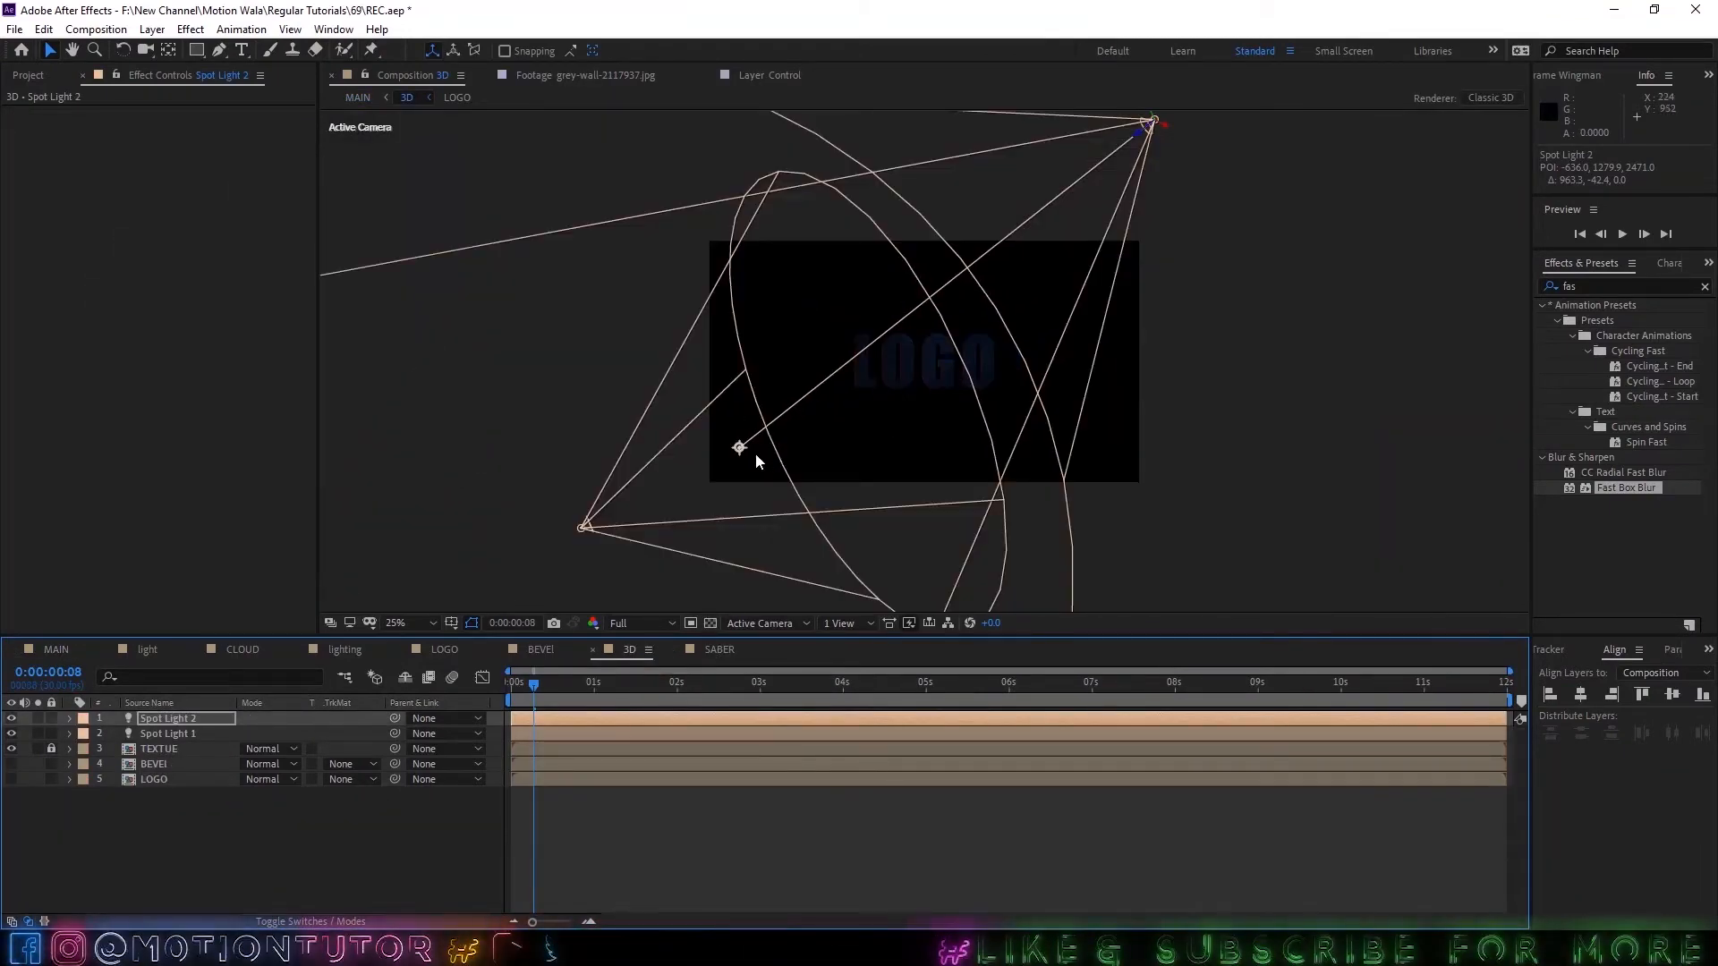
pyautogui.click(584, 528)
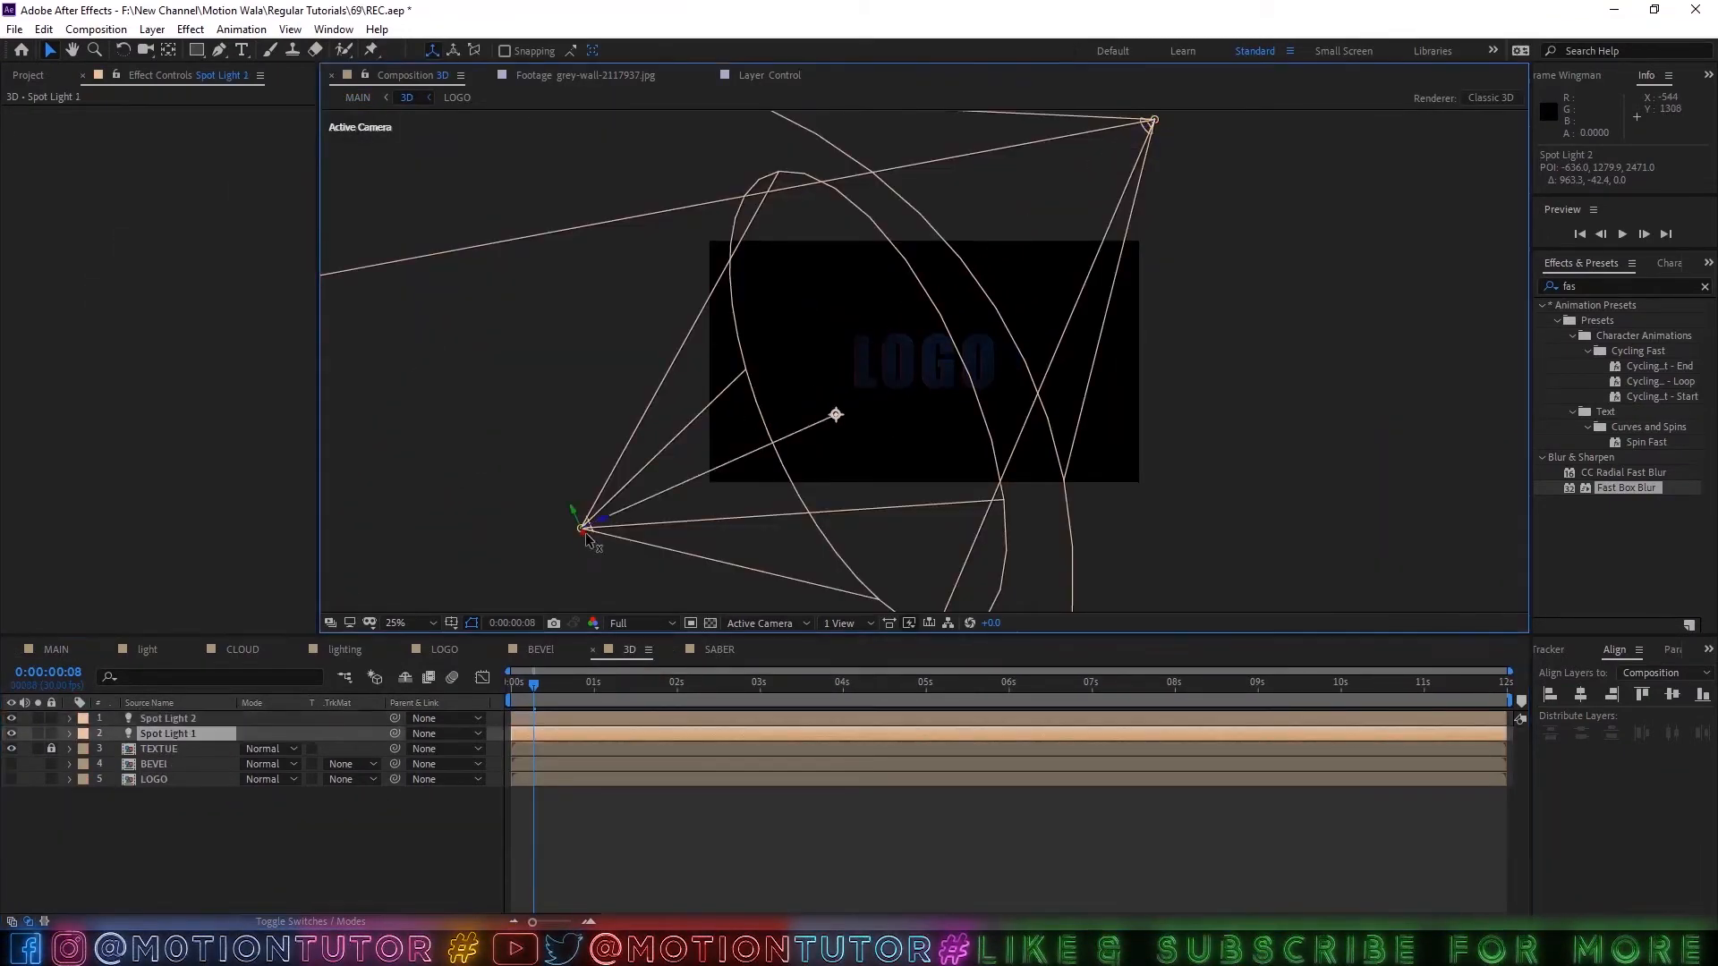
pyautogui.moveTo(582, 533); pyautogui.dragTo(589, 517)
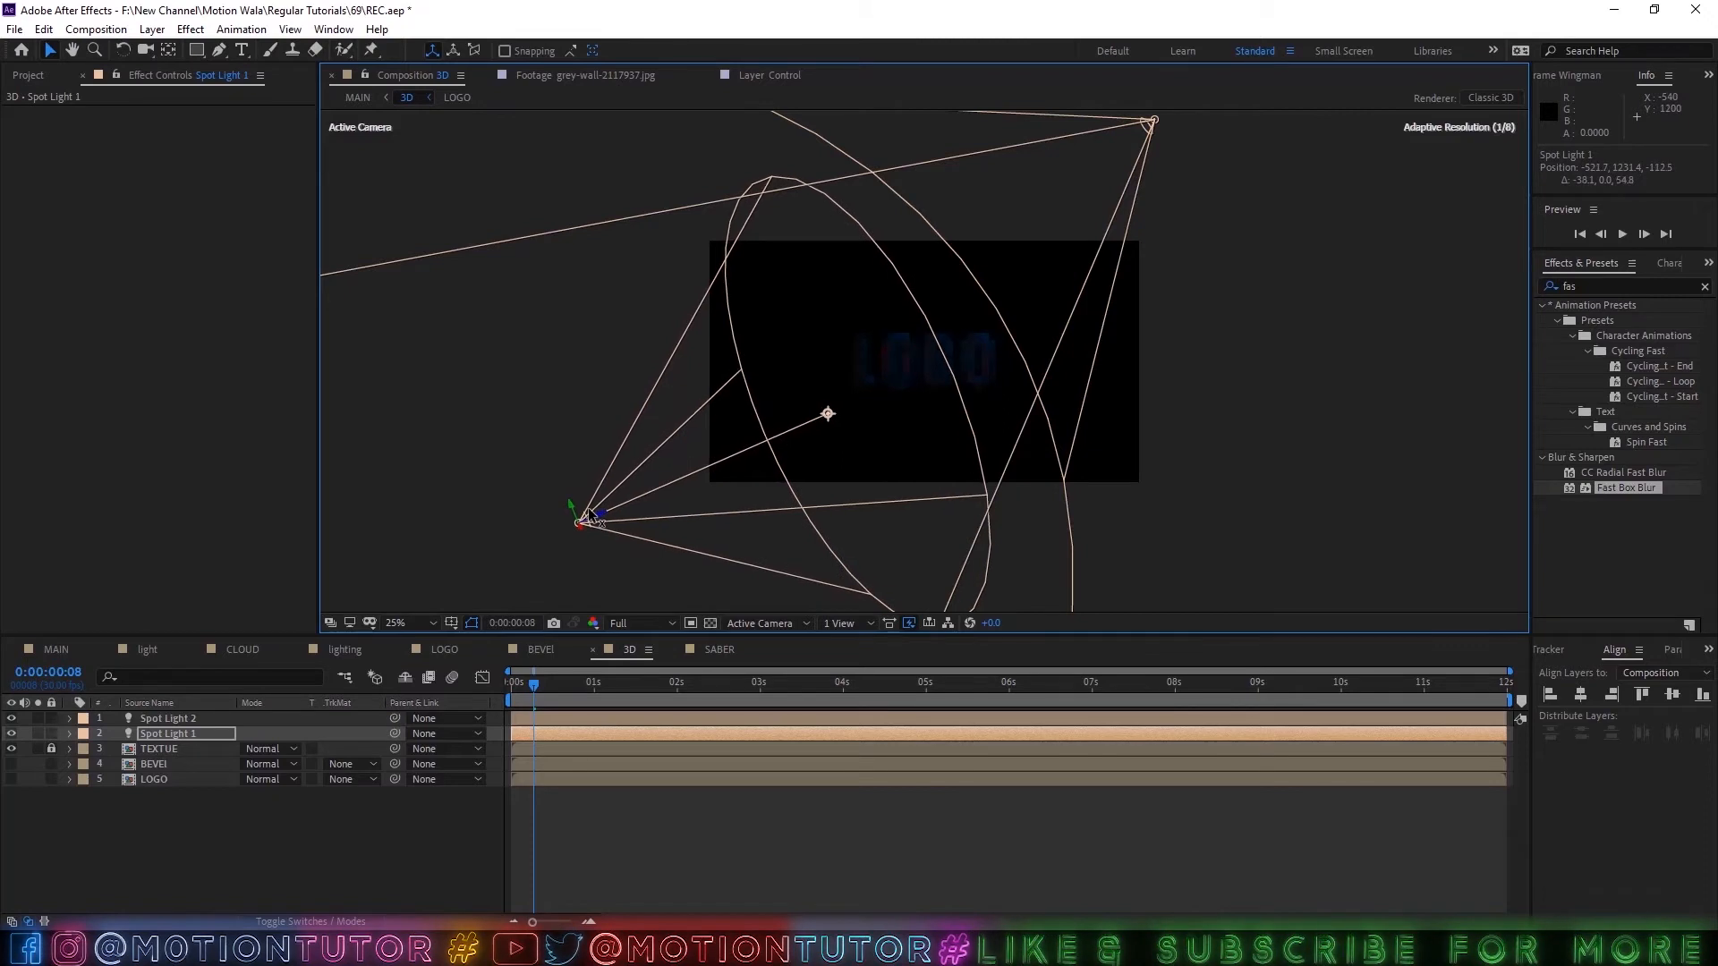
pyautogui.press('.')
pyautogui.press('.')
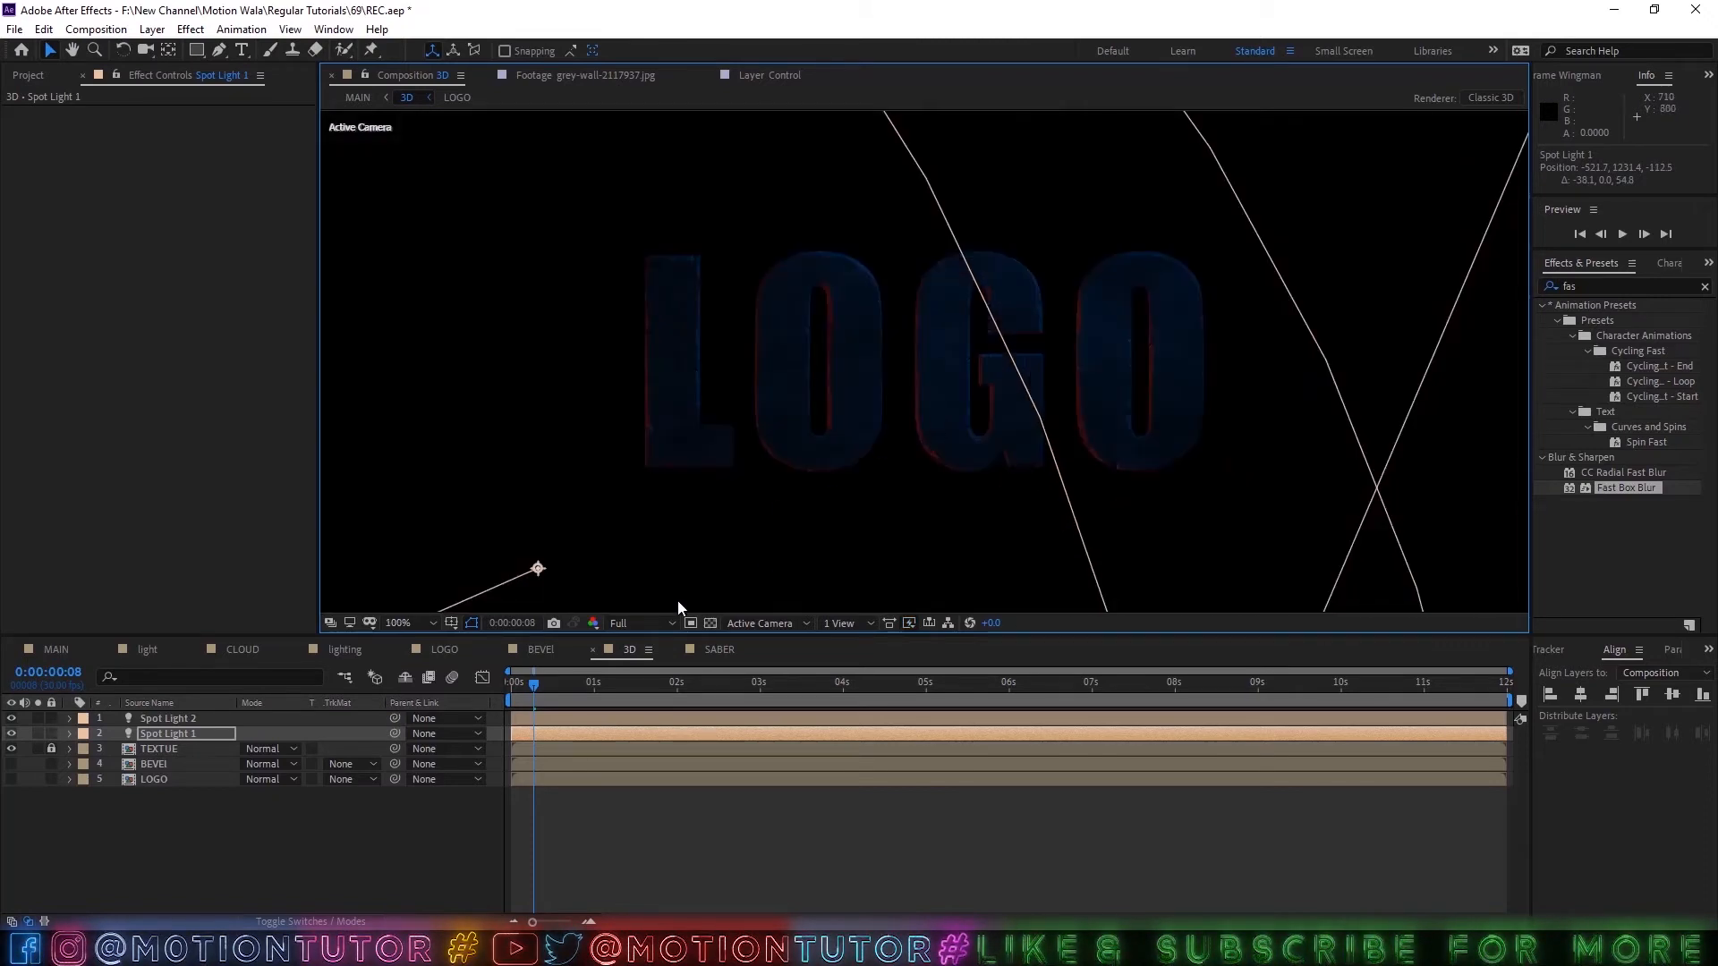
pyautogui.click(51, 647)
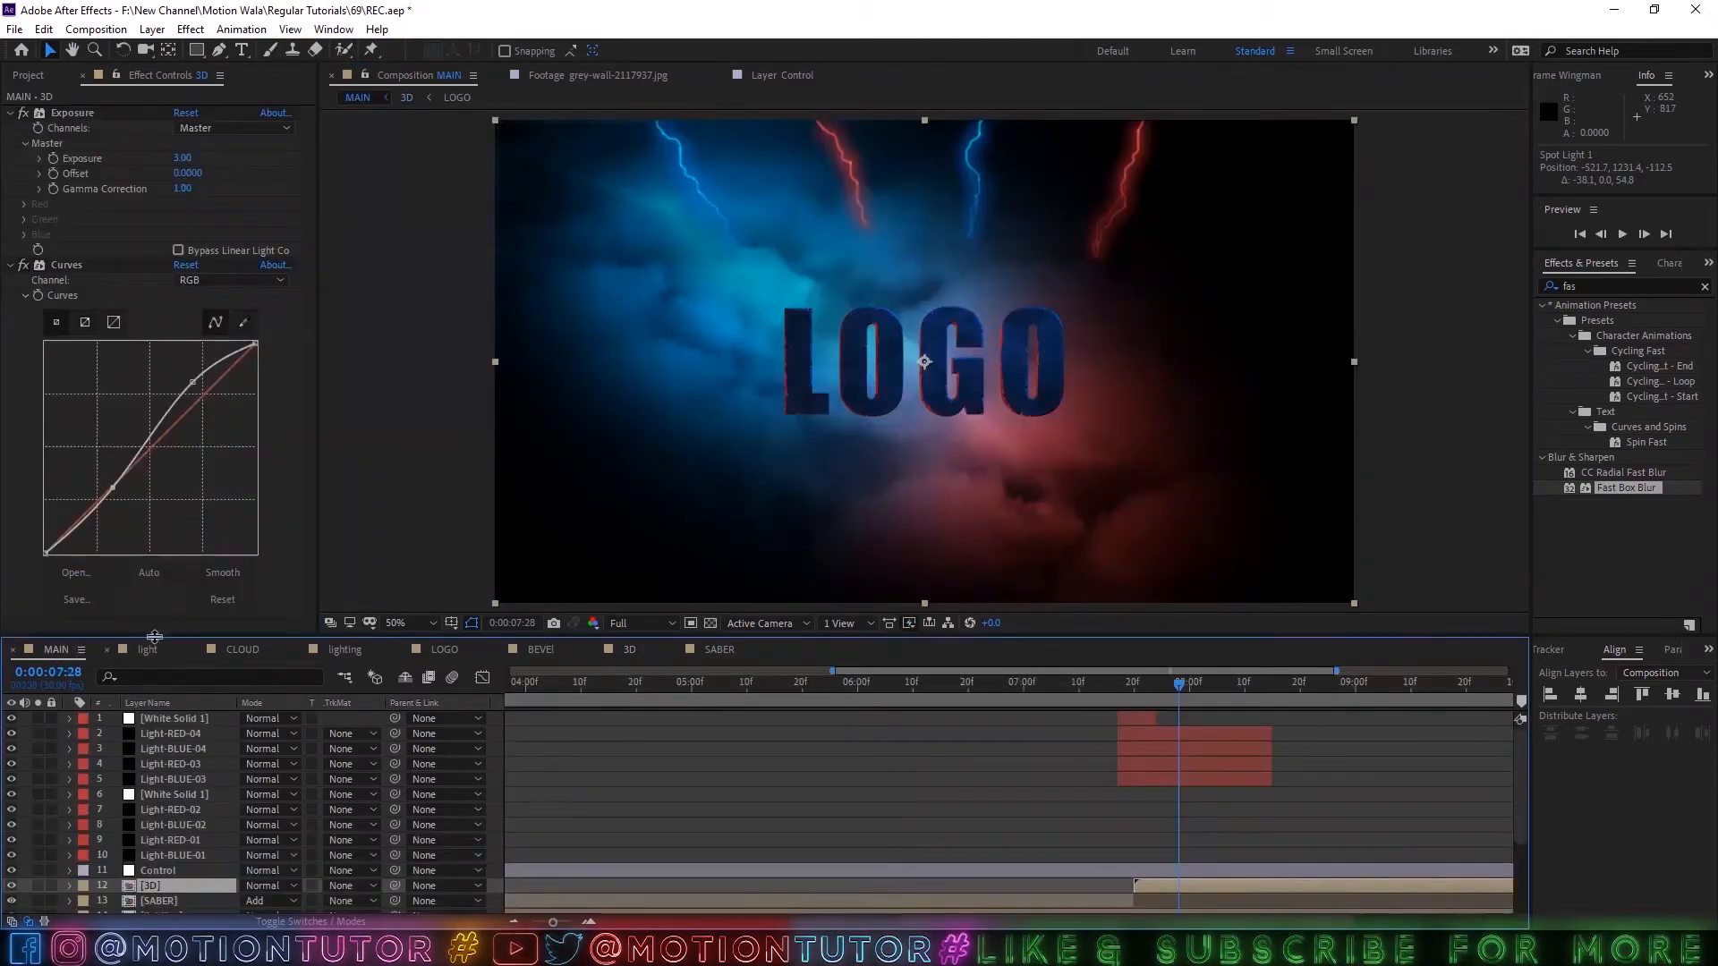
pyautogui.press('.')
pyautogui.press('.')
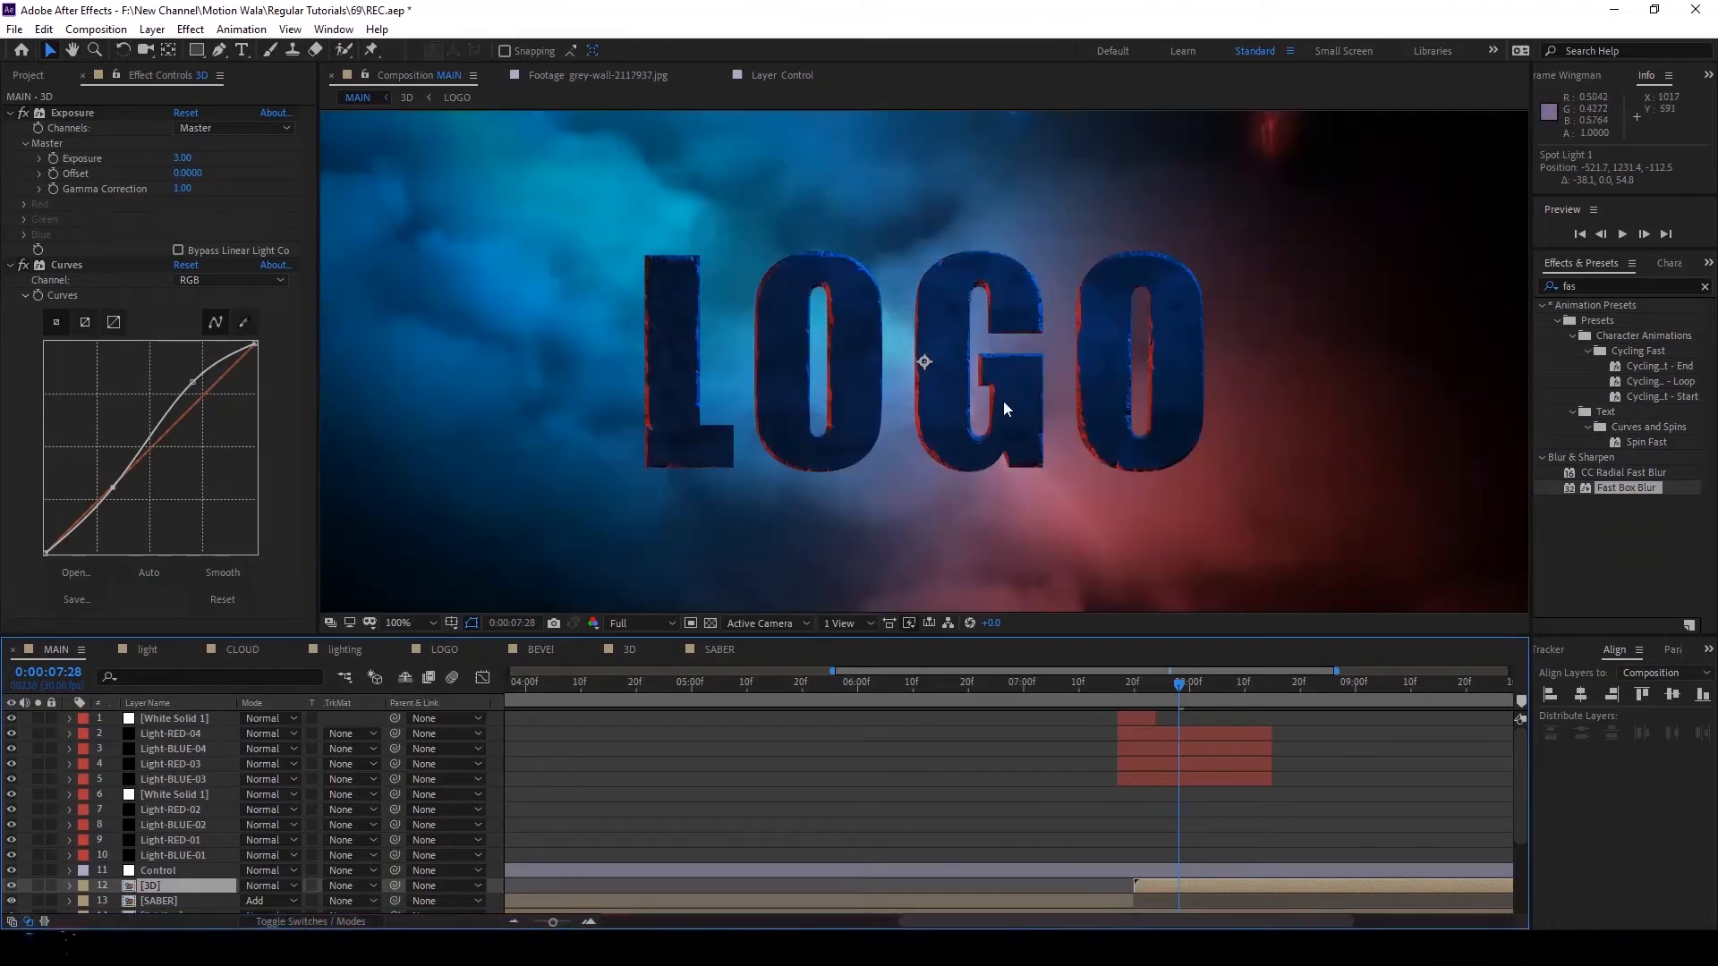
pyautogui.click(666, 652)
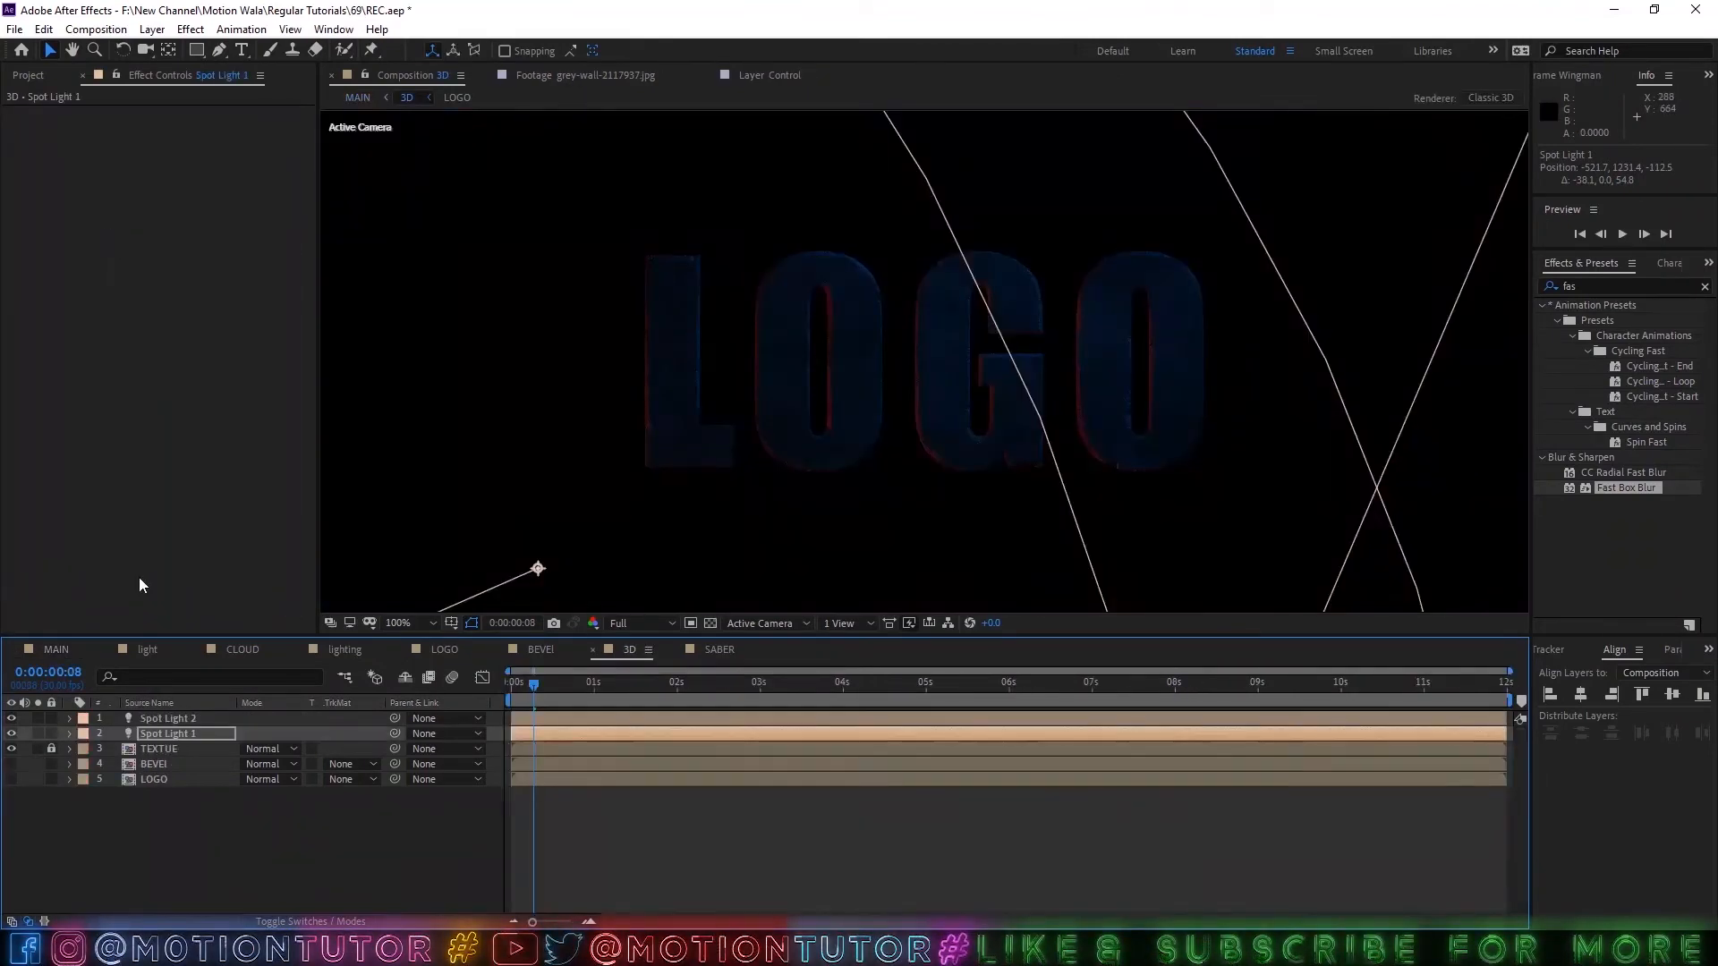
pyautogui.click(47, 651)
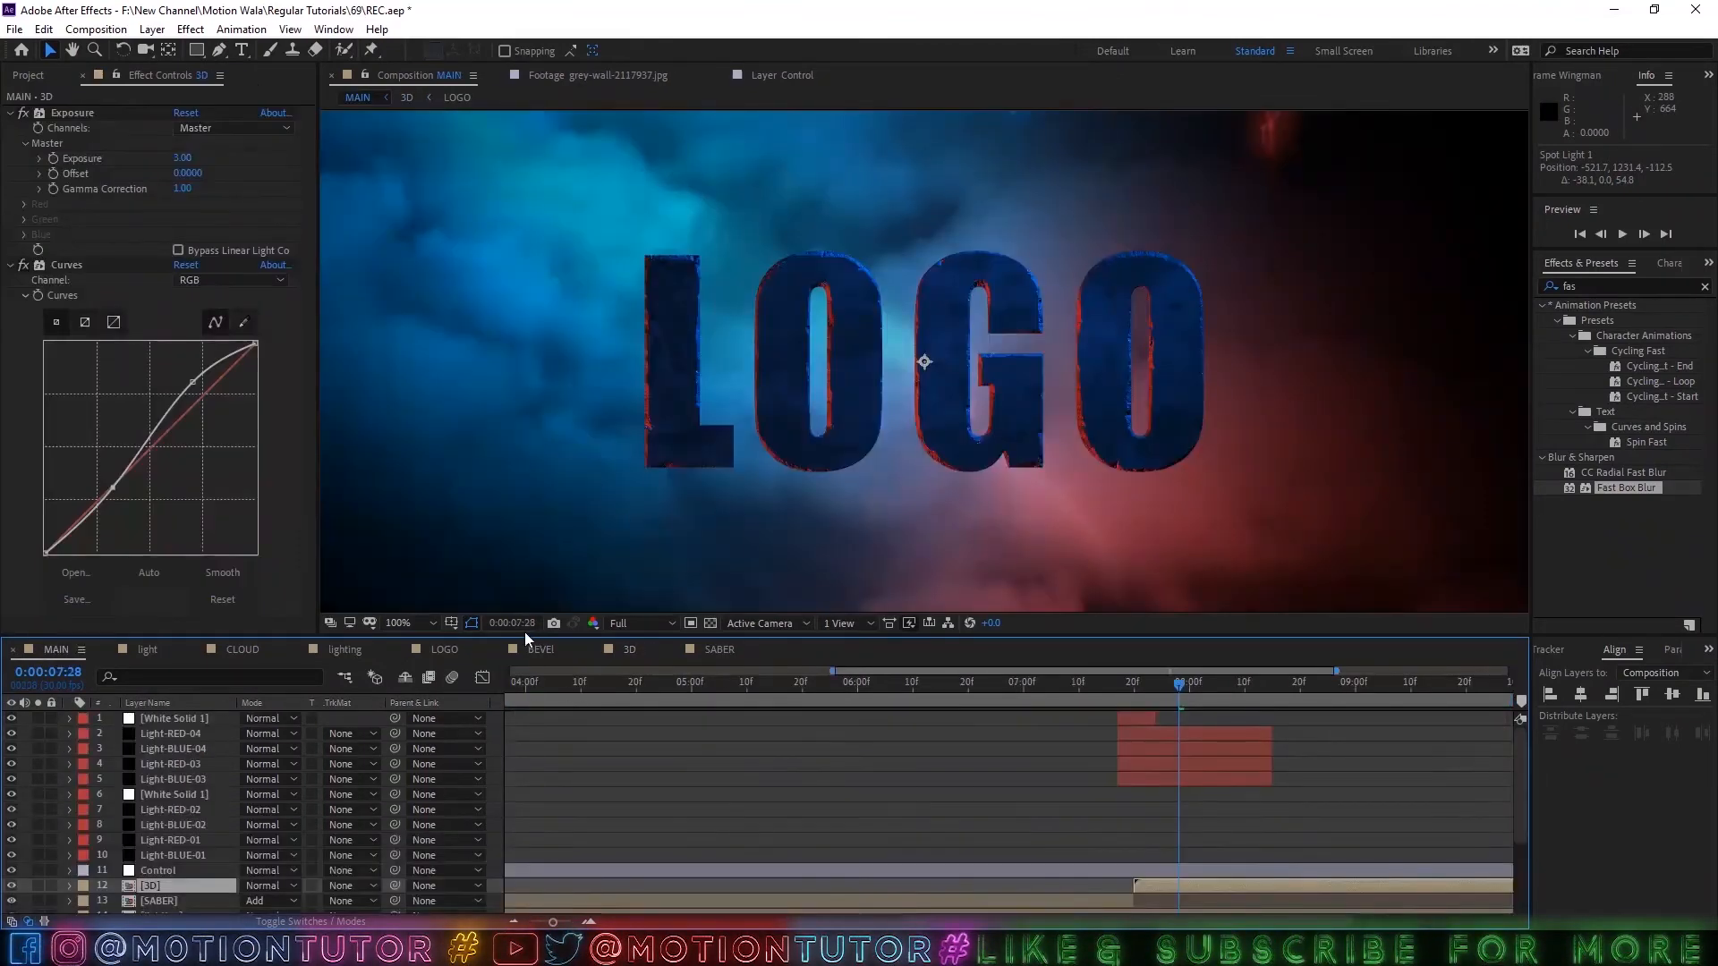
# Move the Control layer to the top of the MAIN layer stack.
pyautogui.click(160, 731)
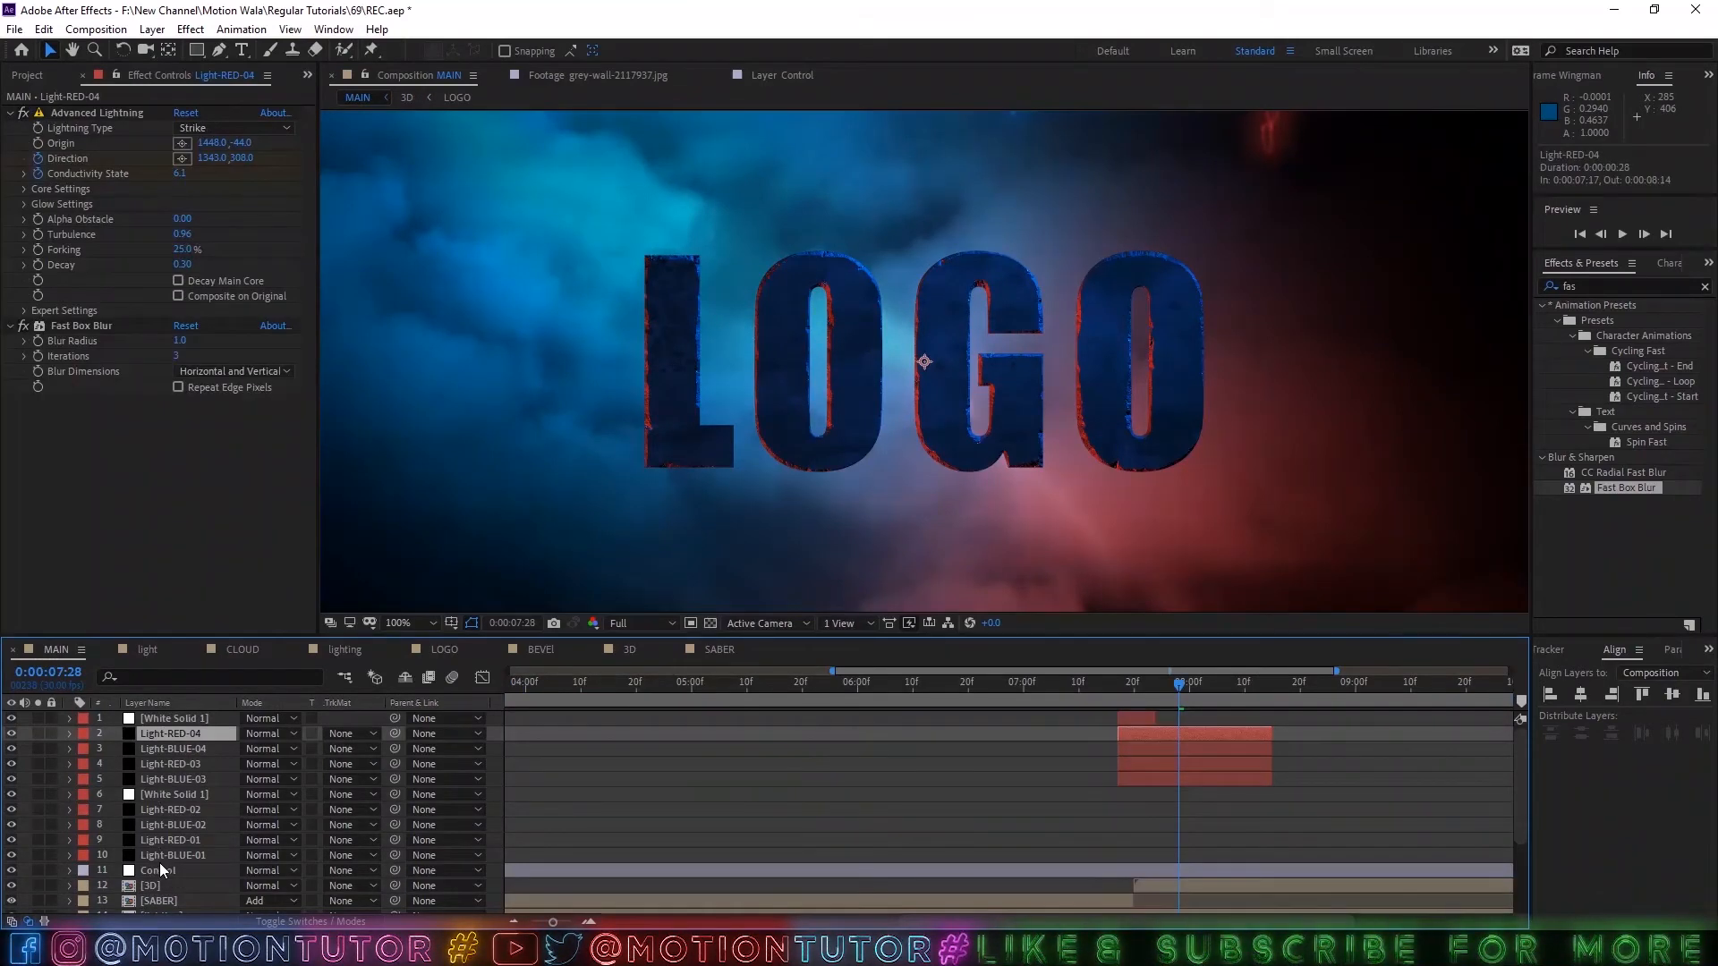
pyautogui.moveTo(160, 863); pyautogui.dragTo(164, 716)
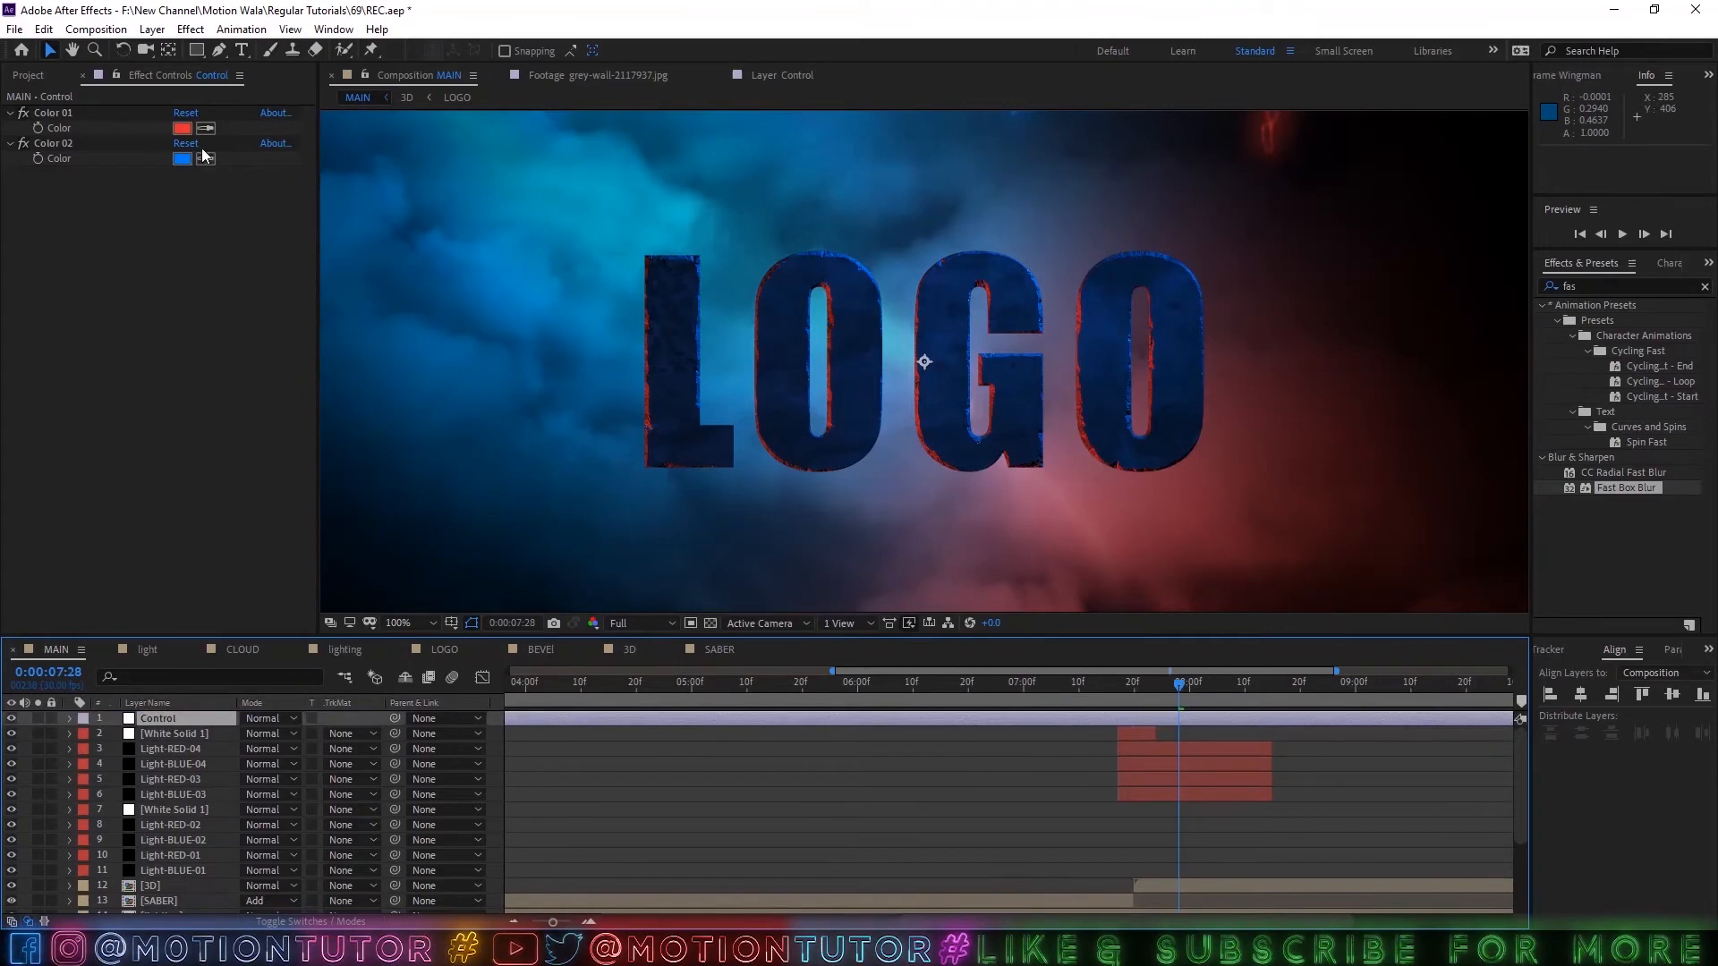
# Try a lighter red, F46666, and pure red, FF0000, as the Control layer's Color 01.
pyautogui.click(182, 128)
pyautogui.click(561, 341)
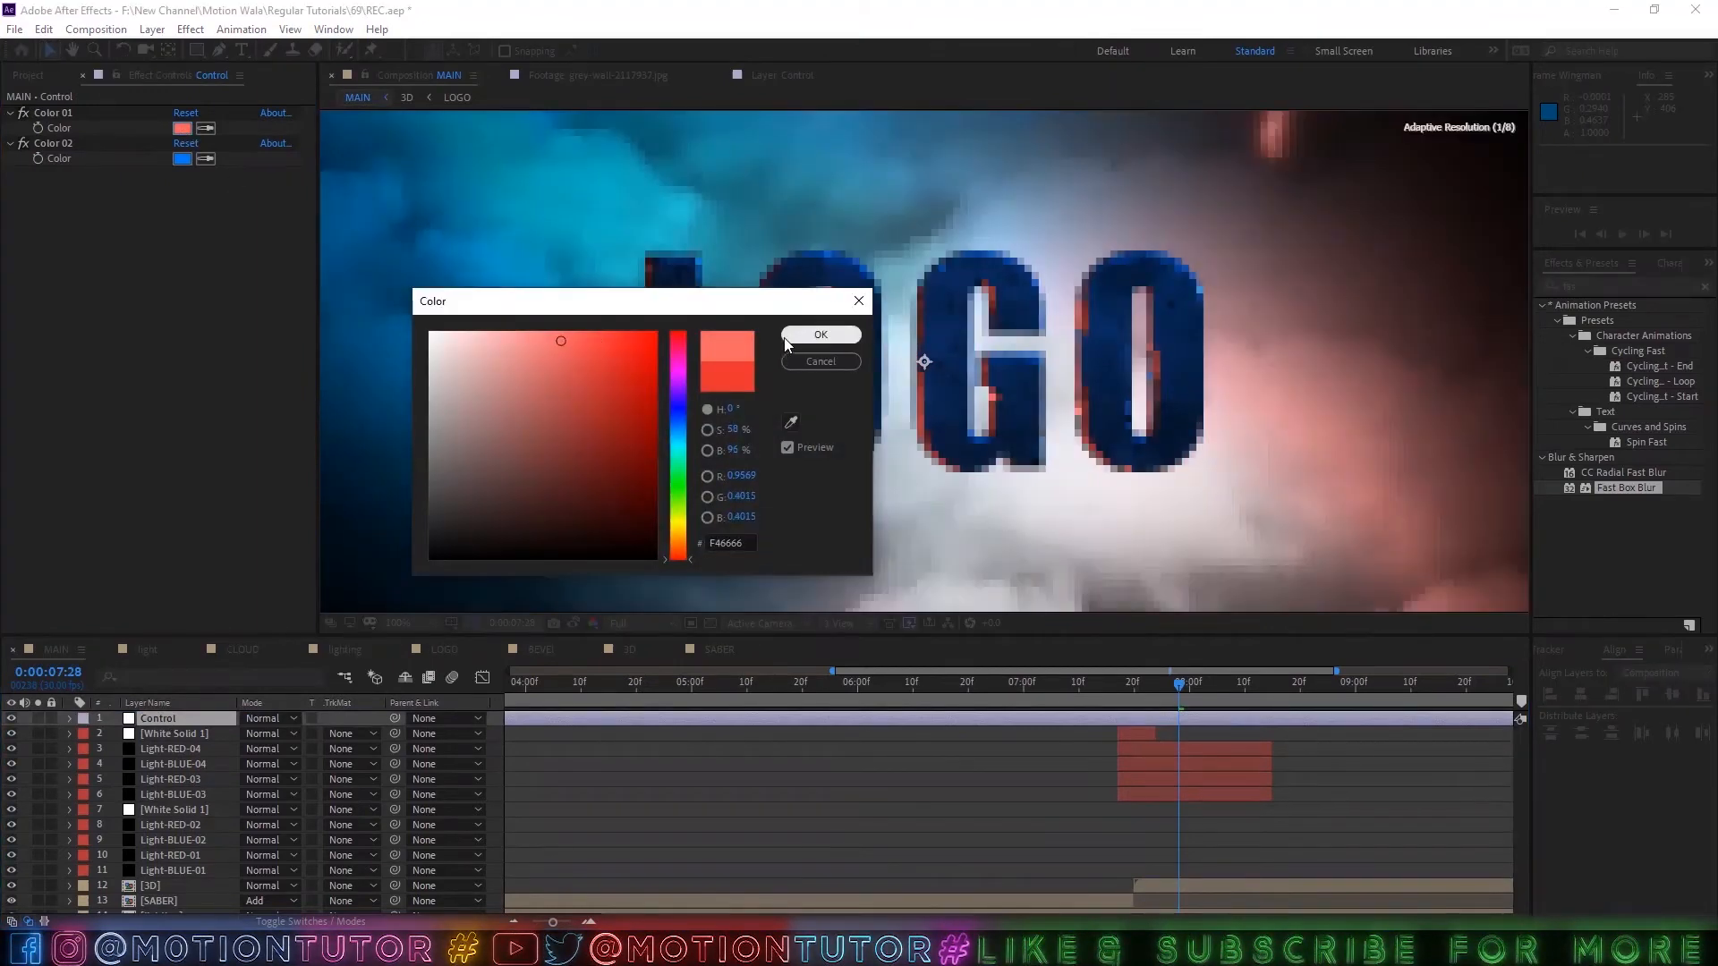
pyautogui.click(790, 340)
pyautogui.scroll(-3, 1201, 410)
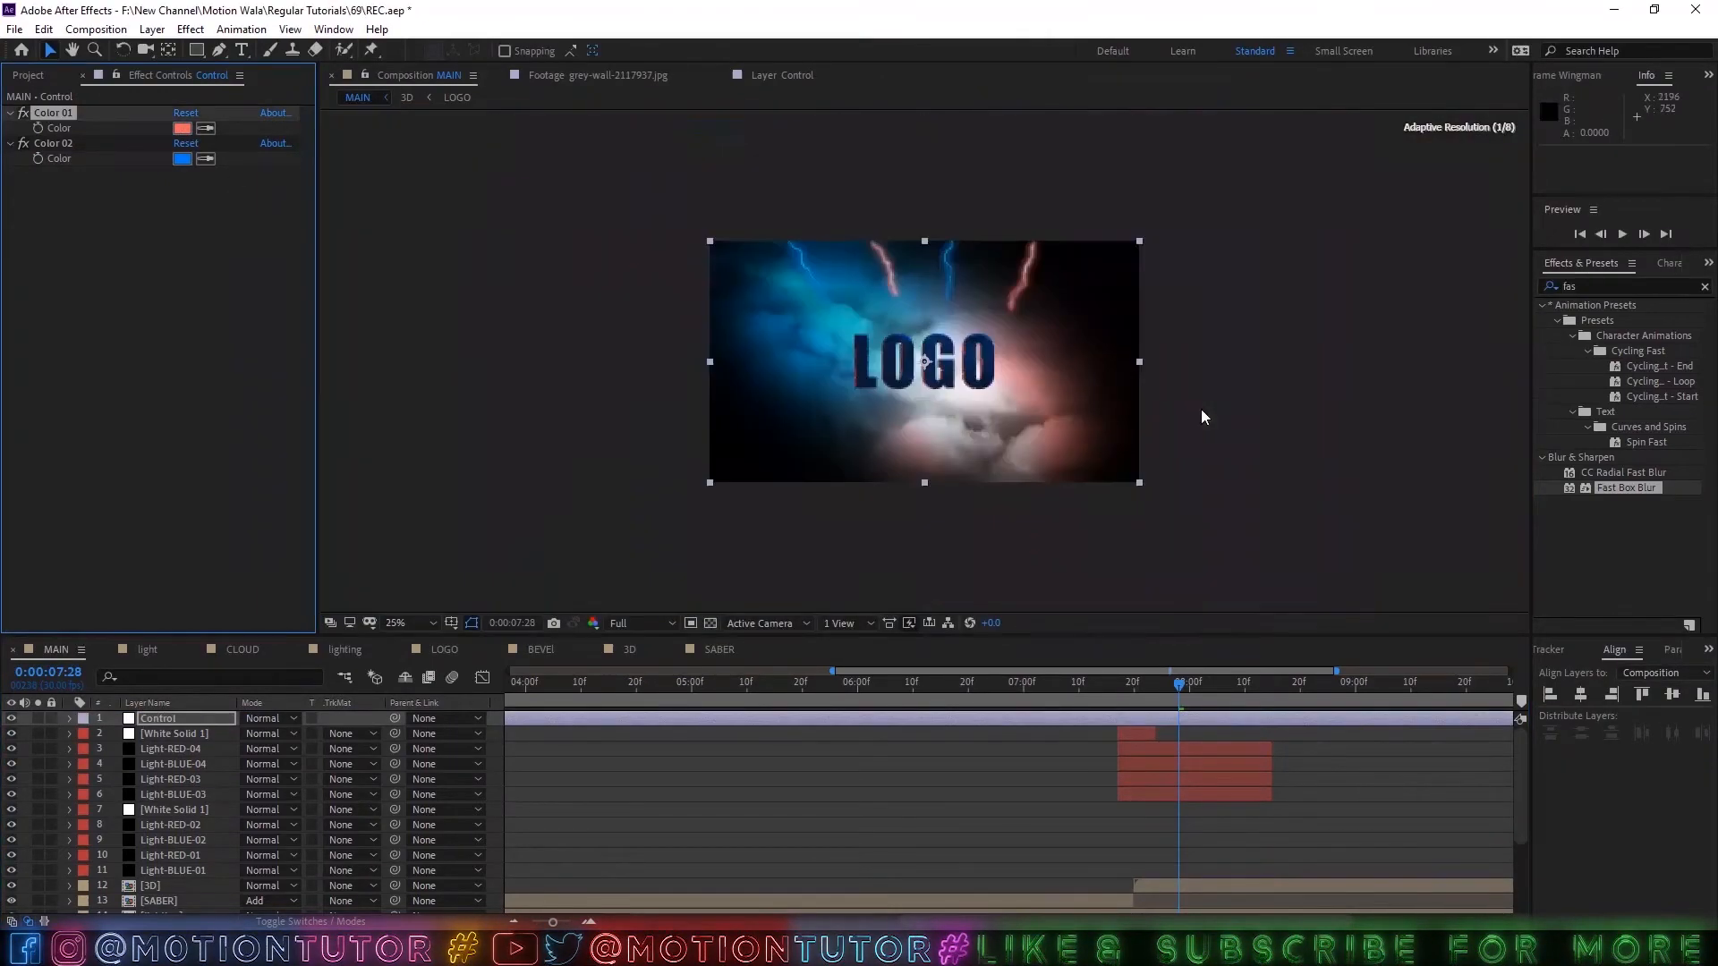
pyautogui.scroll(2, 1201, 410)
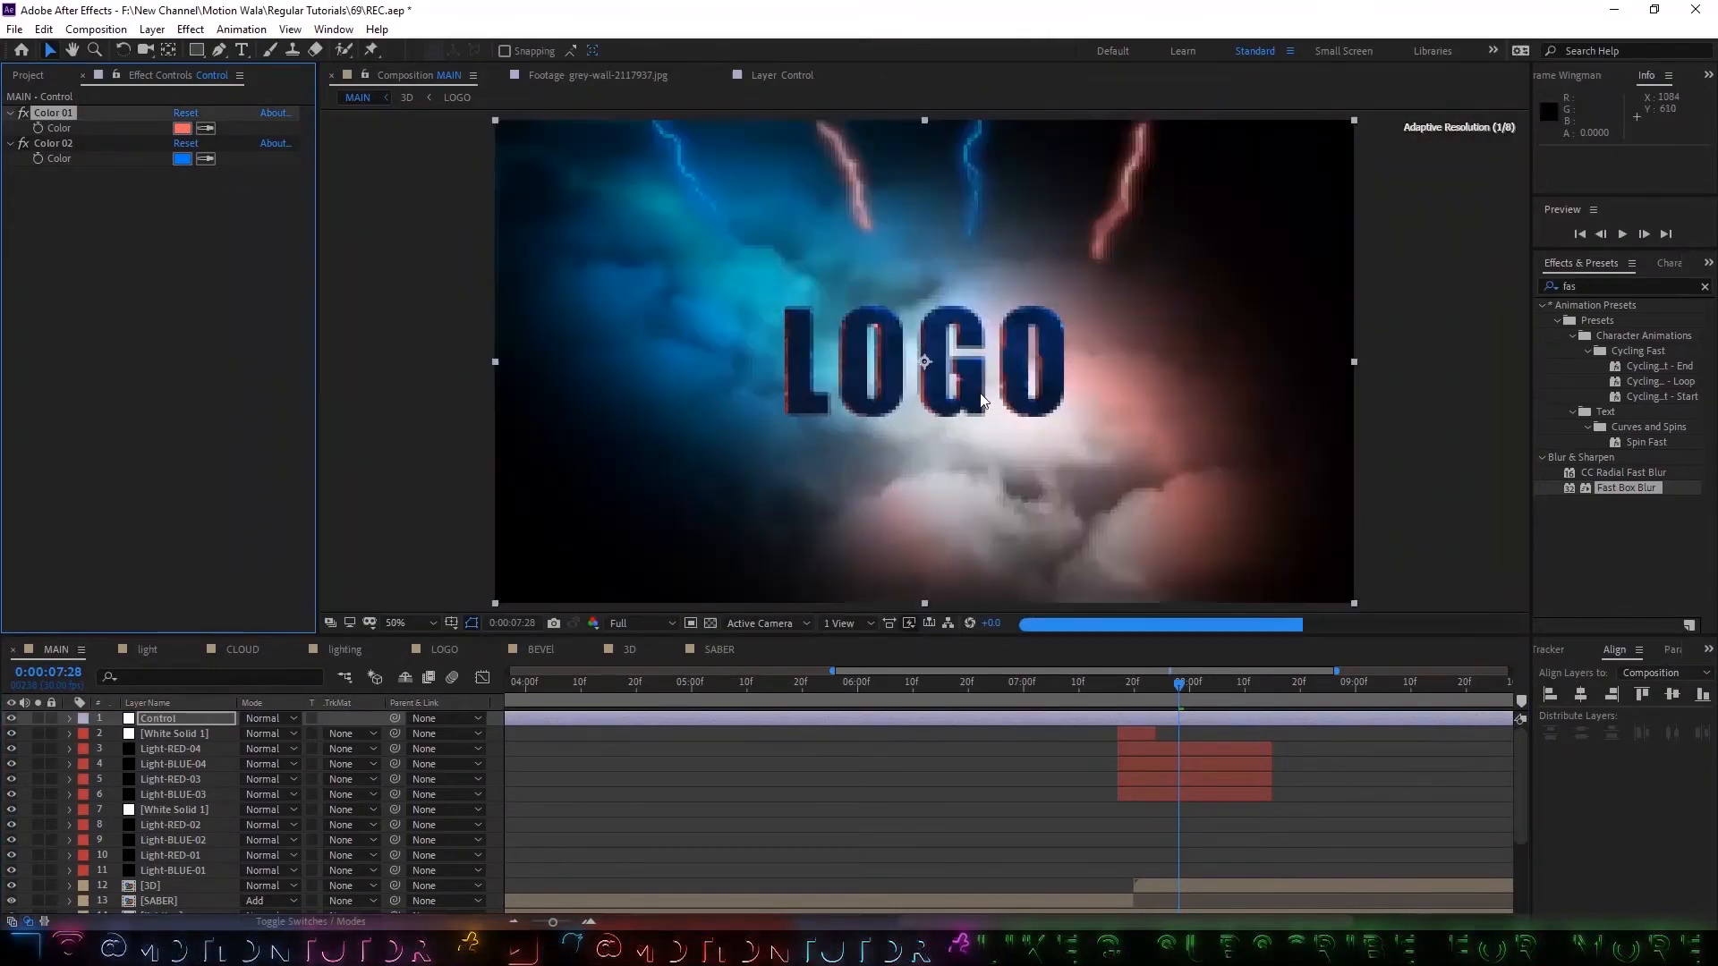
pyautogui.click(181, 128)
pyautogui.click(564, 337)
pyautogui.click(809, 332)
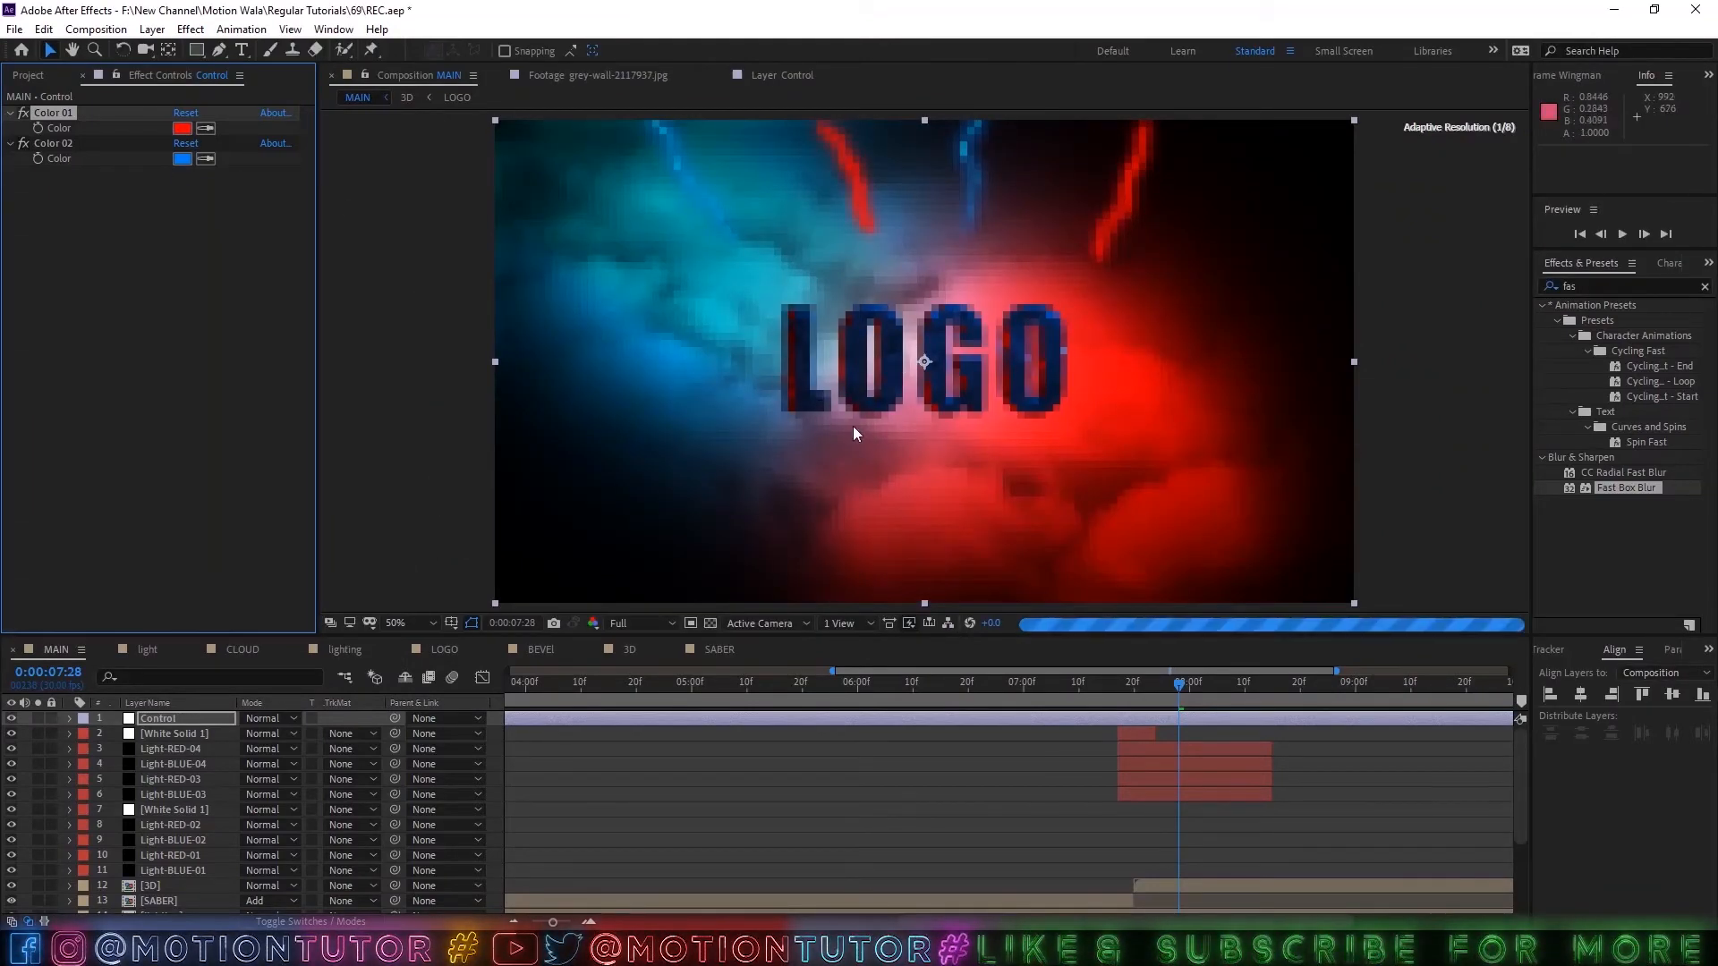
# Change the Control layer's Color 01 to a softer, slightly desaturated red.
pyautogui.click(182, 128)
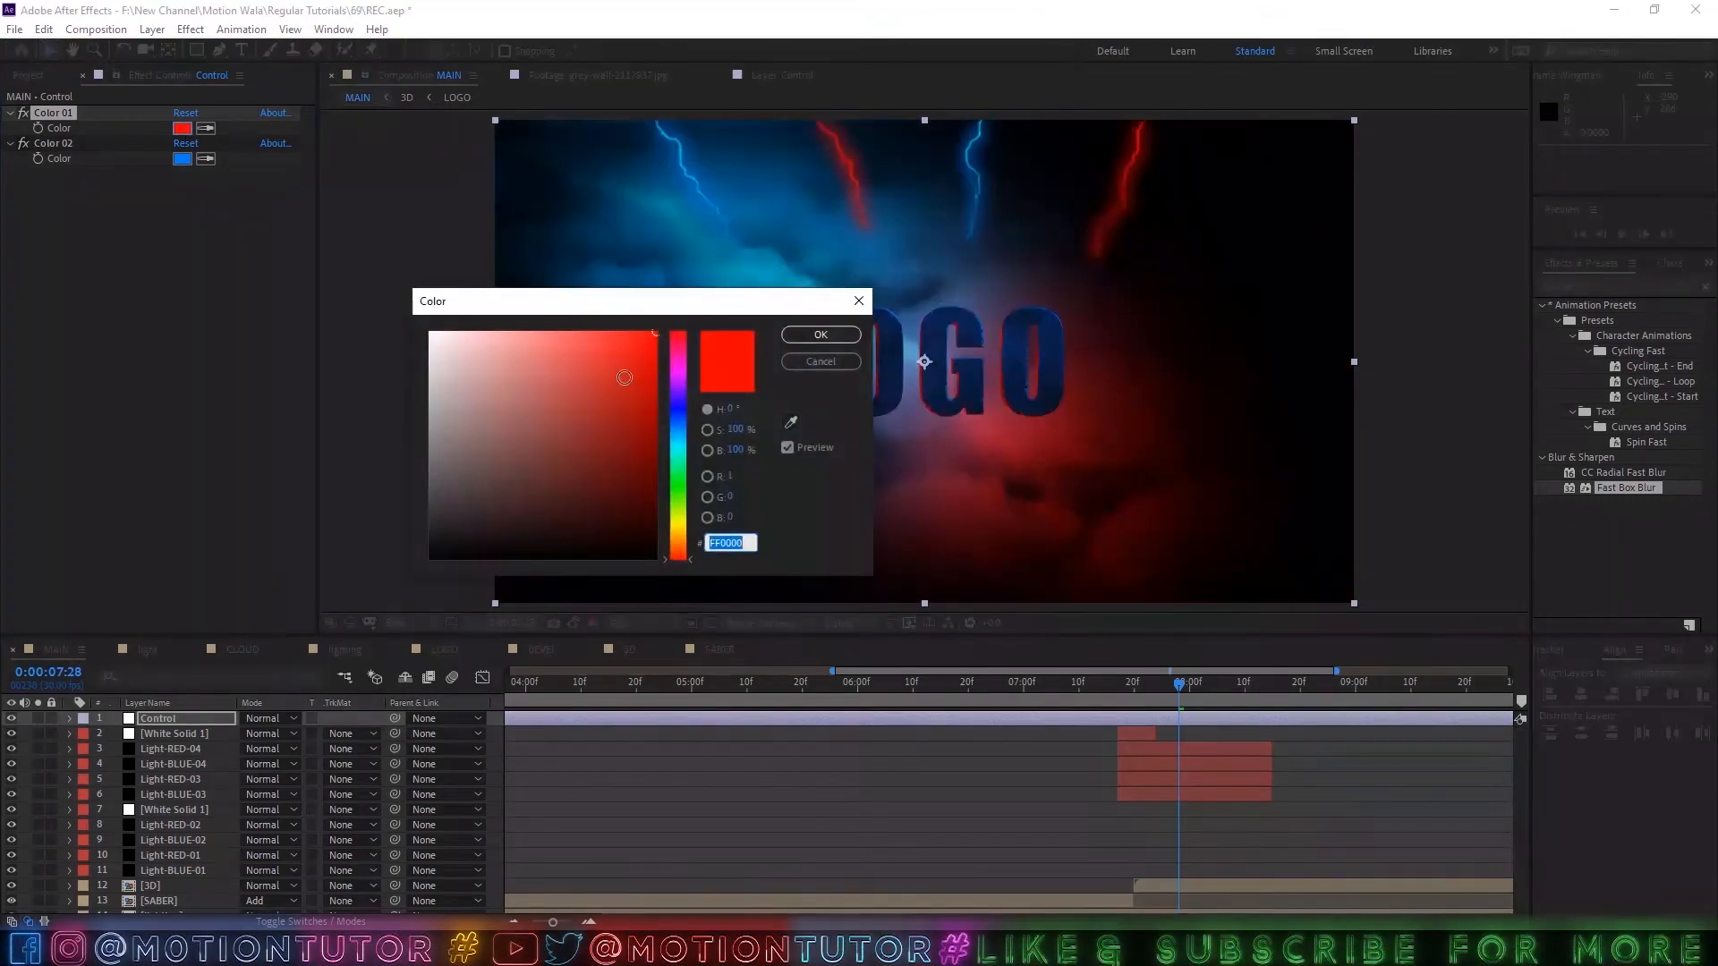
pyautogui.moveTo(581, 338); pyautogui.dragTo(603, 346)
pyautogui.click(832, 340)
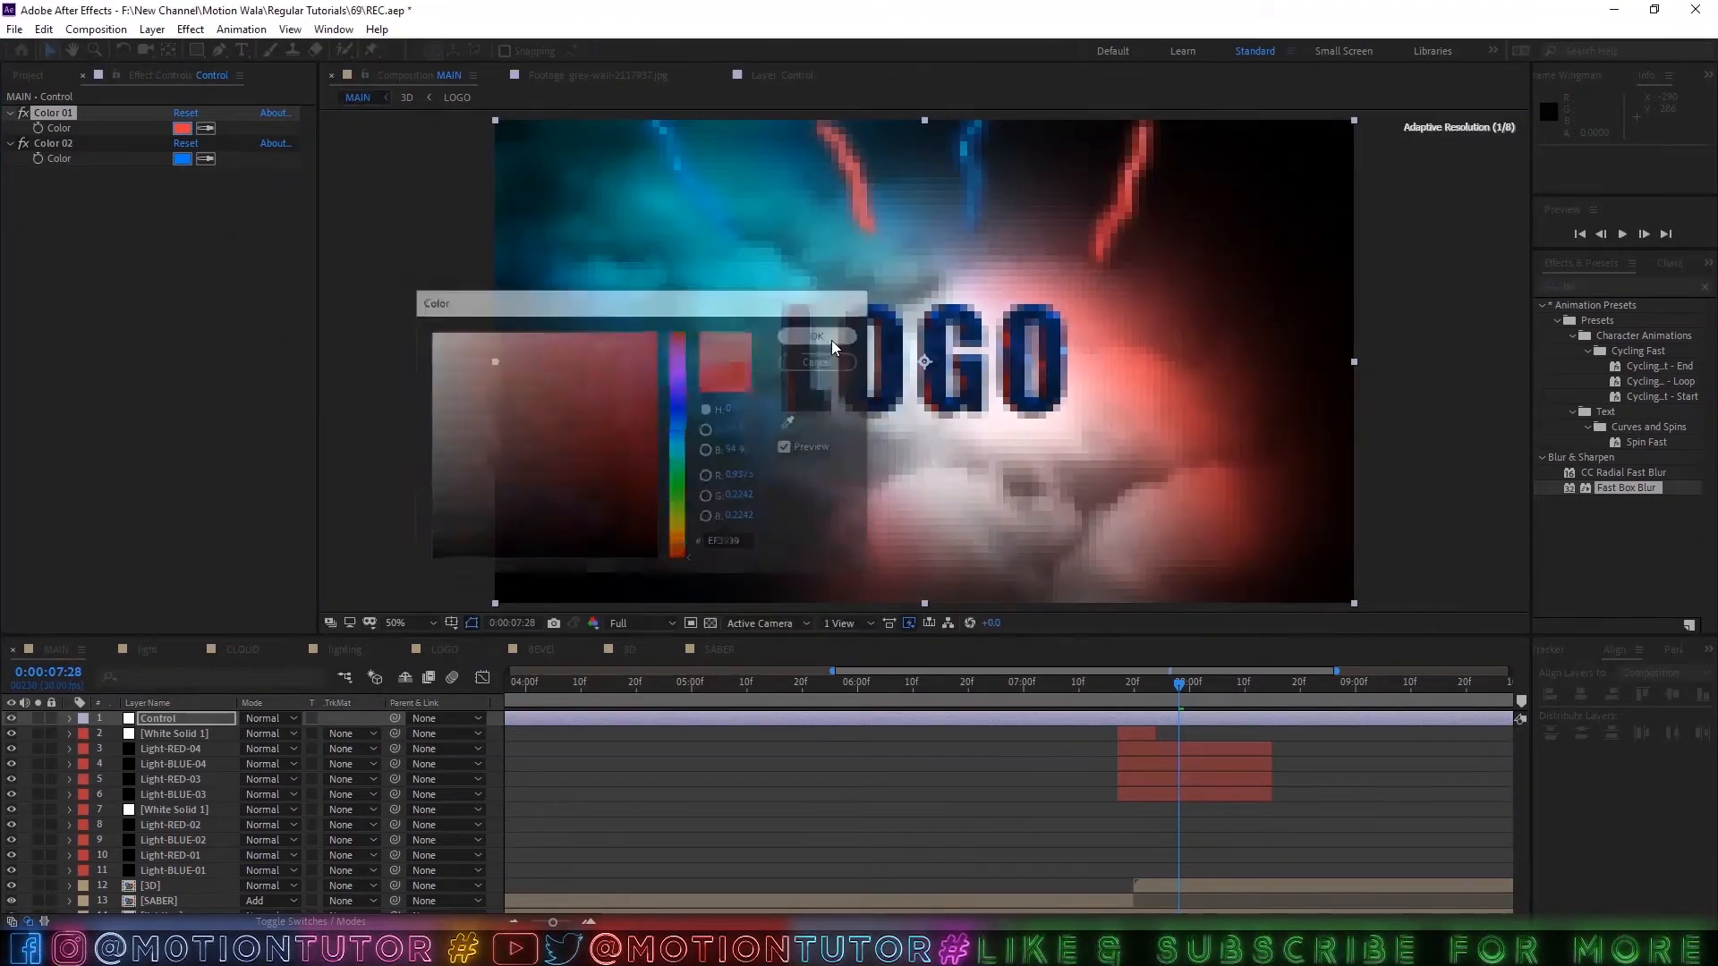
# Inspect the logo and clouds in MAIN at full-frame and close-up views, and save the project.
pyautogui.scroll(2, 930, 371)
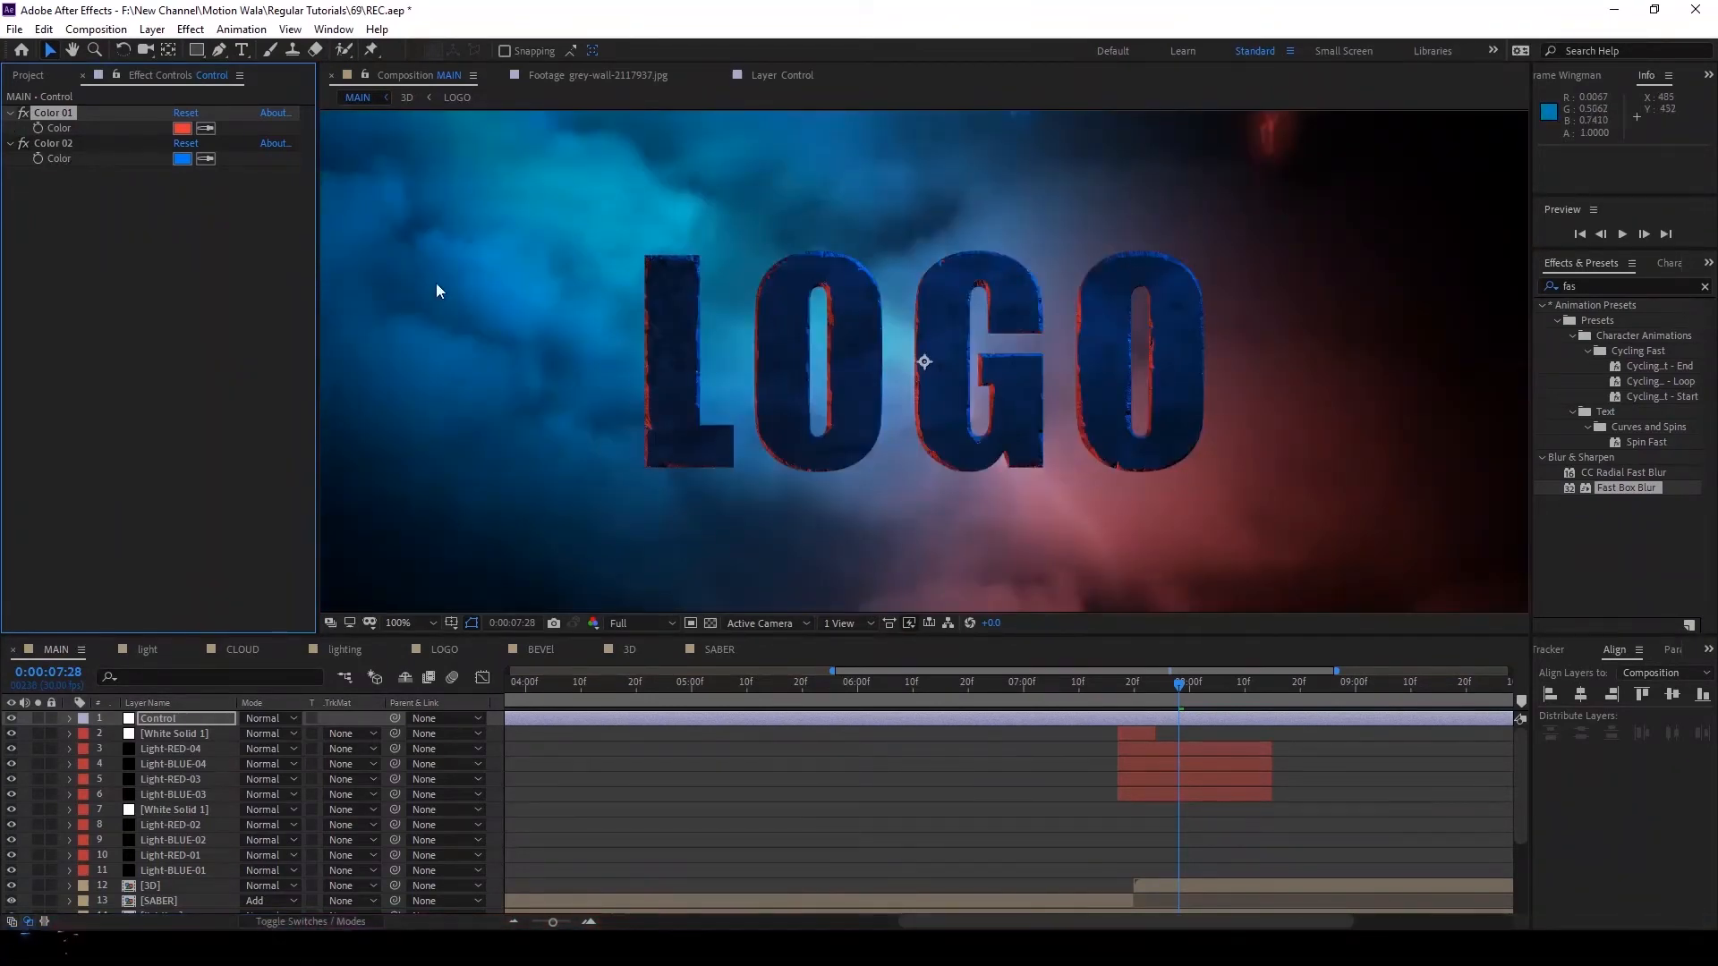
pyautogui.scroll(-2, 884, 338)
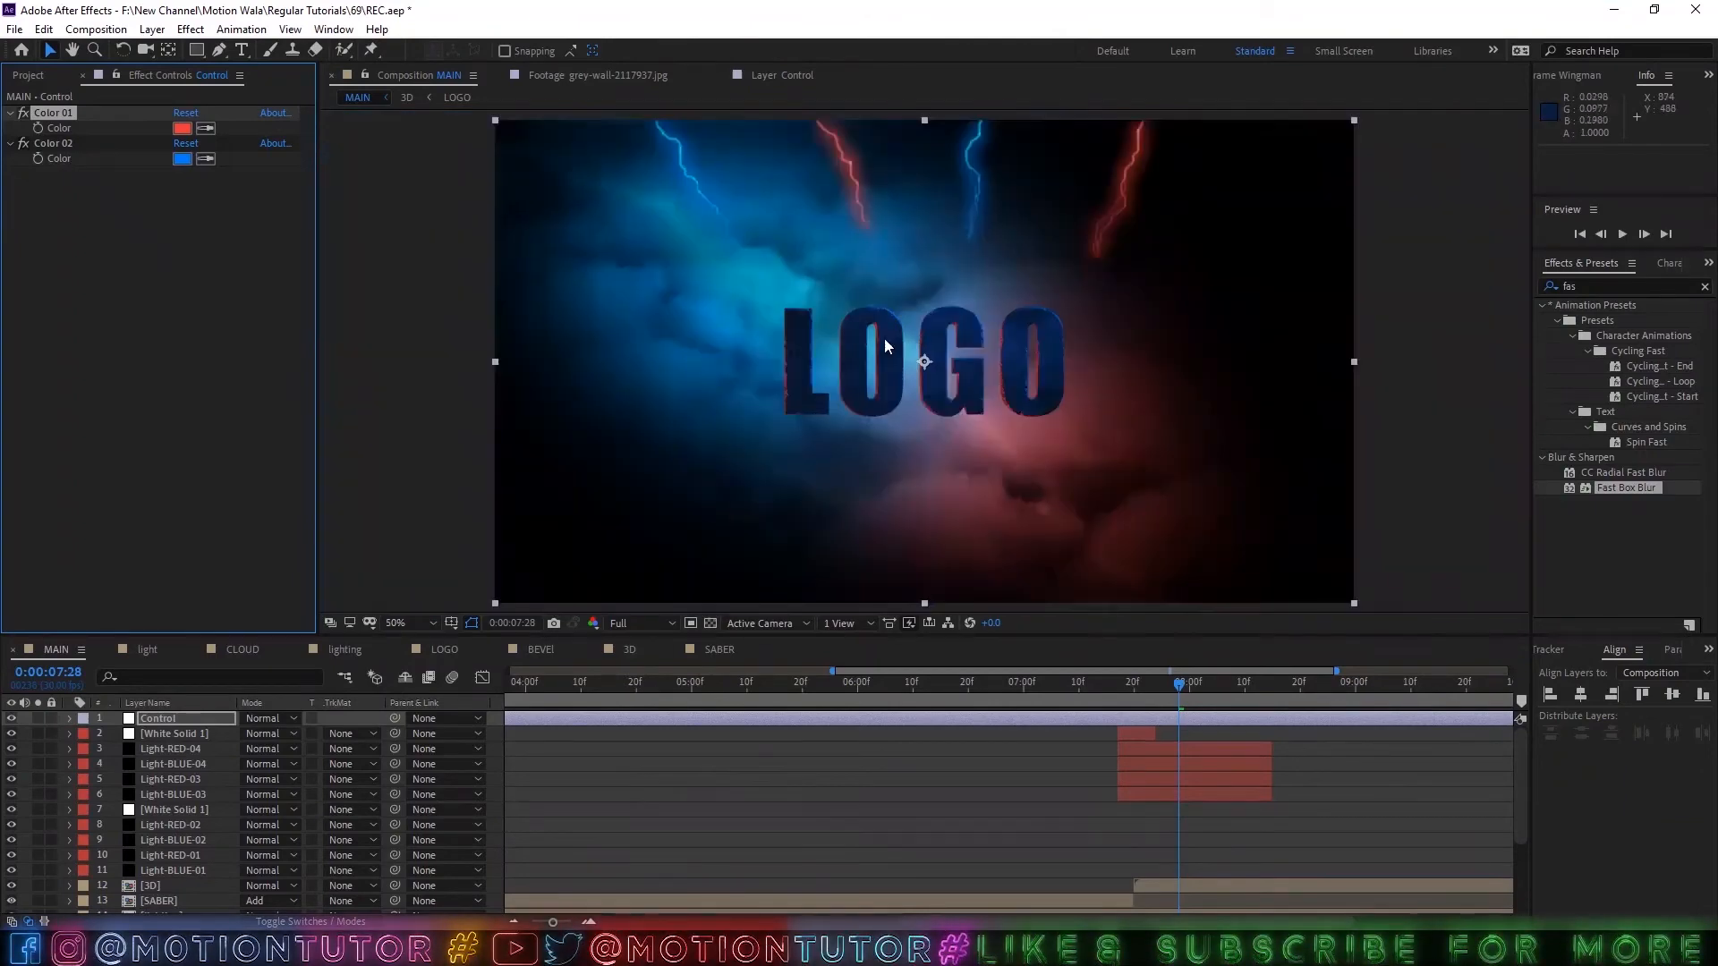
pyautogui.press('/')
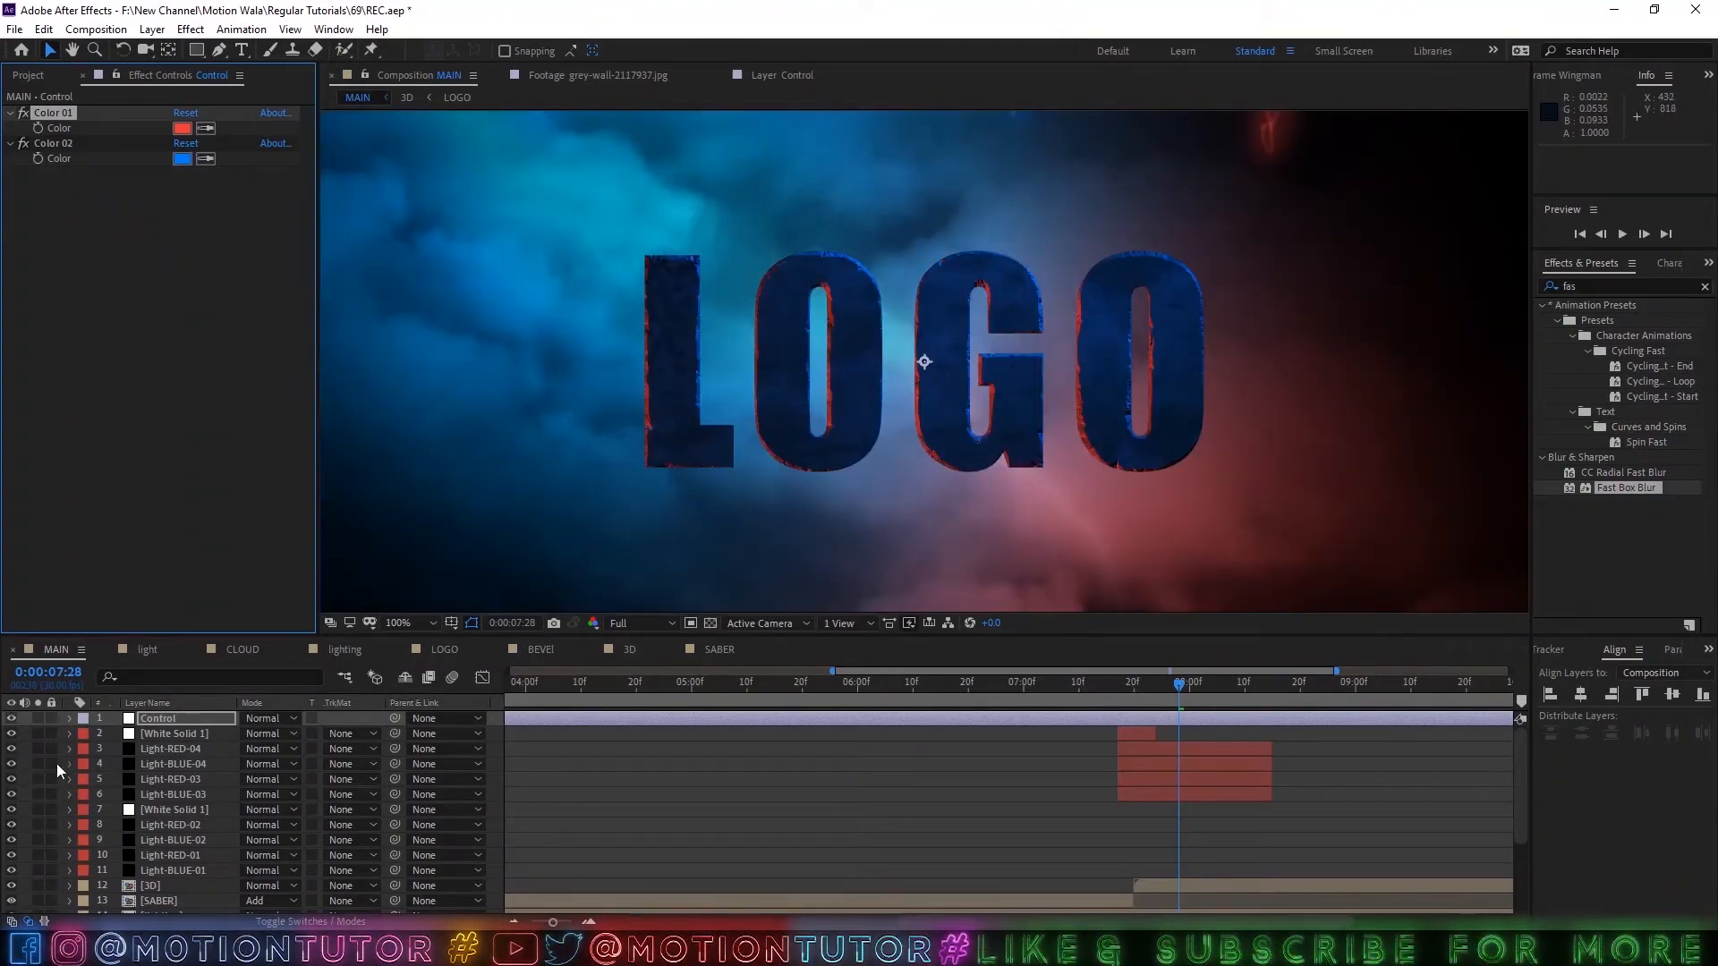
pyautogui.scroll(-5, 228, 796)
pyautogui.scroll(5, 228, 796)
pyautogui.hotkey('ctrl', 's')
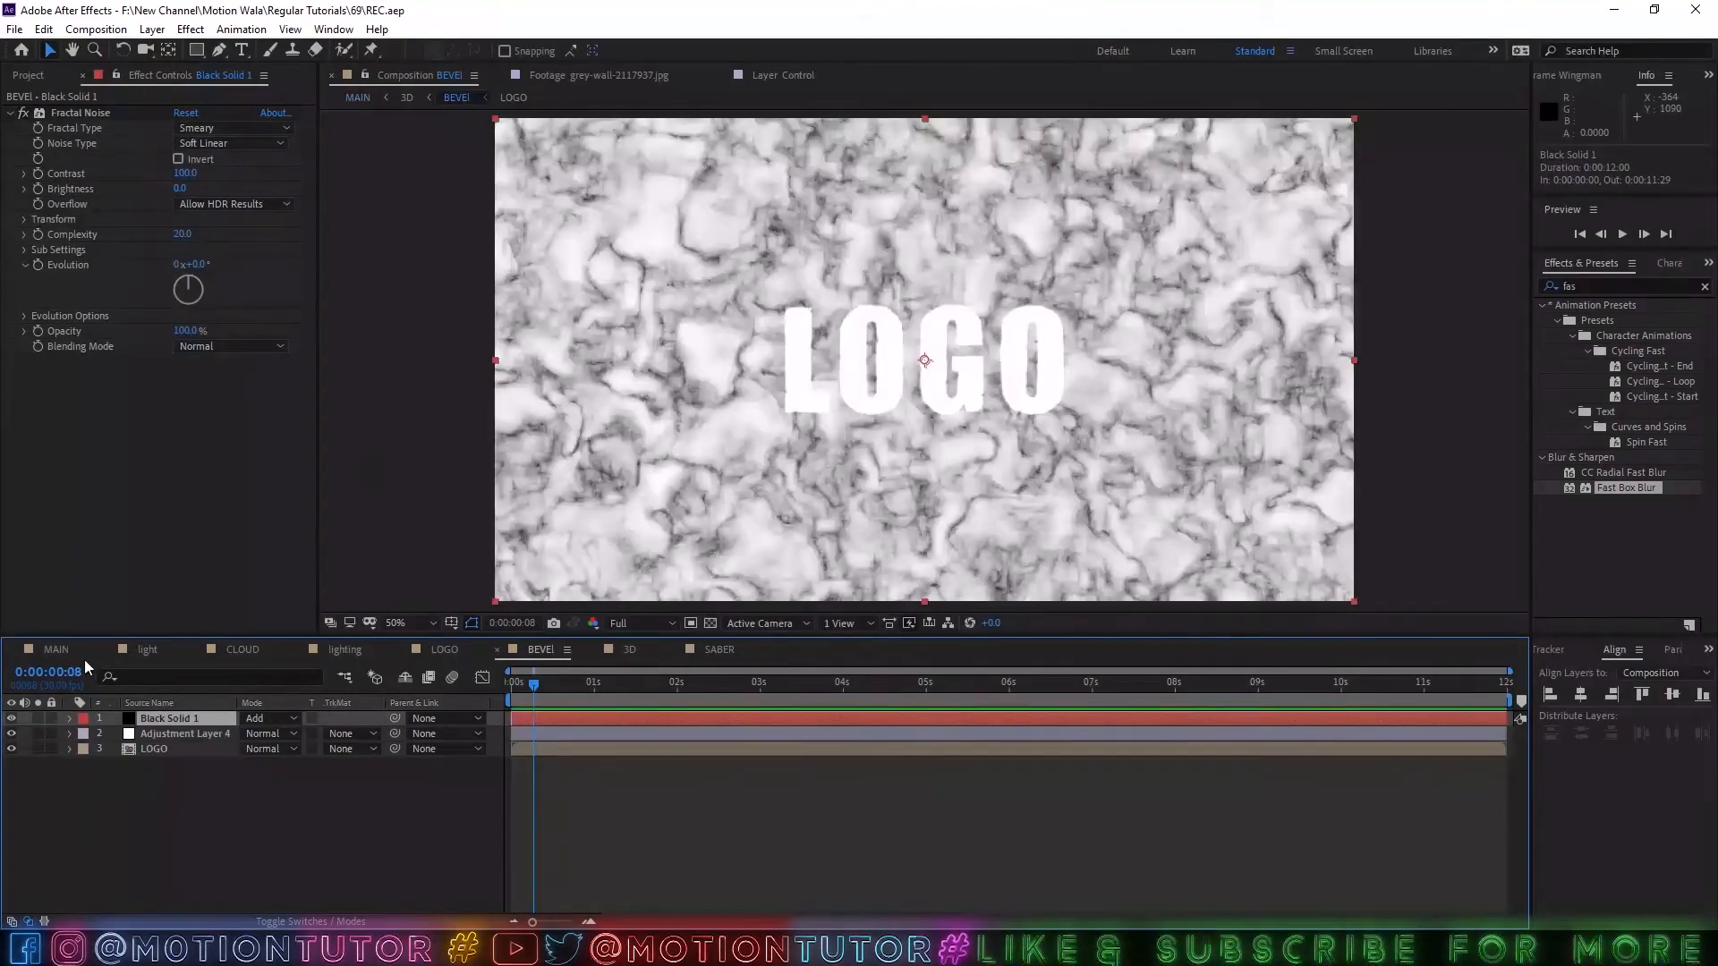
# Begin a new 1920 x 1080 px solid in the MAIN composition and set its color to black (000000).
pyautogui.click(59, 651)
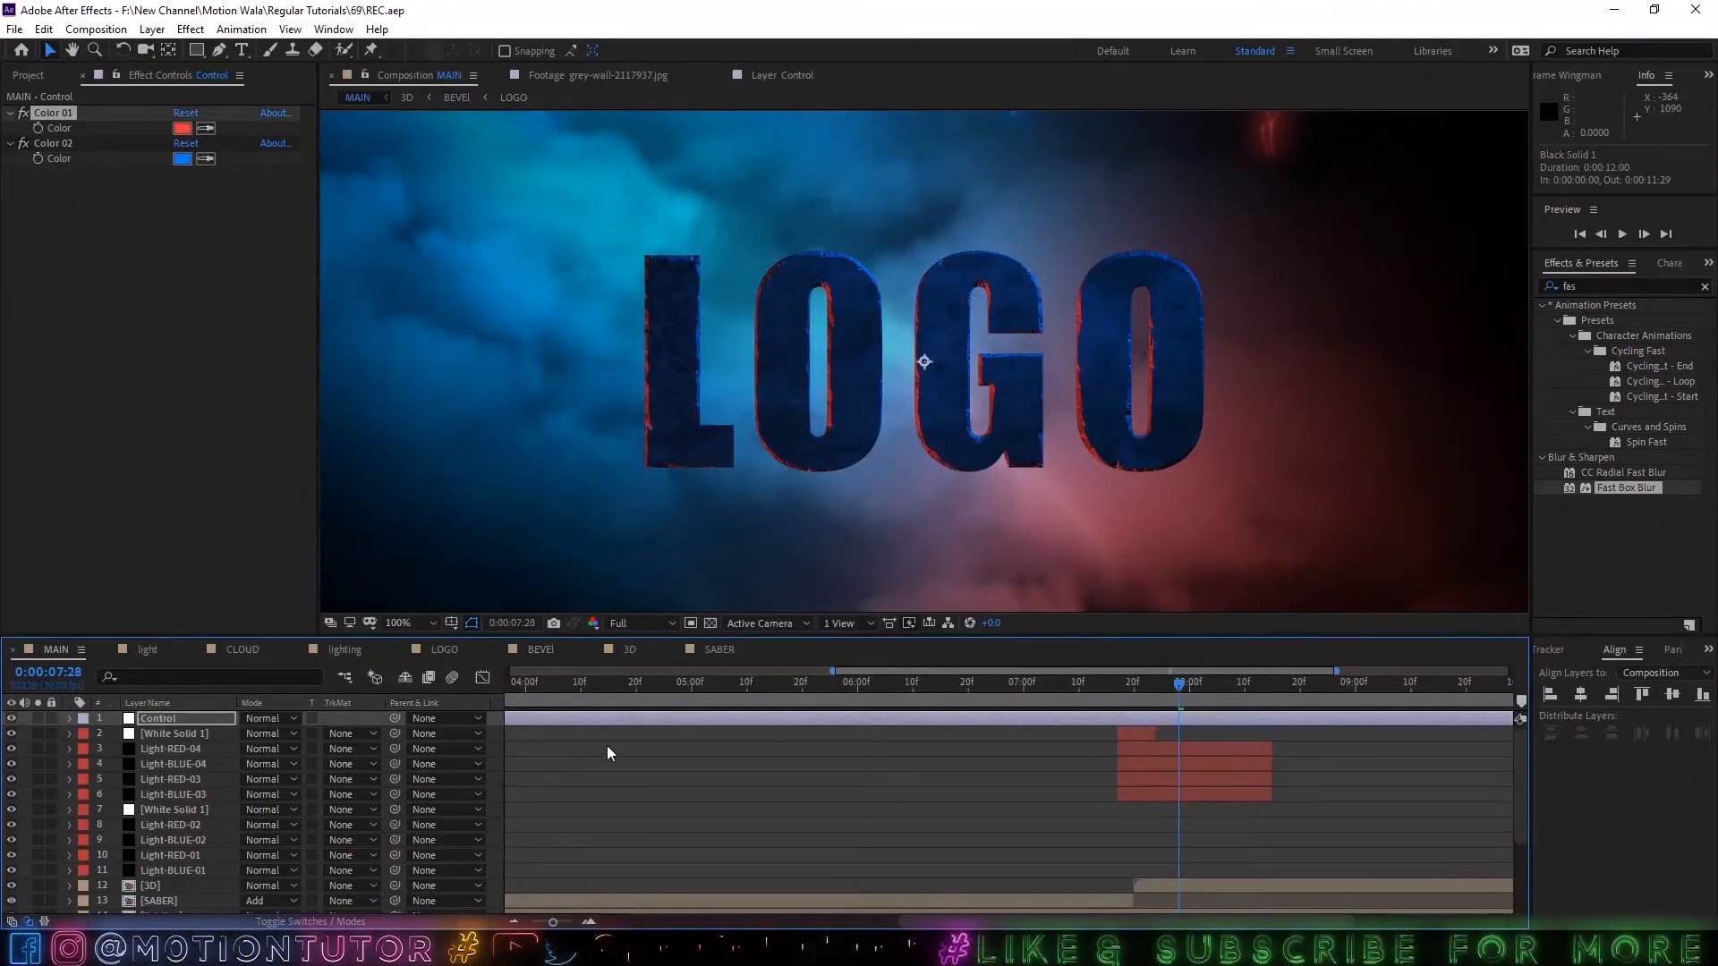
pyautogui.press(';')
pyautogui.hotkey('ctrl', 'y')
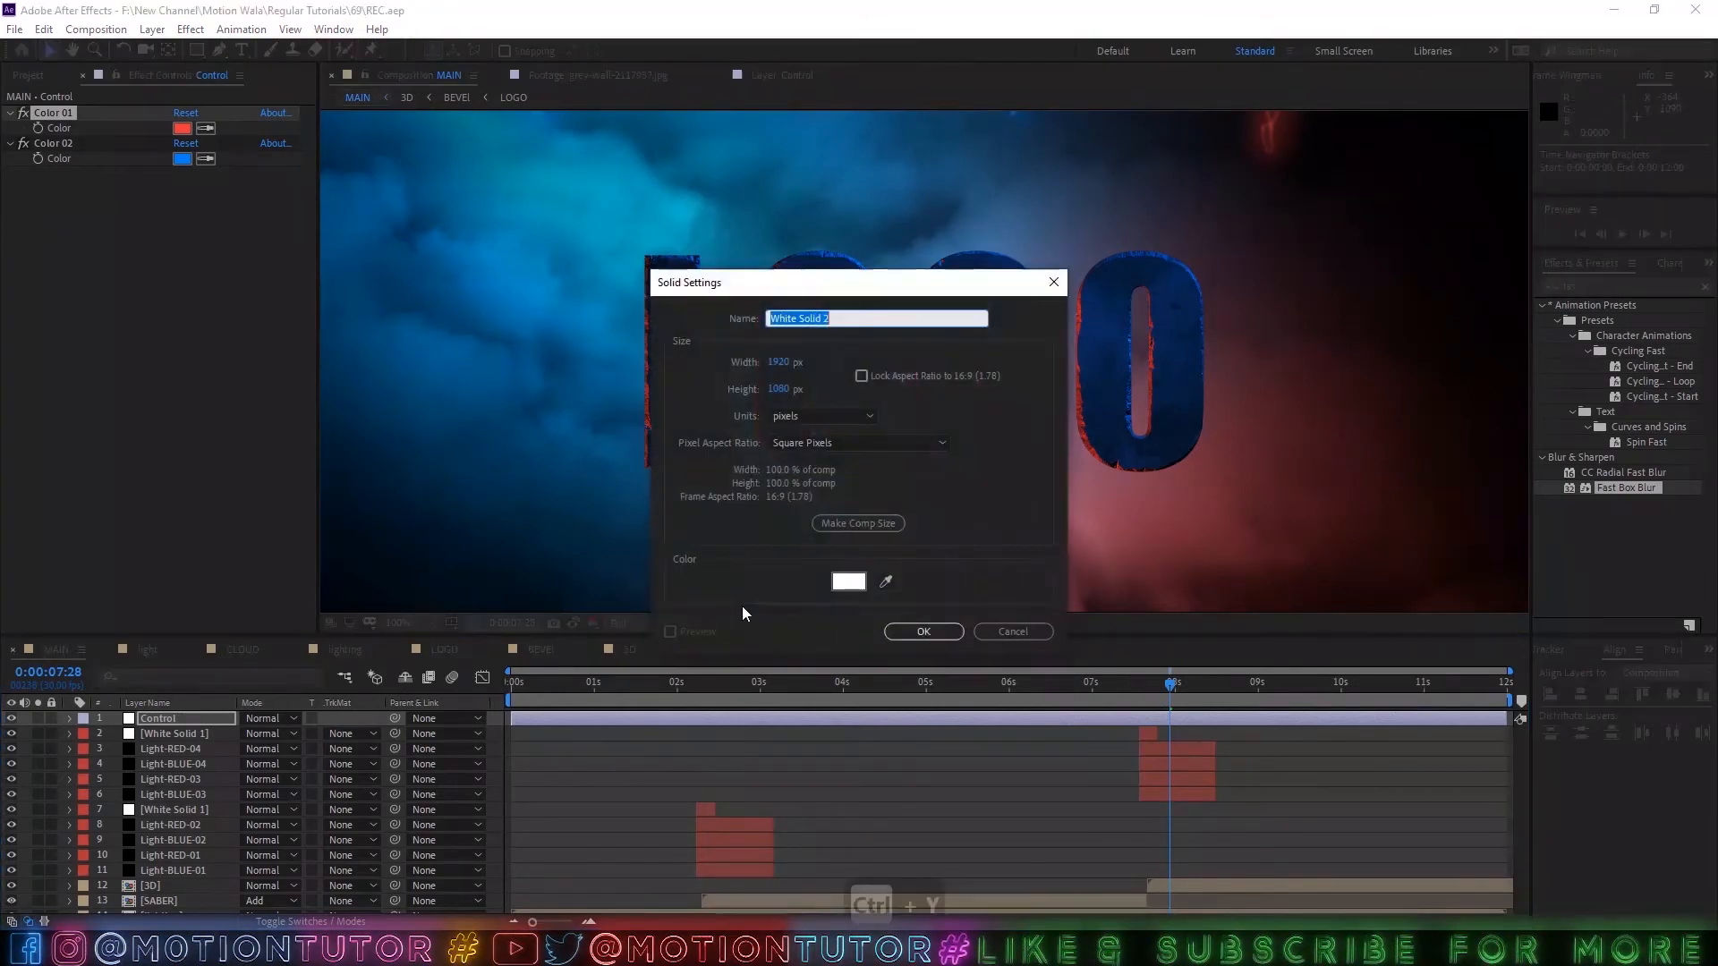
pyautogui.click(850, 581)
pyautogui.click(431, 557)
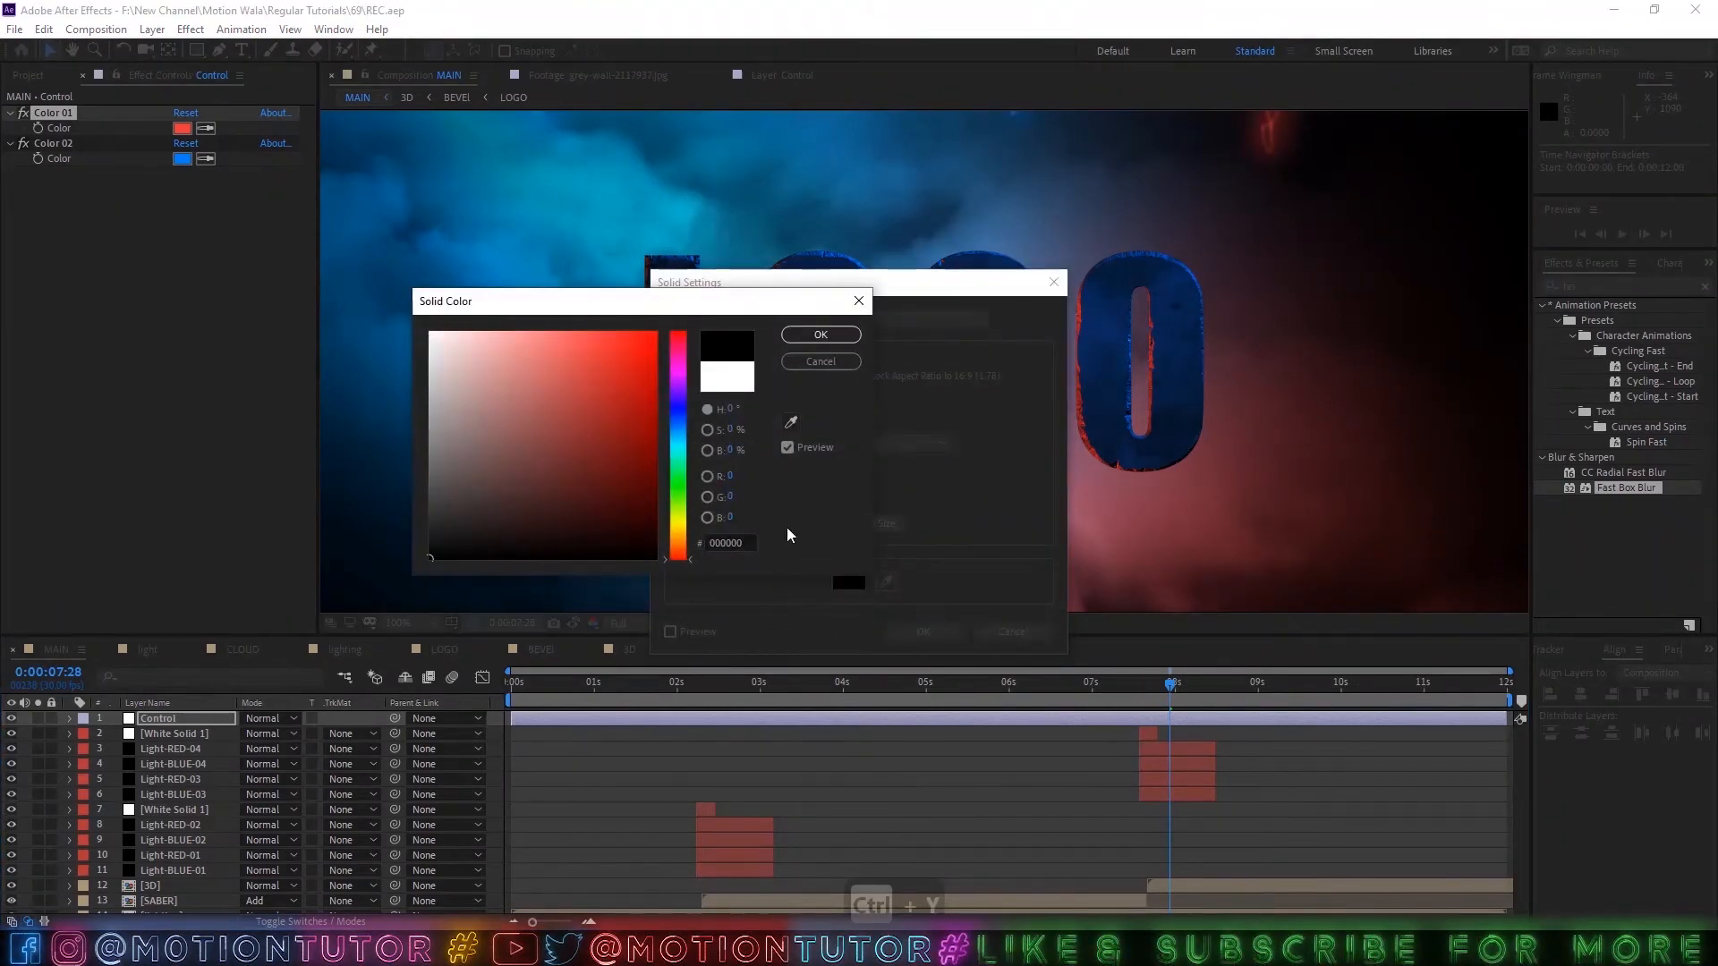
pyautogui.click(801, 336)
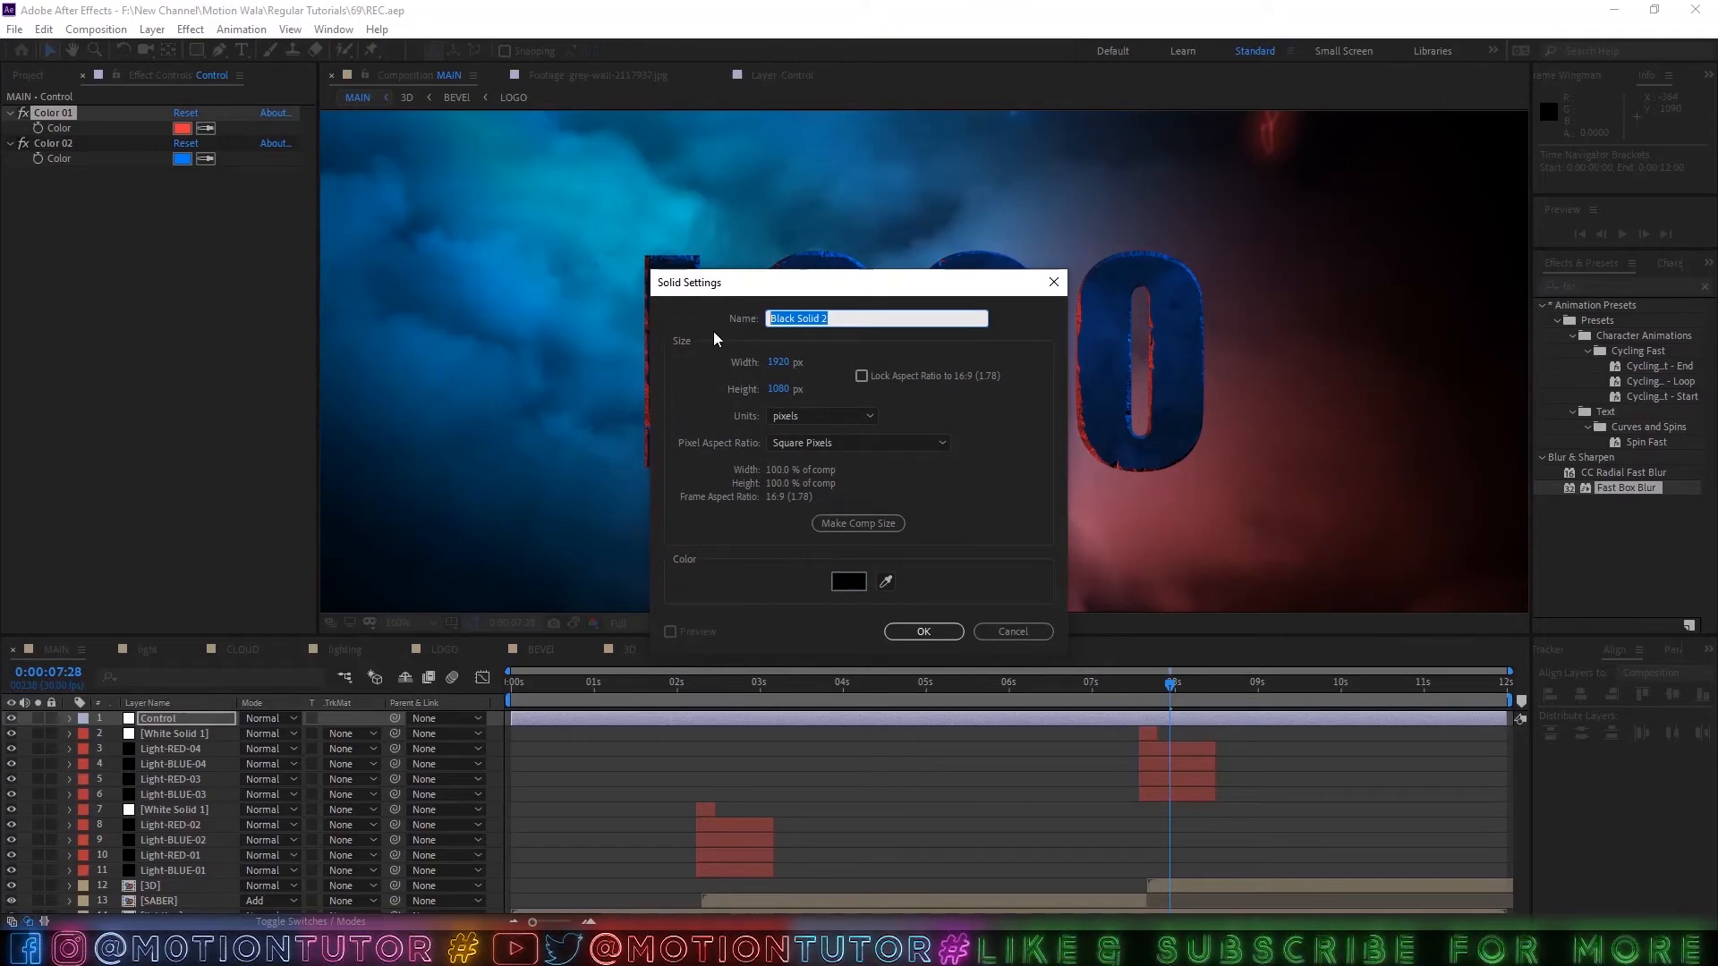
# Name the solid OVERLAY and create it, keeping the timeline on layer names.
pyautogui.write('OL')
pyautogui.hotkey('shift', 'BackSpace')
pyautogui.hotkey('shift', 'BackSpace')
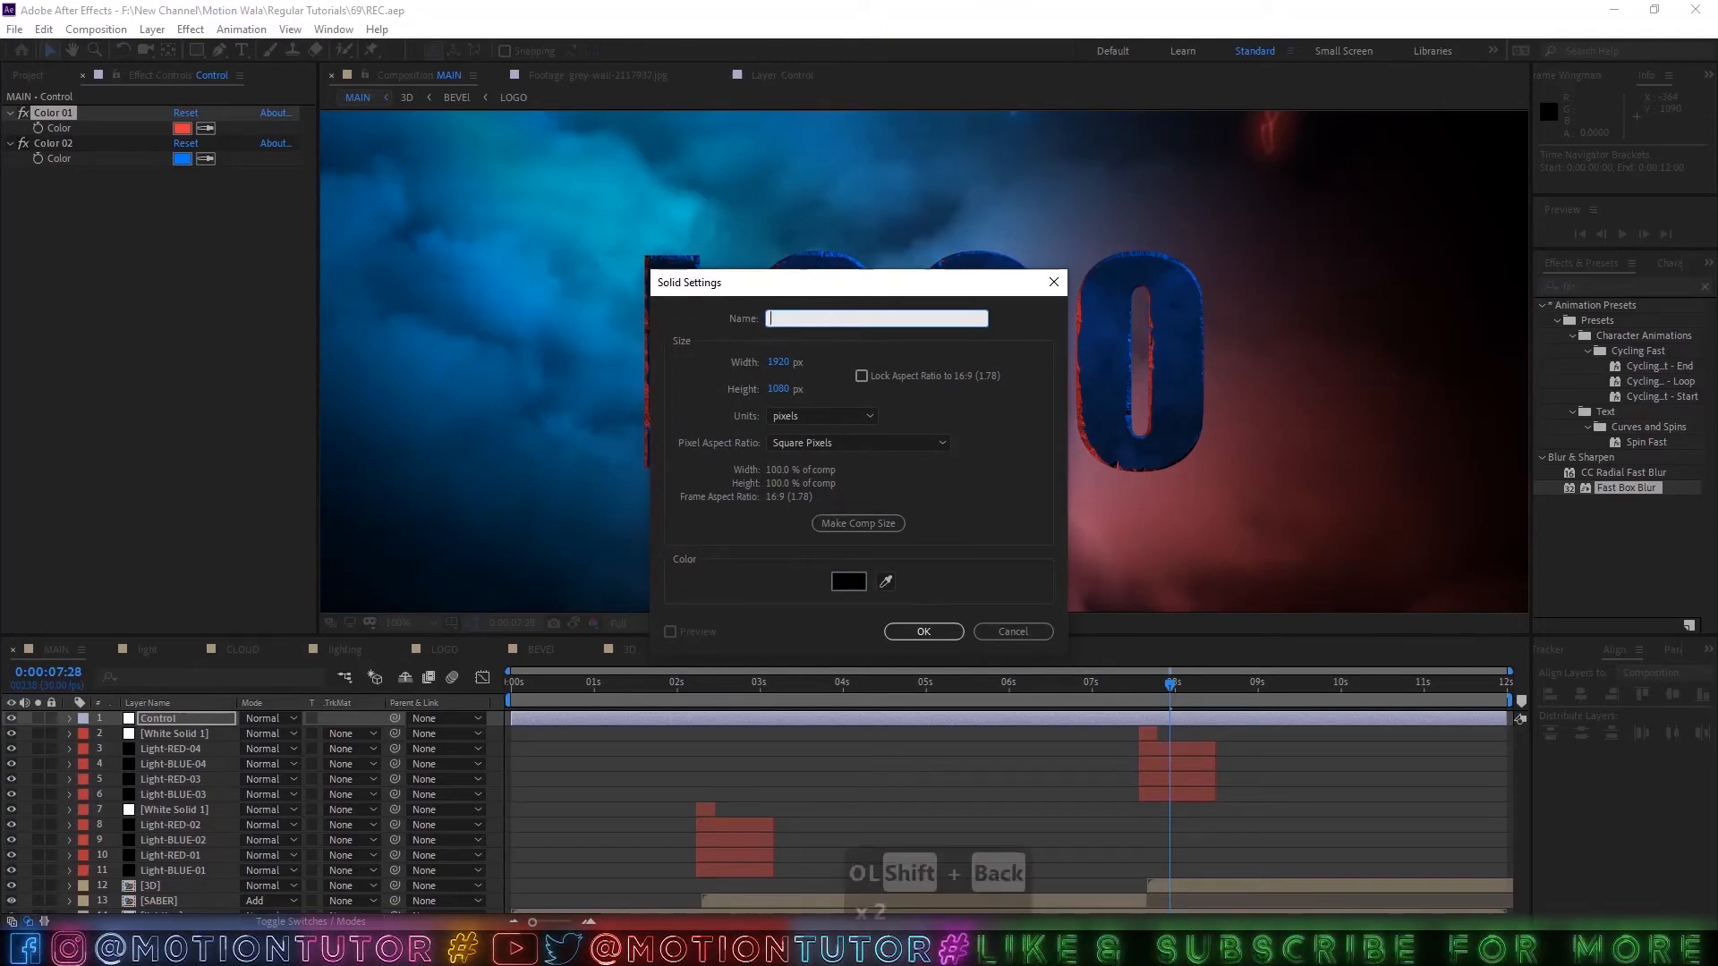
pyautogui.write('OVEWR')
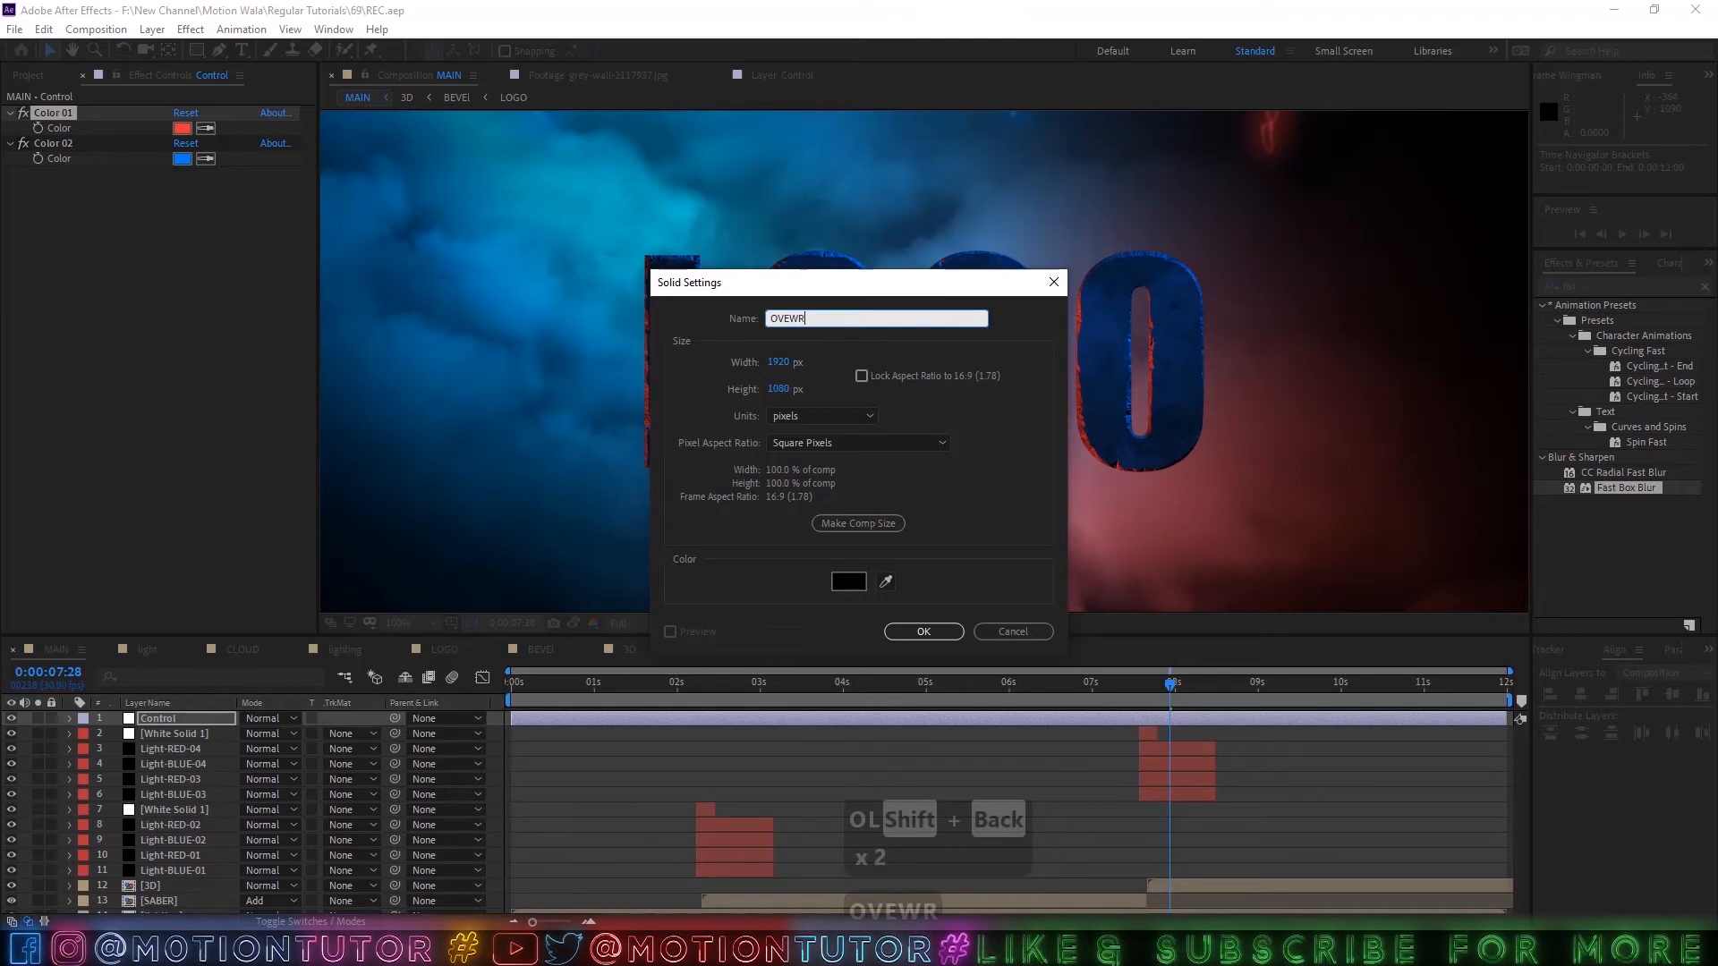
pyautogui.hotkey('shift', 'BackSpace')
pyautogui.hotkey('shift', 'BackSpace')
pyautogui.write('RLAY')
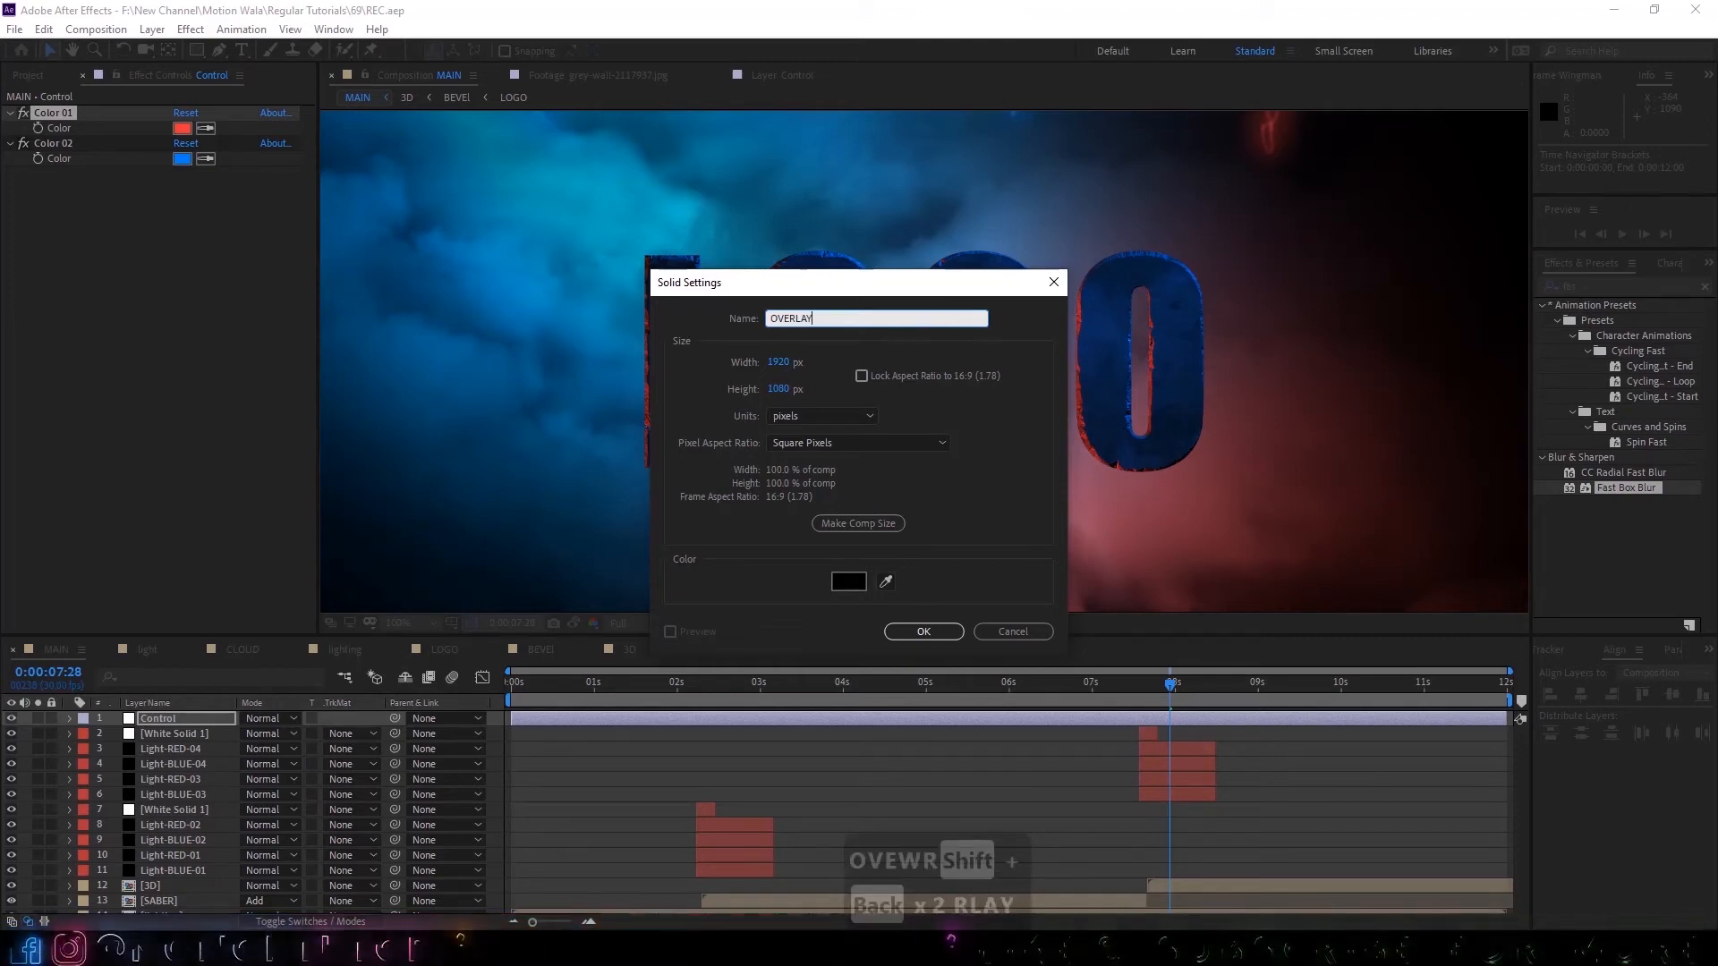
pyautogui.click(937, 633)
pyautogui.click(170, 705)
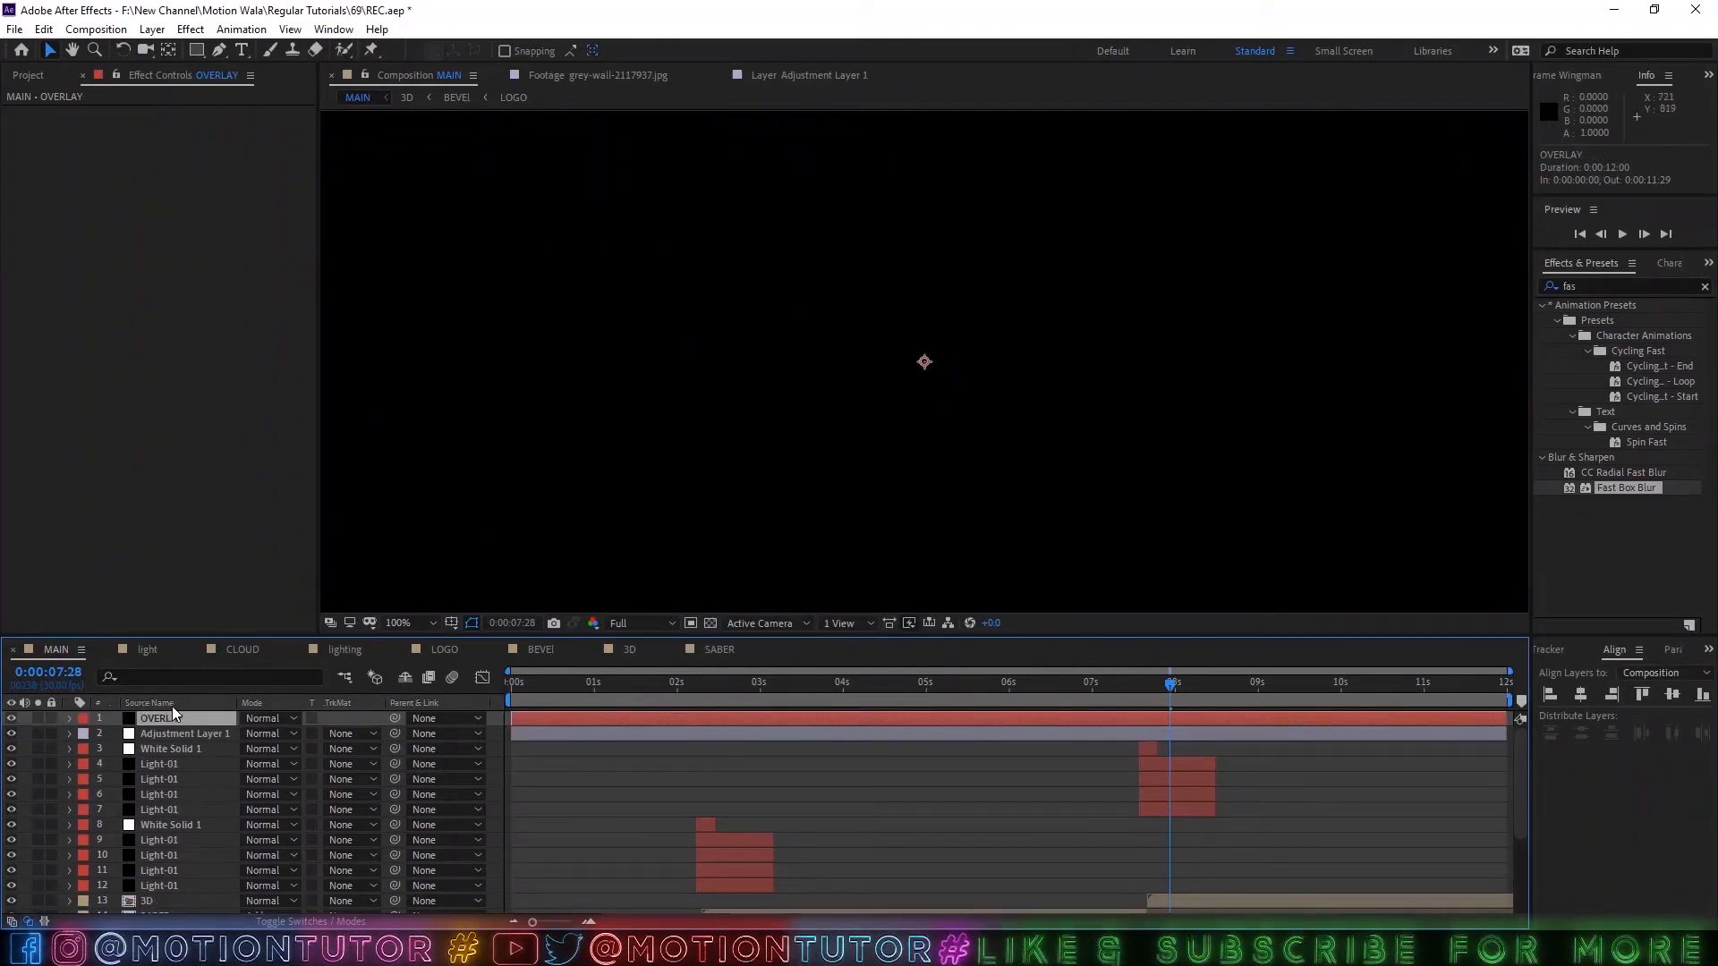
pyautogui.click(172, 706)
# Find the Fill effect and apply it to the OVERLAY layer.
pyautogui.click(1616, 279)
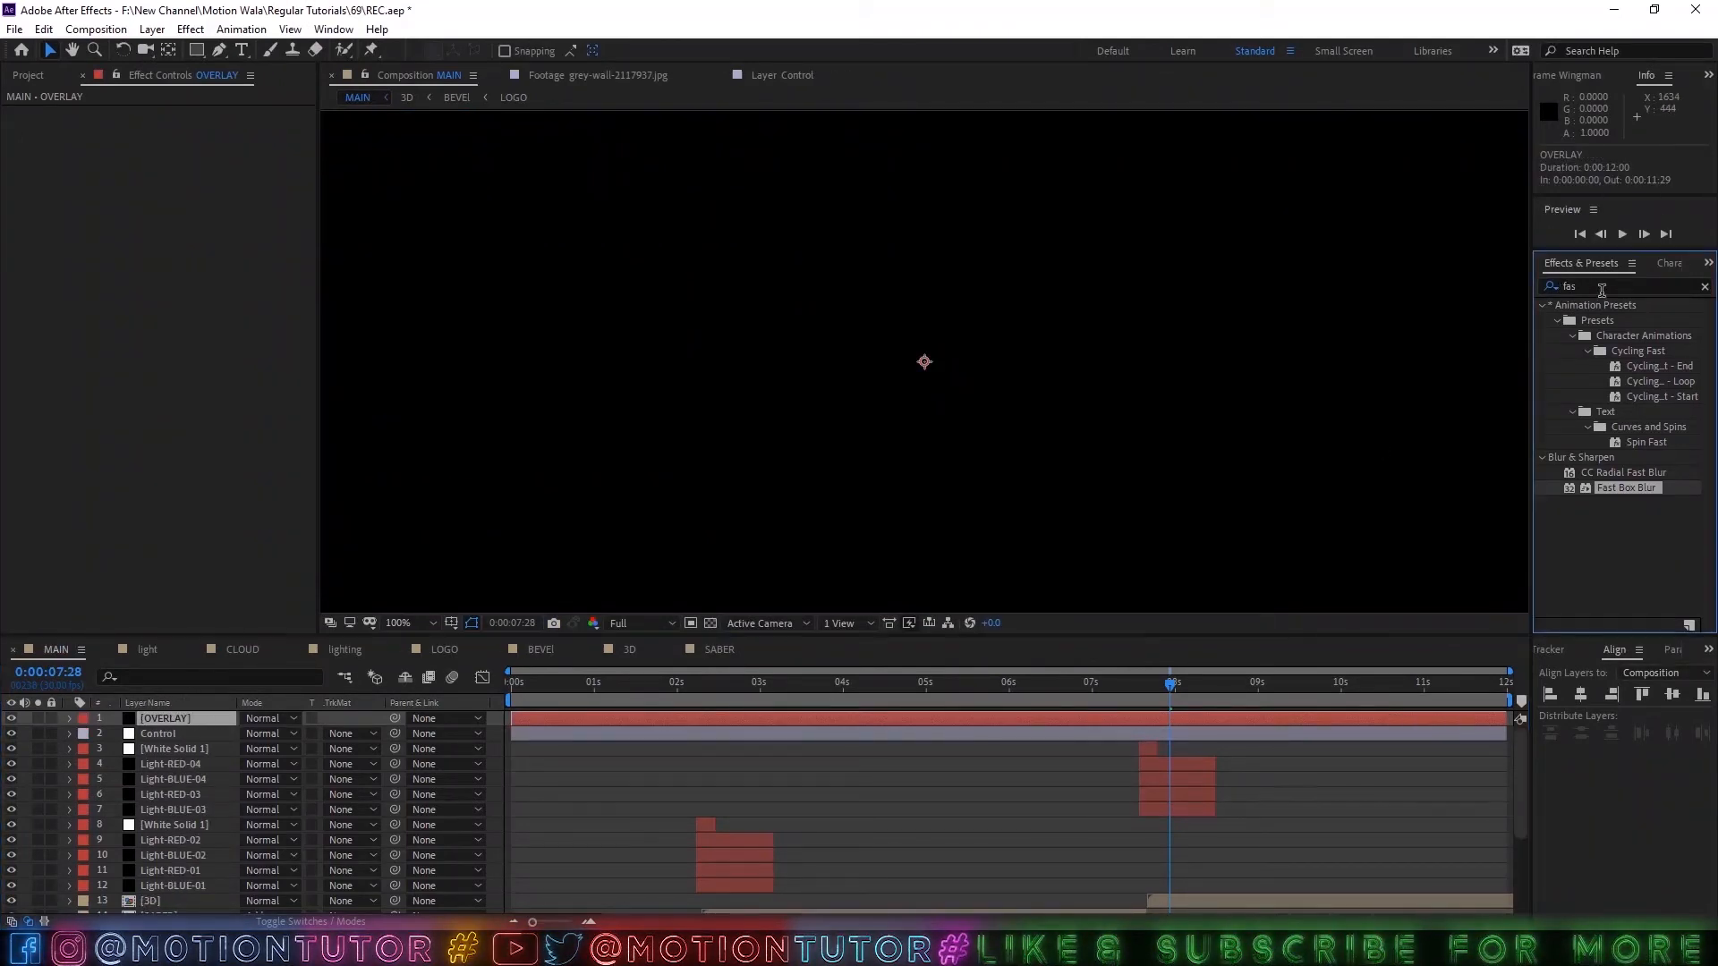
pyautogui.click(1581, 287)
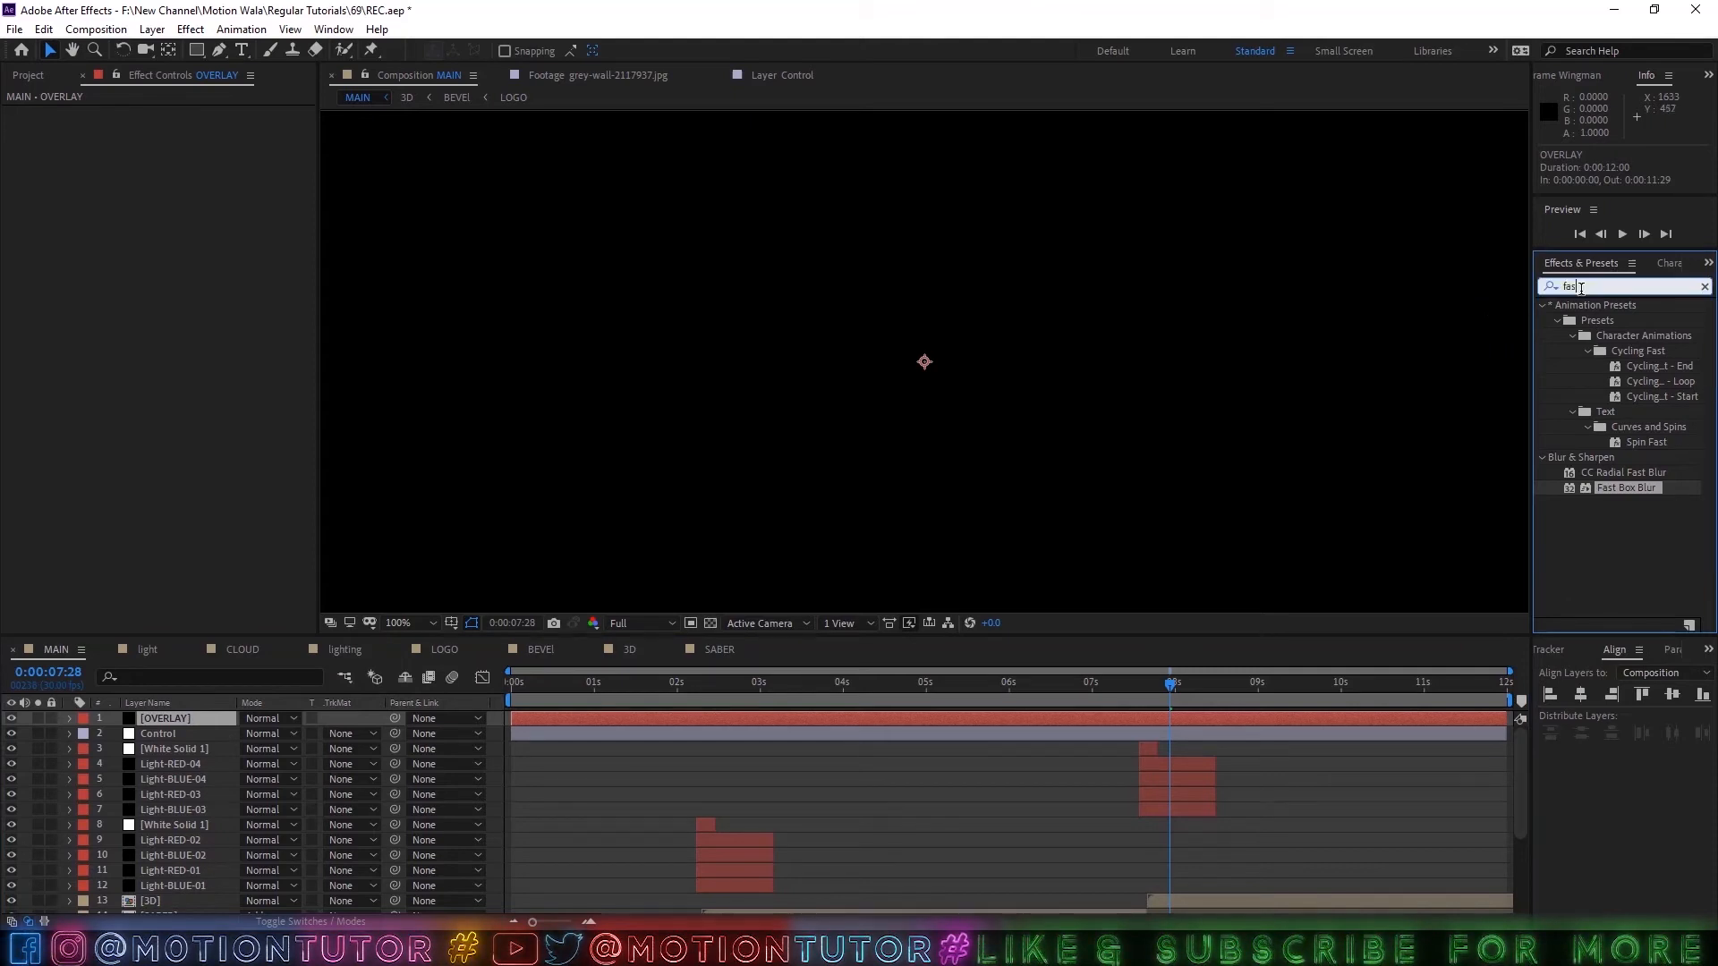
pyautogui.write('fill')
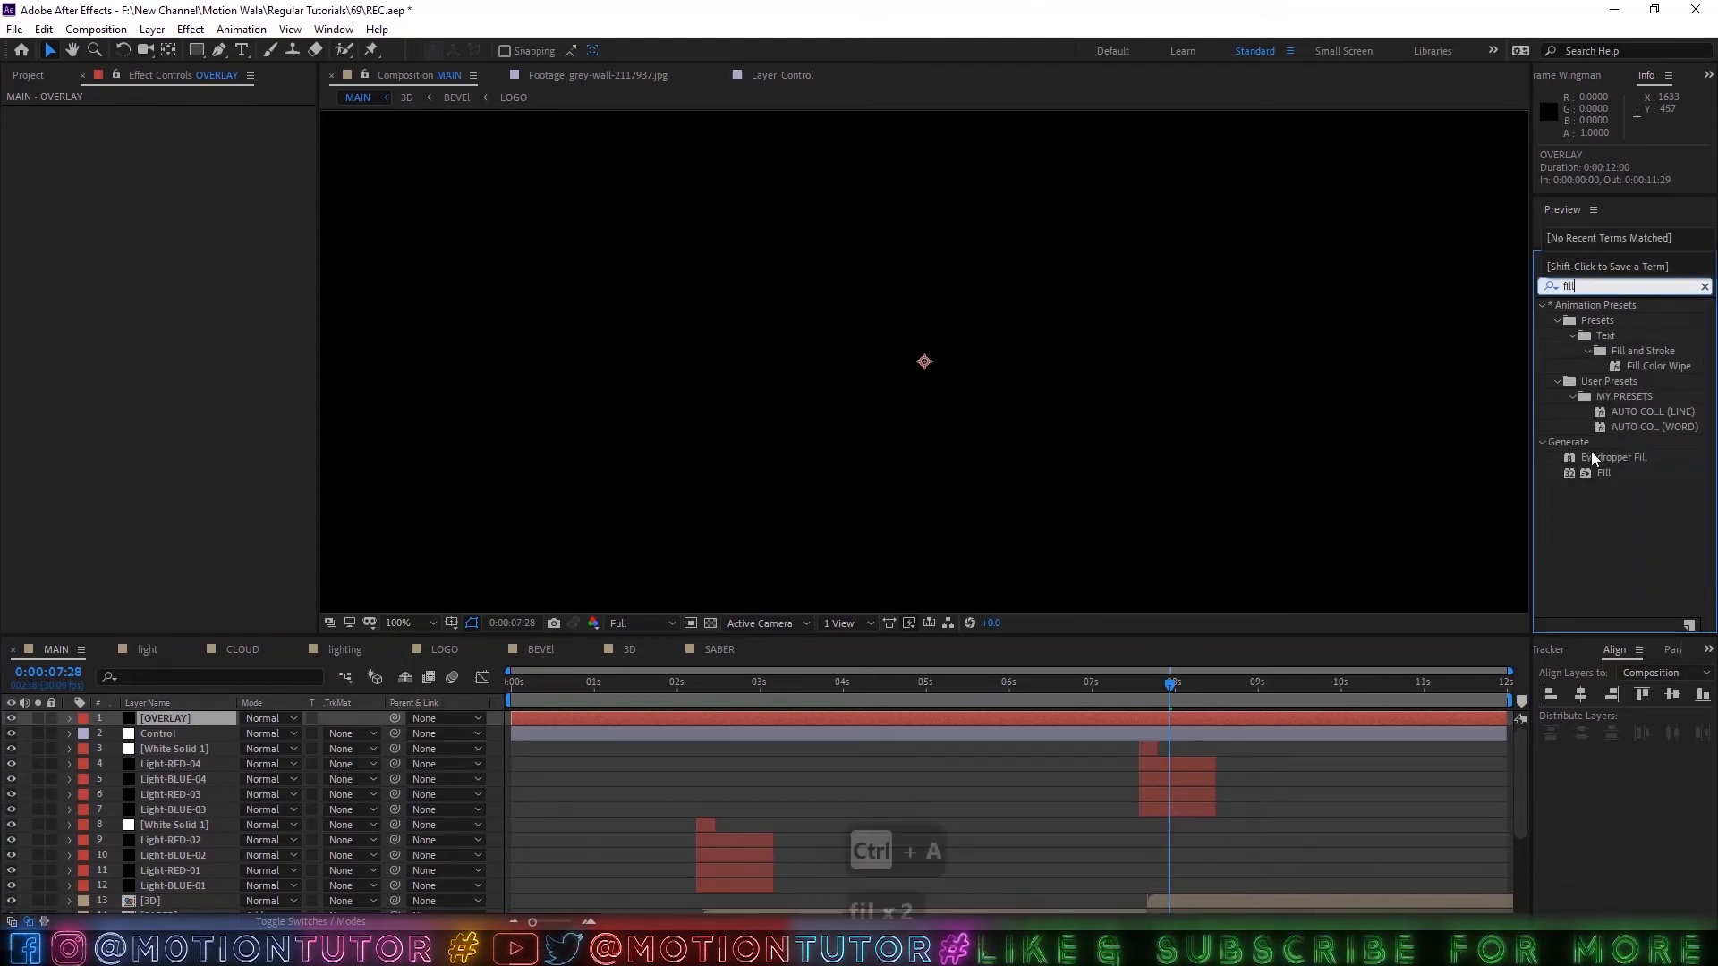
pyautogui.moveTo(1604, 472); pyautogui.dragTo(209, 722)
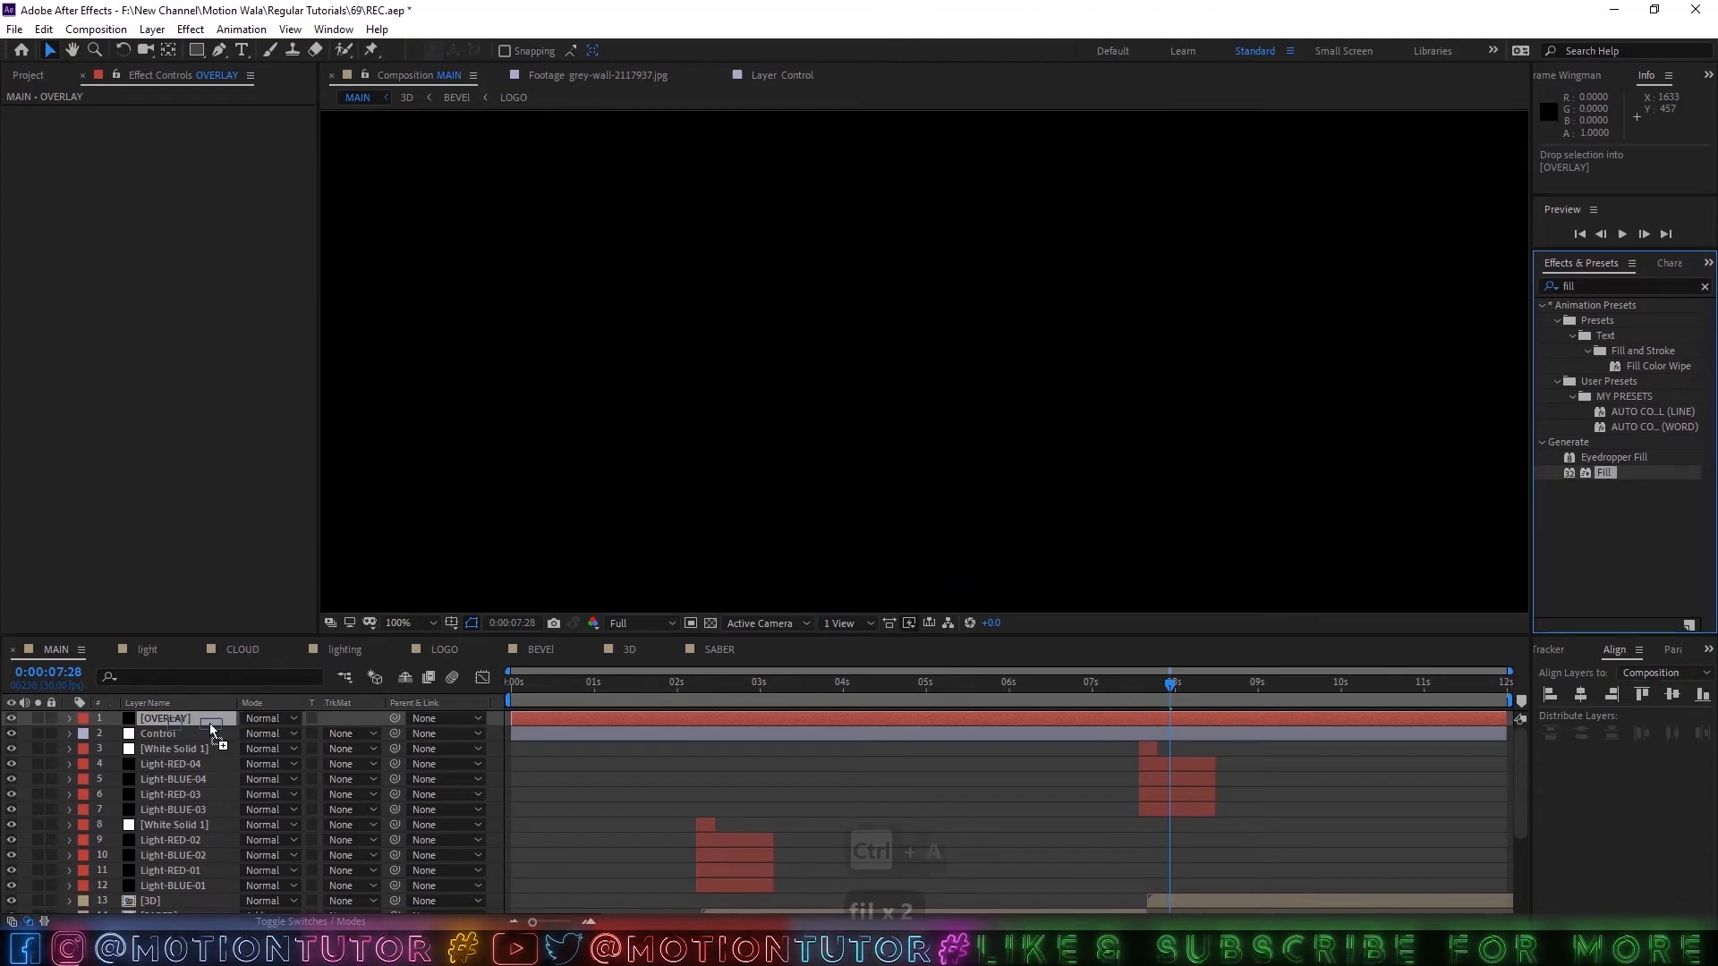
pyautogui.click(151, 718)
# Draw an elliptical mask over the lower-left part of the OVERLAY layer and enlarge it outward to about 157% wide and 137% high.
pyautogui.scroll(-1, 457, 143)
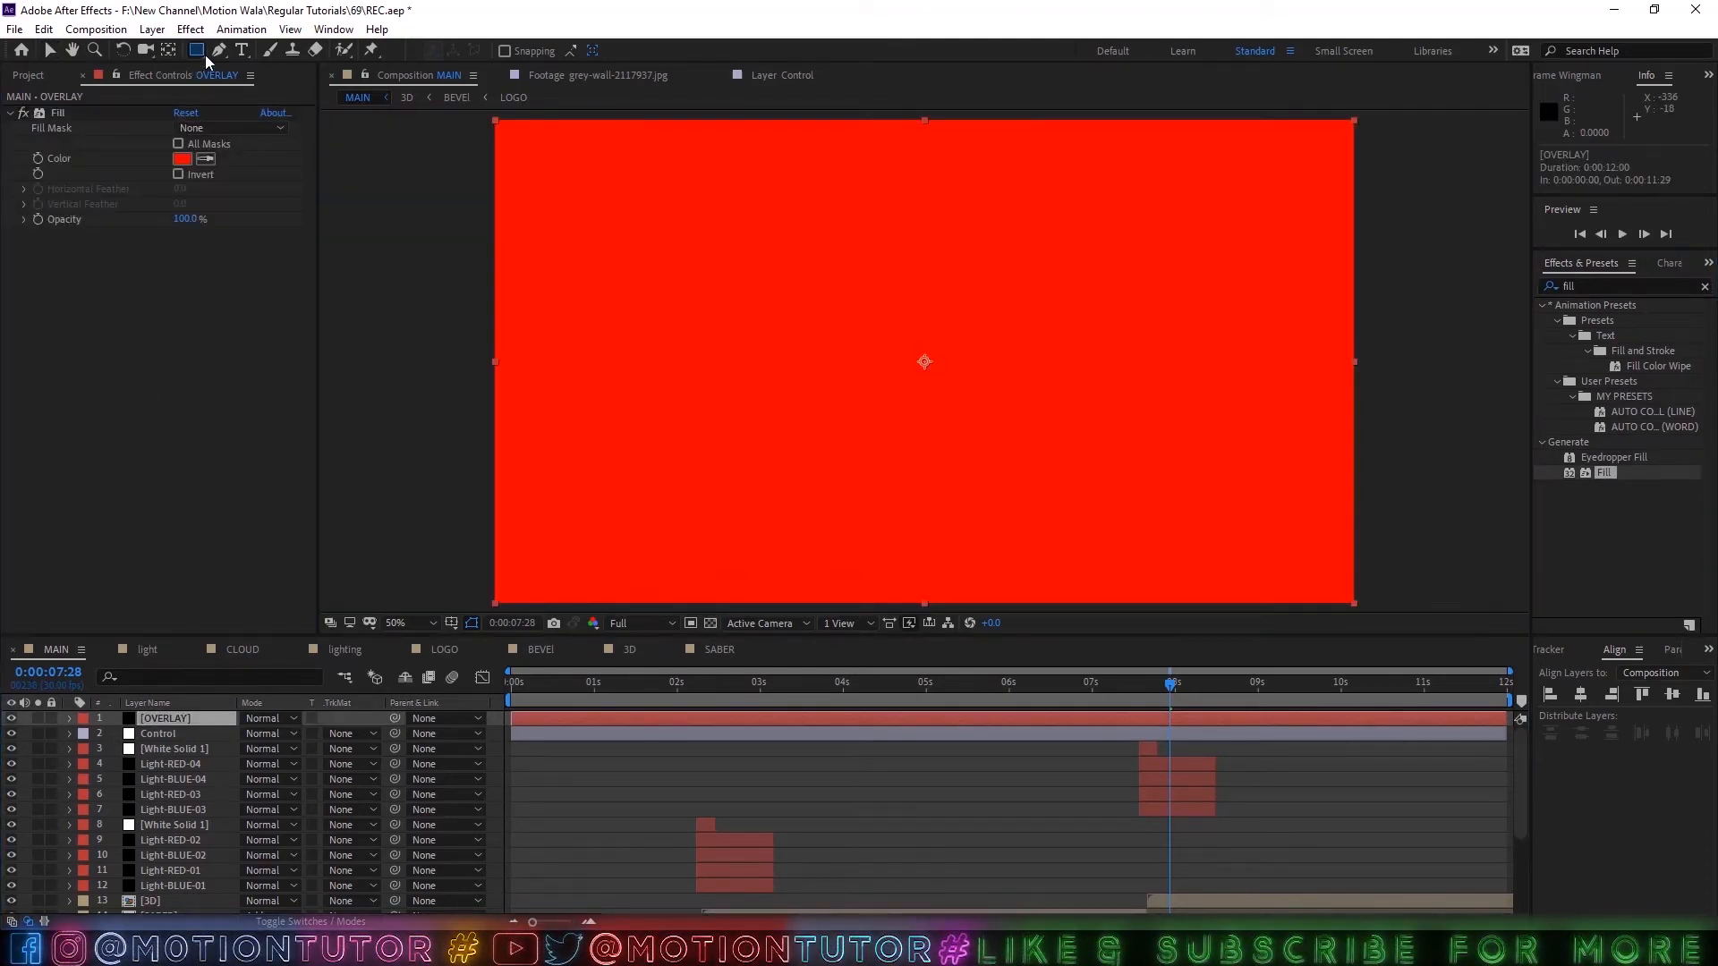
pyautogui.moveTo(206, 56); pyautogui.dragTo(269, 88)
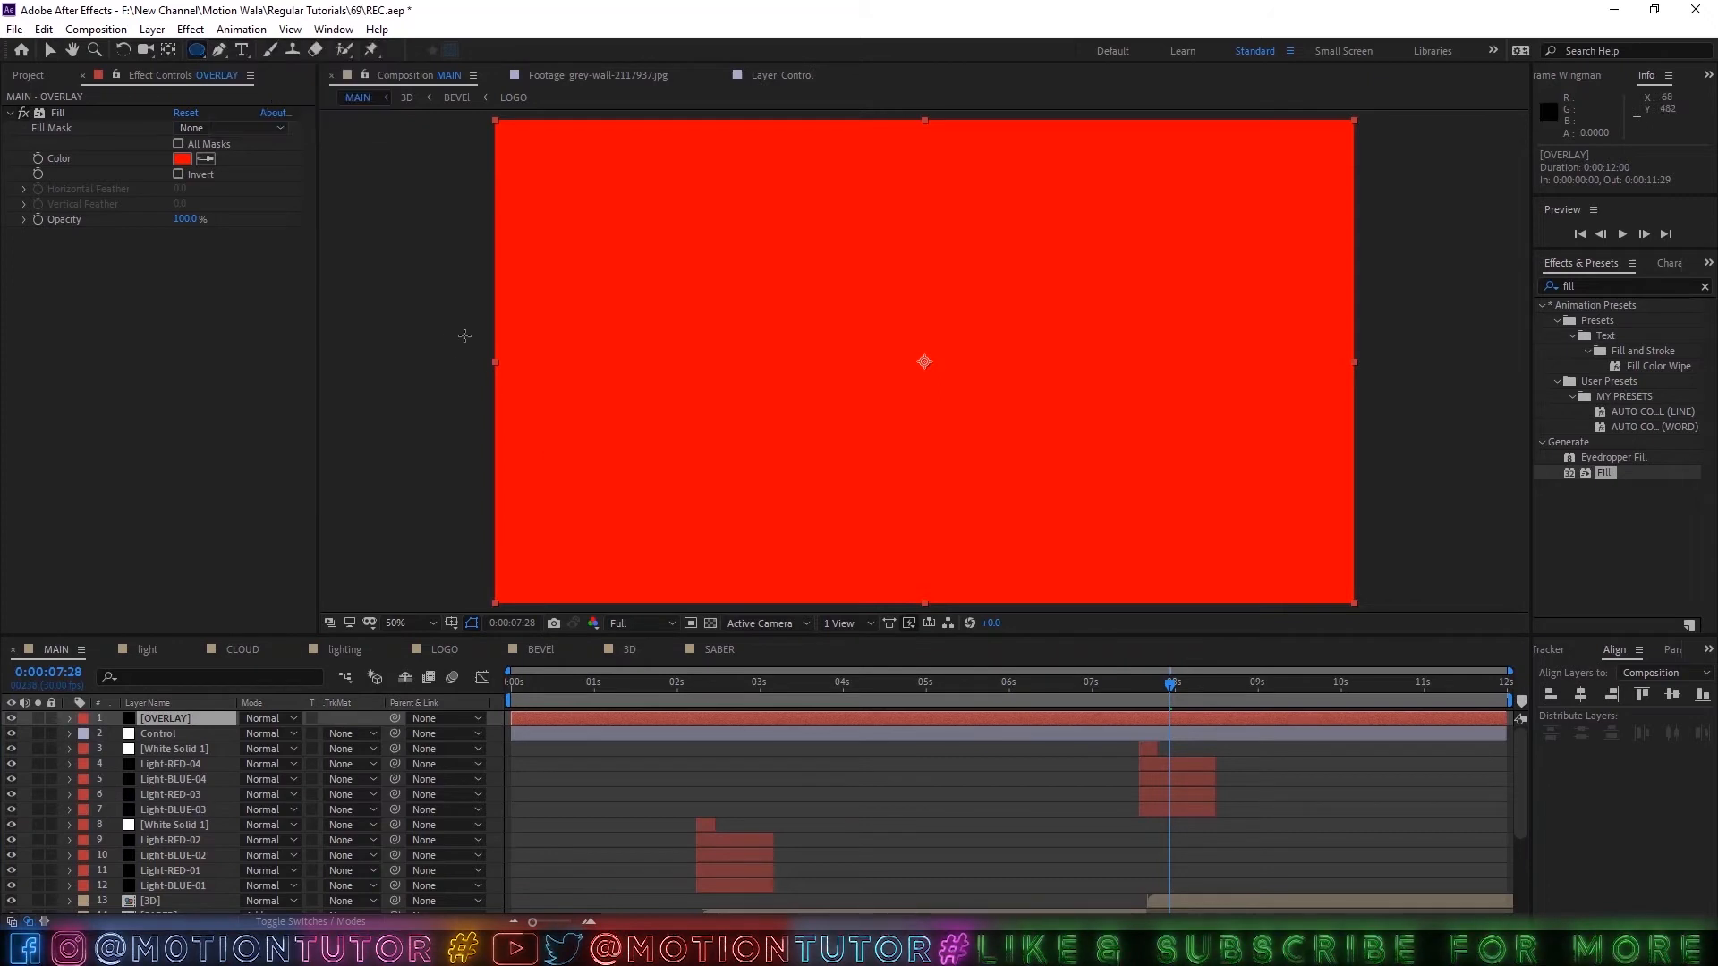
pyautogui.moveTo(463, 336); pyautogui.dragTo(911, 654)
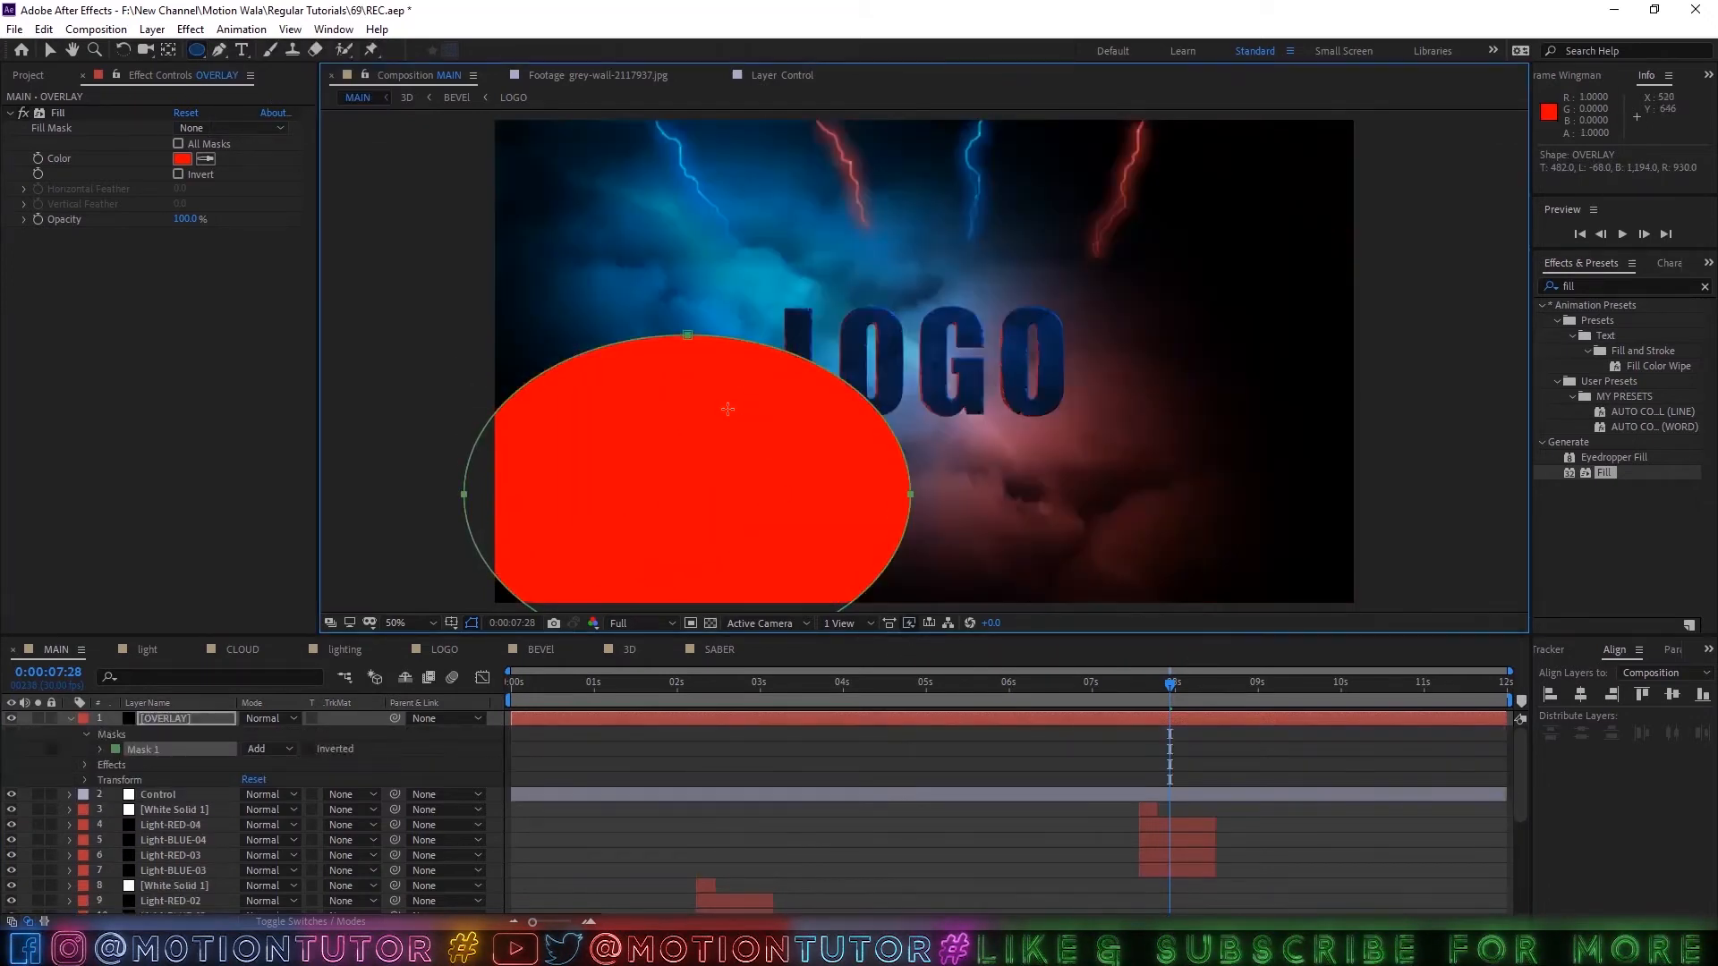
pyautogui.press(',')
pyautogui.hotkey('ctrl', 't')
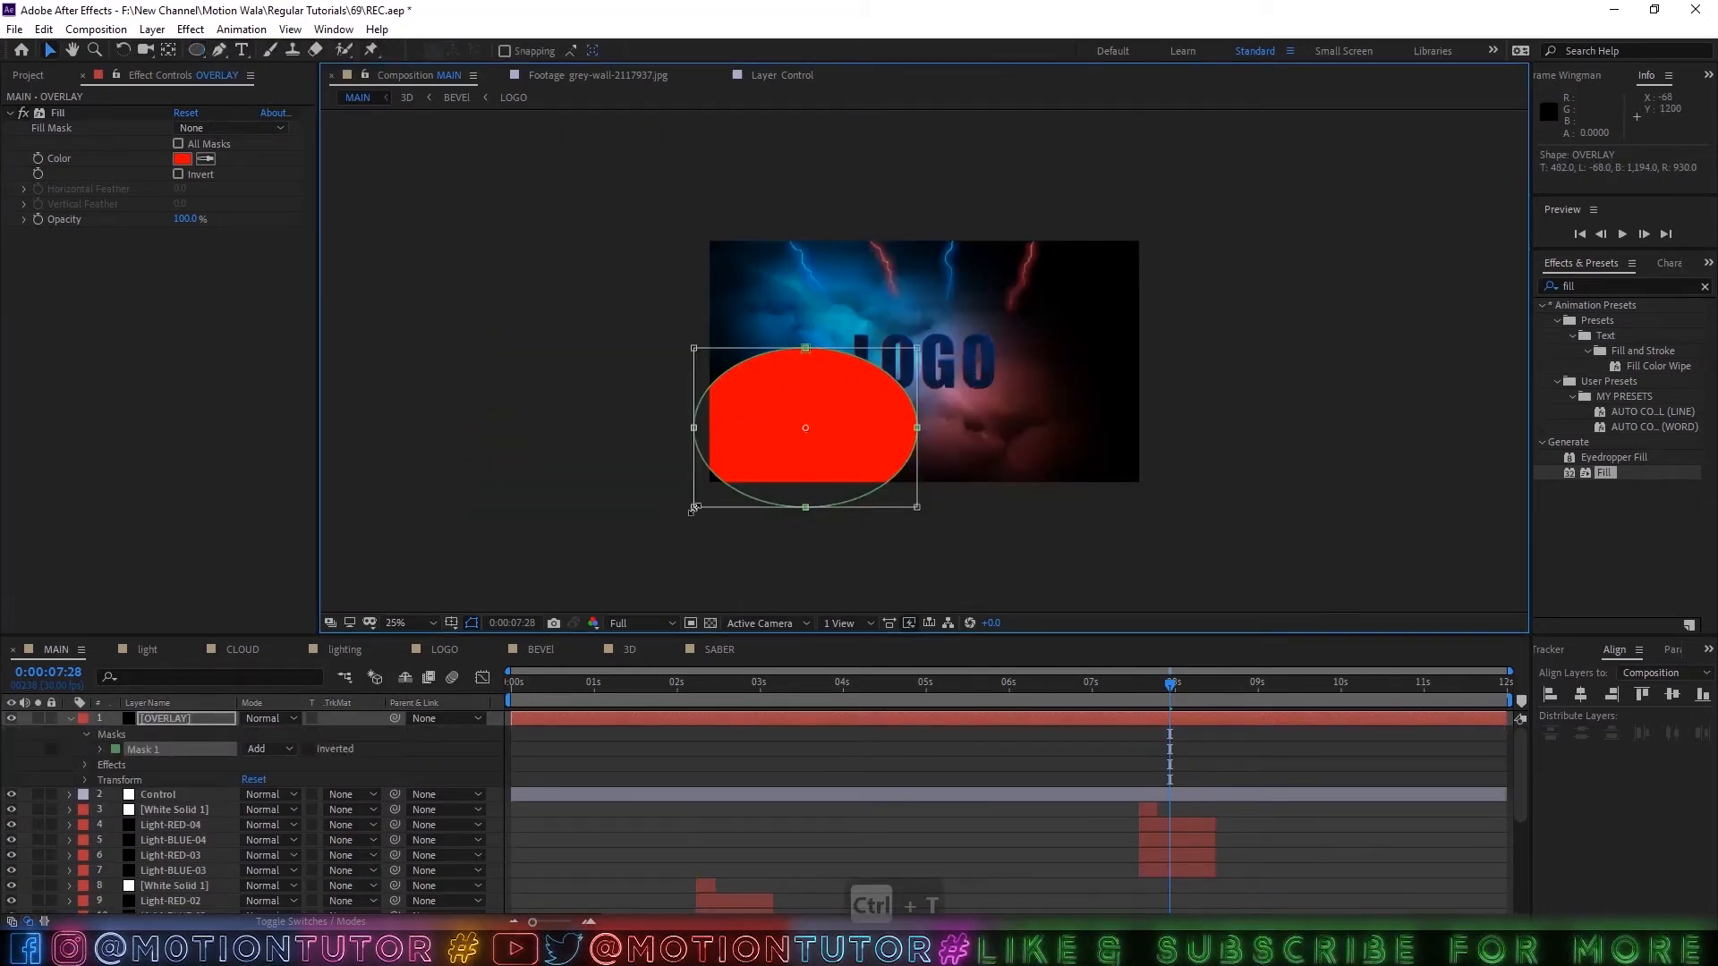
pyautogui.moveTo(691, 510); pyautogui.dragTo(567, 566)
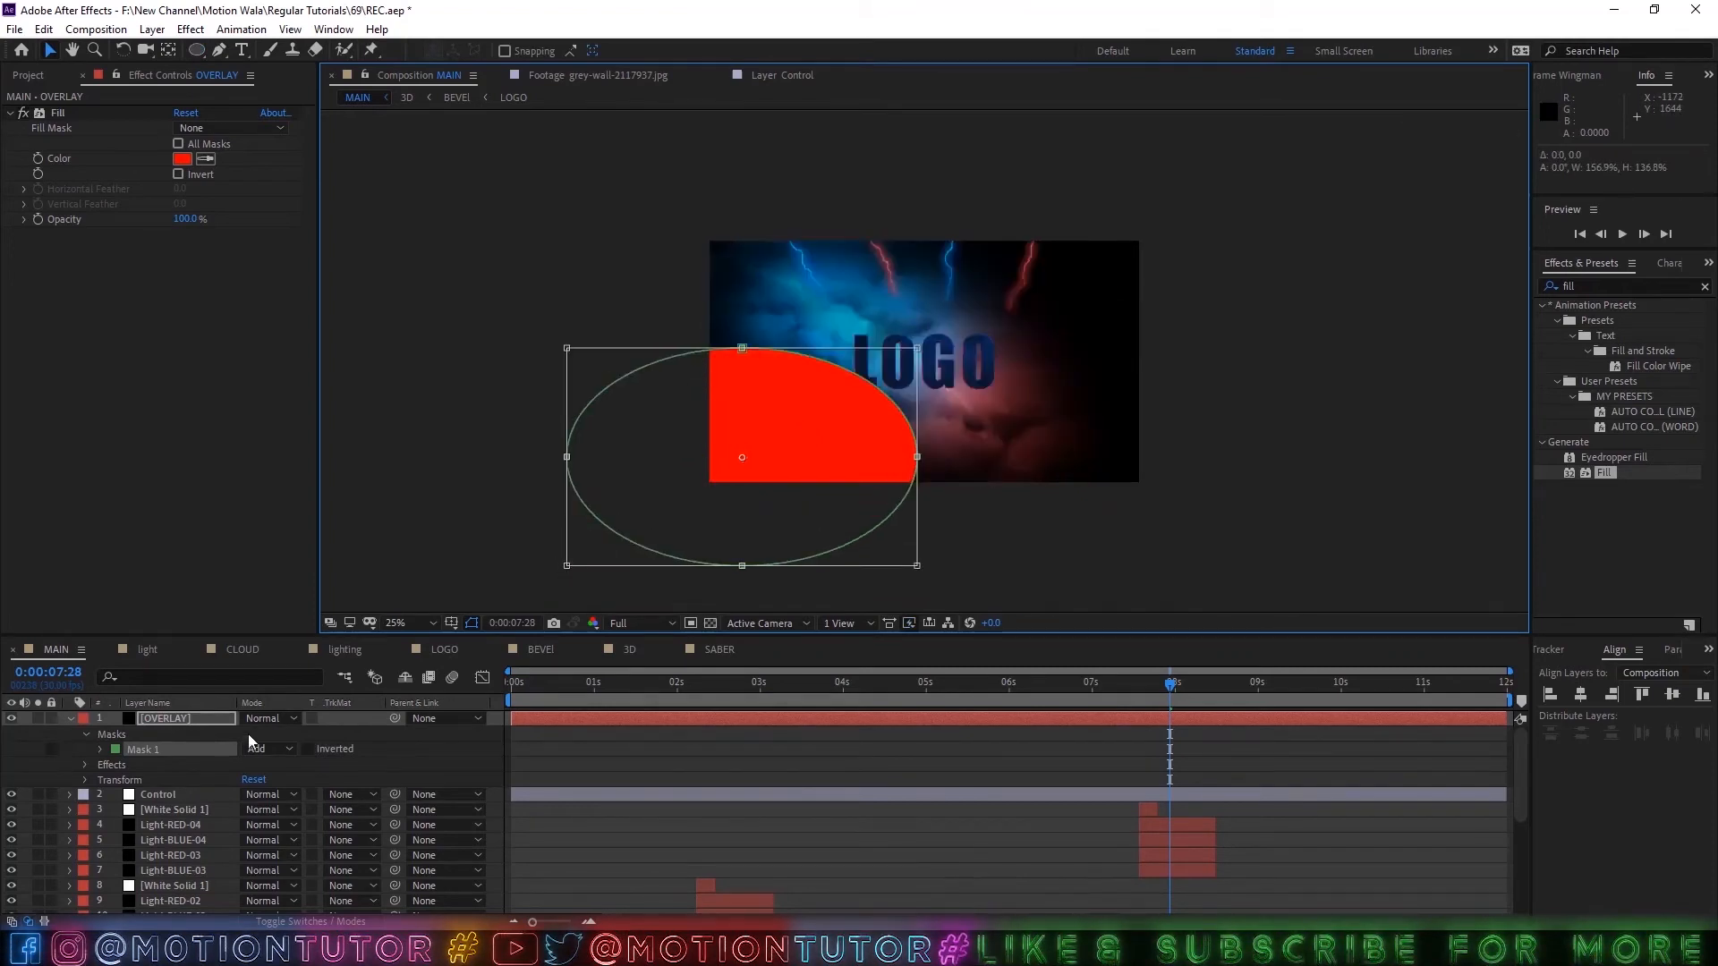
# Set the mask feather of the OVERLAY layer's ellipse to 1500 pixels.
pyautogui.press('f')
pyautogui.click(266, 748)
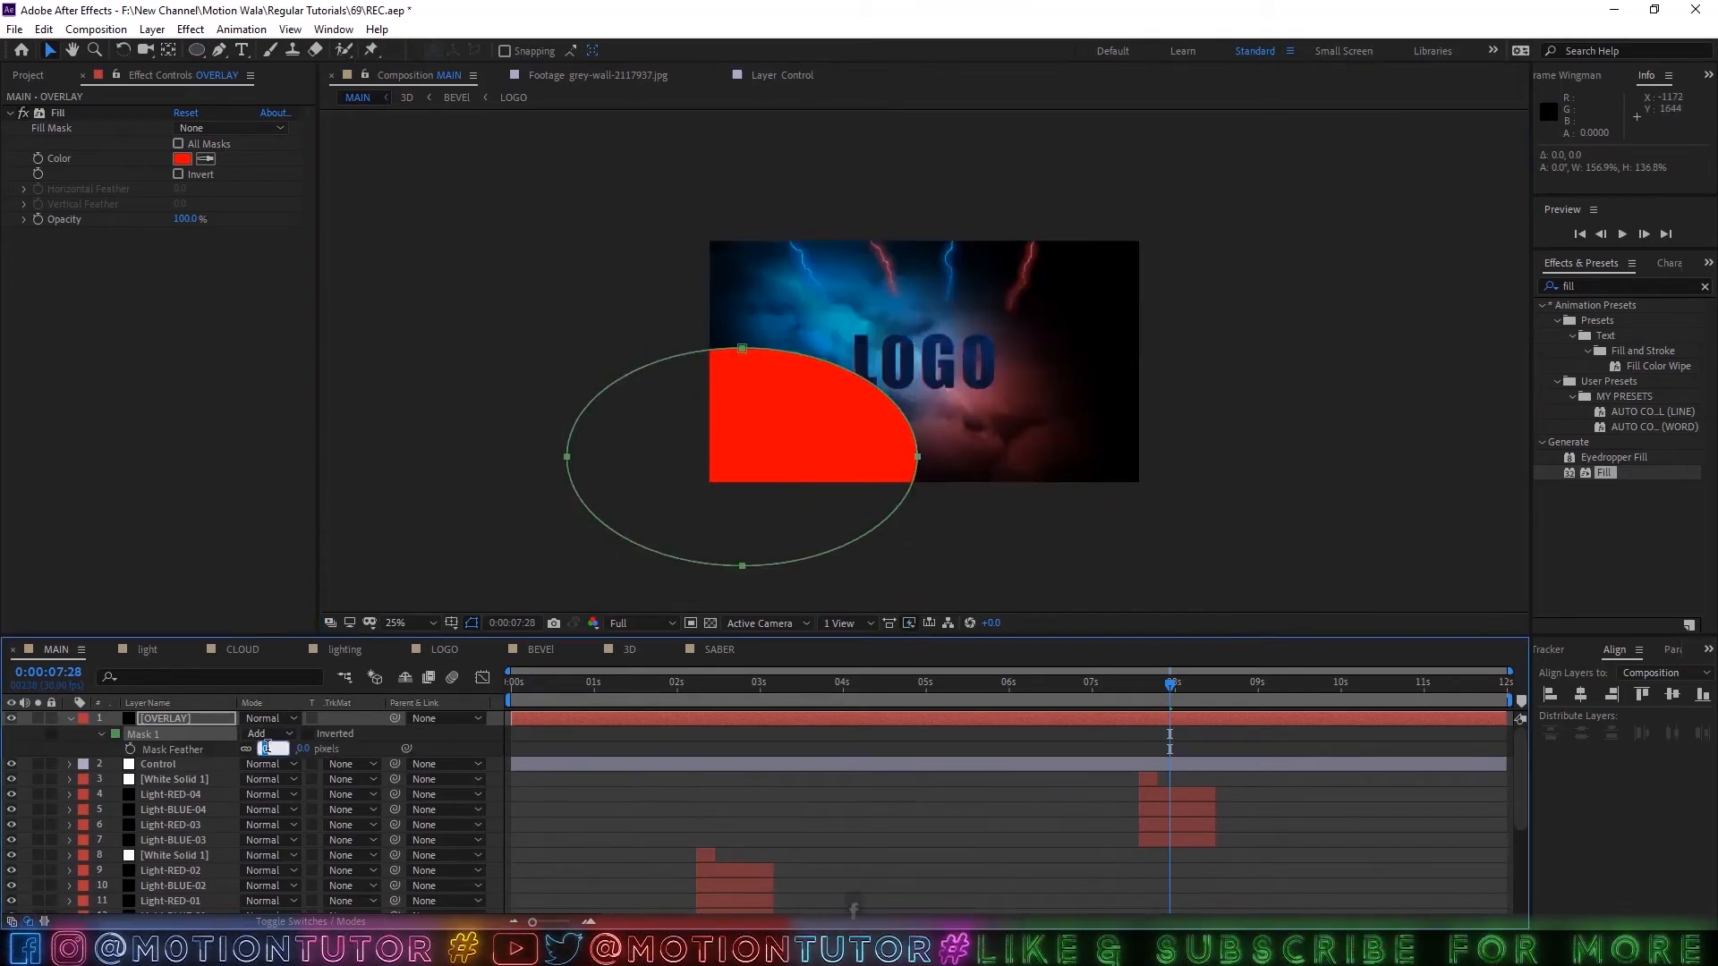
pyautogui.write('15')
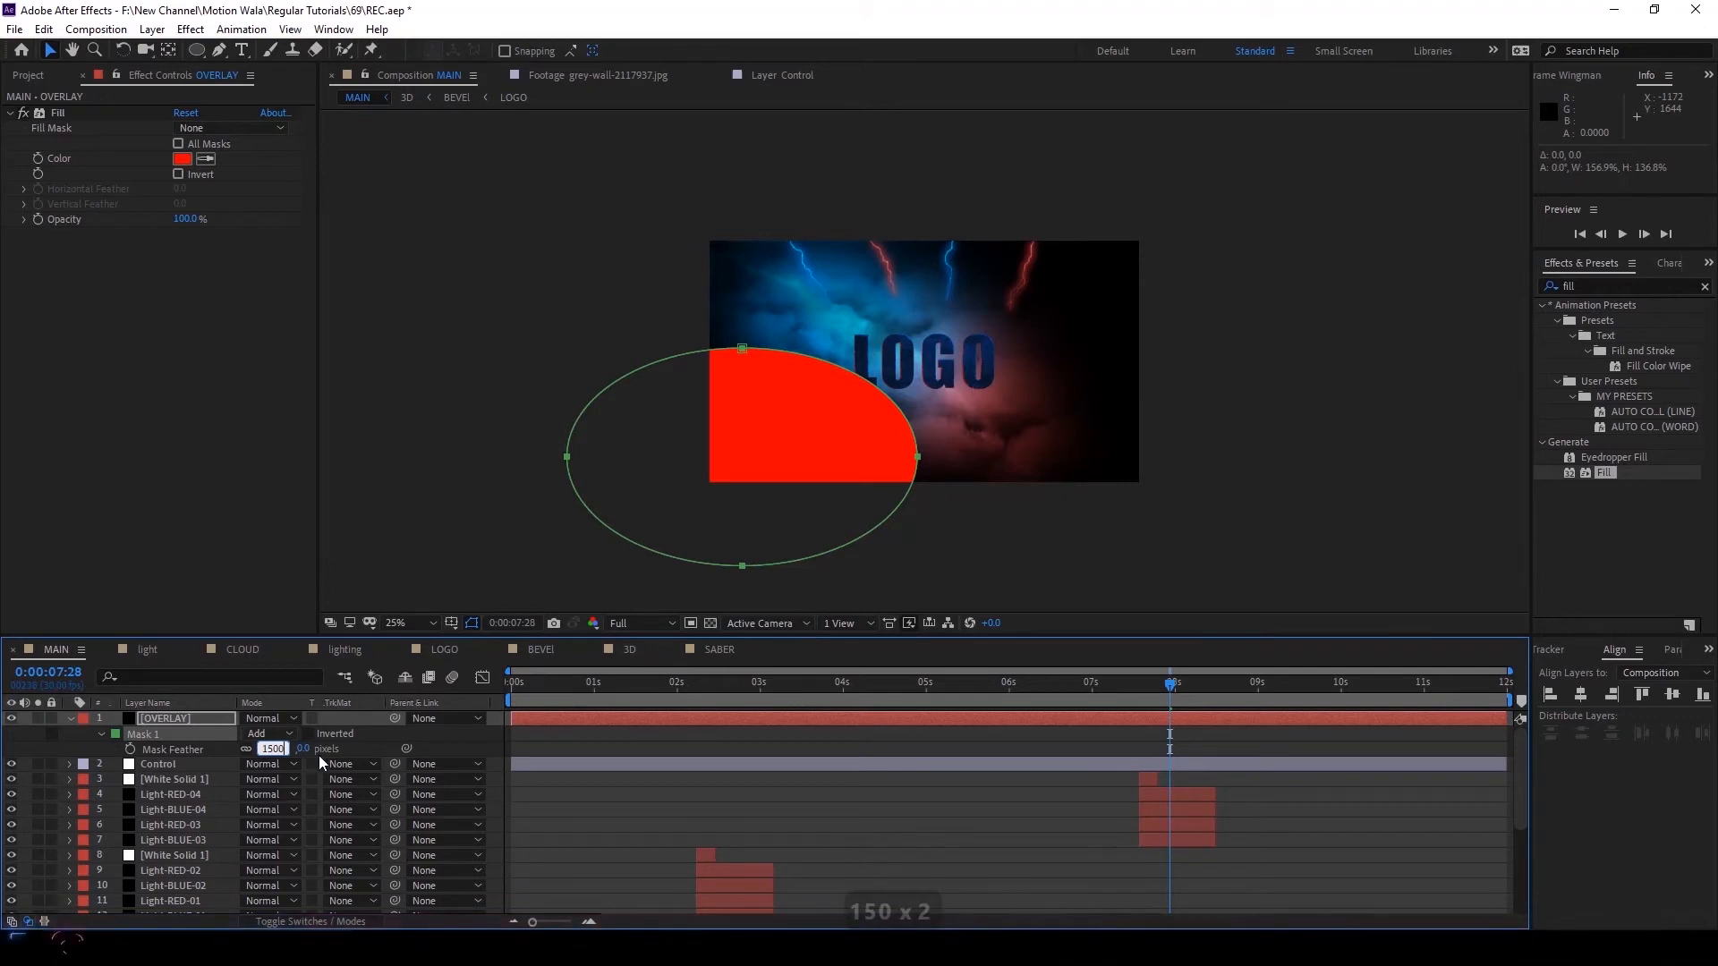
pyautogui.write('00')
pyautogui.press('Return')
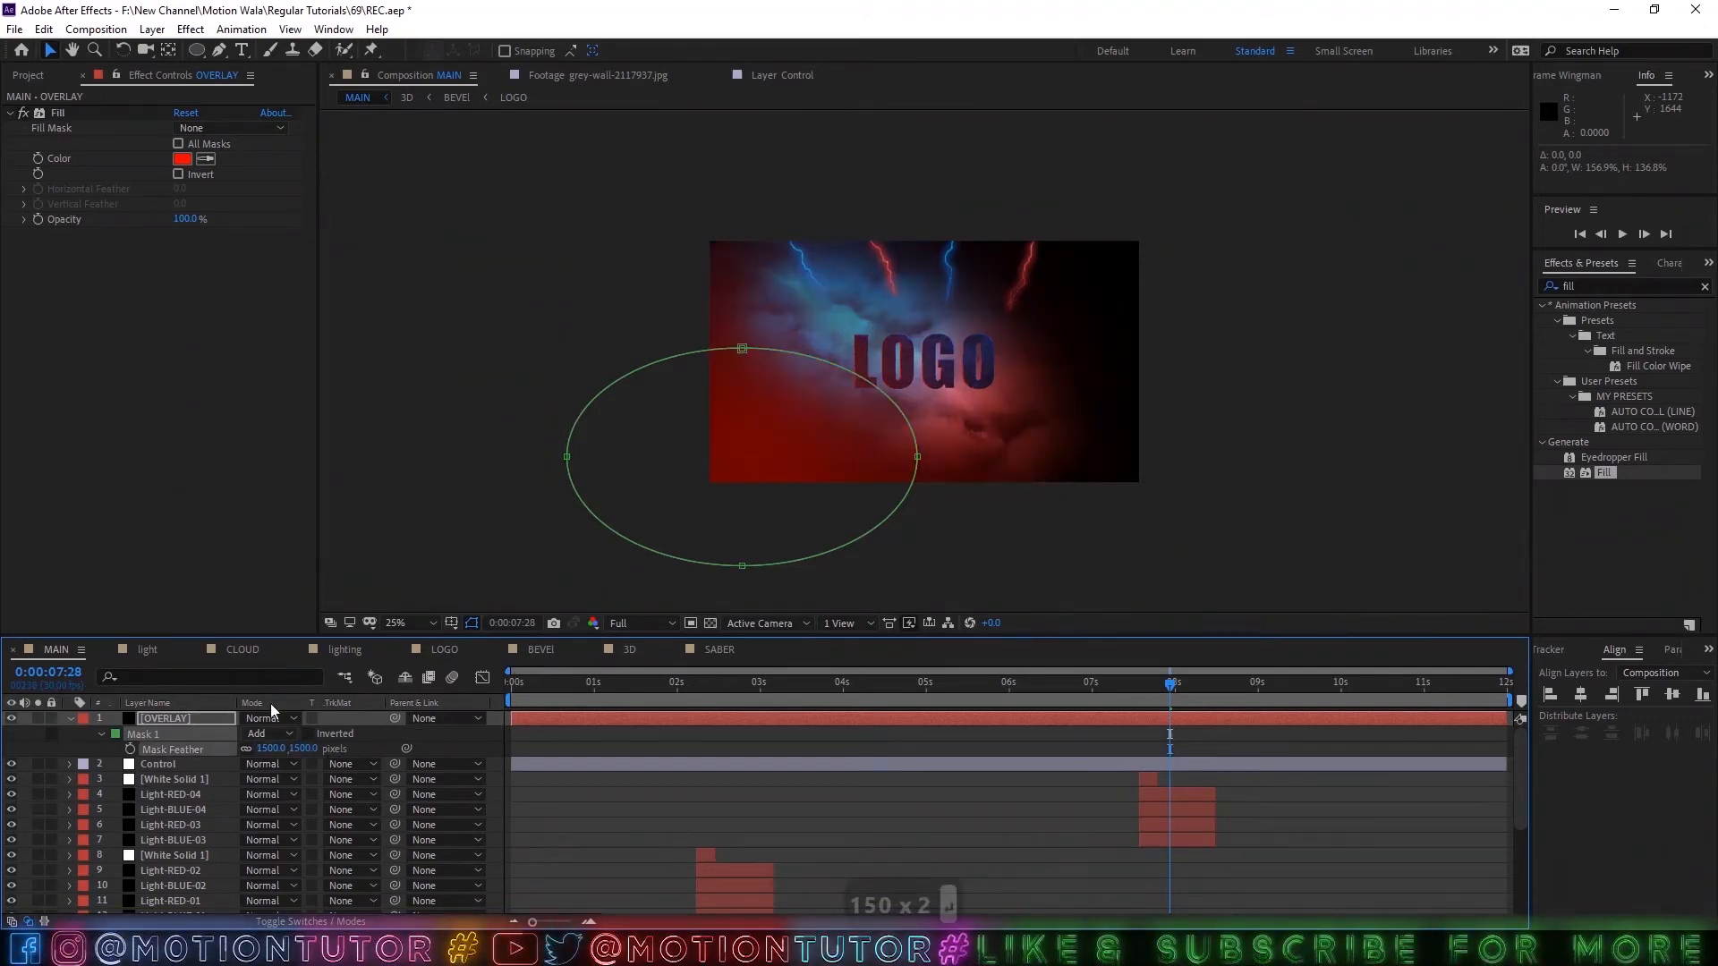
# Set the OVERLAY layer's opacity to 45%.
pyautogui.click(195, 721)
pyautogui.press('t')
pyautogui.click(255, 733)
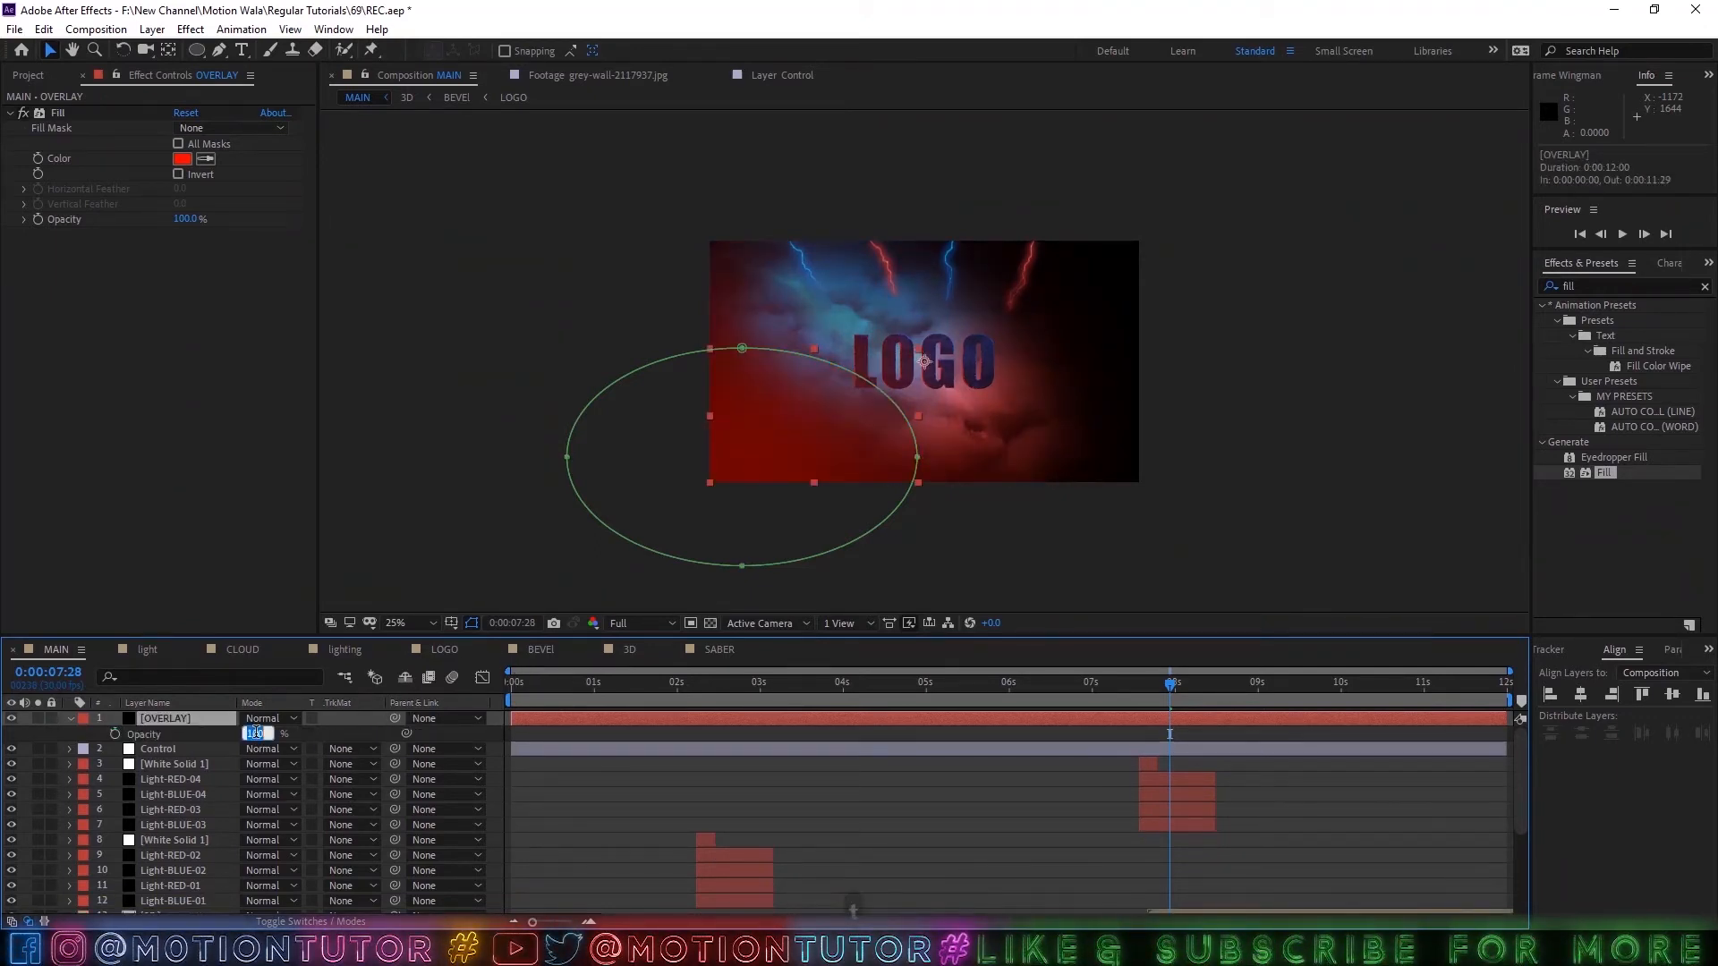
pyautogui.write('45')
pyautogui.press('Return')
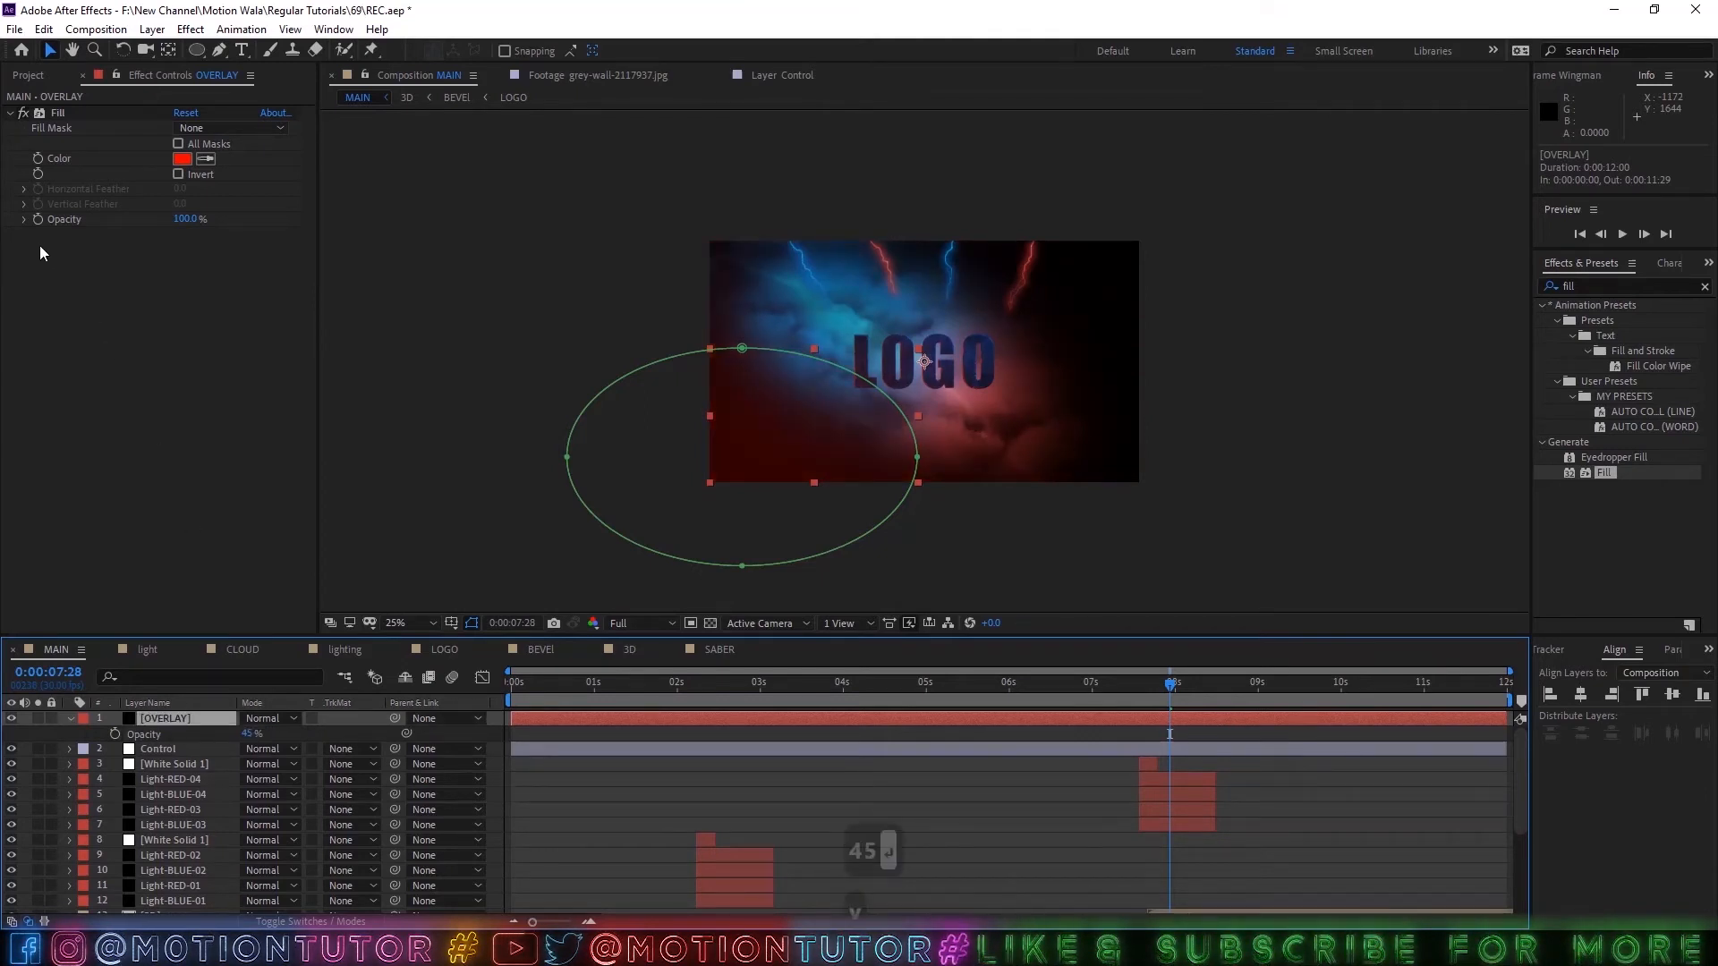
# Duplicate the OVERLAY layer as a blue-filled copy with its elliptical mask moved over the upper-right corner of the frame.
pyautogui.hotkey('ctrl', 'd')
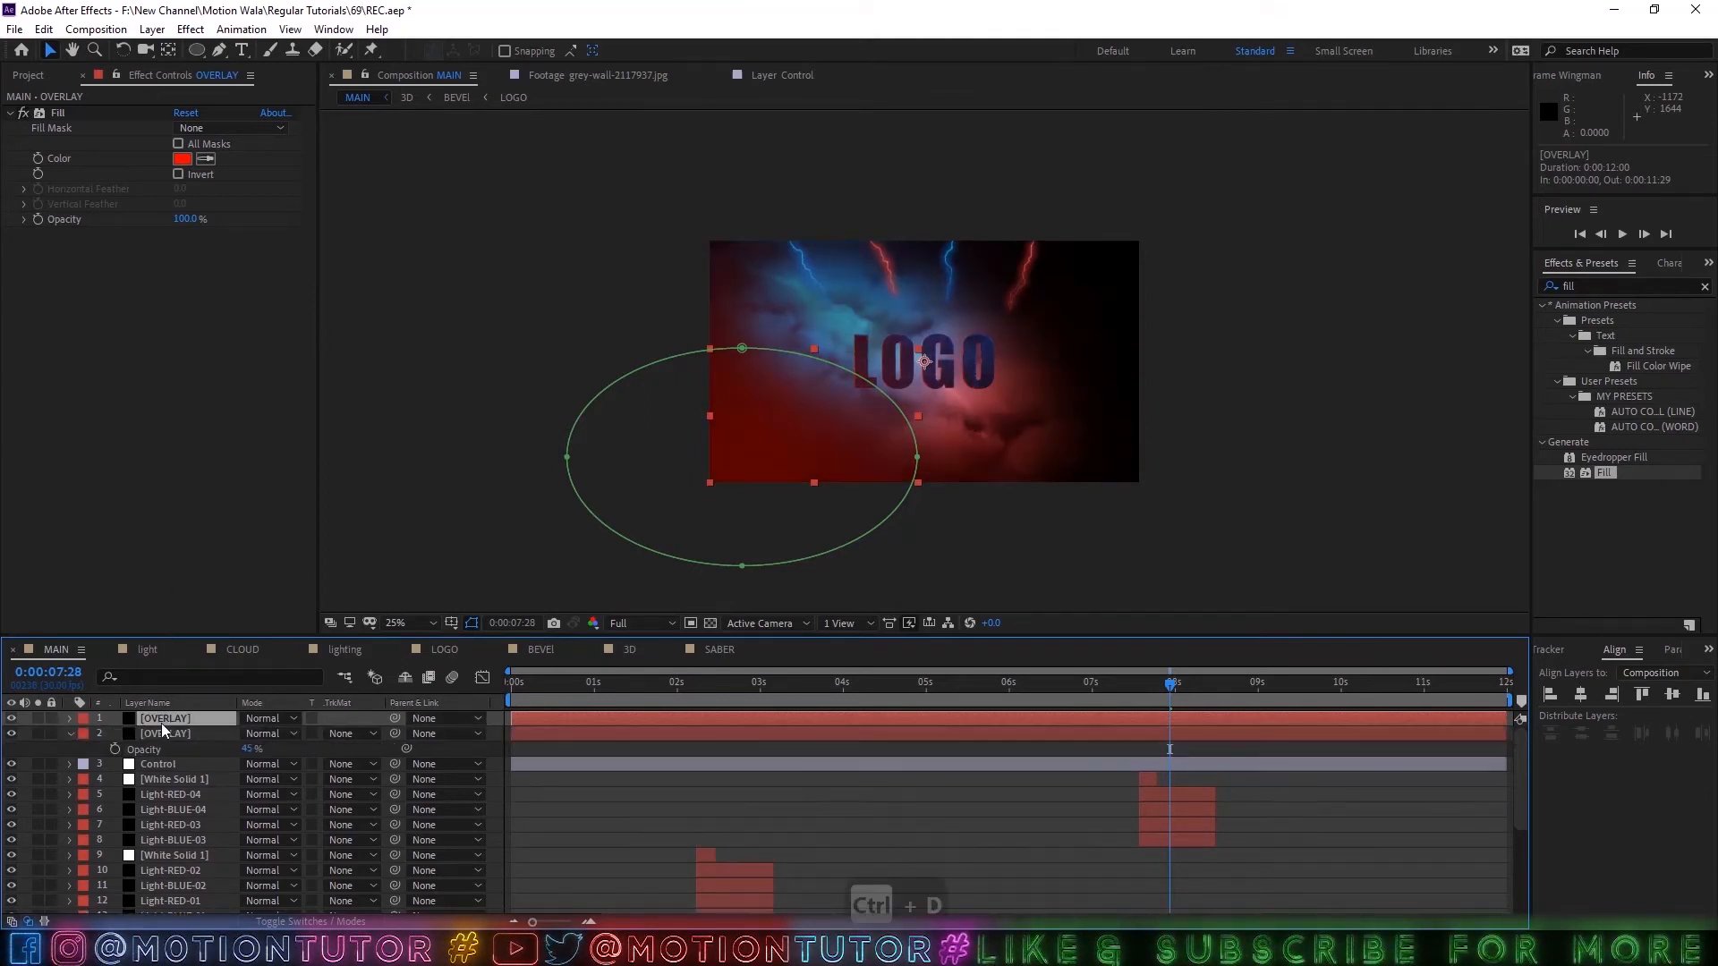
pyautogui.click(182, 158)
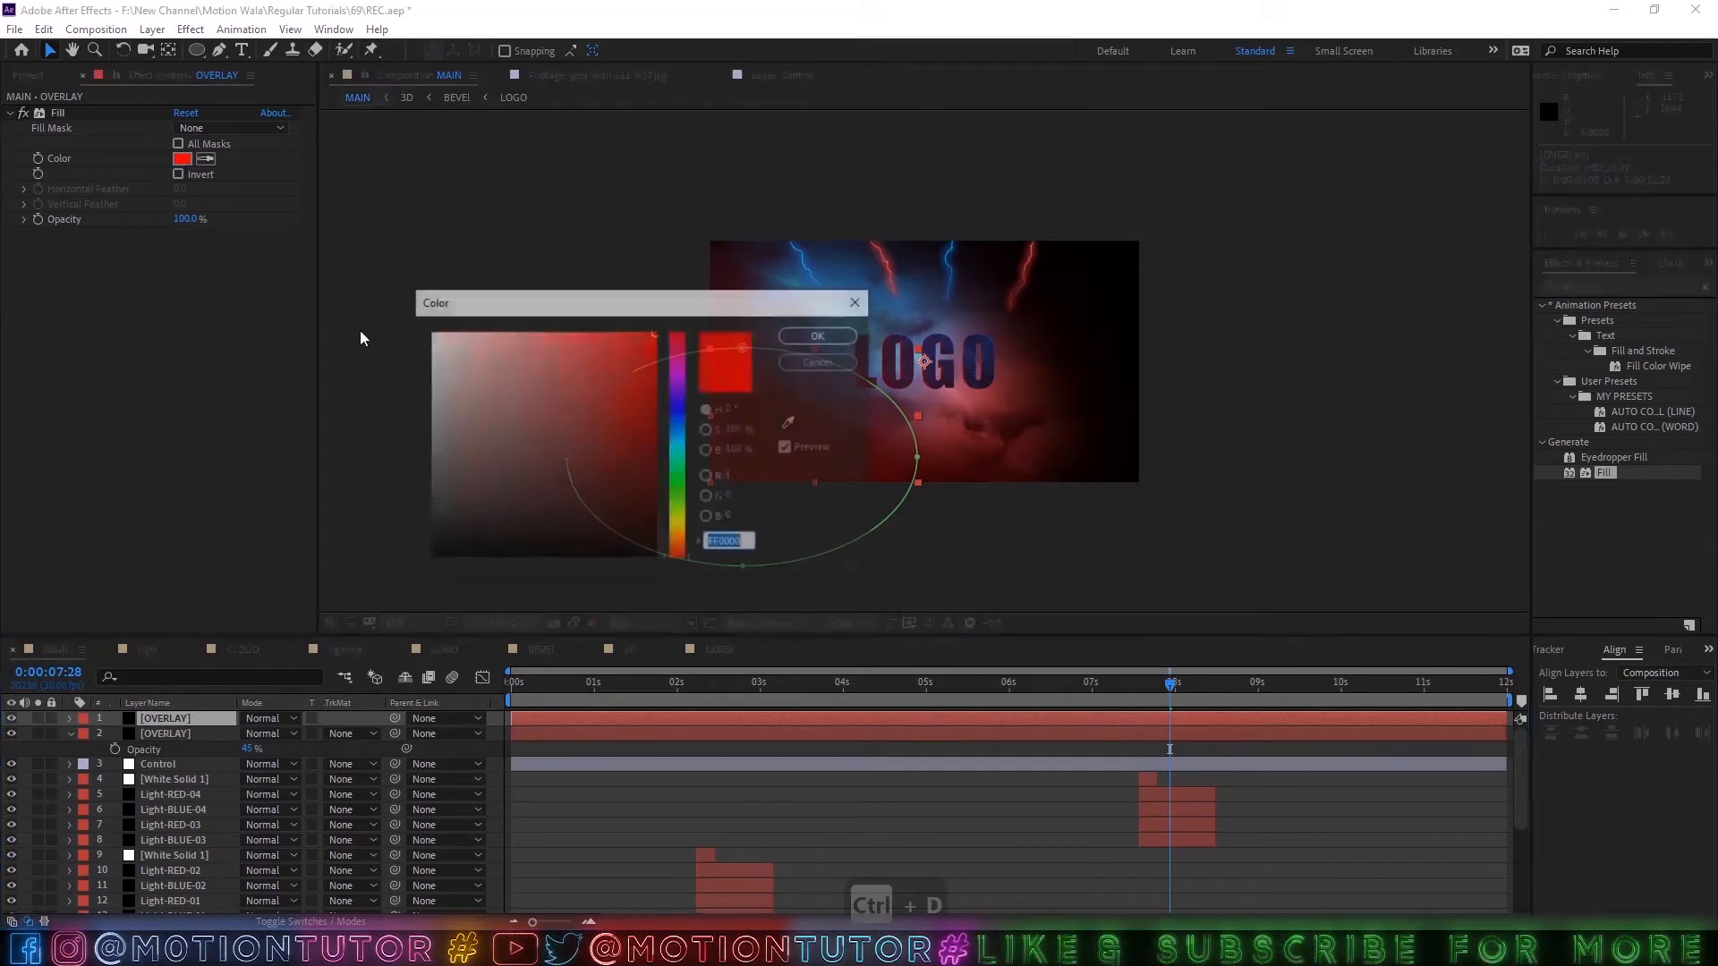
pyautogui.click(678, 424)
pyautogui.click(793, 334)
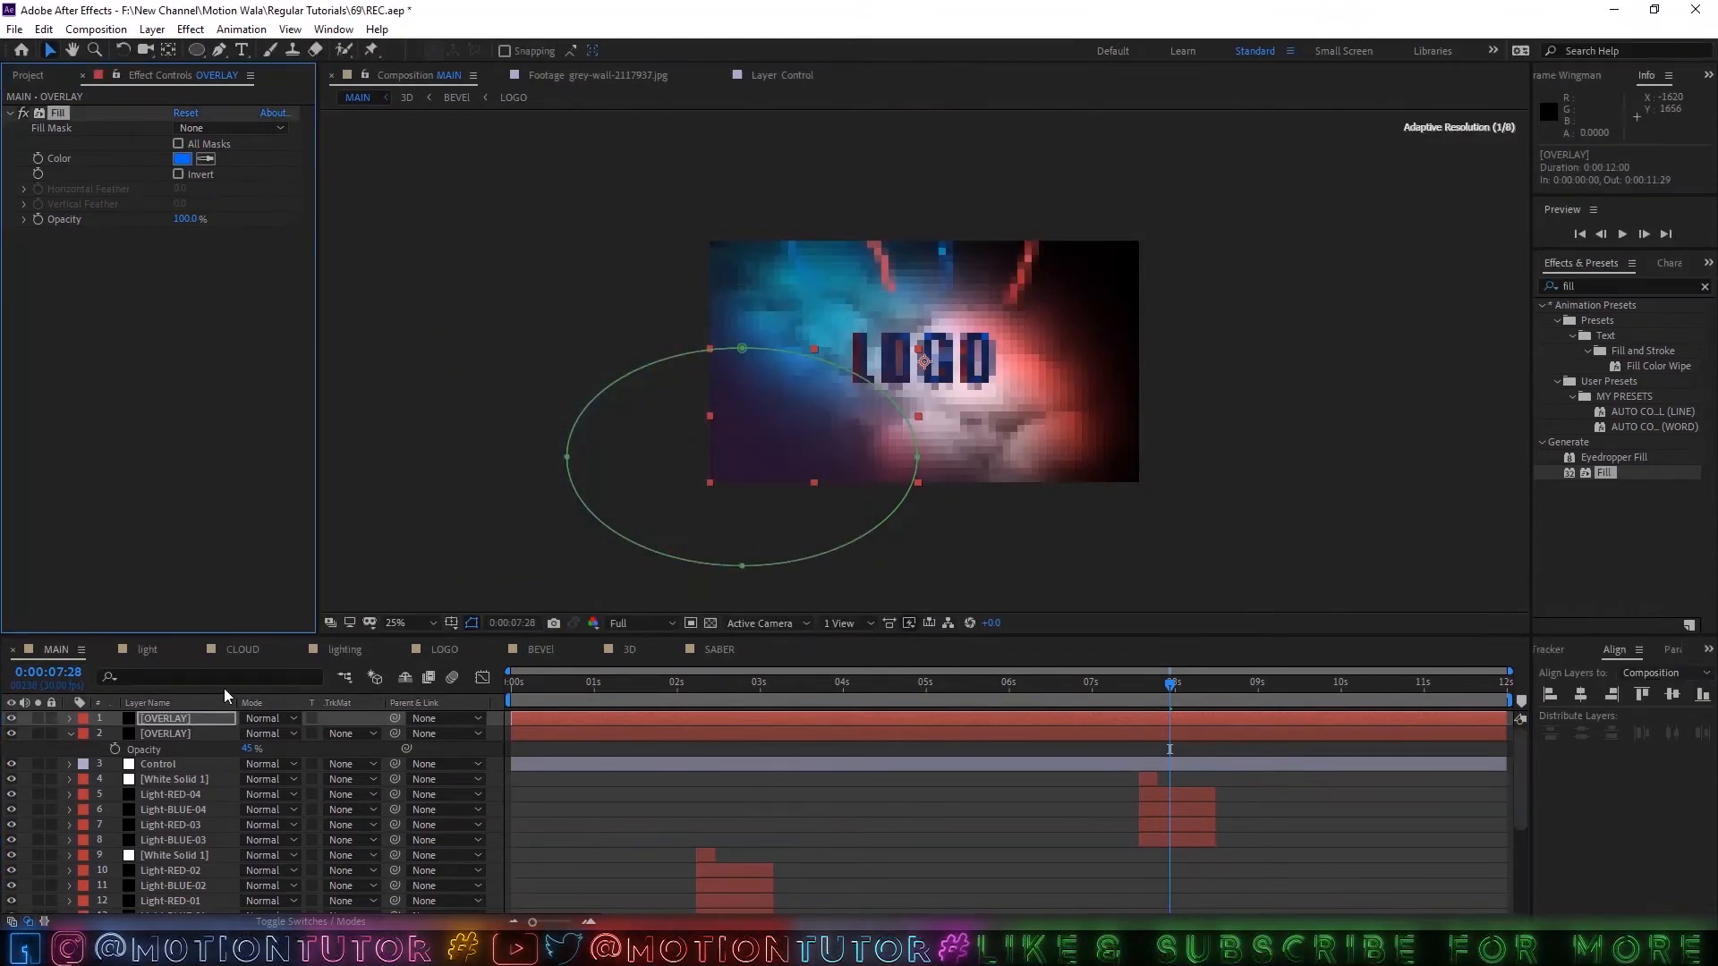
pyautogui.doubleClick(808, 358)
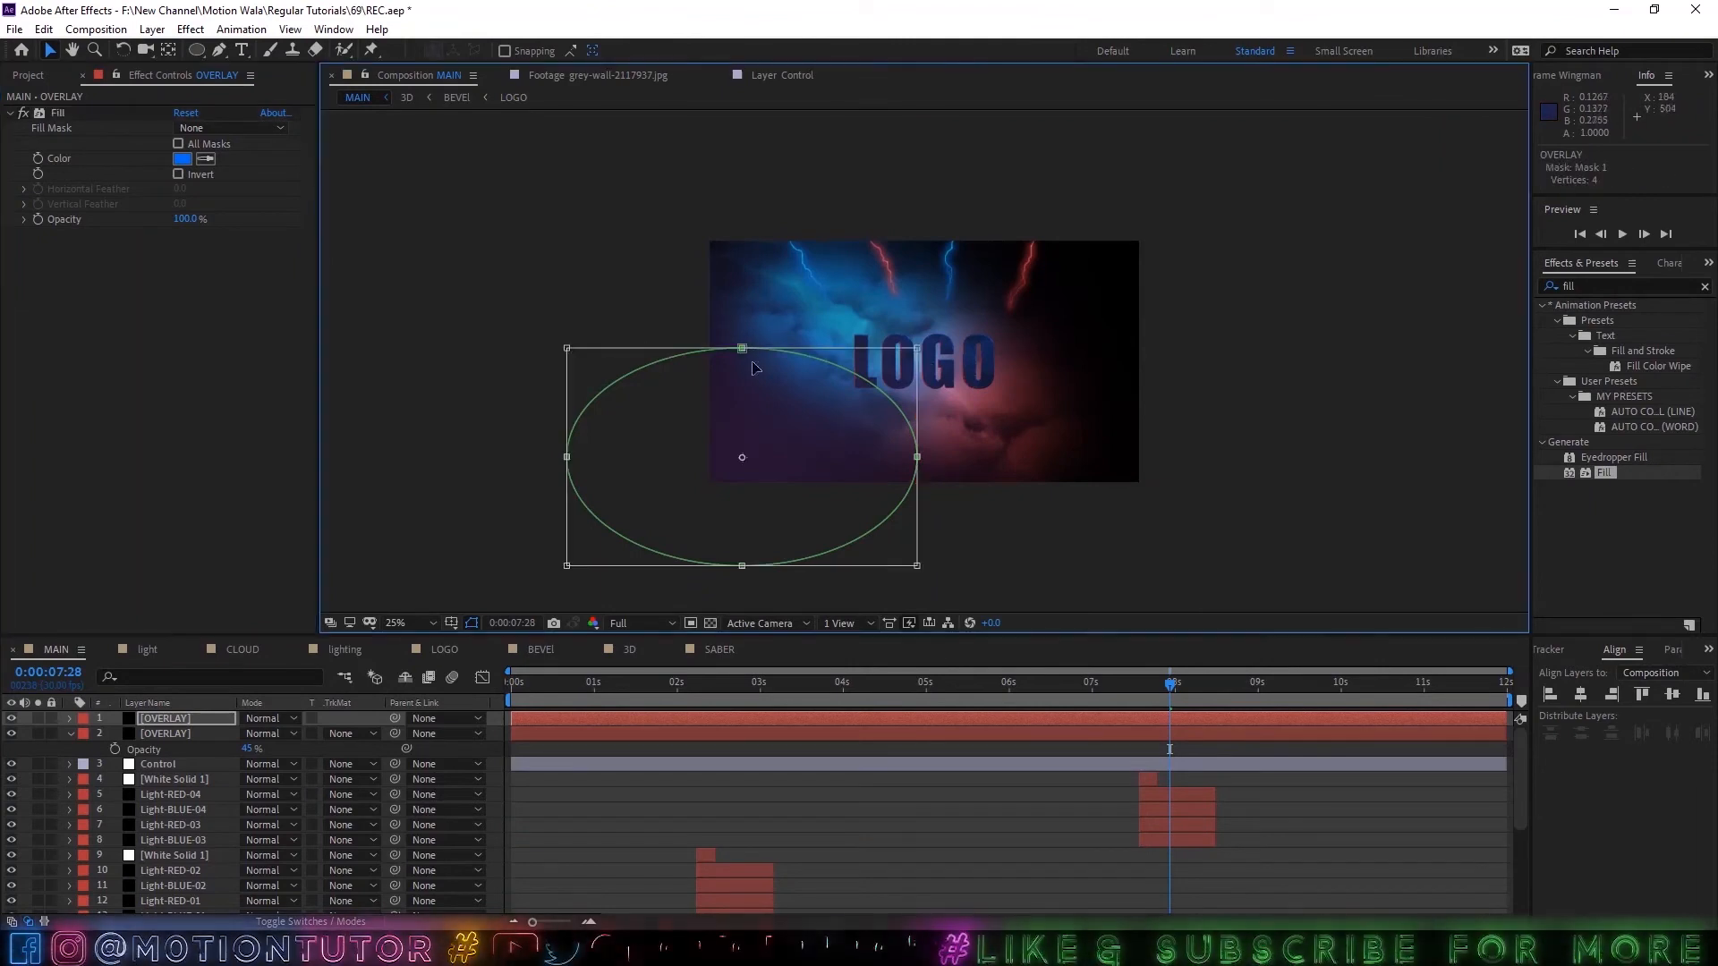
pyautogui.moveTo(752, 424); pyautogui.dragTo(1093, 242)
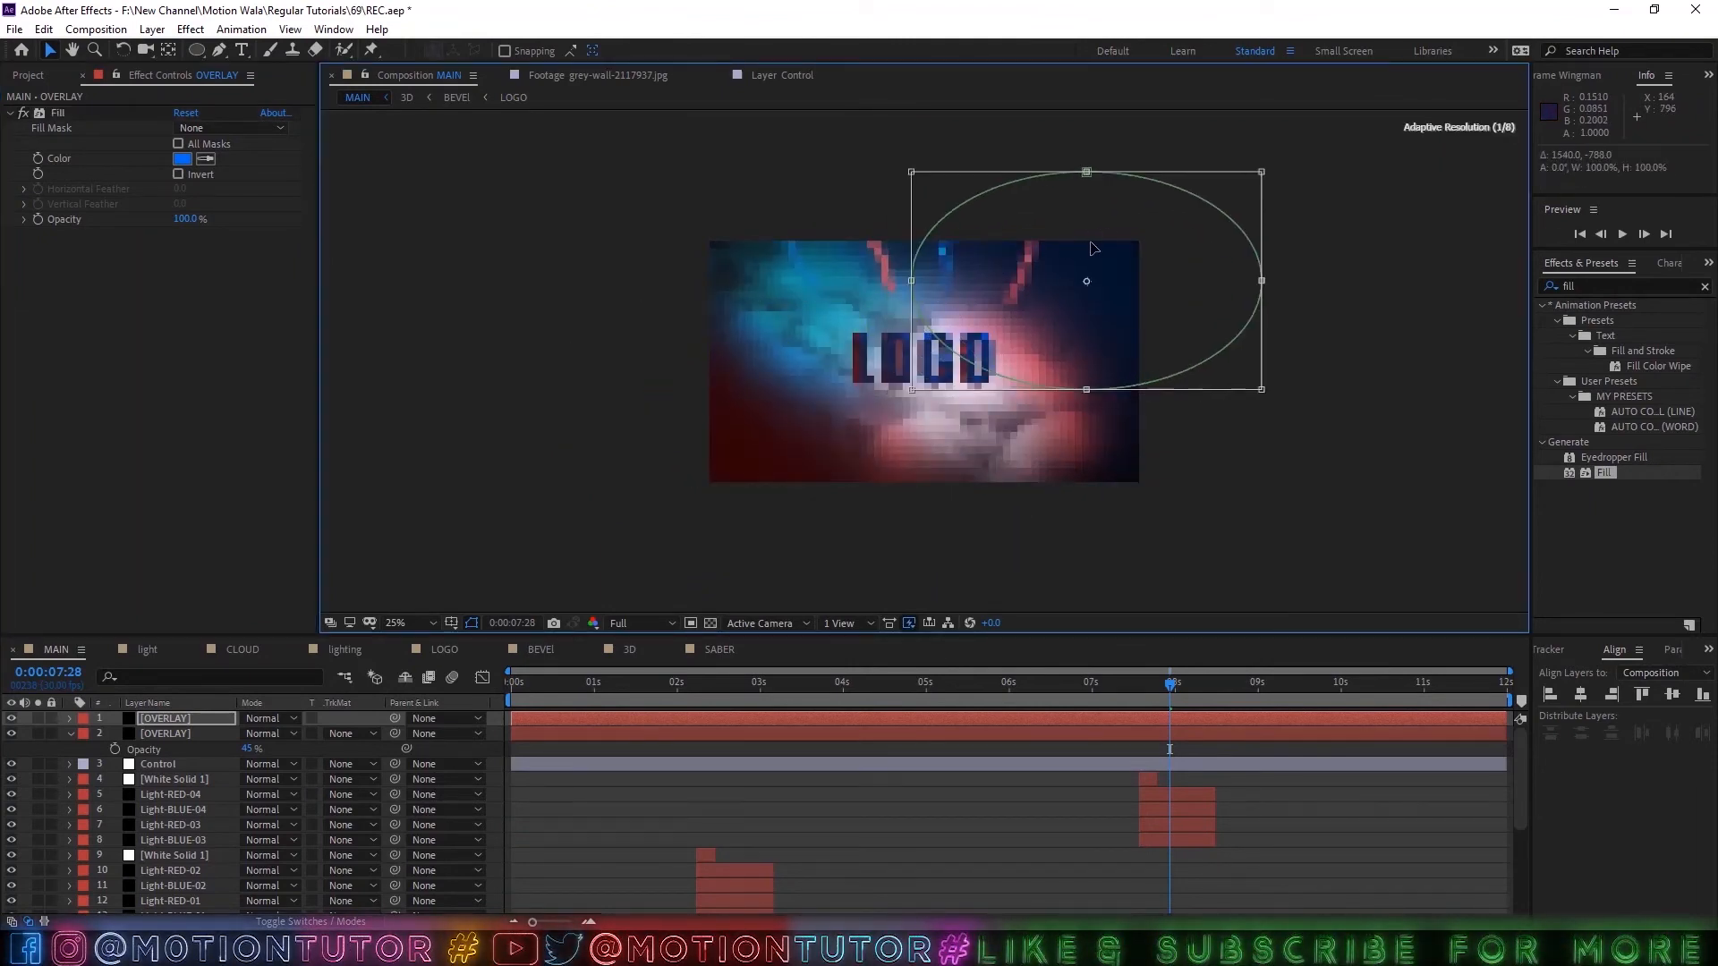
# Check the two OVERLAY layers soloed, against the transparency grid and over the full composition.
pyautogui.click(39, 719)
pyautogui.click(38, 734)
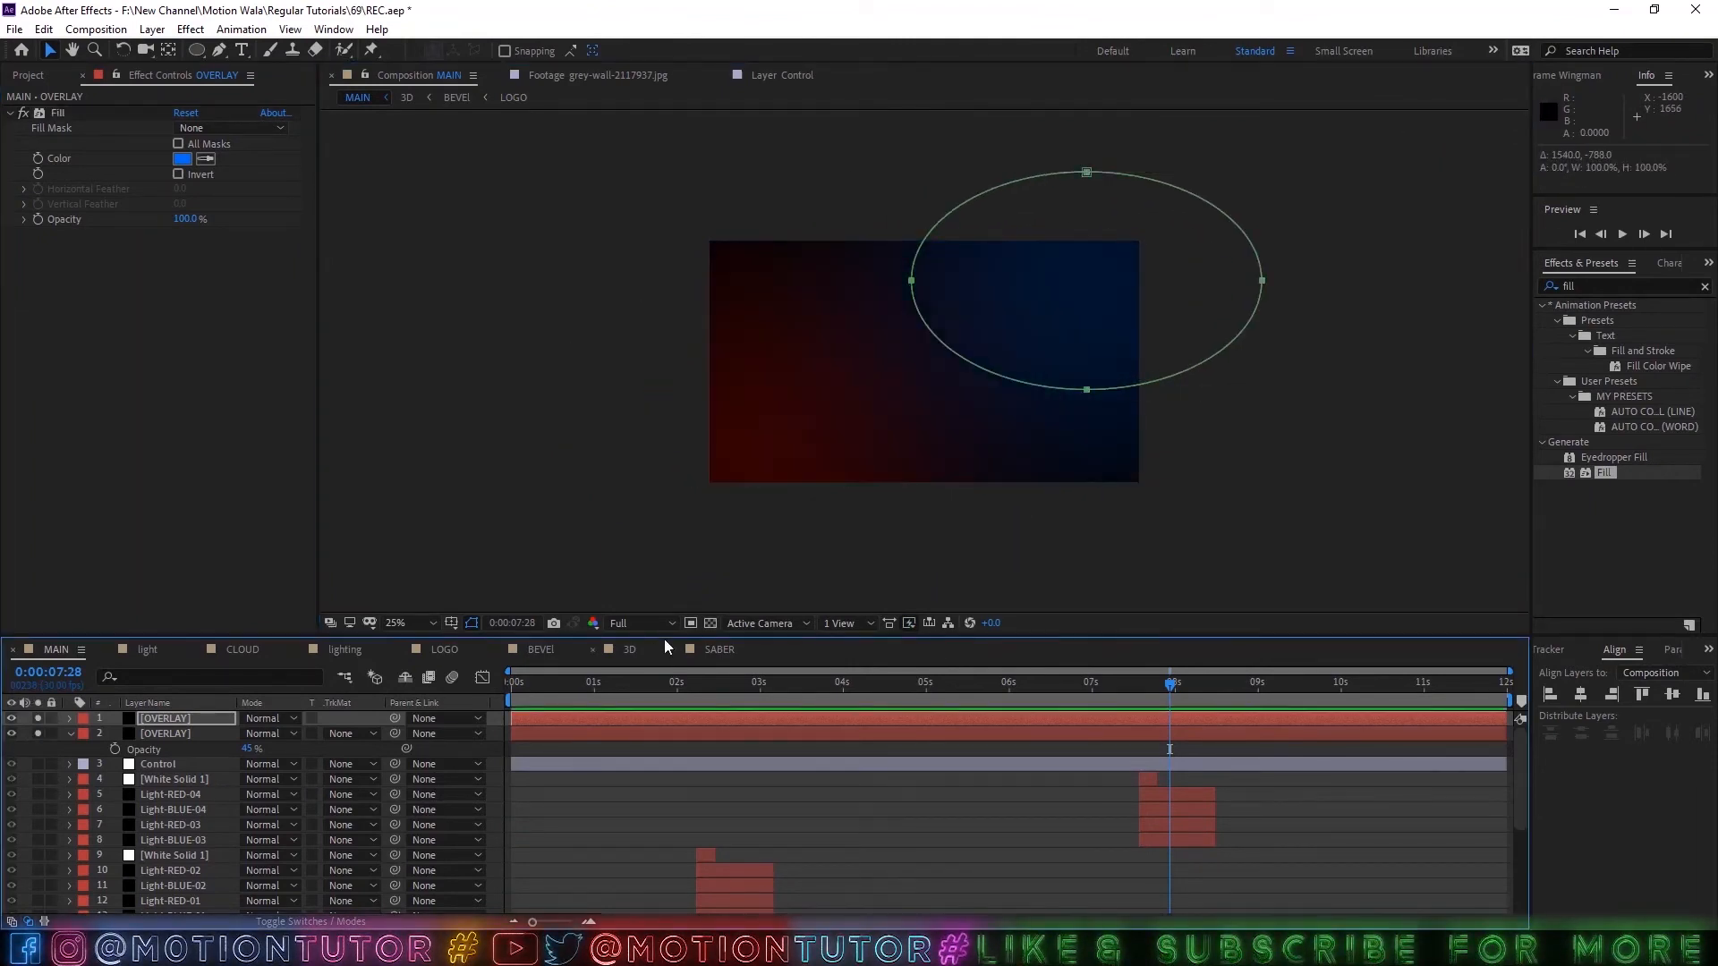
pyautogui.click(710, 624)
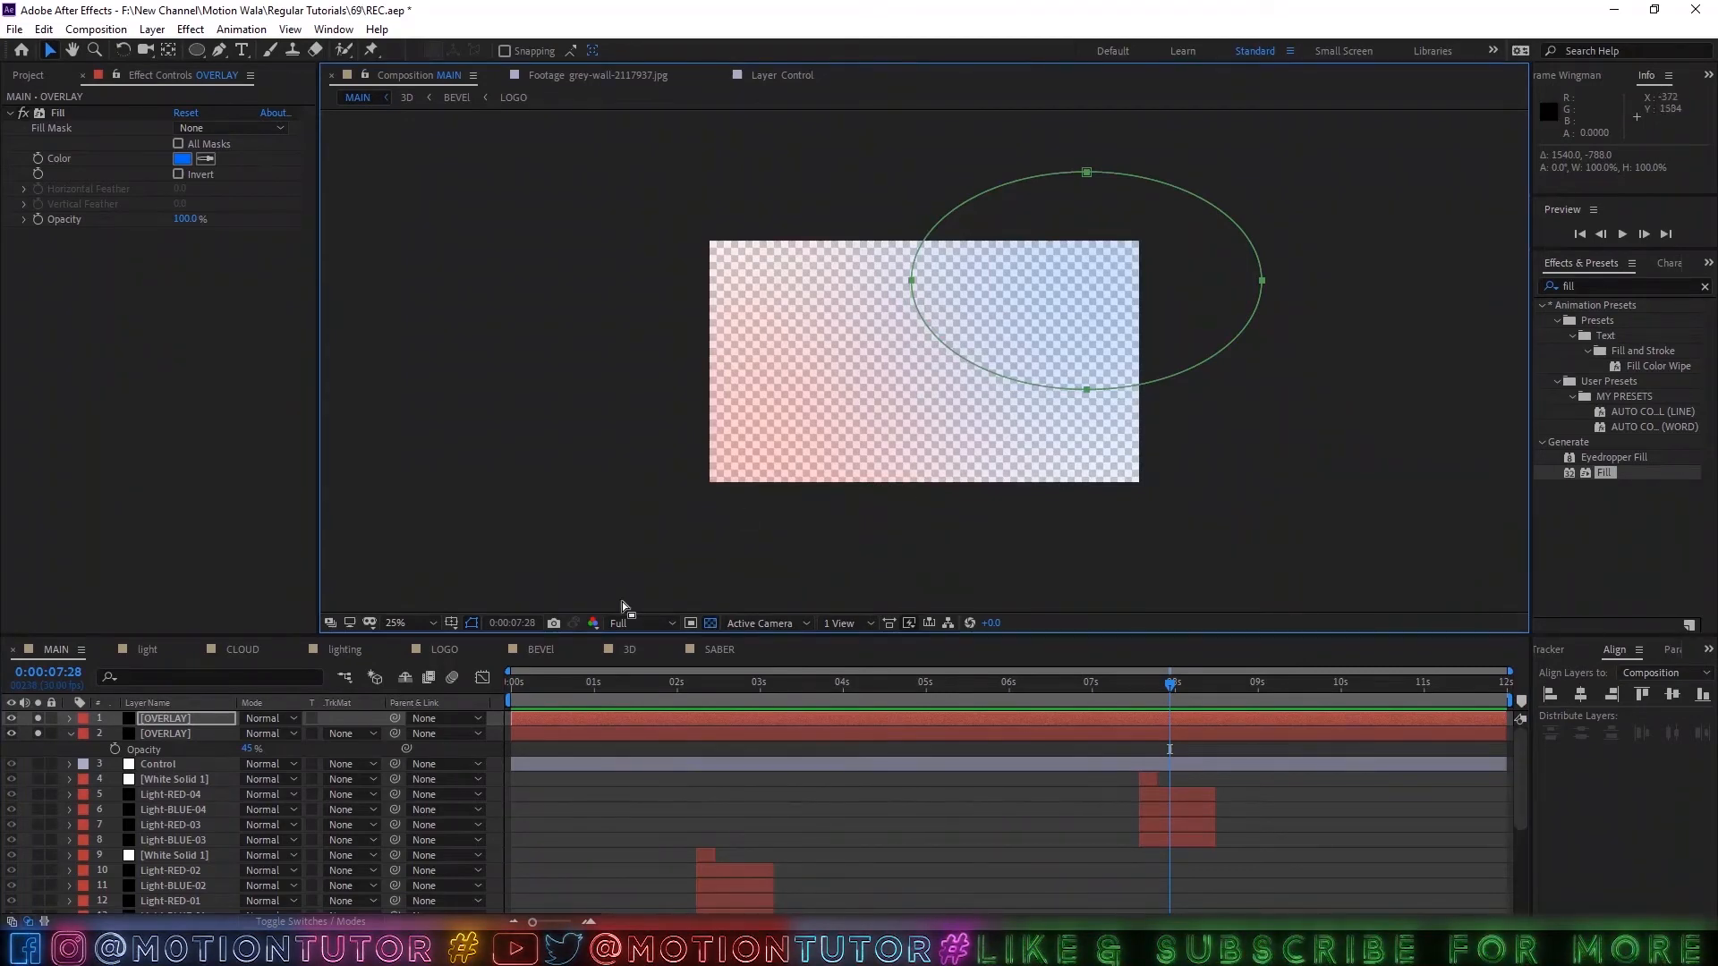
pyautogui.click(708, 624)
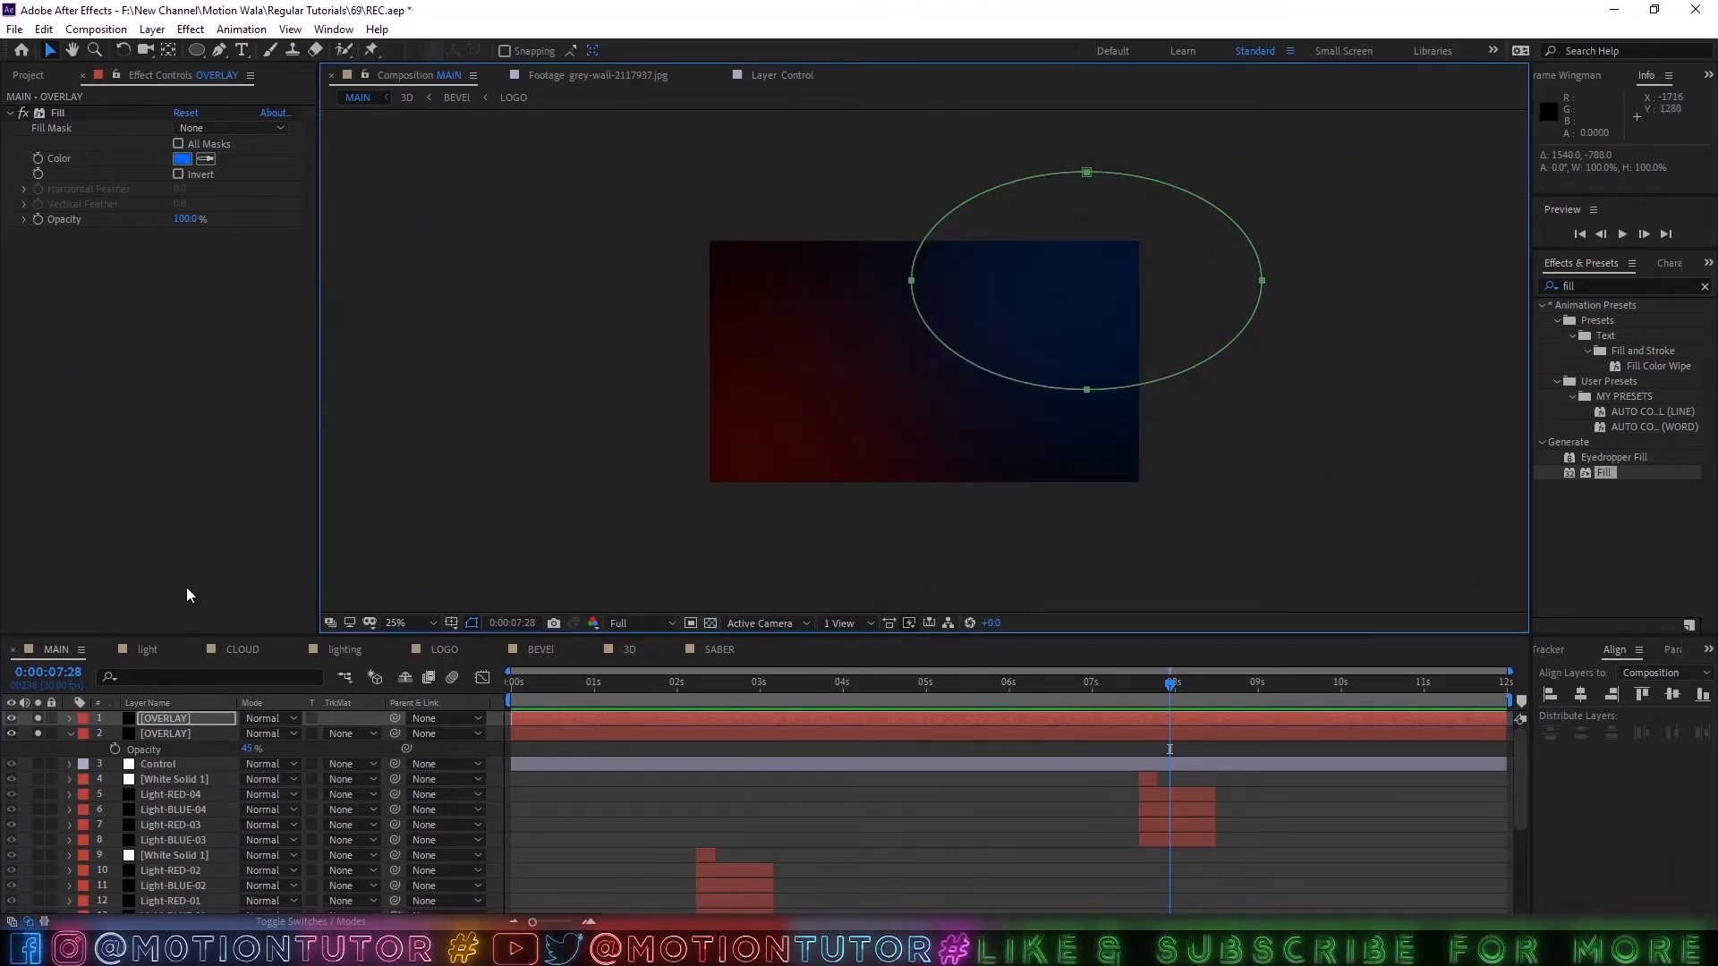
pyautogui.click(35, 732)
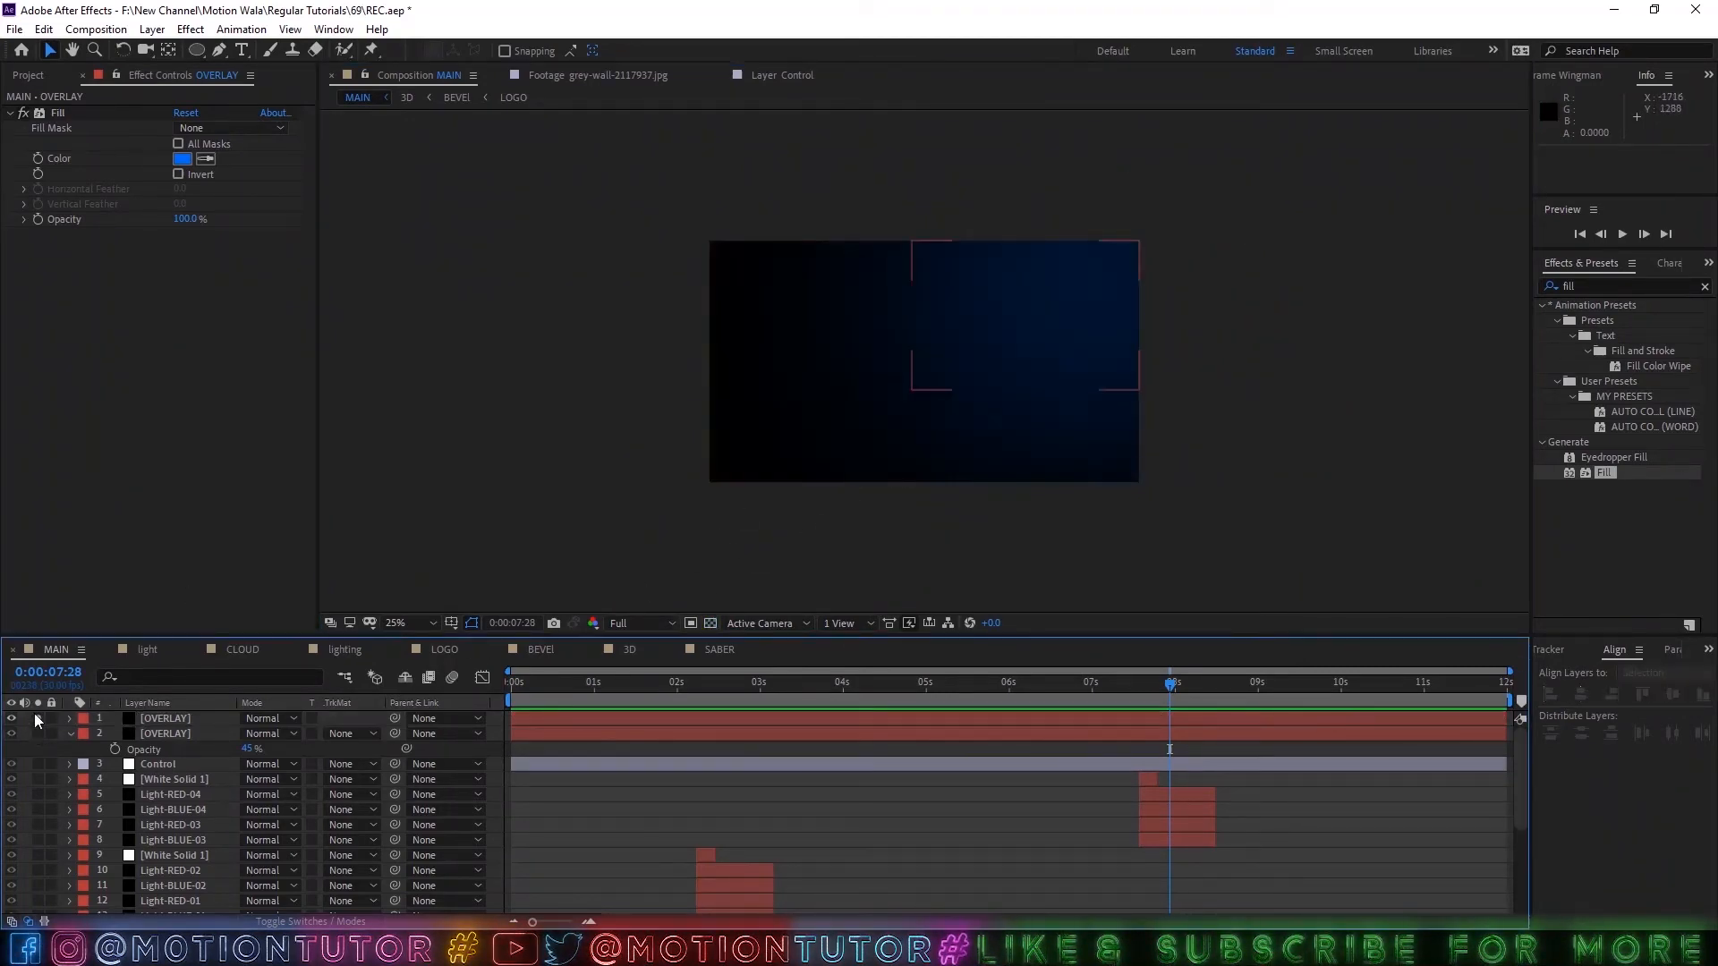
pyautogui.click(35, 717)
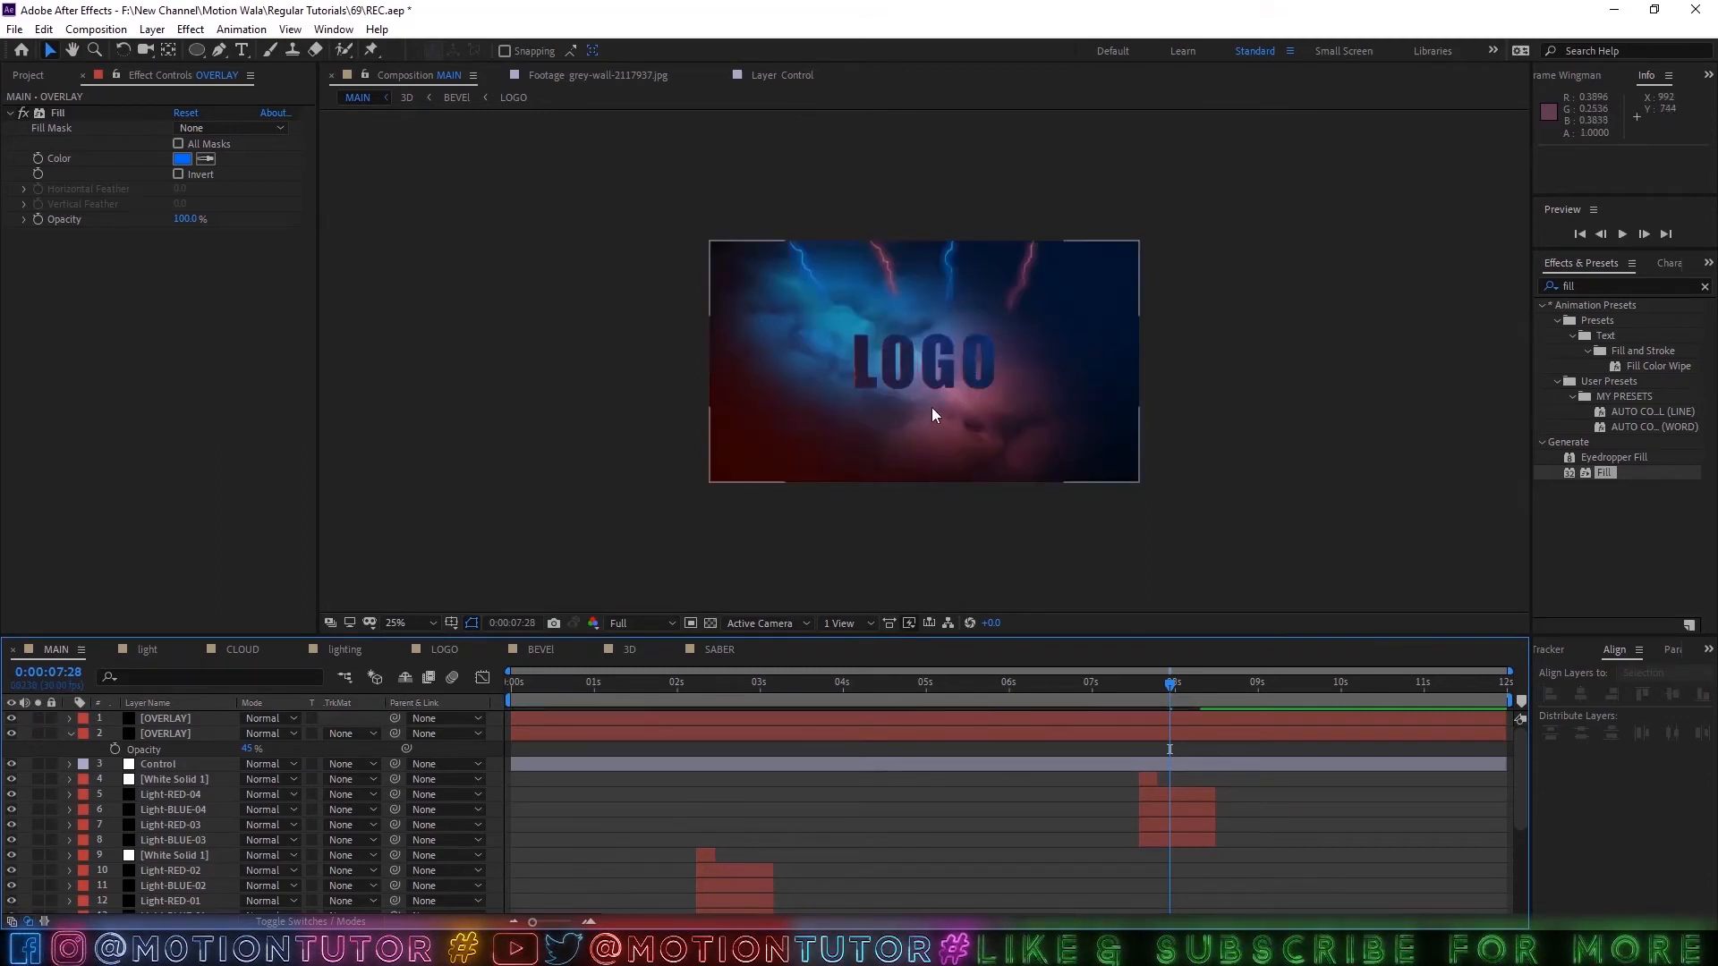
pyautogui.press('.')
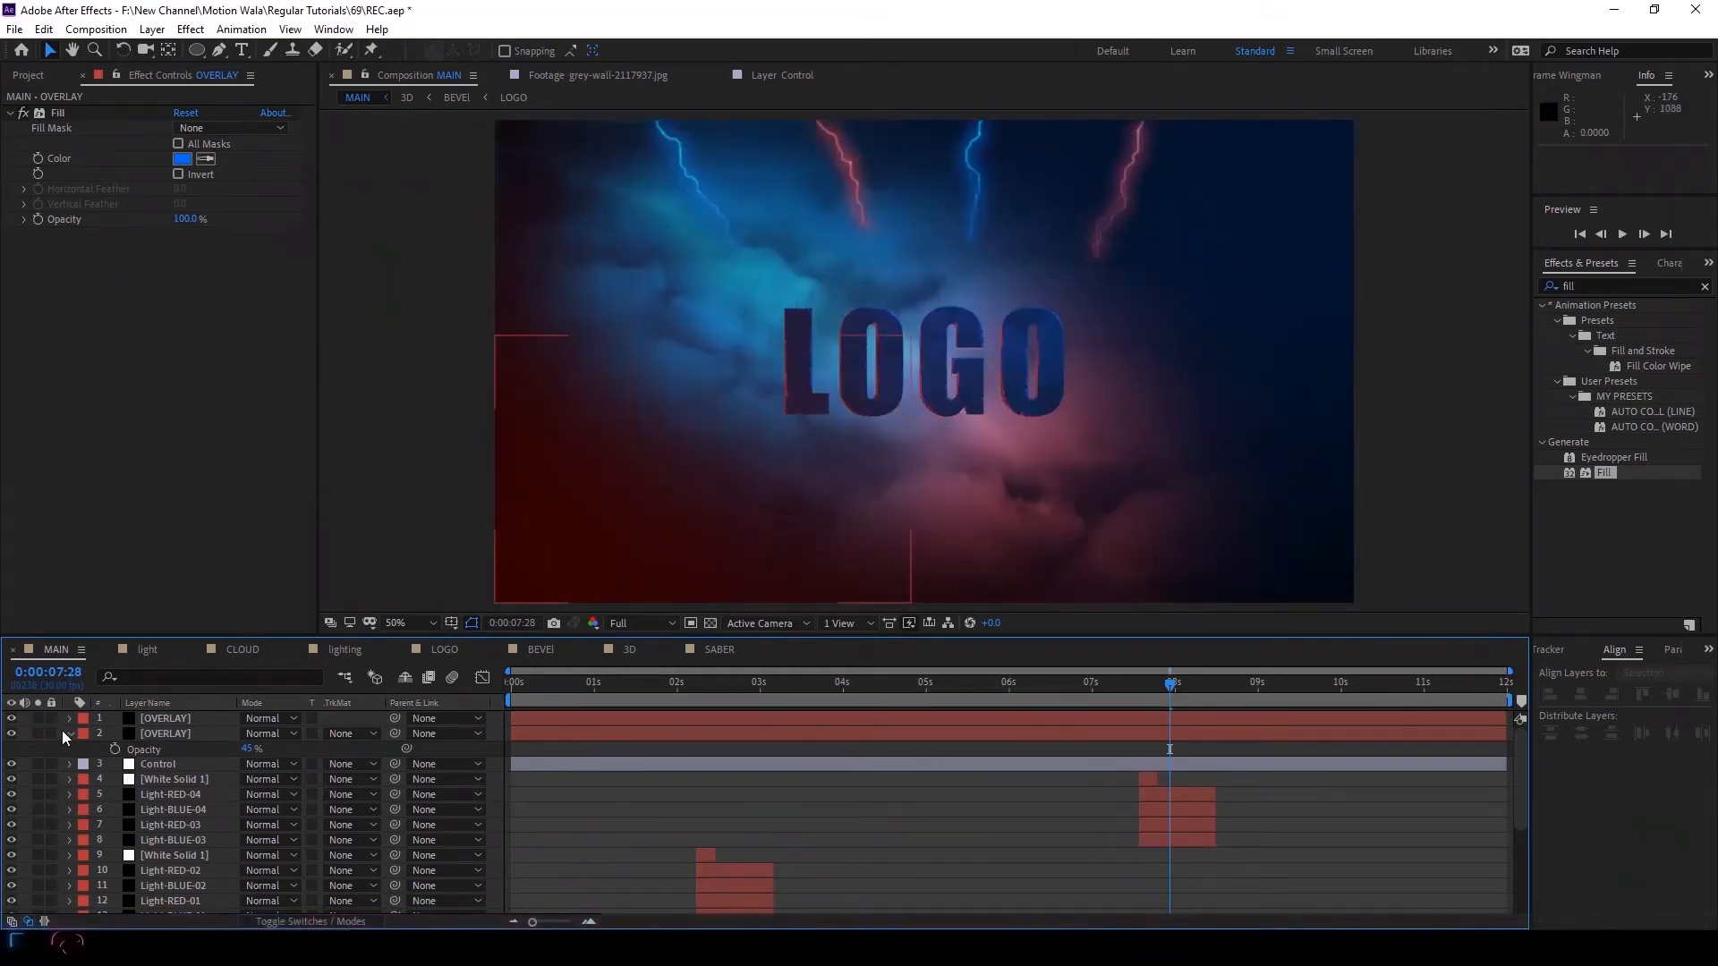
# Collapse the OVERLAY layer's properties and move the Control layer above both OVERLAY layers.
pyautogui.click(69, 734)
pyautogui.click(133, 735)
pyautogui.keyDown('shift'); pyautogui.click(157, 721); pyautogui.keyUp('shift')
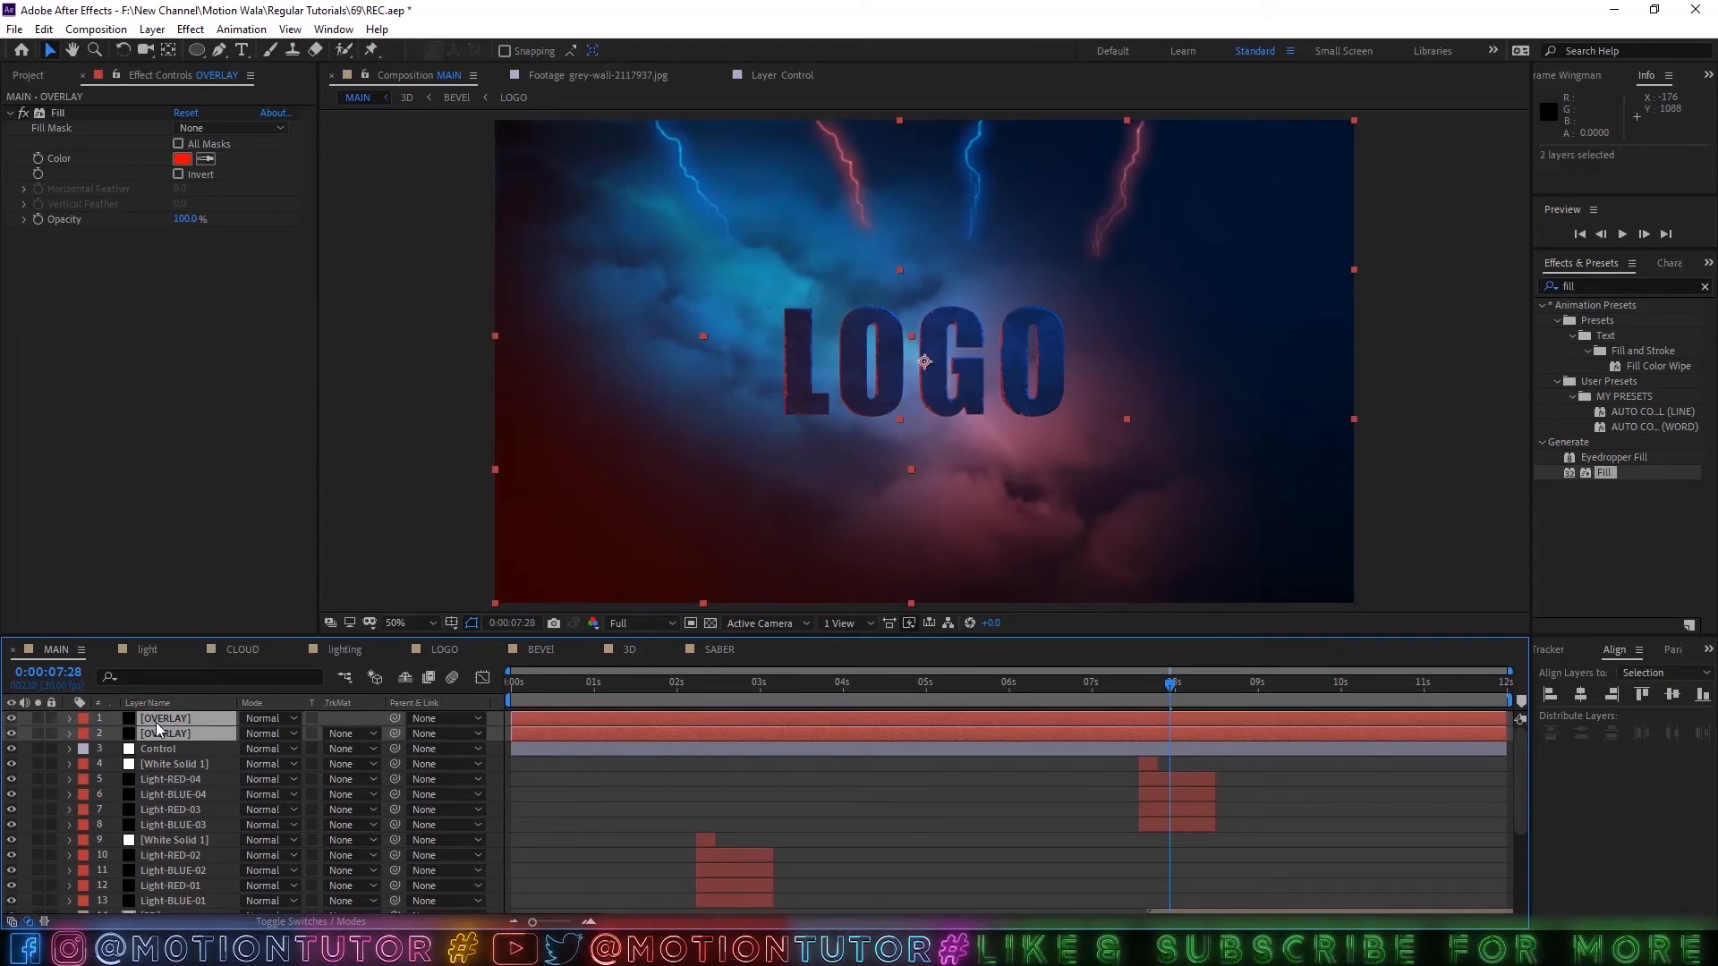
pyautogui.moveTo(150, 758); pyautogui.dragTo(153, 714)
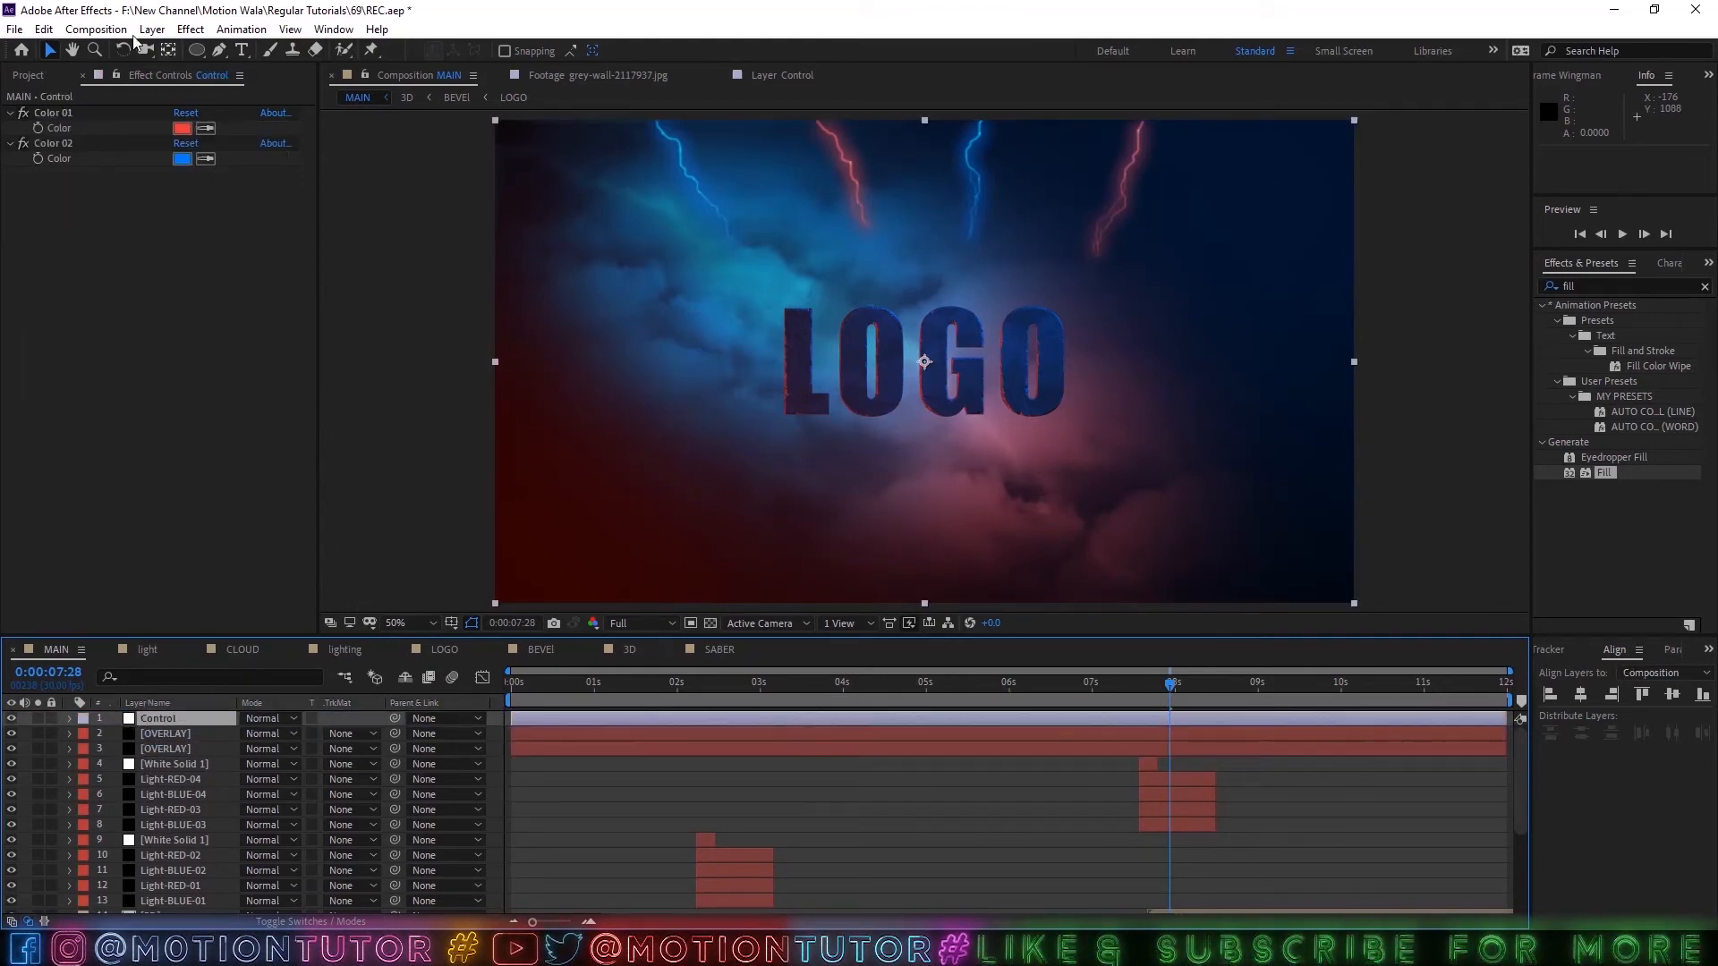
# Link the blue OVERLAY layer's Fill color by expression to Color 02 on the Control layer.
pyautogui.click(175, 734)
pyautogui.keyDown('shift'); pyautogui.click(175, 749); pyautogui.keyUp('shift')
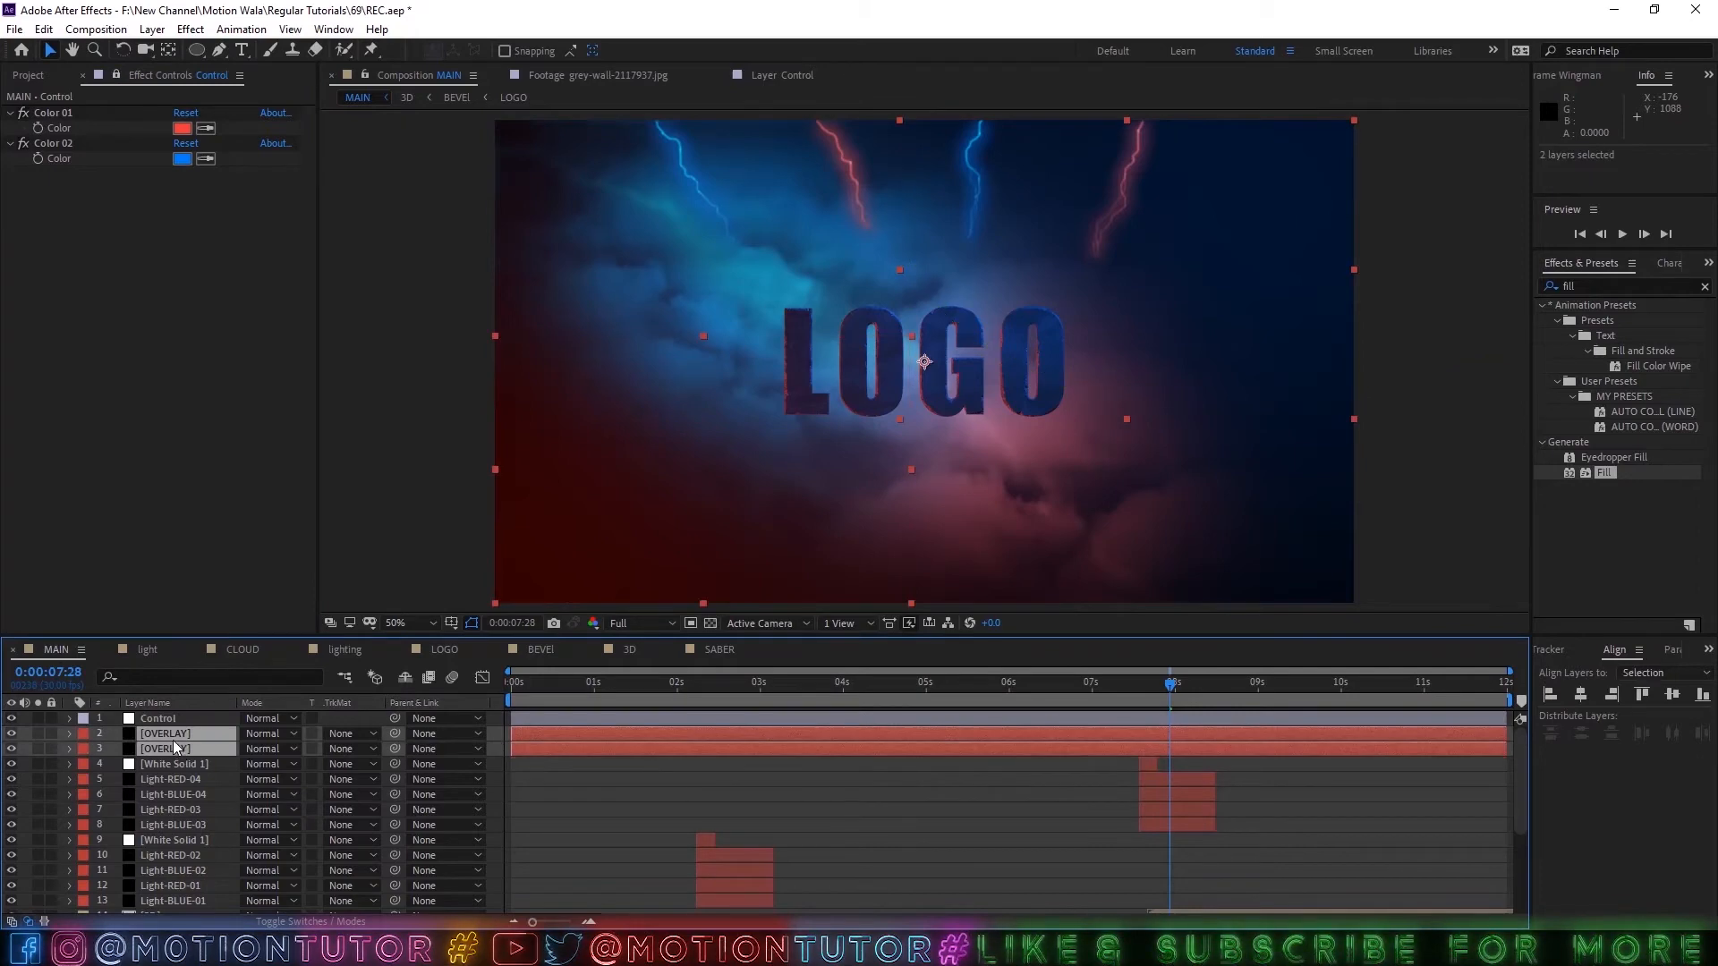
pyautogui.press('e')
pyautogui.click(102, 748)
pyautogui.click(100, 750)
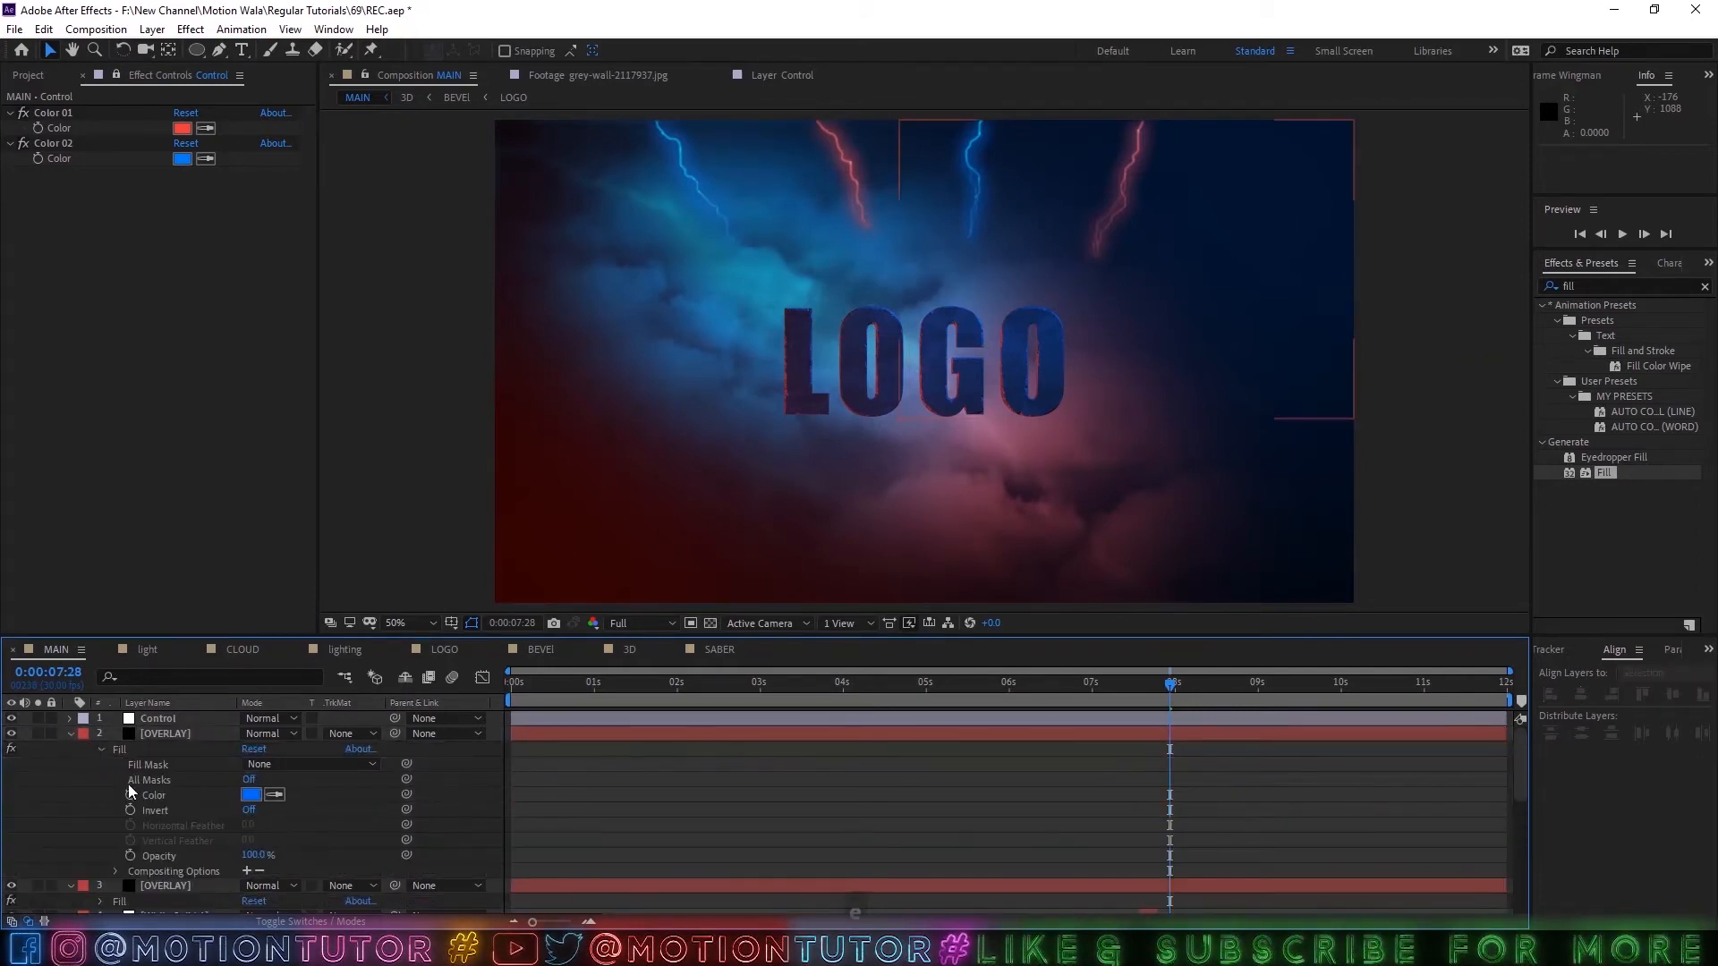
pyautogui.keyDown('alt'); pyautogui.click(129, 794); pyautogui.keyUp('alt')
pyautogui.moveTo(292, 810); pyautogui.dragTo(56, 161)
pyautogui.click(68, 733)
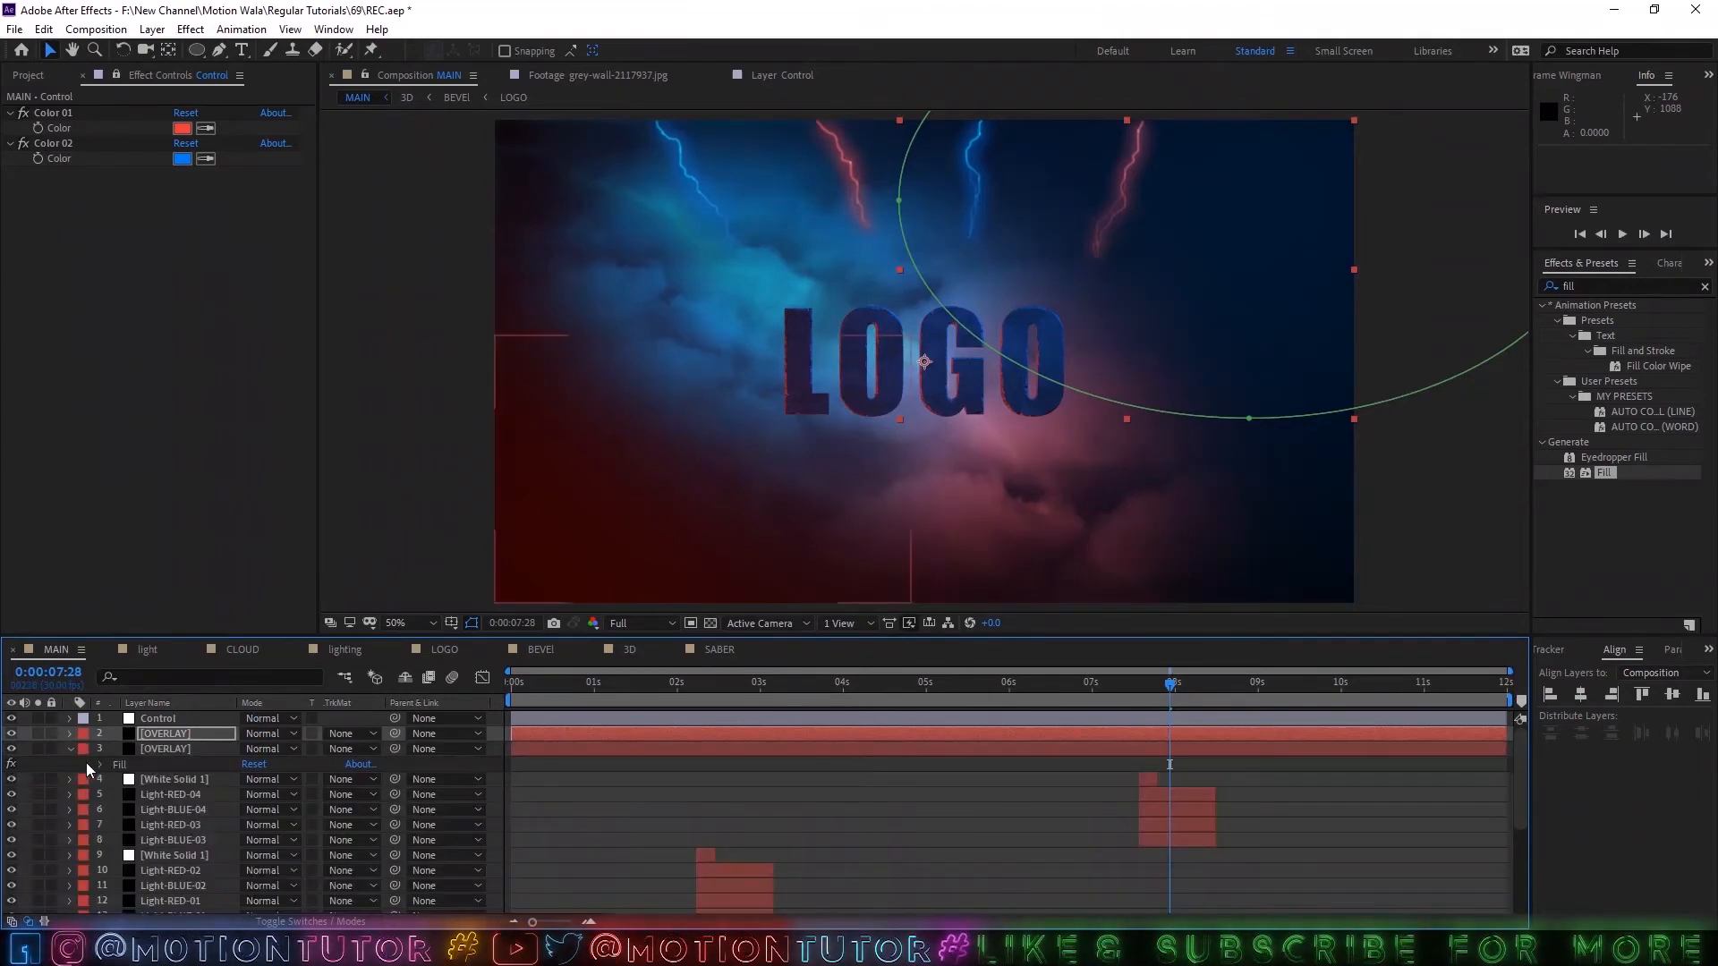
# Enable an expression on the Fill color of the red OVERLAY layer.
pyautogui.click(99, 763)
pyautogui.keyDown('alt'); pyautogui.click(129, 810); pyautogui.keyUp('alt')
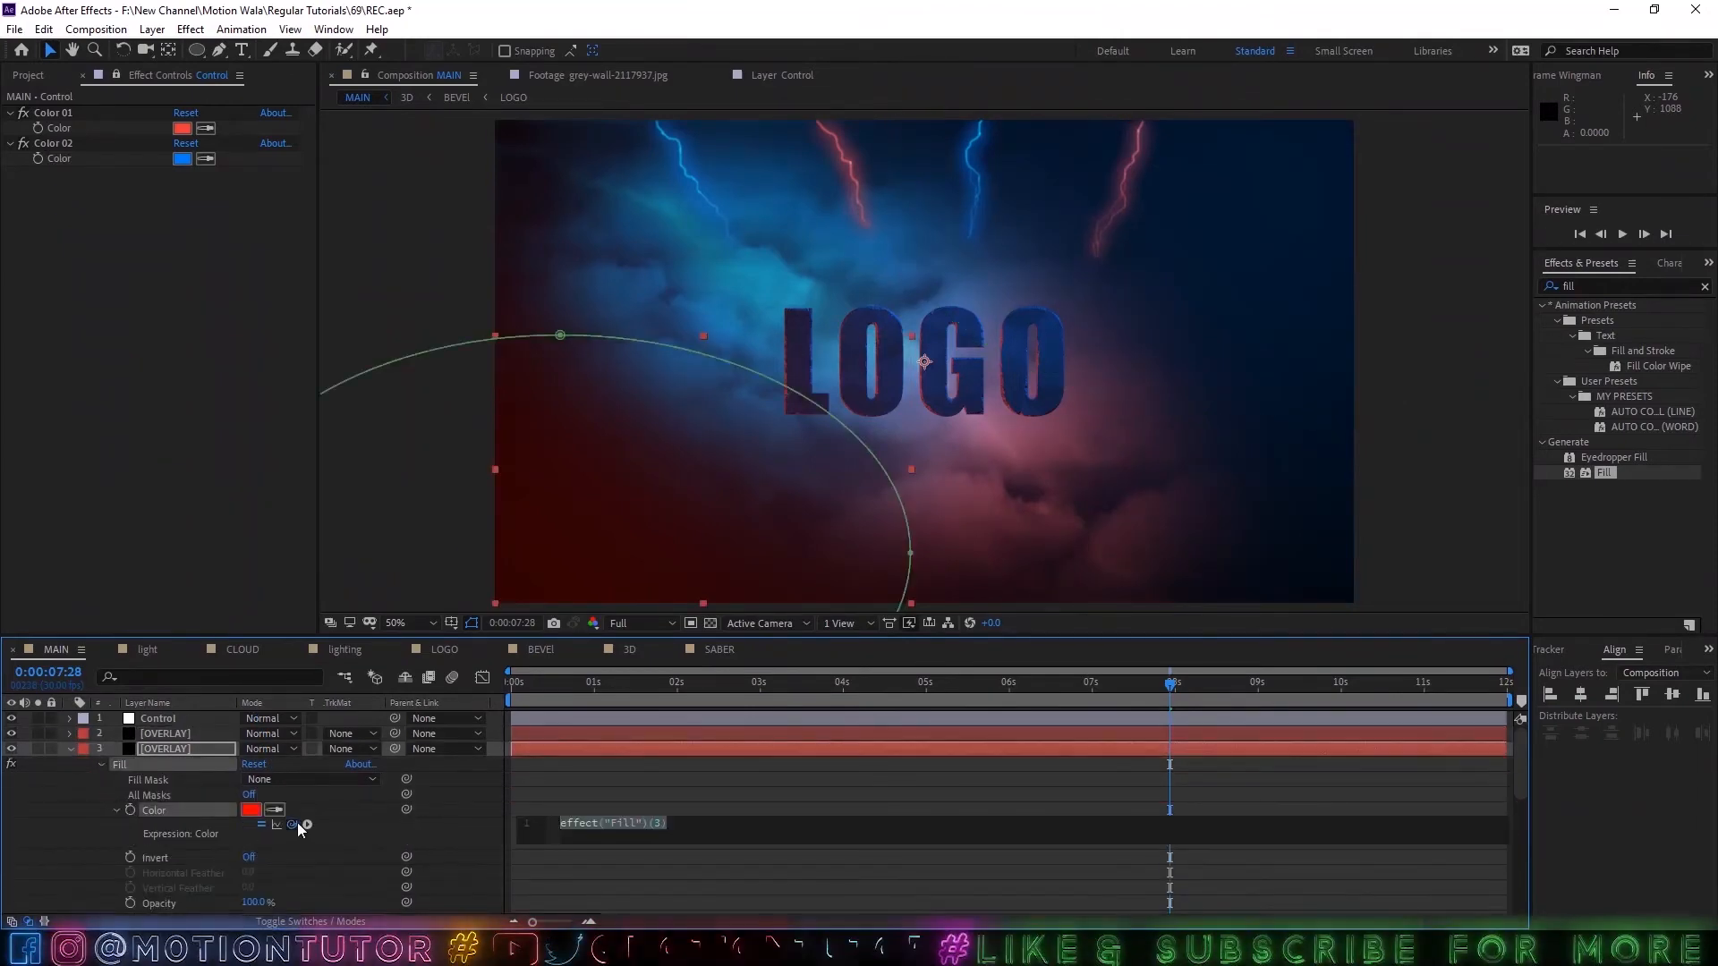
pyautogui.moveTo(293, 824); pyautogui.dragTo(61, 164)
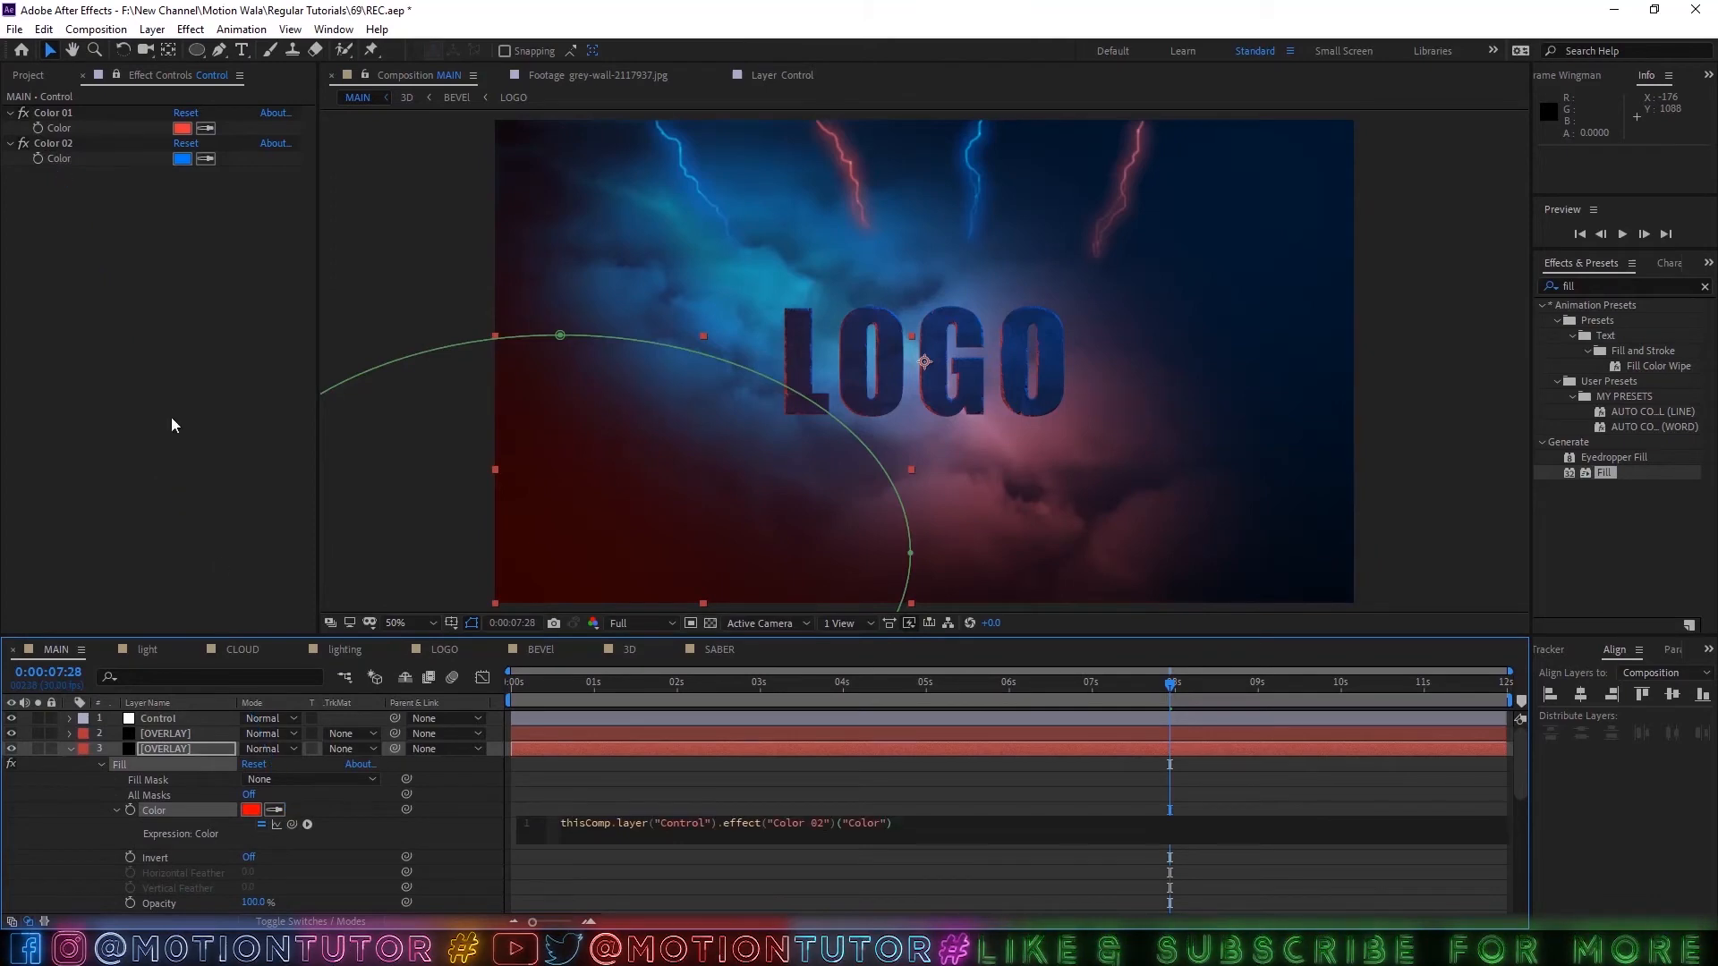
pyautogui.moveTo(292, 824); pyautogui.dragTo(47, 136)
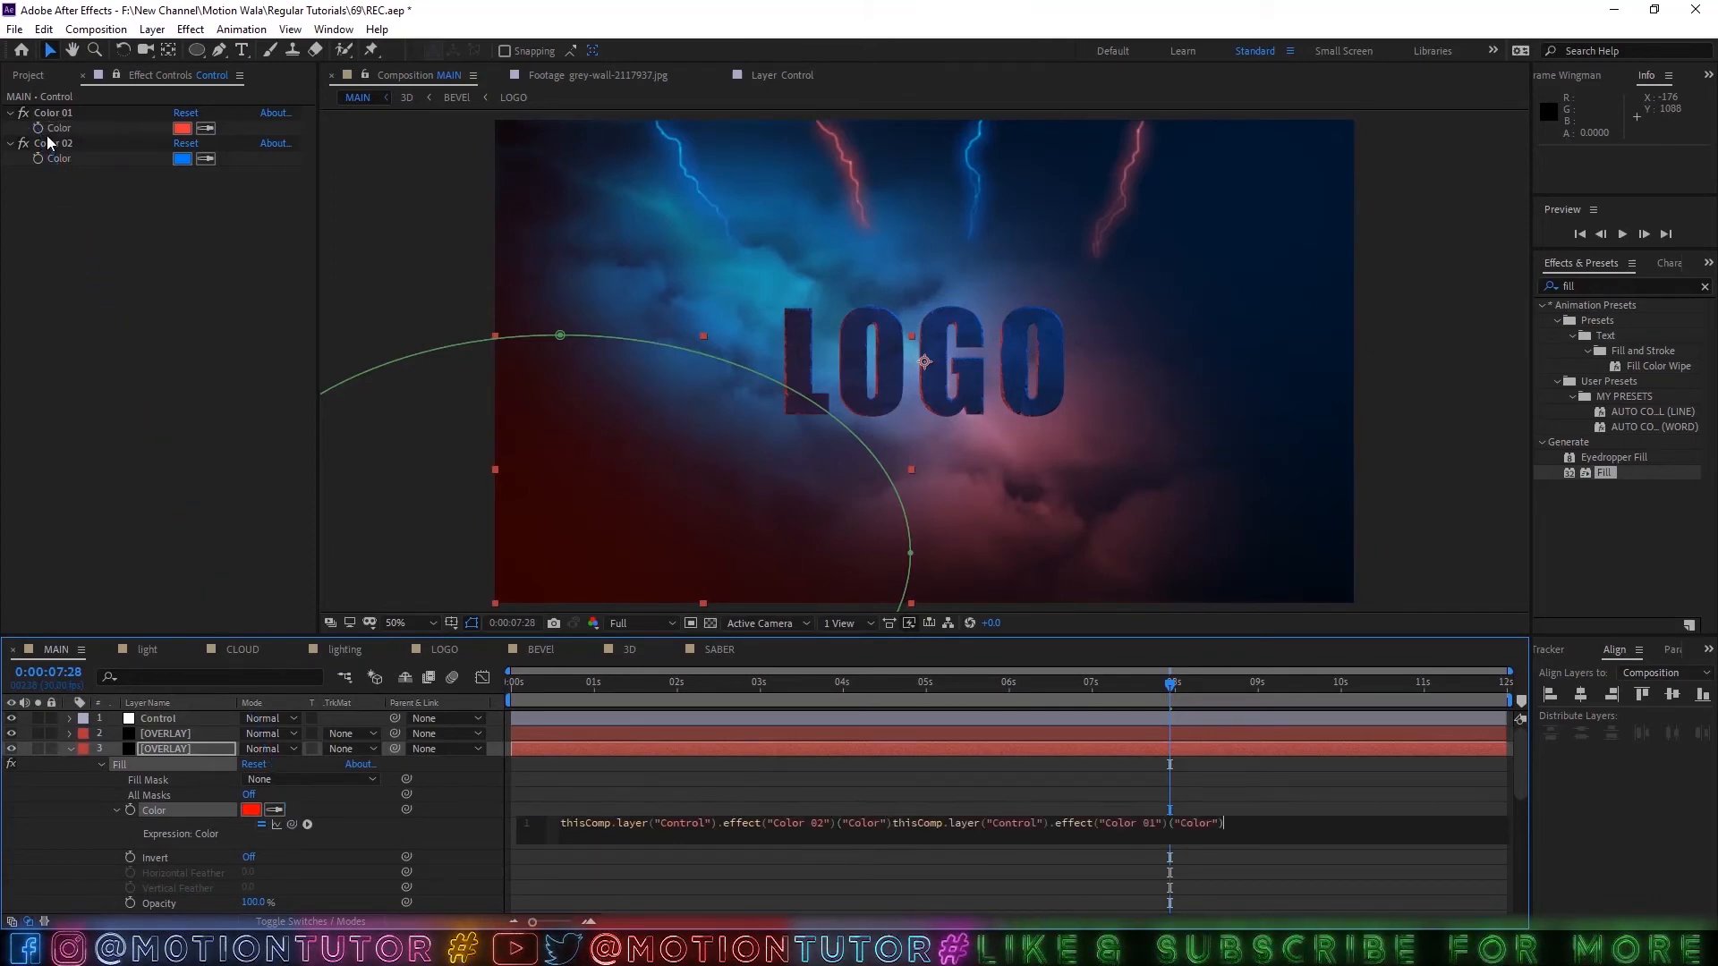
pyautogui.click(79, 765)
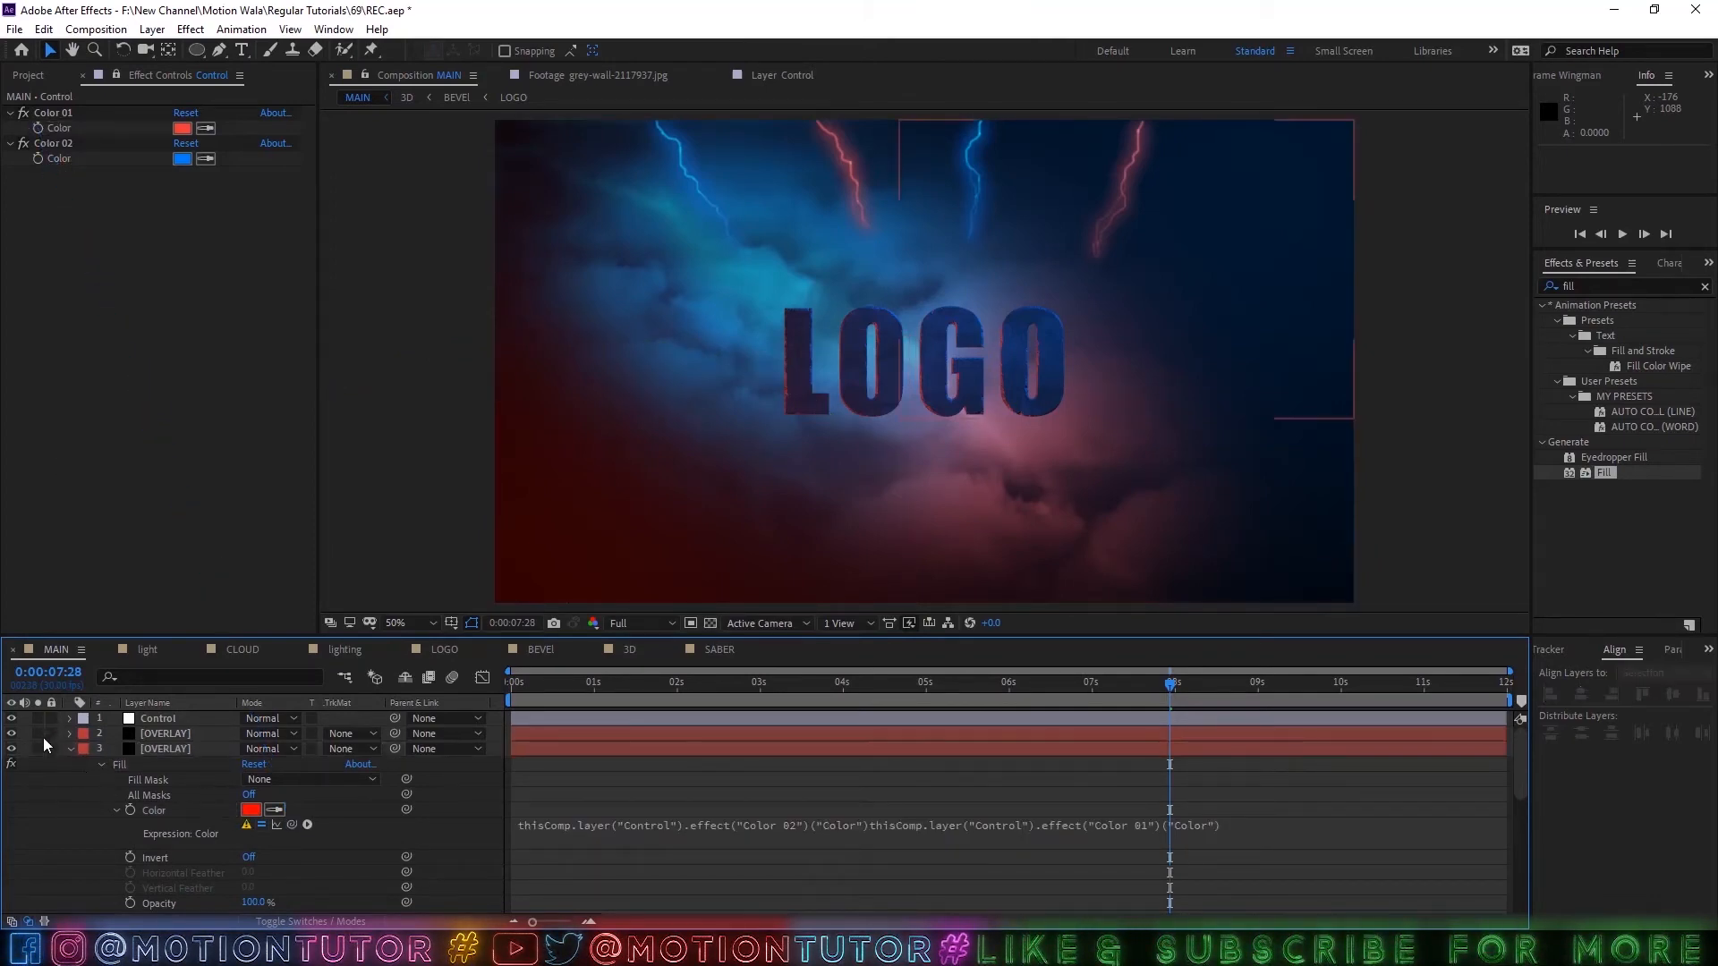
pyautogui.click(669, 823)
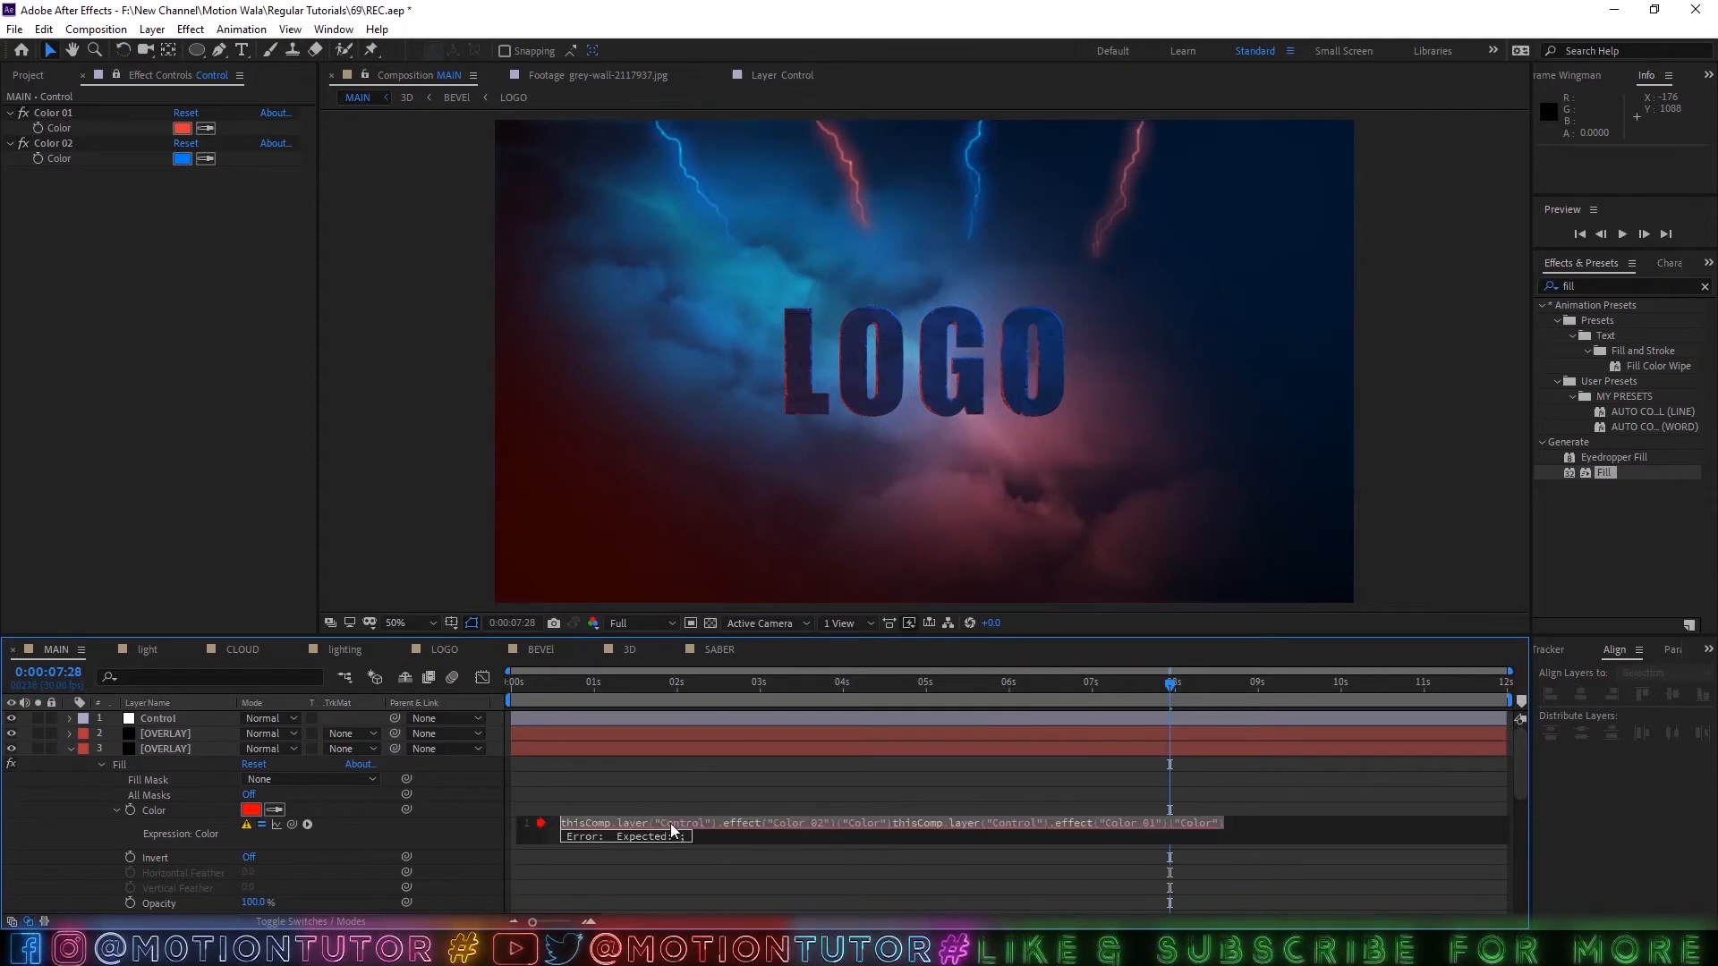
pyautogui.press('BackSpace')
# Link the red OVERLAY layer's Fill color to Color 01 on the Control layer and save the project.
pyautogui.moveTo(291, 824); pyautogui.dragTo(60, 129)
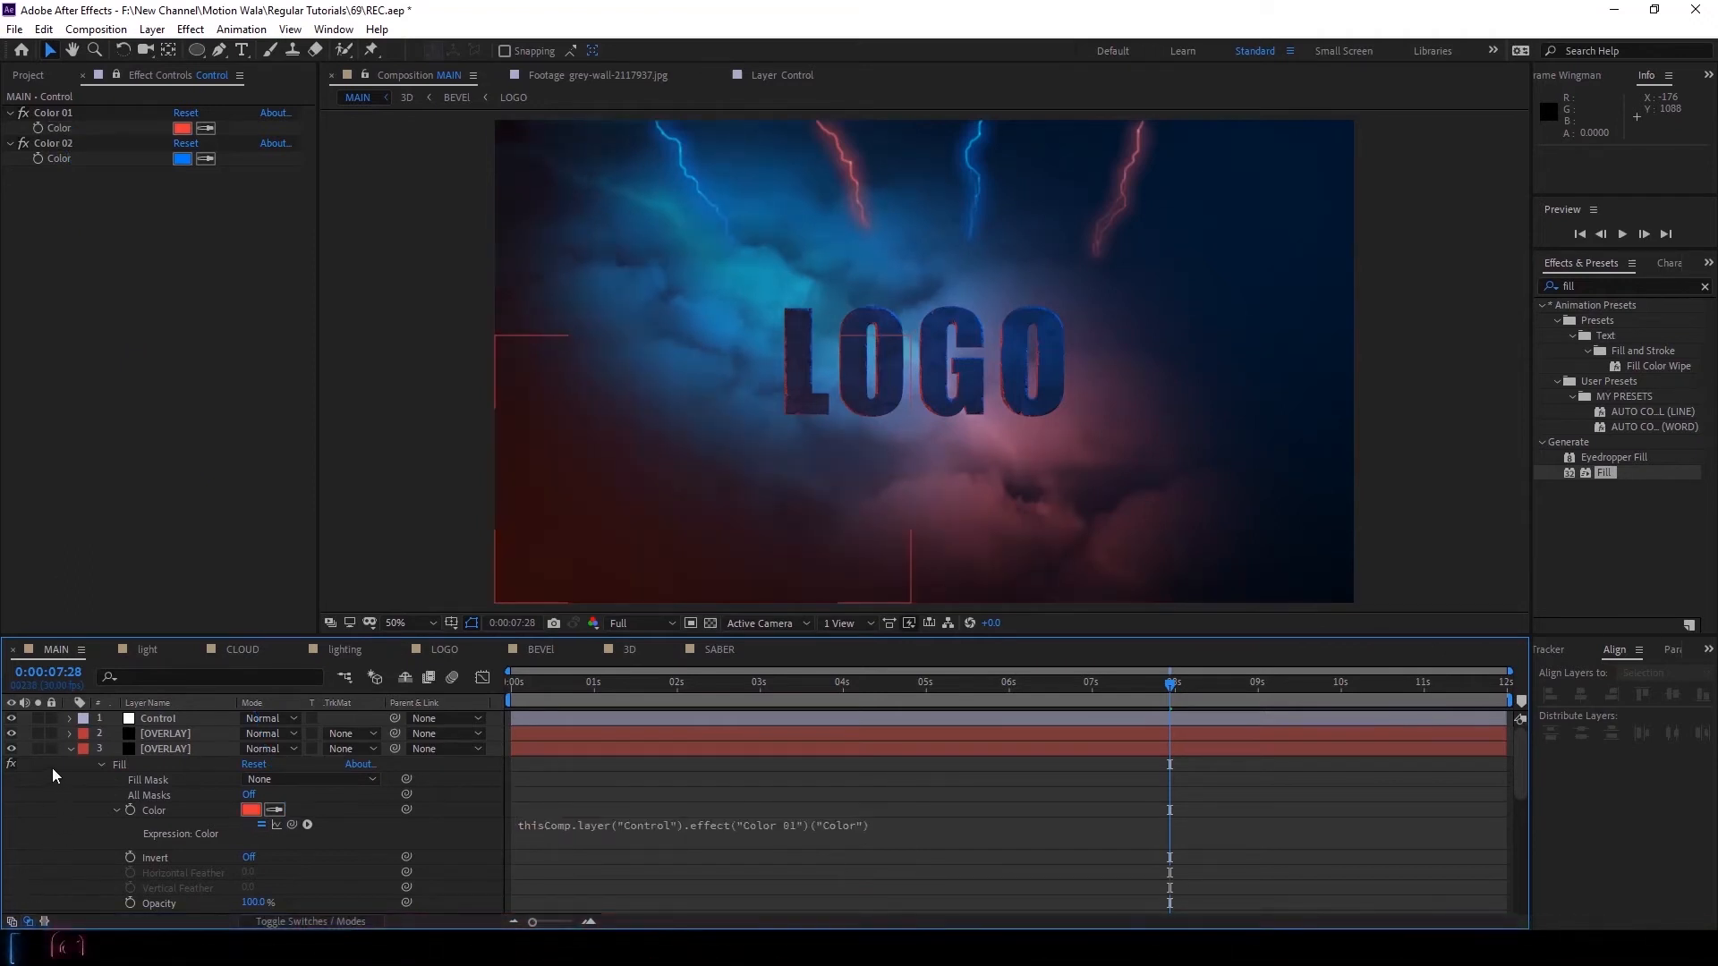
pyautogui.click(69, 749)
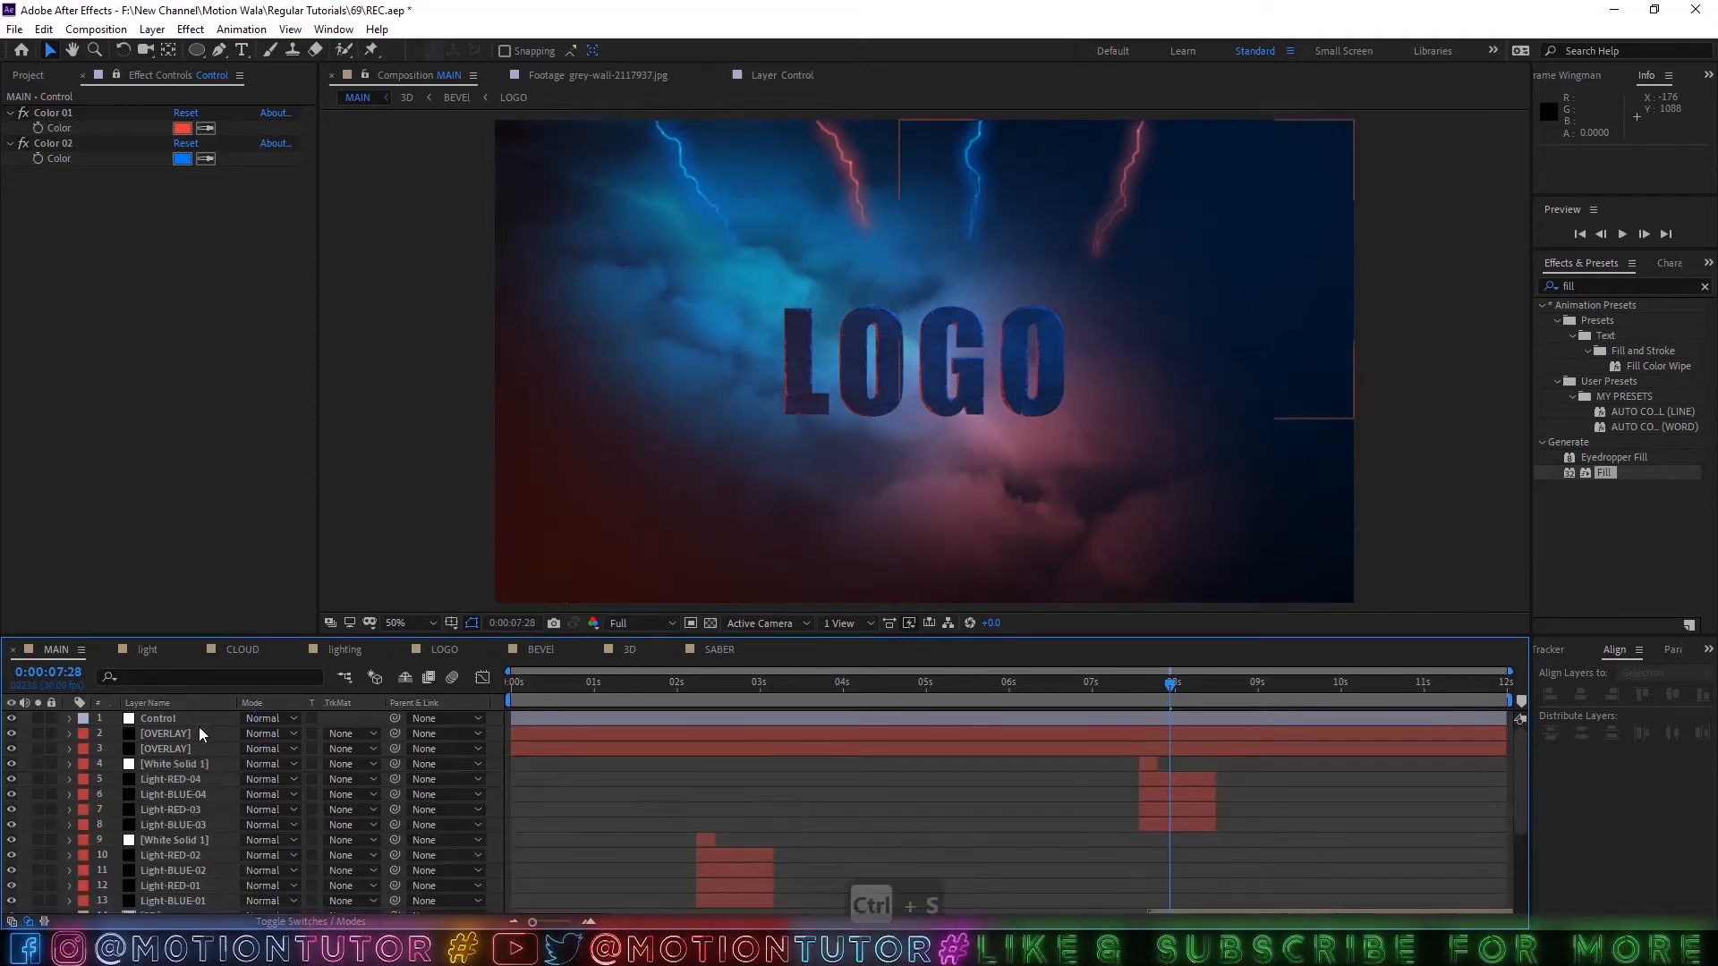
pyautogui.hotkey('ctrl', 's')
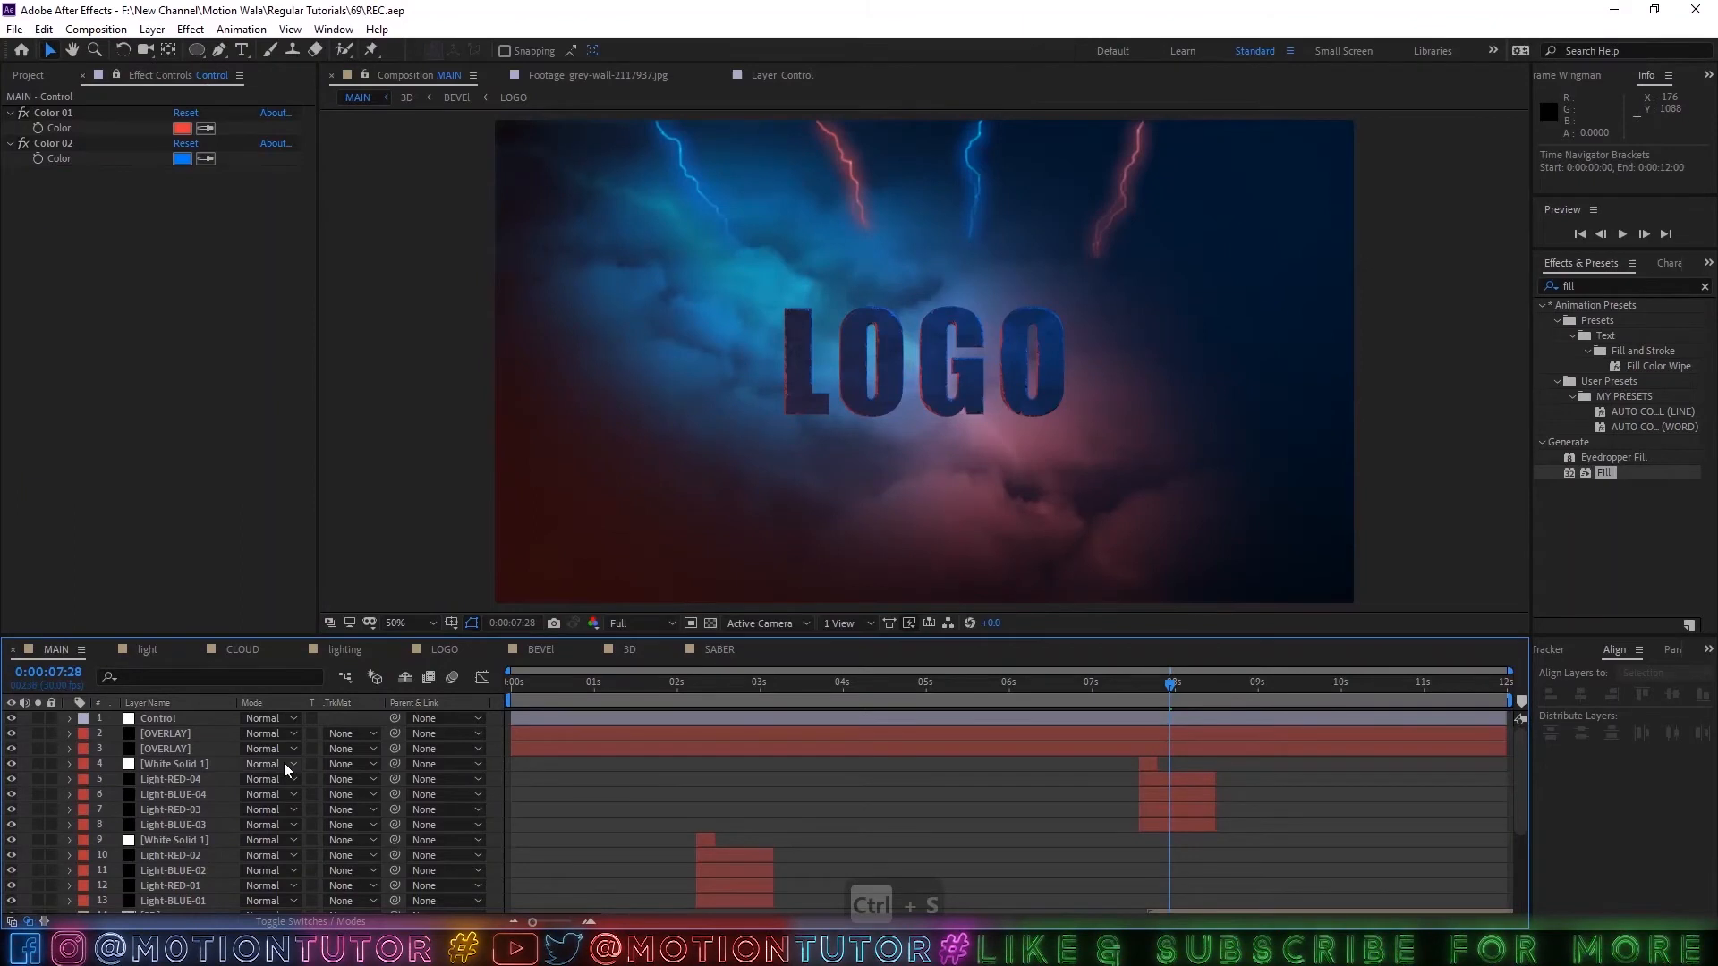
# Create a comp-size black solid and place it directly below the Control layer.
pyautogui.click(179, 737)
pyautogui.hotkey('ctrl', 'y')
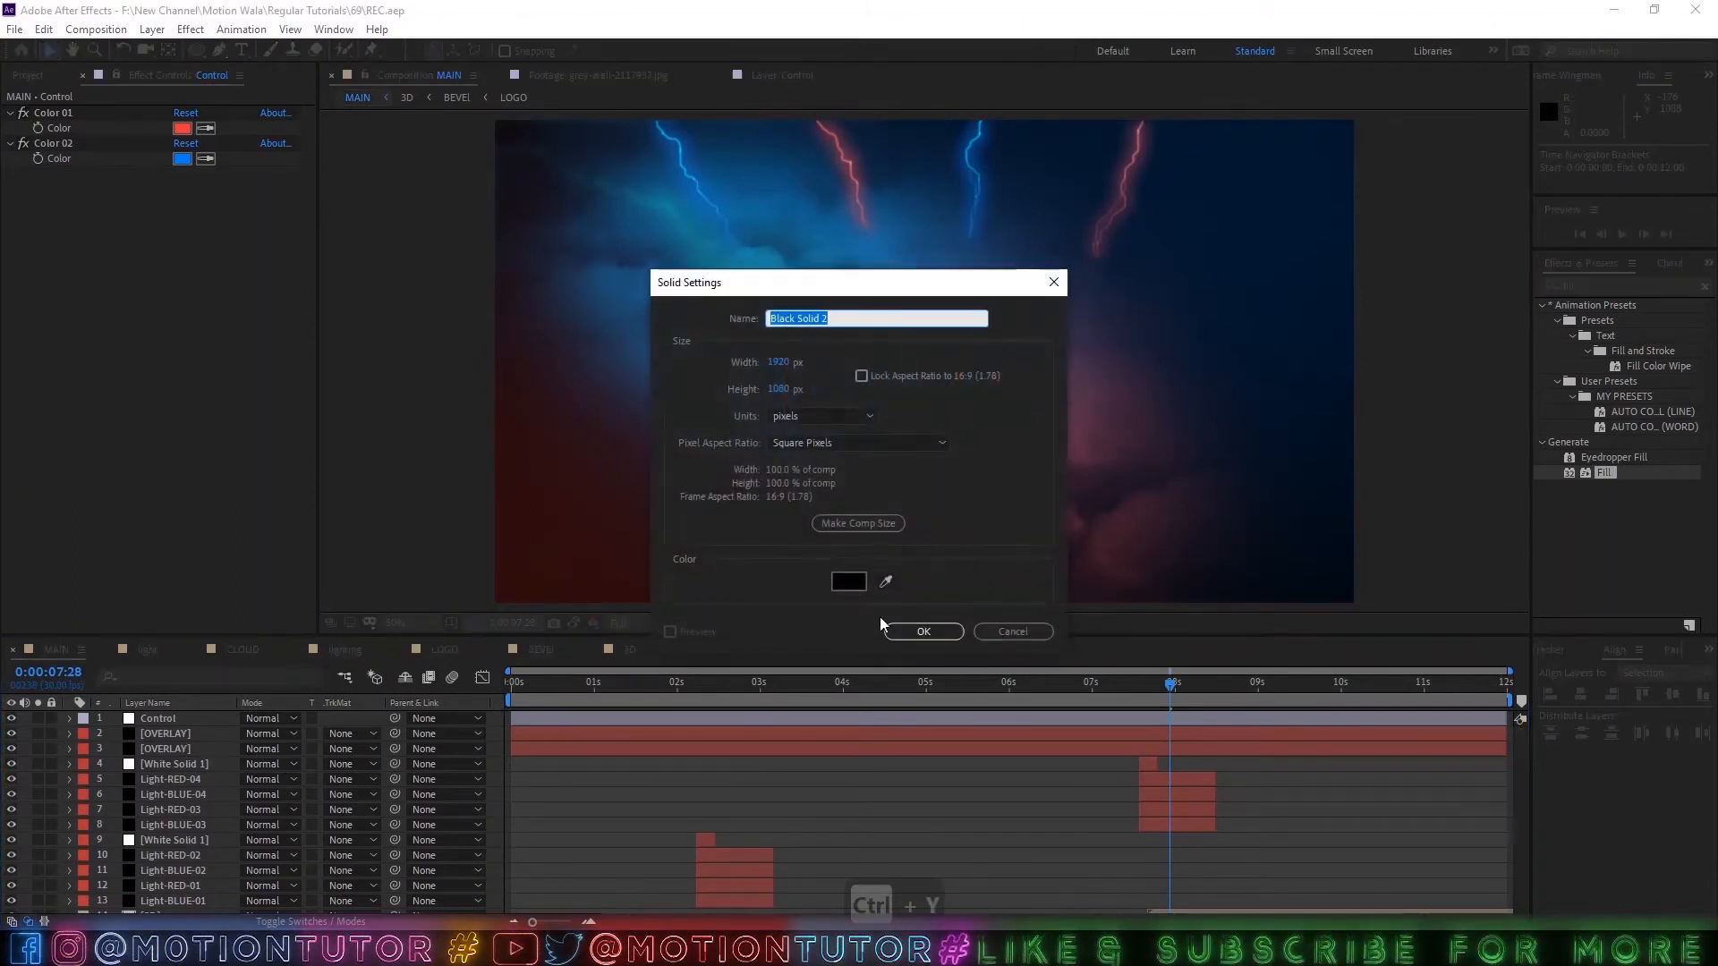
pyautogui.click(922, 629)
pyautogui.moveTo(185, 718); pyautogui.dragTo(194, 739)
# Draw a rectangular mask over the upper two thirds of the black solid, extending beyond the frame, and feather it 300 pixels.
pyautogui.click(197, 50)
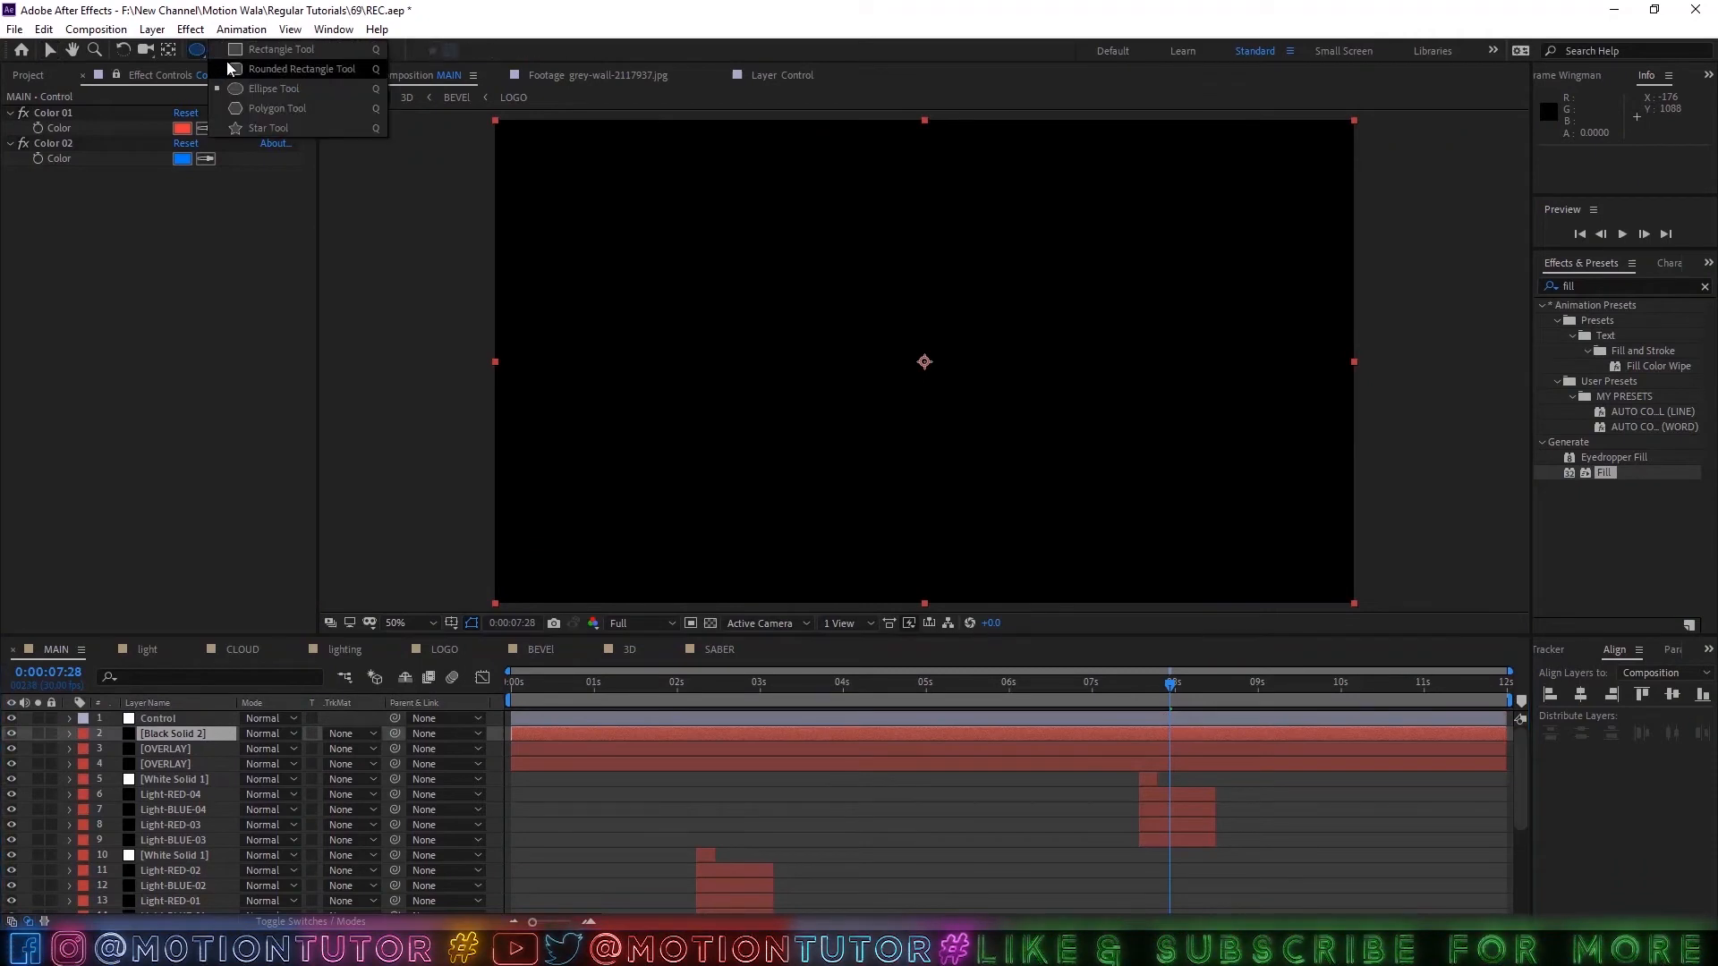
pyautogui.click(234, 52)
pyautogui.press(',')
pyautogui.moveTo(662, 202); pyautogui.dragTo(1191, 409)
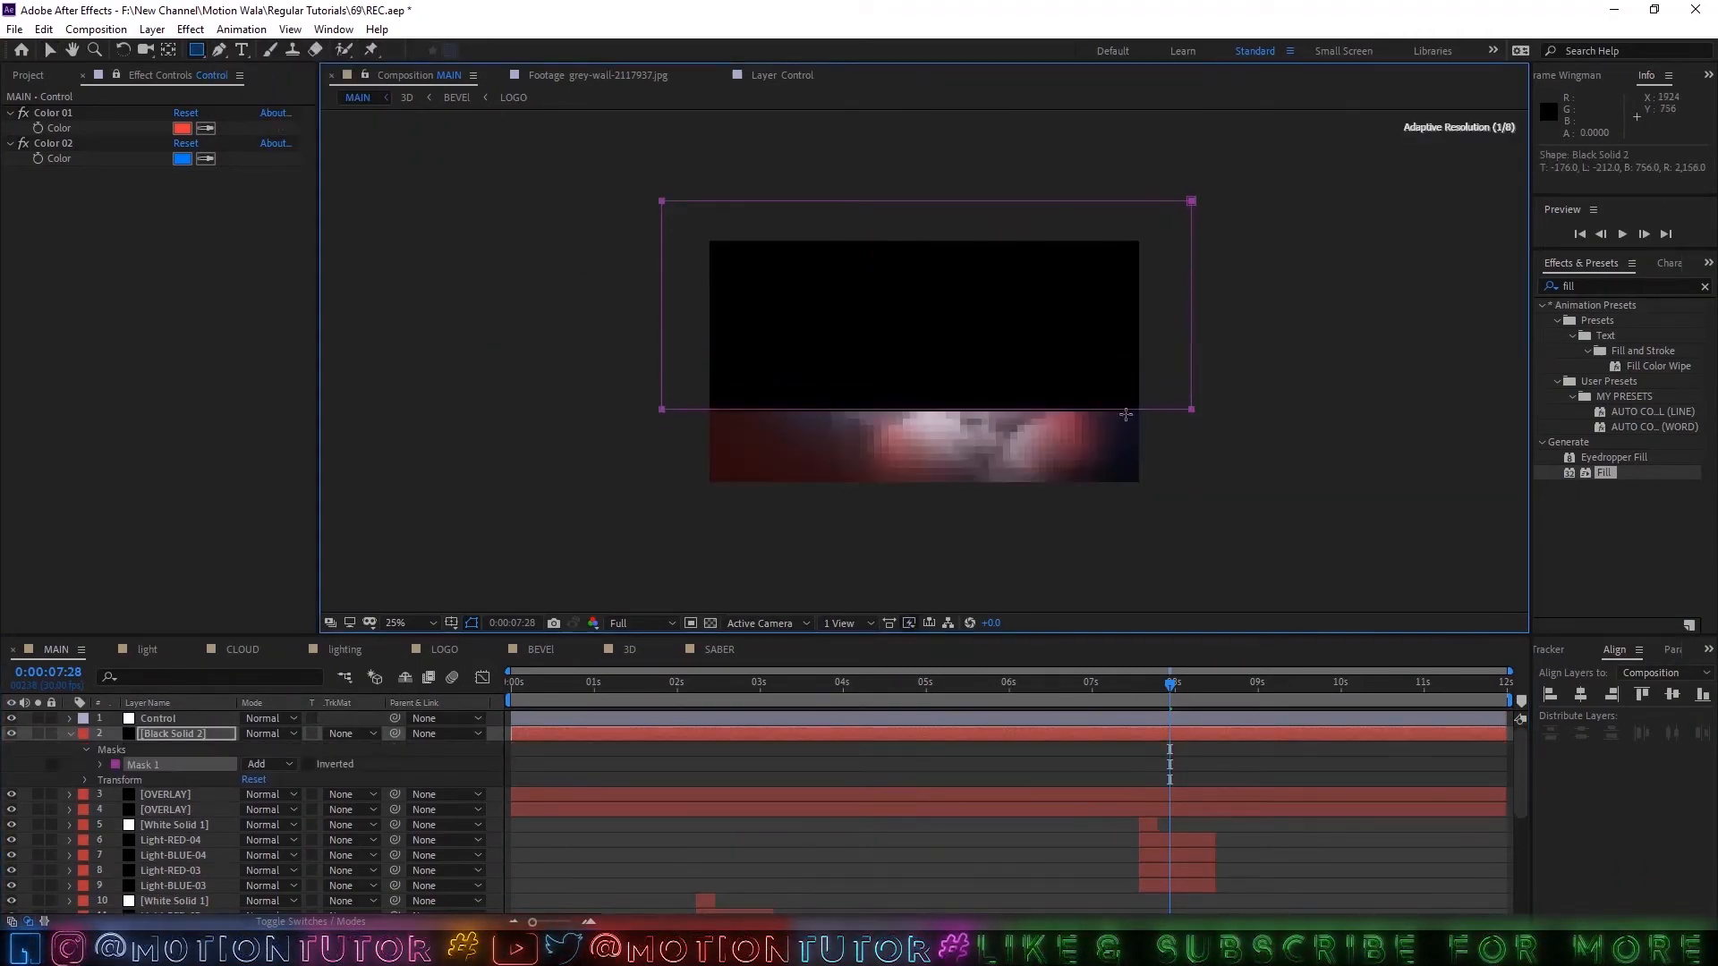
pyautogui.press('f')
pyautogui.click(264, 765)
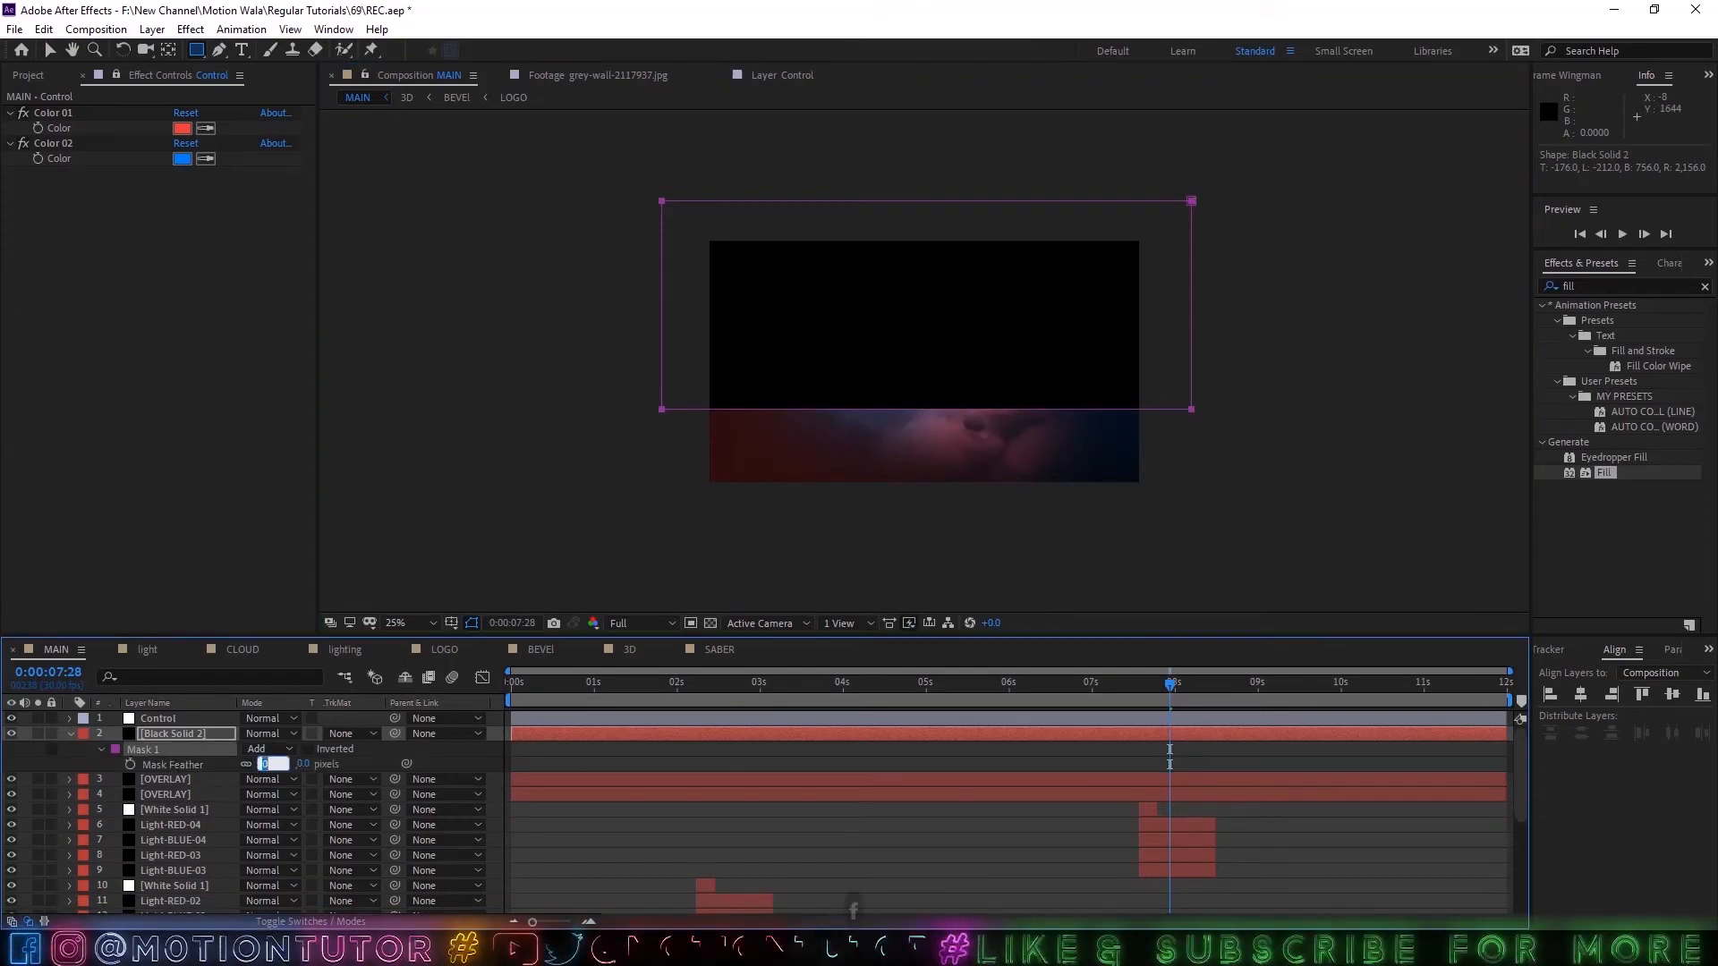
pyautogui.write('300')
pyautogui.press('Return')
# Apply the Fractal Noise effect to the masked black solid.
pyautogui.click(1592, 285)
pyautogui.write('fr')
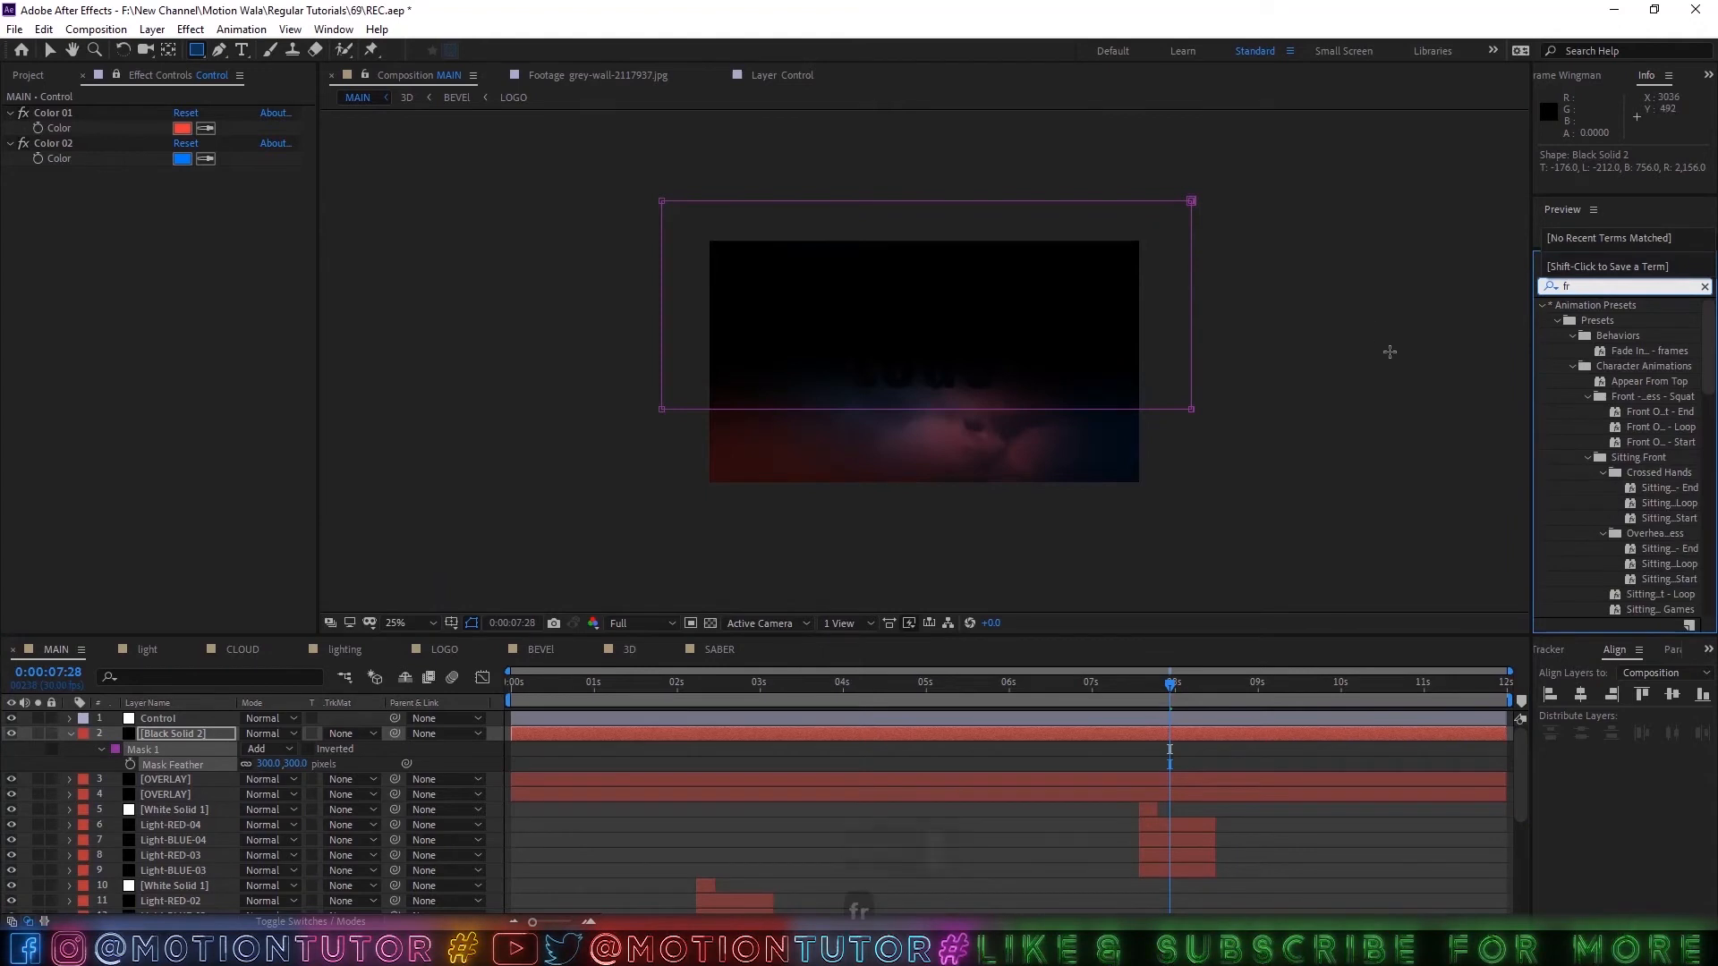
pyautogui.write('a')
pyautogui.moveTo(1610, 610); pyautogui.dragTo(787, 349)
pyautogui.press('v')
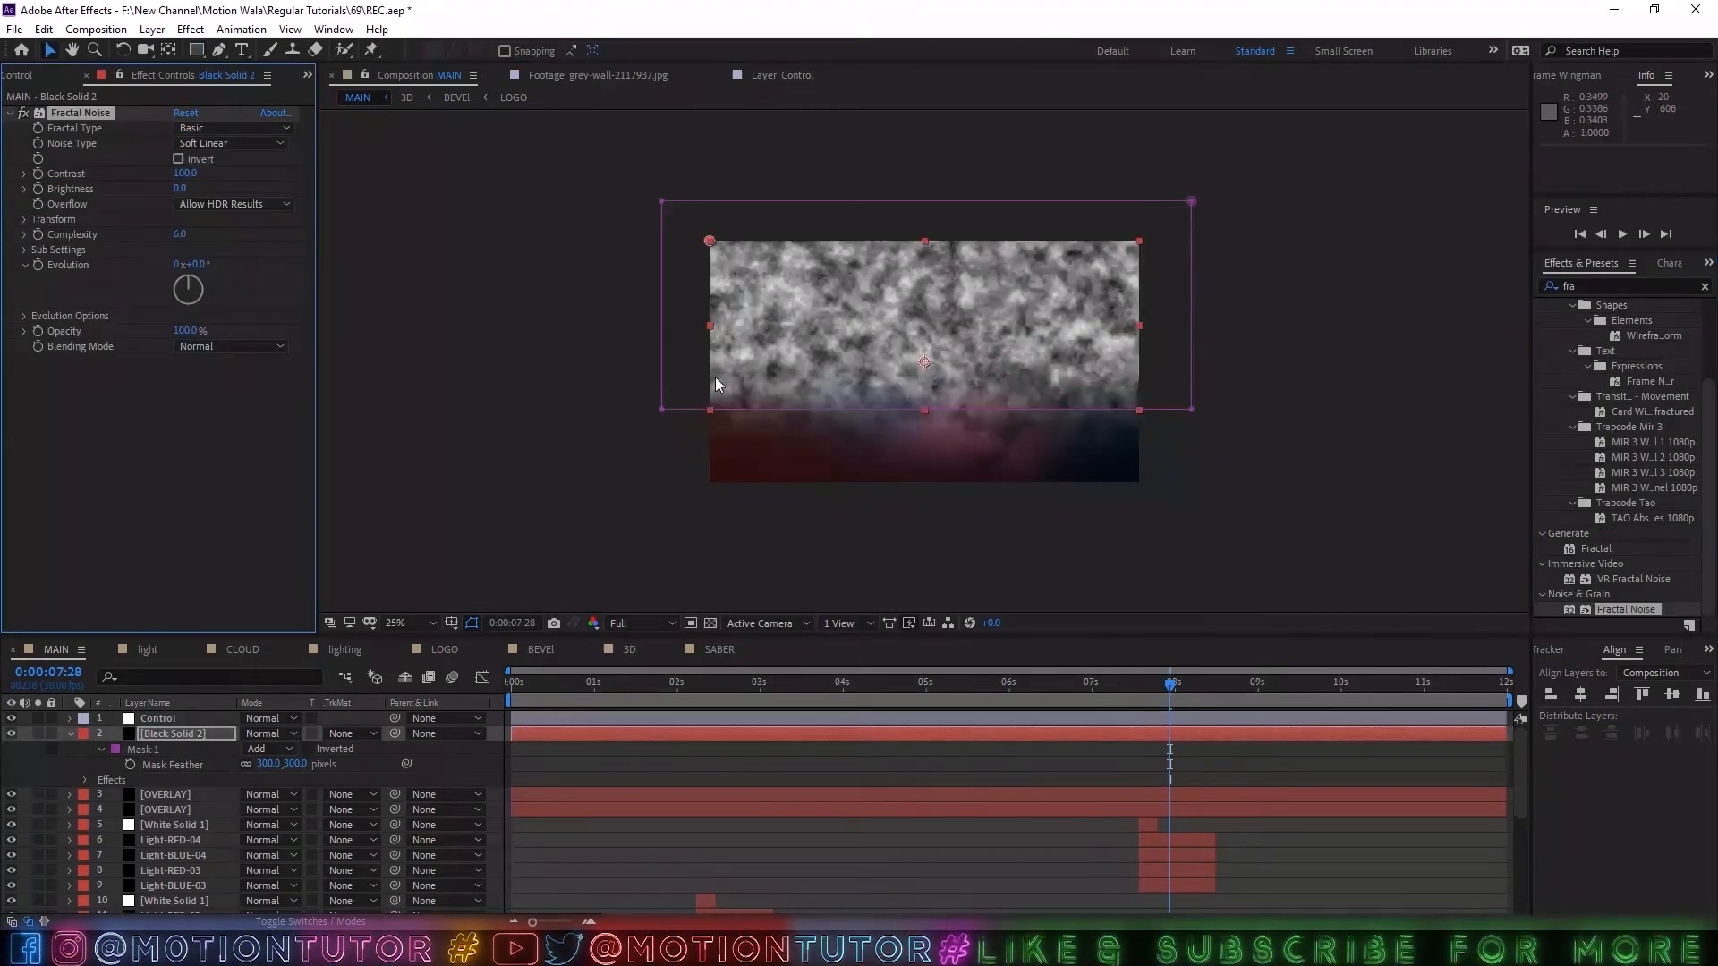
# Set the Fractal Noise complexity to 20, contrast to 150 and brightness to -50.
pyautogui.click(179, 235)
pyautogui.write('20')
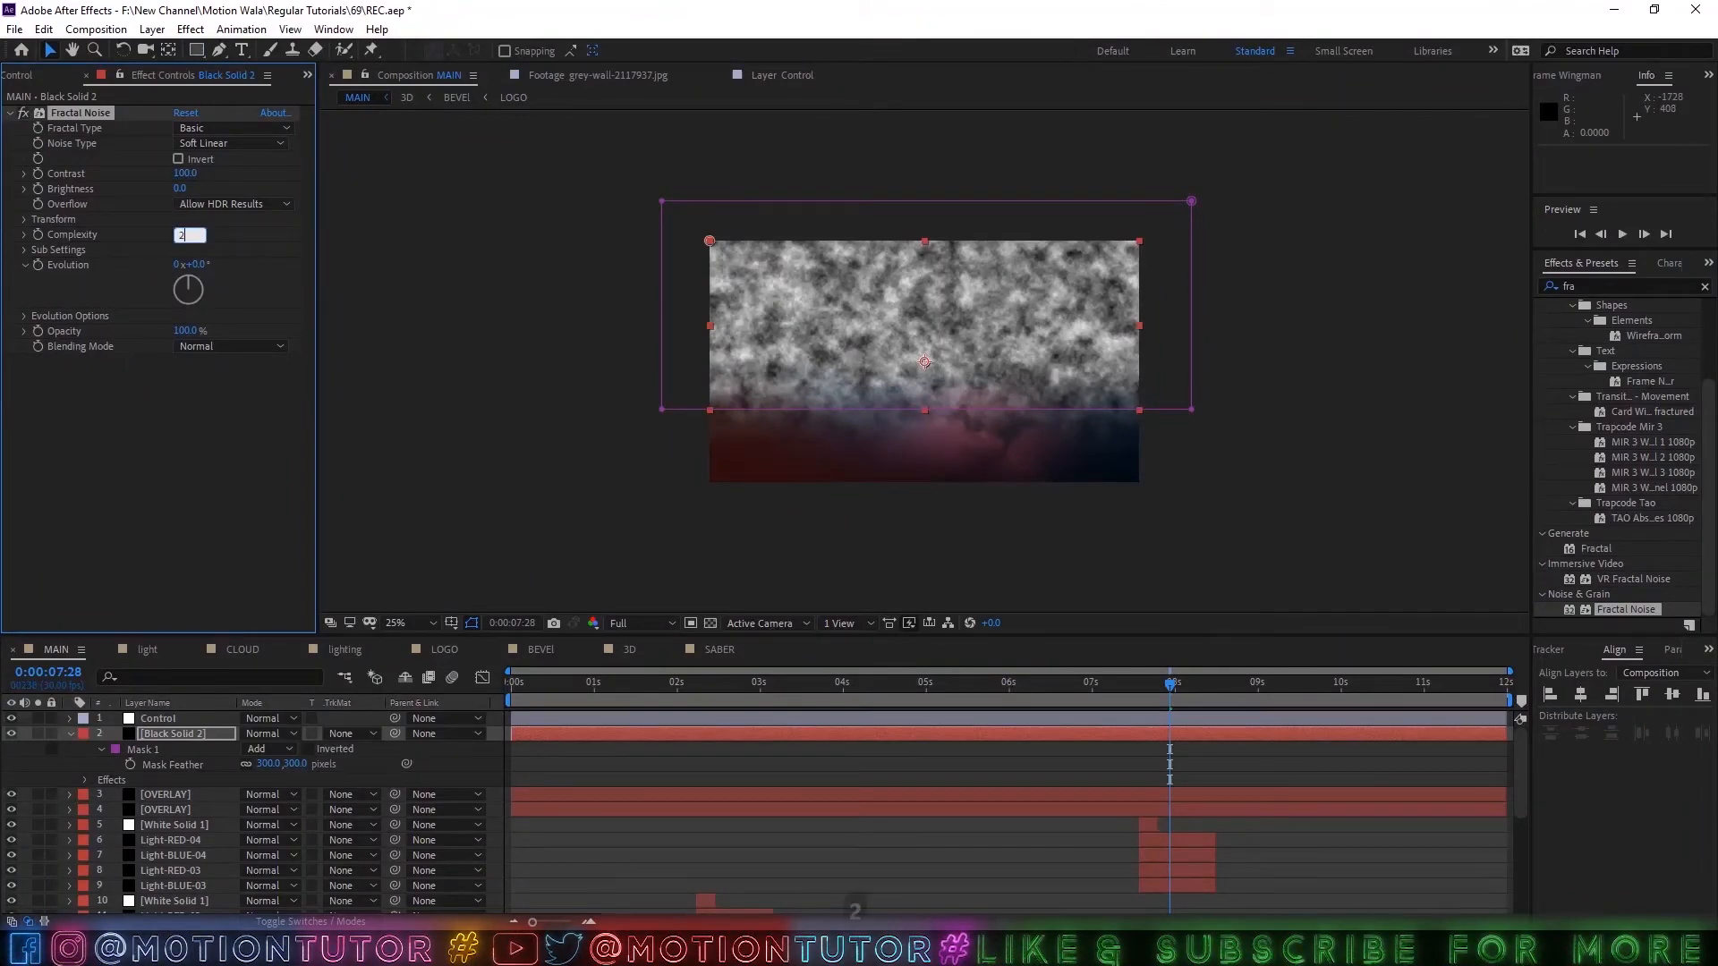
pyautogui.press('Return')
pyautogui.press('.')
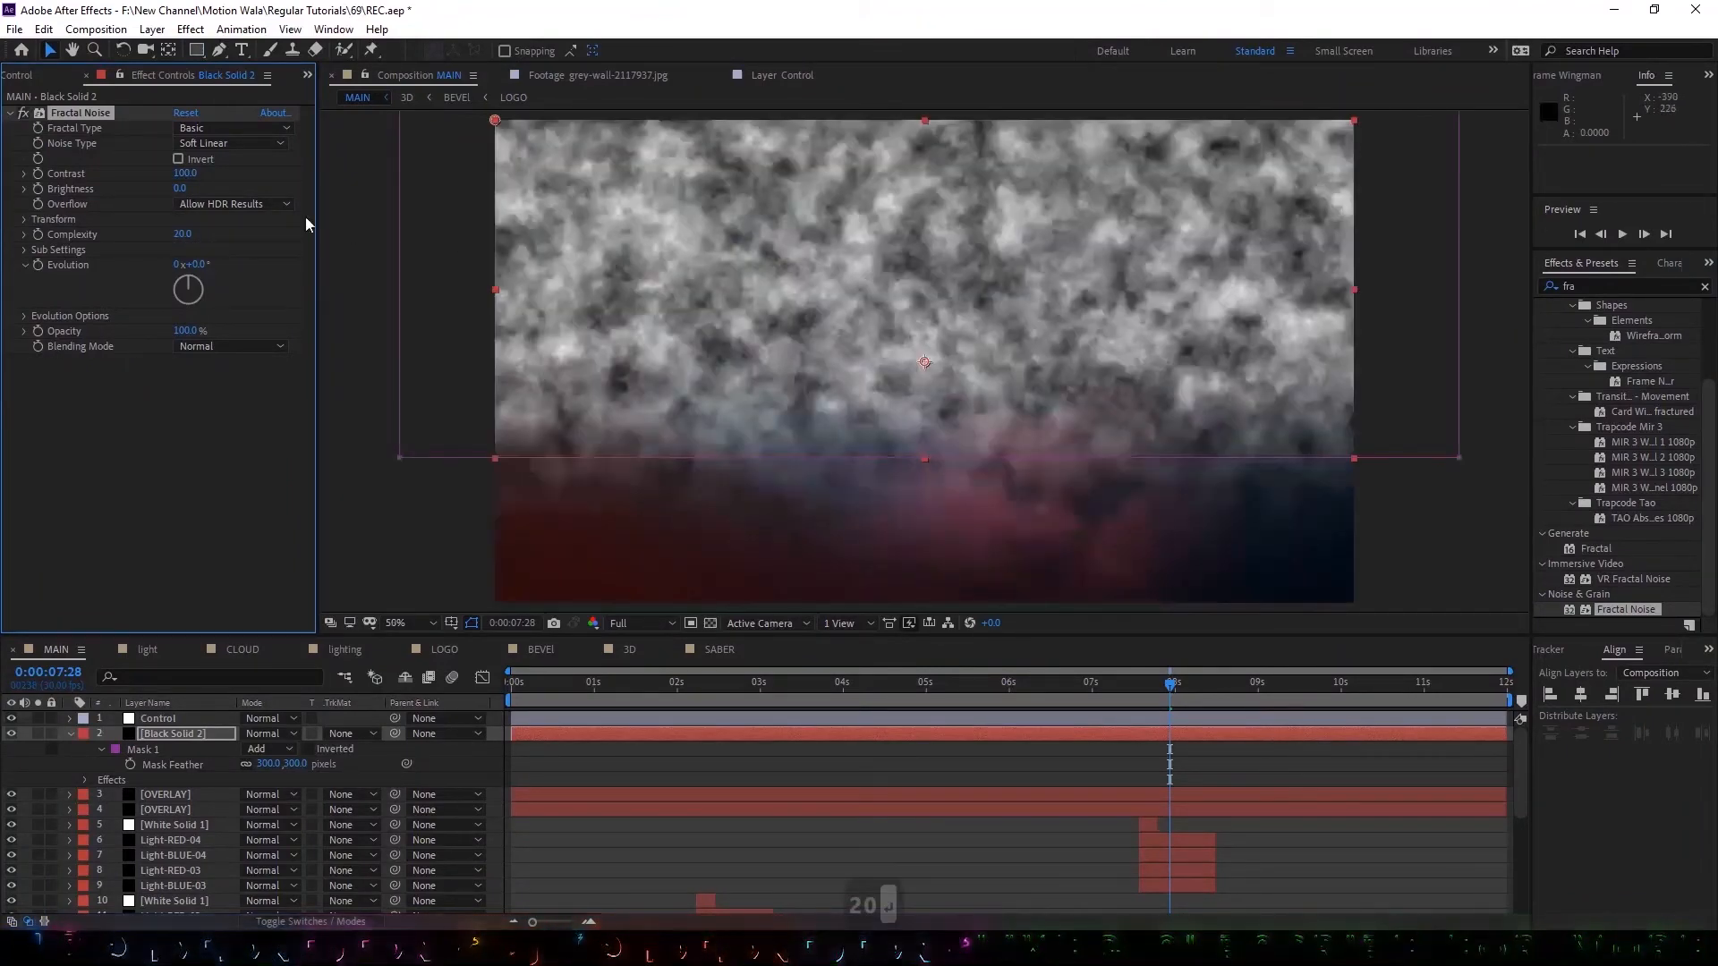
pyautogui.click(188, 173)
pyautogui.write('150')
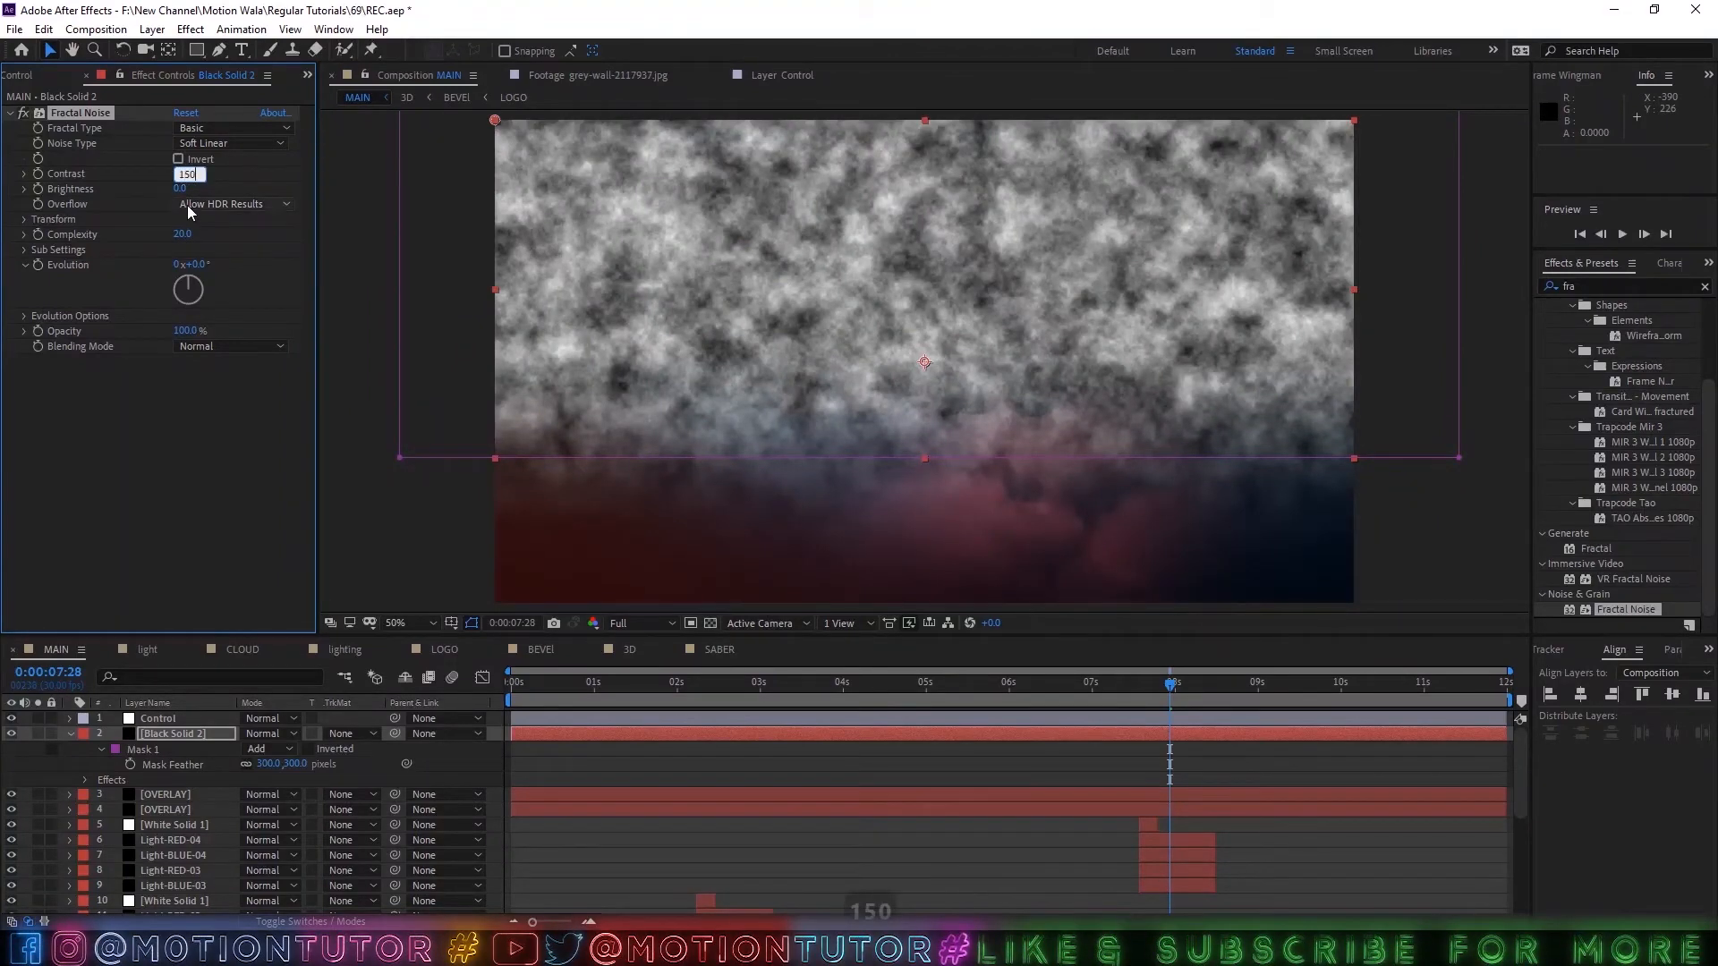
pyautogui.click(181, 189)
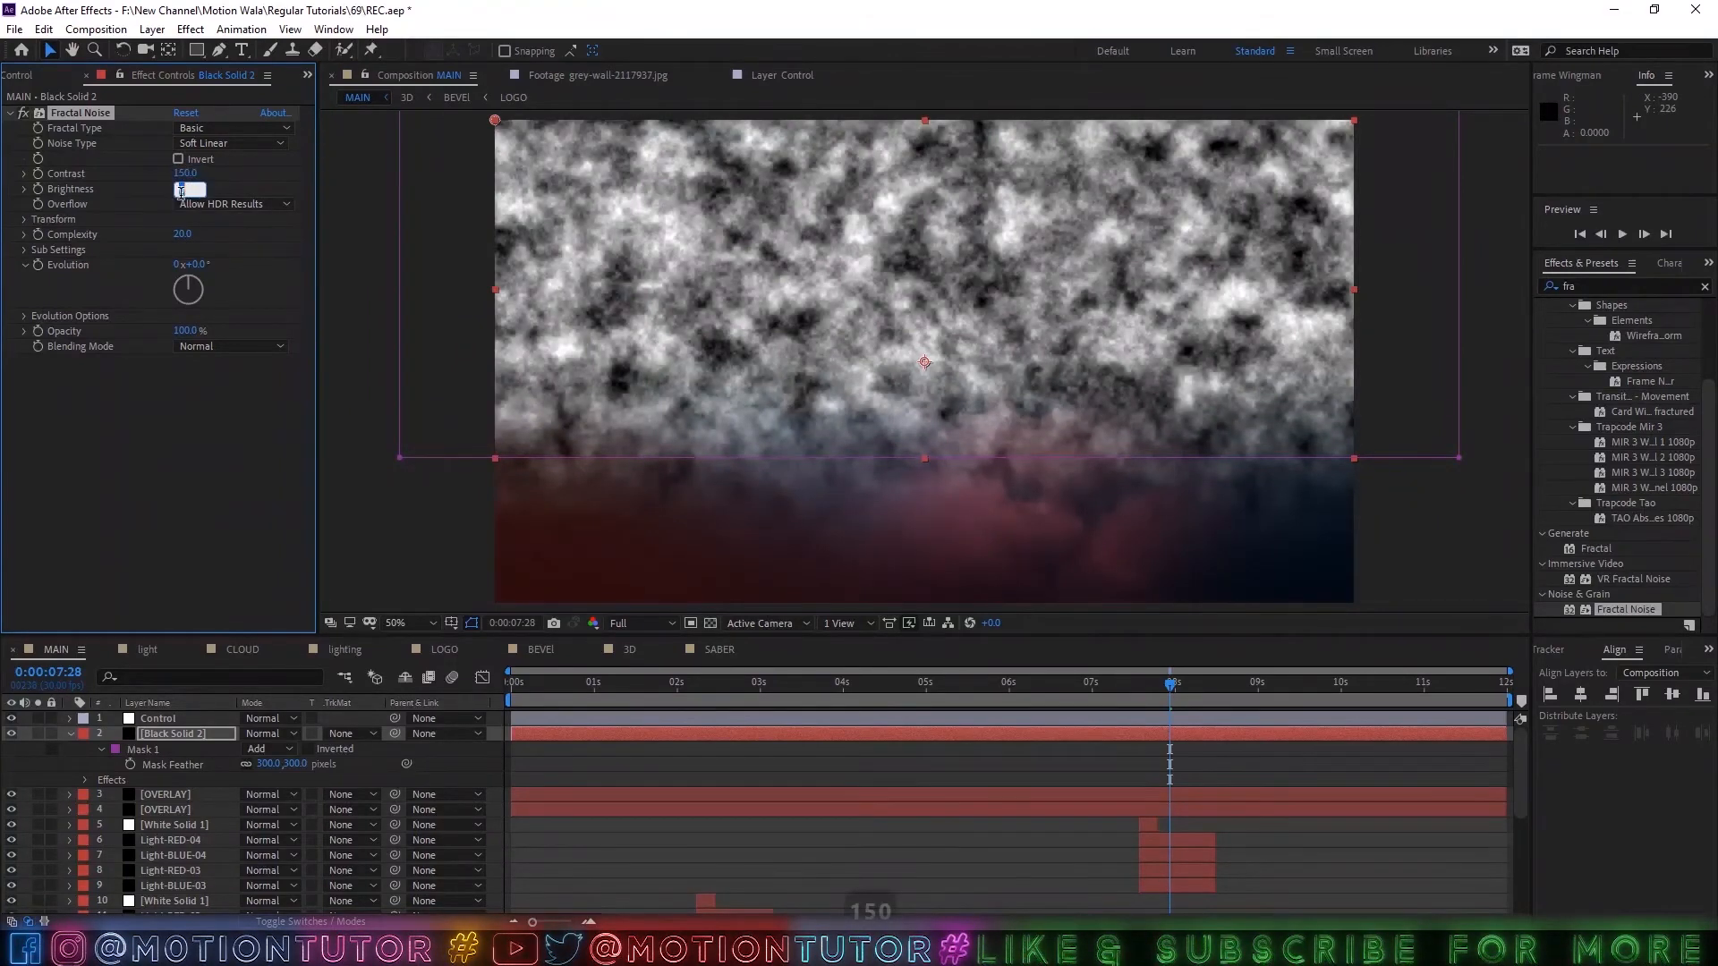
pyautogui.write('-50')
pyautogui.press('Return')
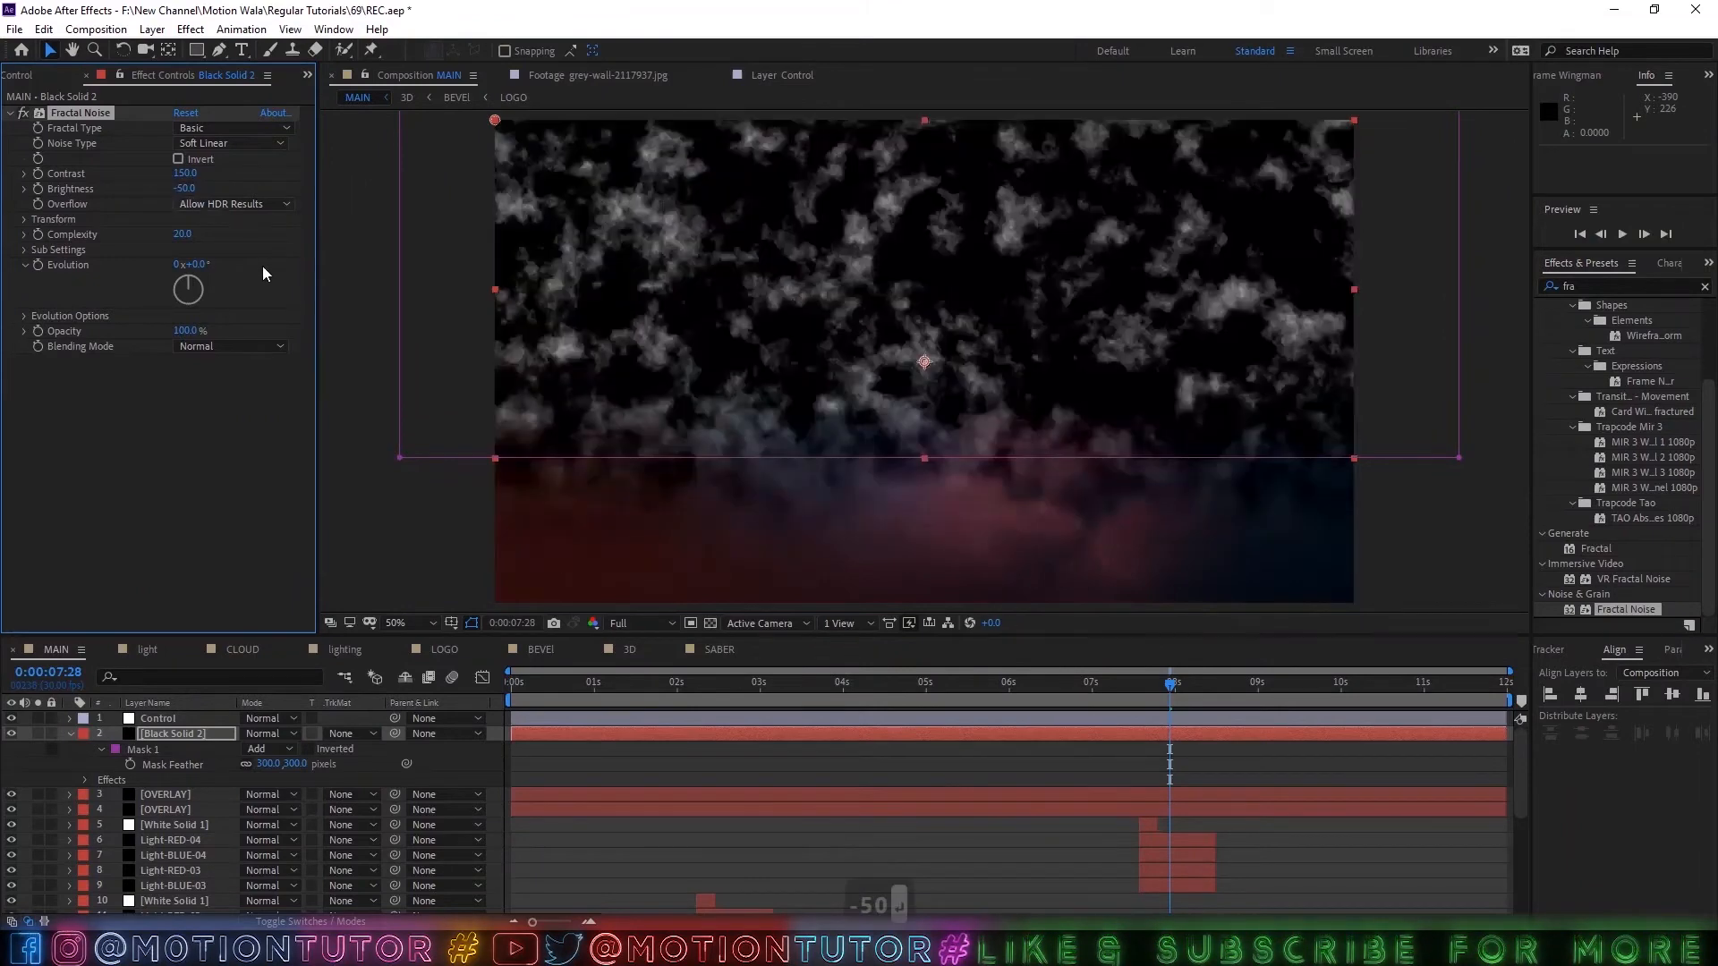
# Solo the black solid and keyframe the noise's Offset Turbulence from 960, 540 at the start to -3400, 540 at 0:00:11:29.
pyautogui.click(25, 219)
pyautogui.click(38, 734)
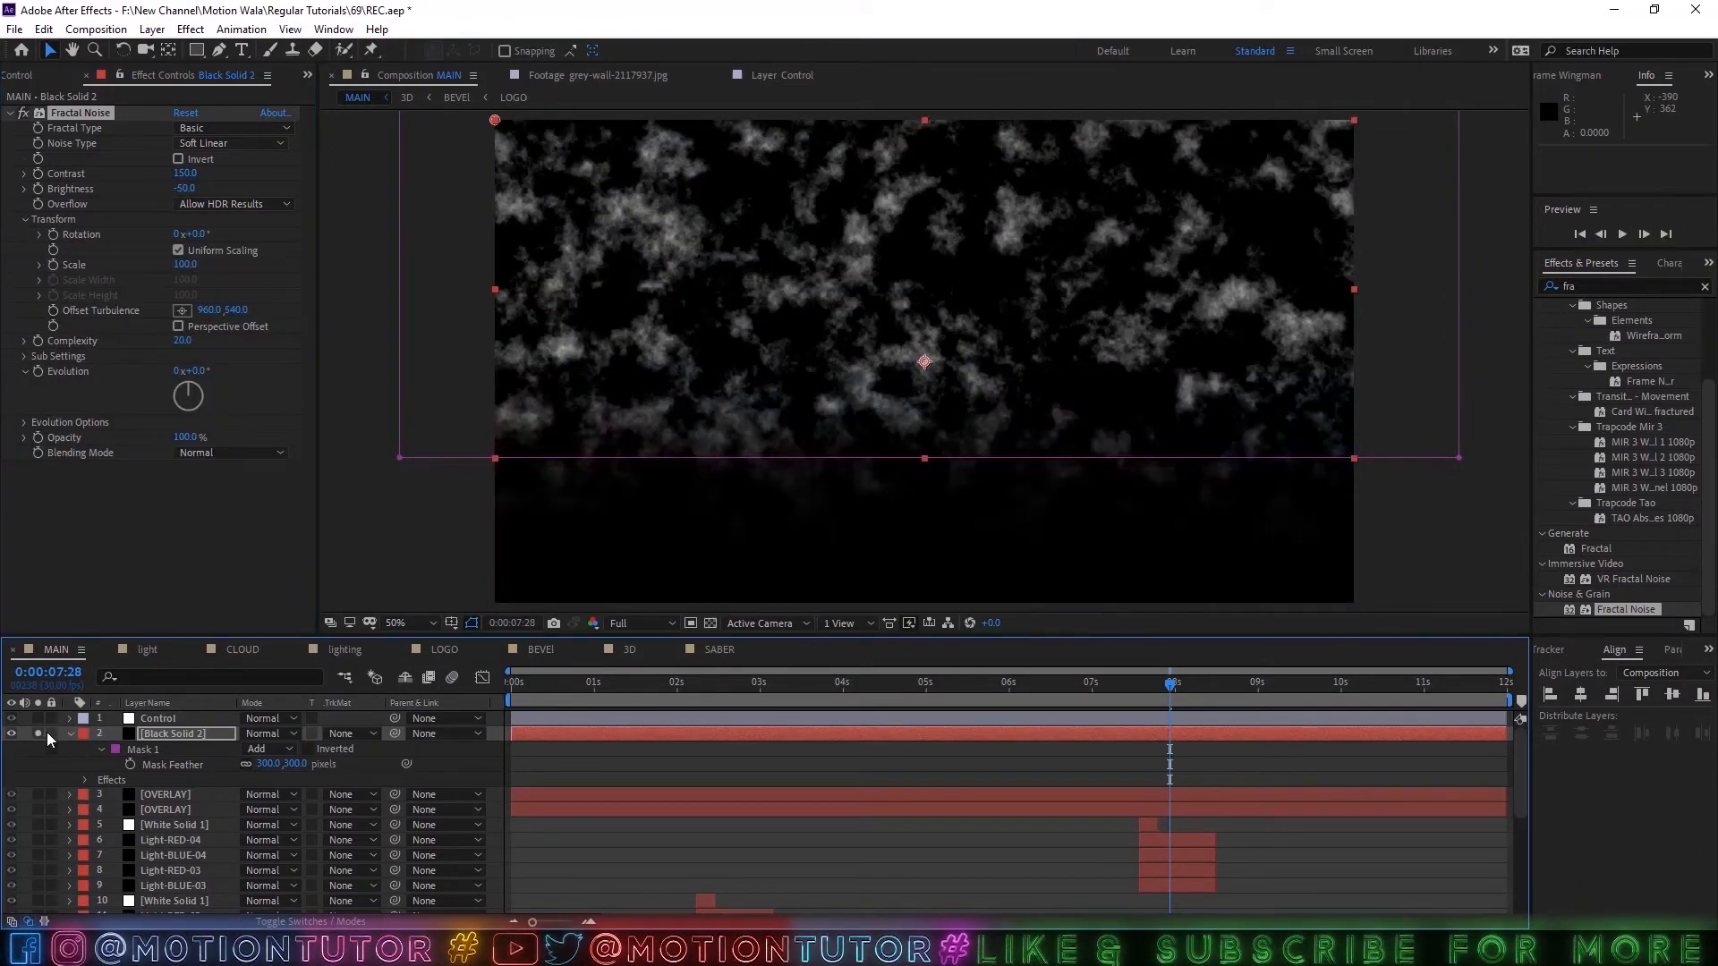
pyautogui.press('Home')
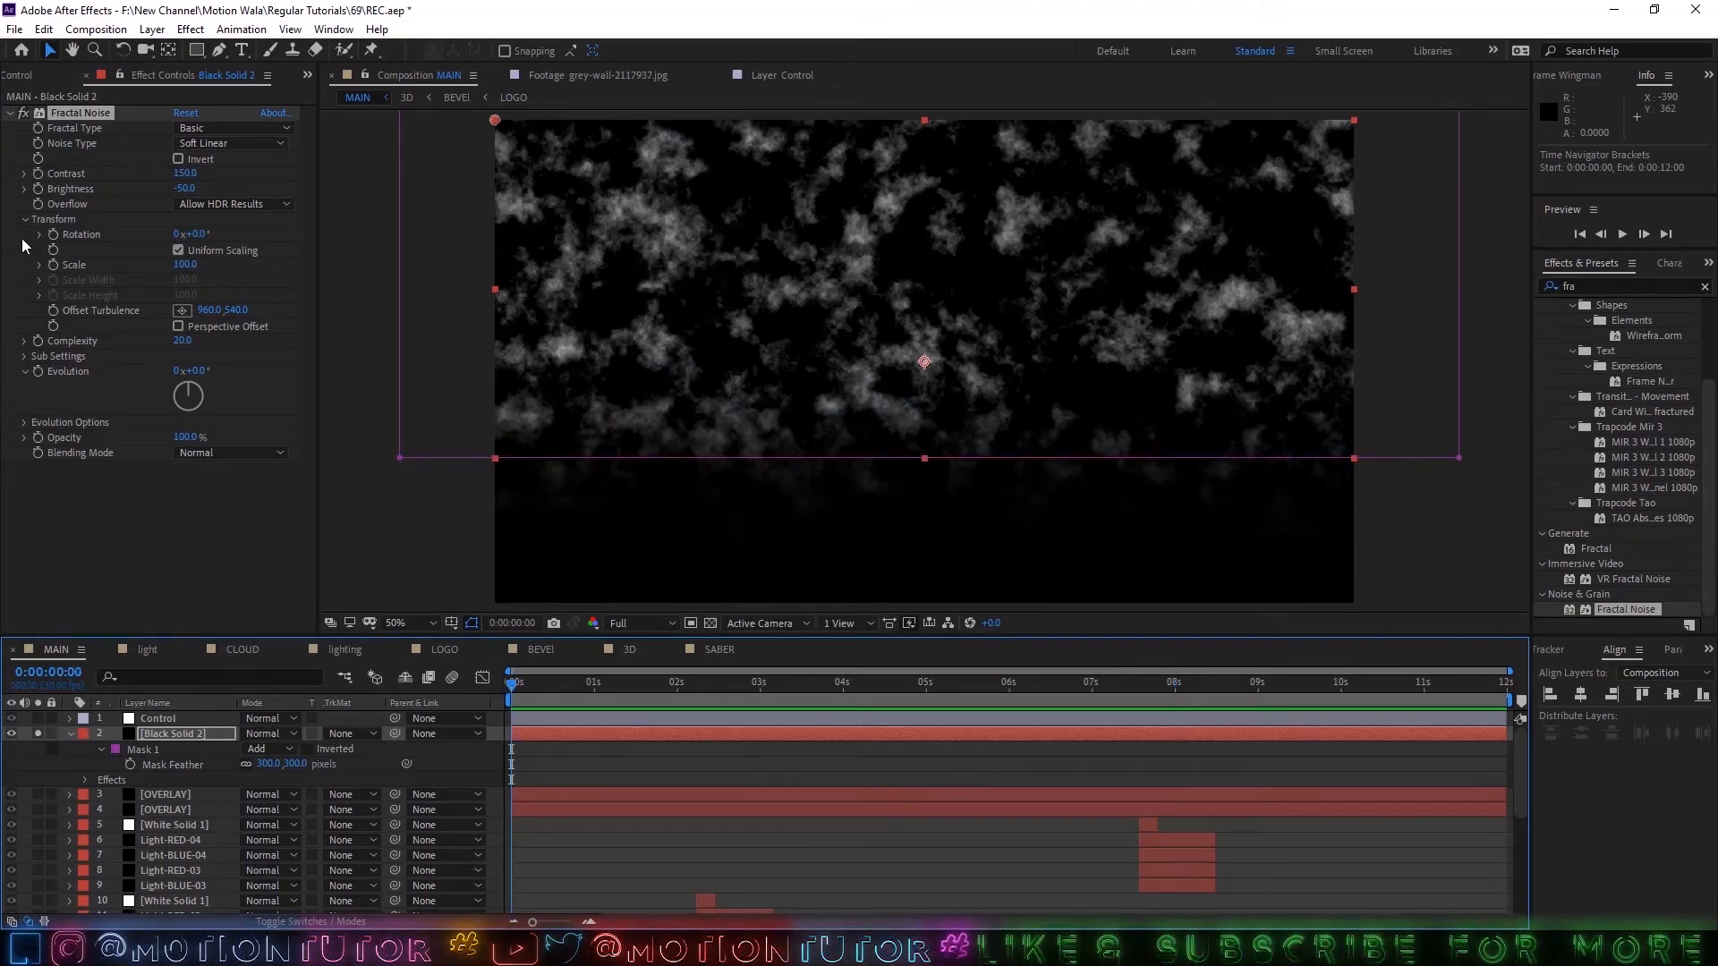
pyautogui.click(39, 265)
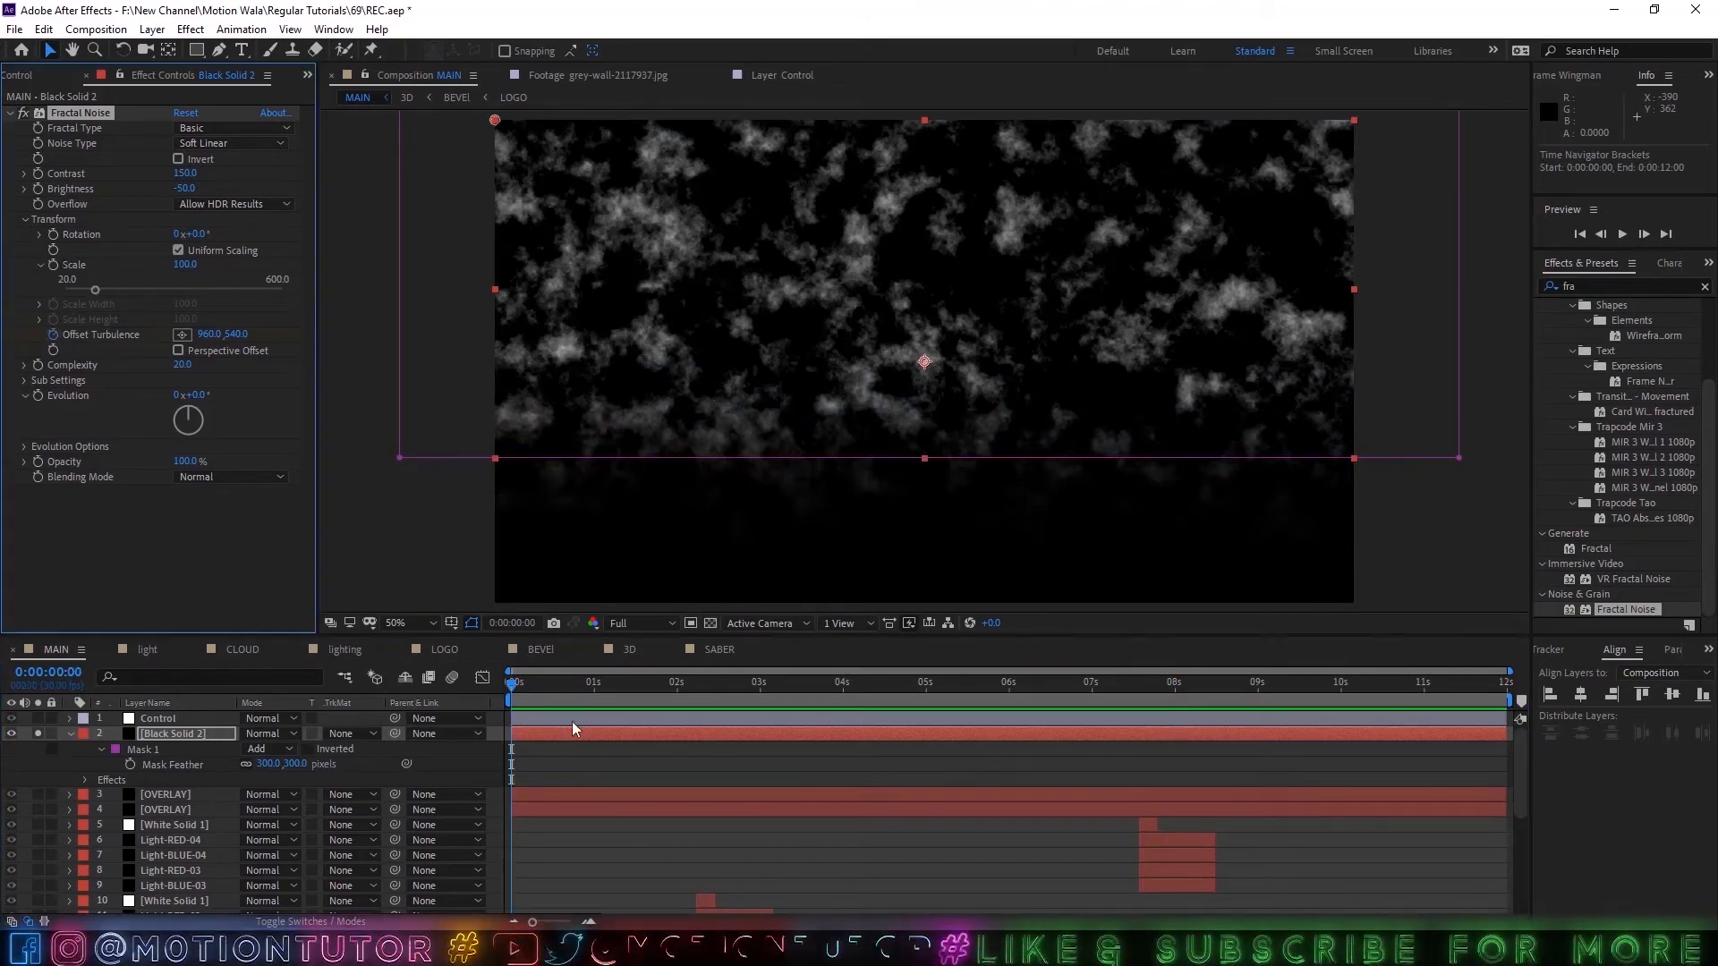
pyautogui.moveTo(519, 696); pyautogui.dragTo(1506, 696)
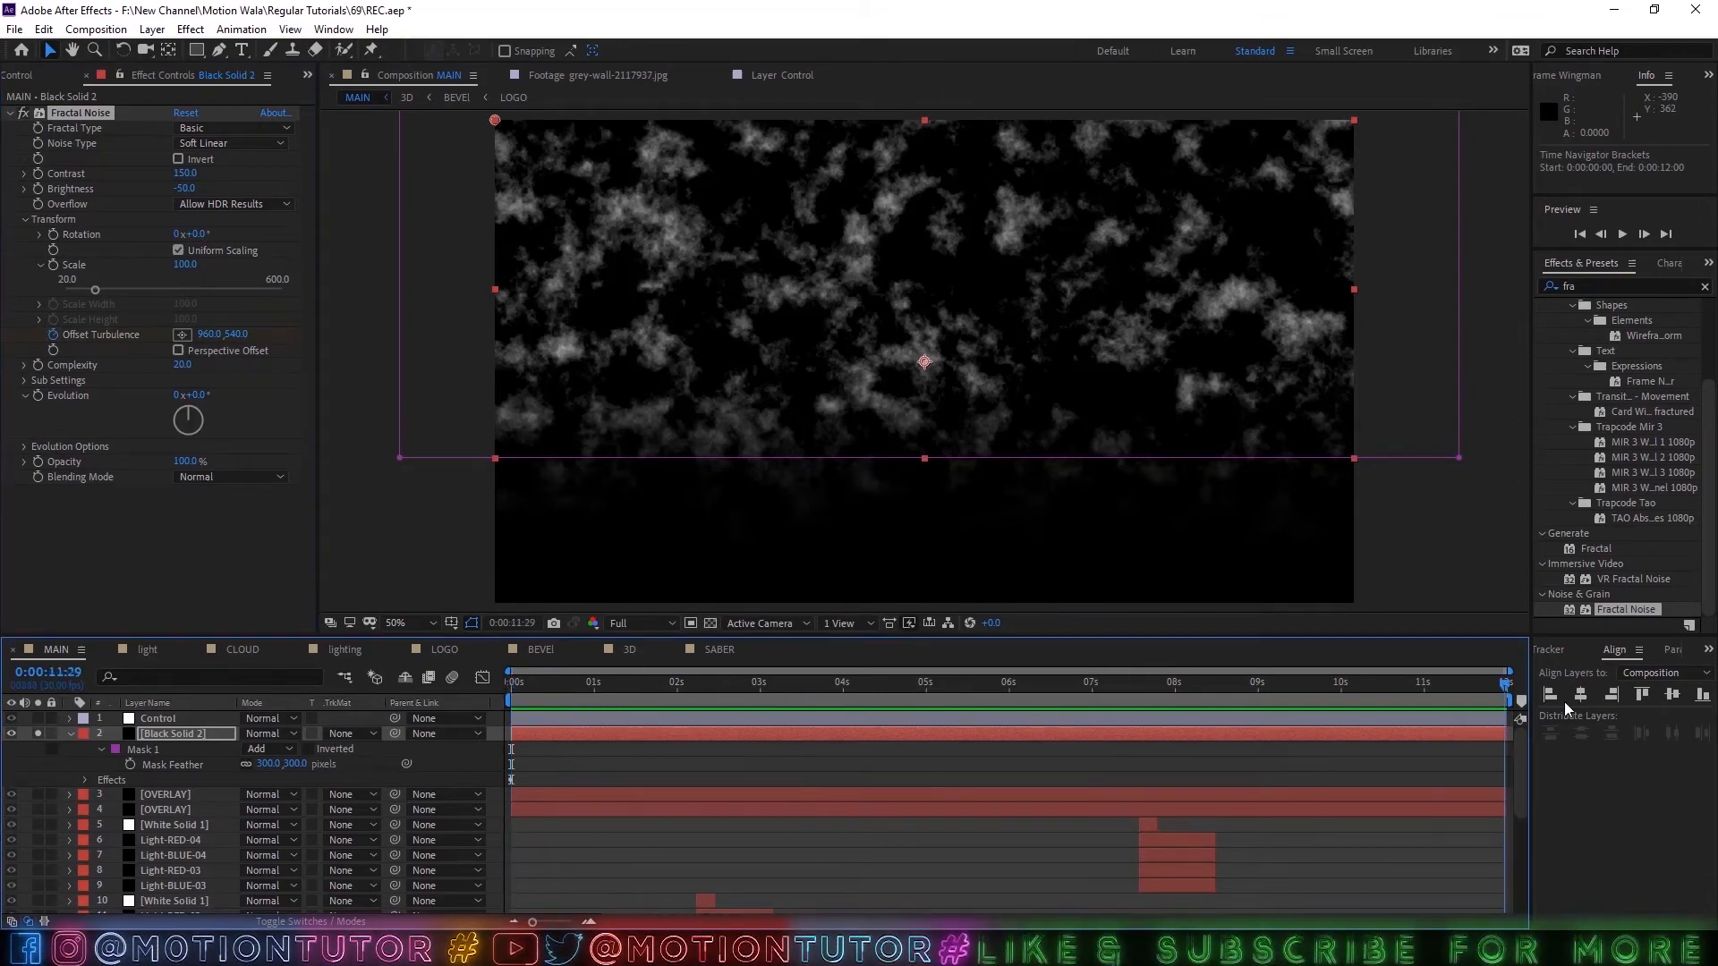
pyautogui.moveTo(204, 333); pyautogui.dragTo(152, 337)
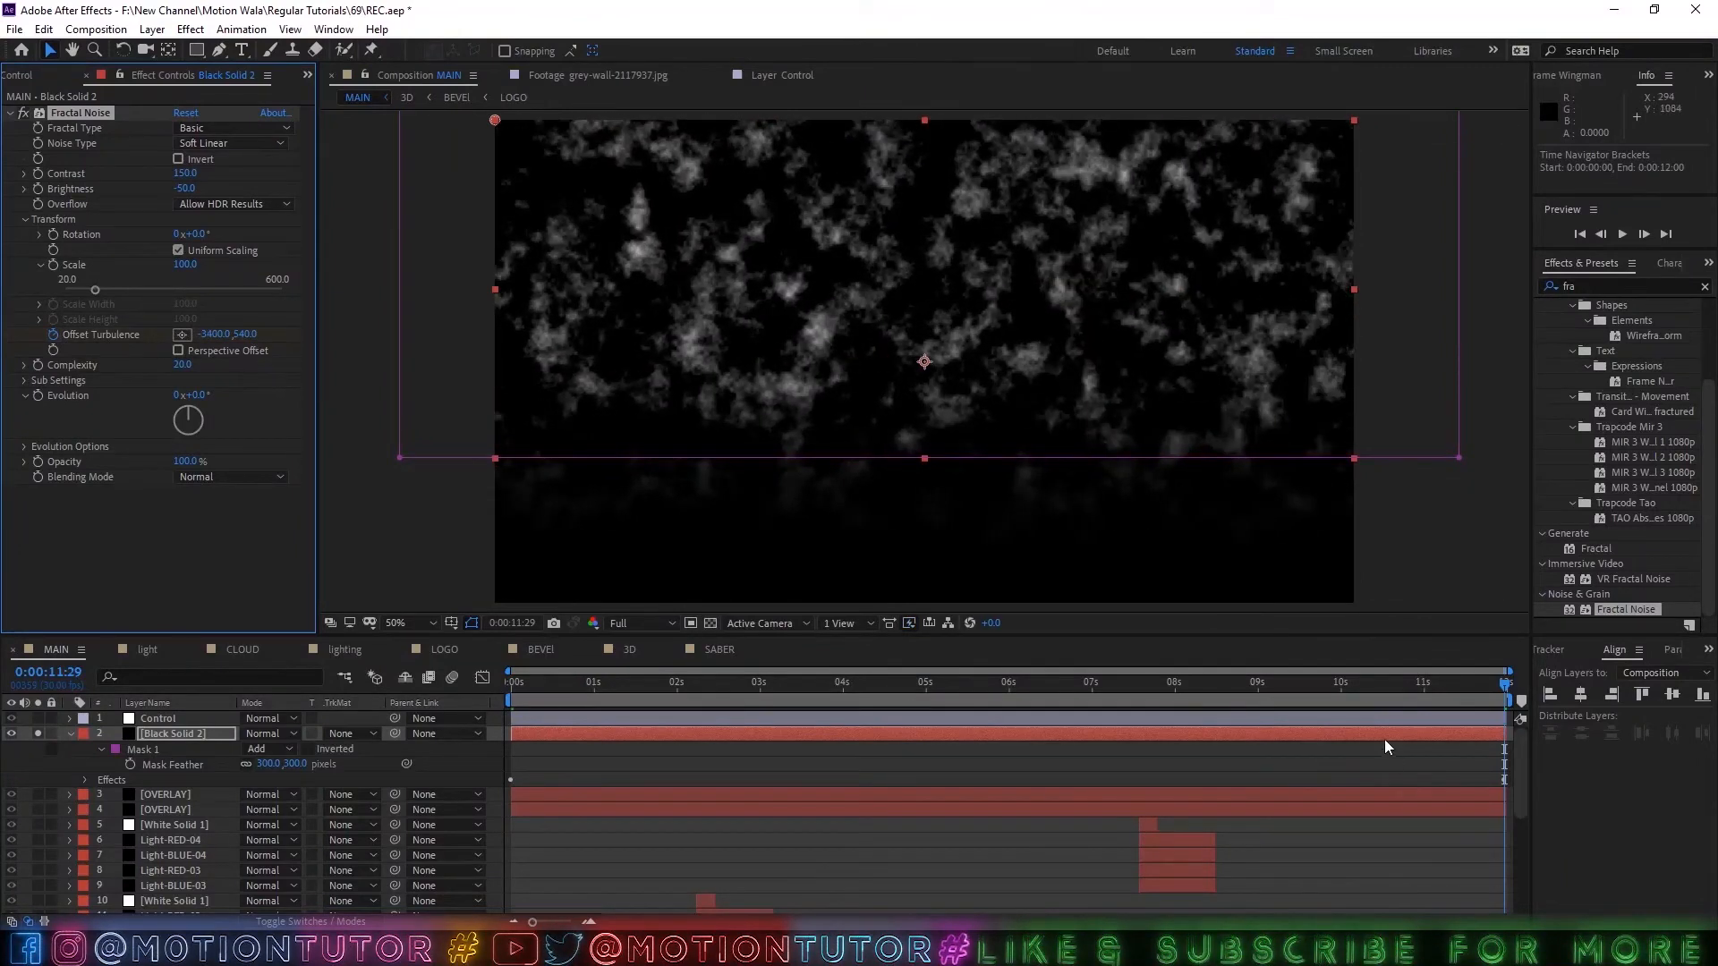
# Preview the drifting noise from the beginning of the composition.
pyautogui.moveTo(1395, 691); pyautogui.dragTo(404, 732)
pyautogui.press('space')
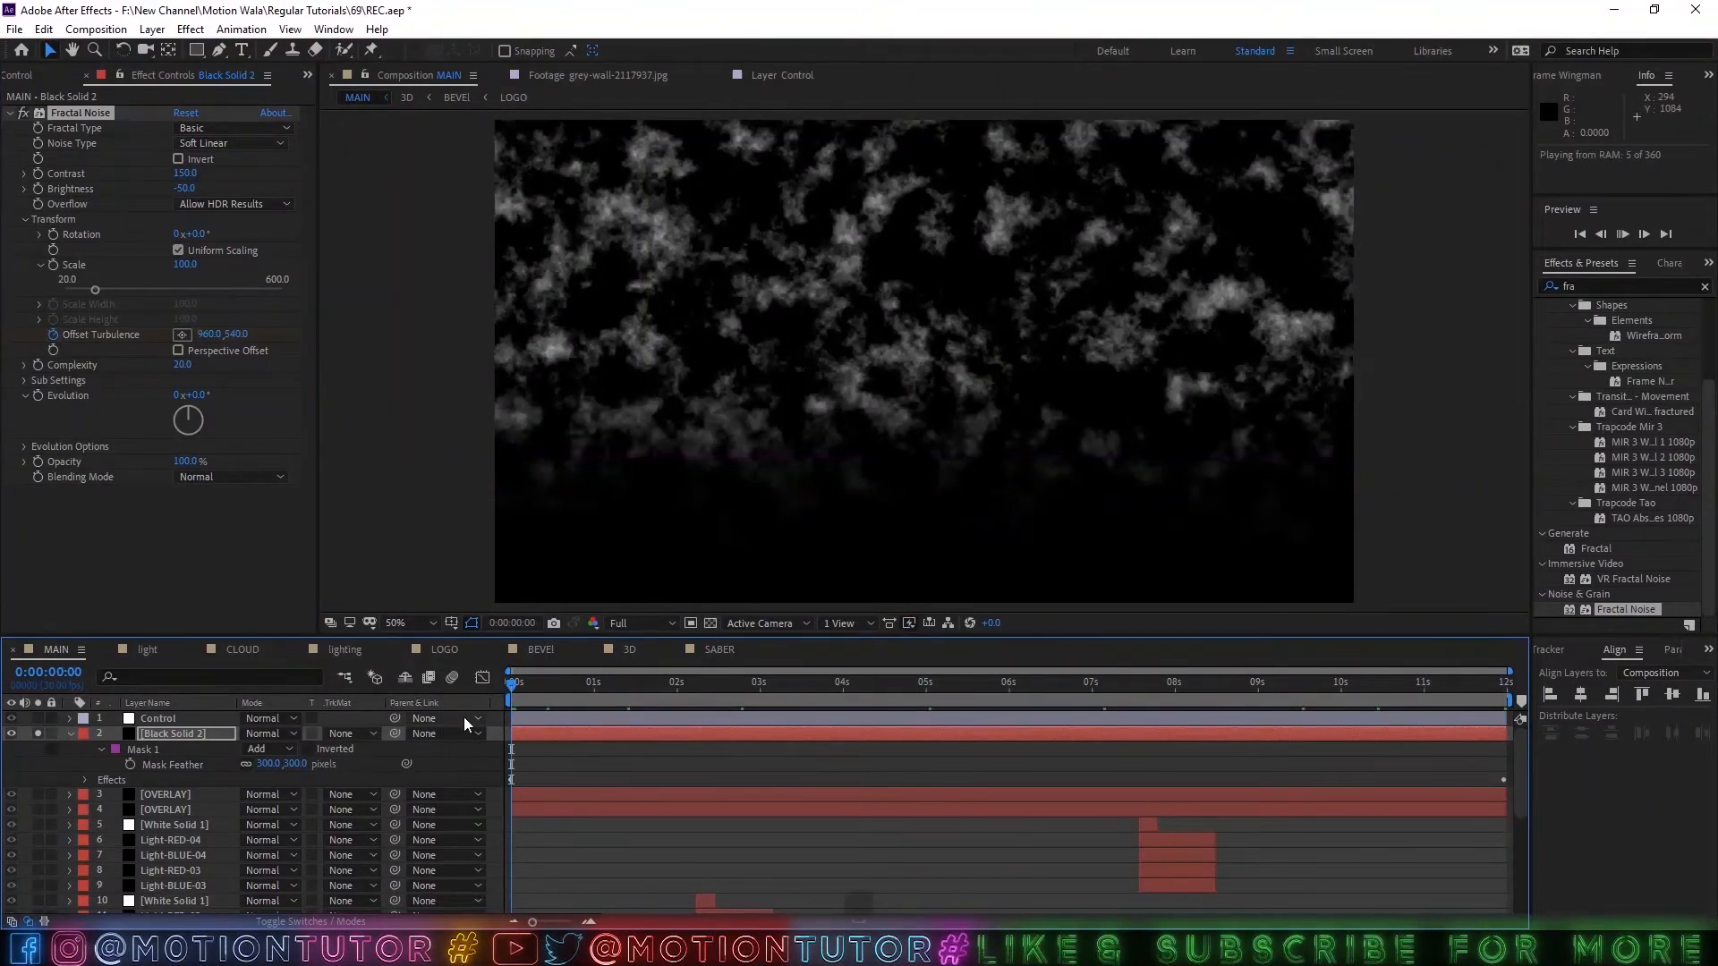
pyautogui.press('space')
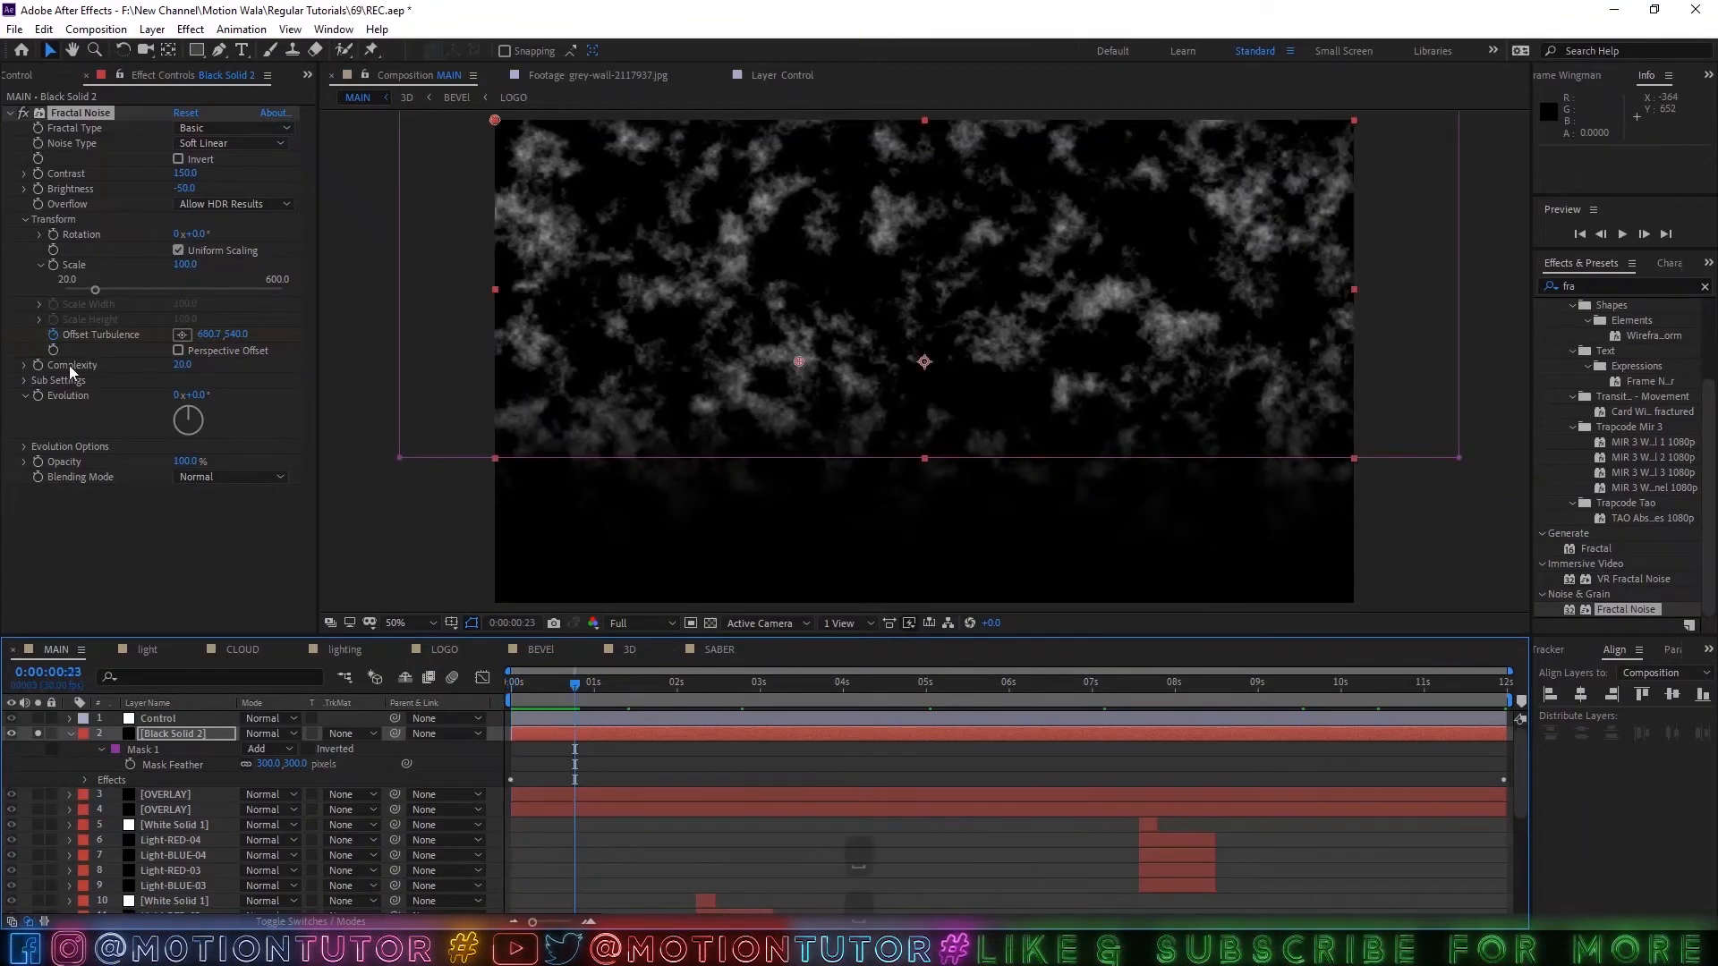
# Add a Fractal Noise Evolution keyframe of 0 revolutions and move it to the start of the timeline.
pyautogui.click(25, 447)
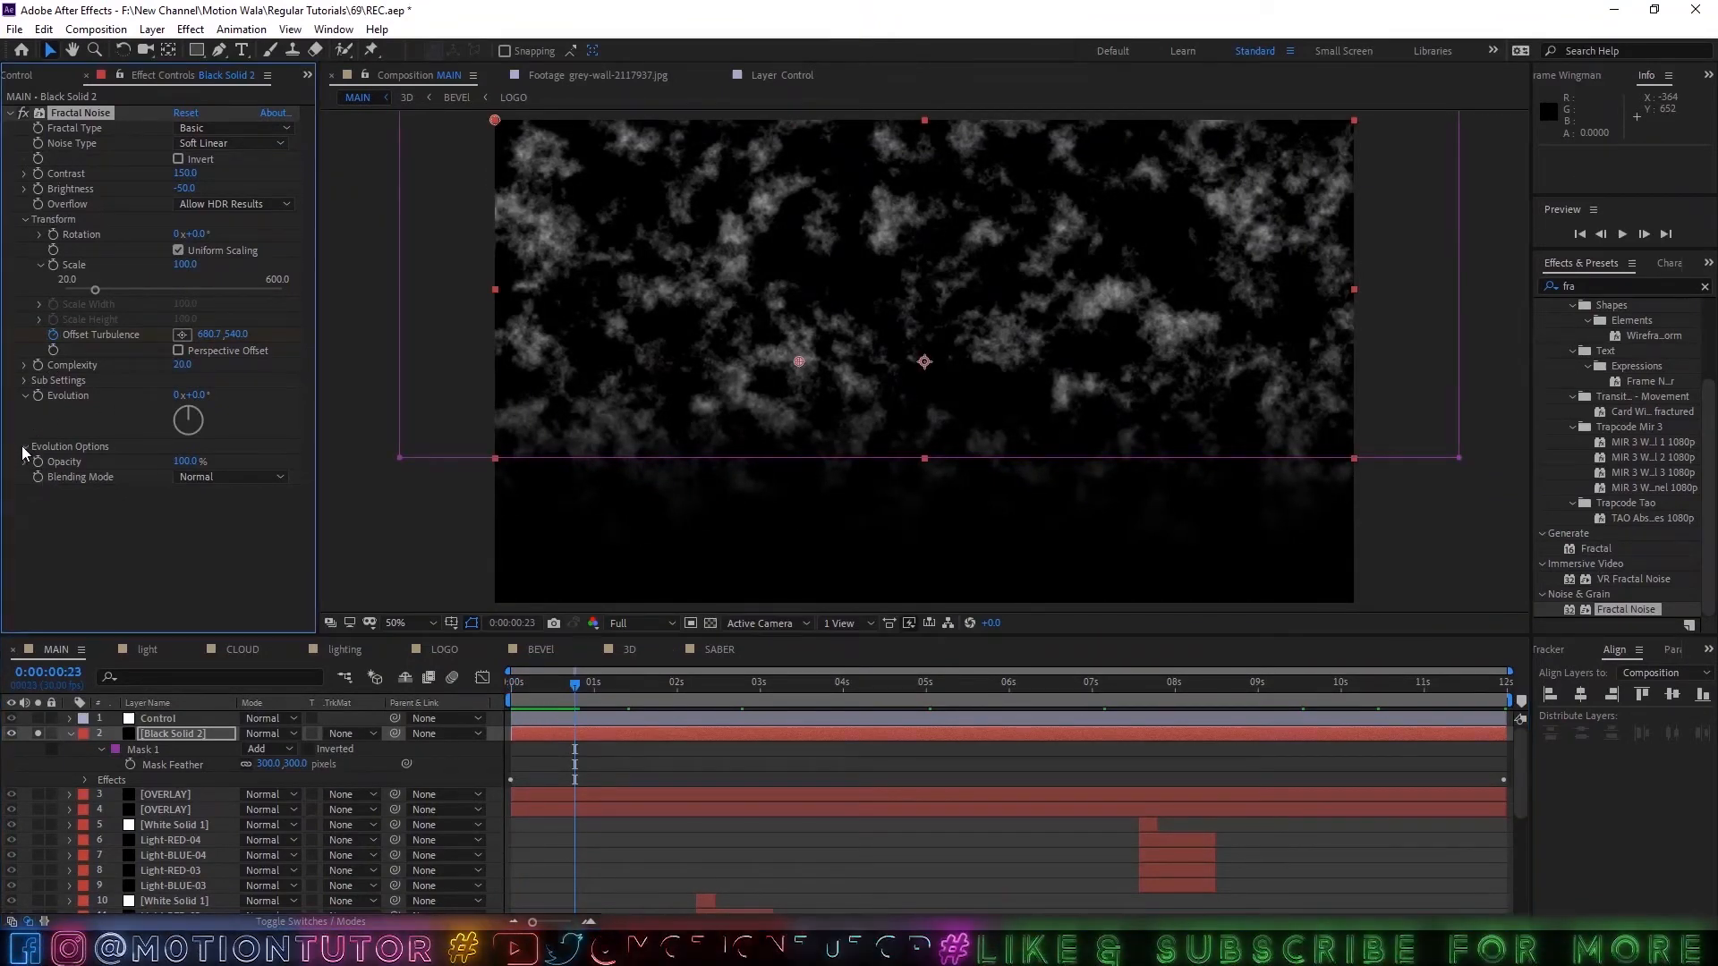
pyautogui.click(25, 396)
pyautogui.click(36, 396)
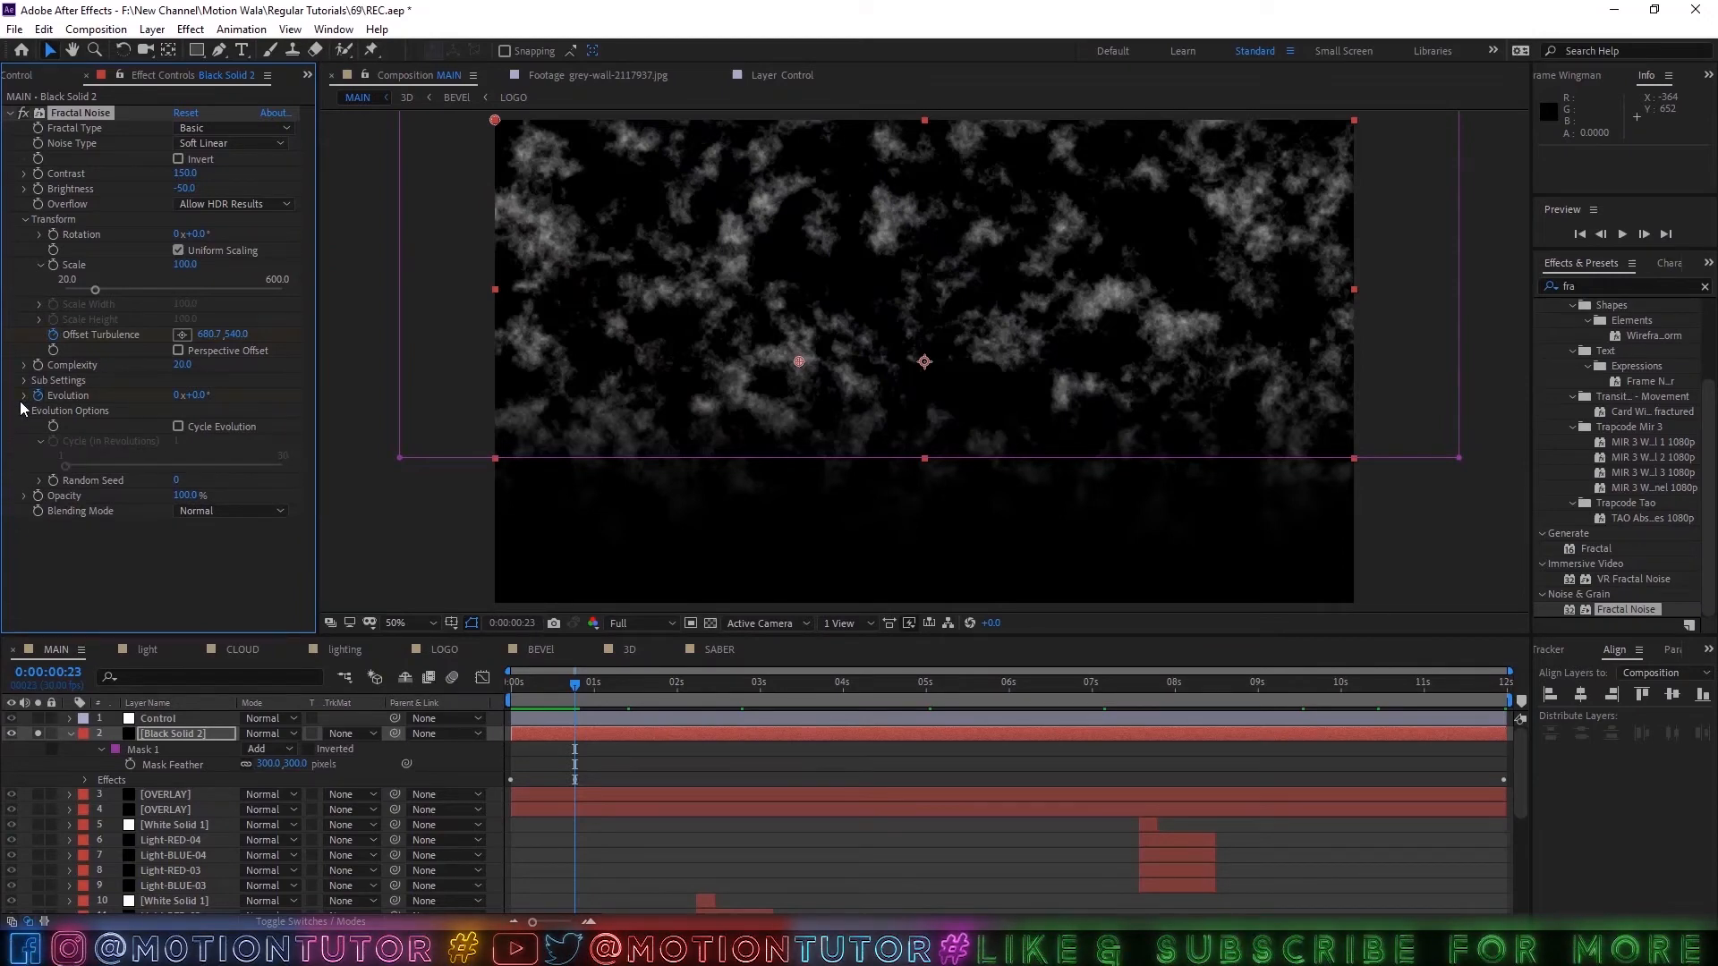
pyautogui.press('u')
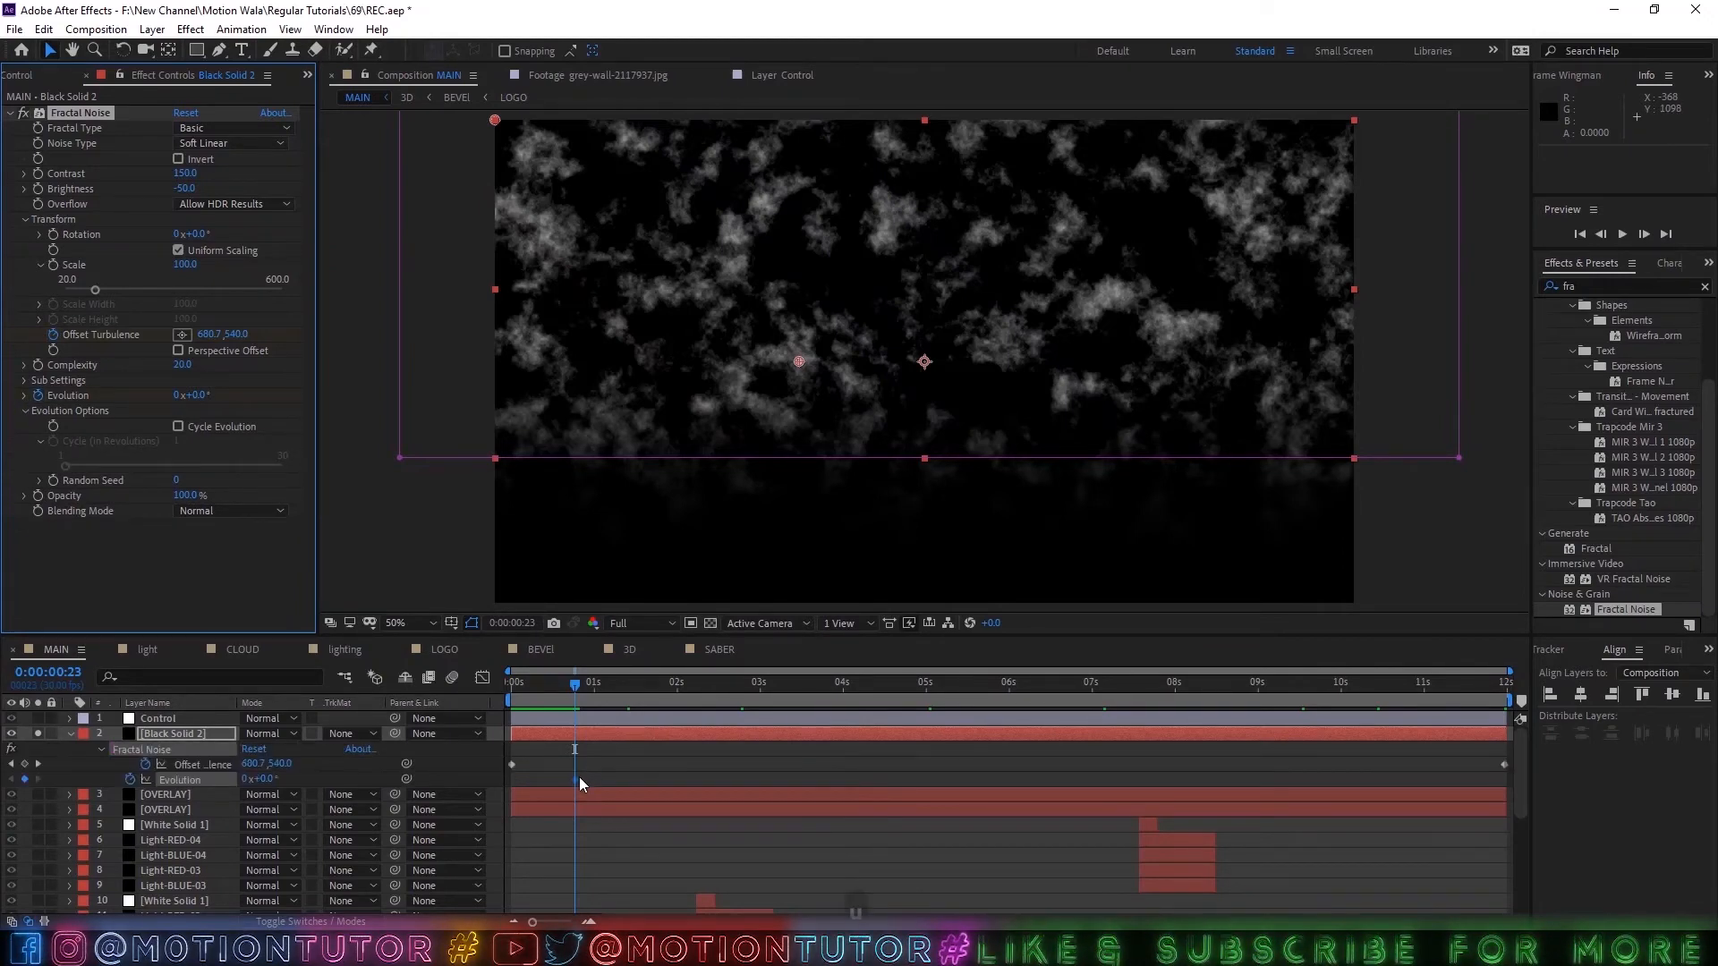
pyautogui.moveTo(573, 780); pyautogui.dragTo(497, 780)
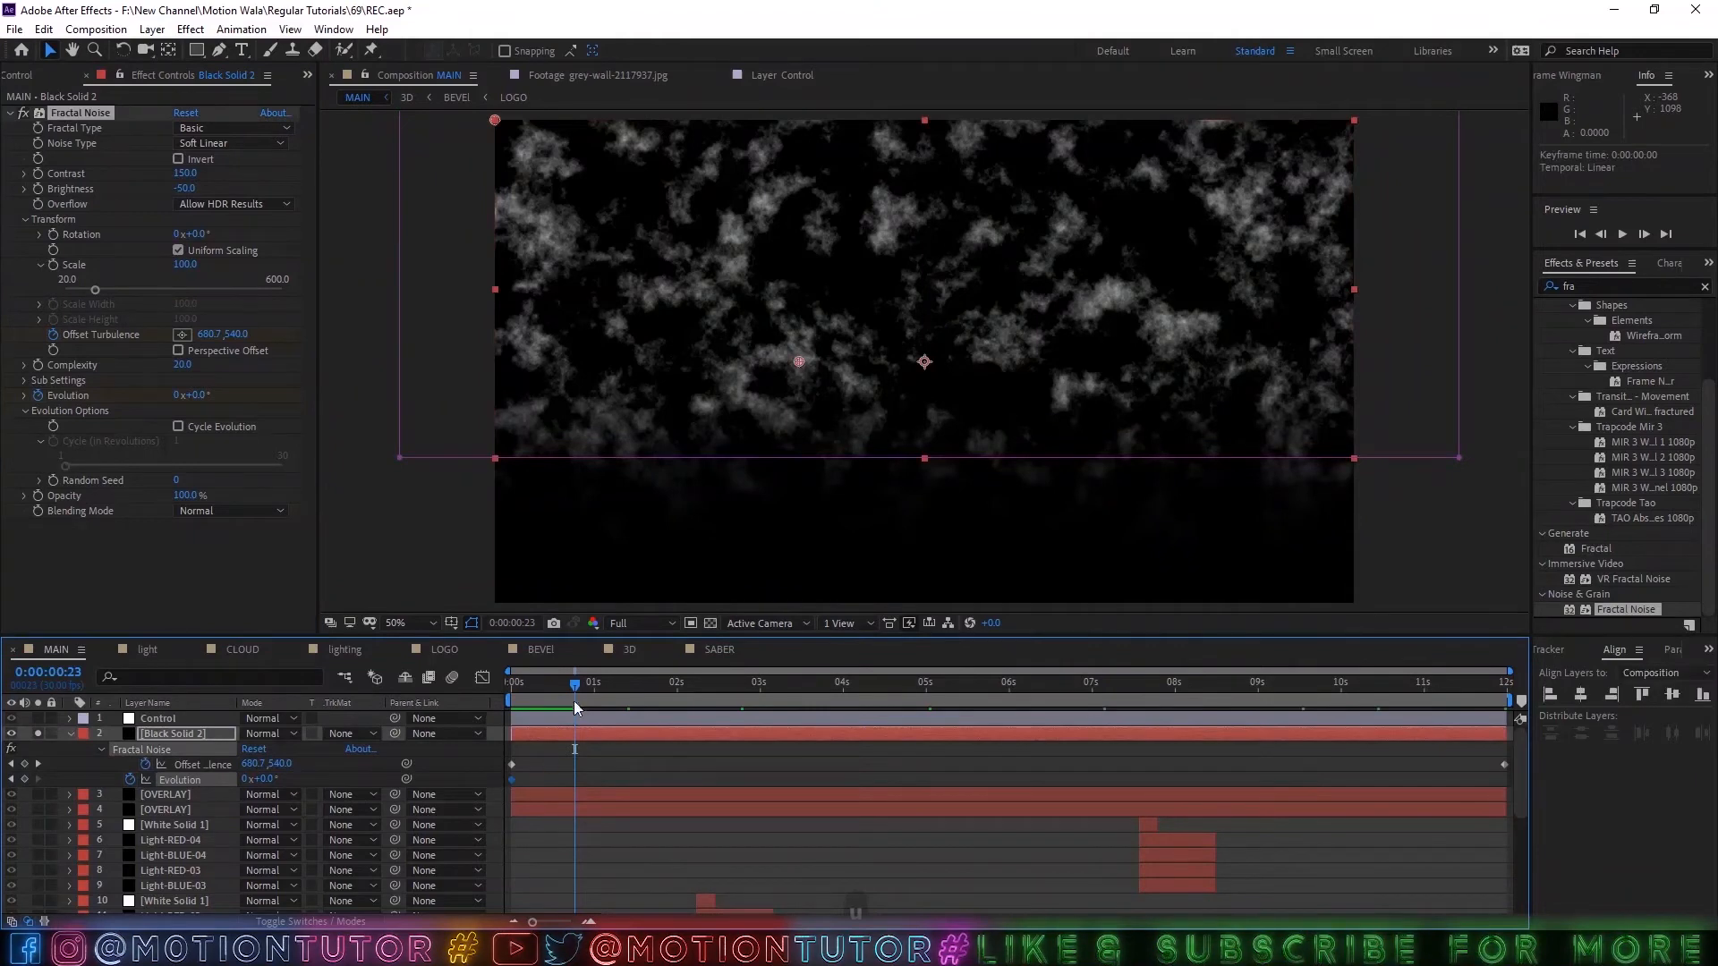
# Keyframe the noise's Evolution at 5 revolutions at 0:00:11:29 and check the motion along the timeline.
pyautogui.press('End')
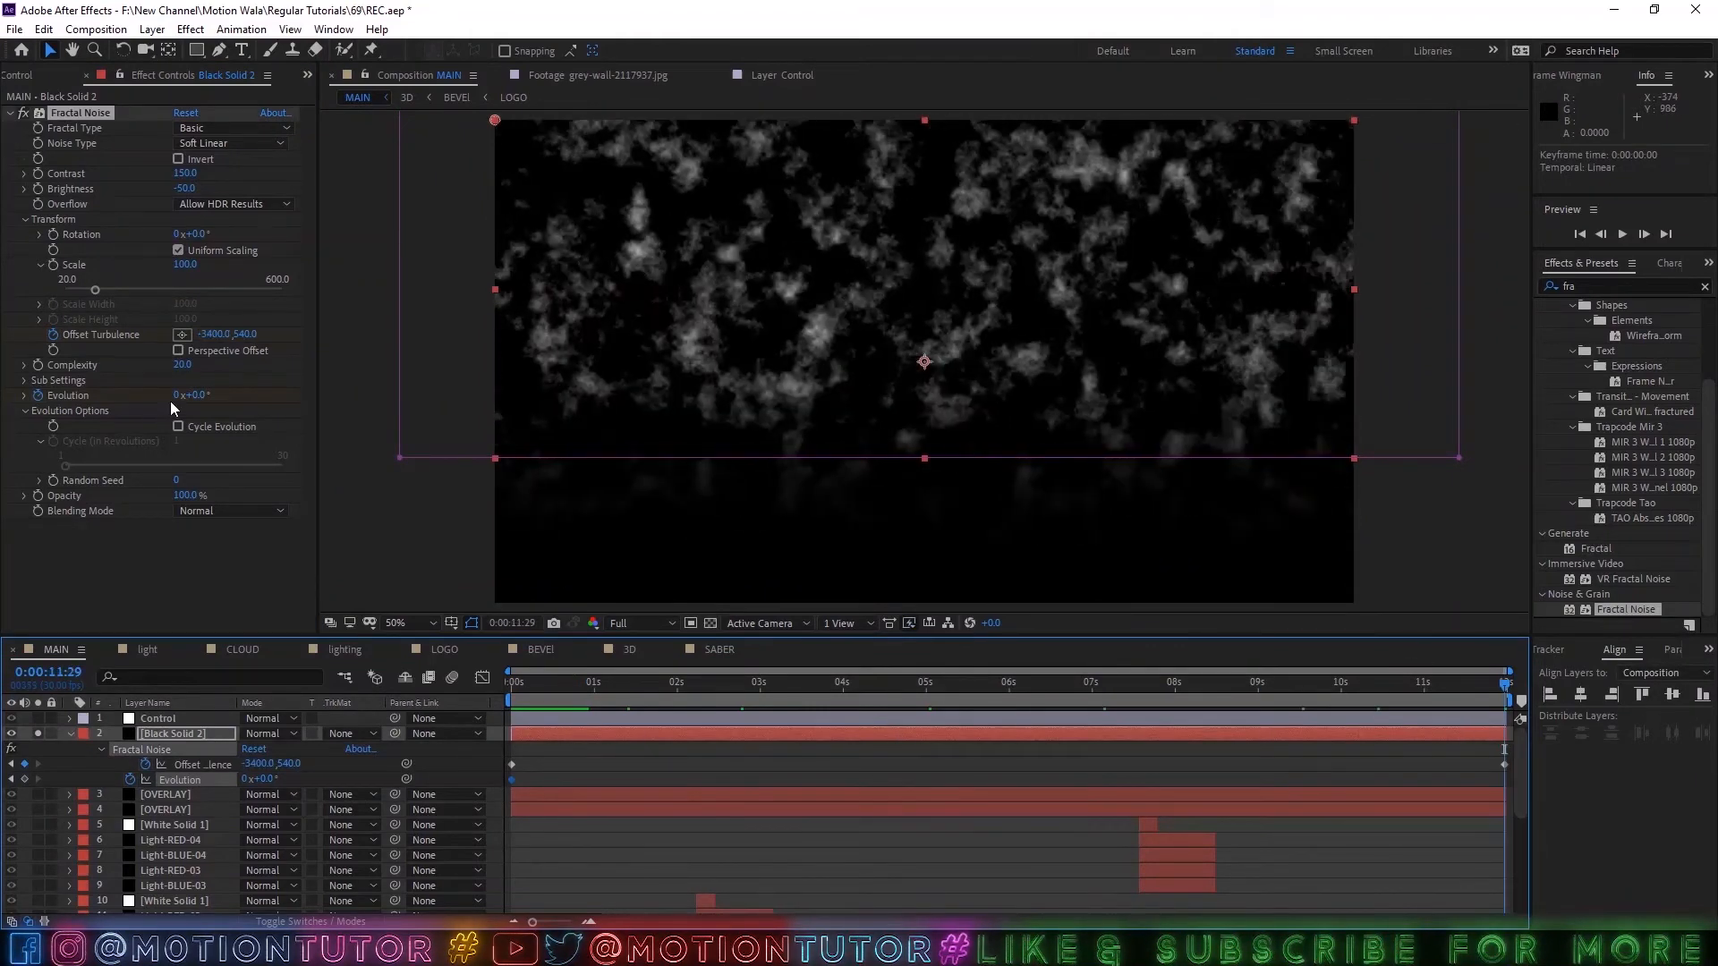
pyautogui.click(177, 395)
pyautogui.write('4')
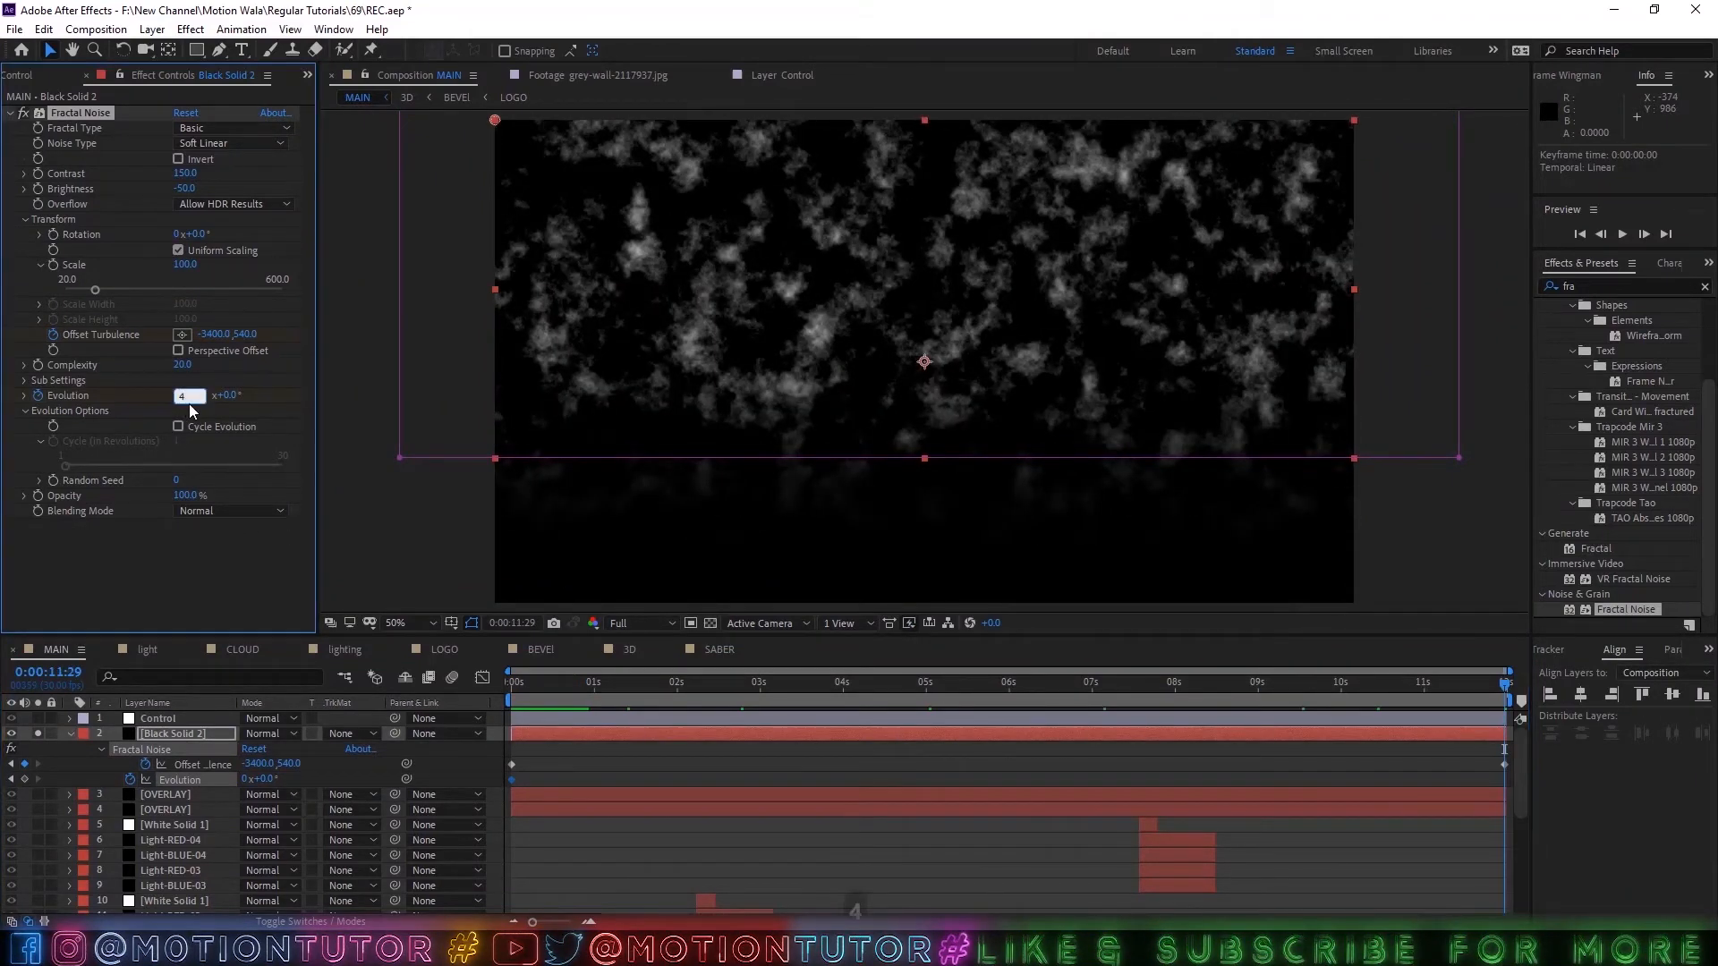
pyautogui.moveTo(190, 396); pyautogui.dragTo(153, 396)
pyautogui.write('5')
pyautogui.click(170, 557)
pyautogui.moveTo(647, 685); pyautogui.dragTo(926, 685)
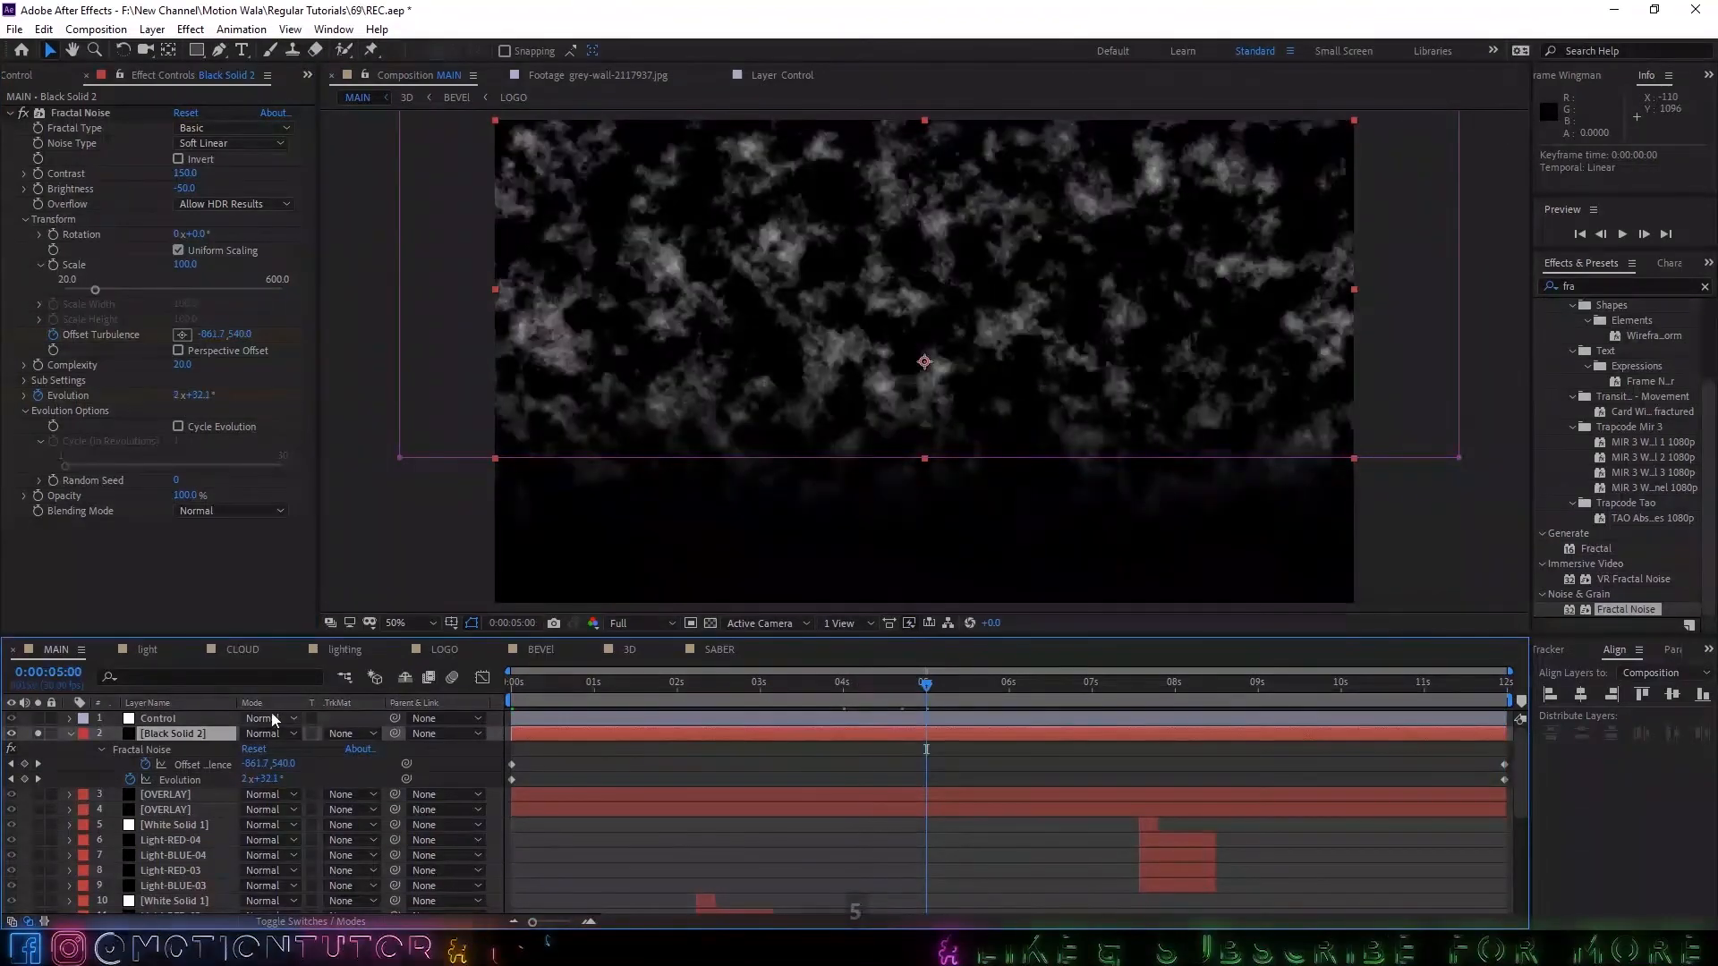
# Apply the Tint effect to the black solid below its Fractal Noise effect.
pyautogui.click(174, 733)
pyautogui.click(1597, 288)
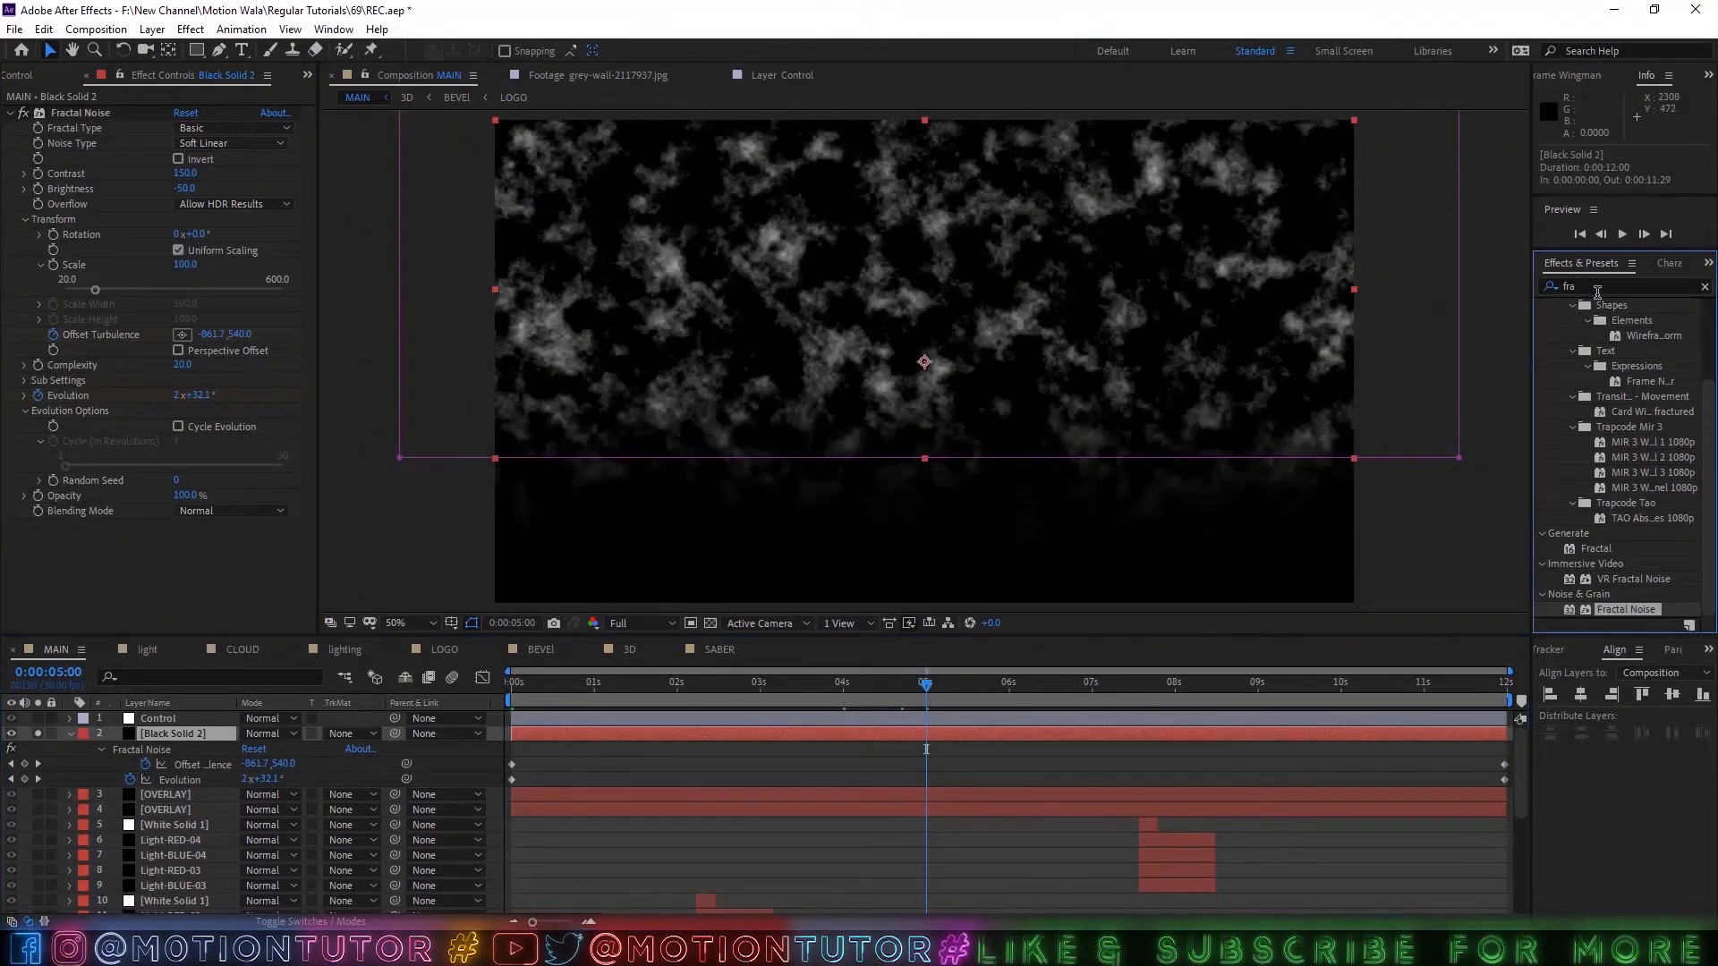
pyautogui.moveTo(1626, 287); pyautogui.dragTo(1511, 287)
pyautogui.write('tint')
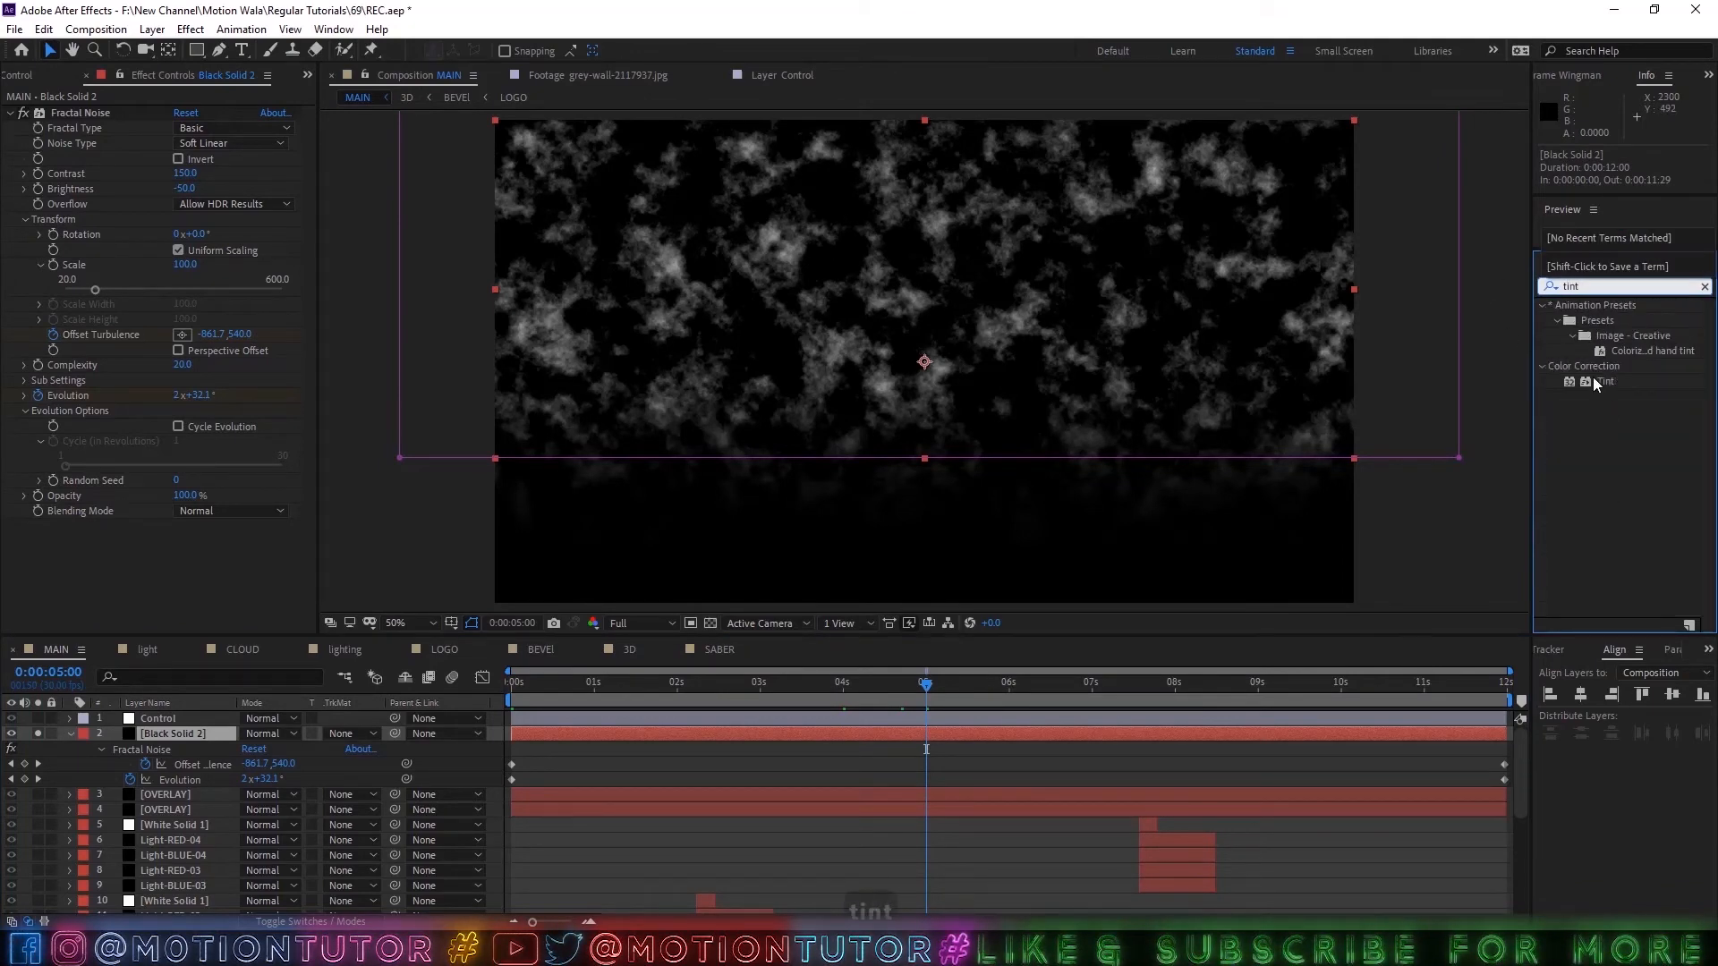
pyautogui.moveTo(1597, 383); pyautogui.dragTo(155, 581)
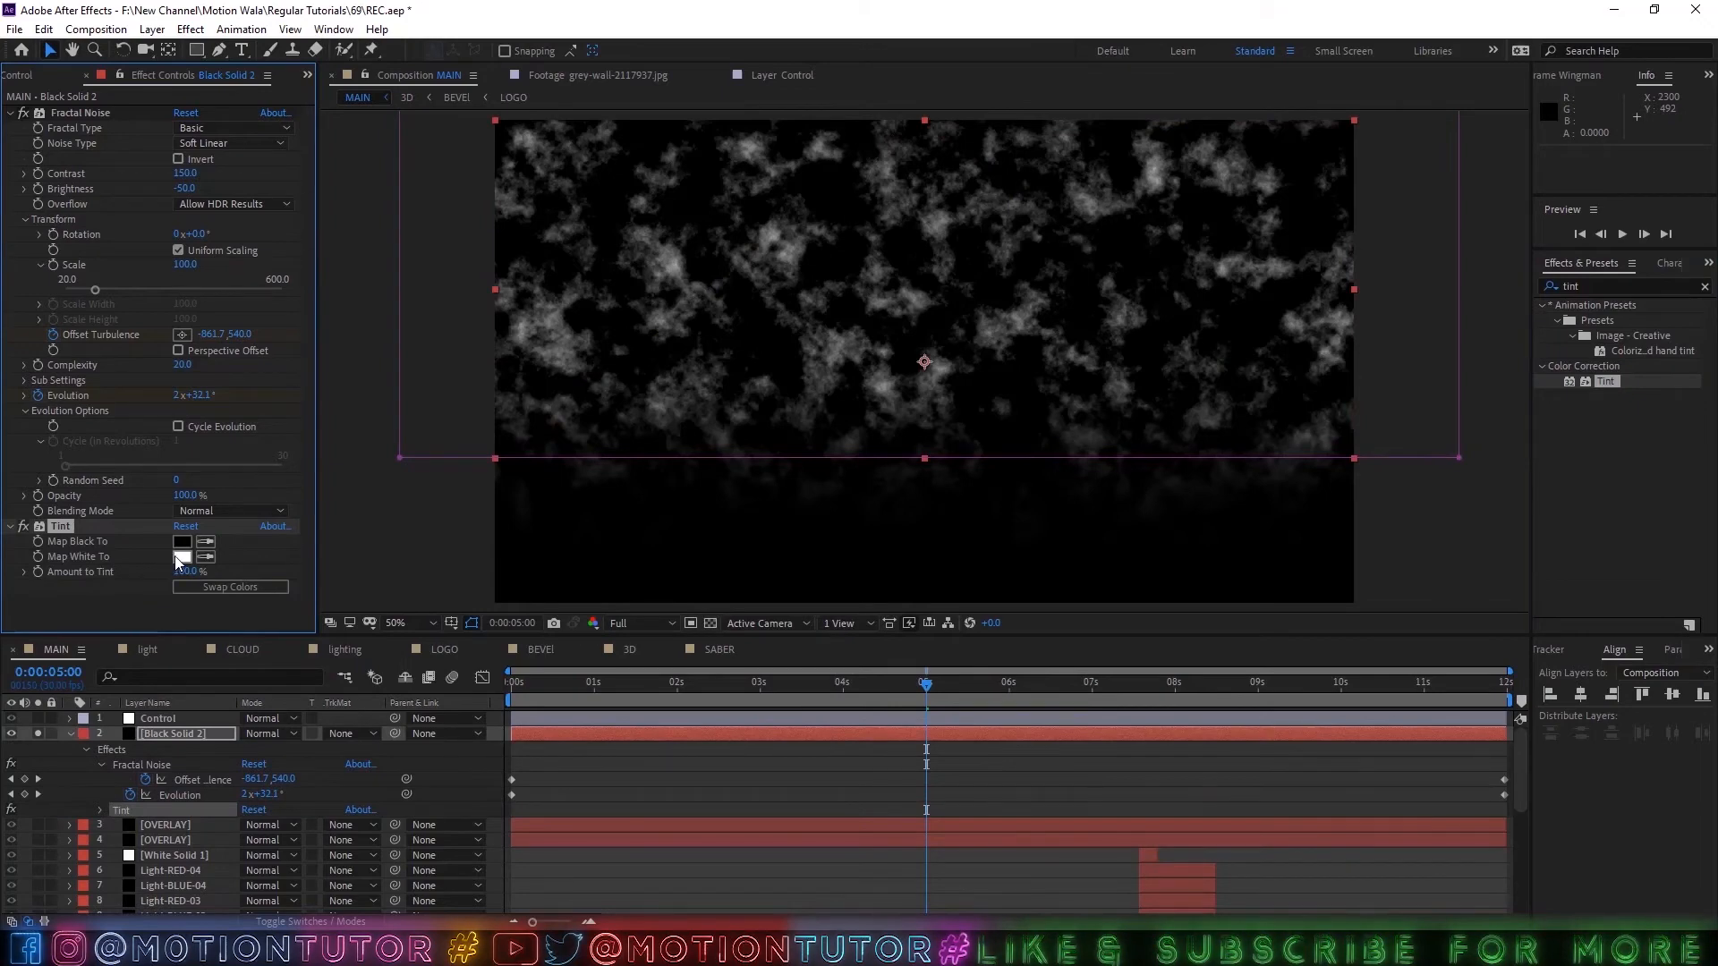
# Set the Tint effect's Map White To color to a bright blue and check the tinted noise at several times.
pyautogui.click(182, 556)
pyautogui.moveTo(678, 442); pyautogui.dragTo(678, 427)
pyautogui.click(641, 346)
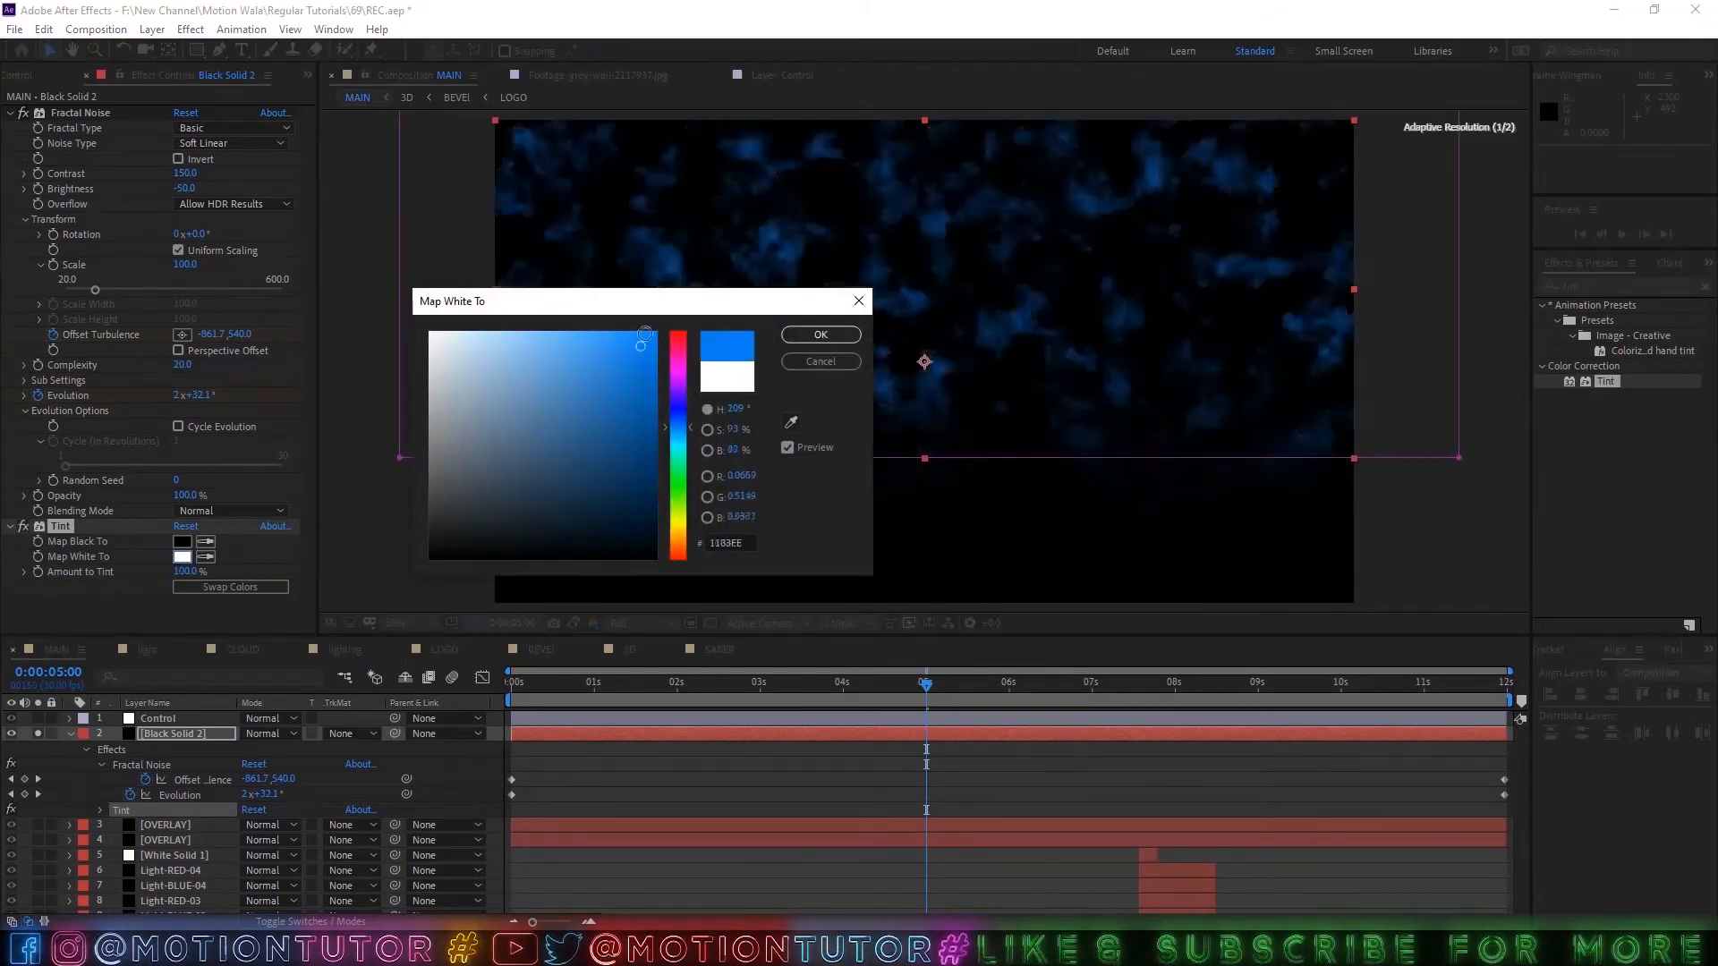
pyautogui.click(821, 334)
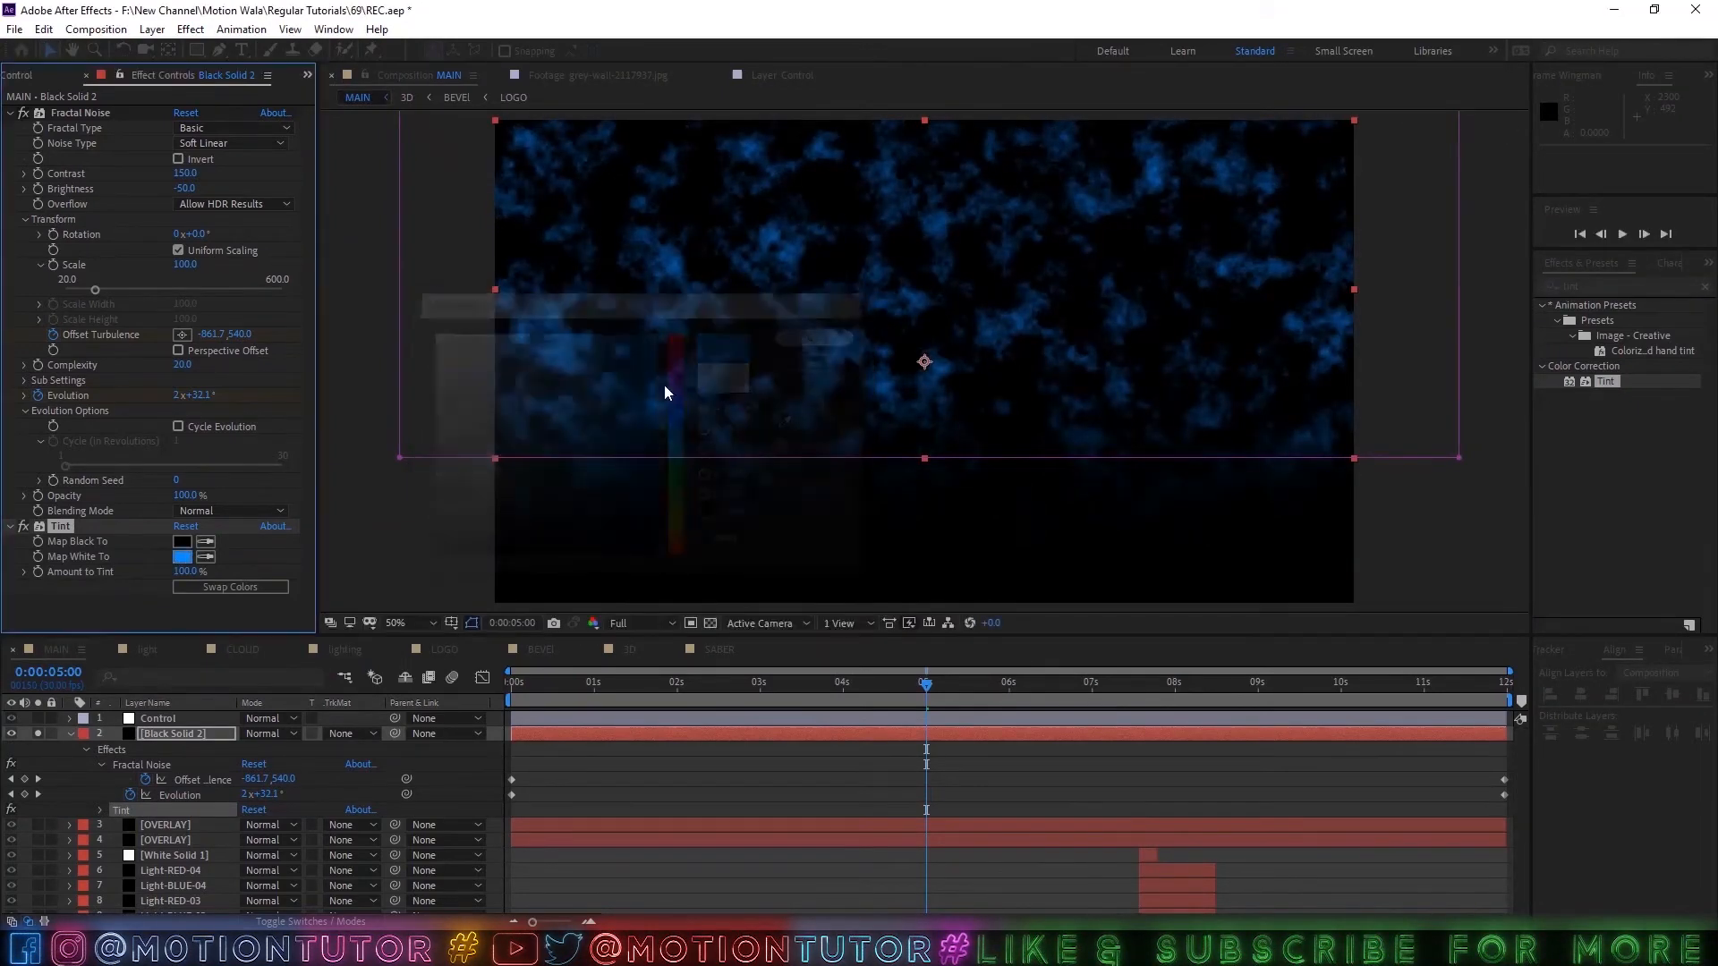
pyautogui.click(751, 682)
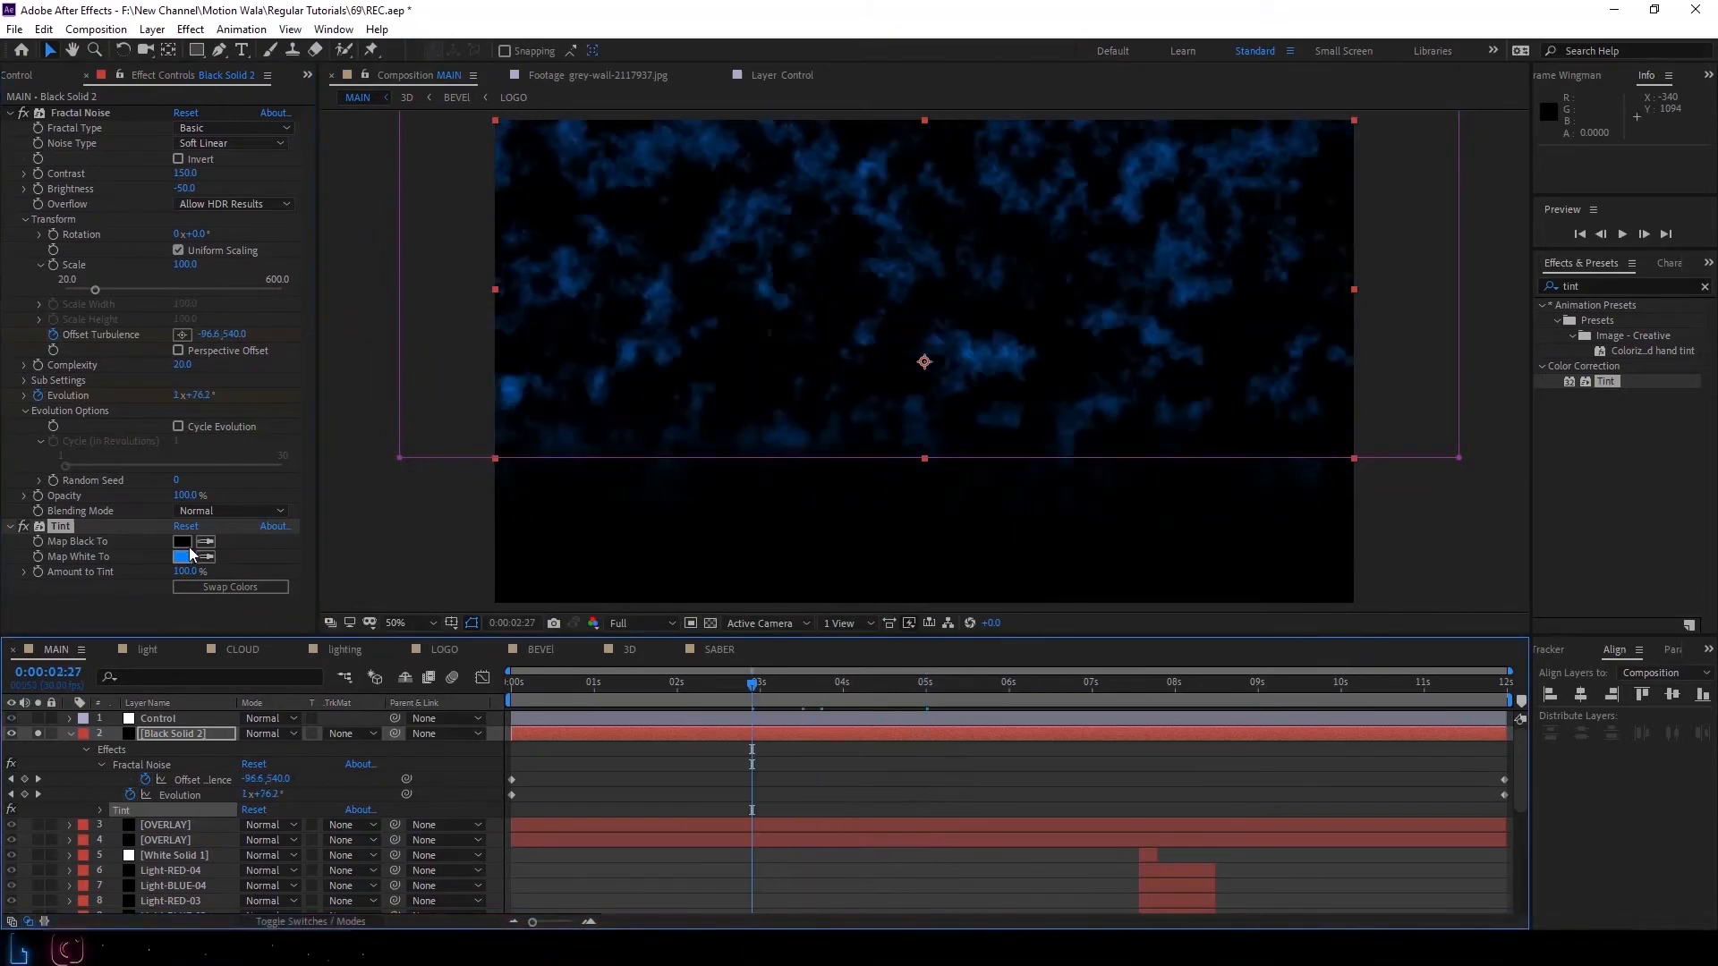
pyautogui.moveTo(776, 680); pyautogui.dragTo(1139, 682)
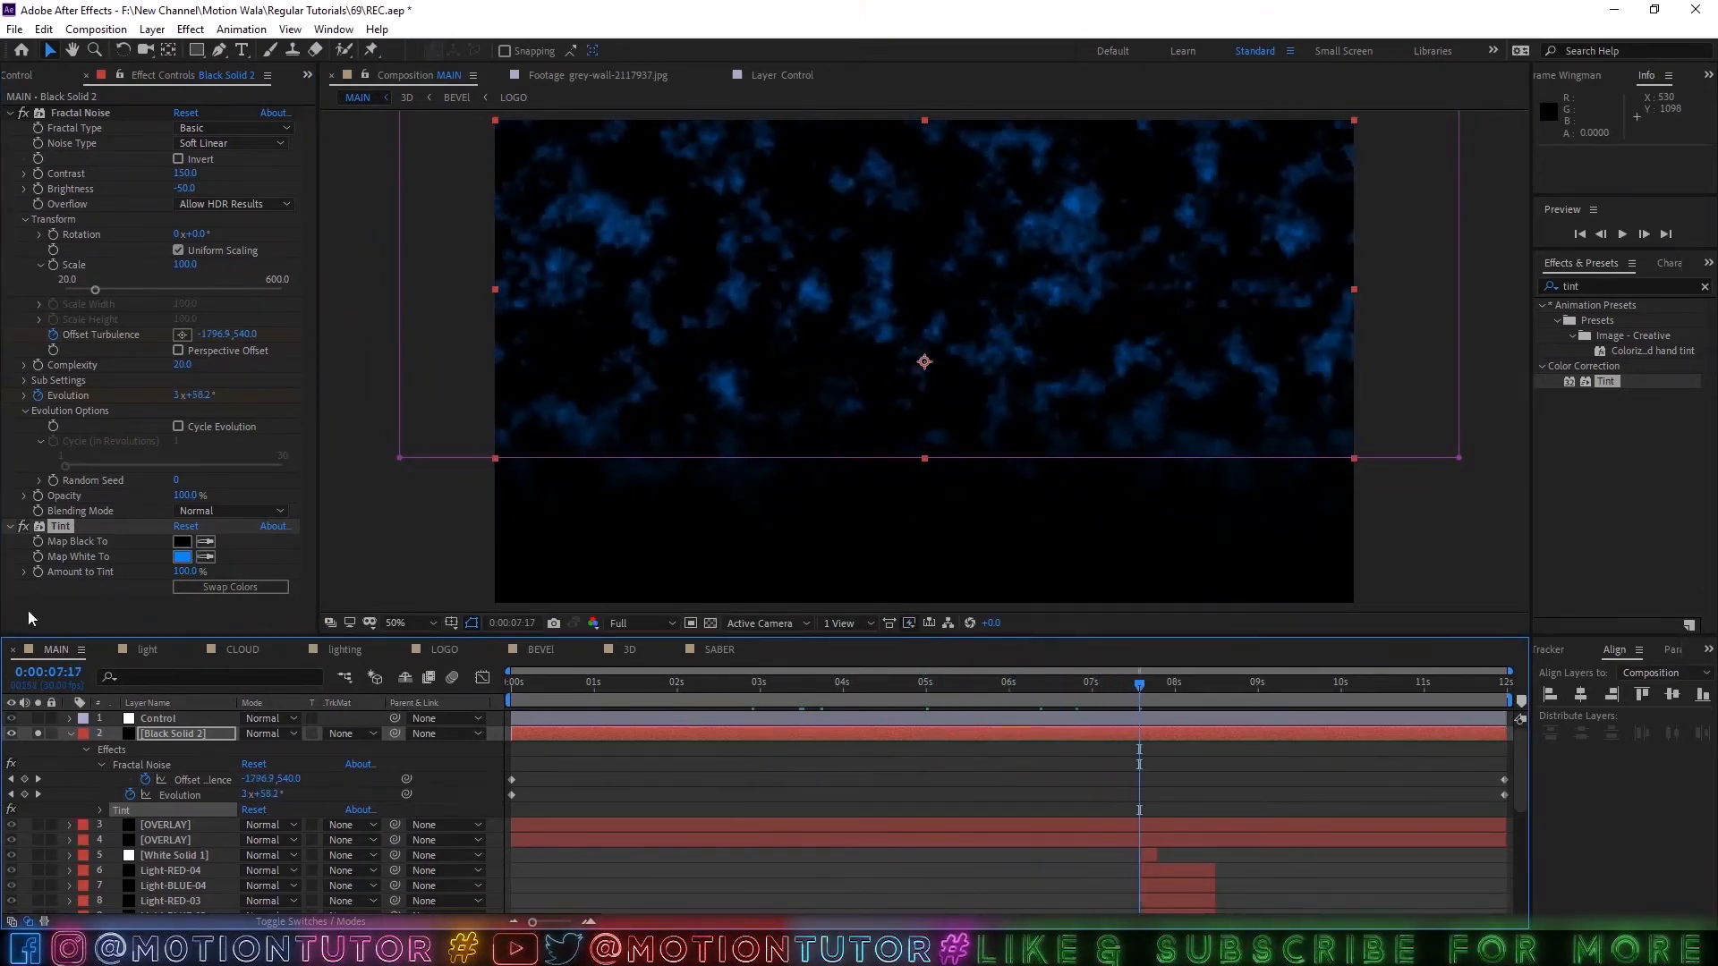
# Apply the CC Force Motion Blur effect to the black solid after Tint.
pyautogui.click(1577, 285)
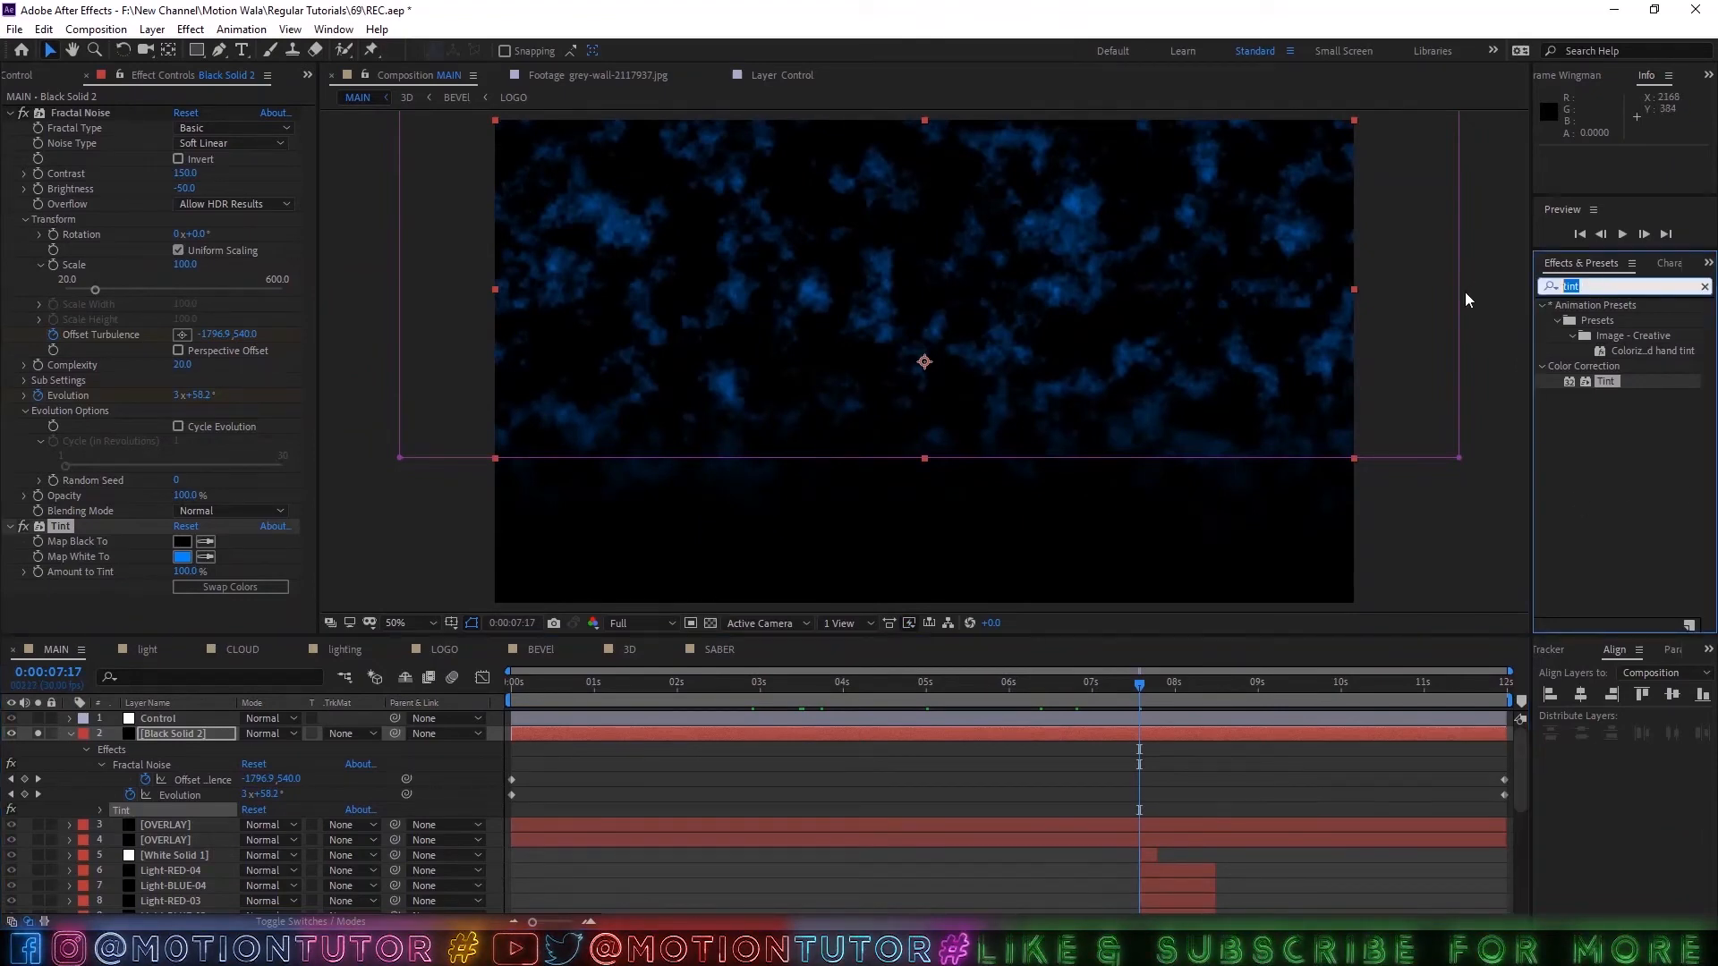
pyautogui.write('moti')
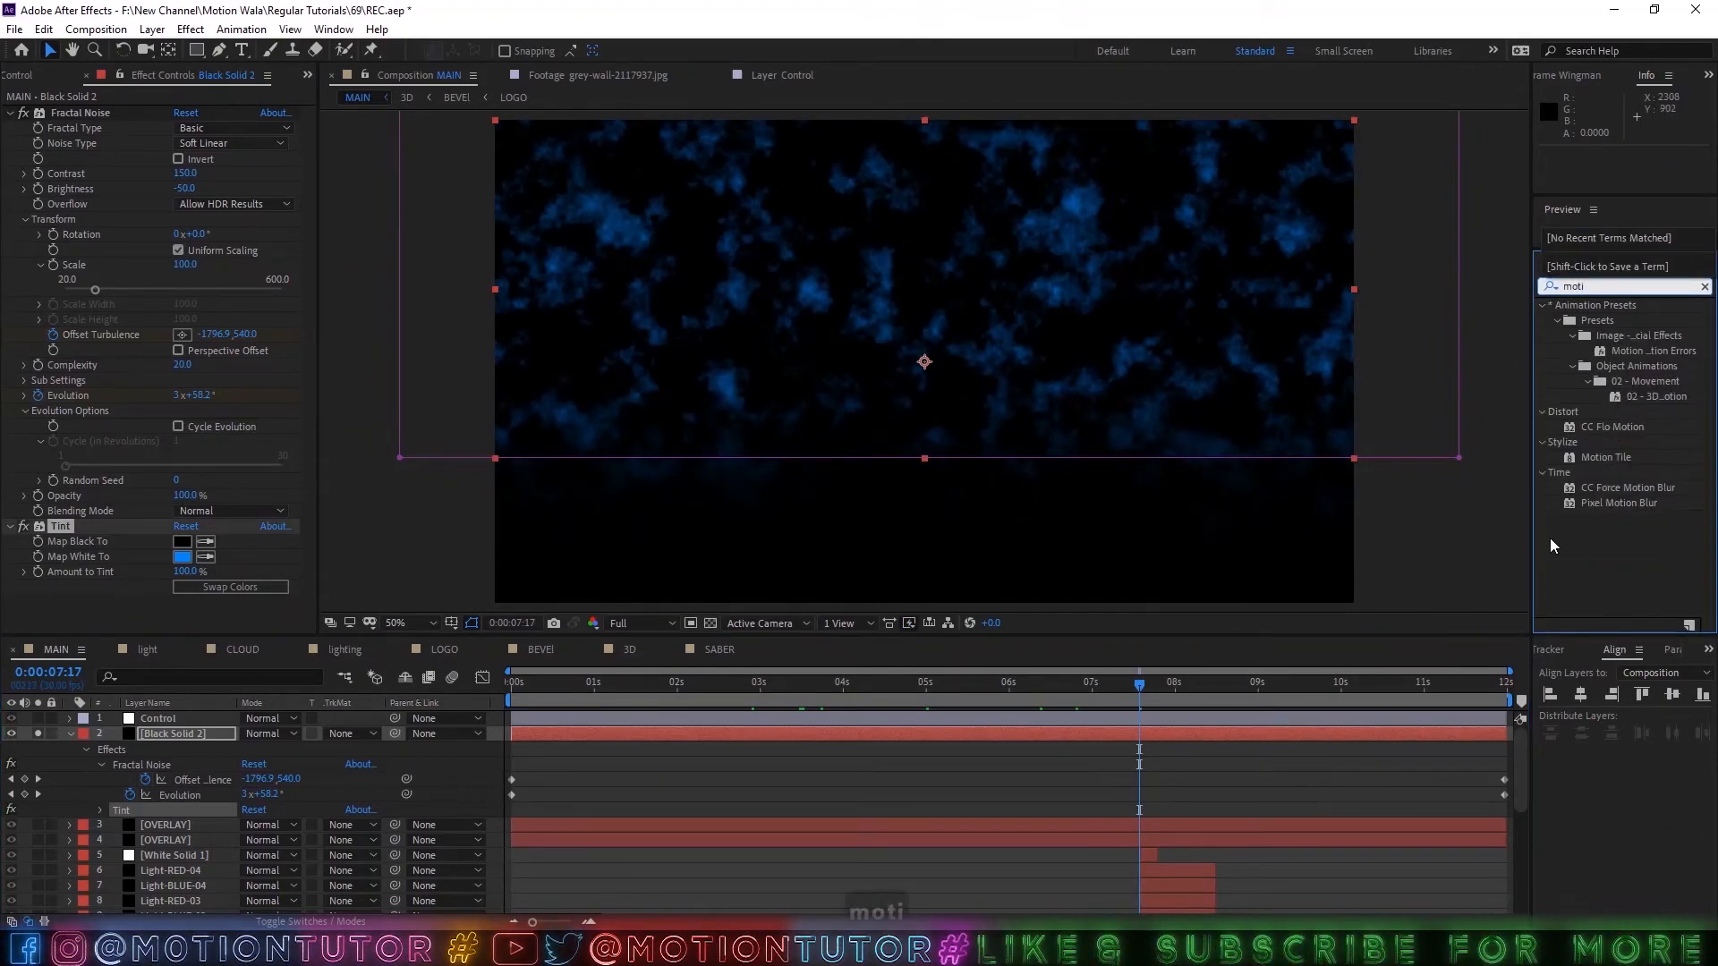
pyautogui.moveTo(1612, 491); pyautogui.dragTo(201, 607)
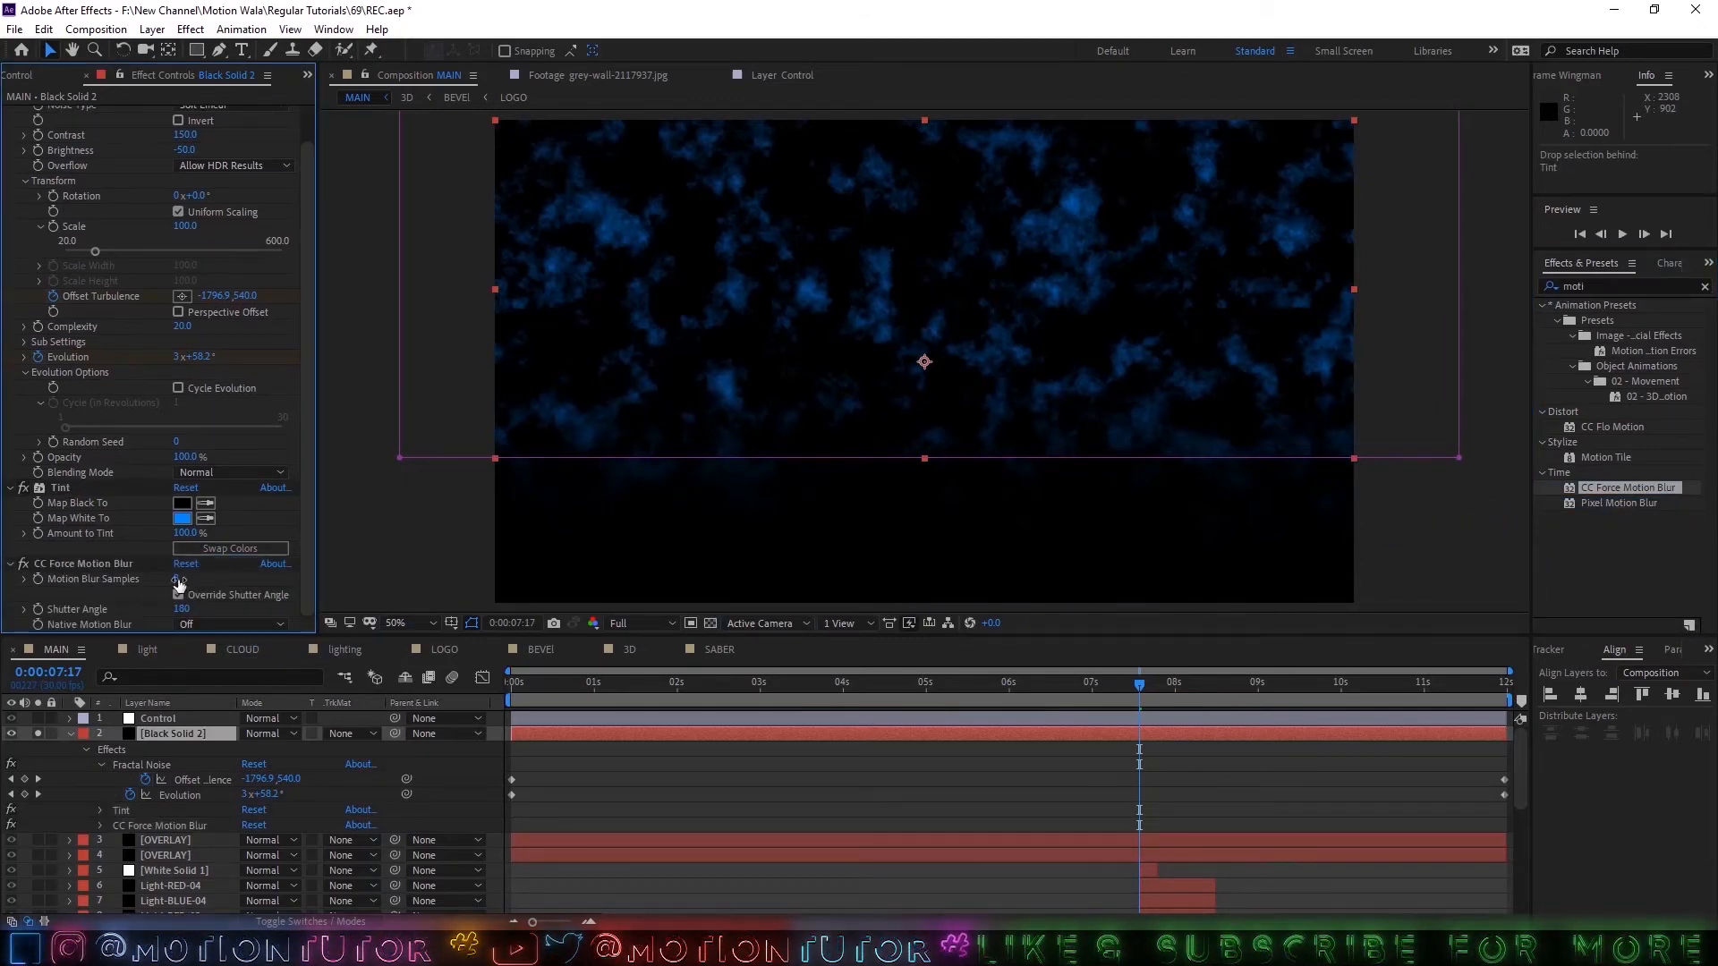
# Set CC Force Motion Blur's Motion Blur Samples to 15 and check the noise at an earlier time.
pyautogui.click(176, 579)
pyautogui.write('15')
pyautogui.click(652, 813)
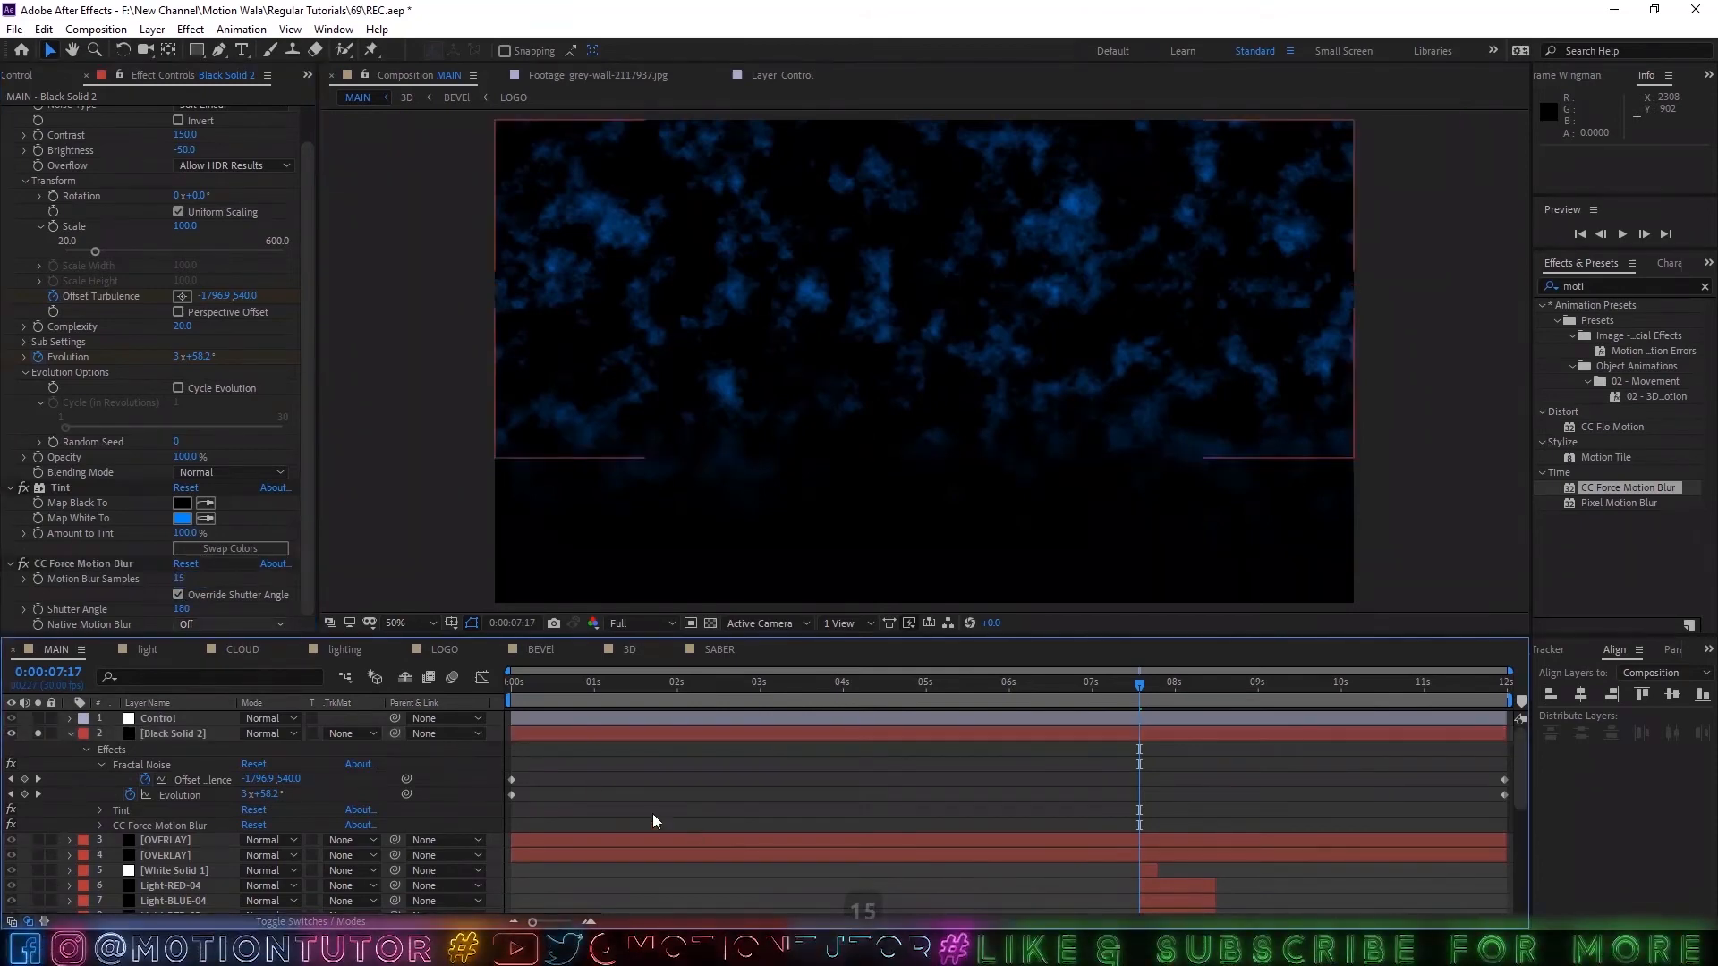
pyautogui.moveTo(963, 680)
pyautogui.mouseDown()
pyautogui.moveTo(744, 702)
pyautogui.moveTo(948, 702)
pyautogui.mouseUp()
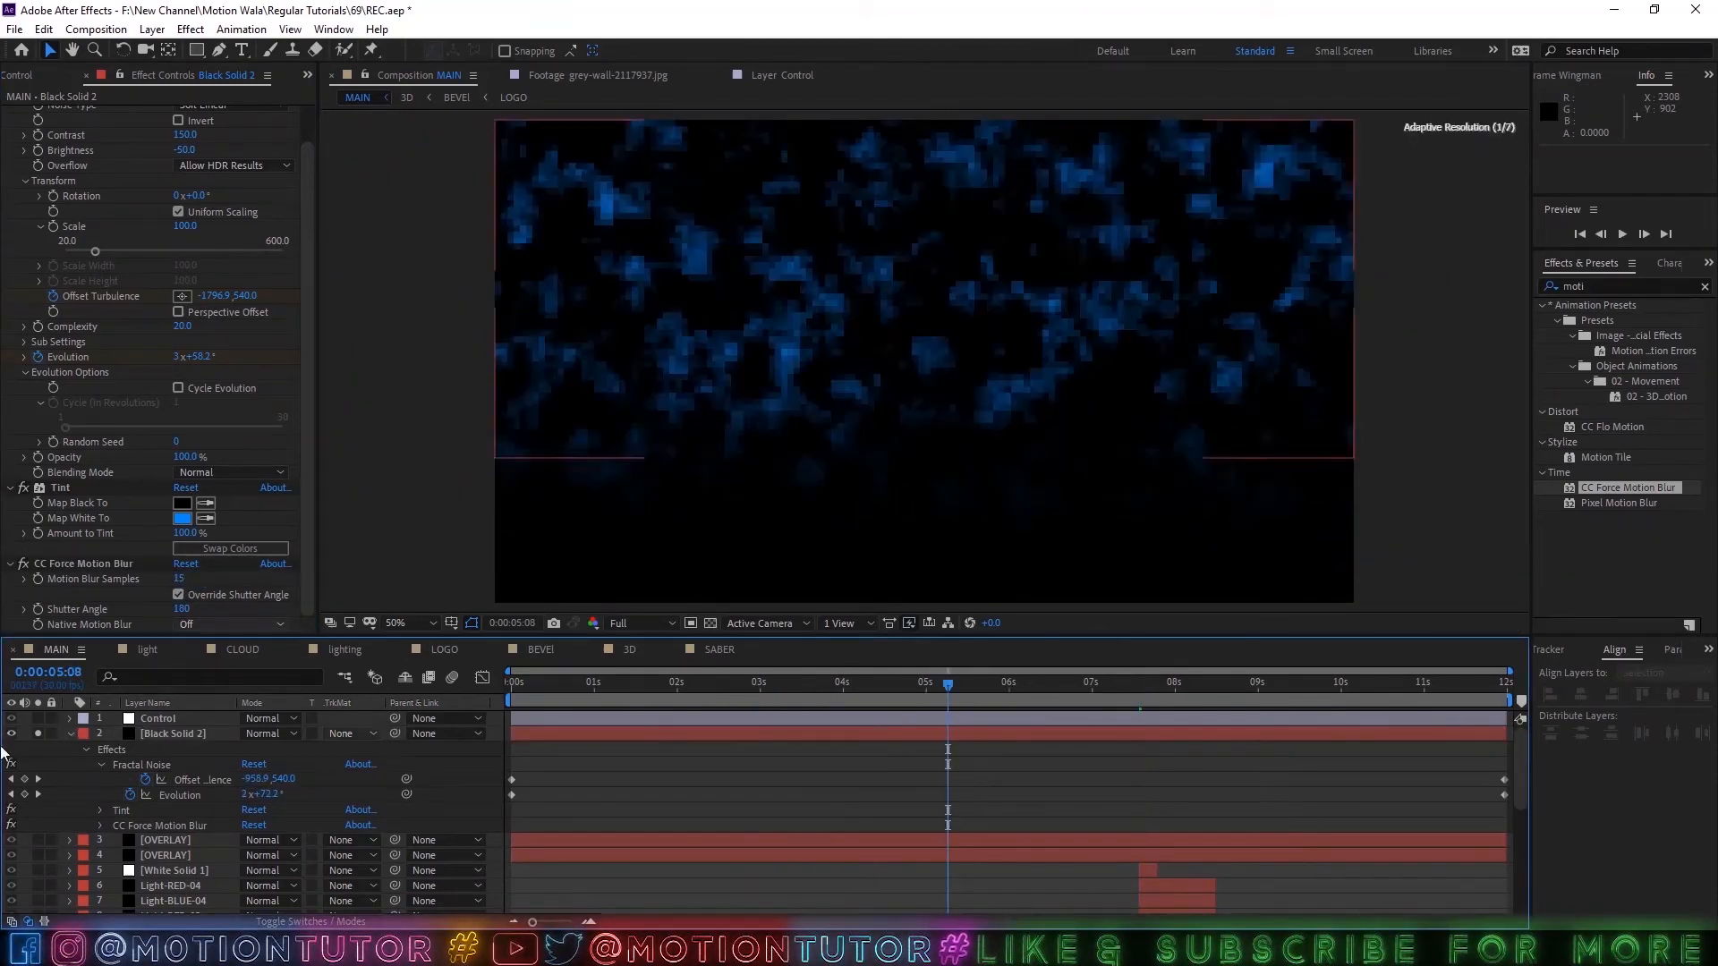
# Set the black solid layer's Opacity to 12%.
pyautogui.click(70, 733)
pyautogui.click(153, 733)
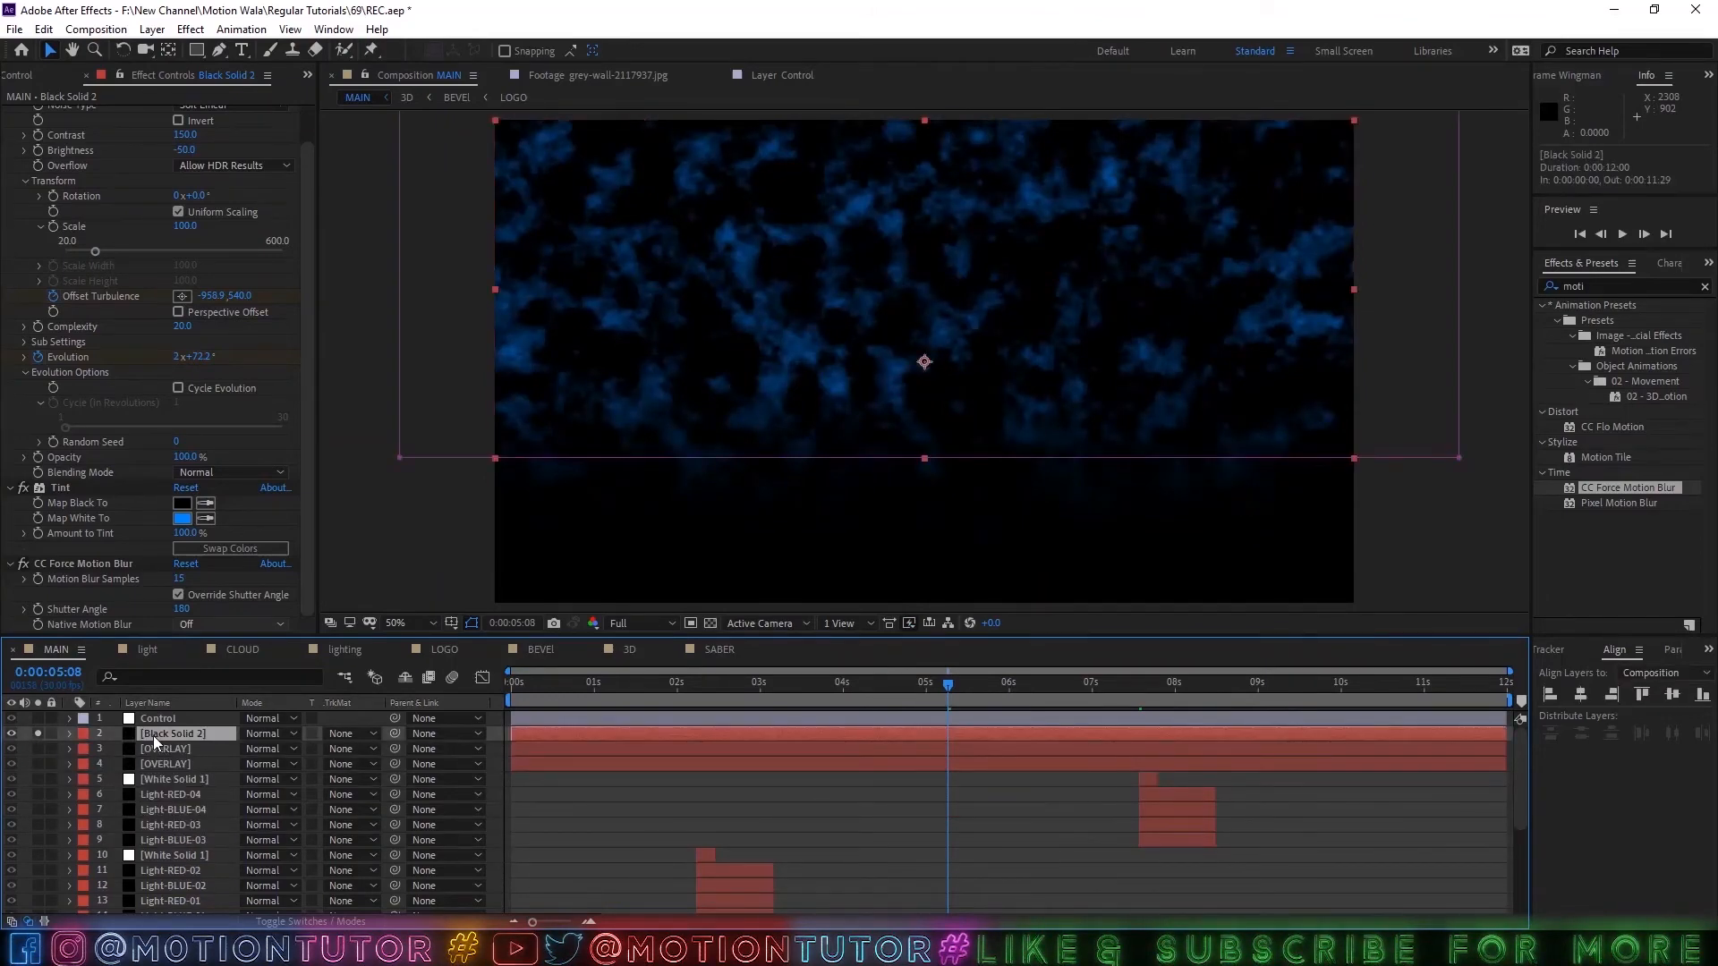
pyautogui.press('t')
pyautogui.click(247, 750)
pyautogui.write('12')
pyautogui.press('Return')
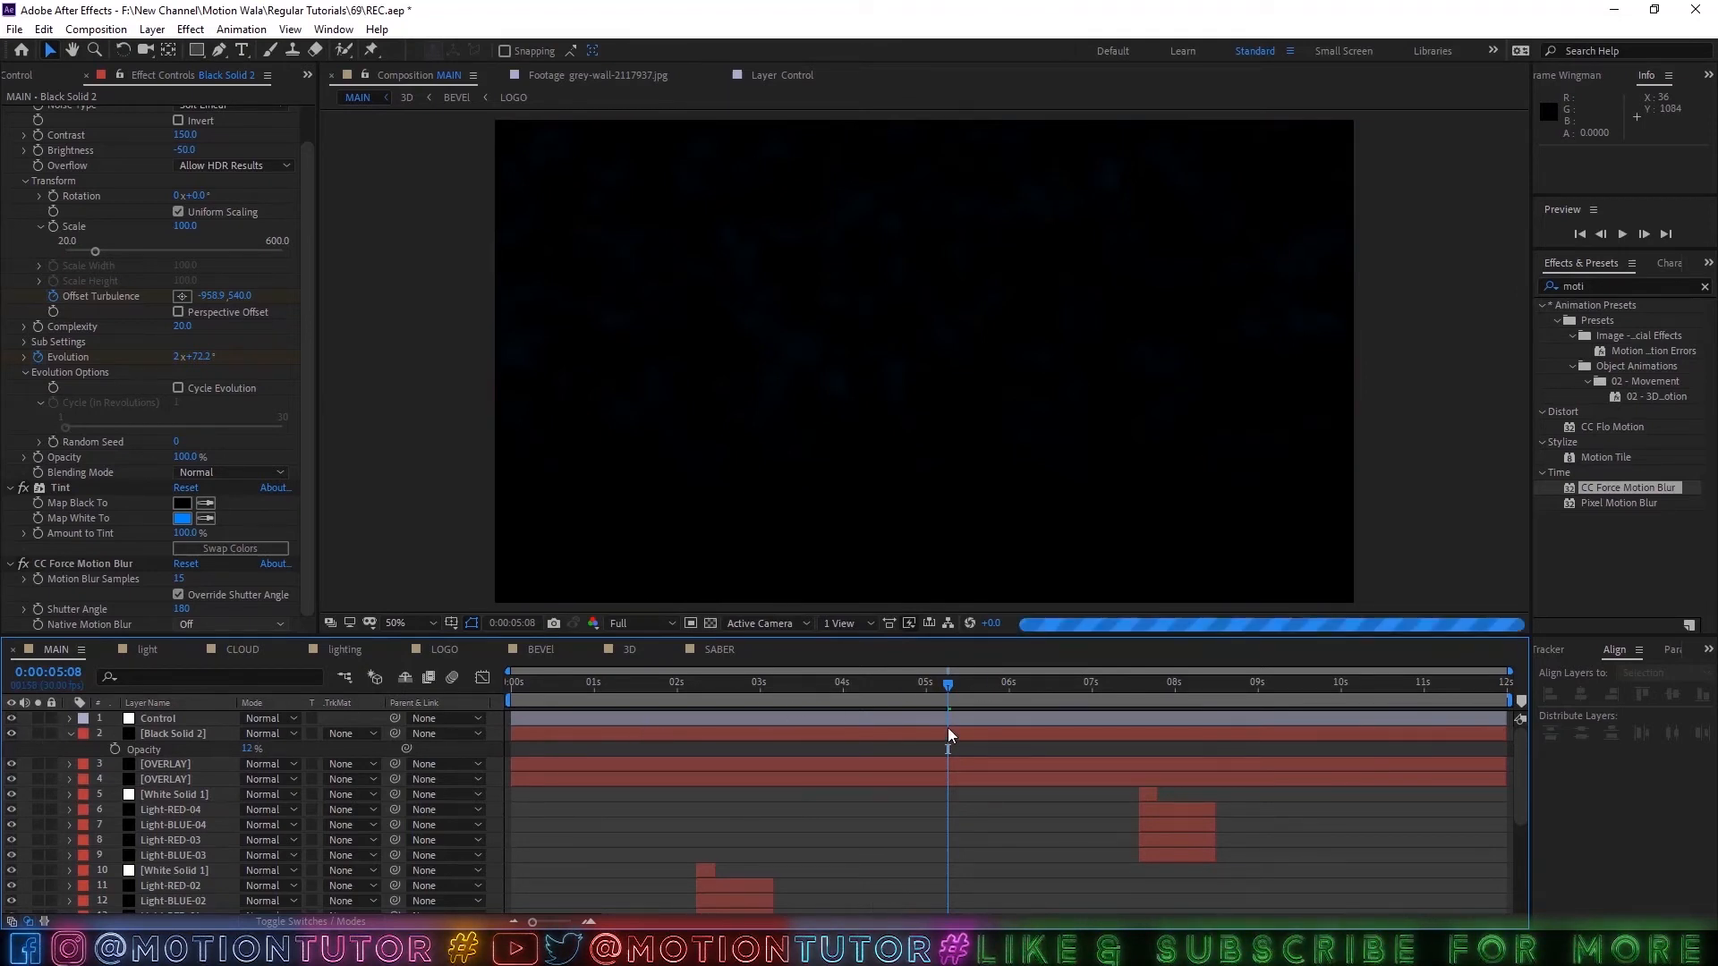
# Lower the composition preview resolution to Quarter.
pyautogui.click(631, 626)
pyautogui.click(634, 705)
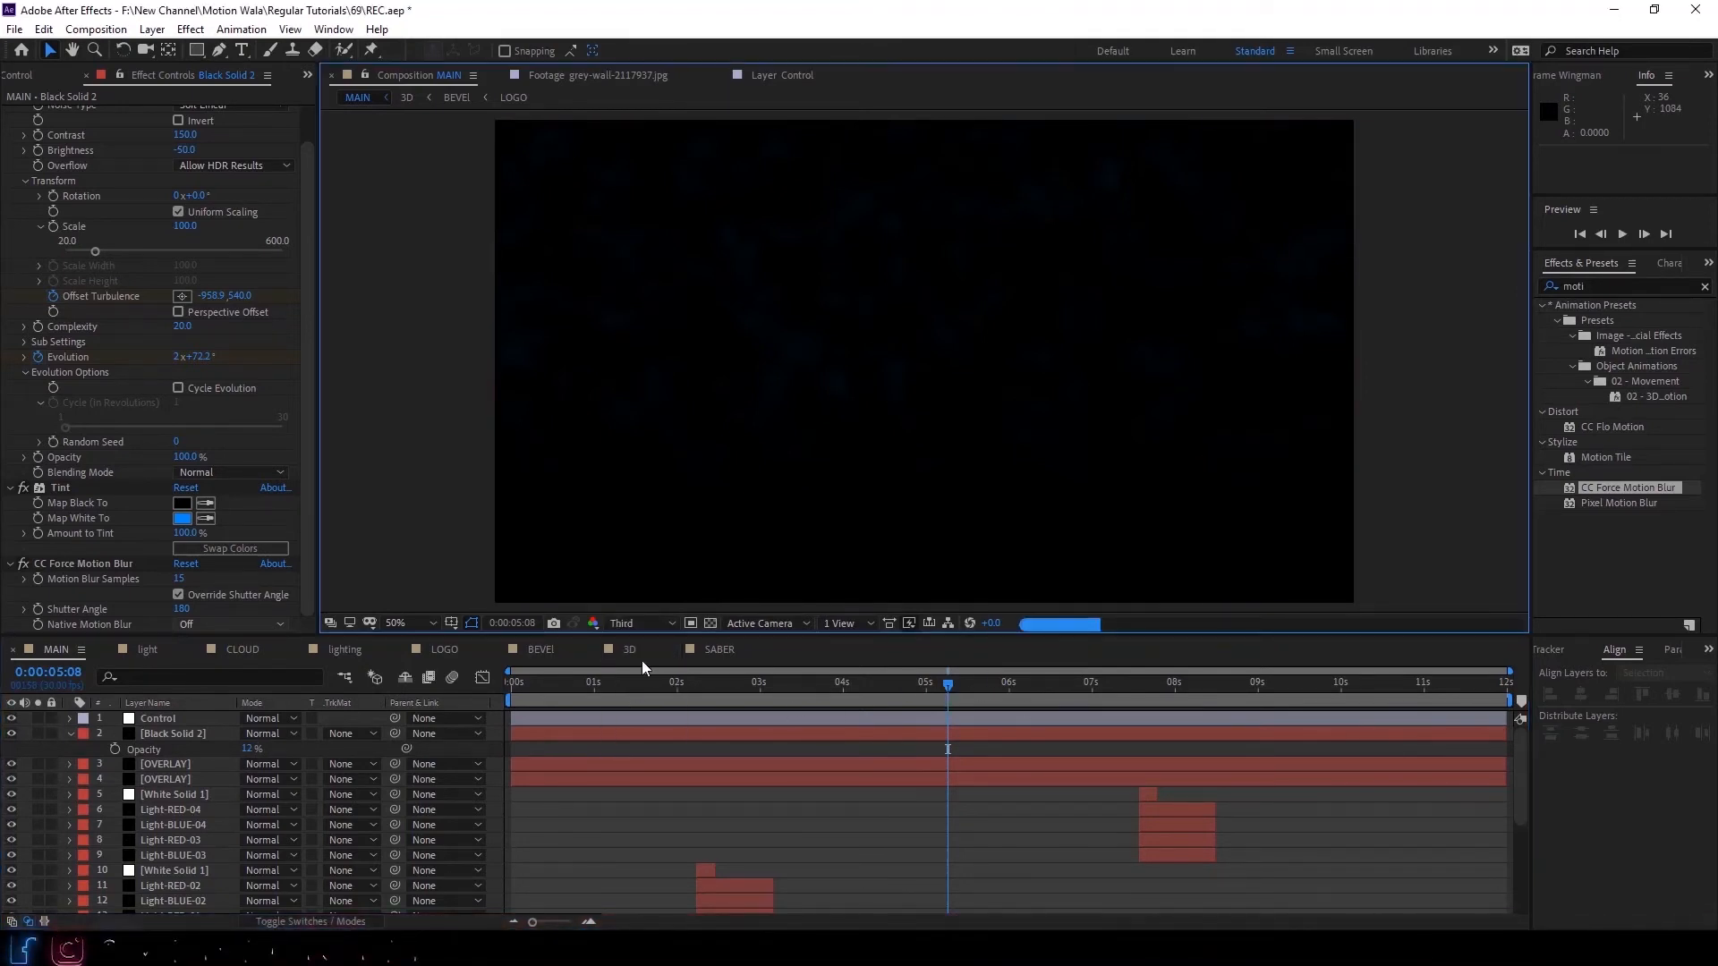
pyautogui.click(637, 624)
pyautogui.click(639, 727)
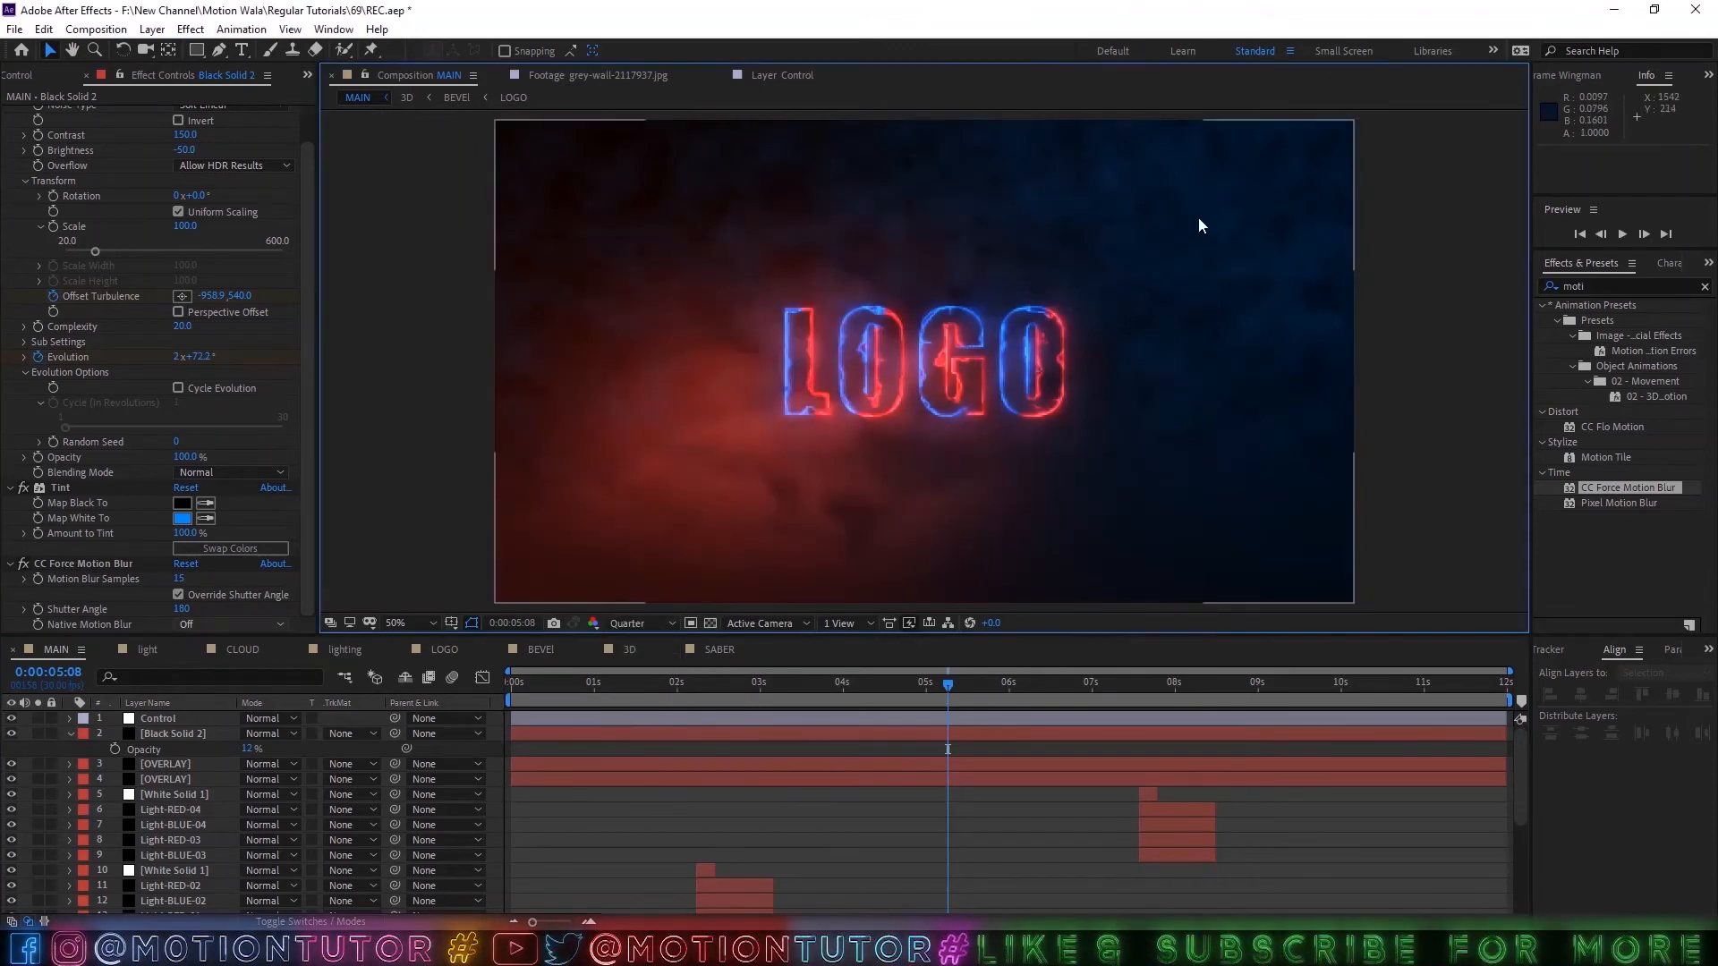
# Move the black solid below both OVERLAY layers and check the composition at 0:00:01:21.
pyautogui.click(71, 734)
pyautogui.moveTo(197, 735); pyautogui.dragTo(186, 766)
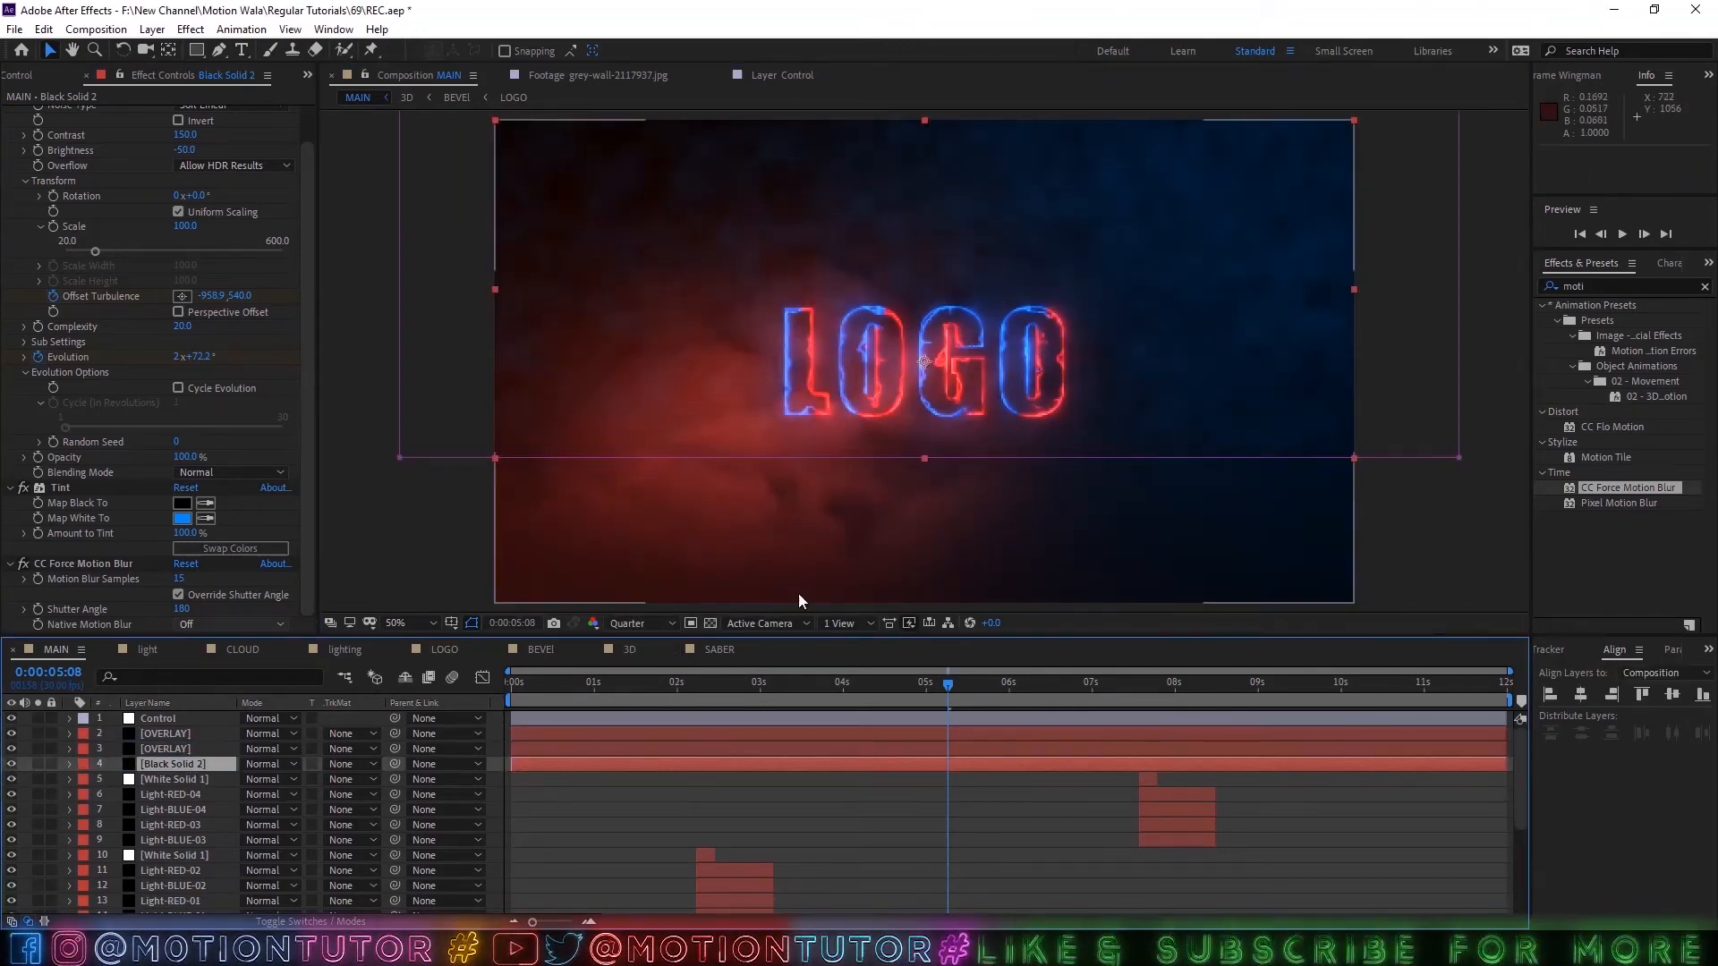
pyautogui.click(164, 750)
pyautogui.click(170, 766)
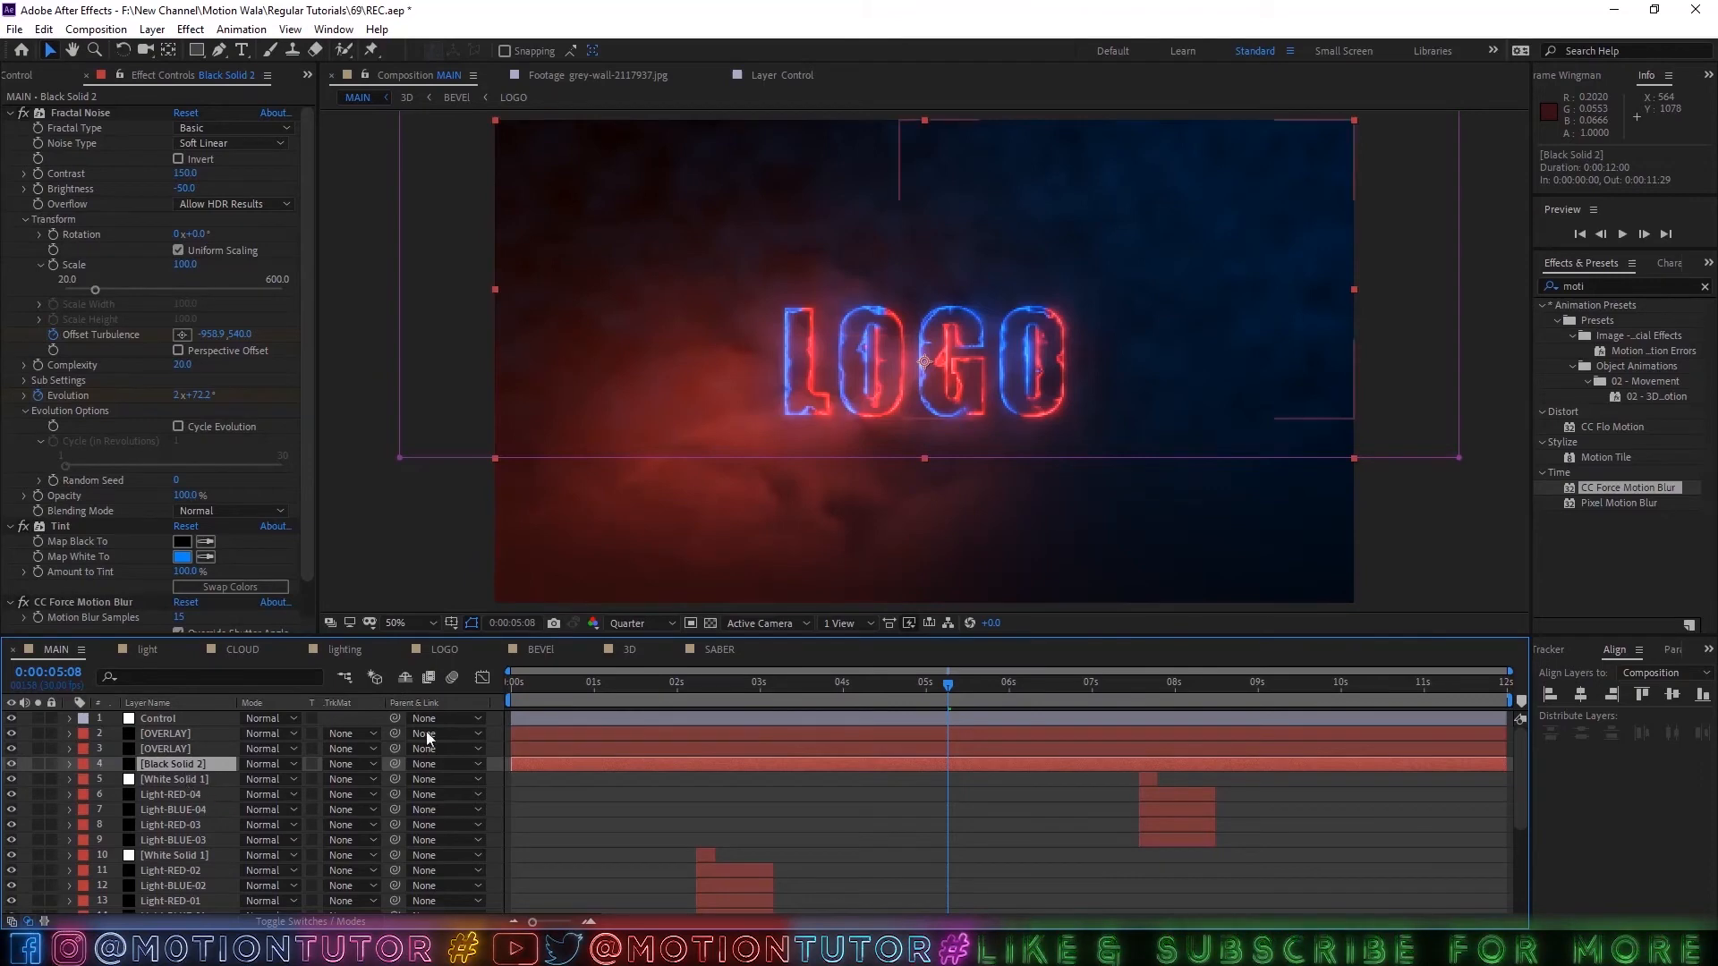
pyautogui.moveTo(874, 693); pyautogui.dragTo(653, 695)
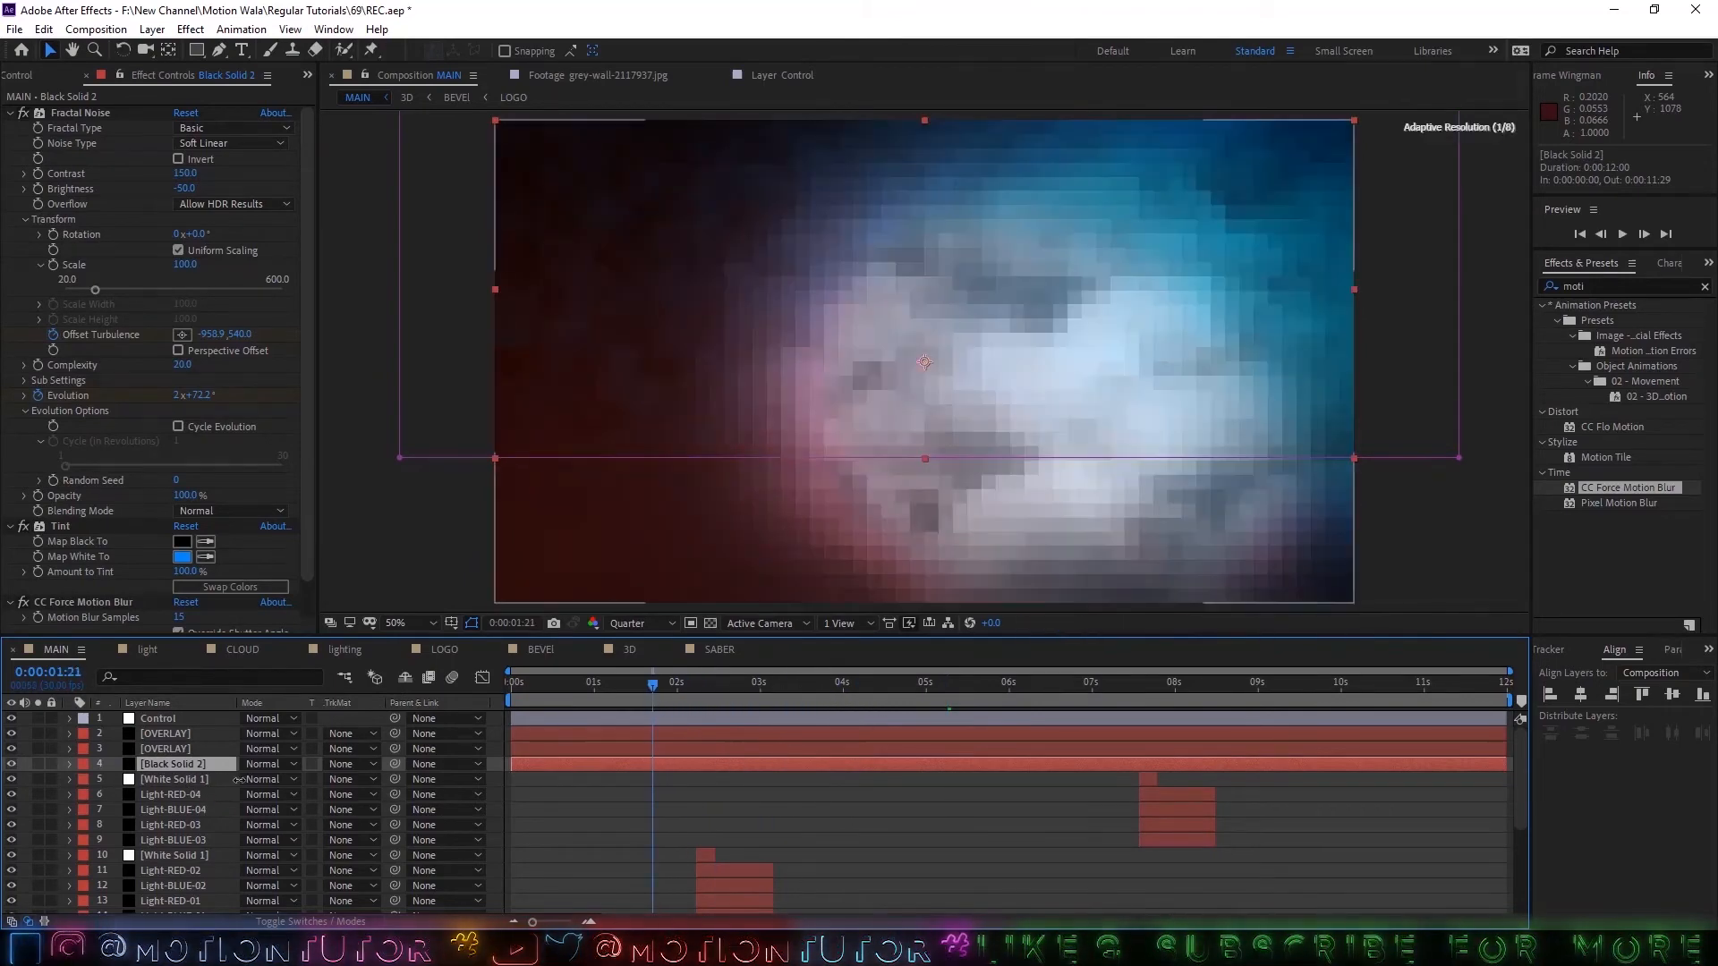
# Try the two OVERLAY layers and the black solid below the Light layers, then move them back under Control.
pyautogui.moveTo(161, 763); pyautogui.dragTo(183, 881)
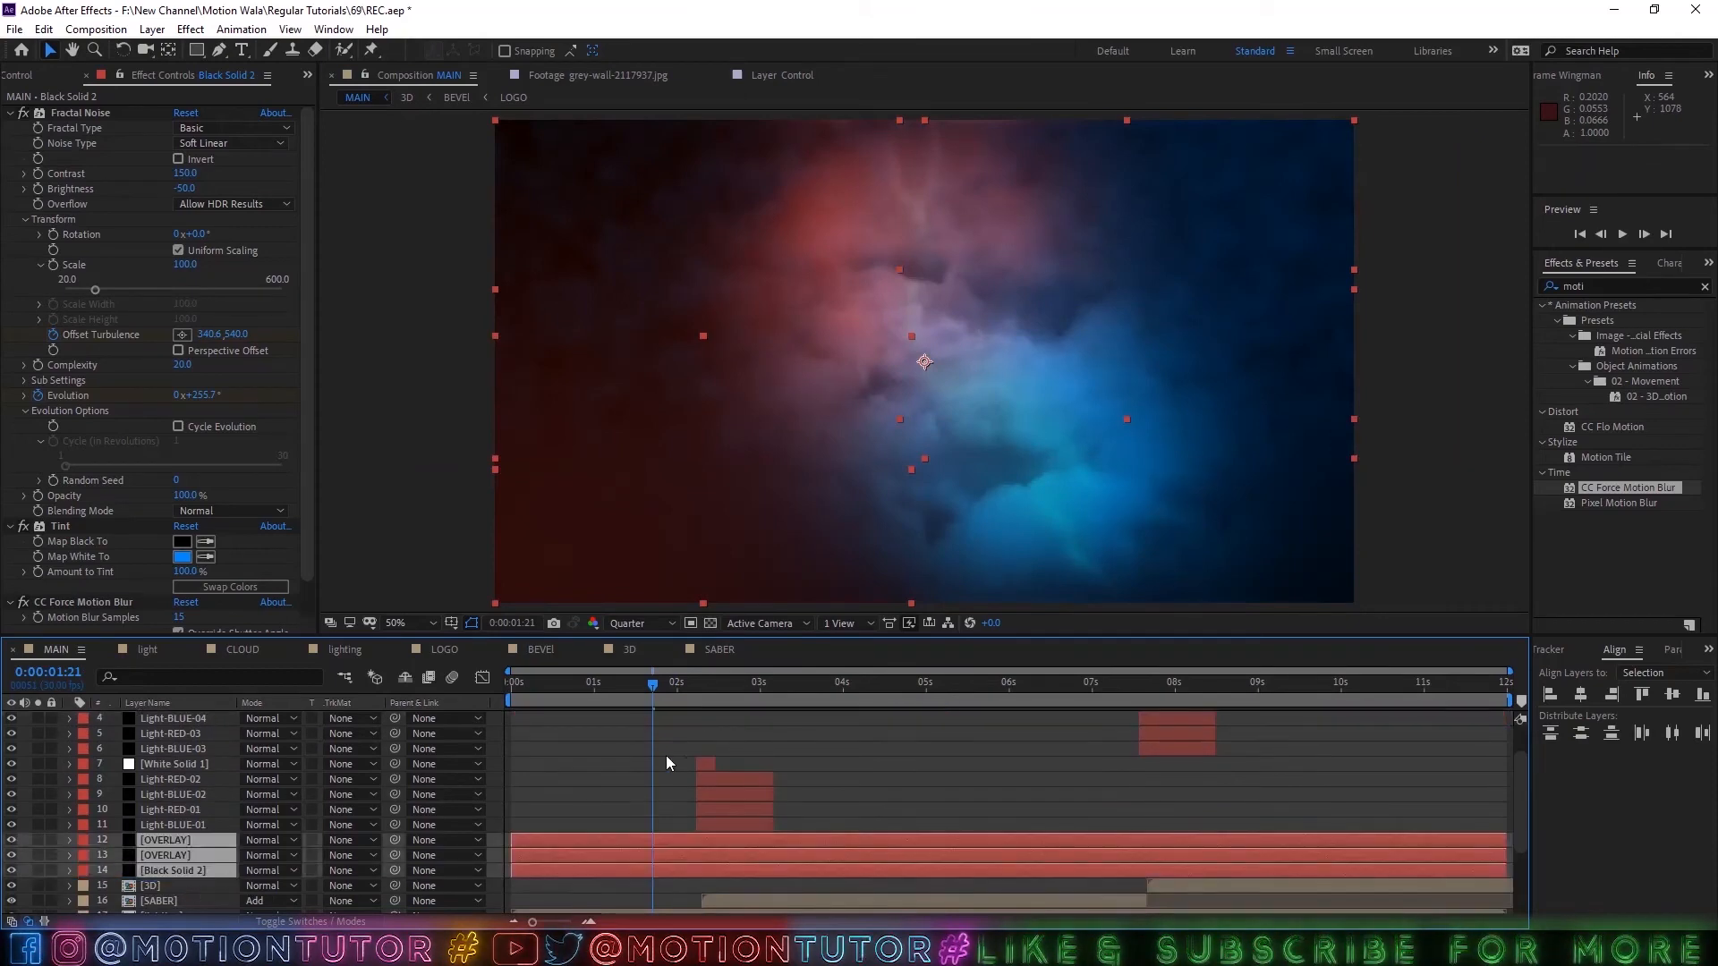
pyautogui.moveTo(674, 691); pyautogui.dragTo(758, 691)
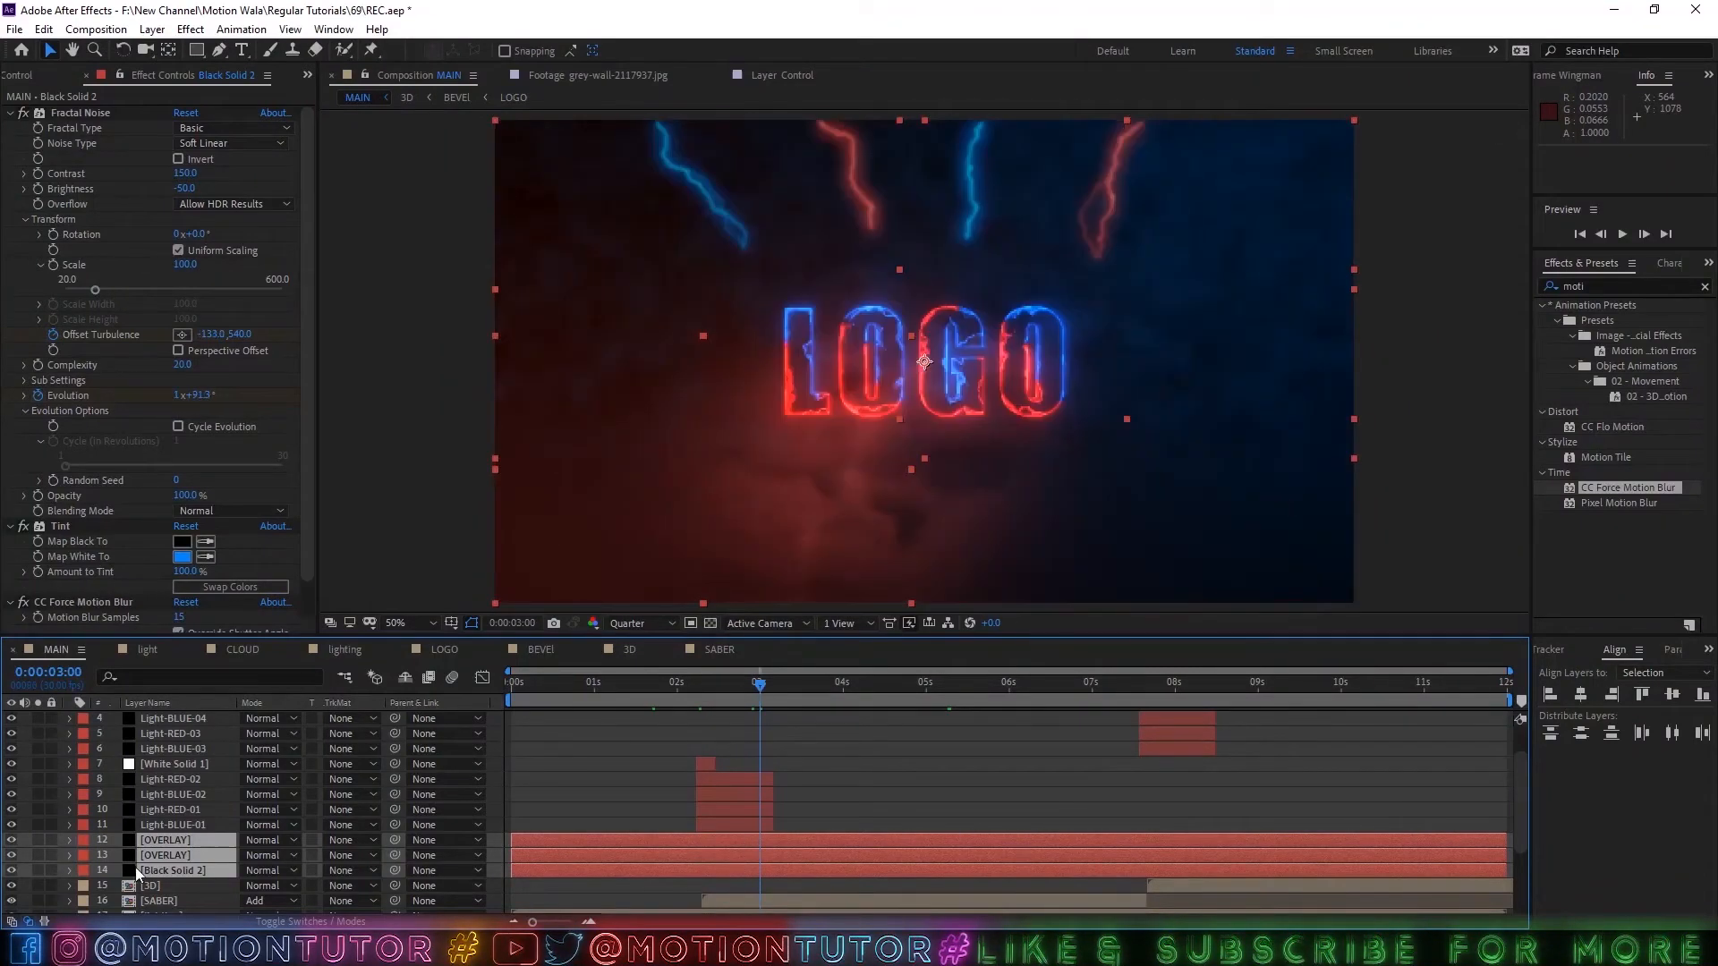
pyautogui.moveTo(153, 836); pyautogui.dragTo(179, 728)
pyautogui.click(689, 833)
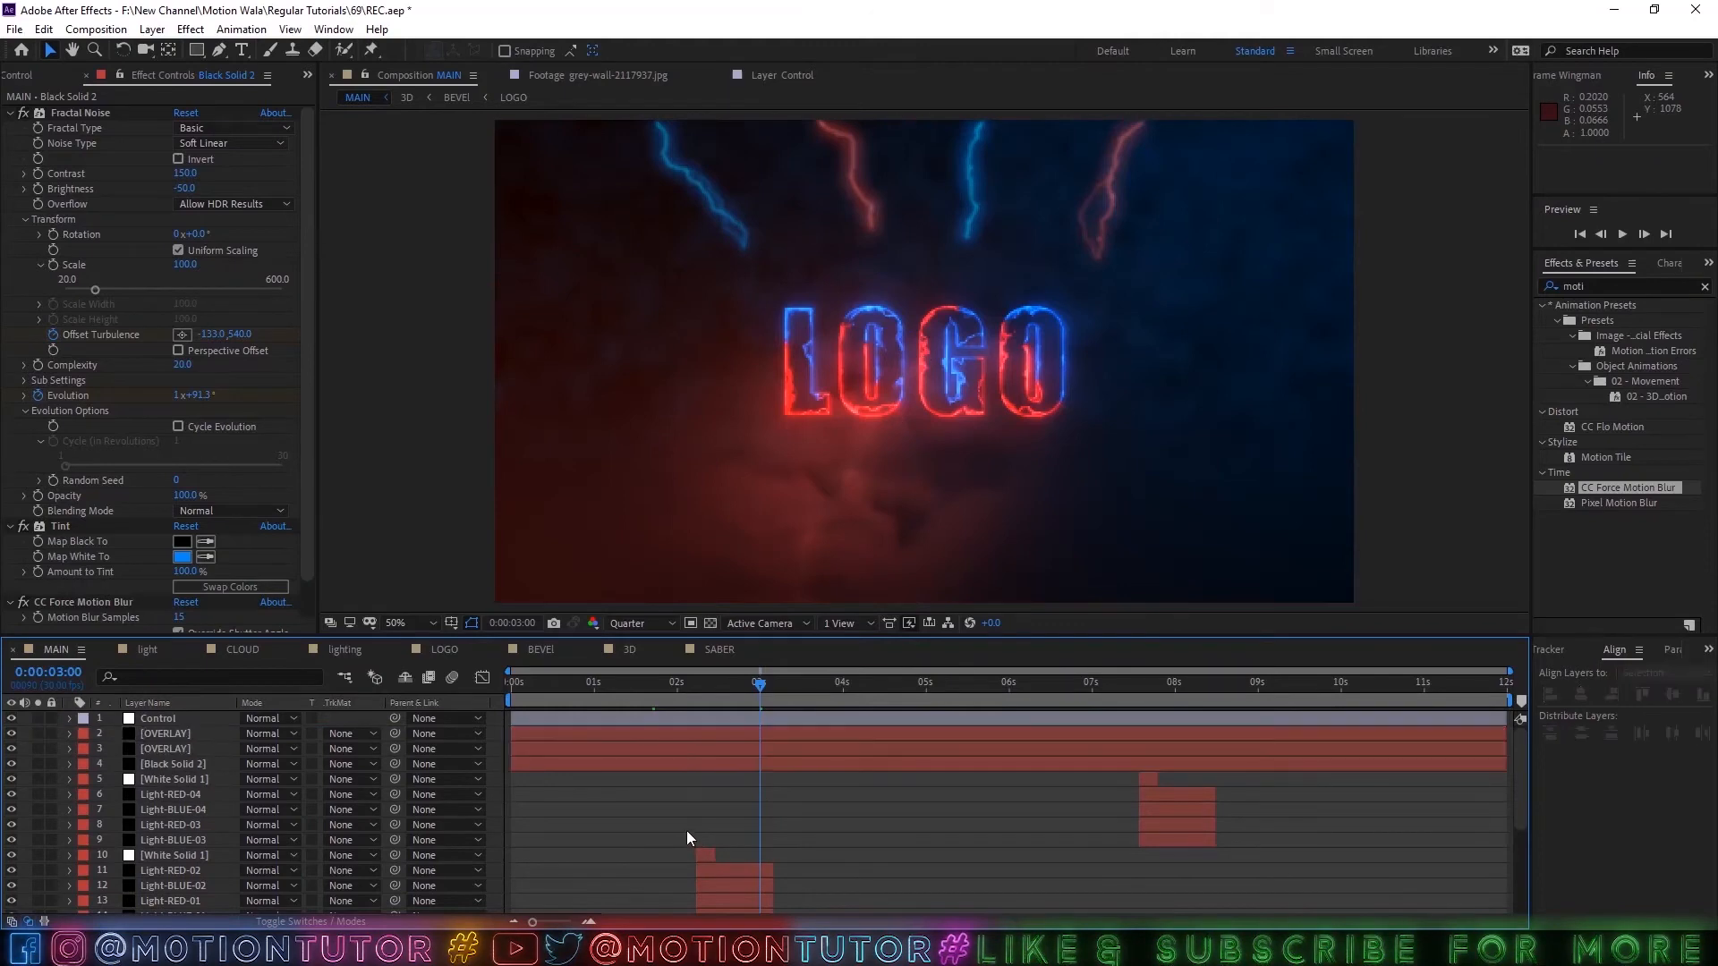
# Examine the composition around the lightning strikes near 2 seconds and from 8 to 9 seconds.
pyautogui.click(707, 691)
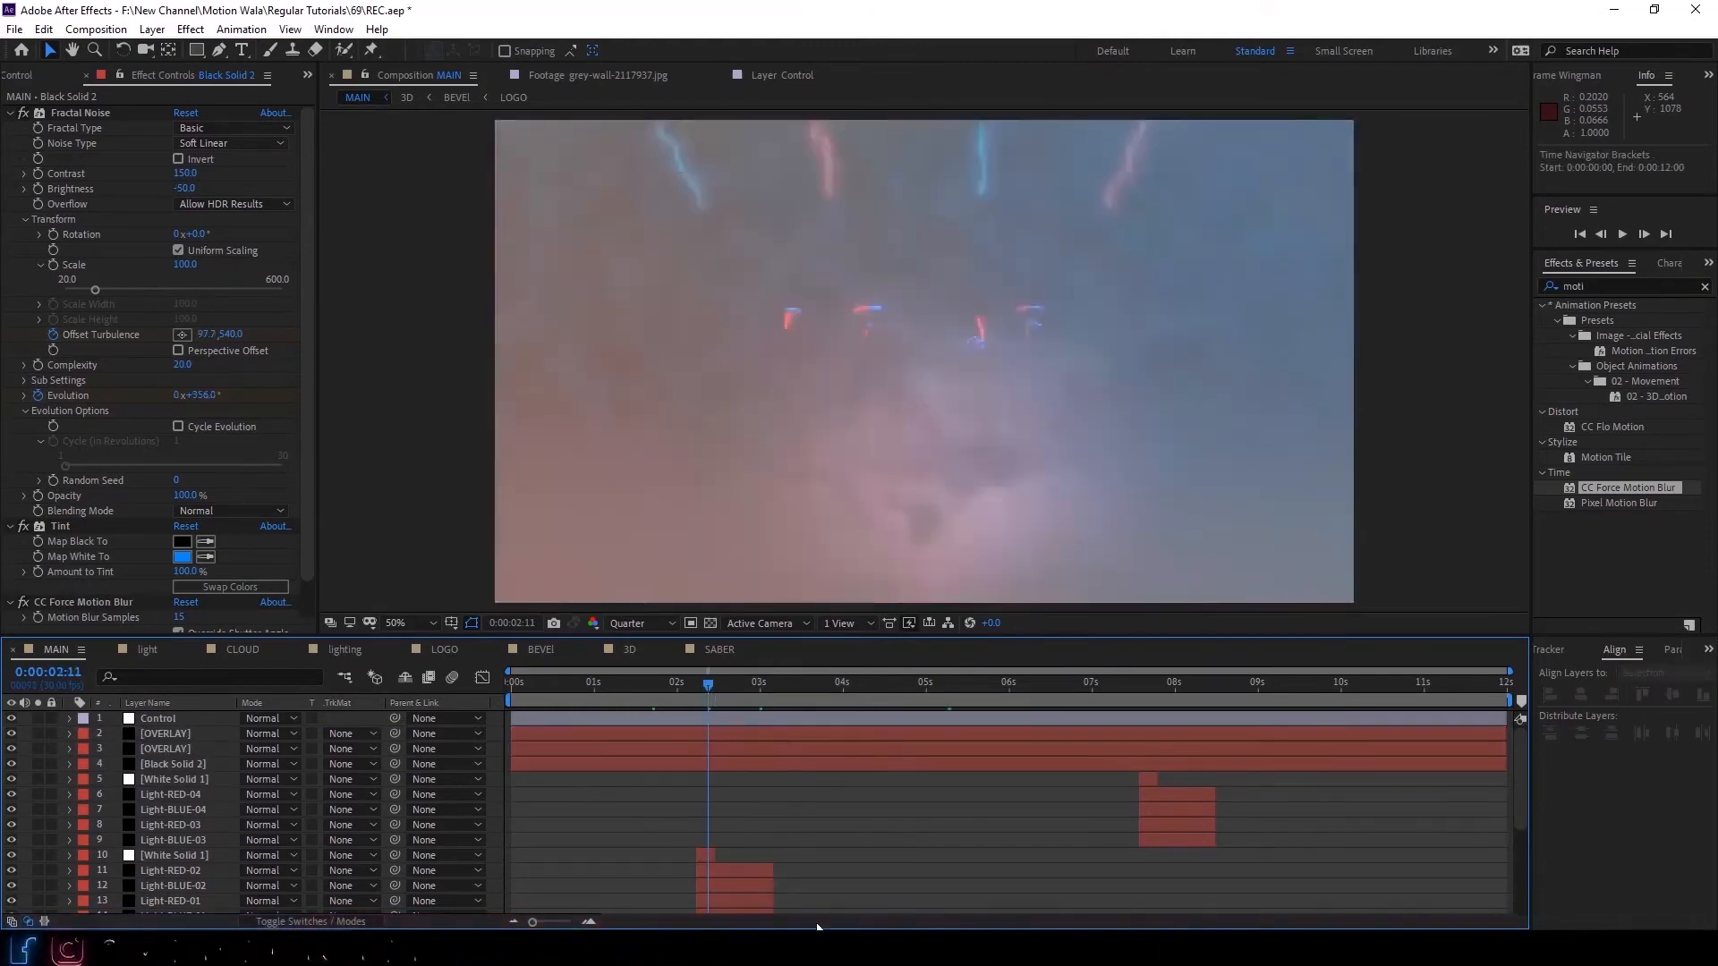
pyautogui.click(699, 682)
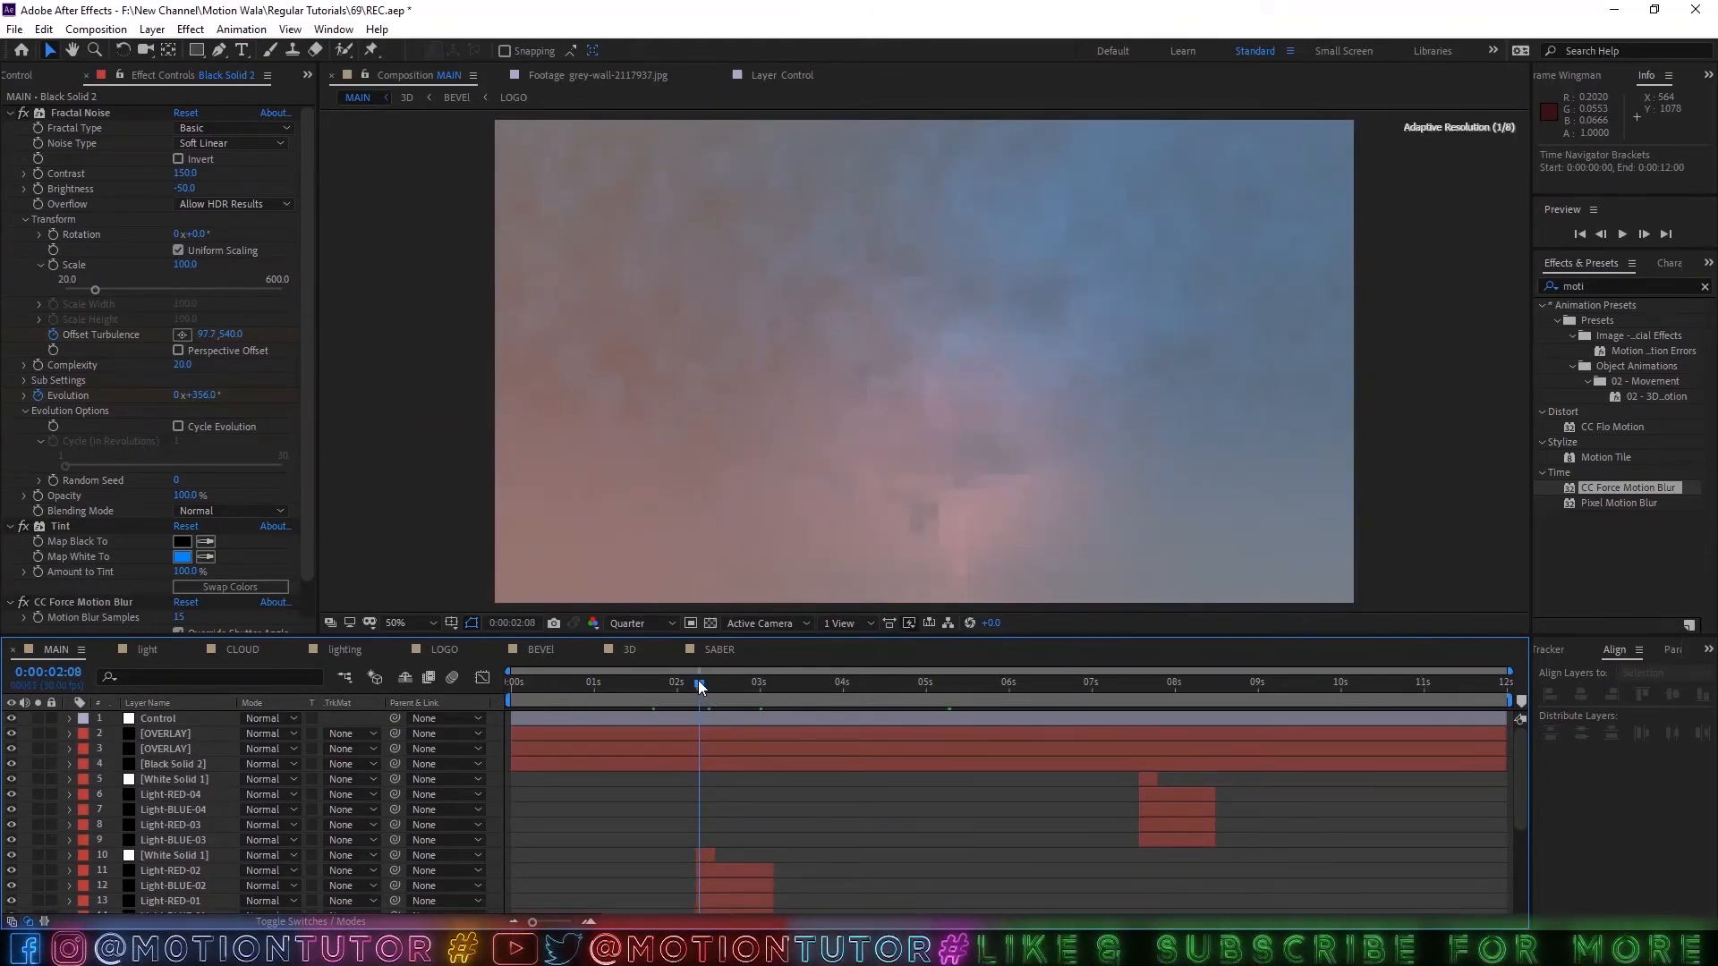
pyautogui.moveTo(700, 679); pyautogui.dragTo(1179, 731)
pyautogui.scroll(-5, 832, 821)
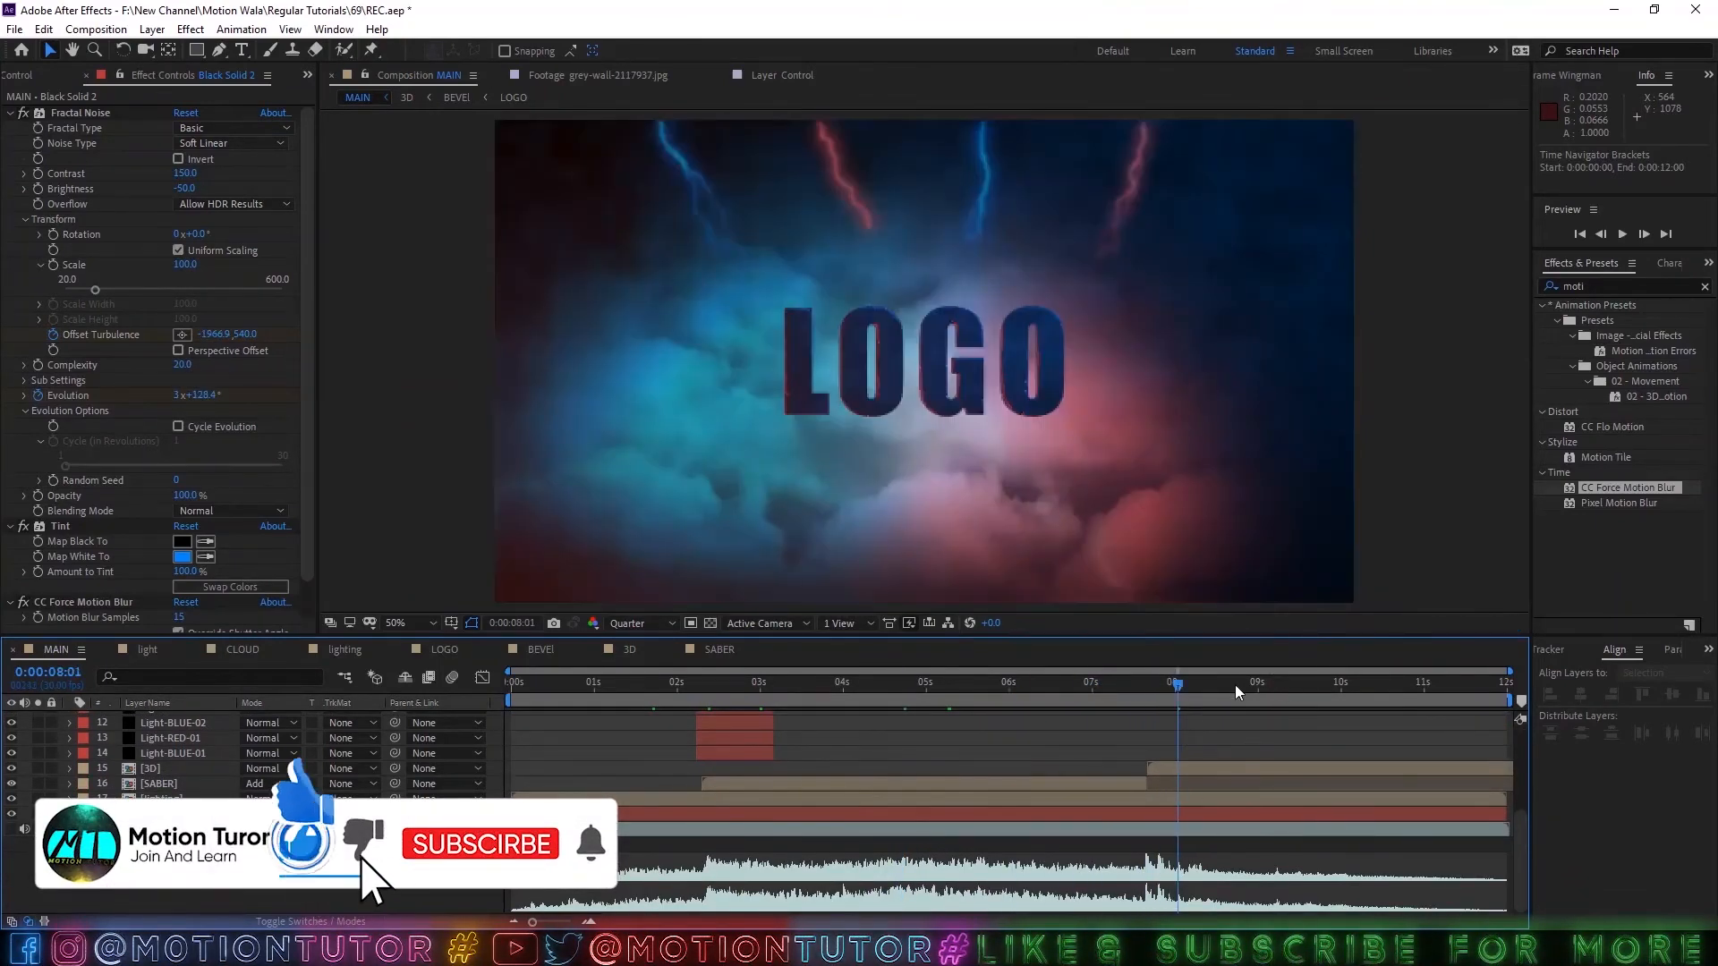
pyautogui.click(1238, 683)
pyautogui.scroll(1, 933, 383)
pyautogui.scroll(-1, 932, 383)
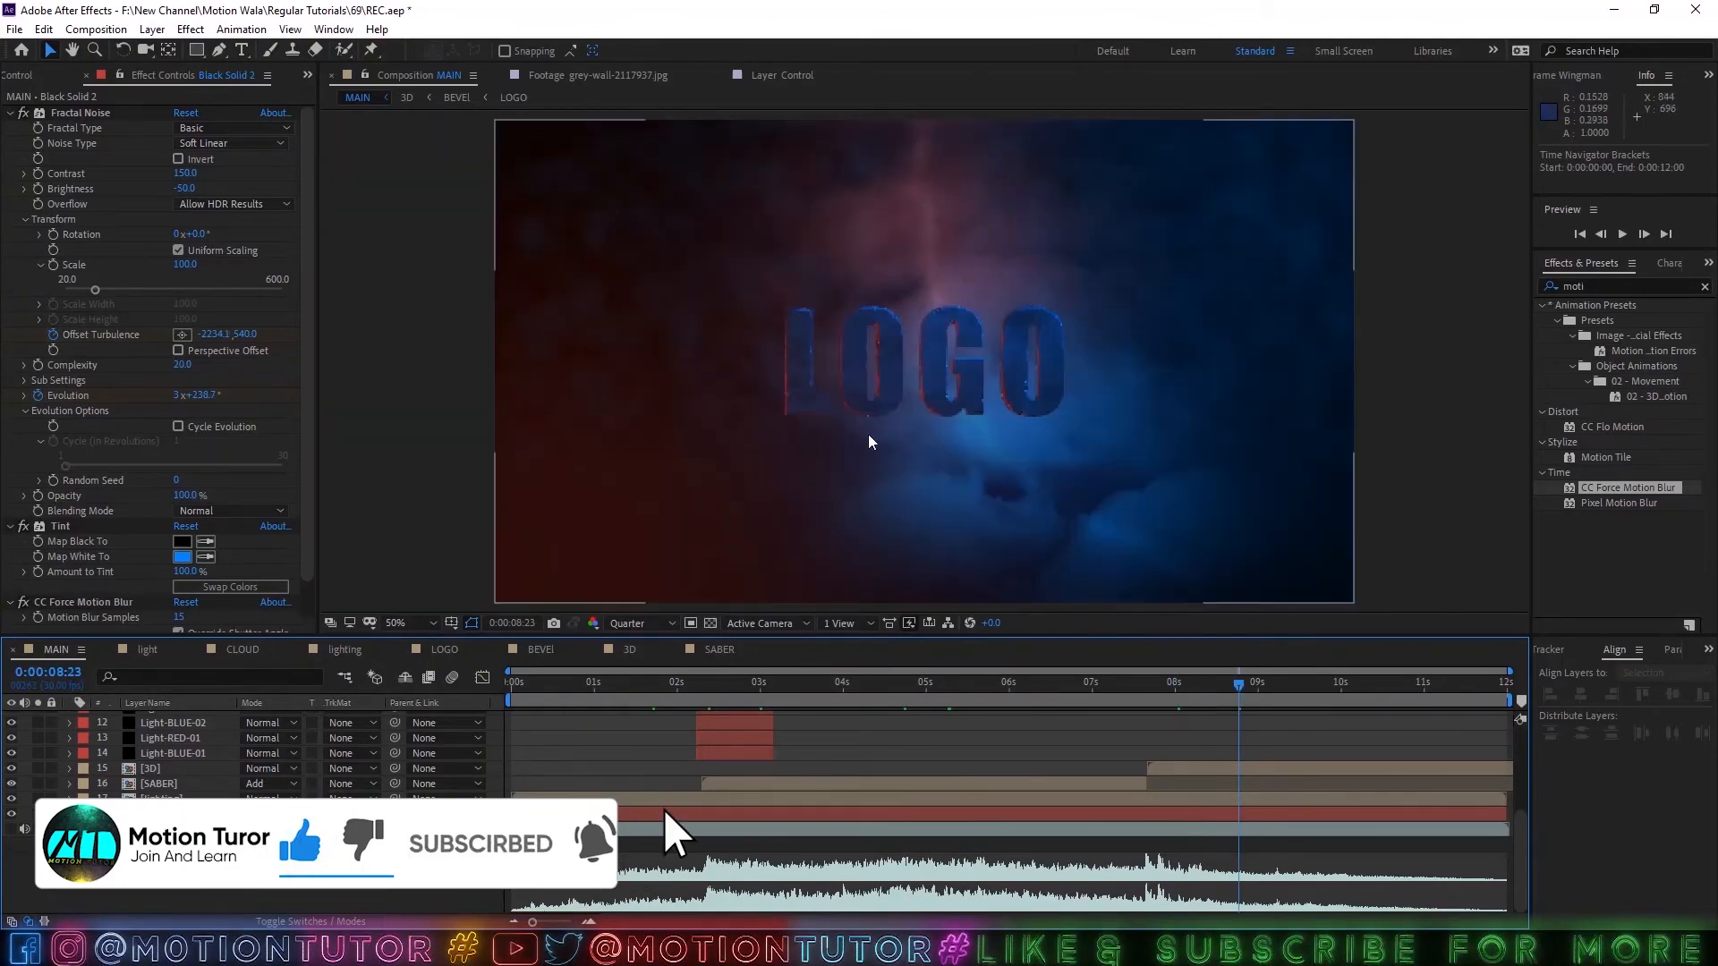
# Save the project, play the composition from the start and inspect it up to 0:00:08:13.
pyautogui.hotkey('ctrl', 's')
pyautogui.press('space')
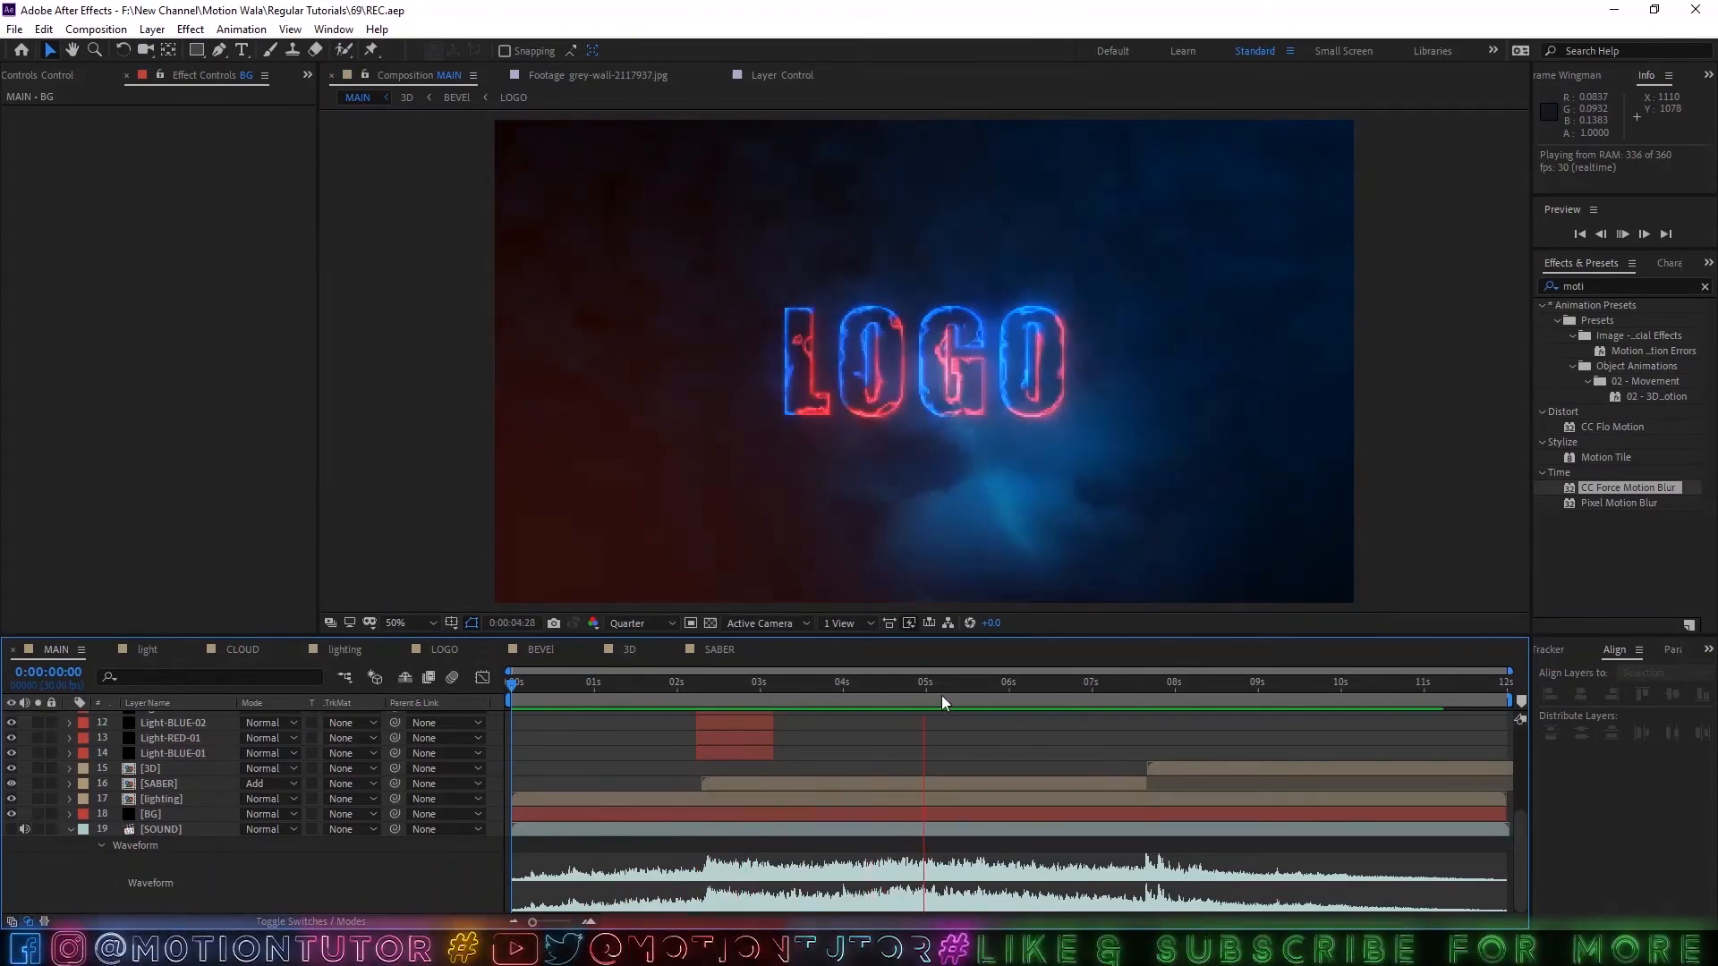
pyautogui.moveTo(988, 690); pyautogui.dragTo(1210, 692)
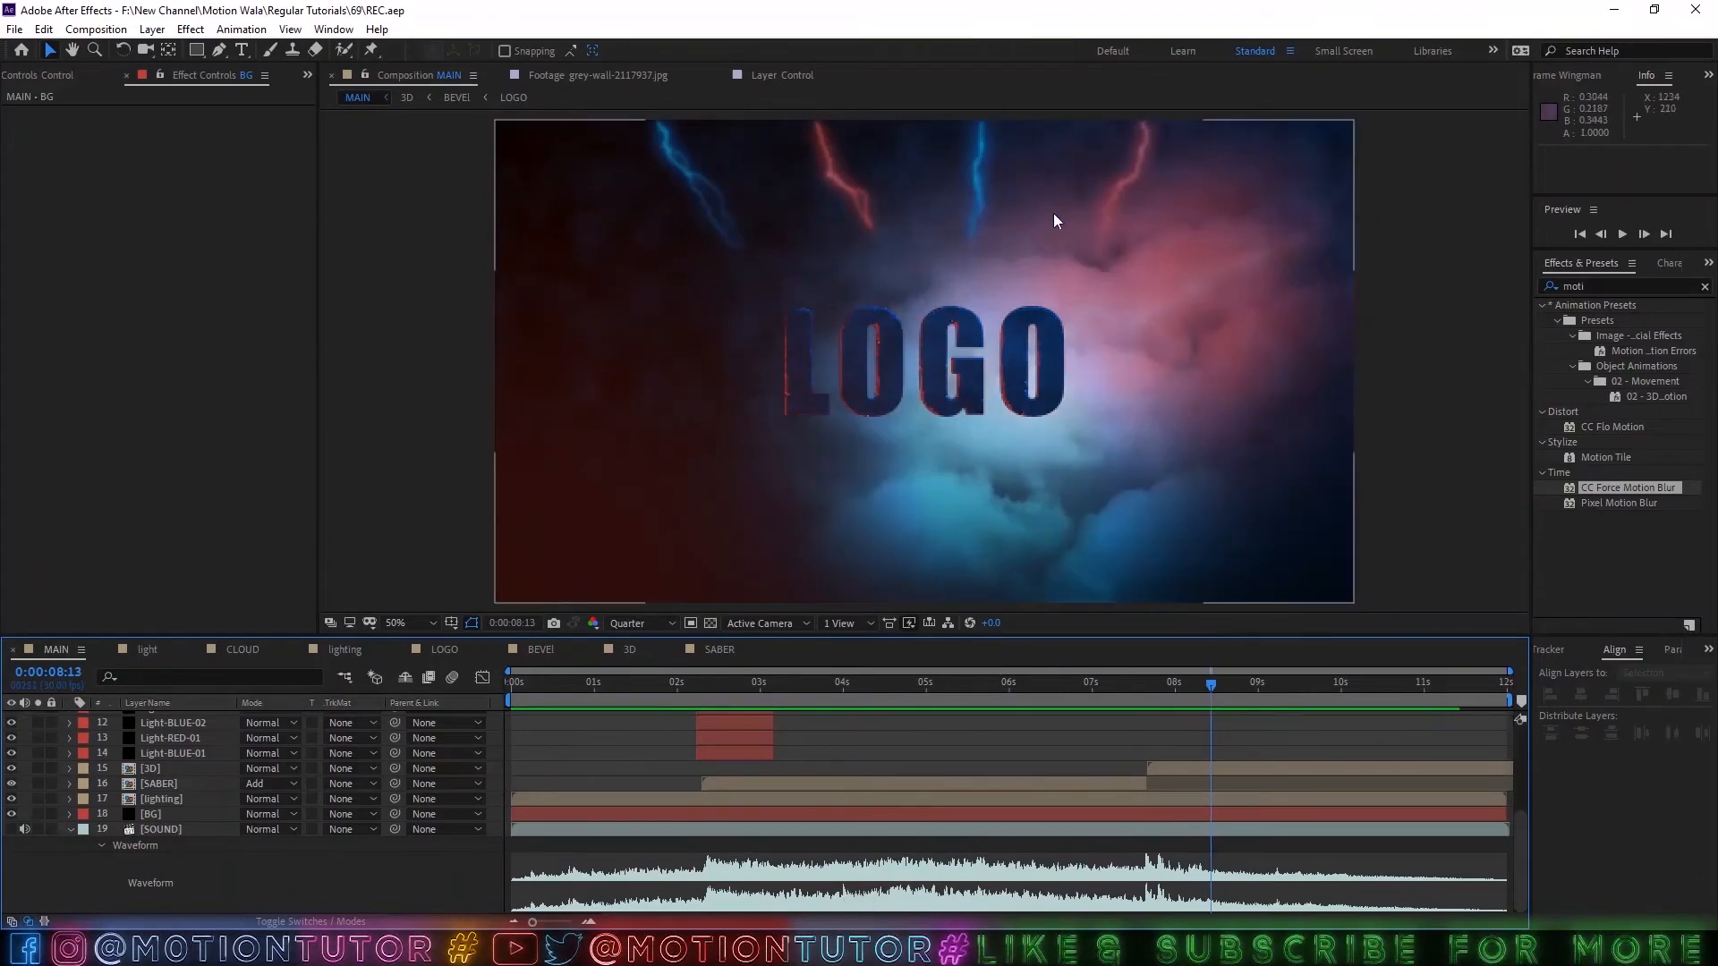
# Set the black solid's Offset Turbulence keyframe at 0:00:11:29 to -2050, 540.
pyautogui.click(164, 762)
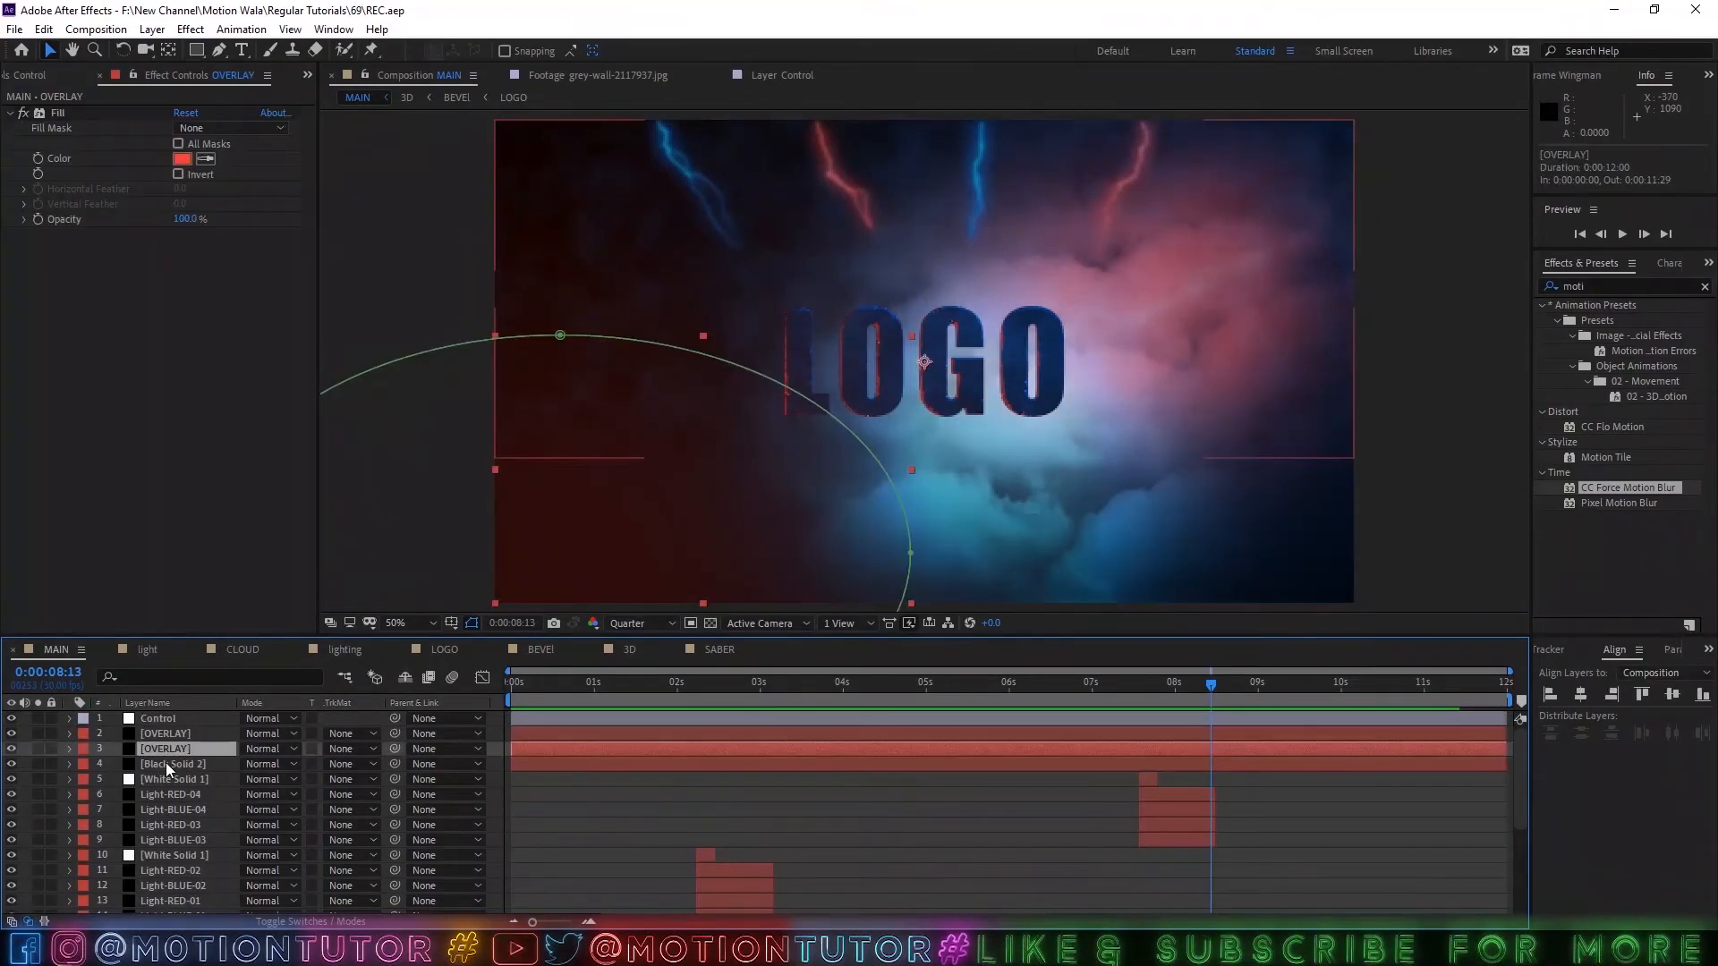
pyautogui.press('u')
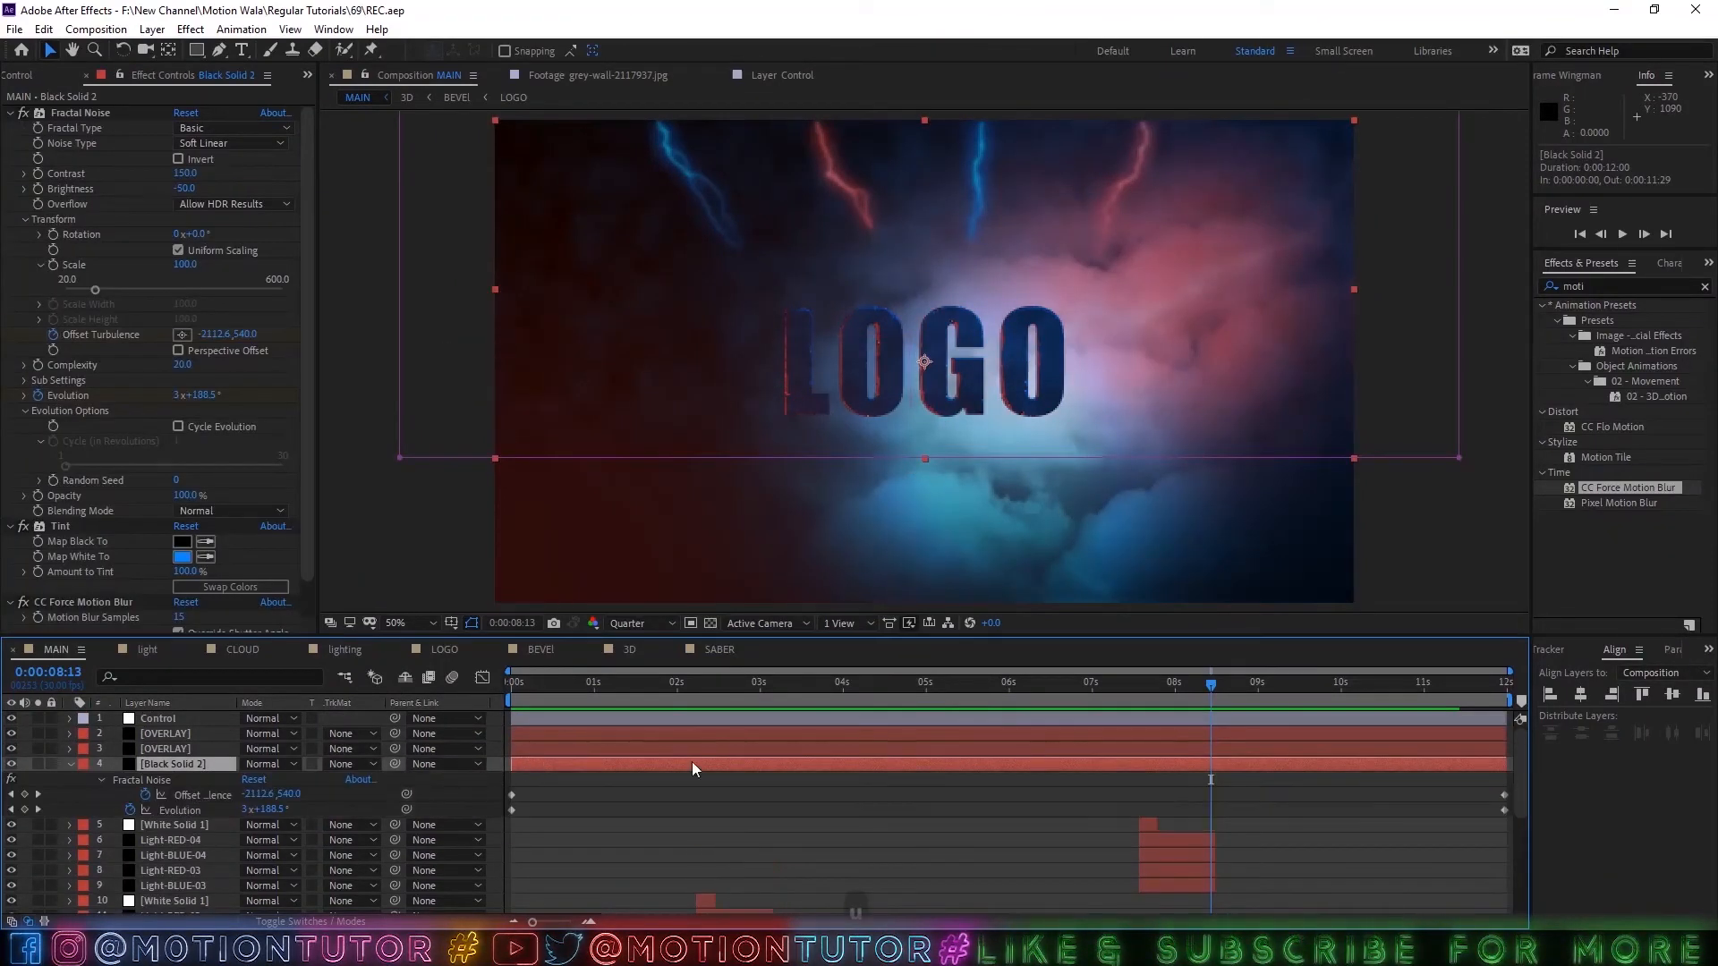
pyautogui.moveTo(1185, 687); pyautogui.dragTo(1510, 689)
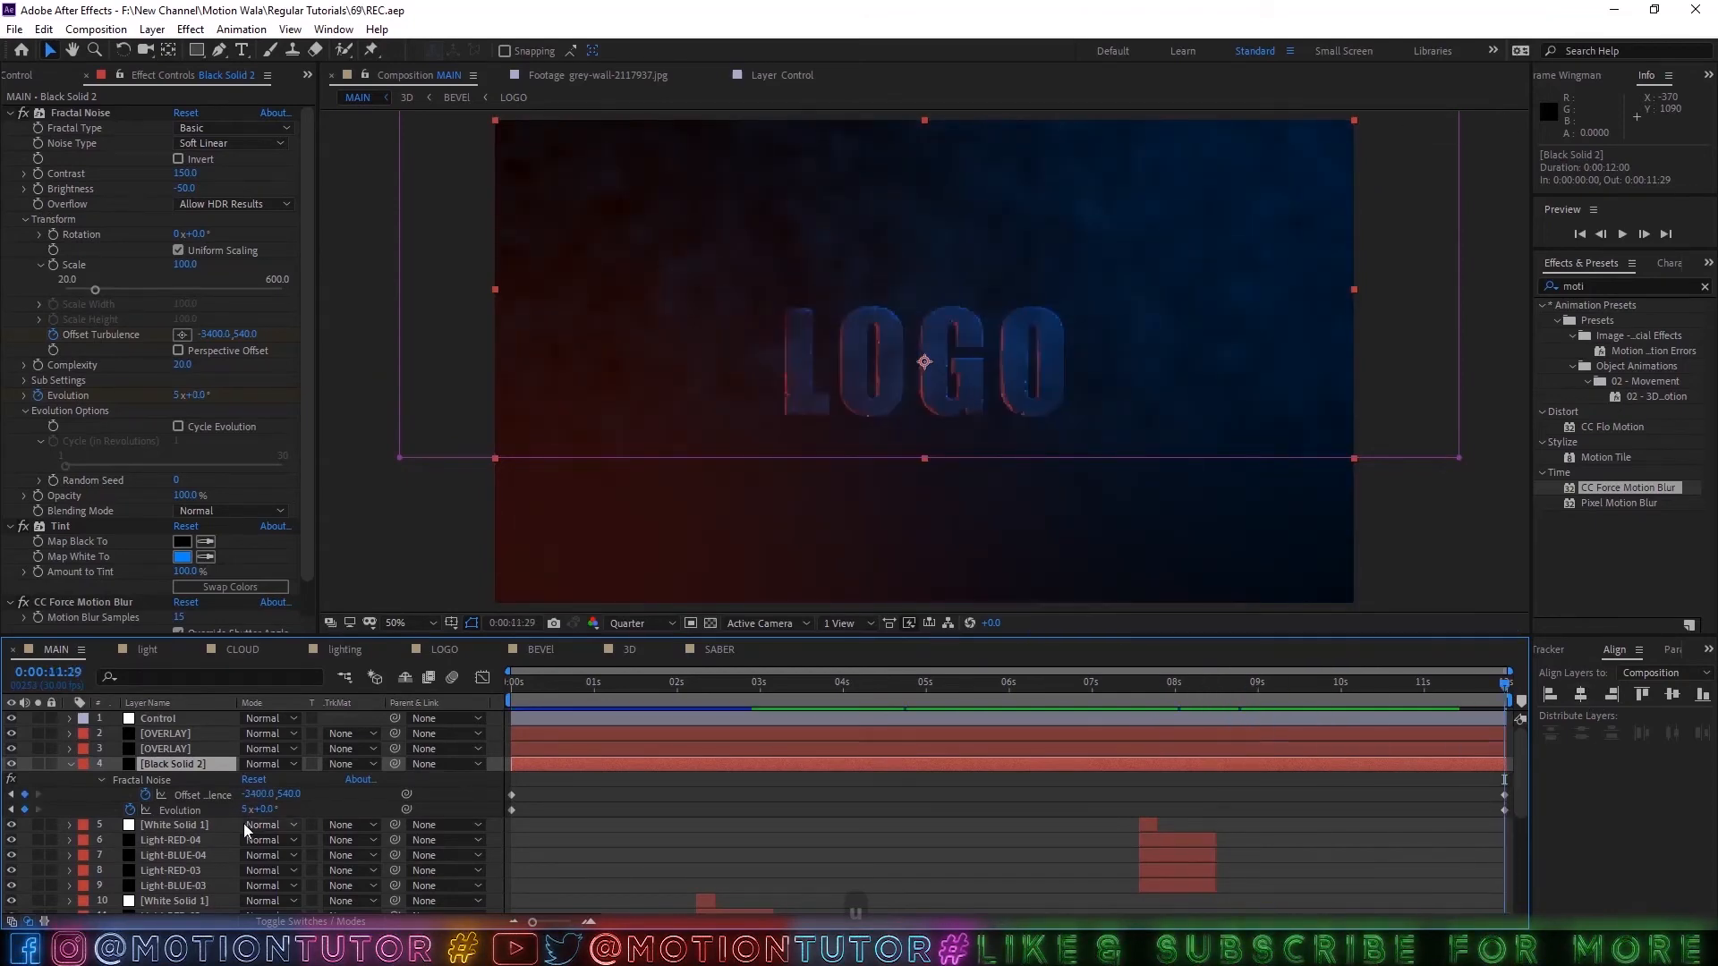
pyautogui.moveTo(250, 795); pyautogui.dragTo(371, 788)
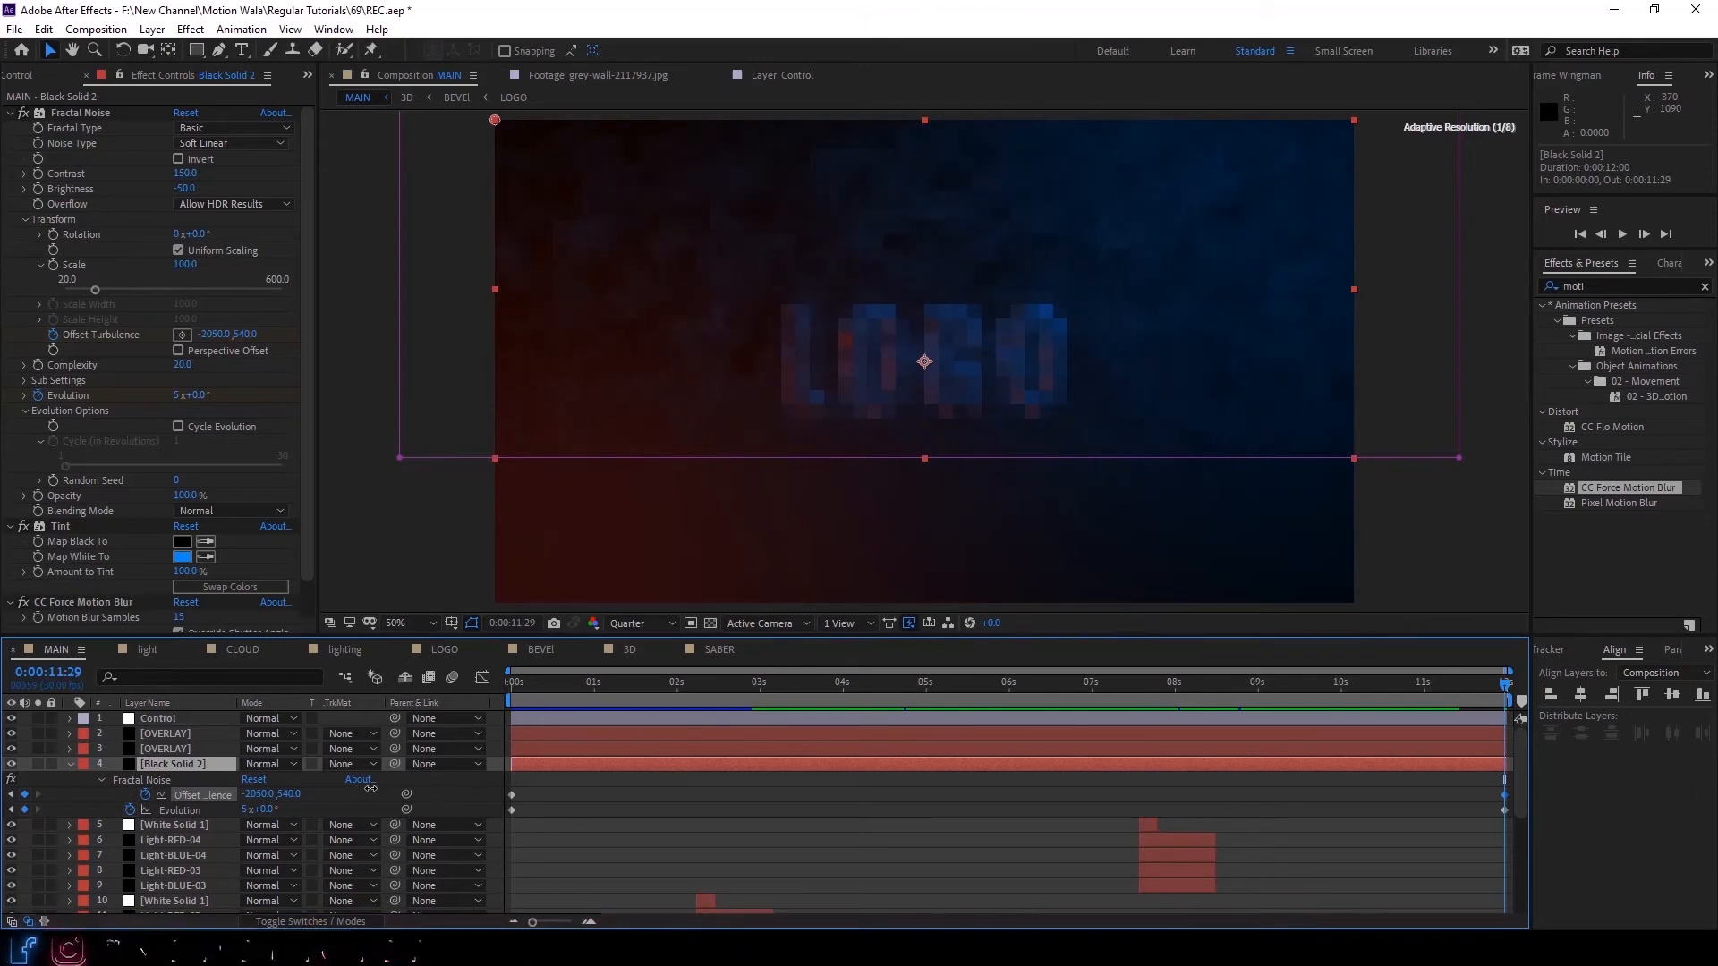
# Check the soloed black solid's noise motion along the timeline, then turn its solo off.
pyautogui.moveTo(793, 689); pyautogui.dragTo(1370, 705)
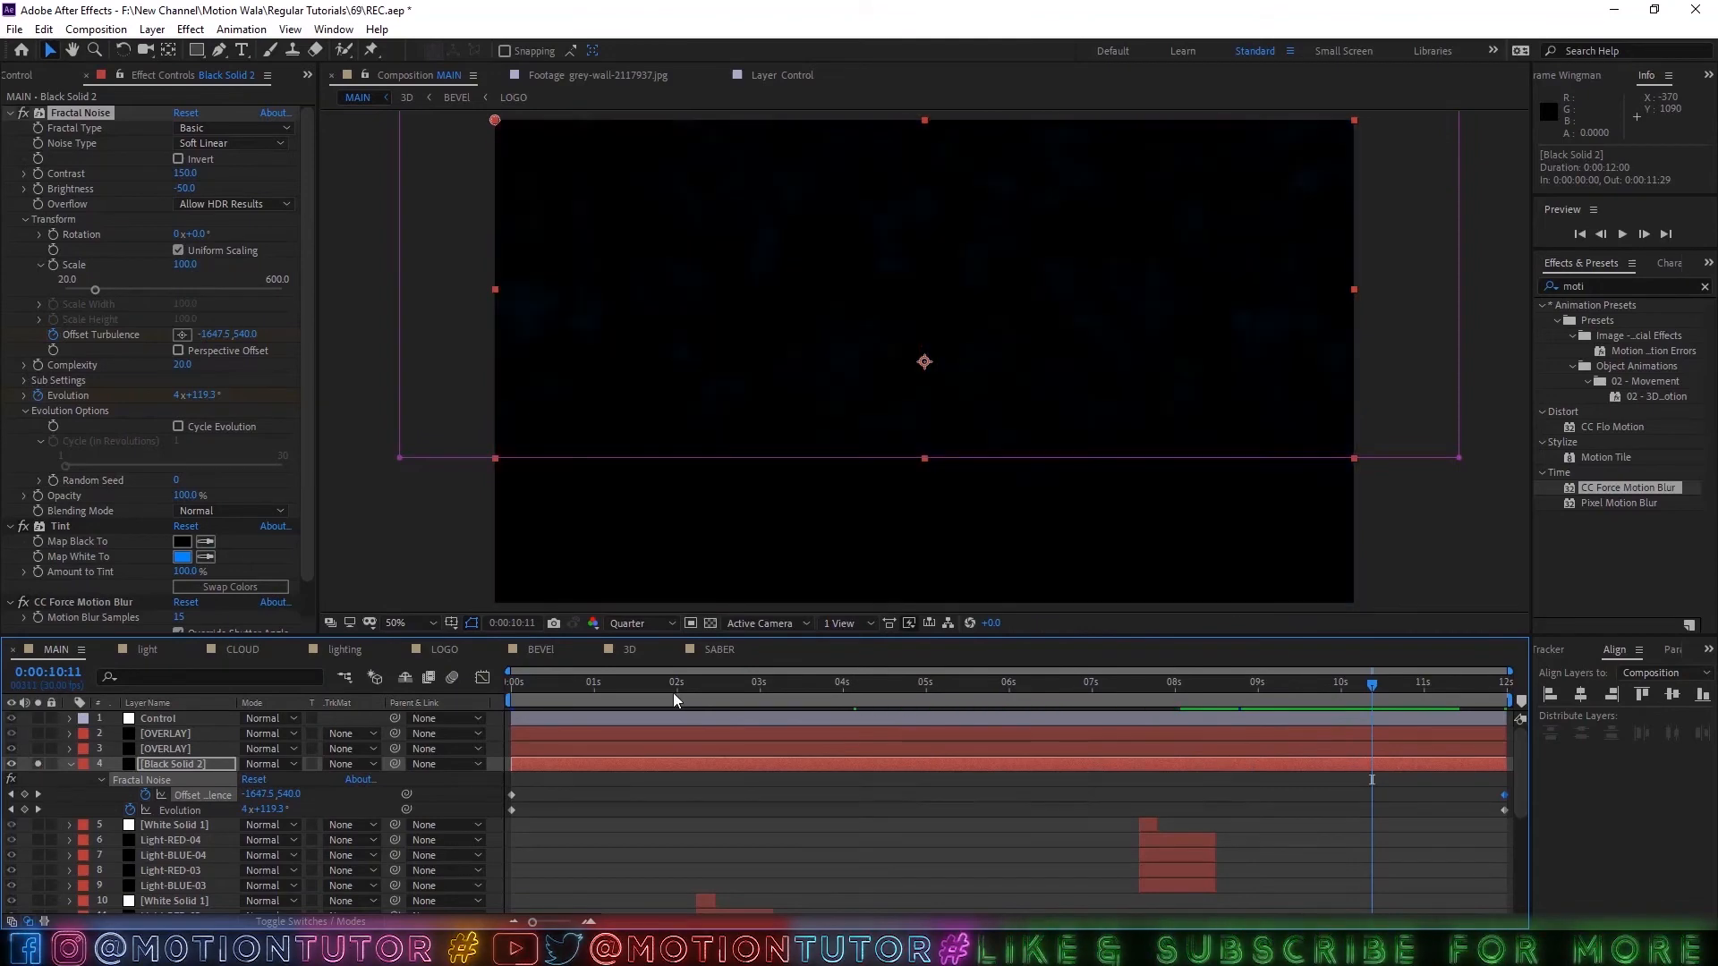
pyautogui.click(674, 693)
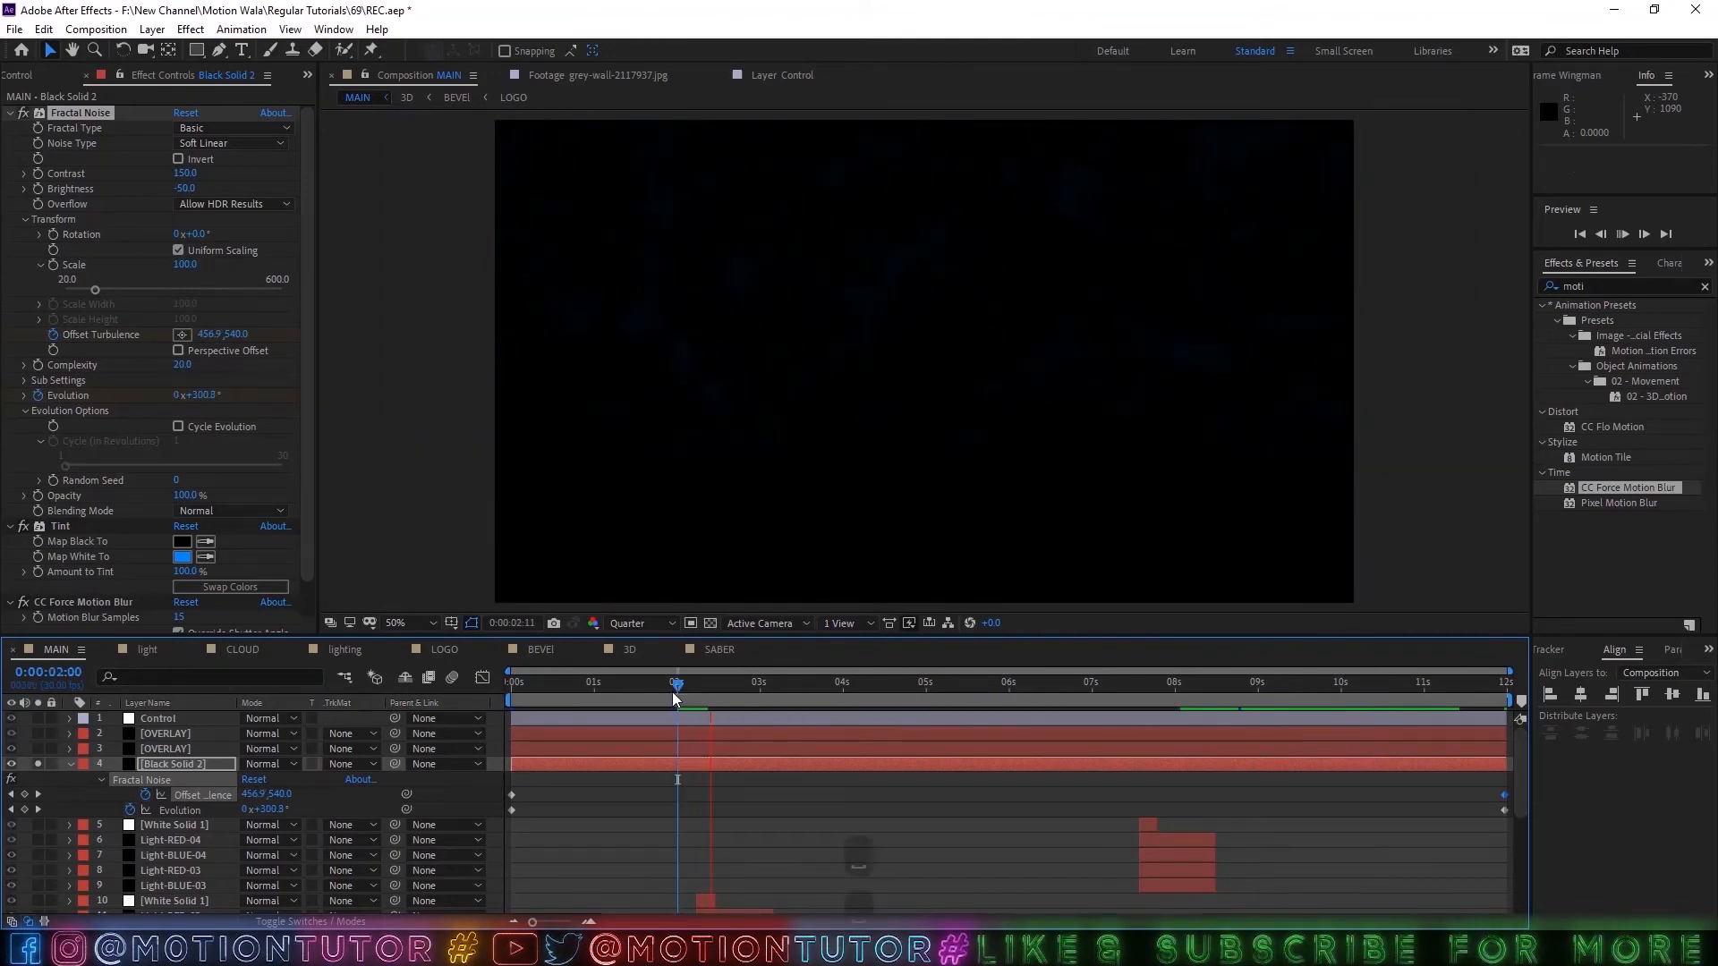
pyautogui.moveTo(673, 691); pyautogui.dragTo(710, 690)
pyautogui.click(70, 764)
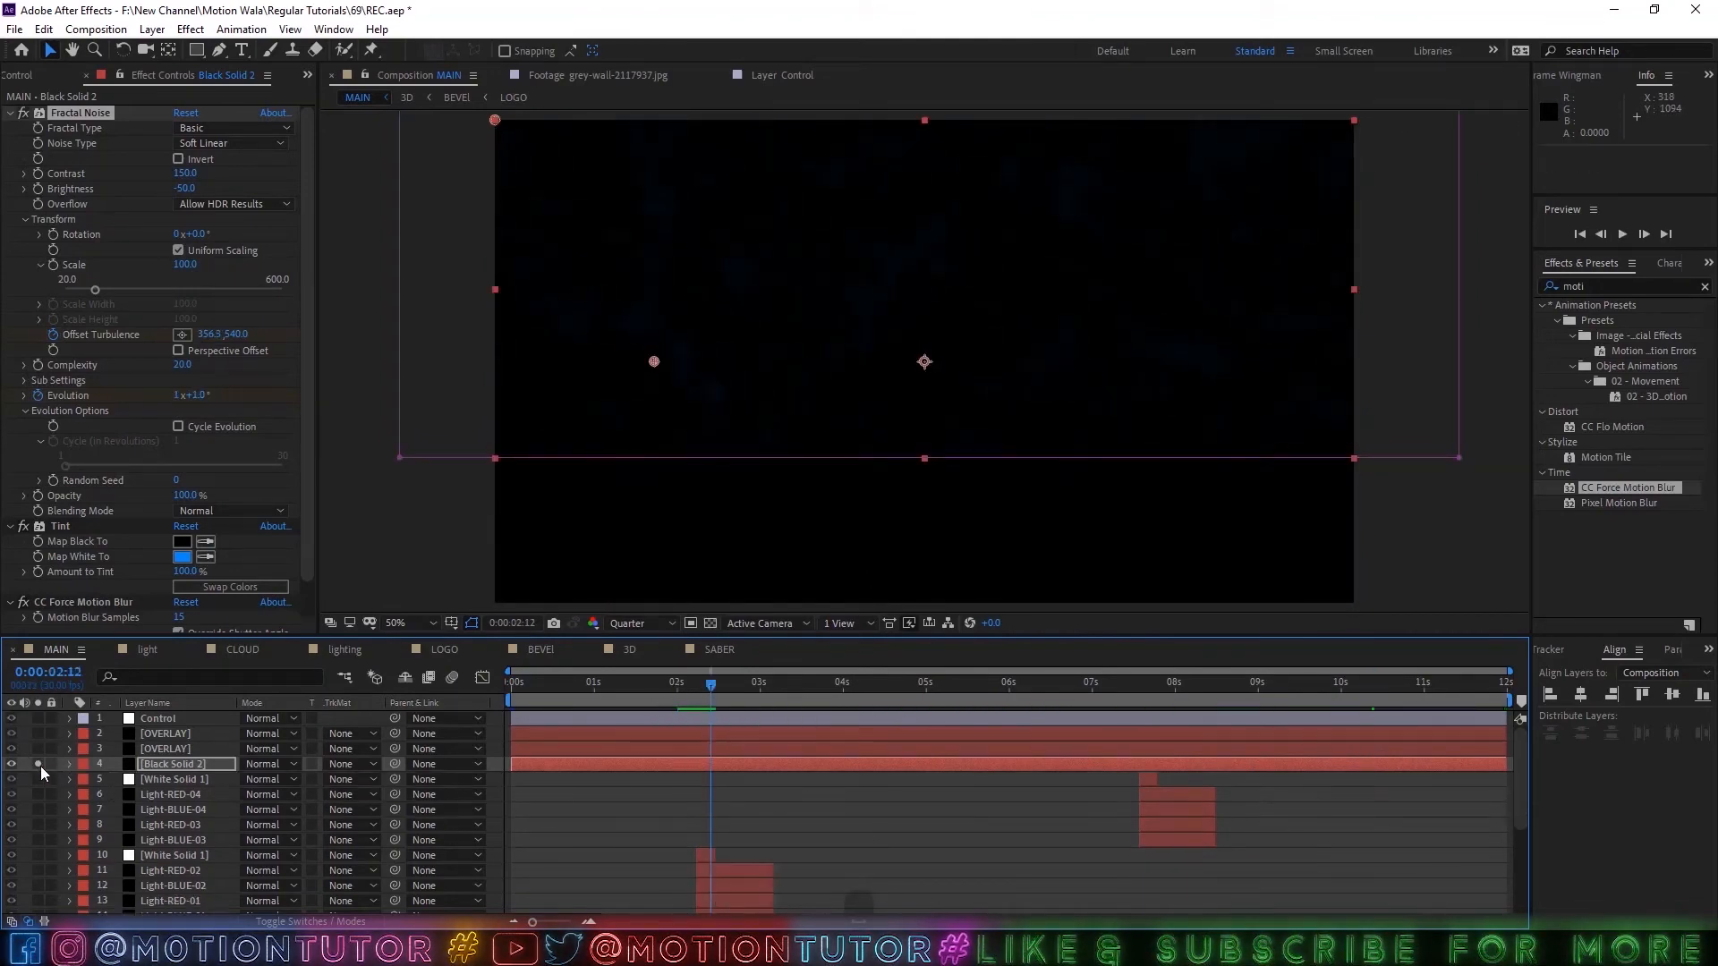
pyautogui.click(37, 764)
# Trim the end of the lighting layer to 0:00:07:19 and check the frames up to 0:00:08:28.
pyautogui.scroll(-4, 822, 799)
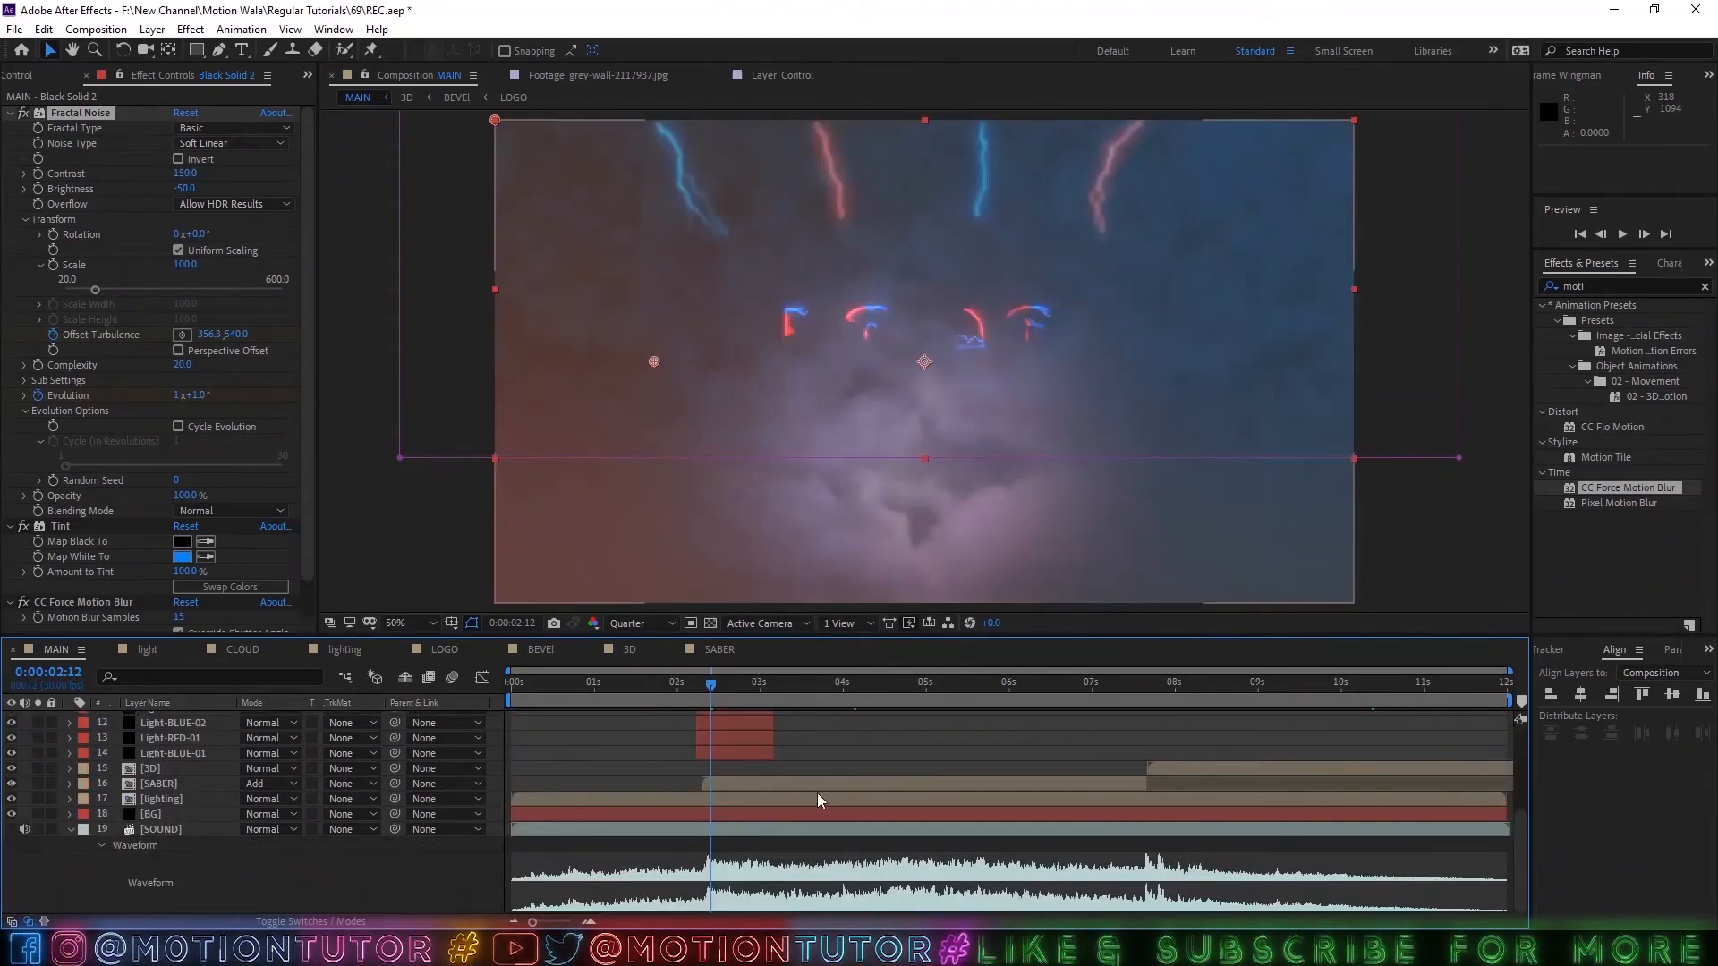
pyautogui.scroll(3, 821, 799)
pyautogui.scroll(-3, 821, 799)
pyautogui.click(1143, 685)
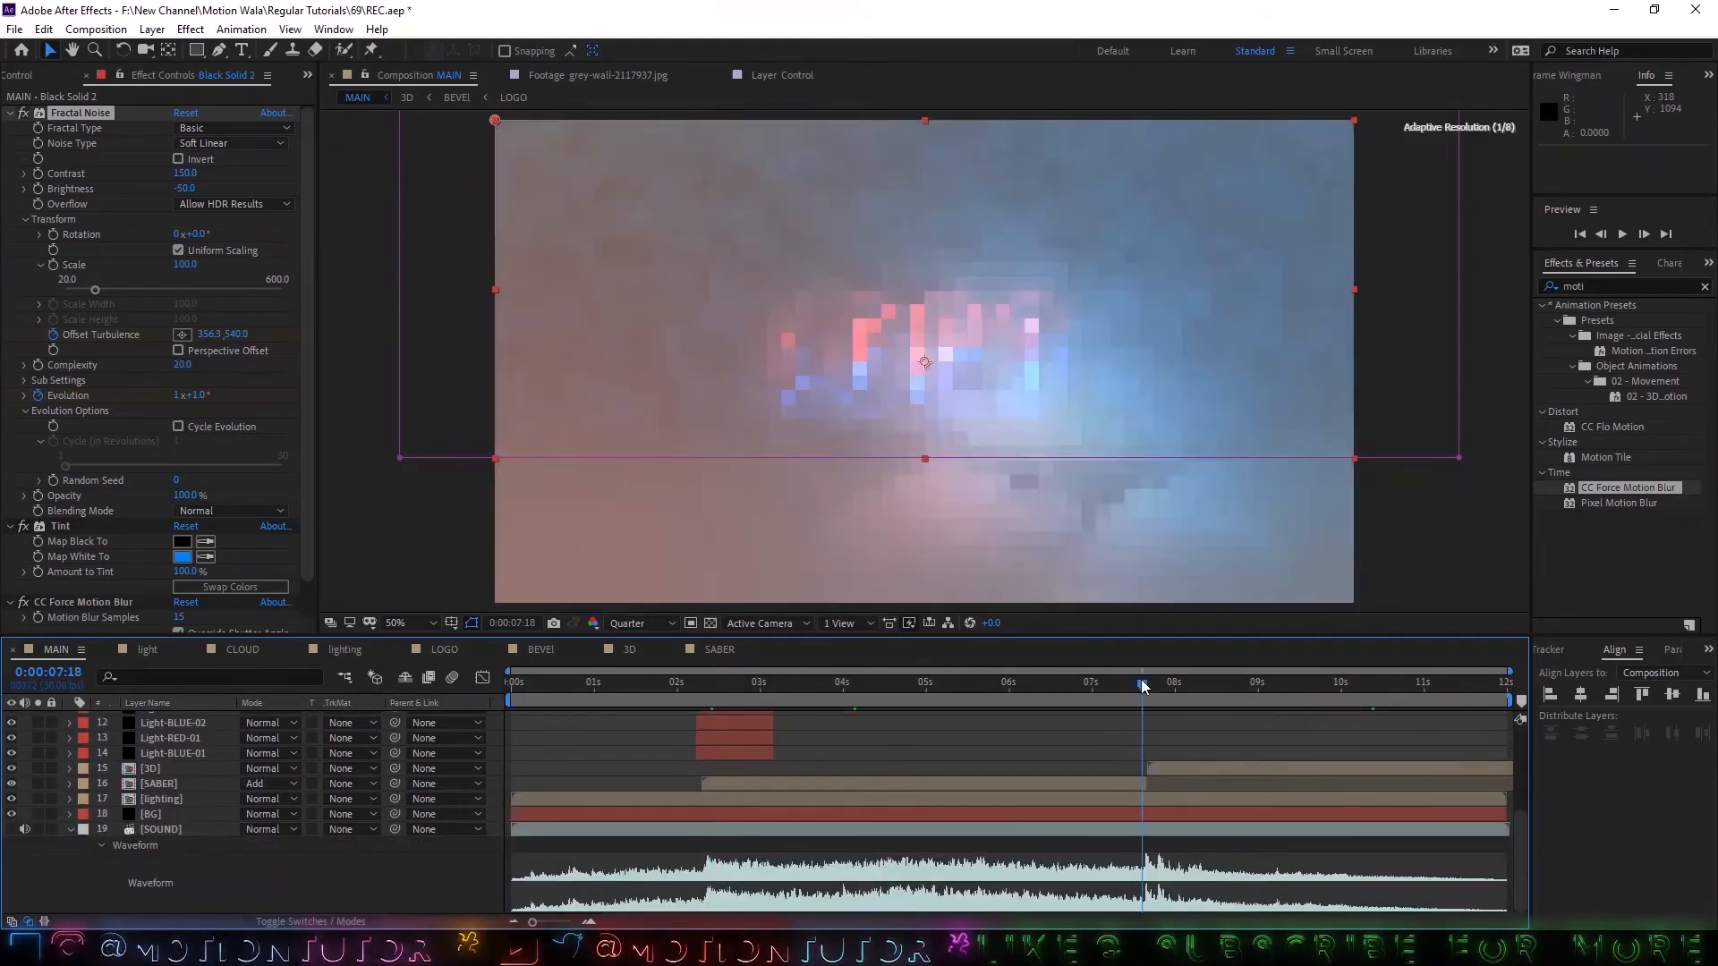
pyautogui.scroll(4, 1156, 785)
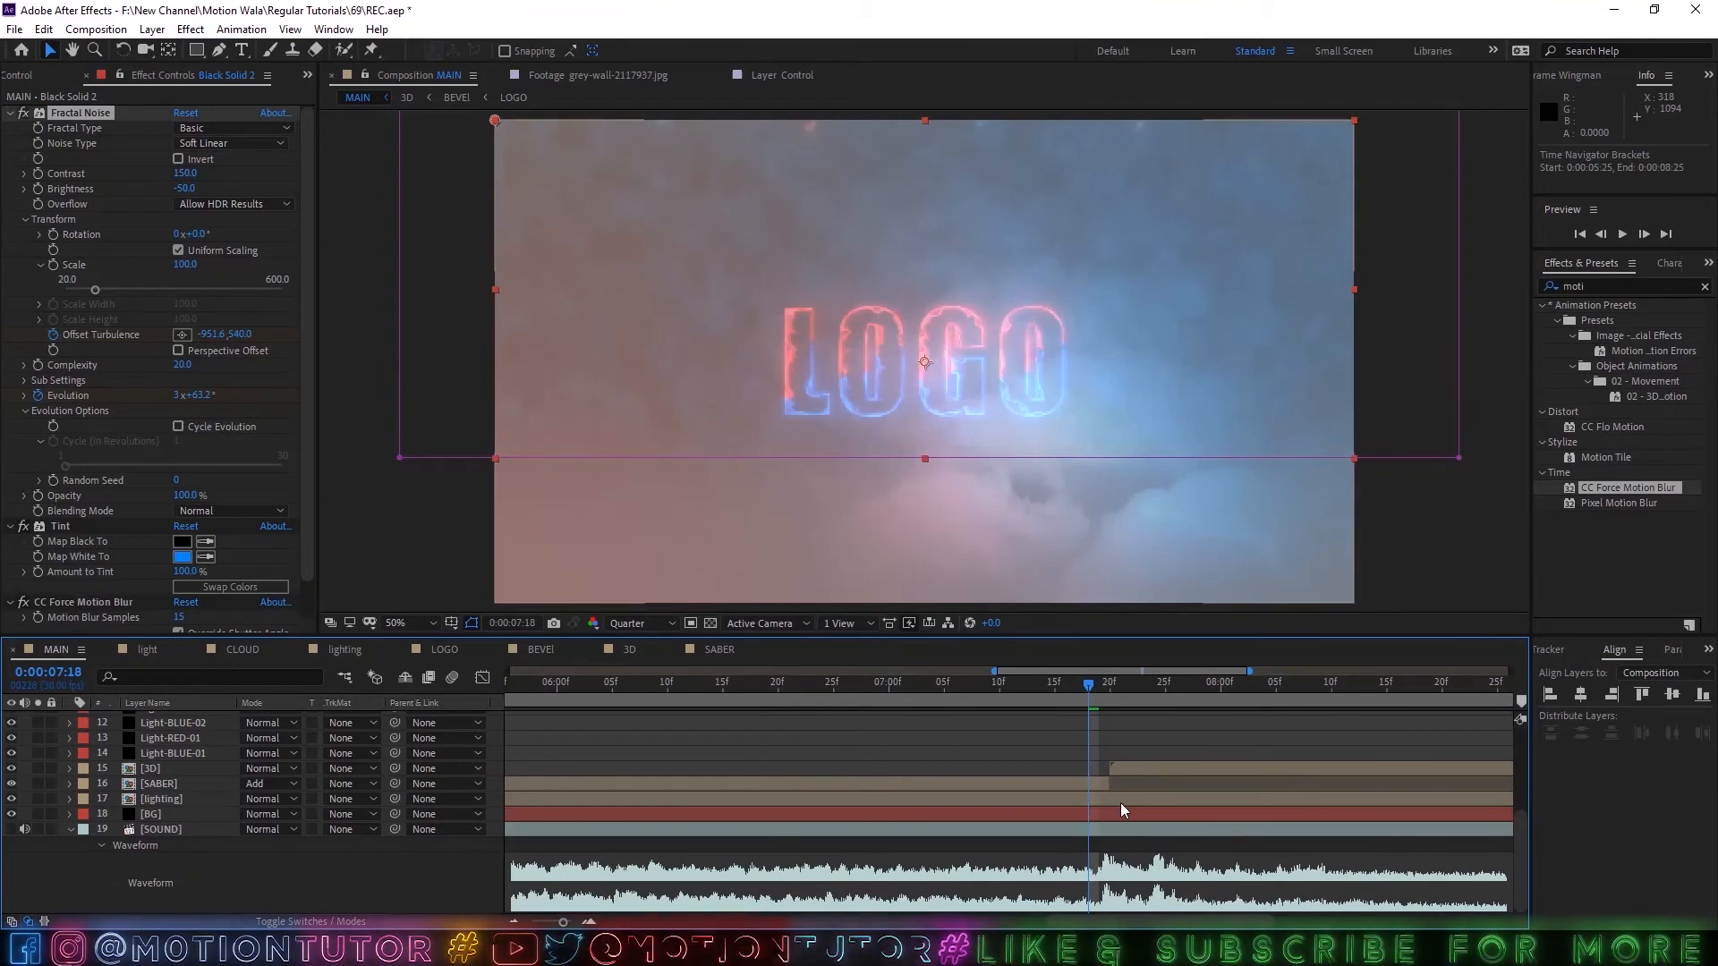
pyautogui.click(1121, 801)
pyautogui.scroll(-5, 1244, 762)
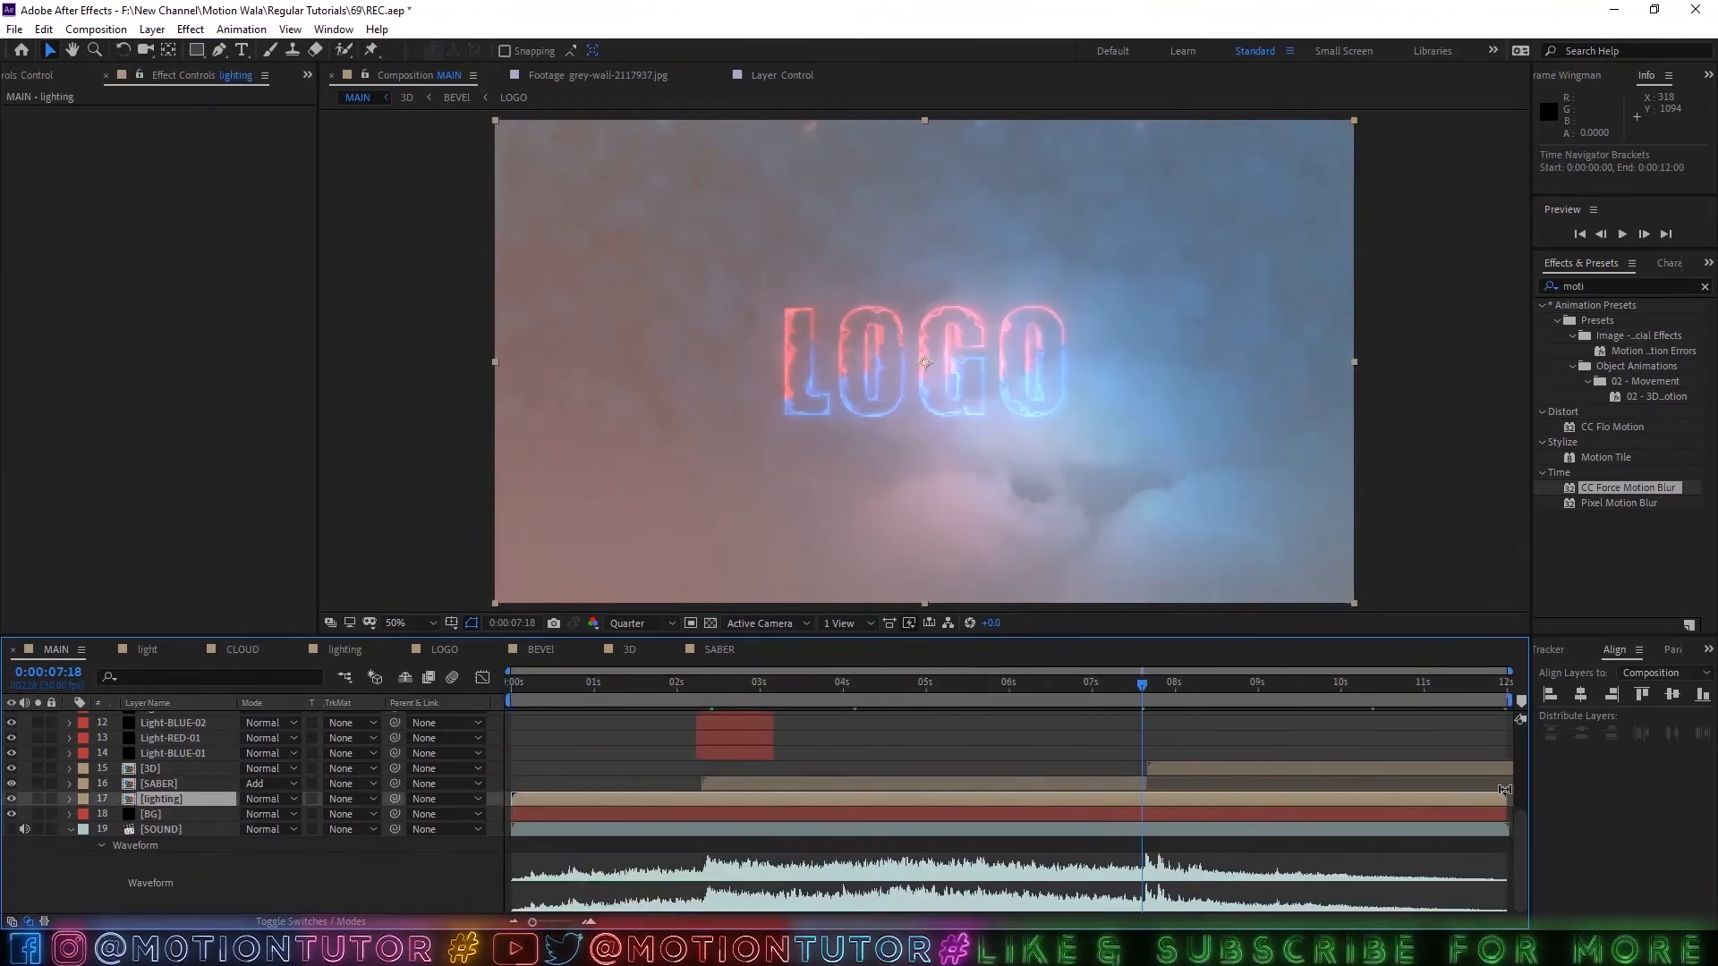
pyautogui.moveTo(1508, 799); pyautogui.dragTo(1154, 799)
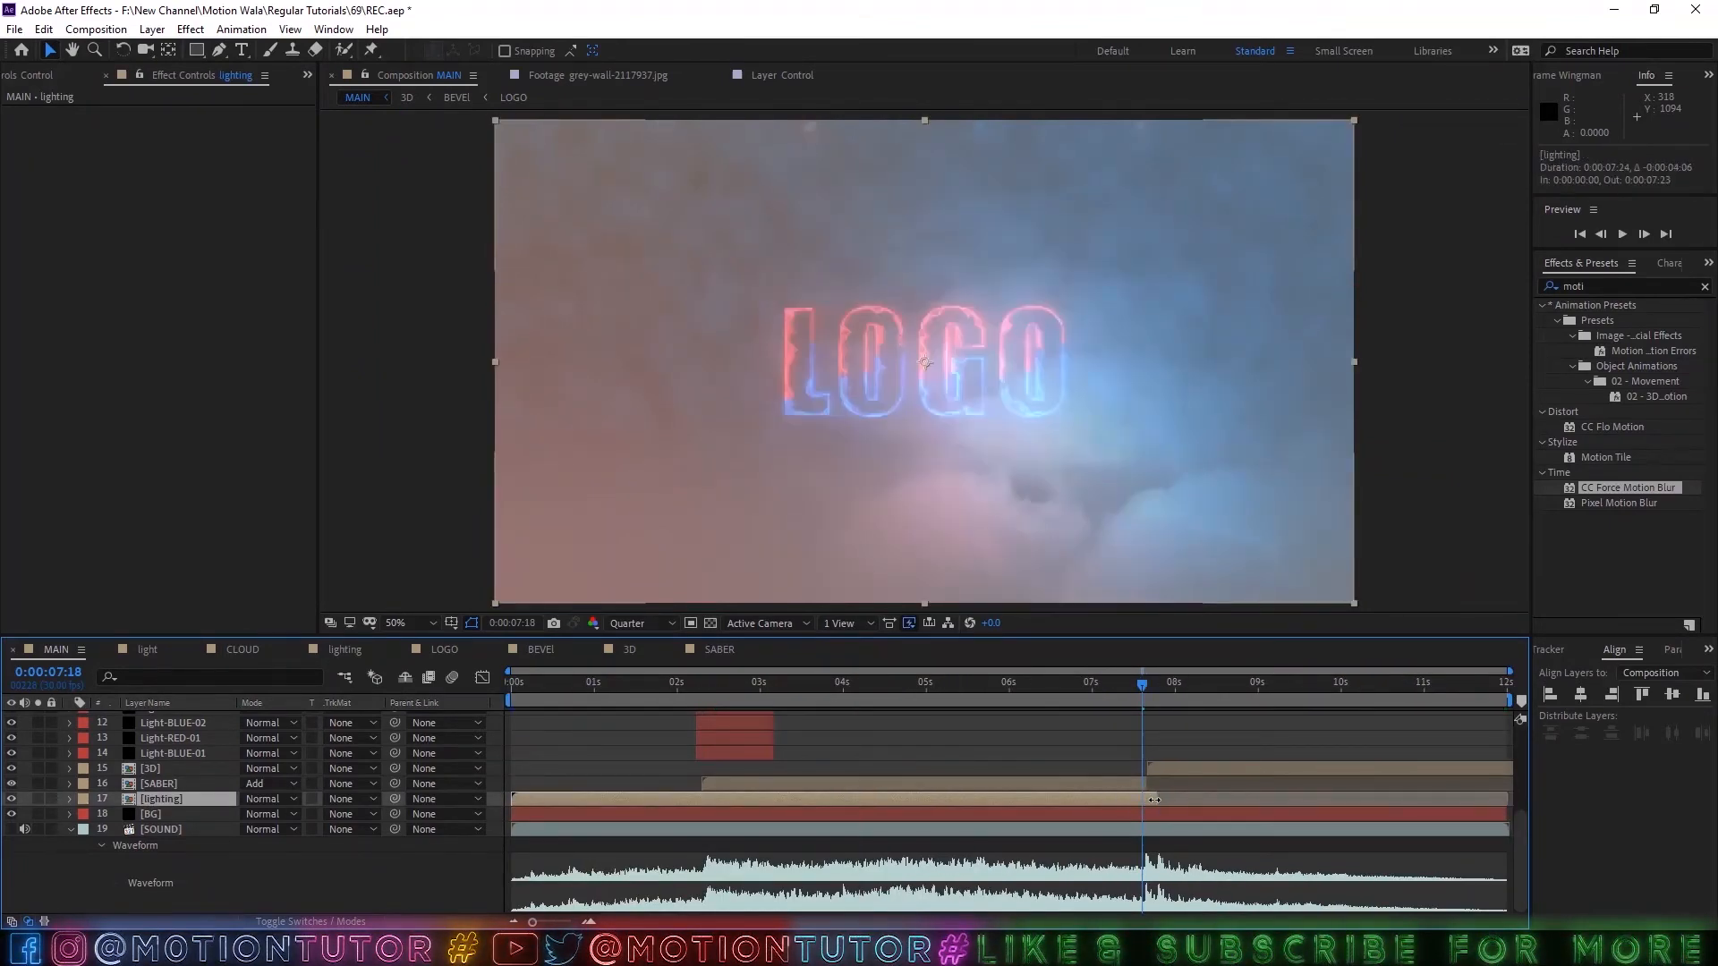
pyautogui.moveTo(1106, 700); pyautogui.dragTo(1252, 721)
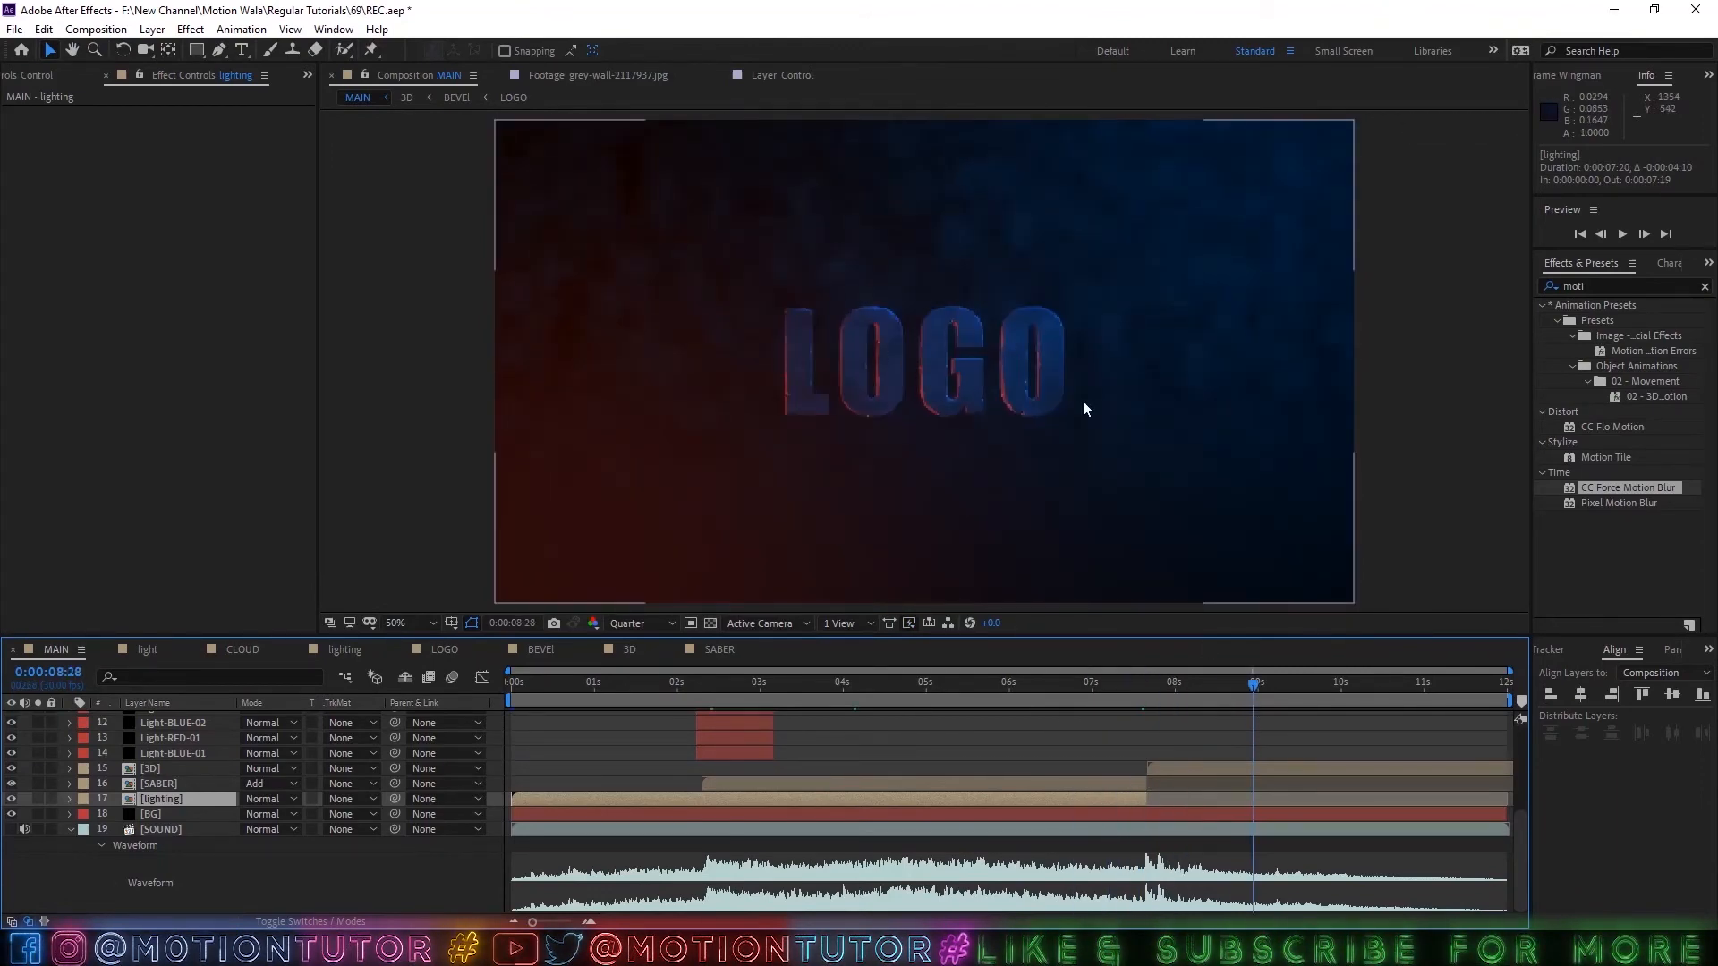
# Set the black solid layer's Opacity to 10%.
pyautogui.scroll(6, 115, 871)
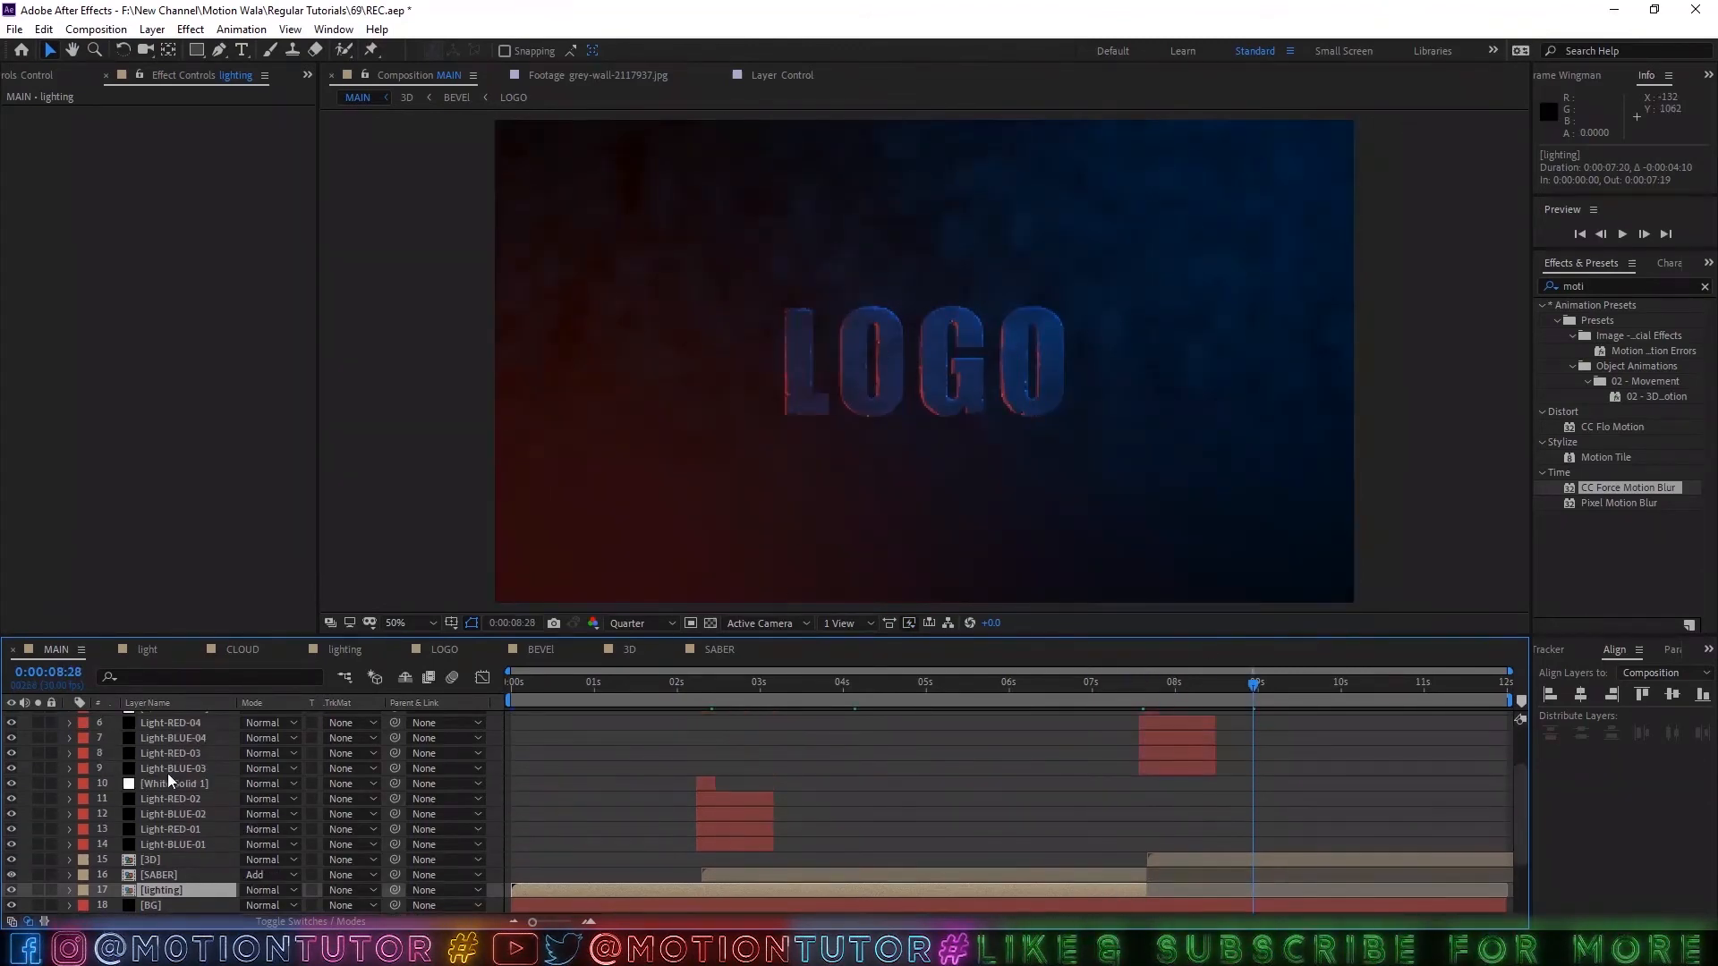
pyautogui.click(167, 764)
pyautogui.press('t')
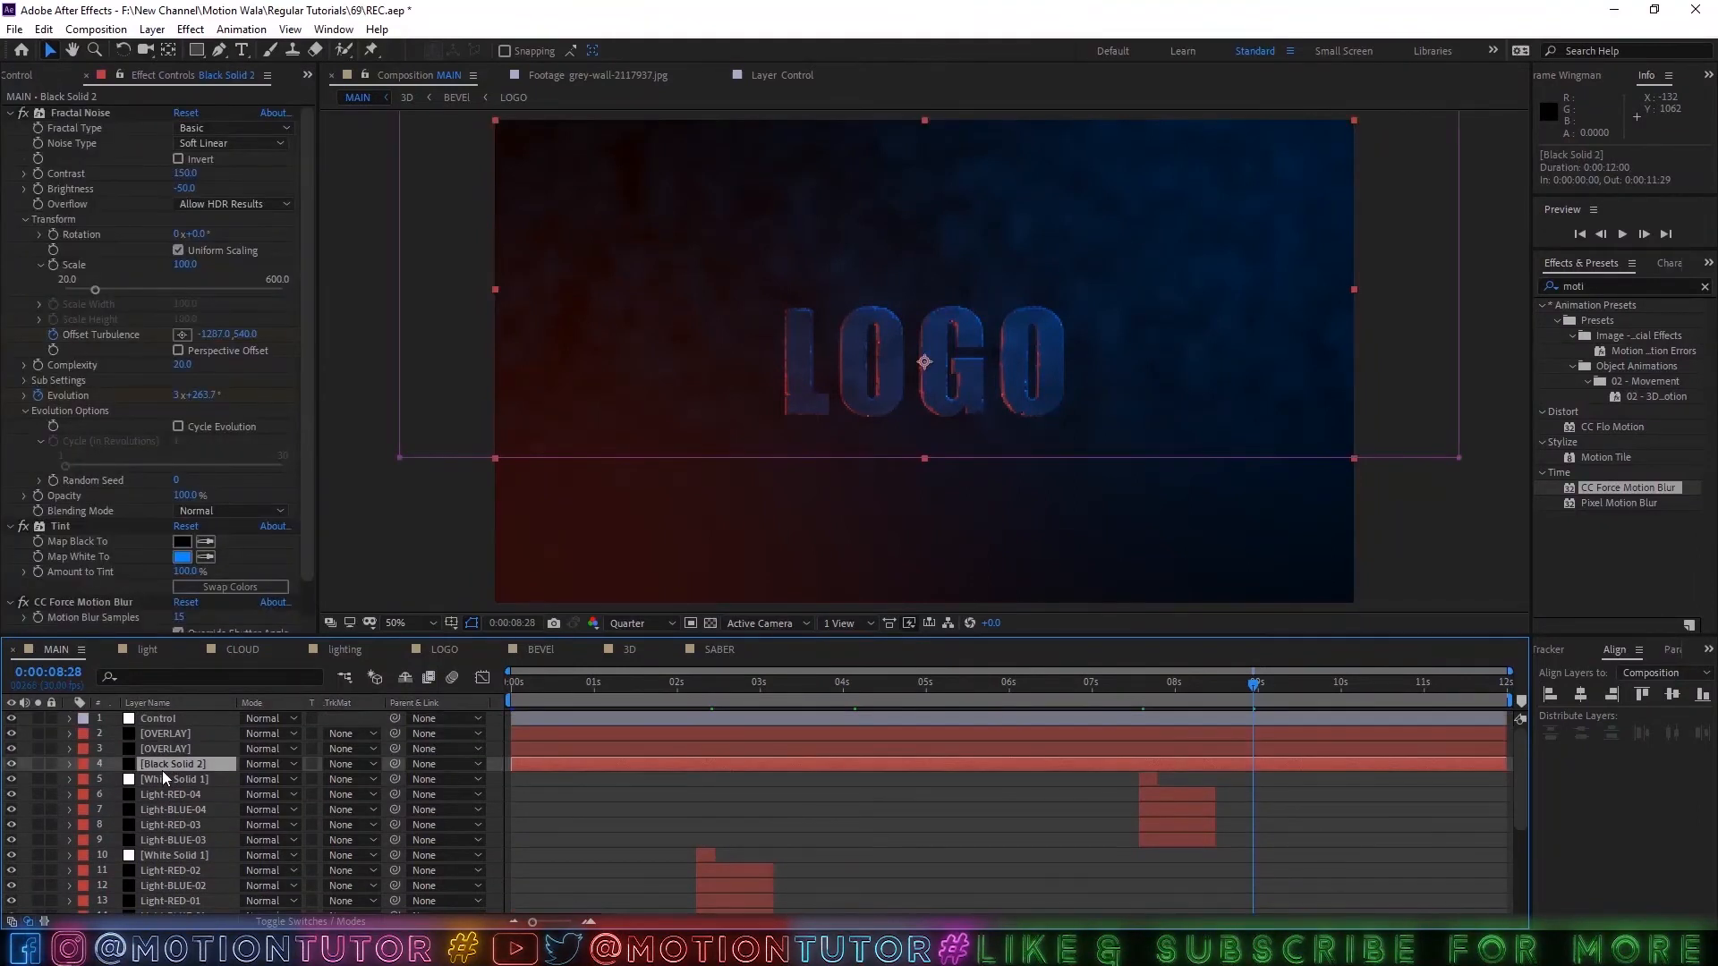
pyautogui.click(250, 779)
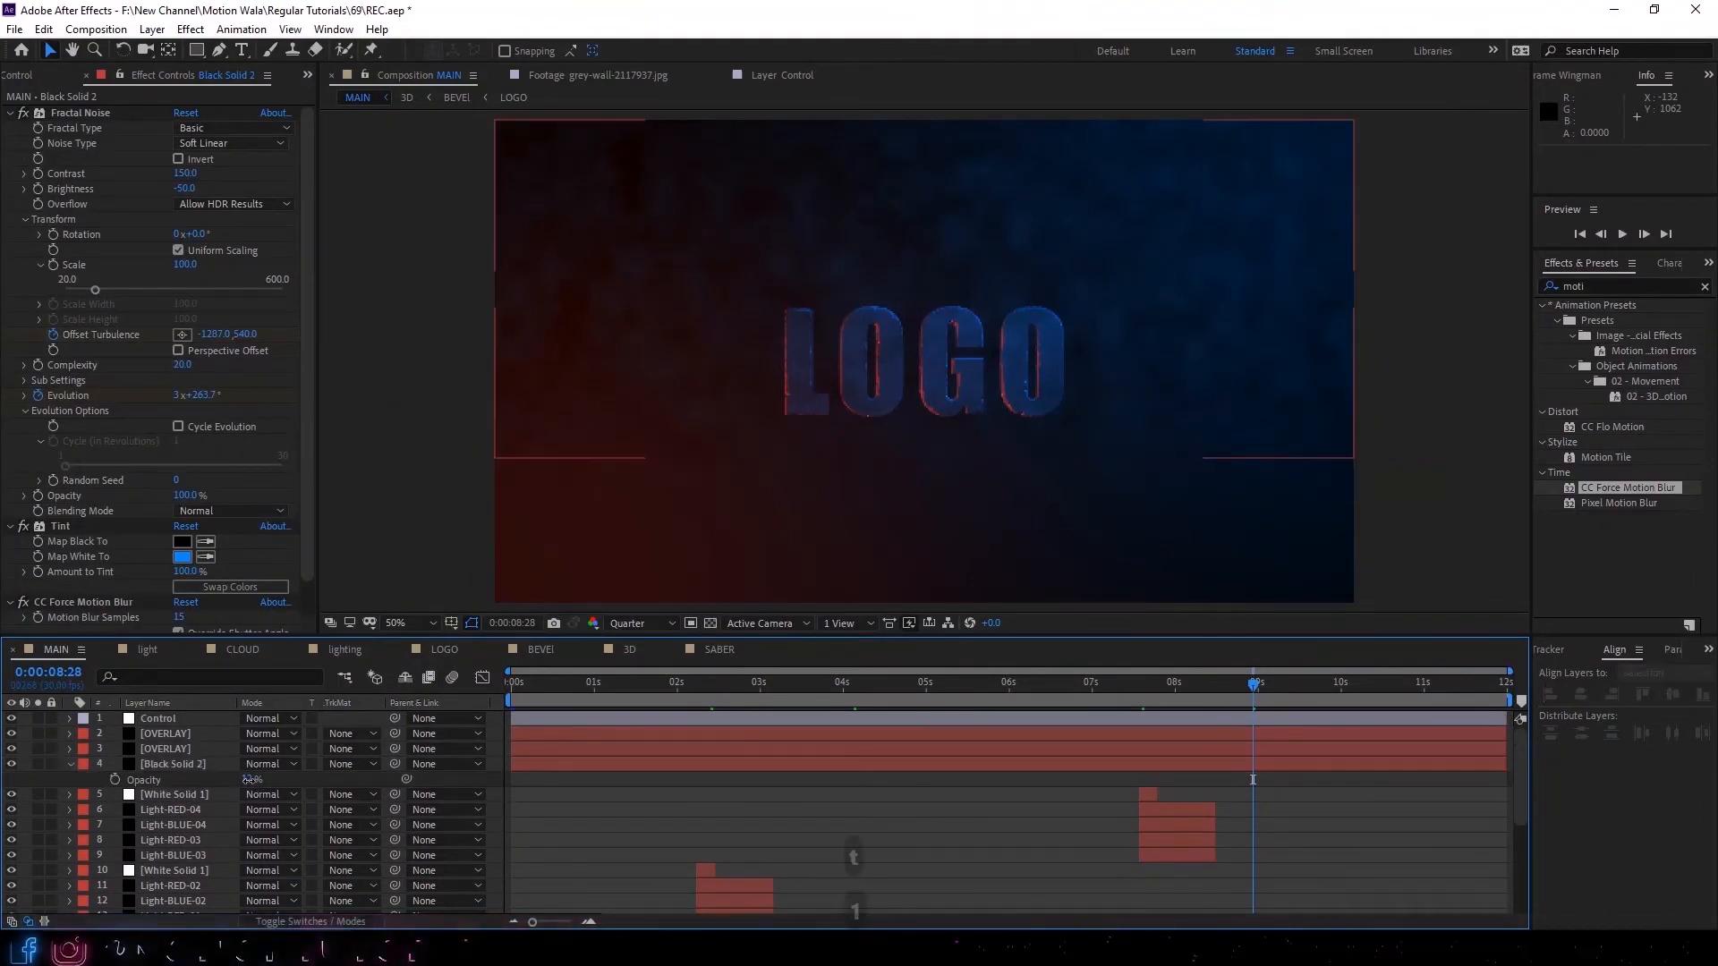
pyautogui.write('10')
pyautogui.press('Return')
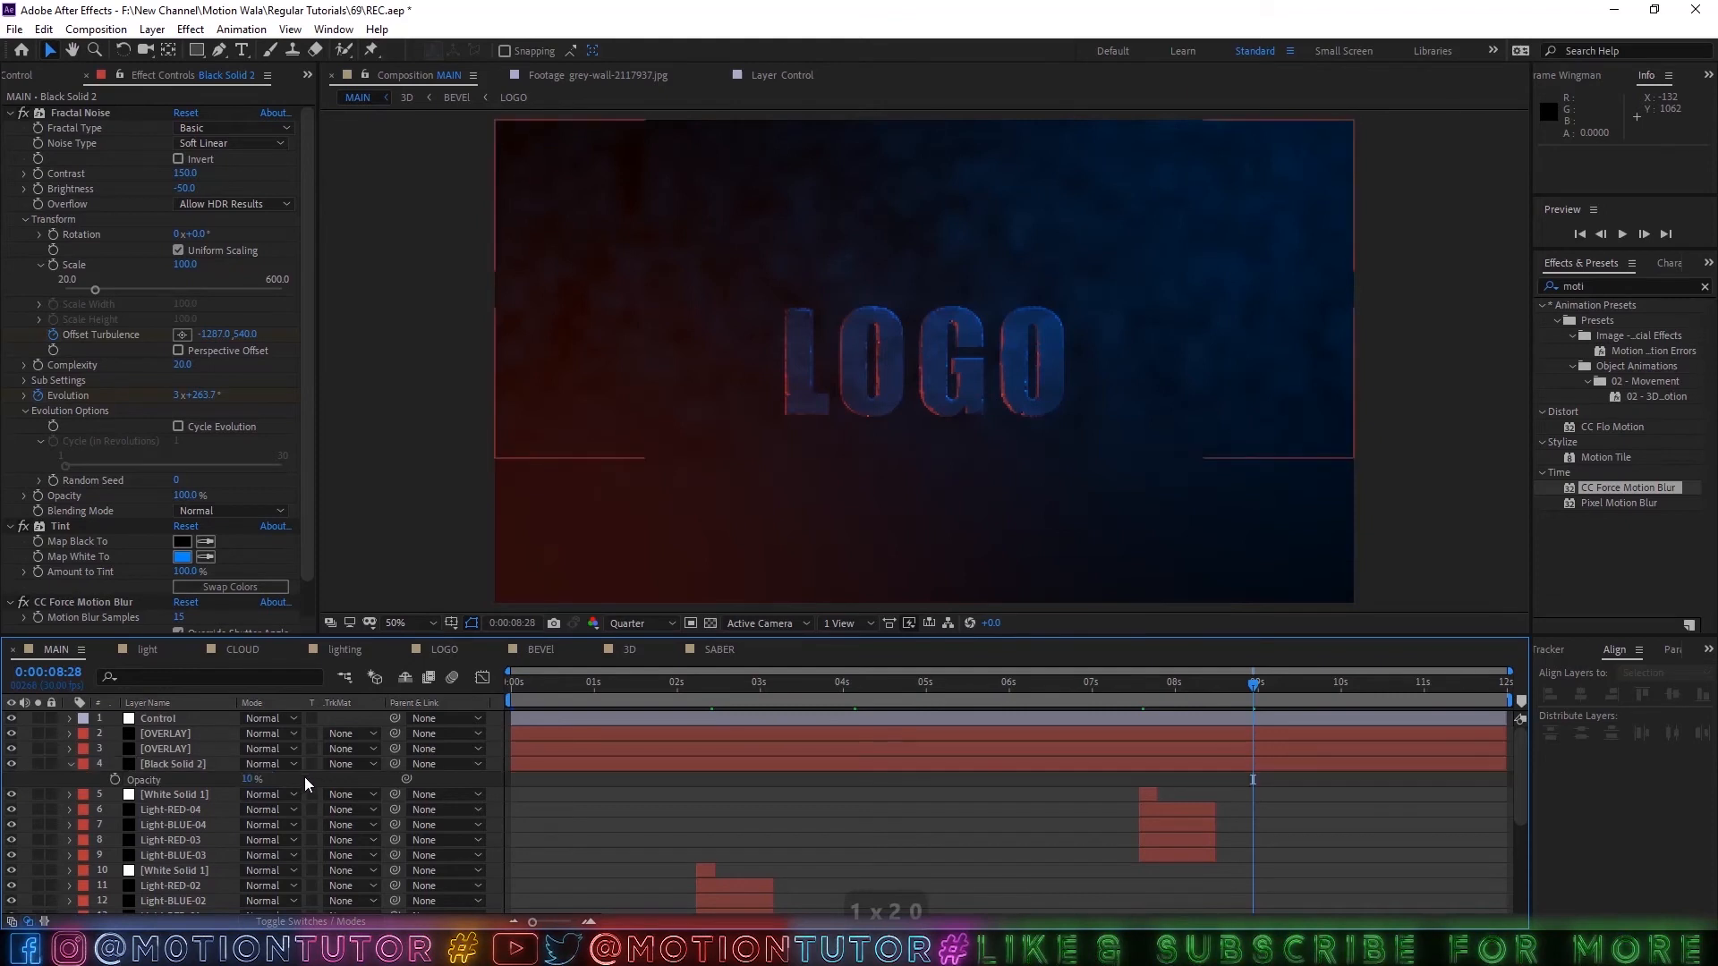
# Set the Fractal Noise Contrast on the black solid layer to 175.
pyautogui.click(69, 767)
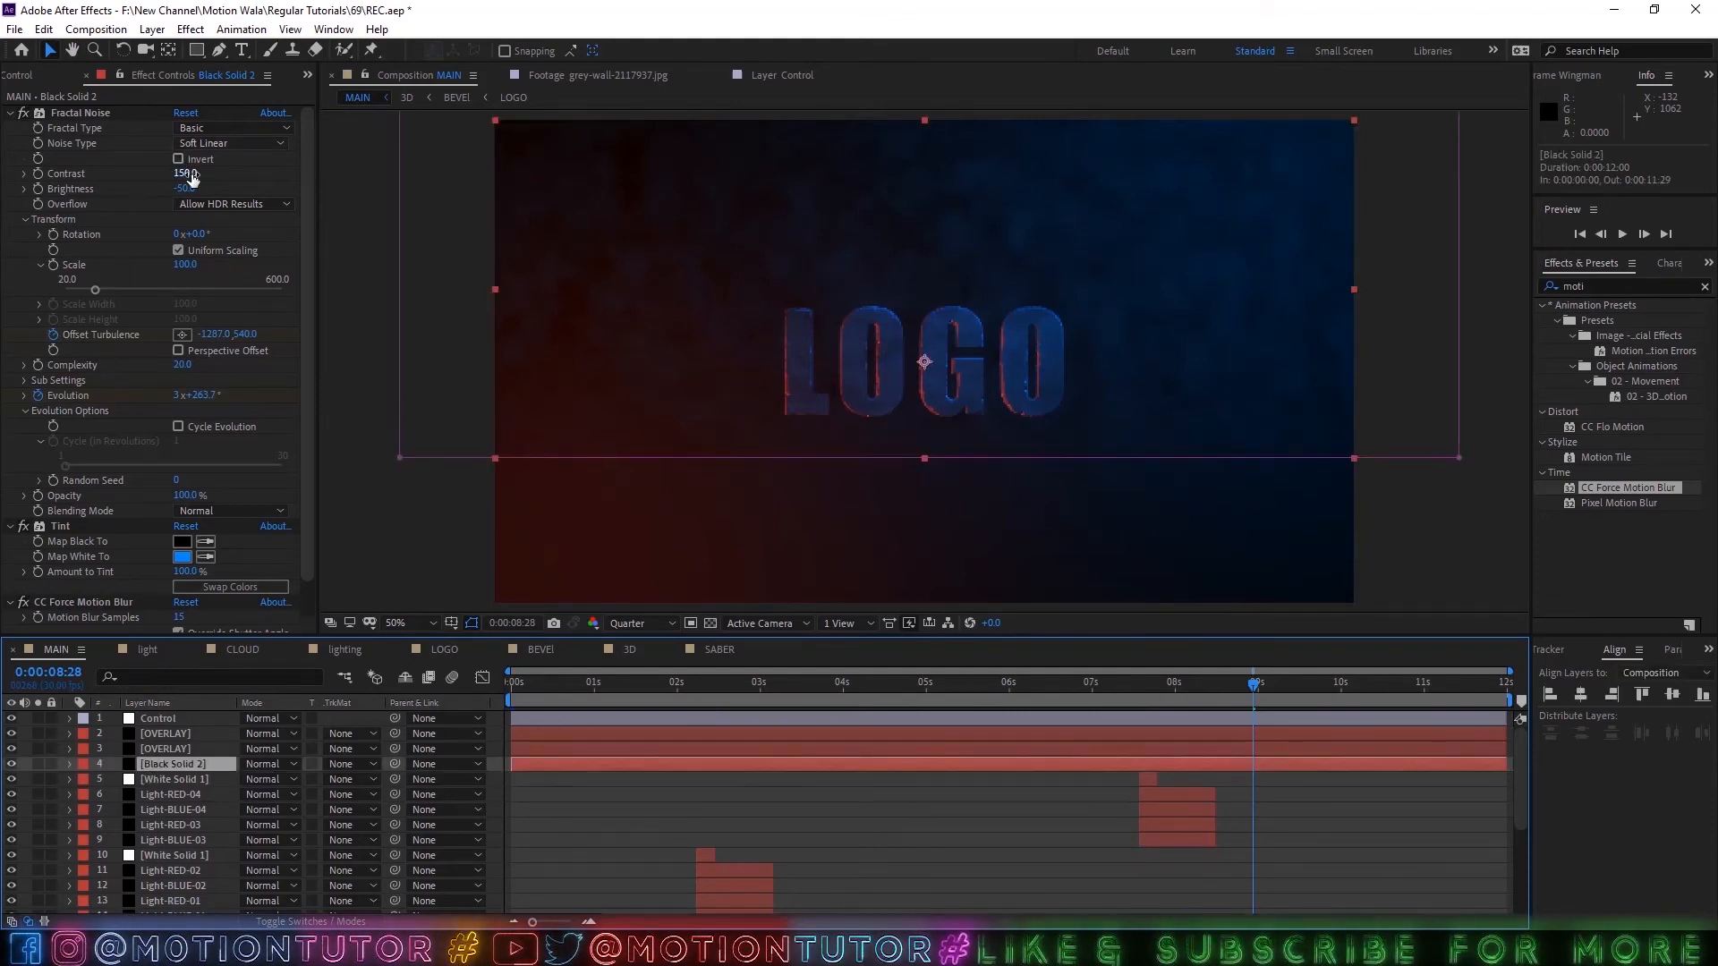
pyautogui.moveTo(190, 179); pyautogui.dragTo(233, 179)
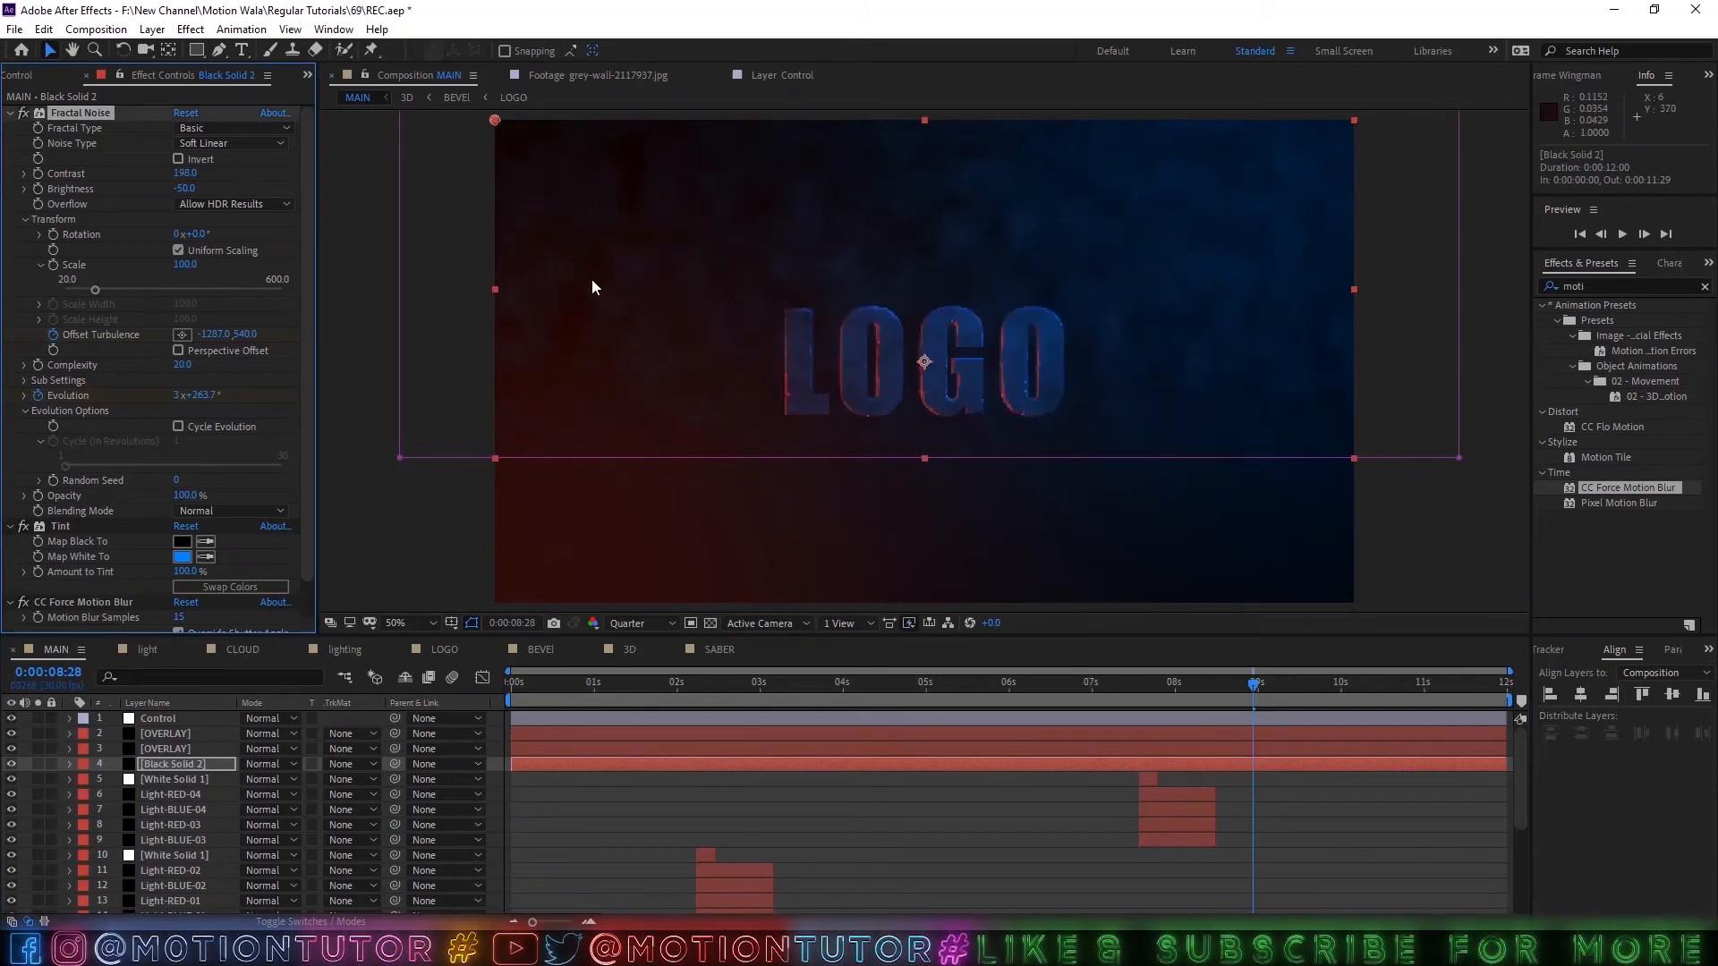
pyautogui.click(201, 173)
pyautogui.write('1')
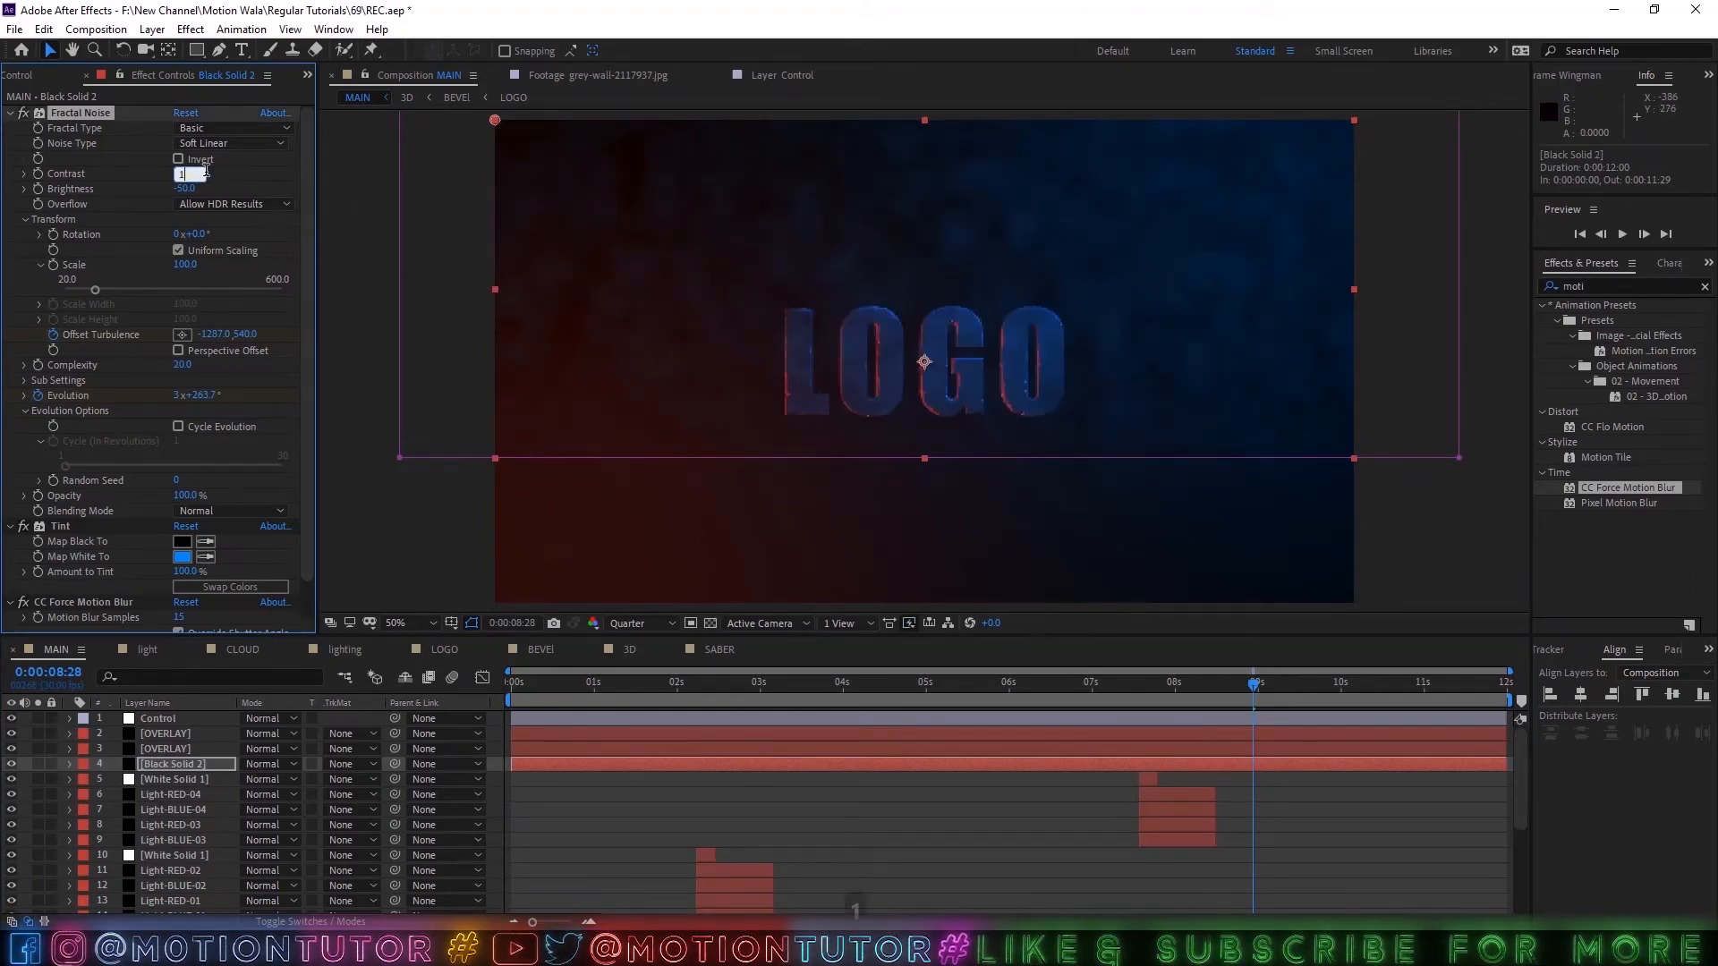
pyautogui.write('75')
pyautogui.press('Return')
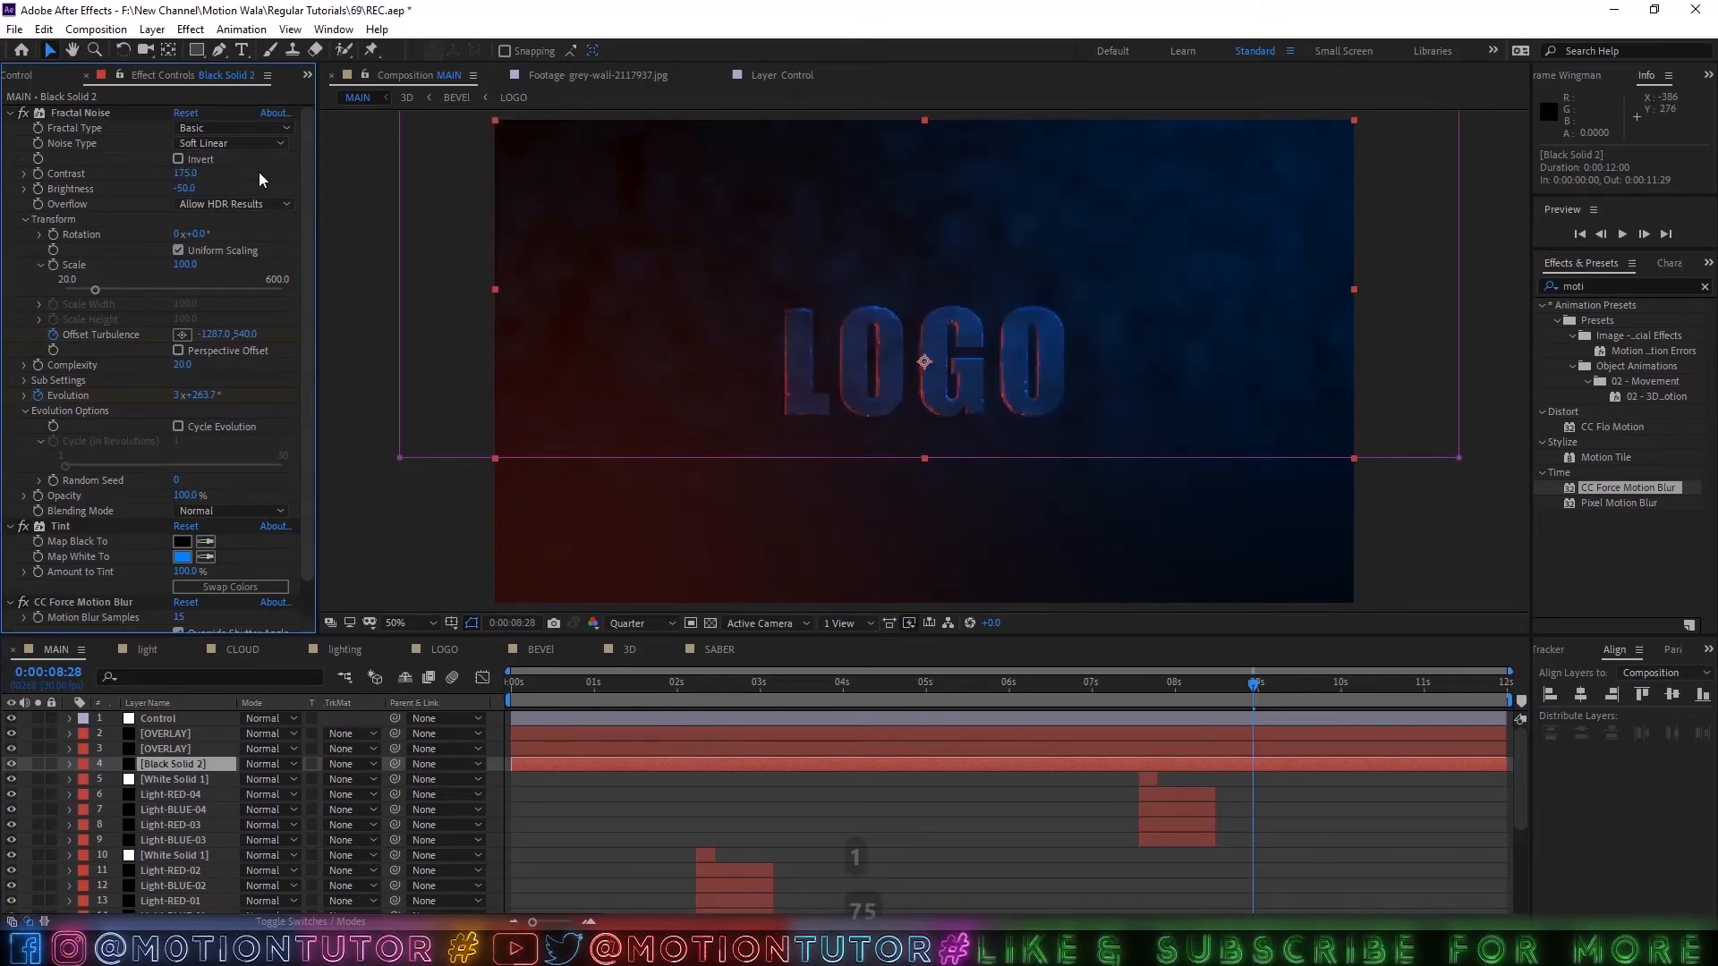
# Select the BG layer and preview grey-wall-2117937.jpg from the project's Files folder, then close the footage preview.
pyautogui.scroll(-4, 856, 719)
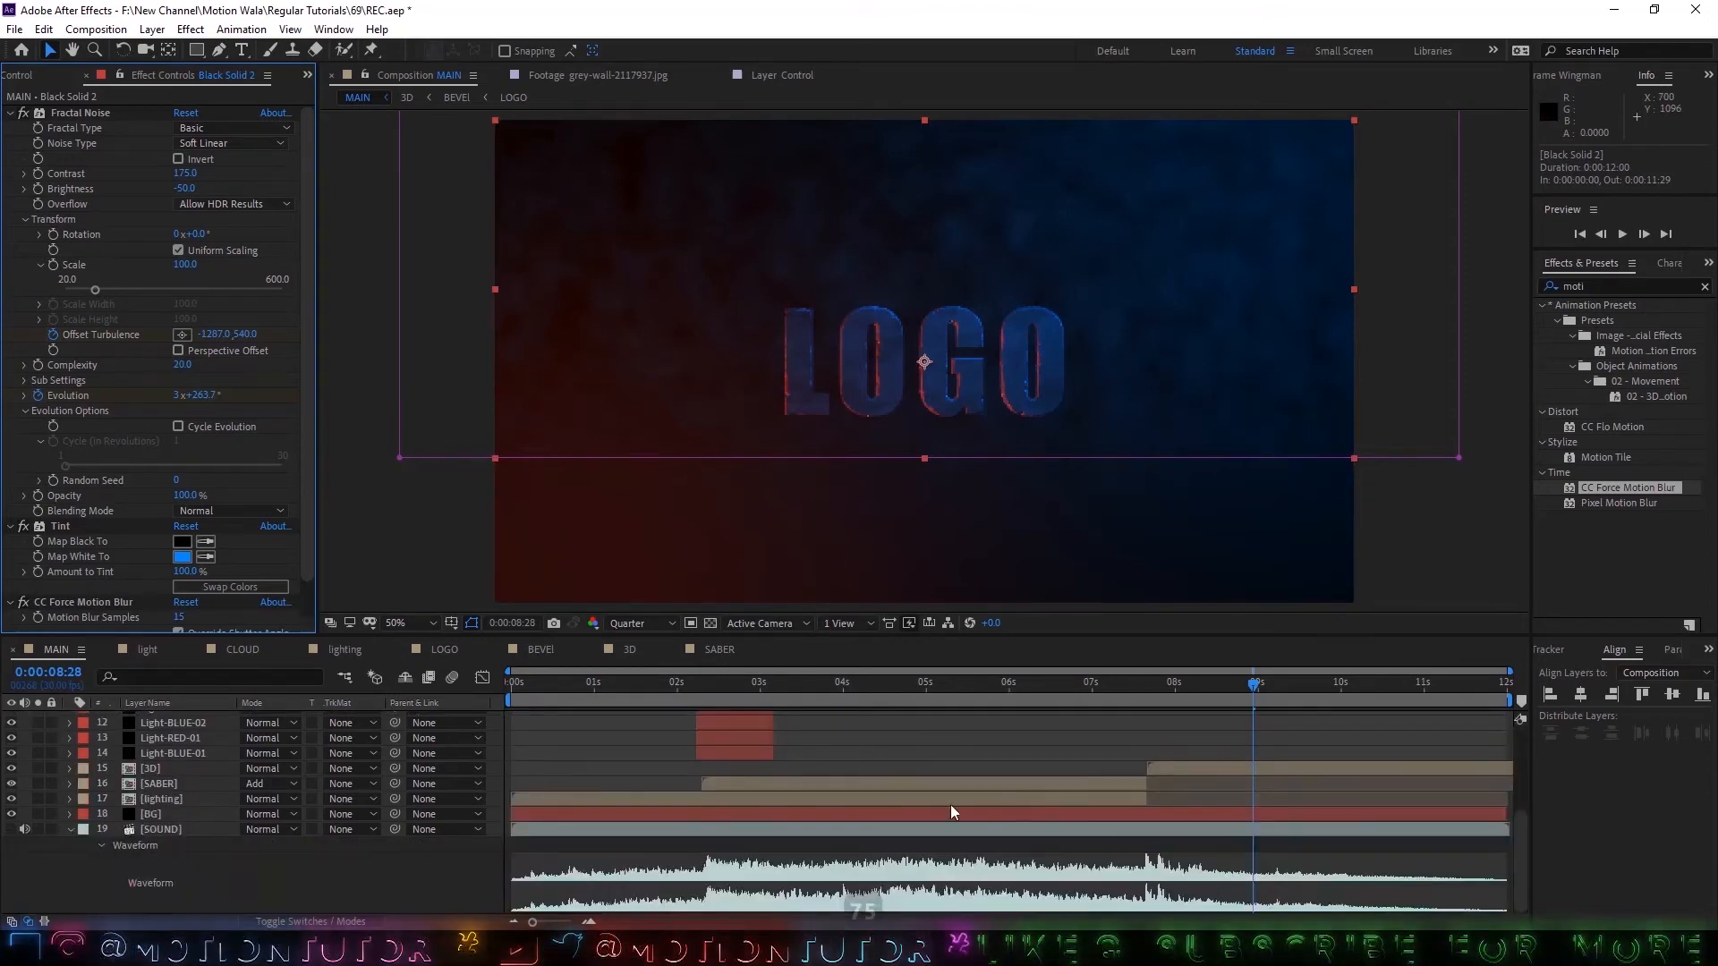
pyautogui.click(158, 815)
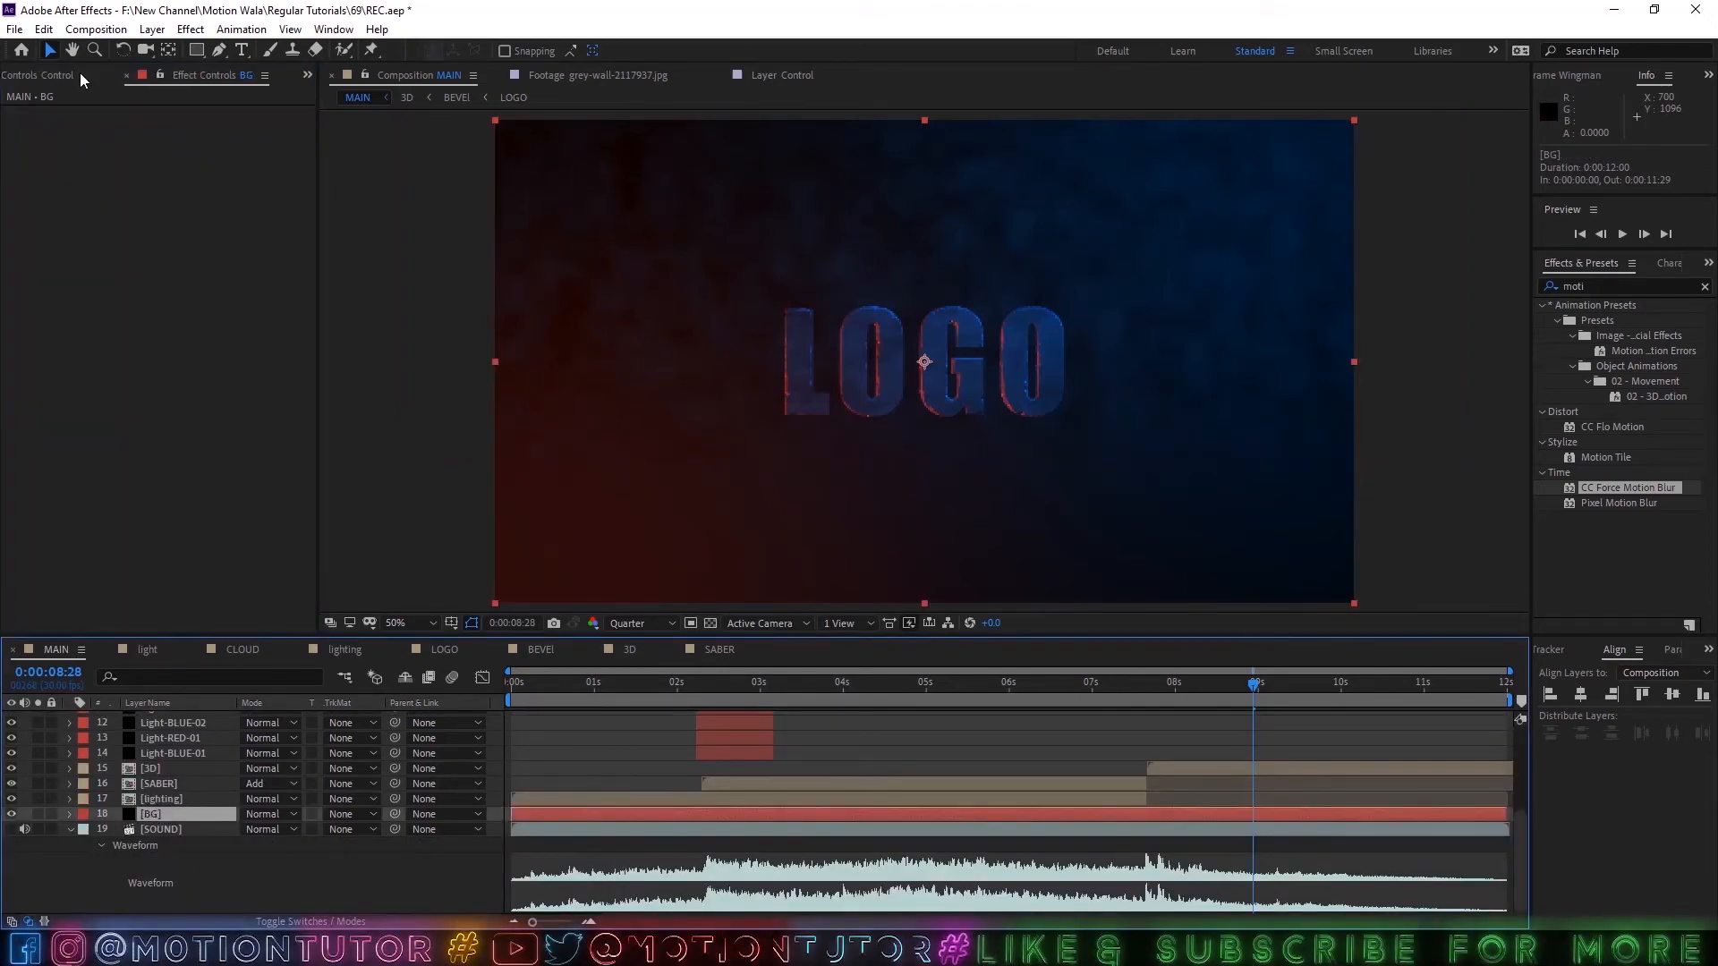
pyautogui.click(19, 79)
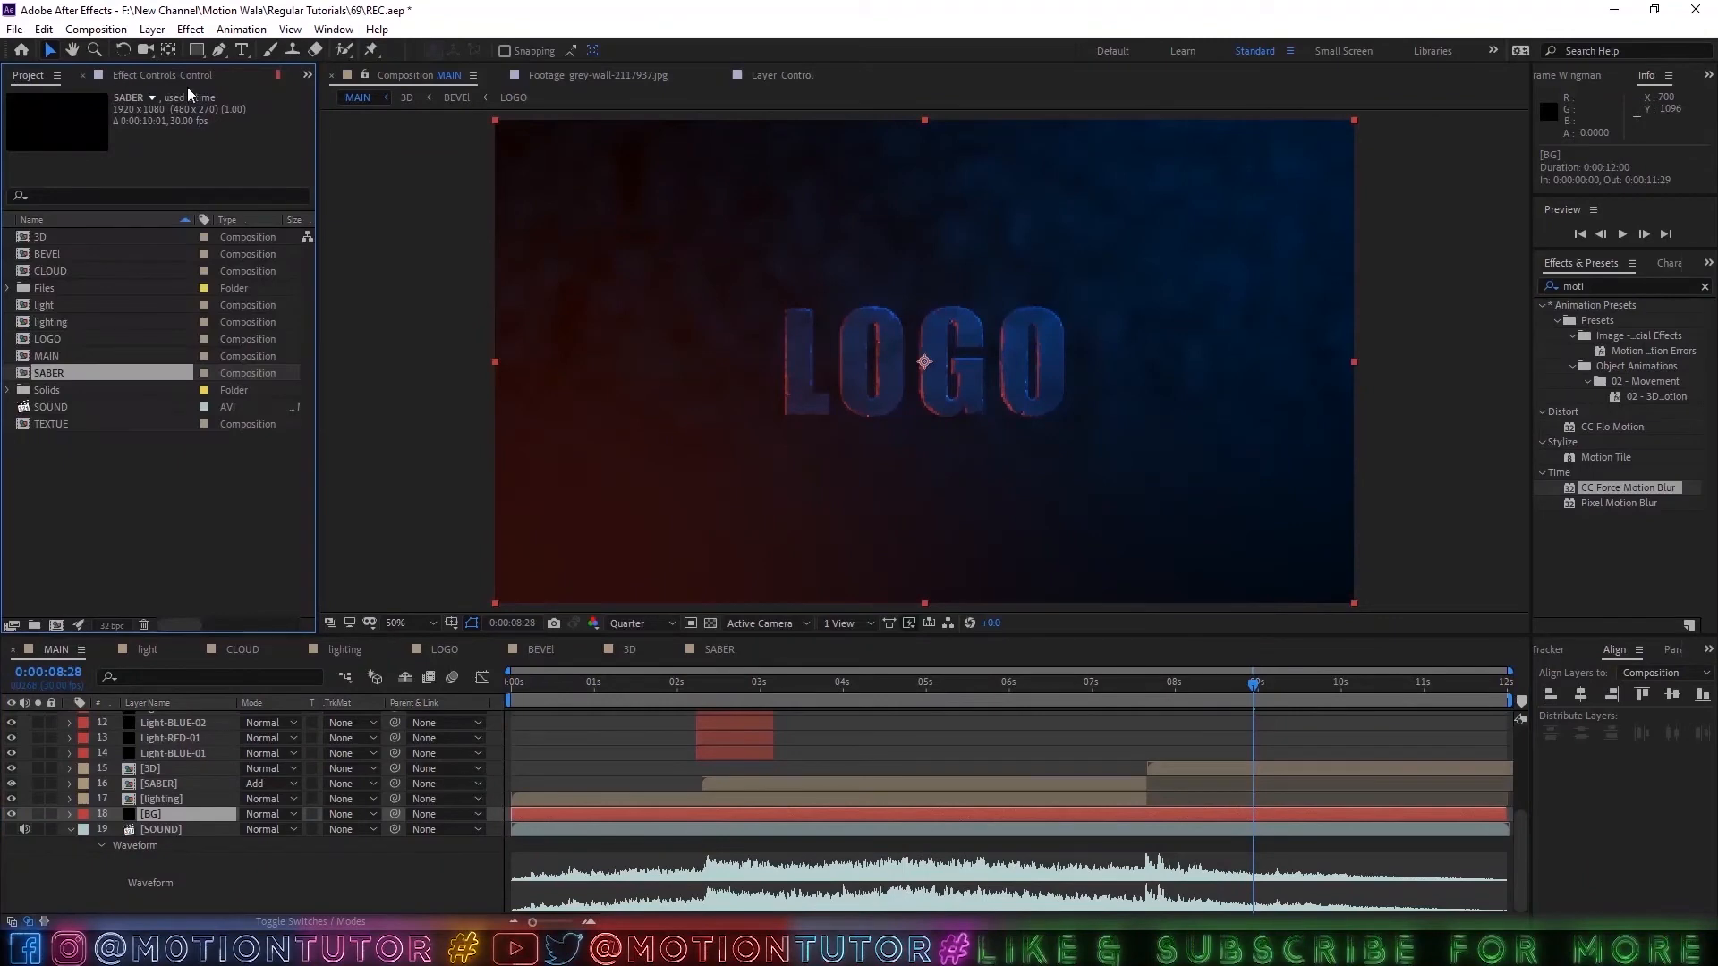
pyautogui.click(52, 356)
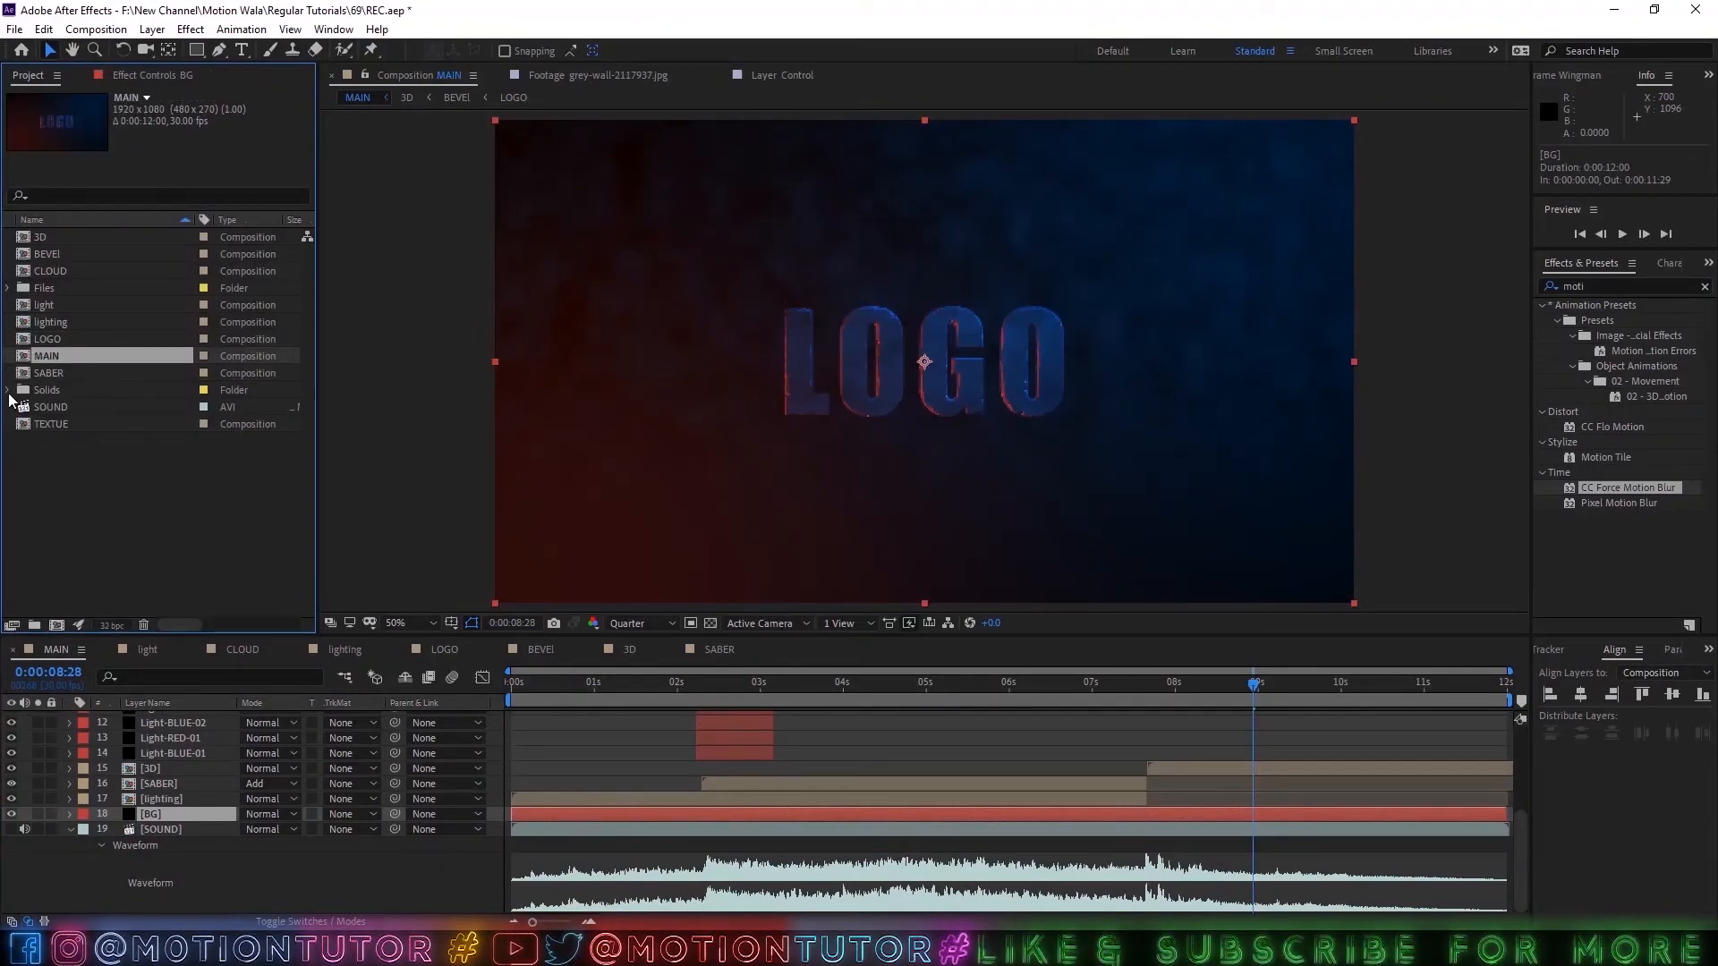
pyautogui.click(9, 288)
pyautogui.click(62, 321)
pyautogui.click(62, 340)
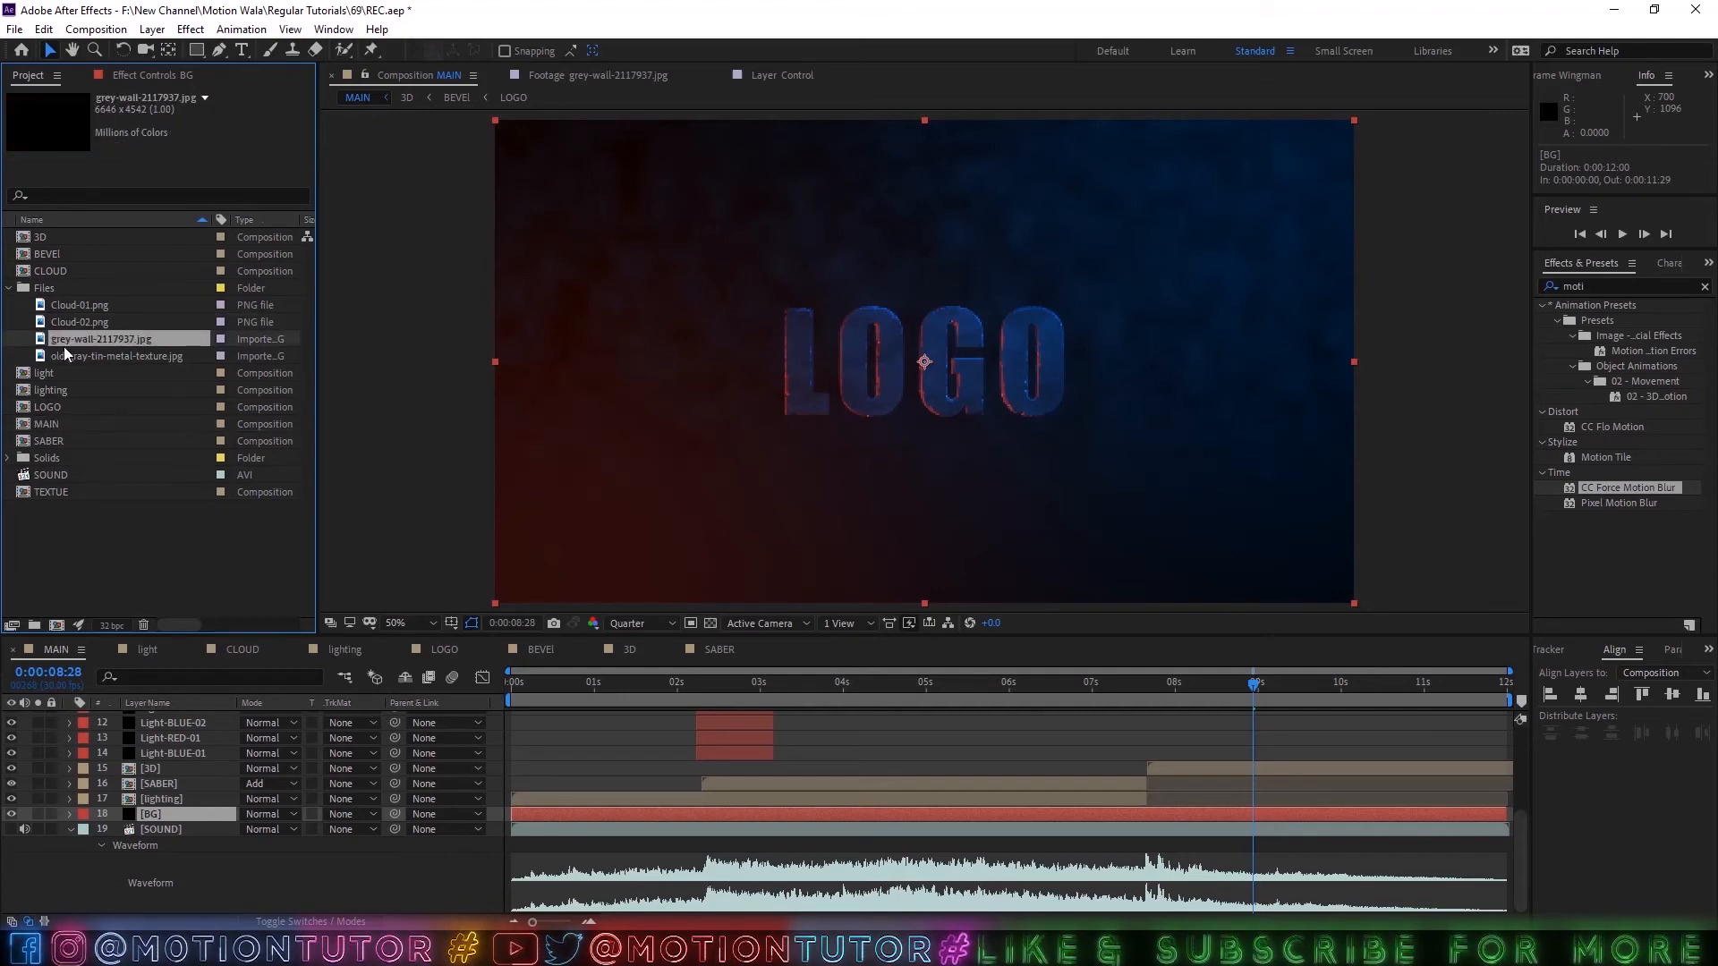
pyautogui.click(74, 356)
pyautogui.doubleClick(78, 340)
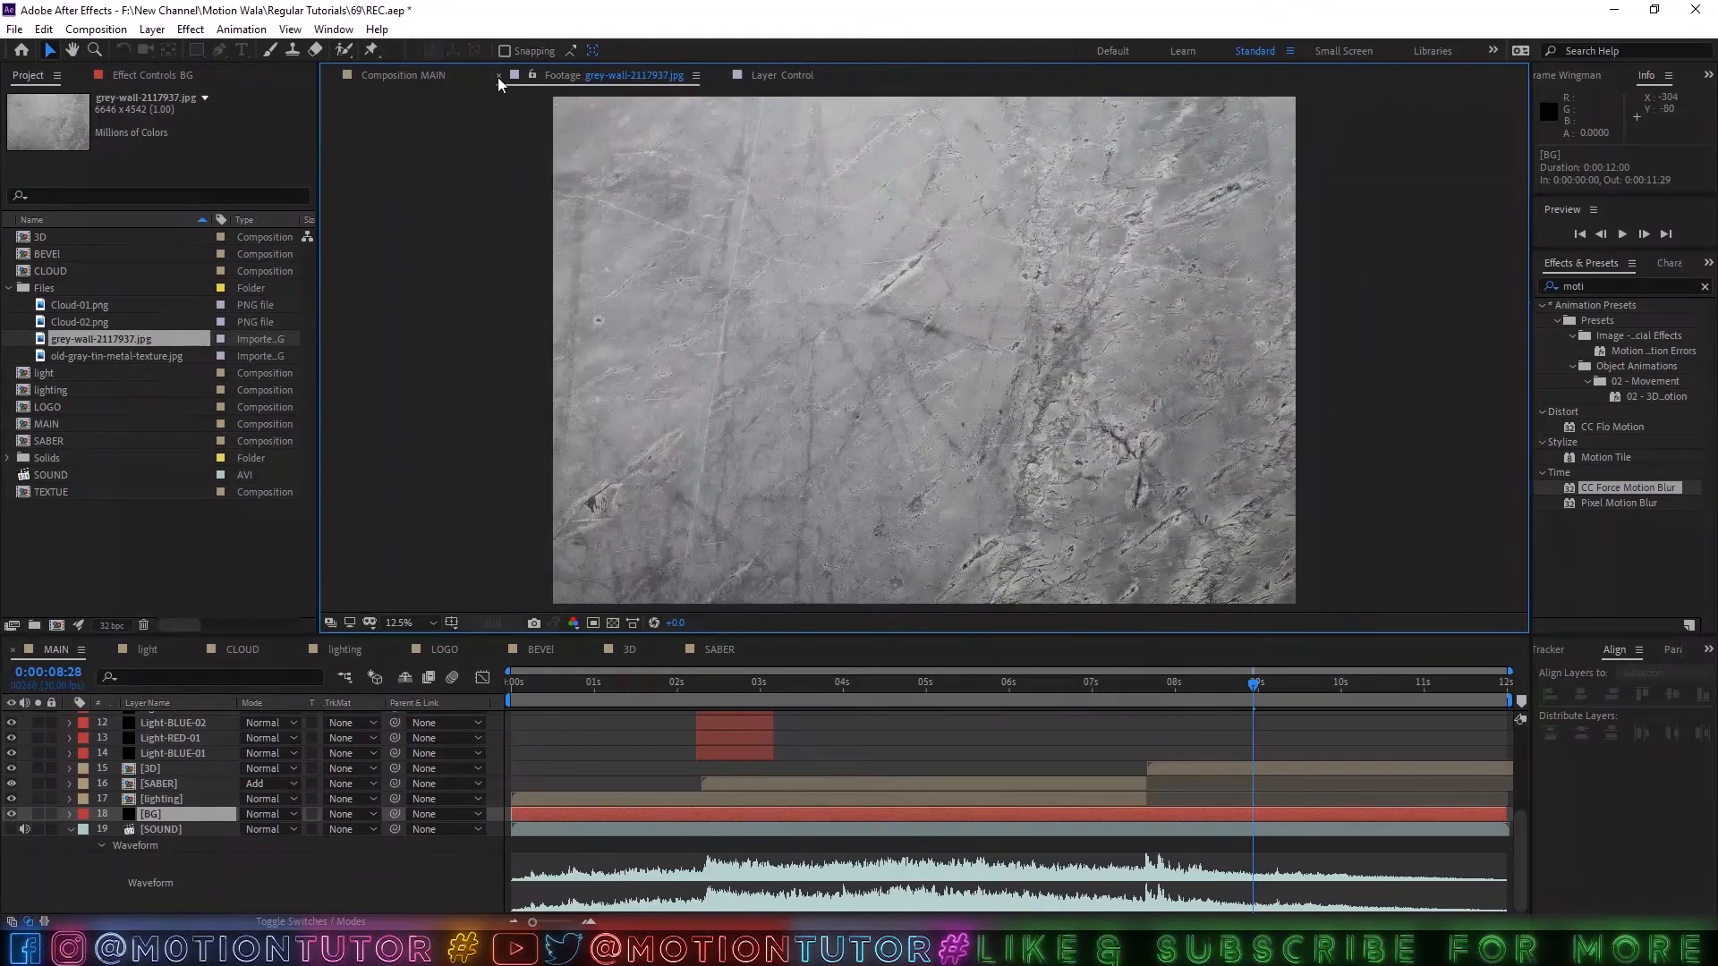
pyautogui.click(498, 75)
# Create a new composition from the grey-wall-2117937.jpg footage.
pyautogui.moveTo(73, 342); pyautogui.dragTo(56, 626)
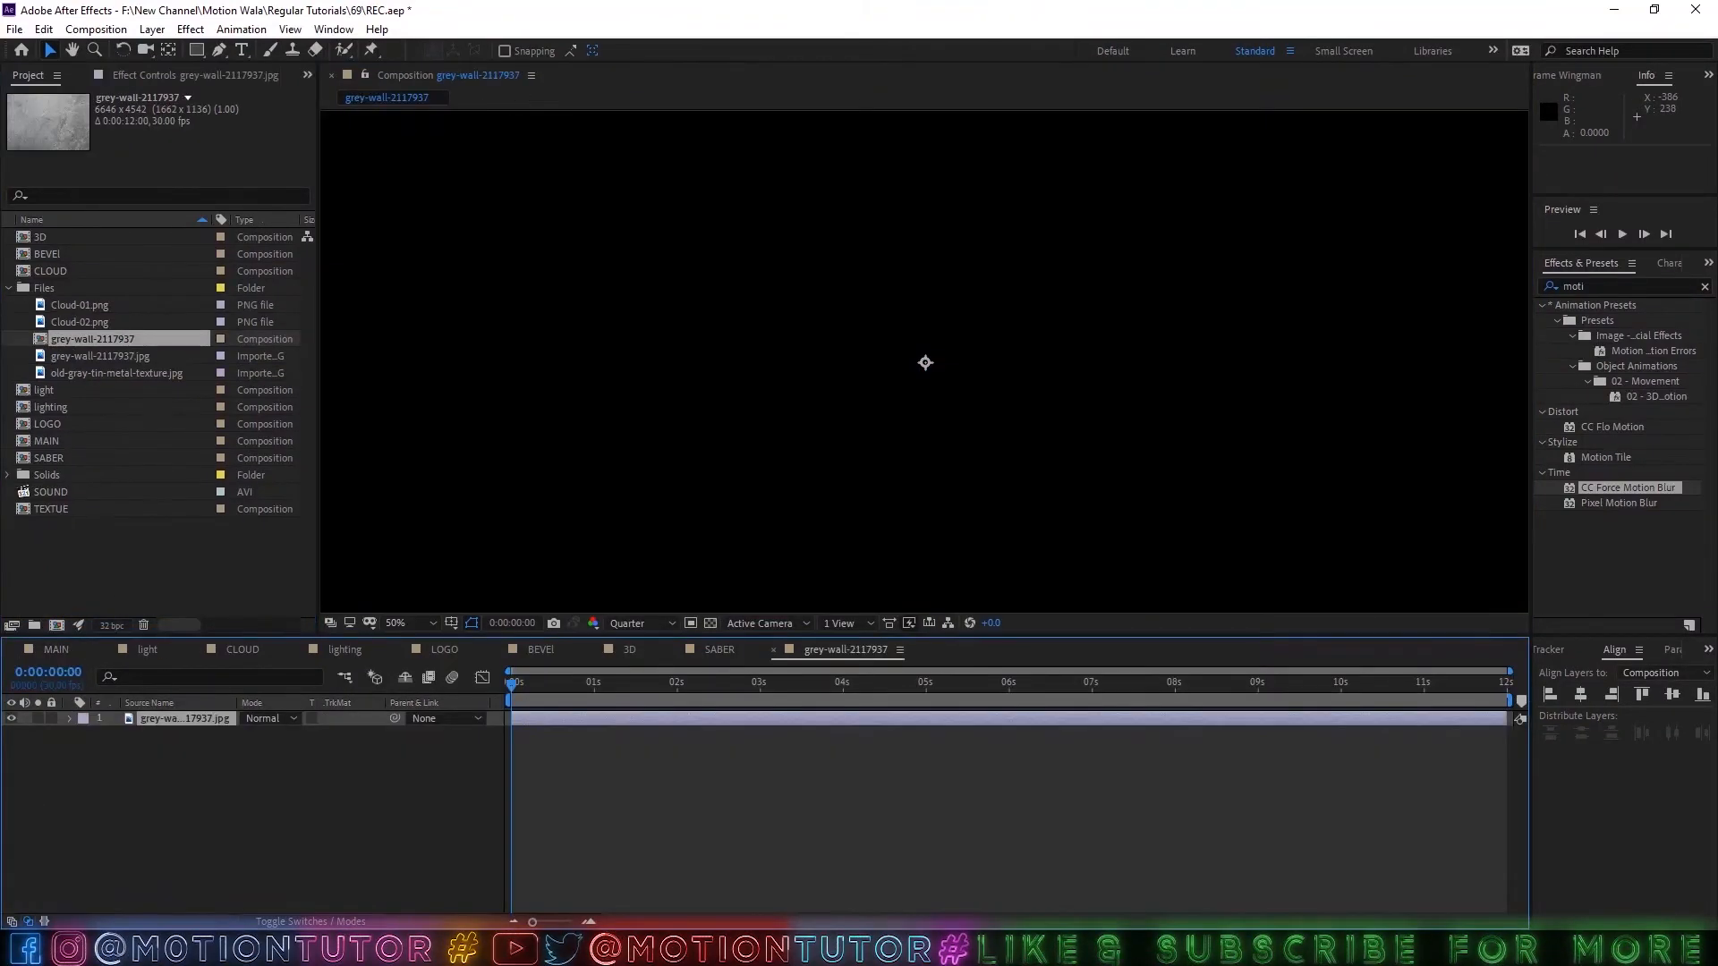
pyautogui.scroll(-4, 960, 492)
pyautogui.scroll(1, 952, 527)
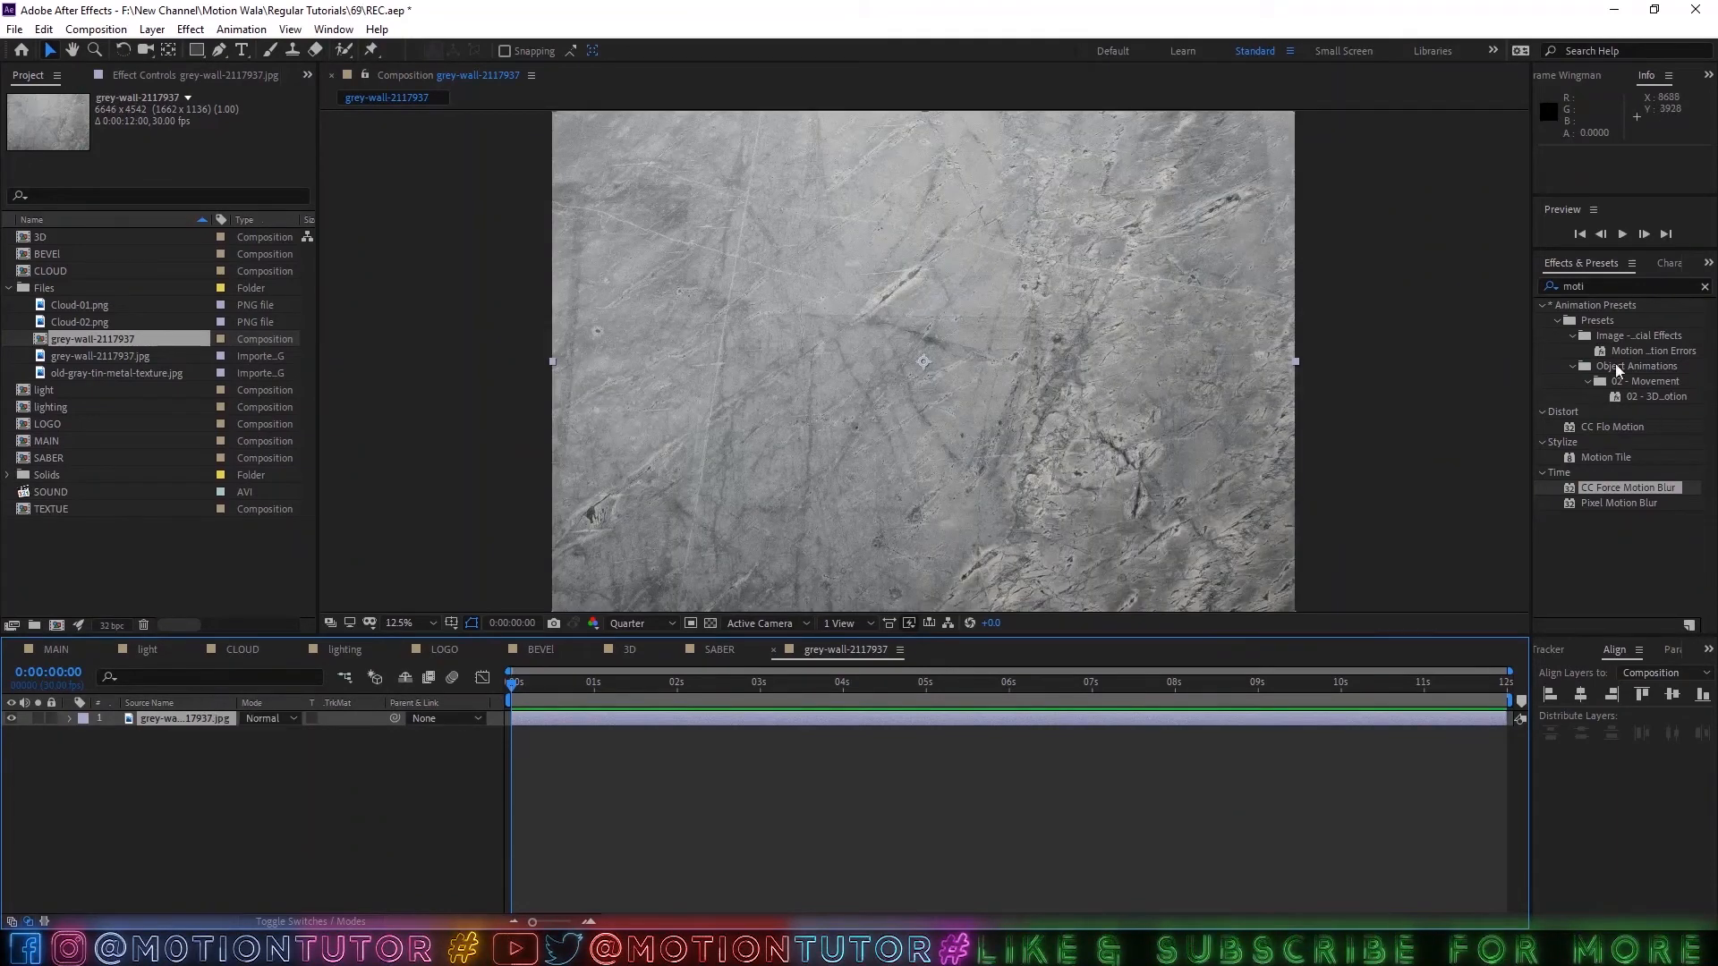
# Apply the Curves effect to the grey-wall layer and shape a steep RGB S-curve for very strong contrast.
pyautogui.click(1609, 287)
pyautogui.write('c')
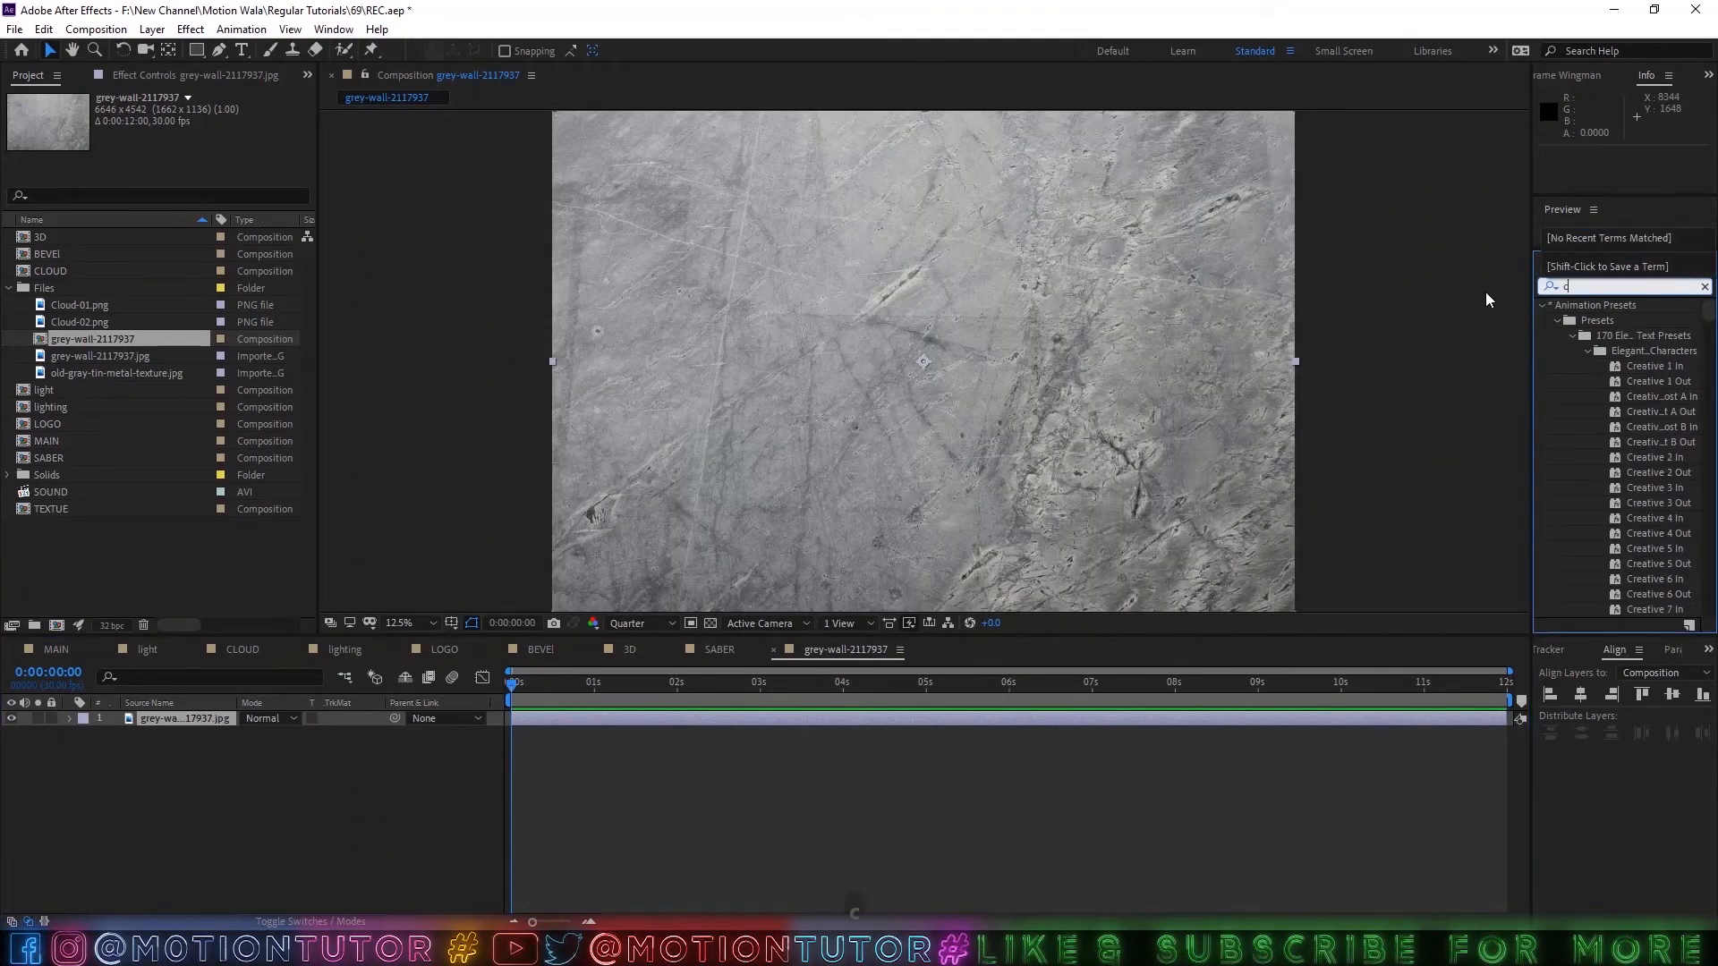
pyautogui.write('ur')
pyautogui.click(1613, 504)
pyautogui.moveTo(1618, 508); pyautogui.dragTo(183, 712)
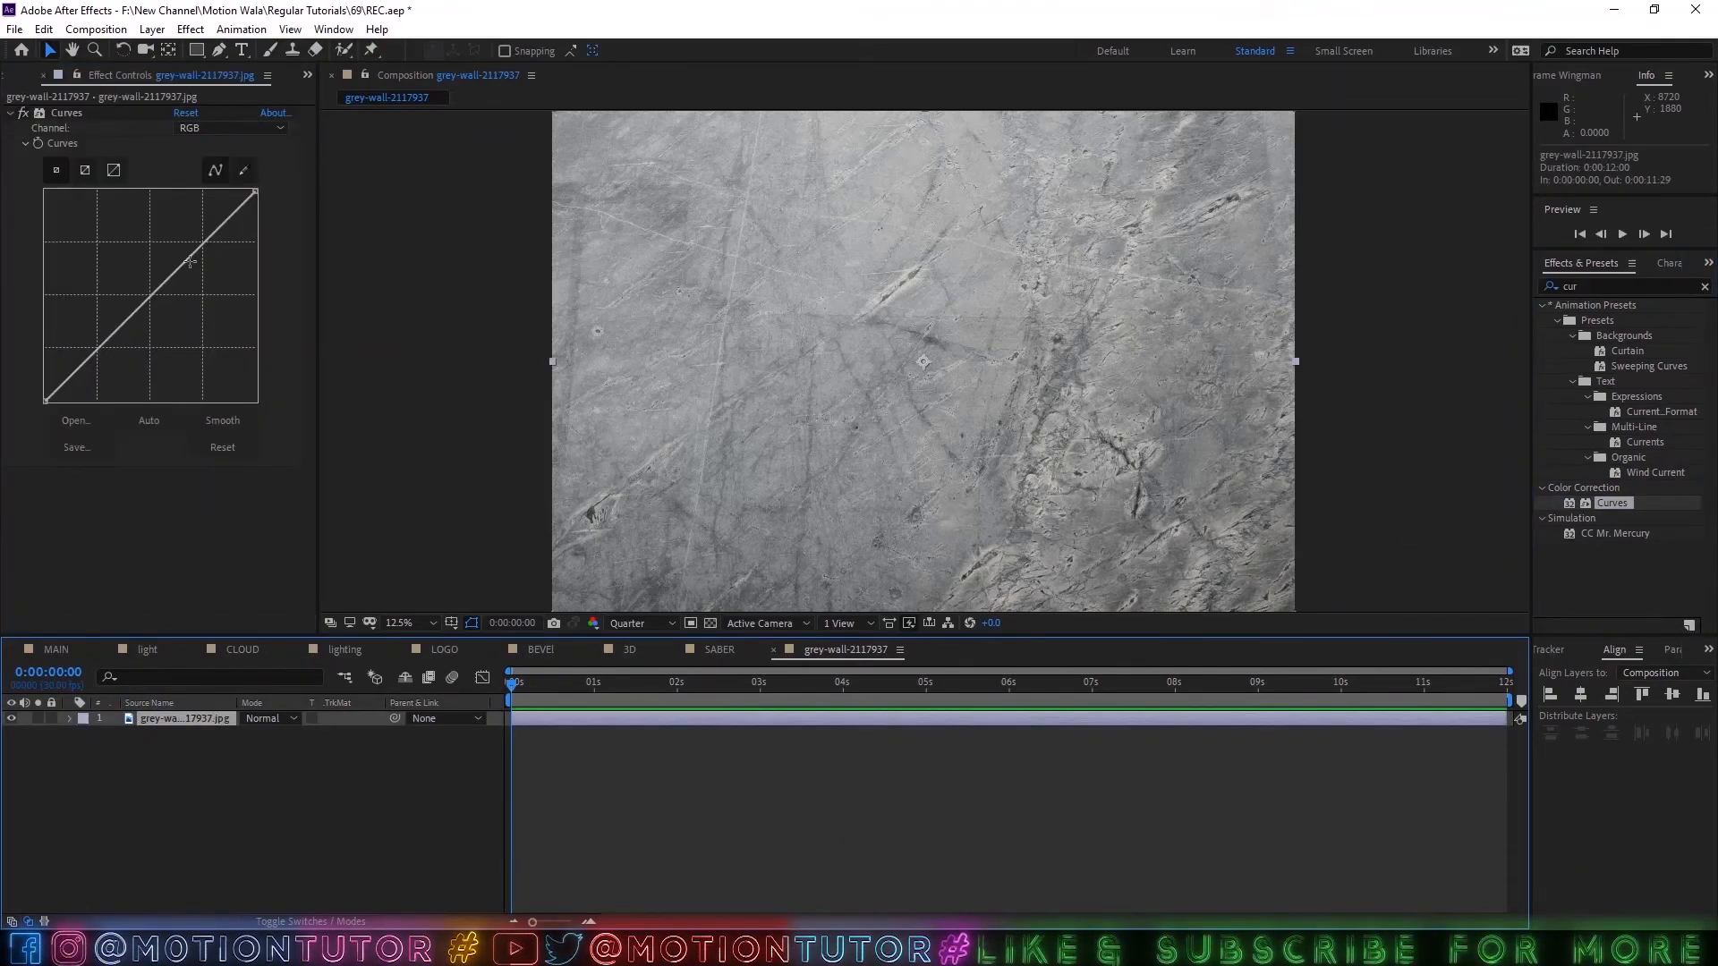
pyautogui.moveTo(187, 259); pyautogui.dragTo(159, 212)
pyautogui.moveTo(96, 315); pyautogui.dragTo(142, 367)
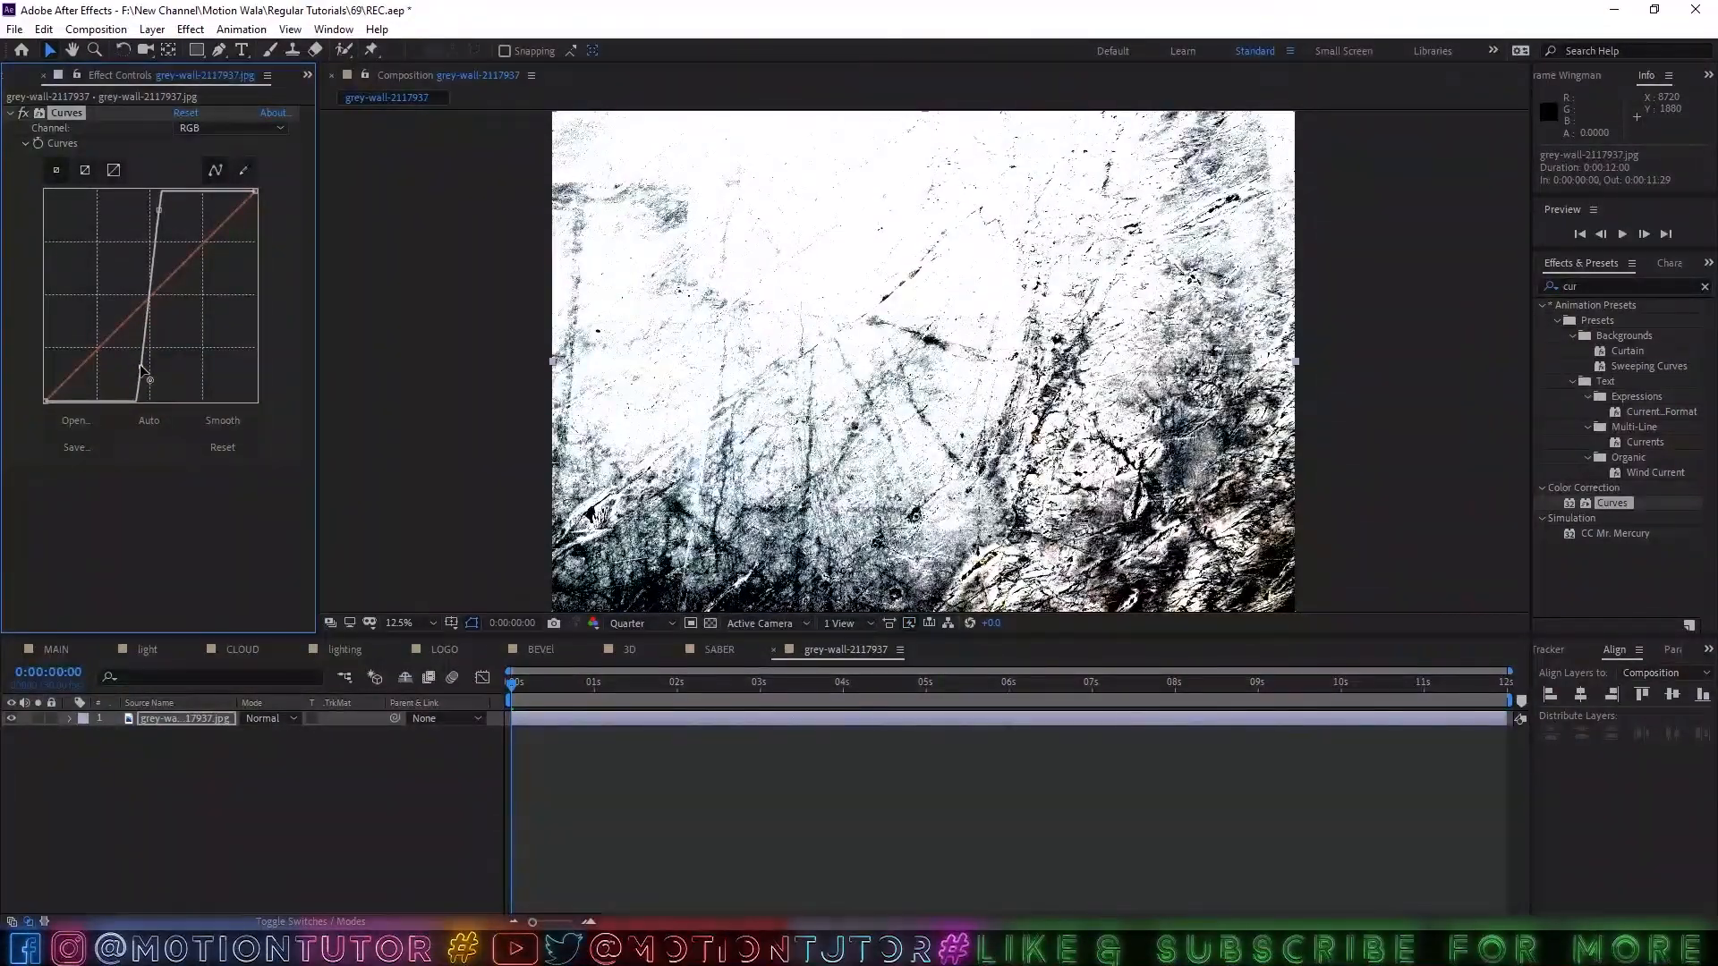
# Set the grey-wall layer's Opacity to 50%, trying 60% for comparison.
pyautogui.press('t')
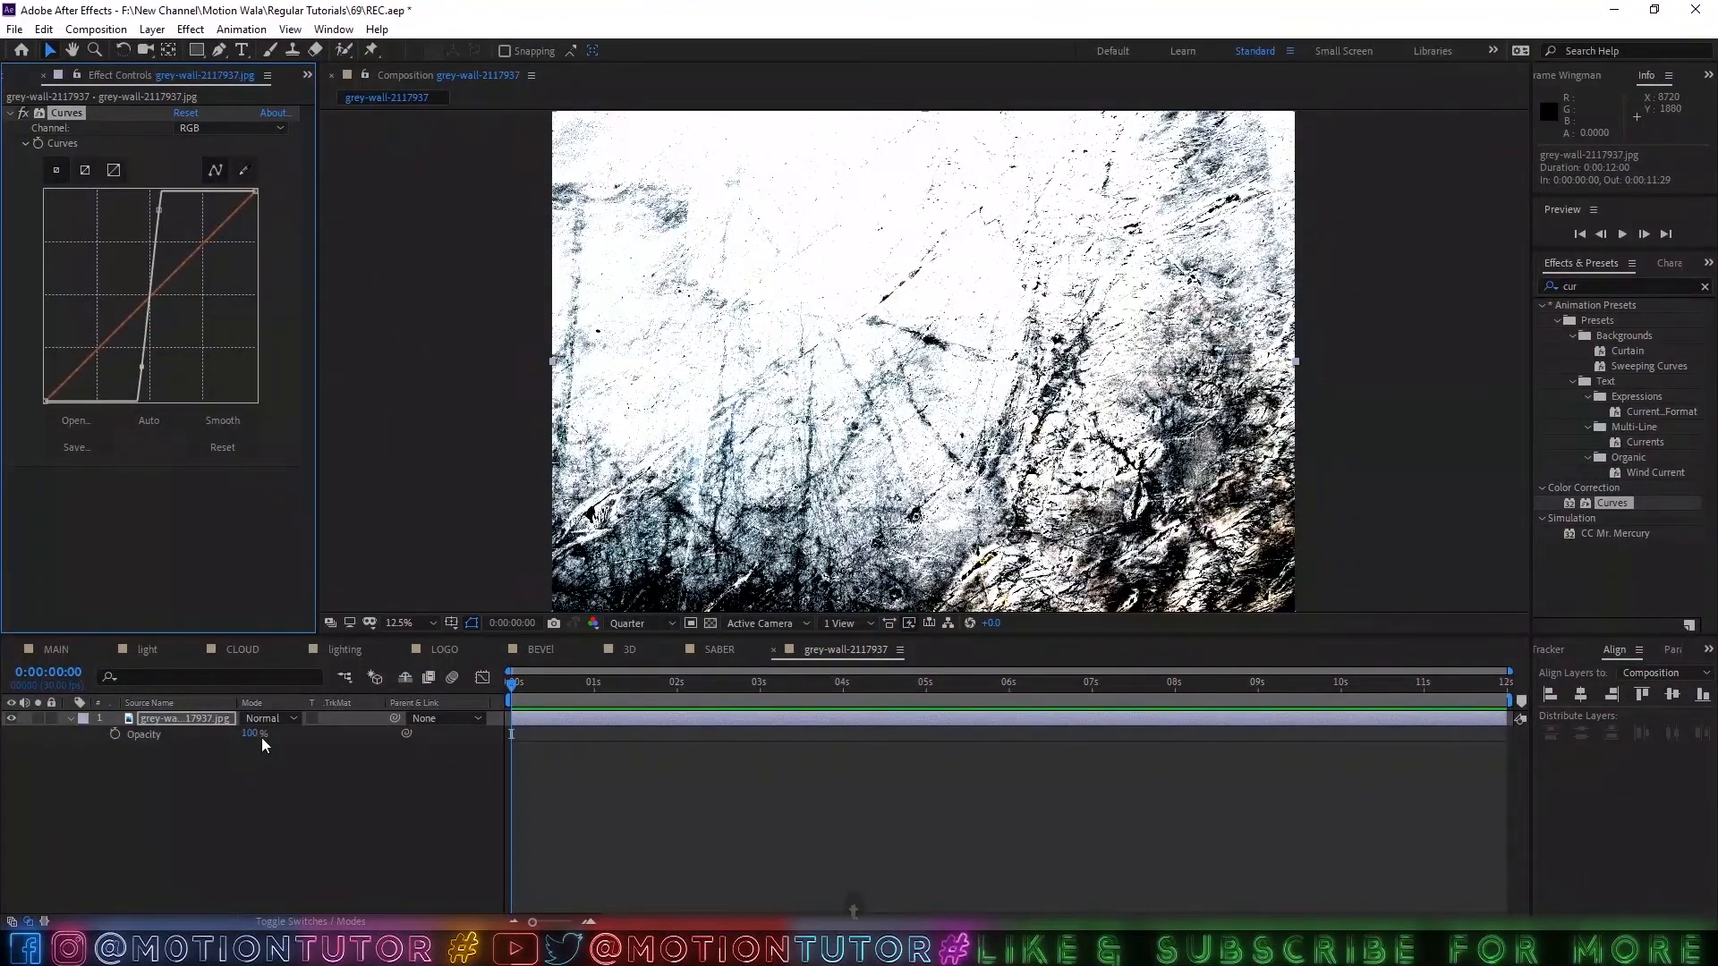
pyautogui.moveTo(253, 734)
pyautogui.mouseDown()
pyautogui.moveTo(180, 735)
pyautogui.moveTo(225, 735)
pyautogui.mouseUp()
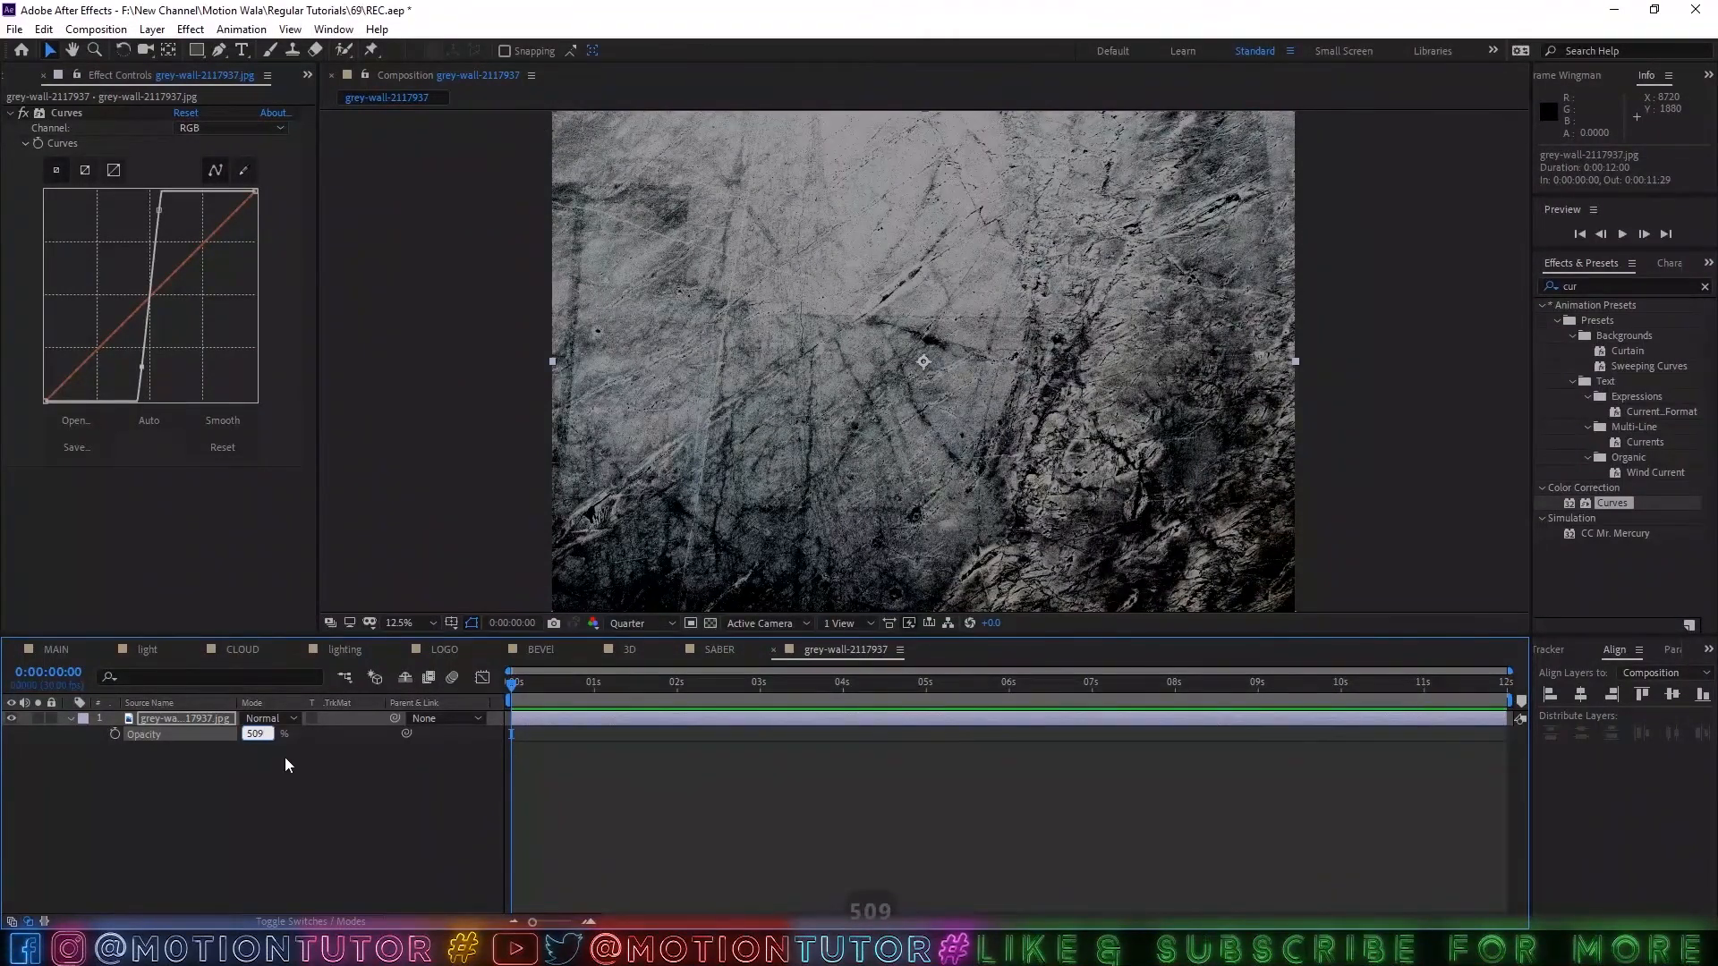
pyautogui.press('BackSpace')
pyautogui.press('Return')
pyautogui.click(256, 733)
pyautogui.write('6')
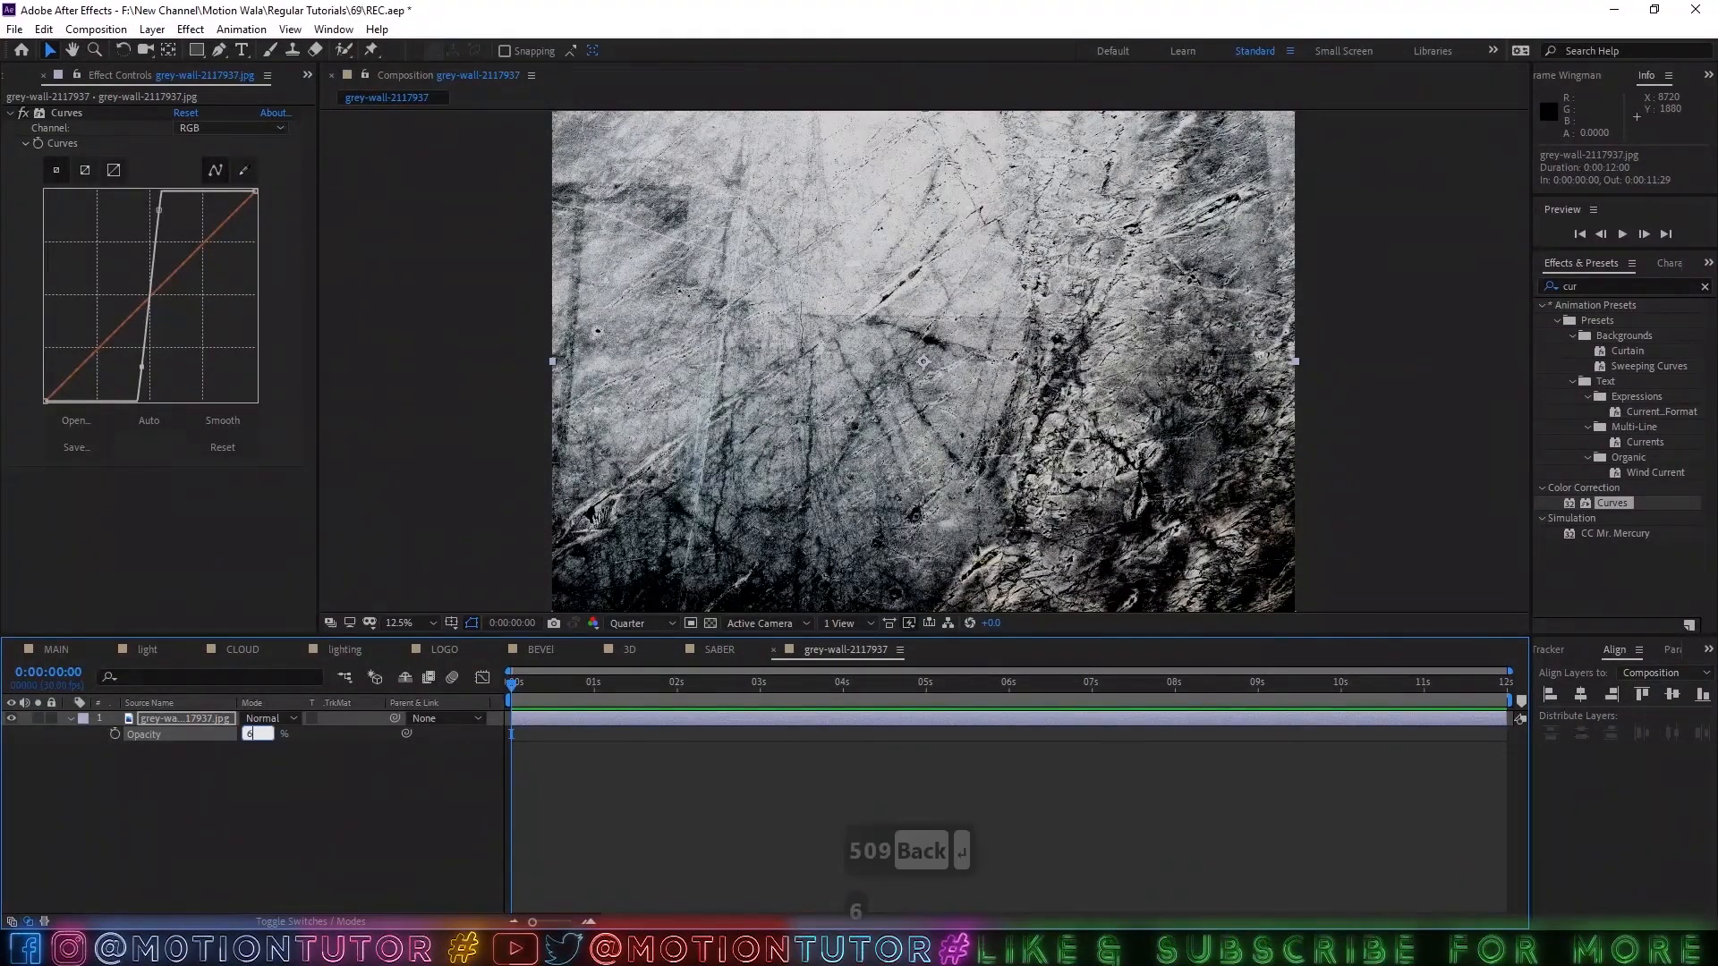
pyautogui.click(320, 825)
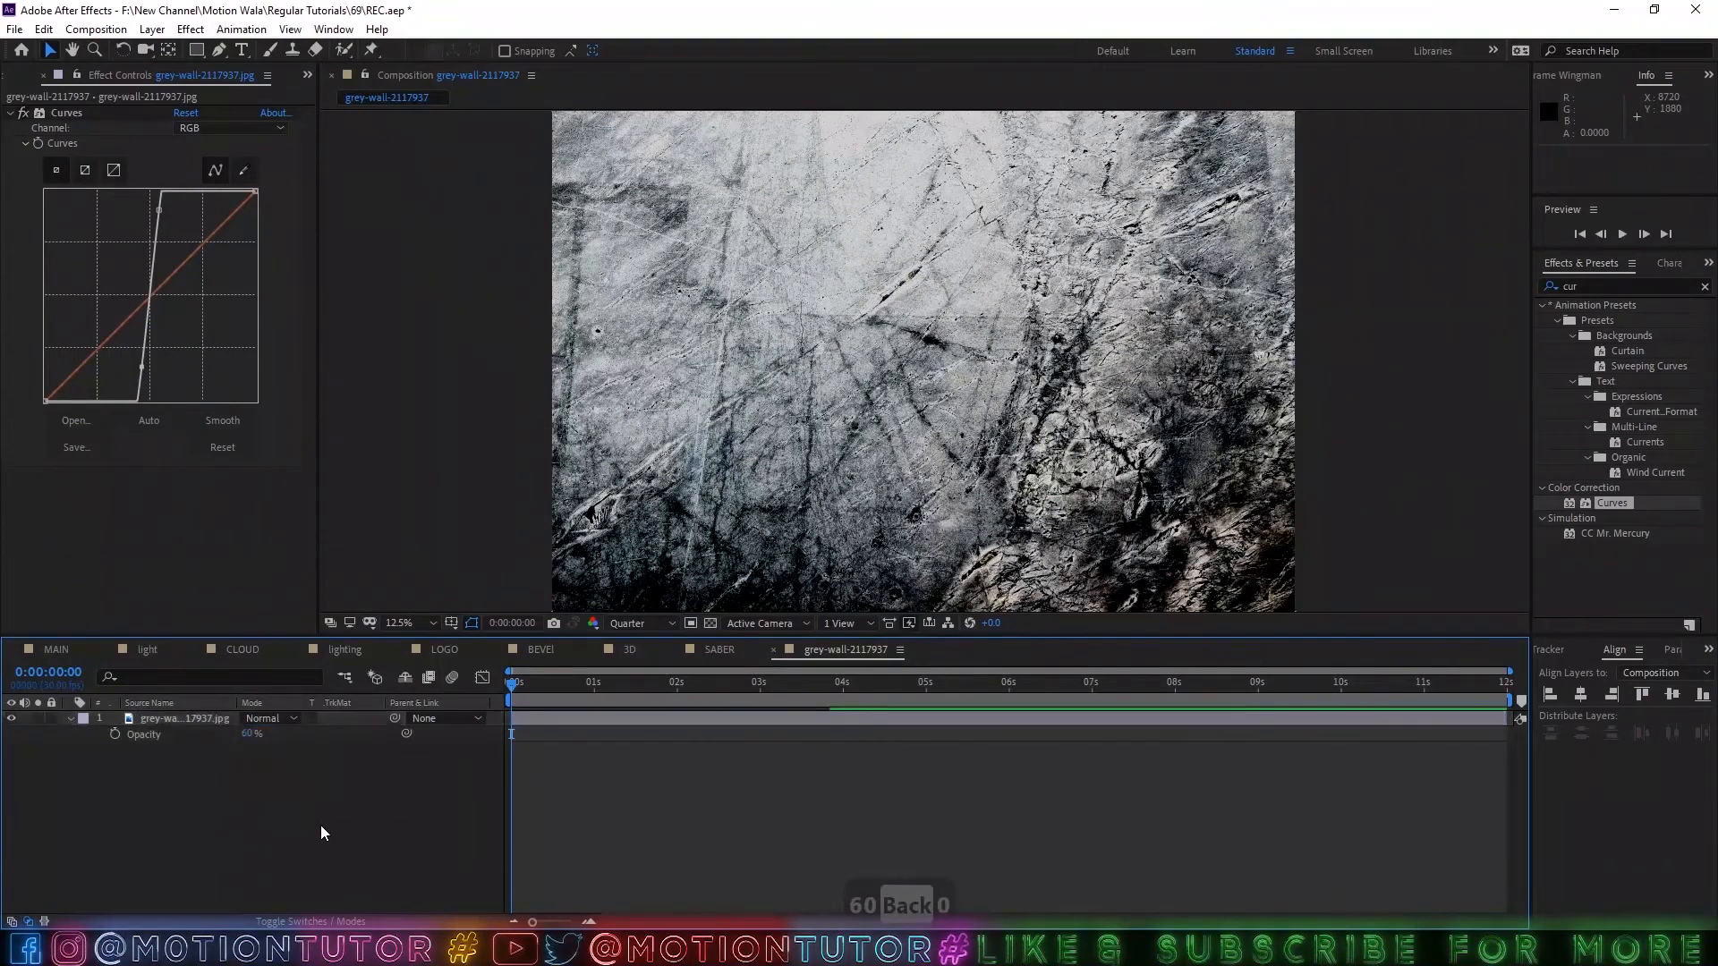
pyautogui.click(247, 734)
pyautogui.write('50')
pyautogui.press('Return')
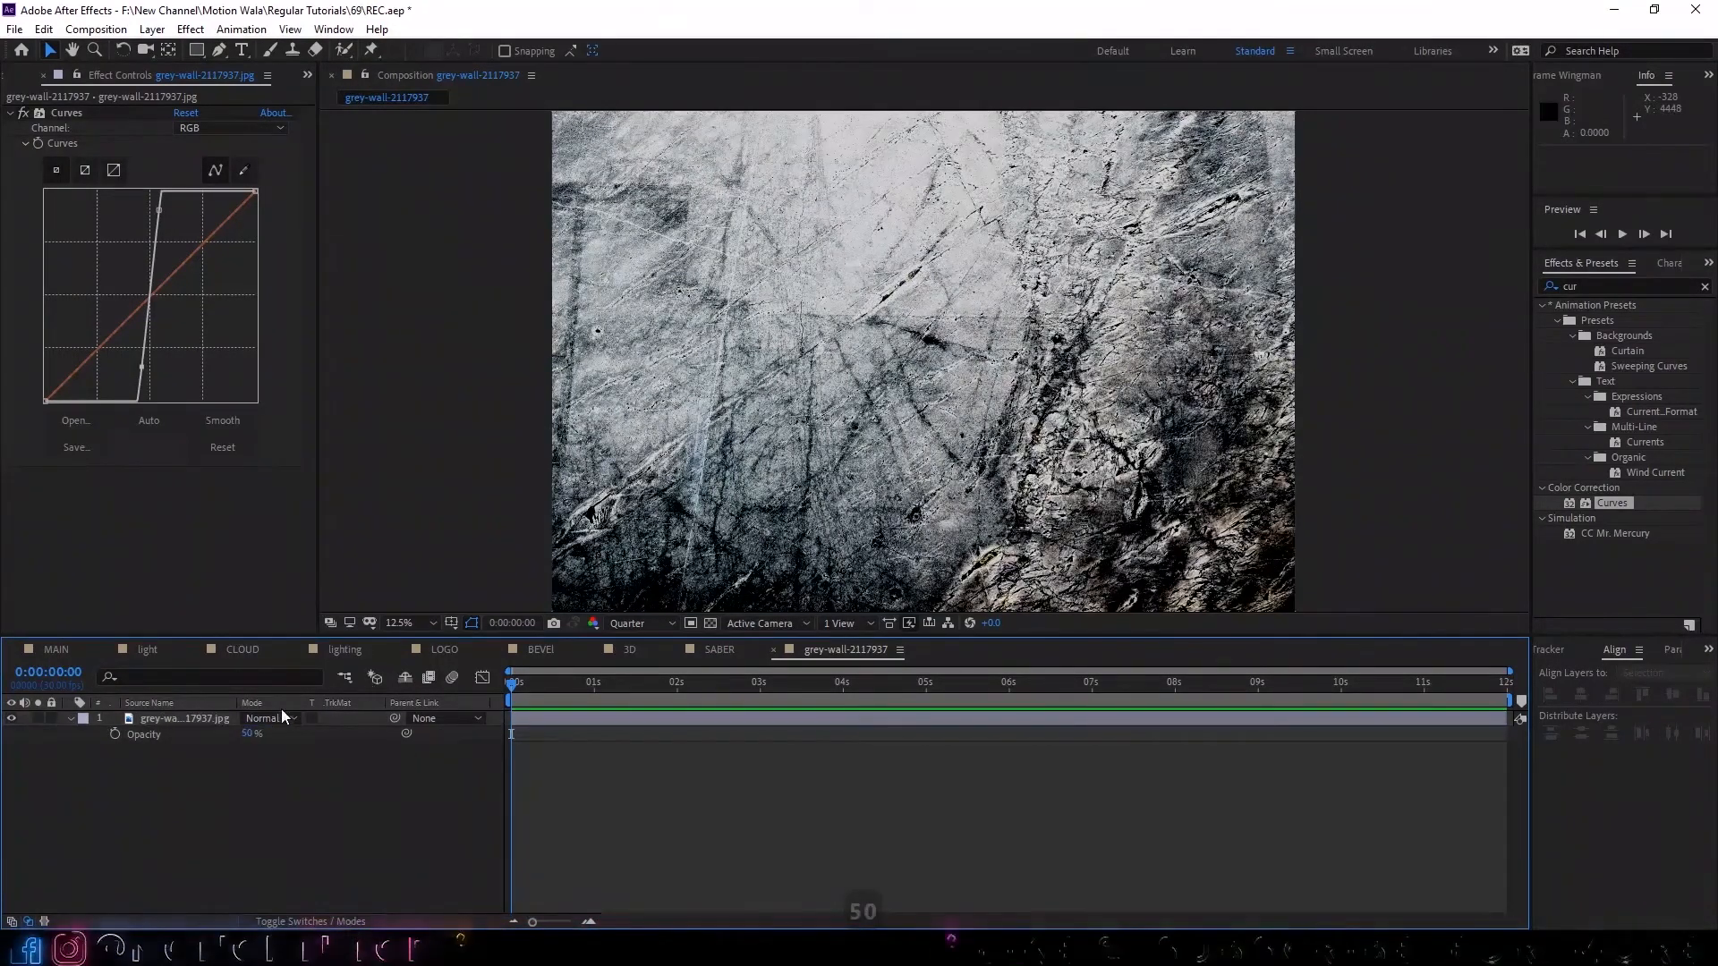
pyautogui.click(210, 718)
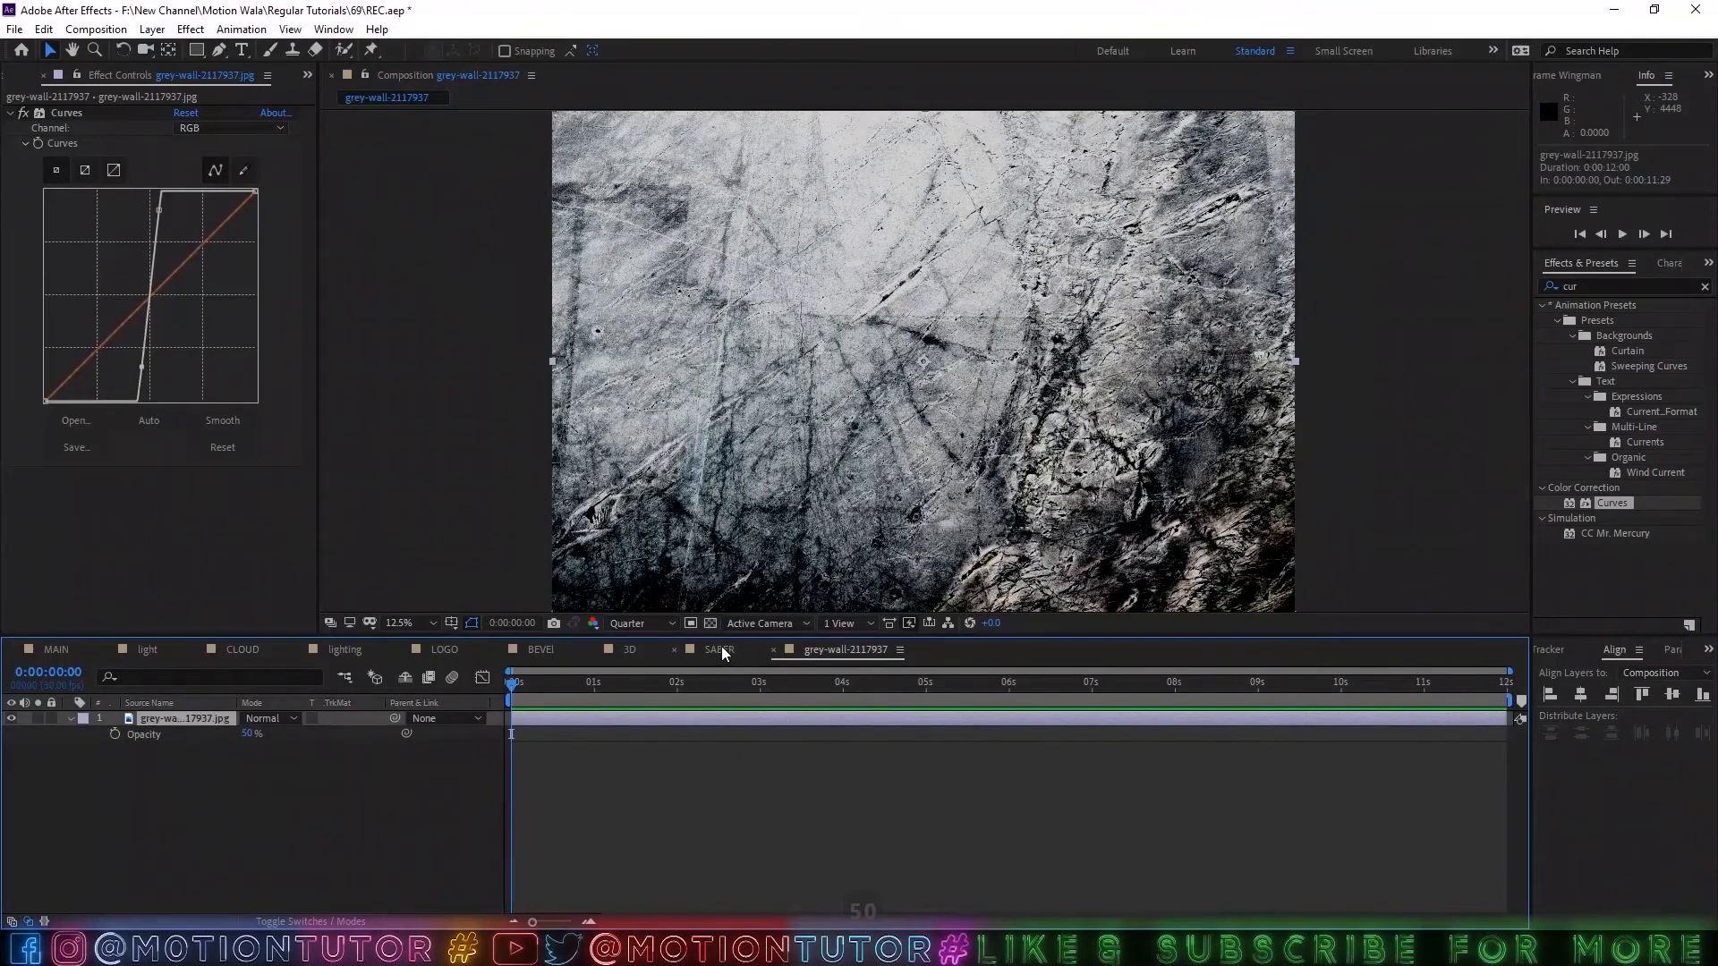
# In the MAIN composition, duplicate the 3D and SABER layers, place the copies between lighting and BG, and label them Blue.
pyautogui.click(57, 653)
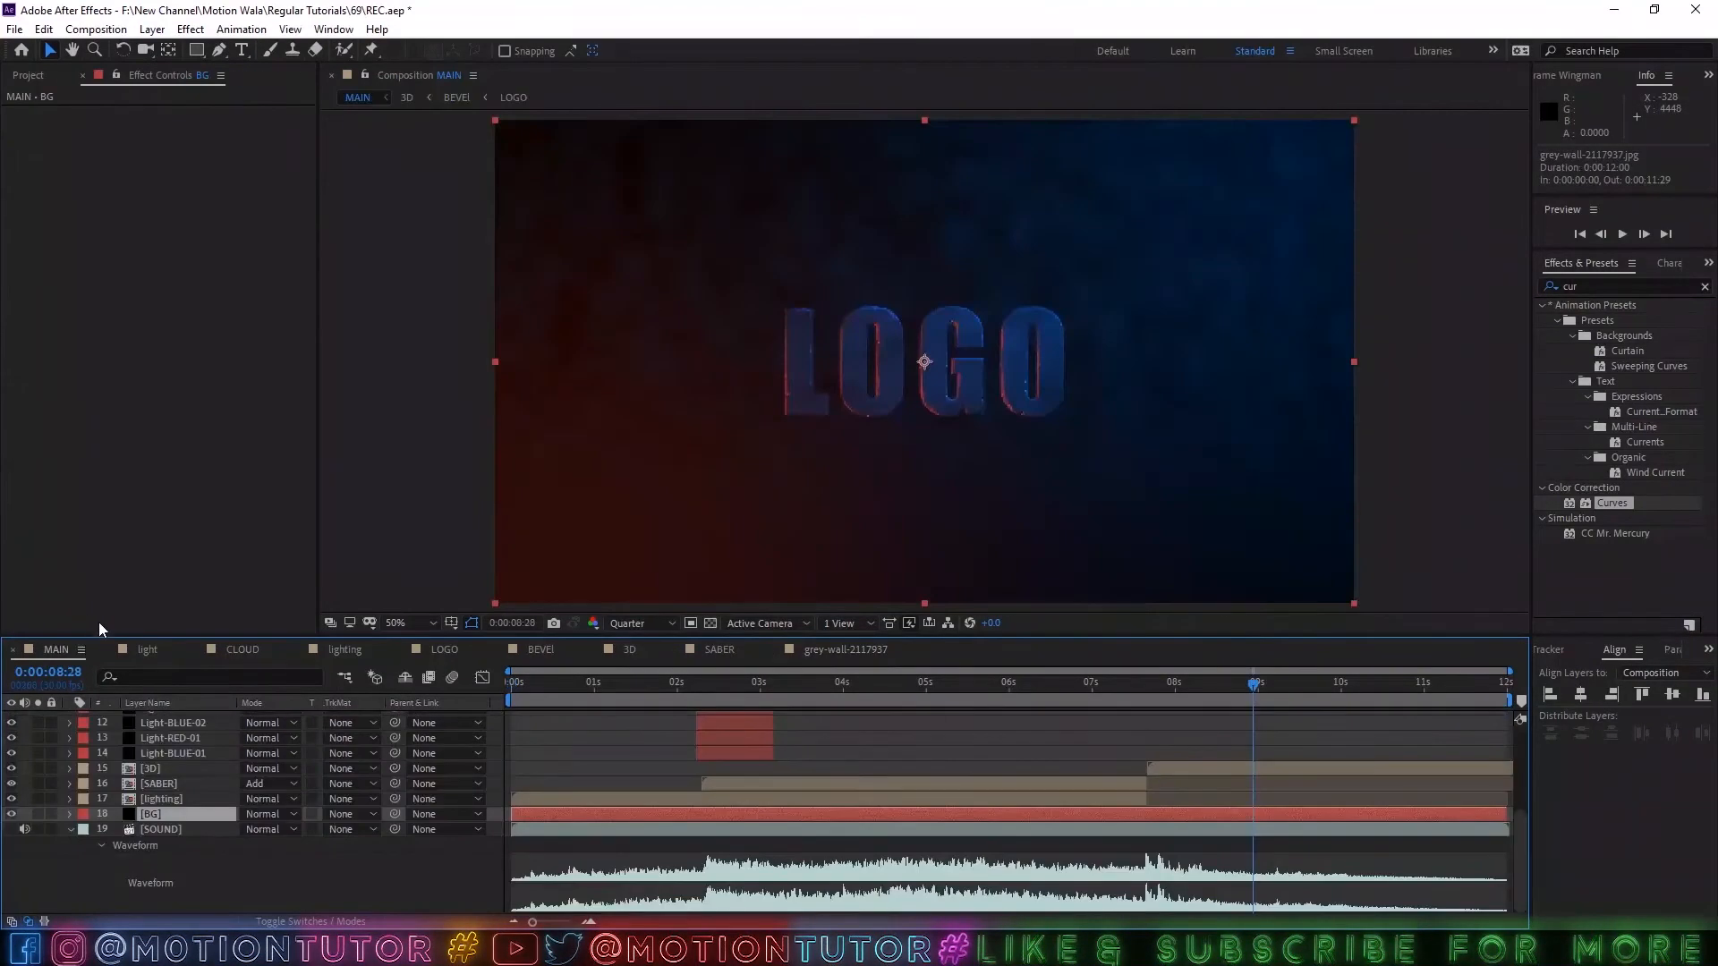
pyautogui.click(156, 794)
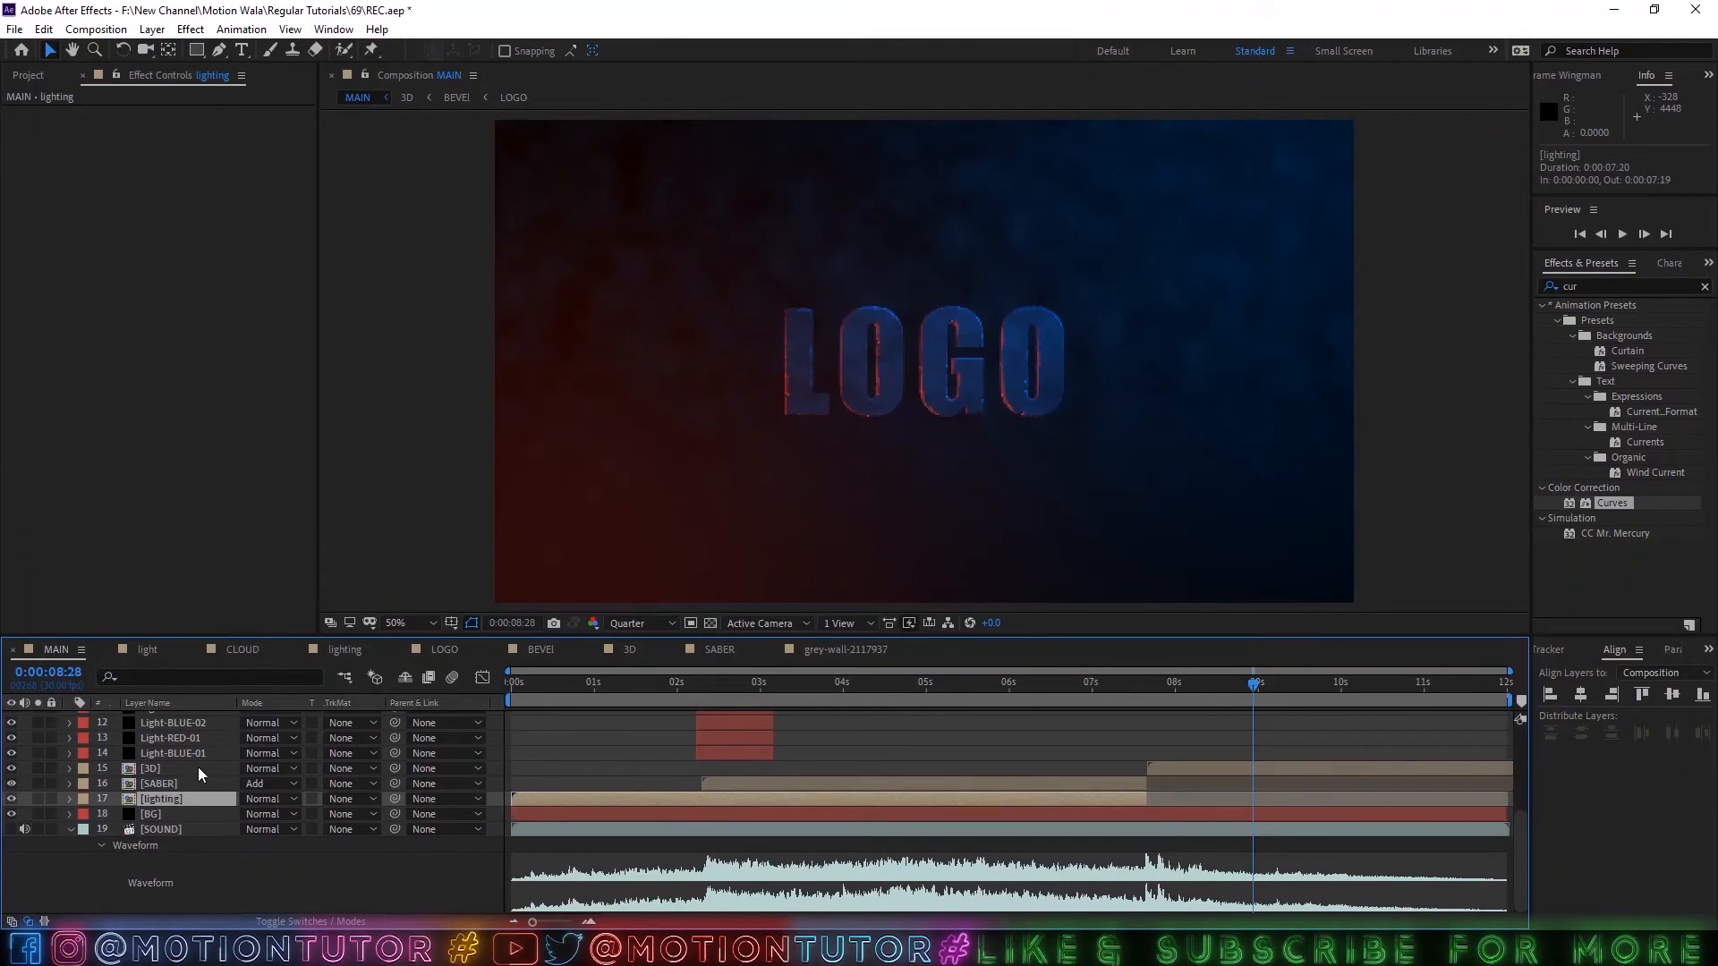
pyautogui.click(156, 784)
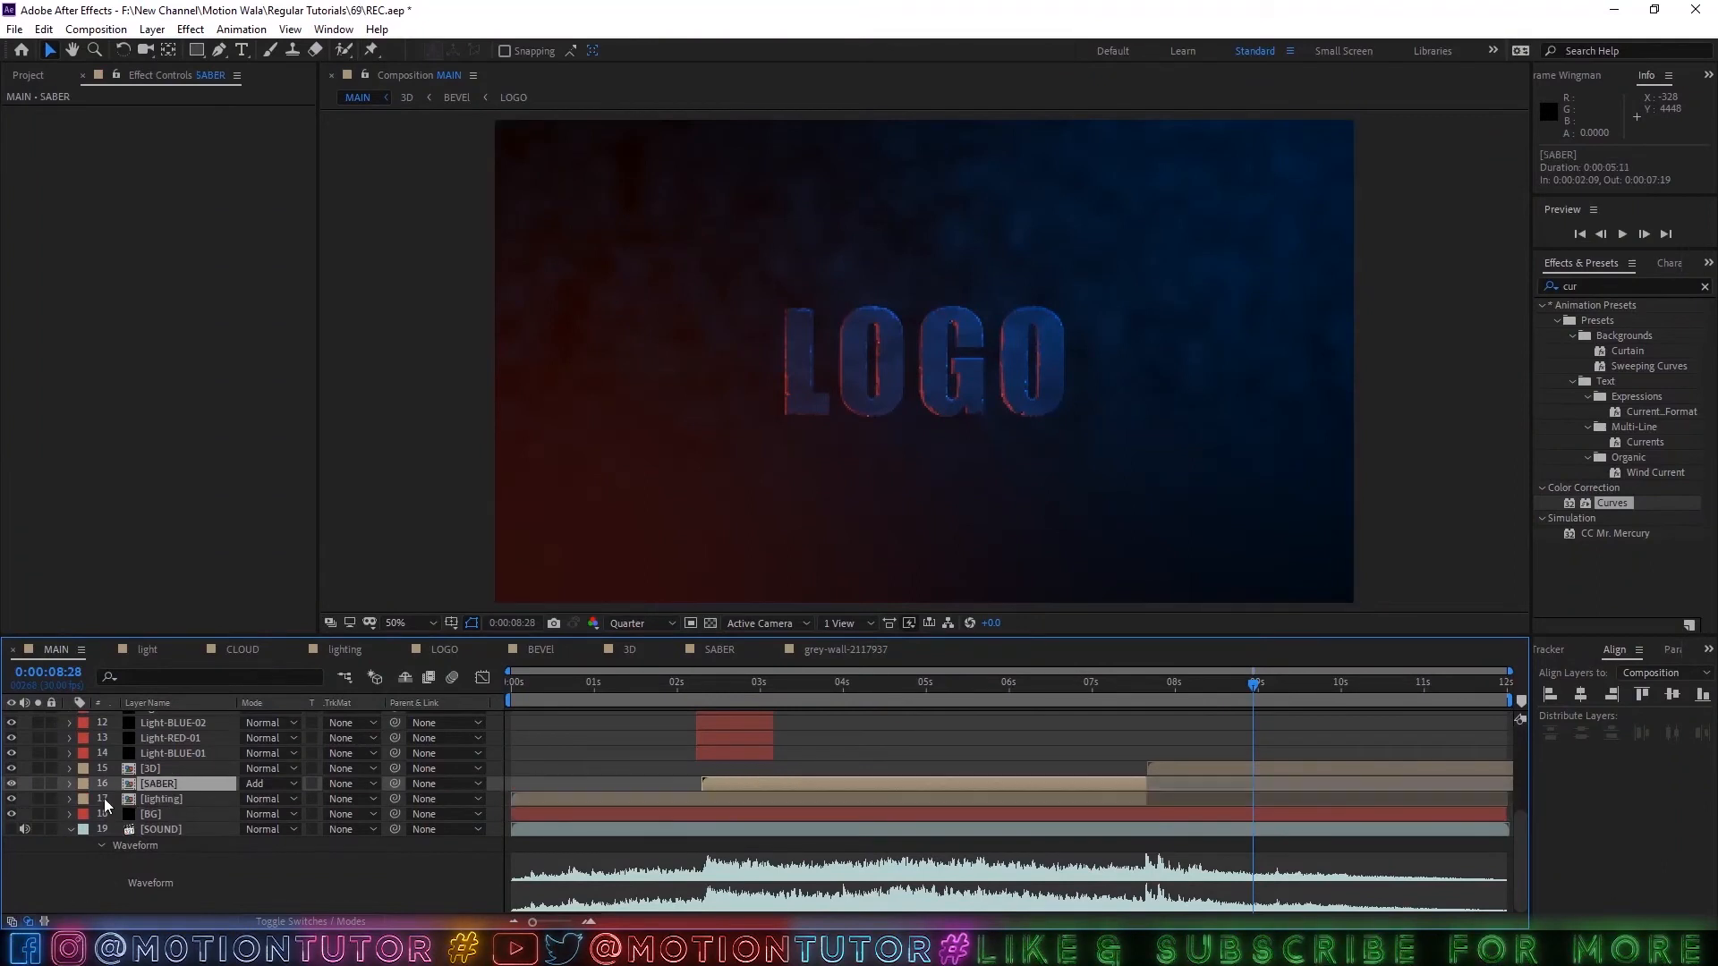
pyautogui.keyDown('ctrl'); pyautogui.click(158, 769); pyautogui.keyUp('ctrl')
pyautogui.hotkey('ctrl', 'd')
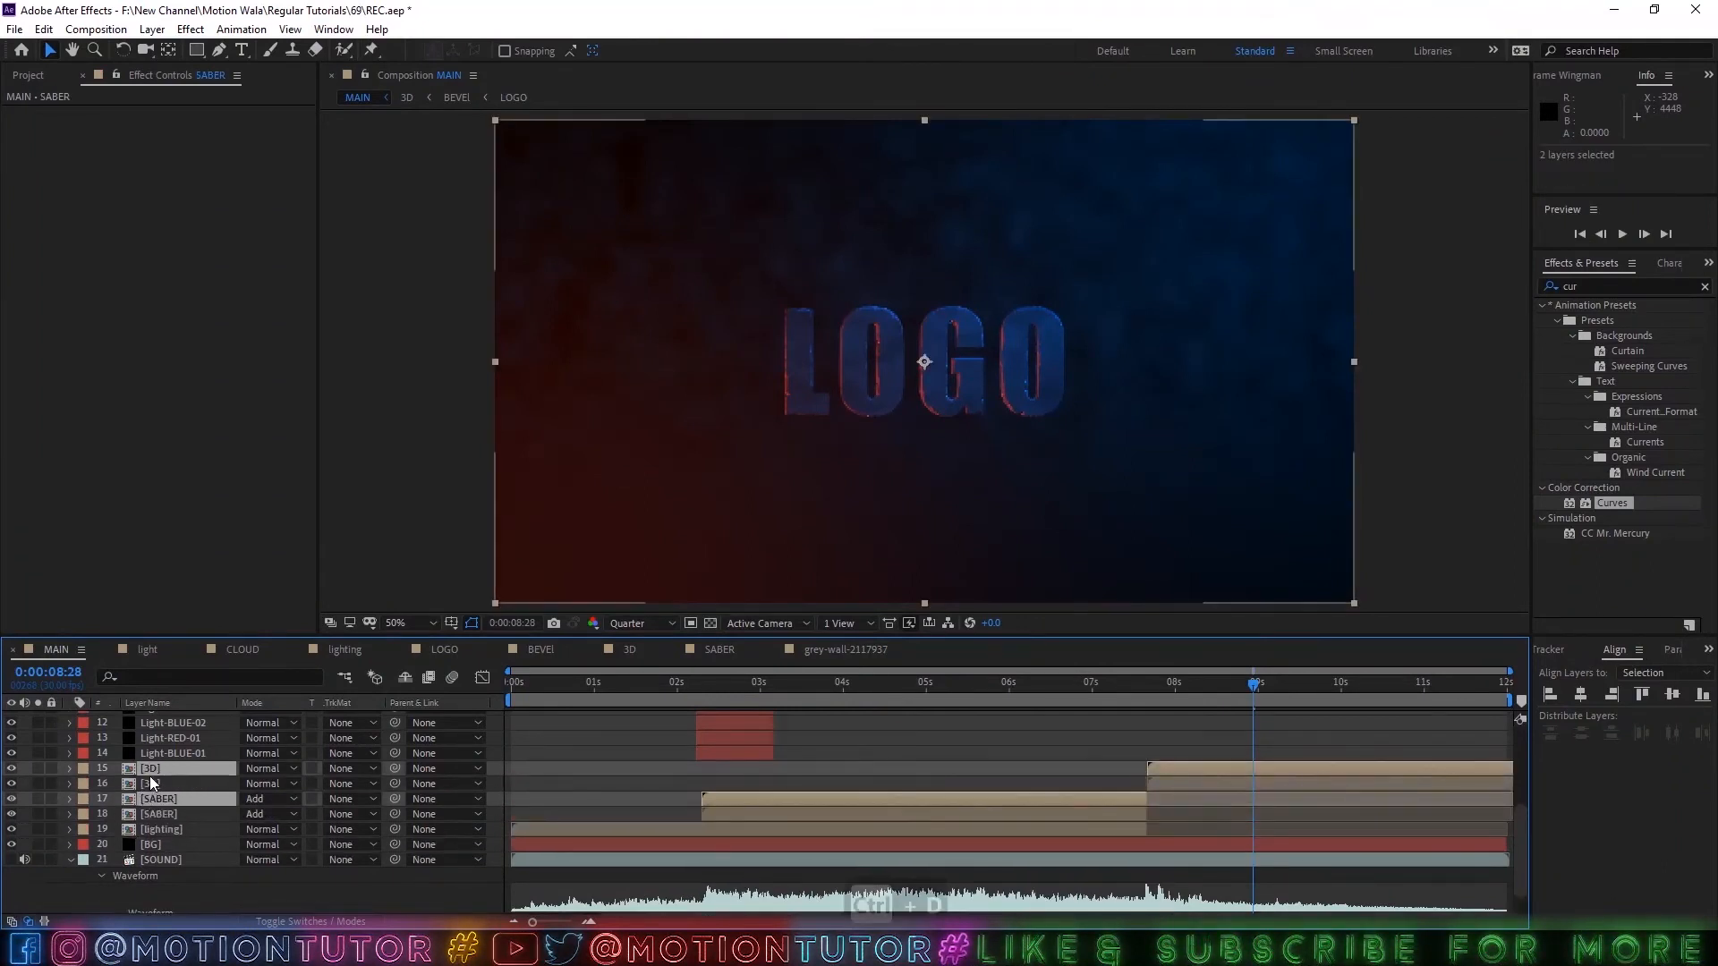
pyautogui.moveTo(159, 771); pyautogui.dragTo(153, 835)
pyautogui.click(85, 814)
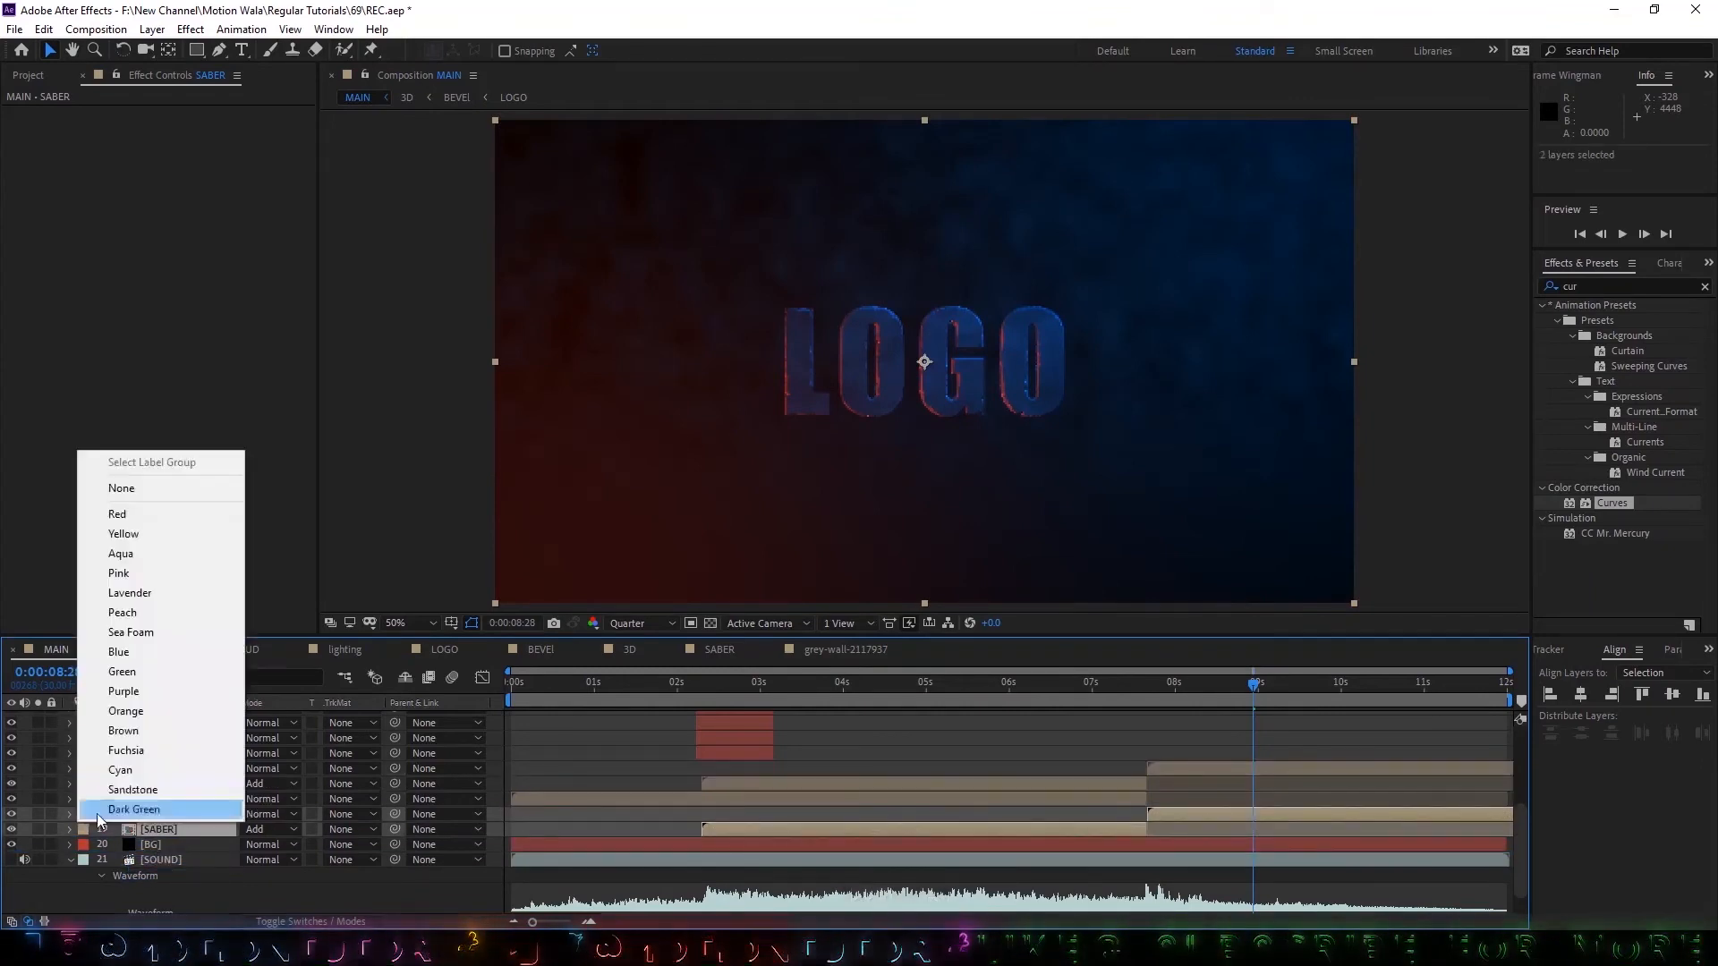
pyautogui.click(122, 660)
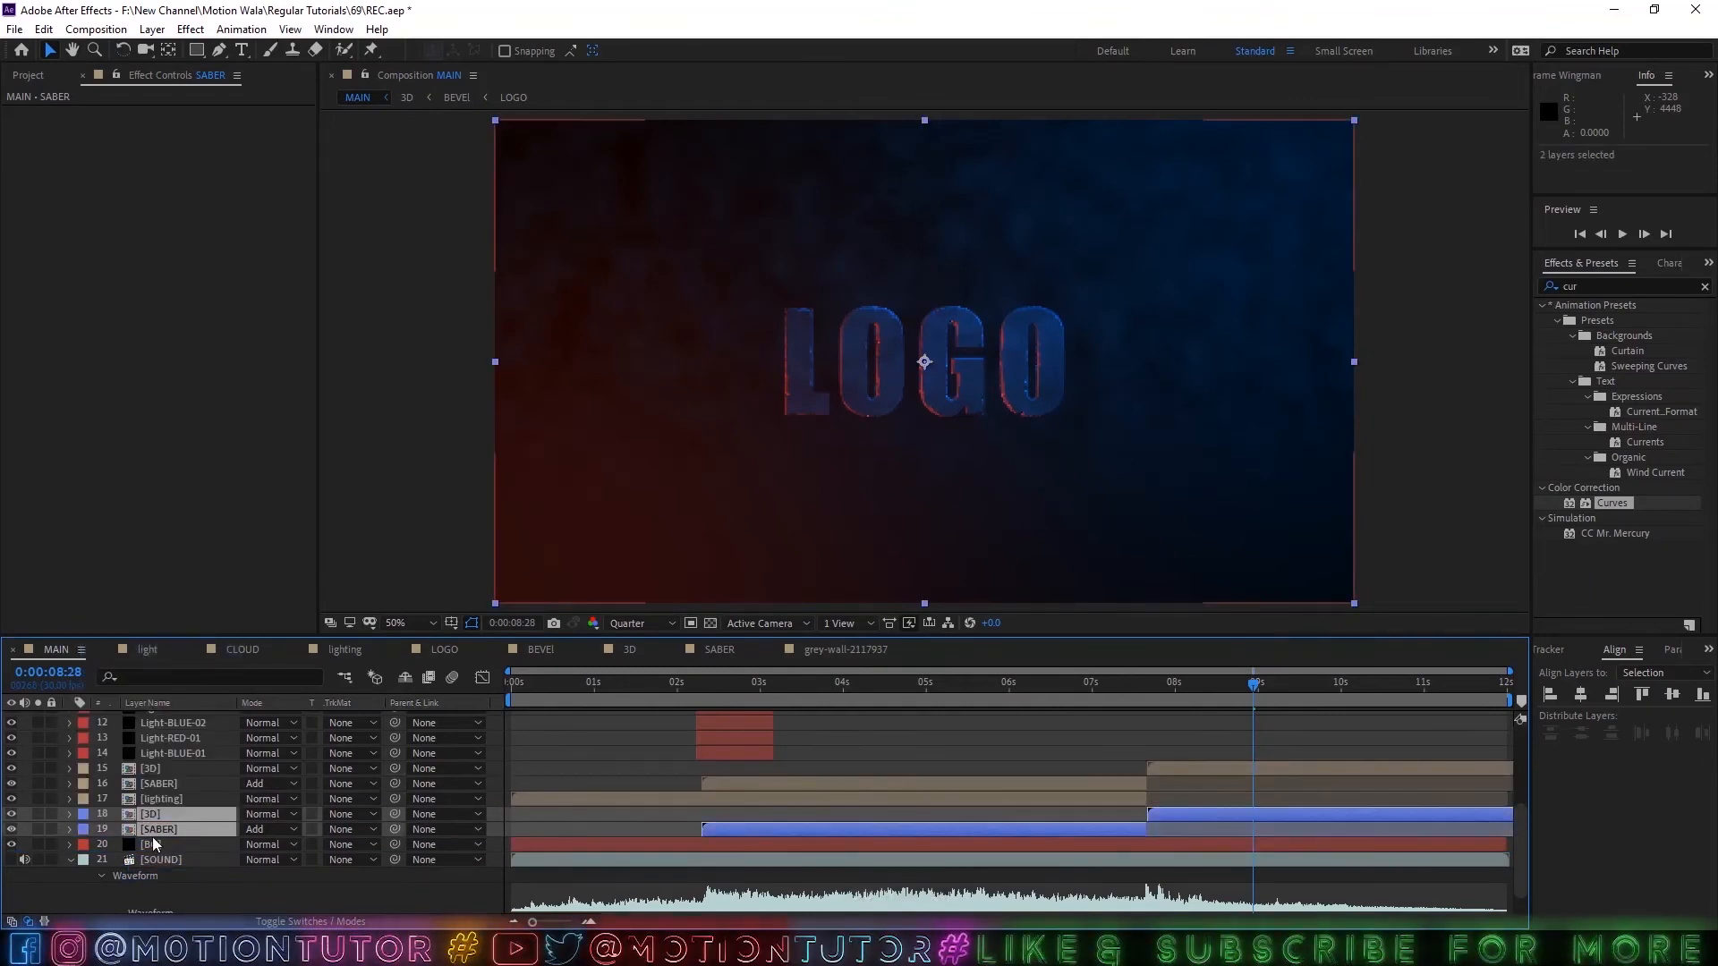
# Add a new adjustment layer and a null object directly above the duplicated 3D and SABER layers.
pyautogui.click(152, 28)
pyautogui.moveTo(169, 57)
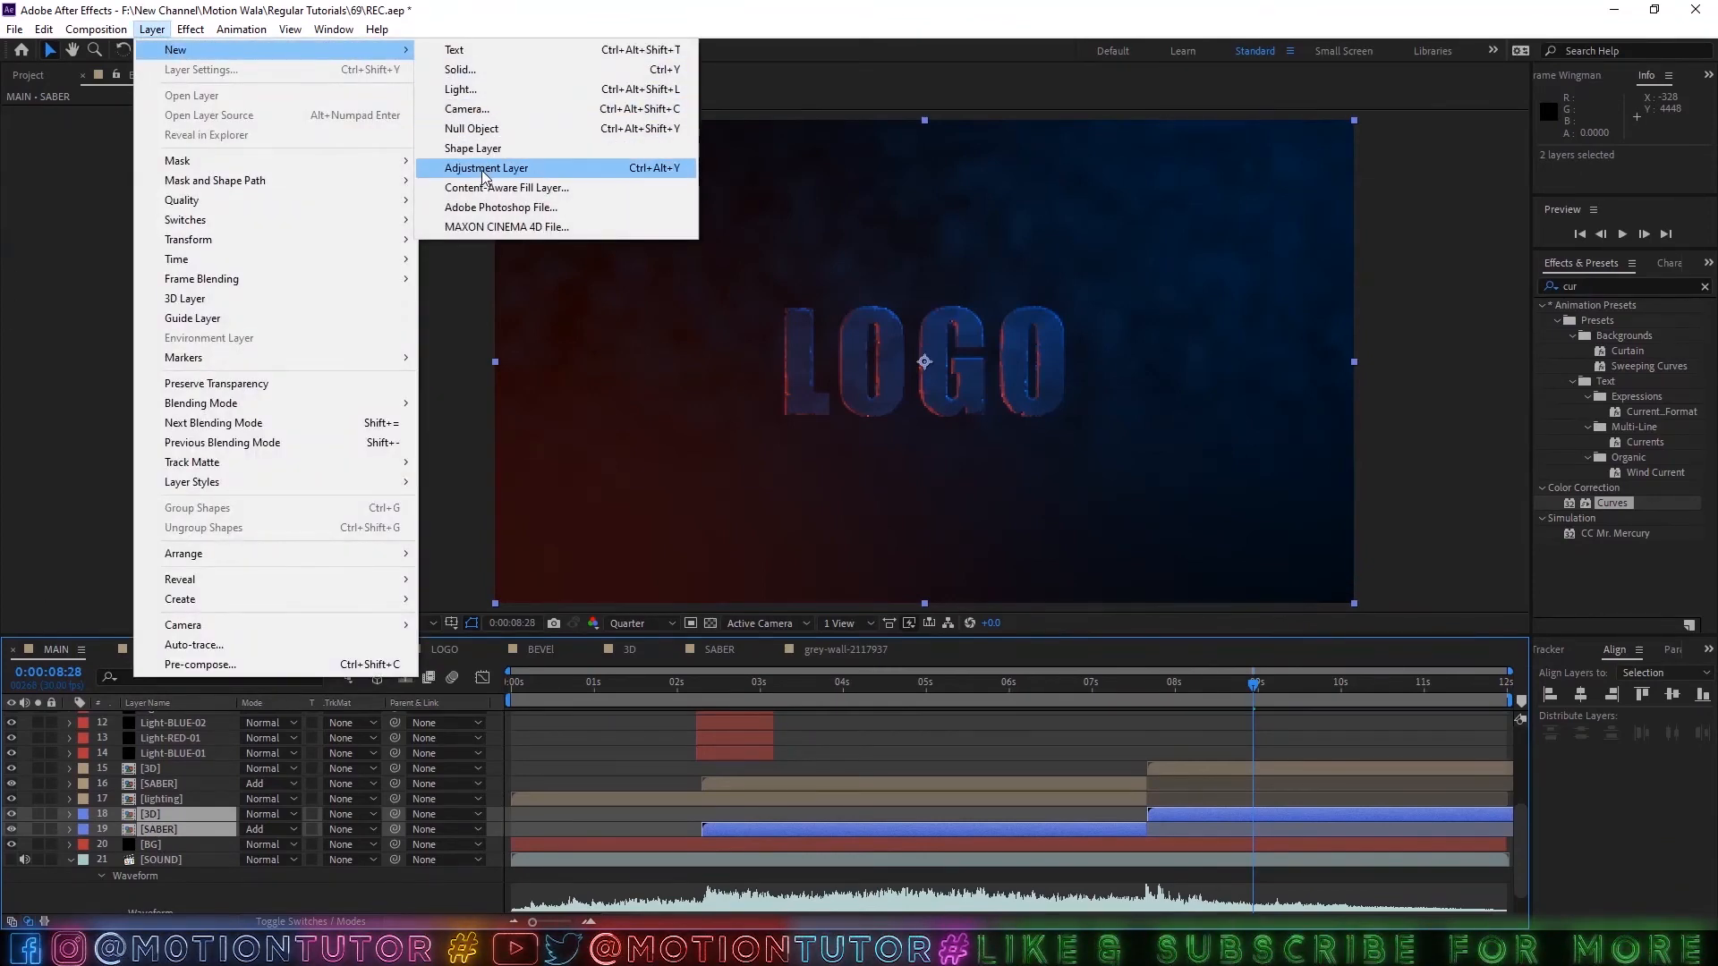
pyautogui.click(484, 168)
pyautogui.click(152, 29)
pyautogui.moveTo(176, 50)
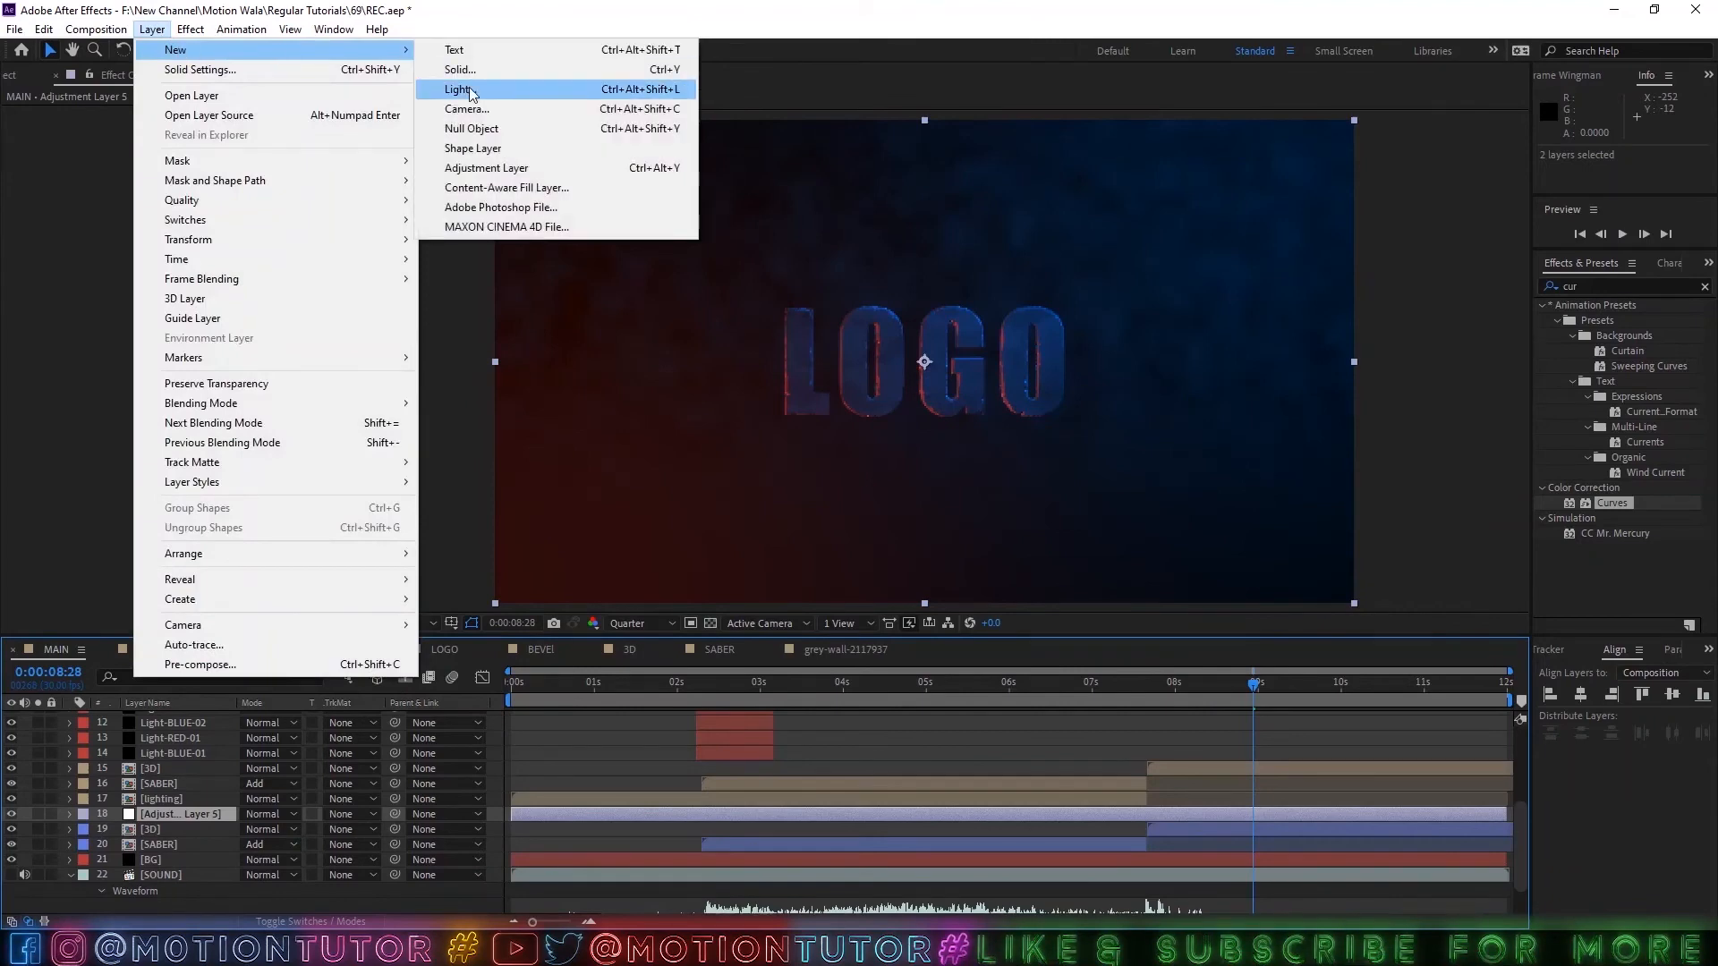
pyautogui.click(471, 128)
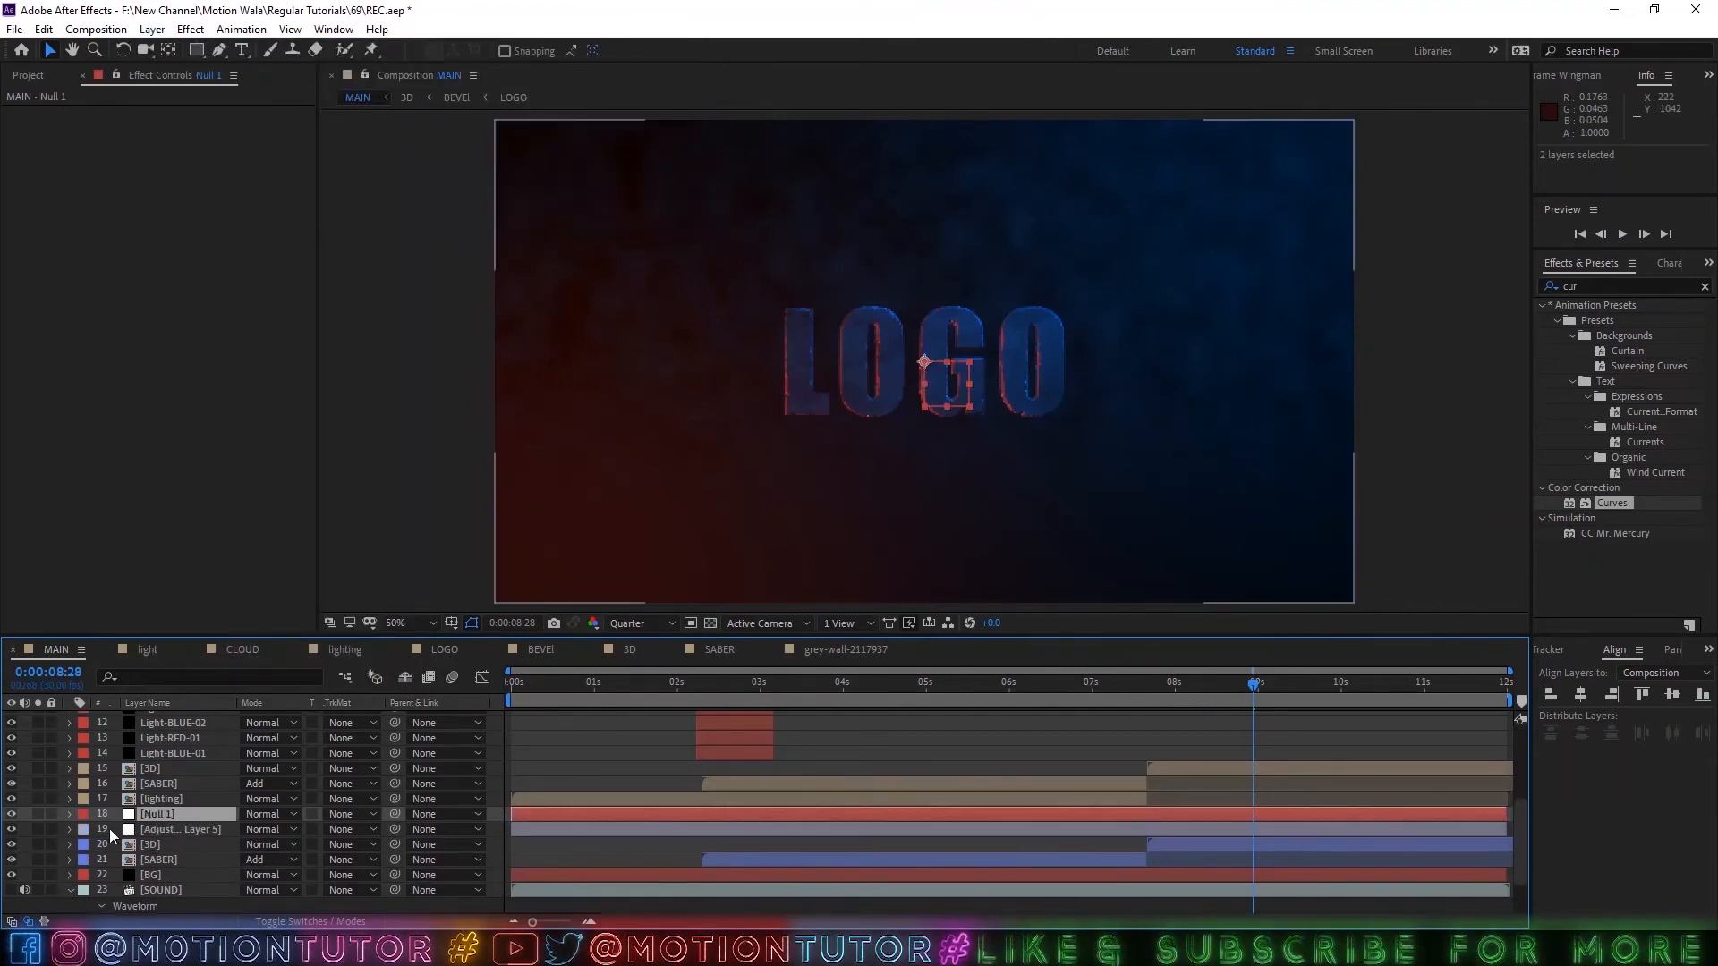
# Change the label color of the new null and adjustment layer to Blue.
pyautogui.keyDown('shift'); pyautogui.click(157, 830); pyautogui.keyUp('shift')
pyautogui.click(83, 829)
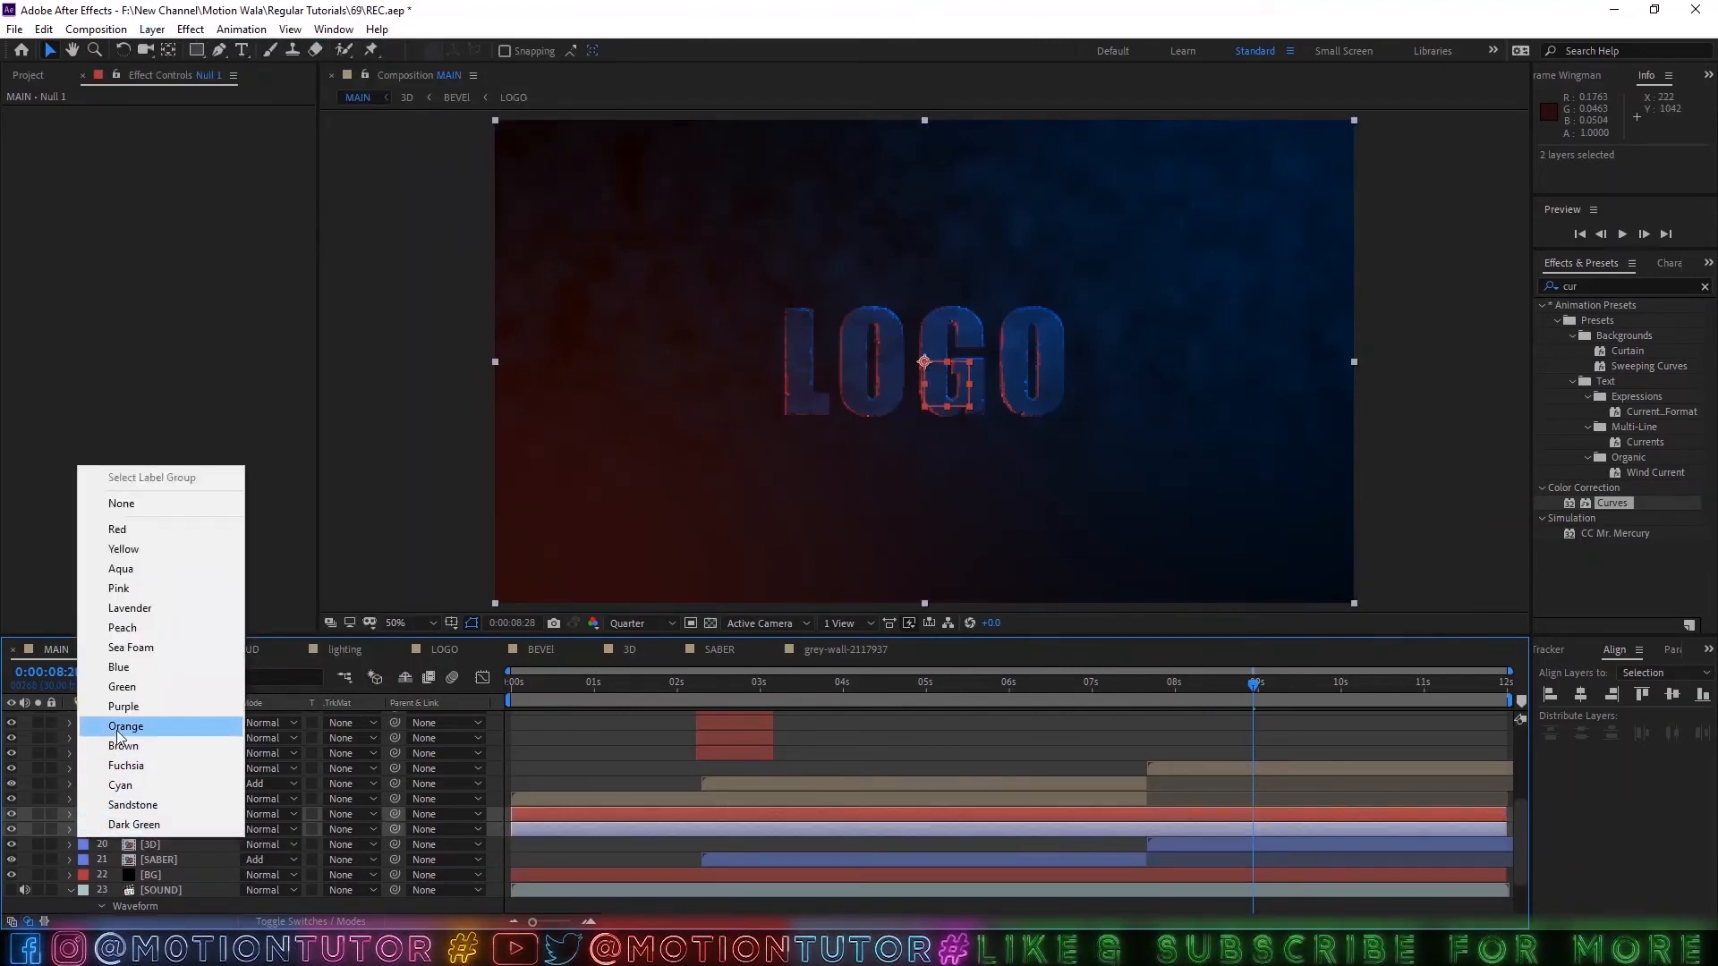
pyautogui.click(131, 671)
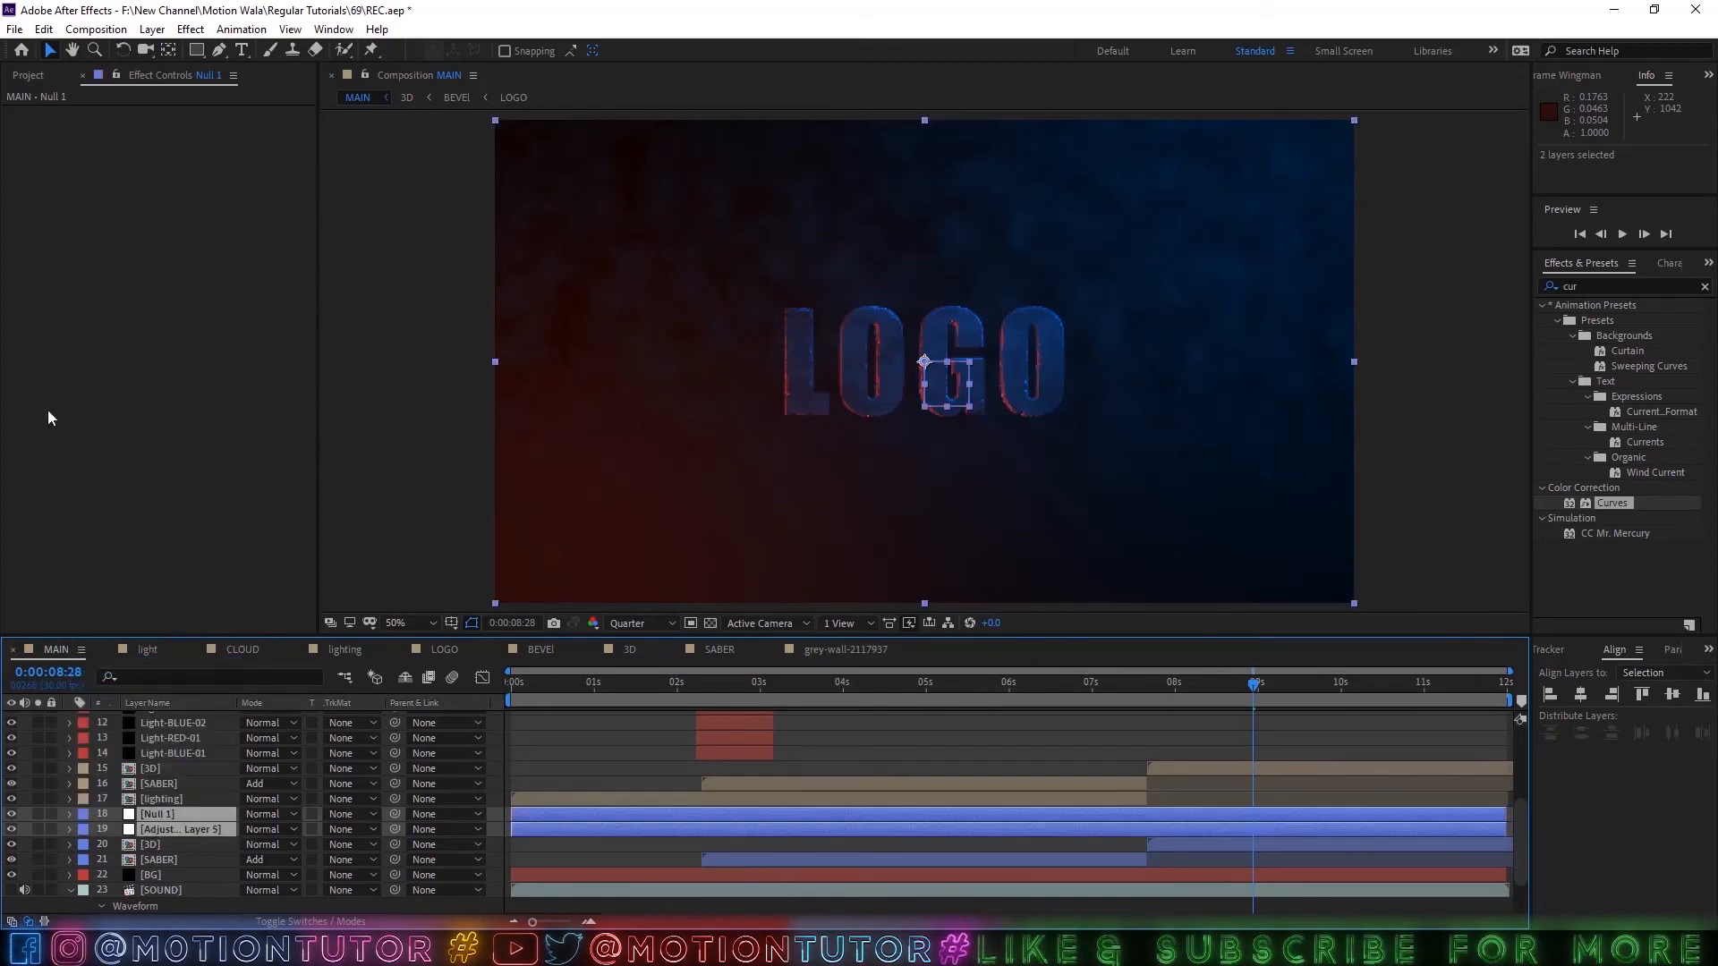
# Rename the grey-wall-2117937 composition as Floor texture.
pyautogui.click(72, 77)
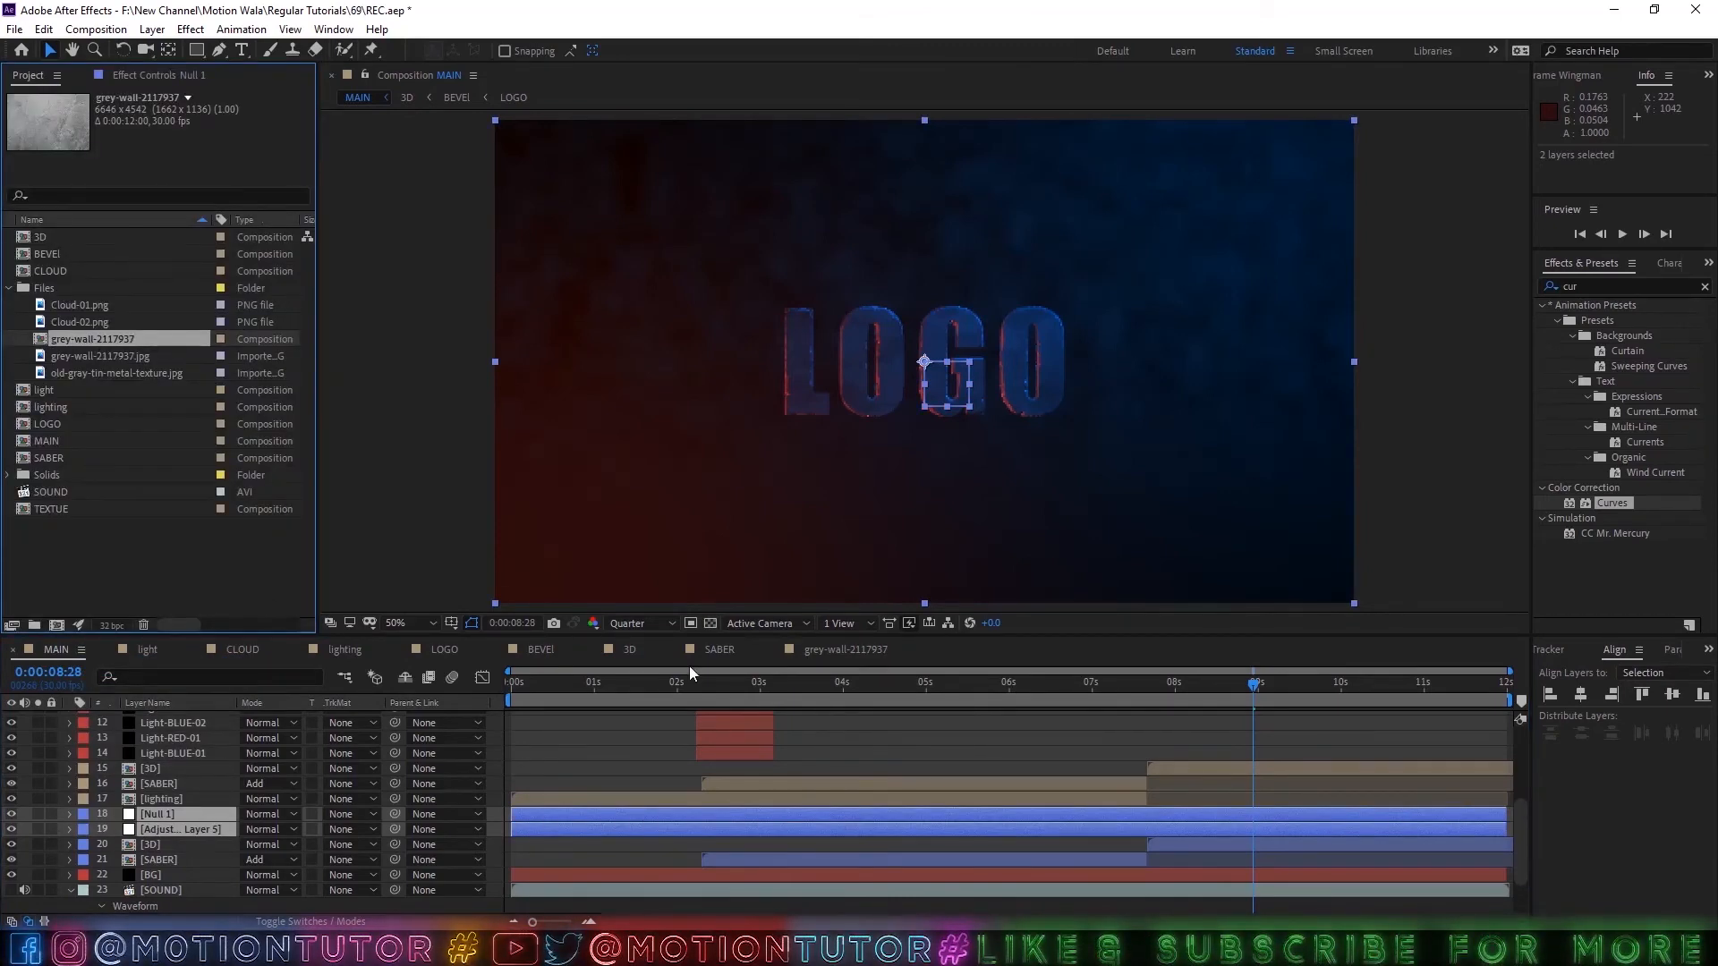
pyautogui.click(843, 646)
pyautogui.hotkey('ctrl', 'k')
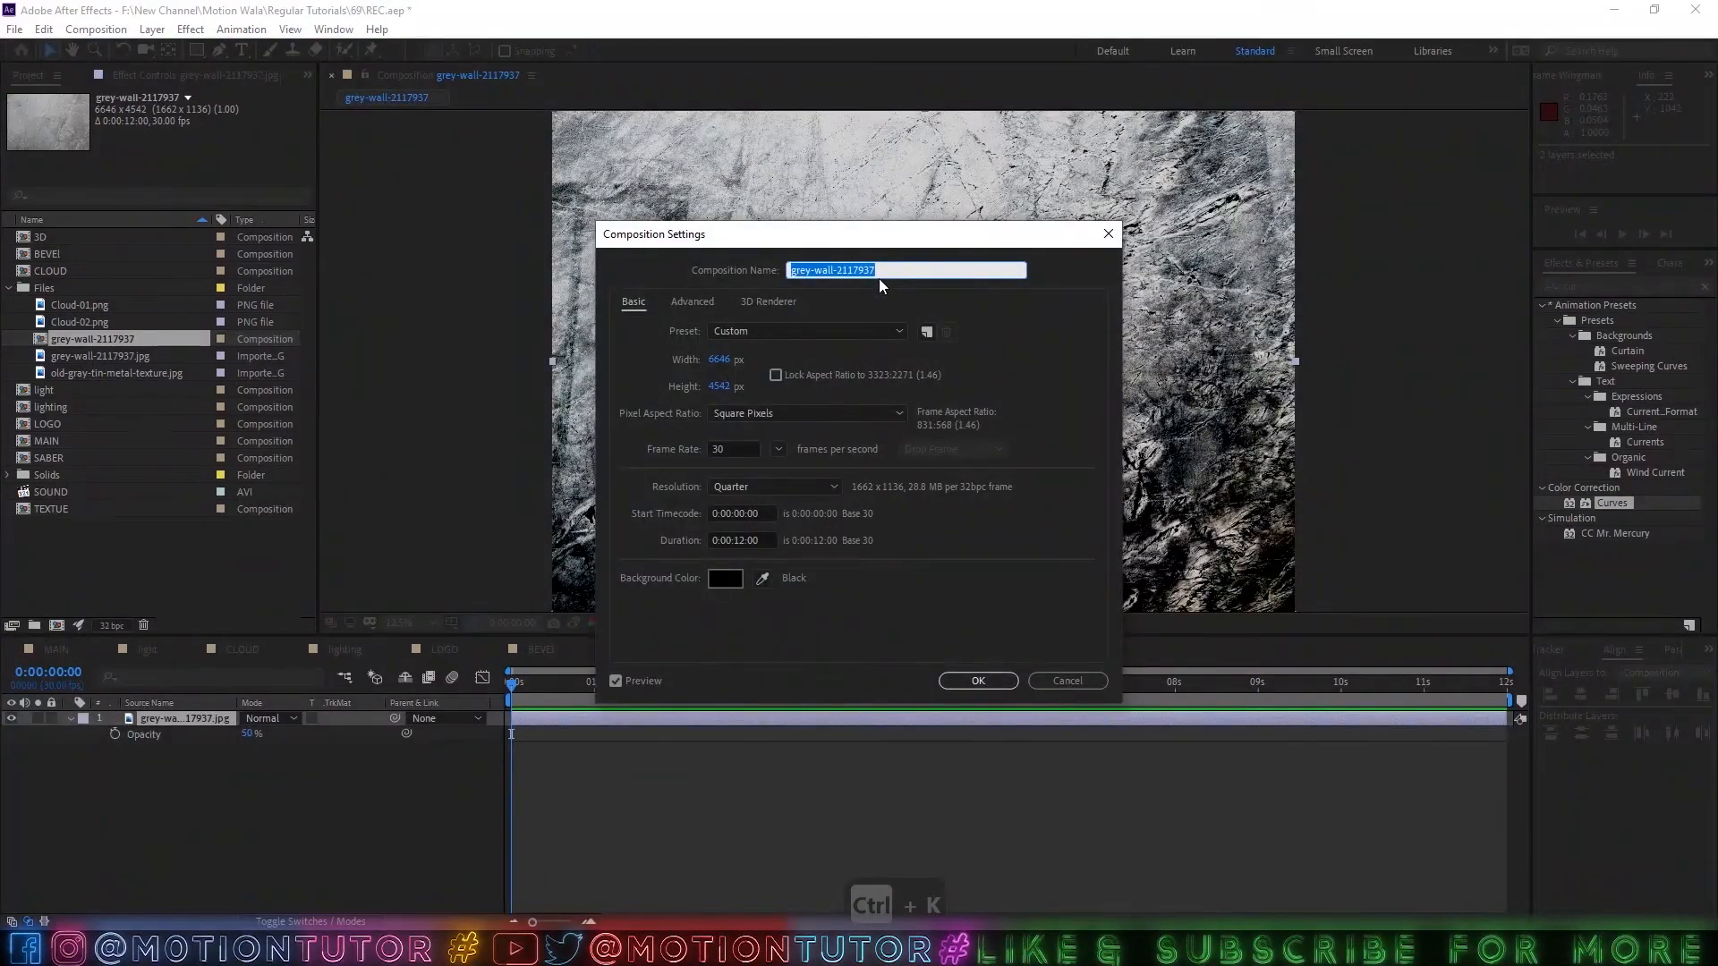
pyautogui.write('Floor texture')
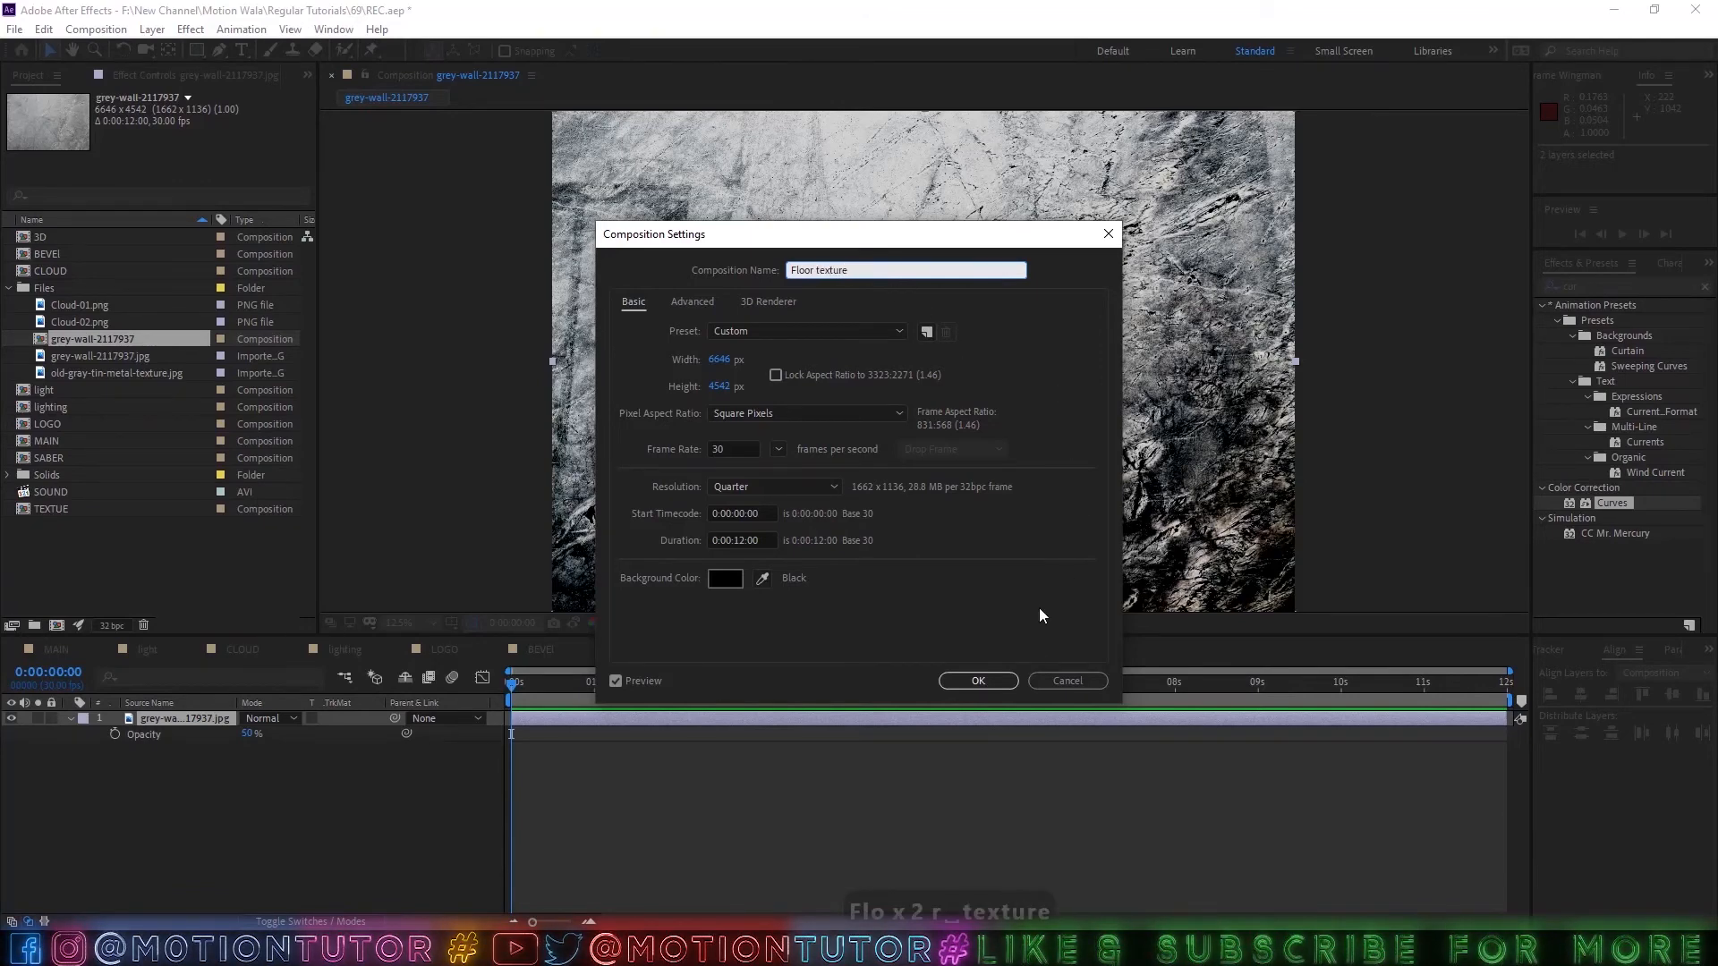
pyautogui.click(978, 680)
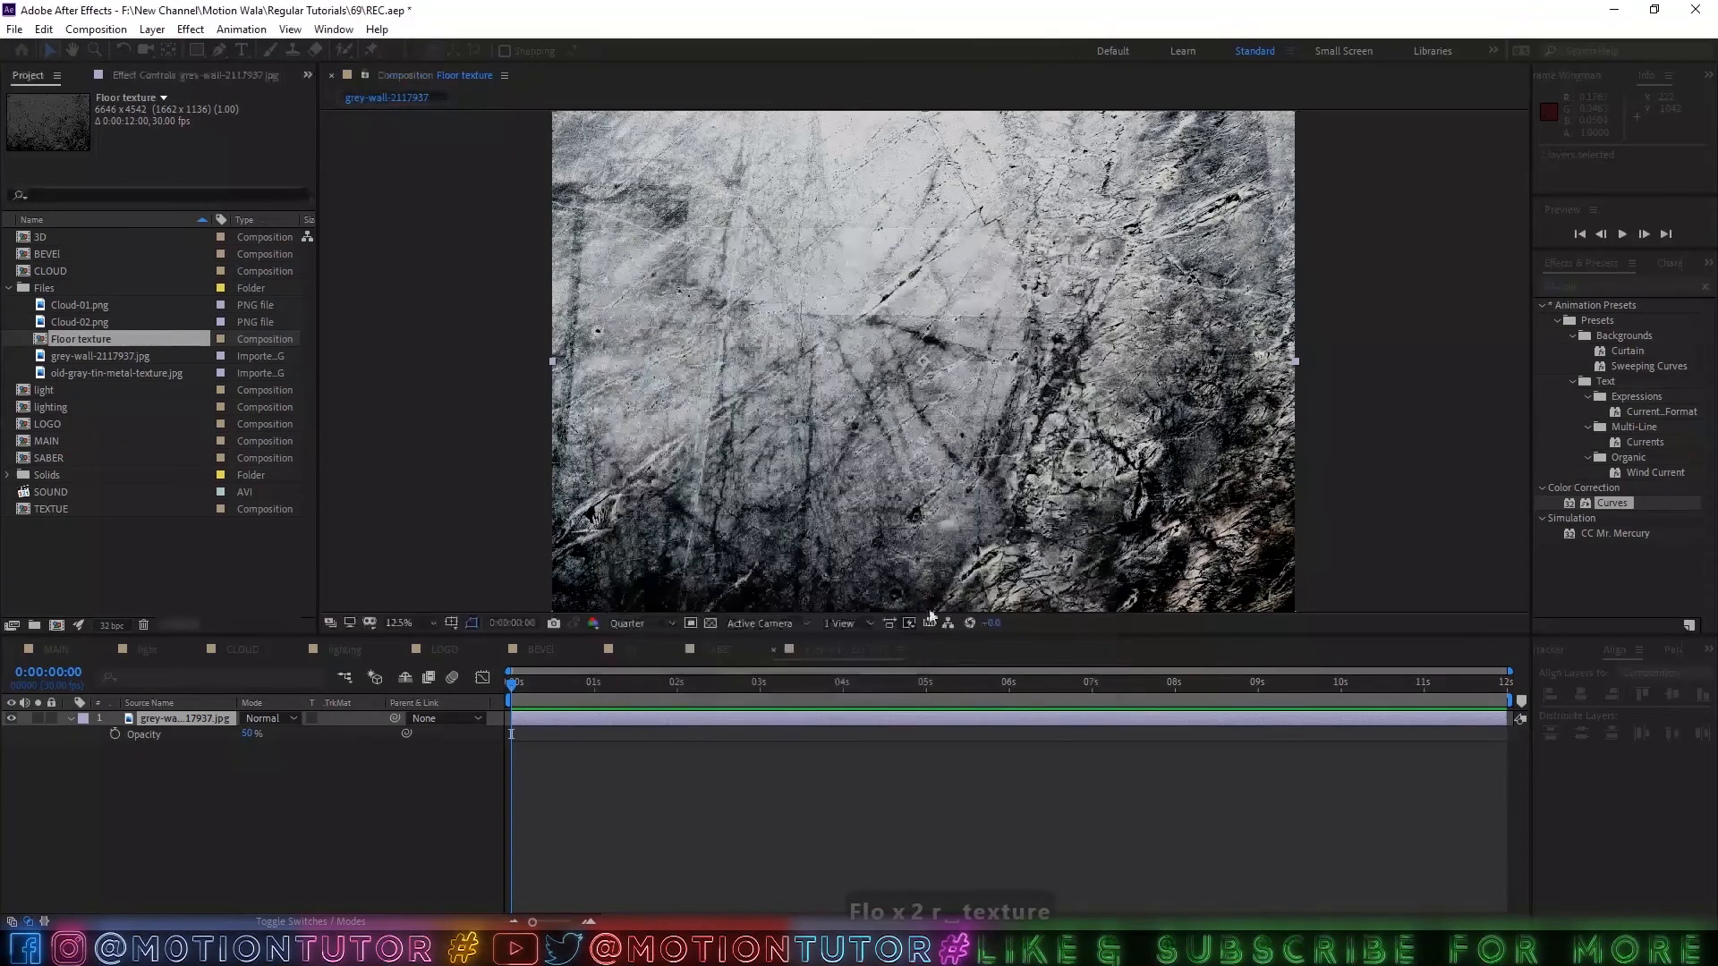
# Move the Floor texture composition out of the Files folder and place it in the MAIN composition directly above BG.
pyautogui.click(55, 650)
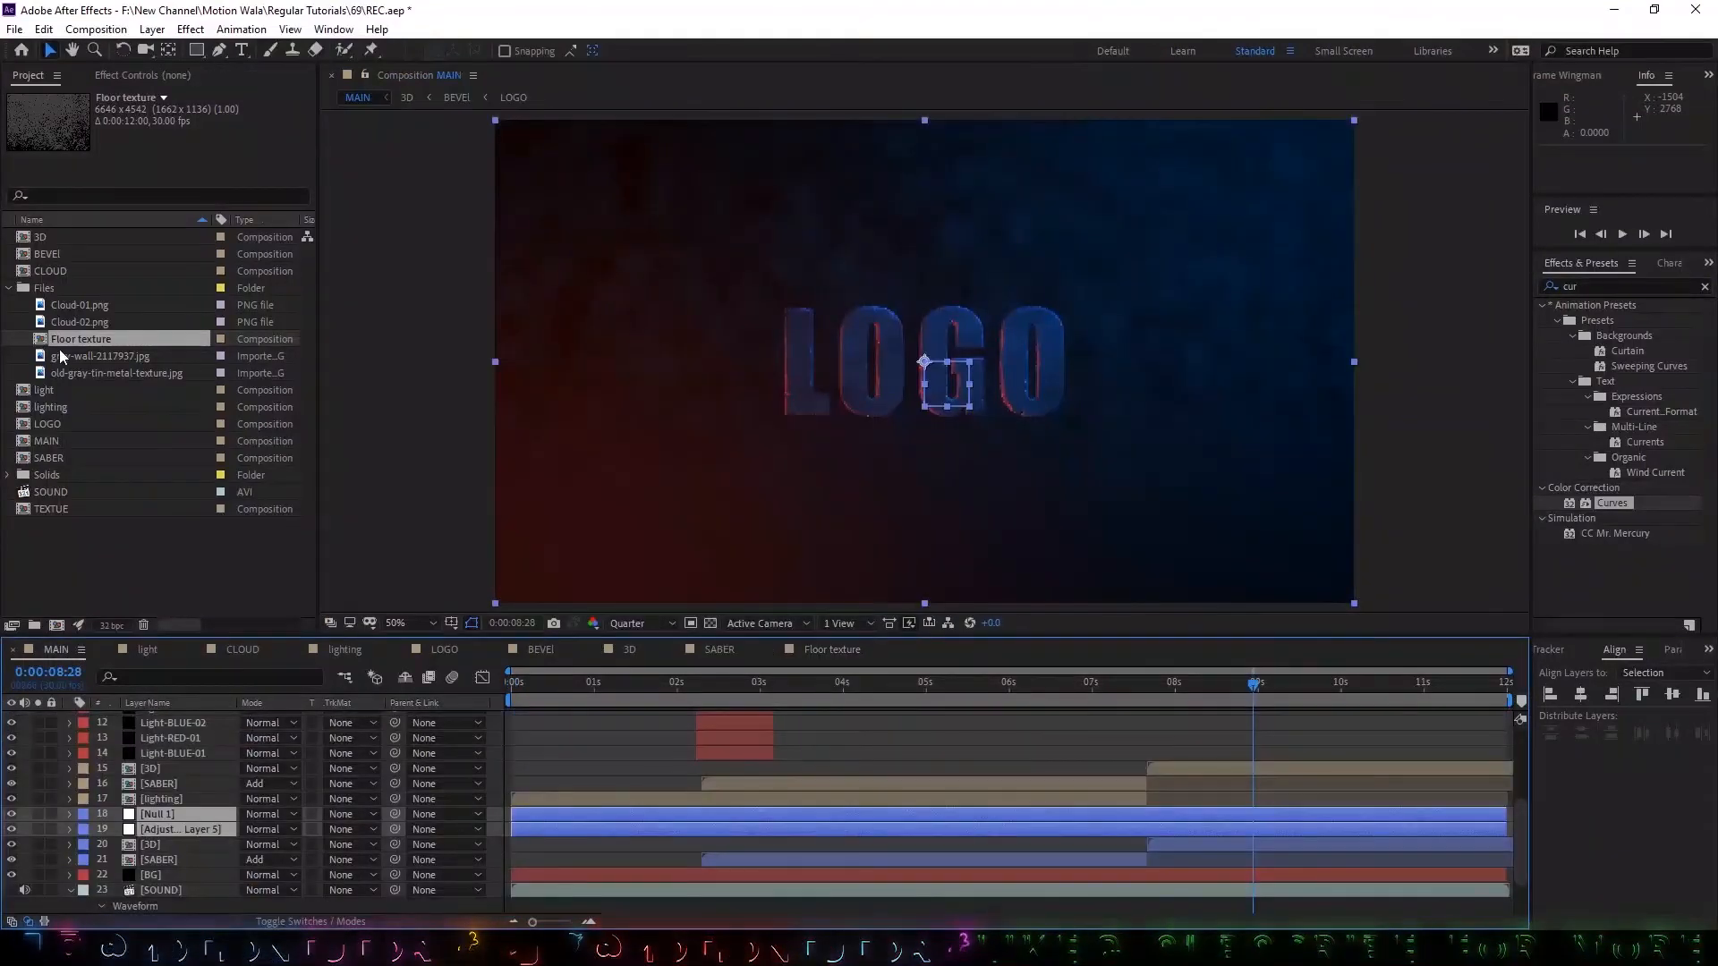
pyautogui.moveTo(61, 341); pyautogui.dragTo(84, 535)
pyautogui.moveTo(61, 378); pyautogui.dragTo(173, 873)
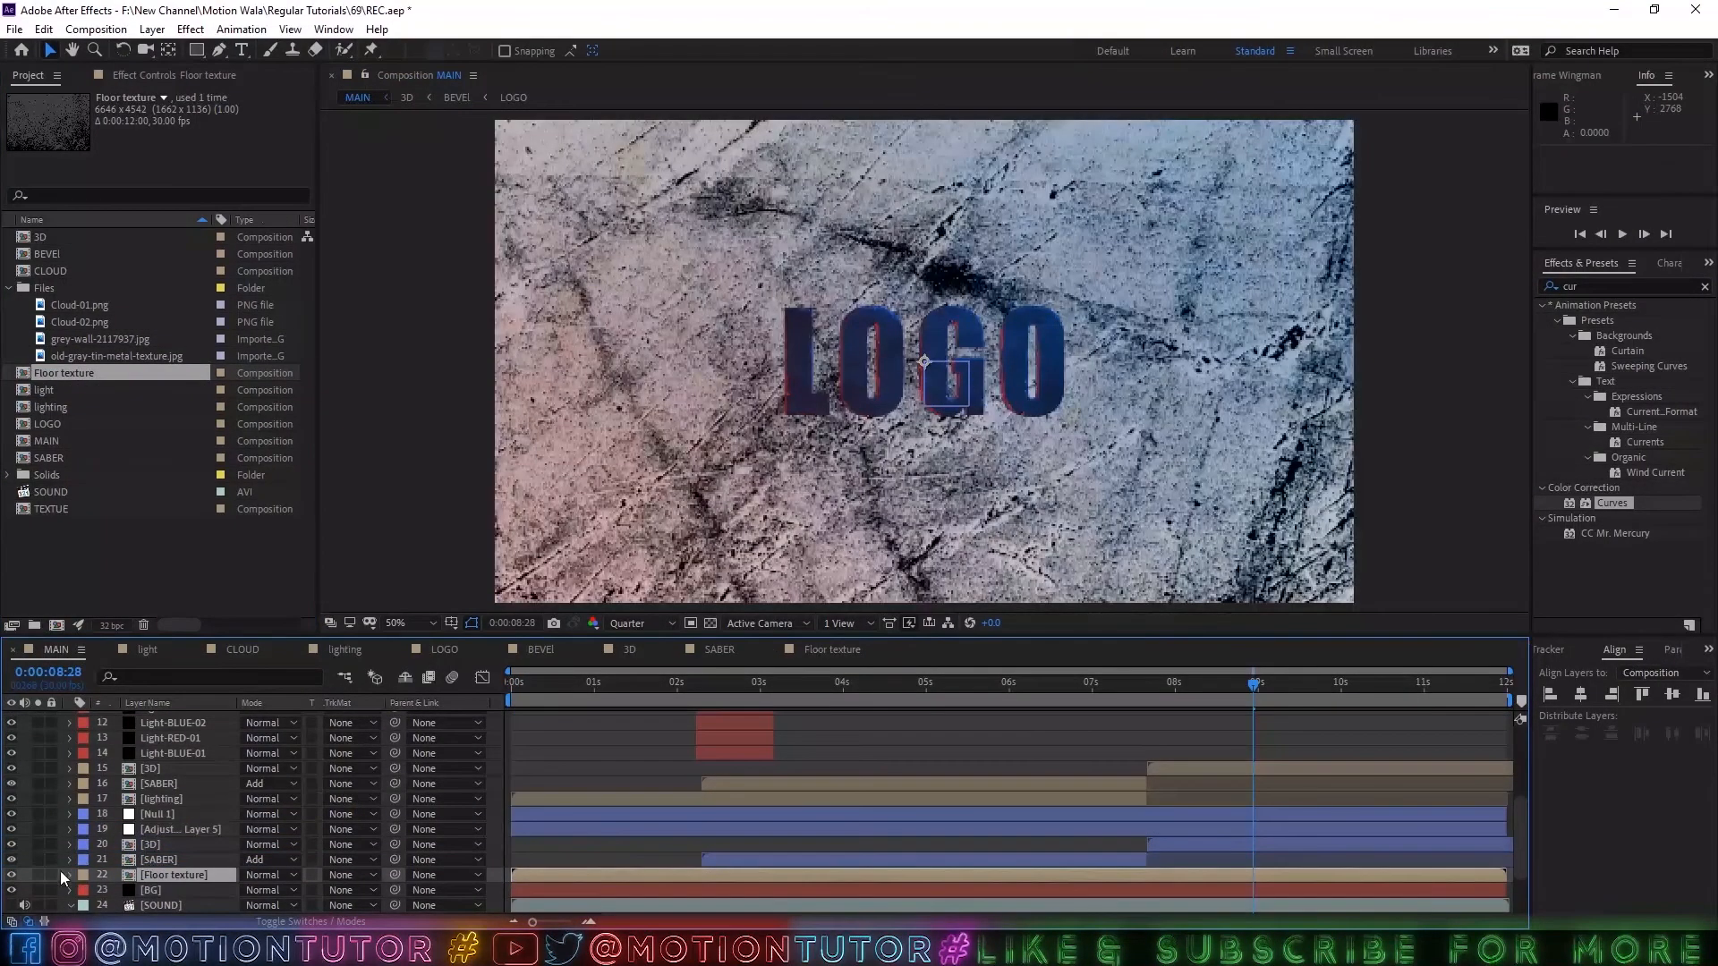
# Label the Floor texture layer Blue and make it the only soloed layer in MAIN.
pyautogui.click(85, 879)
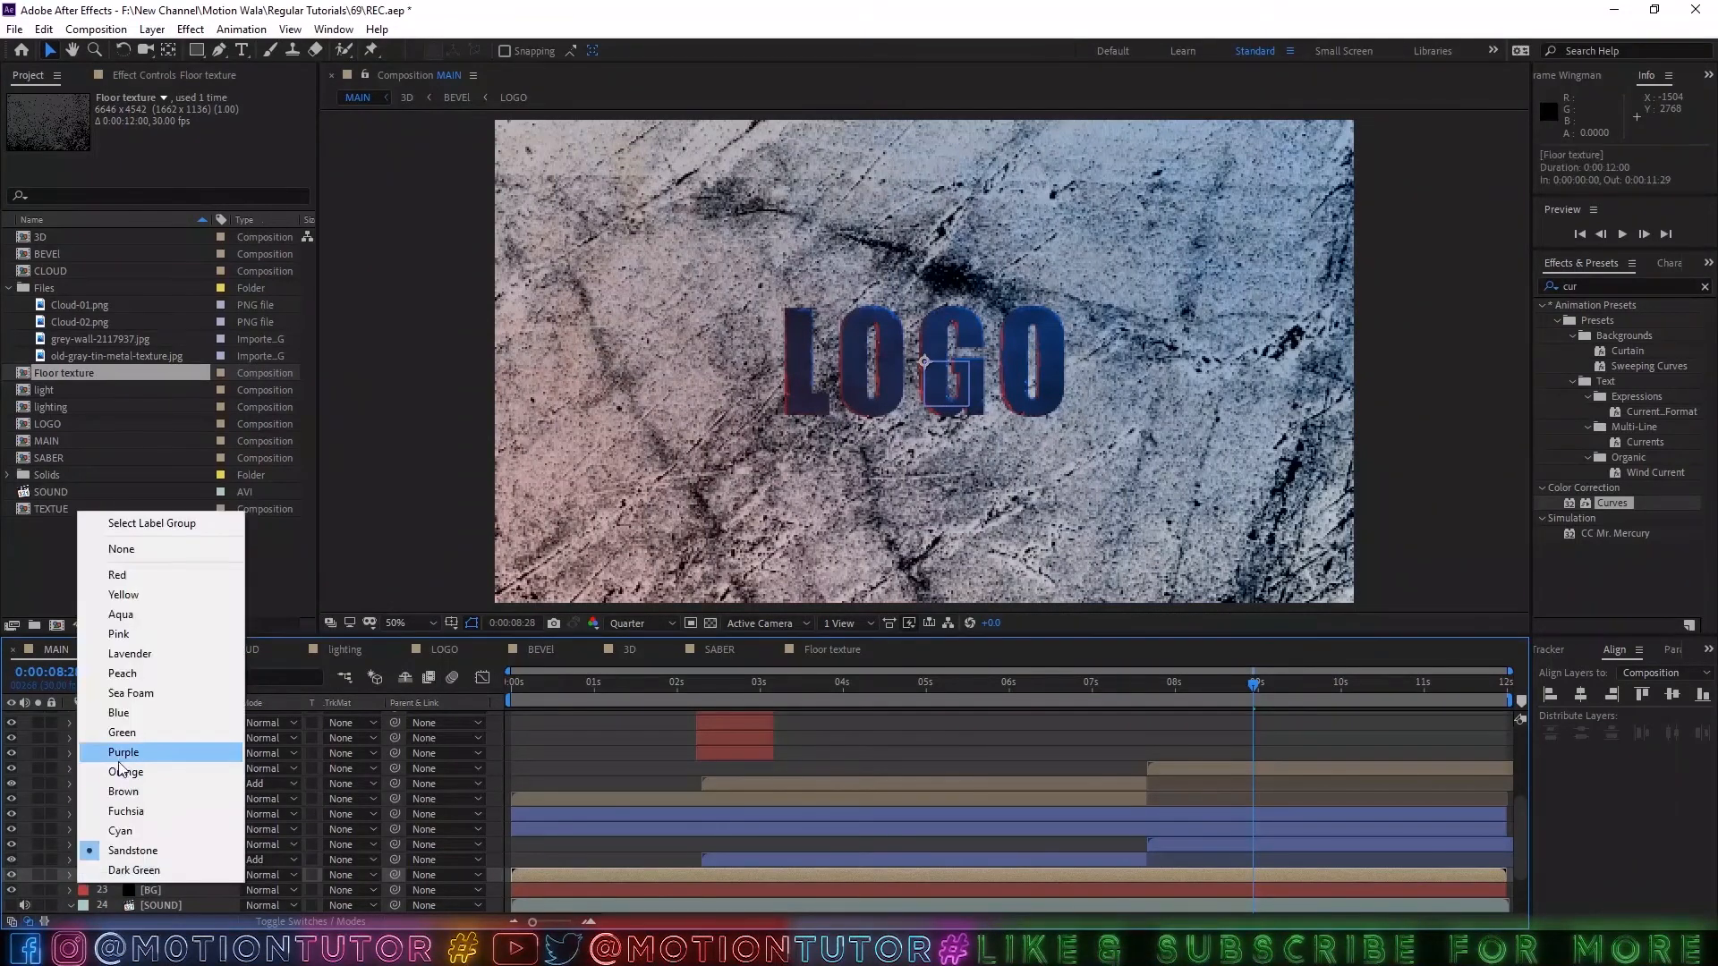
pyautogui.click(134, 716)
pyautogui.keyDown('shift'); pyautogui.click(150, 820); pyautogui.keyUp('shift')
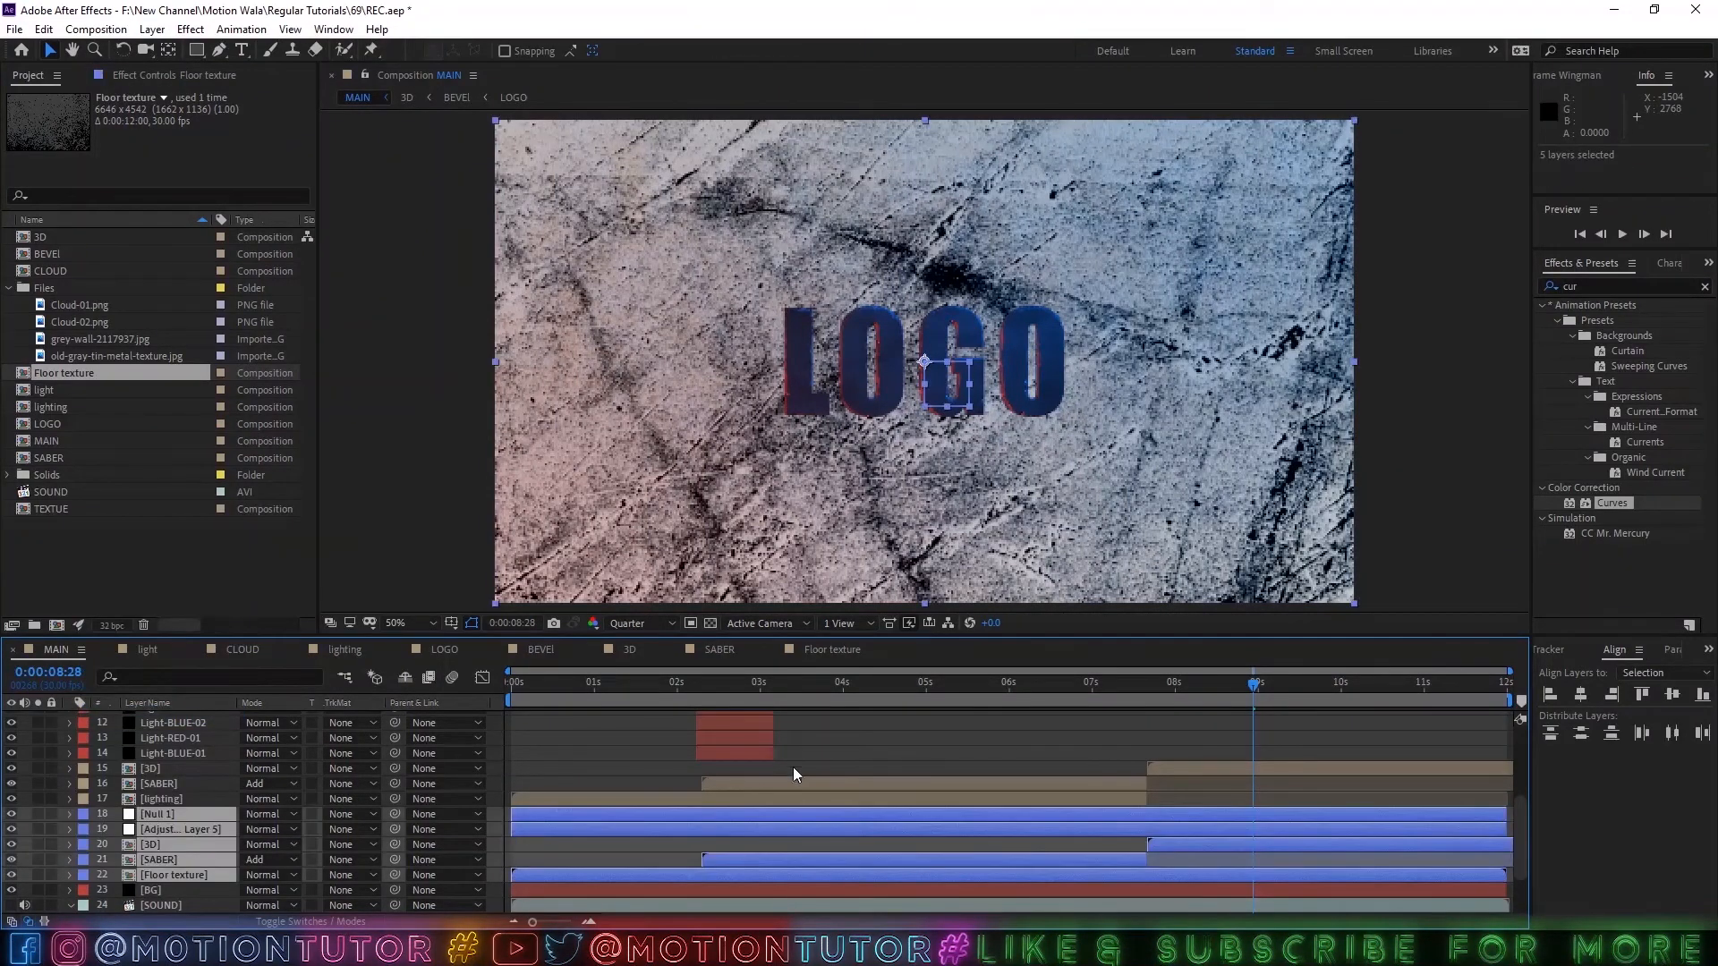
pyautogui.scroll(-3, 1076, 799)
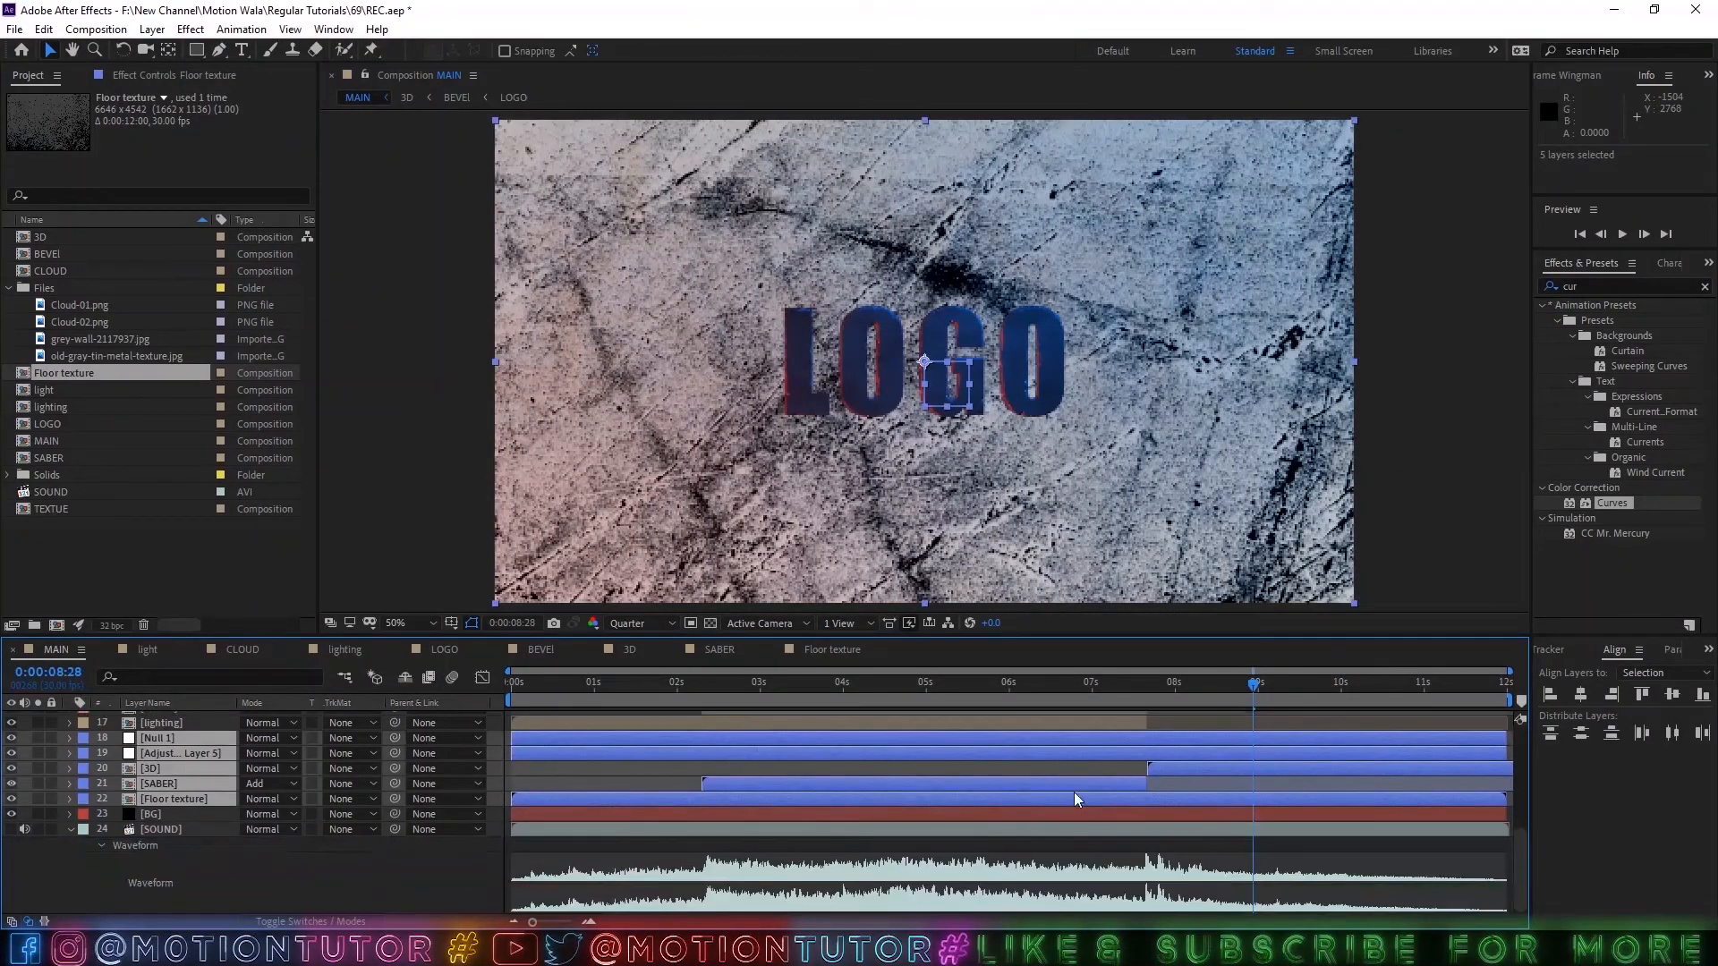
pyautogui.click(37, 738)
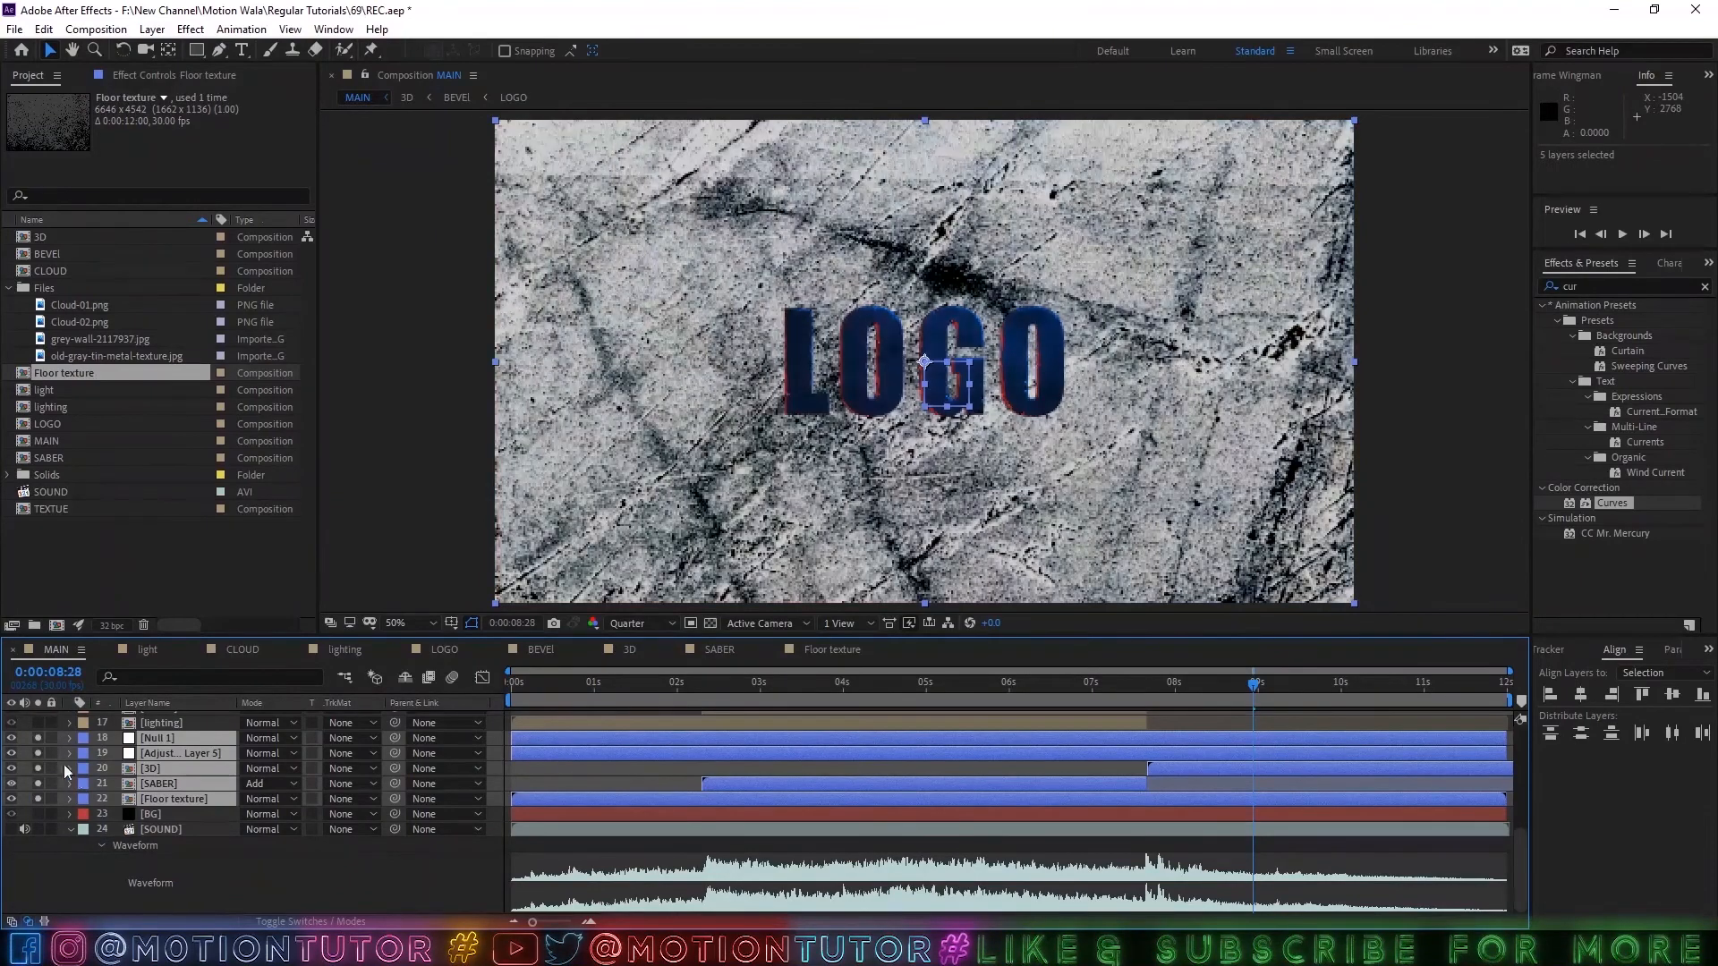
pyautogui.click(267, 874)
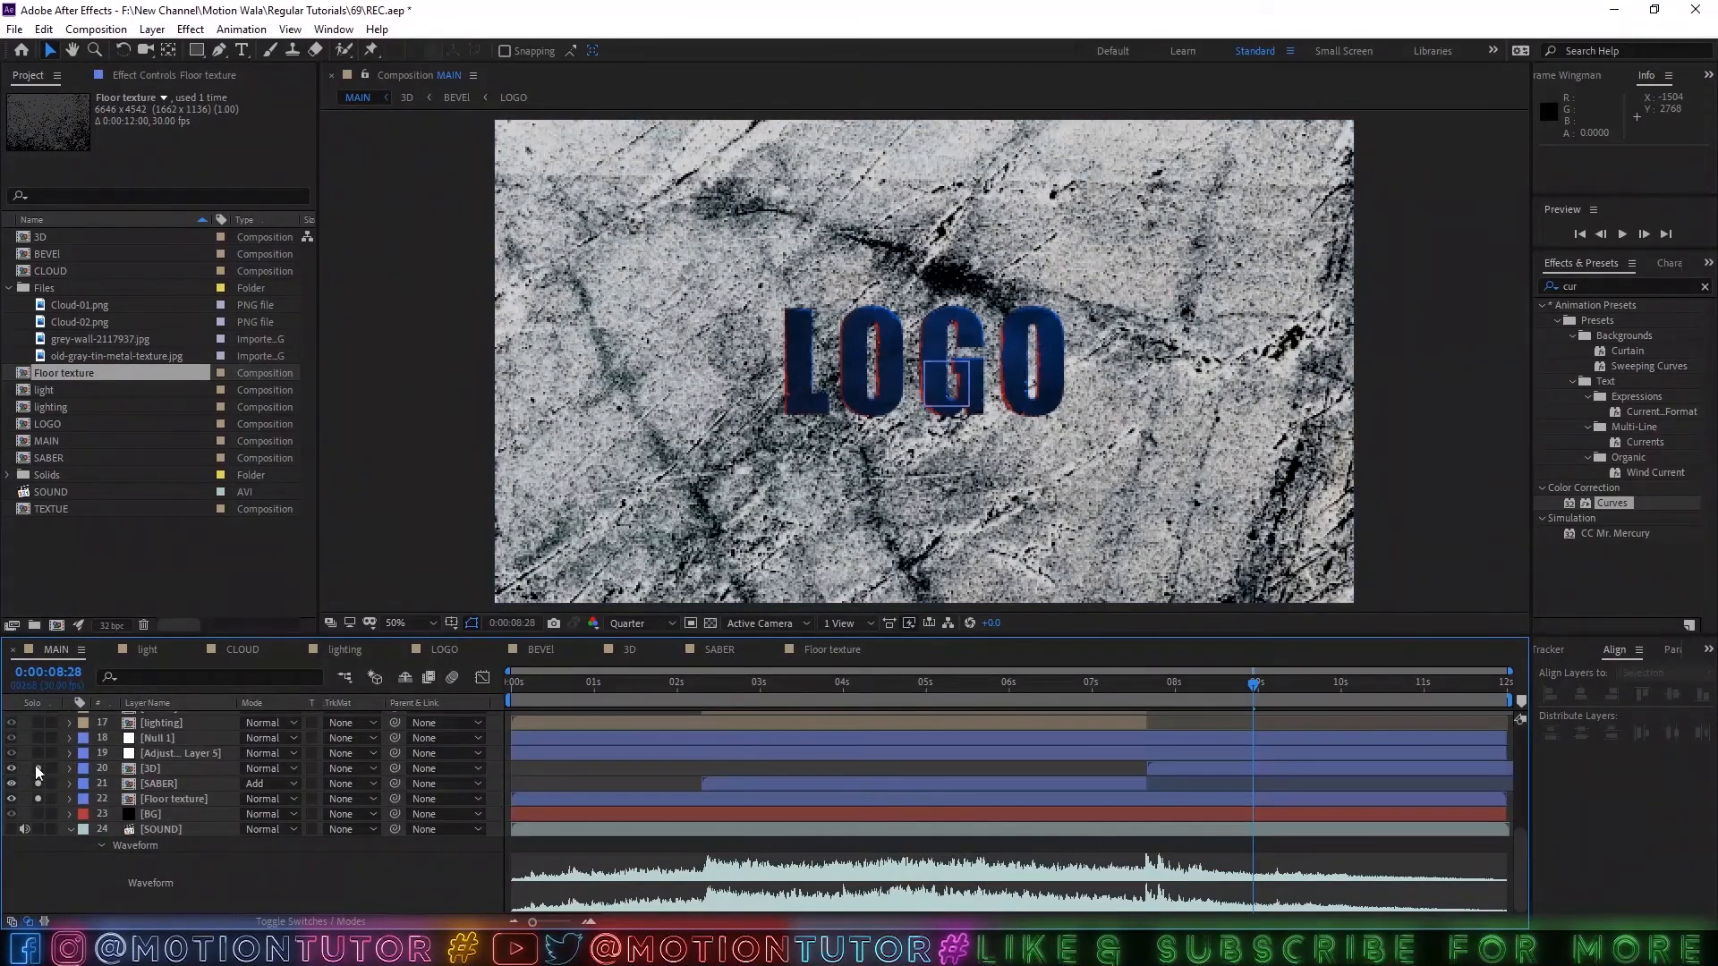
pyautogui.moveTo(35, 765); pyautogui.dragTo(40, 777)
# Turn on 3D for the Floor texture layer, the duplicated SABER and 3D layers, and the null.
pyautogui.click(143, 803)
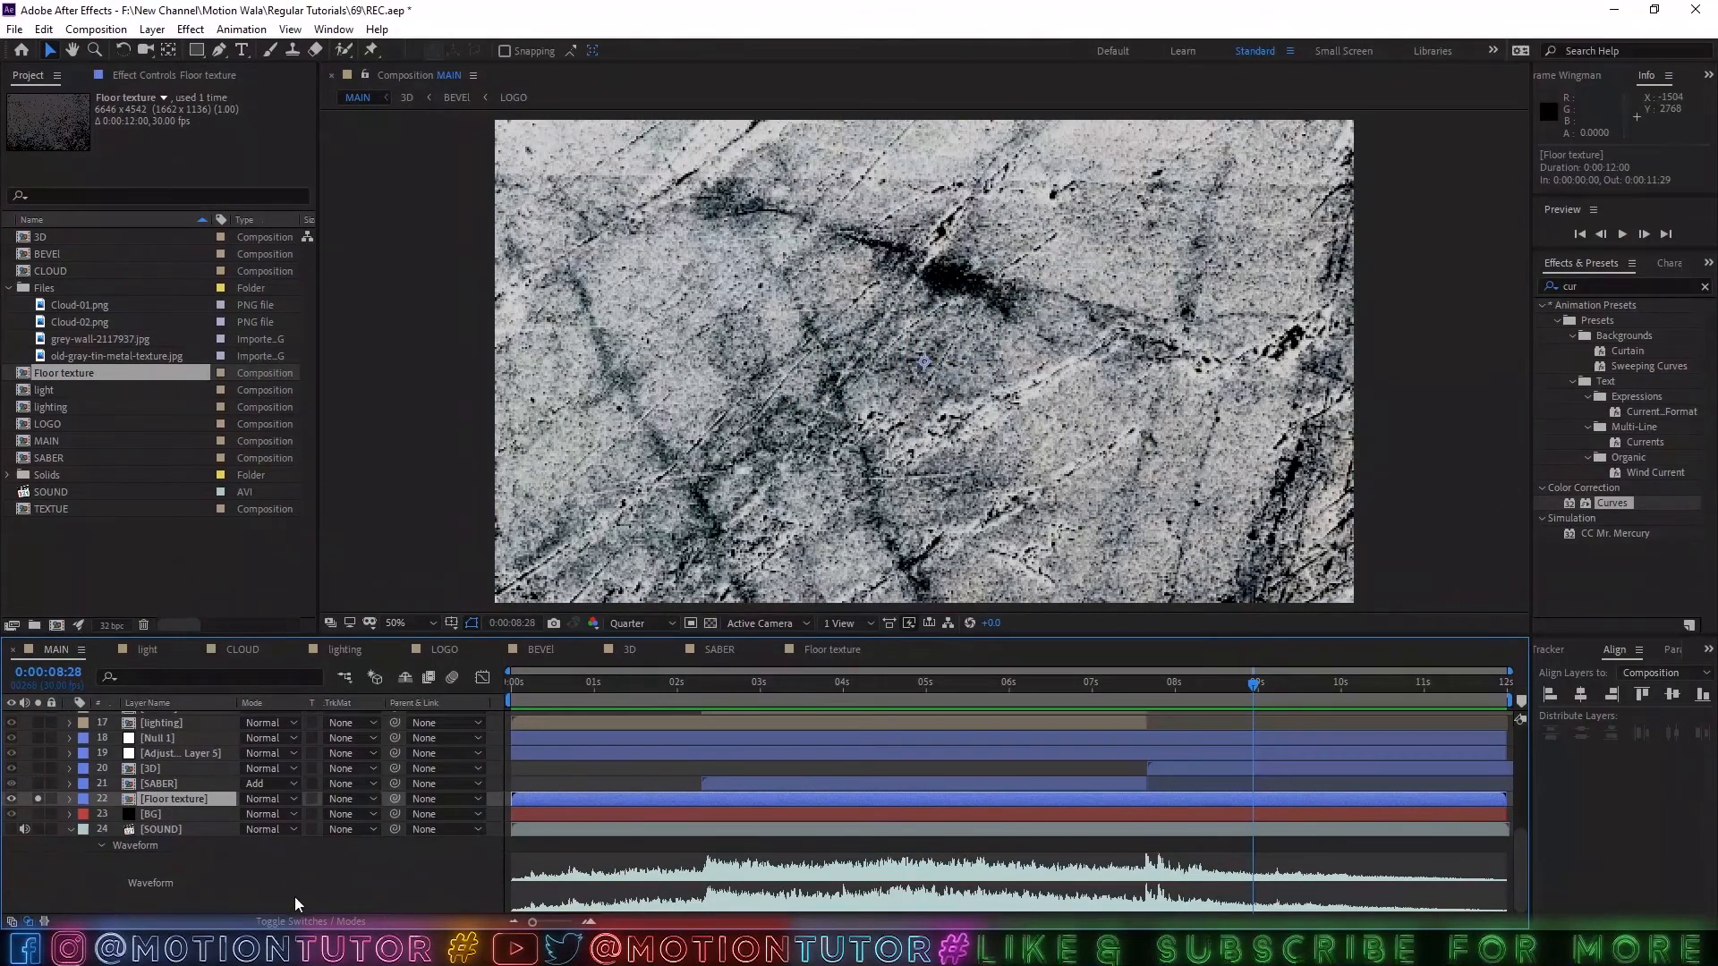
pyautogui.click(295, 922)
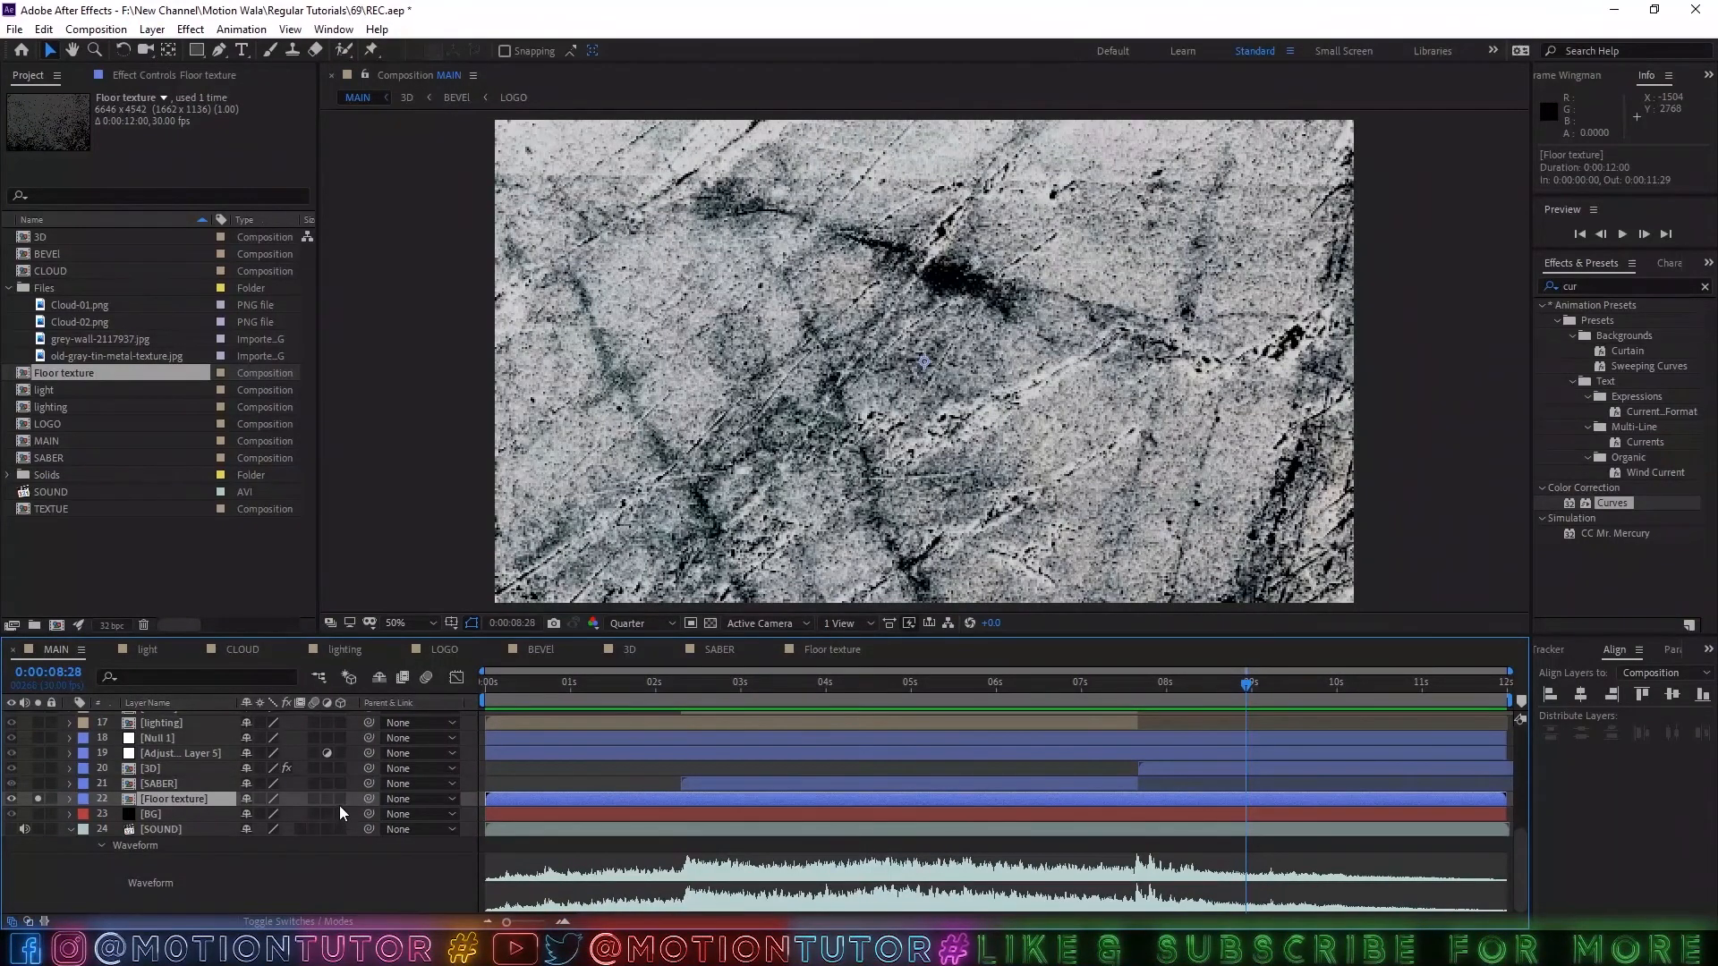
pyautogui.moveTo(340, 802); pyautogui.dragTo(340, 748)
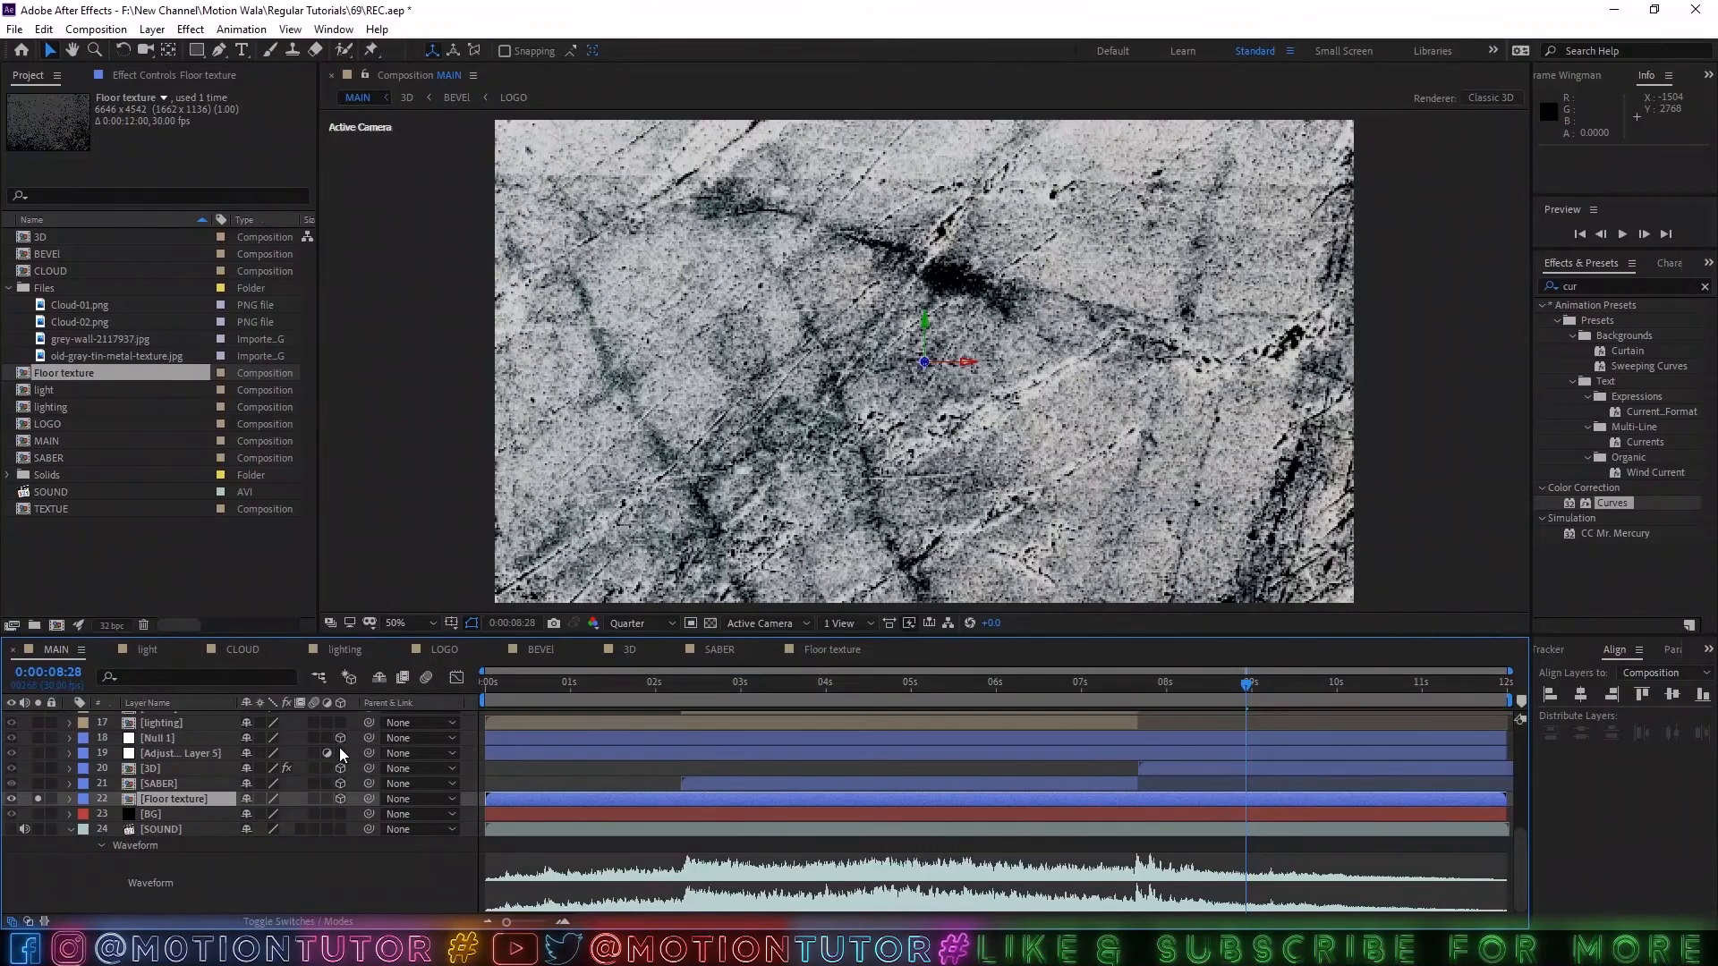
# Move the blue adjustment layer directly above the null in the layer stack.
pyautogui.moveTo(199, 749)
pyautogui.mouseDown()
pyautogui.moveTo(198, 734)
pyautogui.moveTo(170, 736)
pyautogui.mouseUp()
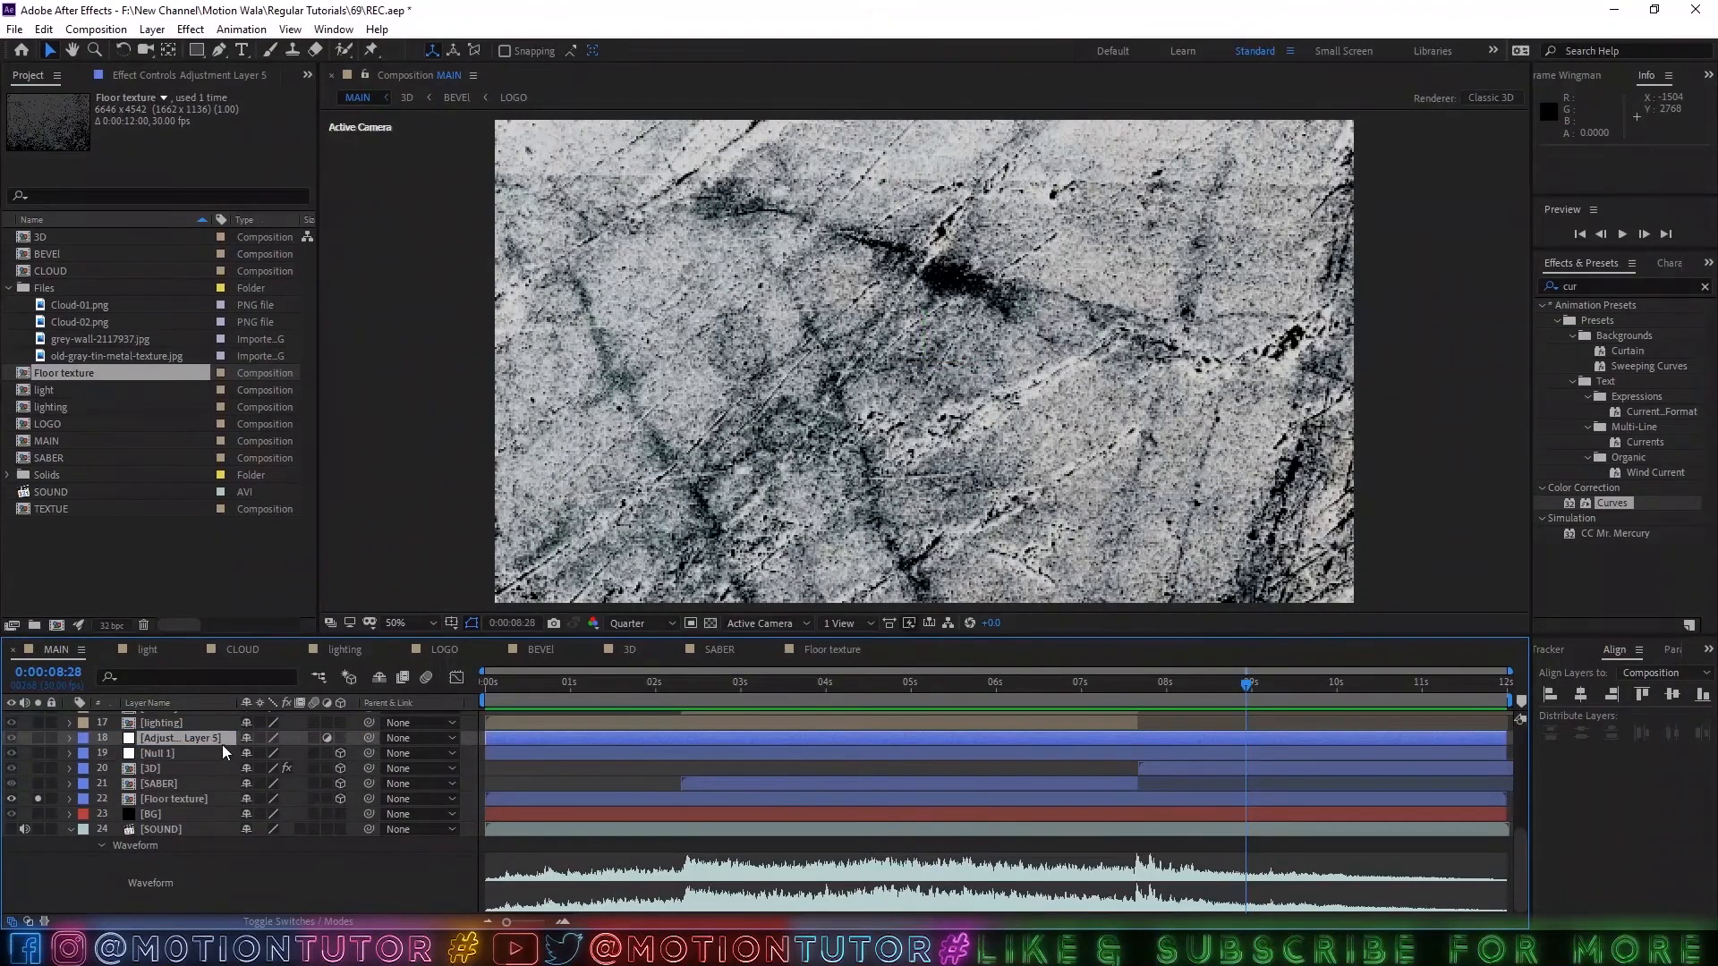
pyautogui.click(168, 752)
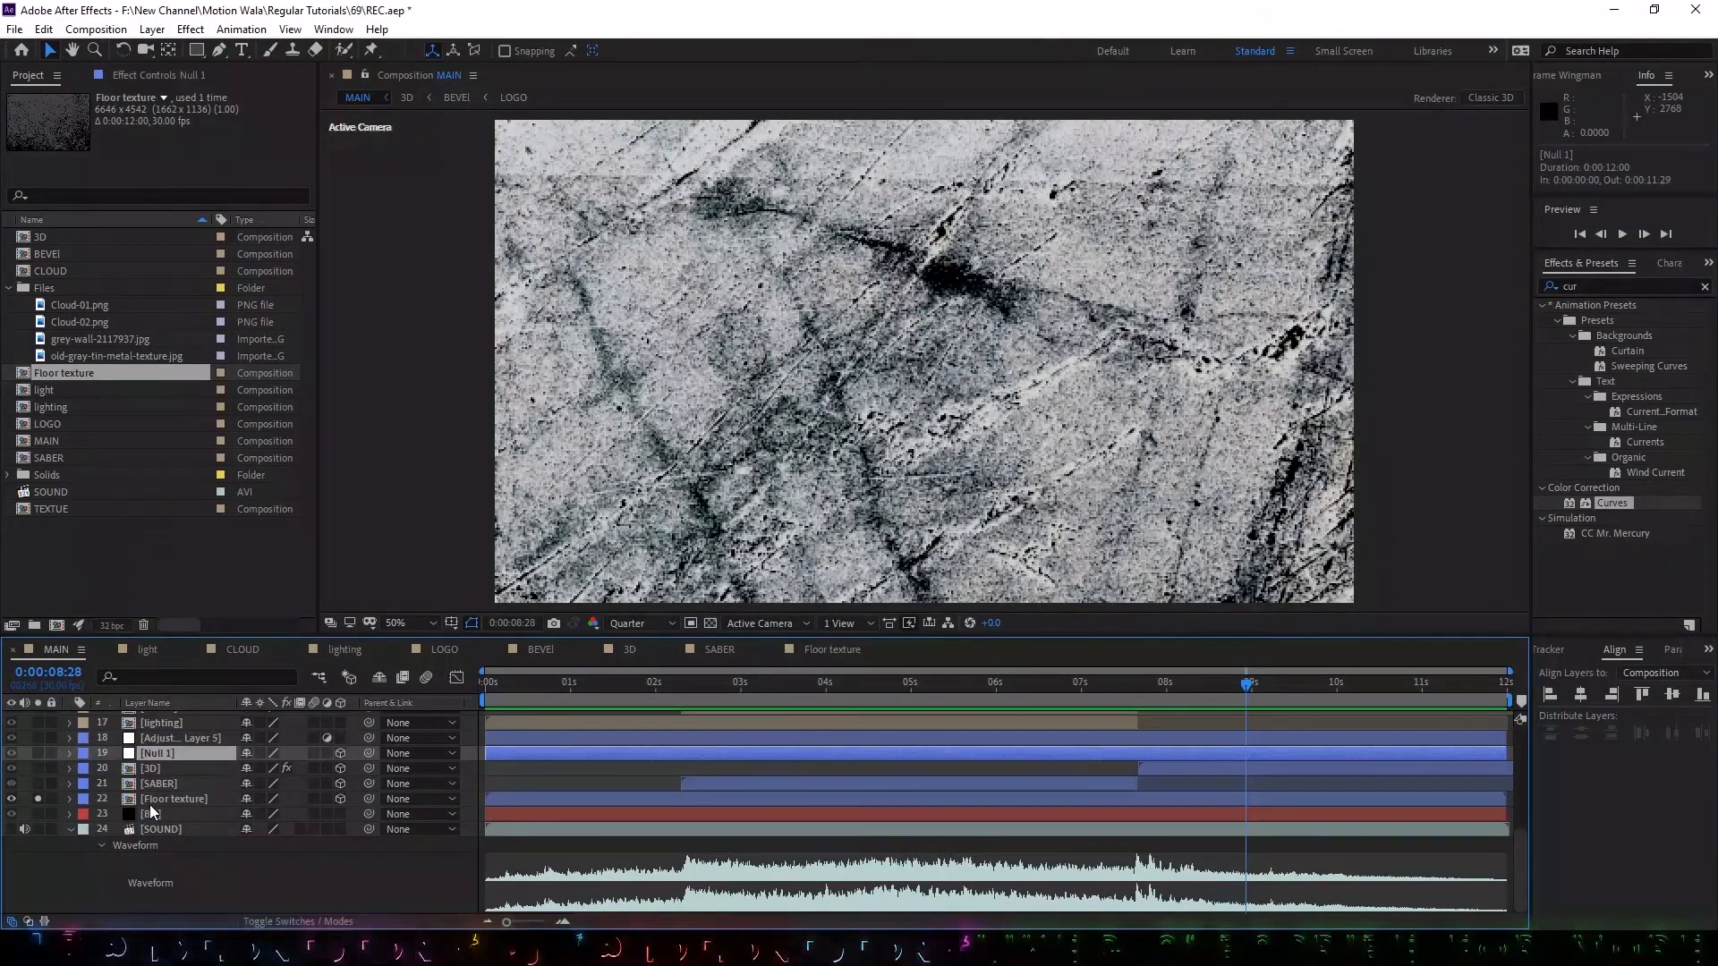
pyautogui.keyDown('shift'); pyautogui.click(148, 797); pyautogui.keyUp('shift')
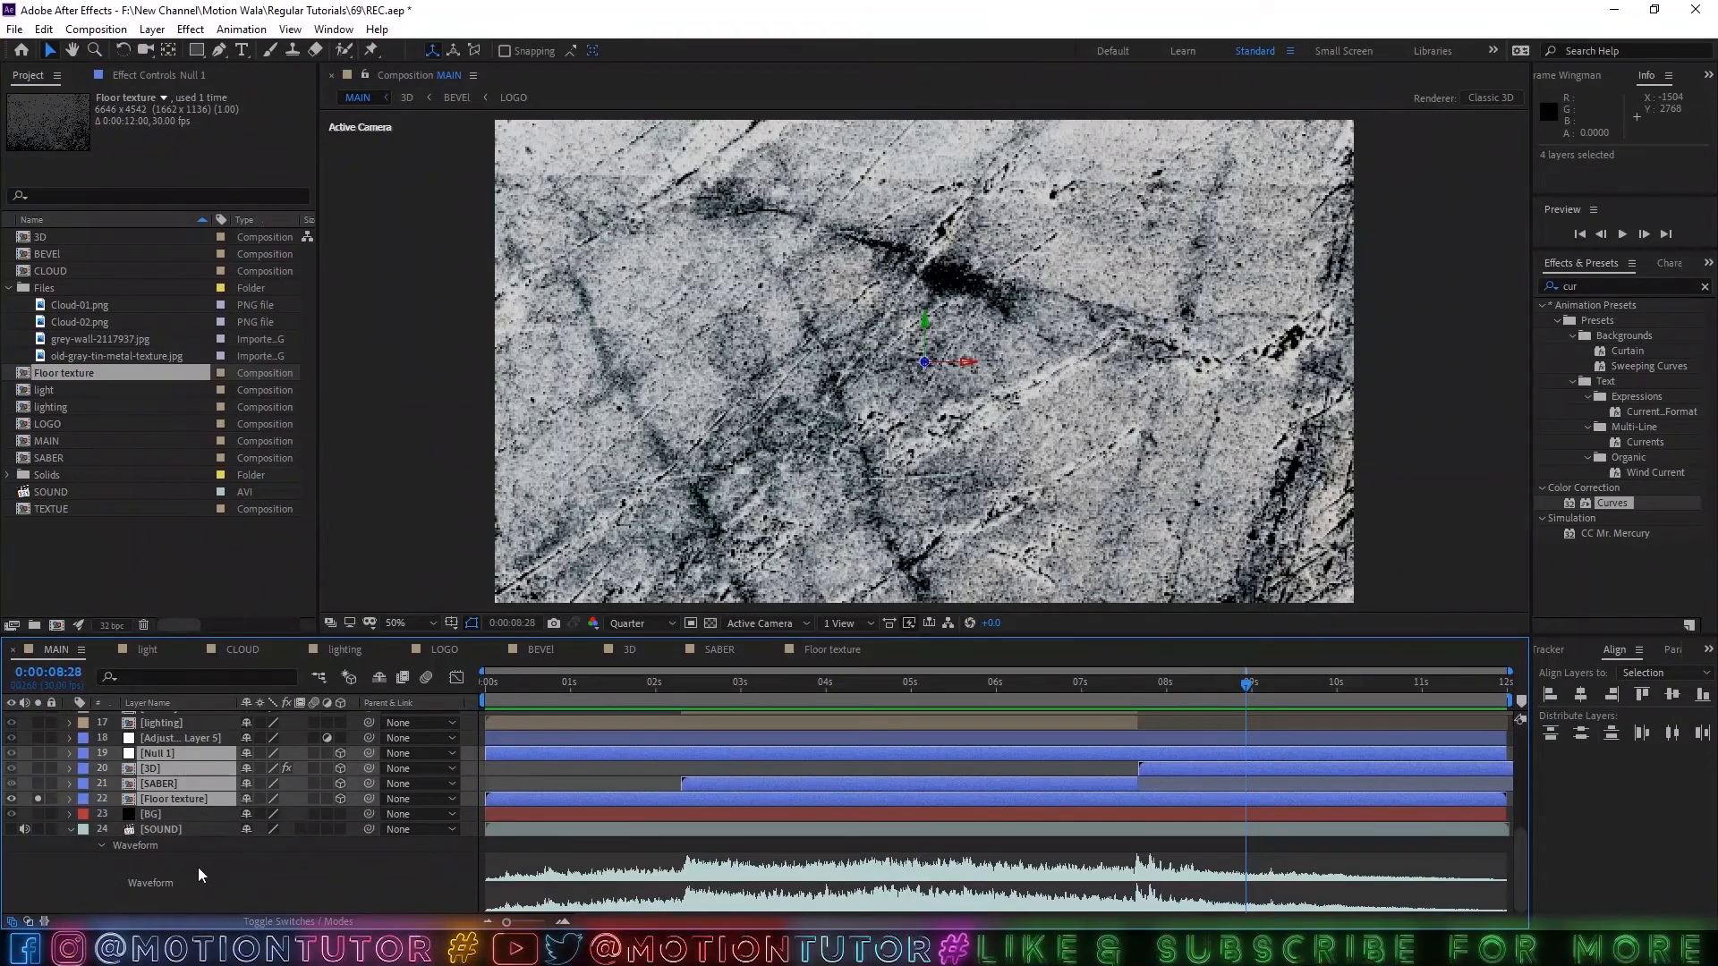
pyautogui.click(196, 867)
# Try pushing the Floor texture layer back in Z and scaling it to 25%, and undo both changes.
pyautogui.click(157, 798)
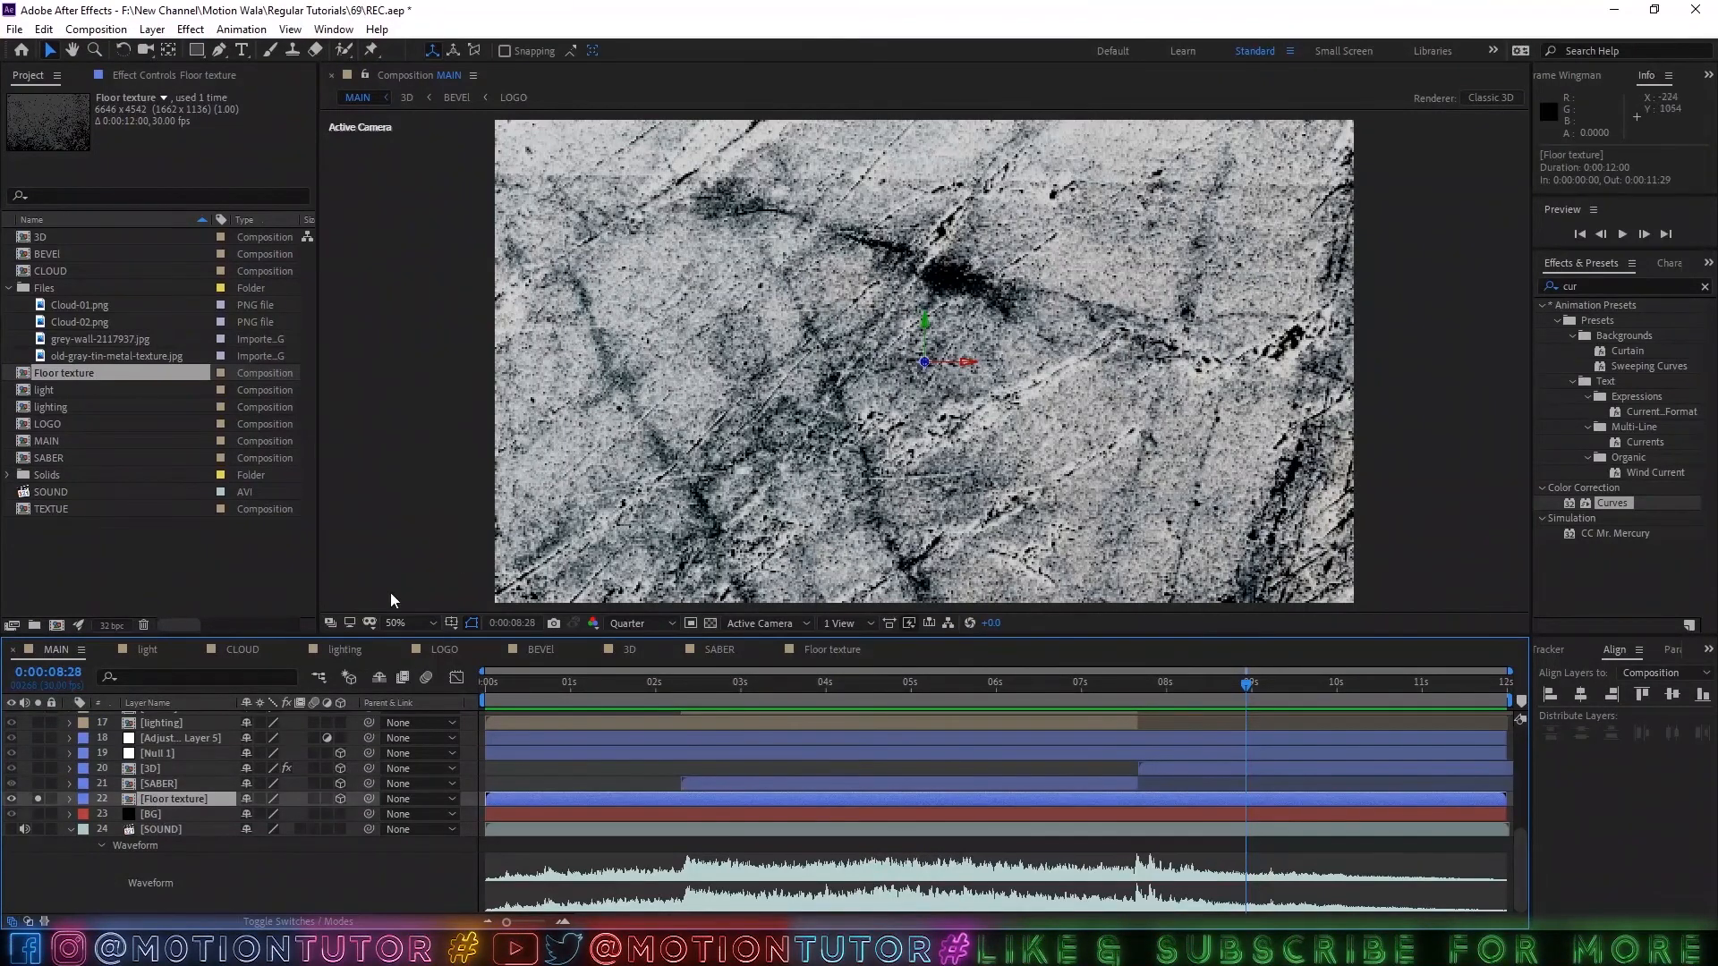
pyautogui.press(',')
pyautogui.press(',')
pyautogui.press(',')
pyautogui.press(',')
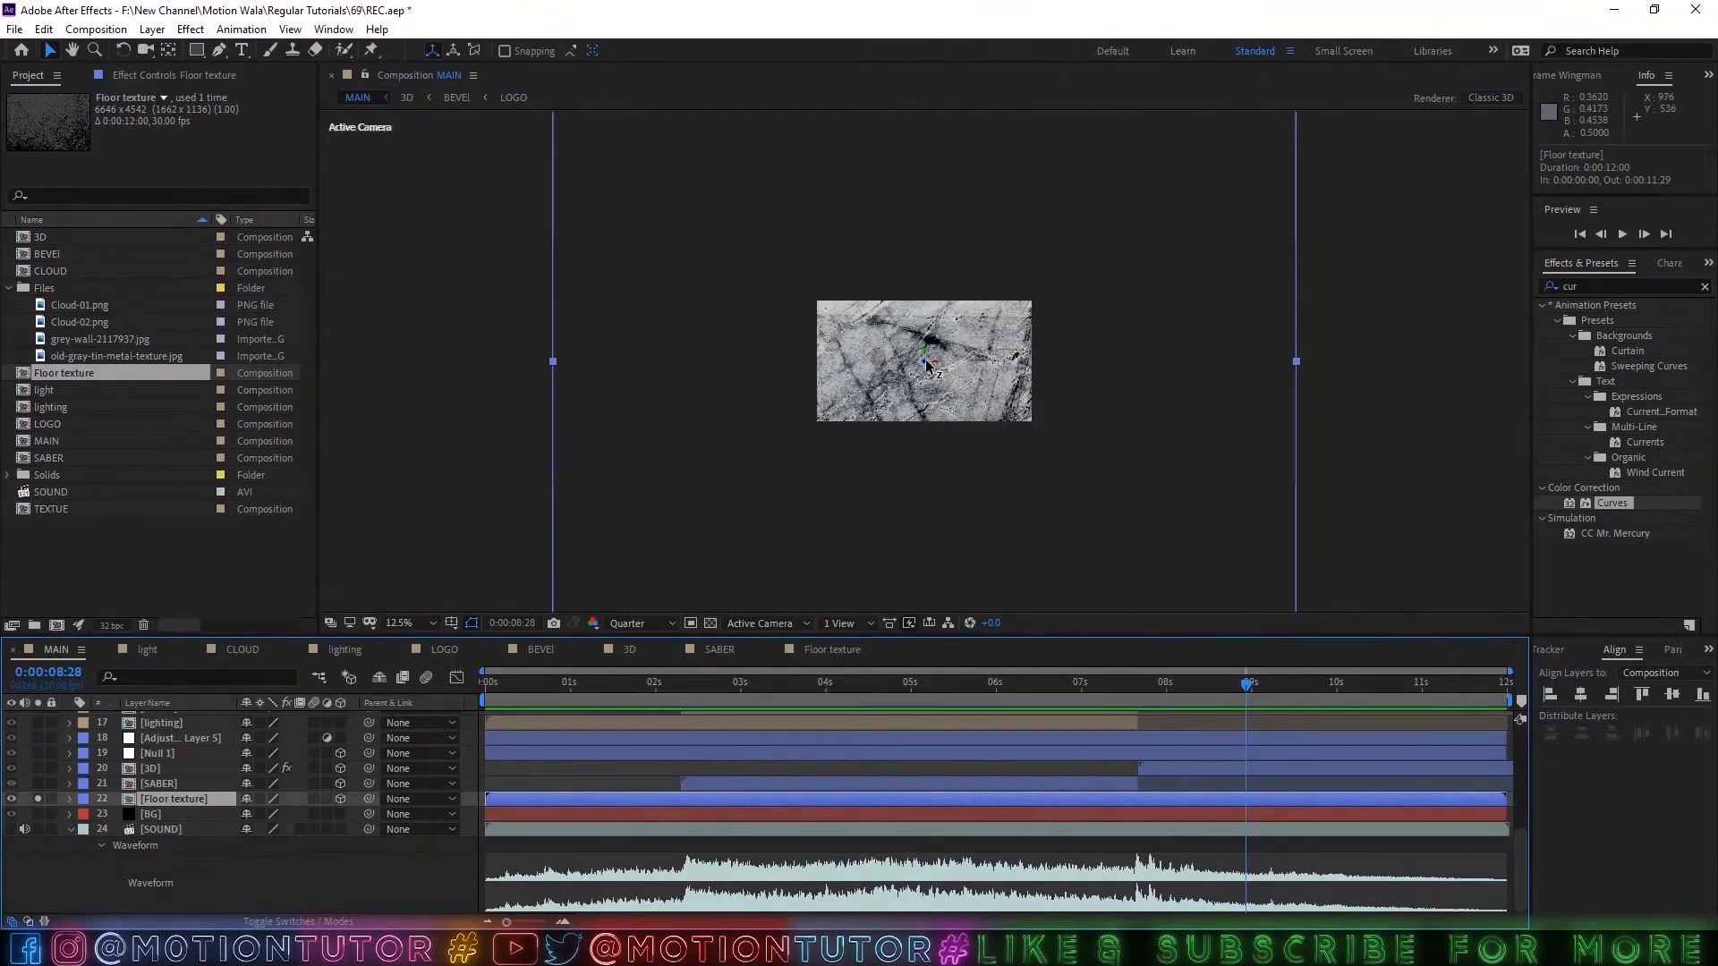
pyautogui.moveTo(926, 362); pyautogui.dragTo(365, 710)
pyautogui.press('s')
pyautogui.click(270, 815)
pyautogui.write('25')
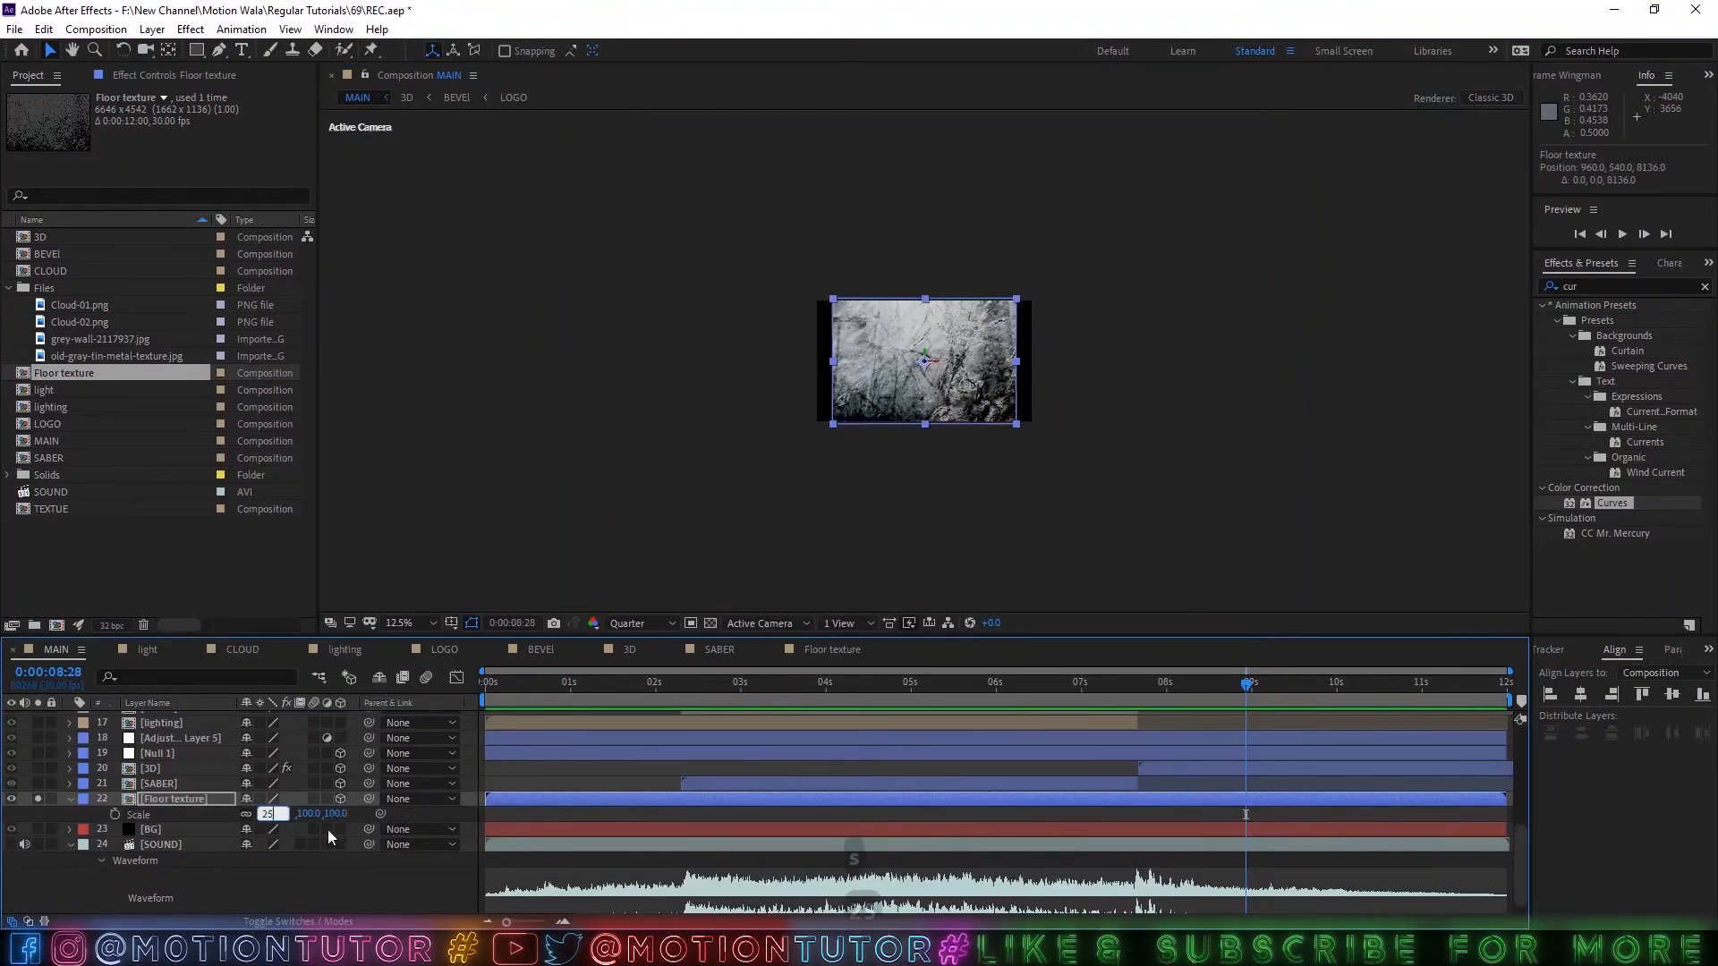
pyautogui.press('Return')
pyautogui.press('.')
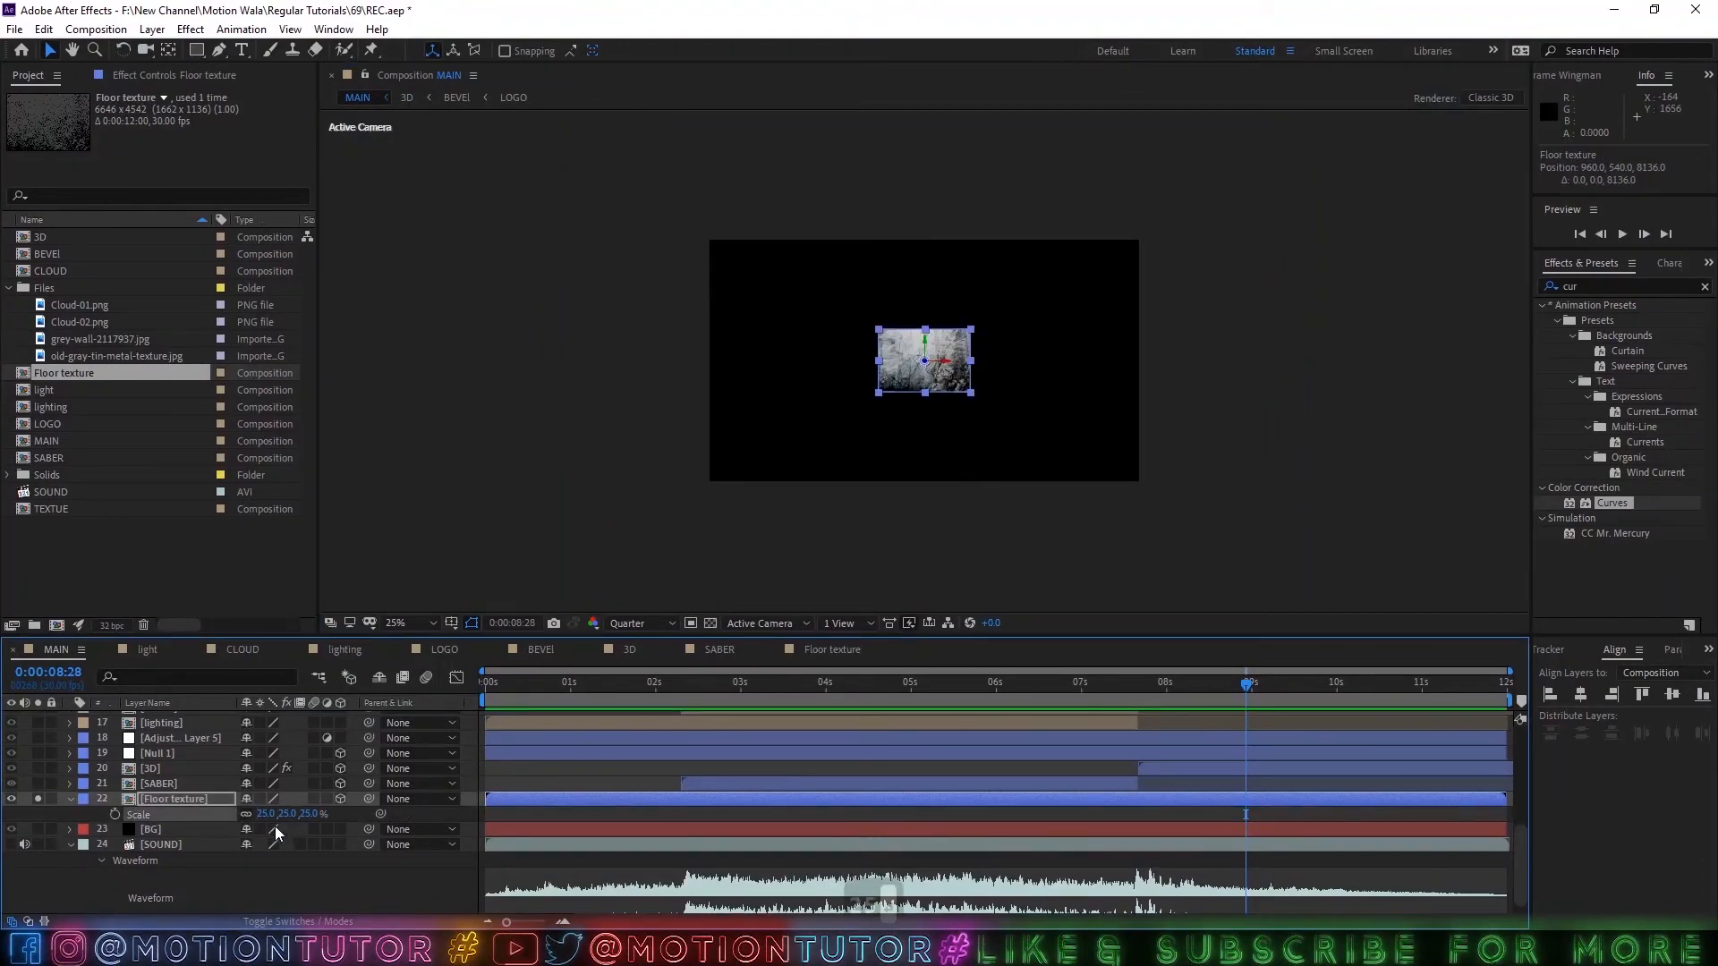
pyautogui.hotkey('ctrl', 'z')
pyautogui.hotkey('ctrl', 'z')
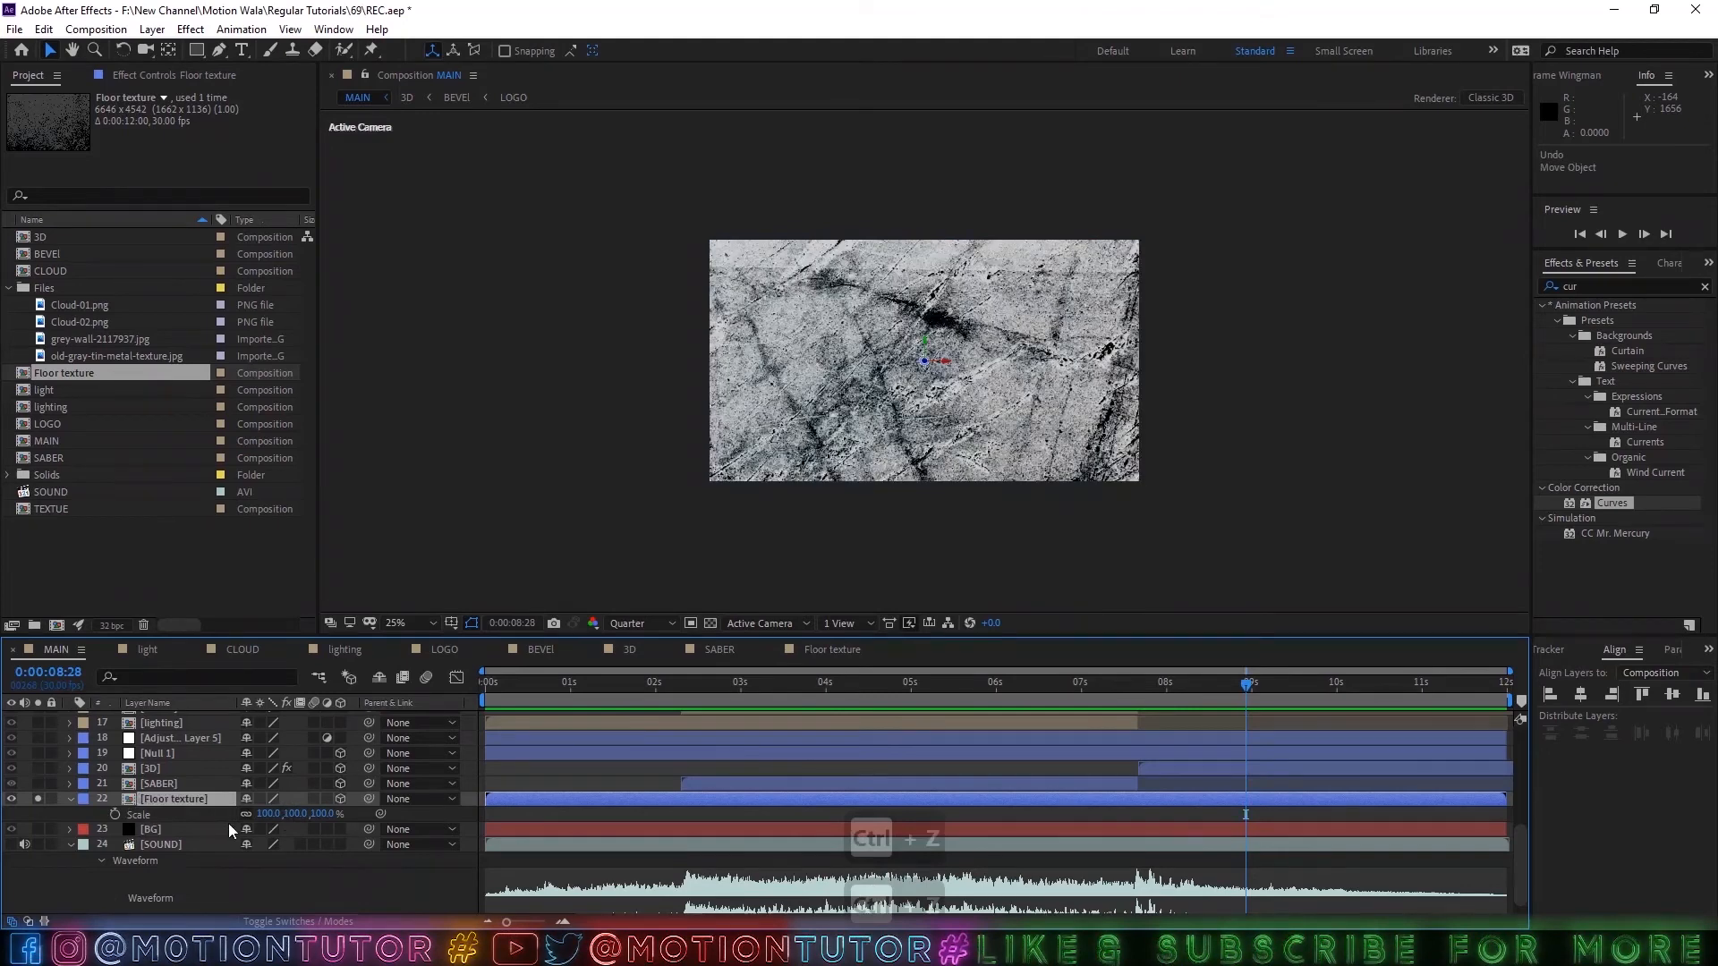
# Set the Floor texture layer's Scale to 50% on all axes.
pyautogui.click(271, 814)
pyautogui.write('50')
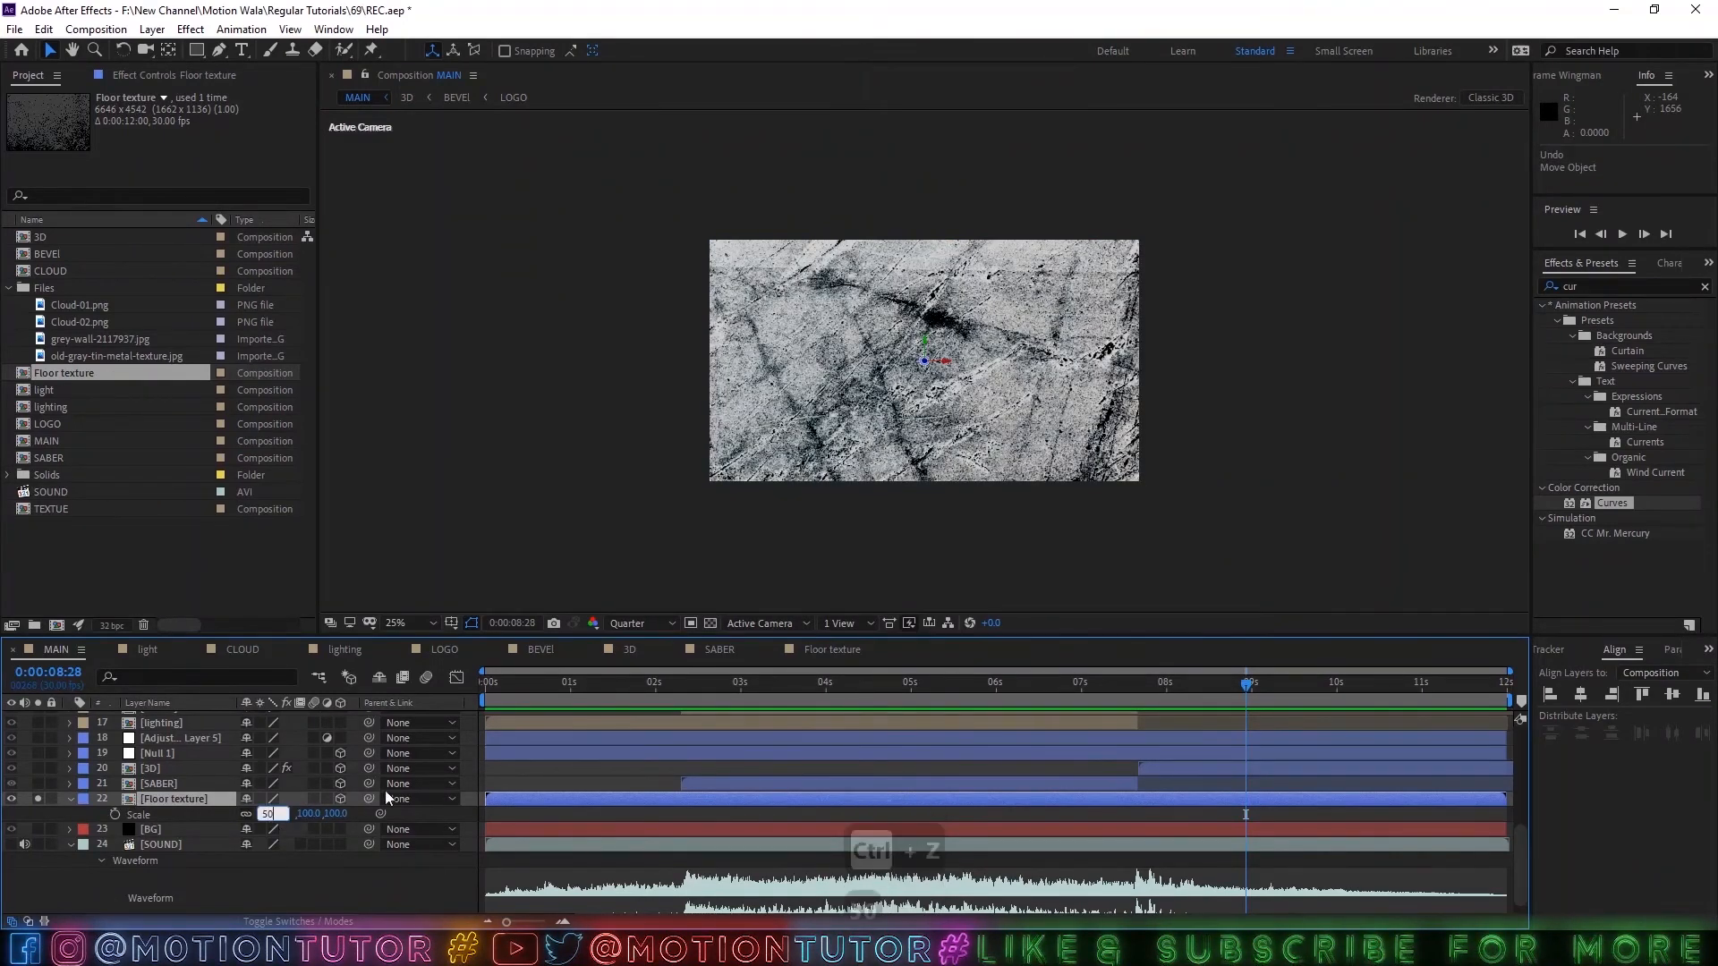
pyautogui.press('Return')
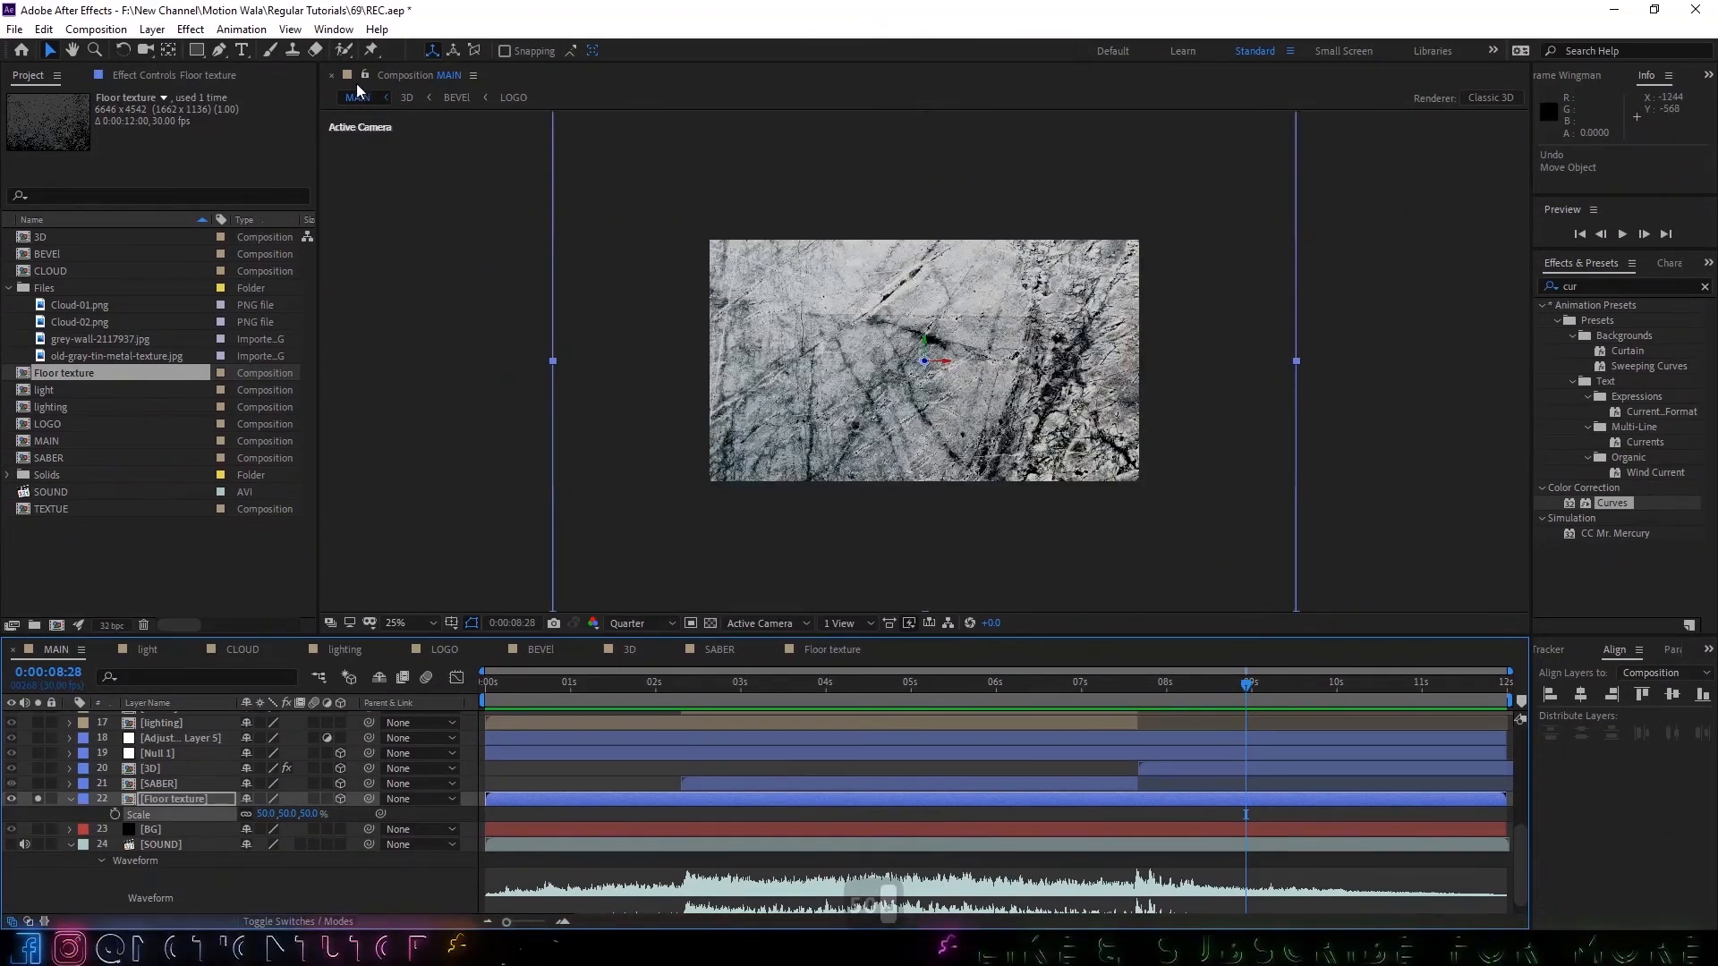
# Activate the Rotation tool for the Floor texture layer.
pyautogui.click(123, 50)
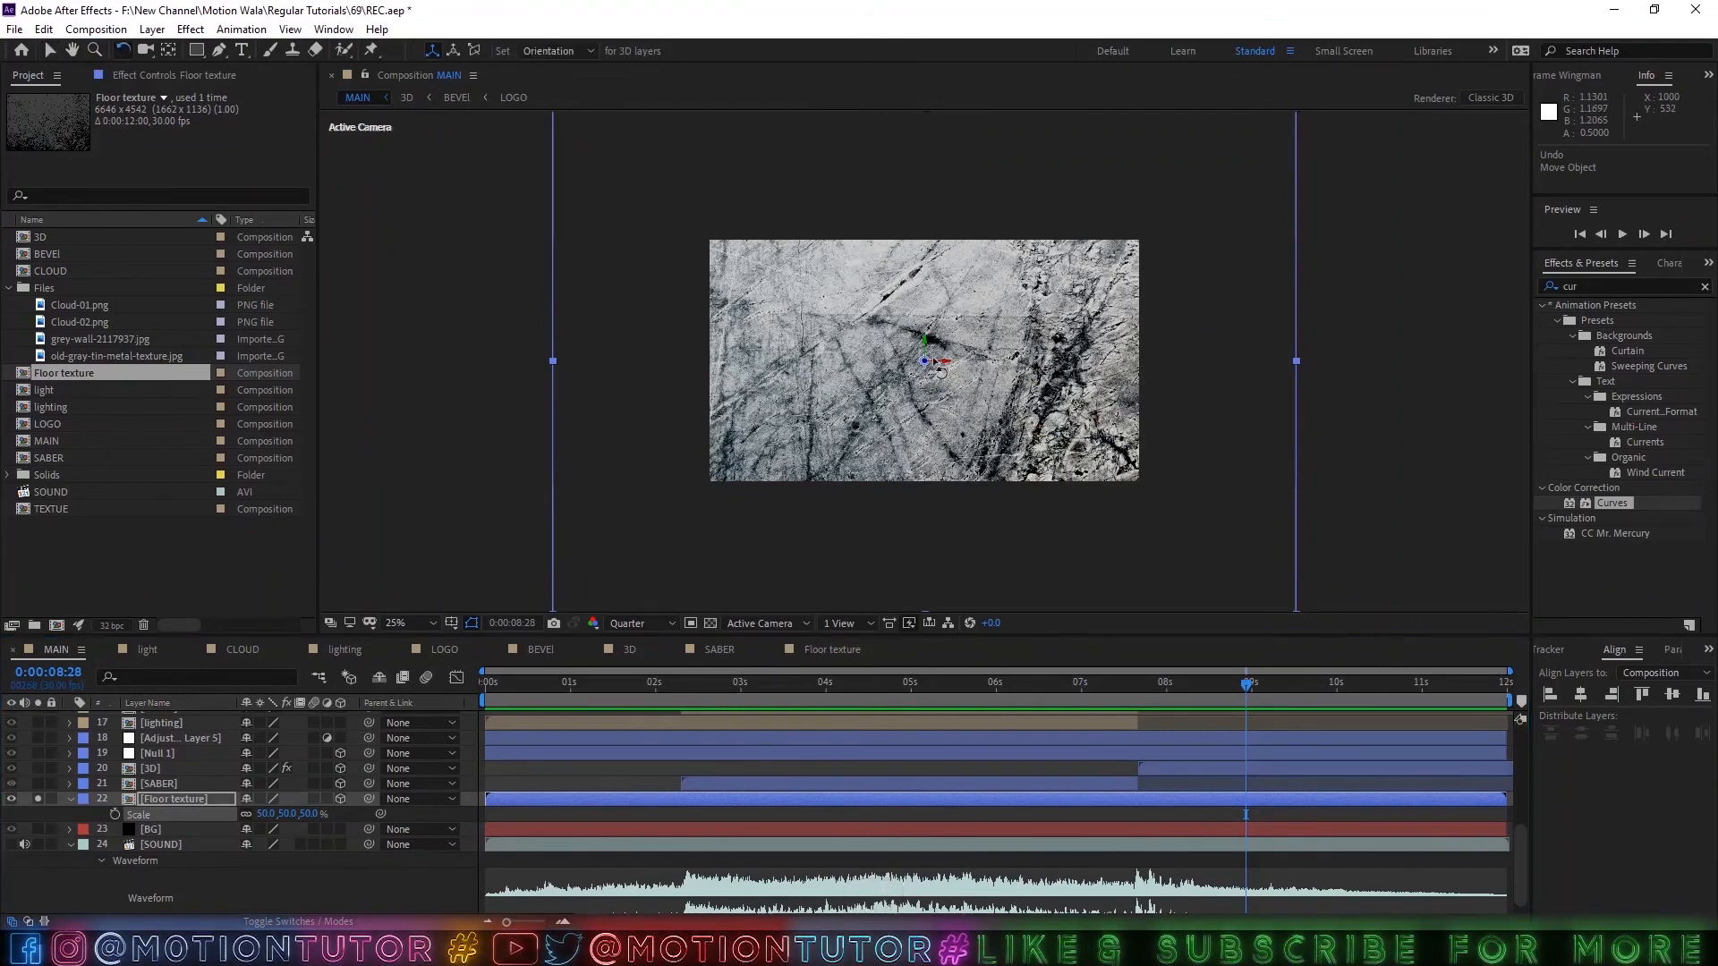
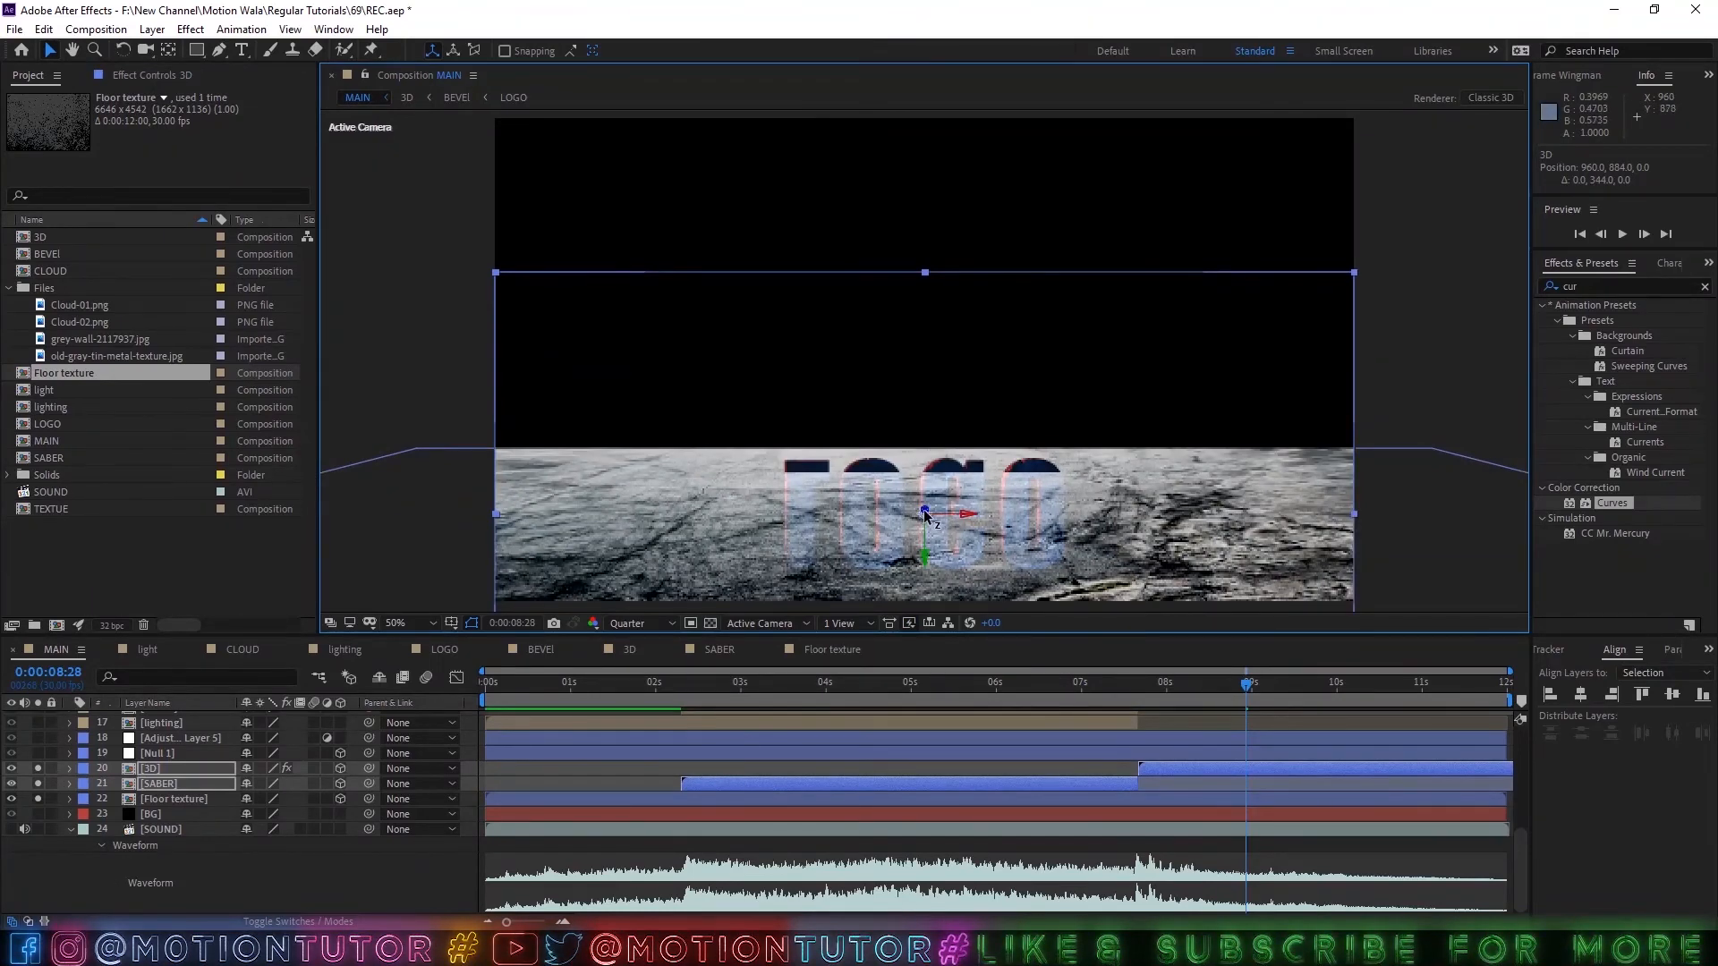
# Try to move the mirrored 3D and SABER layers toward the camera in depth, and undo both moves.
pyautogui.moveTo(925, 515); pyautogui.dragTo(824, 549)
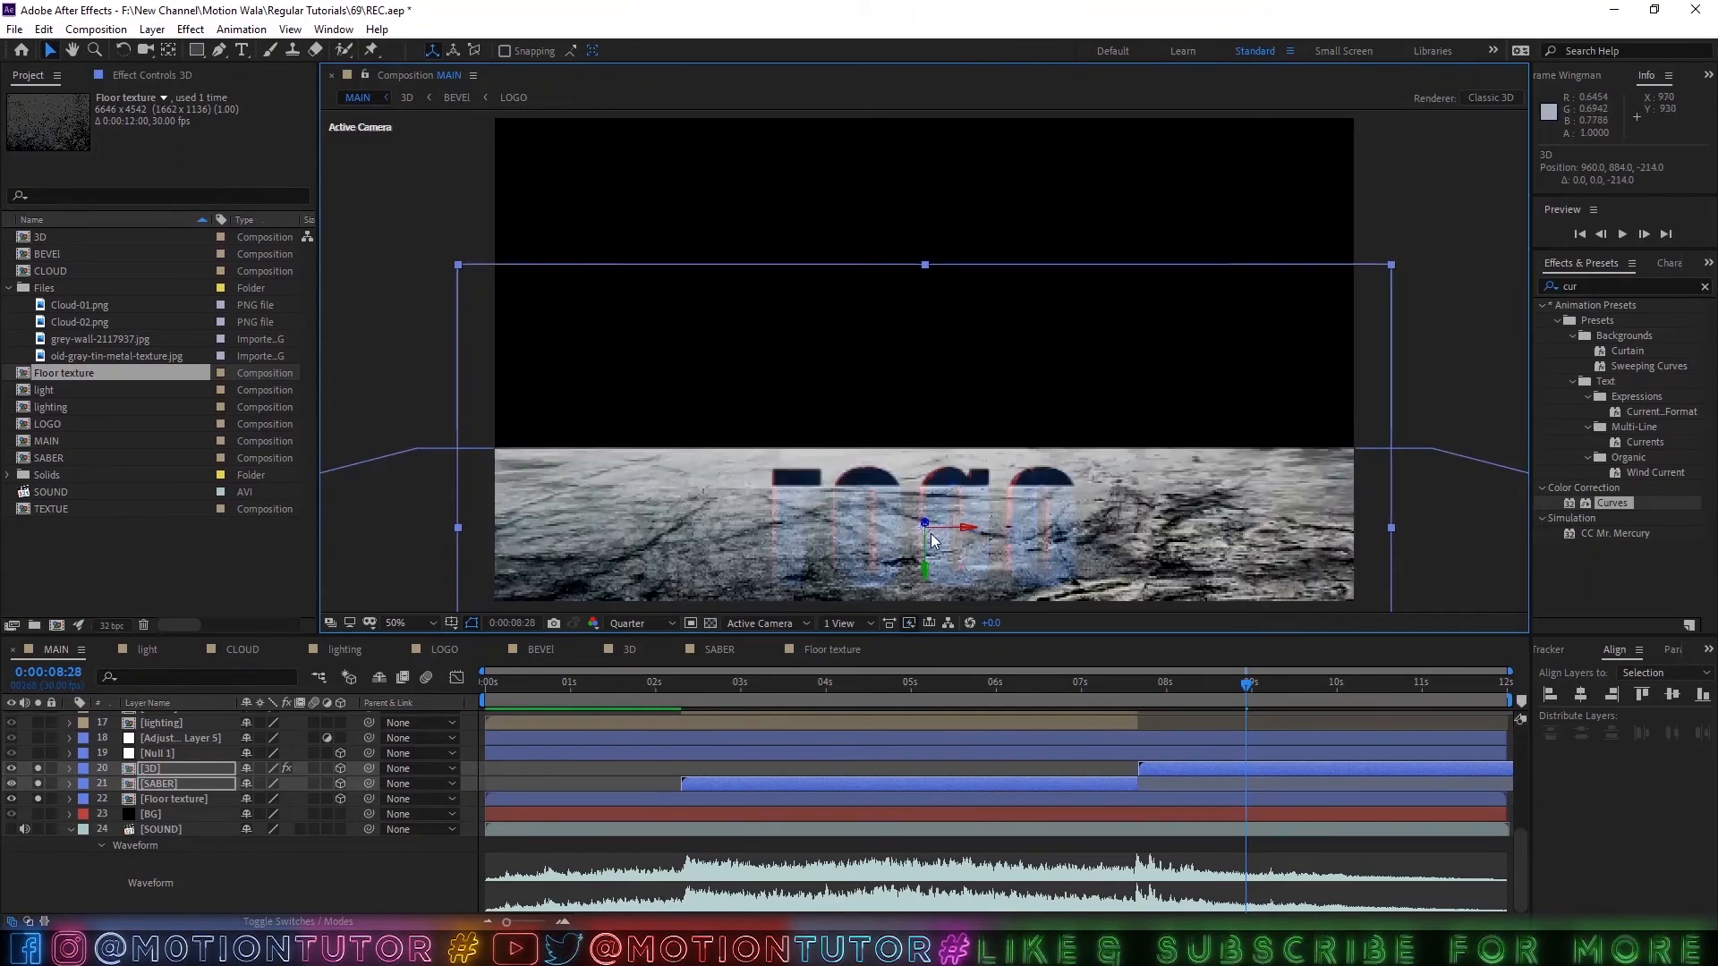
pyautogui.moveTo(930, 539); pyautogui.dragTo(762, 517)
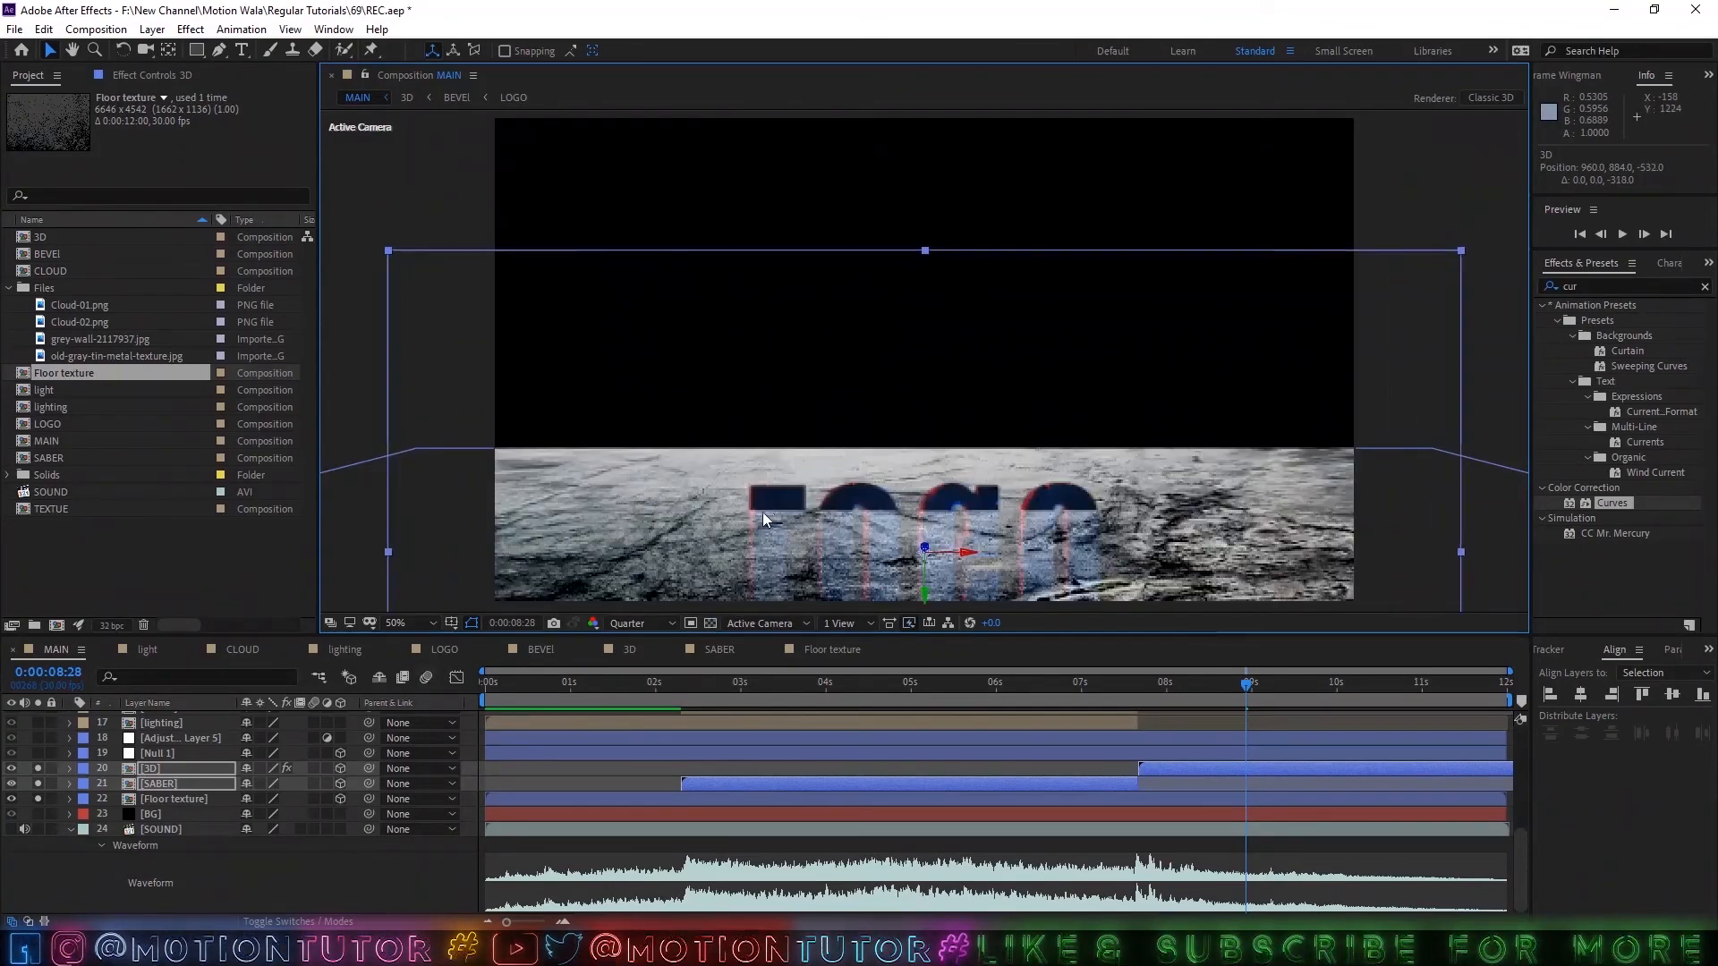
pyautogui.press(',')
pyautogui.hotkey('ctrl', 'z')
pyautogui.hotkey('ctrl', 'z')
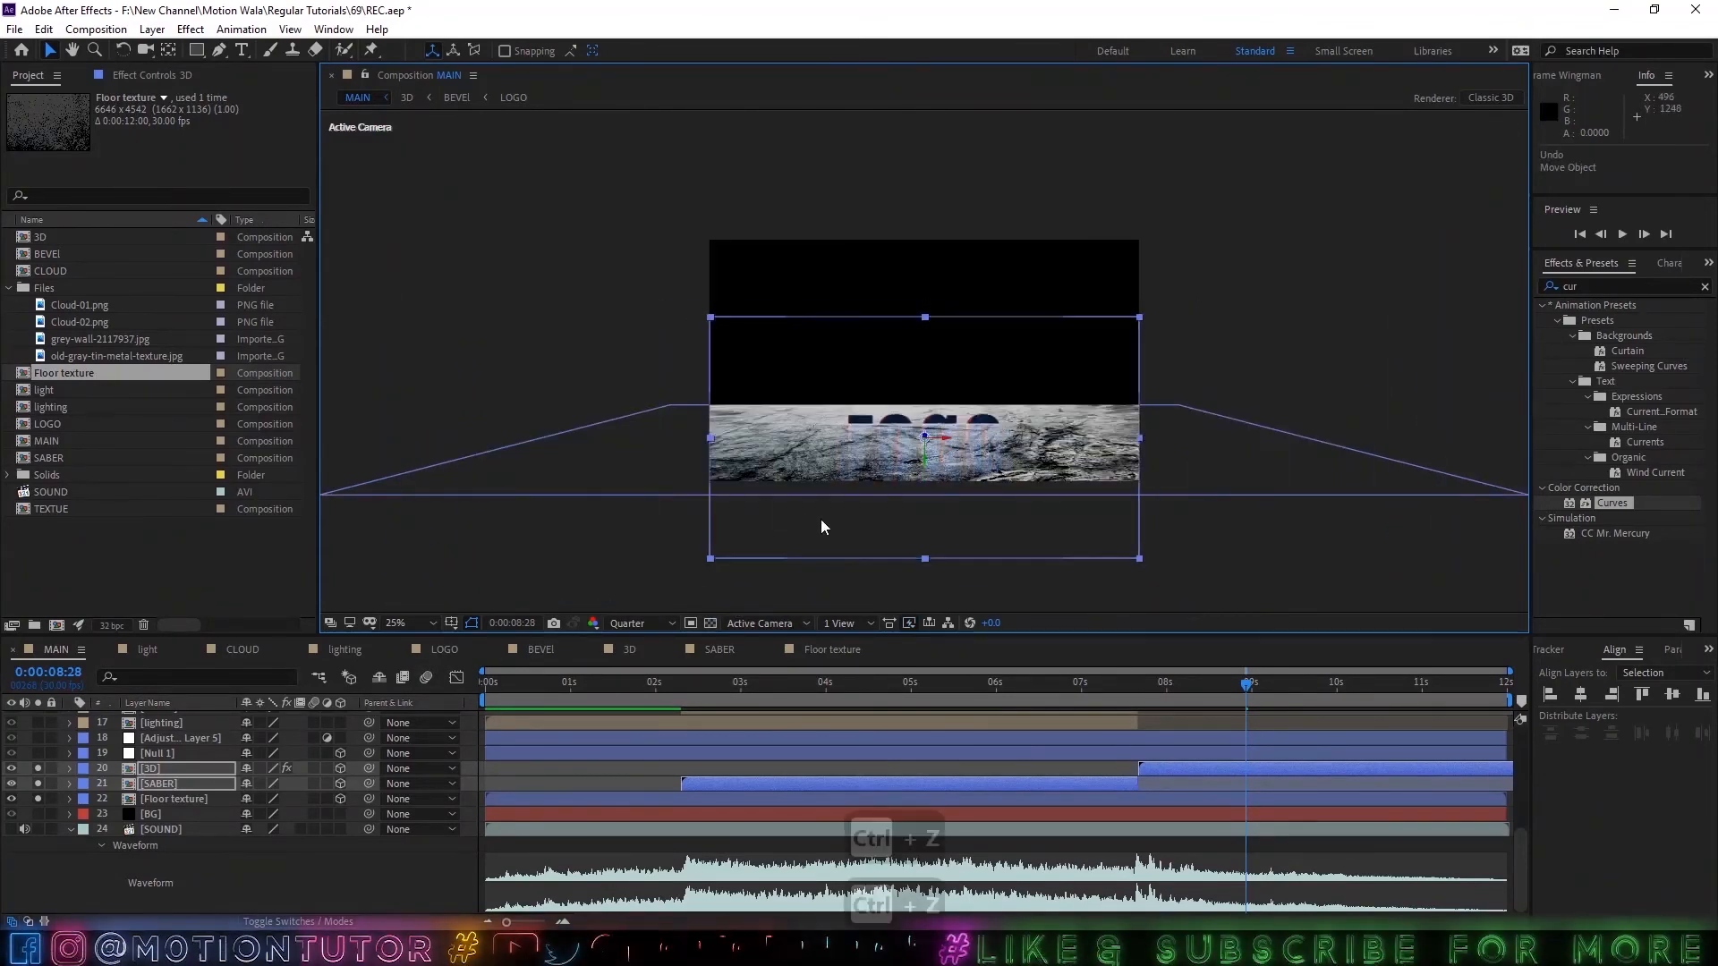
pyautogui.press('.')
pyautogui.press('.')
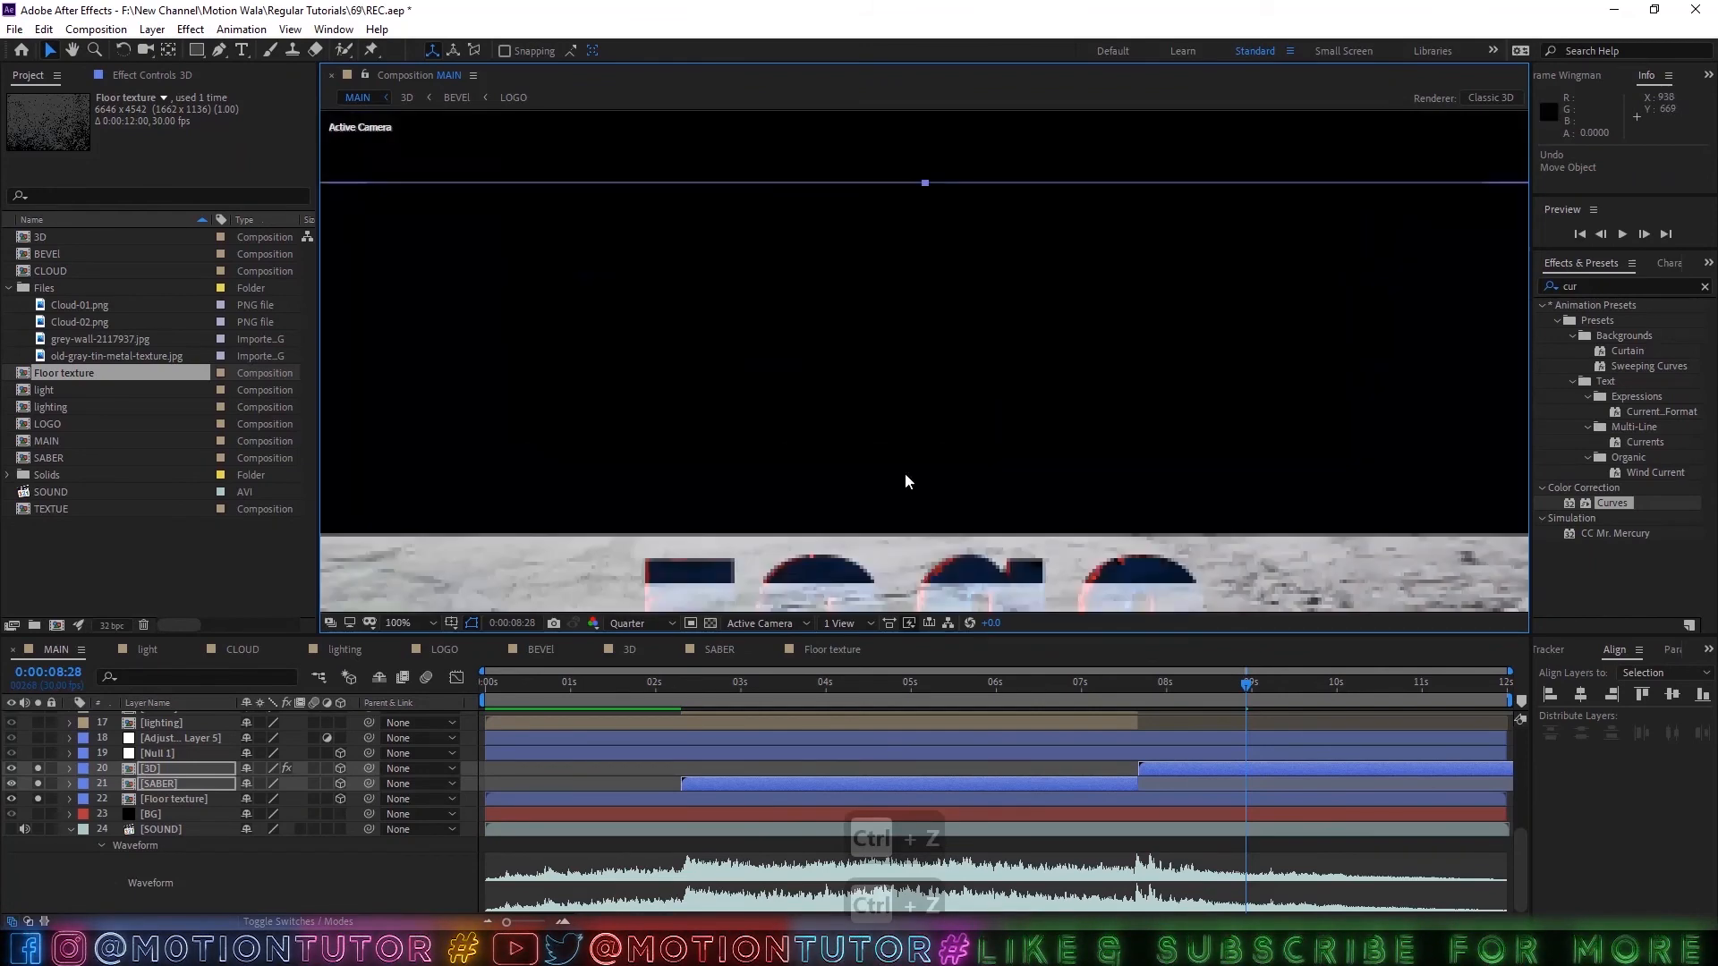
pyautogui.press(',')
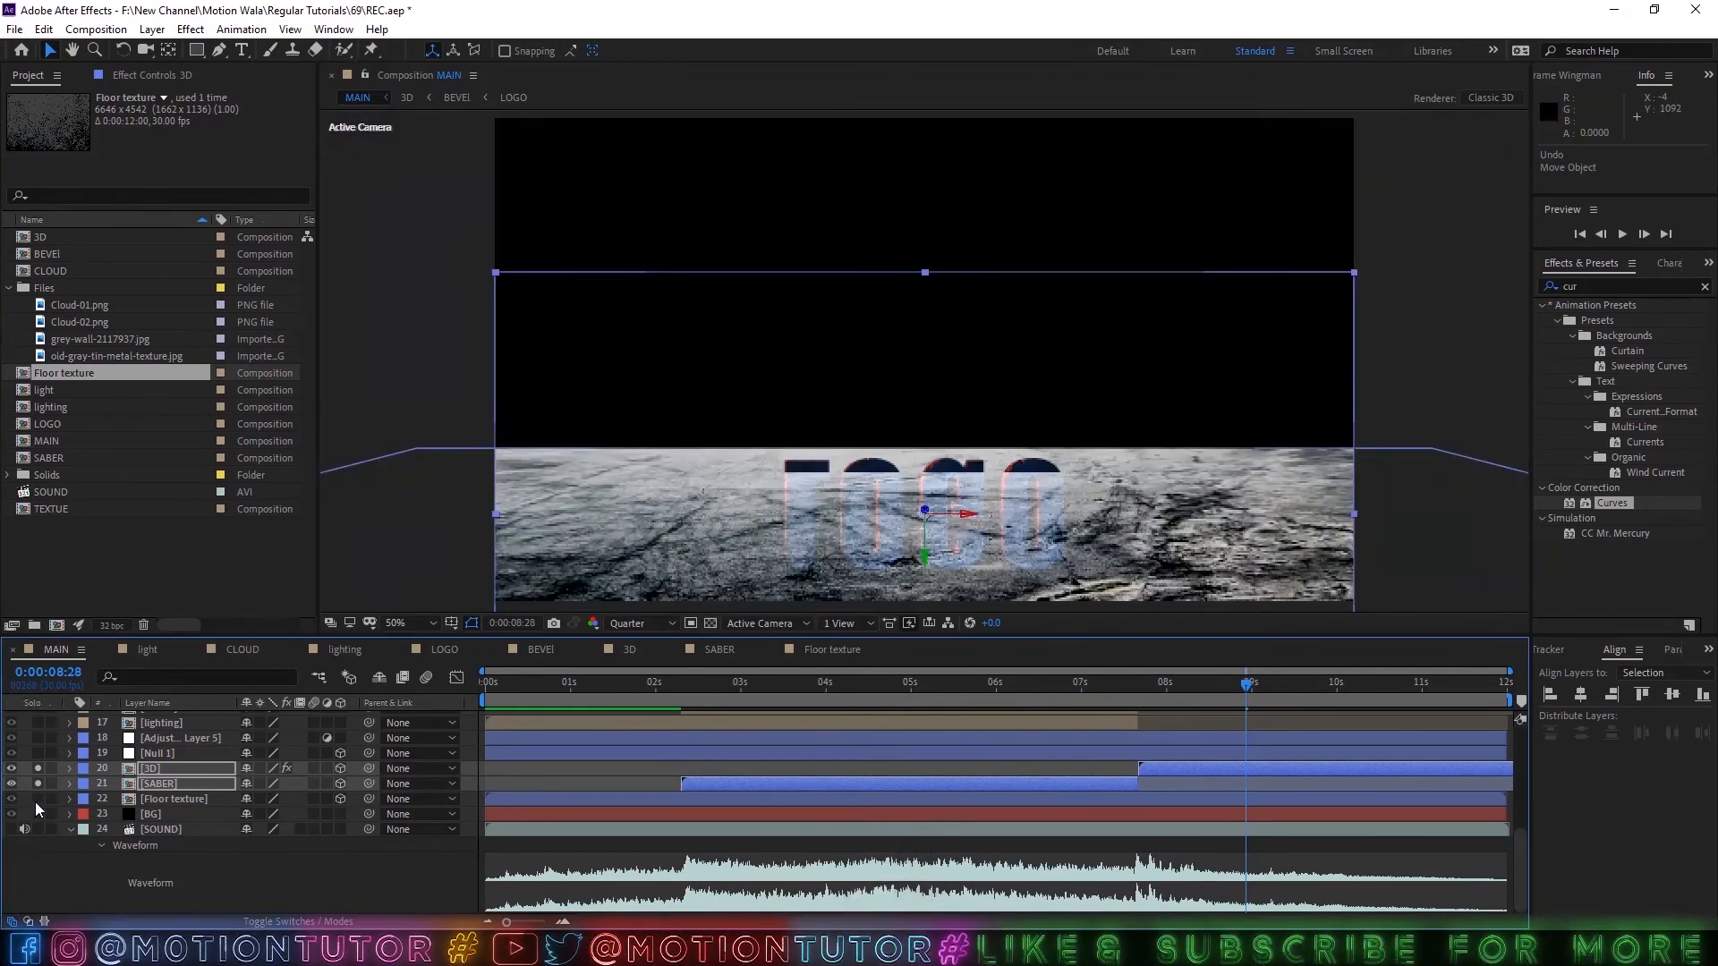
# Hide the Floor texture layer and raise the mirrored 3D and SABER layers to Y position 862.
pyautogui.click(11, 798)
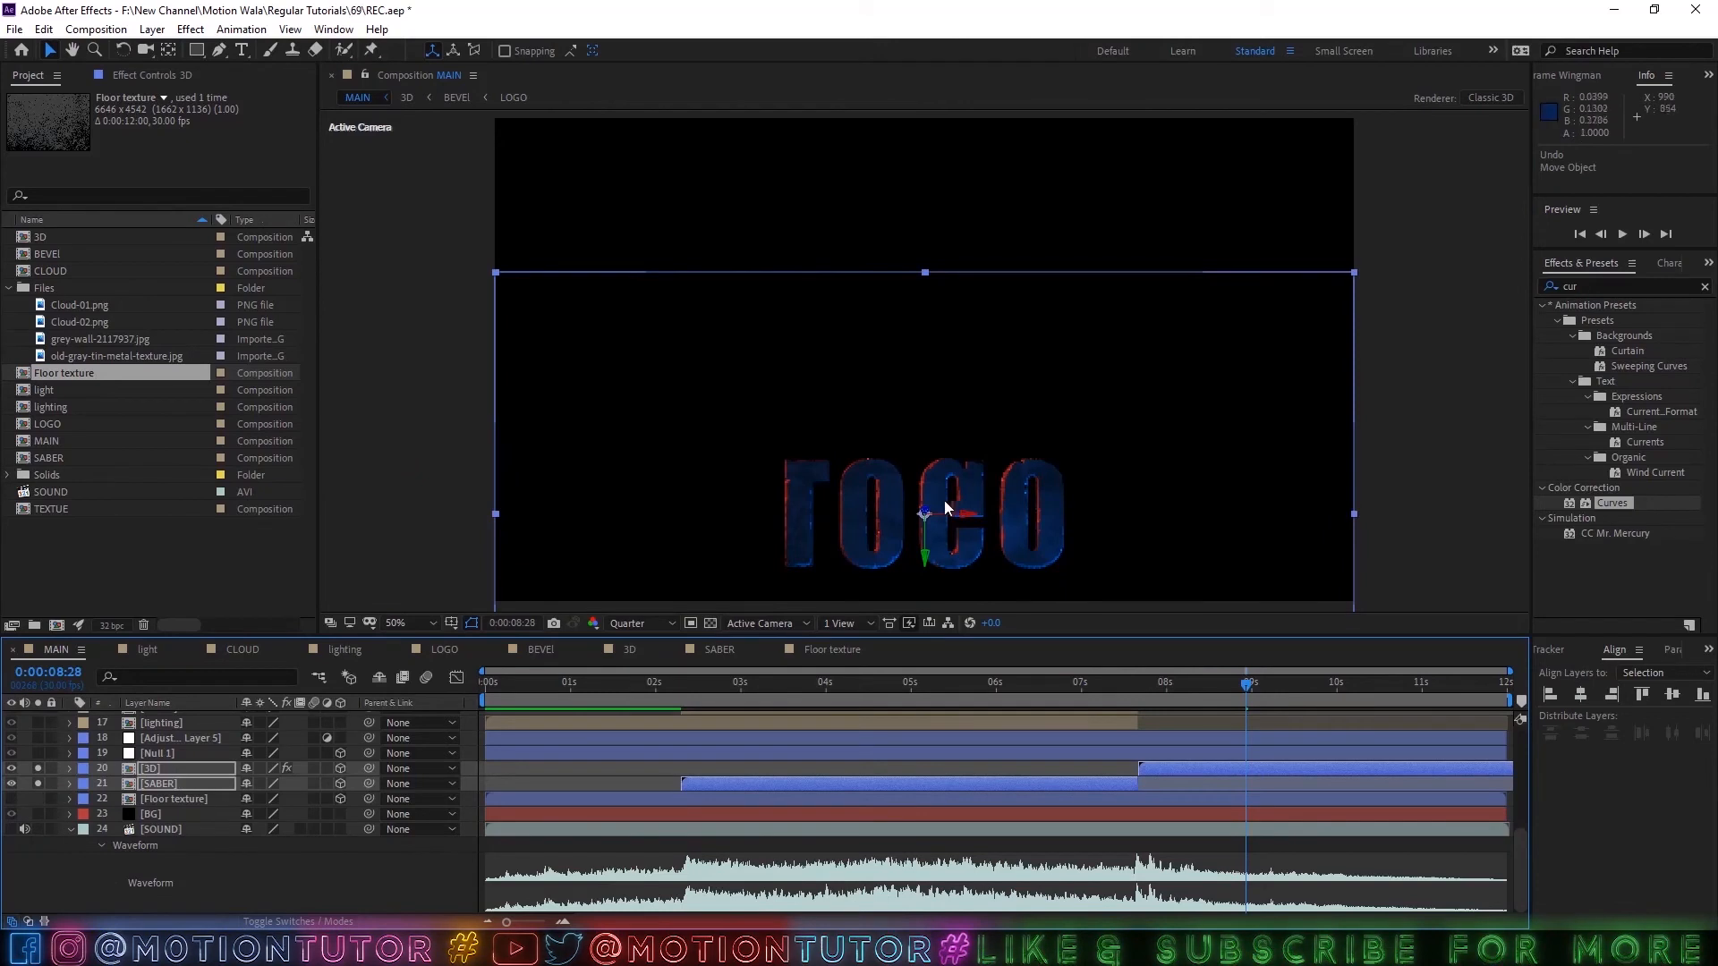
pyautogui.moveTo(925, 565); pyautogui.dragTo(924, 555)
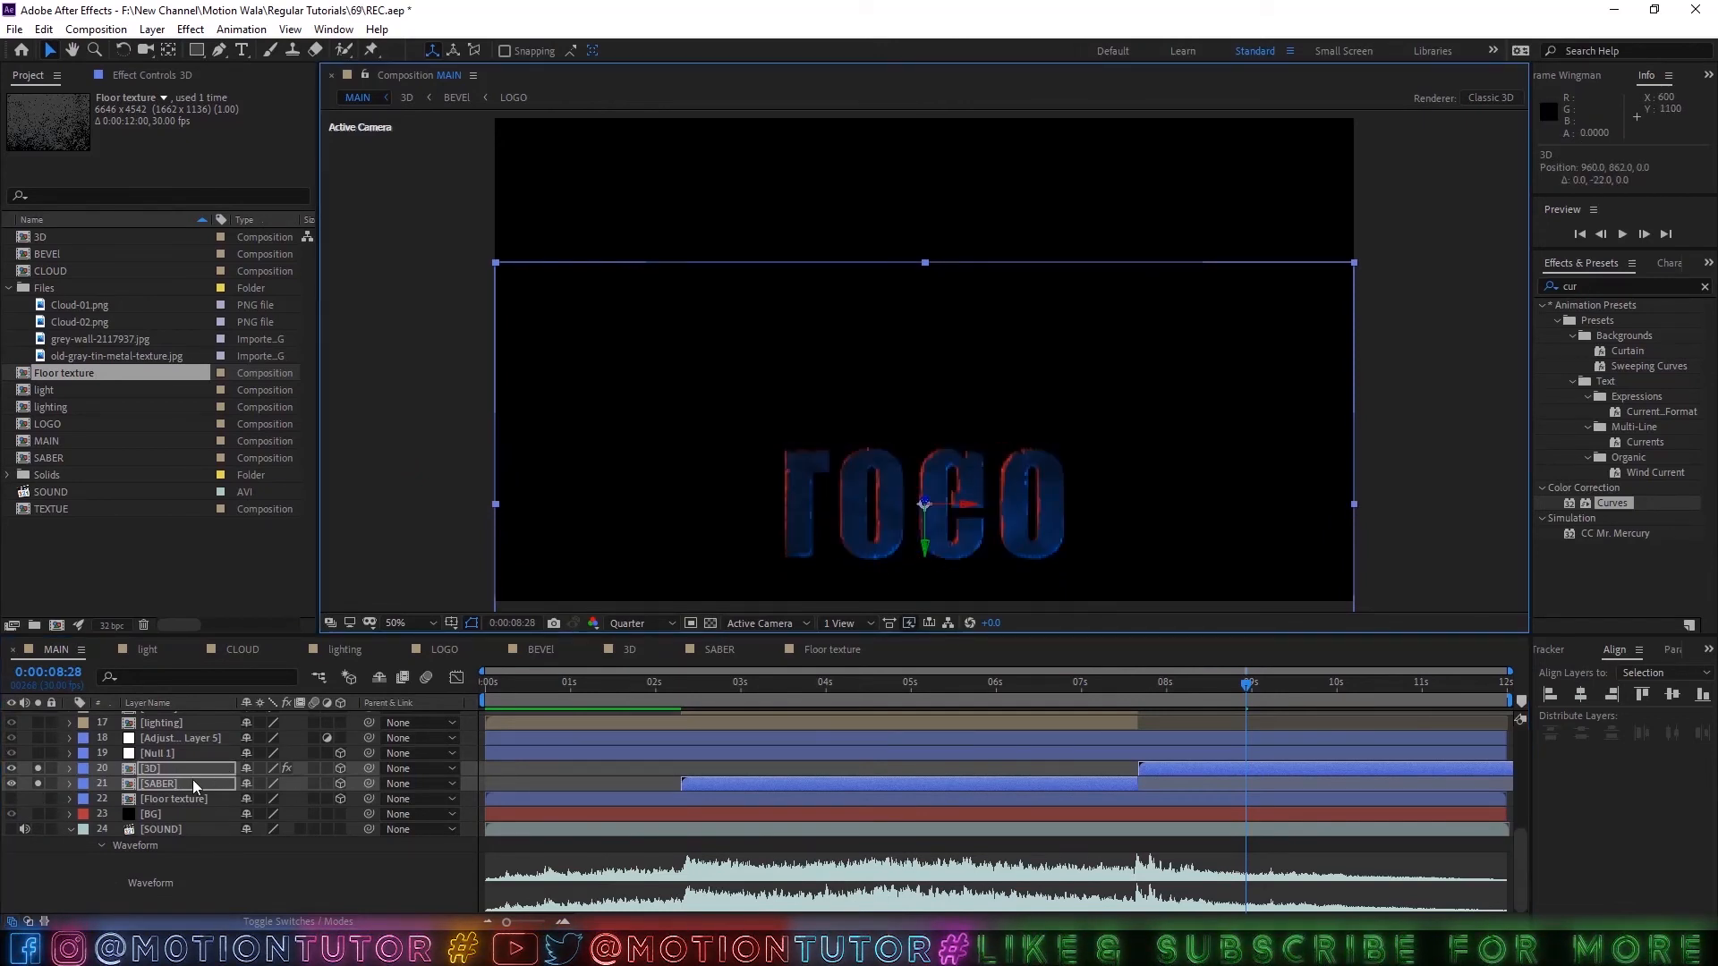
# Add the Floor texture layer to the selected mirrored 3D and SABER layers and parent all three to Null 1.
pyautogui.keyDown('ctrl'); pyautogui.click(185, 802); pyautogui.keyUp('ctrl')
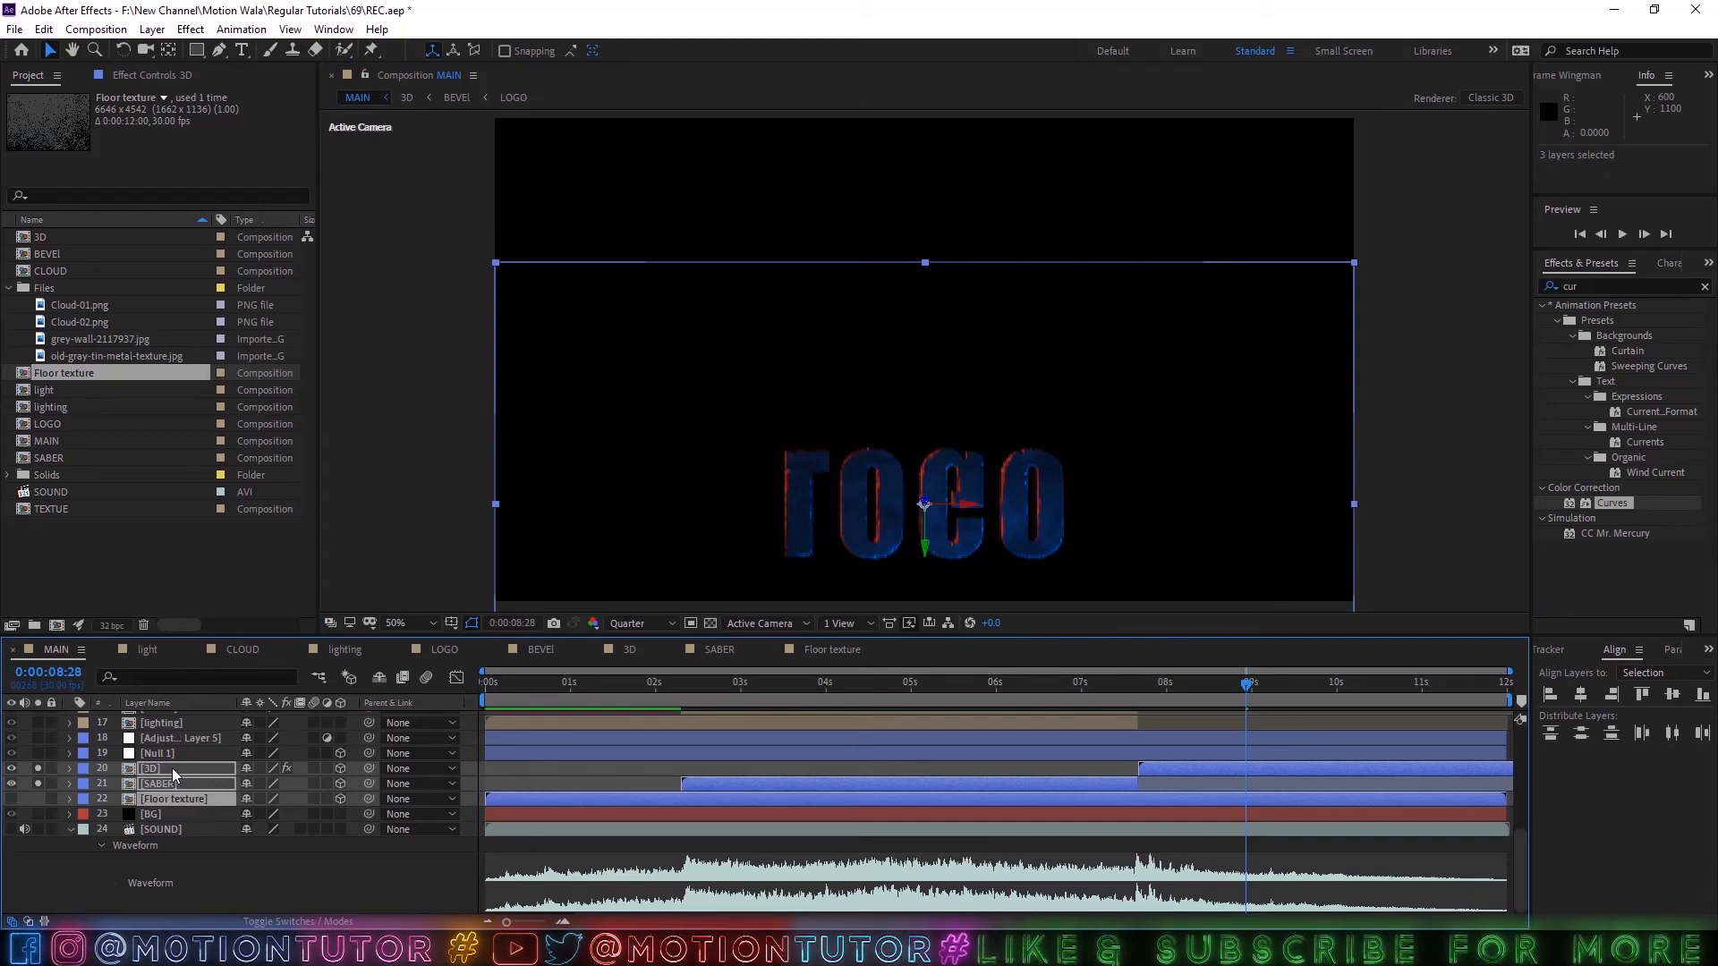
pyautogui.moveTo(368, 768); pyautogui.dragTo(163, 759)
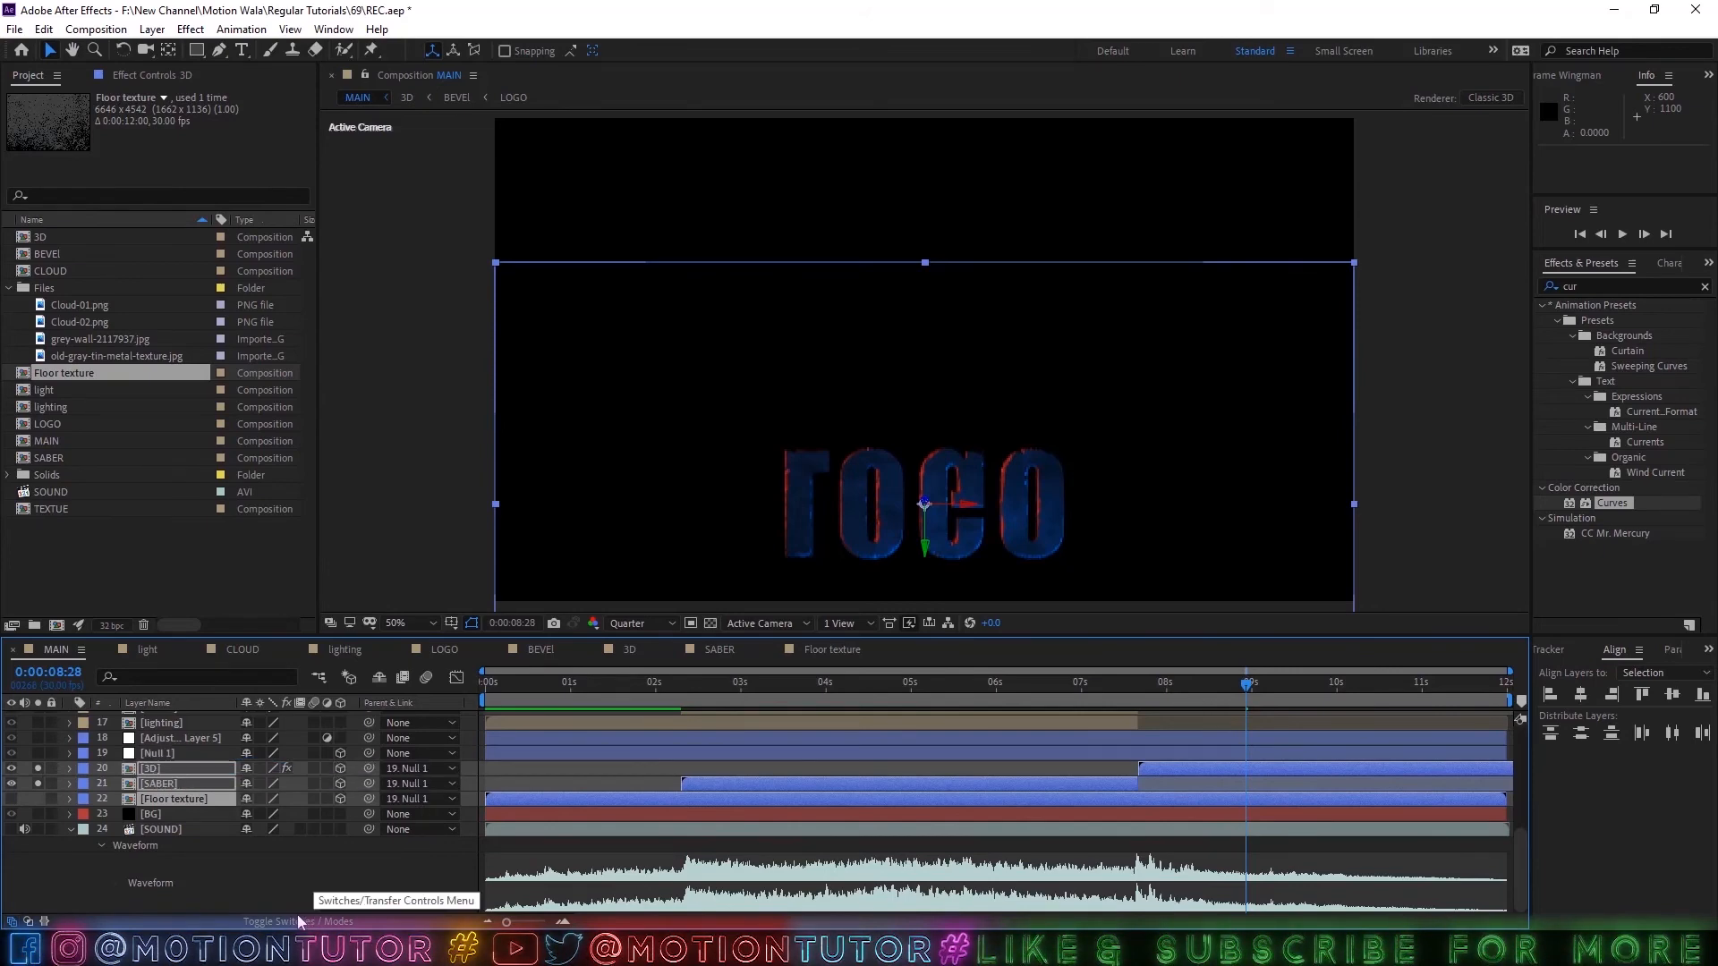
# Clear the current solos, select Adjustment Layer 5, and solo it with Null 1 and the mirrored 3D and SABER layers.
pyautogui.click(36, 770)
pyautogui.click(176, 737)
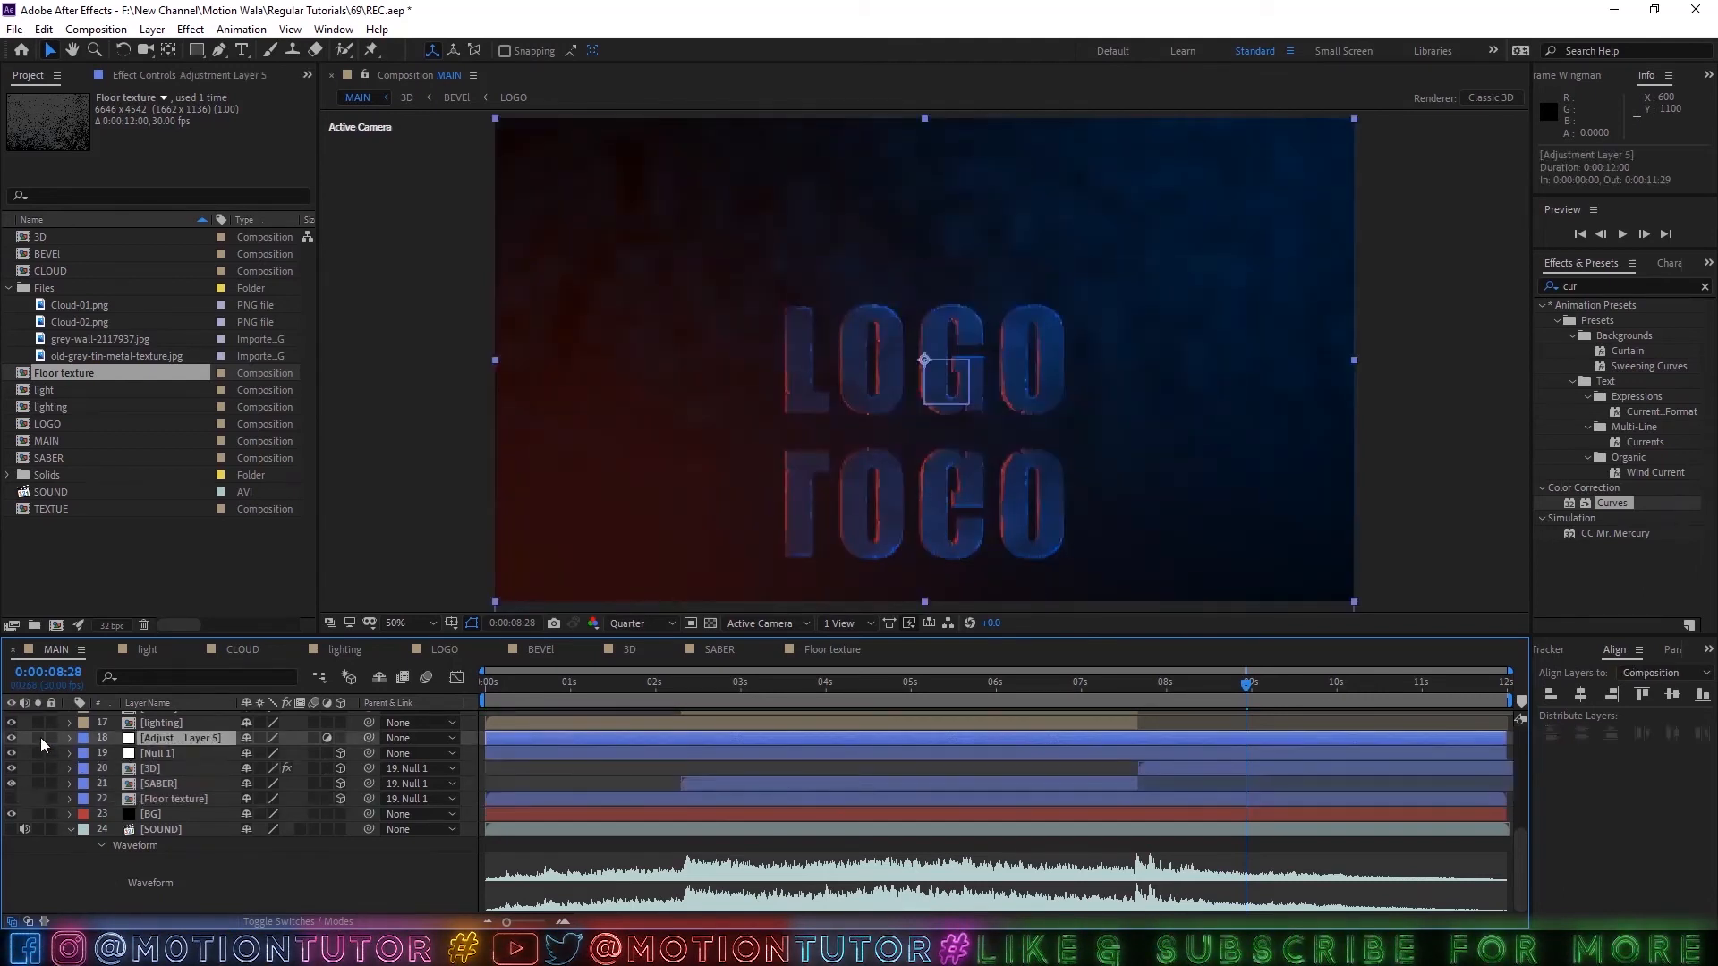
pyautogui.moveTo(39, 738); pyautogui.dragTo(34, 797)
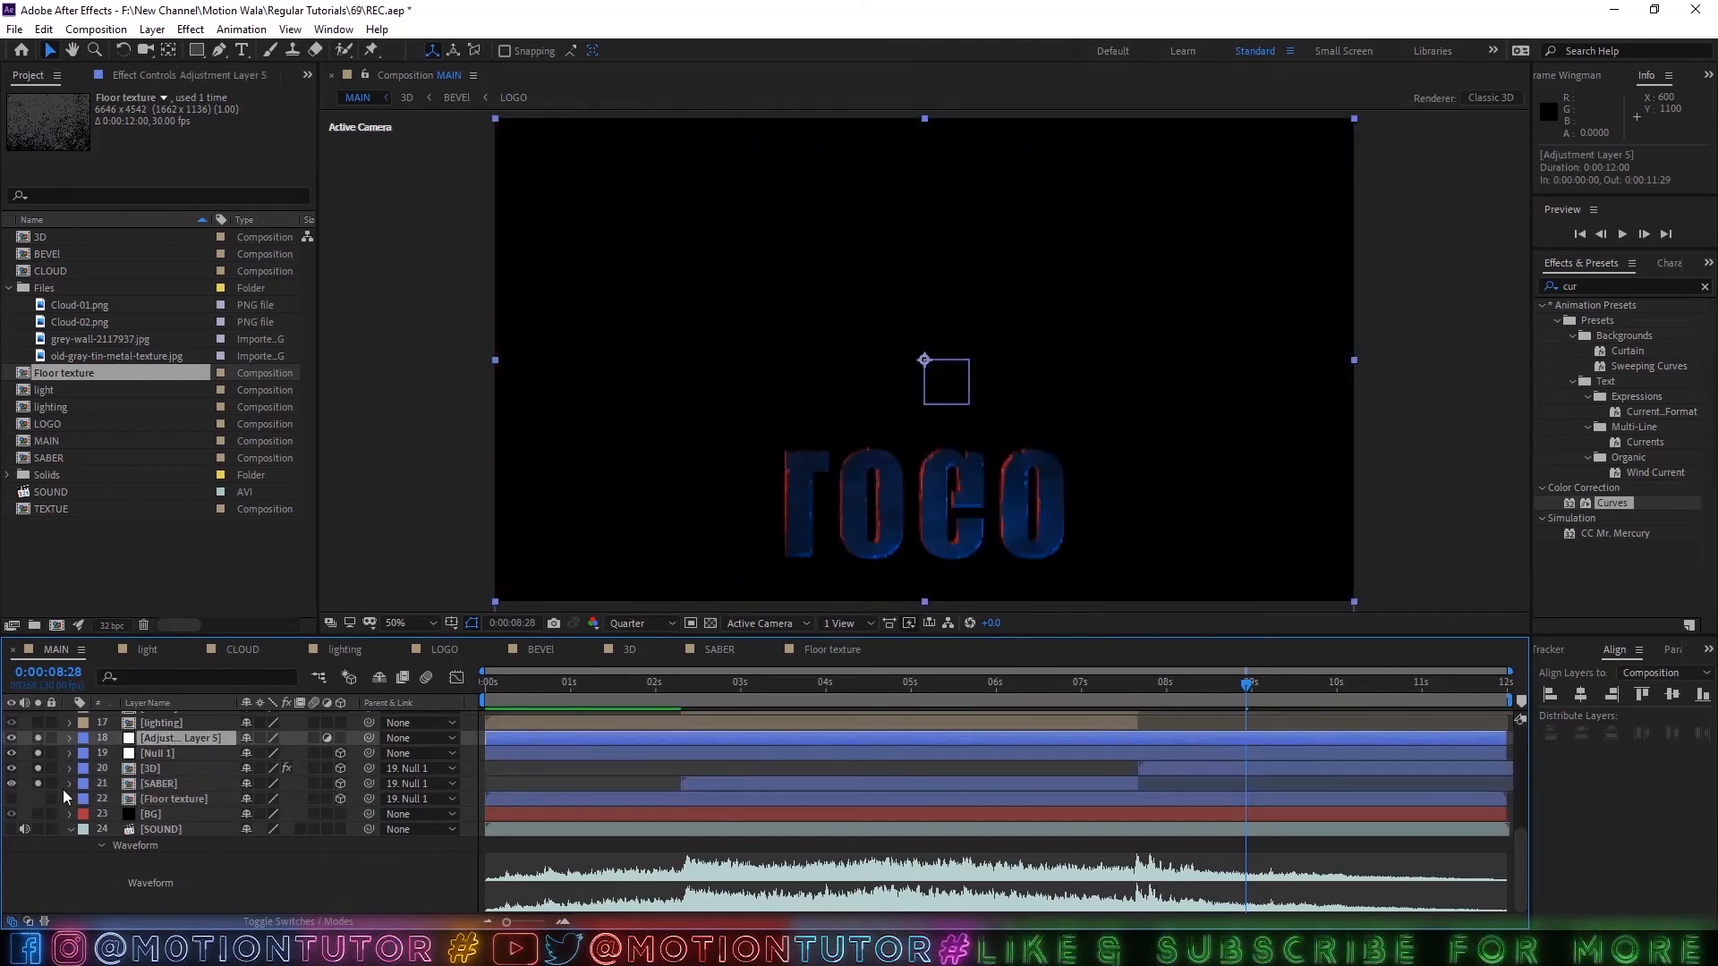
# Search the effects for "com", apply Compound Blur to the lighting layer, and set its blur layer to Floor texture.
pyautogui.press('BackSpace')
pyautogui.press('BackSpace')
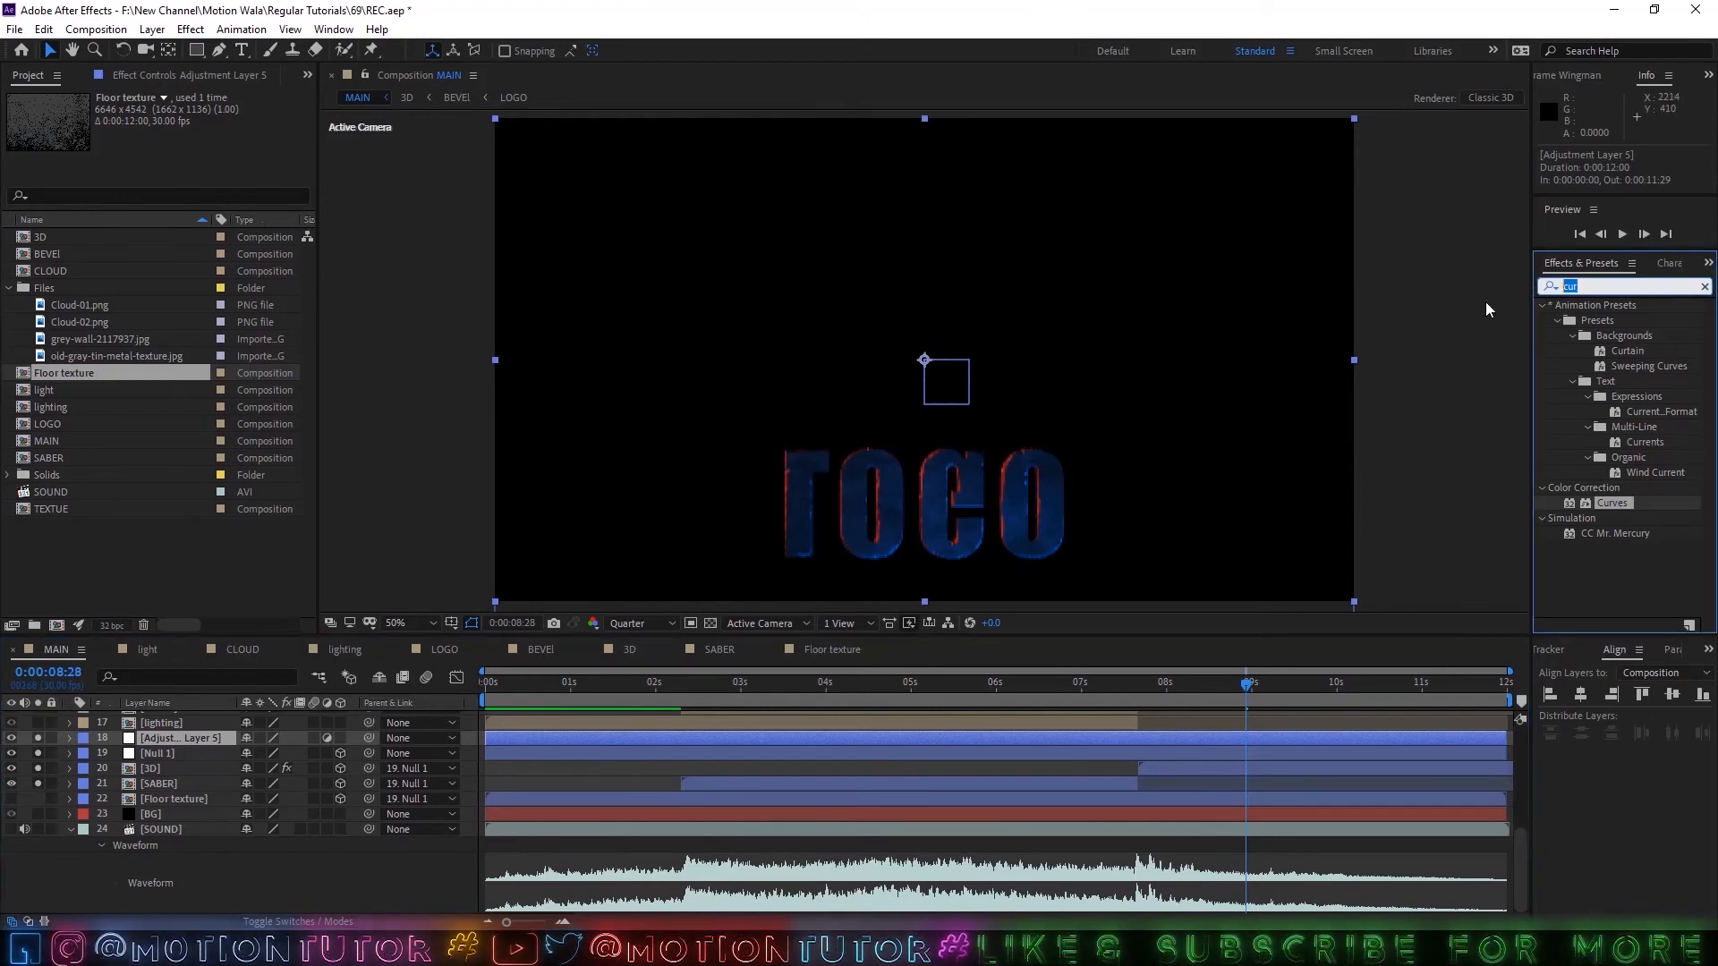
pyautogui.write('om')
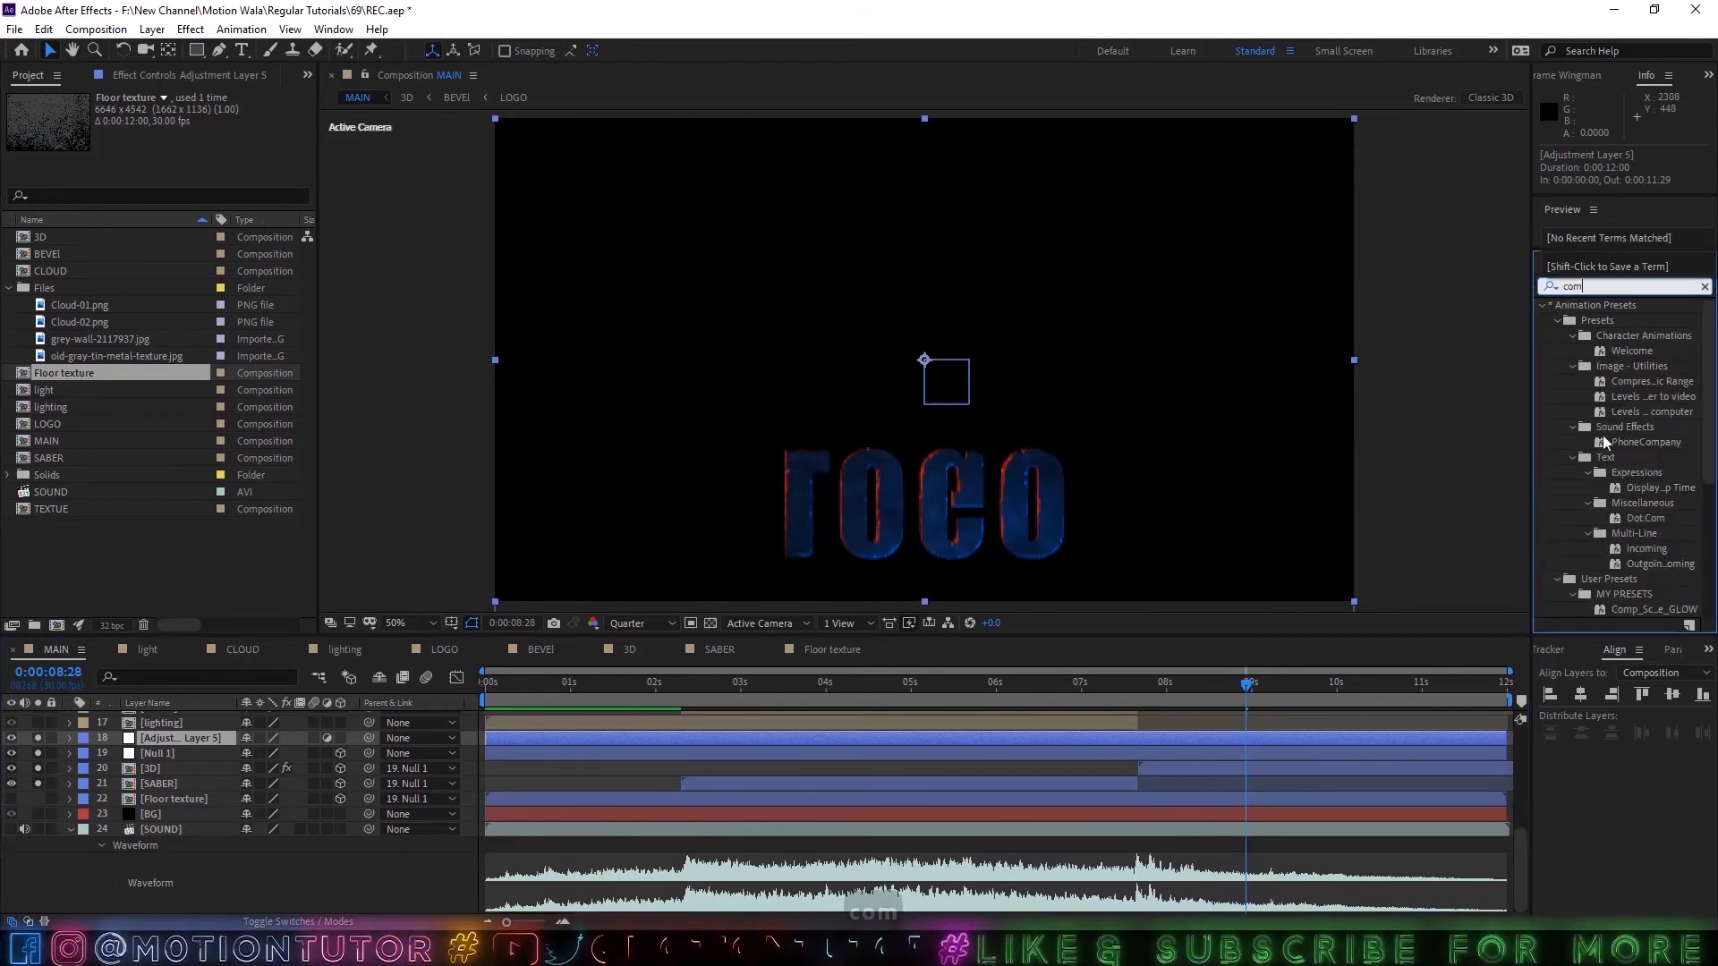
pyautogui.scroll(-2, 1598, 602)
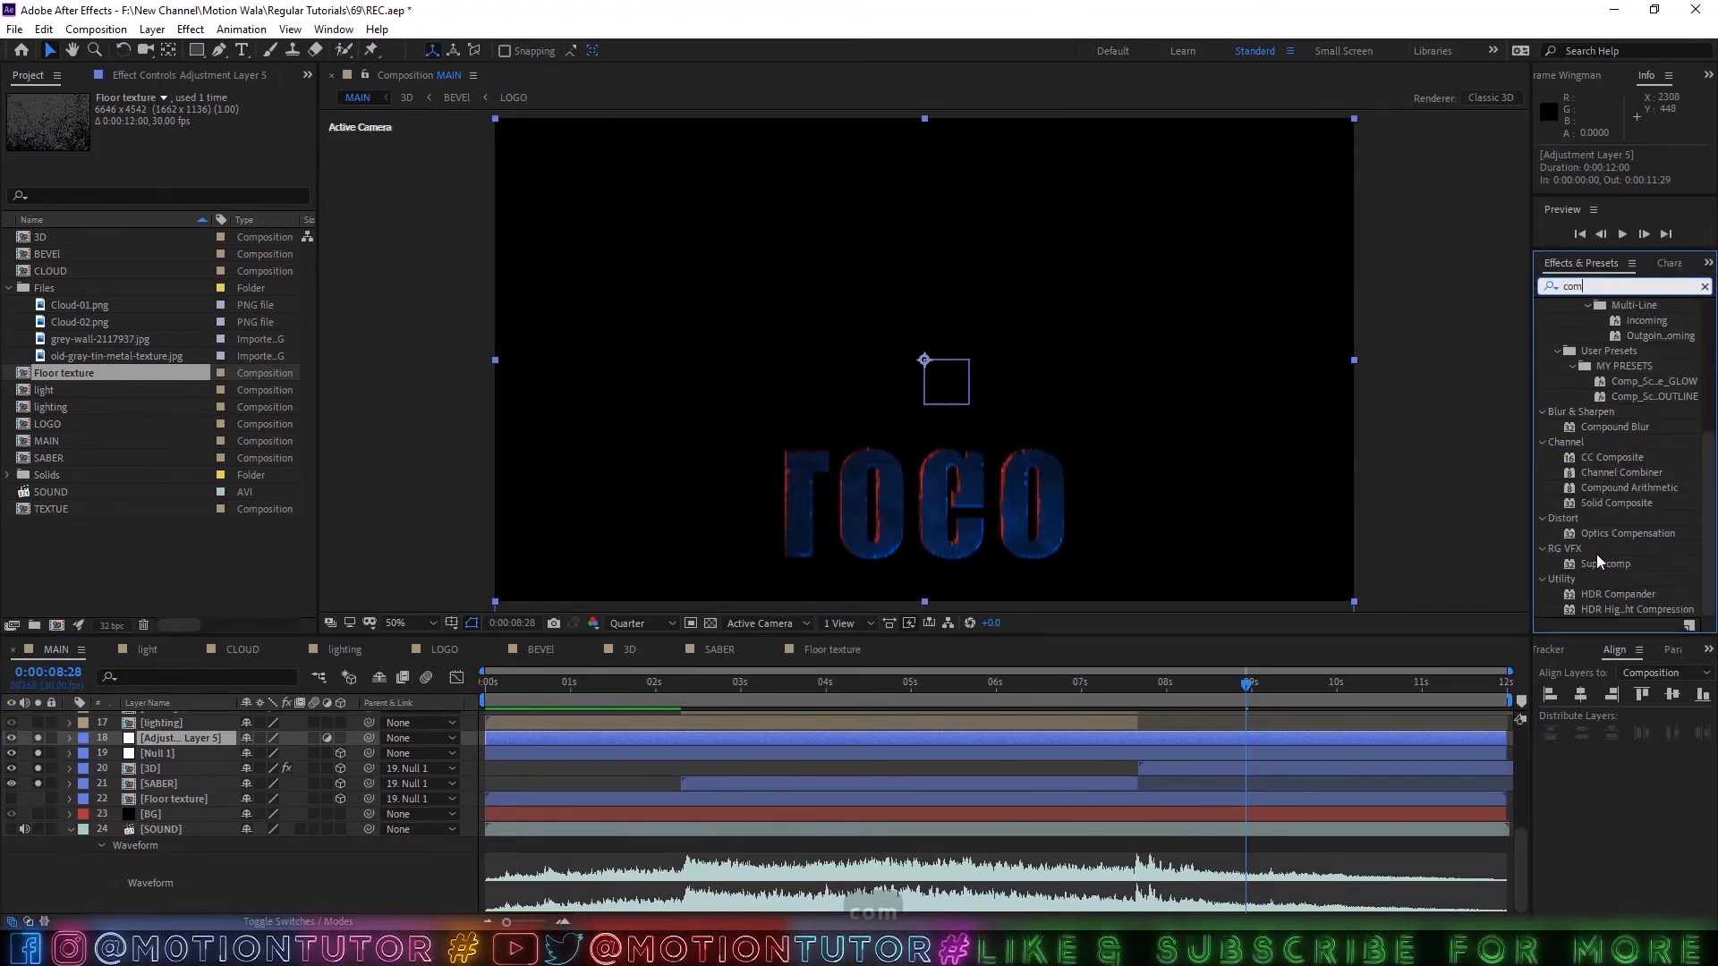
pyautogui.moveTo(1608, 429); pyautogui.dragTo(197, 723)
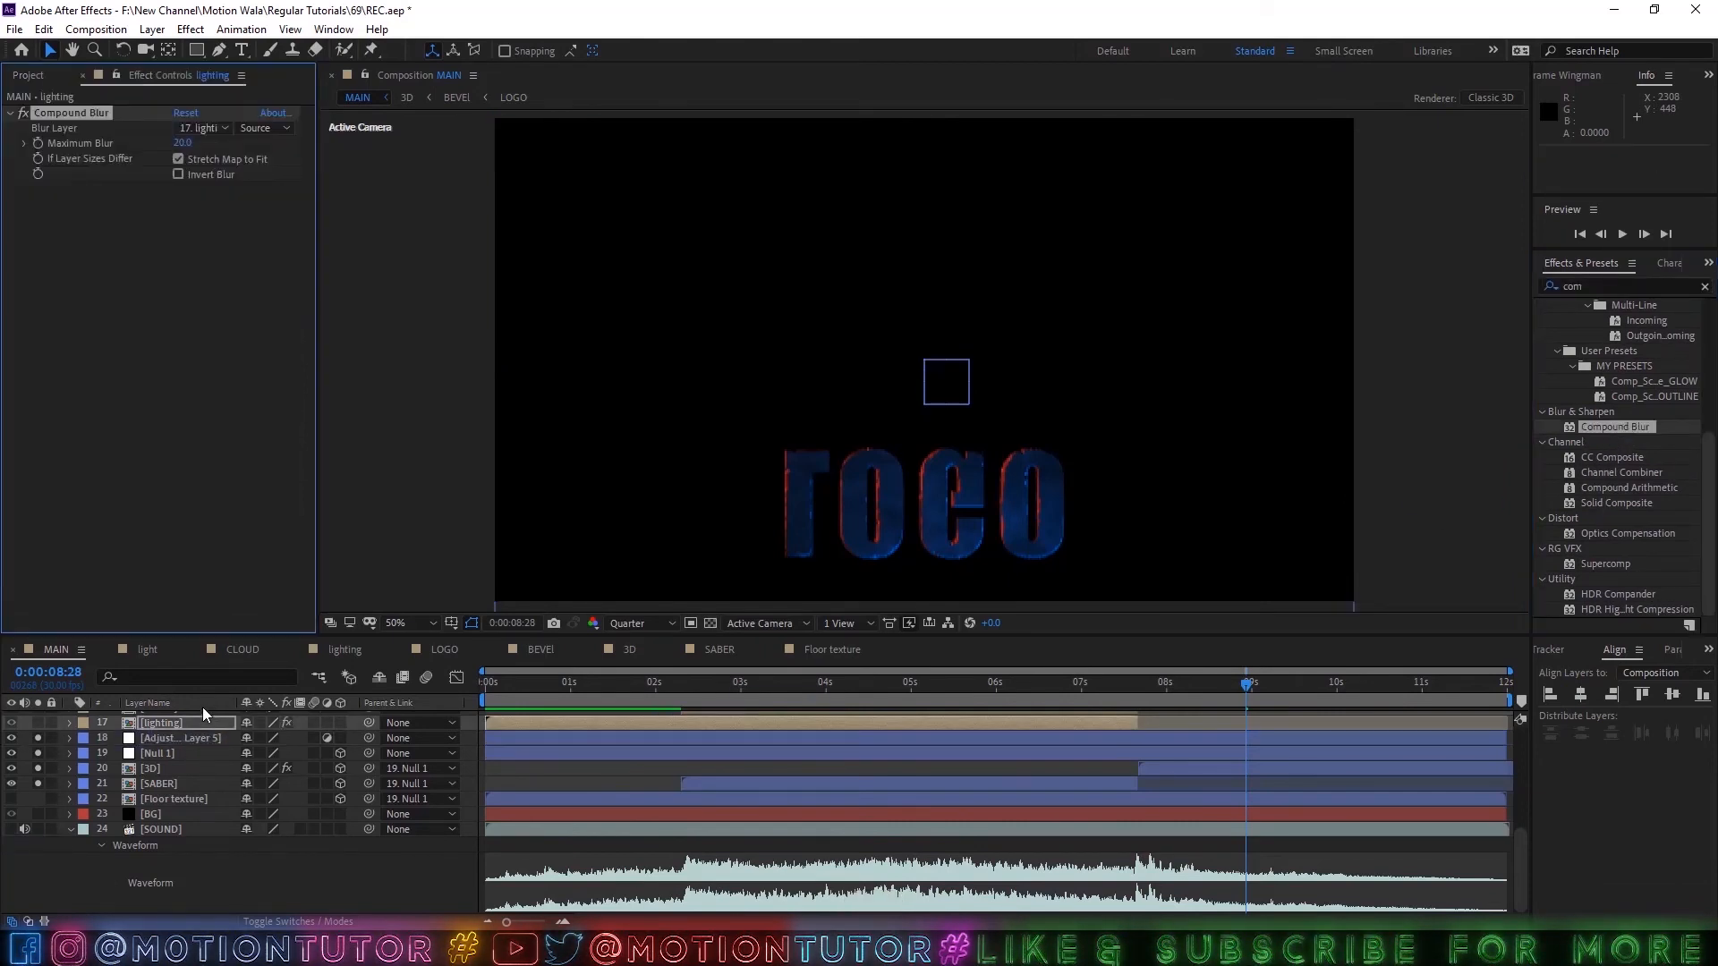
pyautogui.click(202, 128)
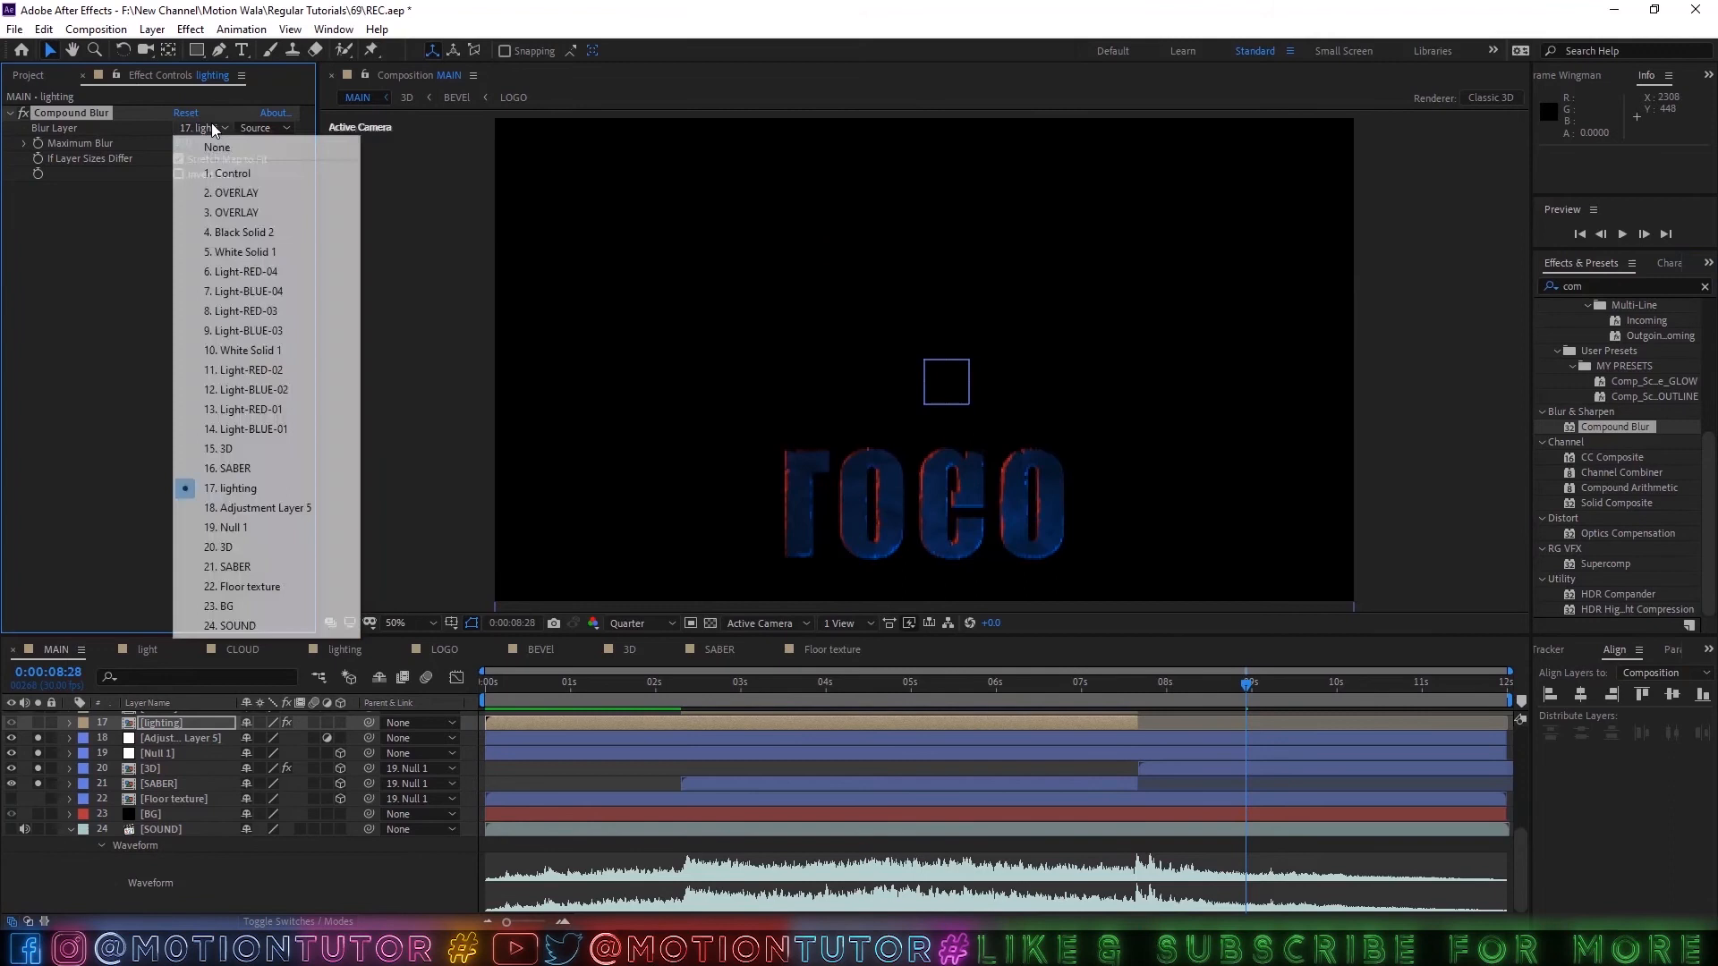
pyautogui.click(240, 587)
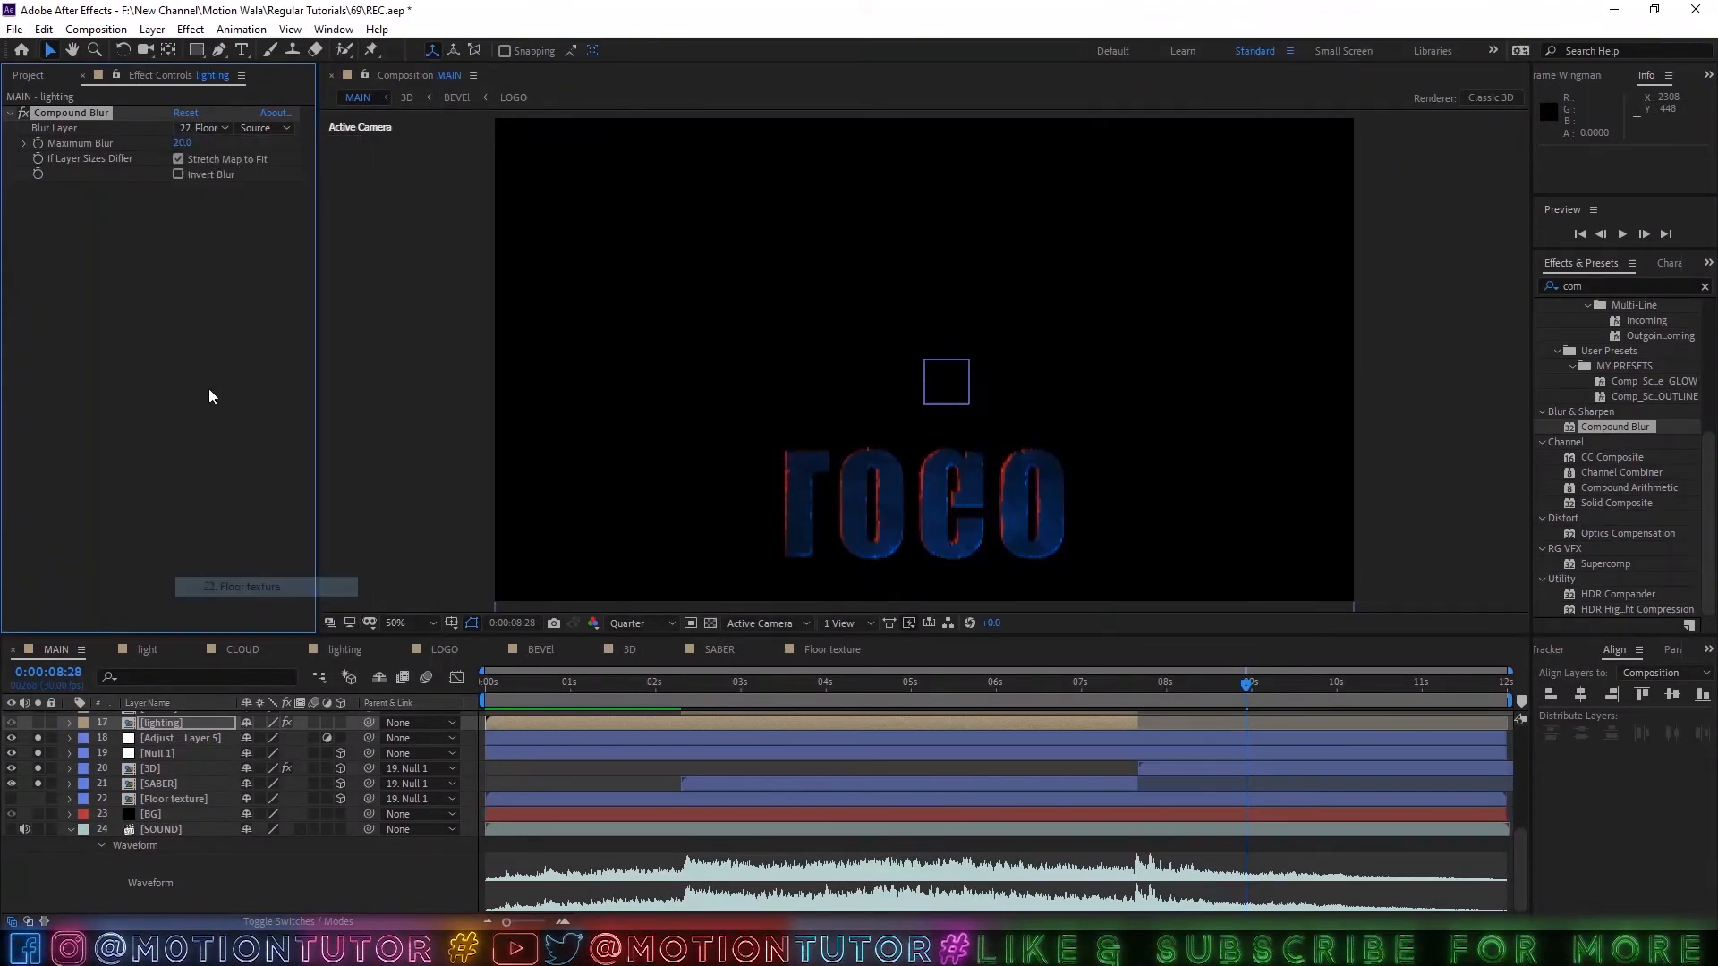
# Cut the Compound Blur effect from the lighting layer and paste it onto Adjustment Layer 5.
pyautogui.click(184, 143)
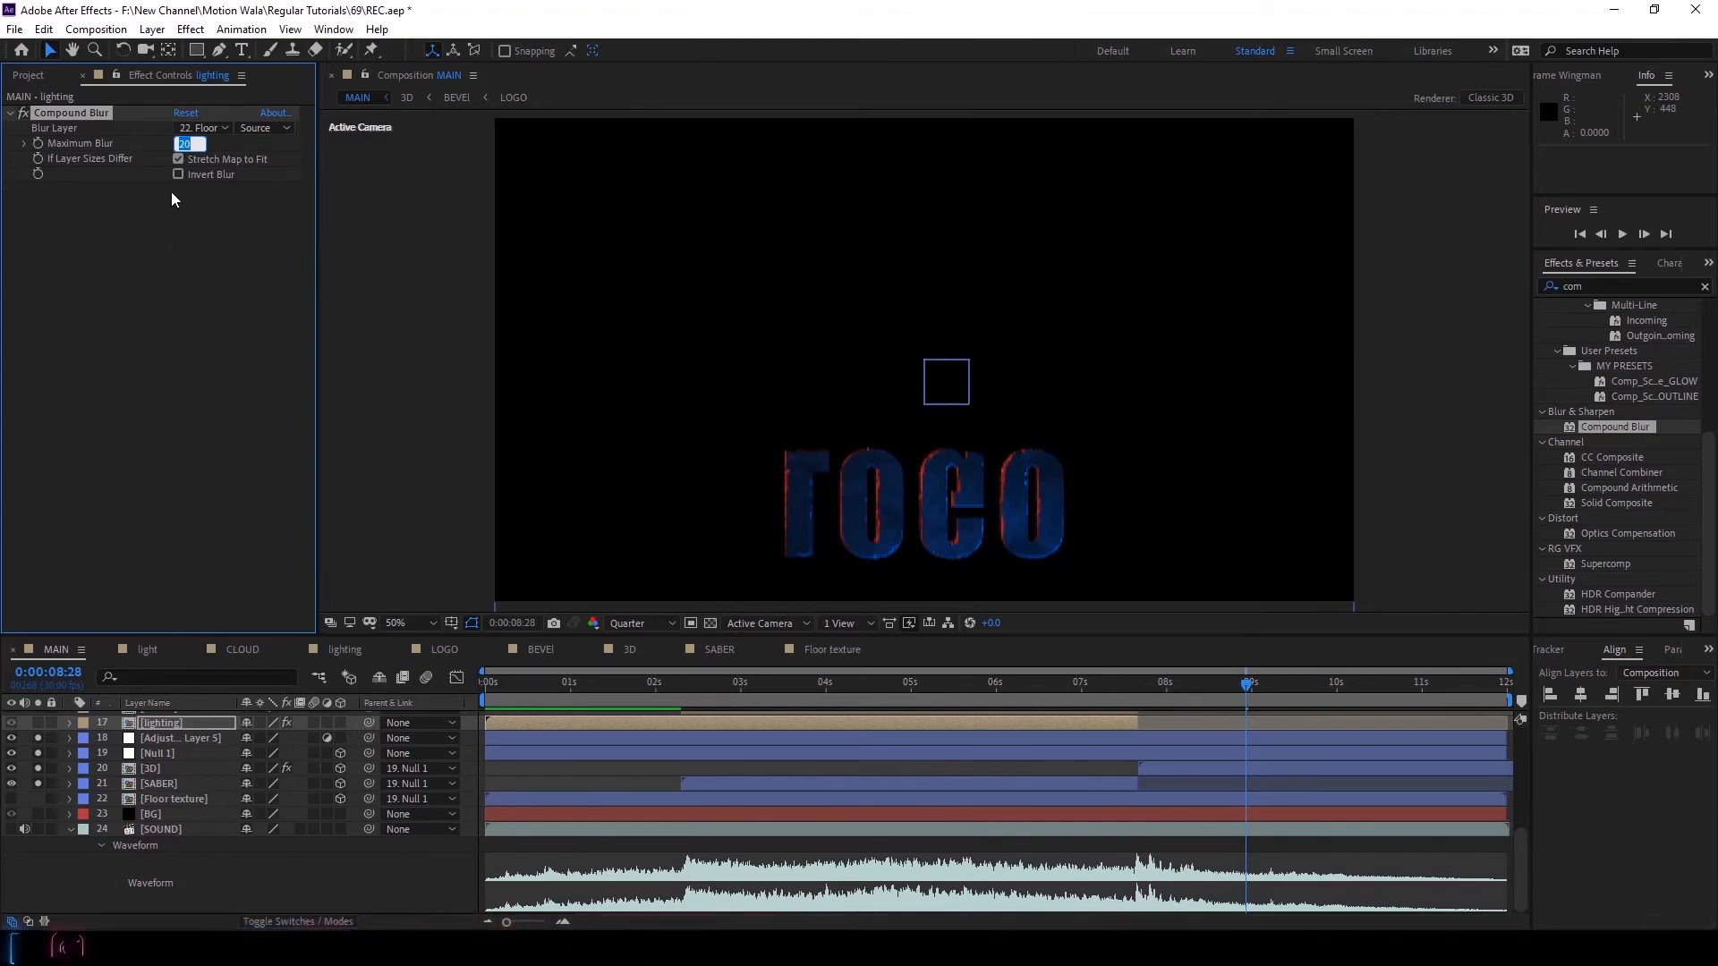
pyautogui.click(70, 110)
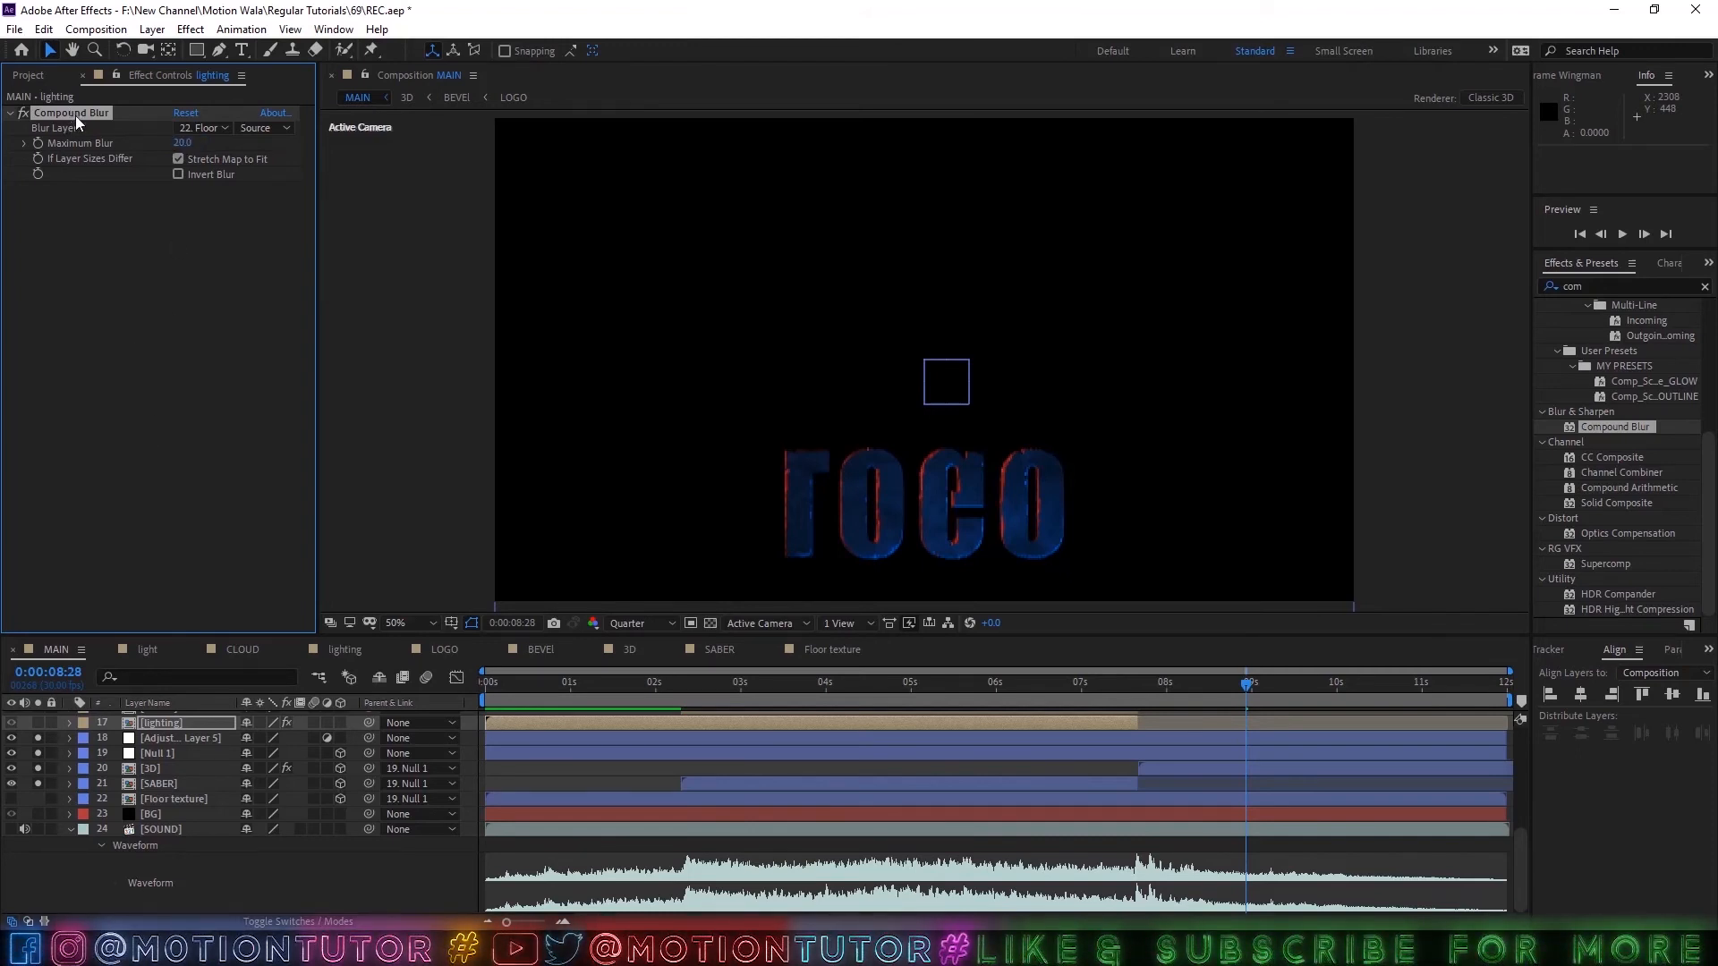
pyautogui.hotkey('ctrl', 'x')
pyautogui.click(165, 738)
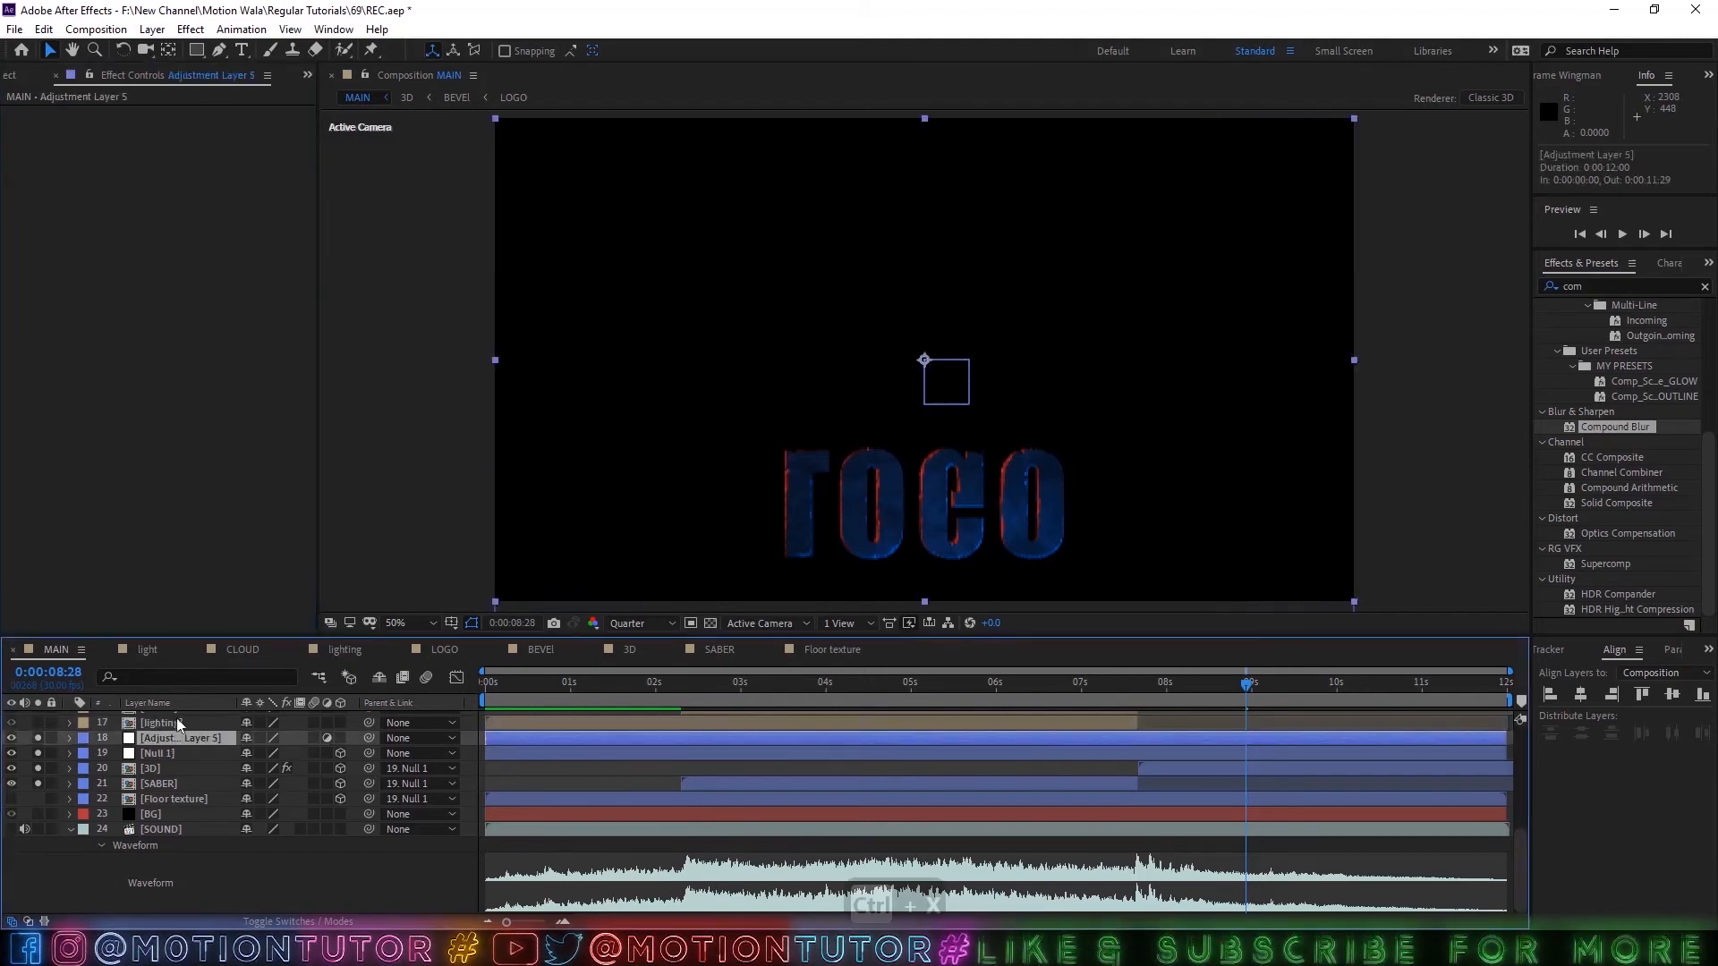
pyautogui.hotkey('ctrl', 'v')
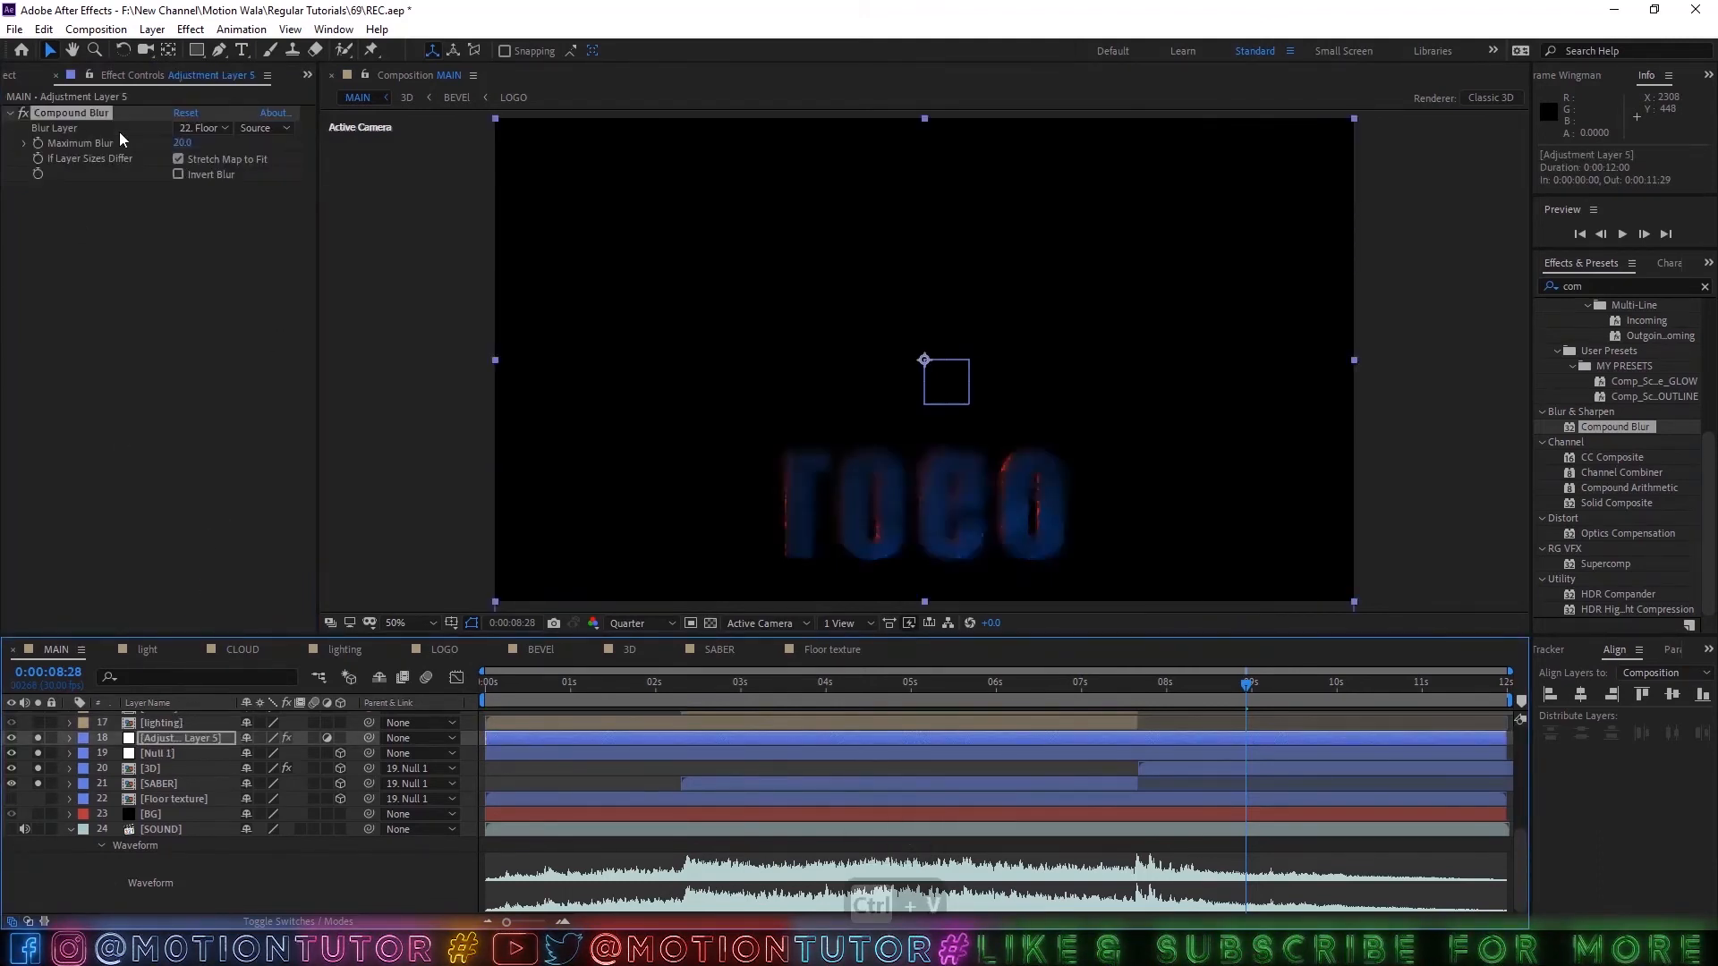
# On Adjustment Layer 5, choose Floor texture as the Compound Blur layer and set Maximum Blur to 50.
pyautogui.click(201, 128)
pyautogui.click(224, 582)
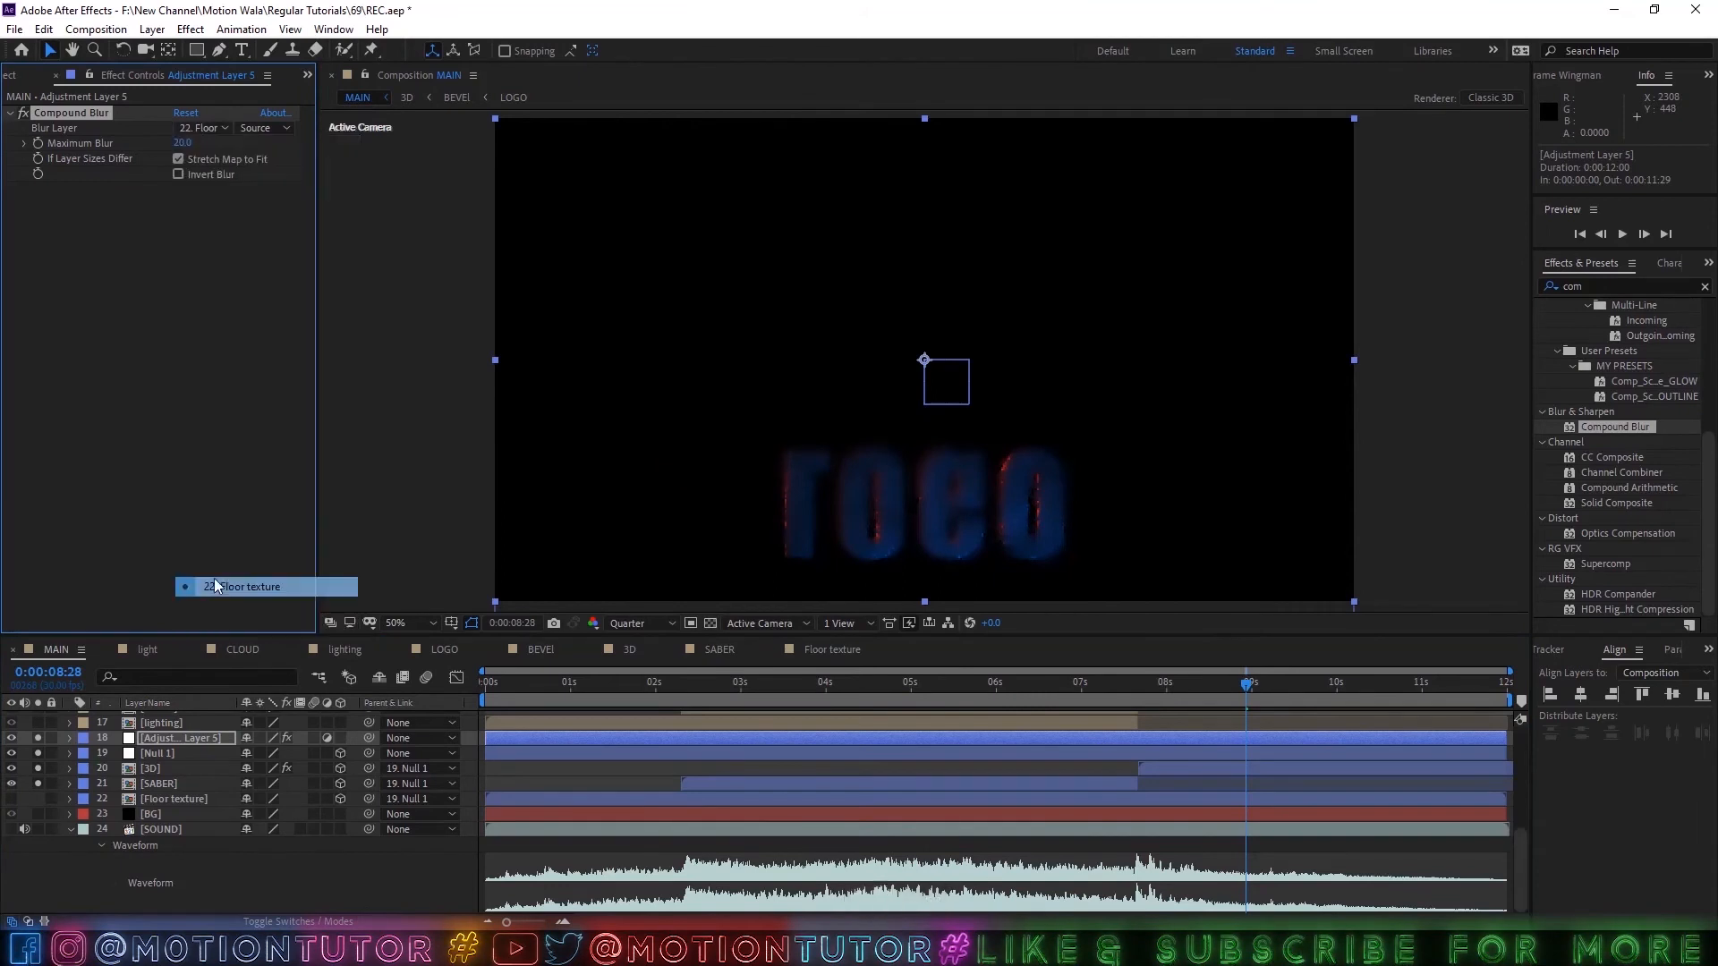
pyautogui.click(188, 142)
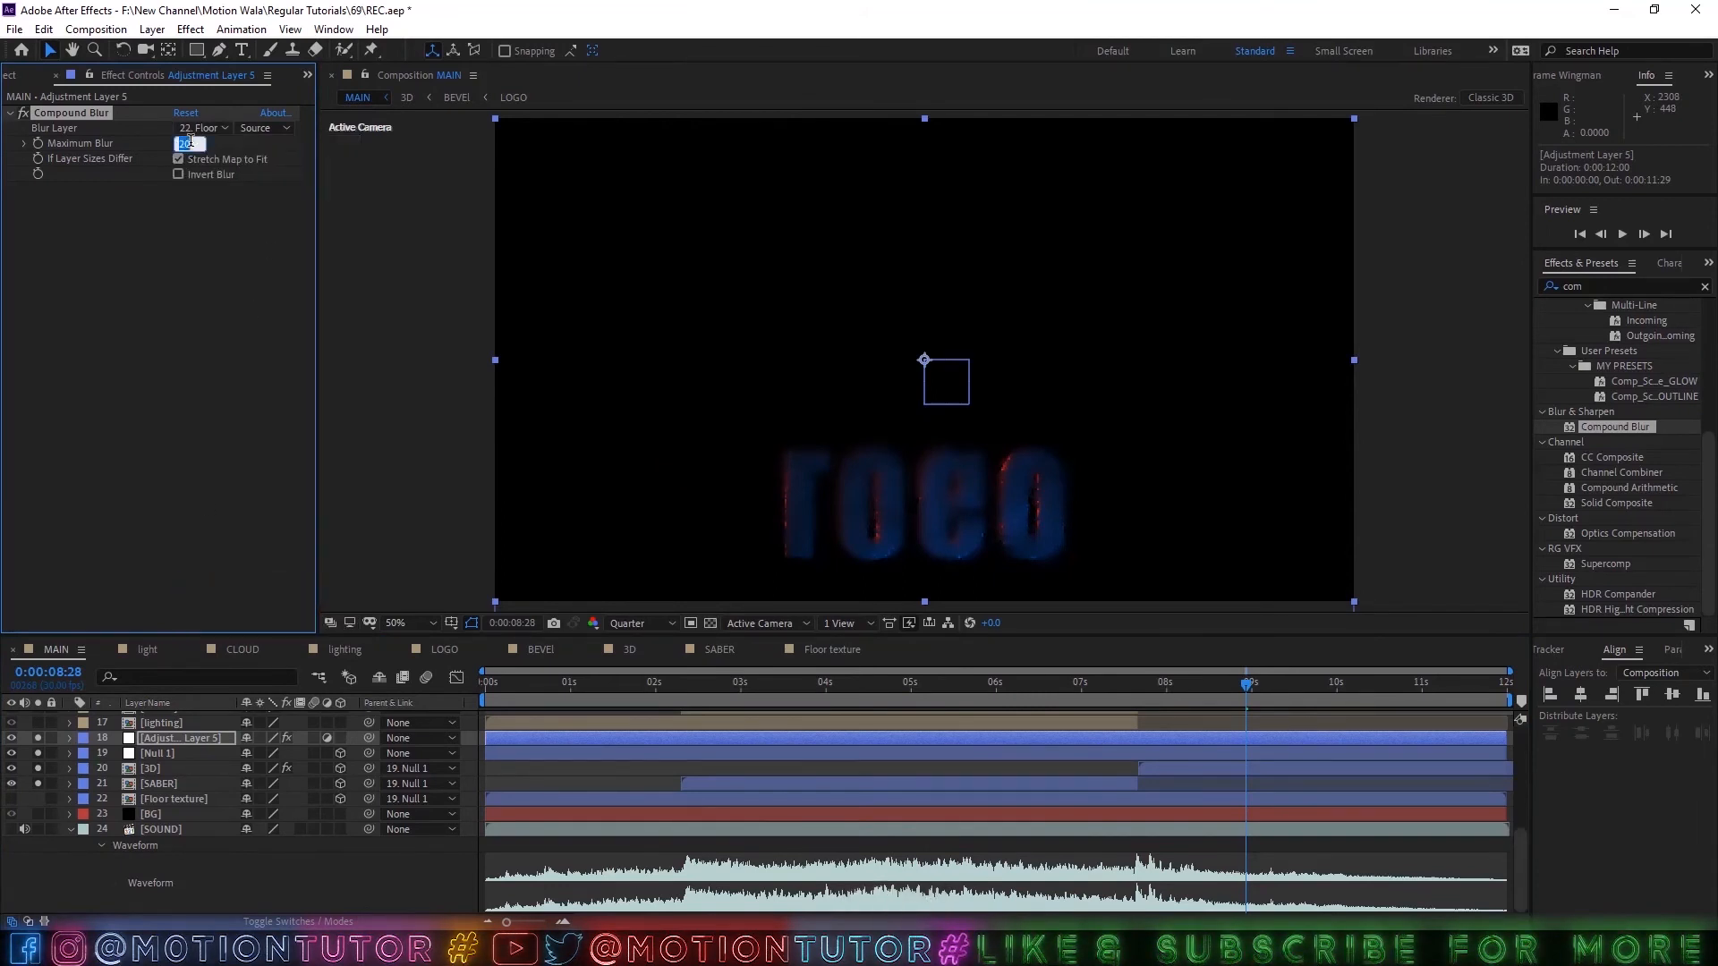
pyautogui.write('50')
pyautogui.click(172, 286)
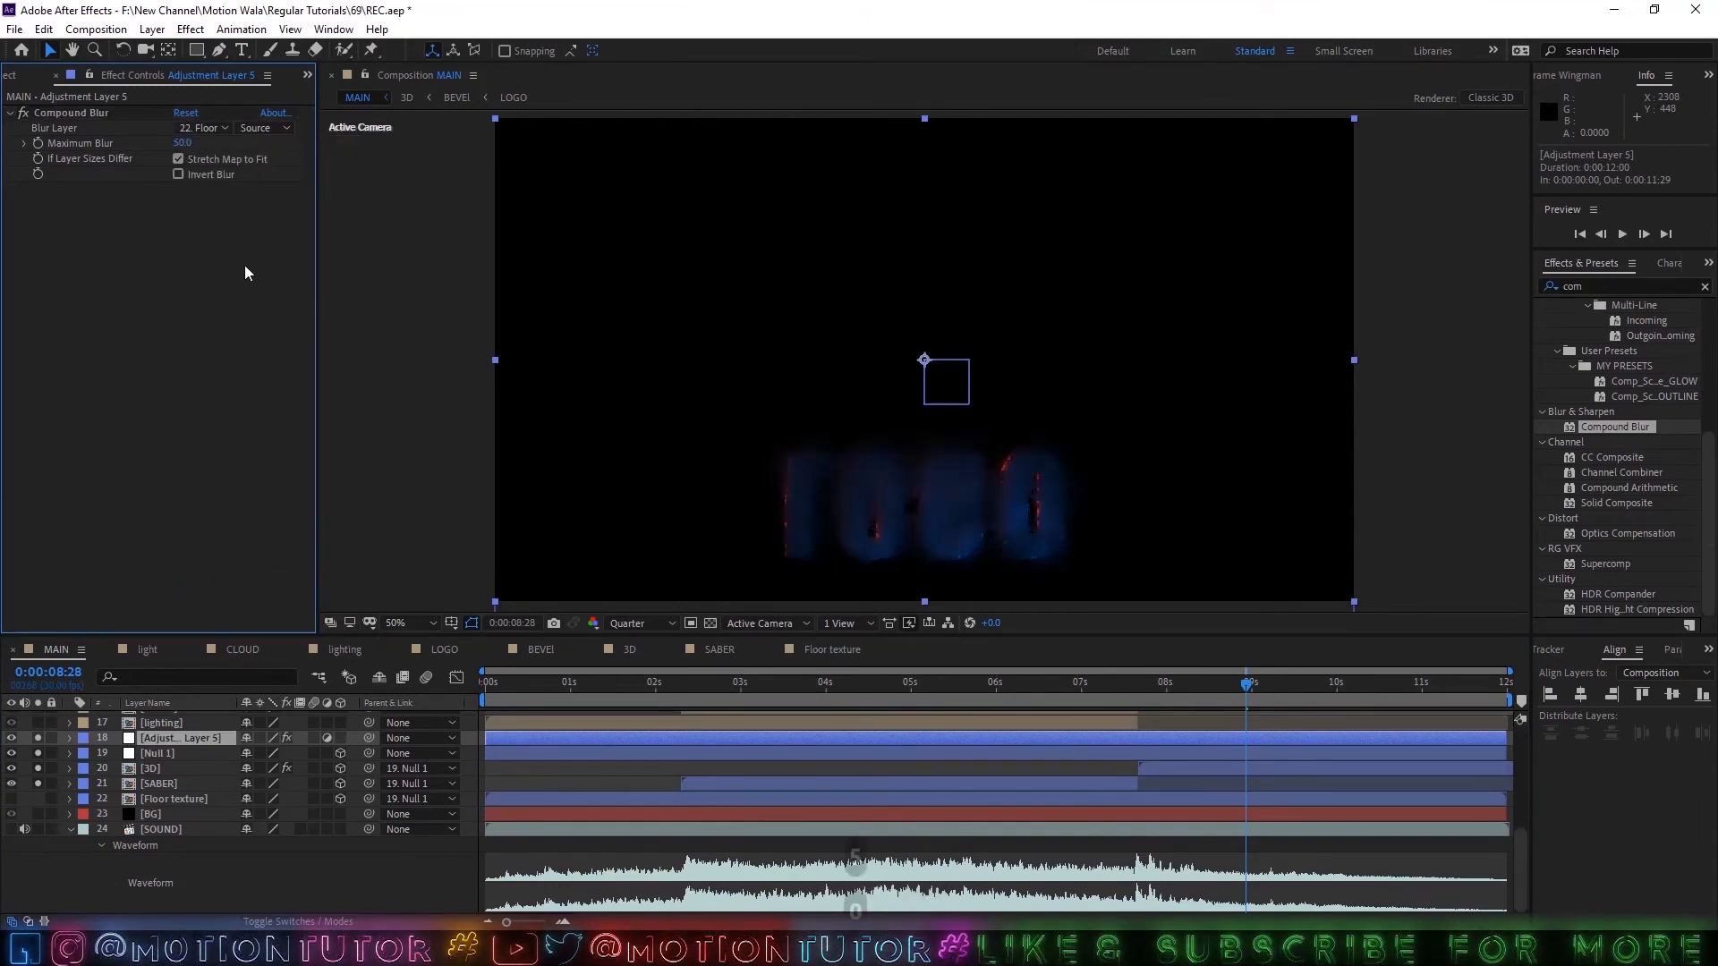
pyautogui.click(178, 174)
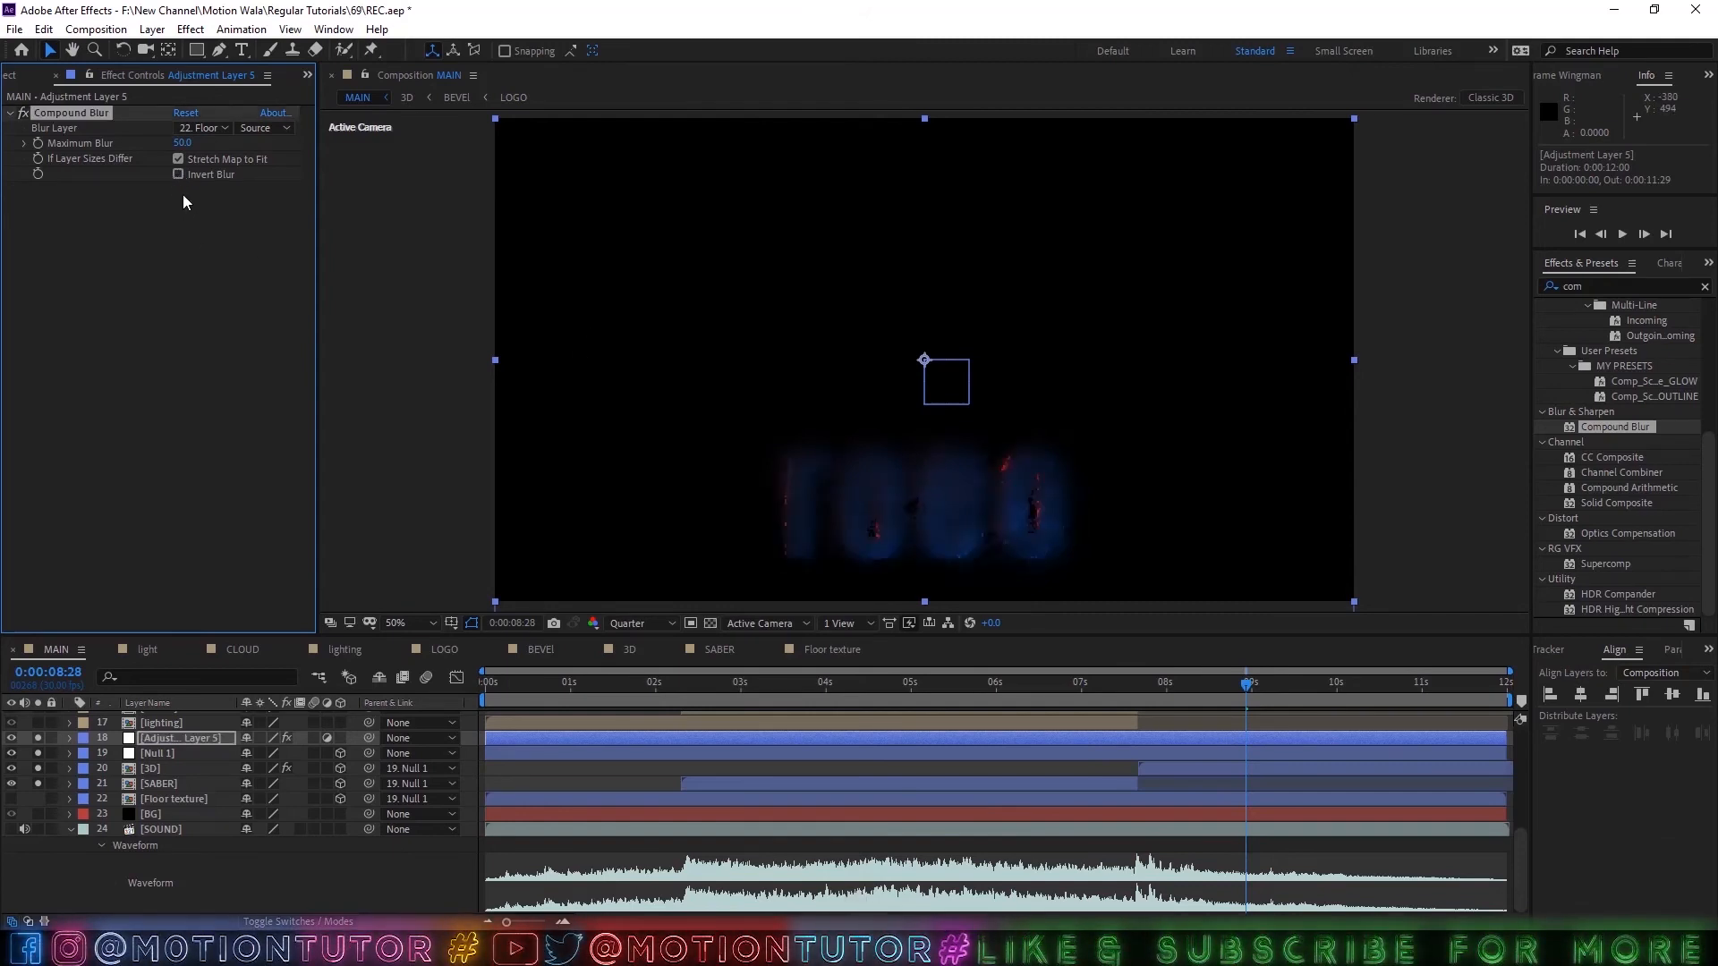
# Set the vertical scale of the mirrored 3D and SABER layers to 110% each, leaving width and depth at 100%.
pyautogui.click(148, 771)
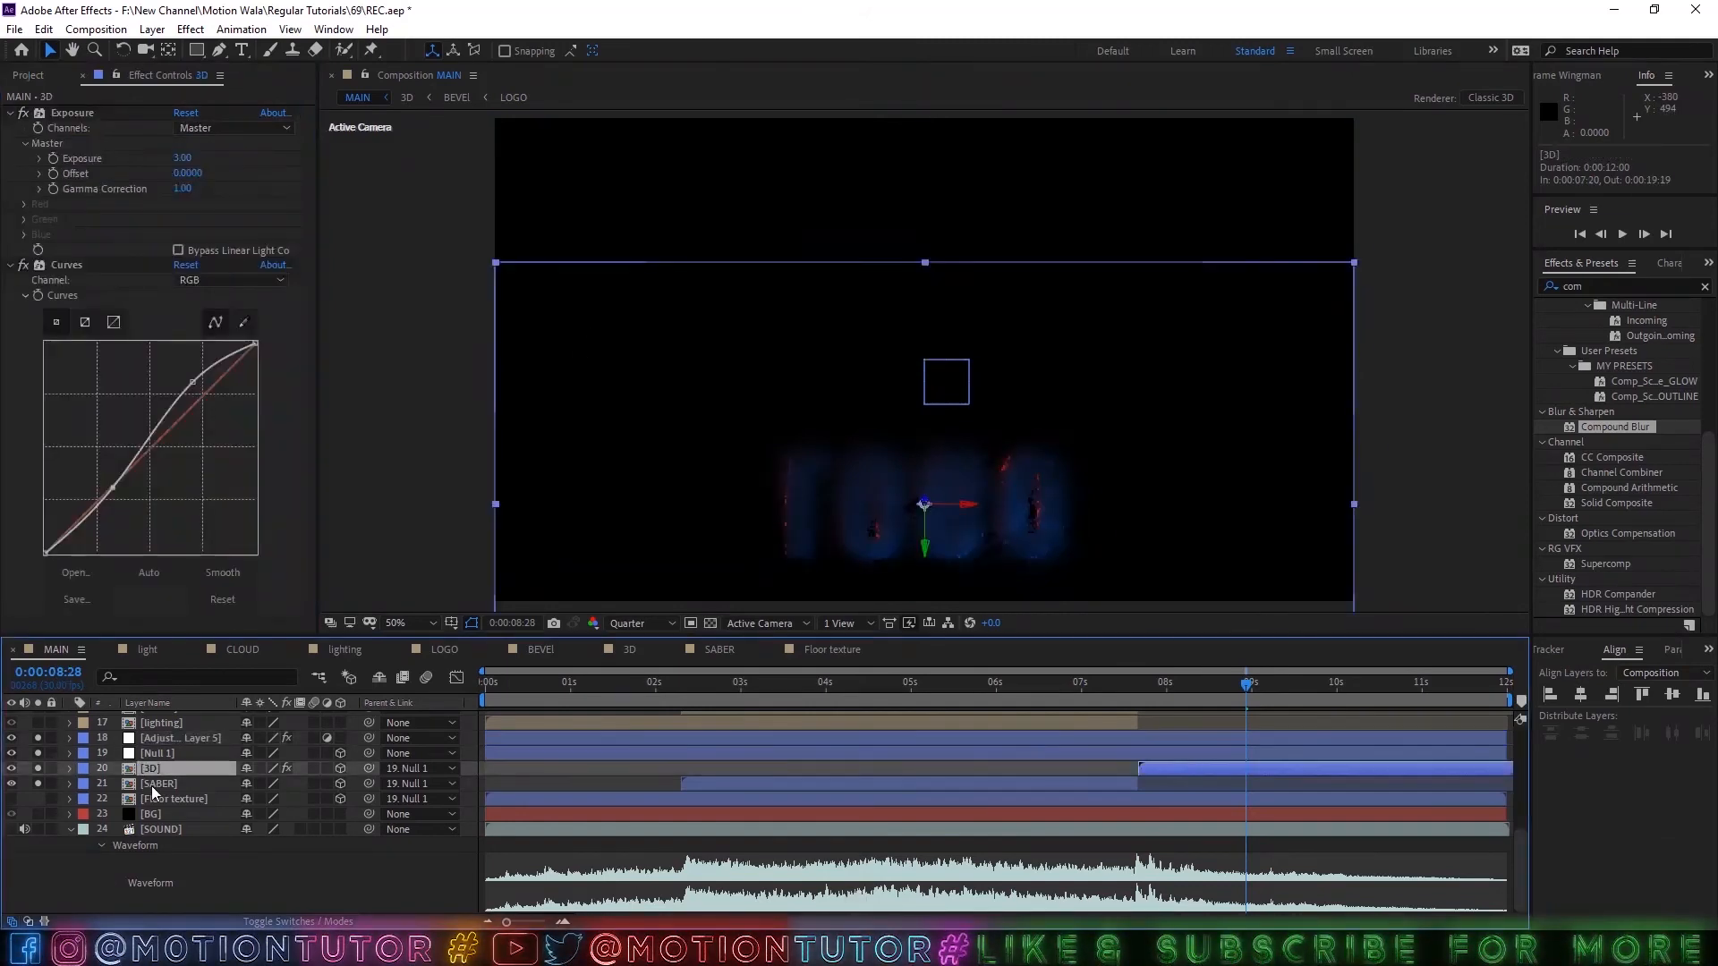
pyautogui.keyDown('ctrl'); pyautogui.click(160, 783); pyautogui.keyUp('ctrl')
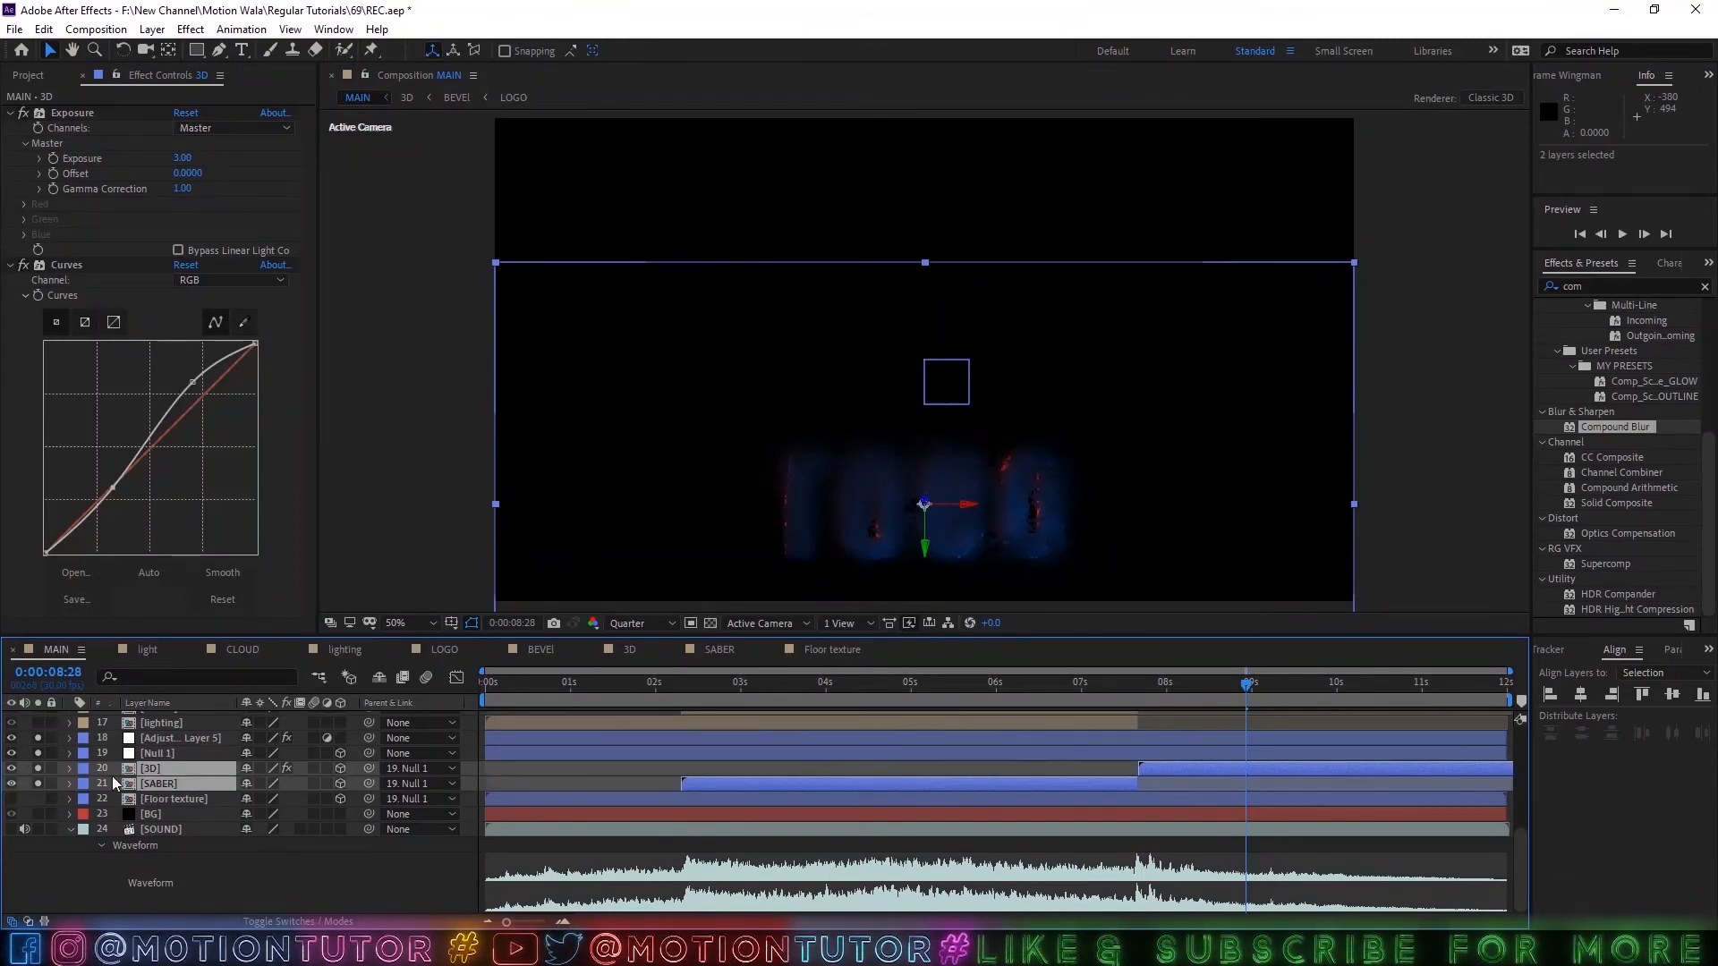
pyautogui.press('s')
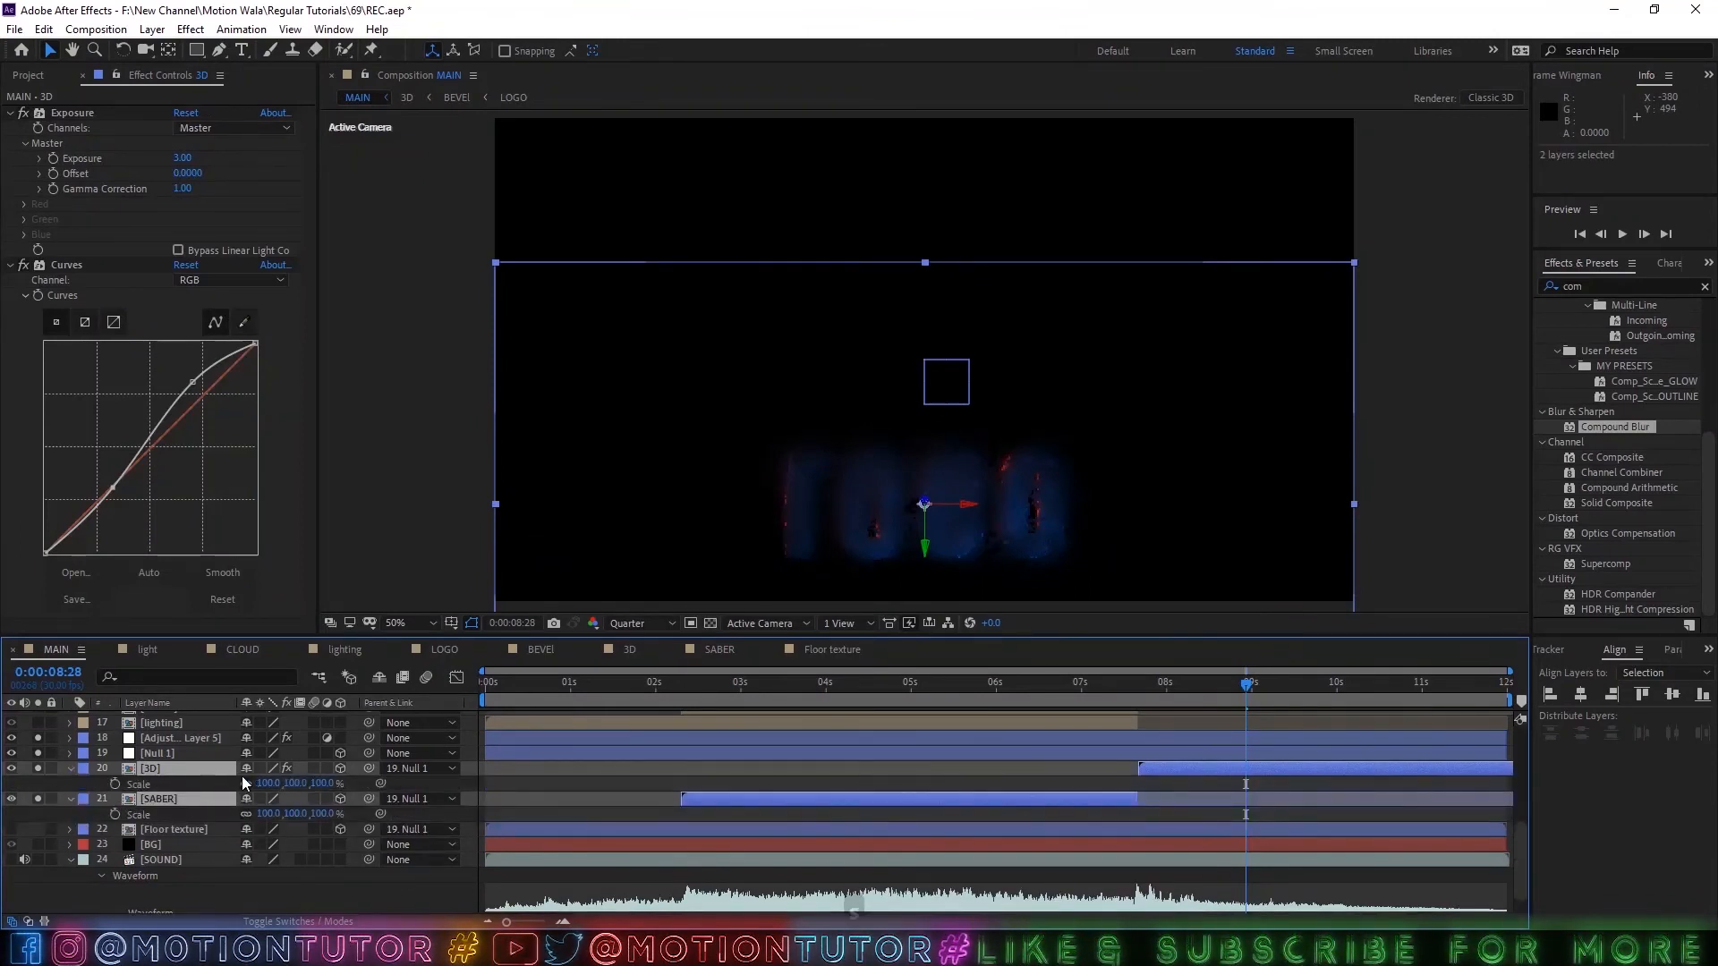
pyautogui.click(159, 784)
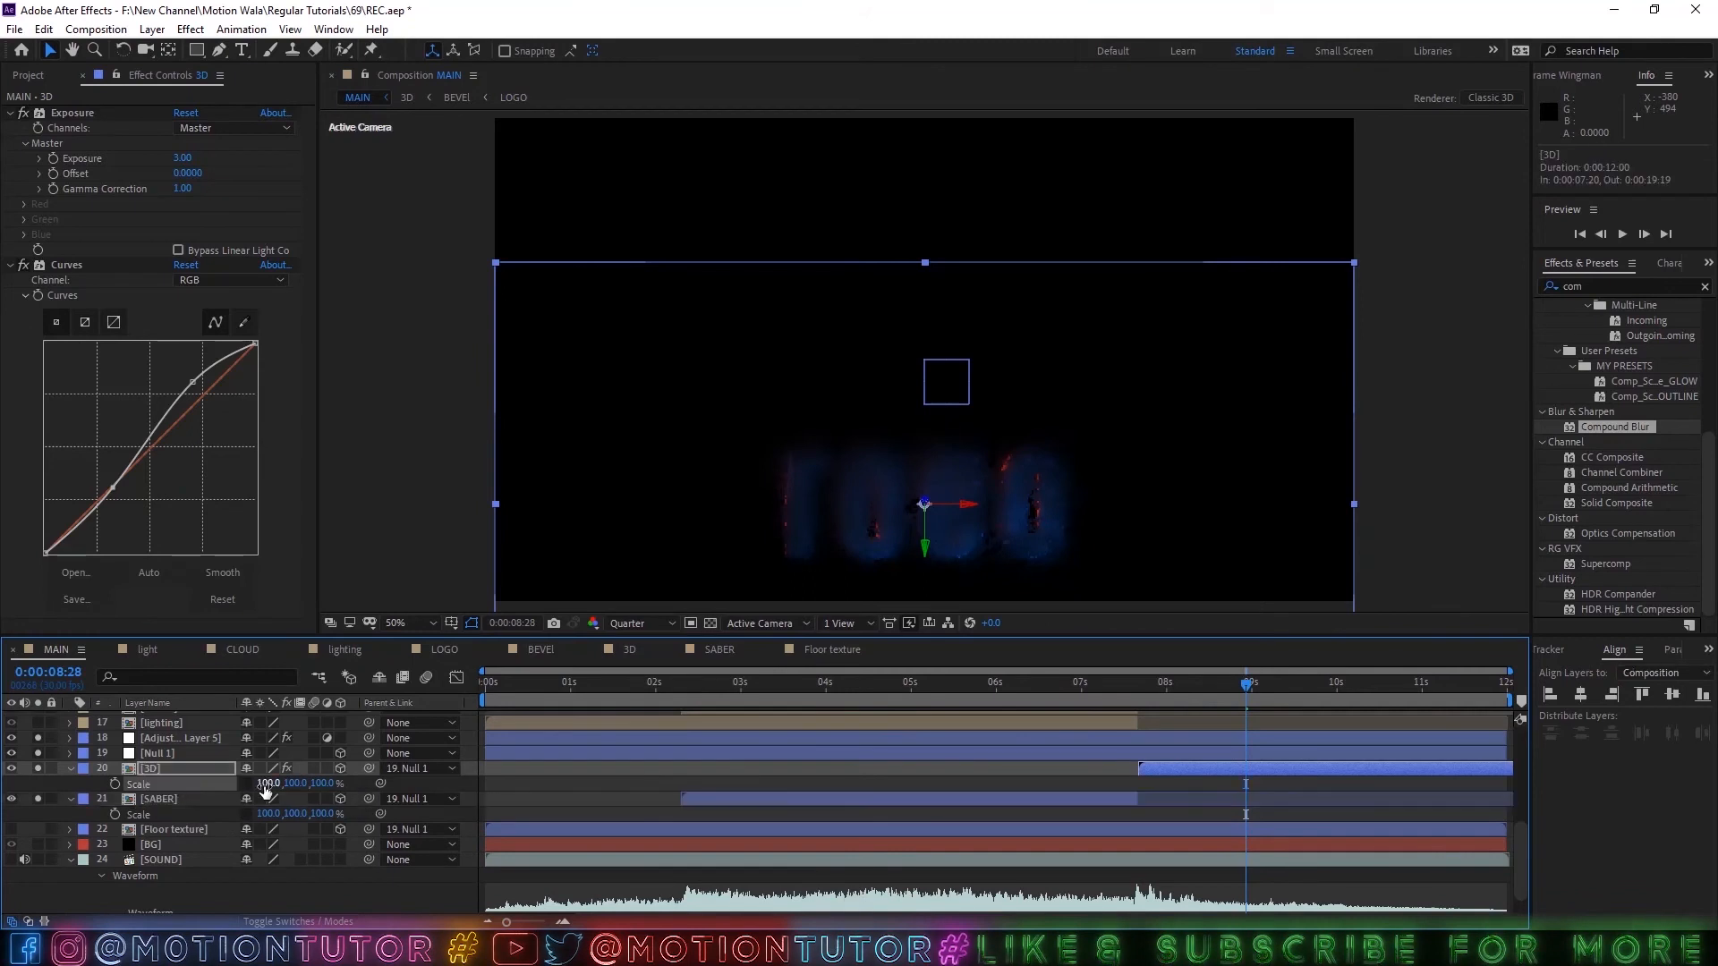
pyautogui.moveTo(291, 784); pyautogui.dragTo(309, 784)
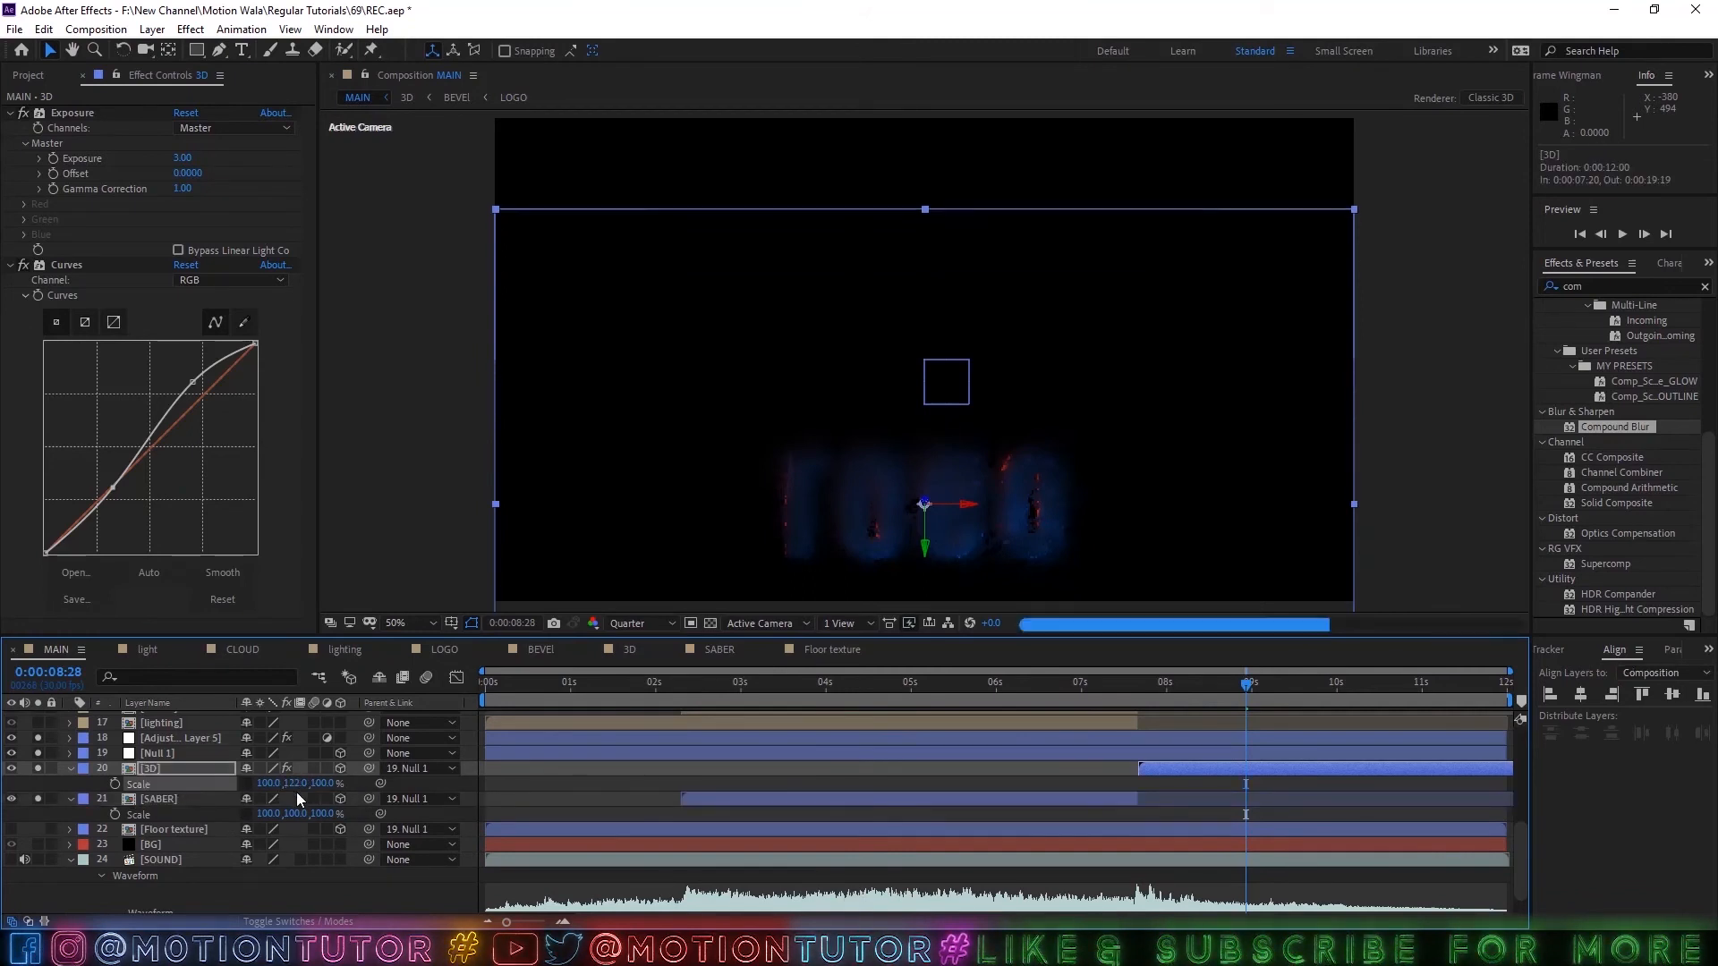
pyautogui.click(297, 786)
pyautogui.write('110')
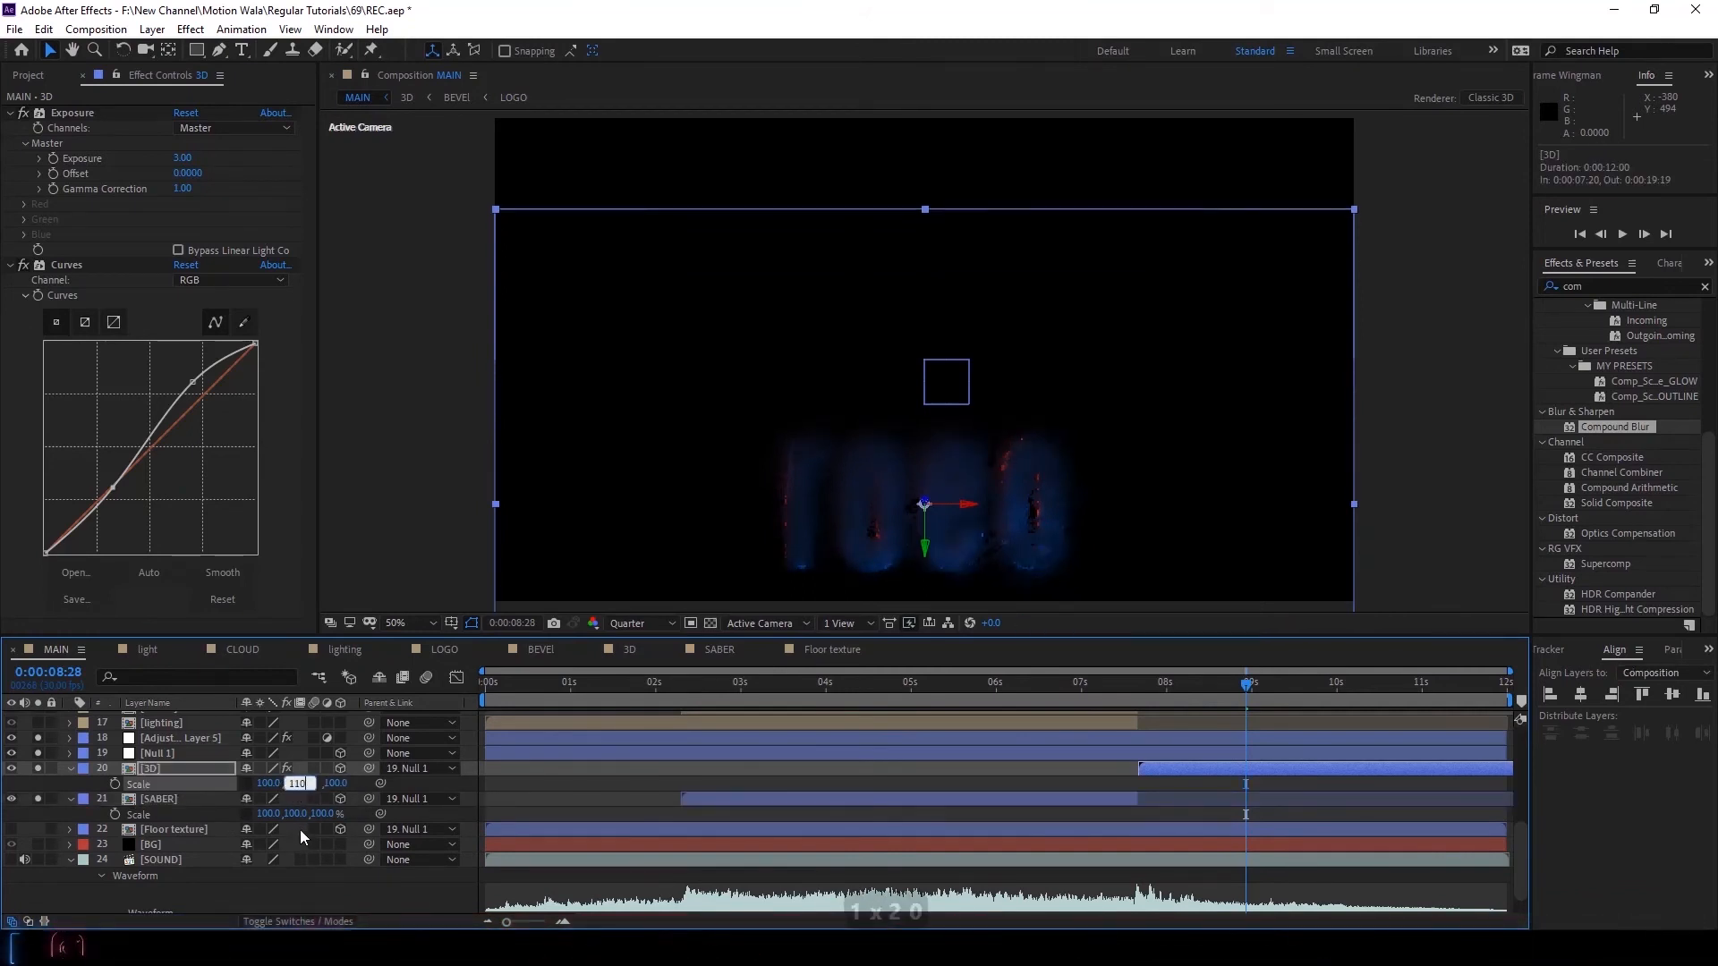
pyautogui.click(297, 813)
pyautogui.write('110')
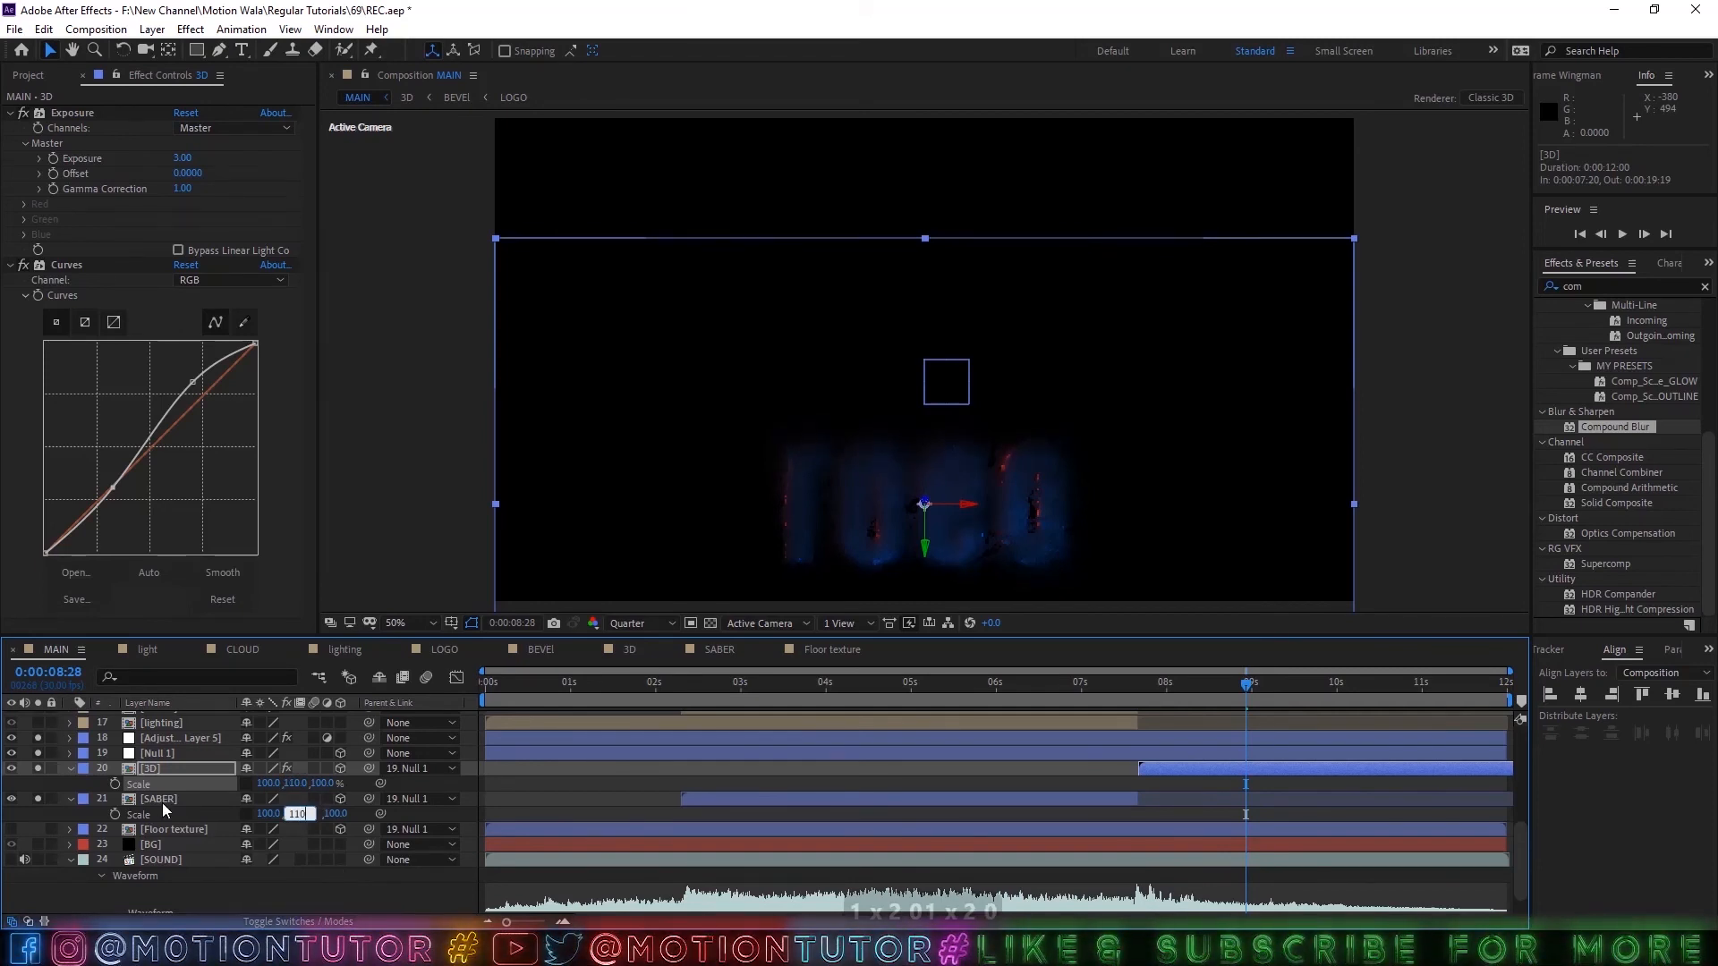
pyautogui.press('Return')
pyautogui.click(70, 770)
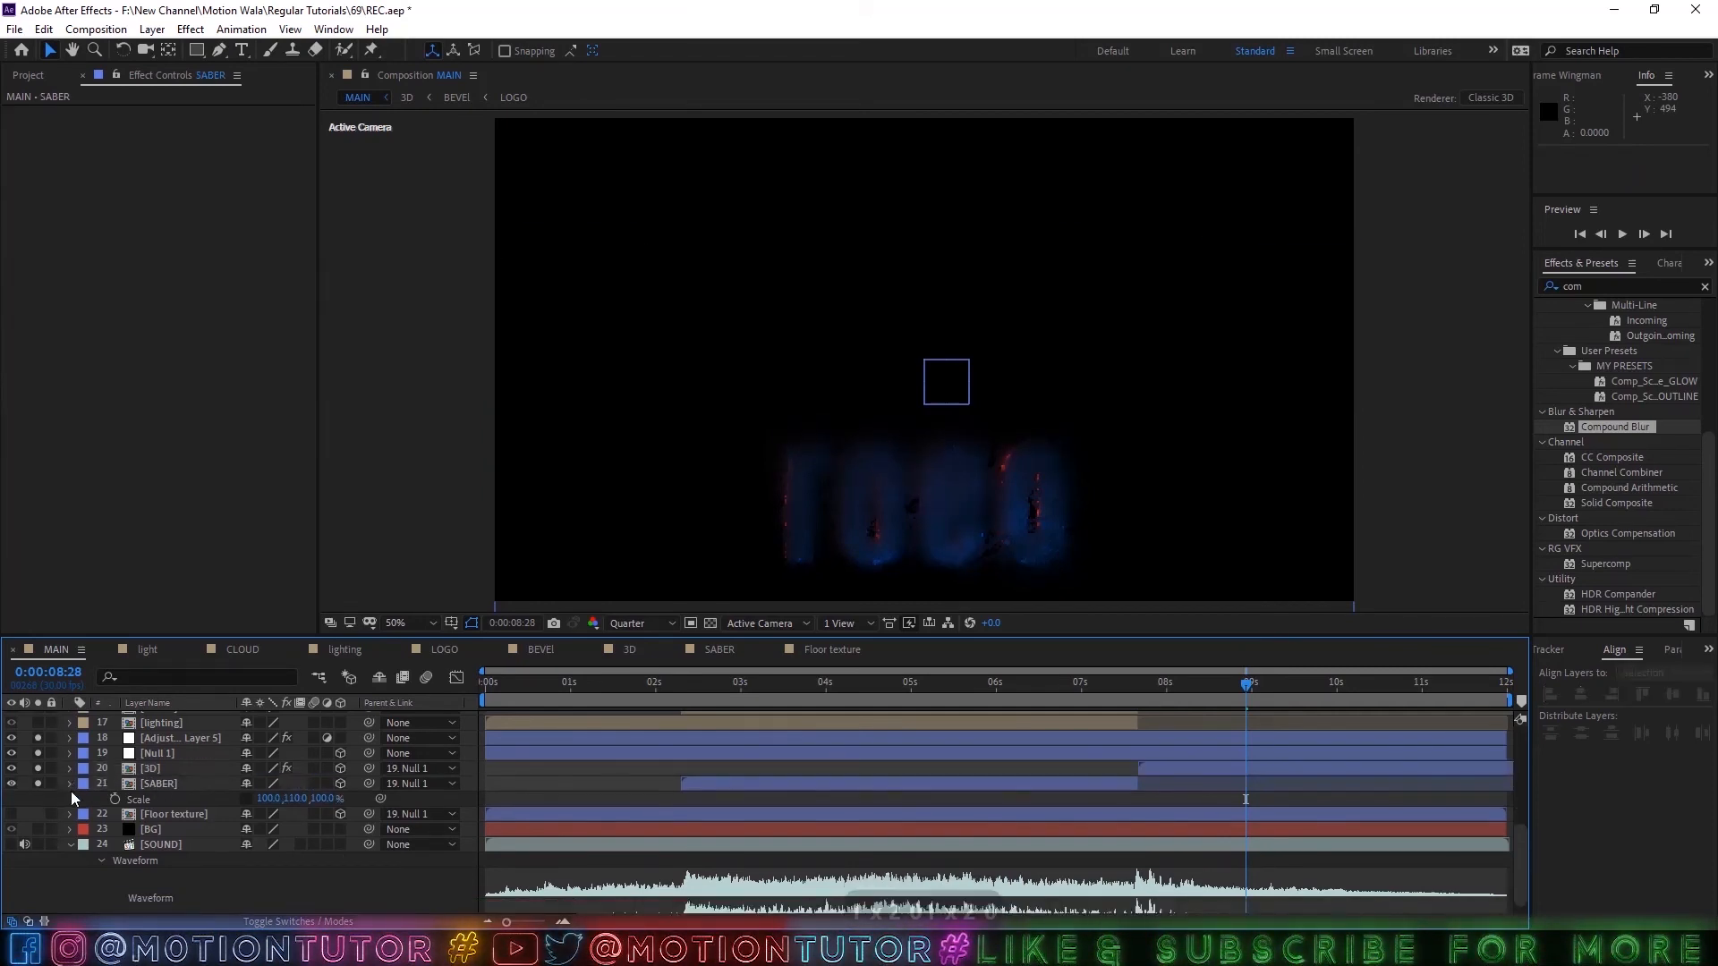
pyautogui.click(71, 786)
# Turn off solo on Adjustment Layer 5, Null 1 and the mirrored 3D and SABER layers, and select Null 1.
pyautogui.click(146, 787)
pyautogui.moveTo(38, 739); pyautogui.dragTo(41, 782)
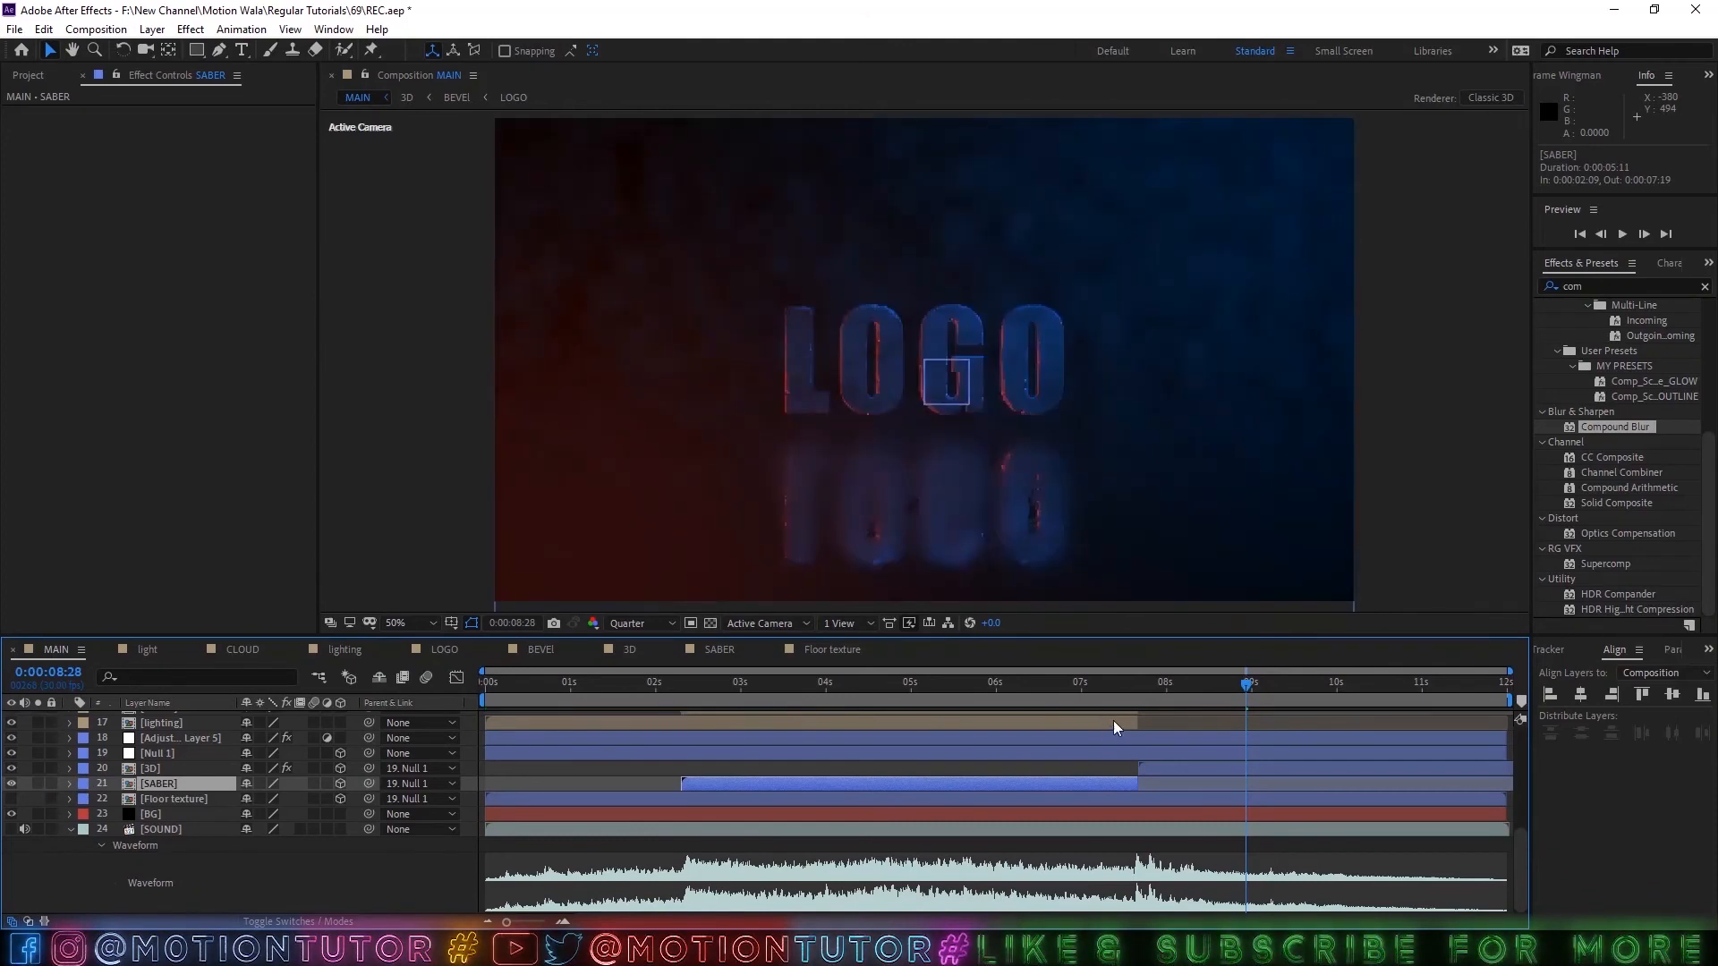
pyautogui.click(163, 769)
pyautogui.click(163, 755)
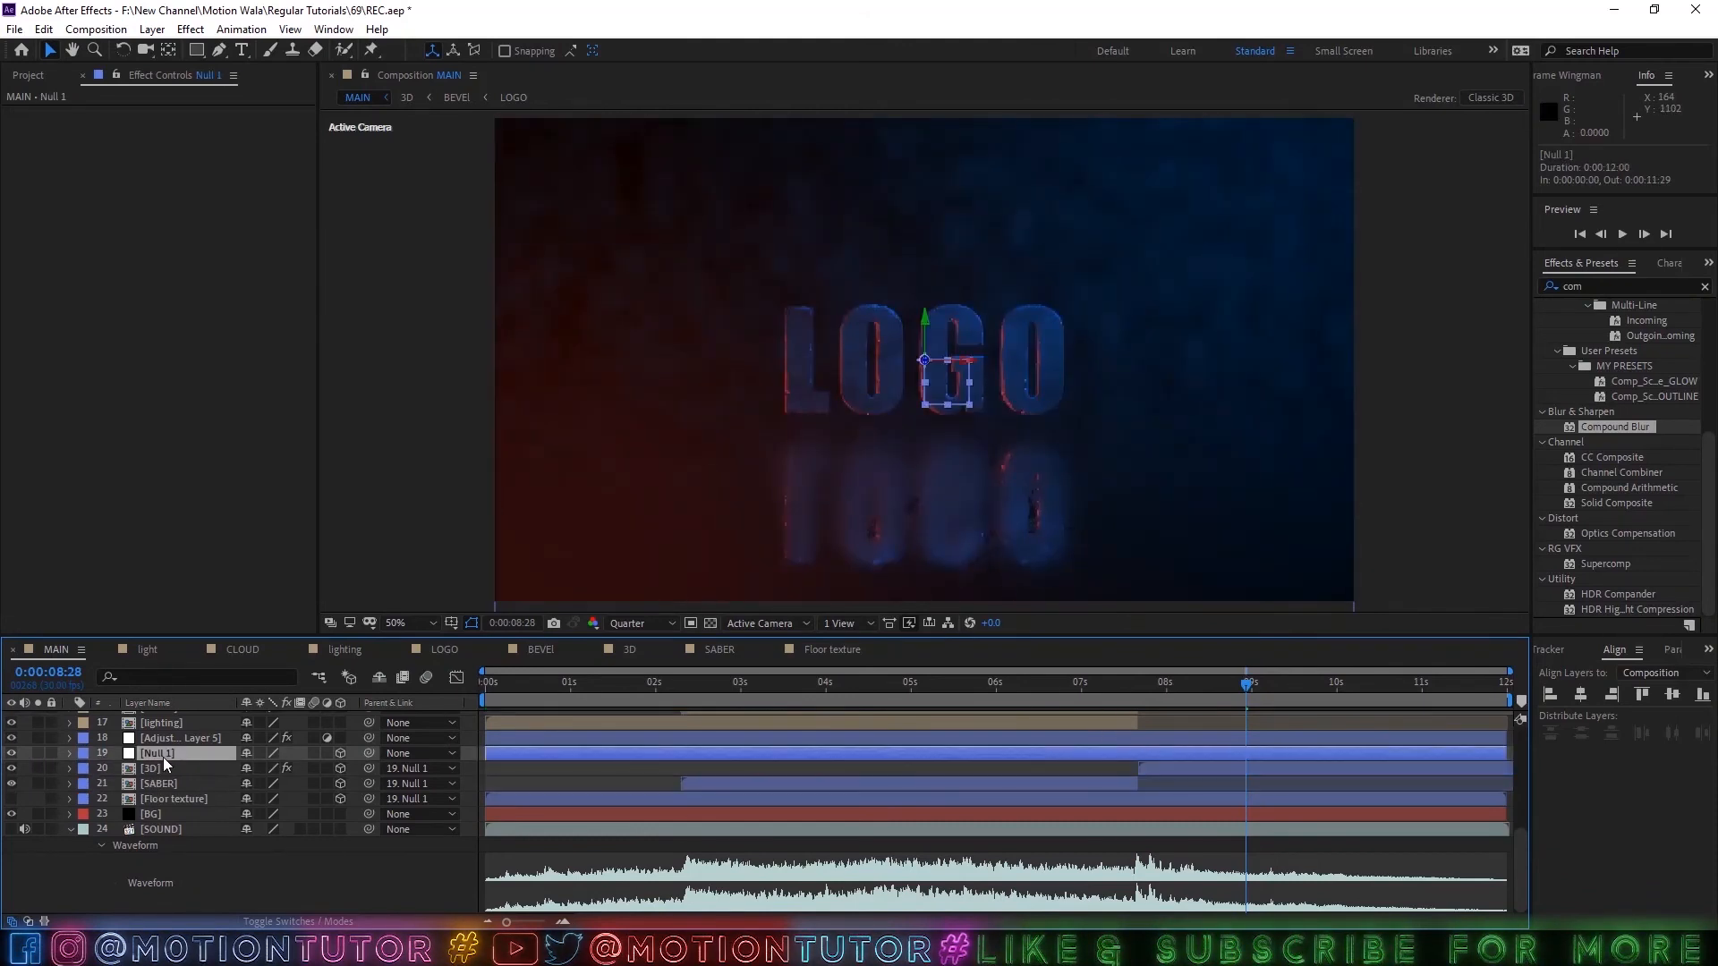
# Rename the Null 1 layer as Floor Position.
pyautogui.press('Return')
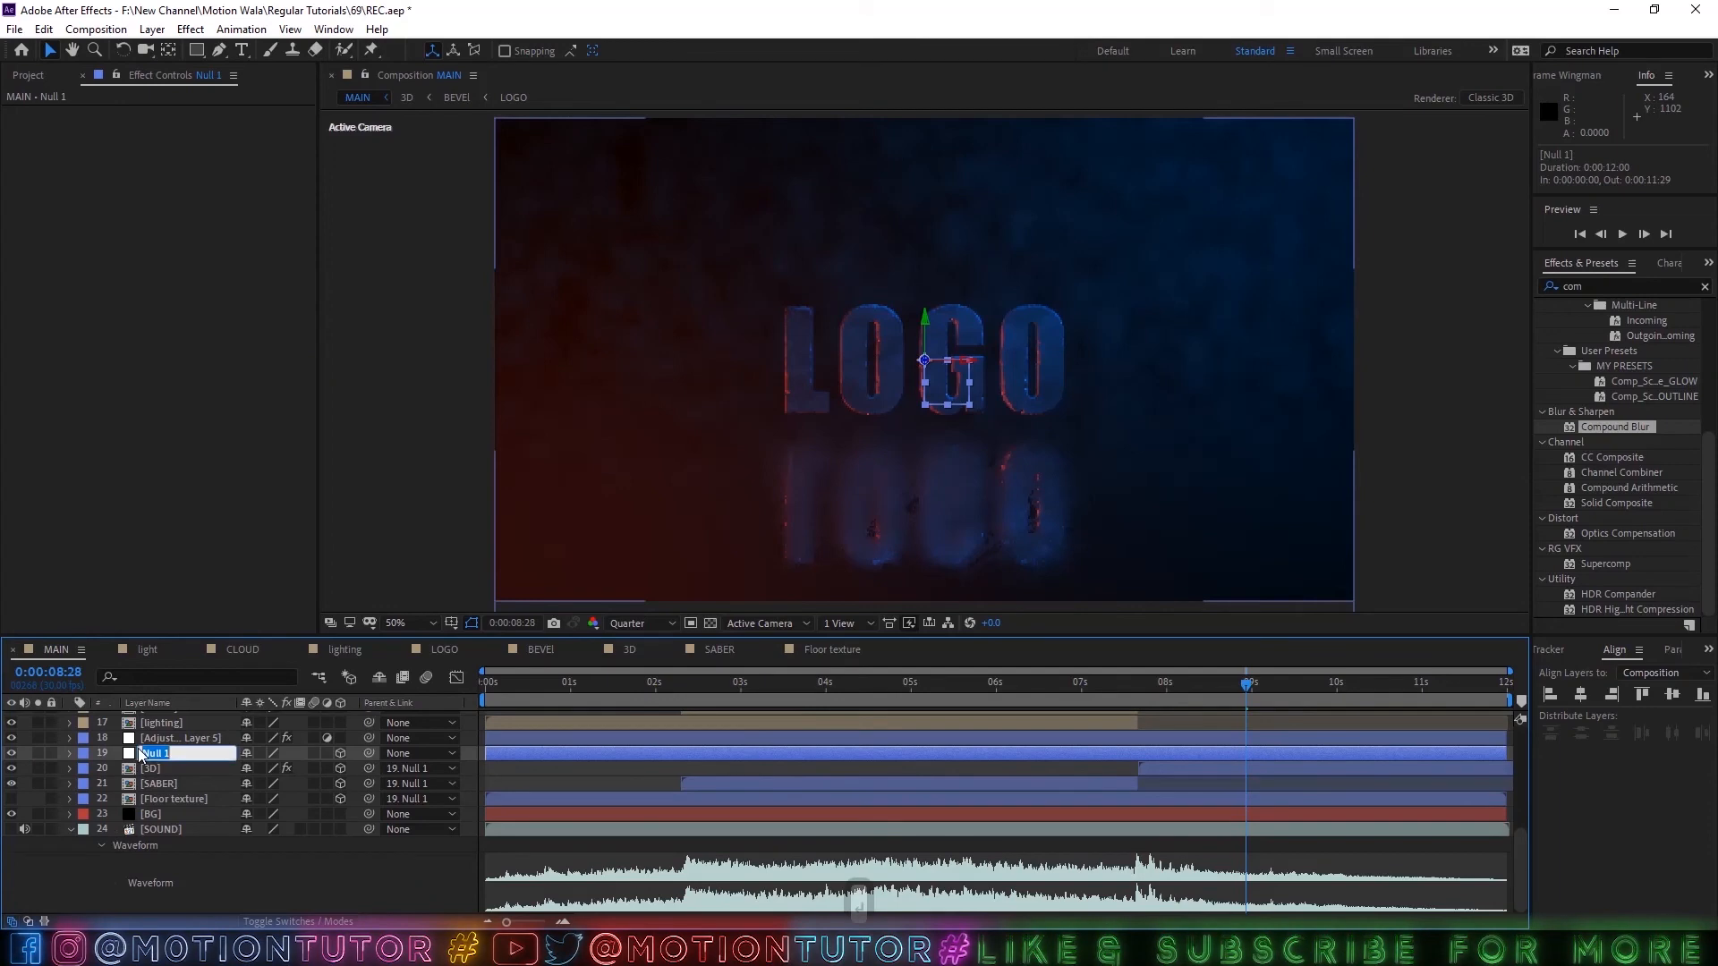
pyautogui.write('Floor')
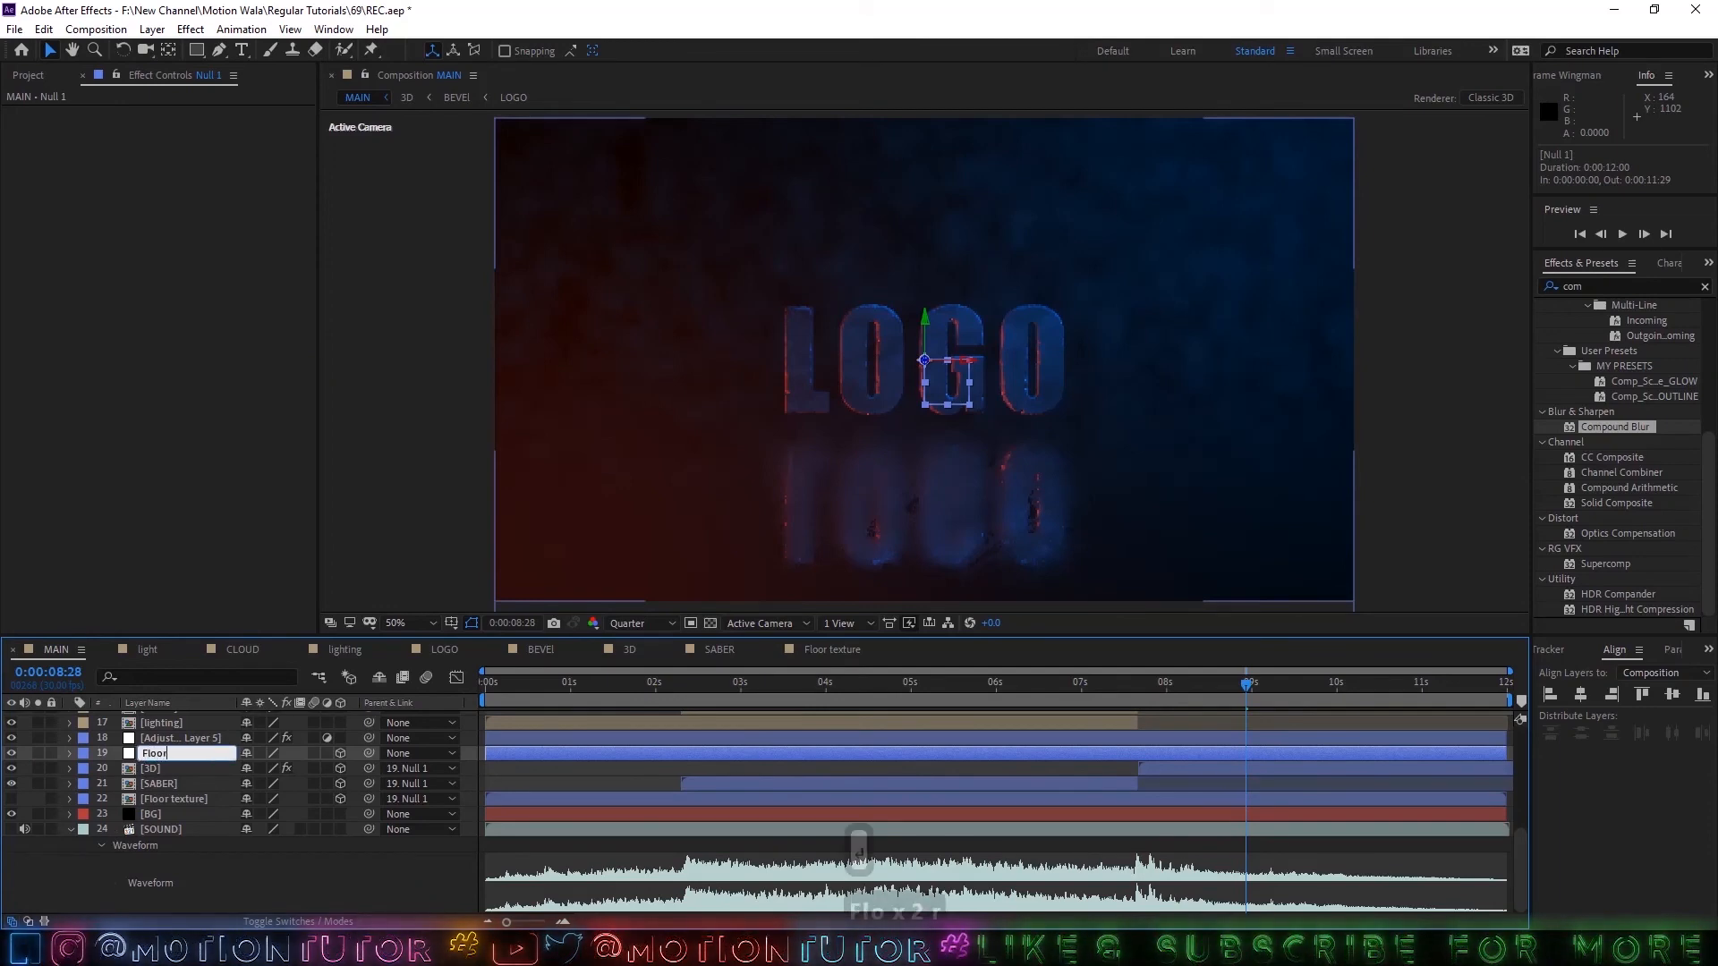
pyautogui.write(' Pos')
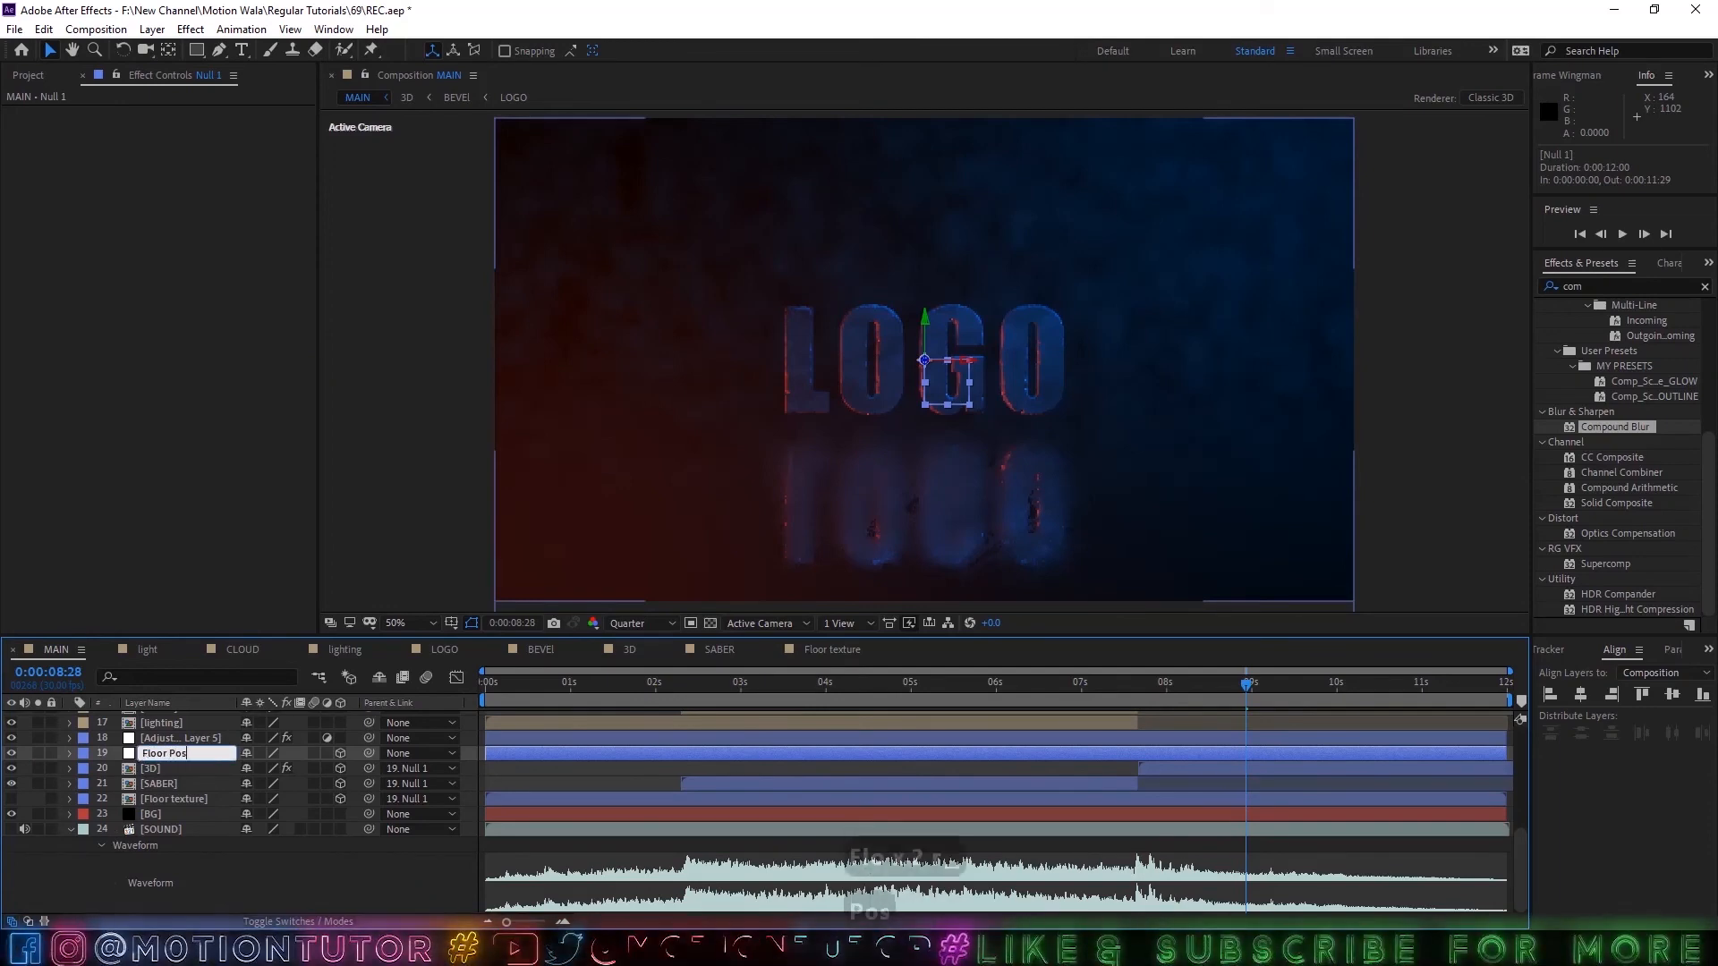
pyautogui.write('ition')
pyautogui.press('Return')
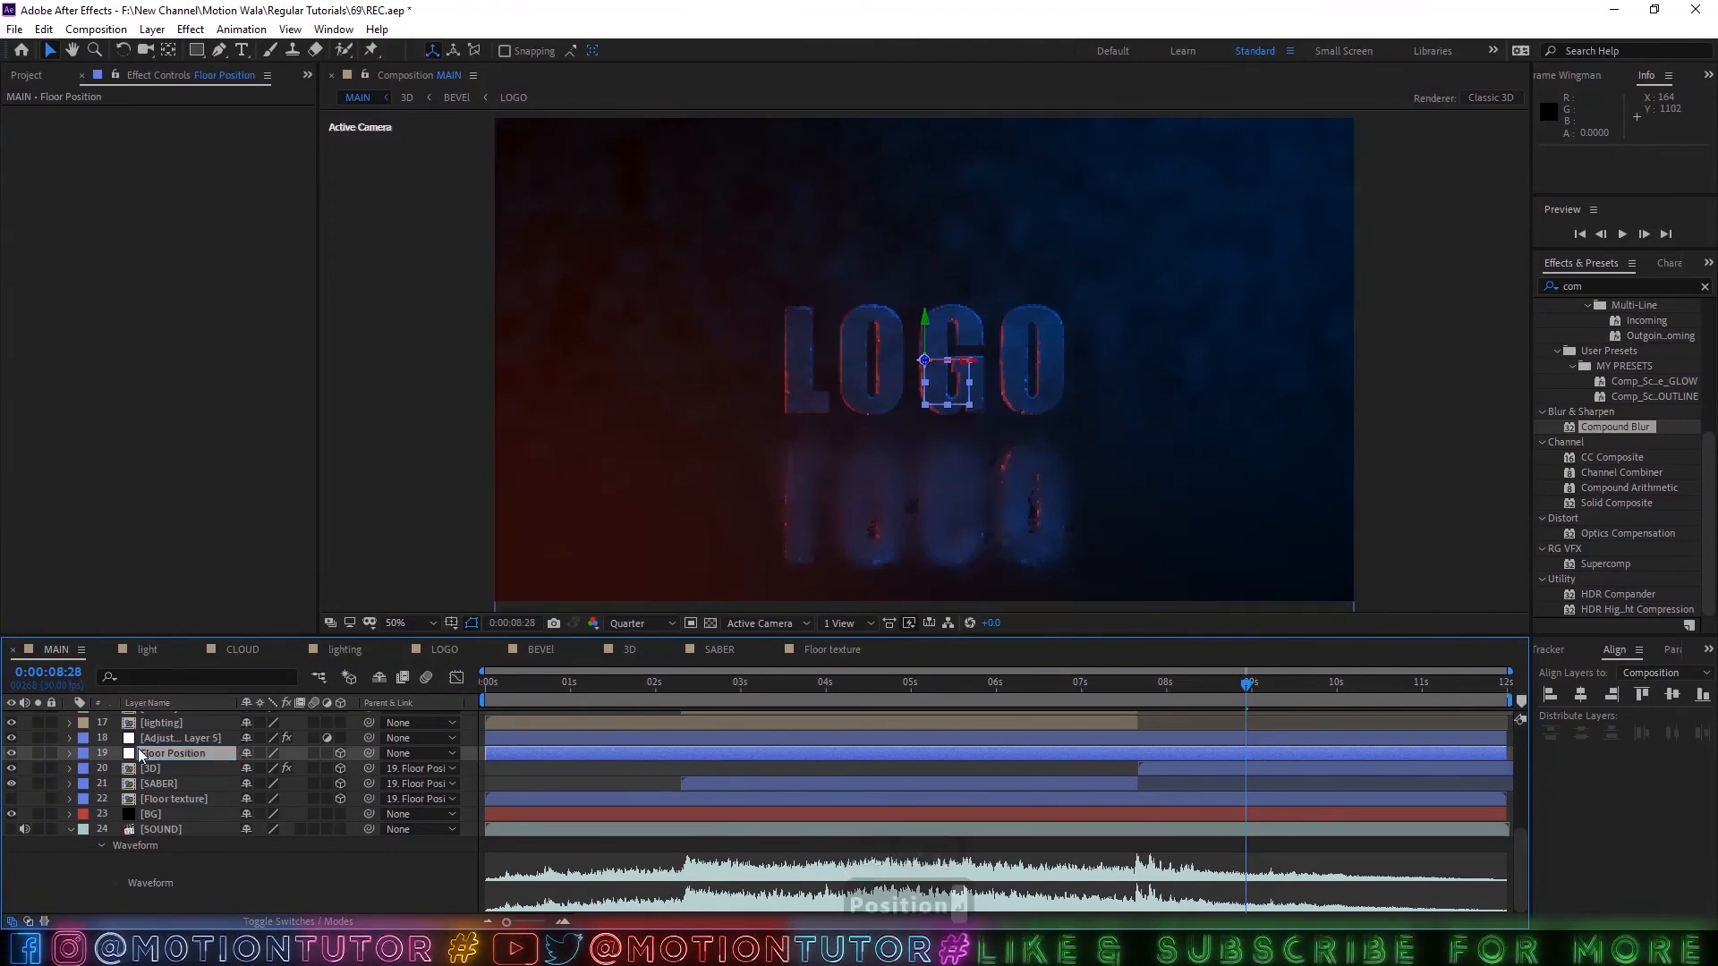
# Lower the Floor Position null along its vertical axis to a Y position of 562.
pyautogui.moveTo(923, 323); pyautogui.dragTo(922, 332)
pyautogui.scroll(-2, 972, 379)
pyautogui.scroll(2, 973, 380)
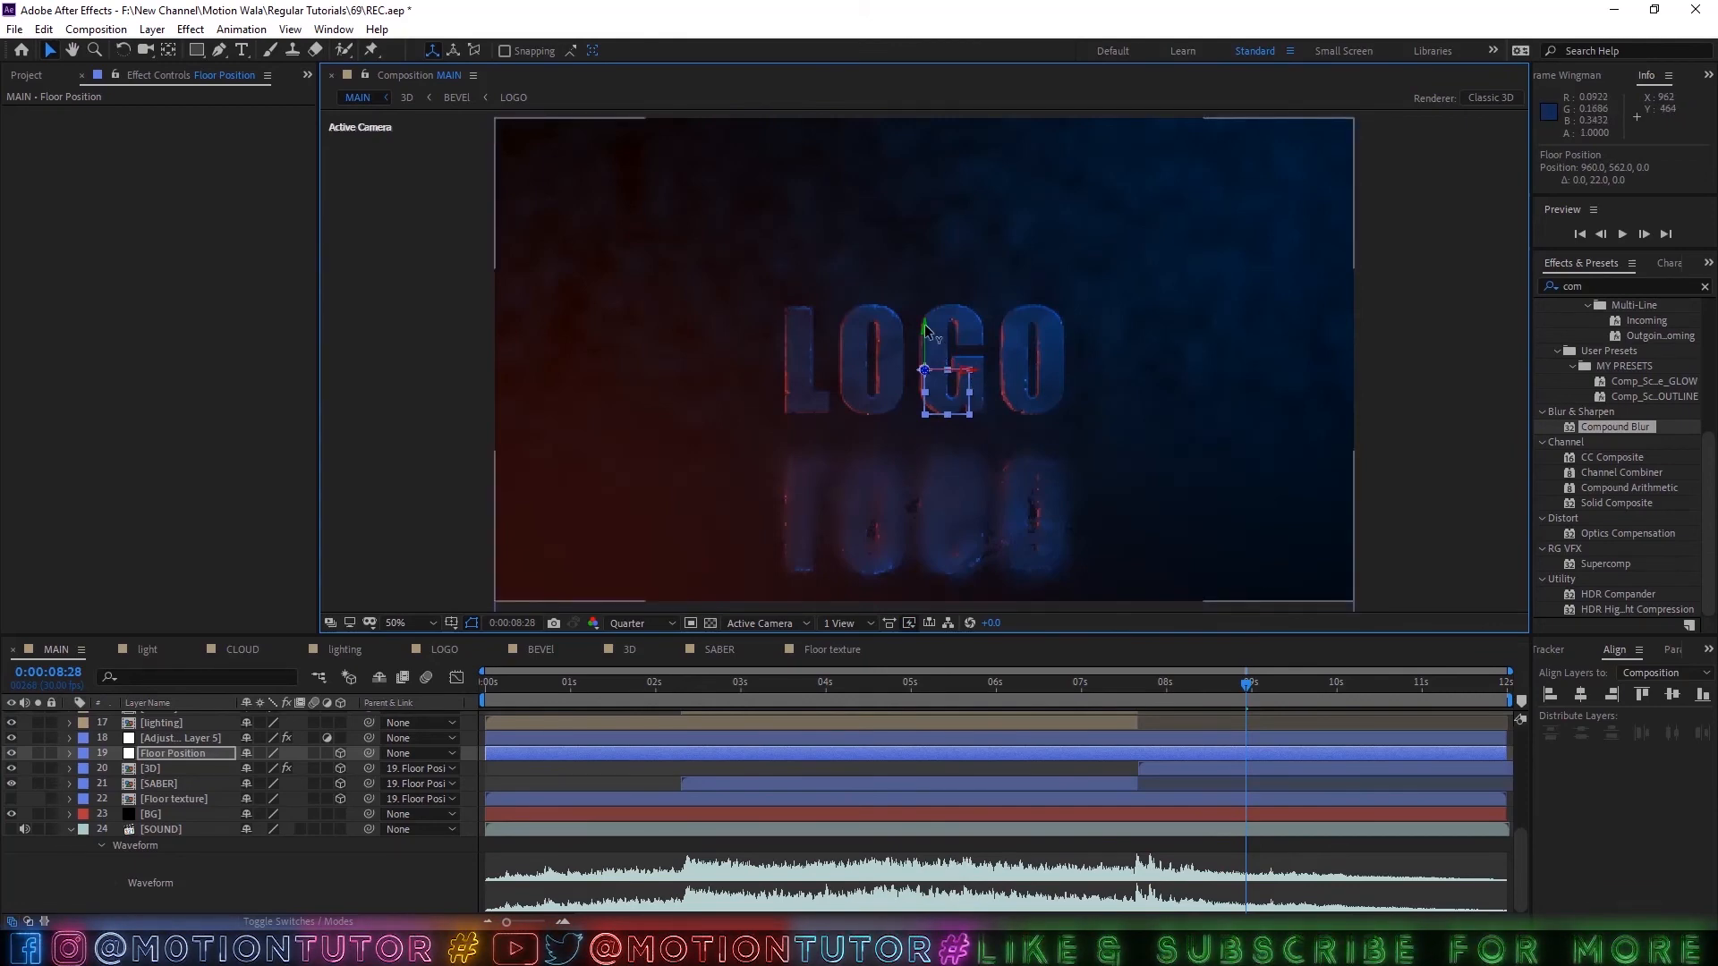
pyautogui.moveTo(924, 336); pyautogui.dragTo(925, 357)
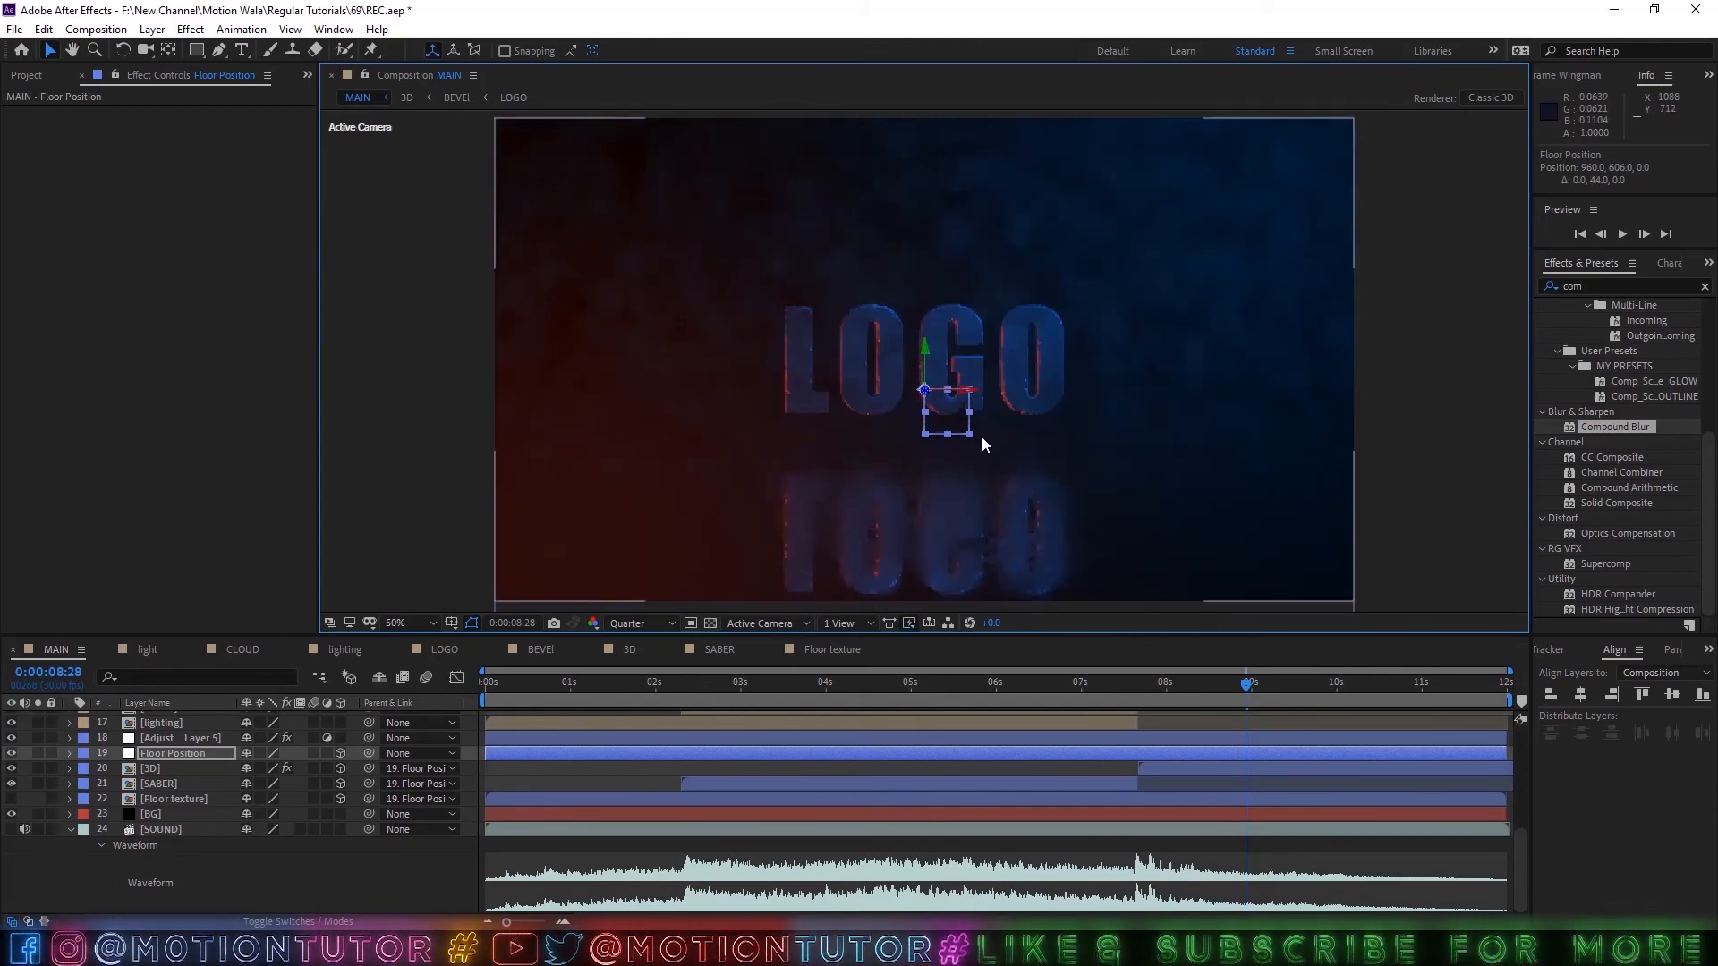
pyautogui.hotkey('ctrl', 'z')
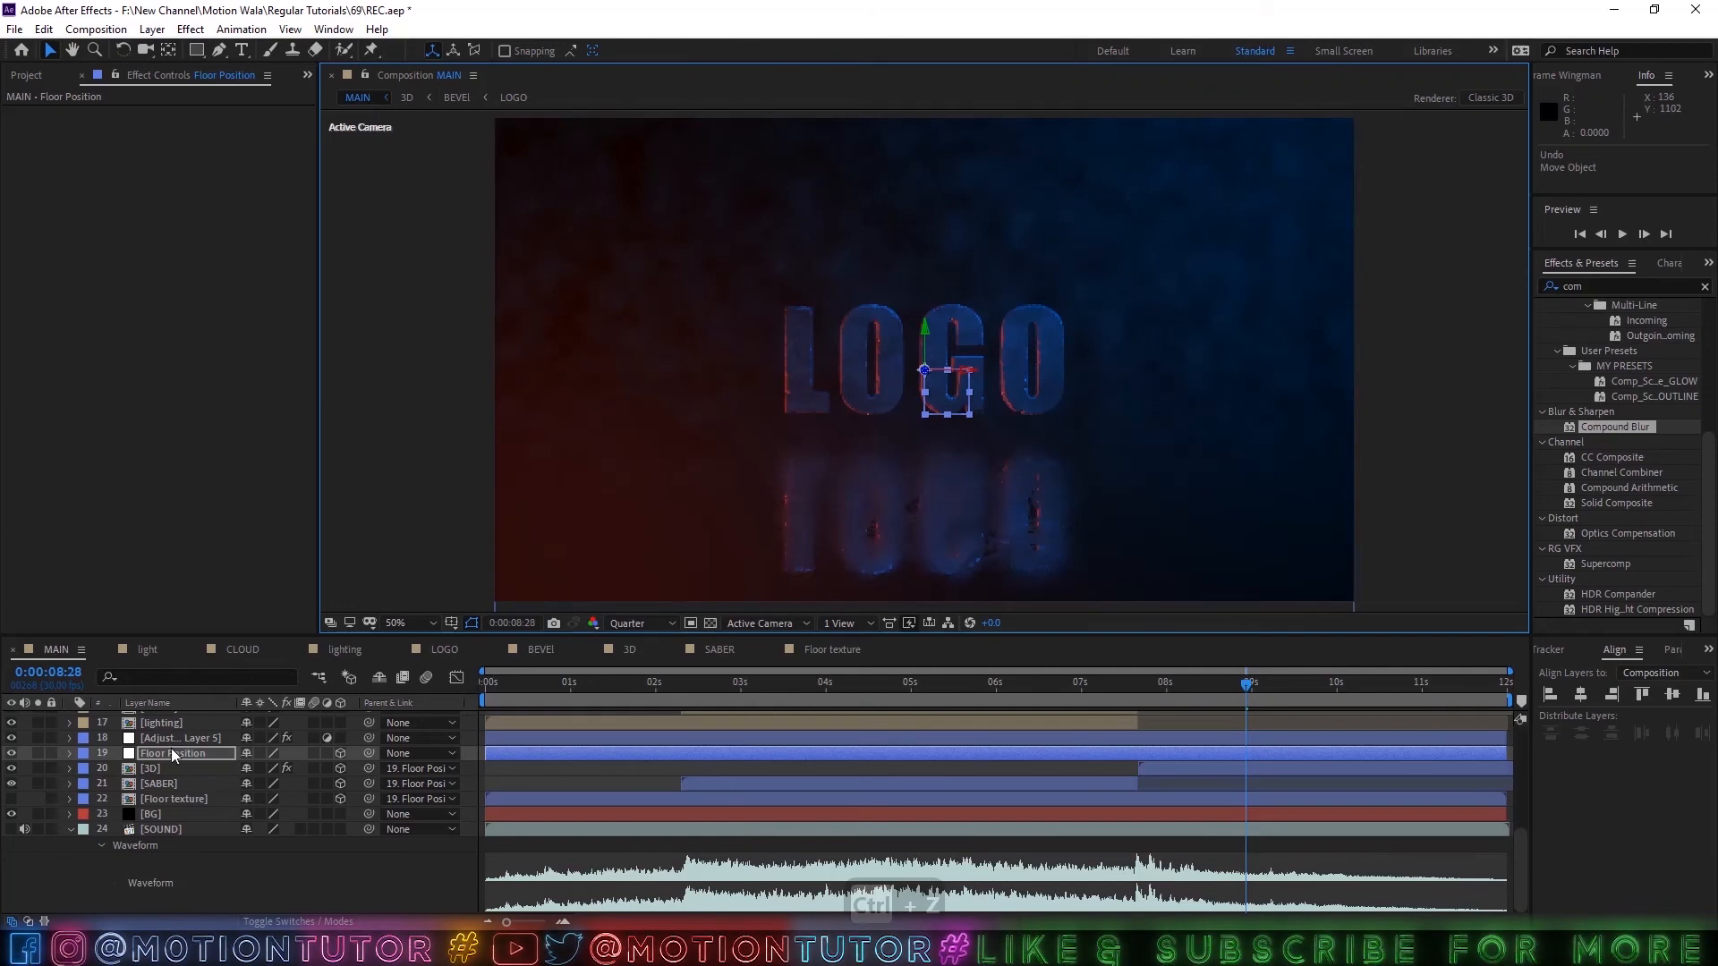
pyautogui.click(172, 750)
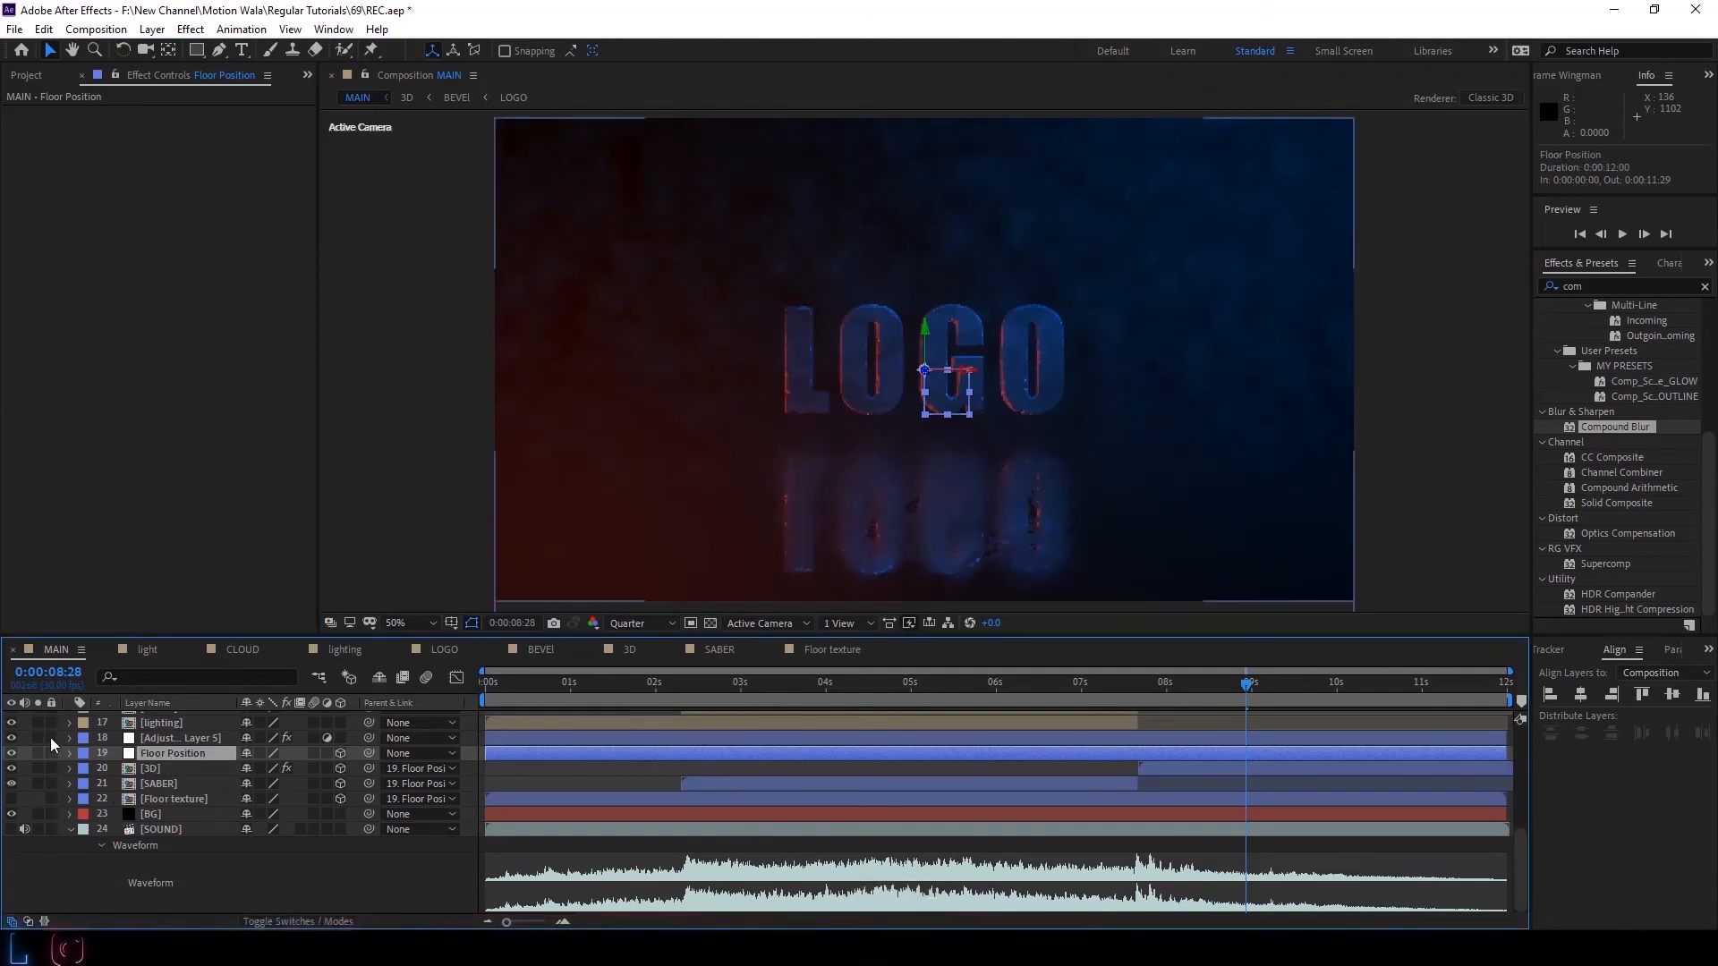
# Check the reflection at 0:00:05:04, 0:00:02:26 and 0:00:03:21, and save the project.
pyautogui.click(235, 856)
pyautogui.scroll(-2, 984, 351)
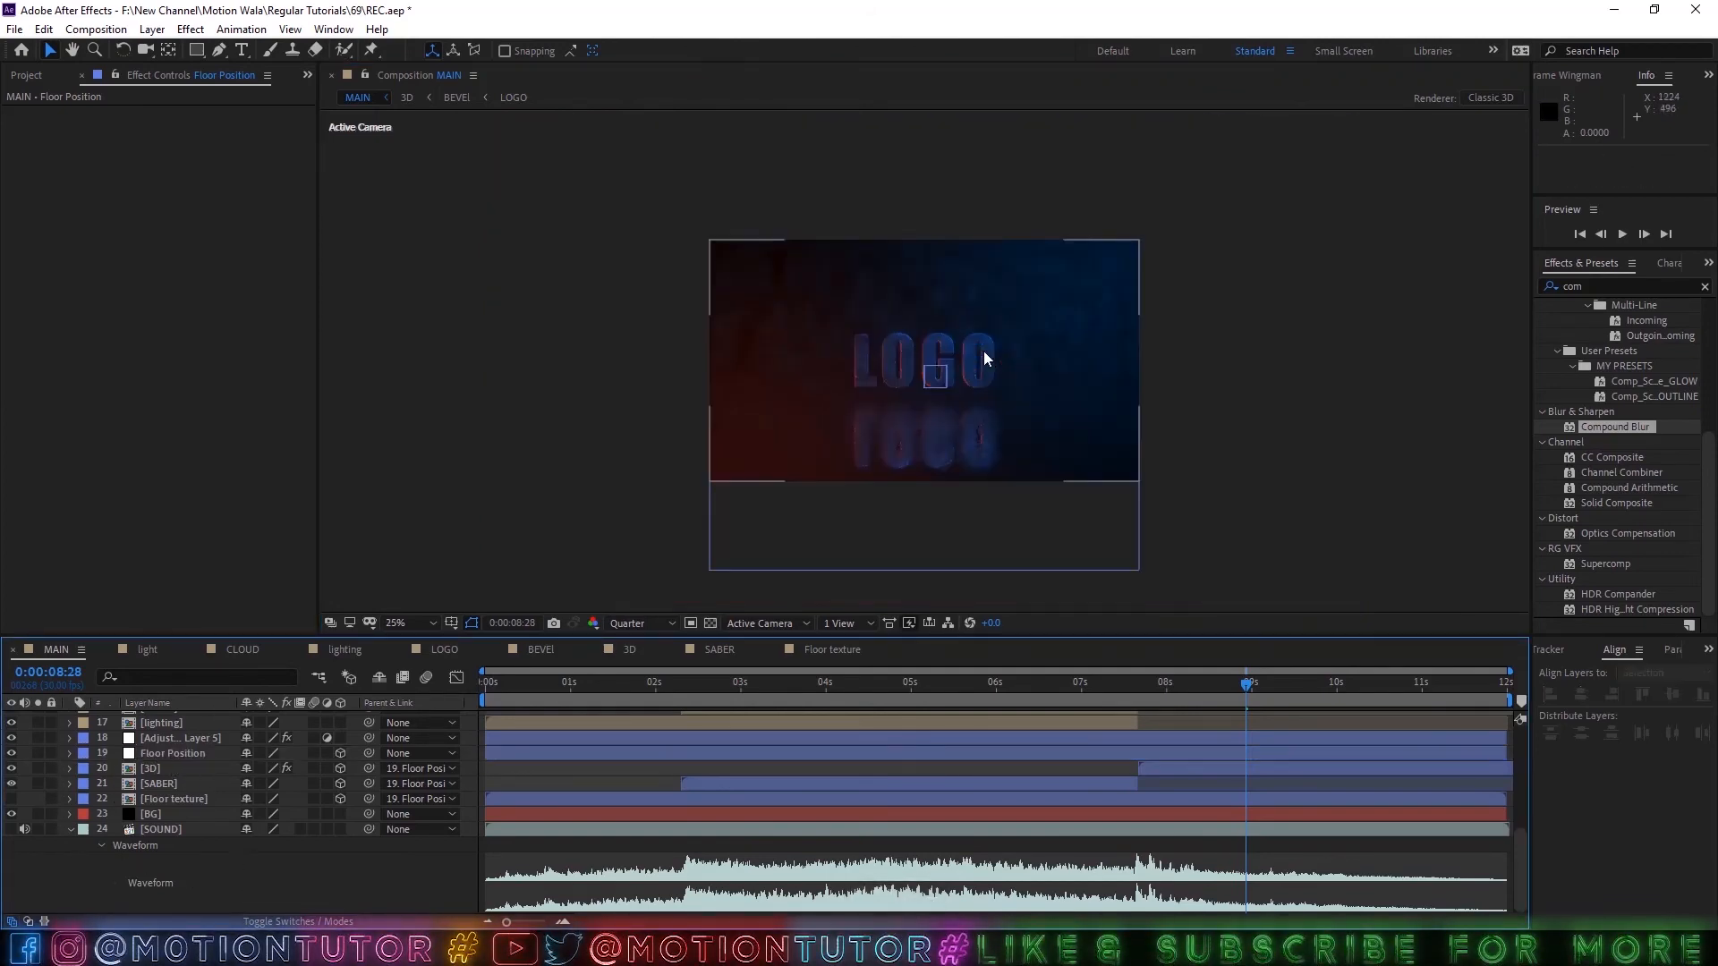
pyautogui.click(925, 690)
pyautogui.scroll(2, 962, 492)
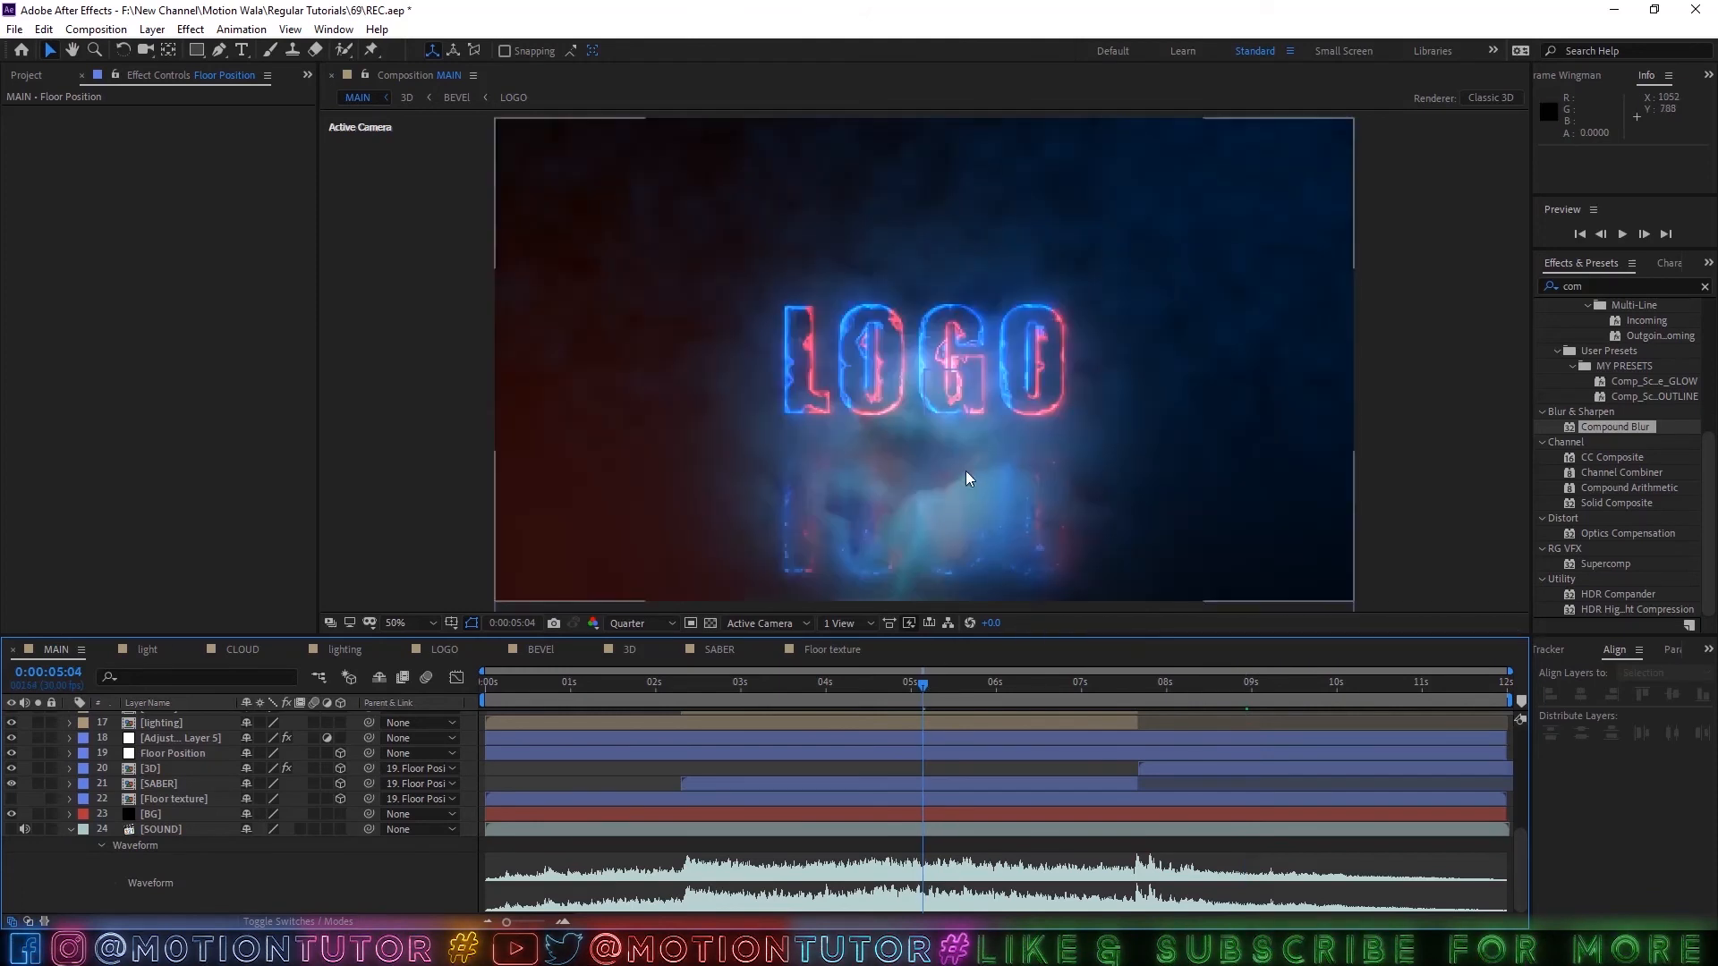
pyautogui.moveTo(756, 691); pyautogui.dragTo(730, 691)
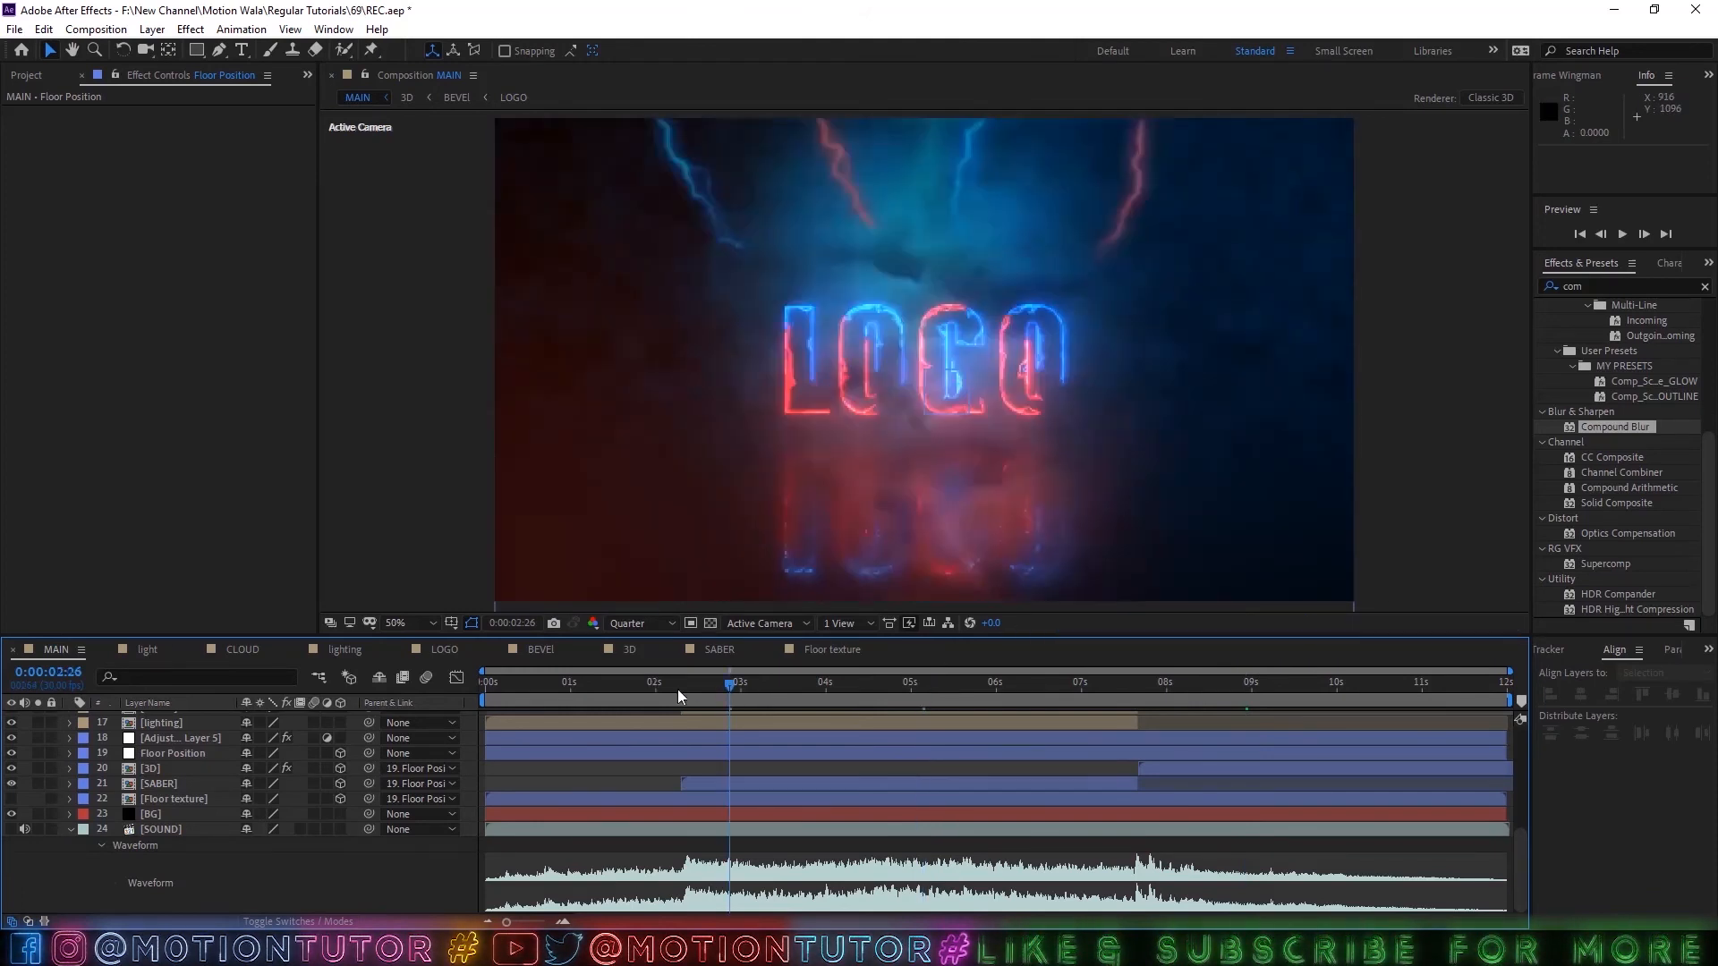
pyautogui.click(800, 684)
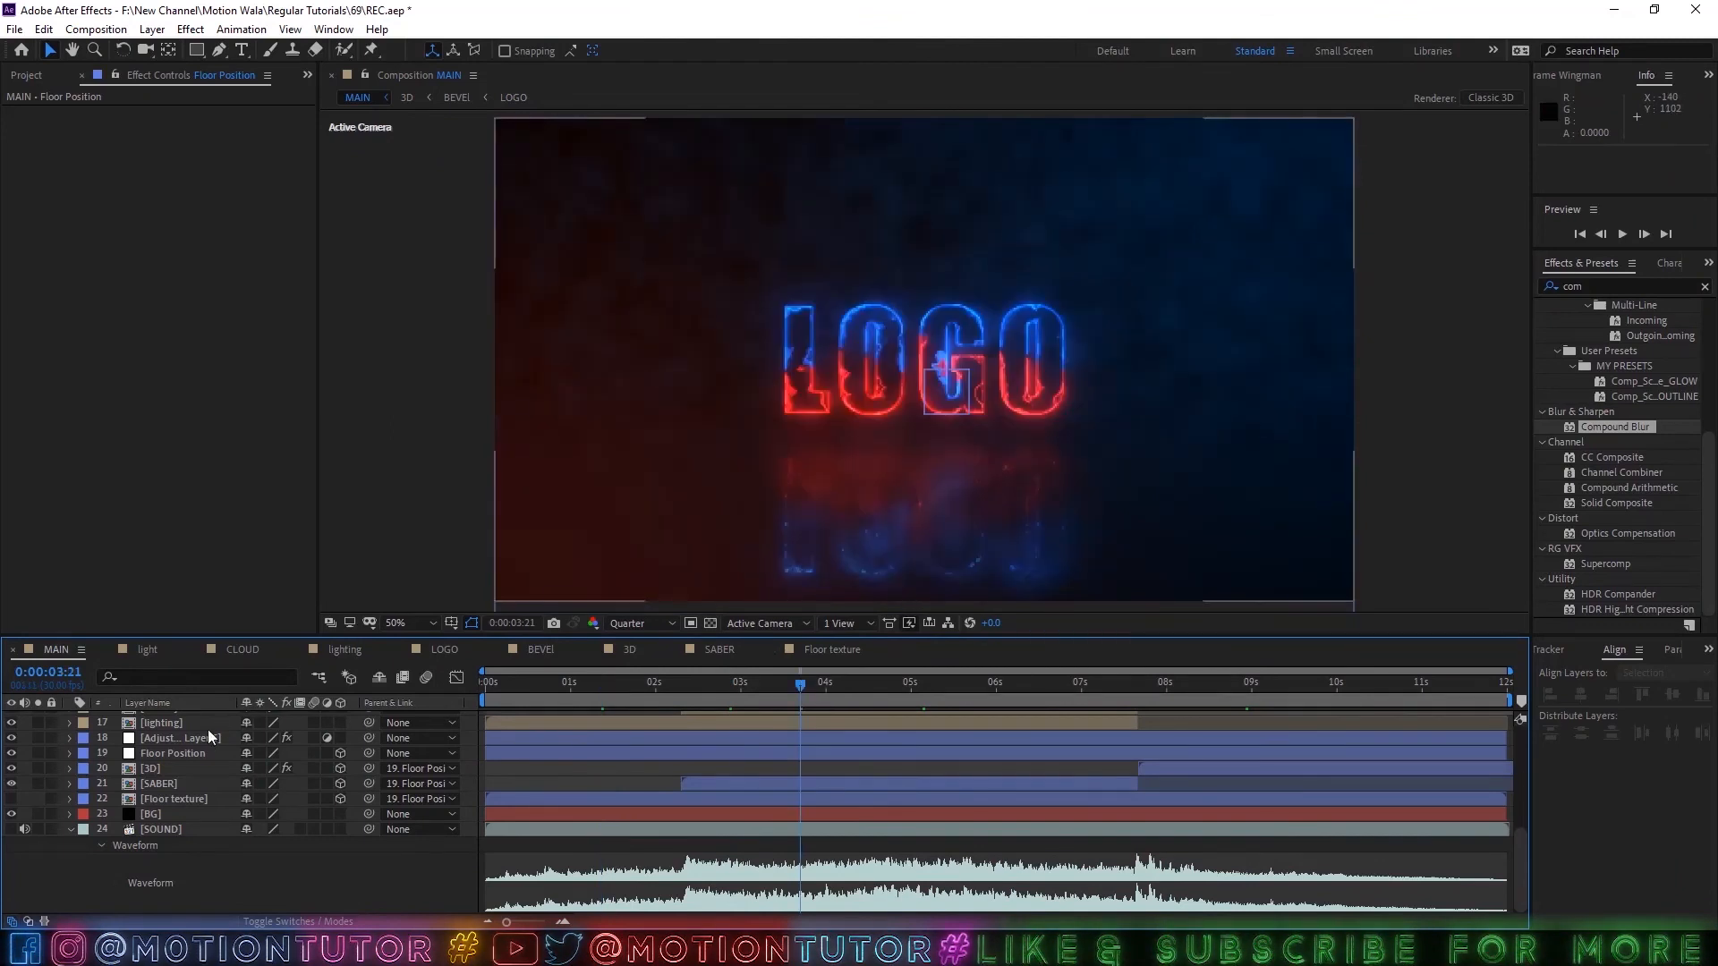
pyautogui.hotkey('ctrl', 's')
# Create a black solid above all layers of the MAIN composition and name it FADE.
pyautogui.scroll(5, 181, 776)
pyautogui.hotkey('ctrl', 'y')
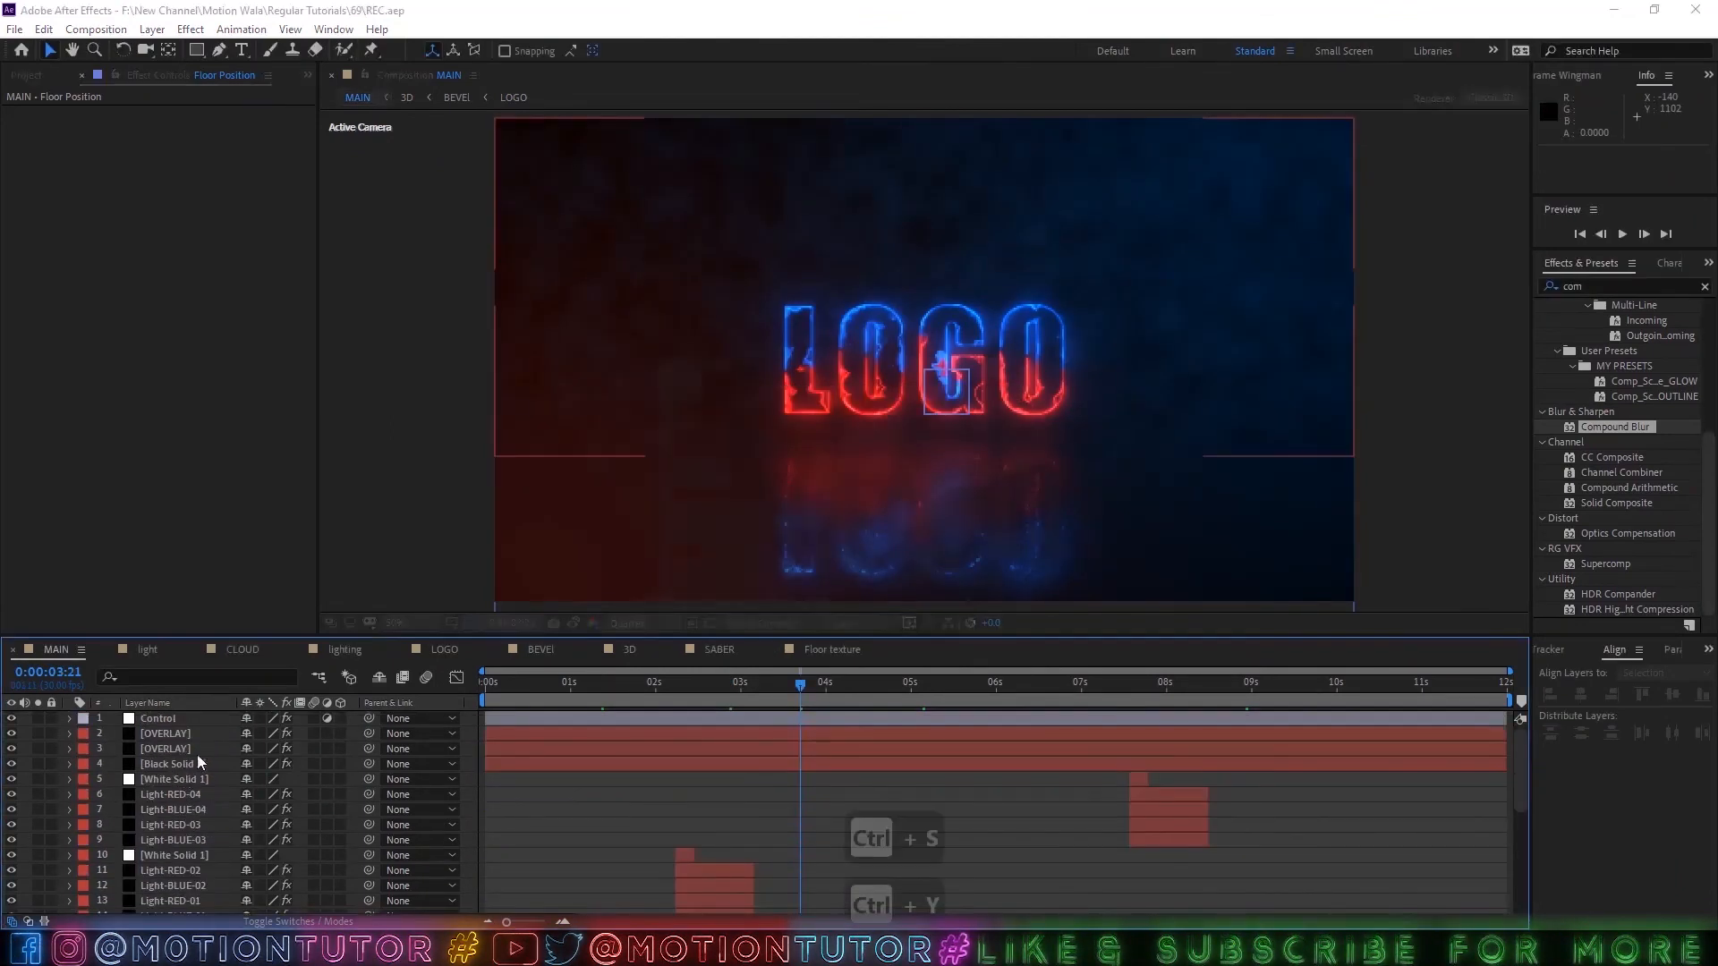
pyautogui.click(924, 631)
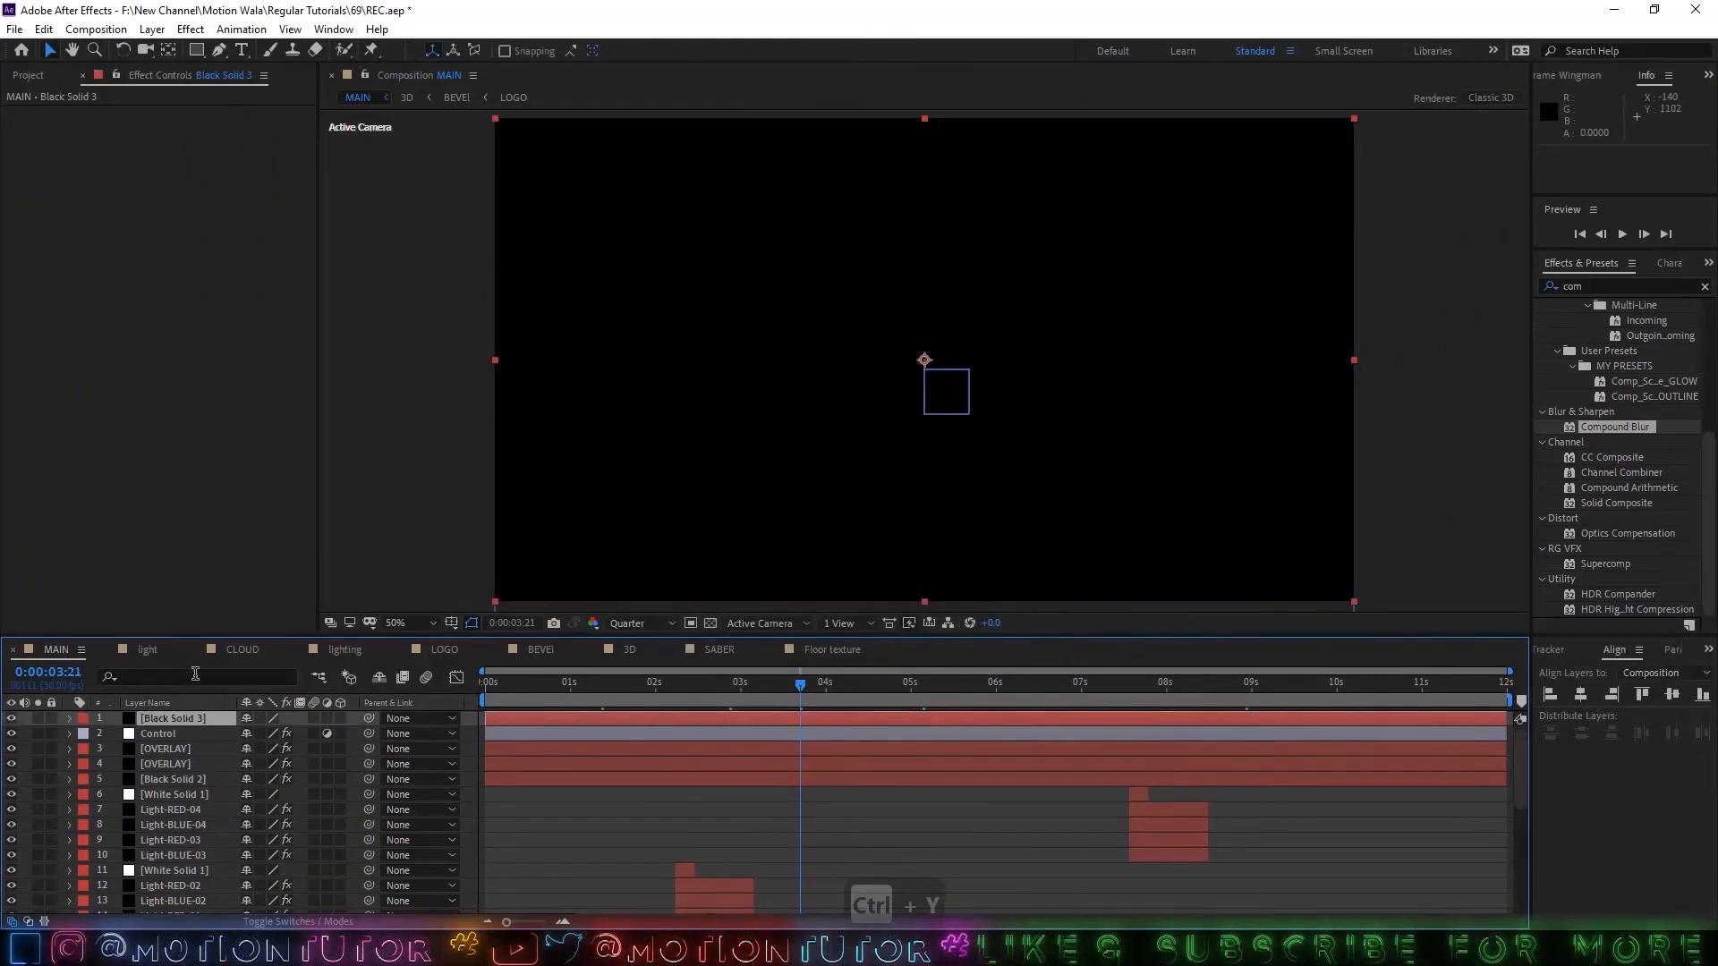
pyautogui.press('Return')
pyautogui.write('FADE')
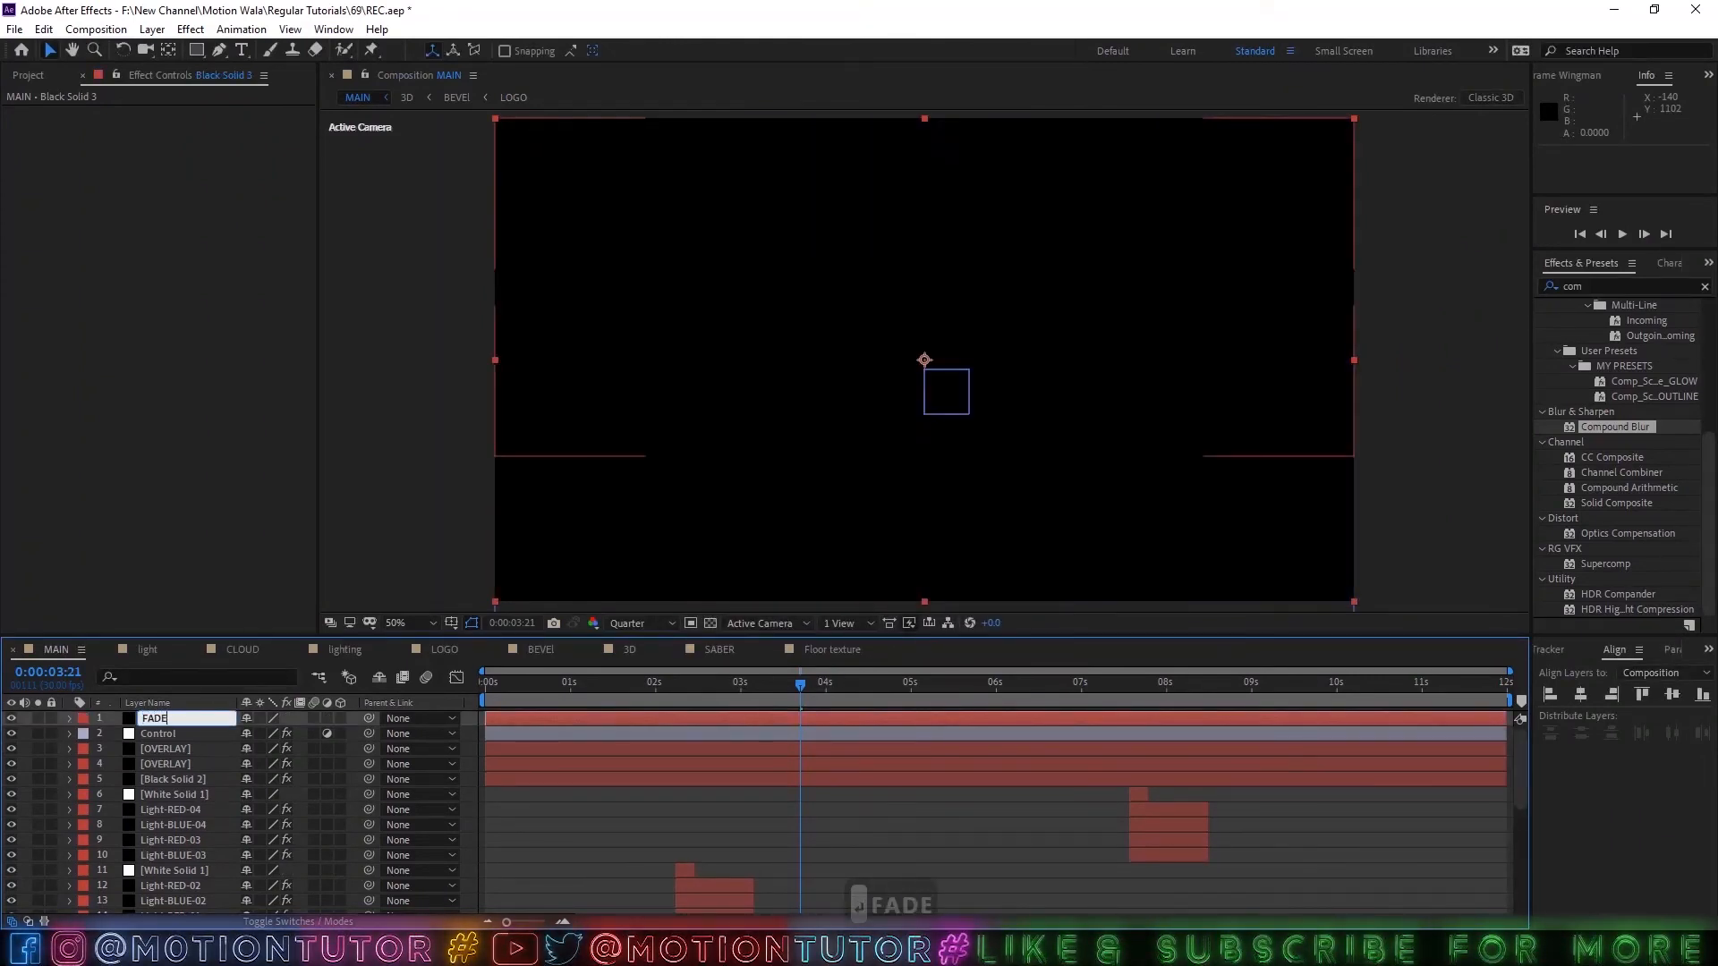
pyautogui.press('Return')
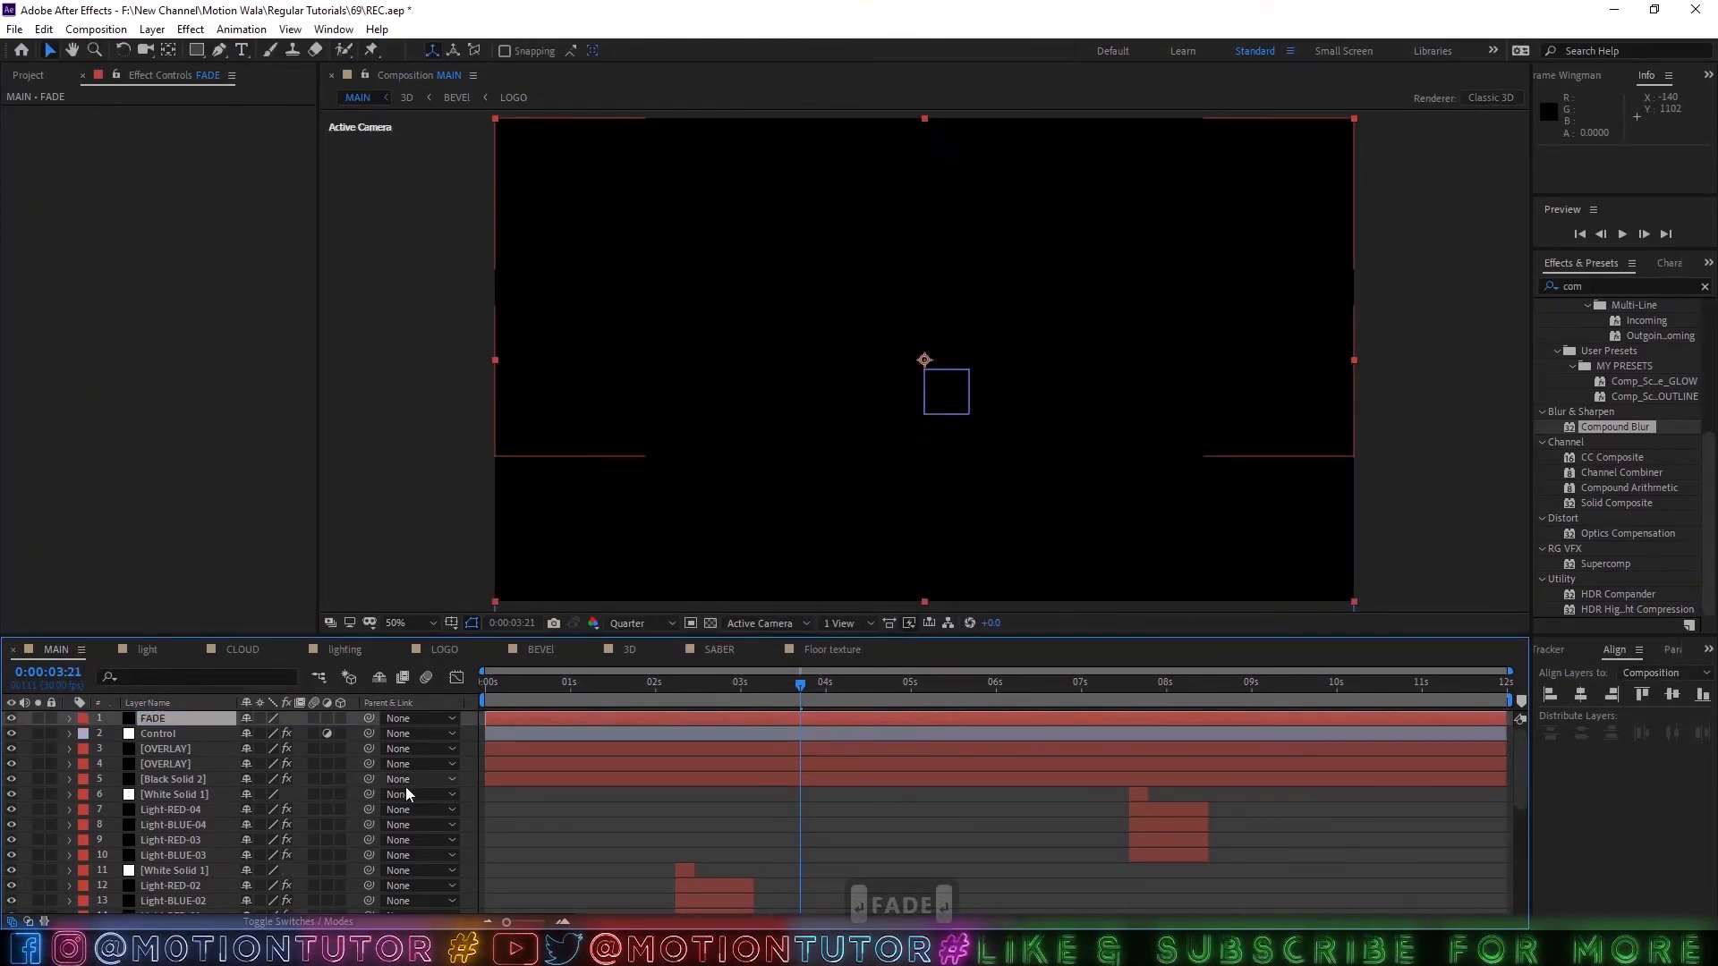
# Keyframe the FADE layer's Opacity at 0:00:00:20, and add a 0% keyframe at 0:00:00:00.
pyautogui.press('t')
pyautogui.moveTo(555, 687); pyautogui.dragTo(261, 701)
pyautogui.click(113, 736)
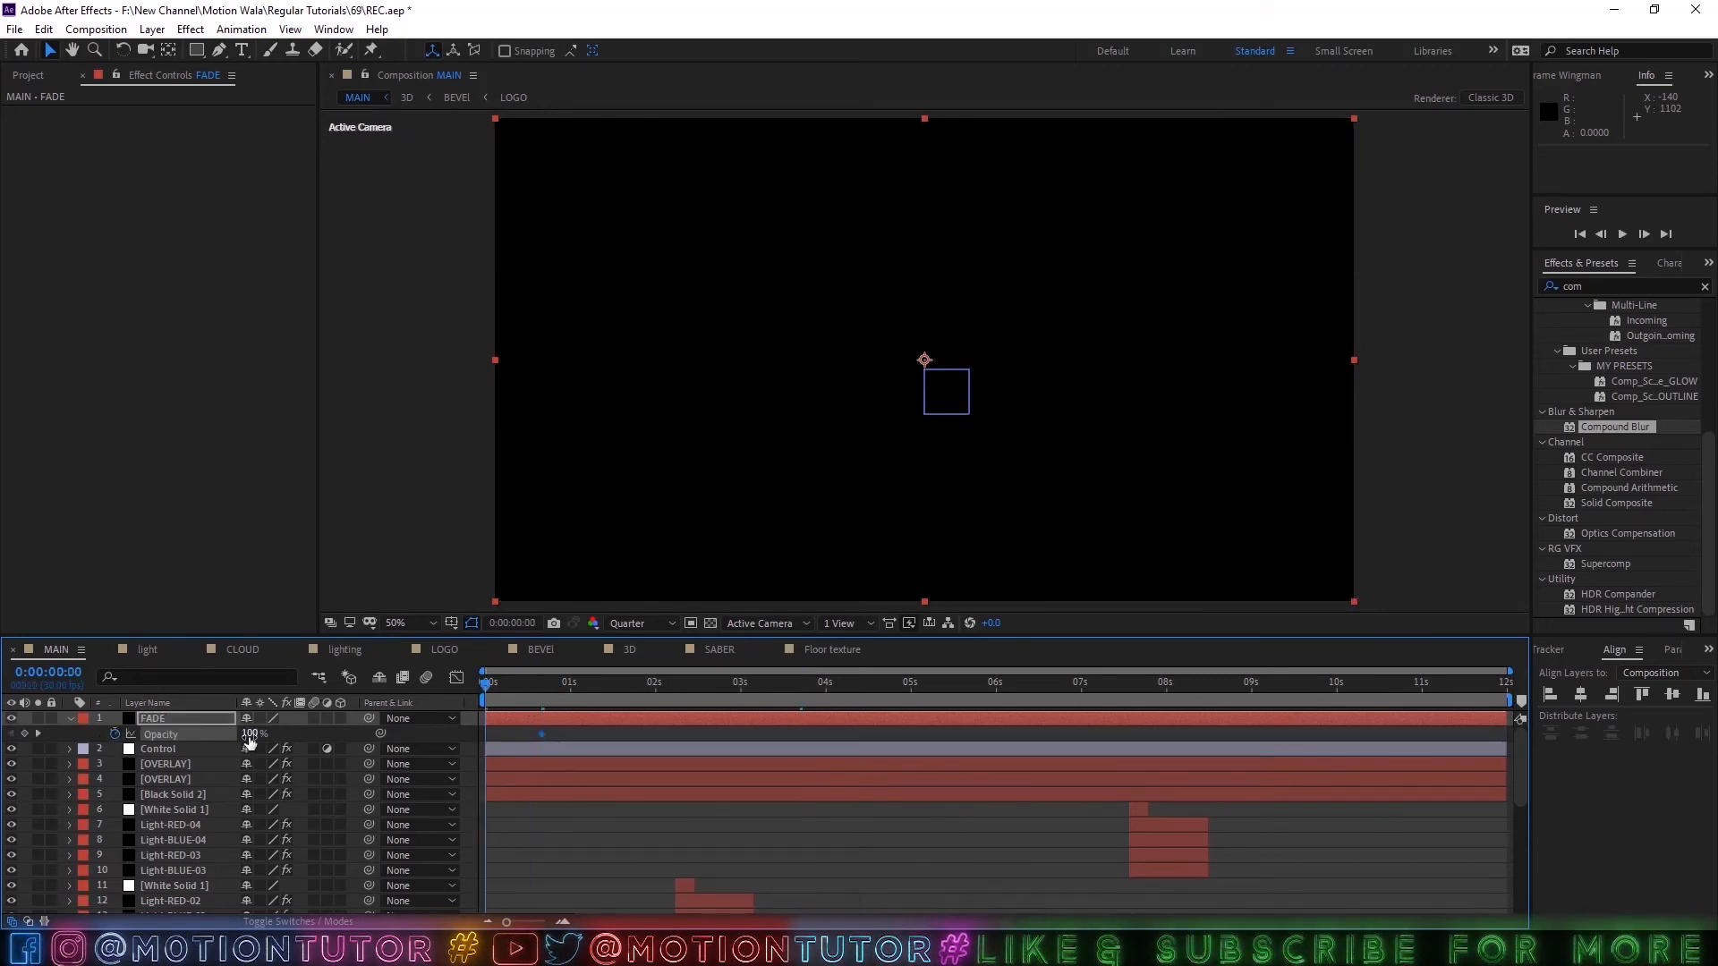
pyautogui.click(251, 734)
pyautogui.write('0')
pyautogui.press('Return')
# Add 100% Opacity keyframes to the FADE layer at 0:00:09:07 and 0:00:09:29.
pyautogui.moveTo(560, 700); pyautogui.dragTo(1271, 707)
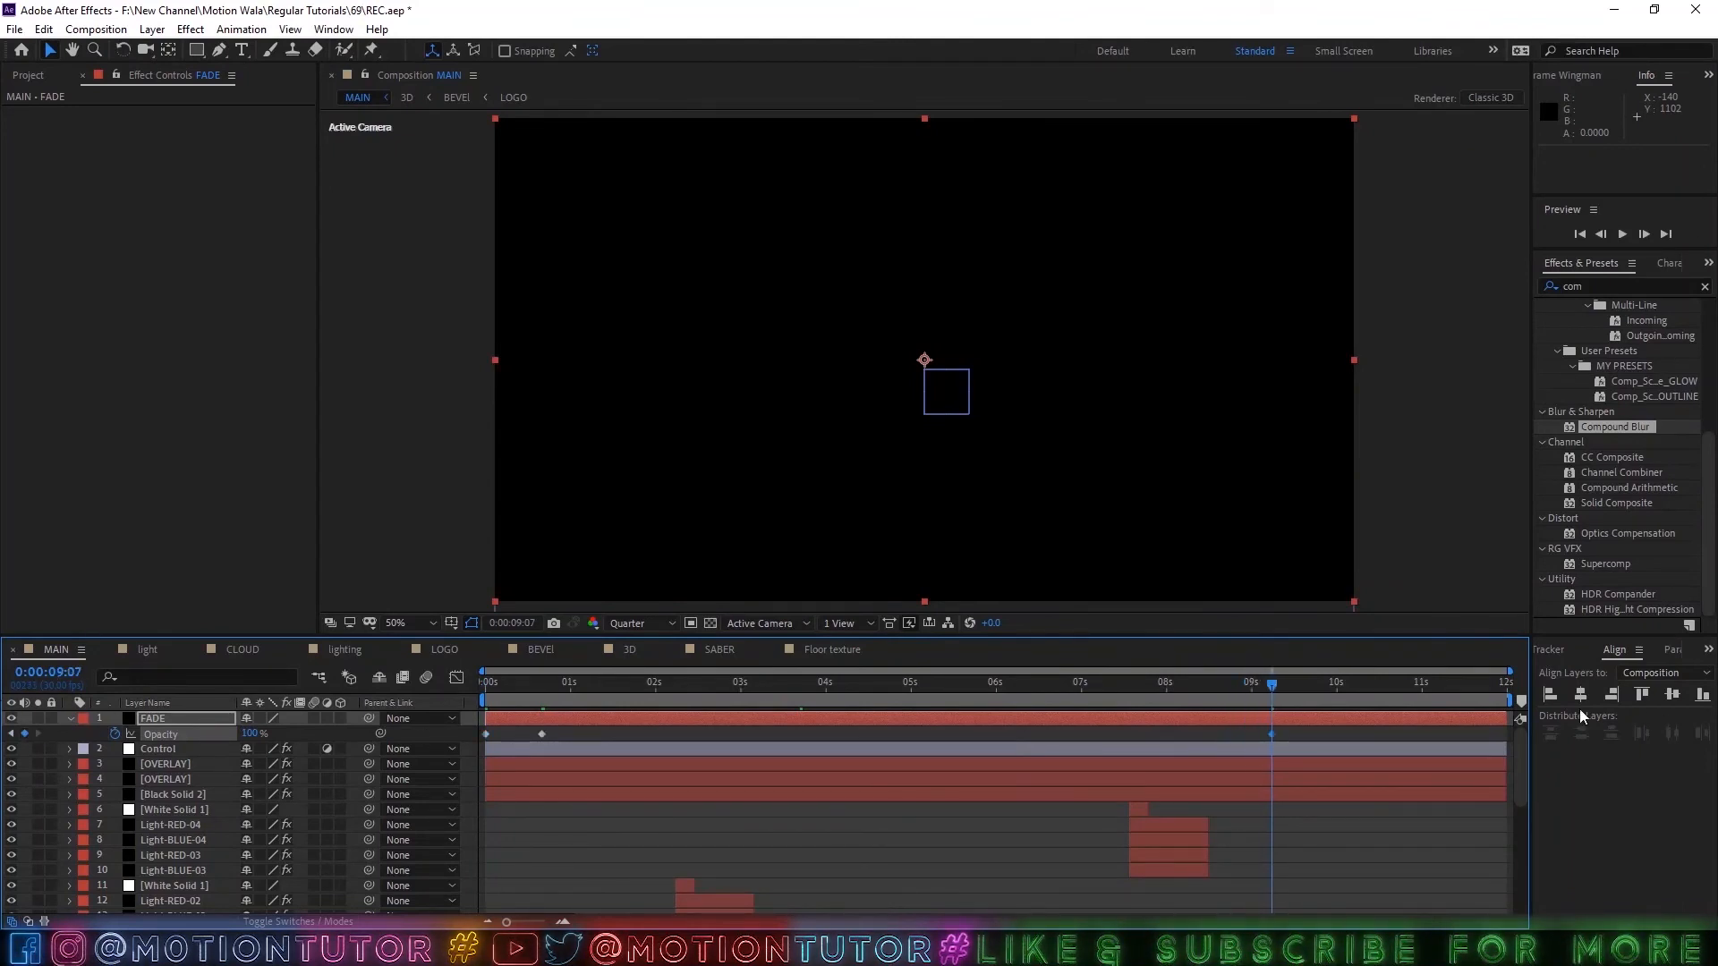
pyautogui.click(1334, 697)
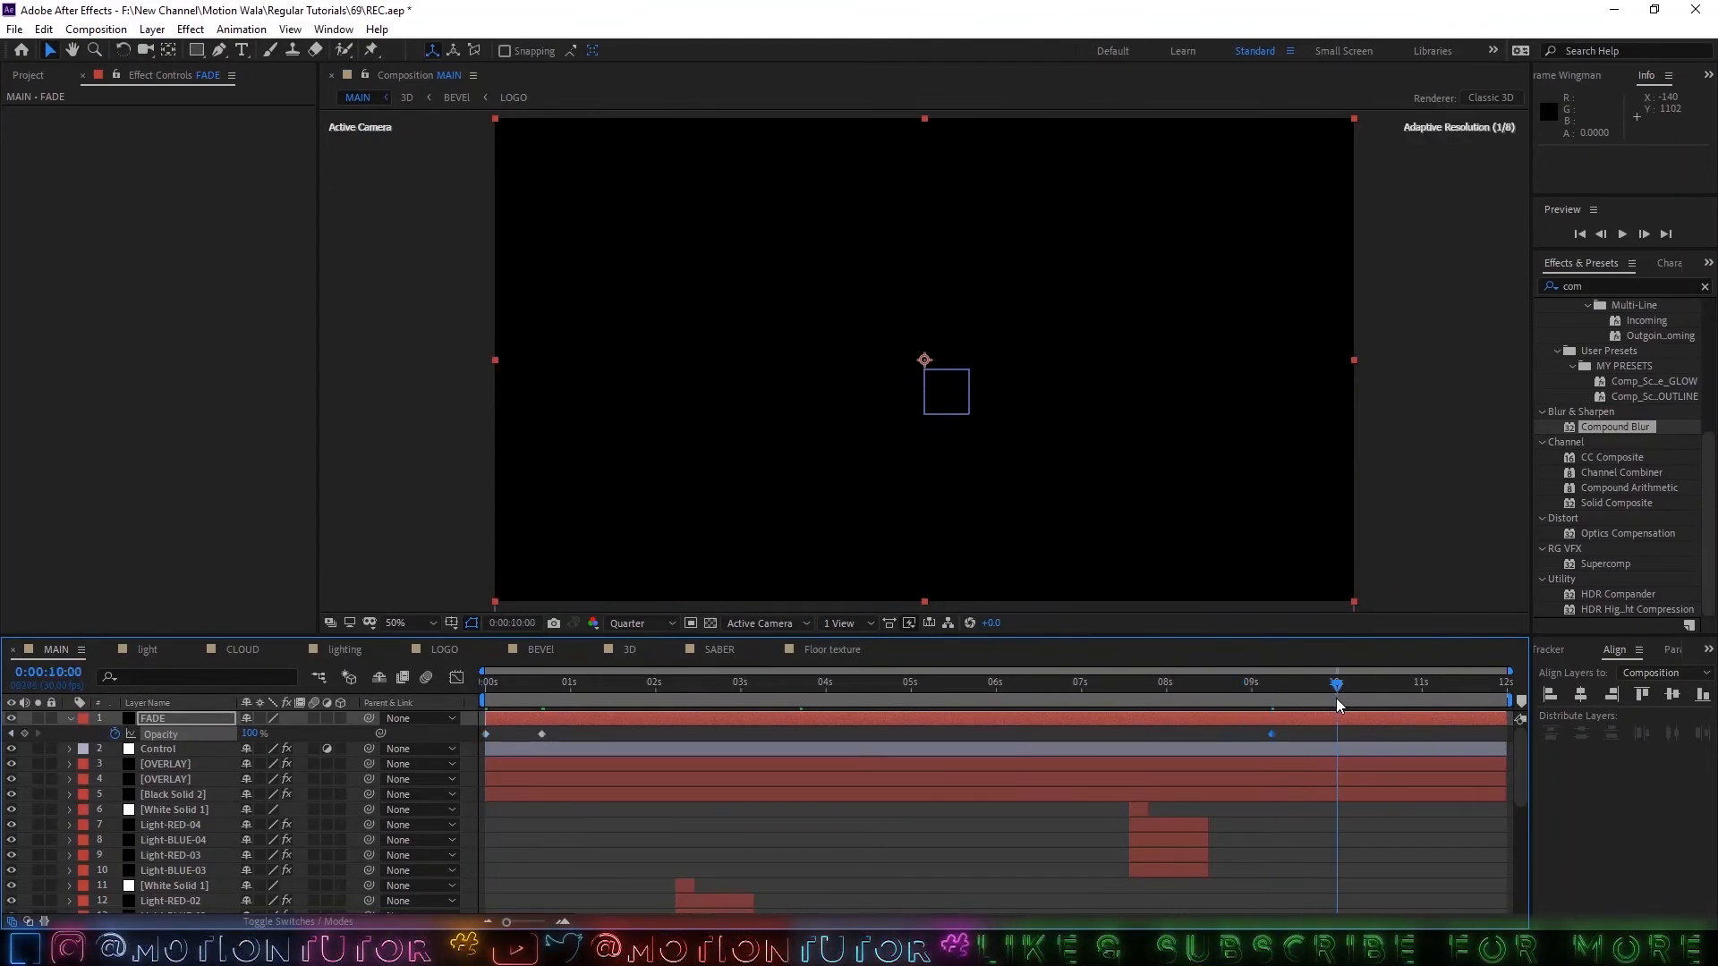
pyautogui.click(251, 734)
pyautogui.write('0')
pyautogui.press('Return')
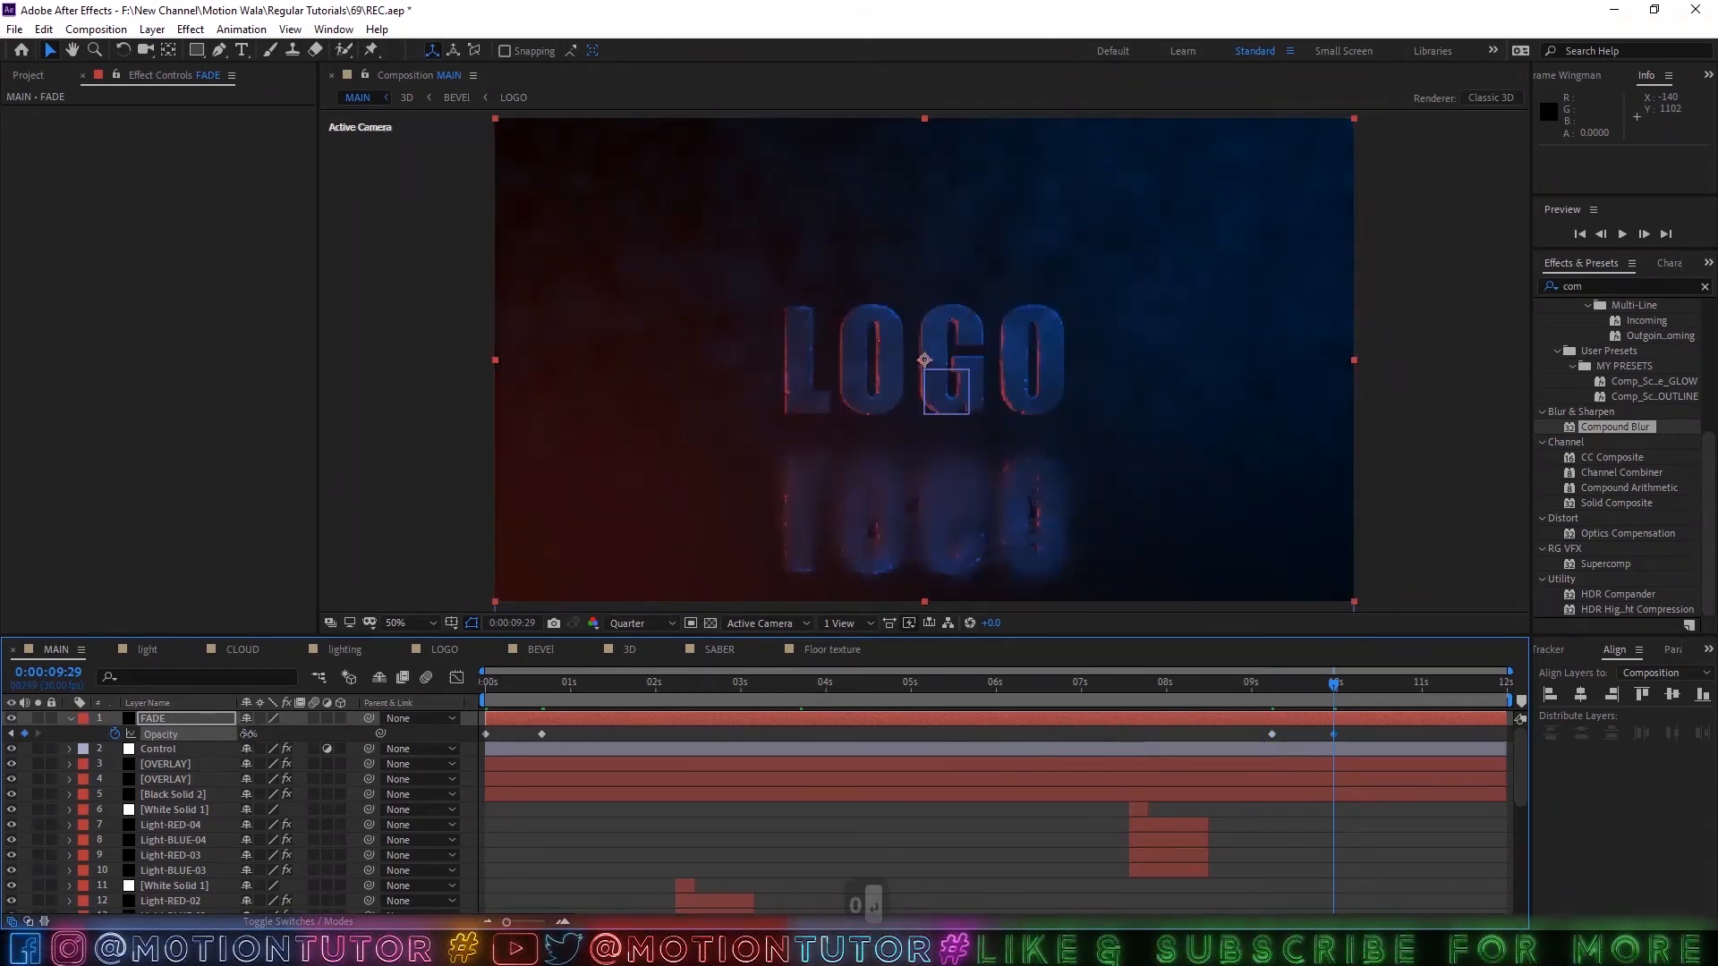
pyautogui.moveTo(247, 734); pyautogui.dragTo(1682, 748)
# Set the FADE layer's Opacity to 0% at the 0:00:09:07 and 0:00:00:20 keyframes.
pyautogui.click(1266, 697)
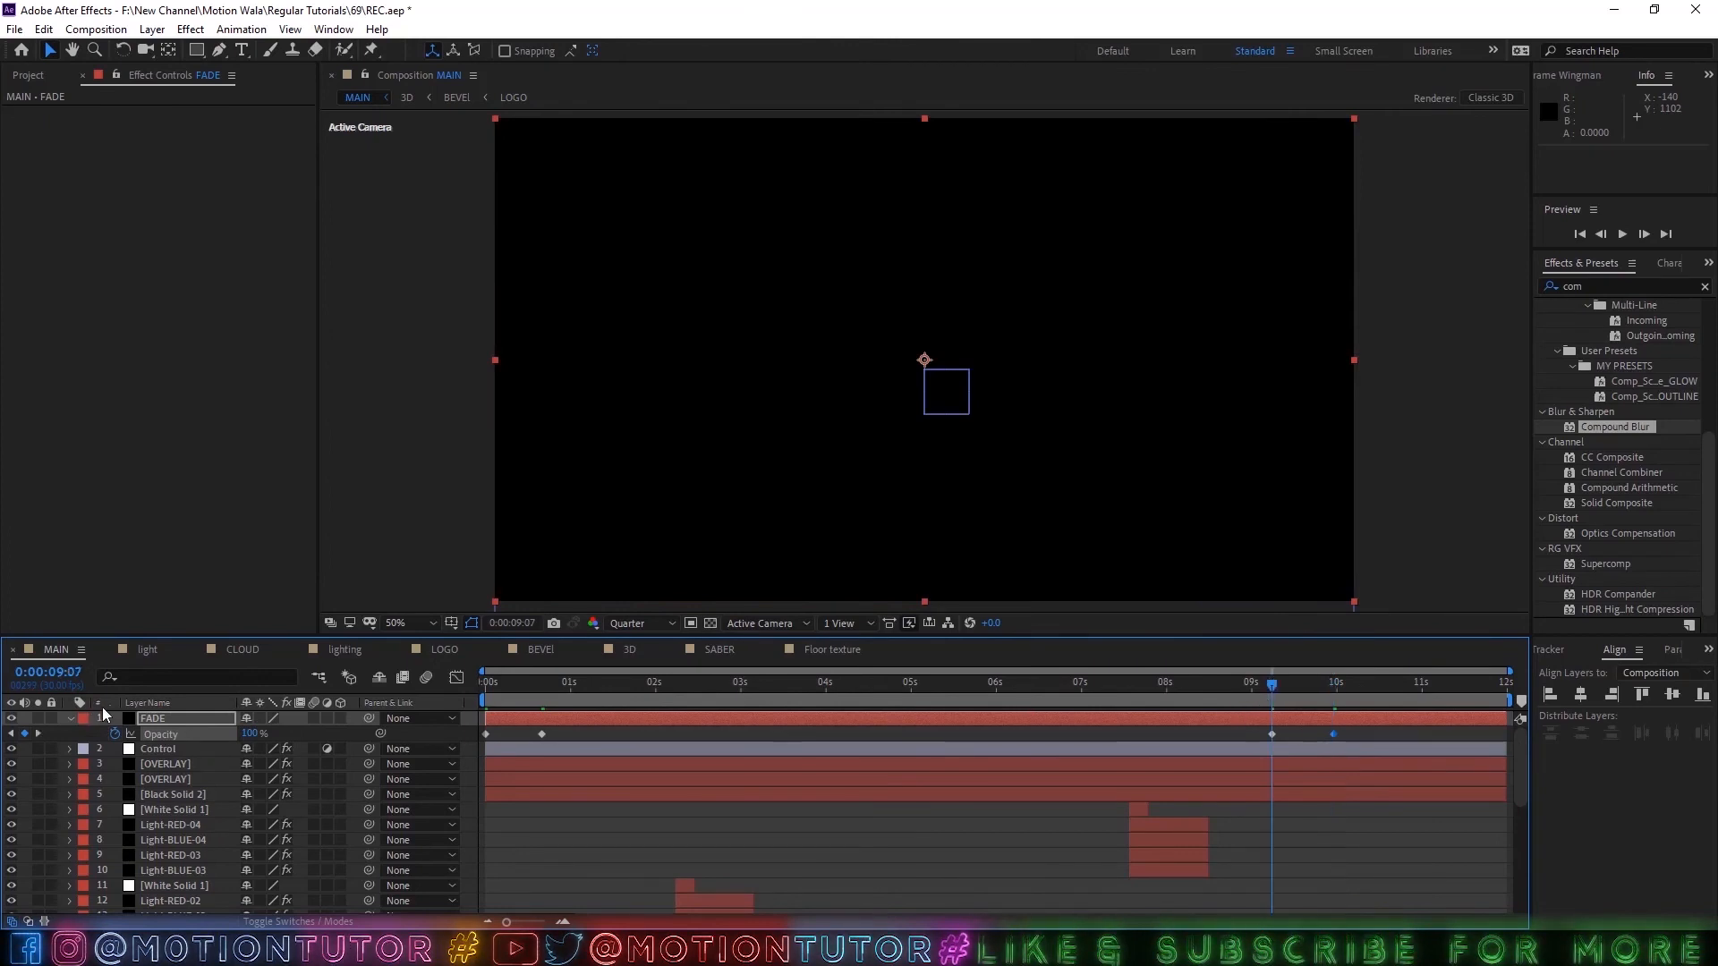
pyautogui.click(250, 735)
pyautogui.write('0')
pyautogui.press('Return')
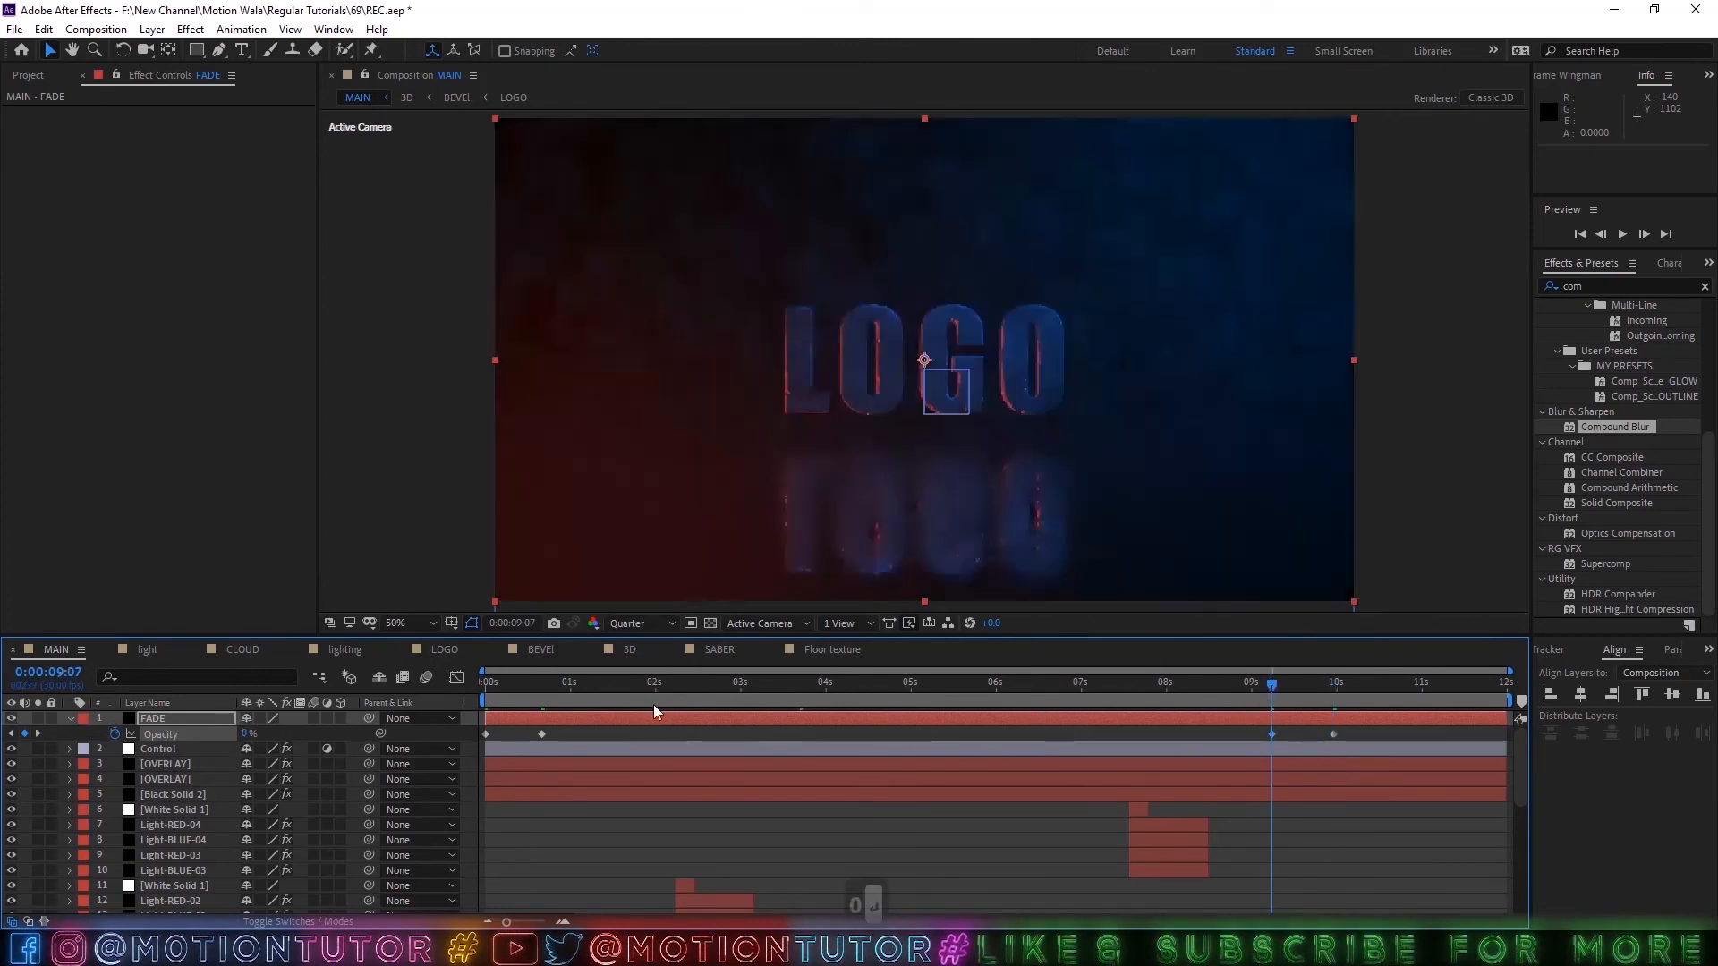
pyautogui.click(544, 700)
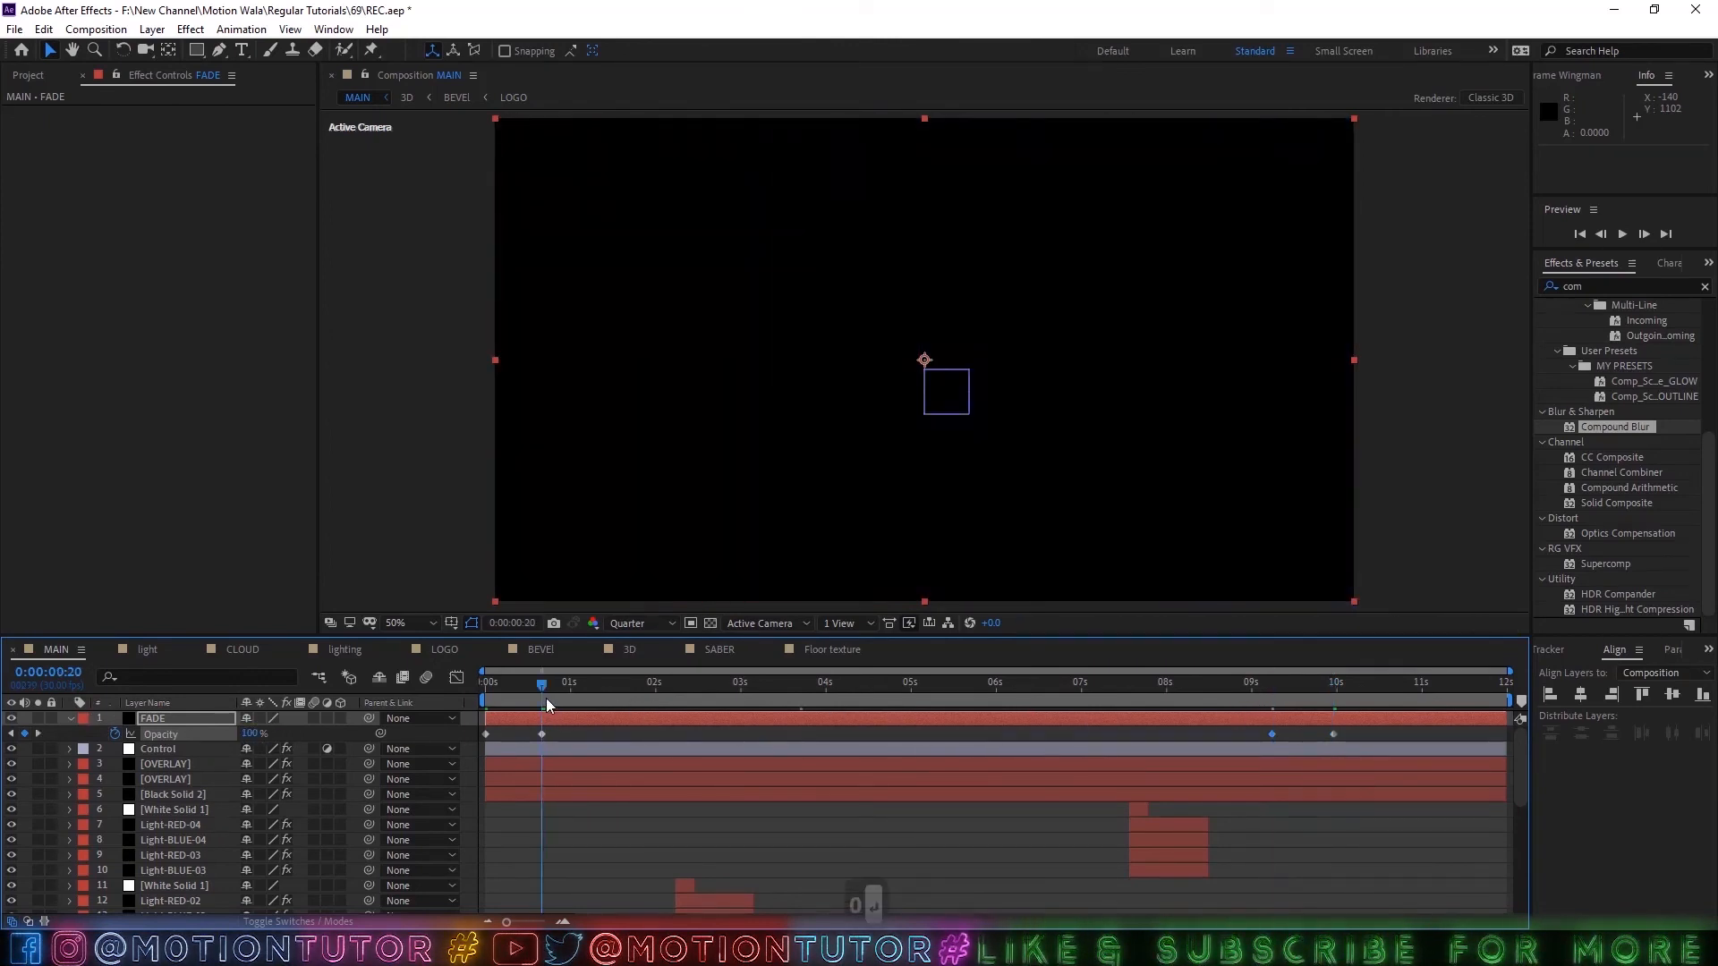
pyautogui.click(255, 733)
pyautogui.write('0')
pyautogui.press('Return')
# Set FADE's Opacity to 100% at 0:00:00:00, scrub to 0:00:09:29 to check the fades, save the project and collapse the layer.
pyautogui.click(487, 689)
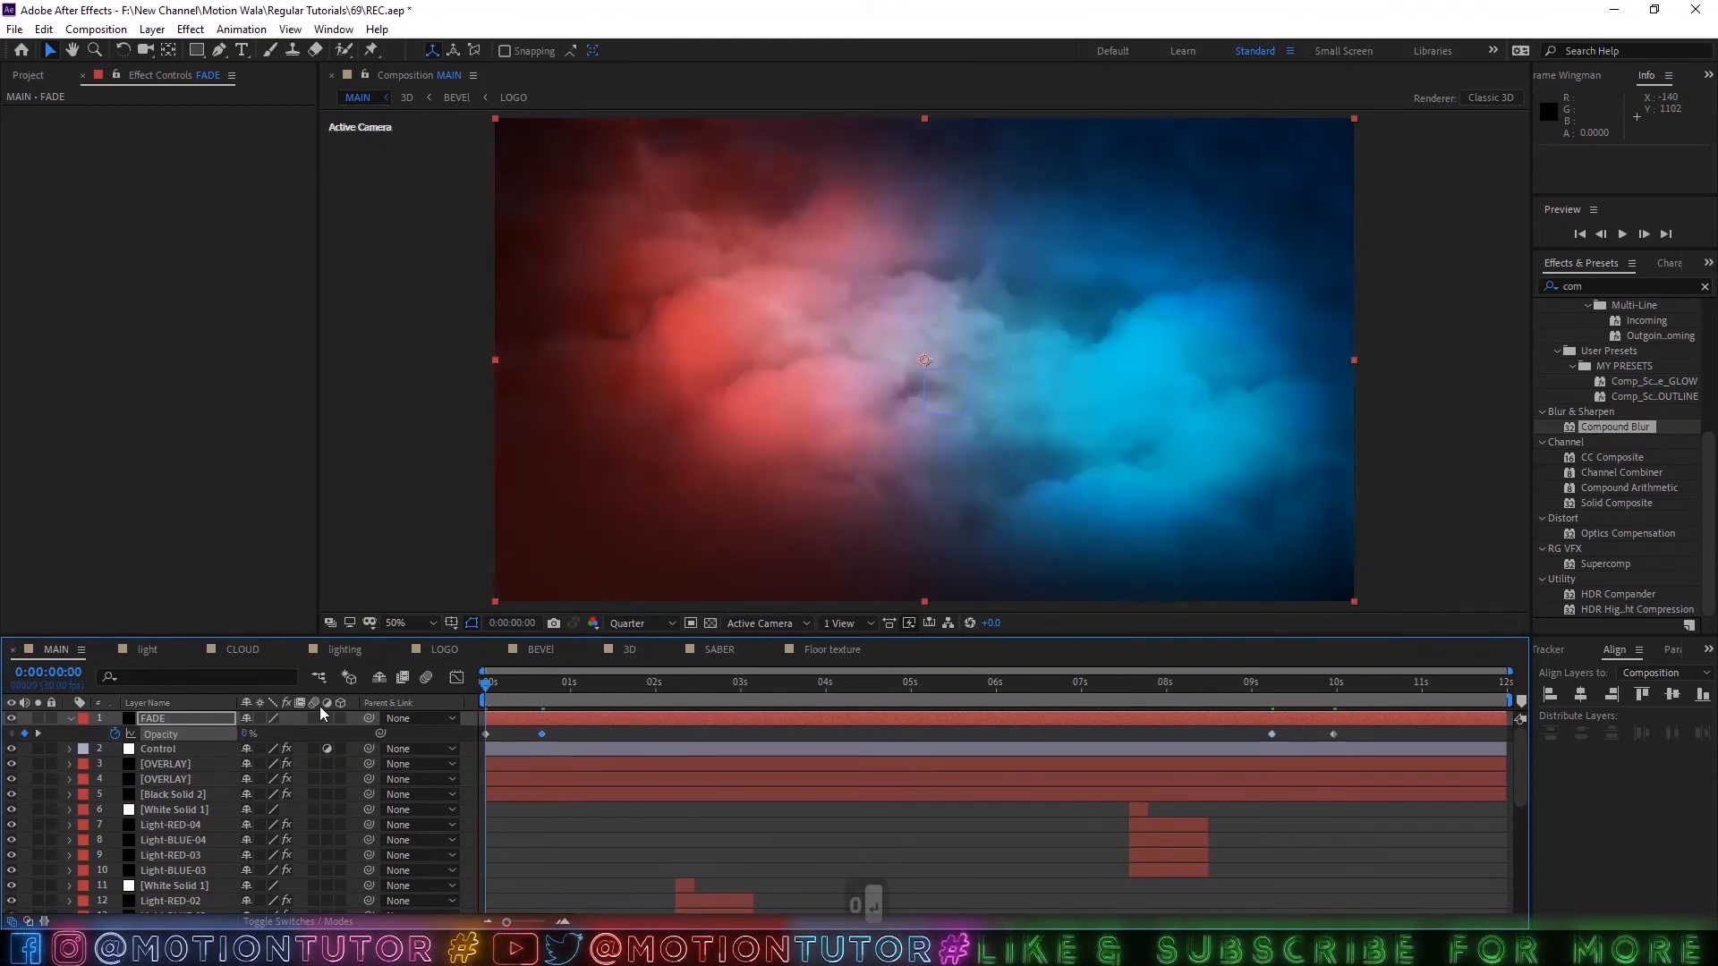
pyautogui.moveTo(243, 733); pyautogui.dragTo(777, 729)
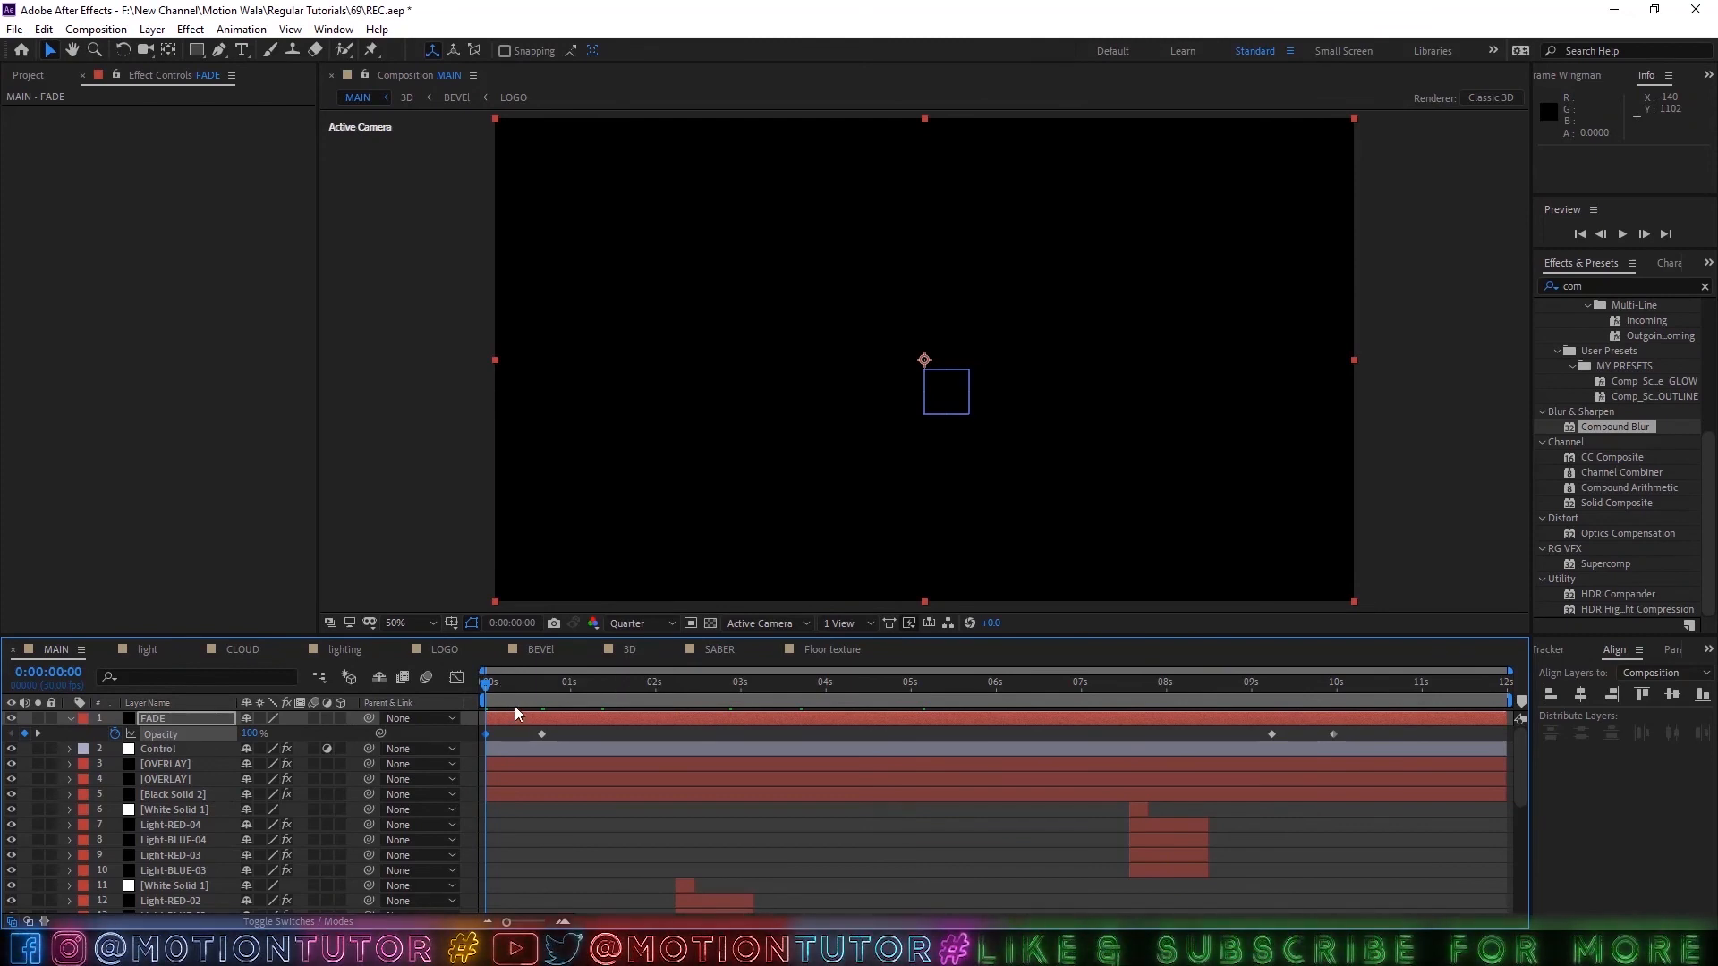
pyautogui.moveTo(519, 698); pyautogui.dragTo(1334, 703)
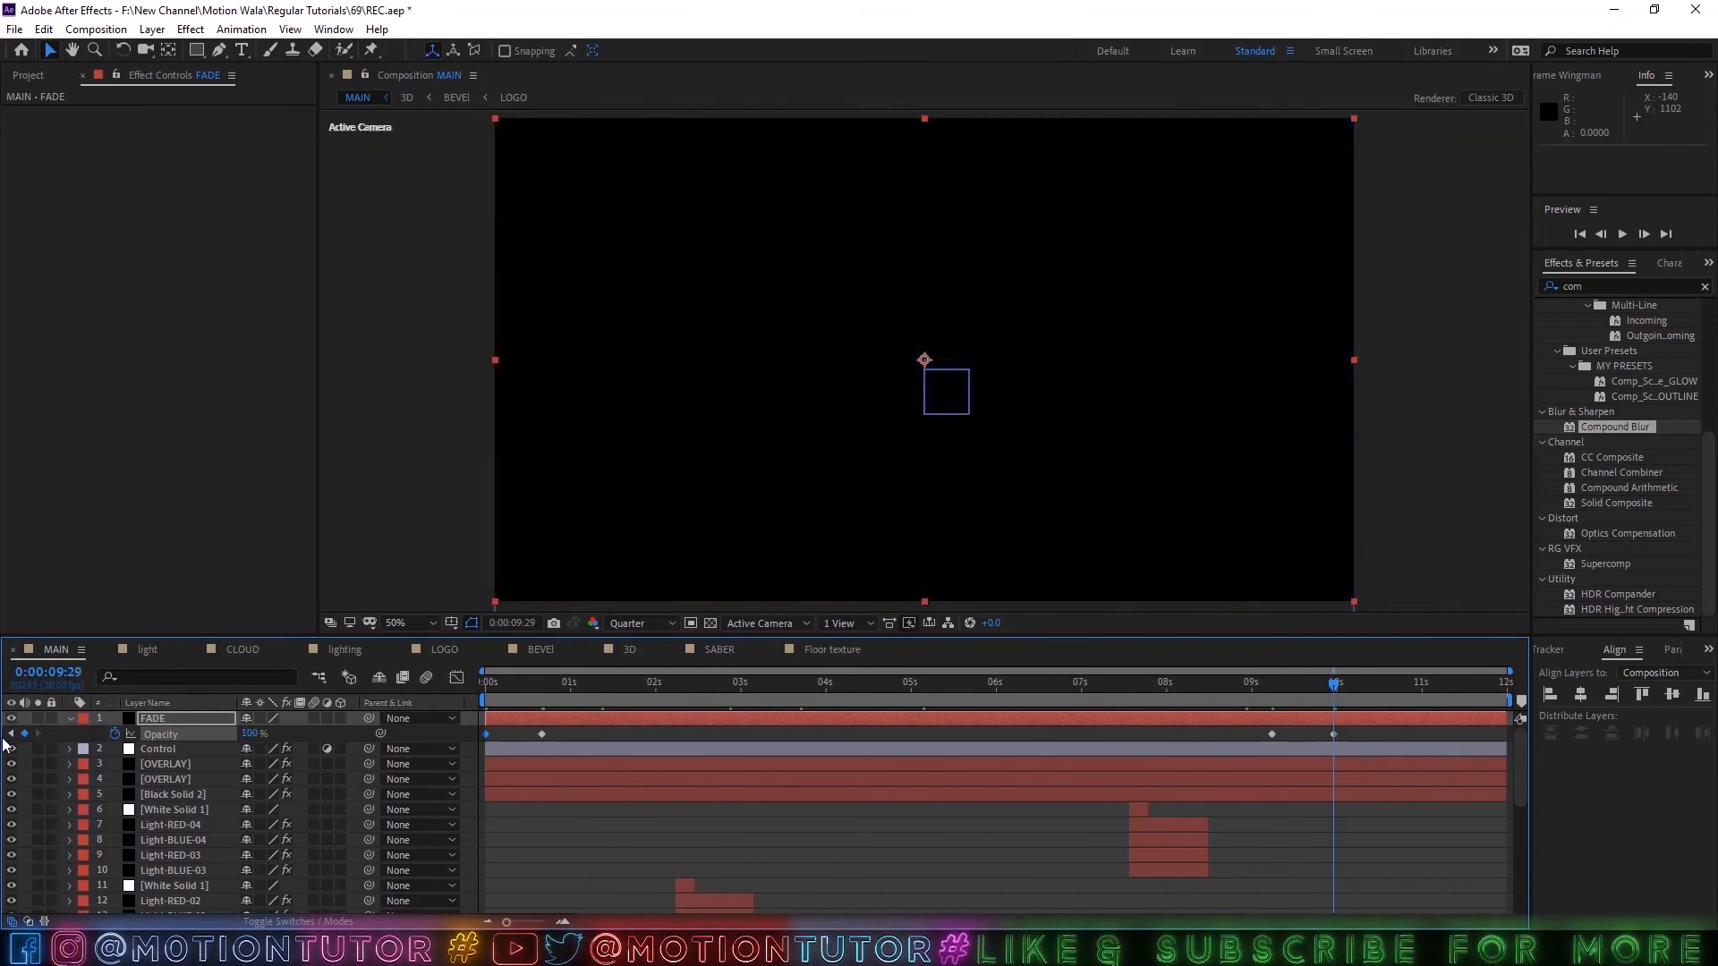
pyautogui.hotkey('ctrl', 's')
pyautogui.click(70, 718)
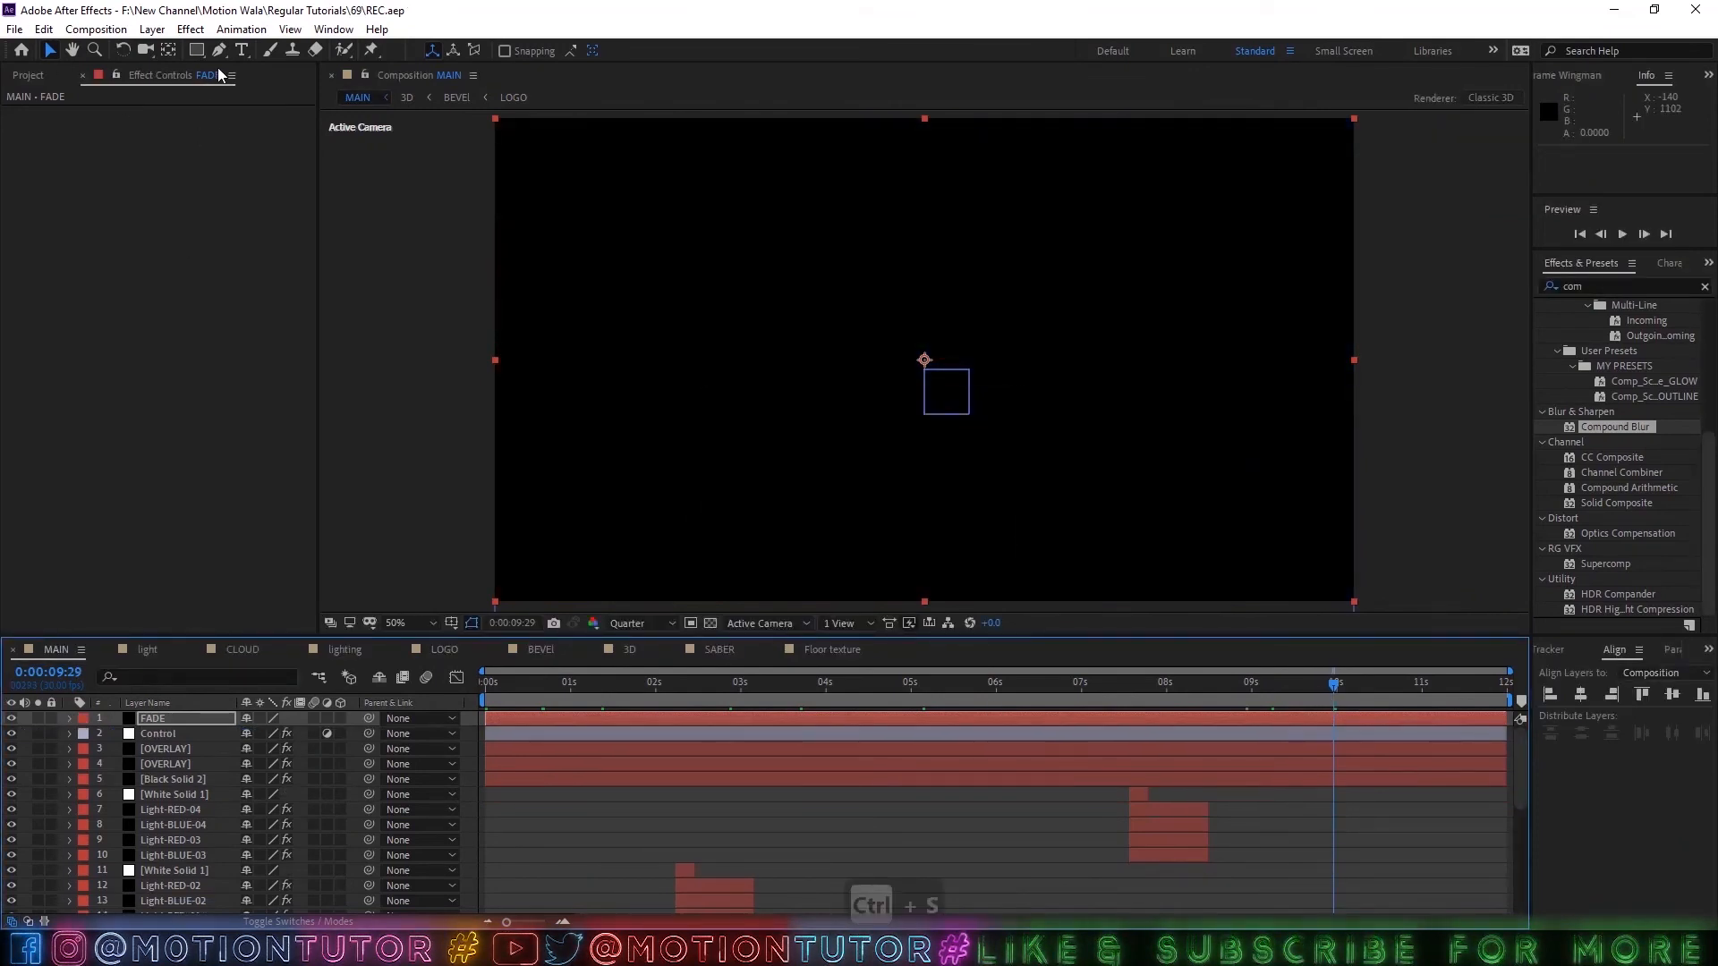
# Add a text layer reading "motion tutor" in all-caps white Gilroy Bold at 100 px to the MAIN composition.
pyautogui.click(241, 50)
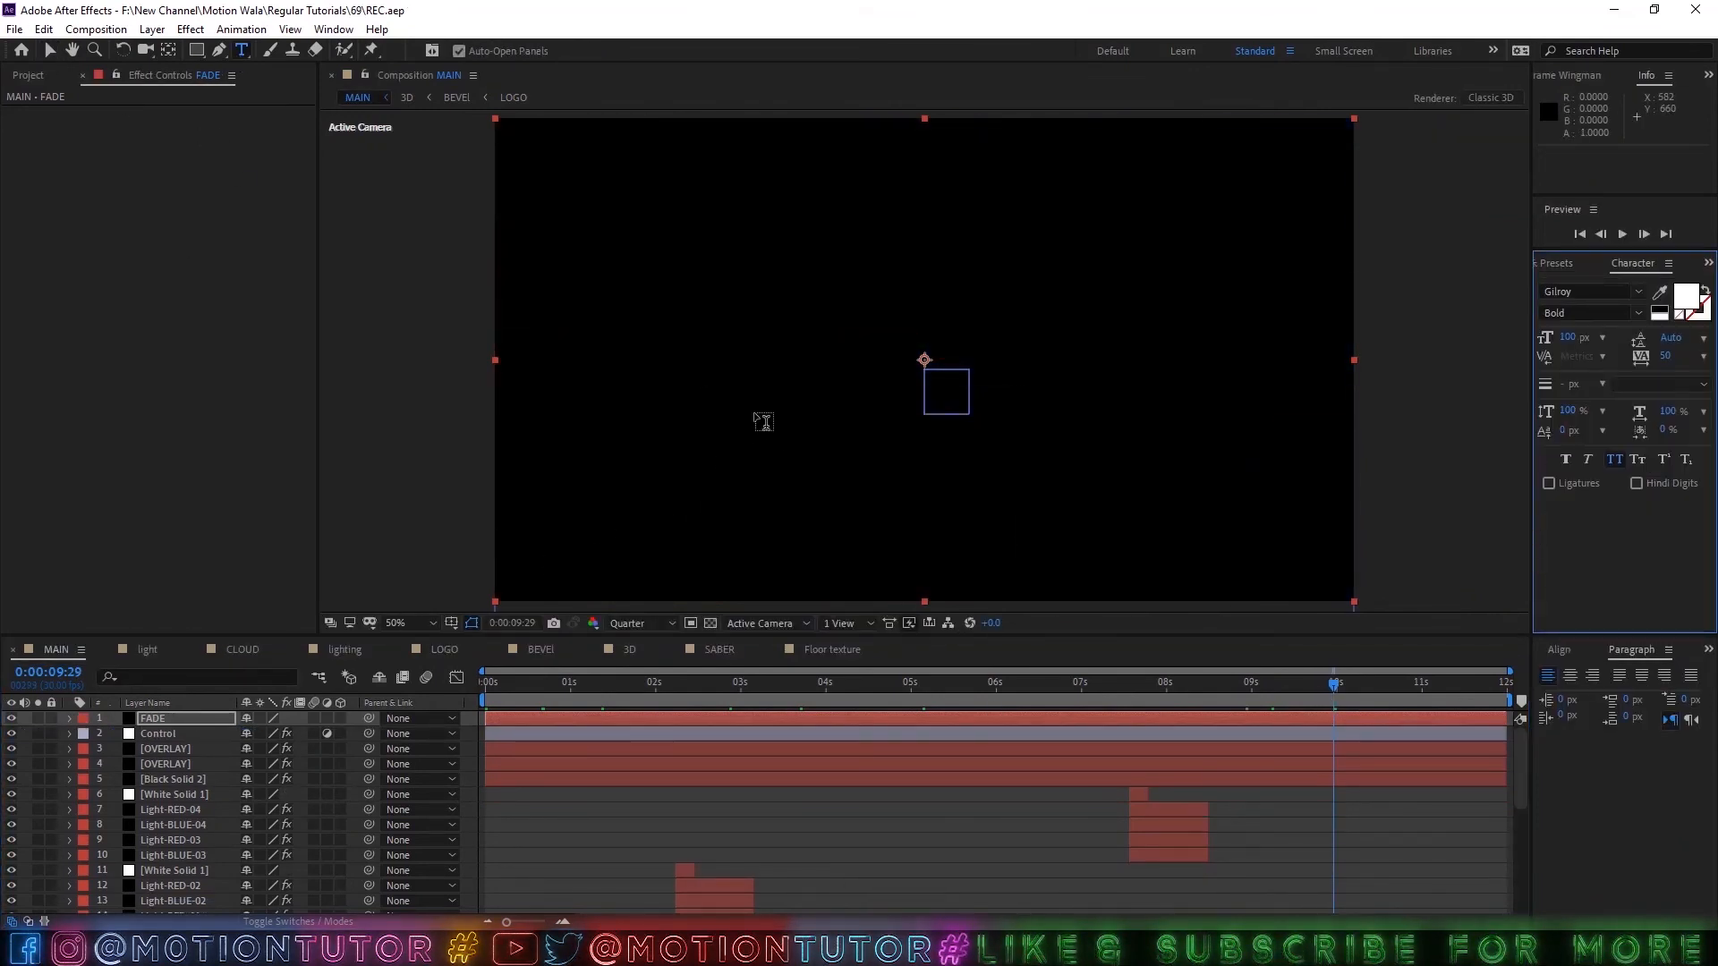
pyautogui.click(28, 75)
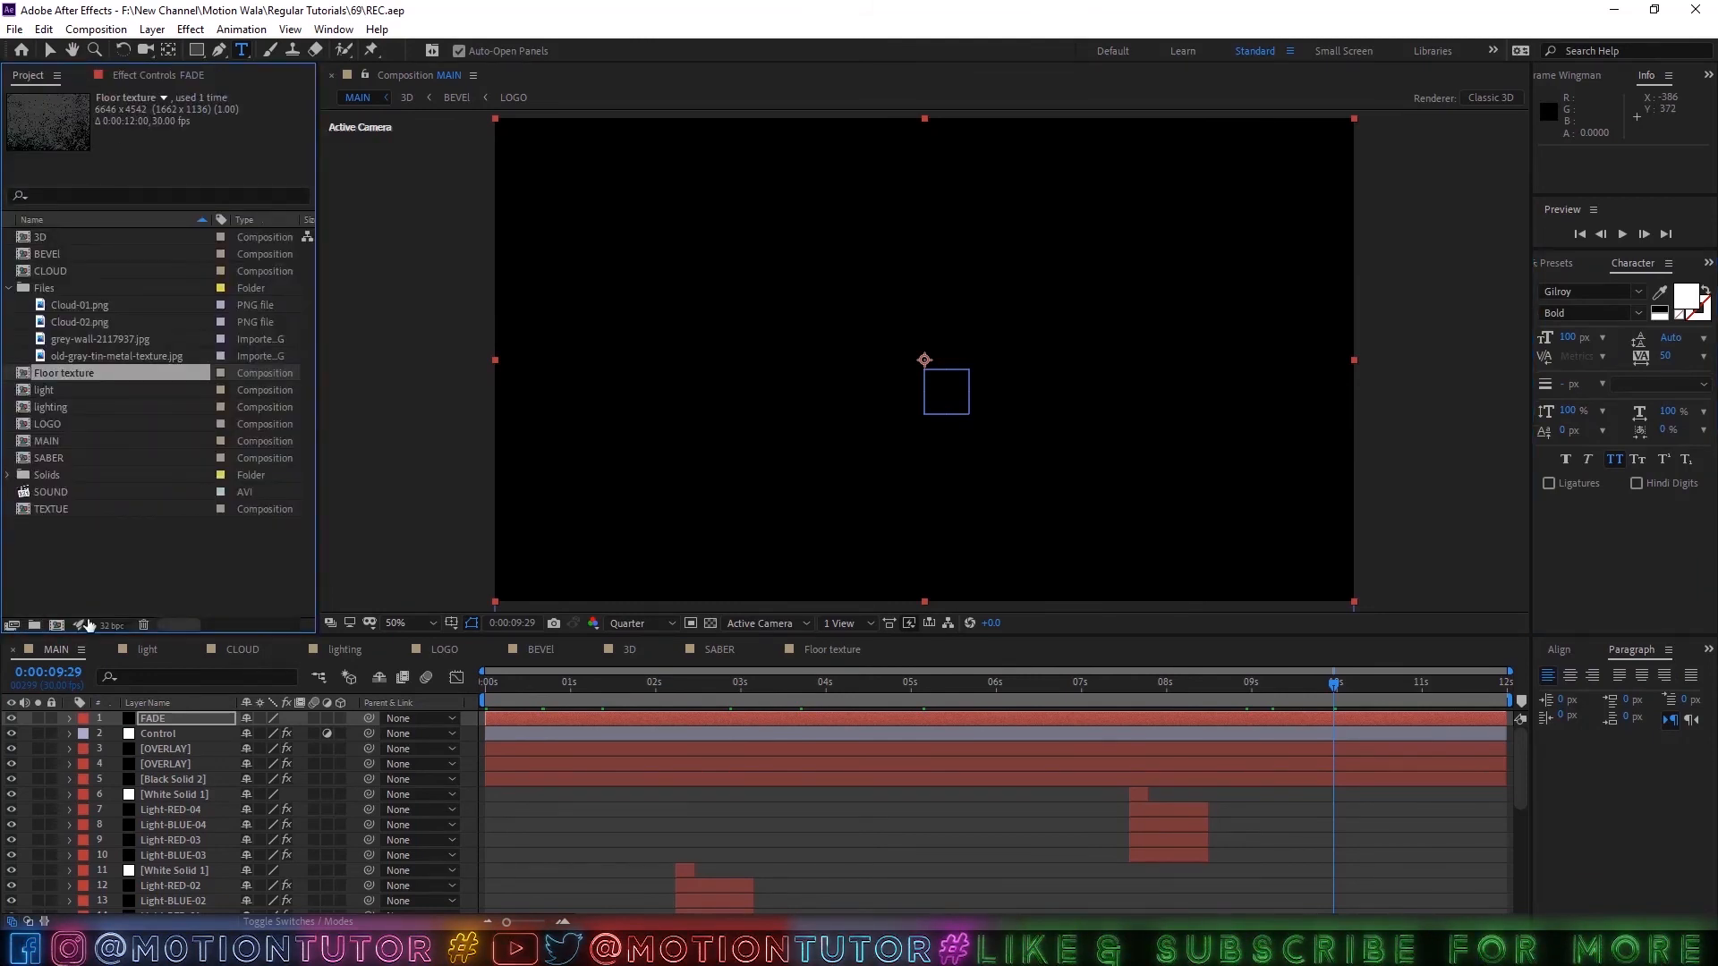
pyautogui.click(786, 388)
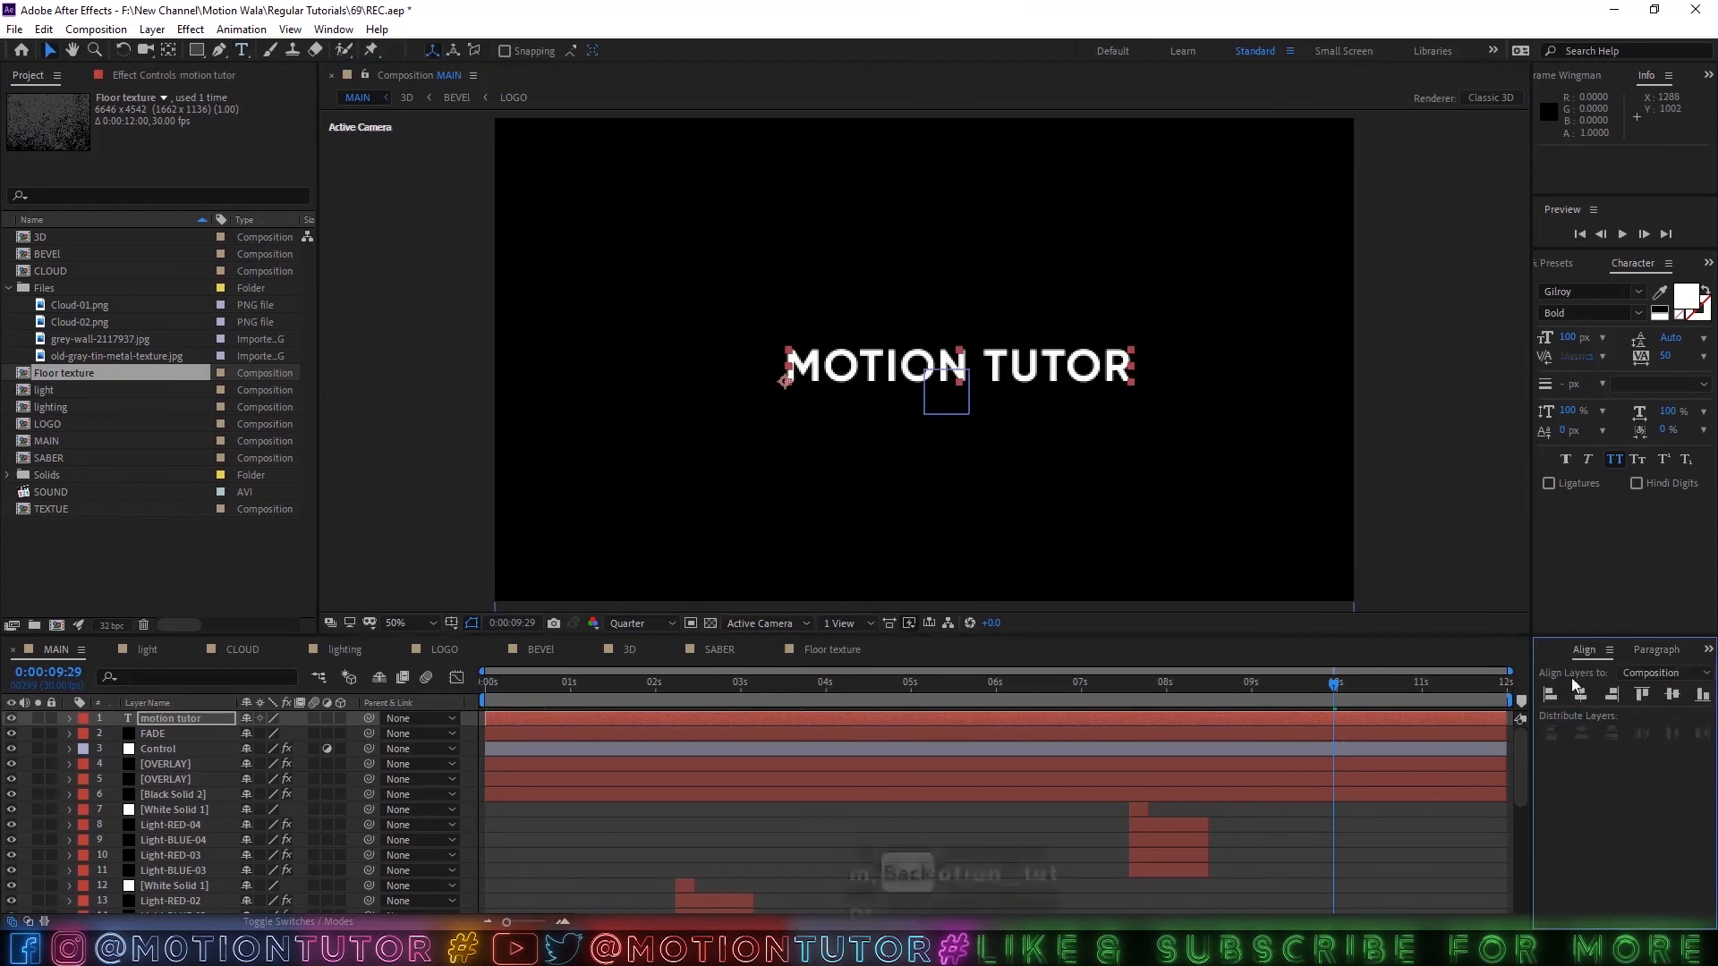
# Center the motion tutor text horizontally and vertically in the composition, and center its anchor point.
pyautogui.click(1581, 695)
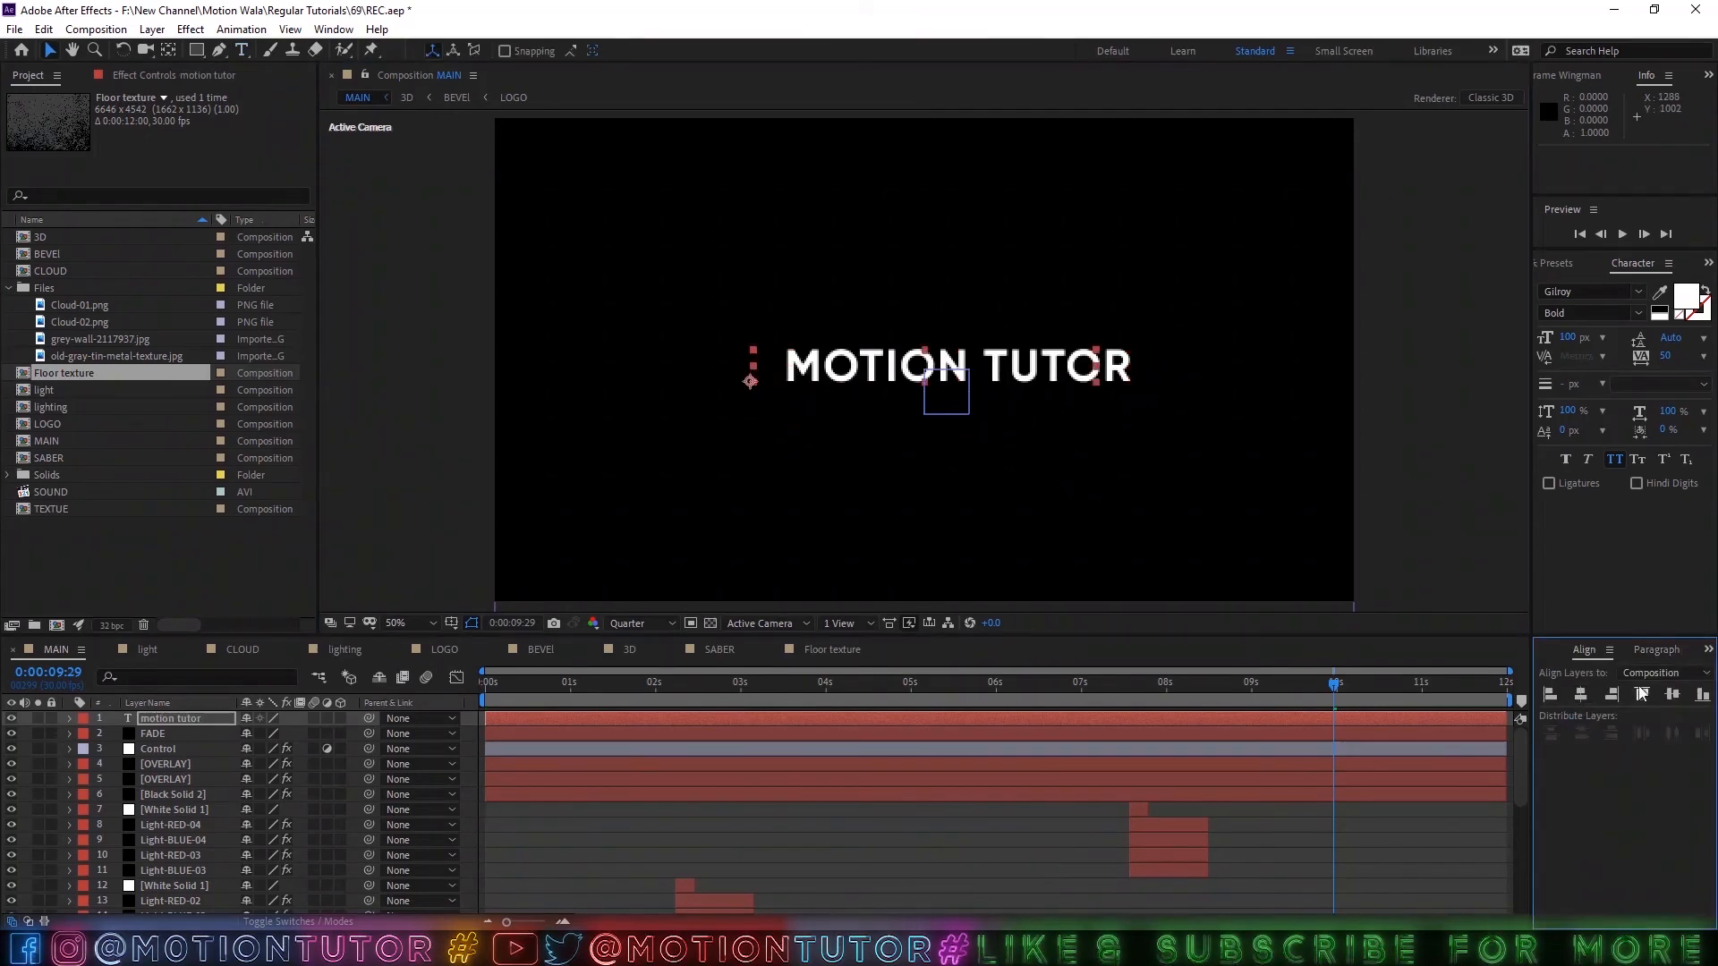
pyautogui.click(1672, 695)
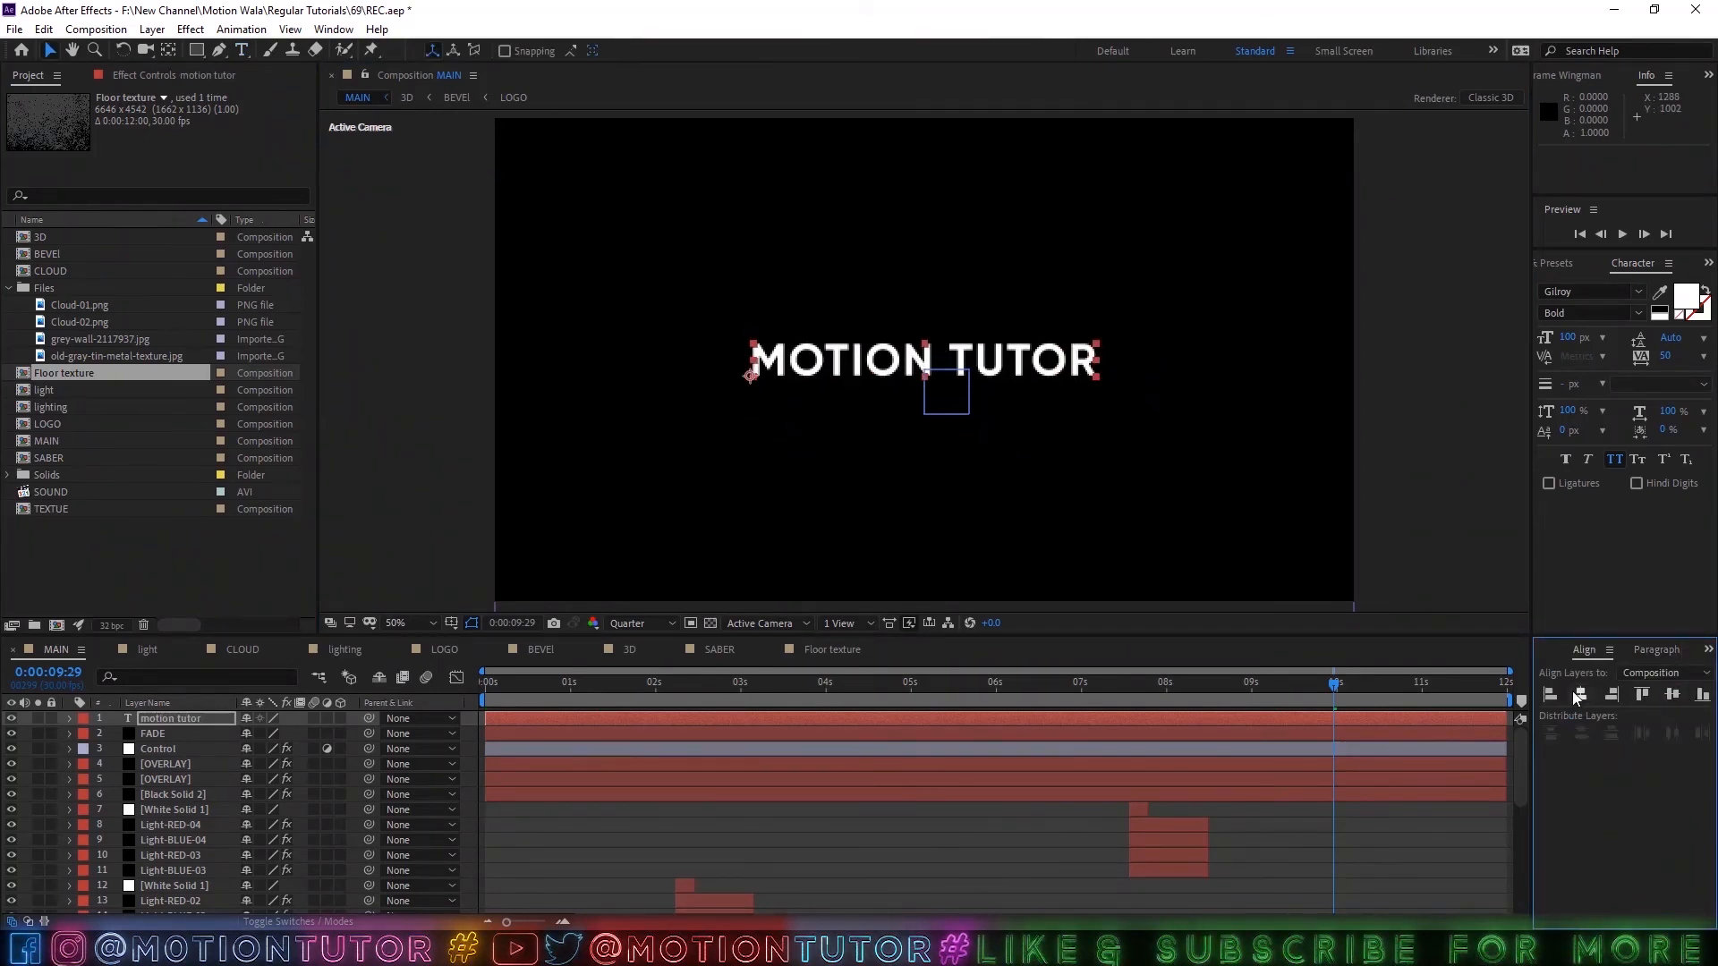
pyautogui.hotkey('ctrl', 'alt', 'Home')
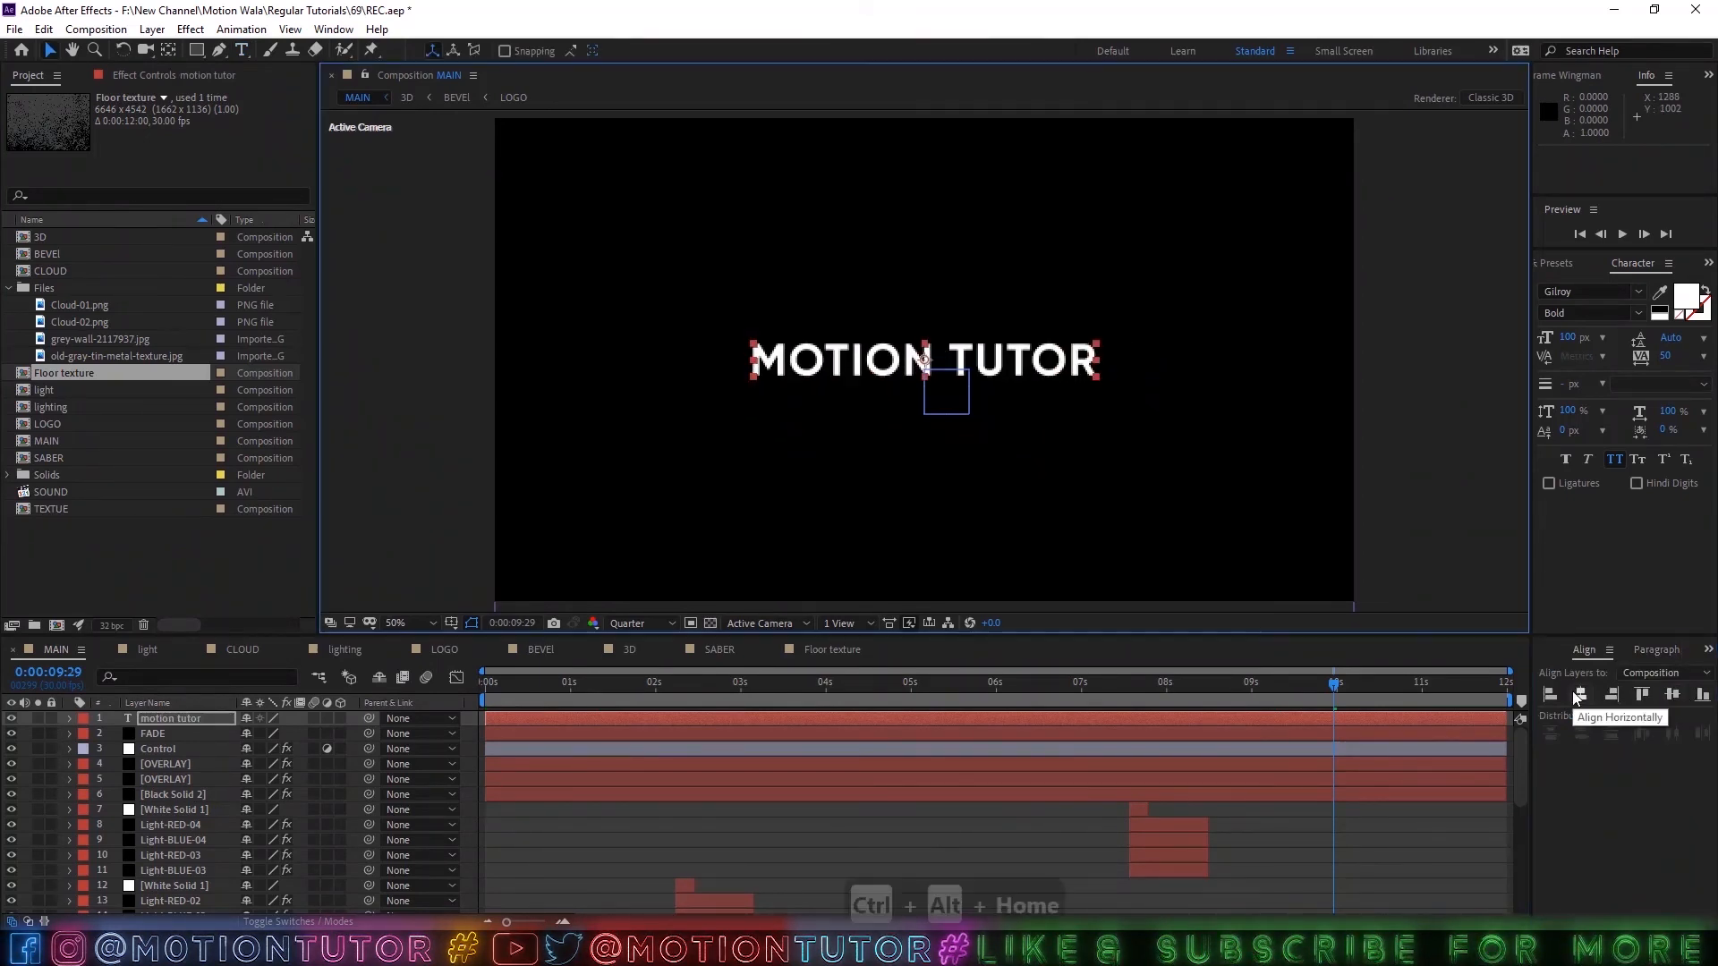
# Pre-compose the motion tutor text layer as TAGLINE, open it to check the text and return to the MAIN composition.
pyautogui.rightClick(204, 716)
pyautogui.click(269, 659)
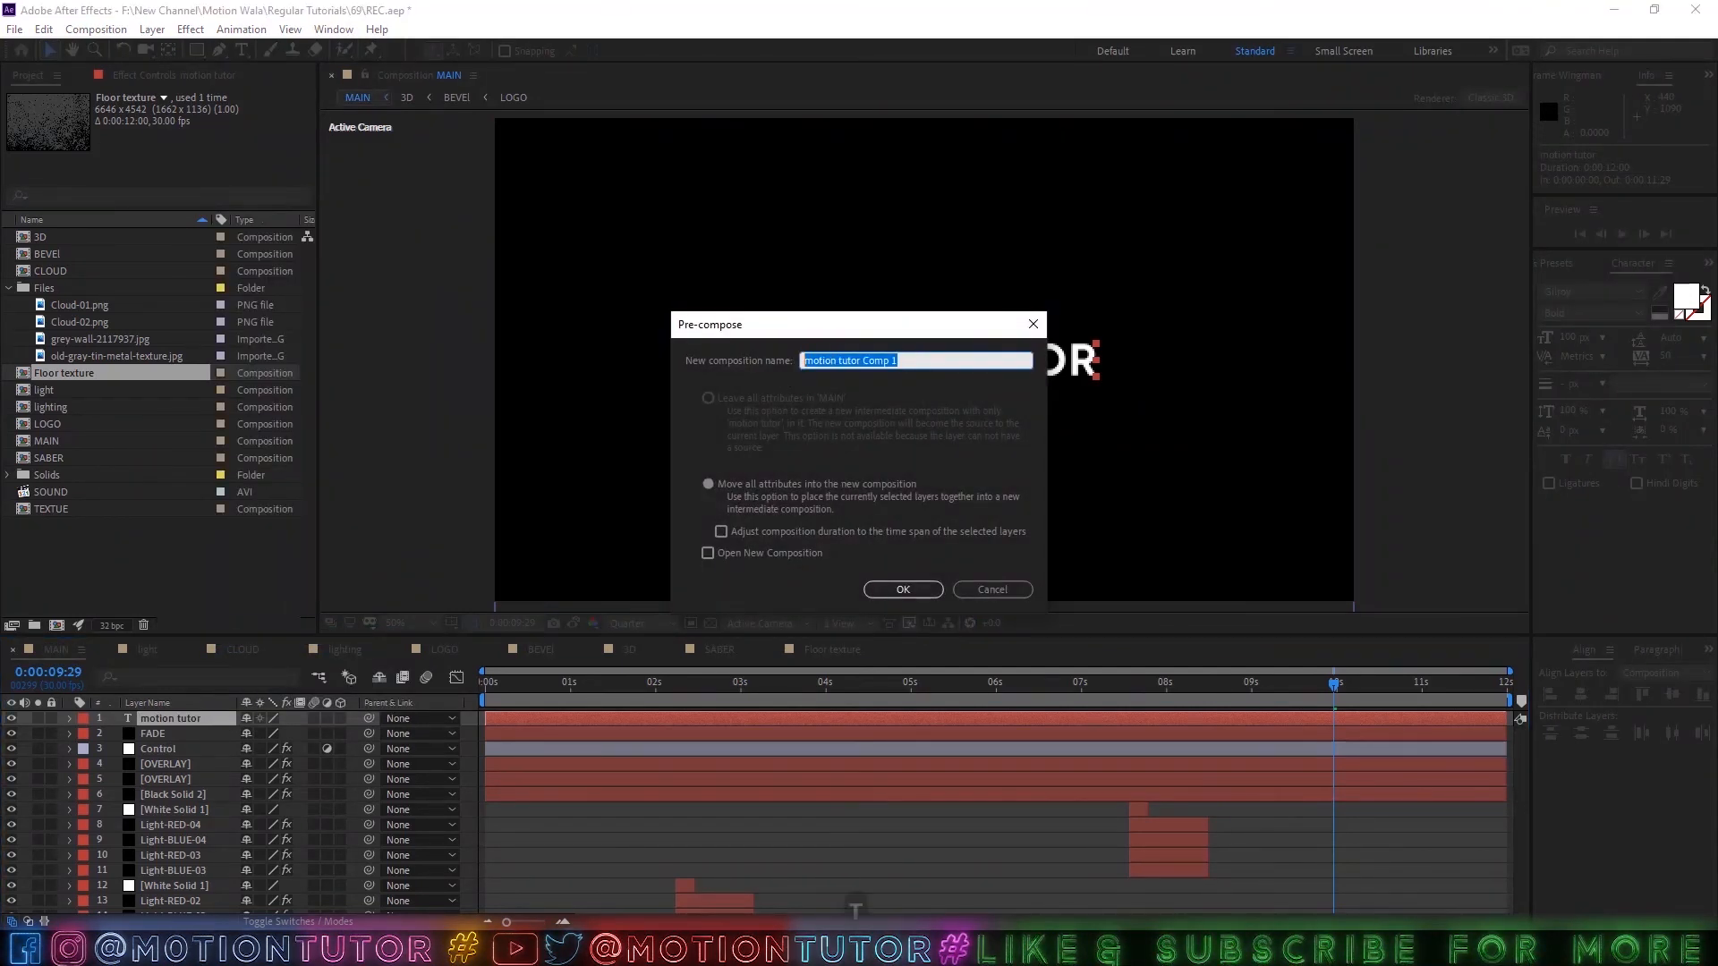
pyautogui.write('TAGLINE')
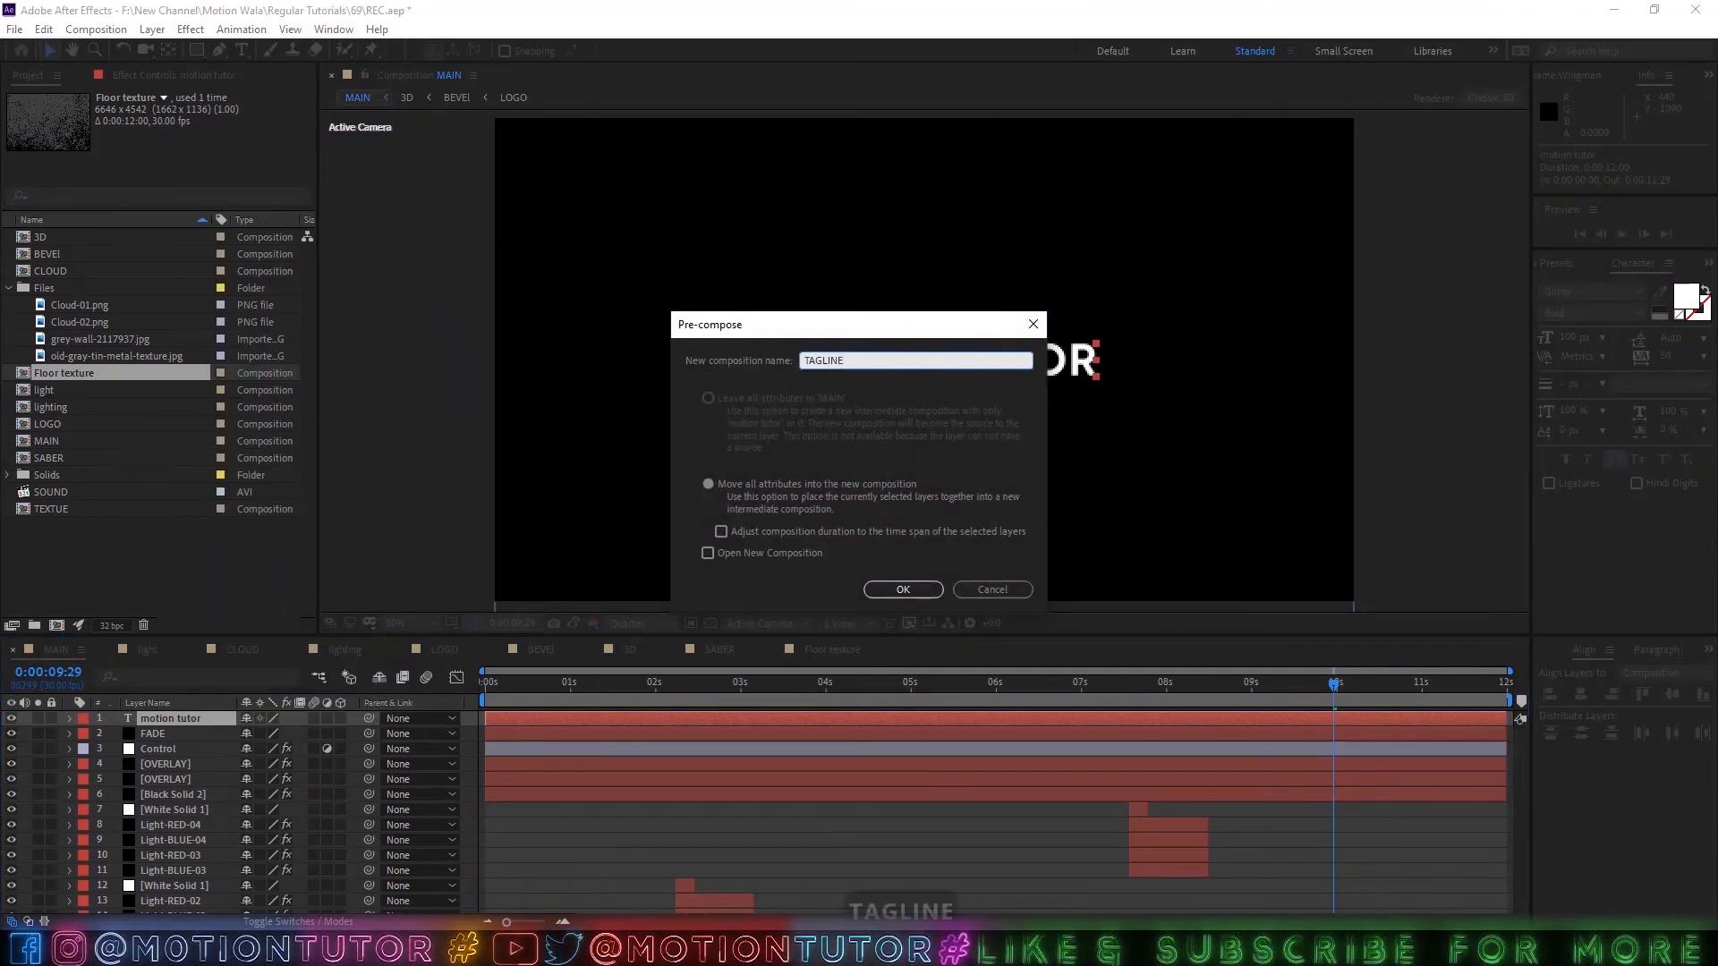
pyautogui.press('Return')
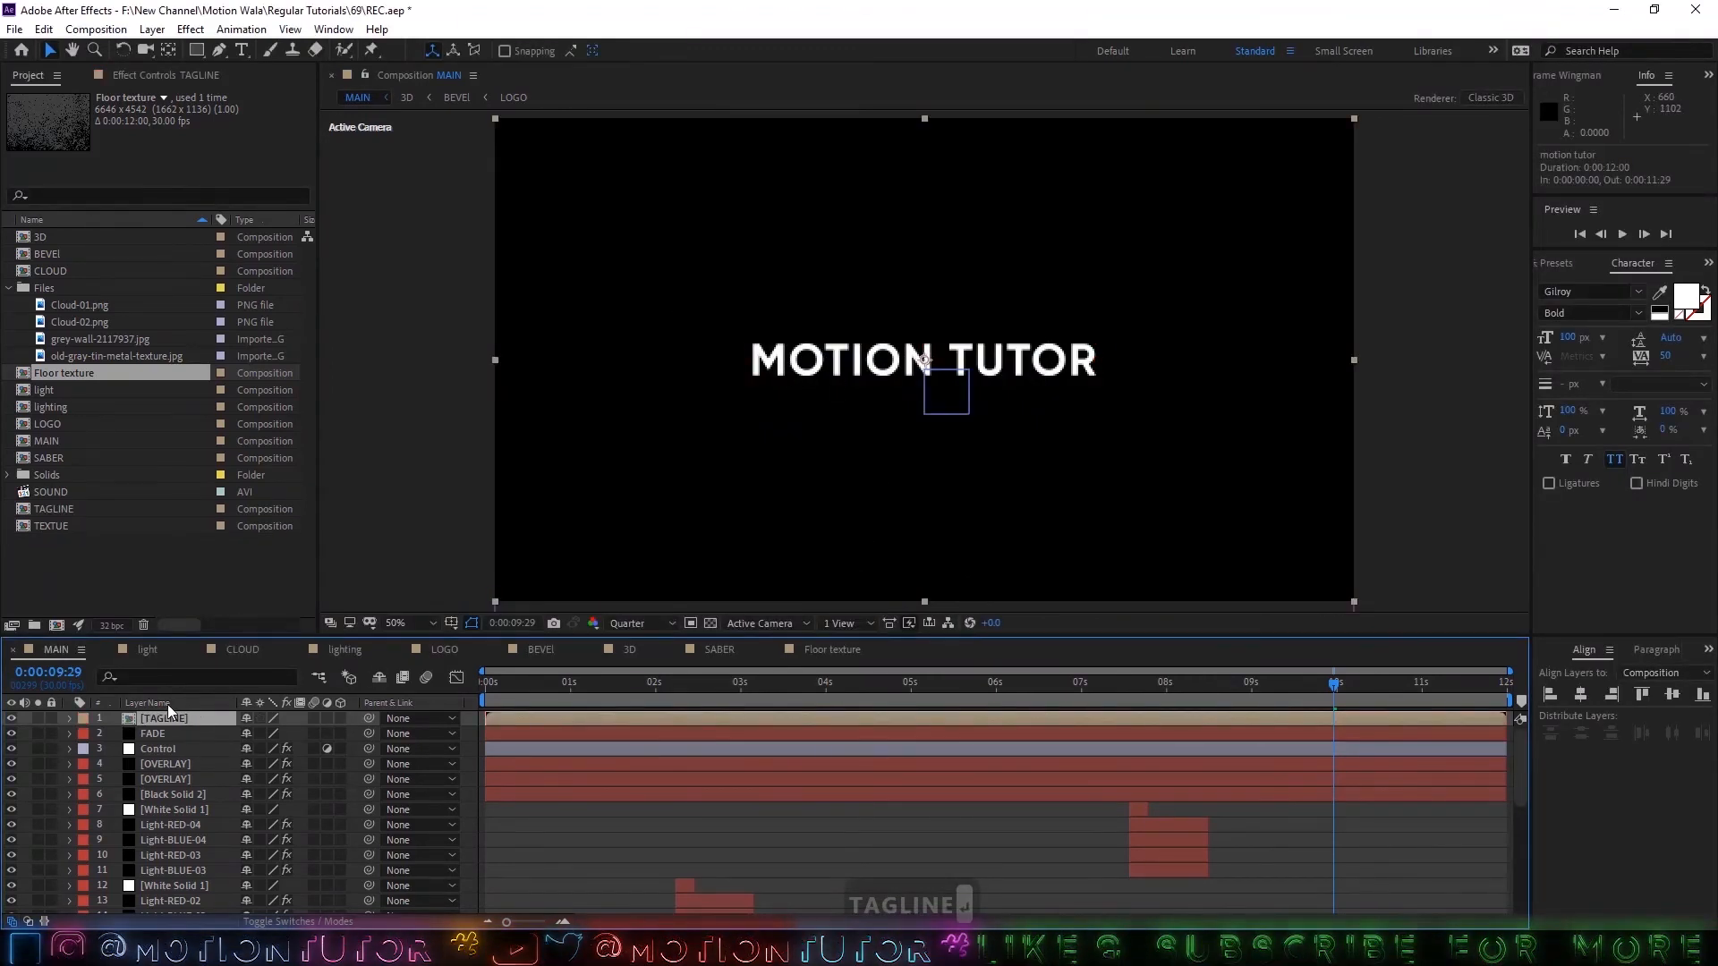
pyautogui.doubleClick(168, 718)
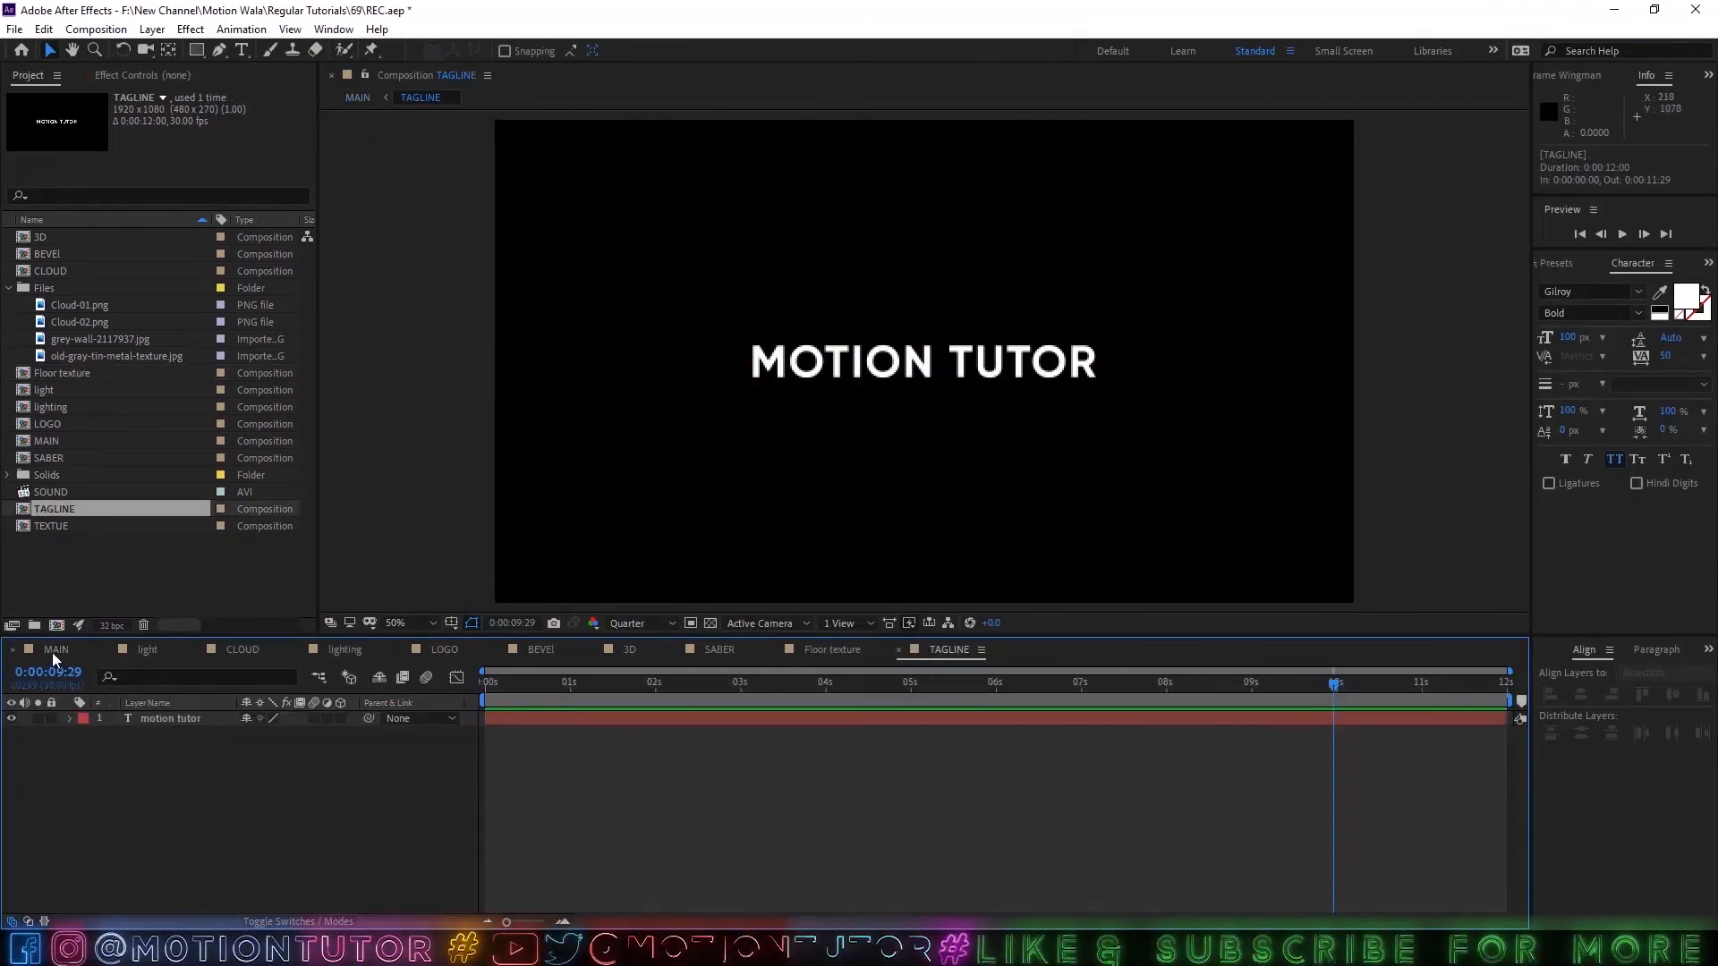
pyautogui.click(54, 651)
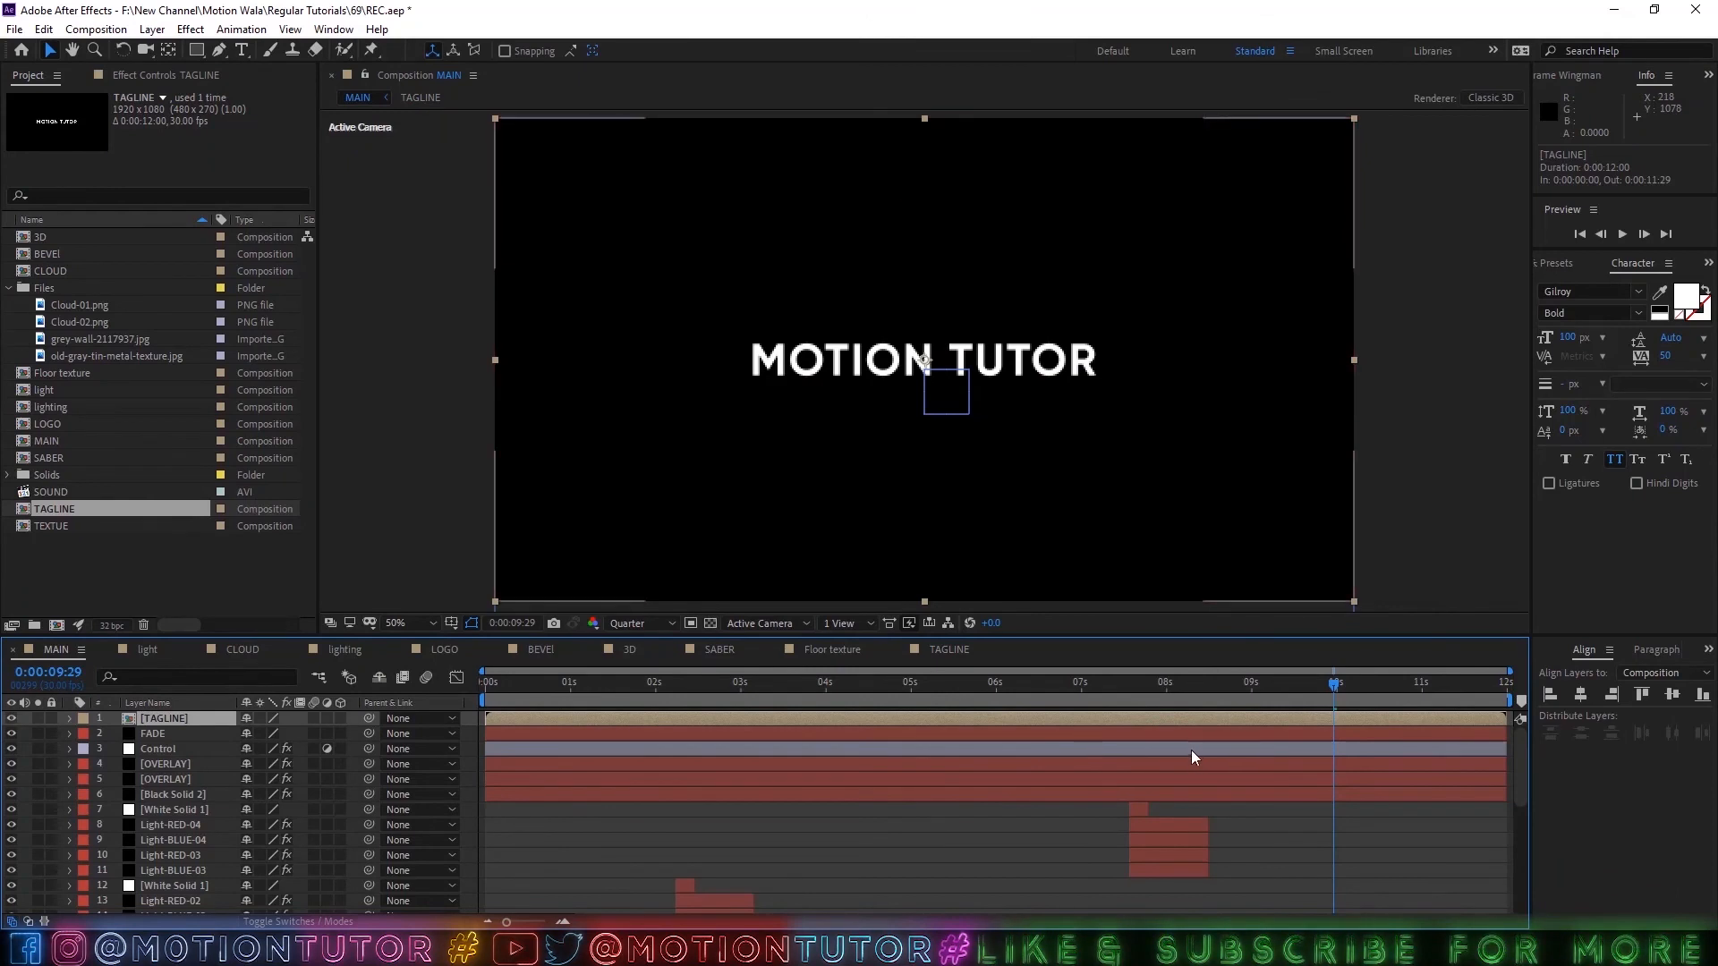
# Keyframe the TAGLINE layer's Opacity from 0% at 0:00:09:26 to 100% at 0:00:10:14, with FADE's Opacity keyframes shown for comparison.
pyautogui.press('y')
pyautogui.press('t')
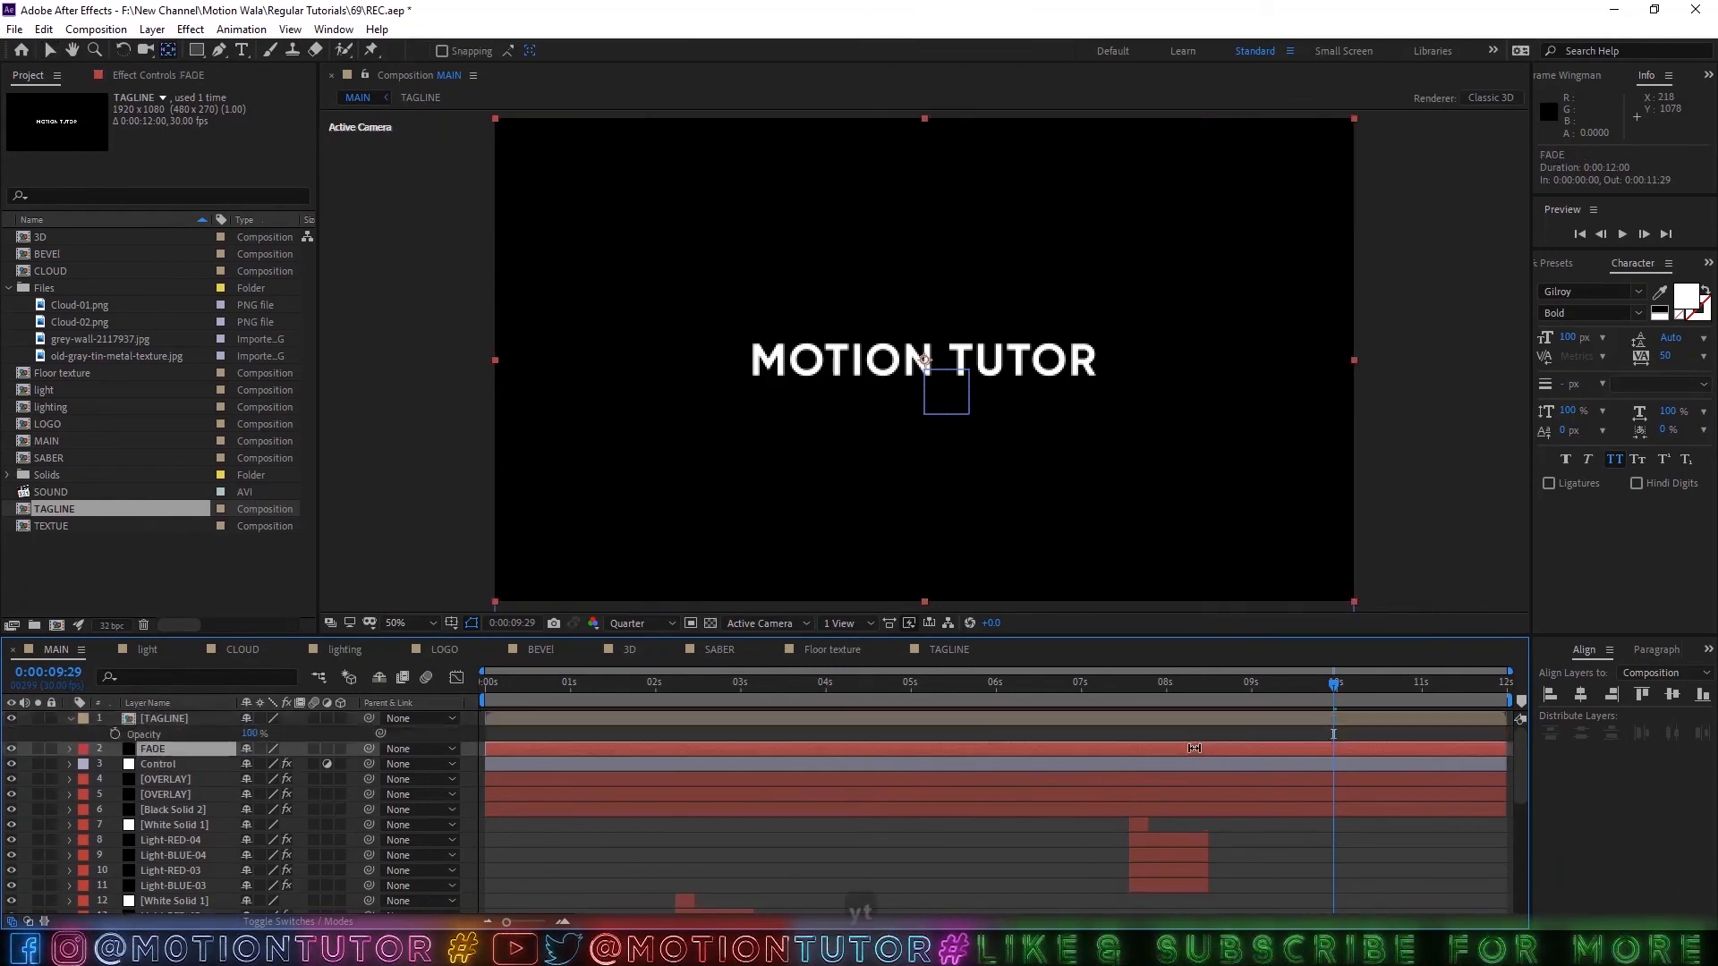
pyautogui.click(1228, 748)
pyautogui.press('t')
pyautogui.moveTo(1279, 685); pyautogui.dragTo(1375, 693)
pyautogui.click(117, 734)
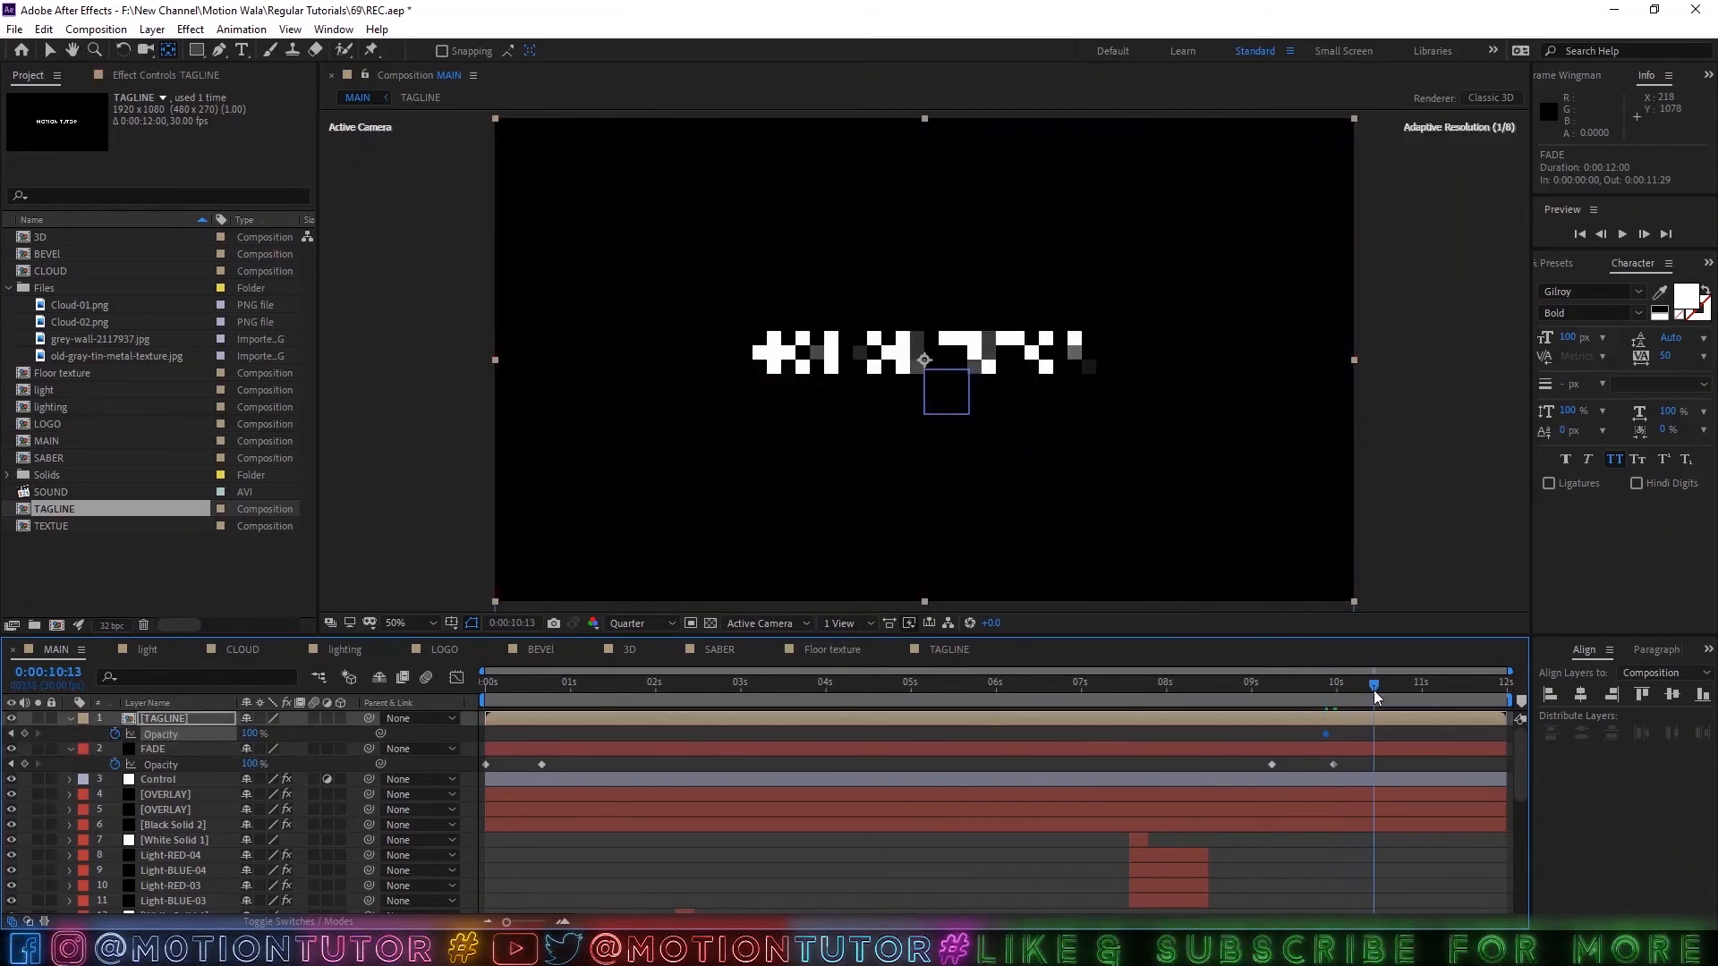
pyautogui.click(24, 733)
pyautogui.click(11, 734)
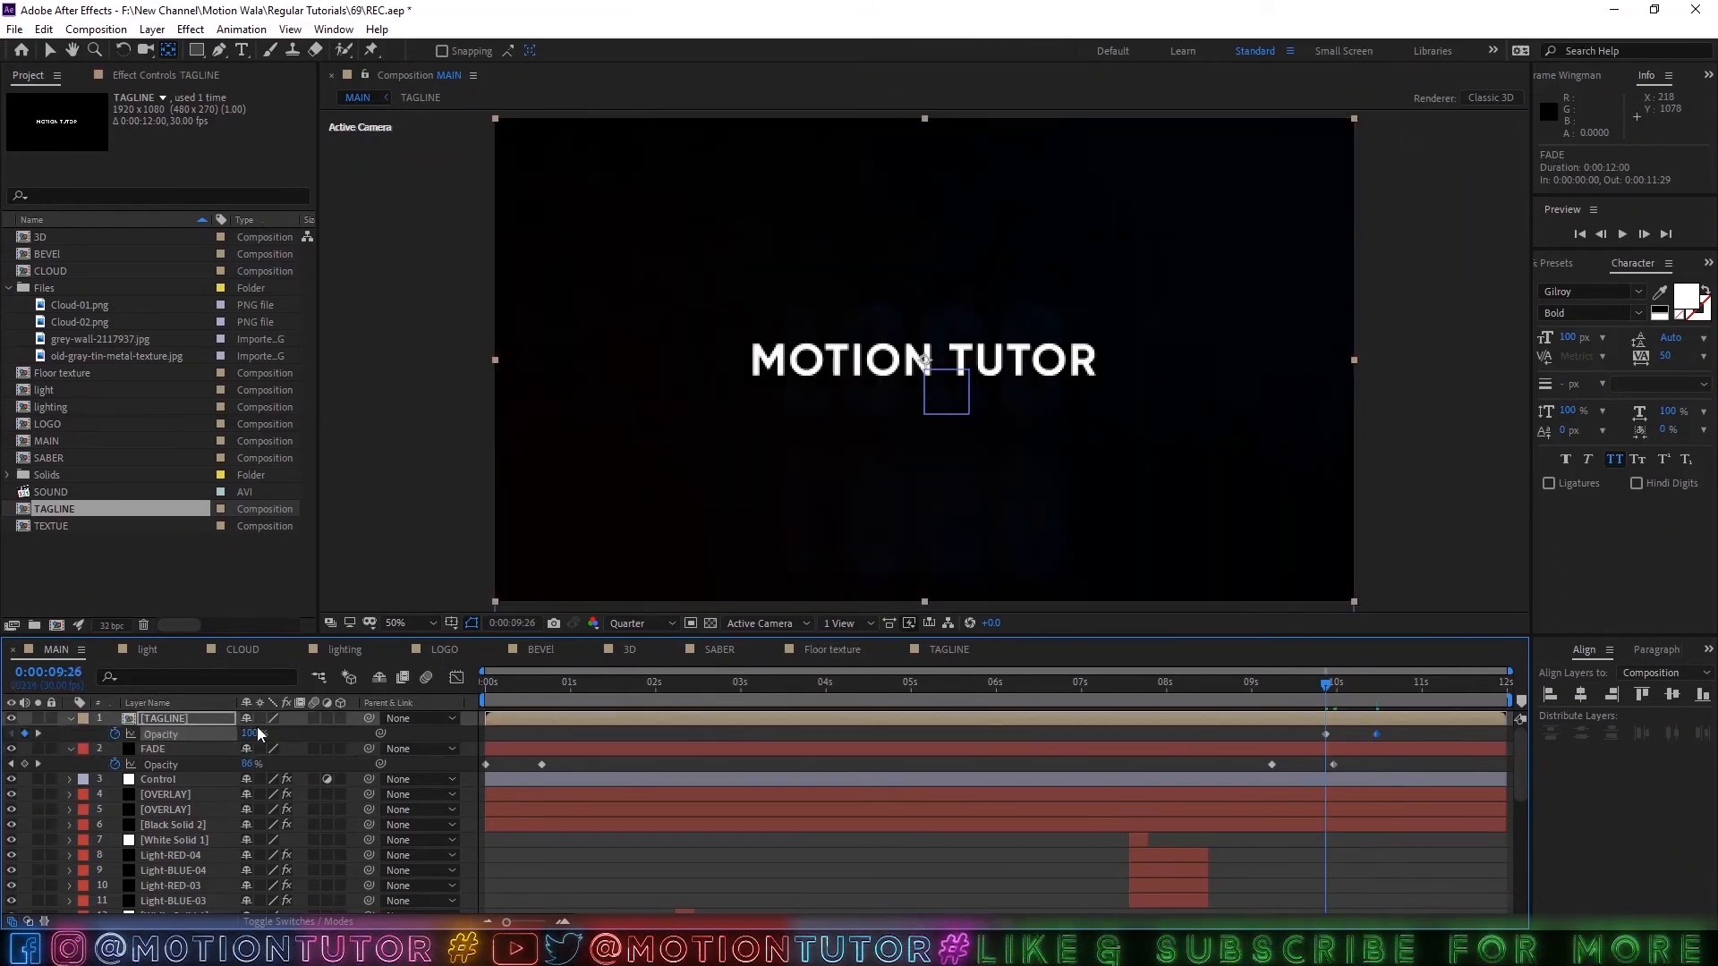
pyautogui.write('0')
pyautogui.press('Return')
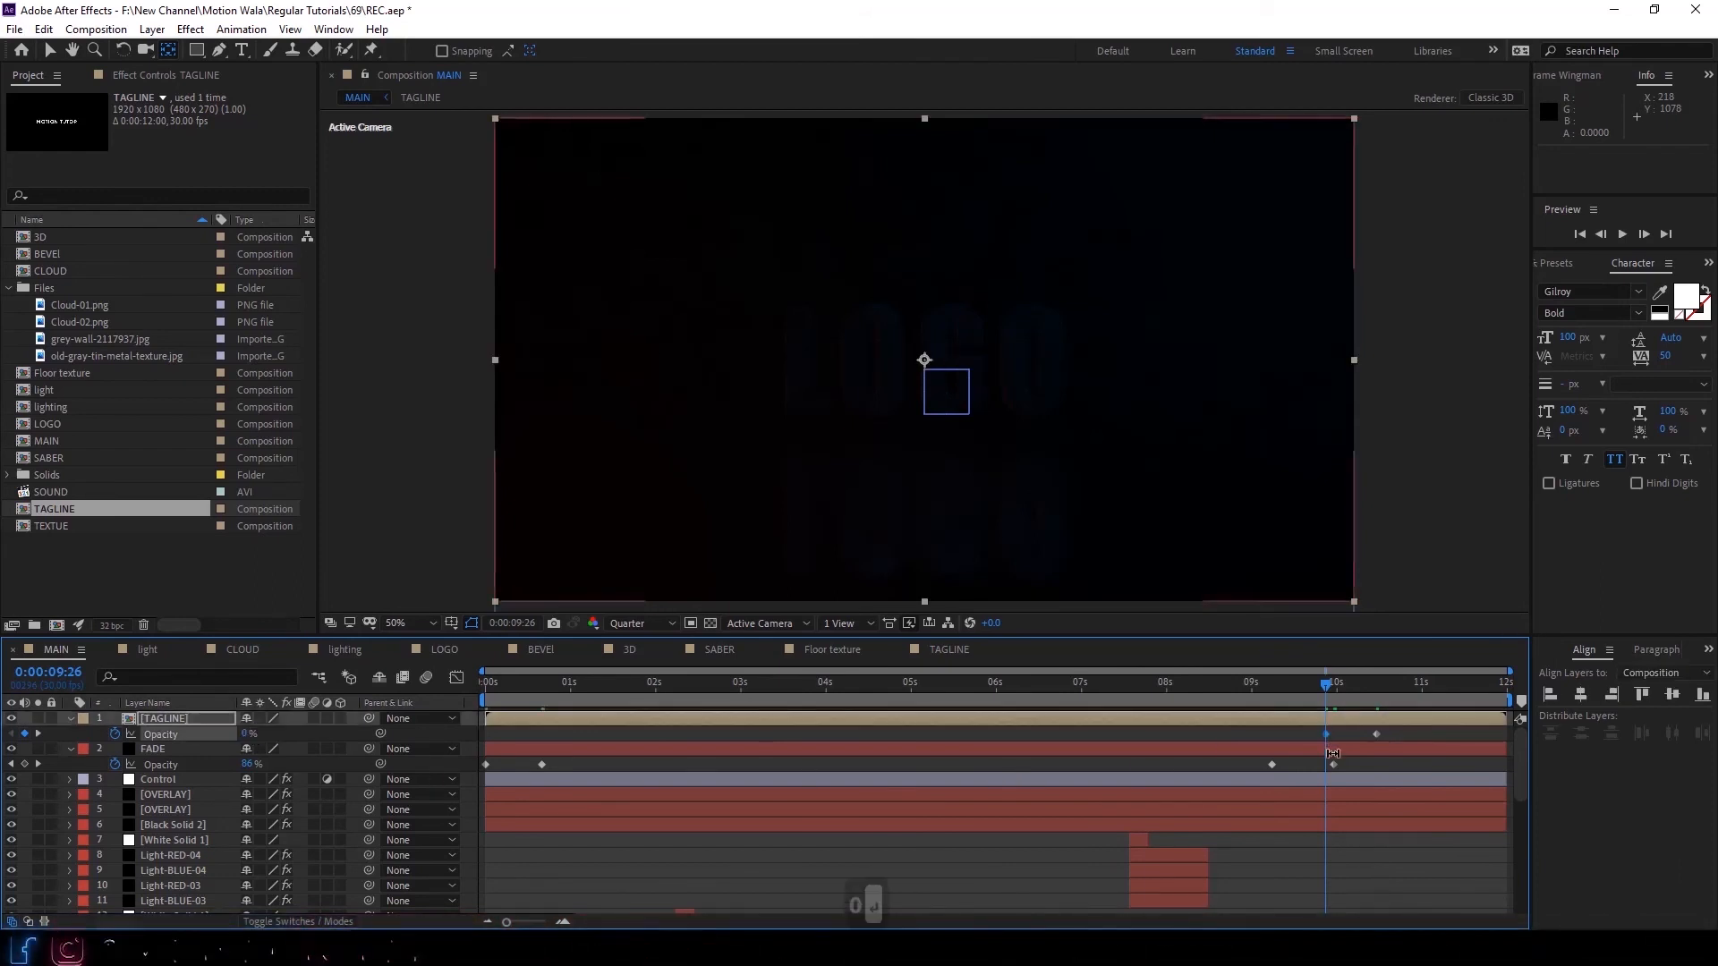
# Shift FADE's two fade-out keyframes to start at 0:00:09:04, move both TAGLINE Opacity keyframes slightly earlier, scrub the transition and save.
pyautogui.moveTo(1351, 770); pyautogui.dragTo(1266, 765)
pyautogui.click(1275, 690)
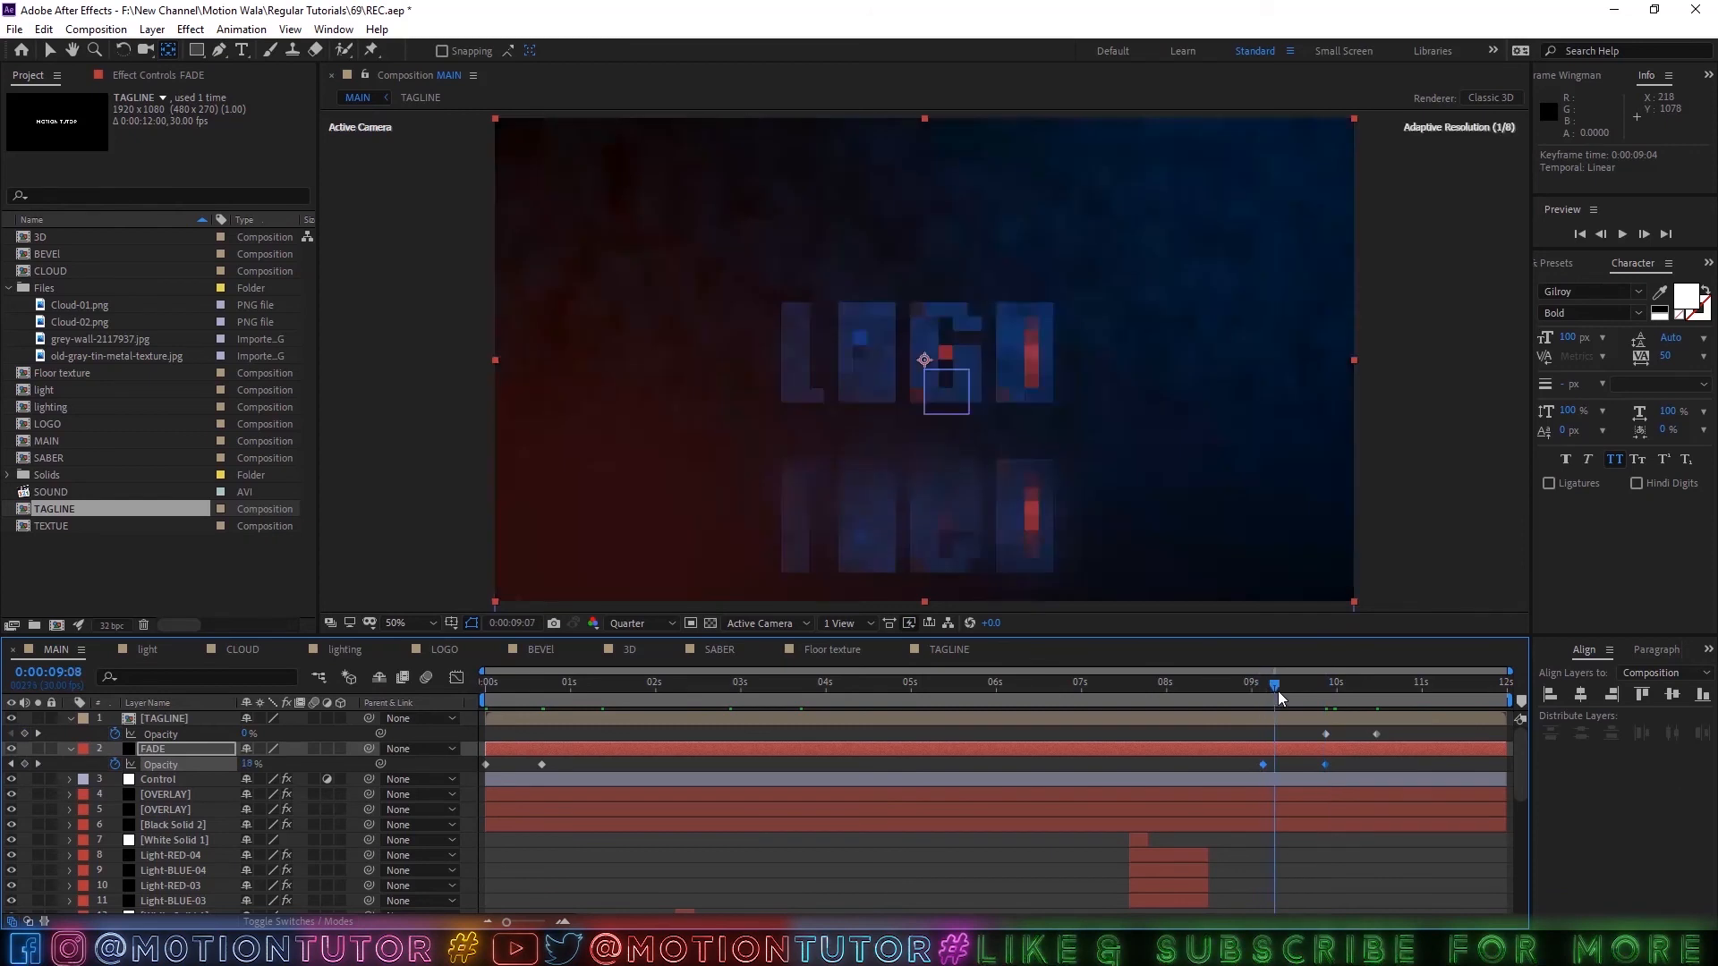
pyautogui.moveTo(1278, 691); pyautogui.dragTo(1371, 735)
pyautogui.click(1327, 734)
pyautogui.click(1258, 687)
pyautogui.moveTo(1258, 686); pyautogui.dragTo(1358, 688)
pyautogui.hotkey('ctrl', 's')
# Collapse the TAGLINE and FADE layers' properties and save the project.
pyautogui.keyDown('ctrl'); pyautogui.click(177, 749); pyautogui.keyUp('ctrl')
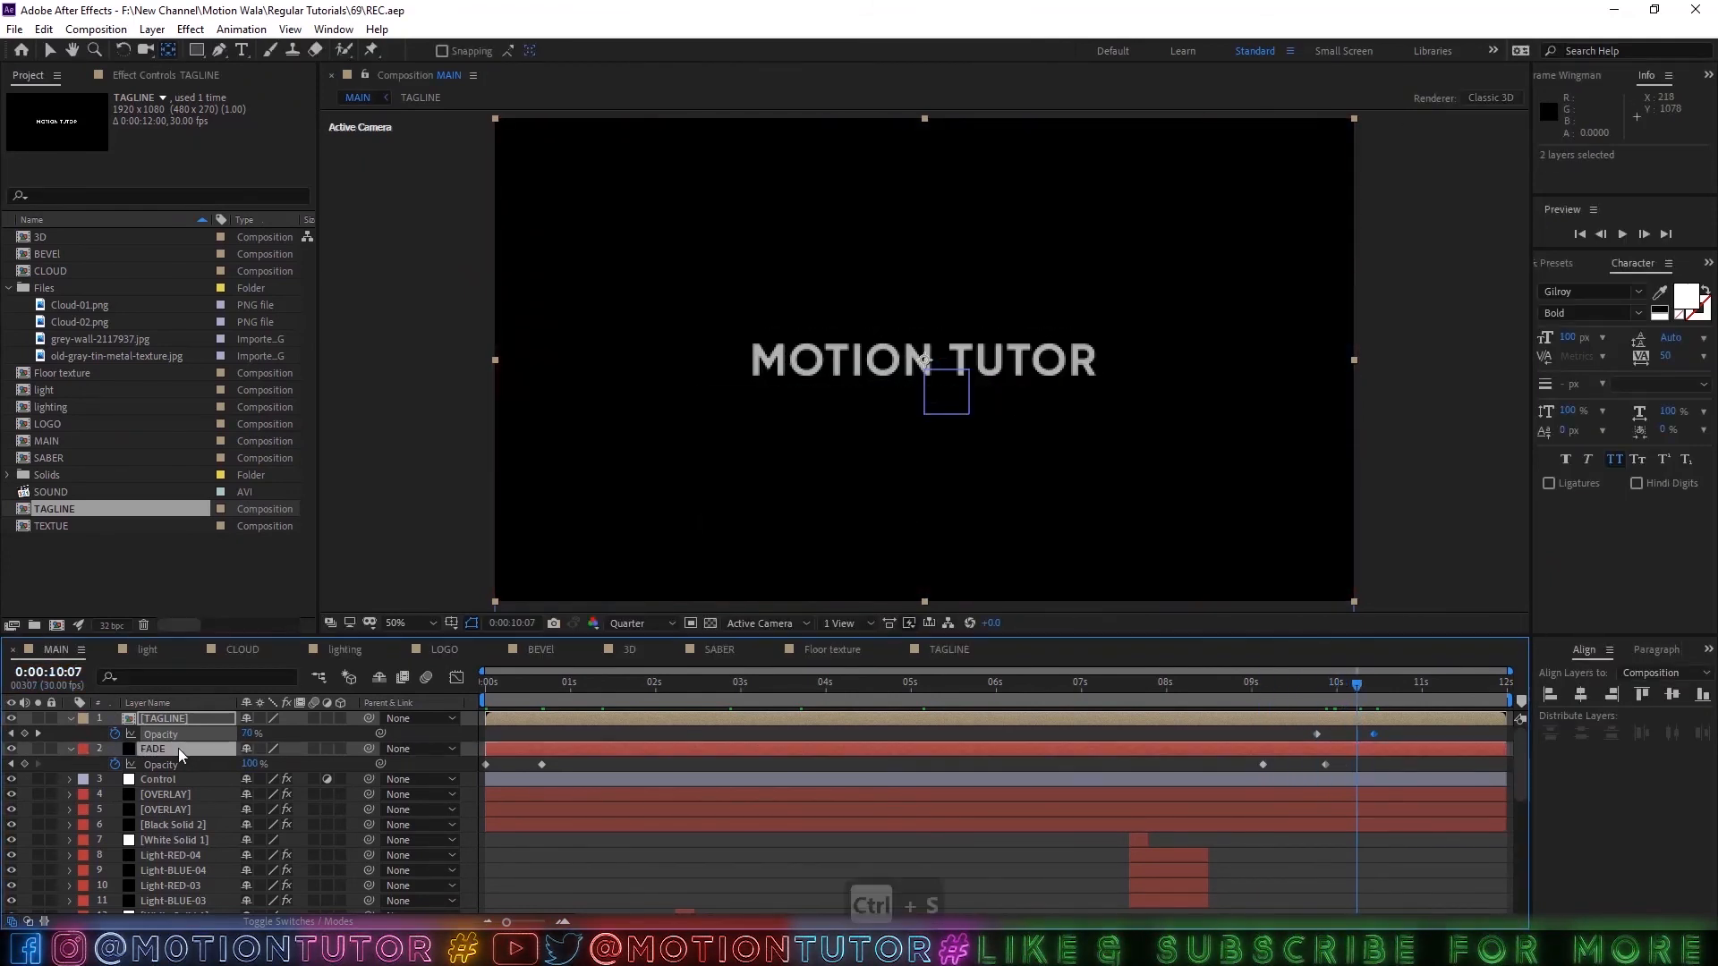
pyautogui.click(69, 720)
pyautogui.click(881, 795)
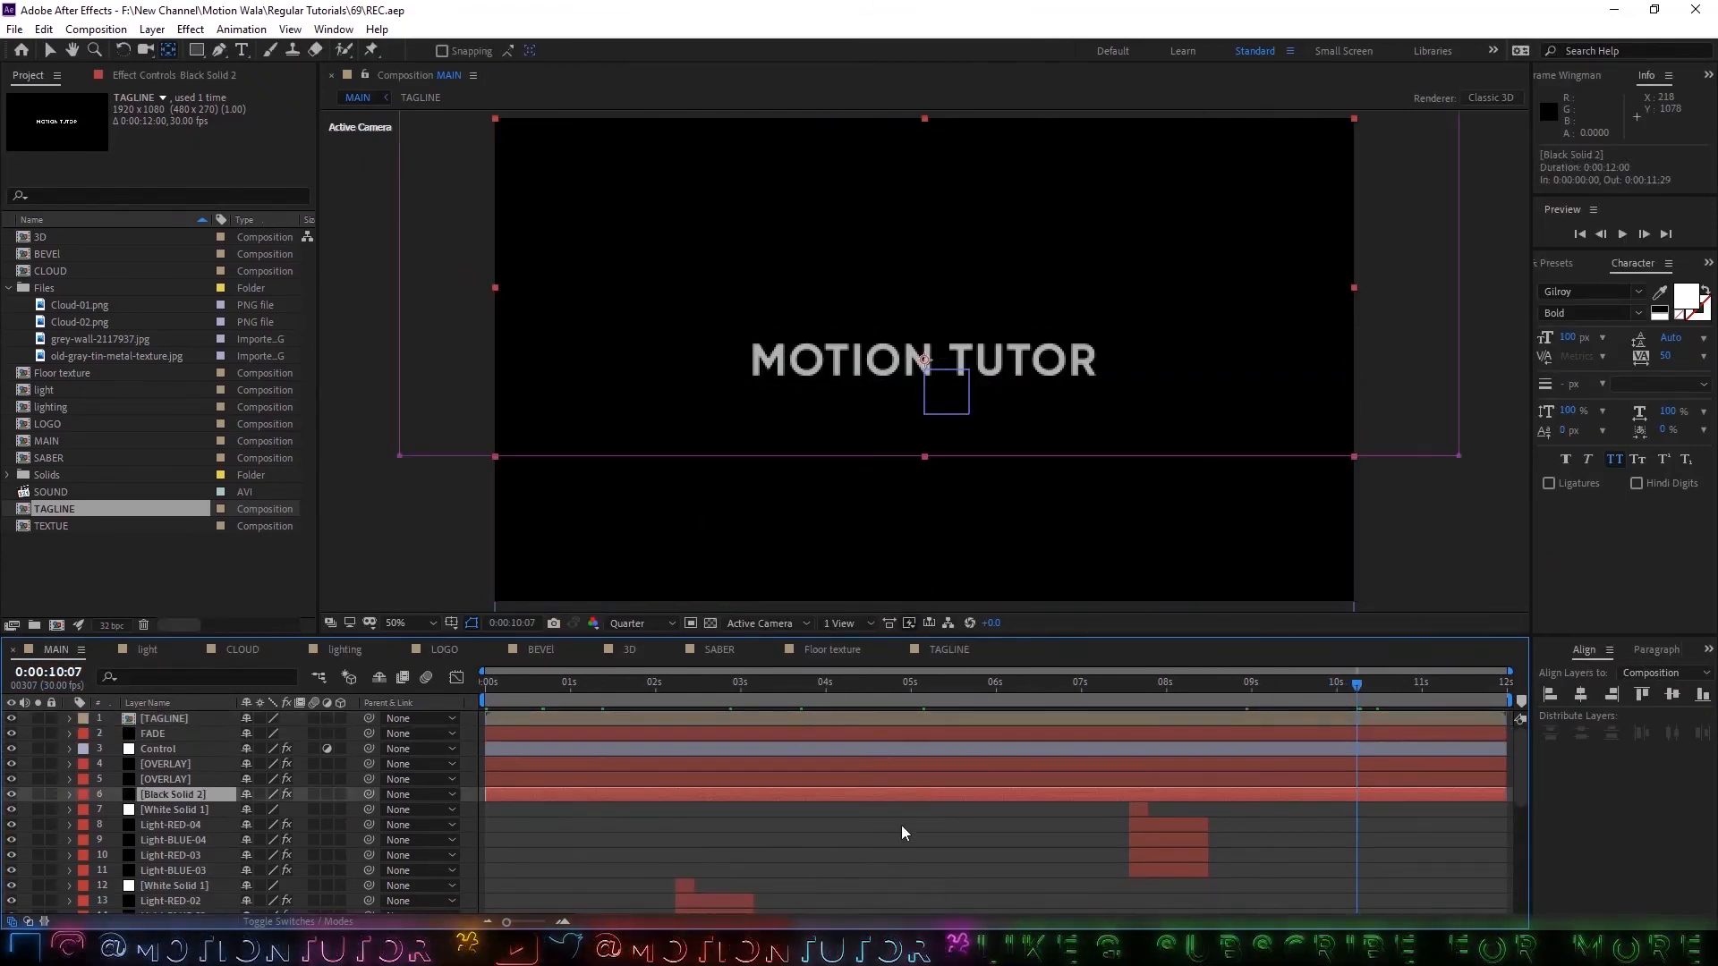
pyautogui.click(900, 824)
pyautogui.hotkey('ctrl', 's')
# Set the composition view to Fit up to 100%, collapse the Files folder in the project and save.
pyautogui.scroll(-8, 705, 825)
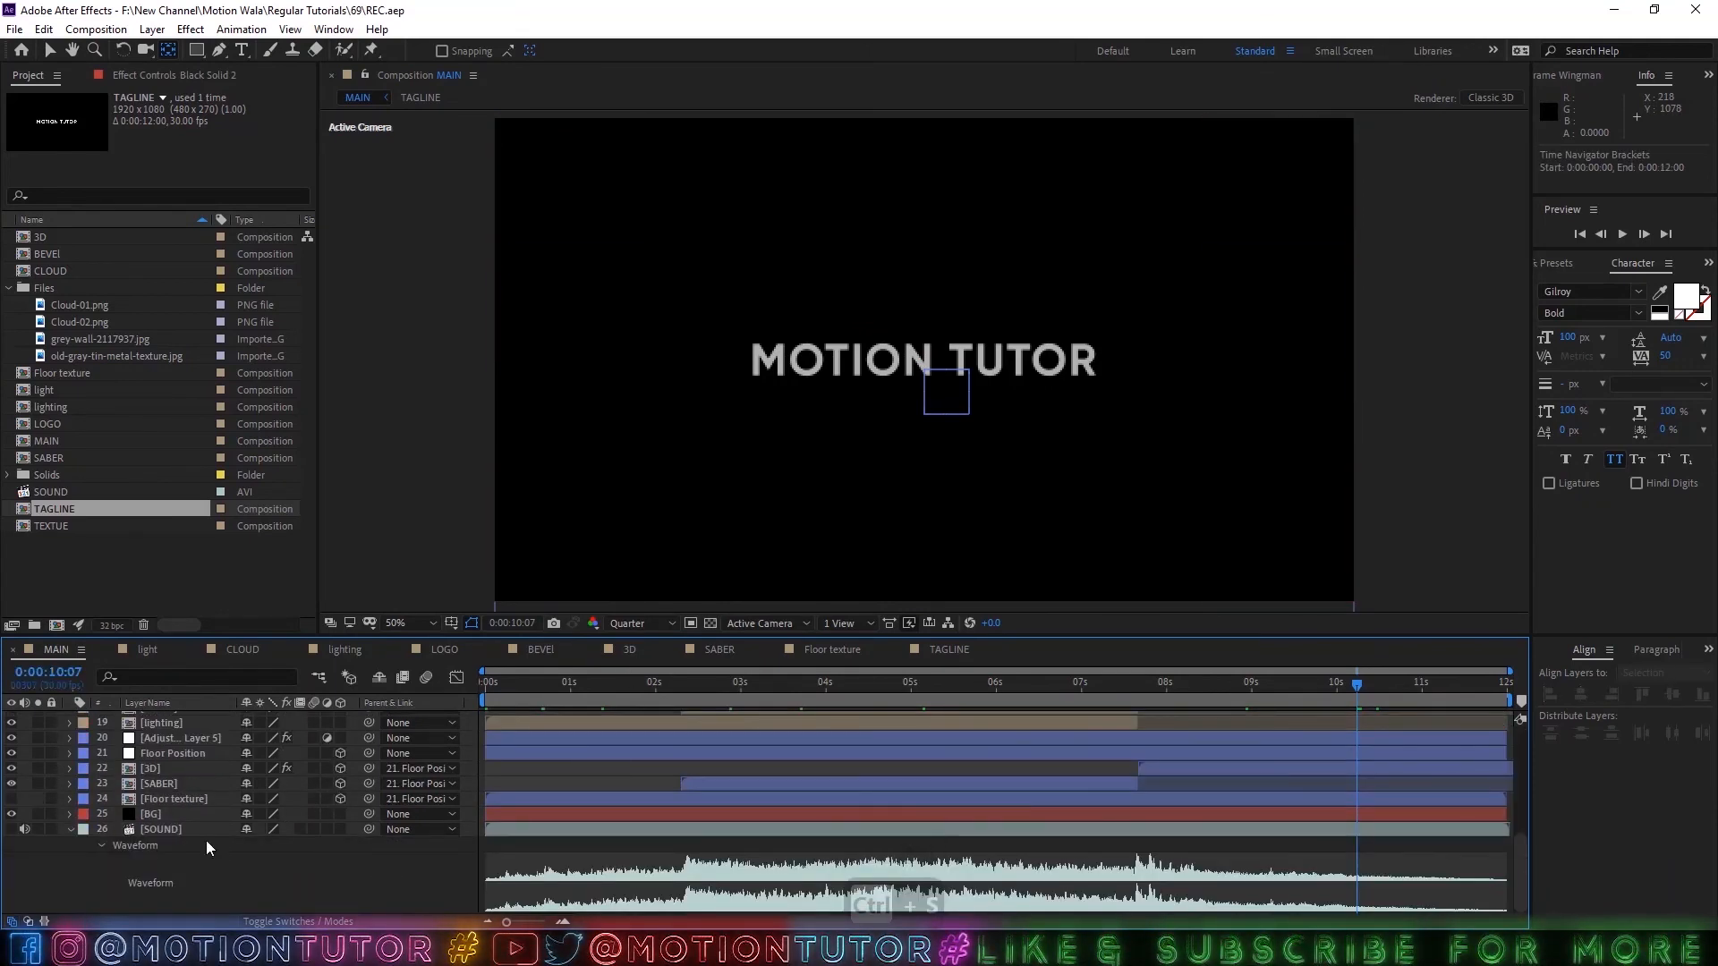
pyautogui.click(417, 625)
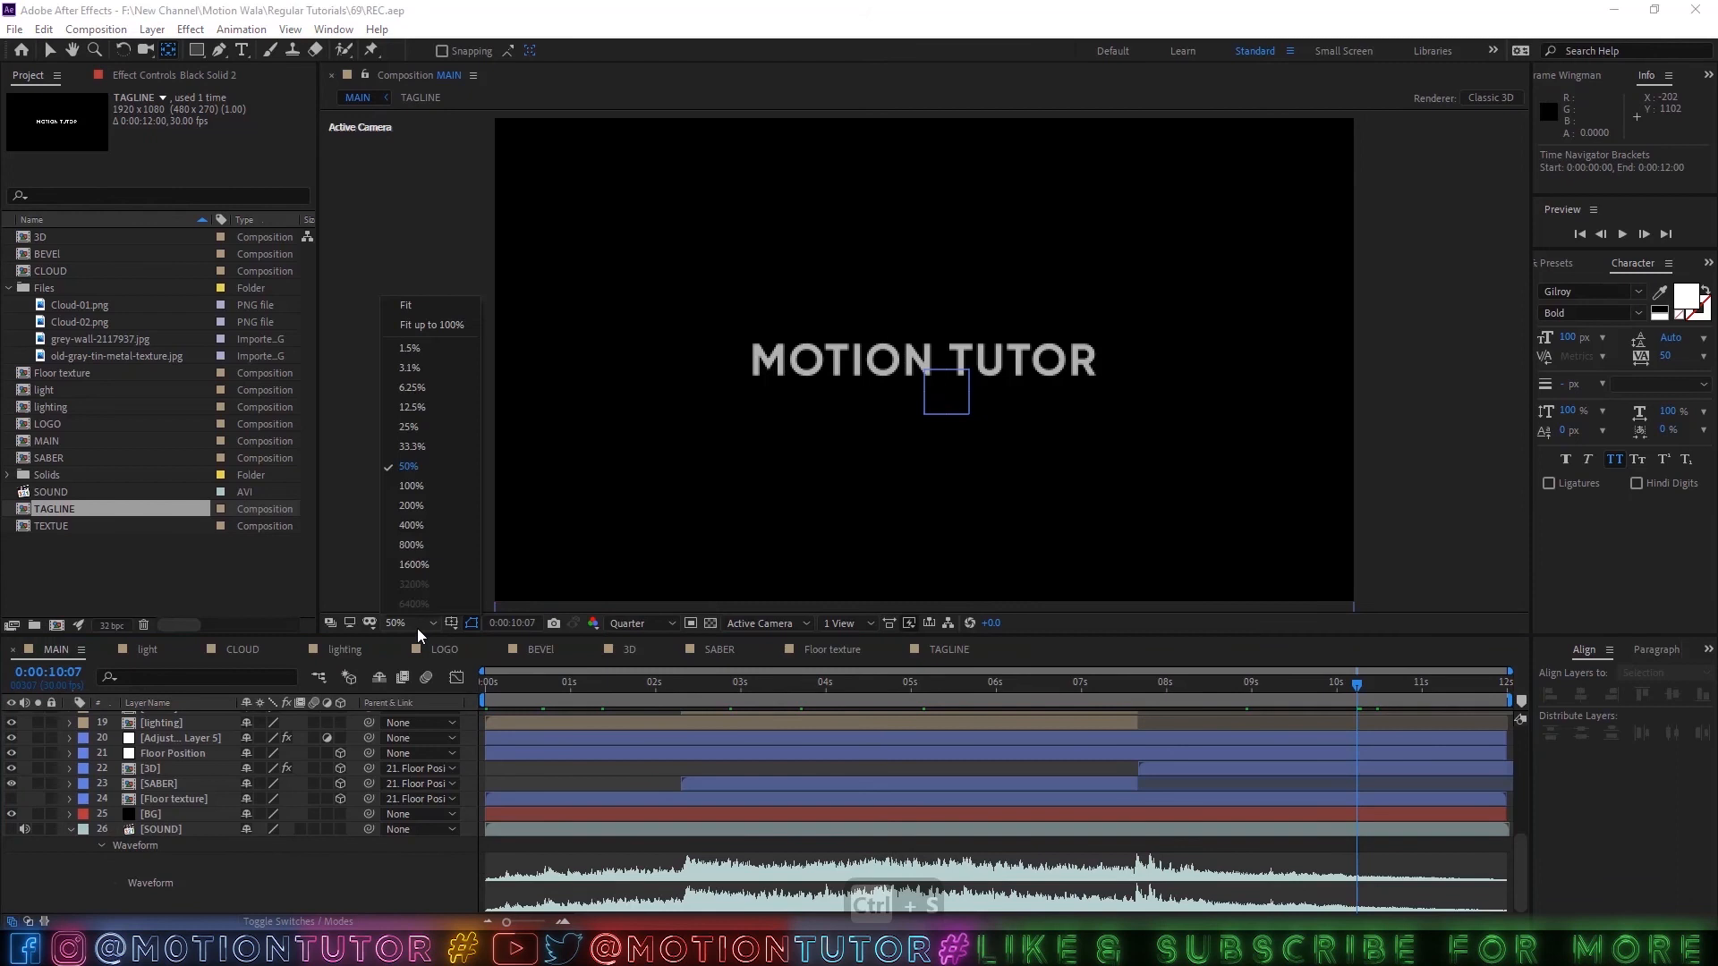
pyautogui.click(421, 327)
pyautogui.click(10, 288)
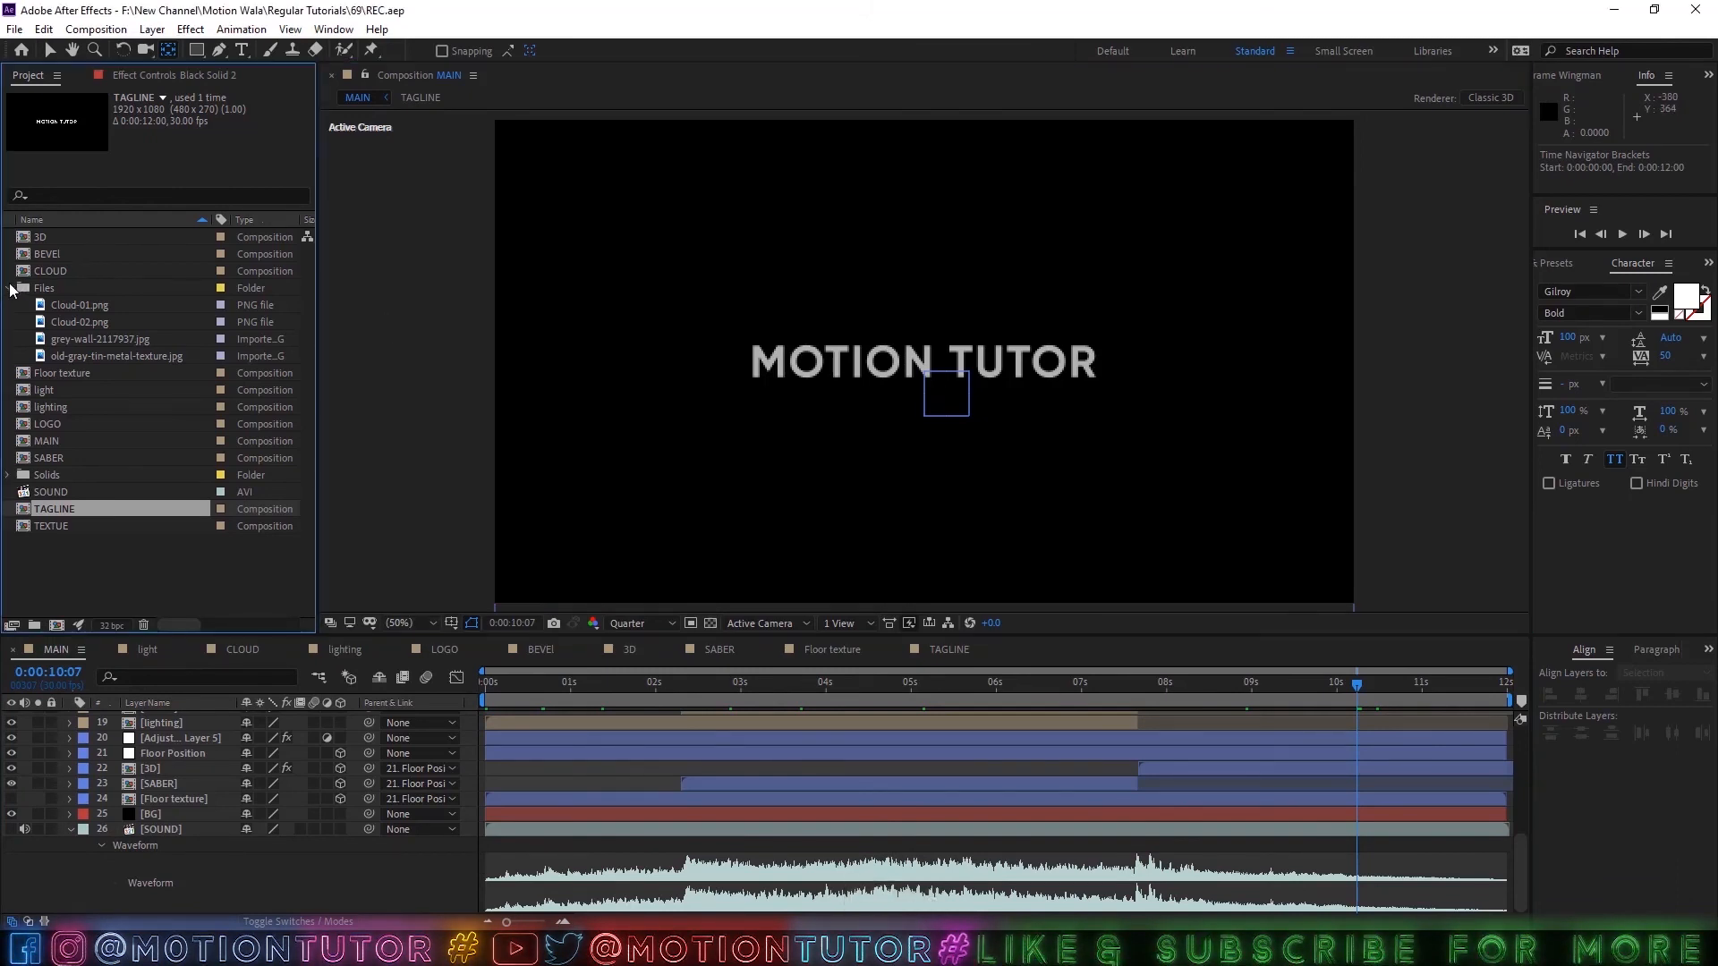
pyautogui.hotkey('ctrl', 's')
pyautogui.click(111, 485)
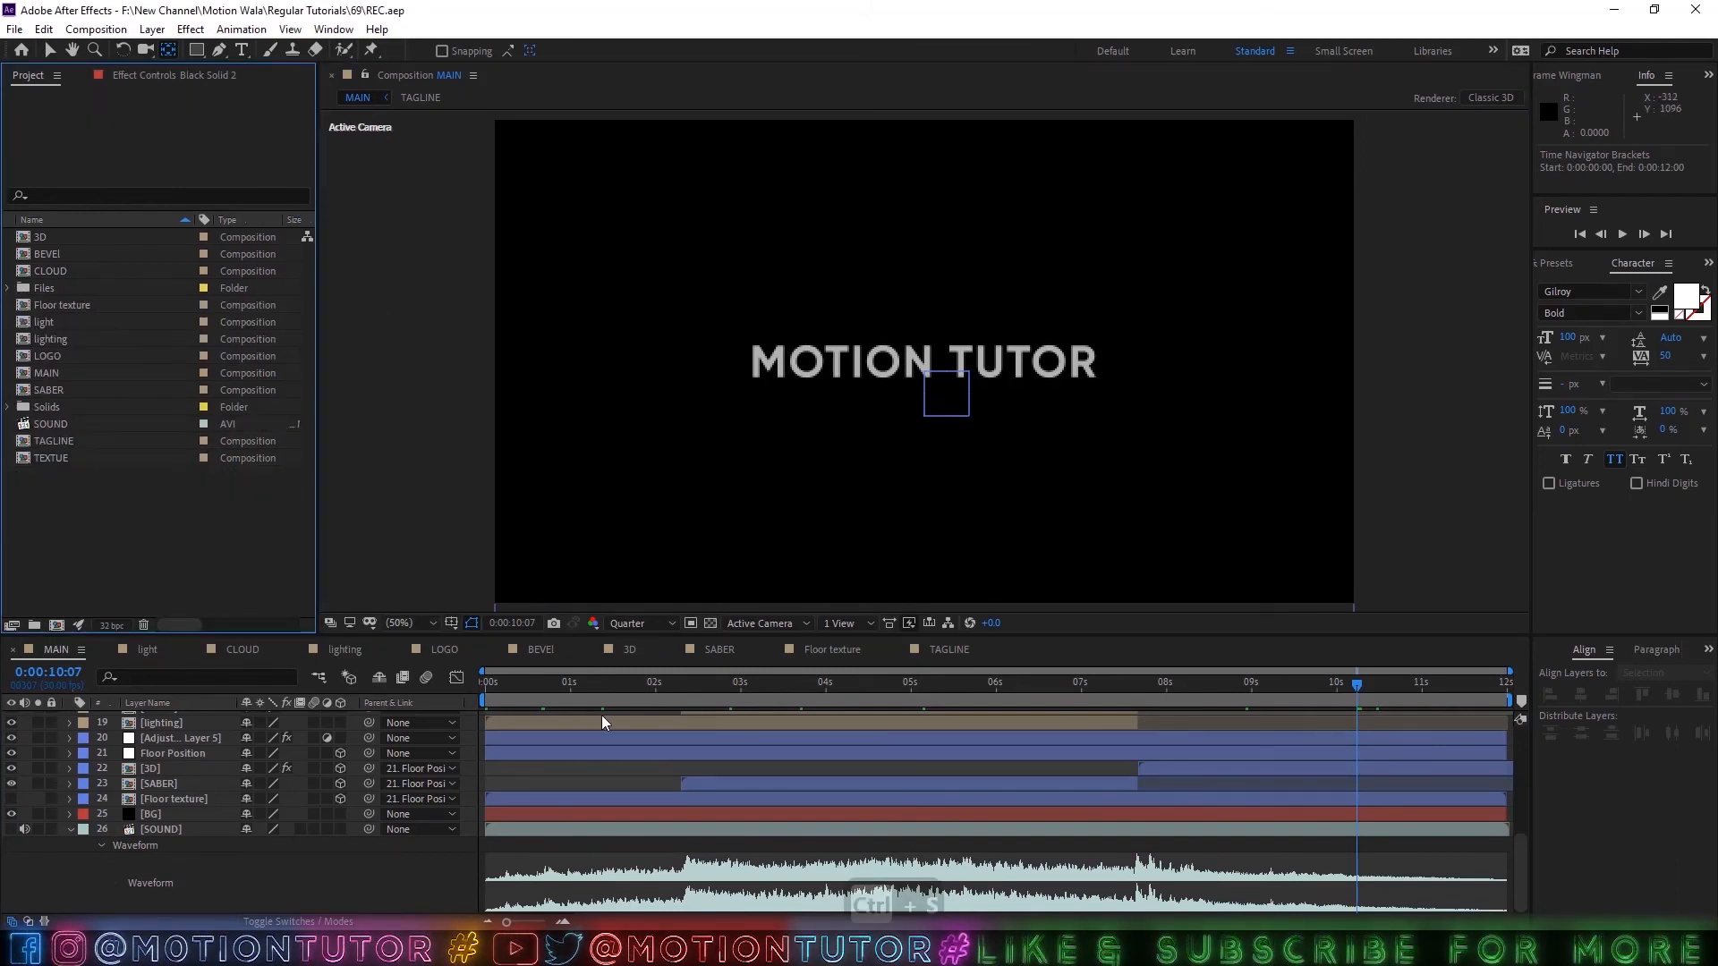
# Show the layers' blend mode column and preview the MAIN composition from 0:00:00:00.
pyautogui.moveTo(589, 687); pyautogui.dragTo(401, 695)
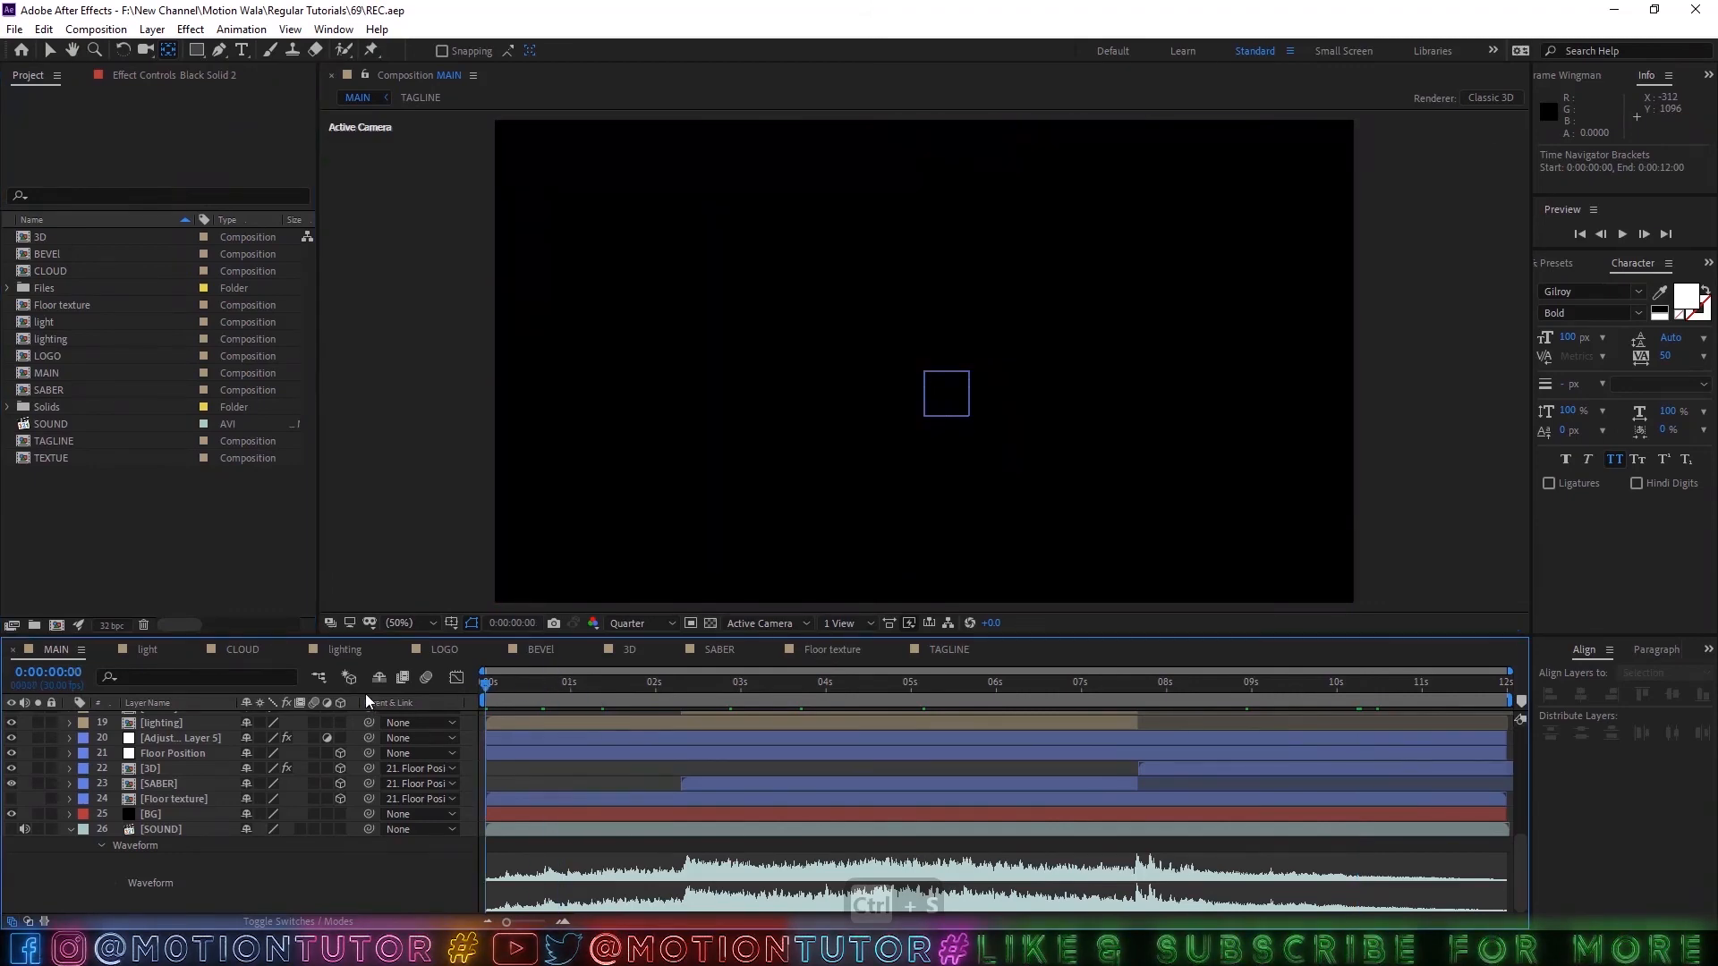
pyautogui.press('F4')
pyautogui.press('space')
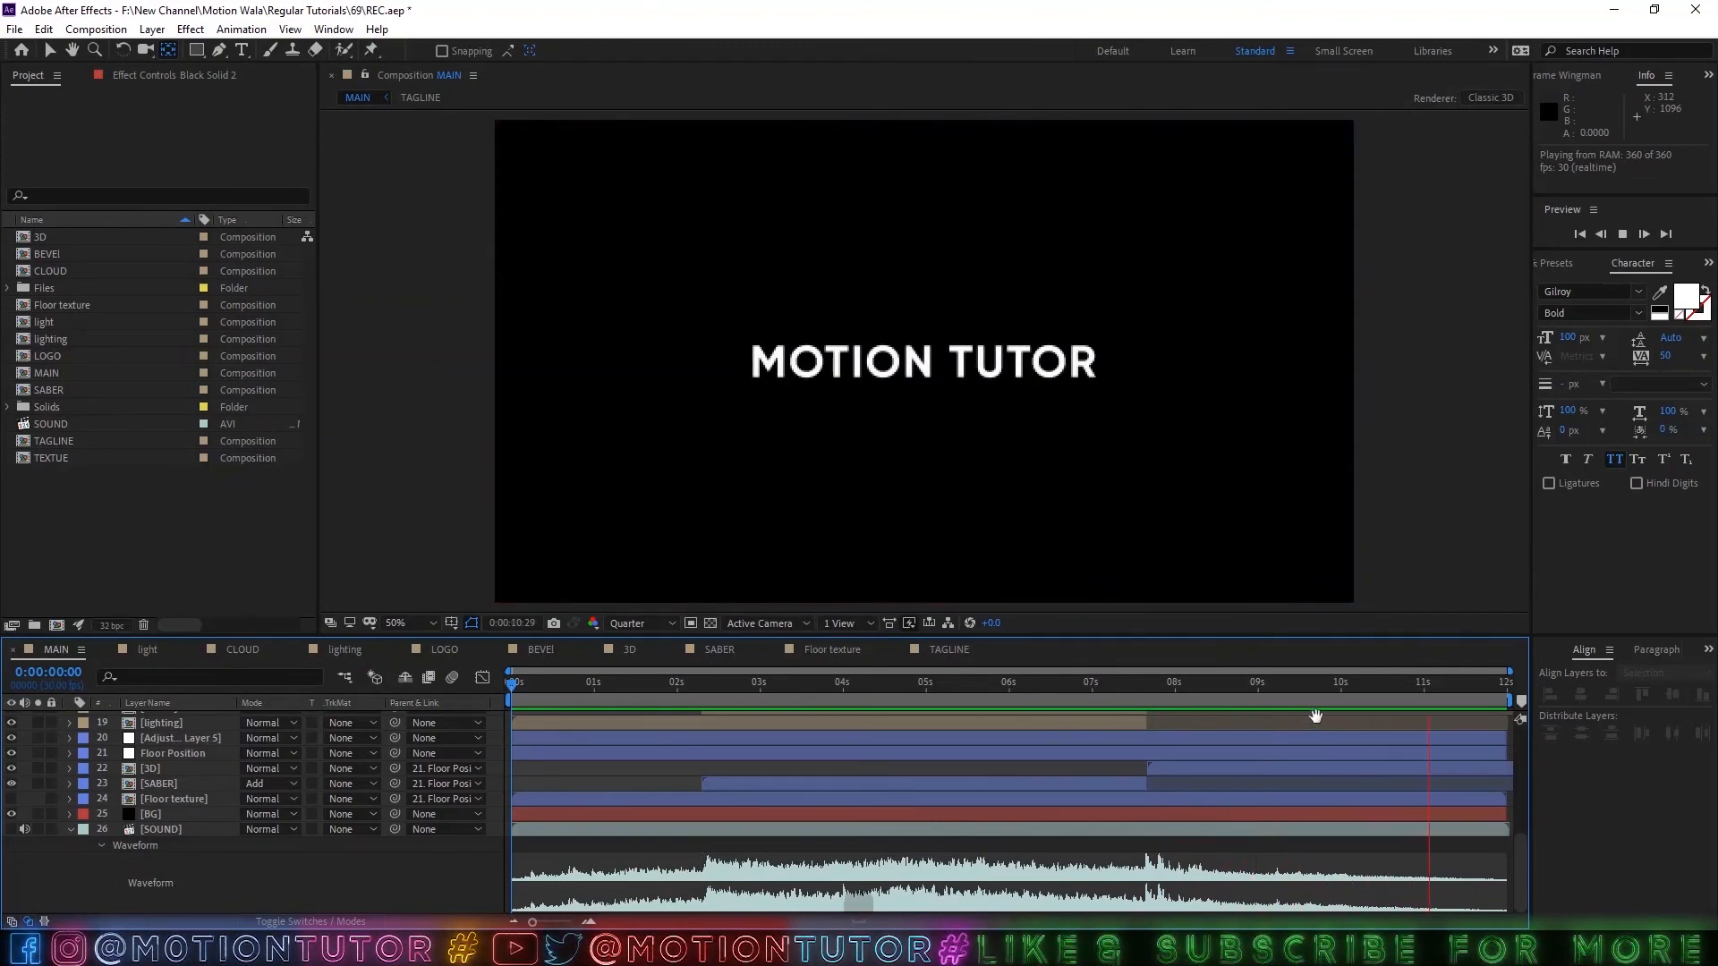
pyautogui.press('space')
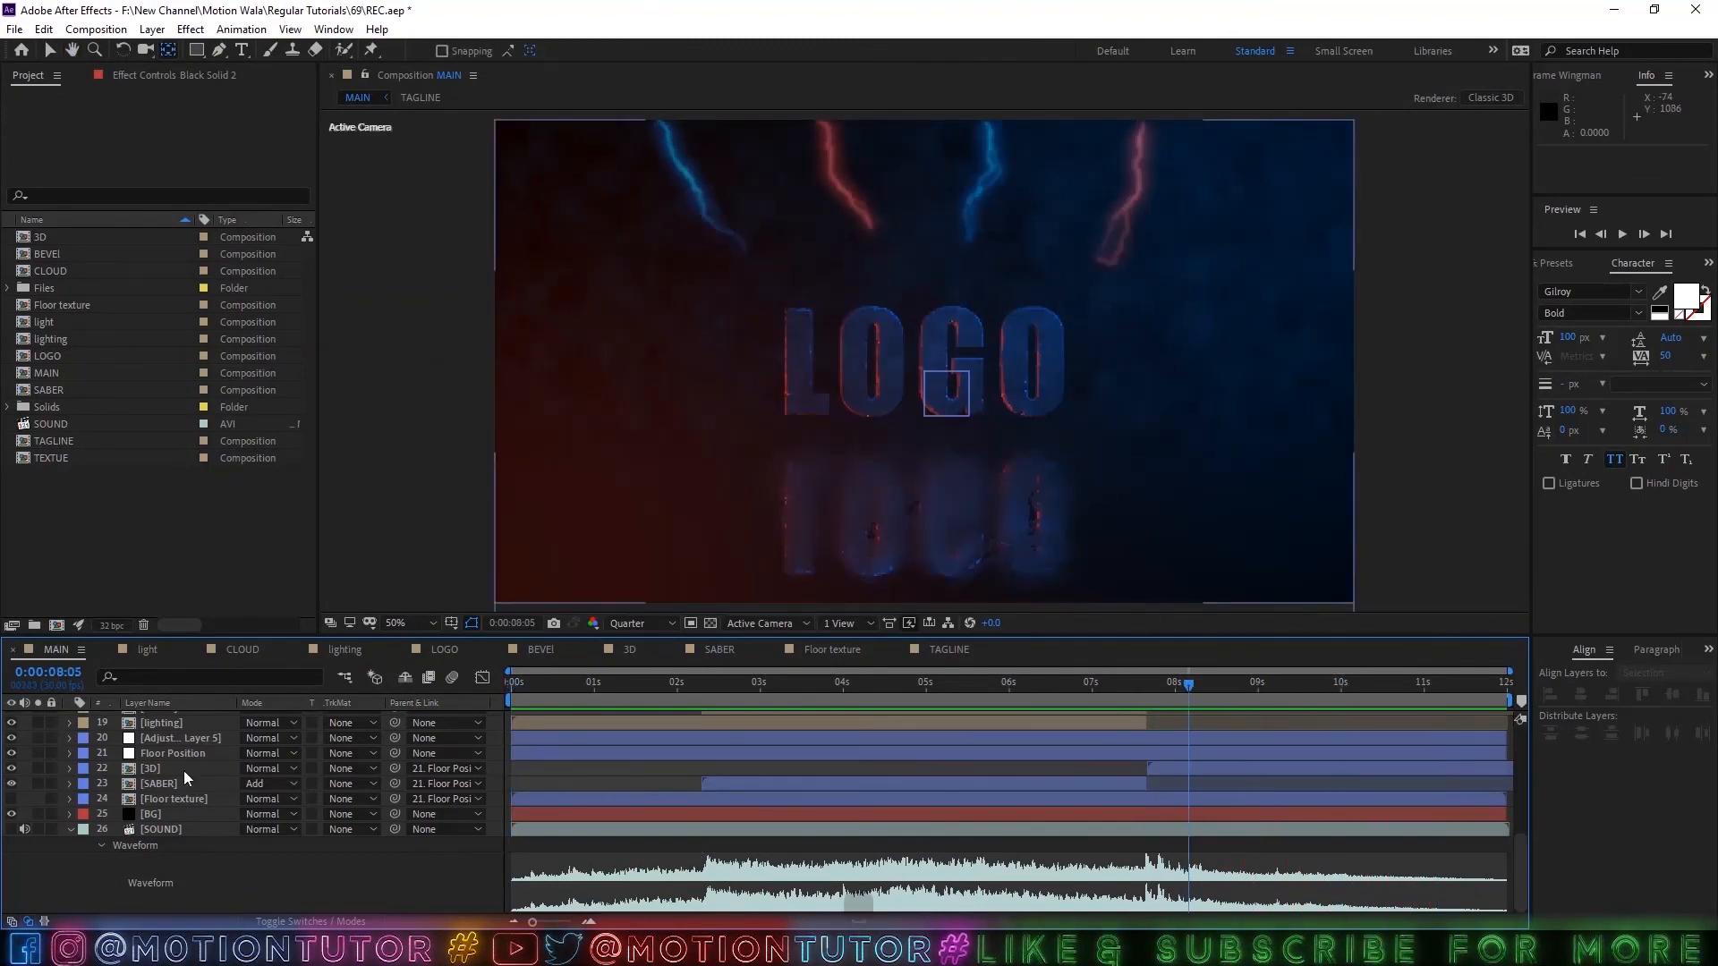
# Reveal Black Solid 2's animated Fractal Noise properties, go to 0:00:11:29, and isolate the layer against the transparency grid.
pyautogui.scroll(3, 174, 766)
pyautogui.scroll(3, 163, 764)
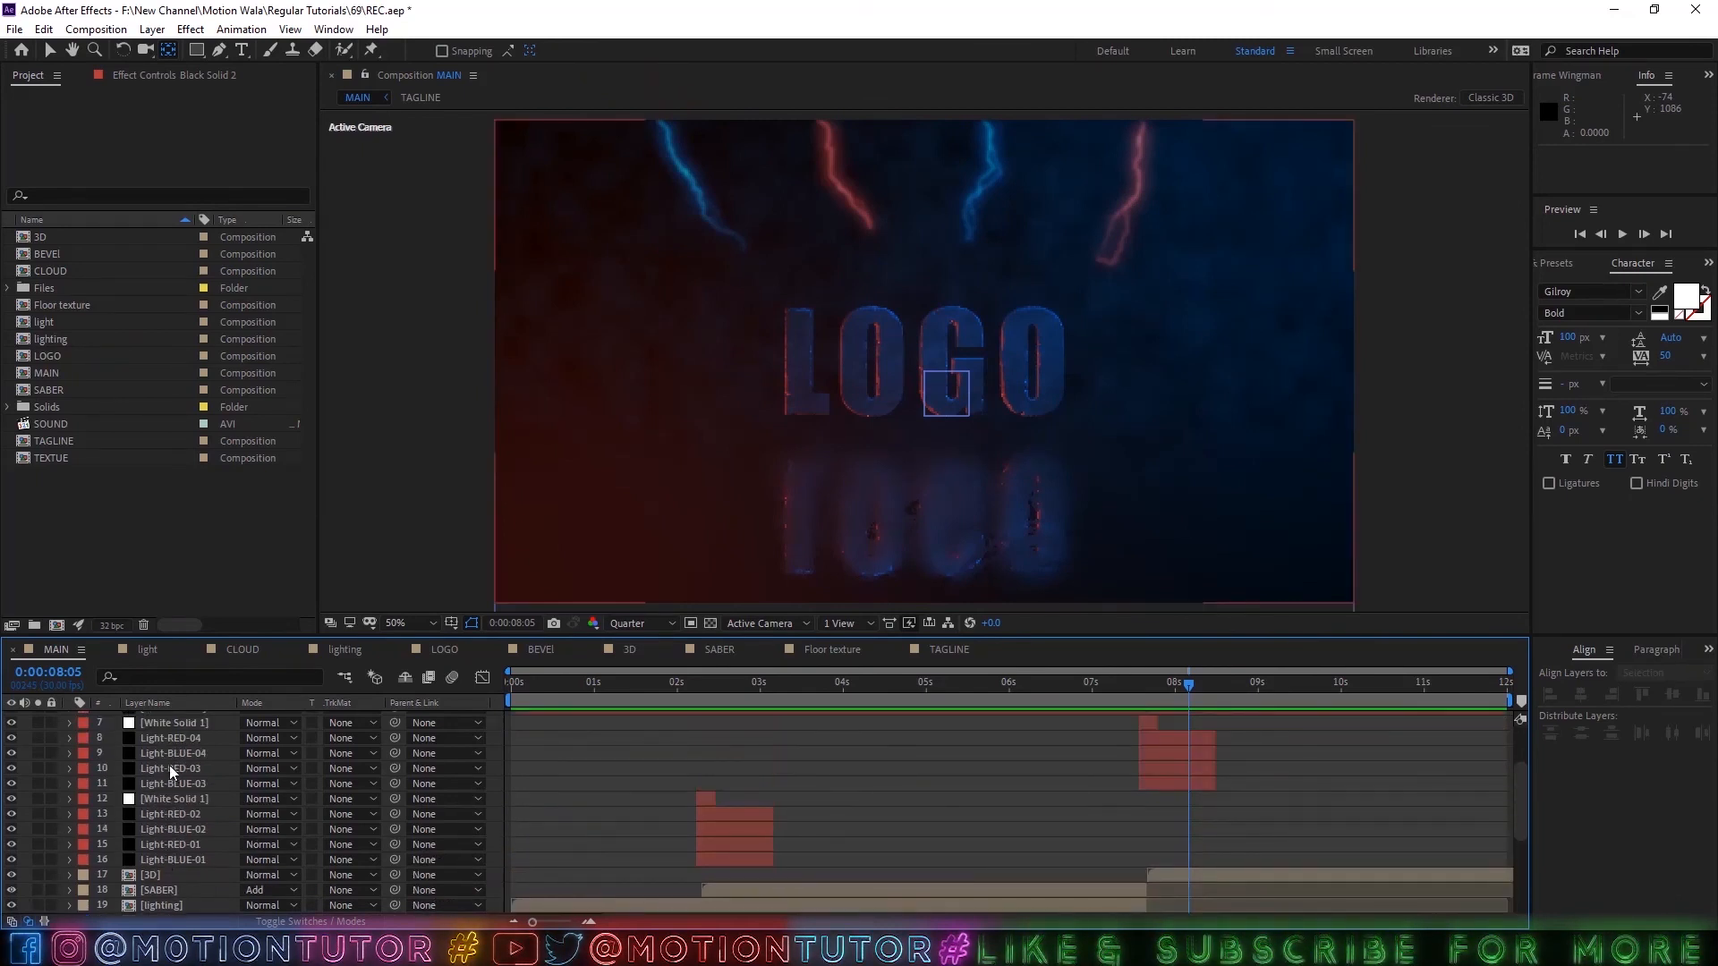
pyautogui.scroll(2, 171, 768)
pyautogui.click(167, 754)
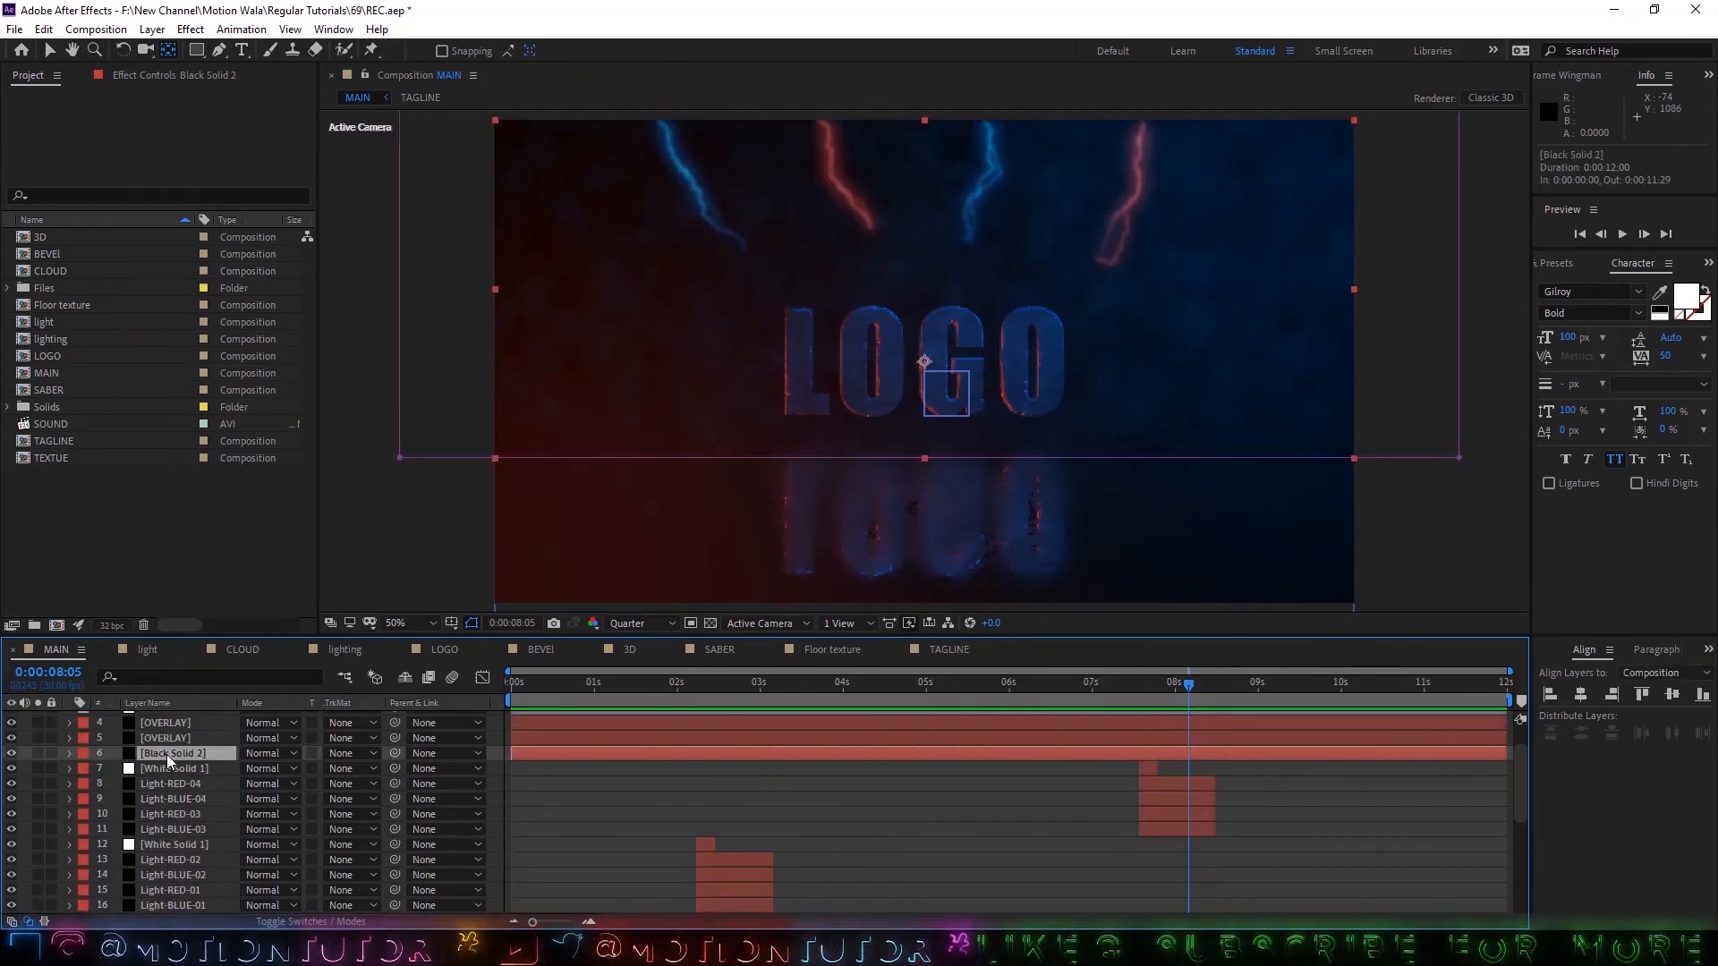
pyautogui.press('u')
pyautogui.press('k')
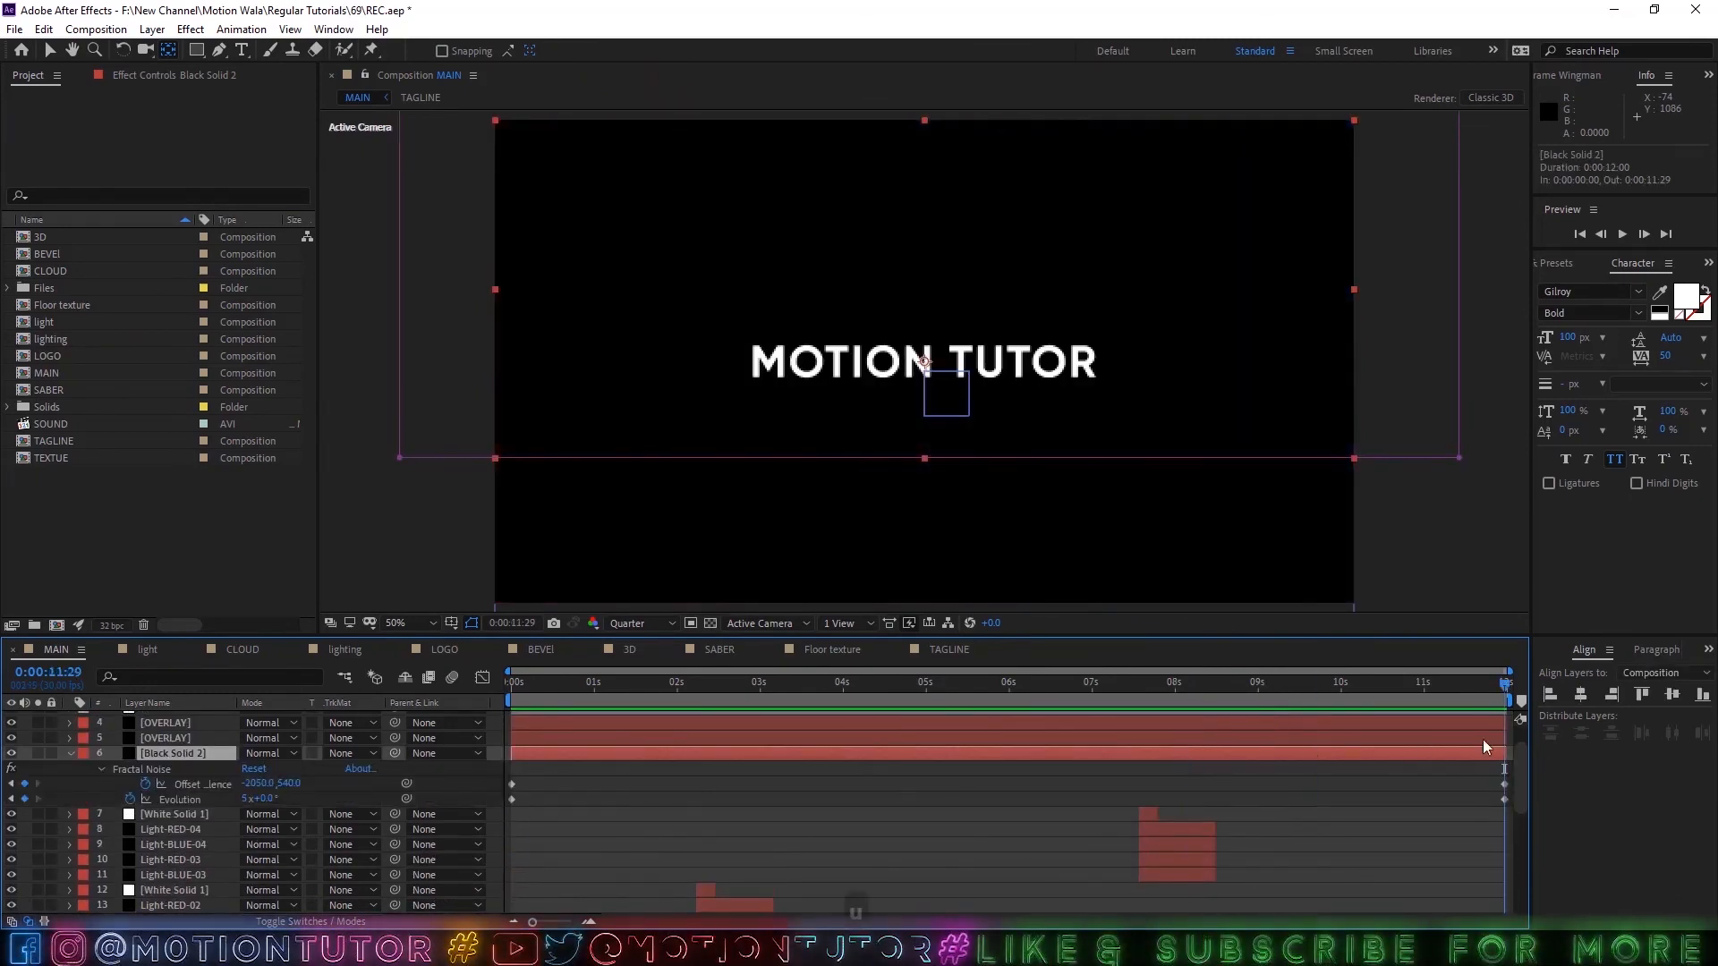
pyautogui.click(40, 749)
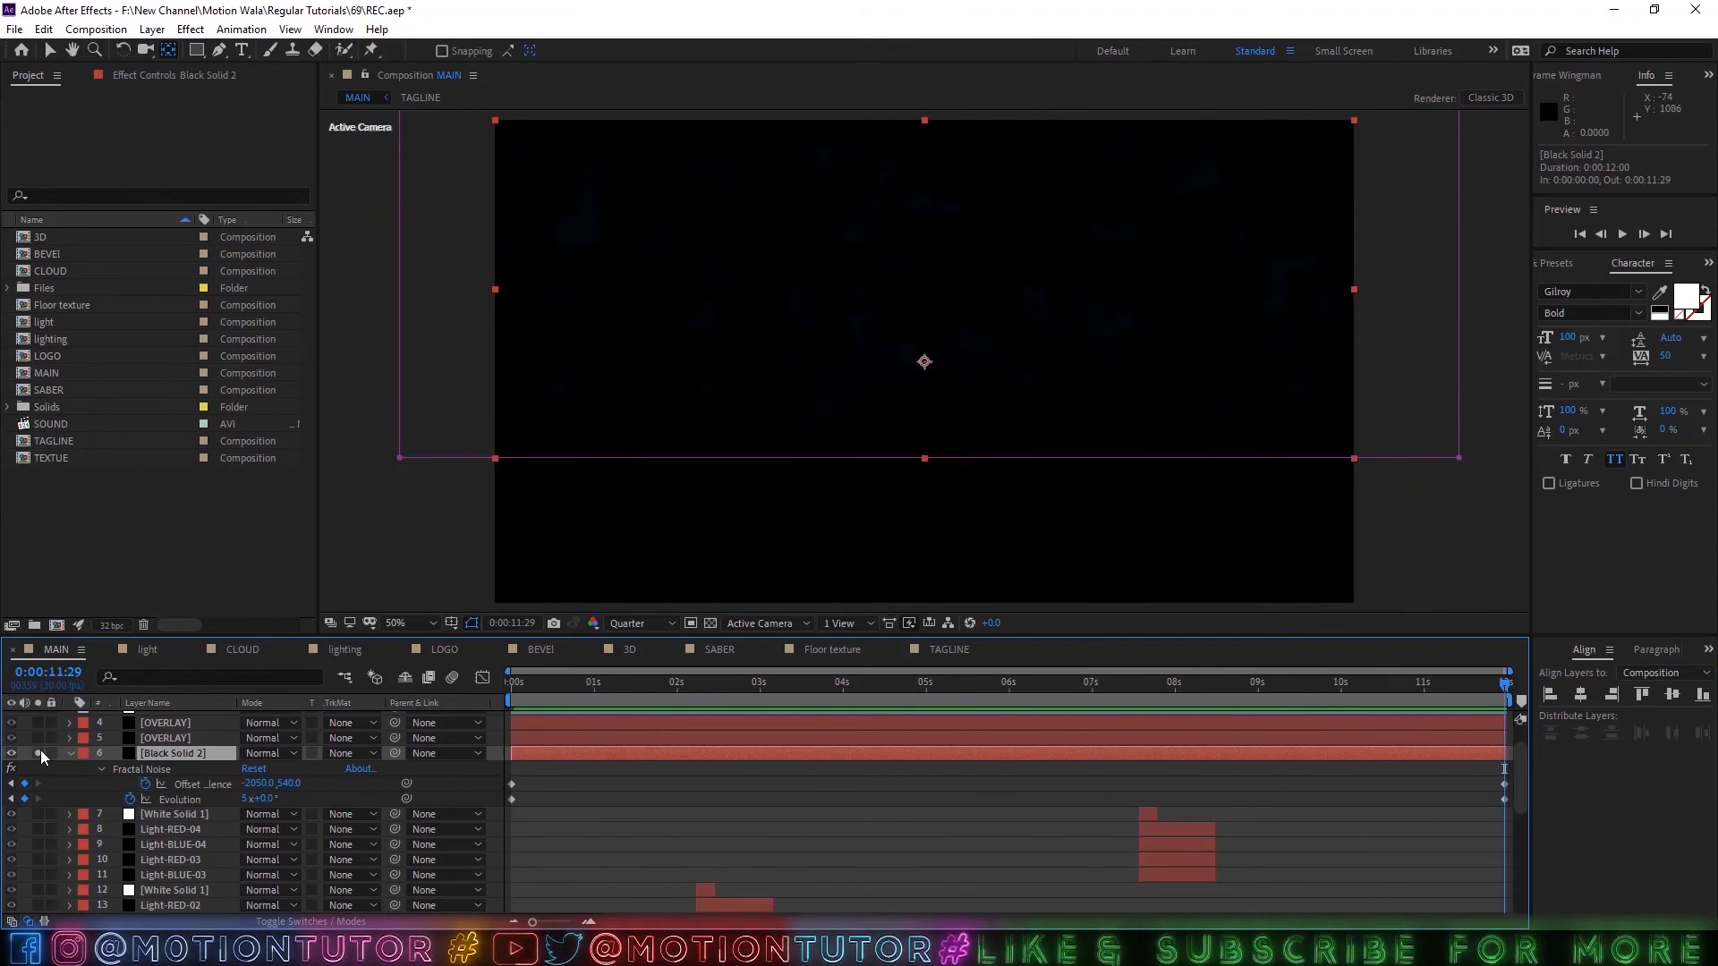
pyautogui.click(708, 621)
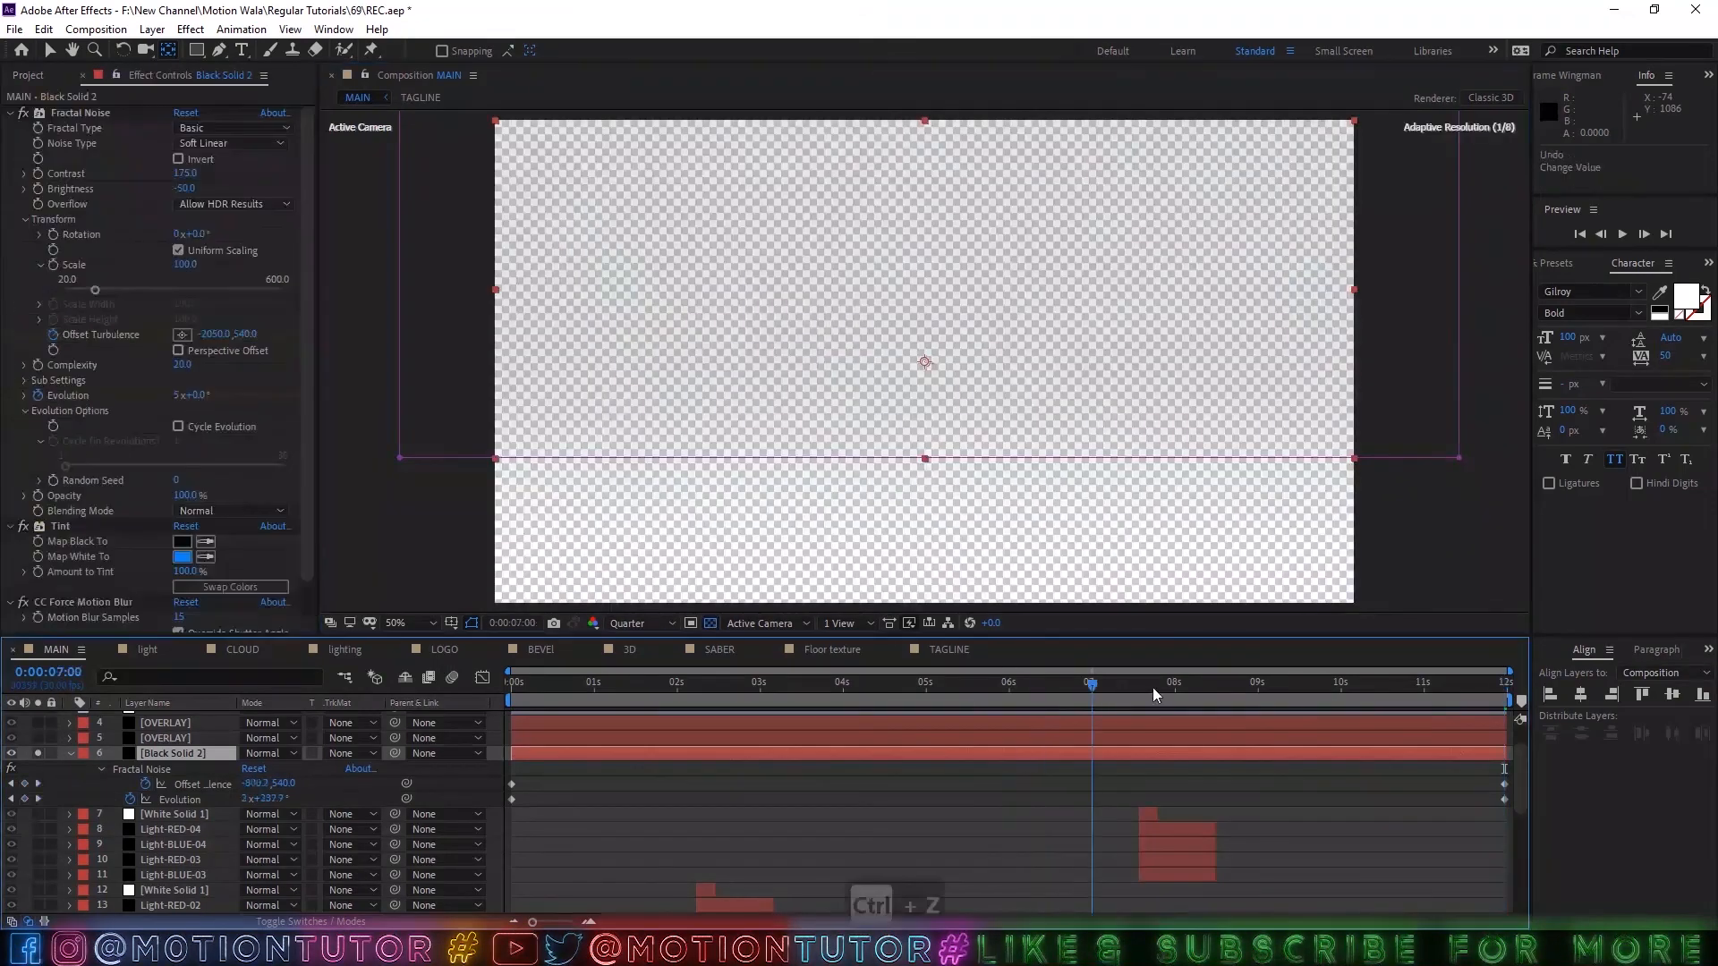
# Slow Black Solid 2's Offset Turbulence by replacing its end keyframe with the value keyframed at 0:00:08:00, and preview from 0:00:03:00.
pyautogui.moveTo(1153, 689); pyautogui.dragTo(1174, 696)
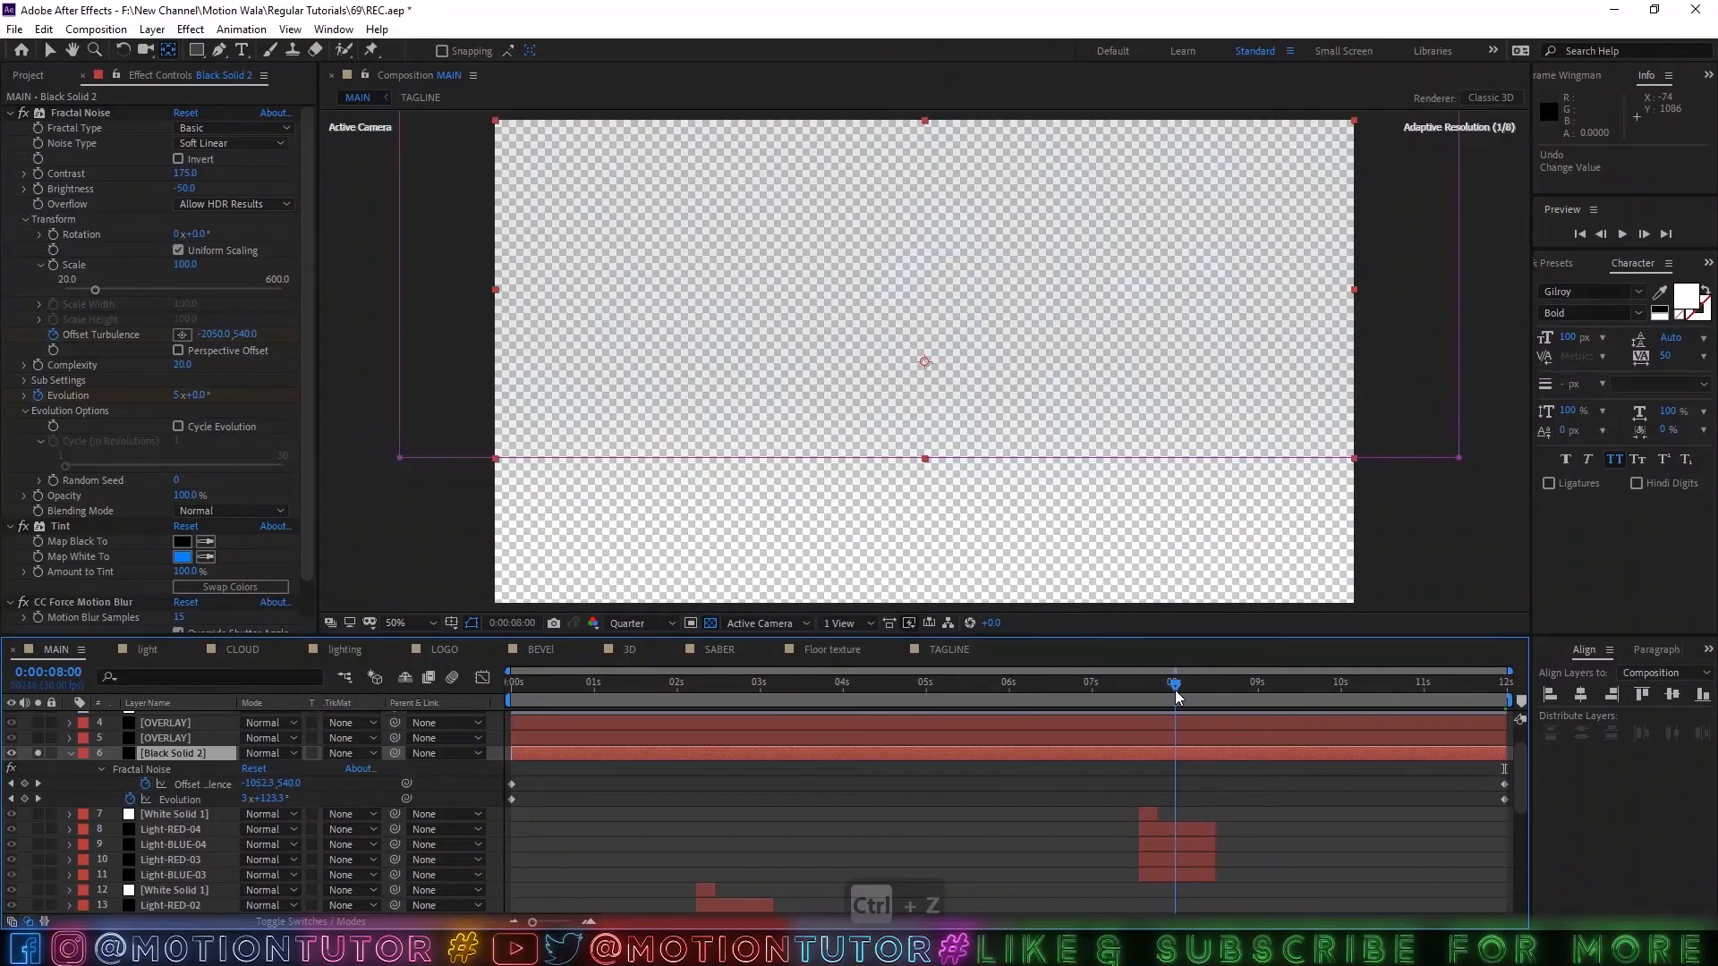
pyautogui.click(24, 783)
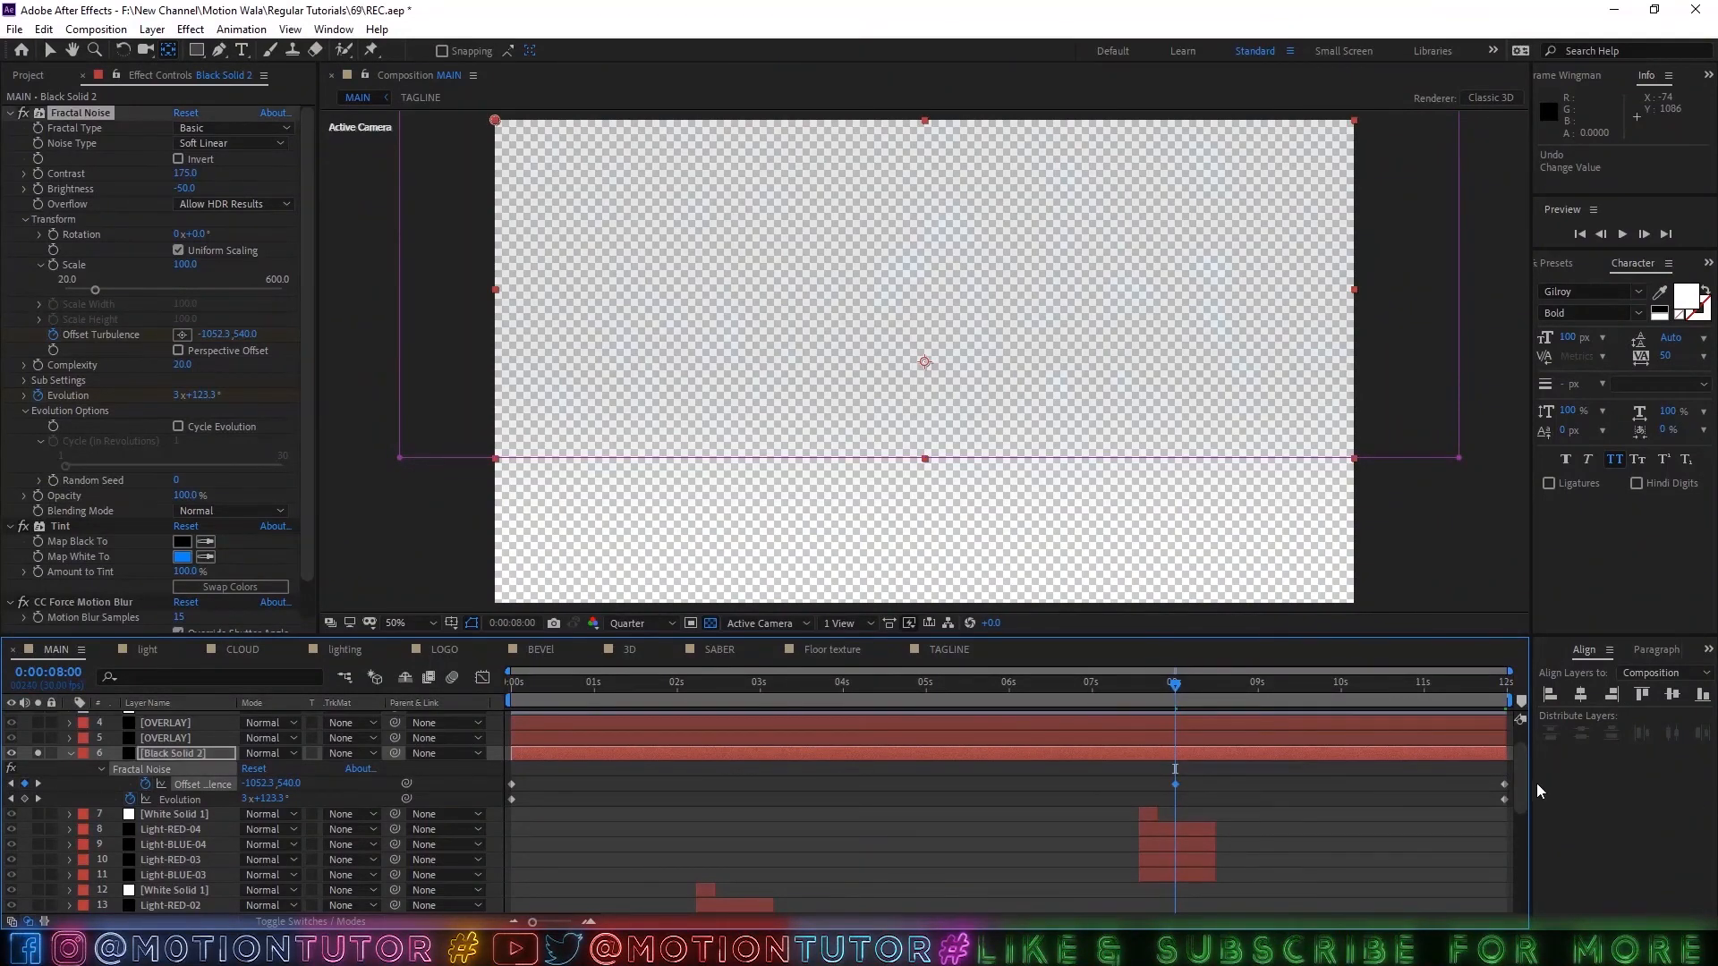
pyautogui.click(1505, 784)
pyautogui.press('Delete')
pyautogui.moveTo(1177, 783); pyautogui.dragTo(1503, 783)
pyautogui.moveTo(567, 696); pyautogui.dragTo(761, 702)
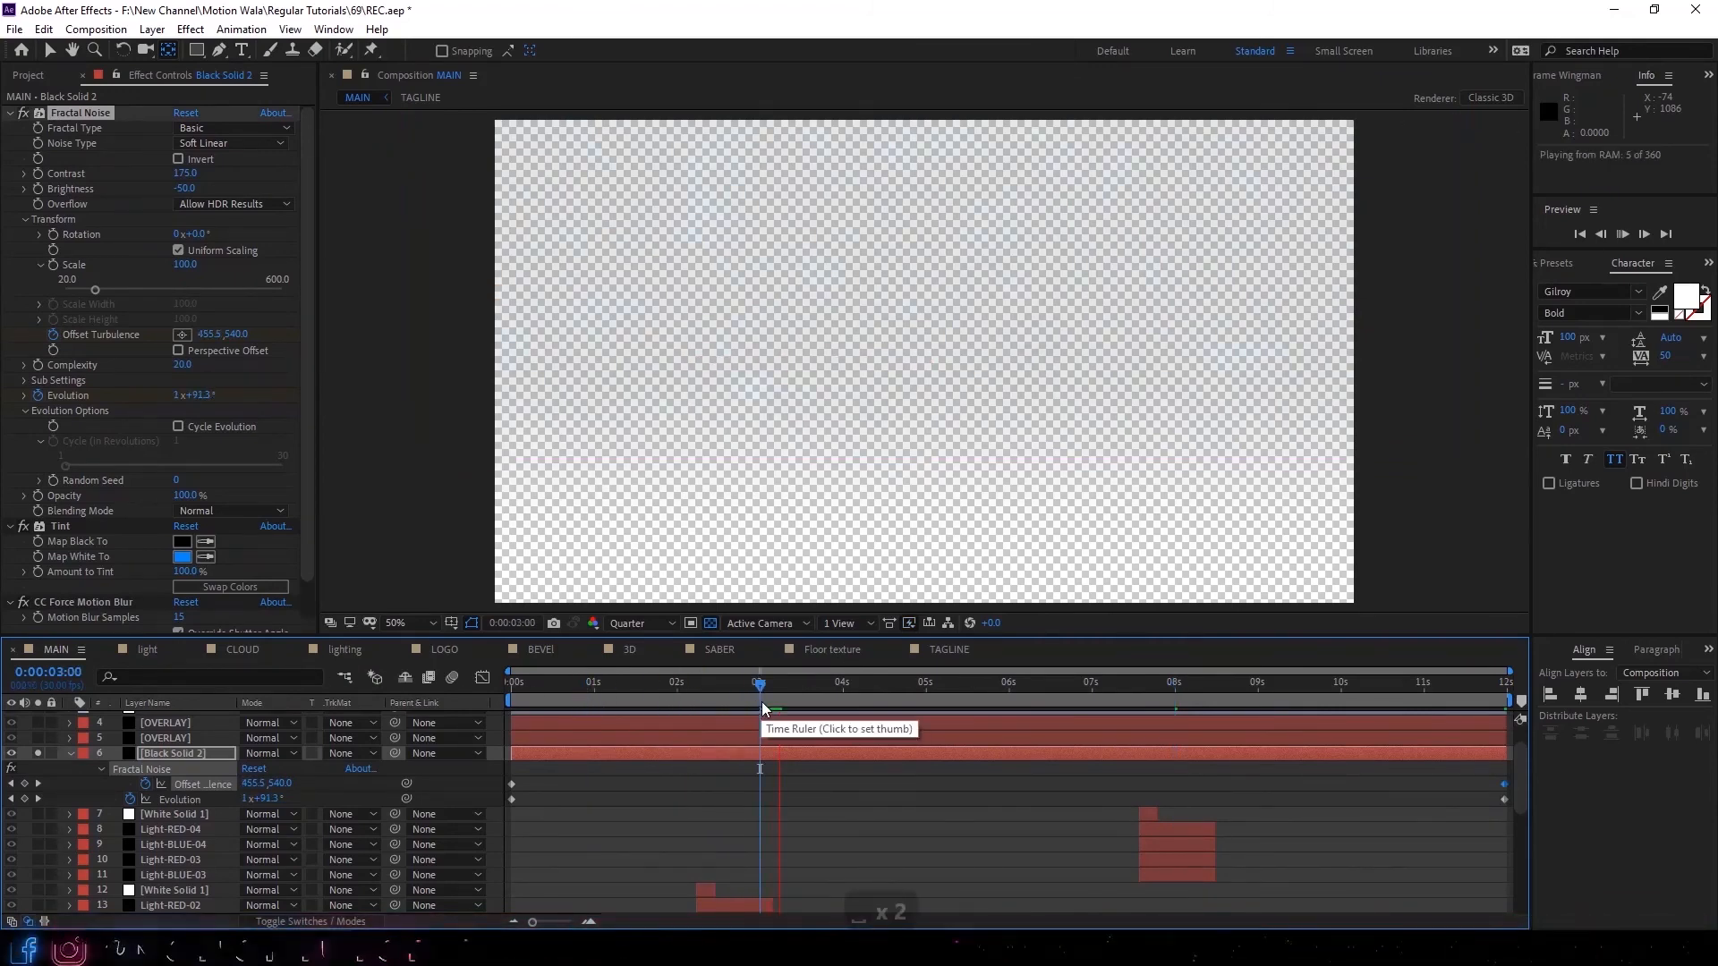
pyautogui.press('space')
# Raise Black Solid 2's Opacity temporarily to check the noise motion, set it to 10%, collapse the layer and unsolo it.
pyautogui.press('t')
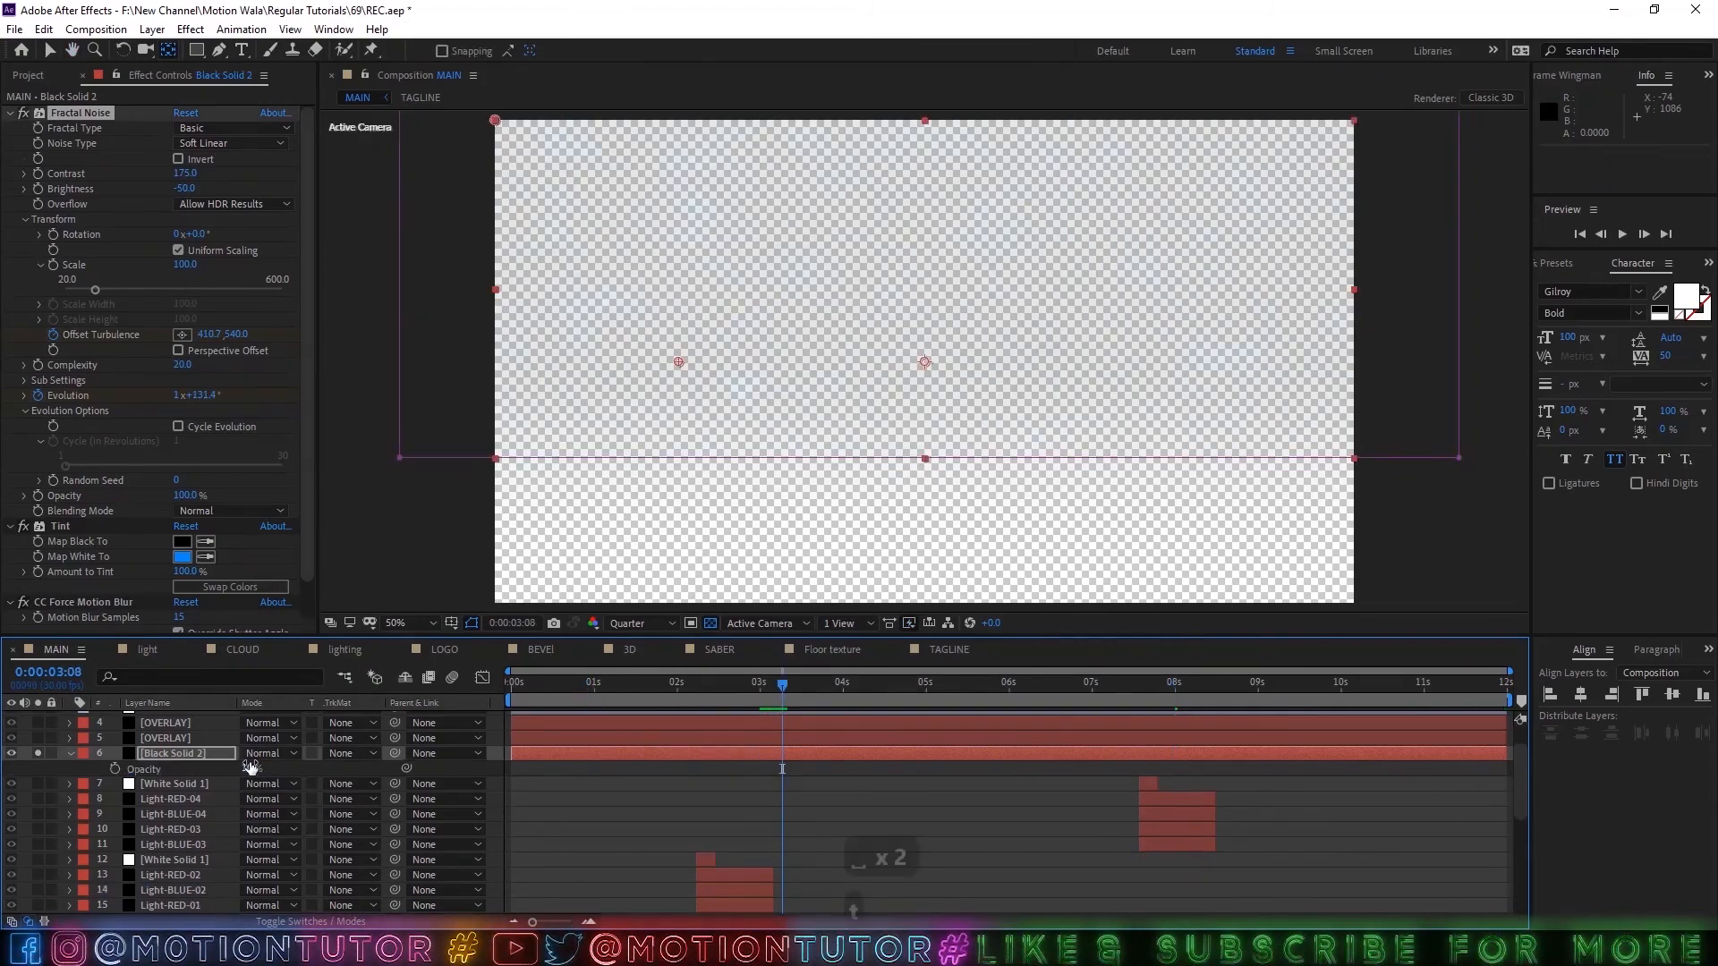
pyautogui.moveTo(250, 768); pyautogui.dragTo(358, 767)
pyautogui.moveTo(778, 691); pyautogui.dragTo(1118, 691)
pyautogui.click(1052, 689)
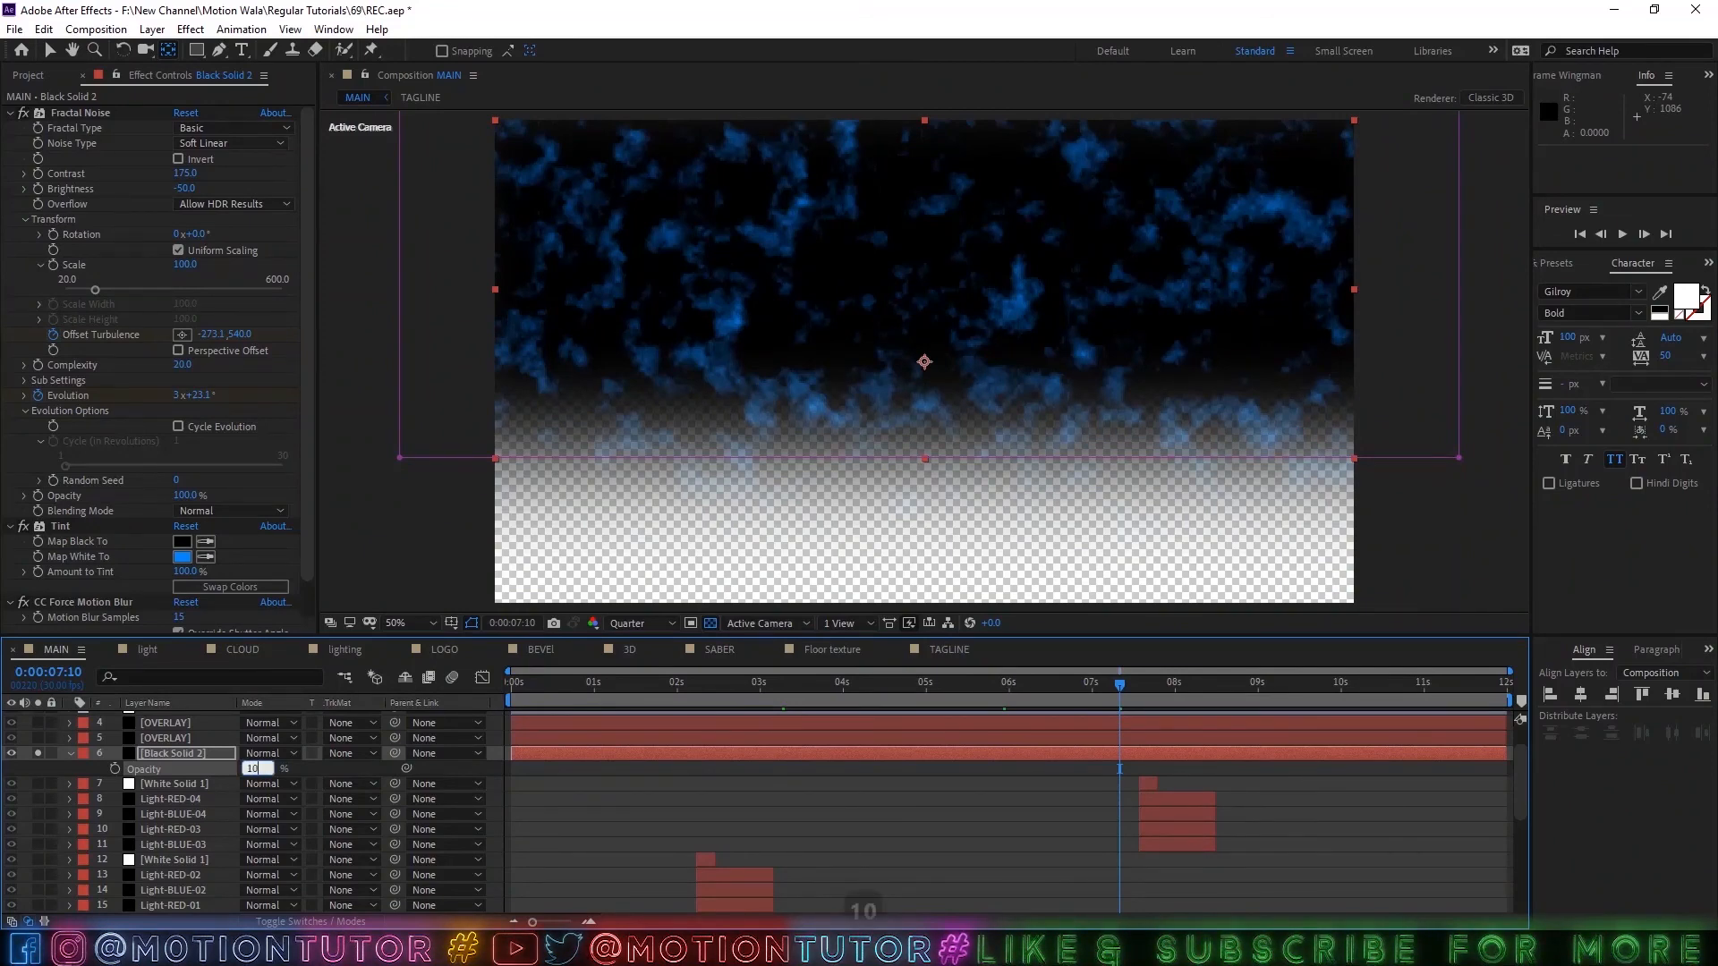
pyautogui.press('Return')
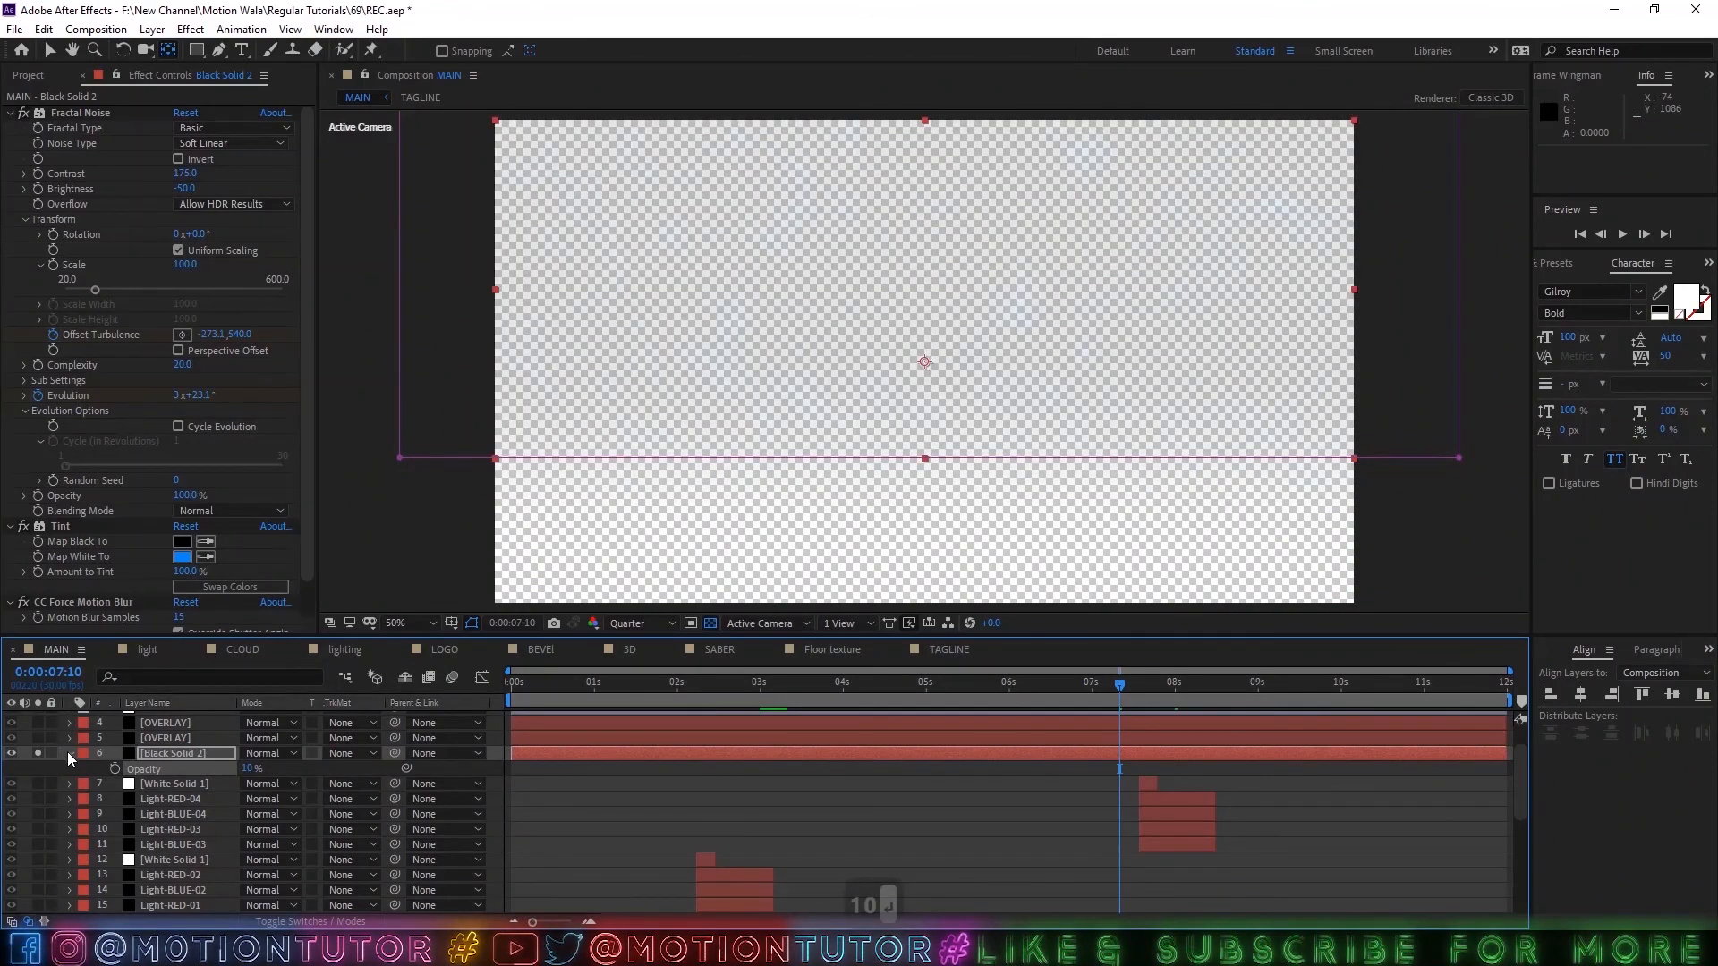
pyautogui.click(68, 753)
pyautogui.click(38, 753)
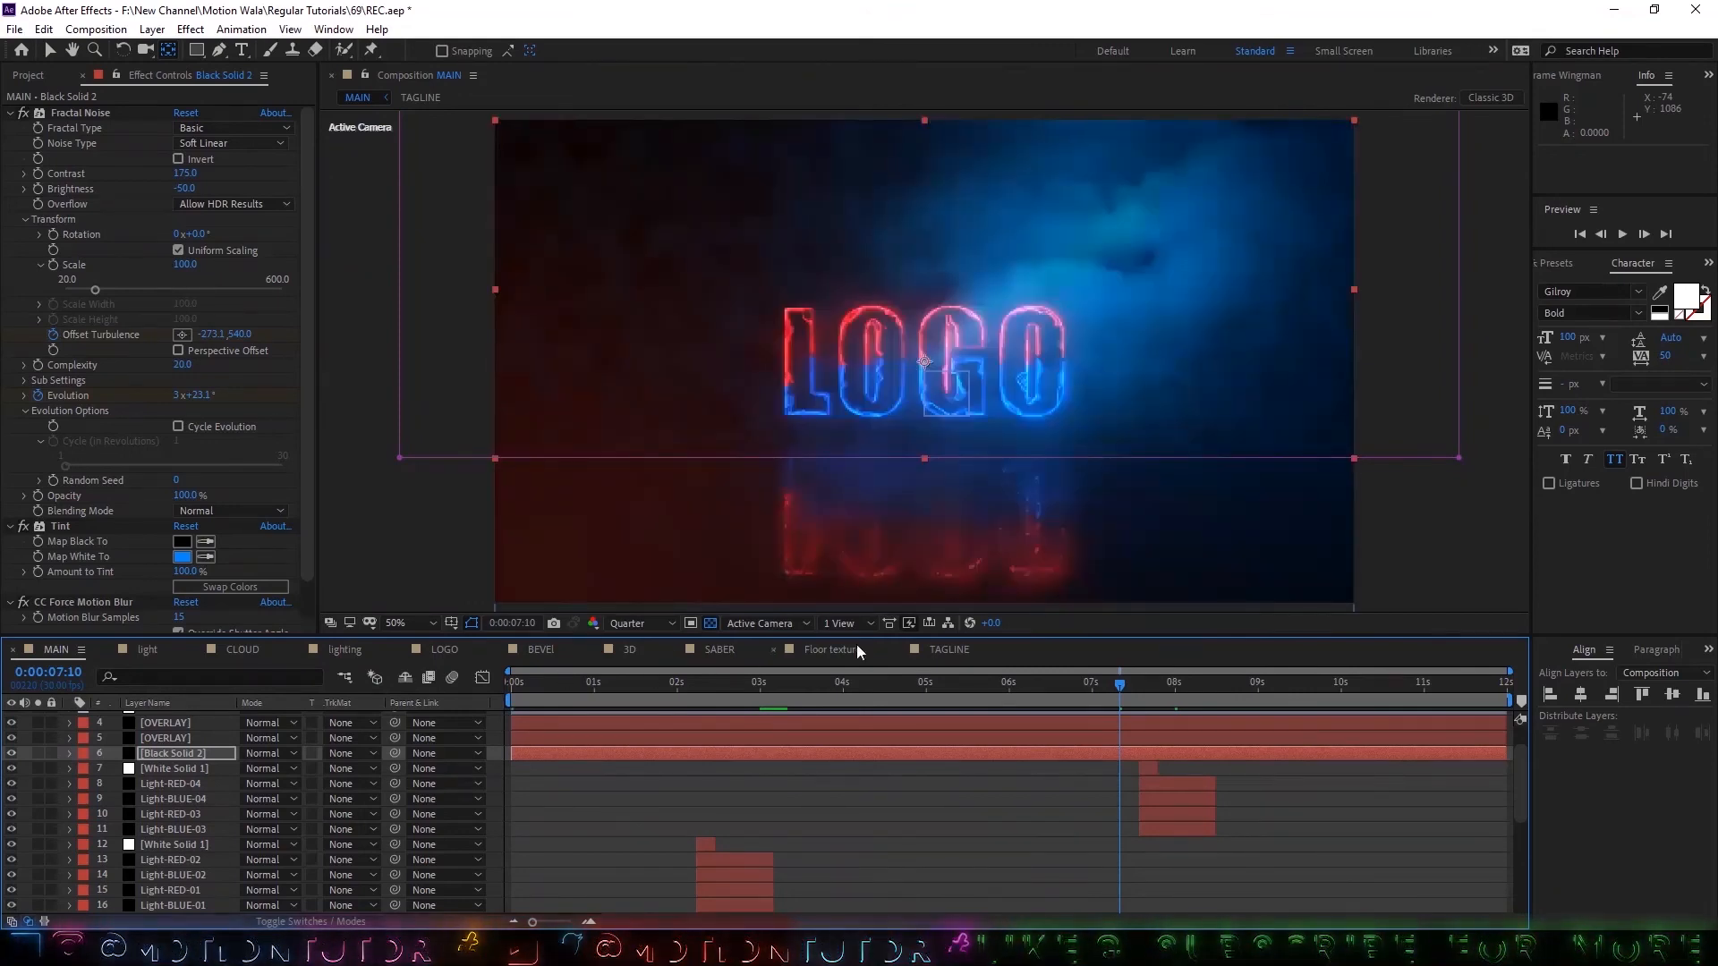
# At 0:00:08:20, hide the transparency grid and set Black Solid 2's blending mode to Add.
pyautogui.click(1230, 684)
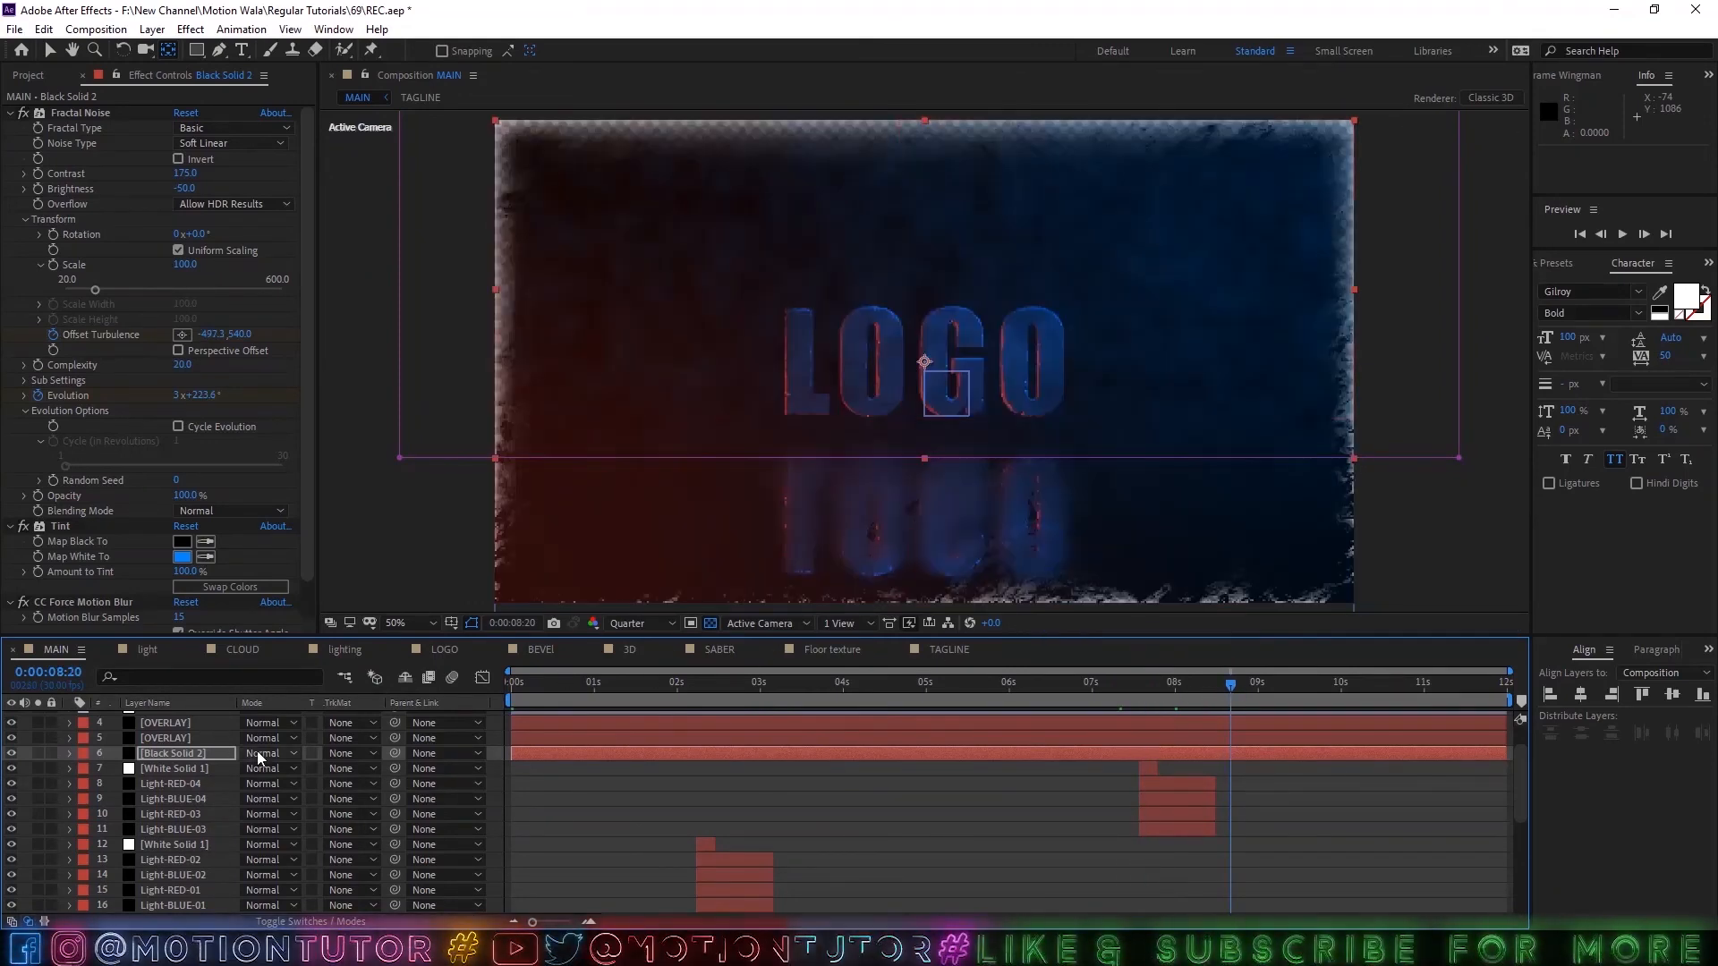
pyautogui.click(263, 754)
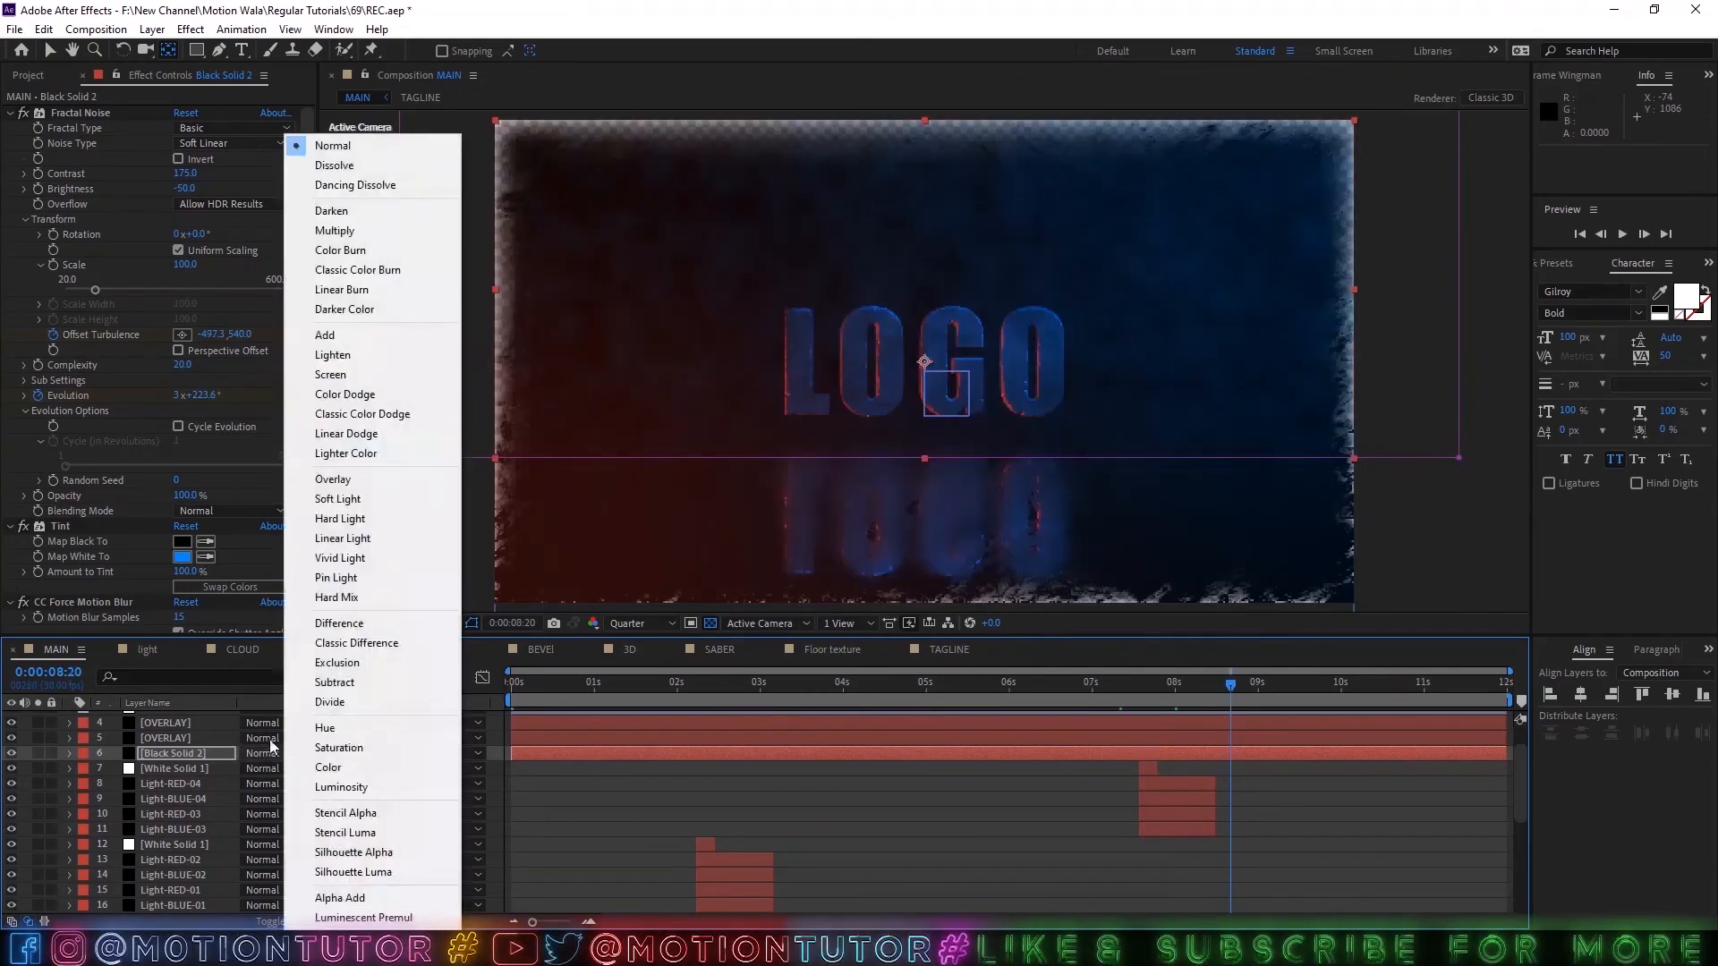
pyautogui.click(707, 623)
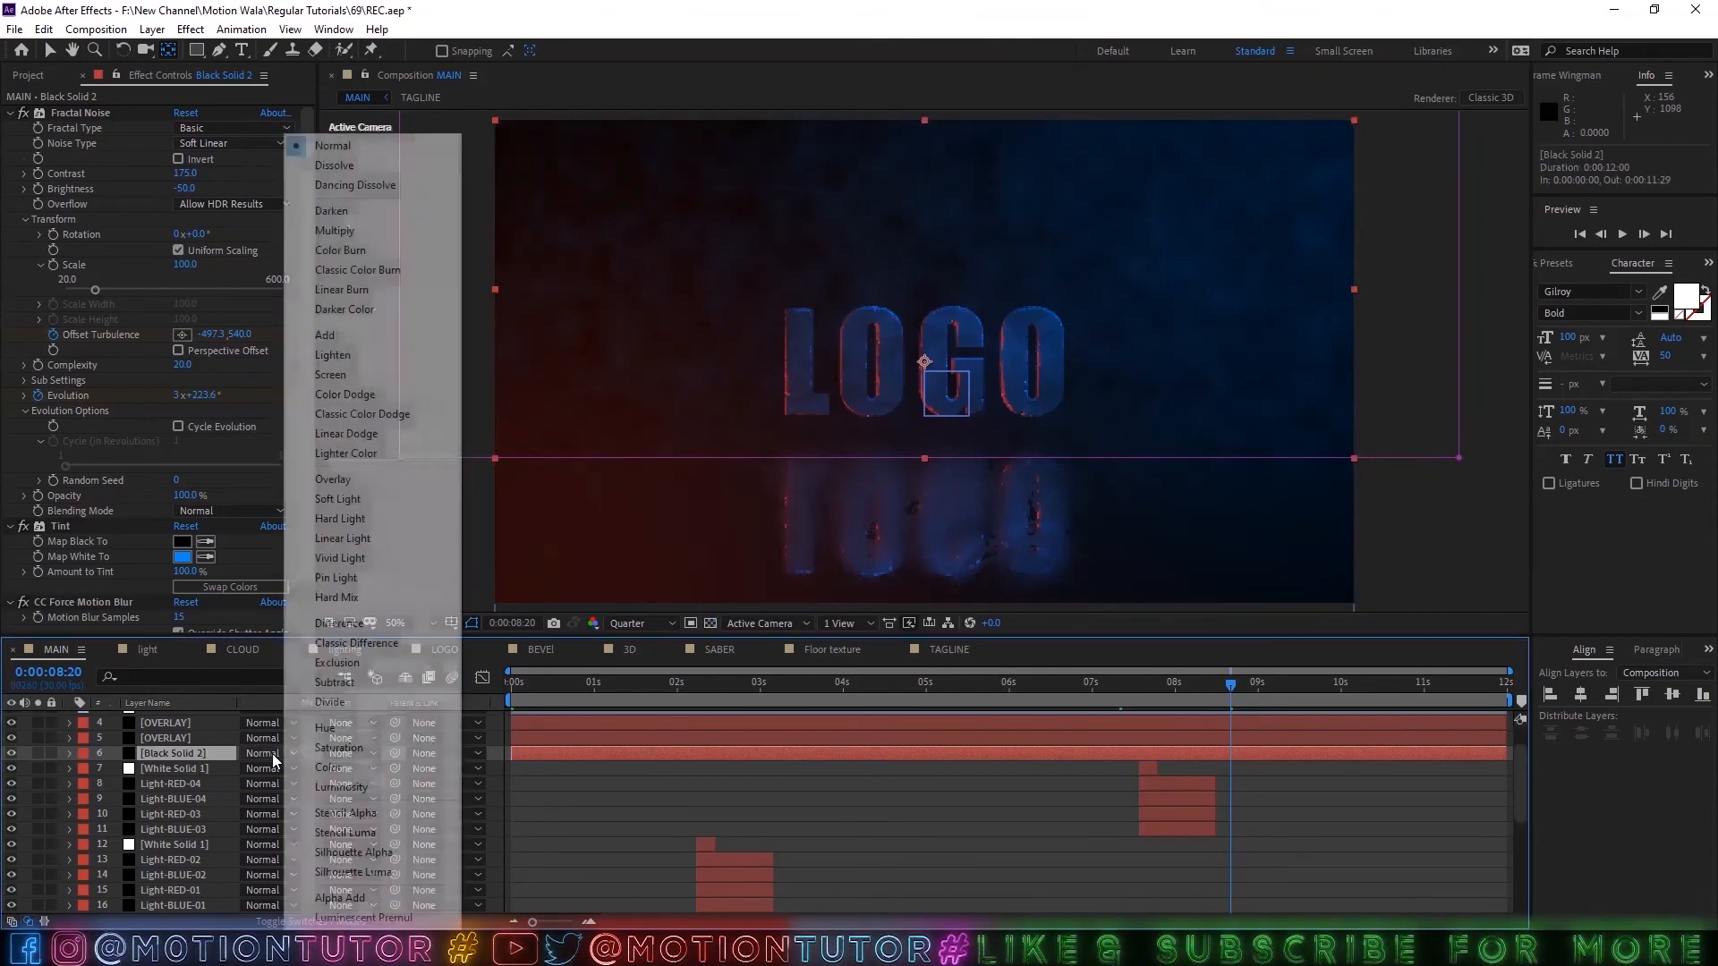
pyautogui.click(356, 337)
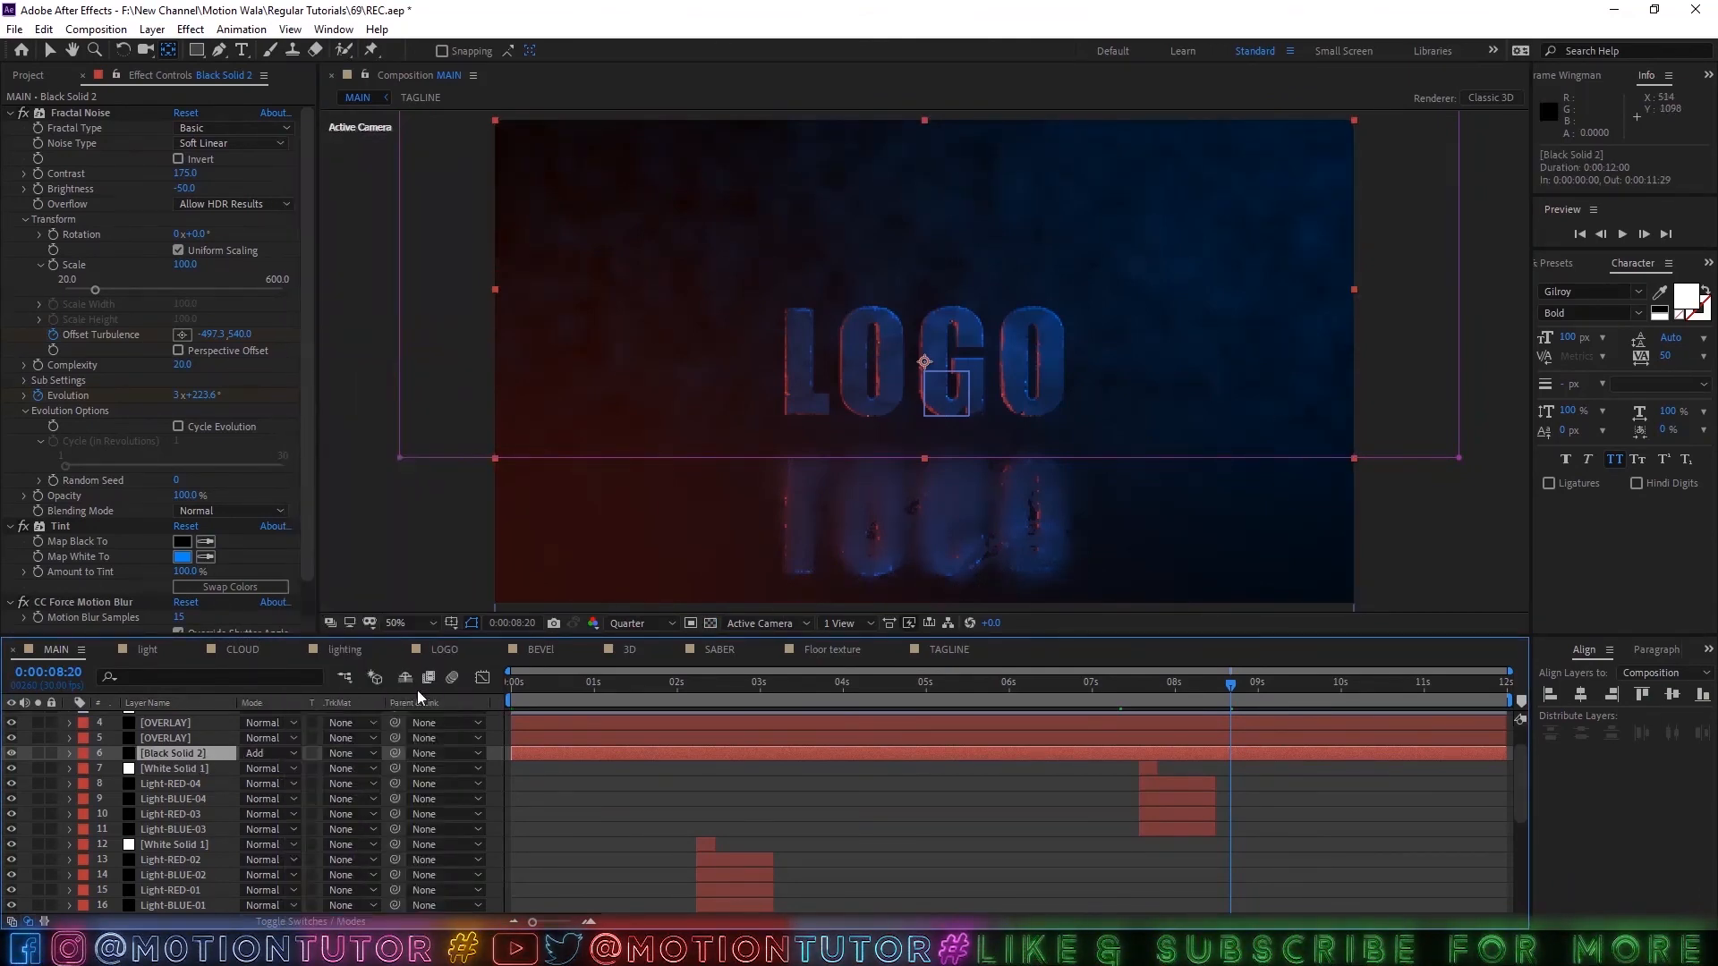
# Review the MAIN composition at several points from 0:00:01:19 to 0:00:11:04 with the Add-blended noise layer.
pyautogui.click(646, 682)
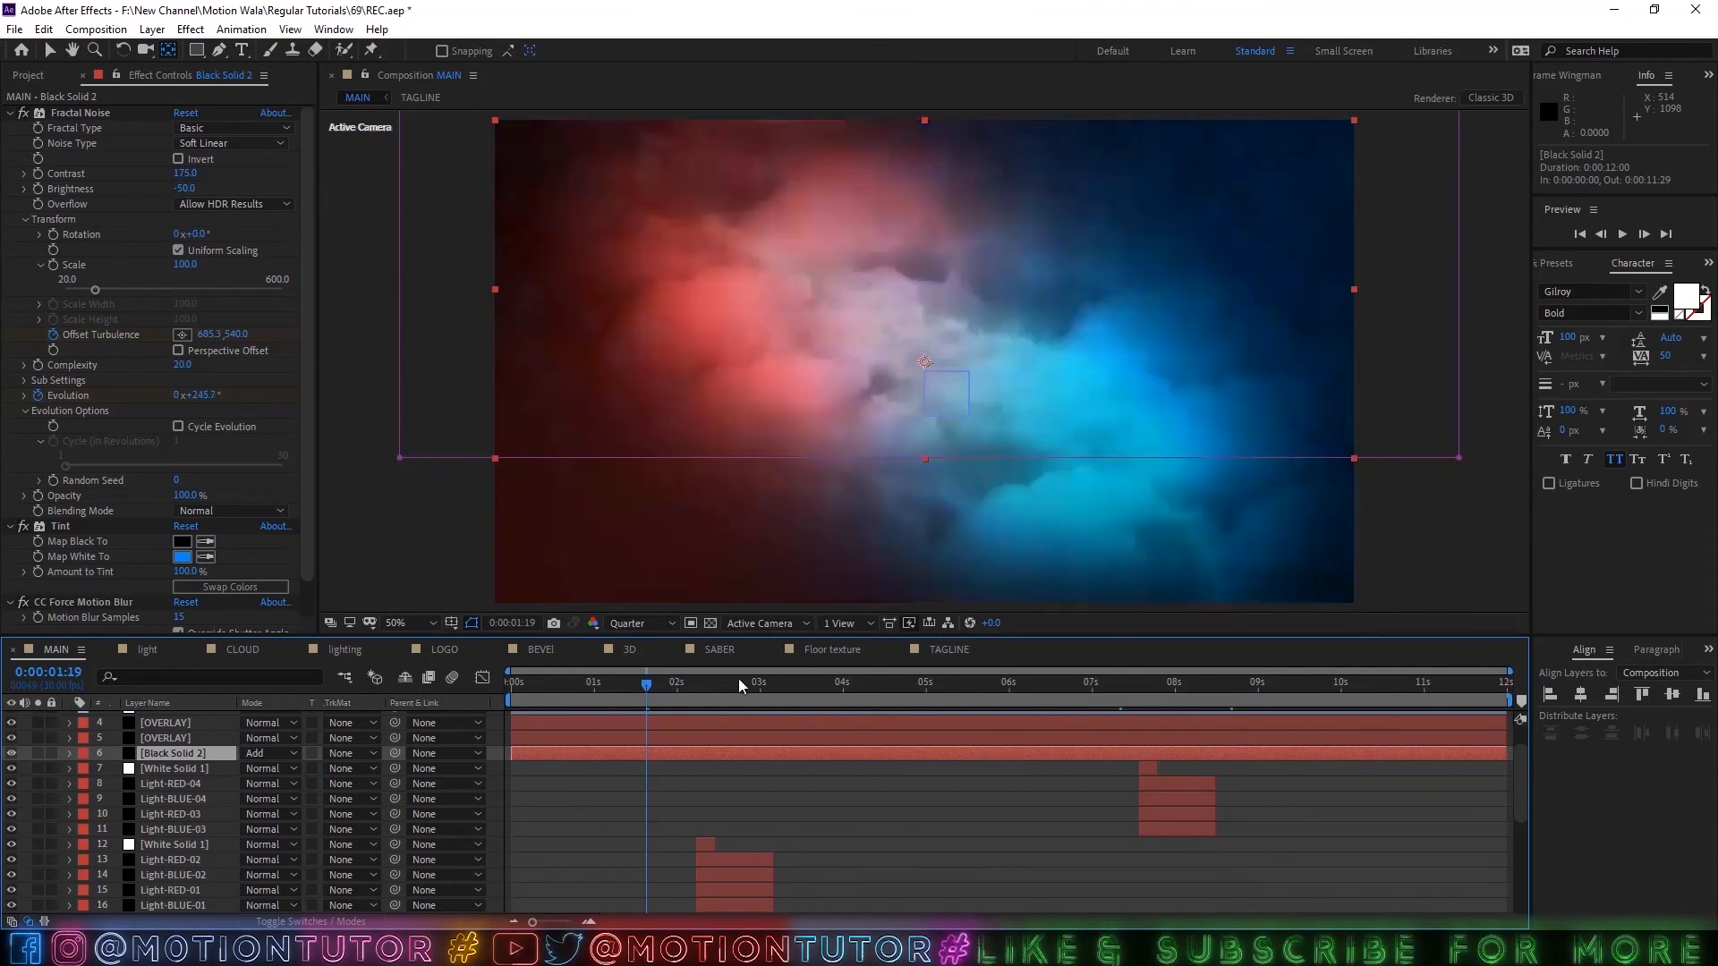
pyautogui.moveTo(770, 680); pyautogui.dragTo(899, 682)
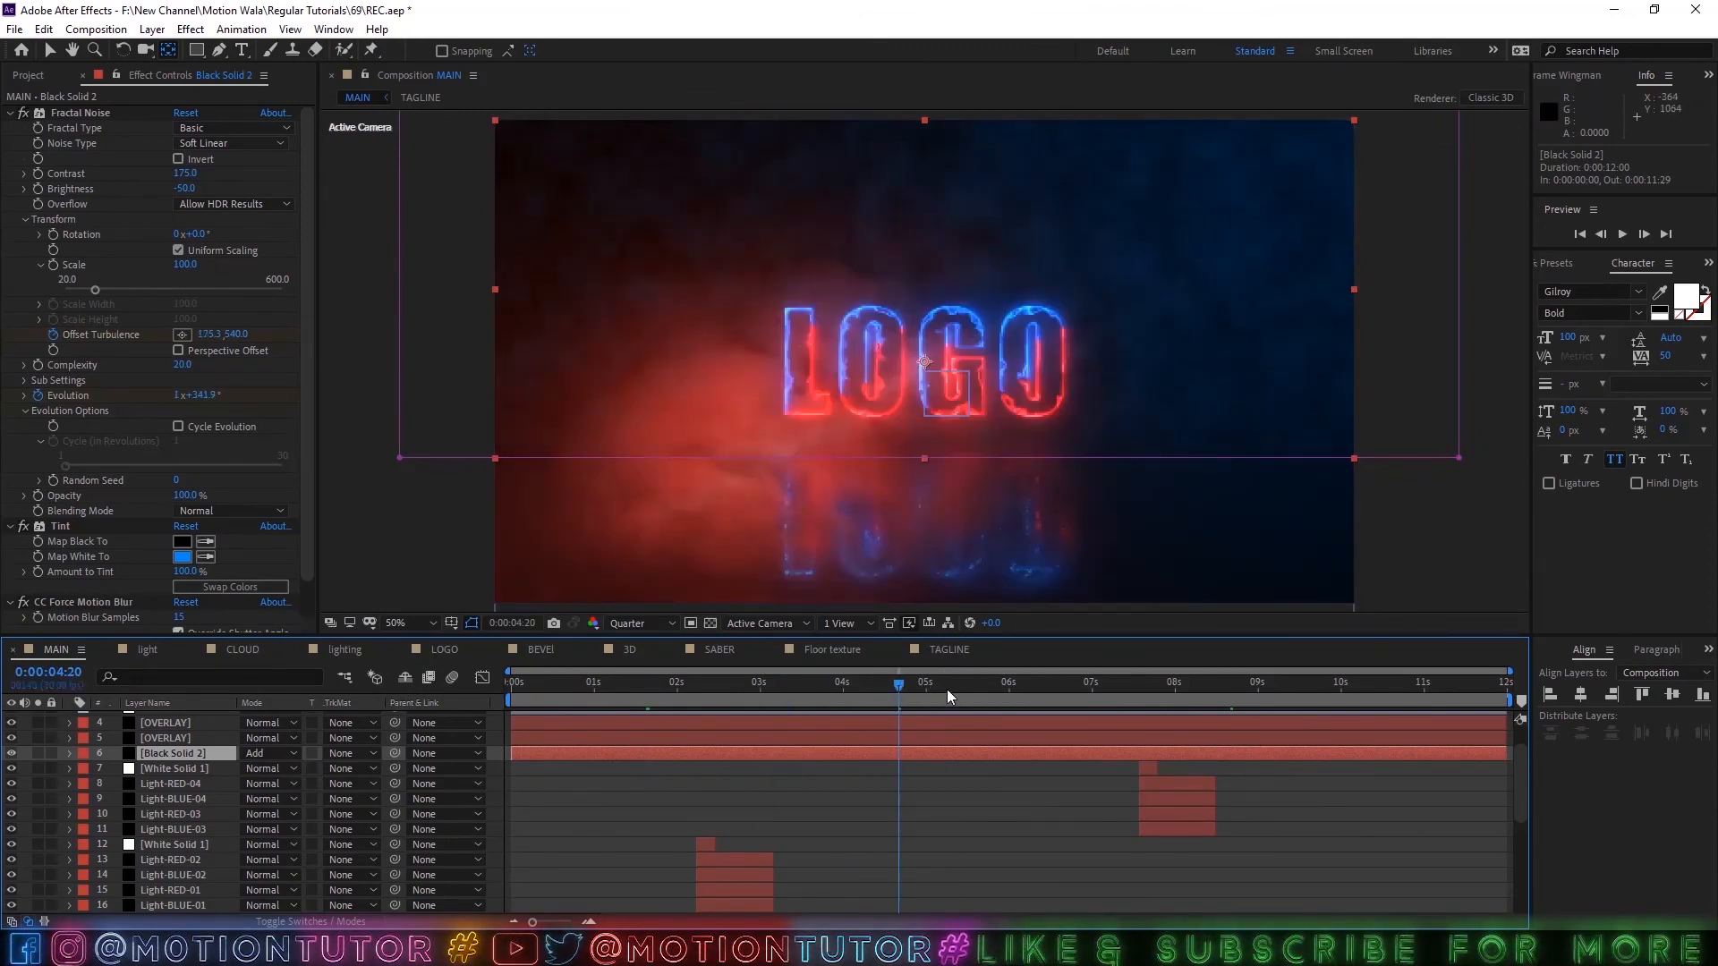
pyautogui.click(1134, 682)
pyautogui.click(1157, 683)
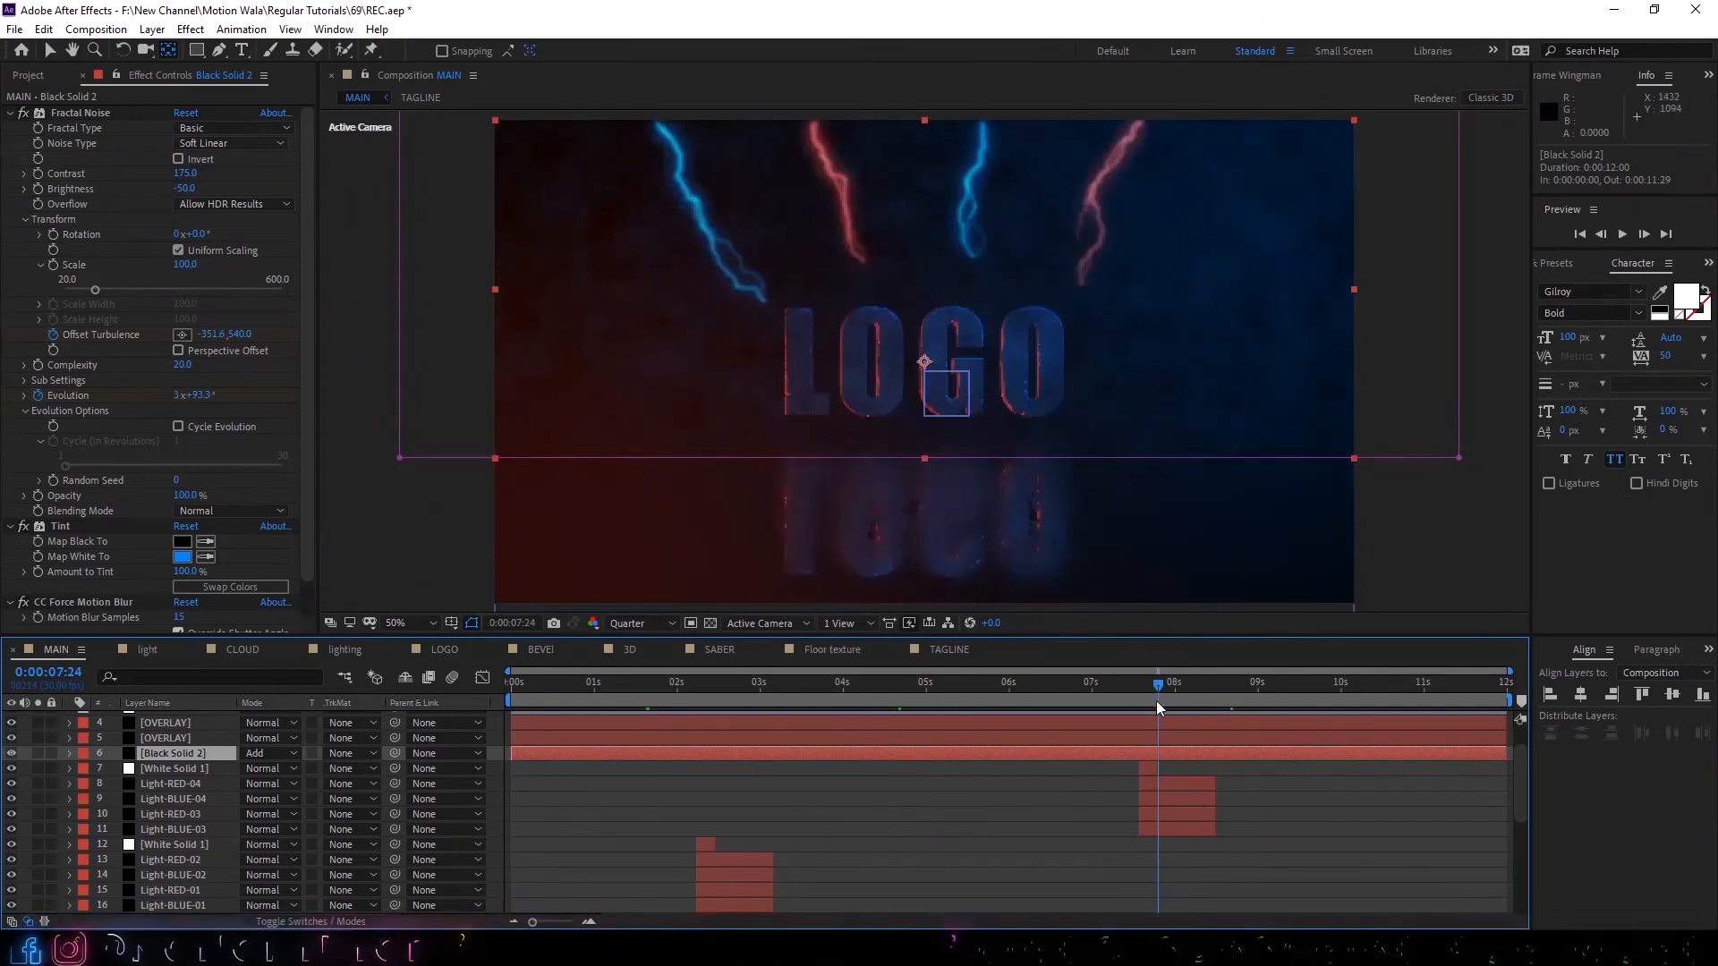
pyautogui.moveTo(1190, 685); pyautogui.dragTo(1431, 707)
# Reveal the TAGLINE layer's Opacity keyframes and add a 100% Opacity keyframe at 0:00:11:16.
pyautogui.scroll(2, 1087, 810)
pyautogui.click(1409, 715)
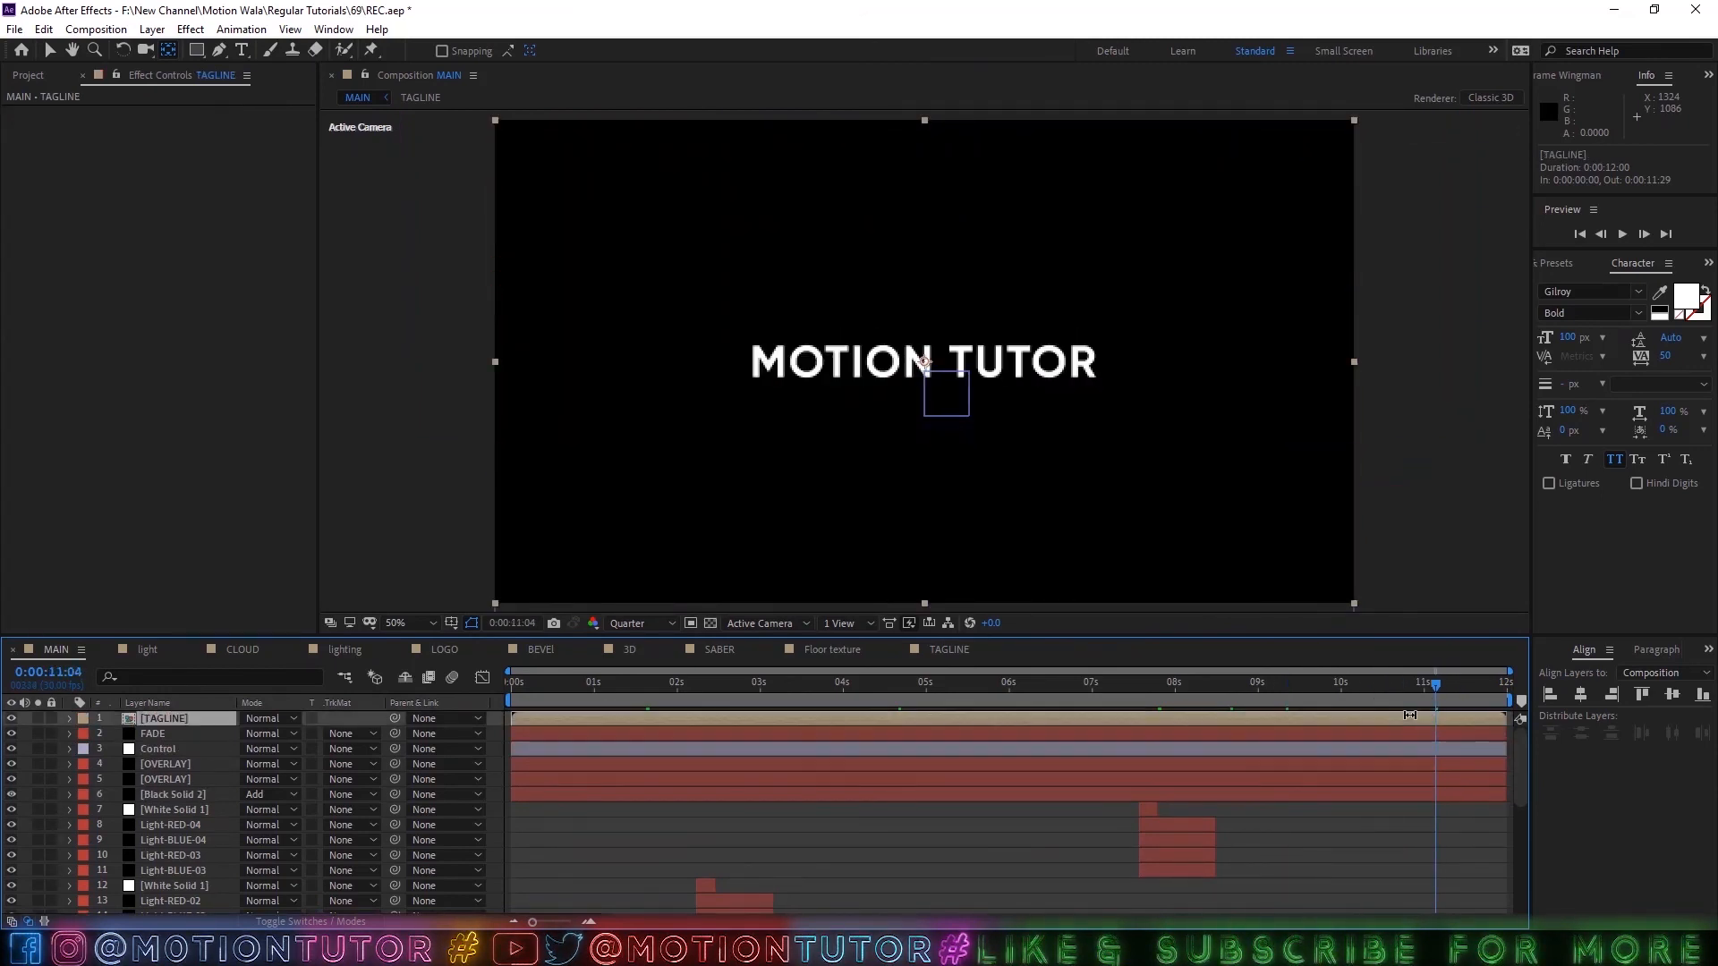
pyautogui.press('t')
pyautogui.press('u')
pyautogui.press('u')
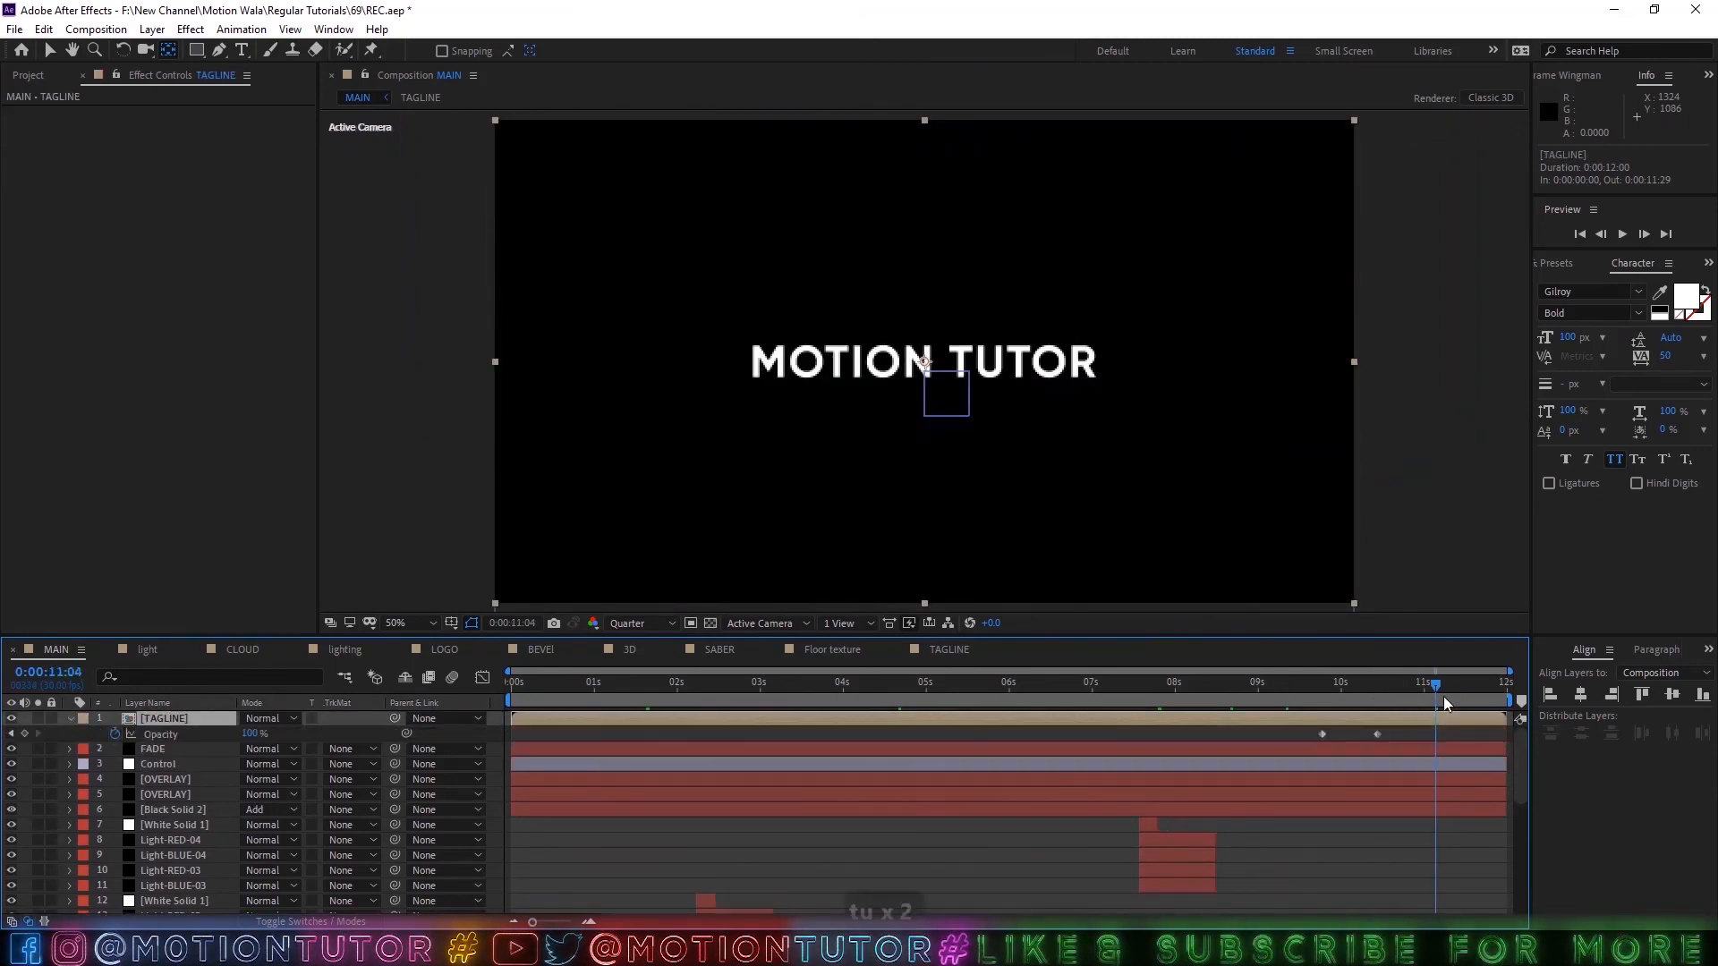
pyautogui.moveTo(1442, 696); pyautogui.dragTo(1469, 694)
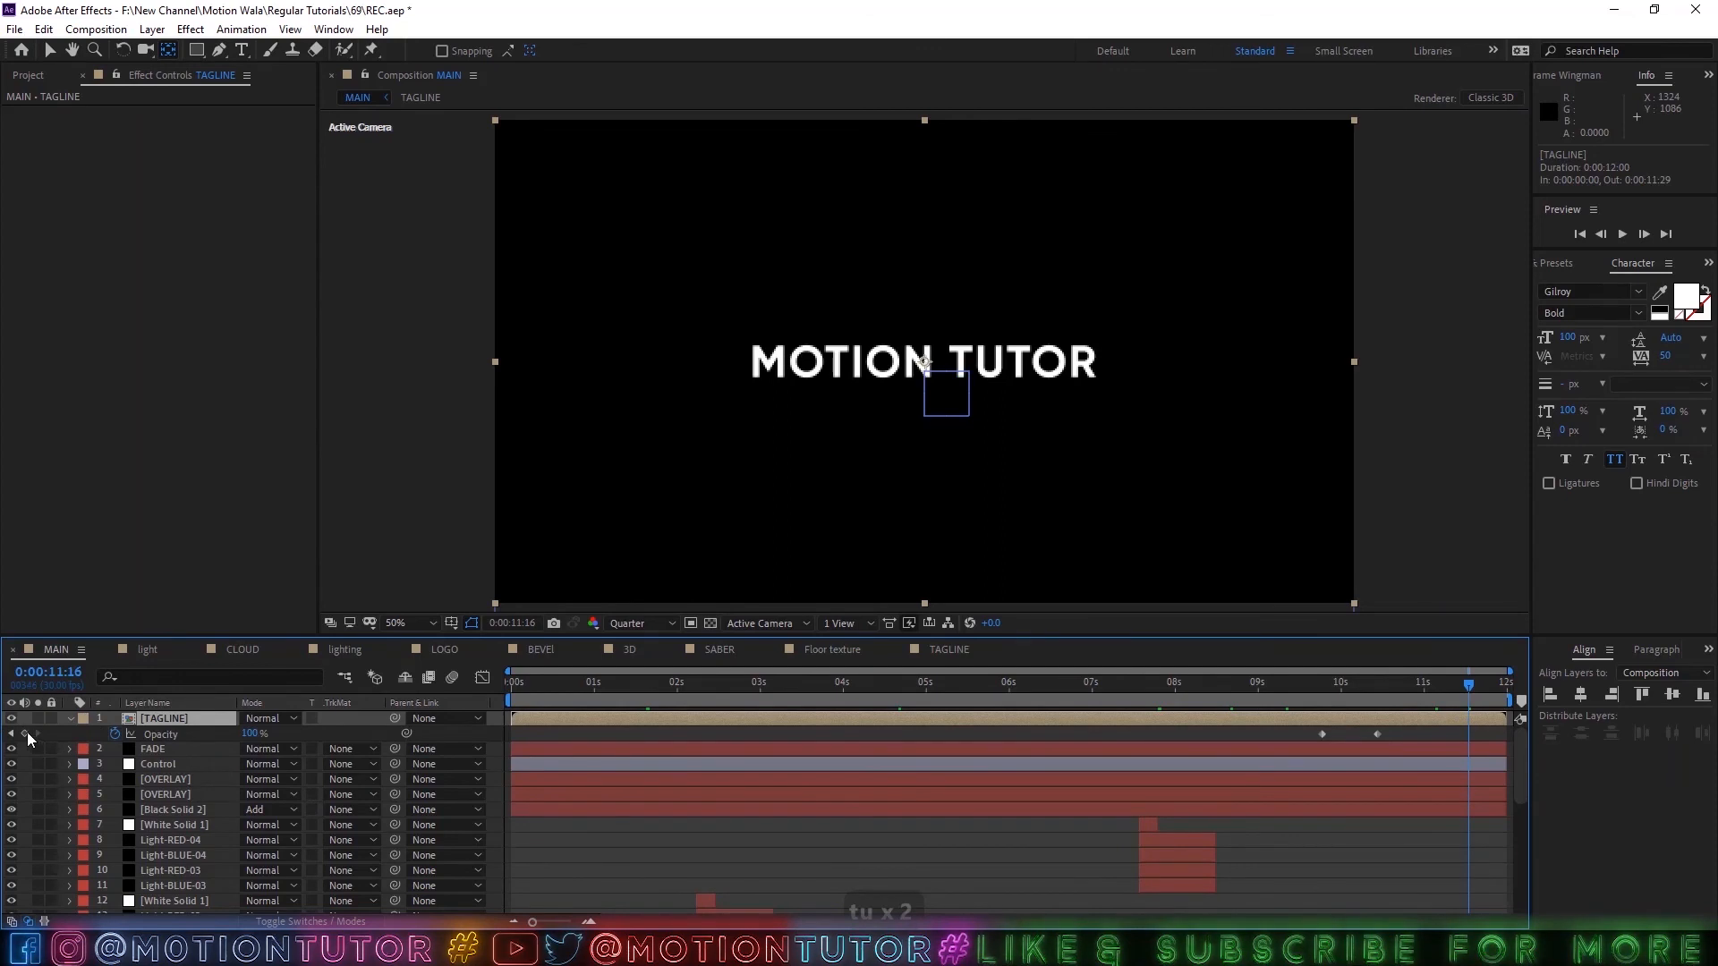
pyautogui.click(24, 733)
# Fade out TAGLINE by setting its Opacity to 0% at 0:00:11:29.
pyautogui.click(1506, 696)
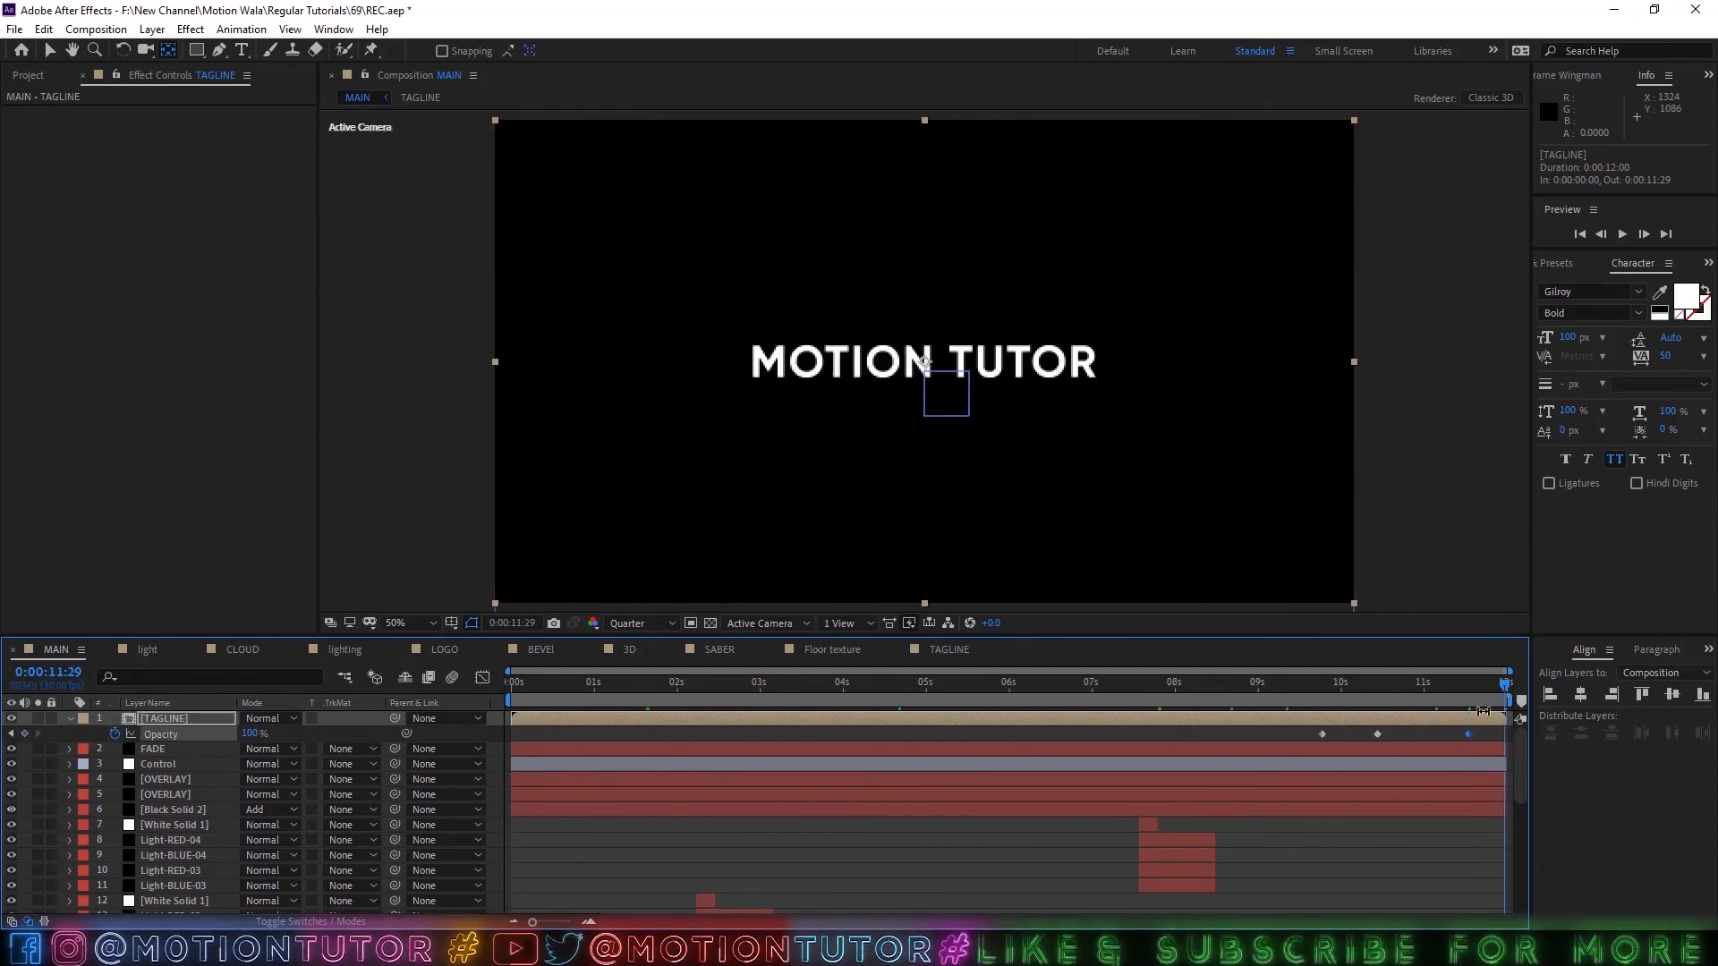
pyautogui.click(252, 734)
pyautogui.write('0')
pyautogui.press('Return')
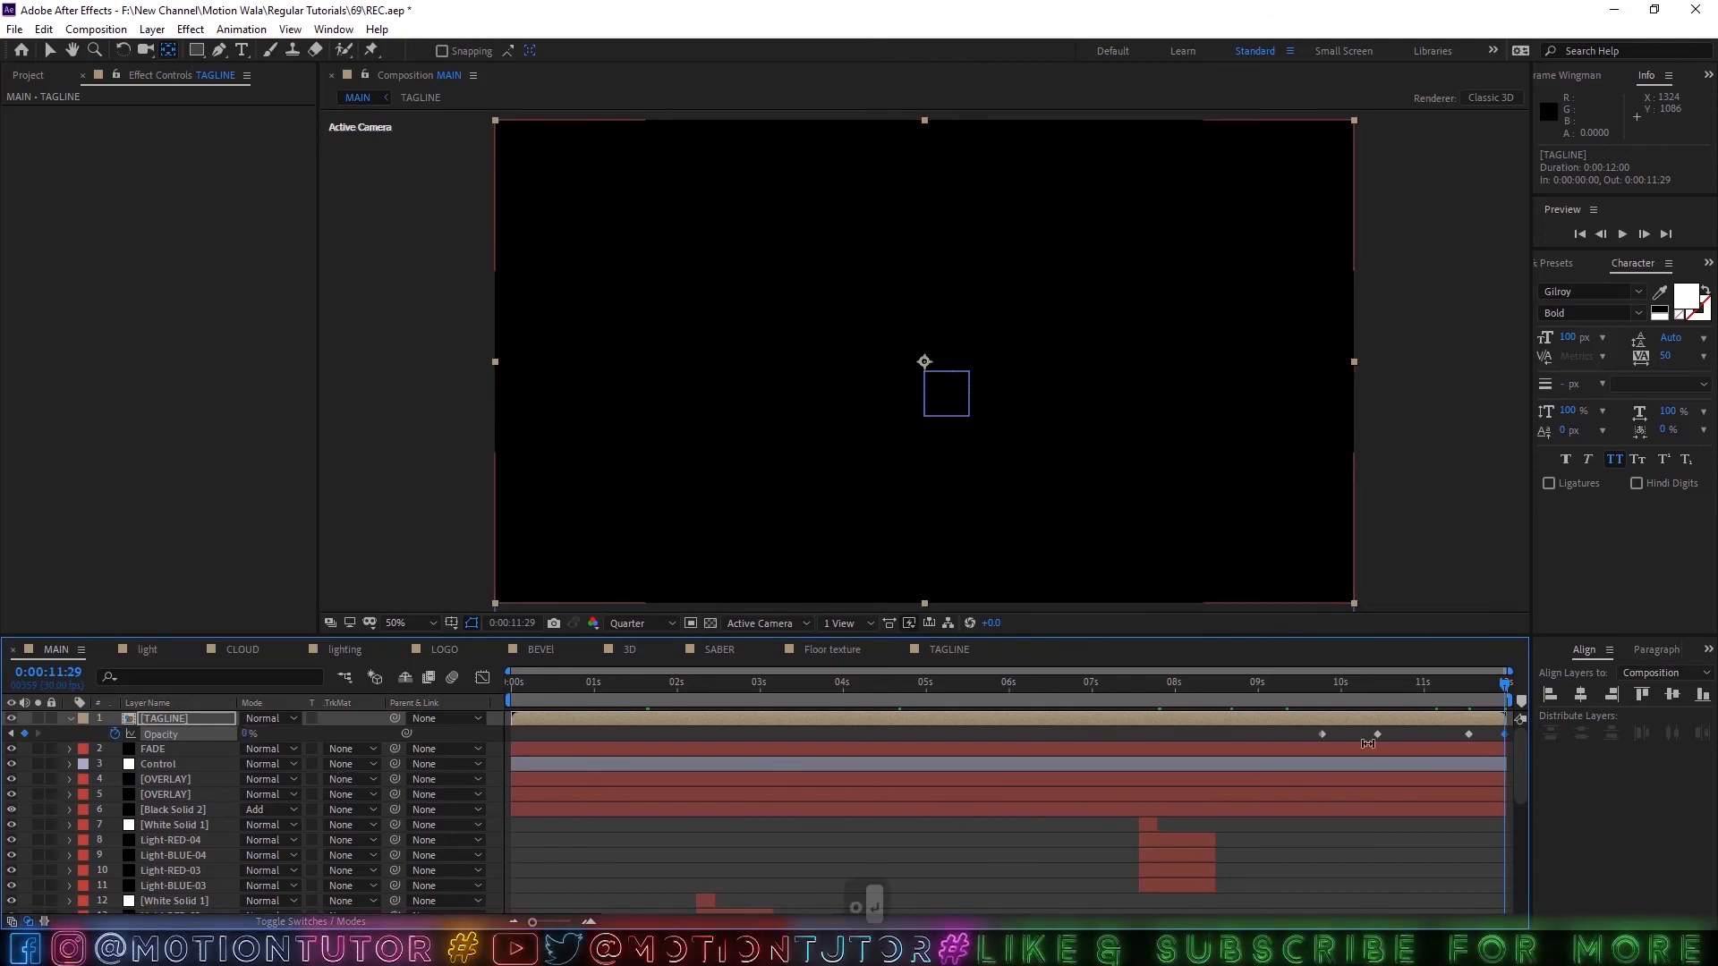
# Scrub through the TAGLINE fade-out, collapse the layer, and save the project with the playhead at 0:00:05:27.
pyautogui.moveTo(1469, 687); pyautogui.dragTo(1515, 684)
pyautogui.click(71, 717)
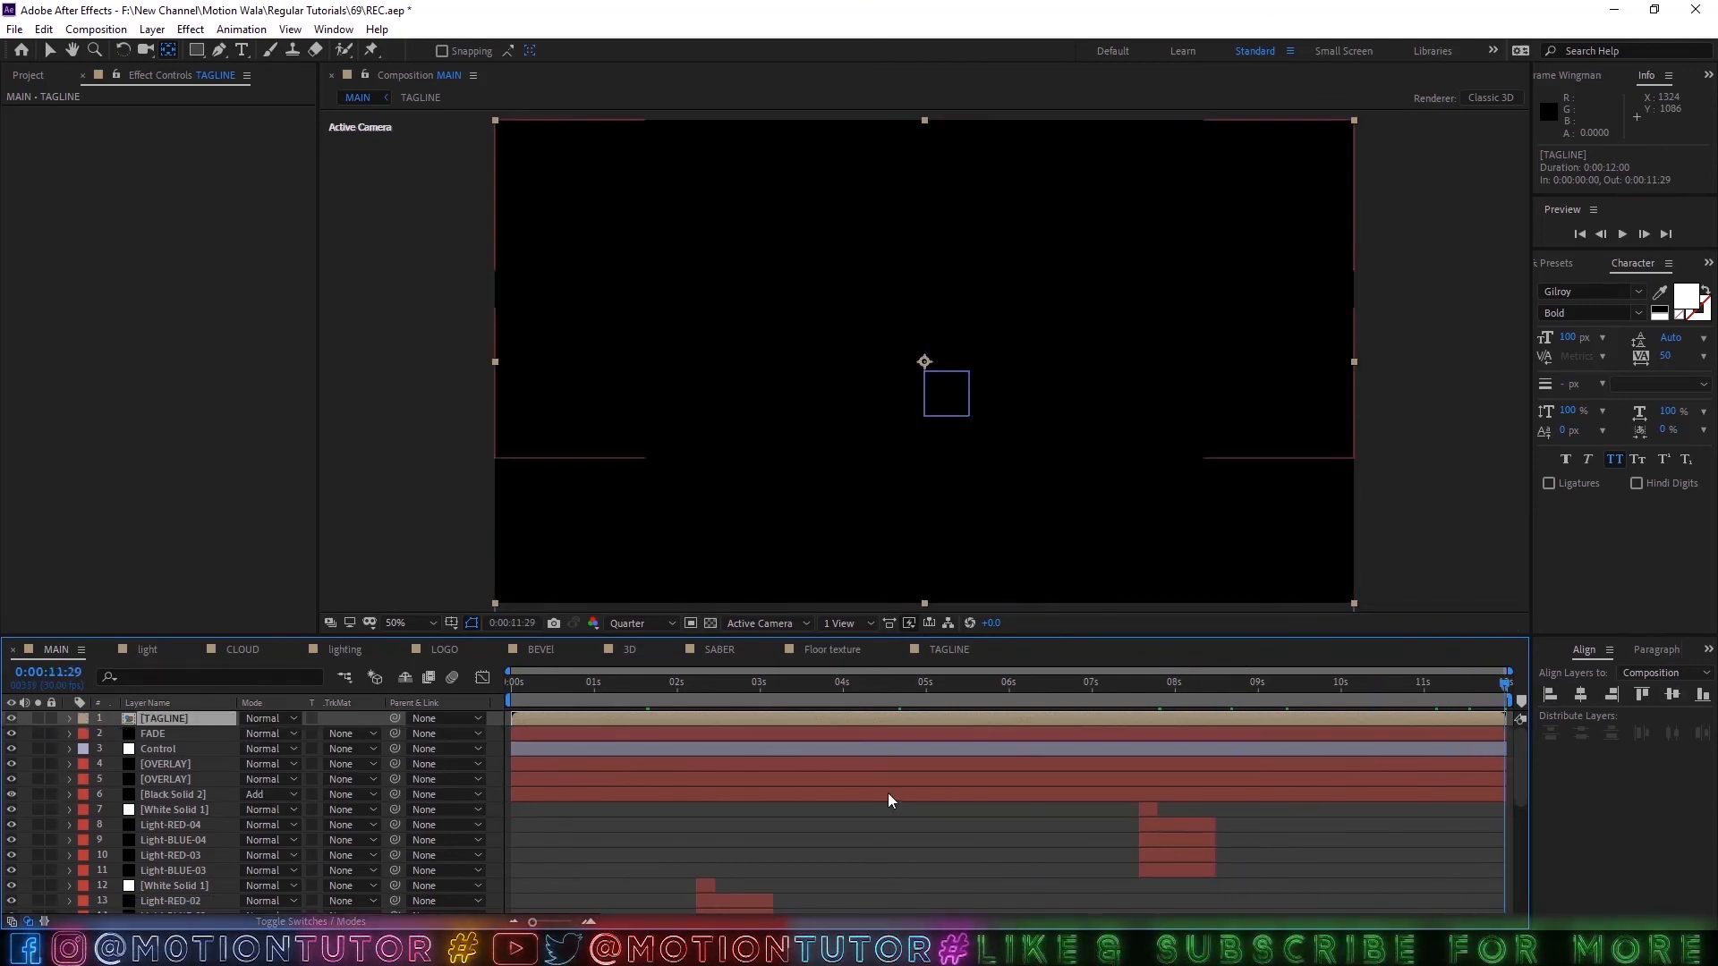
pyautogui.moveTo(640, 687); pyautogui.dragTo(1000, 698)
pyautogui.hotkey('ctrl', 's')
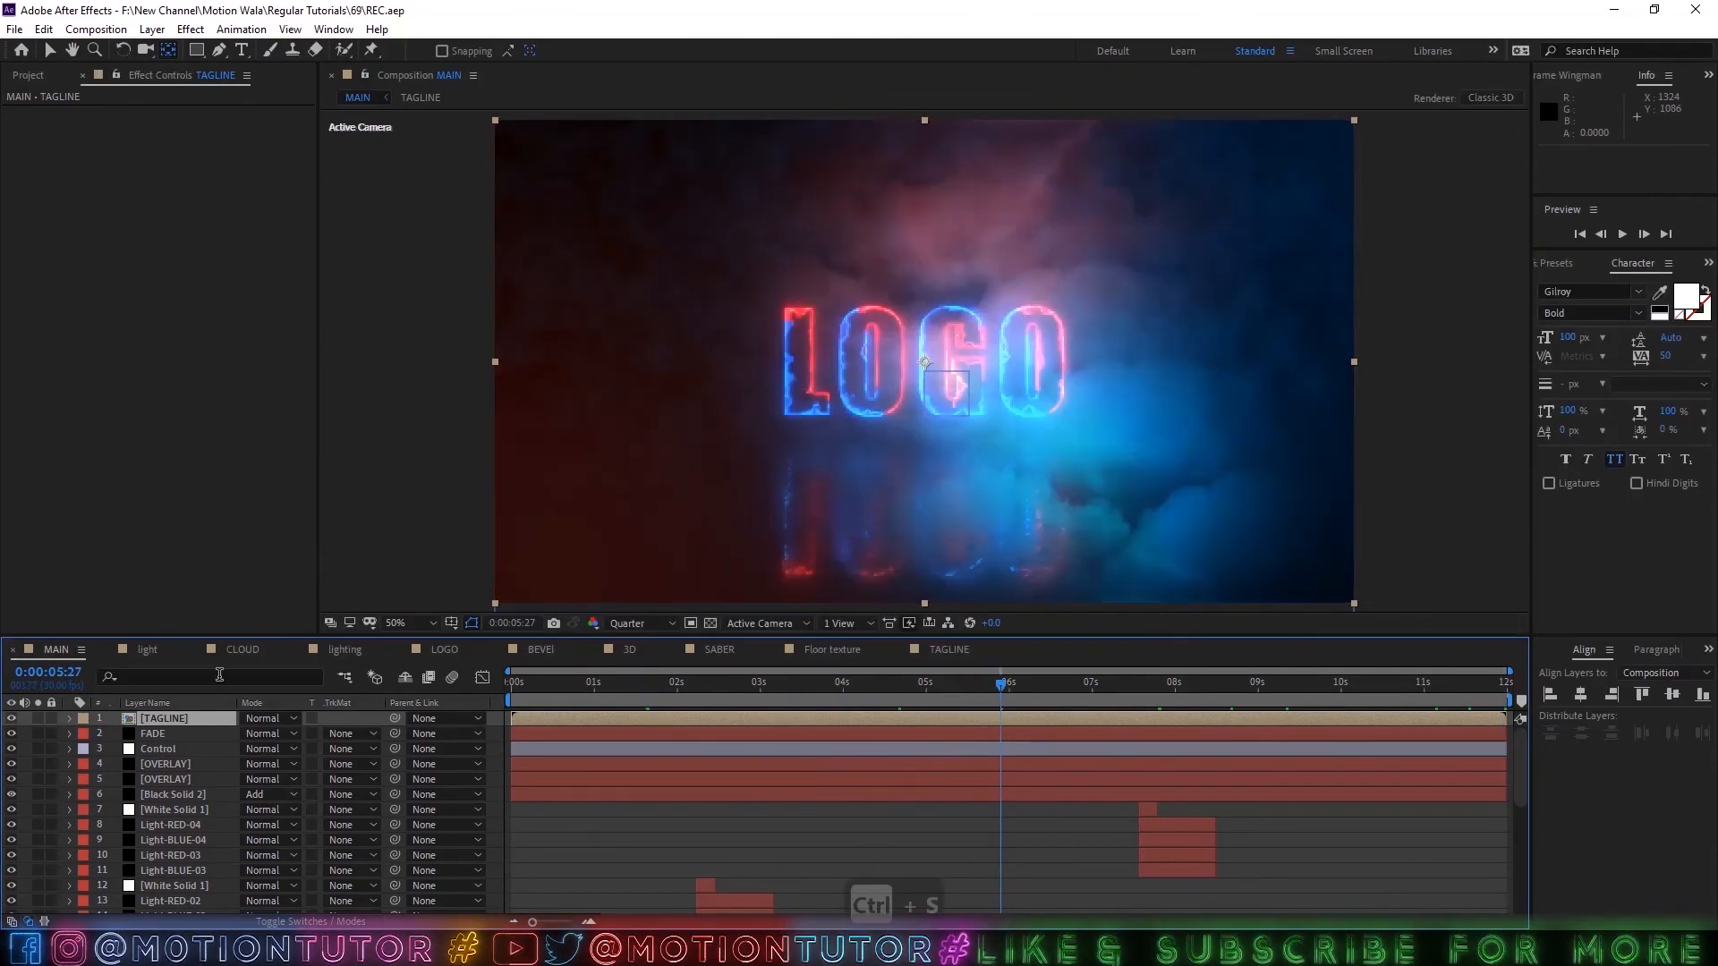
# Open the LOGO composition, go to 0:00:04:14, duplicate the LOGO text layer and hide the original.
pyautogui.click(27, 75)
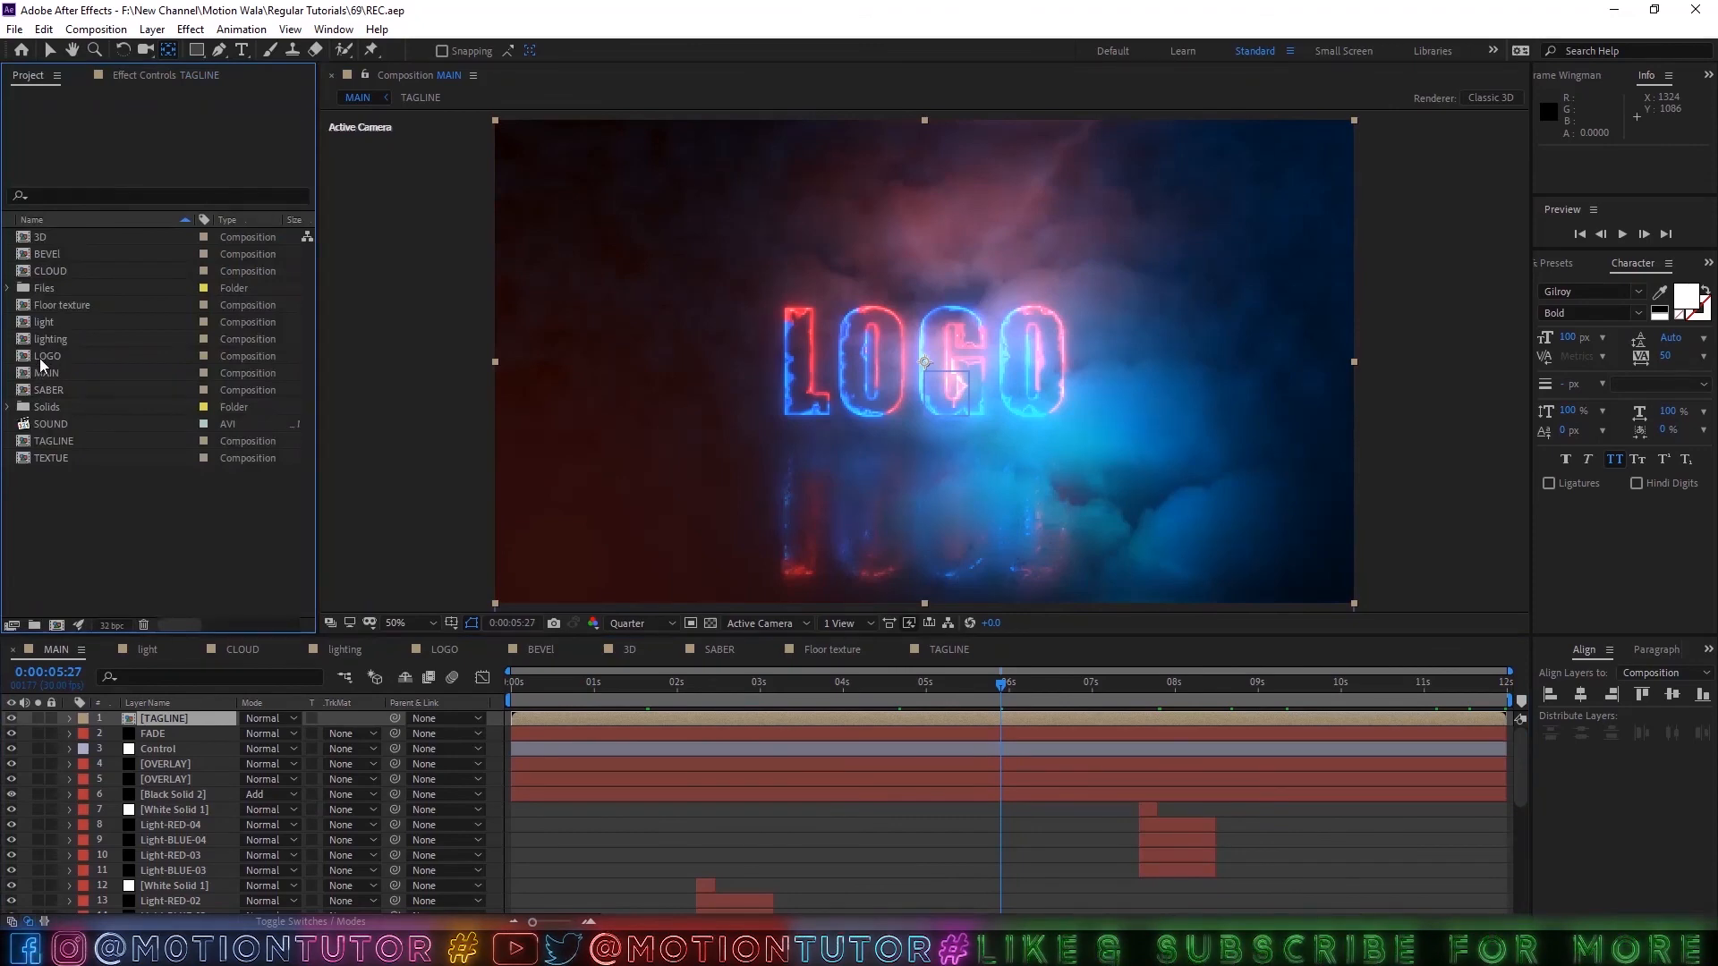
pyautogui.doubleClick(40, 358)
pyautogui.moveTo(701, 691); pyautogui.dragTo(882, 693)
pyautogui.click(161, 718)
pyautogui.hotkey('ctrl', 'd')
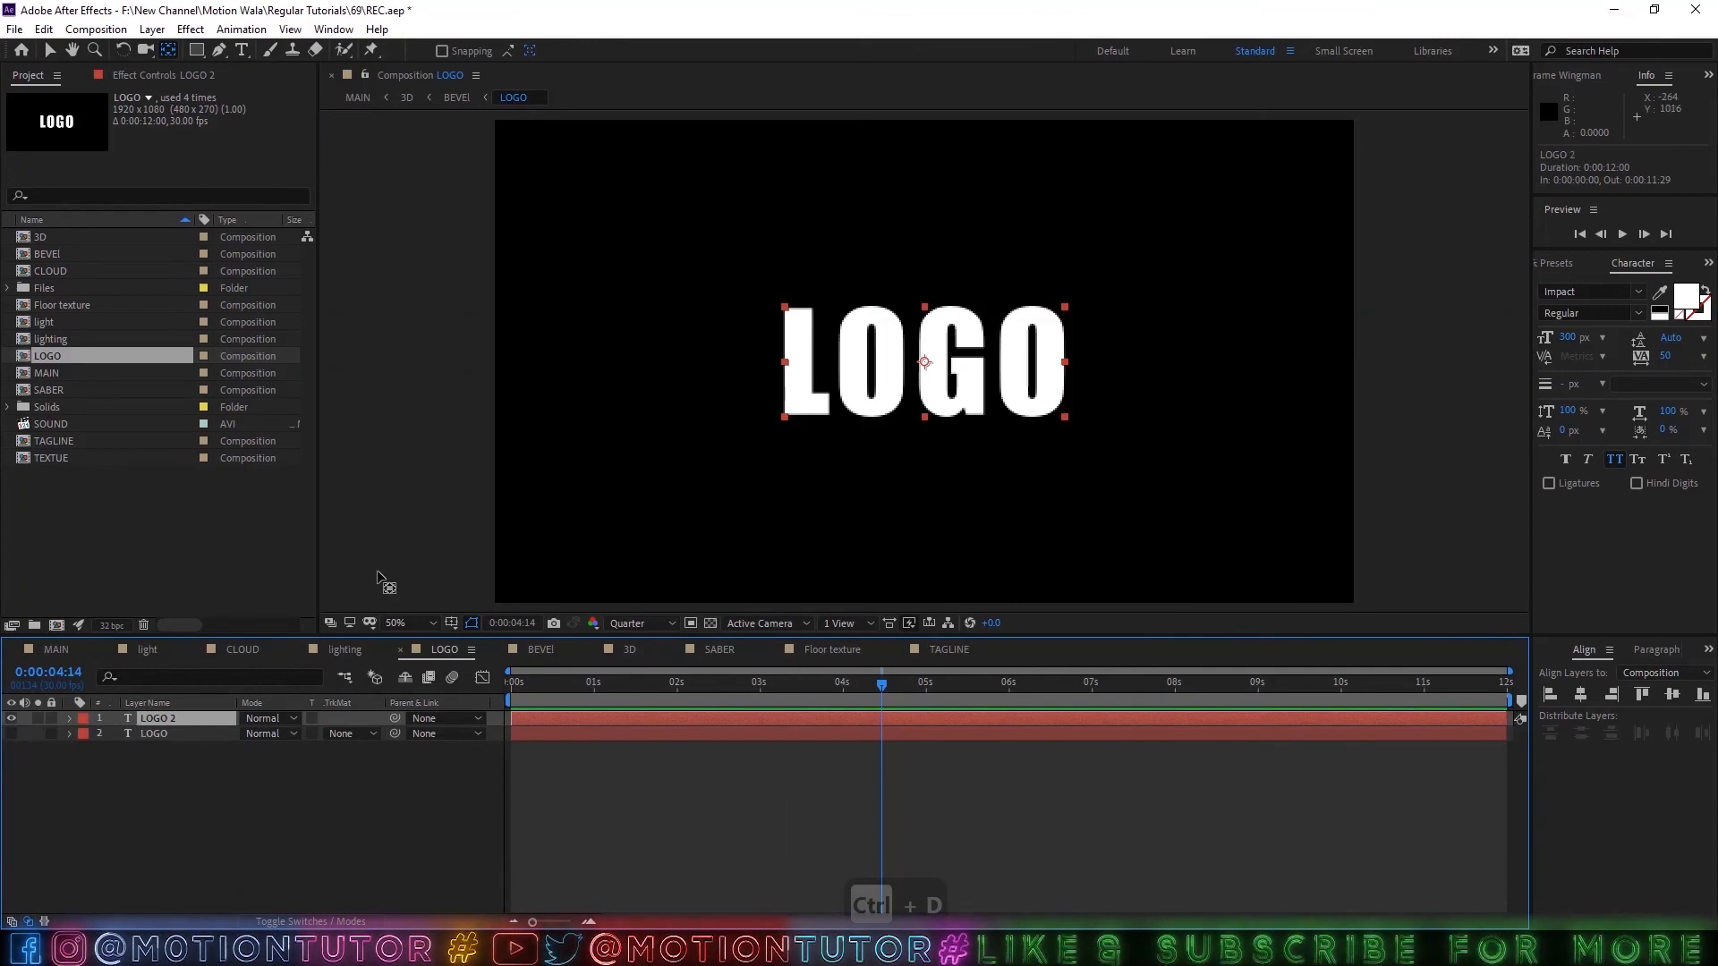
# Change the duplicated text to "motion tutor" at 190 px and centre it in the composition.
pyautogui.doubleClick(146, 718)
pyautogui.write('a')
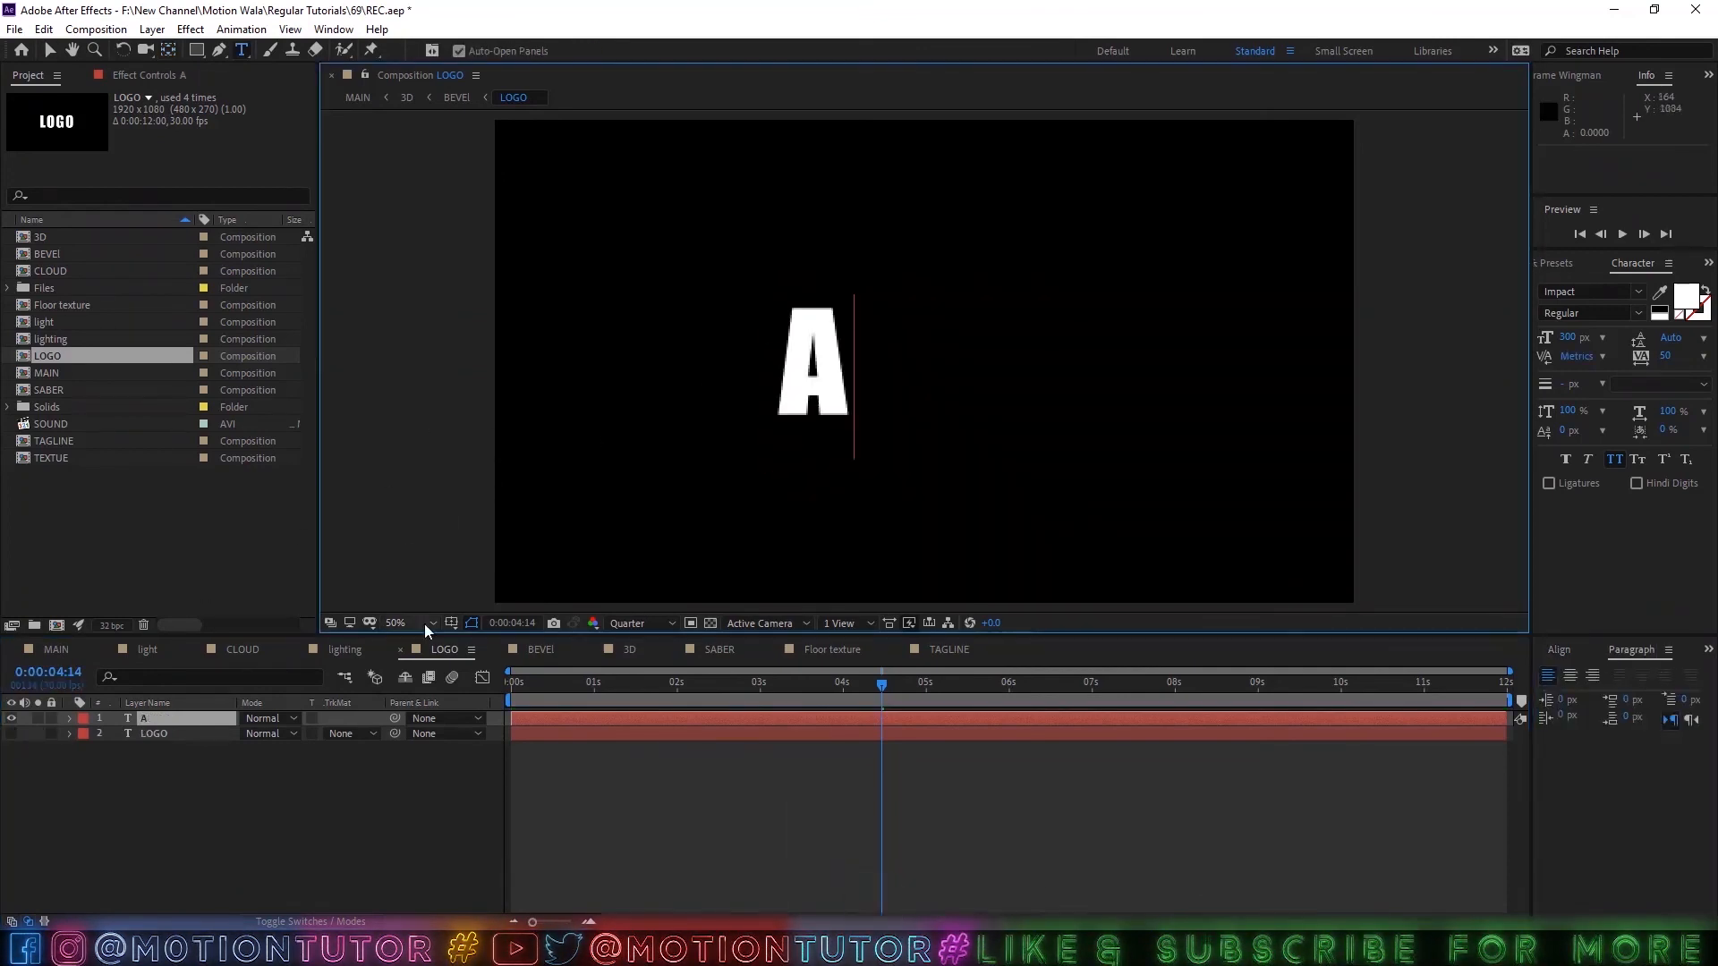
pyautogui.write('motion')
pyautogui.press('Return')
pyautogui.write('tutor')
pyautogui.hotkey('ctrl', 'a')
pyautogui.press('BackSpace')
pyautogui.hotkey('ctrl', 'alt', 'Home')
pyautogui.click(1673, 696)
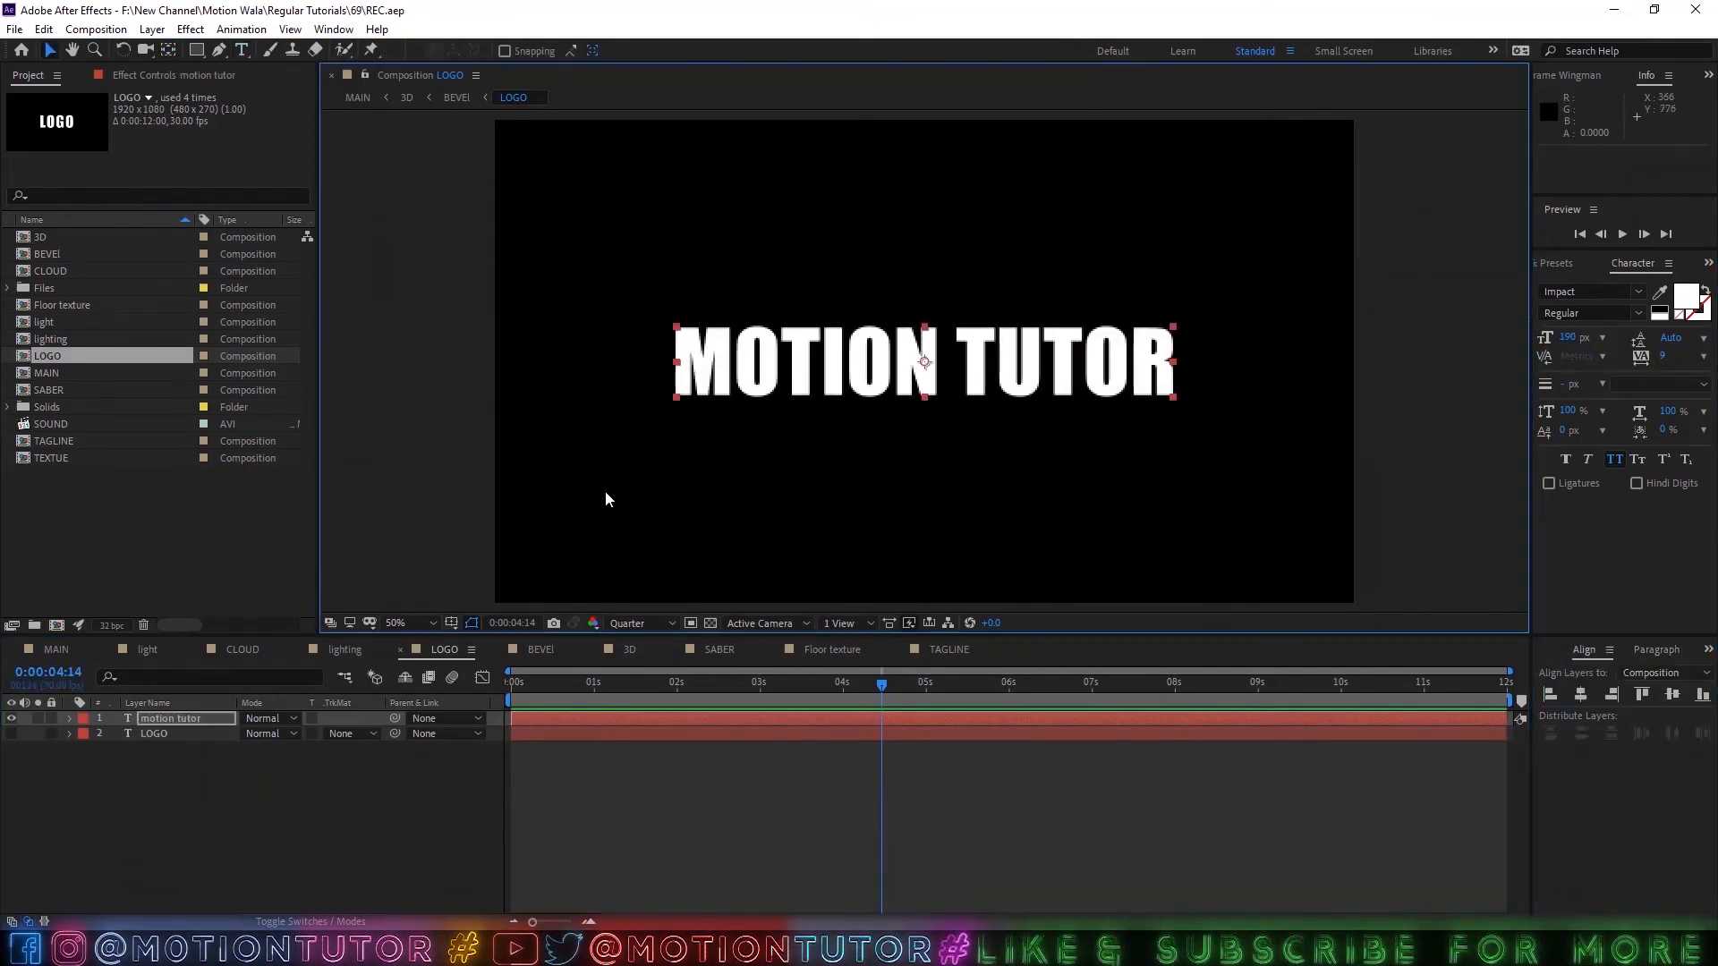
# In the SABER composition, unlock and collapse both LOGO layers.
pyautogui.click(737, 648)
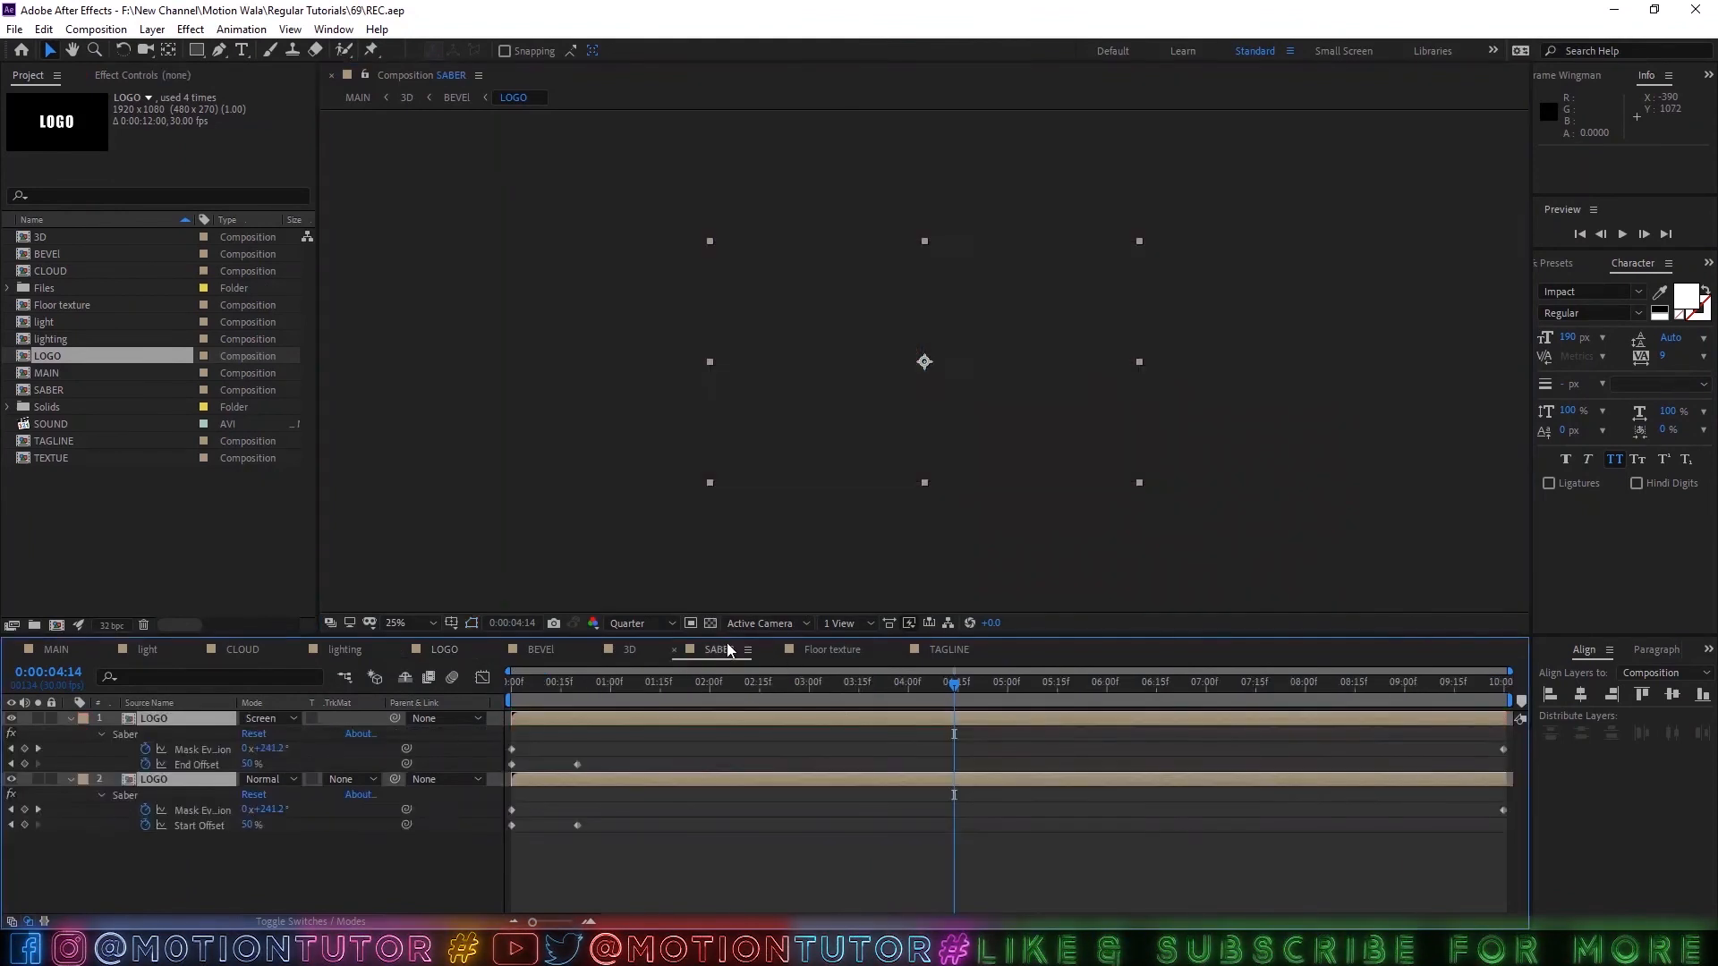
pyautogui.click(55, 719)
pyautogui.click(54, 718)
pyautogui.click(71, 718)
pyautogui.click(70, 735)
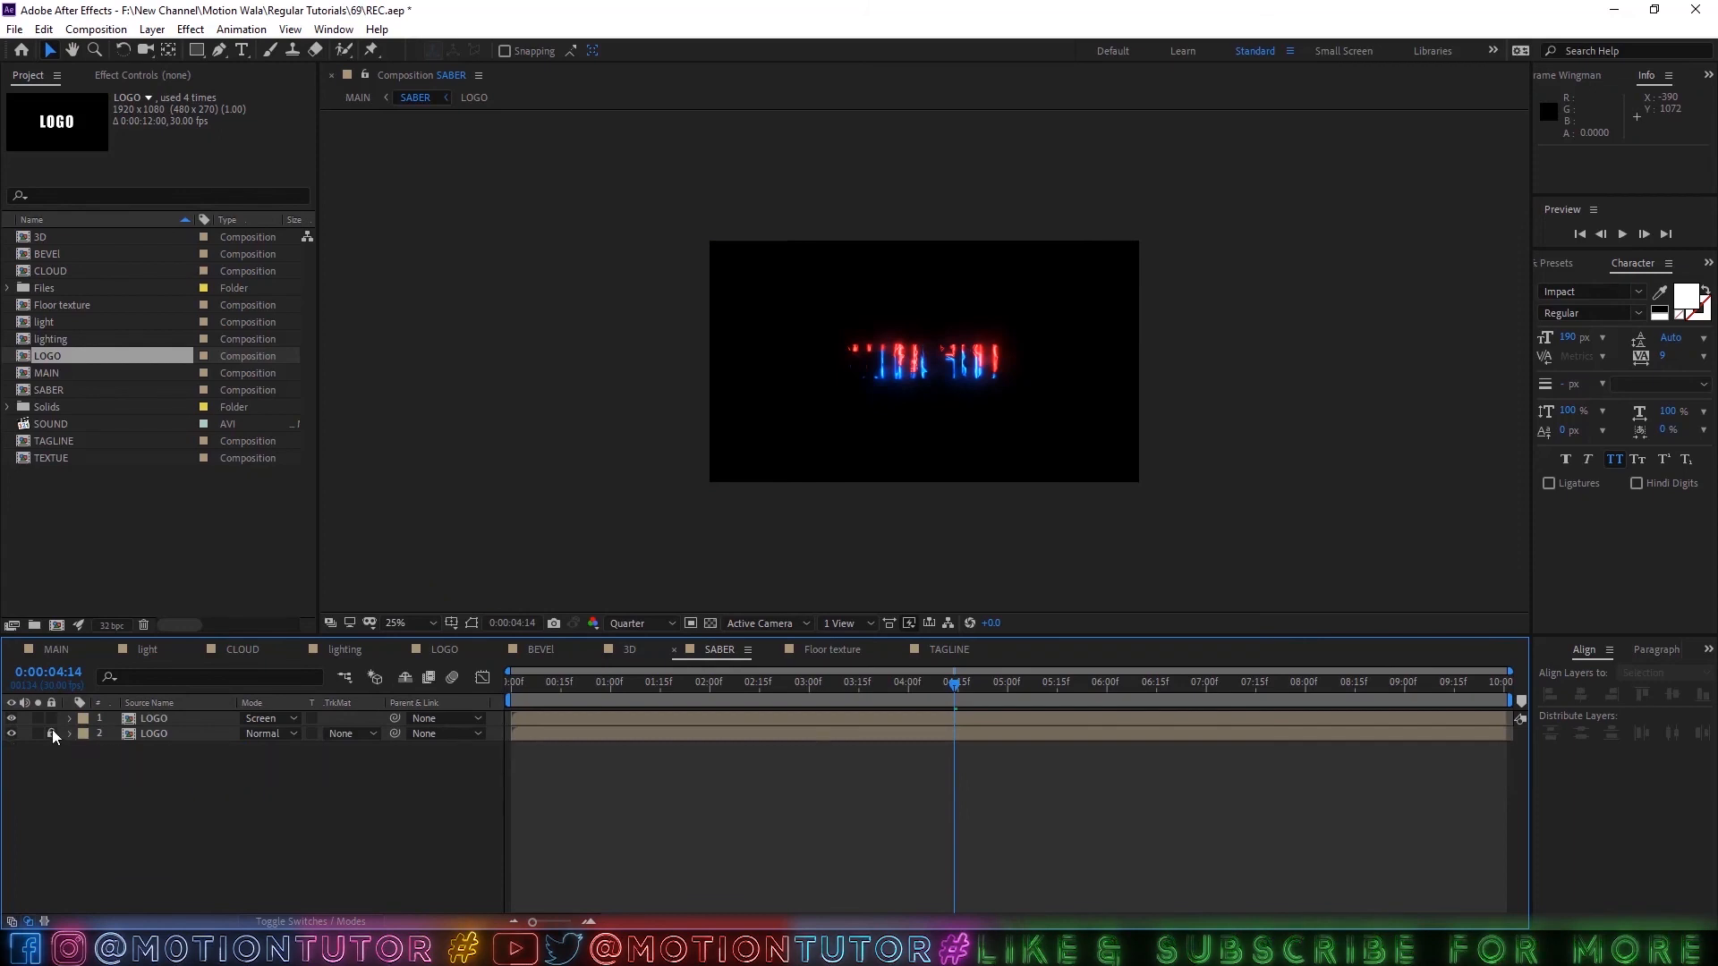
pyautogui.click(52, 734)
# Show only the Screen-blended LOGO layer at 50% magnification and disable its Saber effect.
pyautogui.click(154, 718)
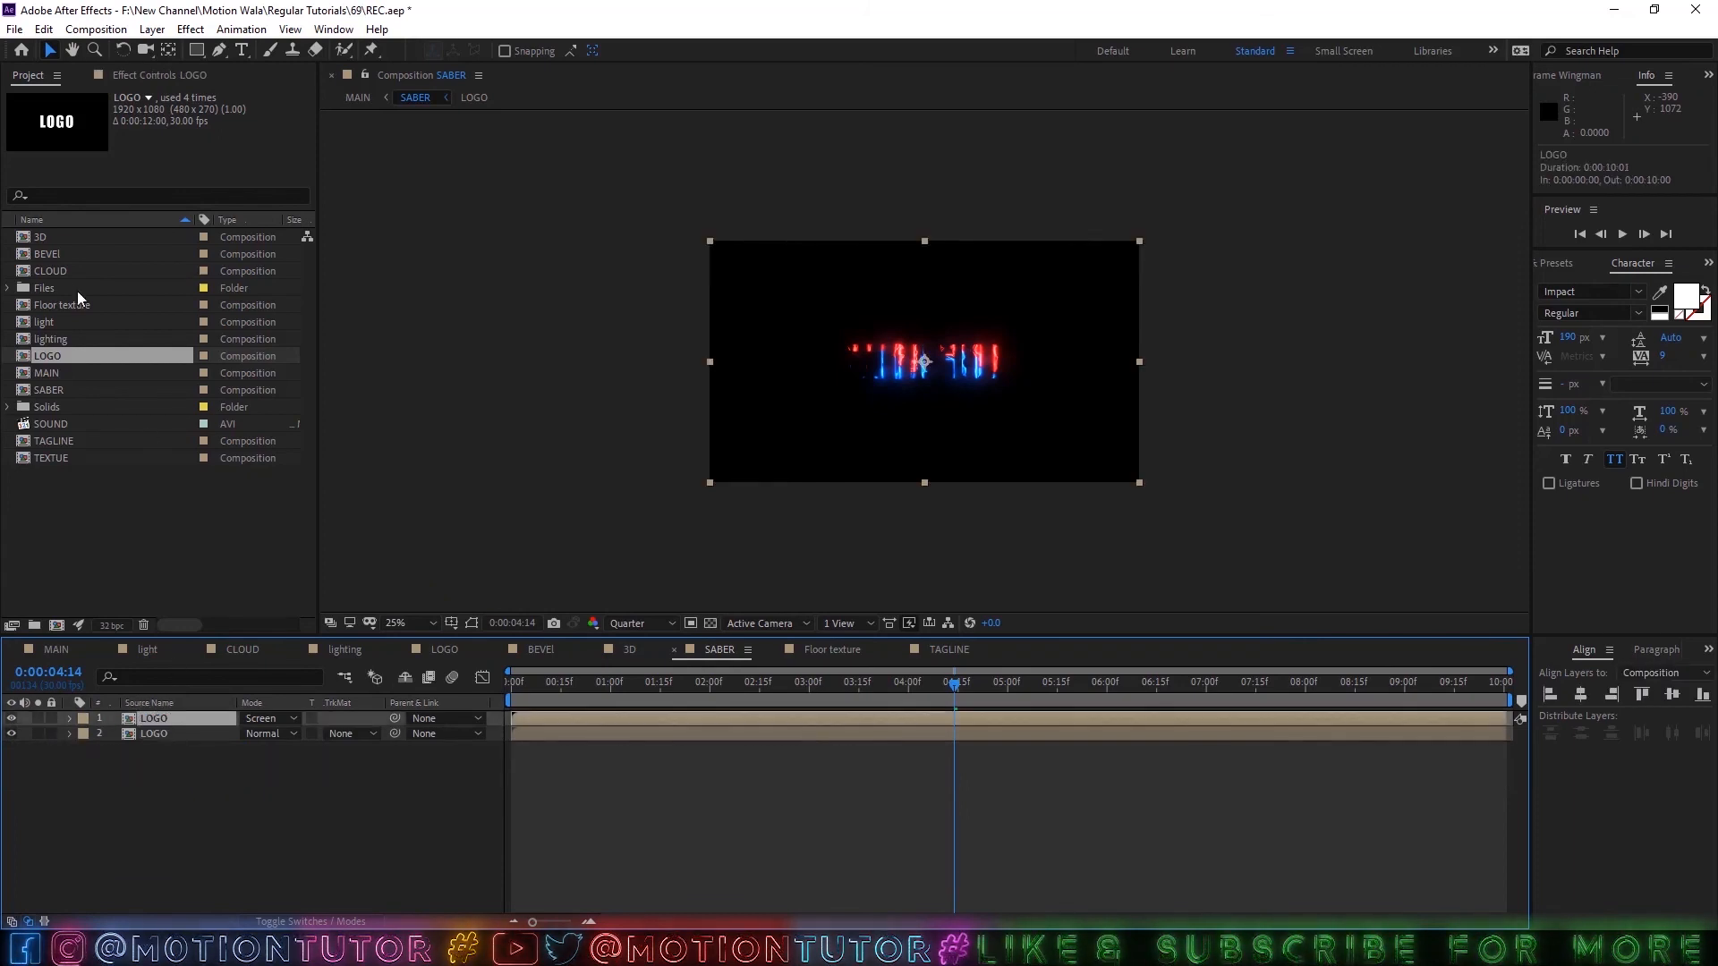
pyautogui.click(11, 733)
pyautogui.click(11, 718)
pyautogui.click(394, 623)
pyautogui.click(467, 328)
pyautogui.click(148, 782)
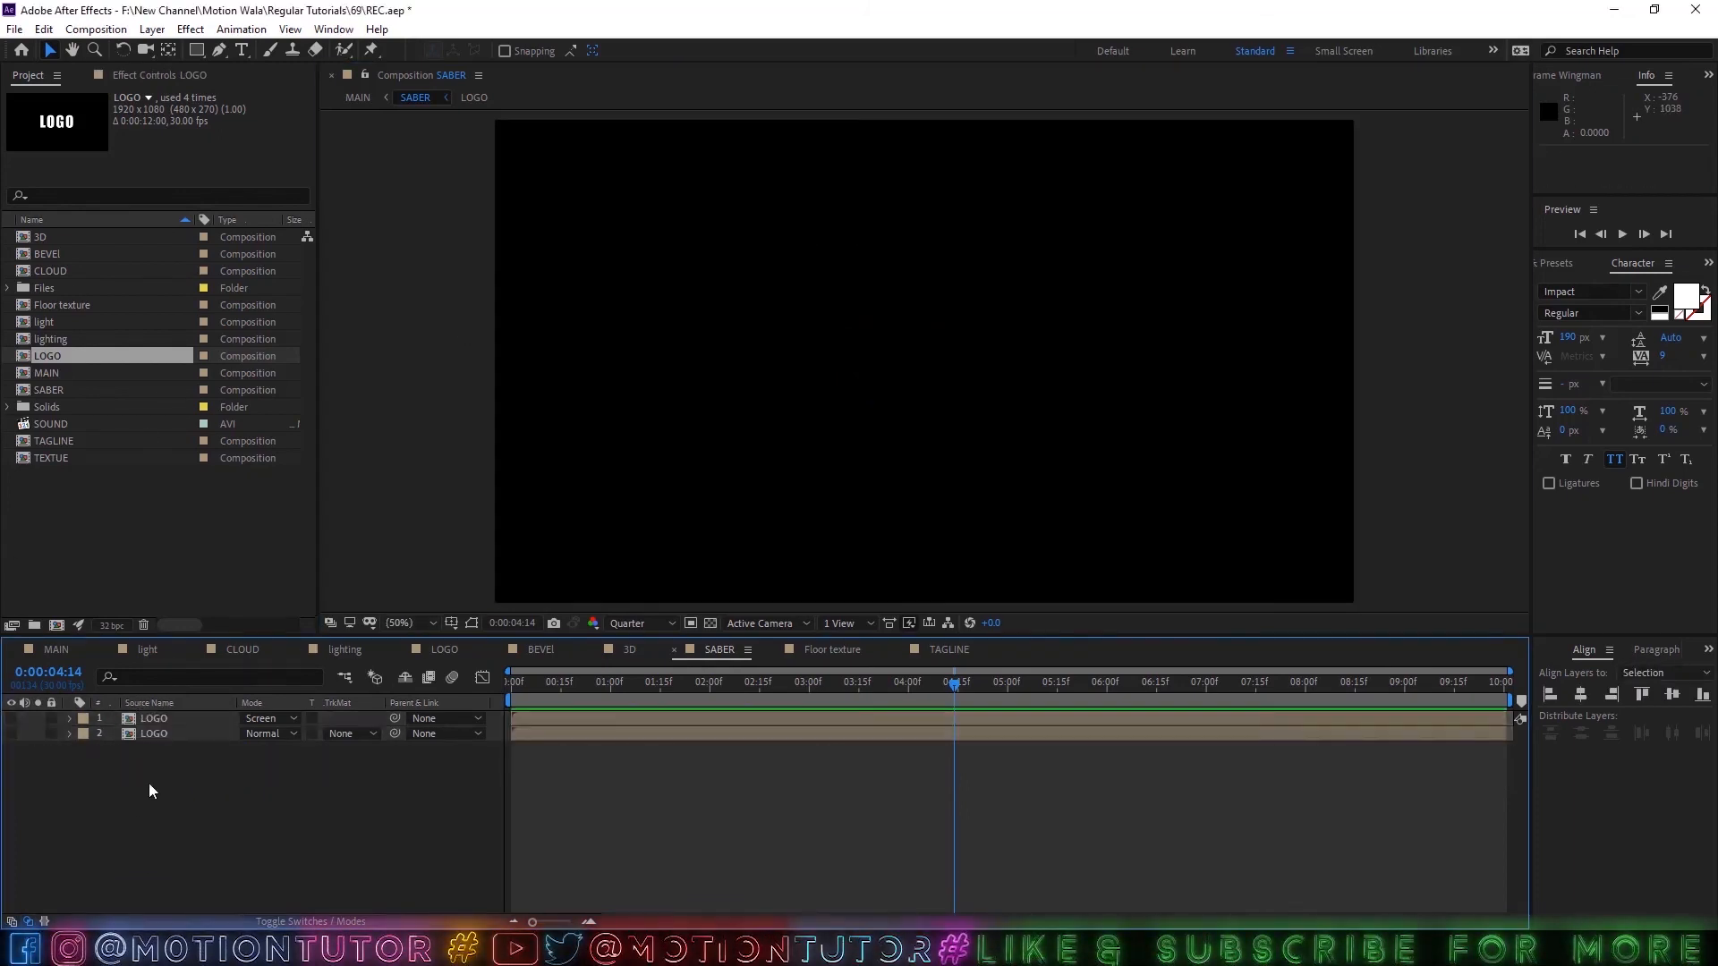
pyautogui.click(132, 718)
pyautogui.click(10, 719)
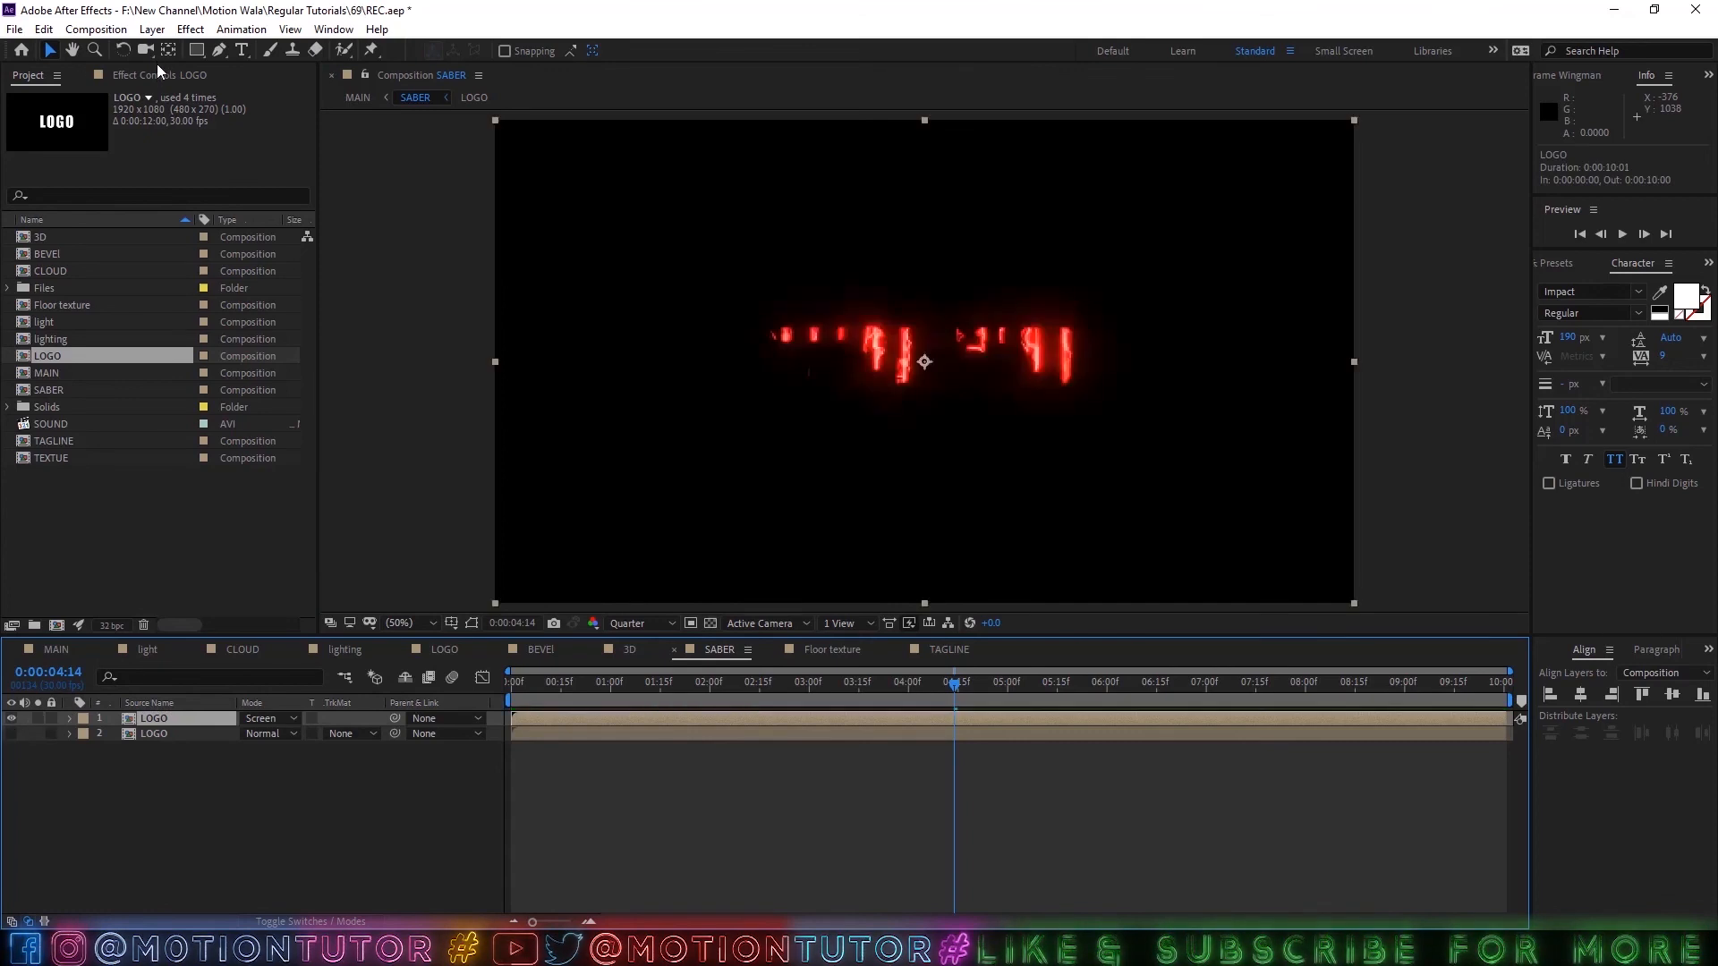
pyautogui.click(158, 74)
pyautogui.click(27, 114)
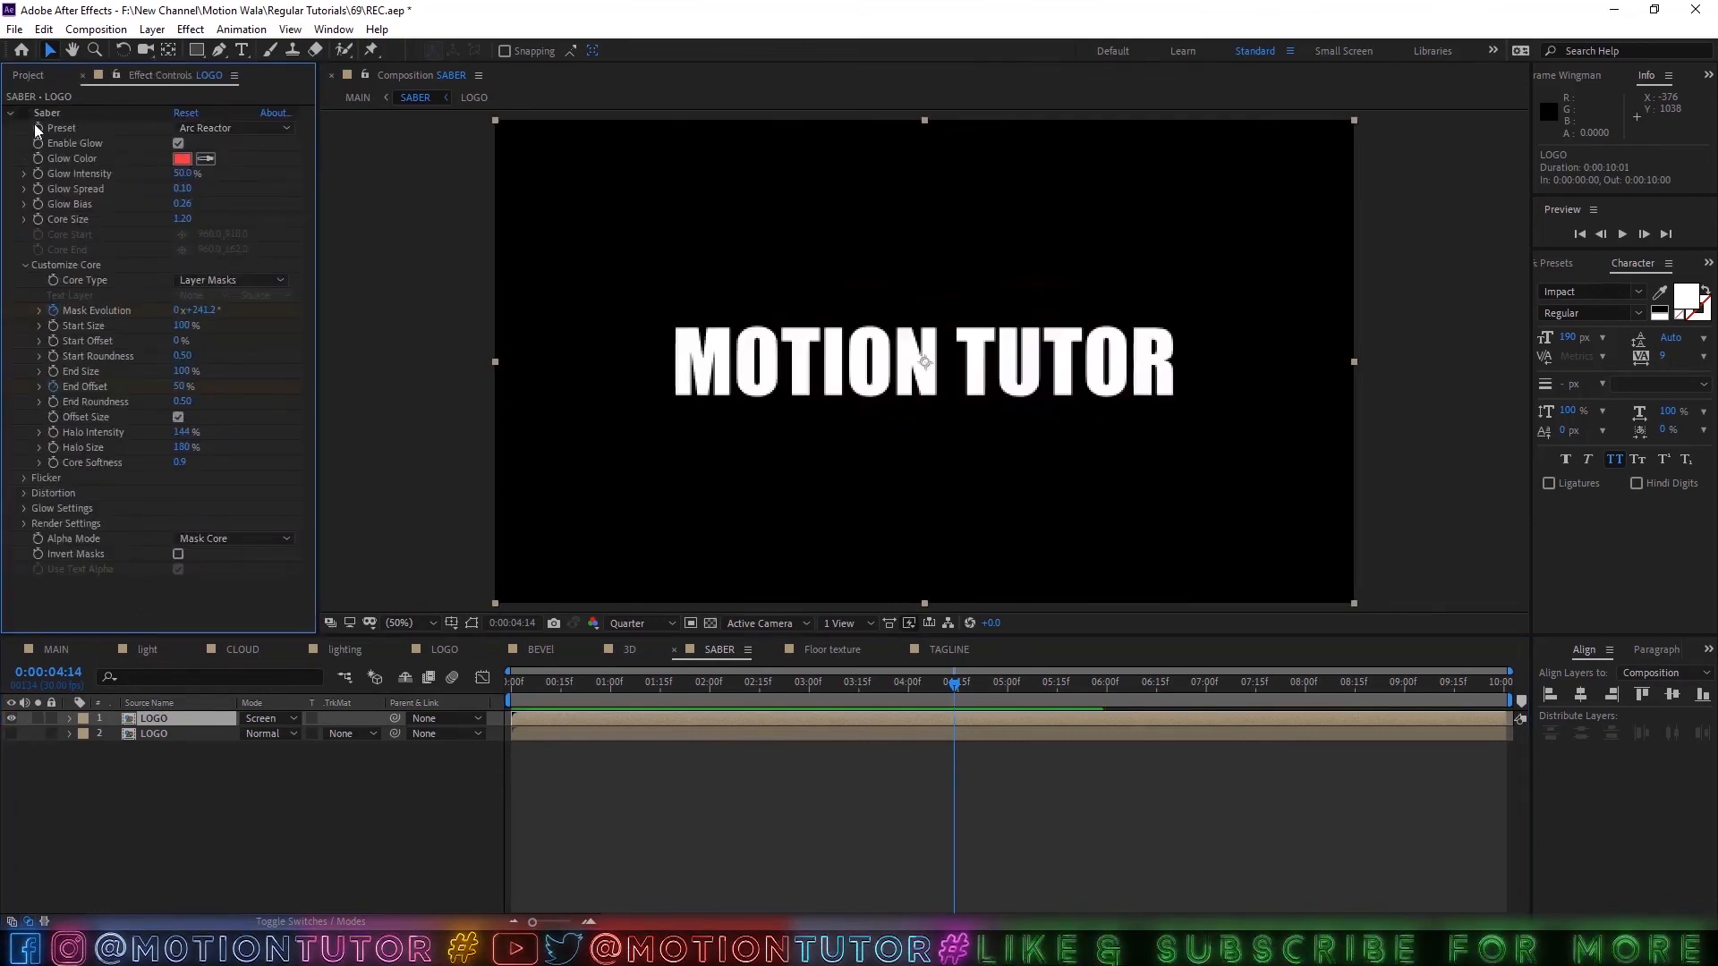
# Delete all the old masks from the Screen-blended LOGO layer.
pyautogui.click(152, 29)
pyautogui.click(143, 722)
pyautogui.press('m')
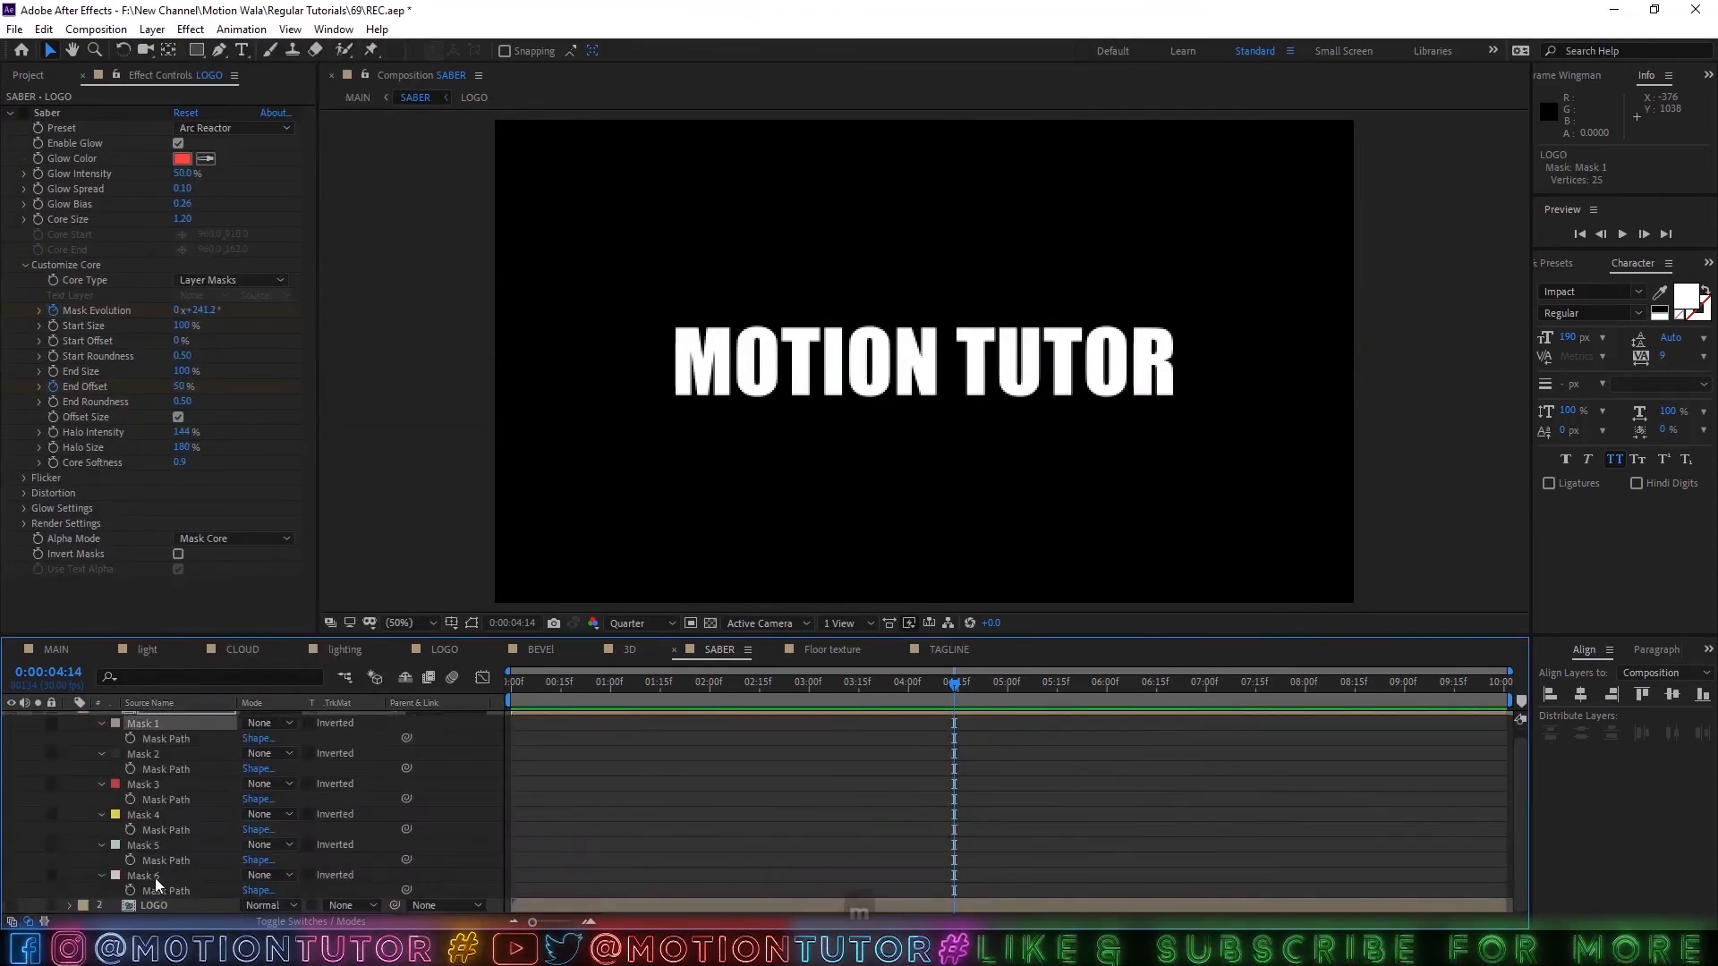
pyautogui.keyDown('shift'); pyautogui.click(154, 878); pyautogui.keyUp('shift')
pyautogui.press('Delete')
# Auto-trace the Screen-blended LOGO layer's current frame using the Alpha channel and copy the traced masks.
pyautogui.click(152, 29)
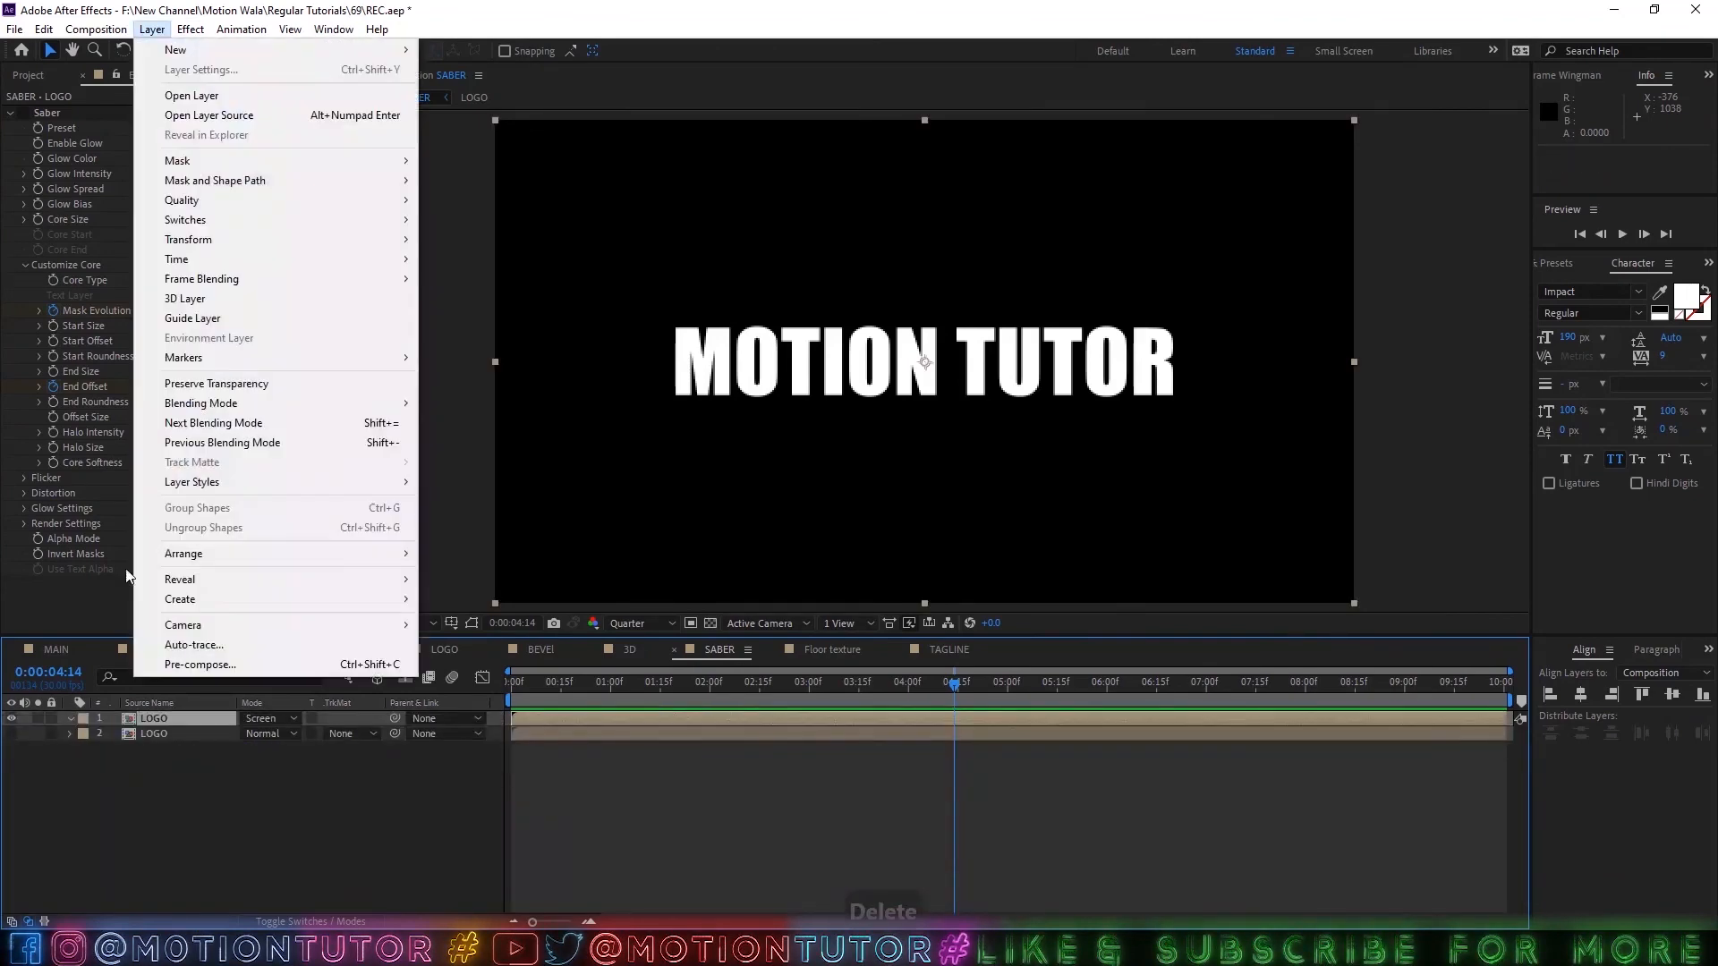
pyautogui.click(193, 644)
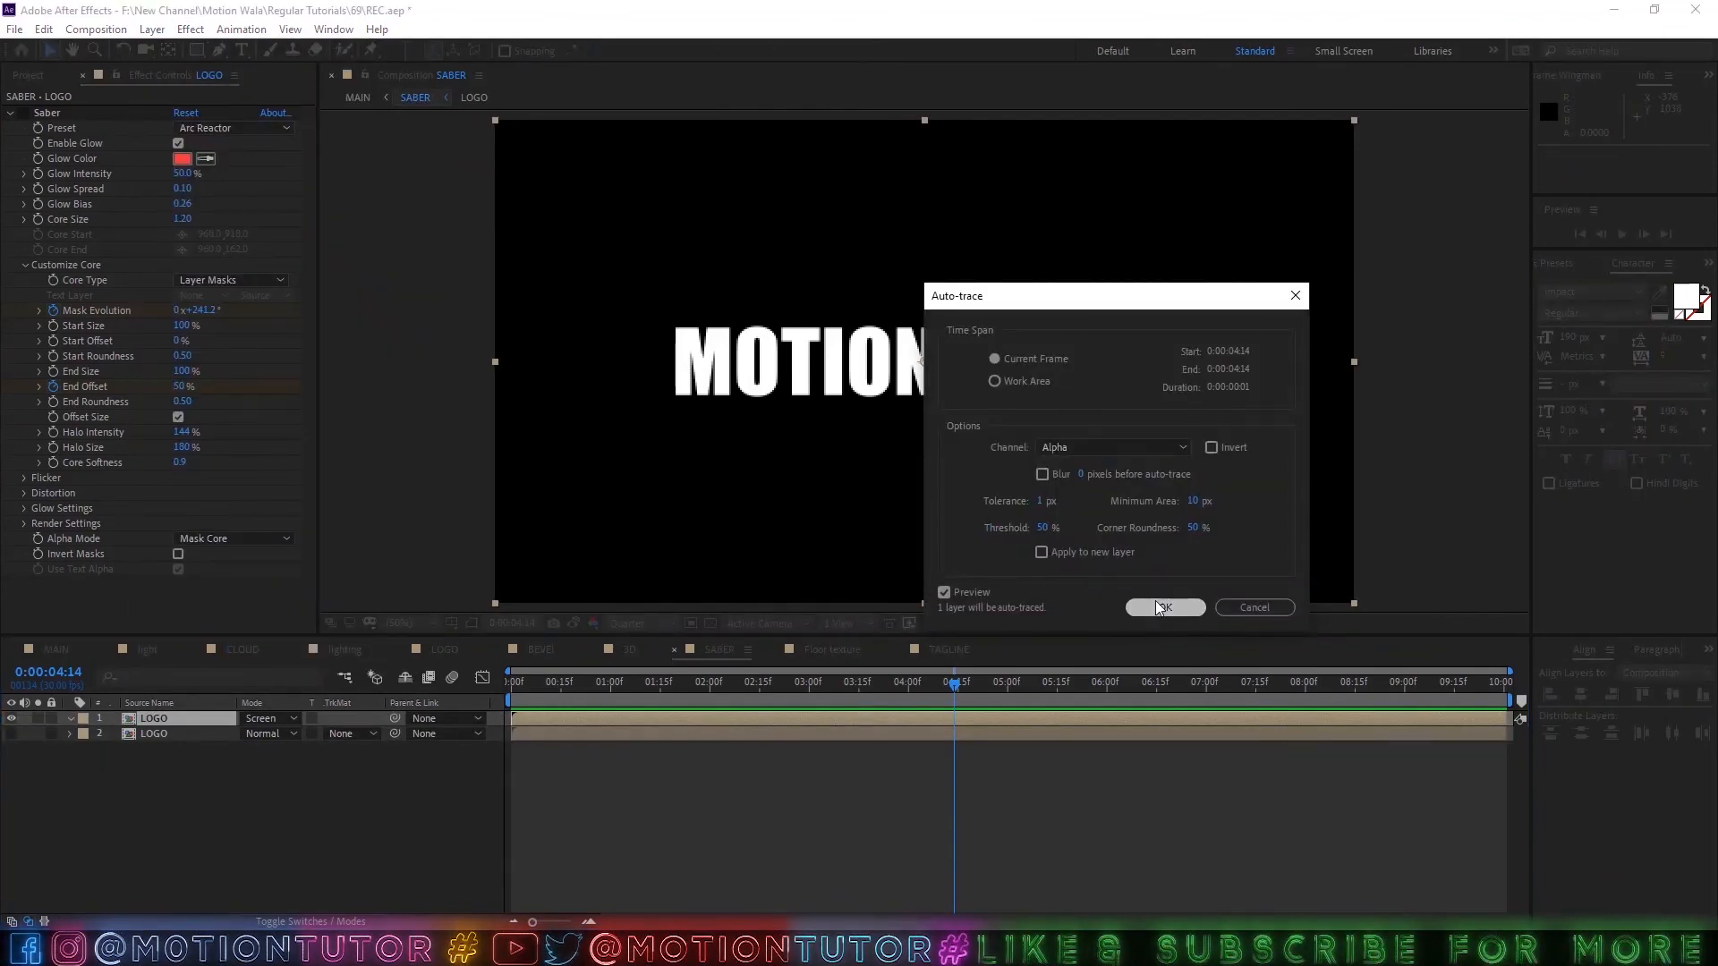
pyautogui.click(1160, 608)
pyautogui.click(112, 735)
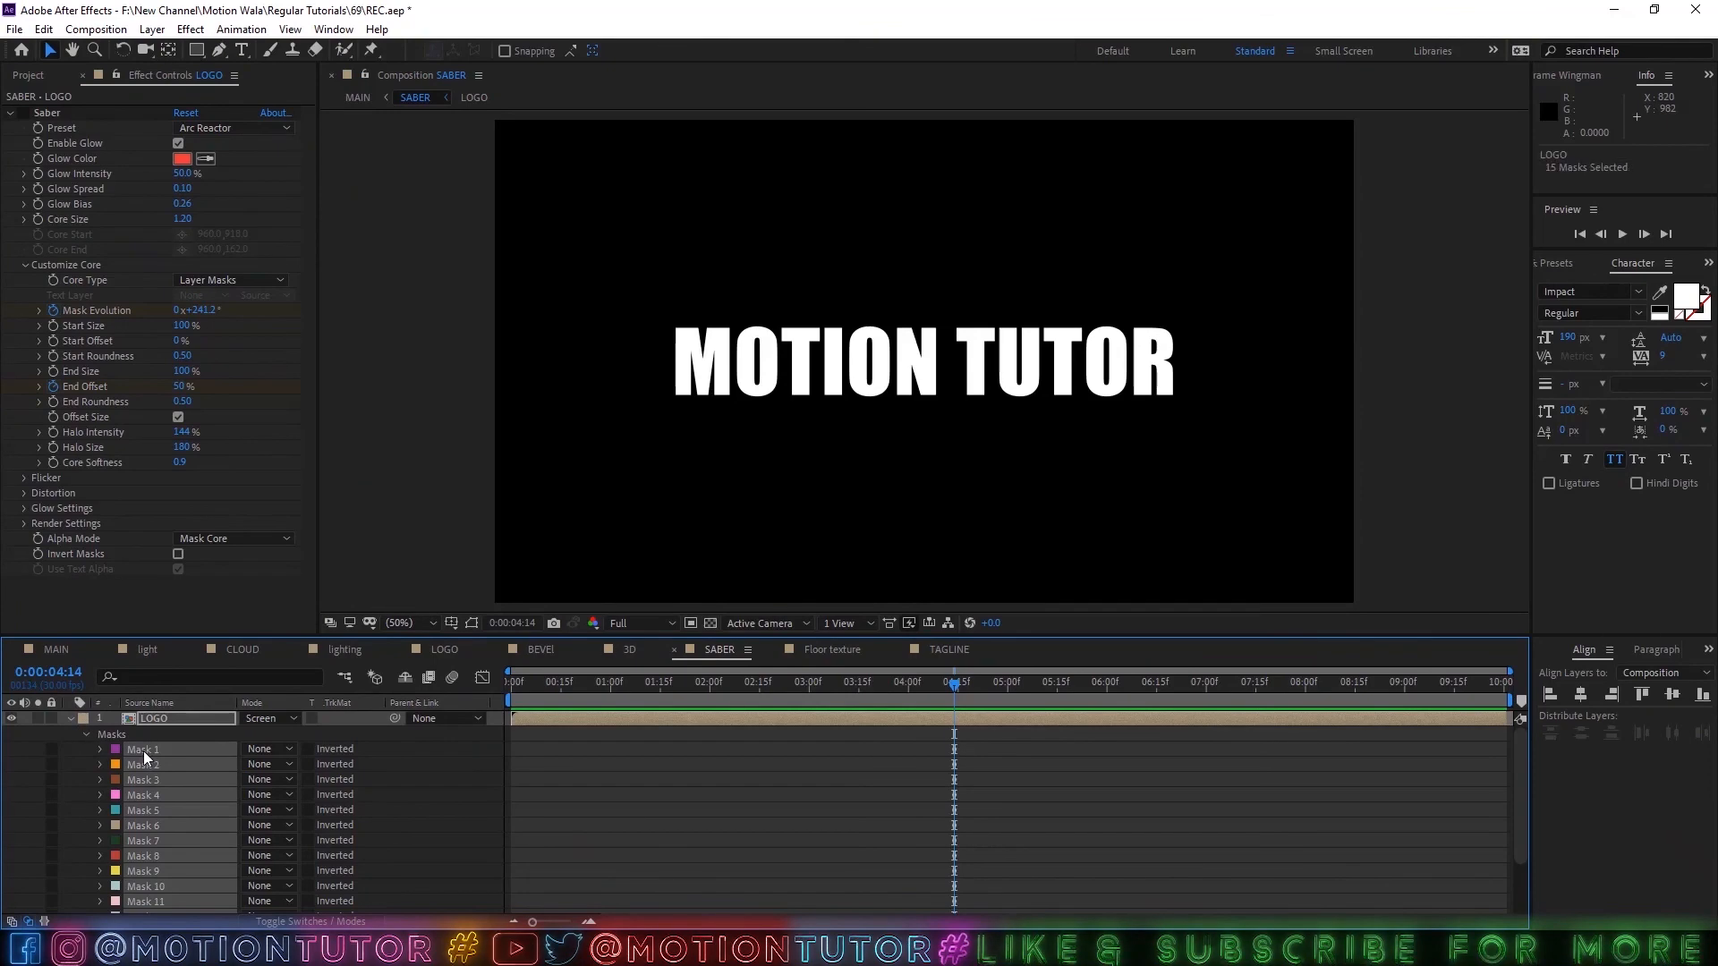
pyautogui.click(42, 29)
pyautogui.click(104, 174)
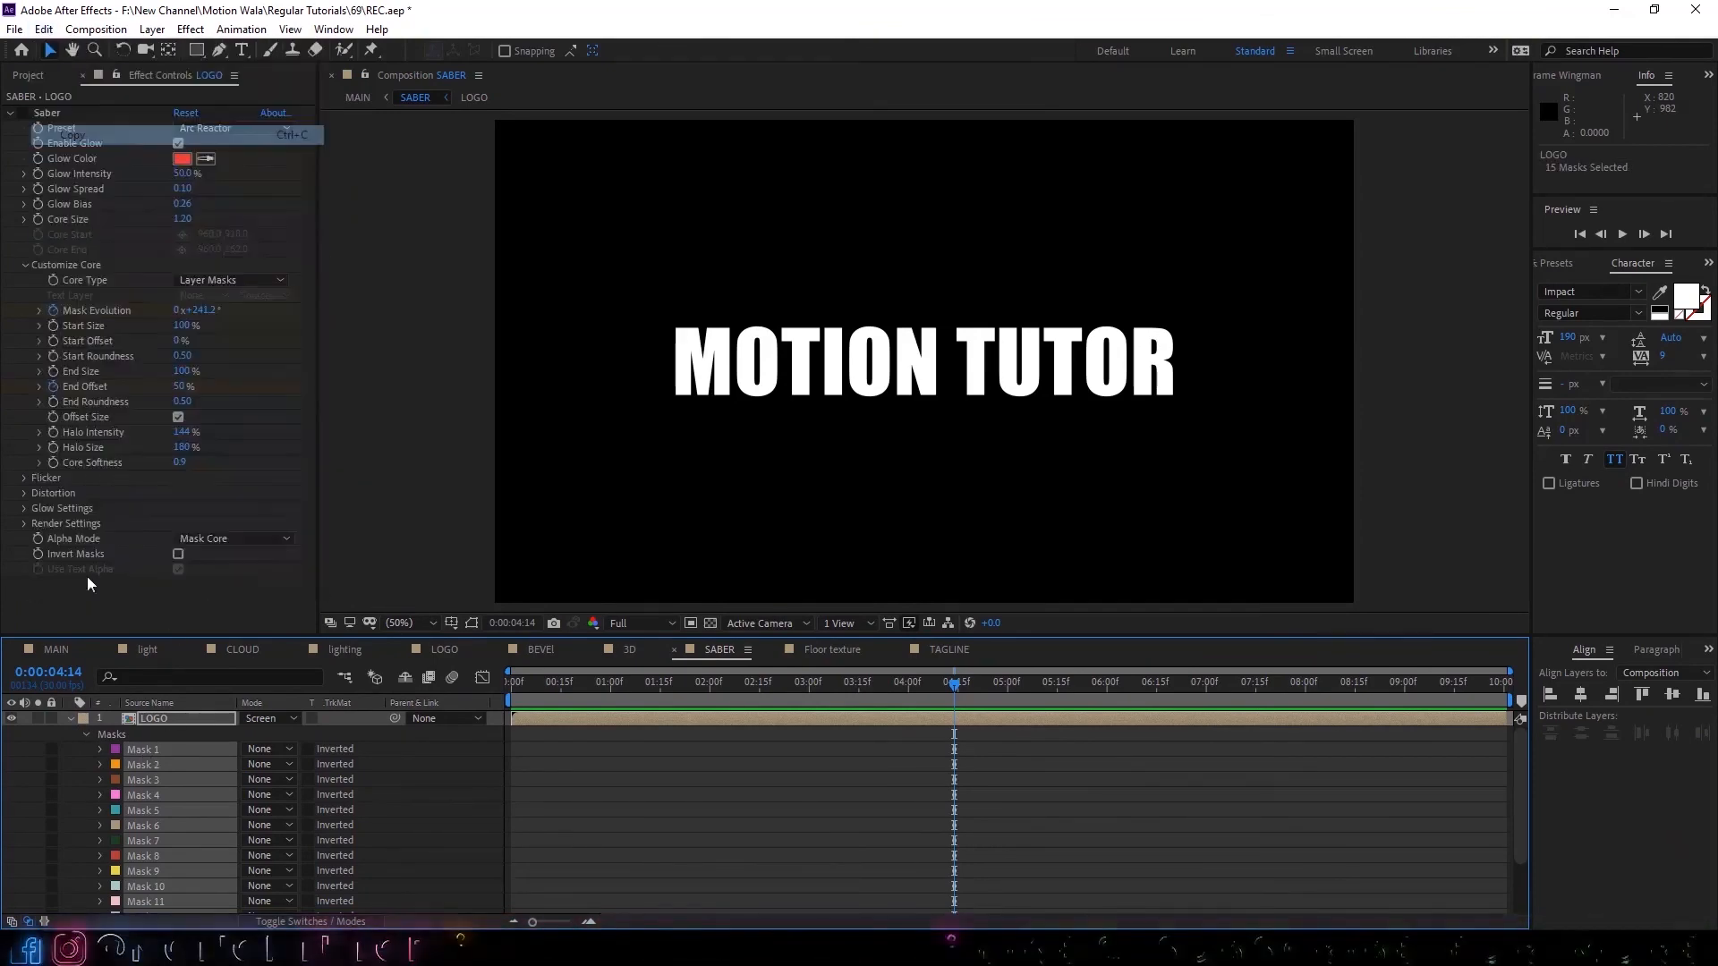
# Replace the second LOGO layer's old masks with the copied auto-traced masks.
pyautogui.click(71, 717)
pyautogui.click(156, 736)
pyautogui.press('m')
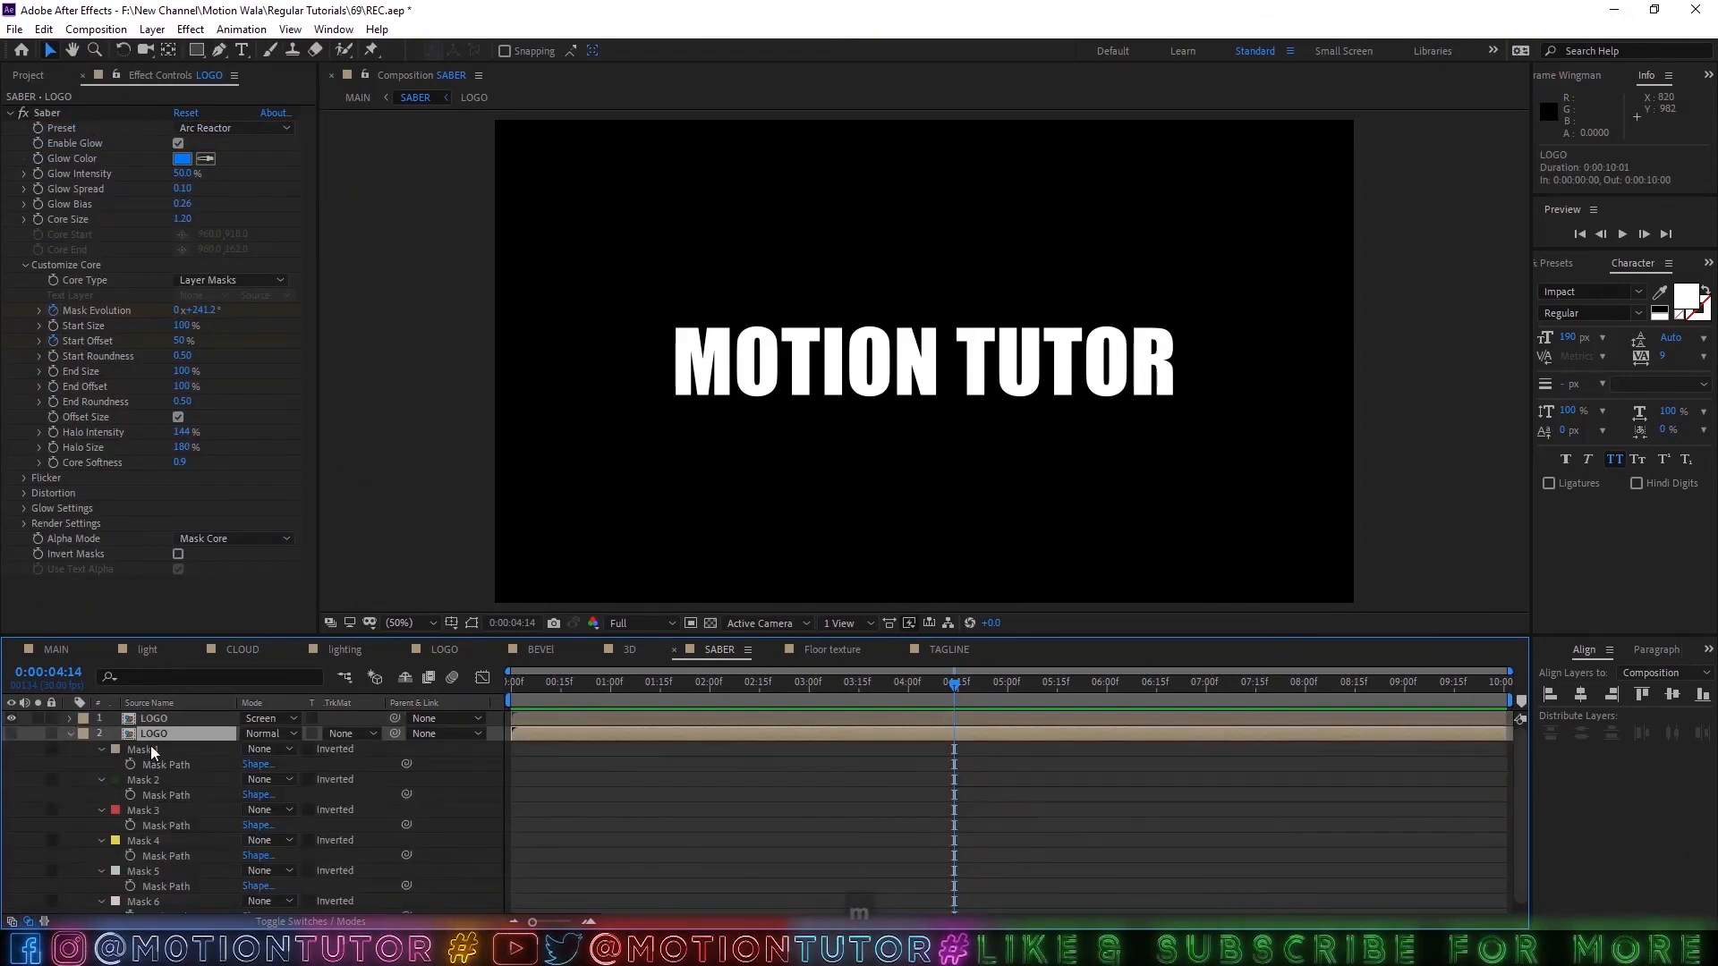
pyautogui.press('Delete')
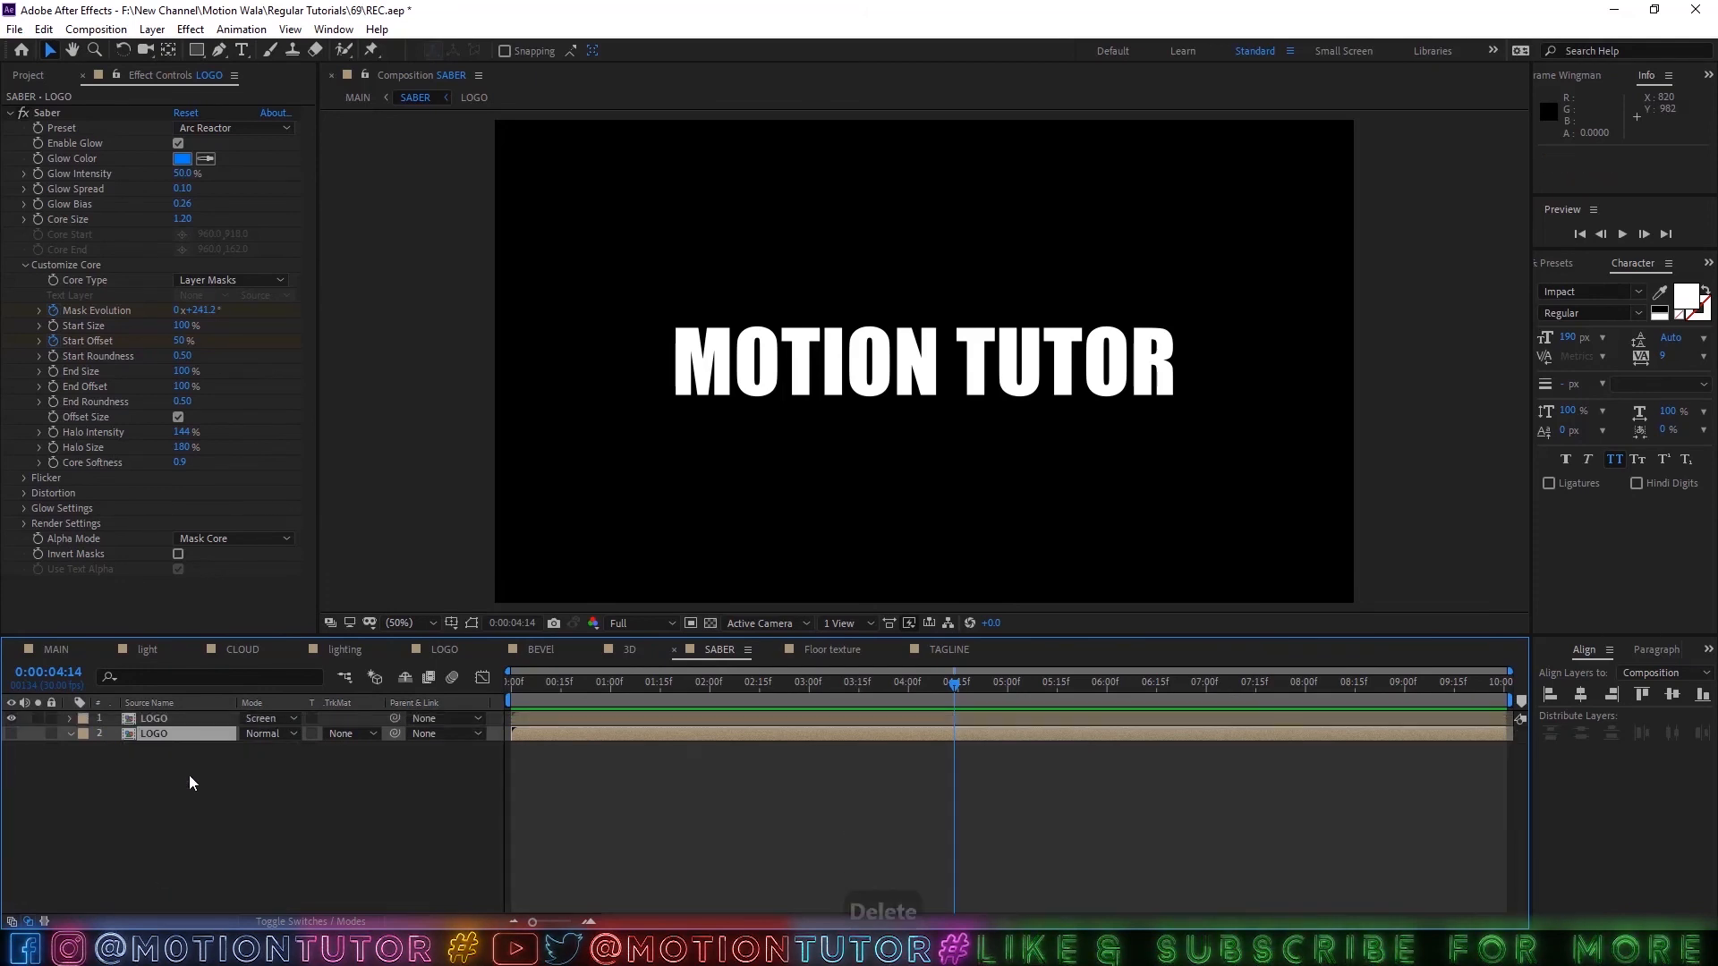
pyautogui.hotkey('ctrl', 'v')
# Show the second LOGO layer and collapse its masks, and re-enable Saber on the Screen-blended LOGO layer.
pyautogui.click(10, 734)
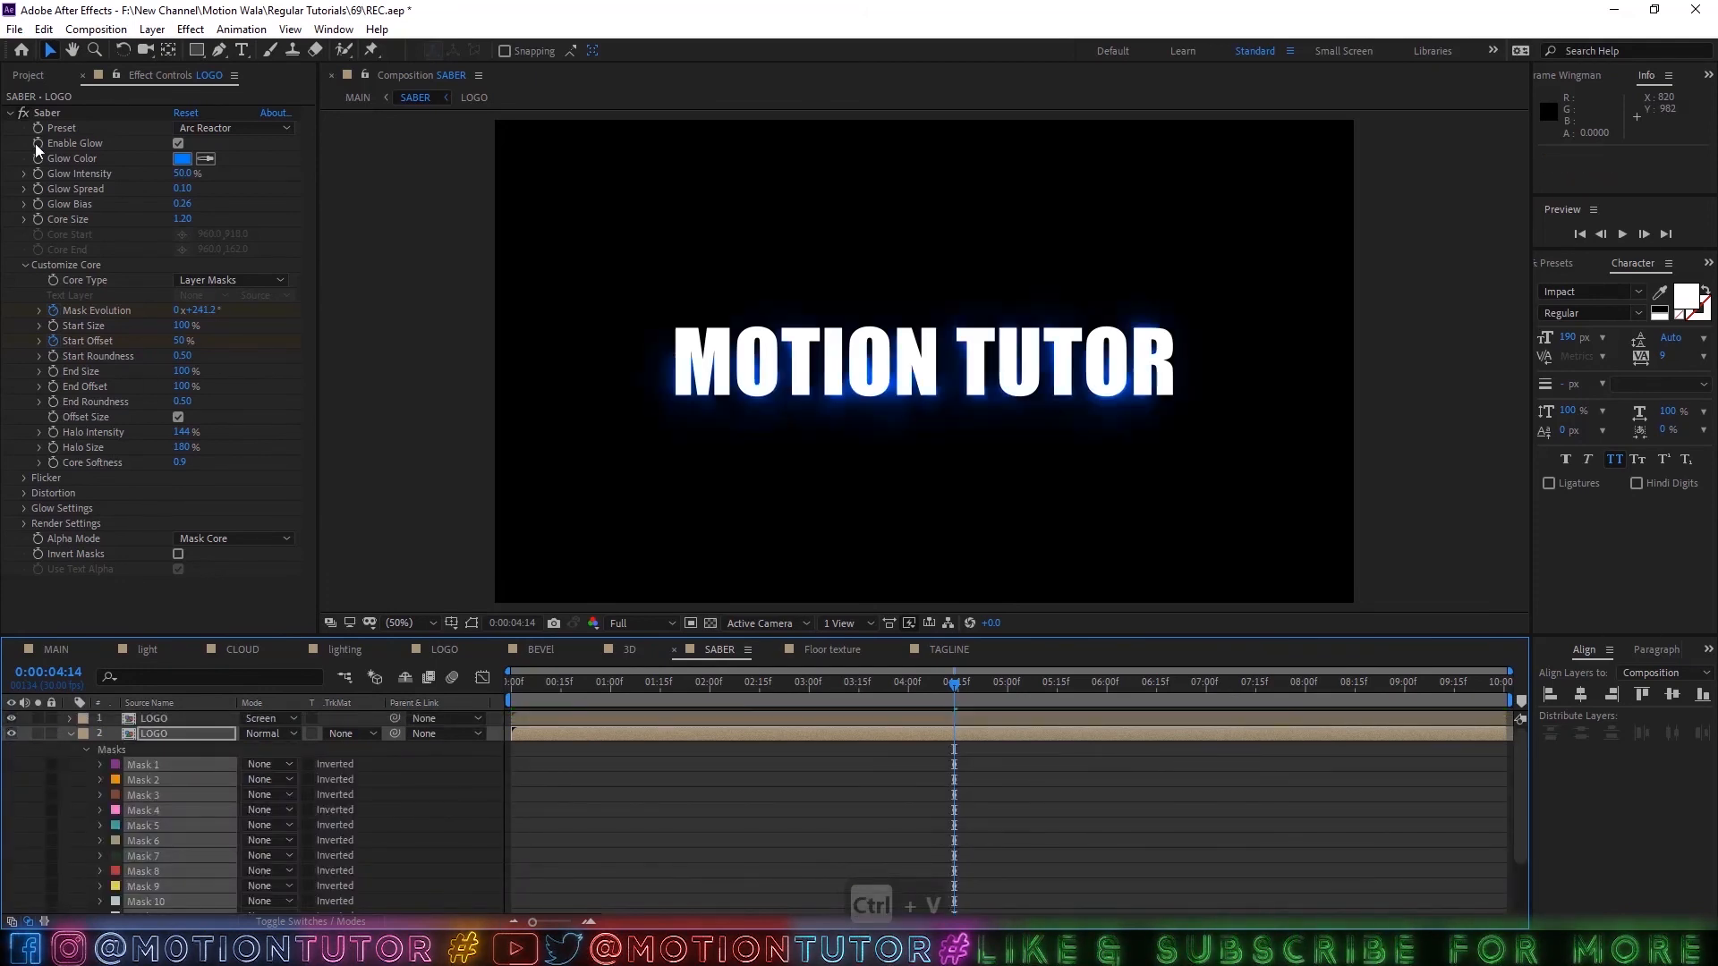
pyautogui.click(146, 716)
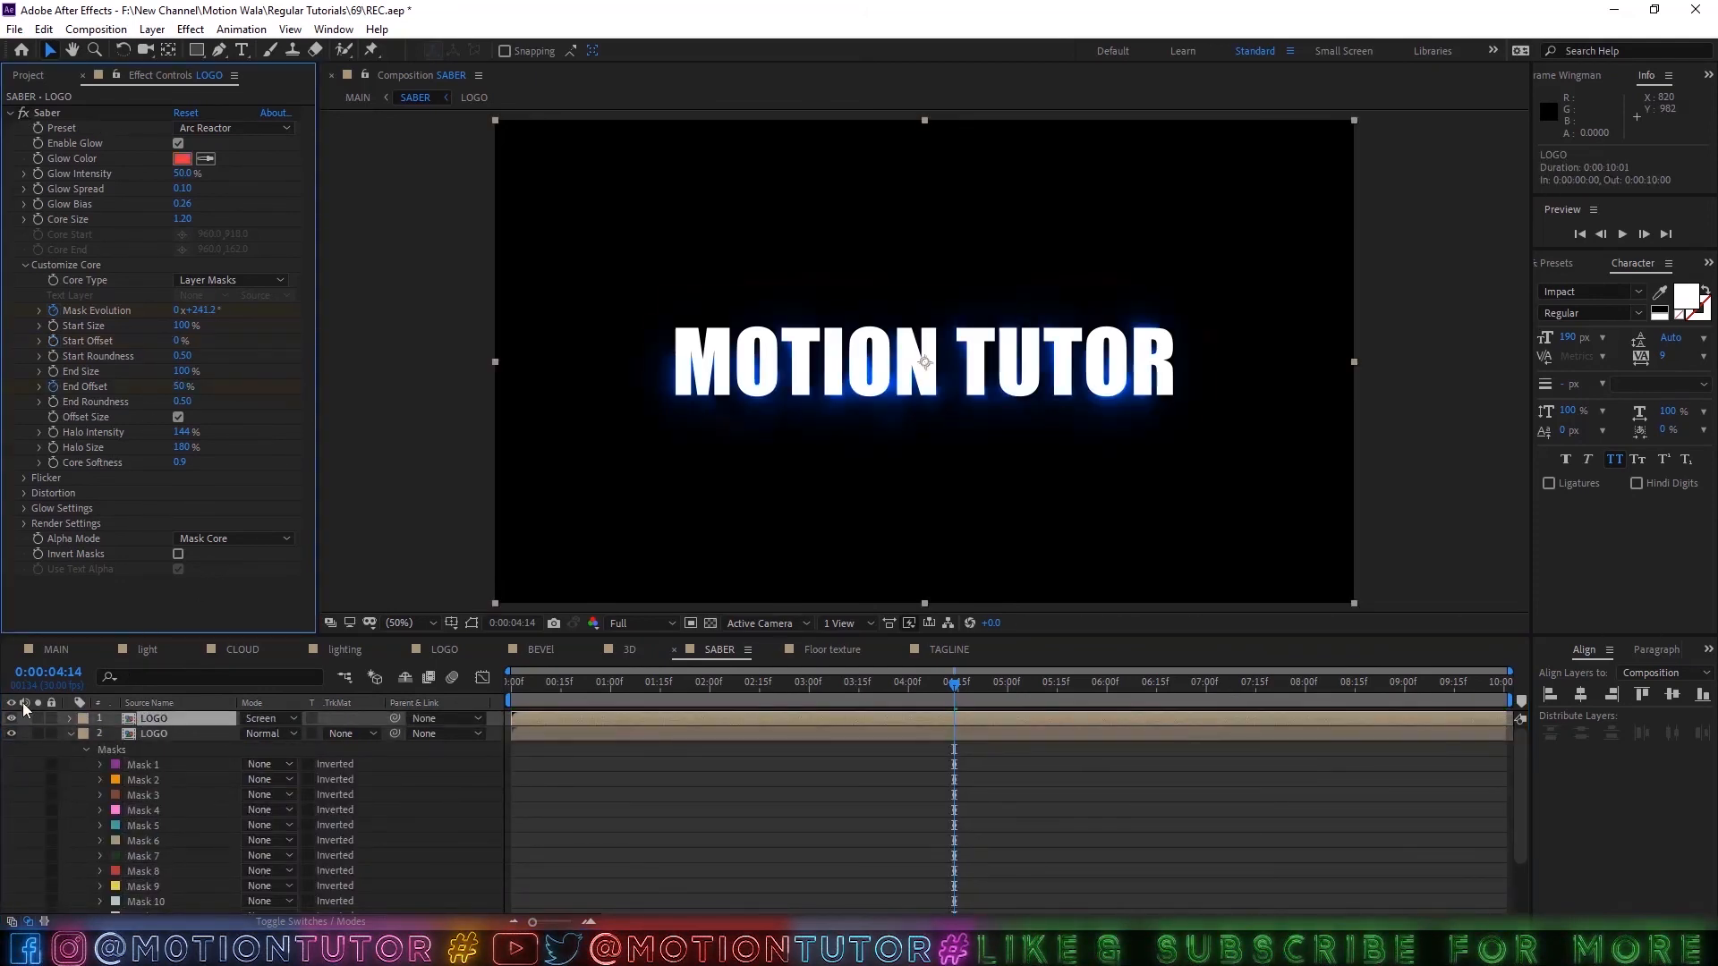
pyautogui.click(70, 733)
# Check the new text in the 3D and MAIN compositions up to 0:00:08:11, and save the project.
pyautogui.click(629, 650)
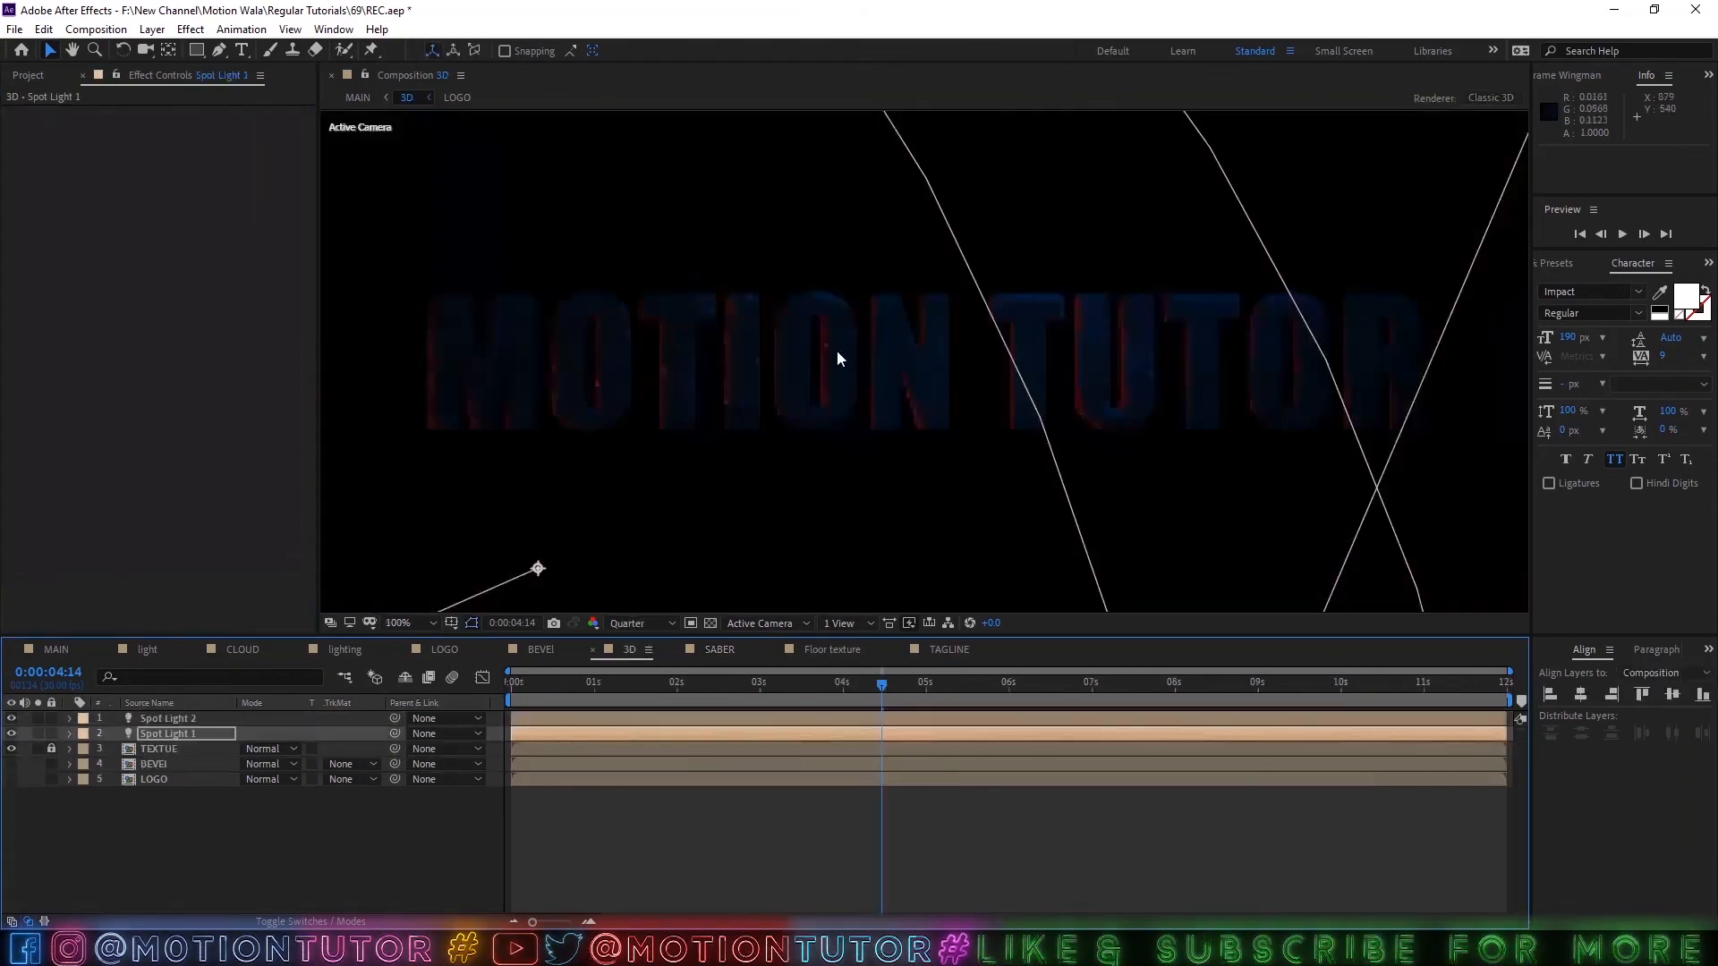
pyautogui.click(73, 648)
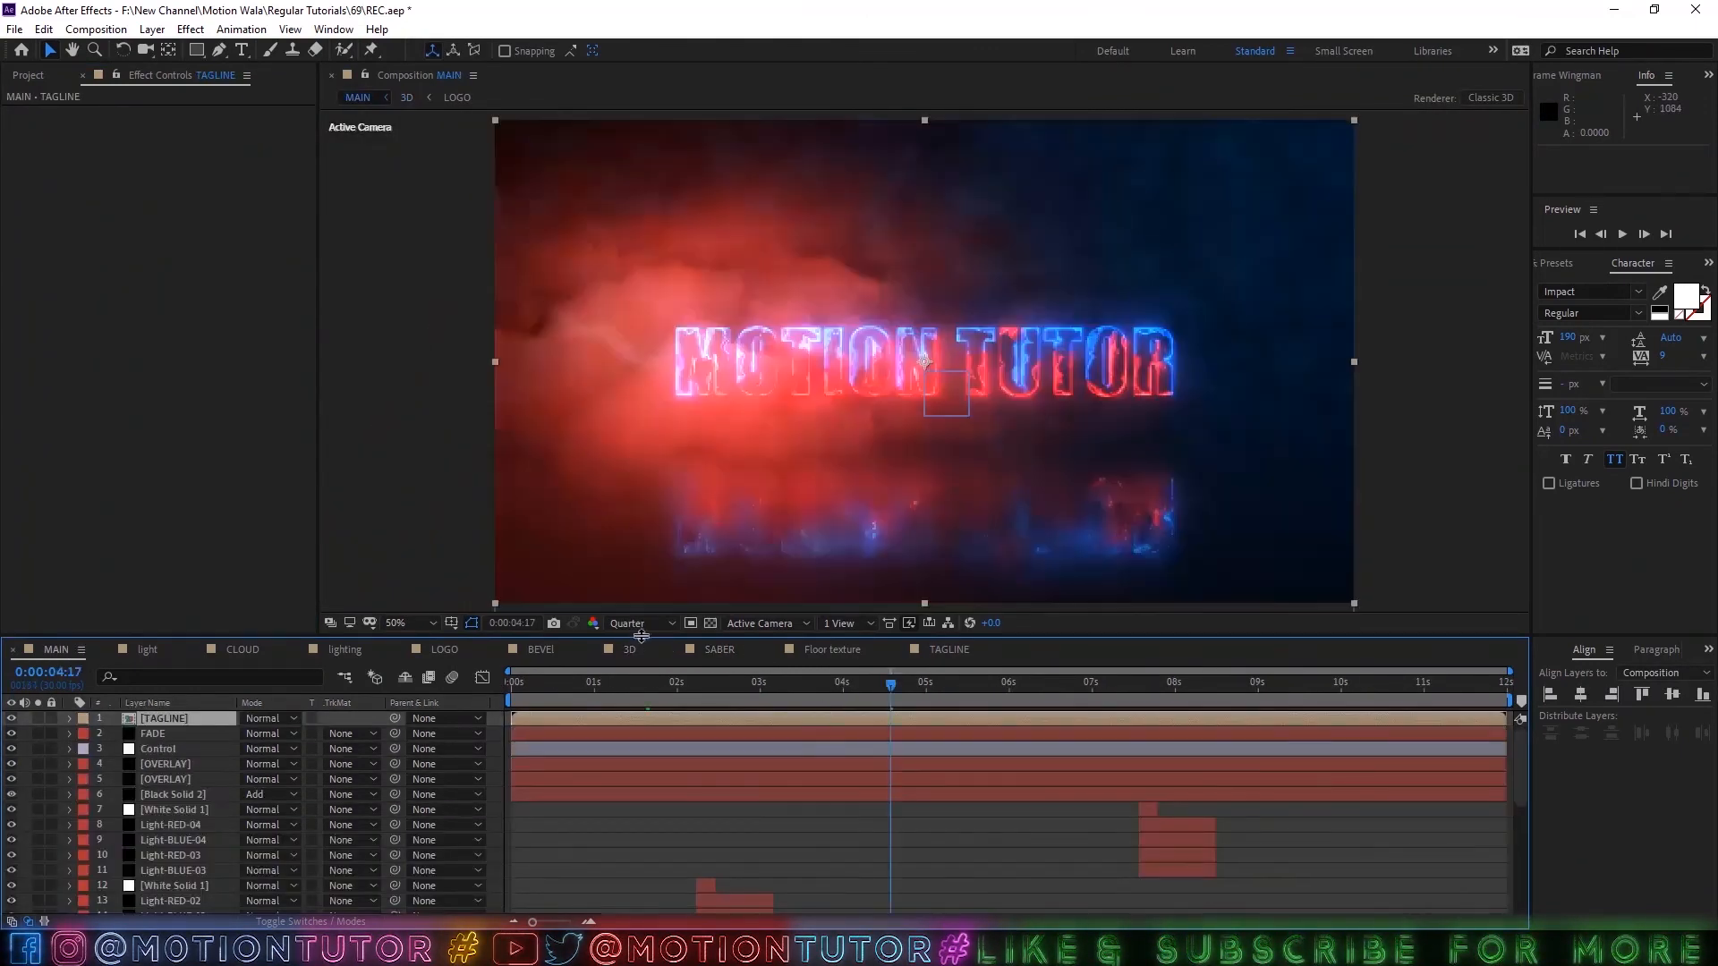
pyautogui.moveTo(1055, 678); pyautogui.dragTo(1205, 685)
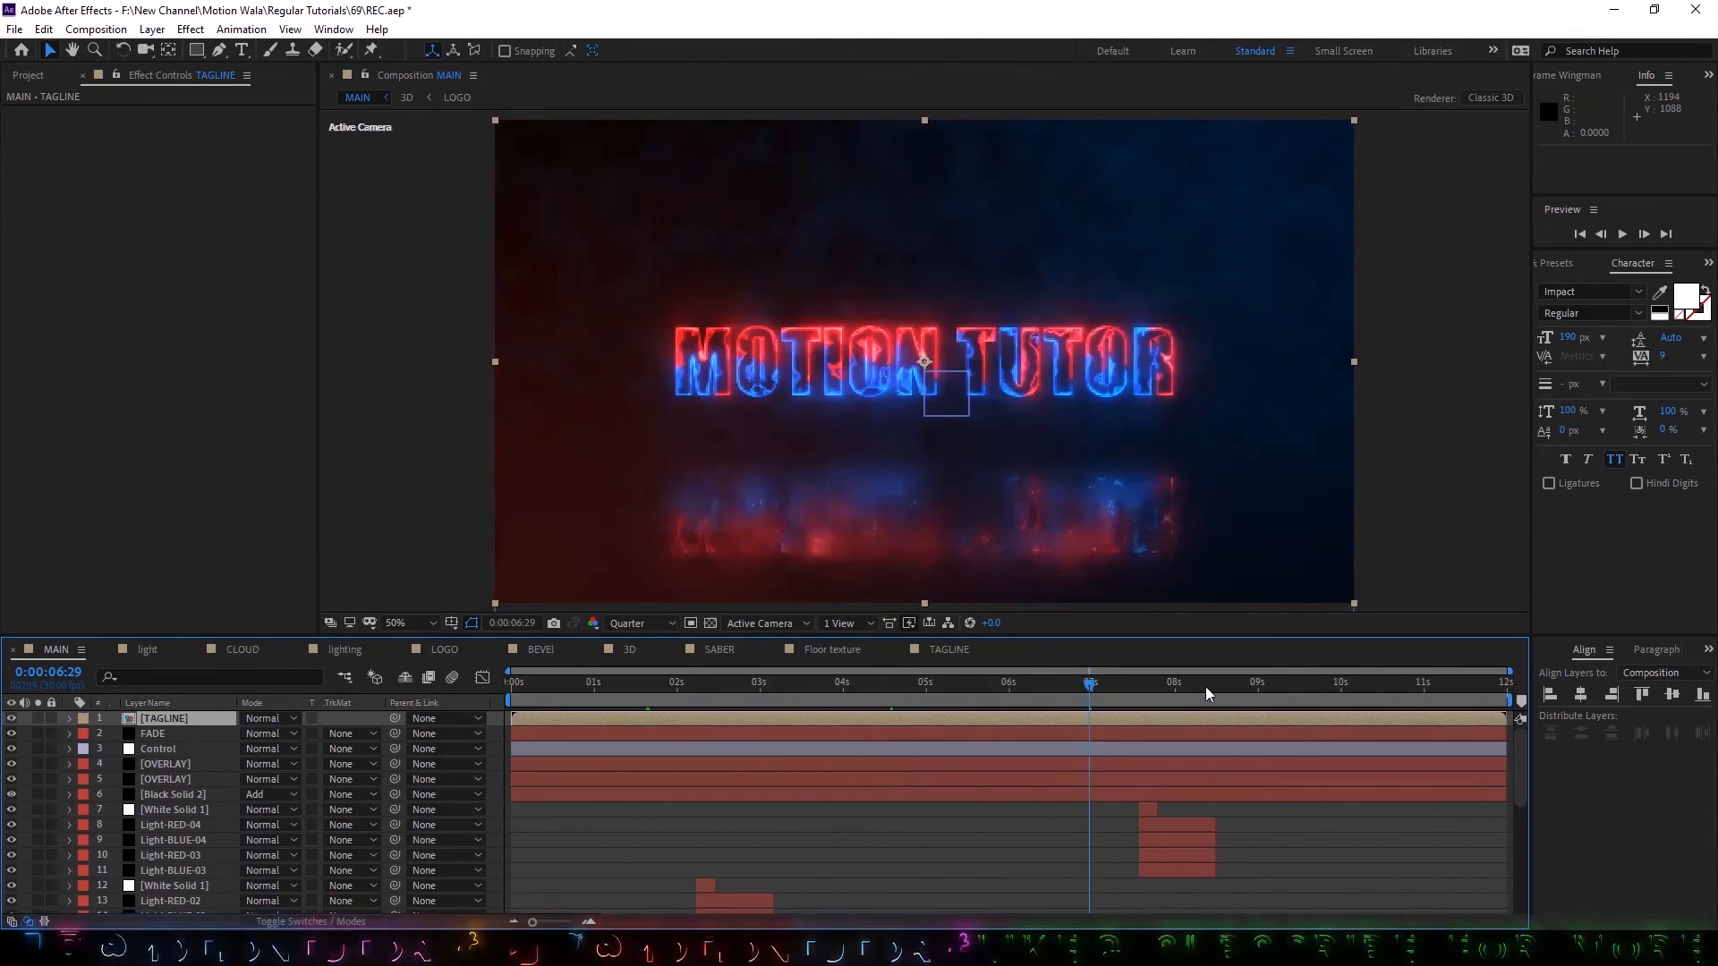
pyautogui.hotkey('ctrl', 's')
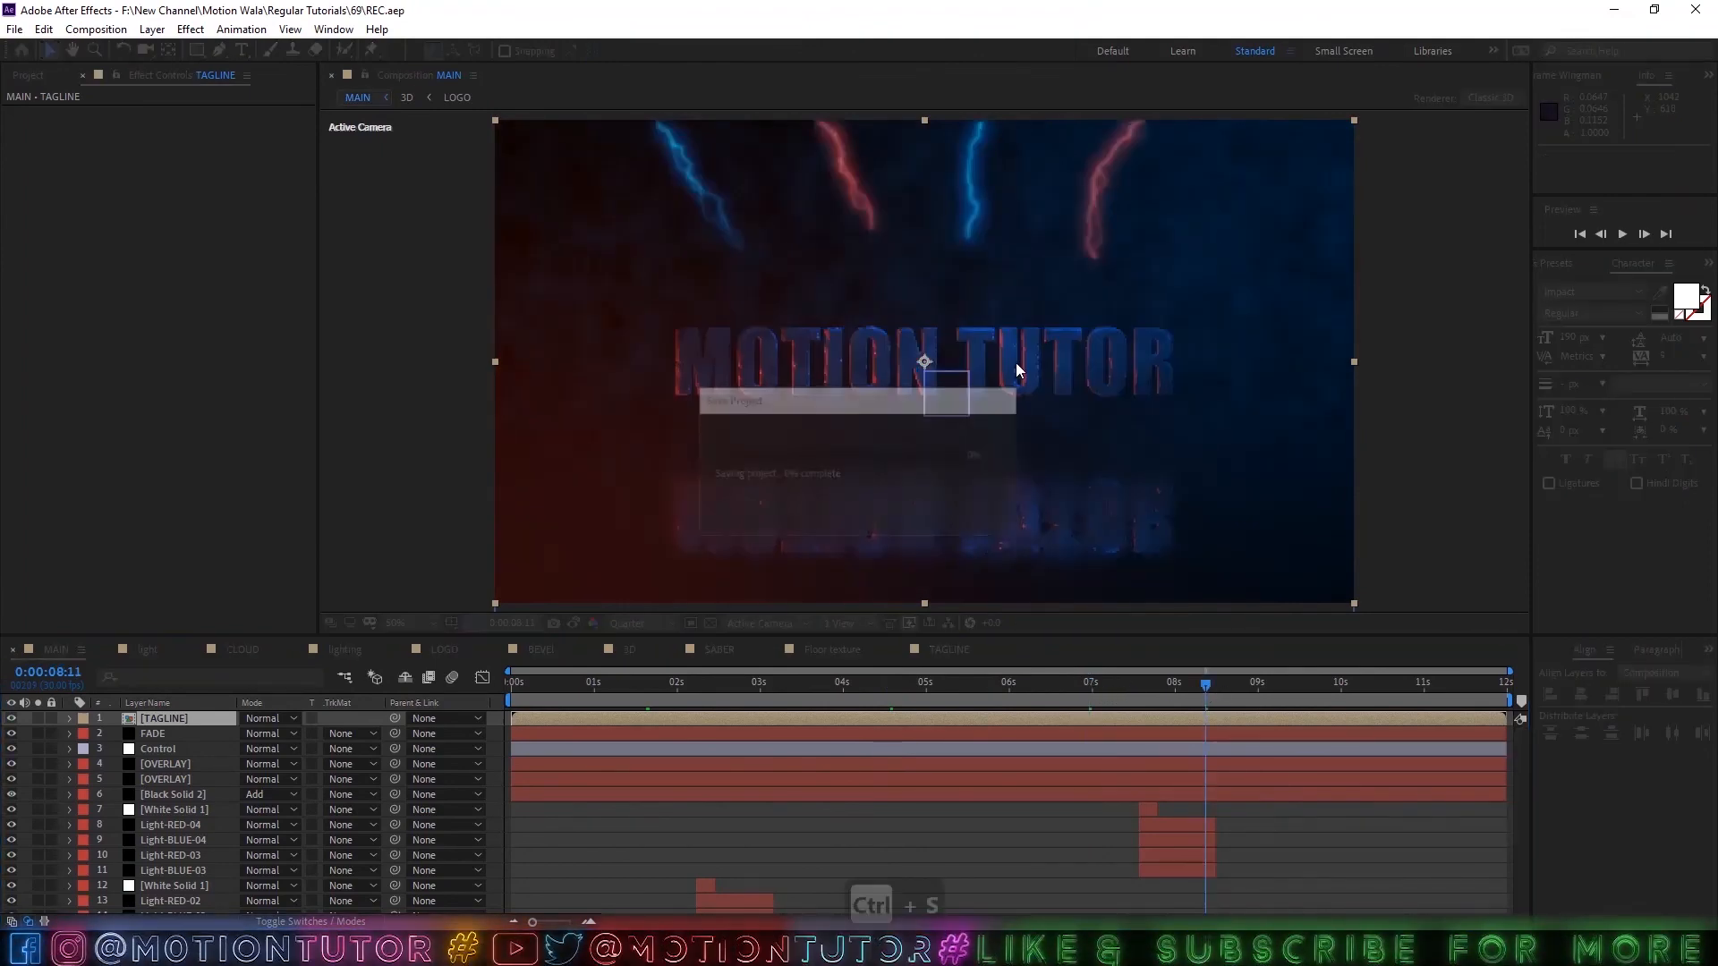
# Change the Control layer's Color 01 to green and Color 02 to magenta.
pyautogui.press('.')
pyautogui.press(',')
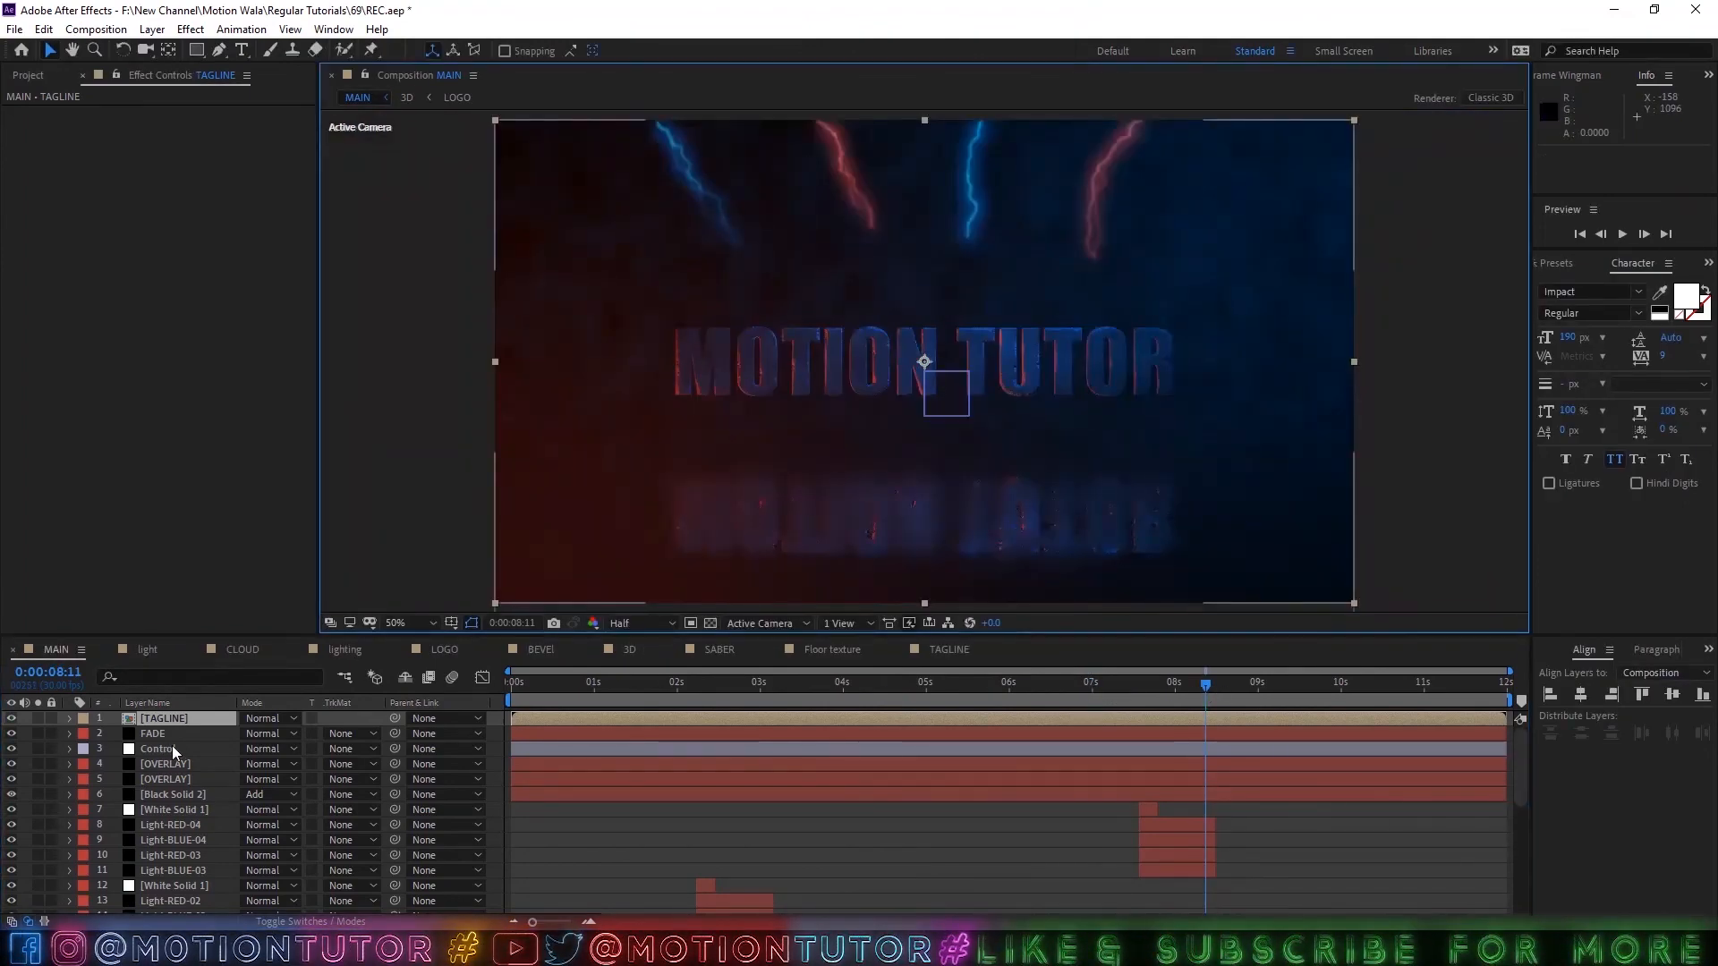
pyautogui.click(171, 751)
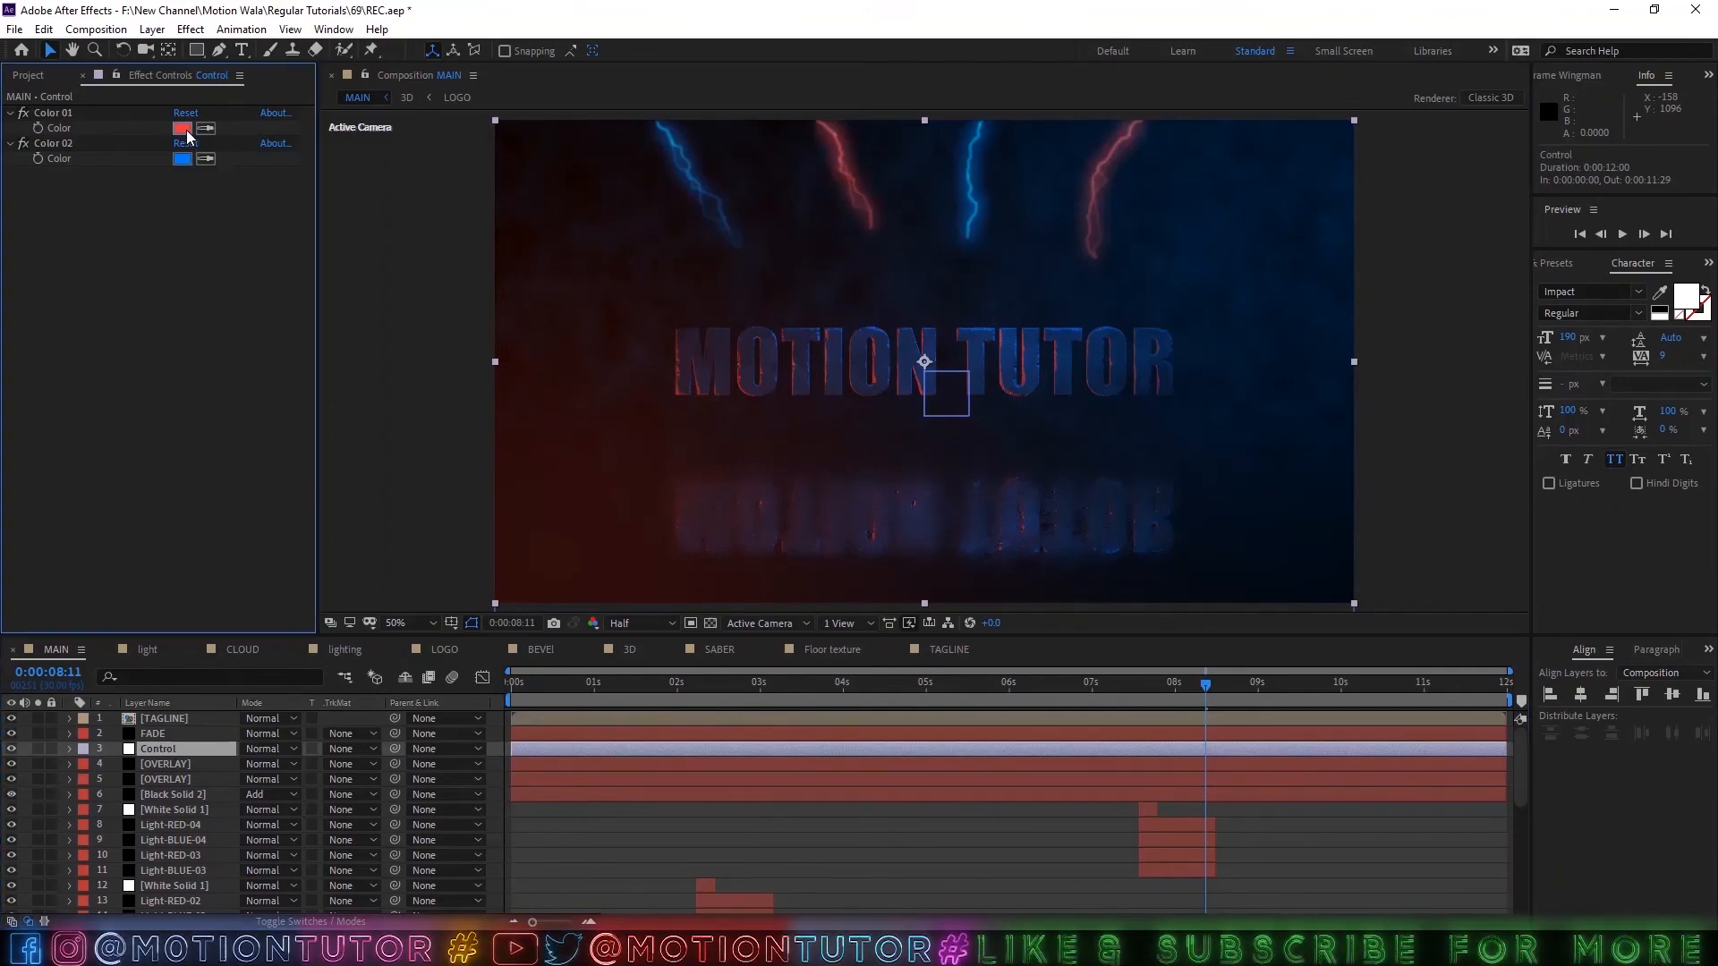
pyautogui.click(182, 128)
pyautogui.moveTo(680, 421); pyautogui.dragTo(680, 483)
pyautogui.press('Return')
pyautogui.click(178, 159)
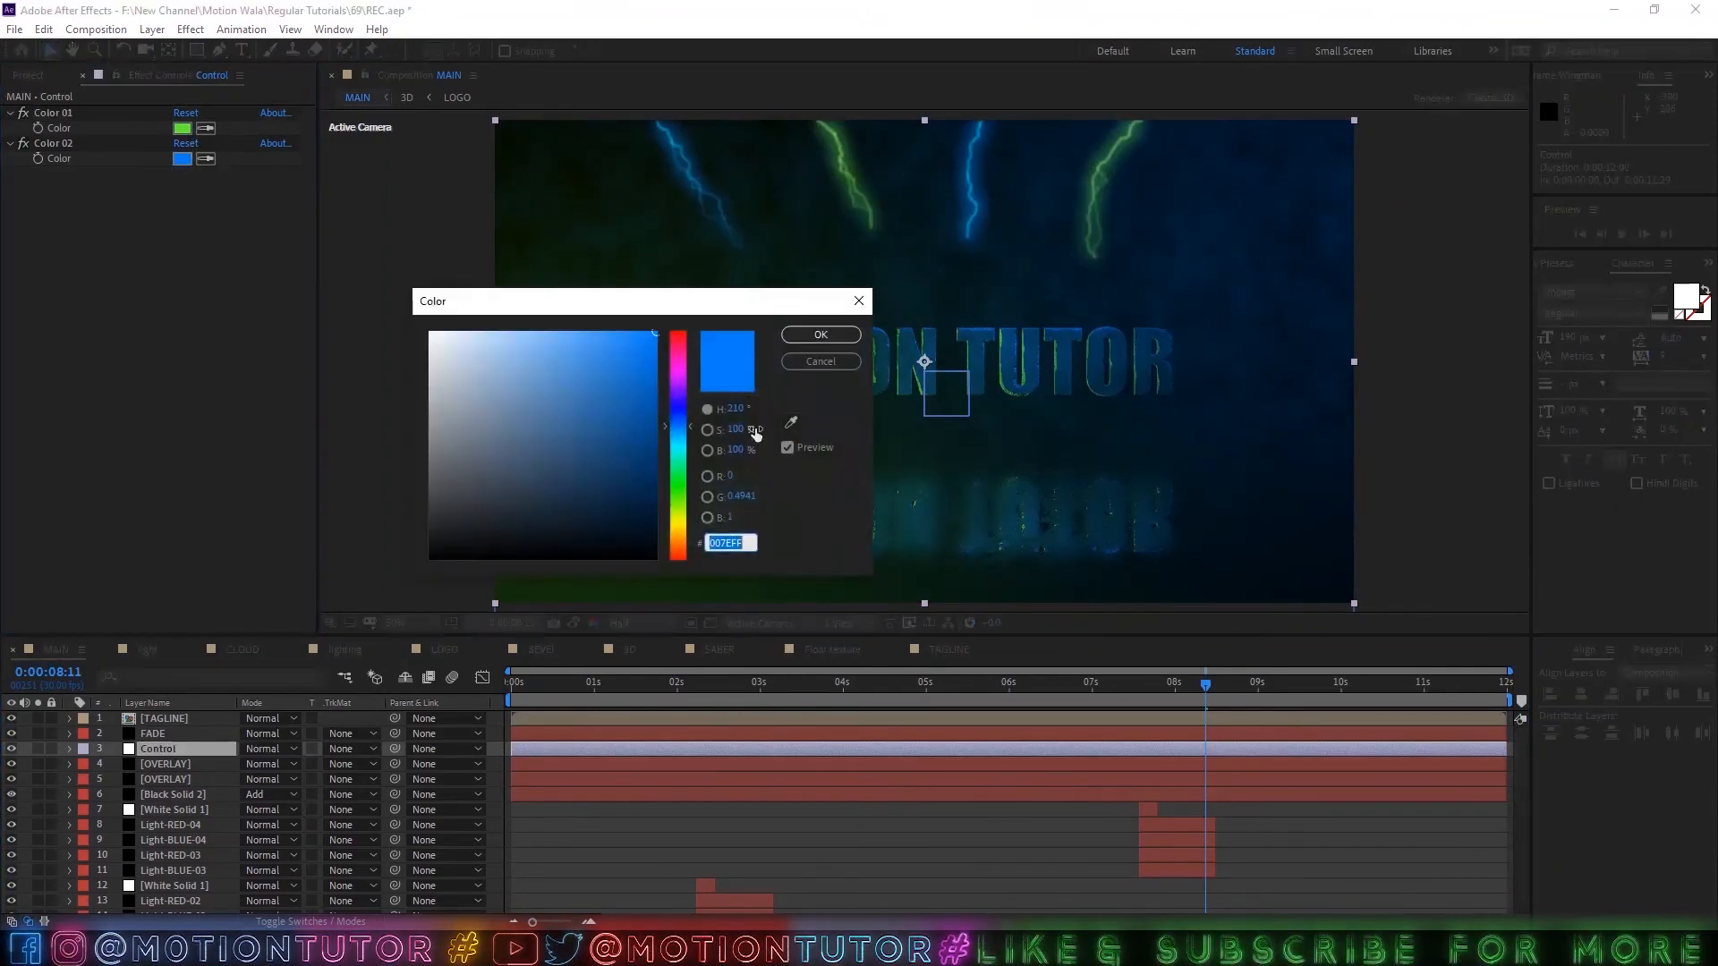
pyautogui.moveTo(679, 424); pyautogui.dragTo(679, 375)
pyautogui.press('Return')
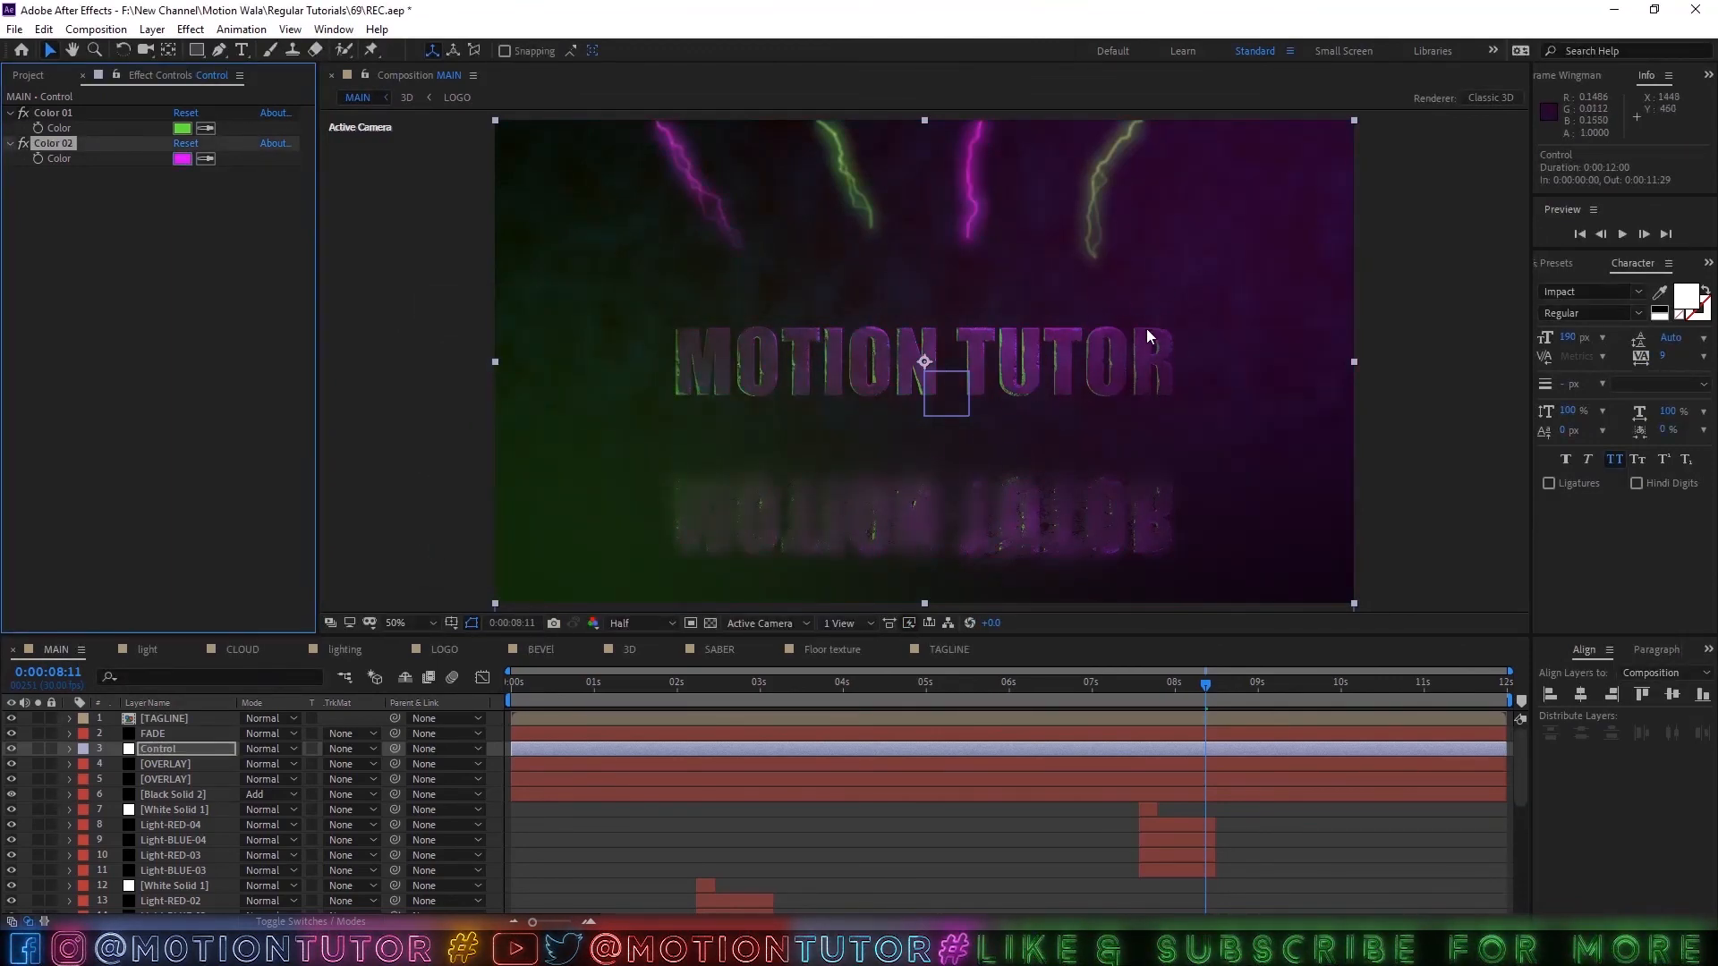
# Check Black Solid 2's Tint settings and lock the effect controls view on the Control layer.
pyautogui.click(161, 795)
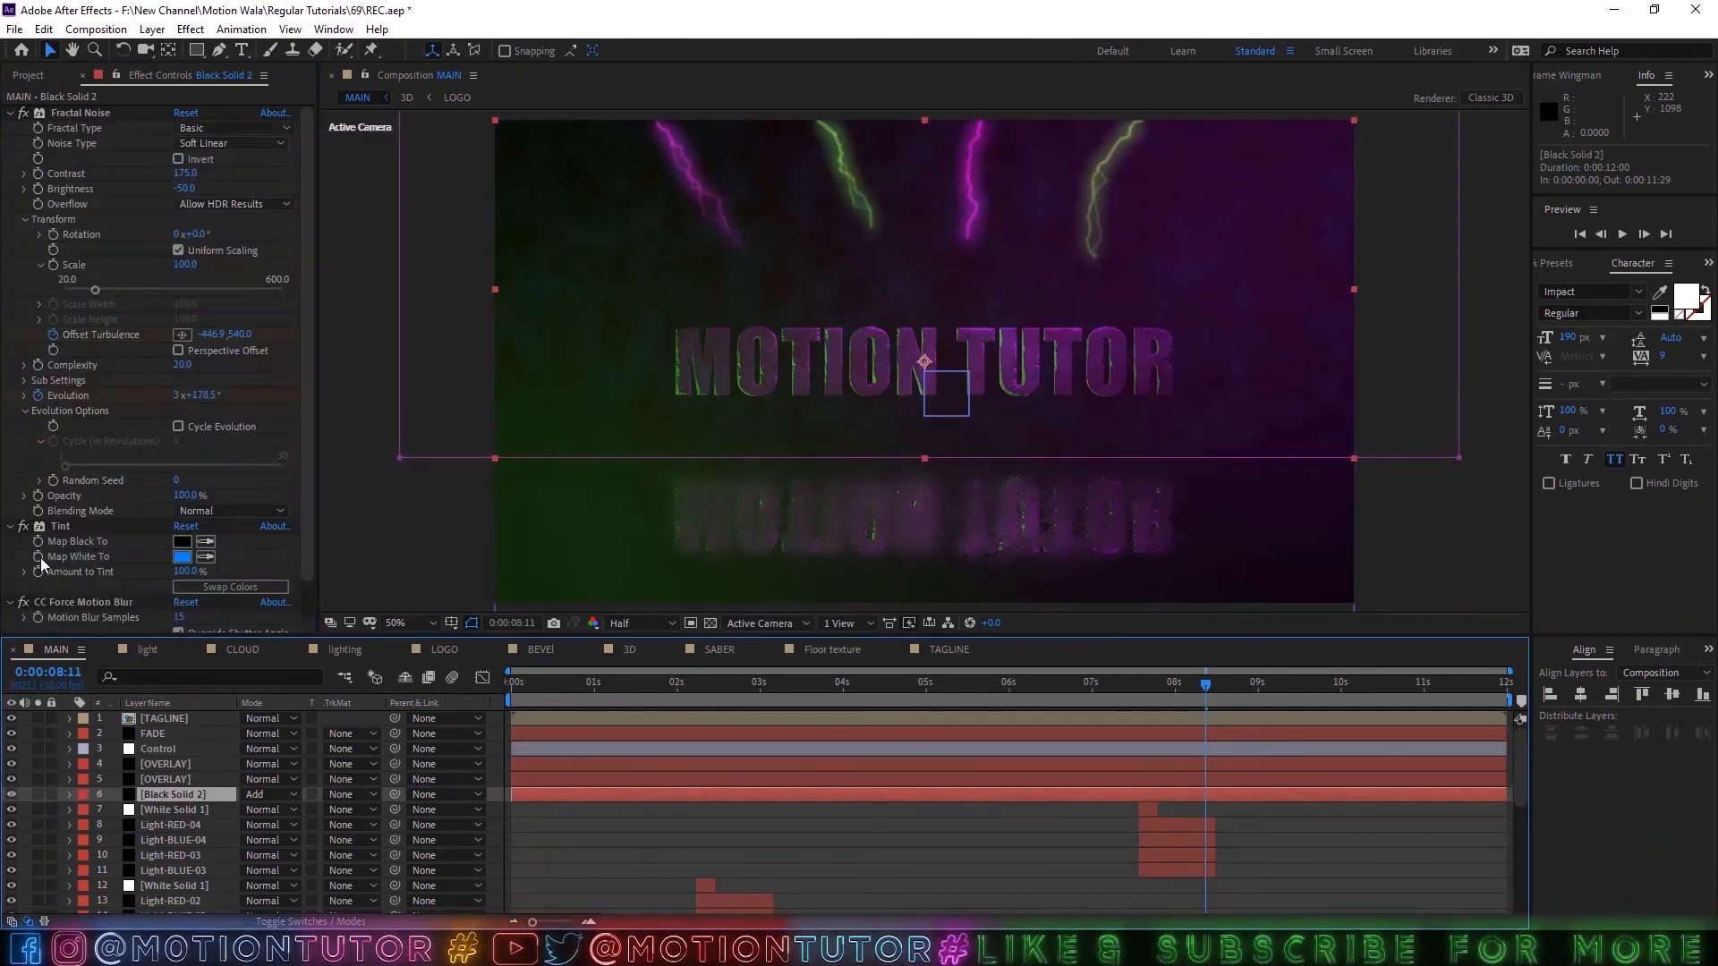
pyautogui.click(156, 718)
pyautogui.click(155, 750)
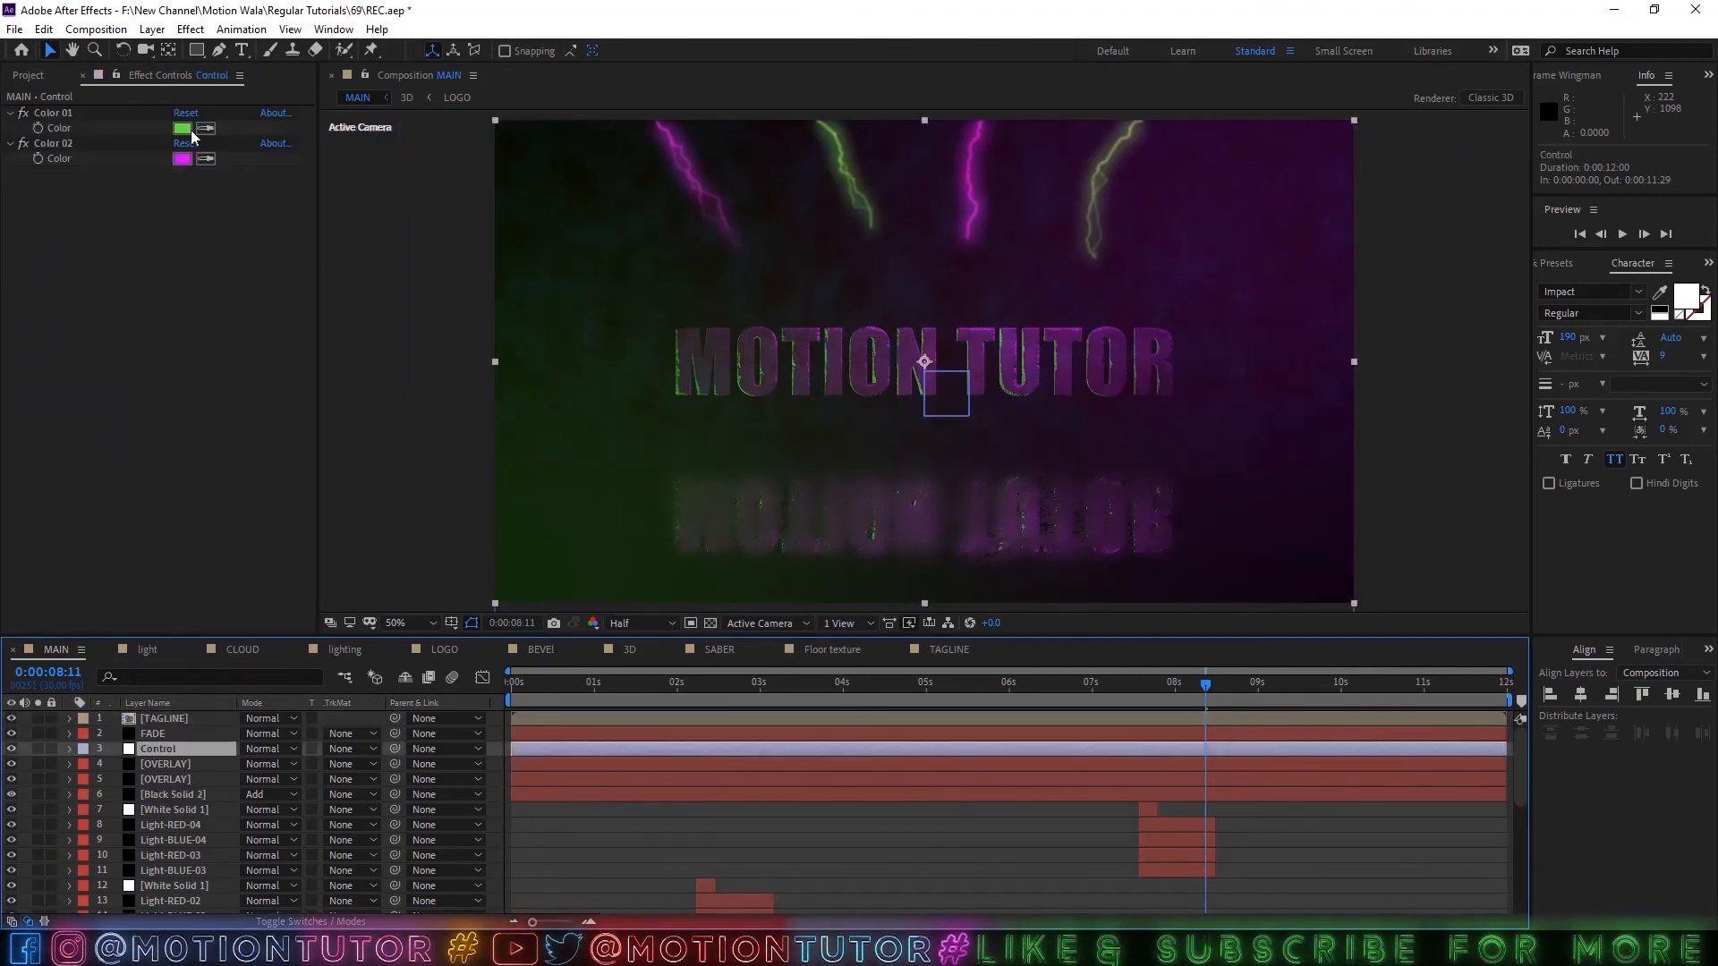
pyautogui.click(116, 74)
# Link the Tint effect's Map White To color on Black Solid 2 to the Control layer's Color 02.
pyautogui.click(143, 795)
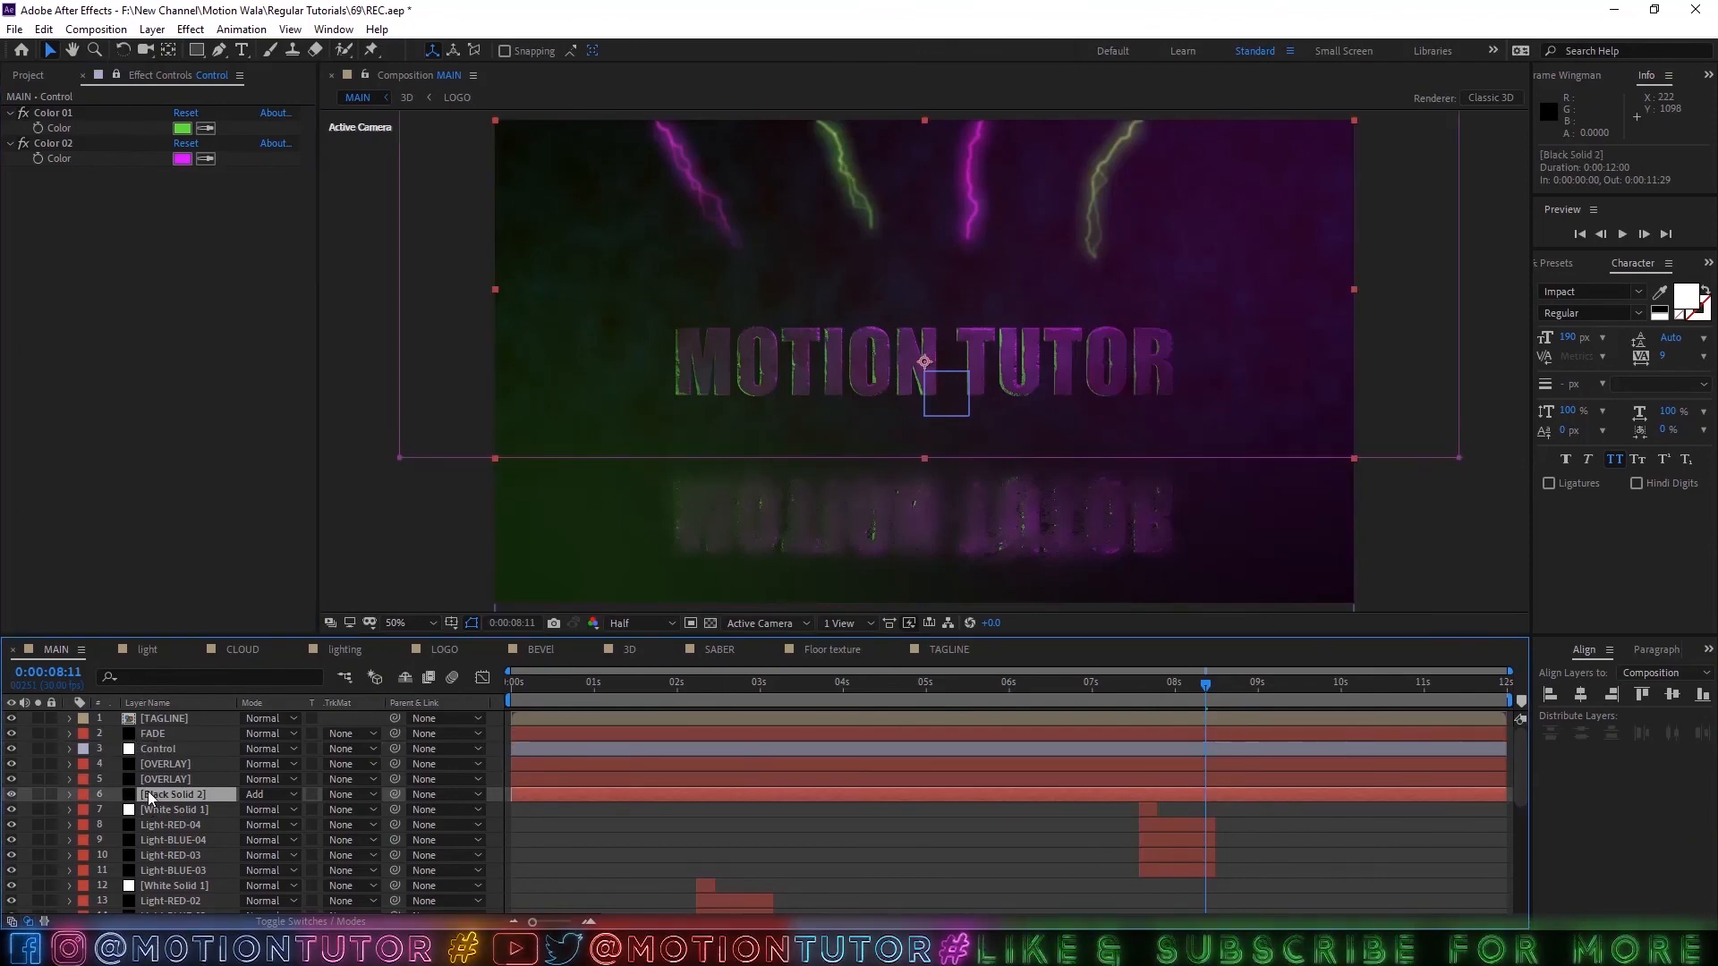
pyautogui.press('e')
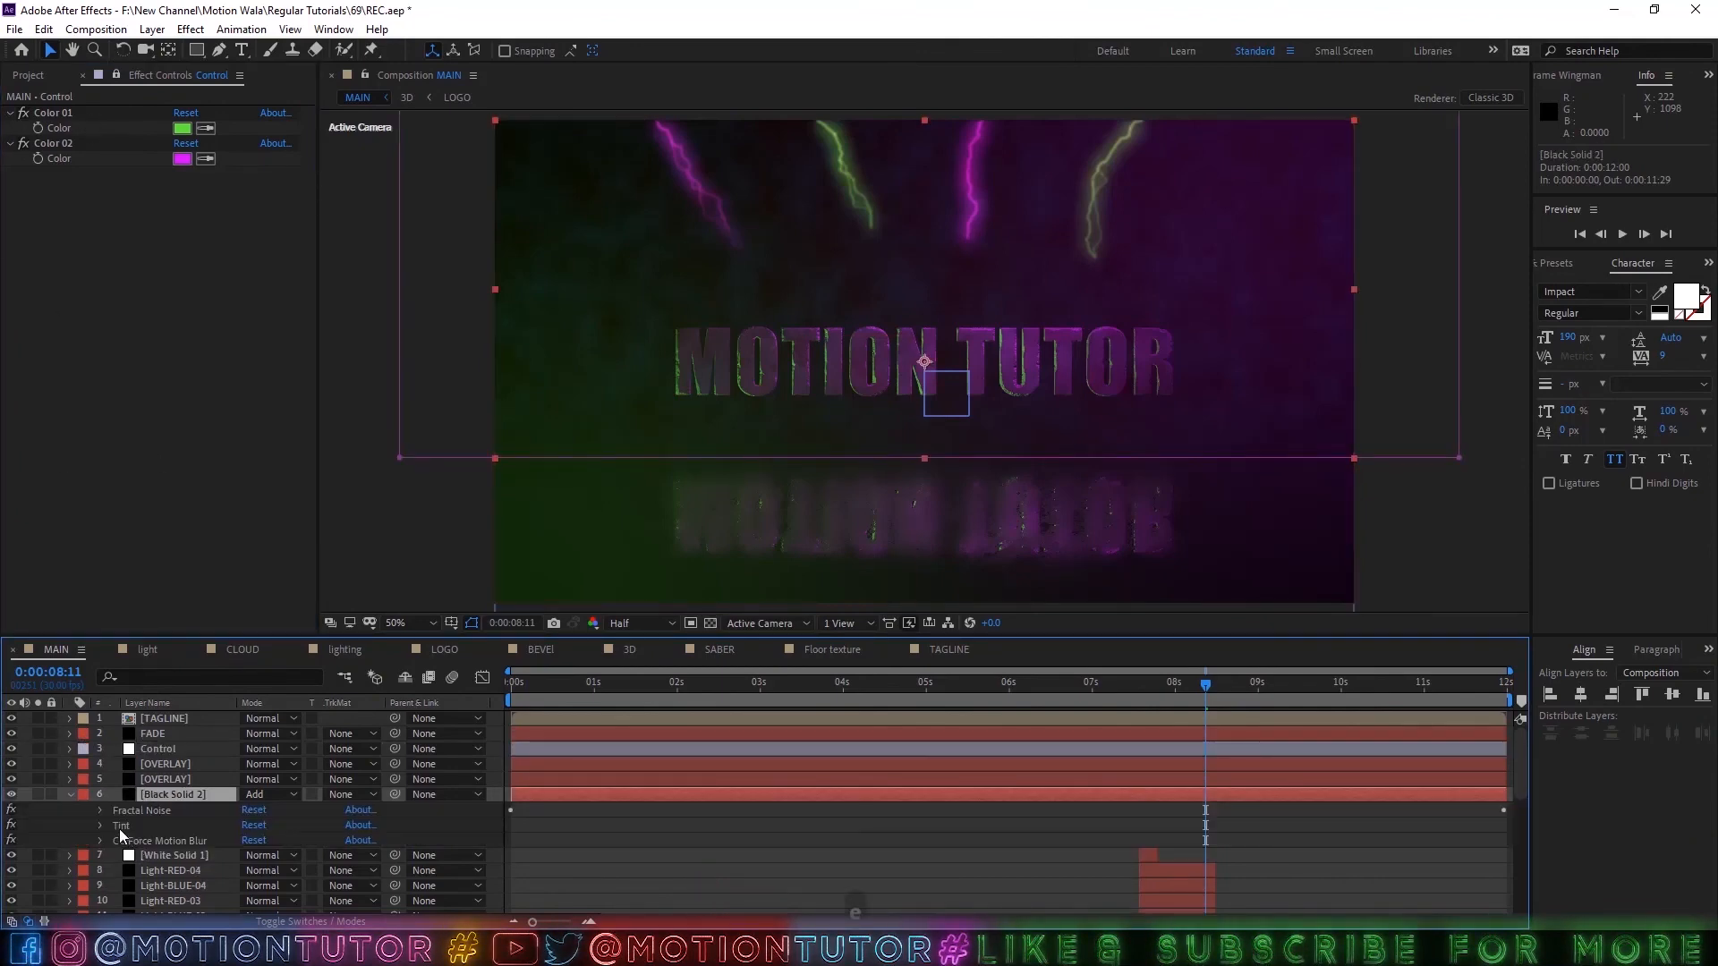
pyautogui.click(100, 825)
pyautogui.keyDown('alt'); pyautogui.click(131, 855); pyautogui.keyUp('alt')
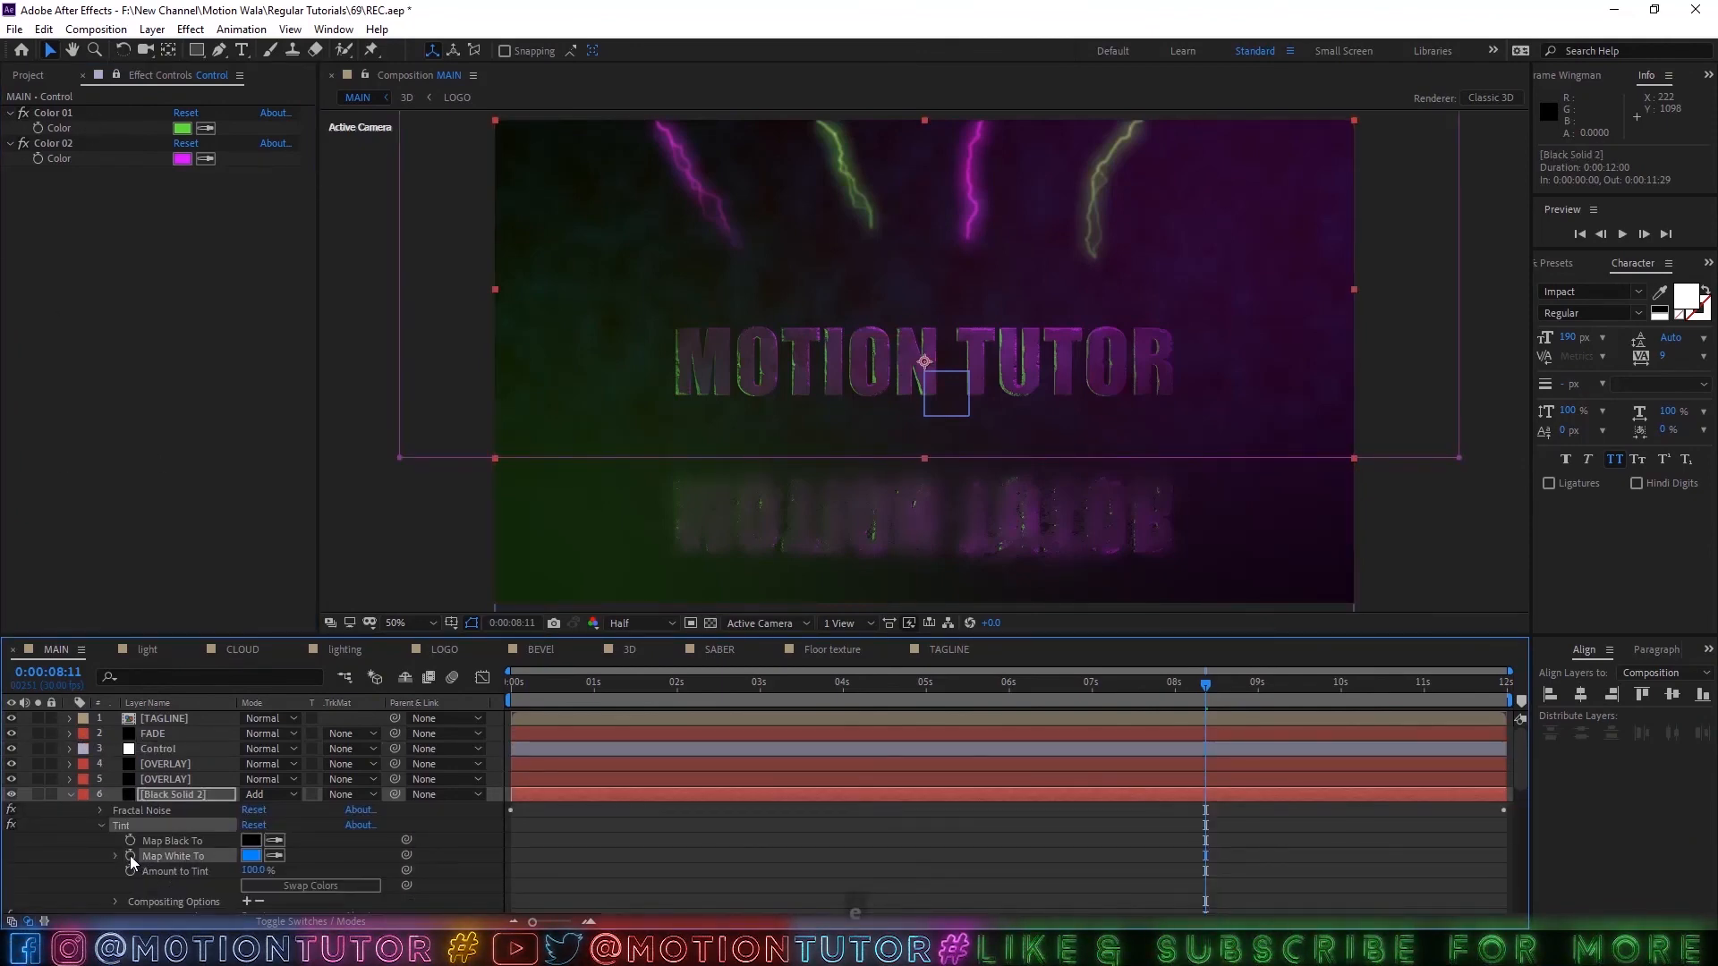
pyautogui.moveTo(291, 870); pyautogui.dragTo(78, 159)
pyautogui.click(88, 833)
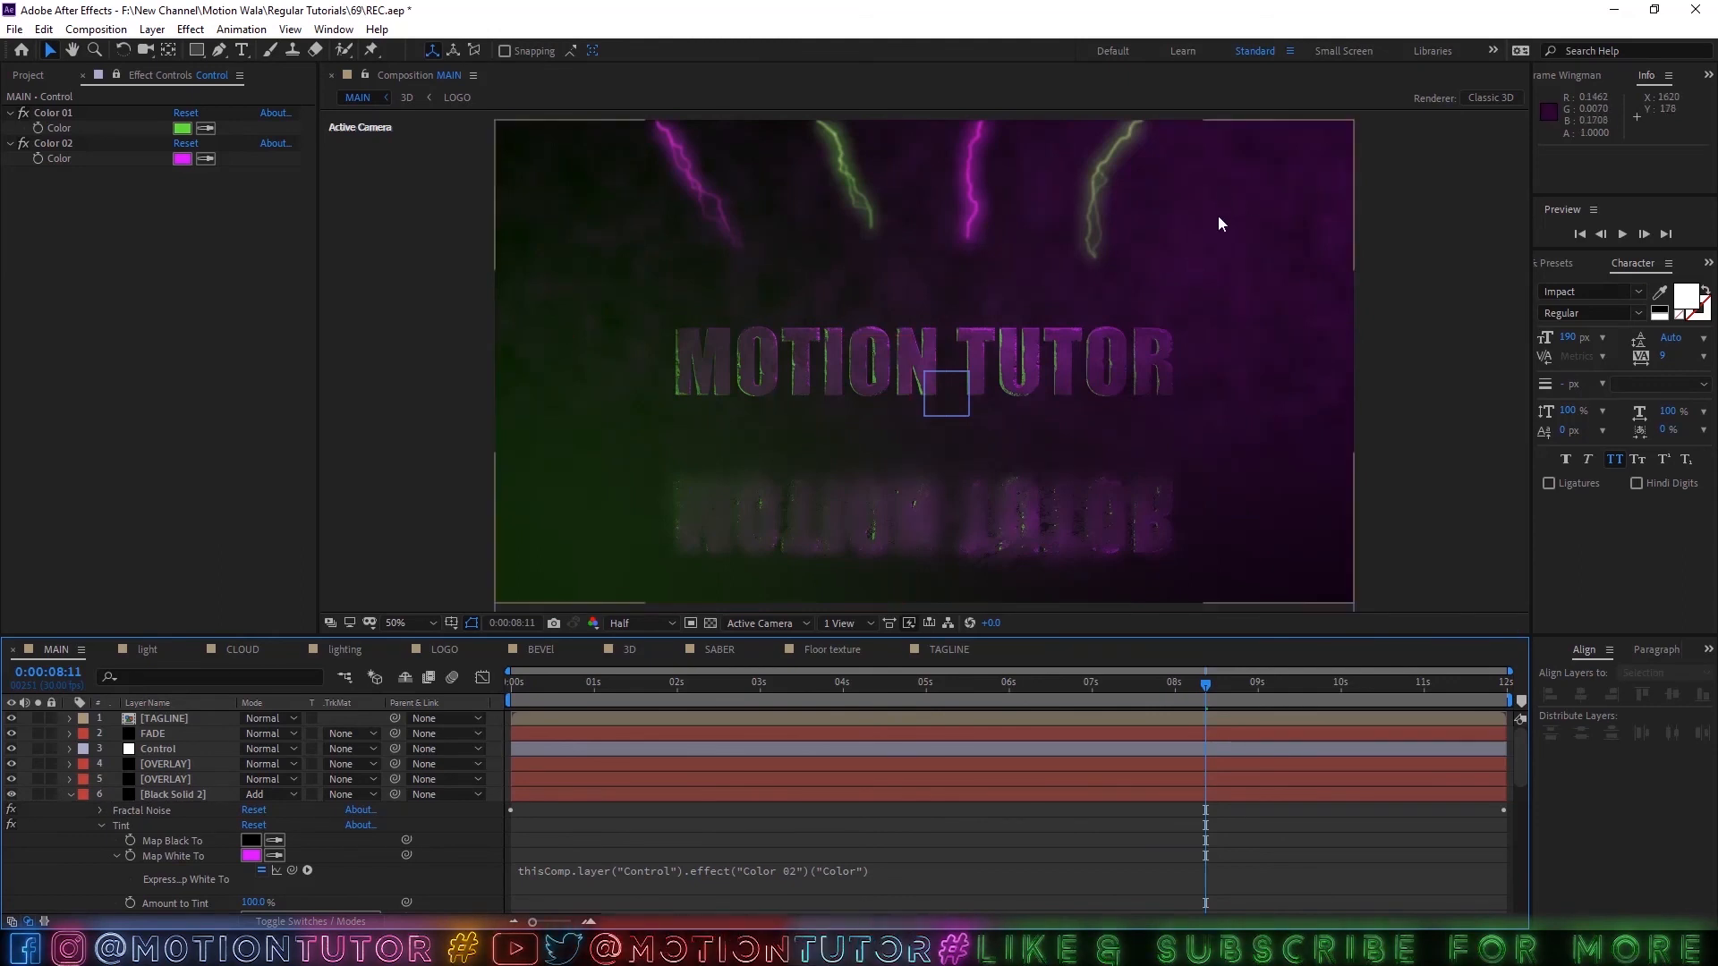
pyautogui.click(71, 794)
# Set the Control layer's Color 02 to blue.
pyautogui.click(190, 797)
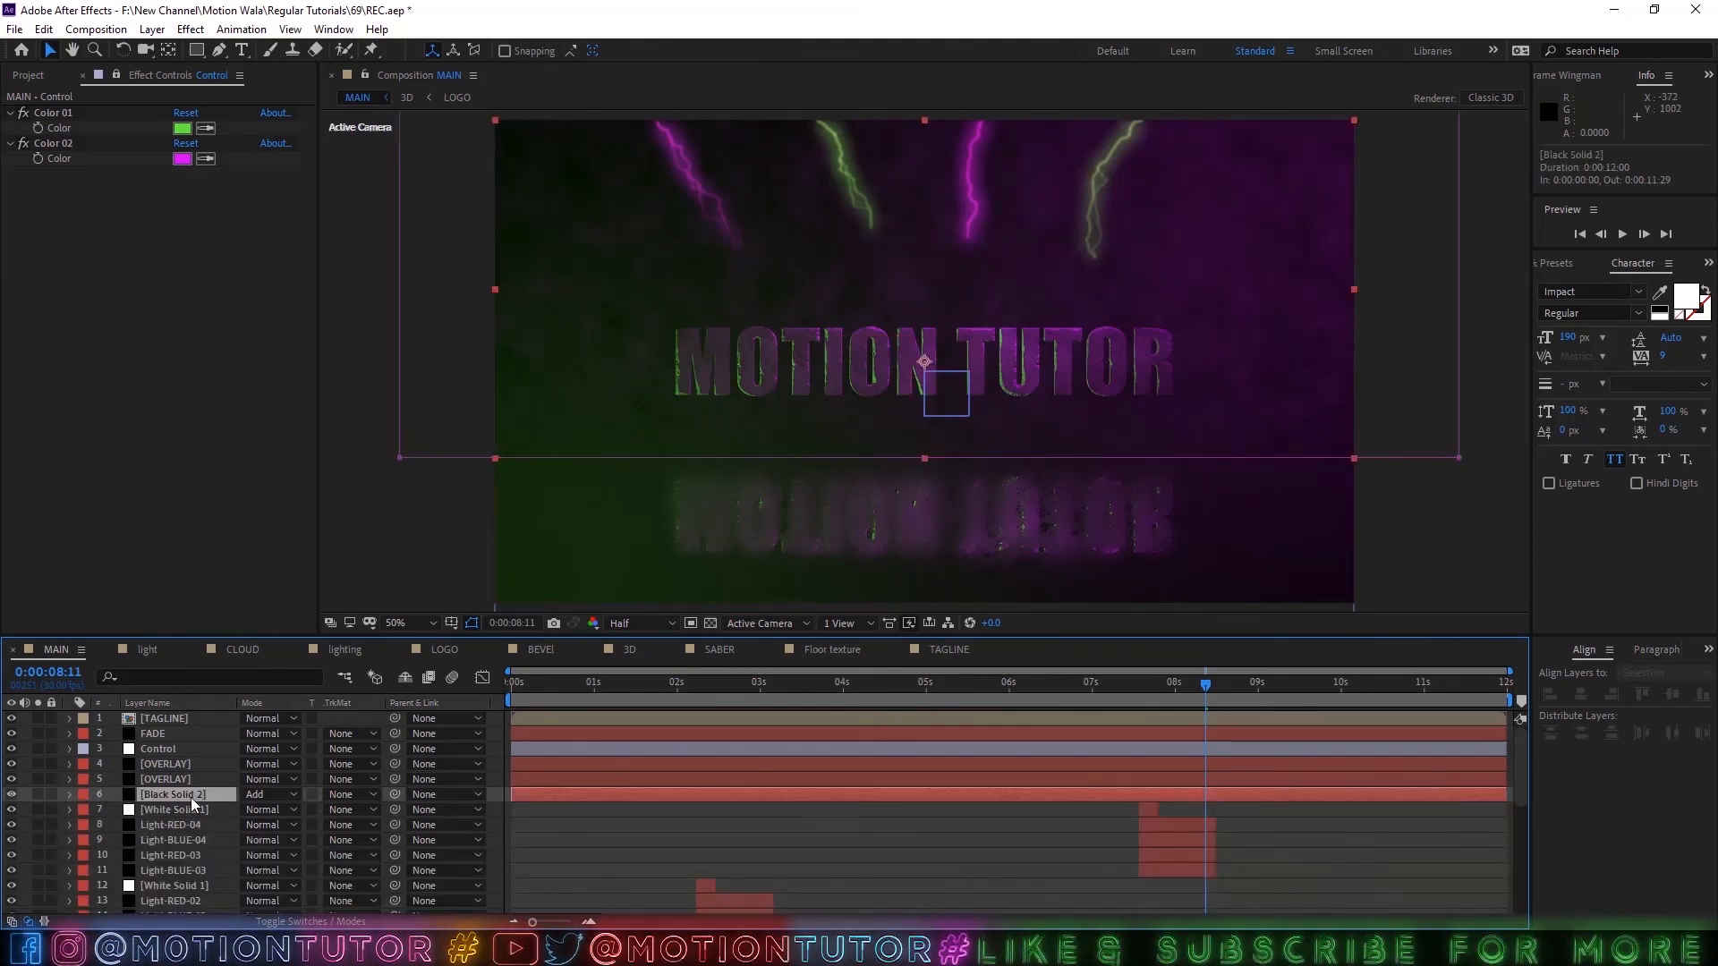
pyautogui.click(182, 159)
pyautogui.click(819, 361)
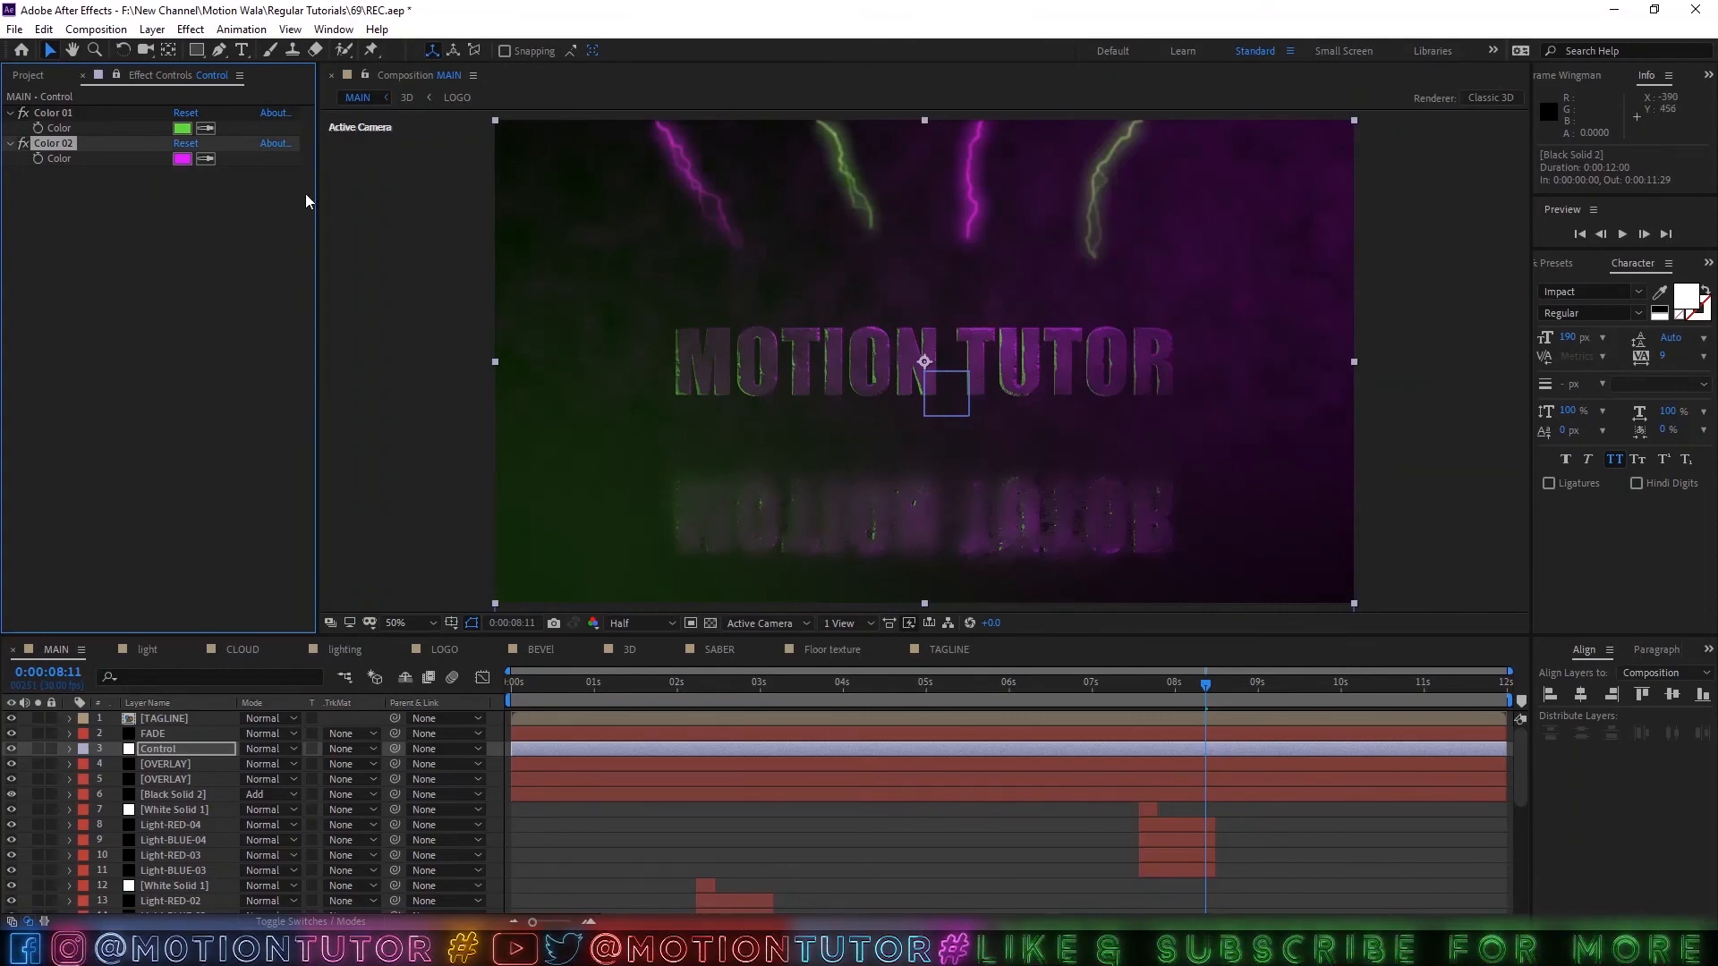
pyautogui.click(185, 159)
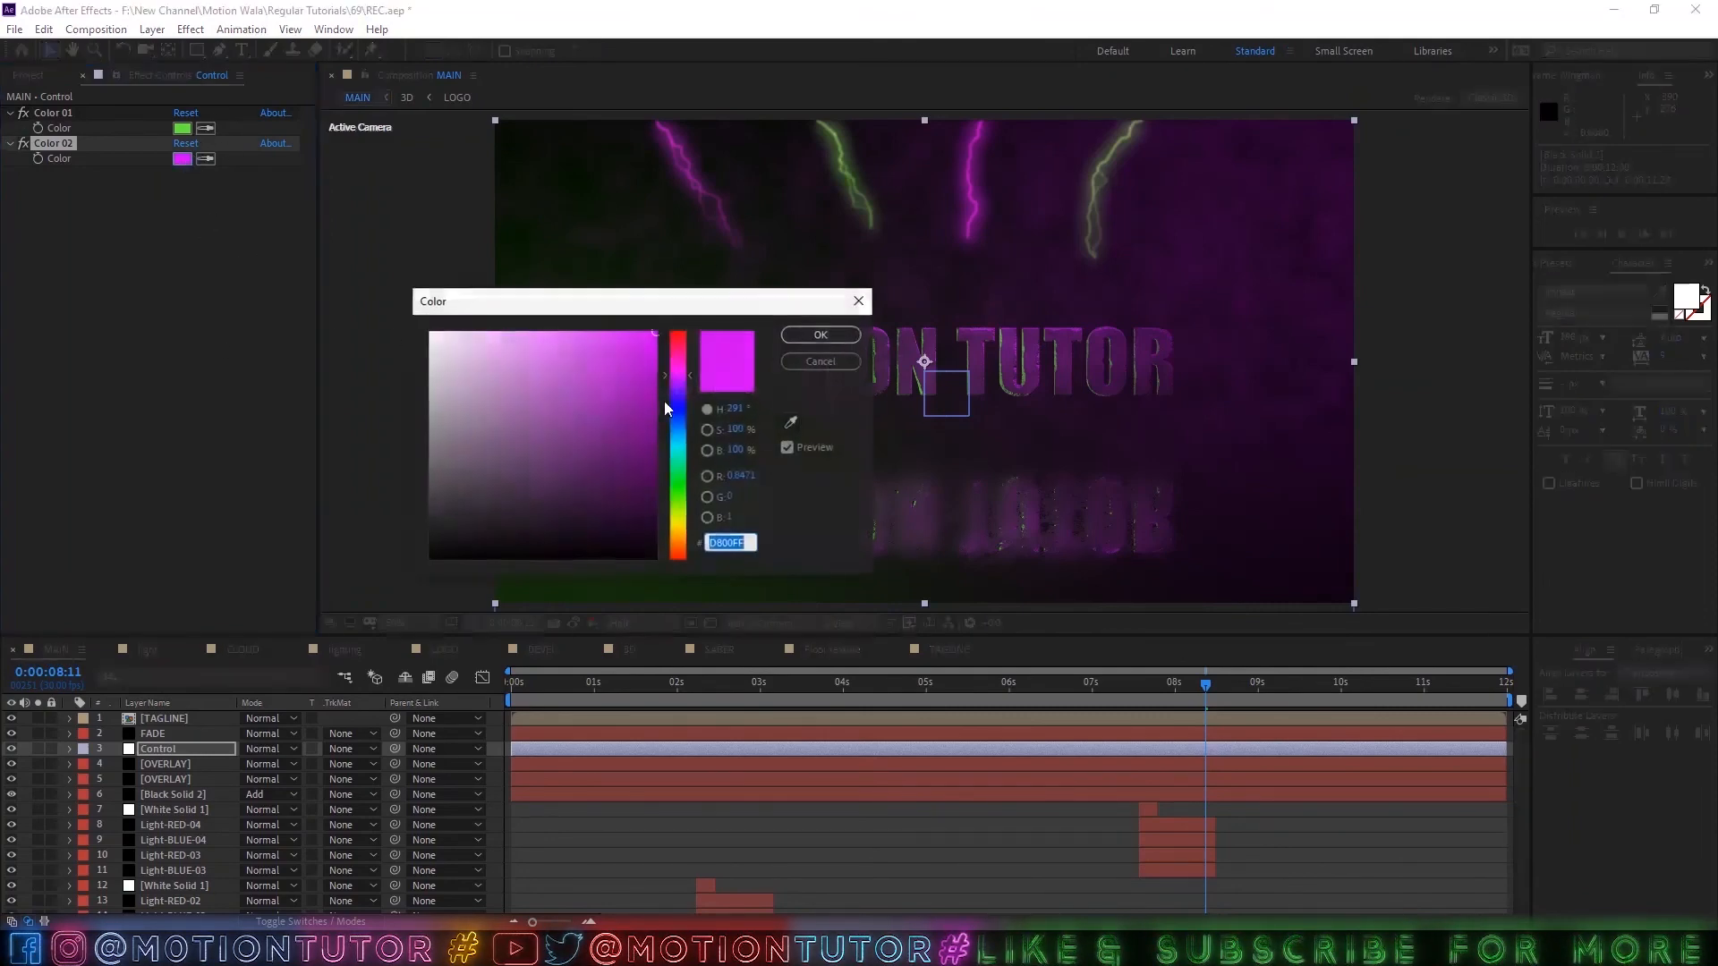
pyautogui.click(679, 431)
pyautogui.click(805, 340)
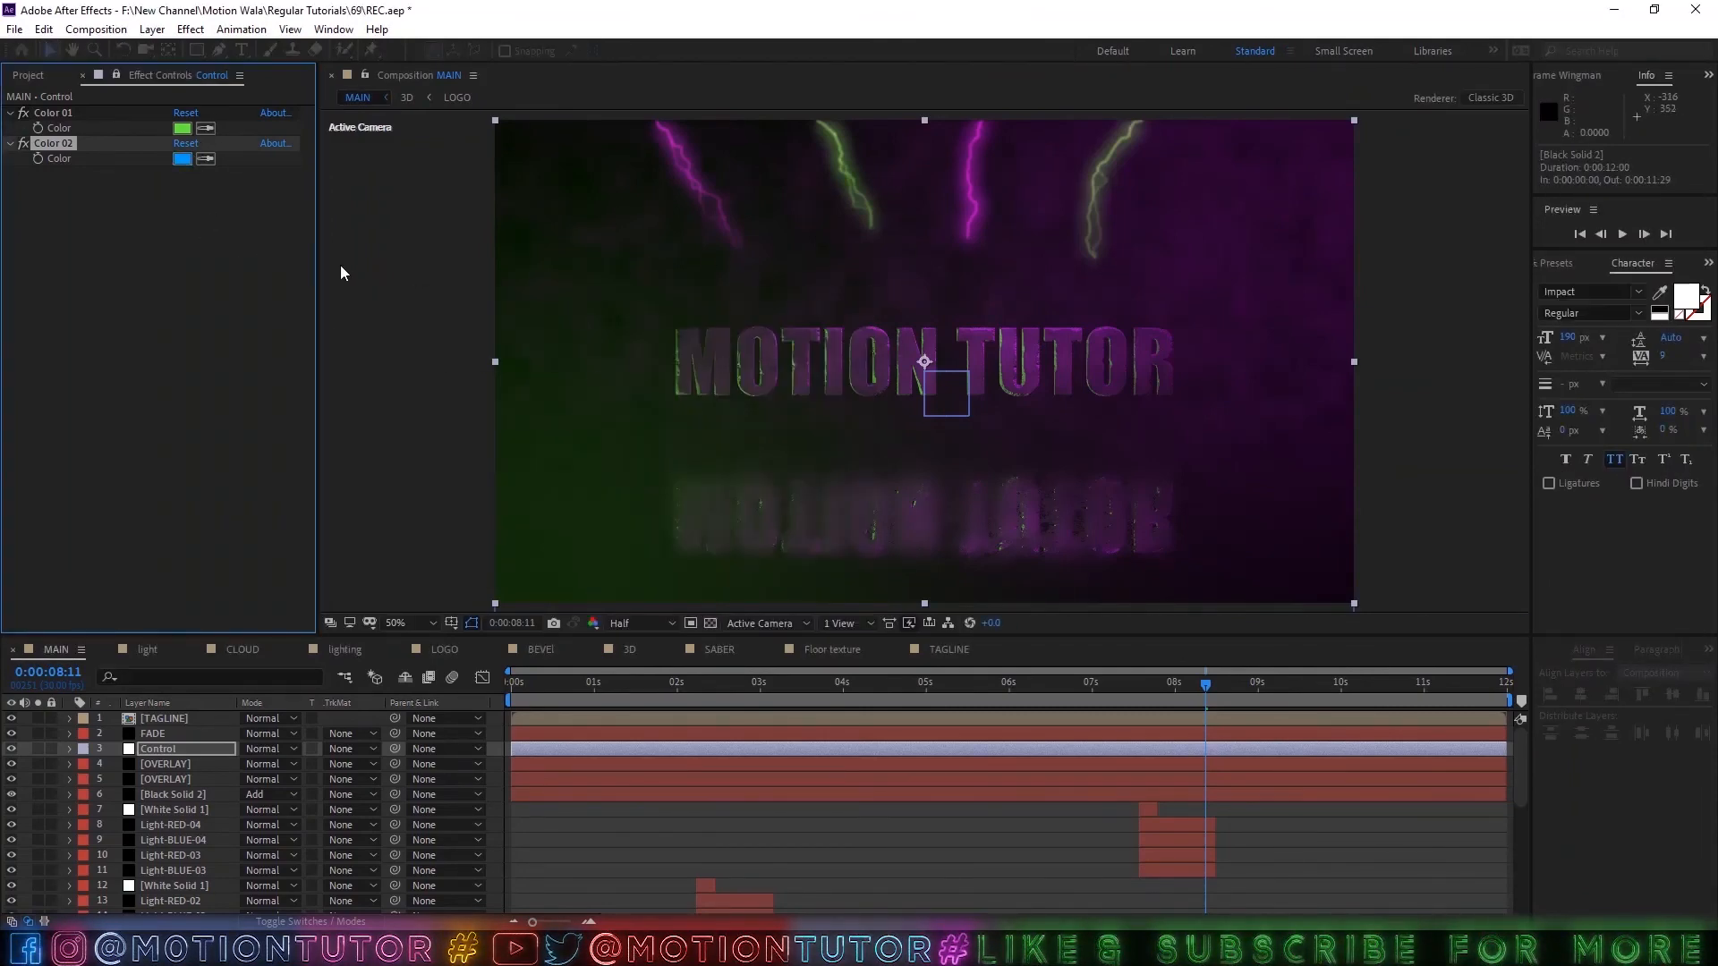
# Set the Control layer's Color 01 to red and save the project.
pyautogui.click(182, 128)
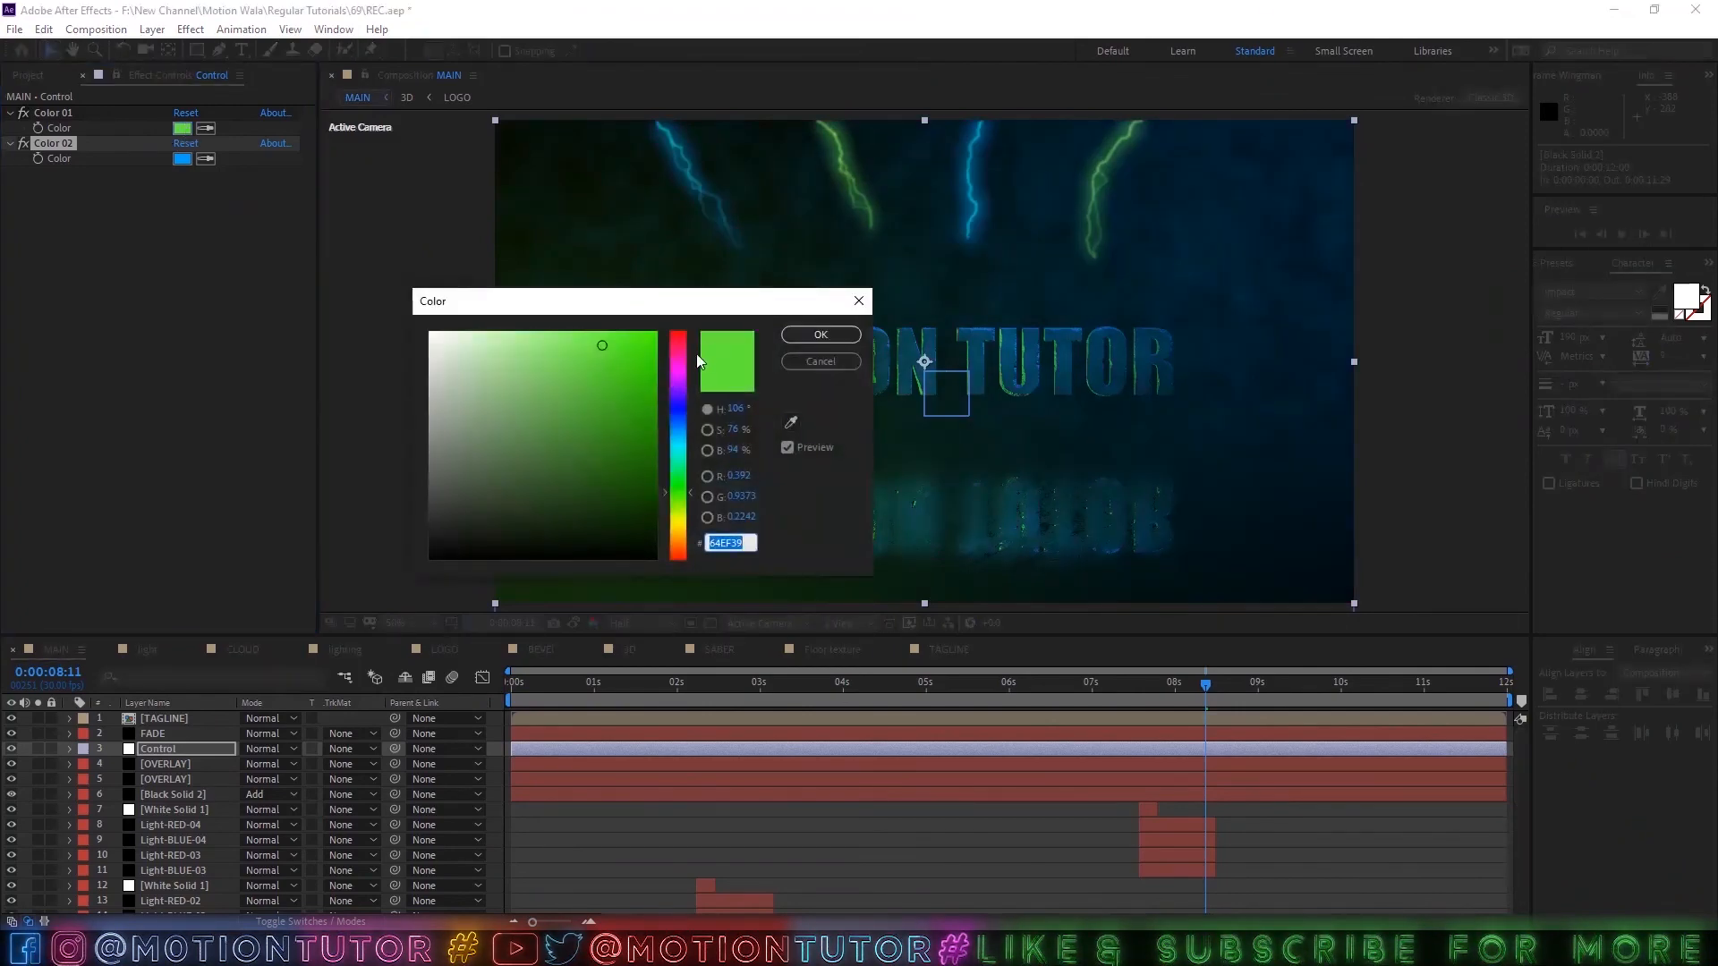
pyautogui.click(678, 335)
pyautogui.press('Return')
pyautogui.hotkey('ctrl', 's')
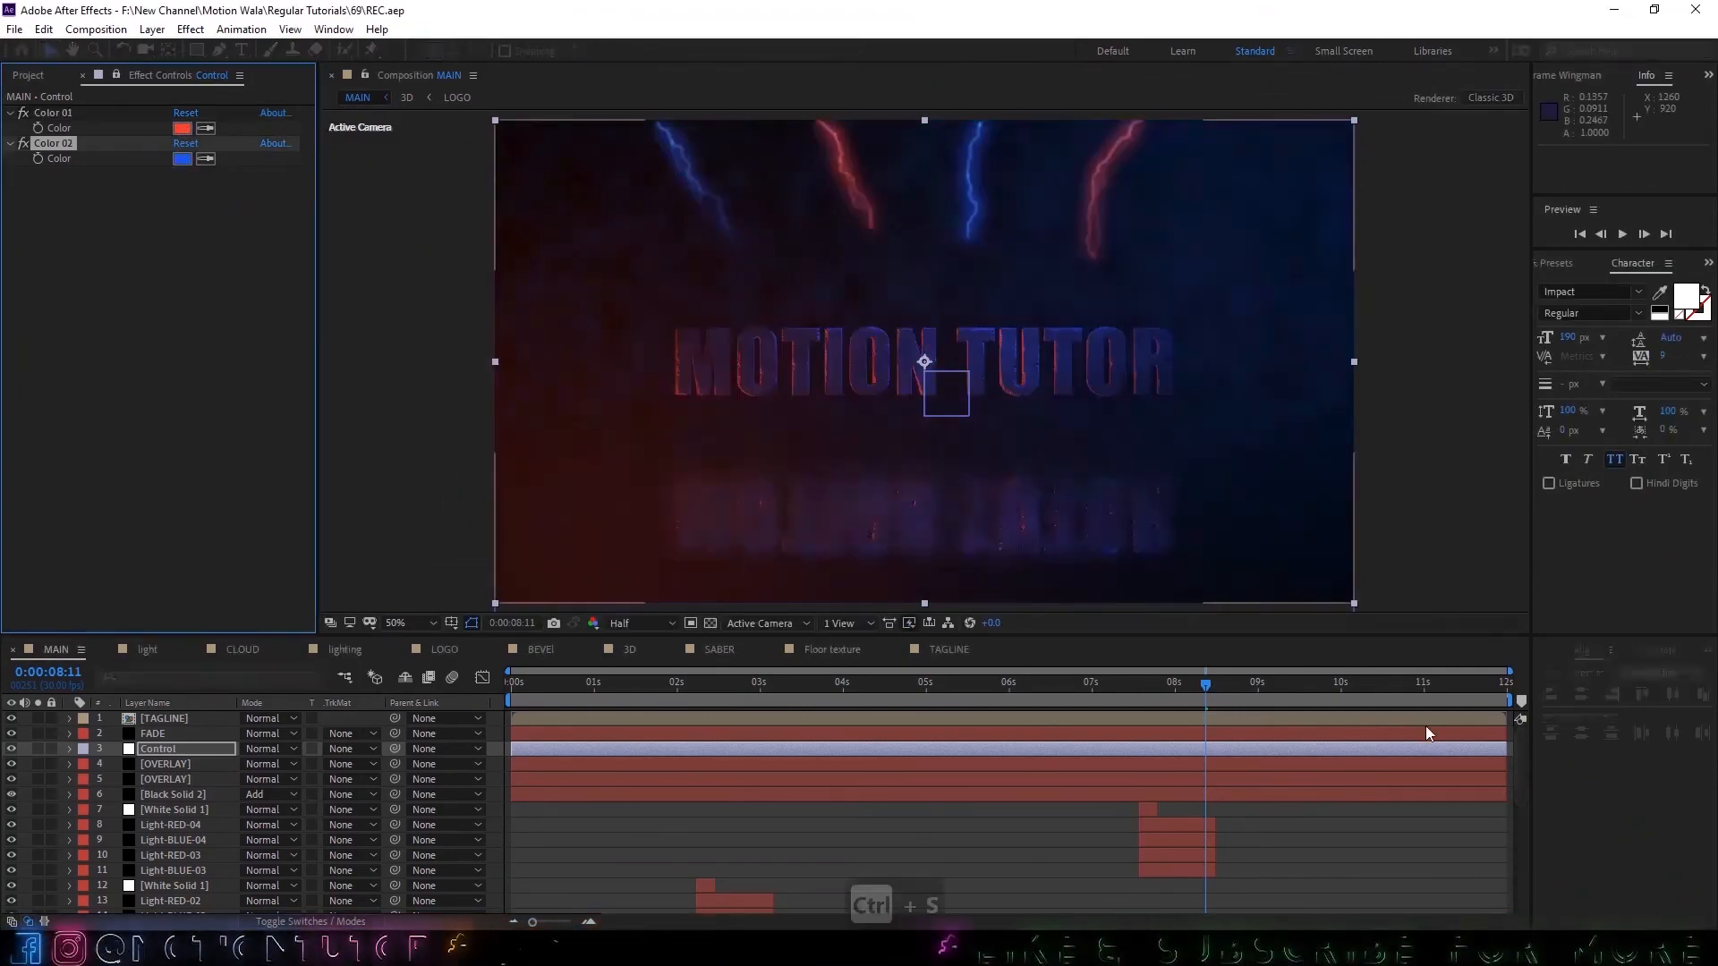
# Scrub through the MAIN composition's timeline to review the finished intro.
pyautogui.click(1435, 706)
pyautogui.click(590, 706)
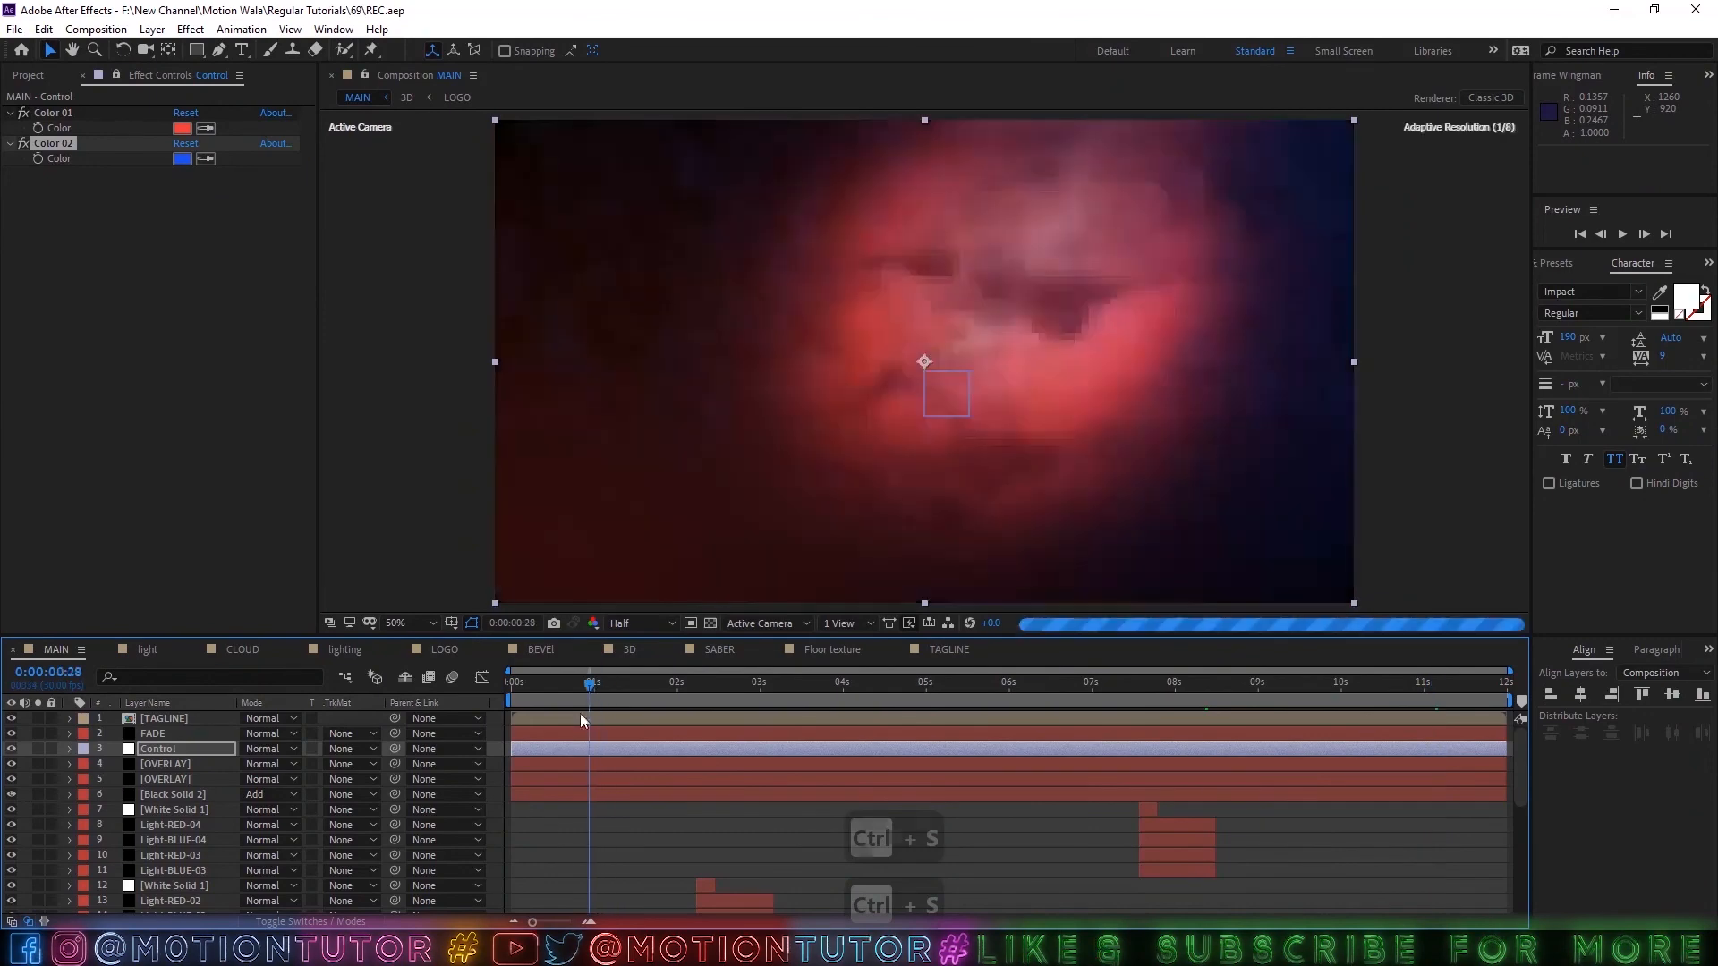
pyautogui.moveTo(672, 684); pyautogui.dragTo(757, 682)
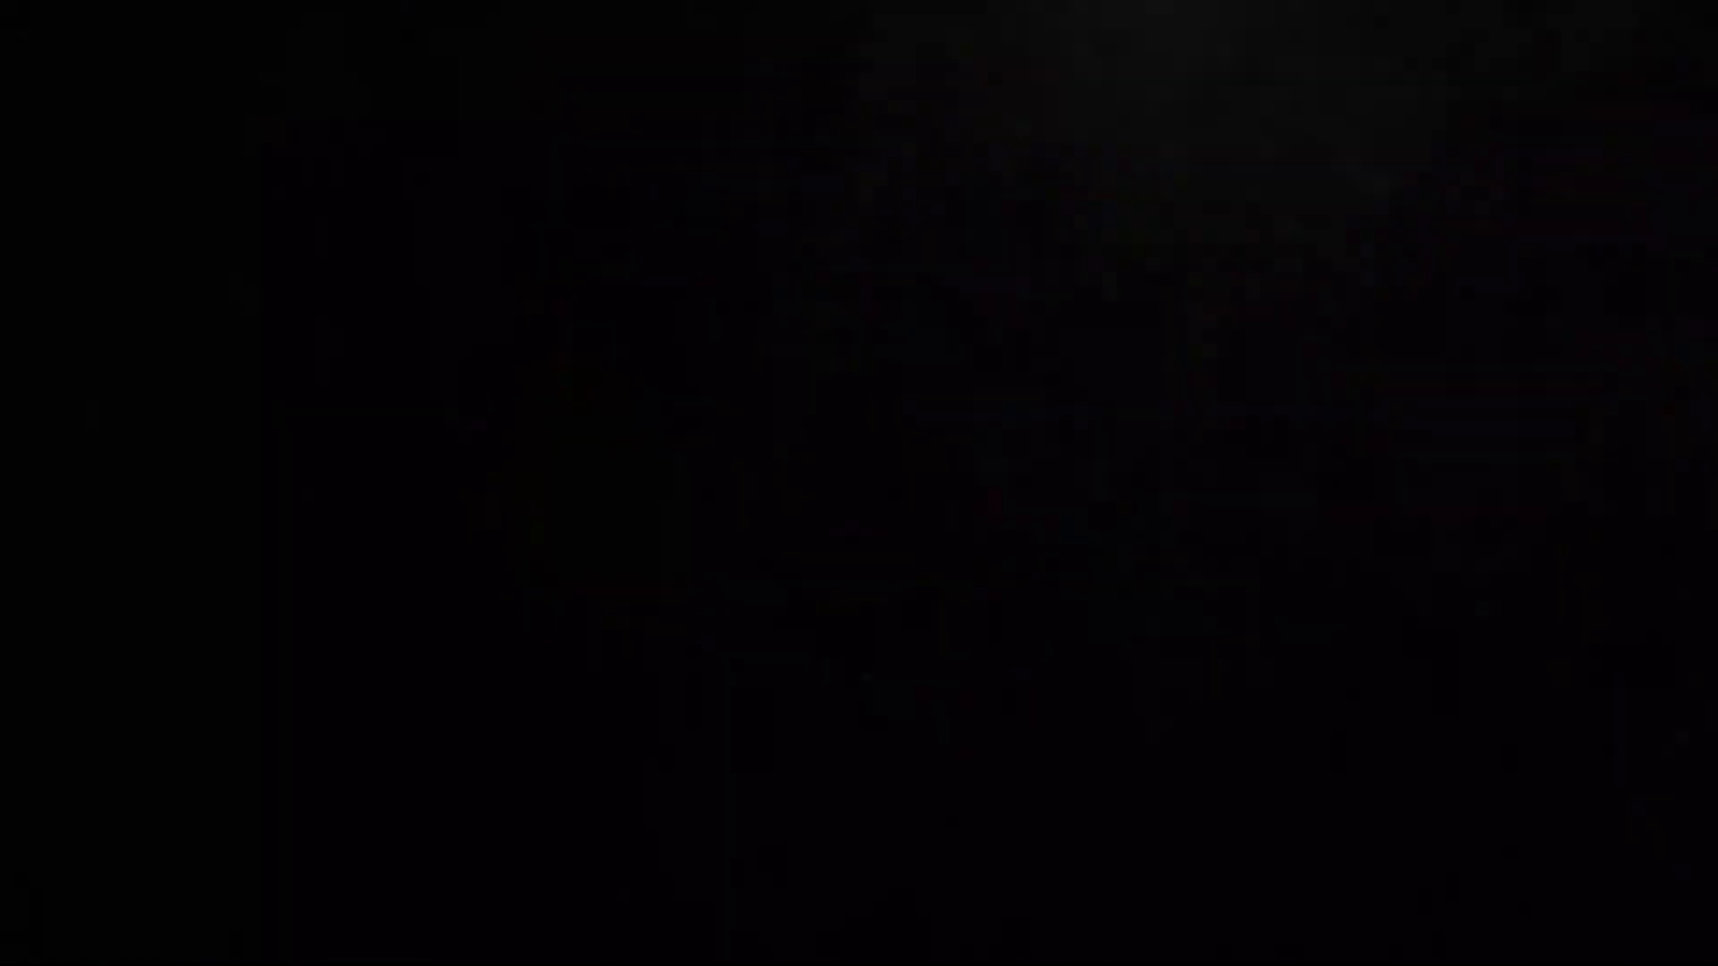